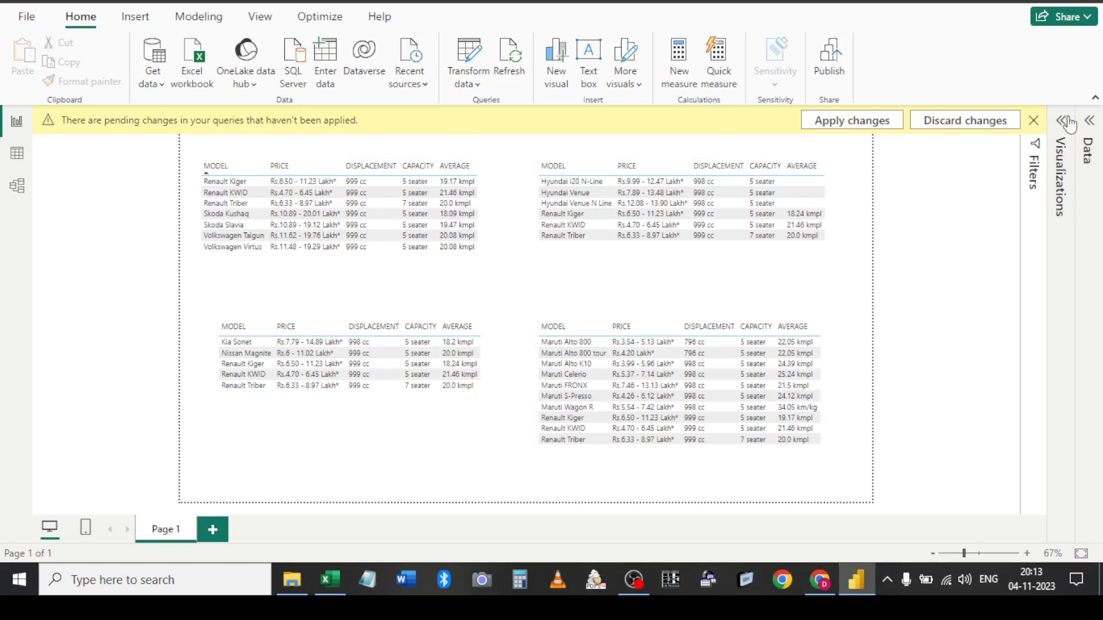
# Examine Table 10's fields, the CarDekho new cars page, and the export options of the report's first table visual
pyautogui.click(1090, 126)
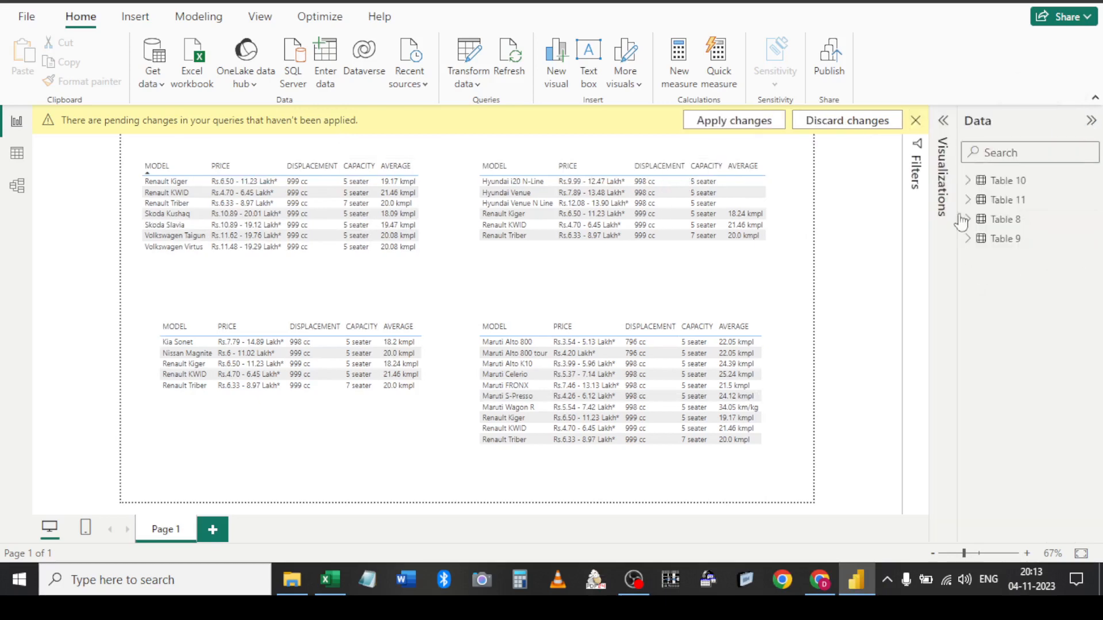
pyautogui.click(969, 182)
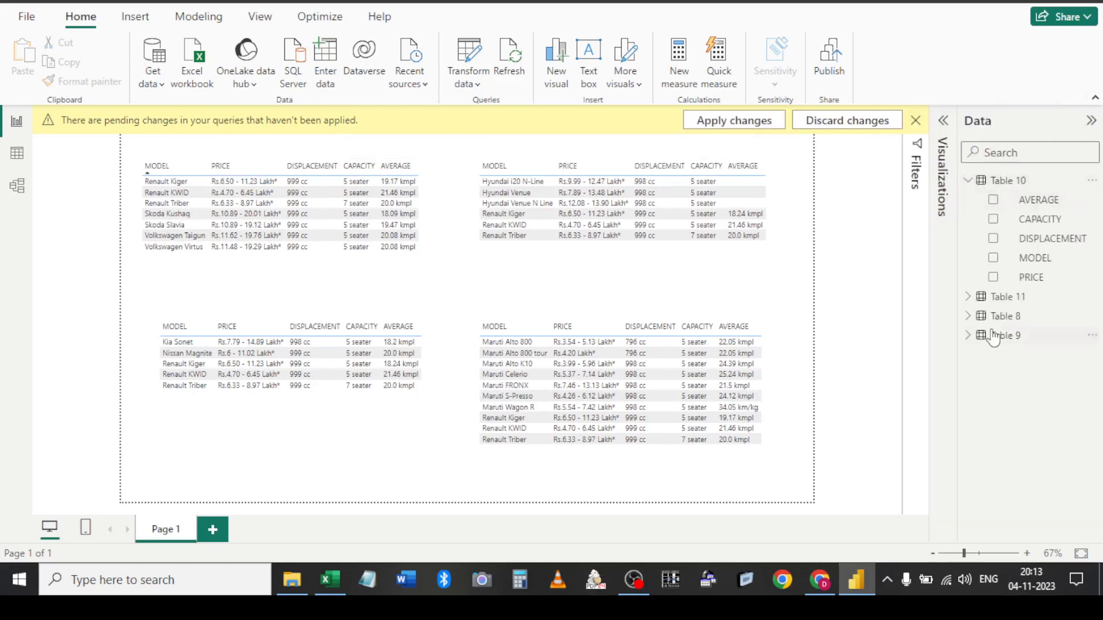
pyautogui.click(969, 183)
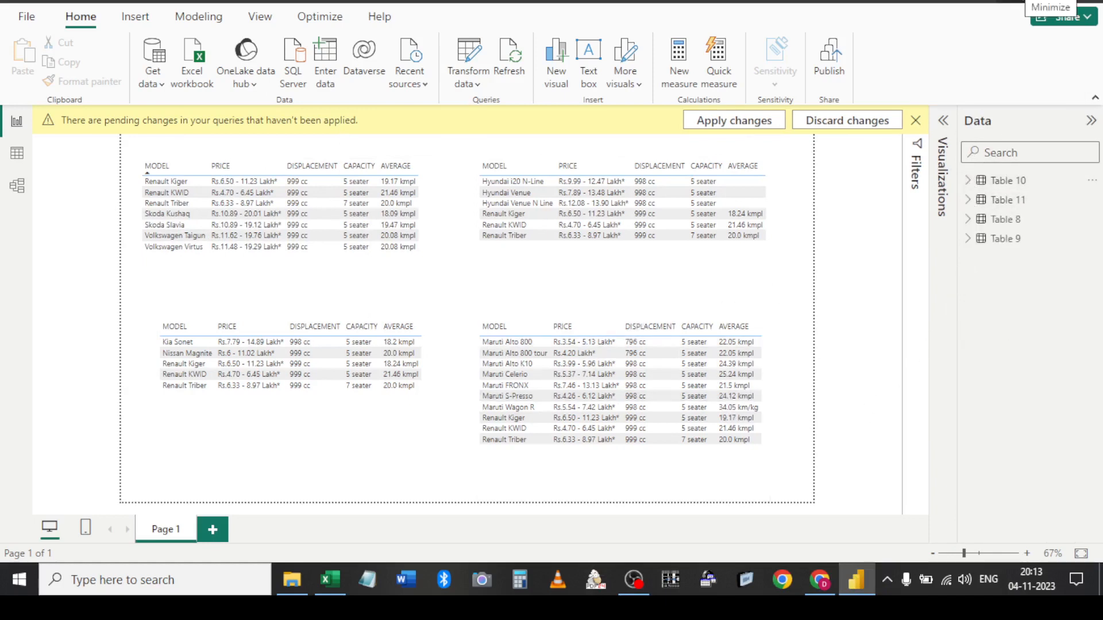
pyautogui.hotkey('alt', 'Tab')
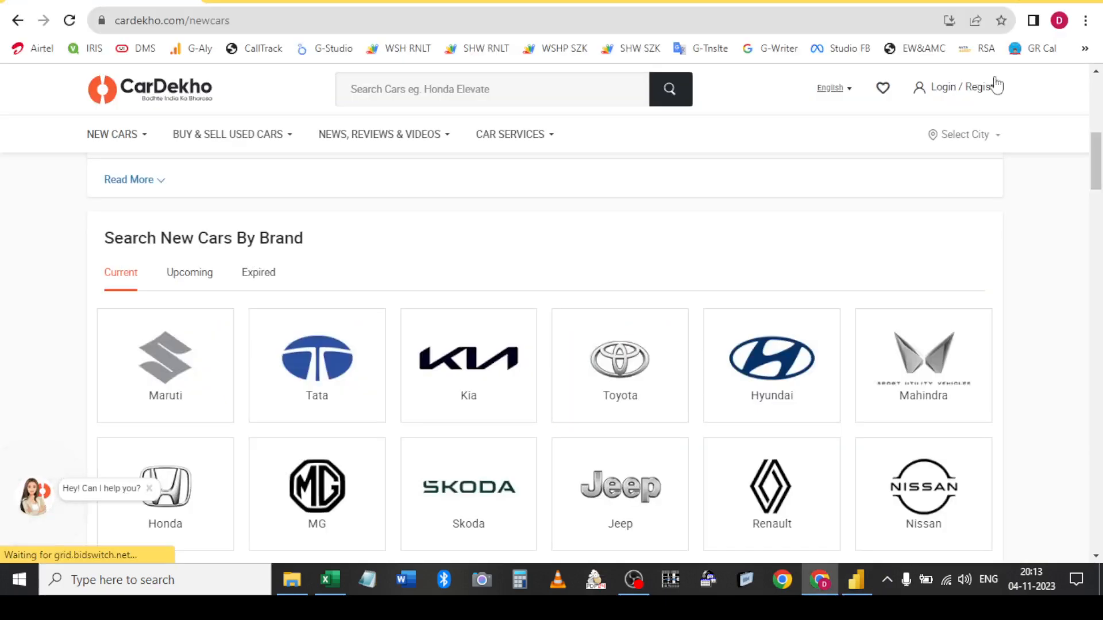
pyautogui.click(856, 580)
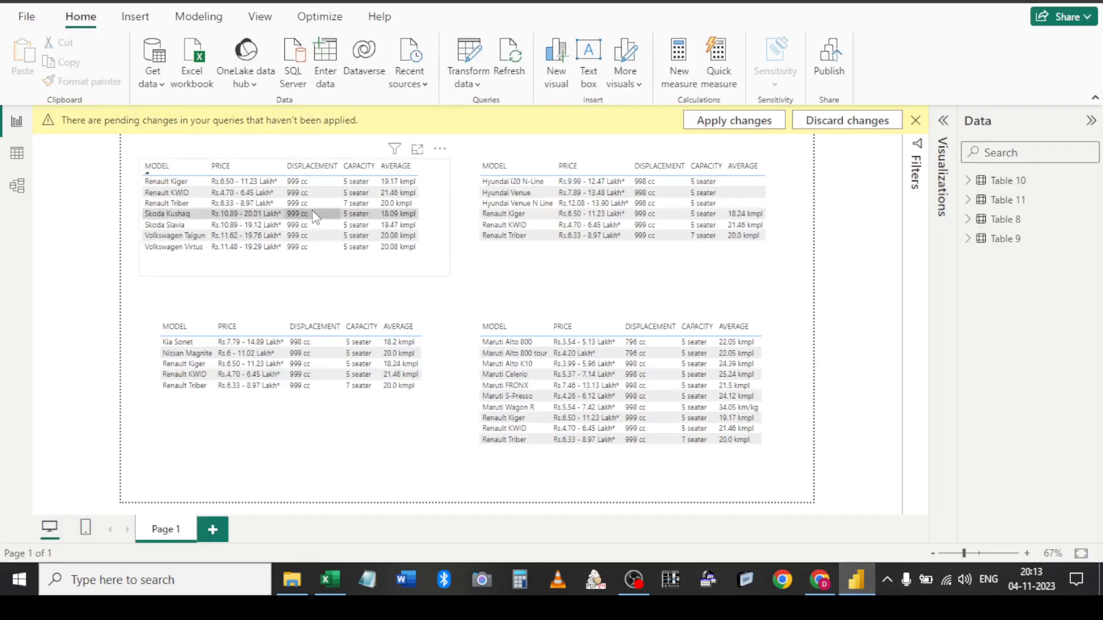
pyautogui.click(439, 149)
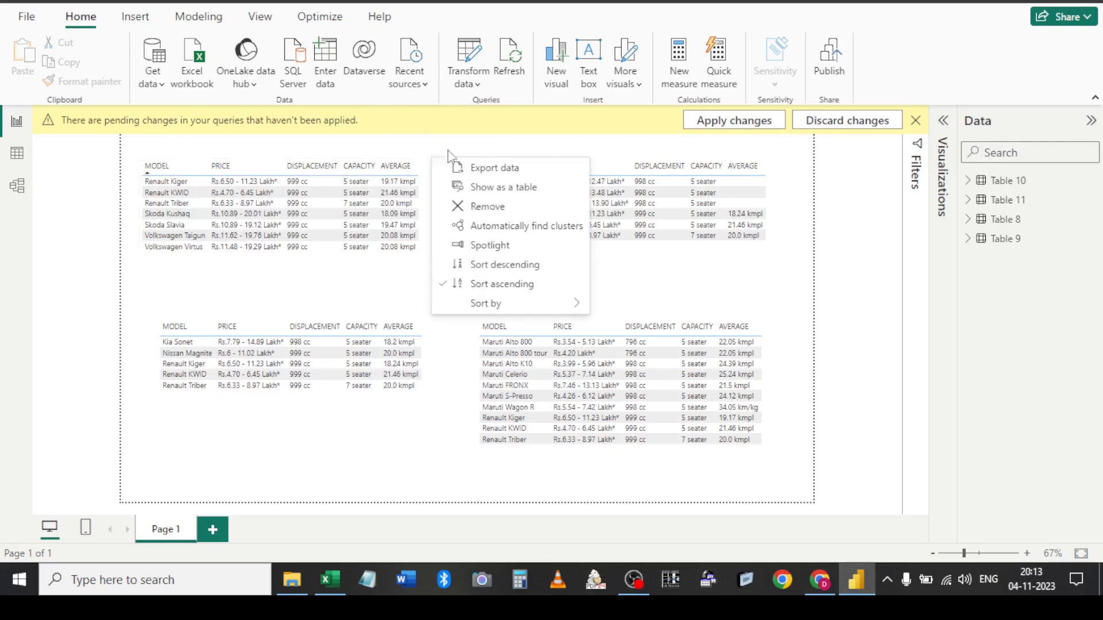
# Switch to File Explorer and preview the contents of data3.csv, data2.csv, data1.csv and data.csv in New folder (5)
pyautogui.click(292, 592)
pyautogui.keyDown('shift'); pyautogui.click(203, 156); pyautogui.keyUp('shift')
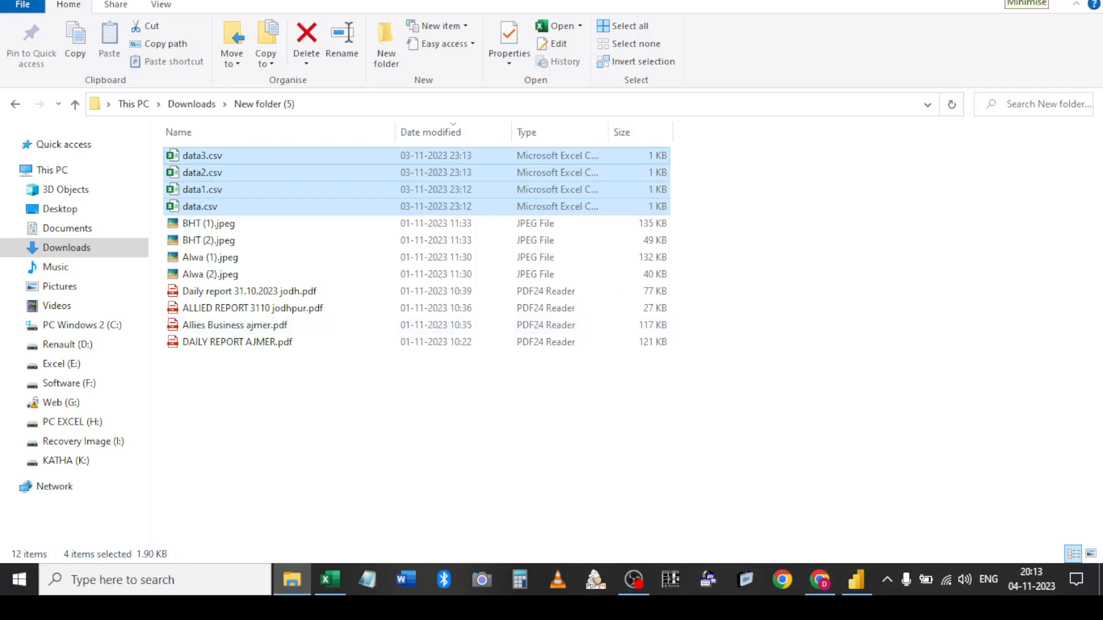
pyautogui.hotkey('alt', 'p')
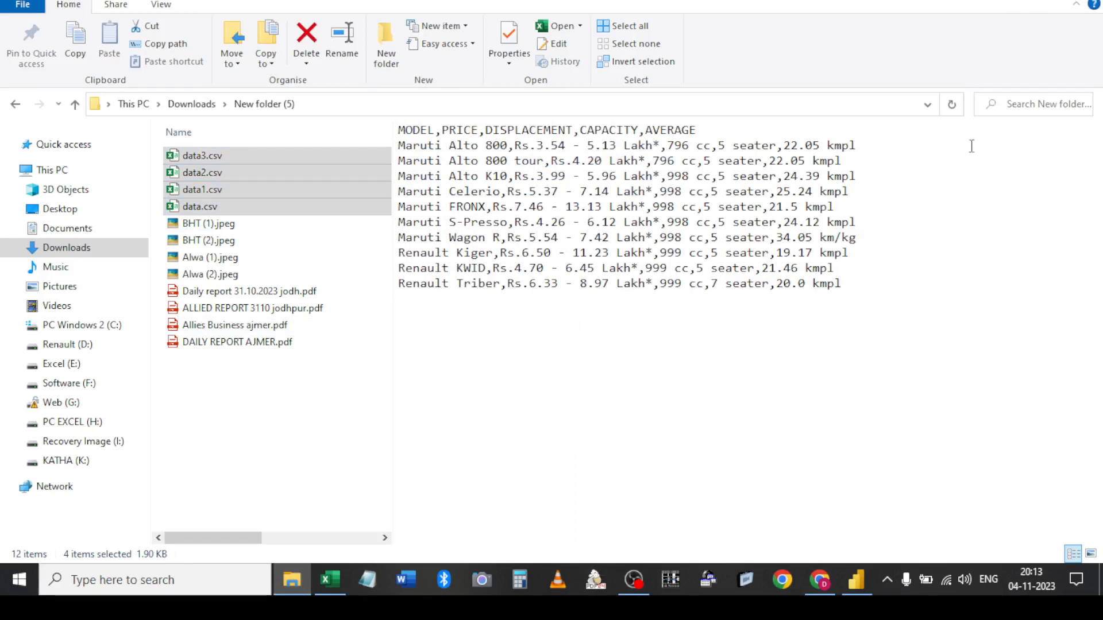
pyautogui.click(285, 421)
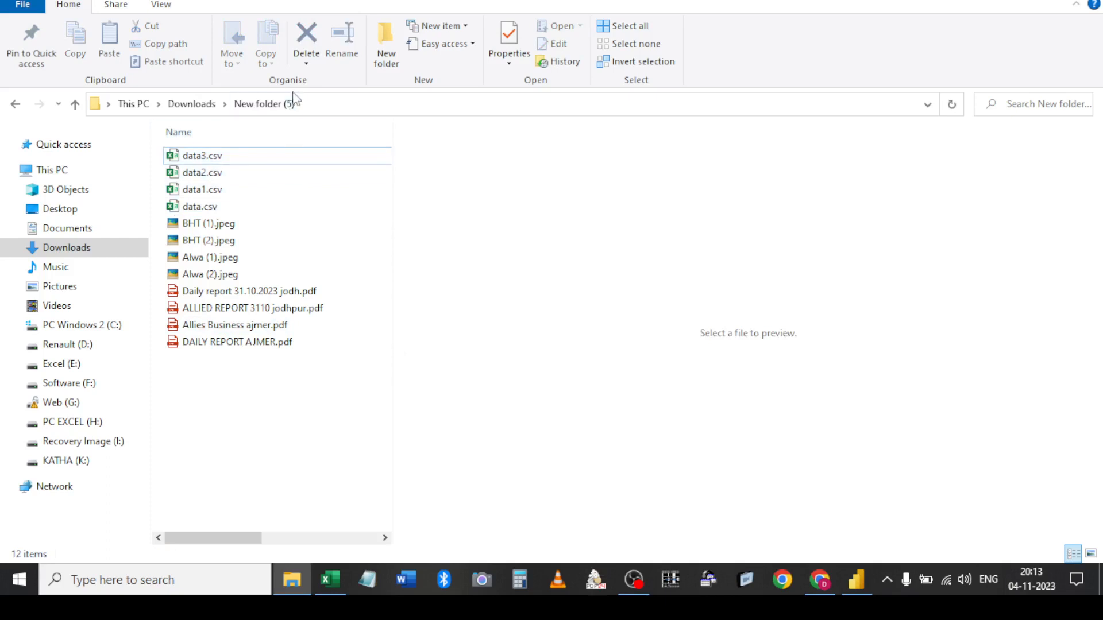
pyautogui.click(220, 159)
pyautogui.click(225, 174)
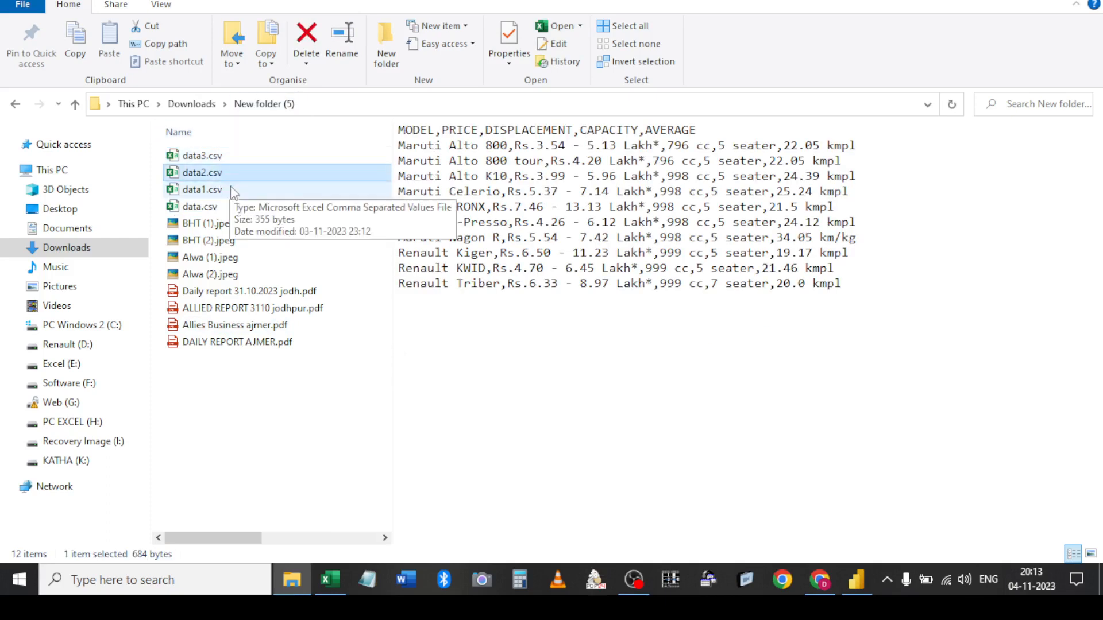
pyautogui.click(229, 191)
pyautogui.click(232, 208)
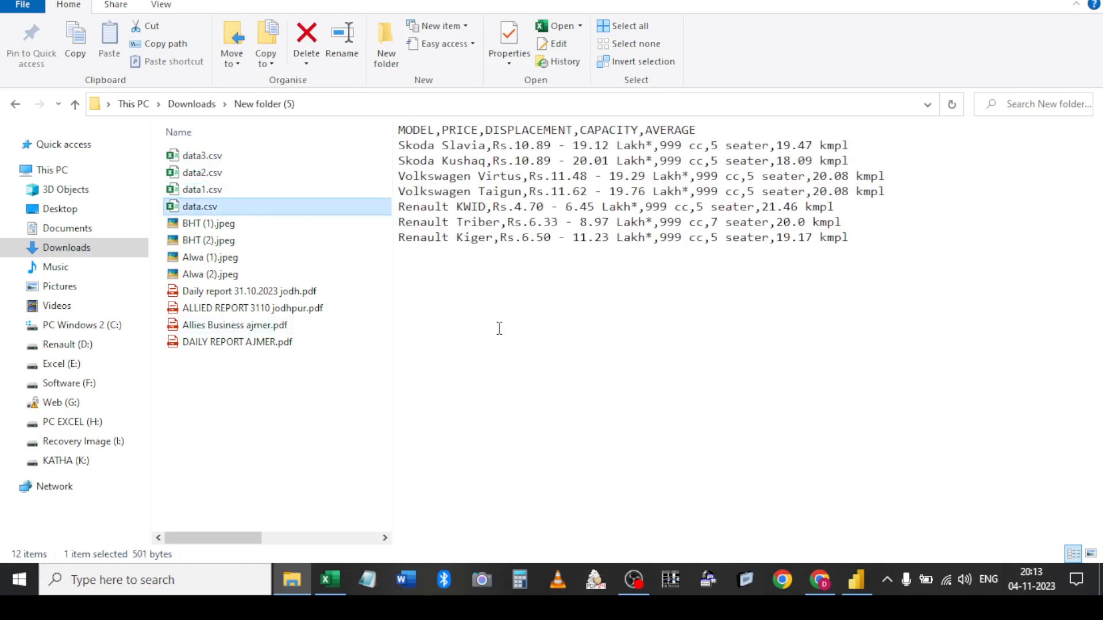
# Switch to Excel and review the topic and task list on Sheet1, returning to the empty Sheet2
pyautogui.click(332, 583)
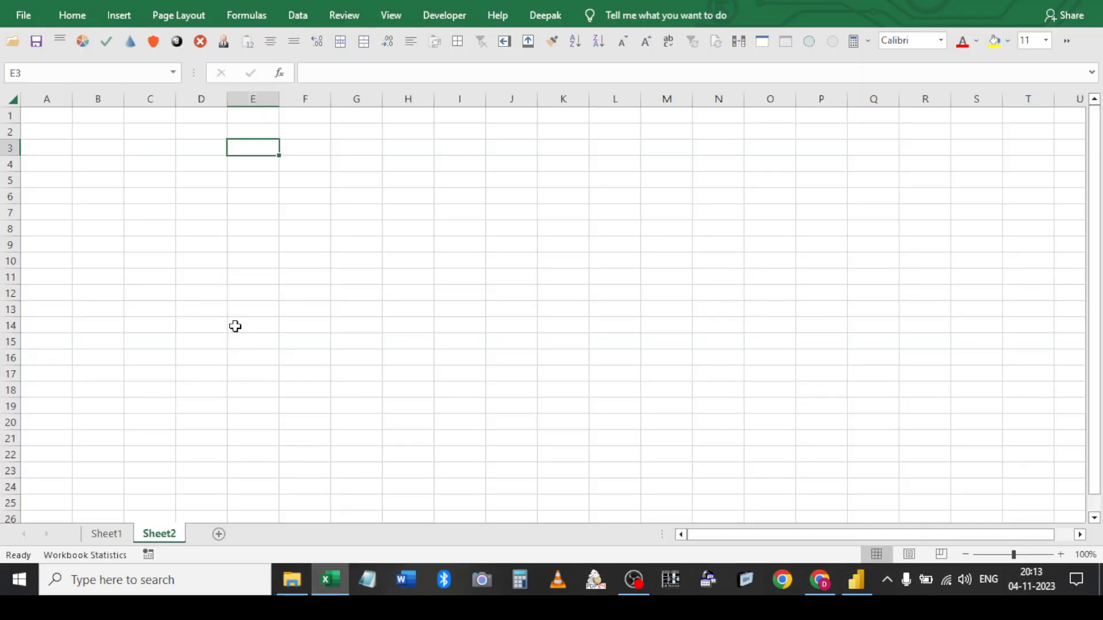
pyautogui.click(109, 535)
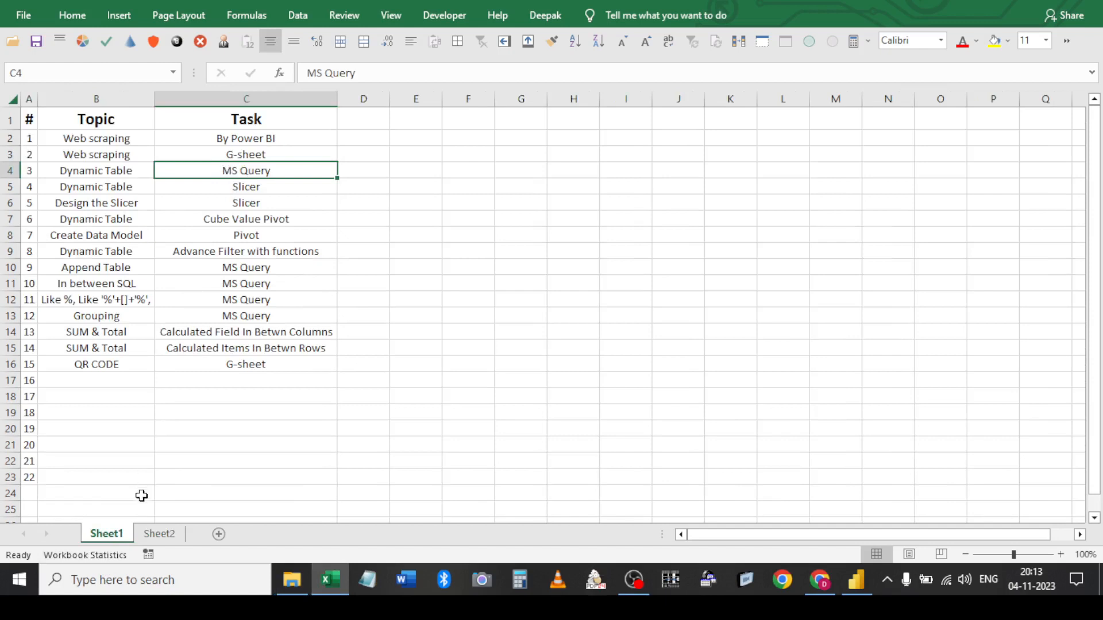
pyautogui.click(157, 534)
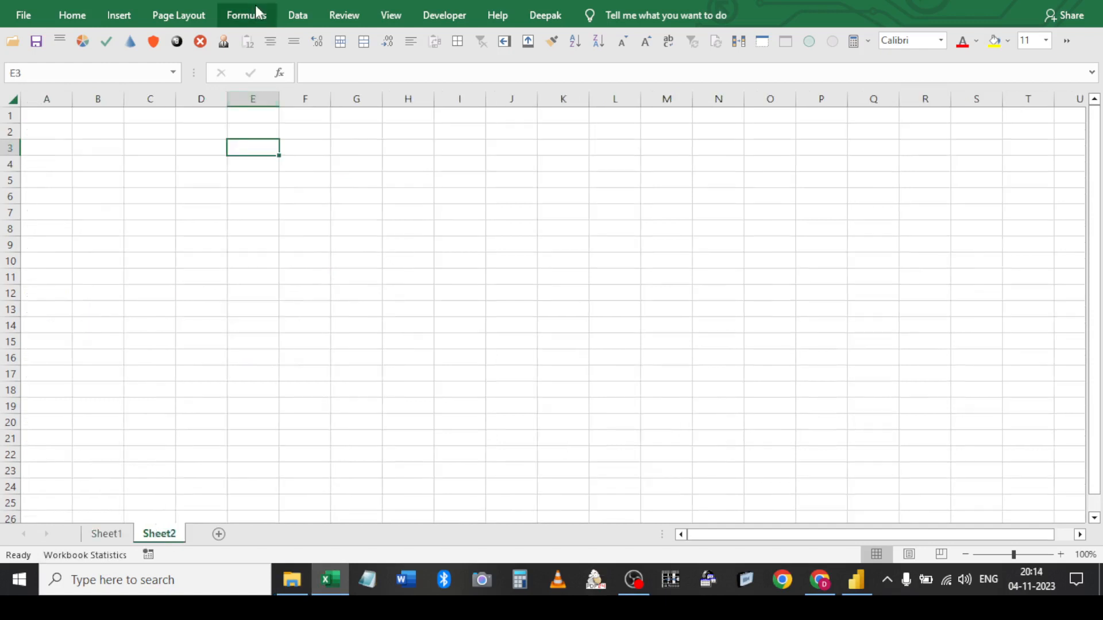
# Create a new query from the folder Downloads\New folder (5) and open its file list for transformation in Power Query
pyautogui.click(294, 19)
pyautogui.click(98, 84)
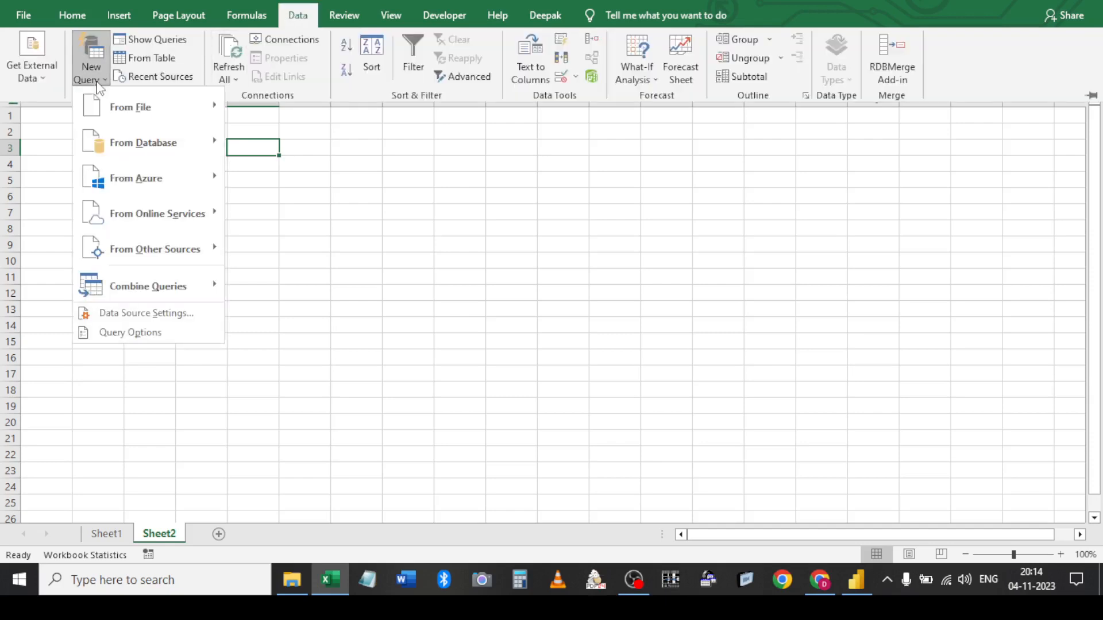
pyautogui.moveTo(131, 107)
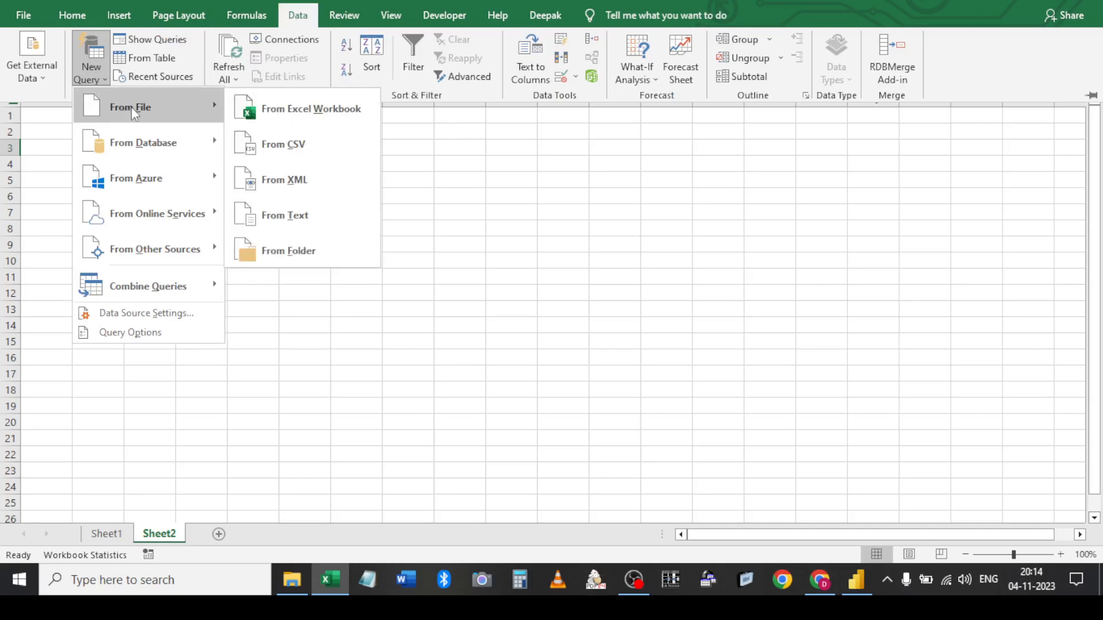
pyautogui.click(266, 255)
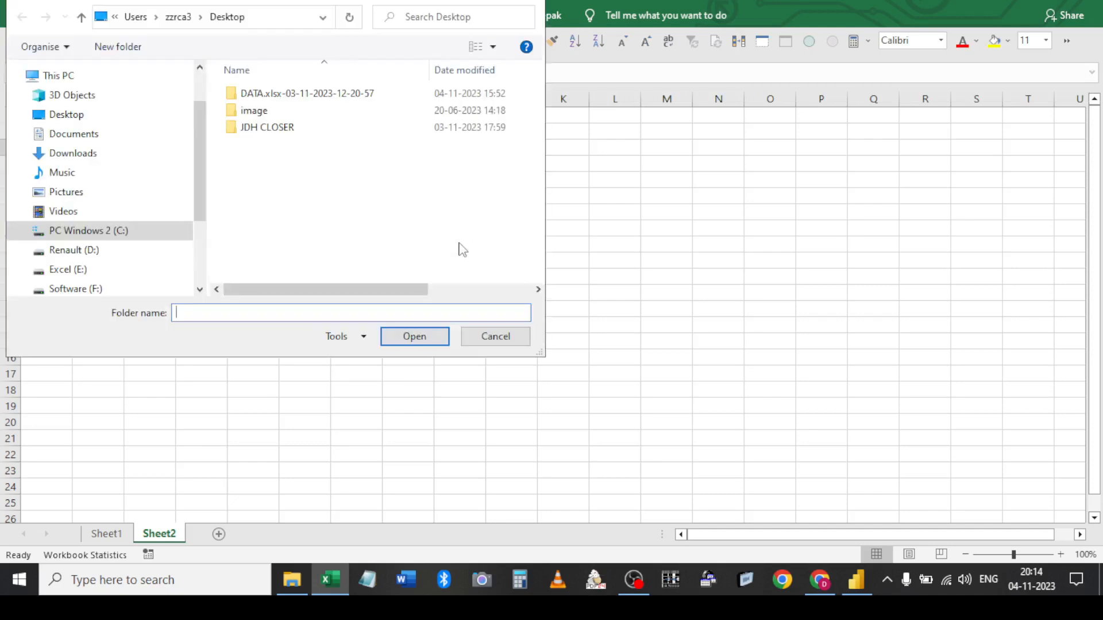
pyautogui.click(72, 161)
pyautogui.doubleClick(275, 107)
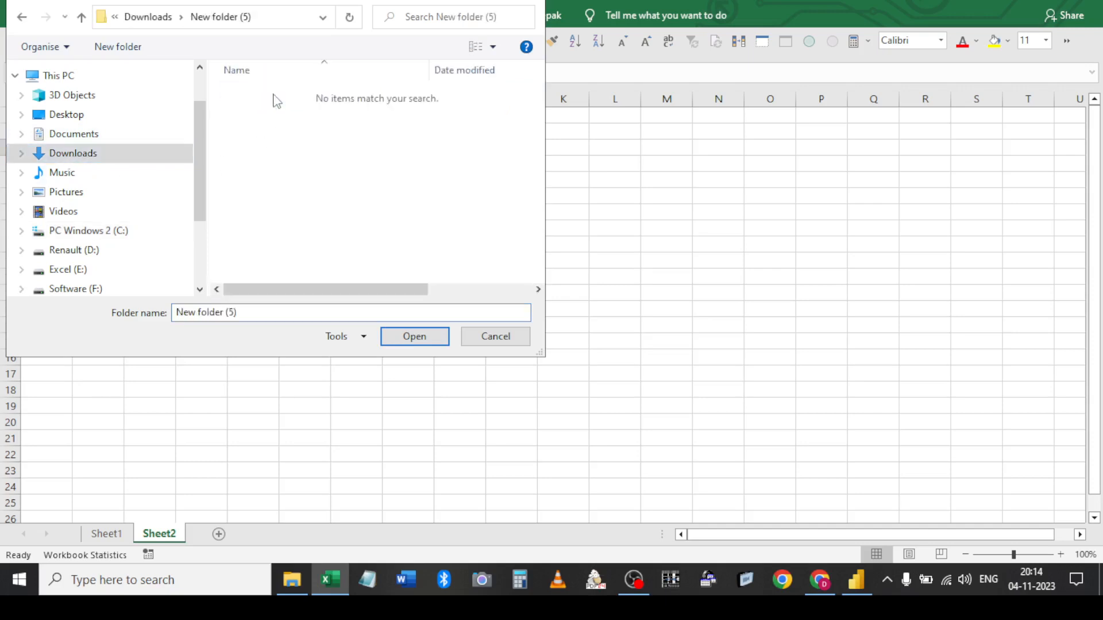
pyautogui.click(411, 339)
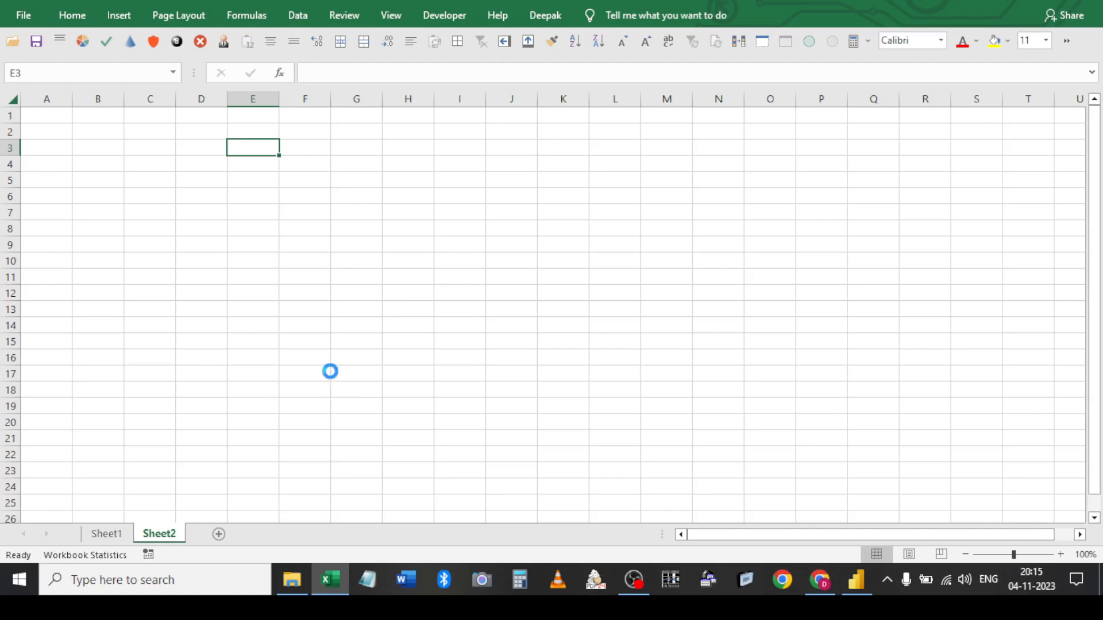
pyautogui.moveTo(852, 591)
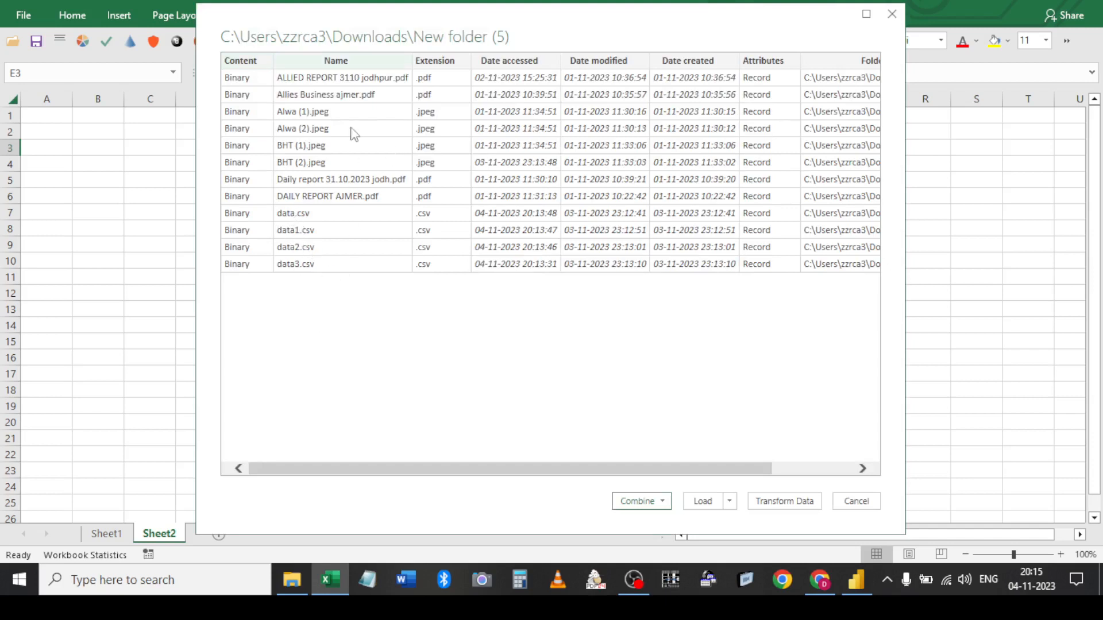
pyautogui.click(777, 506)
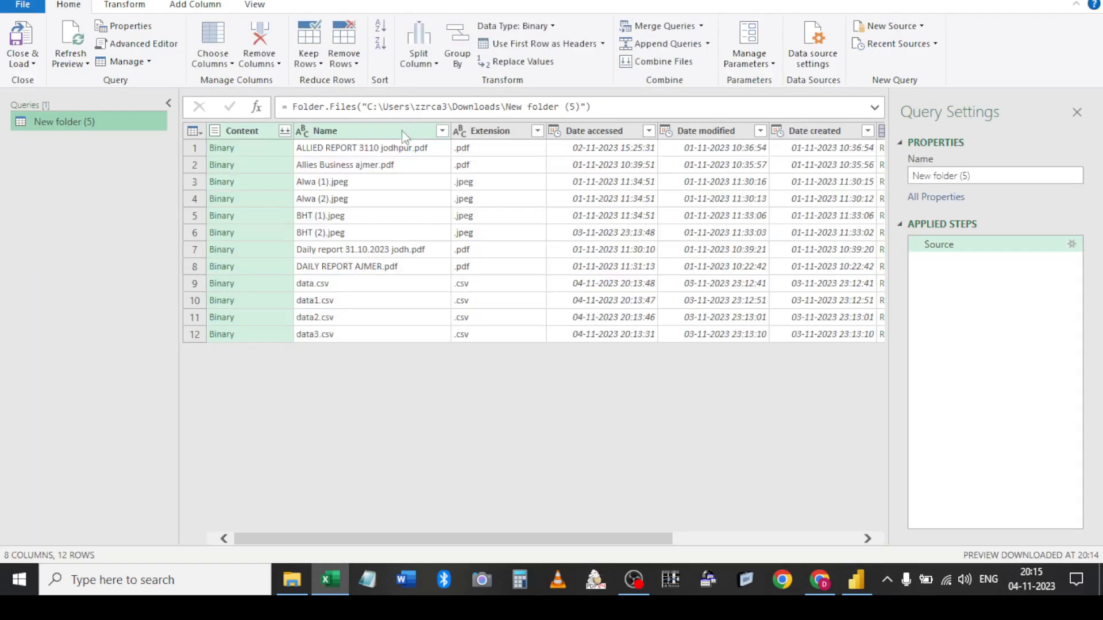
# Filter the Name column to keep only data.csv, data1.csv, data2.csv and data3.csv
pyautogui.click(442, 131)
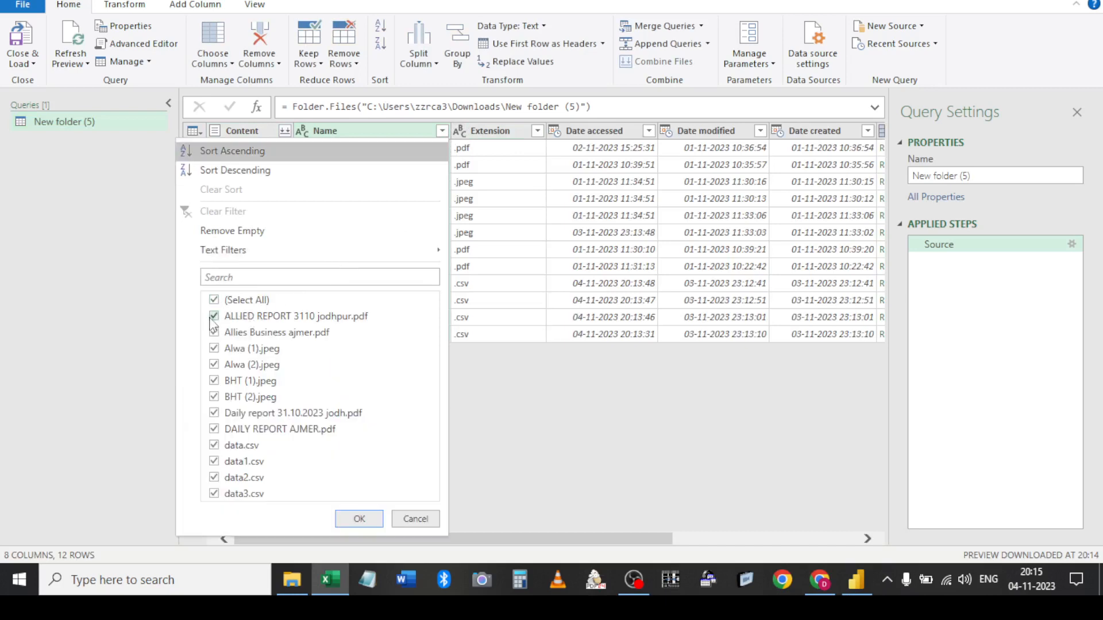
pyautogui.click(215, 317)
pyautogui.click(223, 335)
pyautogui.click(225, 350)
pyautogui.click(226, 366)
pyautogui.click(228, 382)
pyautogui.click(230, 397)
pyautogui.click(231, 413)
pyautogui.click(232, 429)
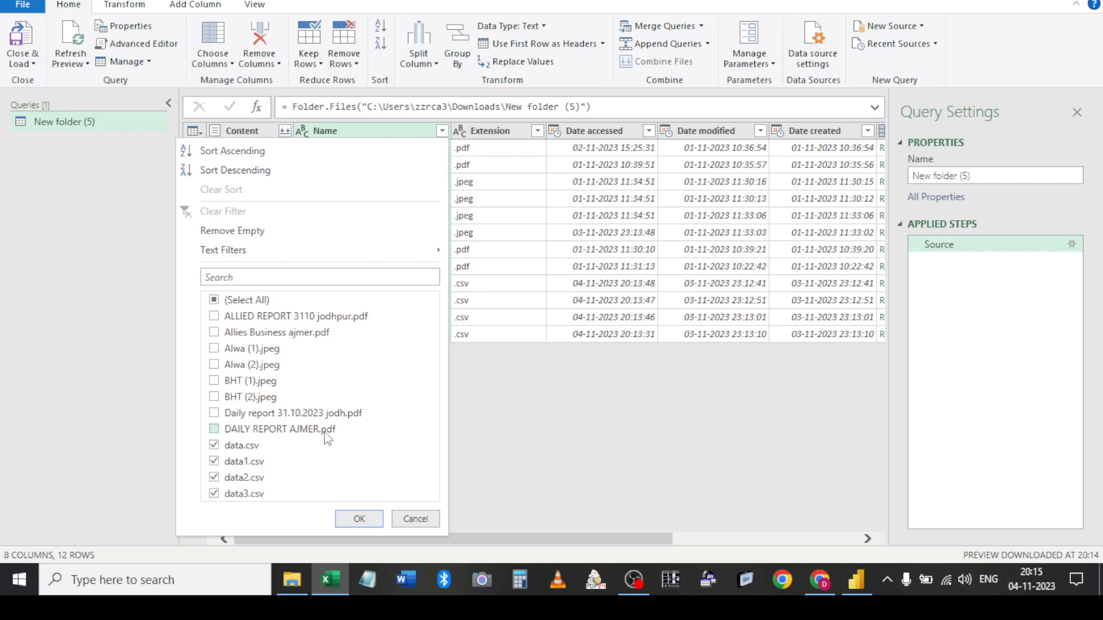
pyautogui.click(358, 518)
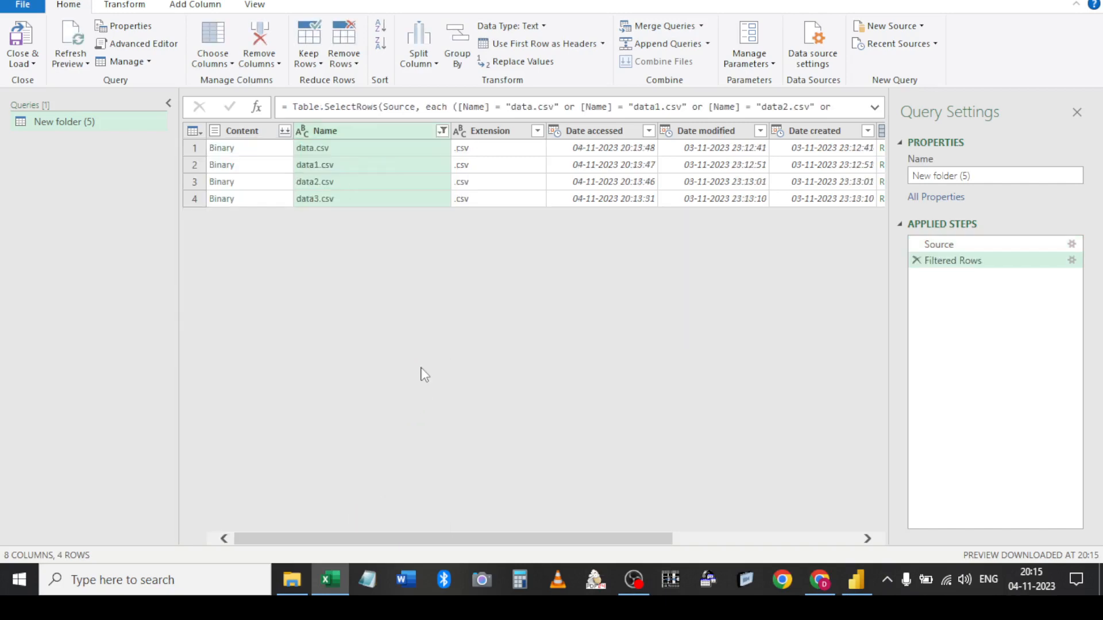
# Remove the columns from Extension through Folder Path, leaving only Content and Name
pyautogui.click(505, 140)
pyautogui.hotkey('shift', 'Right')
pyautogui.hotkey('shift', 'Right')
pyautogui.hotkey('shift', 'Right')
pyautogui.hotkey('shift', 'Right')
pyautogui.hotkey('shift', 'Right')
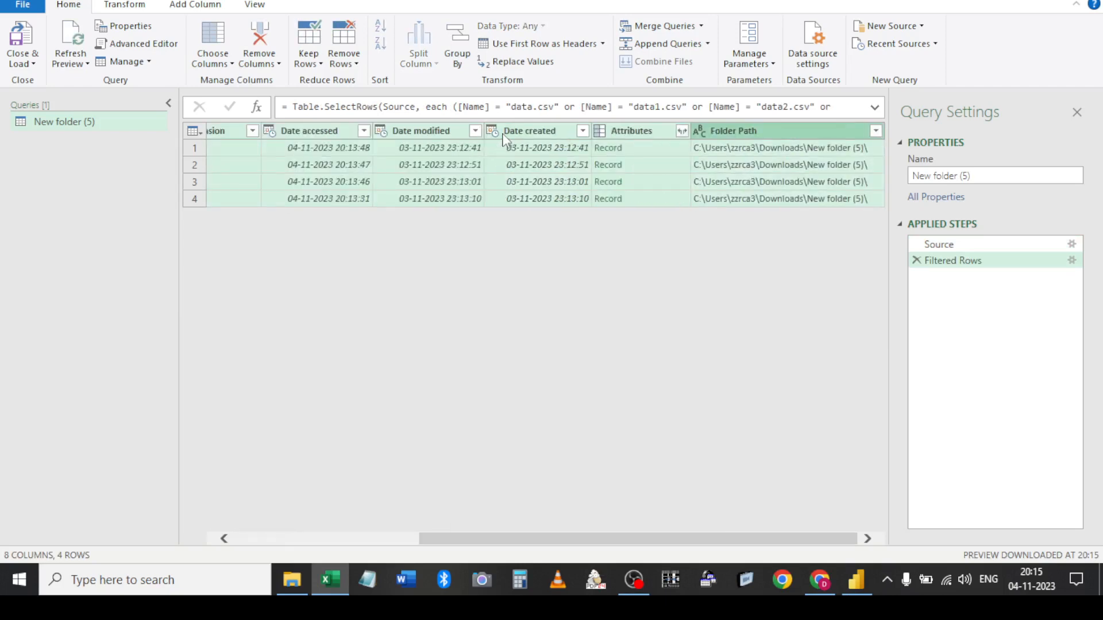
pyautogui.press('Delete')
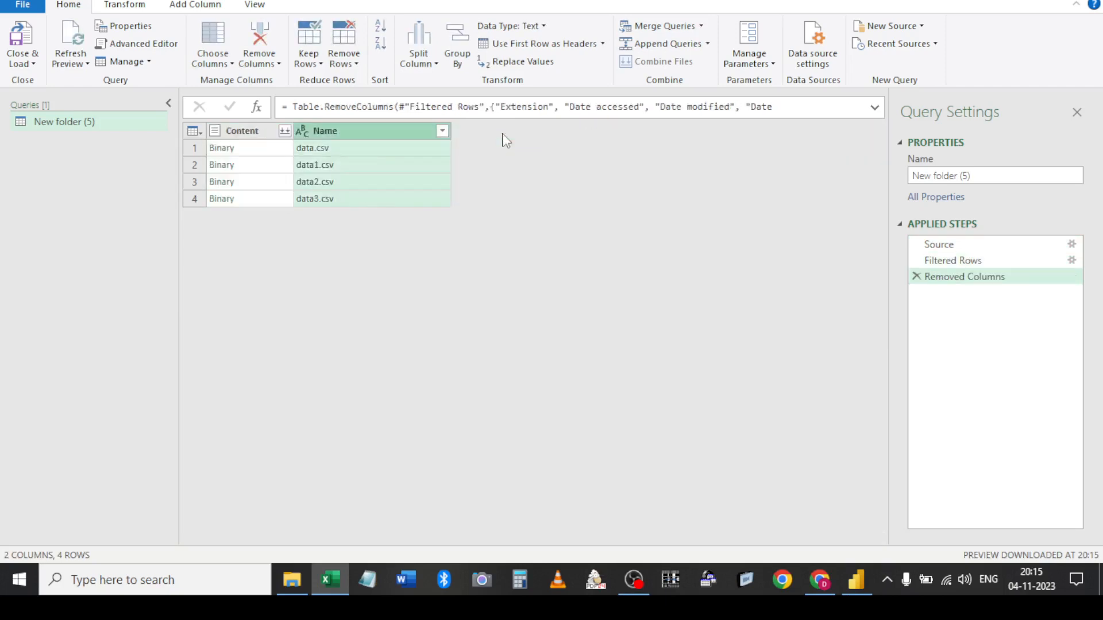
# Inspect the Content column's available operations and the Binary entries of the CSV files
pyautogui.press('Left')
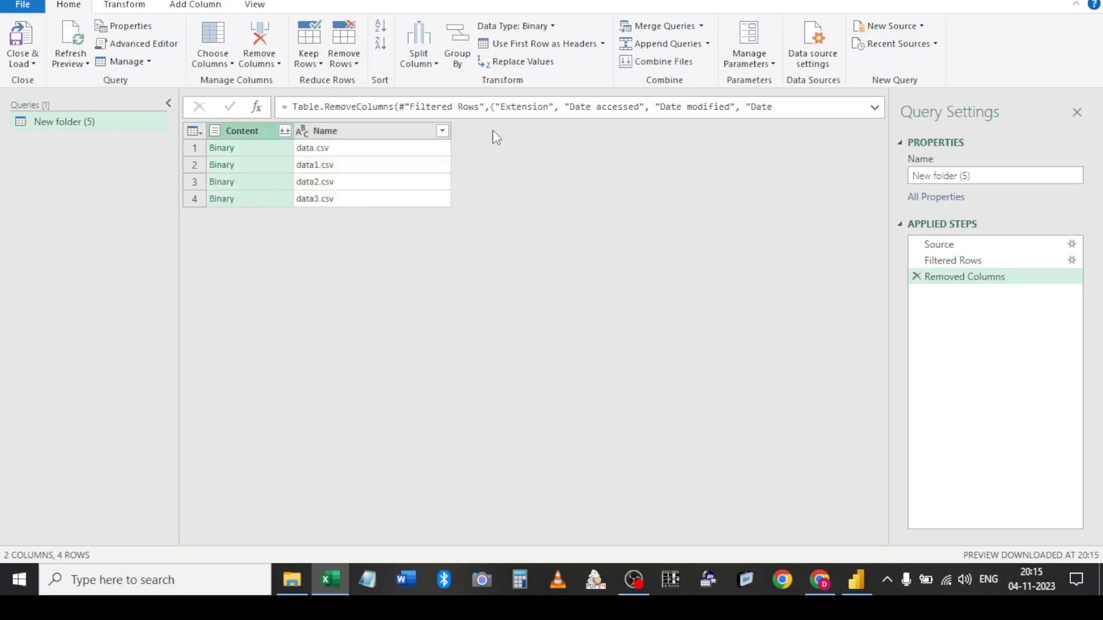
pyautogui.rightClick(244, 131)
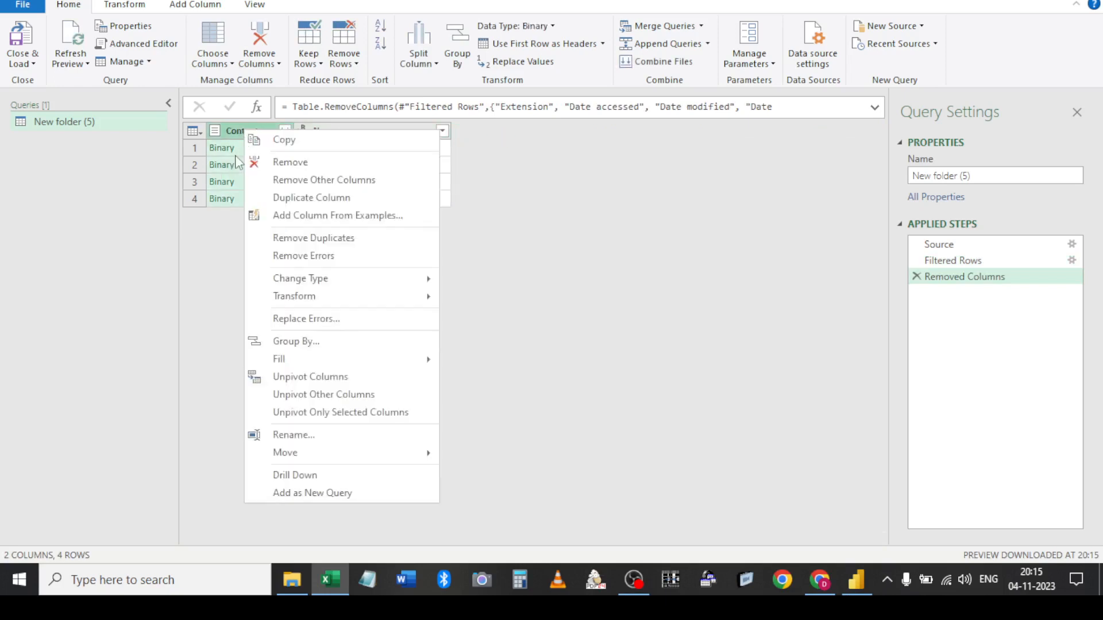
pyautogui.click(237, 150)
pyautogui.click(237, 147)
pyautogui.click(241, 166)
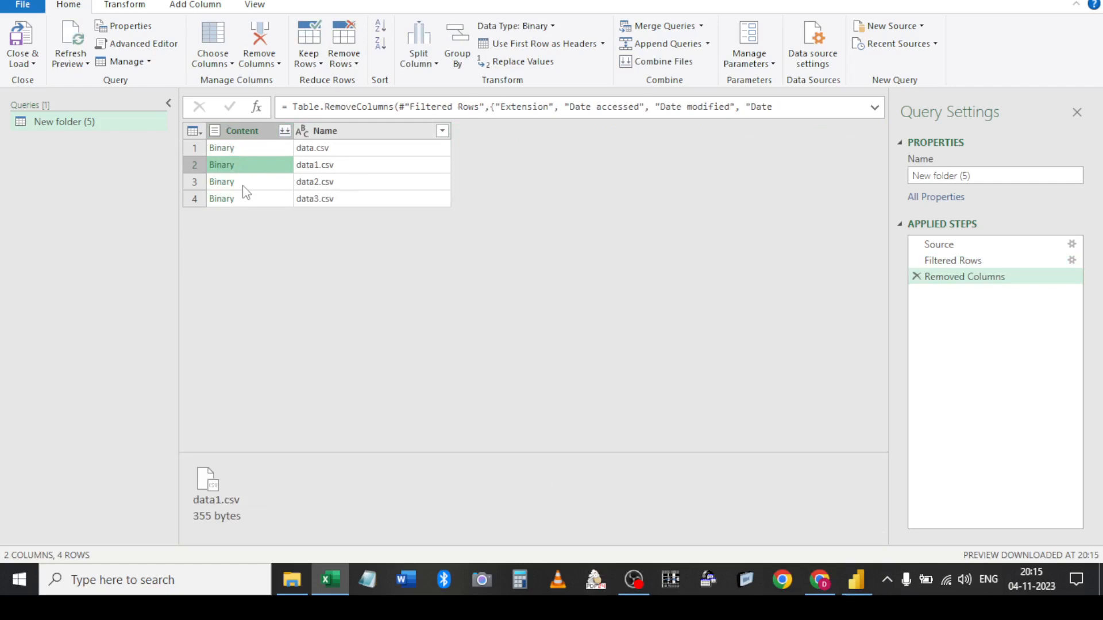
pyautogui.click(242, 183)
pyautogui.click(245, 199)
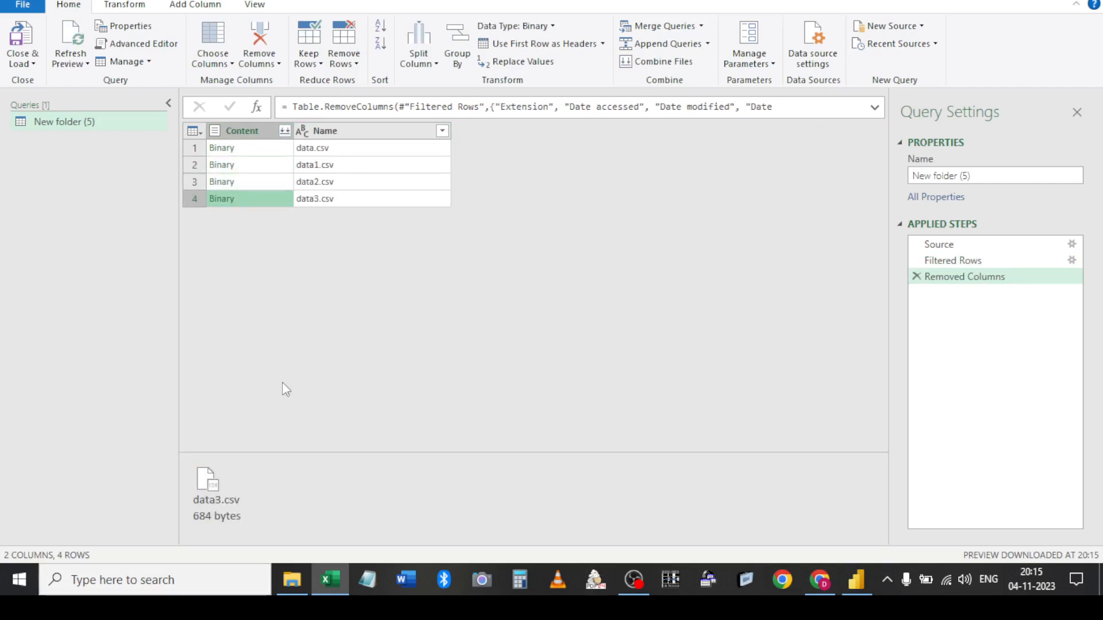
# Try removing the Content column as well, and restore all the removed columns by deleting the Removed Columns step
pyautogui.rightClick(245, 131)
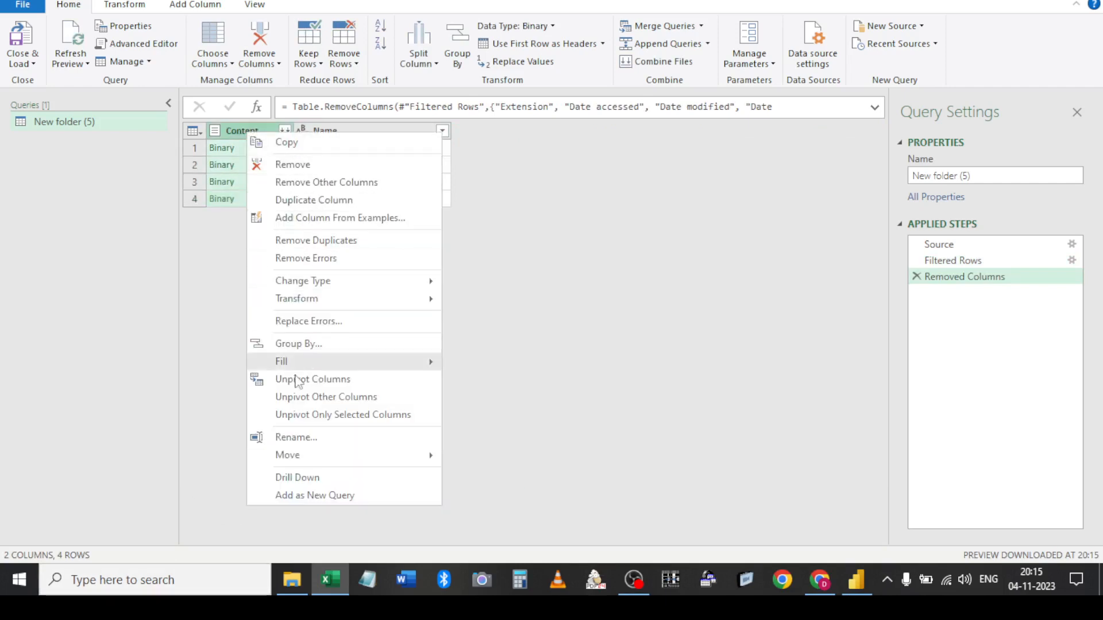
pyautogui.click(290, 165)
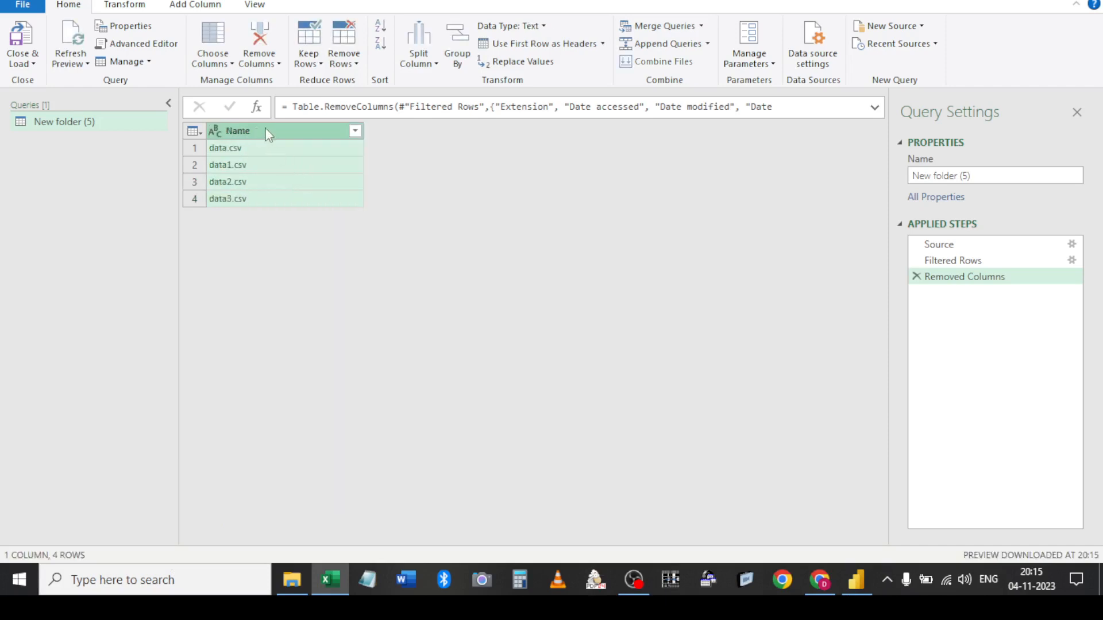
pyautogui.click(292, 154)
pyautogui.click(285, 166)
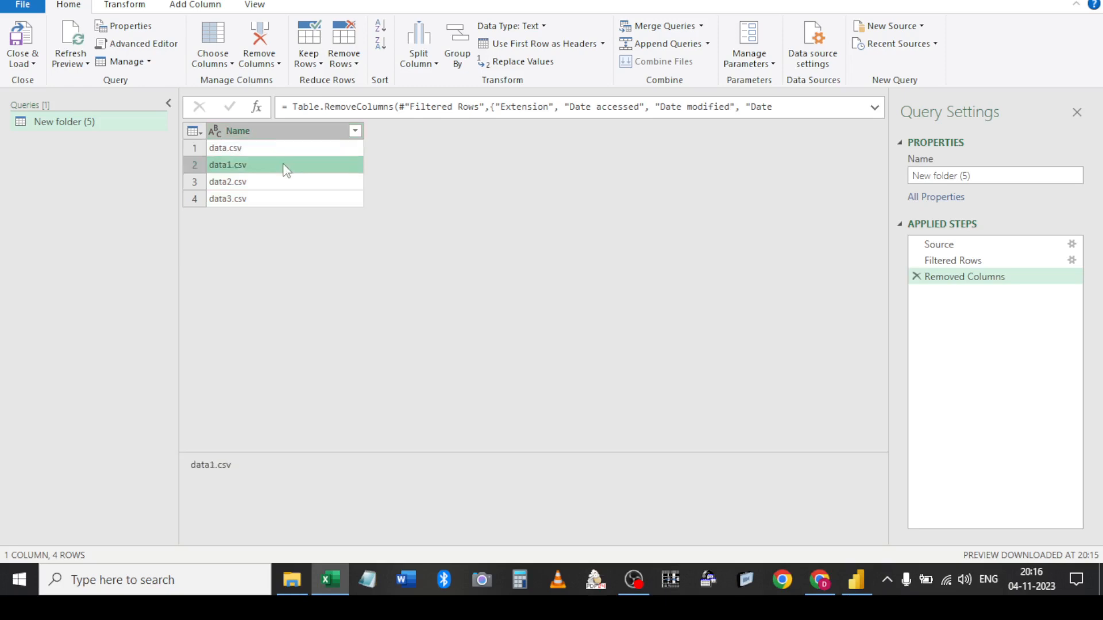
pyautogui.click(251, 152)
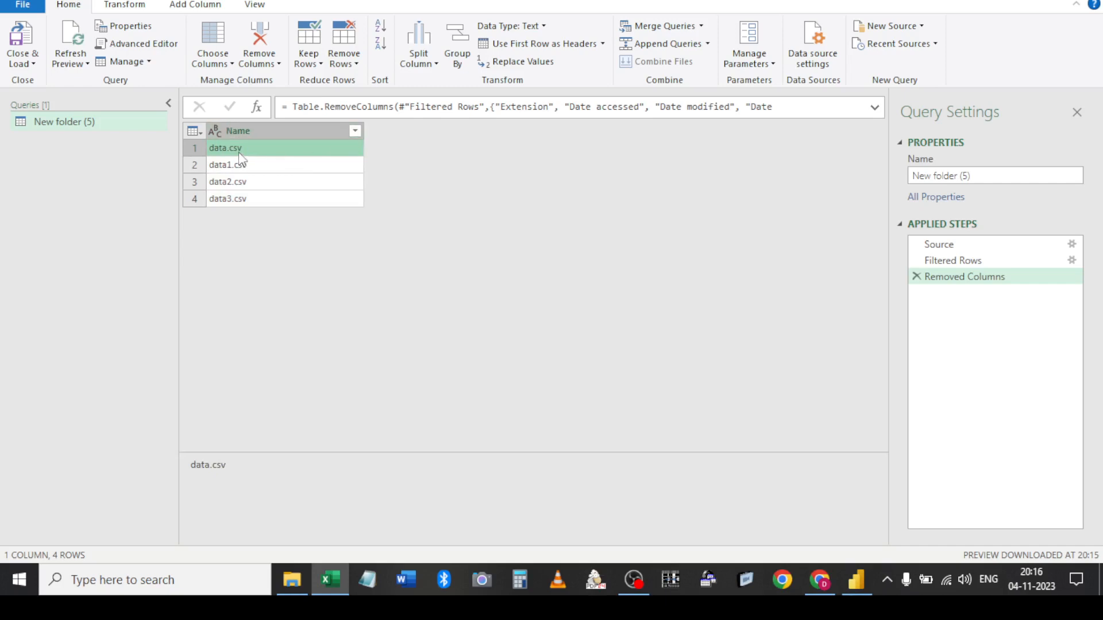
pyautogui.click(916, 277)
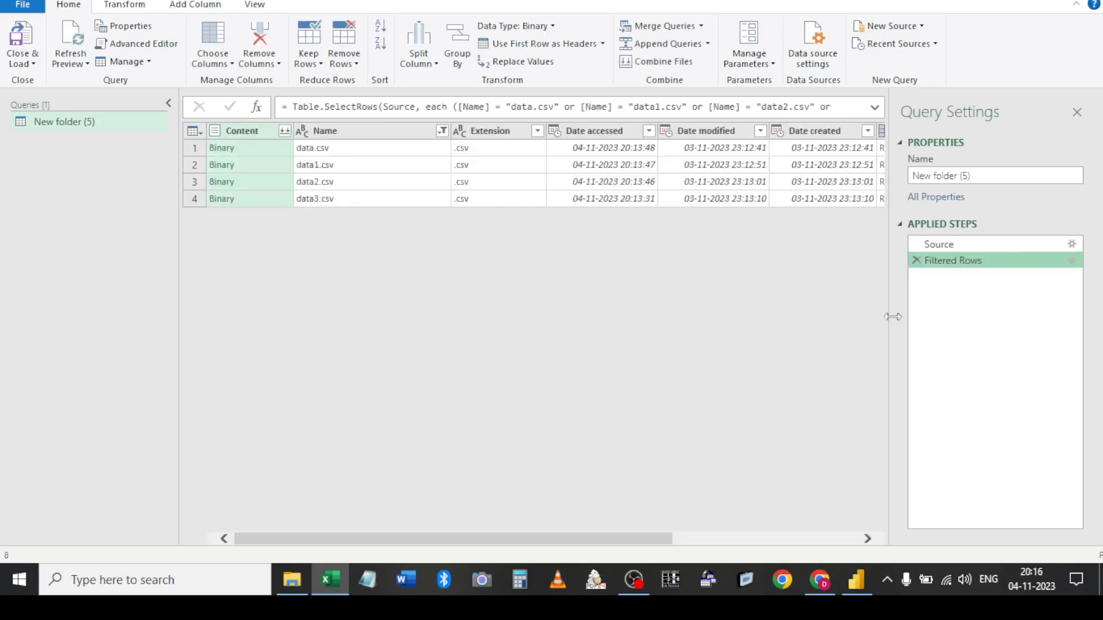
# Review the filtered file list's columns through Folder Path and the four CSV file names, and leave the query editor
pyautogui.click(692, 539)
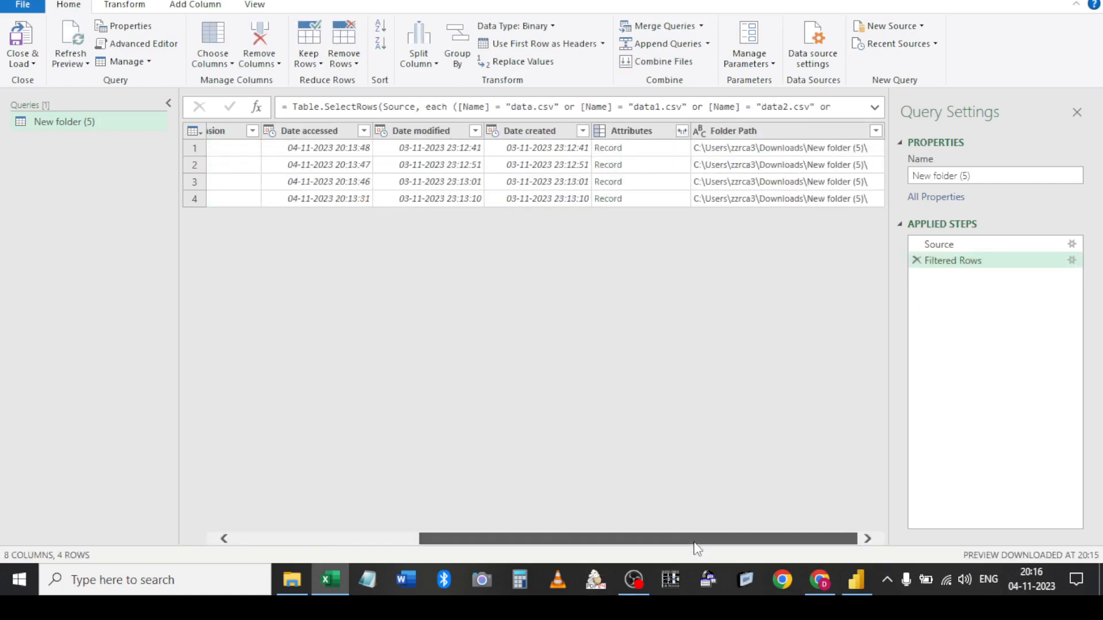
pyautogui.click(372, 540)
pyautogui.click(313, 153)
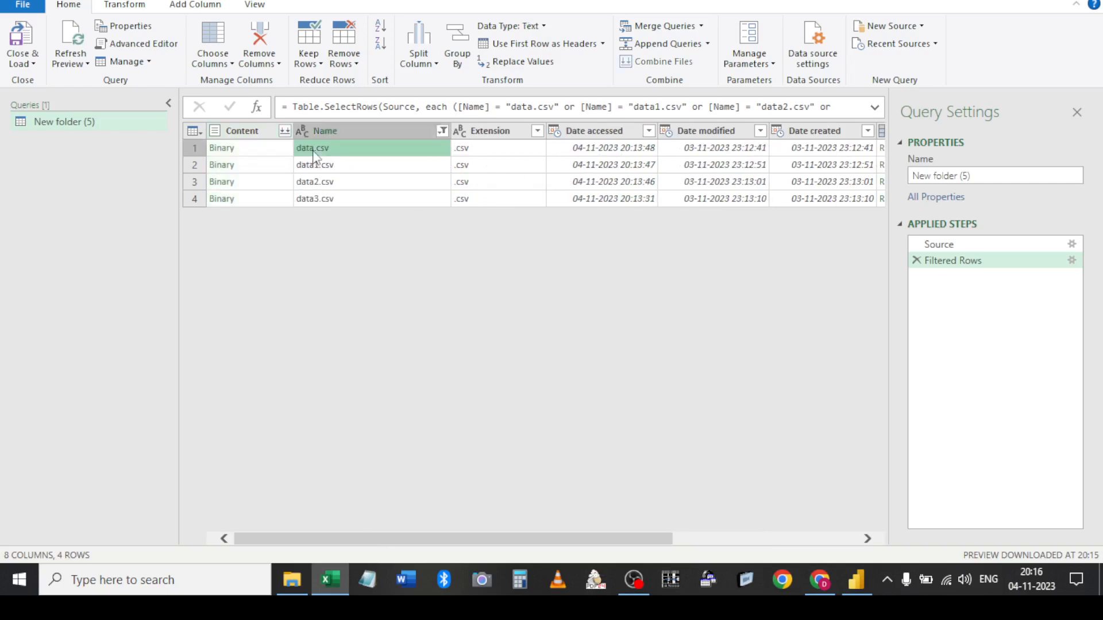
pyautogui.click(339, 168)
pyautogui.click(339, 185)
pyautogui.click(344, 201)
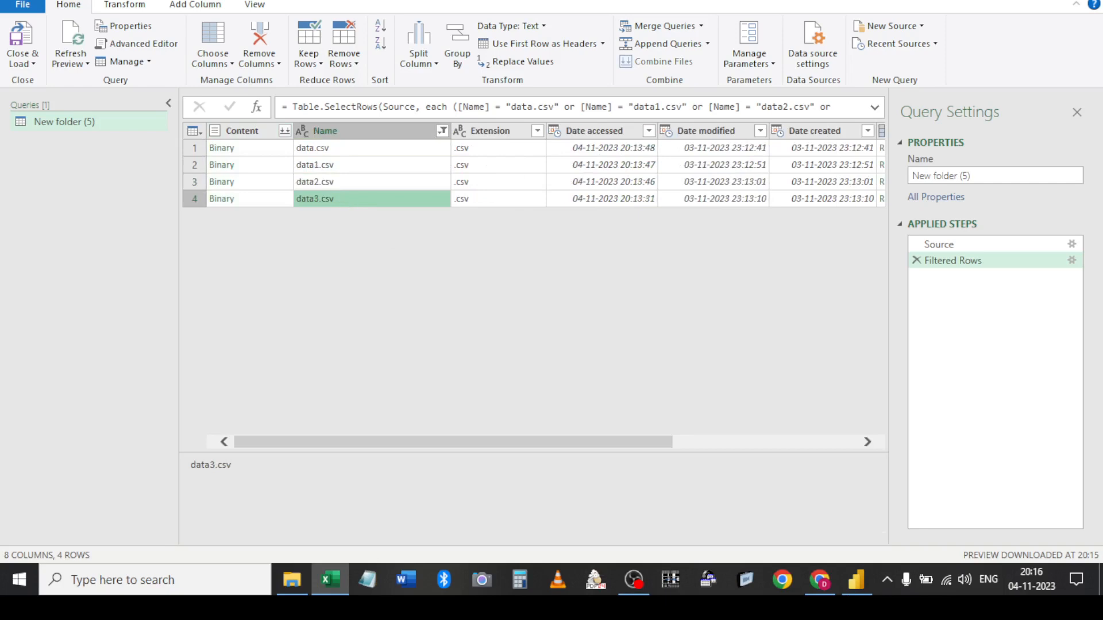
pyautogui.click(609, 300)
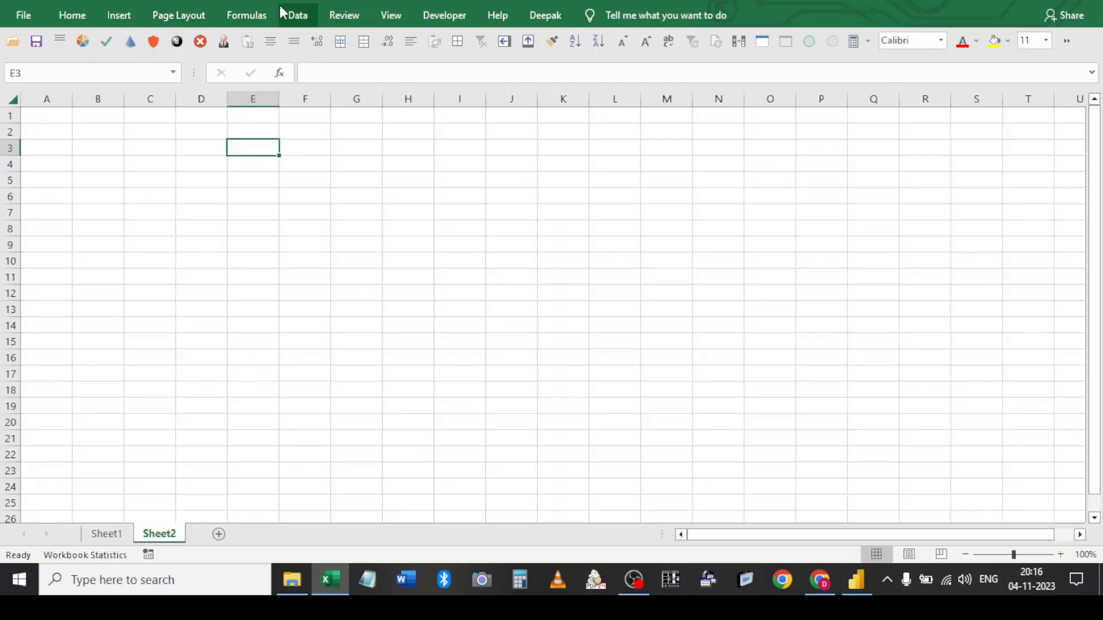
# Create a new query from the CSV file data3.csv in New folder (5) and open it for transforming
pyautogui.click(281, 16)
pyautogui.click(96, 76)
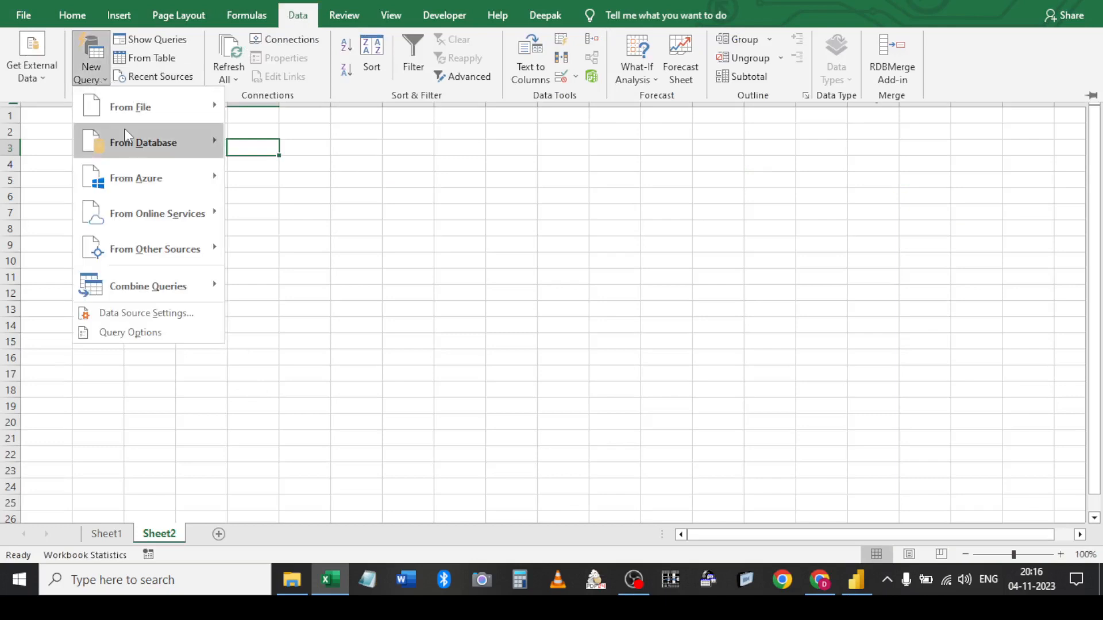
pyautogui.moveTo(119, 112)
pyautogui.click(298, 149)
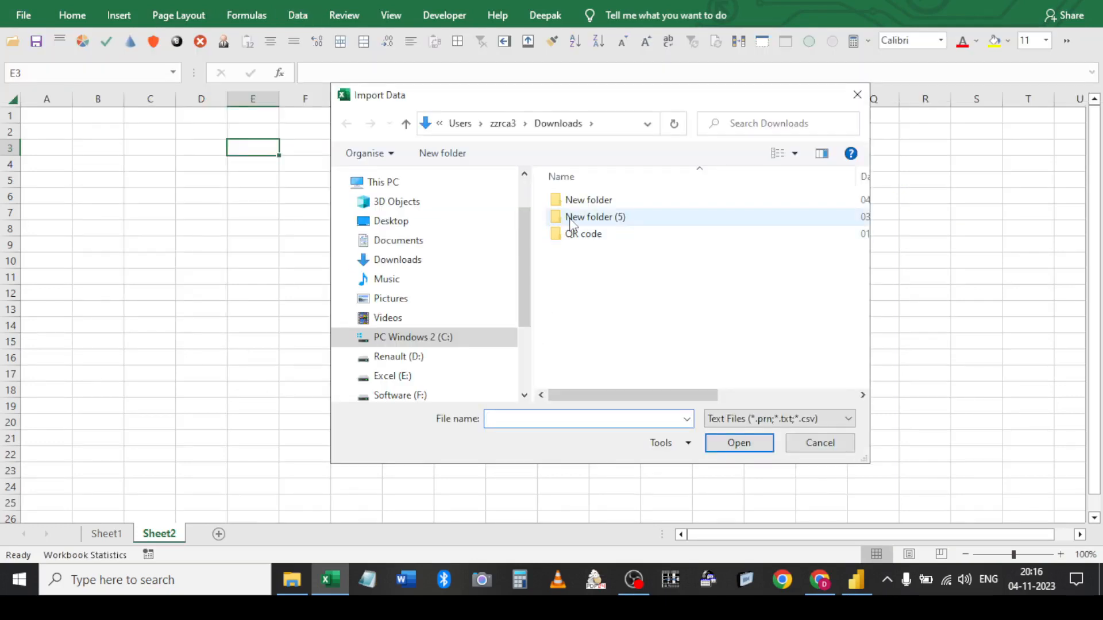
pyautogui.doubleClick(569, 219)
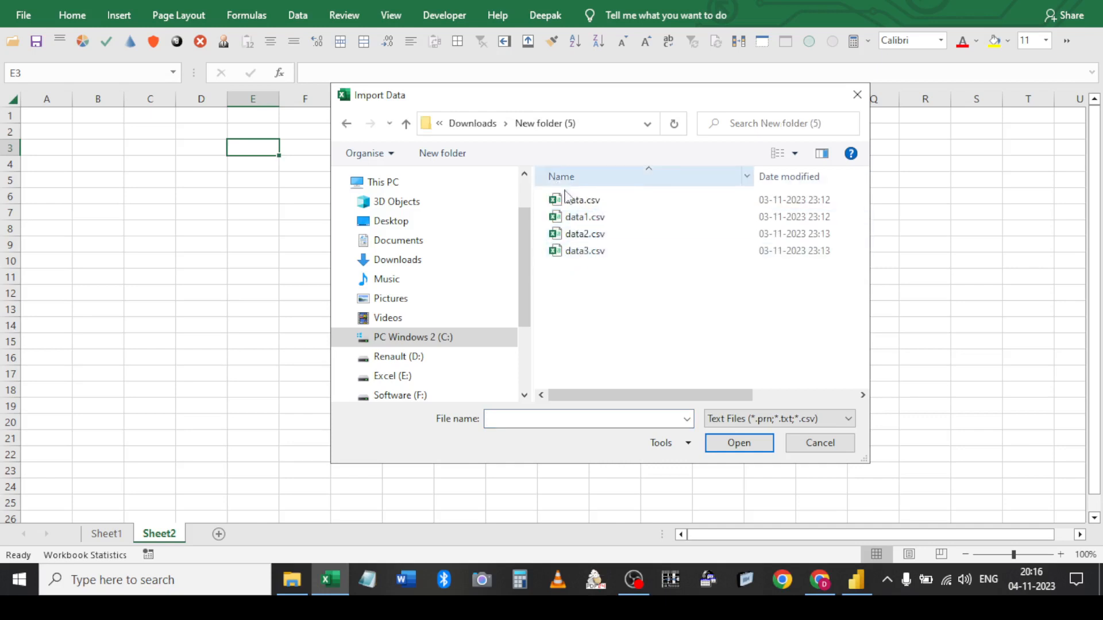
pyautogui.click(583, 251)
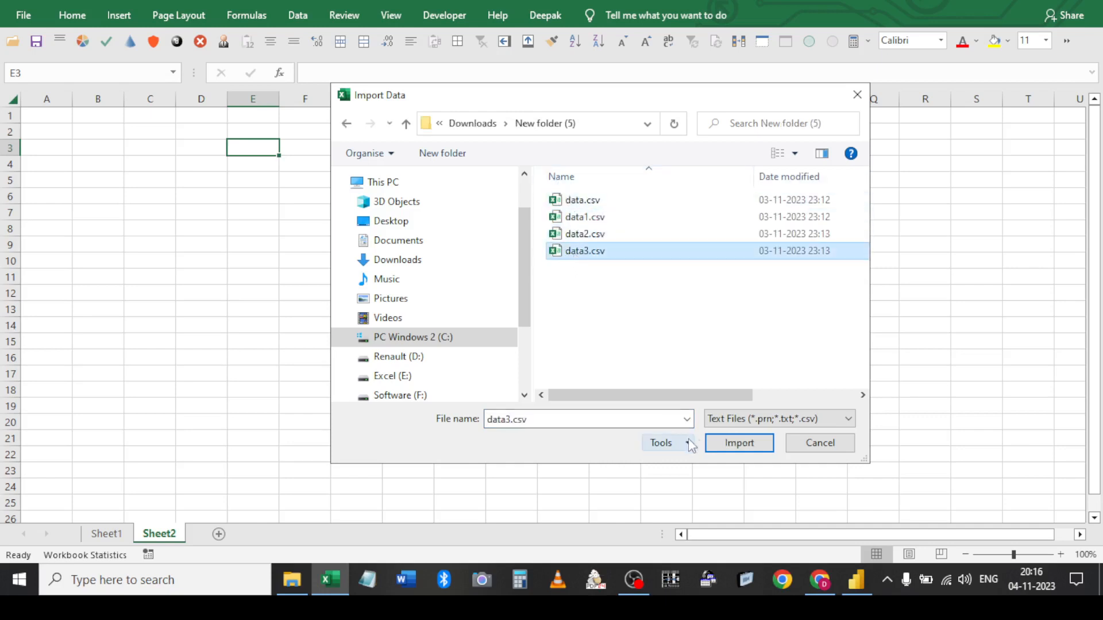
pyautogui.click(738, 443)
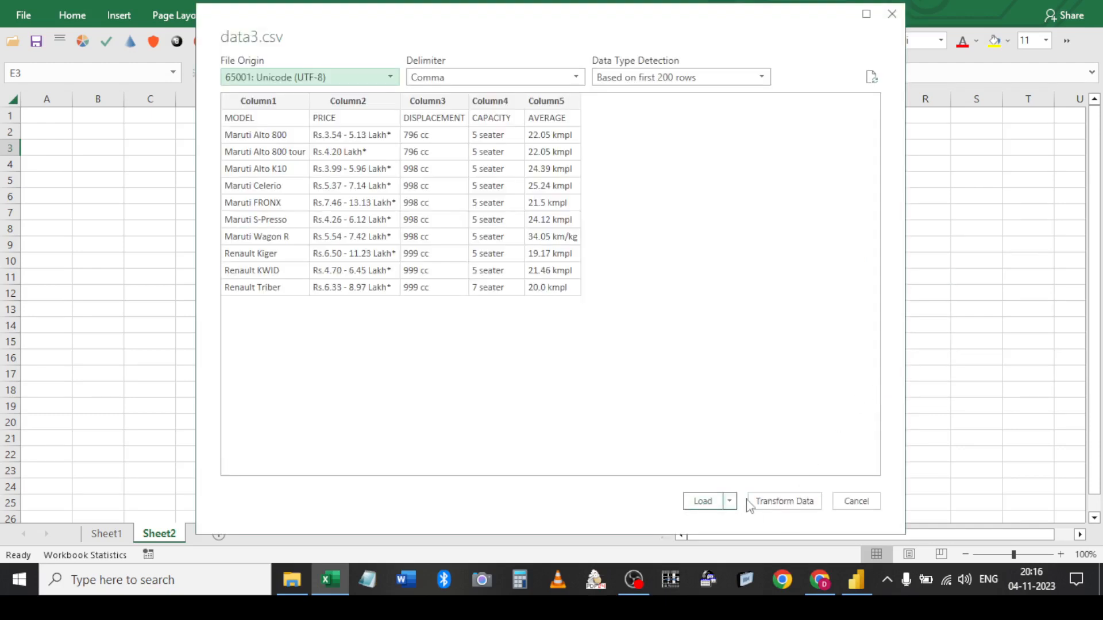
pyautogui.click(783, 501)
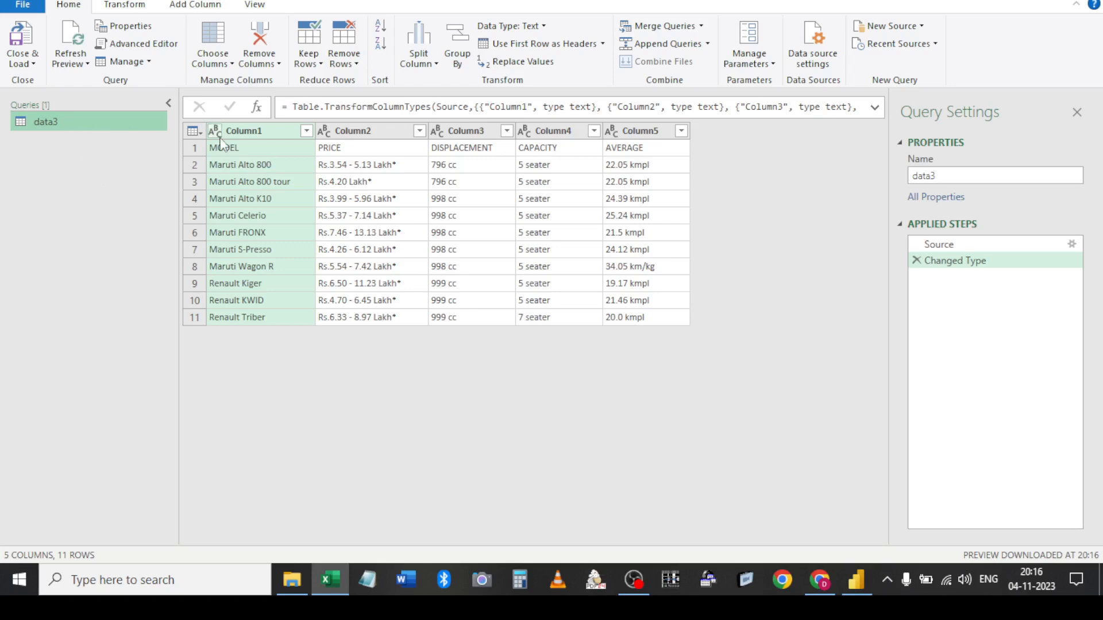
# Duplicate the data3 query and inspect the file path in the original query's Source formula
pyautogui.rightClick(58, 130)
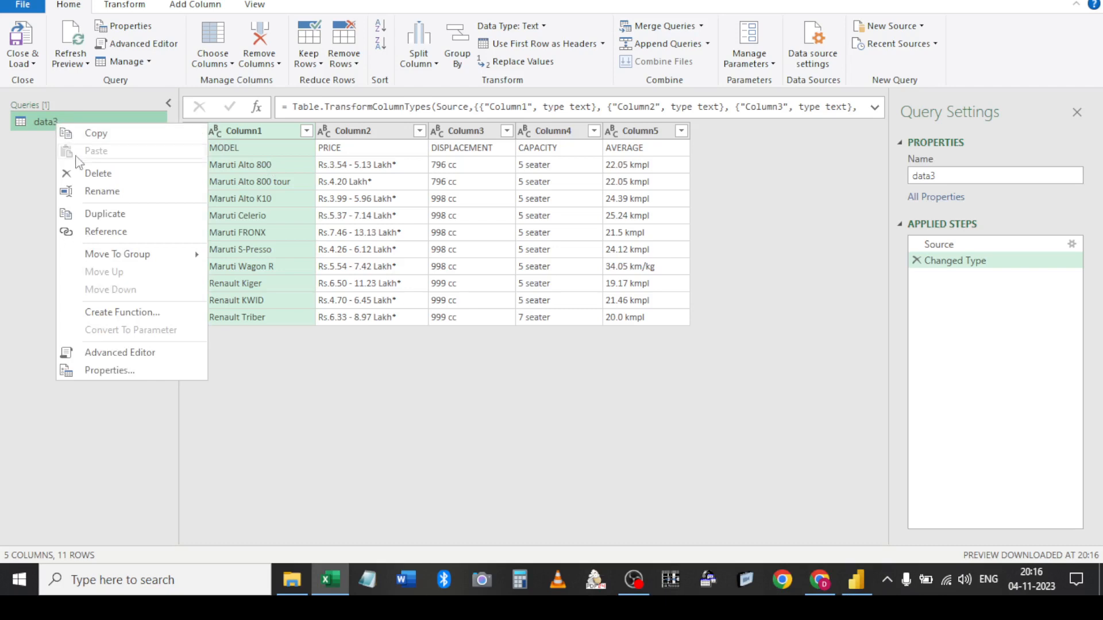
pyautogui.click(105, 213)
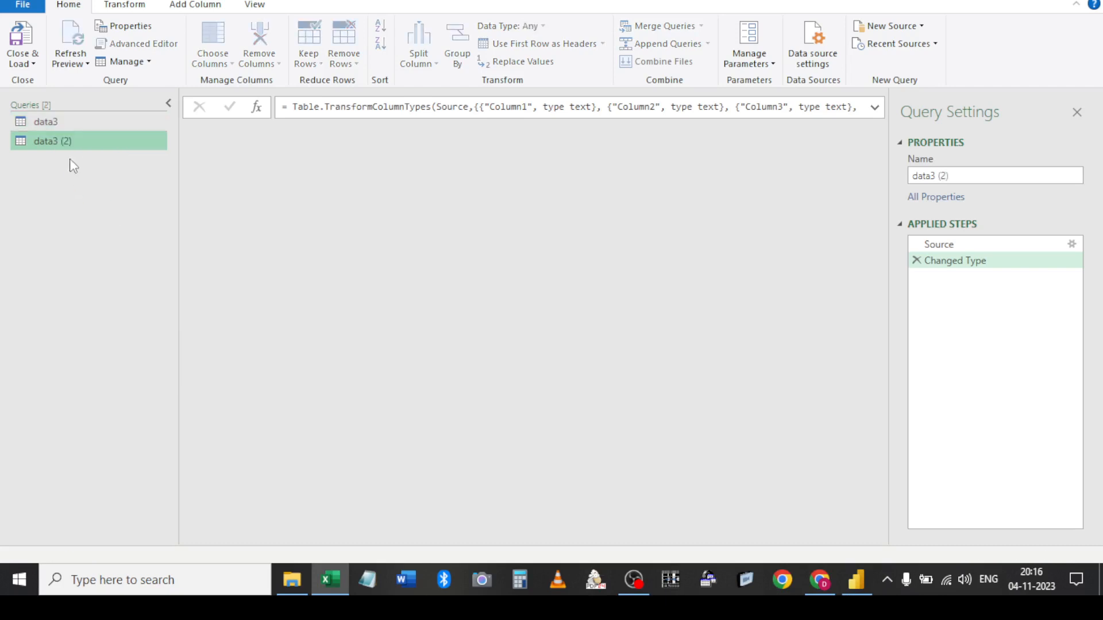
pyautogui.click(82, 125)
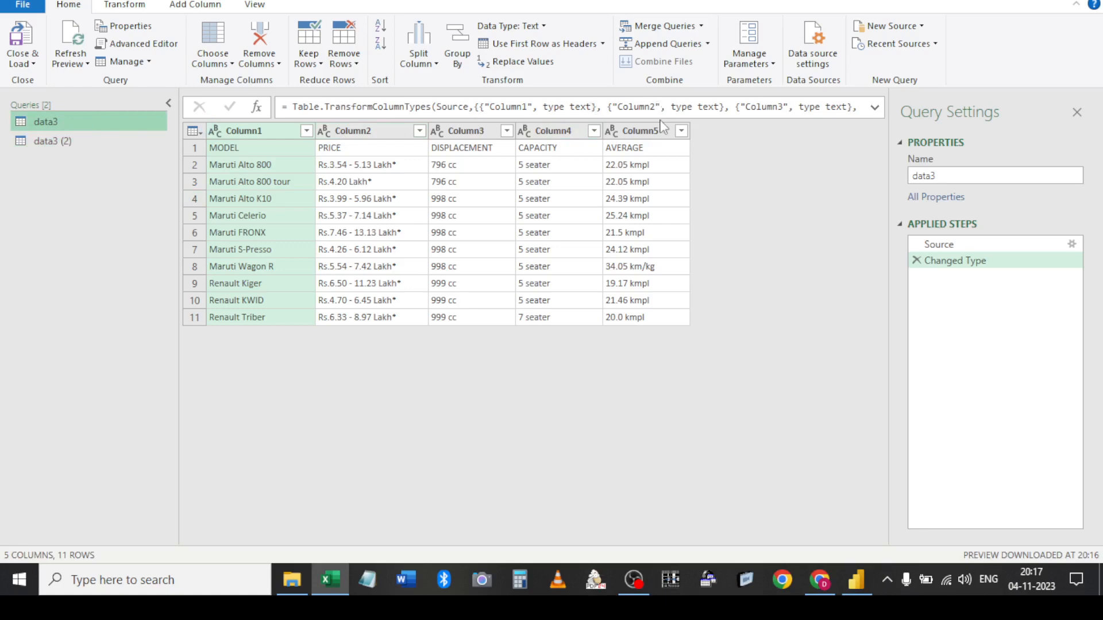
pyautogui.click(942, 247)
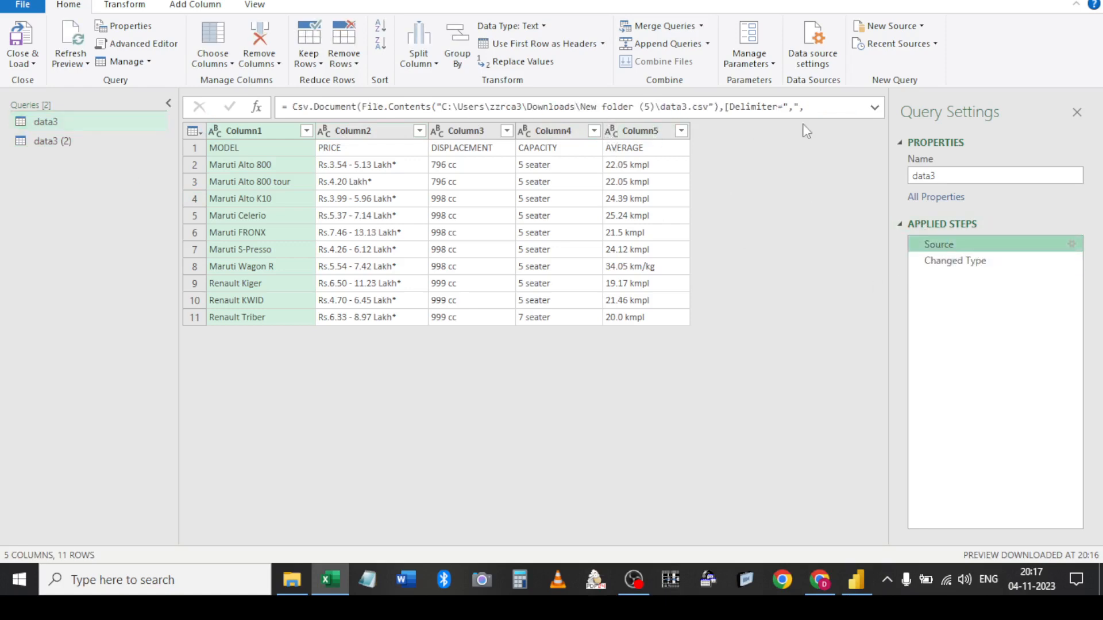
pyautogui.click(874, 109)
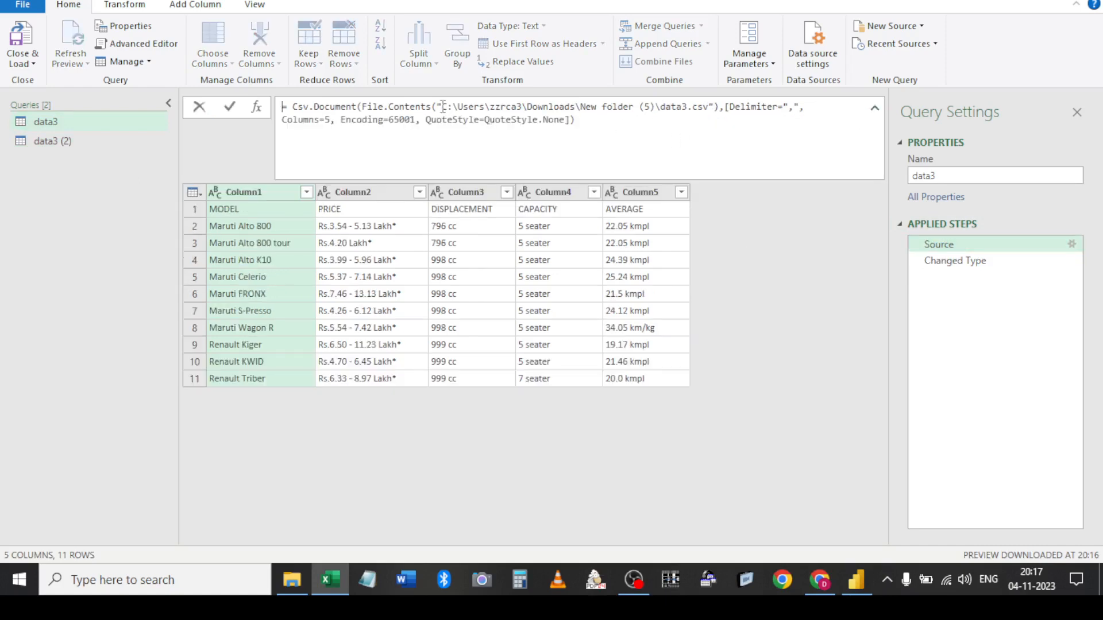
pyautogui.moveTo(442, 106); pyautogui.dragTo(713, 99)
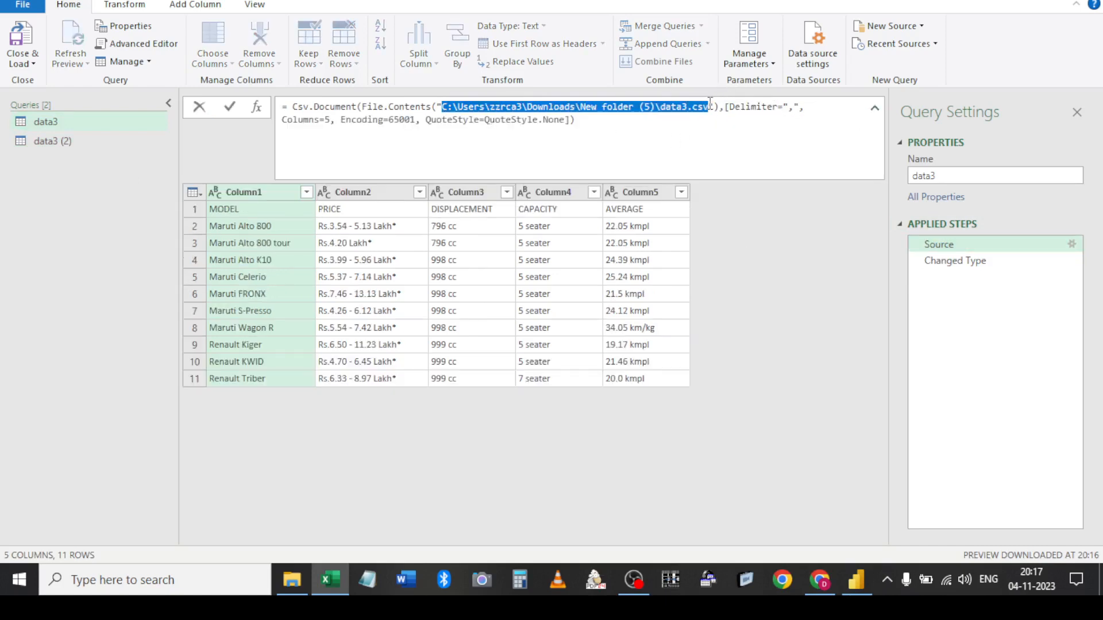
pyautogui.press('Escape')
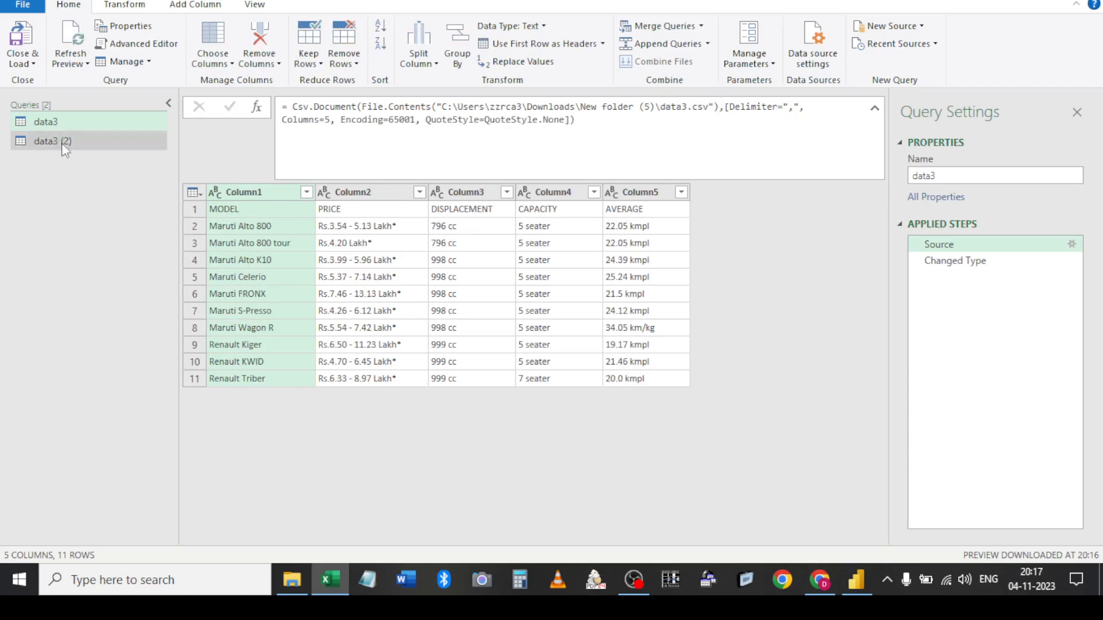
# Change the file path in the Source formula of data3 (2) to point to data2.csv
pyautogui.click(65, 142)
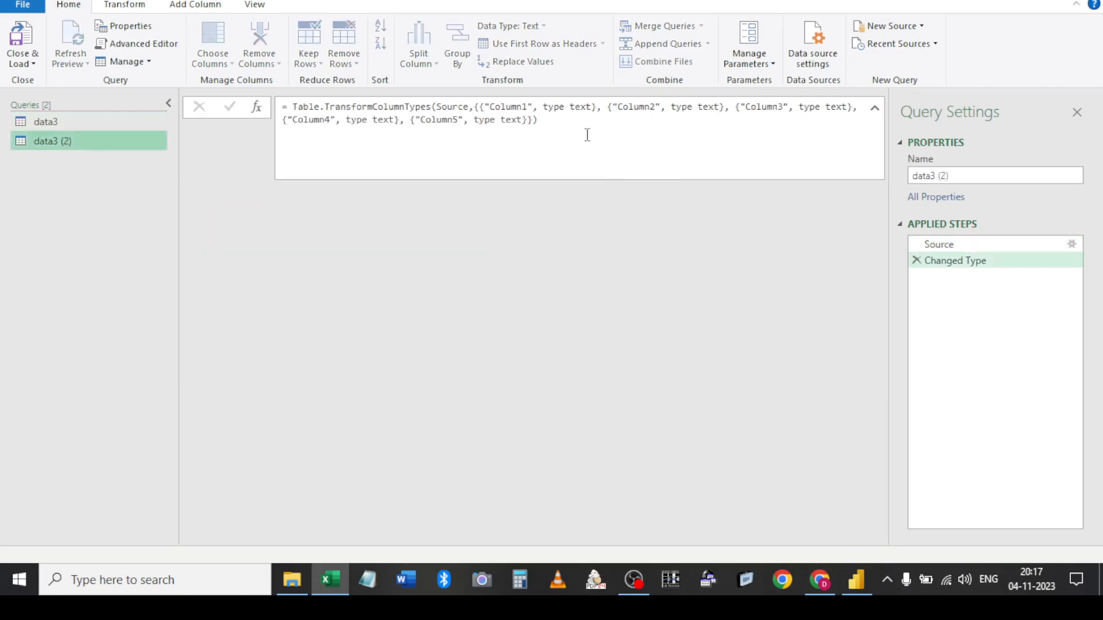
pyautogui.click(945, 245)
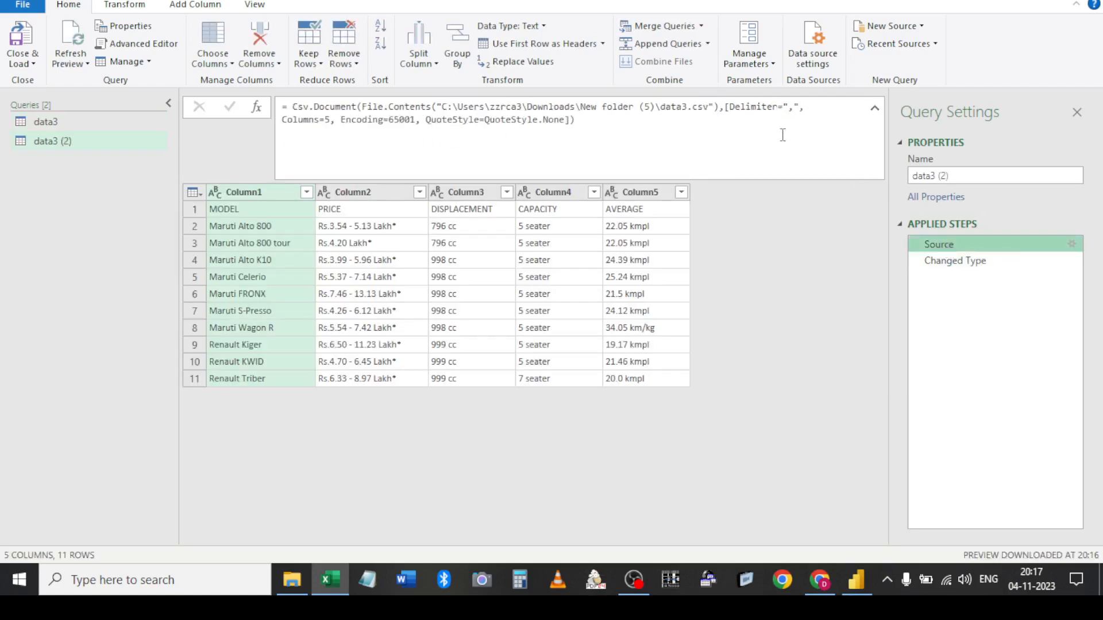
pyautogui.click(687, 108)
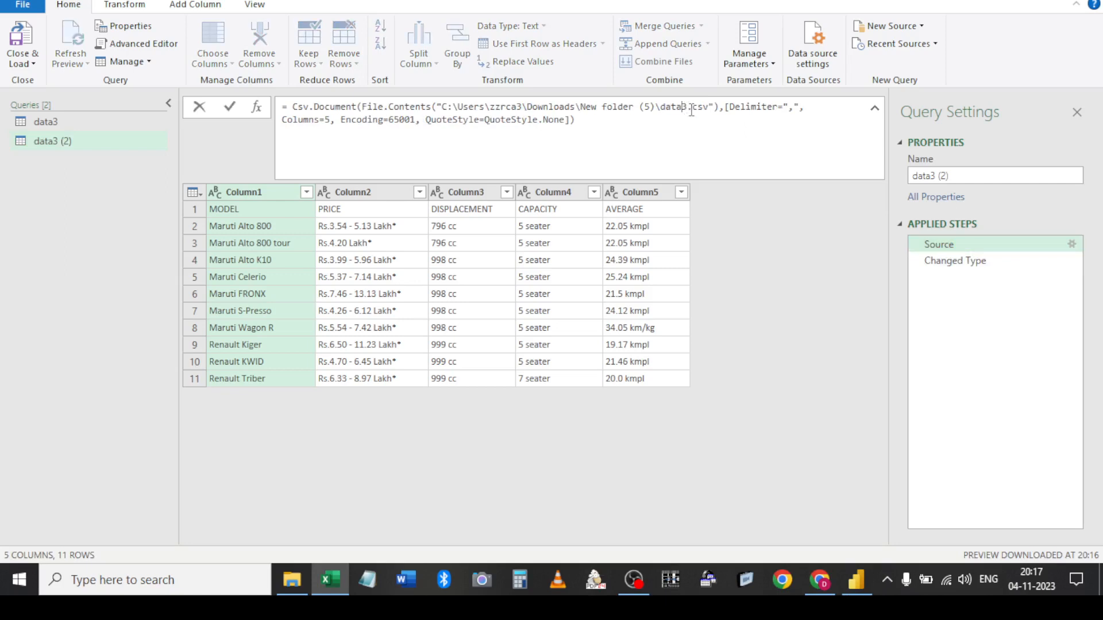
pyautogui.press('BackSpace')
pyautogui.write('2')
pyautogui.press('Return')
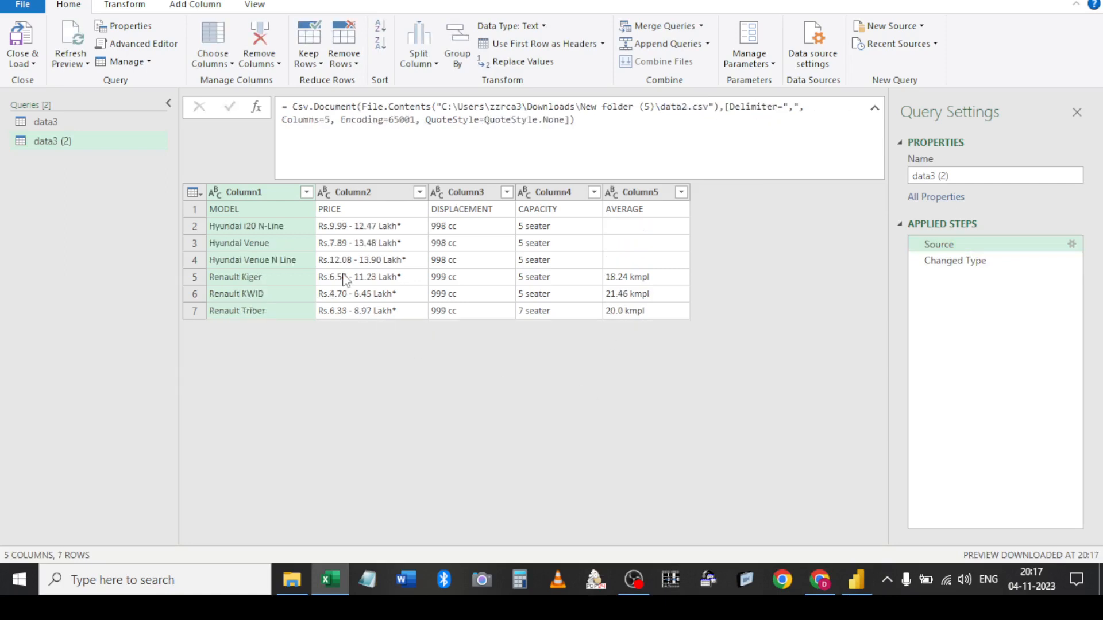
# Duplicate the data3 (2) query and change the copy's Source file to data1.csv
pyautogui.rightClick(62, 148)
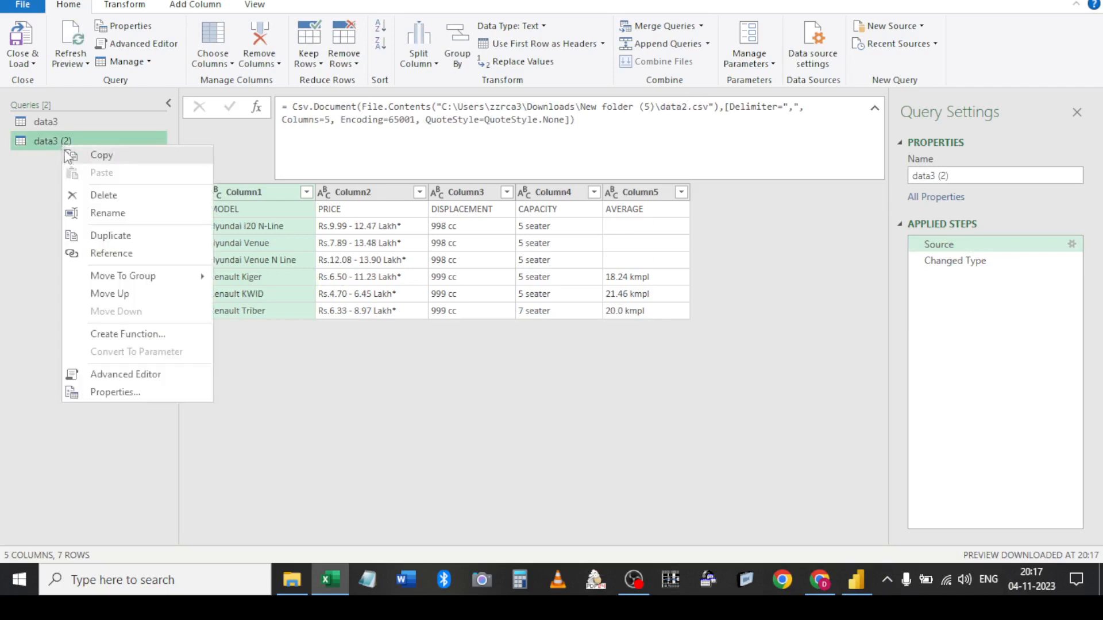
pyautogui.click(113, 237)
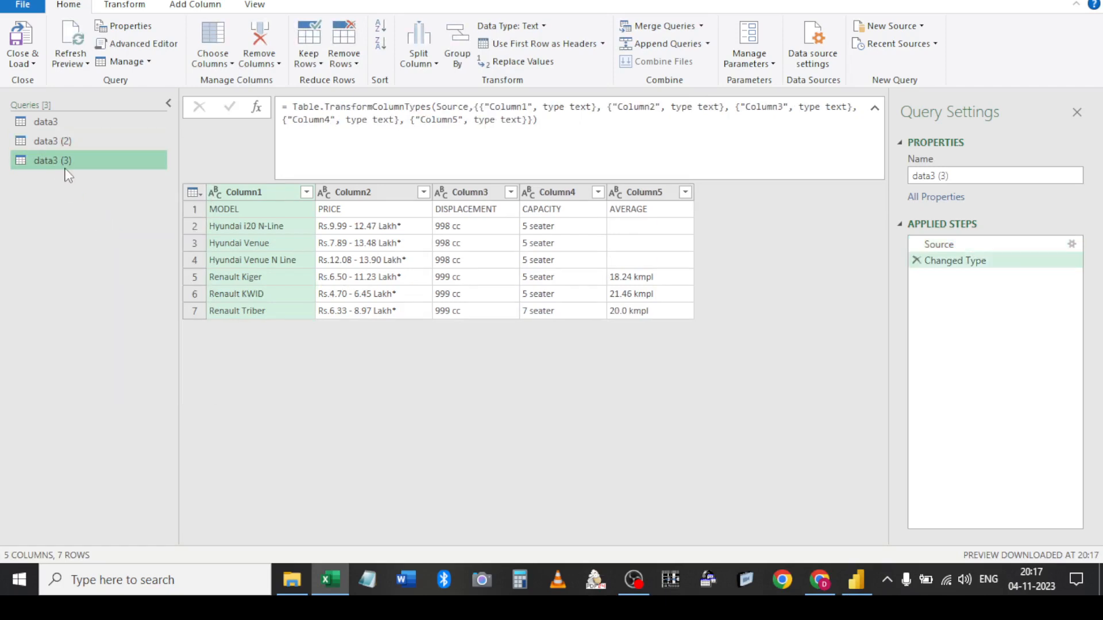
pyautogui.click(960, 243)
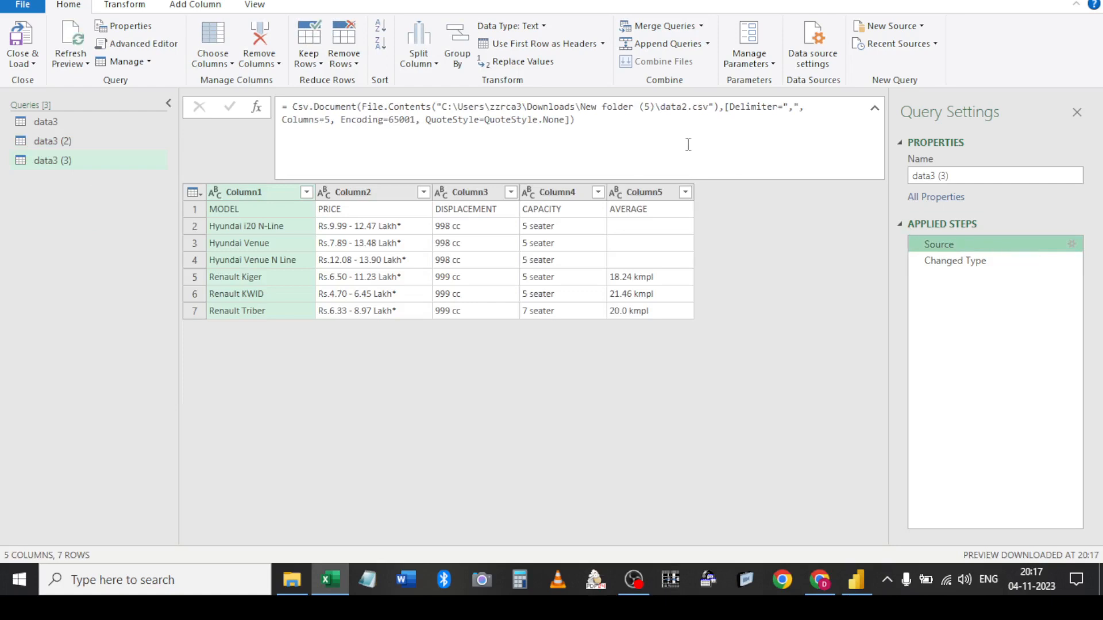
pyautogui.click(690, 108)
pyautogui.press('BackSpace')
pyautogui.write('1')
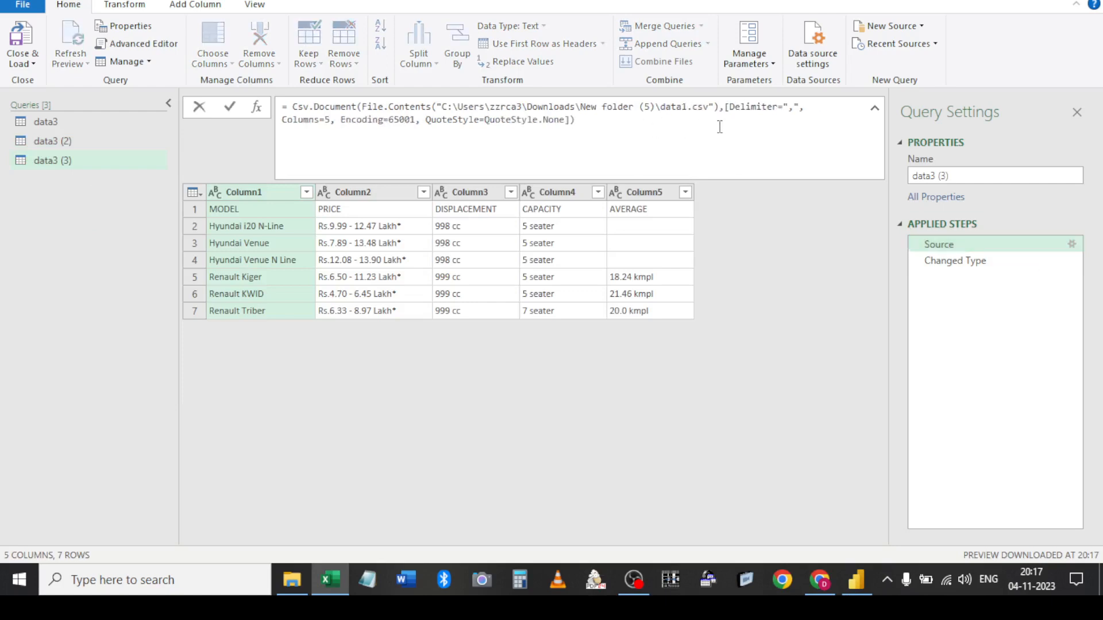
pyautogui.press('Return')
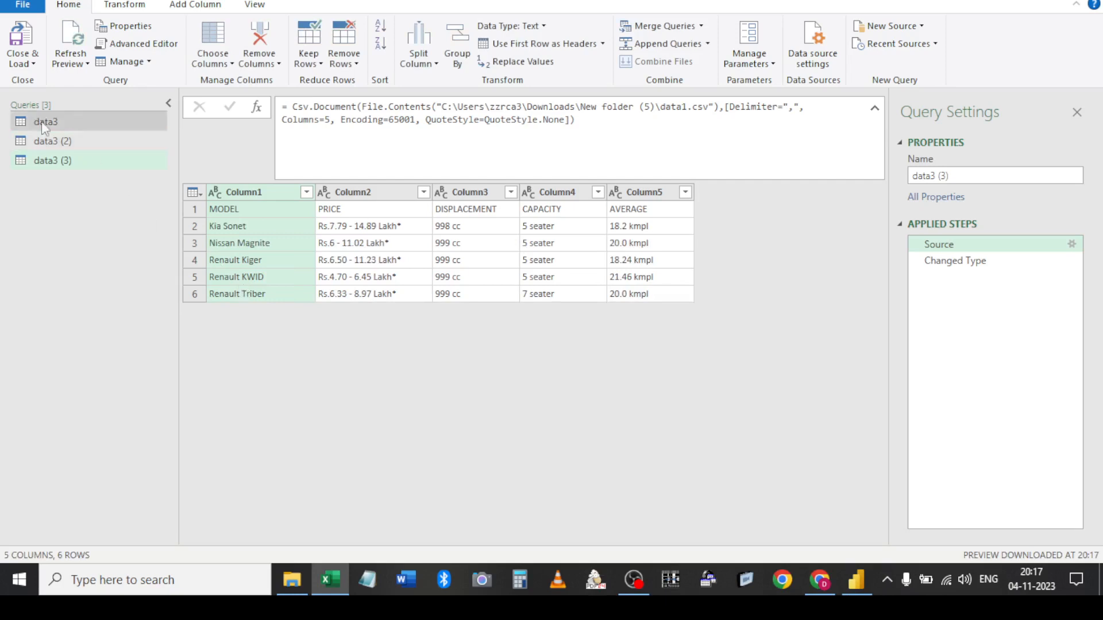
# Duplicate the data3 (3) query and change the copy's Source file to data.csv
pyautogui.rightClick(63, 162)
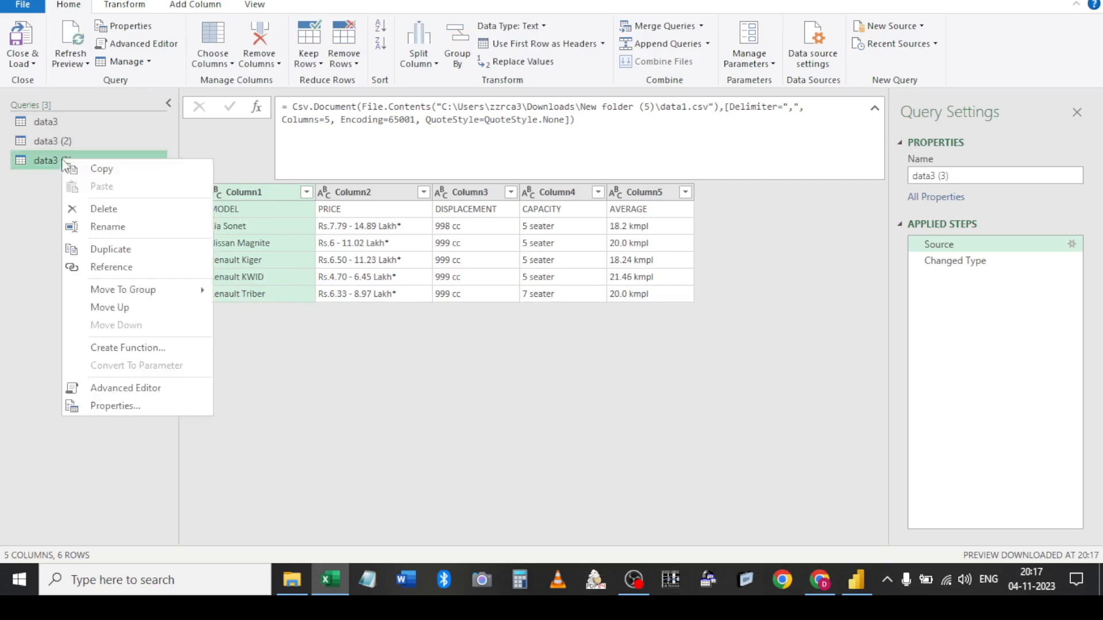
pyautogui.click(112, 249)
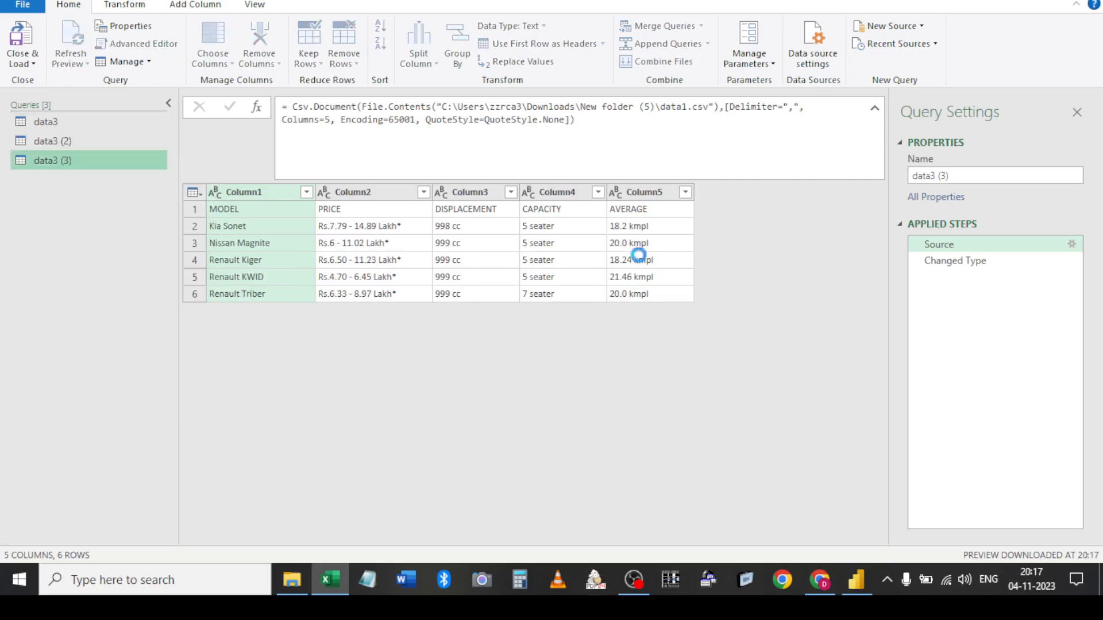
pyautogui.click(944, 243)
pyautogui.click(688, 108)
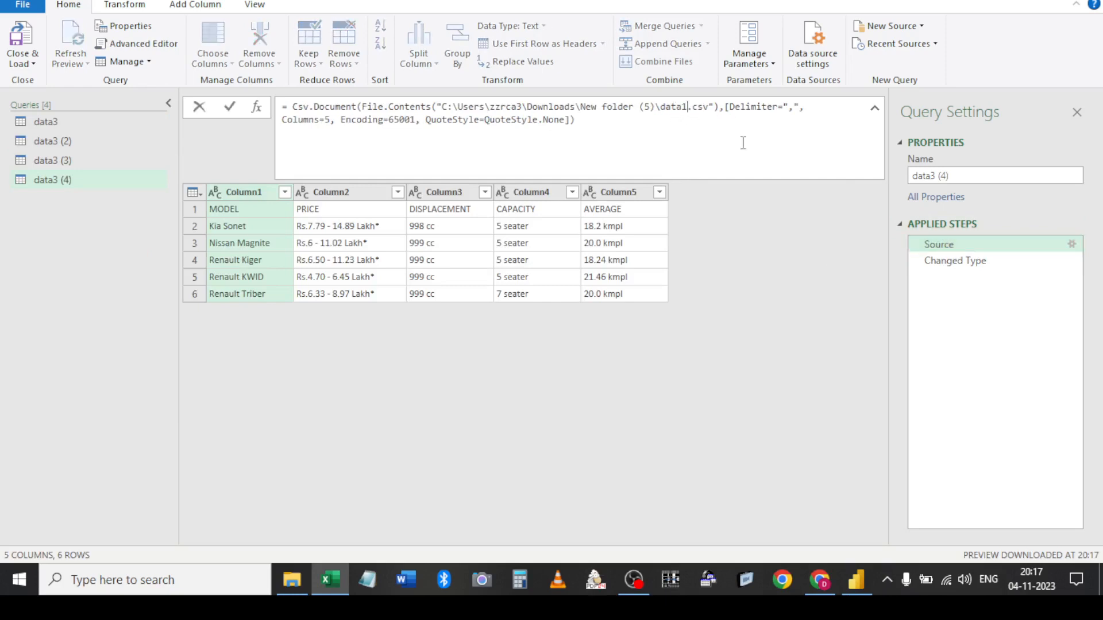
pyautogui.press('BackSpace')
pyautogui.press('Return')
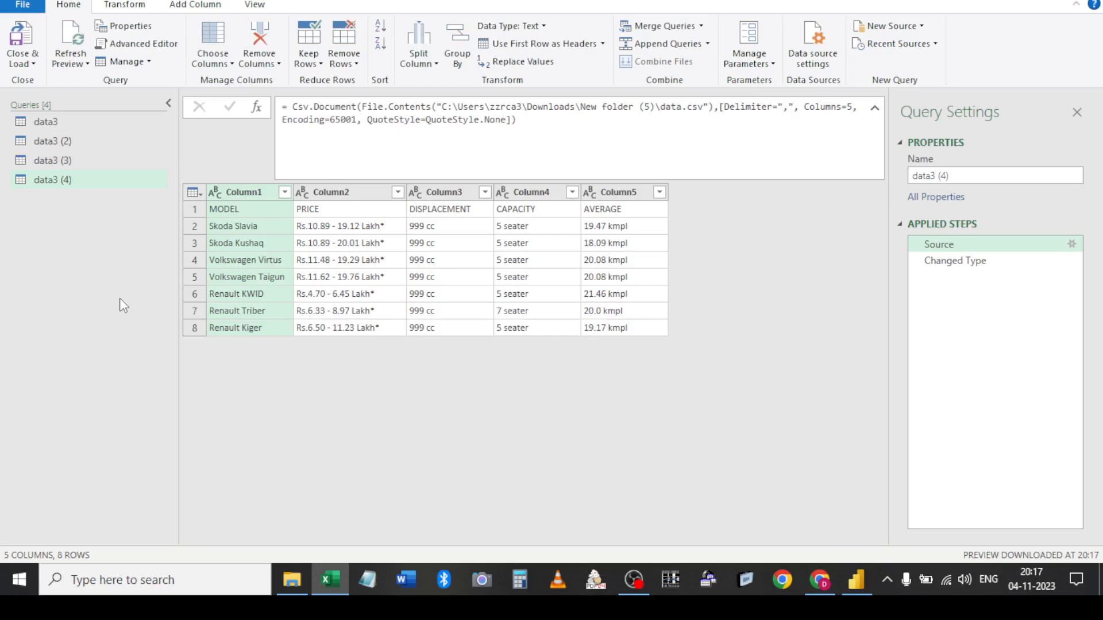
# Use the first row as headers in data3 (4), inserting the step directly after Source
pyautogui.click(221, 209)
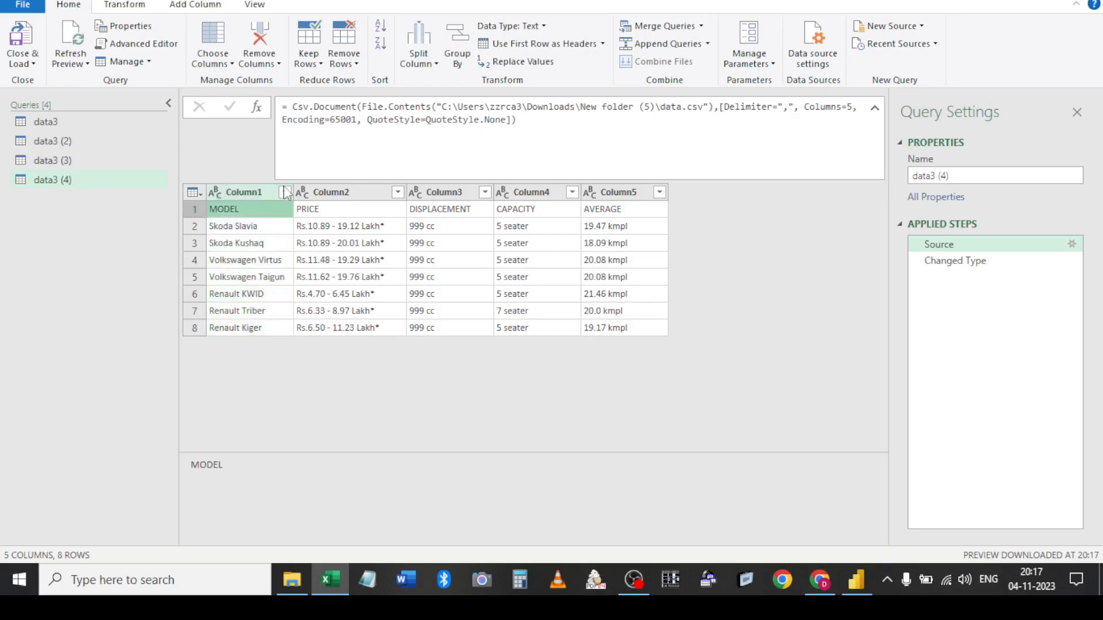
pyautogui.click(199, 193)
pyautogui.click(228, 198)
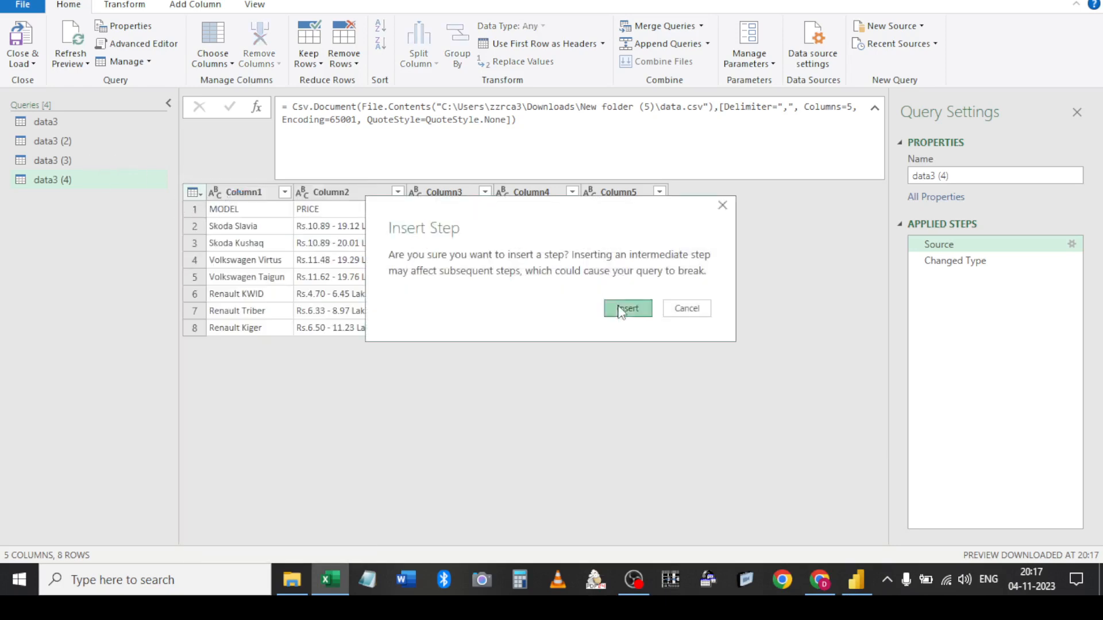
pyautogui.click(621, 308)
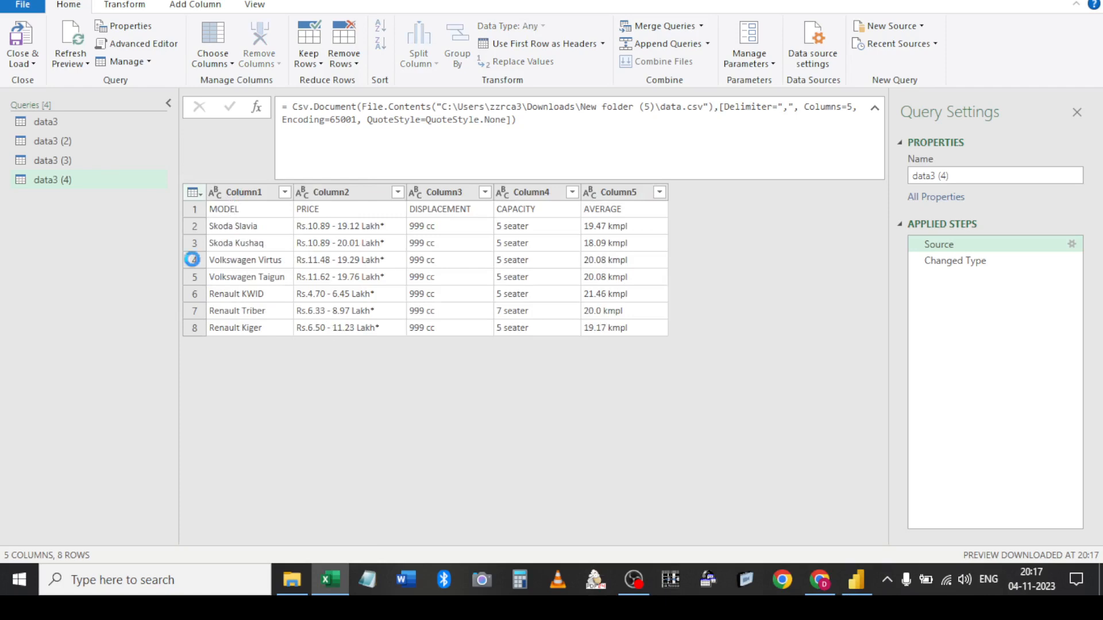
# Use the first row as headers in the data3 (3) query, after its Changed Type step
pyautogui.click(80, 166)
pyautogui.click(194, 193)
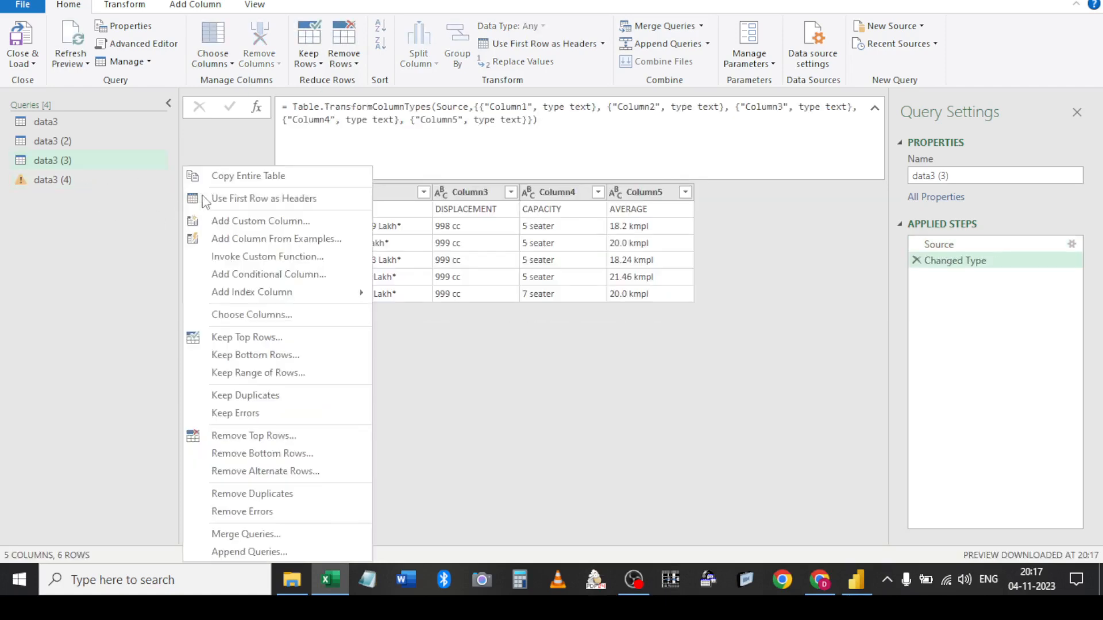
pyautogui.click(227, 198)
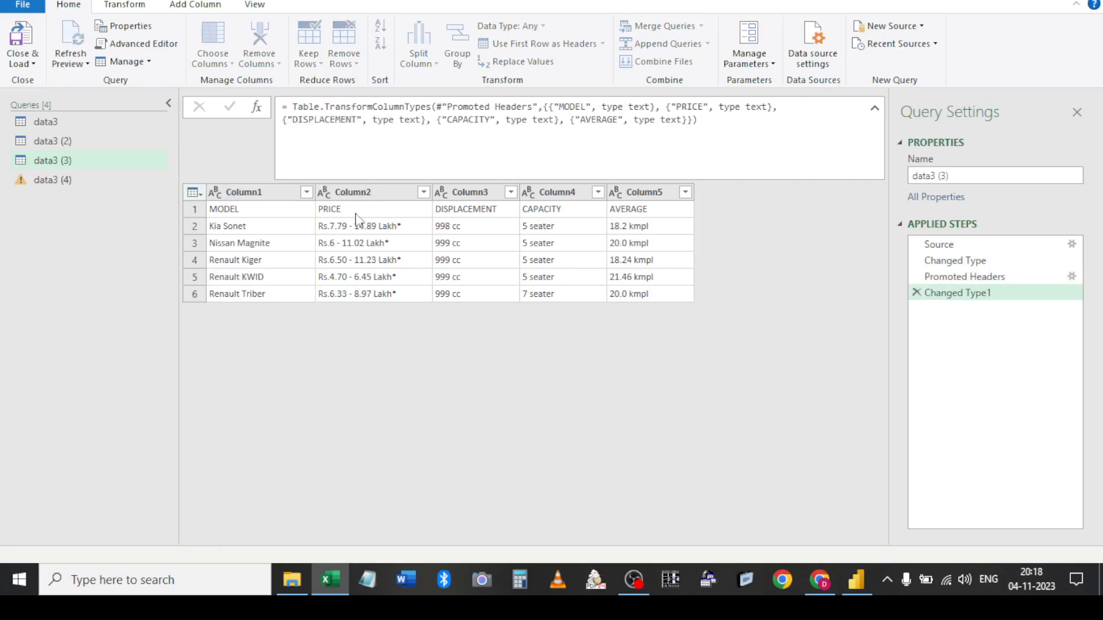
# Use the first row as headers in the data3 (2) and data3 queries, after their Changed Type steps
pyautogui.click(52, 142)
pyautogui.click(194, 193)
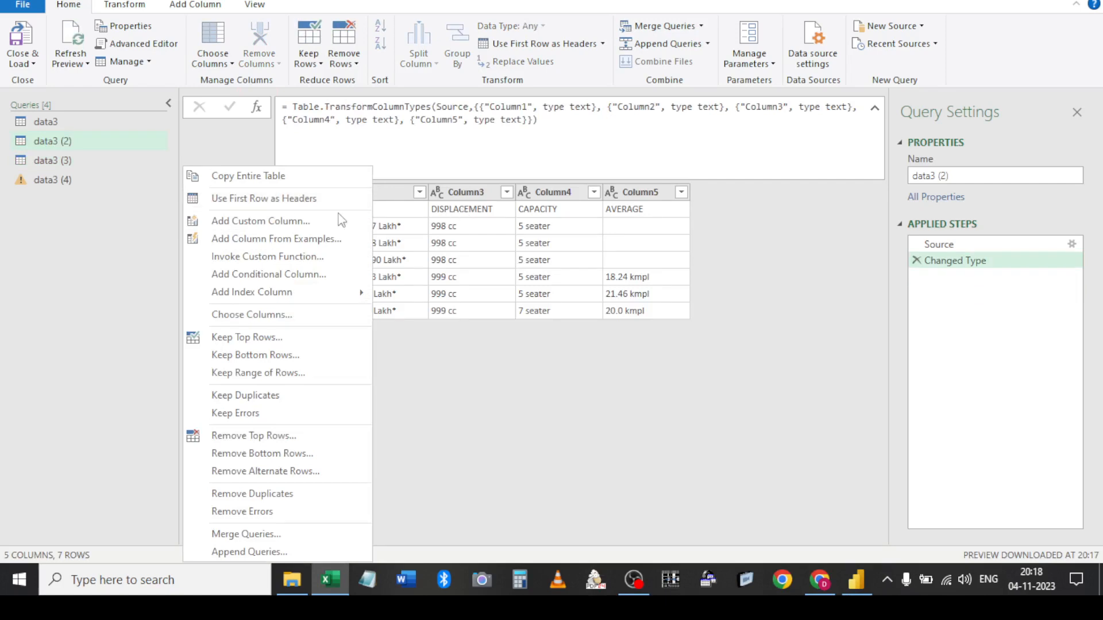
pyautogui.click(263, 198)
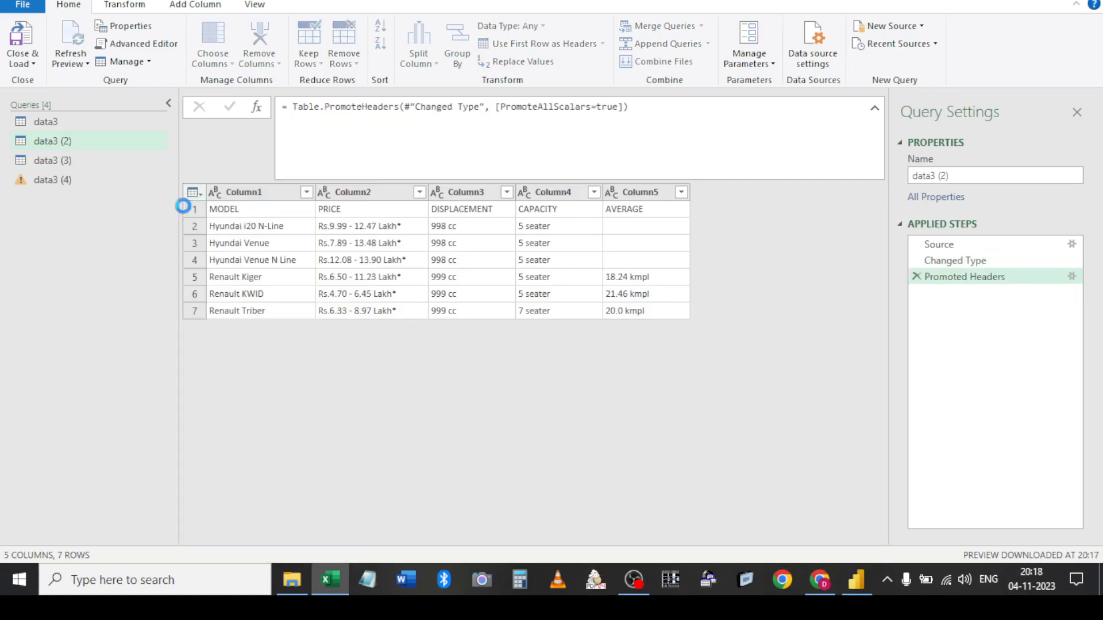
pyautogui.click(57, 121)
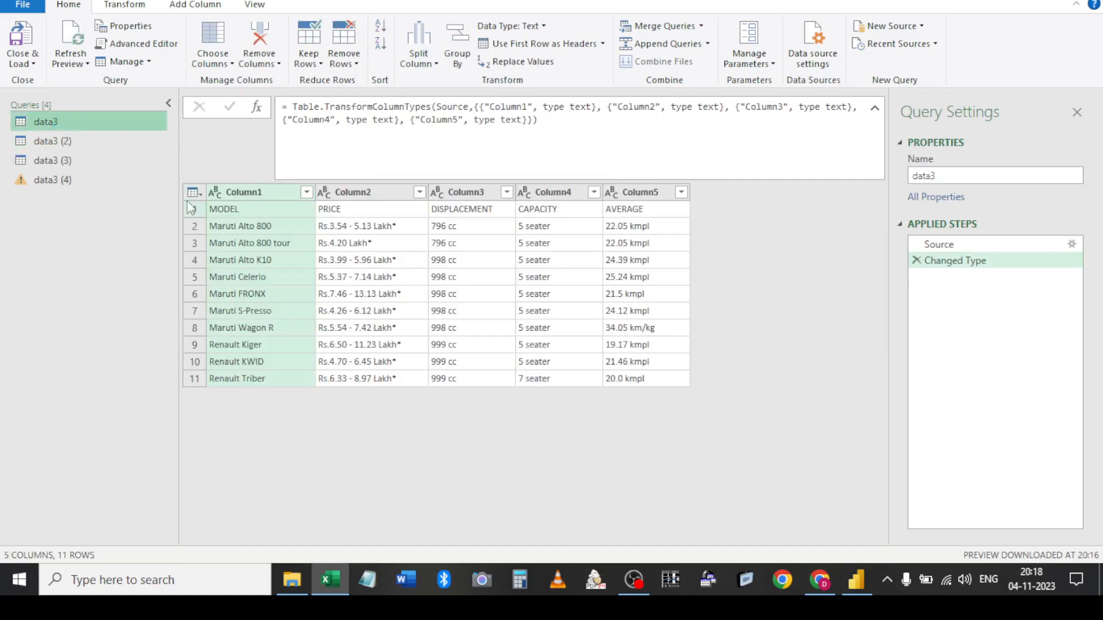
pyautogui.click(197, 194)
pyautogui.click(213, 198)
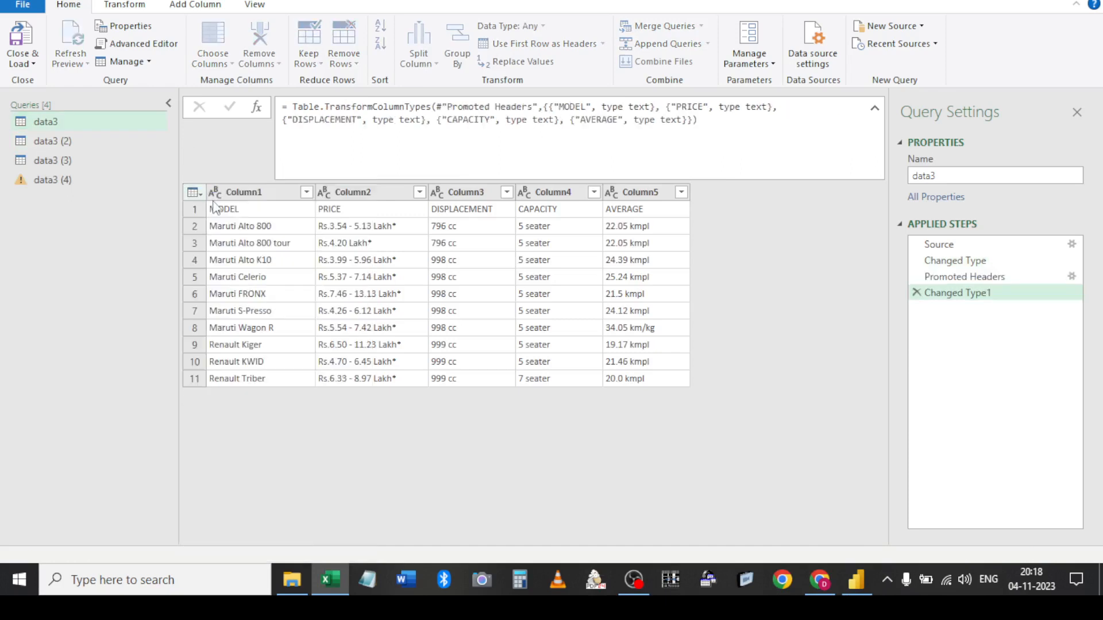
# Check the headers across the queries and delete the Changed Type step from data3 (4)
pyautogui.click(64, 141)
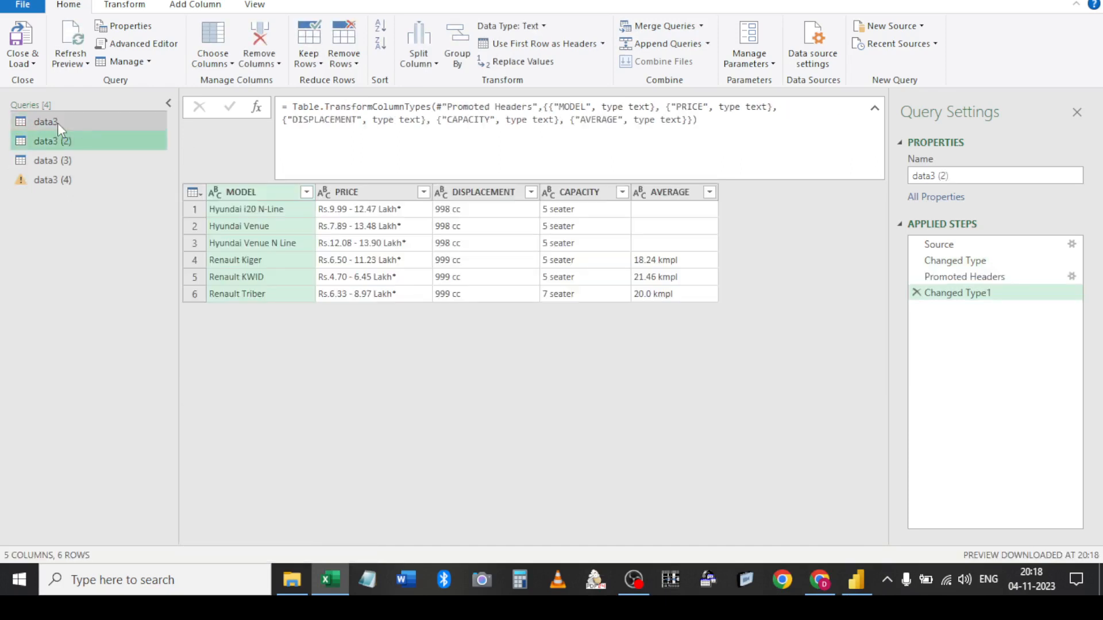
pyautogui.click(58, 122)
pyautogui.click(62, 160)
pyautogui.click(69, 180)
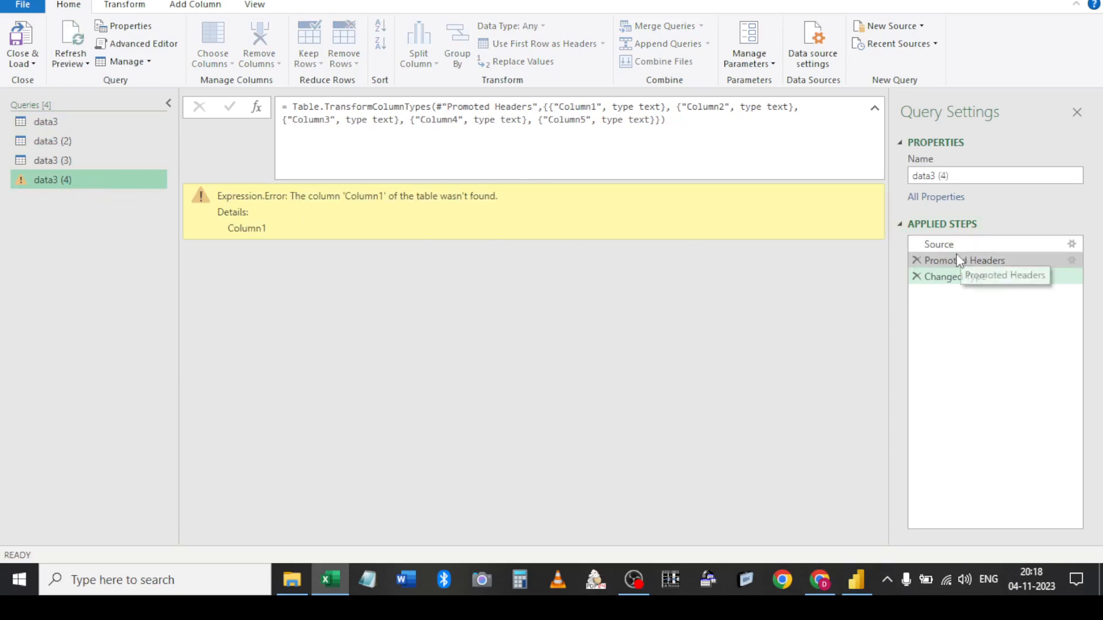
pyautogui.click(919, 280)
pyautogui.click(917, 276)
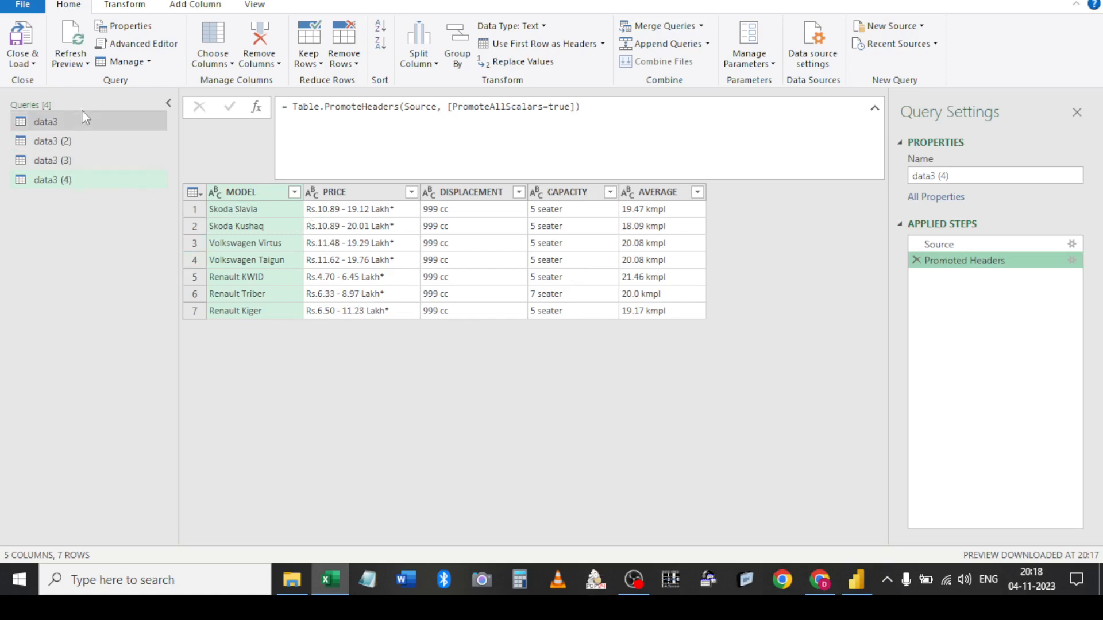
pyautogui.click(706, 44)
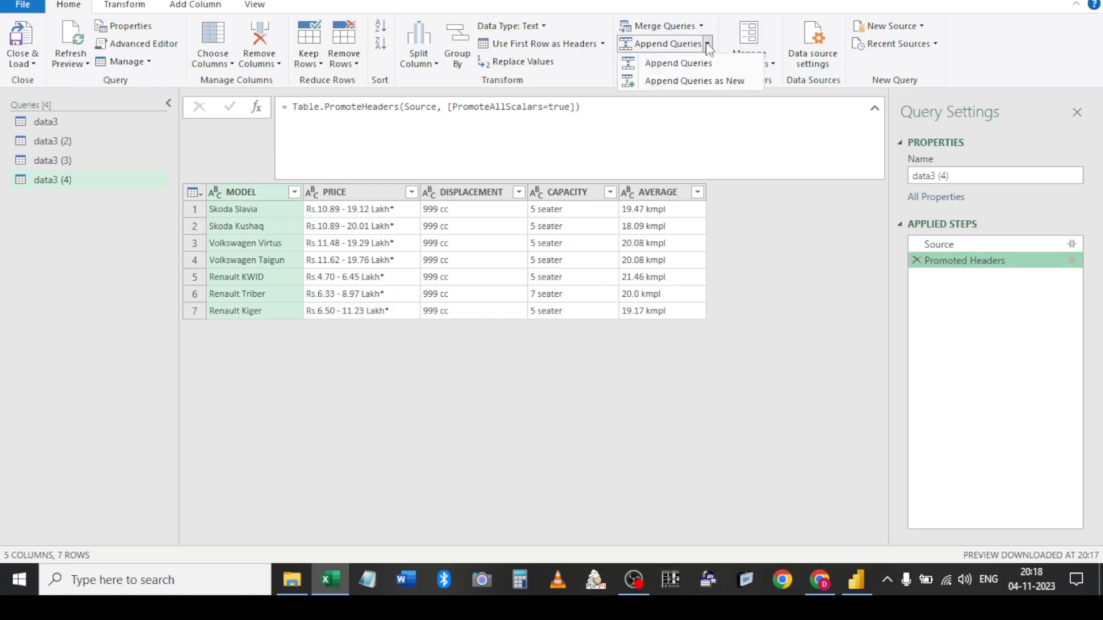
pyautogui.click(698, 81)
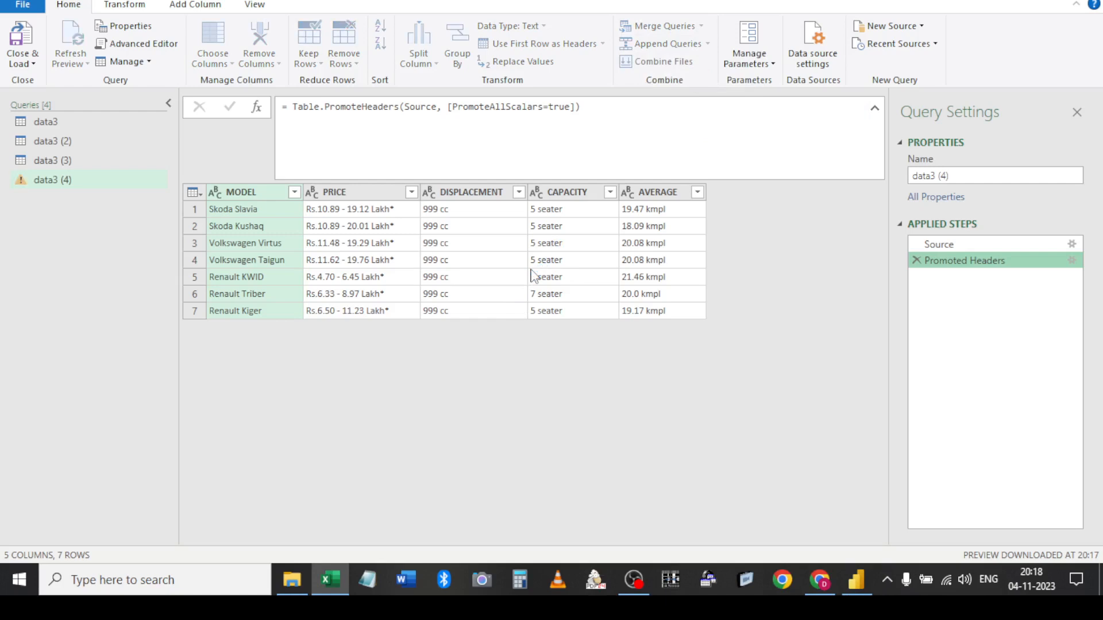
pyautogui.click(366, 247)
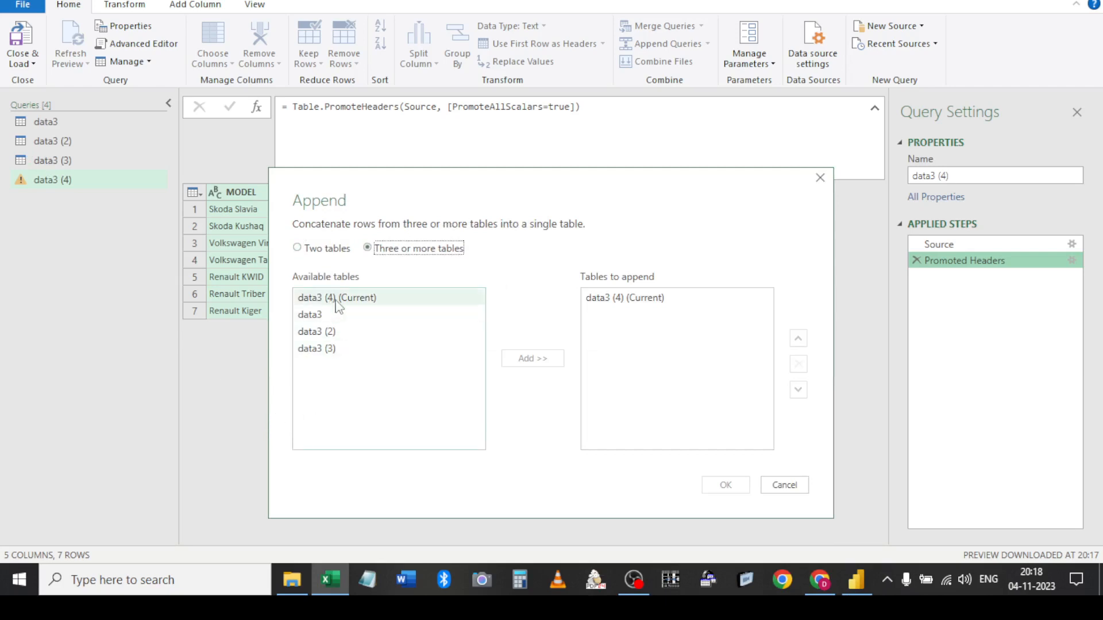
pyautogui.click(310, 315)
pyautogui.click(533, 359)
pyautogui.click(333, 332)
pyautogui.click(536, 359)
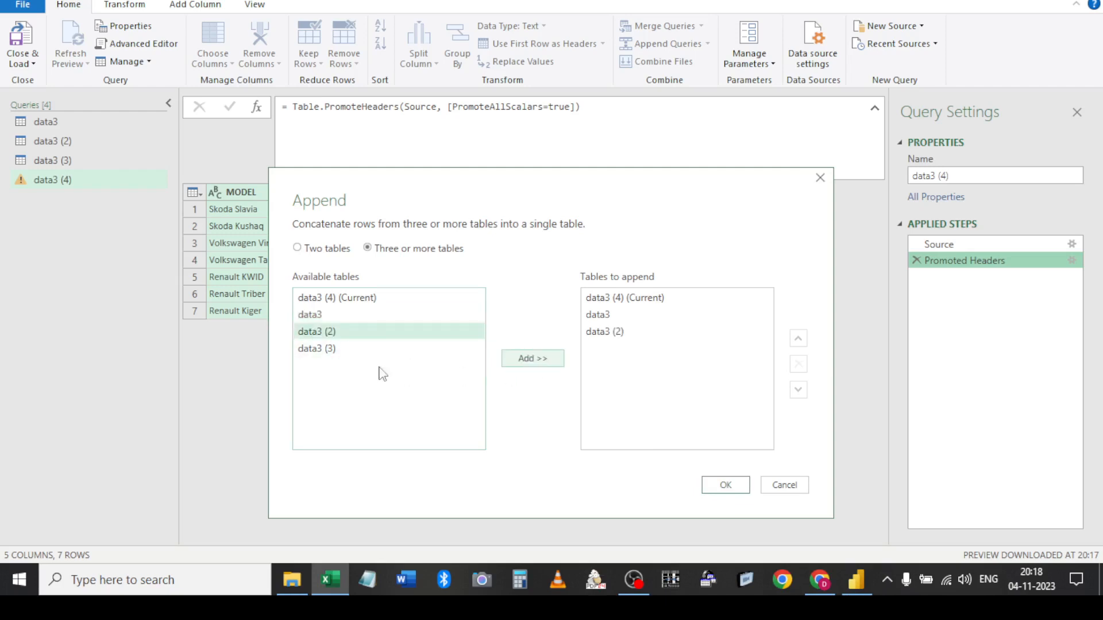
pyautogui.click(320, 348)
pyautogui.click(534, 359)
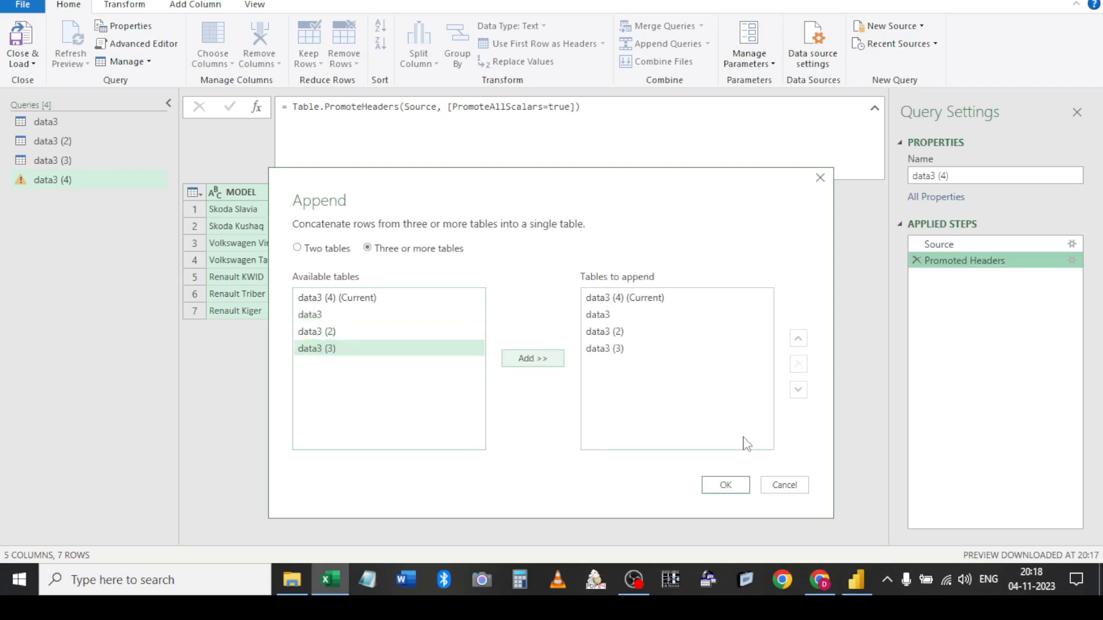
pyautogui.click(772, 488)
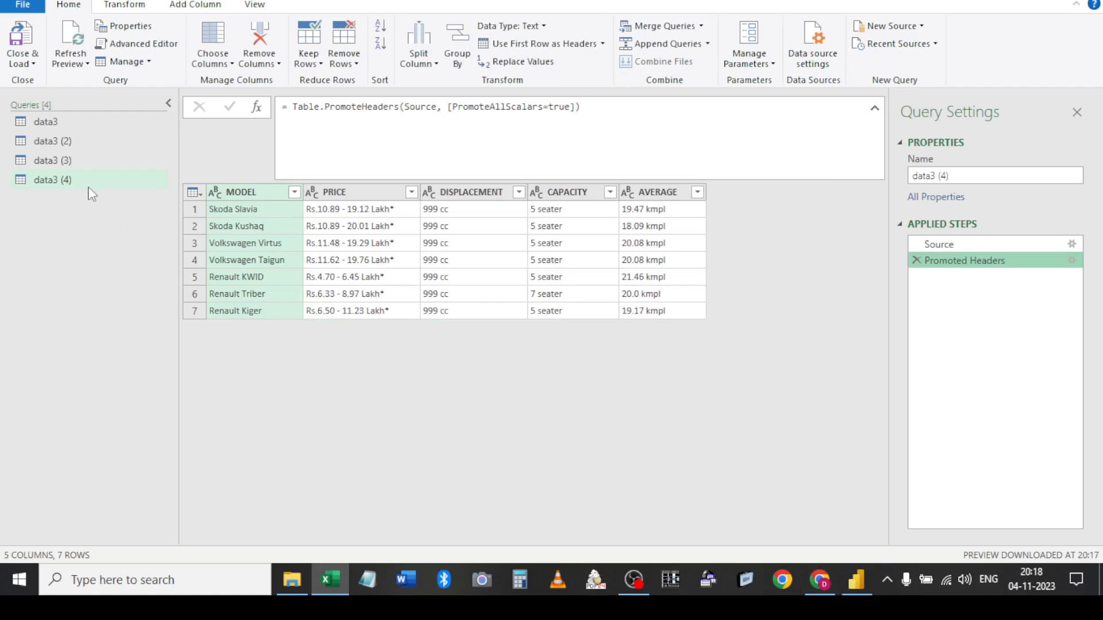
# Append data3 (4), data3, data3 (2) and data3 (3) as a new query using the three-or-more-tables option
pyautogui.click(708, 44)
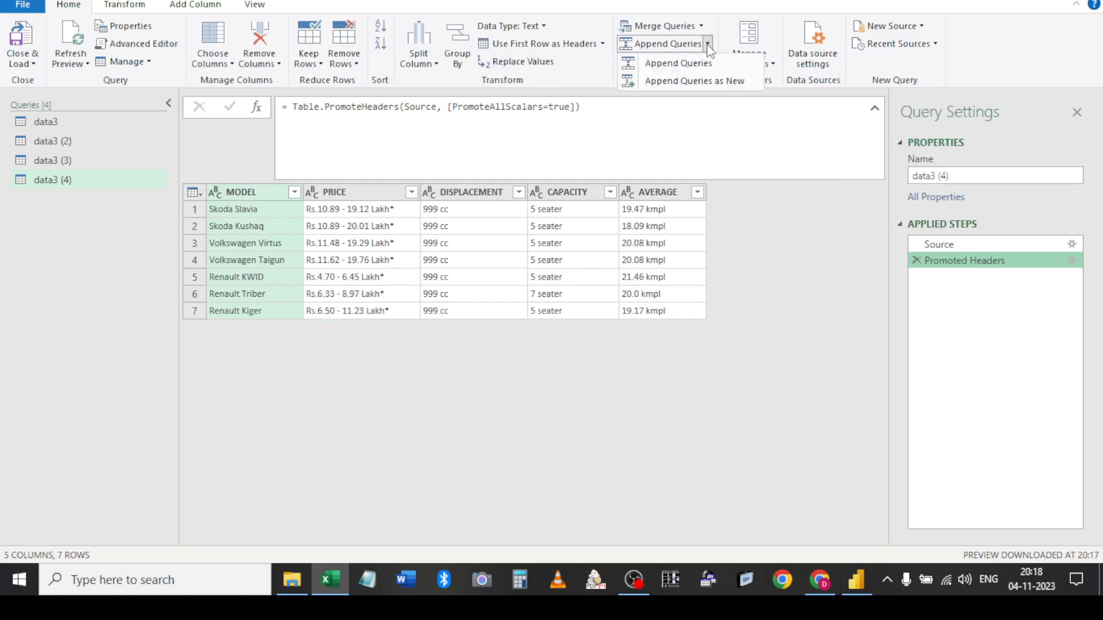
pyautogui.click(712, 81)
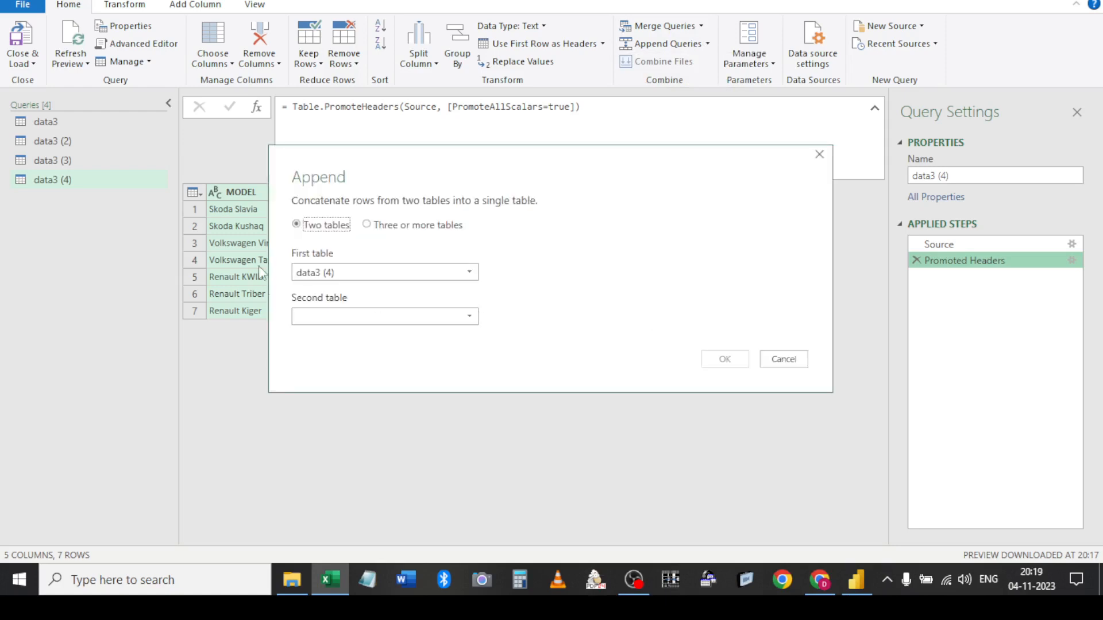
pyautogui.click(405, 226)
pyautogui.click(332, 277)
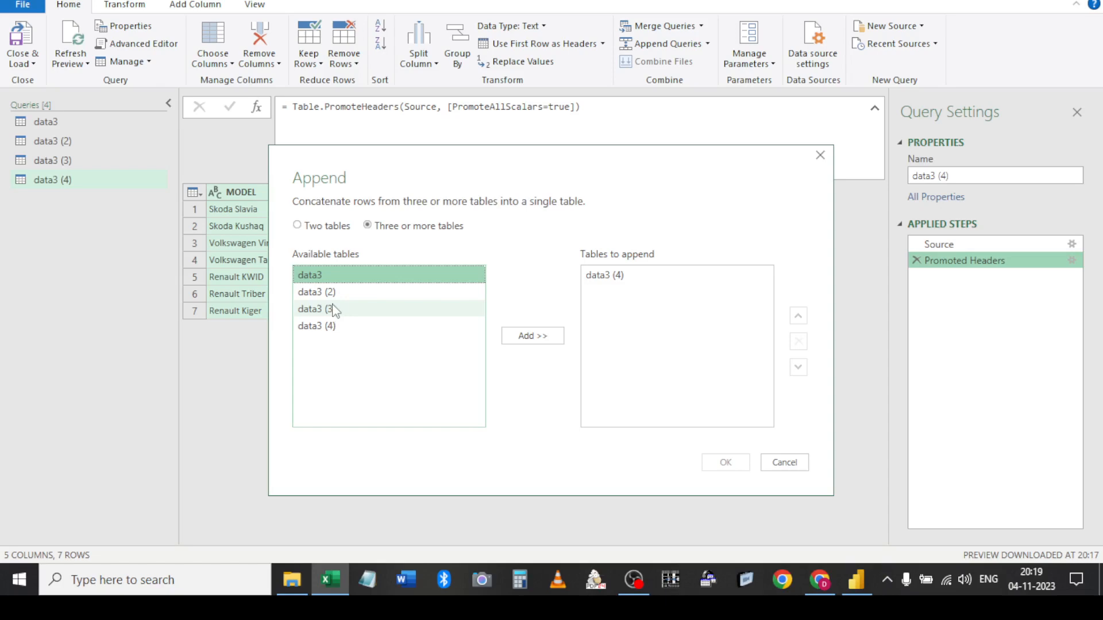
pyautogui.keyDown('shift'); pyautogui.click(343, 308); pyautogui.keyUp('shift')
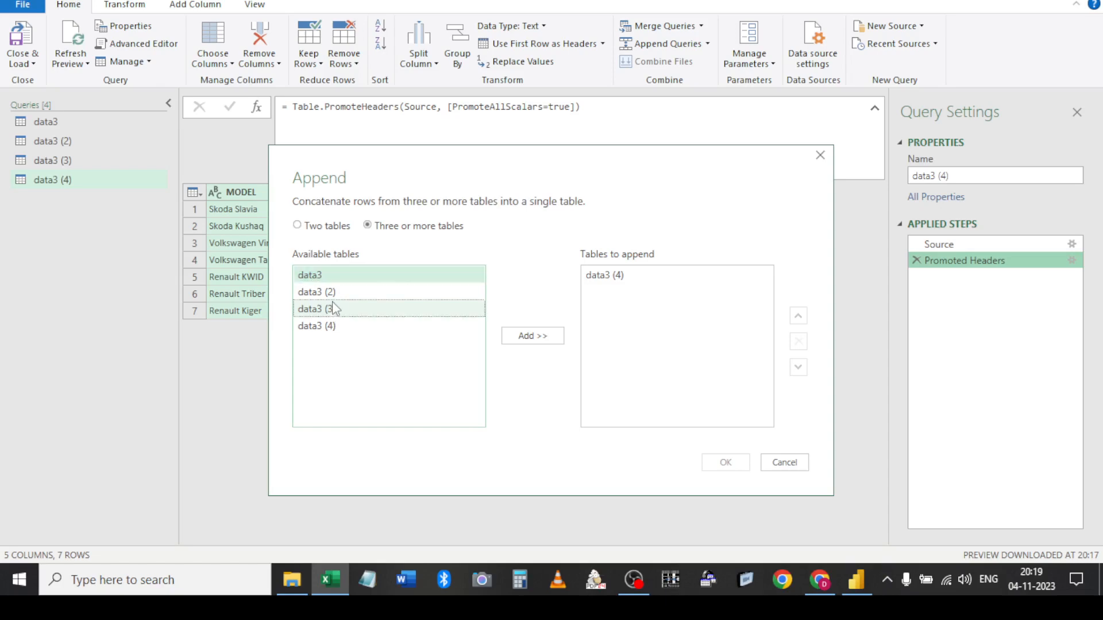
pyautogui.click(529, 339)
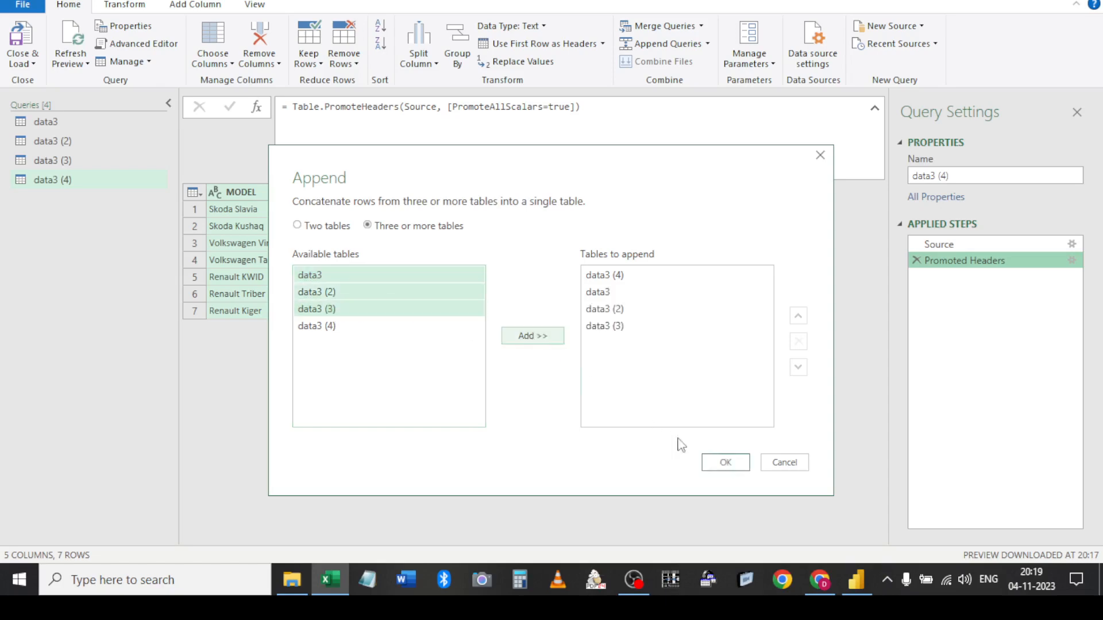
pyautogui.click(726, 462)
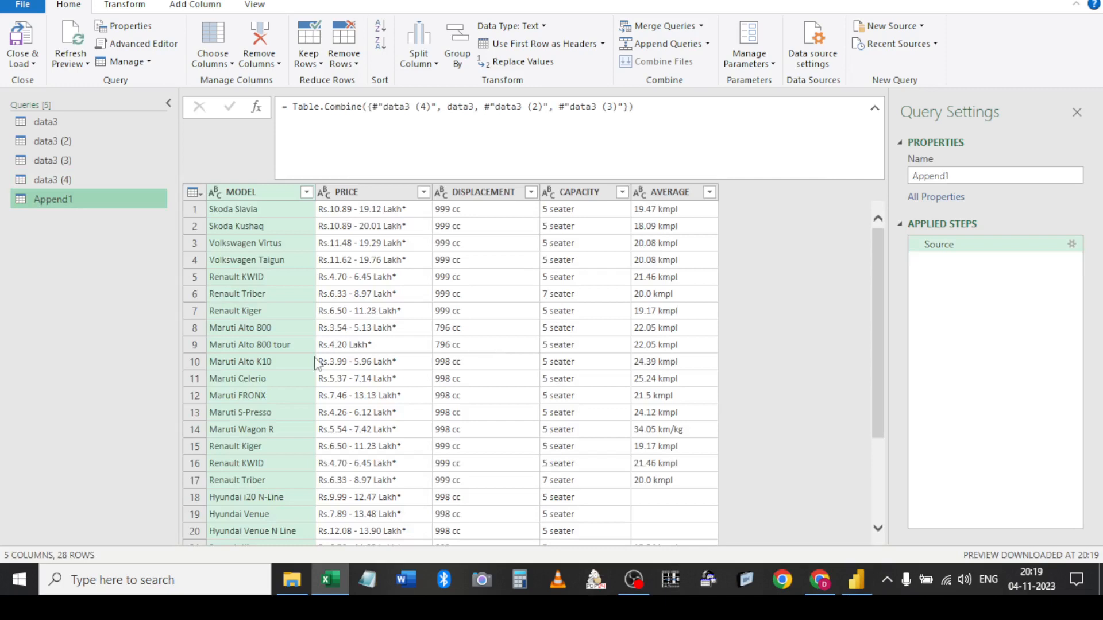
# Collapse the formula bar and remove duplicates from the appended query based on the MODEL column
pyautogui.scroll(-3, 460, 397)
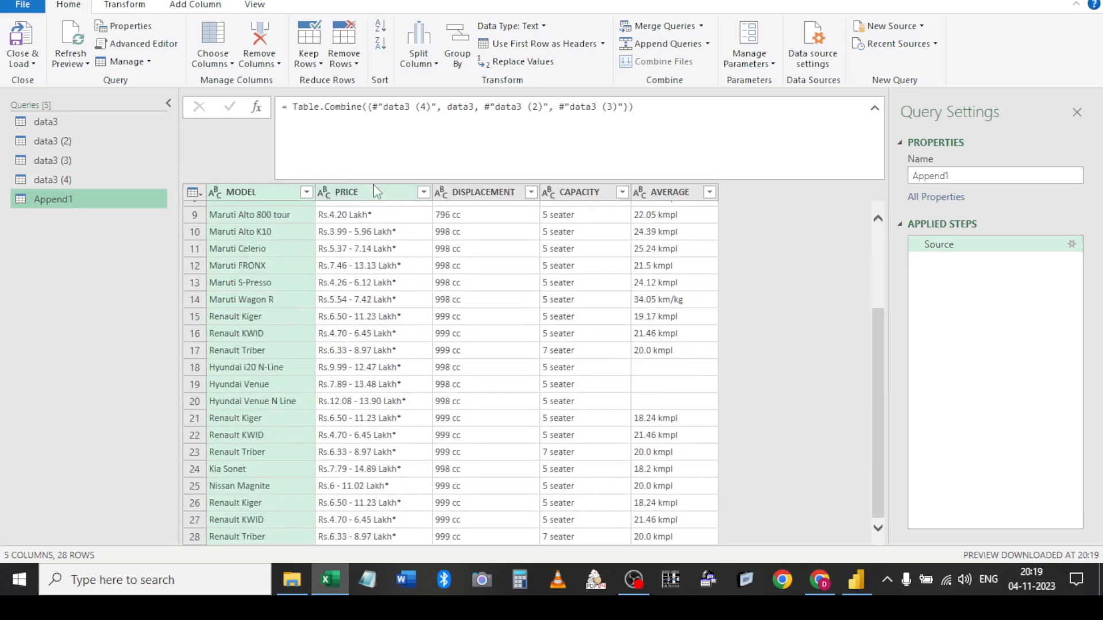
pyautogui.click(873, 105)
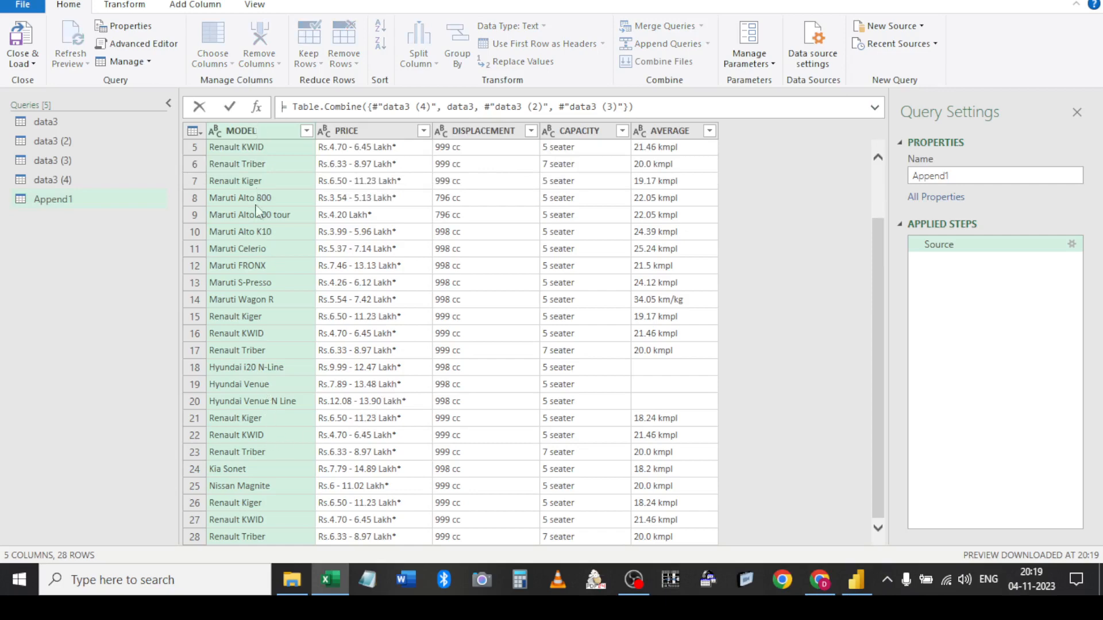
pyautogui.click(306, 132)
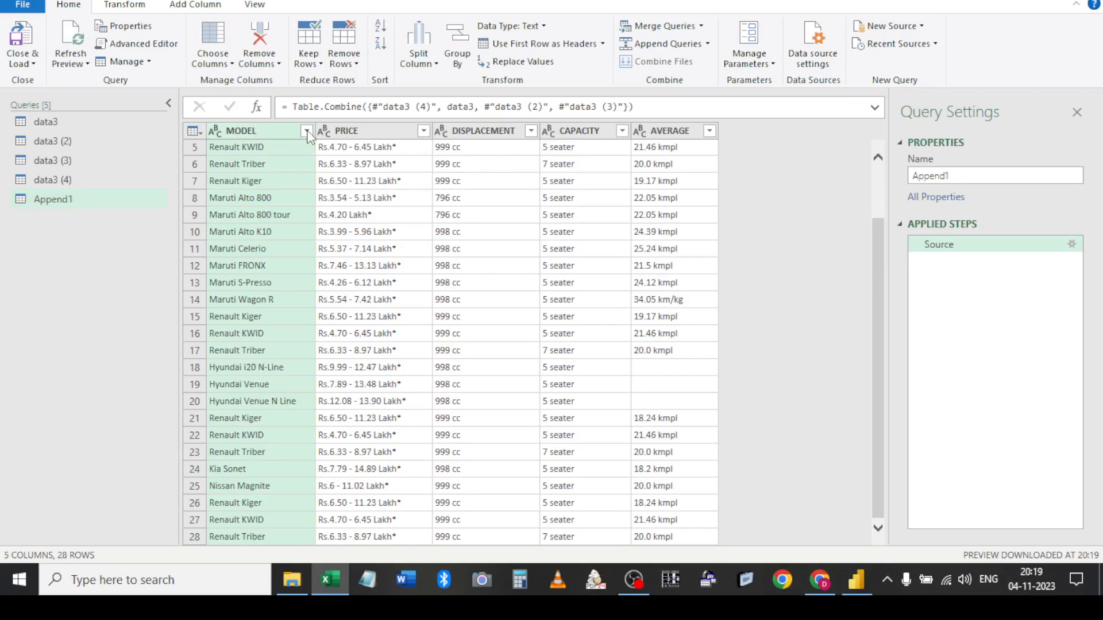
pyautogui.click(307, 132)
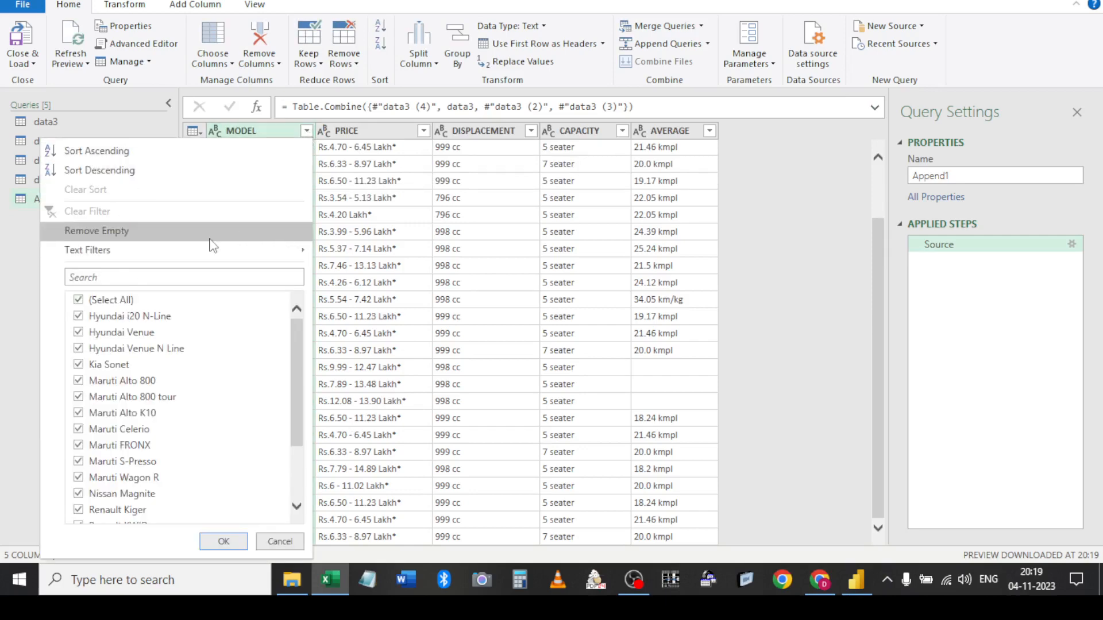
pyautogui.press('Escape')
pyautogui.rightClick(237, 133)
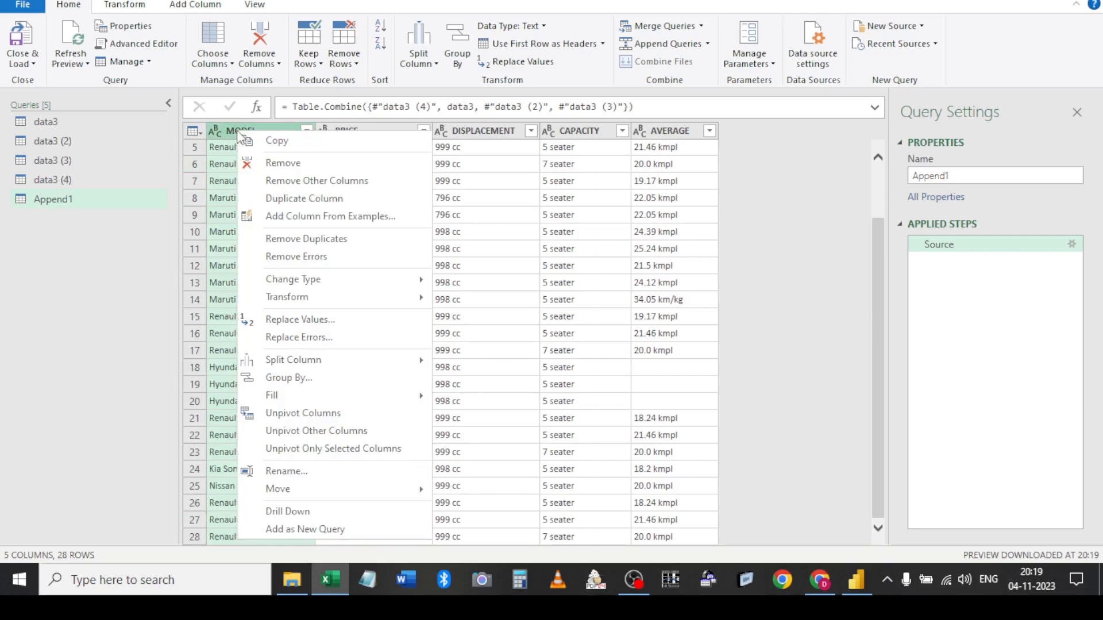
pyautogui.click(310, 239)
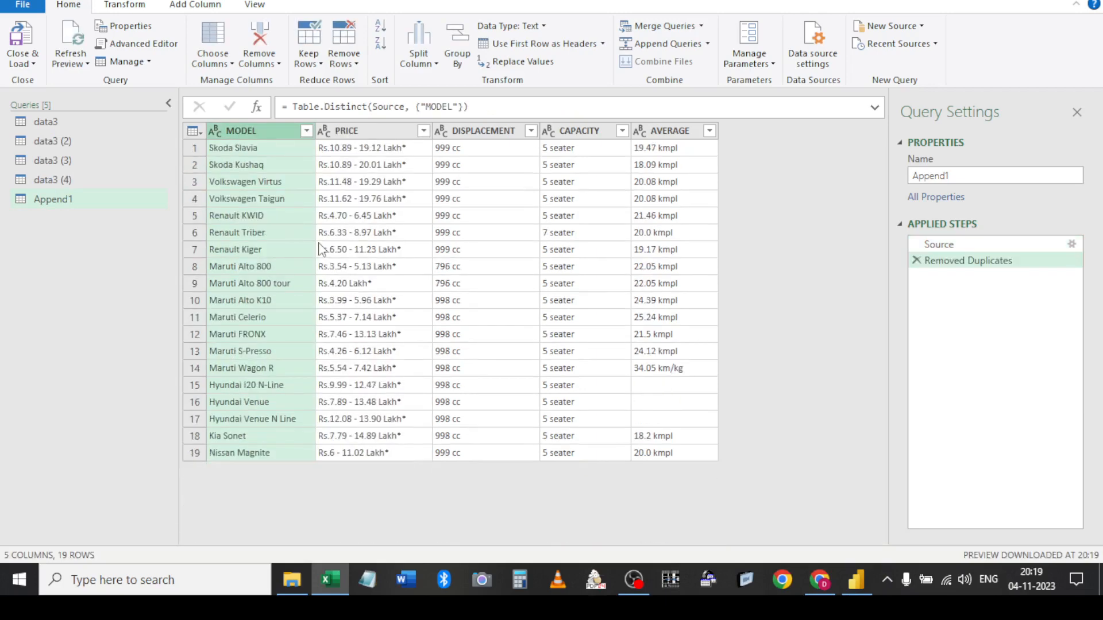
# Replace the blank values in the AVERAGE column with 21.01 kmpl
pyautogui.click(666, 392)
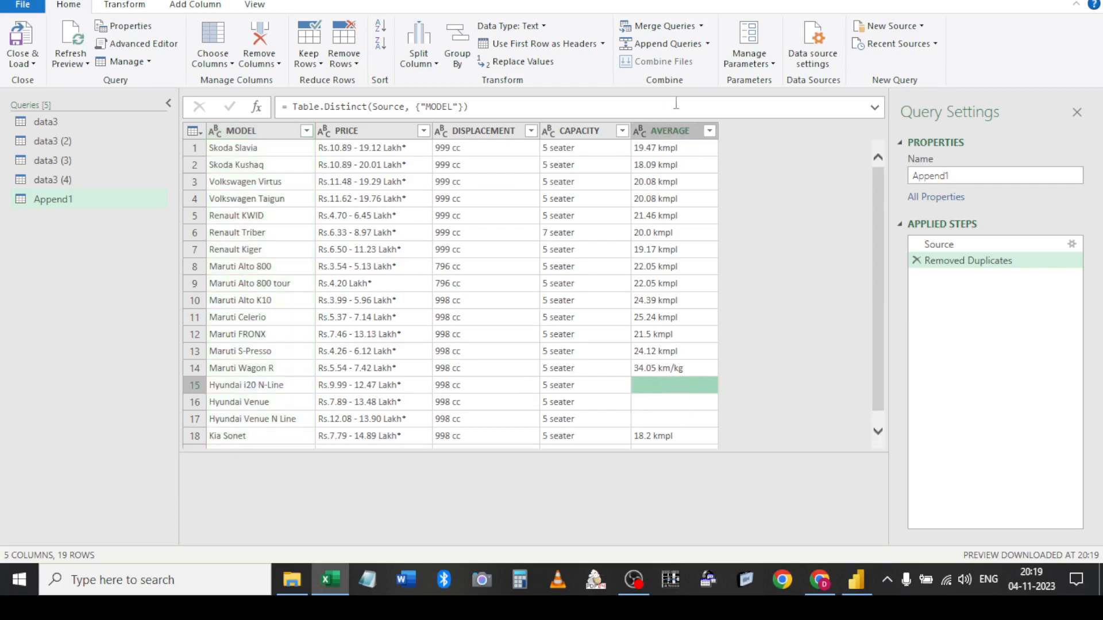
pyautogui.click(674, 128)
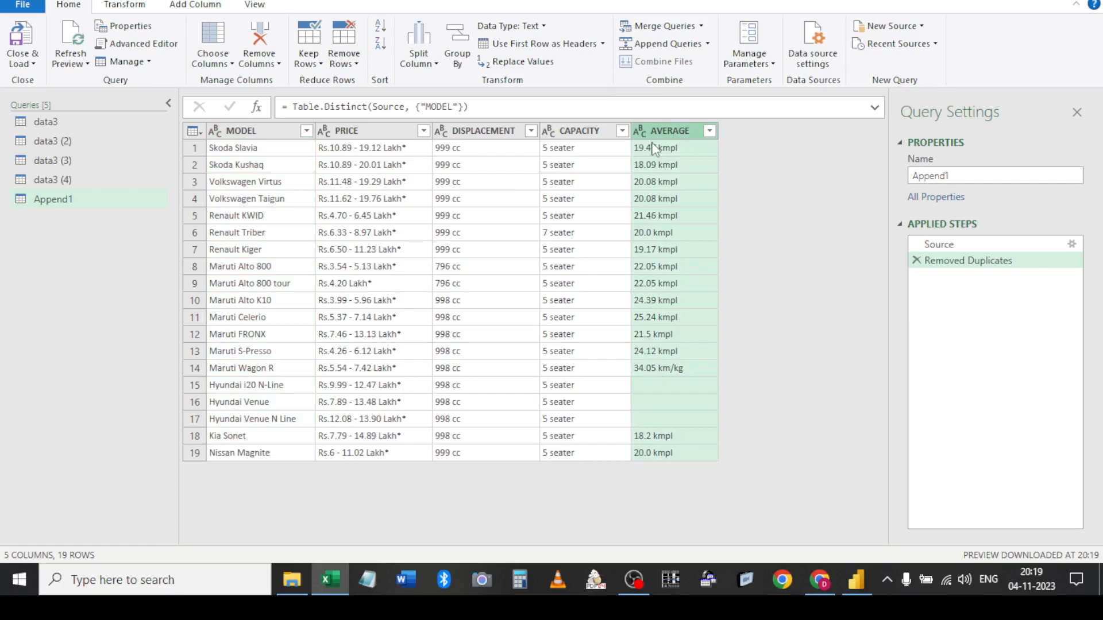
pyautogui.rightClick(659, 137)
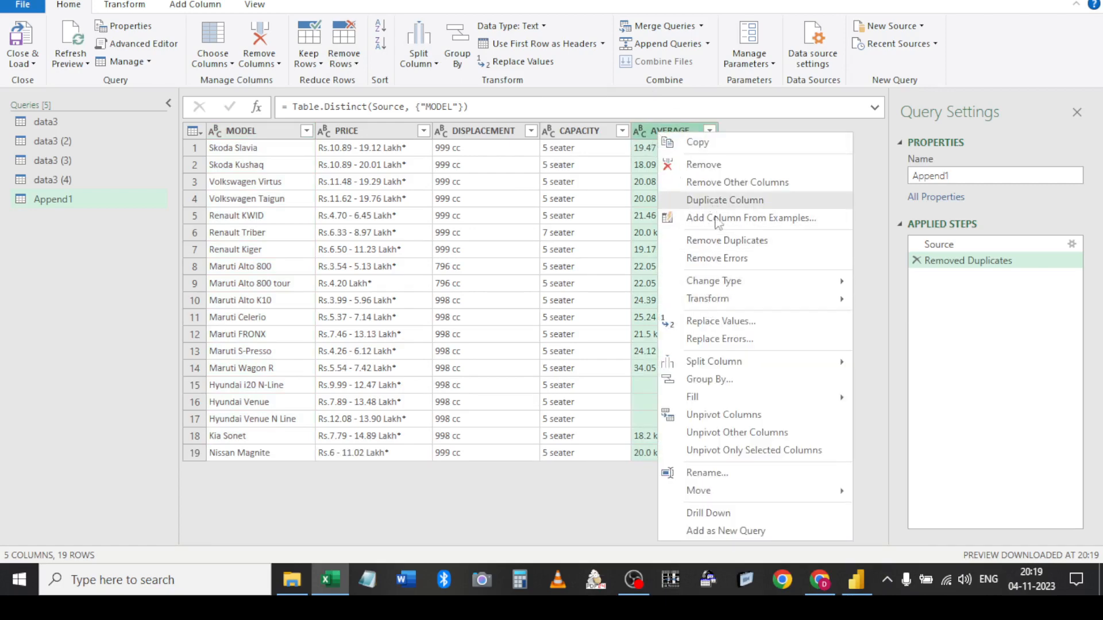
pyautogui.click(723, 326)
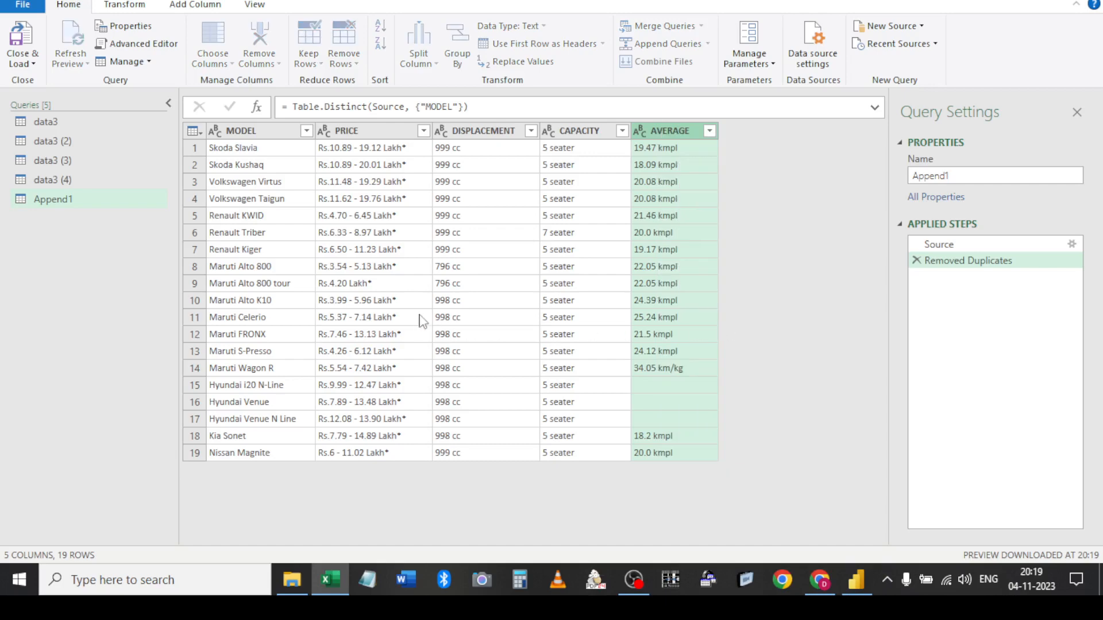
pyautogui.click(339, 279)
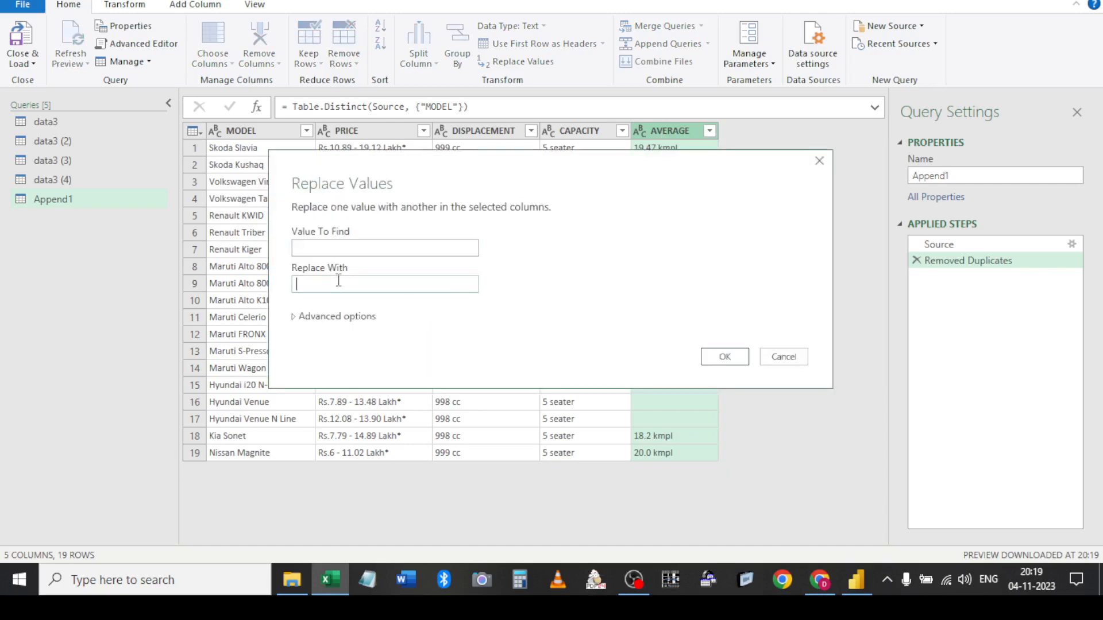
pyautogui.moveTo(400, 133); pyautogui.dragTo(400, 134)
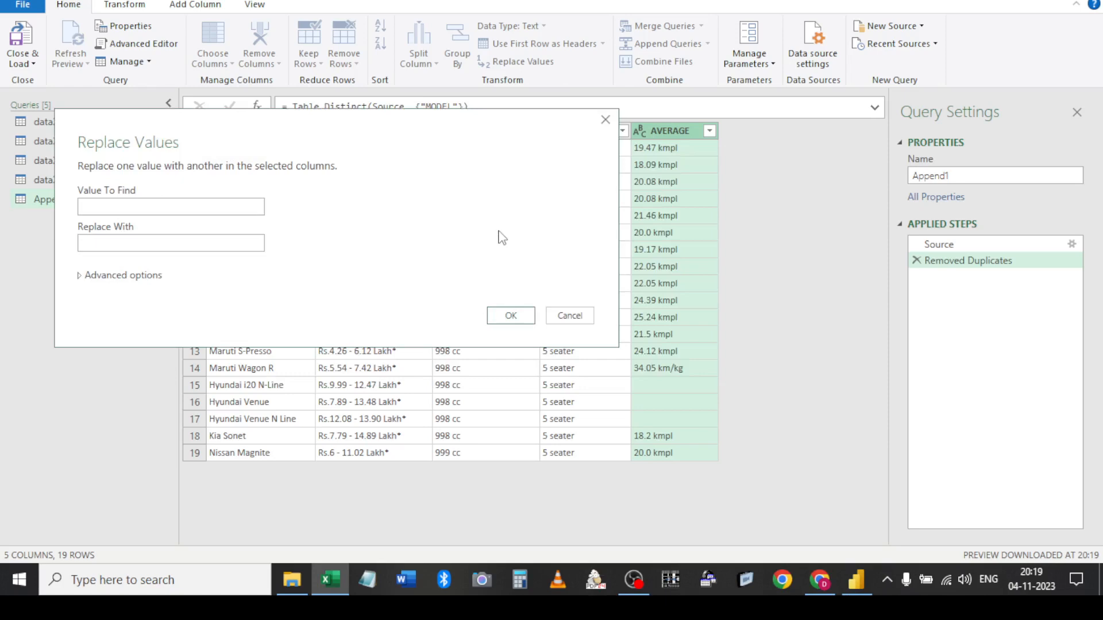
pyautogui.click(137, 243)
pyautogui.write('kmpl')
pyautogui.click(517, 317)
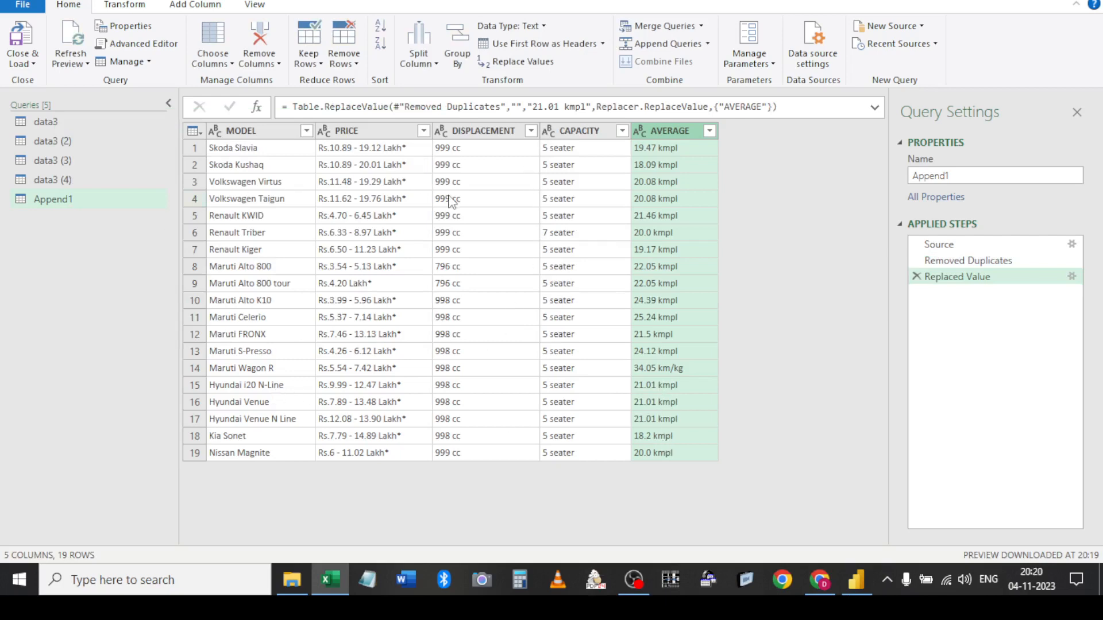
# Close and load the queries into the workbook, and view the loaded tables on Sheet7 and Sheet6
pyautogui.click(25, 42)
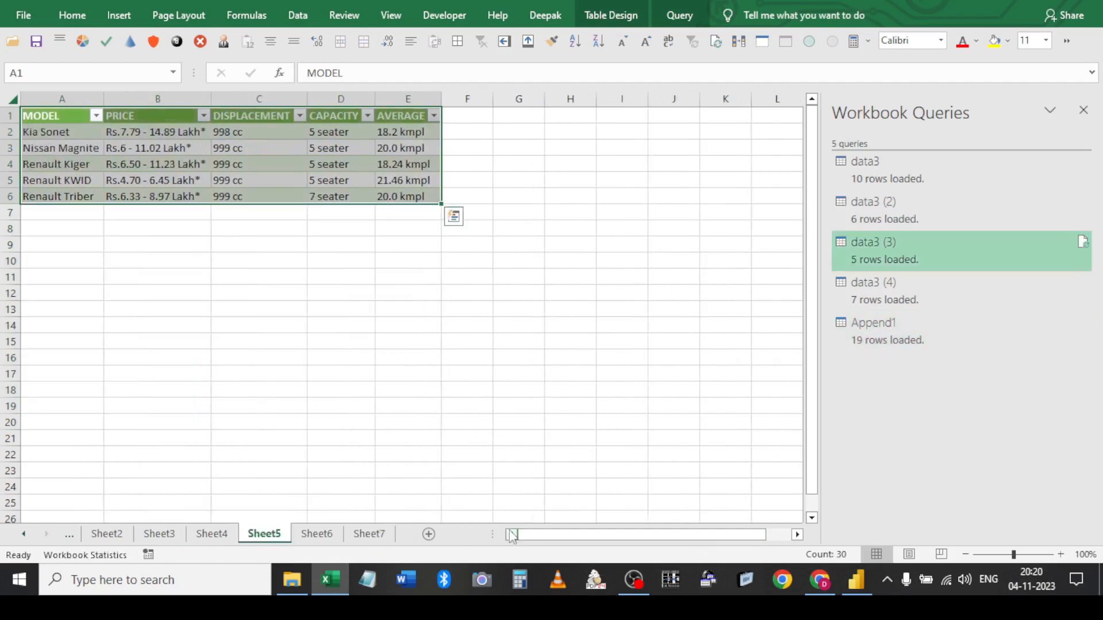
pyautogui.moveTo(493, 533); pyautogui.dragTo(763, 524)
pyautogui.click(368, 536)
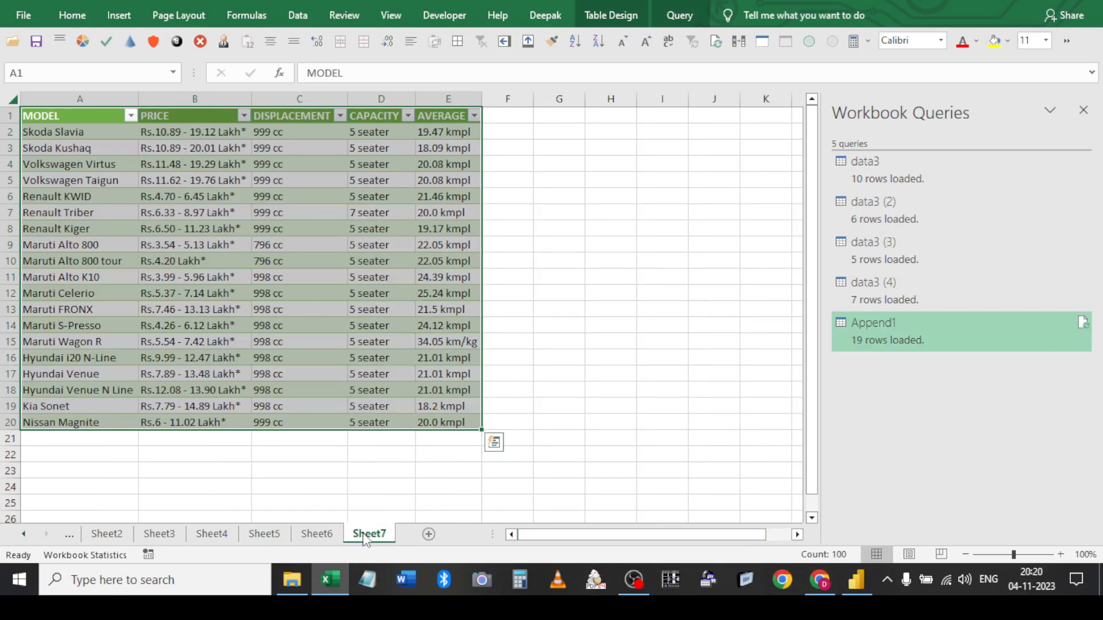
pyautogui.click(322, 535)
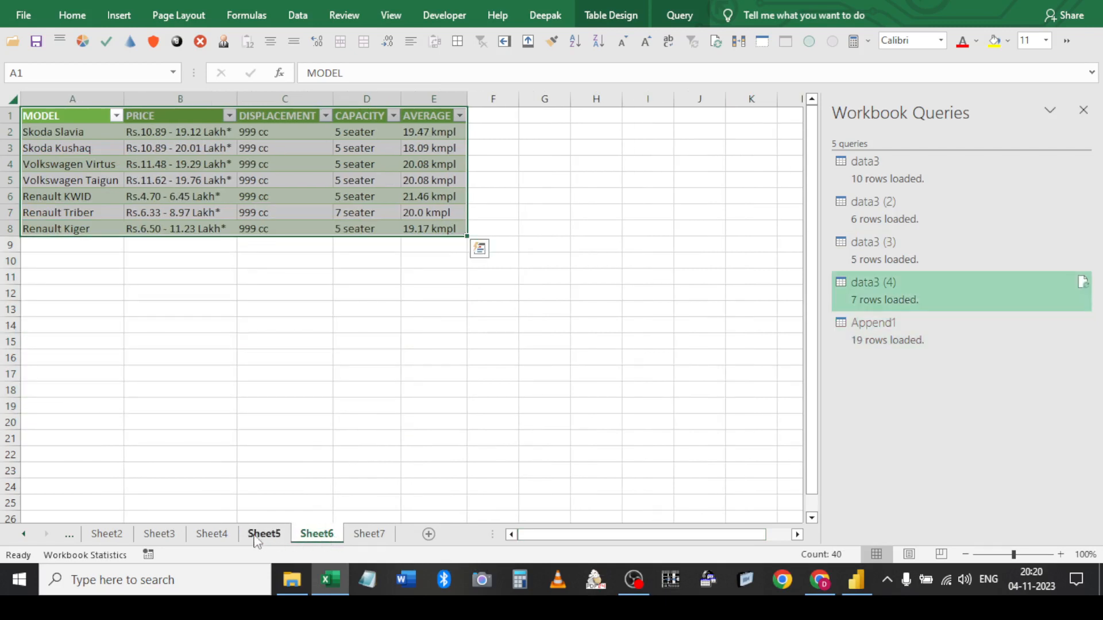
# Delete Sheet3 through Sheet6 as a group, and delete the empty Sheet2 as well
pyautogui.keyDown('shift'); pyautogui.click(165, 534); pyautogui.keyUp('shift')
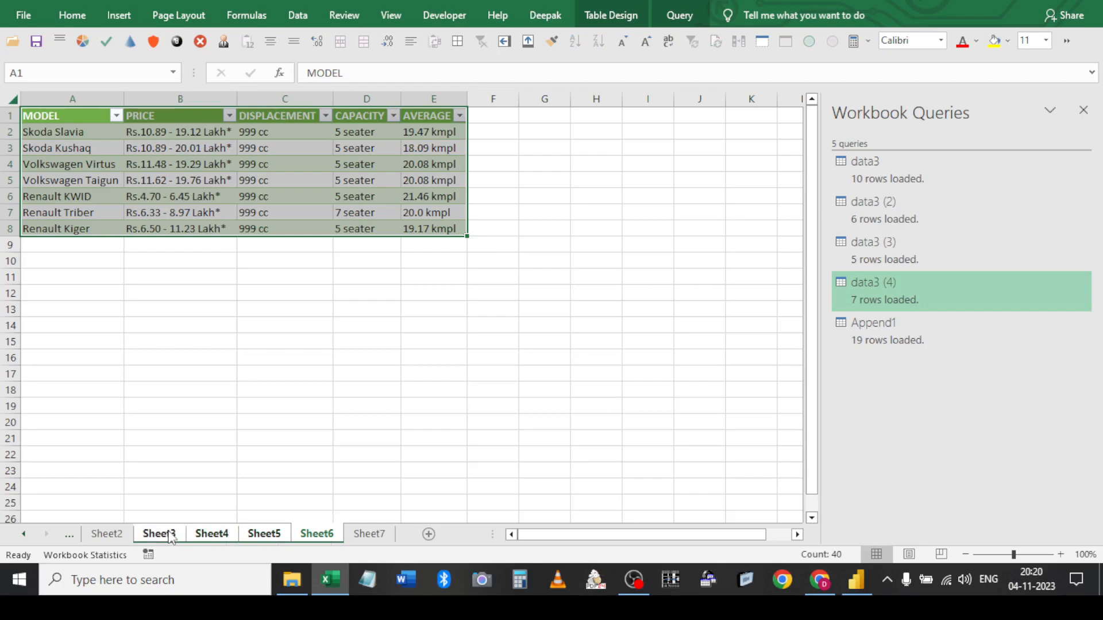
pyautogui.rightClick(170, 535)
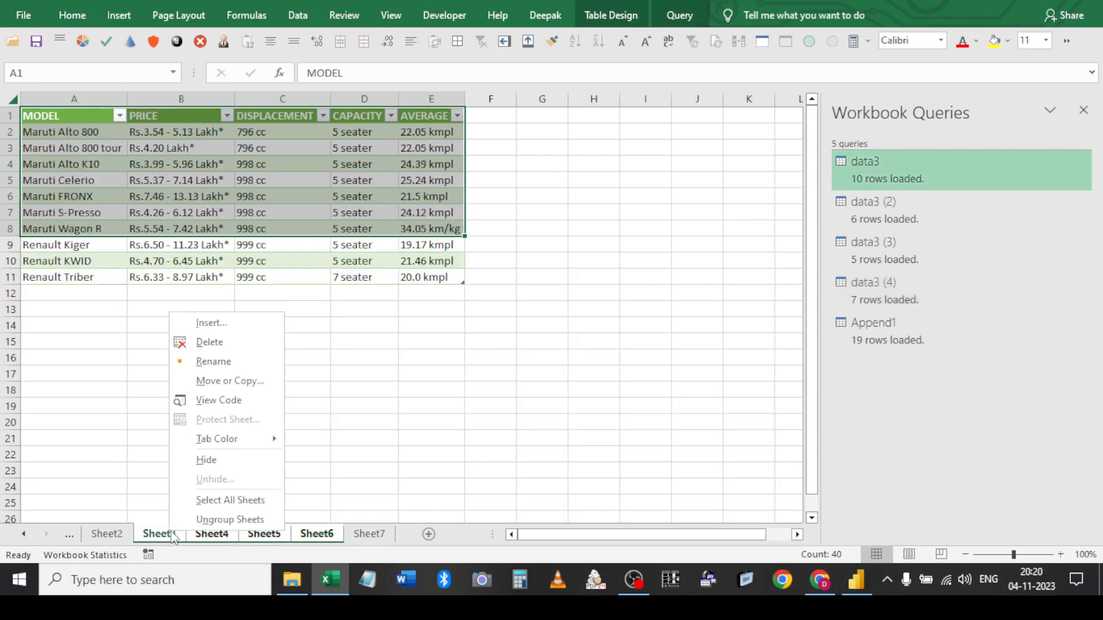
pyautogui.click(218, 348)
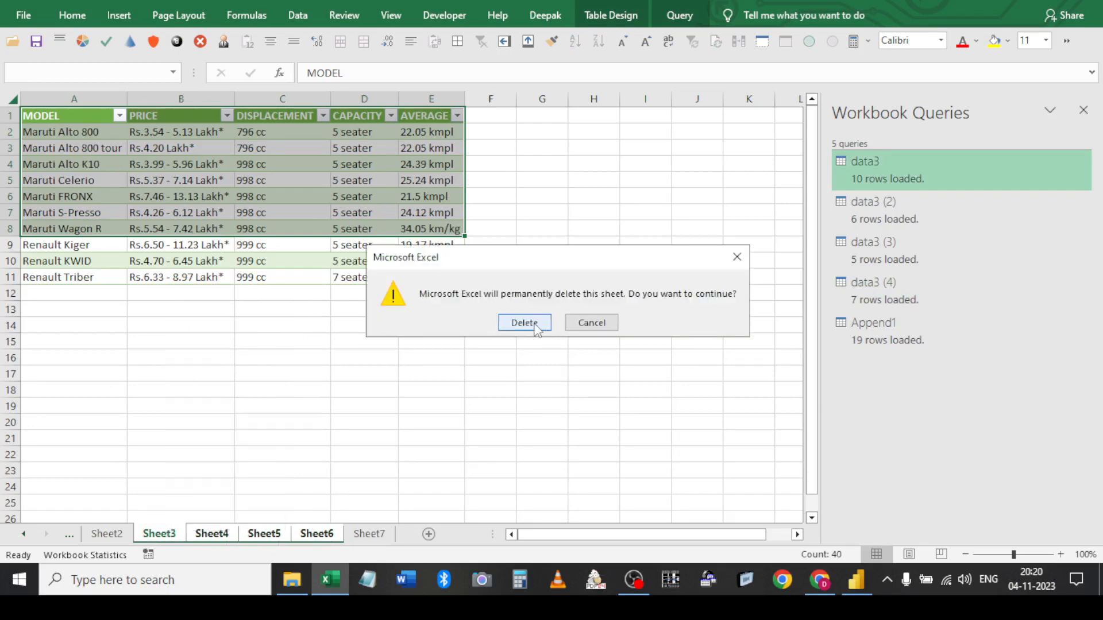
pyautogui.click(536, 325)
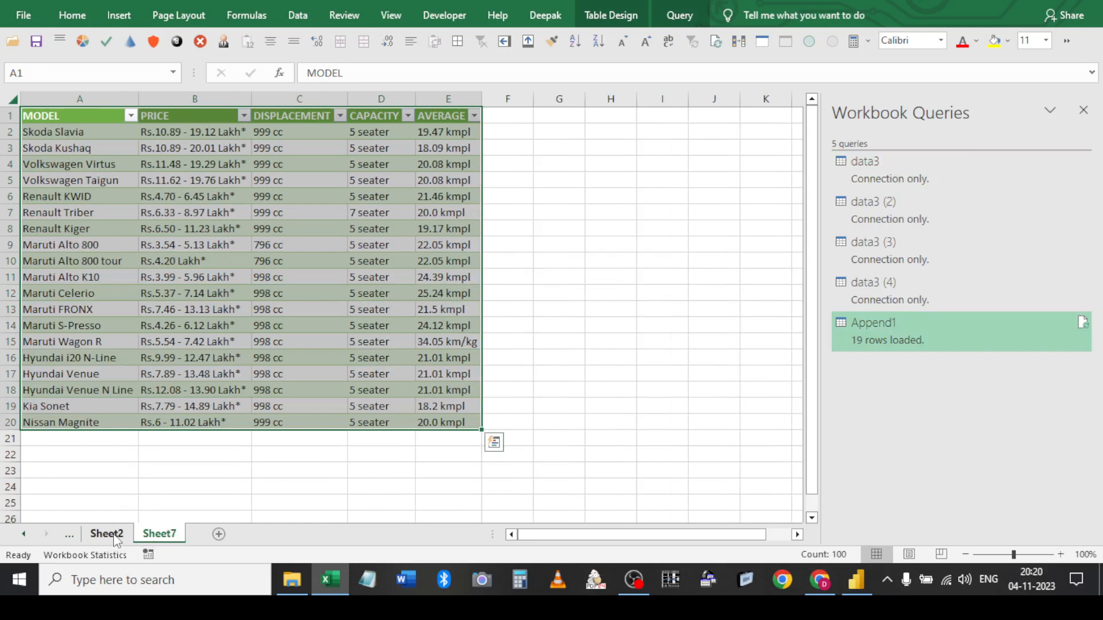
pyautogui.click(24, 535)
pyautogui.click(164, 534)
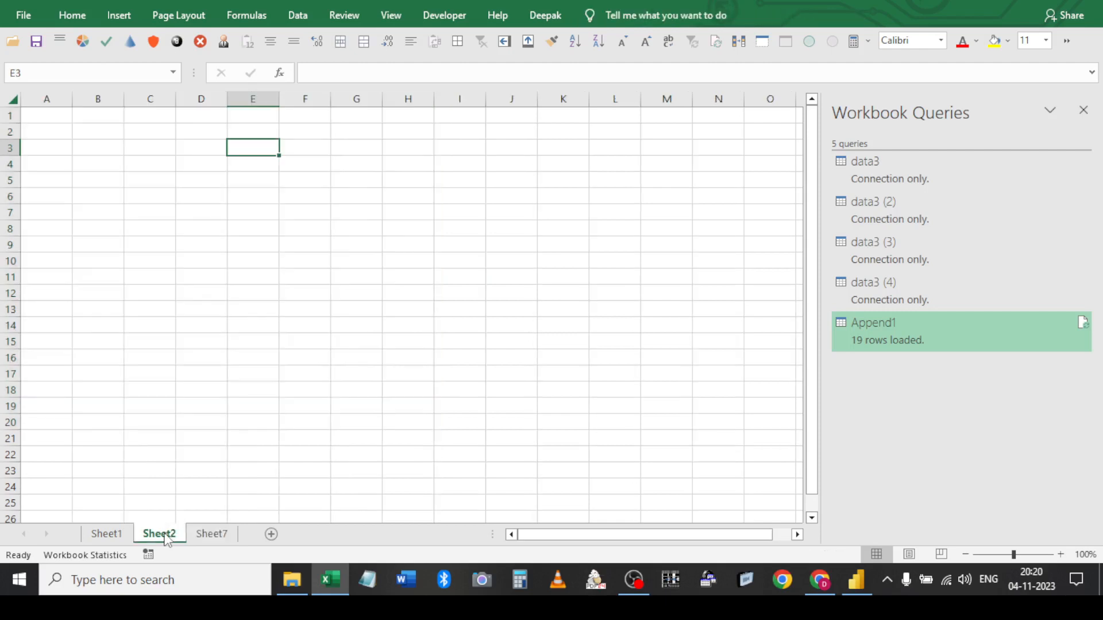
pyautogui.rightClick(167, 534)
pyautogui.click(206, 365)
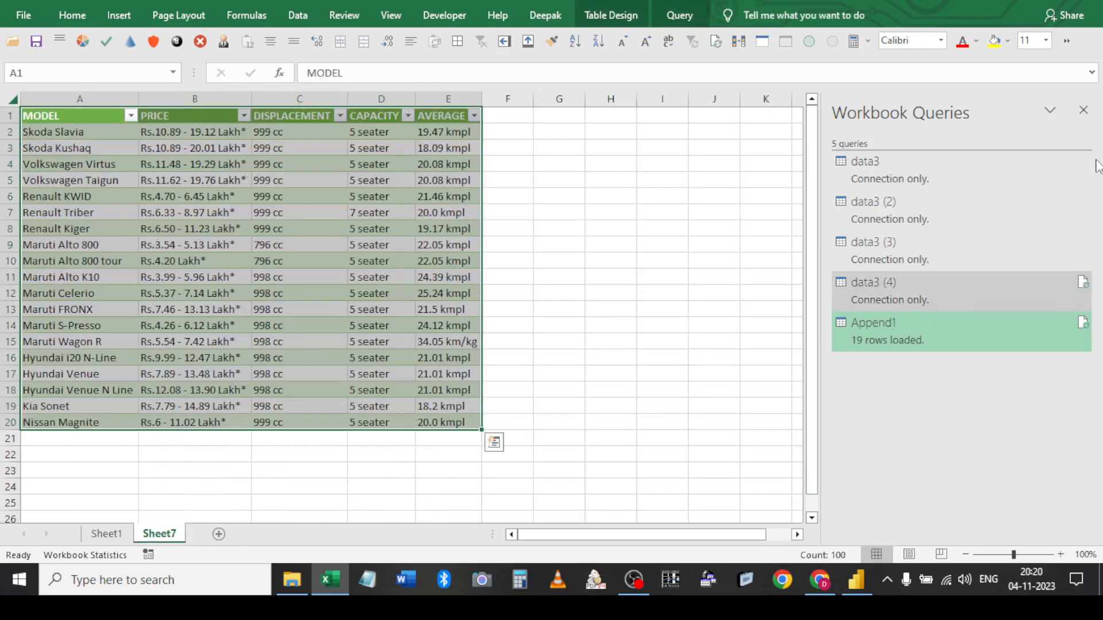
# Close the Workbook Queries pane, check Sheet1, and save the workbook with Sheet7 active
pyautogui.click(1083, 110)
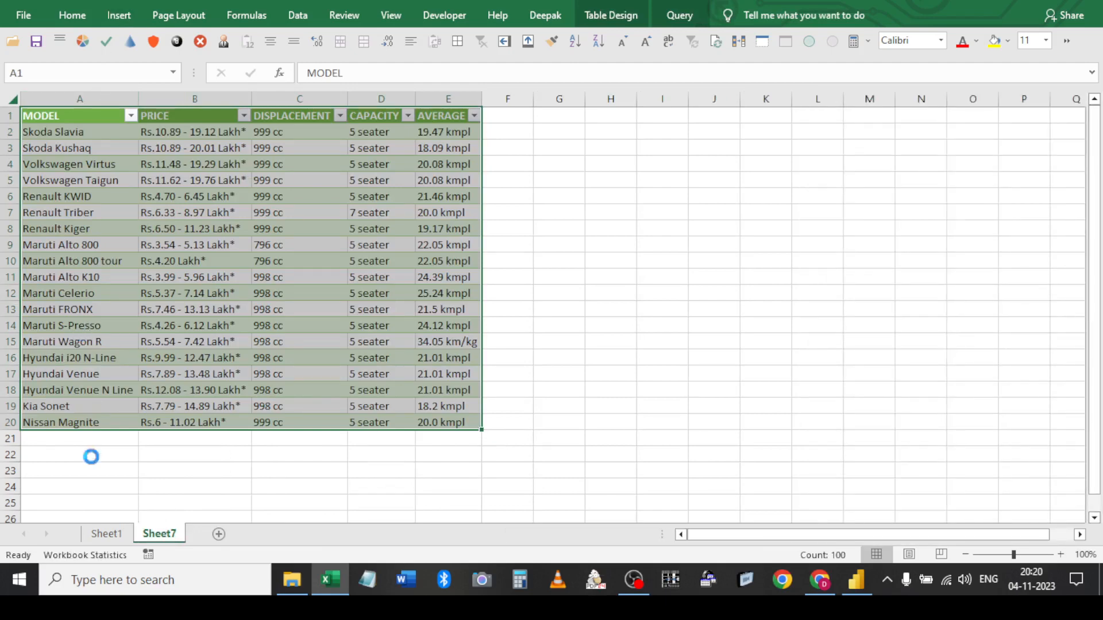
pyautogui.click(106, 534)
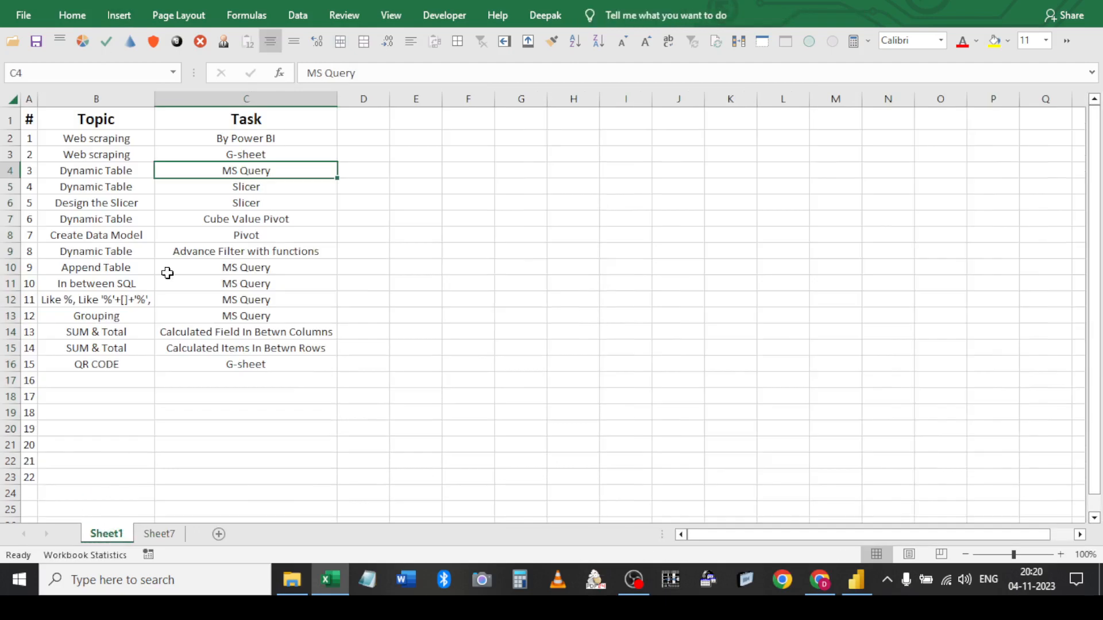
pyautogui.click(159, 534)
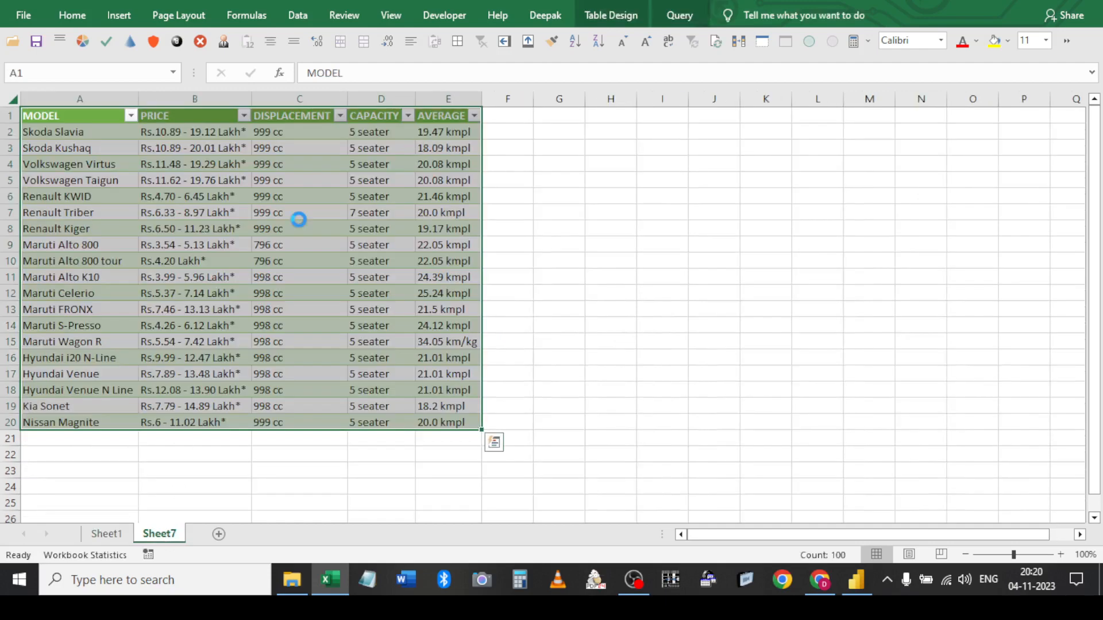
pyautogui.hotkey('ctrl', 's')
# Review the PRICE column of the table on Sheet7 and open its Append1 query for editing in Power Query
pyautogui.click(179, 129)
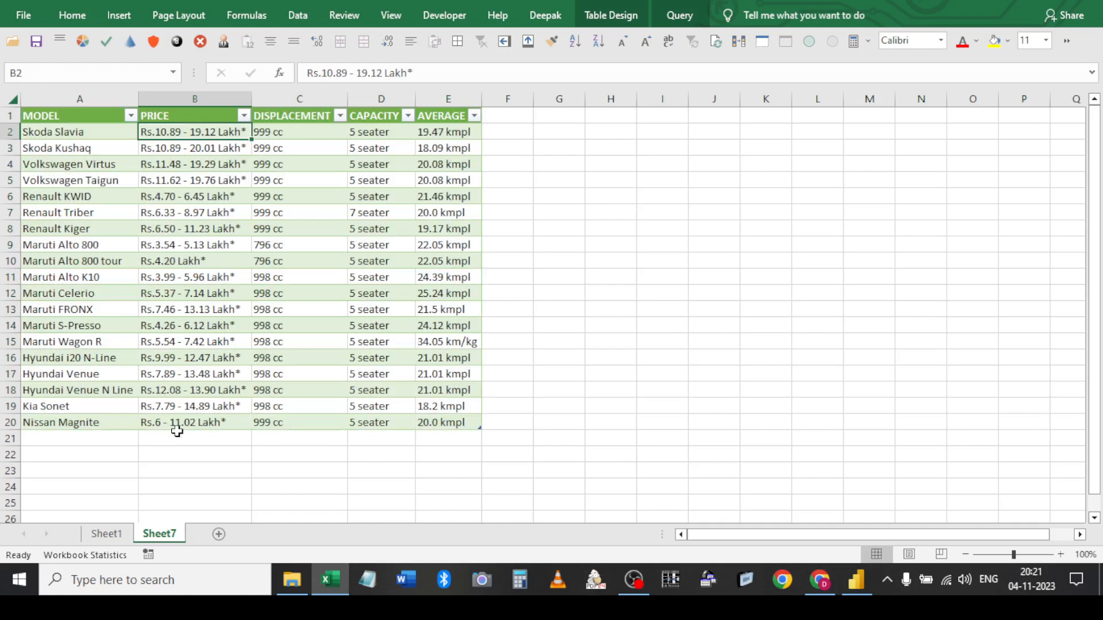
pyautogui.keyDown('shift'); pyautogui.click(214, 426); pyautogui.keyUp('shift')
pyautogui.click(212, 227)
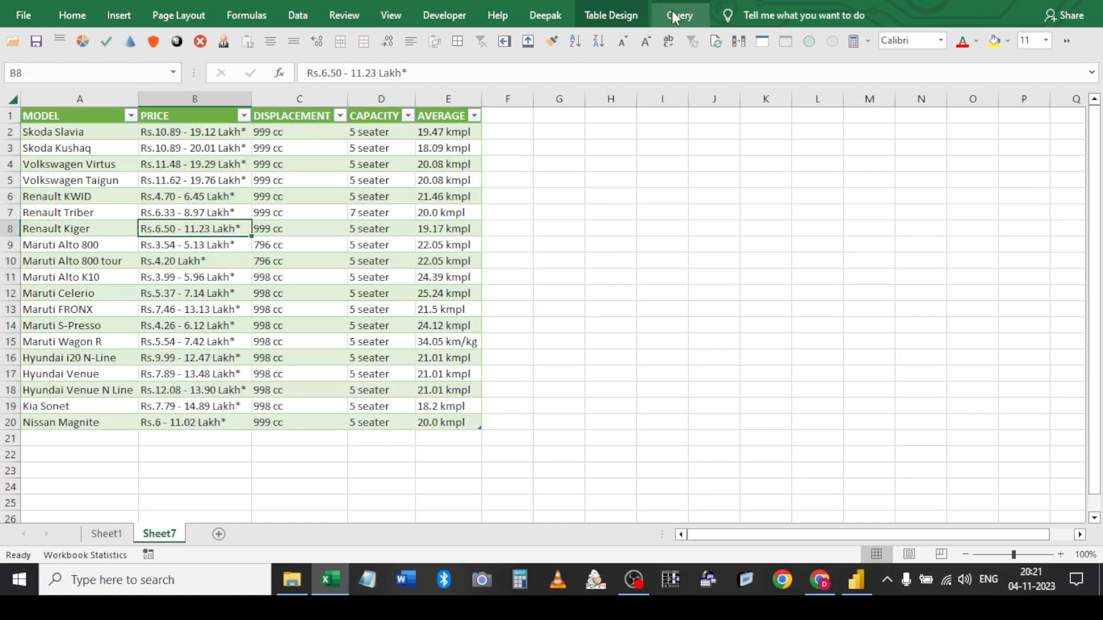
pyautogui.click(604, 230)
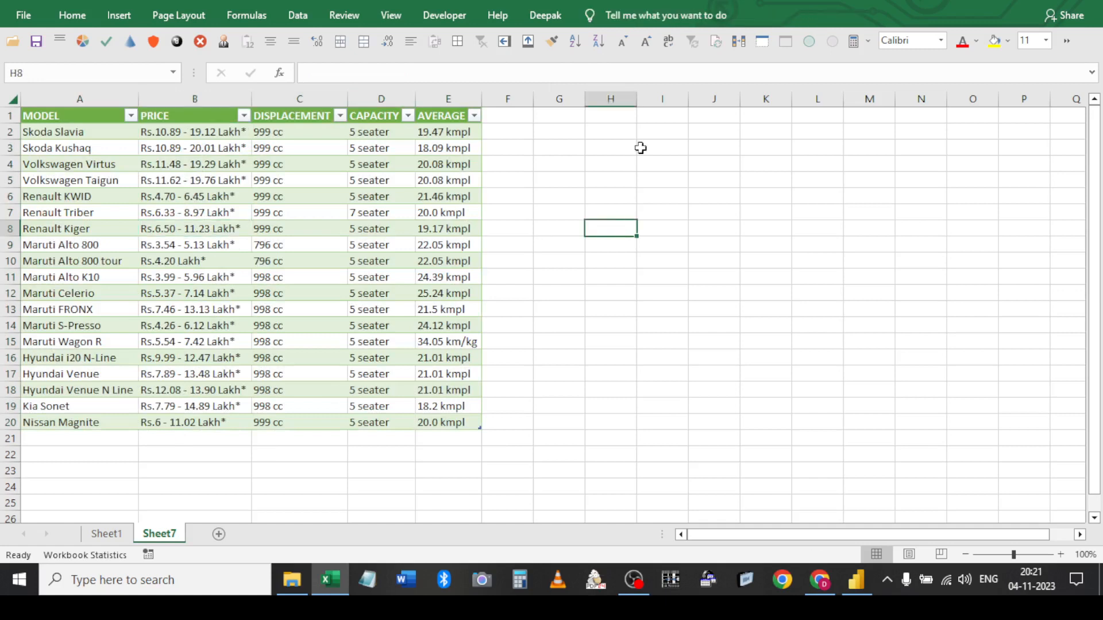
pyautogui.click(190, 278)
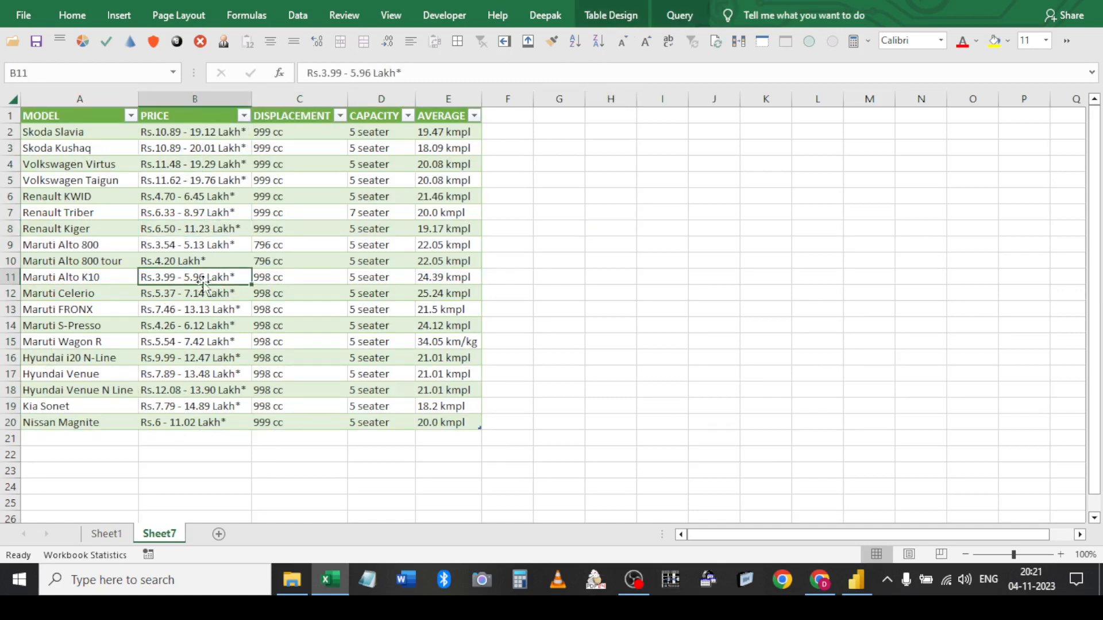
pyautogui.click(669, 23)
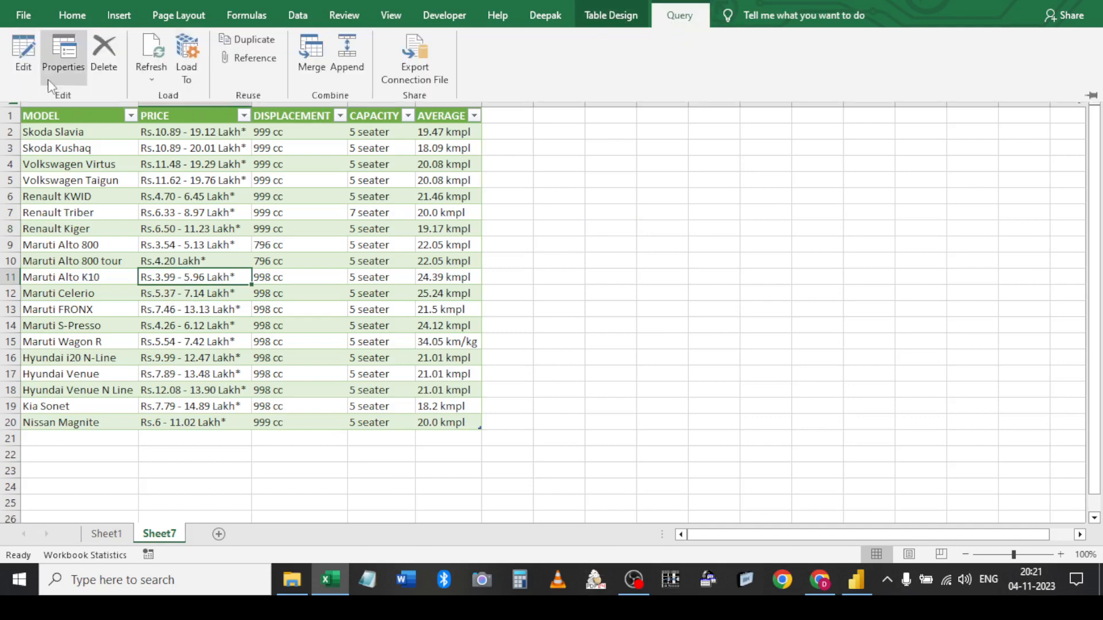
pyautogui.click(24, 52)
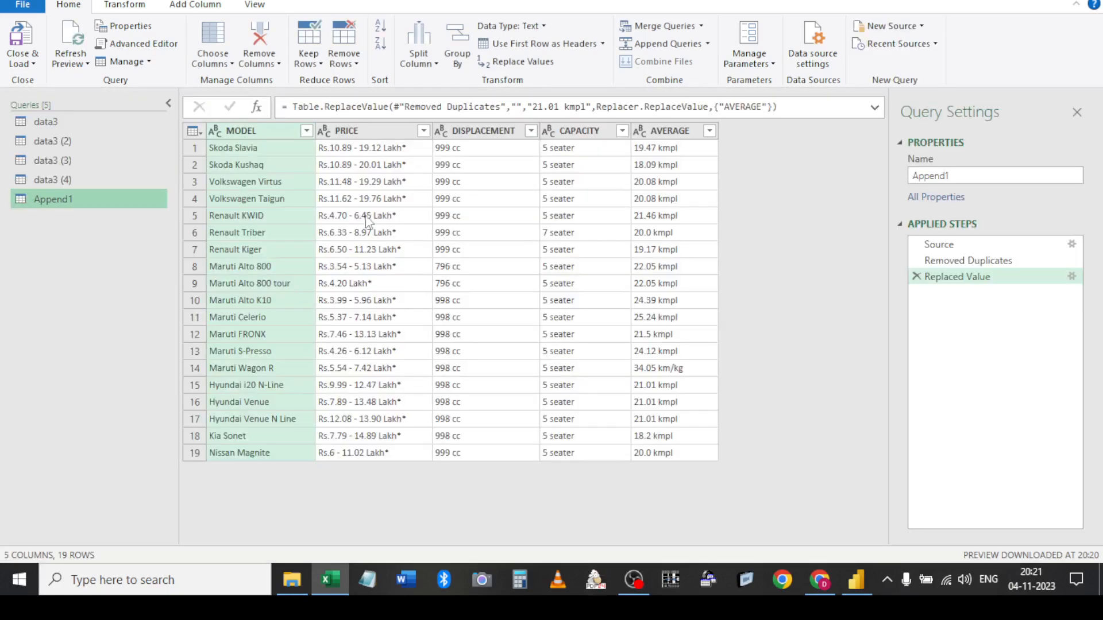
# Split the PRICE column by the custom delimiter "Rs." at each occurrence of the delimiter
pyautogui.click(359, 131)
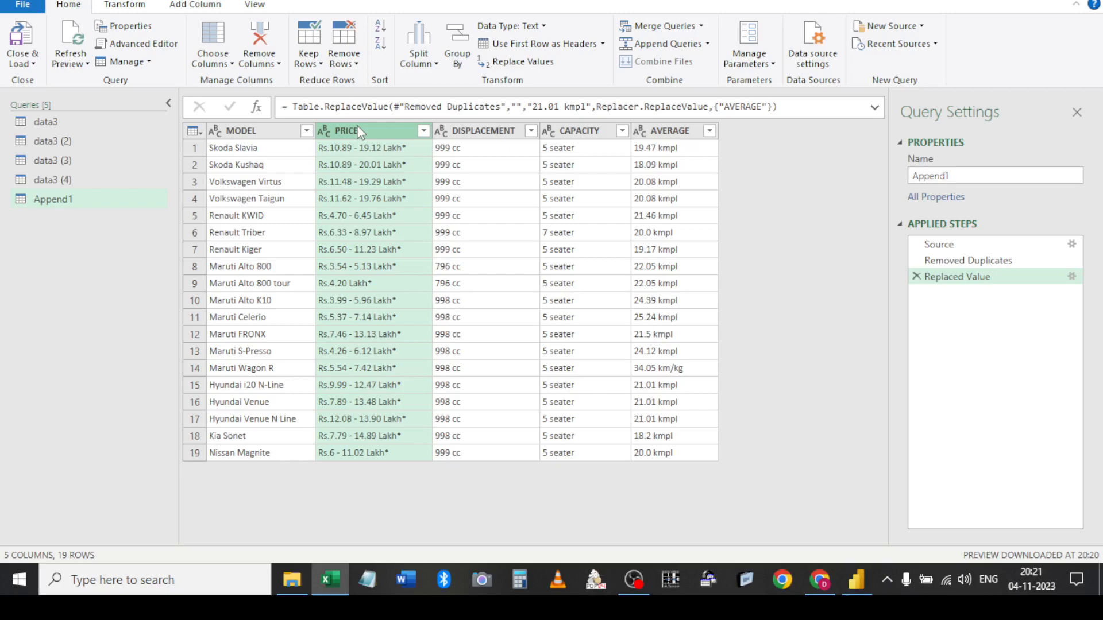
pyautogui.rightClick(359, 131)
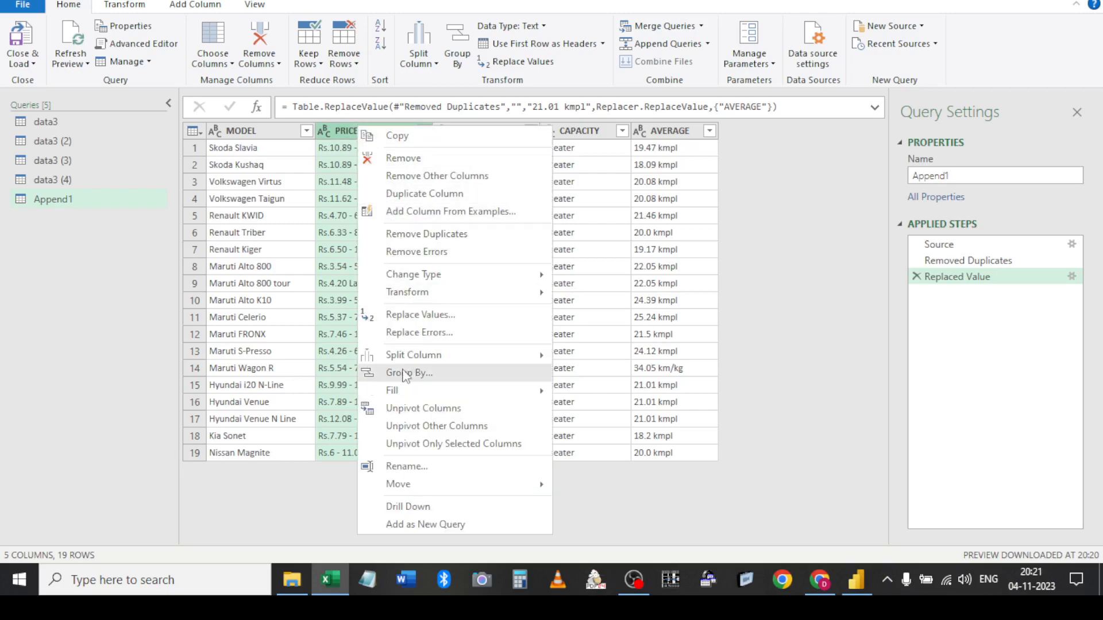
pyautogui.moveTo(509, 352)
pyautogui.click(609, 357)
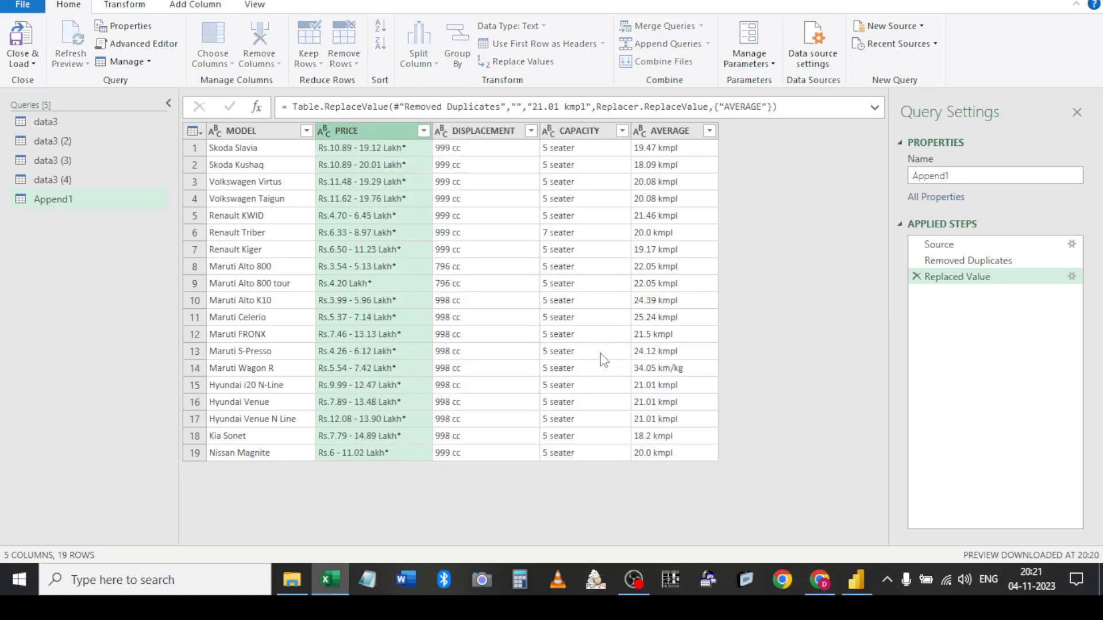
pyautogui.moveTo(424, 98); pyautogui.dragTo(701, 90)
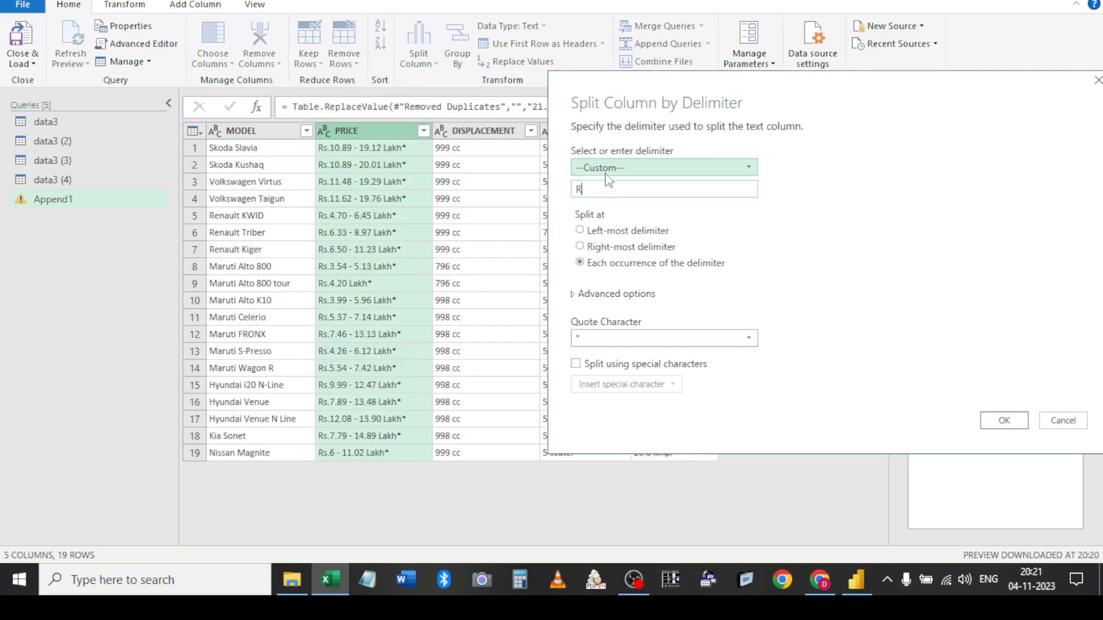
pyautogui.write('.')
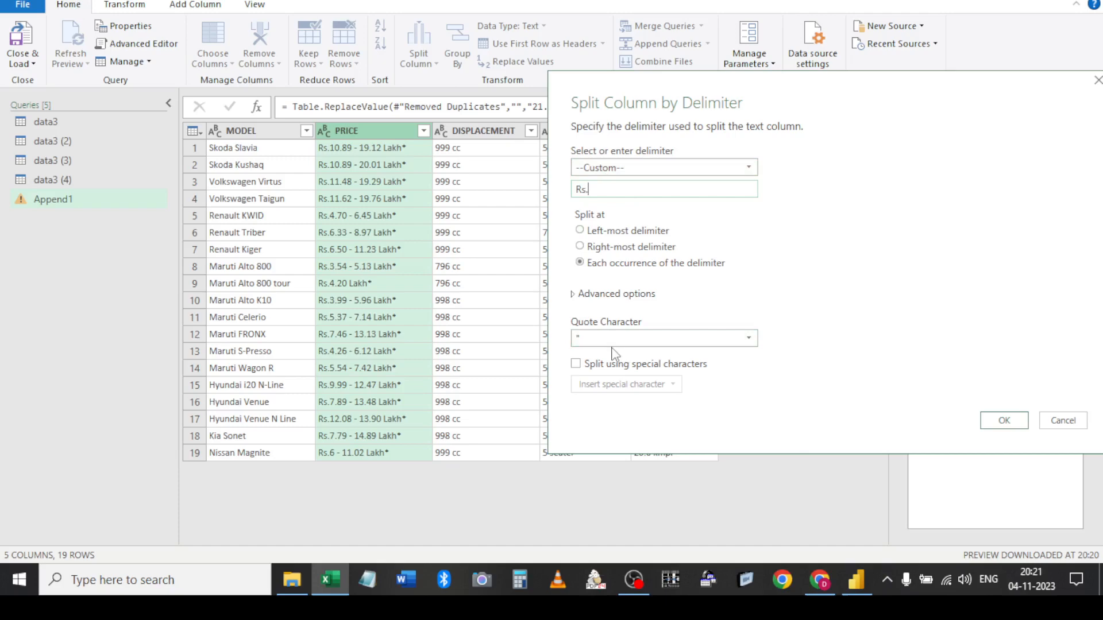
pyautogui.press('Tab')
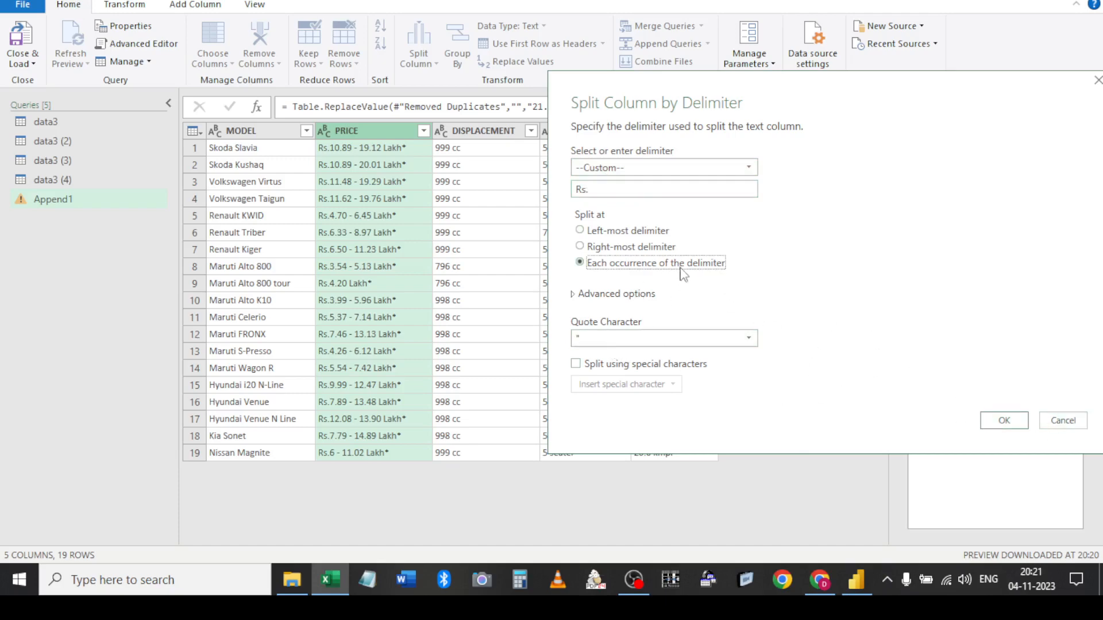
pyautogui.click(999, 421)
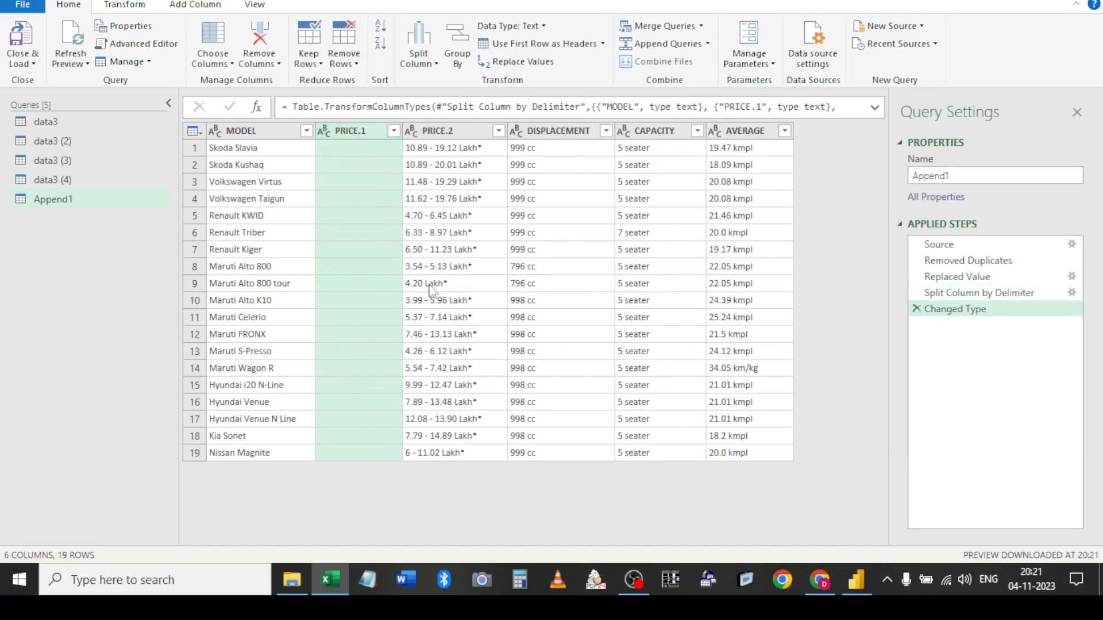
# Remove the empty PRICE.1 column from the Append1 query
pyautogui.rightClick(364, 132)
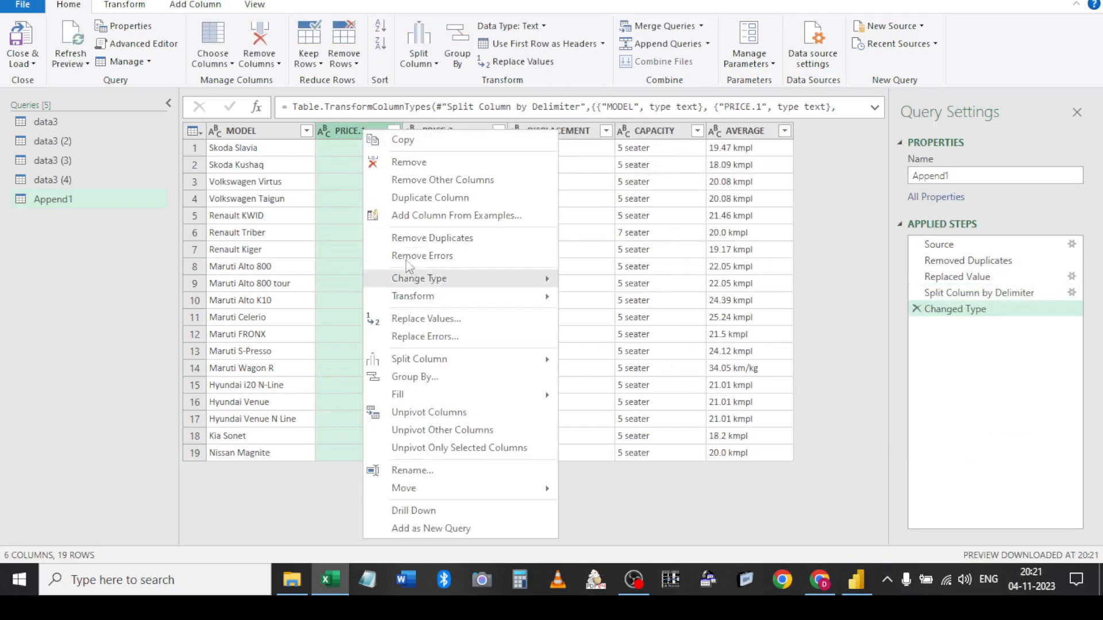
pyautogui.press('Escape')
pyautogui.press('Delete')
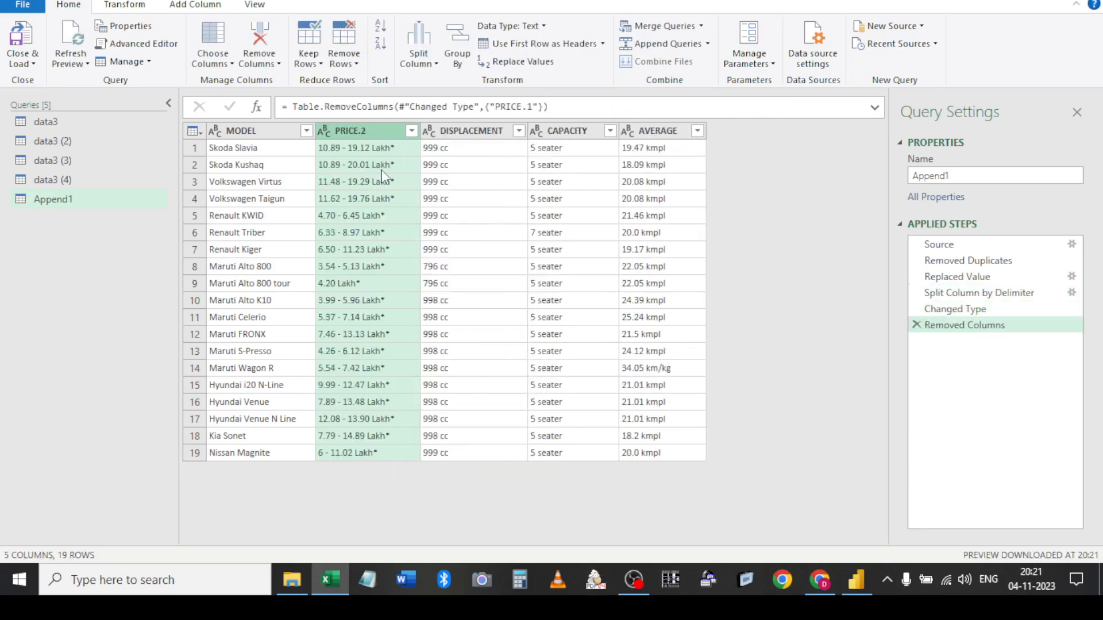
# Split the PRICE.2 column by the custom delimiter "-" at each occurrence of the delimiter
pyautogui.rightClick(350, 129)
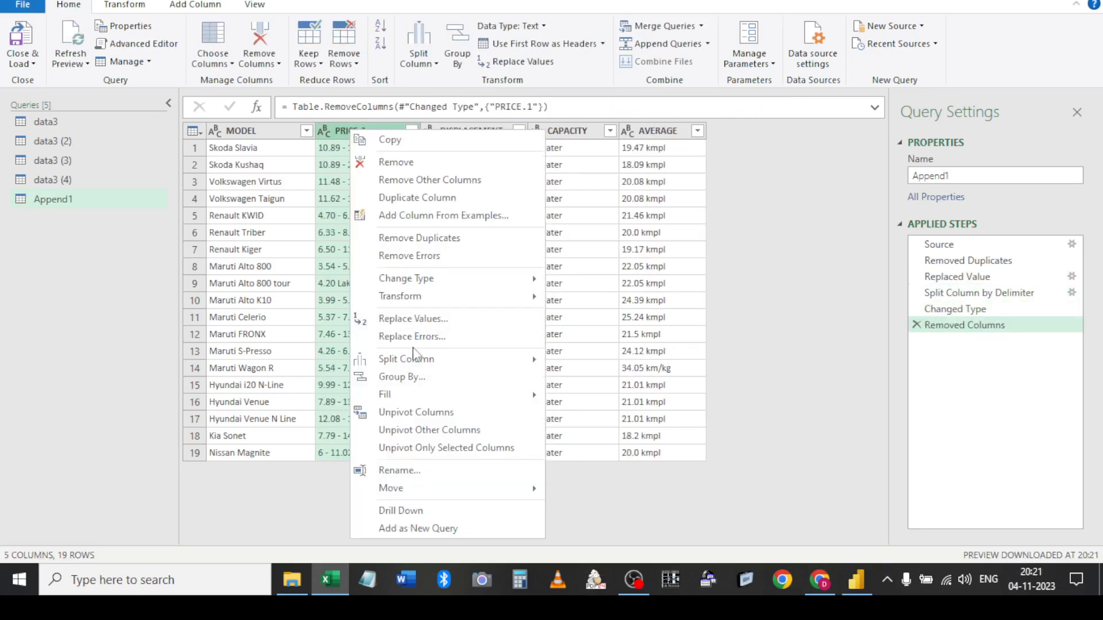
pyautogui.moveTo(419, 363)
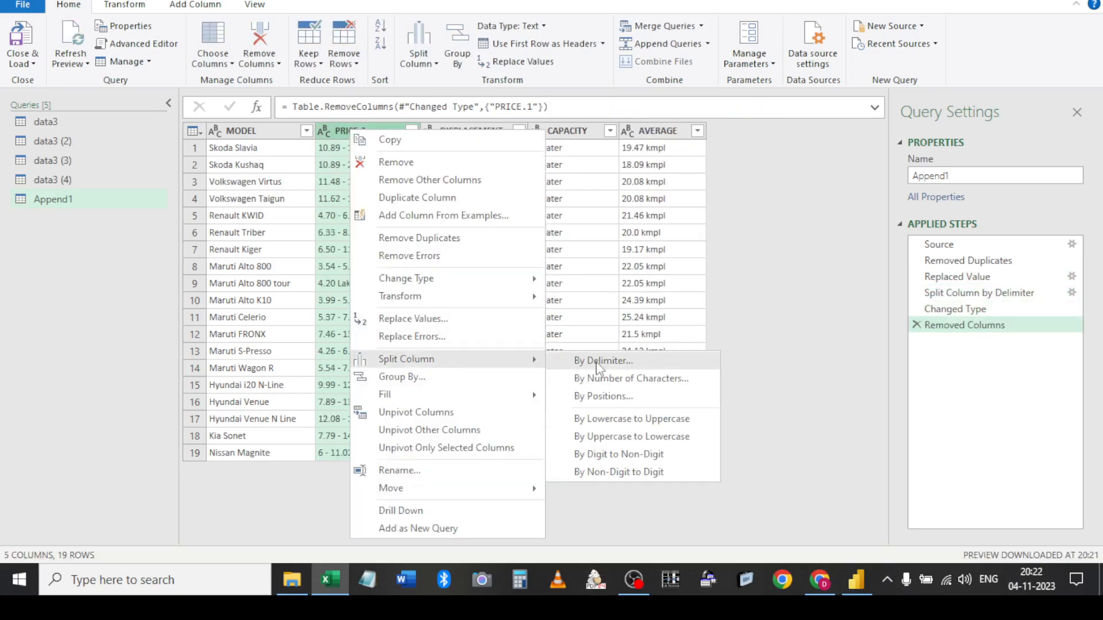
pyautogui.click(597, 362)
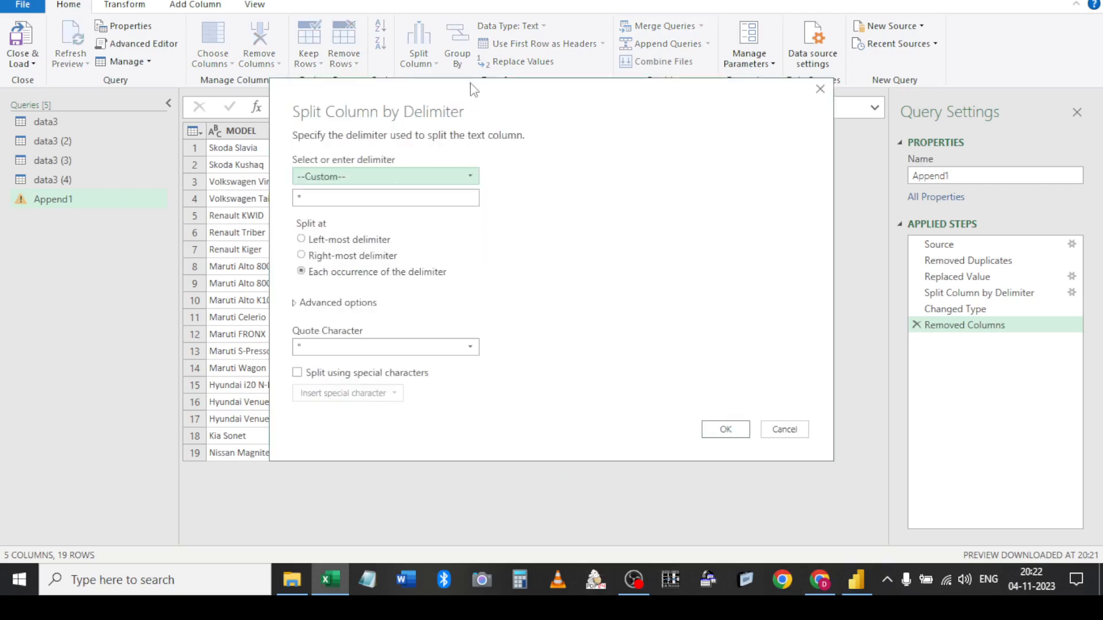
pyautogui.moveTo(471, 89); pyautogui.dragTo(737, 77)
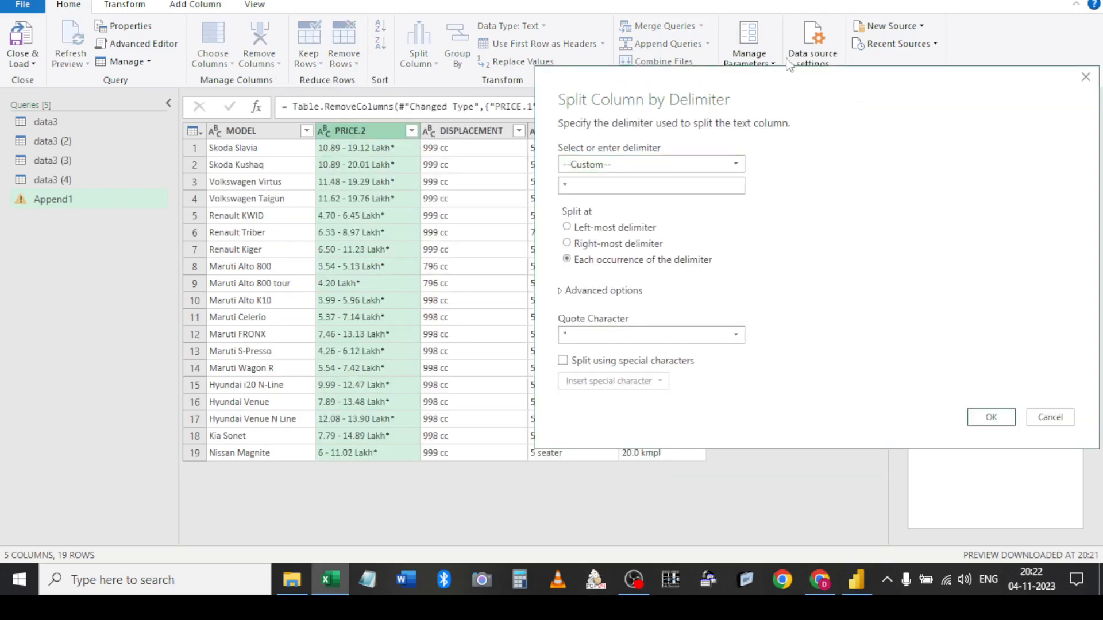
pyautogui.doubleClick(561, 185)
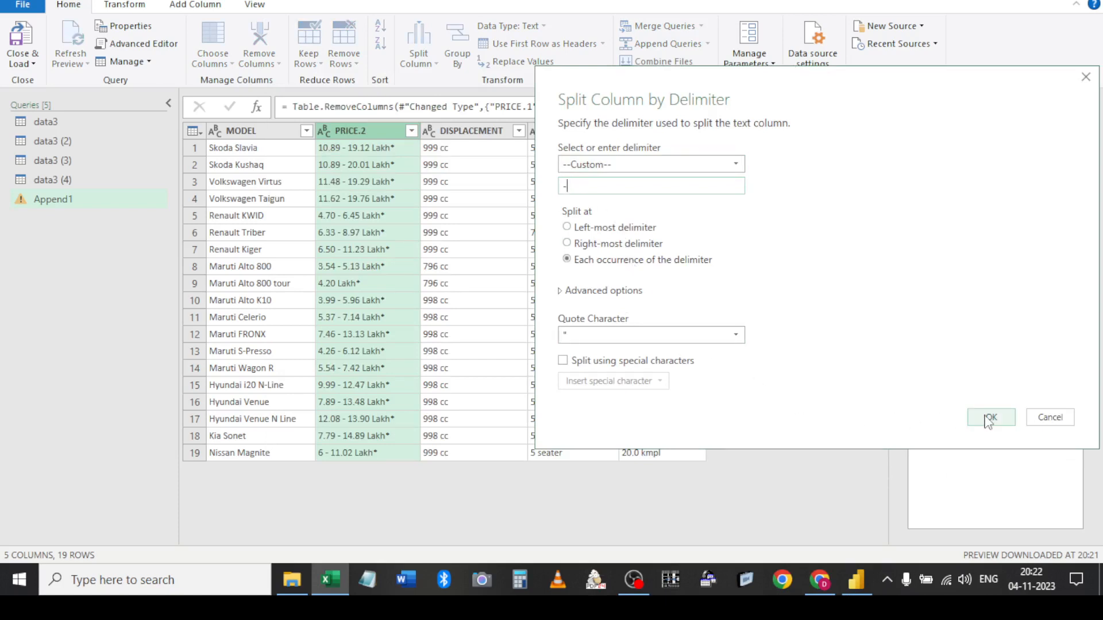
pyautogui.click(989, 418)
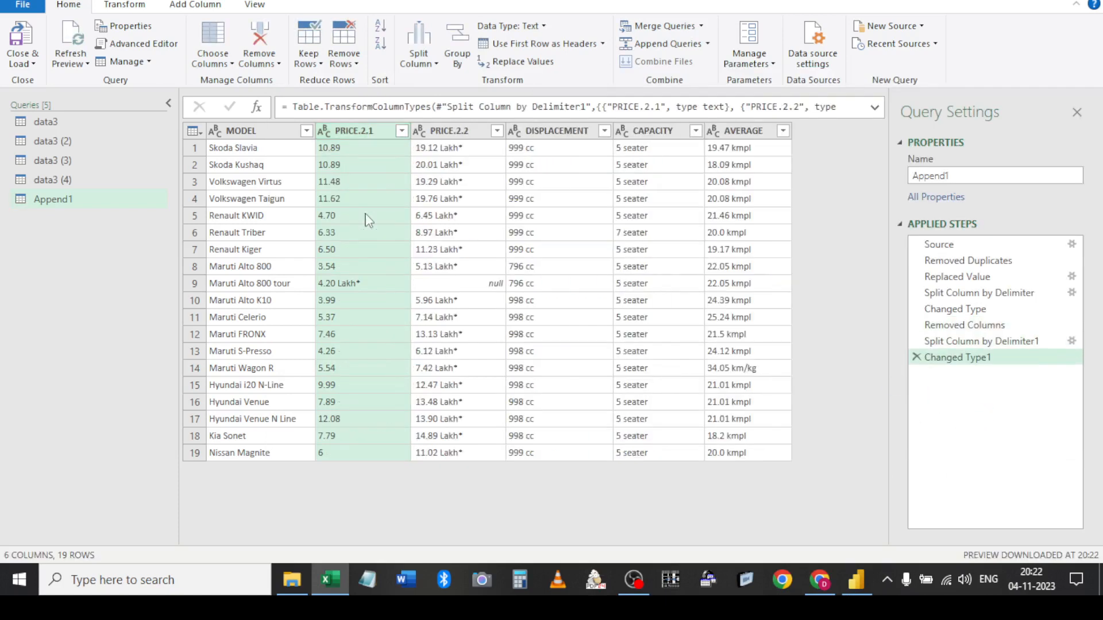
# Replace "Lakh*" with nothing in both the PRICE.2.1 and PRICE.2.2 columns of the Append1 query
pyautogui.keyDown('ctrl'); pyautogui.click(445, 131); pyautogui.keyUp('ctrl')
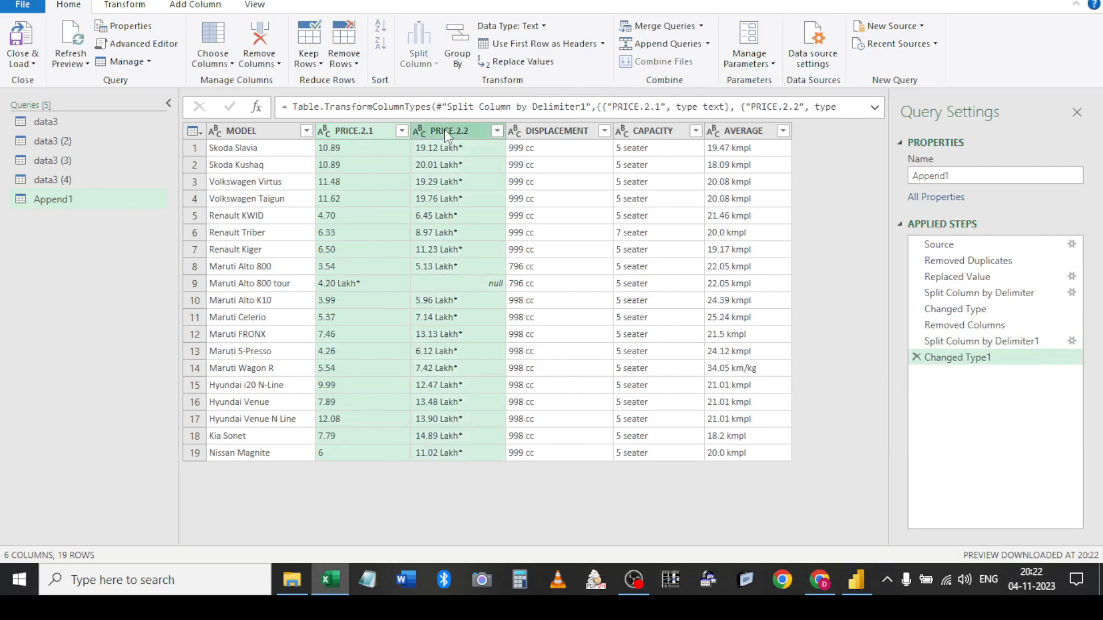
pyautogui.rightClick(443, 129)
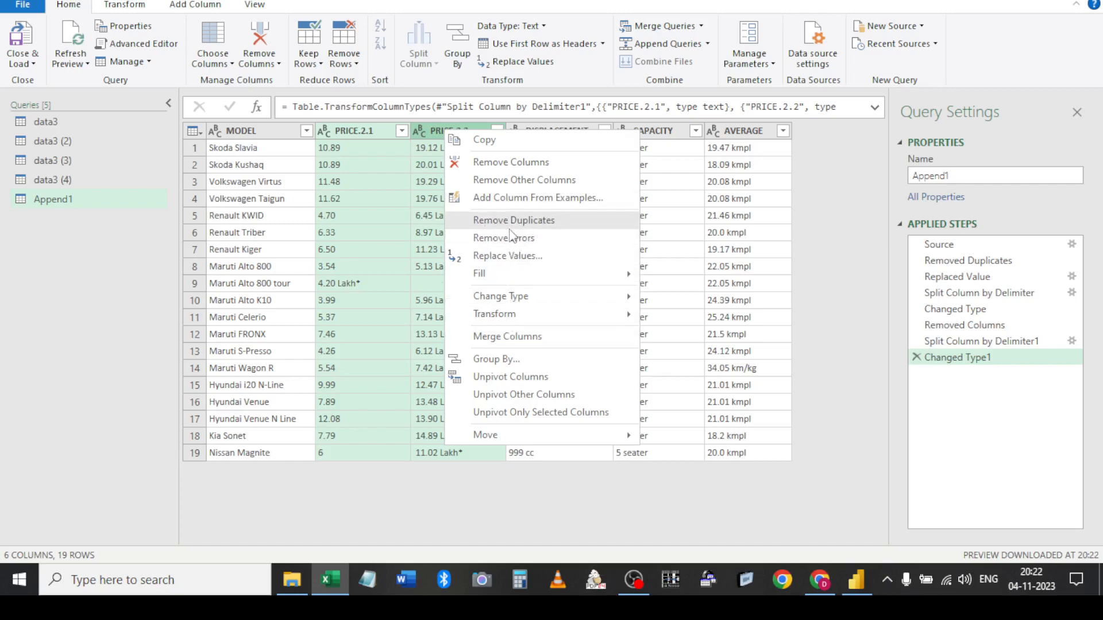
pyautogui.click(516, 254)
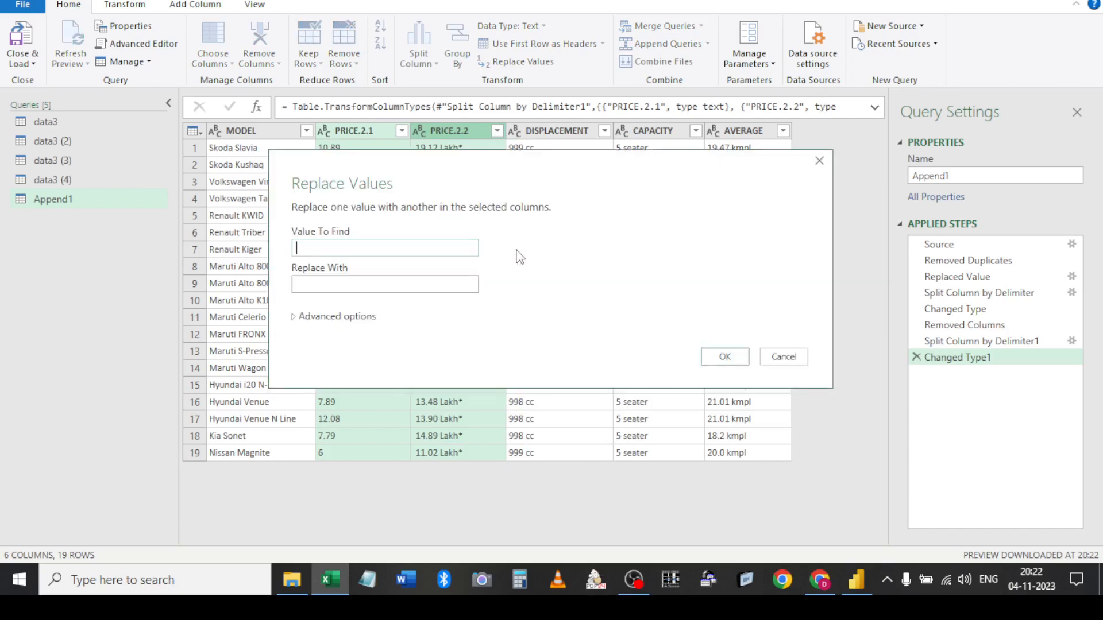
pyautogui.moveTo(384, 166); pyautogui.dragTo(639, 162)
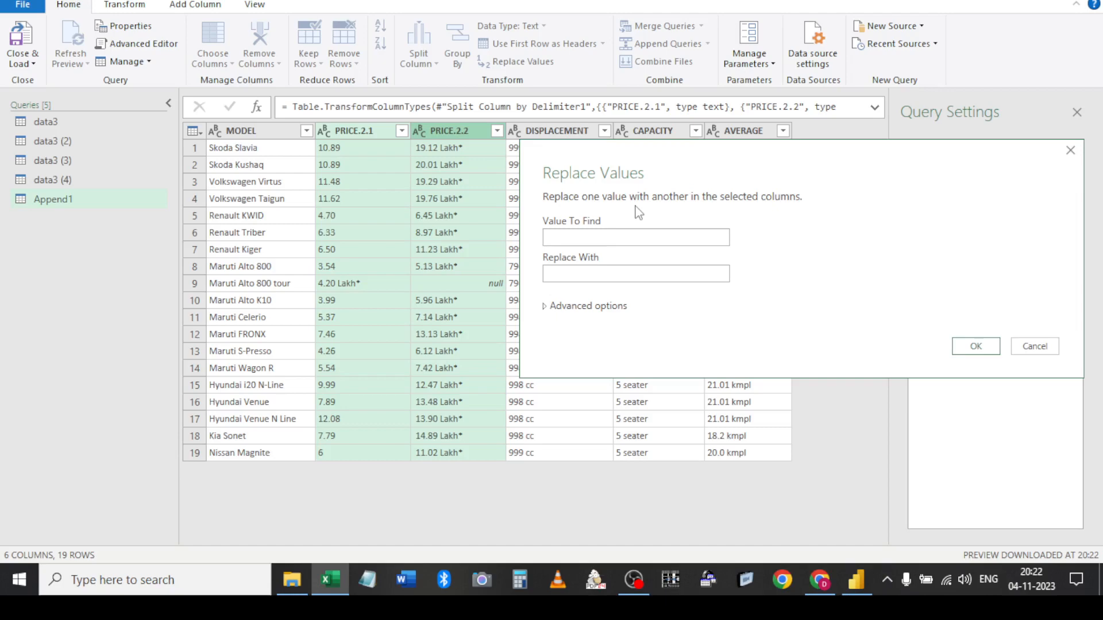
pyautogui.click(628, 235)
pyautogui.press('Tab')
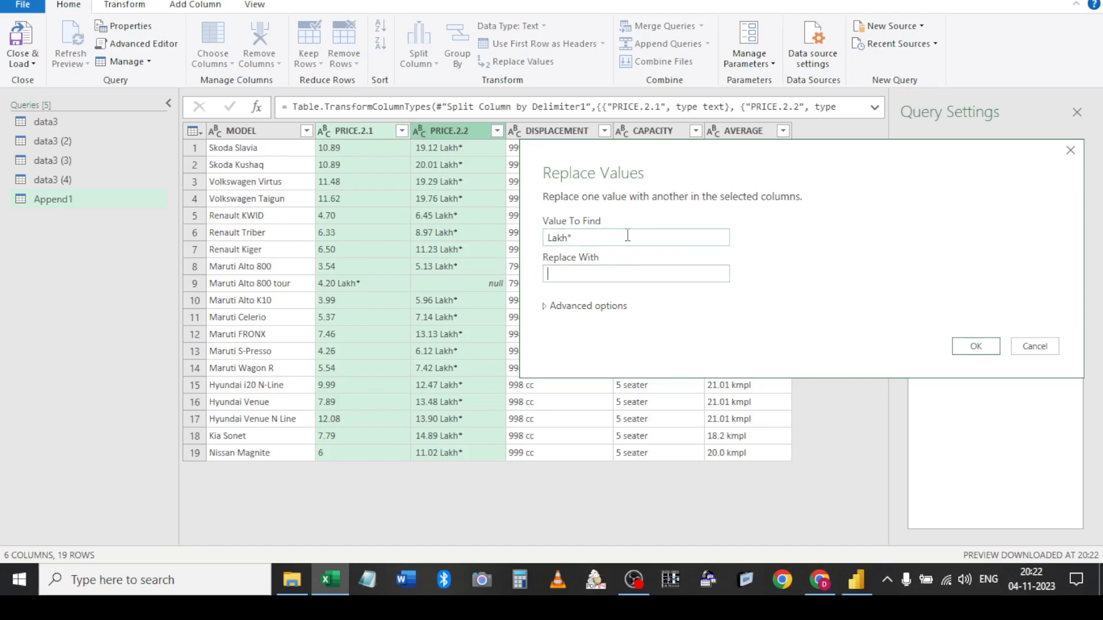
pyautogui.click(974, 346)
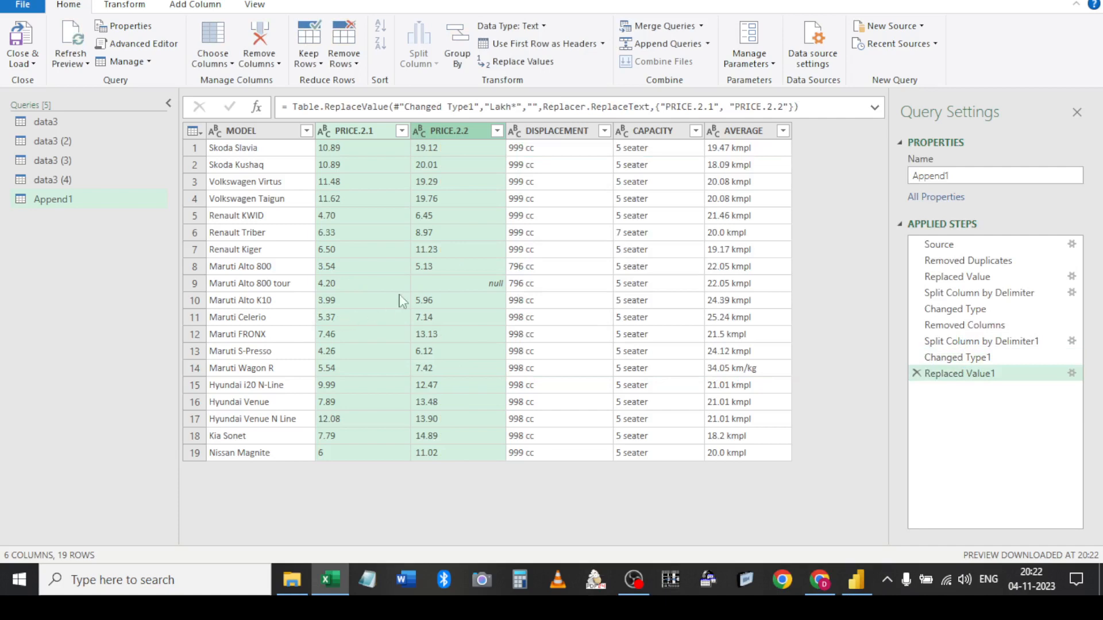
# Try to replace the empty value in the PRICE.2.2 column with 5, leaving the search value blank
pyautogui.click(423, 283)
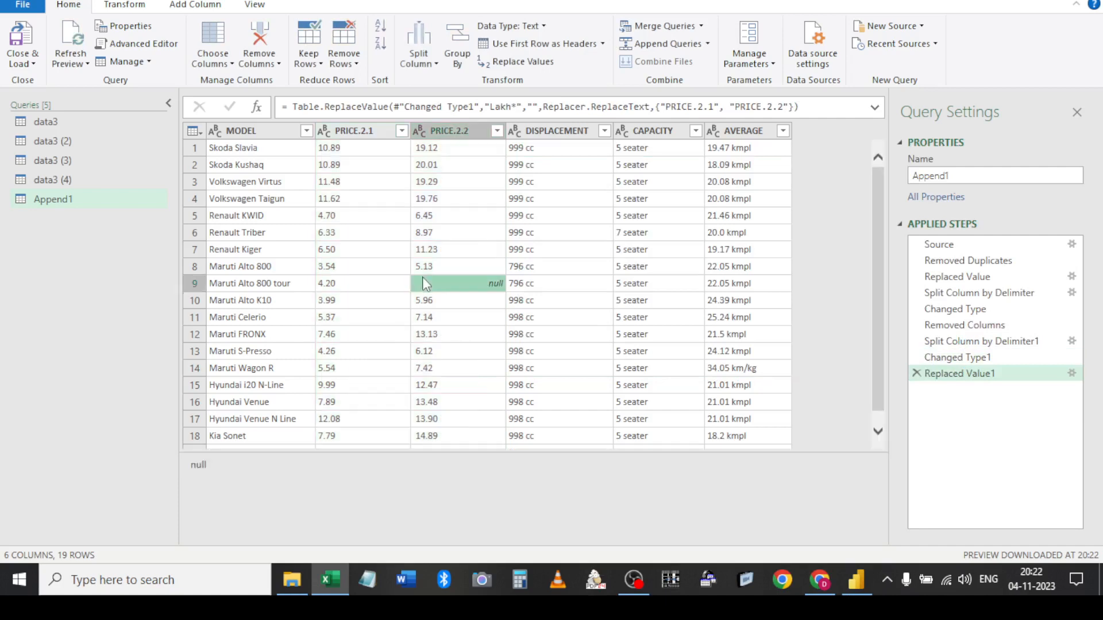
pyautogui.click(448, 134)
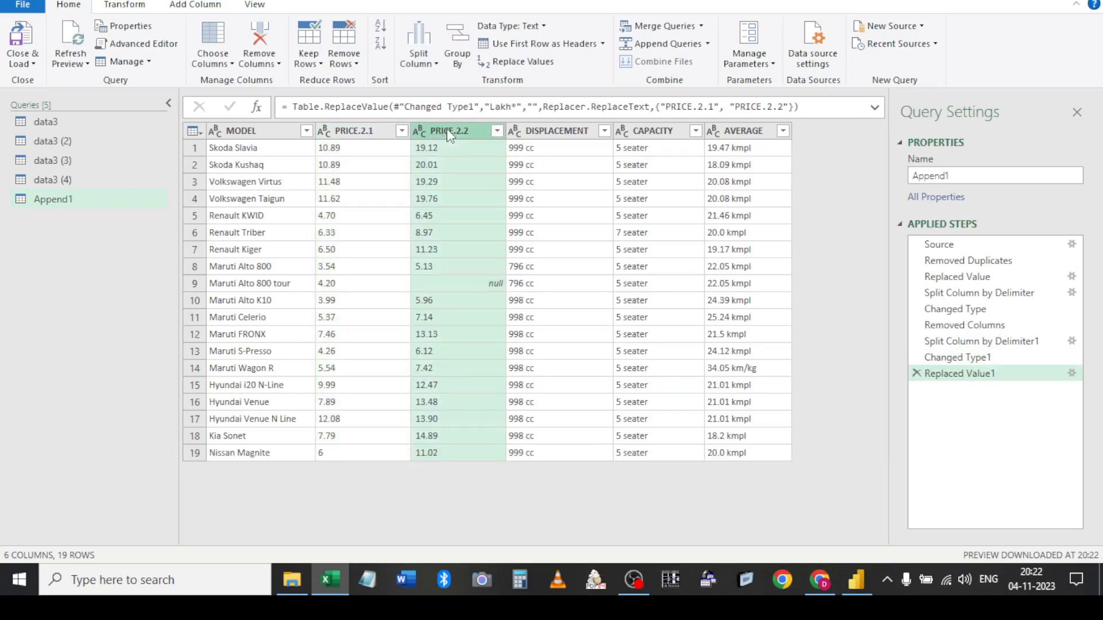
pyautogui.rightClick(451, 135)
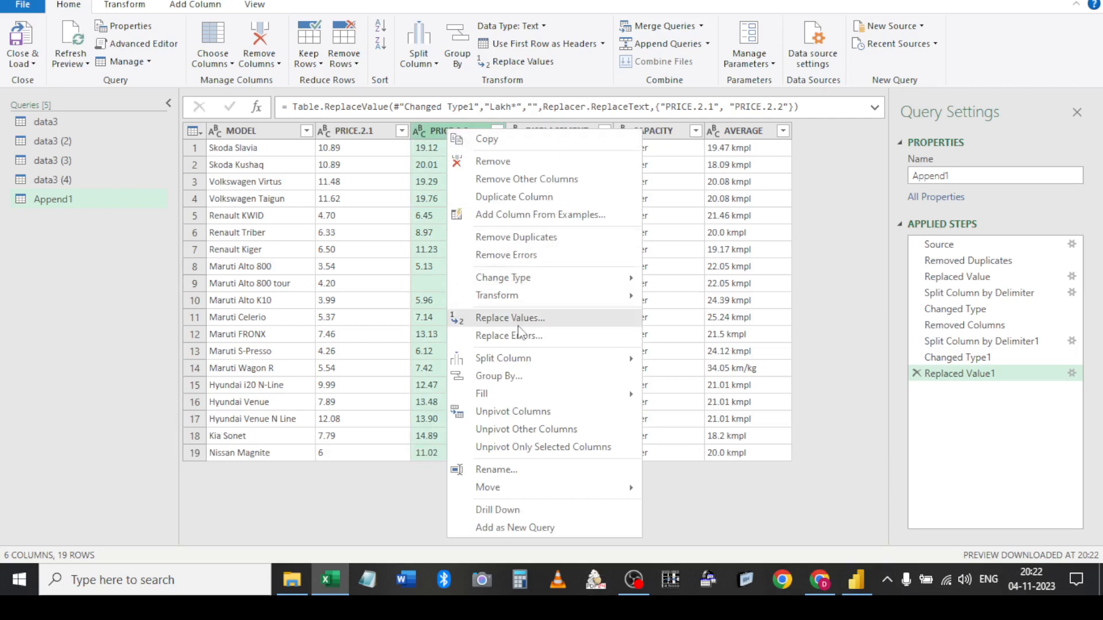
pyautogui.click(432, 314)
pyautogui.click(339, 286)
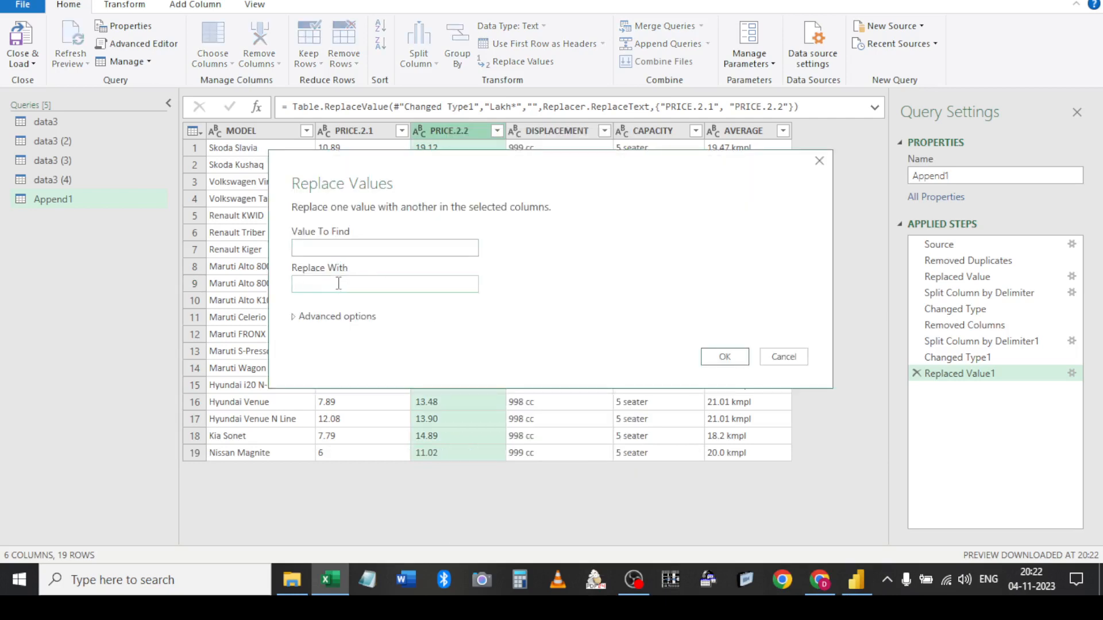
pyautogui.click(724, 357)
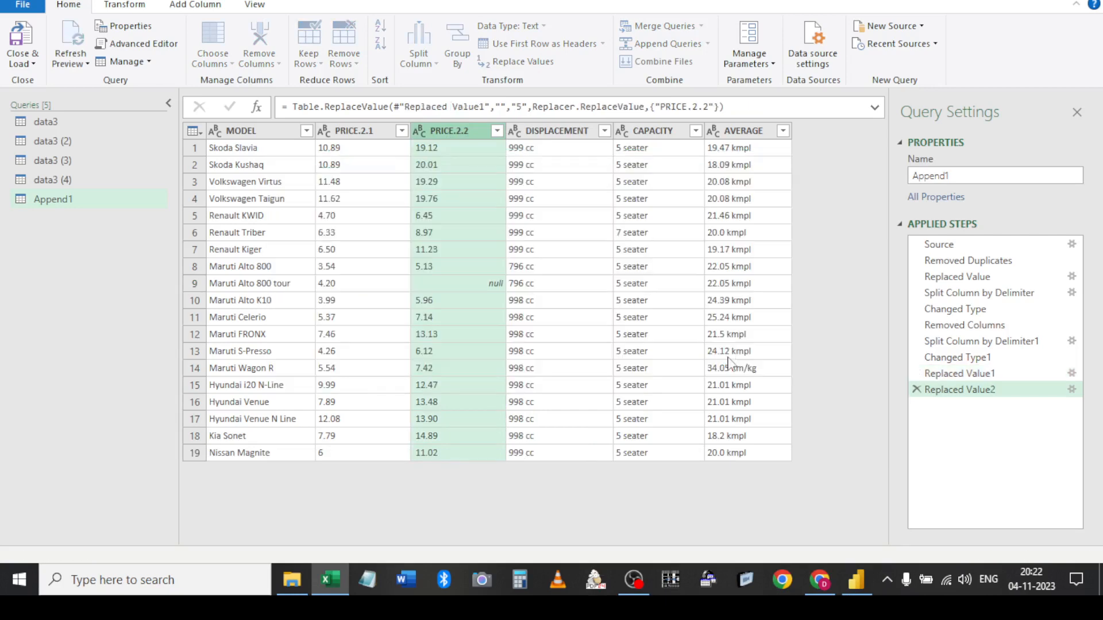
# Replace the null value in the PRICE.2.2 column with 5.00
pyautogui.click(481, 284)
pyautogui.rightClick(462, 131)
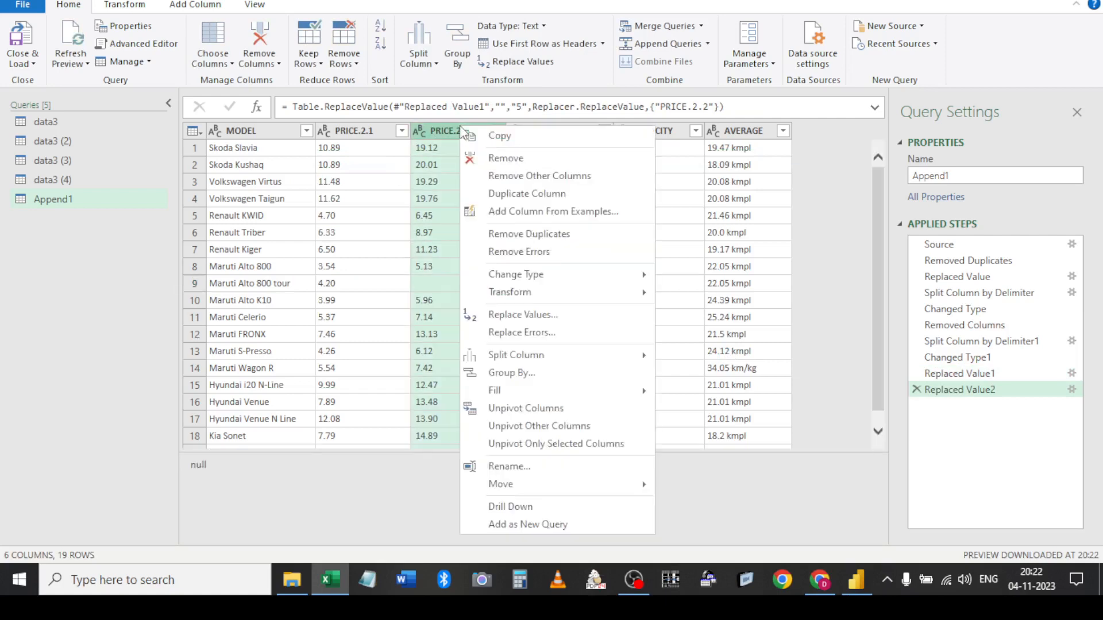
pyautogui.click(514, 315)
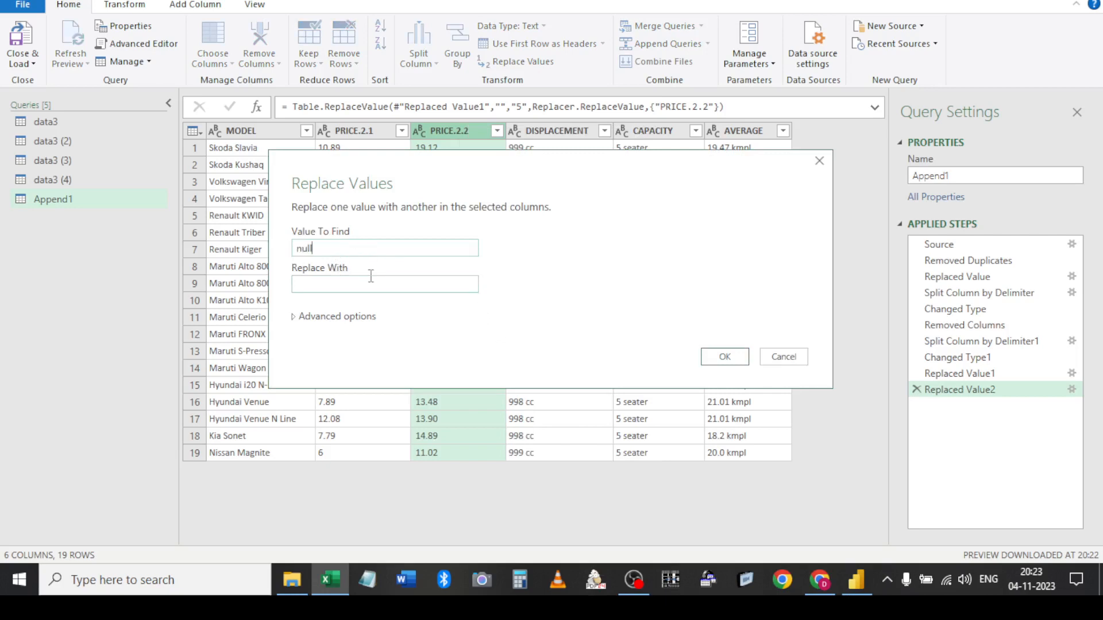
pyautogui.click(345, 286)
pyautogui.write('5.00')
pyautogui.click(725, 356)
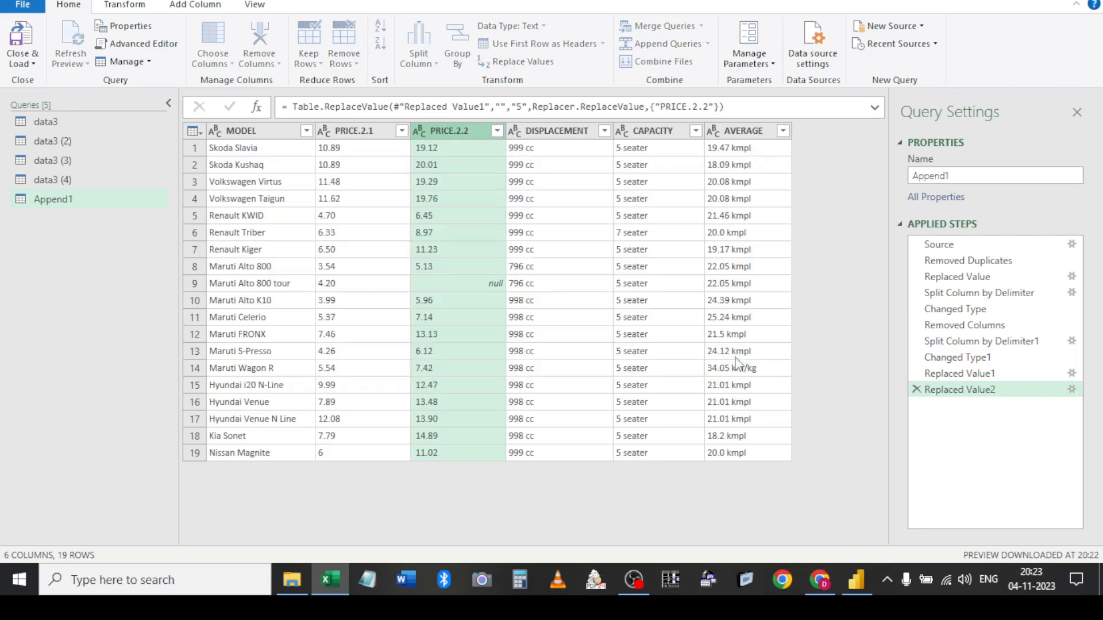
pyautogui.click(475, 287)
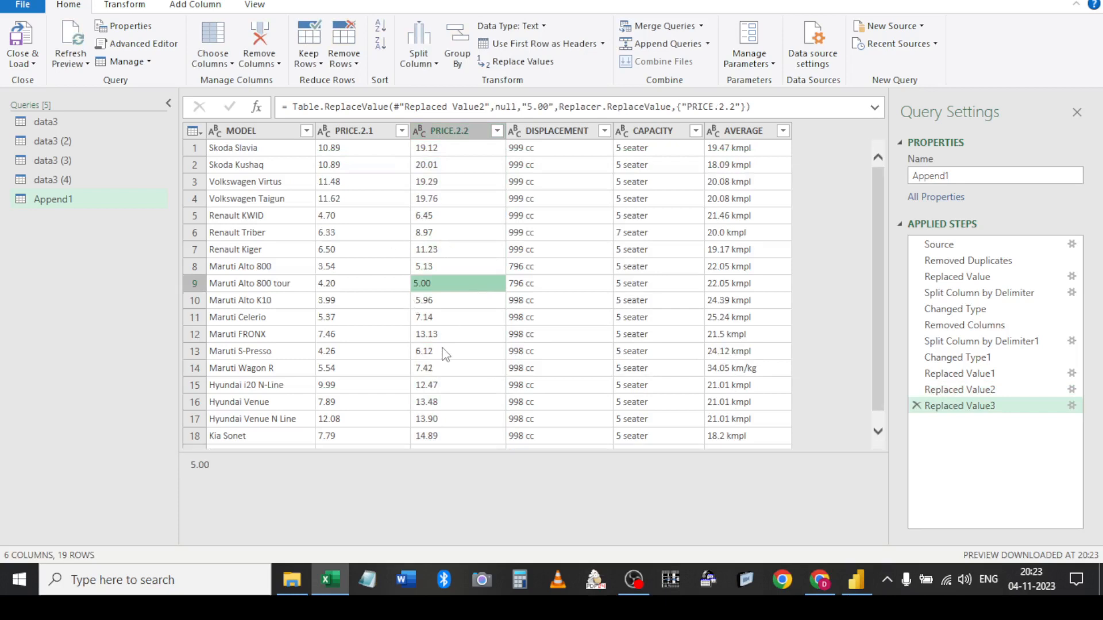
pyautogui.click(245, 153)
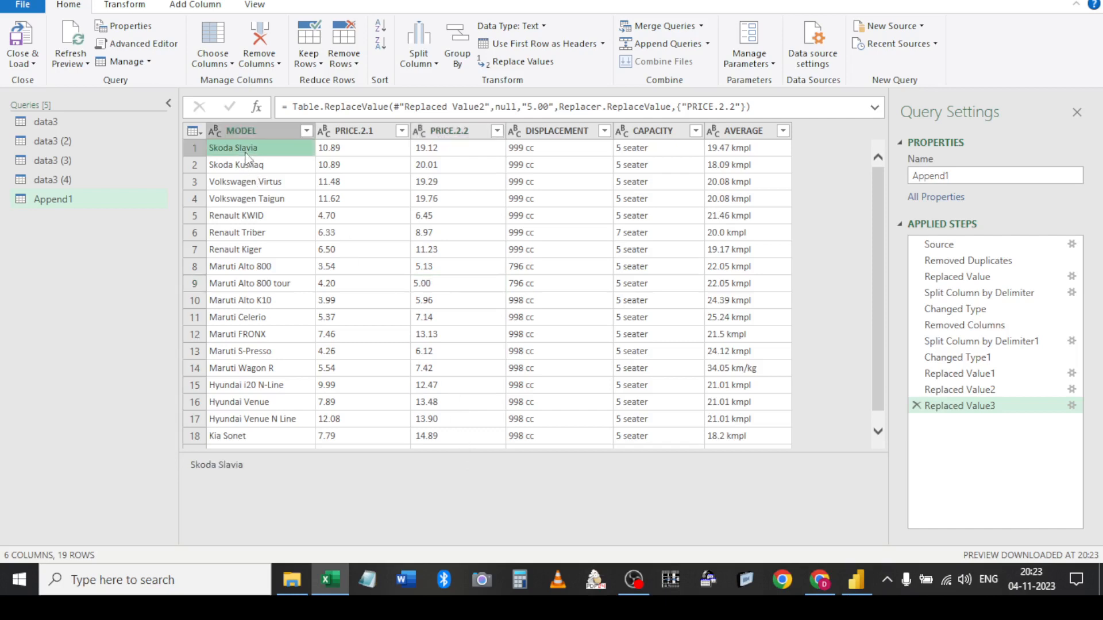
pyautogui.scroll(-1, 631, 357)
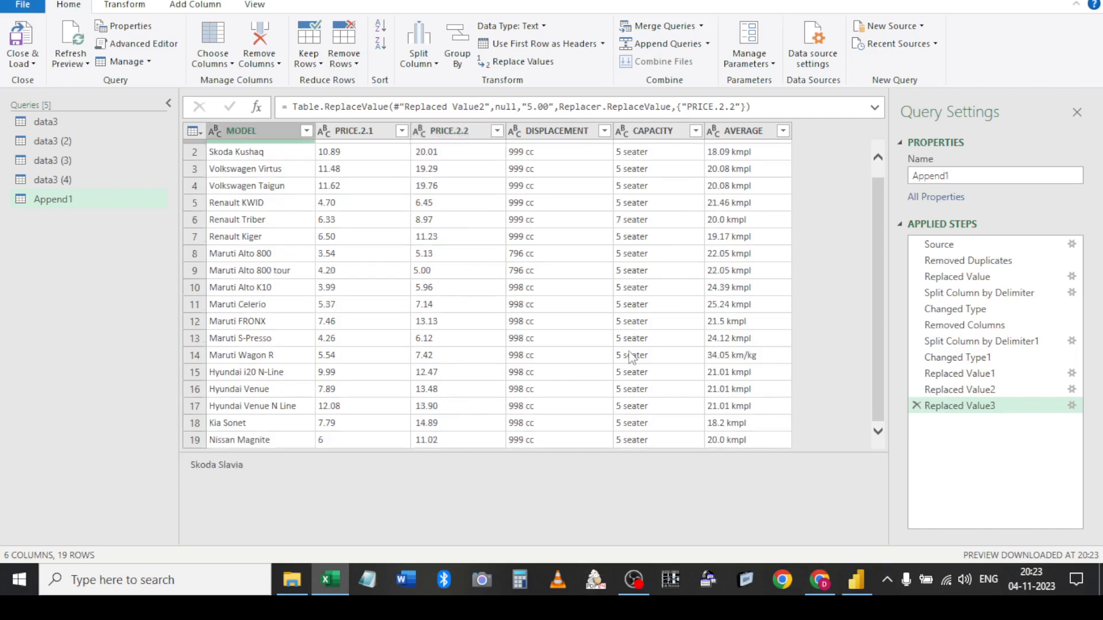
pyautogui.scroll(1, 632, 357)
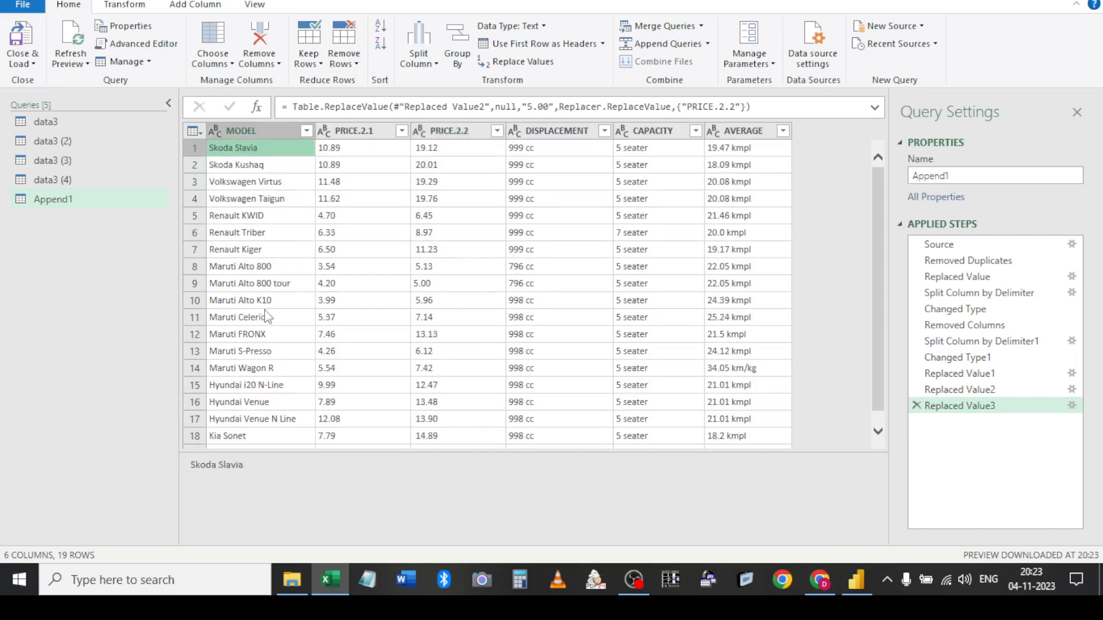
pyautogui.scroll(-1, 266, 317)
pyautogui.scroll(1, 266, 316)
# Rename the PRICE.2.1 column to LOWER and the PRICE.2.2 column to UPPER
pyautogui.doubleClick(338, 132)
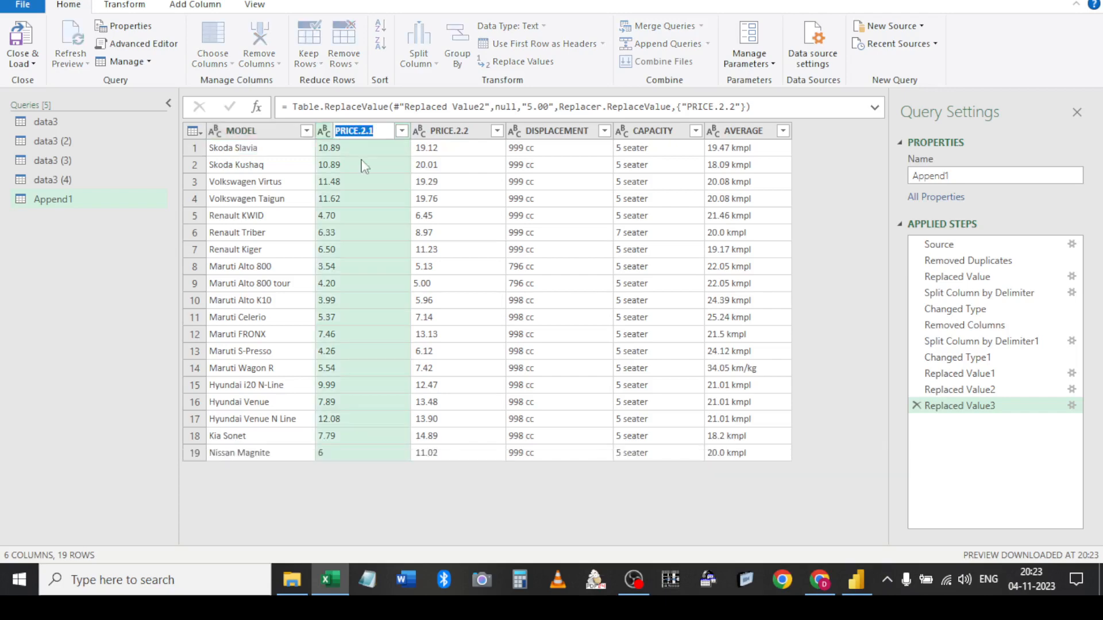
pyautogui.write('LOW')
pyautogui.press('Return')
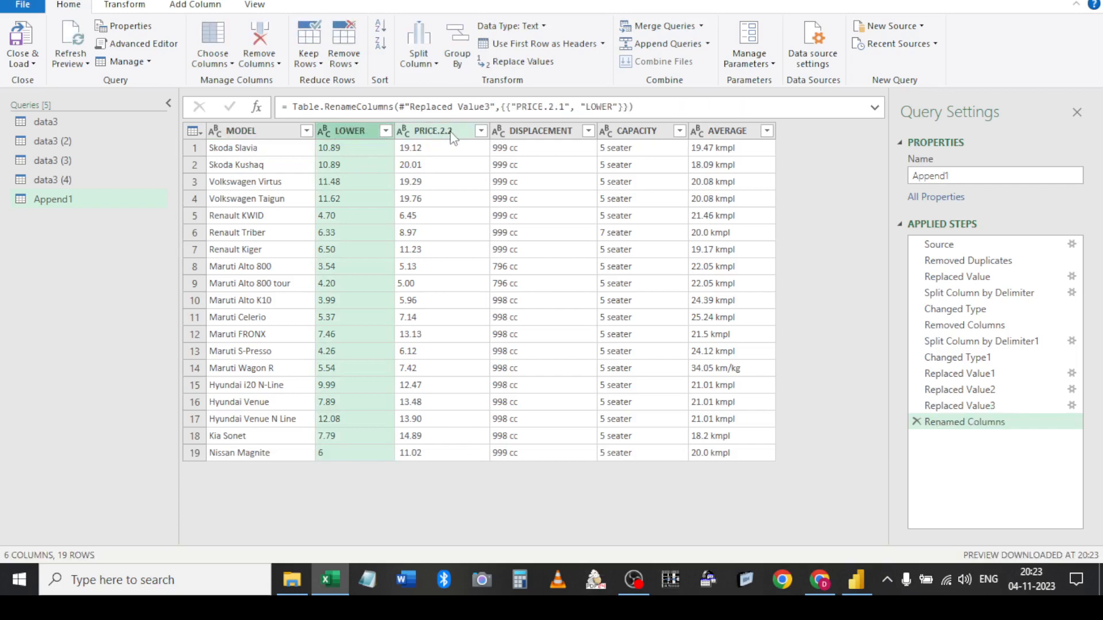
pyautogui.doubleClick(449, 132)
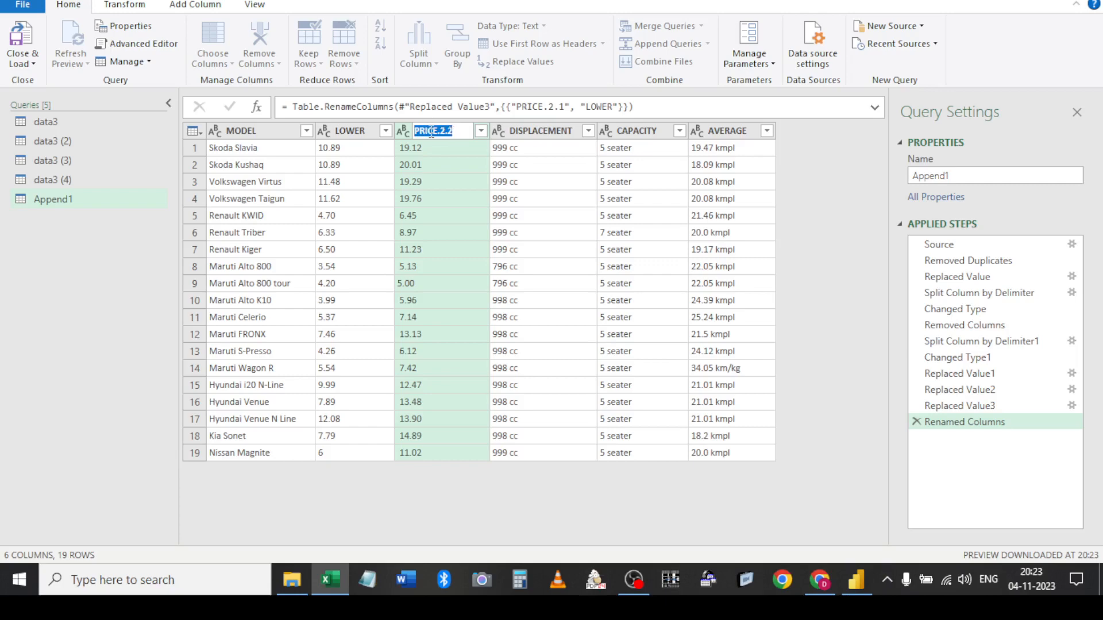
pyautogui.write('UPPER')
pyautogui.press('Return')
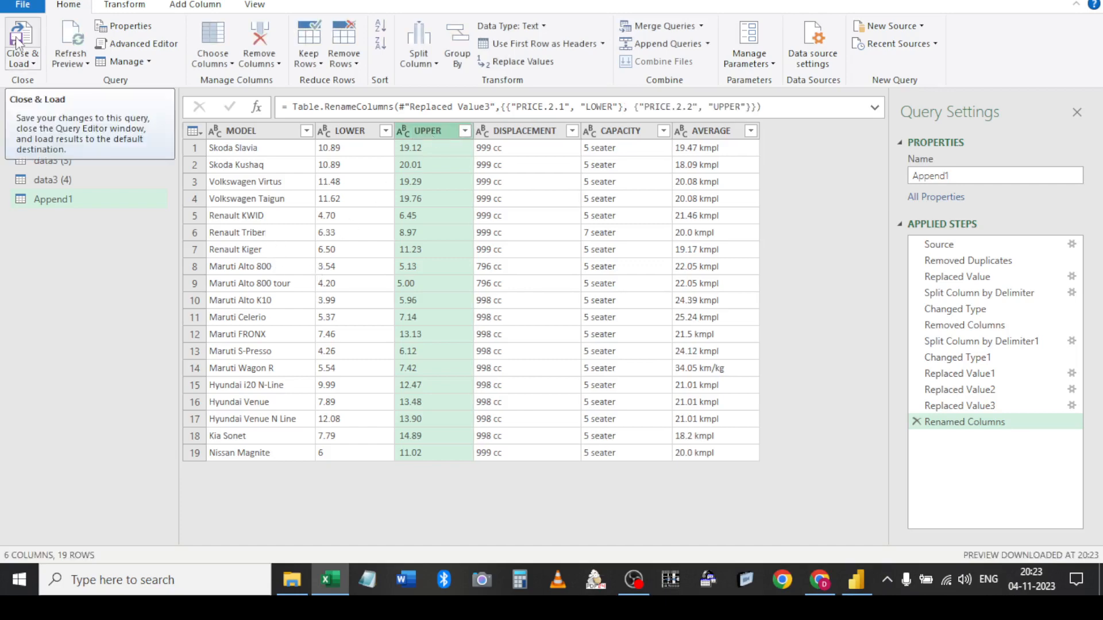
# Close the query editor and load the updated Append1 table into the worksheet
pyautogui.click(194, 131)
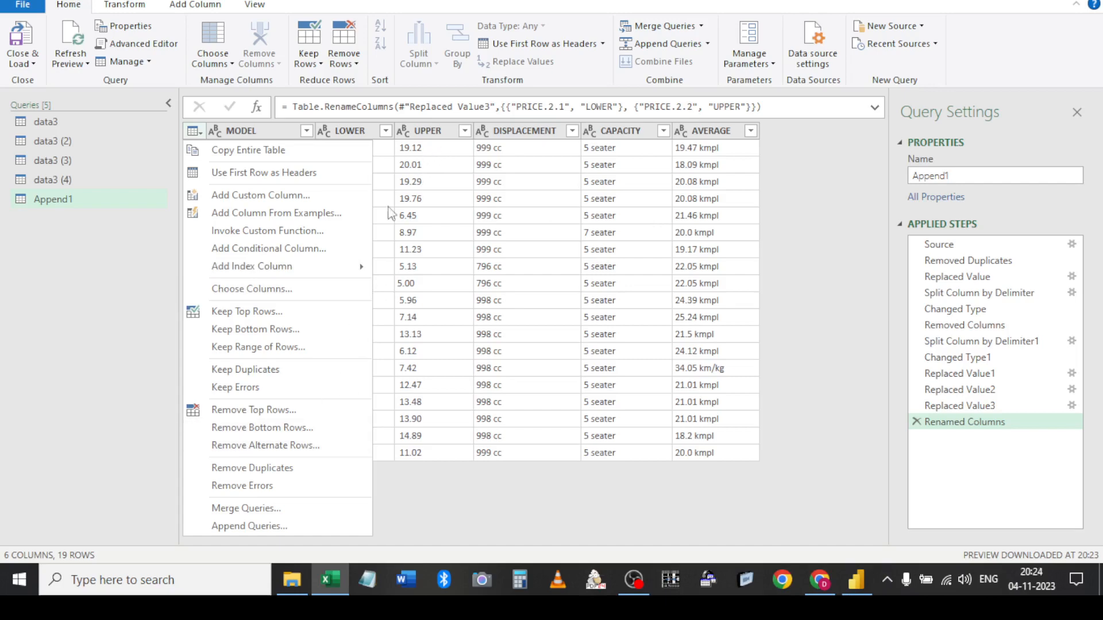
pyautogui.click(866, 398)
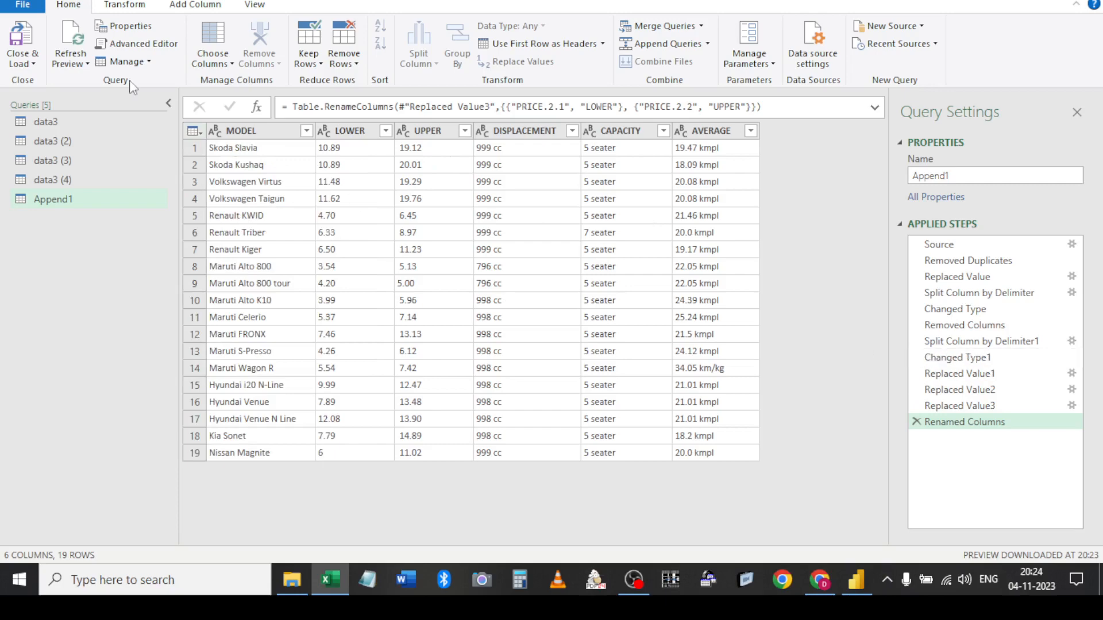
pyautogui.click(34, 39)
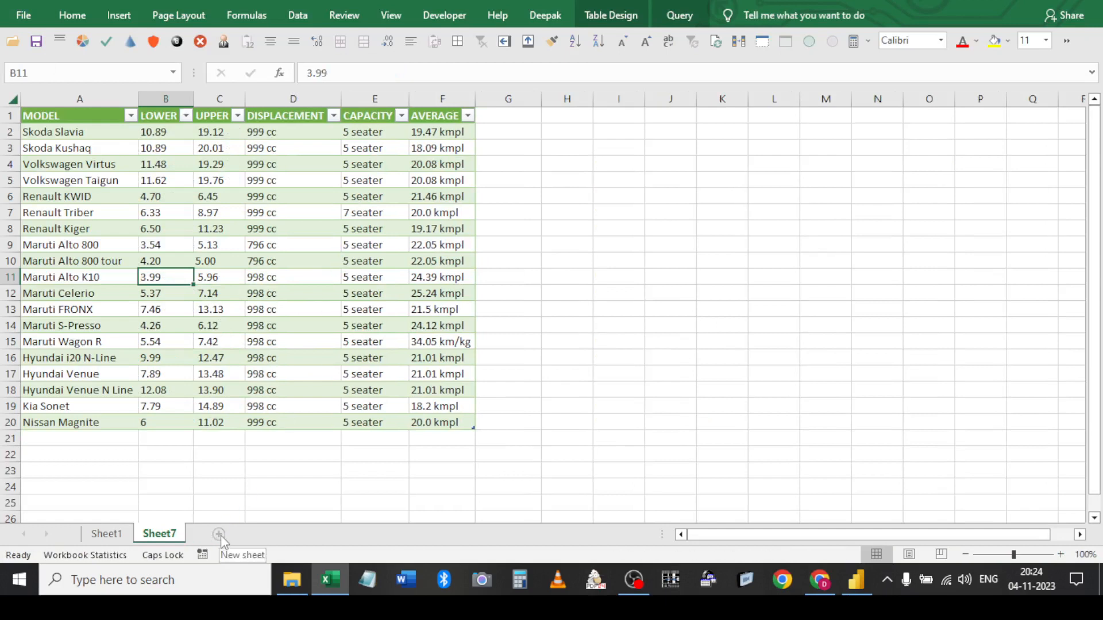
pyautogui.click(115, 536)
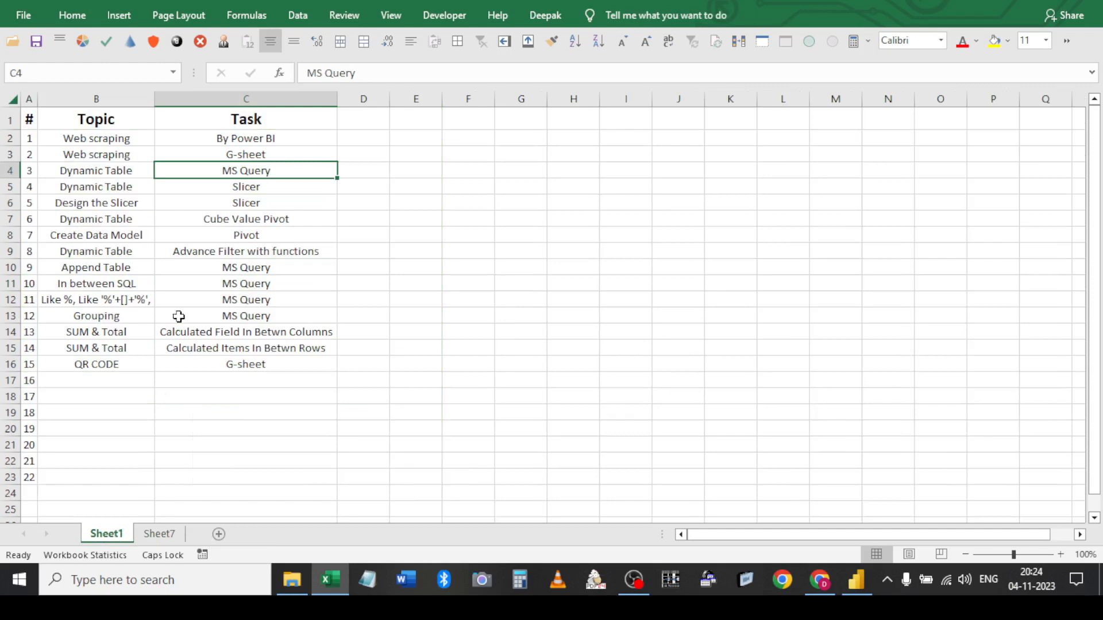
pyautogui.click(147, 167)
pyautogui.click(265, 166)
pyautogui.click(167, 533)
pyautogui.click(601, 134)
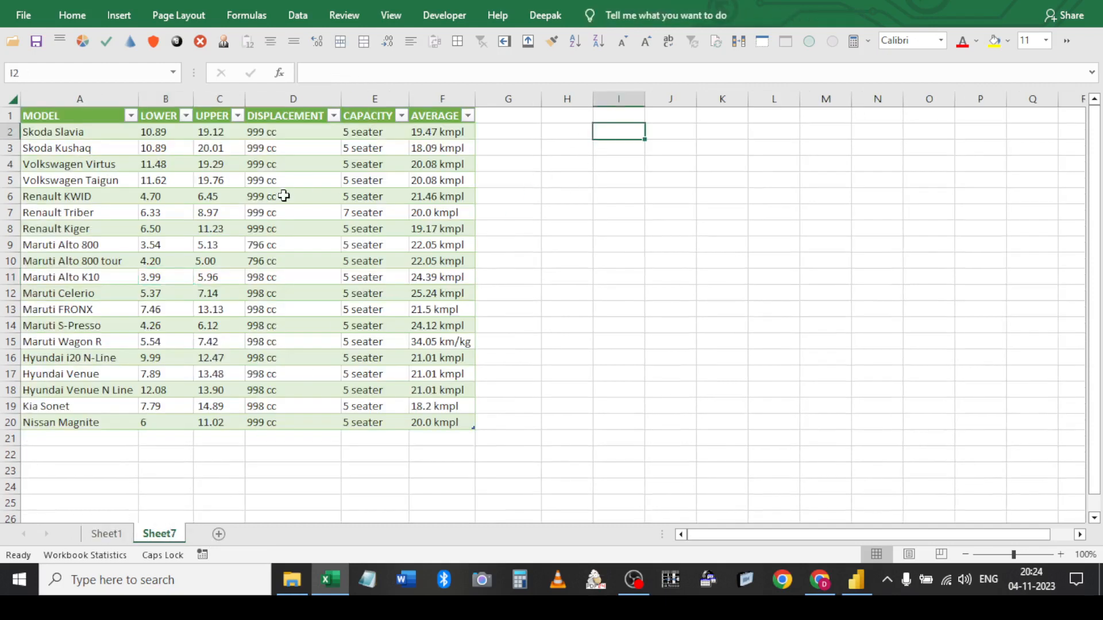
# Add a new worksheet and paste a copy of Sheet7's MODEL column into its column A
pyautogui.click(219, 534)
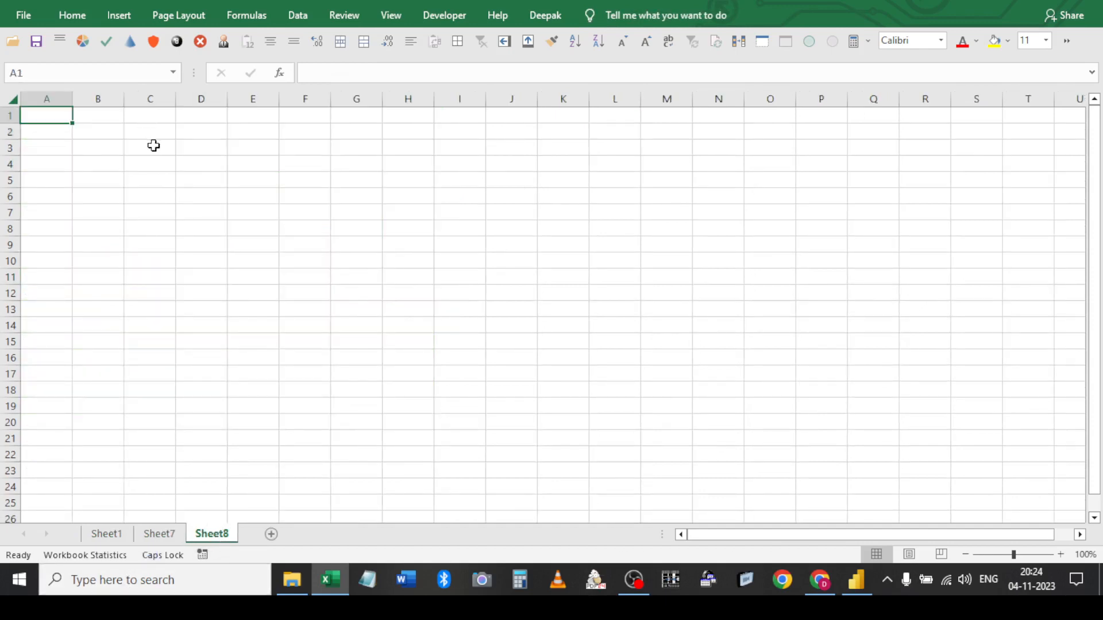
pyautogui.click(148, 531)
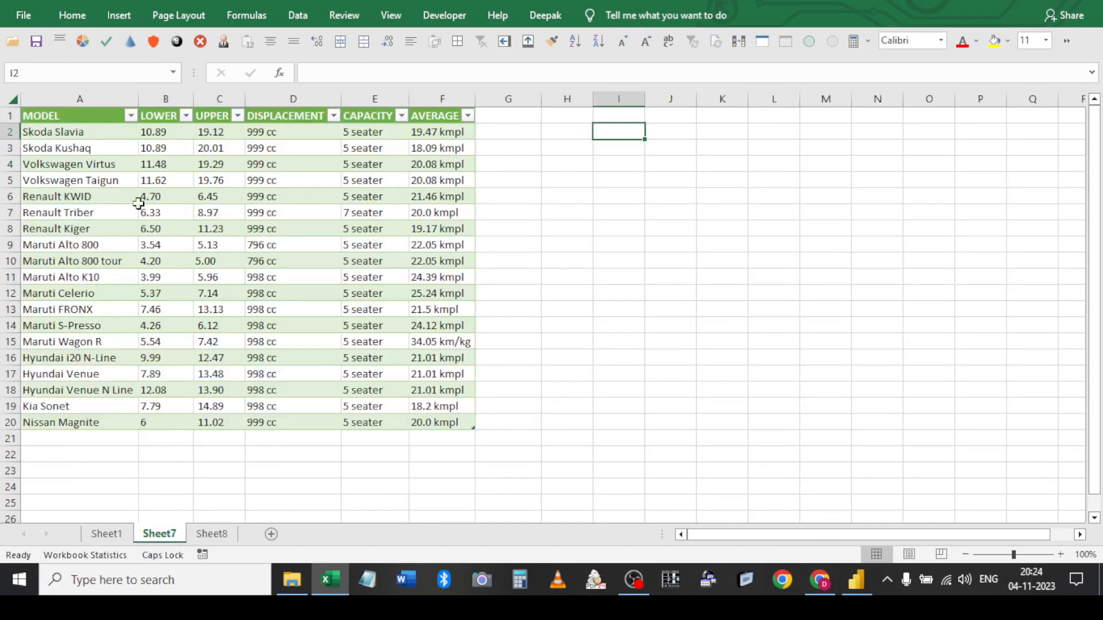
pyautogui.click(102, 93)
pyautogui.hotkey('ctrl', 'c')
pyautogui.click(218, 533)
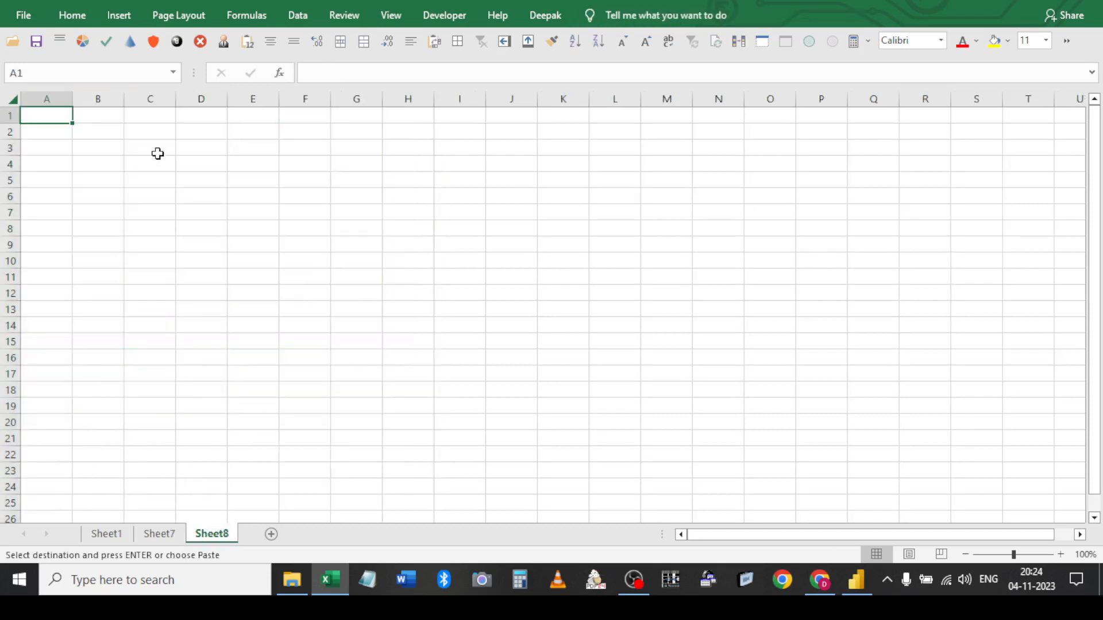
pyautogui.hotkey('ctrl', 'v')
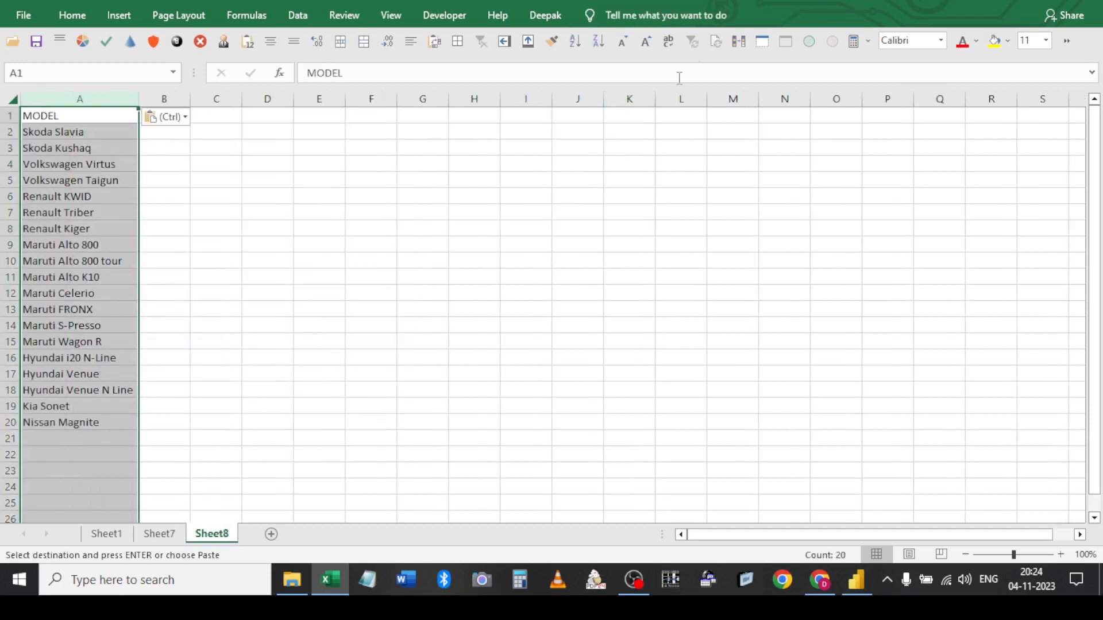
# Run Remove Duplicates on the copied MODEL column in Sheet8
pyautogui.click(298, 14)
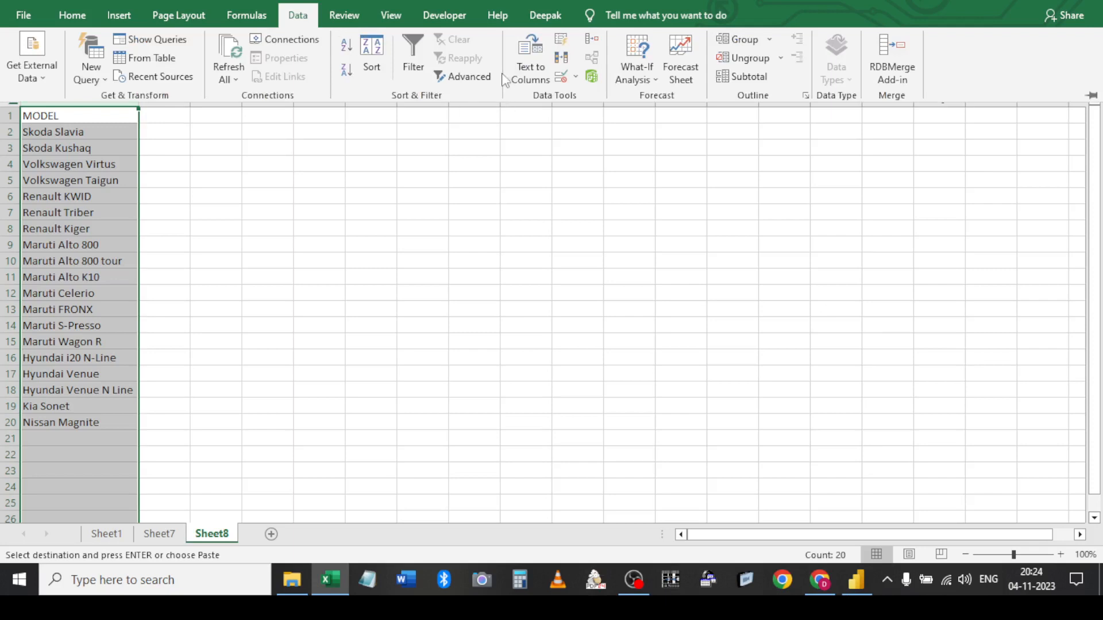
pyautogui.click(560, 58)
pyautogui.click(309, 384)
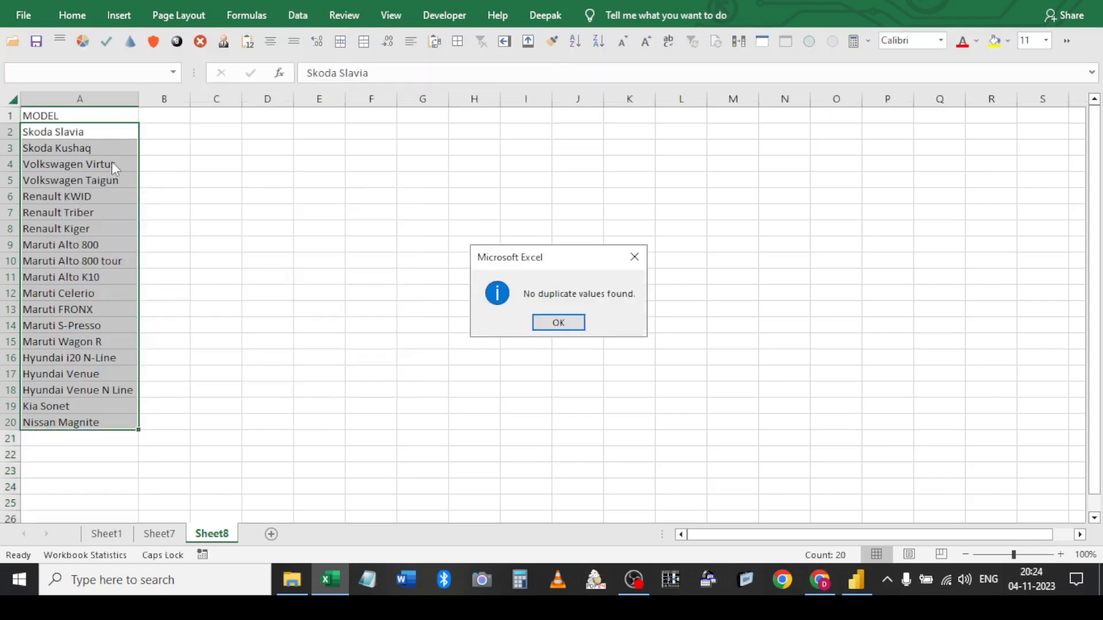
pyautogui.click(558, 322)
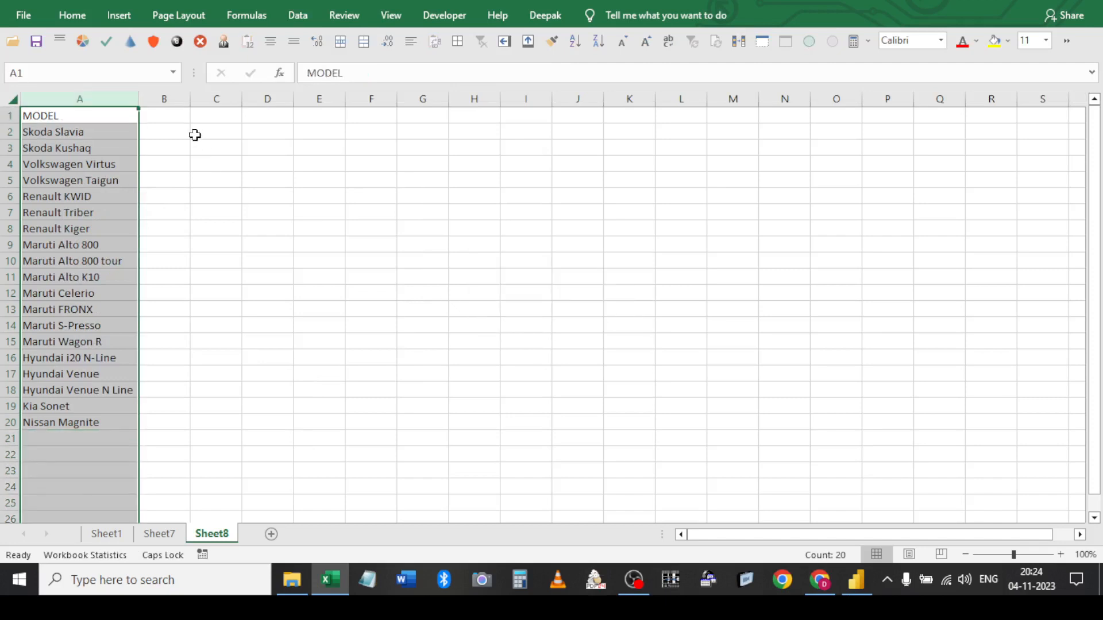
pyautogui.click(218, 132)
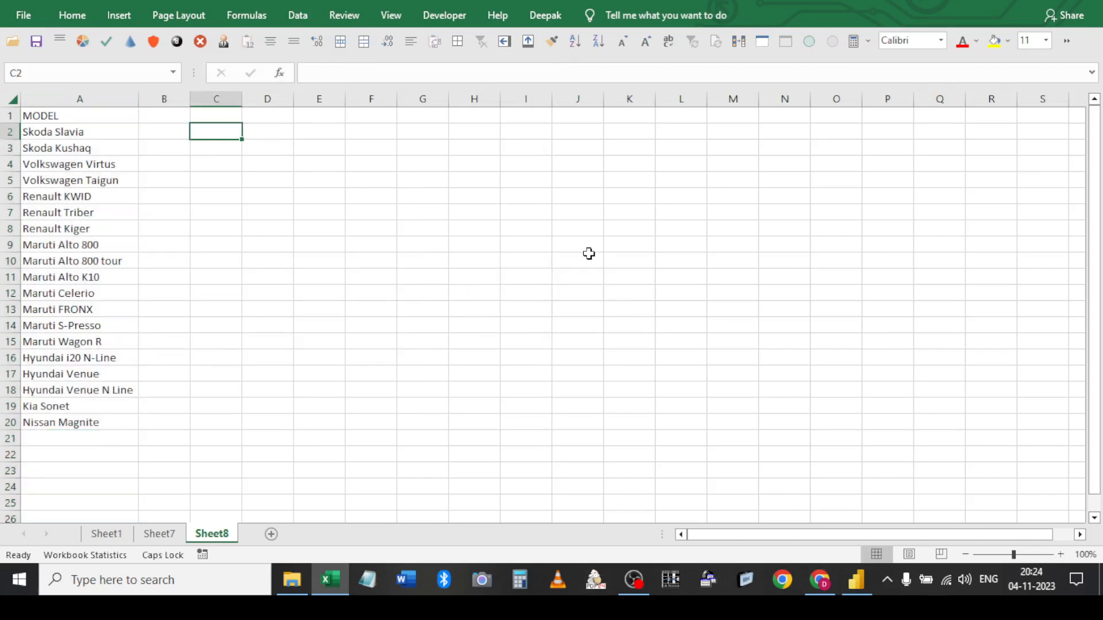
# Fill C2 with the A2:A20 model names converted to literal array text, without the leading equals sign and opening brace
pyautogui.write('=')
pyautogui.press('Left')
pyautogui.press('Left')
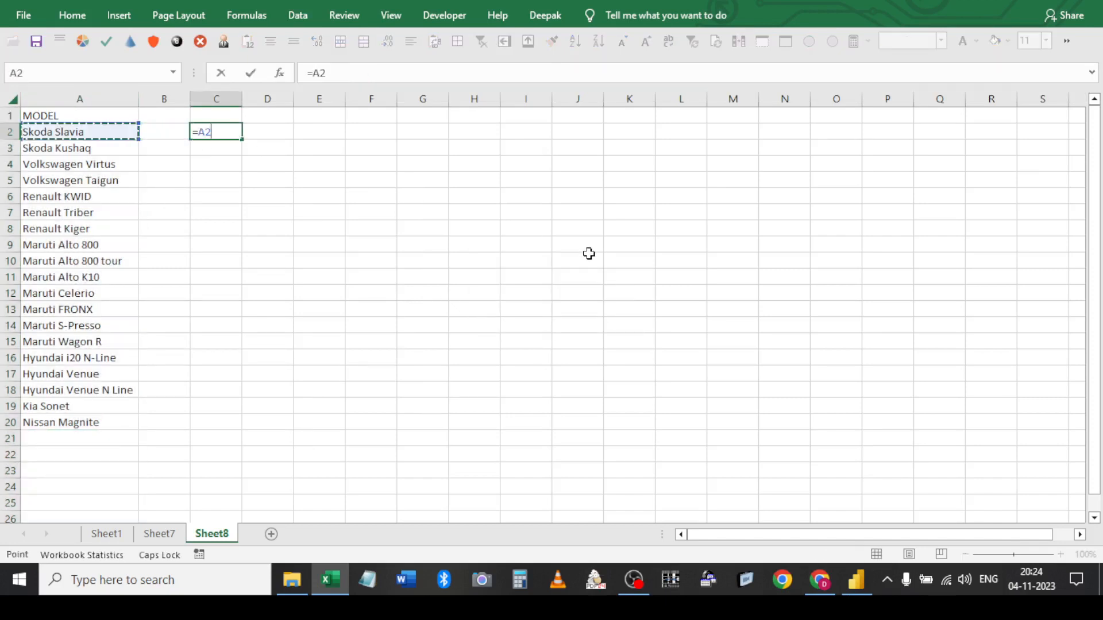
pyautogui.hotkey('ctrl', 'shift', 'Down')
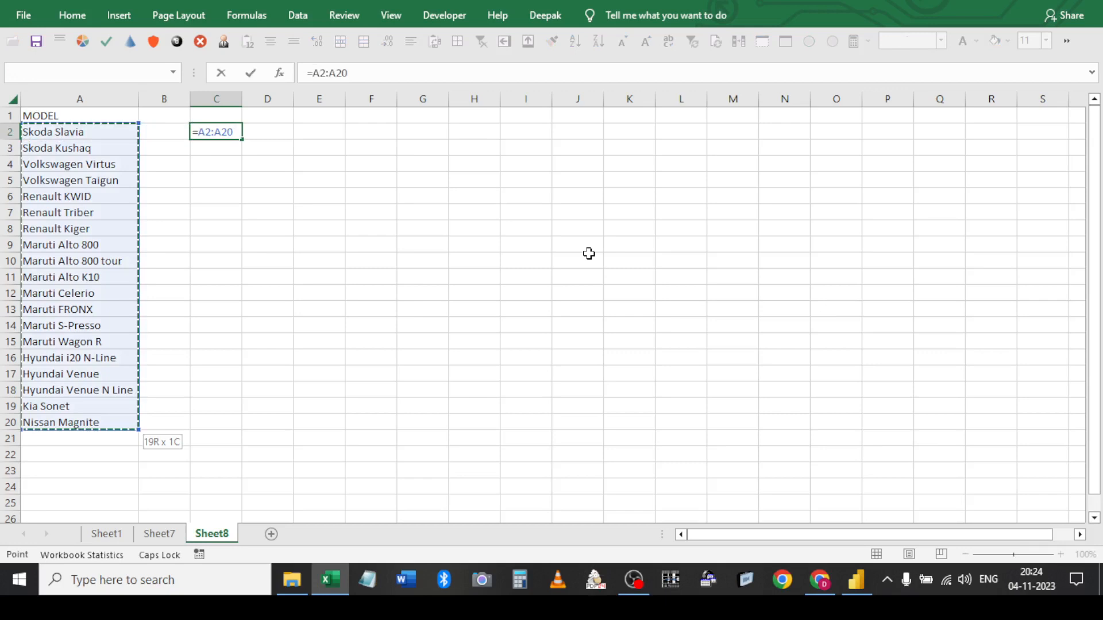
pyautogui.press('F9')
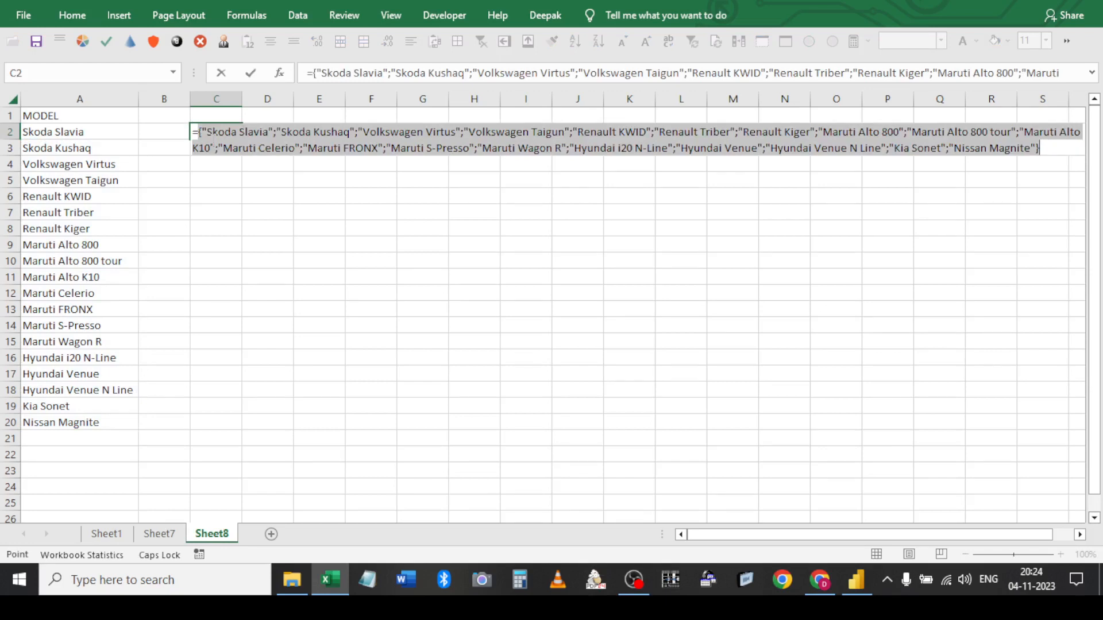
pyautogui.click(207, 132)
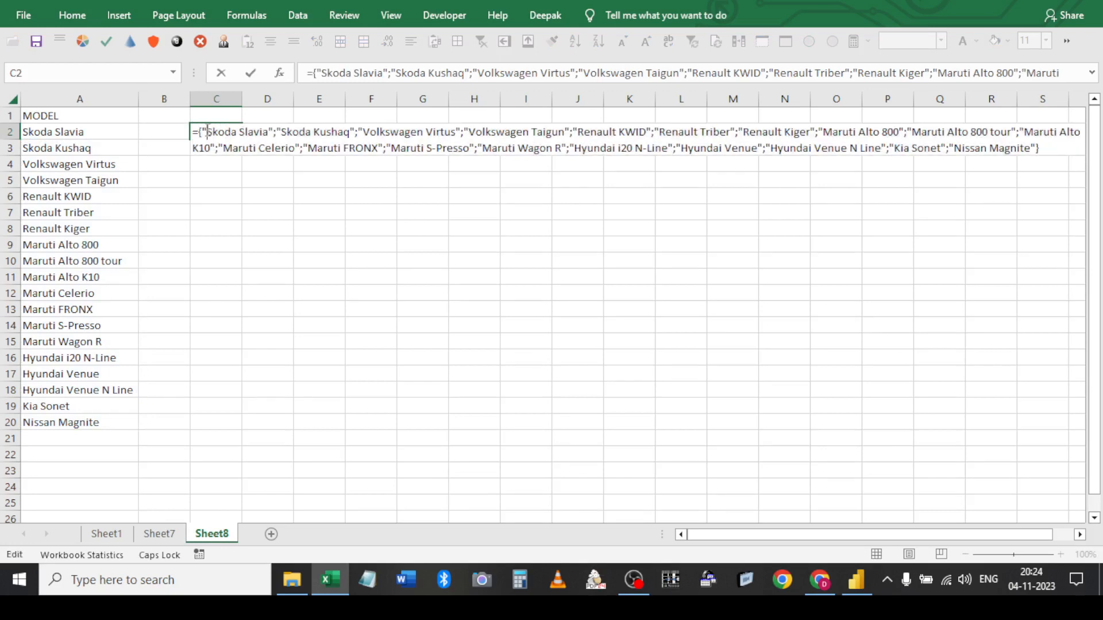
pyautogui.press('BackSpace')
pyautogui.press('BackSpace')
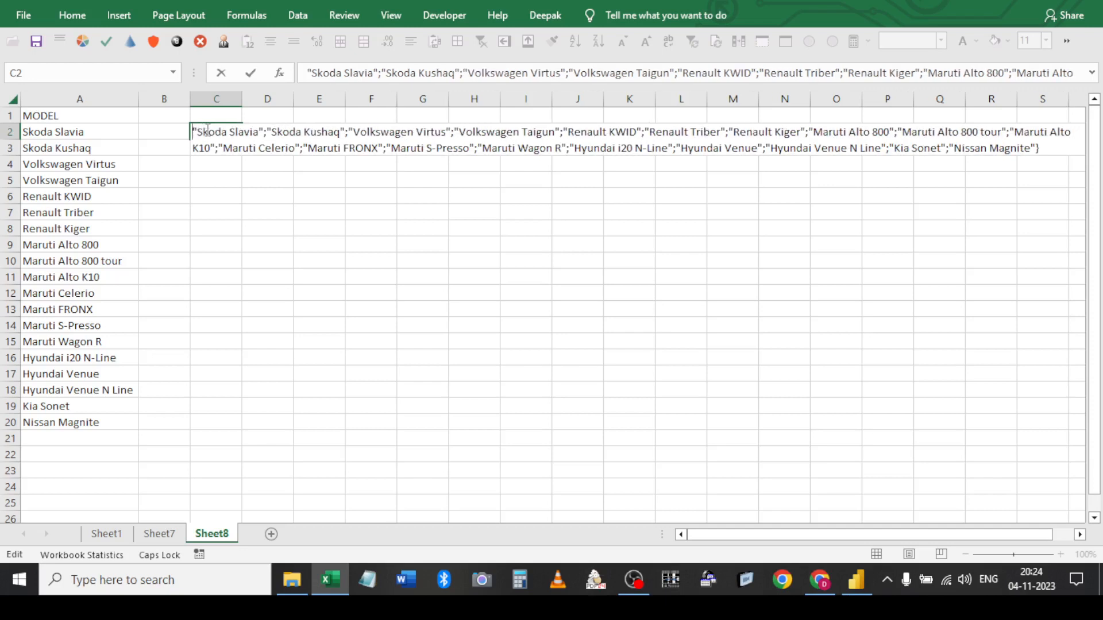
pyautogui.press('Return')
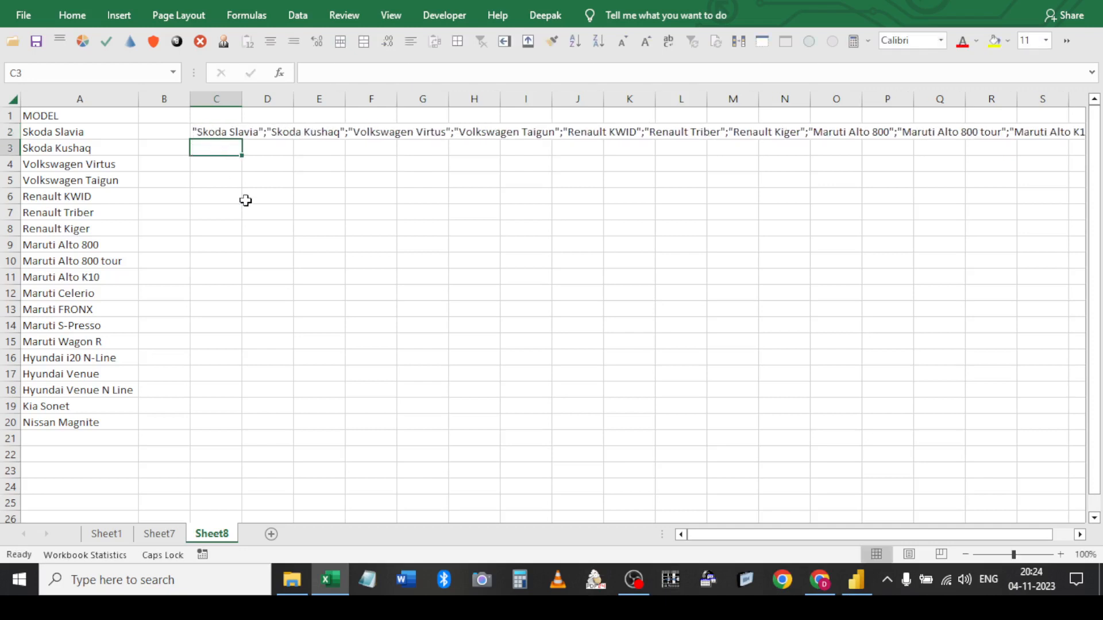
# Replace every ";" separator, including its surrounding quotation marks, with a comma throughout Sheet8
pyautogui.hotkey('ctrl', 'h')
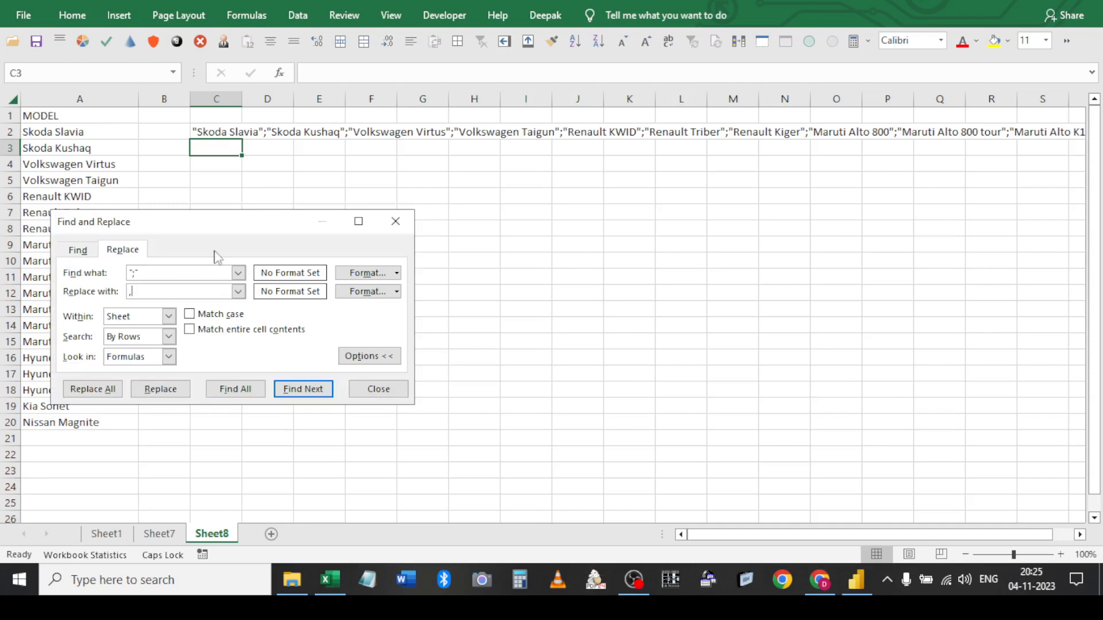
pyautogui.click(92, 388)
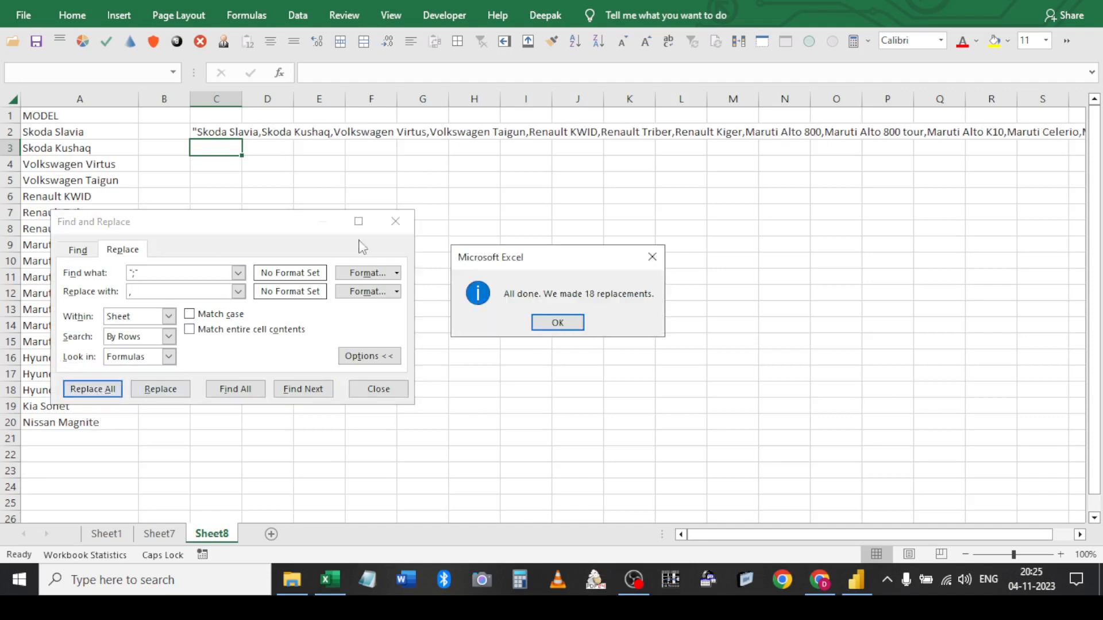
pyautogui.click(549, 319)
pyautogui.click(395, 222)
# Clear the copied MODEL list from column A of Sheet8
pyautogui.click(80, 99)
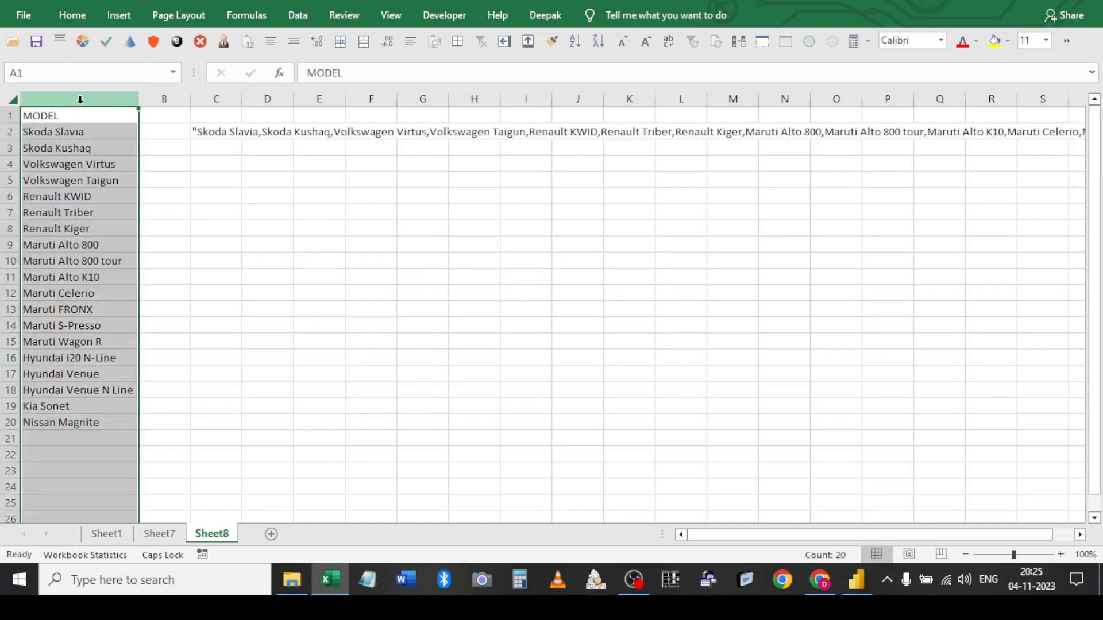
pyautogui.press('Delete')
# Cut the comma-separated model names out of the text in C2 and clear the leftover characters in B1:D3
pyautogui.click(214, 134)
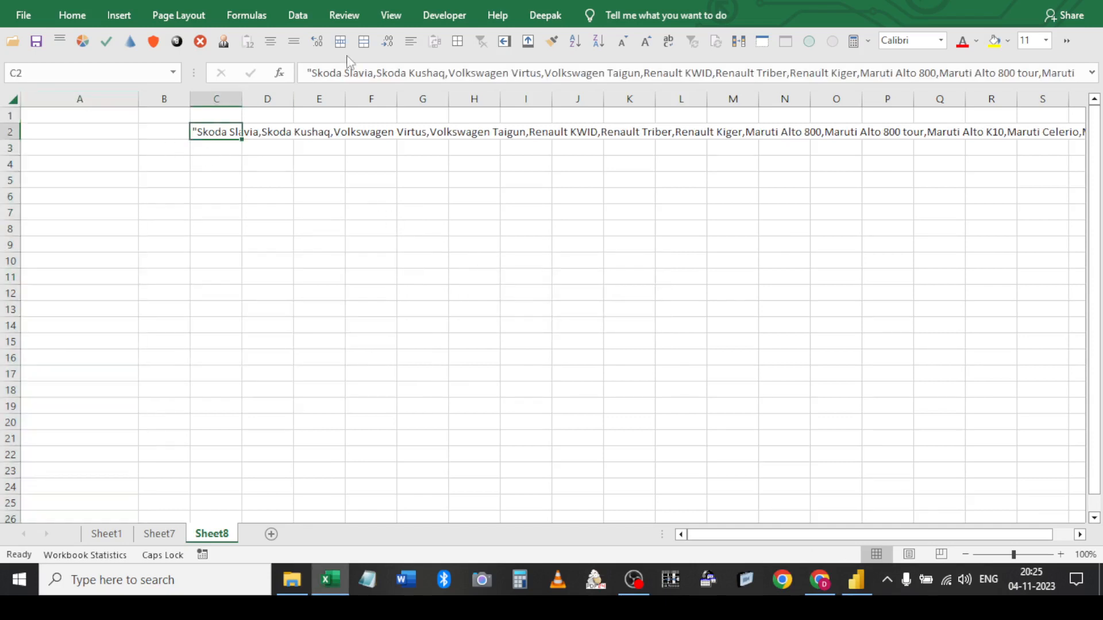
pyautogui.moveTo(347, 85); pyautogui.dragTo(355, 161)
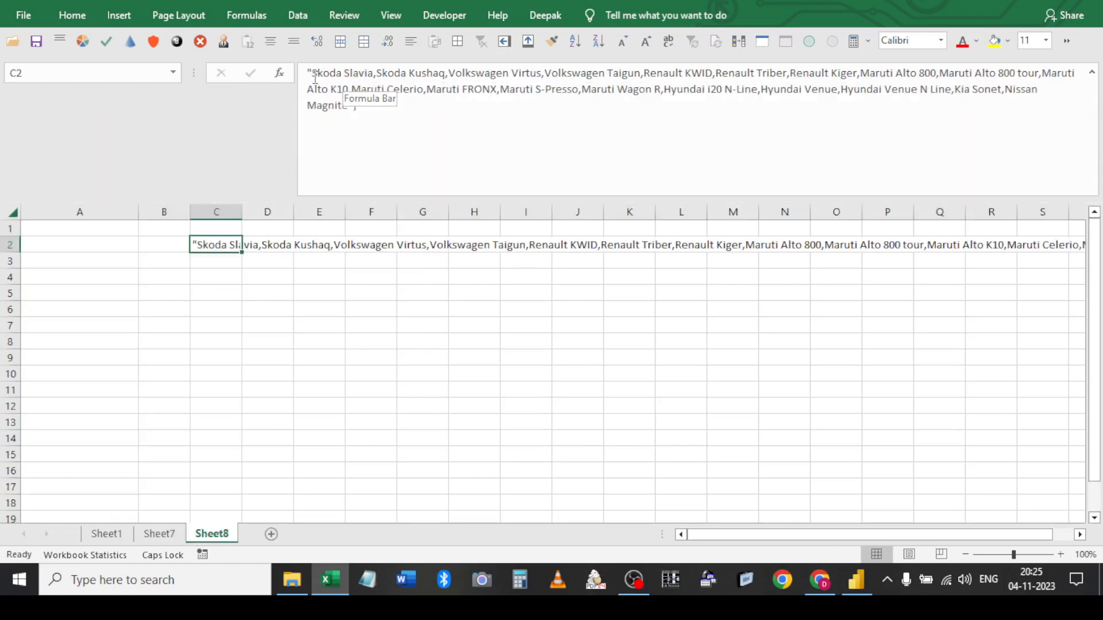
pyautogui.click(315, 77)
pyautogui.keyDown('shift'); pyautogui.click(348, 108); pyautogui.keyUp('shift')
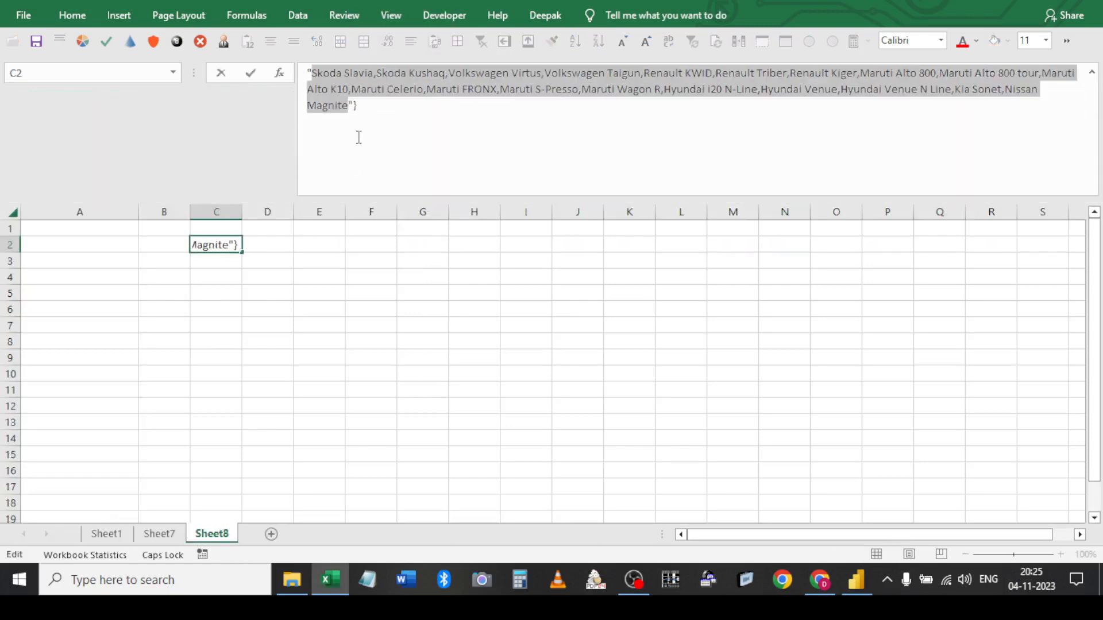
pyautogui.press('Delete')
pyautogui.click(316, 263)
pyautogui.moveTo(167, 229); pyautogui.dragTo(259, 261)
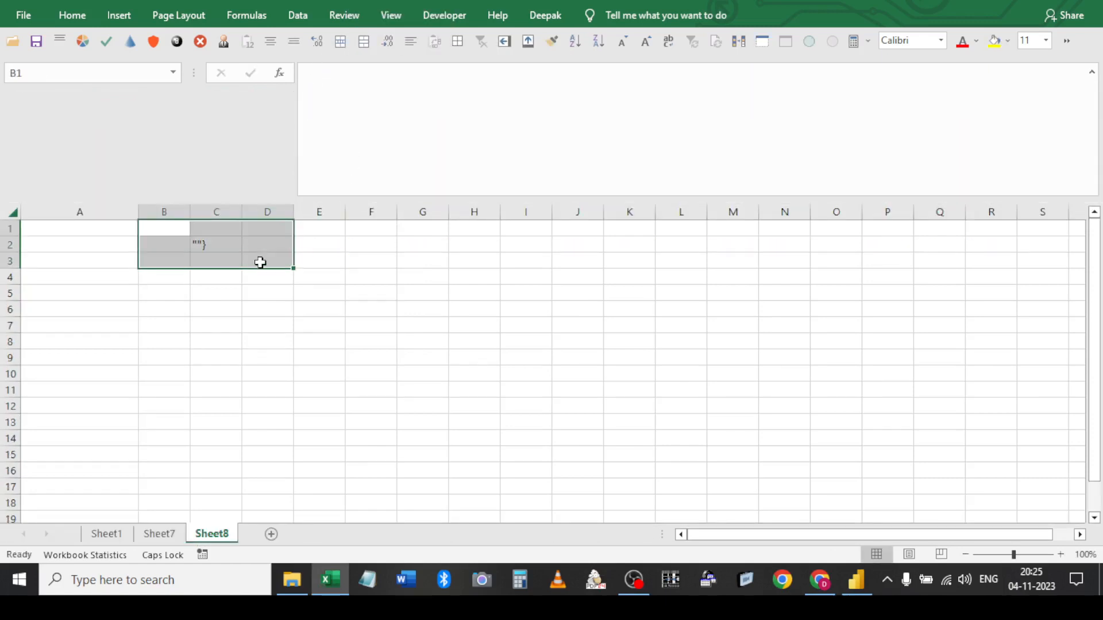
pyautogui.doubleClick(464, 196)
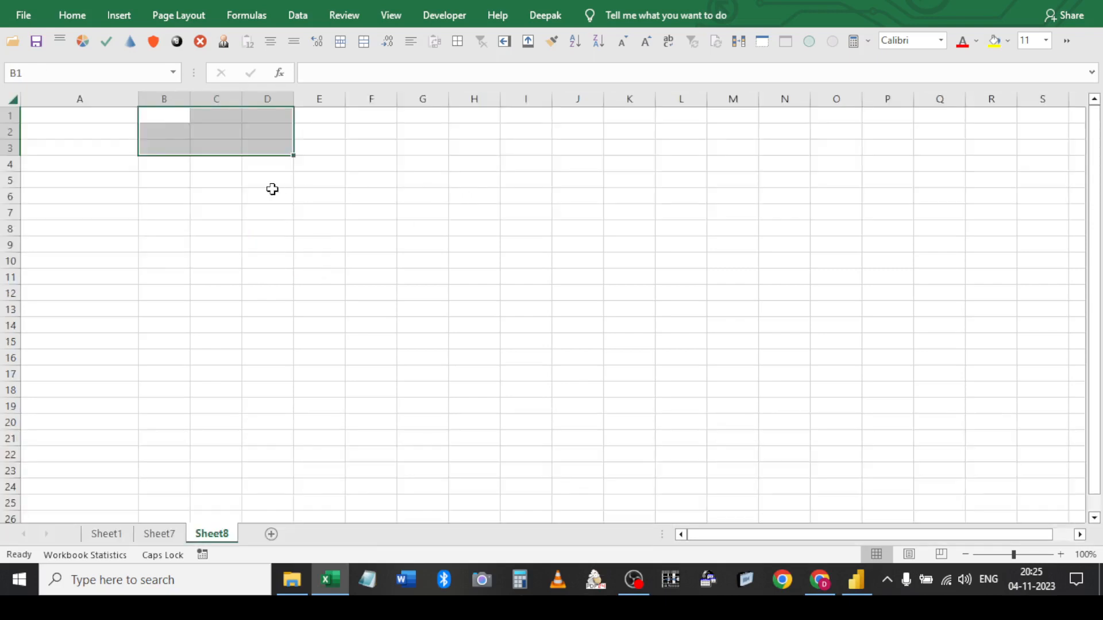
# Enter the heading Model in cell C2 of Sheet8
pyautogui.click(217, 189)
pyautogui.click(216, 131)
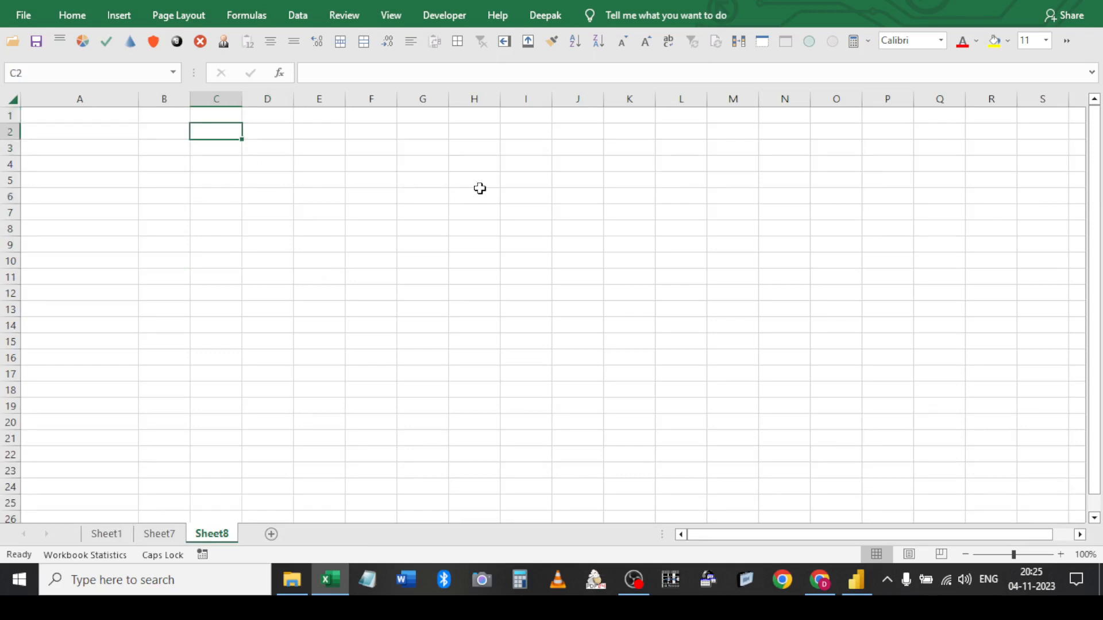
pyautogui.write('mODEL')
pyautogui.press('Return')
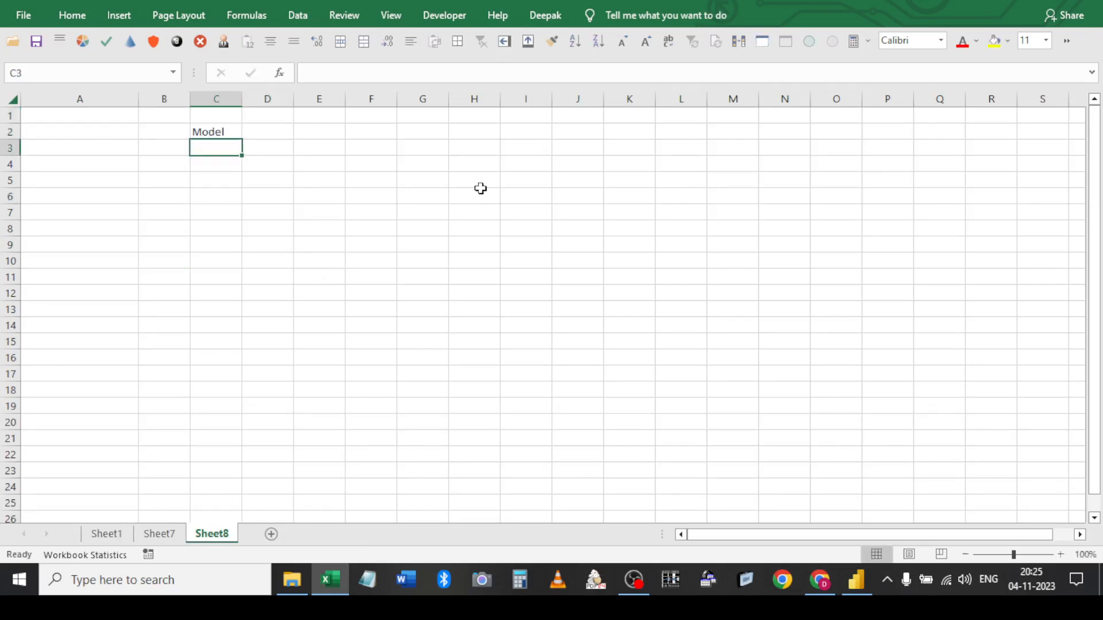
pyautogui.click(297, 15)
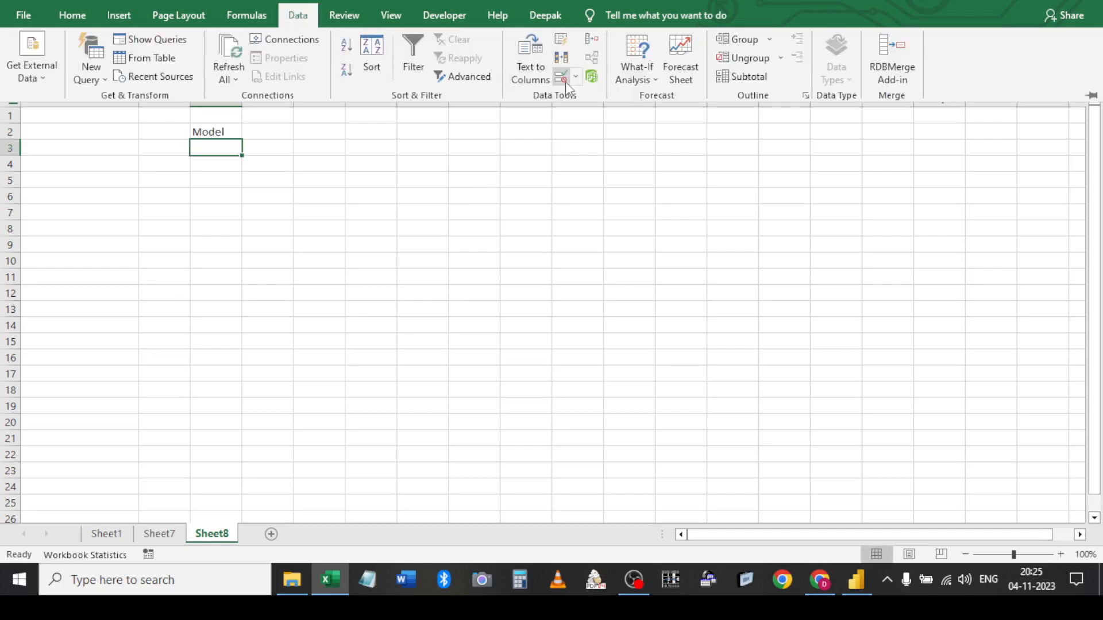
pyautogui.click(565, 79)
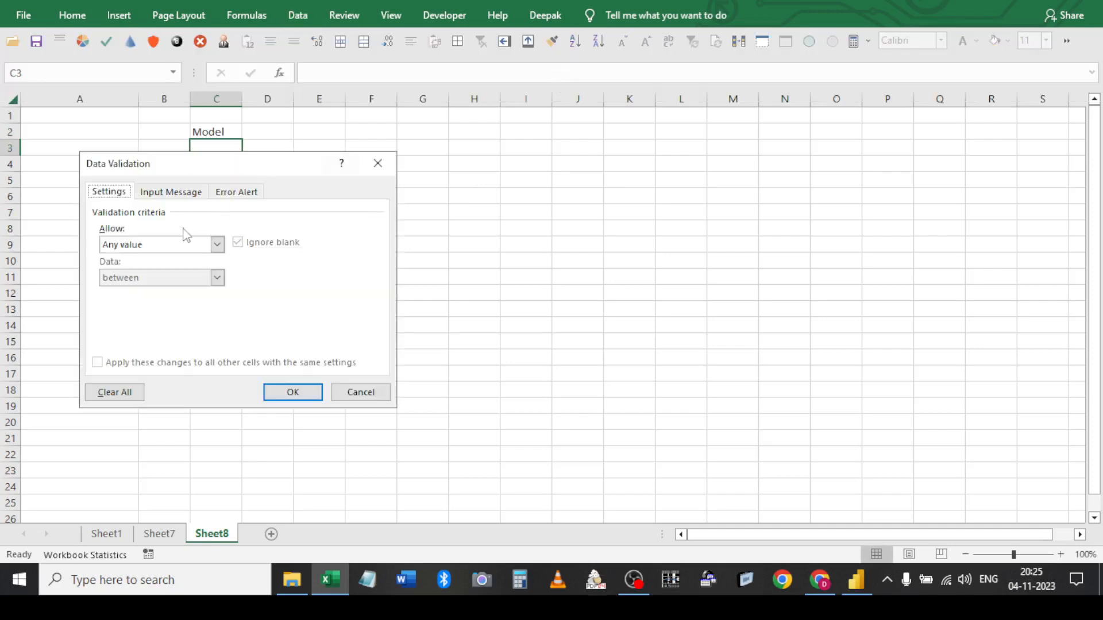
pyautogui.moveTo(172, 167); pyautogui.dragTo(498, 176)
pyautogui.click(492, 254)
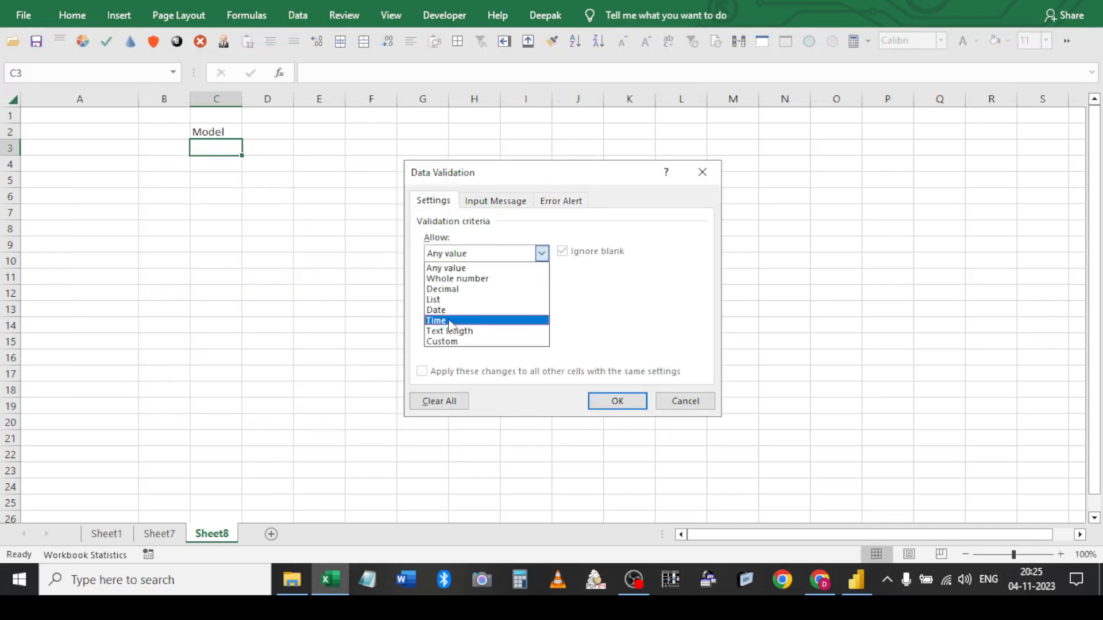
pyautogui.click(439, 300)
pyautogui.click(434, 323)
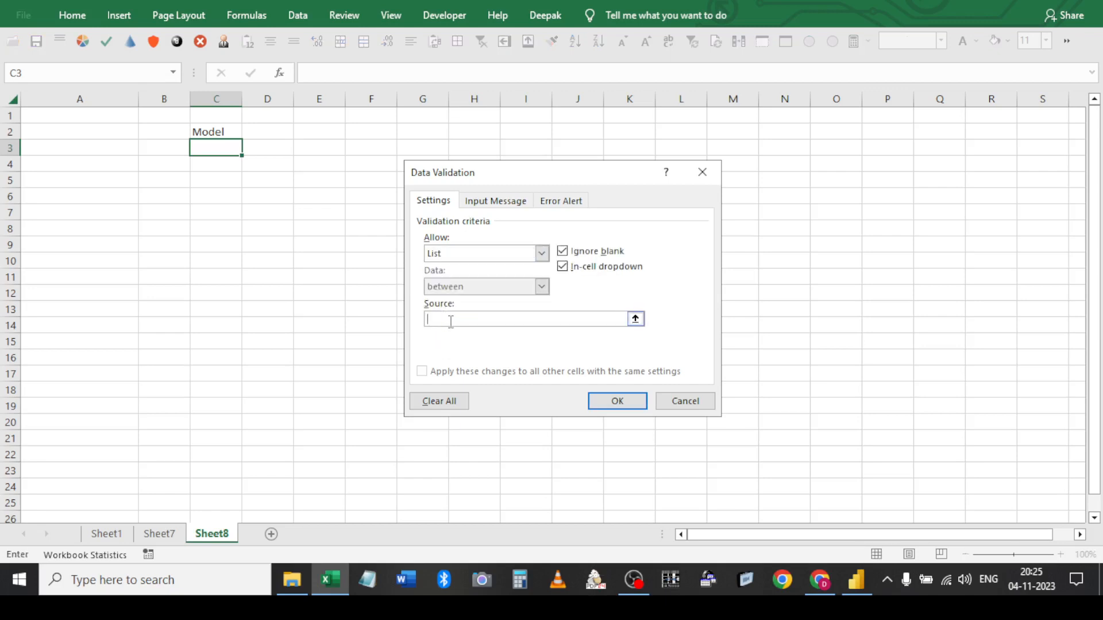
pyautogui.click(669, 404)
# Paste the comma-separated model names into cell G4 of Sheet8
pyautogui.click(421, 162)
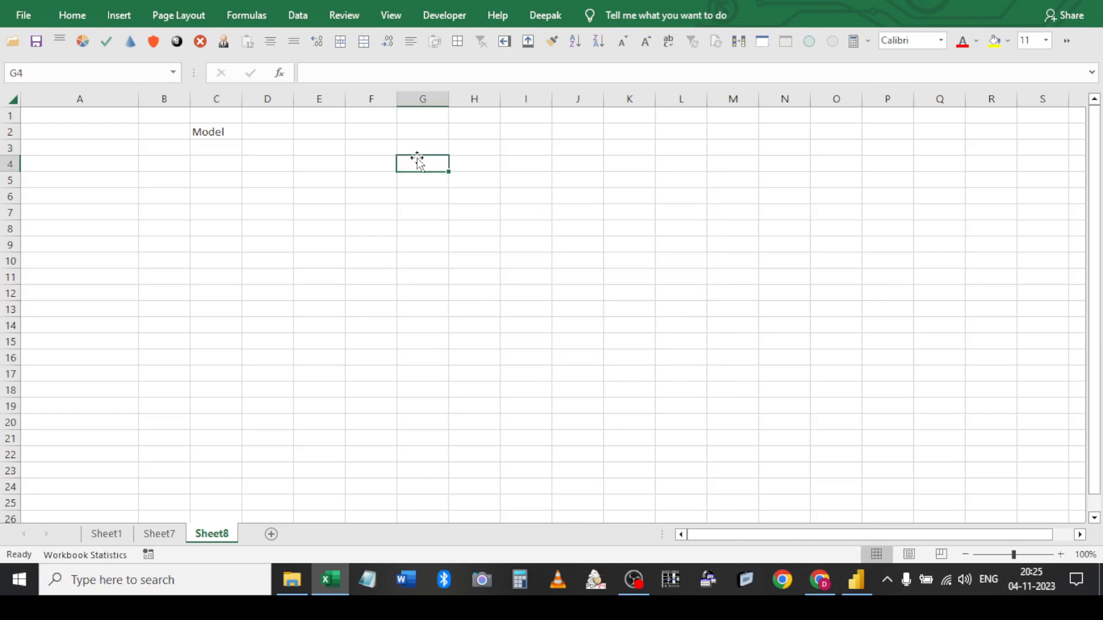
pyautogui.hotkey('ctrl', 'v')
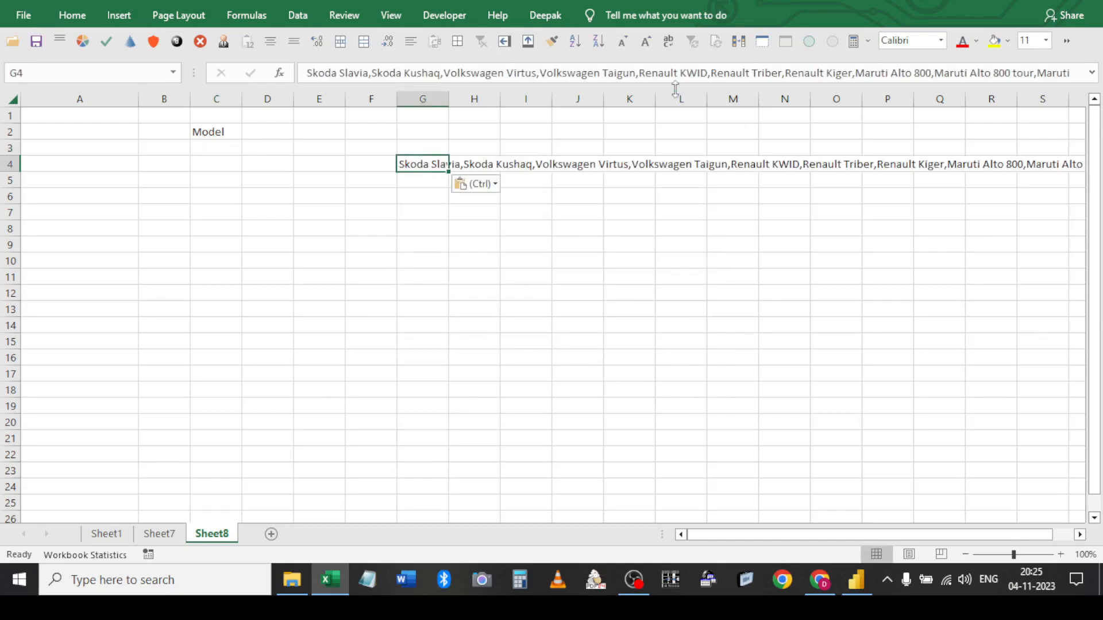
pyautogui.moveTo(660, 85)
pyautogui.mouseDown()
pyautogui.moveTo(668, 128)
pyautogui.moveTo(662, 77)
pyautogui.mouseUp()
# Copy the model names in A2:A20 of Sheet7 and return to Sheet8
pyautogui.click(159, 534)
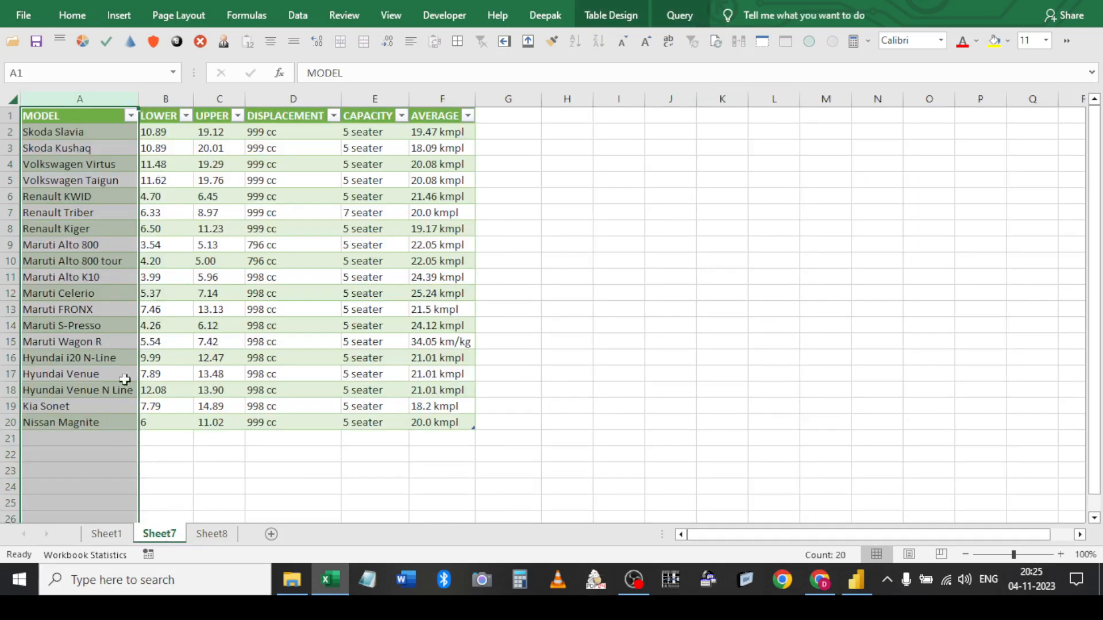
pyautogui.moveTo(85, 134); pyautogui.dragTo(115, 424)
pyautogui.hotkey('ctrl', 'c')
pyautogui.click(211, 534)
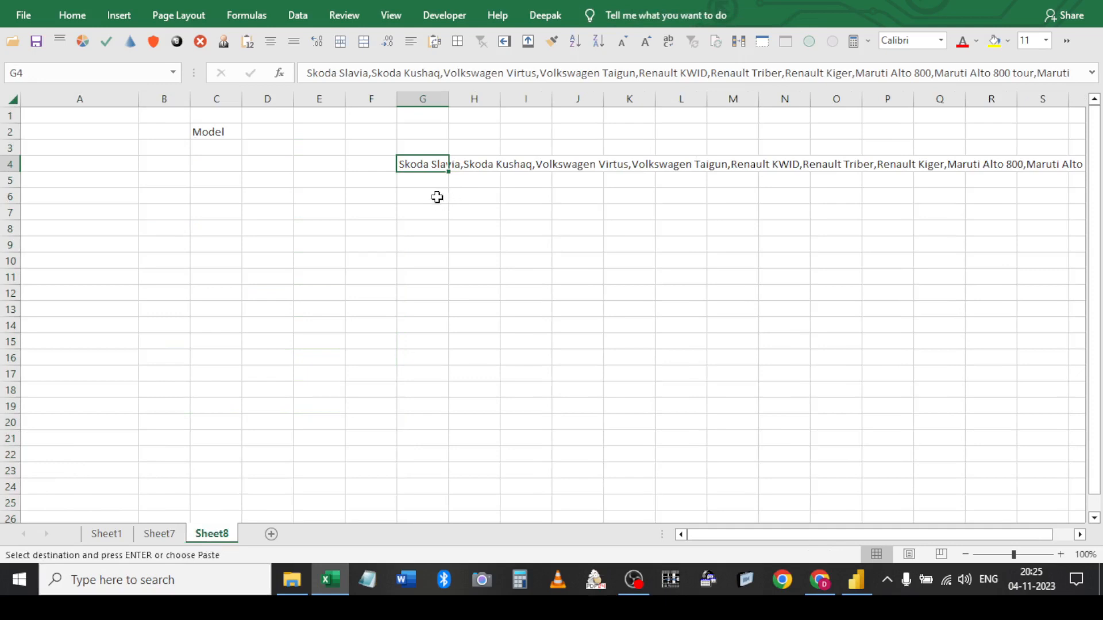
pyautogui.click(154, 539)
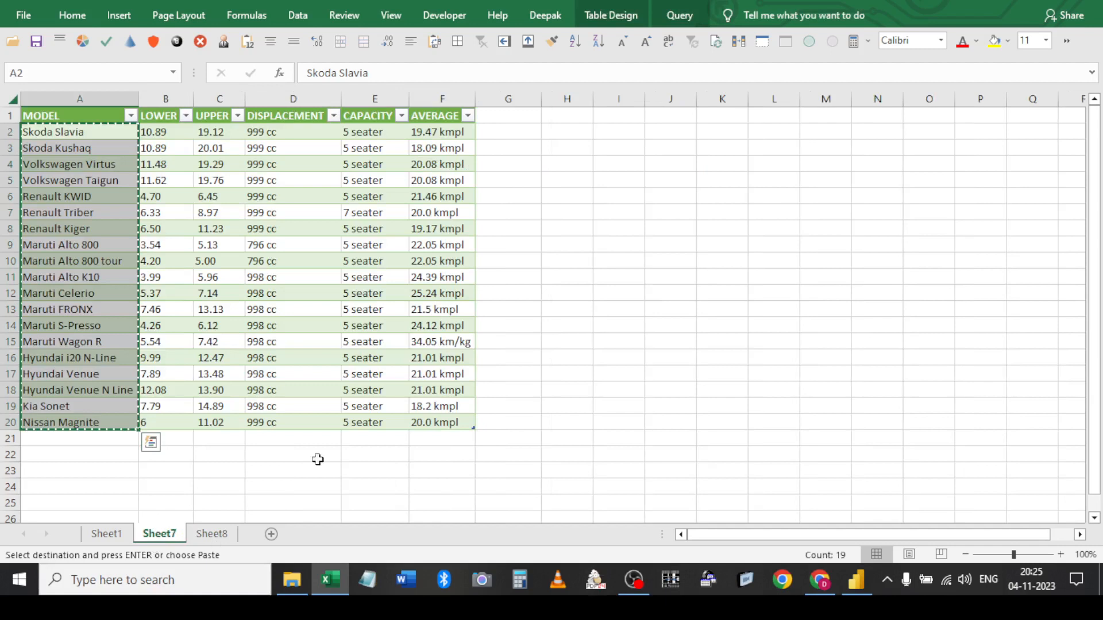
pyautogui.click(482, 115)
pyautogui.write('Co')
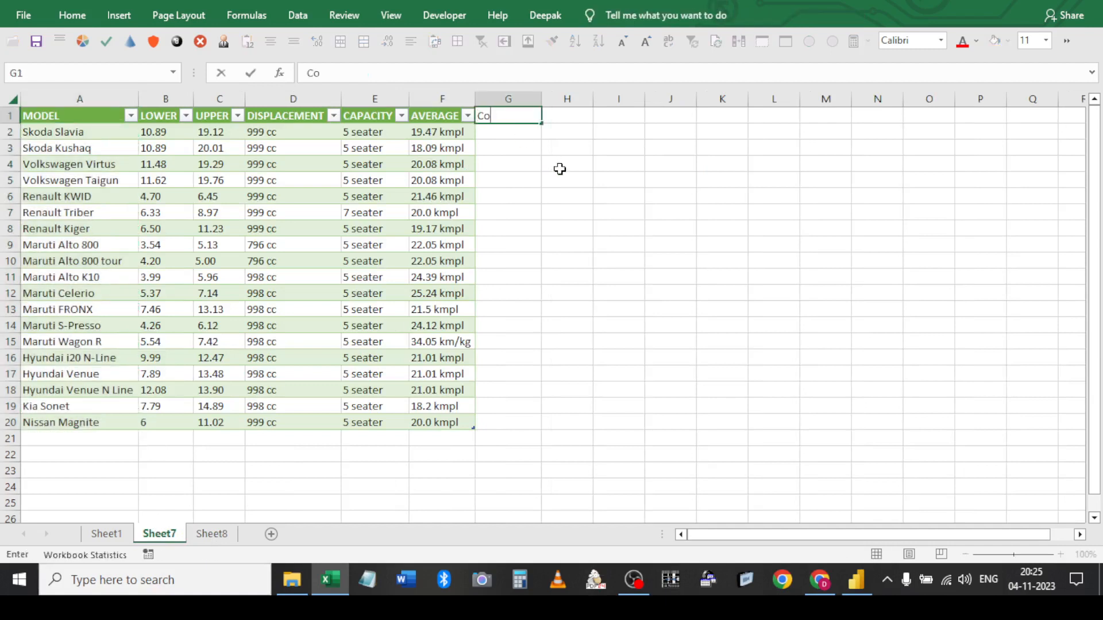
pyautogui.write('mpany')
pyautogui.press('Escape')
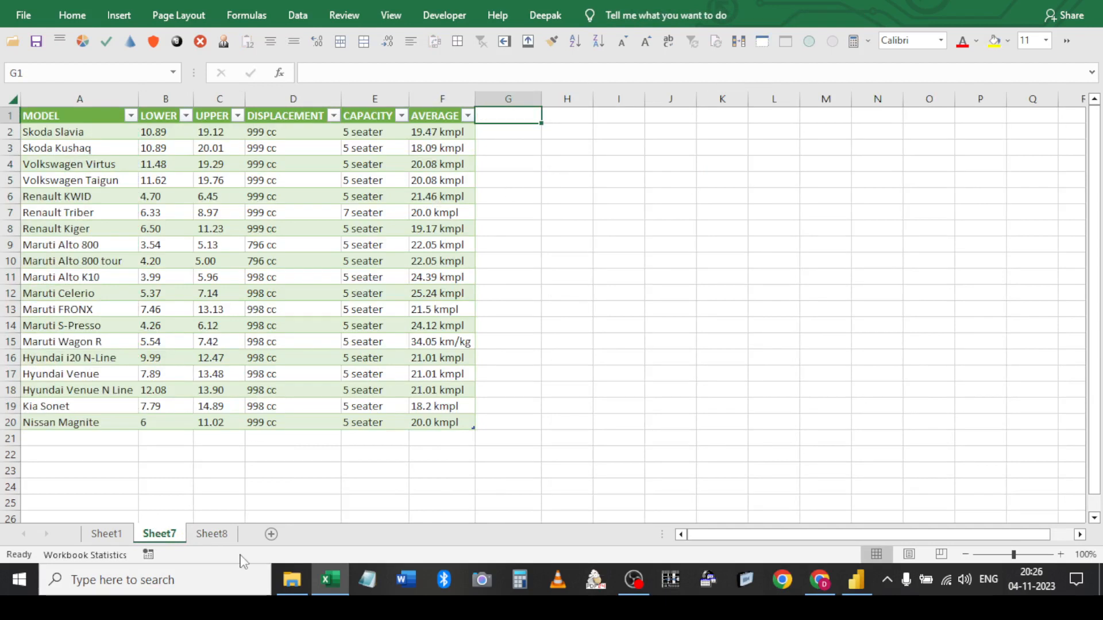
# Clear the pasted comma-separated model list from the cells around G4 in Sheet8
pyautogui.click(221, 536)
pyautogui.moveTo(405, 149); pyautogui.dragTo(485, 209)
pyautogui.press('Delete')
# Open the Append1 query behind Sheet7's table for editing in the query editor
pyautogui.click(152, 535)
pyautogui.rightClick(203, 198)
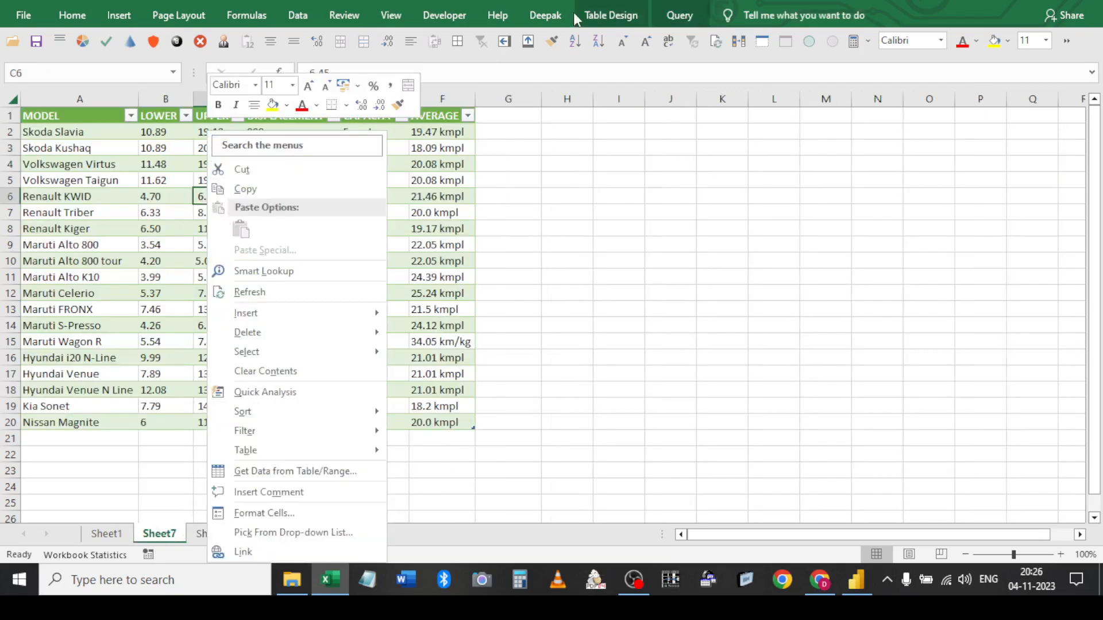
pyautogui.click(679, 16)
pyautogui.click(23, 44)
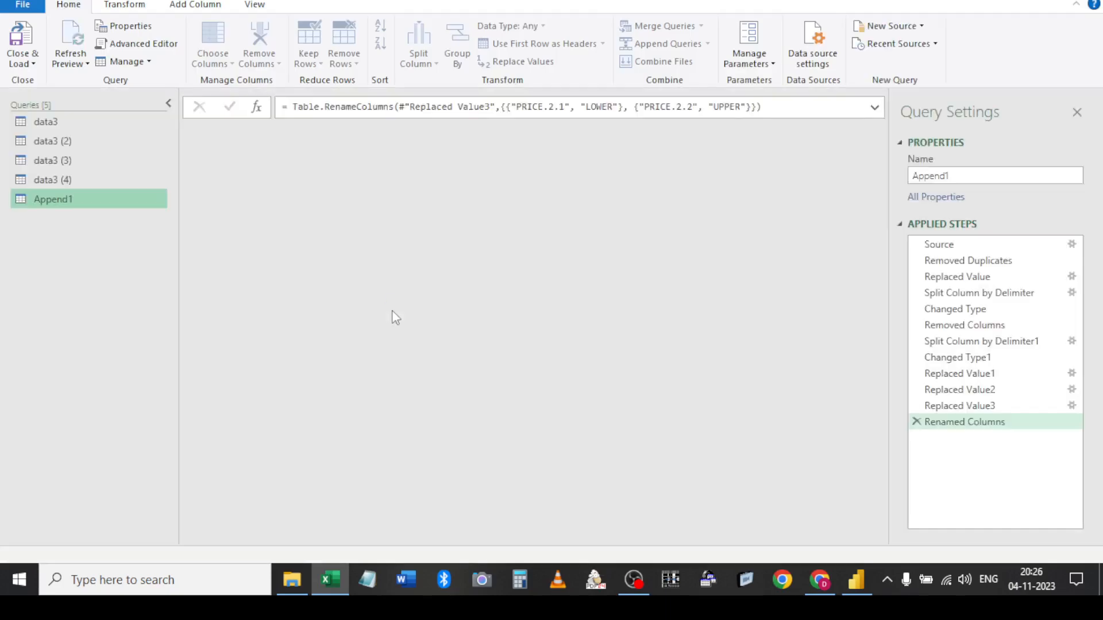
# Duplicate the MODEL column in the Append1 query
pyautogui.rightClick(248, 130)
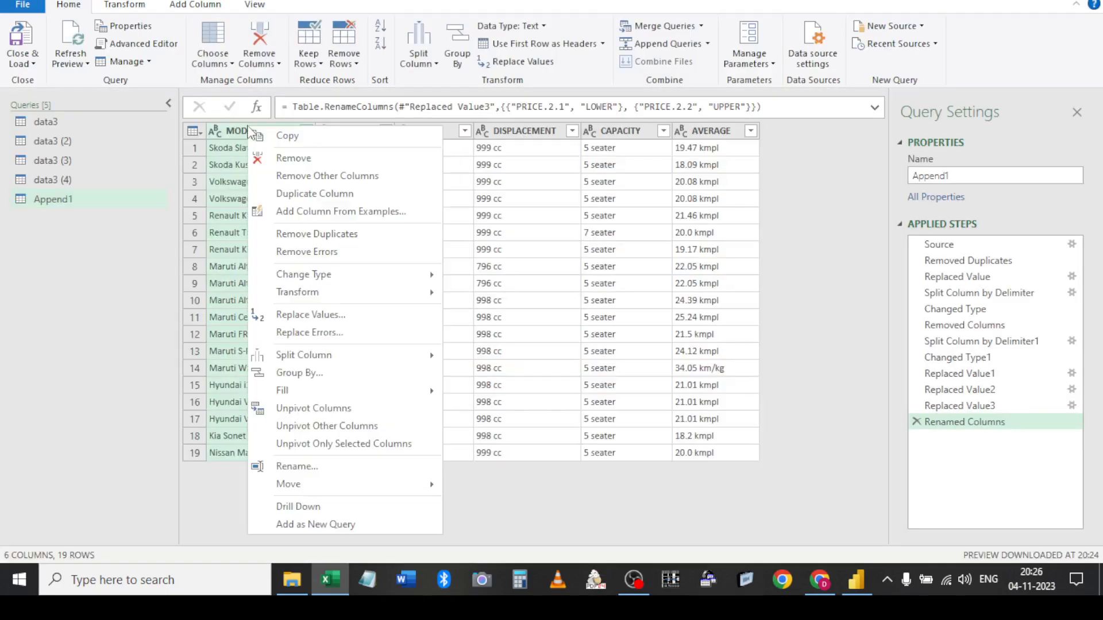
pyautogui.moveTo(327, 357)
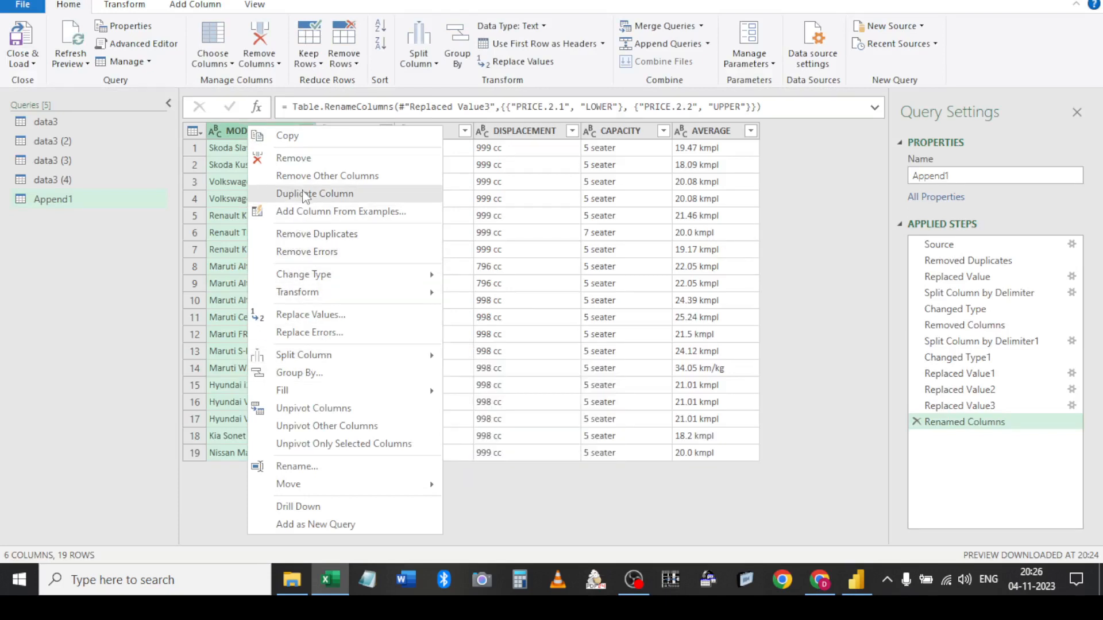
pyautogui.press('Escape')
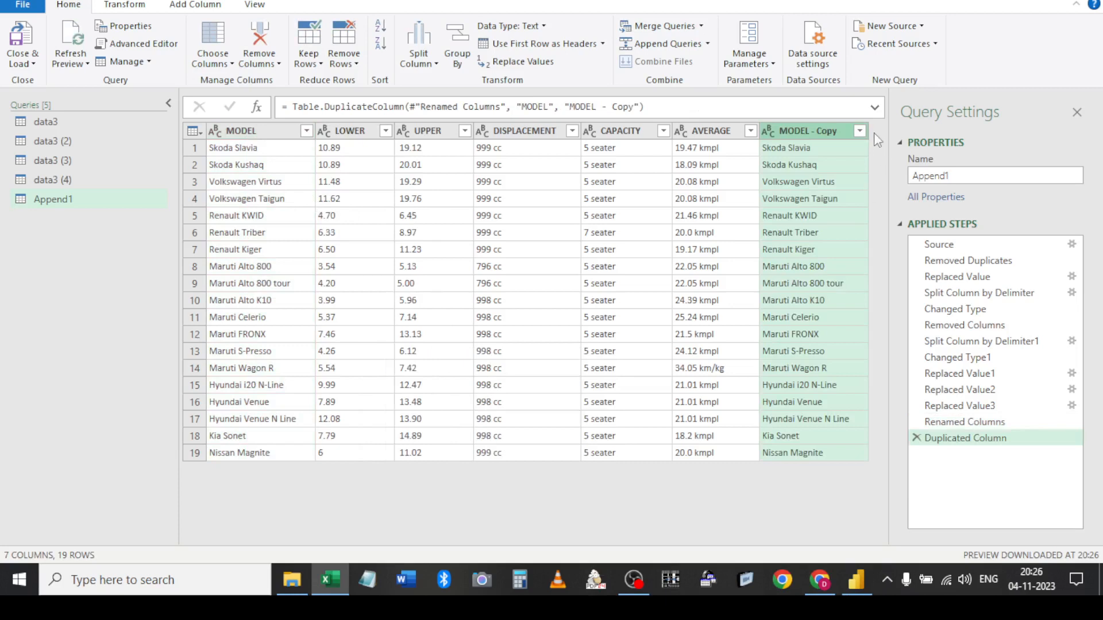
# Split the MODEL - Copy column by the space delimiter at each occurrence
pyautogui.rightClick(828, 135)
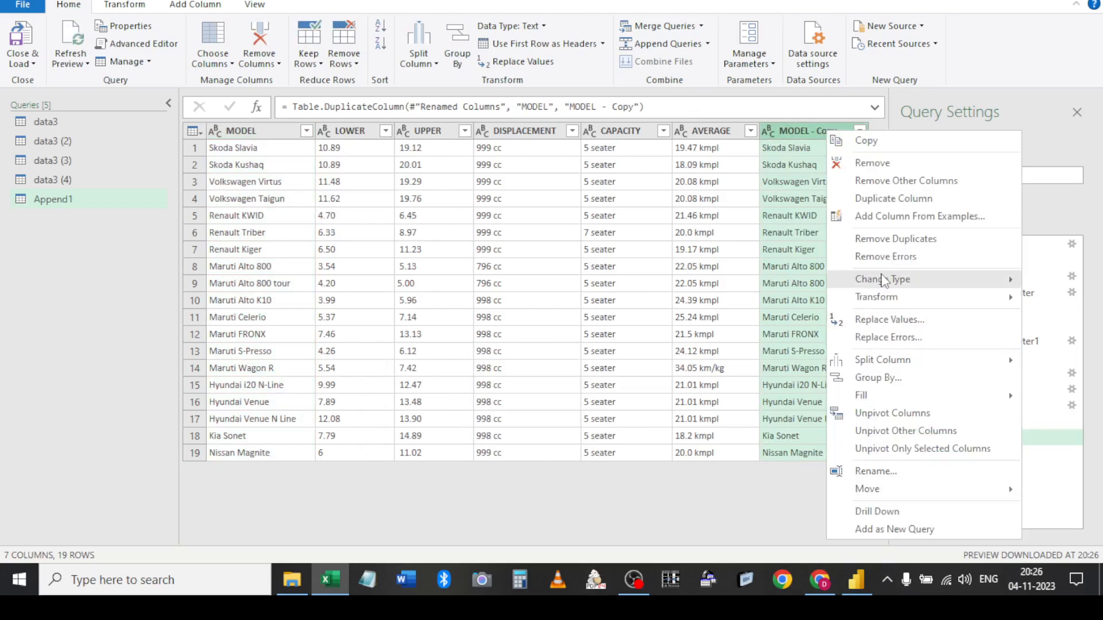
pyautogui.moveTo(884, 281)
pyautogui.moveTo(883, 367)
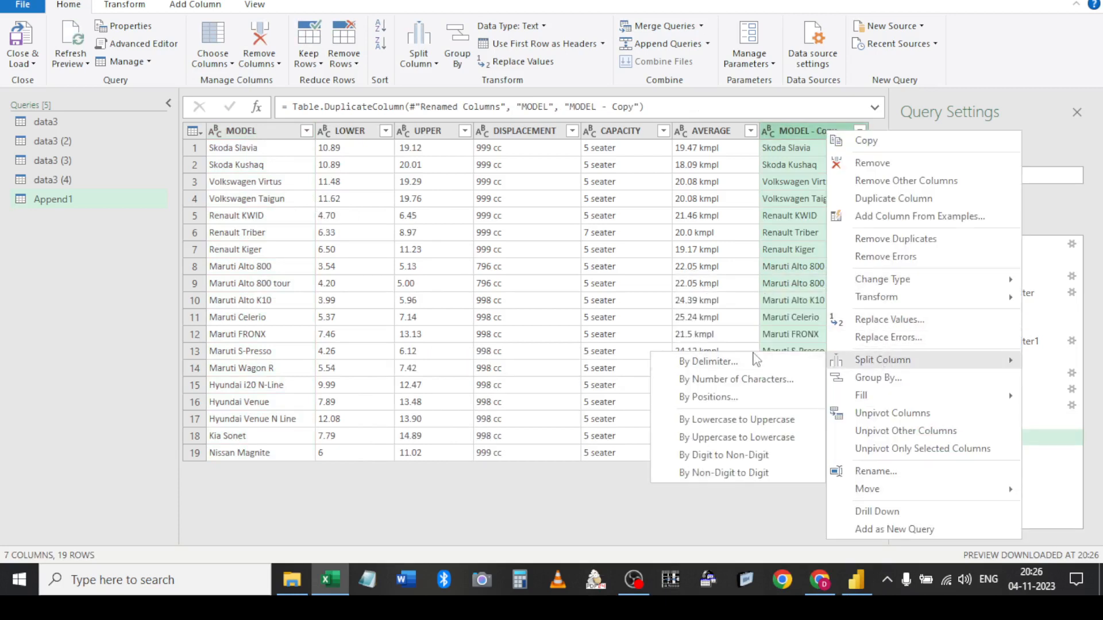
pyautogui.click(707, 361)
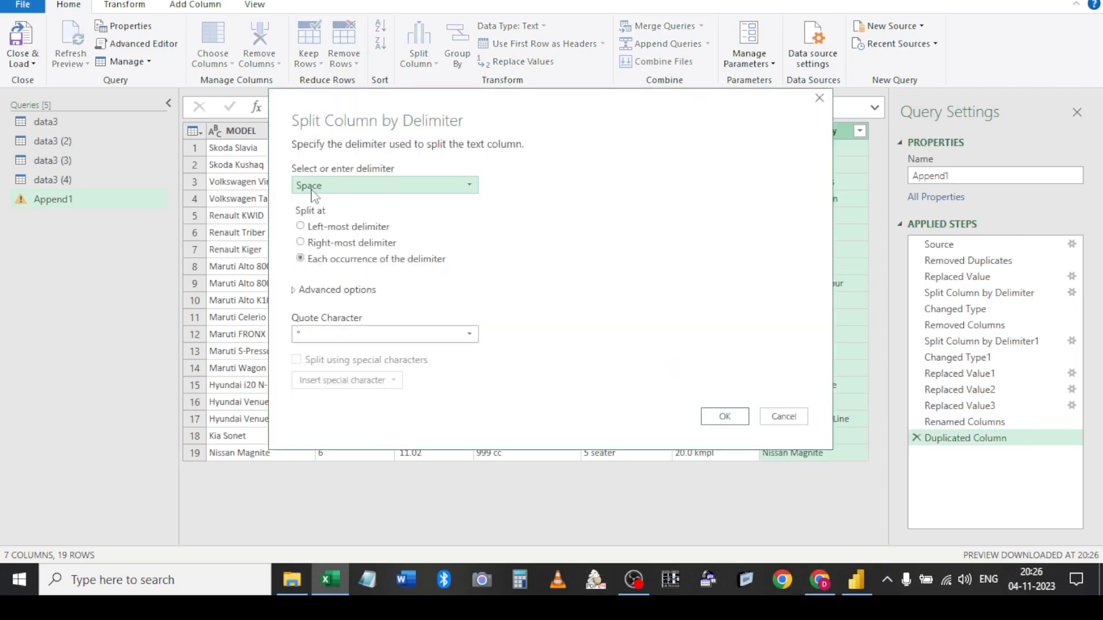
pyautogui.moveTo(503, 112); pyautogui.dragTo(401, 103)
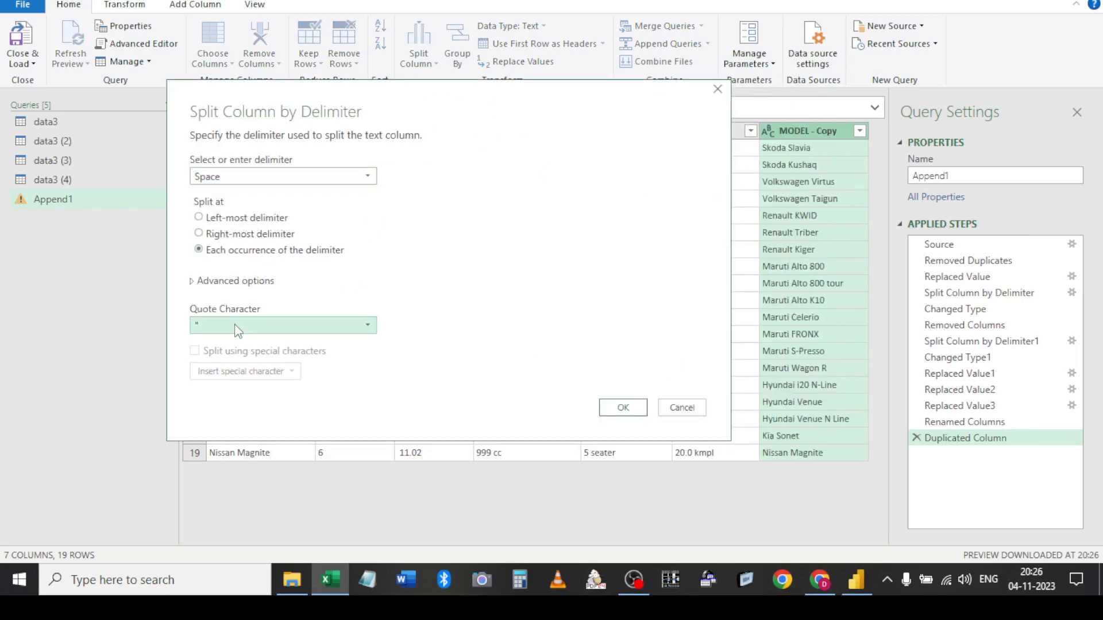
pyautogui.click(616, 413)
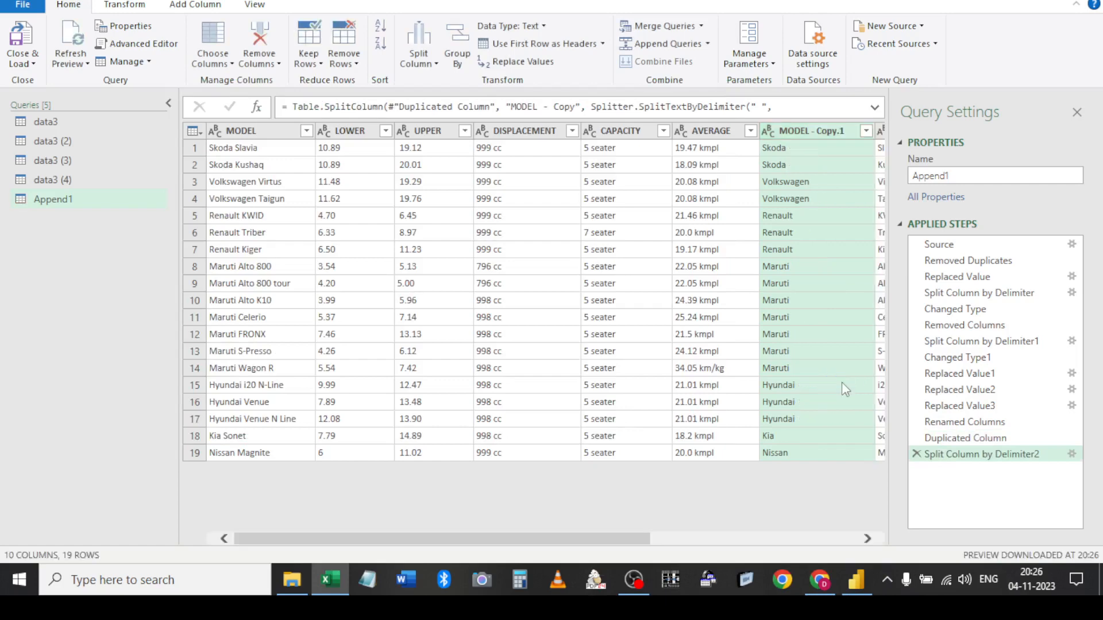
# Remove the MODEL - Copy.3 and MODEL - Copy.4 columns from the Append1 query
pyautogui.click(821, 540)
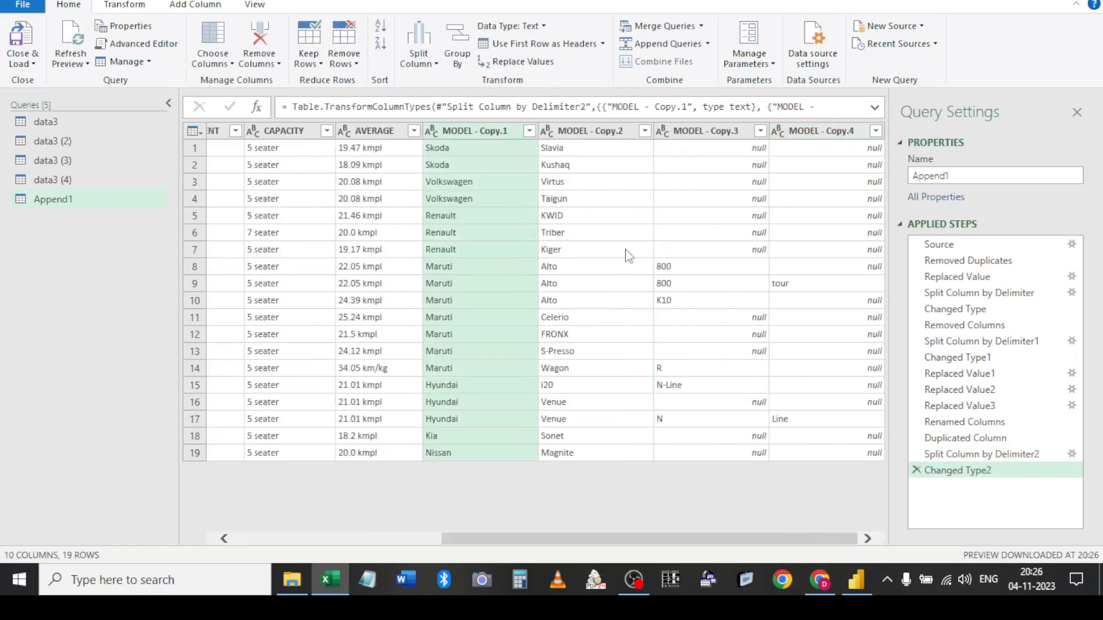
pyautogui.click(694, 132)
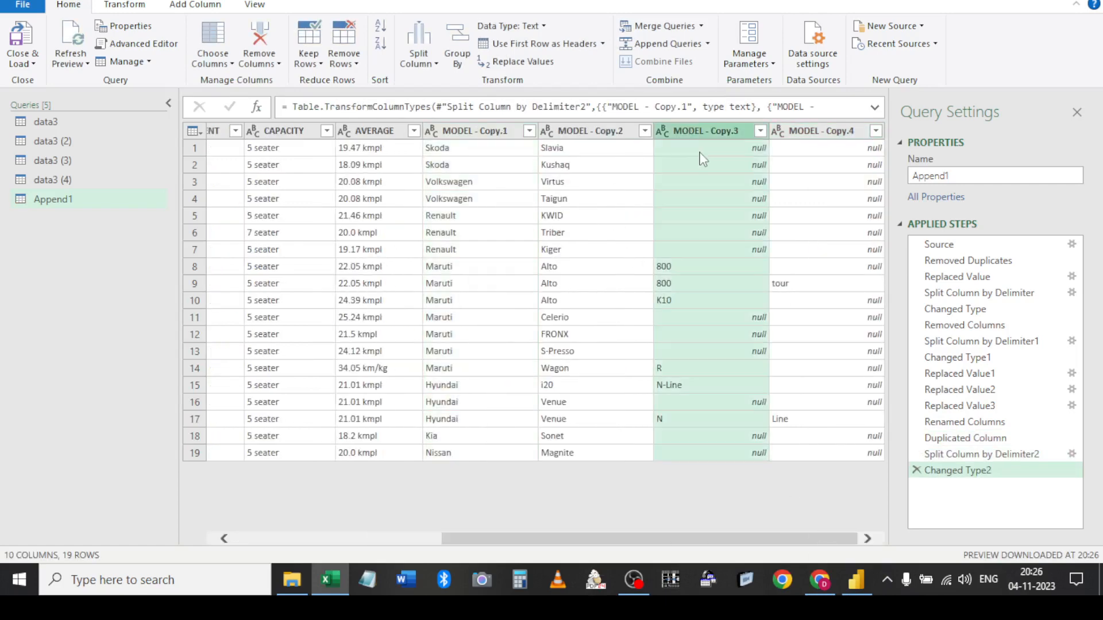
pyautogui.hotkey('shift', 'Right')
pyautogui.press('Delete')
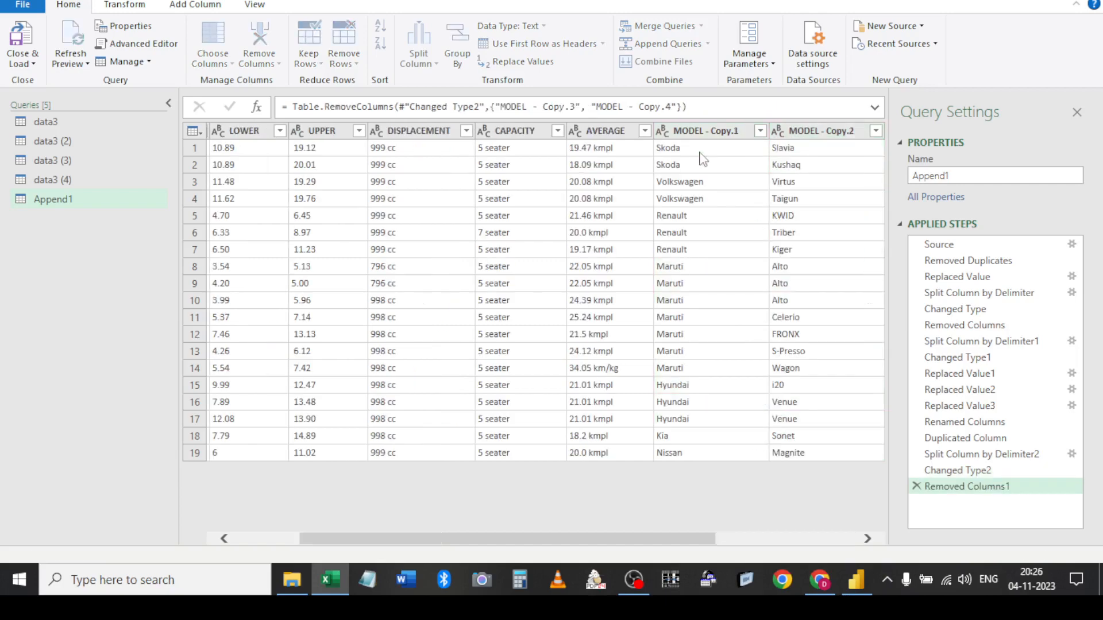
# Rename the MODEL - Copy.1 column to COMPANY
pyautogui.press('Left')
pyautogui.press('Right')
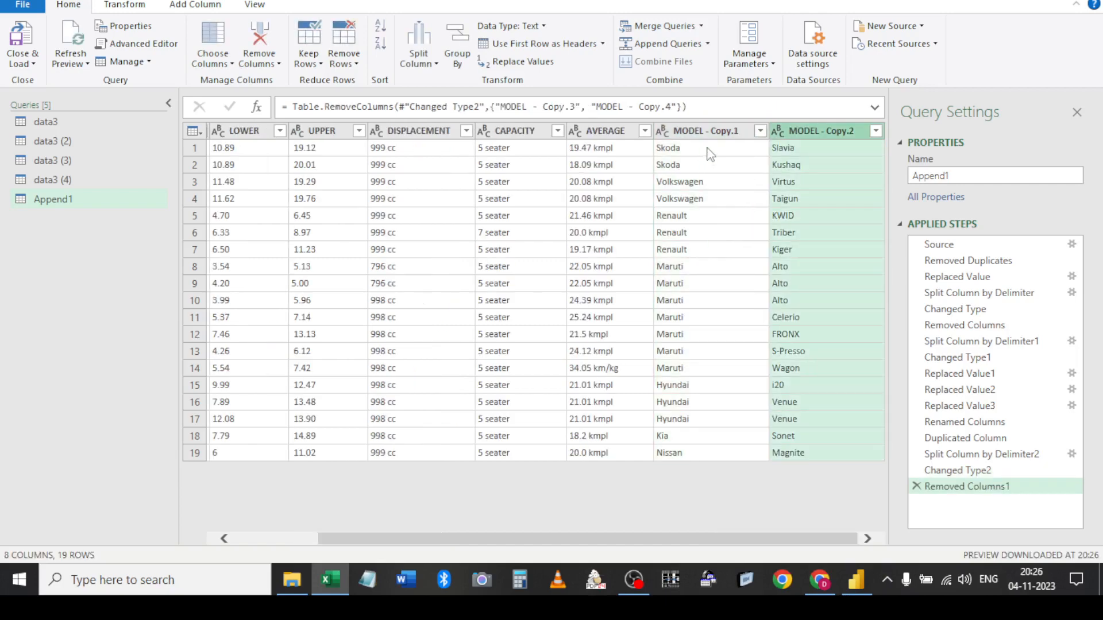
pyautogui.click(703, 130)
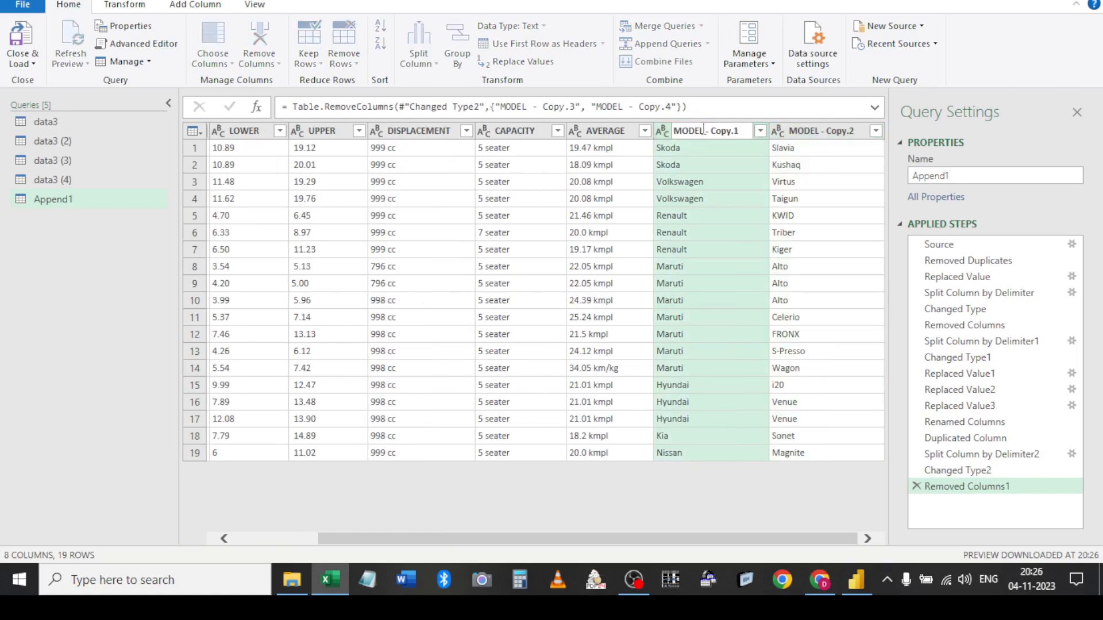
pyautogui.doubleClick(703, 131)
pyautogui.write('co')
pyautogui.press('Return')
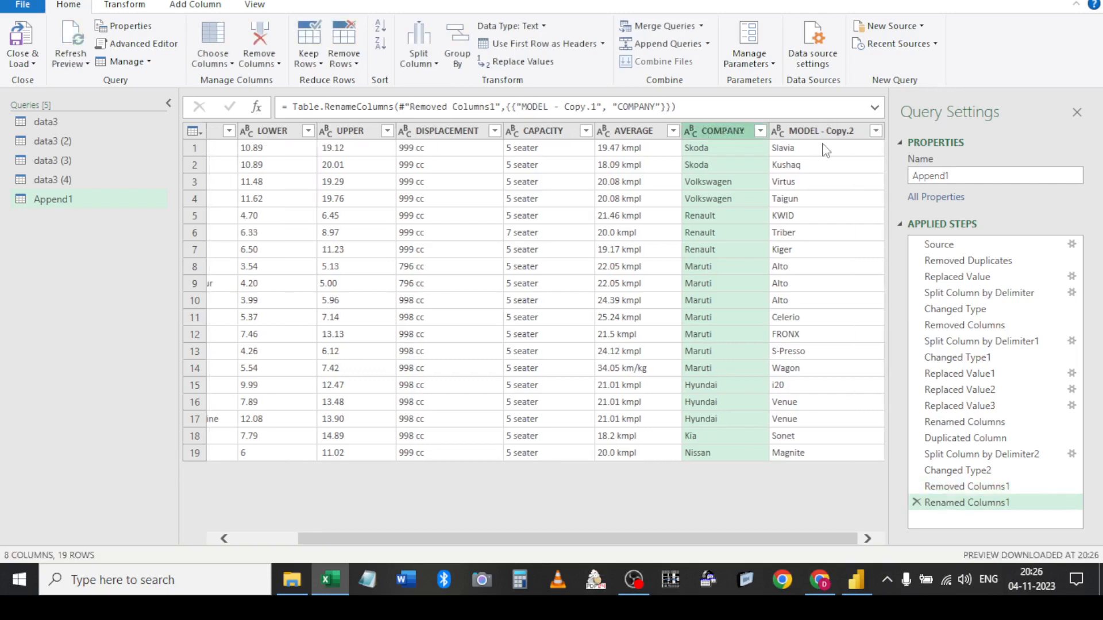
# Remove the MODEL - Copy.2 column and load the edited Append1 query back to the worksheet
pyautogui.click(821, 130)
pyautogui.doubleClick(820, 128)
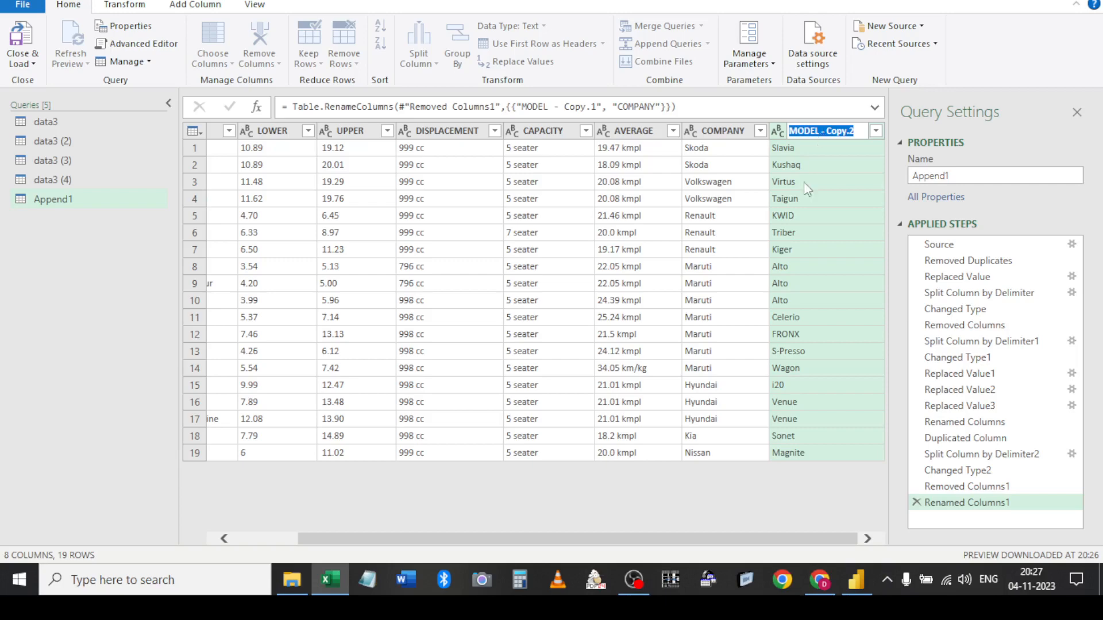
pyautogui.press('Escape')
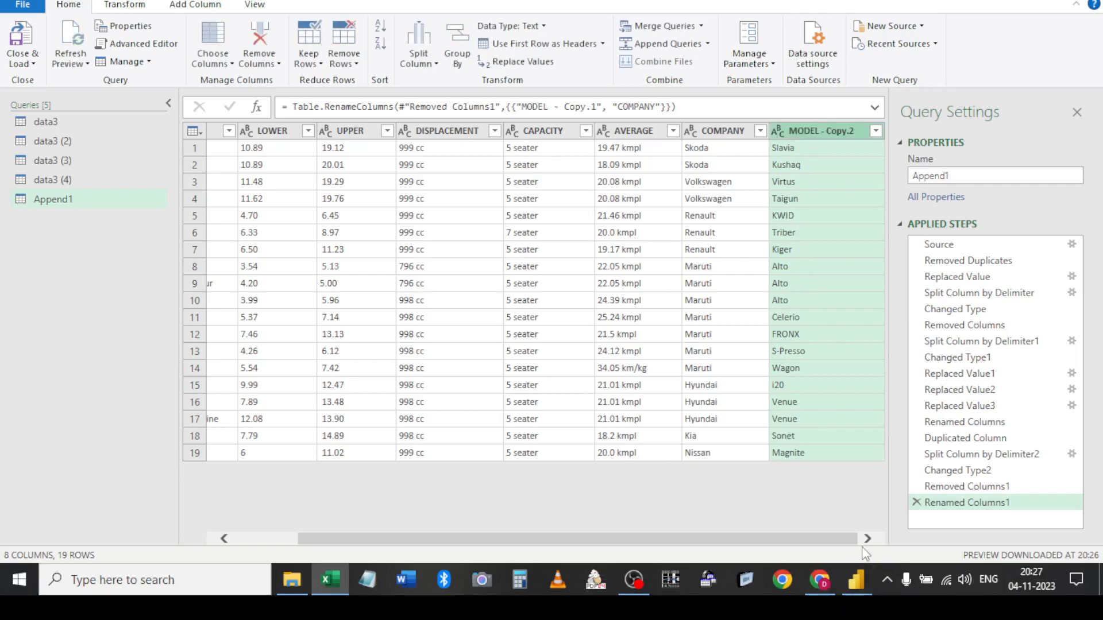
pyautogui.rightClick(814, 136)
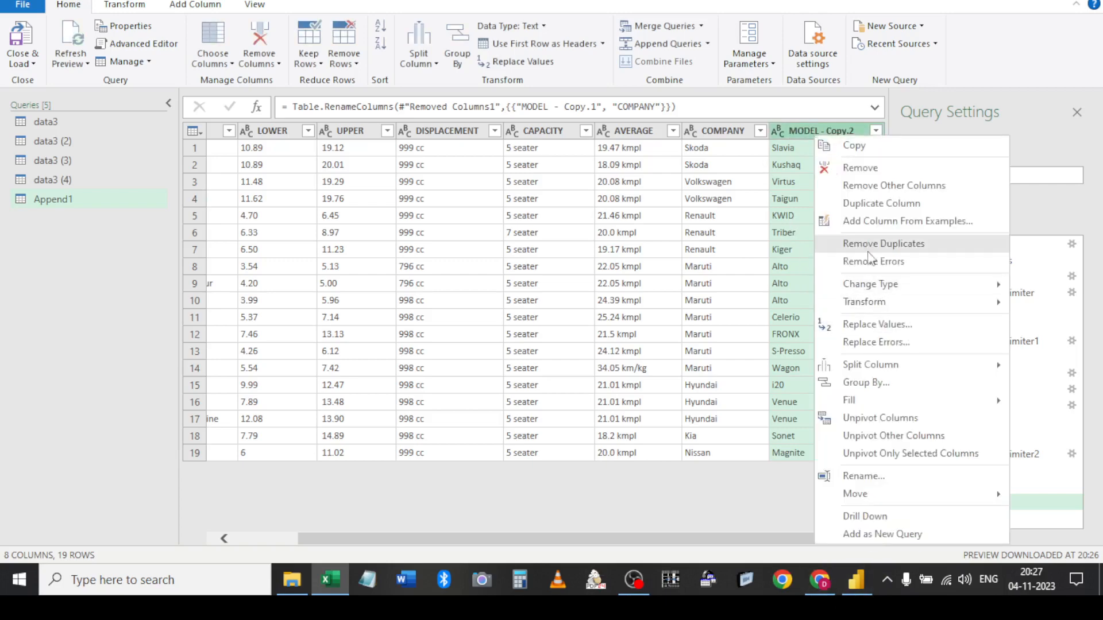
pyautogui.click(847, 169)
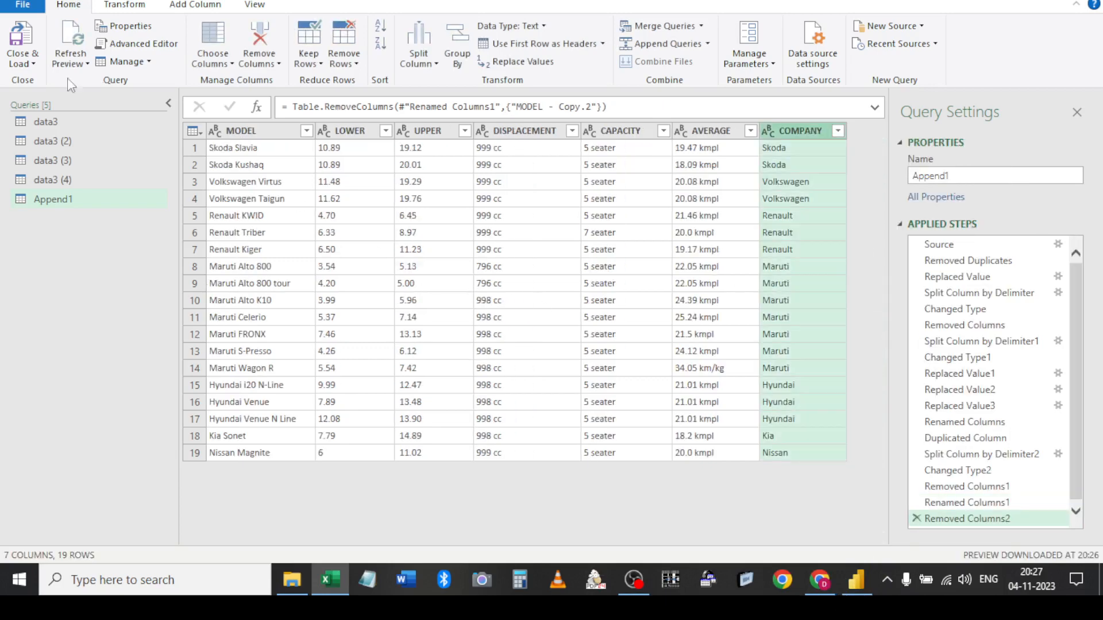
pyautogui.click(31, 44)
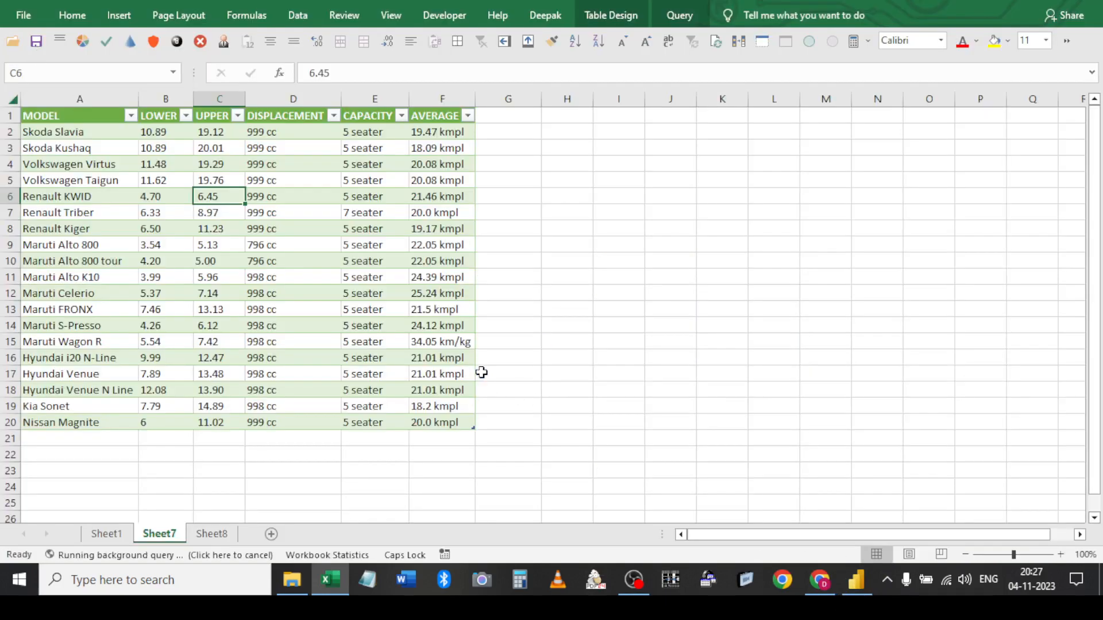
# Copy the COMPANY column G of Sheet7 into column A of Sheet8
pyautogui.click(494, 94)
pyautogui.hotkey('ctrl', 'c')
pyautogui.click(211, 533)
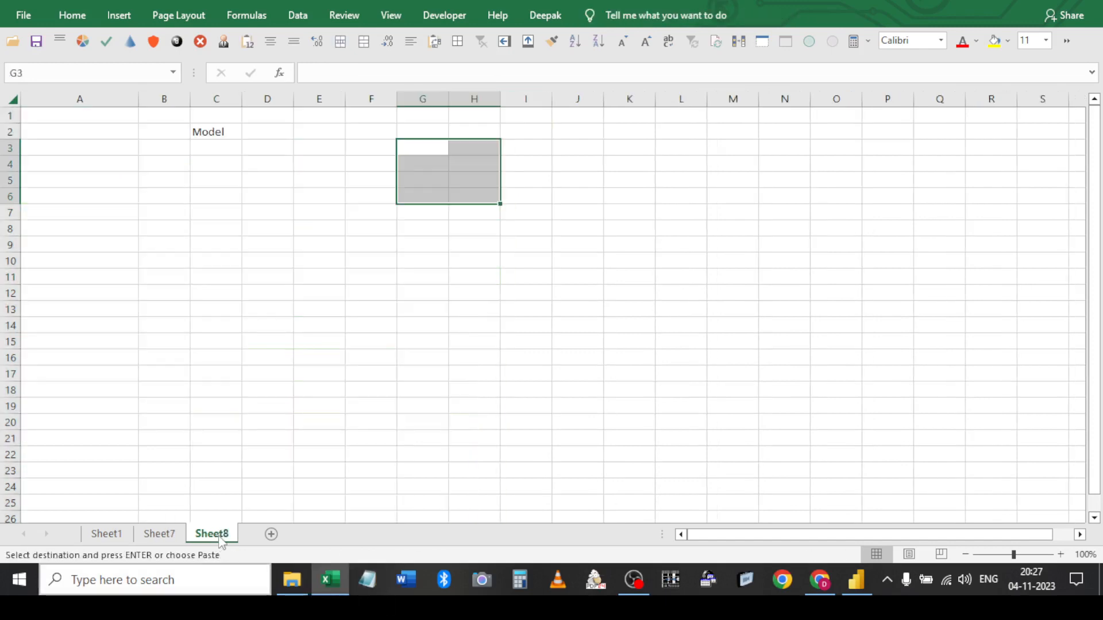
pyautogui.click(104, 129)
pyautogui.click(103, 110)
pyautogui.hotkey('ctrl', 'v')
# Remove duplicate values from the COMPANY column in Sheet8, treating the first row as a header
pyautogui.click(738, 41)
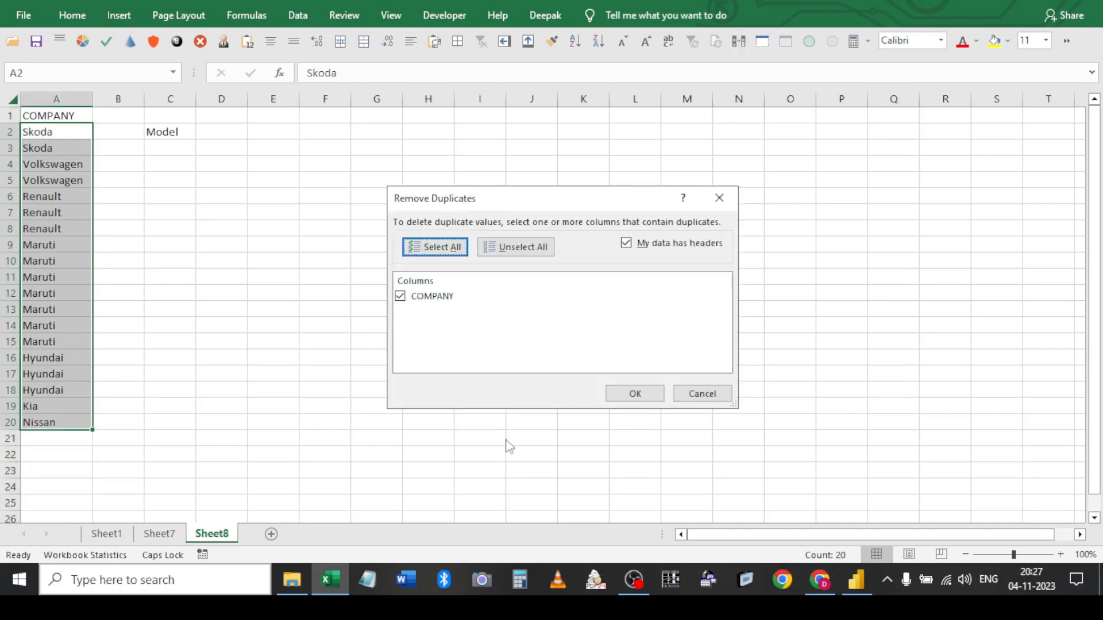
pyautogui.click(635, 395)
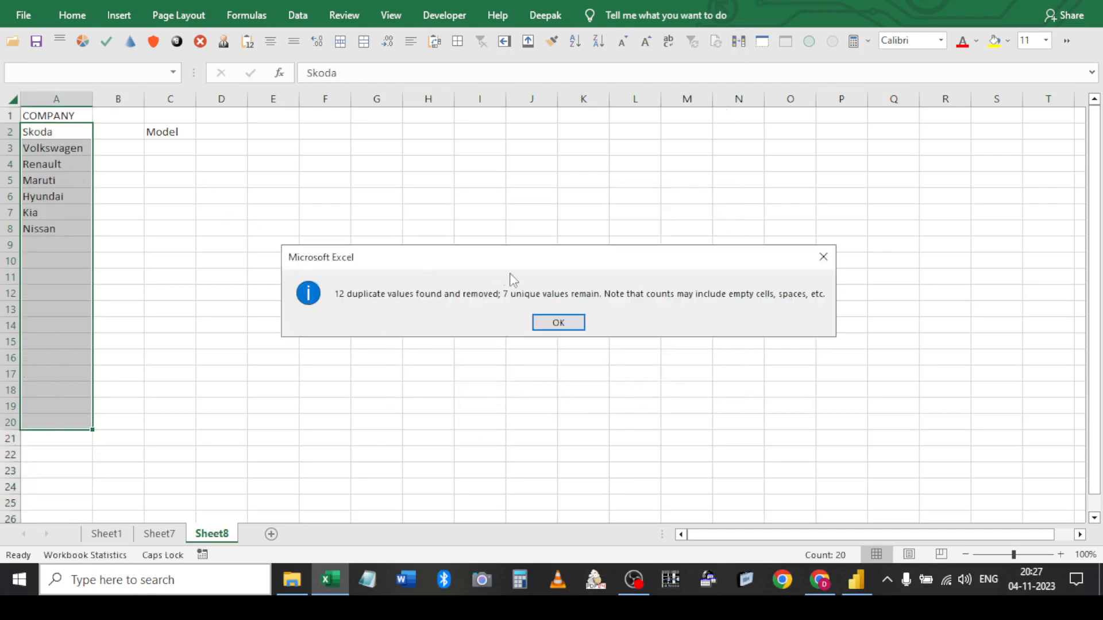
pyautogui.click(544, 322)
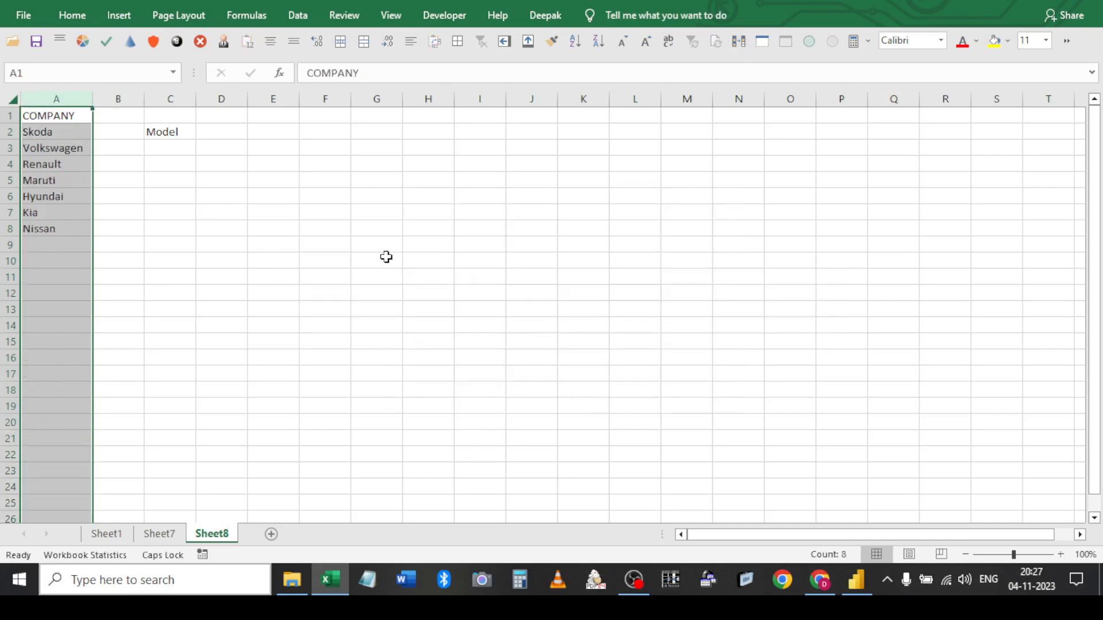
# In C3, reference A2:A8, convert the reference to its values, and strip the equals sign and braces to leave plain text
pyautogui.click(182, 150)
pyautogui.write('=')
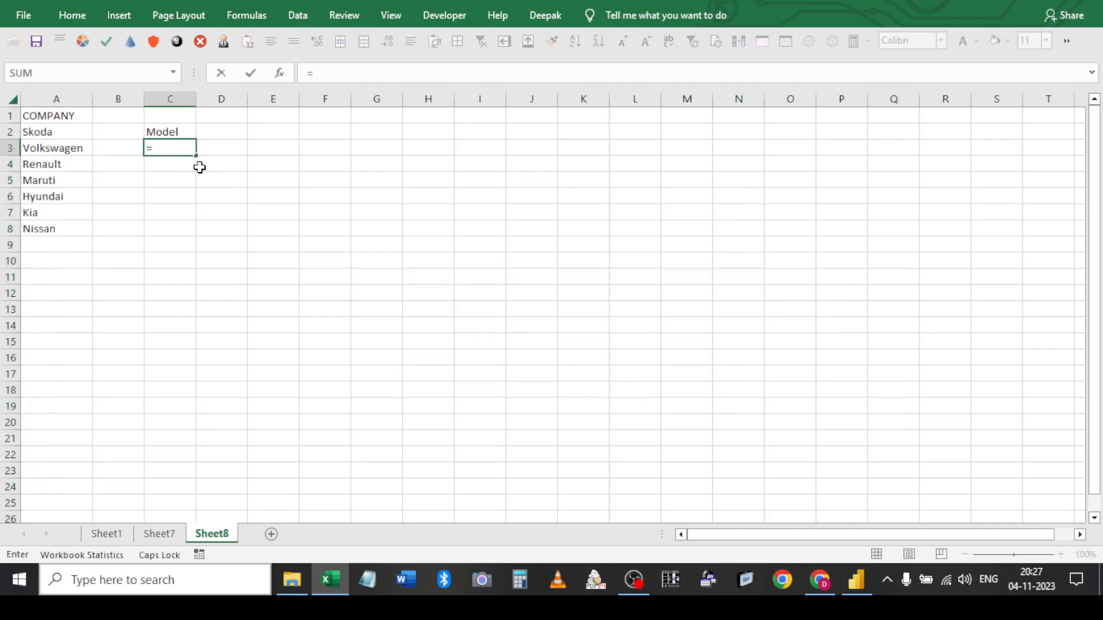
pyautogui.moveTo(73, 128); pyautogui.dragTo(89, 230)
pyautogui.press('F9')
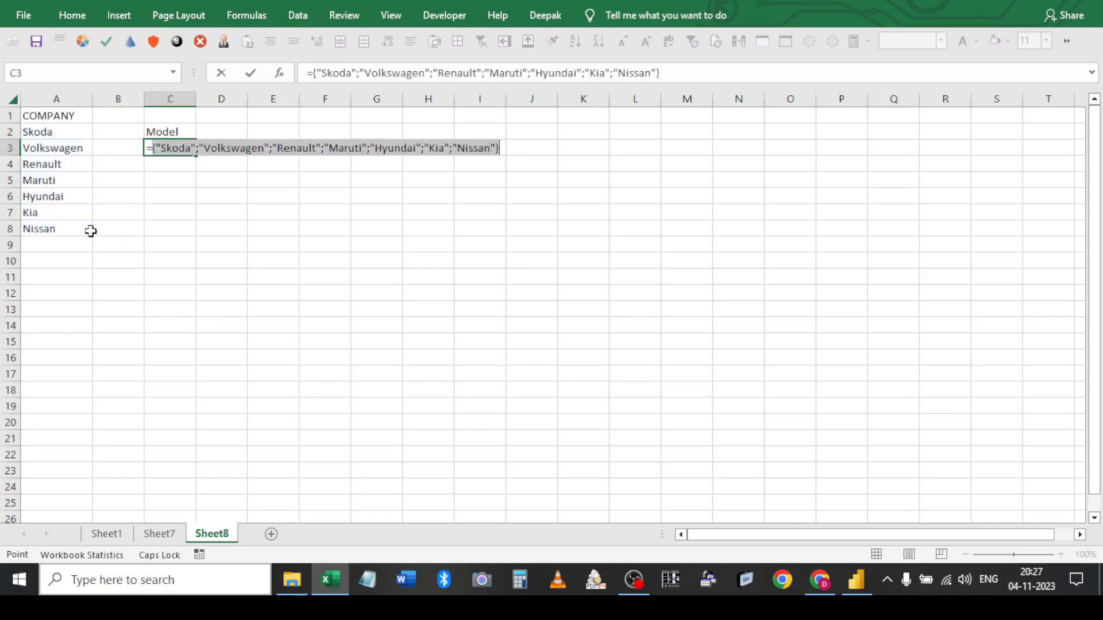
pyautogui.click(313, 73)
pyautogui.press('Delete')
pyautogui.press('Delete')
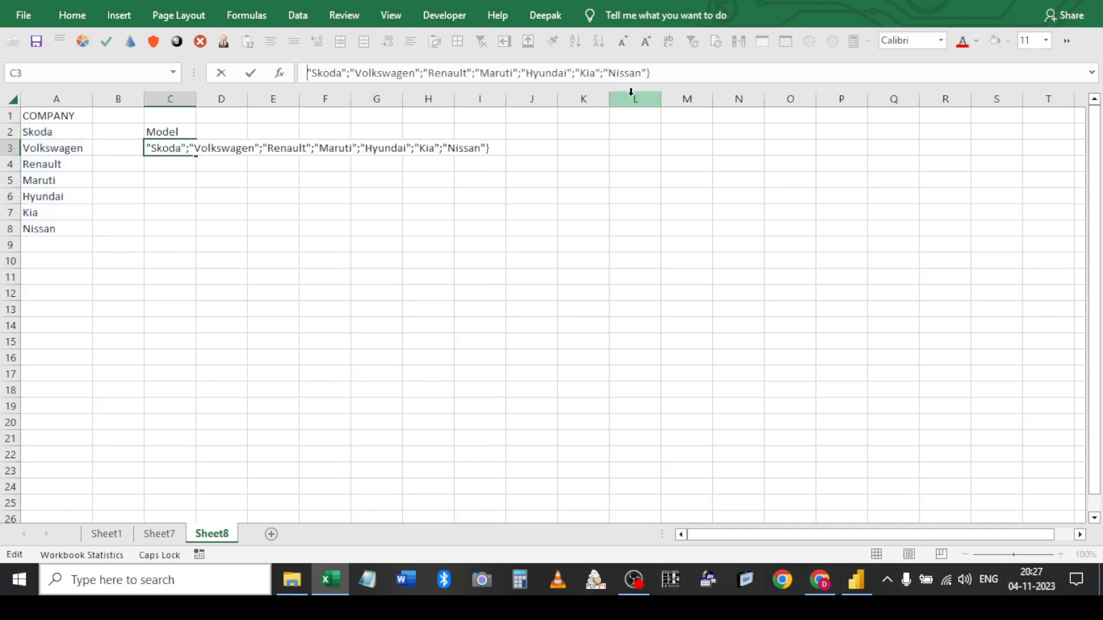
pyautogui.press('BackSpace')
pyautogui.click(388, 226)
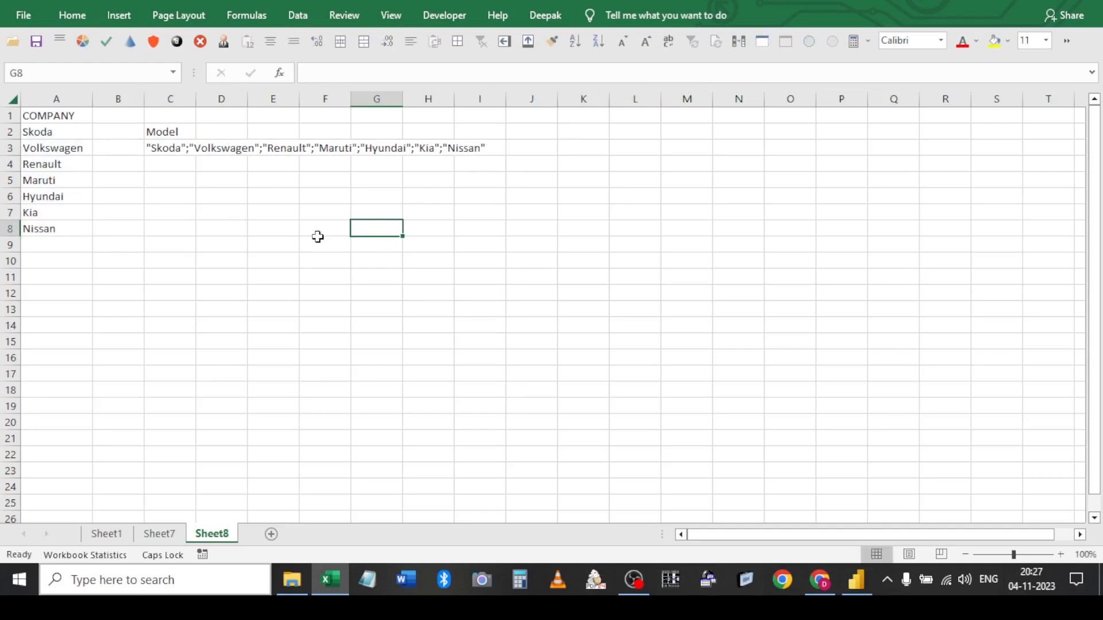
# Replace every ";" separator, including its surrounding quotes, with a comma across Sheet8
pyautogui.hotkey('ctrl', 'h')
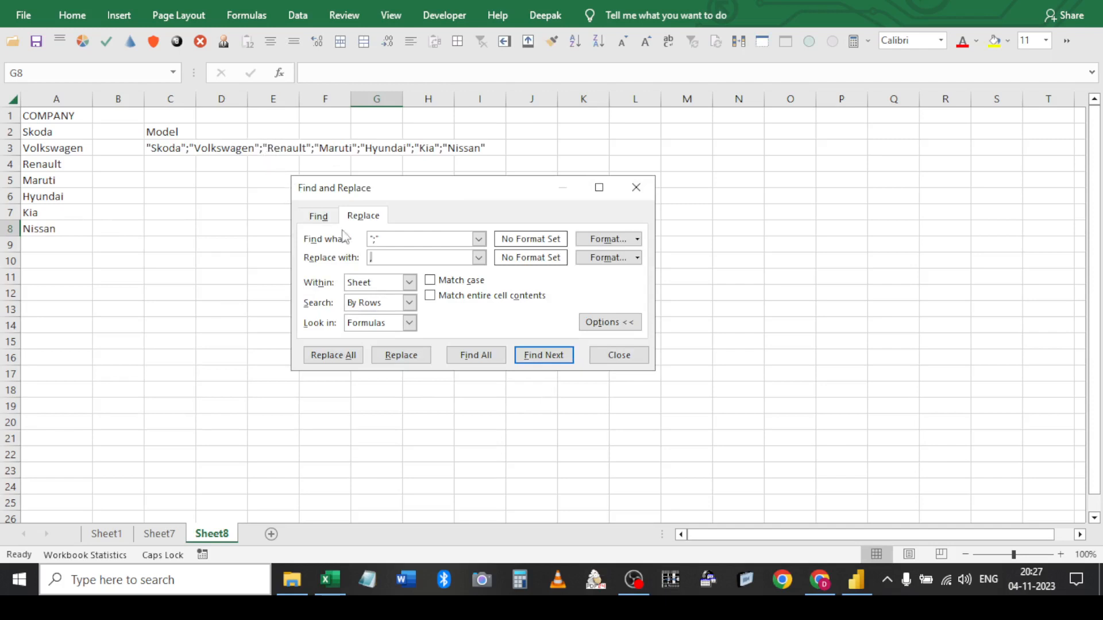
pyautogui.click(354, 357)
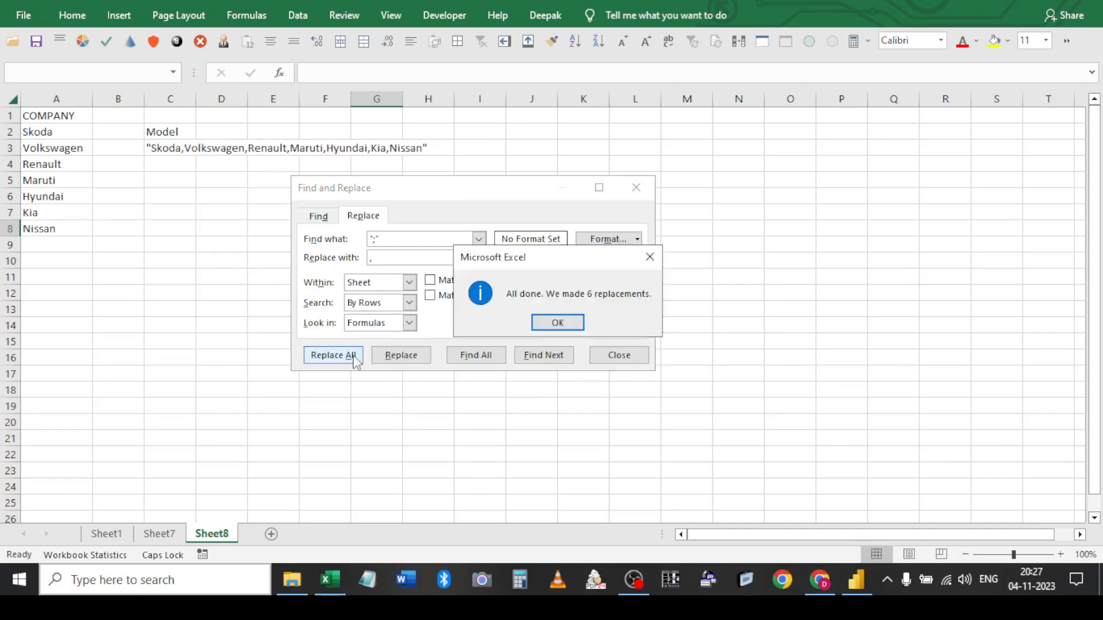
pyautogui.click(561, 325)
pyautogui.click(617, 356)
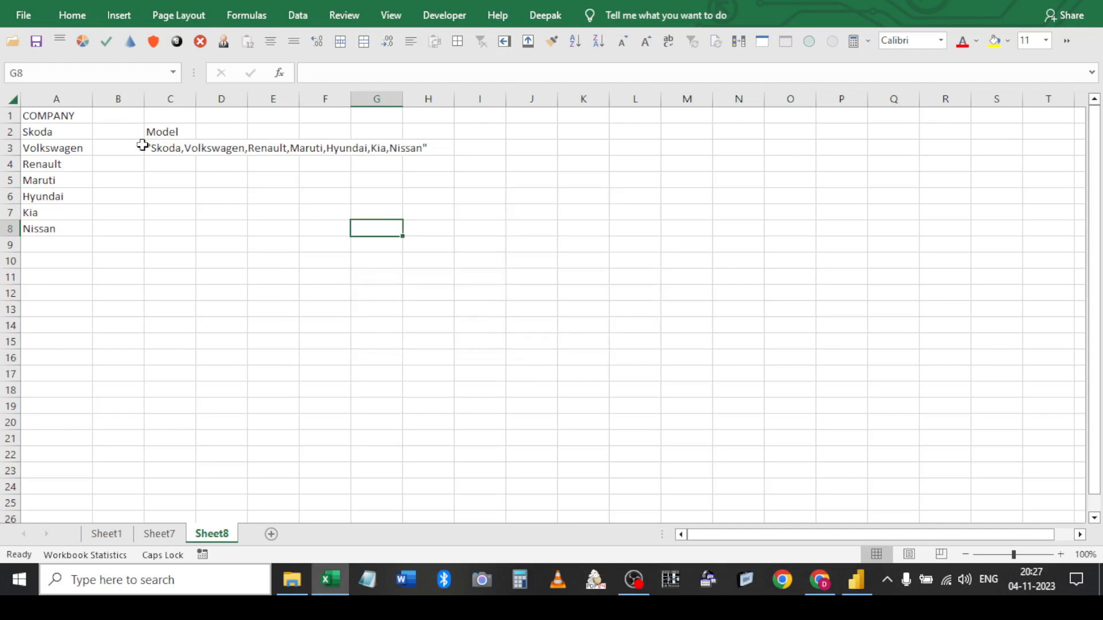
# Cut the comma-separated company list from between the quotes in C3 and clear the cell
pyautogui.click(169, 143)
pyautogui.moveTo(310, 73); pyautogui.dragTo(572, 75)
pyautogui.press('Delete')
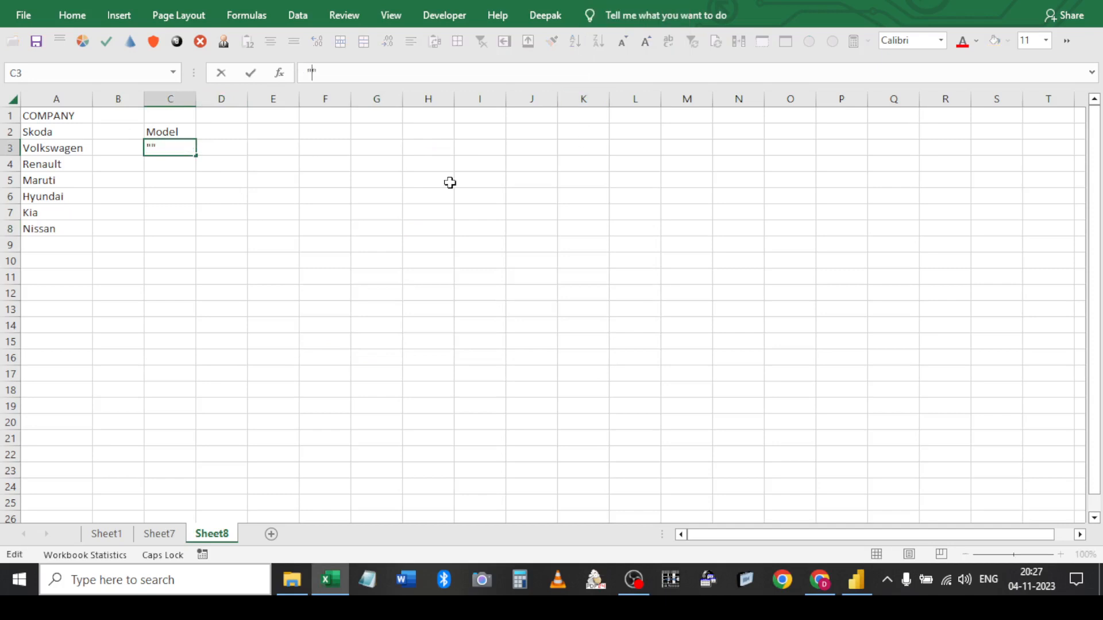
pyautogui.click(313, 232)
pyautogui.click(188, 151)
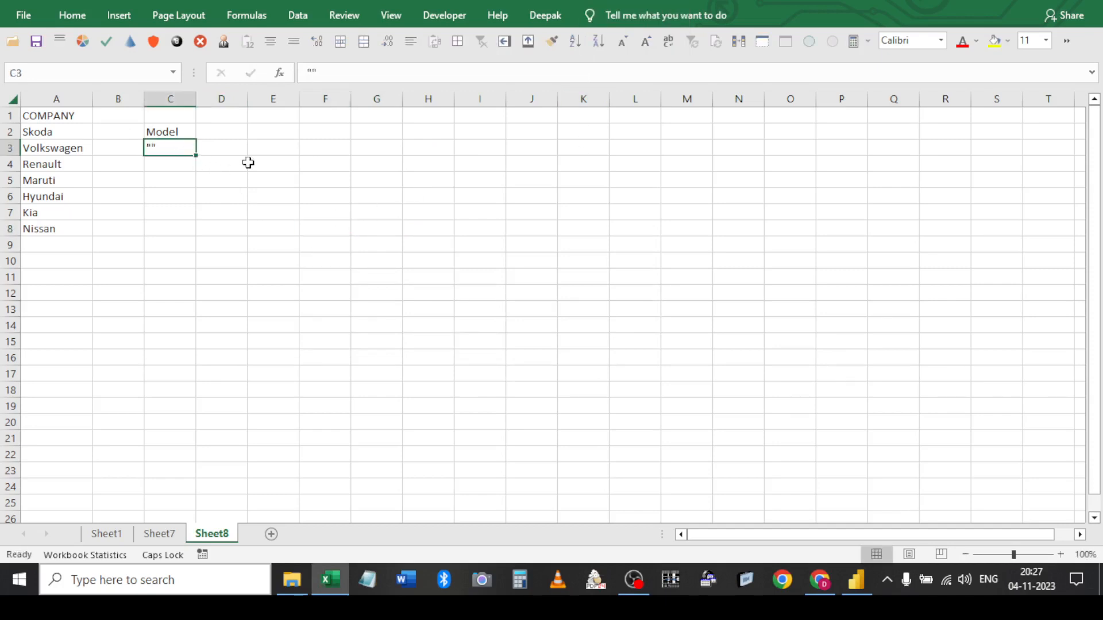
# Set C3's data validation to allow a List, with the cut comma-separated company names as its source
pyautogui.click(298, 15)
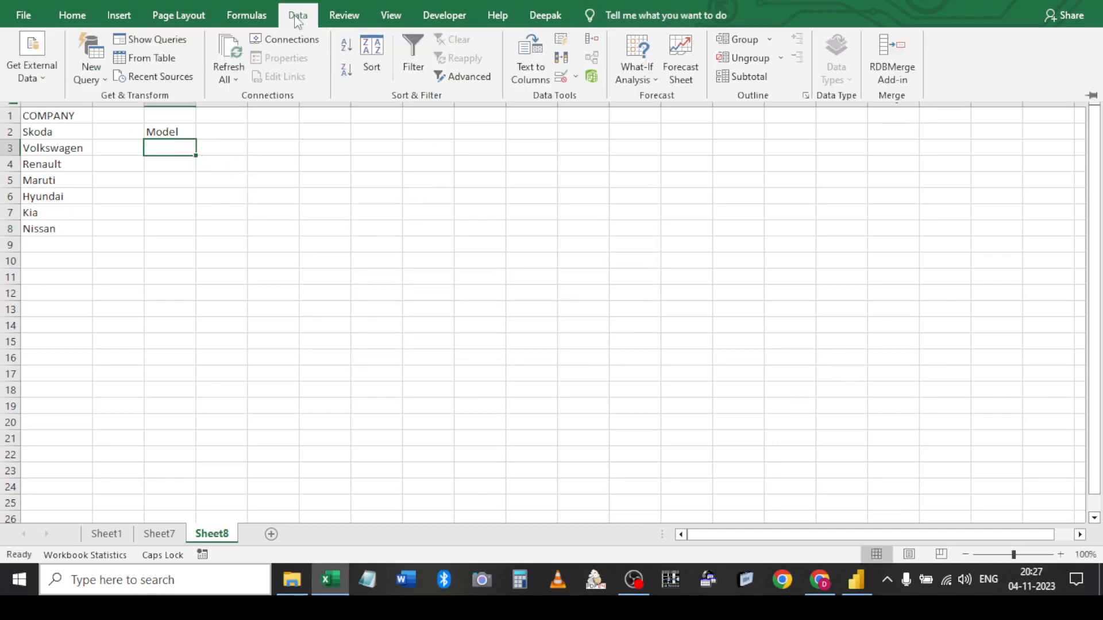
pyautogui.click(559, 73)
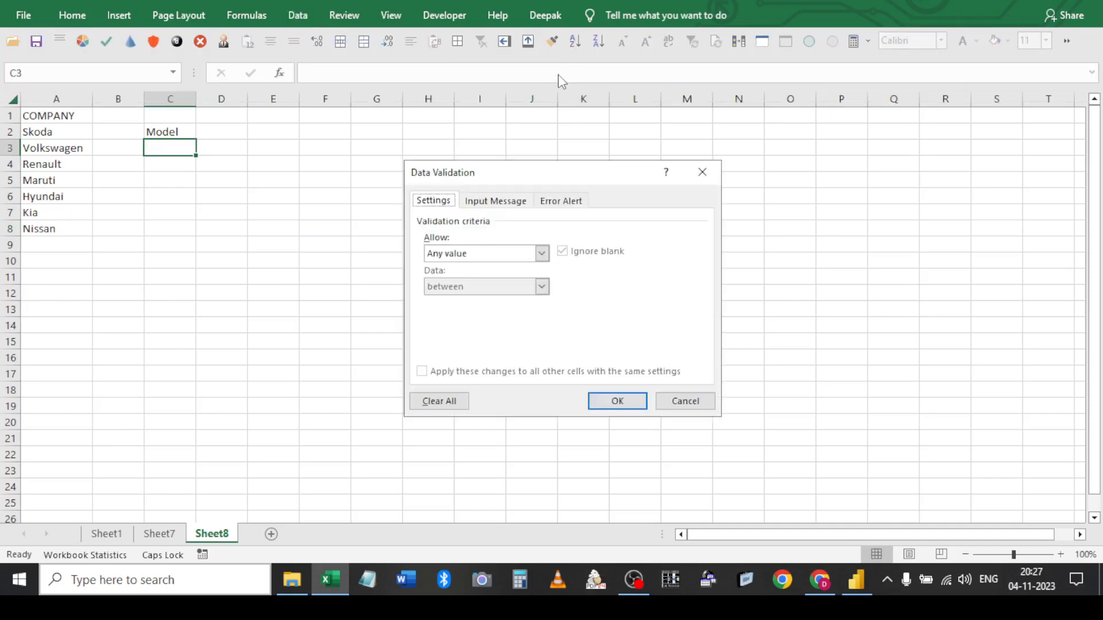
pyautogui.click(460, 252)
pyautogui.click(459, 298)
pyautogui.click(457, 320)
pyautogui.hotkey('ctrl', 'v')
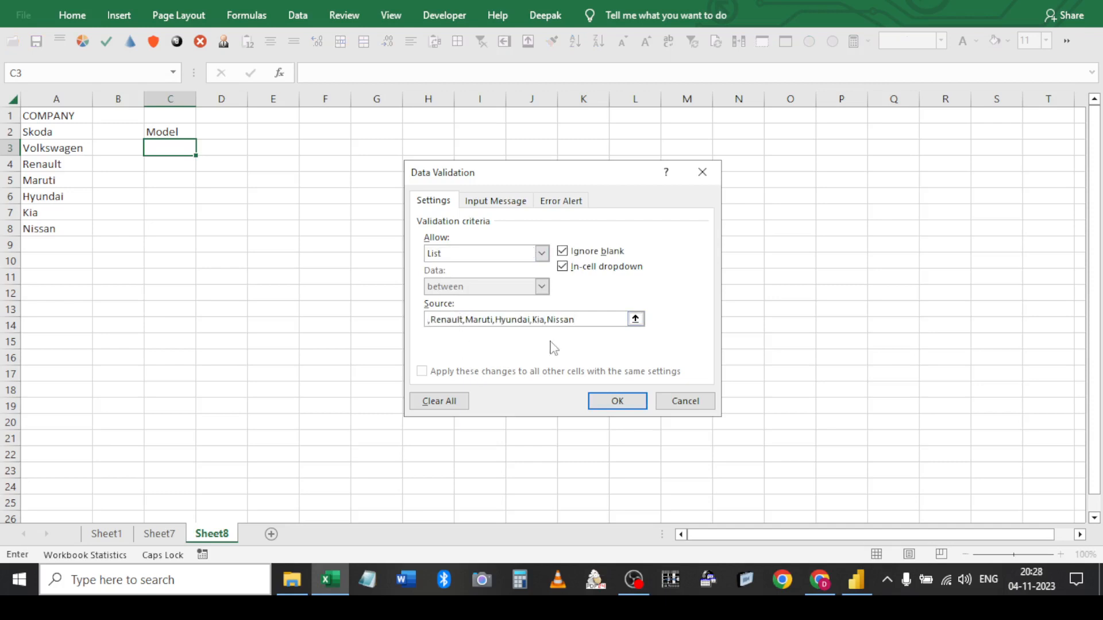
pyautogui.write('+')
pyautogui.click(332, 326)
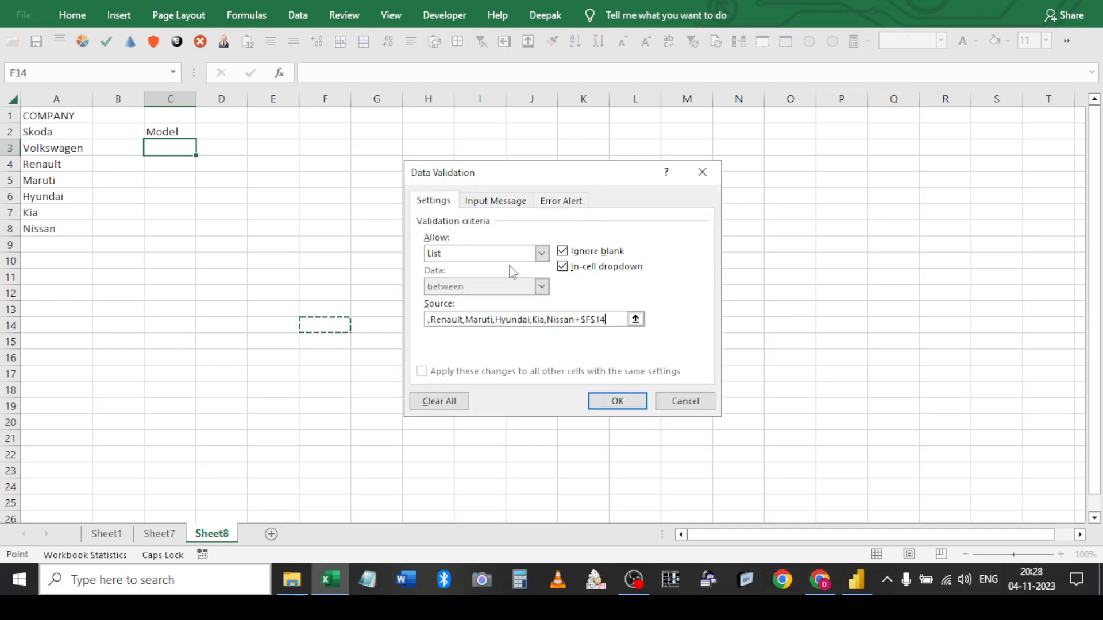
pyautogui.press('BackSpace')
pyautogui.press('BackSpace')
pyautogui.press('BackSpace')
pyautogui.press('BackSpace')
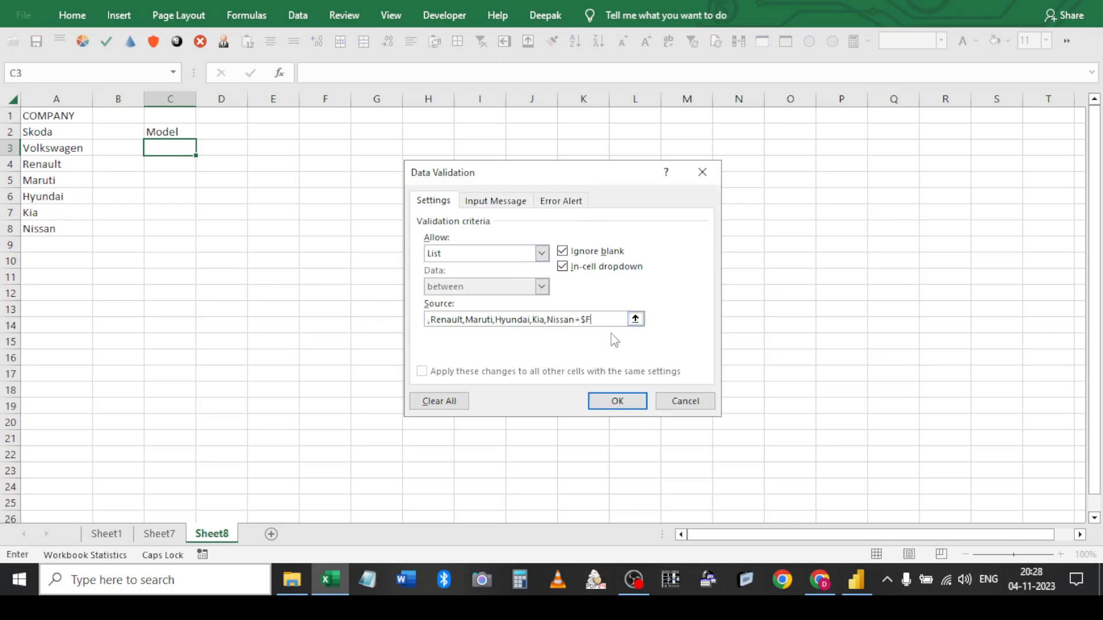
pyautogui.press('BackSpace')
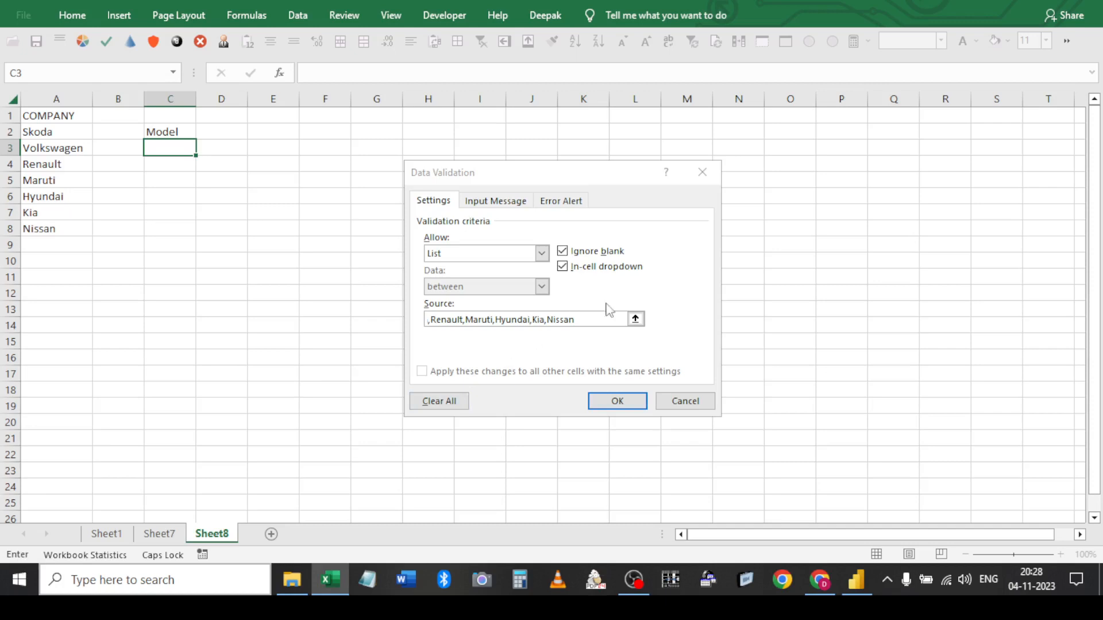
pyautogui.click(592, 319)
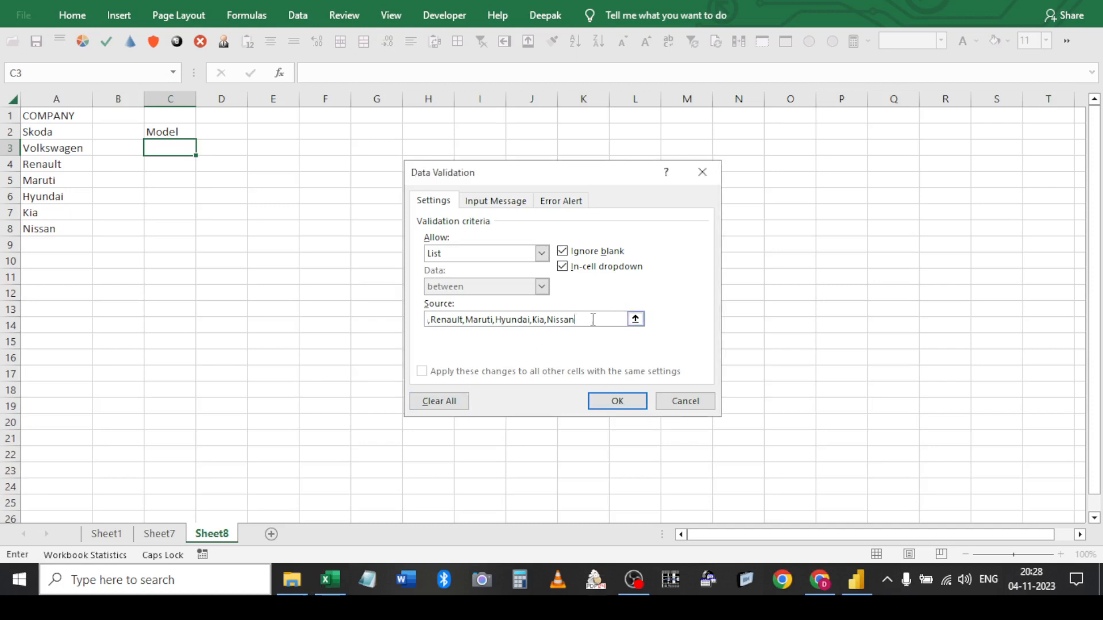
pyautogui.write('+')
pyautogui.press('Left')
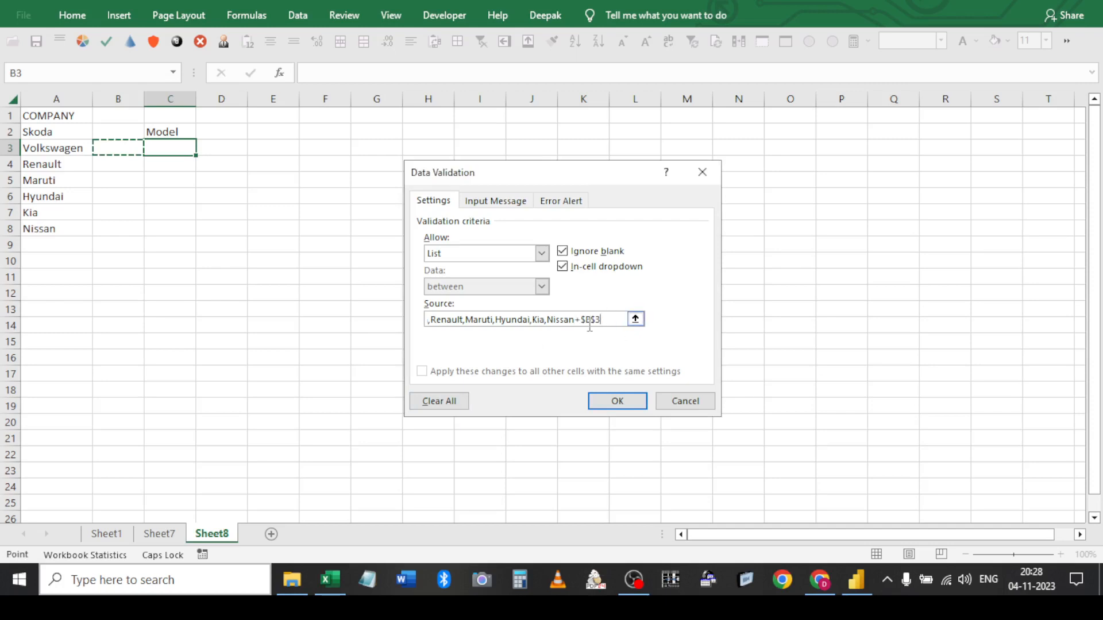
pyautogui.press('BackSpace')
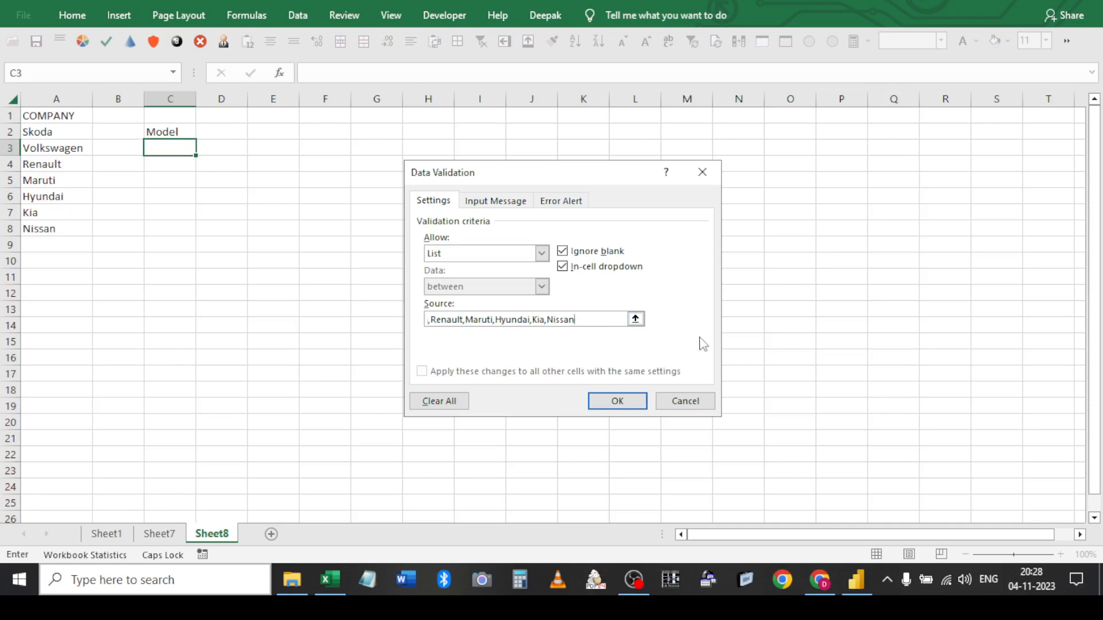
# Switch the validation source to edit mode and move back through its company entries to review them
pyautogui.press('F2')
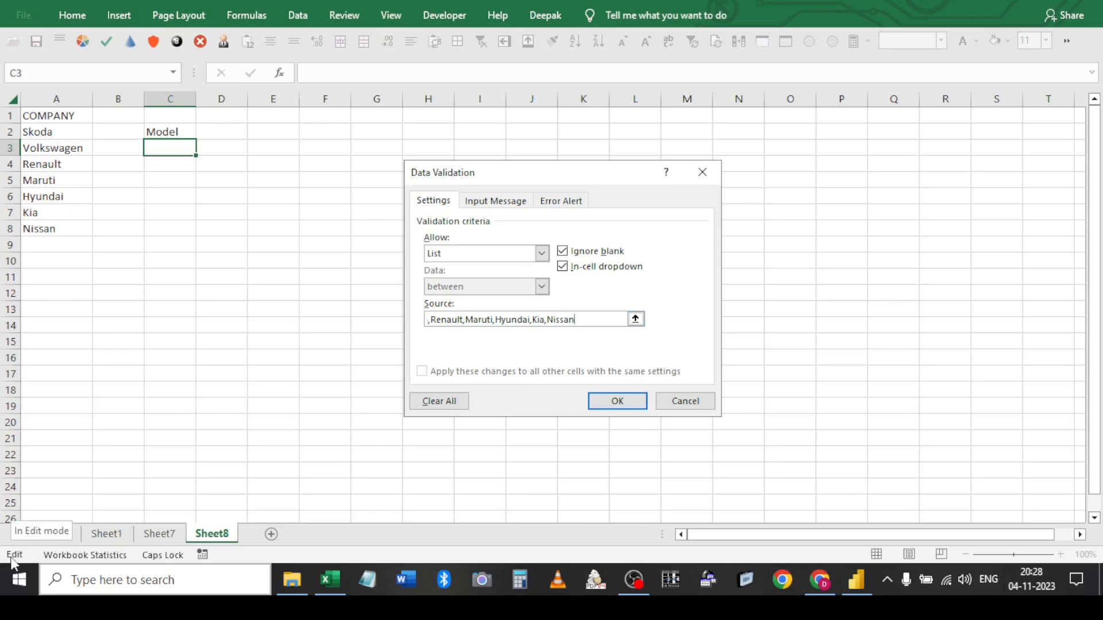
pyautogui.press('Left')
pyautogui.press('Left')
pyautogui.press('Left')
pyautogui.press('Left')
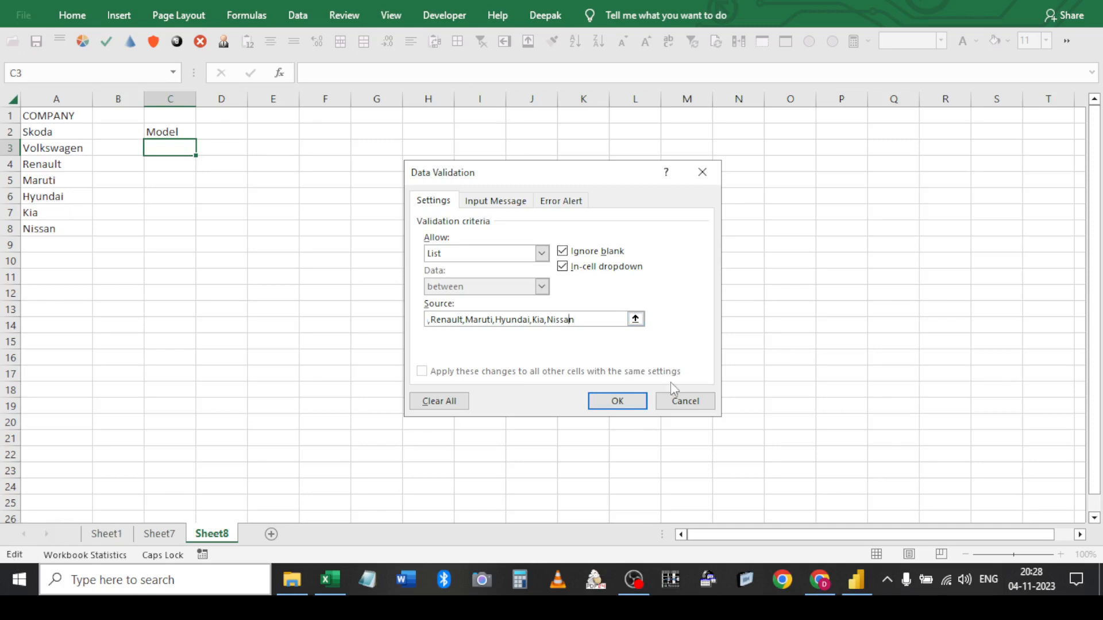
pyautogui.press('Left')
pyautogui.press('Left')
pyautogui.press('Left')
pyautogui.press('Left')
pyautogui.press('Left')
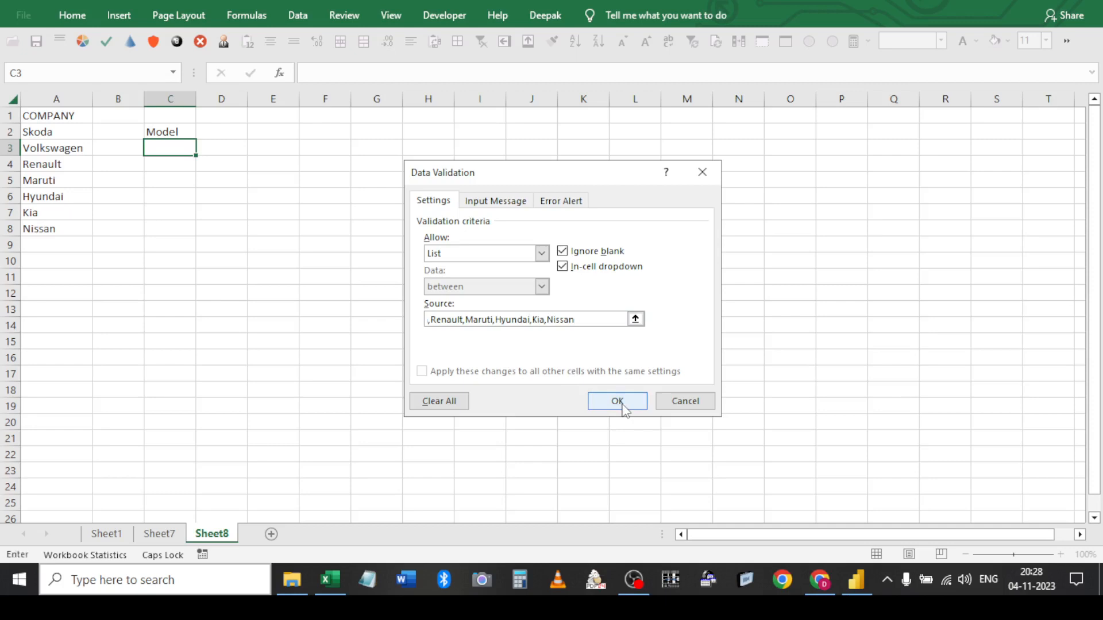
# Apply the company-list validation to C3, then clear the helper company list from column A
pyautogui.press('F2')
pyautogui.click(623, 405)
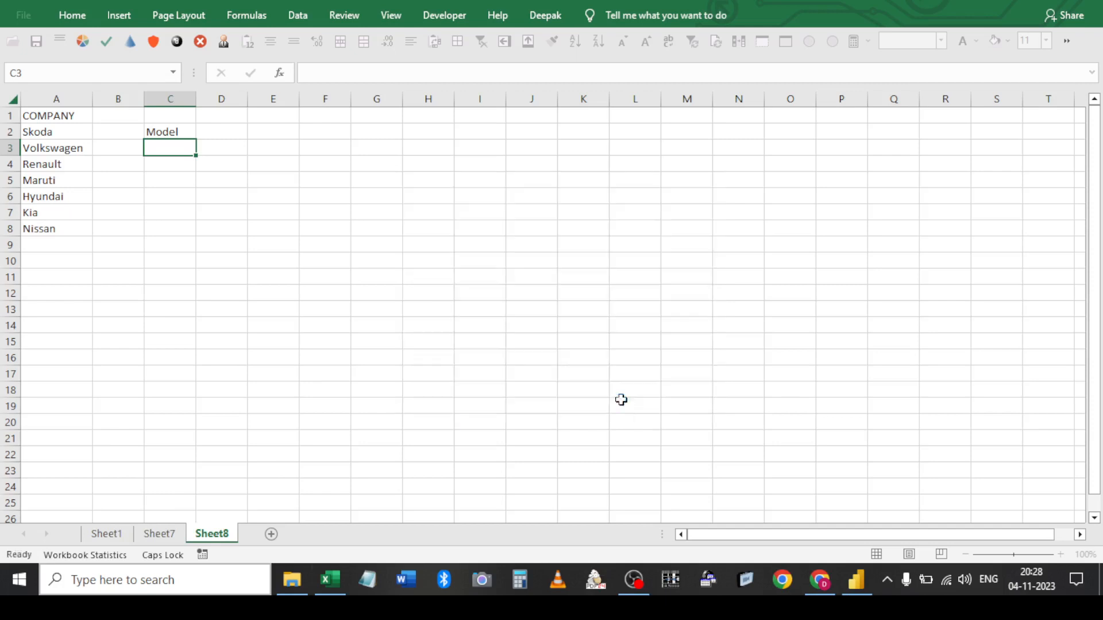
pyautogui.click(203, 150)
pyautogui.press('Escape')
pyautogui.click(64, 92)
pyautogui.press('Delete')
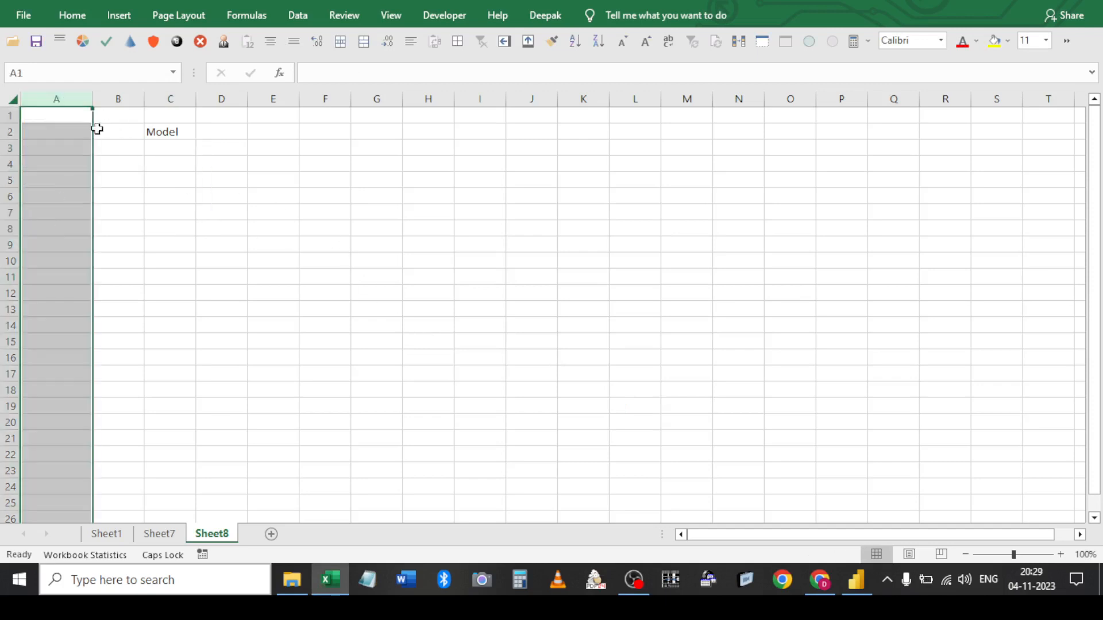
# Apply the Output cell style to C2:C3 and widen column C
pyautogui.click(163, 151)
pyautogui.moveTo(184, 130); pyautogui.dragTo(179, 131)
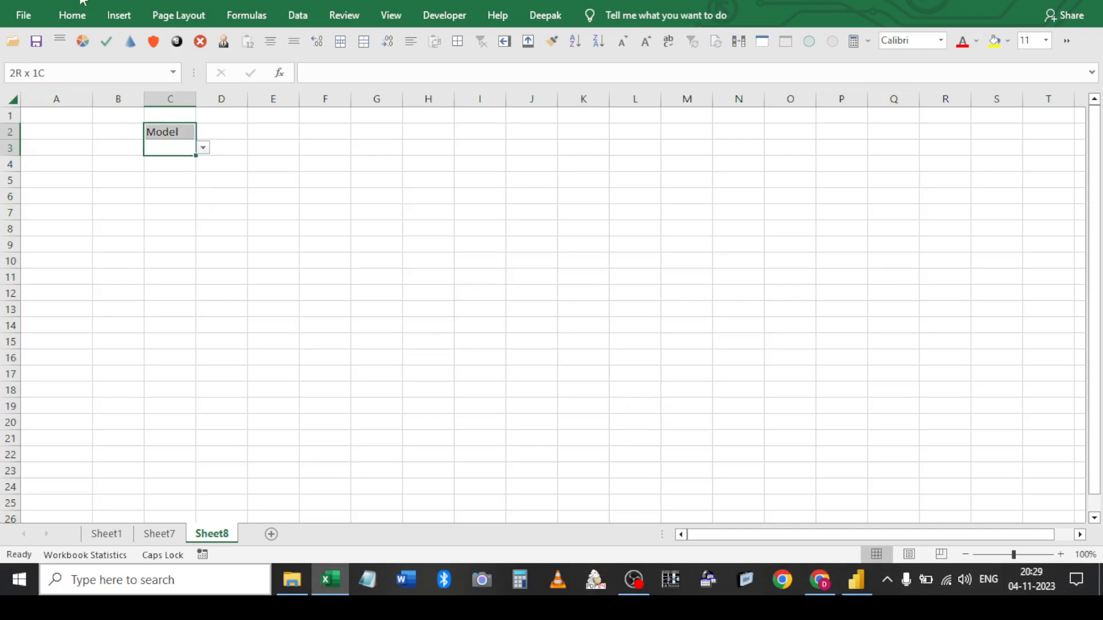
pyautogui.click(75, 15)
pyautogui.click(703, 75)
pyautogui.click(753, 67)
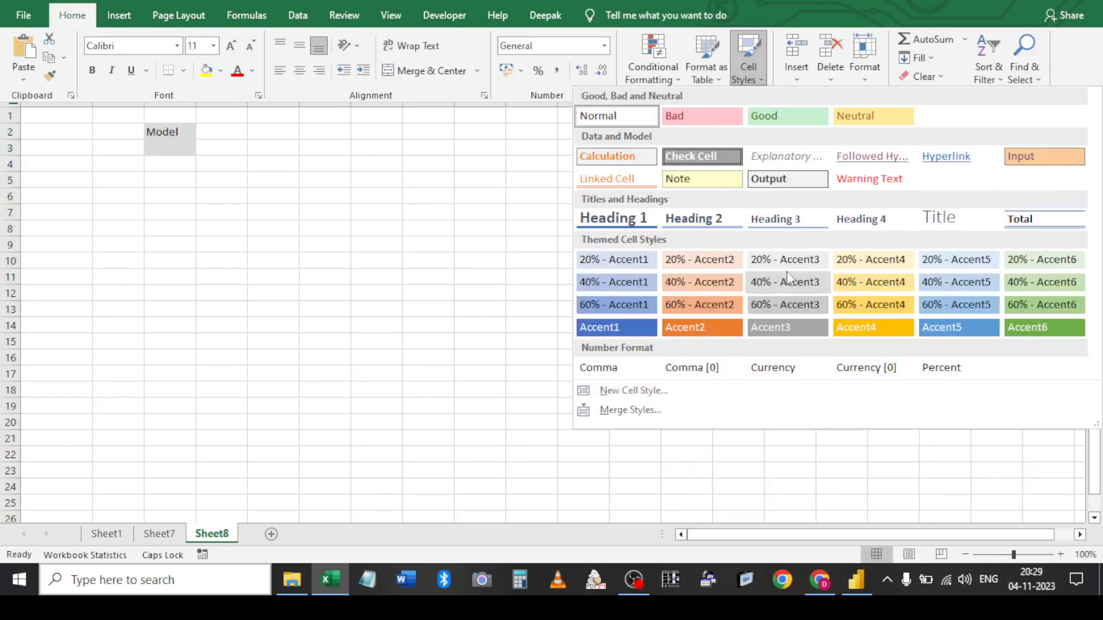
pyautogui.click(769, 179)
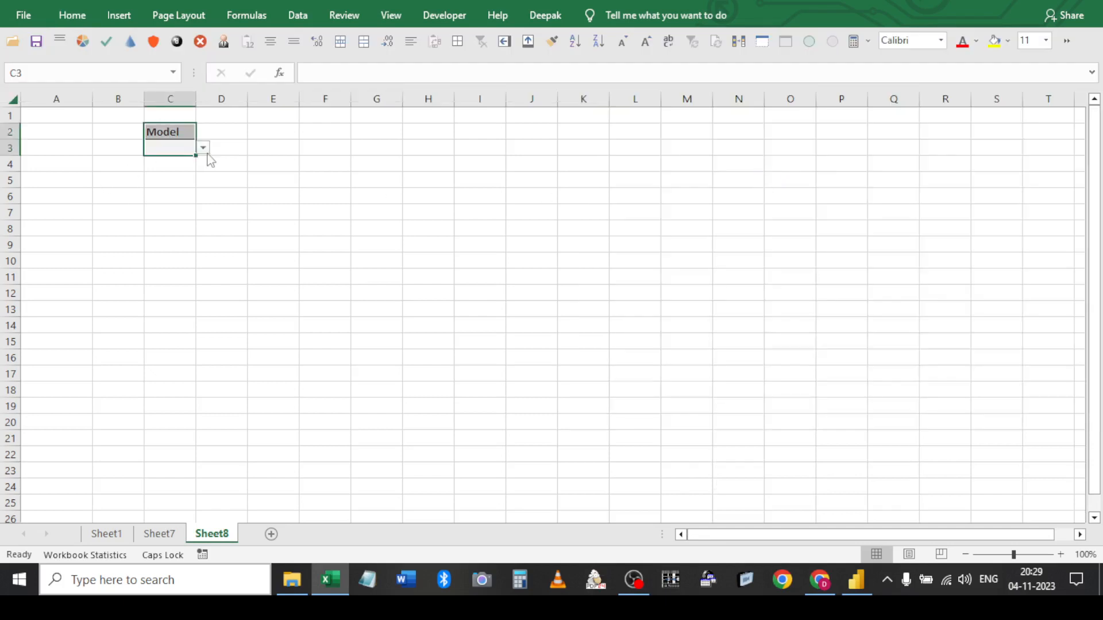
pyautogui.moveTo(196, 99); pyautogui.dragTo(241, 99)
pyautogui.click(138, 211)
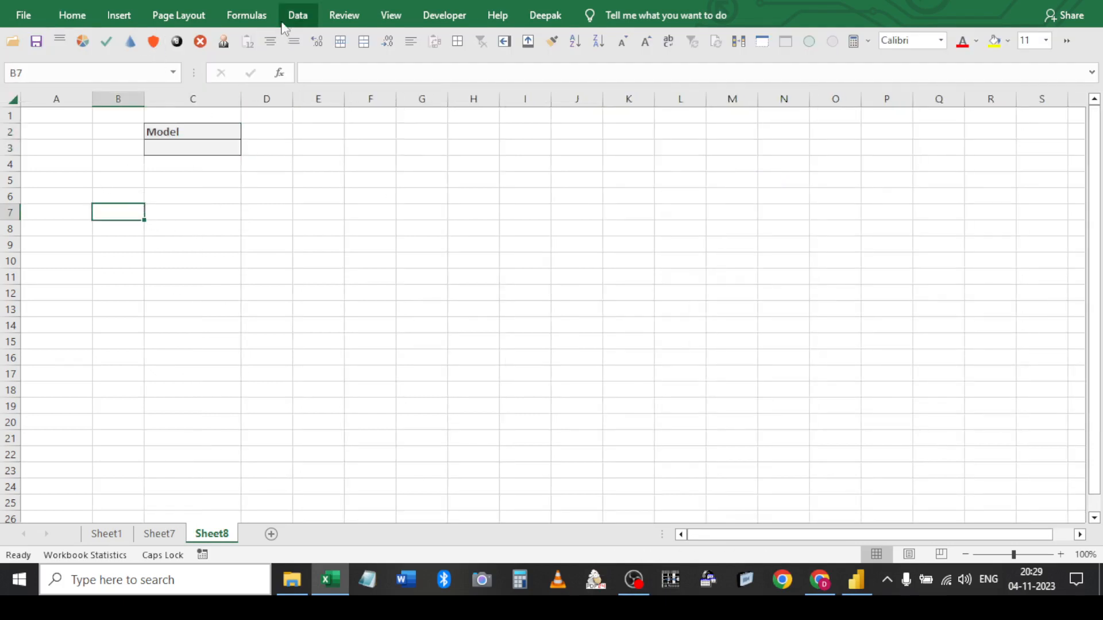
pyautogui.click(298, 16)
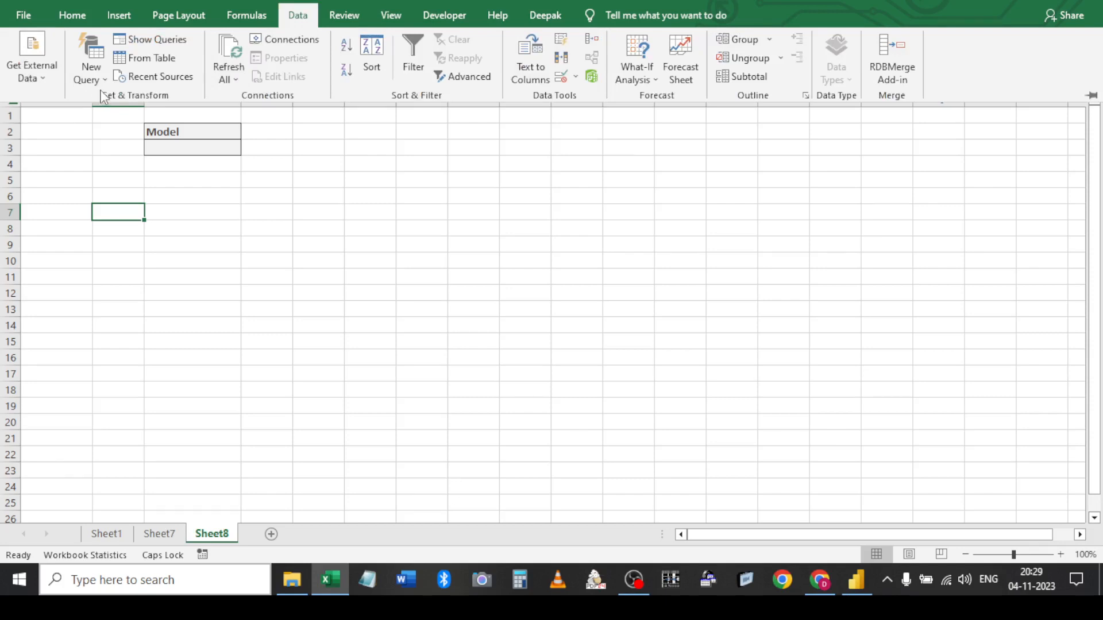
pyautogui.click(46, 81)
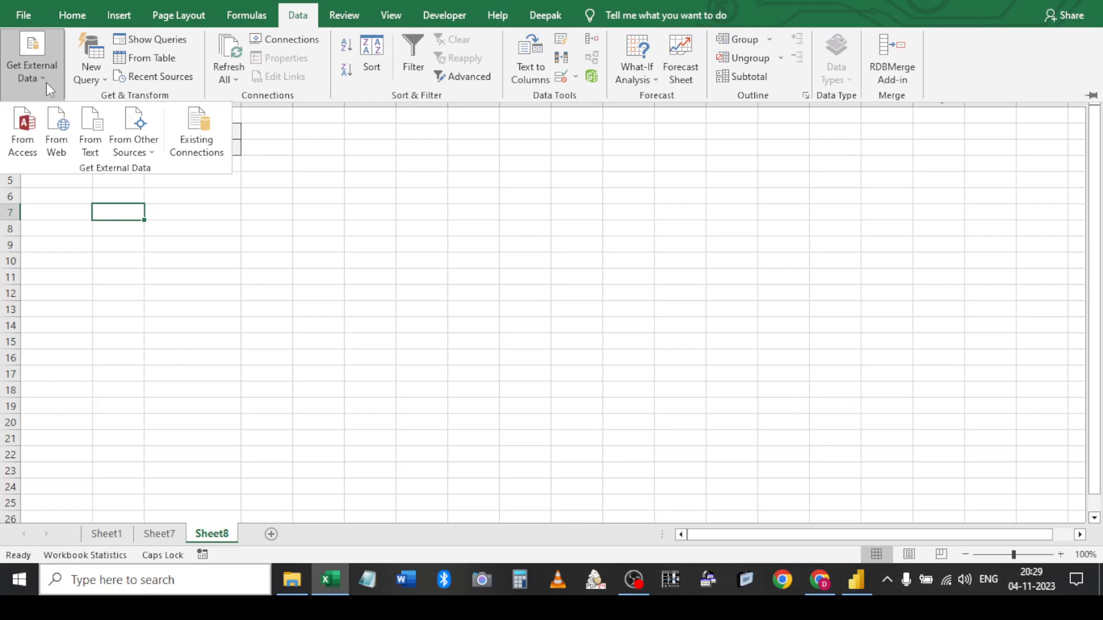
pyautogui.click(72, 91)
pyautogui.click(99, 81)
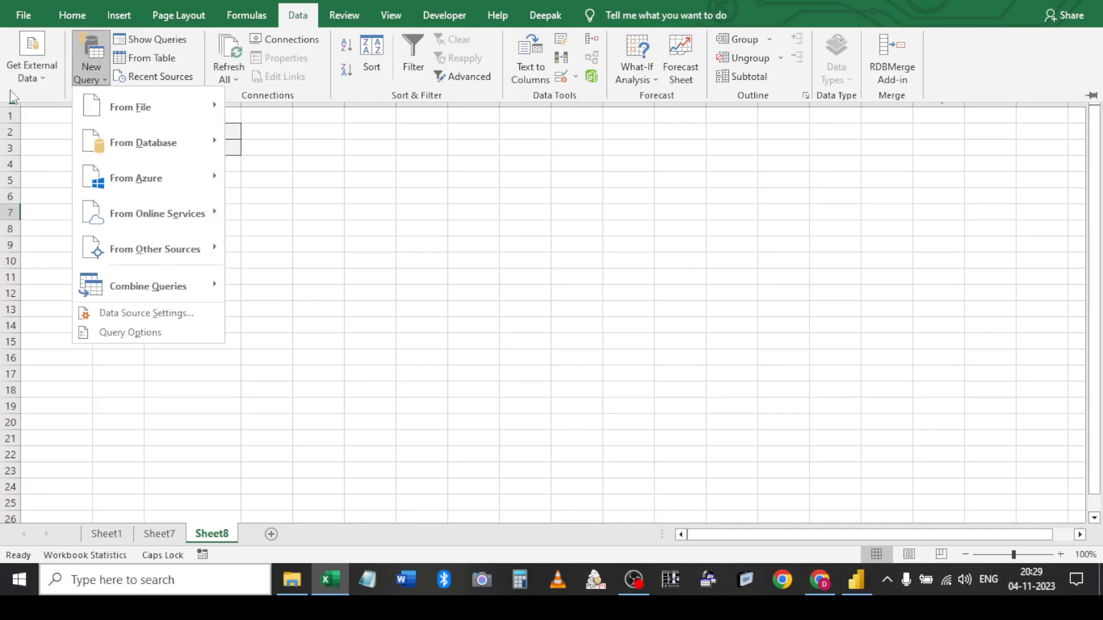
# Enable the COM add-ins Fuzzy Lookup, Inquire, Microsoft Power Map and Microsoft Power Pivot
pyautogui.click(459, 18)
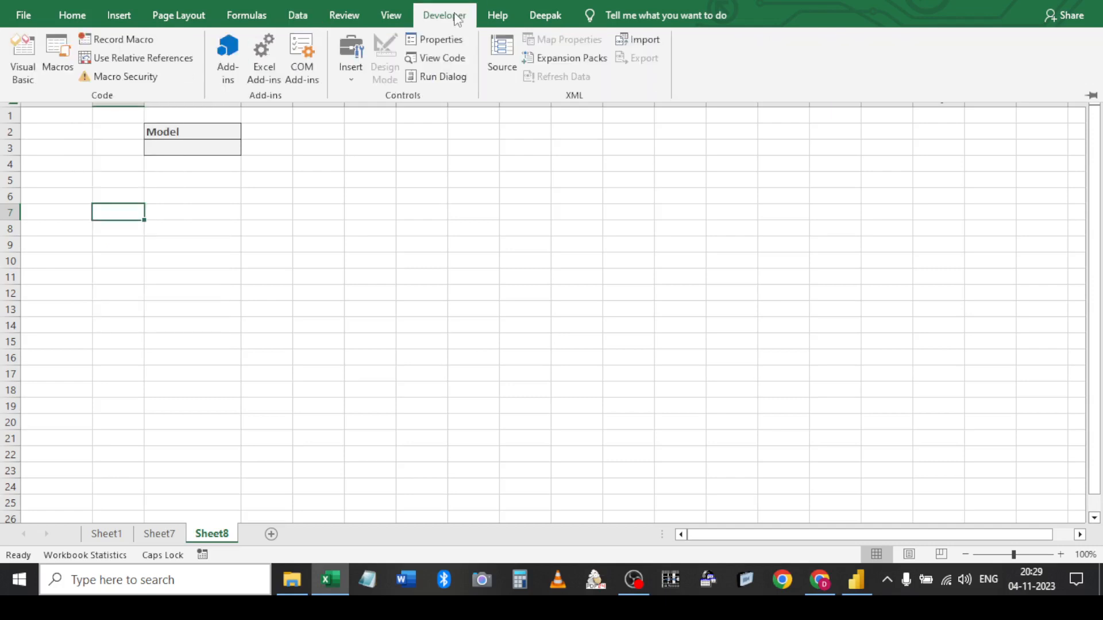
pyautogui.click(301, 66)
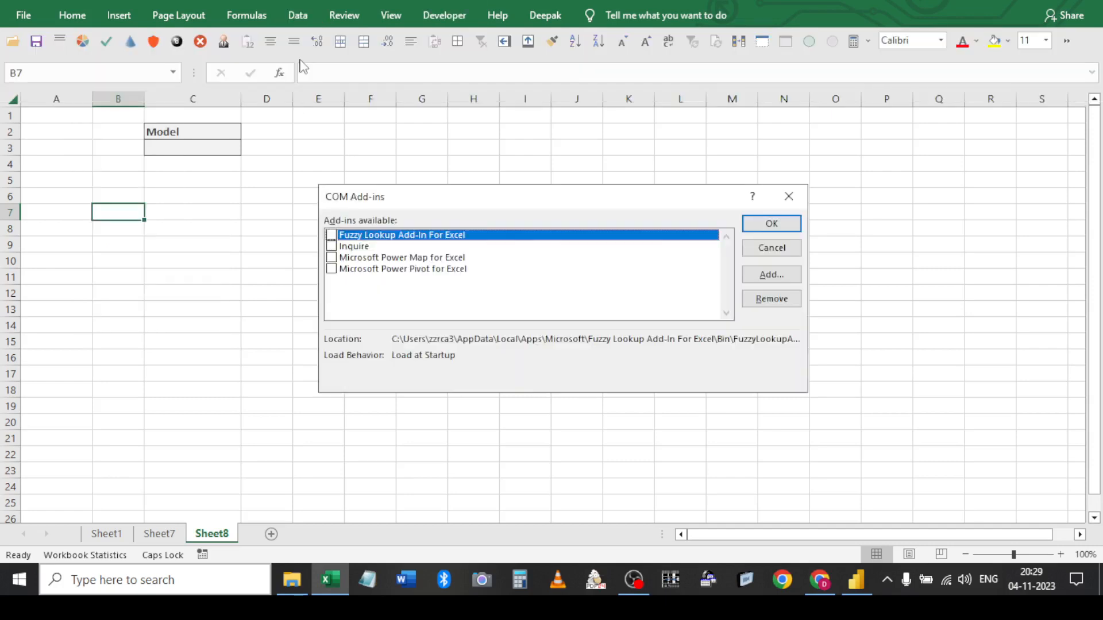
pyautogui.click(332, 270)
pyautogui.click(332, 257)
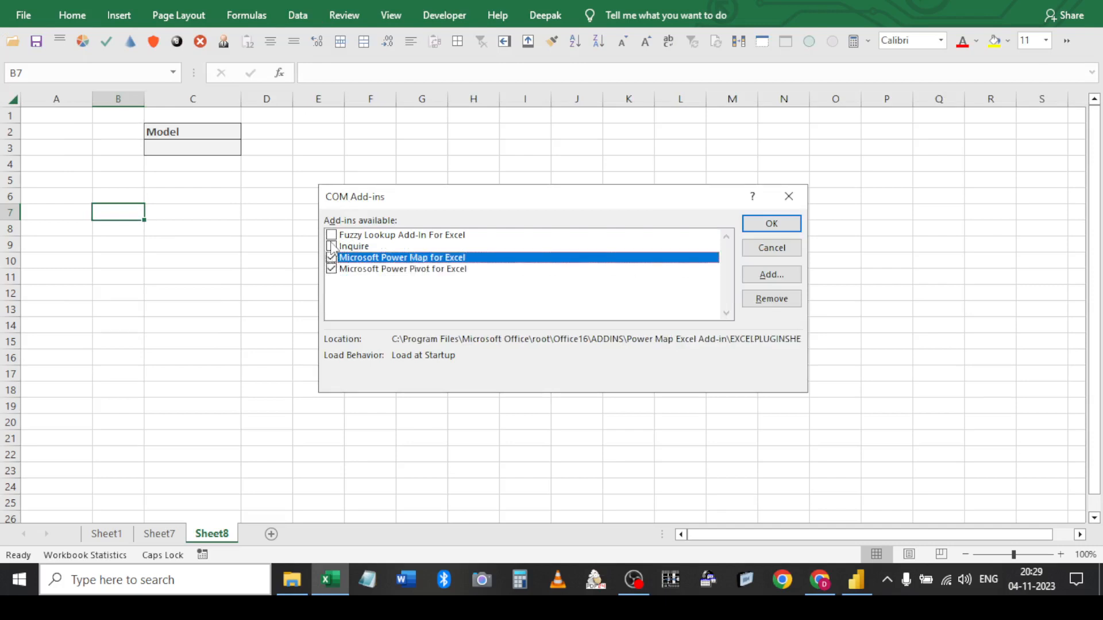
pyautogui.click(331, 247)
pyautogui.click(331, 236)
pyautogui.click(770, 224)
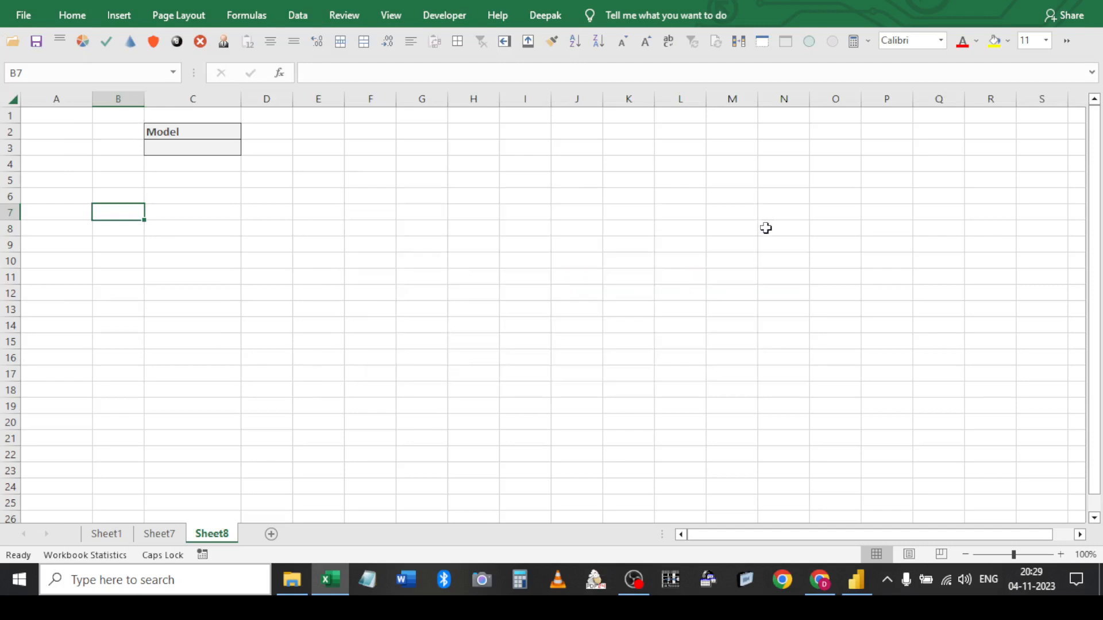
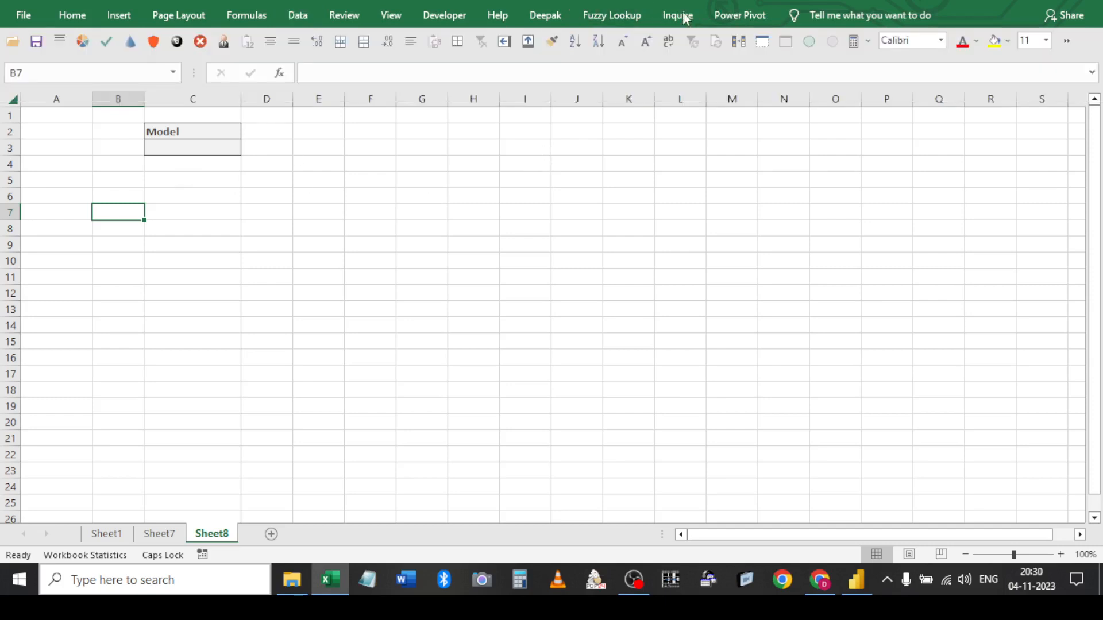
pyautogui.click(543, 16)
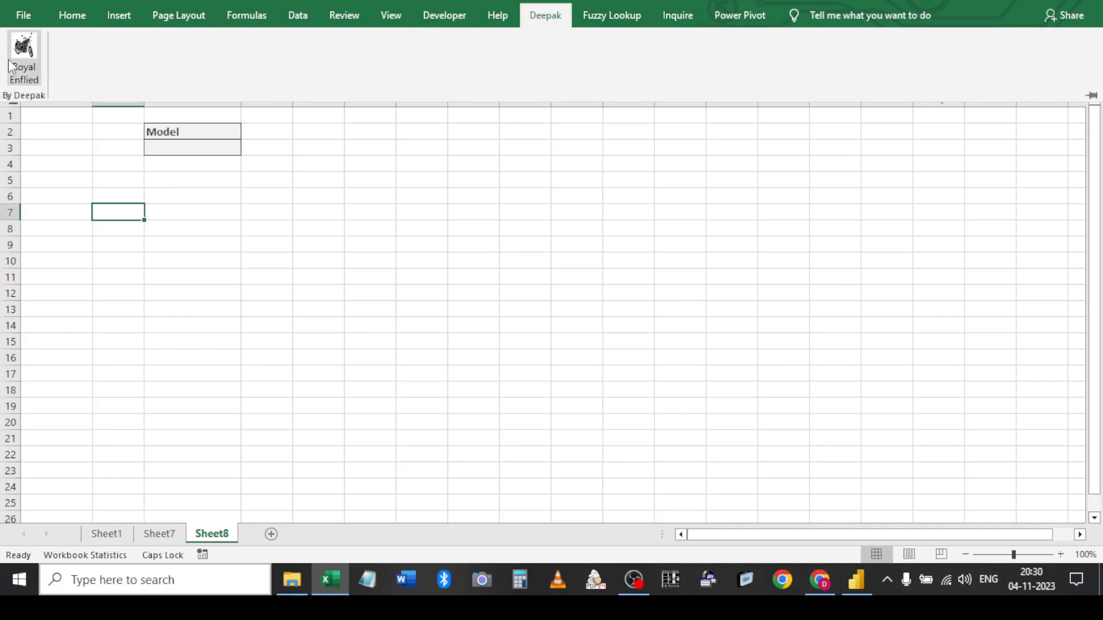
pyautogui.click(419, 264)
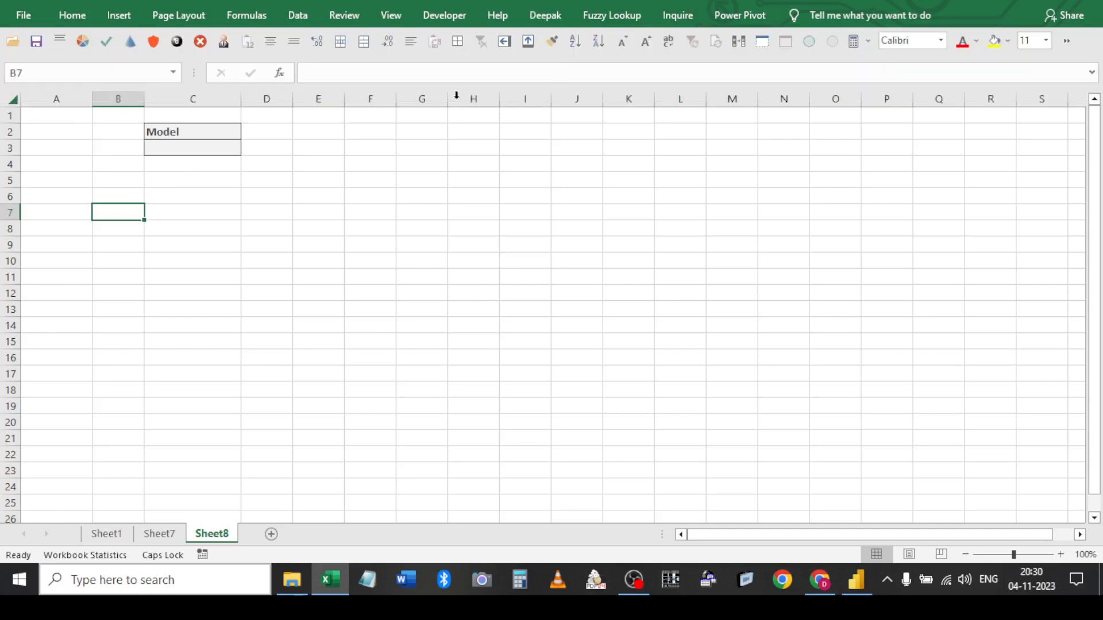
pyautogui.click(565, 17)
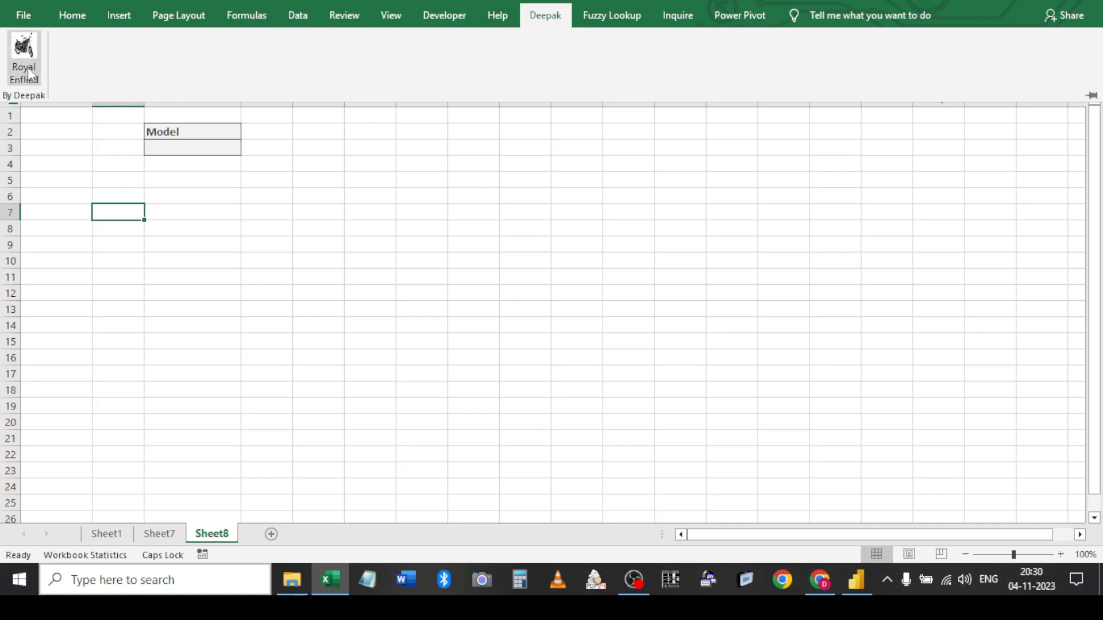
pyautogui.click(189, 215)
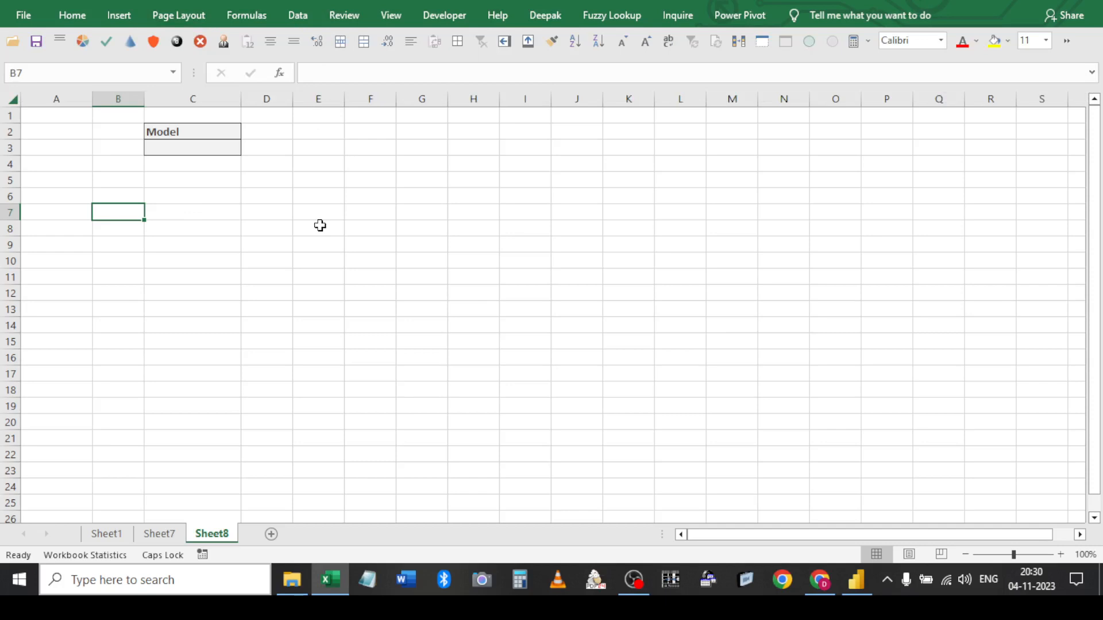
pyautogui.click(297, 17)
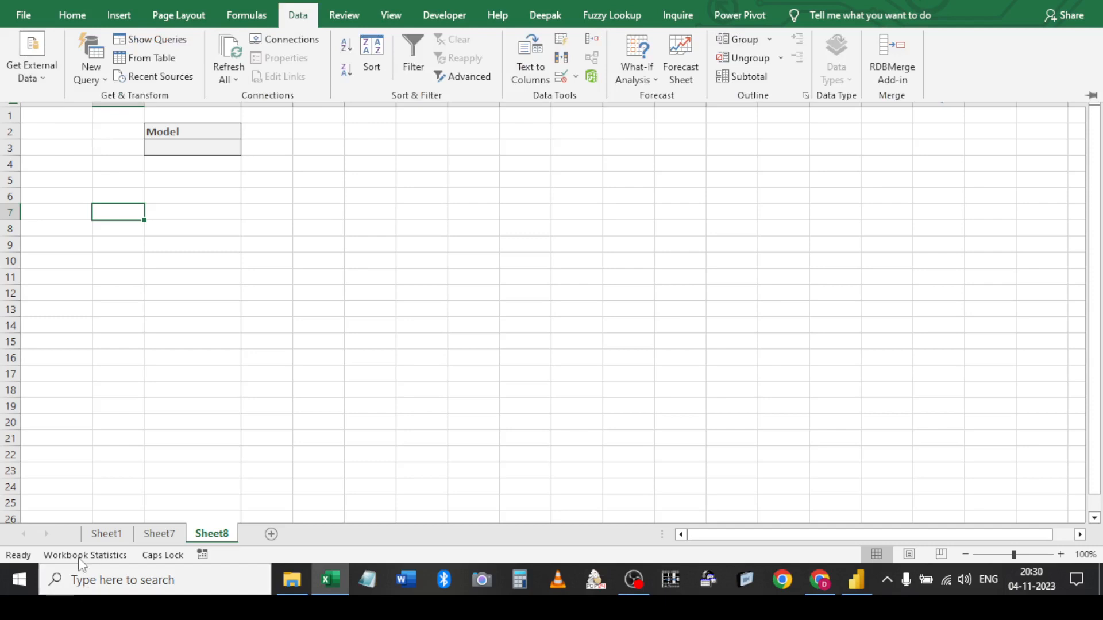
# Review the web scraping and MS Query tasks in Sheet1's topic list and return to Sheet8
pyautogui.click(108, 539)
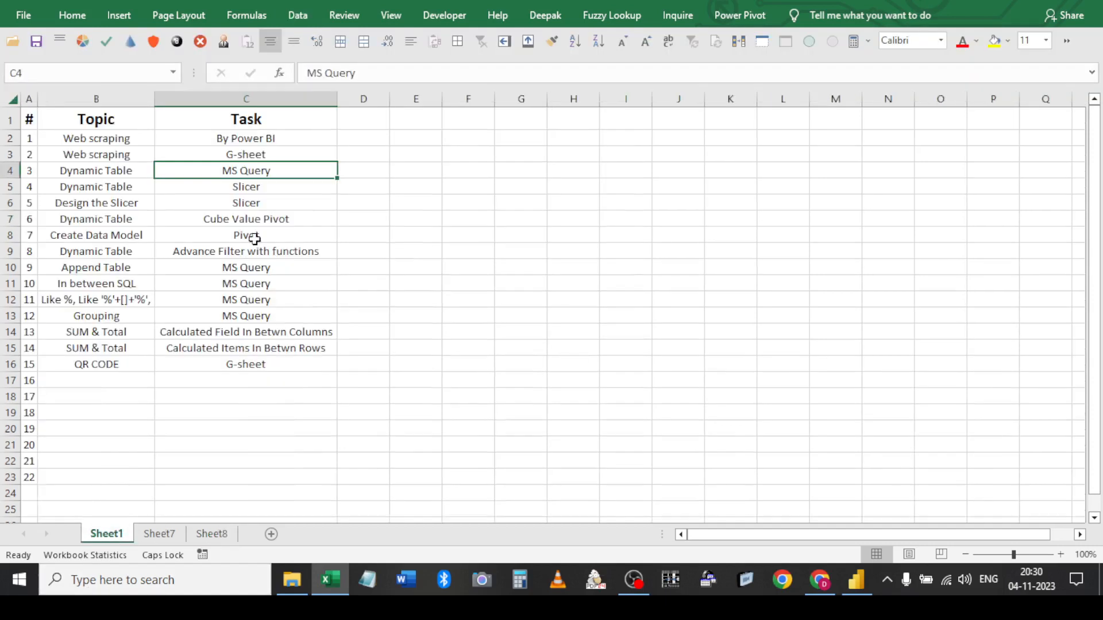
pyautogui.moveTo(247, 139); pyautogui.dragTo(254, 153)
pyautogui.click(254, 152)
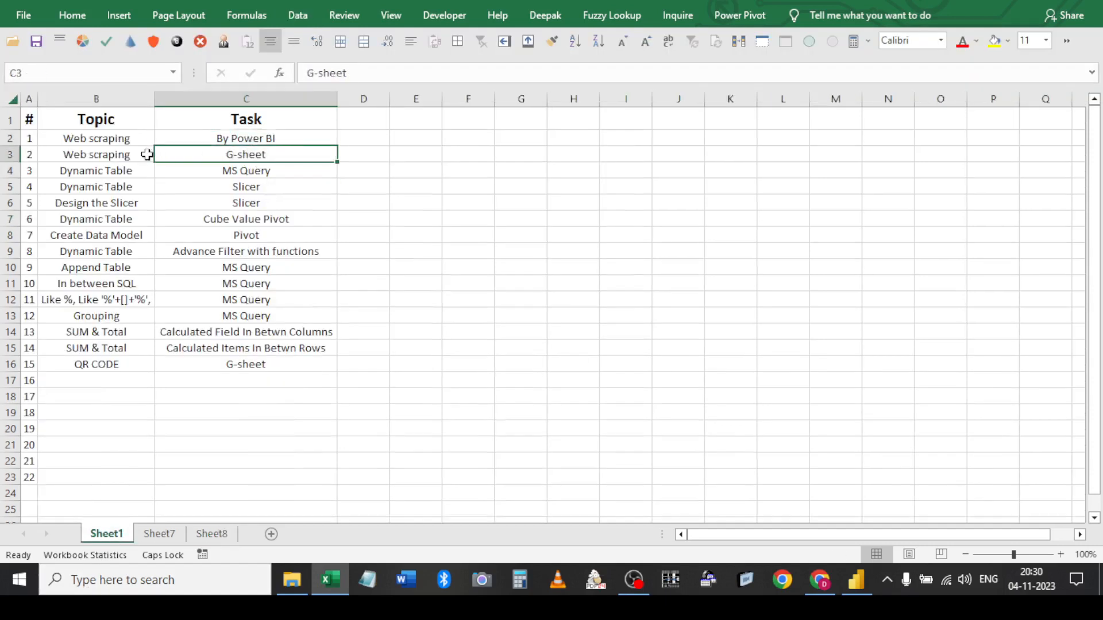
pyautogui.click(141, 152)
pyautogui.click(214, 171)
pyautogui.click(211, 534)
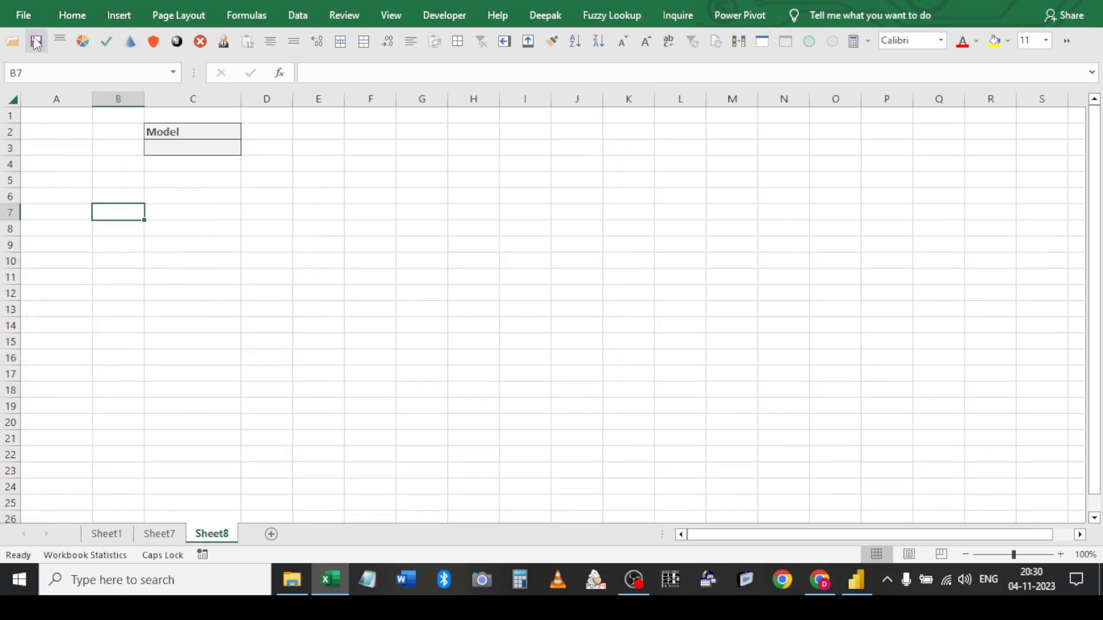
# Start a Microsoft Query import in Sheet8 and choose Excel Files as the database source
pyautogui.click(296, 16)
pyautogui.click(34, 85)
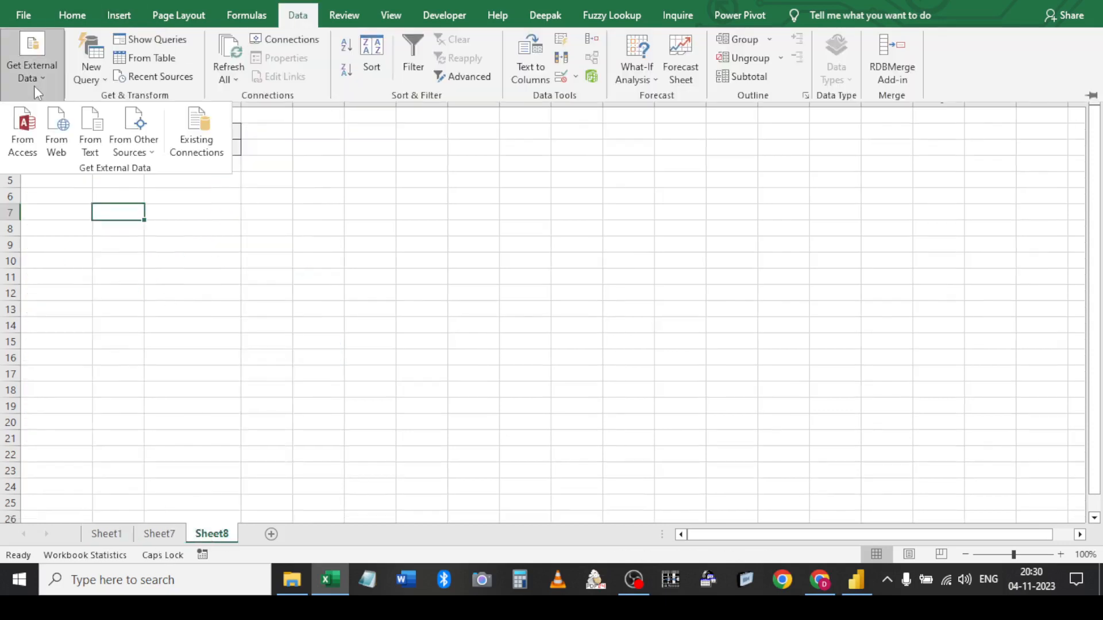
pyautogui.click(137, 154)
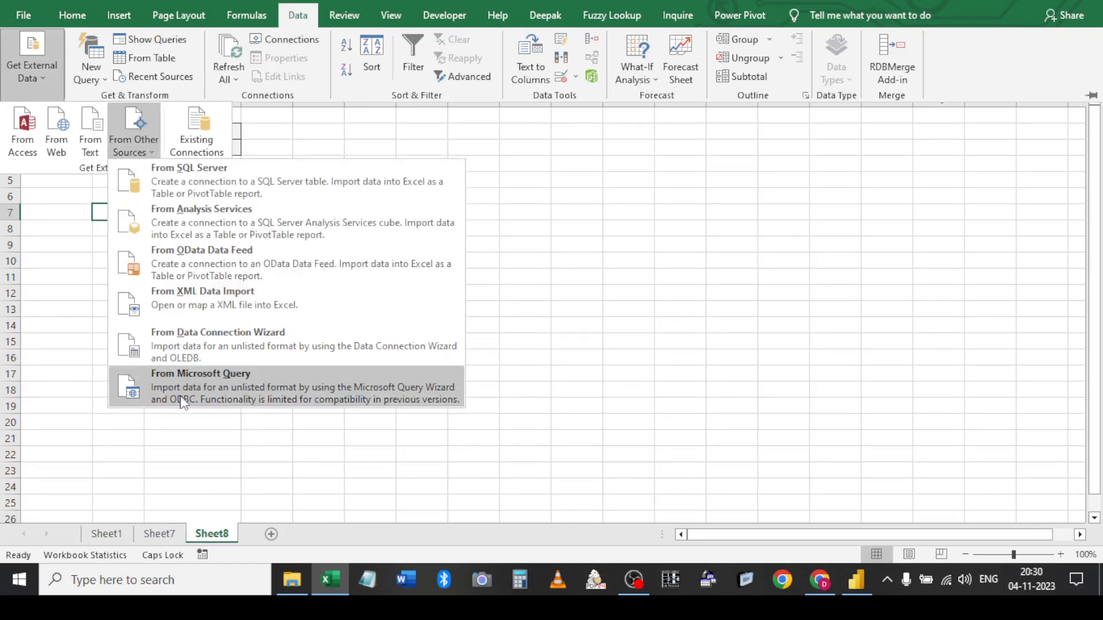
pyautogui.click(247, 401)
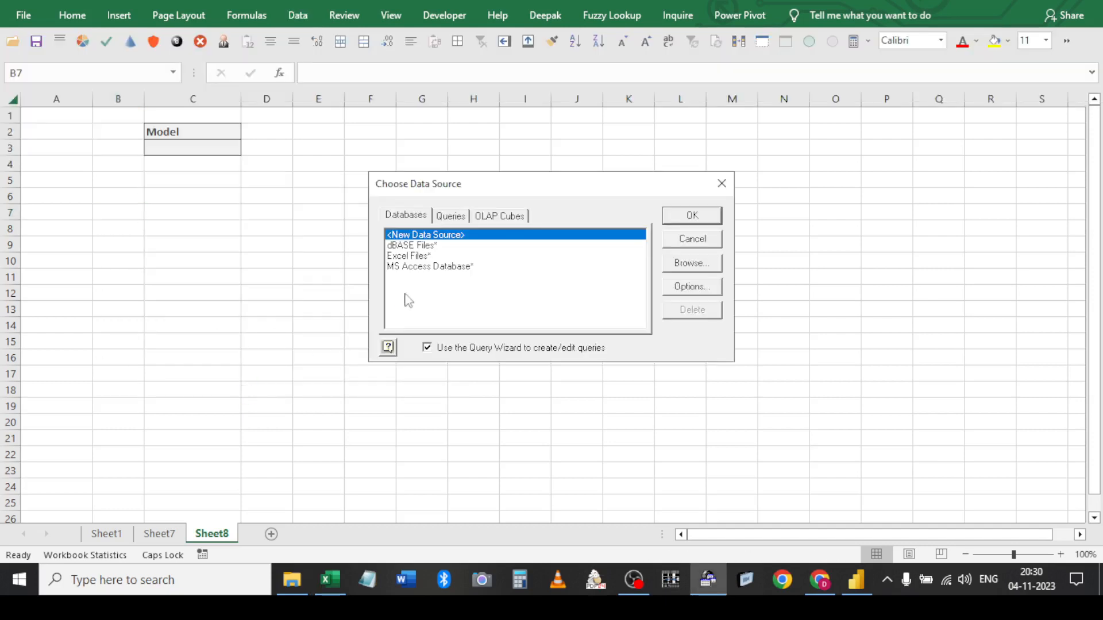
pyautogui.click(412, 256)
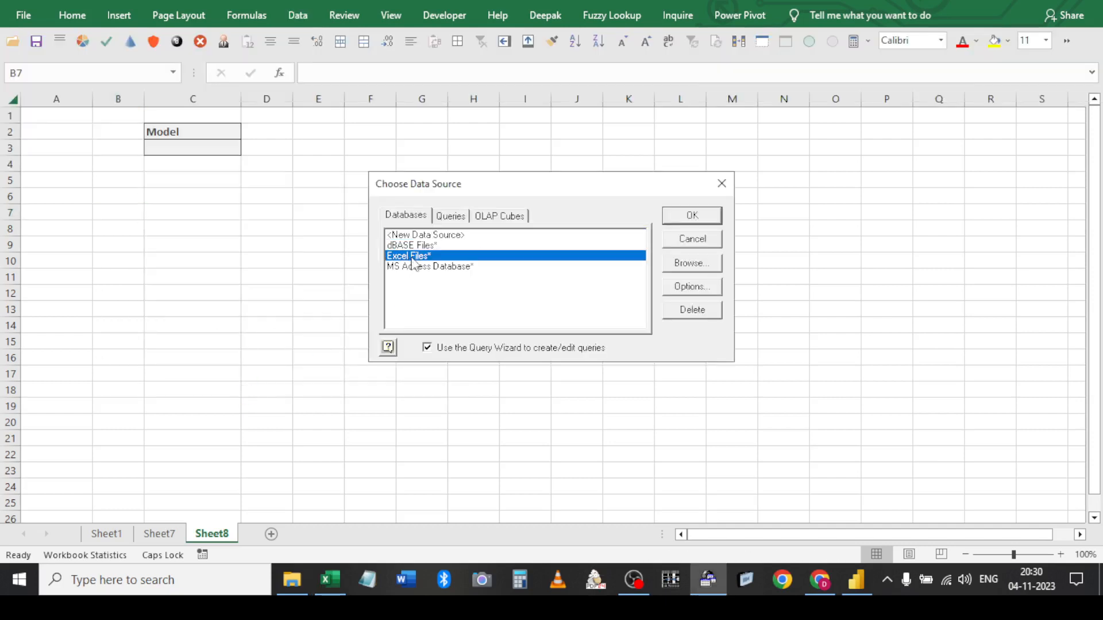
pyautogui.click(507, 217)
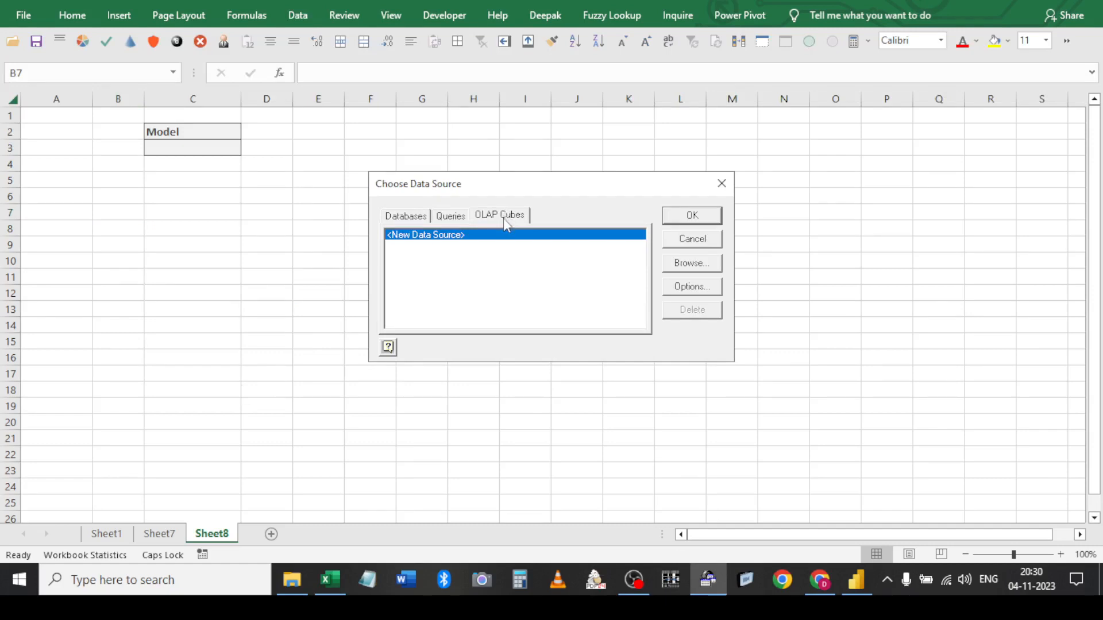
pyautogui.click(462, 219)
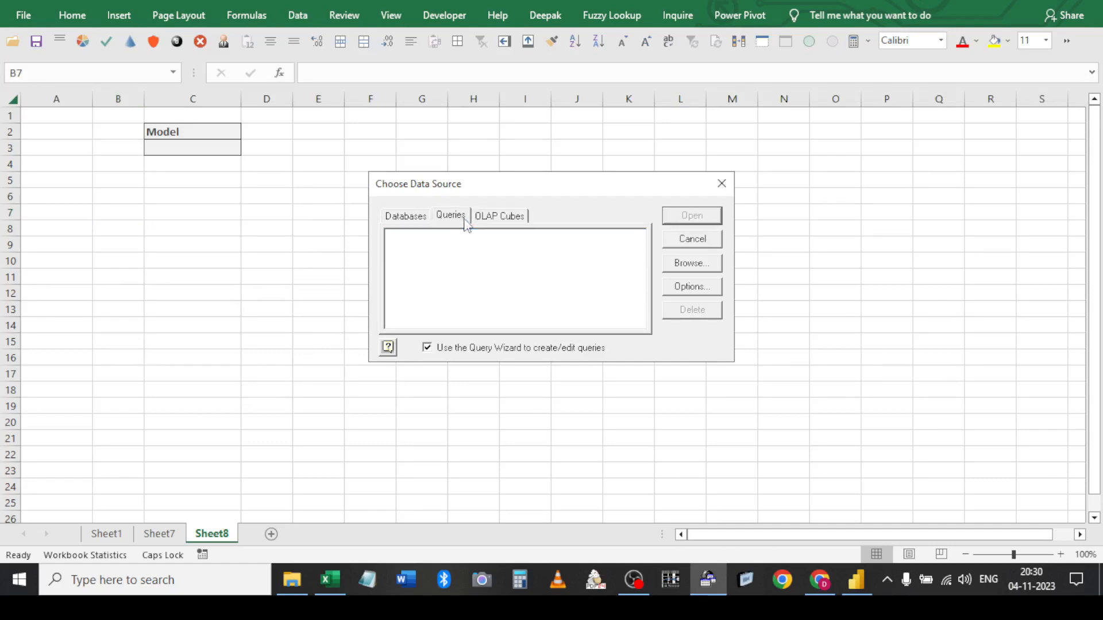
pyautogui.click(414, 221)
pyautogui.click(404, 257)
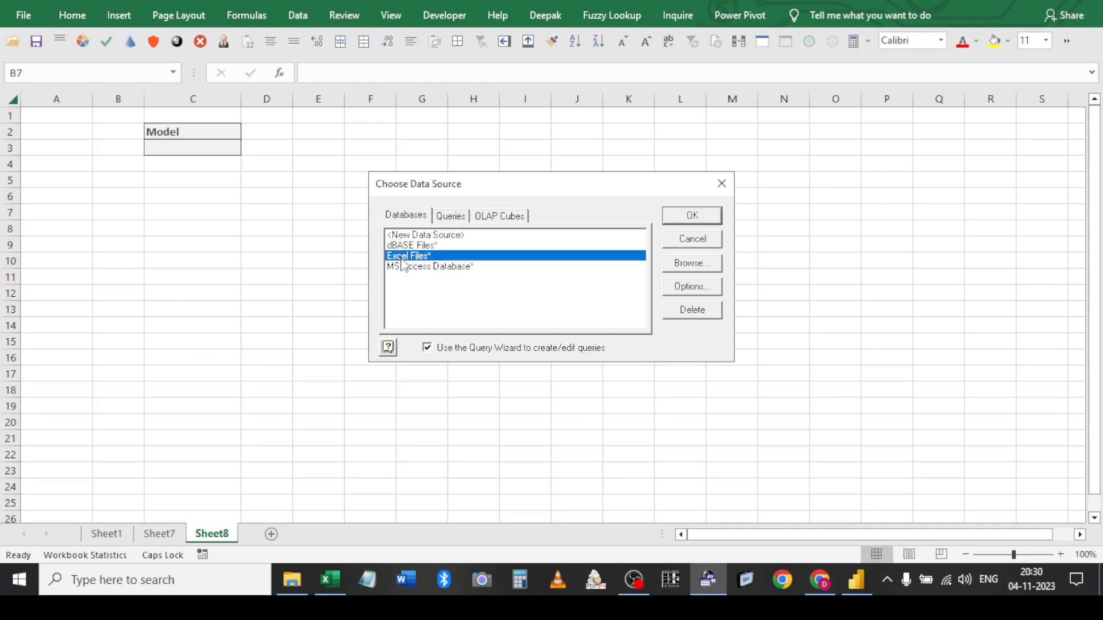
pyautogui.click(689, 217)
# Select the Query.xlsx workbook in the Desktop folder as the query's data source
pyautogui.moveTo(225, 3); pyautogui.dragTo(890, 178)
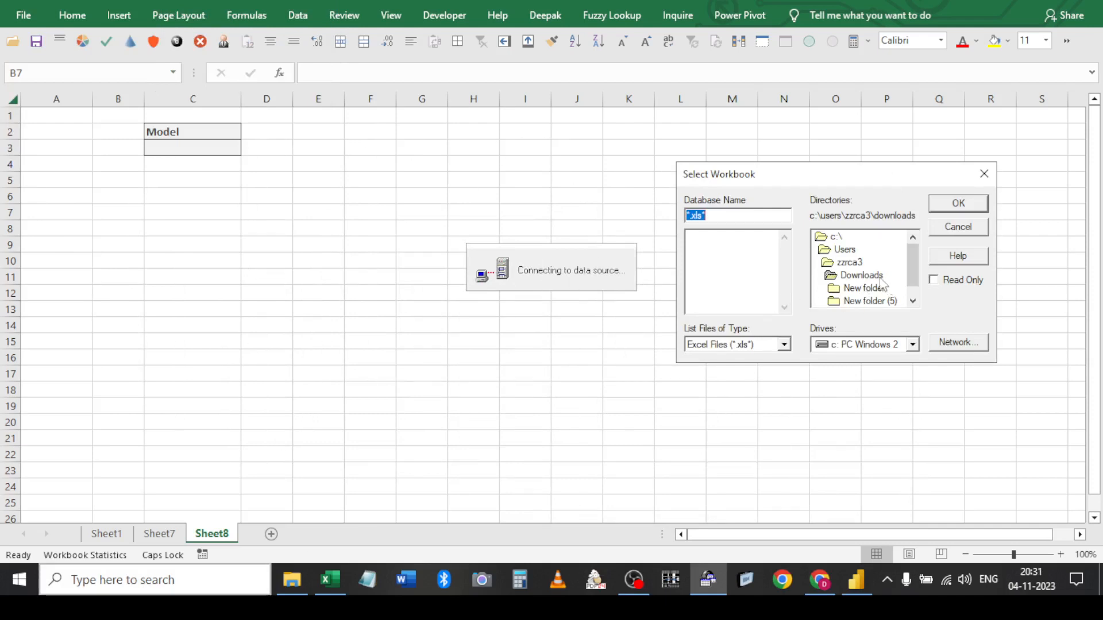
pyautogui.doubleClick(848, 262)
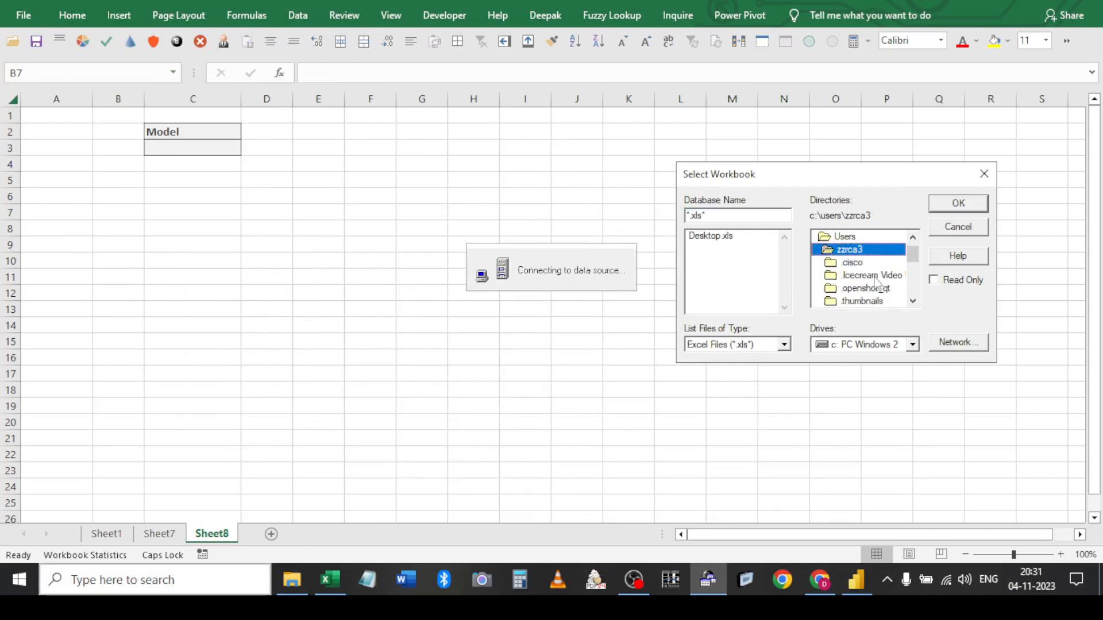
pyautogui.moveTo(914, 255); pyautogui.dragTo(917, 271)
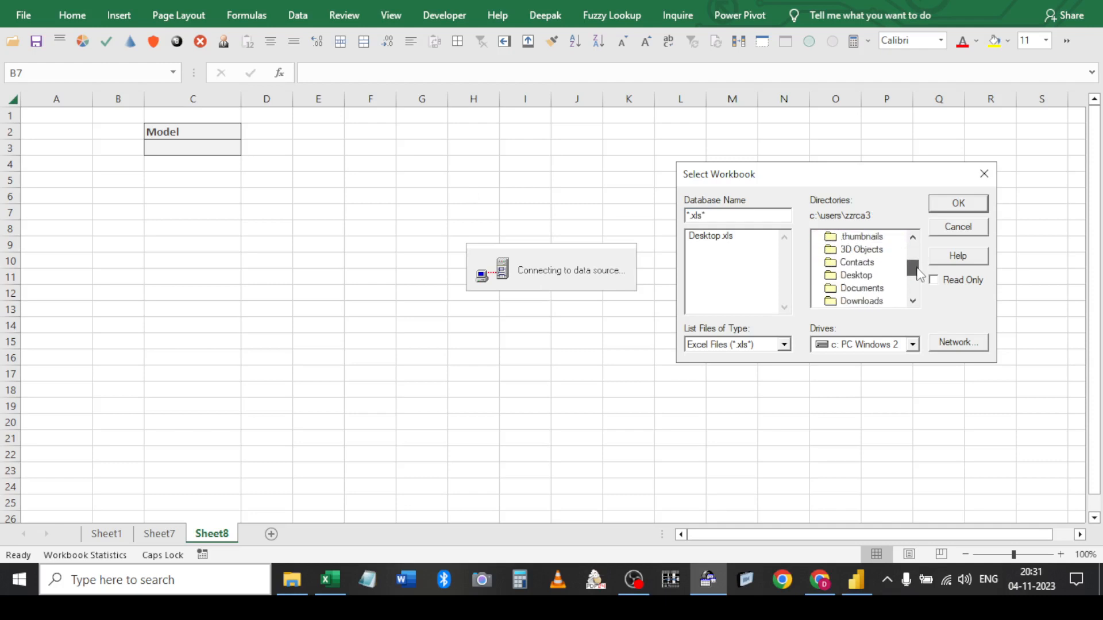
pyautogui.doubleClick(842, 278)
pyautogui.click(692, 247)
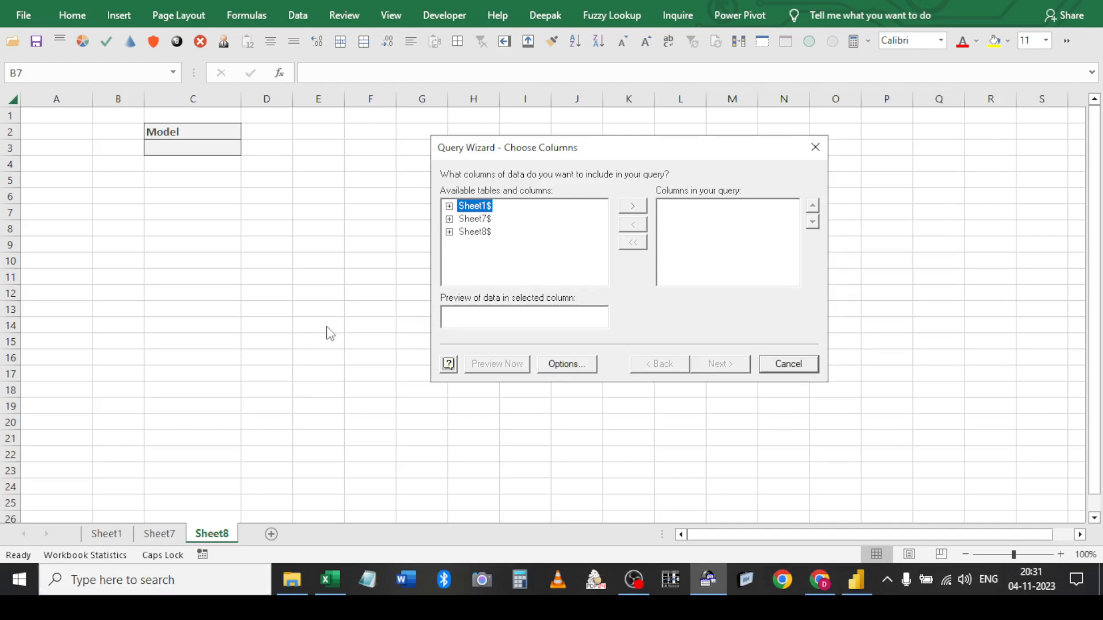
# Add the Sheet7$ columns, then switch the System Tables option off and back on in the table options
pyautogui.click(476, 220)
pyautogui.click(642, 206)
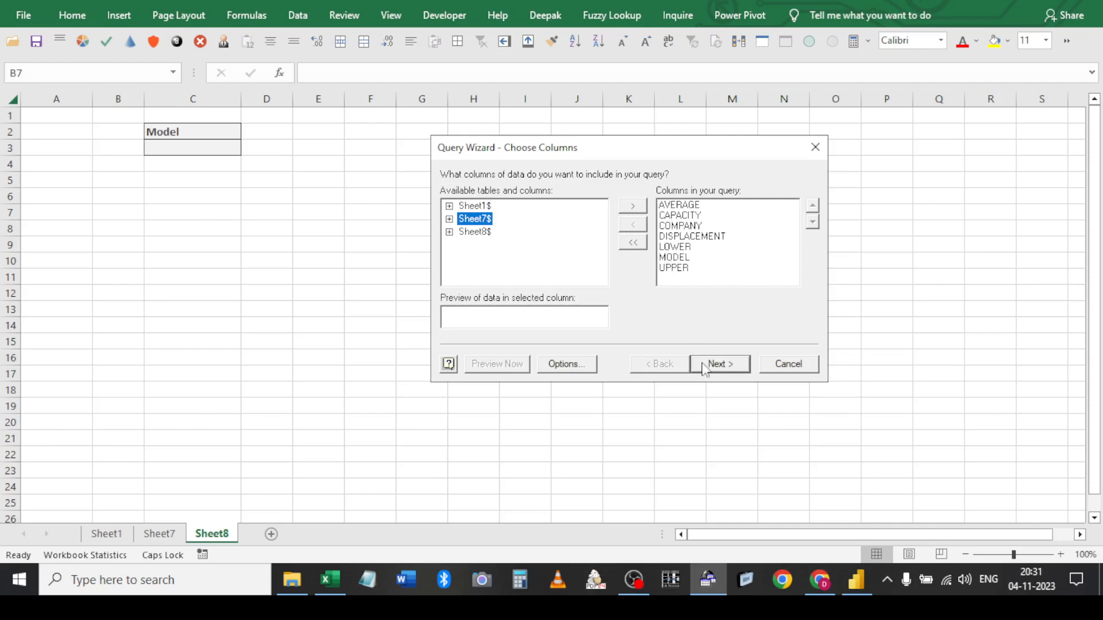
pyautogui.click(561, 367)
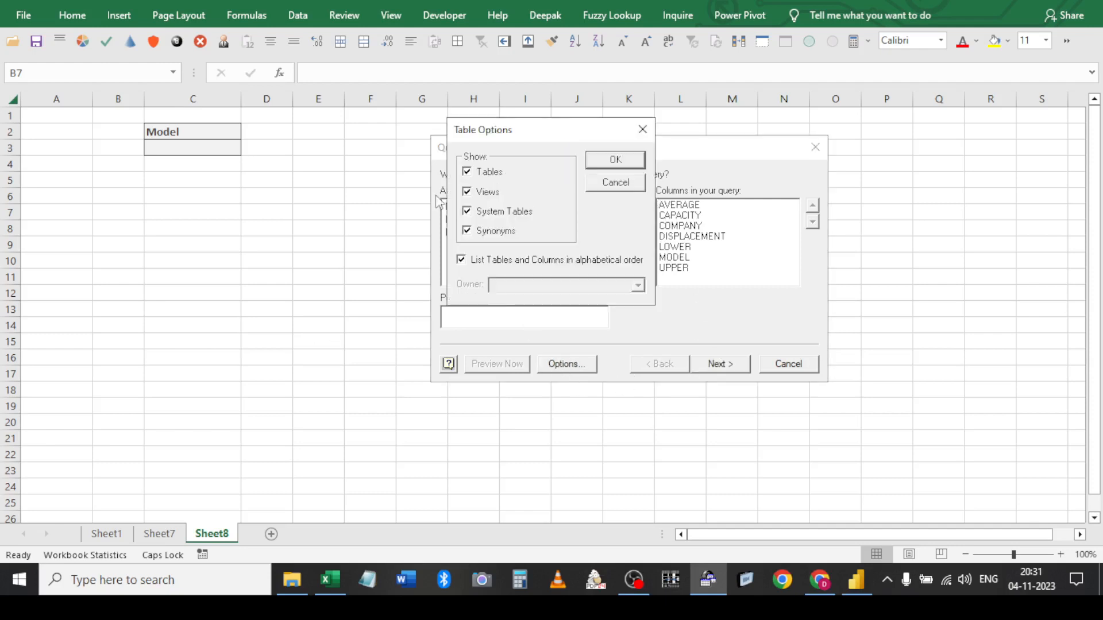
pyautogui.click(468, 212)
pyautogui.click(604, 161)
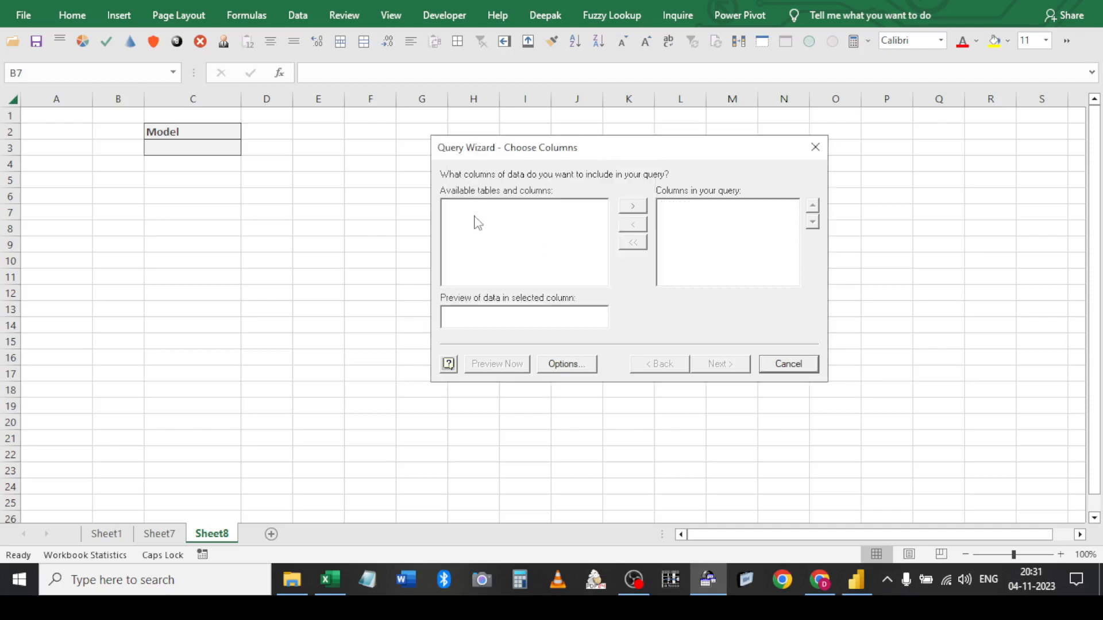
pyautogui.click(540, 367)
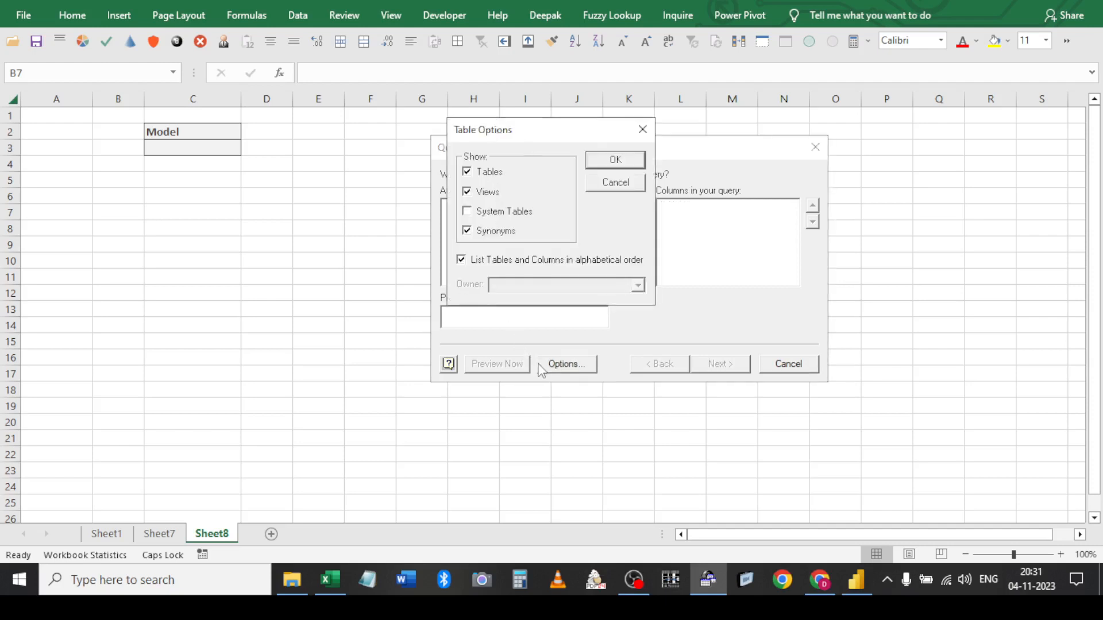
pyautogui.click(467, 211)
pyautogui.click(632, 162)
# Include all Sheet7$ columns in the query and proceed to data filtering
pyautogui.click(479, 219)
pyautogui.click(632, 207)
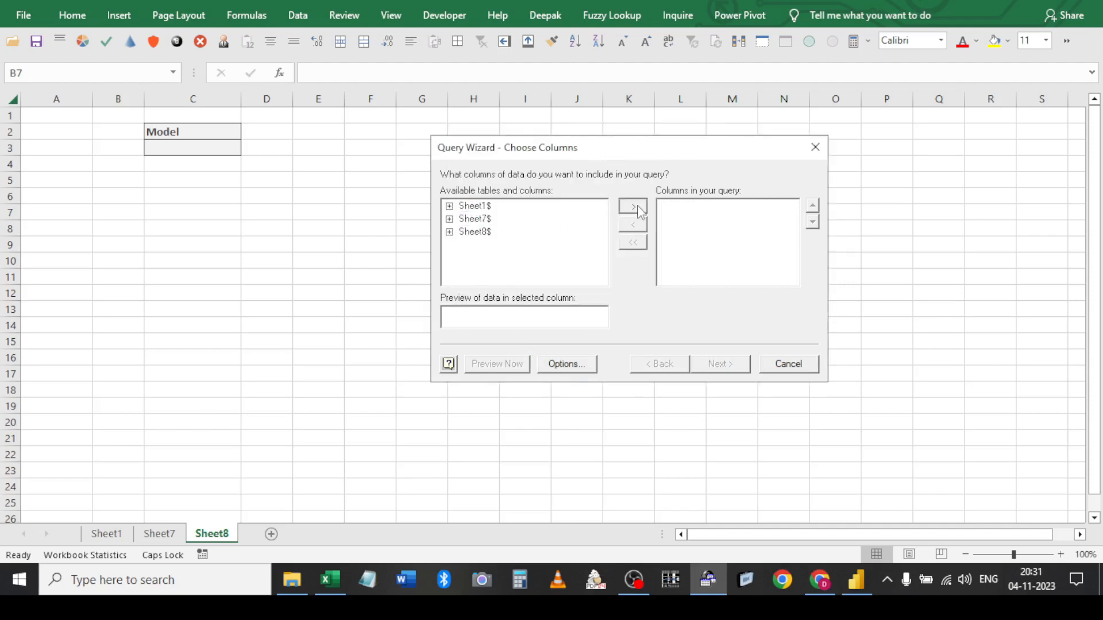
pyautogui.click(730, 367)
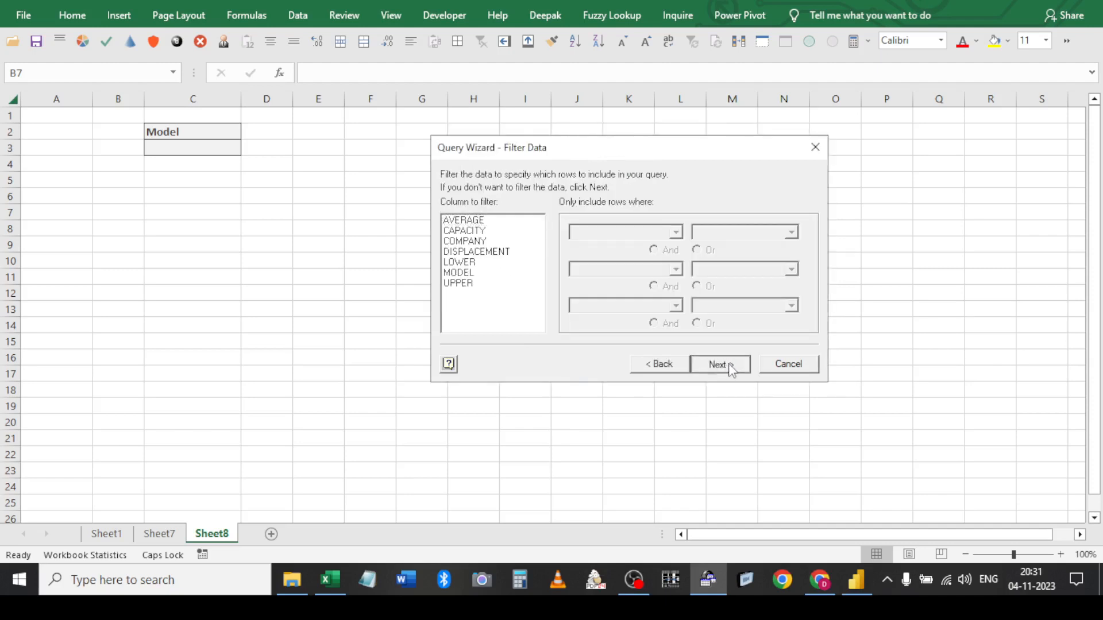
# Check the sort page, then look through the filter conditions offered for COMPANY without choosing one
pyautogui.click(731, 368)
pyautogui.click(666, 367)
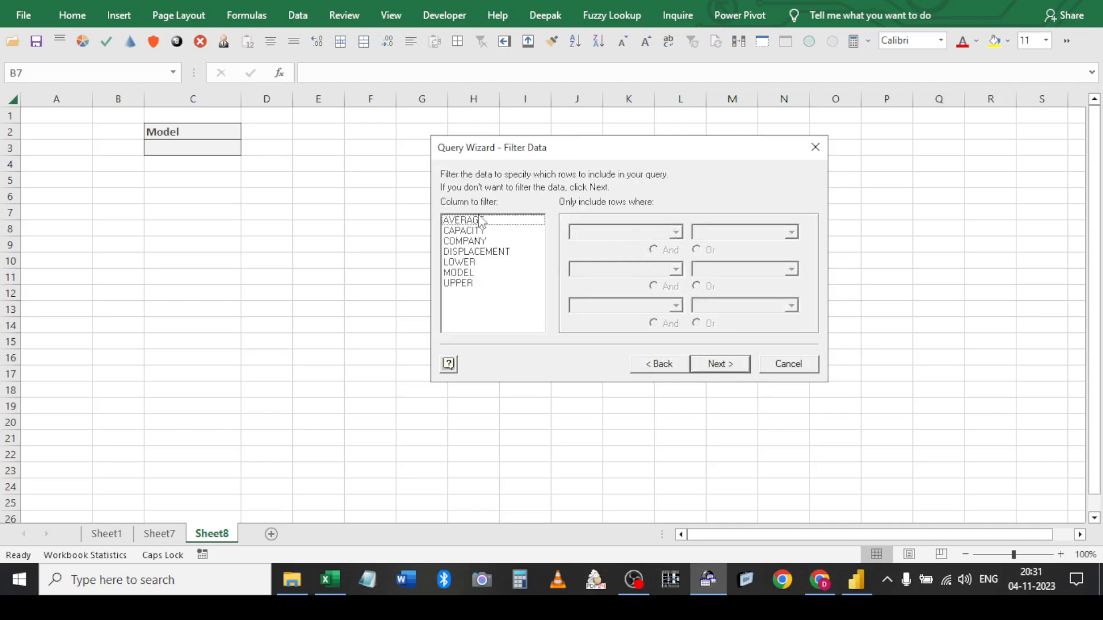
pyautogui.click(464, 241)
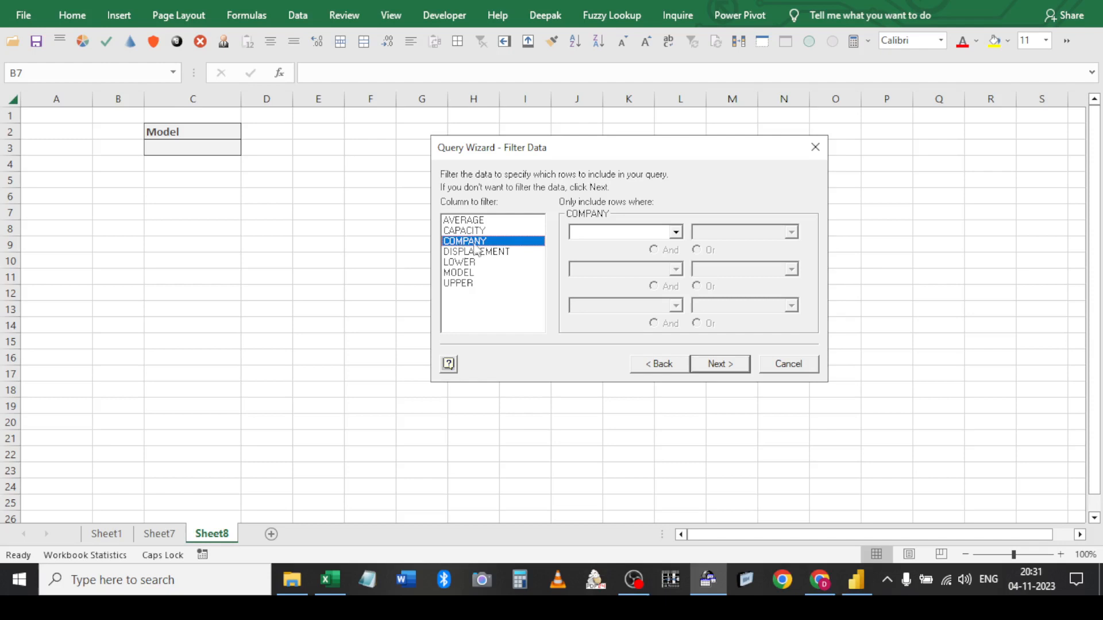
pyautogui.click(675, 233)
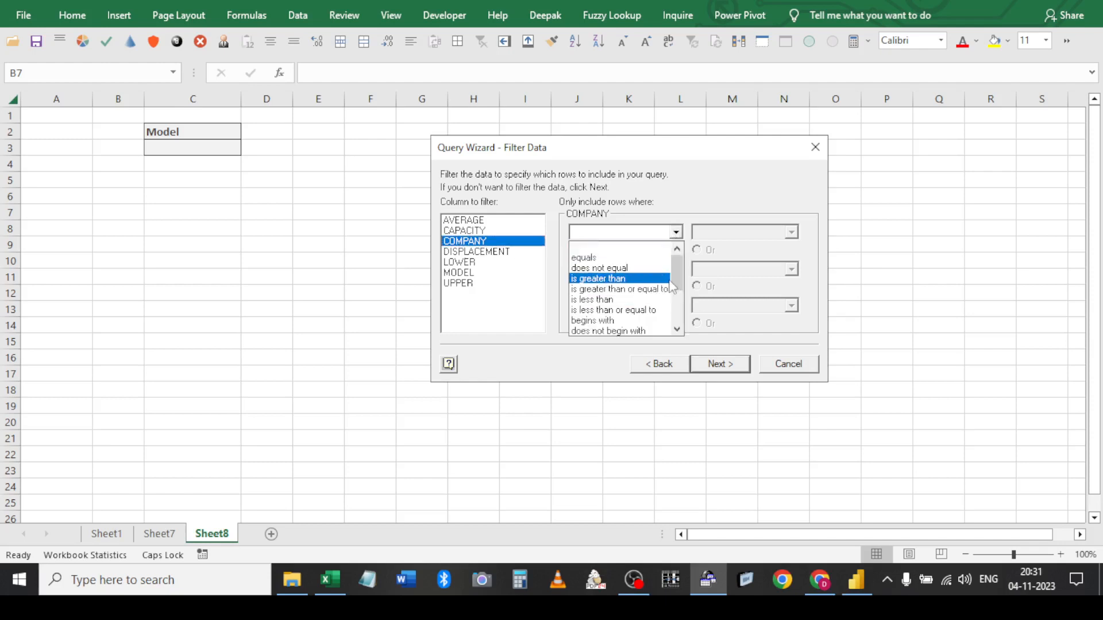
pyautogui.scroll(-3, 644, 287)
pyautogui.click(676, 232)
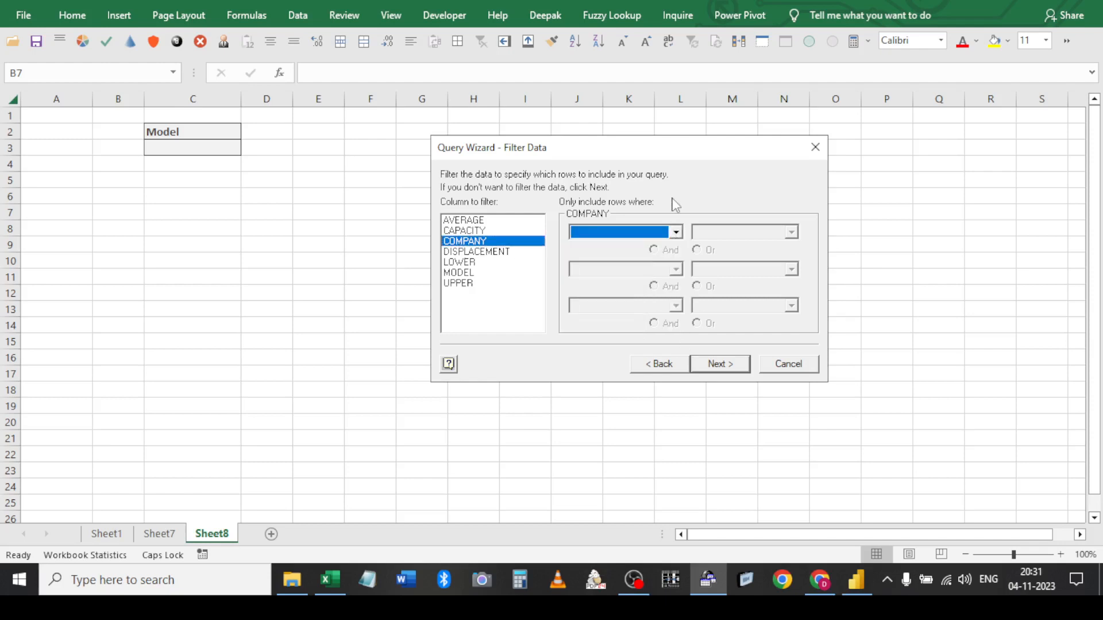
# Finish the query wizard without filtering or sorting, opening the data for viewing and editing in Microsoft Query
pyautogui.click(711, 367)
pyautogui.click(711, 366)
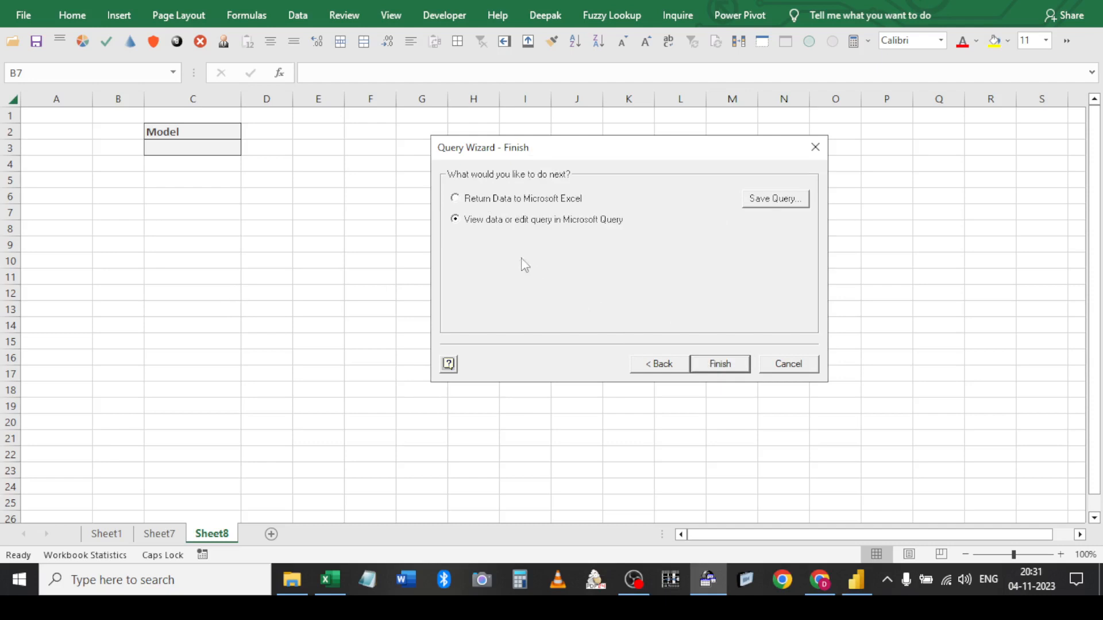
pyautogui.click(714, 364)
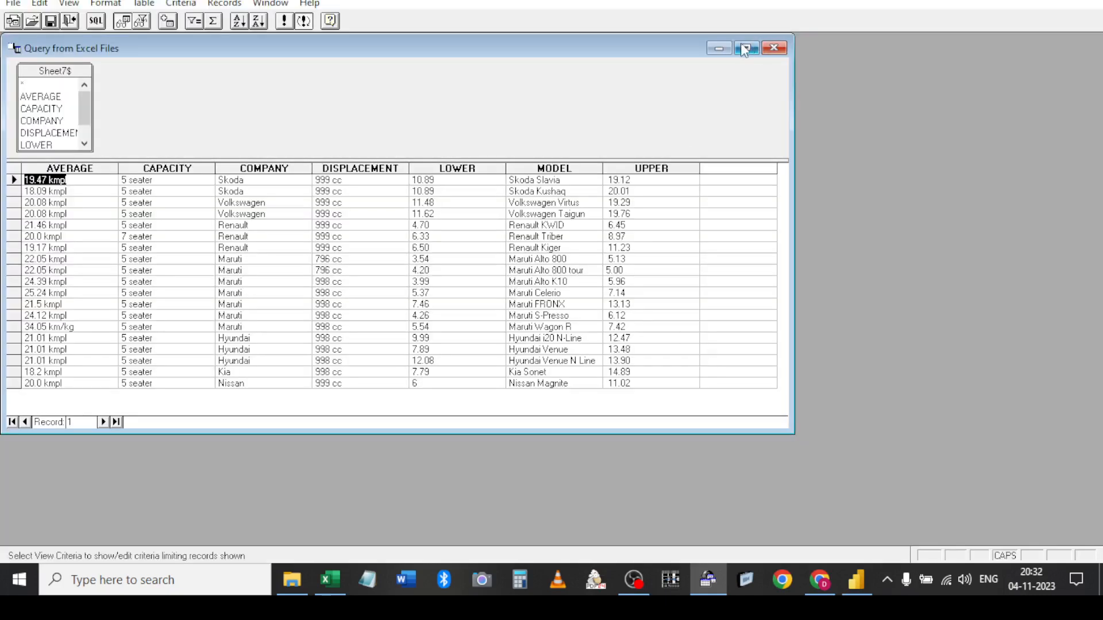
# Maximize the query window and enlarge the table pane and the Sheet7$ field list to show every field
pyautogui.click(745, 49)
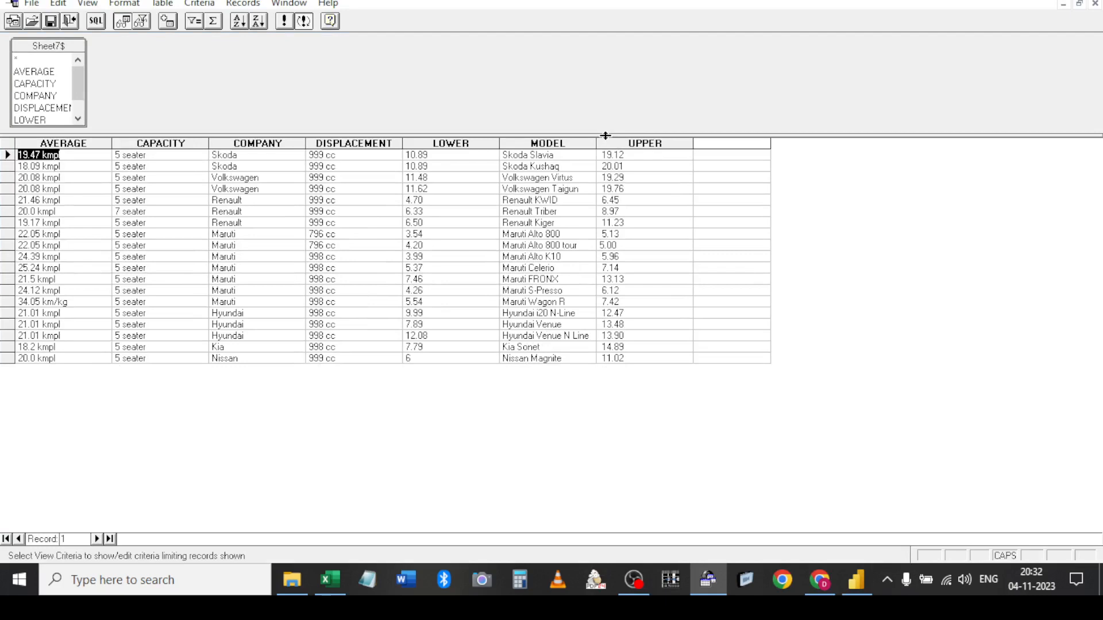
pyautogui.moveTo(606, 135); pyautogui.dragTo(449, 208)
pyautogui.moveTo(89, 129); pyautogui.dragTo(162, 171)
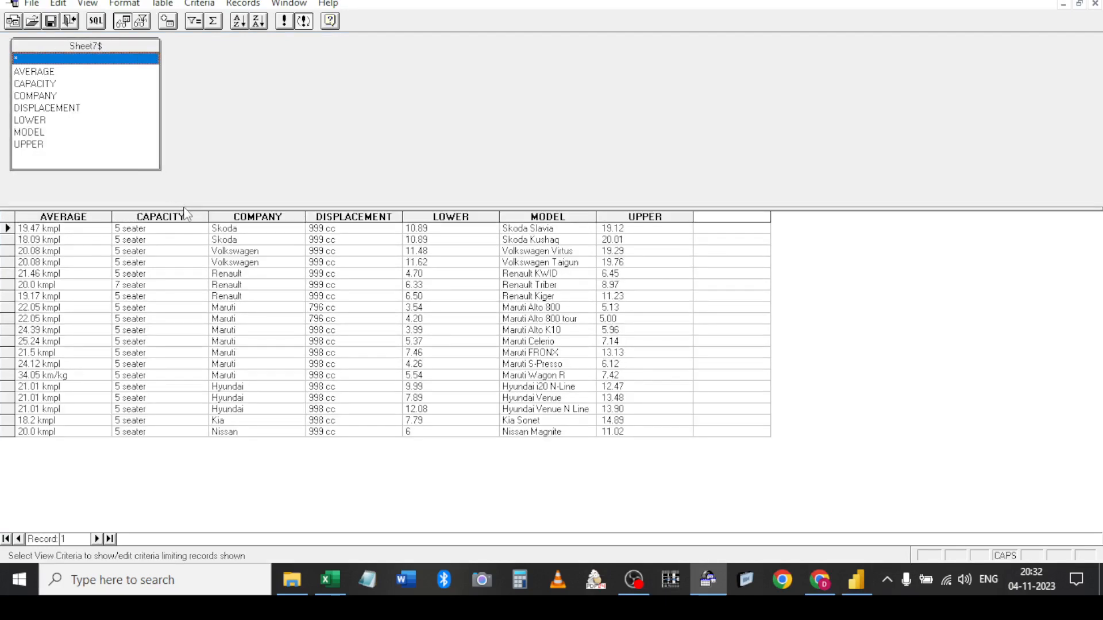
pyautogui.moveTo(184, 210); pyautogui.dragTo(185, 238)
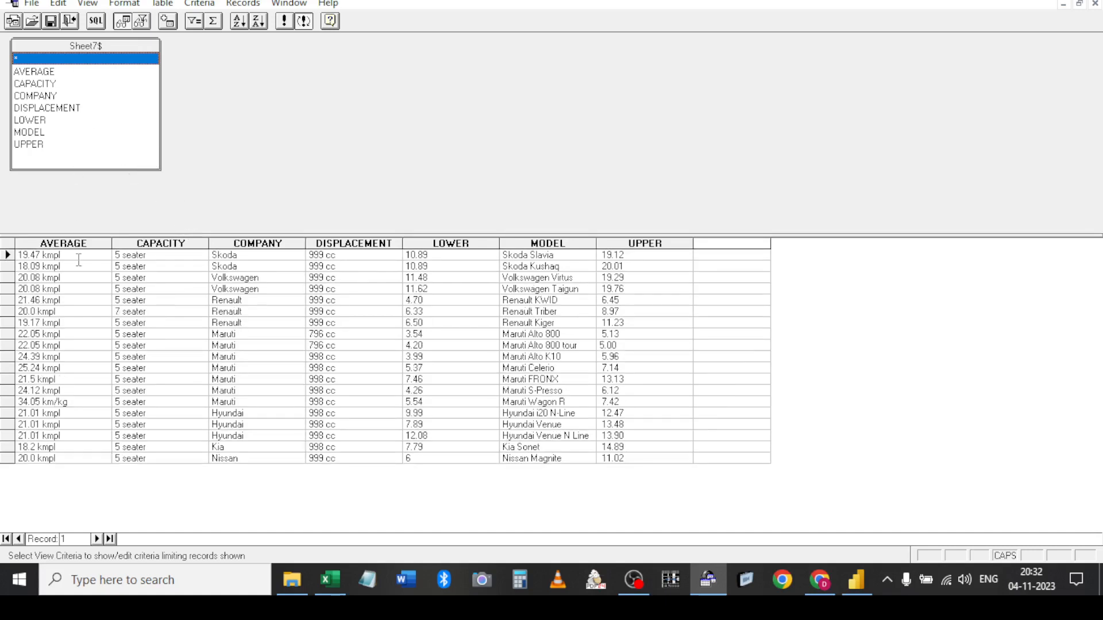
pyautogui.click(32, 85)
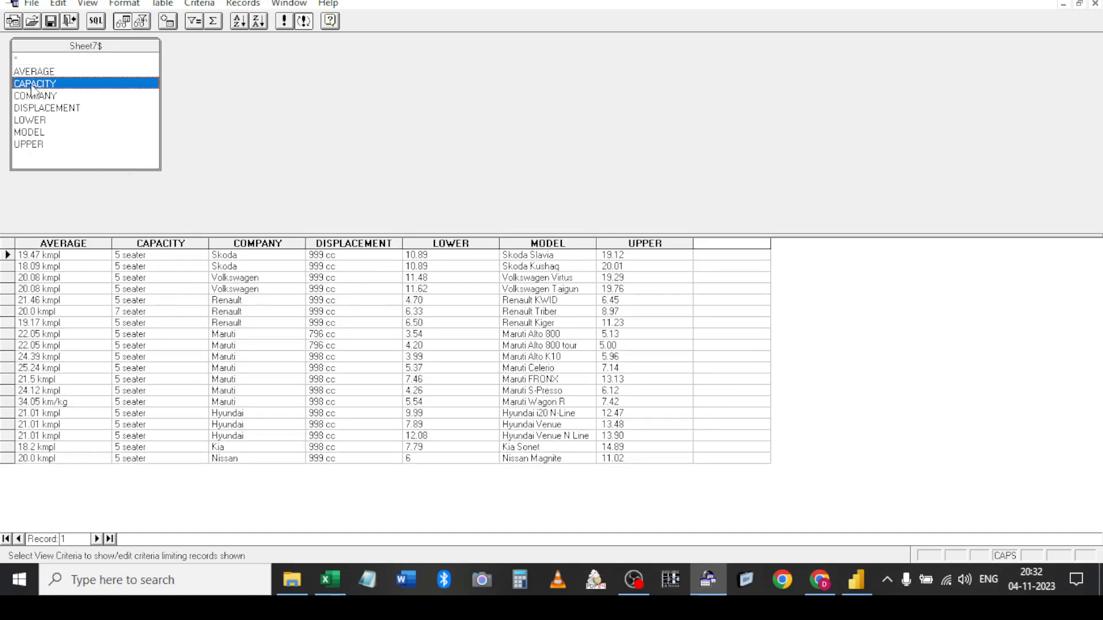
pyautogui.click(26, 73)
pyautogui.click(23, 58)
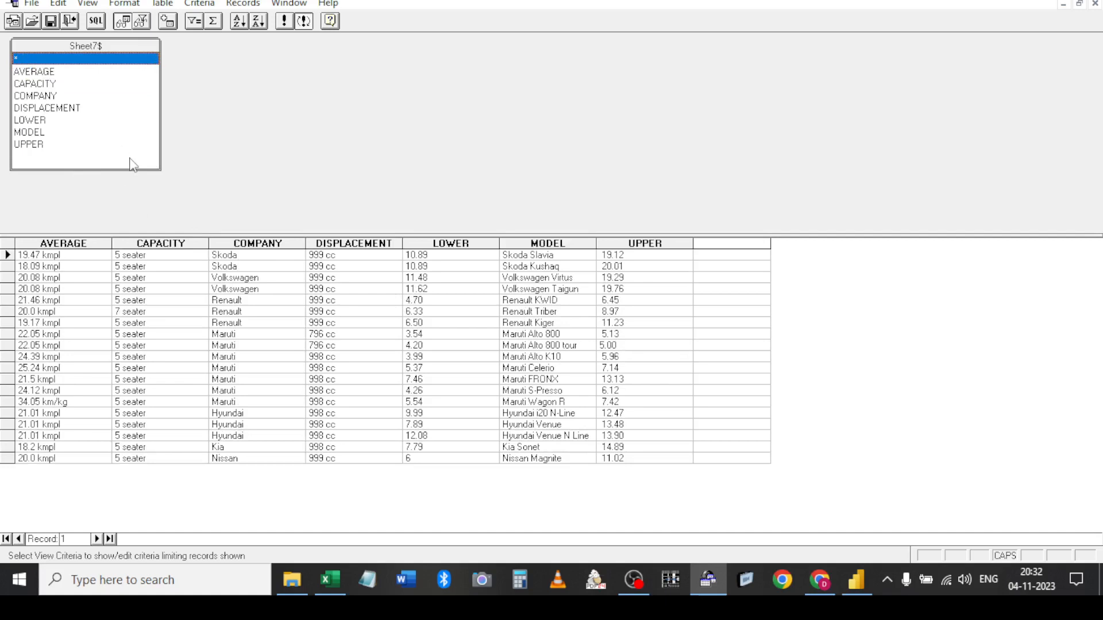
# Insert a blank line before the FROM clause in the SQL statement and enlarge the Sheet7$ field list again
pyautogui.click(96, 22)
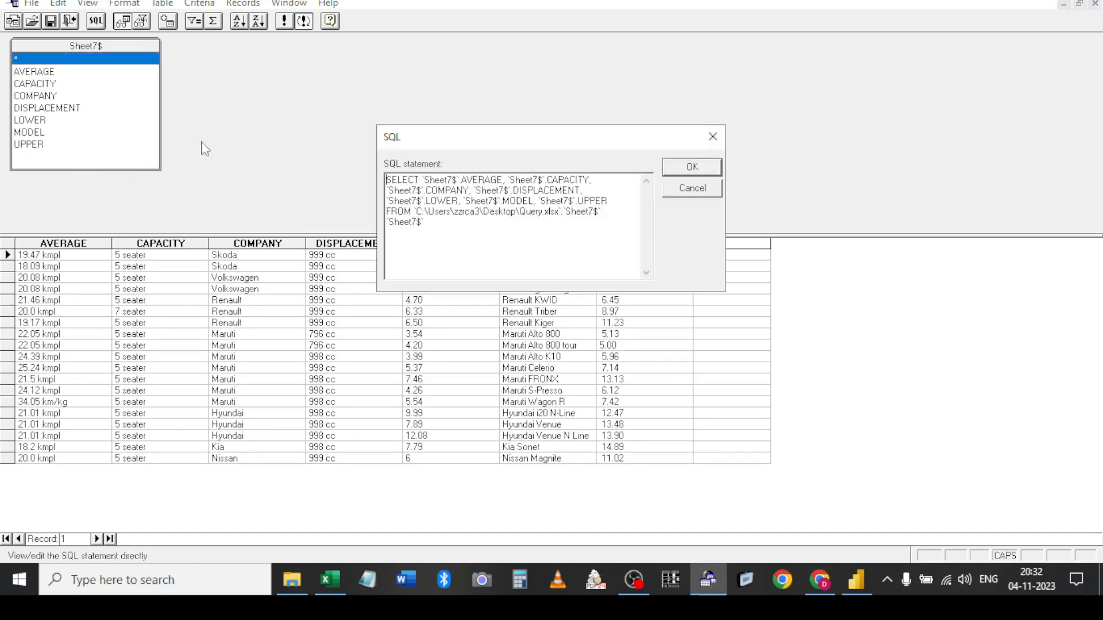
pyautogui.click(616, 201)
pyautogui.press('Return')
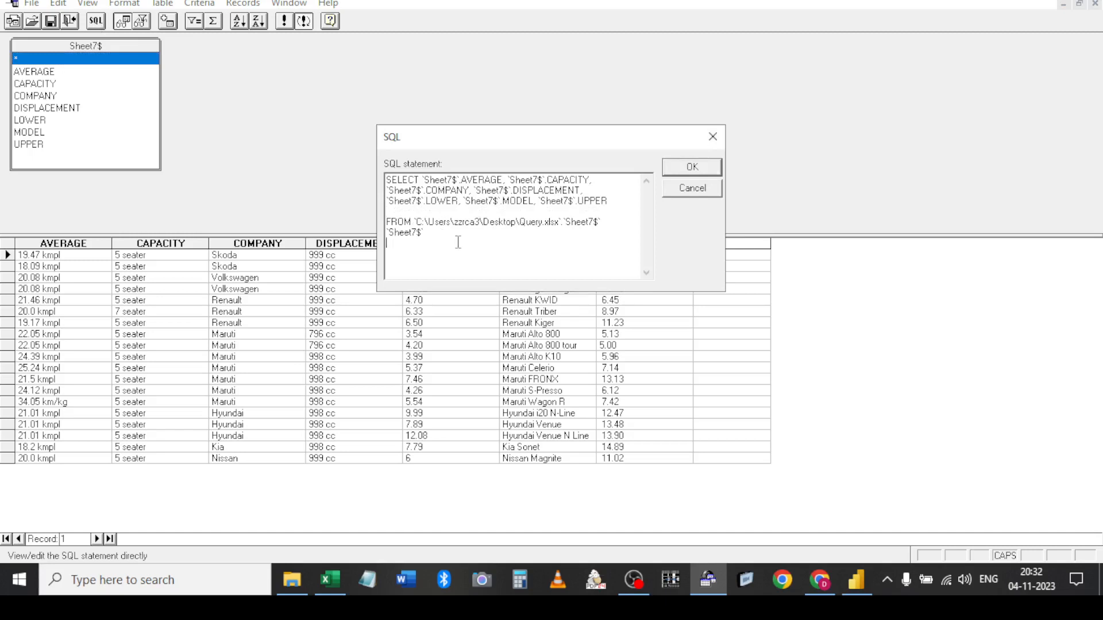
pyautogui.click(712, 170)
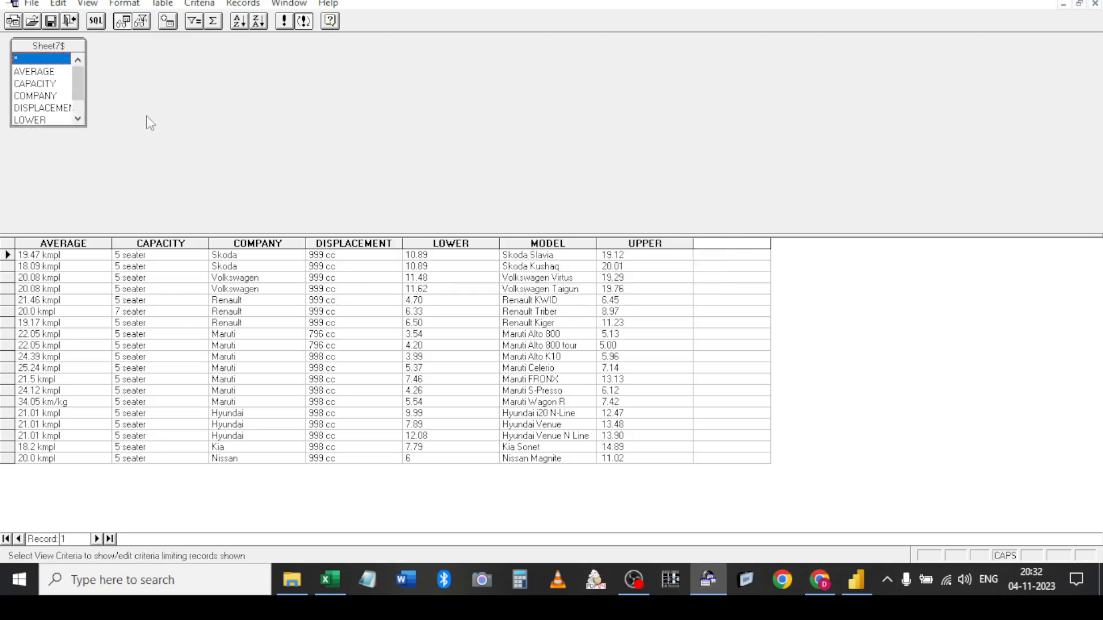
pyautogui.moveTo(86, 126); pyautogui.dragTo(157, 199)
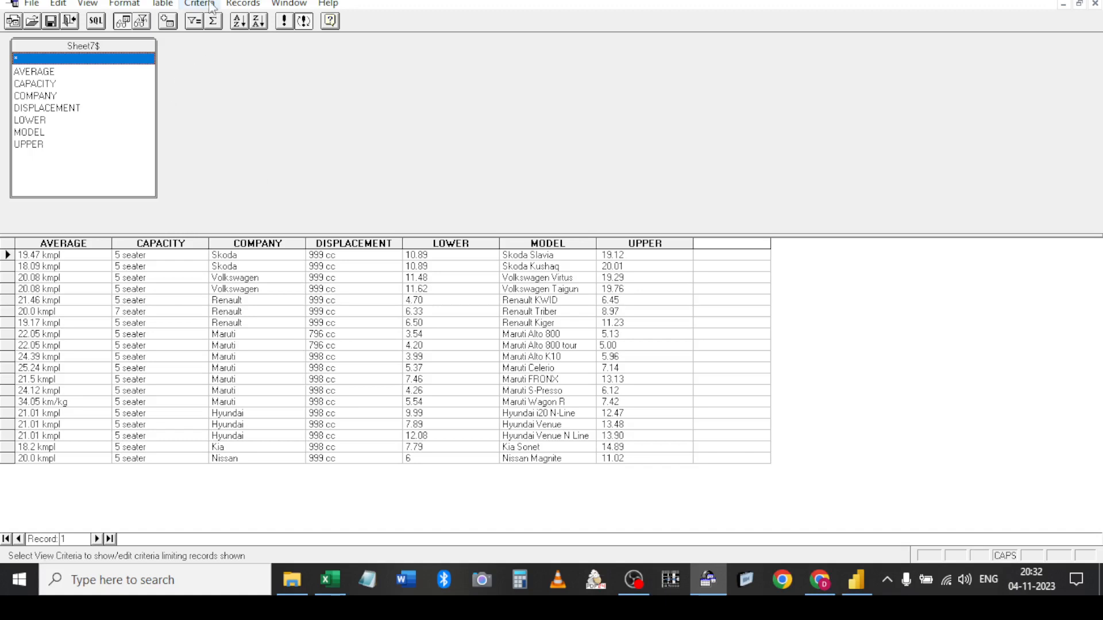
pyautogui.click(211, 6)
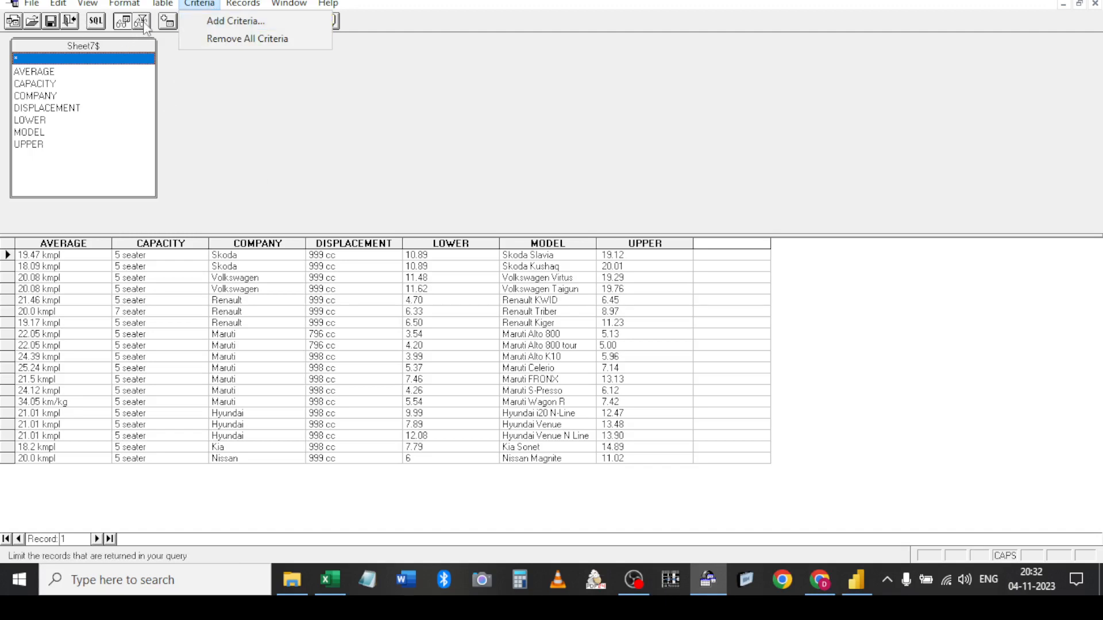
pyautogui.click(273, 110)
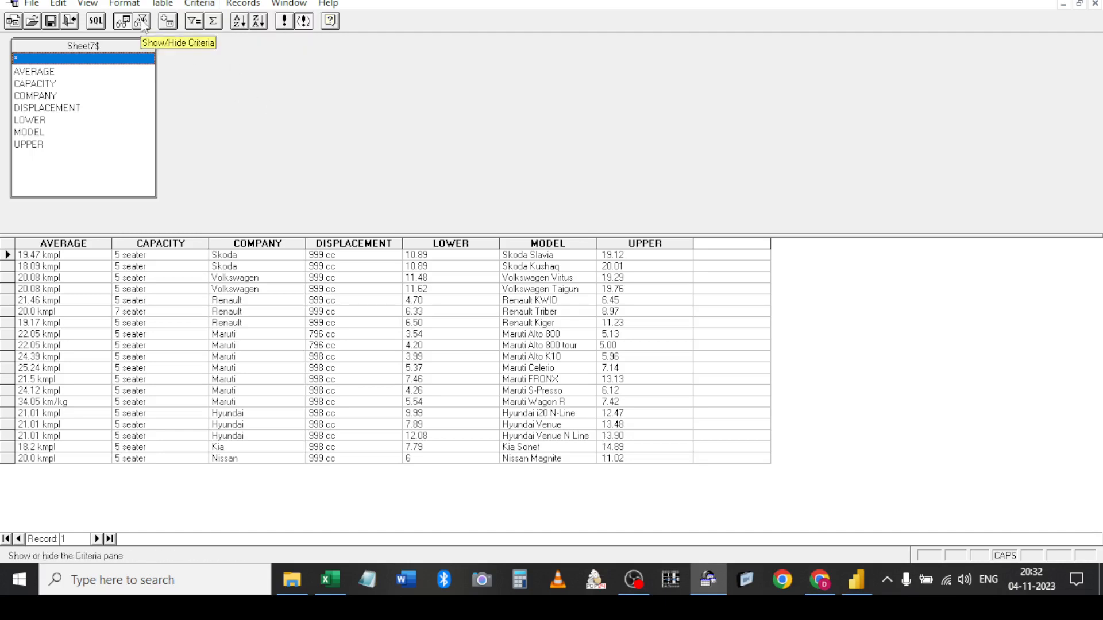
pyautogui.click(198, 3)
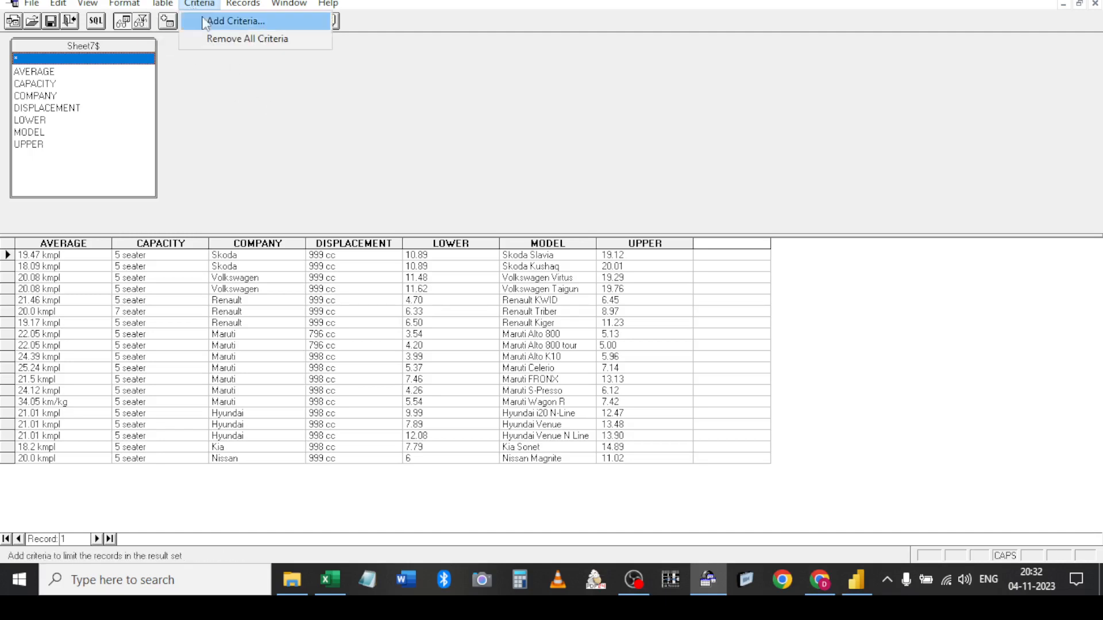
pyautogui.click(208, 23)
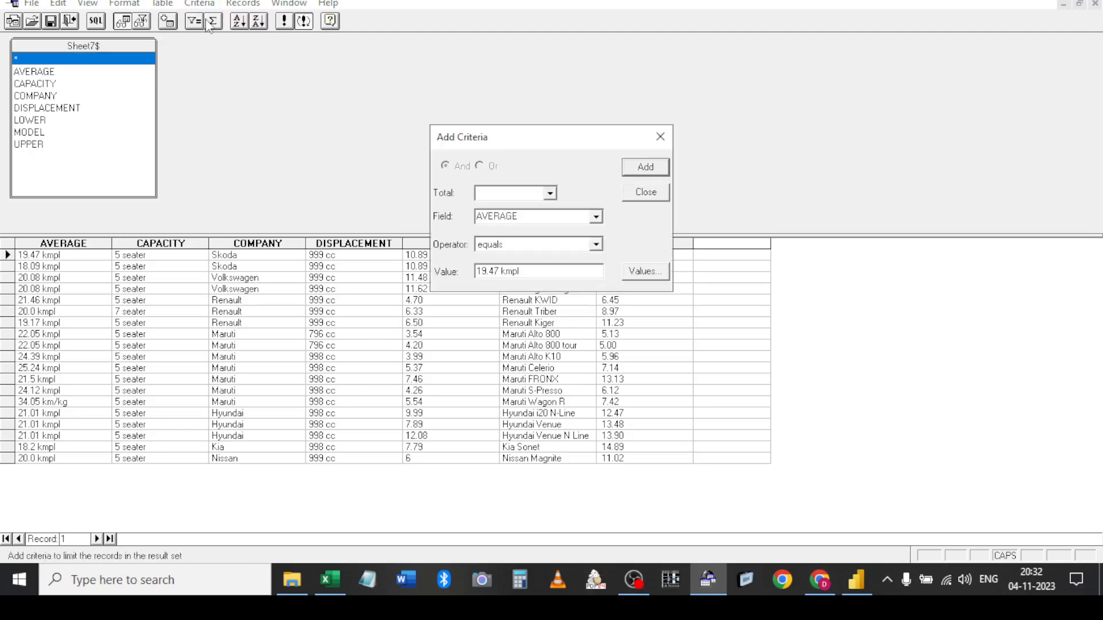
pyautogui.click(650, 200)
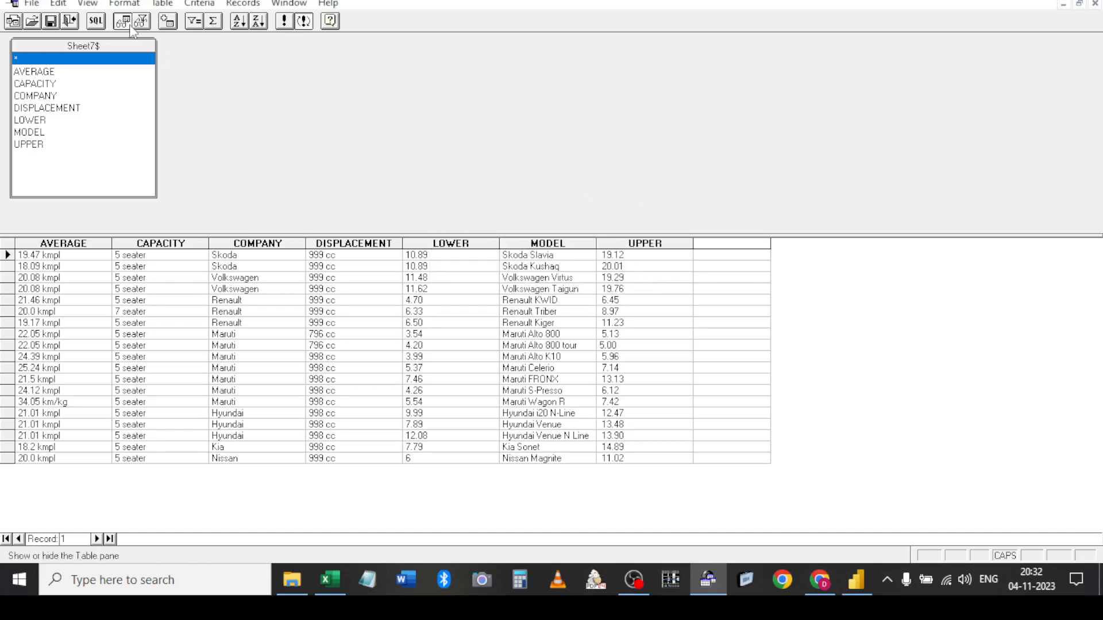
# Show the criteria pane above the query results and widen its first column
pyautogui.click(142, 26)
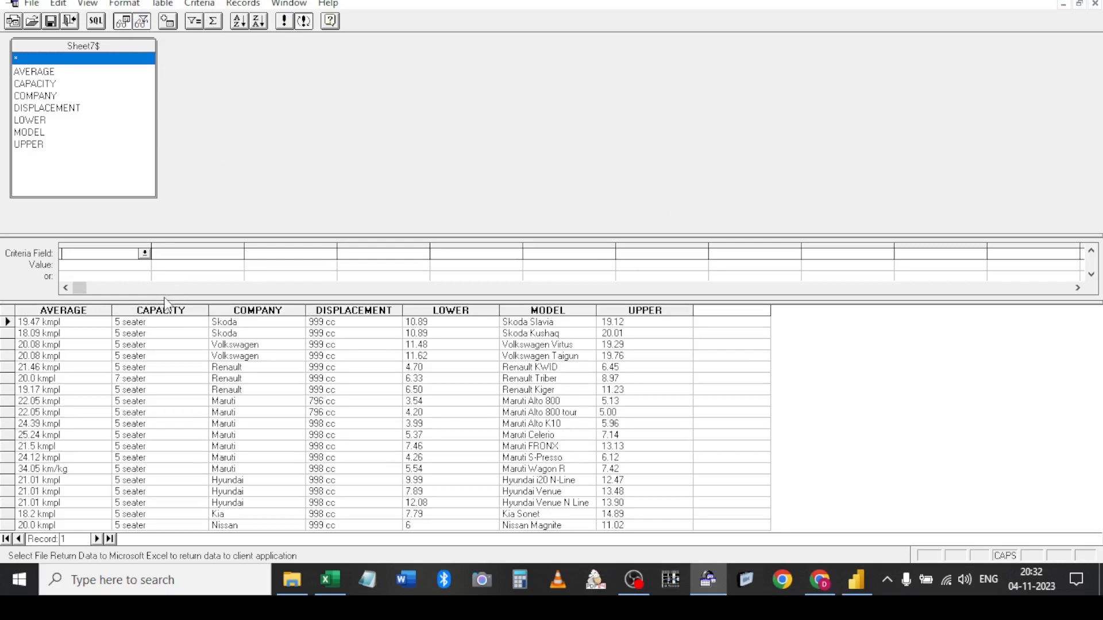
pyautogui.moveTo(177, 235)
pyautogui.mouseDown()
pyautogui.moveTo(177, 220)
pyautogui.moveTo(160, 229)
pyautogui.moveTo(192, 229)
pyautogui.mouseUp()
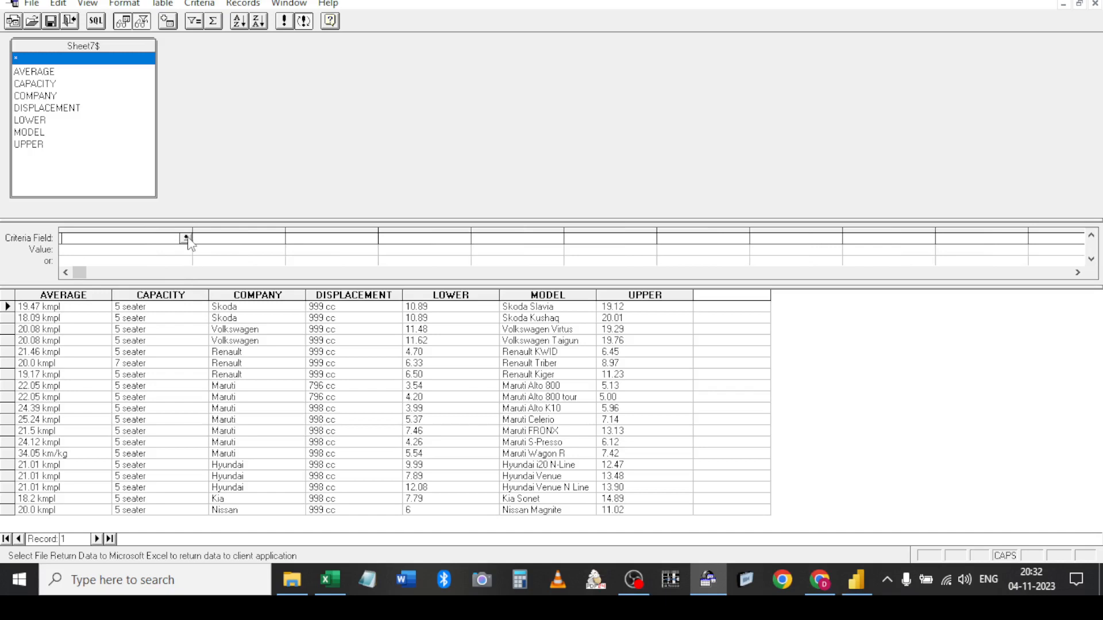
# Switch to the Excel workbook, change the heading in cell C2 of Sheet8 to Company, and return to Microsoft Query
pyautogui.click(329, 580)
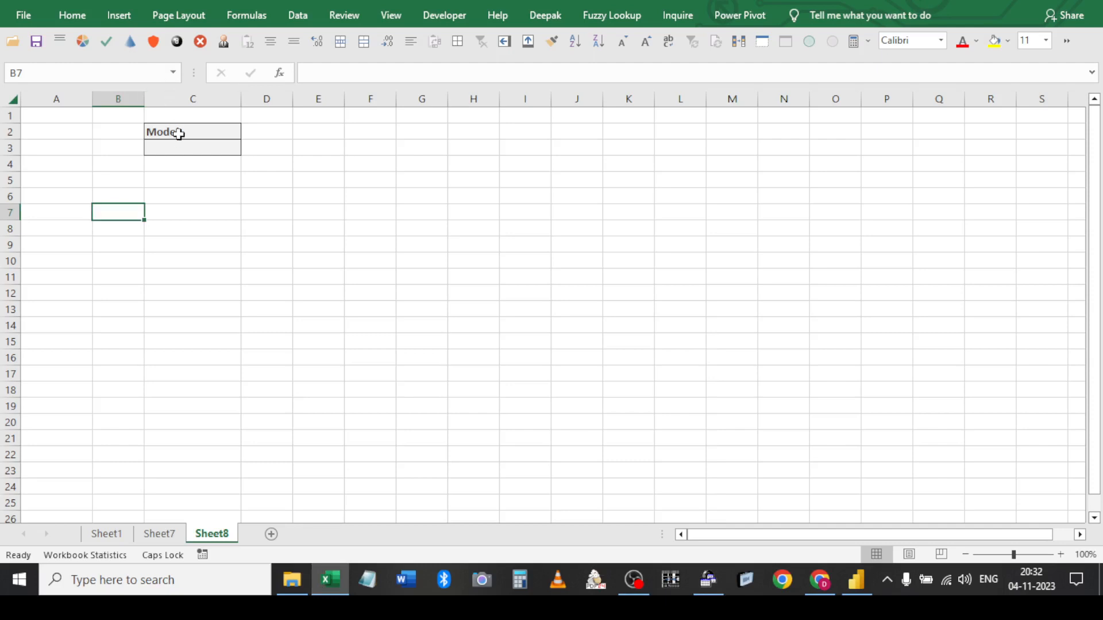
pyautogui.click(177, 134)
pyautogui.write('cO')
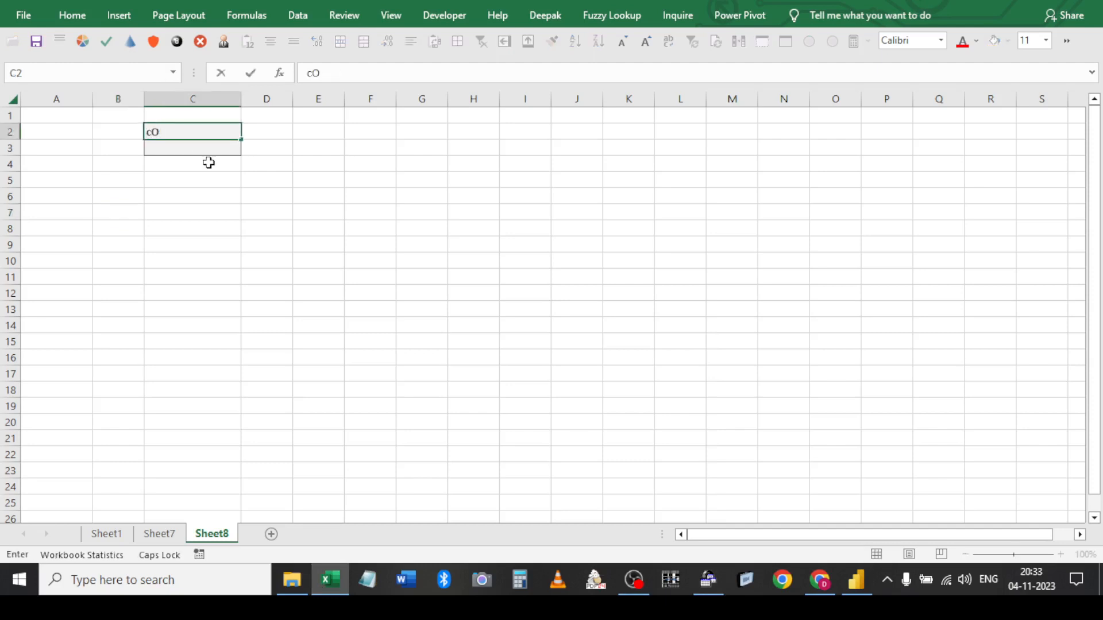
pyautogui.write('MPANY')
pyautogui.press('Return')
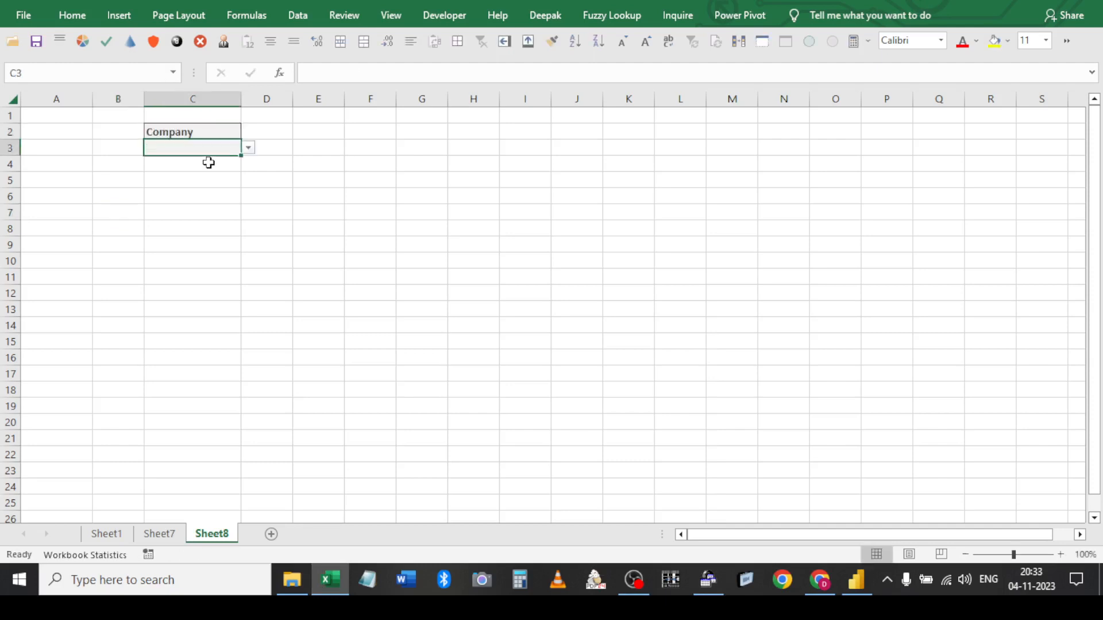
pyautogui.hotkey('alt', 'Tab')
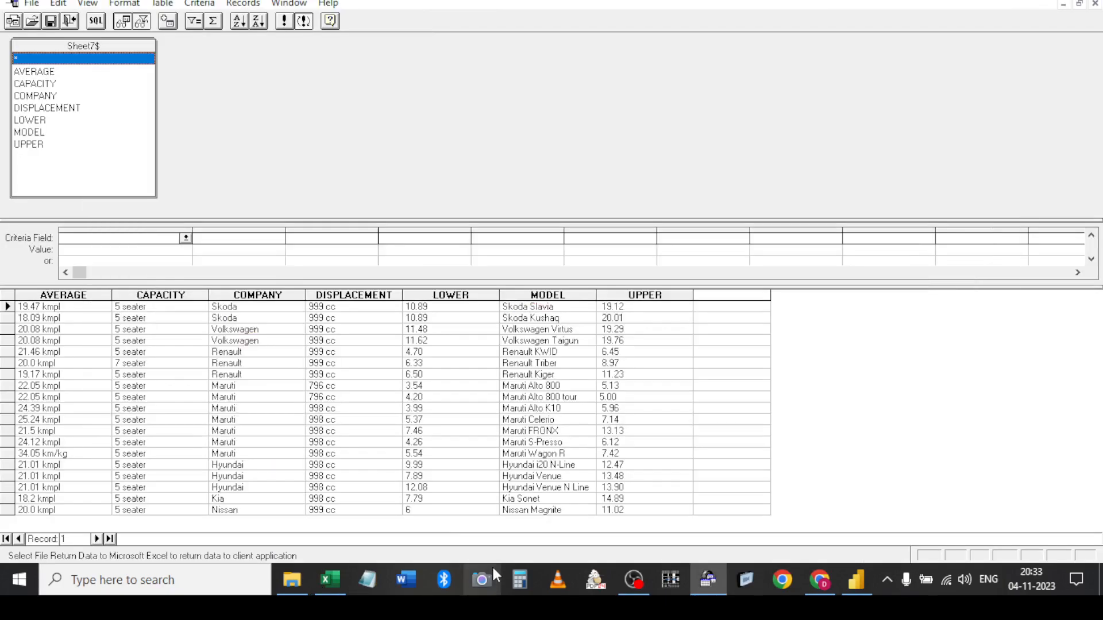
# Choose COMPANY as the first criteria field and filter the records by the value Skoda
pyautogui.click(185, 238)
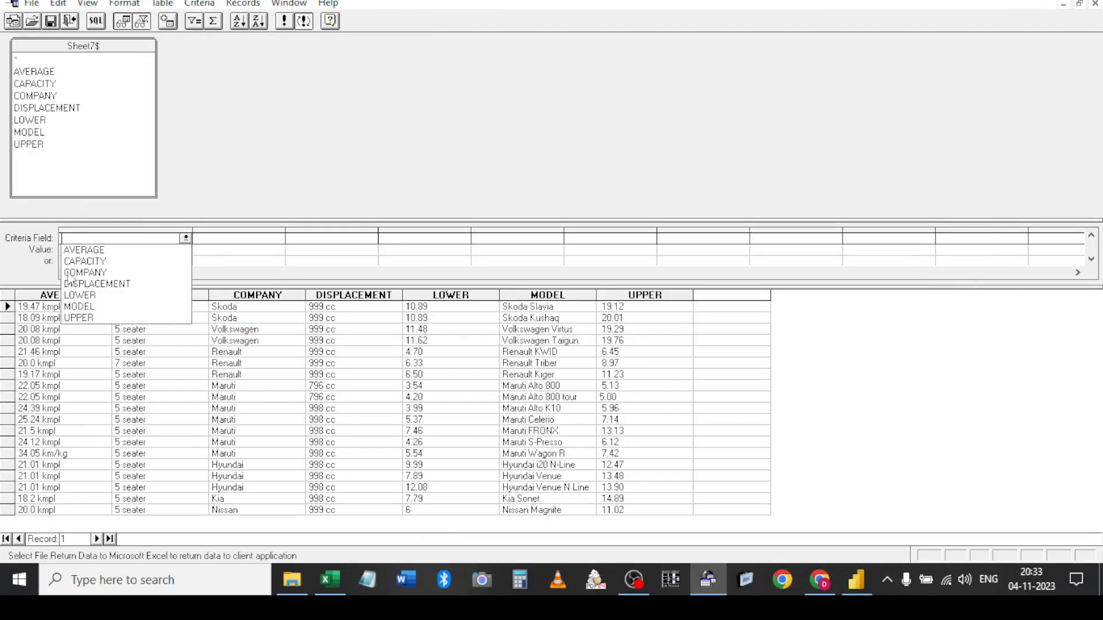
pyautogui.click(73, 274)
pyautogui.press('Down')
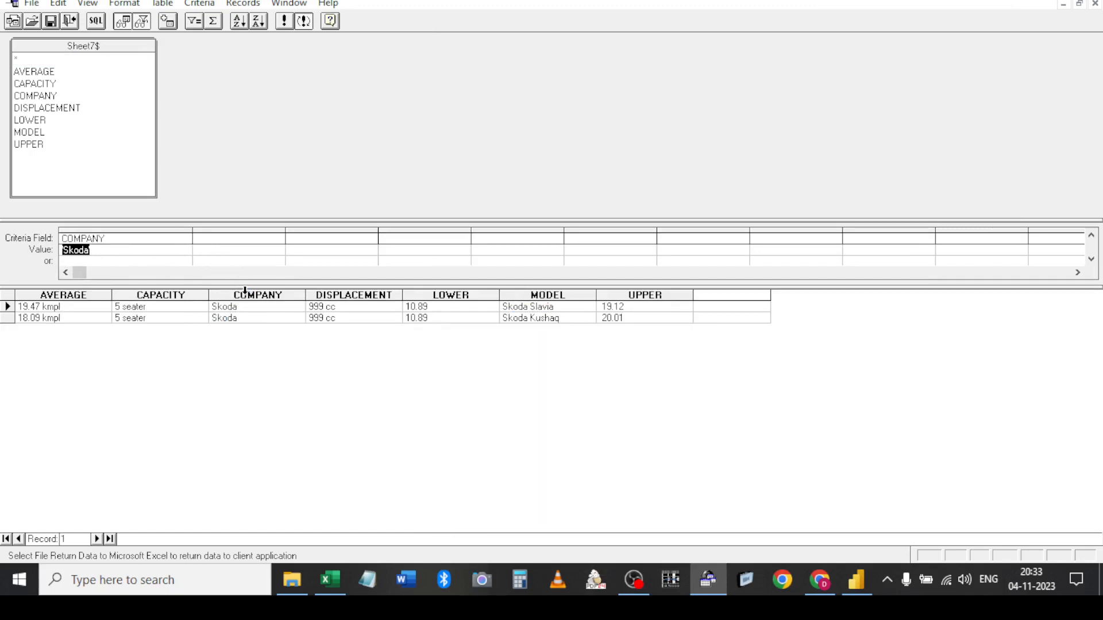
# Replace the COMPANY criterion's value with Renault
pyautogui.press('Delete')
pyautogui.press('Return')
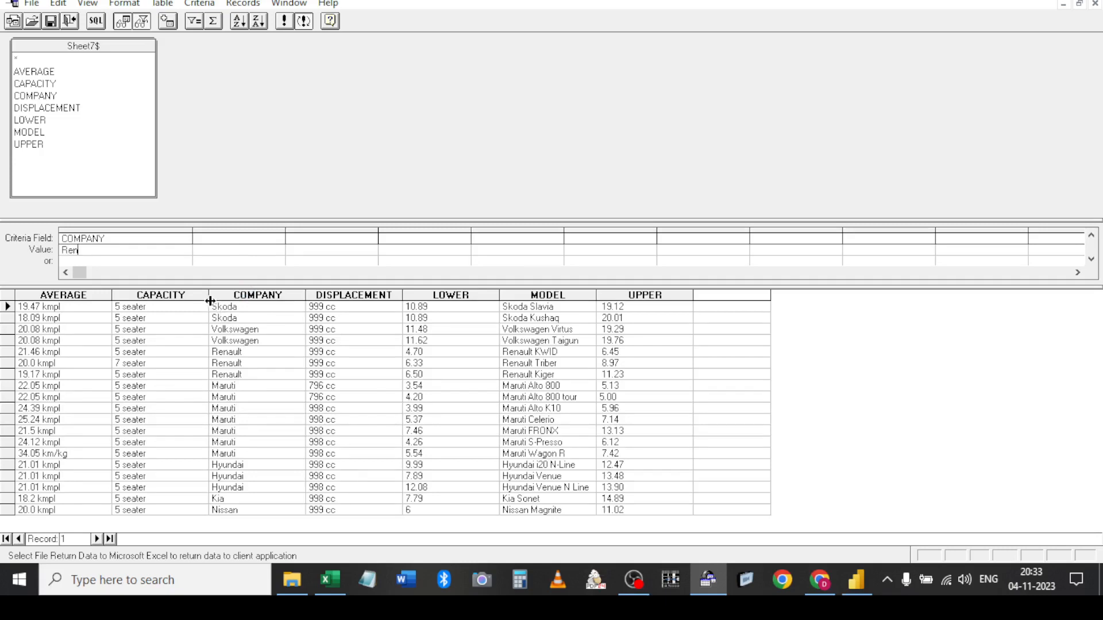
pyautogui.press('Return')
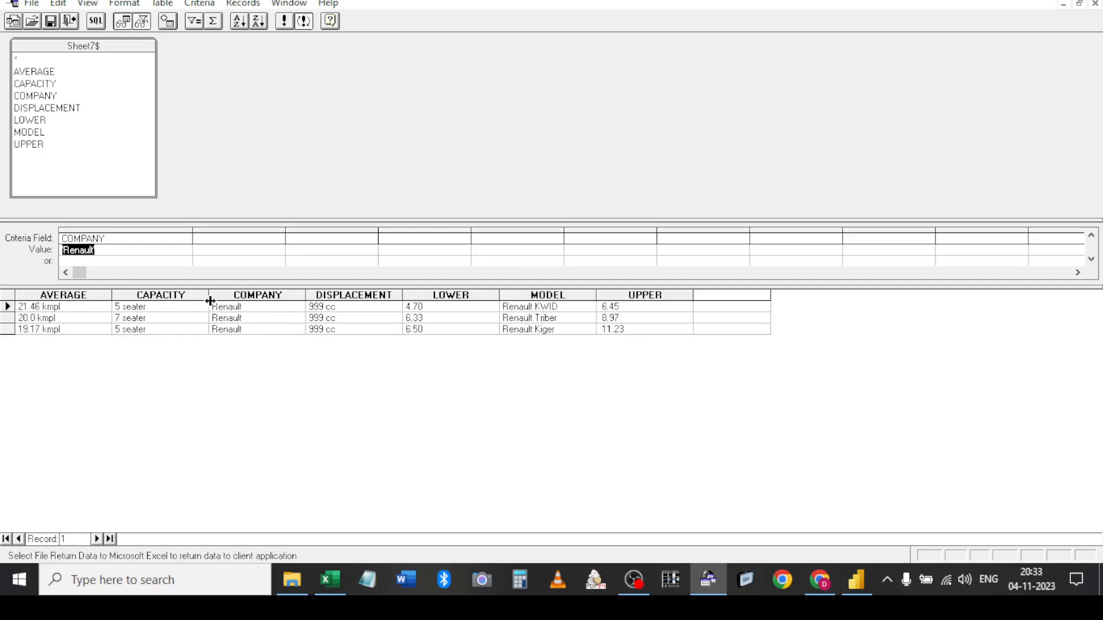
# Set the COMPANY criterion's value to the parameter [] and run the query with Skoda as the parameter value
pyautogui.press('Delete')
pyautogui.press('Return')
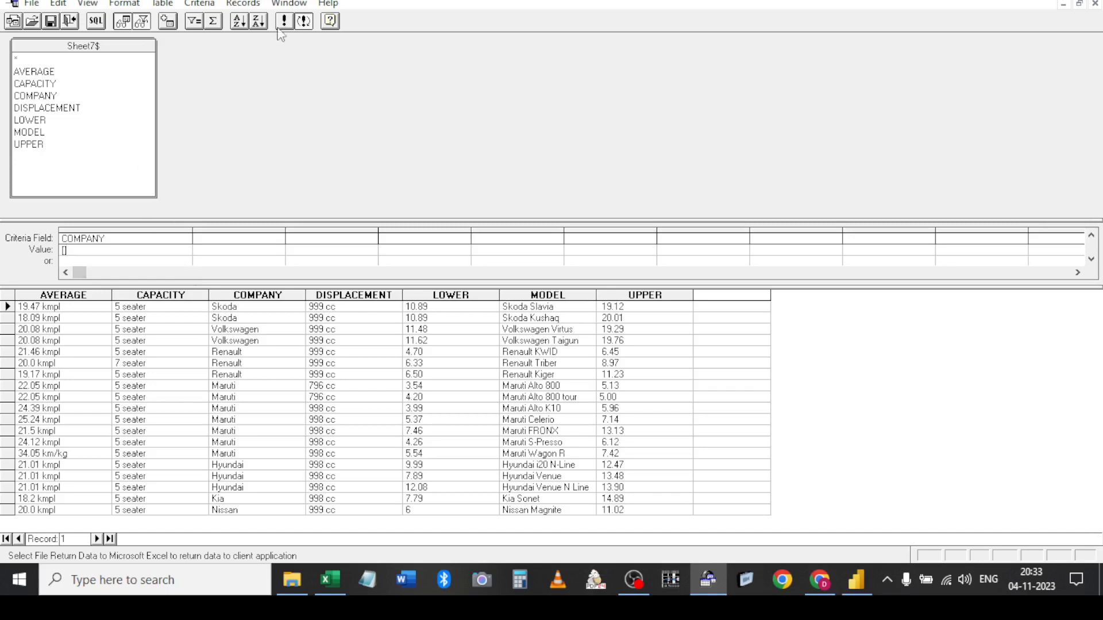
pyautogui.click(284, 22)
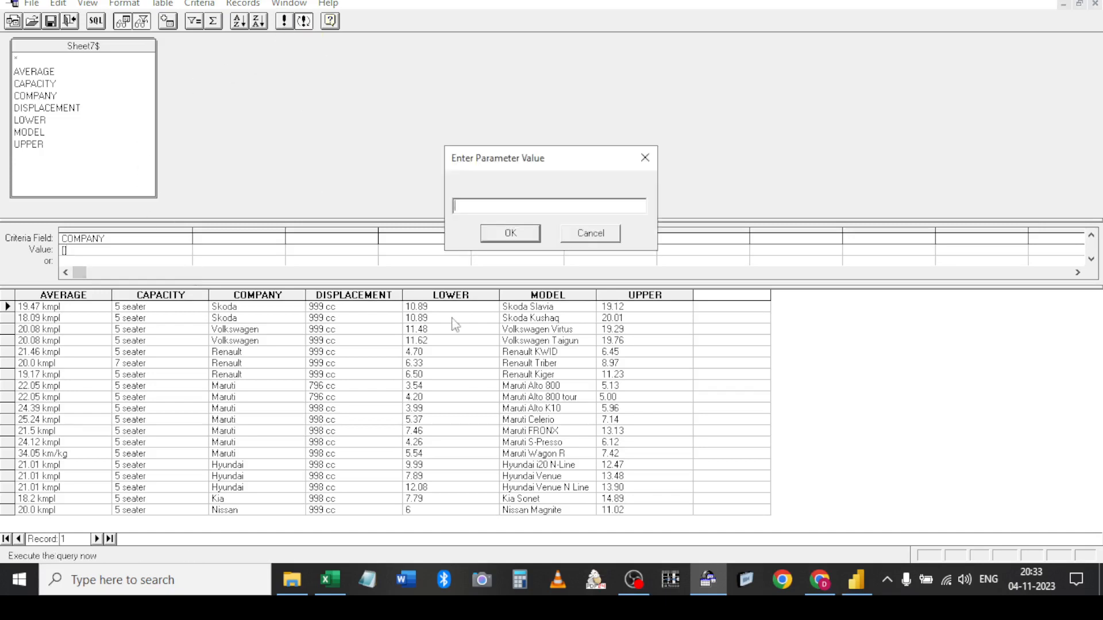
pyautogui.moveTo(563, 166); pyautogui.dragTo(568, 92)
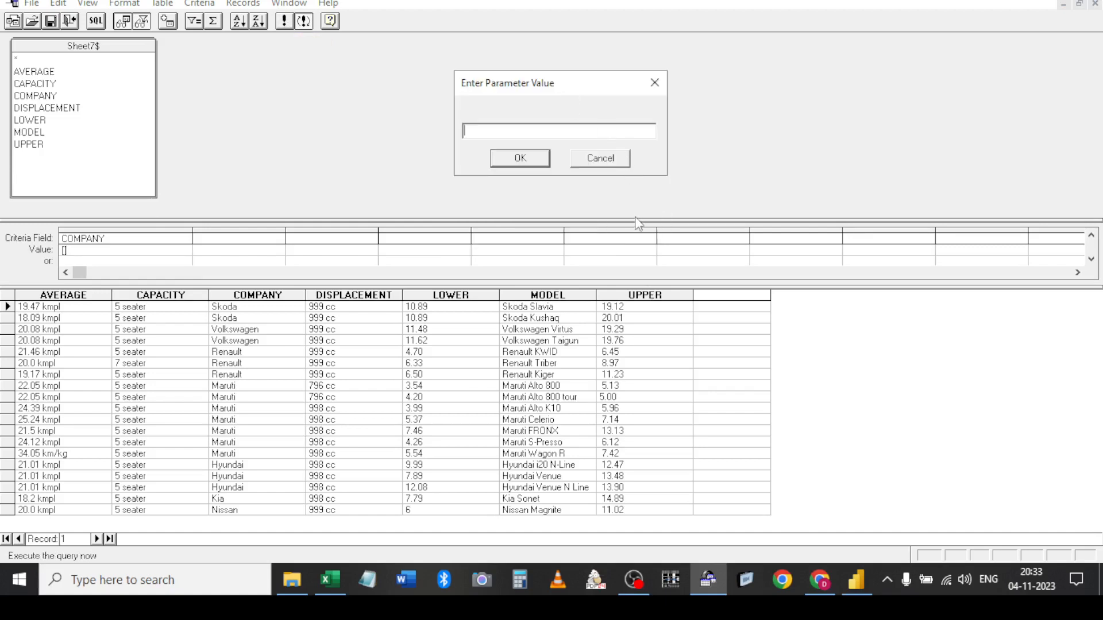
pyautogui.write('Skoda')
pyautogui.click(534, 159)
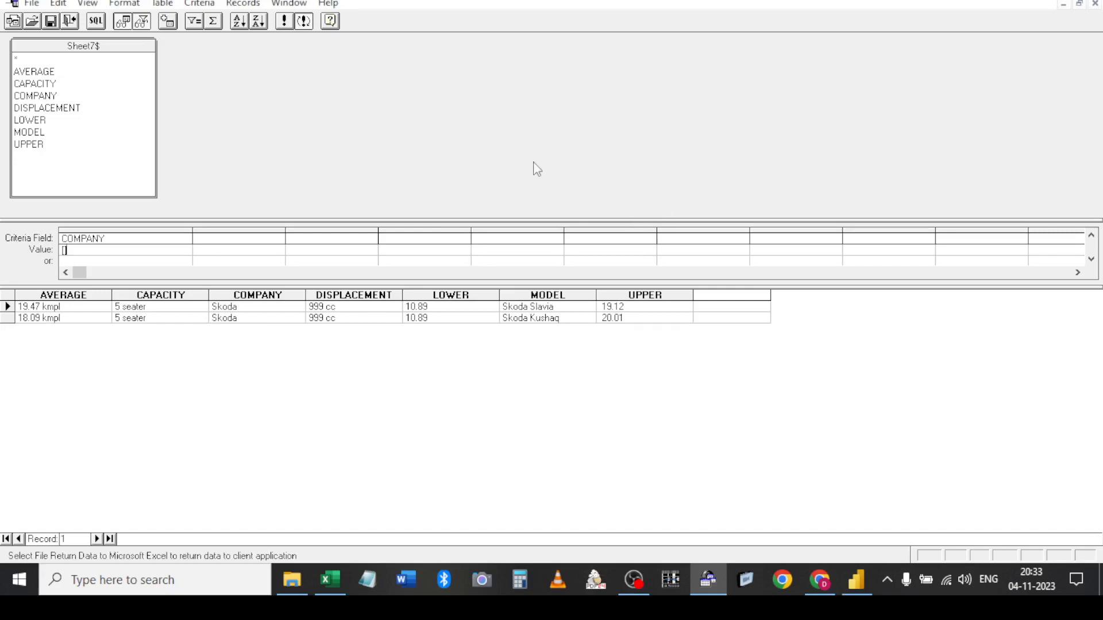
# Rerun the parameter query, supplying Maruti as the company value
pyautogui.click(283, 20)
pyautogui.press('BackSpace')
pyautogui.press('Return')
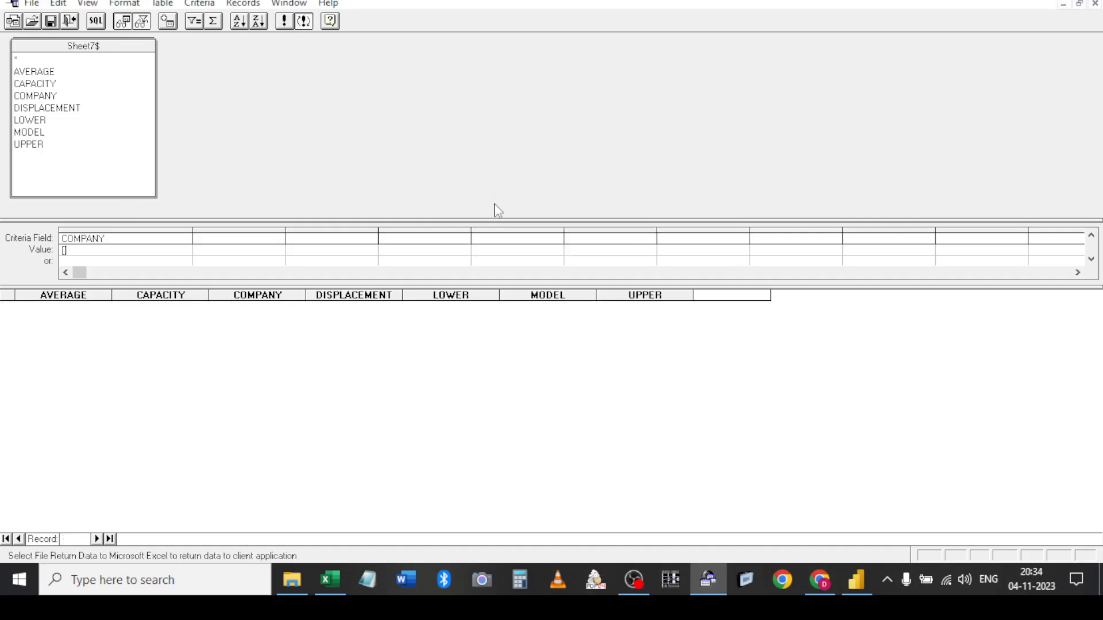
pyautogui.click(284, 21)
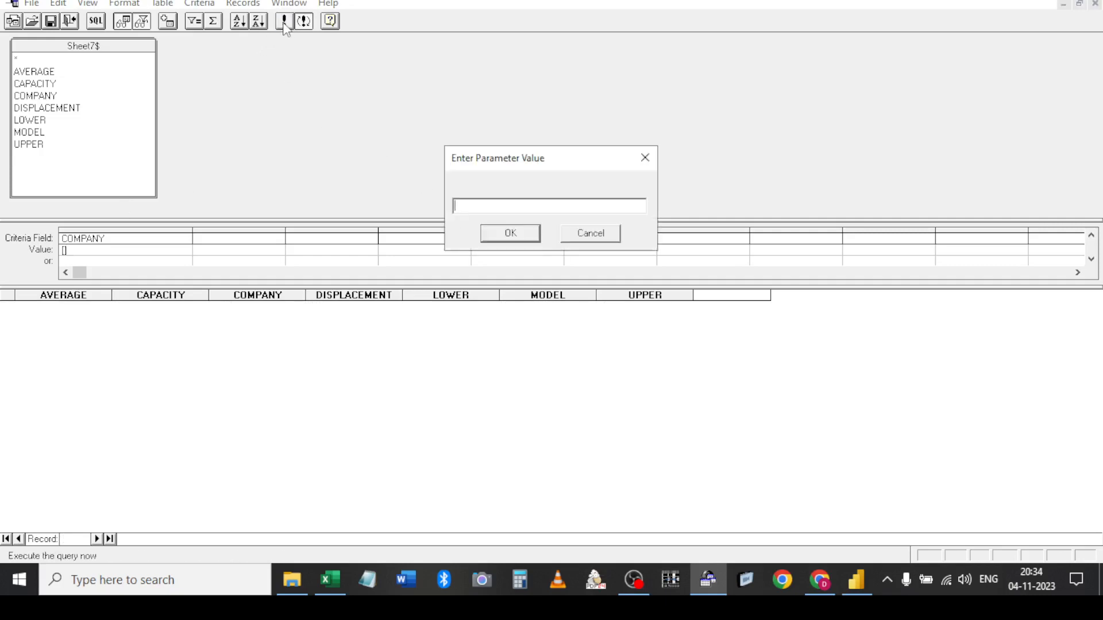
pyautogui.write('Maruti')
pyautogui.press('Return')
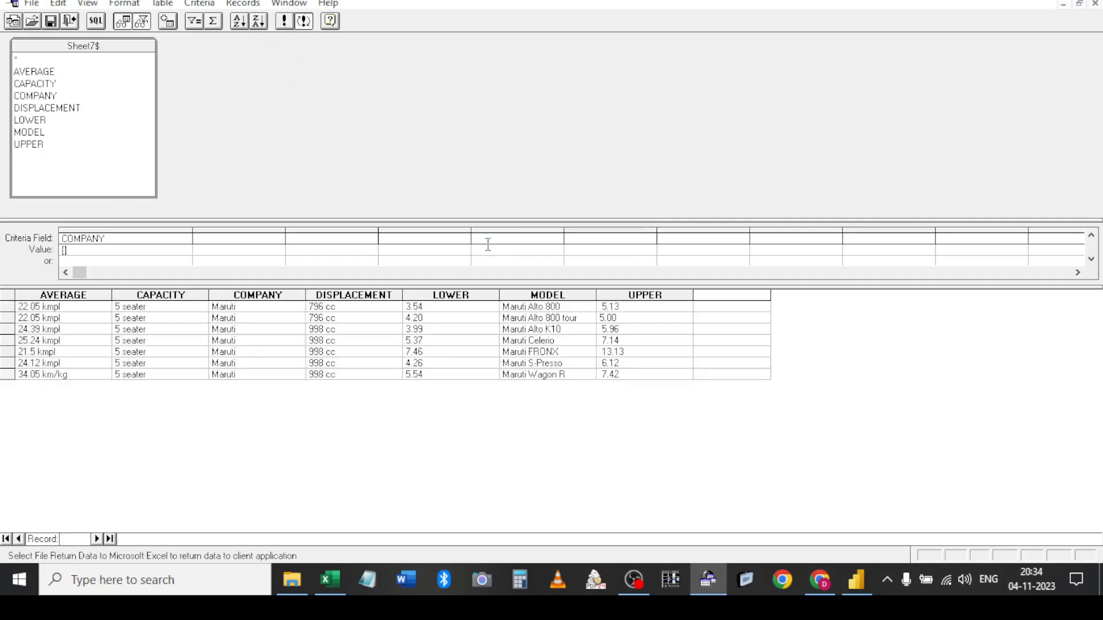
# Return the query data to Excel as a table, with cell B7 of Sheet8 as the destination
pyautogui.click(71, 23)
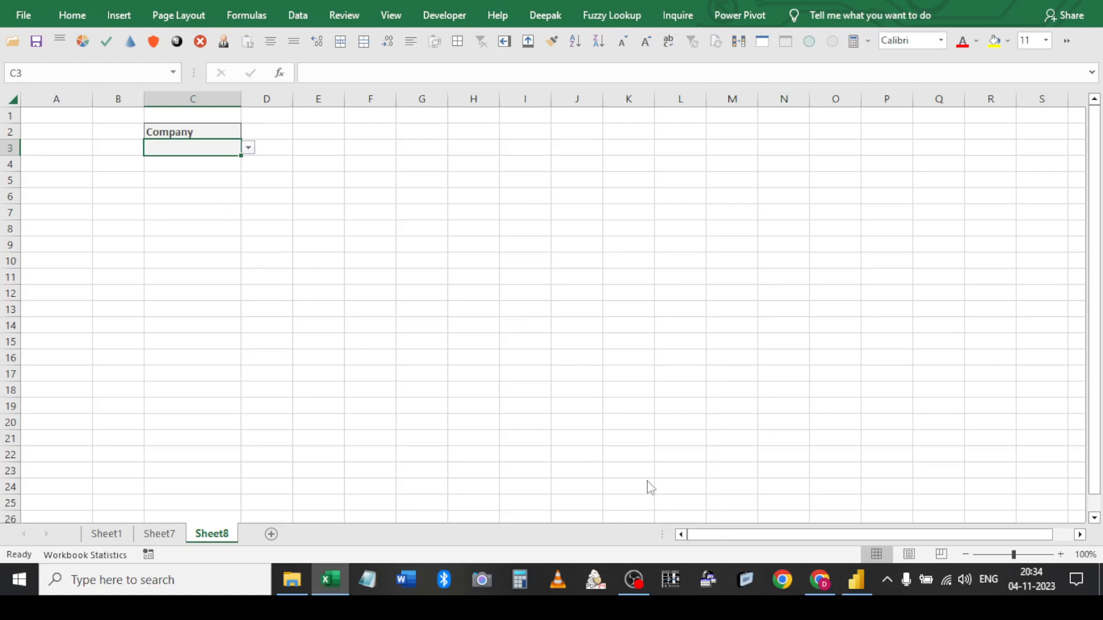
pyautogui.hotkey('alt', 'Tab')
pyautogui.click(109, 212)
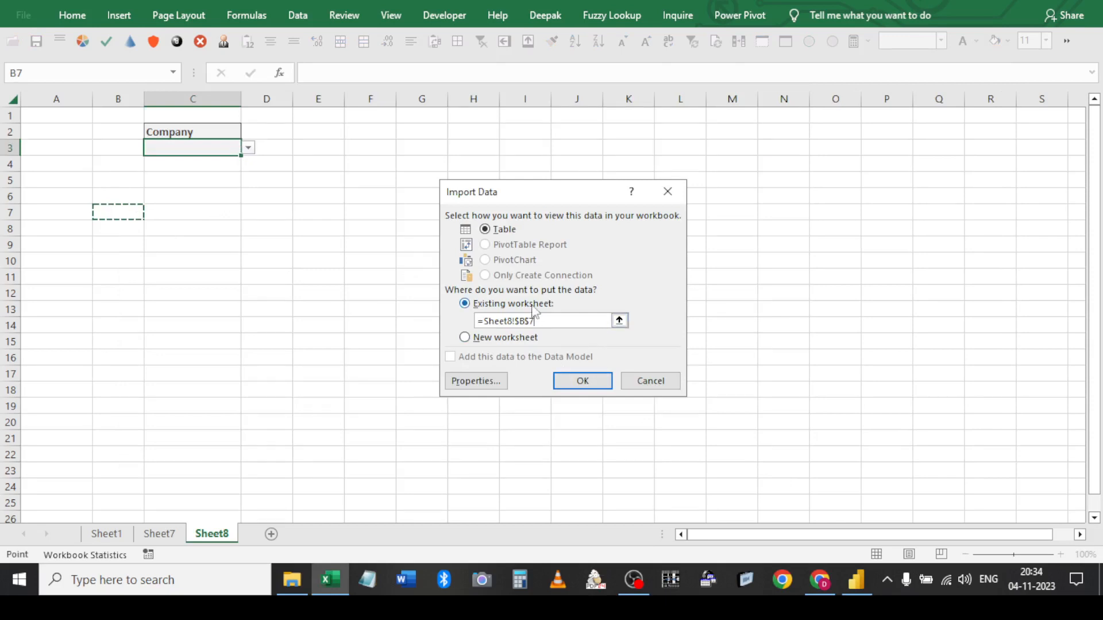
# Open the import's connection properties, turn on timed refresh, and change its interval in minutes
pyautogui.click(483, 384)
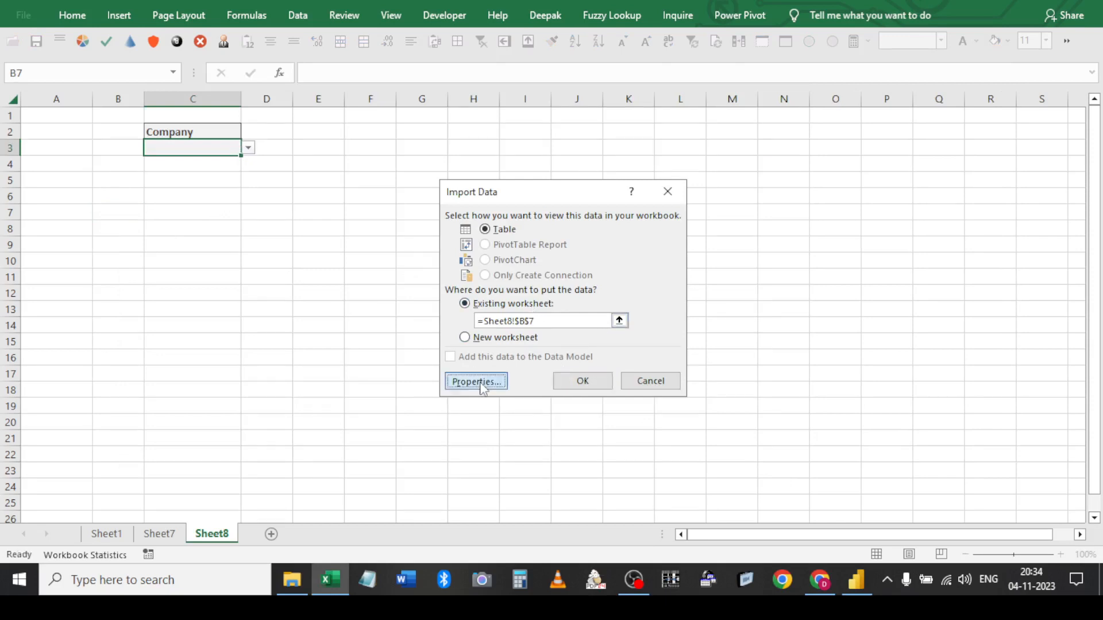
pyautogui.moveTo(536, 106); pyautogui.dragTo(761, 98)
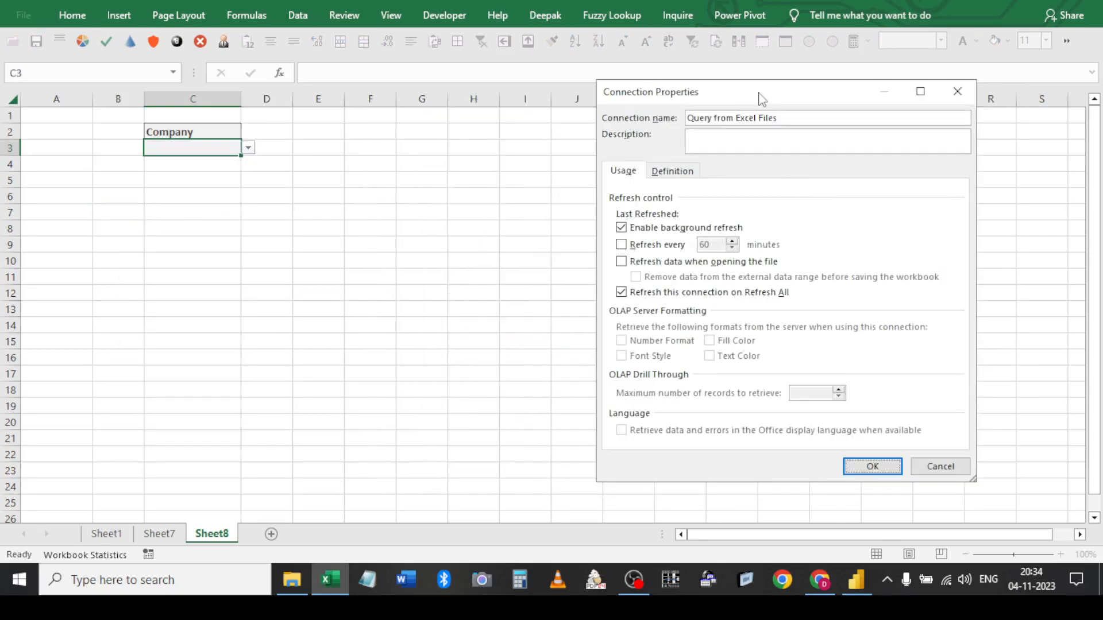
pyautogui.click(621, 245)
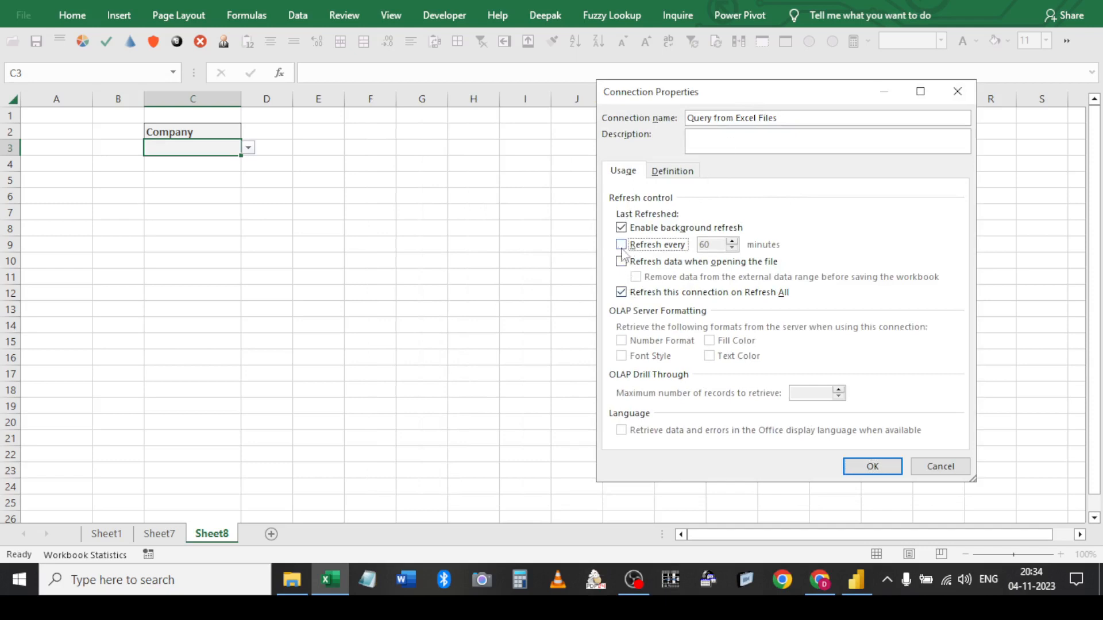
pyautogui.click(292, 580)
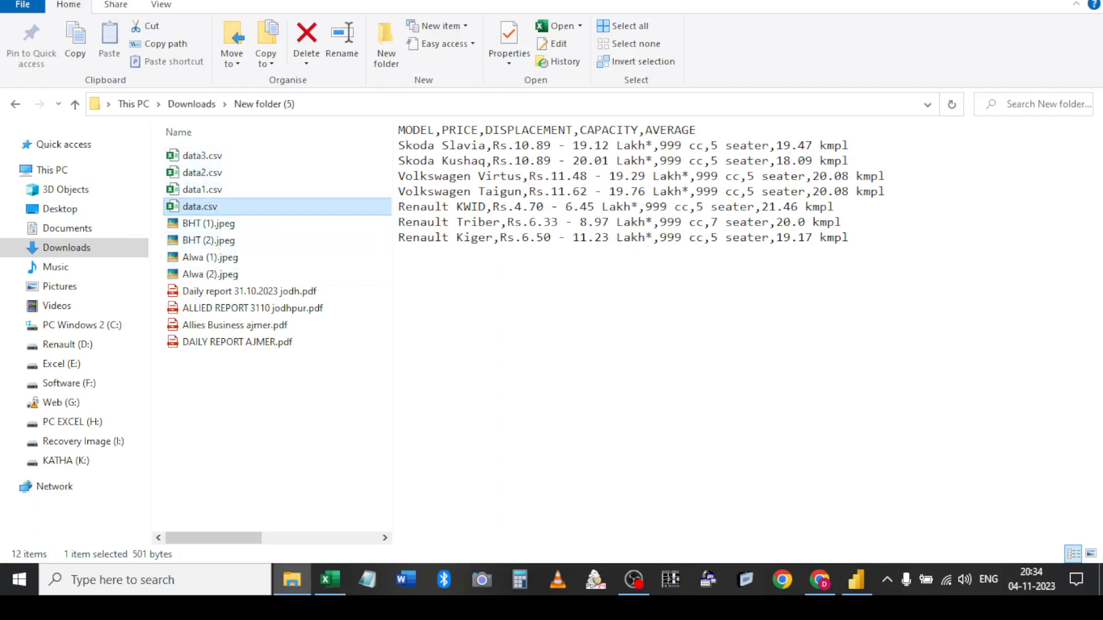
pyautogui.hotkey('alt', 'Tab')
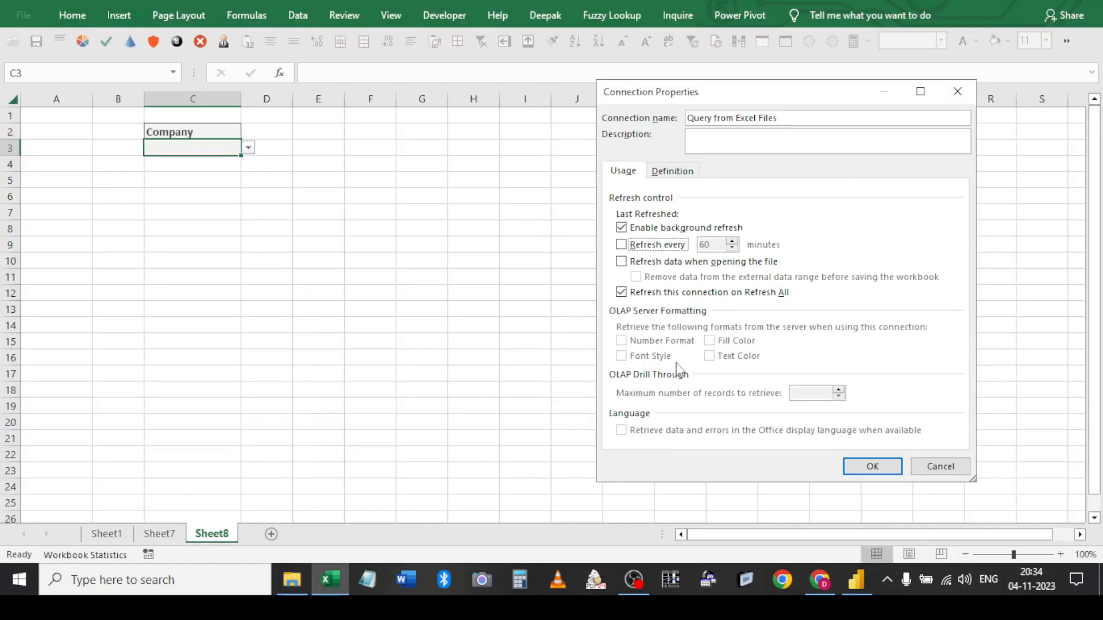
pyautogui.click(633, 247)
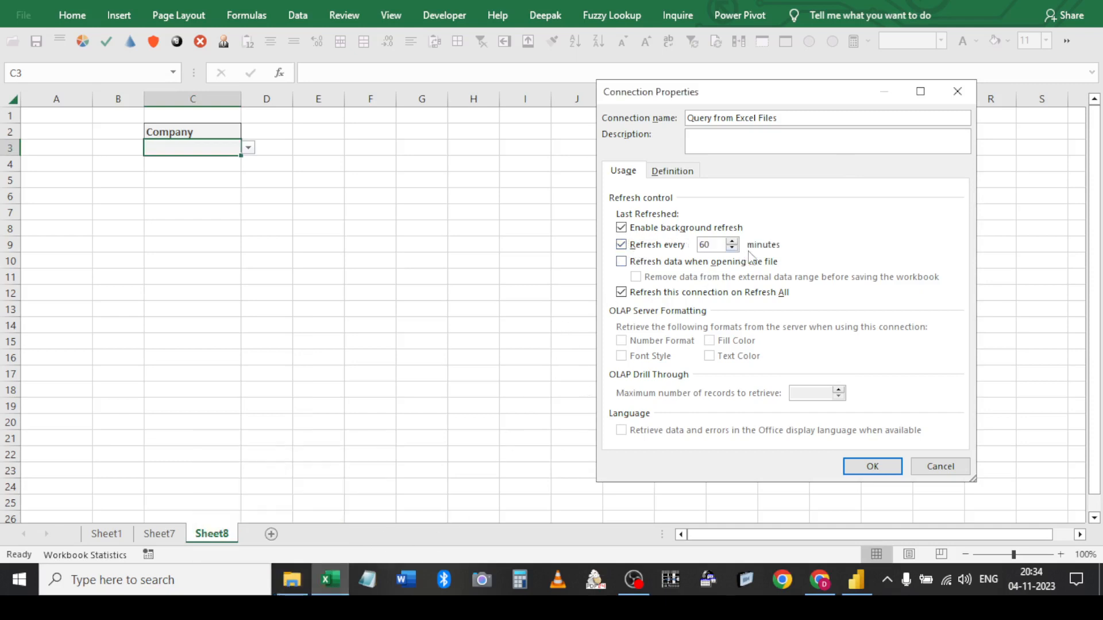
pyautogui.moveTo(717, 246); pyautogui.dragTo(690, 251)
pyautogui.write('6')
pyautogui.write('1')
# Show the connection's definition, enlarge the dialog, and insert a blank line before the FROM clause in the command text
pyautogui.click(667, 171)
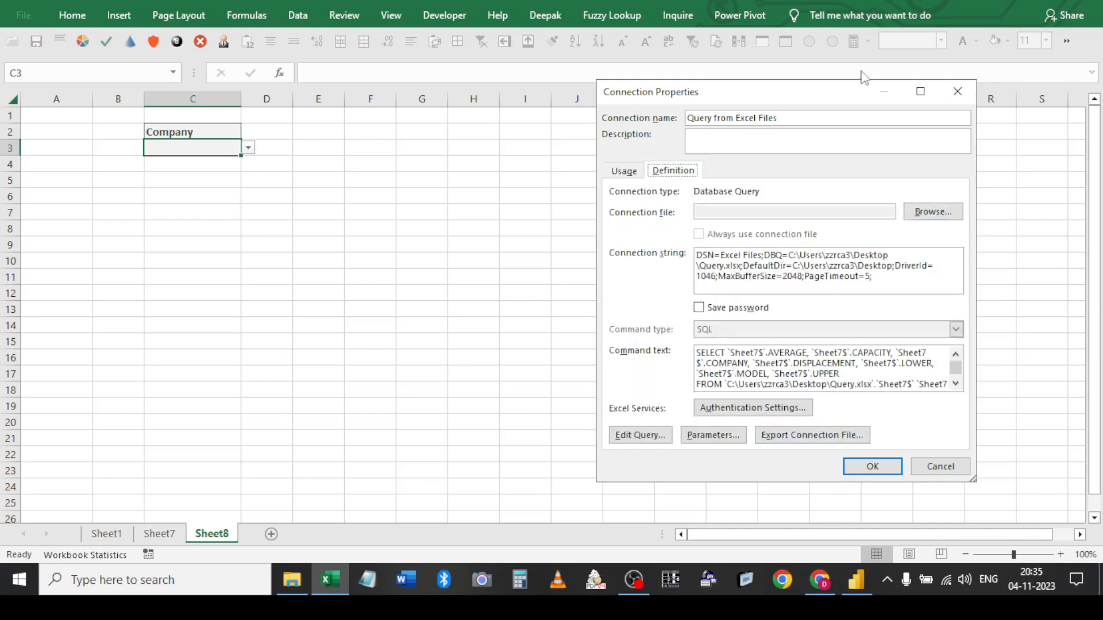
pyautogui.moveTo(973, 479); pyautogui.dragTo(1025, 564)
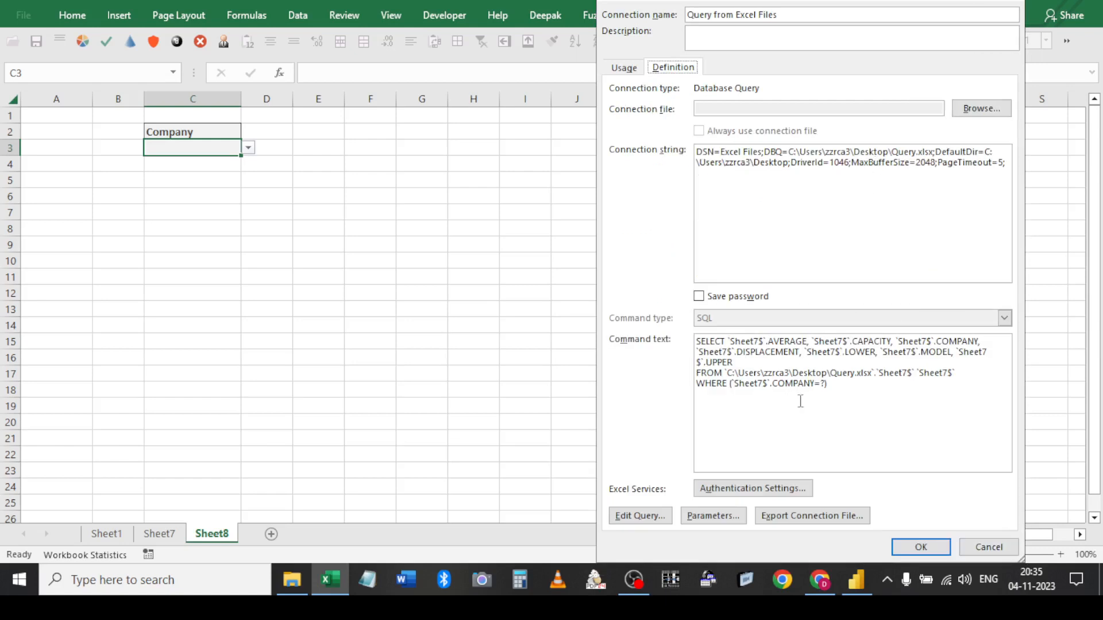
pyautogui.click(762, 361)
pyautogui.press('Return')
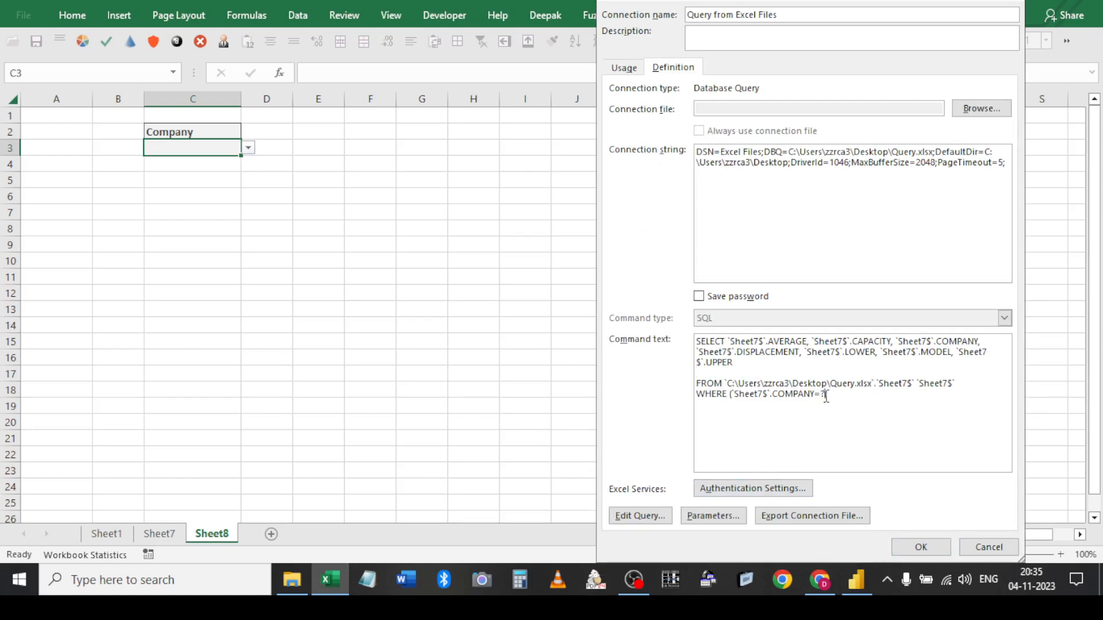
# Check how the query's parameter value is obtained and close the parameter settings without changes
pyautogui.click(740, 521)
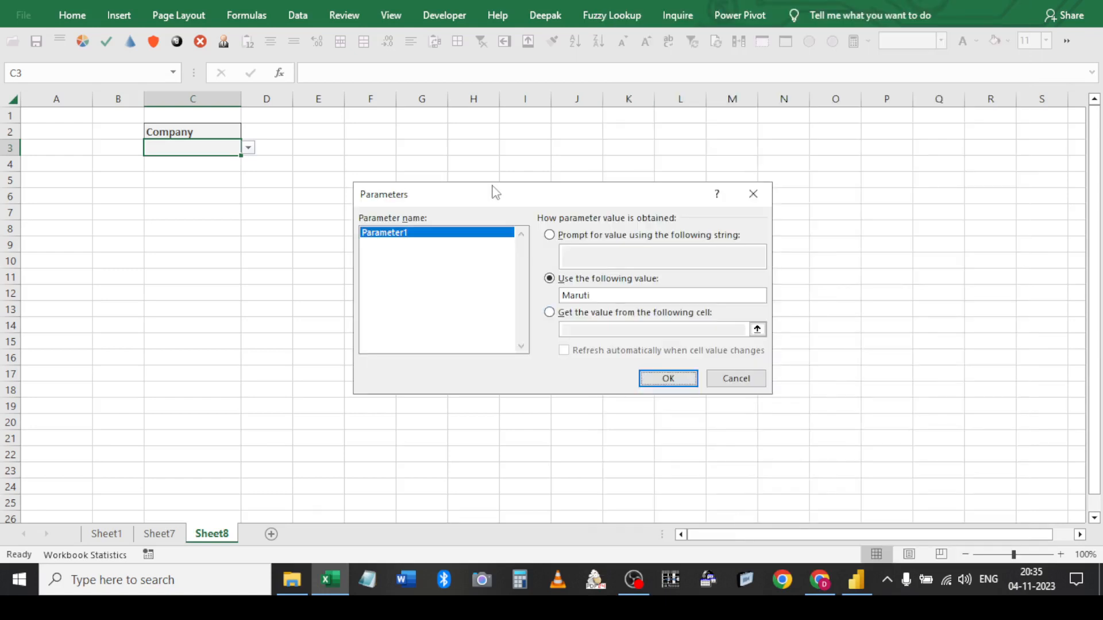
pyautogui.click(728, 382)
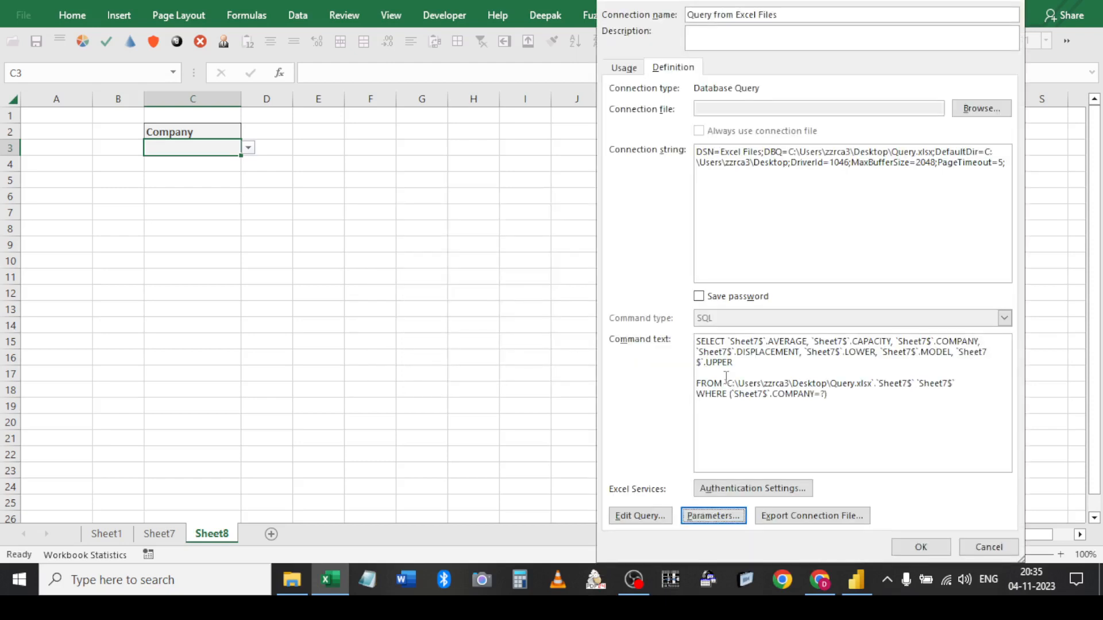
# Link Parameter1 to cell C3 of Sheet8 with automatic refresh when the cell changes, and finish importing the query as a table
pyautogui.click(711, 515)
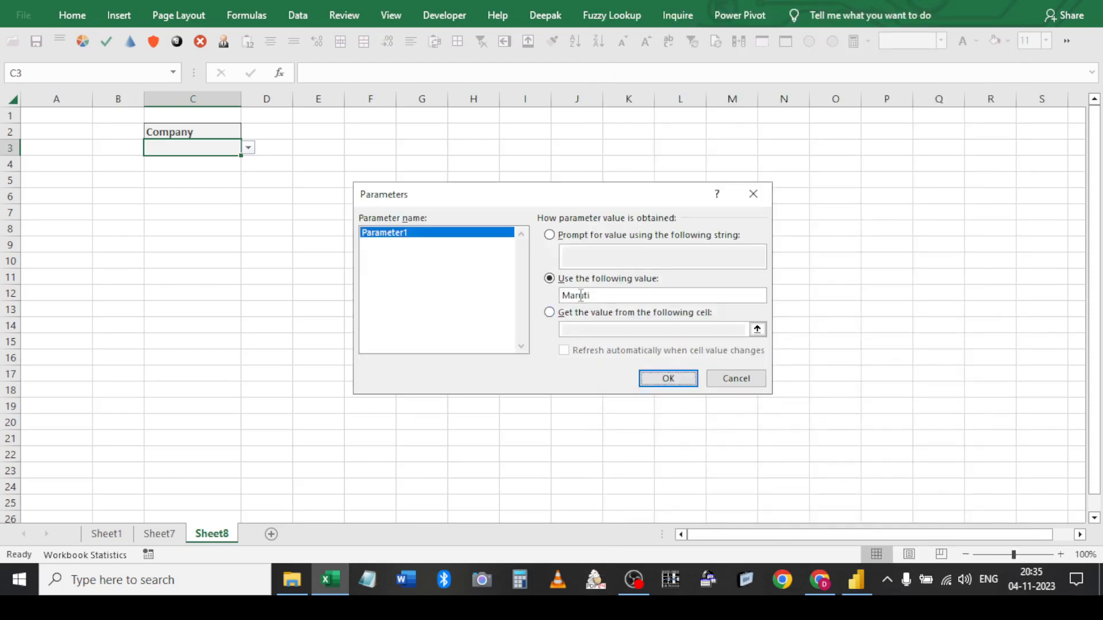
pyautogui.click(553, 313)
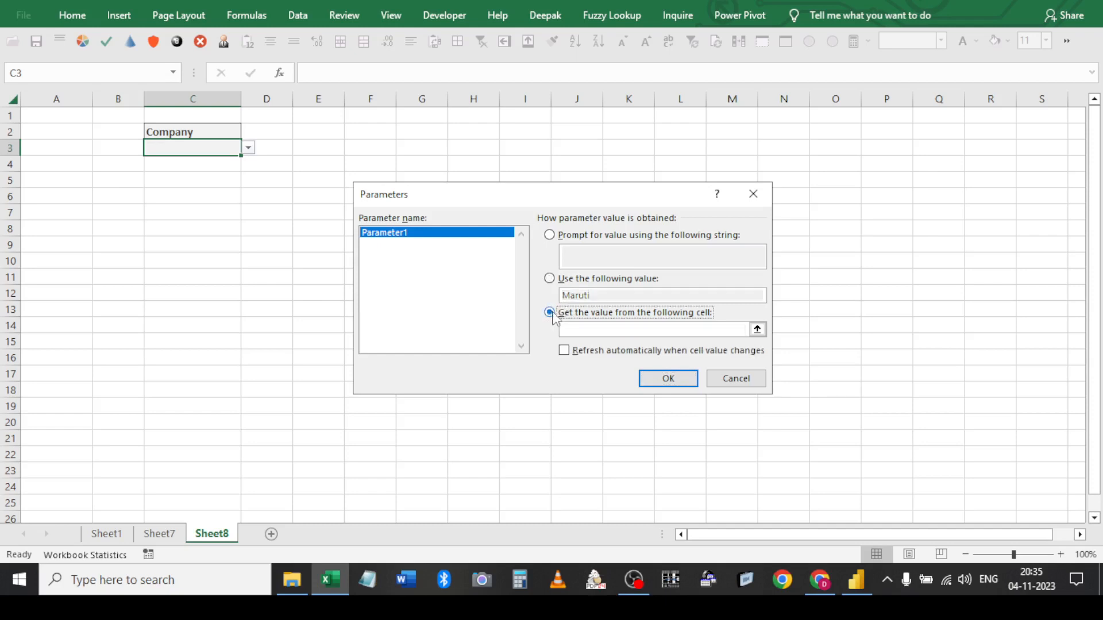
pyautogui.click(692, 332)
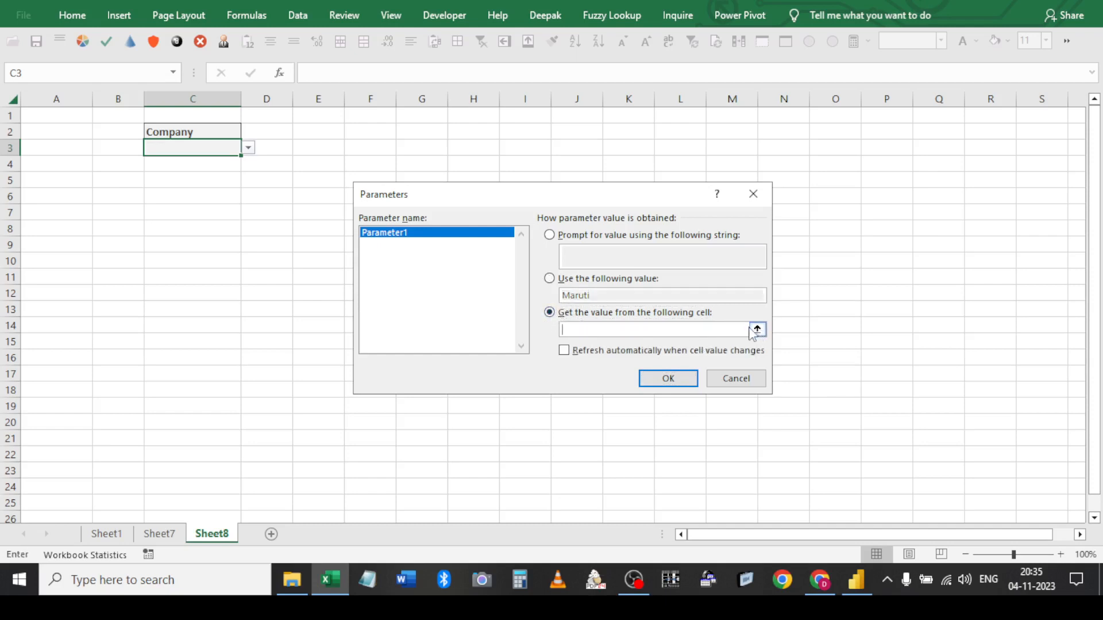
pyautogui.click(756, 331)
pyautogui.click(177, 154)
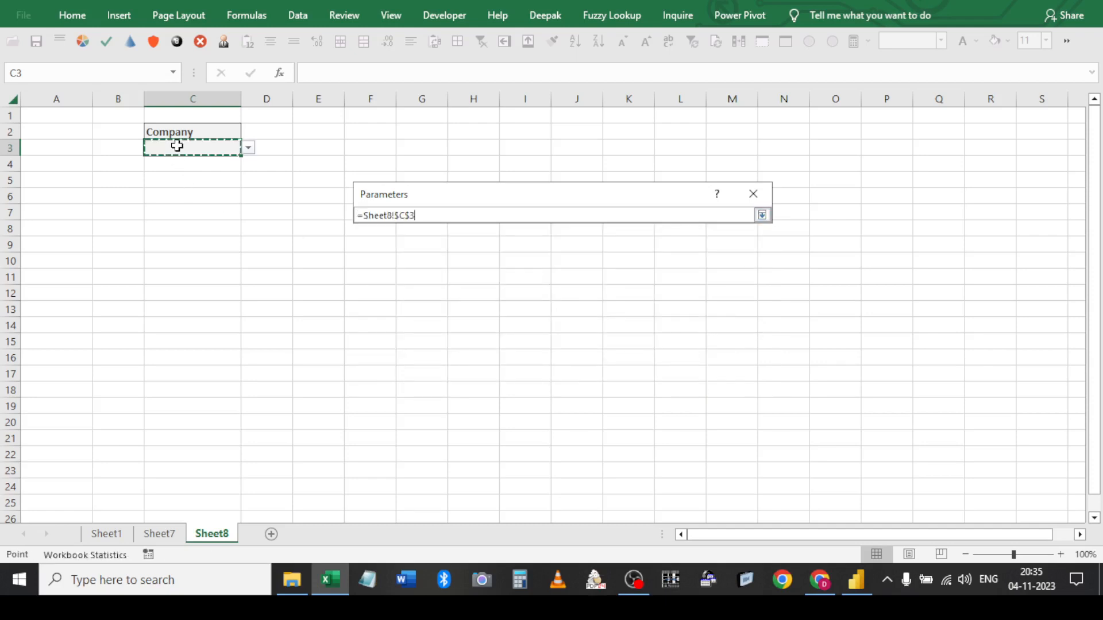
pyautogui.click(761, 215)
pyautogui.click(612, 350)
pyautogui.click(651, 381)
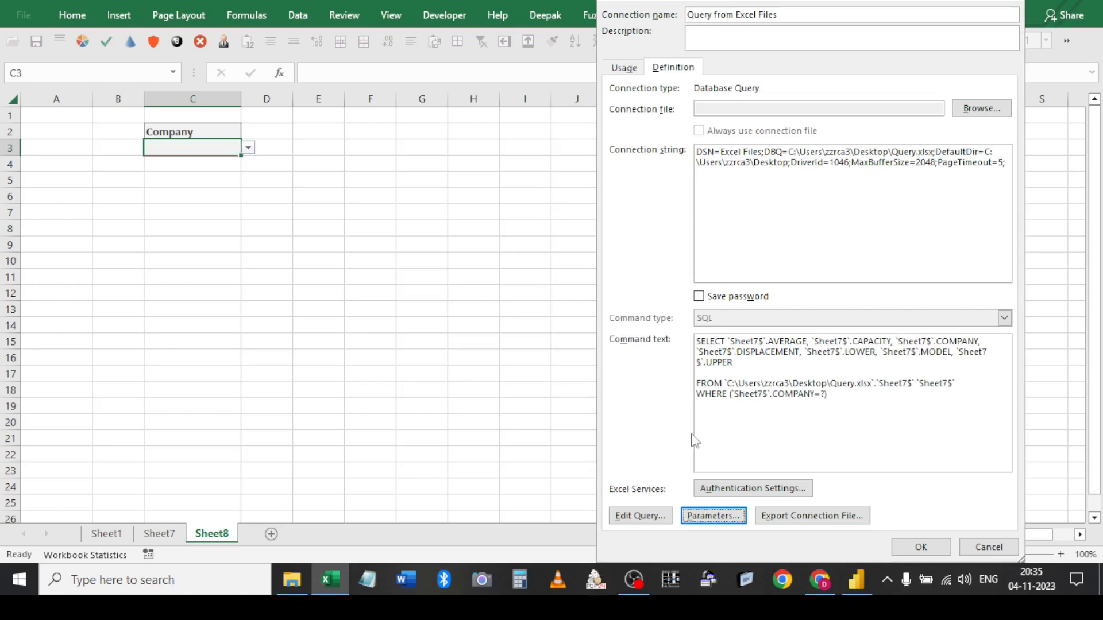
pyautogui.click(907, 551)
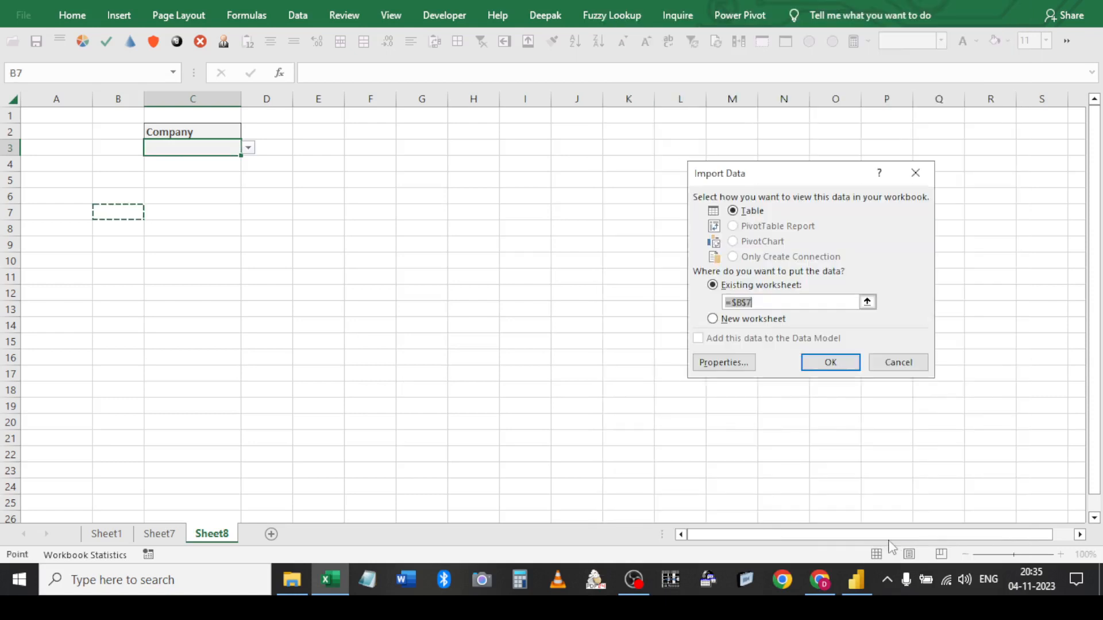
pyautogui.click(830, 362)
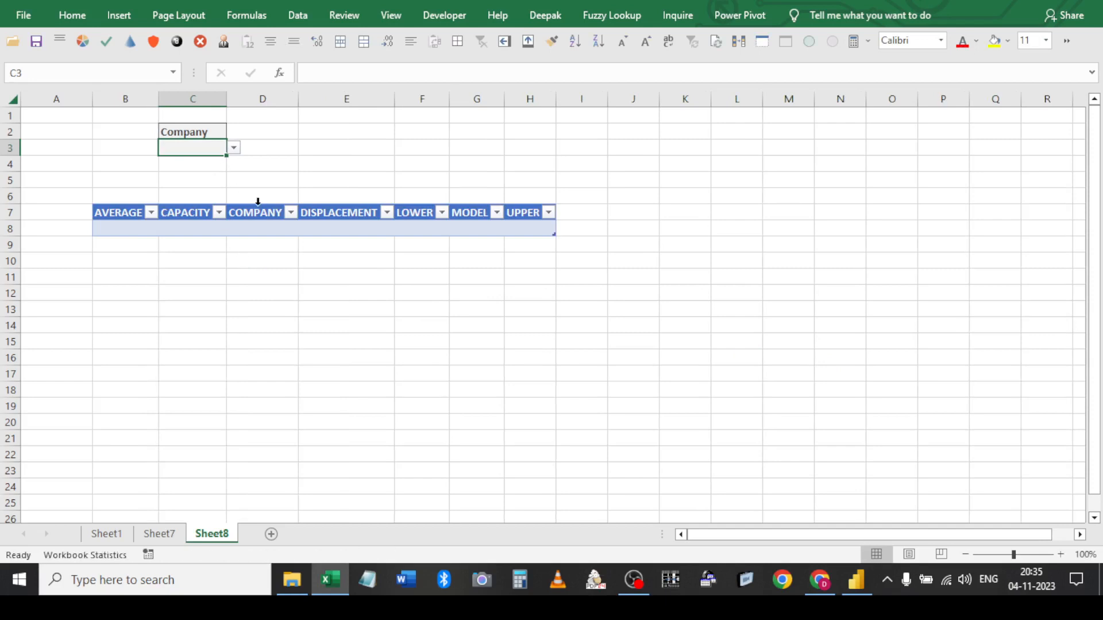
# Switch the company in cell C3 through Kia, Hyundai, Maruti and Volkswagen, ending on Skoda, to test the parameterised table
pyautogui.click(234, 149)
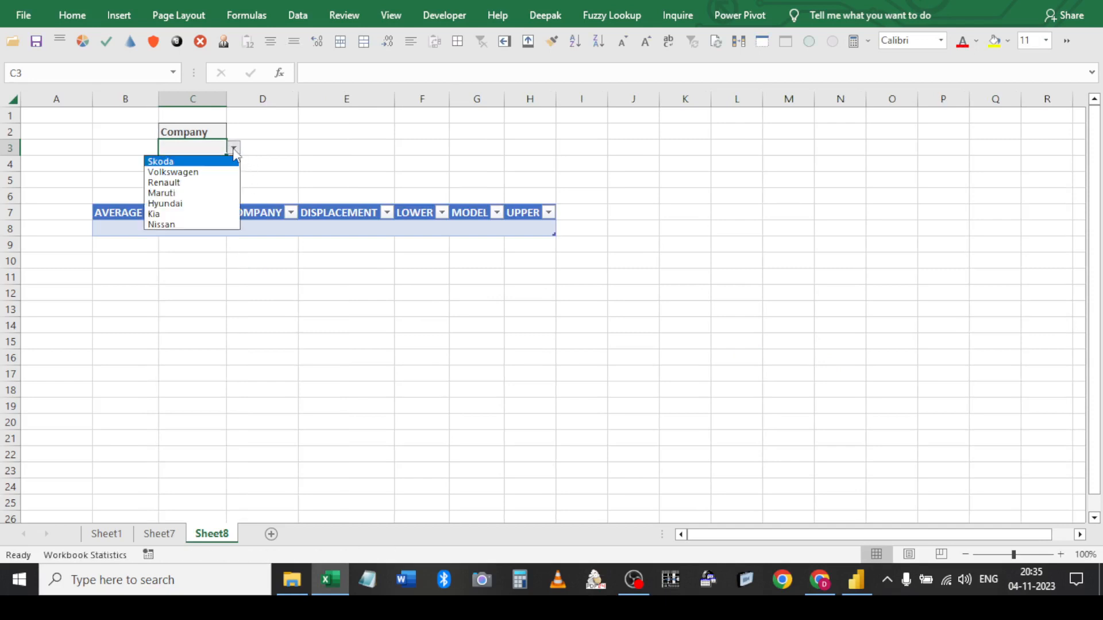
pyautogui.click(178, 215)
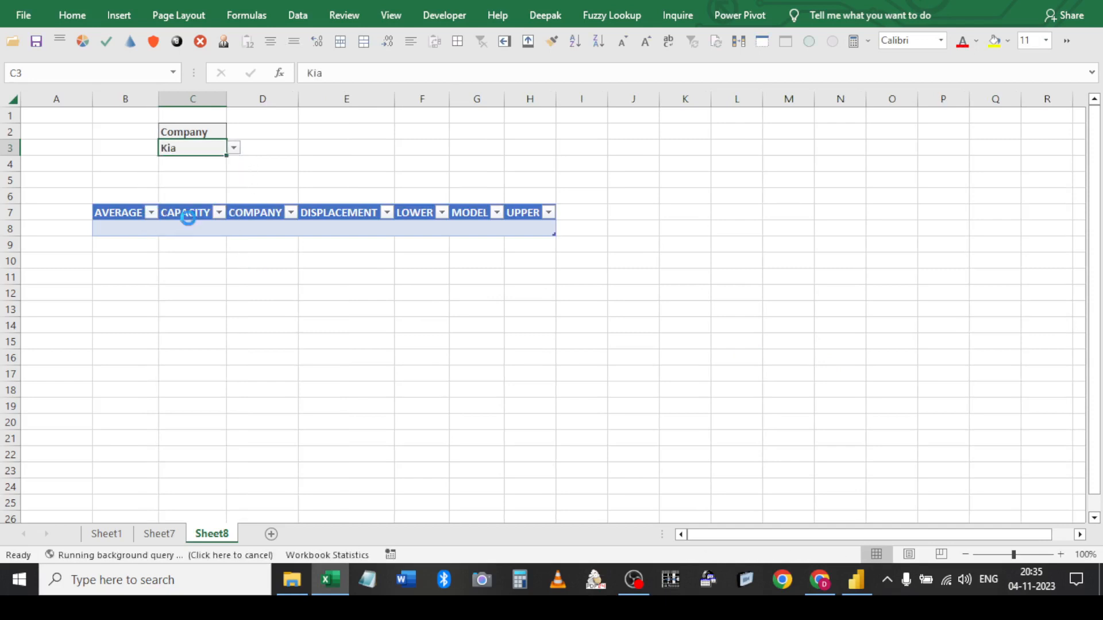
pyautogui.click(233, 149)
pyautogui.click(195, 201)
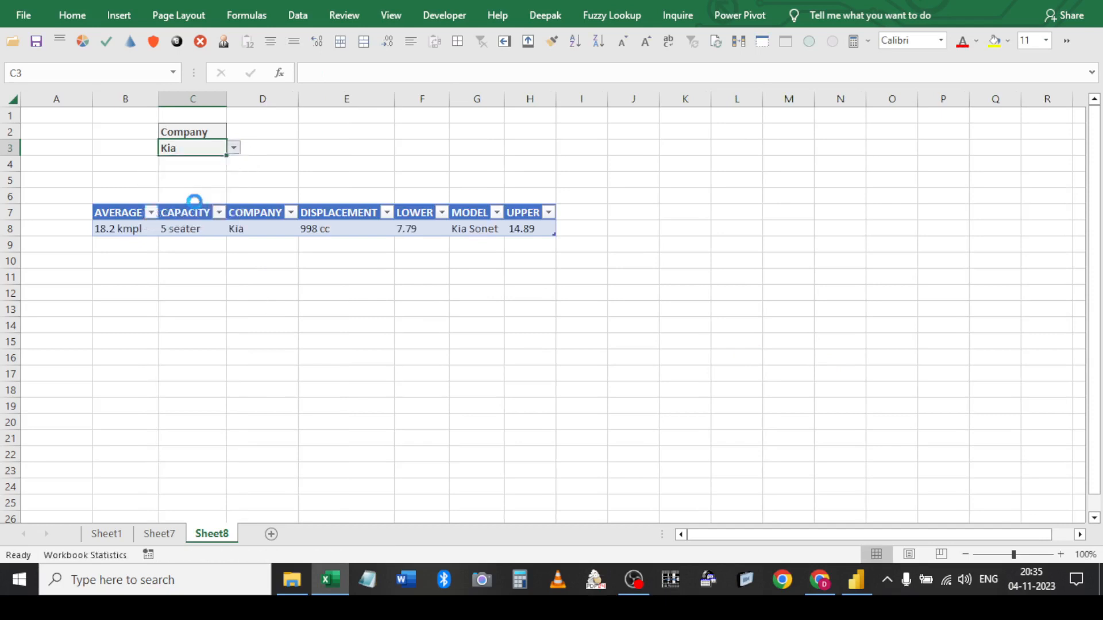
pyautogui.click(234, 149)
pyautogui.click(197, 195)
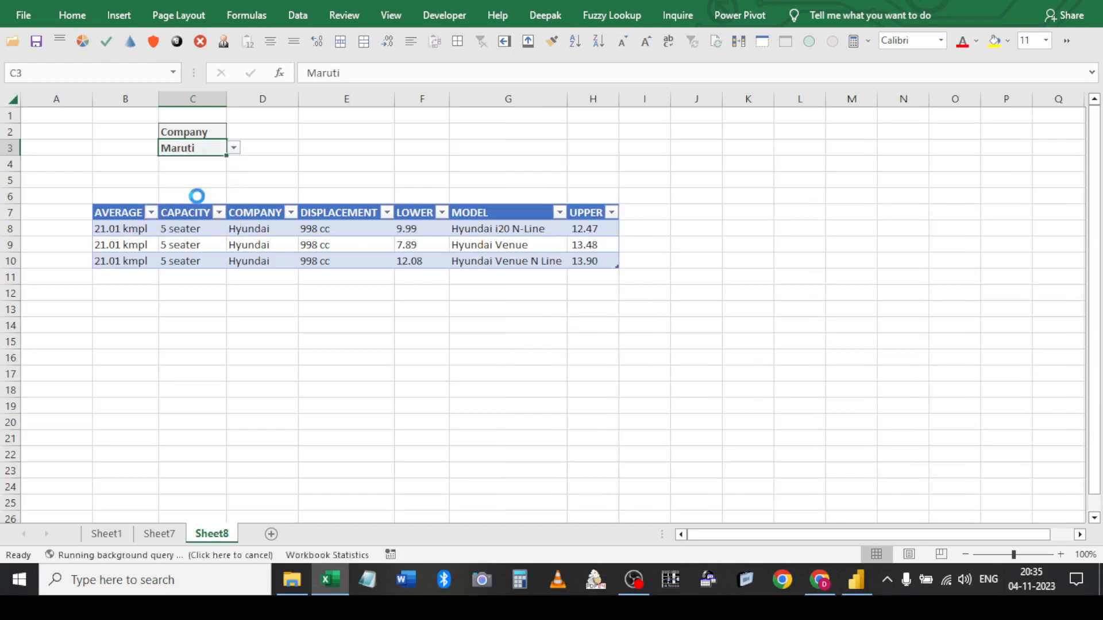
pyautogui.click(234, 148)
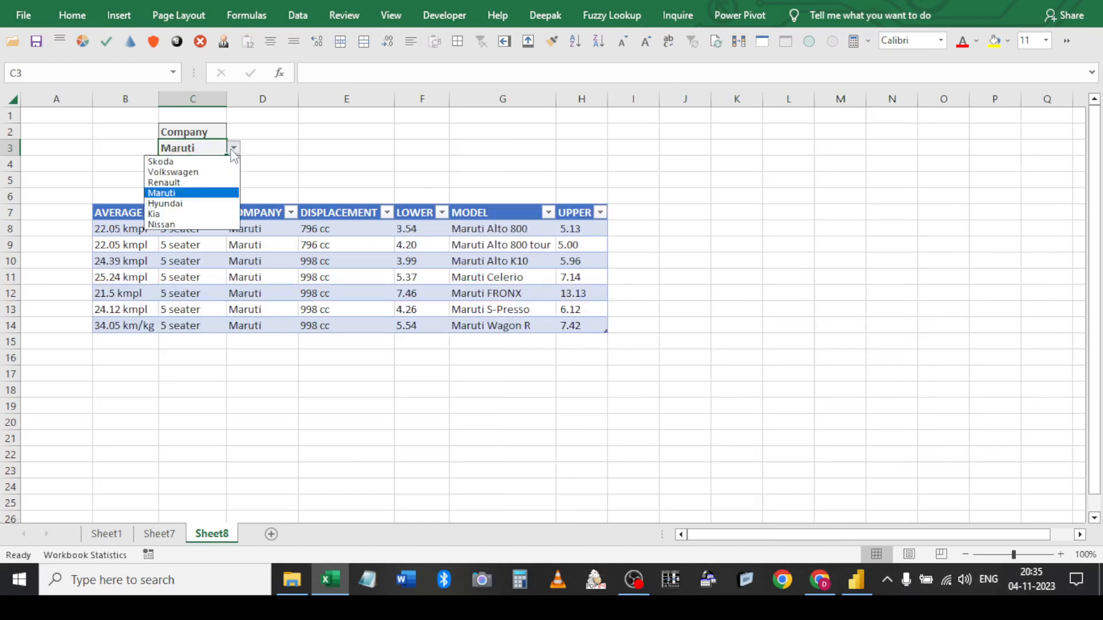
pyautogui.click(209, 173)
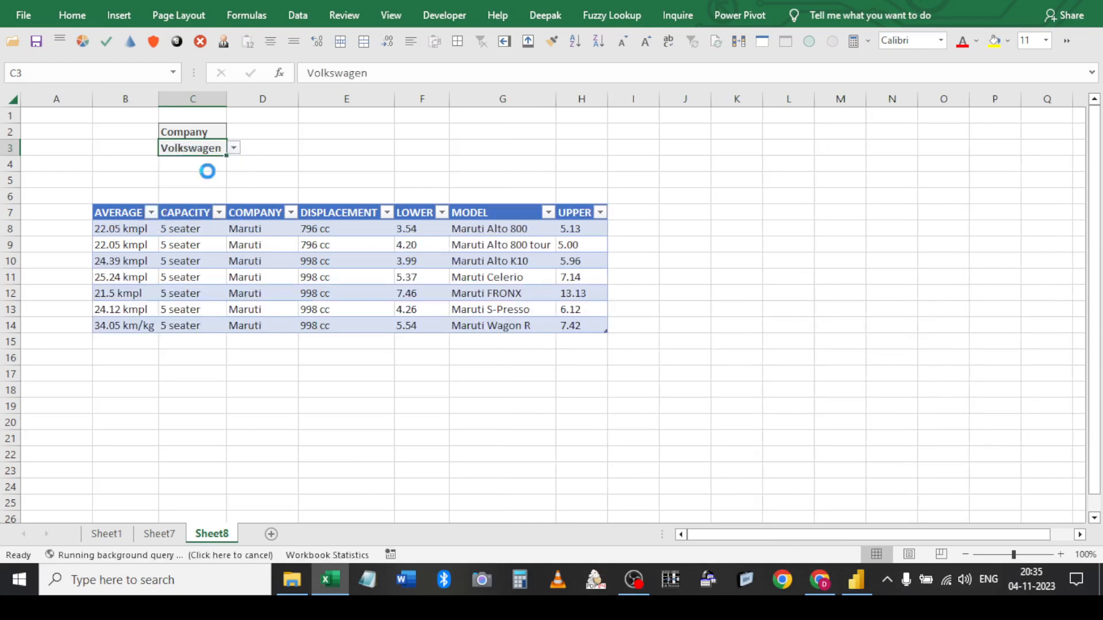
pyautogui.click(234, 148)
pyautogui.click(194, 163)
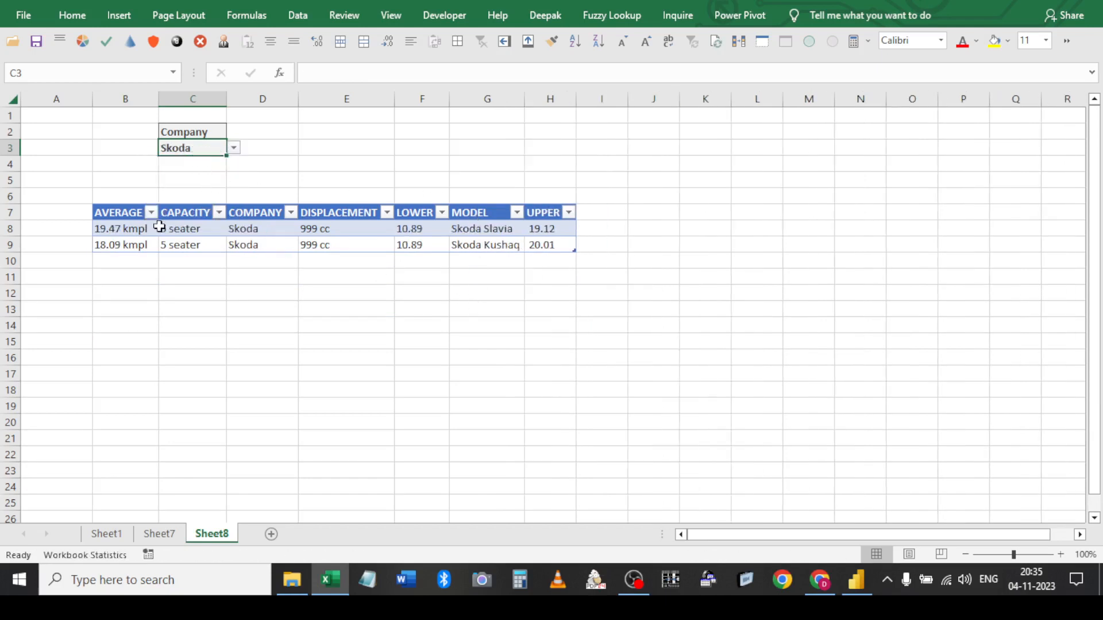
# Start inserting a chart from the imported table and show all available chart types
pyautogui.click(175, 214)
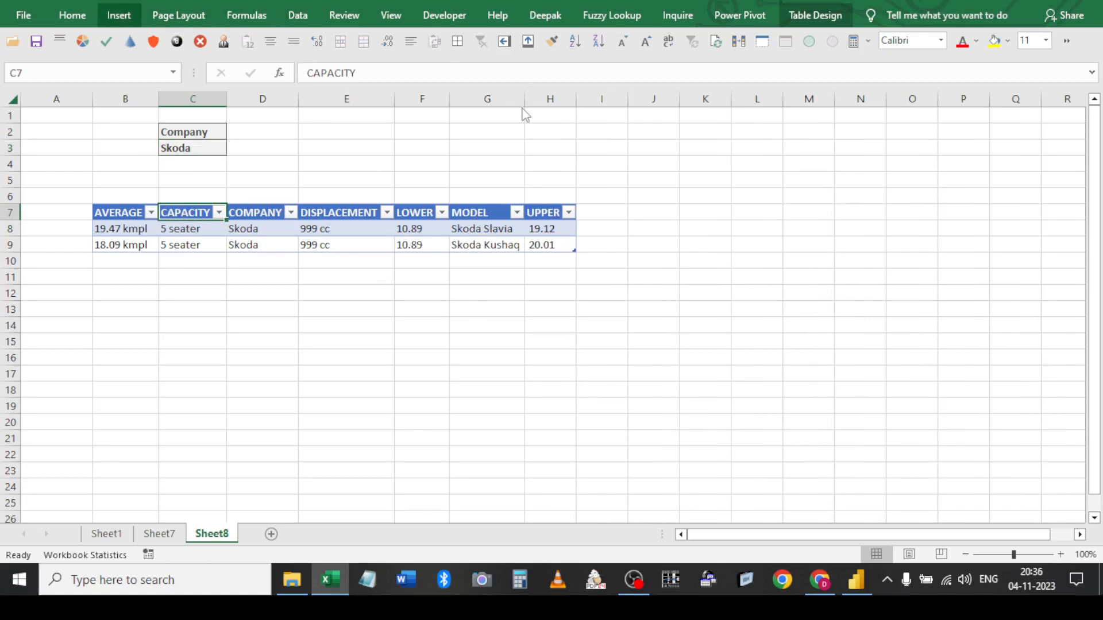
pyautogui.click(135, 18)
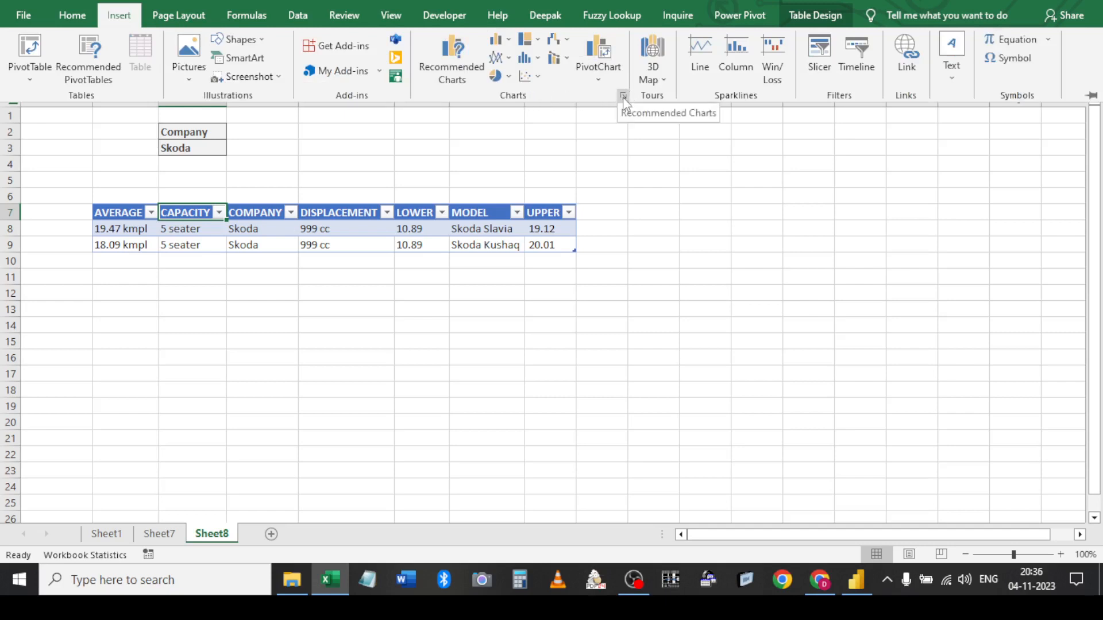
pyautogui.click(708, 239)
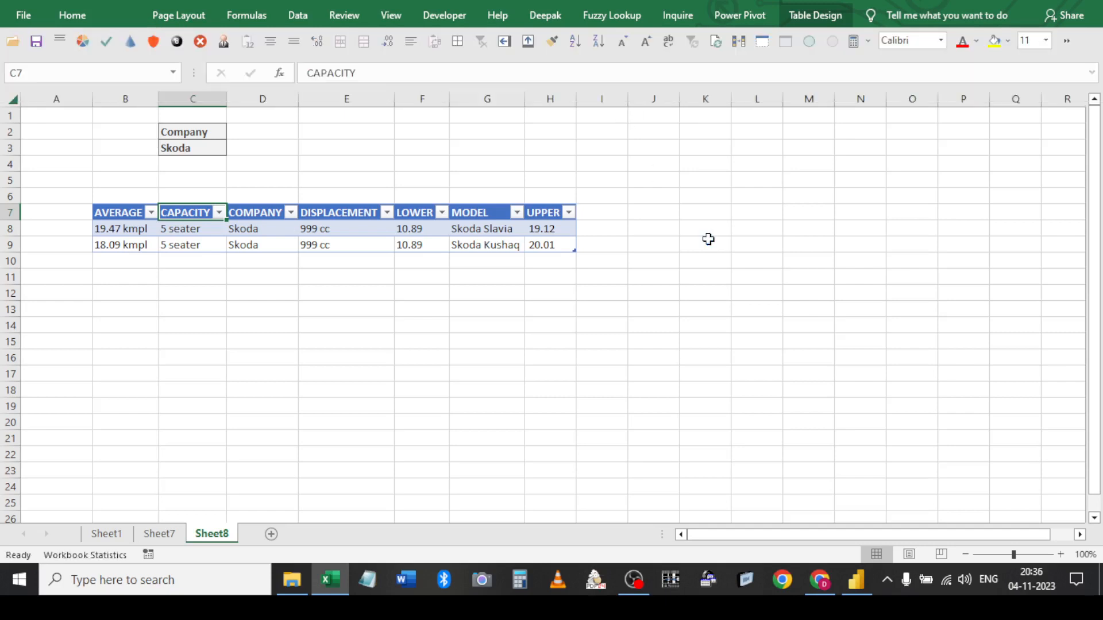
pyautogui.click(422, 68)
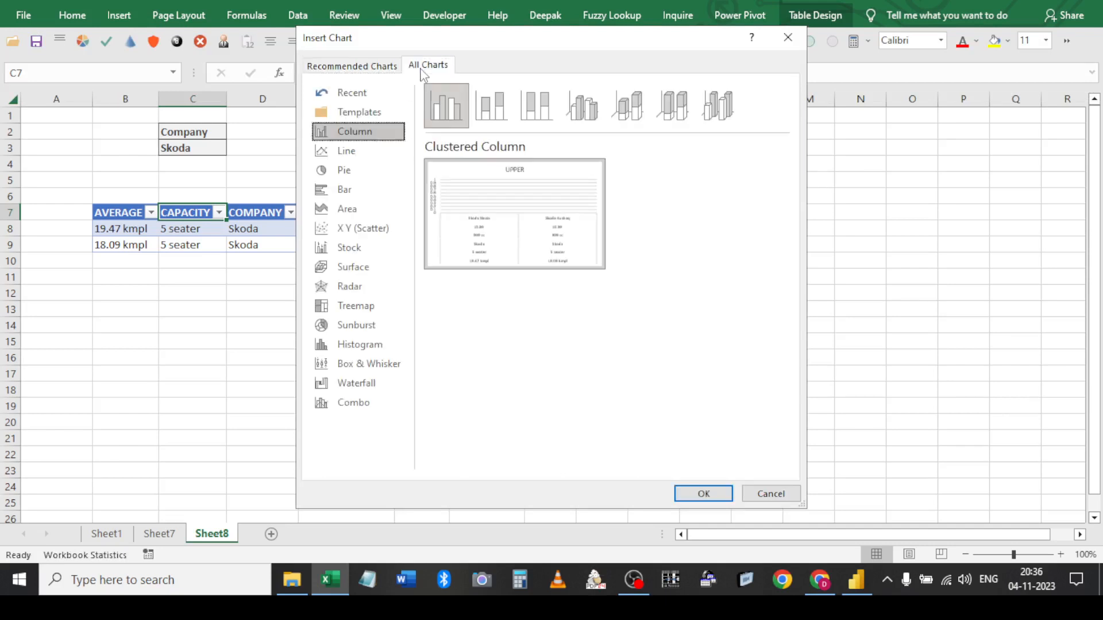
pyautogui.moveTo(515, 38); pyautogui.dragTo(719, 12)
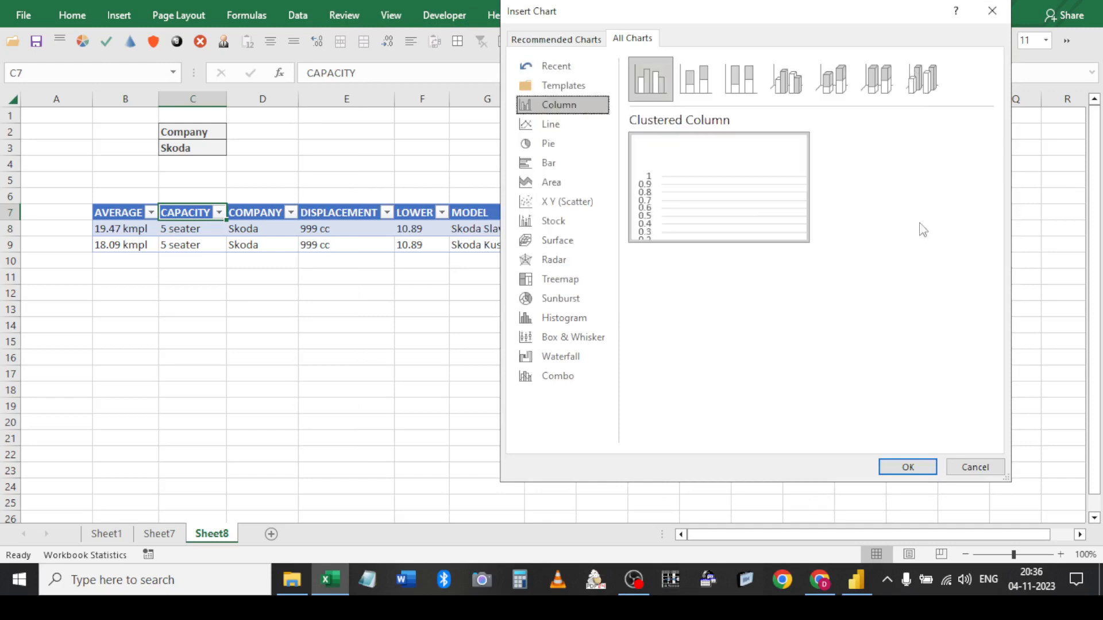
# Preview the column chart subtypes, insert a 3-D Column chart, and place it to the right of the table
pyautogui.click(834, 88)
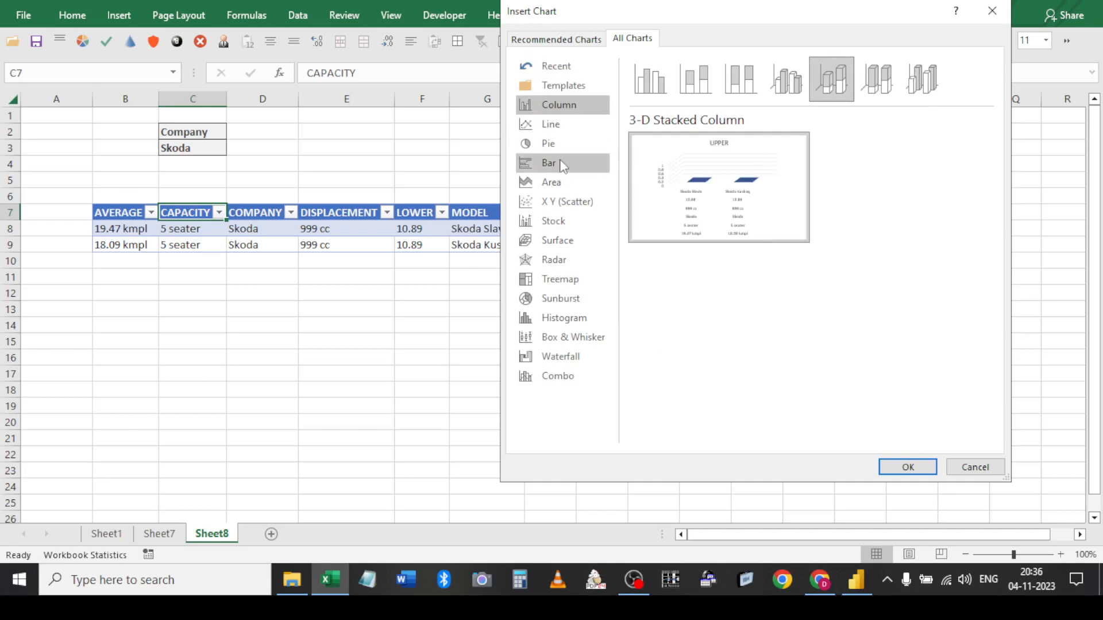
pyautogui.click(650, 80)
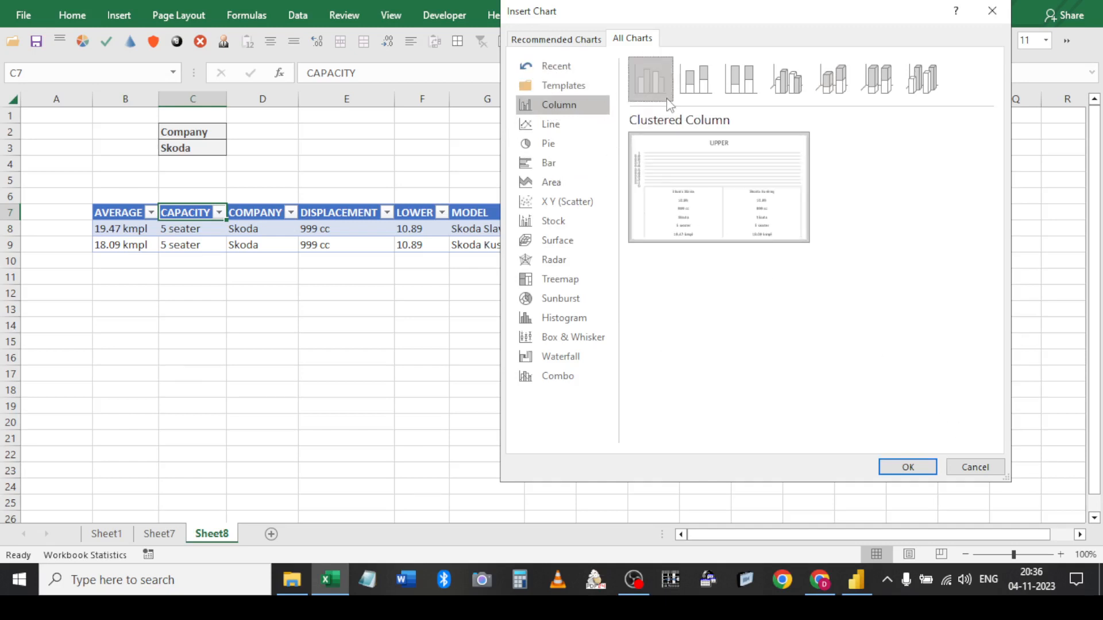
pyautogui.click(695, 92)
pyautogui.click(741, 83)
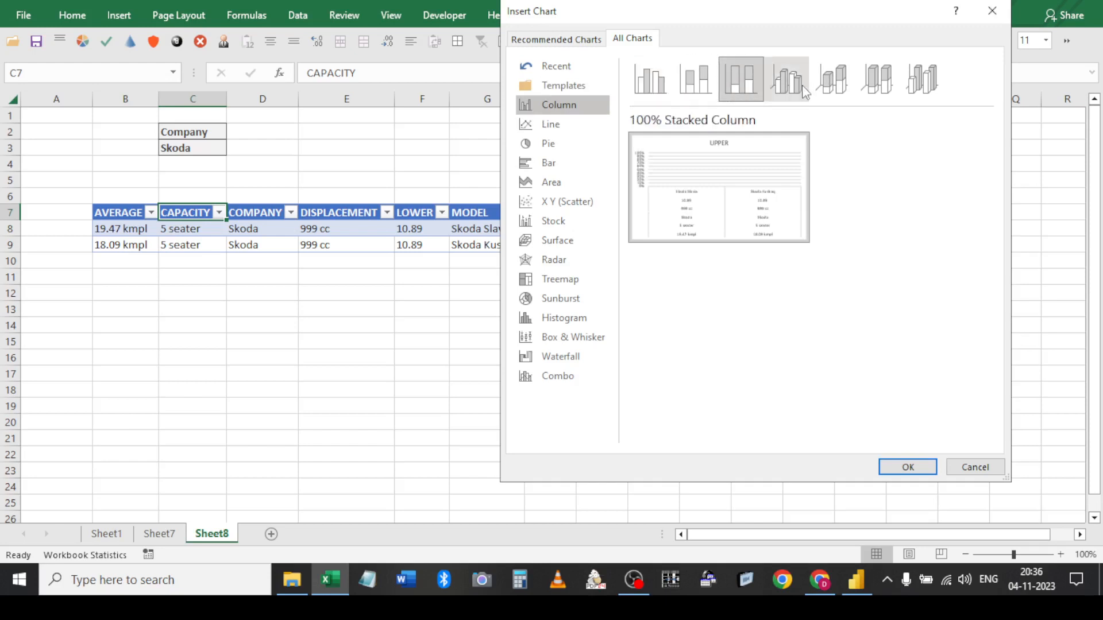
pyautogui.click(787, 83)
pyautogui.click(833, 85)
pyautogui.click(885, 91)
pyautogui.click(934, 82)
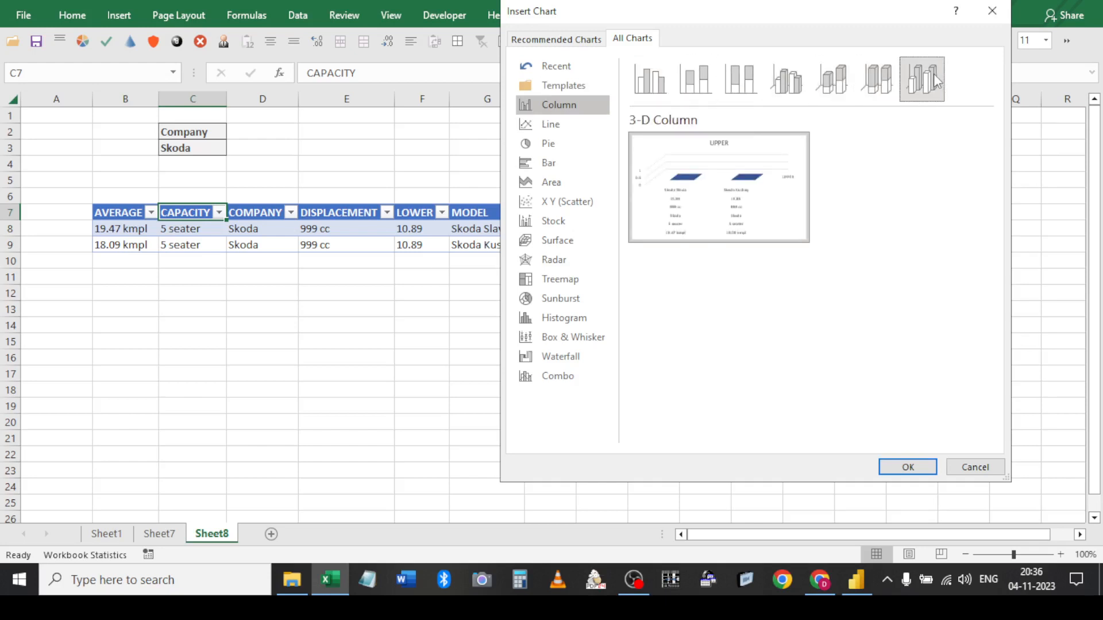
pyautogui.click(909, 467)
pyautogui.moveTo(603, 222); pyautogui.dragTo(879, 144)
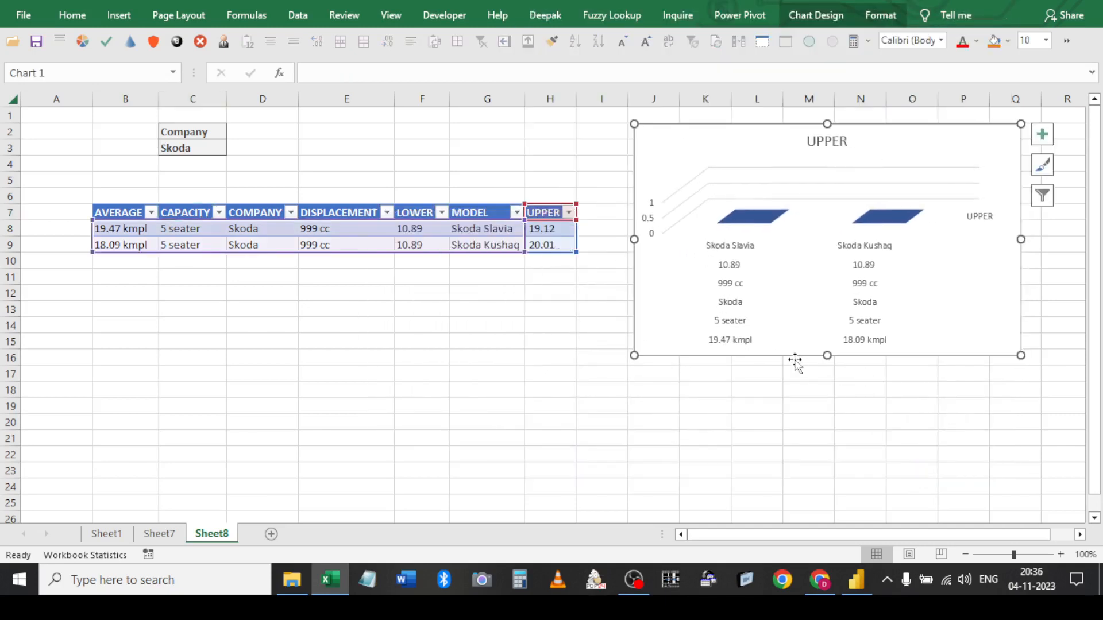
# Remove the chart's title, keep its axes shown, and add axis titles and a data table
pyautogui.click(1042, 135)
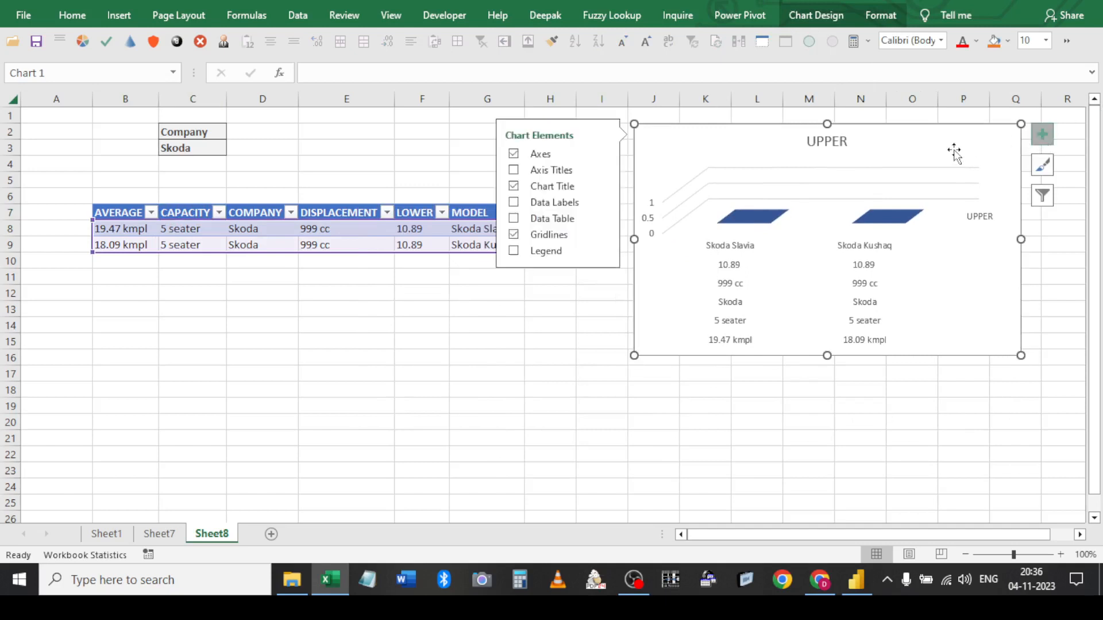
pyautogui.click(514, 186)
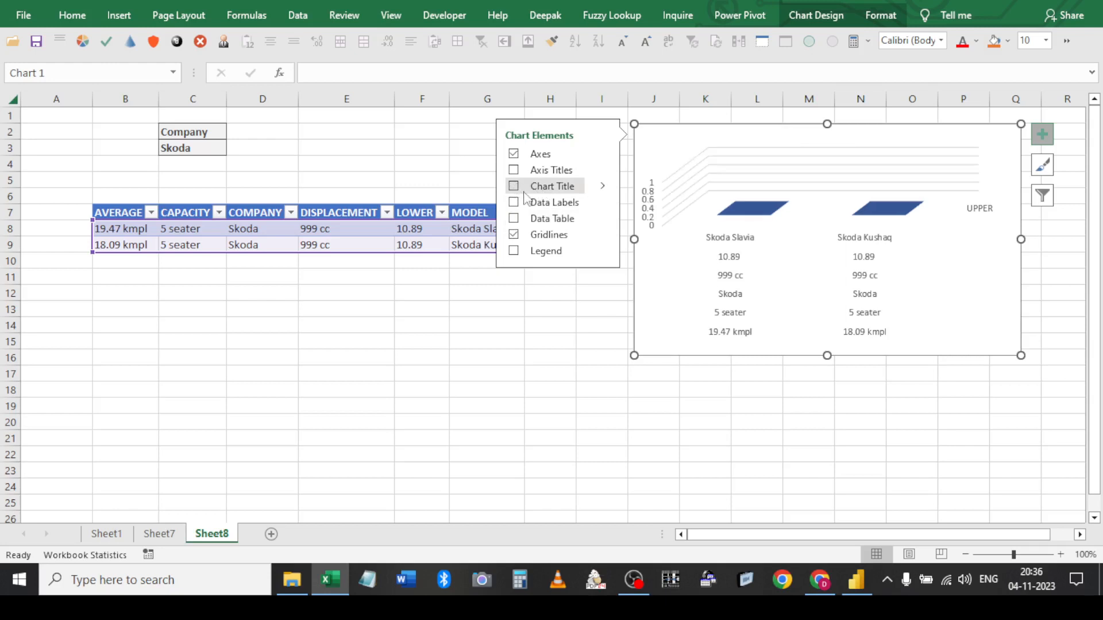
pyautogui.click(513, 154)
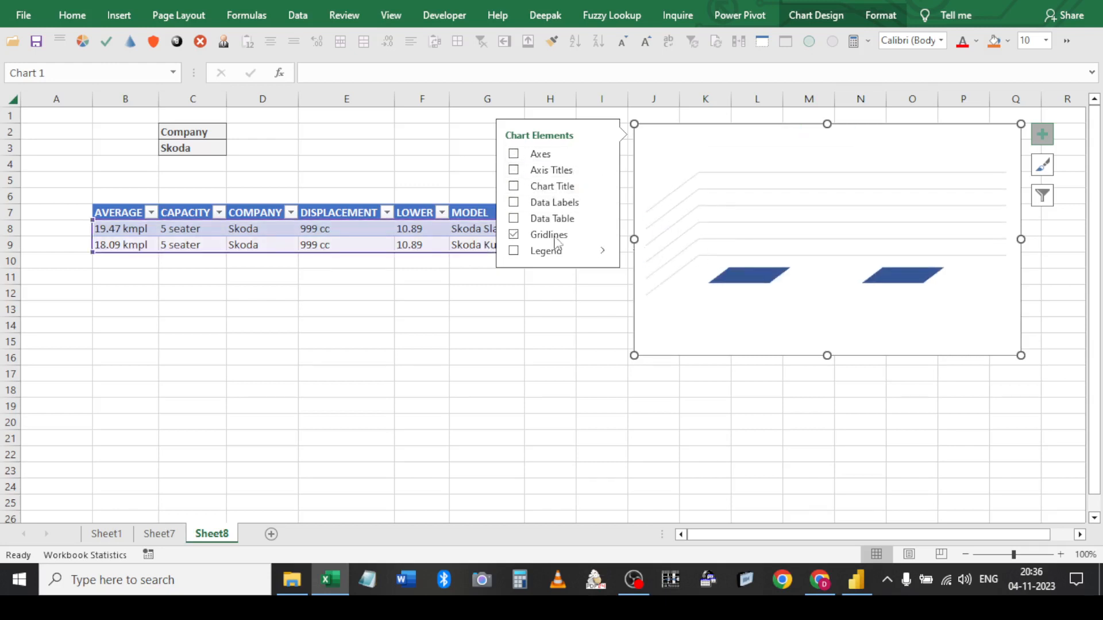
pyautogui.click(514, 154)
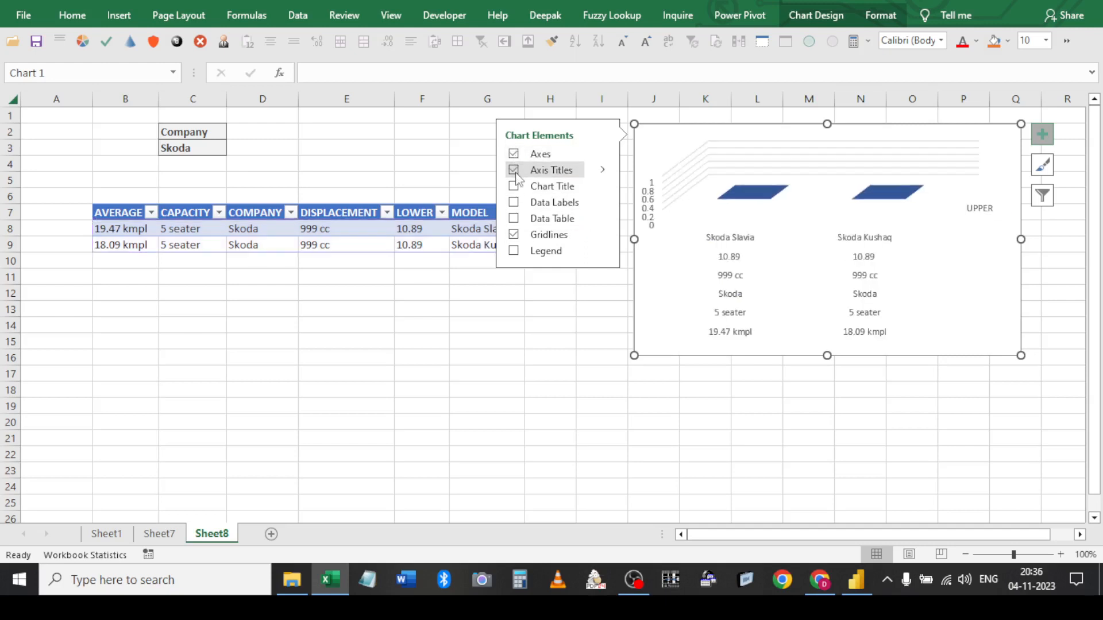
pyautogui.click(515, 171)
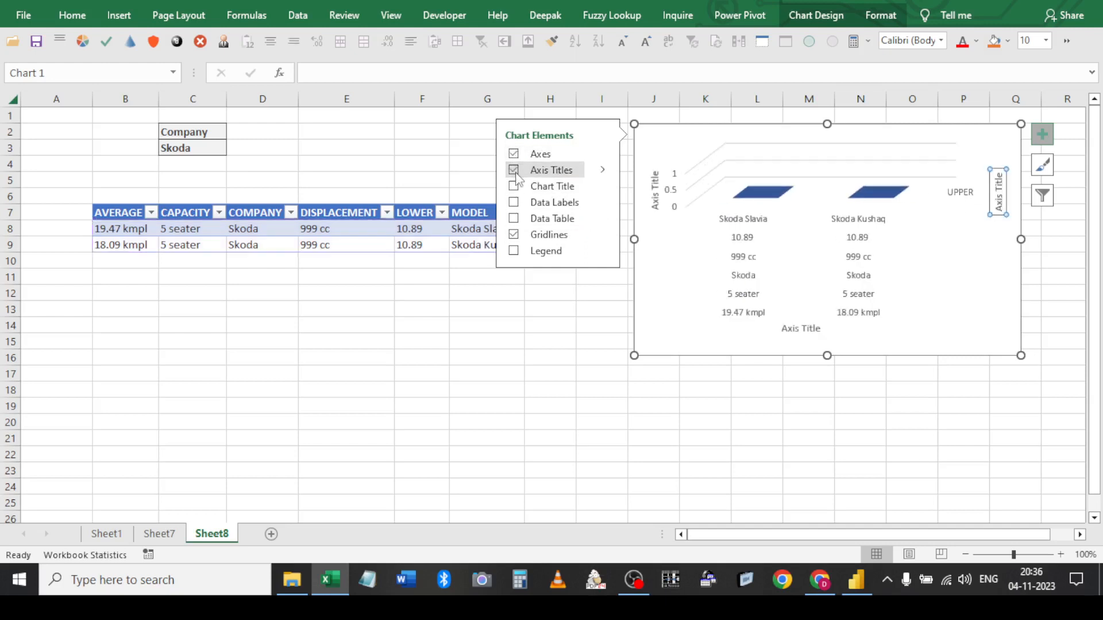
pyautogui.click(513, 218)
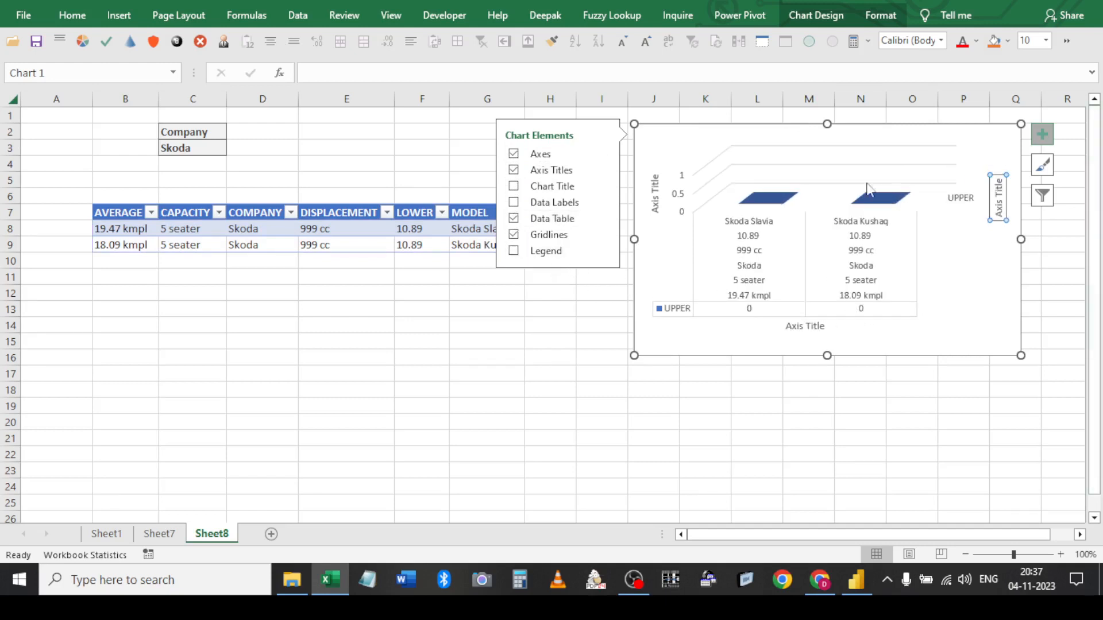
# Open the chart's data source settings
pyautogui.click(826, 23)
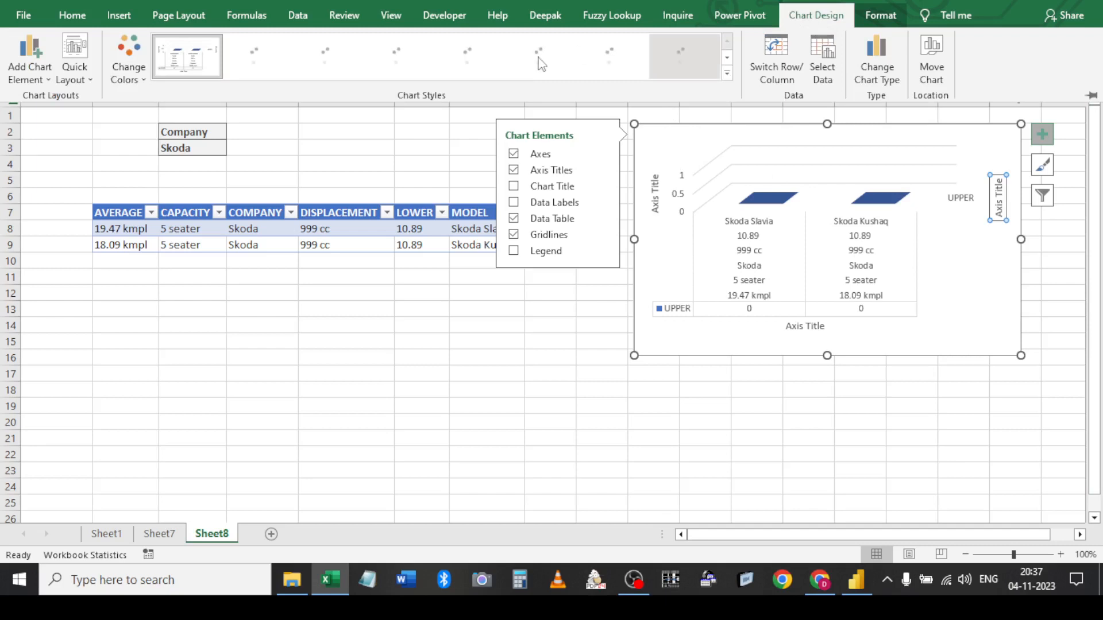
pyautogui.click(817, 74)
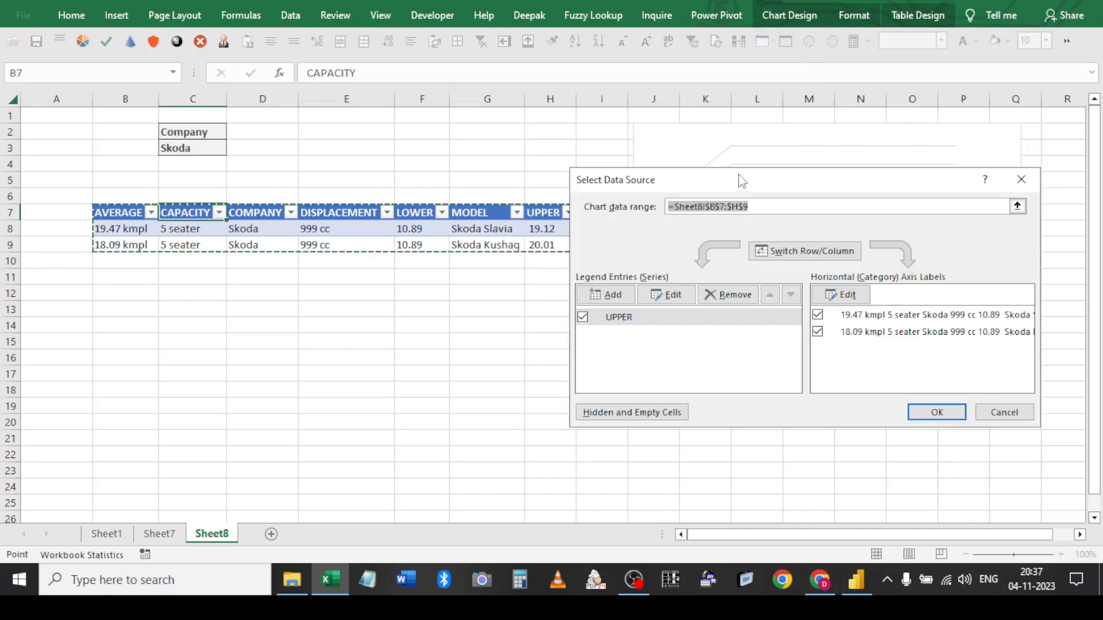
# Remove the UPPER series from the chart's data source
pyautogui.moveTo(741, 175); pyautogui.dragTo(754, 135)
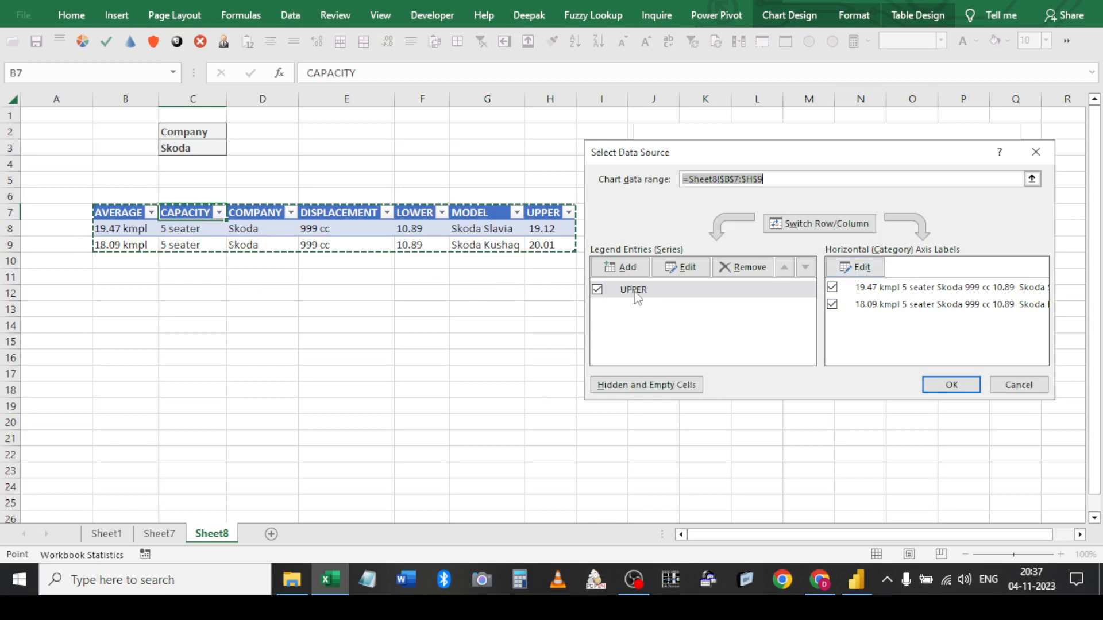
pyautogui.click(867, 270)
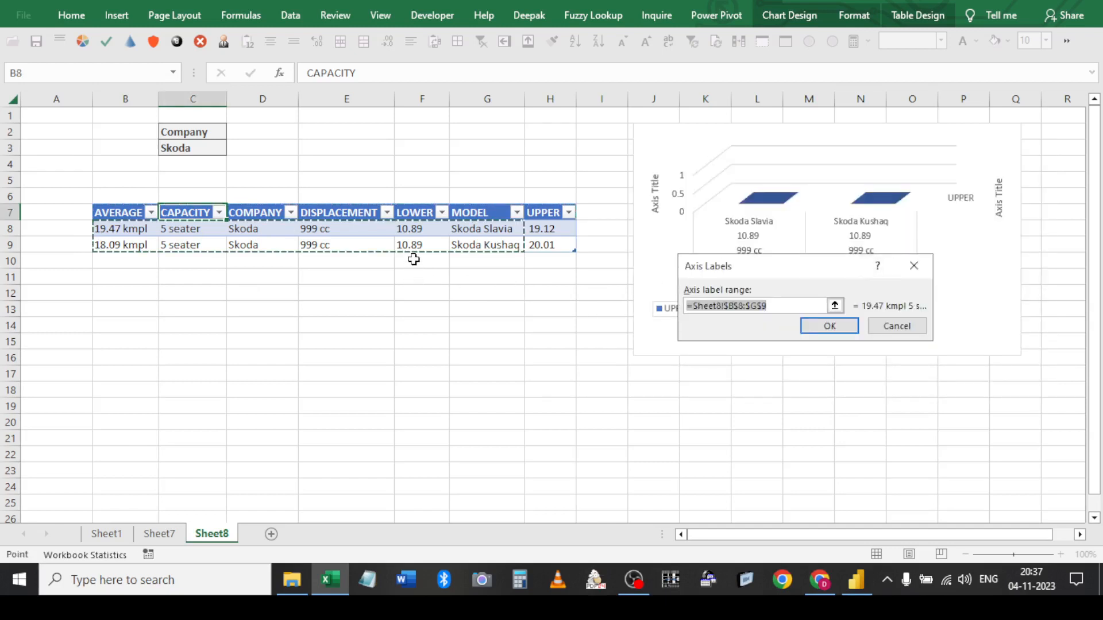
pyautogui.click(900, 327)
pyautogui.click(635, 291)
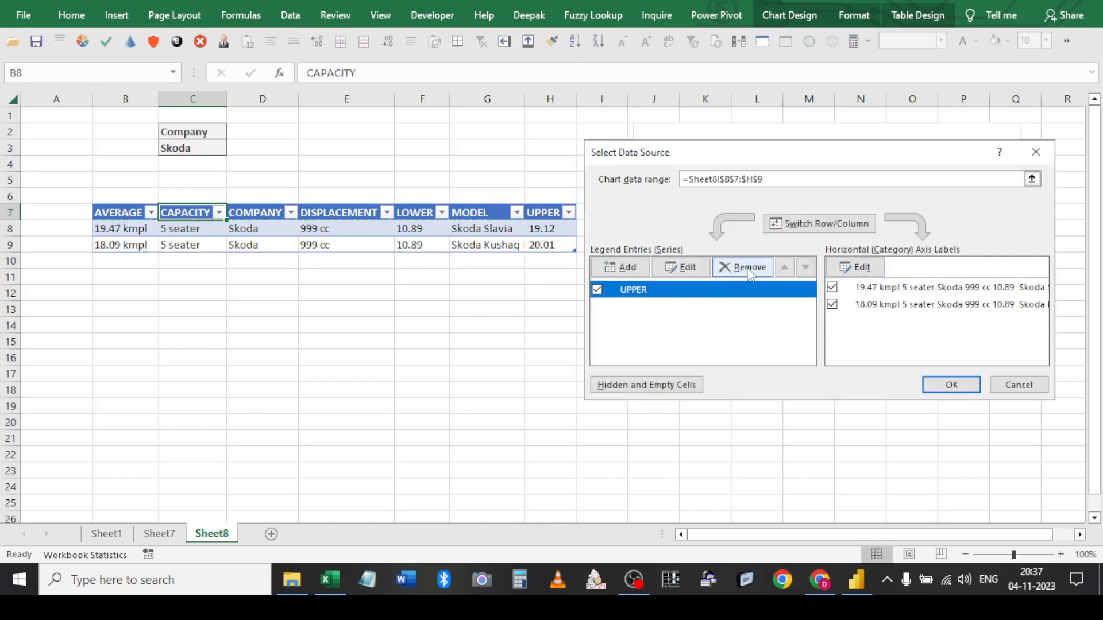
pyautogui.click(750, 271)
# Add a new chart series with cell D8 as its name and cell F8 as its values
pyautogui.click(628, 269)
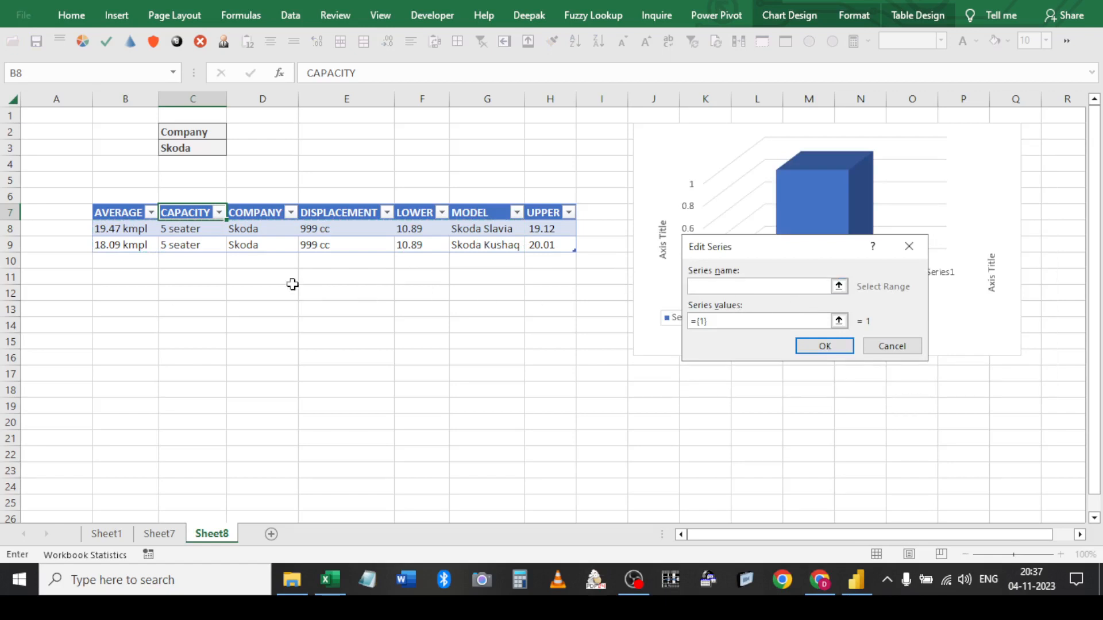
pyautogui.moveTo(245, 215); pyautogui.dragTo(247, 228)
pyautogui.click(247, 228)
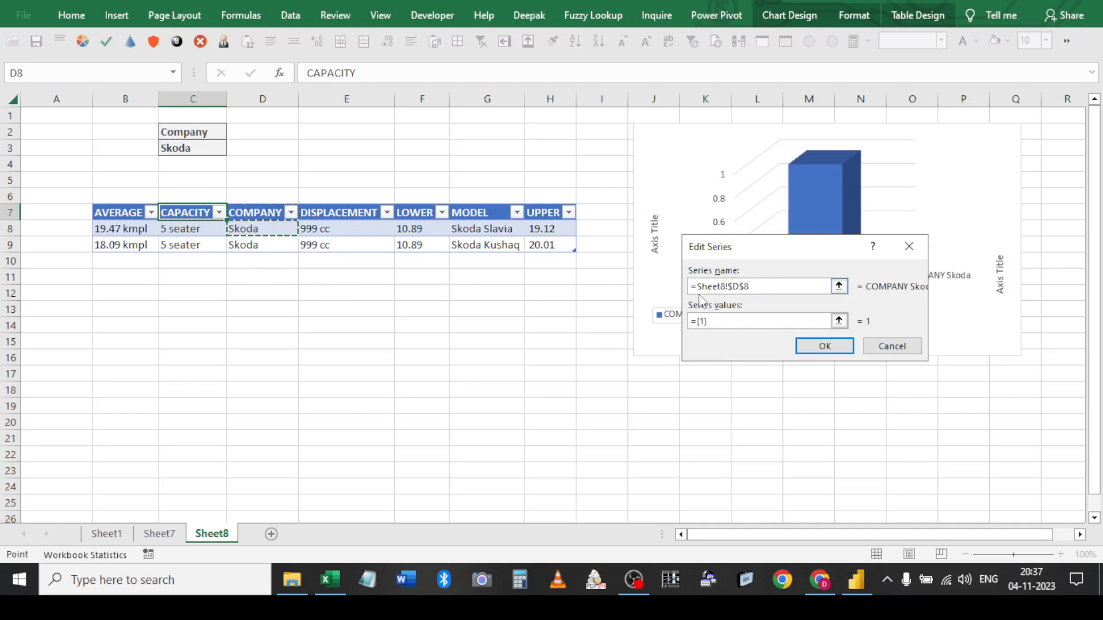
pyautogui.press('Tab')
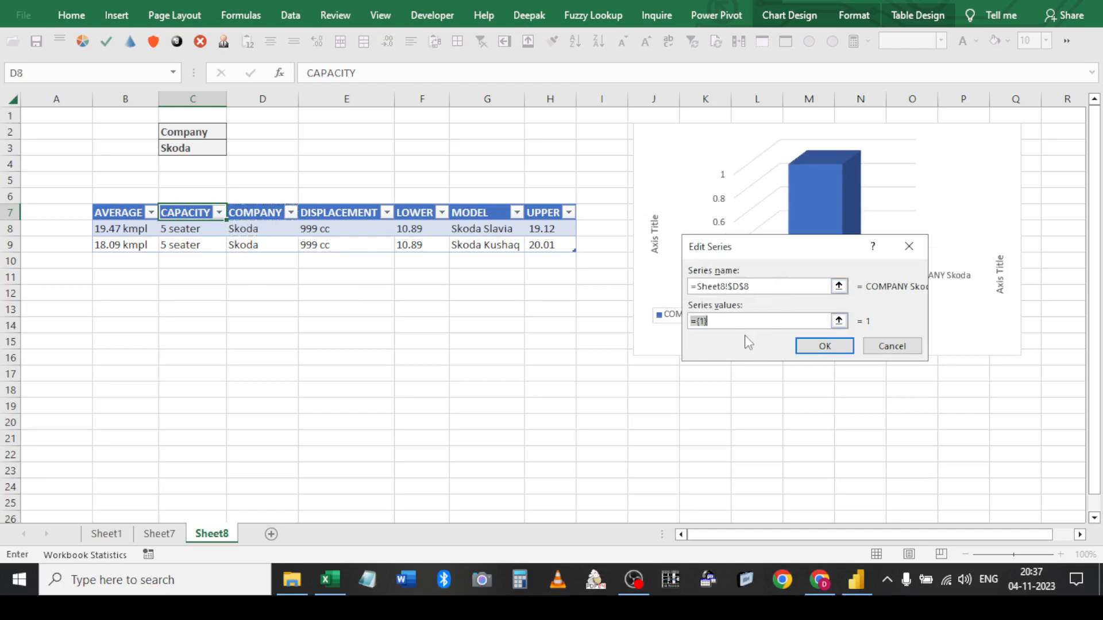
pyautogui.click(413, 228)
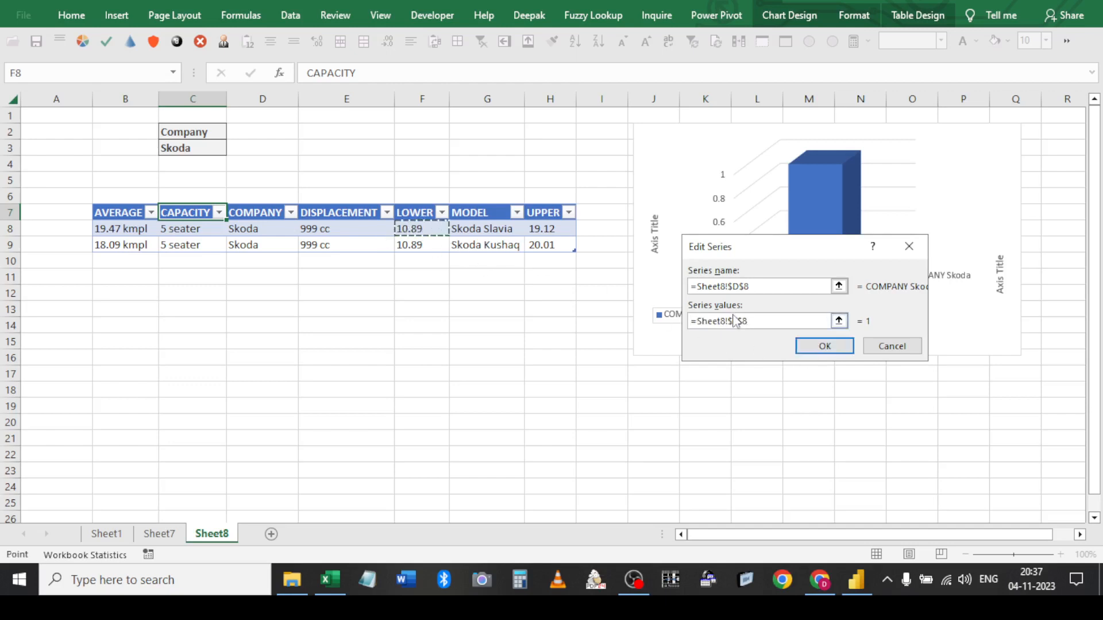
# Change the new series' name reference to the company cells D8:D9
pyautogui.moveTo(770, 283); pyautogui.dragTo(686, 287)
pyautogui.press('End')
pyautogui.press('BackSpace')
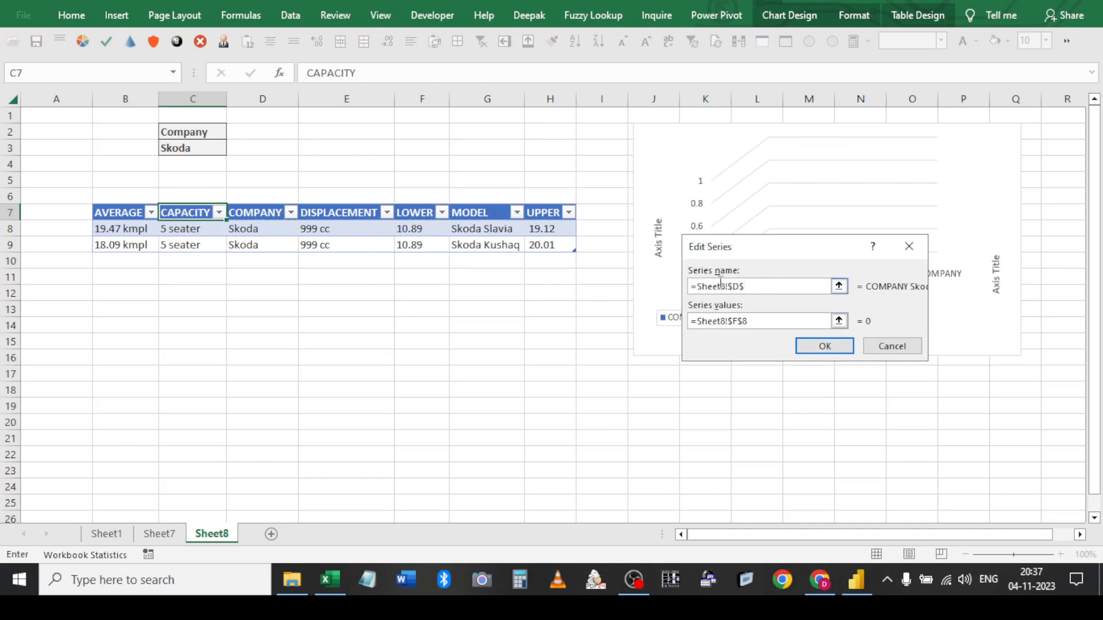
pyautogui.moveTo(761, 285); pyautogui.dragTo(686, 287)
pyautogui.press('End')
pyautogui.click(263, 226)
pyautogui.moveTo(262, 226); pyautogui.dragTo(268, 246)
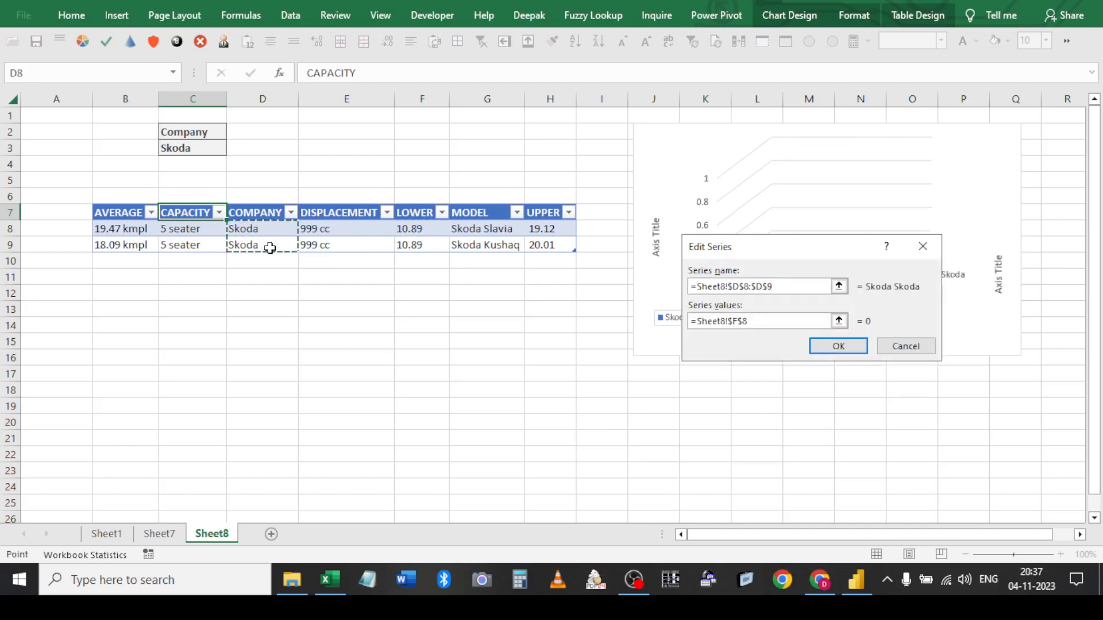
# Set the series values to the LOWER cells F8:F9 and confirm the series
pyautogui.moveTo(759, 322); pyautogui.dragTo(702, 336)
pyautogui.write('=')
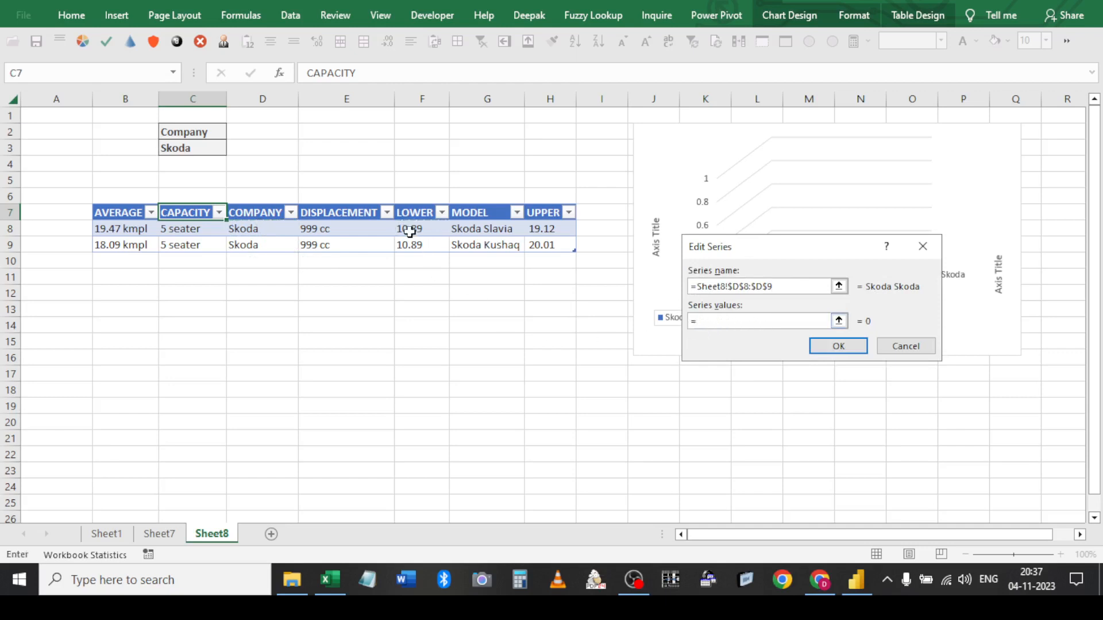
pyautogui.moveTo(414, 224); pyautogui.dragTo(423, 243)
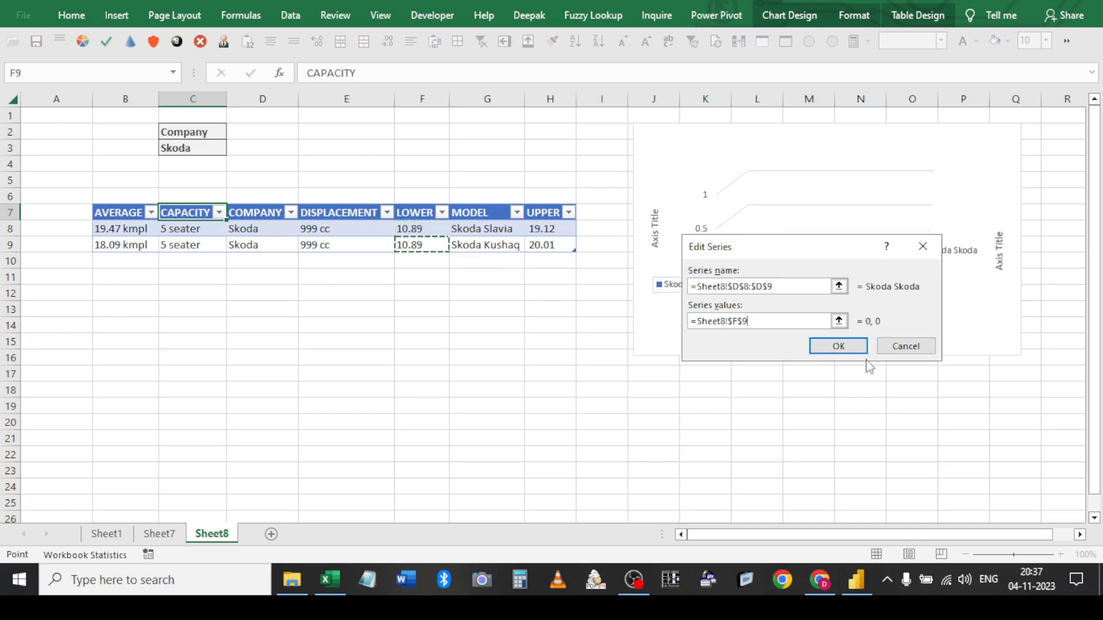
pyautogui.moveTo(434, 224); pyautogui.dragTo(438, 241)
pyautogui.click(858, 349)
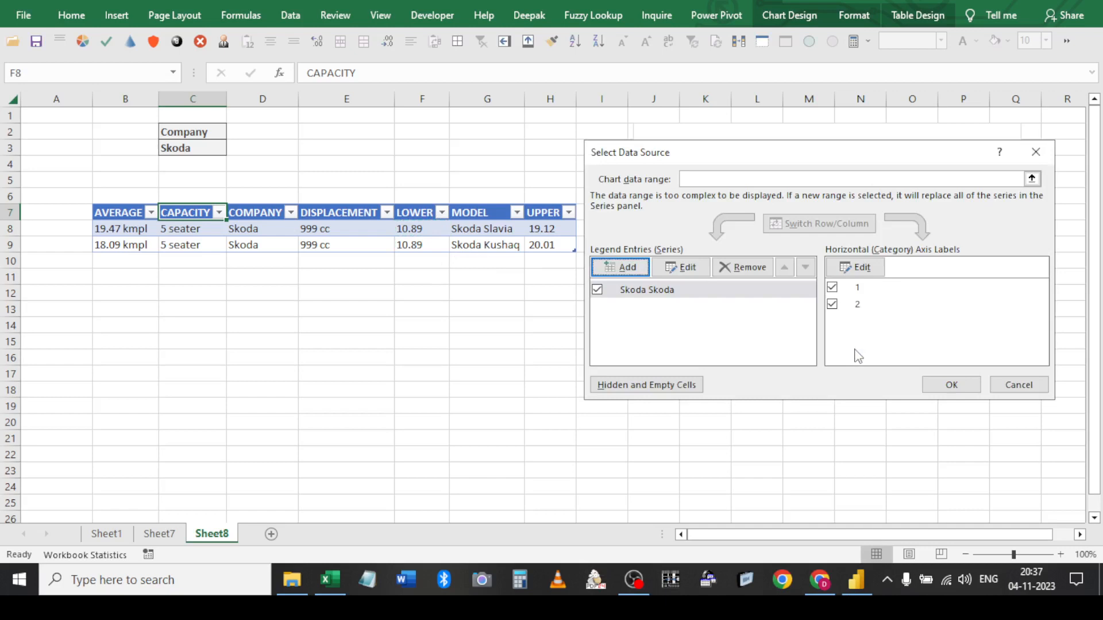
# Add a second chart series named from D8:D9 with the UPPER cells H8:H9 as its values
pyautogui.click(872, 291)
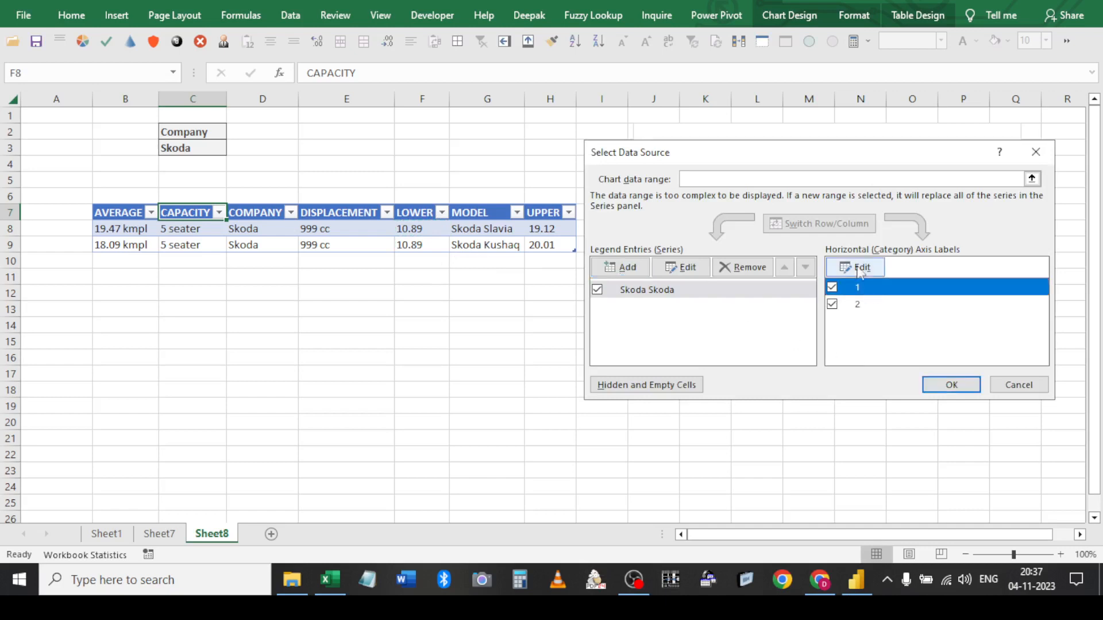
pyautogui.click(621, 268)
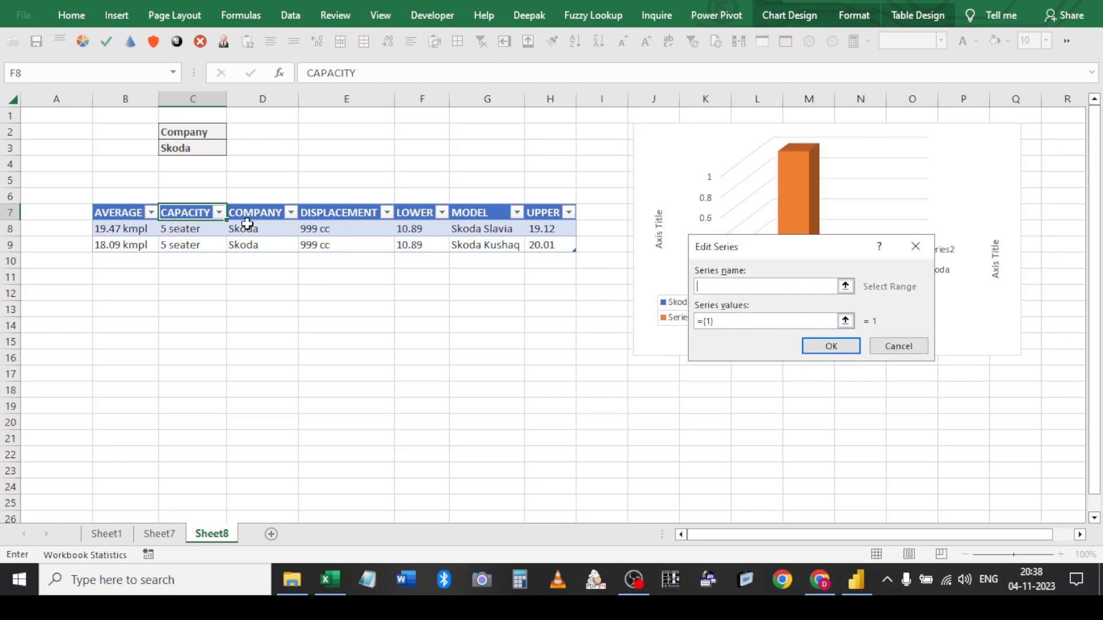
pyautogui.moveTo(247, 225); pyautogui.dragTo(251, 241)
pyautogui.click(708, 322)
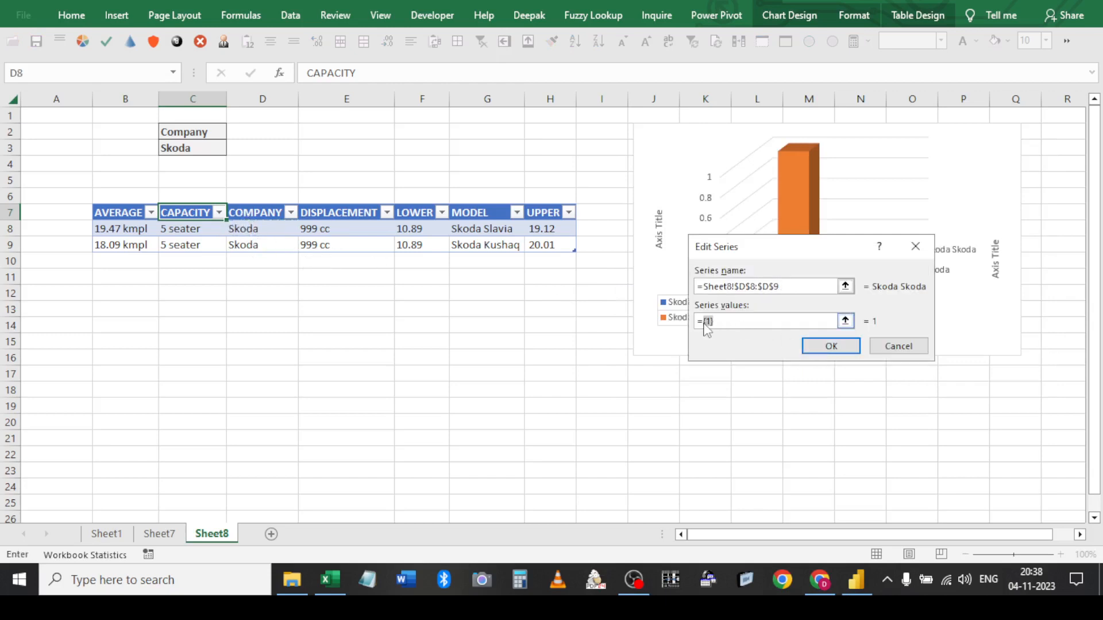
pyautogui.click(544, 232)
pyautogui.click(554, 244)
pyautogui.click(846, 351)
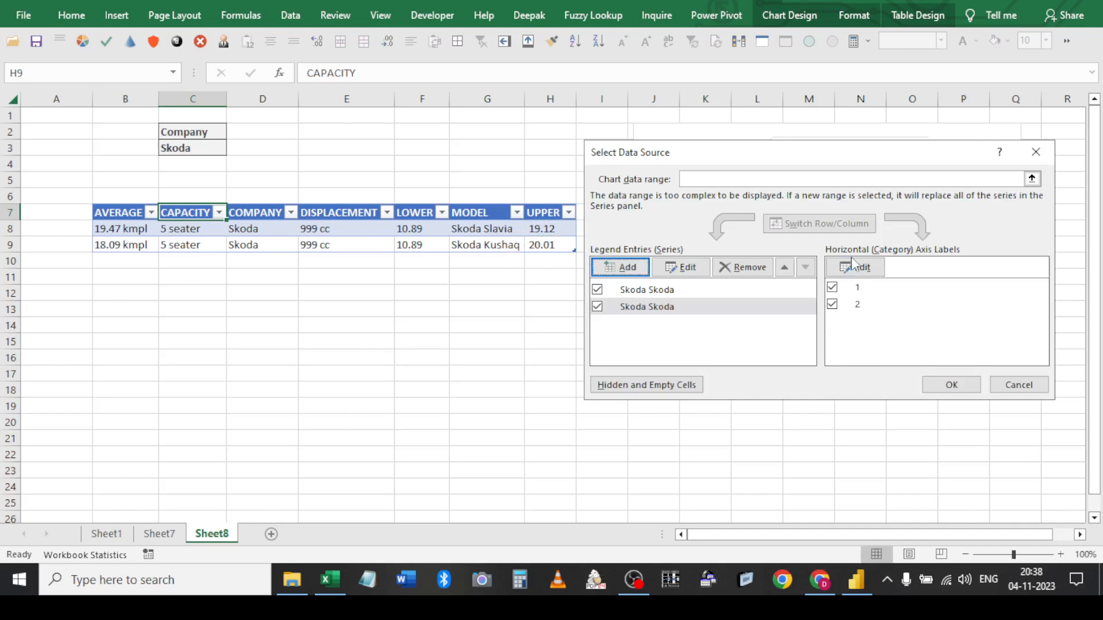
# Set the horizontal axis labels to the MODEL header cell G7 and apply the data source changes
pyautogui.moveTo(884, 156); pyautogui.dragTo(551, 184)
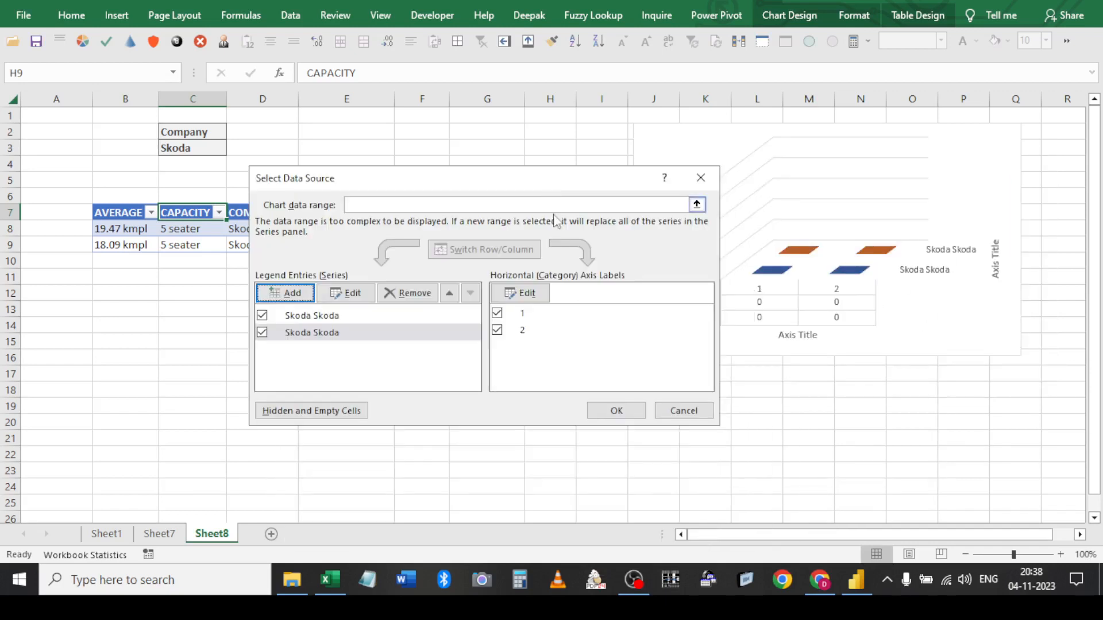
pyautogui.click(523, 294)
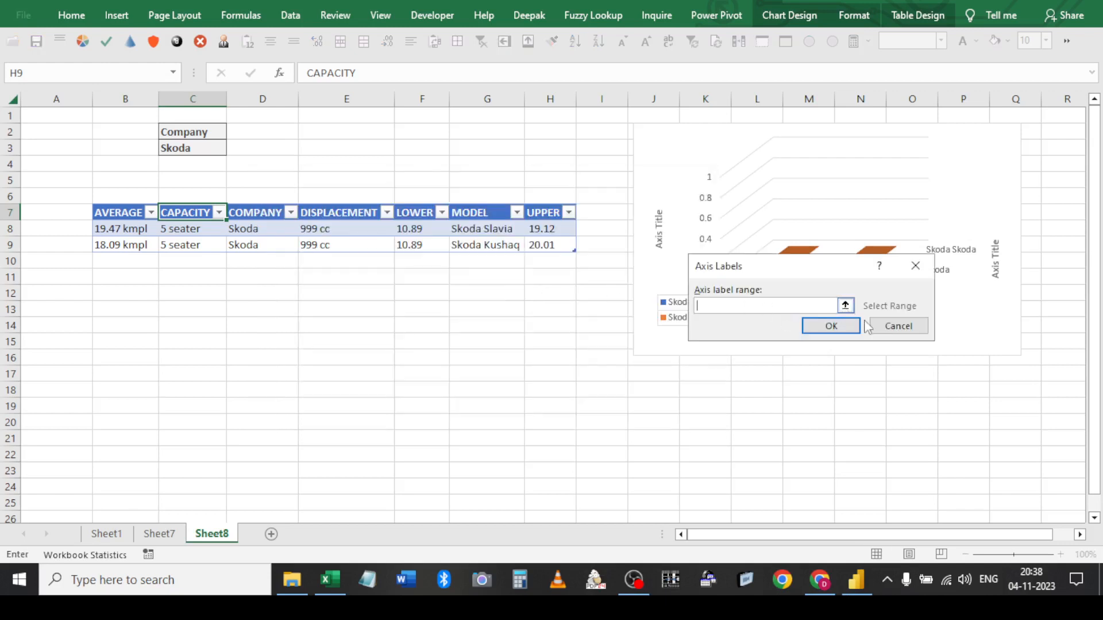
pyautogui.click(472, 210)
pyautogui.click(825, 330)
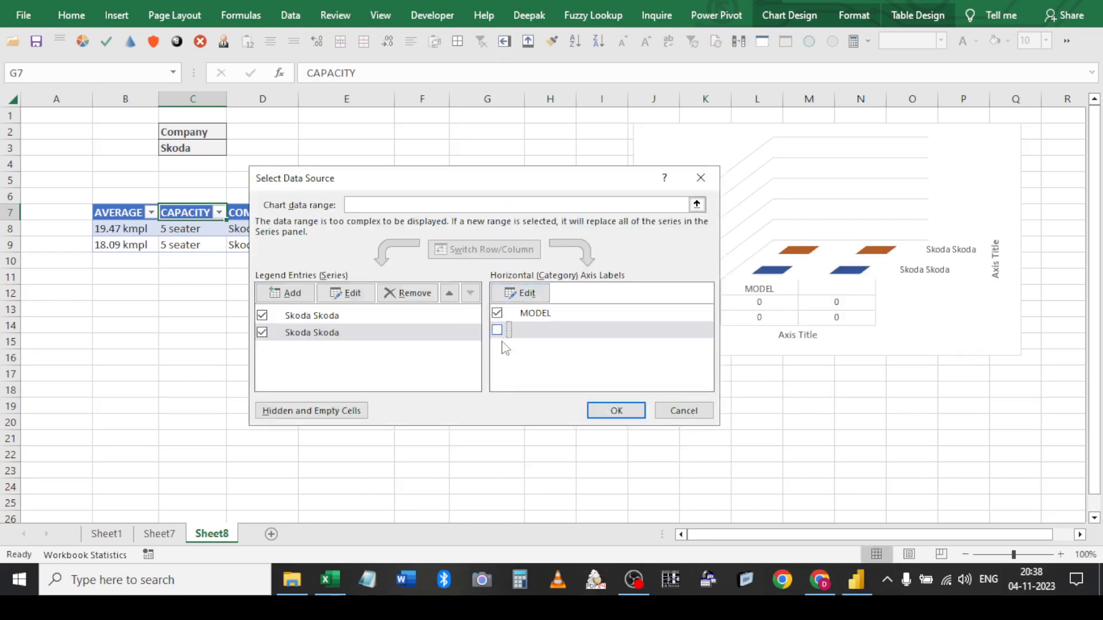
pyautogui.click(616, 410)
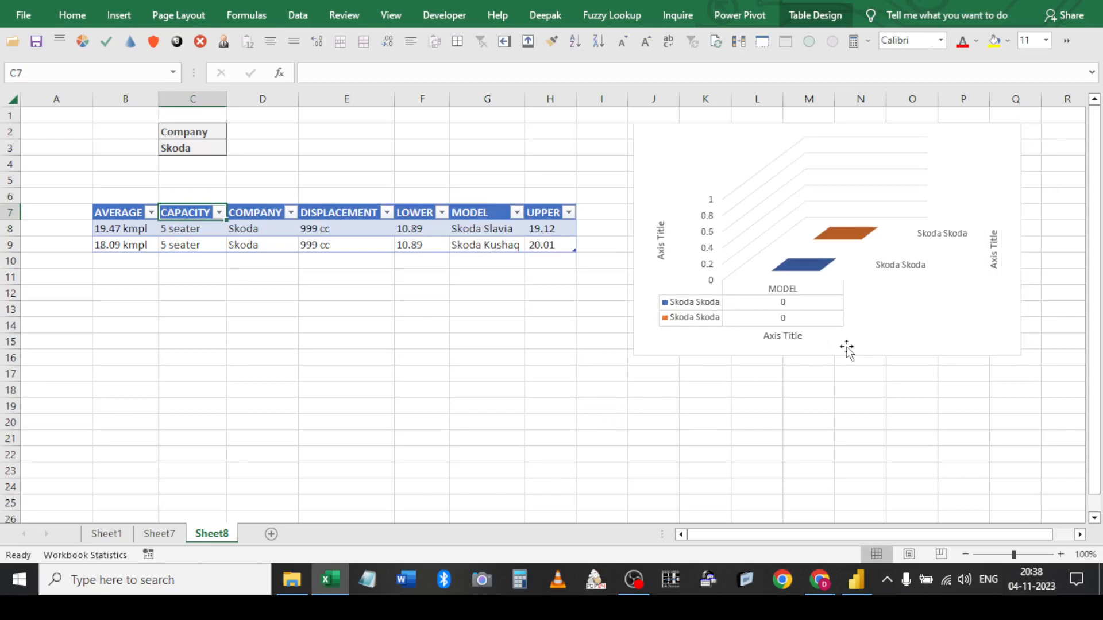
# Delete the depth axis title beside the series names in the chart
pyautogui.click(995, 256)
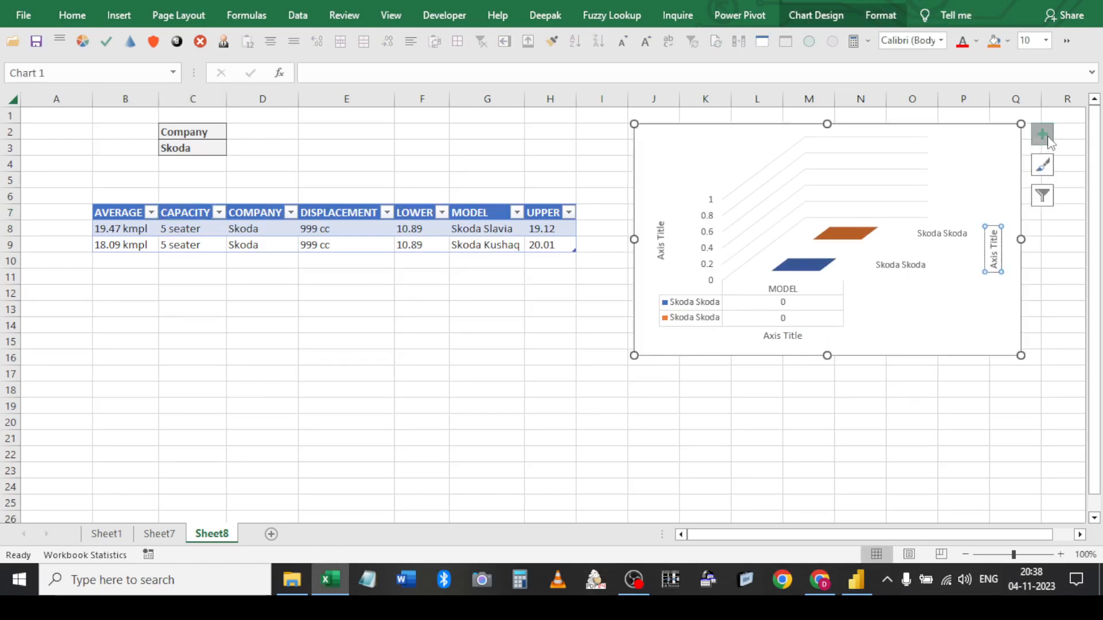
pyautogui.click(995, 225)
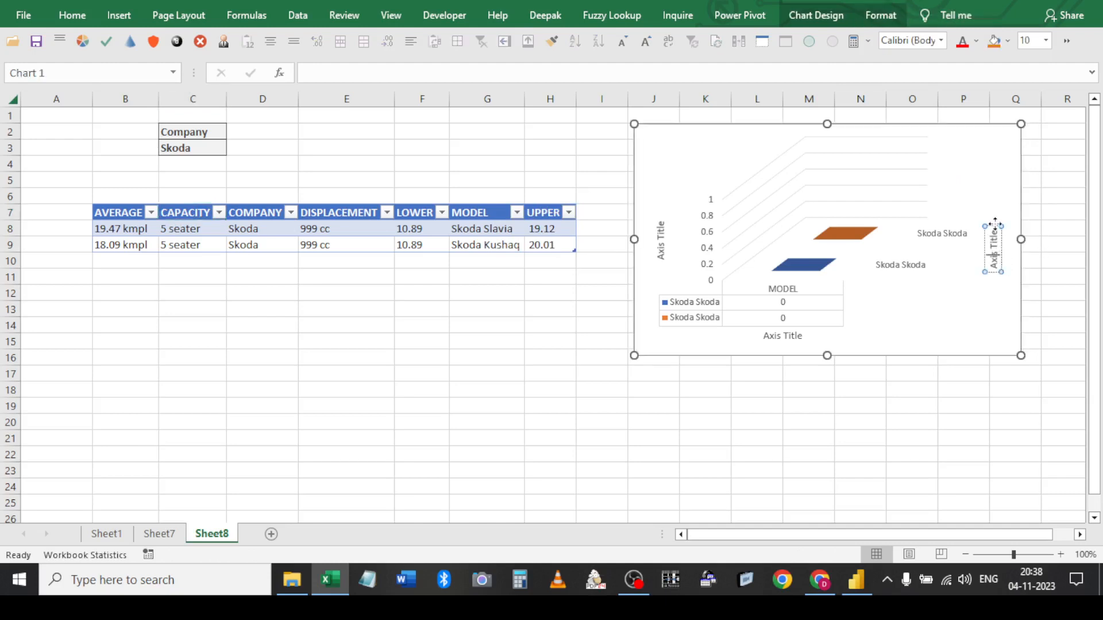
pyautogui.press('Delete')
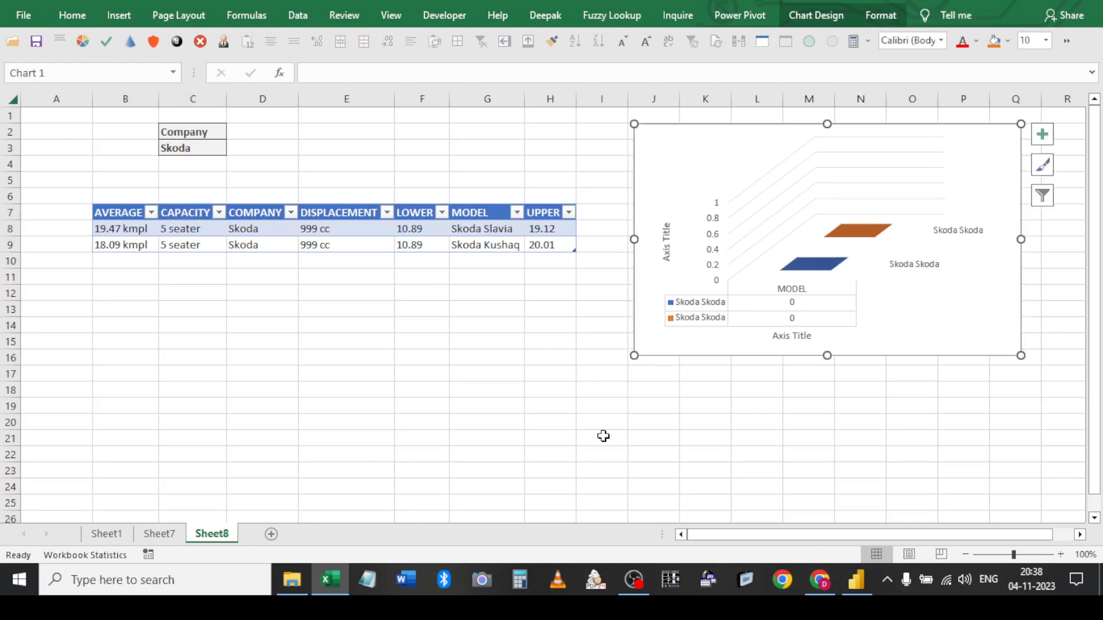
# Change the chart's horizontal axis labels to H8:H9, include the 20.01 category, and apply the data source
pyautogui.click(784, 317)
pyautogui.click(806, 11)
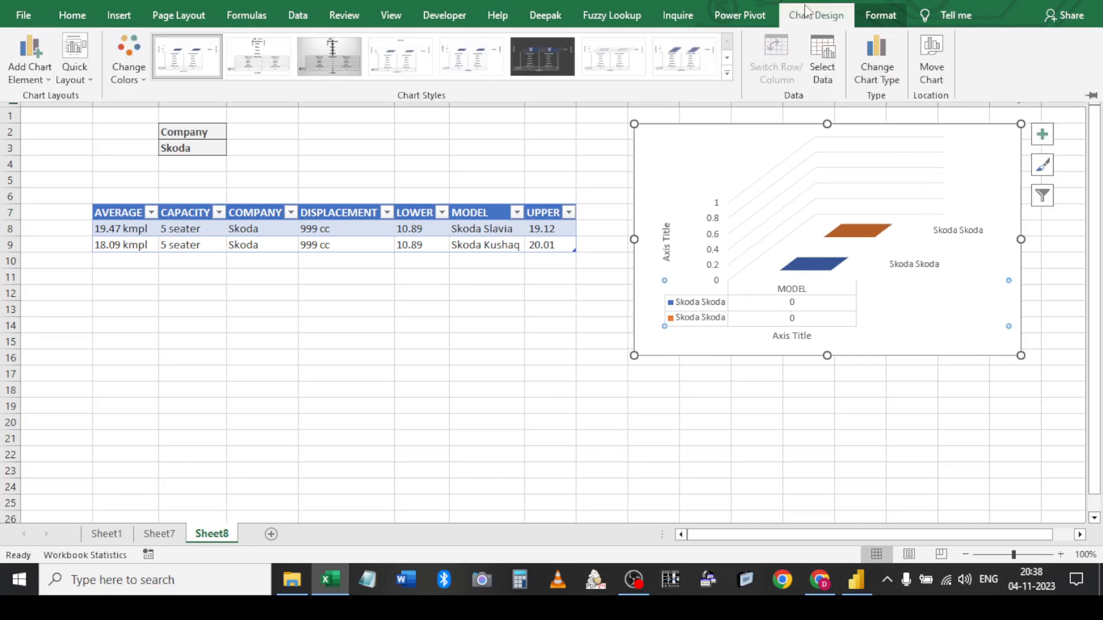
pyautogui.click(832, 54)
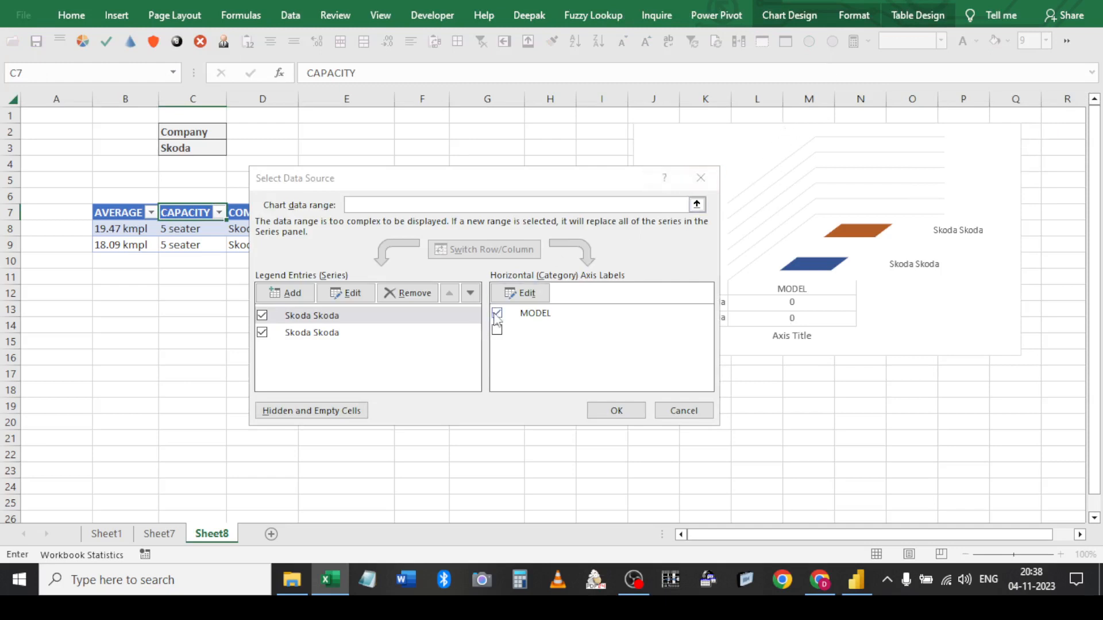
pyautogui.click(522, 293)
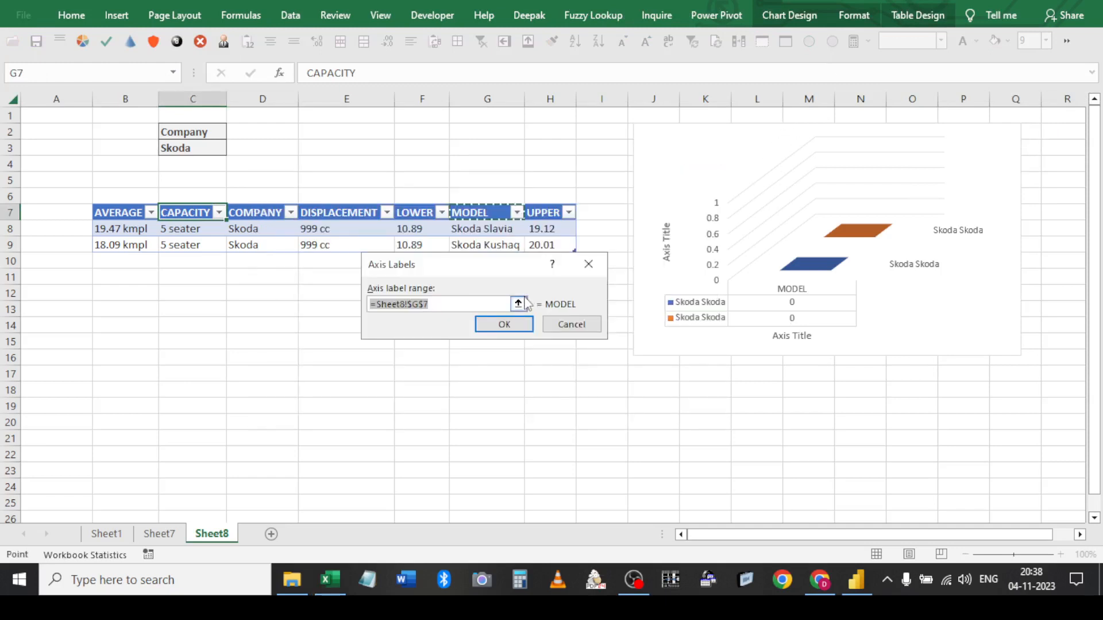
pyautogui.moveTo(539, 213); pyautogui.dragTo(543, 246)
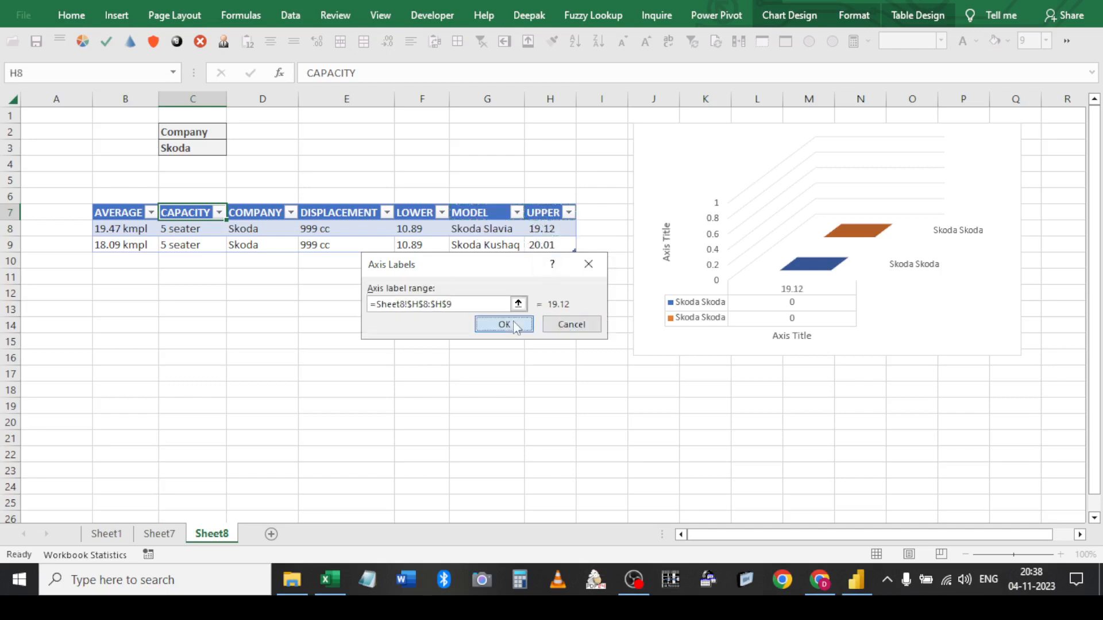
pyautogui.click(516, 325)
pyautogui.click(496, 330)
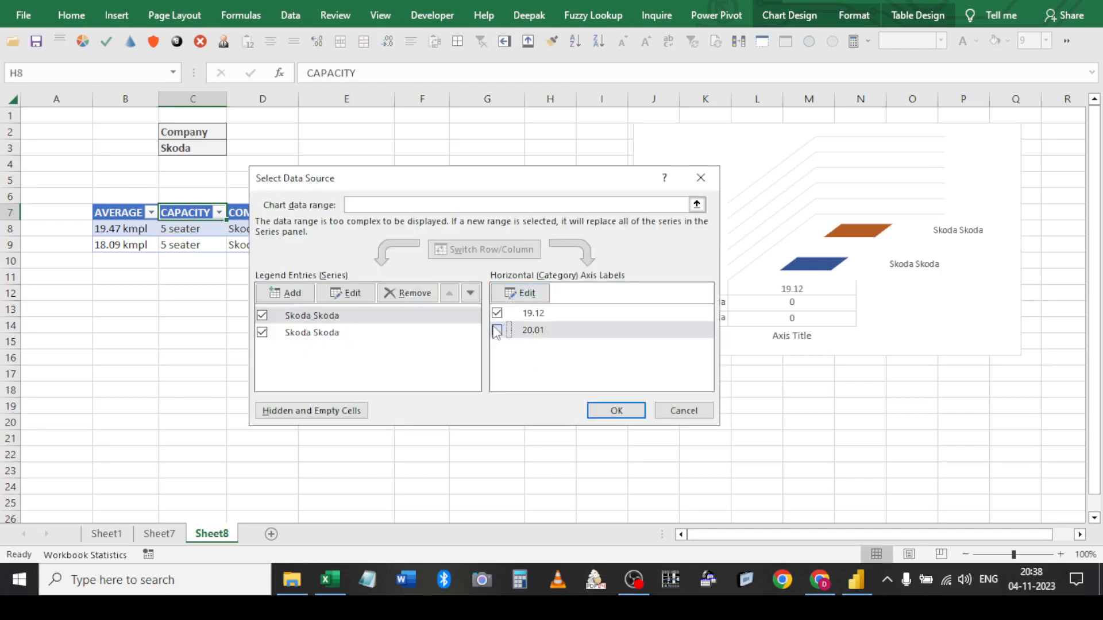
pyautogui.click(608, 409)
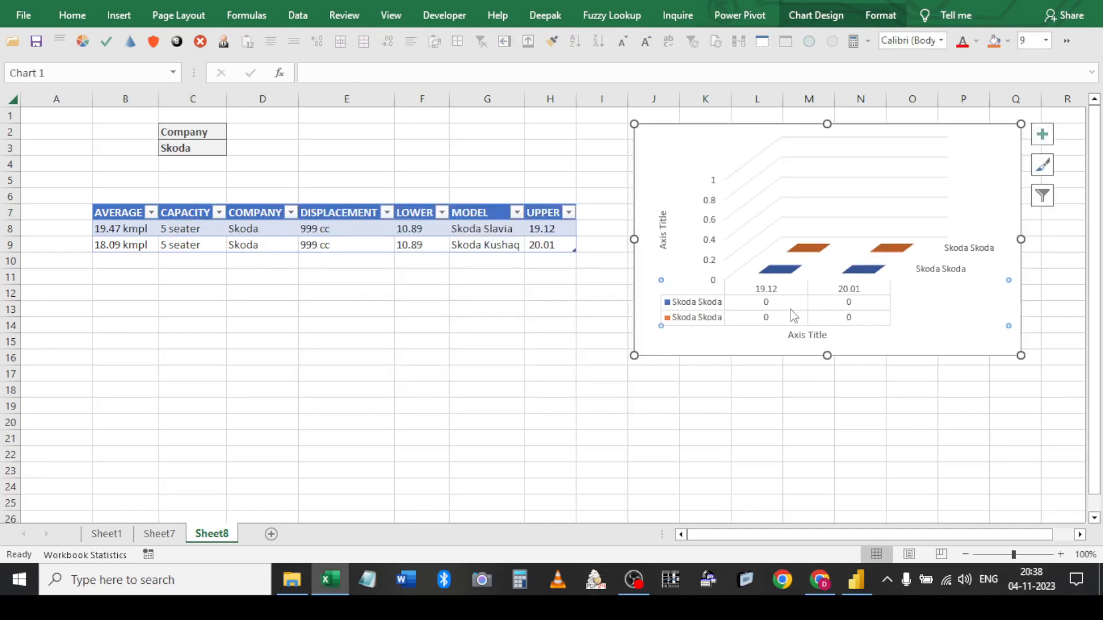
# Edit the first COMPANY series in the chart's data source so its name refers to D8:D9
pyautogui.click(816, 15)
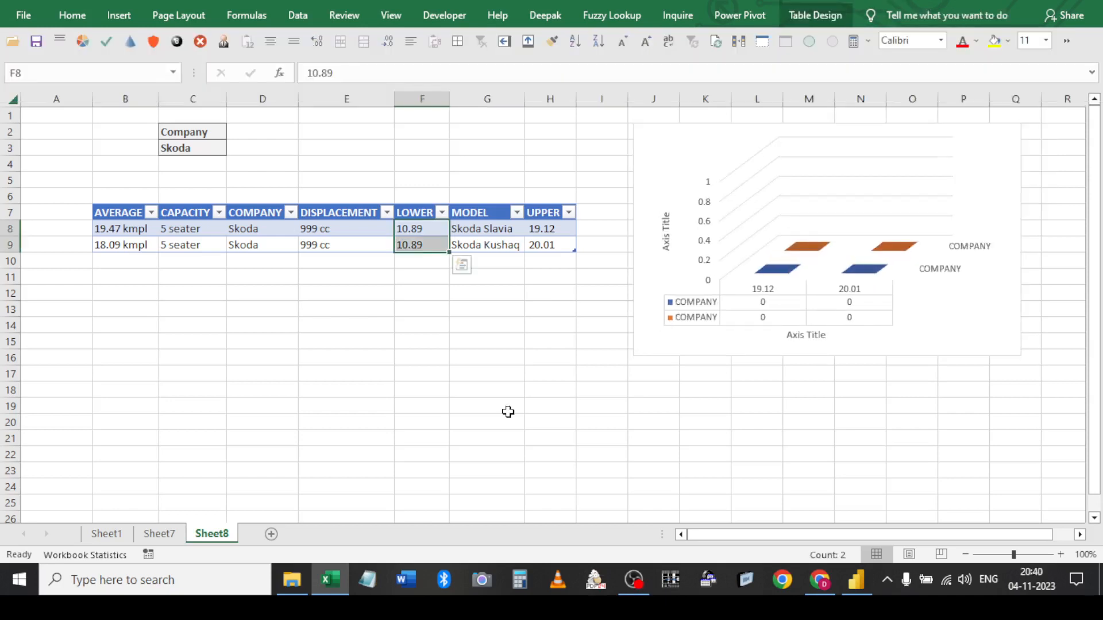
pyautogui.click(508, 412)
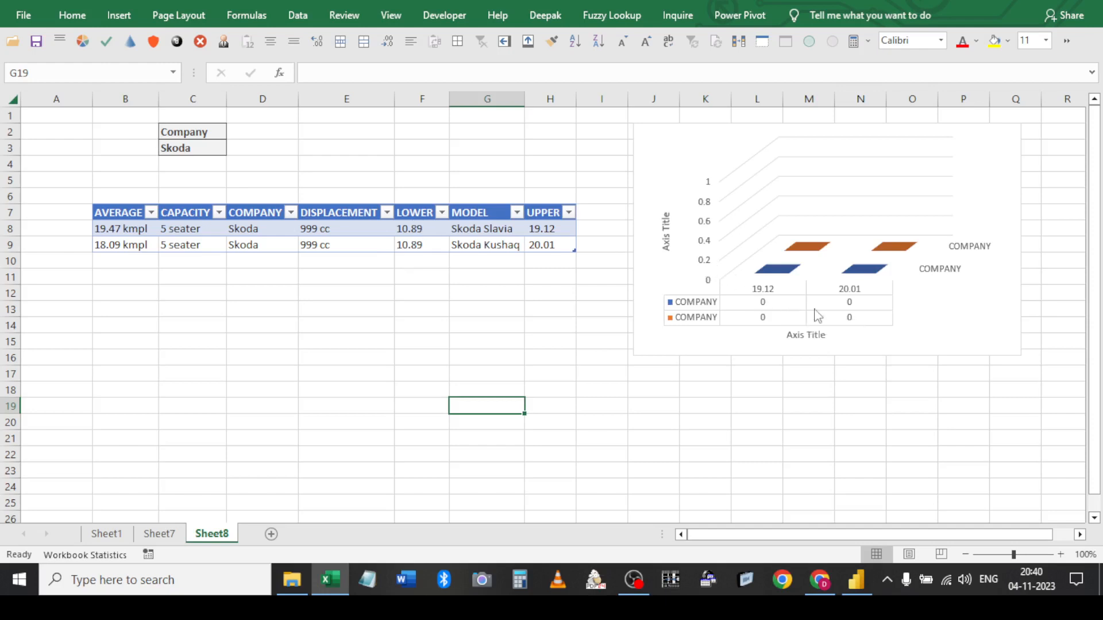
pyautogui.click(979, 316)
pyautogui.click(806, 17)
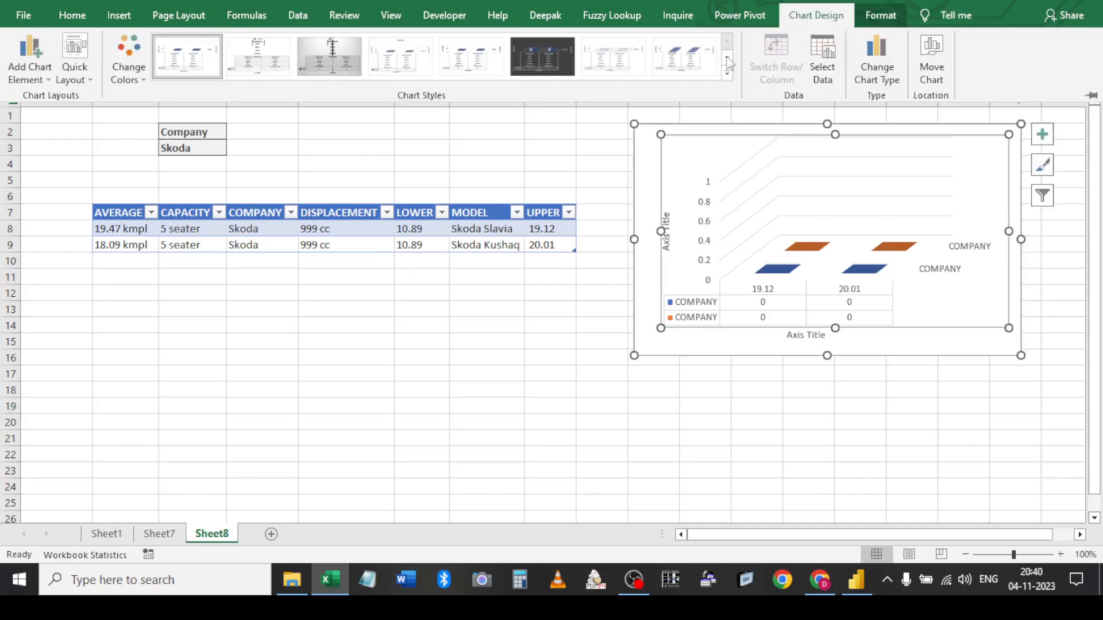
pyautogui.click(829, 50)
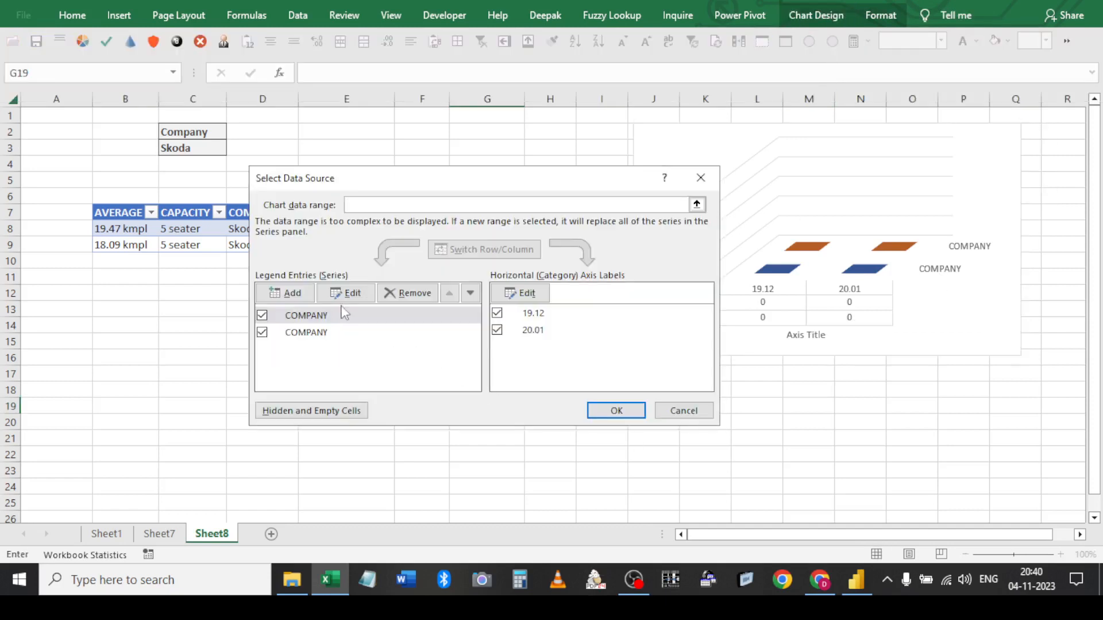
pyautogui.click(346, 293)
pyautogui.moveTo(247, 229); pyautogui.dragTo(247, 244)
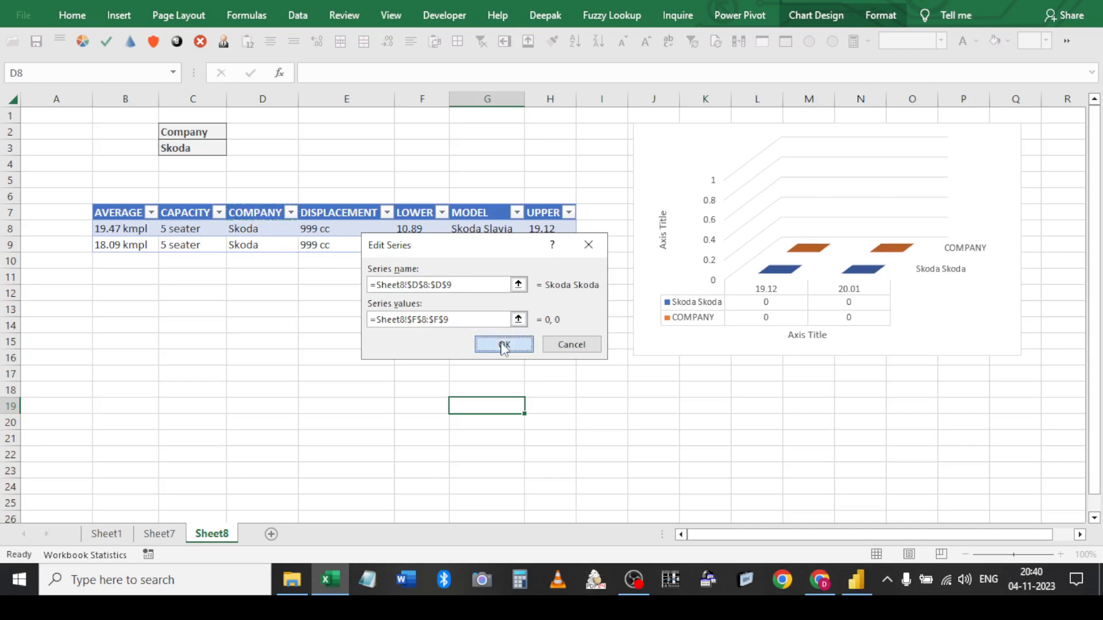
pyautogui.click(504, 344)
# Edit the second COMPANY series so its name refers to D8:D9, and apply the chart's data source
pyautogui.click(360, 331)
pyautogui.click(345, 291)
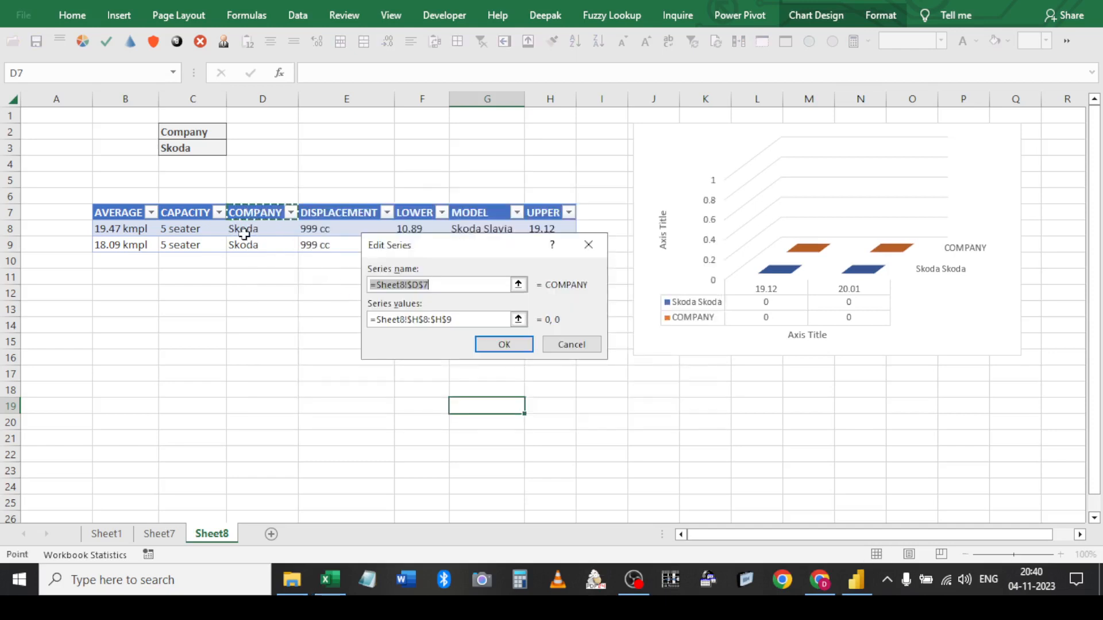
pyautogui.moveTo(245, 229); pyautogui.dragTo(247, 244)
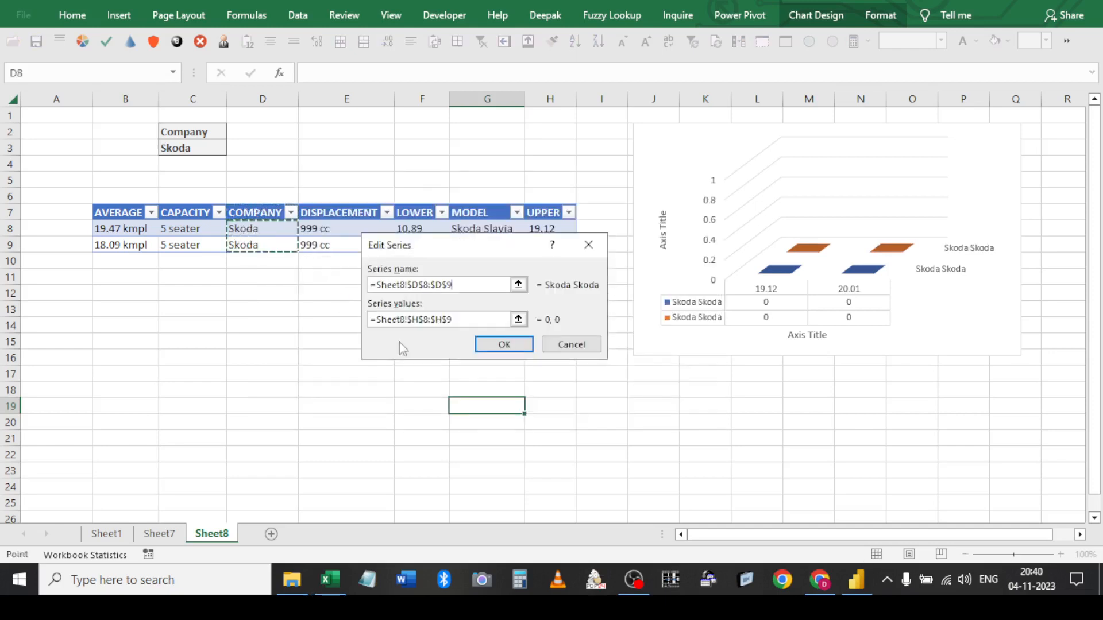
pyautogui.click(499, 345)
pyautogui.click(616, 410)
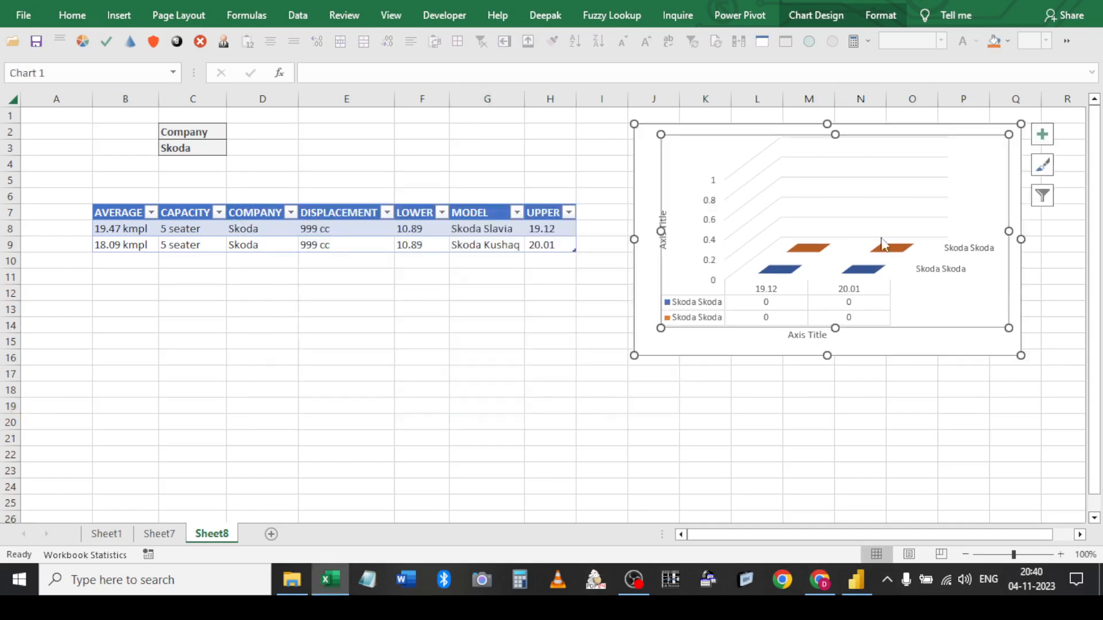
# Test in F11 whether the LOWER value in F9 is text with =T(F9), inspecting the function's arguments
pyautogui.click(400, 228)
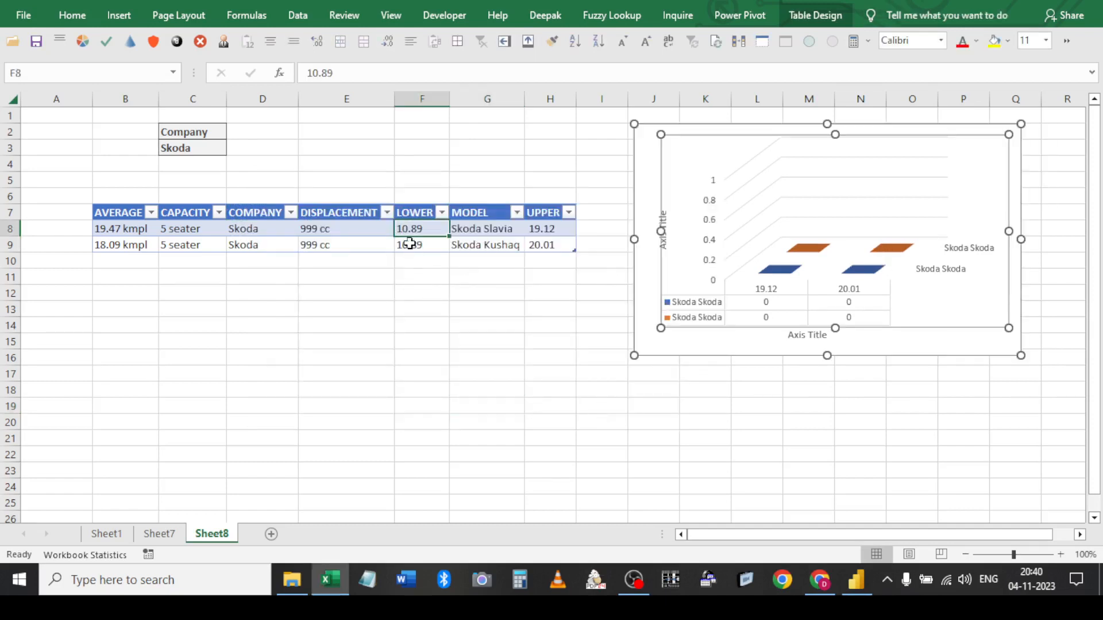
pyautogui.hotkey('ctrl', 'a')
pyautogui.hotkey('ctrl', 'a')
pyautogui.click(409, 227)
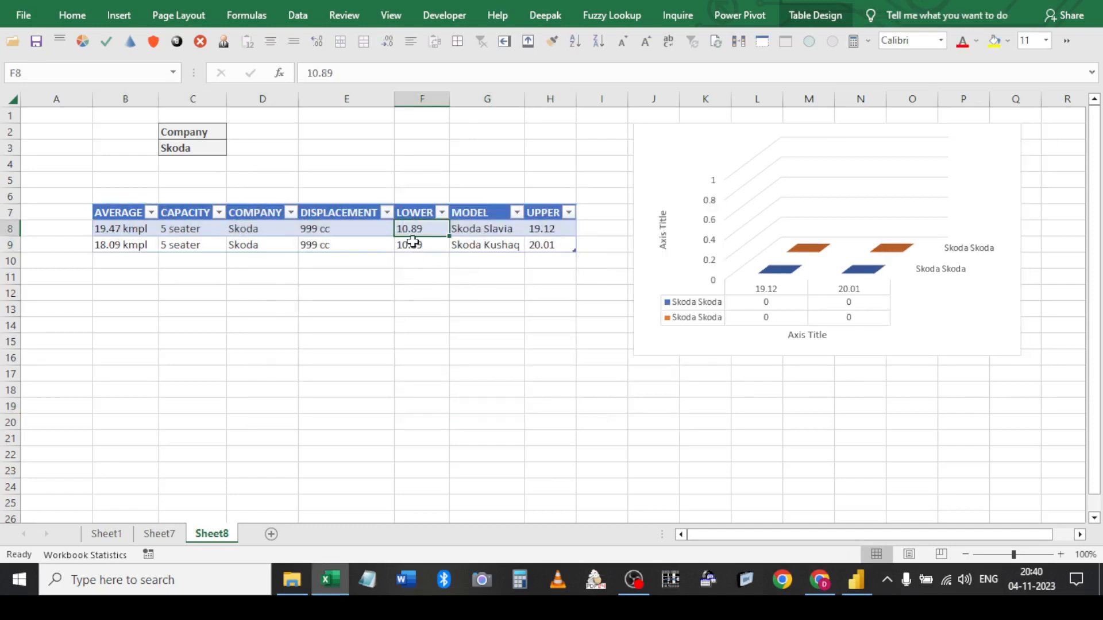
pyautogui.click(425, 277)
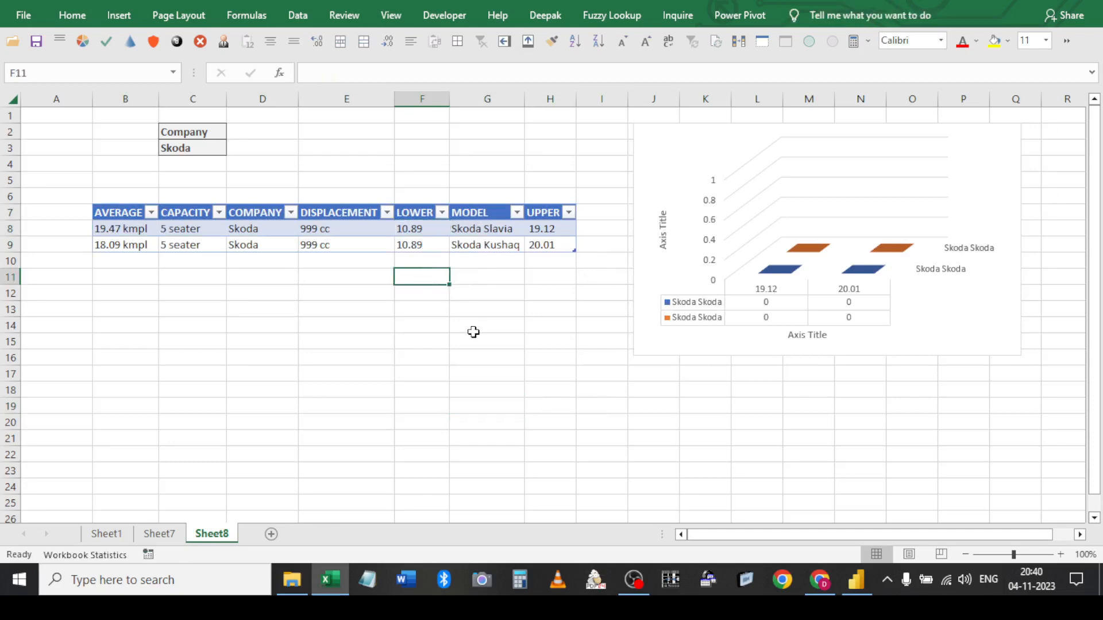
pyautogui.write('=')
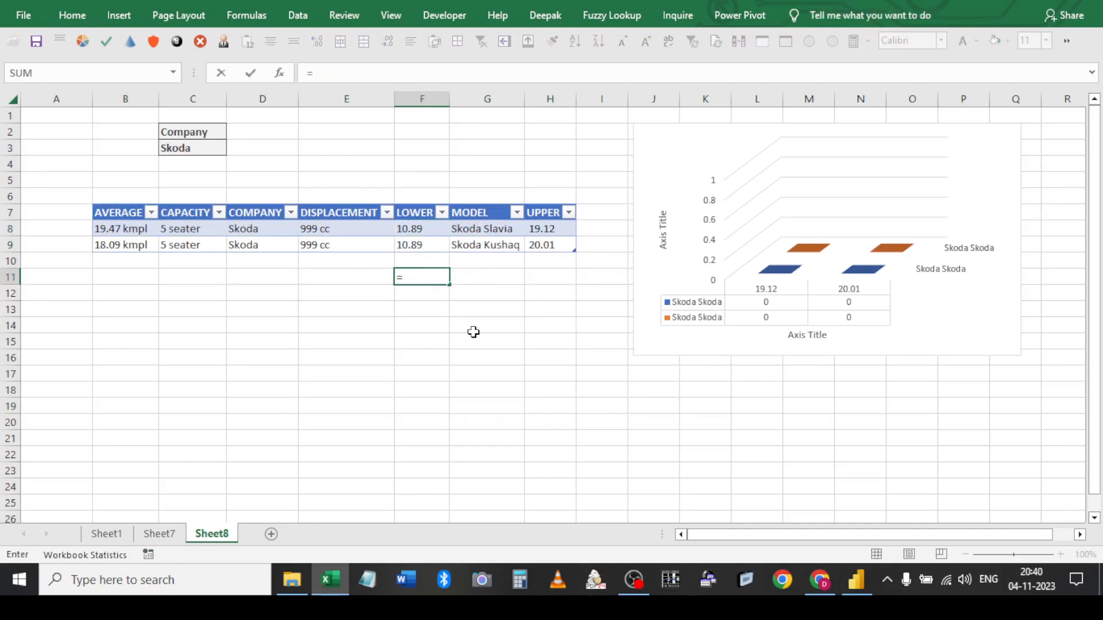
pyautogui.write('T')
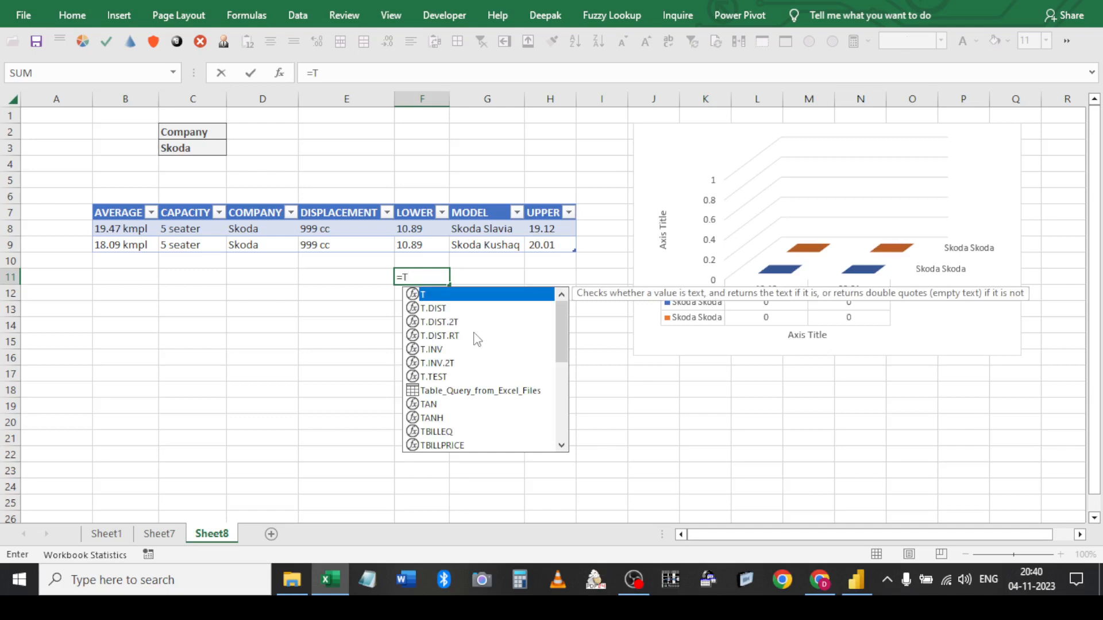
pyautogui.write('(')
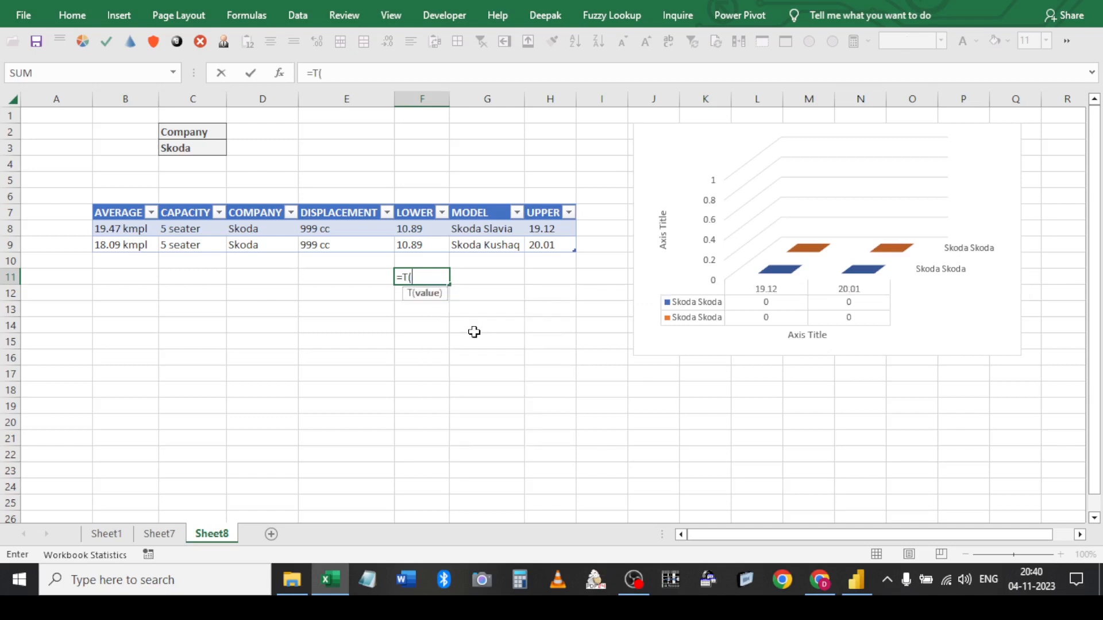
pyautogui.click(413, 244)
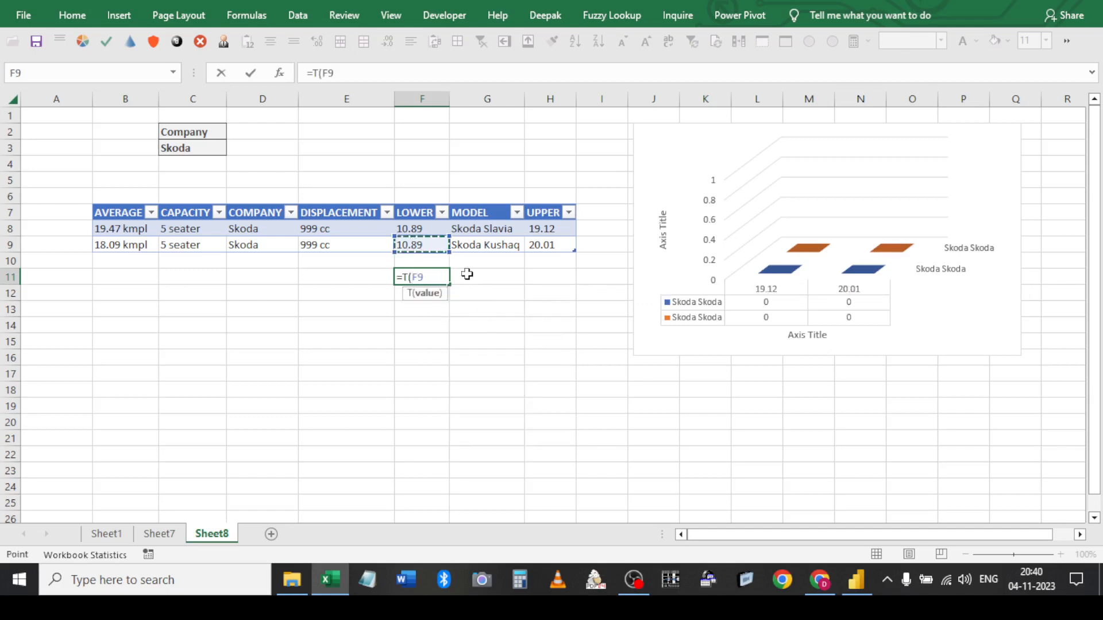
pyautogui.click(279, 73)
pyautogui.moveTo(426, 189); pyautogui.dragTo(723, 177)
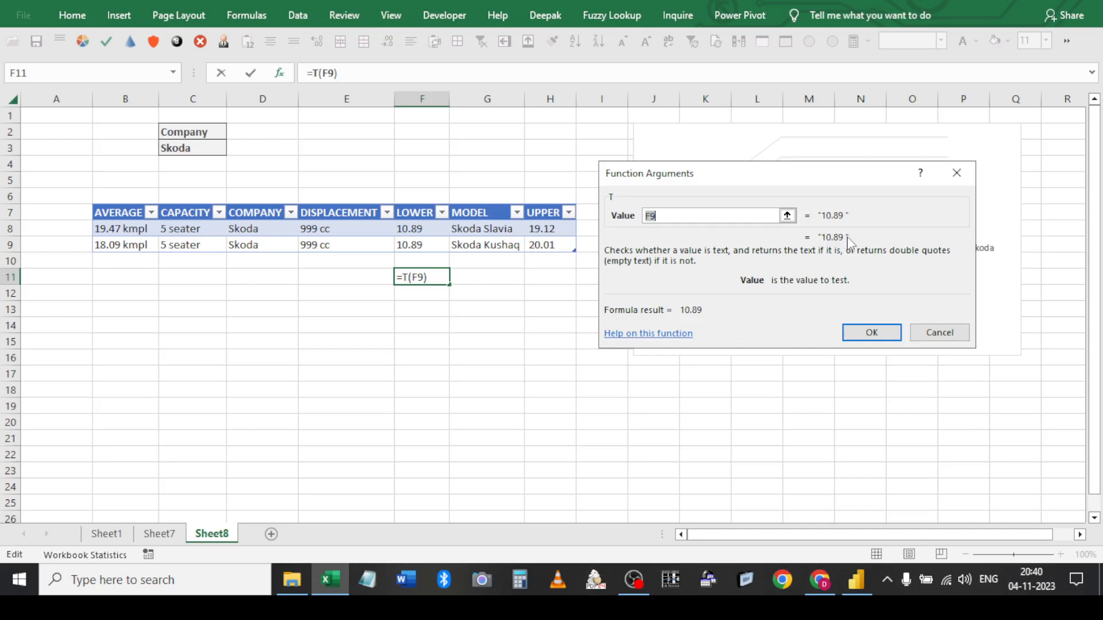
pyautogui.click(871, 333)
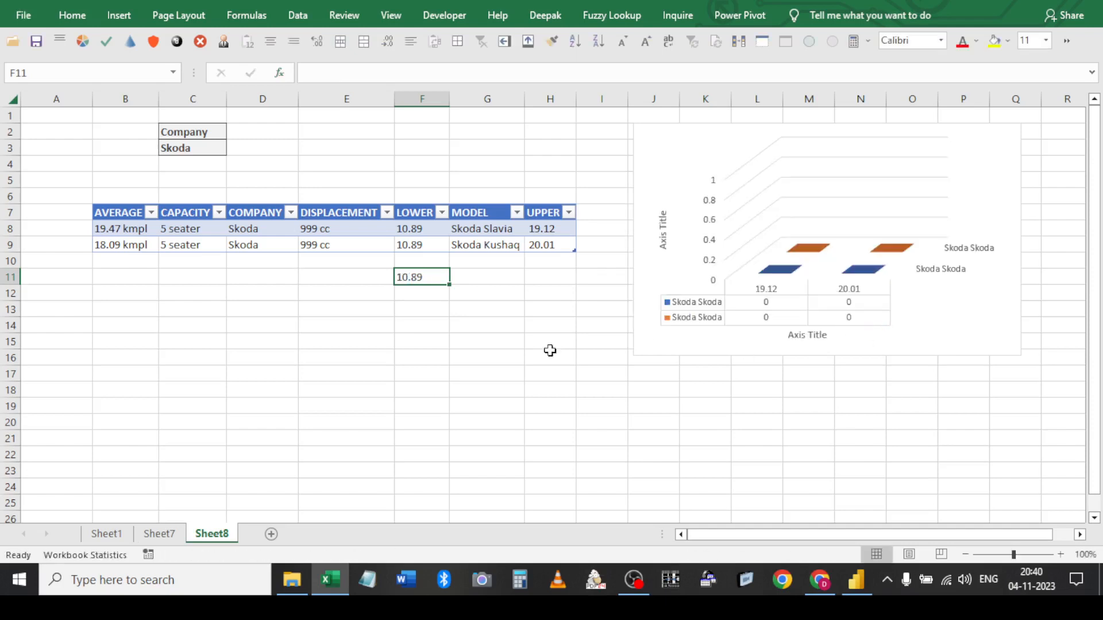
# Clear the test formula from cell F11
pyautogui.click(494, 357)
pyautogui.click(438, 282)
pyautogui.press('Delete')
# Open the query behind Sheet7's car table for editing in the Power Query Editor
pyautogui.click(164, 534)
pyautogui.click(205, 230)
pyautogui.rightClick(206, 231)
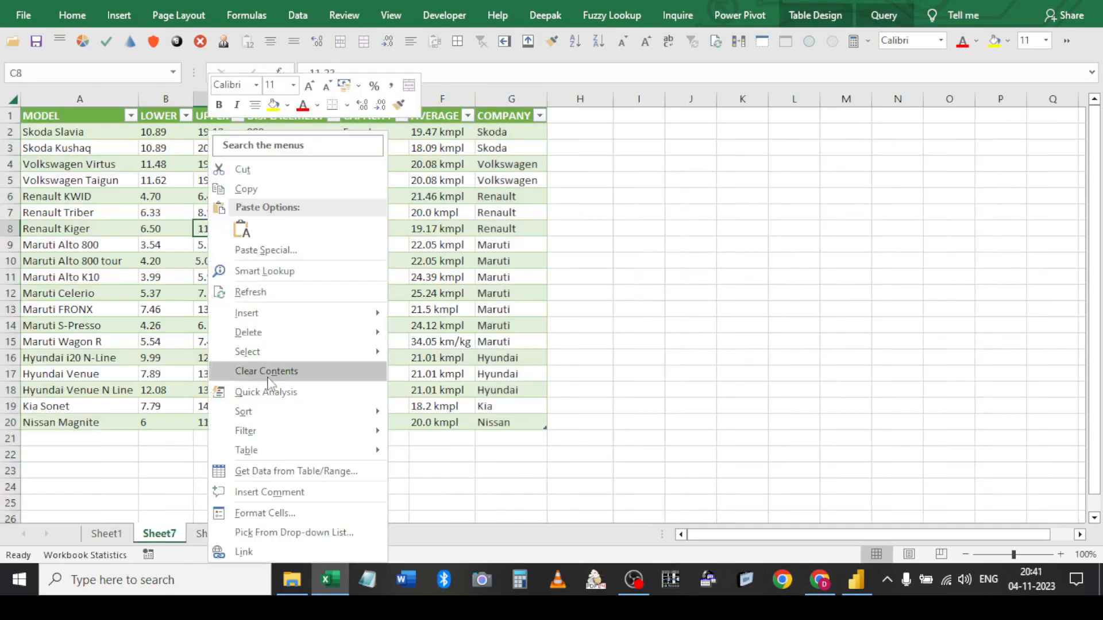
pyautogui.click(515, 179)
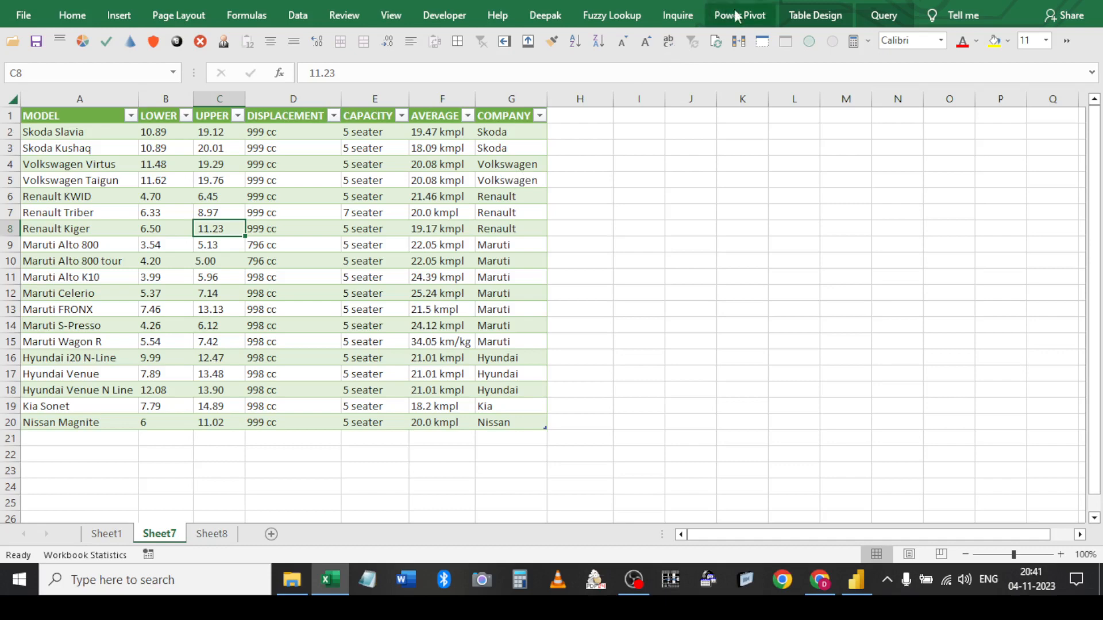
pyautogui.click(878, 17)
pyautogui.click(18, 55)
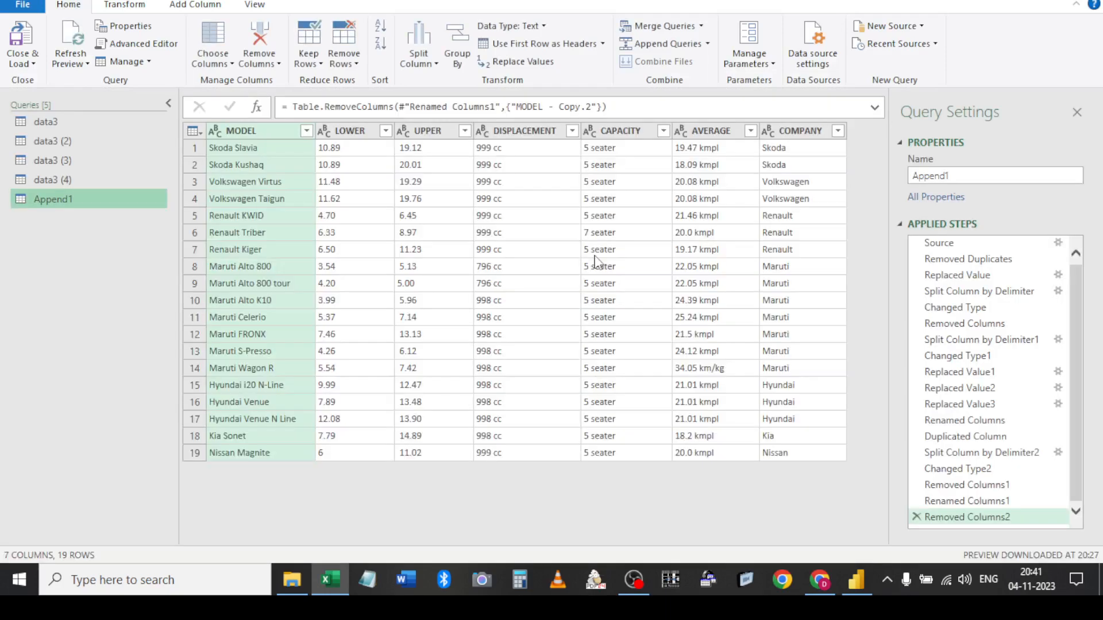
# Split the LOWER column of the Append1 query by the Space delimiter at each occurrence
pyautogui.click(346, 134)
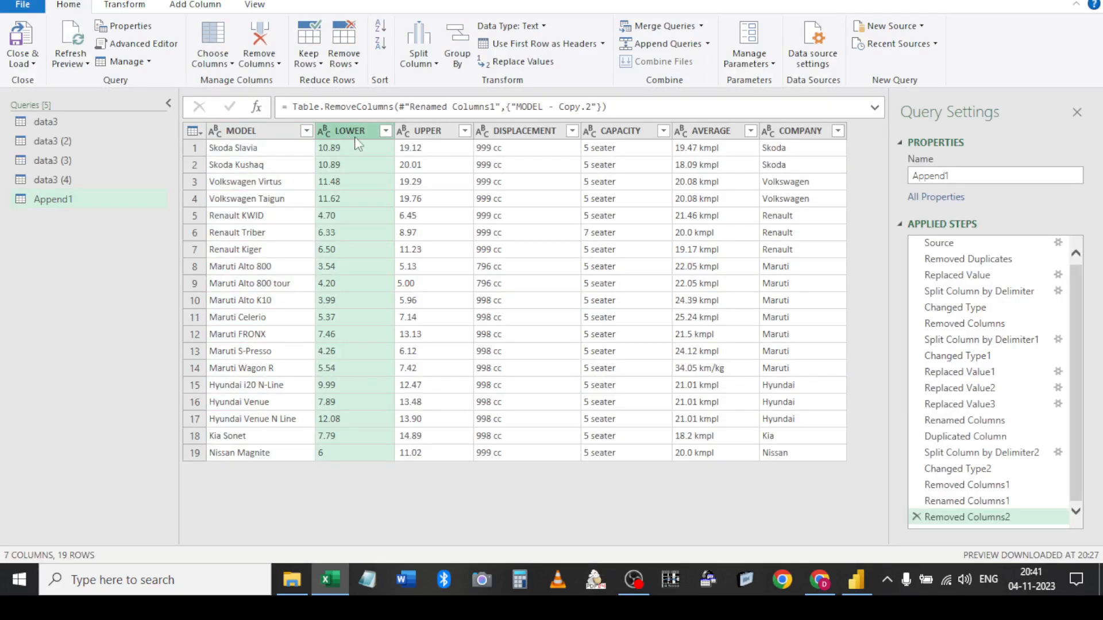
pyautogui.rightClick(355, 136)
pyautogui.moveTo(418, 370)
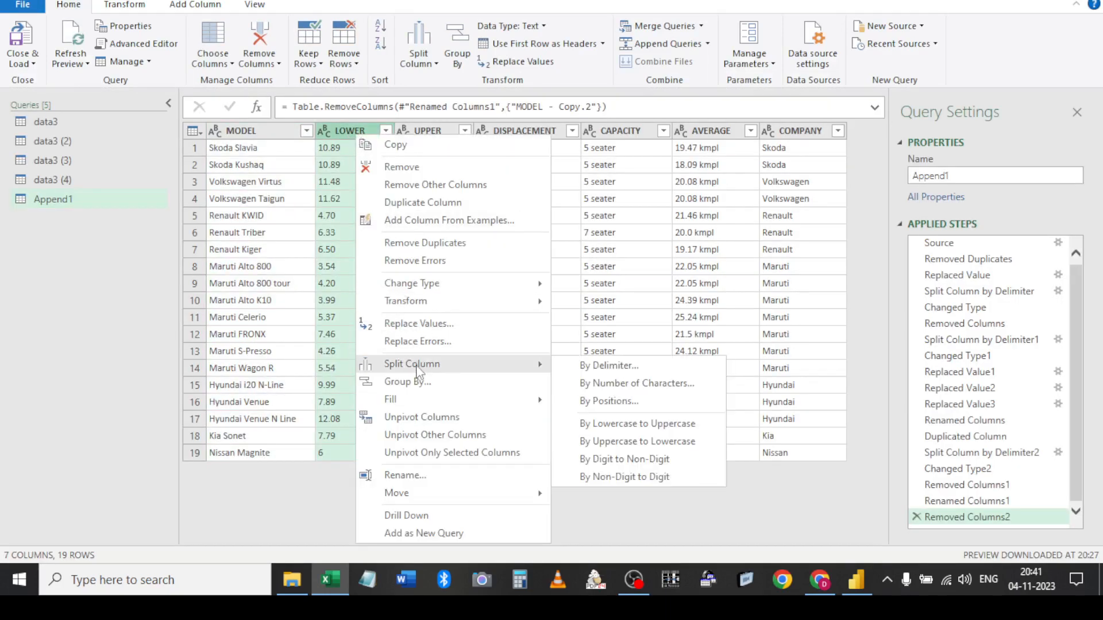
pyautogui.click(594, 371)
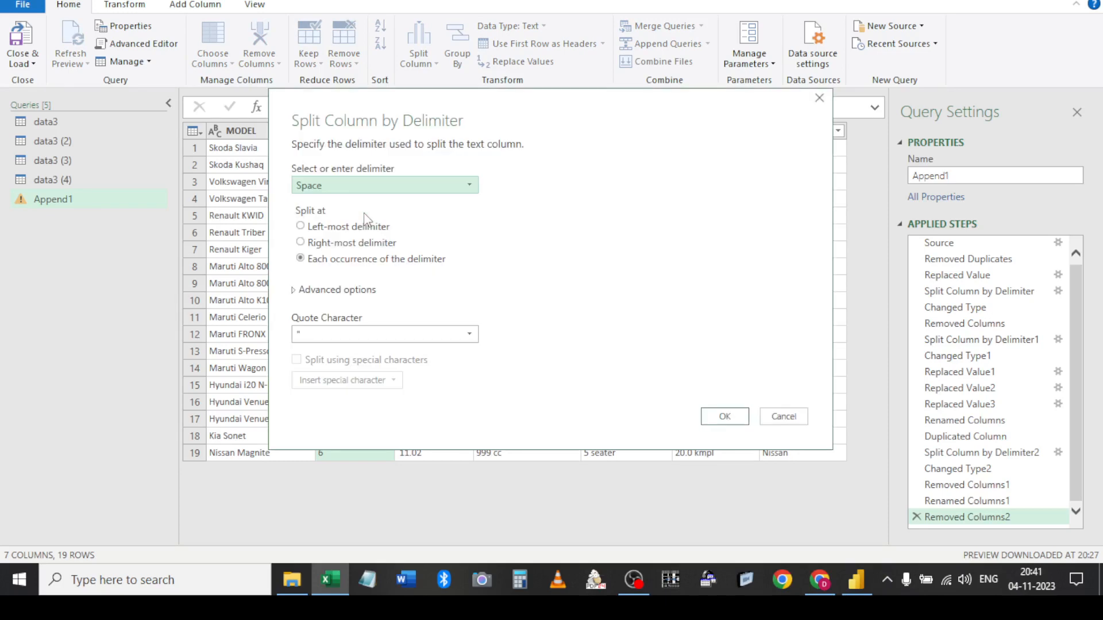
pyautogui.click(724, 416)
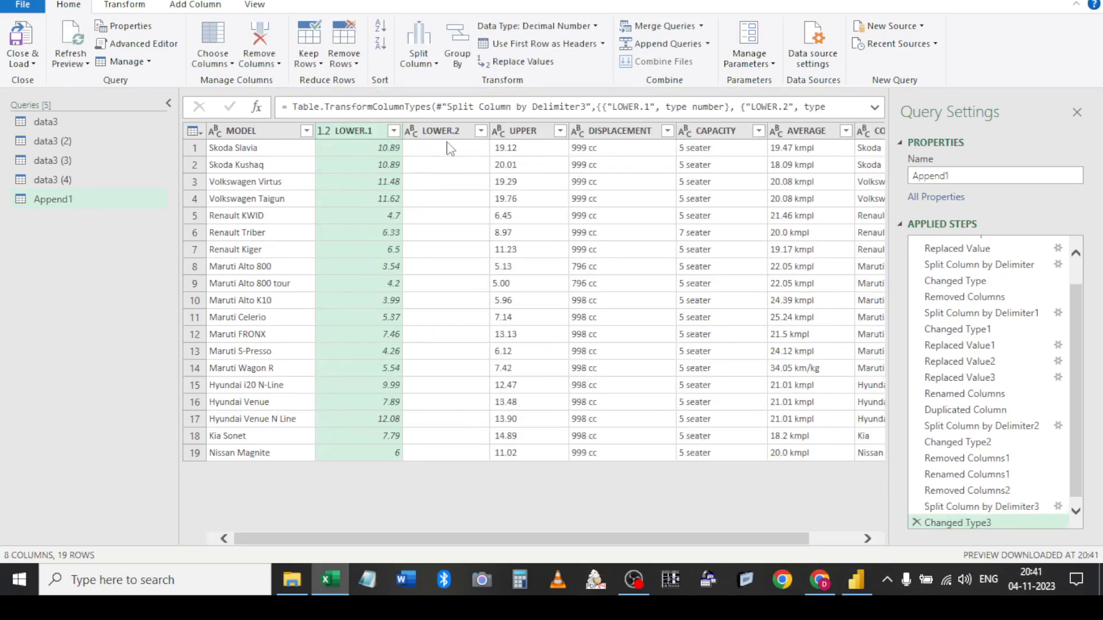
pyautogui.rightClick(445, 132)
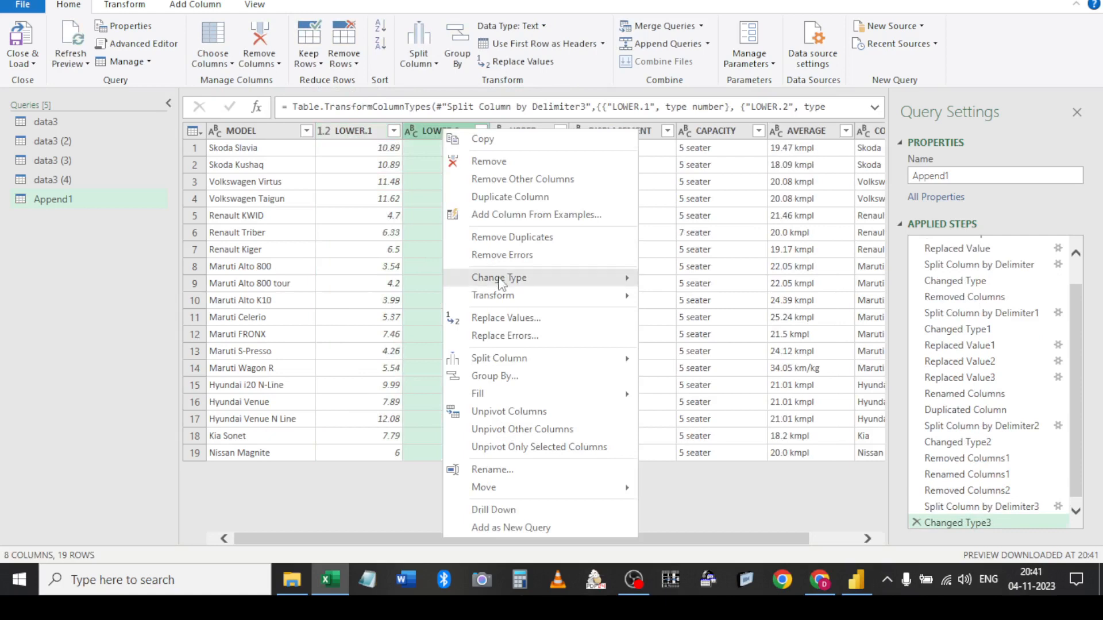
pyautogui.click(496, 179)
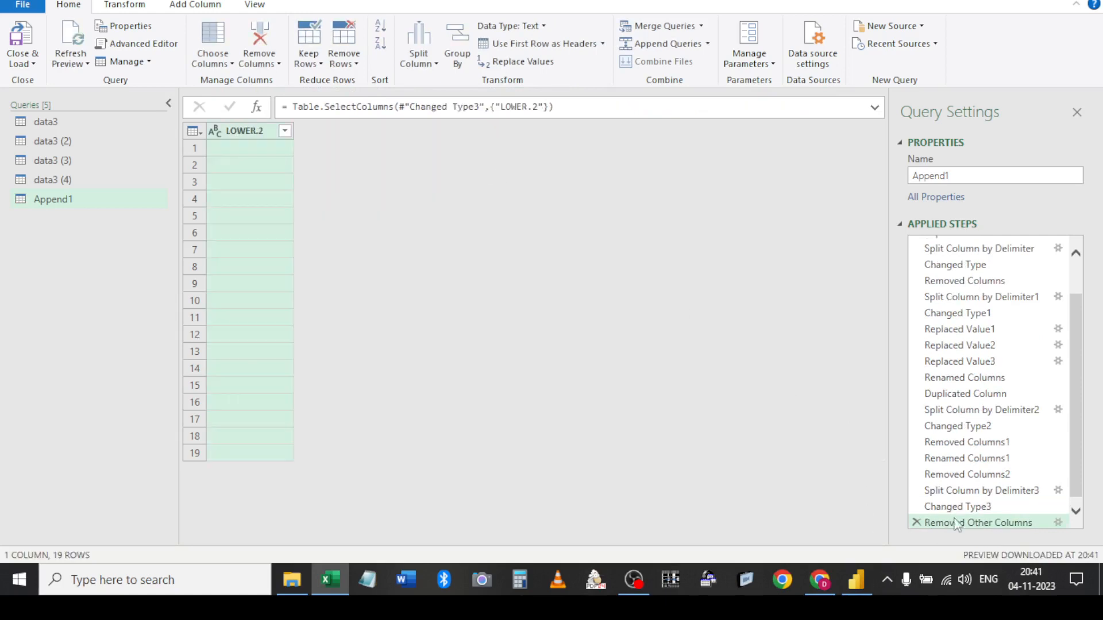
pyautogui.scroll(-1, 987, 460)
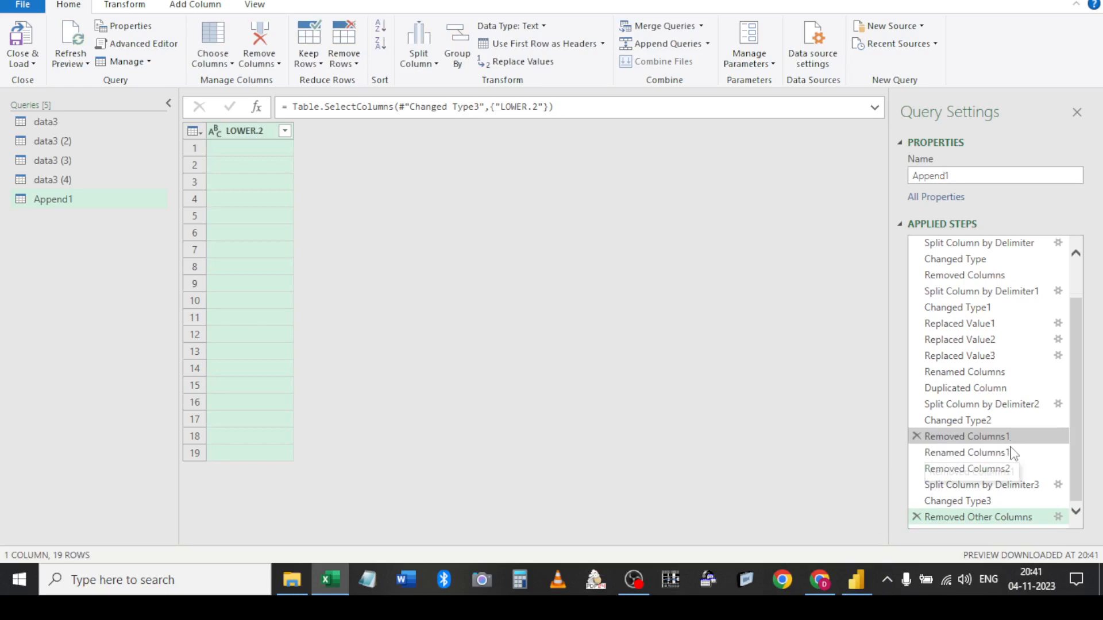
pyautogui.click(916, 517)
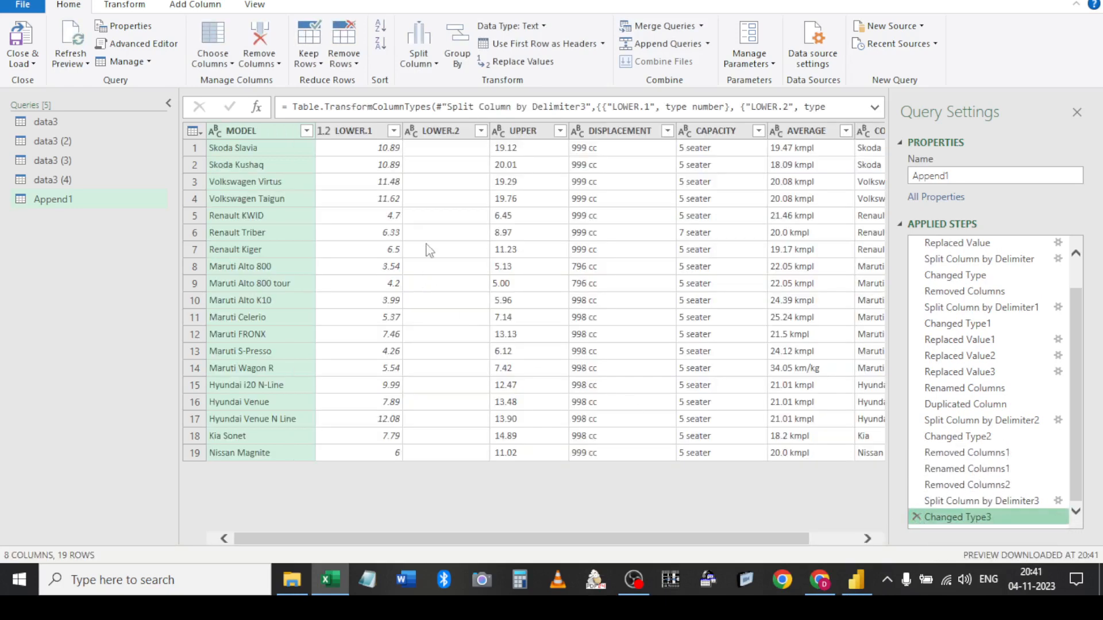
# Remove the blank LOWER.2 column from the Append1 query
pyautogui.click(425, 131)
pyautogui.rightClick(431, 131)
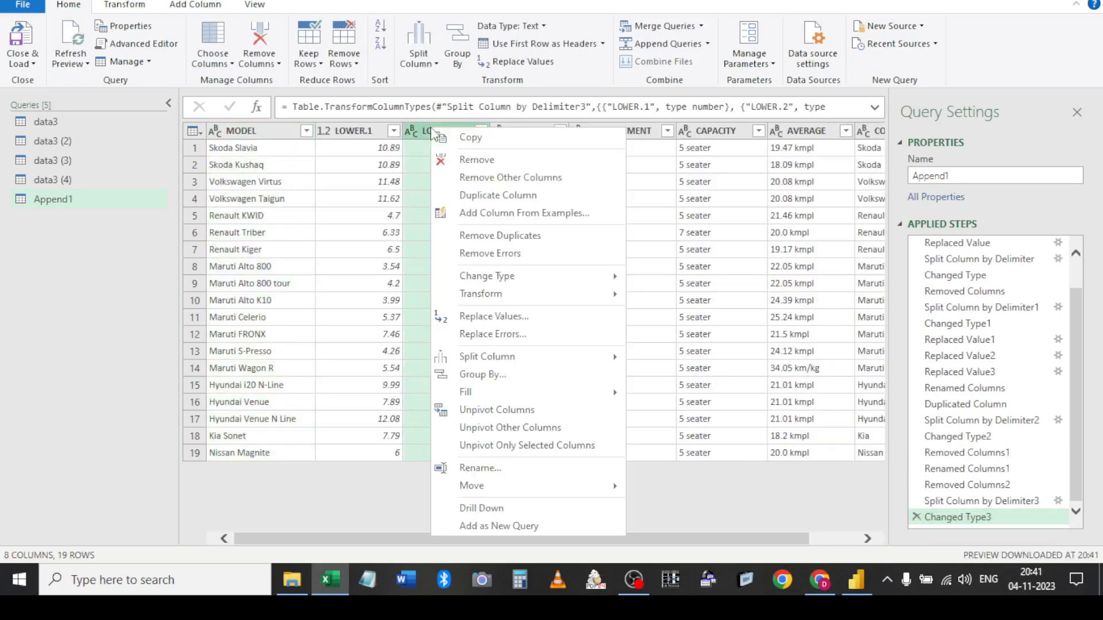
pyautogui.click(477, 161)
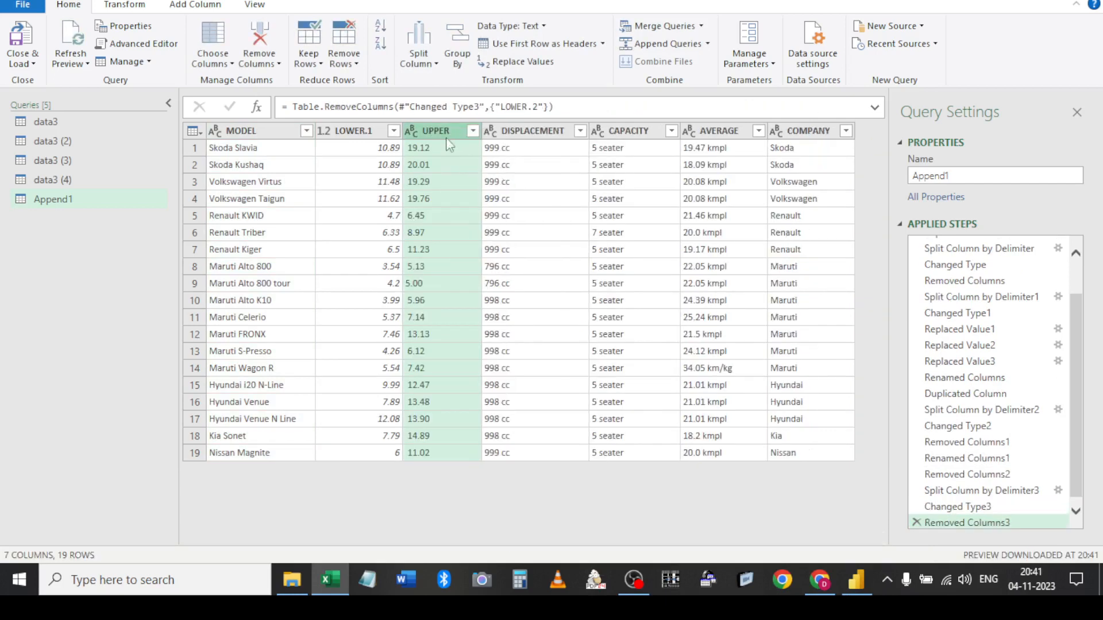
# Split the UPPER column by the Space delimiter at each occurrence
pyautogui.rightClick(443, 137)
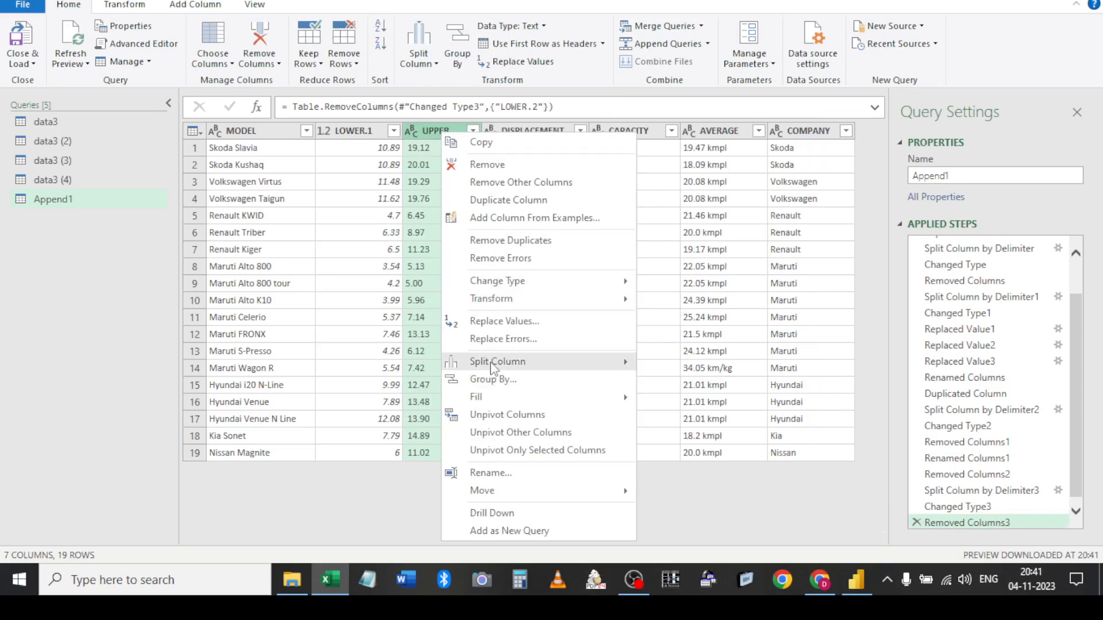
pyautogui.moveTo(494, 363)
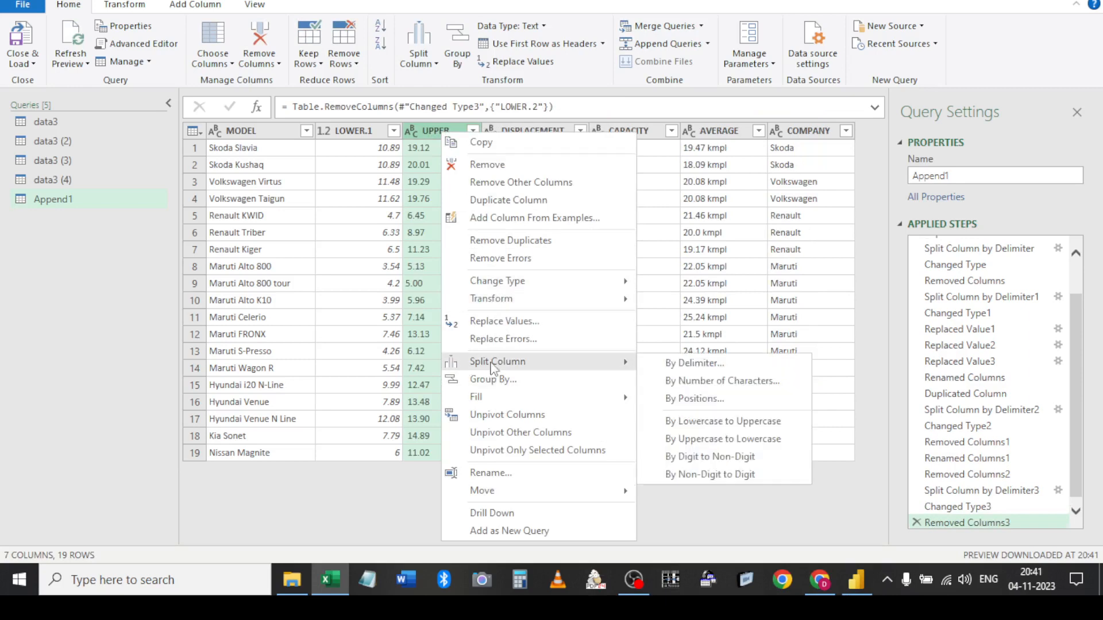
pyautogui.click(672, 363)
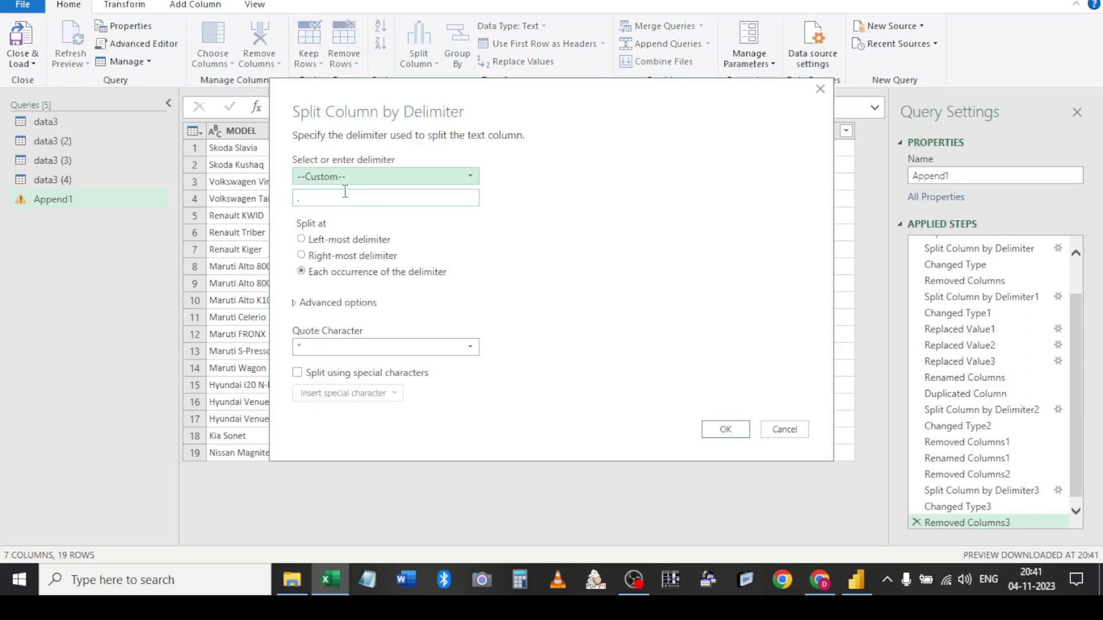
pyautogui.click(346, 178)
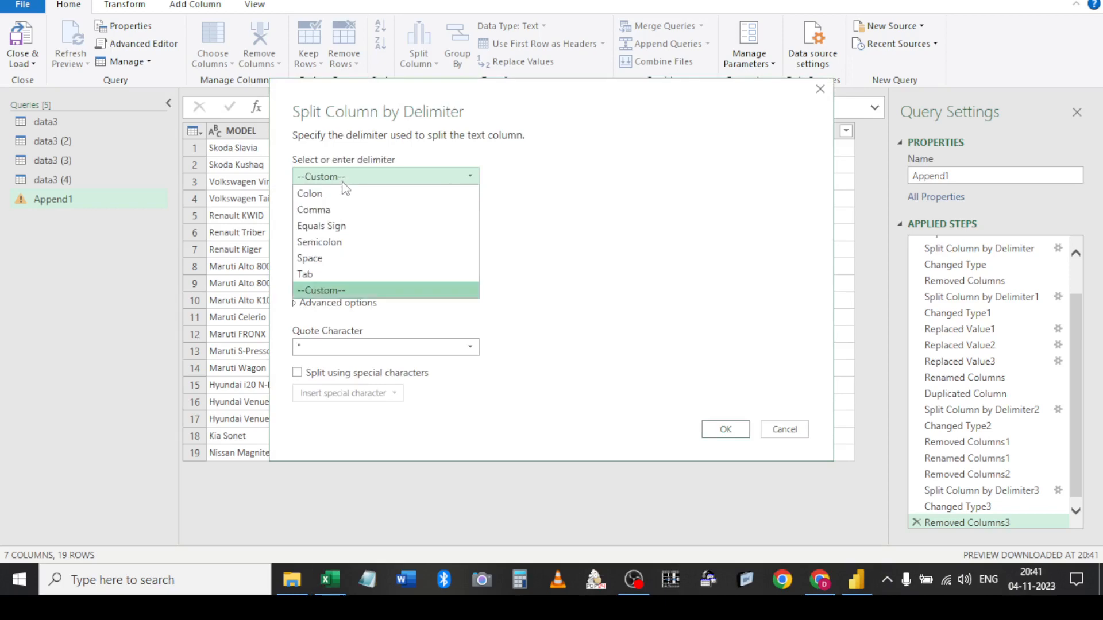
pyautogui.click(325, 260)
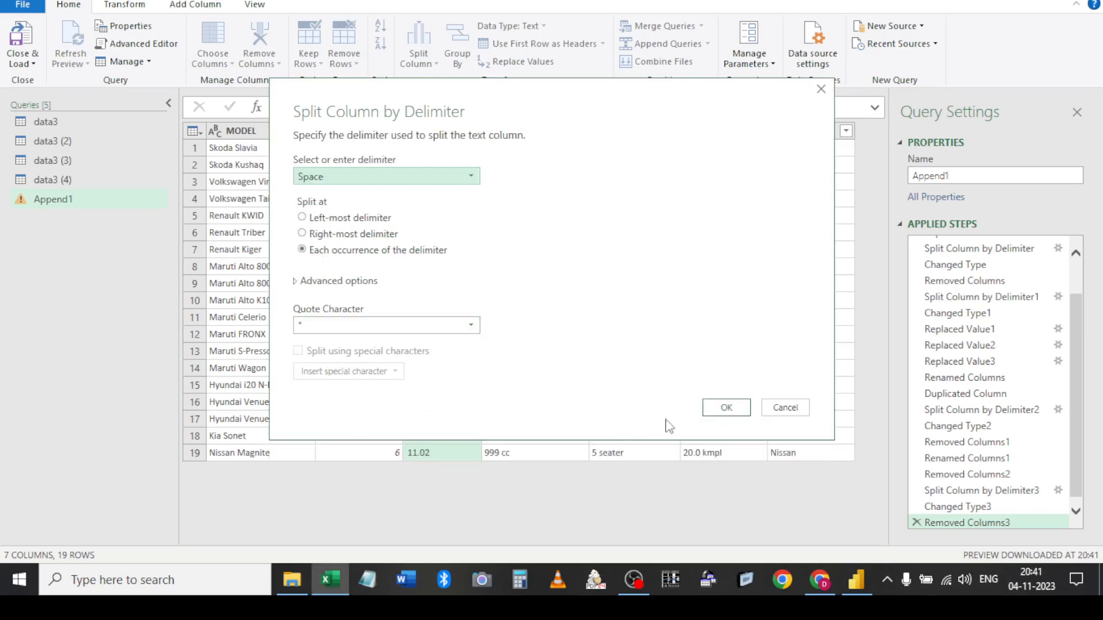
pyautogui.click(723, 409)
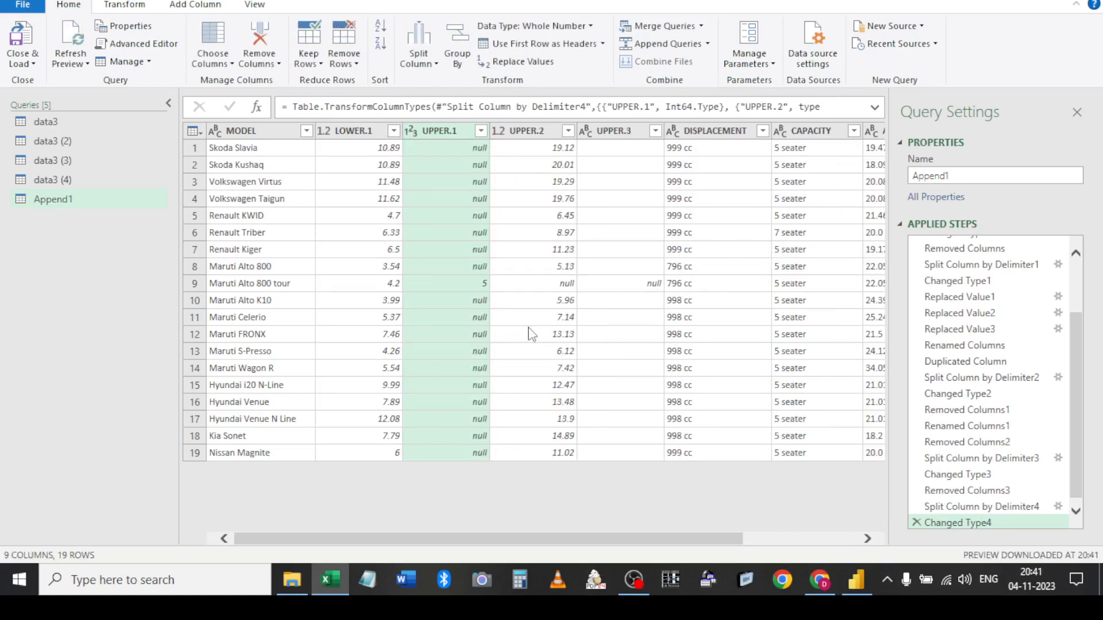
# Remove the mostly null UPPER.1 column from the query
pyautogui.click(565, 286)
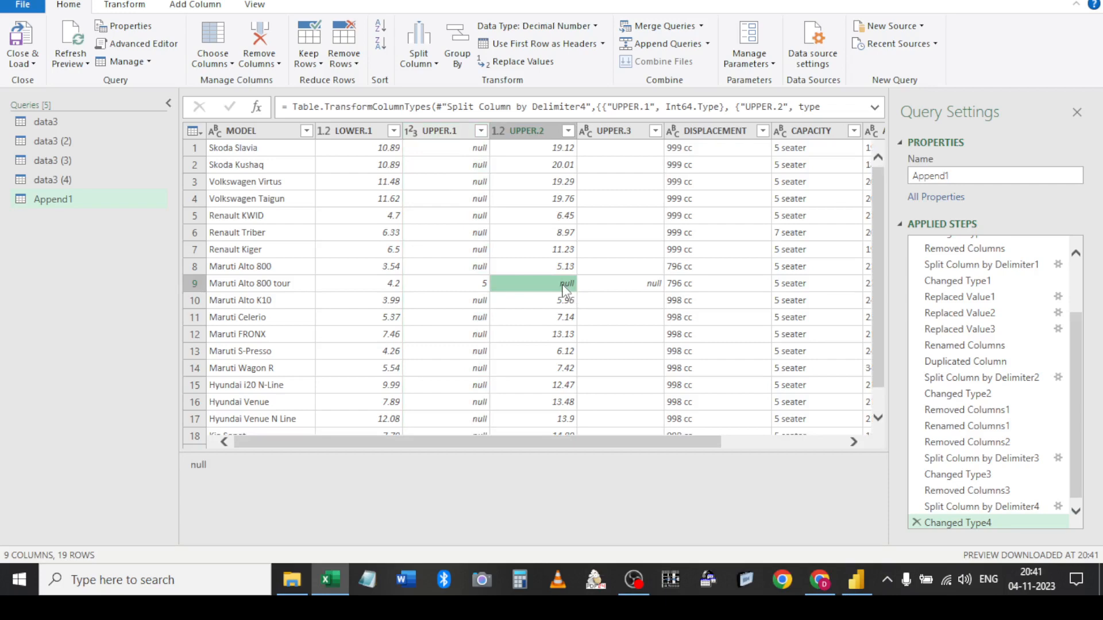
pyautogui.rightClick(447, 132)
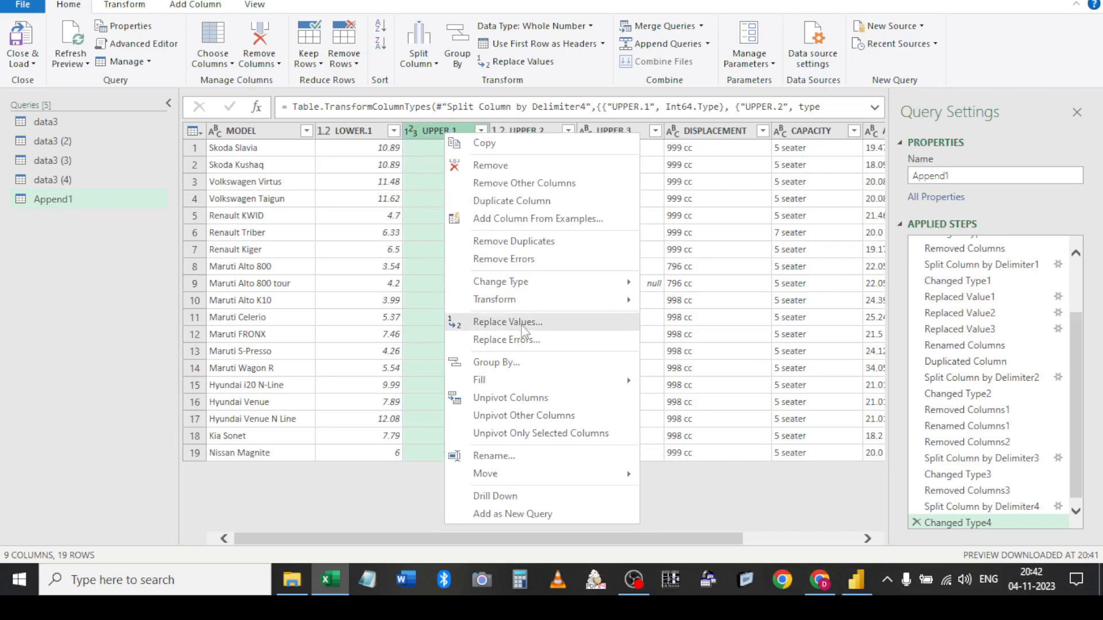
pyautogui.click(486, 165)
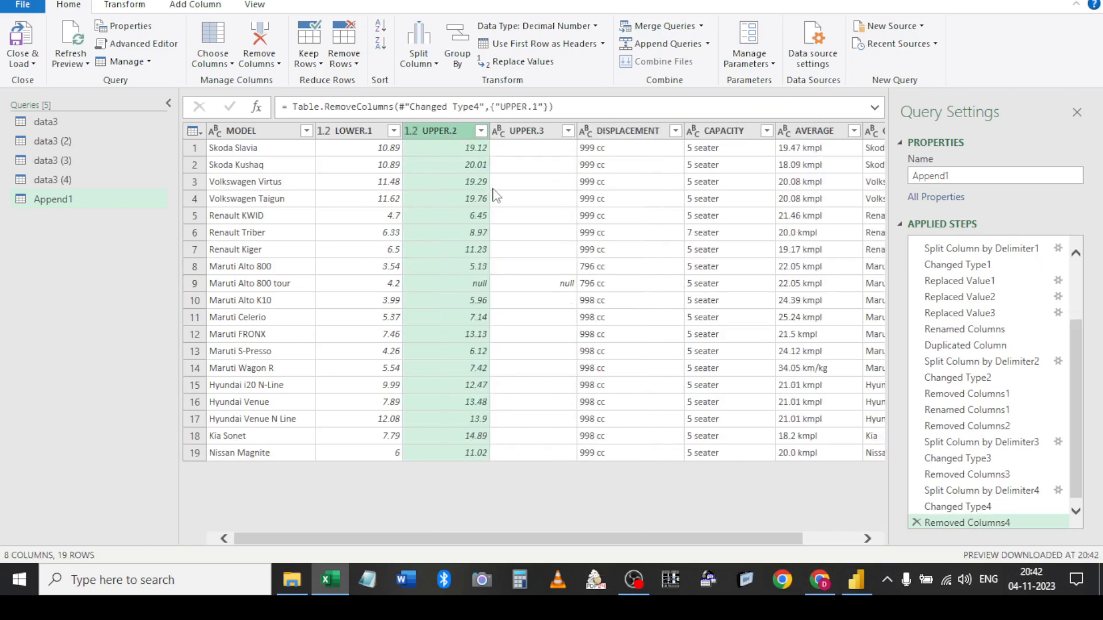
# Replace null with 5 in the UPPER.2 column of the Append1 query and load the result to the worksheet
pyautogui.click(474, 283)
pyautogui.click(455, 131)
pyautogui.rightClick(455, 131)
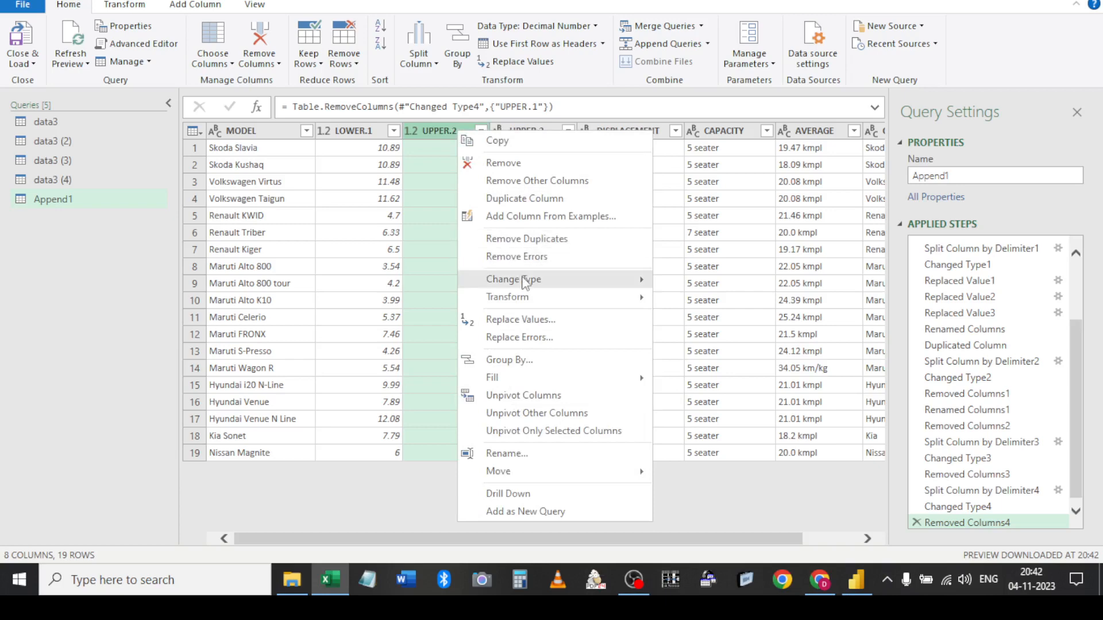
pyautogui.click(533, 322)
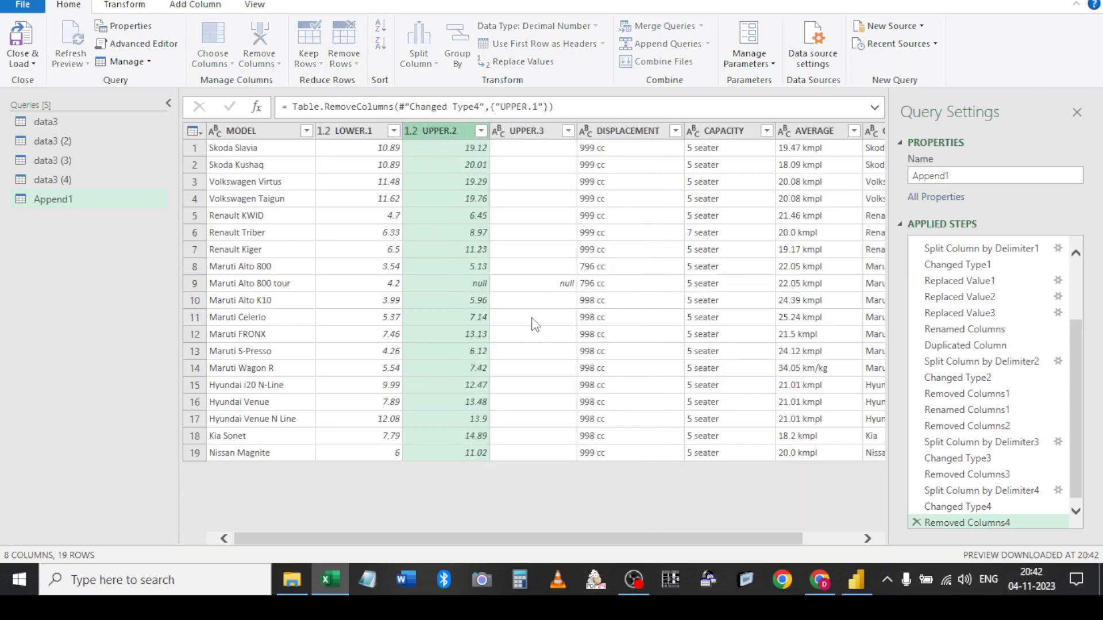
pyautogui.click(360, 300)
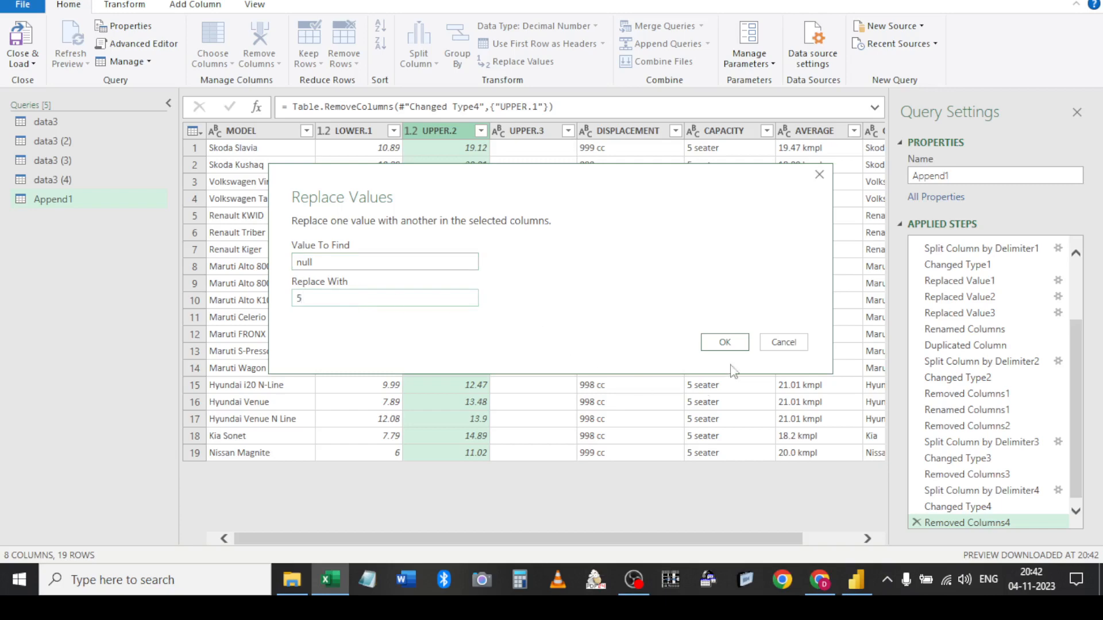
pyautogui.click(725, 343)
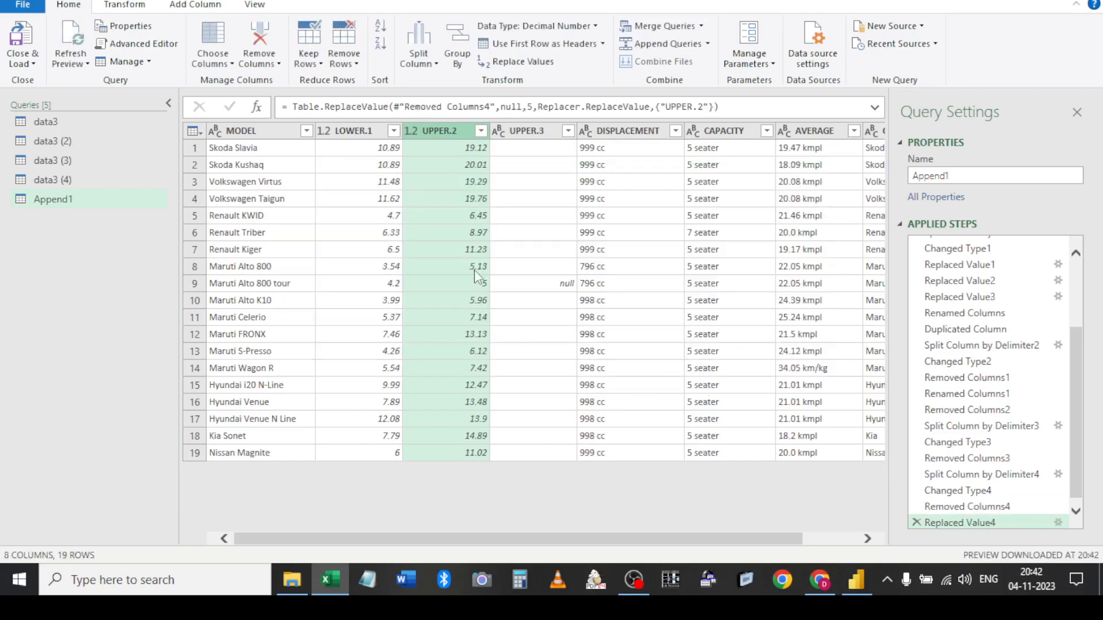
pyautogui.click(21, 42)
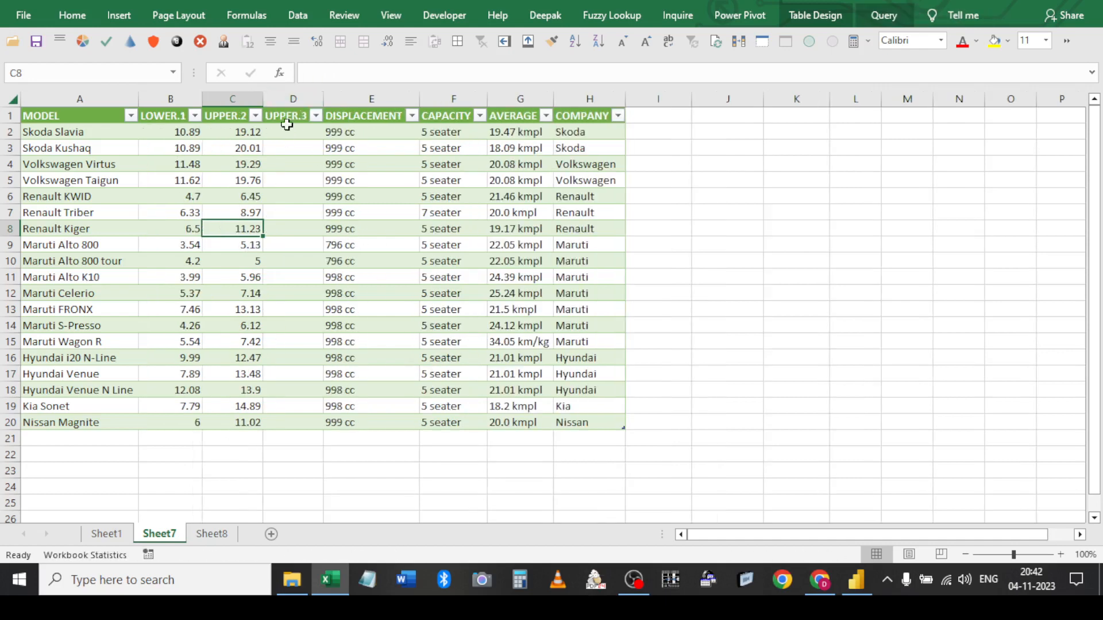
# Reopen the Append1 query, remove the blank UPPER.3 column, and load the updated table back to Sheet7
pyautogui.click(881, 16)
pyautogui.click(23, 56)
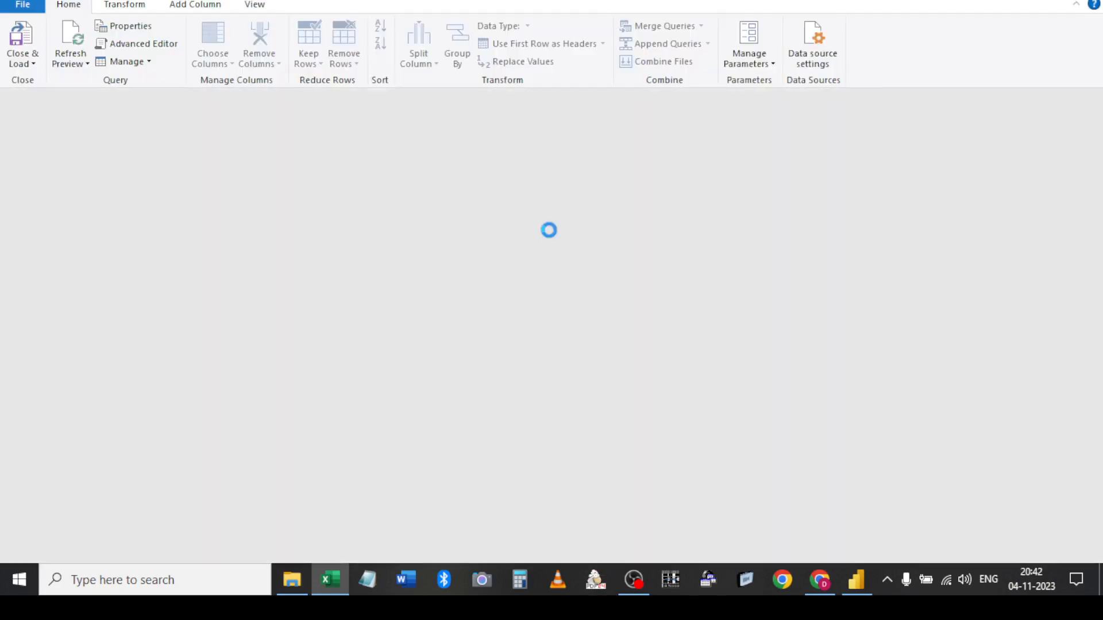
pyautogui.click(543, 138)
pyautogui.rightClick(540, 139)
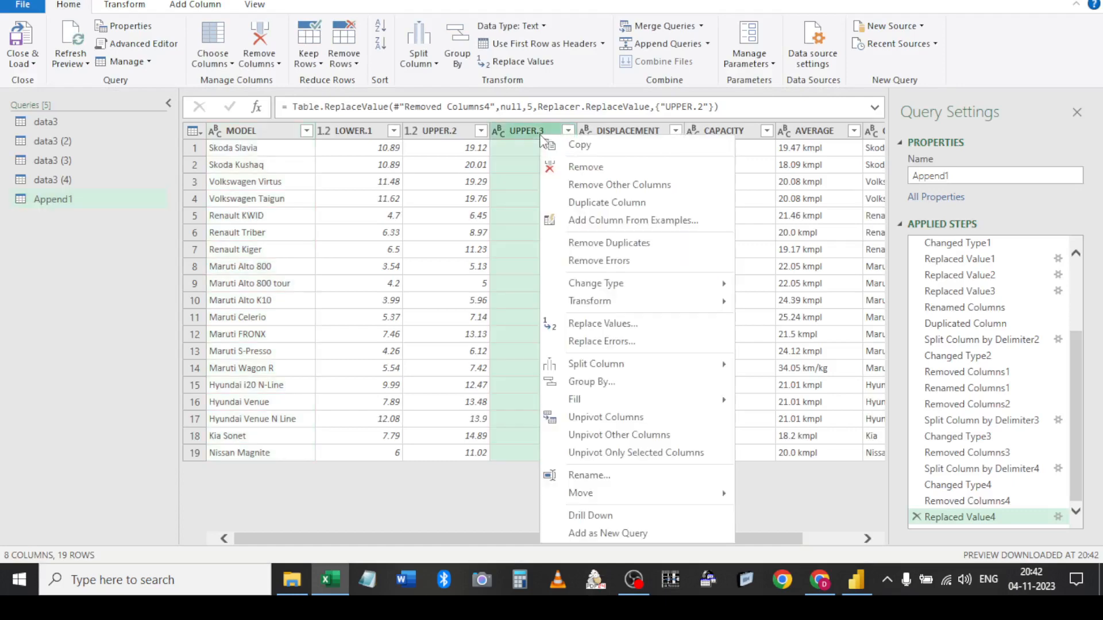
pyautogui.click(571, 167)
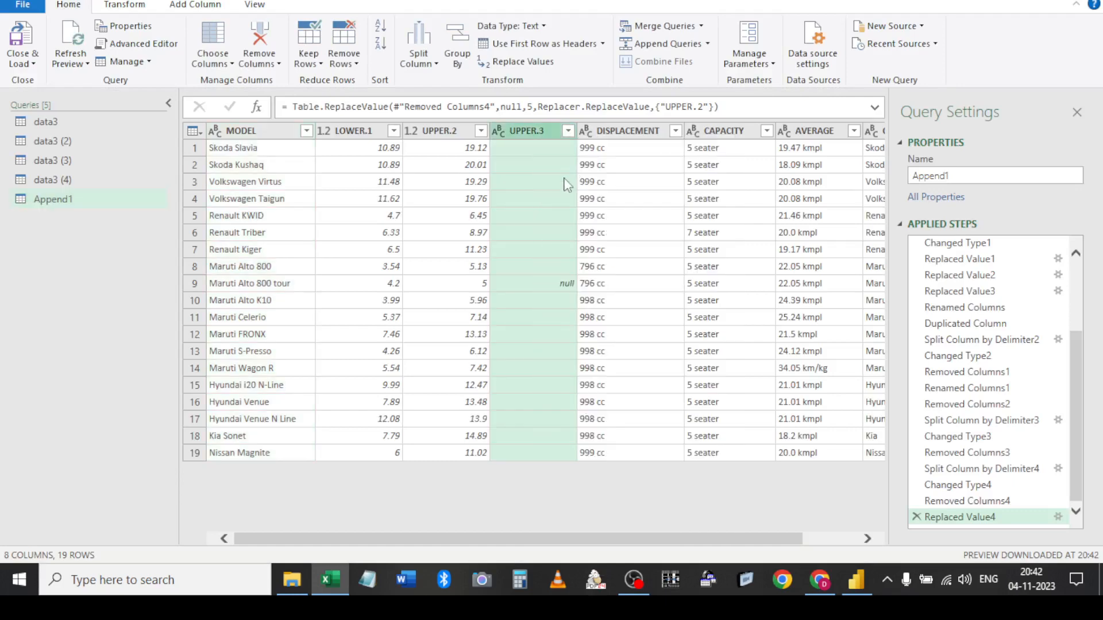
pyautogui.click(23, 35)
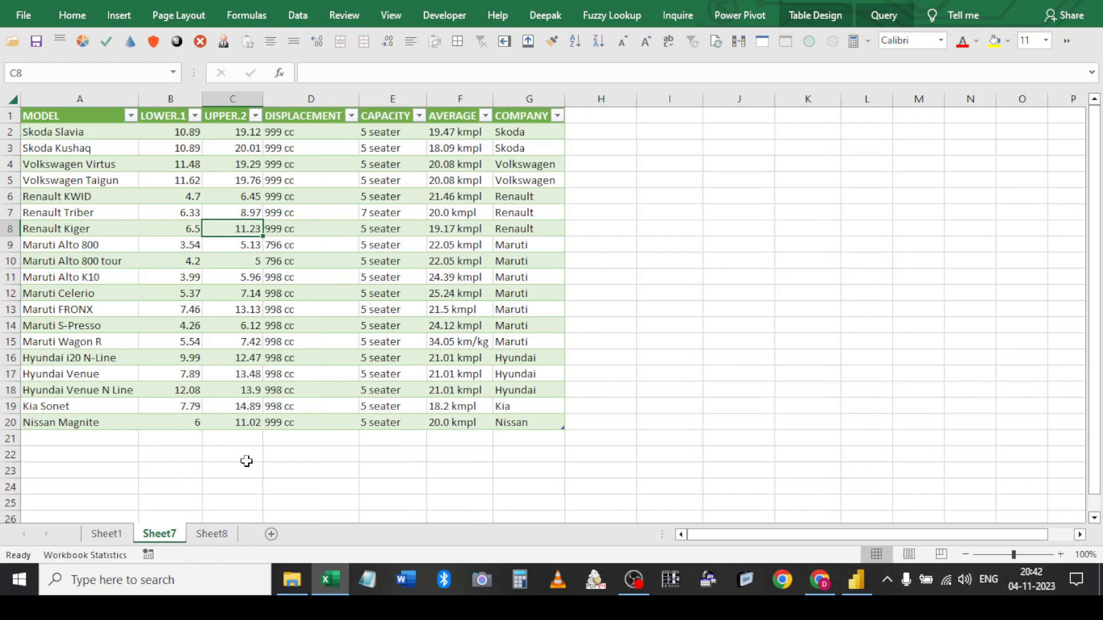
# Try to refresh the company query table on Sheet8
pyautogui.click(212, 534)
pyautogui.rightClick(191, 214)
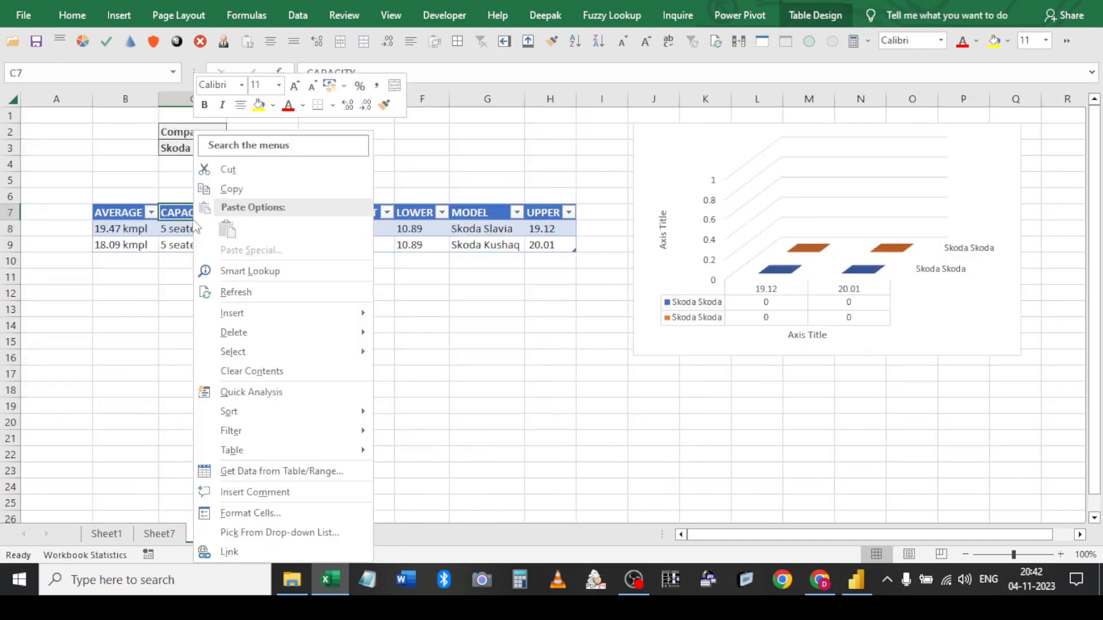
pyautogui.click(235, 292)
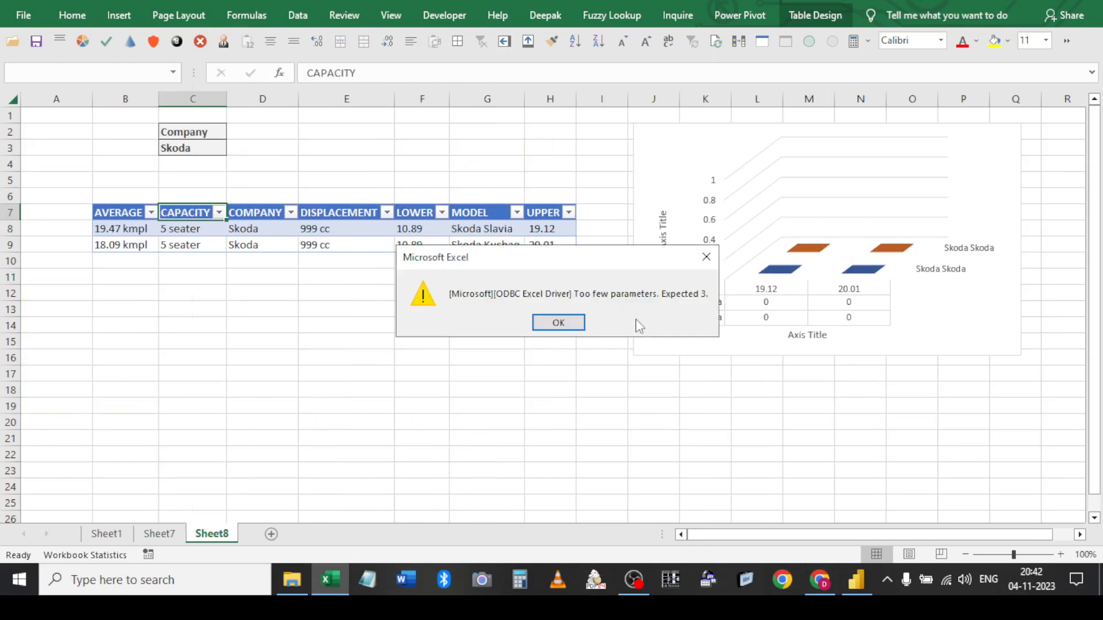
pyautogui.click(572, 324)
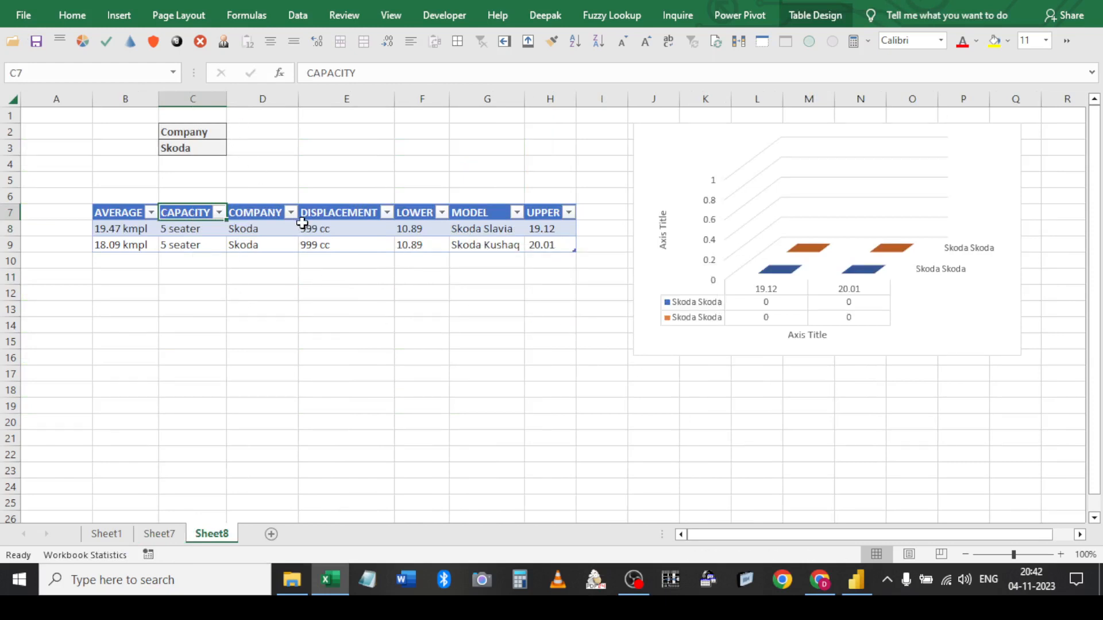
# Set the Company selection in cell C3 of Sheet8 to Volkswagen and dismiss the message
pyautogui.click(227, 147)
pyautogui.click(233, 148)
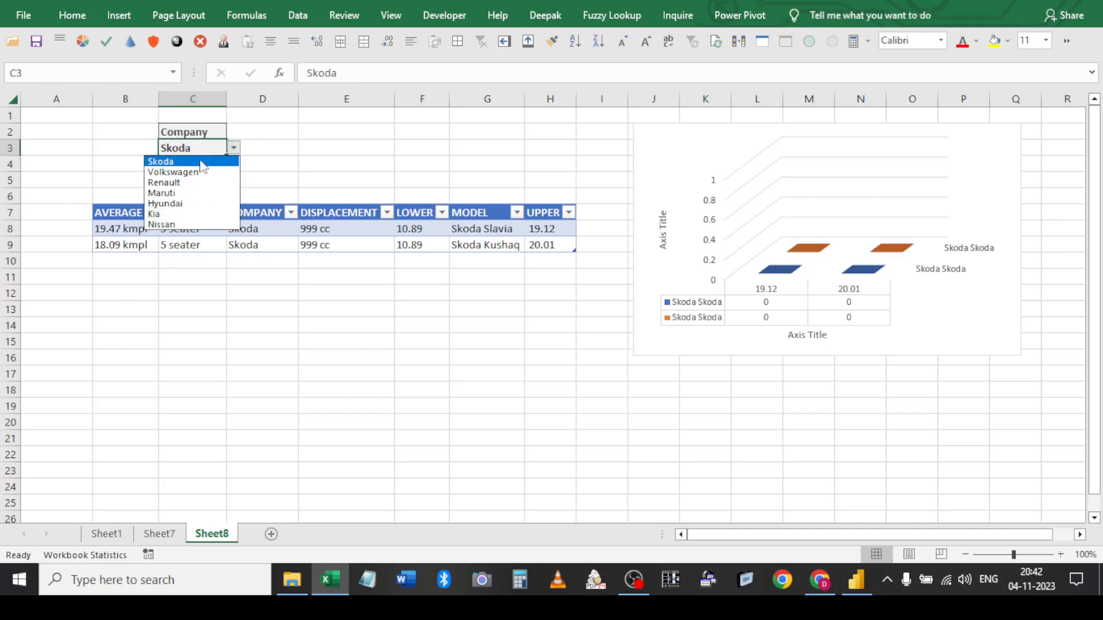
pyautogui.click(172, 172)
pyautogui.click(575, 323)
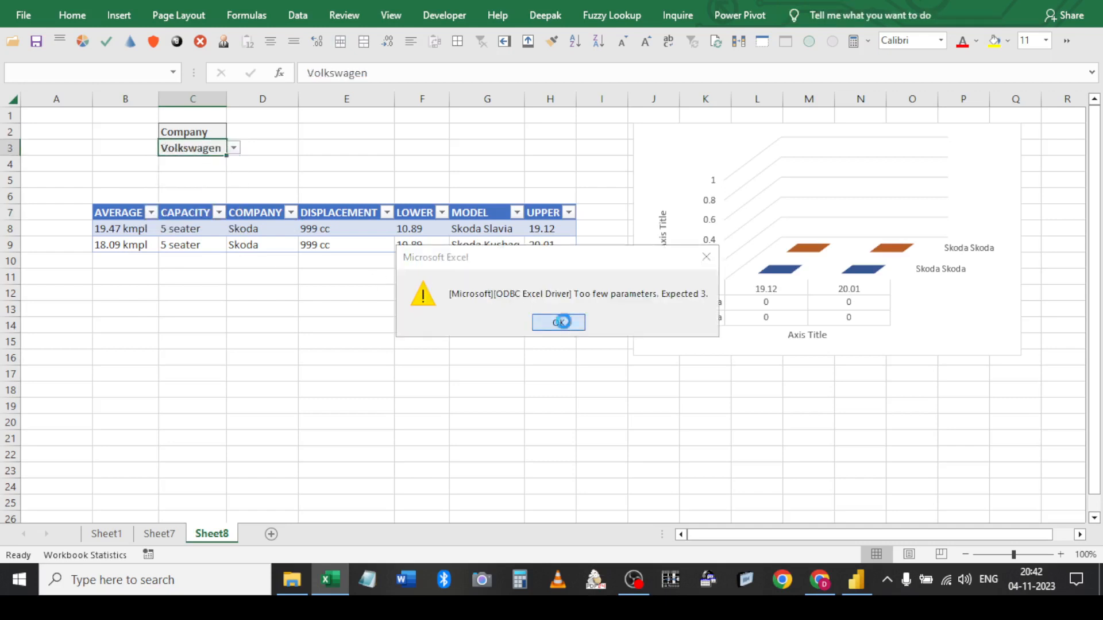
# Delete the old query table on Sheet8 together with its query, and delete the 3-D chart
pyautogui.click(167, 538)
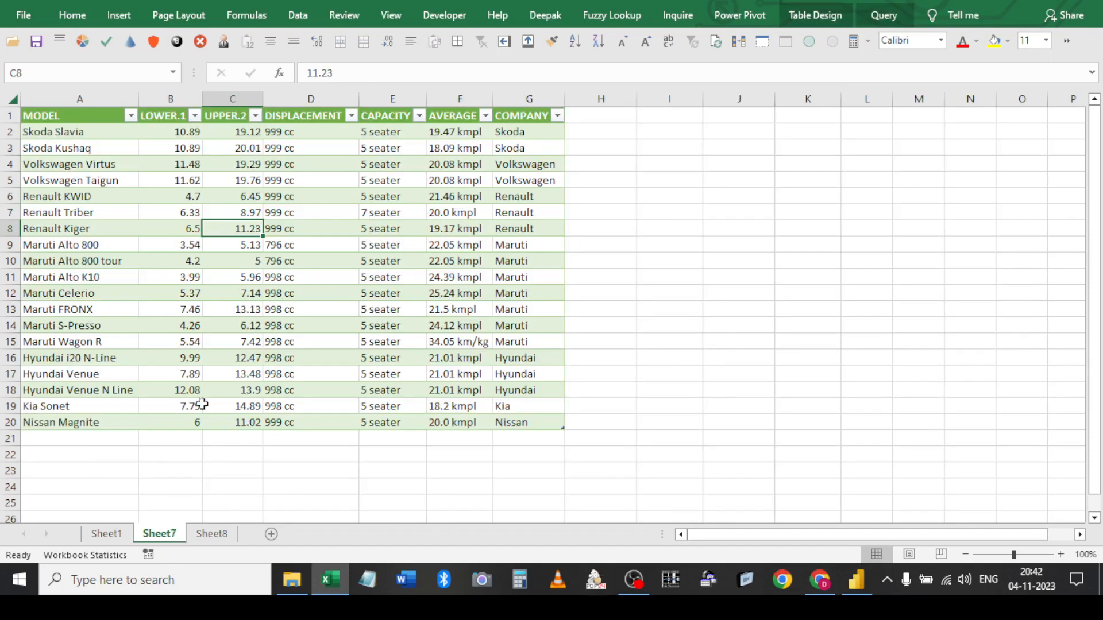
pyautogui.click(233, 537)
pyautogui.moveTo(63, 179); pyautogui.dragTo(621, 289)
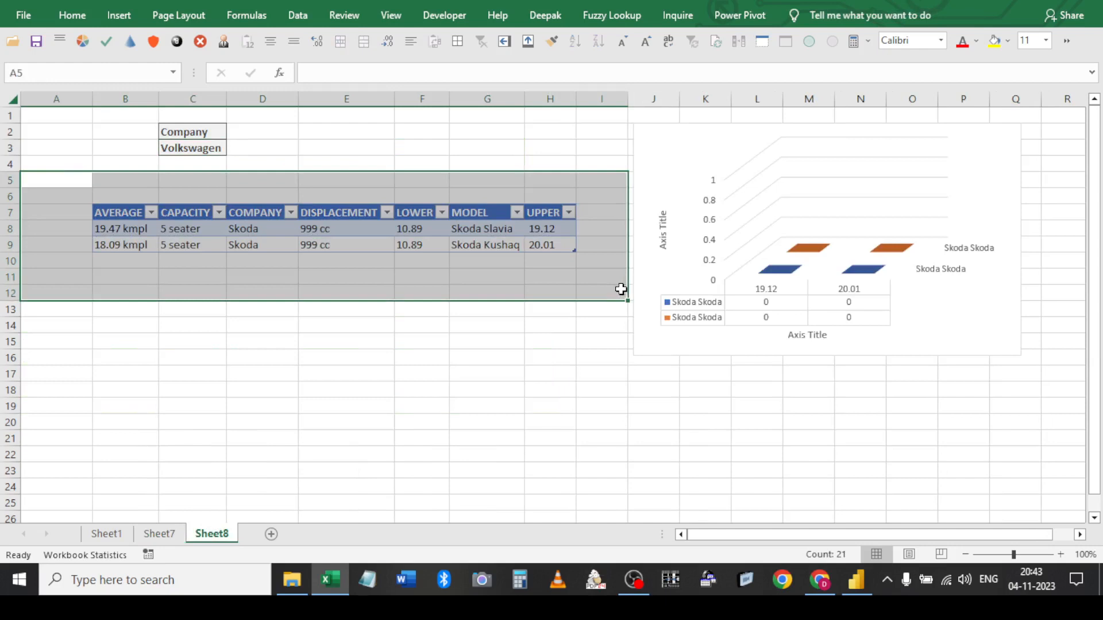
pyautogui.press('Delete')
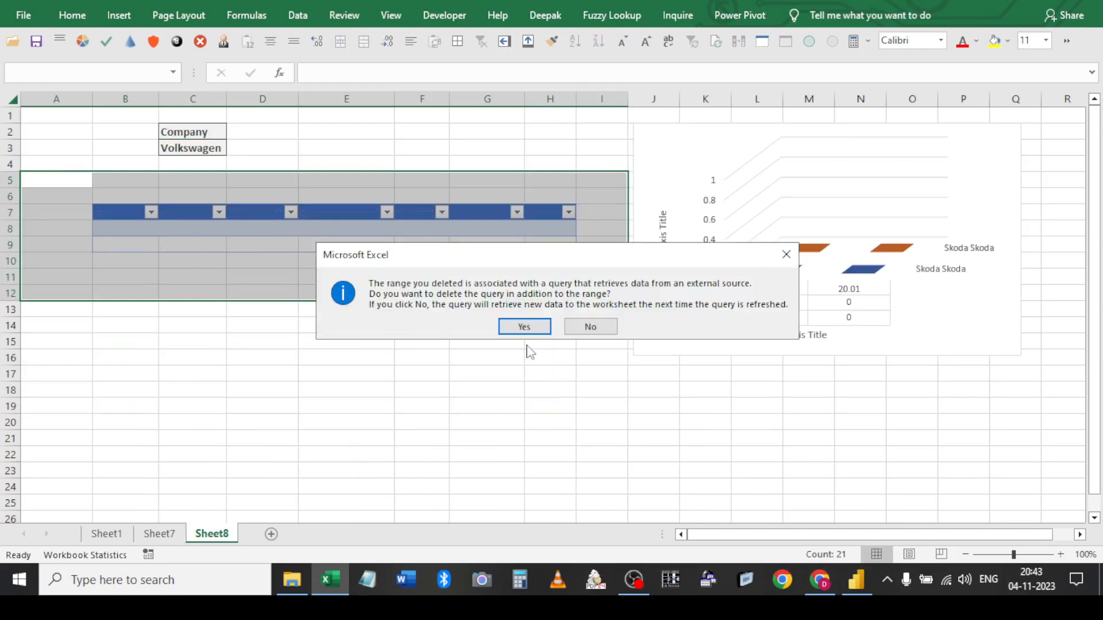
pyautogui.click(520, 327)
pyautogui.click(644, 124)
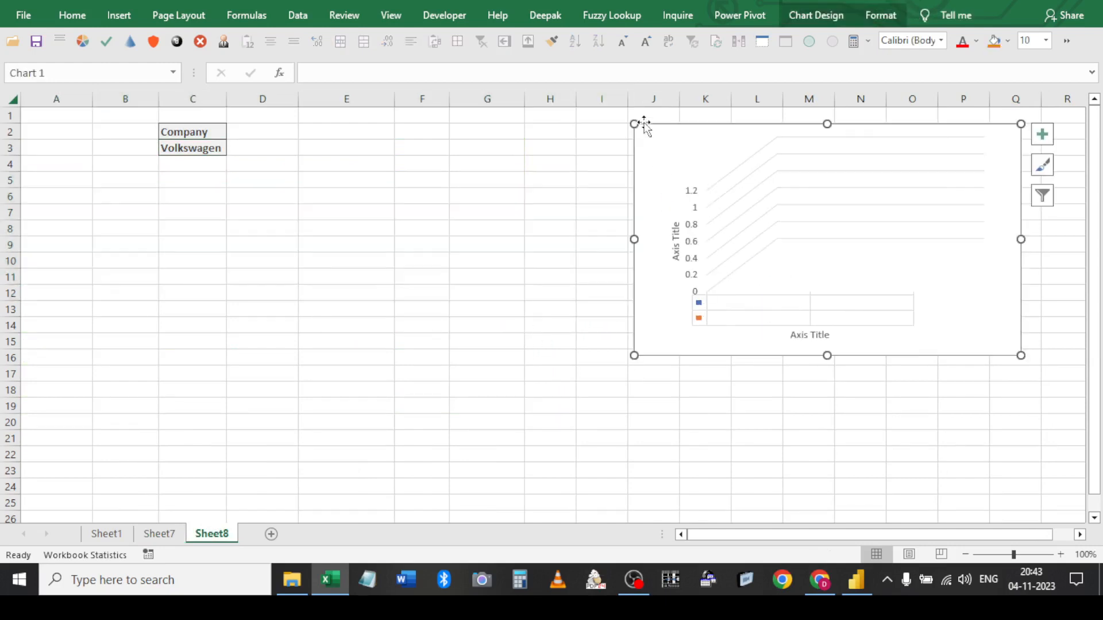
pyautogui.press('Delete')
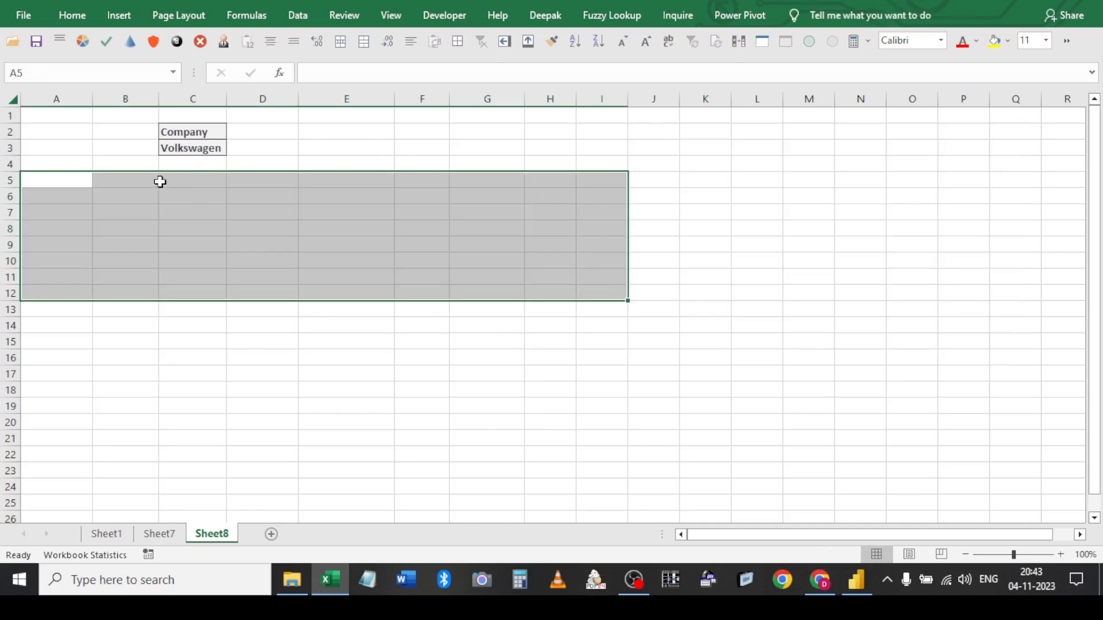
# Start a Microsoft Query import at cell B8 of Sheet8 with Excel Files as the data source
pyautogui.click(144, 181)
pyautogui.click(113, 231)
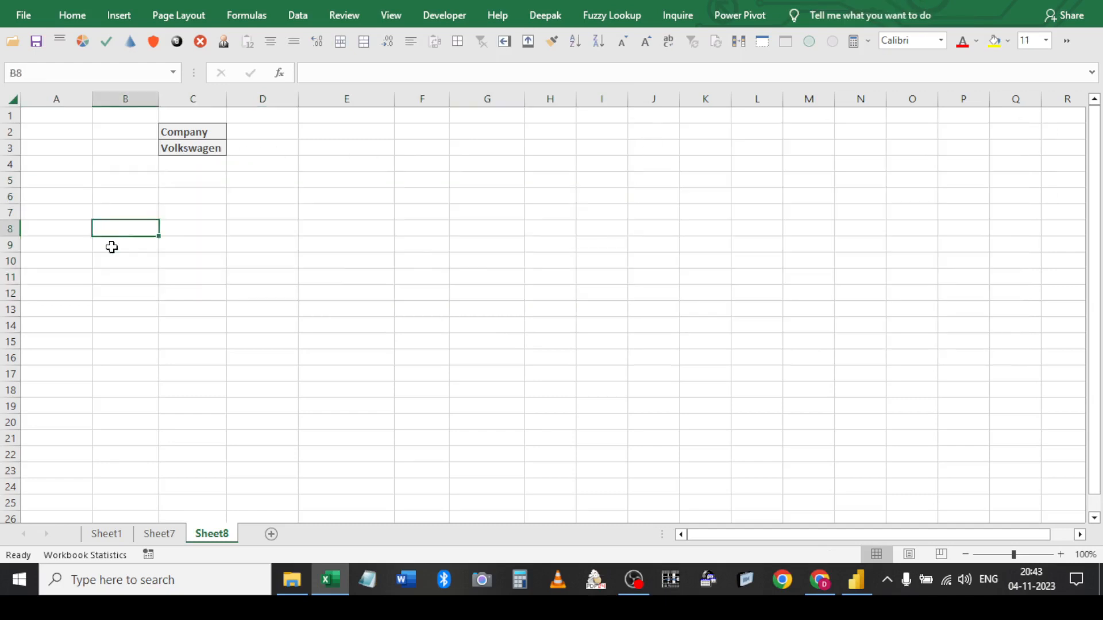
pyautogui.click(298, 15)
pyautogui.click(32, 80)
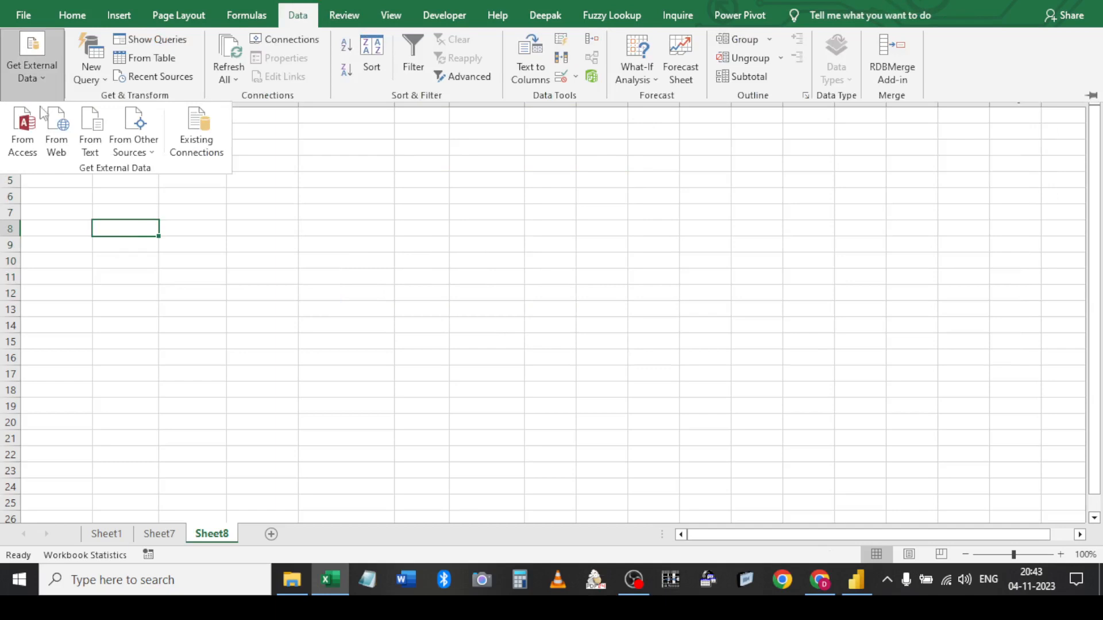
pyautogui.click(124, 145)
pyautogui.click(186, 380)
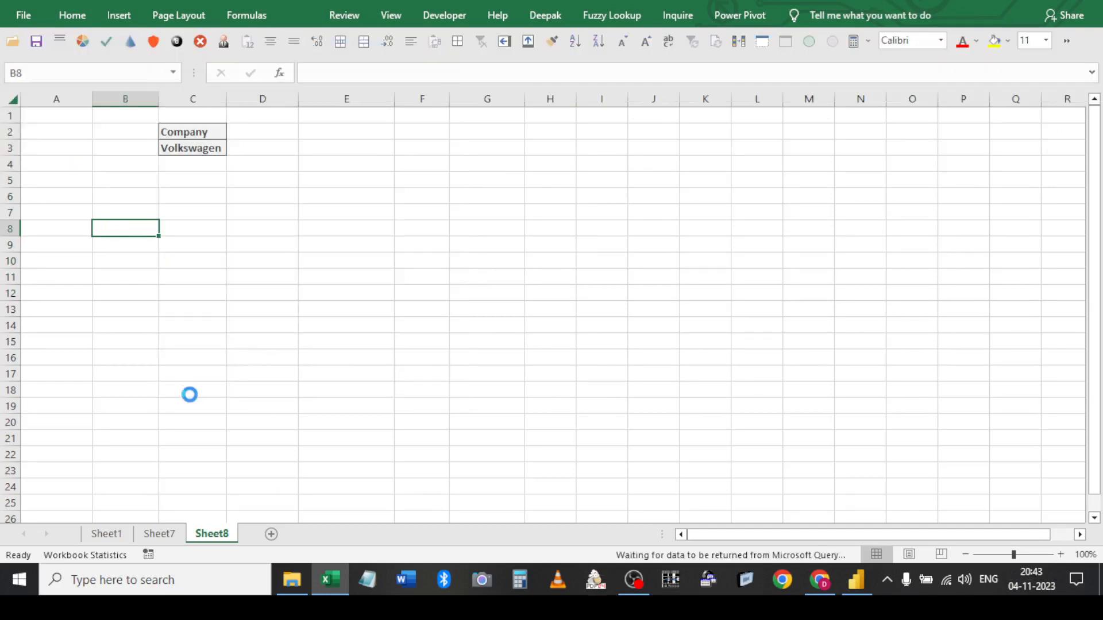
pyautogui.click(447, 256)
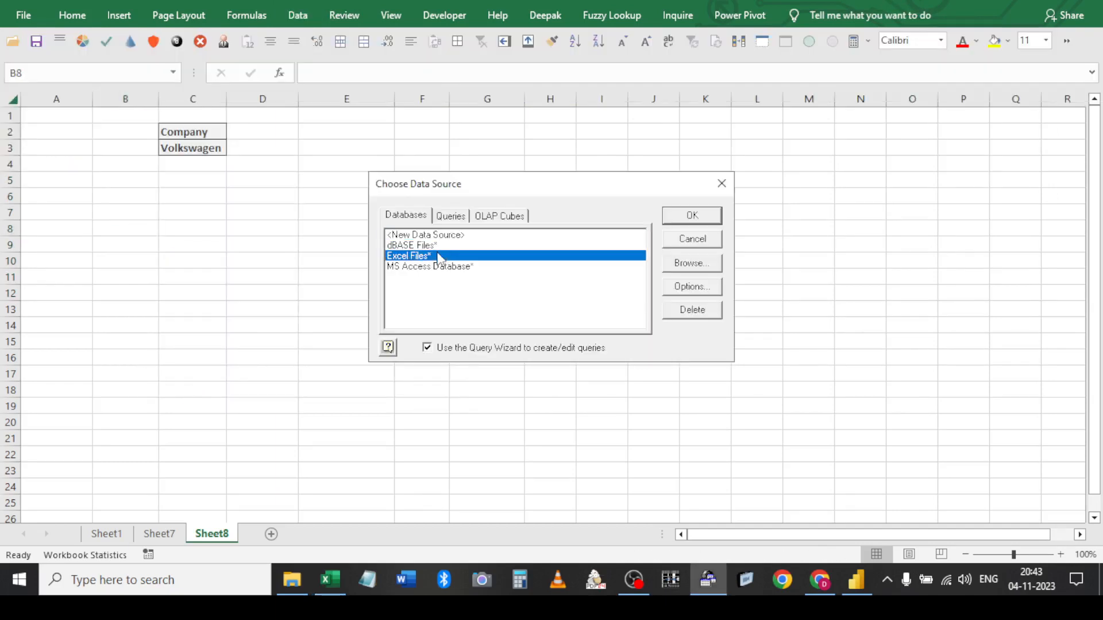
pyautogui.click(675, 215)
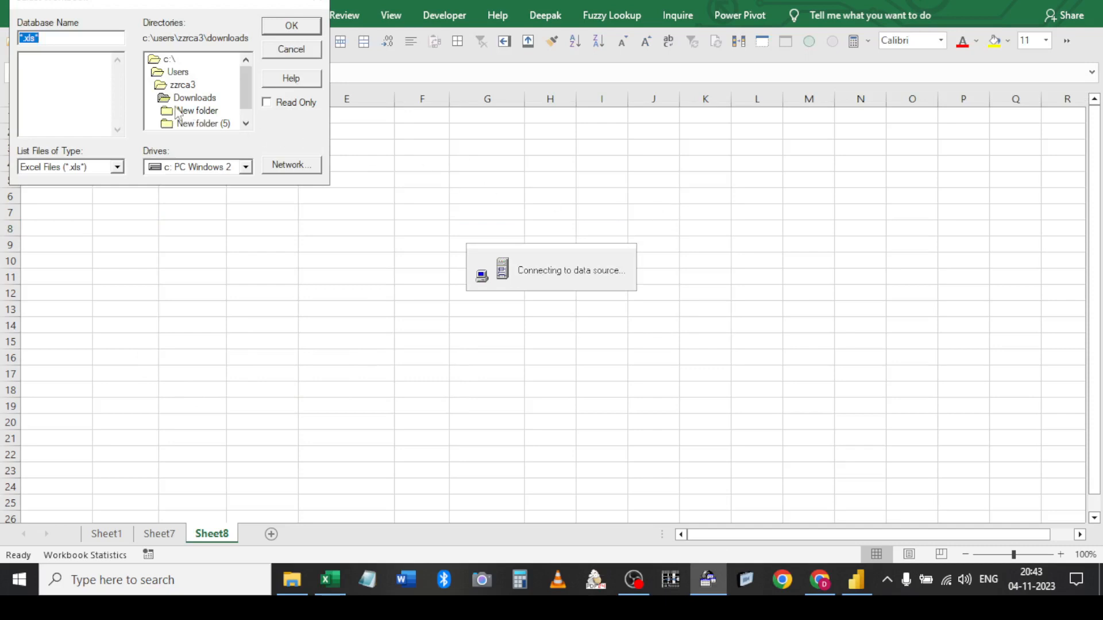
# Choose the workbook in the user profile's Desktop folder as the query's database
pyautogui.click(183, 84)
pyautogui.scroll(-1, 197, 94)
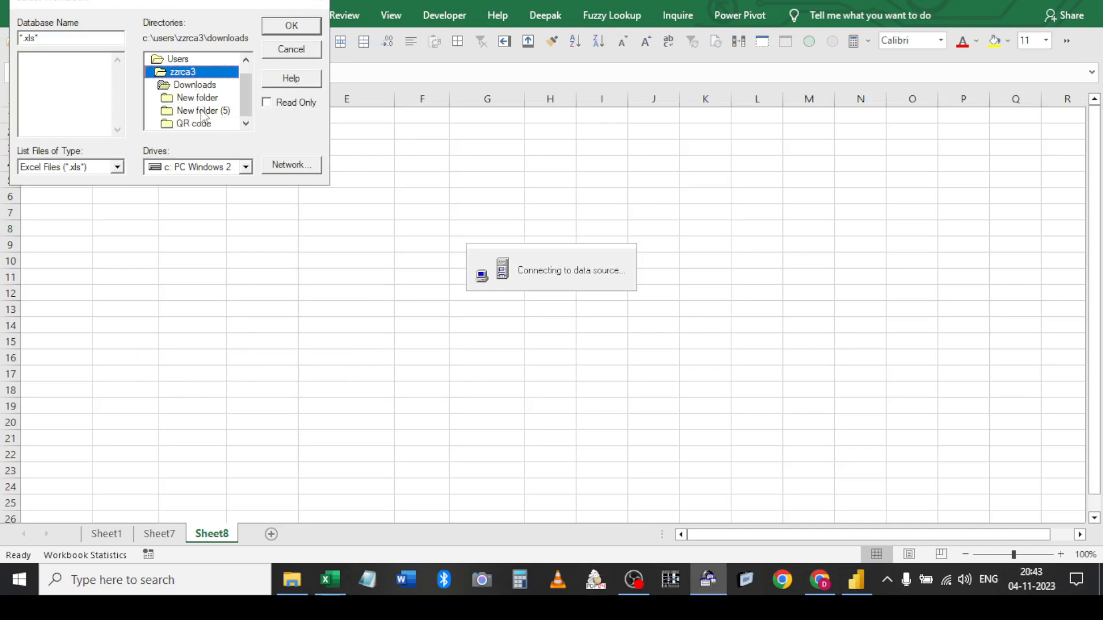
pyautogui.doubleClick(187, 74)
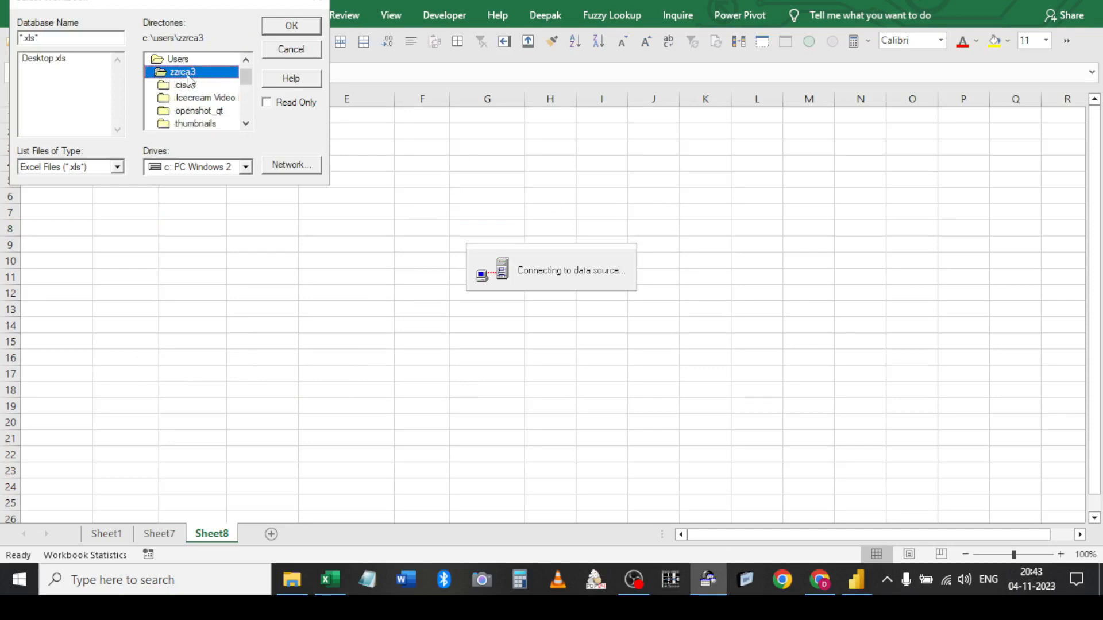
pyautogui.scroll(-5, 197, 93)
pyautogui.scroll(2, 197, 113)
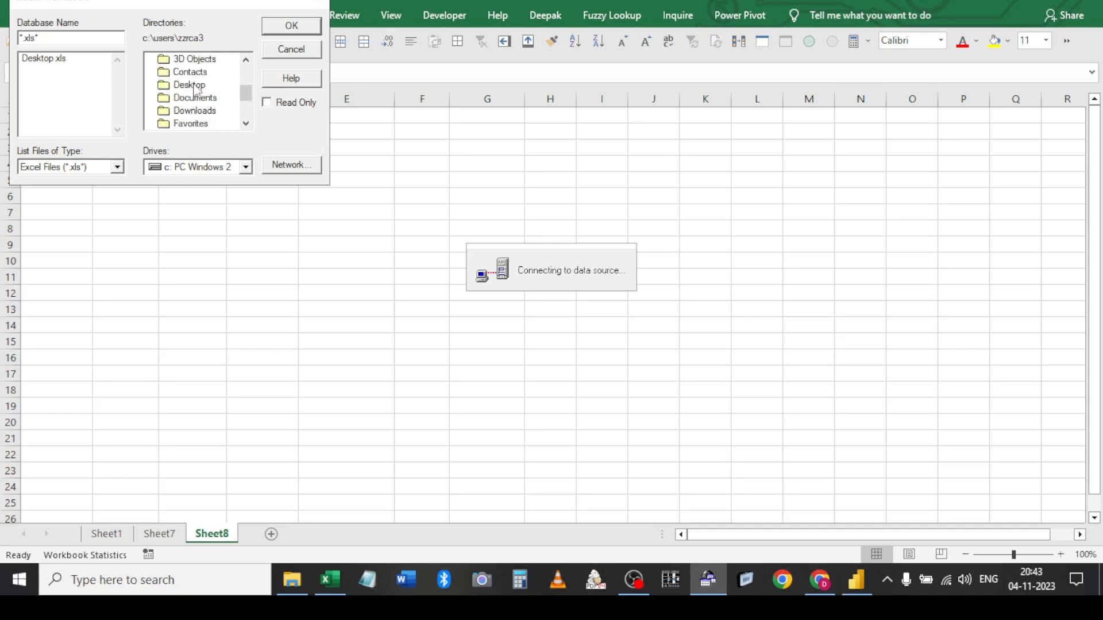
pyautogui.doubleClick(190, 85)
pyautogui.doubleClick(55, 72)
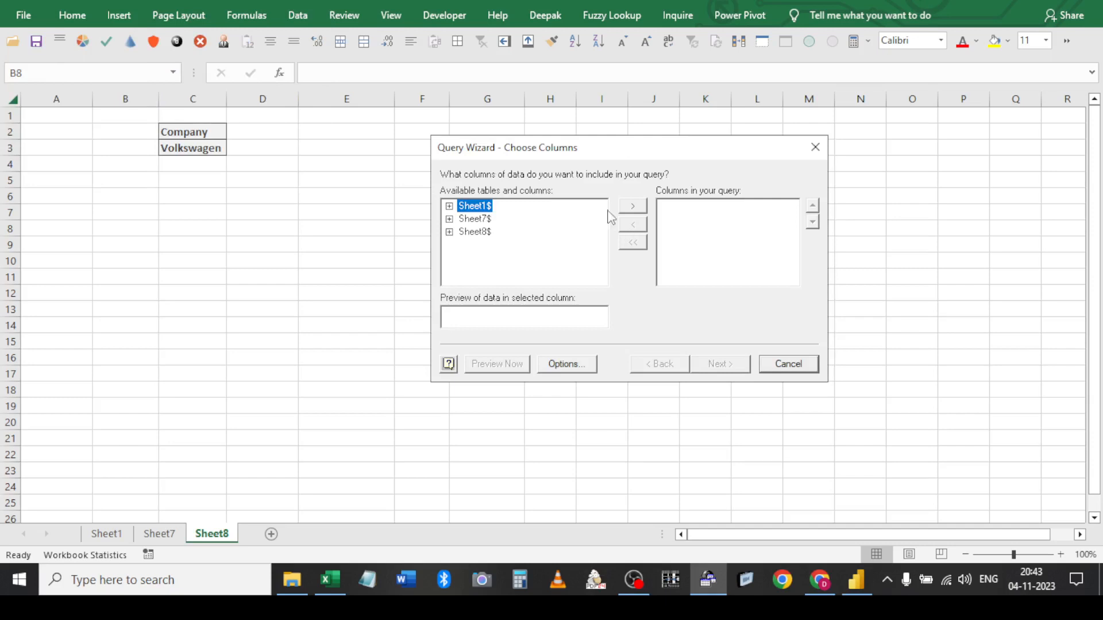
# Include all Sheet7$ columns without filtering or sorting, and finish the wizard with the option to view or edit the query in Microsoft Query
pyautogui.click(488, 221)
pyautogui.click(633, 206)
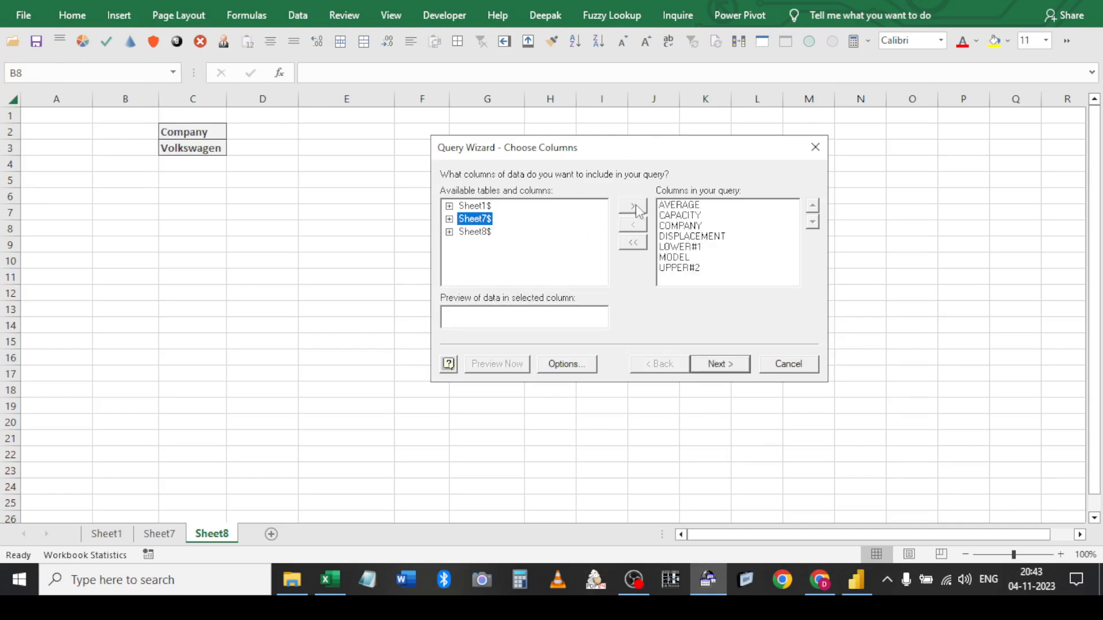
pyautogui.click(707, 367)
pyautogui.click(708, 365)
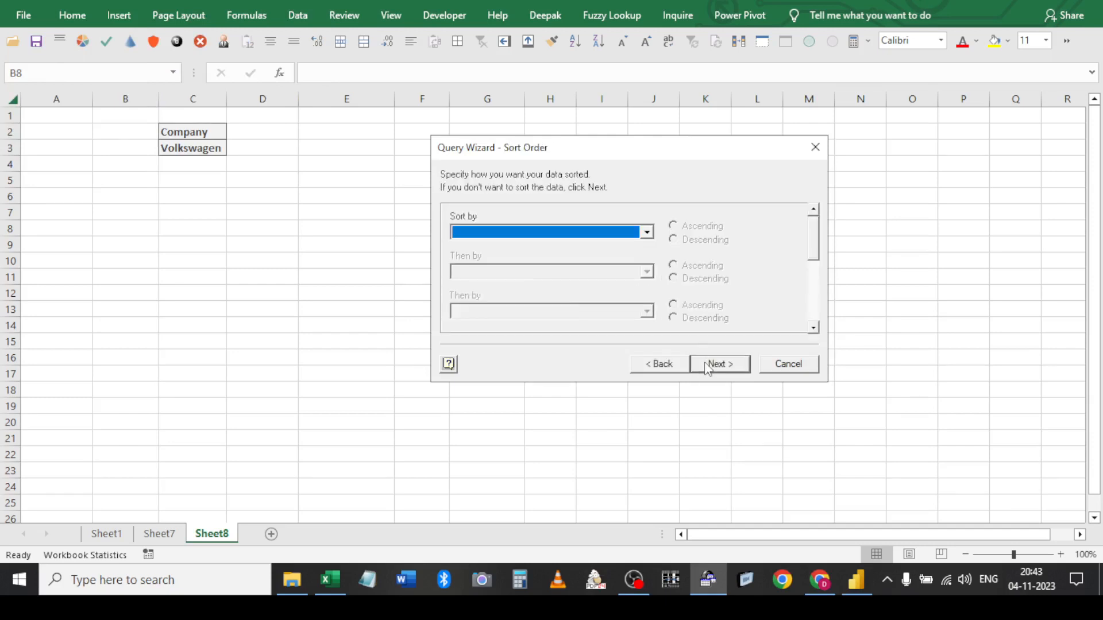
pyautogui.click(709, 364)
pyautogui.click(474, 218)
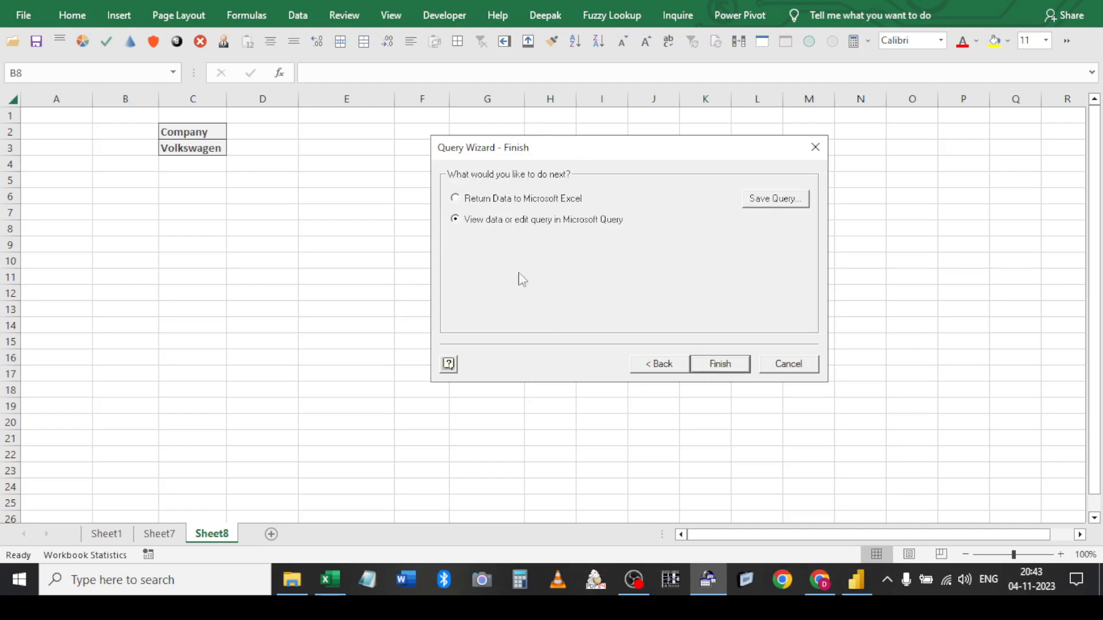
pyautogui.click(725, 368)
# Enlarge the table pane and the Sheet7$ field list to fit every field, and show the criteria grid
pyautogui.click(746, 48)
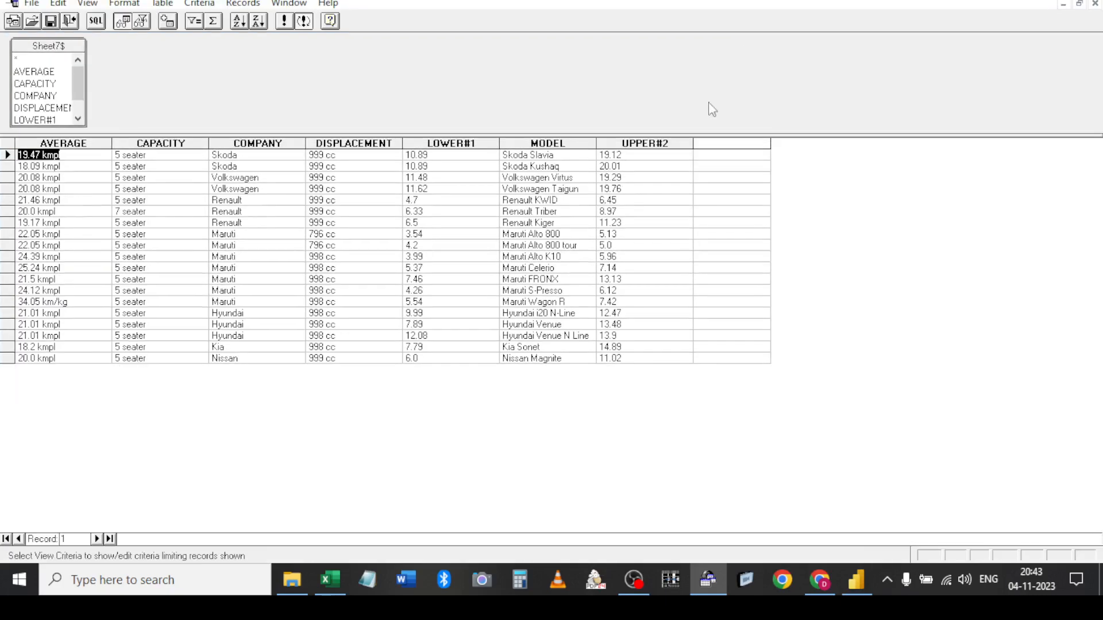
pyautogui.moveTo(409, 137); pyautogui.dragTo(402, 210)
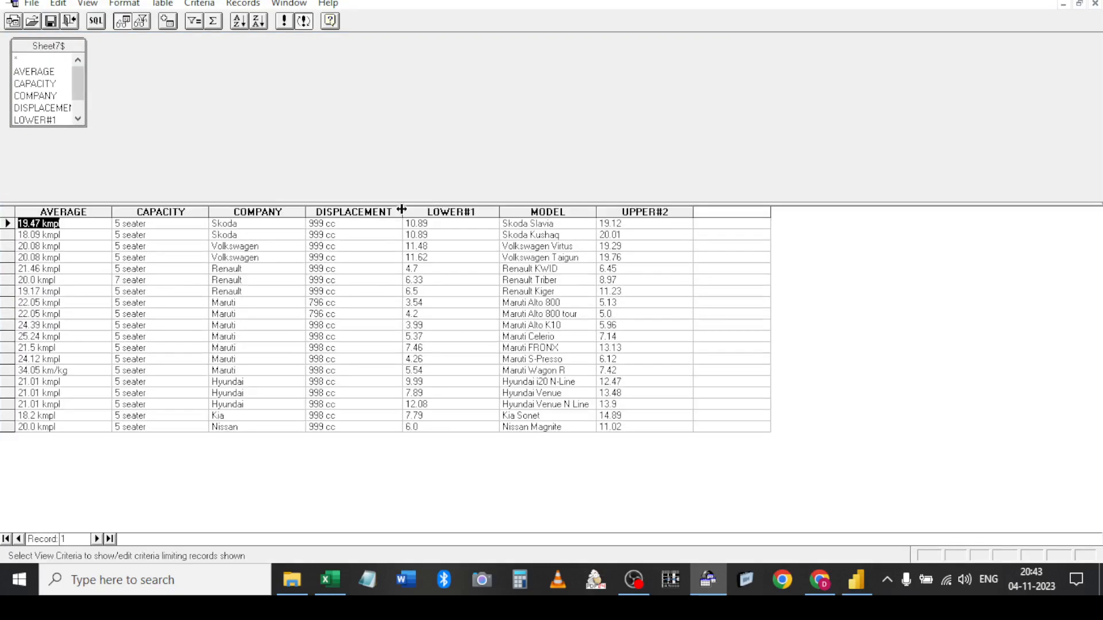
pyautogui.click(81, 123)
pyautogui.moveTo(86, 129); pyautogui.dragTo(118, 179)
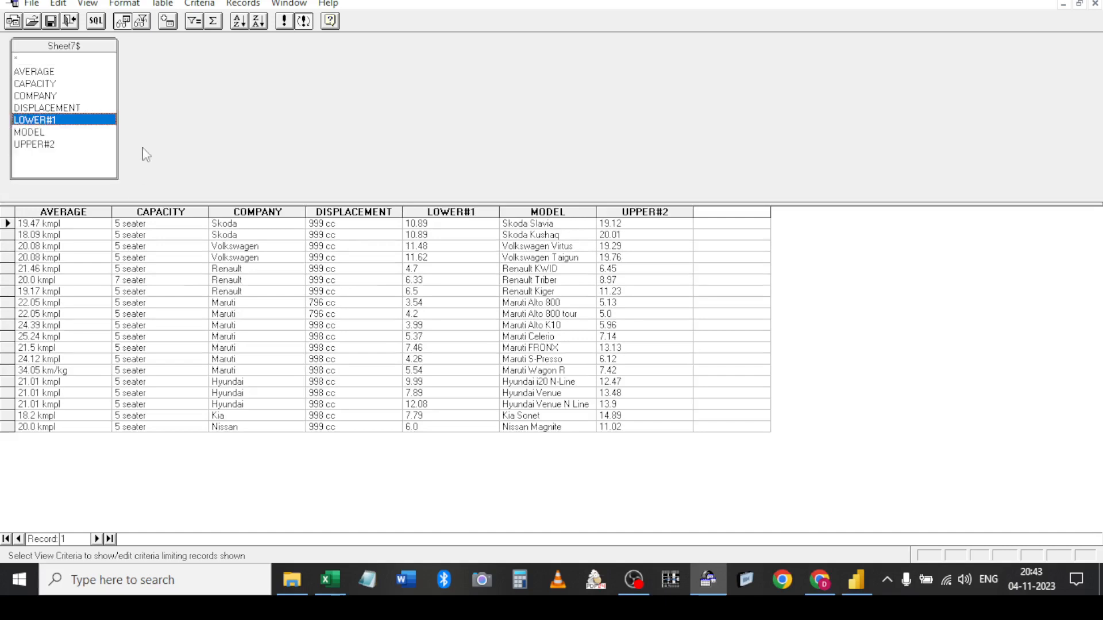
pyautogui.click(142, 22)
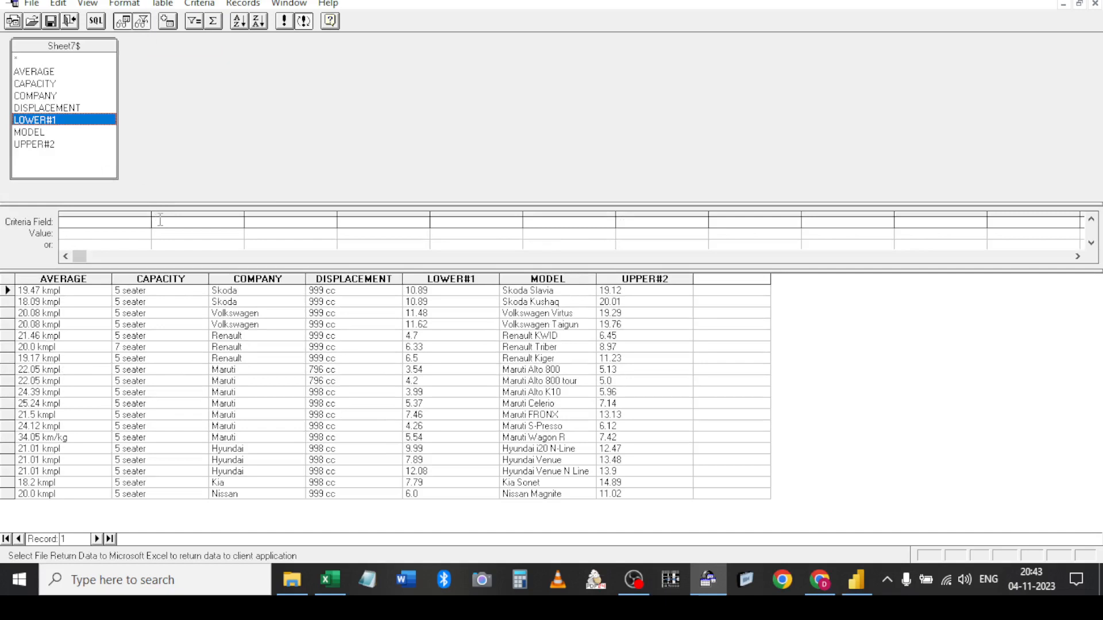
# Add a COMPANY criterion with the parameter placeholder [] as its value, widen its column, and supply Renault as the parameter value
pyautogui.click(140, 226)
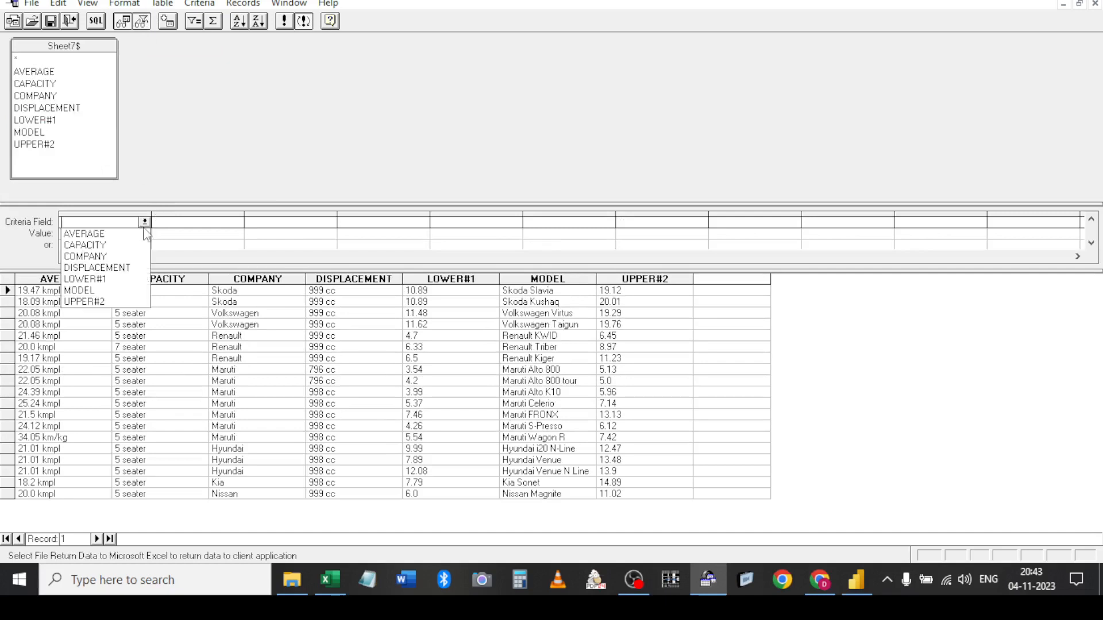
pyautogui.click(95, 261)
pyautogui.moveTo(1069, 257); pyautogui.dragTo(102, 258)
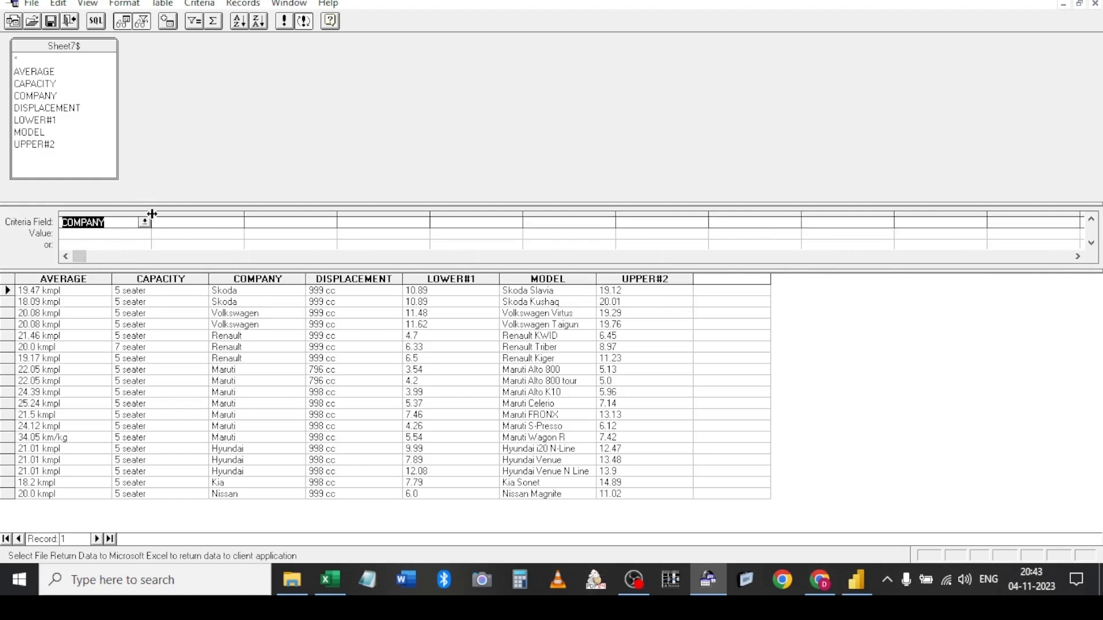
pyautogui.moveTo(152, 213); pyautogui.dragTo(203, 226)
pyautogui.click(128, 235)
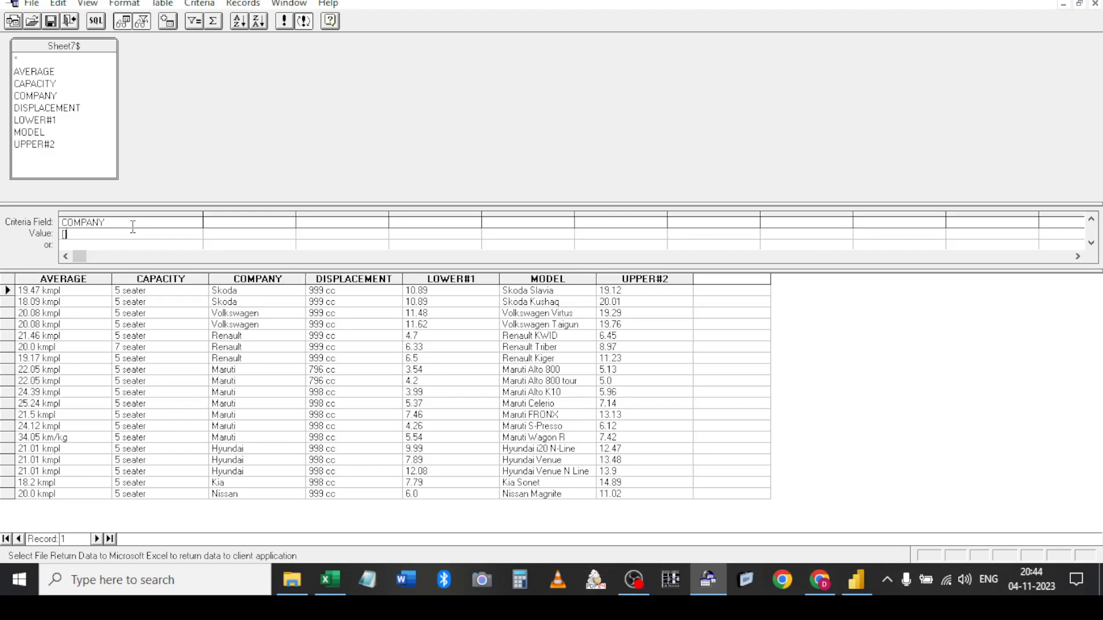
pyautogui.click(435, 64)
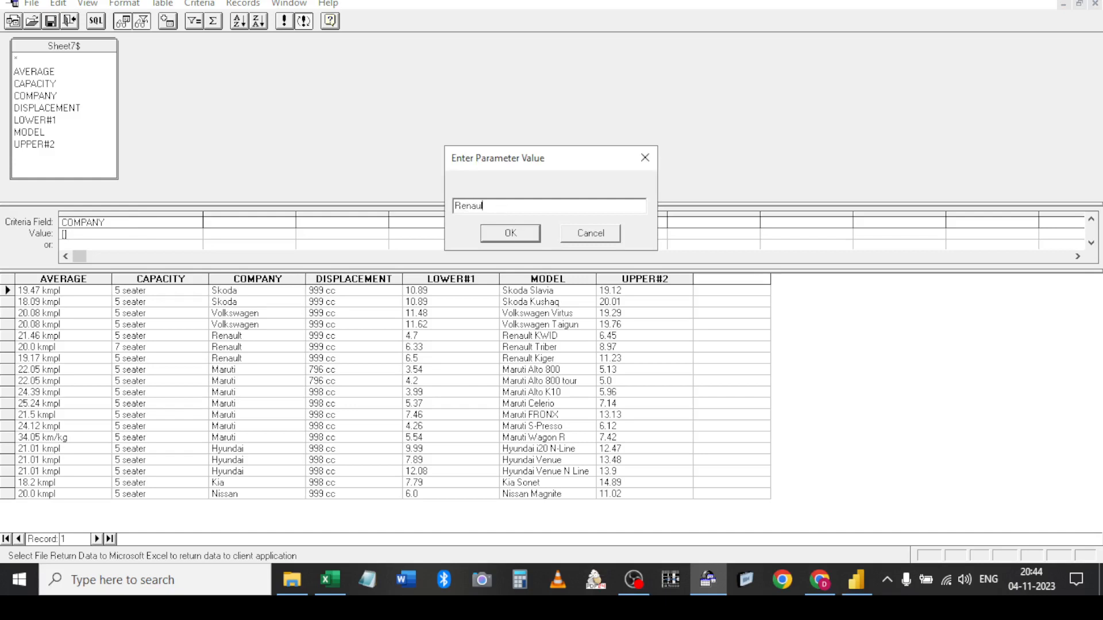
pyautogui.press('Return')
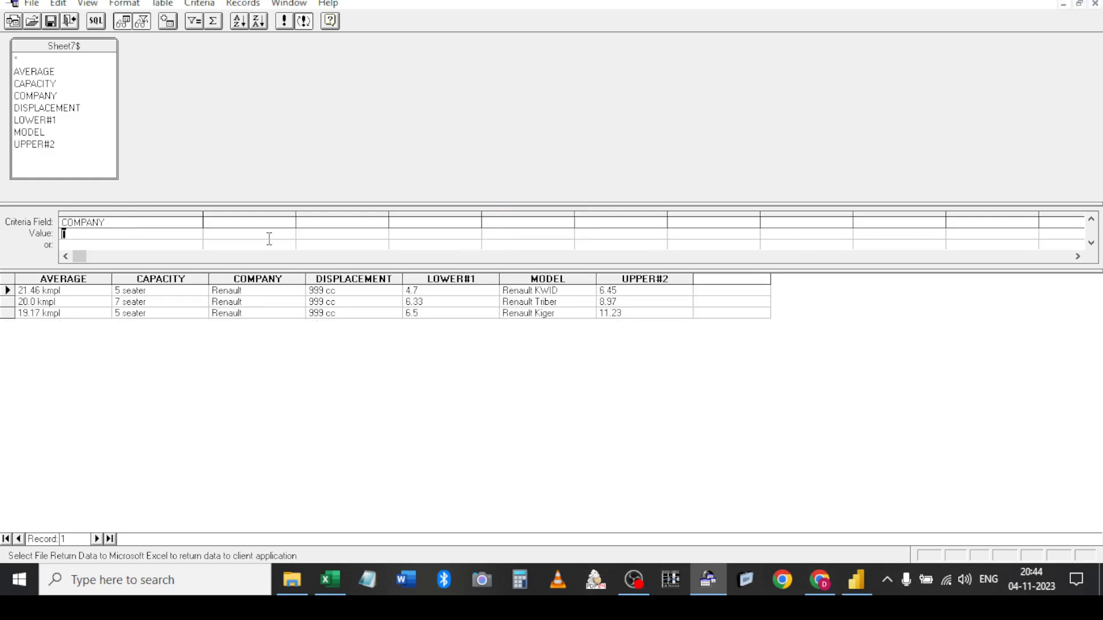
# Return the query data to Excel and open the definition settings in the import's connection properties
pyautogui.click(69, 21)
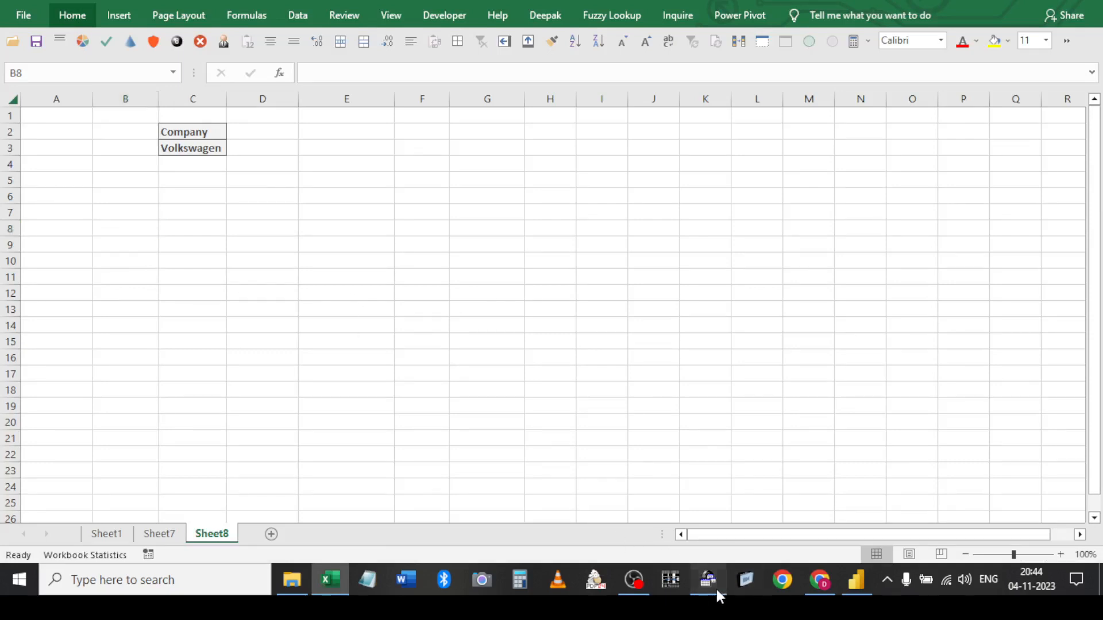
pyautogui.click(714, 587)
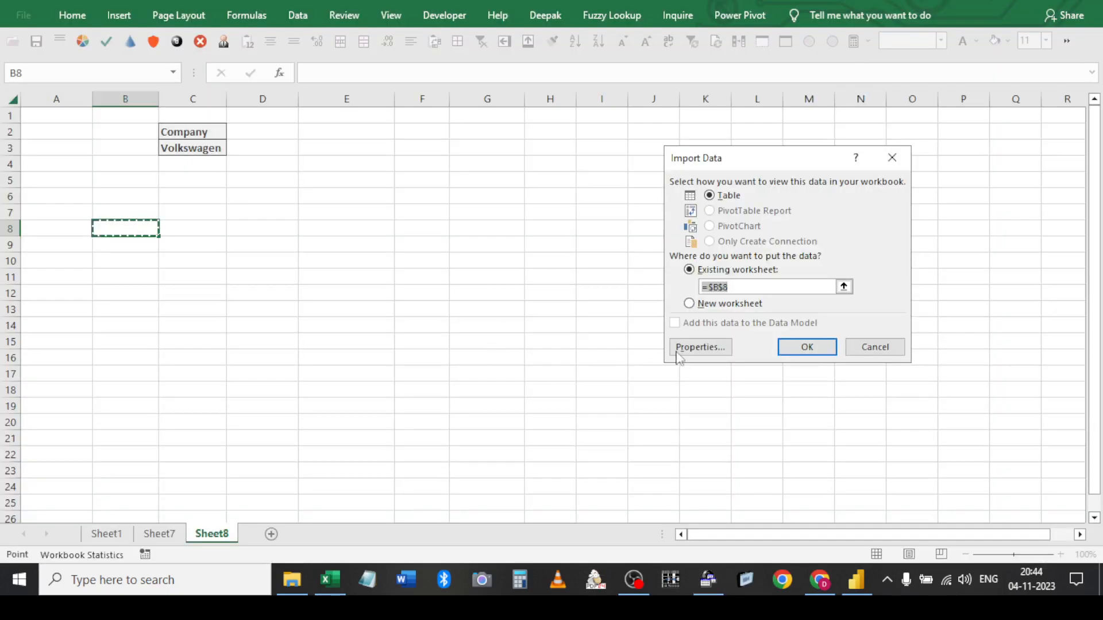
pyautogui.click(678, 352)
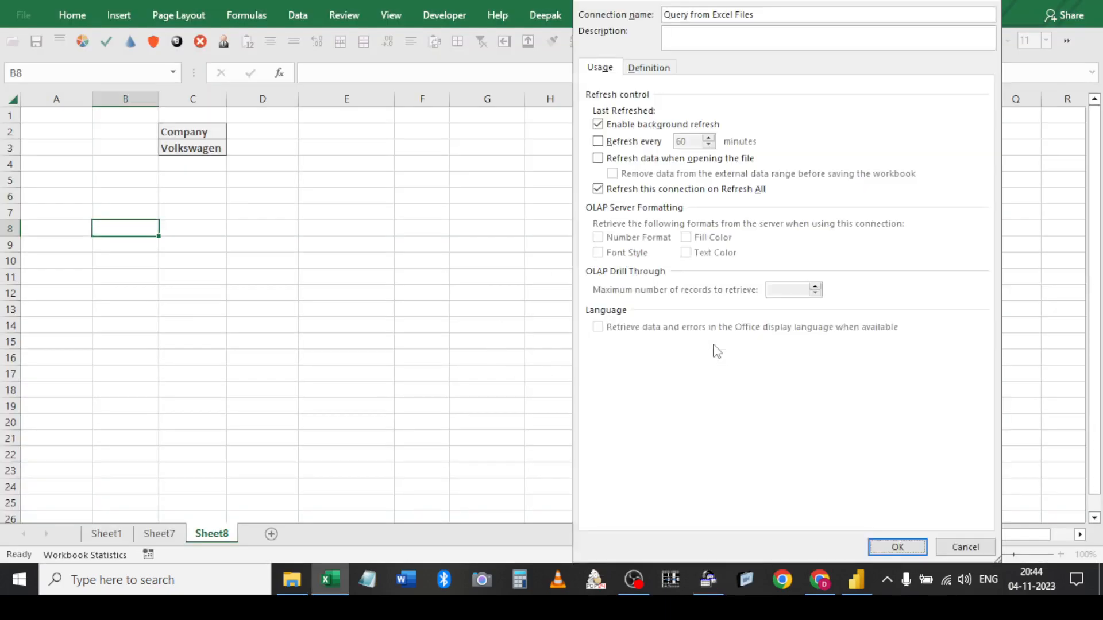
pyautogui.click(647, 68)
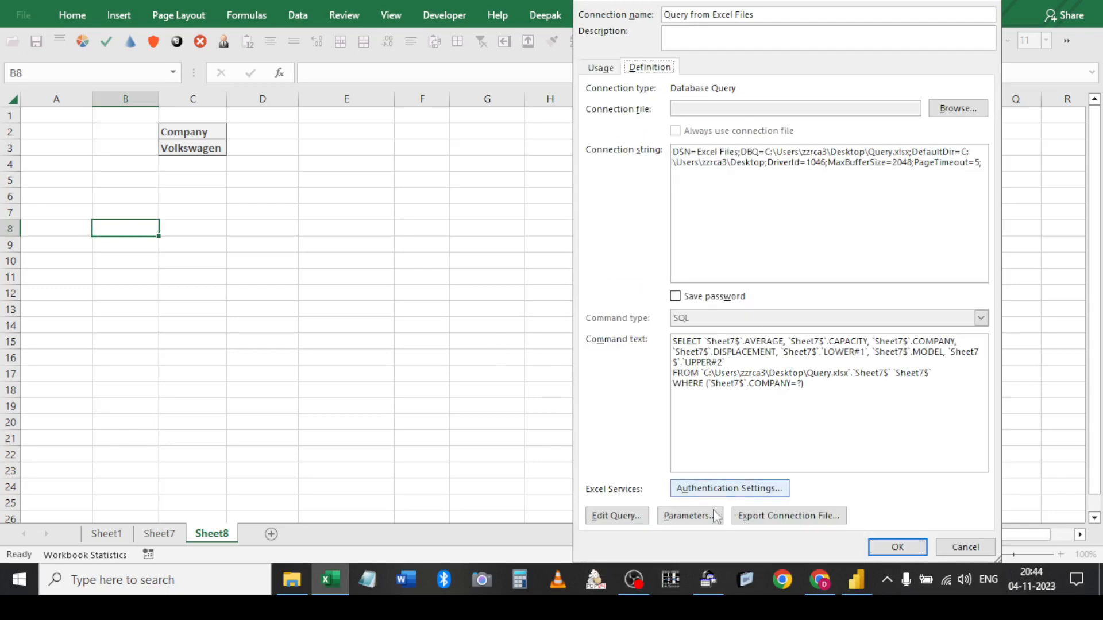
# Set Parameter1 to take its value from cell Sheet8!$C$3 and refresh automatically when the cell value changes
pyautogui.click(684, 515)
pyautogui.click(777, 282)
pyautogui.click(174, 147)
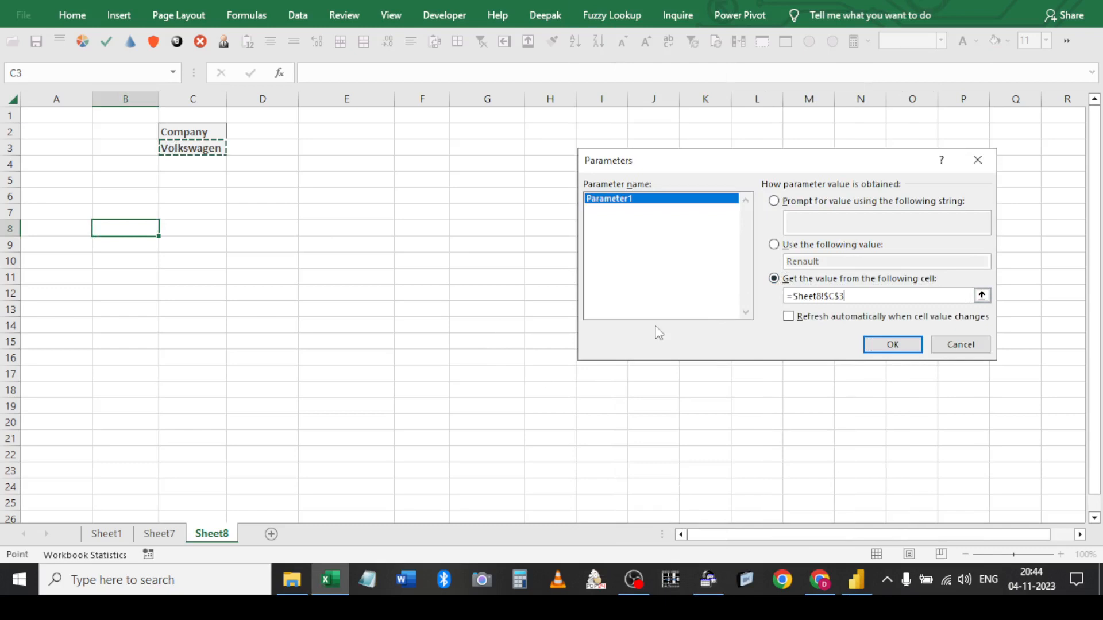
pyautogui.click(861, 323)
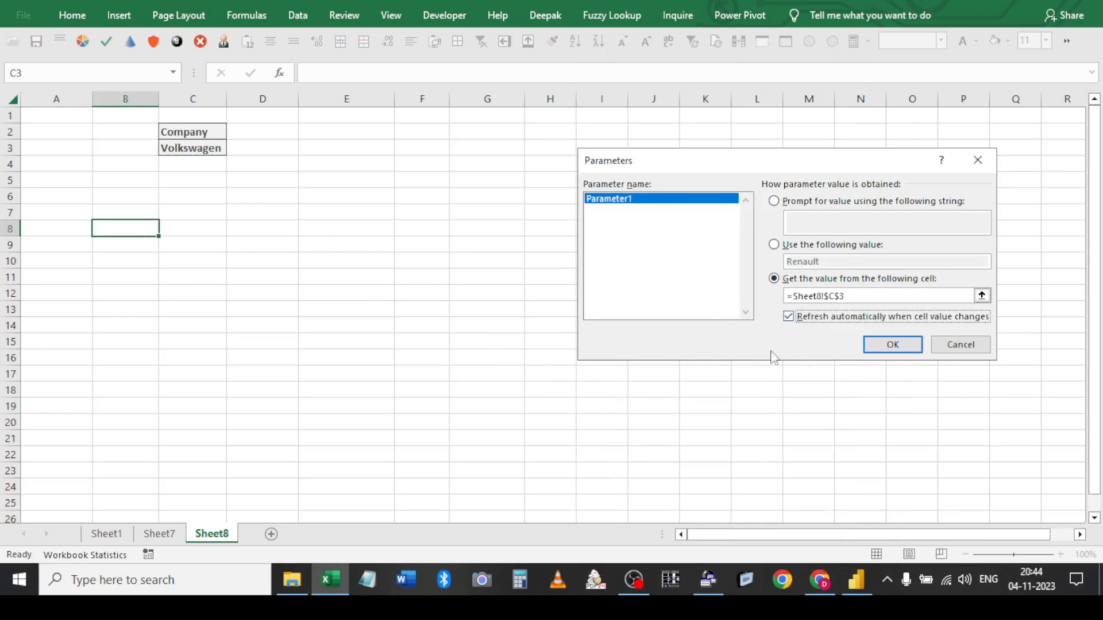
pyautogui.click(890, 345)
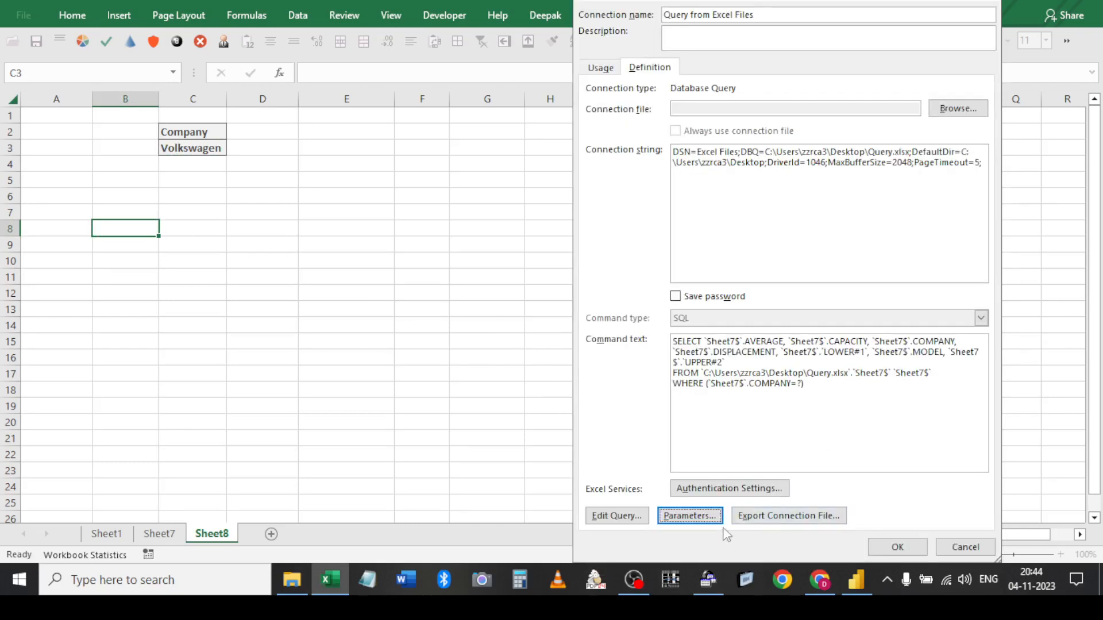
# Insert blank lines before FROM and WHERE in the command text, and load the query as a table at B8 of the existing worksheet
pyautogui.click(740, 365)
pyautogui.press('Return')
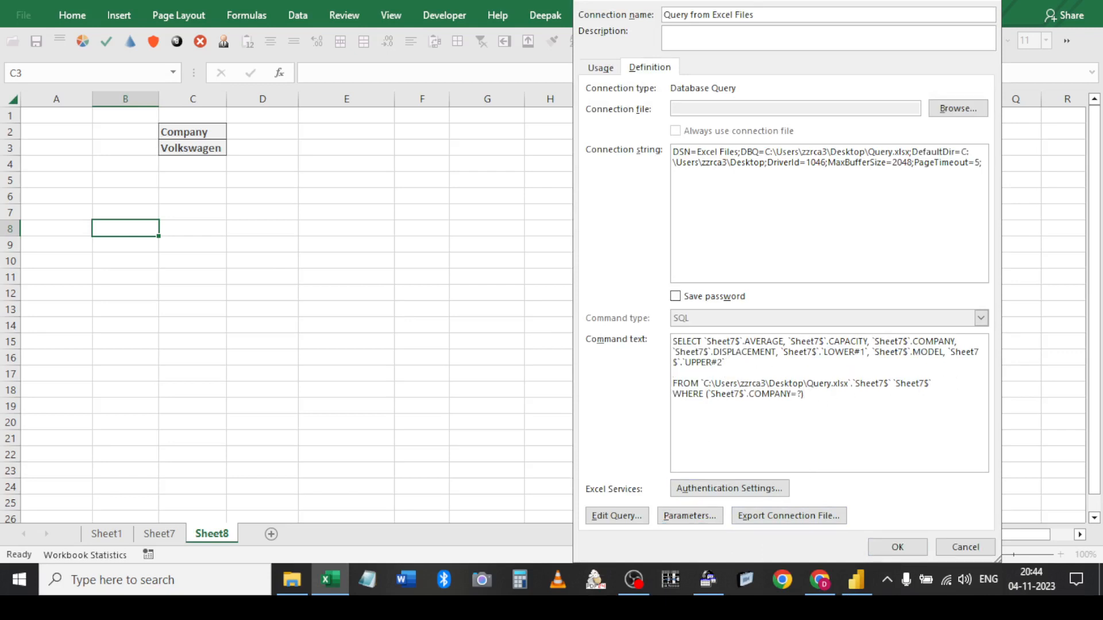
pyautogui.click(941, 383)
pyautogui.press('Return')
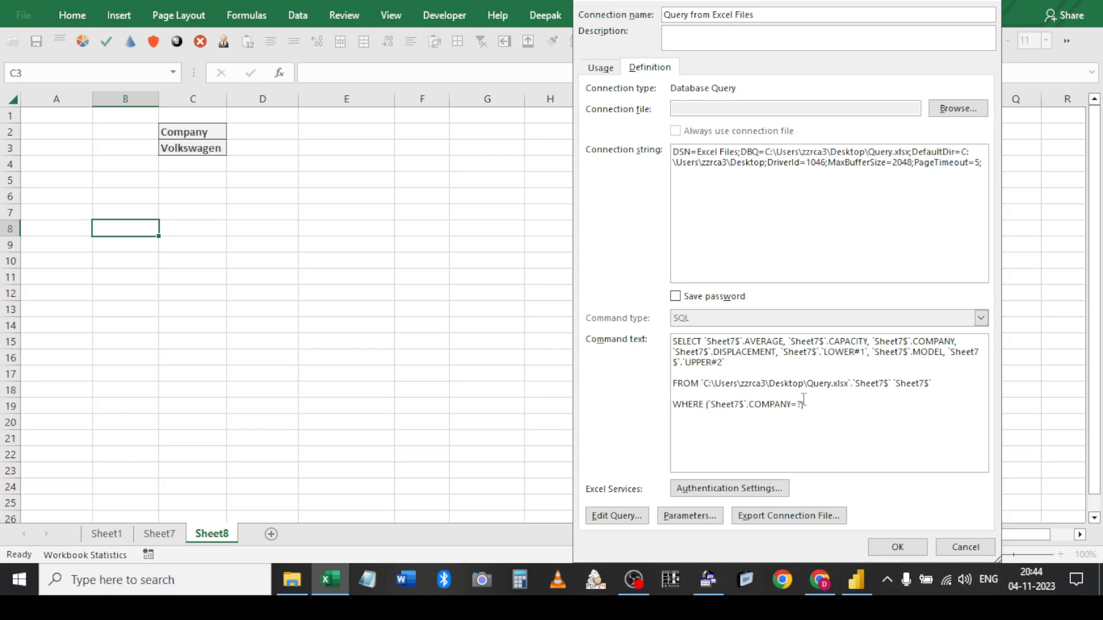
pyautogui.click(897, 547)
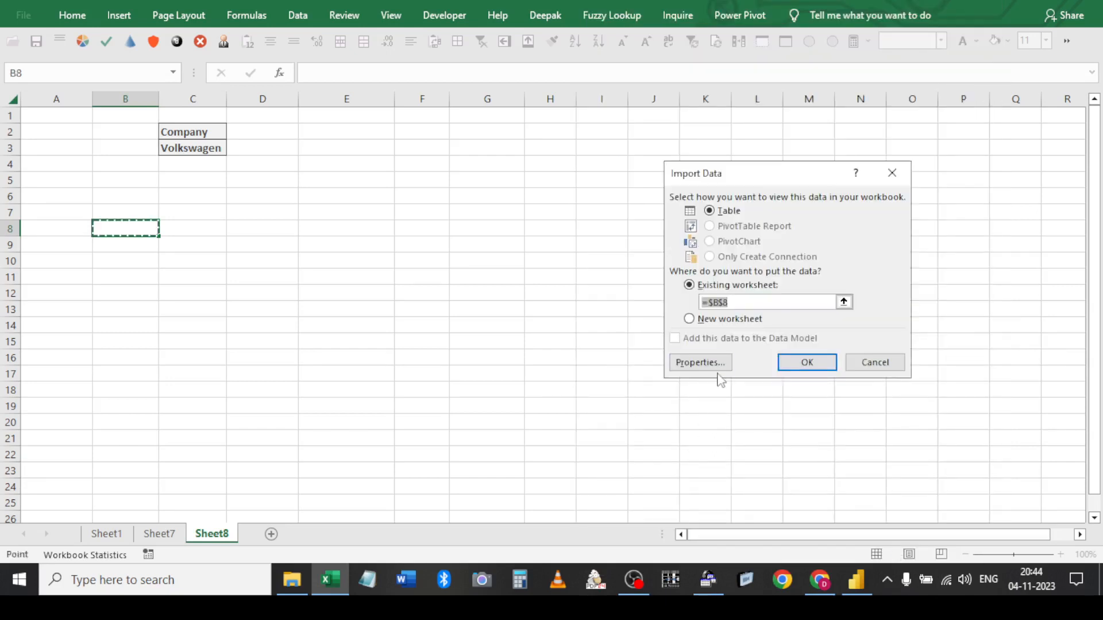
pyautogui.click(809, 362)
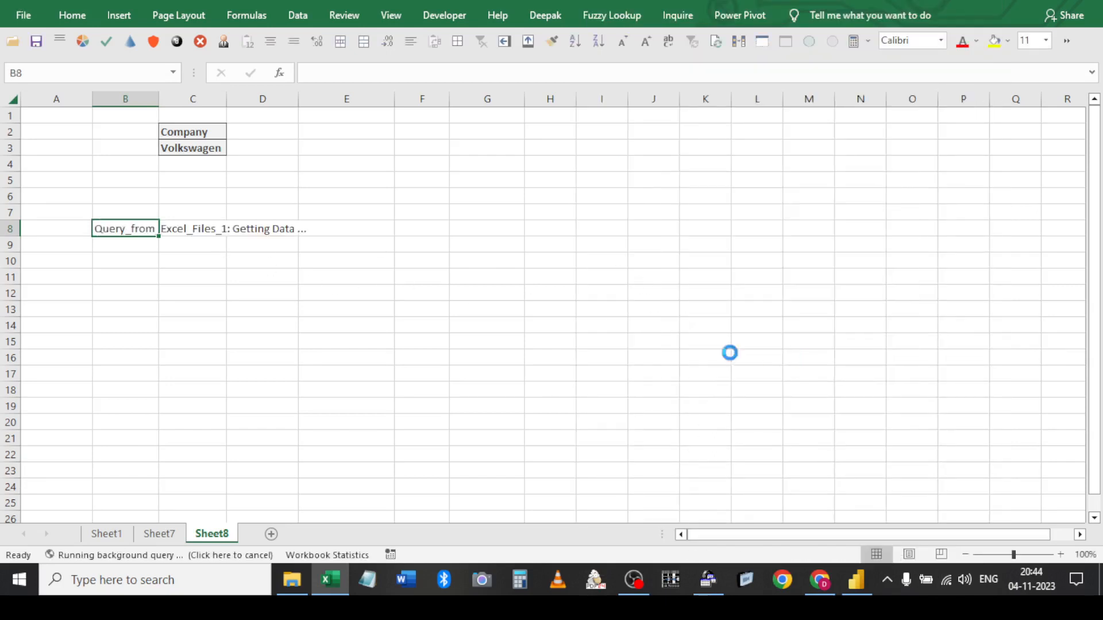
# Choose Renault as the company in cell C3
pyautogui.click(220, 148)
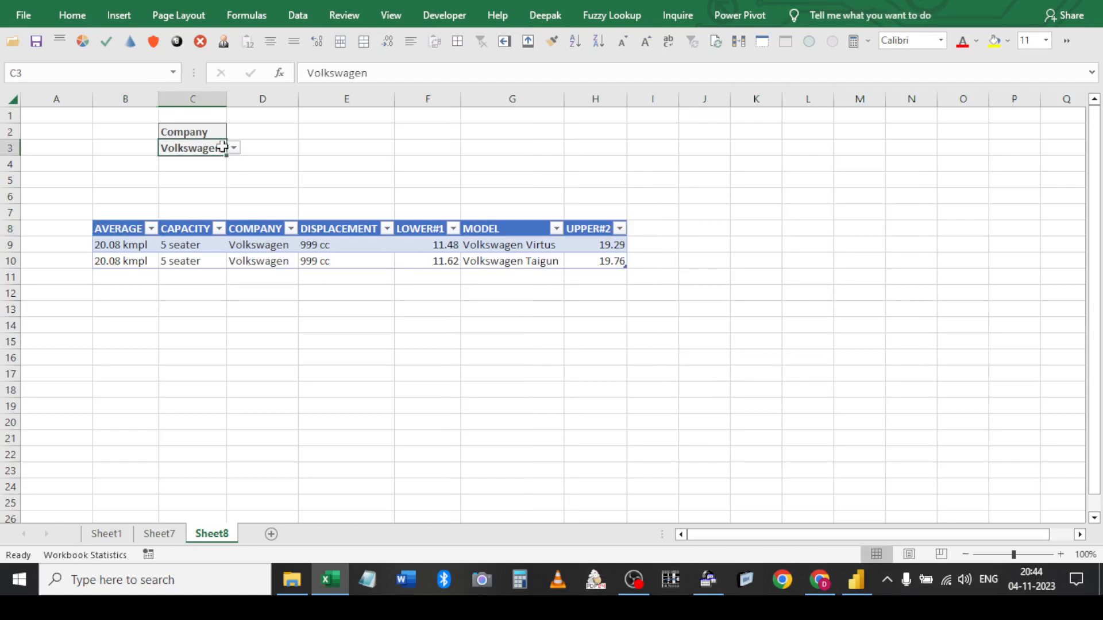
pyautogui.click(234, 148)
pyautogui.click(205, 183)
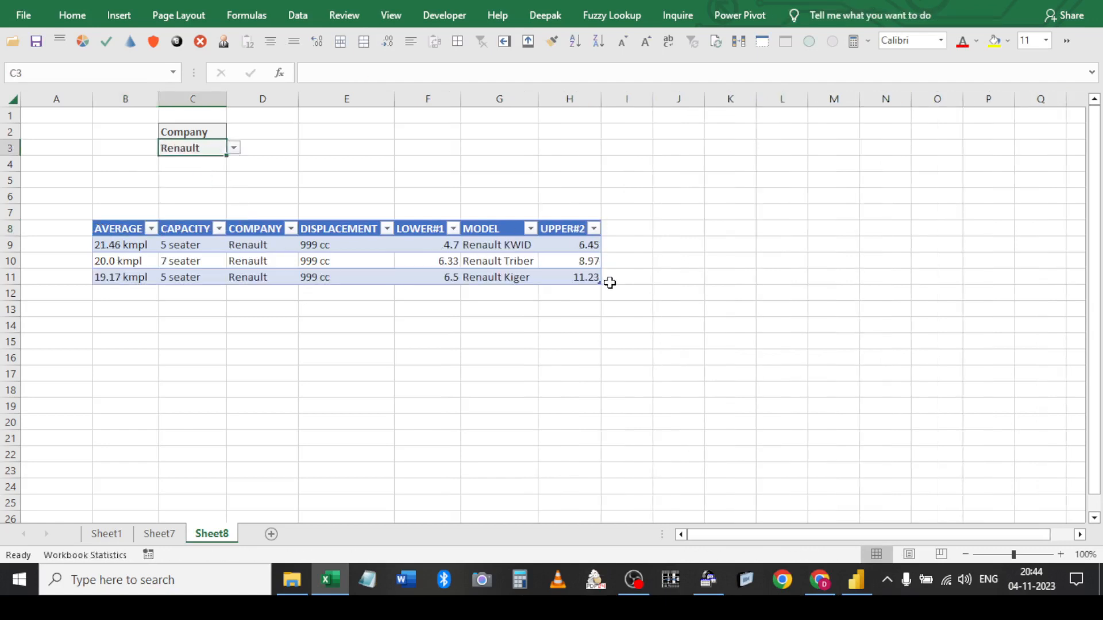
# Insert a 3-D Stacked Column chart of UPPER#2 from the query table, place it beside the table, and make it taller
pyautogui.click(316, 241)
pyautogui.hotkey('ctrl', 'a')
pyautogui.click(350, 244)
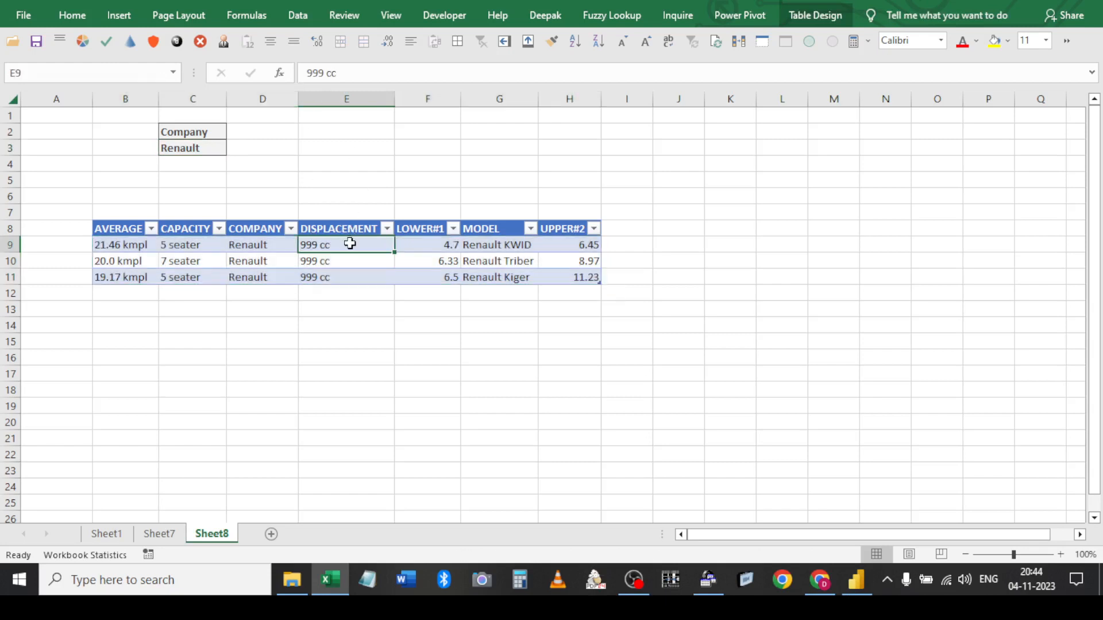
pyautogui.click(119, 16)
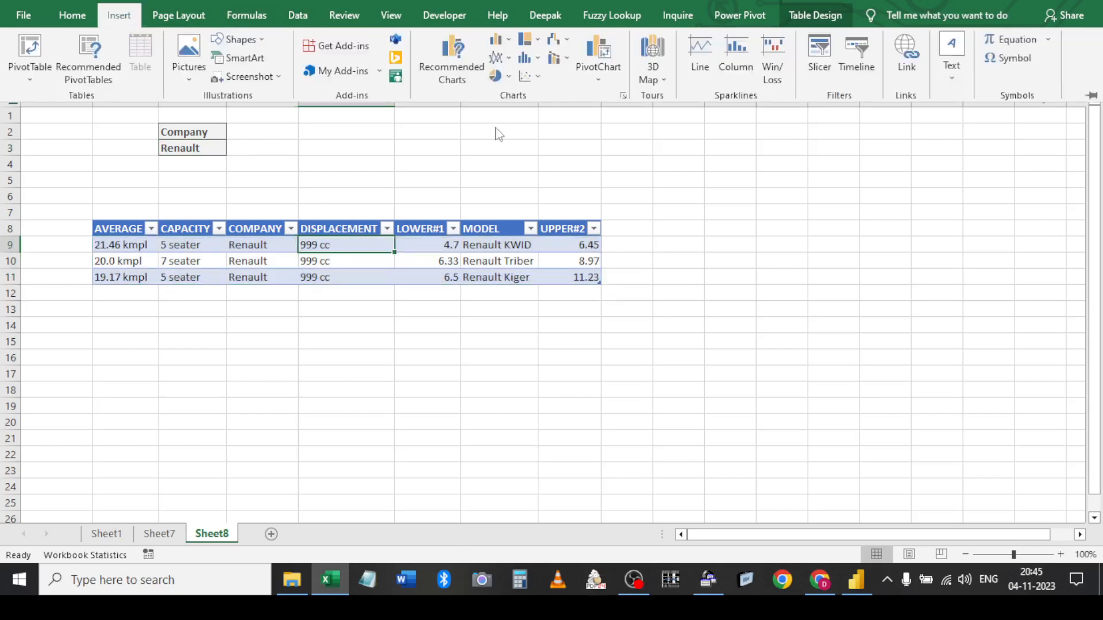
pyautogui.click(623, 96)
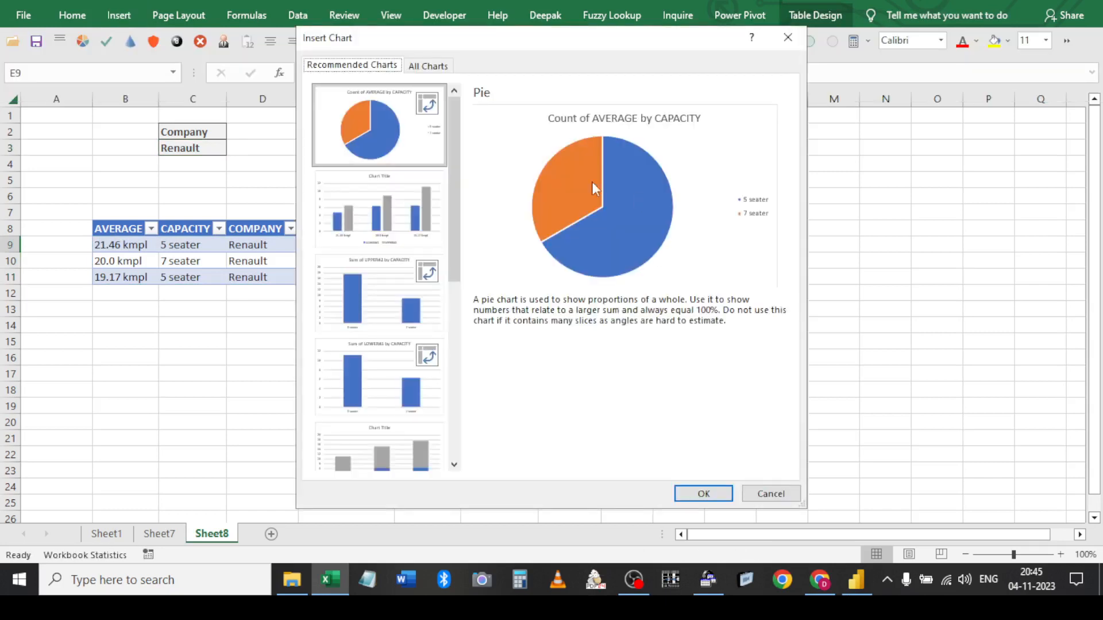
pyautogui.click(428, 65)
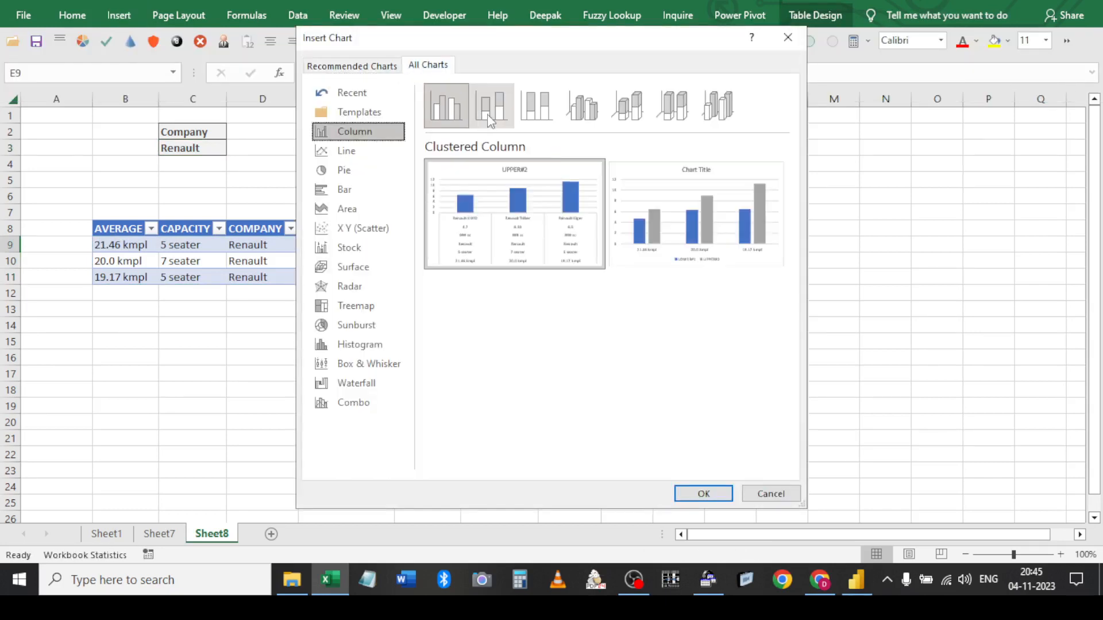
pyautogui.moveTo(489, 265)
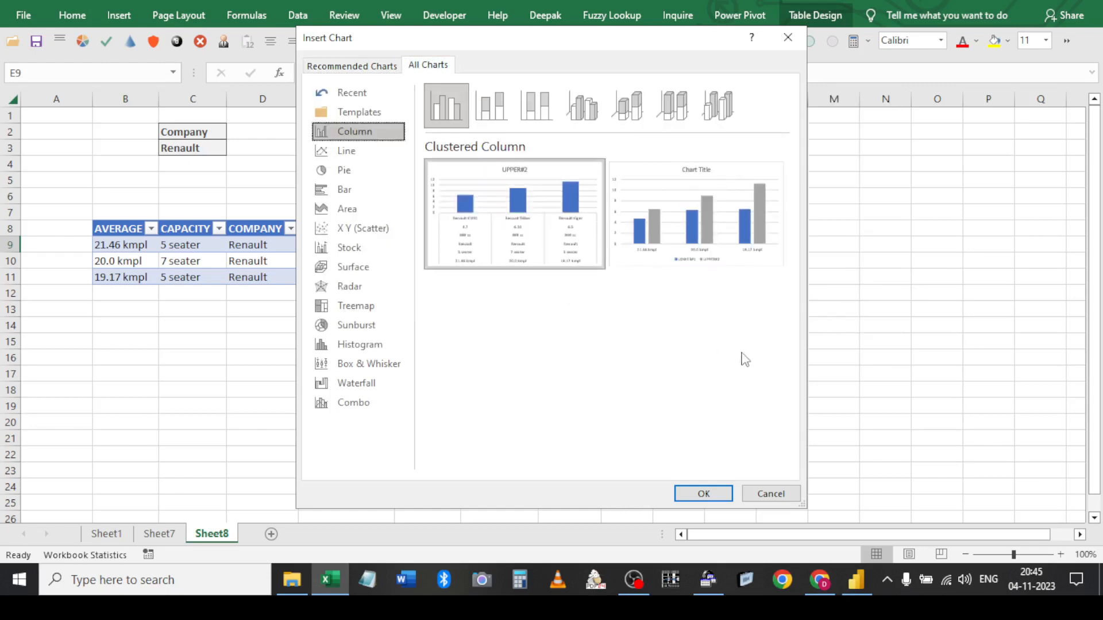
pyautogui.click(583, 108)
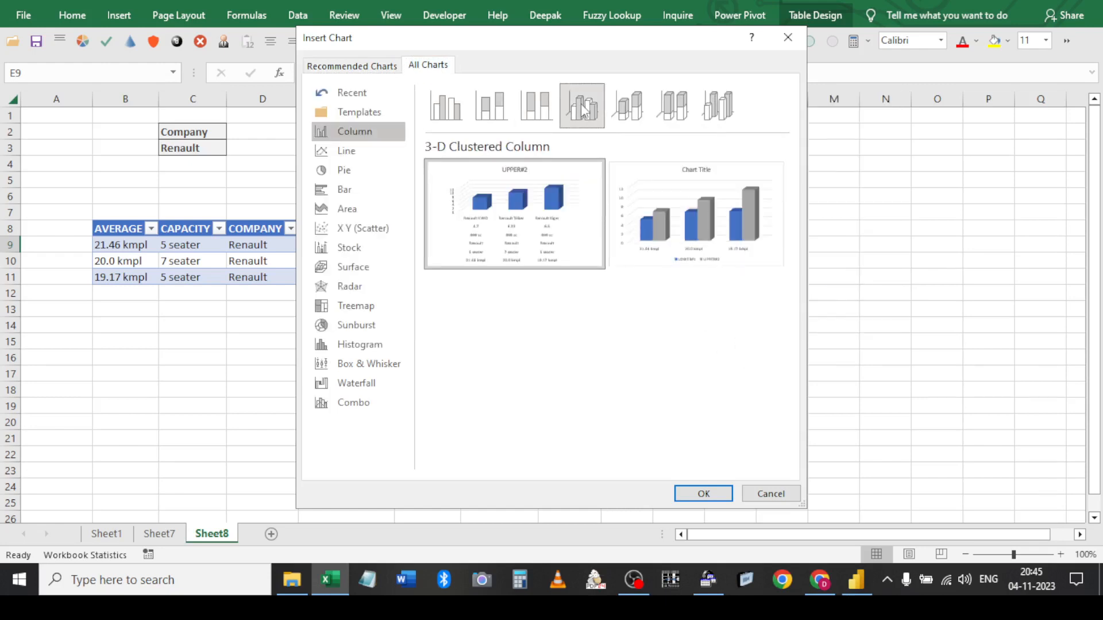
pyautogui.click(647, 116)
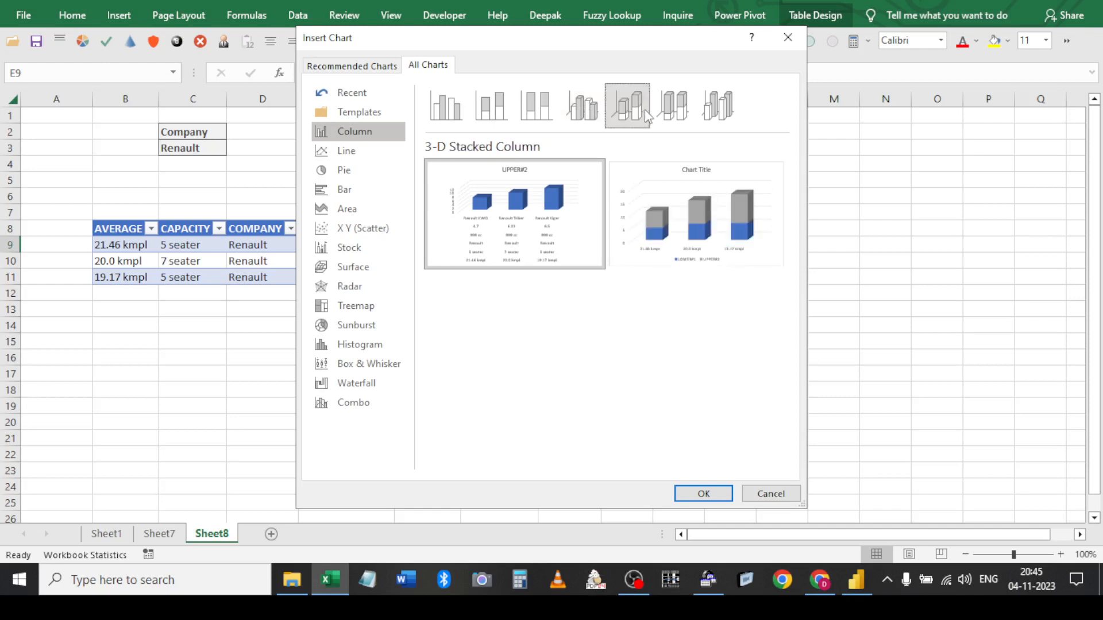
pyautogui.click(703, 493)
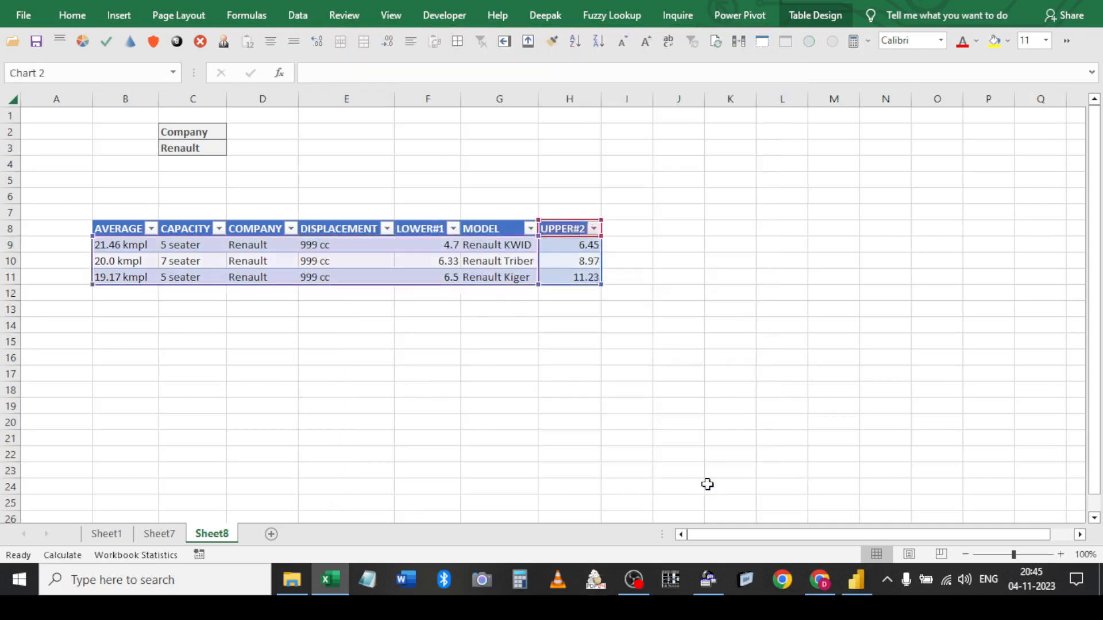
pyautogui.moveTo(603, 221); pyautogui.dragTo(873, 140)
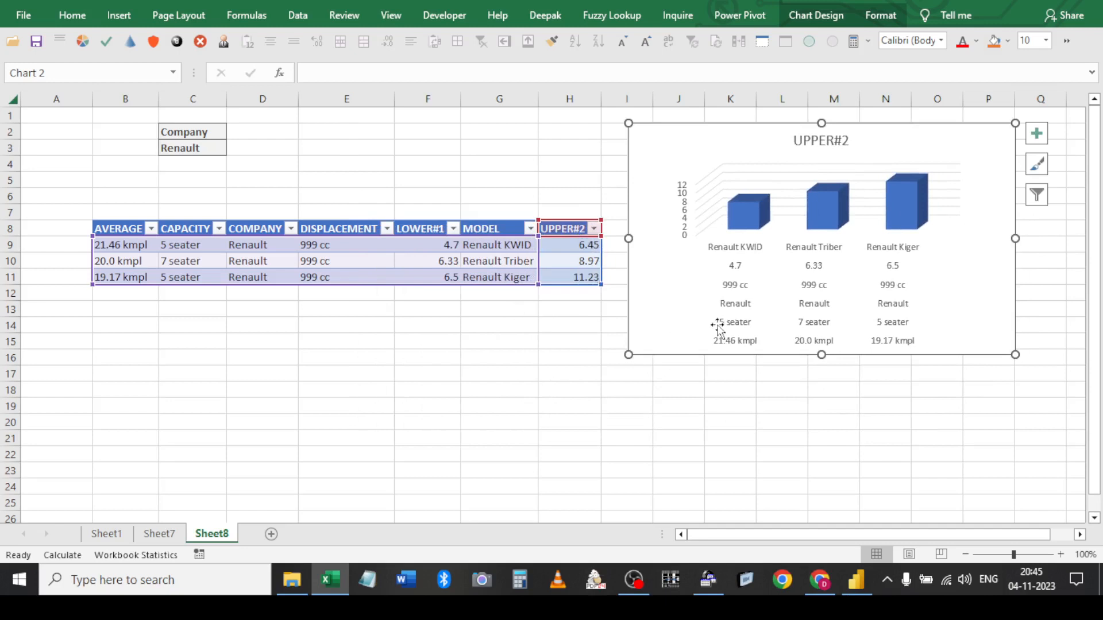
pyautogui.moveTo(622, 361); pyautogui.dragTo(625, 394)
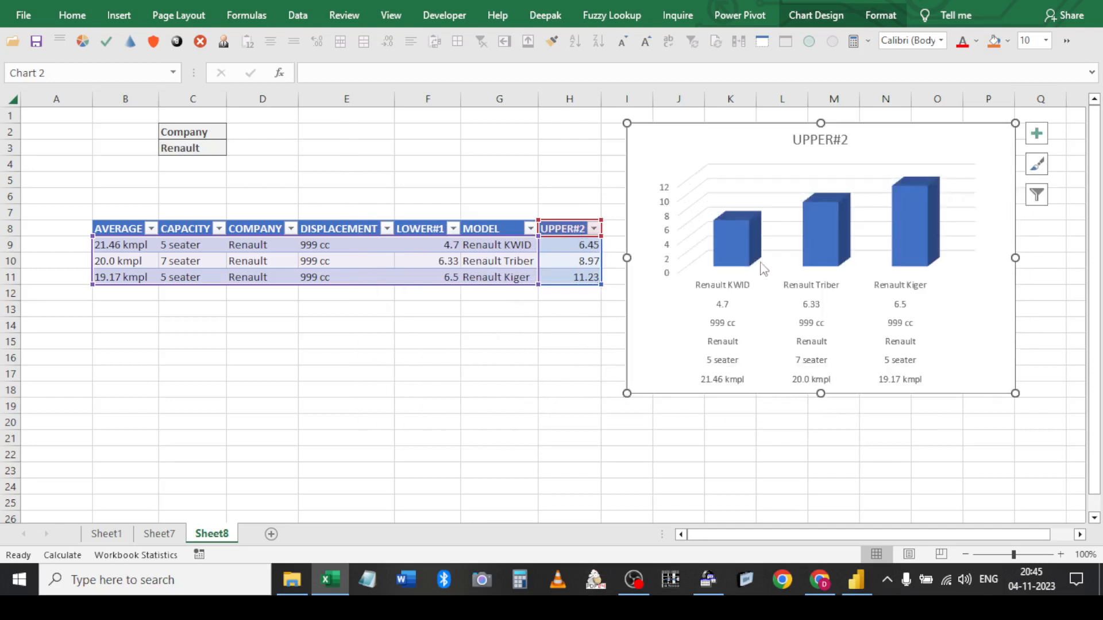
# Open the chart's data source selection and move the dialog clear of the table and chart
pyautogui.click(816, 17)
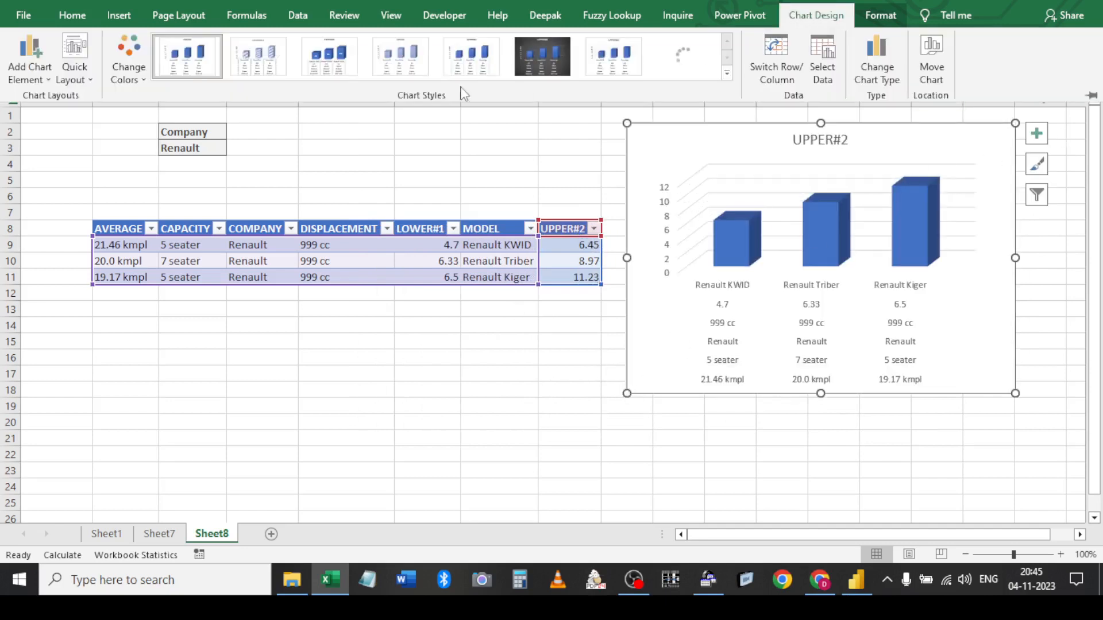
pyautogui.click(815, 63)
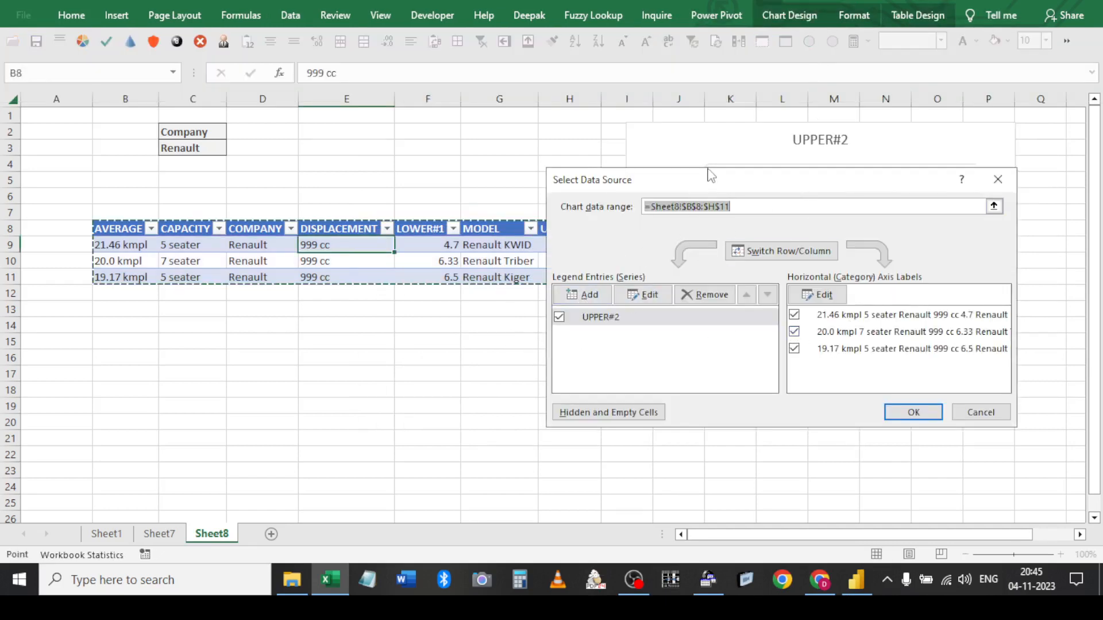
pyautogui.moveTo(709, 177); pyautogui.dragTo(369, 303)
pyautogui.click(247, 423)
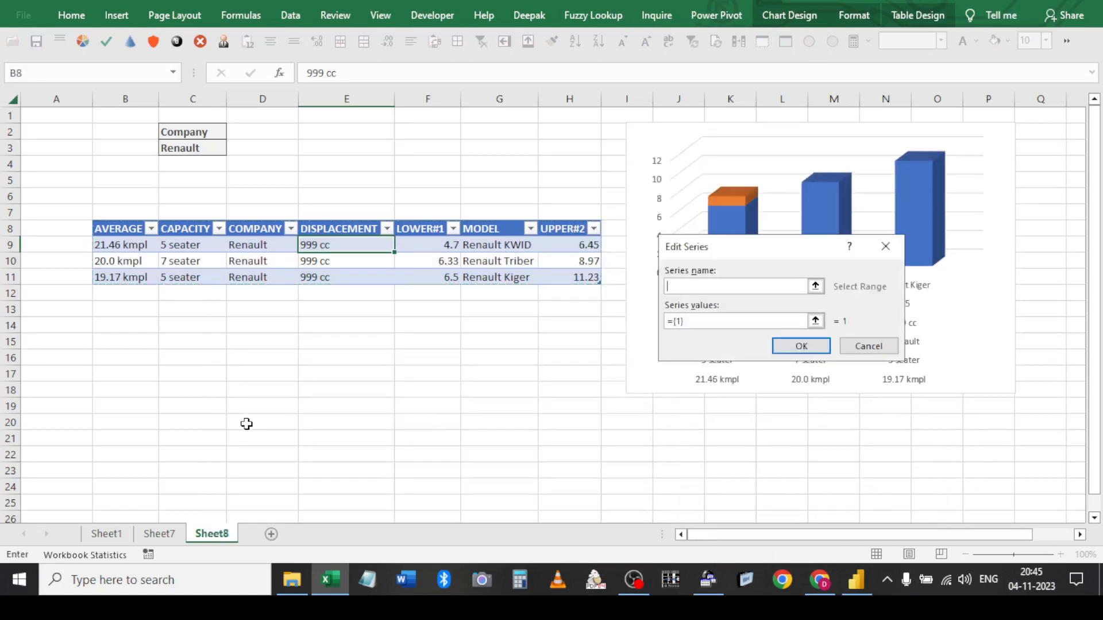
pyautogui.click(429, 230)
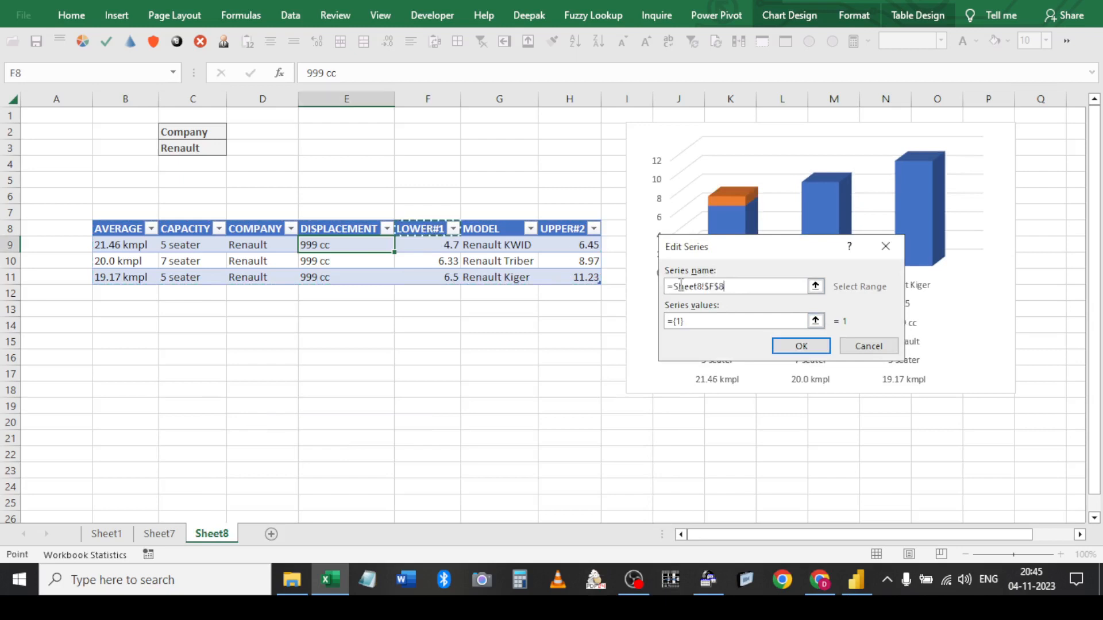
pyautogui.moveTo(725, 321); pyautogui.dragTo(667, 321)
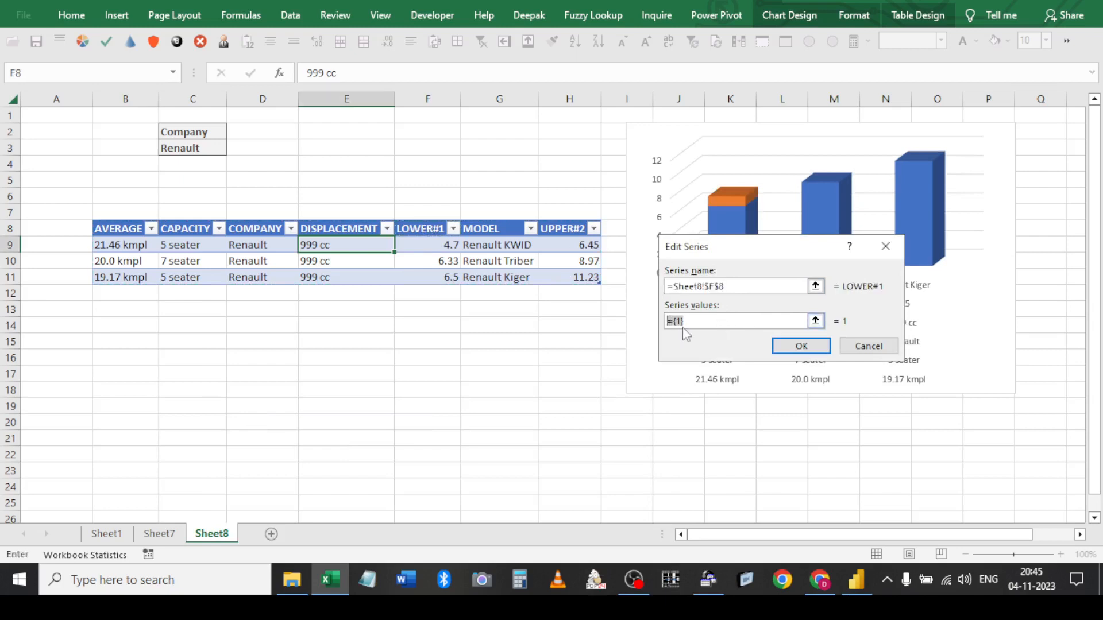
pyautogui.click(868, 346)
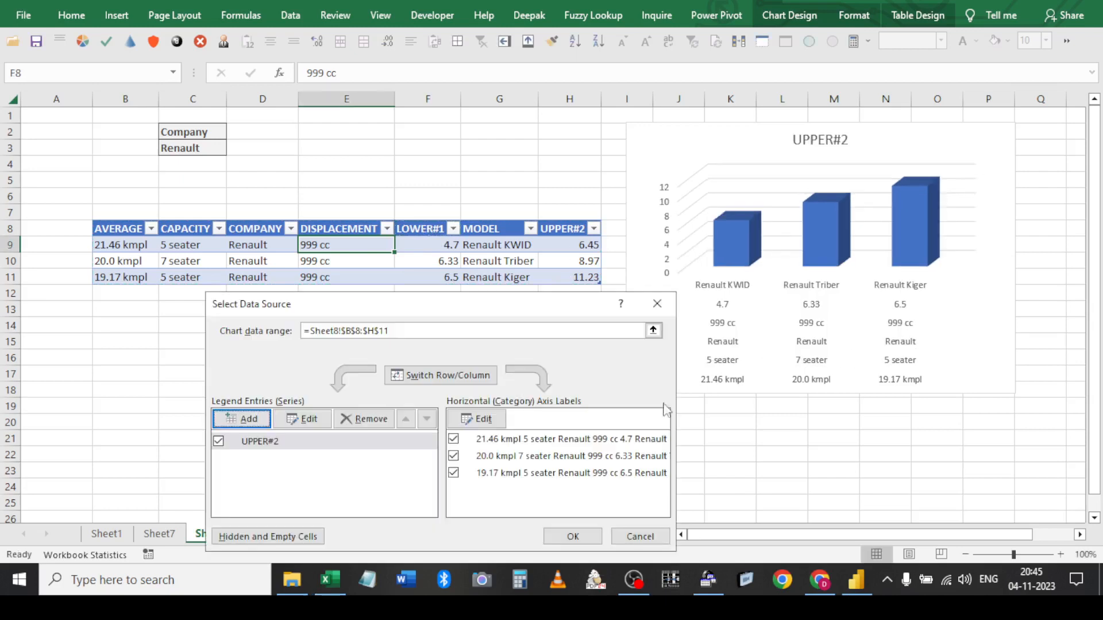
# Examine the name and value ranges of the chart's UPPER#2 series without changing them
pyautogui.click(330, 442)
pyautogui.click(304, 419)
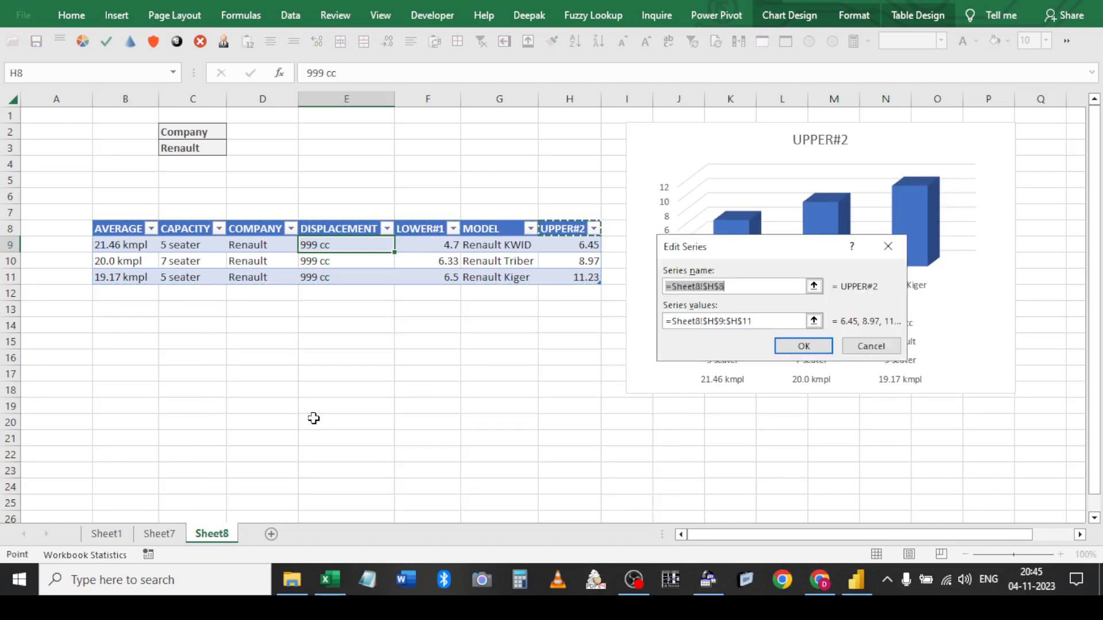
pyautogui.press('Tab')
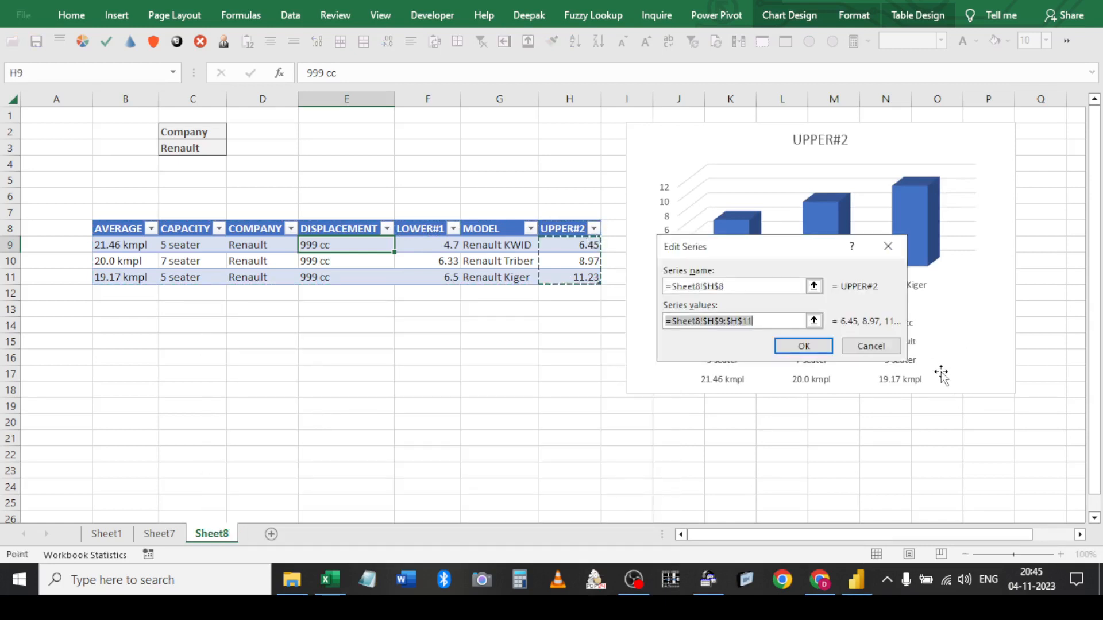
pyautogui.click(730, 285)
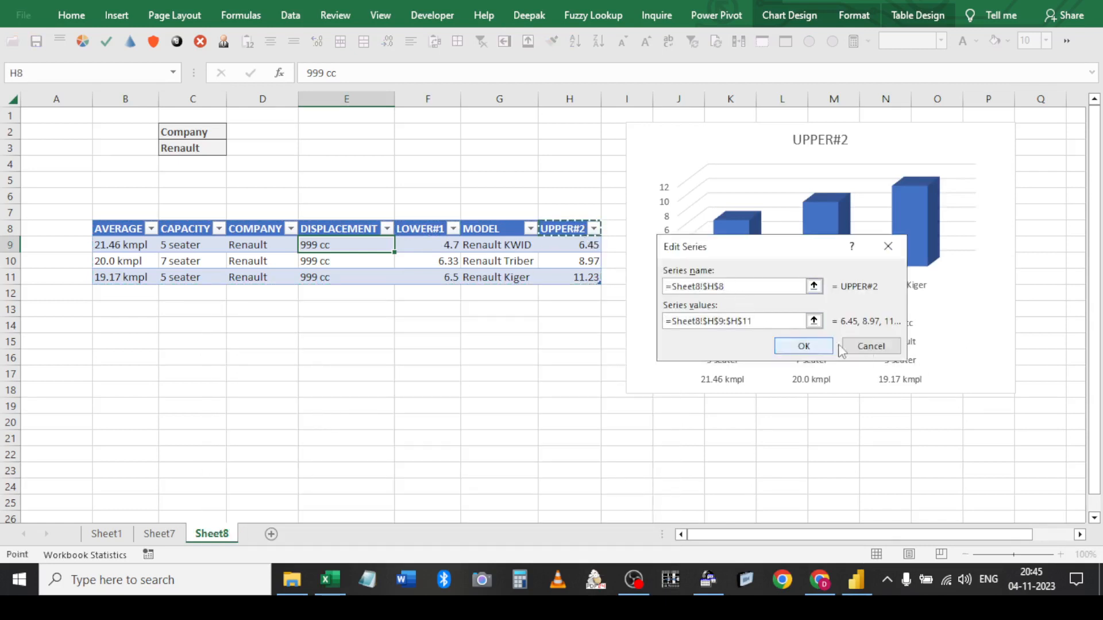
pyautogui.click(858, 346)
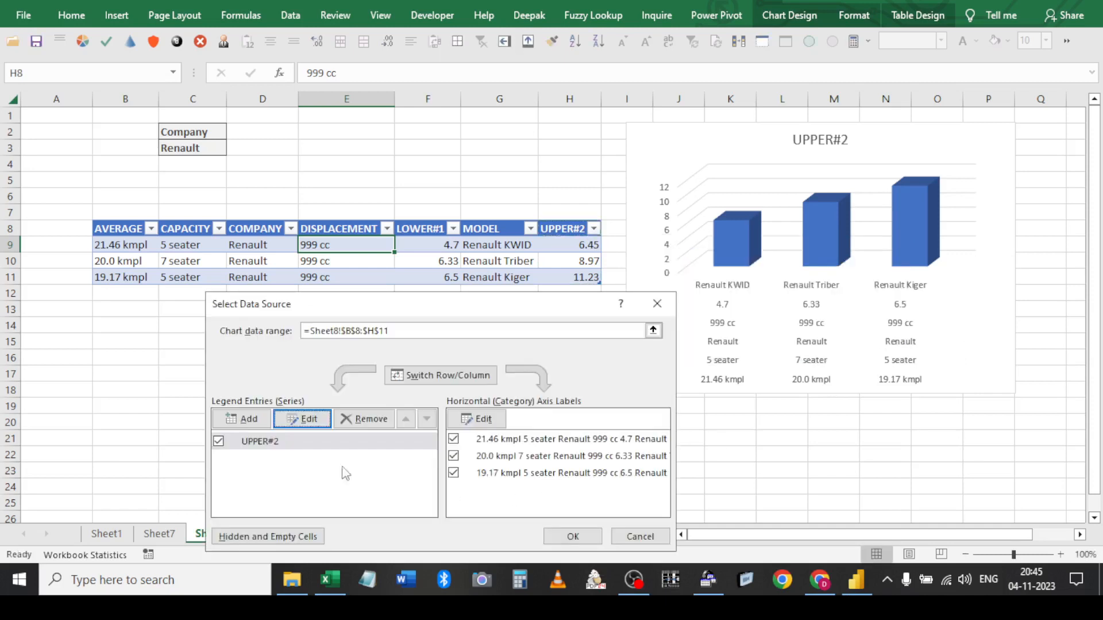
# Add a LOWER#1 series to the chart with its name from F8 and values from F9:F11, and accept the data source
pyautogui.click(243, 419)
pyautogui.click(432, 228)
pyautogui.click(712, 321)
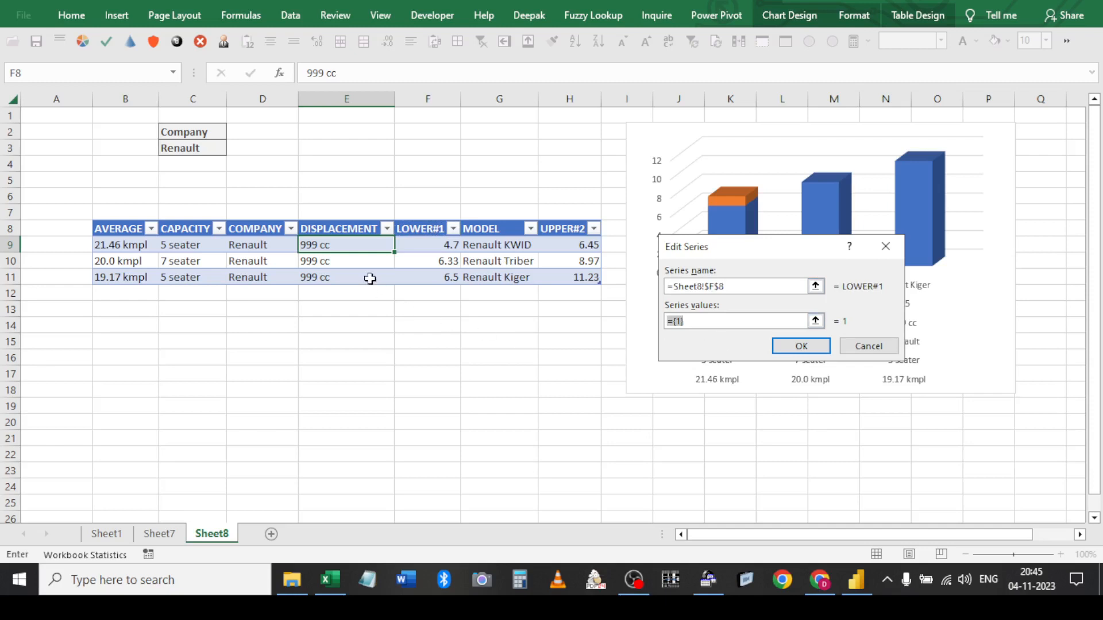
pyautogui.moveTo(425, 245); pyautogui.dragTo(432, 272)
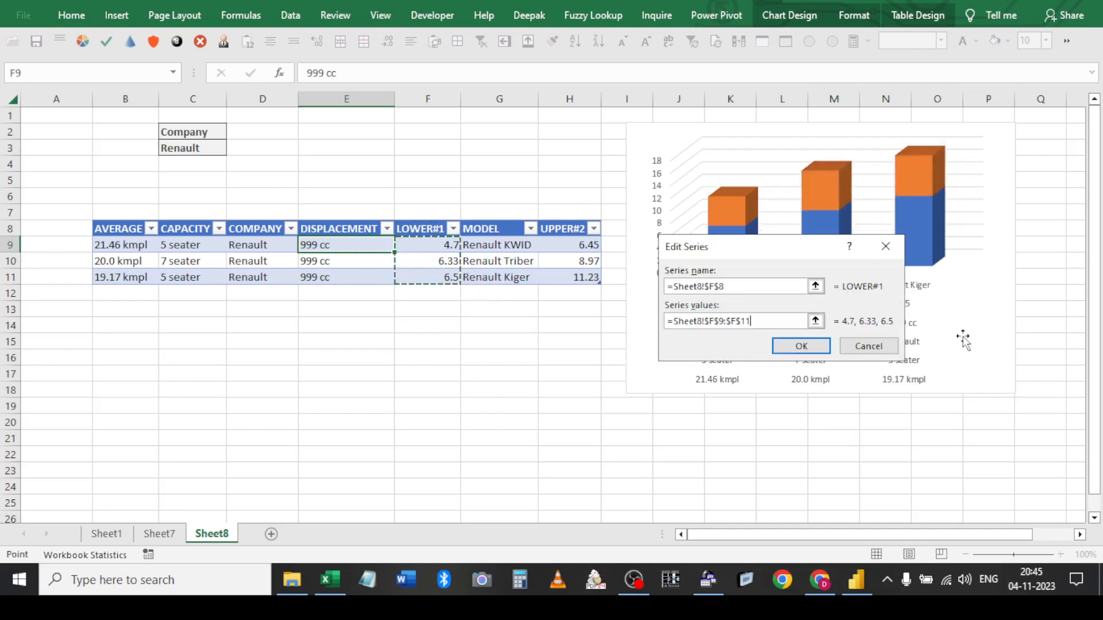
pyautogui.click(804, 347)
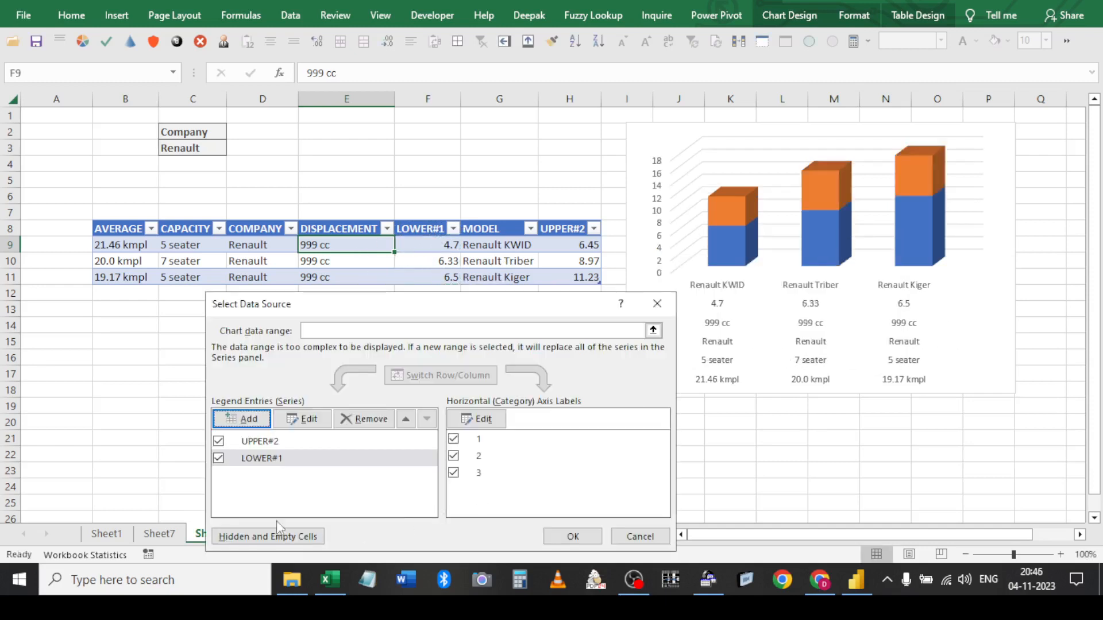
pyautogui.click(248, 441)
pyautogui.click(263, 460)
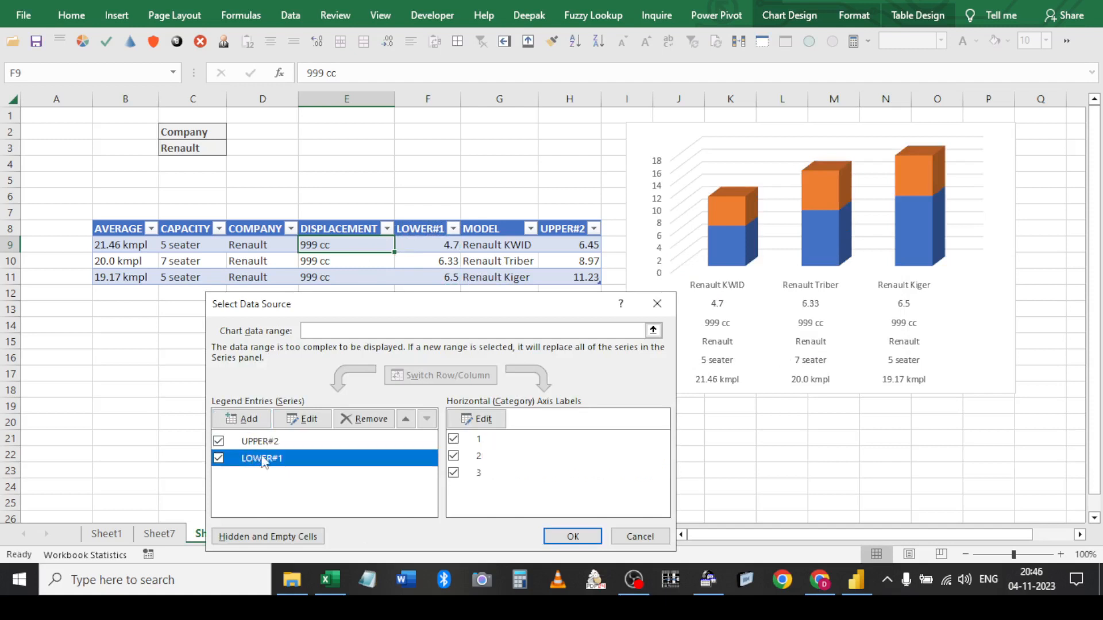
pyautogui.click(289, 442)
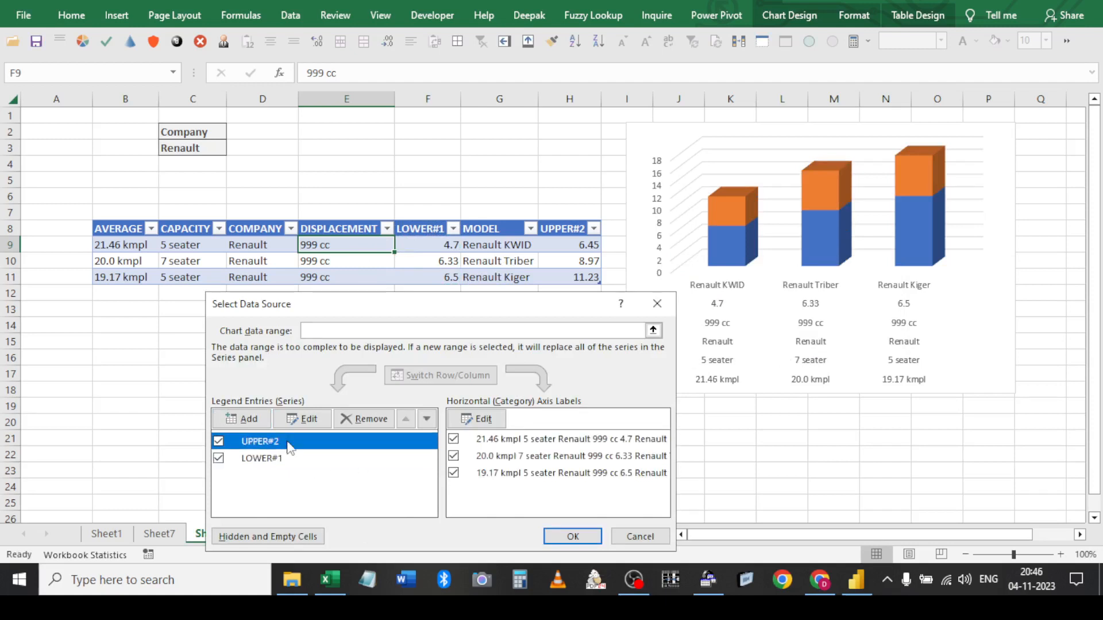
pyautogui.click(254, 463)
pyautogui.click(572, 536)
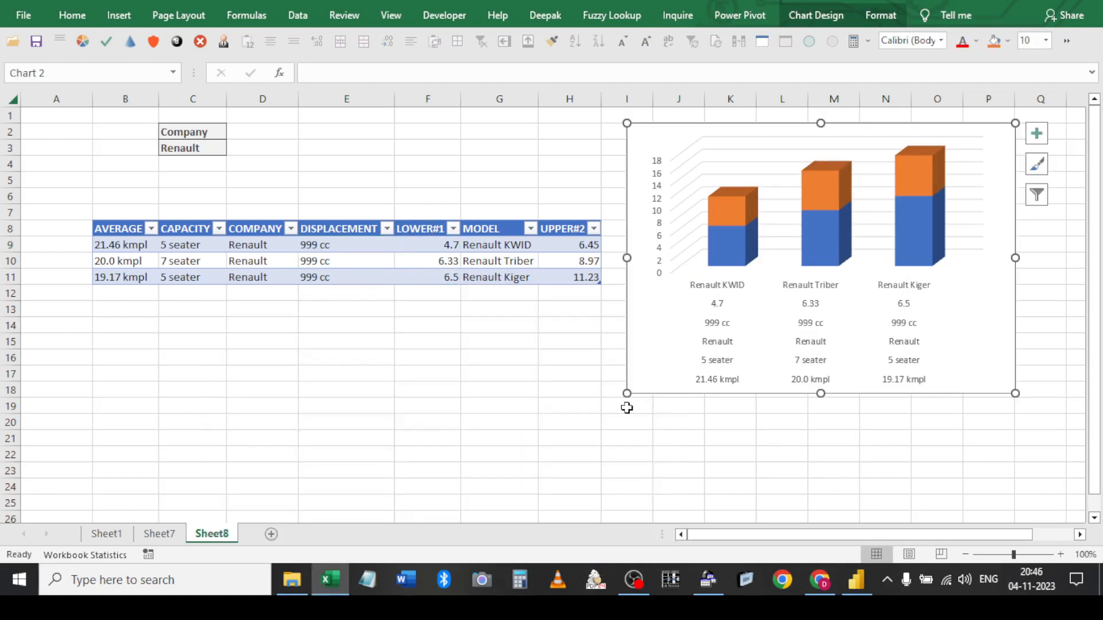
# Show the legend, data table, data labels and chart title on the stacked column chart
pyautogui.moveTo(831, 187)
pyautogui.click(1036, 133)
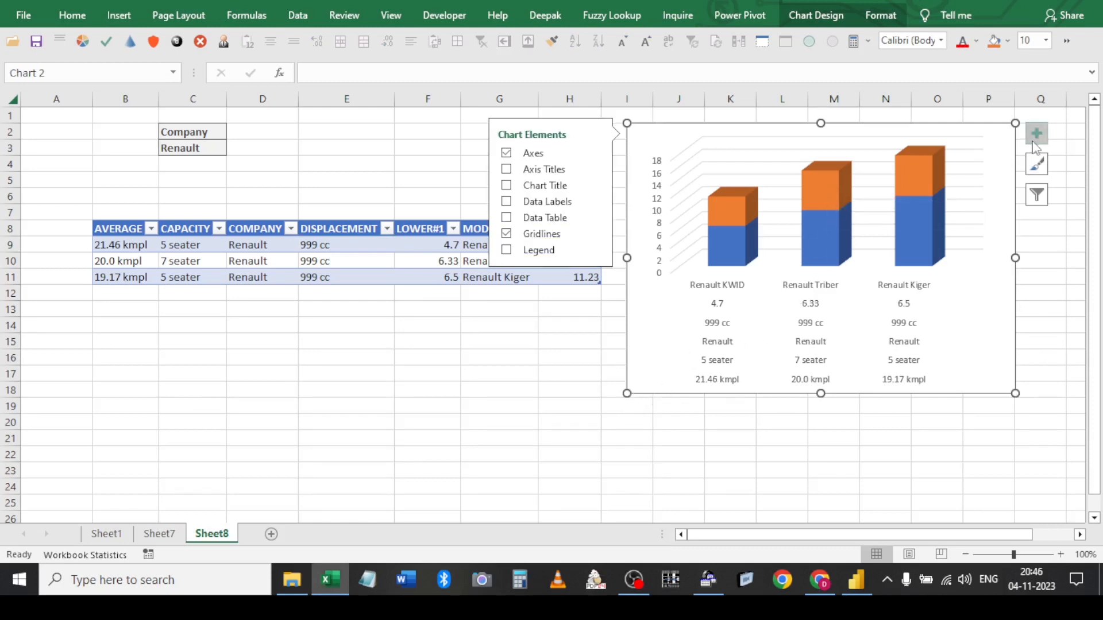
pyautogui.click(506, 251)
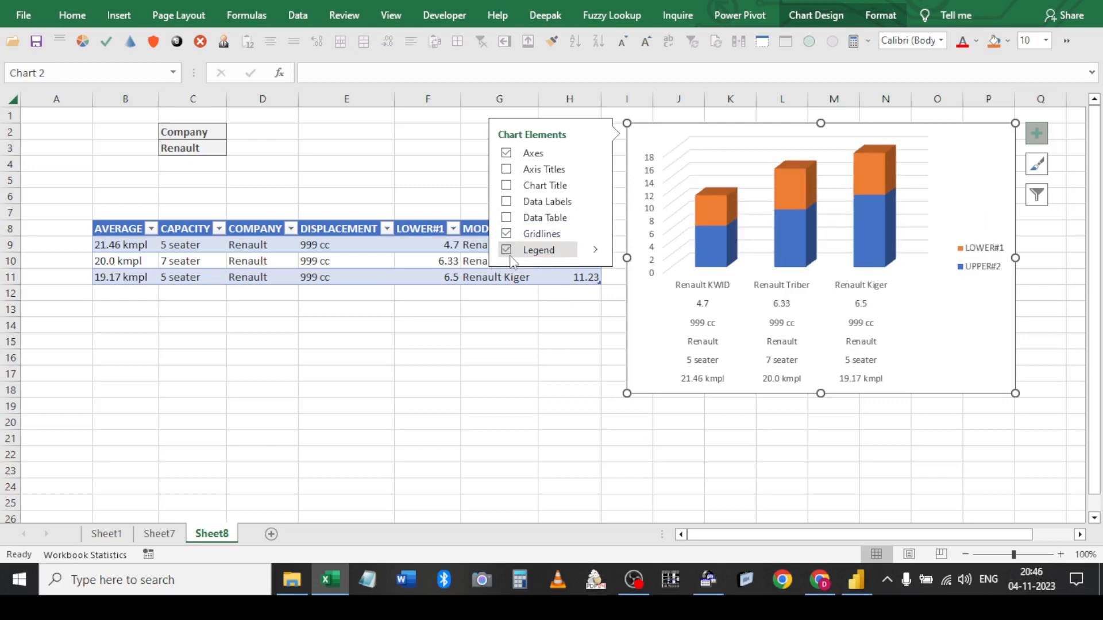
pyautogui.click(506, 218)
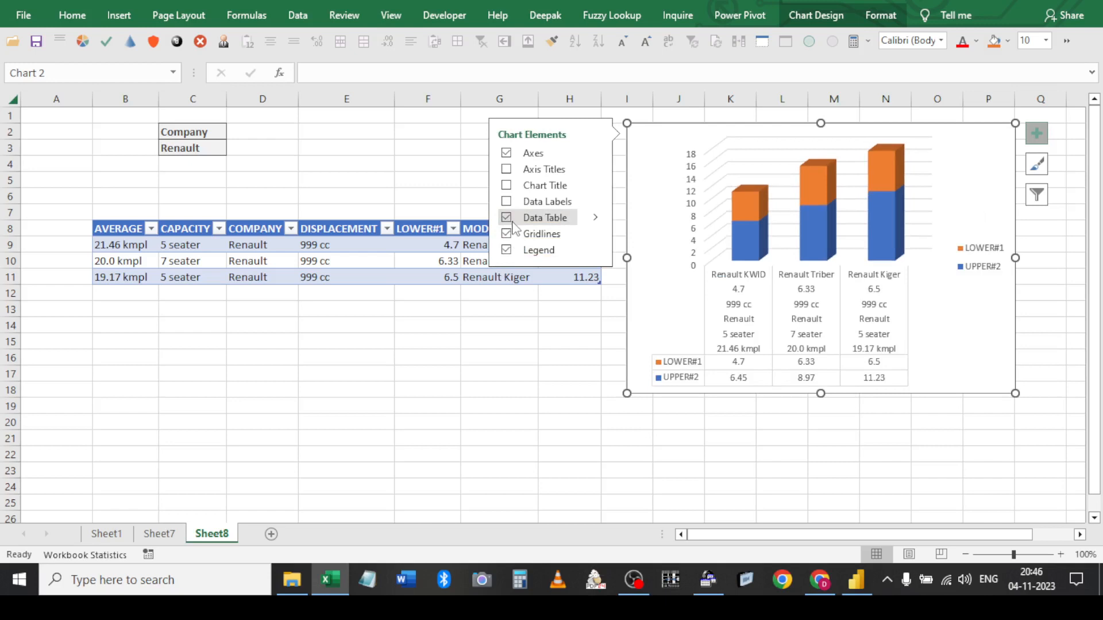
pyautogui.click(507, 201)
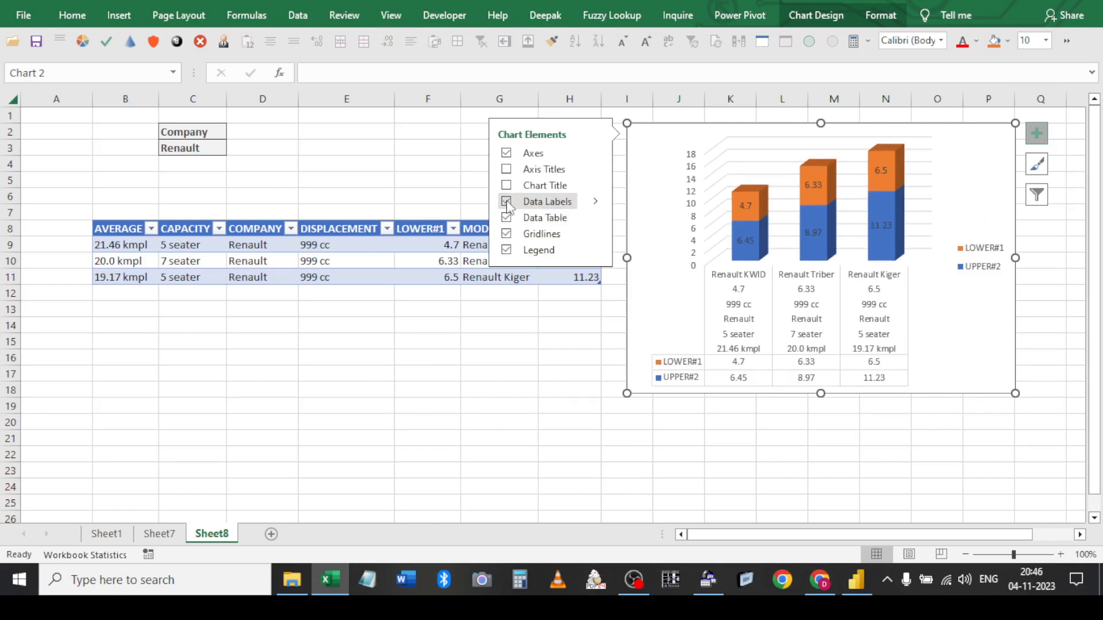
pyautogui.click(506, 186)
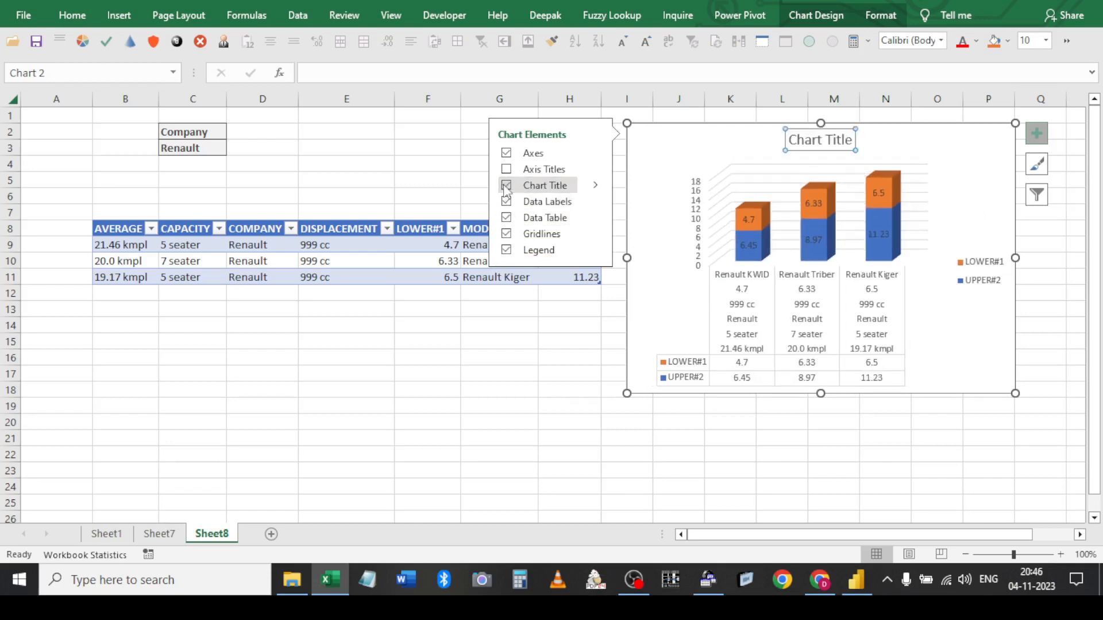
pyautogui.click(506, 186)
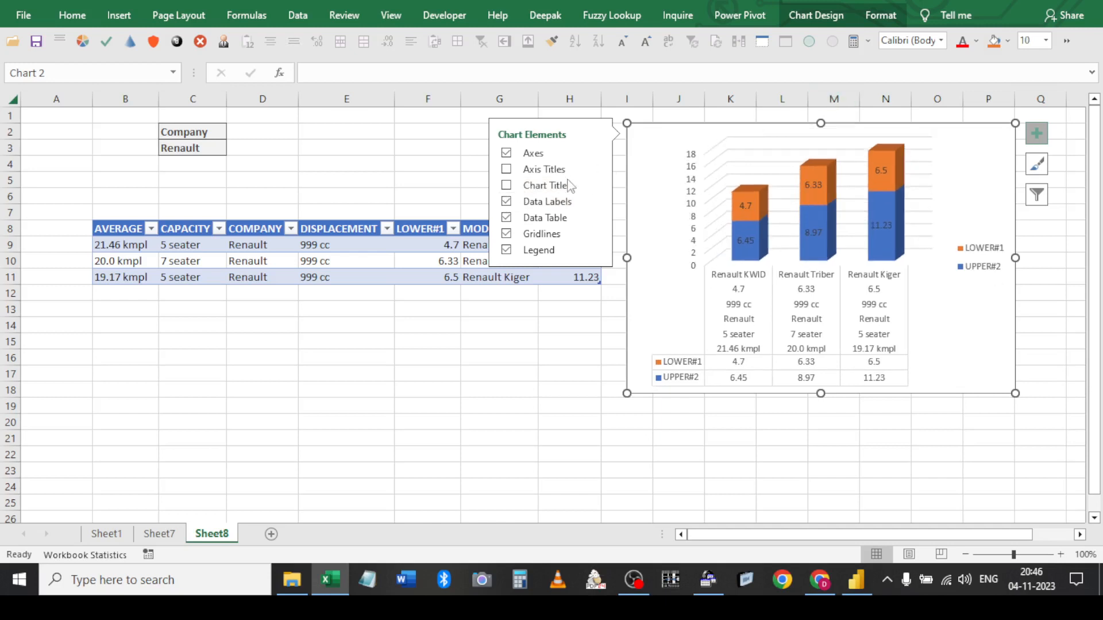
pyautogui.click(509, 185)
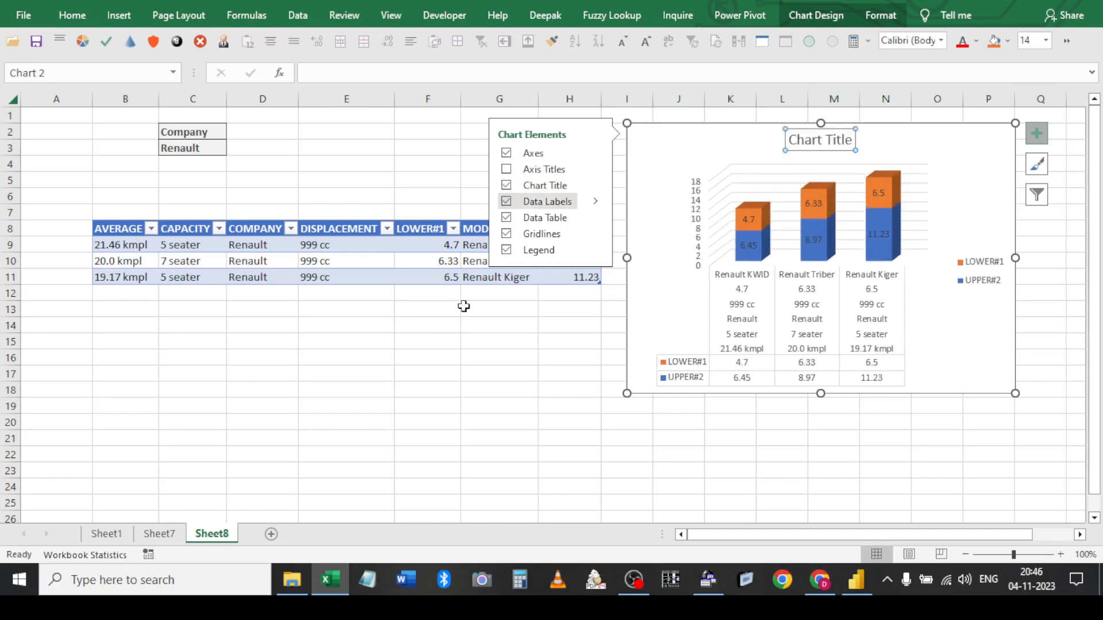
pyautogui.click(551, 388)
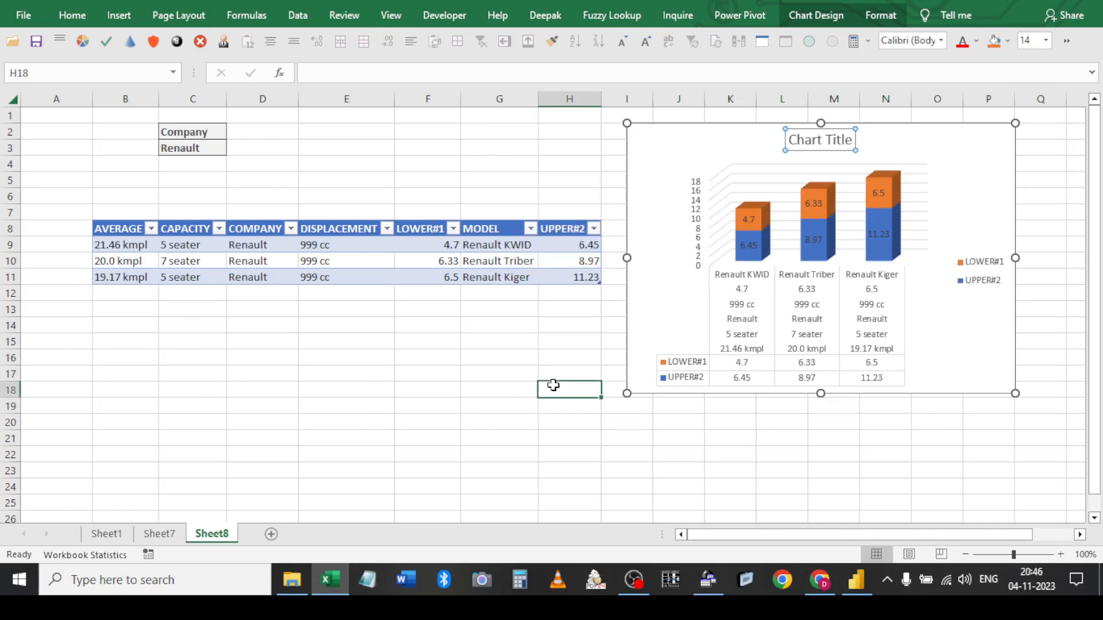
# Link the chart title to the company name in cell C3 with the formula =Sheet8!$C$3
pyautogui.click(803, 144)
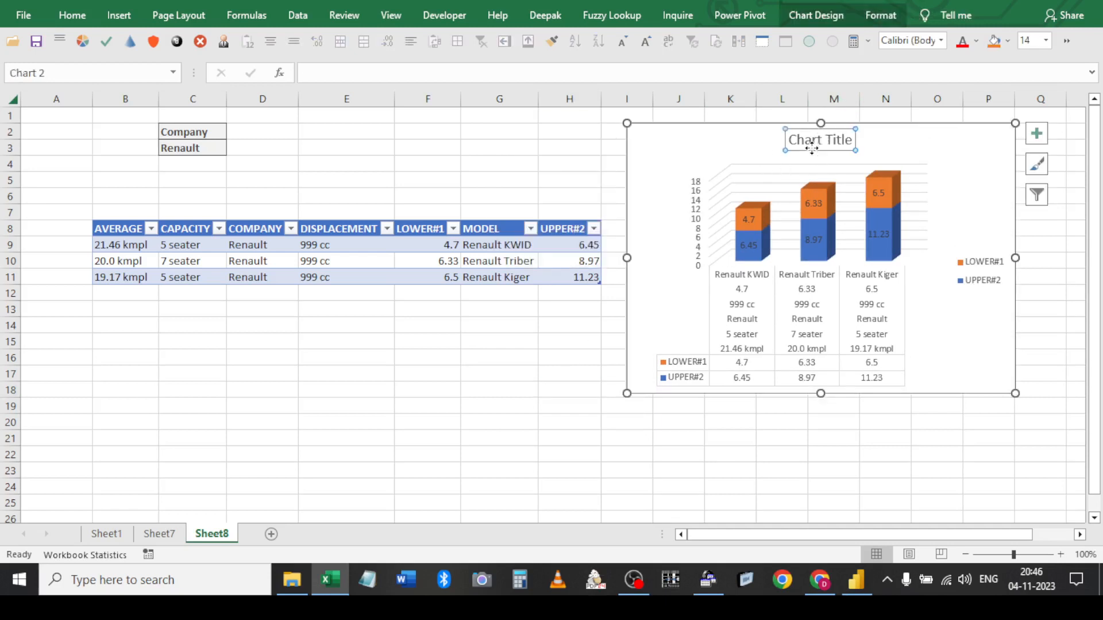
pyautogui.click(309, 74)
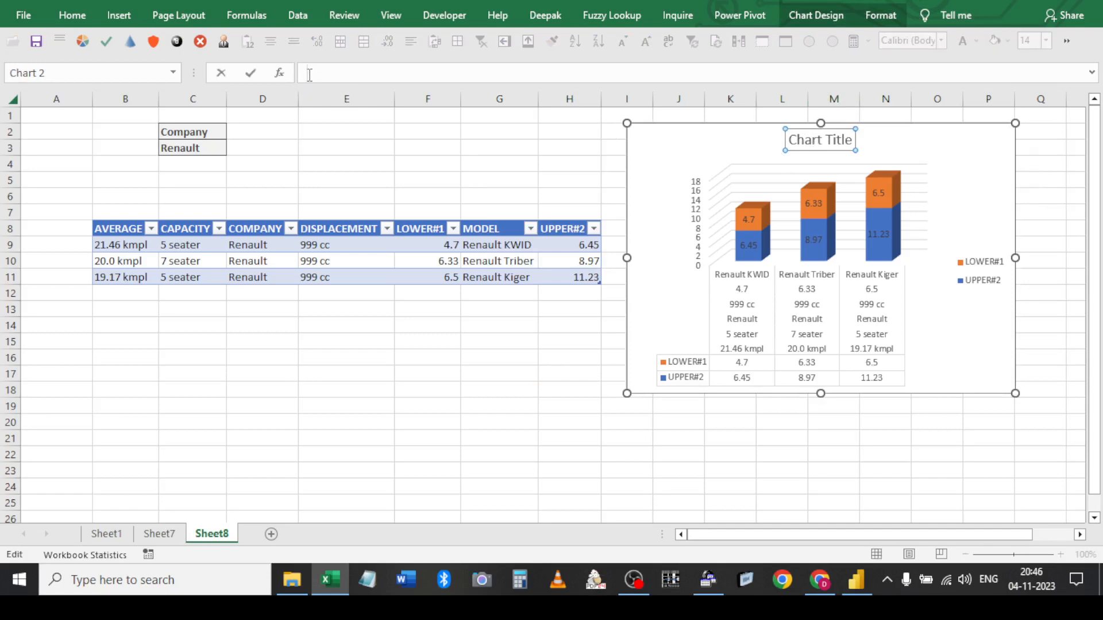
pyautogui.write('=')
pyautogui.click(217, 146)
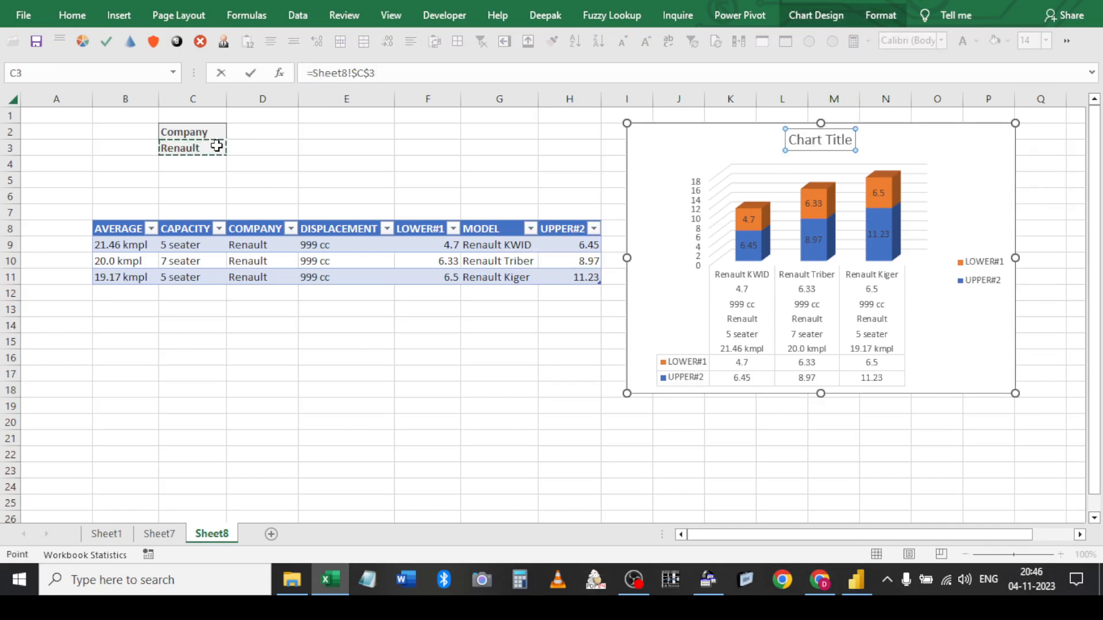
pyautogui.press('Return')
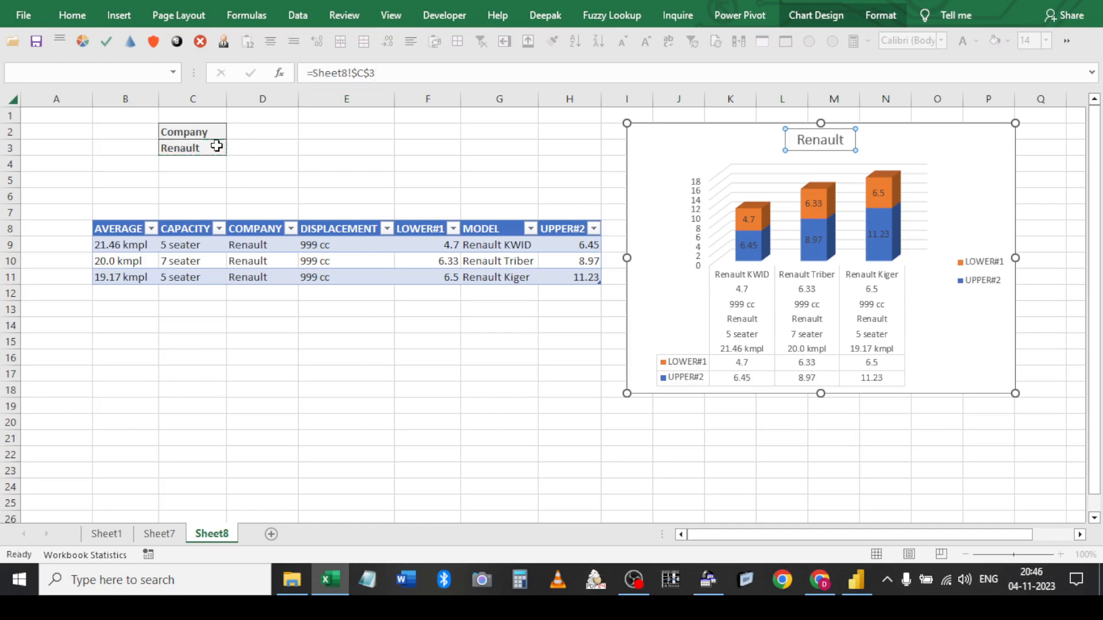
pyautogui.click(343, 389)
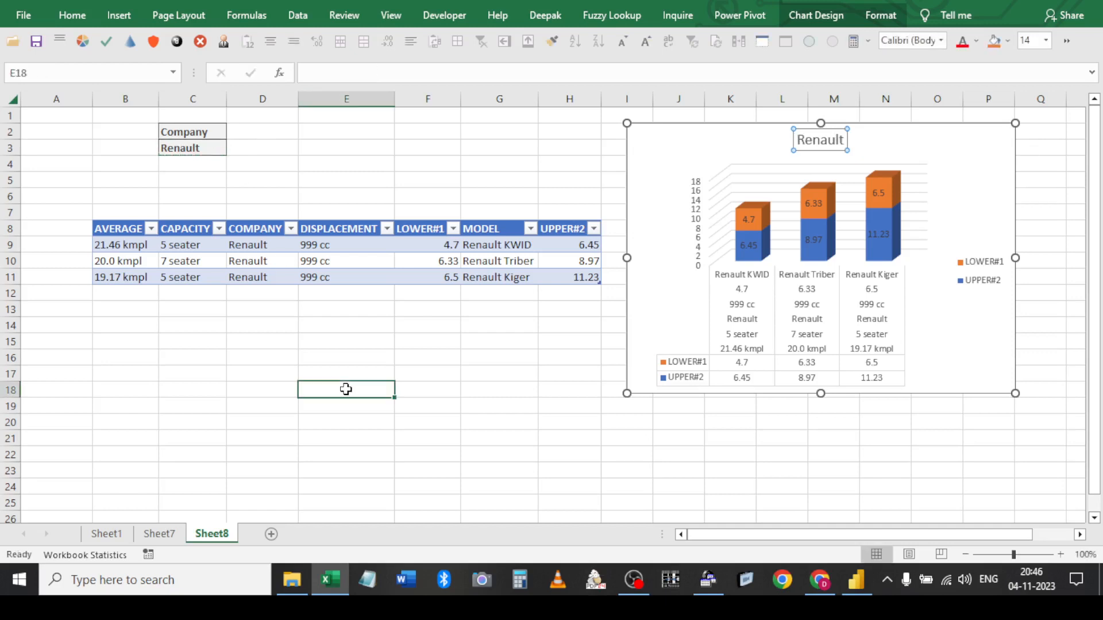
# Test the table and chart by choosing Volkswagen and then Hyundai as the company in cell C3
pyautogui.click(247, 276)
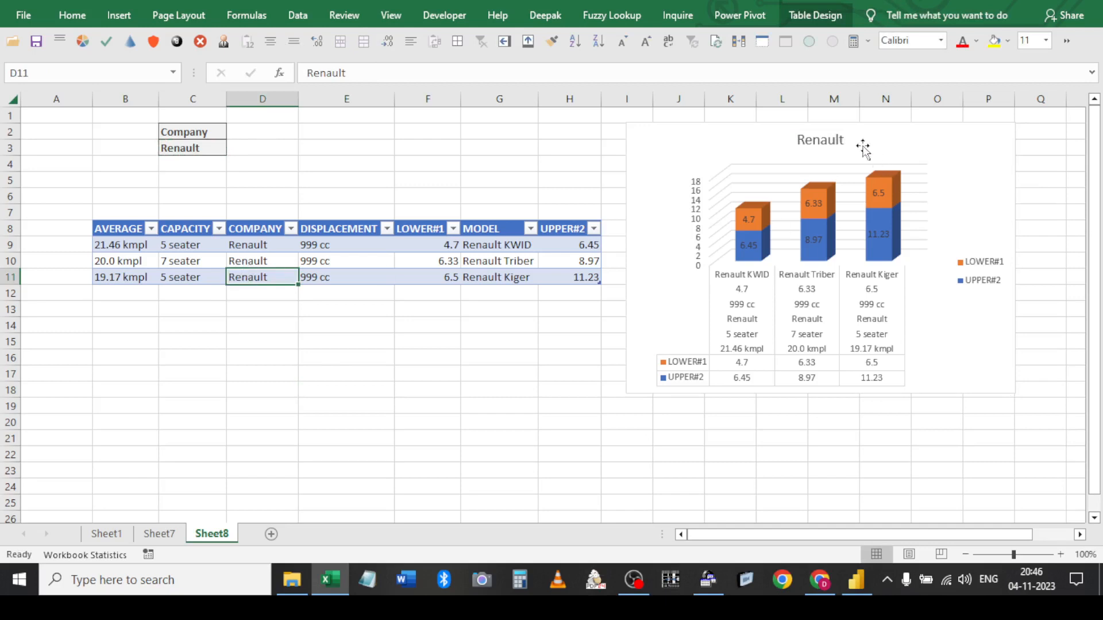
pyautogui.click(222, 149)
pyautogui.click(234, 148)
pyautogui.click(197, 172)
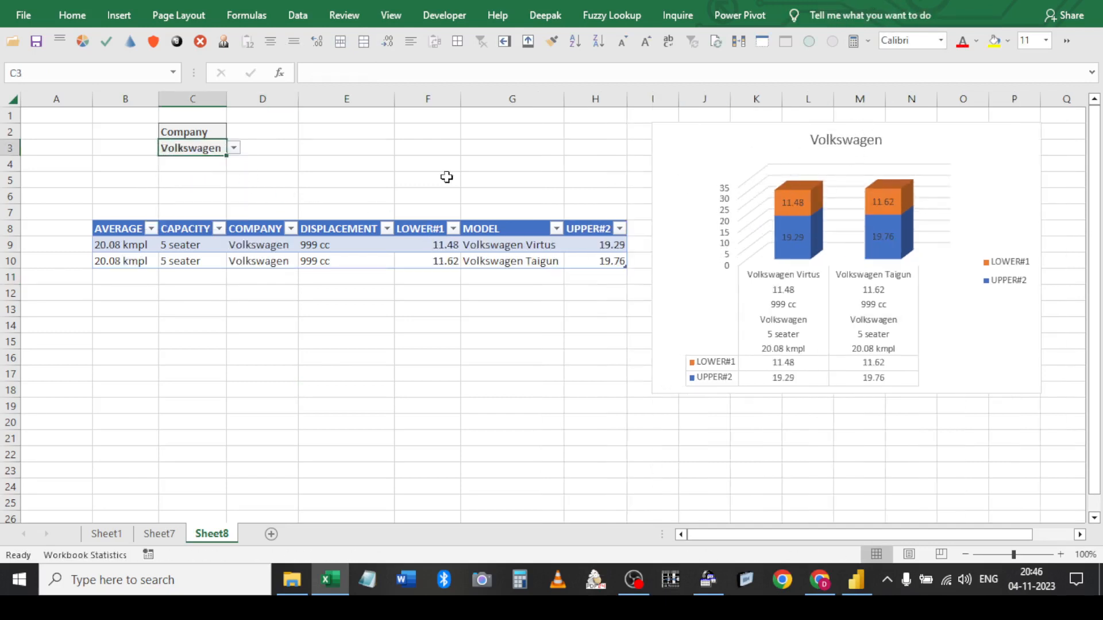
pyautogui.click(233, 148)
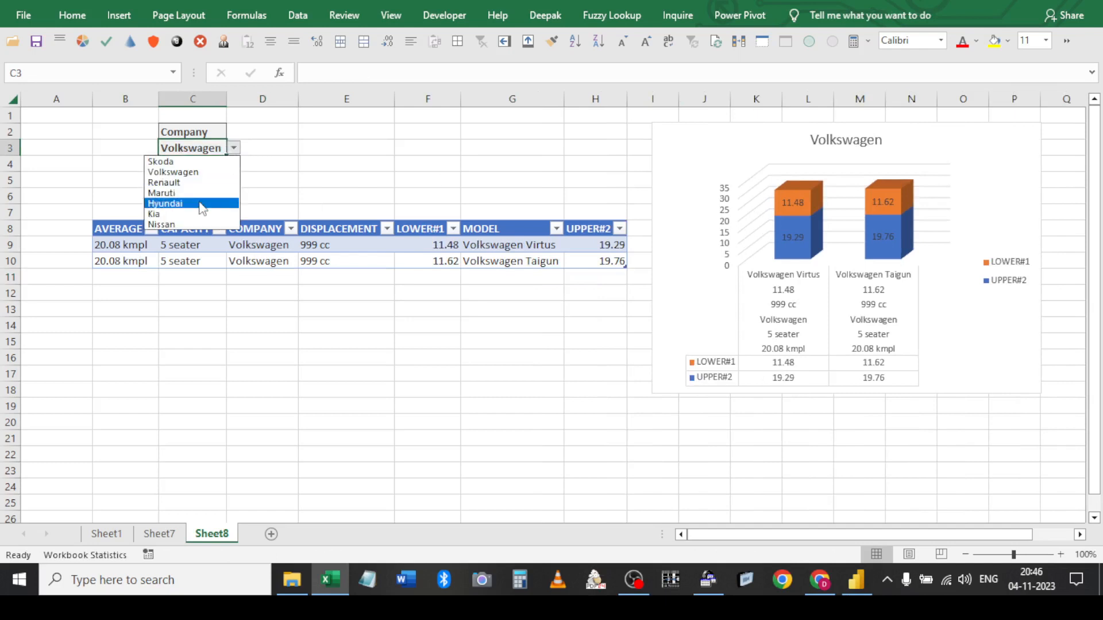
pyautogui.click(198, 204)
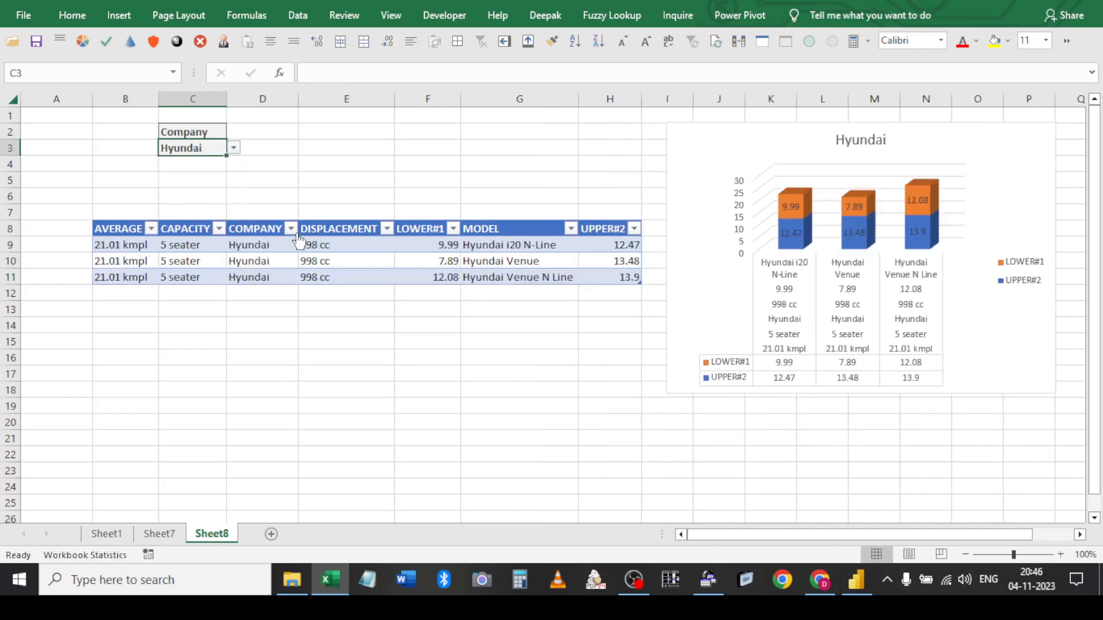
# Widen and heighten the chart, and move it over the query table below the company selector
pyautogui.click(682, 249)
pyautogui.moveTo(662, 121); pyautogui.dragTo(390, 165)
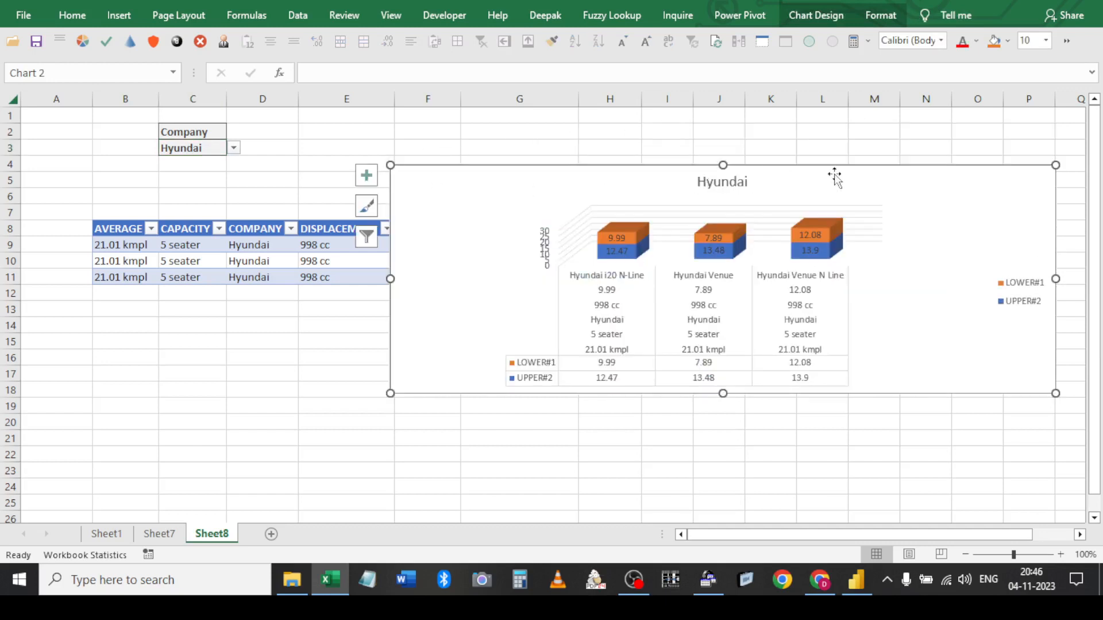
pyautogui.moveTo(725, 165); pyautogui.dragTo(729, 111)
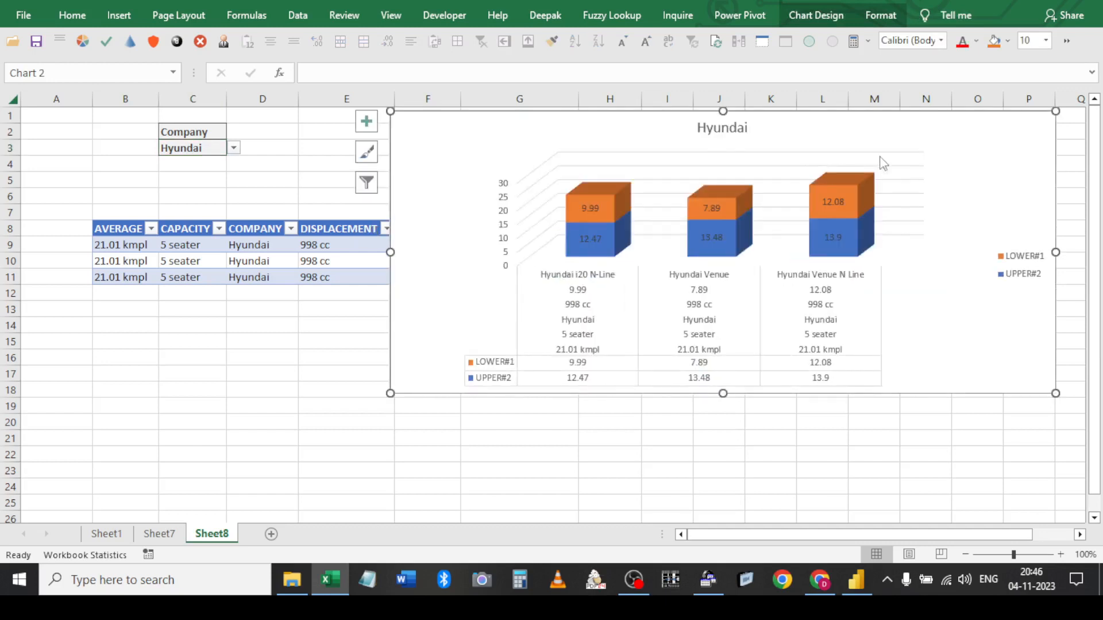
pyautogui.moveTo(930, 136); pyautogui.dragTo(630, 222)
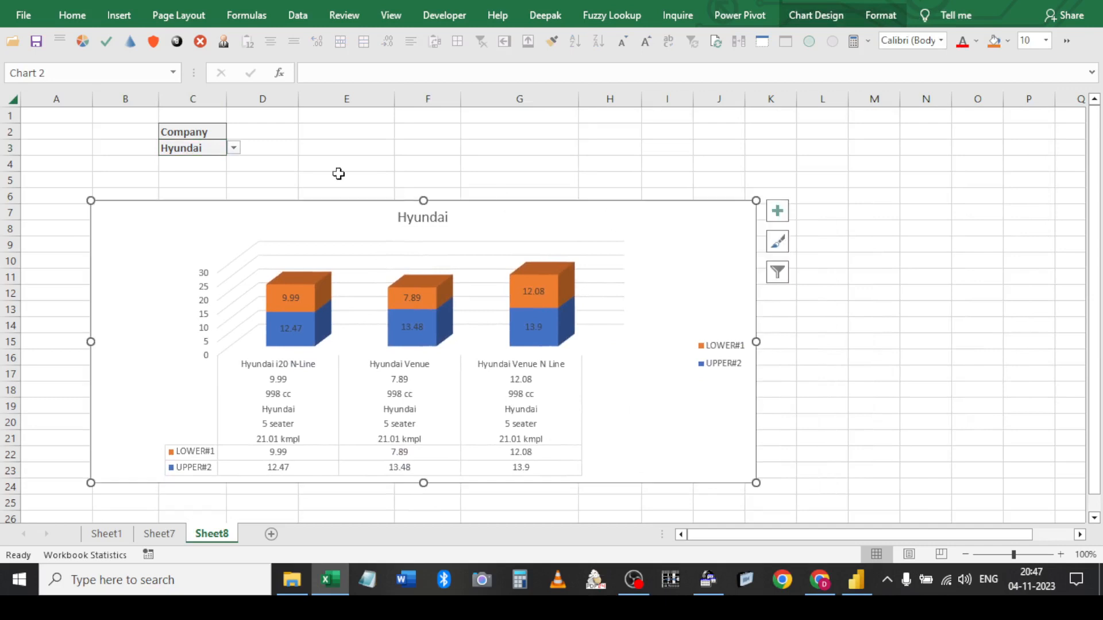
# Test the table and chart by choosing Kia, Nissan, Skoda and finally Maruti as the company in cell C3
pyautogui.click(234, 148)
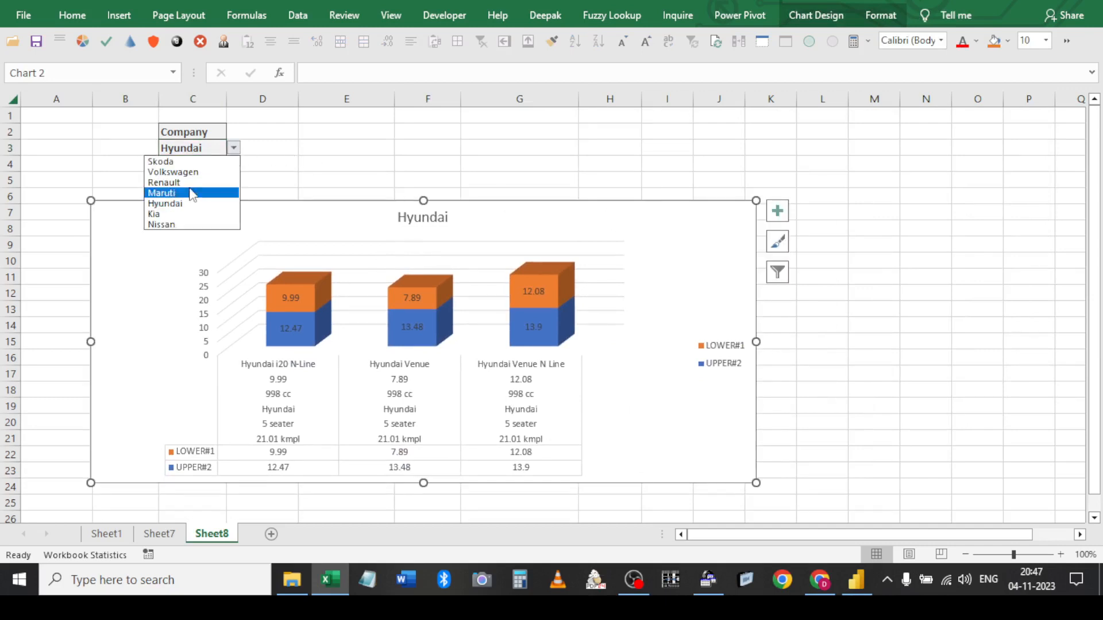
pyautogui.click(189, 216)
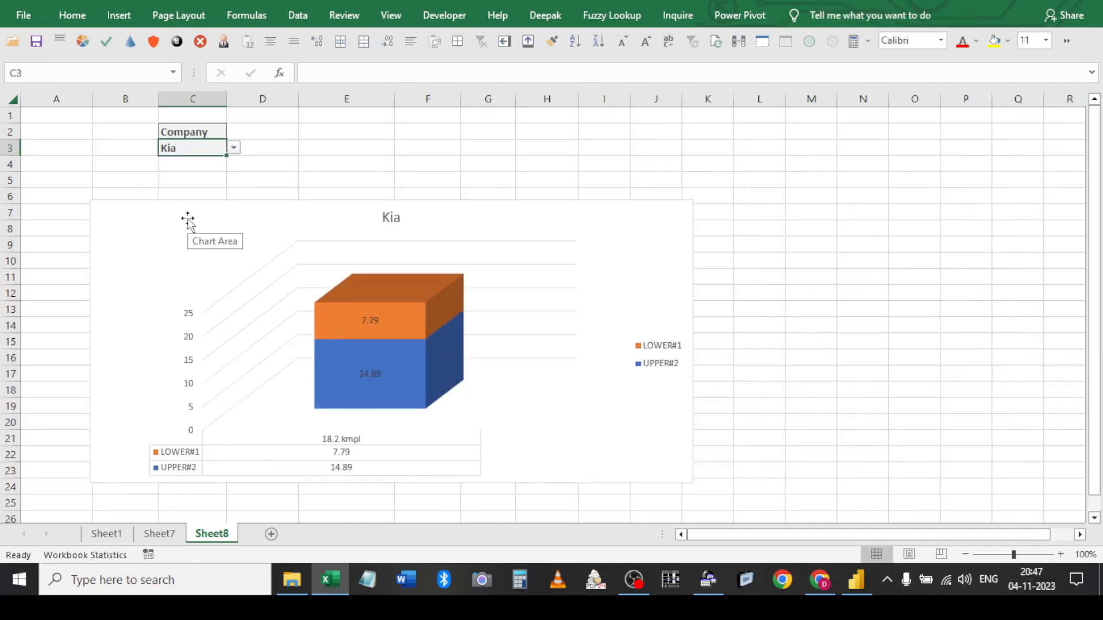
pyautogui.click(234, 148)
pyautogui.click(188, 223)
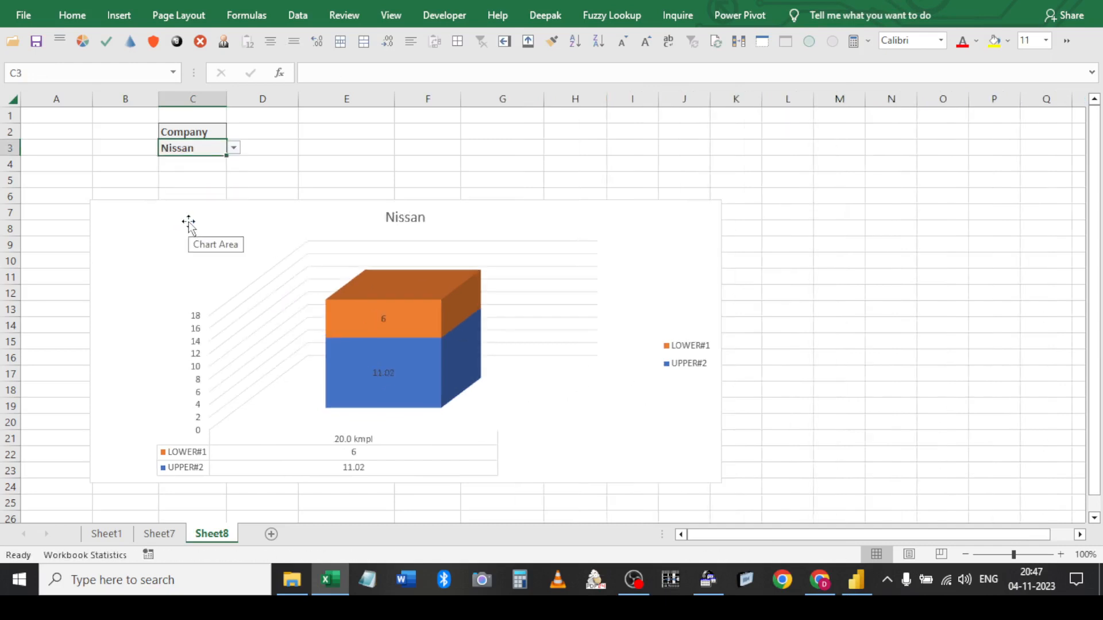
pyautogui.click(234, 148)
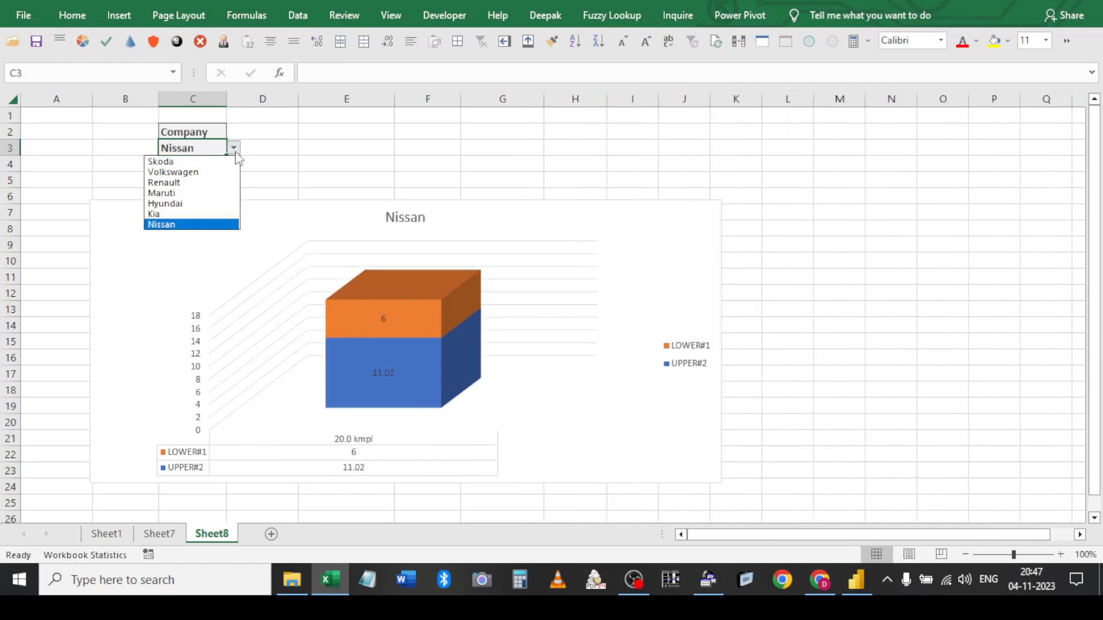
pyautogui.click(186, 163)
pyautogui.click(233, 148)
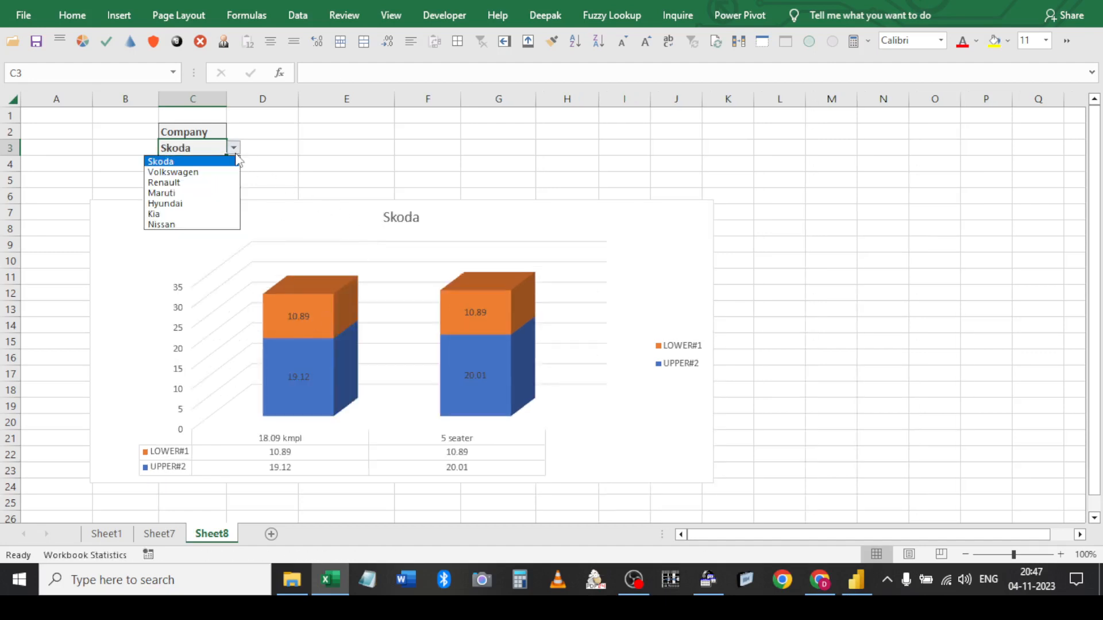
pyautogui.click(160, 194)
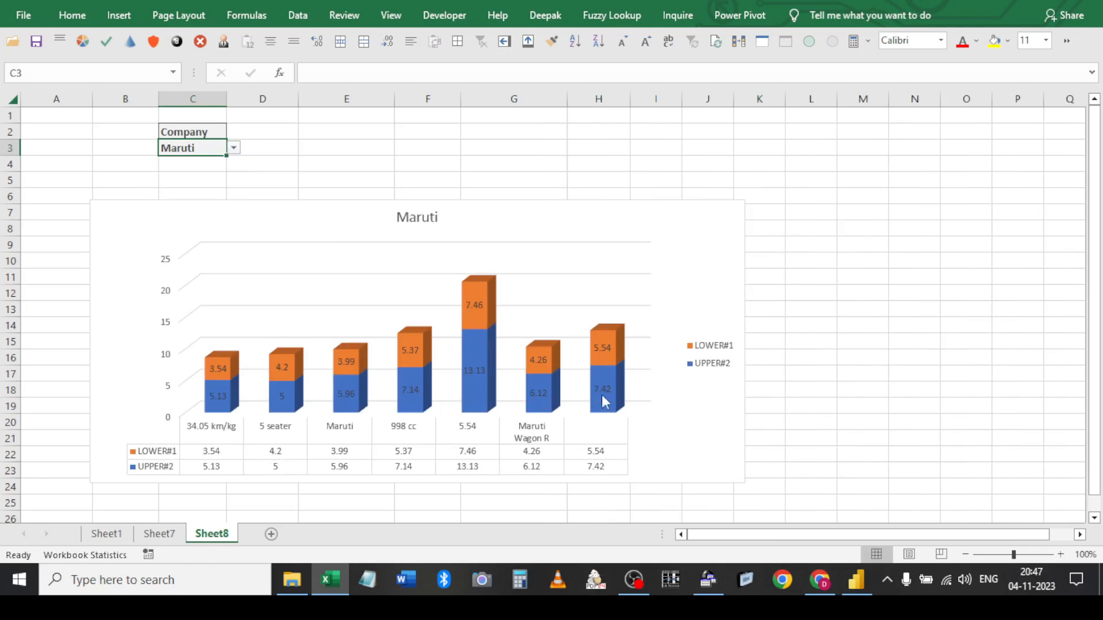
# Narrow the chart and move it off the query table so all columns through UPPER#2 are uncovered
pyautogui.moveTo(675, 240); pyautogui.dragTo(940, 154)
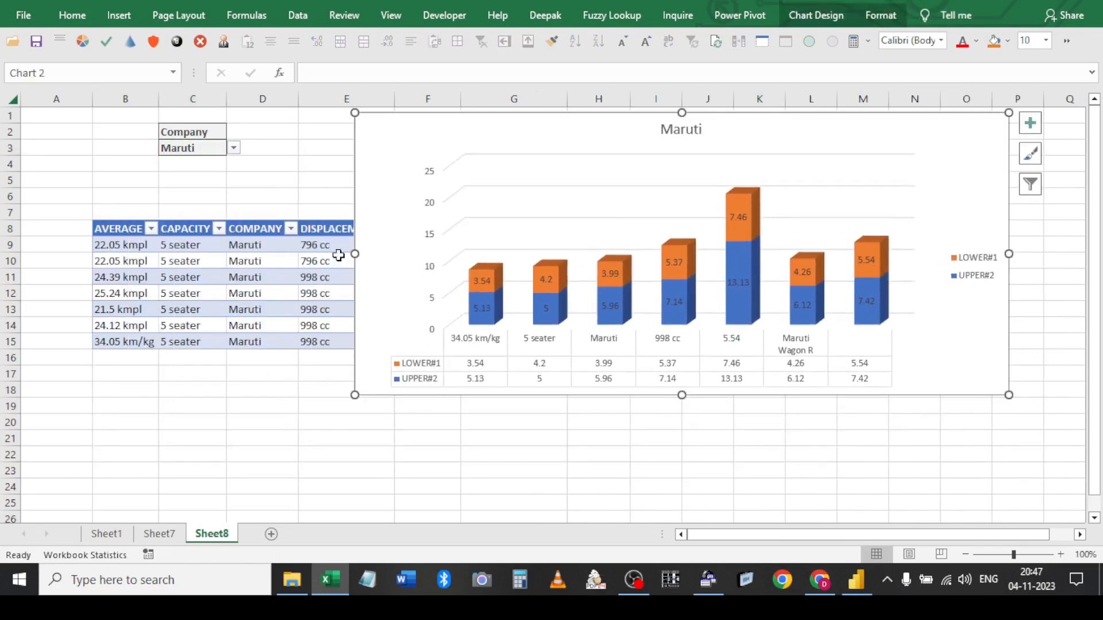
pyautogui.moveTo(354, 253); pyautogui.dragTo(586, 254)
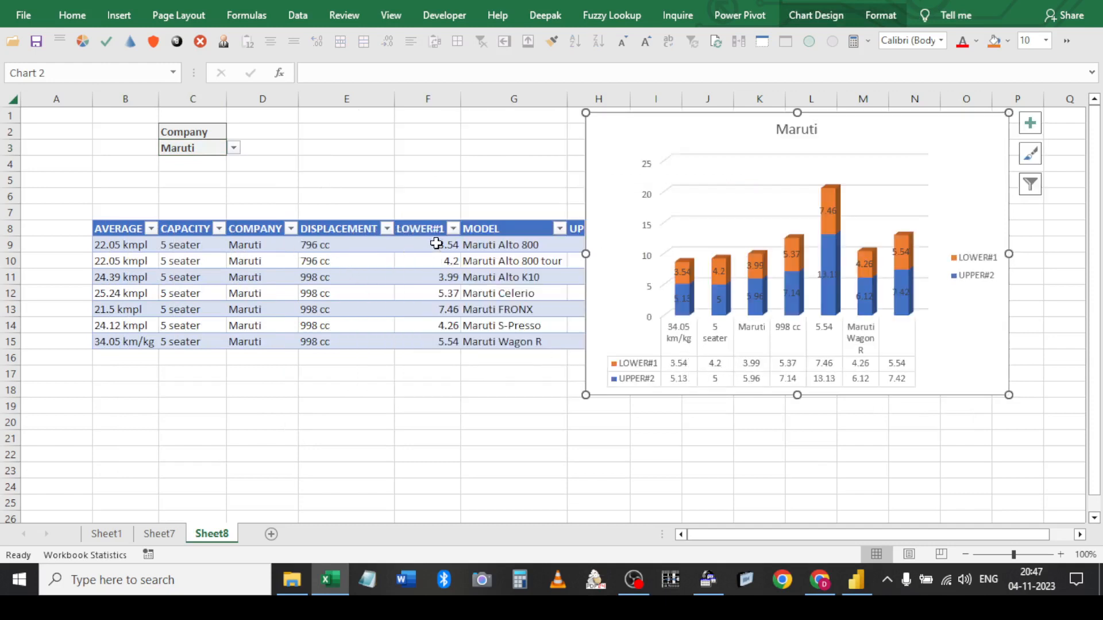
pyautogui.moveTo(436, 240); pyautogui.dragTo(443, 341)
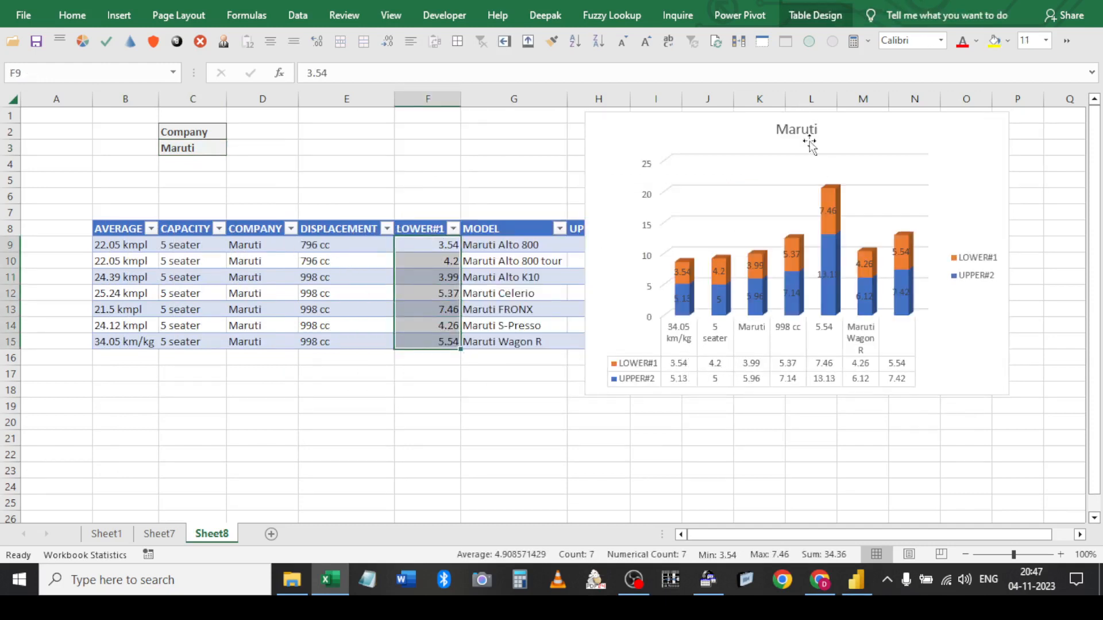
pyautogui.moveTo(735, 136); pyautogui.dragTo(820, 145)
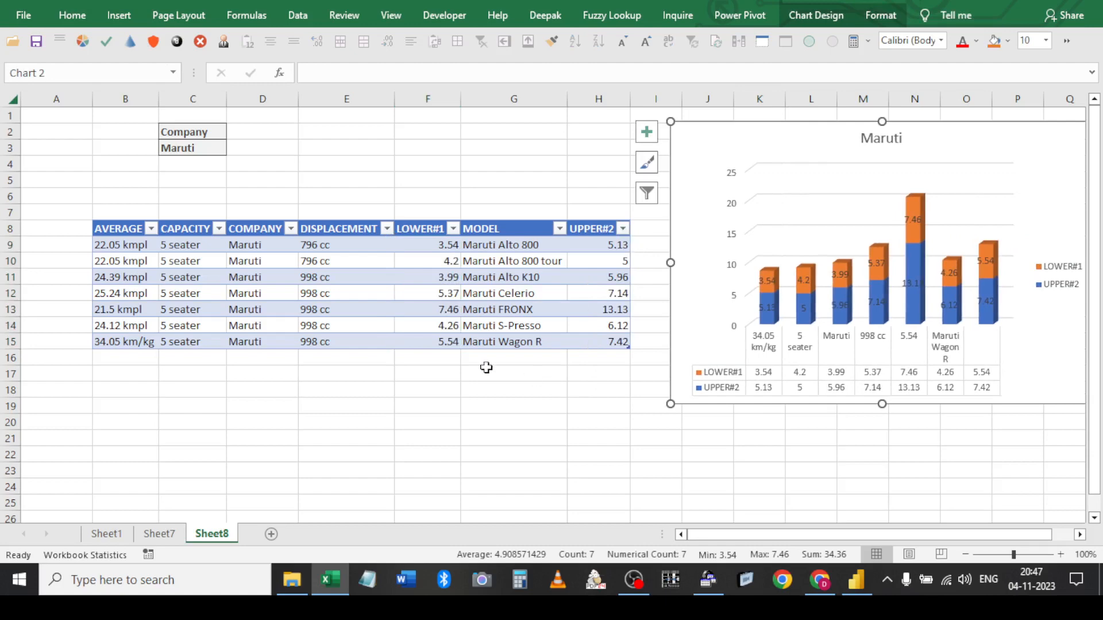
pyautogui.click(425, 291)
# Rename the source sheet Sheet7 as Data
pyautogui.click(161, 534)
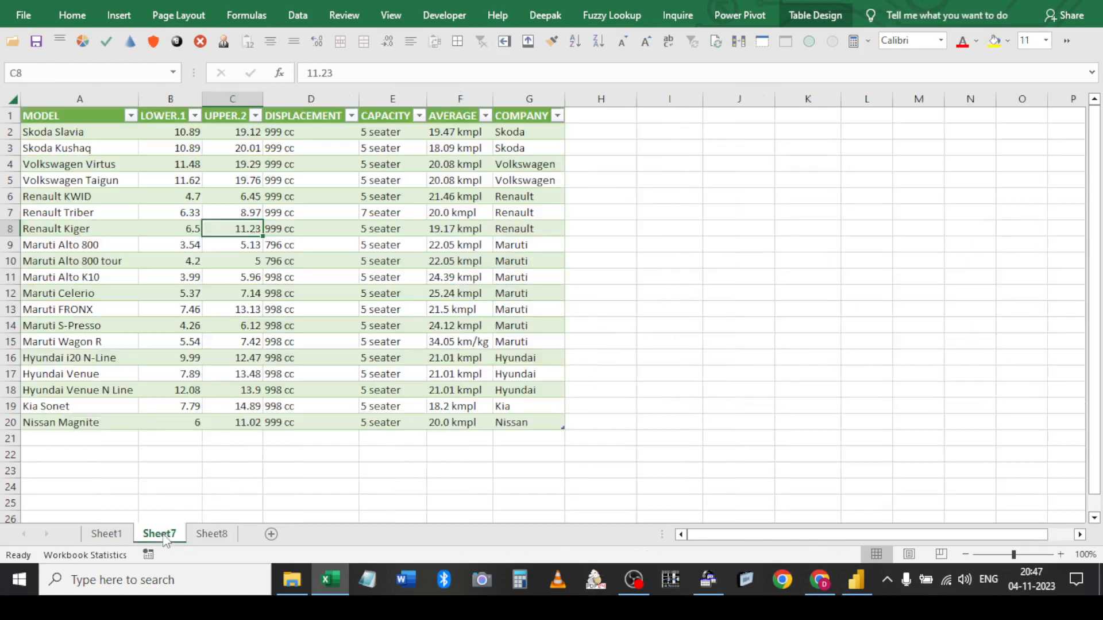
pyautogui.doubleClick(164, 534)
pyautogui.write('Data')
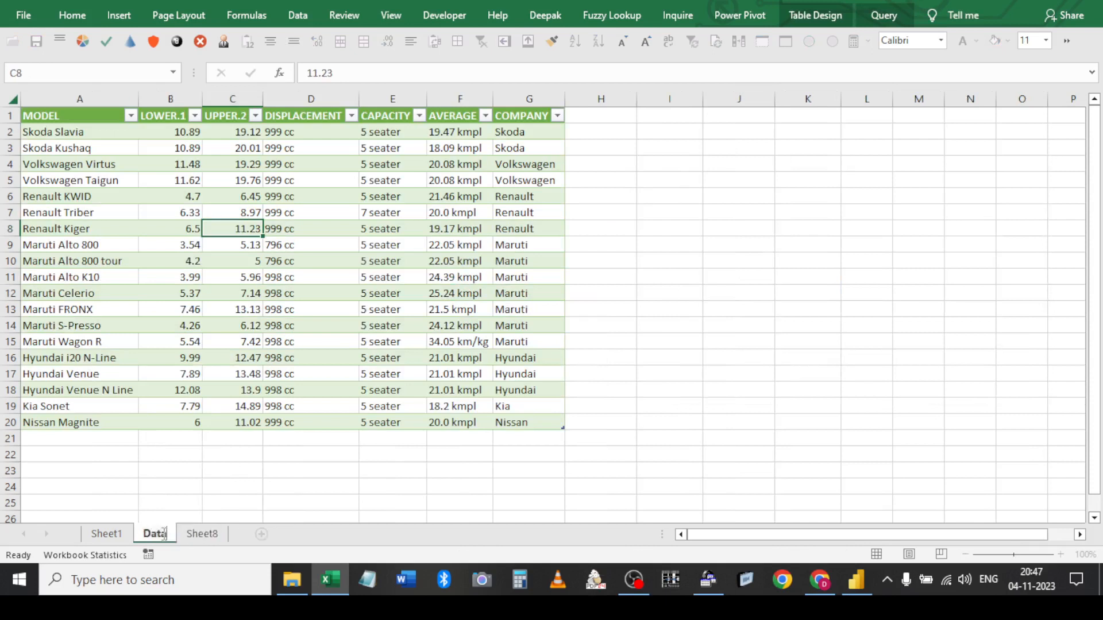
pyautogui.press('Return')
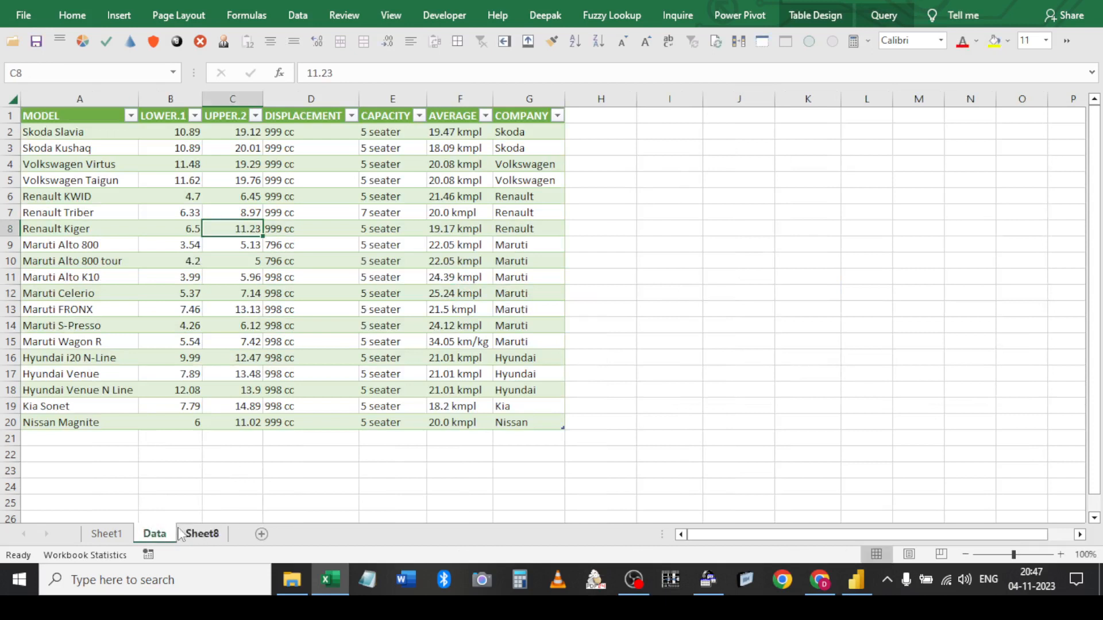
# Rename the query sheet Sheet8 as Q1
pyautogui.click(198, 534)
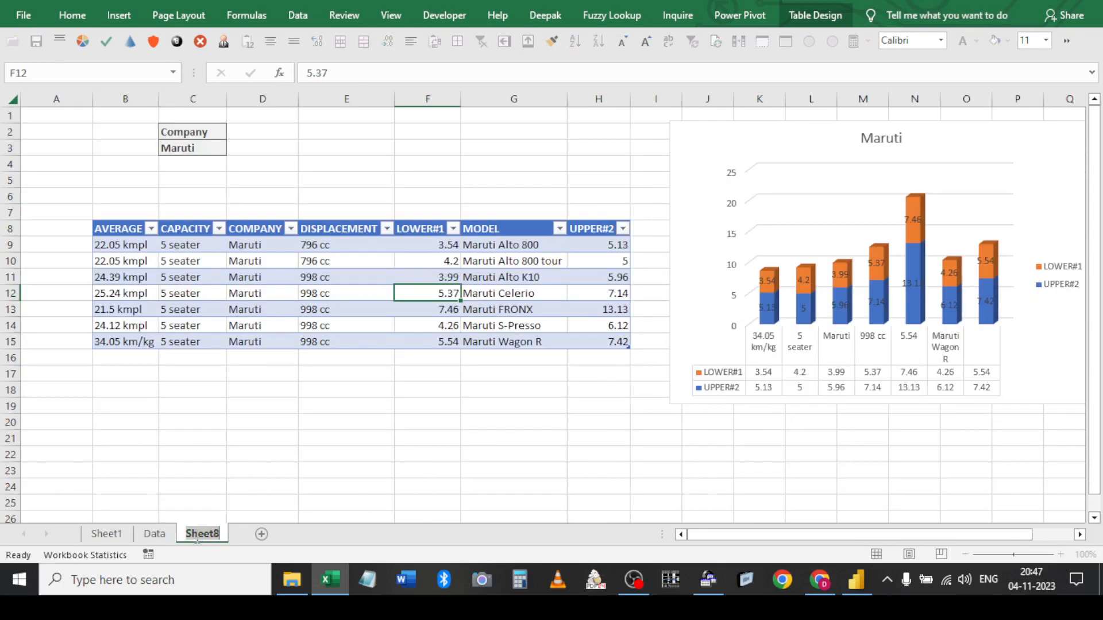
pyautogui.press('capslock')
pyautogui.write('Q1')
pyautogui.click(235, 434)
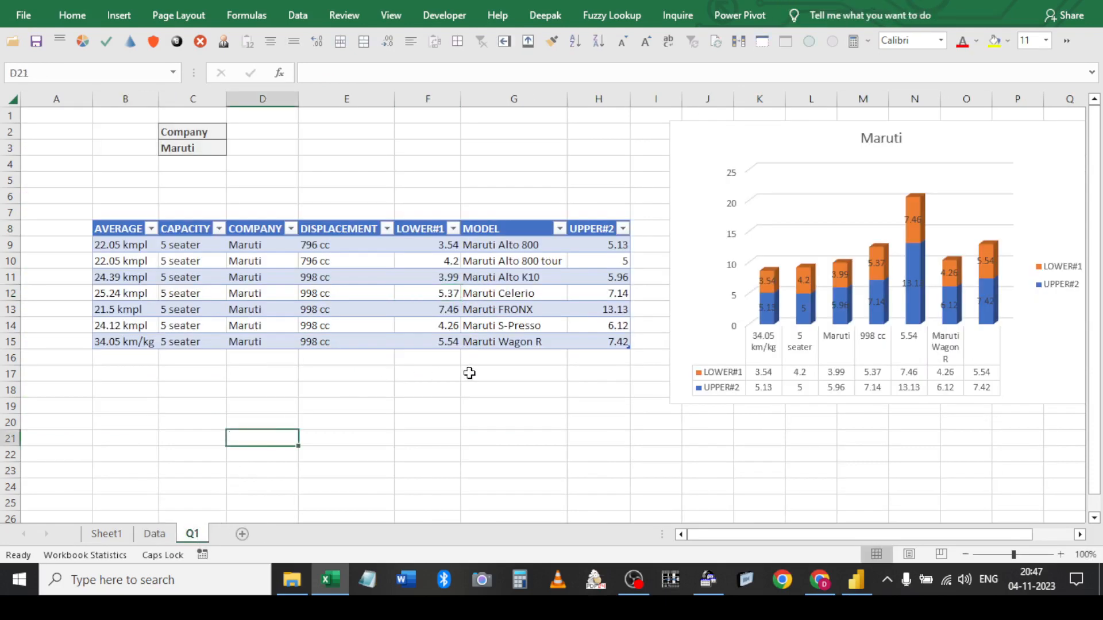
# Change the chart type to 3-D Column and enlarge the chart in width and height over the query table
pyautogui.click(332, 293)
pyautogui.click(702, 291)
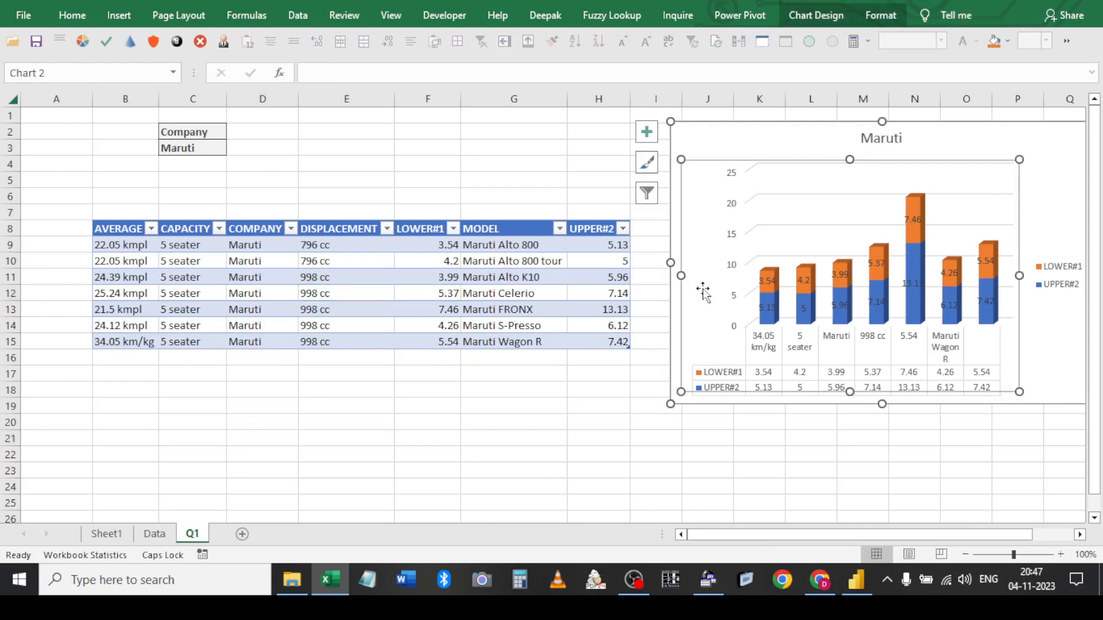
pyautogui.click(814, 16)
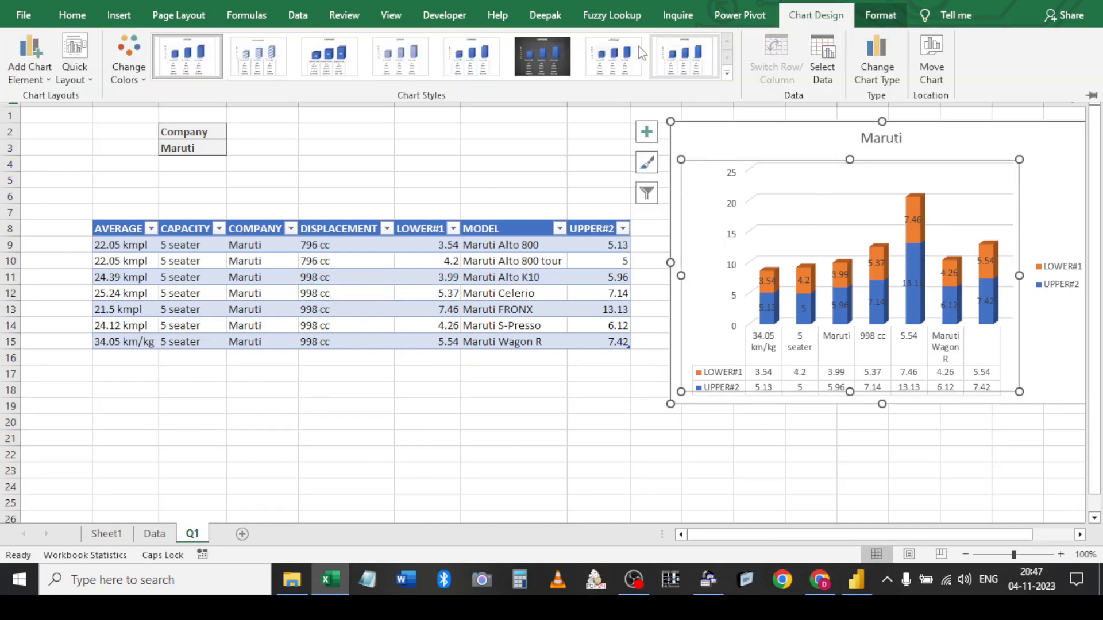
pyautogui.click(876, 57)
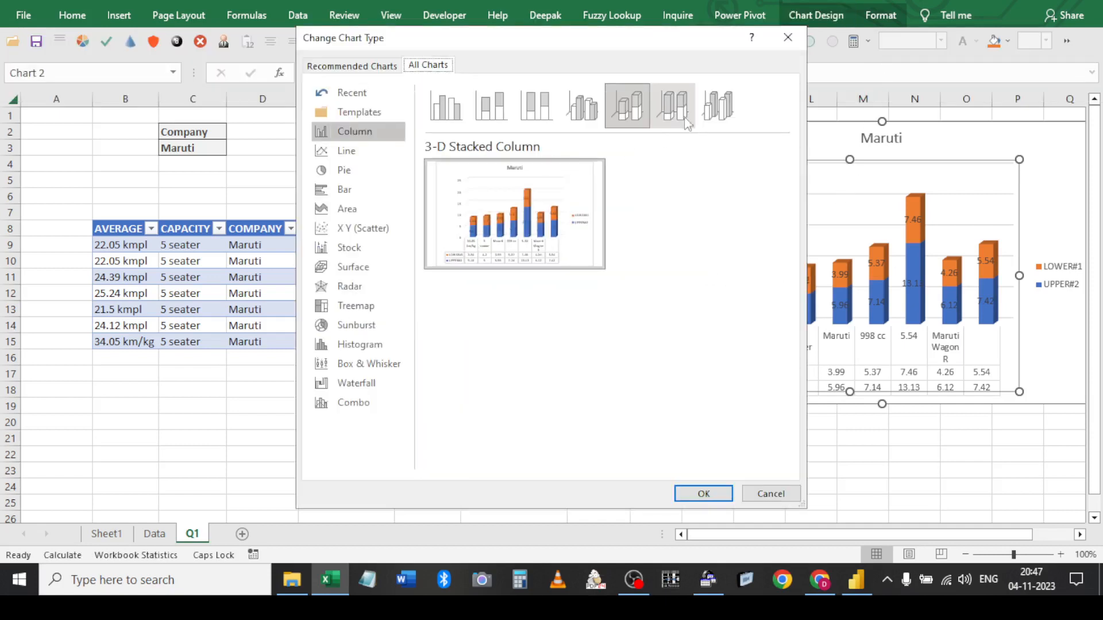
pyautogui.click(713, 112)
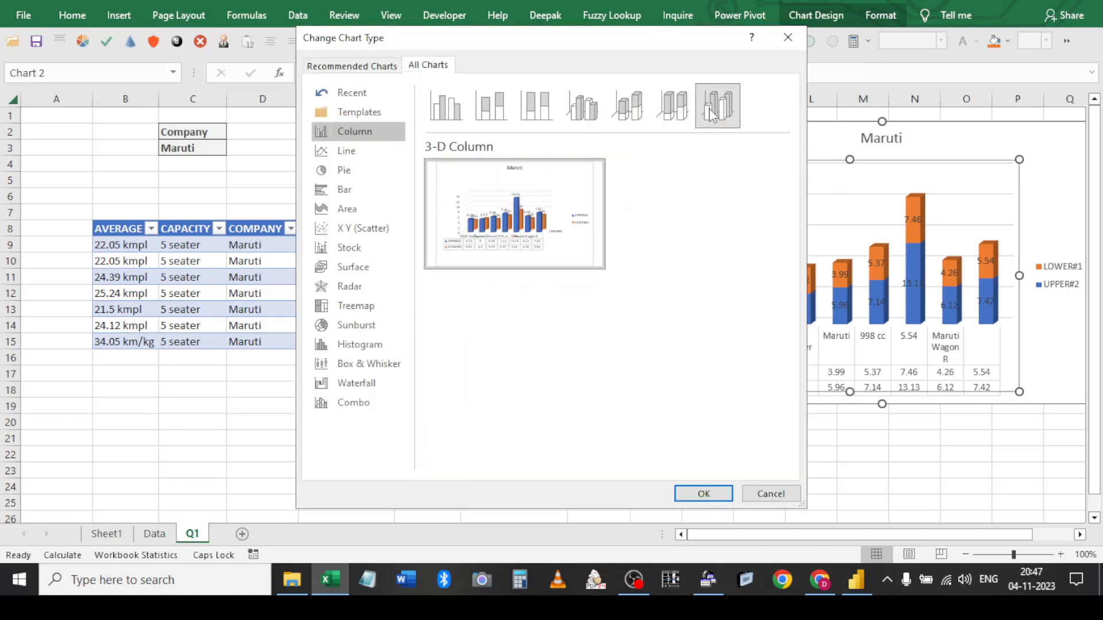
pyautogui.click(703, 494)
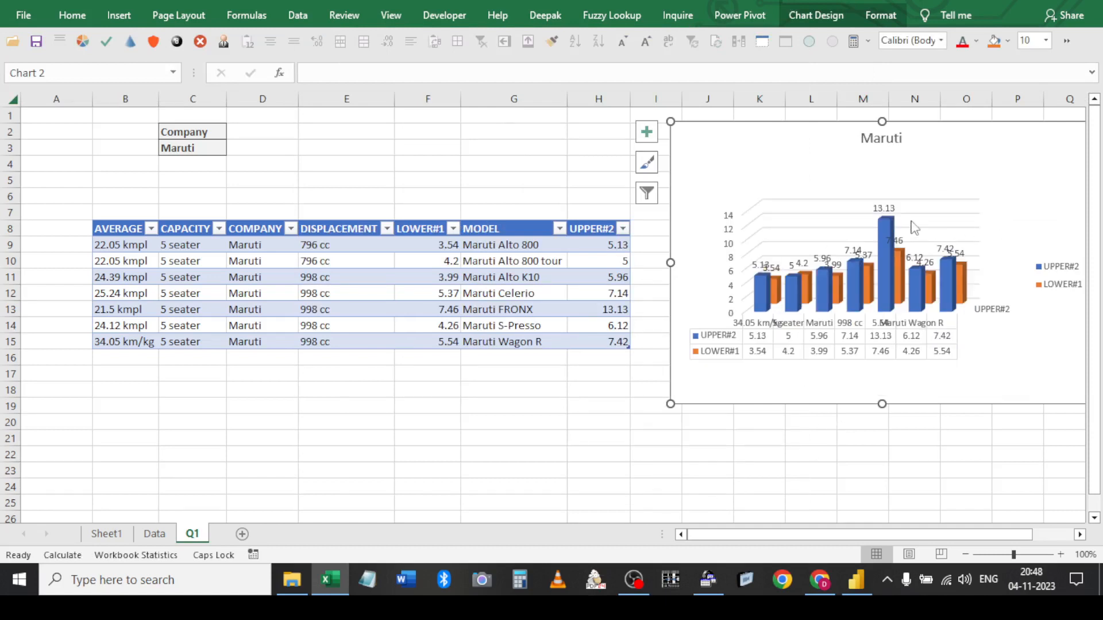
pyautogui.moveTo(663, 122); pyautogui.dragTo(336, 143)
pyautogui.moveTo(714, 404); pyautogui.dragTo(715, 492)
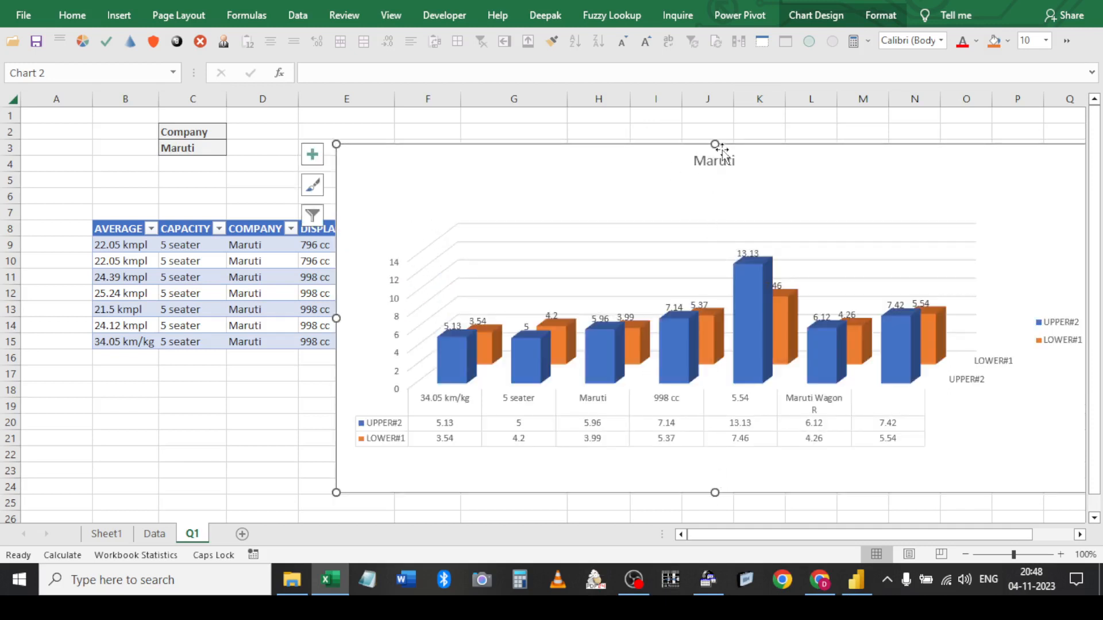
# Change the 3-D Column chart to a Line chart
pyautogui.click(853, 9)
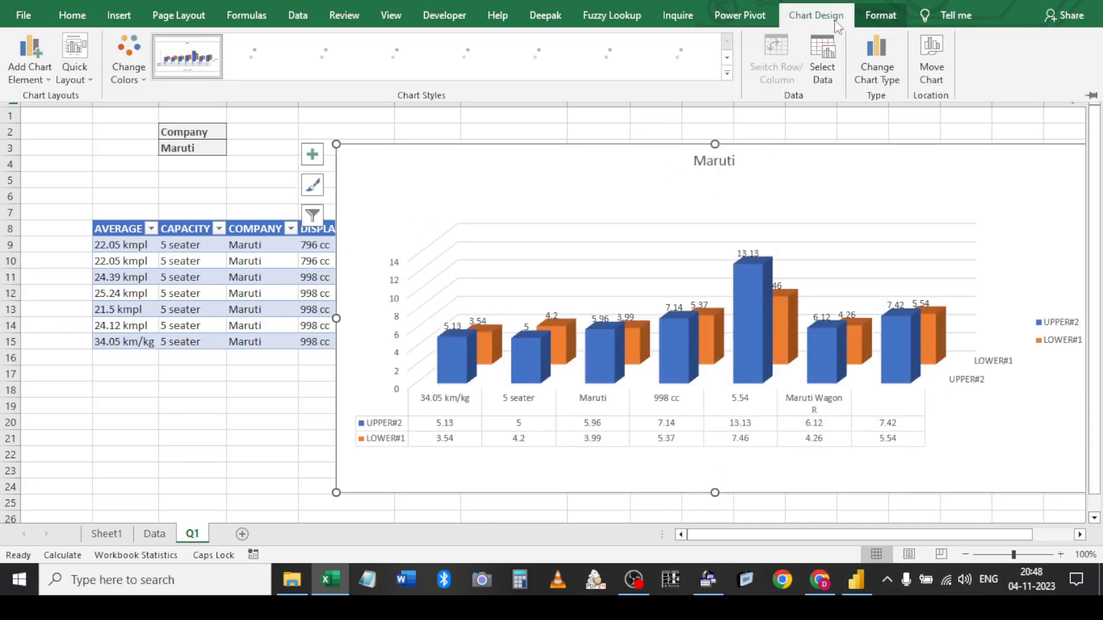
pyautogui.click(875, 60)
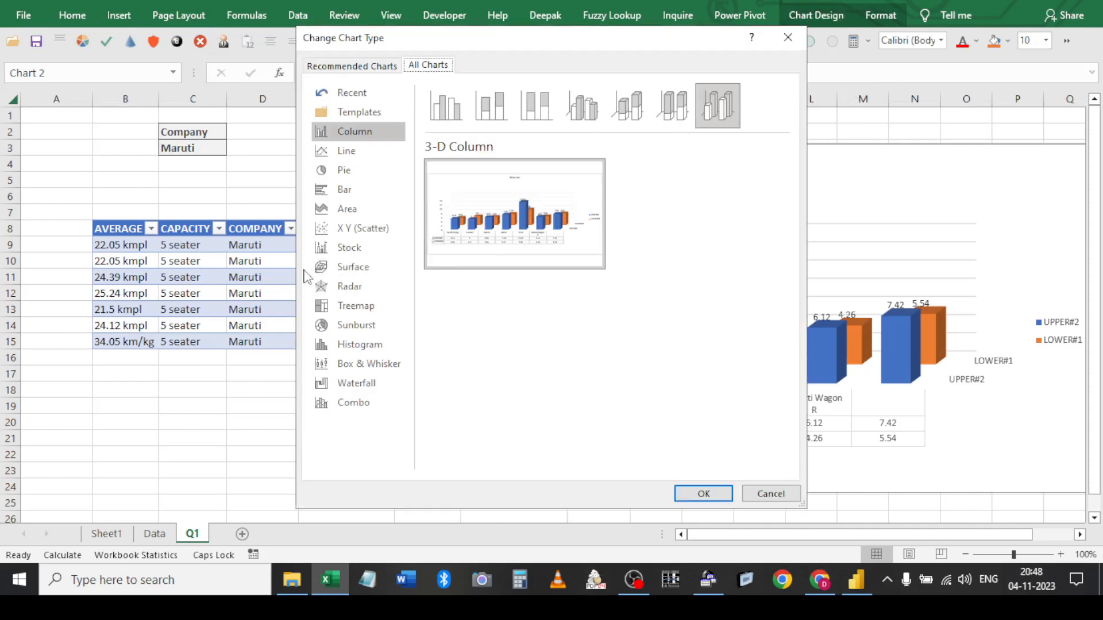
pyautogui.click(336, 152)
pyautogui.click(695, 492)
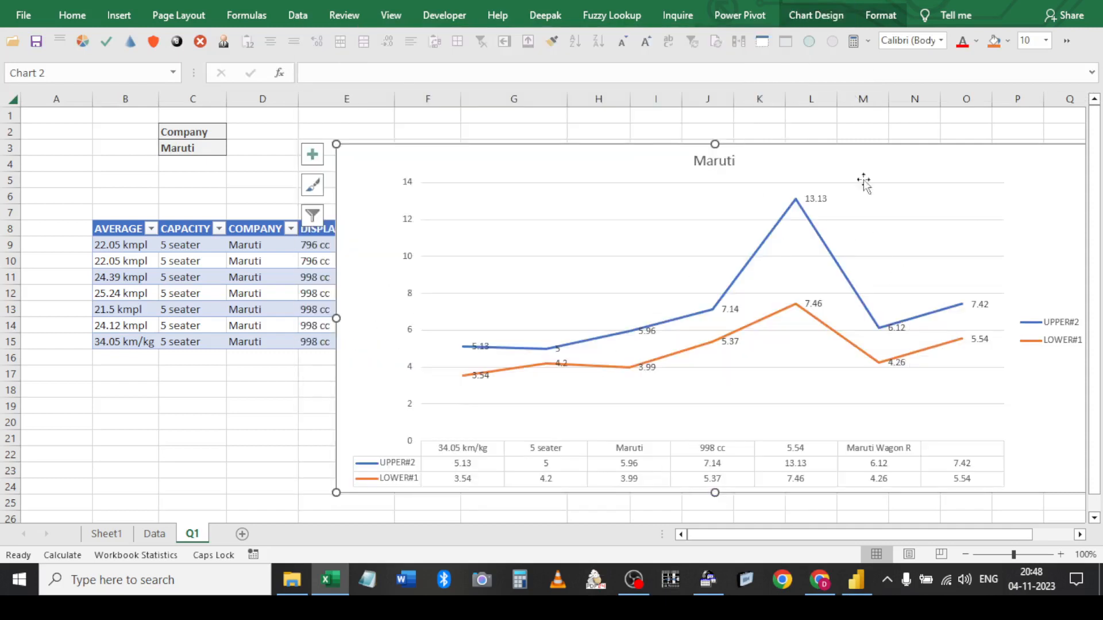
# Preview the Pie type for the company chart, but apply the Radar chart type instead
pyautogui.click(816, 15)
pyautogui.click(867, 74)
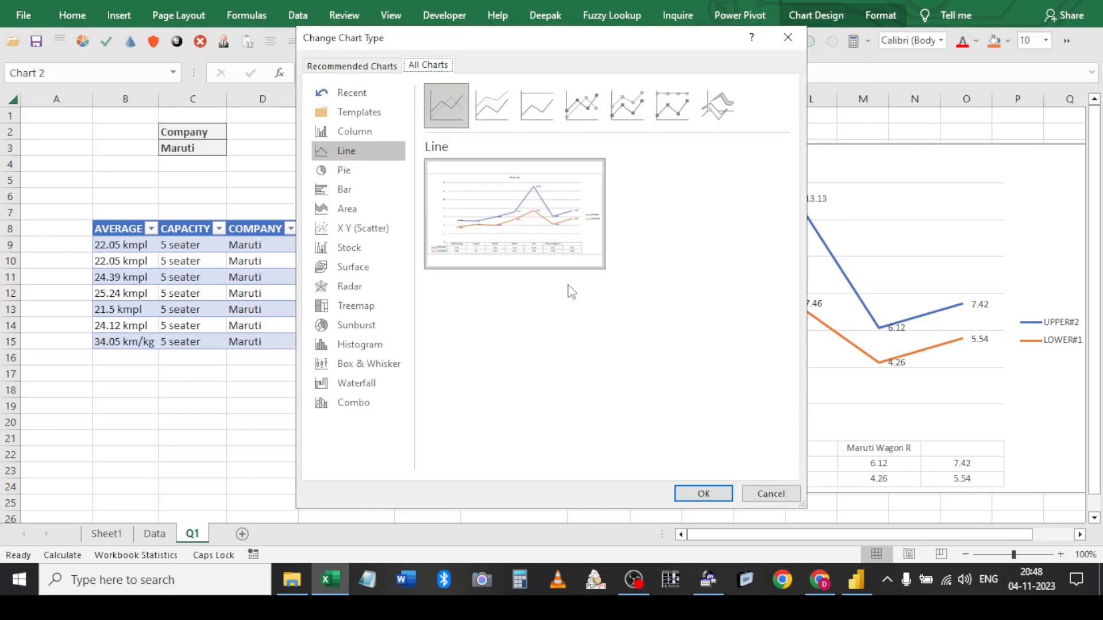
pyautogui.click(344, 172)
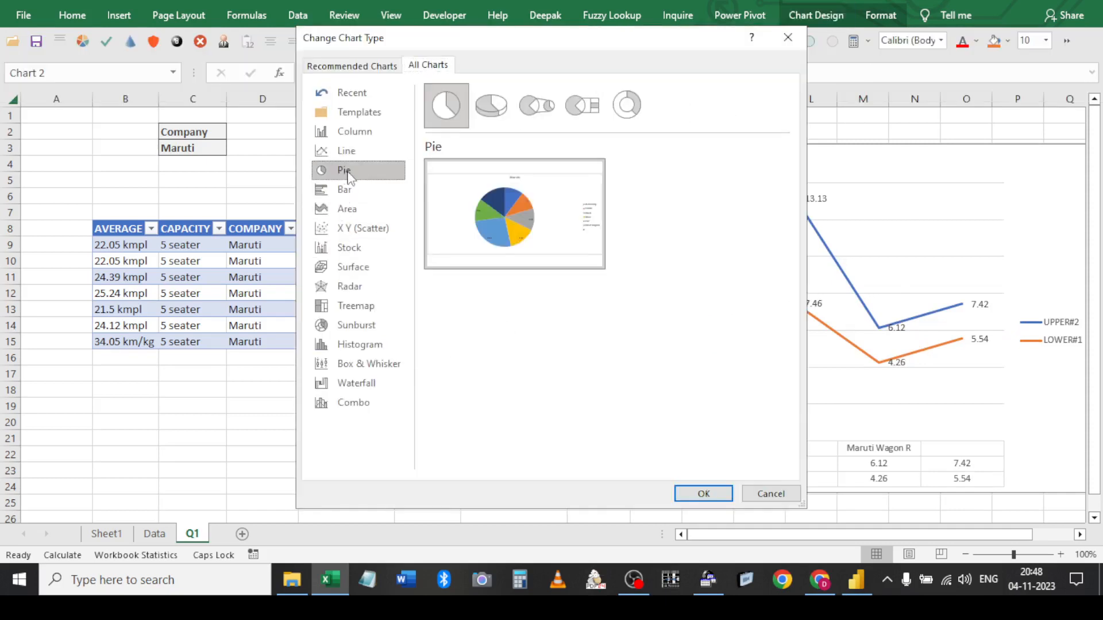
pyautogui.moveTo(545, 225)
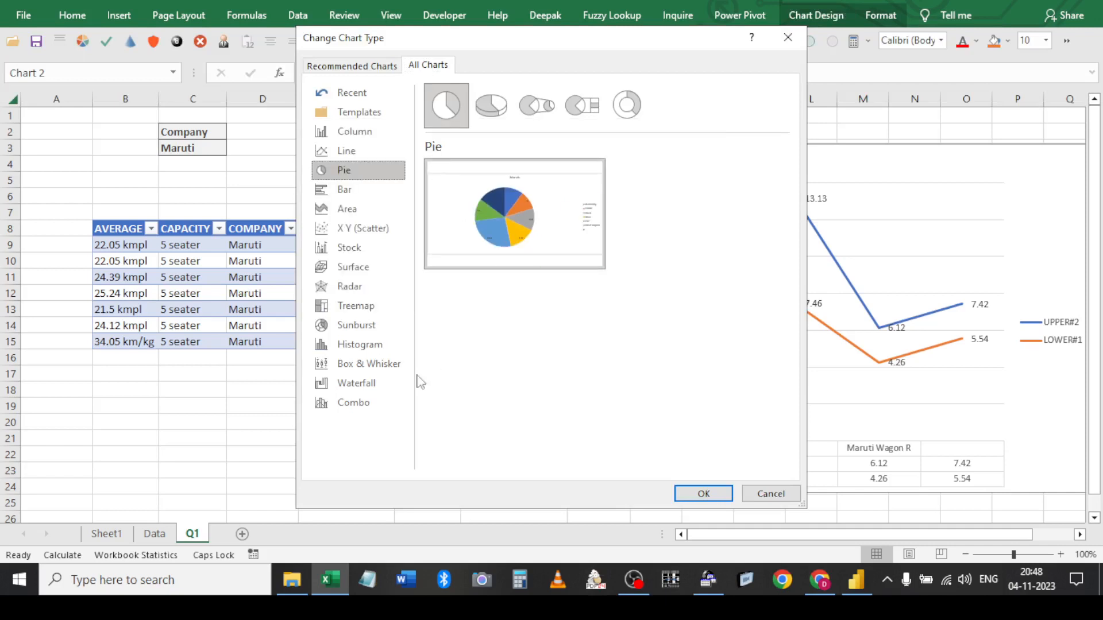
pyautogui.click(348, 288)
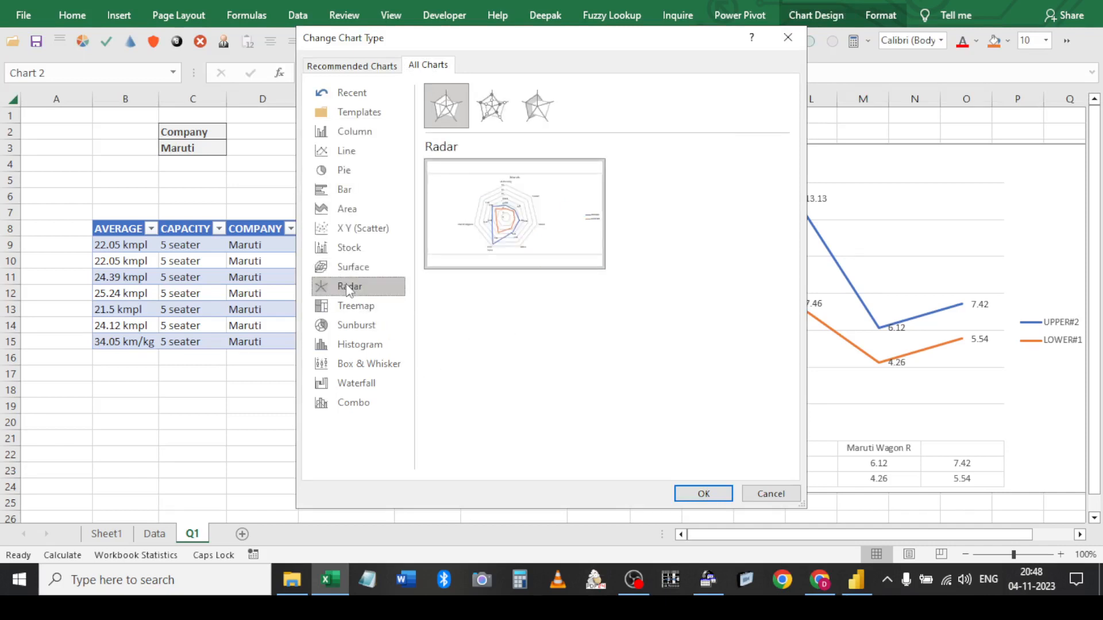
pyautogui.click(688, 491)
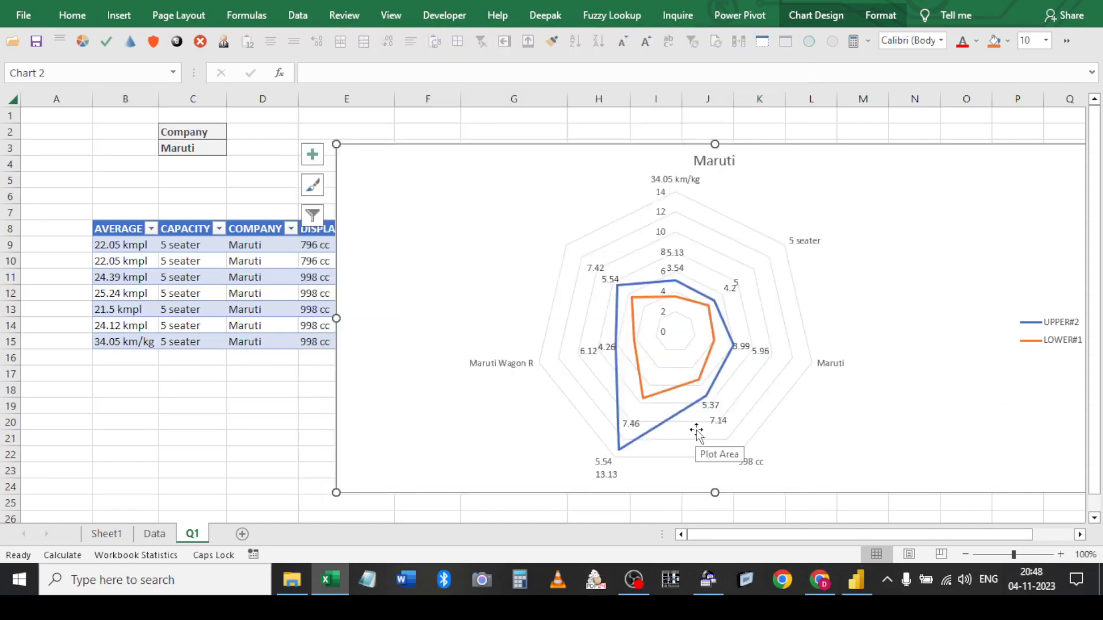
# Try to update the query table and radar chart by choosing Volkswagen as the company in cell C3
pyautogui.click(199, 150)
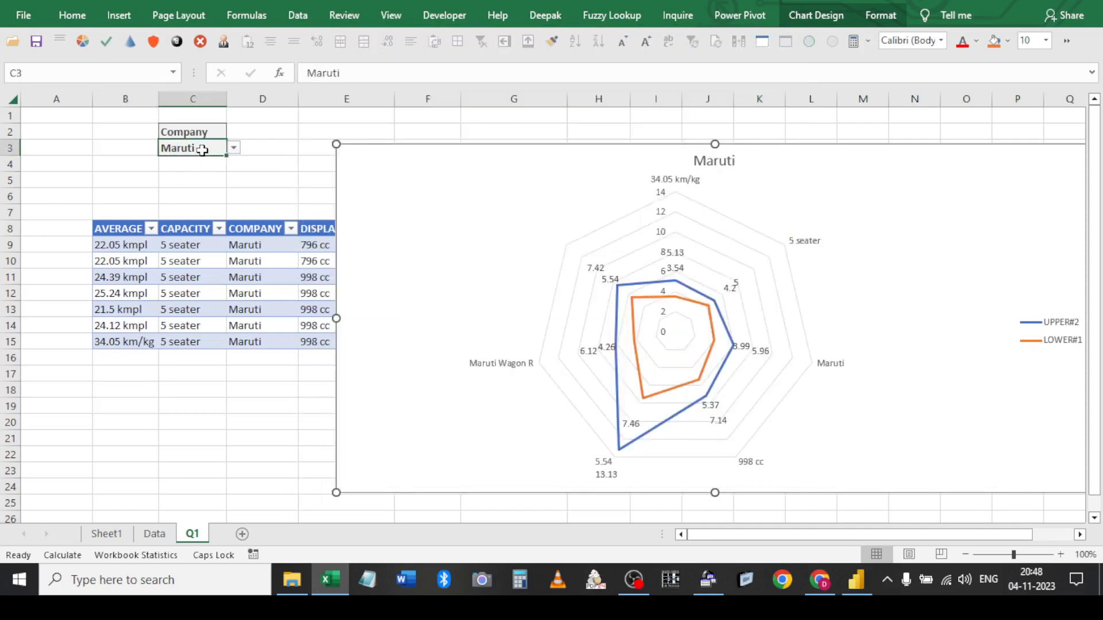
pyautogui.click(235, 150)
pyautogui.click(184, 168)
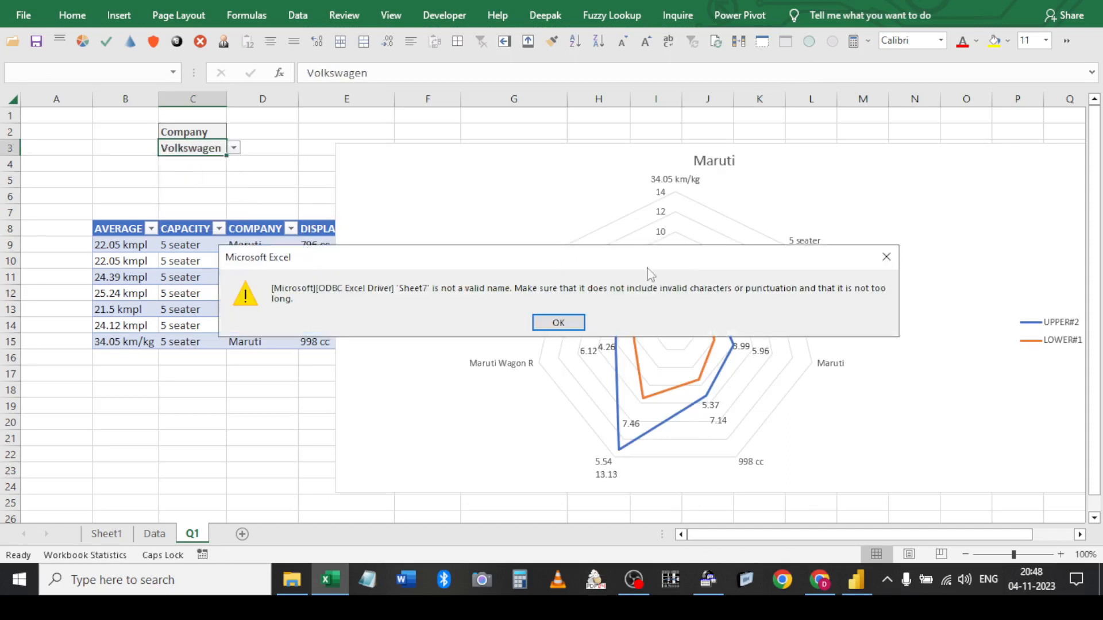
pyautogui.click(533, 325)
# Set the company in cell C3 back to Maruti and reposition the radar chart just below and beside the company selector
pyautogui.click(473, 166)
pyautogui.moveTo(472, 166); pyautogui.dragTo(699, 128)
pyautogui.click(234, 148)
pyautogui.click(185, 192)
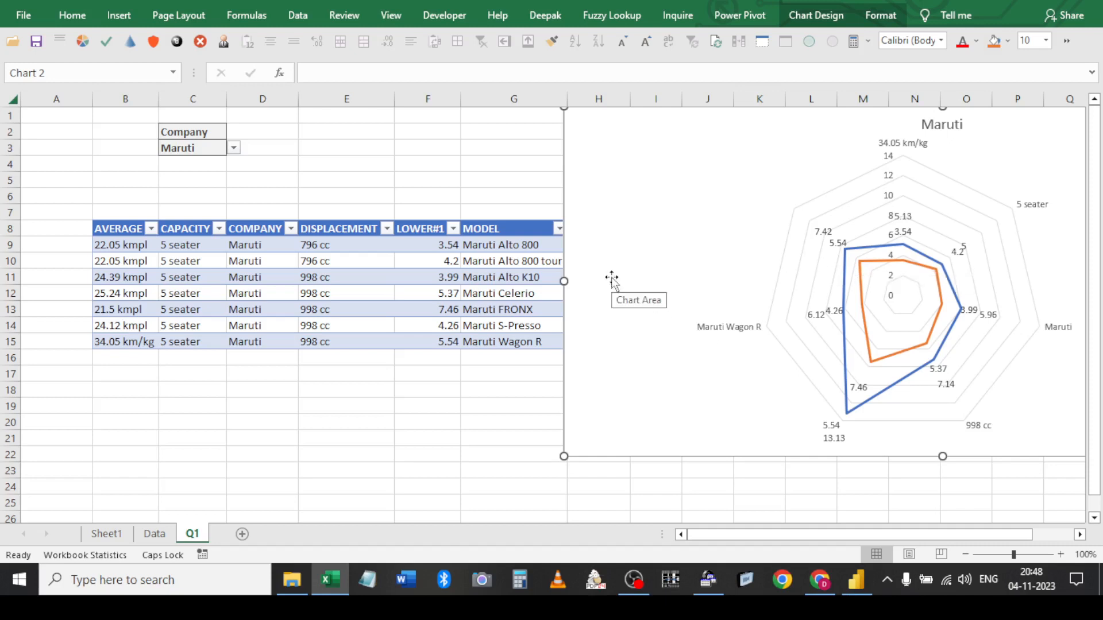
pyautogui.moveTo(637, 242); pyautogui.dragTo(340, 273)
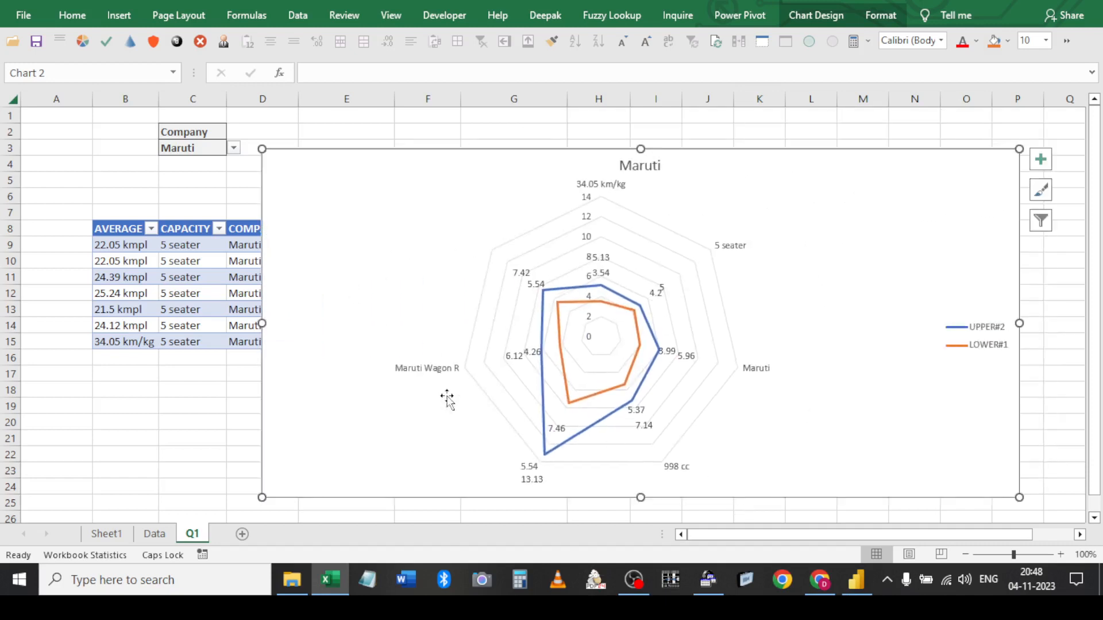
# Change the radar chart to an X Y Scatter chart
pyautogui.click(833, 17)
pyautogui.click(877, 55)
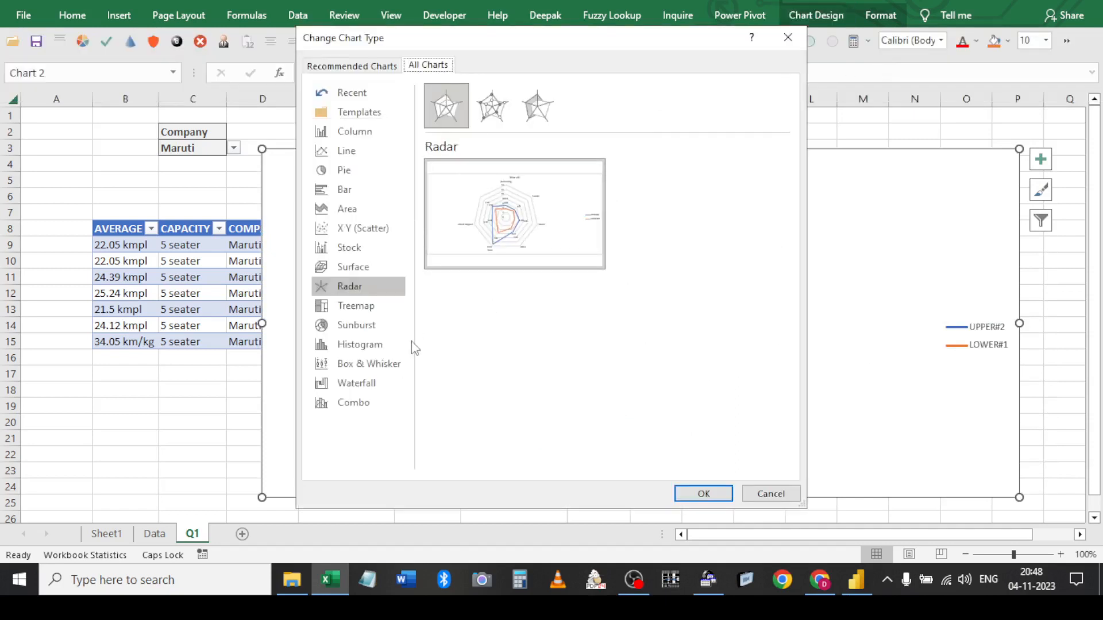
pyautogui.click(349, 229)
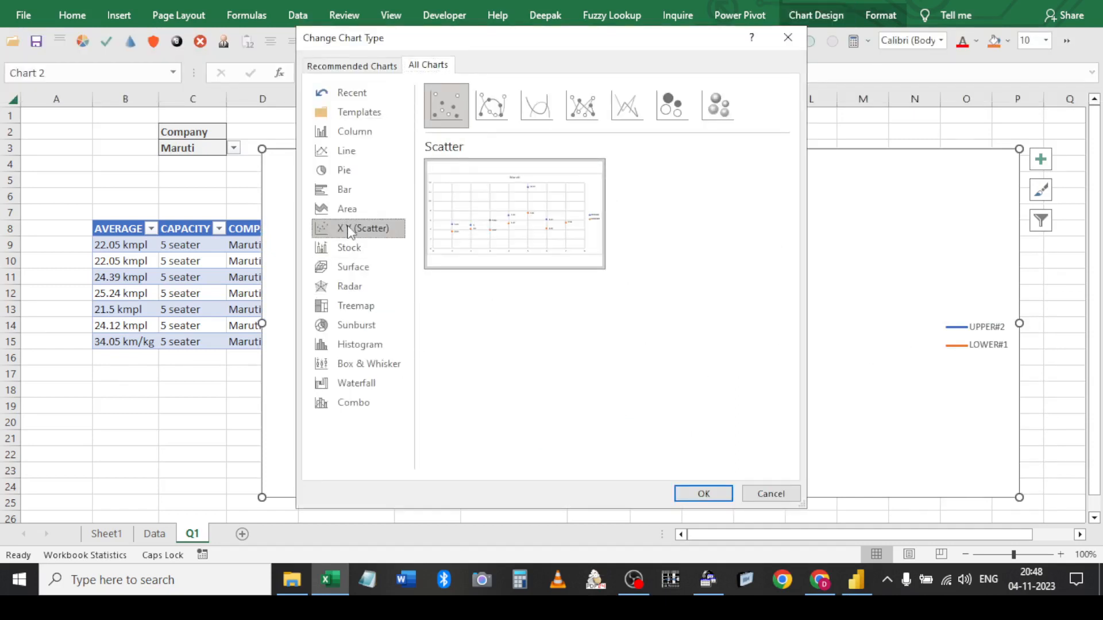
pyautogui.click(698, 494)
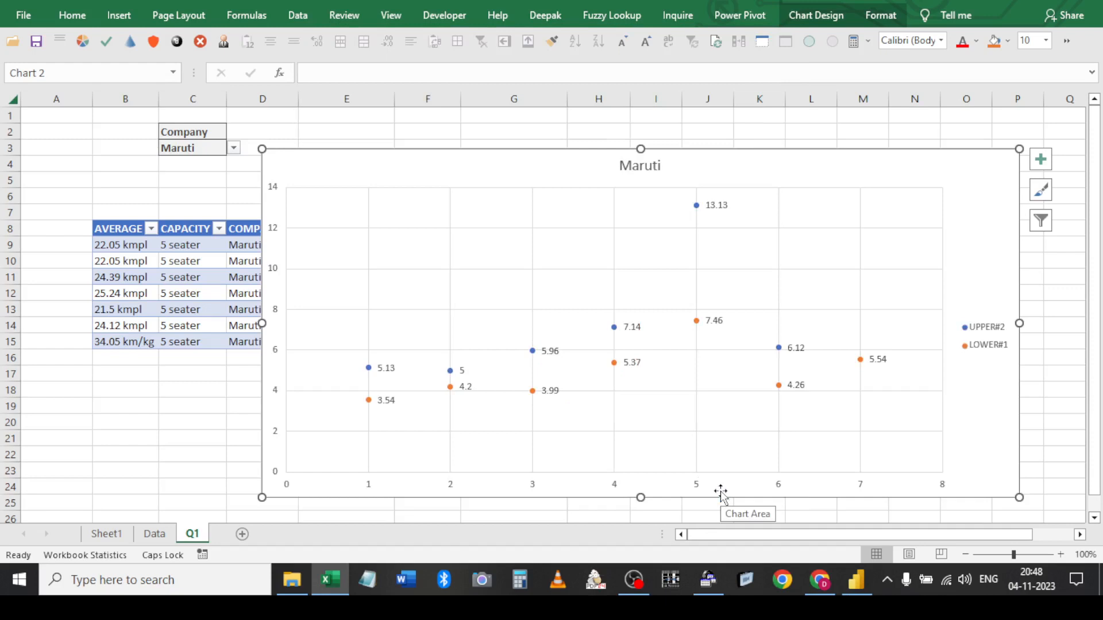
# Choose Volkswagen as the company in cell C3 and dismiss the query warning
pyautogui.click(233, 148)
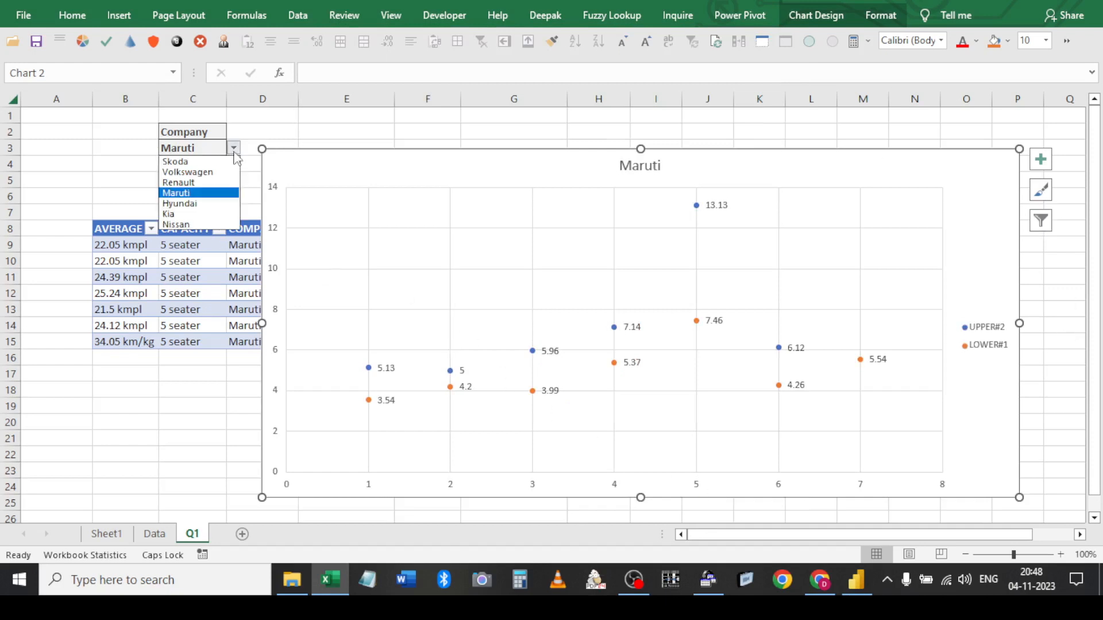
pyautogui.click(189, 179)
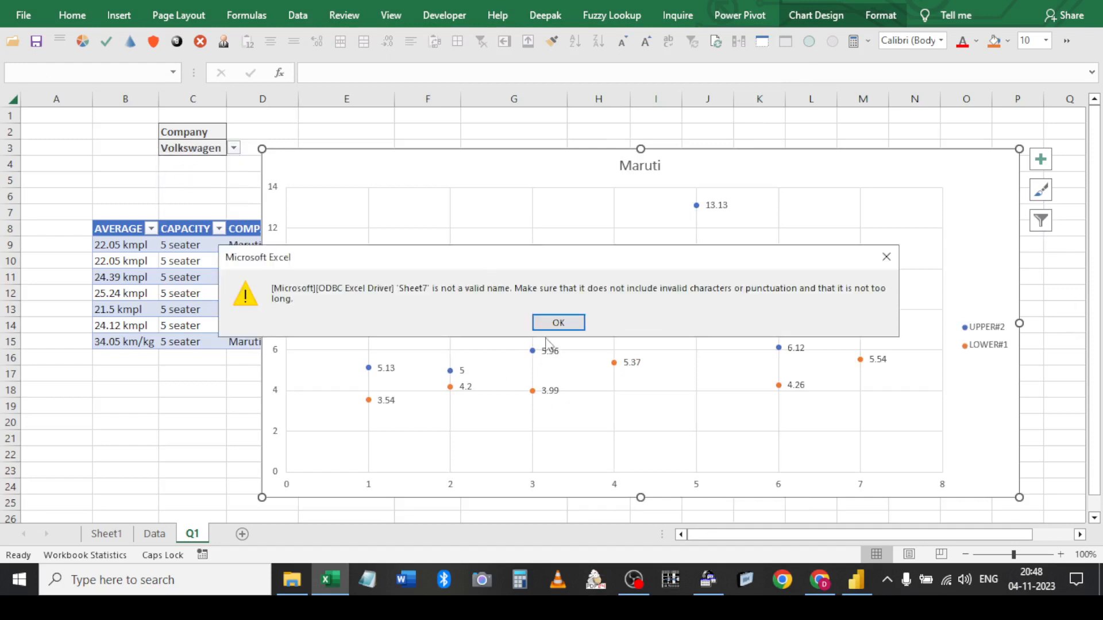
pyautogui.click(547, 320)
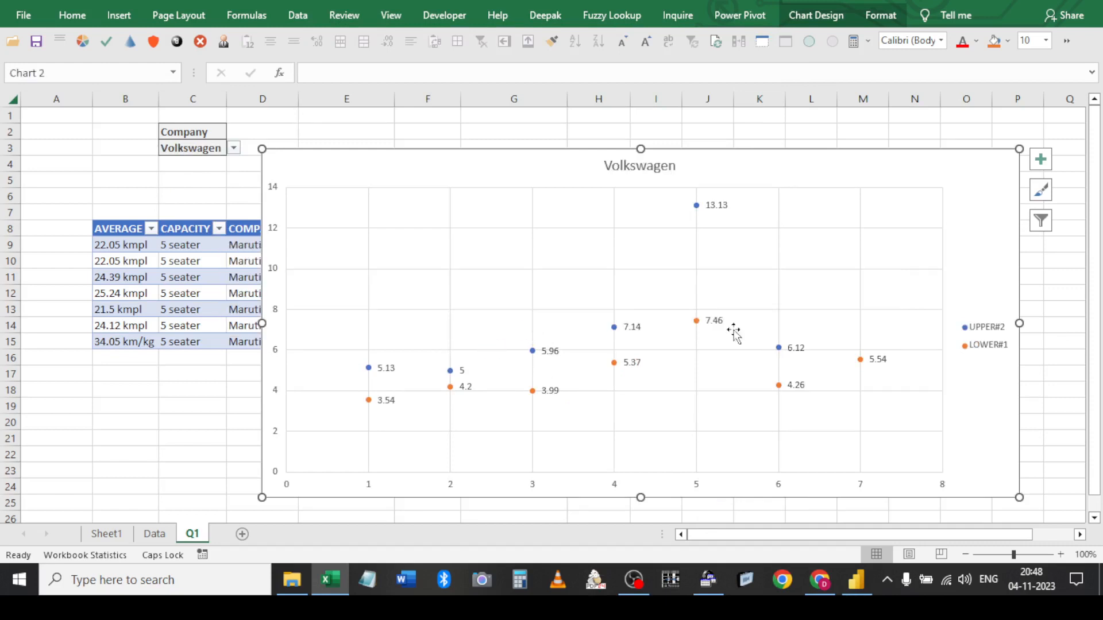
# Preview the Waterfall type for the company chart, but apply the Box and Whisker chart type instead
pyautogui.click(818, 15)
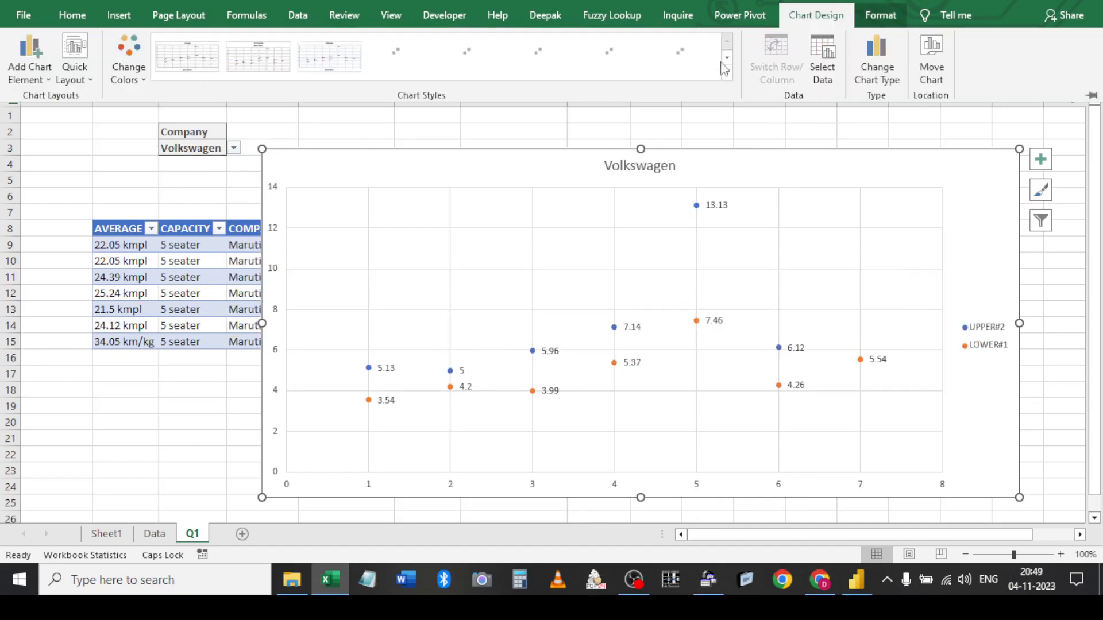
pyautogui.click(895, 53)
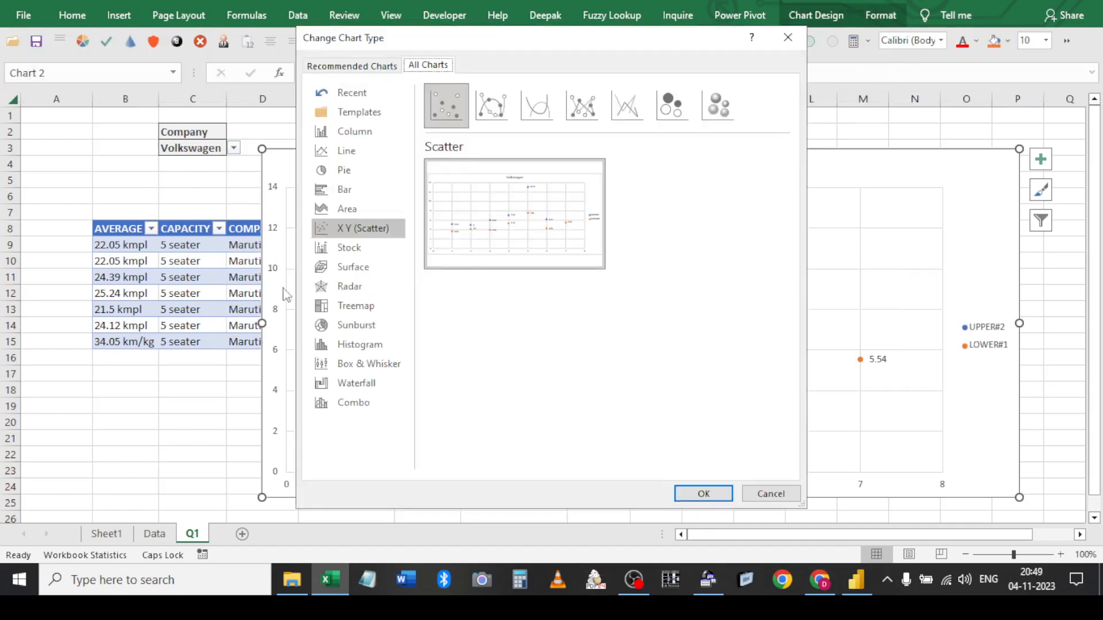
pyautogui.click(367, 383)
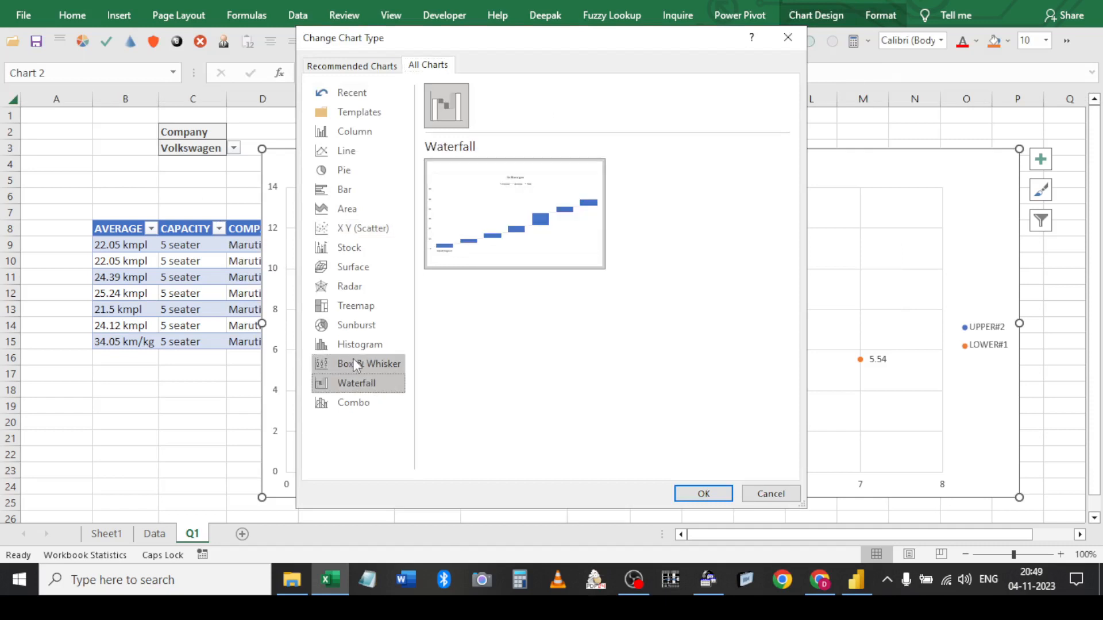
pyautogui.click(354, 361)
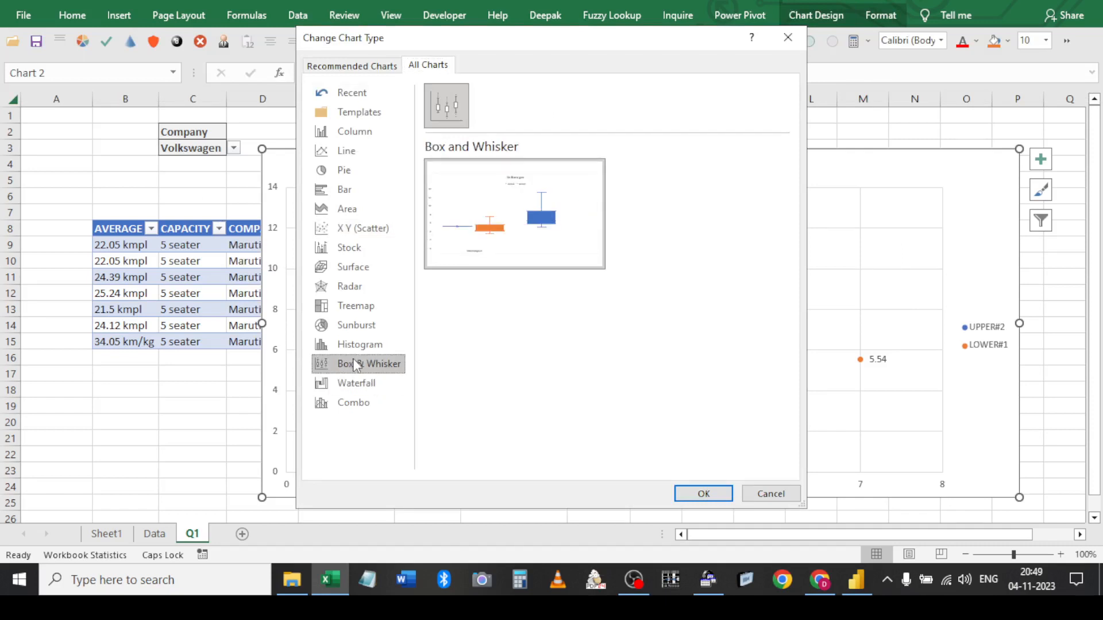
pyautogui.click(676, 494)
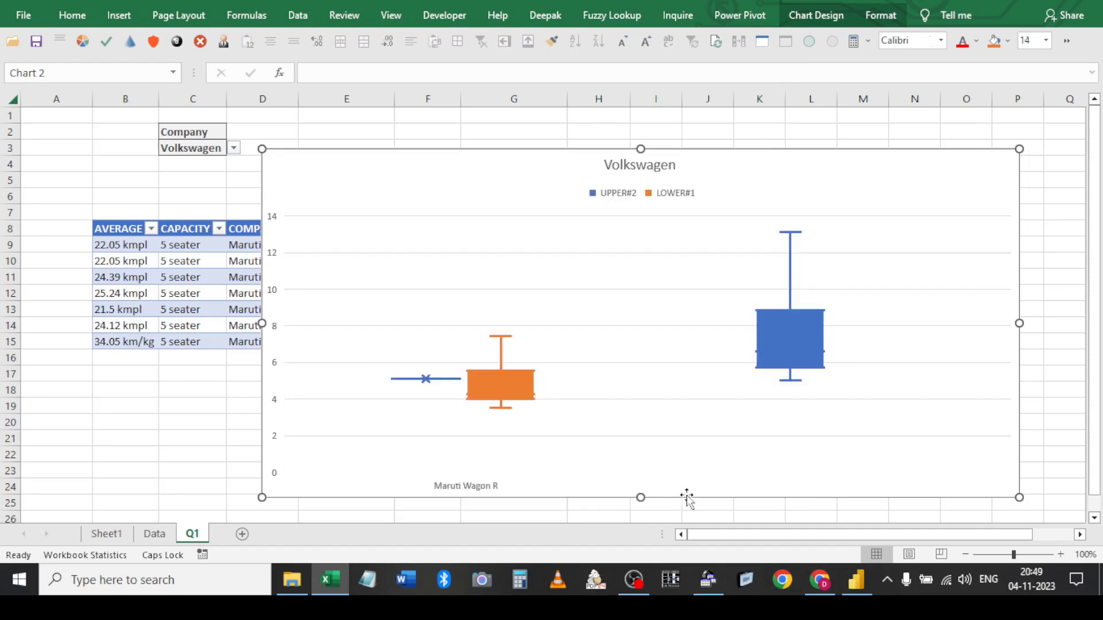
# Try to update the query table and box-and-whisker chart by choosing Skoda as the company in cell C3
pyautogui.click(234, 148)
pyautogui.click(196, 162)
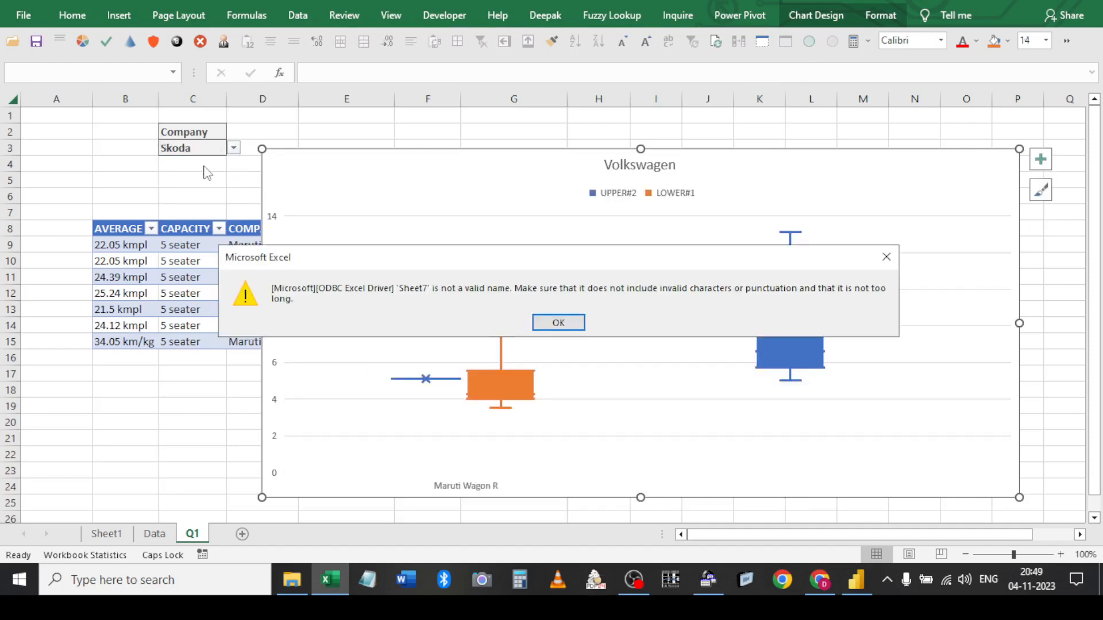
pyautogui.click(575, 323)
# Preview 3-D 100% Stacked Column and 3-D Column for the company chart, but apply the Line chart type instead
pyautogui.click(635, 240)
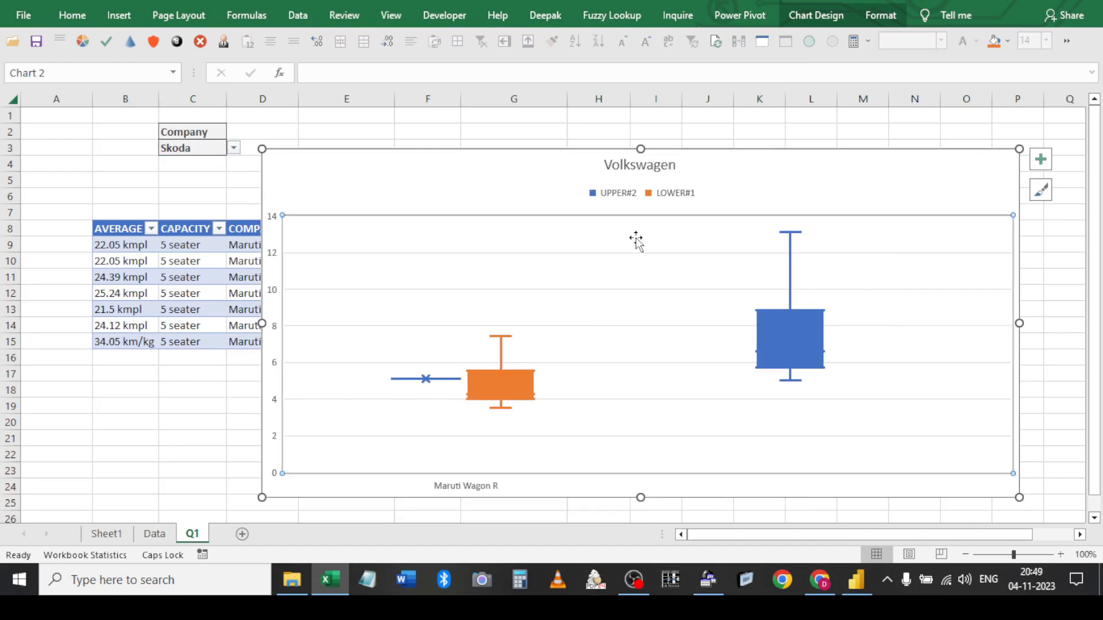
pyautogui.click(827, 20)
pyautogui.click(734, 66)
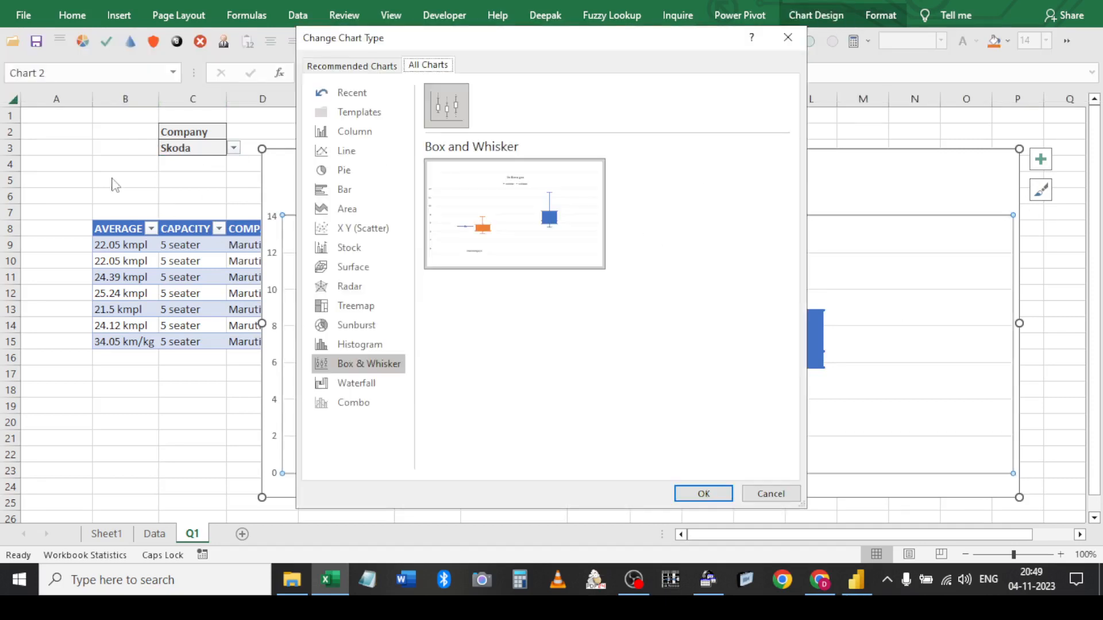
pyautogui.click(372, 134)
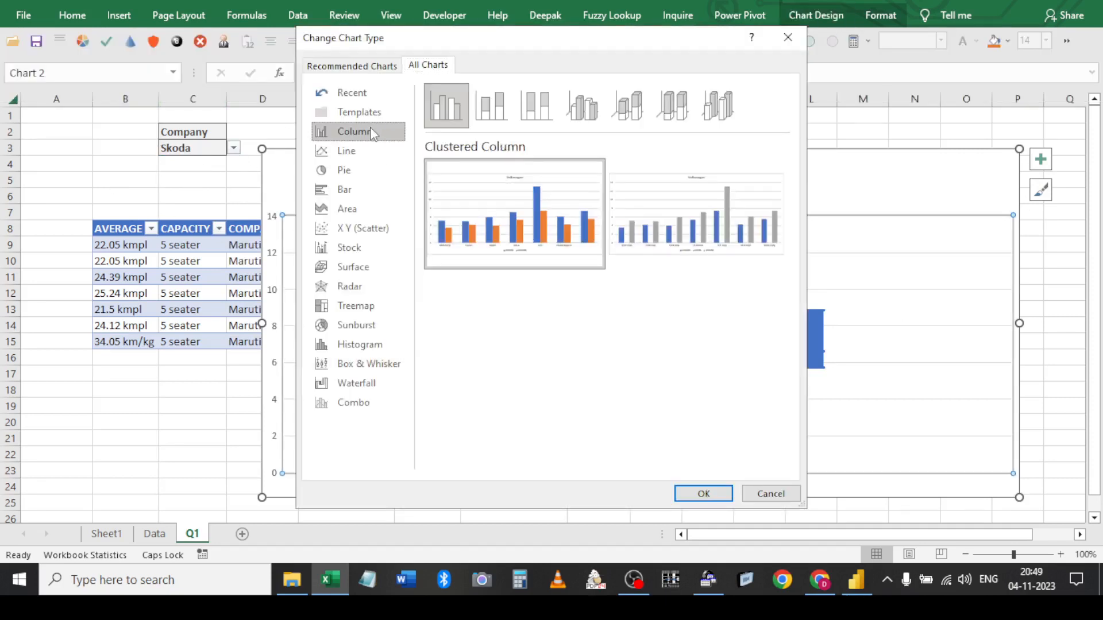
pyautogui.click(672, 105)
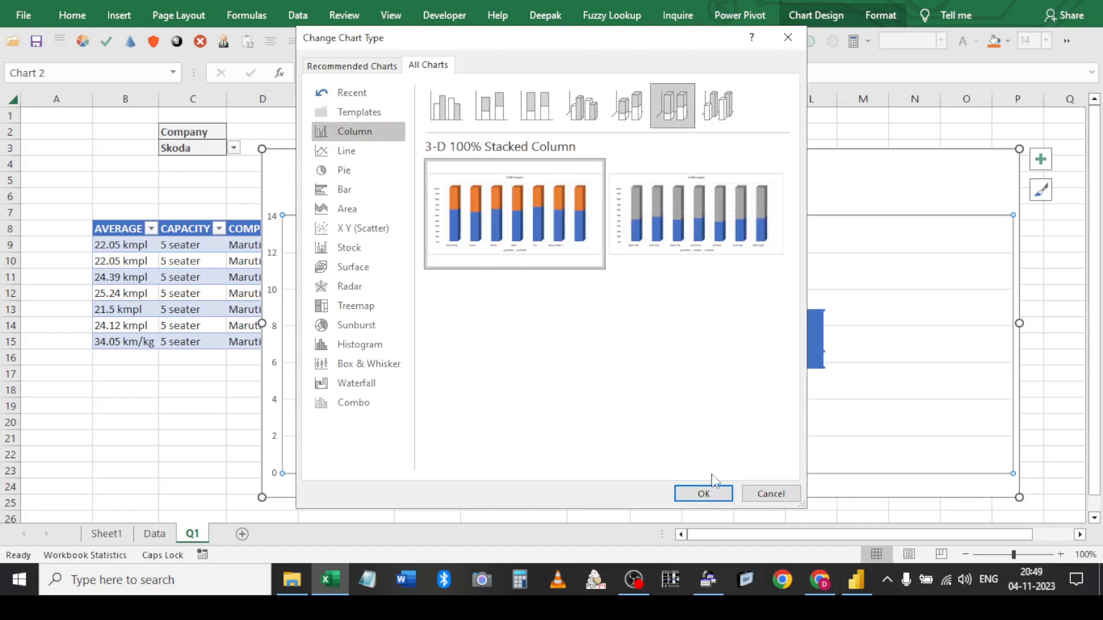
pyautogui.click(724, 122)
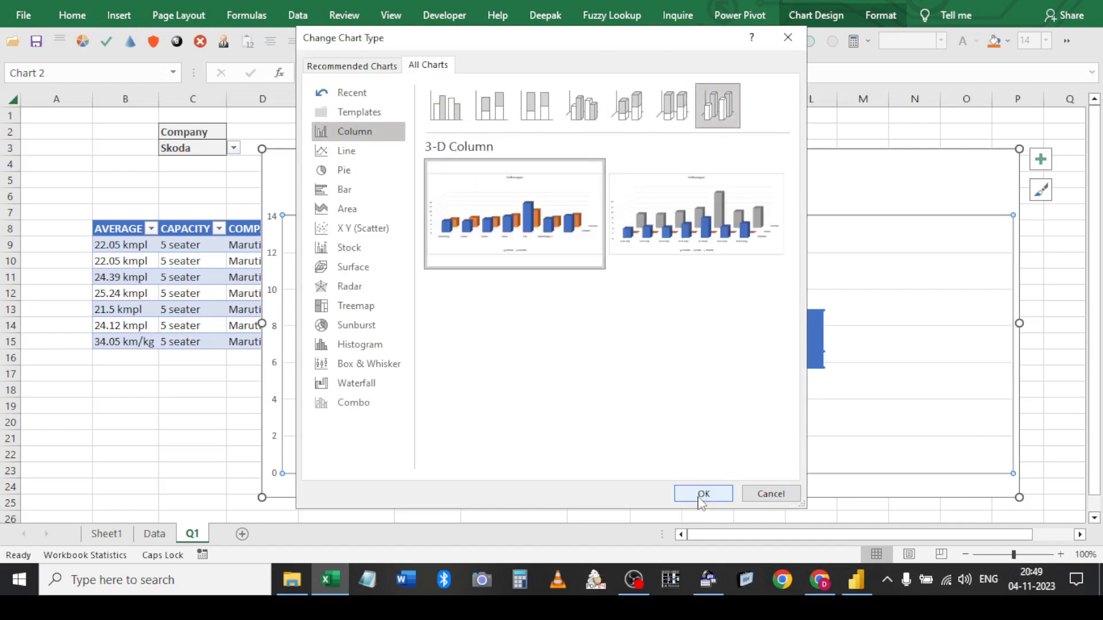
pyautogui.click(347, 151)
pyautogui.click(712, 493)
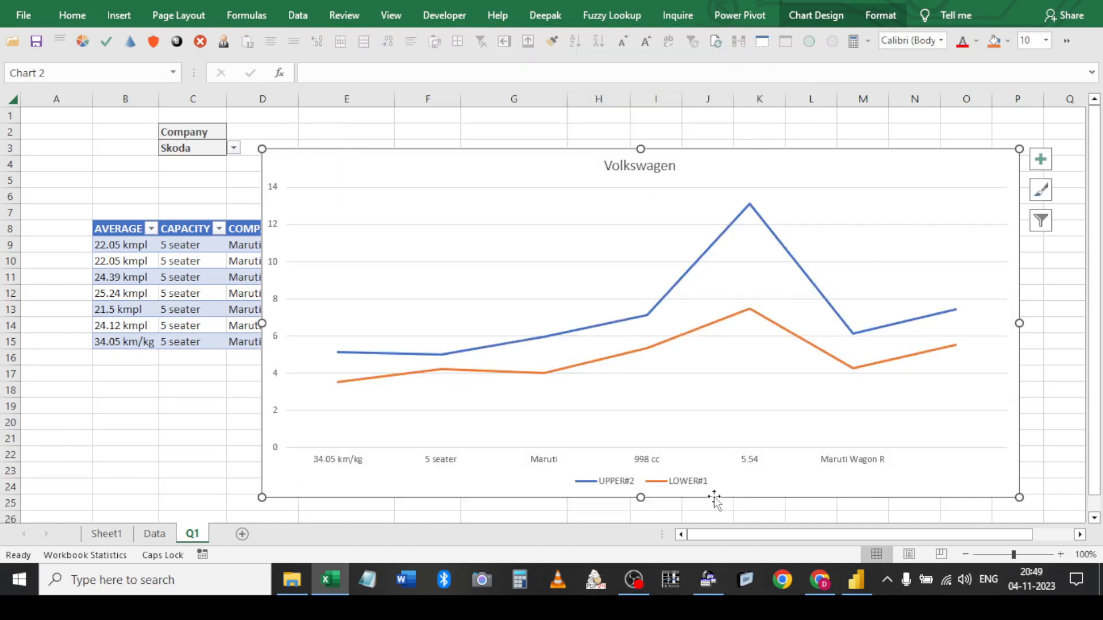
# Add axis titles to the line chart and narrow the chart to uncover the query table's columns through MODEL
pyautogui.click(1041, 159)
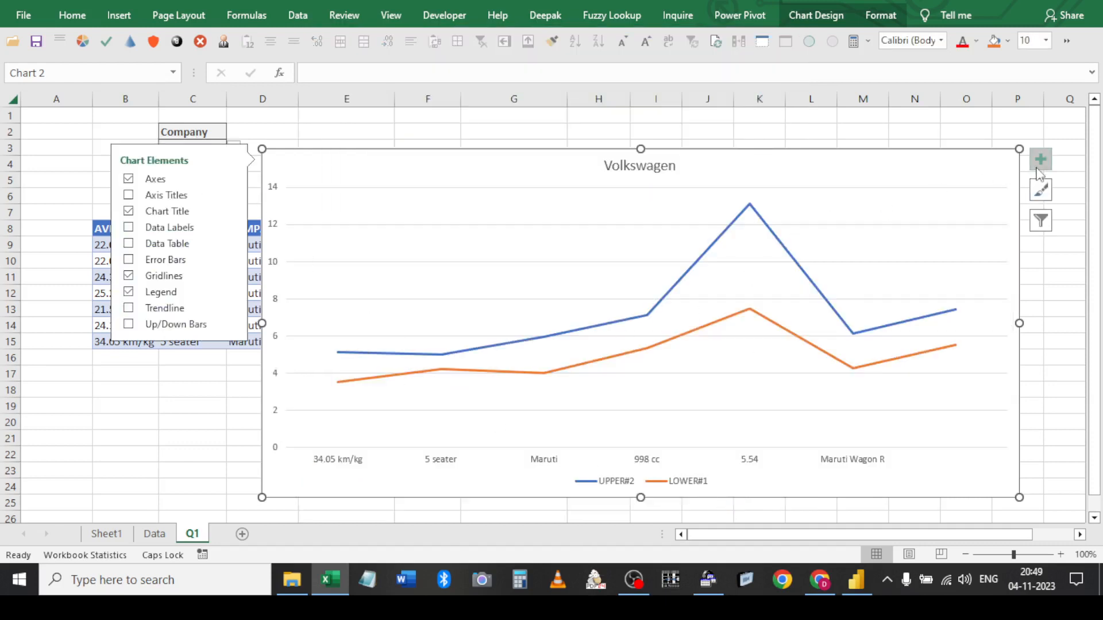
pyautogui.click(128, 195)
pyautogui.click(129, 195)
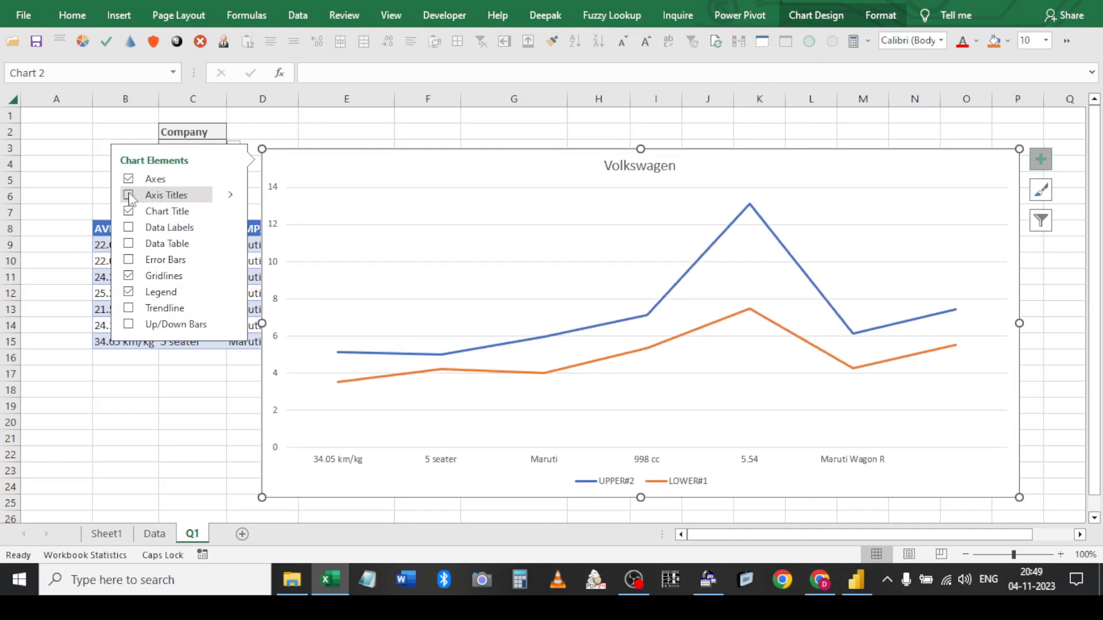
pyautogui.click(129, 195)
pyautogui.click(285, 298)
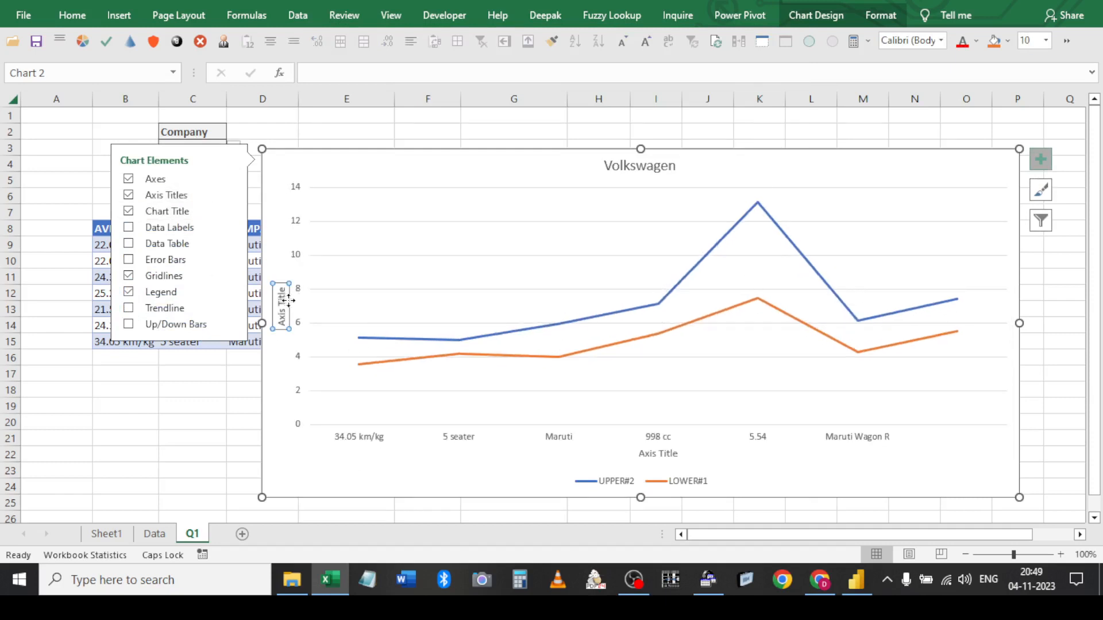
pyautogui.click(139, 424)
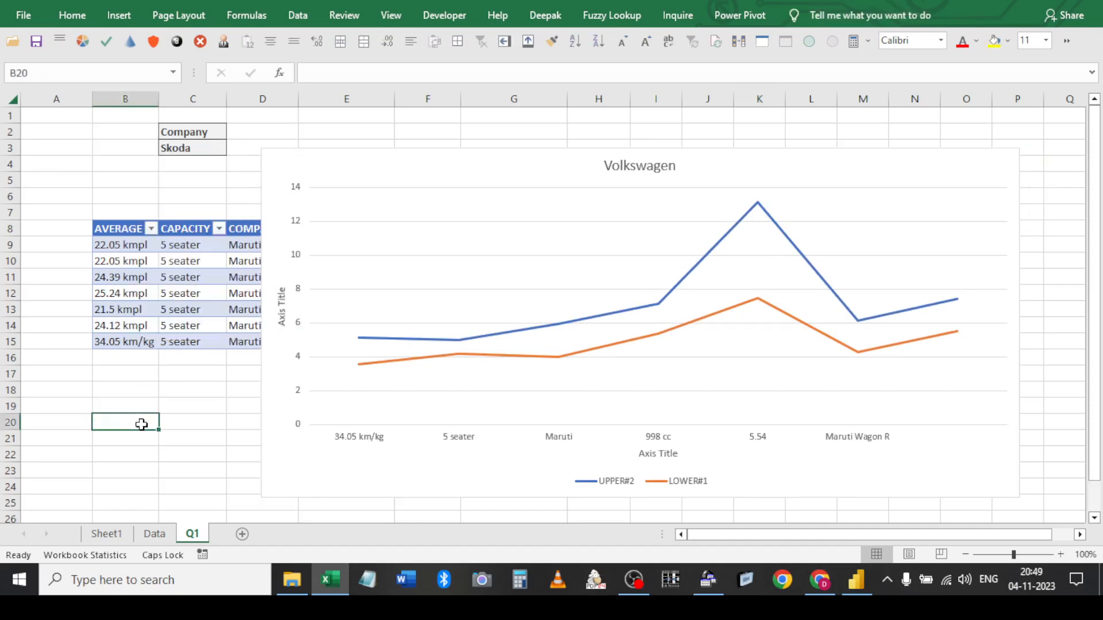
pyautogui.click(282, 303)
pyautogui.moveTo(262, 324); pyautogui.dragTo(583, 323)
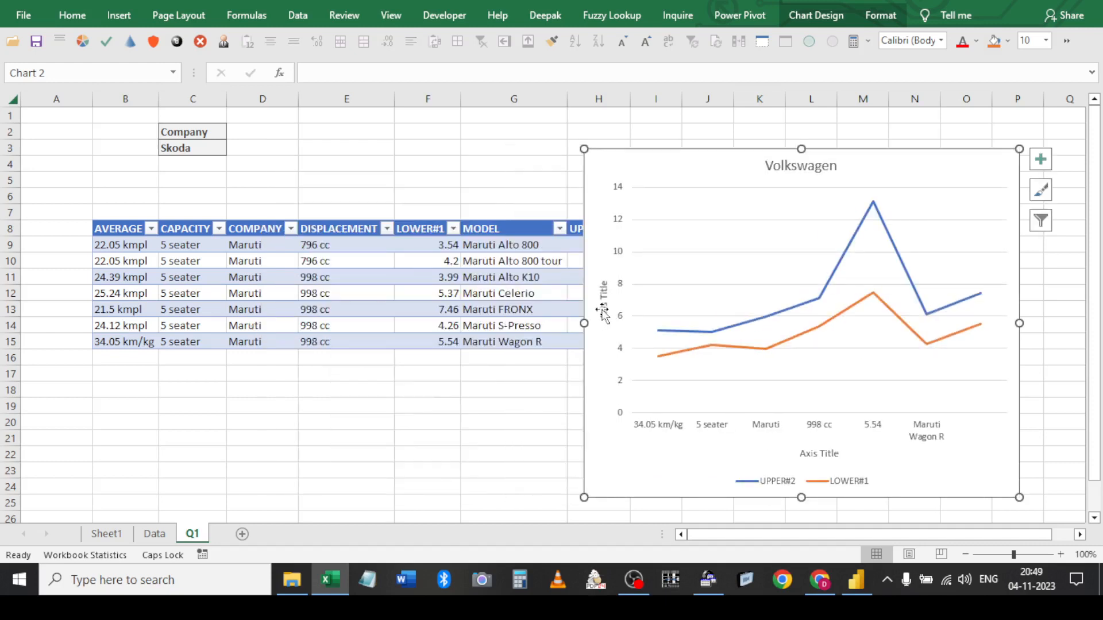
# Link the line chart's vertical axis title to cell E9 on sheet Q1
pyautogui.doubleClick(604, 311)
pyautogui.click(604, 311)
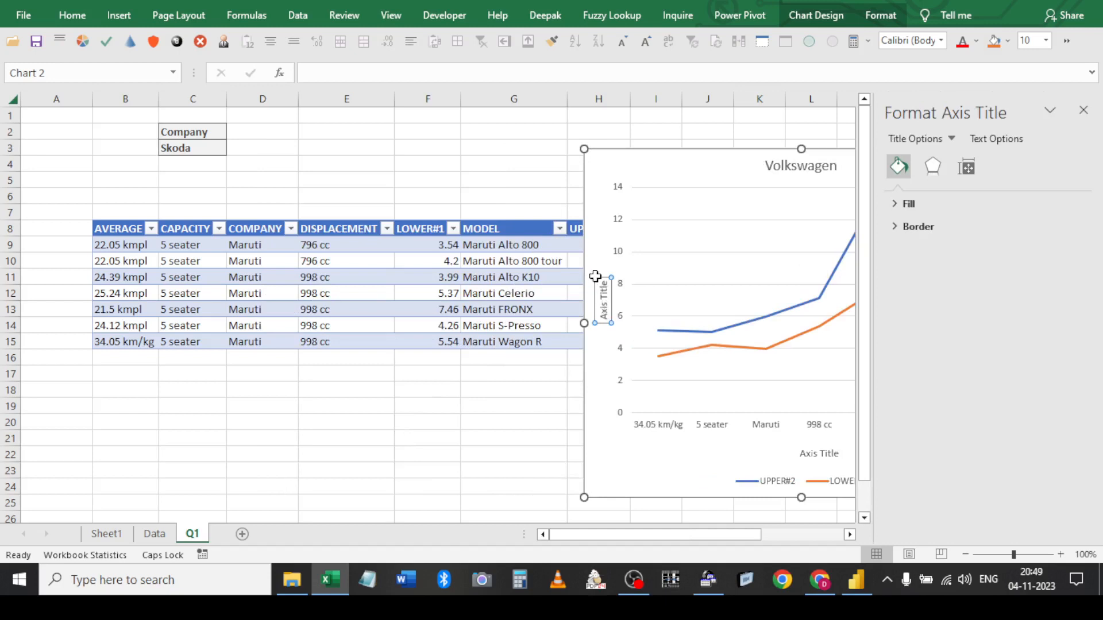
pyautogui.click(306, 71)
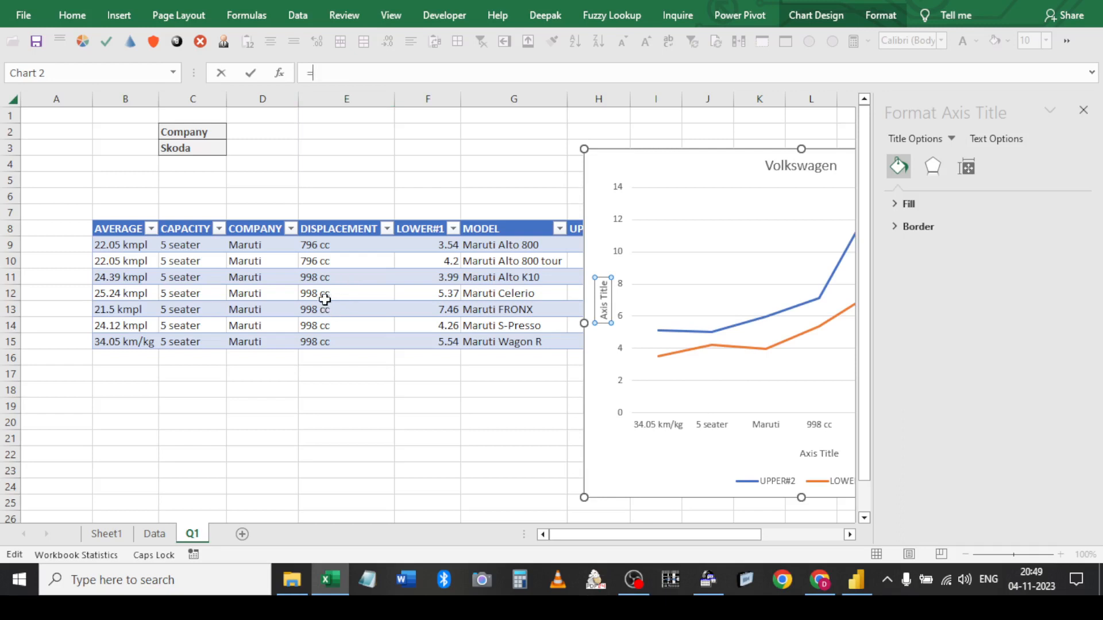
pyautogui.click(318, 249)
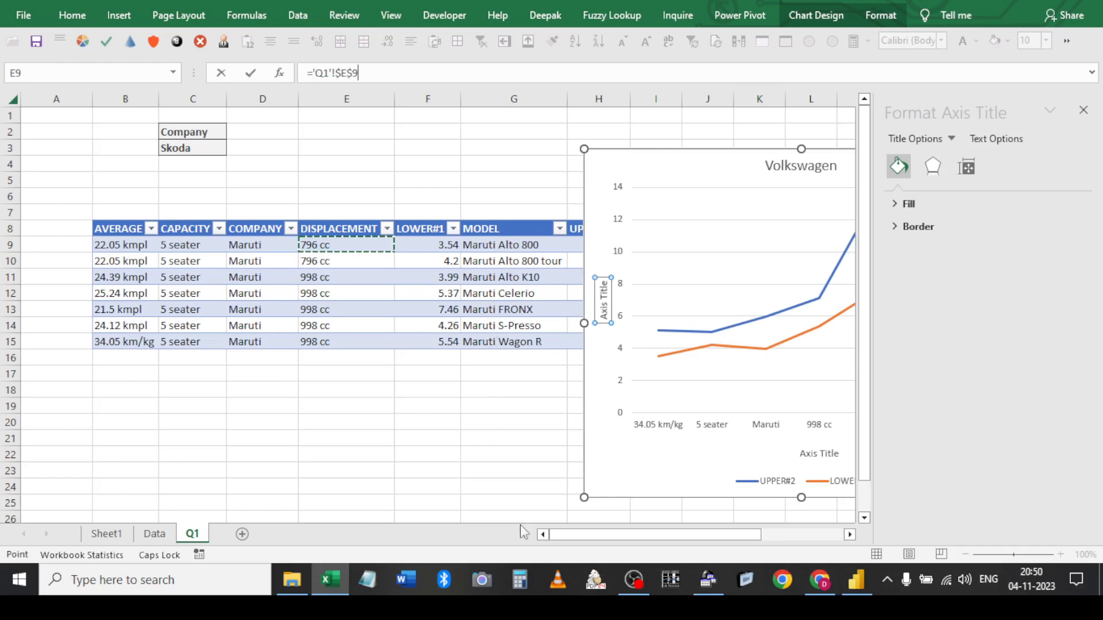
pyautogui.moveTo(558, 535); pyautogui.dragTo(574, 535)
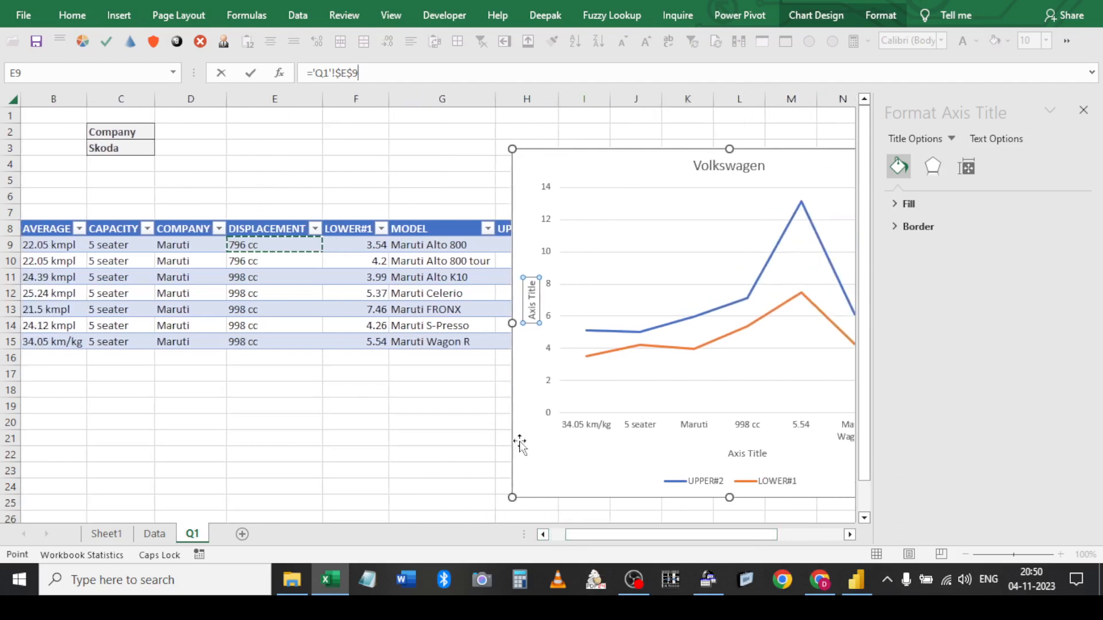
pyautogui.press('Return')
# Shrink the chart clear of the UPPER#2 column and link its vertical axis title to cell C2 on sheet Q1
pyautogui.moveTo(512, 497); pyautogui.dragTo(566, 490)
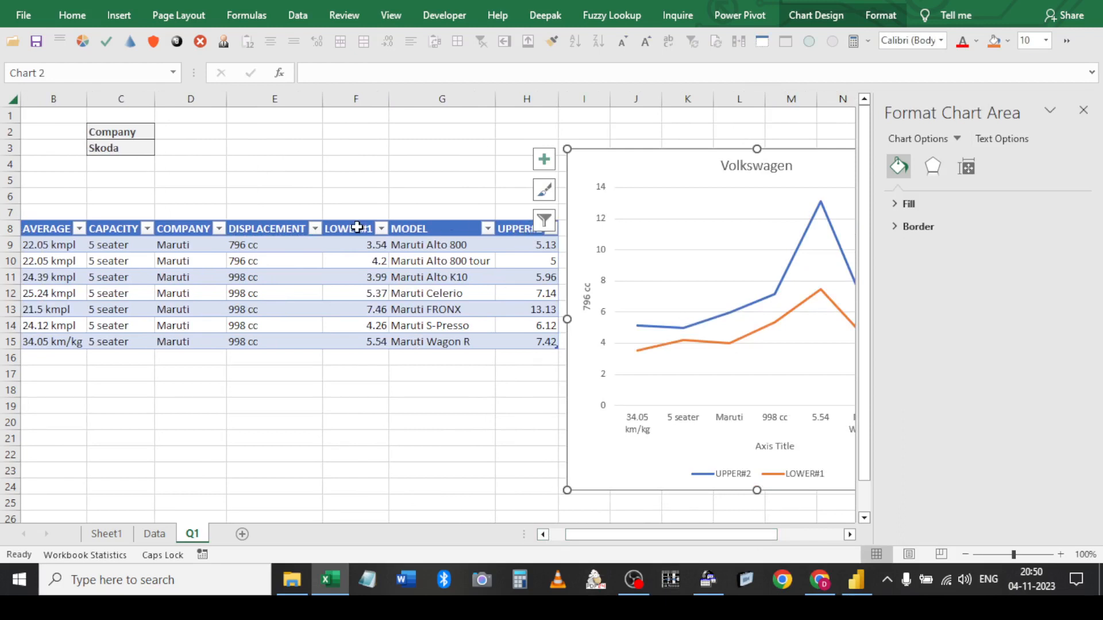
pyautogui.click(118, 134)
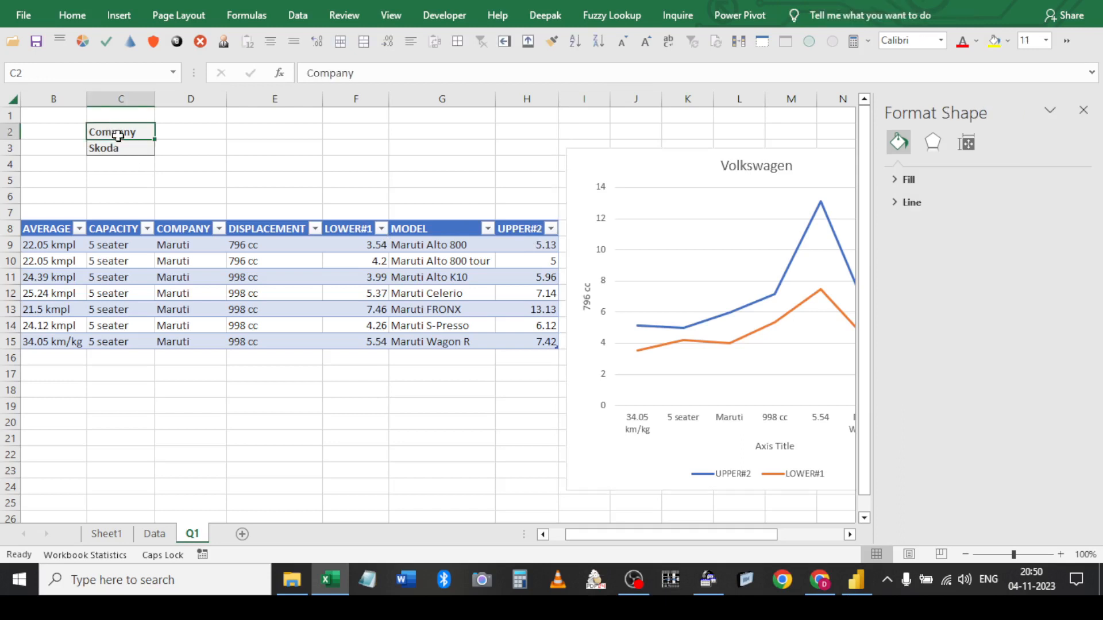
pyautogui.click(584, 304)
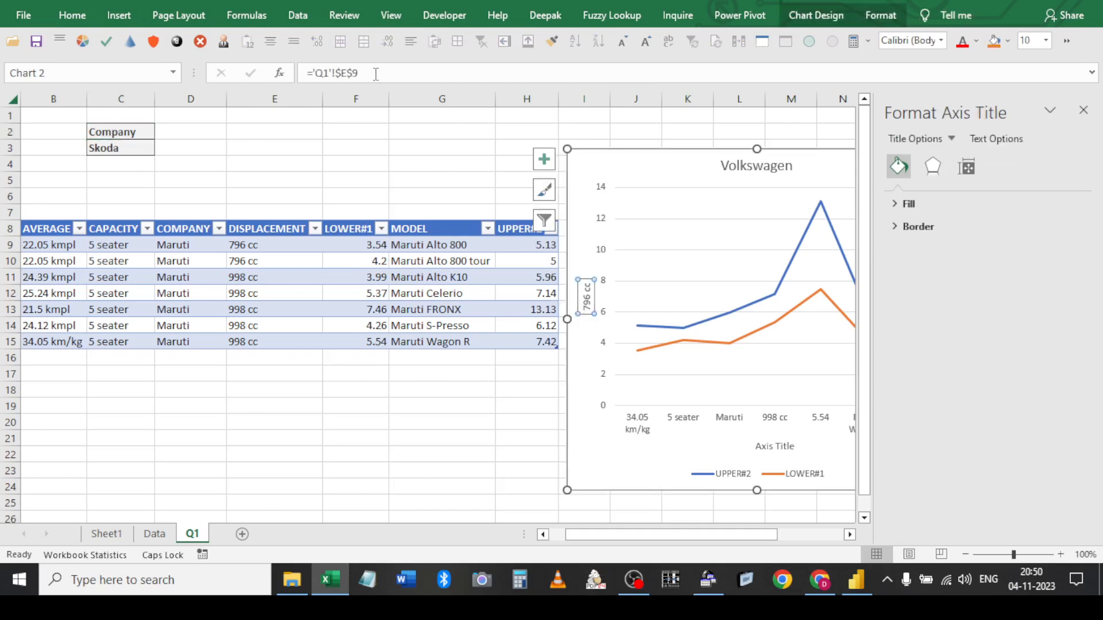
pyautogui.moveTo(367, 74); pyautogui.dragTo(305, 86)
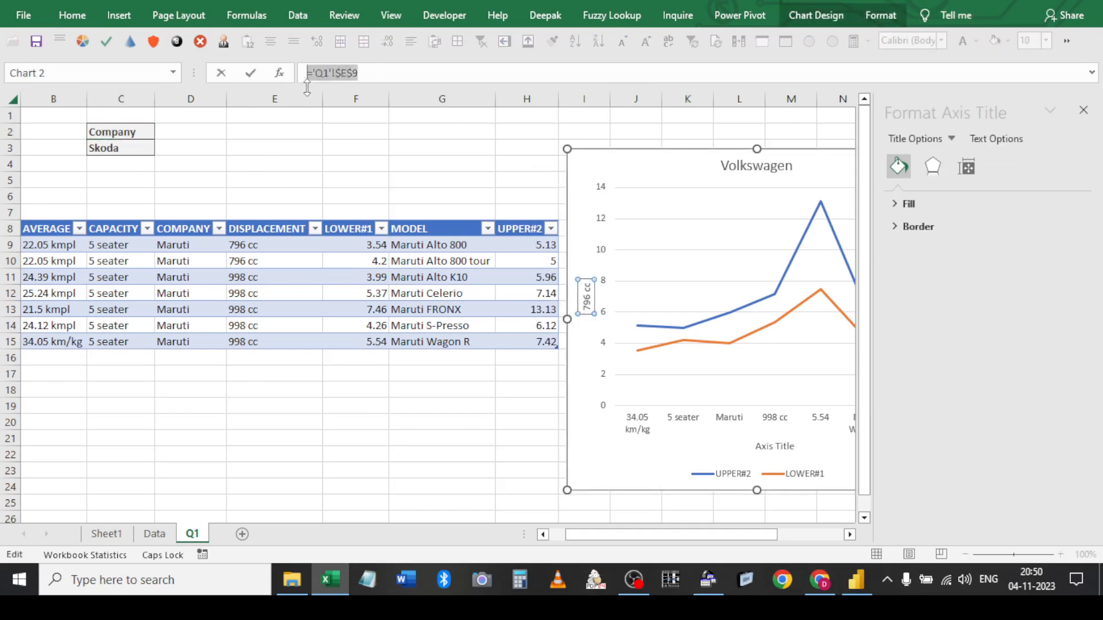
pyautogui.click(131, 132)
pyautogui.press('Return')
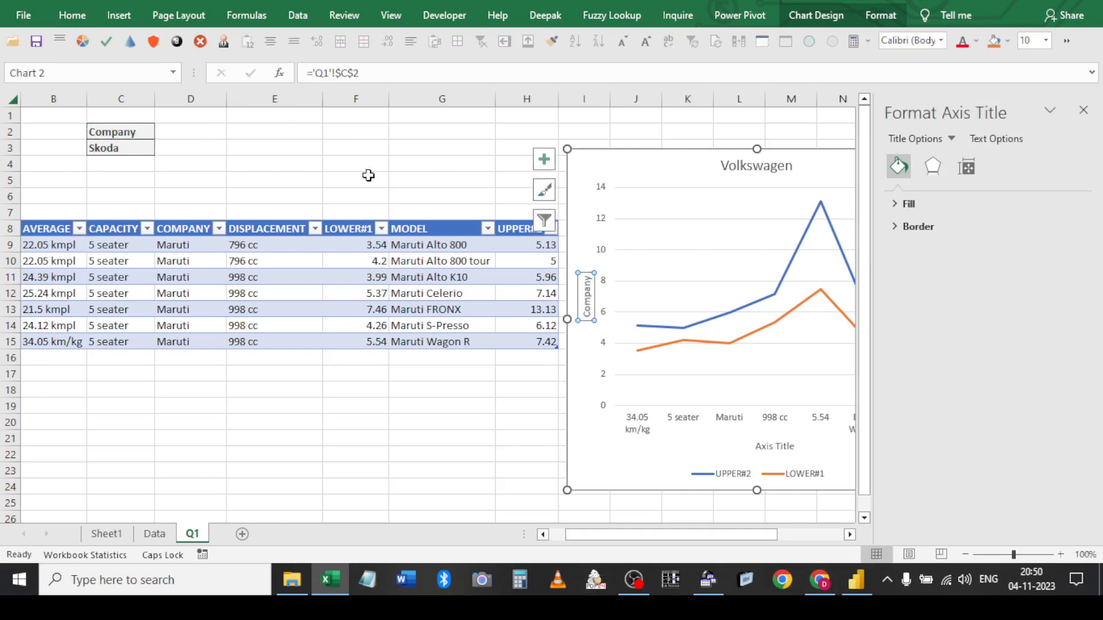
pyautogui.click(1084, 110)
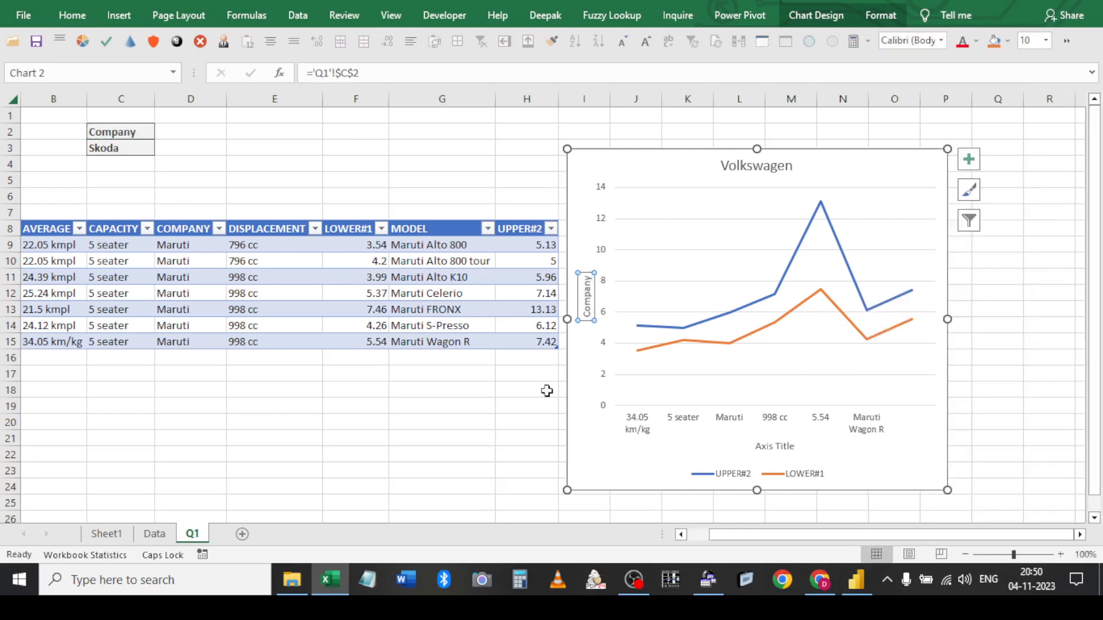
# Widen the line chart back over the MODEL column and choose Renault as the company in cell C3
pyautogui.moveTo(567, 319); pyautogui.dragTo(420, 342)
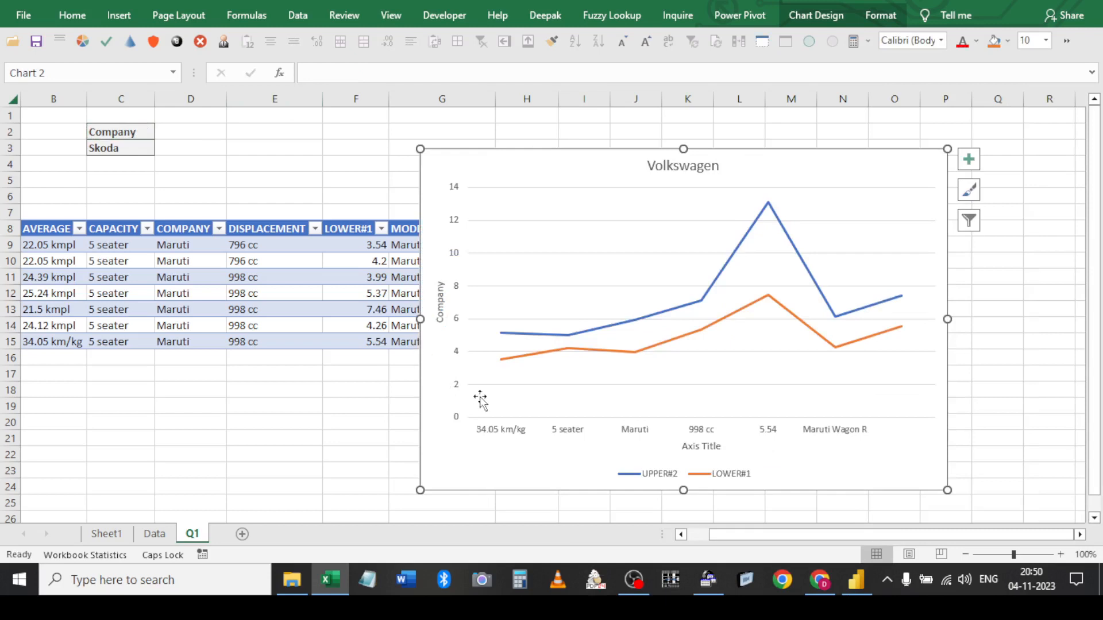
pyautogui.click(137, 150)
pyautogui.click(161, 148)
pyautogui.click(140, 183)
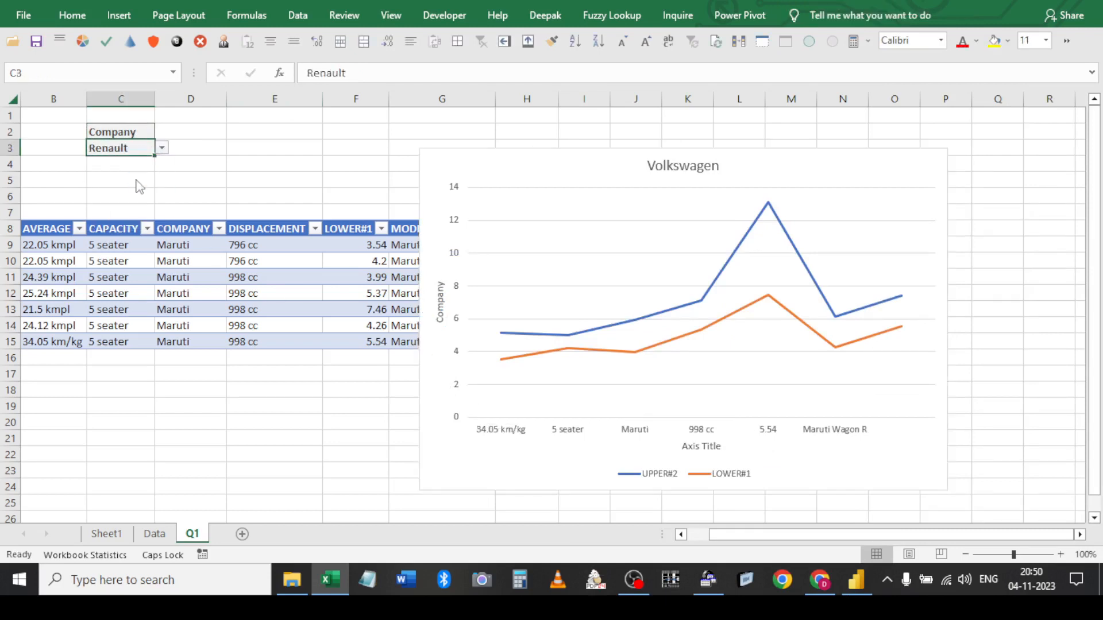
# Enter the label Dynamic query in cell E4 of sheet Q1
pyautogui.click(572, 329)
pyautogui.click(298, 452)
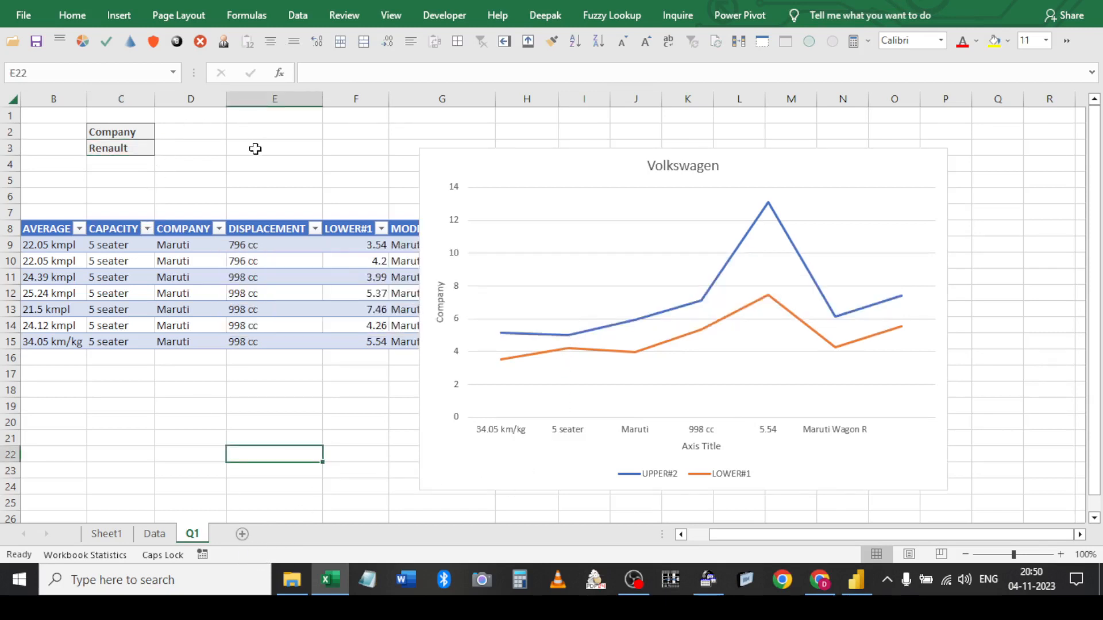
pyautogui.click(269, 165)
pyautogui.write('dYNAMIV ')
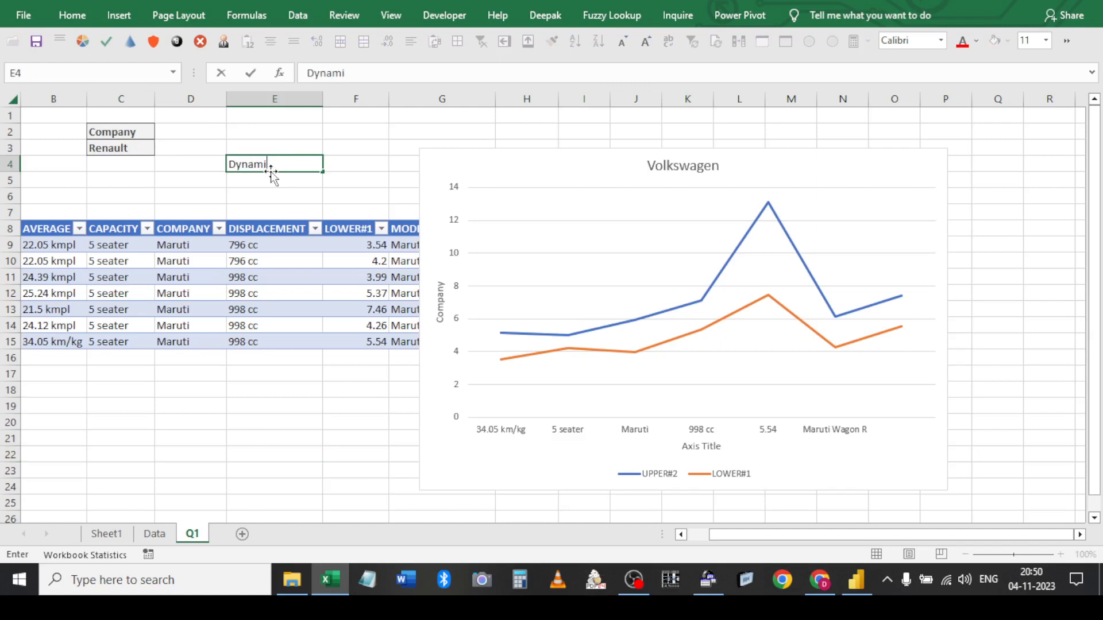
pyautogui.write('query')
pyautogui.press('Return')
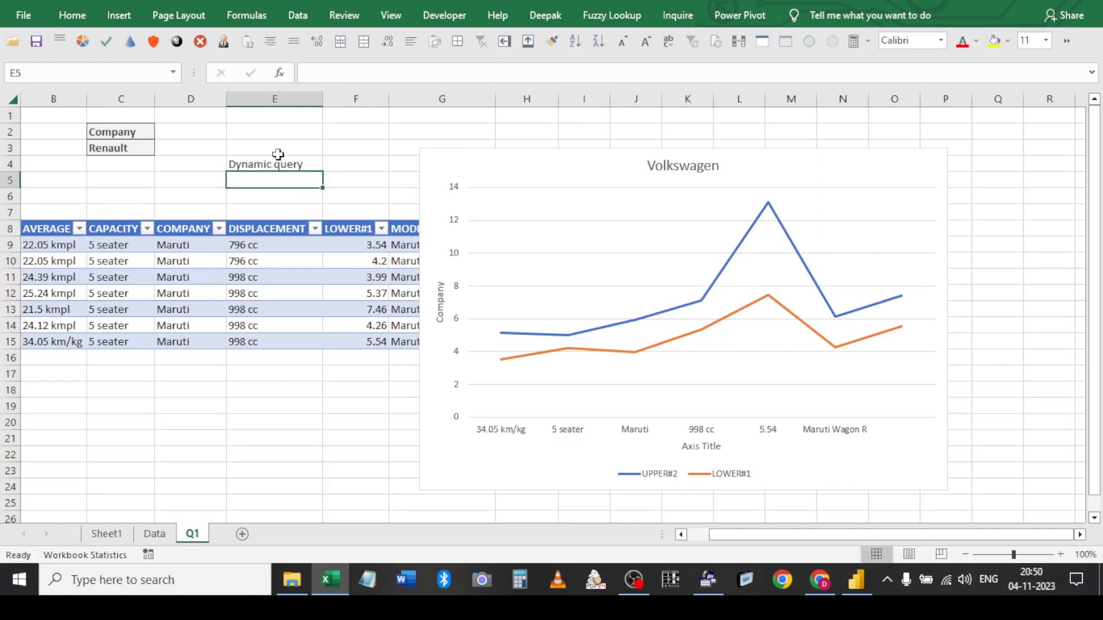
# Add a new worksheet and copy the Company header with its selection cell from Q1 C2:C3 to cell C3 there
pyautogui.click(243, 535)
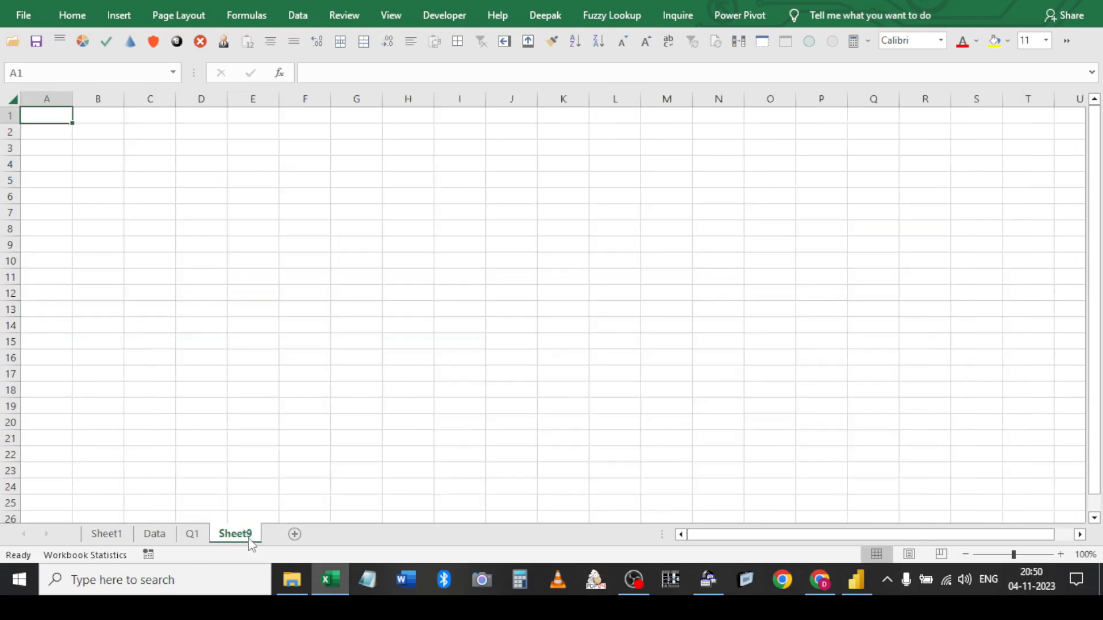
pyautogui.click(192, 534)
pyautogui.moveTo(133, 132); pyautogui.dragTo(136, 148)
pyautogui.hotkey('ctrl', 'c')
pyautogui.click(222, 535)
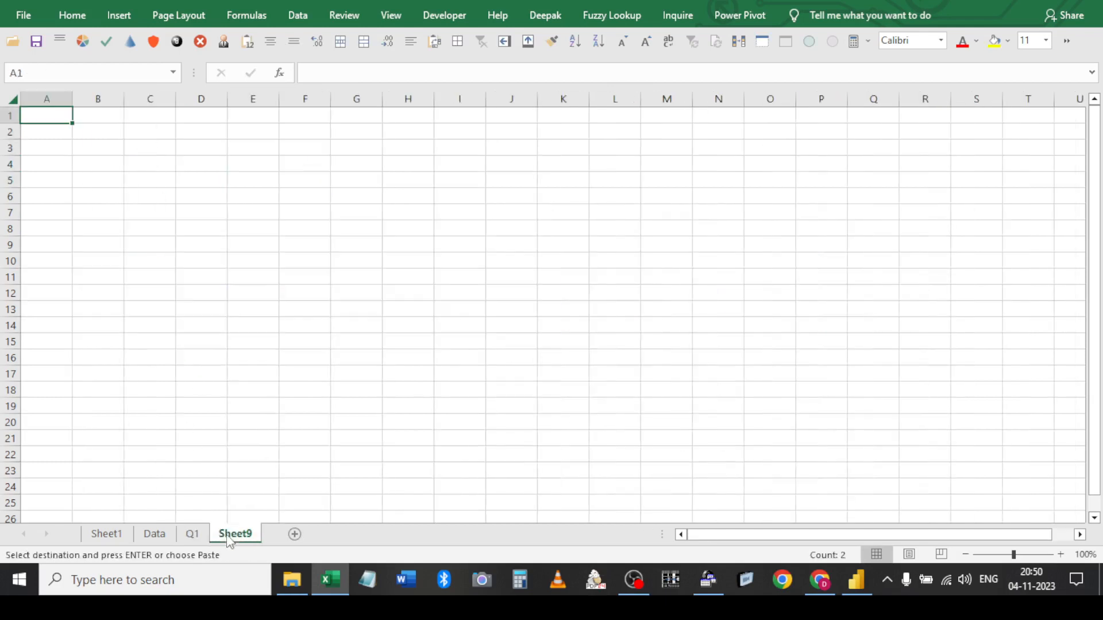
pyautogui.click(134, 150)
pyautogui.hotkey('ctrl', 'v')
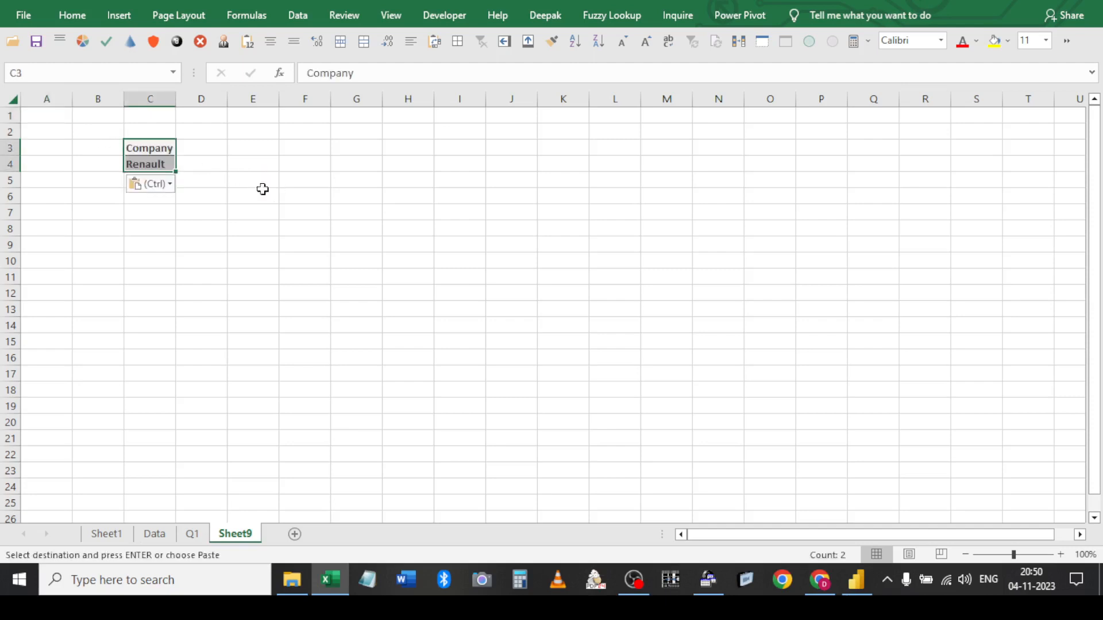
# Choose the source workbook in the user profile's Desktop folder as the data source for the new query
pyautogui.doubleClick(171, 102)
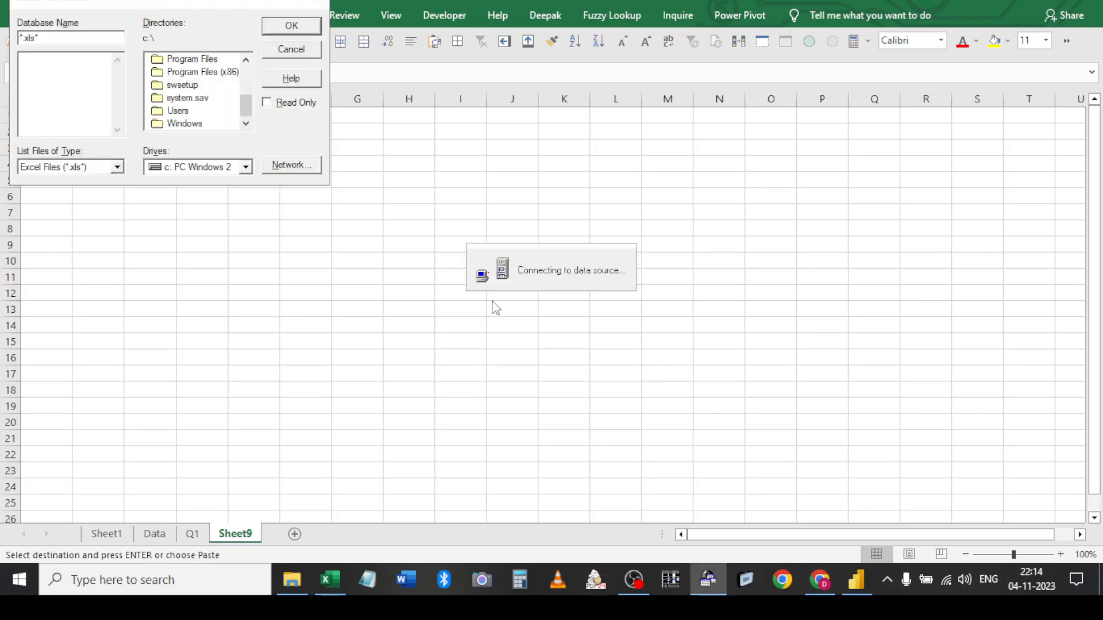
pyautogui.doubleClick(181, 111)
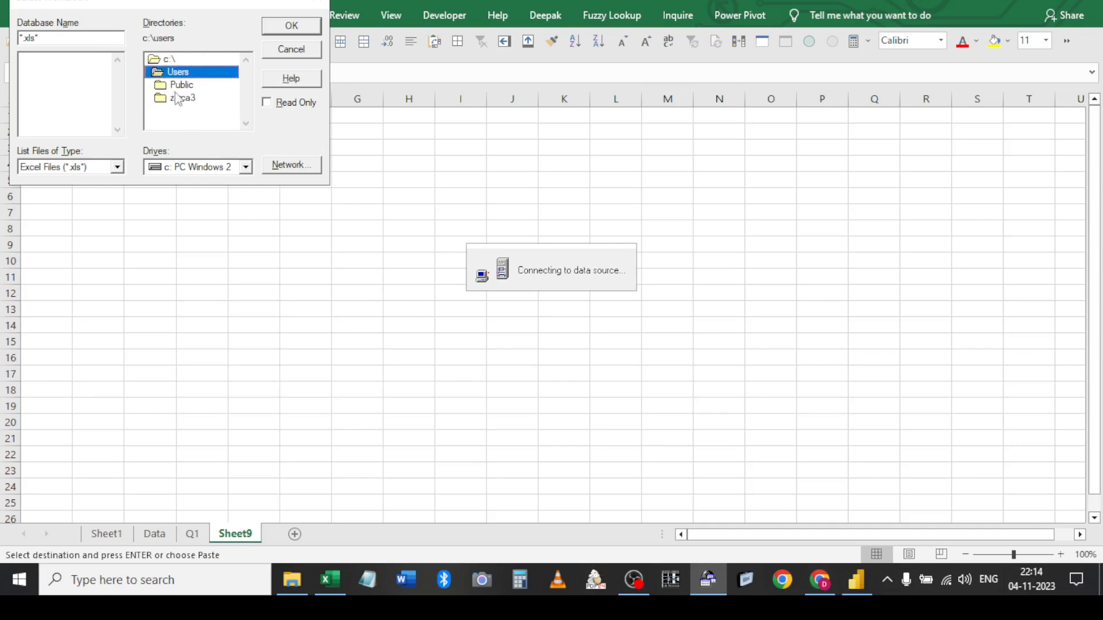
pyautogui.doubleClick(180, 97)
pyautogui.doubleClick(180, 72)
pyautogui.scroll(-2, 207, 86)
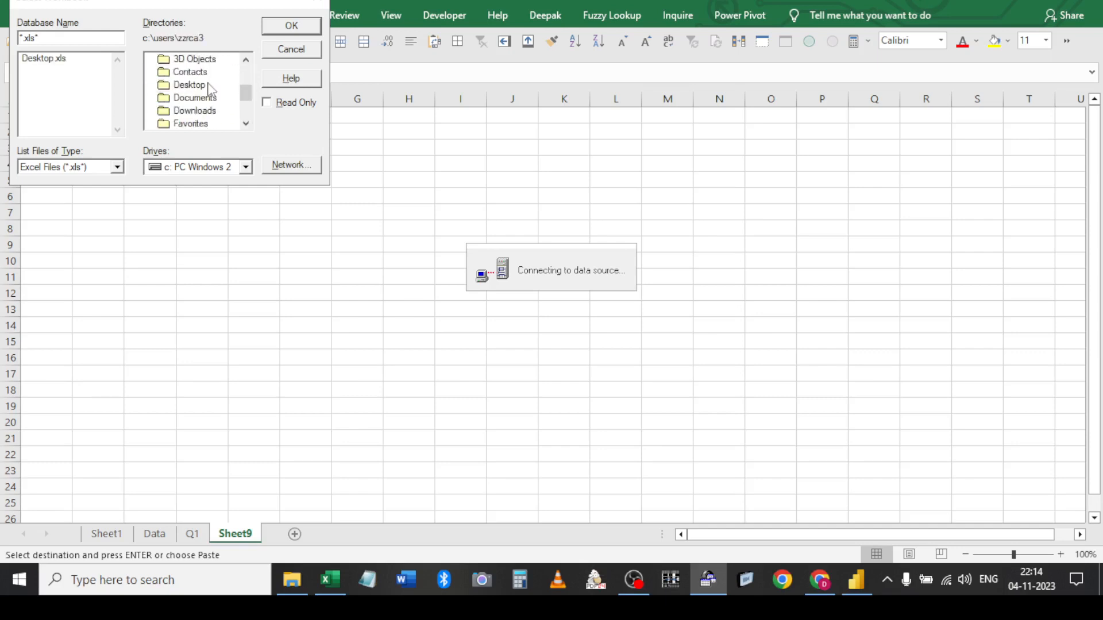
pyautogui.doubleClick(204, 85)
pyautogui.doubleClick(52, 69)
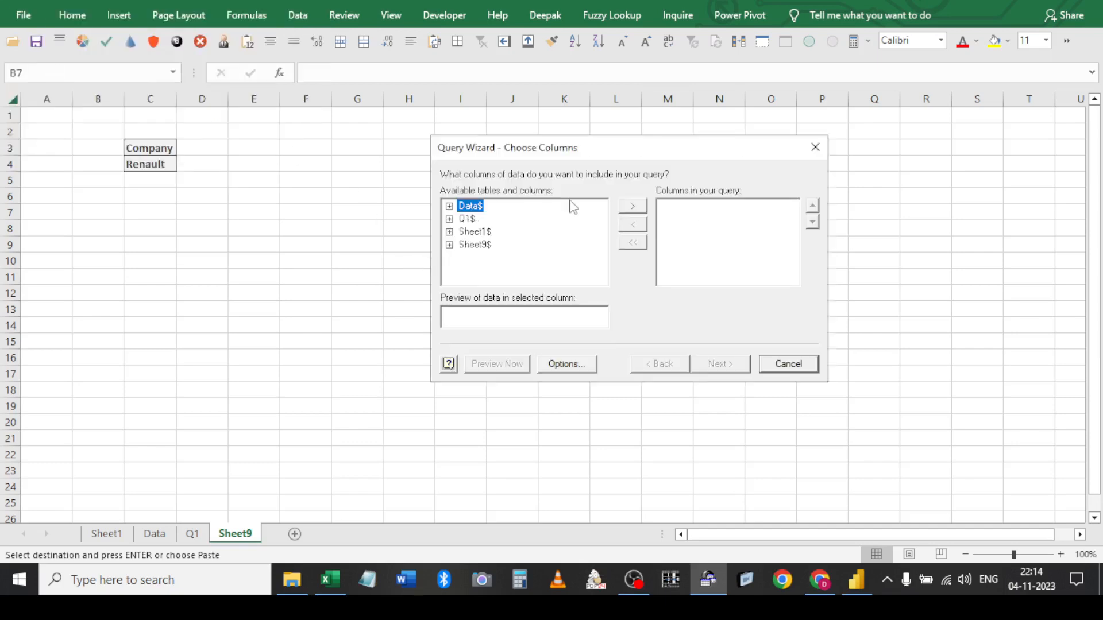
# Include all Data$ columns in the query, skip filtering and sorting, and open the result for editing in Microsoft Query
pyautogui.click(622, 209)
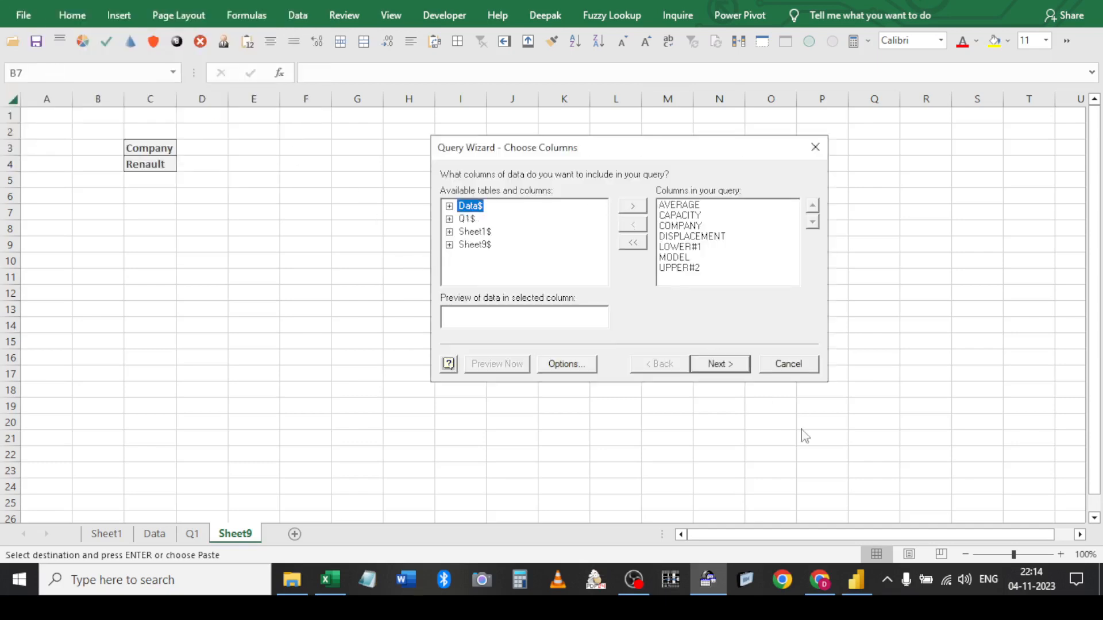
pyautogui.click(728, 366)
pyautogui.click(728, 367)
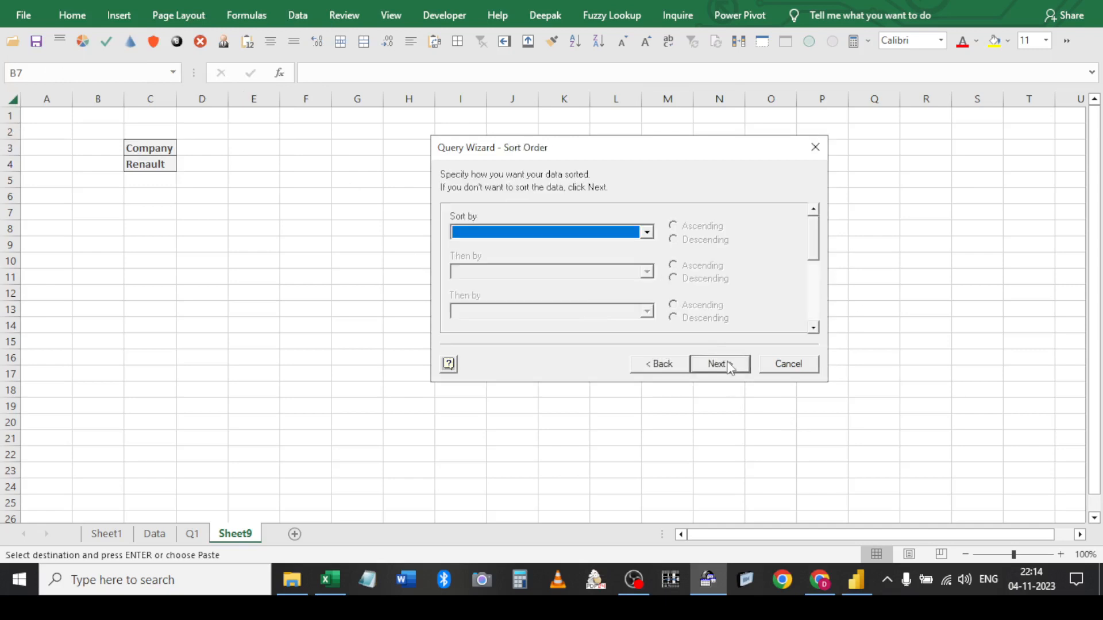
pyautogui.click(728, 366)
pyautogui.click(589, 223)
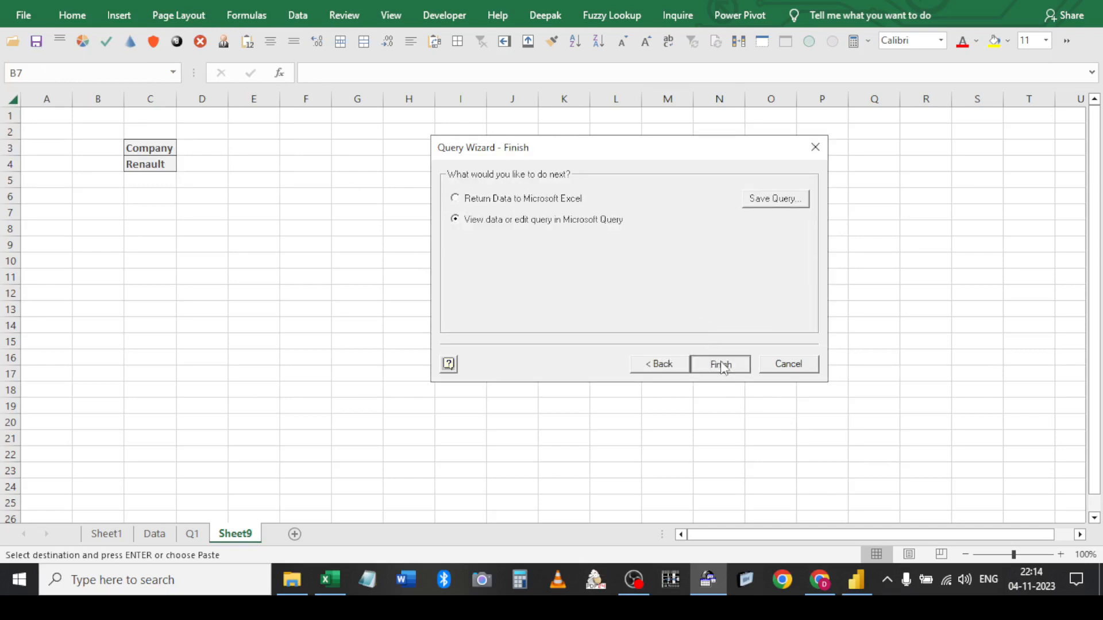
pyautogui.click(721, 366)
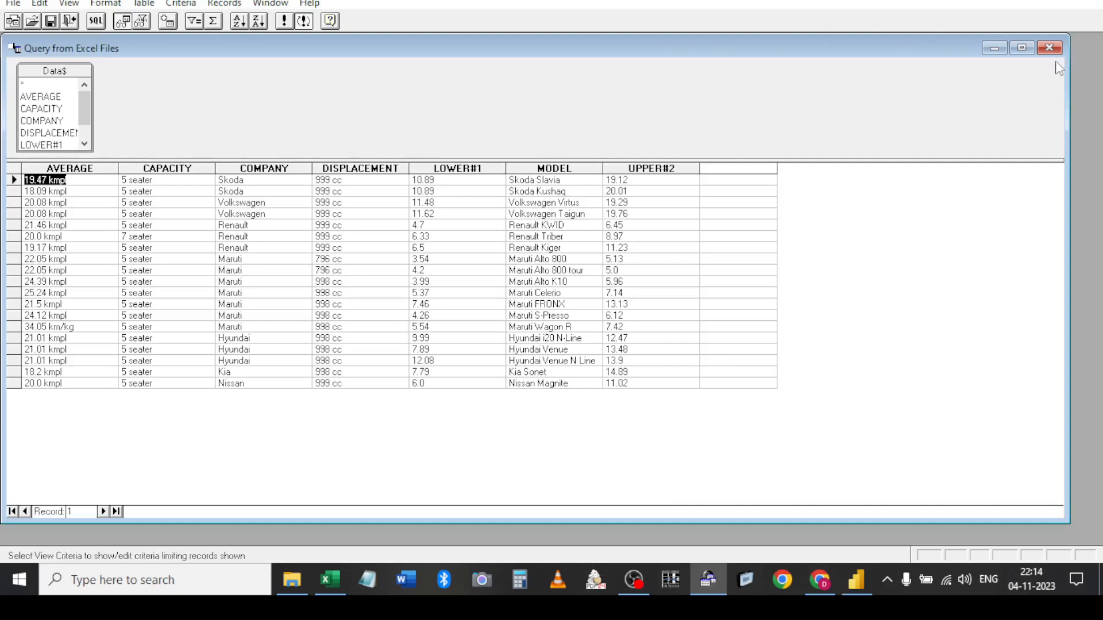
# Maximize the query window and enlarge the table pane and the Data$ field list so every field shows
pyautogui.click(1022, 48)
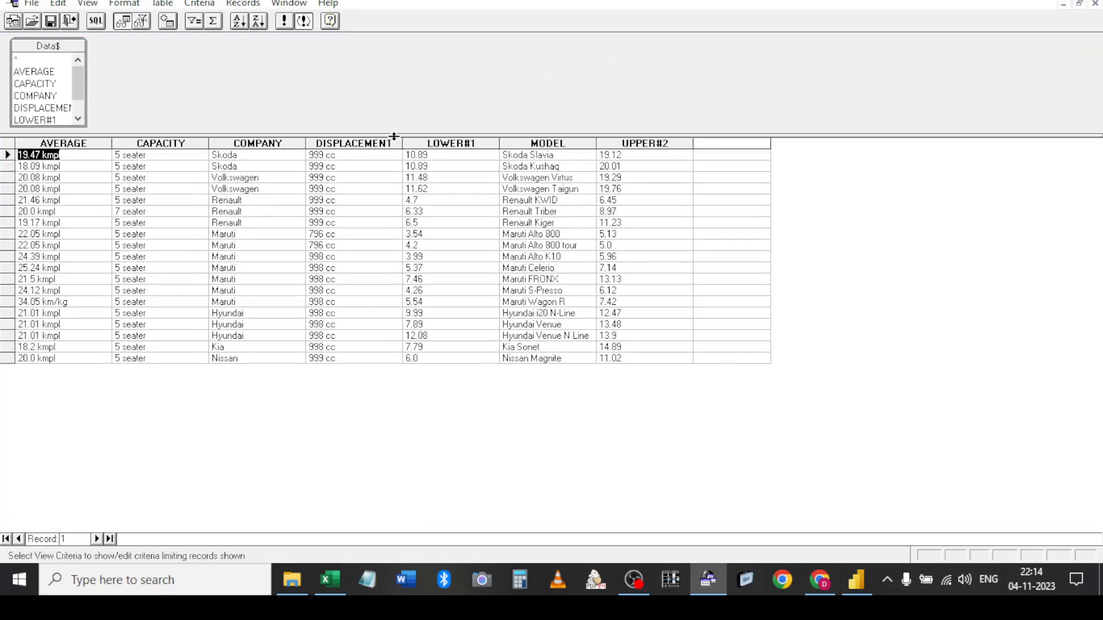
pyautogui.moveTo(394, 137); pyautogui.dragTo(403, 167)
pyautogui.click(89, 130)
pyautogui.moveTo(90, 130); pyautogui.dragTo(172, 160)
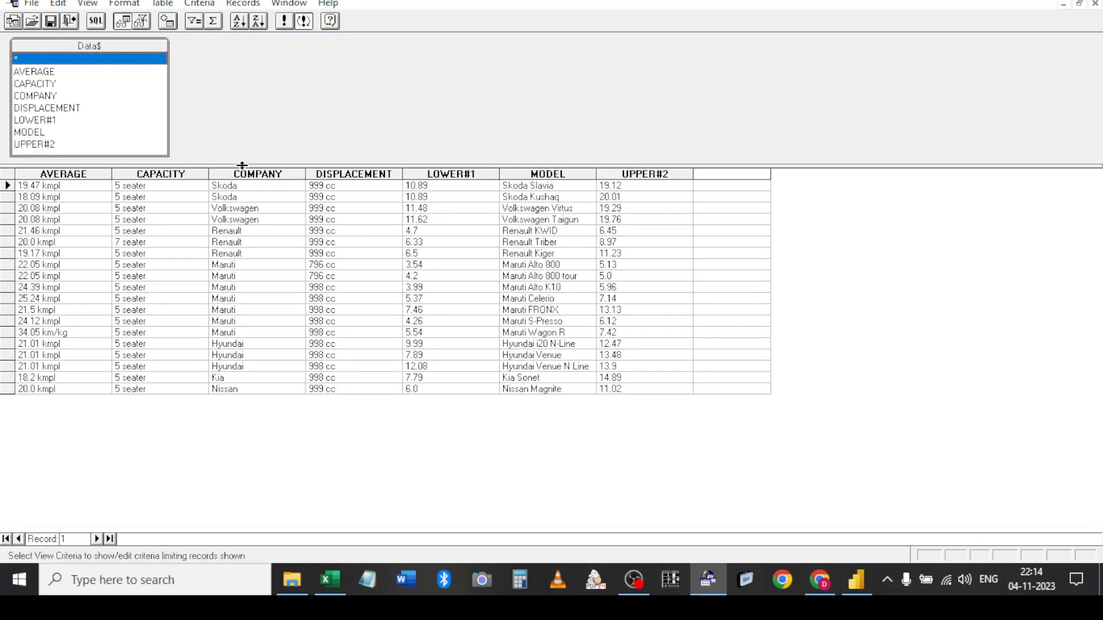
pyautogui.moveTo(245, 169); pyautogui.dragTo(247, 193)
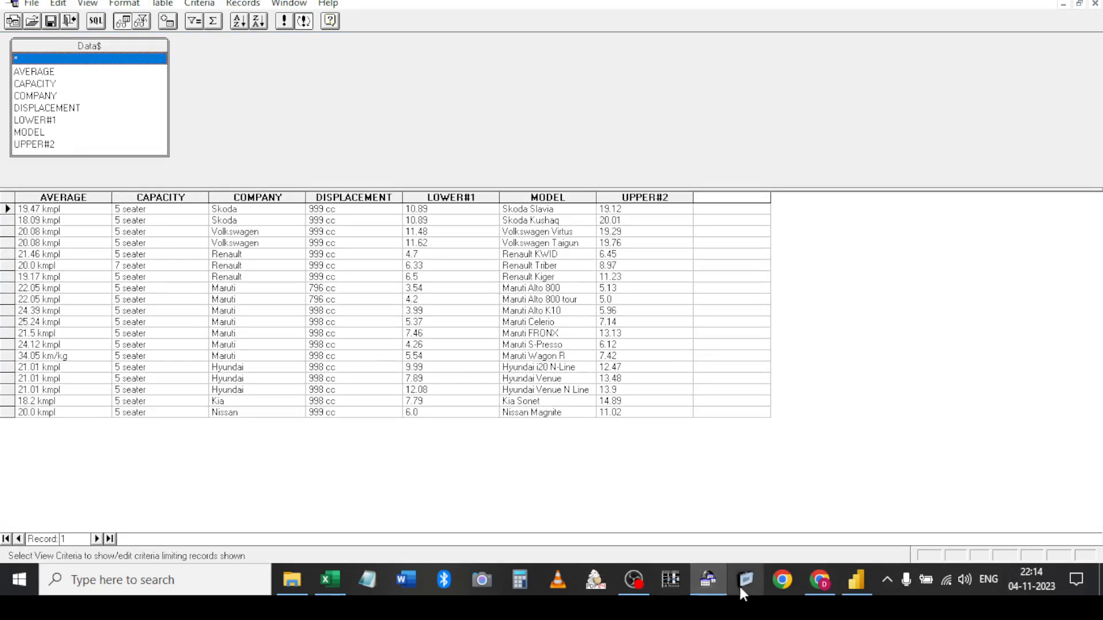
pyautogui.rightClick(712, 576)
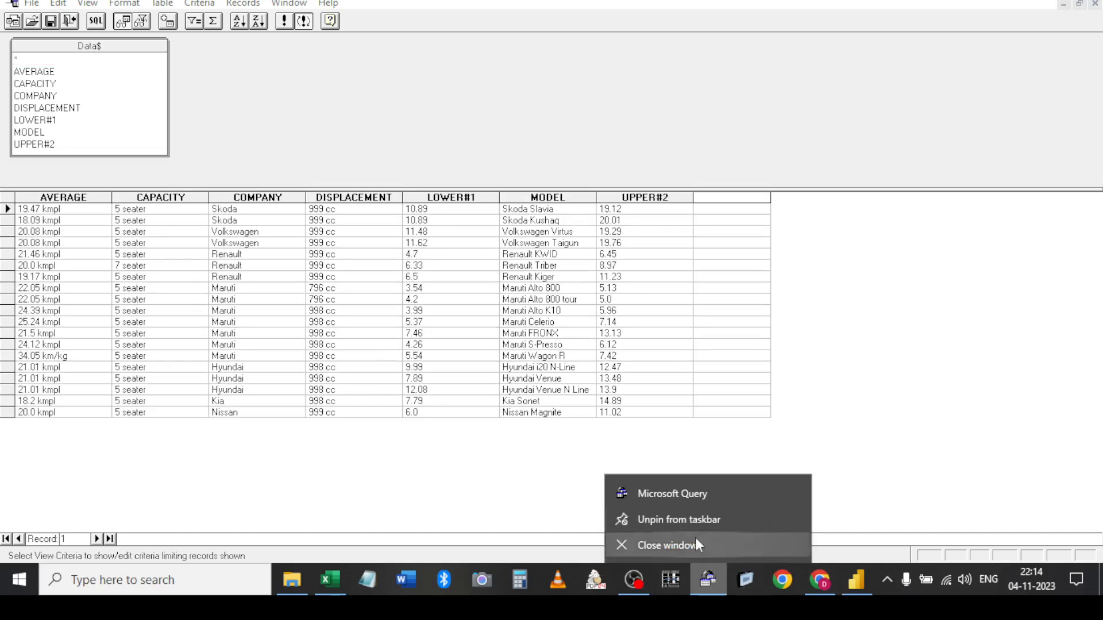
pyautogui.rightClick(673, 493)
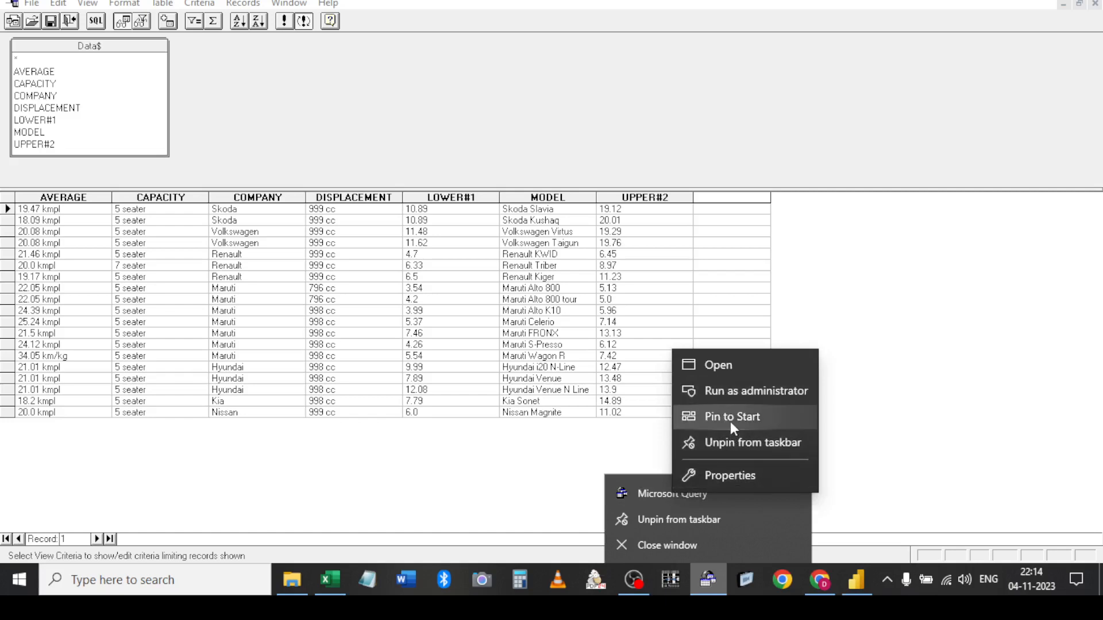
pyautogui.click(567, 156)
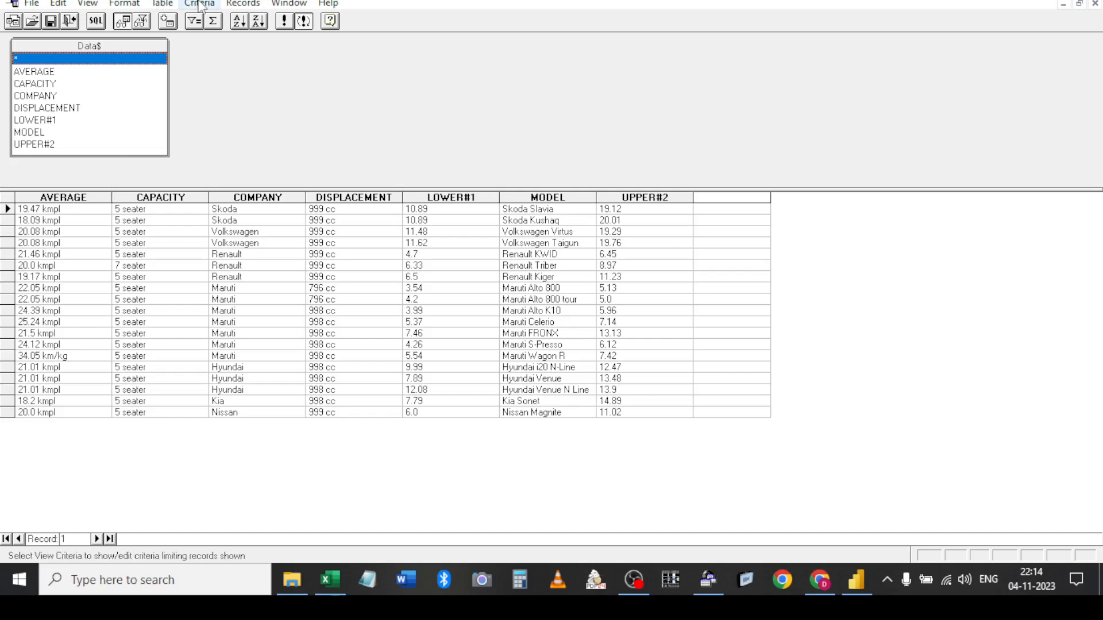
# Start a new query criterion with no total and set its field to LOWER#1
pyautogui.click(201, 5)
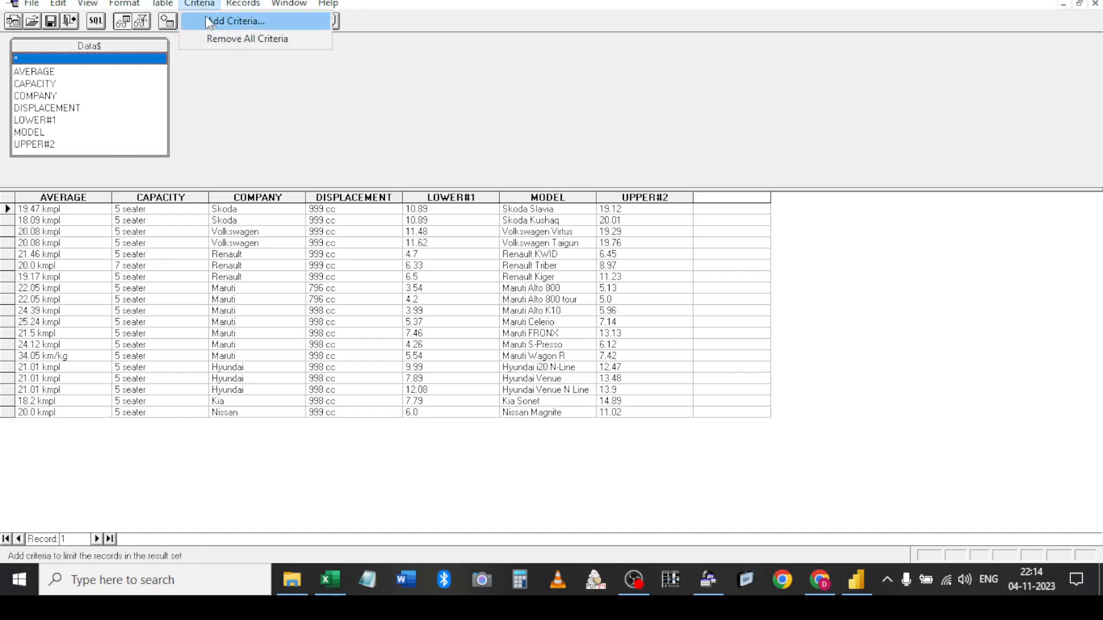
pyautogui.click(216, 20)
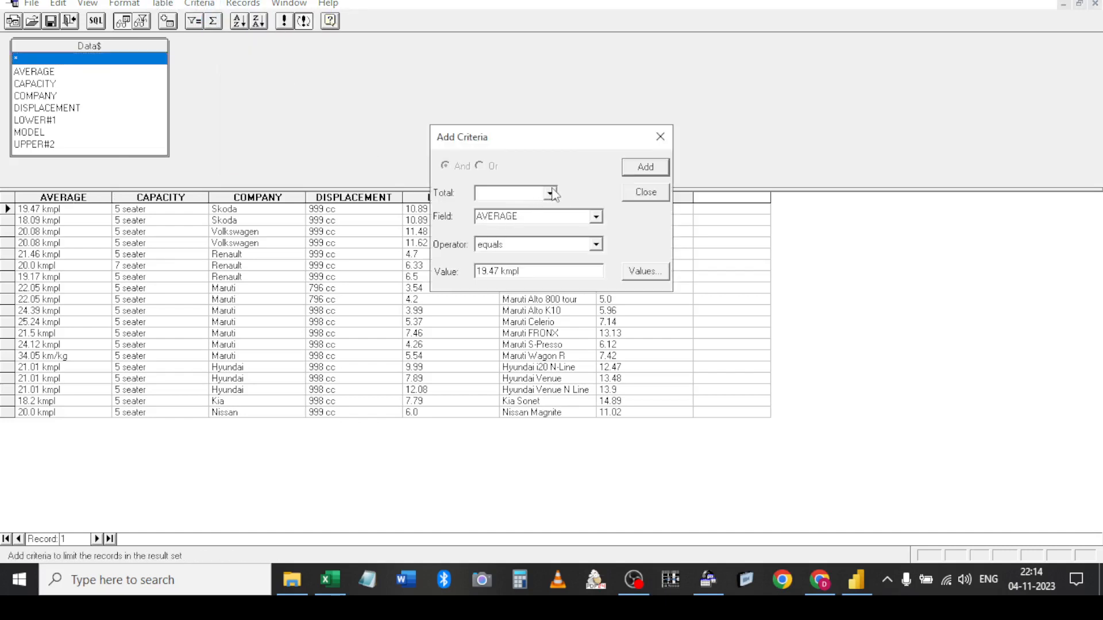
pyautogui.click(551, 193)
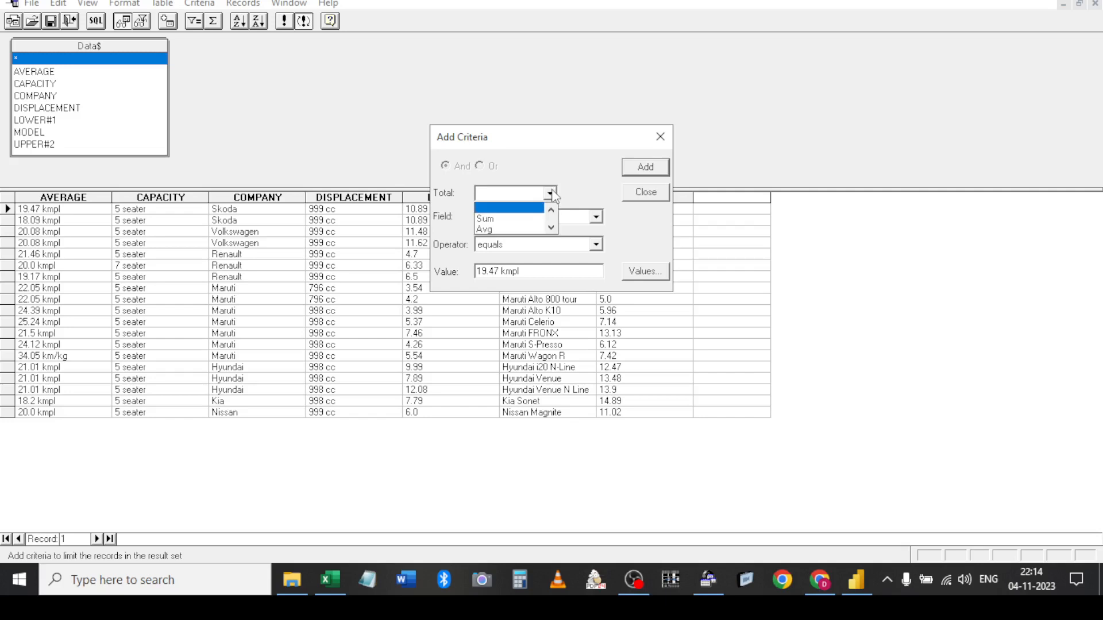
pyautogui.click(553, 193)
pyautogui.click(595, 217)
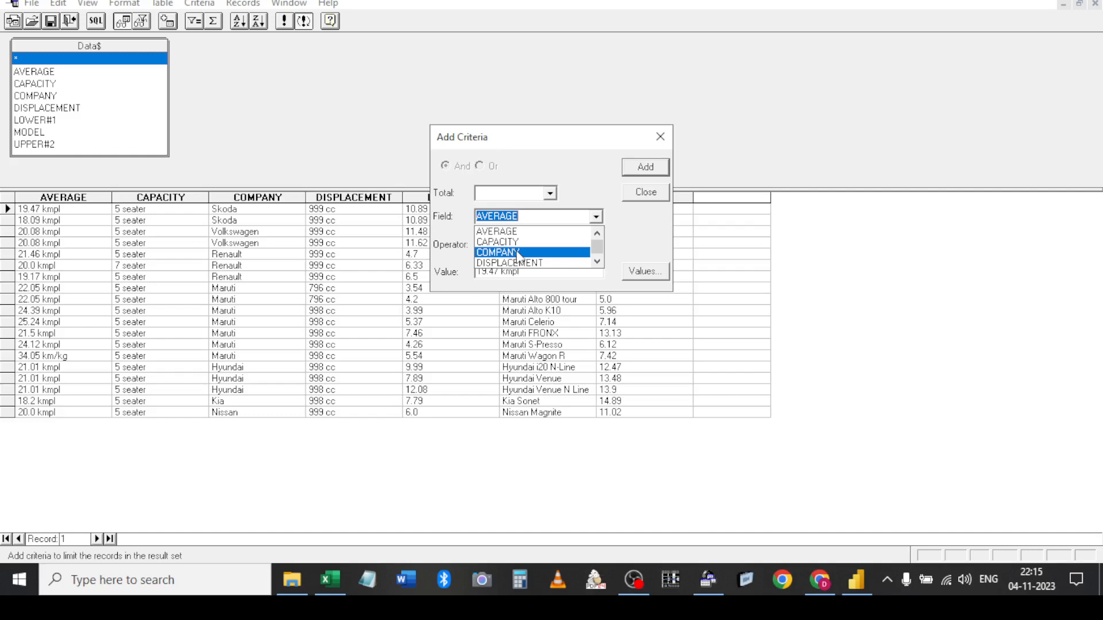
pyautogui.scroll(-1, 518, 257)
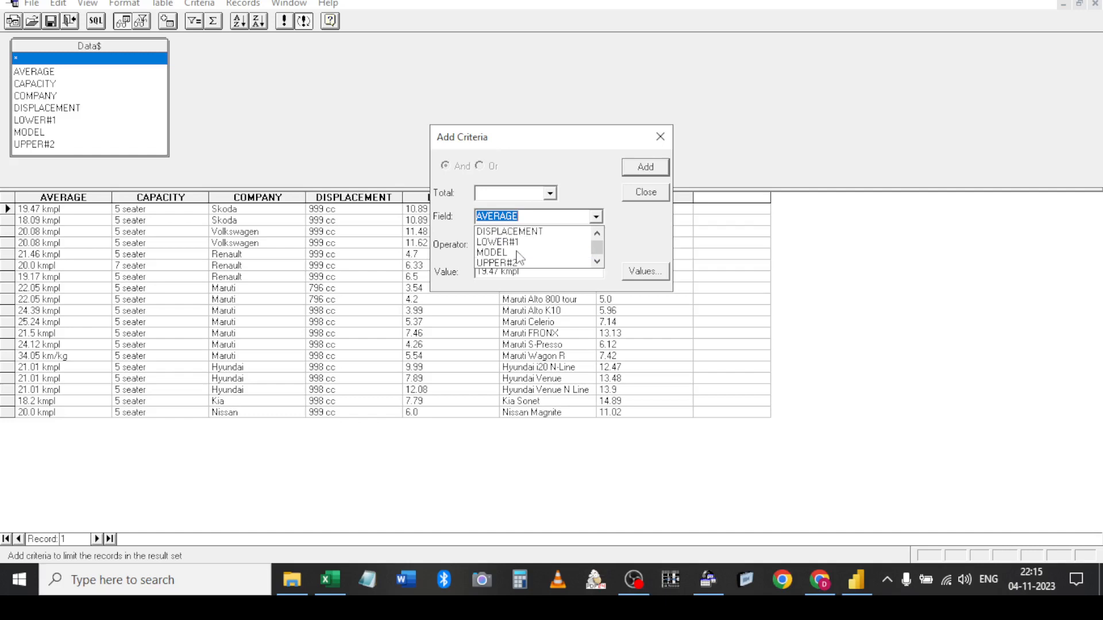
pyautogui.click(509, 244)
pyautogui.click(508, 245)
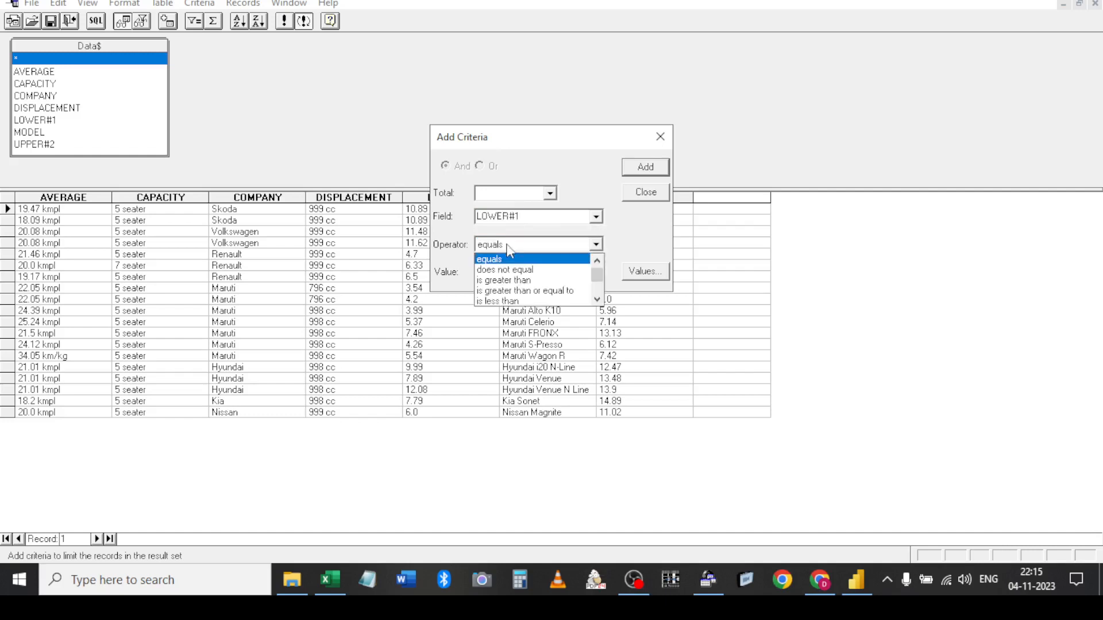
pyautogui.click(531, 168)
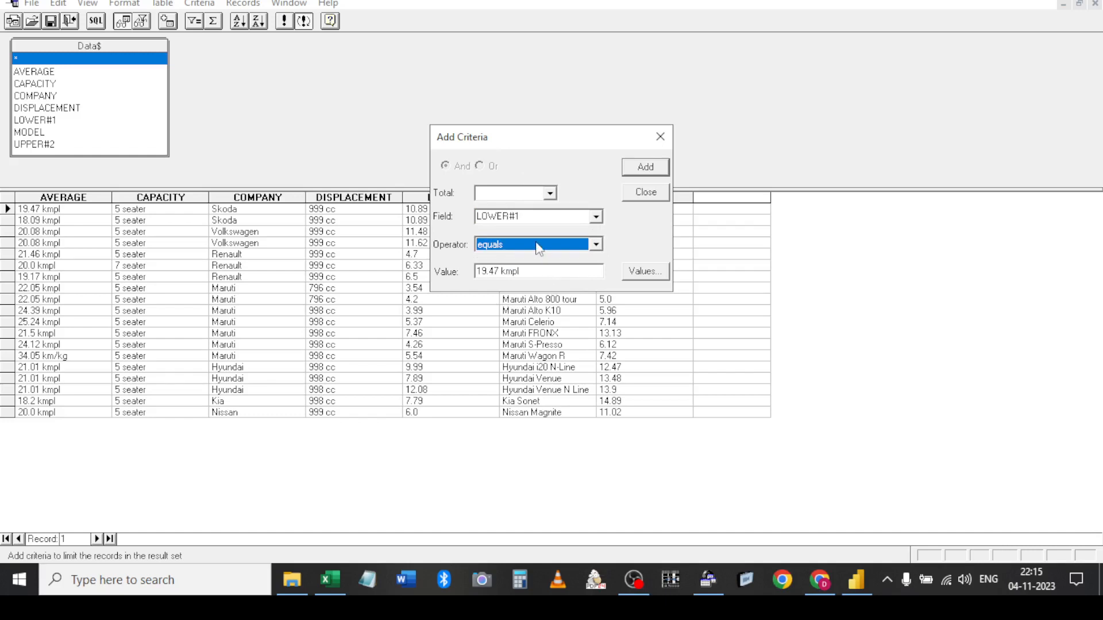
# Set the LOWER#1 criterion's operator to "is between"
pyautogui.click(539, 247)
pyautogui.scroll(-5, 600, 287)
pyautogui.moveTo(601, 290); pyautogui.dragTo(597, 279)
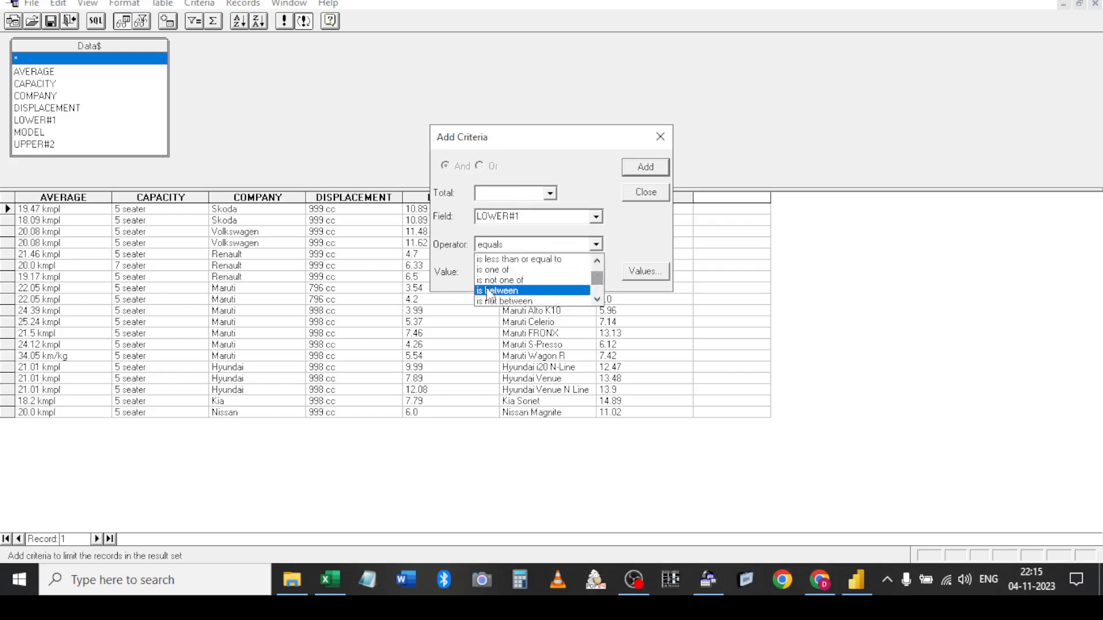
pyautogui.scroll(2, 497, 300)
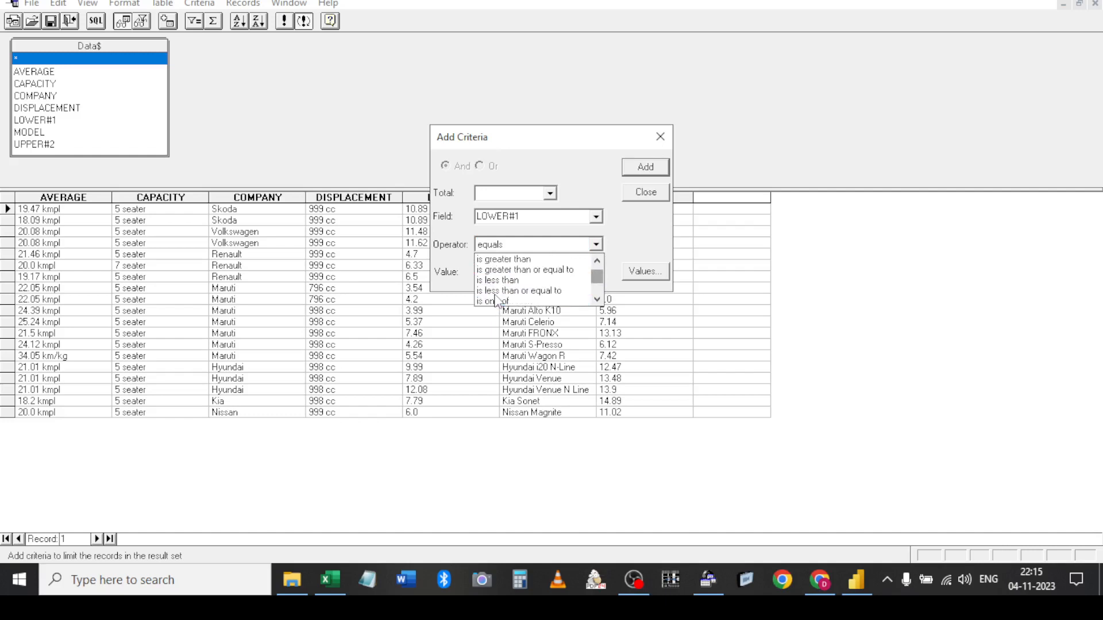
pyautogui.scroll(-3, 498, 301)
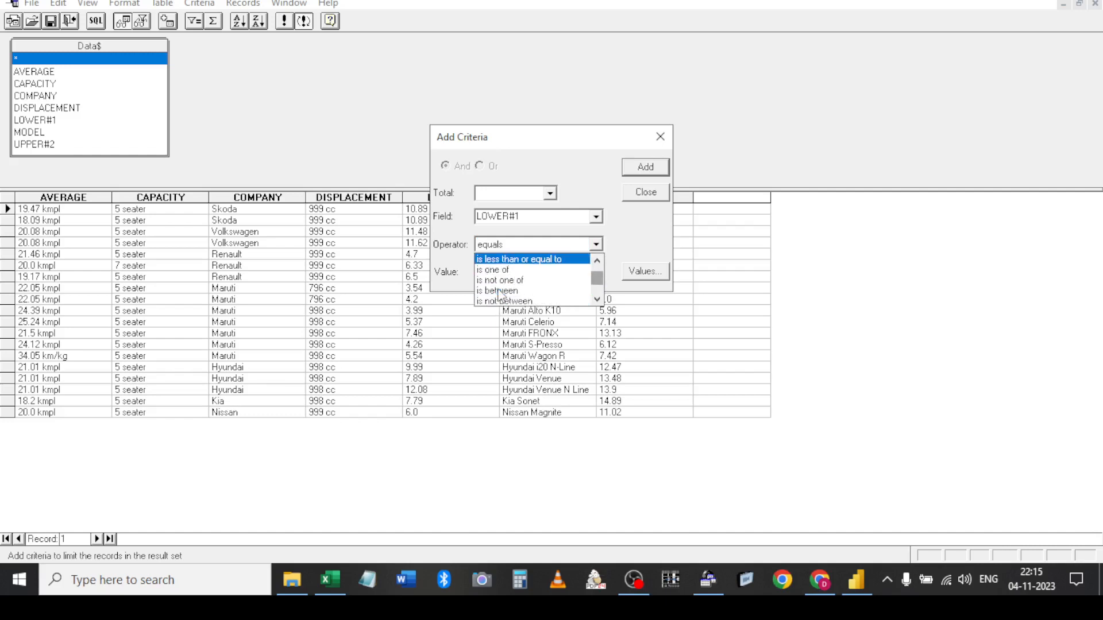
pyautogui.click(503, 260)
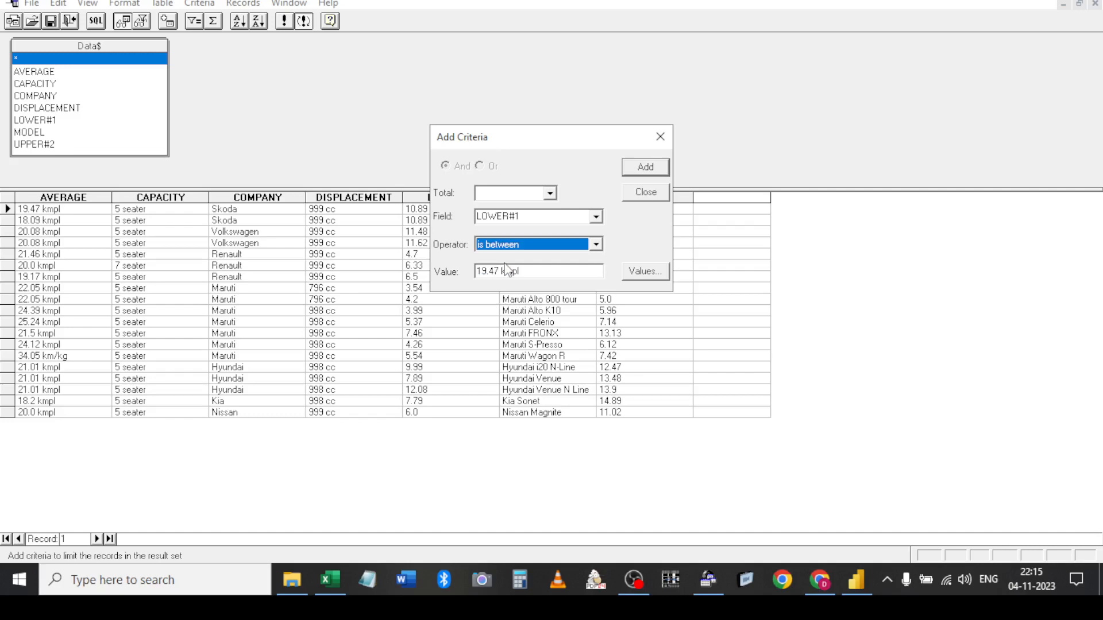
# Try to add the LOWER#1 "is between" criterion with the value 2
pyautogui.moveTo(540, 271); pyautogui.dragTo(480, 261)
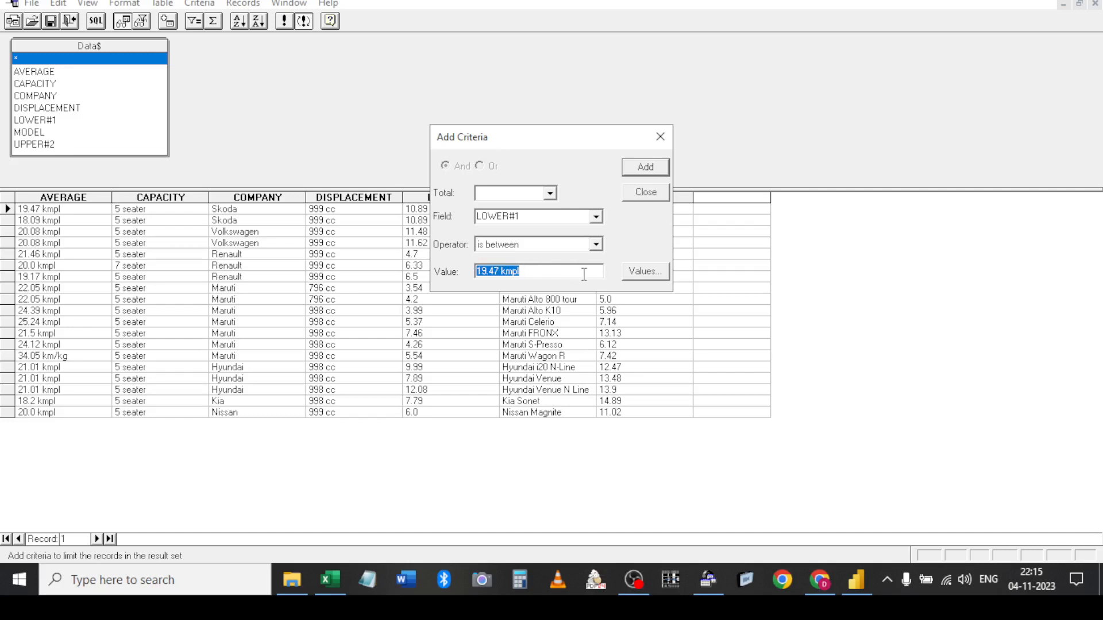
pyautogui.press('BackSpace')
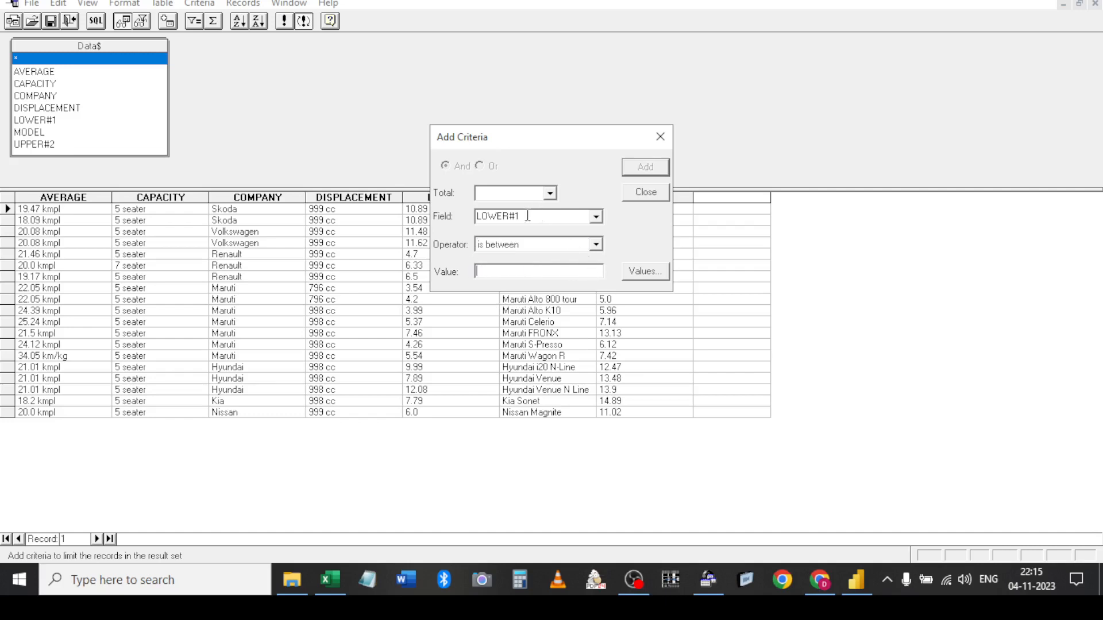
pyautogui.click(648, 276)
pyautogui.click(490, 196)
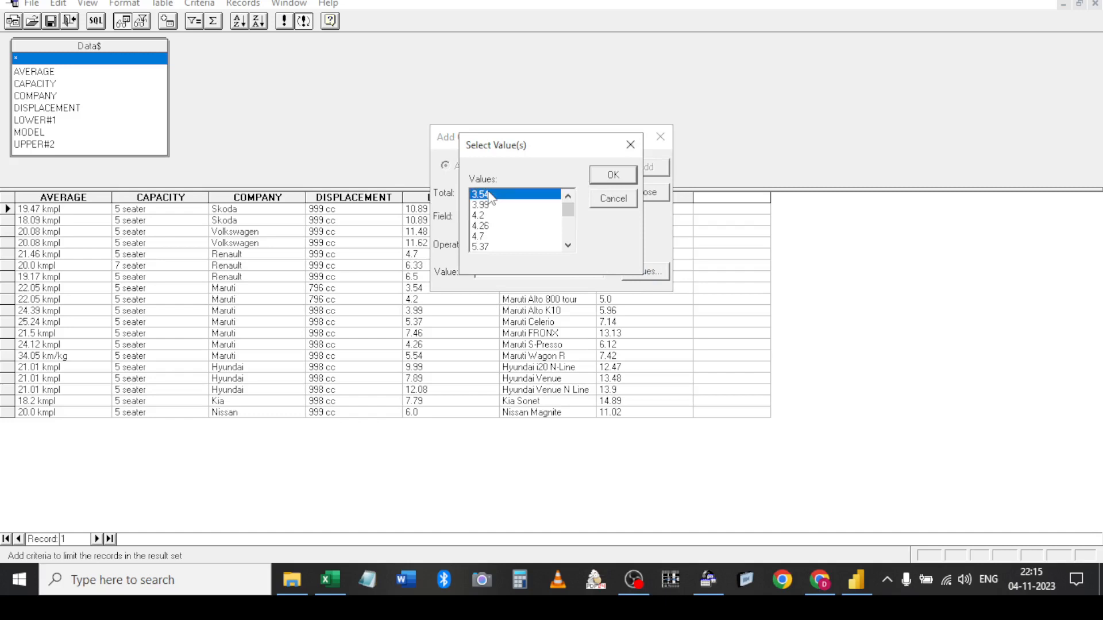
pyautogui.click(603, 176)
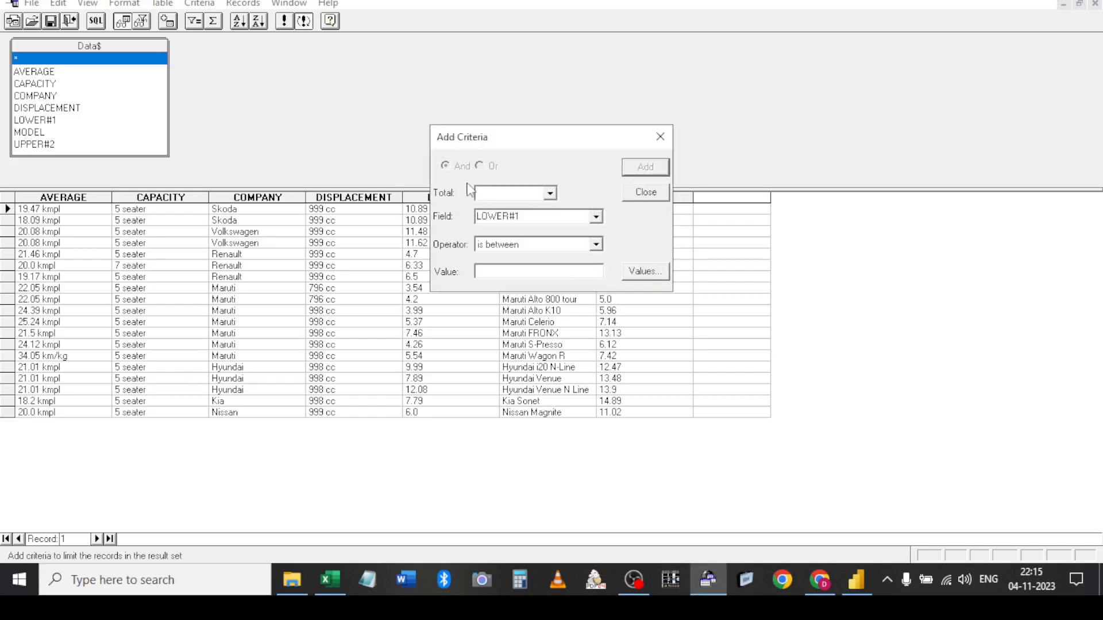
pyautogui.click(624, 270)
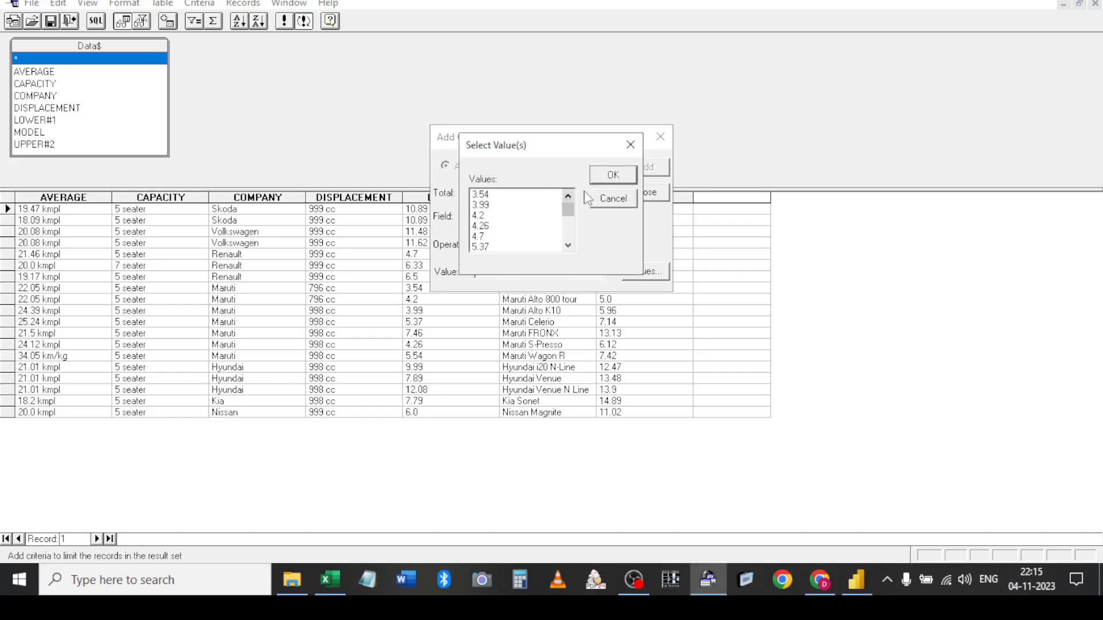
pyautogui.click(611, 199)
pyautogui.write('2')
pyautogui.click(655, 168)
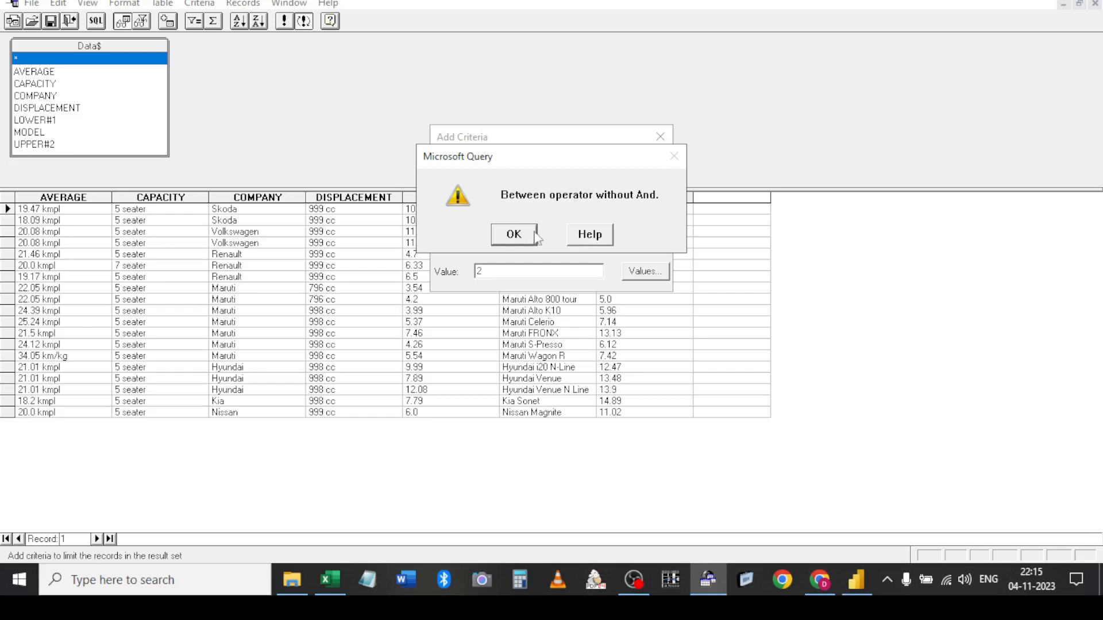
pyautogui.click(513, 236)
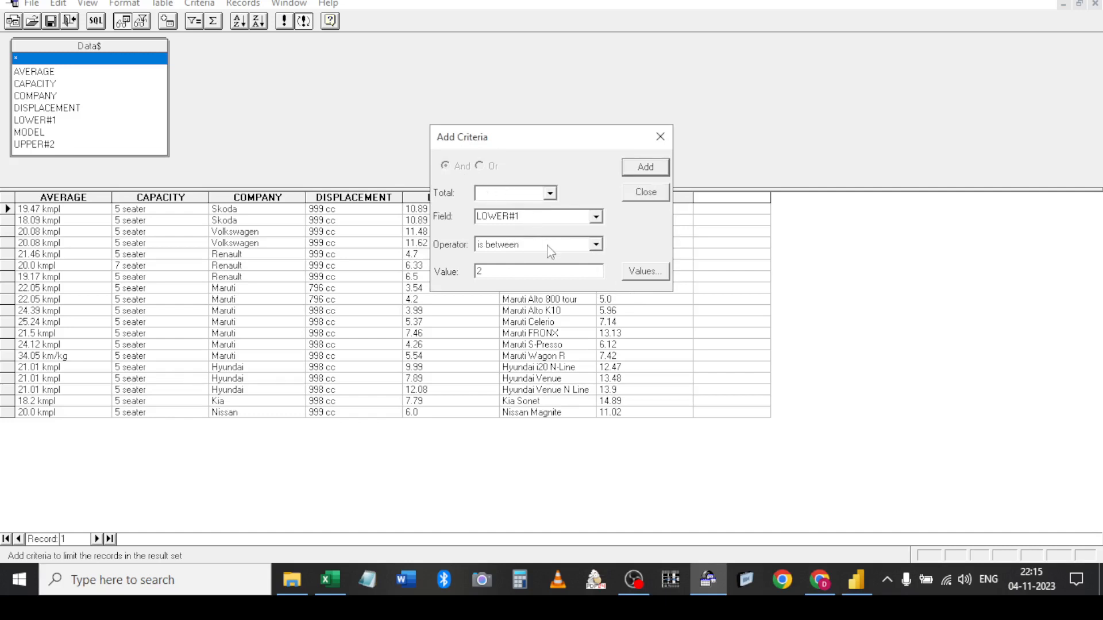
# Retry adding the LOWER#1 criterion with no total and the value 2, and leave the criteria dialog
pyautogui.click(550, 195)
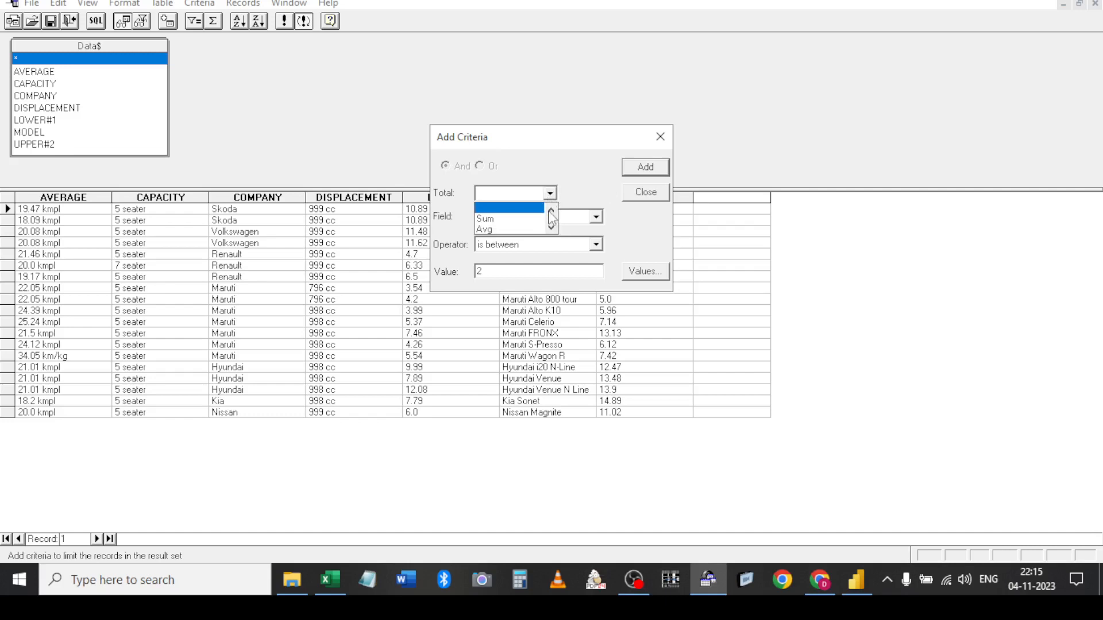
pyautogui.click(551, 228)
pyautogui.click(551, 209)
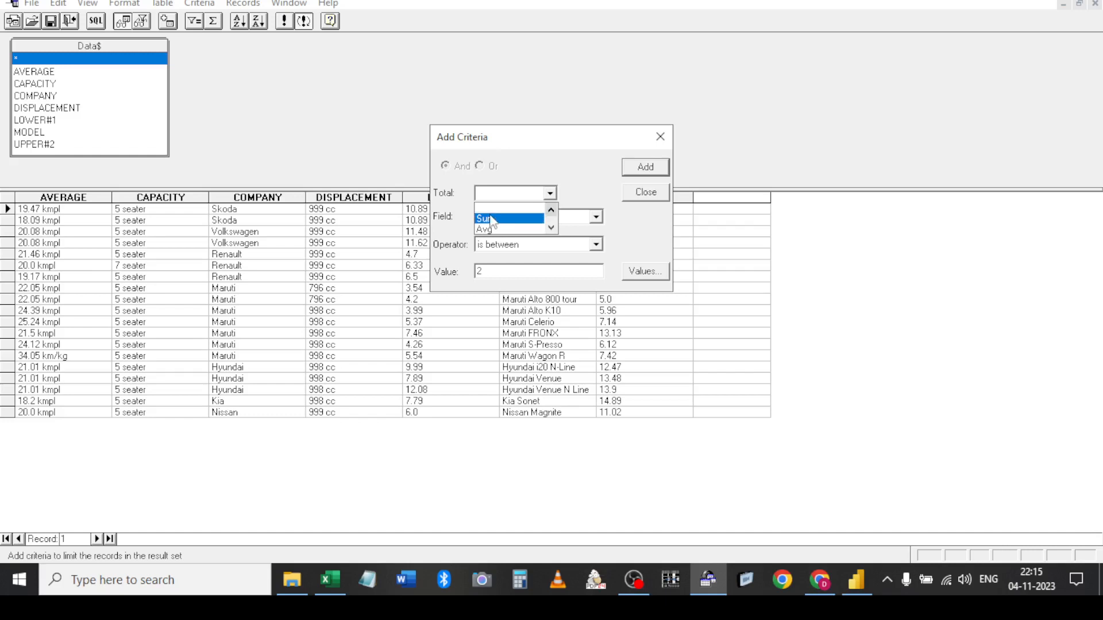
pyautogui.click(492, 221)
pyautogui.click(550, 193)
pyautogui.click(527, 210)
pyautogui.click(628, 167)
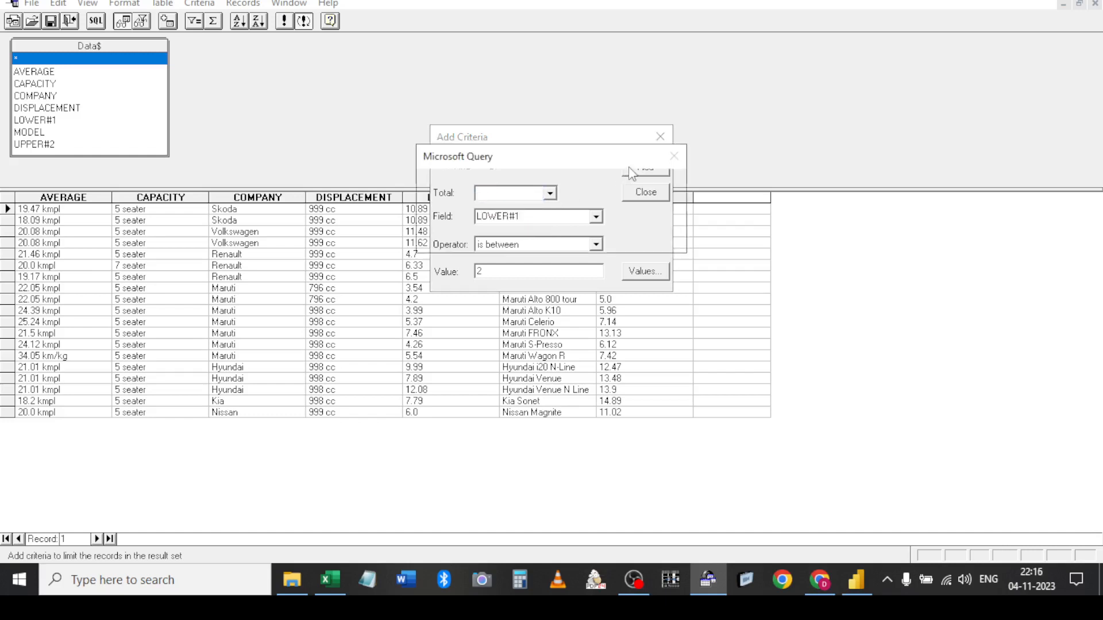
pyautogui.click(524, 237)
pyautogui.click(645, 191)
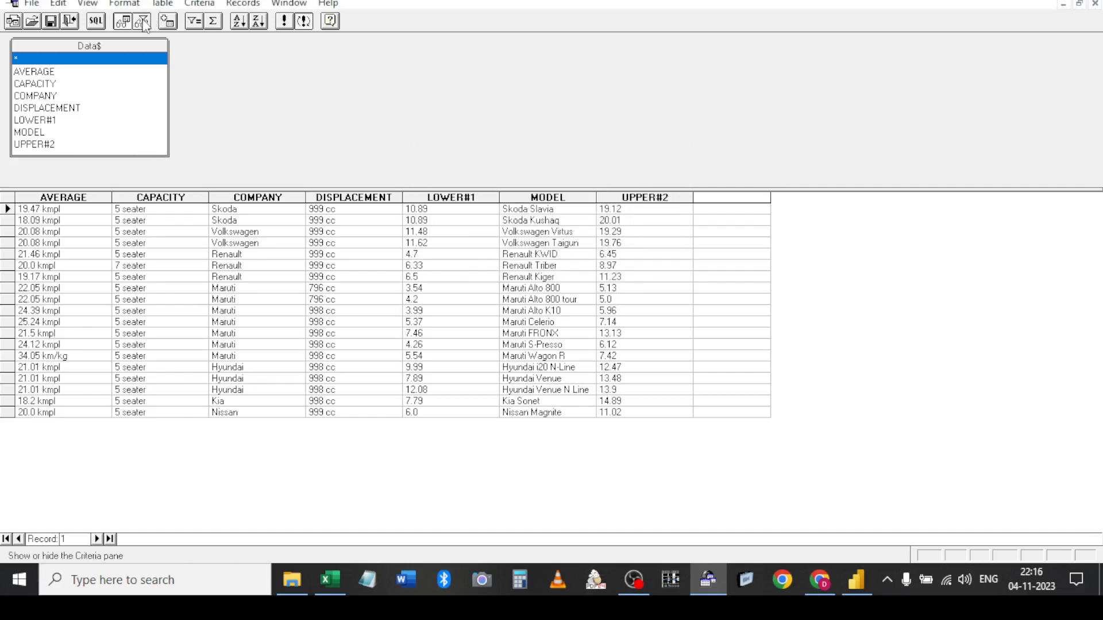
# Show the criteria pane, set its first criteria field to LOWER#1, and make the pane taller
pyautogui.click(141, 22)
pyautogui.click(146, 208)
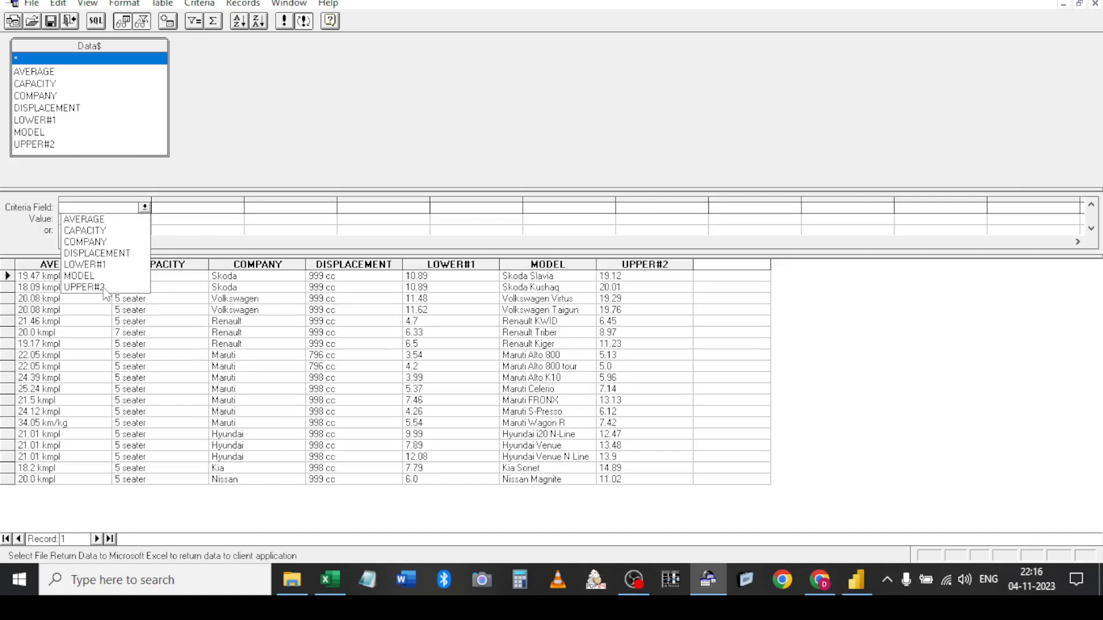
pyautogui.click(101, 265)
pyautogui.click(101, 267)
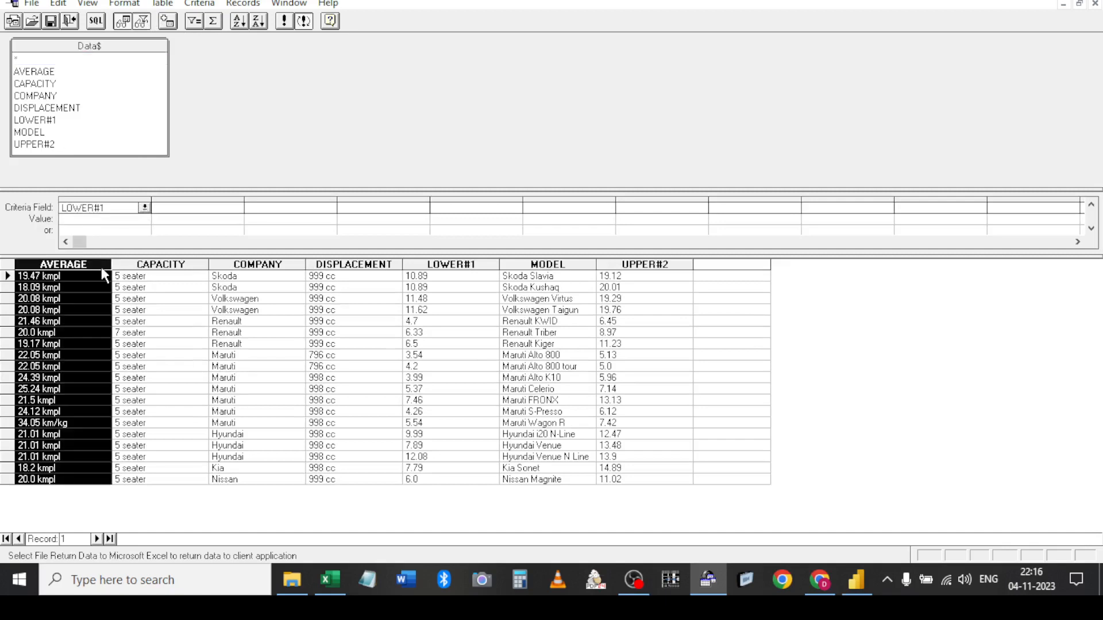
pyautogui.click(124, 218)
pyautogui.moveTo(131, 257); pyautogui.dragTo(132, 290)
# Set the second criteria field to UPPER#2
pyautogui.doubleClick(180, 207)
pyautogui.click(625, 221)
pyautogui.click(238, 220)
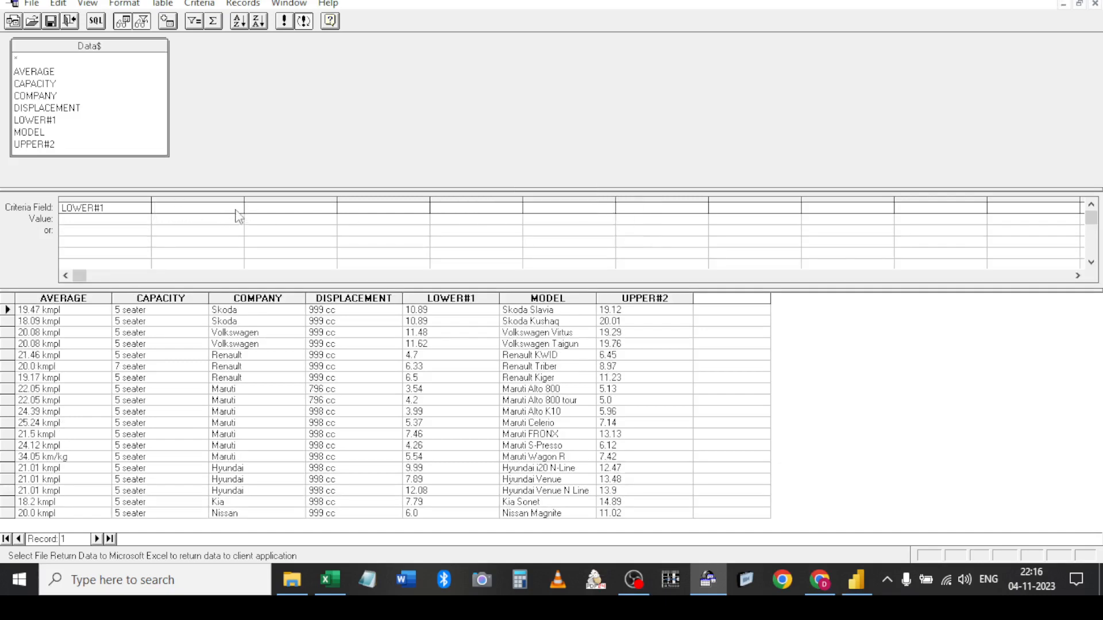
pyautogui.click(235, 208)
pyautogui.doubleClick(197, 208)
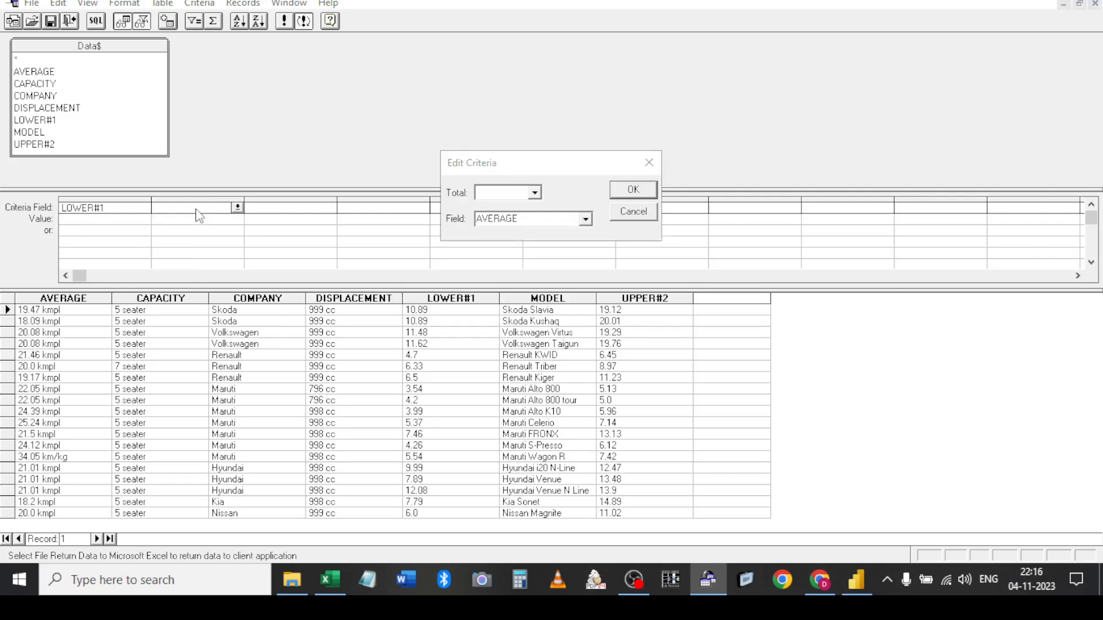
pyautogui.click(634, 210)
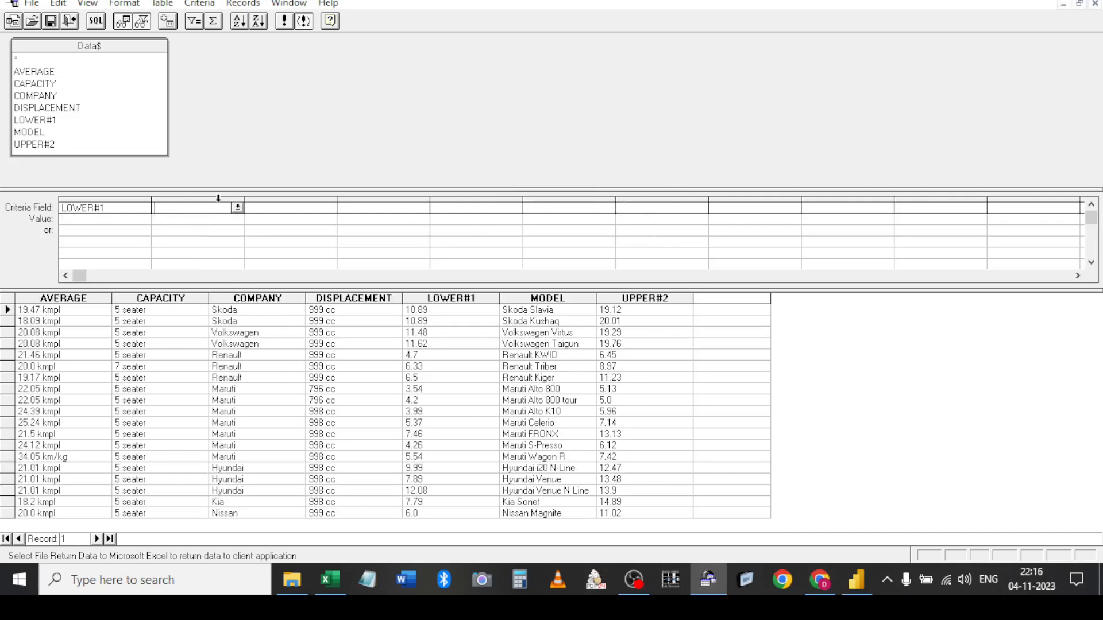
pyautogui.doubleClick(184, 212)
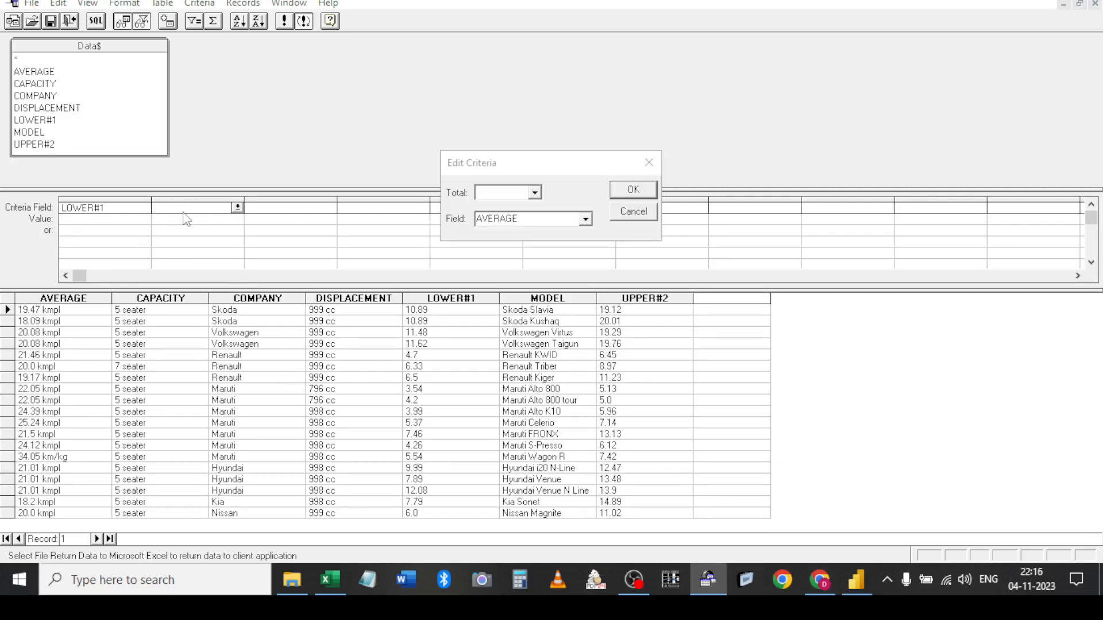
pyautogui.click(636, 218)
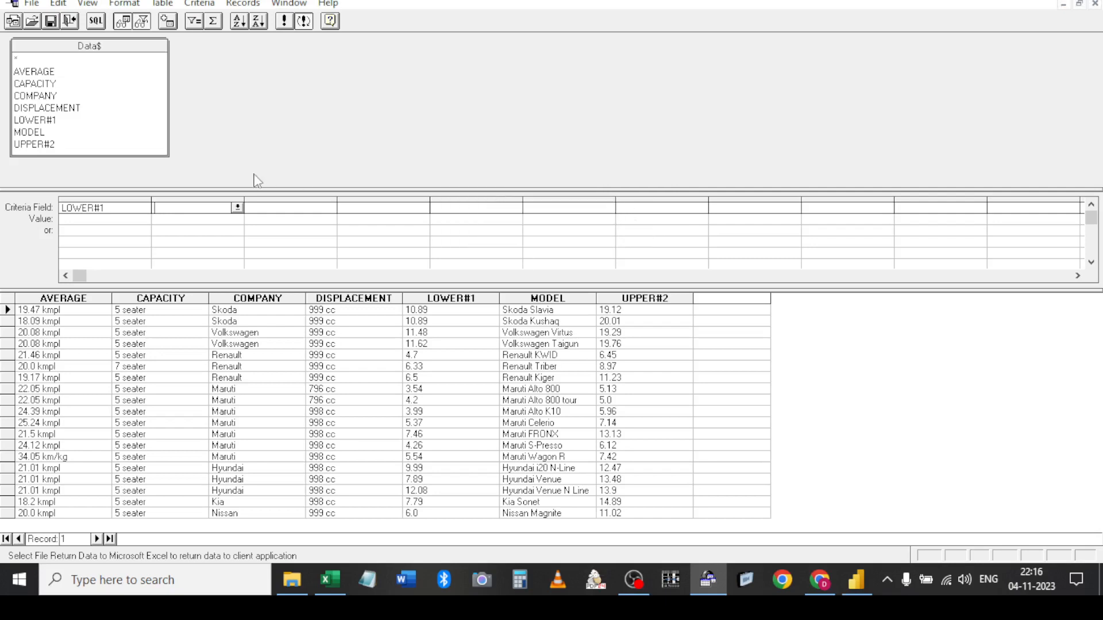
pyautogui.click(236, 209)
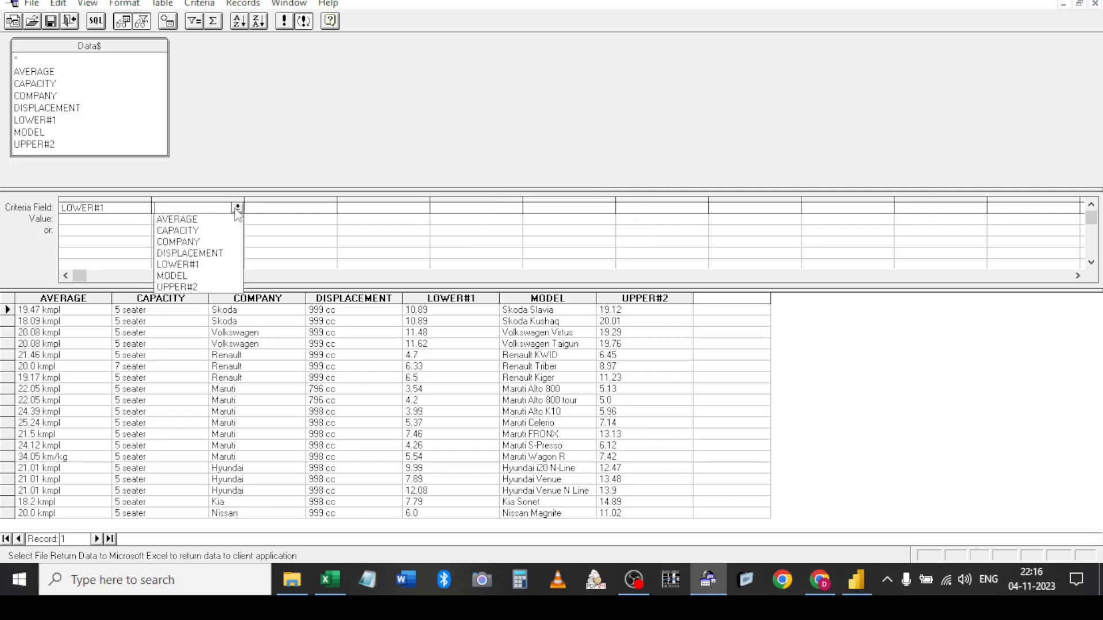
pyautogui.click(197, 289)
# Set the LOWER#1 criterion's value to 2 and the UPPER#2 criterion's value to 5
pyautogui.doubleClick(83, 220)
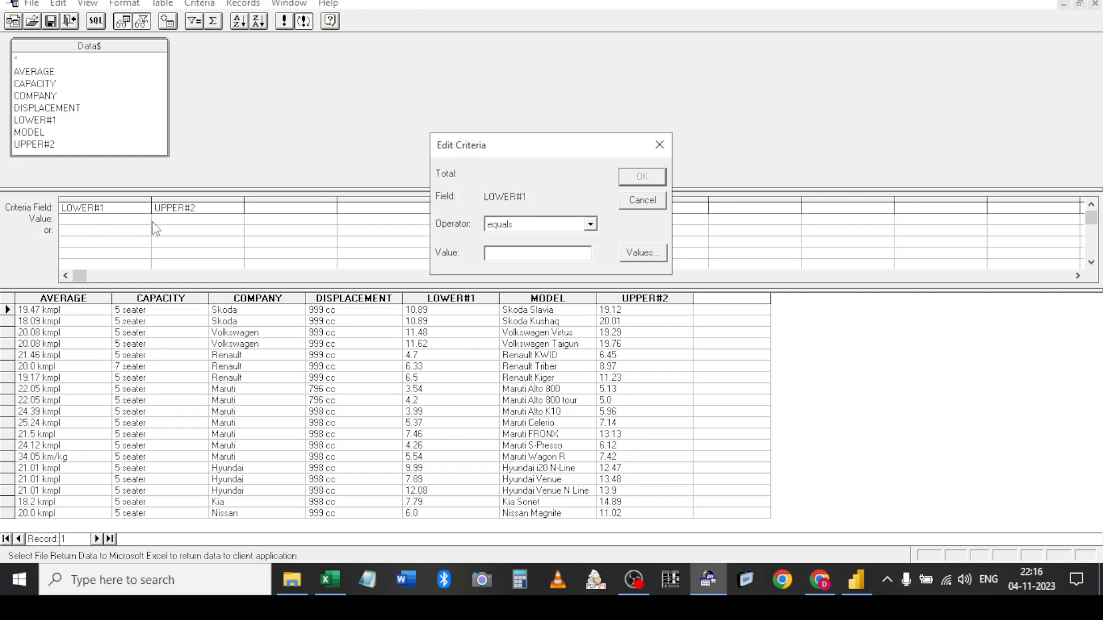
pyautogui.click(642, 203)
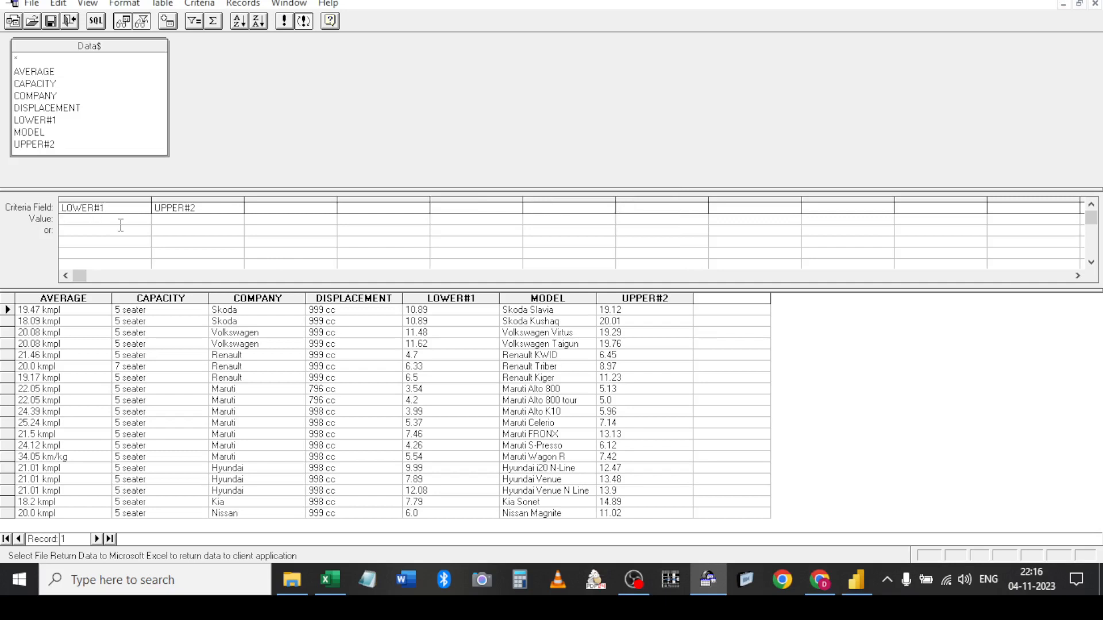
pyautogui.click(174, 220)
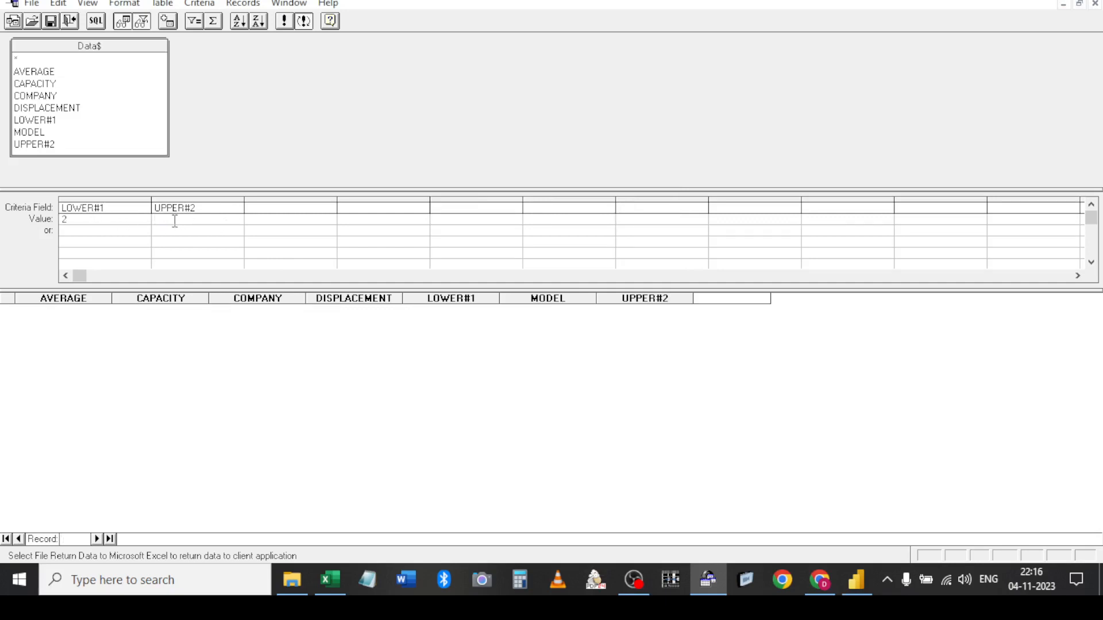
pyautogui.write('3')
pyautogui.doubleClick(175, 220)
pyautogui.write('5')
pyautogui.doubleClick(176, 221)
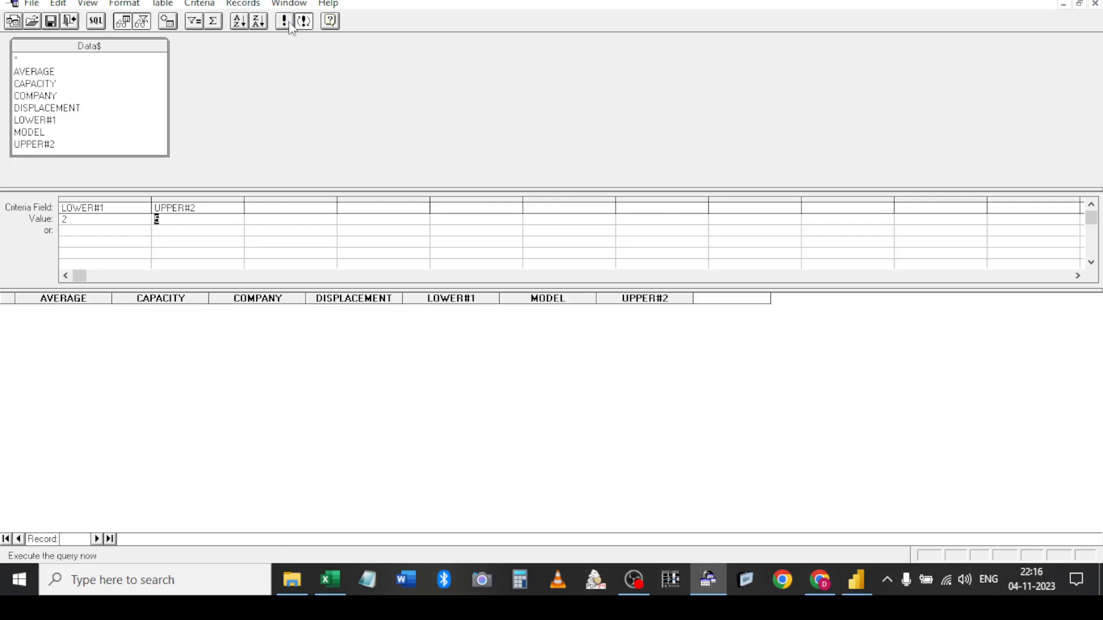
# Place the UPPER#2 value in the alternative "or" row instead of the first value row
pyautogui.doubleClick(78, 220)
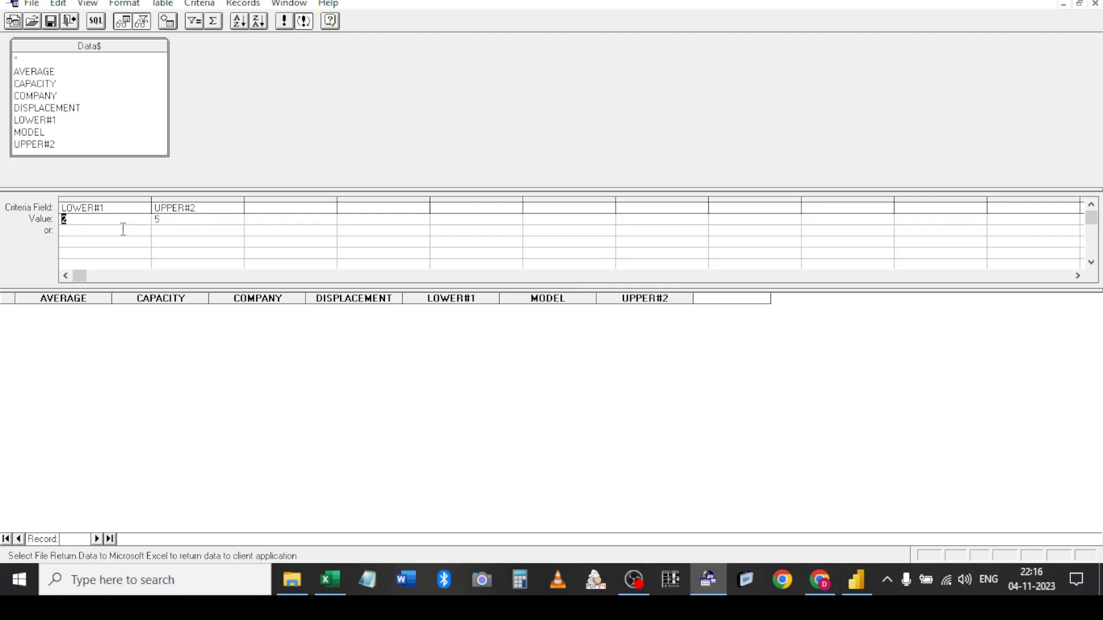
pyautogui.press('Tab')
pyautogui.click(175, 233)
pyautogui.press('Return')
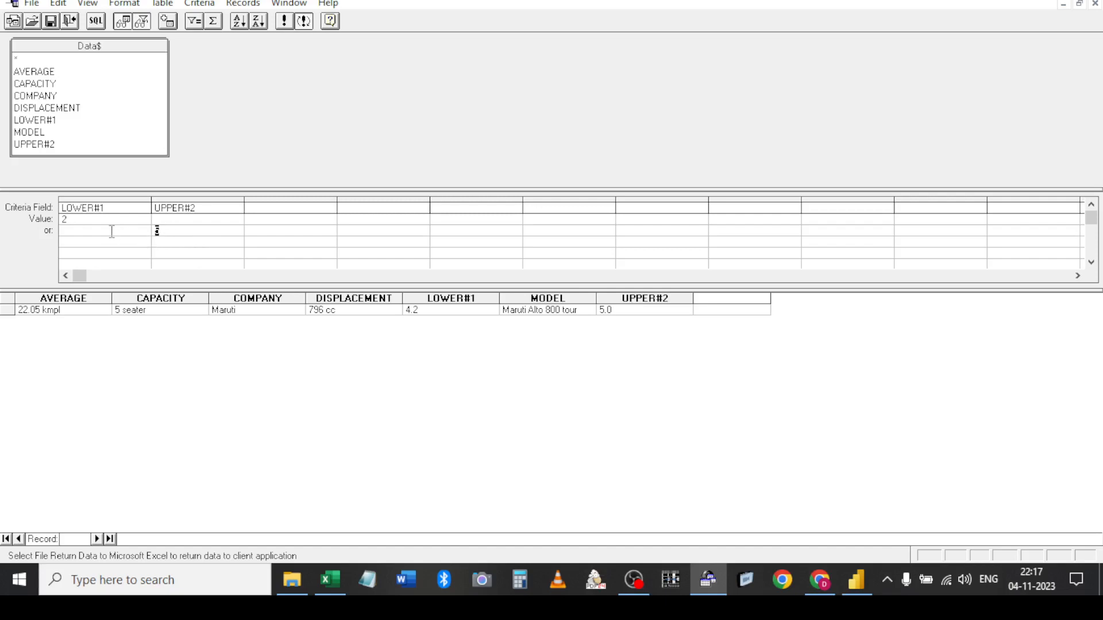
# Remove all criteria from the query
pyautogui.click(207, 202)
pyautogui.click(202, 4)
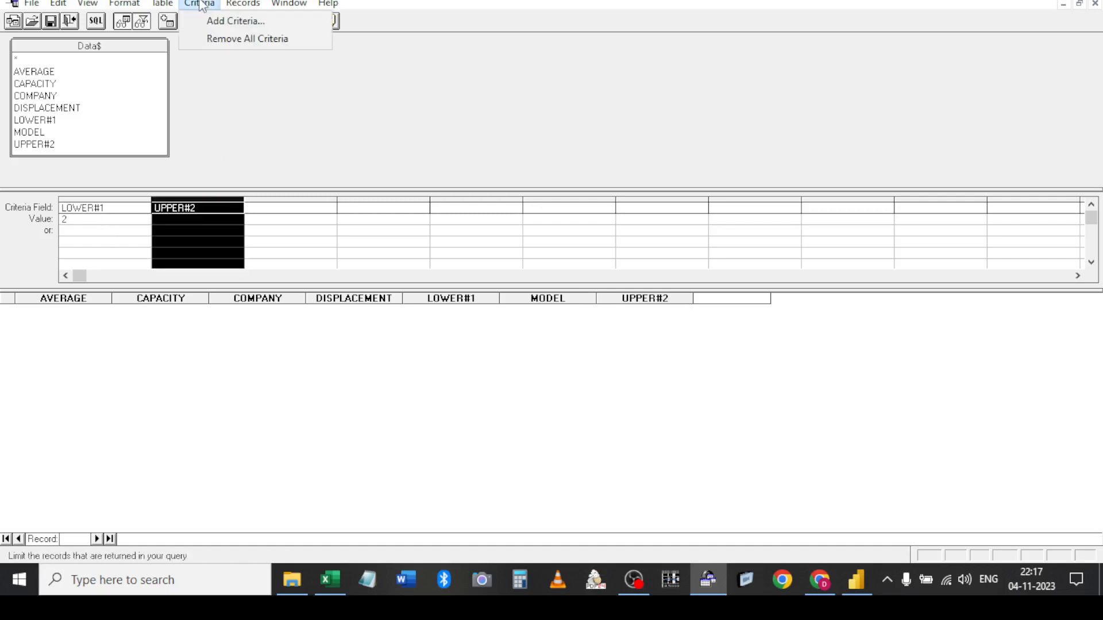
pyautogui.click(236, 37)
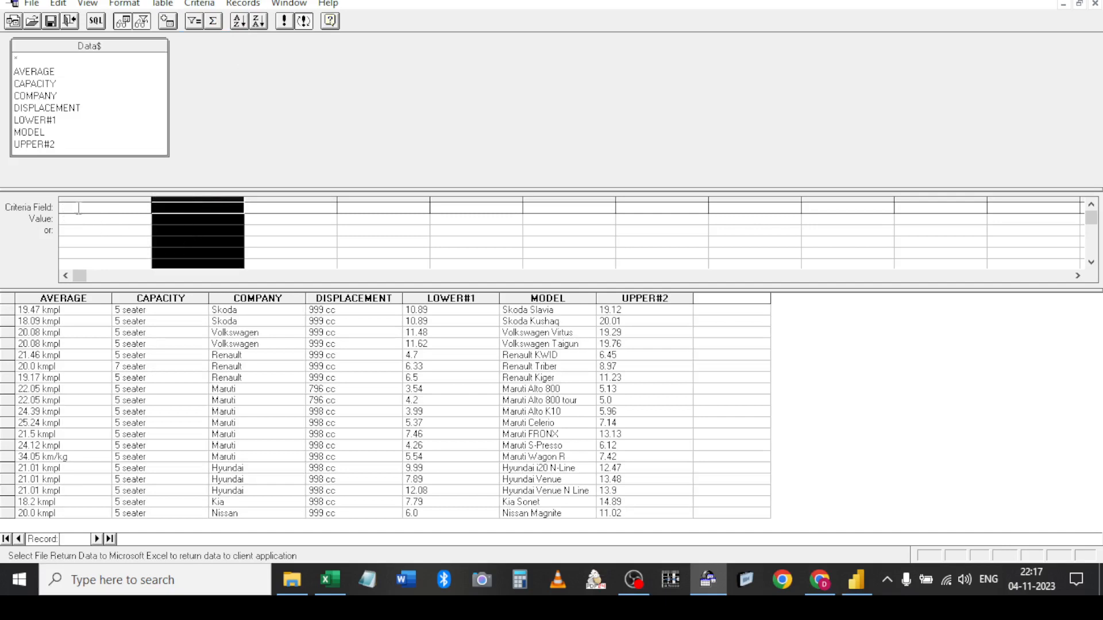
pyautogui.click(78, 208)
pyautogui.click(200, 5)
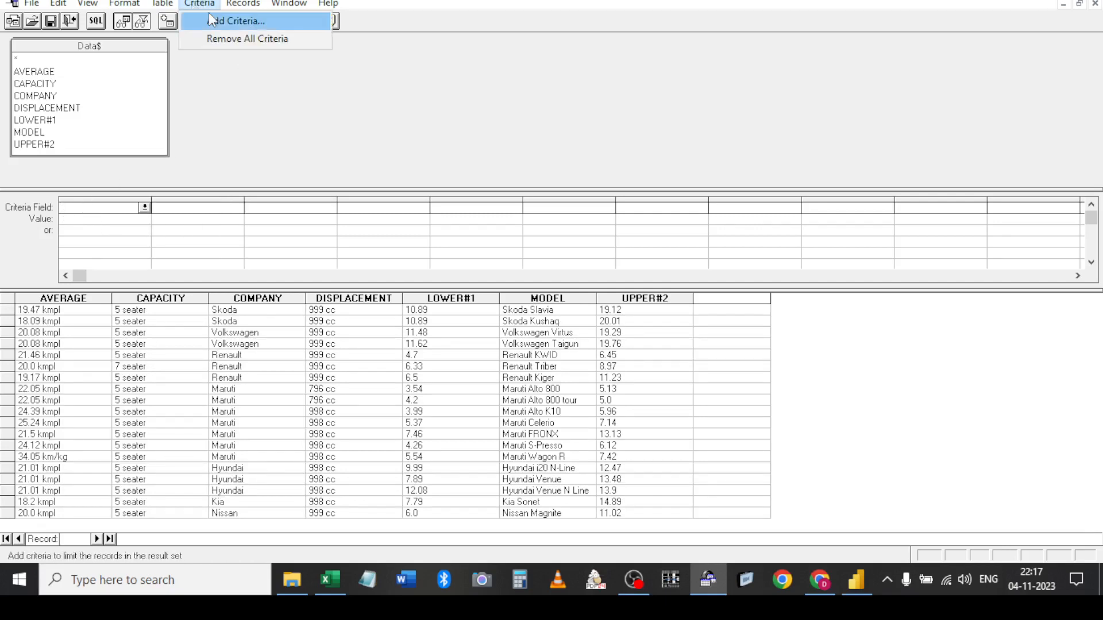
pyautogui.click(211, 20)
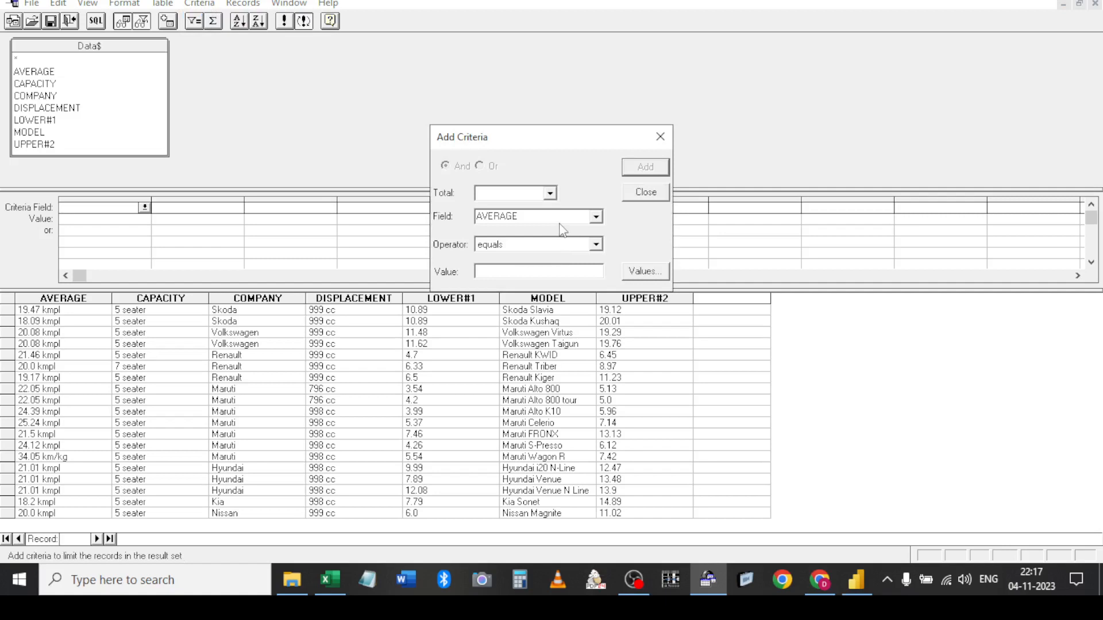
pyautogui.click(637, 193)
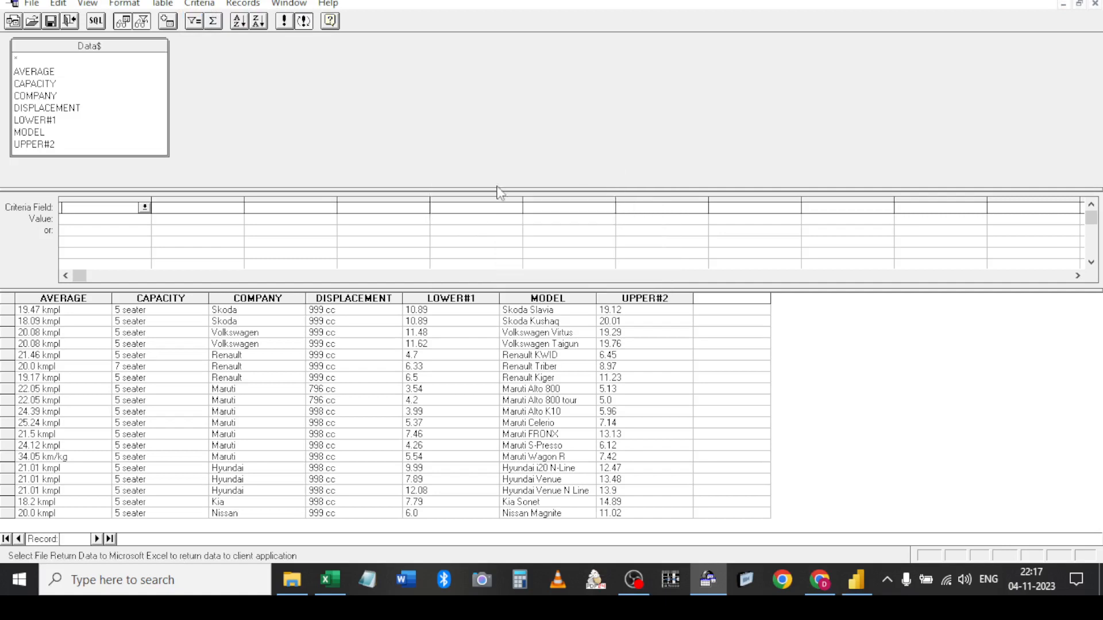
# Set the first field in the emptied criteria grid to LOWER#1
pyautogui.click(144, 207)
pyautogui.click(83, 264)
pyautogui.doubleClick(83, 218)
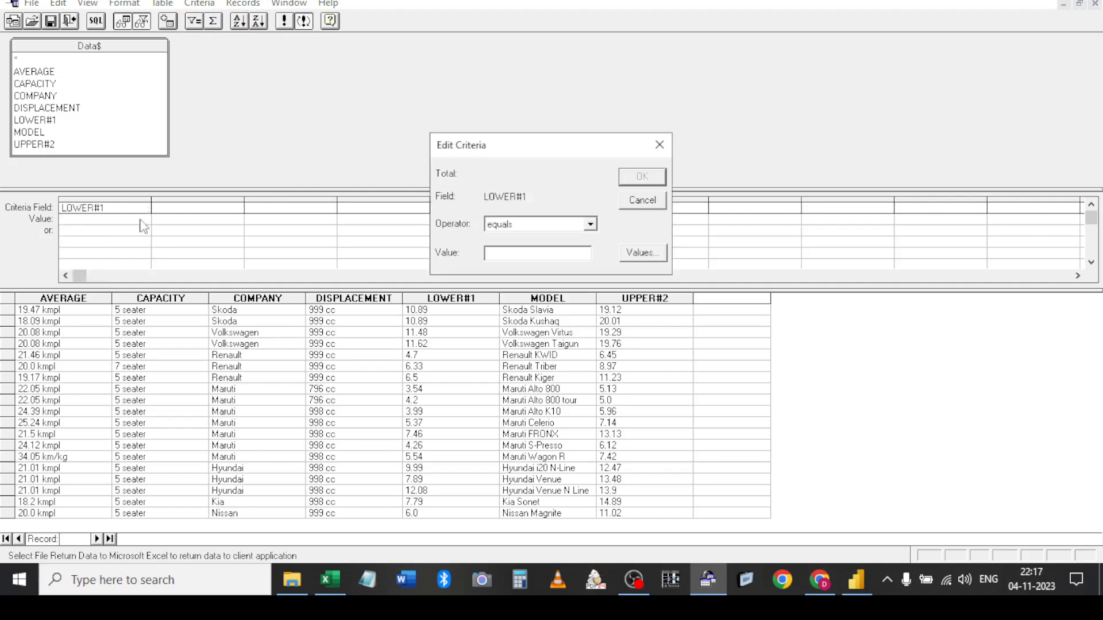
pyautogui.click(563, 229)
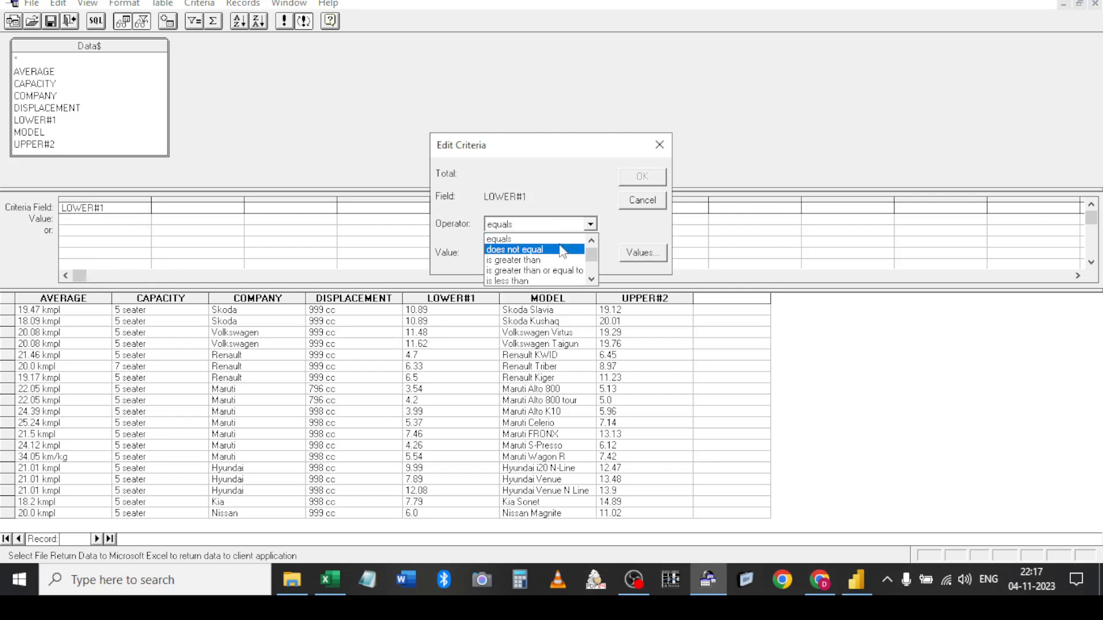
pyautogui.scroll(-1, 557, 255)
pyautogui.scroll(-1, 557, 255)
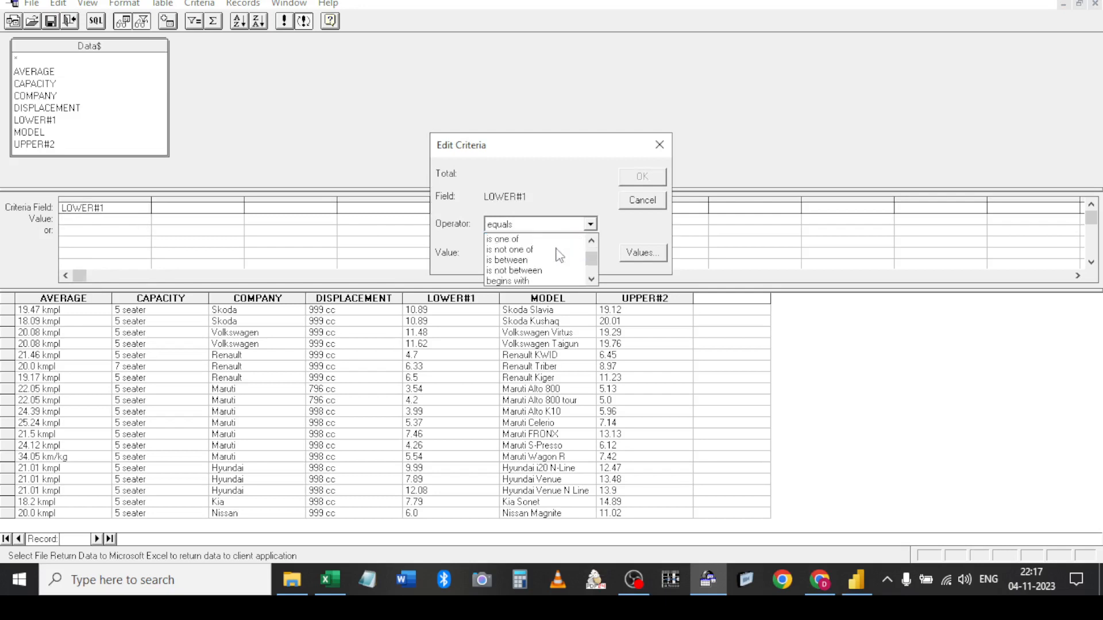
pyautogui.click(493, 255)
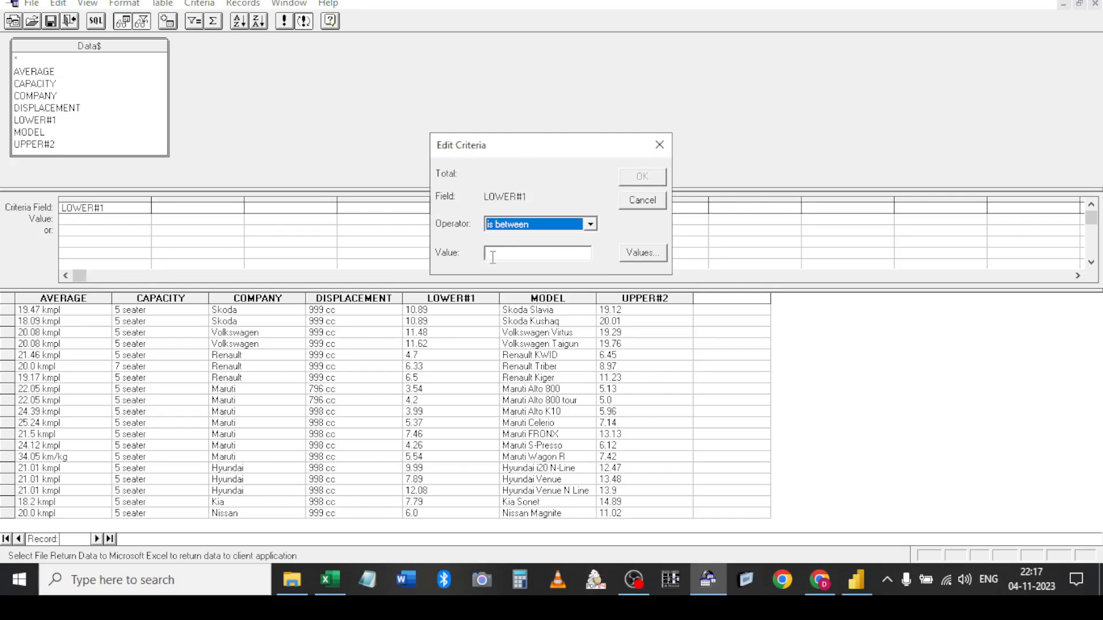
pyautogui.click(630, 200)
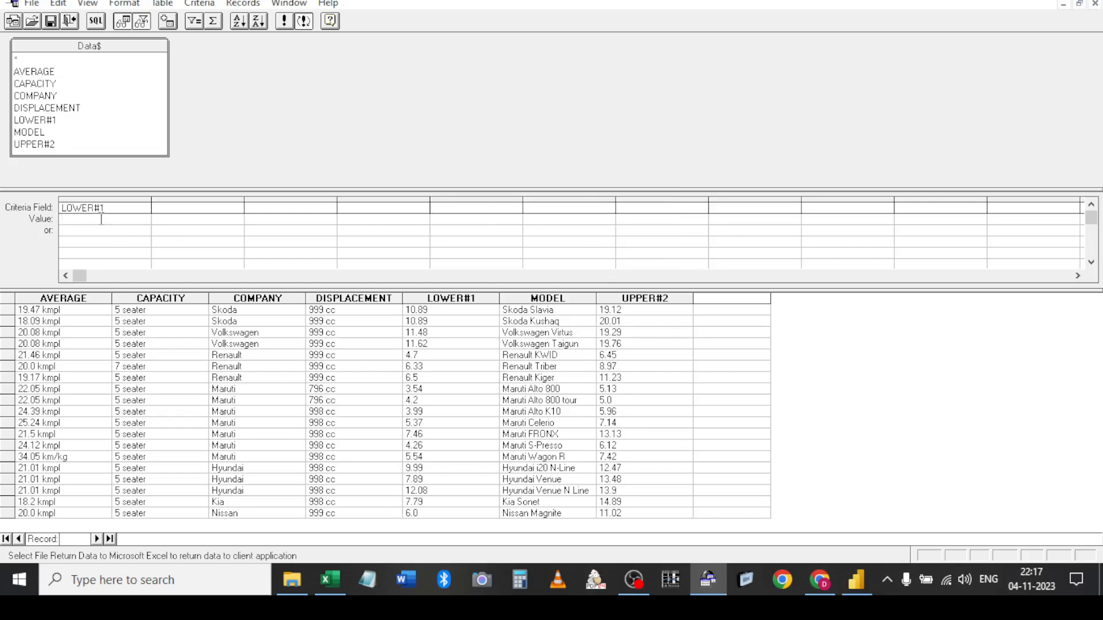
# Try to set the LOWER#1 criterion to the "is between" operator with the value 2
pyautogui.doubleClick(72, 220)
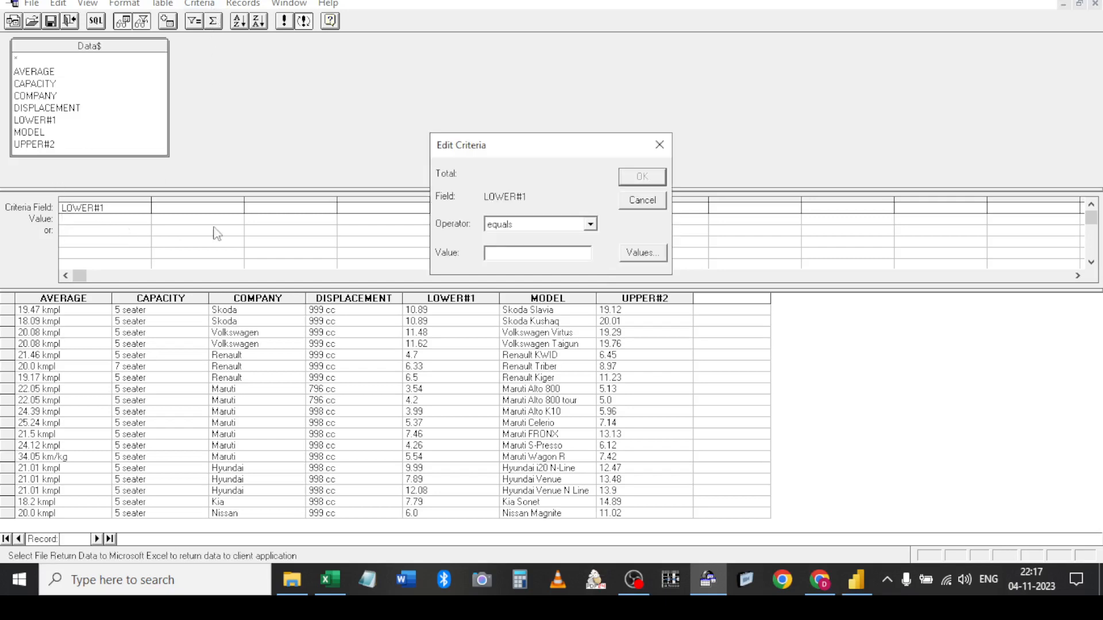
pyautogui.click(537, 224)
pyautogui.scroll(-2, 538, 267)
pyautogui.click(520, 260)
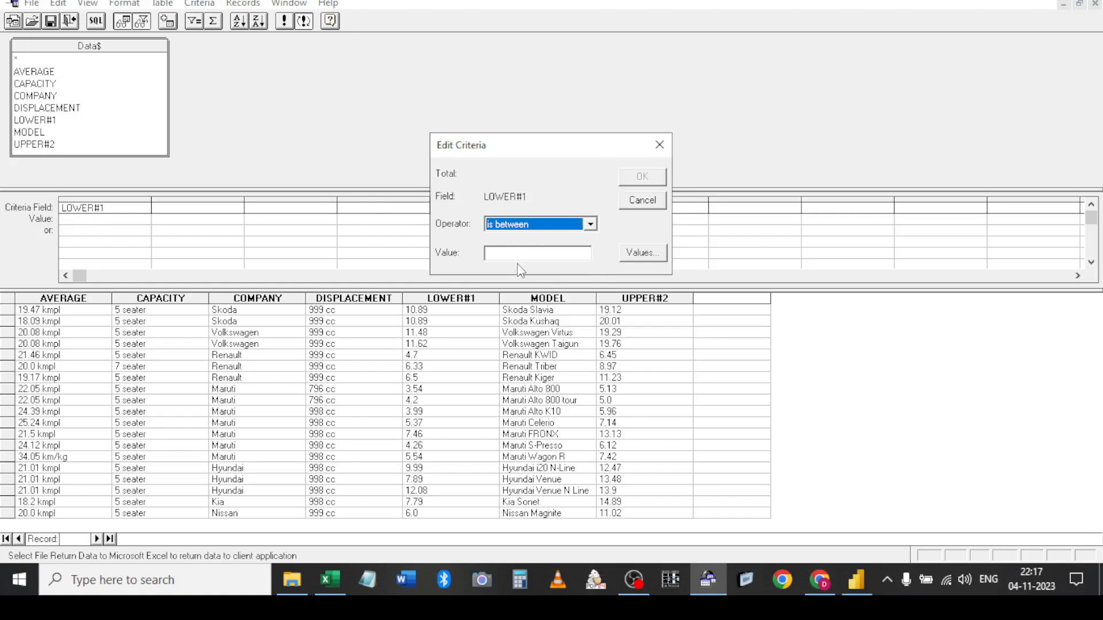
pyautogui.click(509, 253)
pyautogui.write('2')
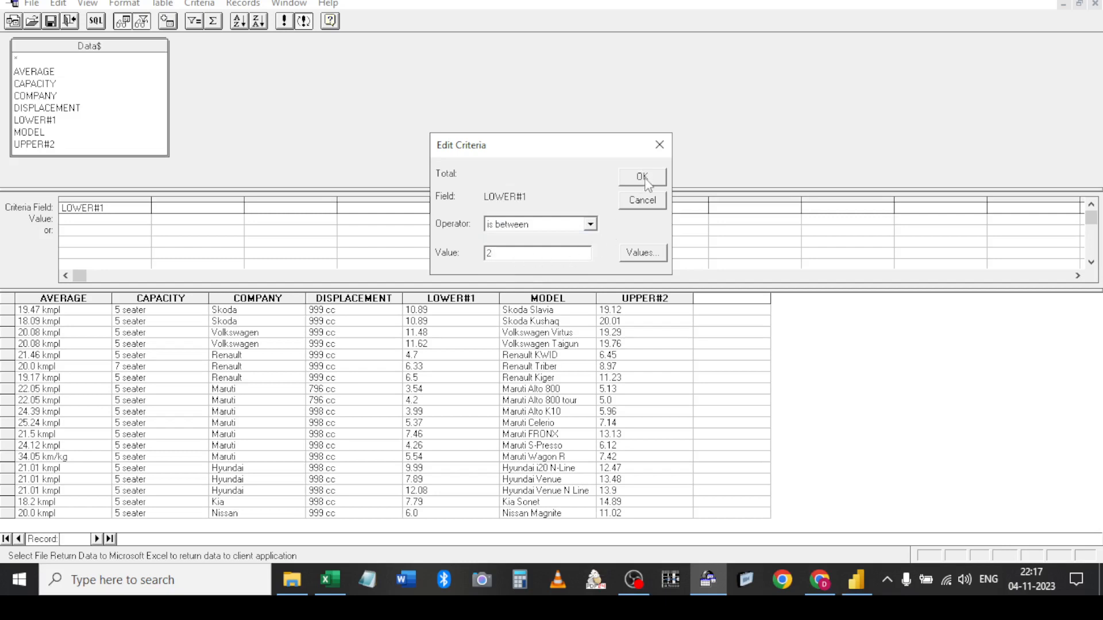
pyautogui.click(643, 177)
pyautogui.click(510, 236)
# Change the LOWER#1 criterion's operator to "is greater than" and apply it
pyautogui.click(589, 224)
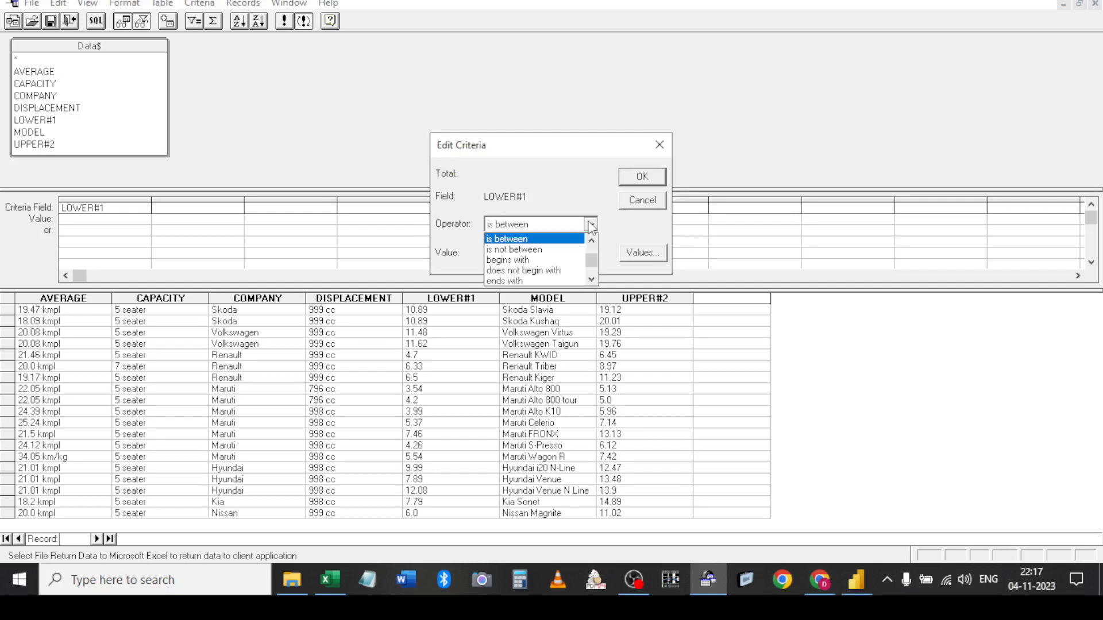
pyautogui.scroll(-1, 552, 251)
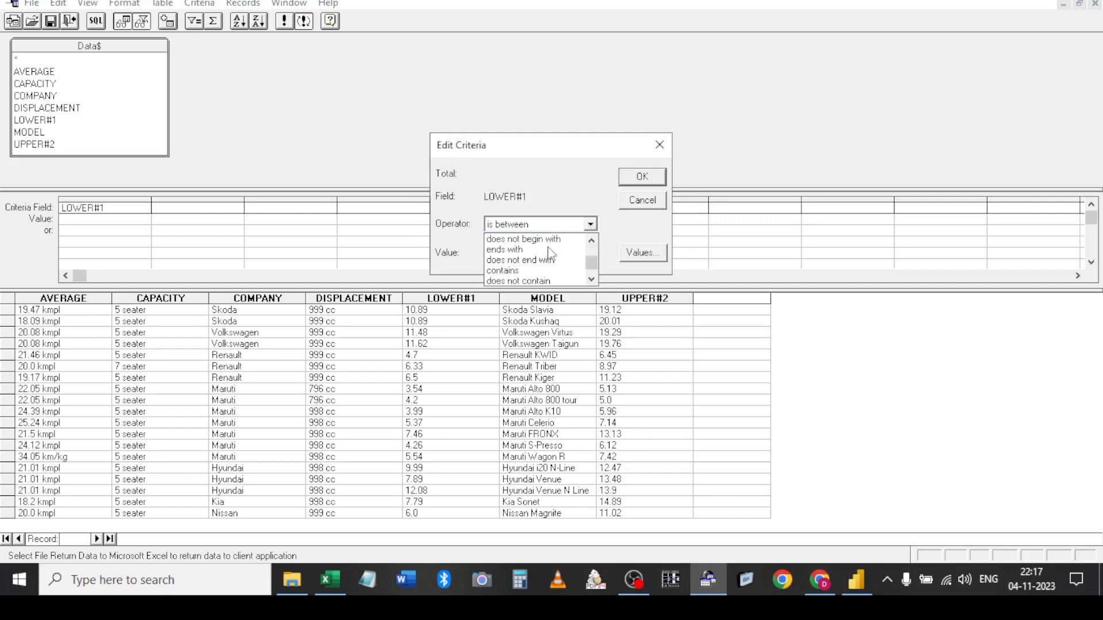
pyautogui.scroll(-1, 551, 253)
pyautogui.scroll(-1, 551, 253)
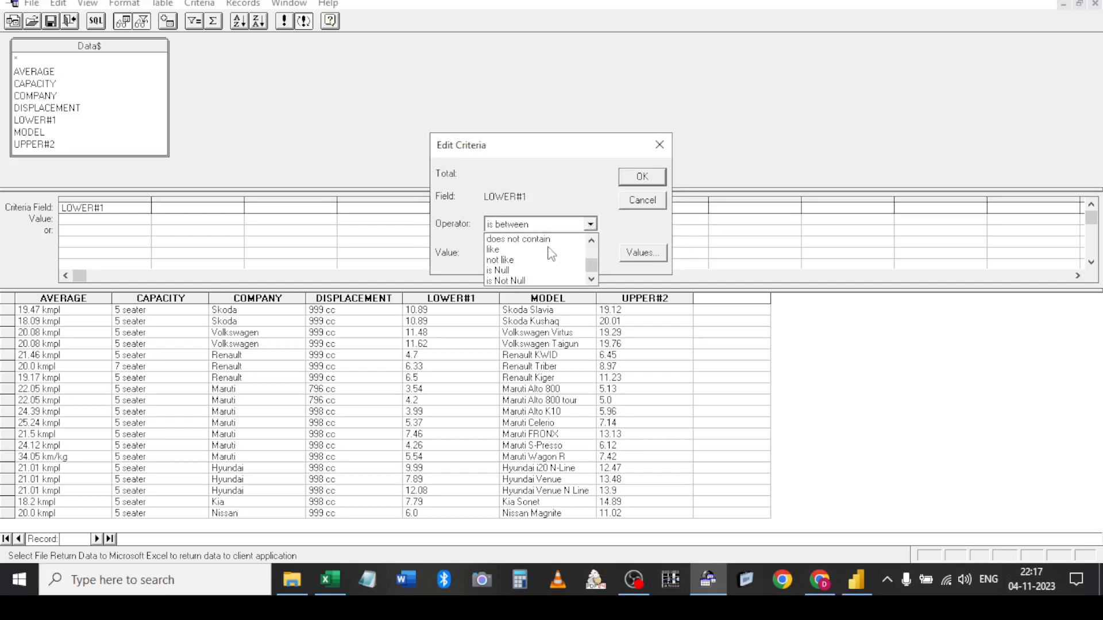
pyautogui.scroll(2, 551, 253)
pyautogui.scroll(1, 551, 254)
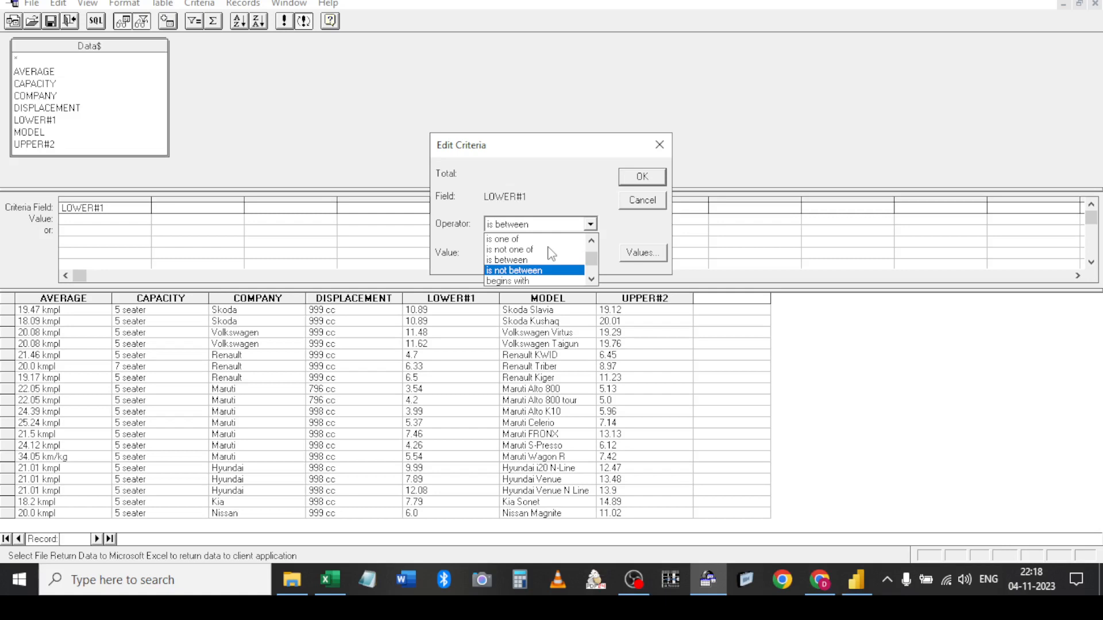
pyautogui.scroll(2, 551, 253)
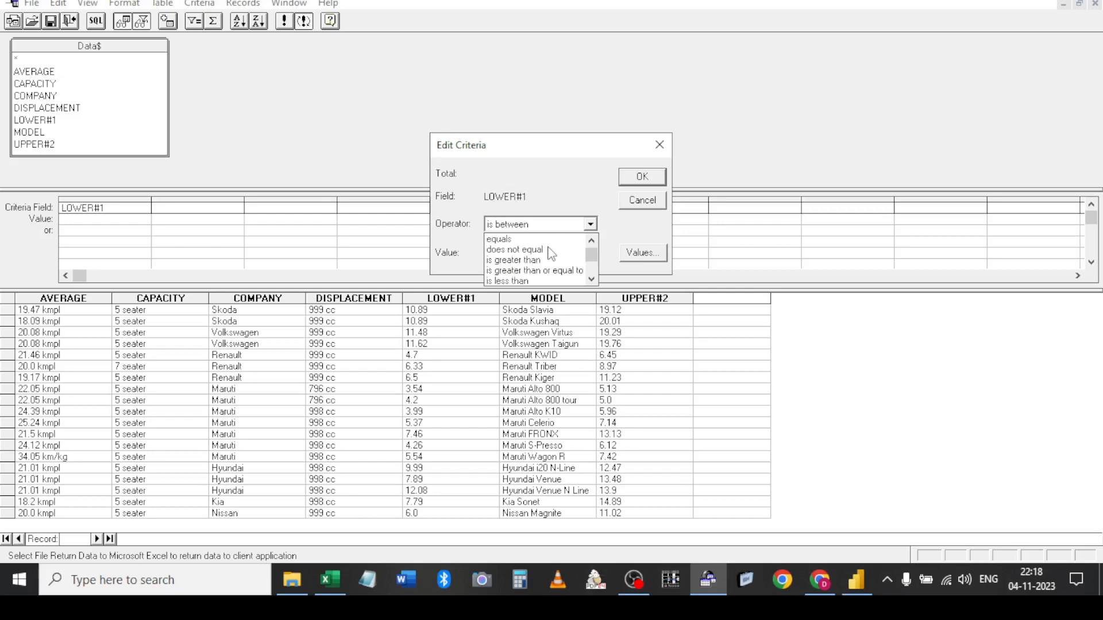
pyautogui.click(533, 261)
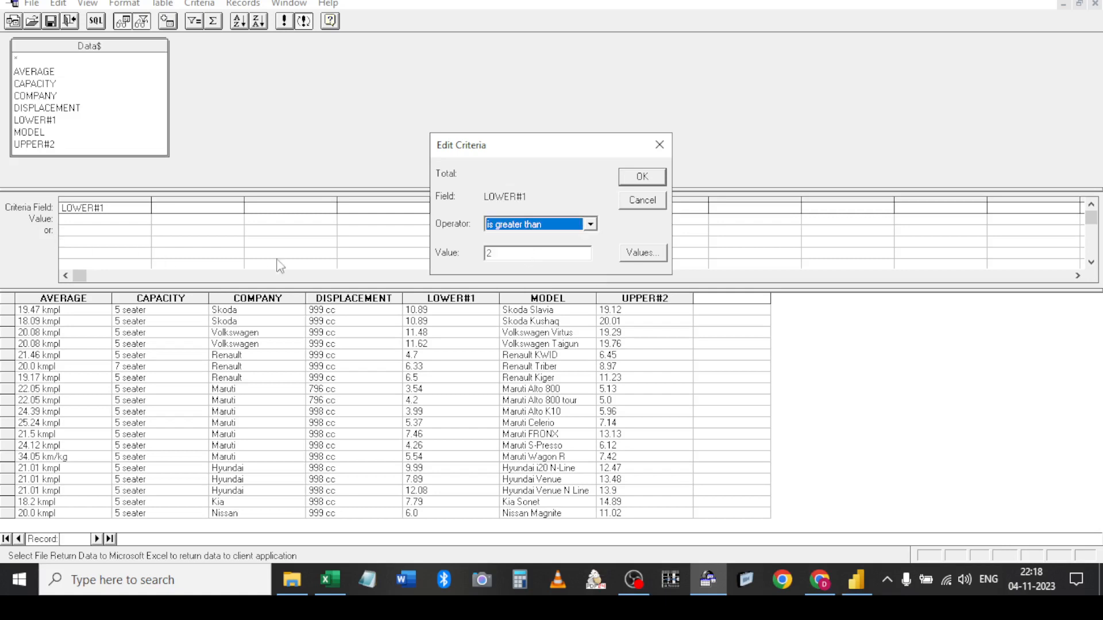
pyautogui.click(642, 178)
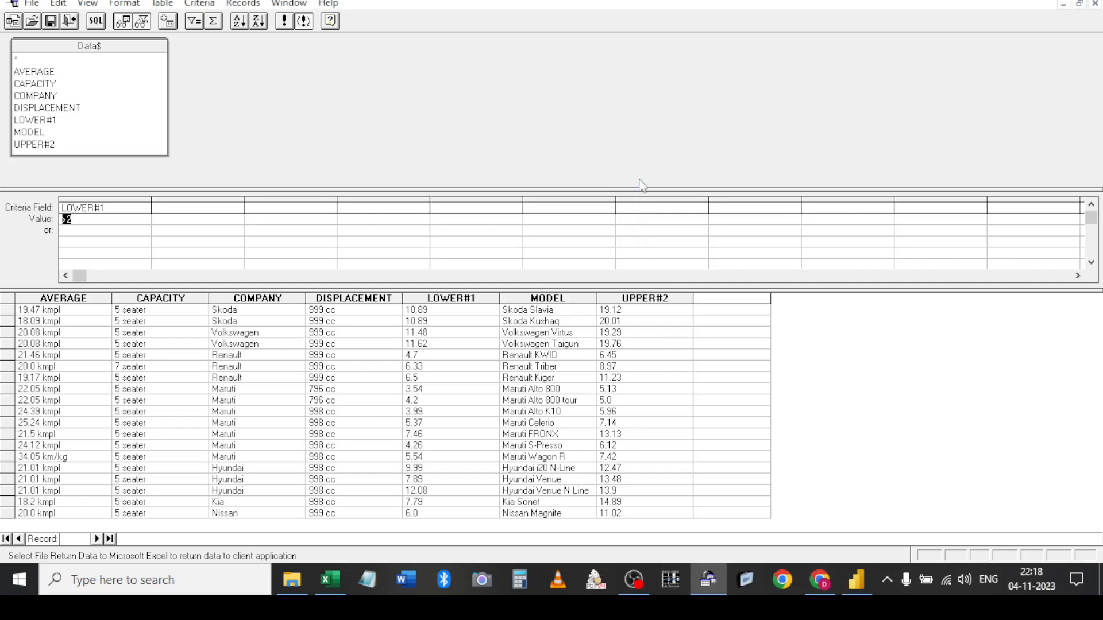
# Add UPPER#2 as the second field in the criteria grid
pyautogui.doubleClick(202, 208)
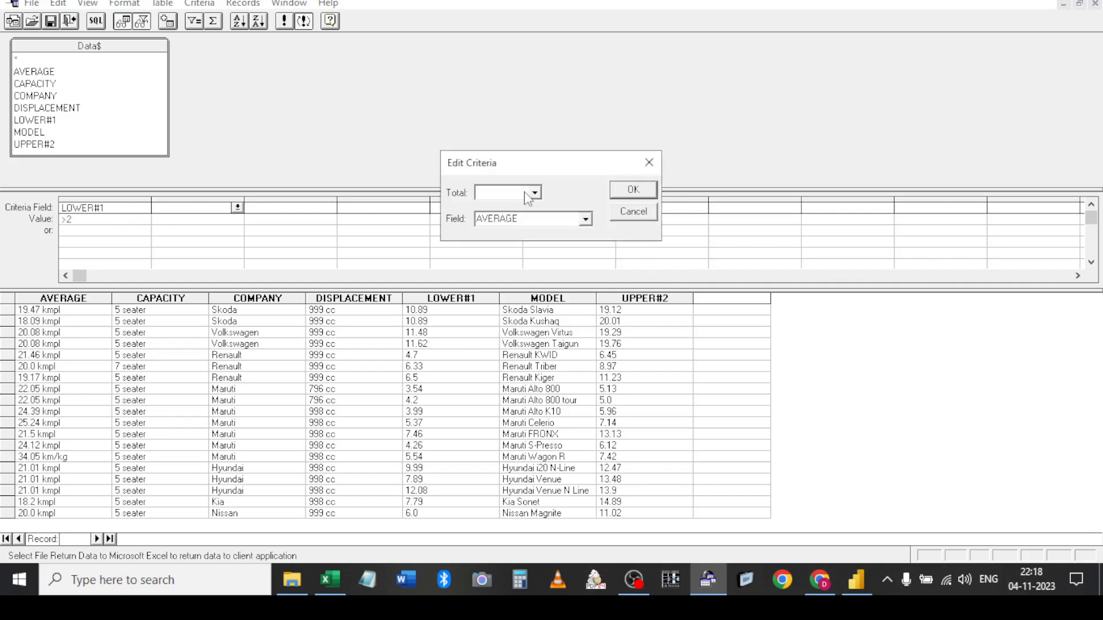
pyautogui.click(632, 211)
pyautogui.click(237, 207)
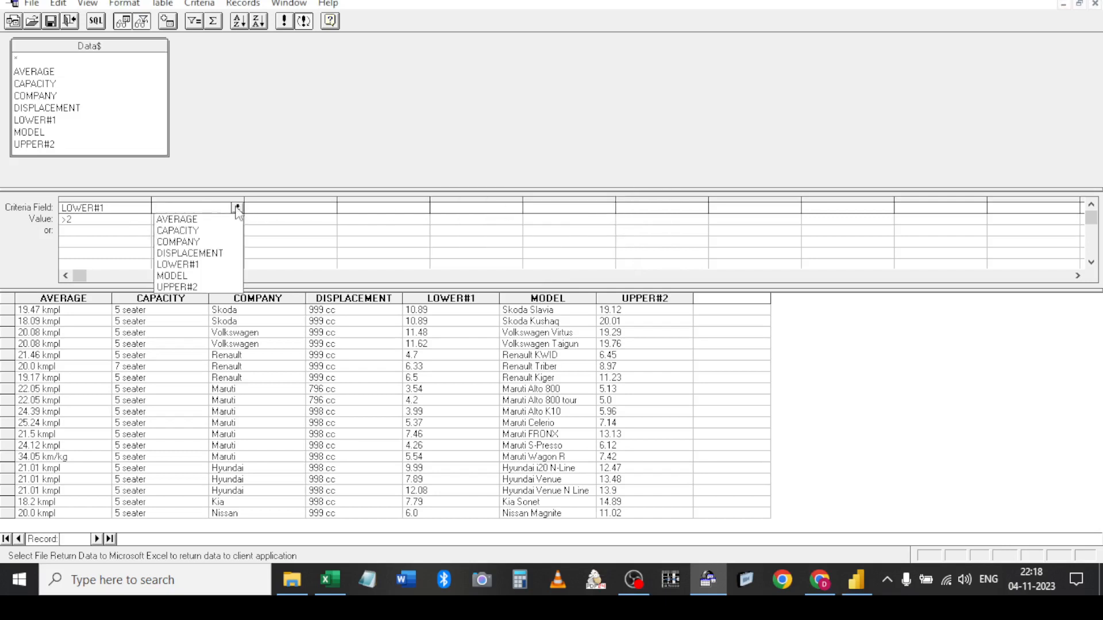
pyautogui.click(210, 288)
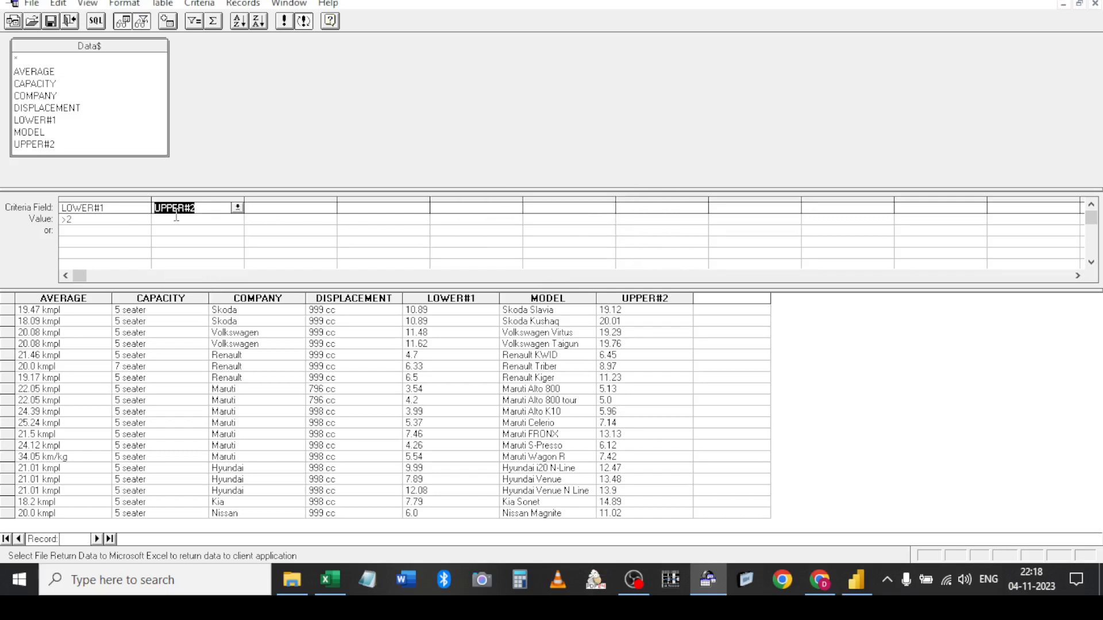
# Set the UPPER#2 criterion to "is less than or equal to" 19.12, picked from the field's existing values
pyautogui.doubleClick(176, 218)
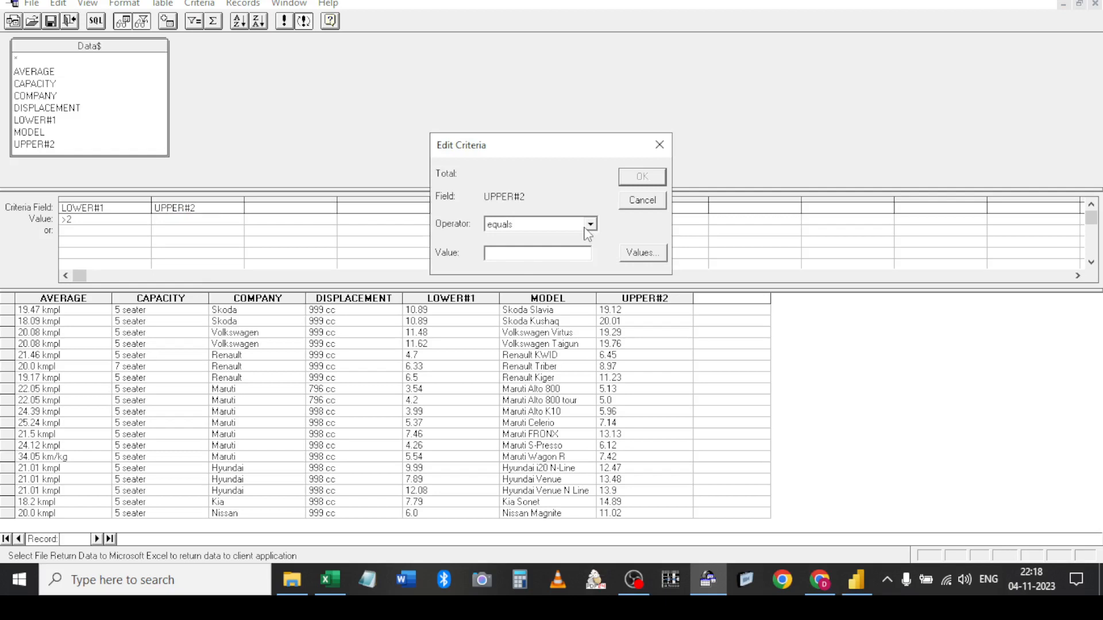
pyautogui.click(590, 224)
pyautogui.scroll(-1, 554, 264)
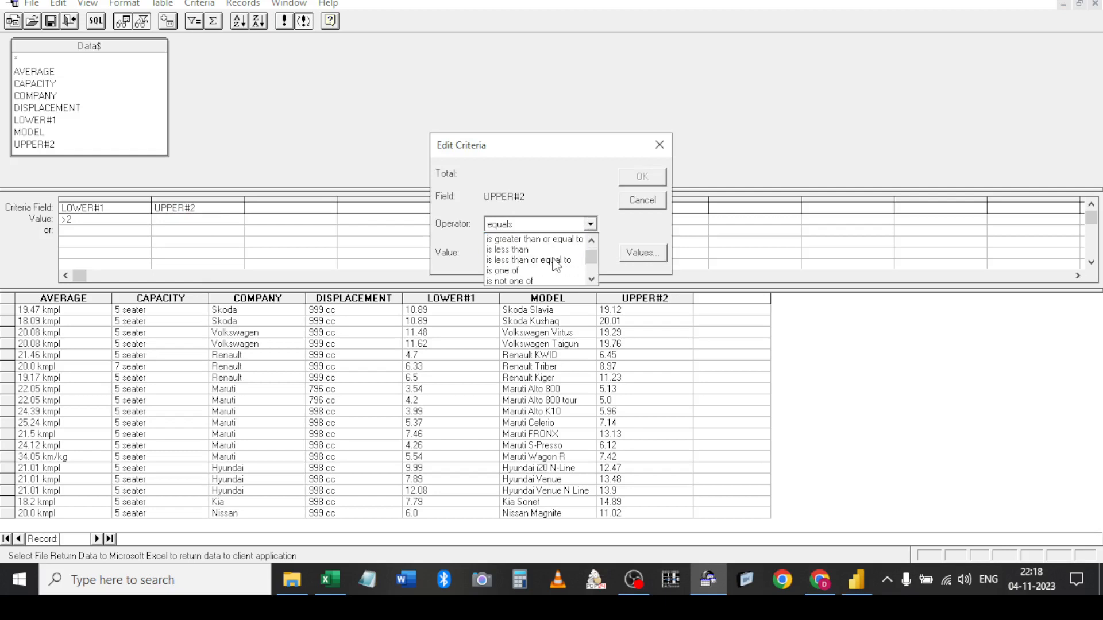
pyautogui.click(554, 265)
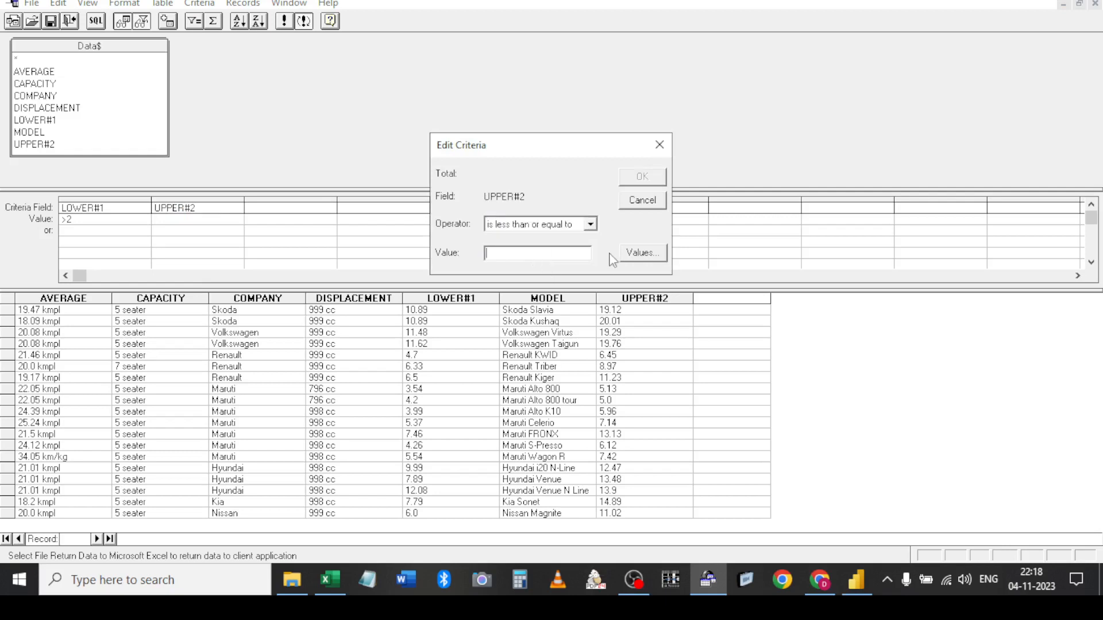
pyautogui.click(625, 252)
pyautogui.moveTo(566, 215); pyautogui.dragTo(567, 231)
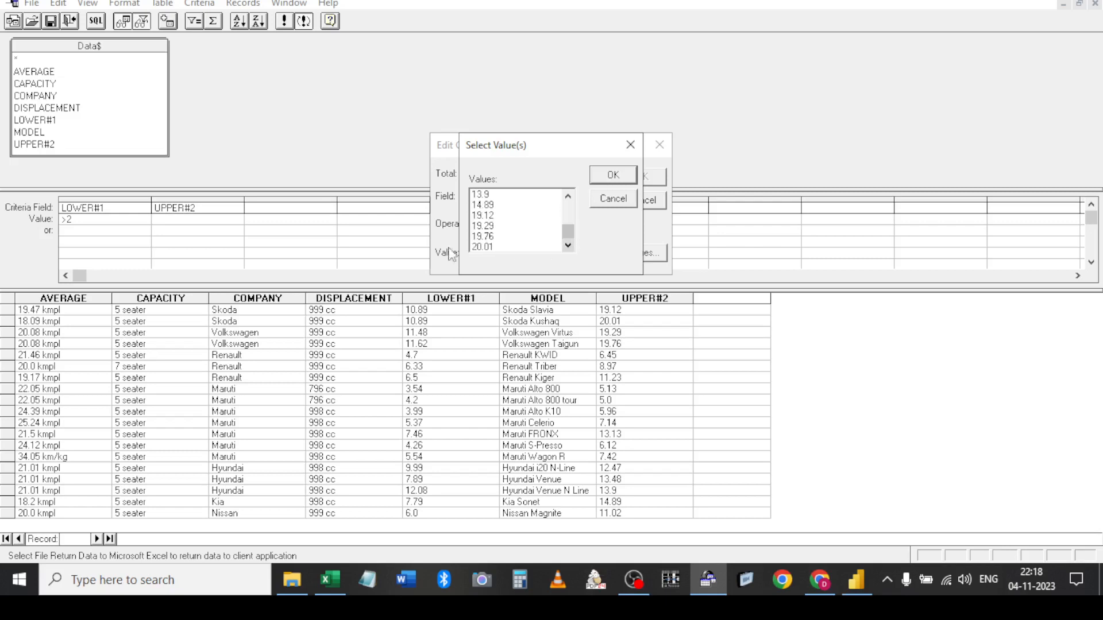
pyautogui.click(487, 217)
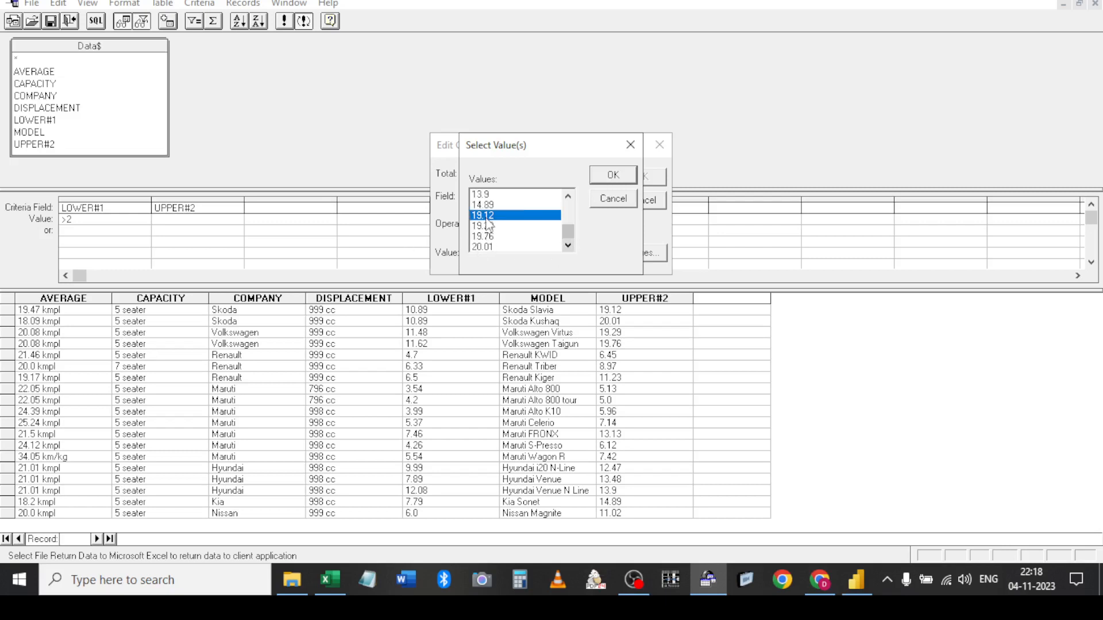
pyautogui.click(613, 175)
pyautogui.click(637, 177)
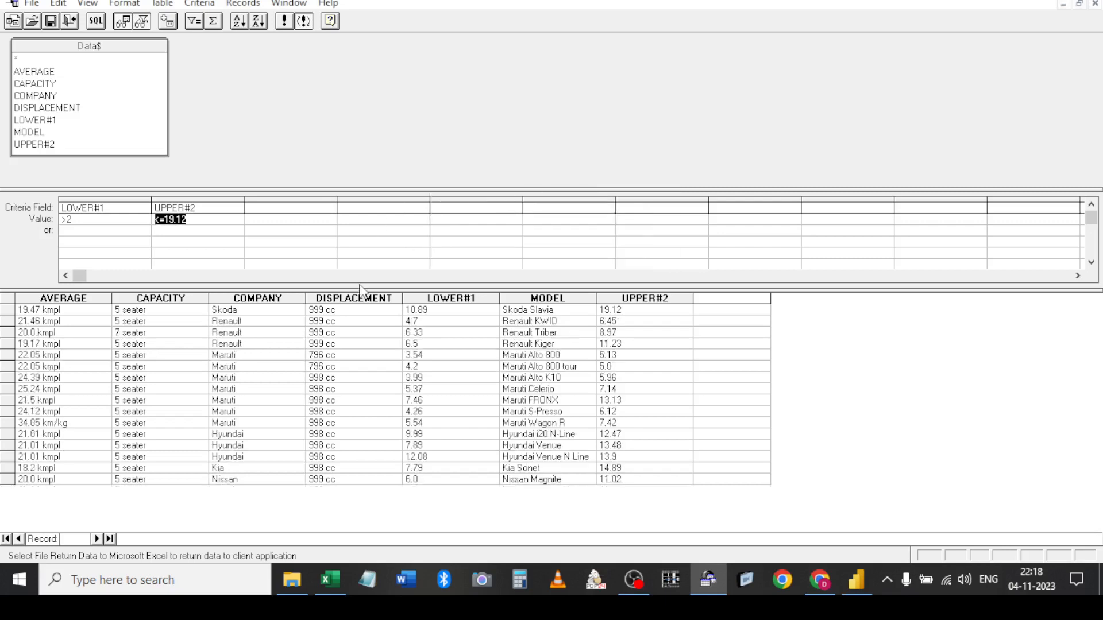
# Change the LOWER#1 criterion to the parameter >[] and supply 3 as its value
pyautogui.doubleClick(91, 223)
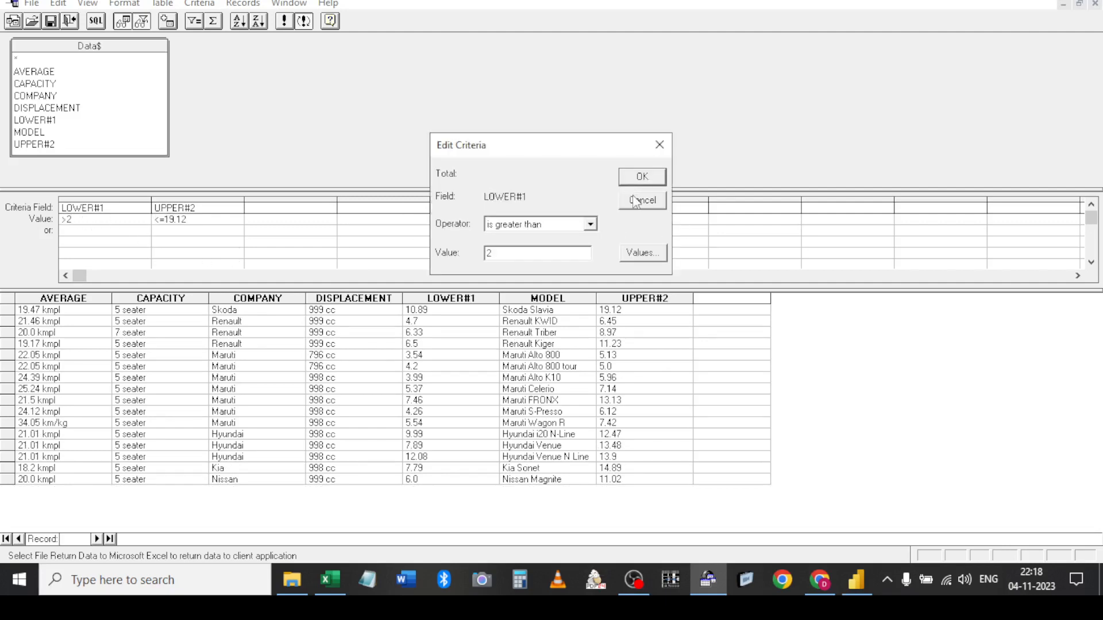
pyautogui.click(638, 200)
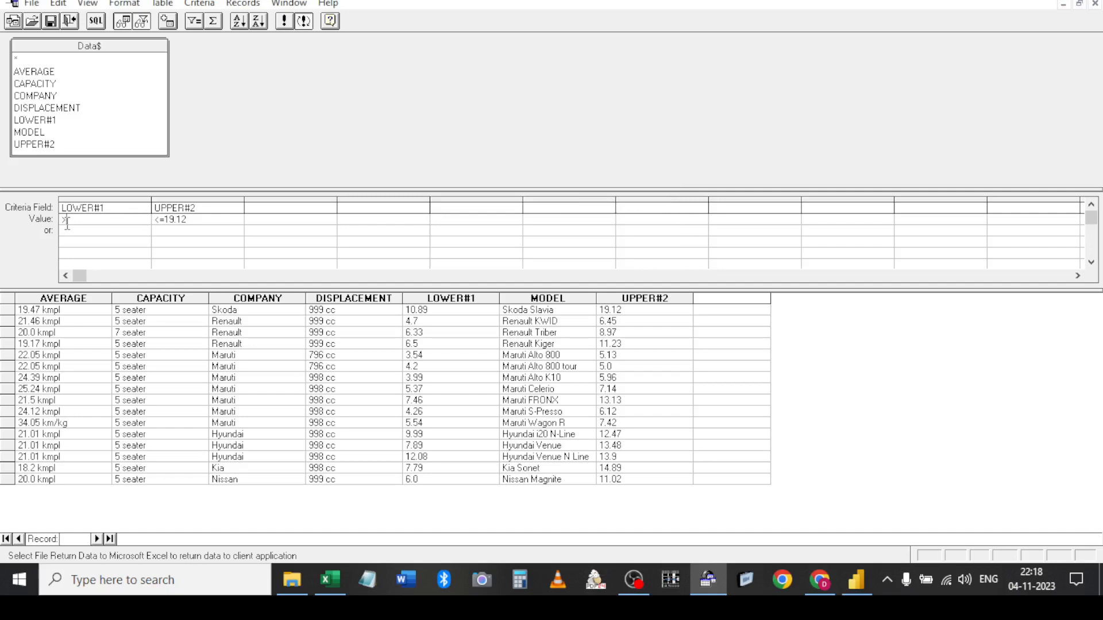
pyautogui.click(207, 224)
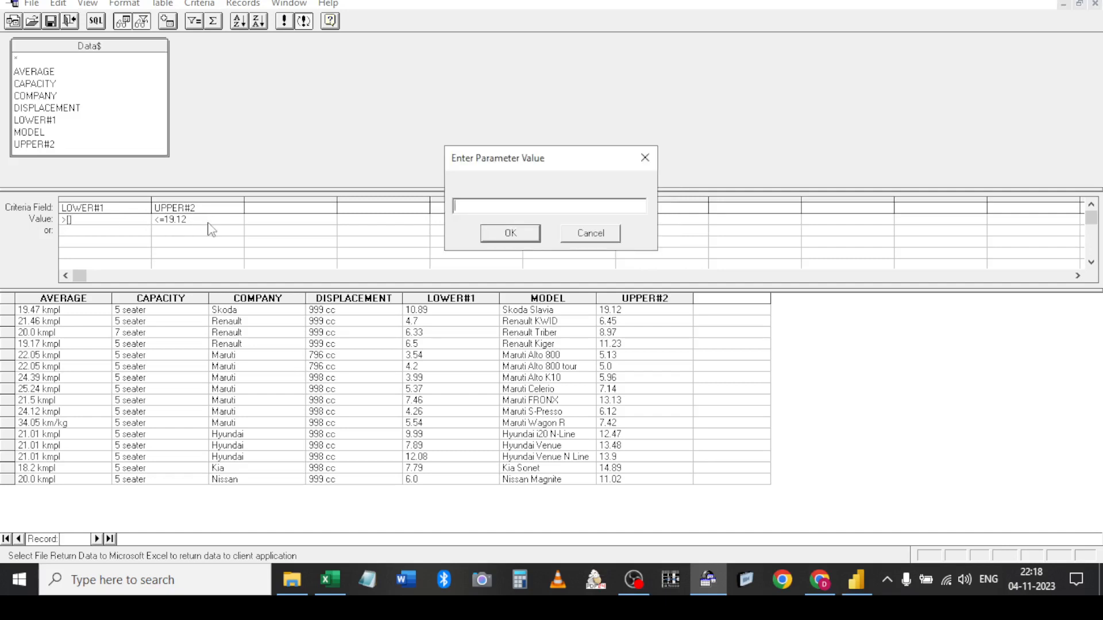
pyautogui.write('3')
pyautogui.click(509, 233)
# Change the UPPER#2 criterion to the parameter <=[] and supply a parameter value
pyautogui.click(208, 224)
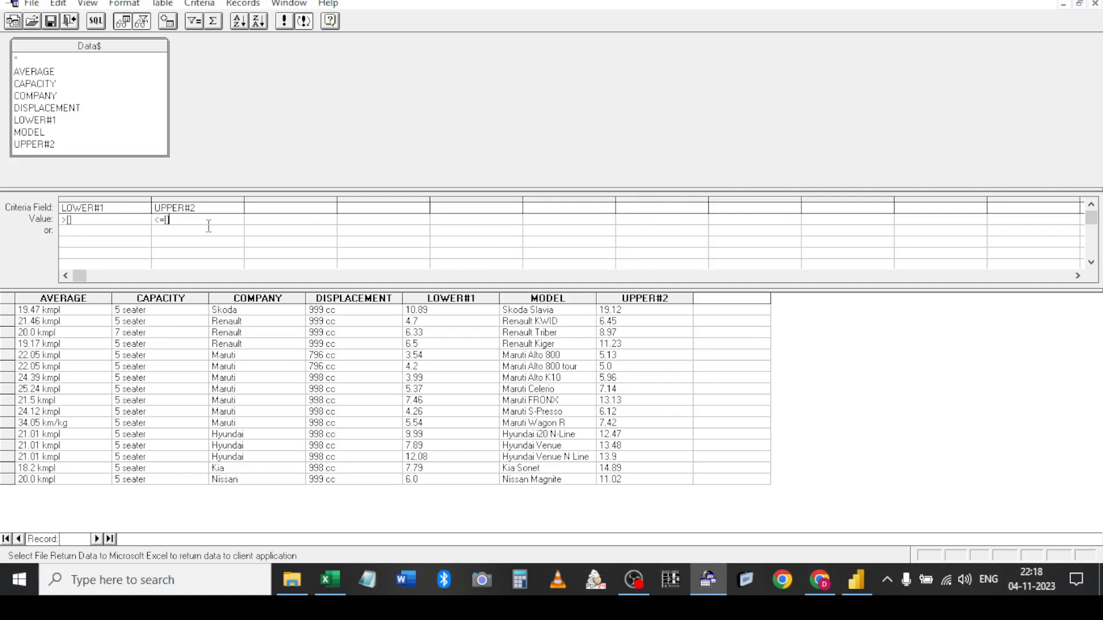
pyautogui.press('Return')
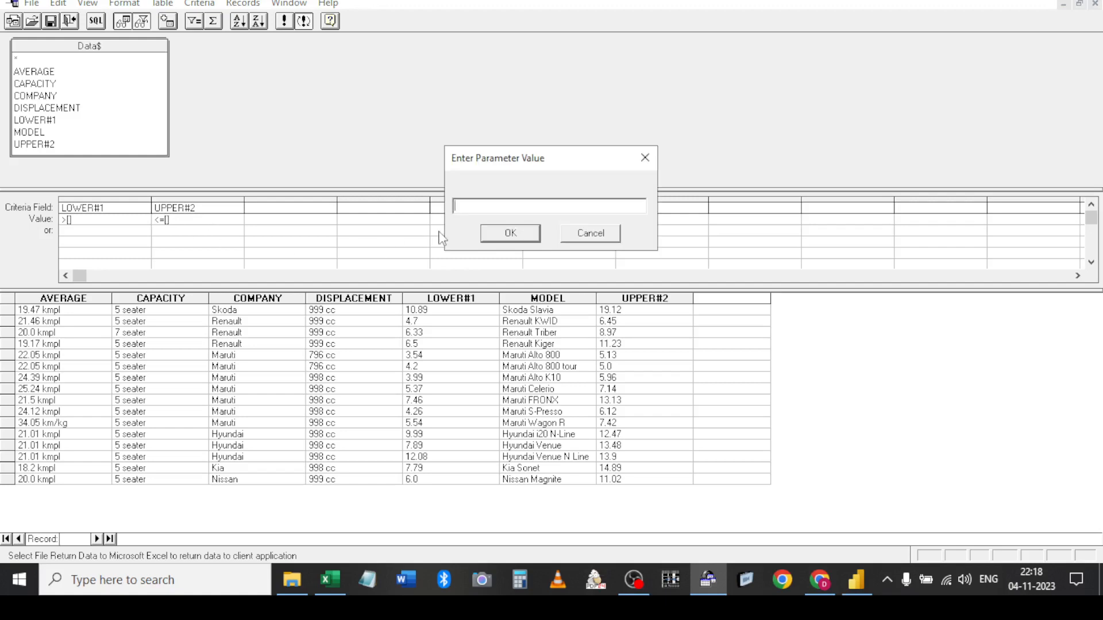
pyautogui.click(505, 234)
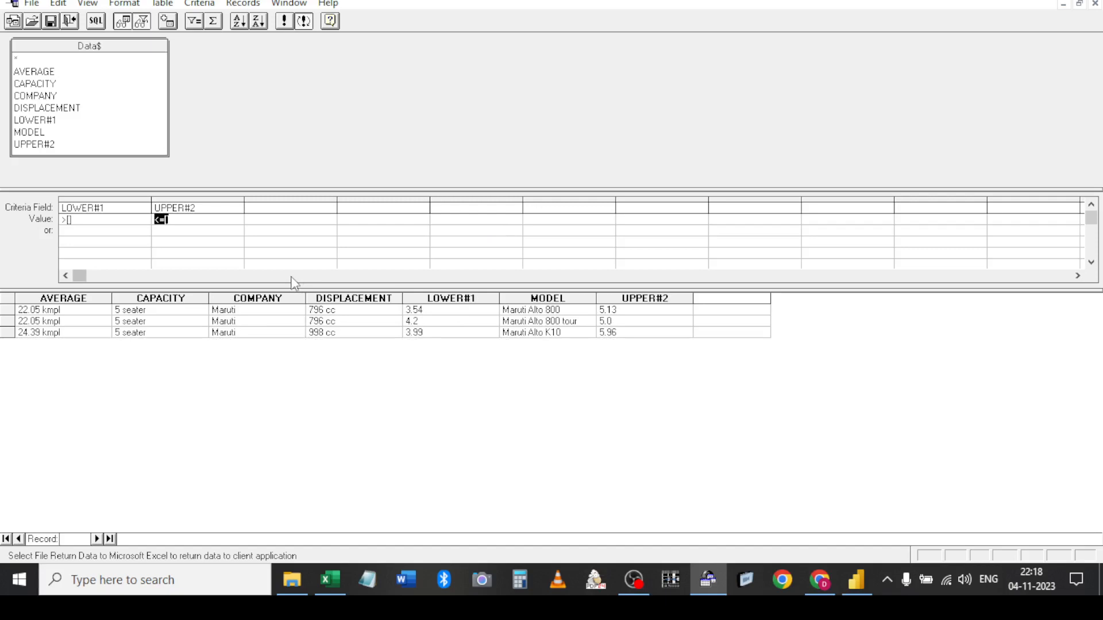
# Return the query data to Excel and open the connection's definition from the import options
pyautogui.click(69, 21)
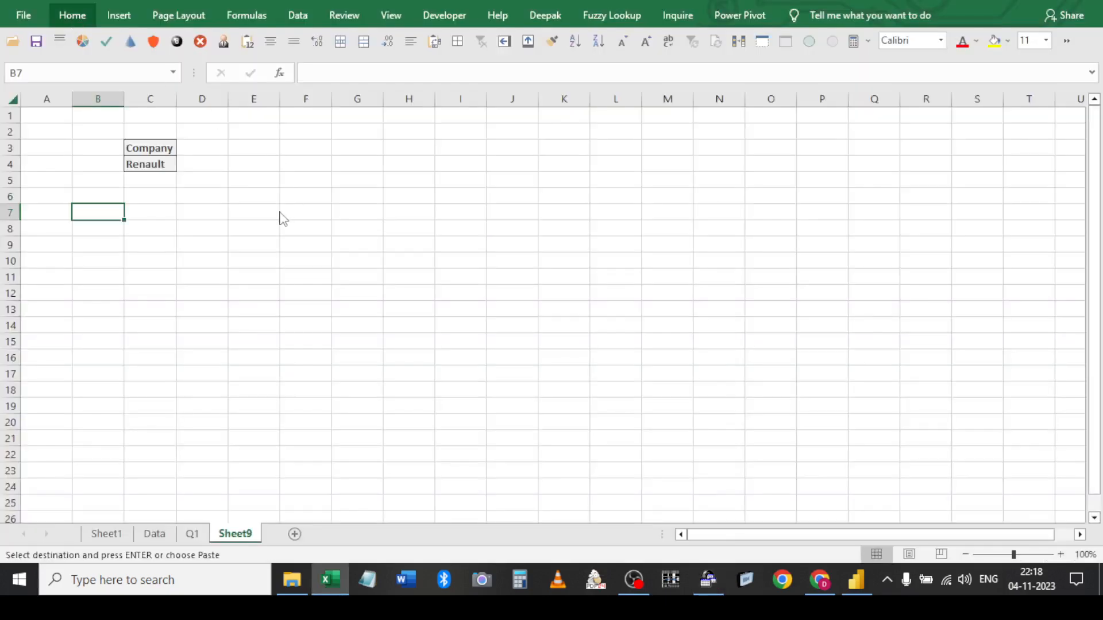
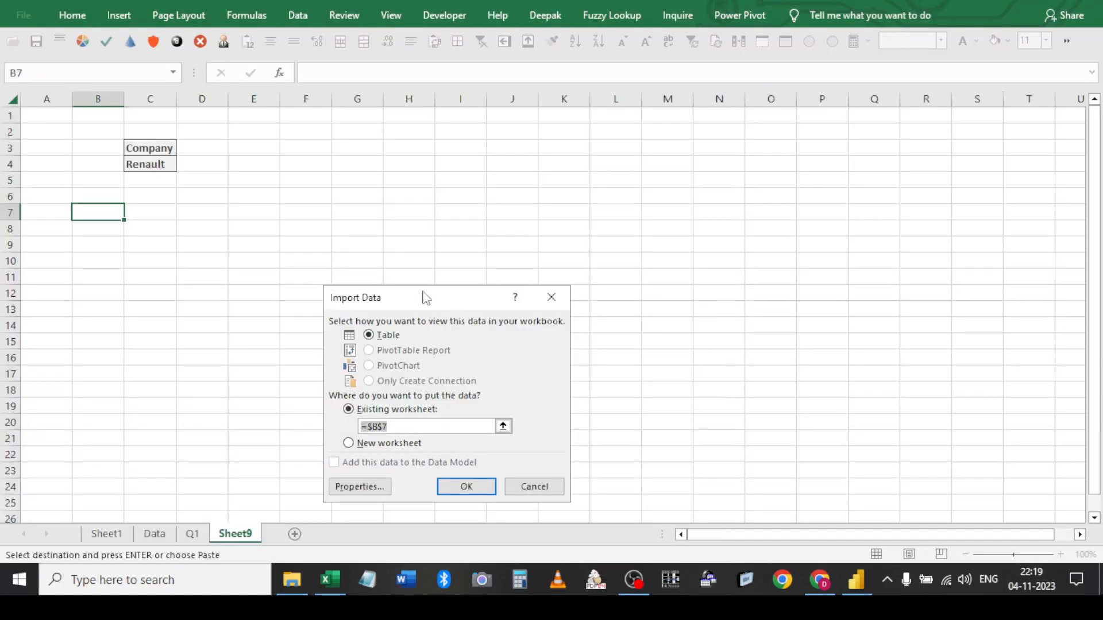
pyautogui.moveTo(421, 299); pyautogui.dragTo(690, 141)
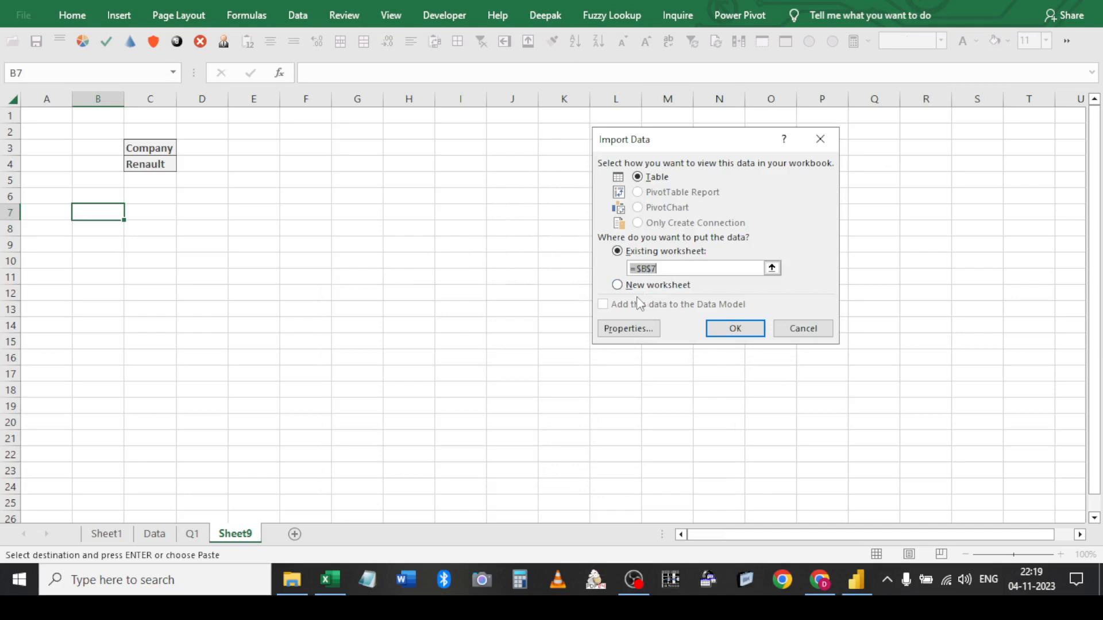
pyautogui.click(632, 329)
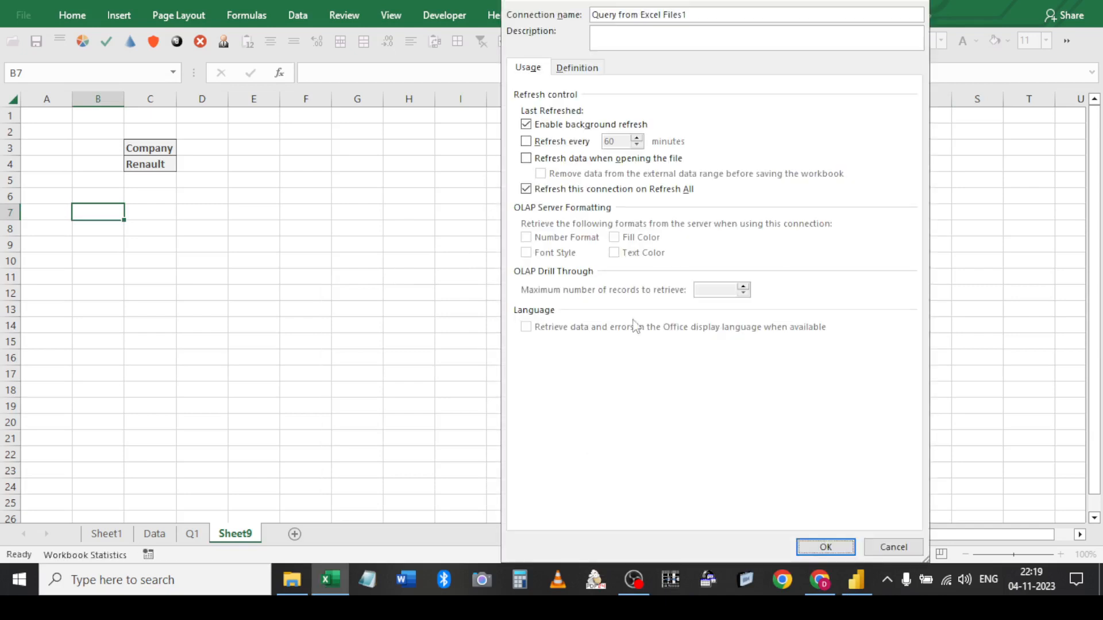
pyautogui.click(578, 69)
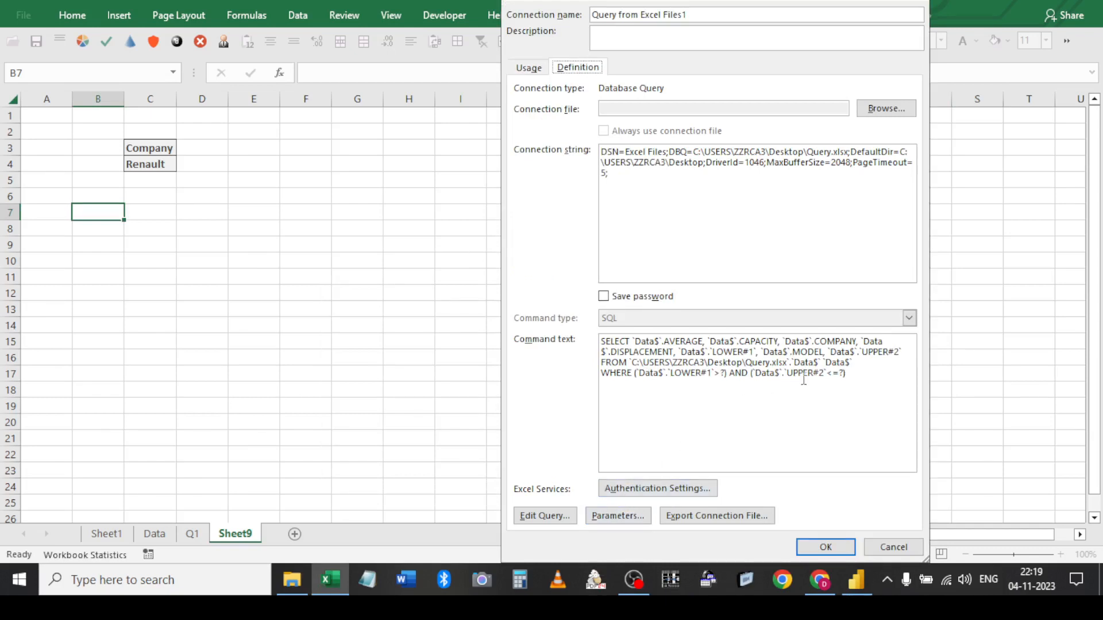
# Put blank lines before the FROM and WHERE clauses in the SQL command text and highlight the AND operator
pyautogui.click(907, 353)
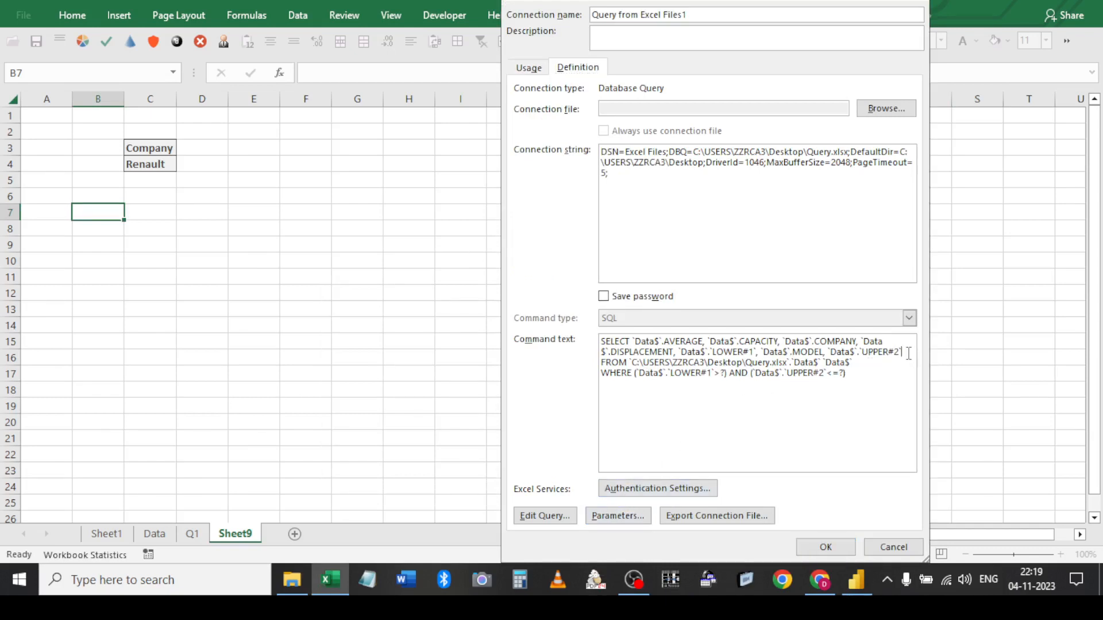
pyautogui.press('Return')
pyautogui.click(870, 374)
pyautogui.press('Return')
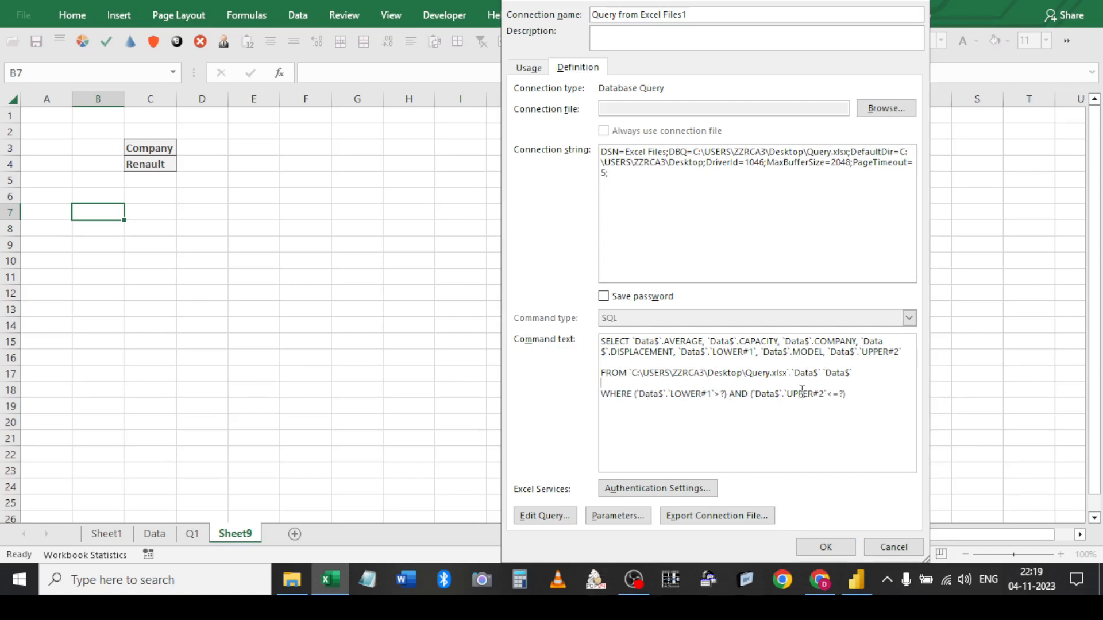
pyautogui.doubleClick(741, 393)
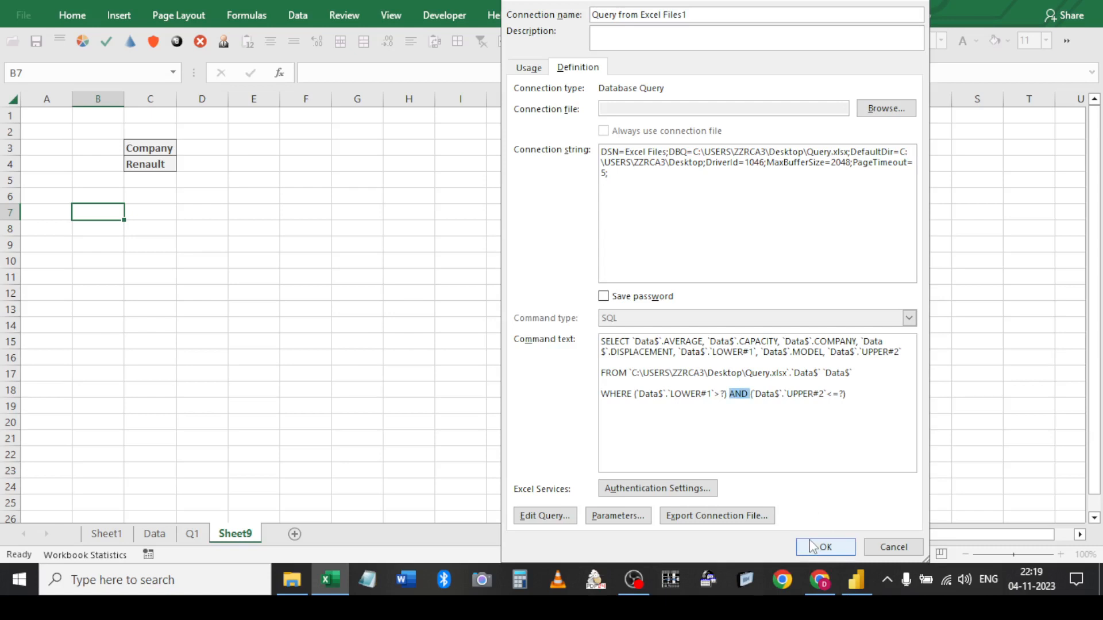
# Link Parameter1 to cell E4 on Sheet9 and make it refresh automatically when the cell value changes
pyautogui.click(646, 520)
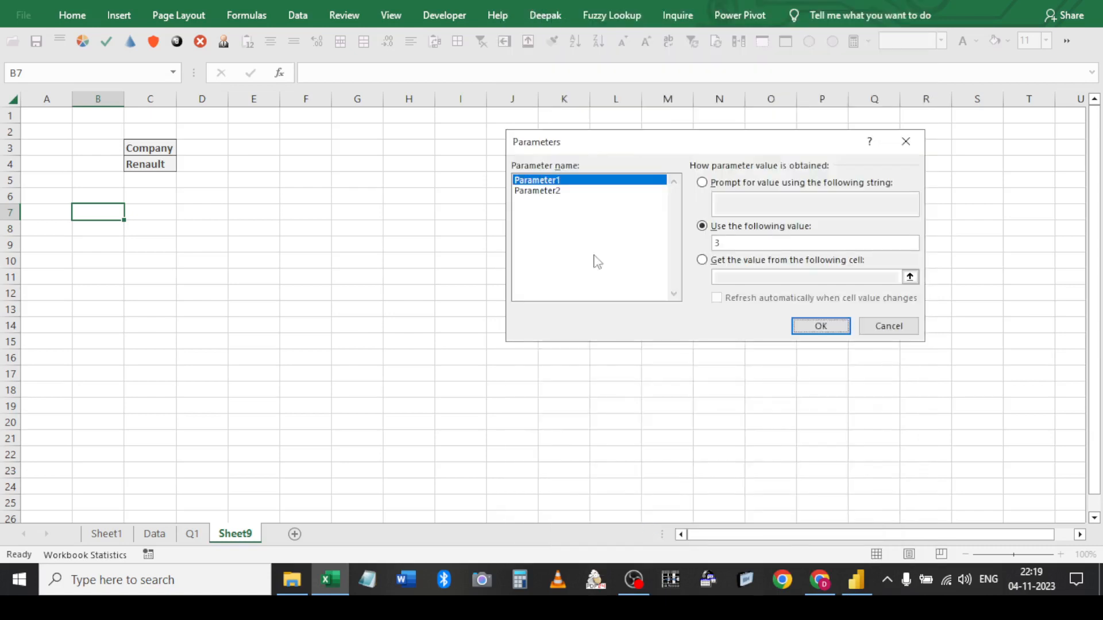
pyautogui.click(713, 260)
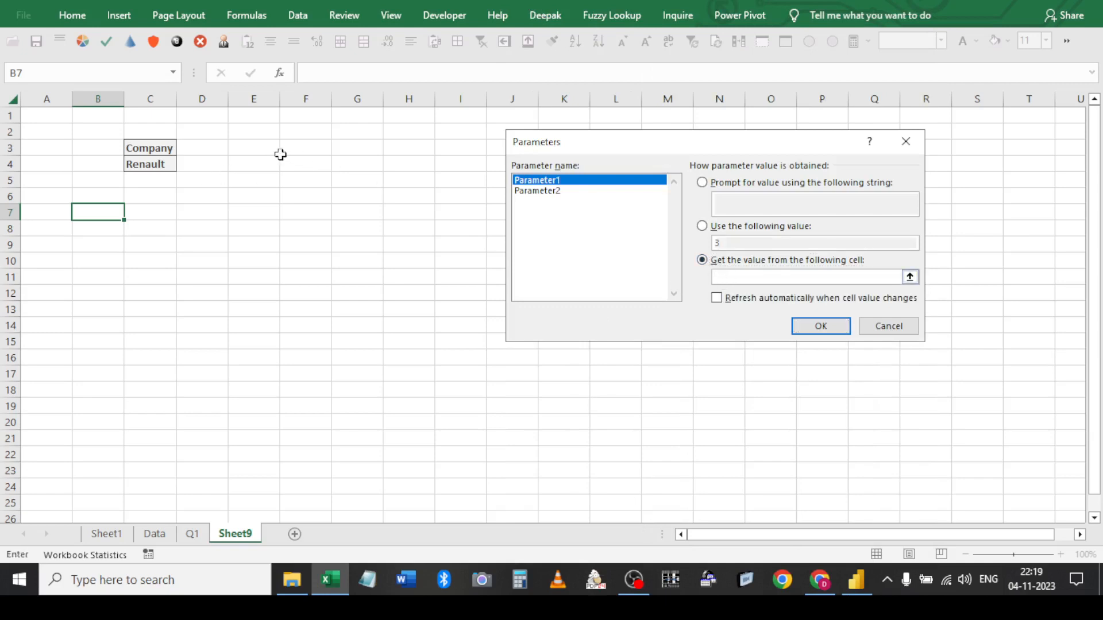
pyautogui.click(253, 165)
pyautogui.click(716, 298)
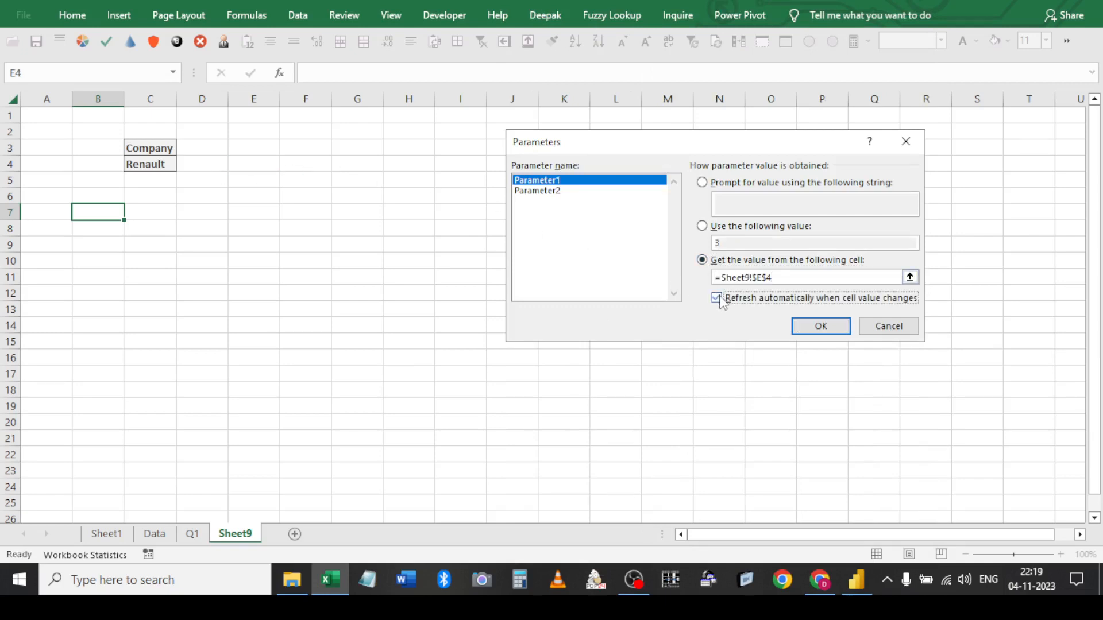
pyautogui.click(806, 328)
# Link Parameter2 to cell F4 and make it refresh automatically when the cell value changes
pyautogui.click(623, 518)
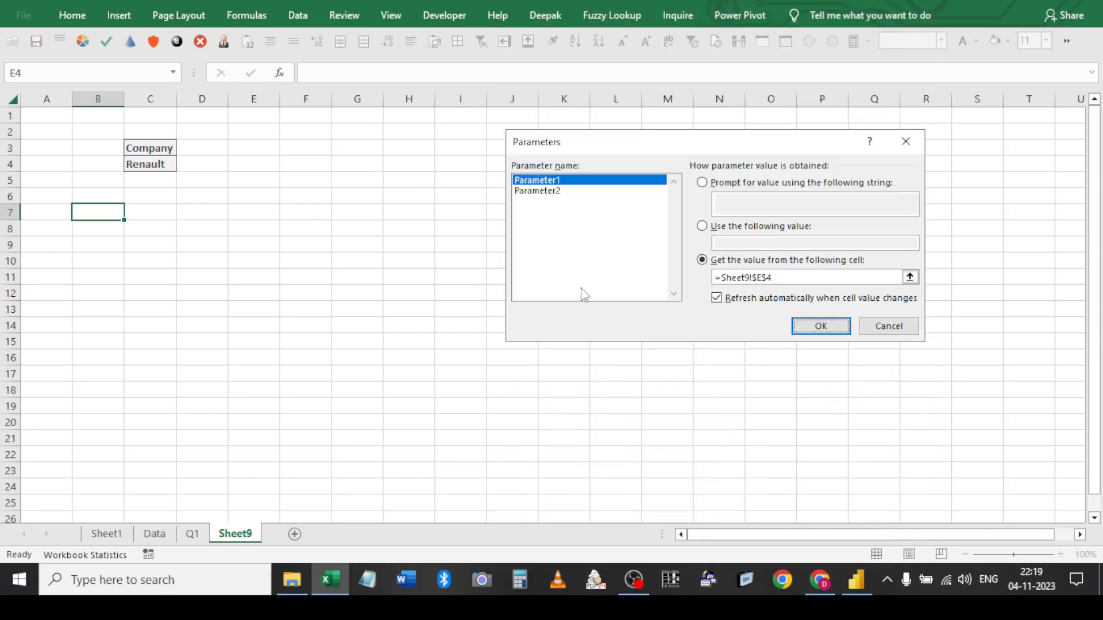
pyautogui.click(548, 191)
pyautogui.click(718, 260)
pyautogui.click(737, 277)
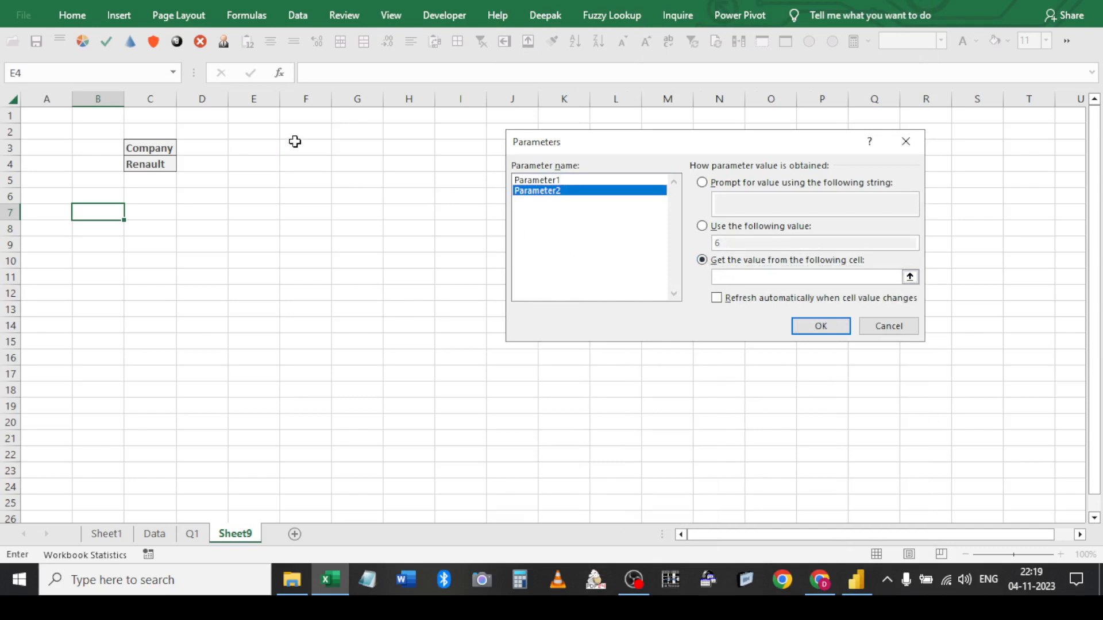
pyautogui.click(308, 159)
pyautogui.click(783, 298)
pyautogui.click(817, 324)
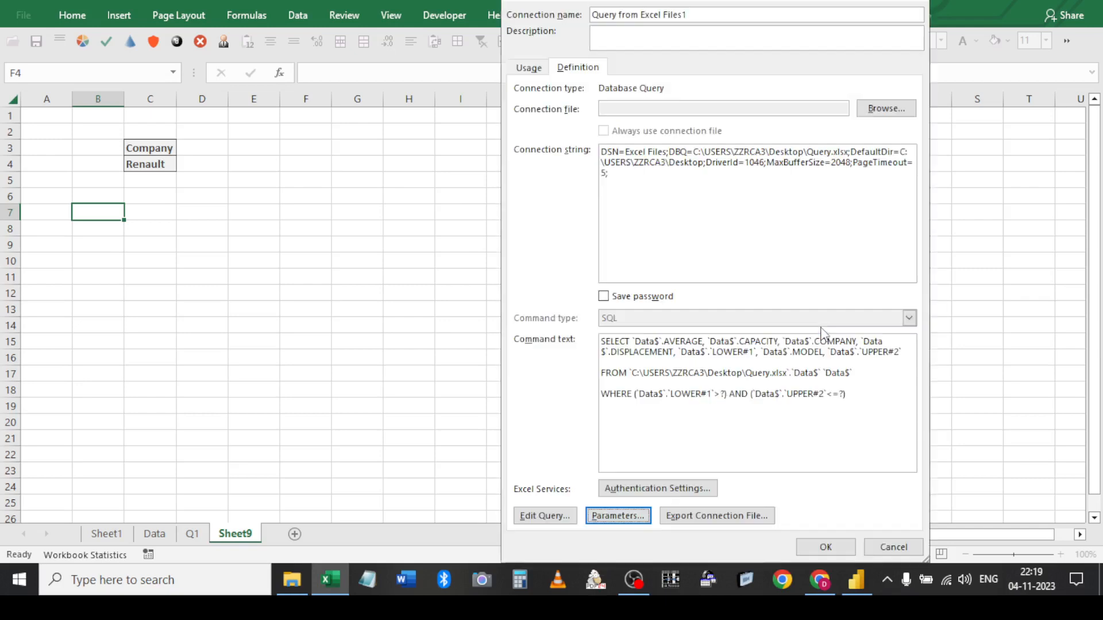
# Accept the connection properties and import the query as a table at cell B8 of the existing worksheet
pyautogui.click(825, 546)
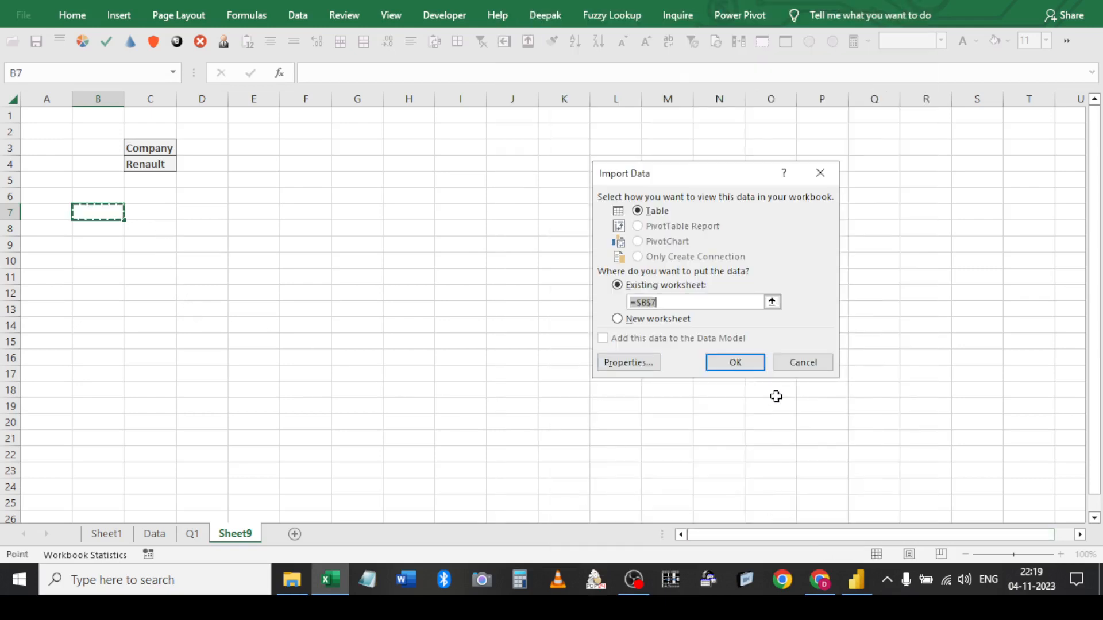
pyautogui.click(115, 217)
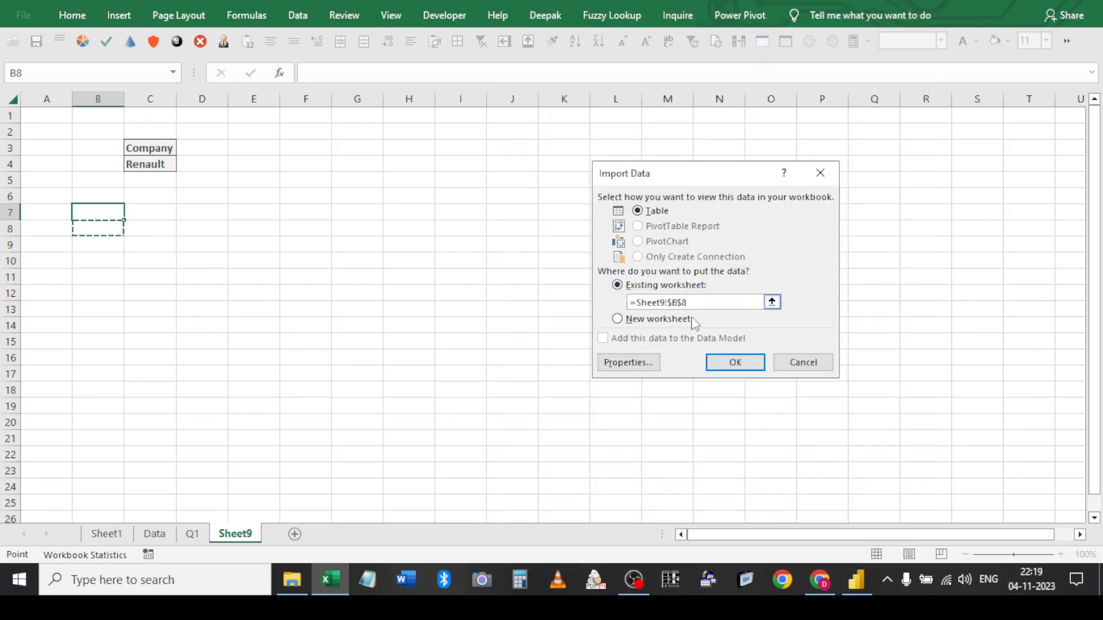
pyautogui.click(737, 365)
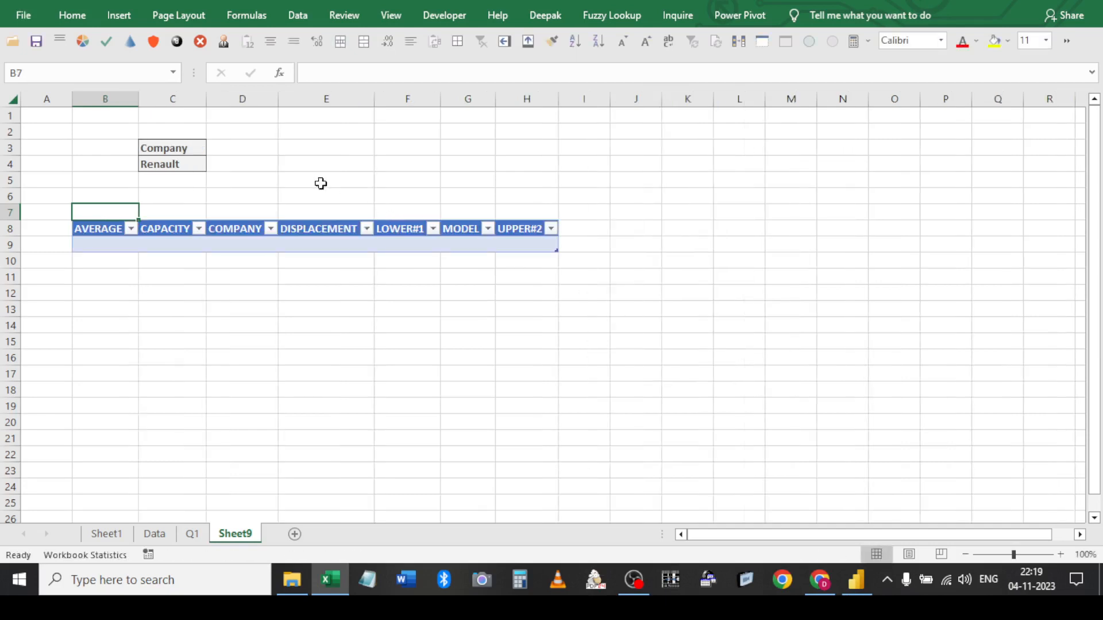
# Apply the Check Cell style to the parameter cells E4:F4
pyautogui.click(298, 167)
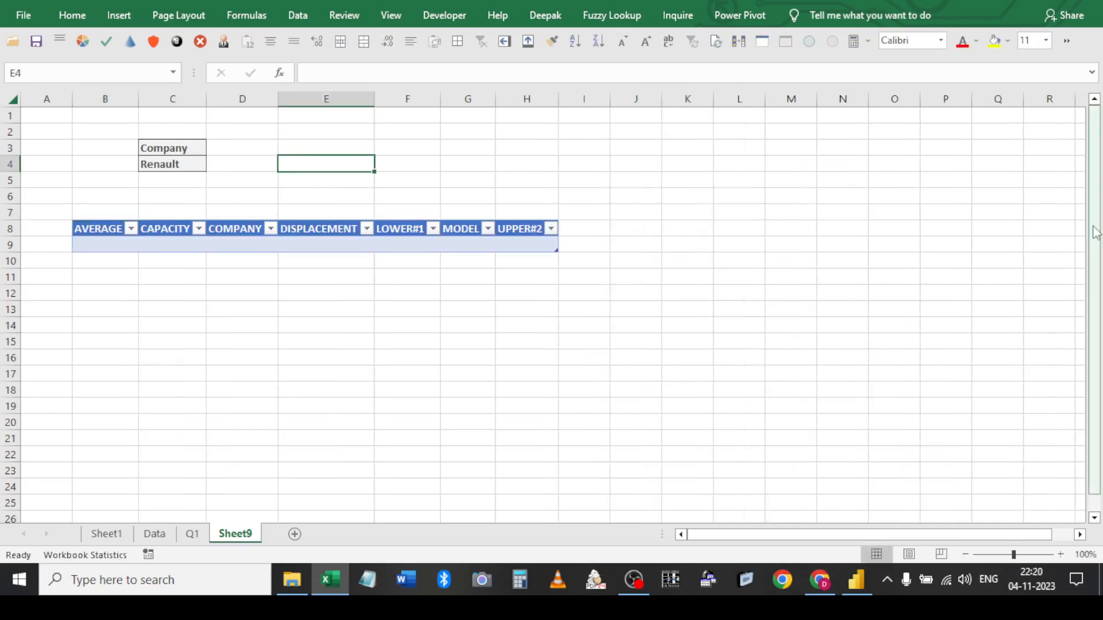
pyautogui.hotkey('shift', 'Right')
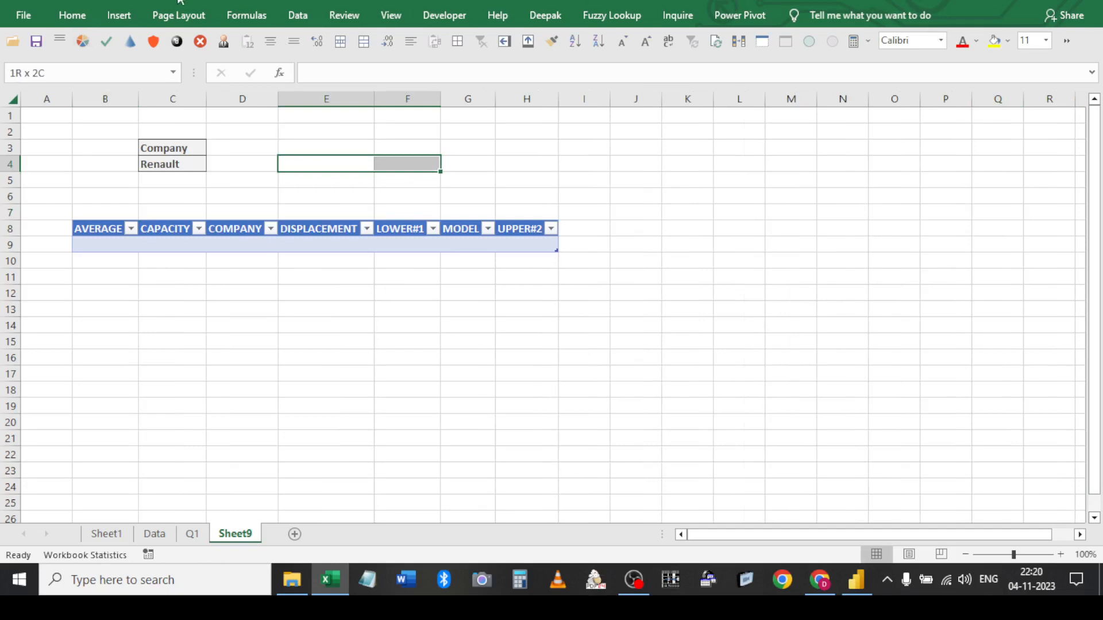
pyautogui.click(73, 17)
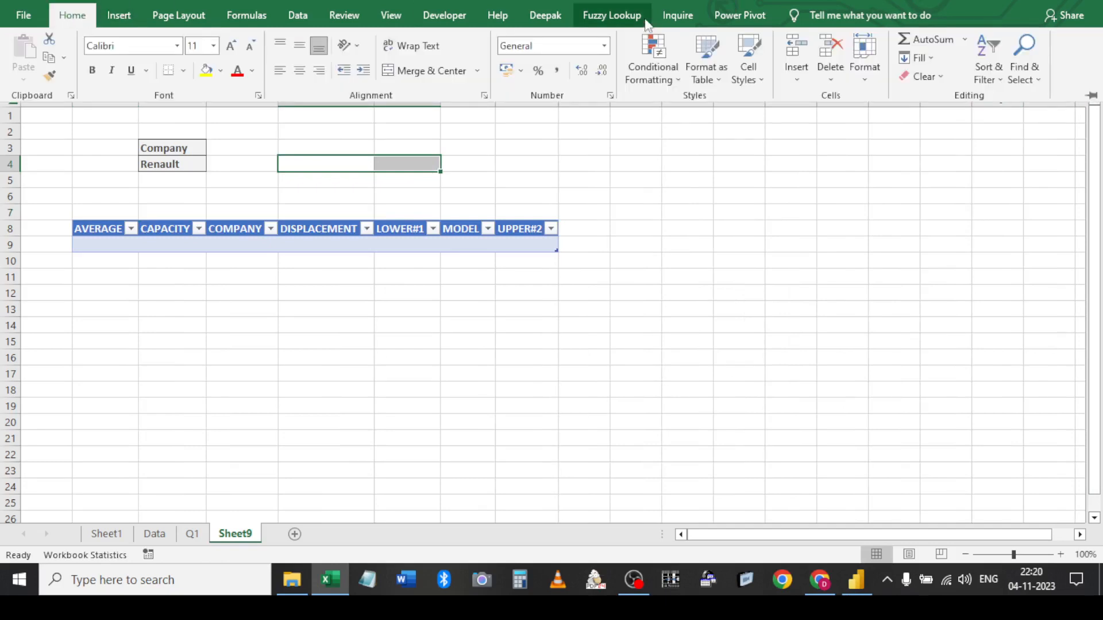
pyautogui.click(747, 63)
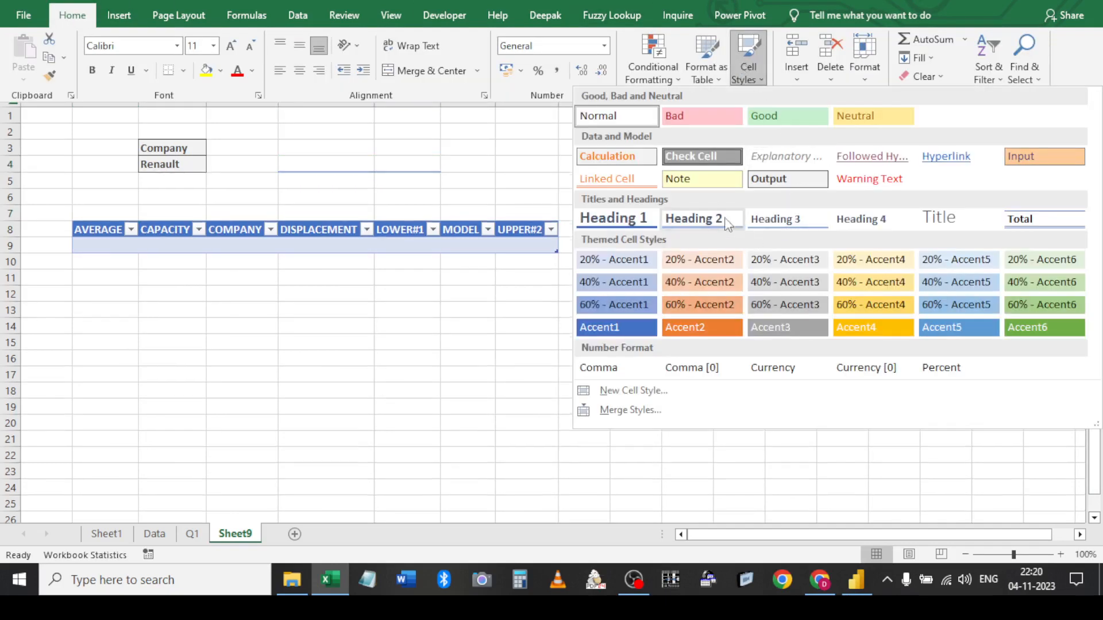
pyautogui.click(710, 159)
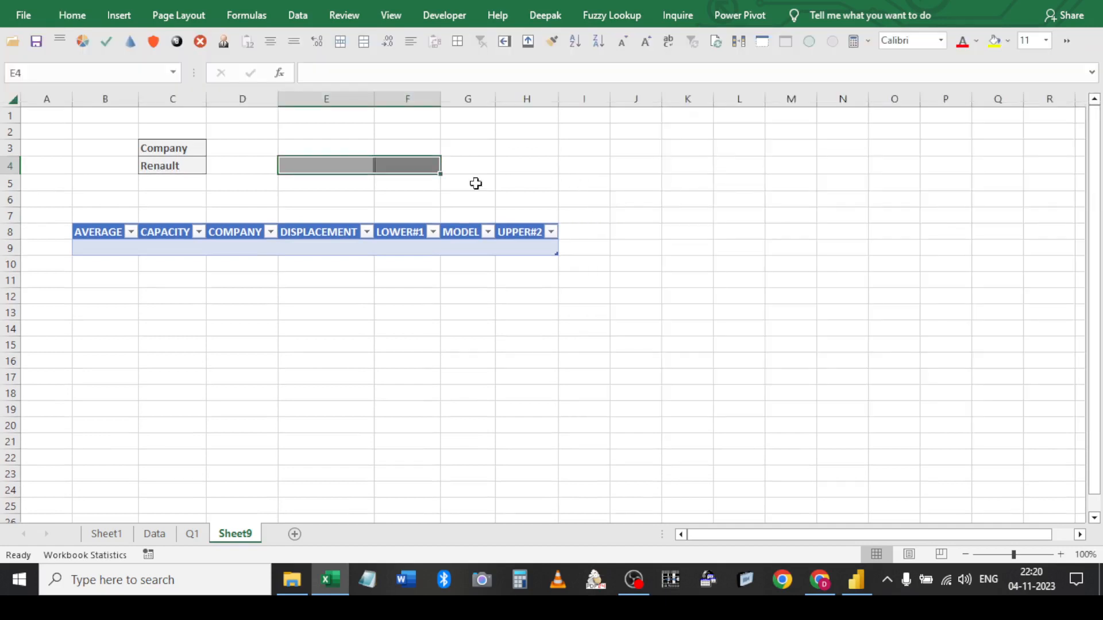
# Enter the headings Lower in E3 and Upper in F3, with the limits 4 and 6 below them
pyautogui.click(360, 148)
pyautogui.write('Lower')
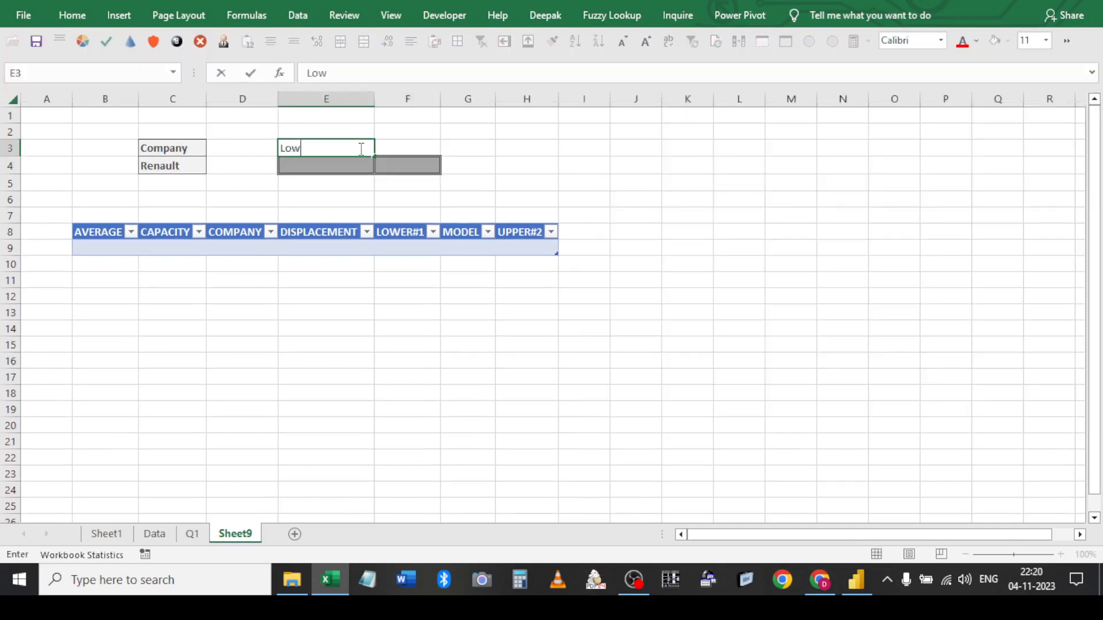
pyautogui.press('Tab')
pyautogui.write('Upp')
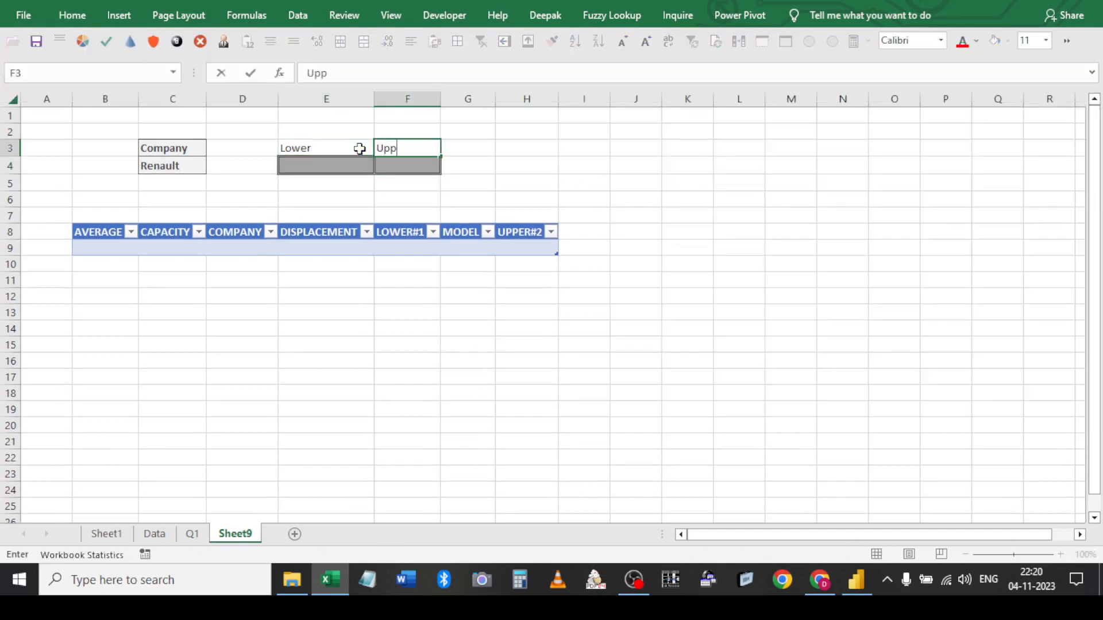
pyautogui.write('er')
pyautogui.press('Return')
pyautogui.write('4')
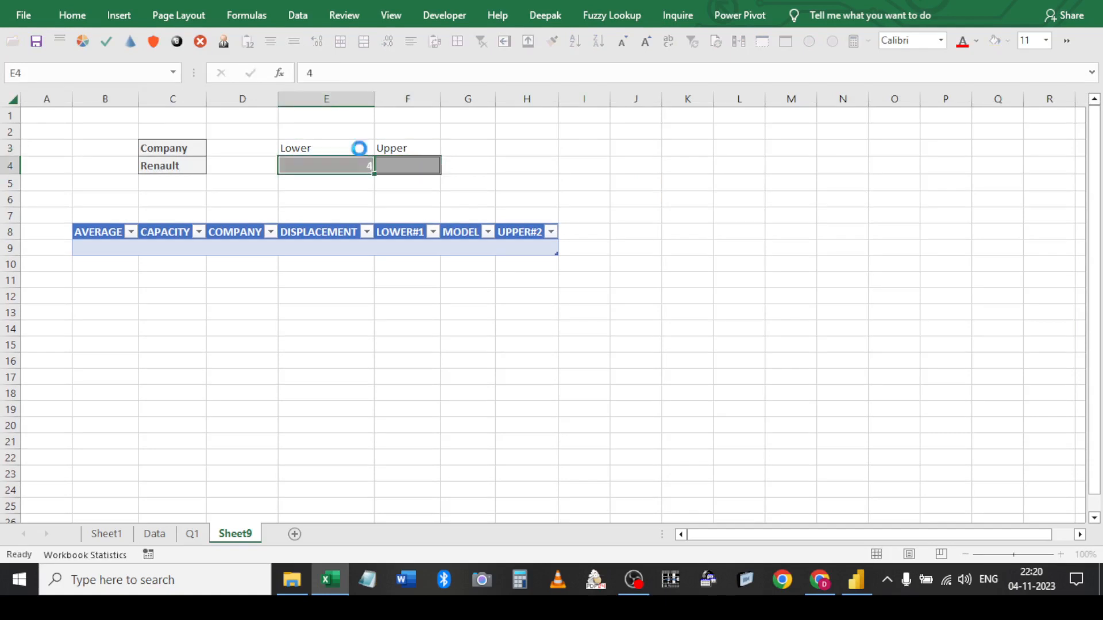
pyautogui.press('Tab')
pyautogui.write('6')
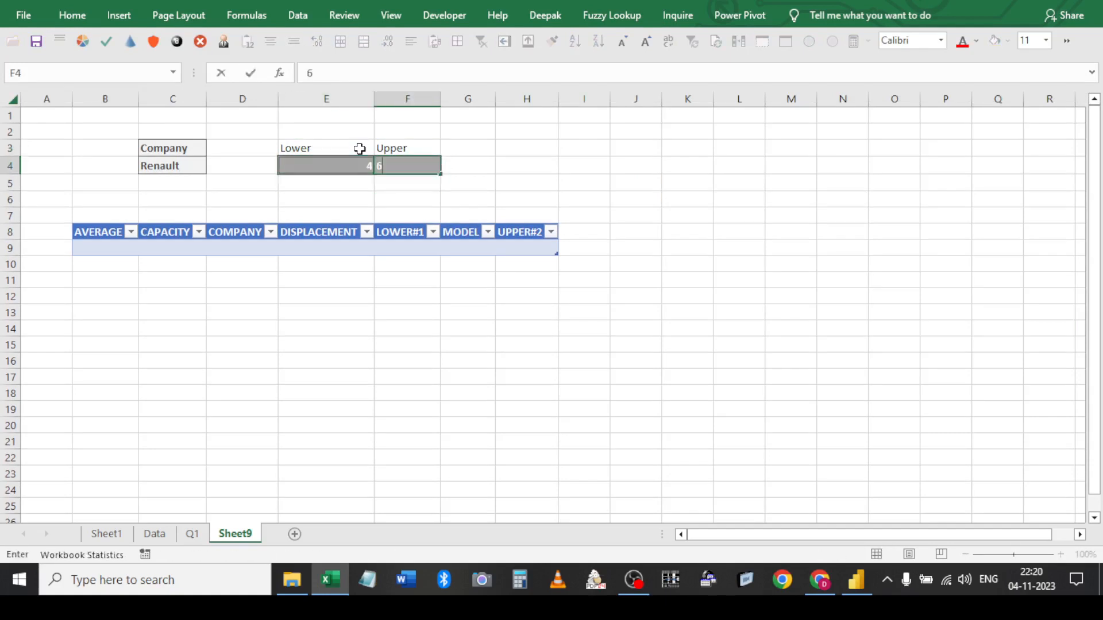
pyautogui.press('Return')
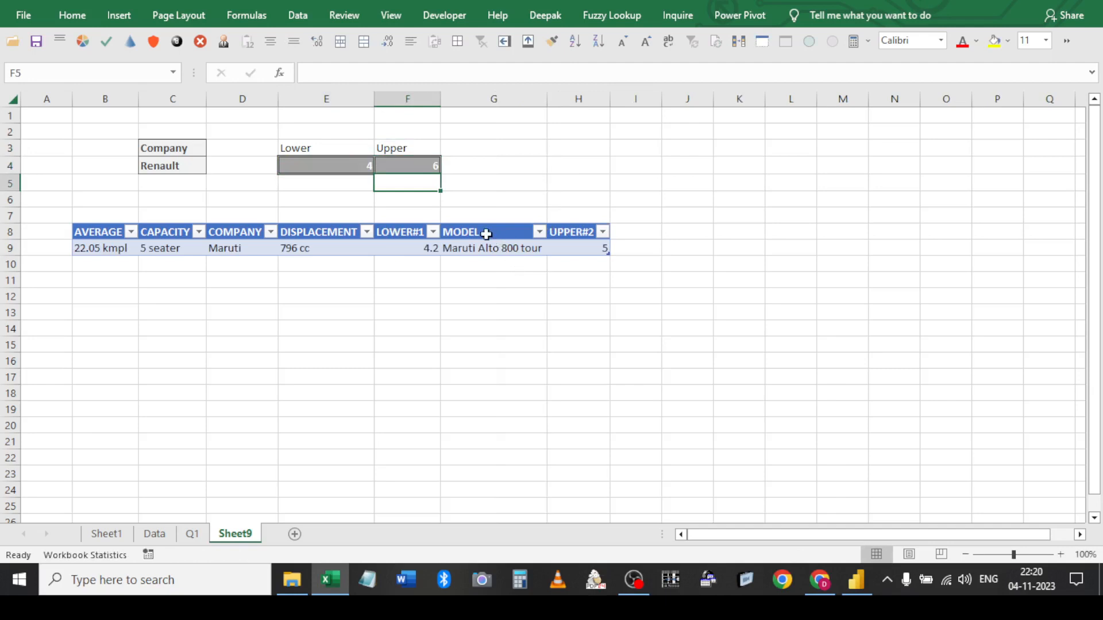
# Set the upper limit in F4 to 8 and the lower limit in E4 to 5
pyautogui.click(428, 165)
pyautogui.write('8')
pyautogui.press('Return')
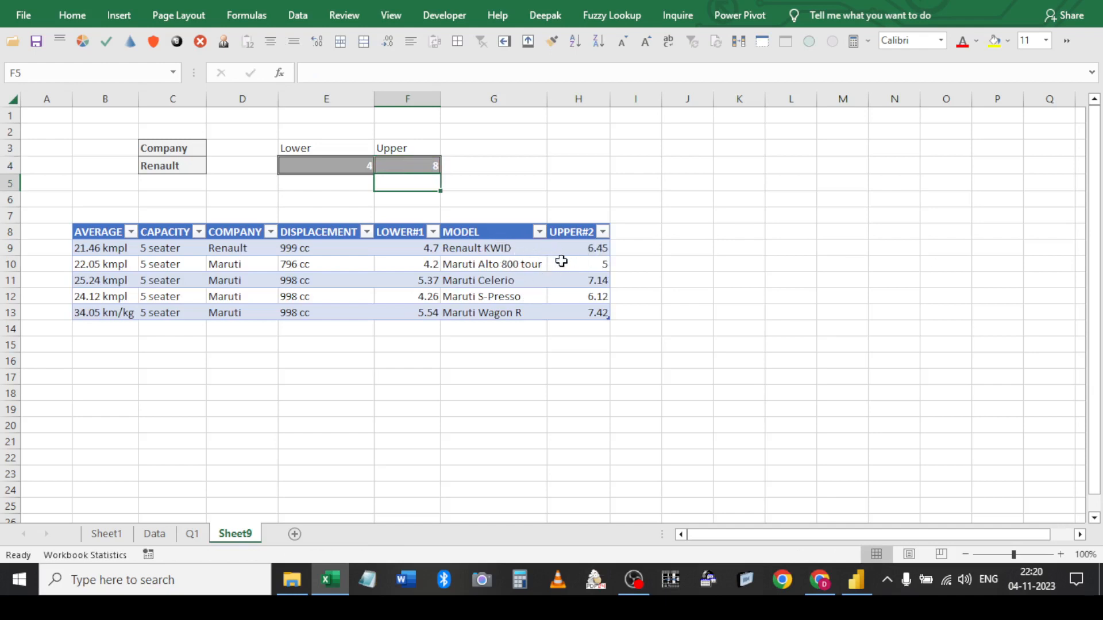
pyautogui.click(357, 170)
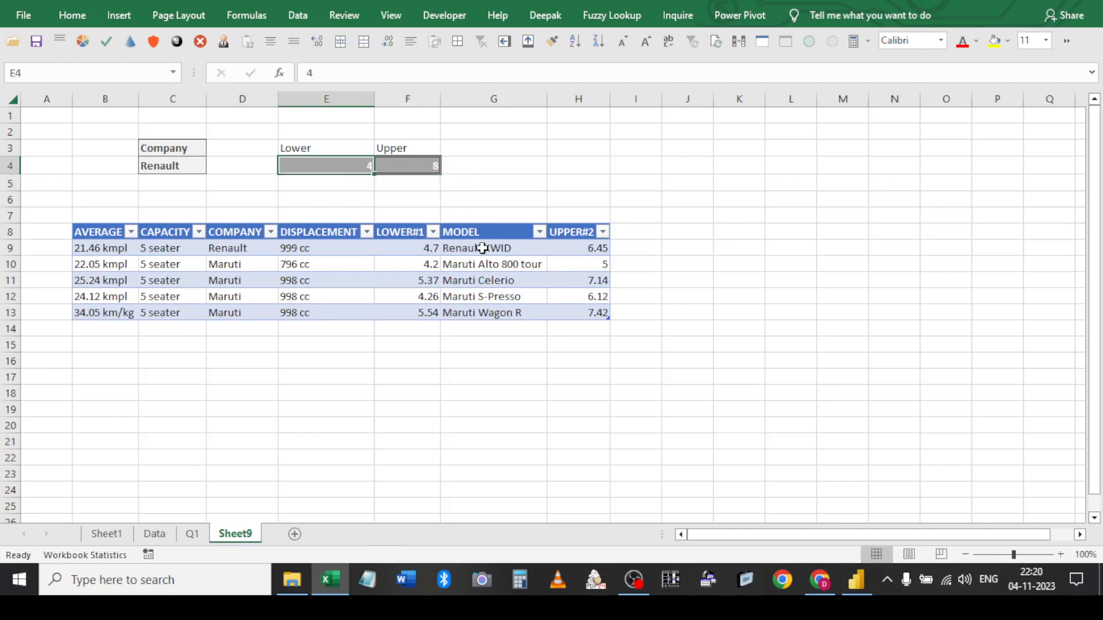
pyautogui.press('Tab')
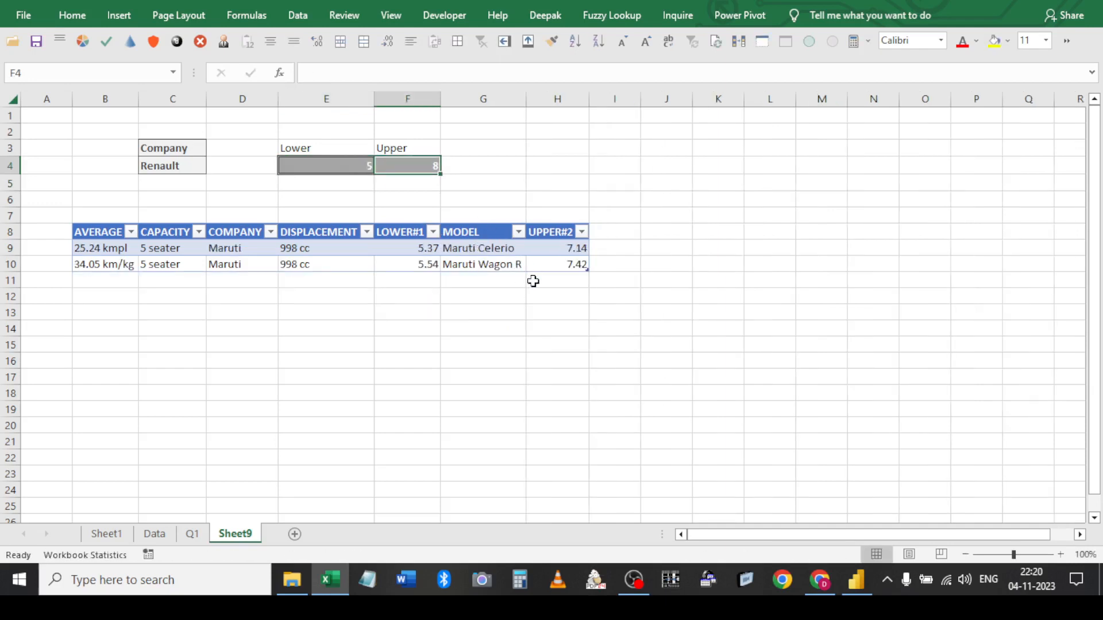
# Set the upper limit in F4 to 7 and the lower limit in E4 to 4
pyautogui.write('7')
pyautogui.press('Return')
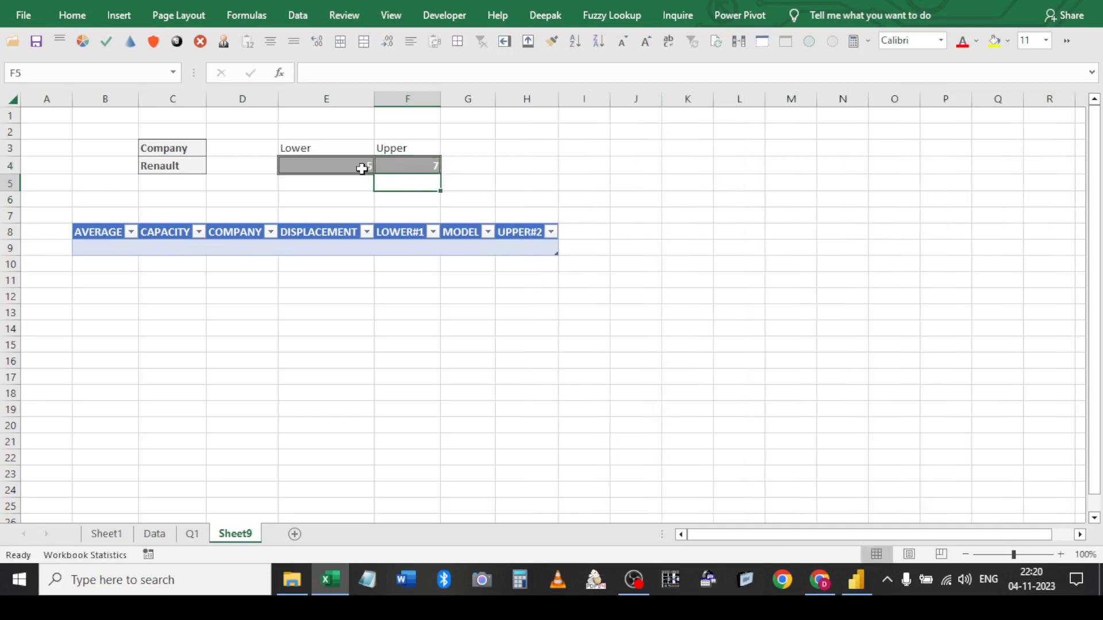
pyautogui.click(362, 168)
pyautogui.write('4')
pyautogui.press('Return')
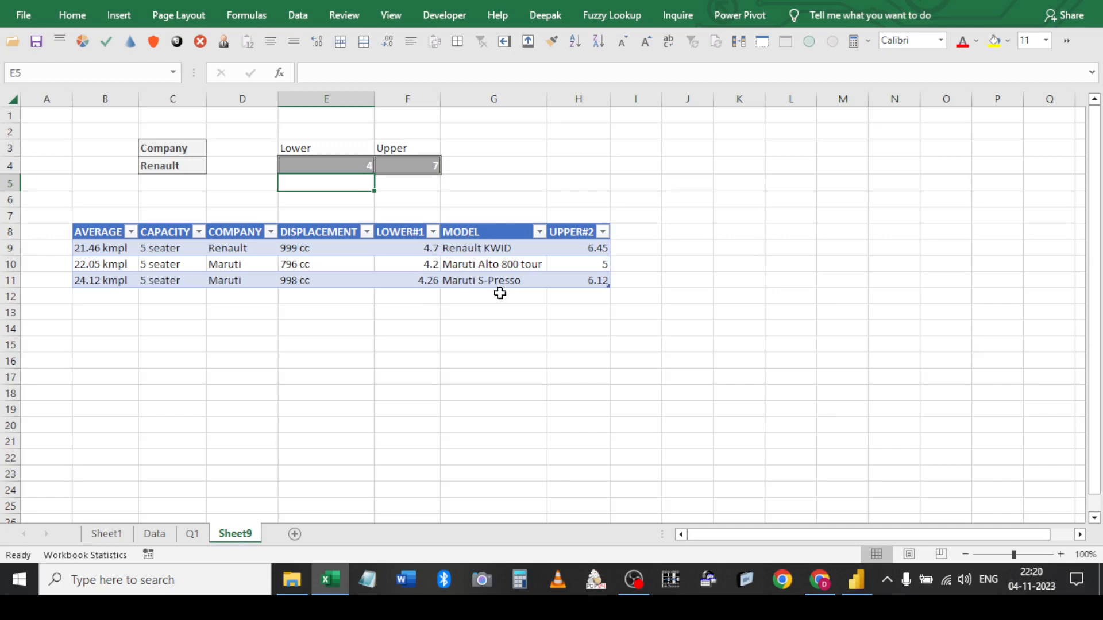
# Create a copy of Sheet9 and place it after the last sheet
pyautogui.rightClick(218, 537)
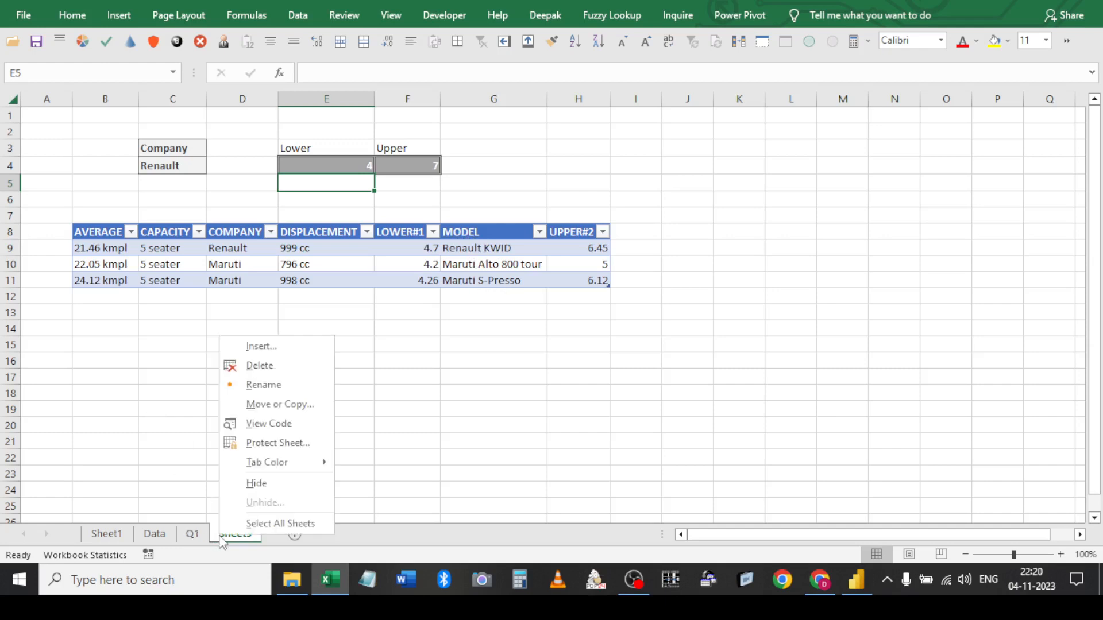
pyautogui.click(285, 407)
pyautogui.click(191, 440)
pyautogui.click(199, 494)
pyautogui.click(297, 530)
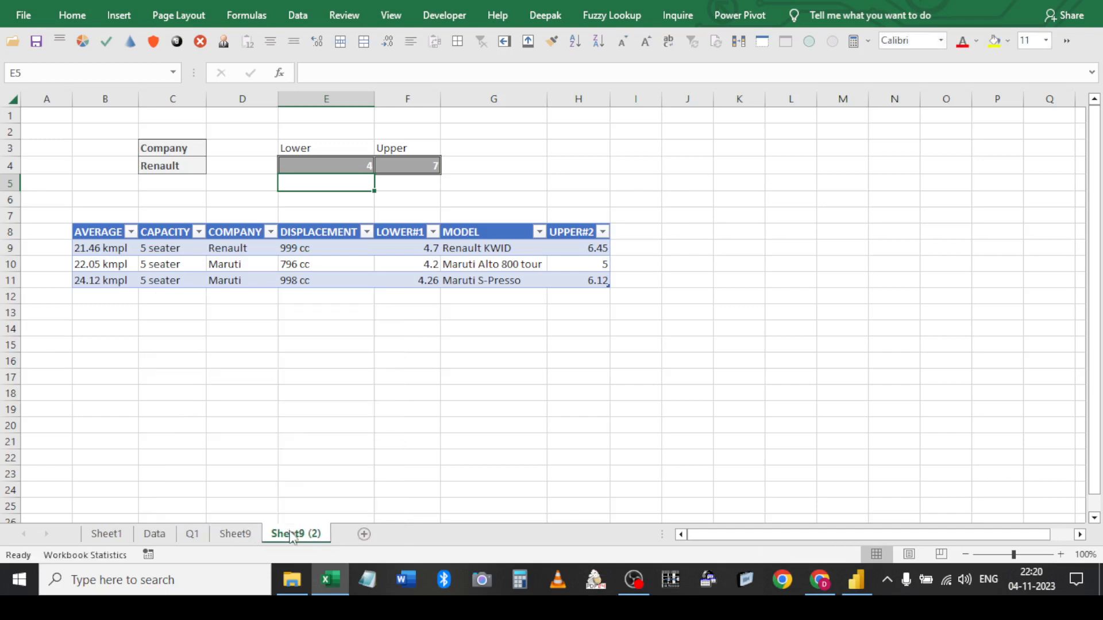
# Set the lower limit in E4 of the copied sheet to 3
pyautogui.click(269, 248)
pyautogui.doubleClick(328, 165)
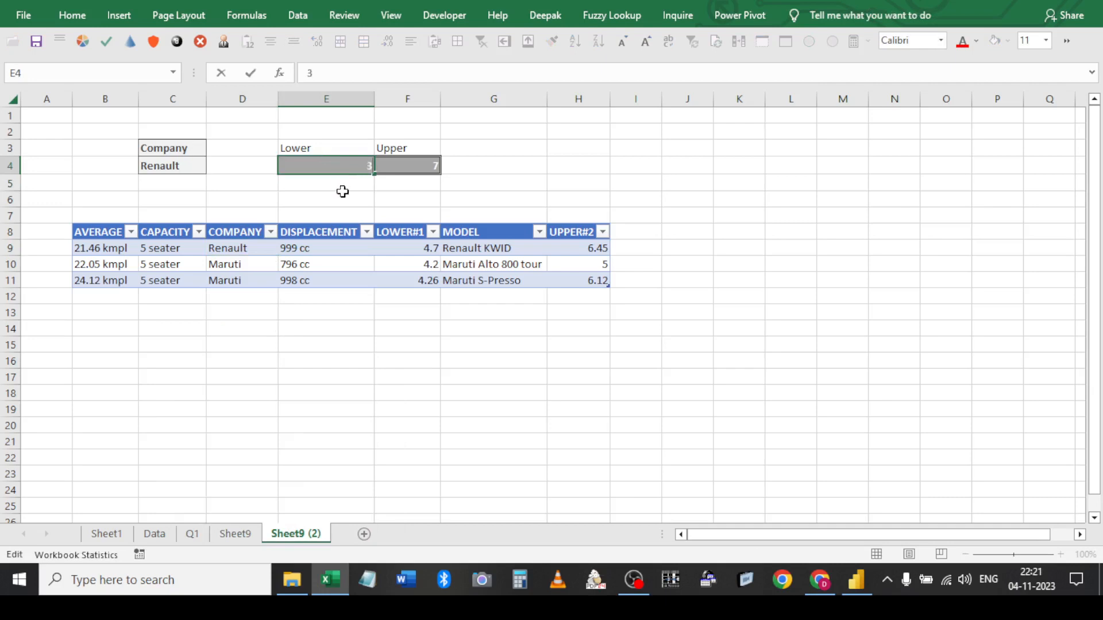
pyautogui.write('3')
pyautogui.press('Return')
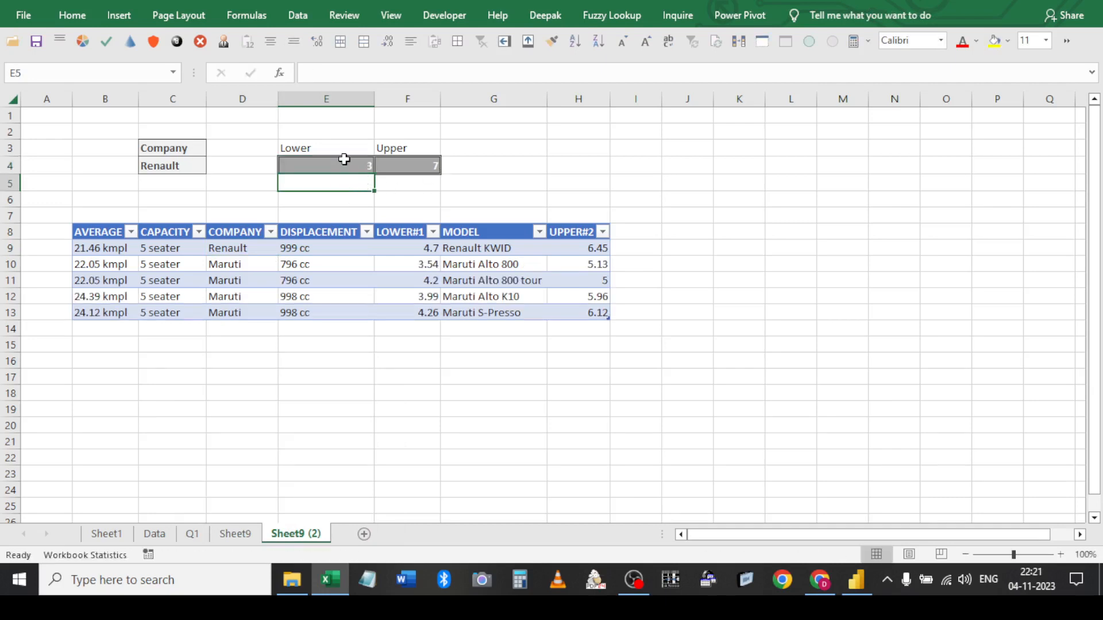
# Select a cell in the copied sheet's query table and bring up the data connection commands
pyautogui.click(271, 311)
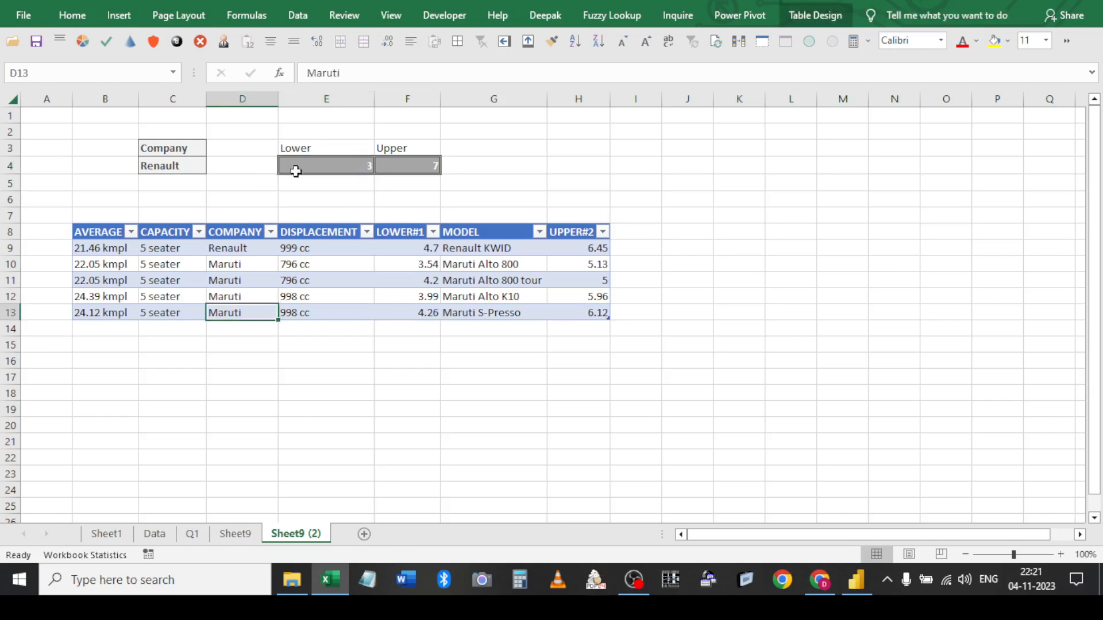
pyautogui.click(298, 15)
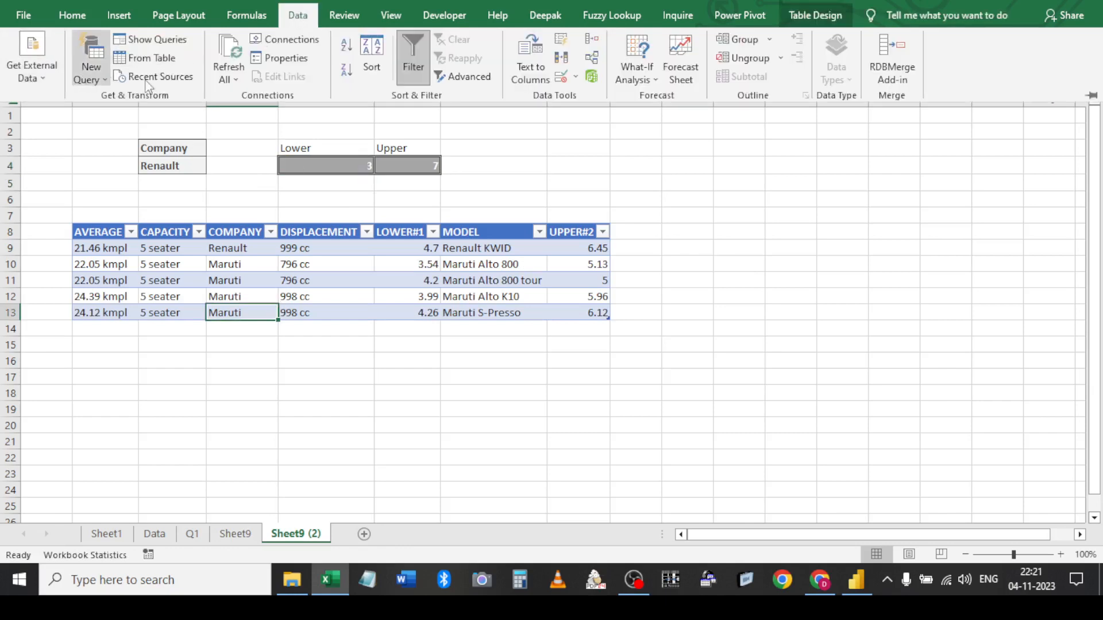
# Replace AND with OR between the LOWER#1 and UPPER#2 conditions in the table's query command text and apply the change
pyautogui.click(280, 58)
pyautogui.click(841, 220)
pyautogui.click(595, 68)
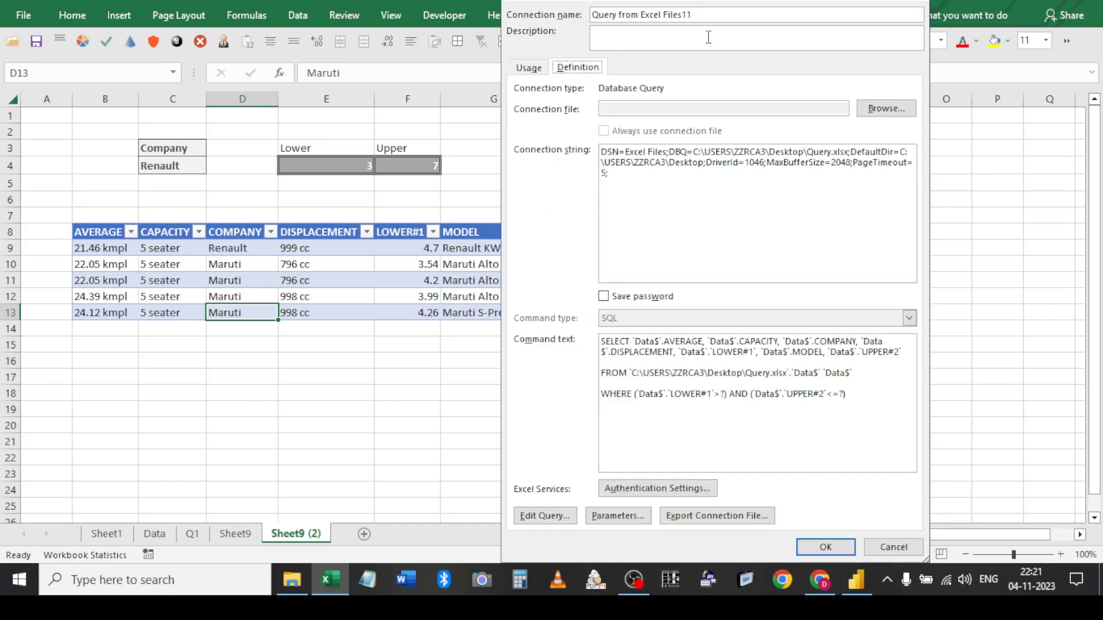
pyautogui.moveTo(696, 5); pyautogui.dragTo(834, 5)
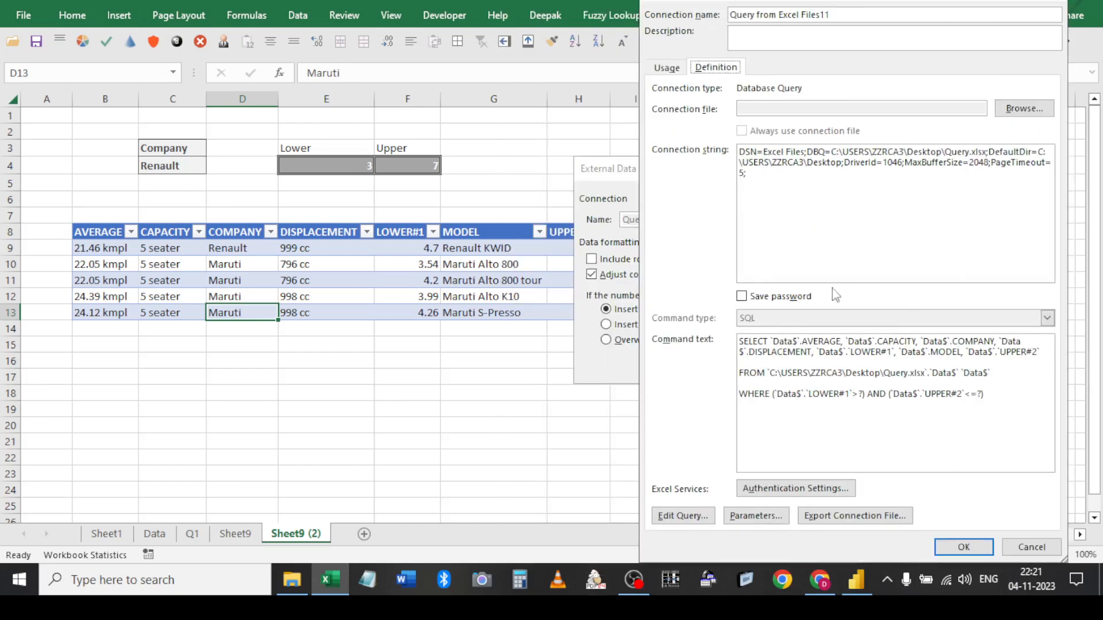
pyautogui.click(885, 396)
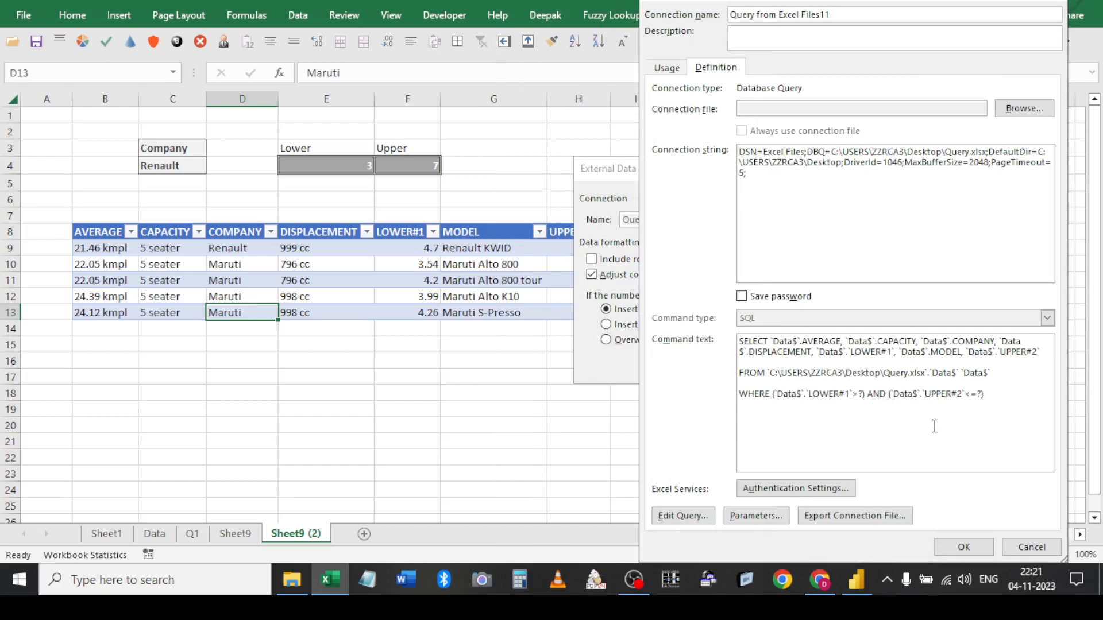
pyautogui.write('OR')
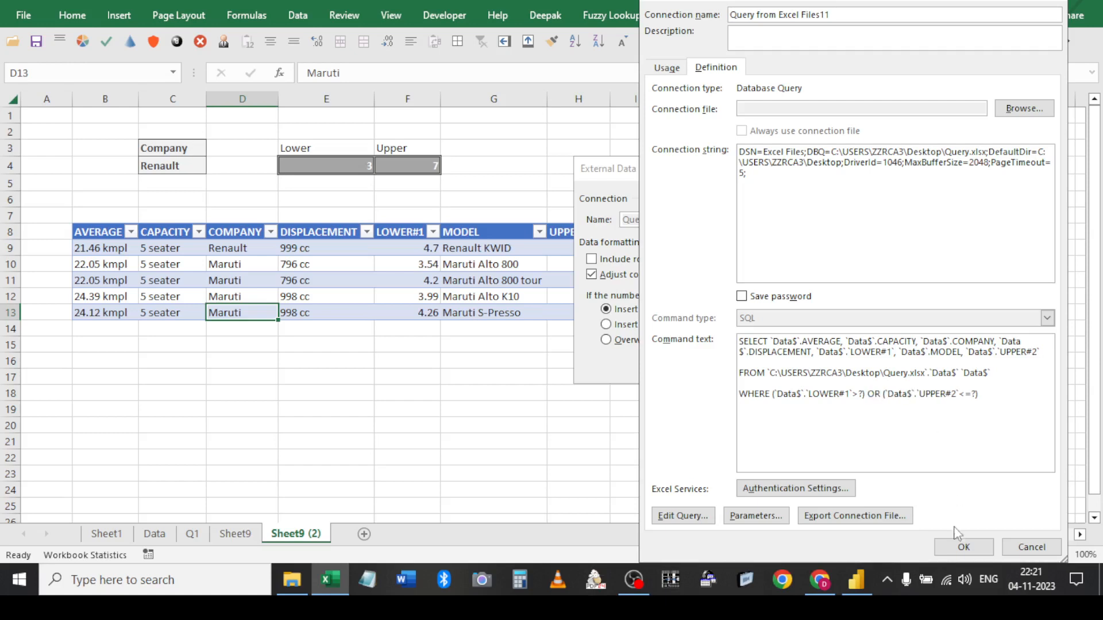
pyautogui.click(963, 547)
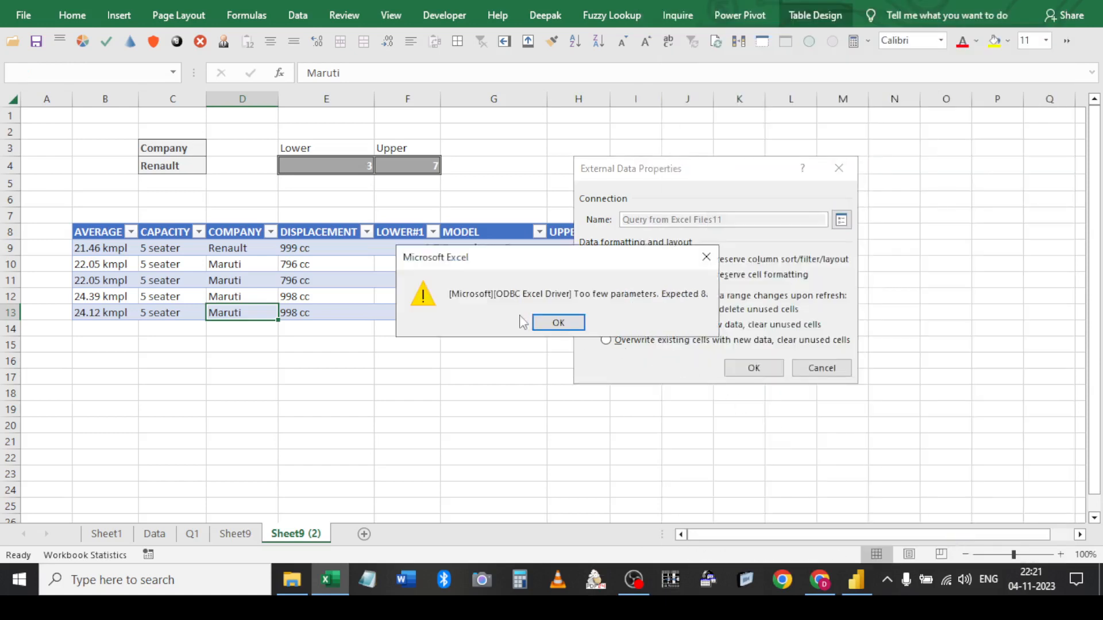
pyautogui.click(551, 322)
pyautogui.click(729, 370)
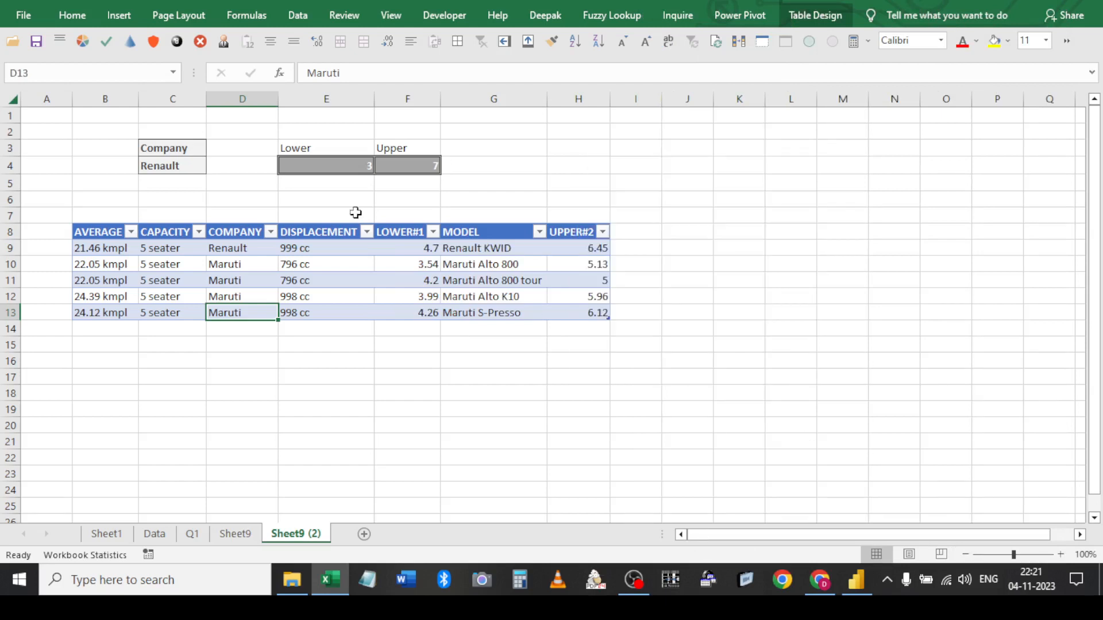
# Set the Upper value in cell F4 to 5 and review the refreshed table rows
pyautogui.click(347, 163)
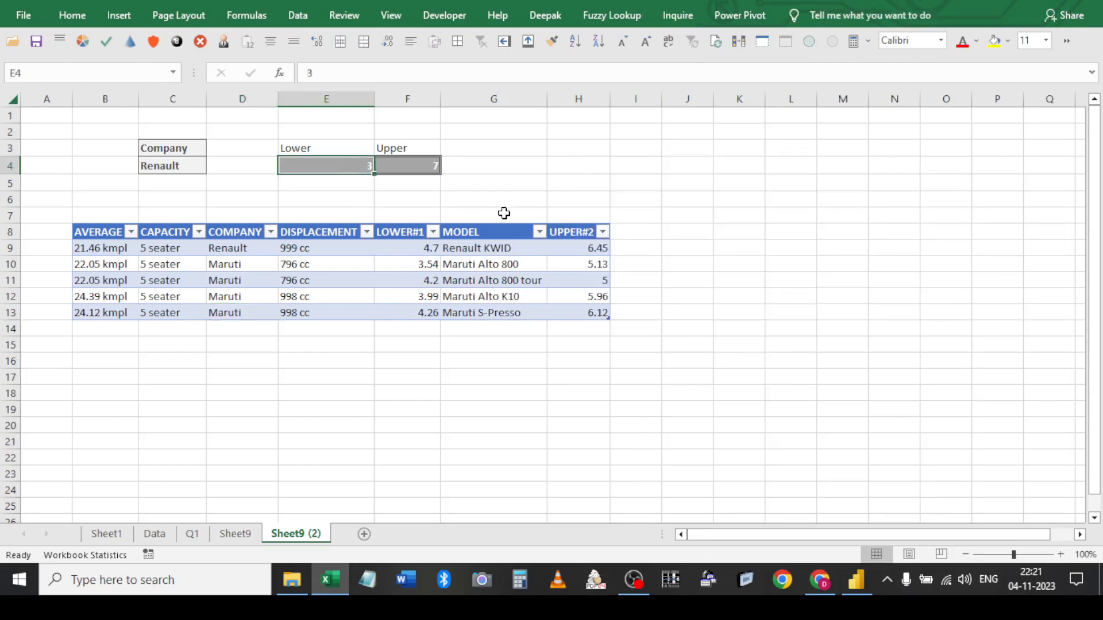
pyautogui.click(453, 411)
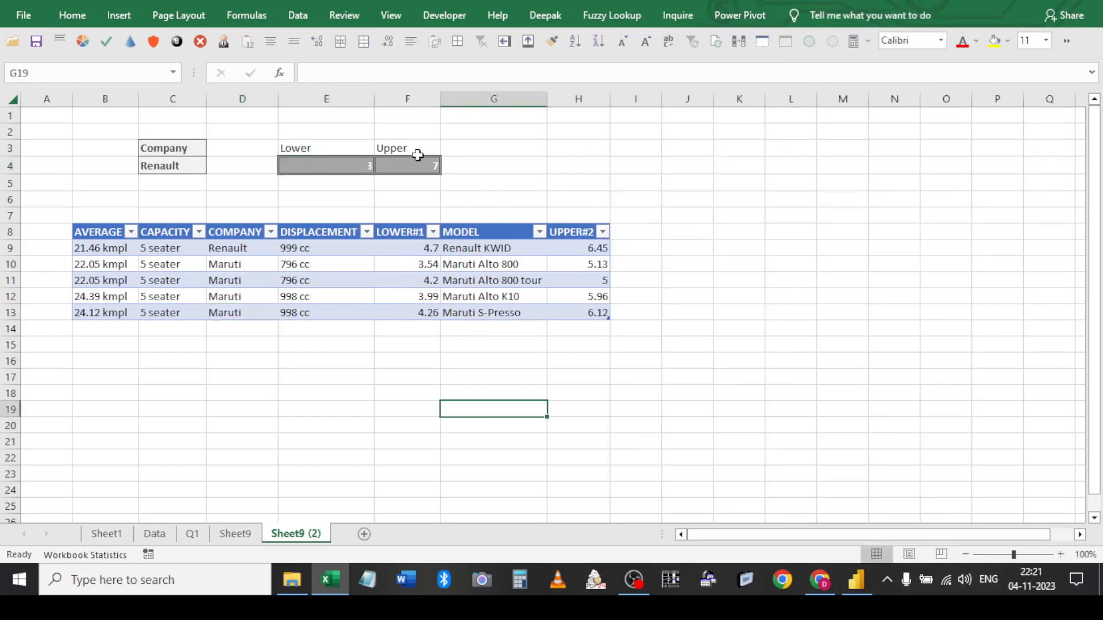
pyautogui.click(422, 162)
pyautogui.write('5')
pyautogui.click(478, 422)
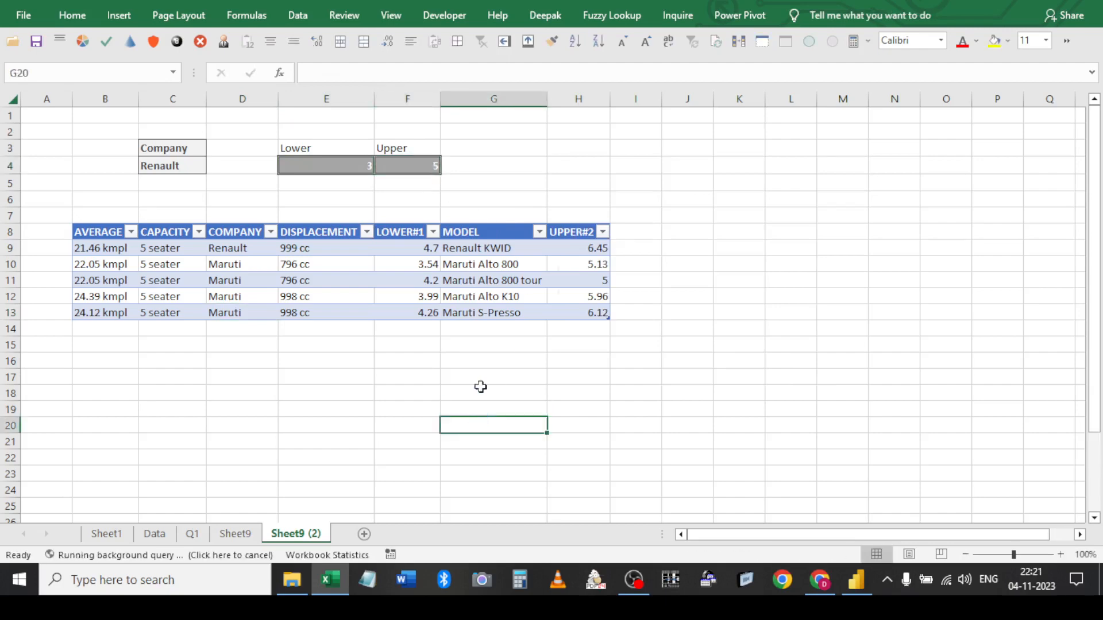
pyautogui.scroll(-2, 411, 381)
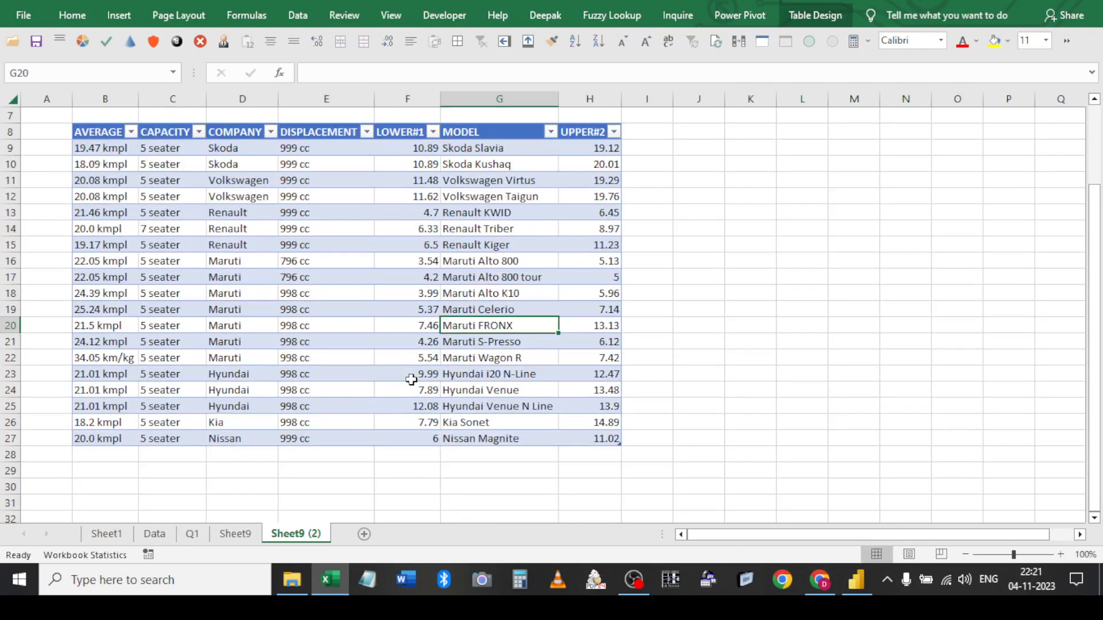
pyautogui.scroll(2, 411, 380)
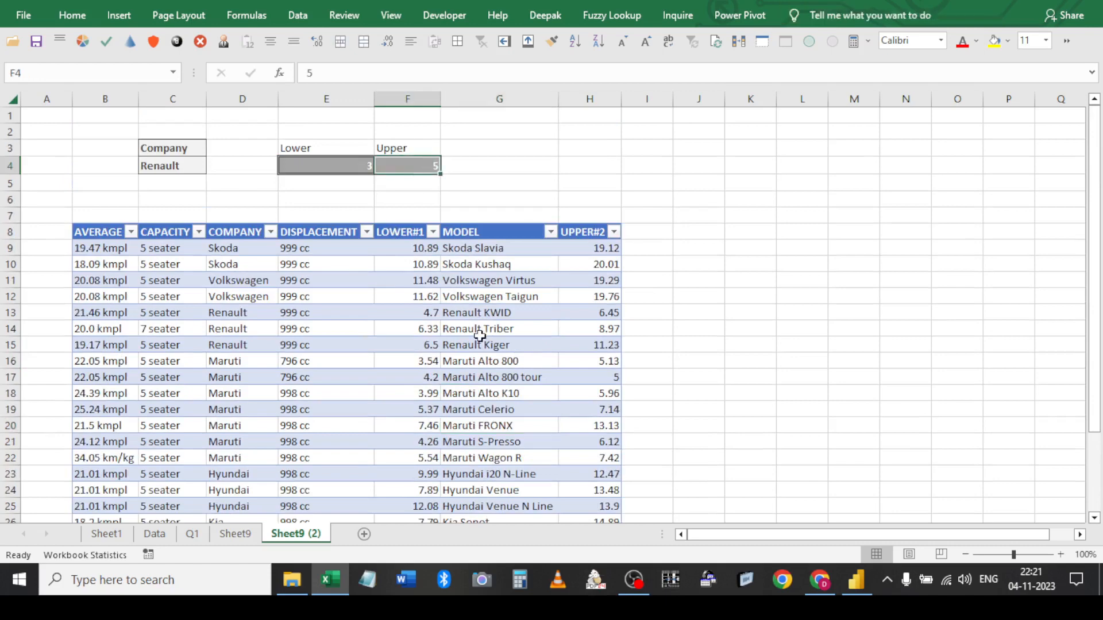
# Remove the LOWER#1 condition and OR from the query's WHERE clause, keeping only the UPPER#2<=? condition, and apply the change
pyautogui.click(477, 331)
pyautogui.click(313, 21)
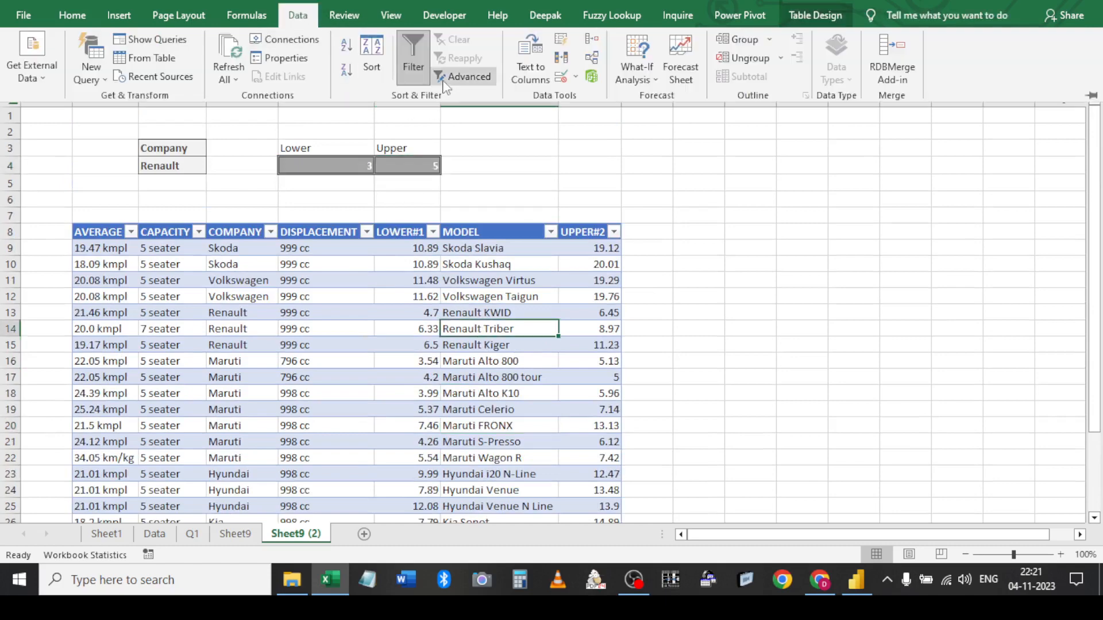
pyautogui.click(320, 60)
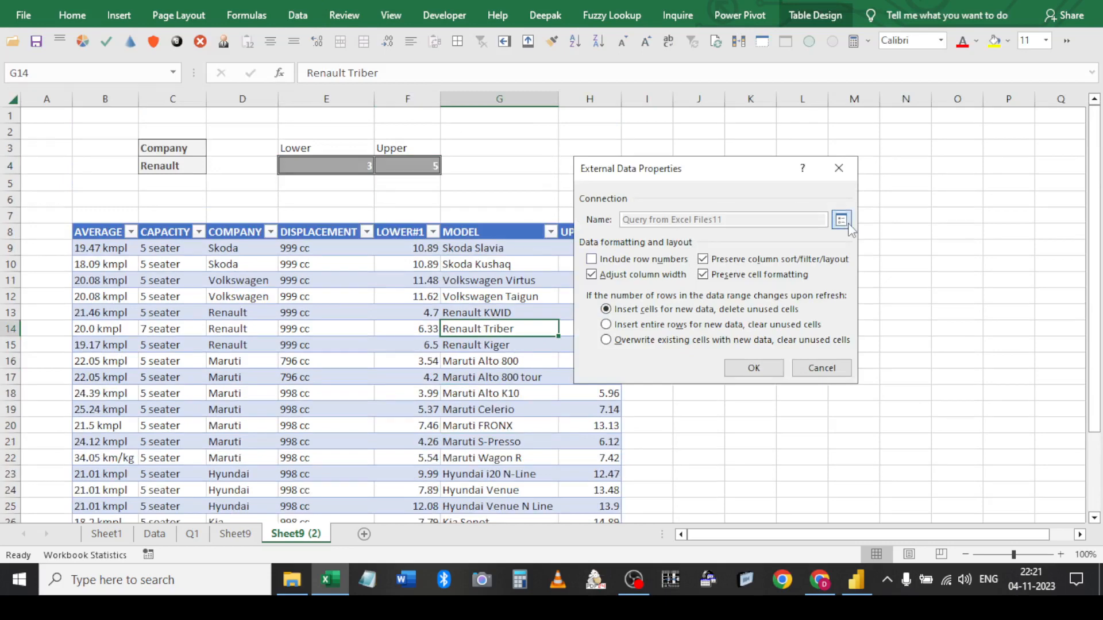
pyautogui.click(841, 220)
pyautogui.click(574, 67)
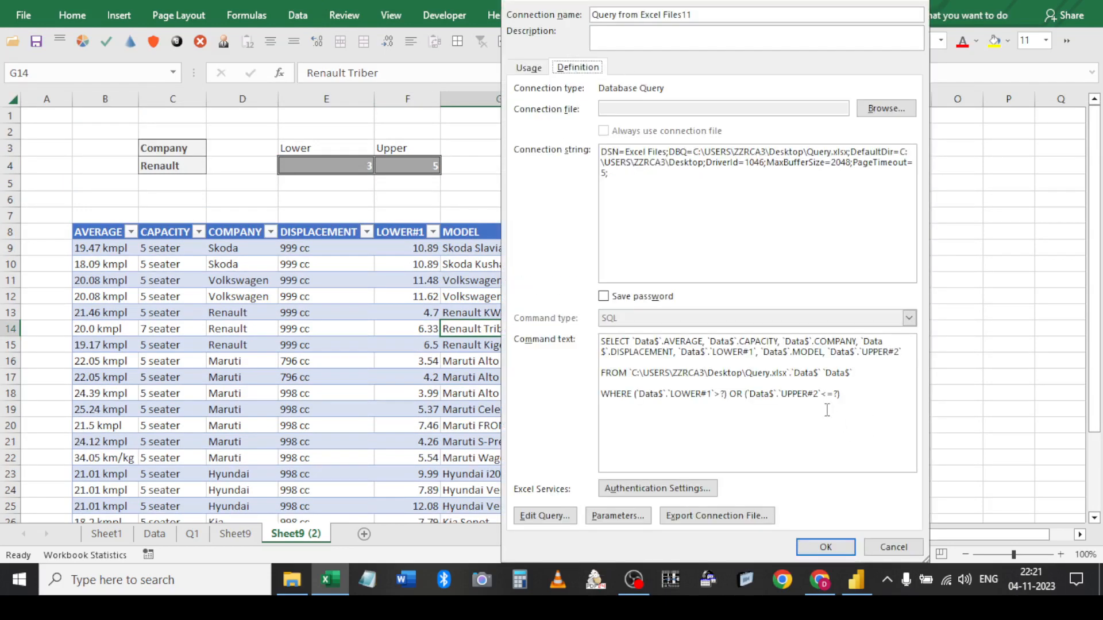
pyautogui.click(732, 394)
pyautogui.moveTo(759, 394); pyautogui.dragTo(819, 400)
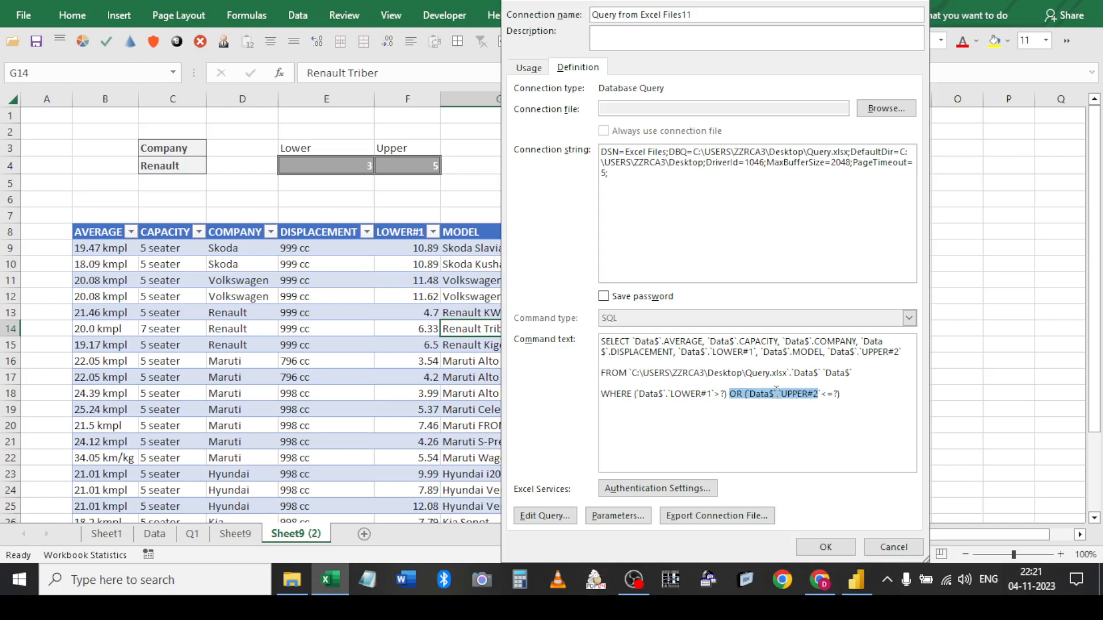
pyautogui.click(746, 395)
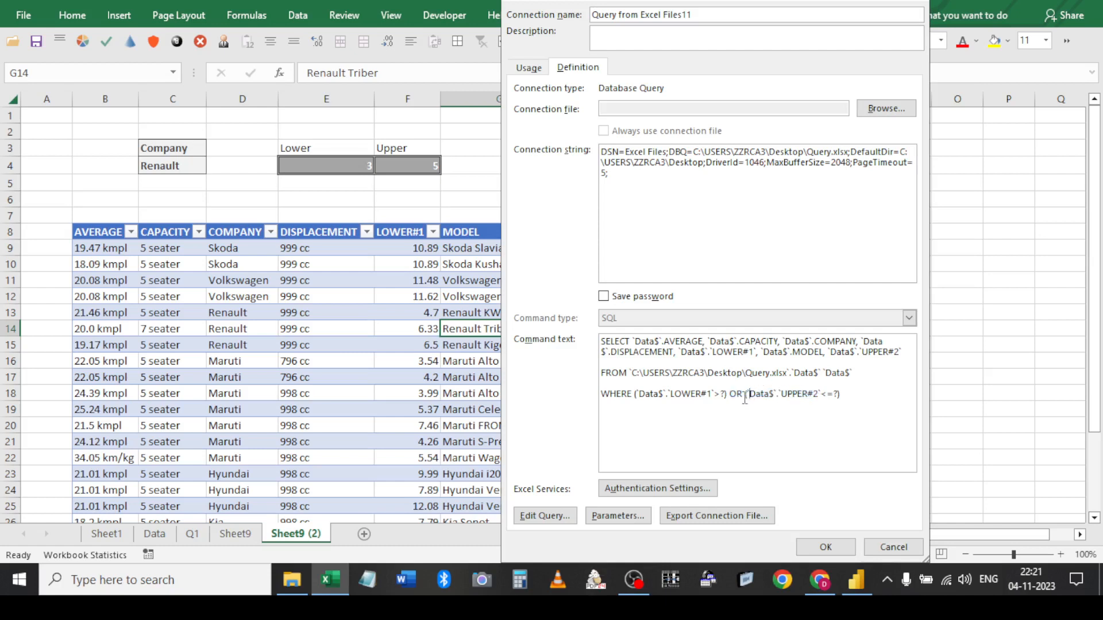
pyautogui.keyDown('shift'); pyautogui.click(635, 395); pyautogui.keyUp('shift')
pyautogui.press('Delete')
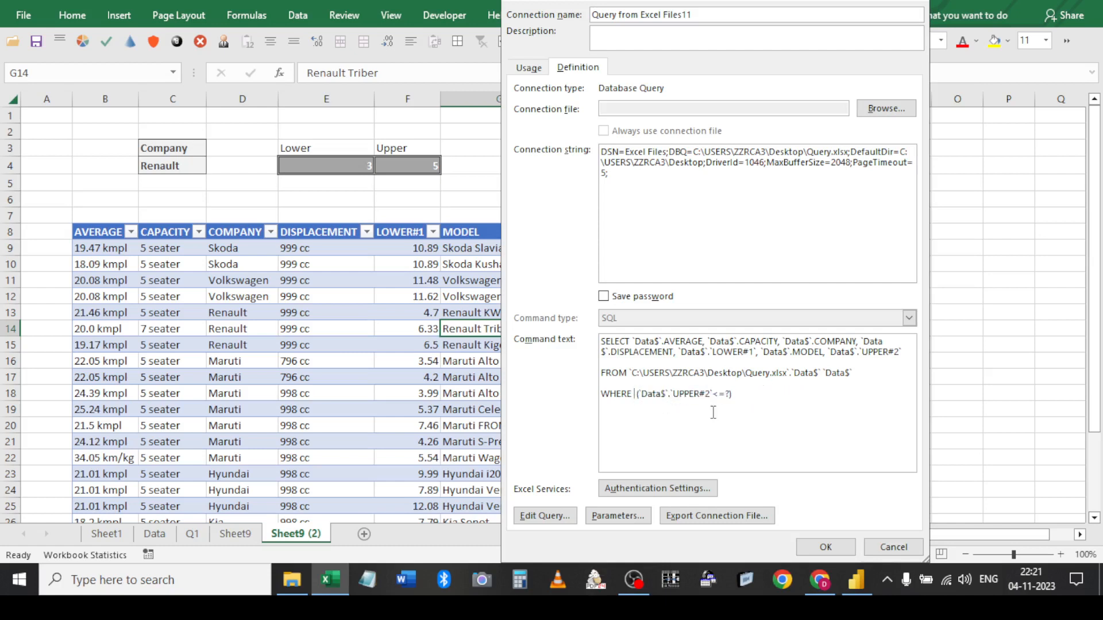
pyautogui.press('Delete')
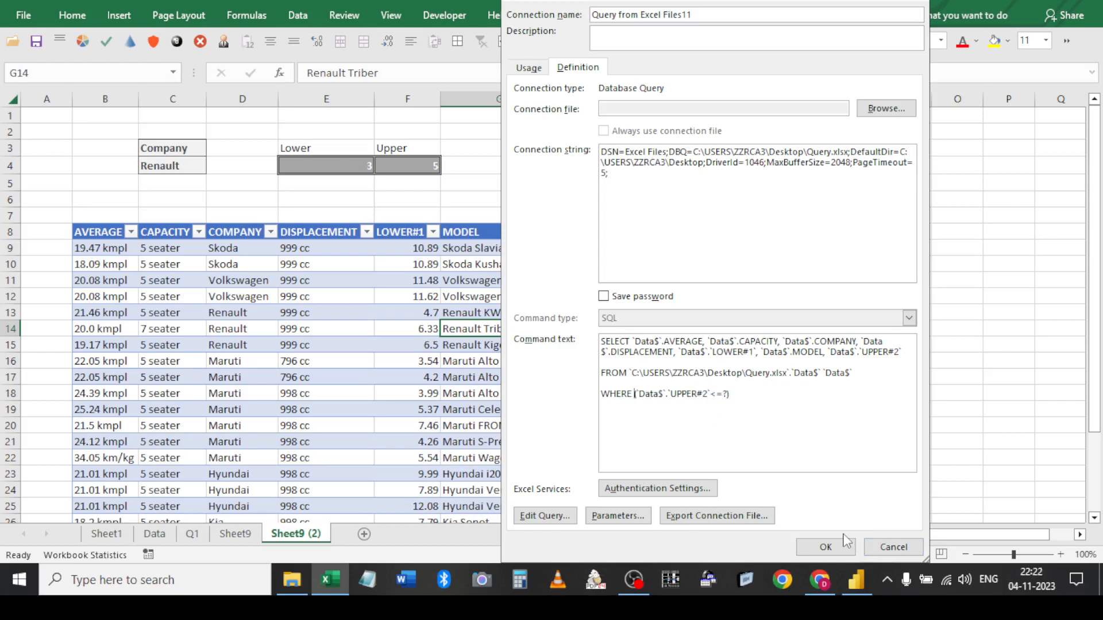
pyautogui.click(842, 549)
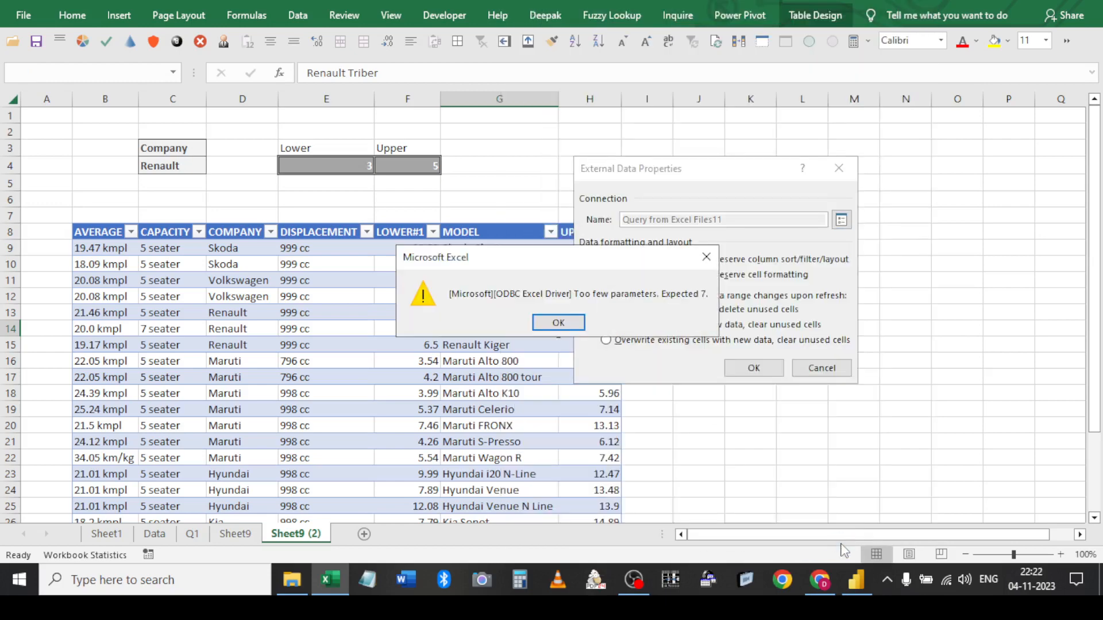
pyautogui.click(604, 326)
pyautogui.click(752, 368)
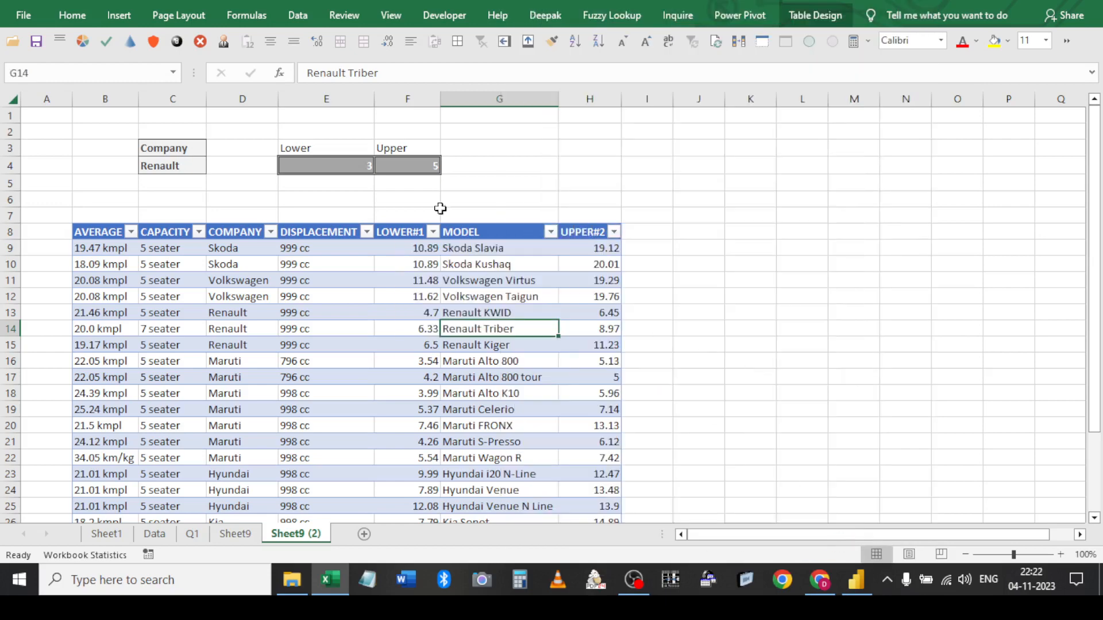
# Clear the Lower label and its value from cells E2:E6
pyautogui.click(328, 132)
pyautogui.moveTo(329, 133); pyautogui.dragTo(360, 194)
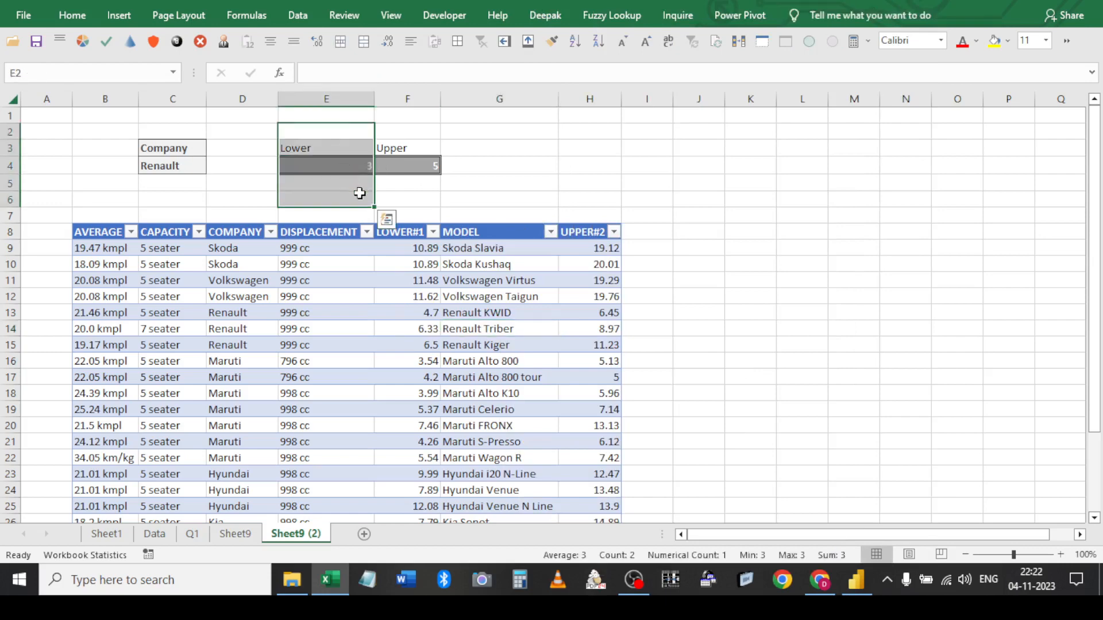
pyautogui.press('Delete')
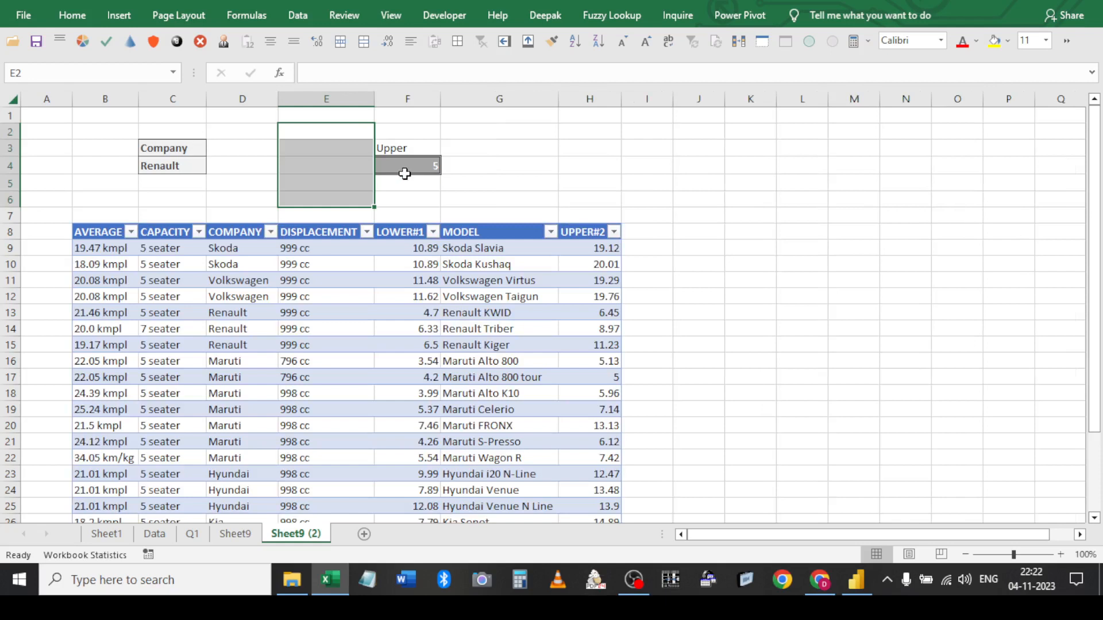
# Test the UPPER#2 query by entering 8 and finally 4 as the Upper value in cell F4
pyautogui.click(405, 168)
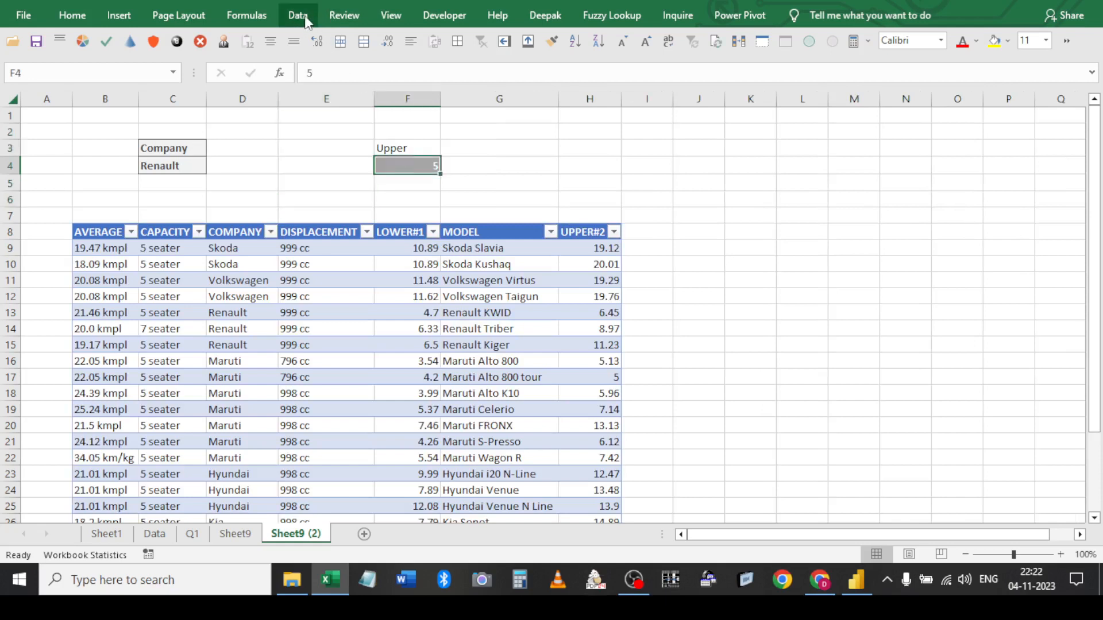
pyautogui.write('8')
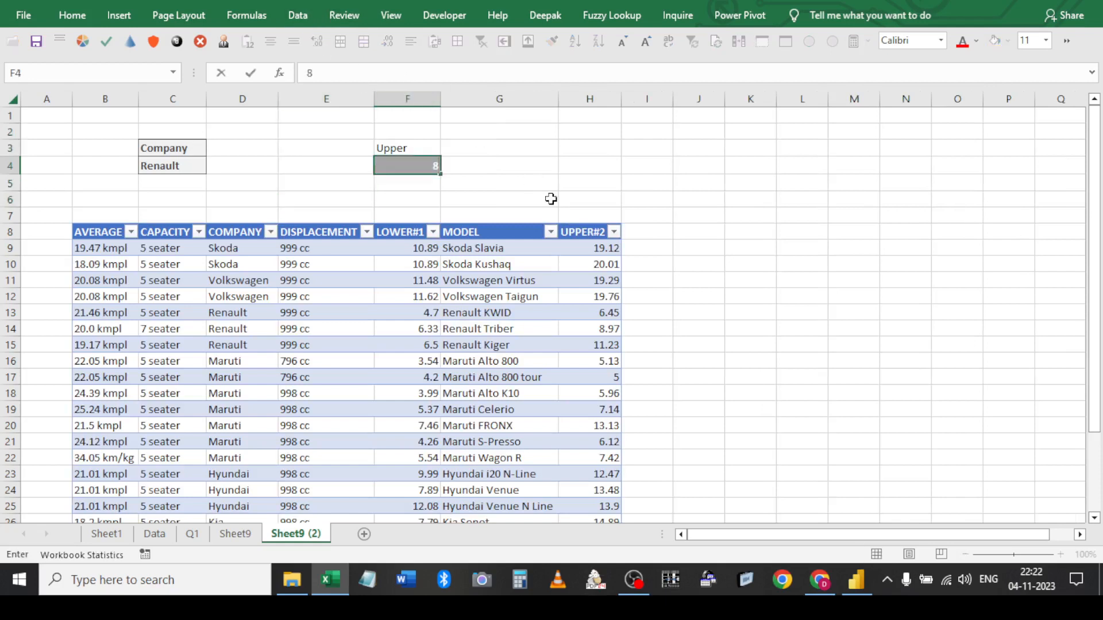
pyautogui.press('Return')
pyautogui.click(423, 162)
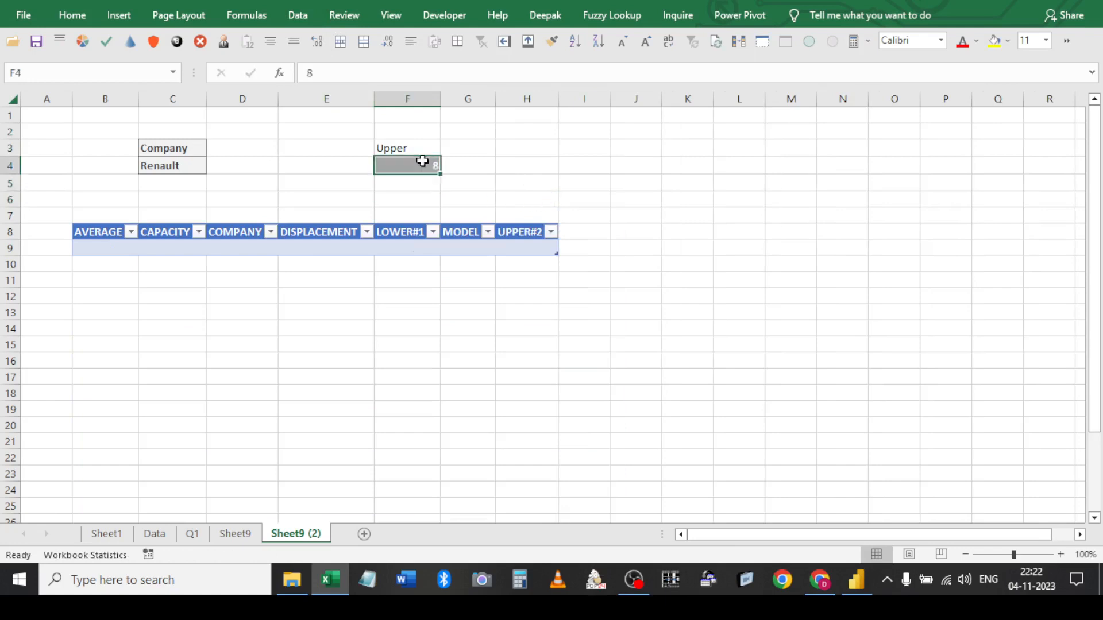
pyautogui.write('4')
pyautogui.click(502, 192)
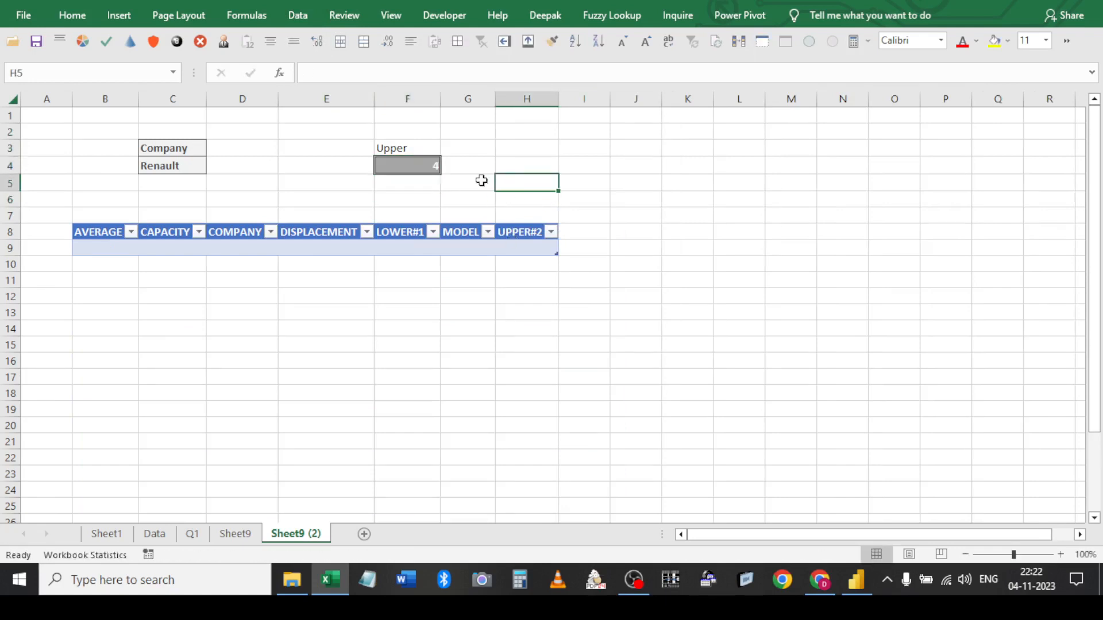
# Check in the table's connection definition which cell supplies the value of Parameter1 and Parameter2
pyautogui.click(411, 250)
pyautogui.click(297, 15)
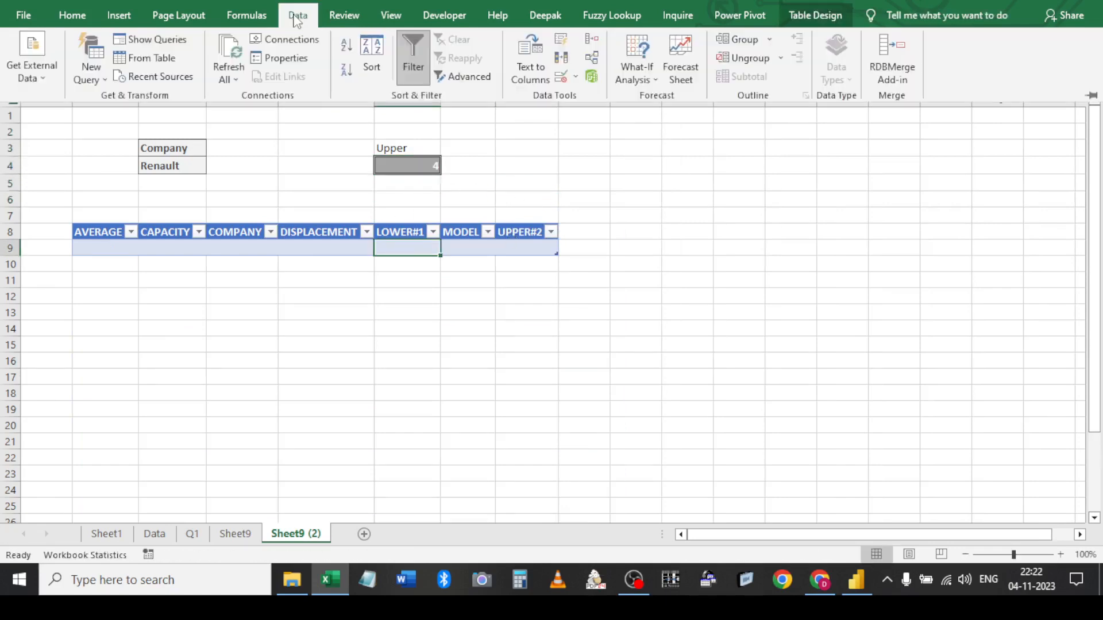
pyautogui.click(304, 62)
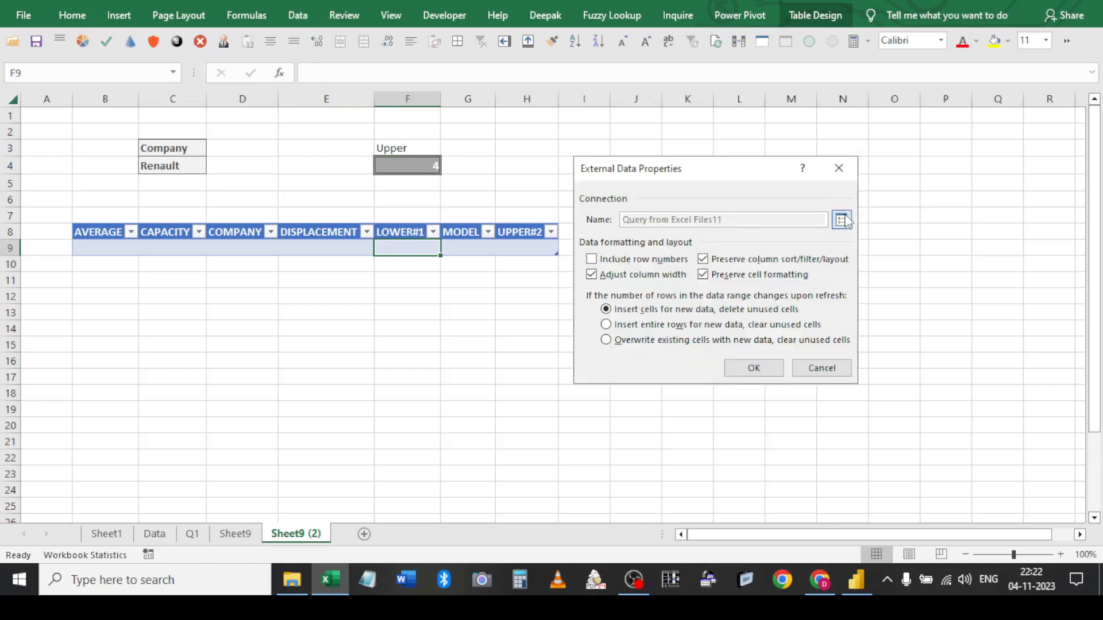
pyautogui.click(841, 220)
pyautogui.click(575, 68)
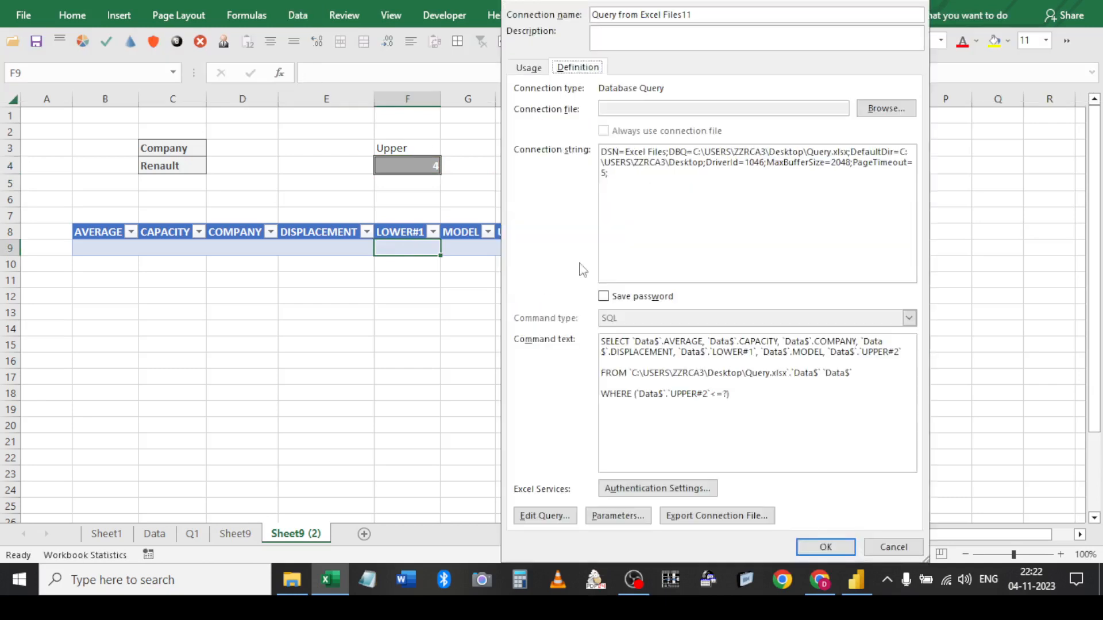
pyautogui.click(629, 516)
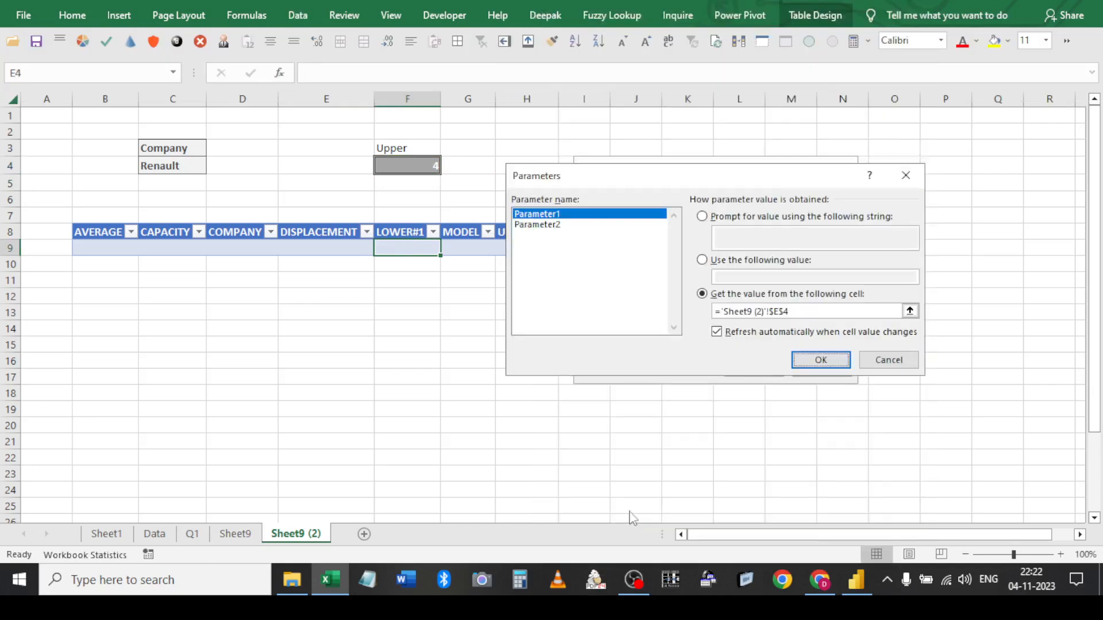
pyautogui.click(560, 228)
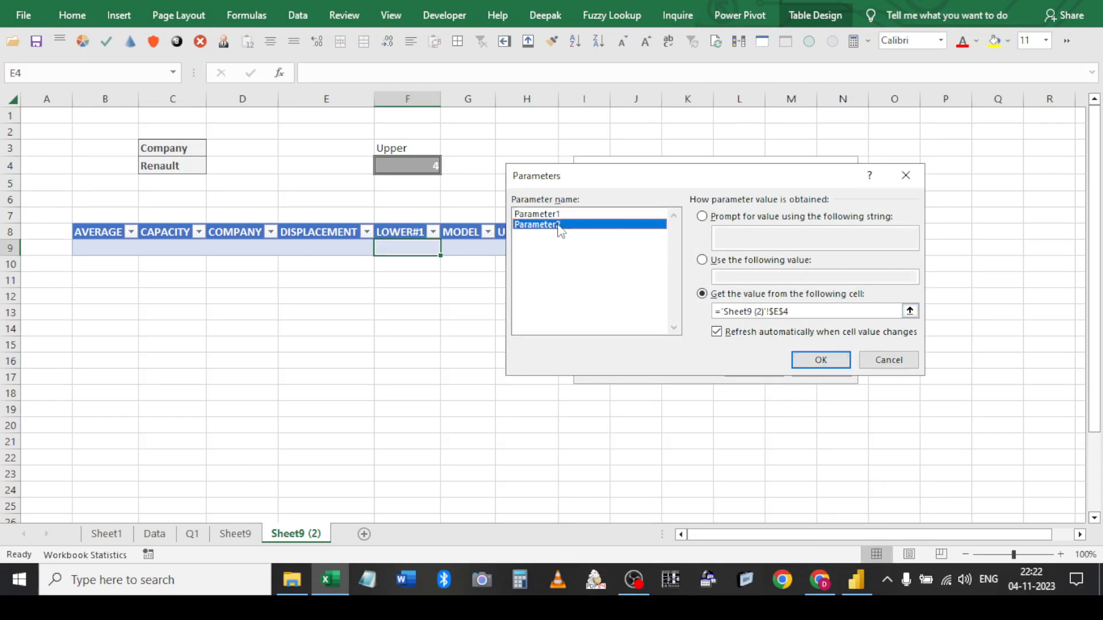
pyautogui.click(594, 218)
pyautogui.click(819, 361)
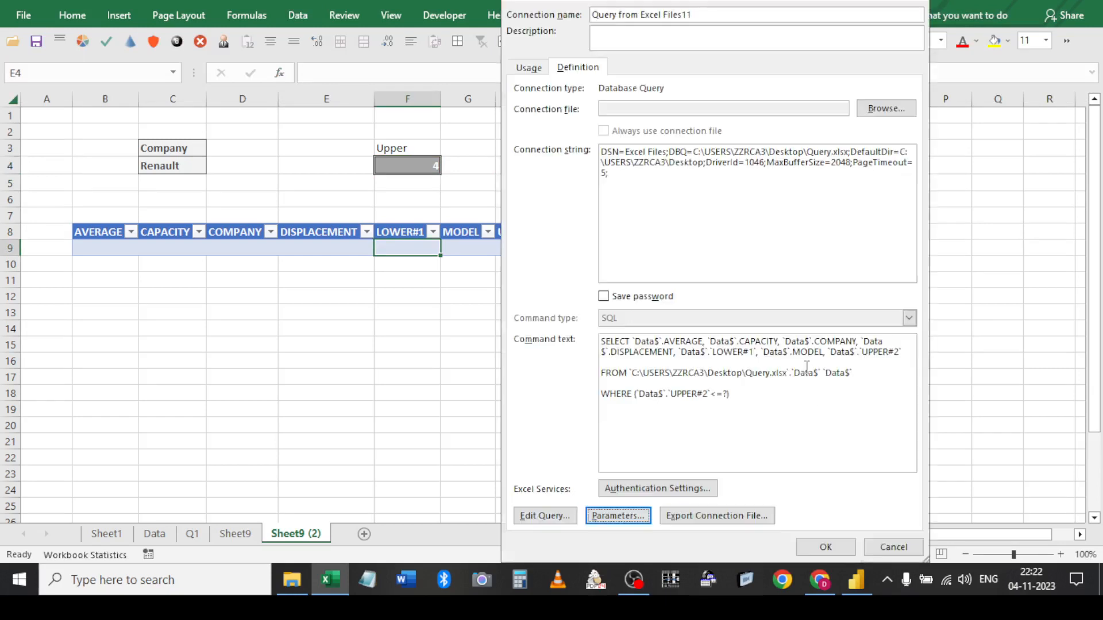
# Highlight the UPPER#2 condition in the query's command text and leave the connection properties without saving
pyautogui.click(740, 396)
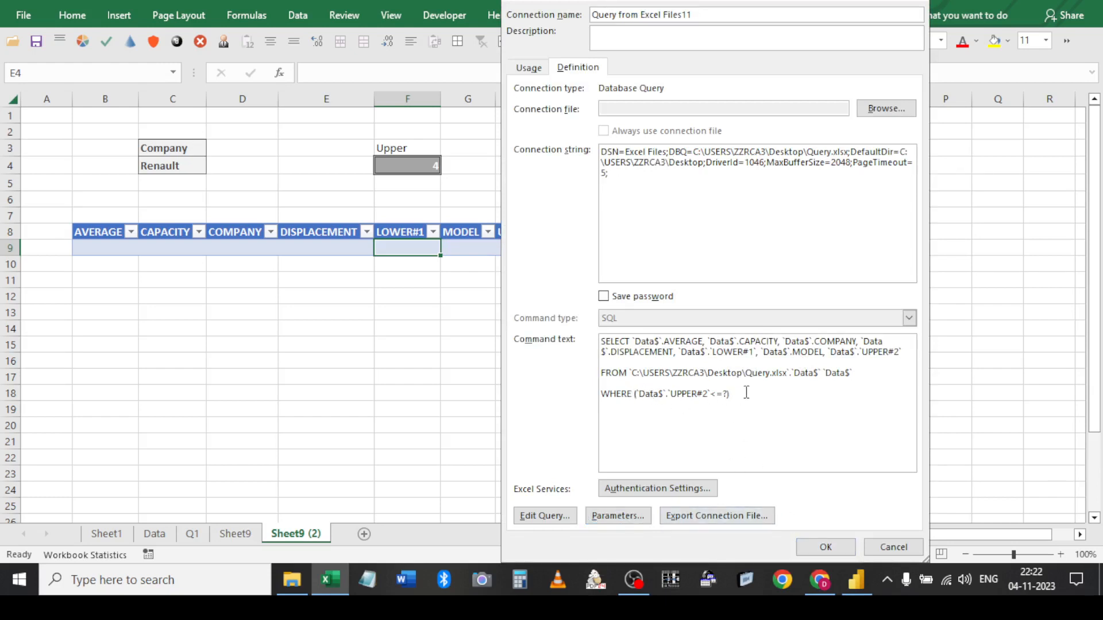
pyautogui.keyDown('shift'); pyautogui.click(733, 396); pyautogui.keyUp('shift')
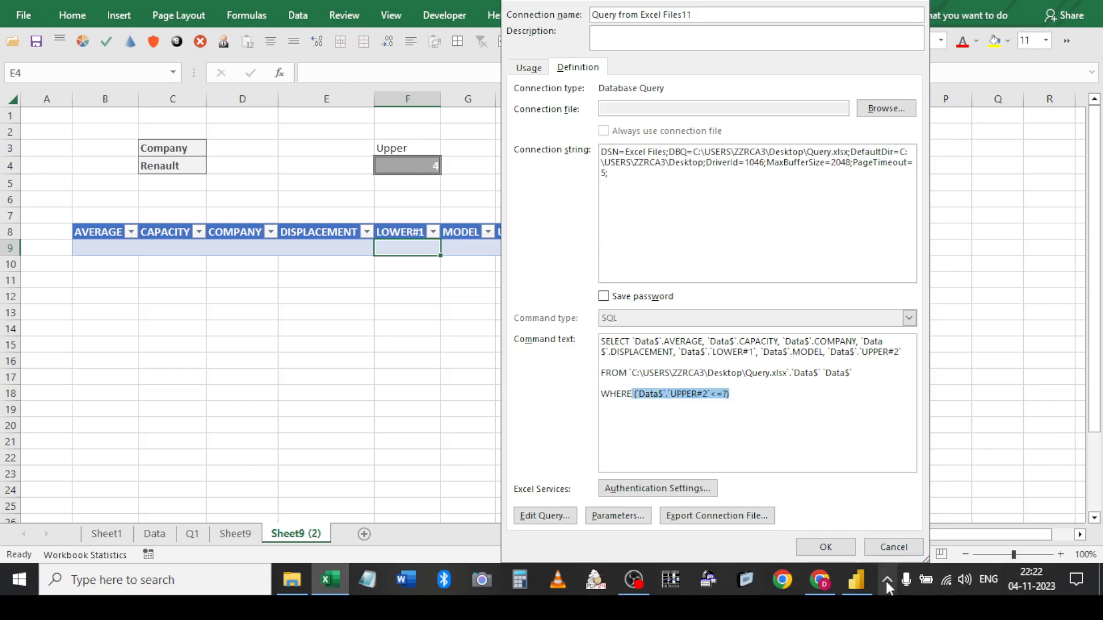
pyautogui.click(885, 550)
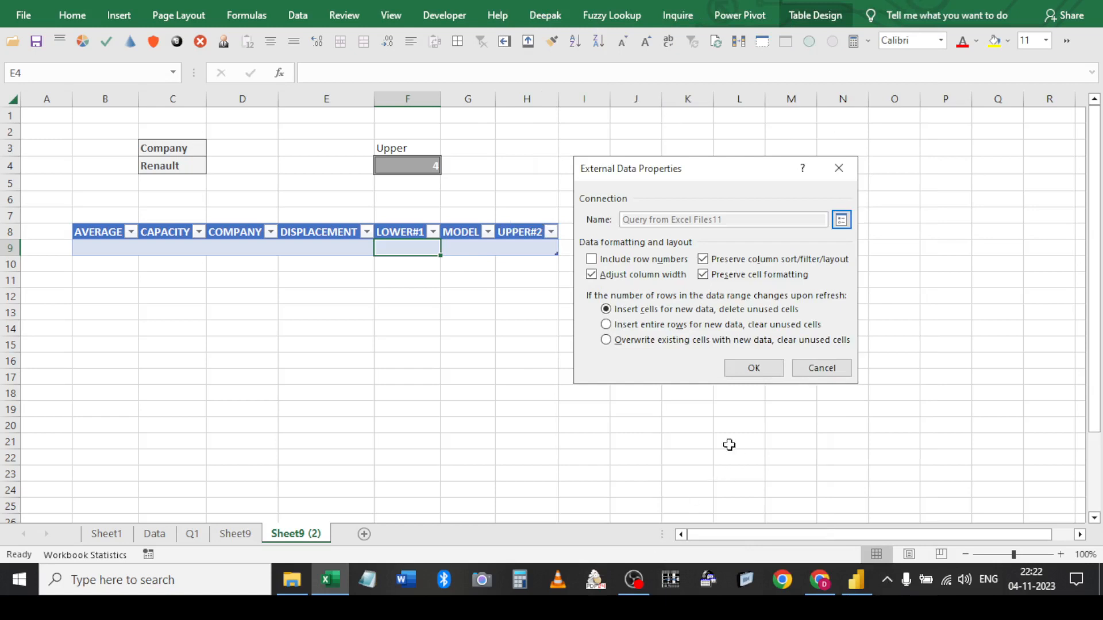
# Copy the whole SQL command text from the connection definition of the table on Sheet9, leaving its properties unsaved
pyautogui.press('Escape')
pyautogui.click(248, 538)
pyautogui.rightClick(444, 278)
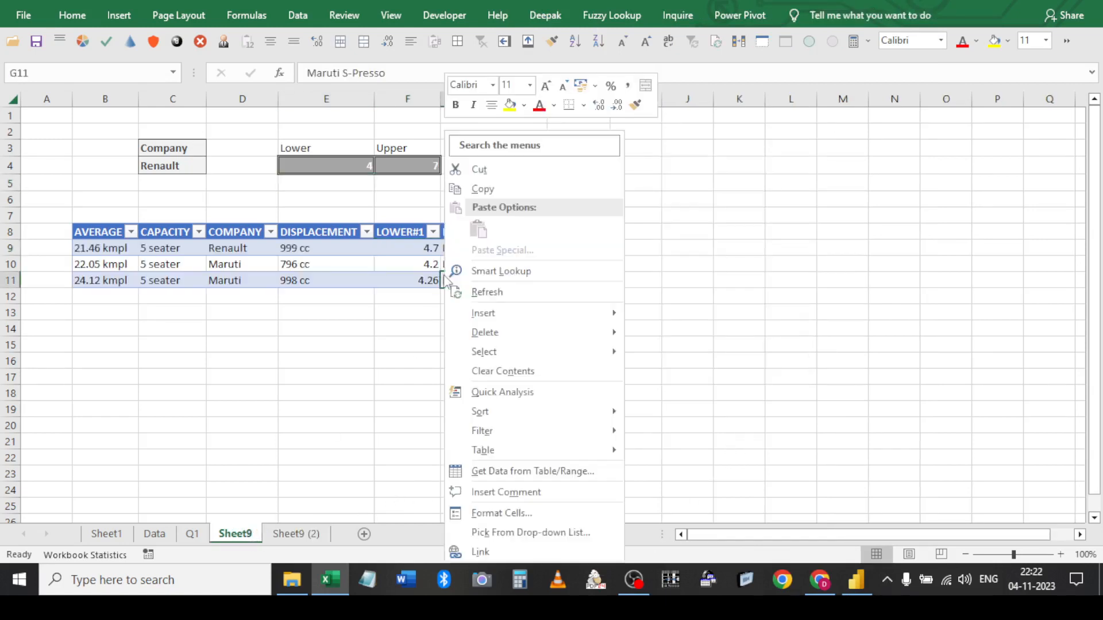
pyautogui.press('Escape')
pyautogui.click(298, 15)
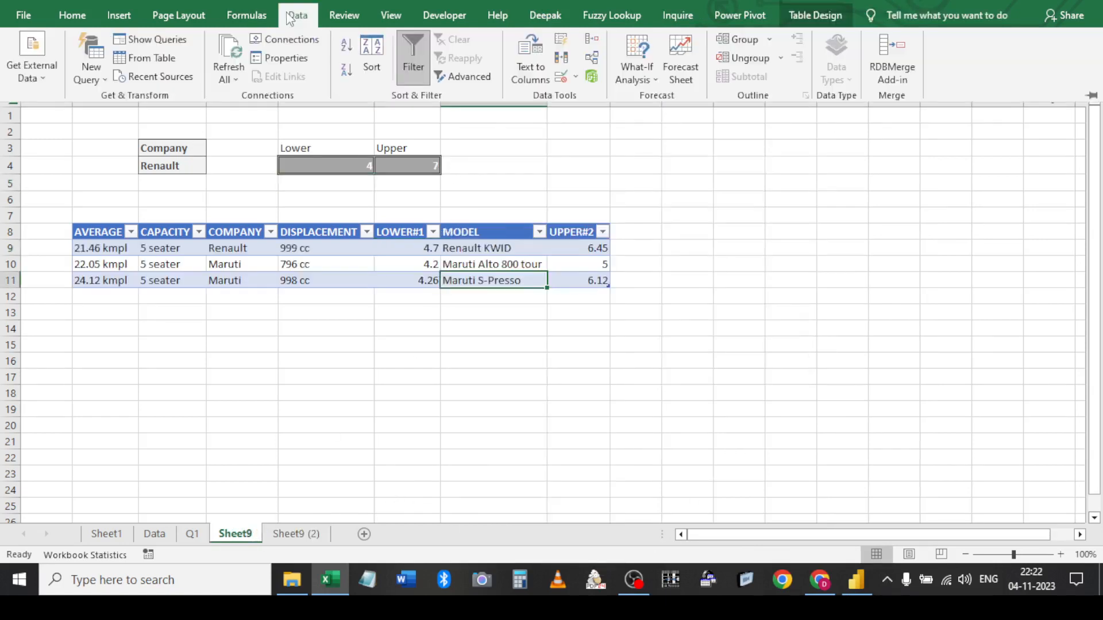
pyautogui.click(277, 52)
pyautogui.click(842, 220)
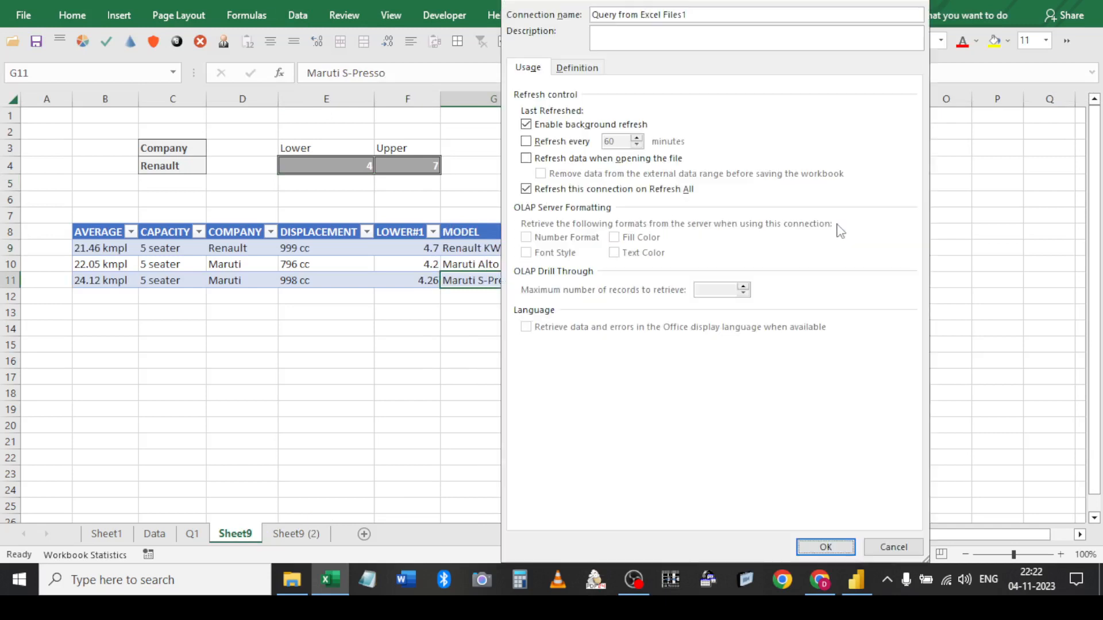
pyautogui.click(591, 68)
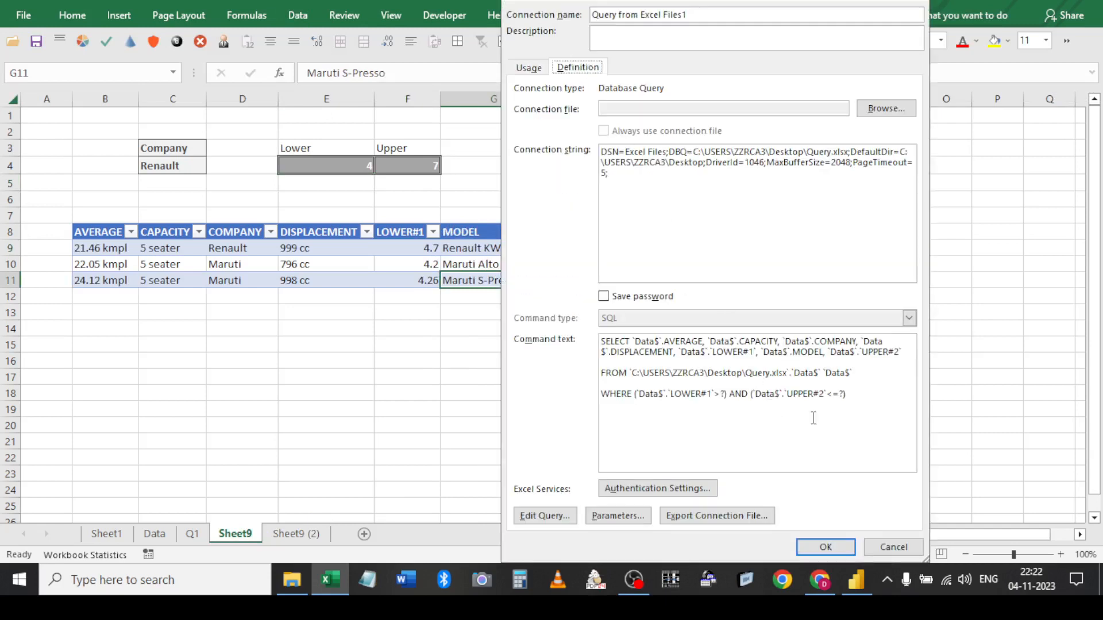
pyautogui.moveTo(650, 395); pyautogui.dragTo(597, 396)
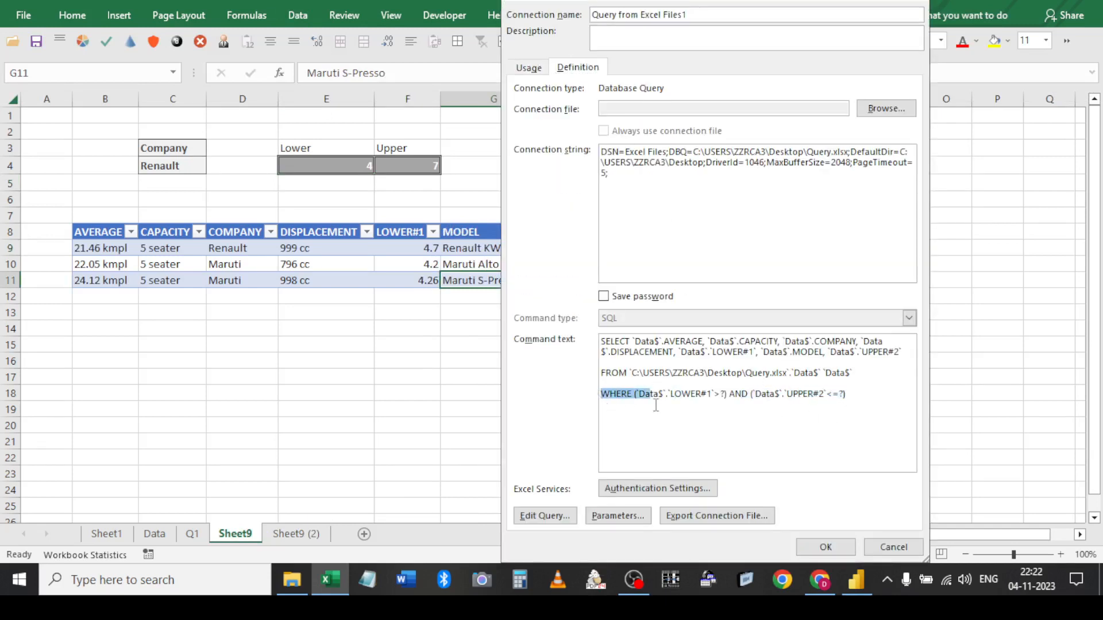
pyautogui.hotkey('ctrl', 'a')
pyautogui.hotkey('ctrl', 'c')
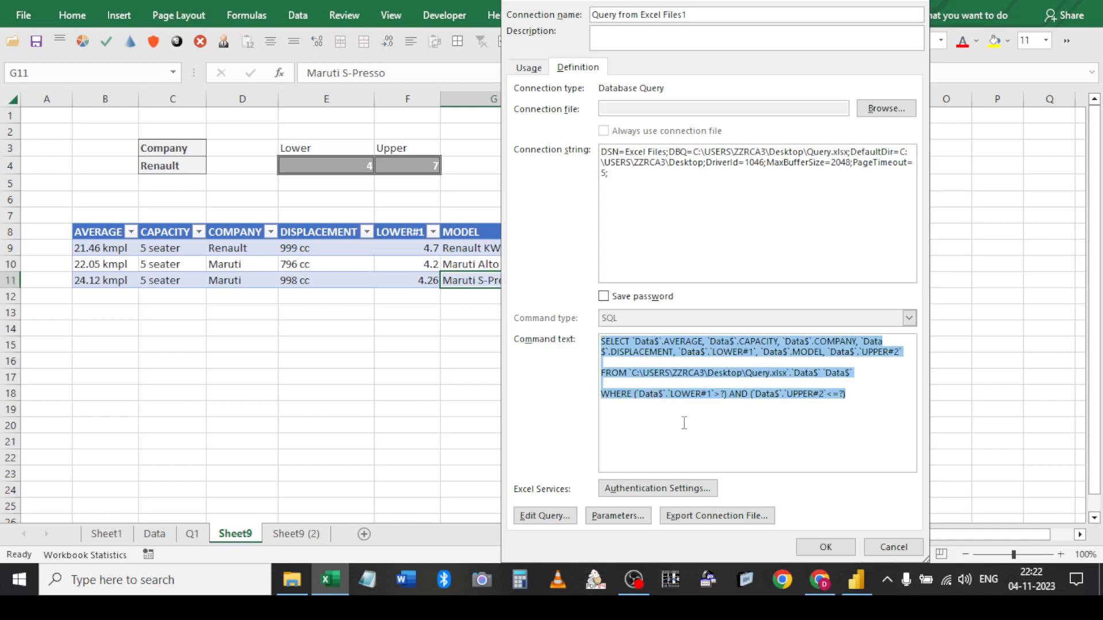
pyautogui.click(878, 547)
pyautogui.press('Escape')
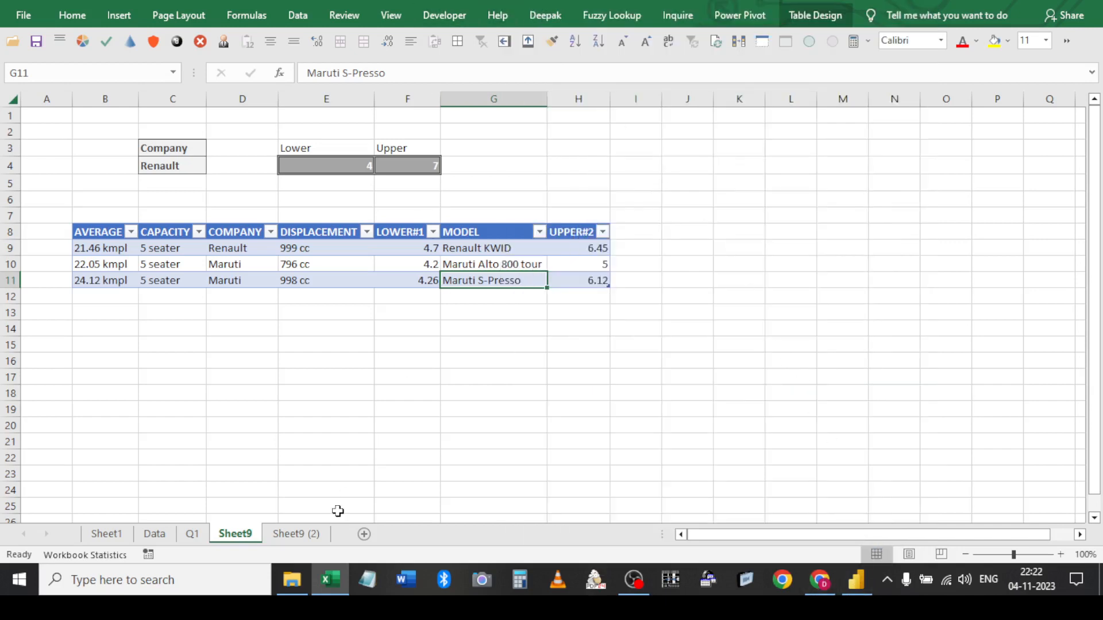
# Try to replace the command text of the Sheet9 (2) query with the copied SQL, then cancel without saving
pyautogui.click(319, 535)
pyautogui.click(338, 248)
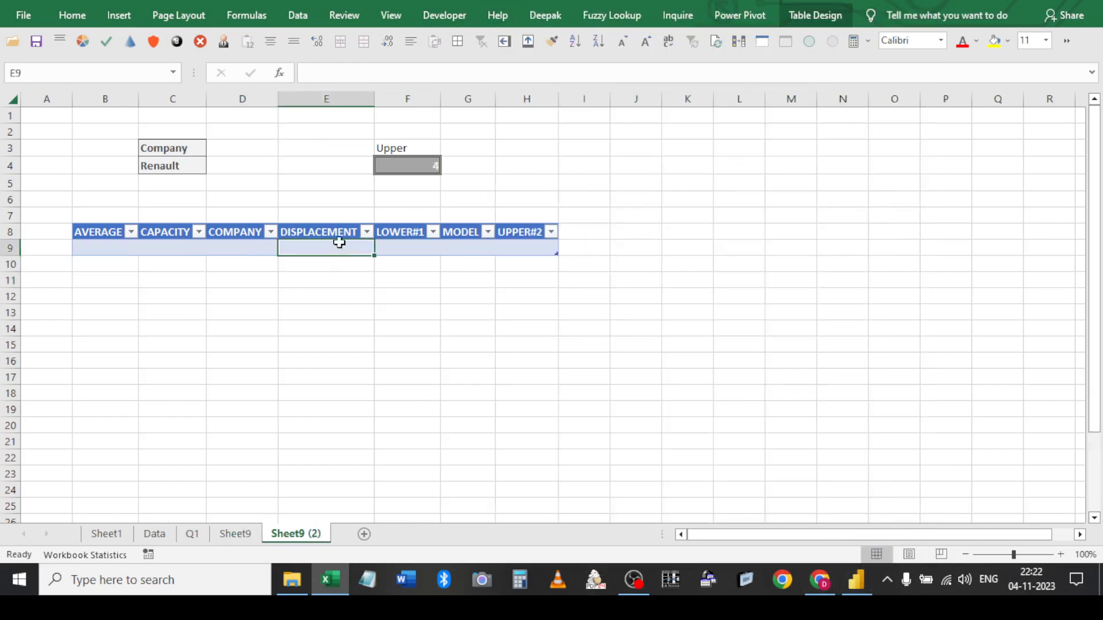
pyautogui.click(298, 15)
pyautogui.click(287, 59)
pyautogui.click(841, 220)
pyautogui.click(574, 68)
pyautogui.click(705, 413)
pyautogui.hotkey('ctrl', 'a')
pyautogui.hotkey('ctrl', 'v')
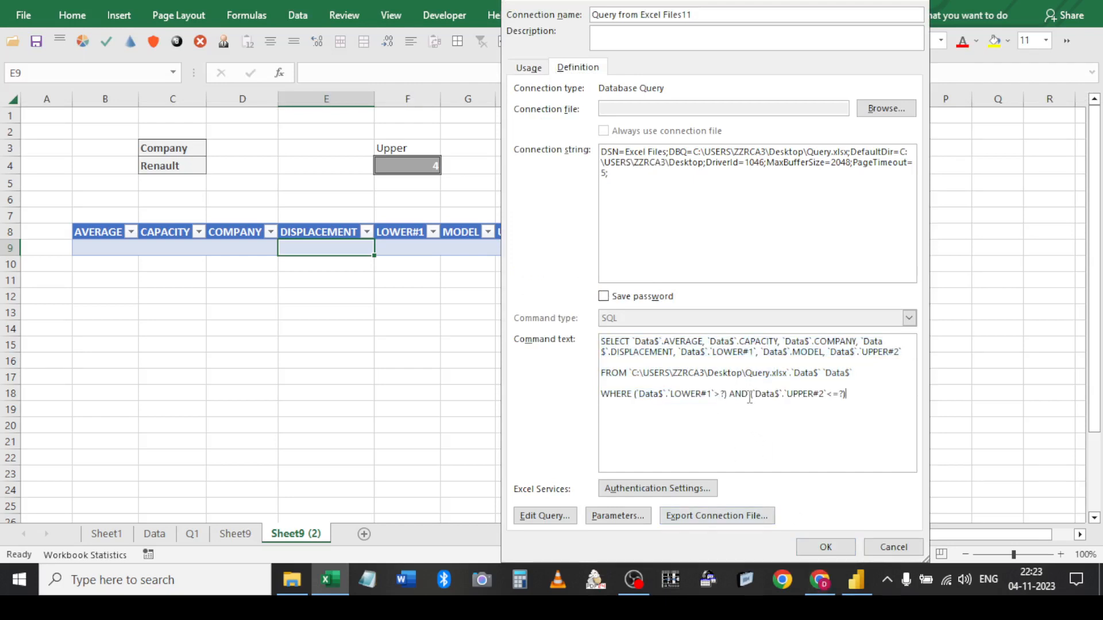
pyautogui.click(885, 546)
pyautogui.click(820, 368)
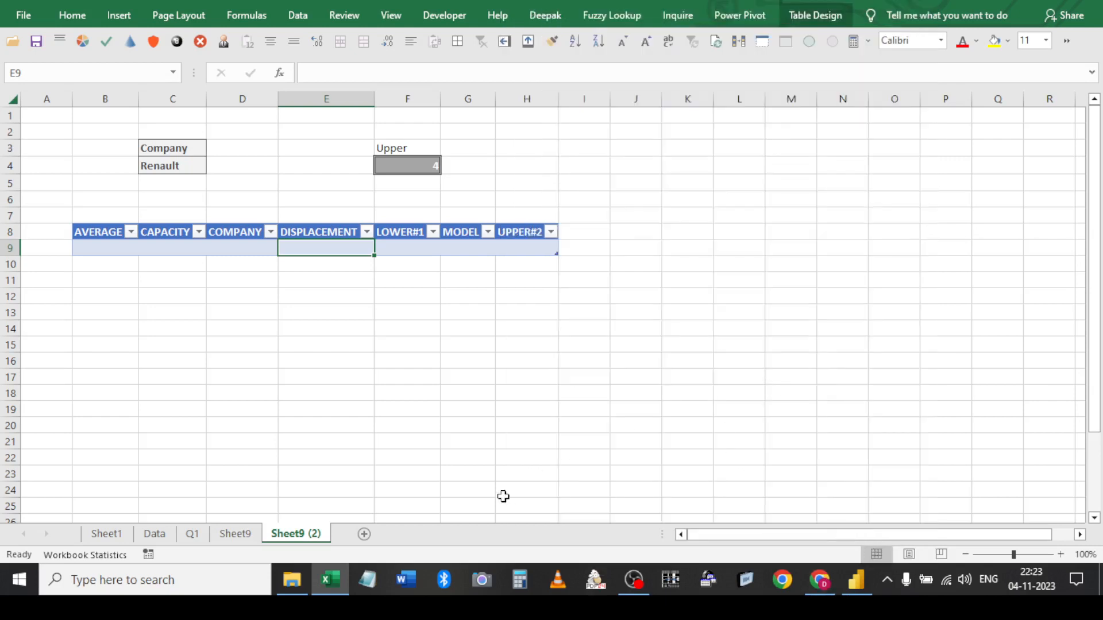
# Delete everything on the Sheet9 (2) worksheet, including the query table
pyautogui.click(321, 343)
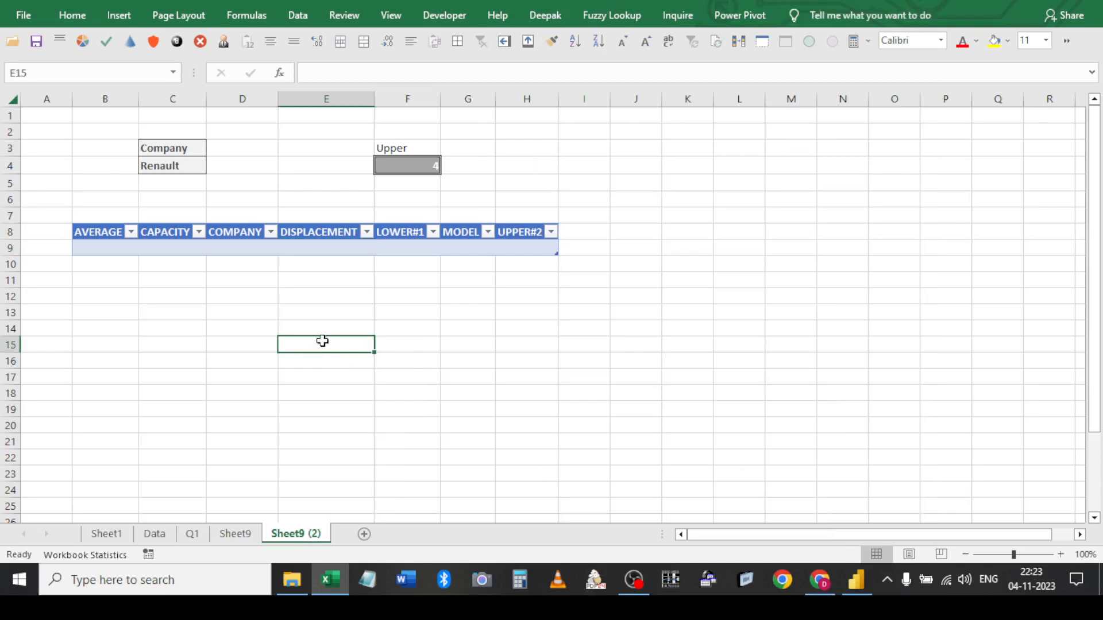
pyautogui.hotkey('ctrl', 'a')
pyautogui.hotkey('ctrl', '-')
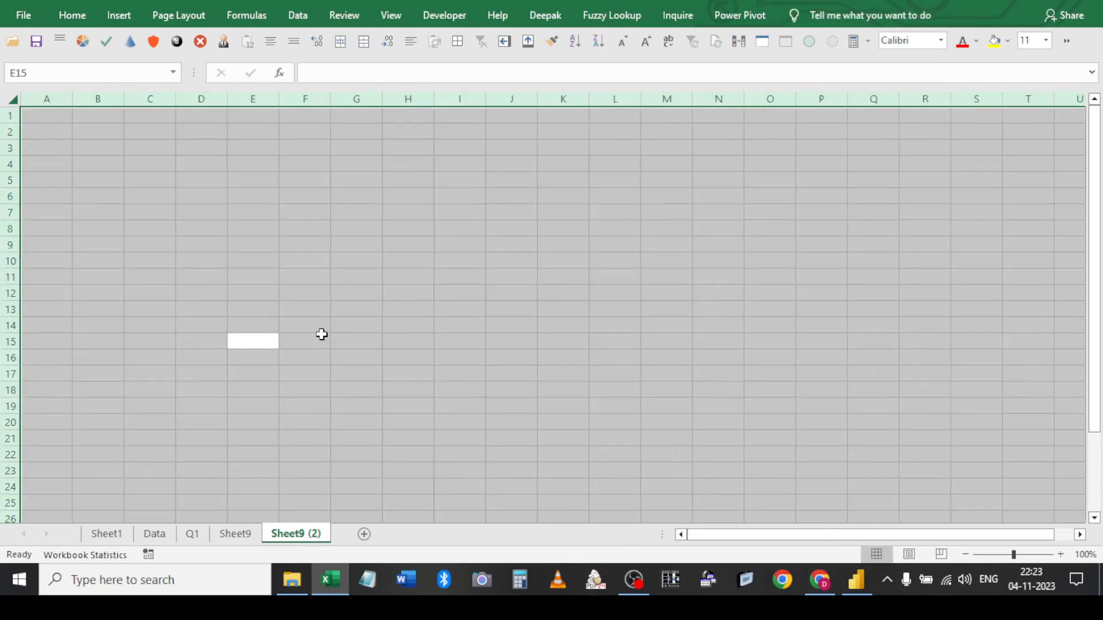
pyautogui.click(198, 149)
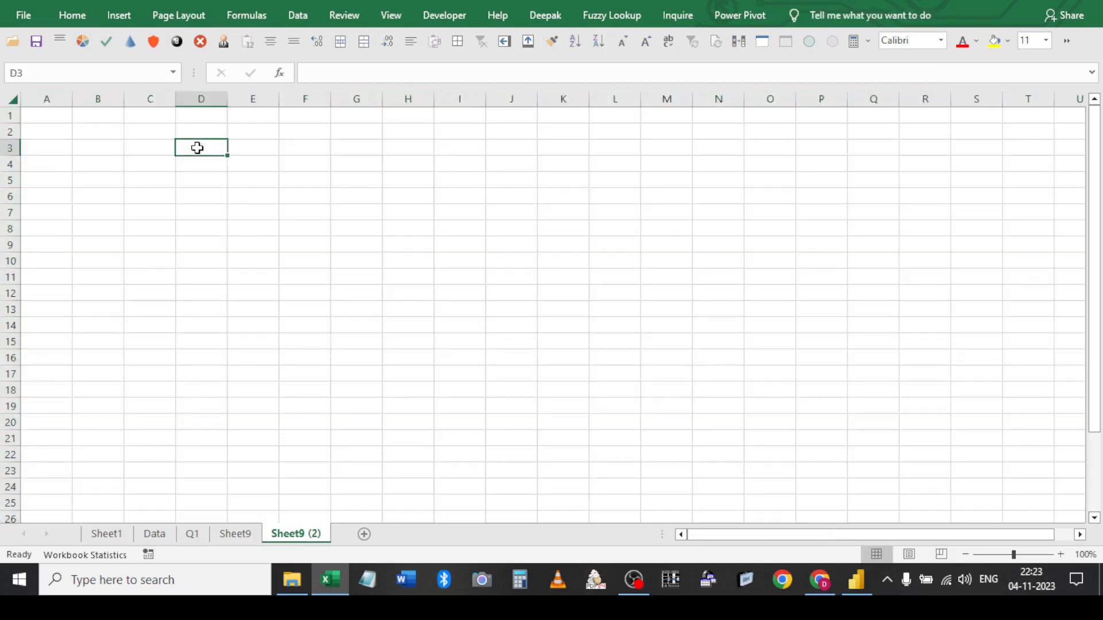
# Copy the whole car table, including its headers, on the Data sheet
pyautogui.click(248, 534)
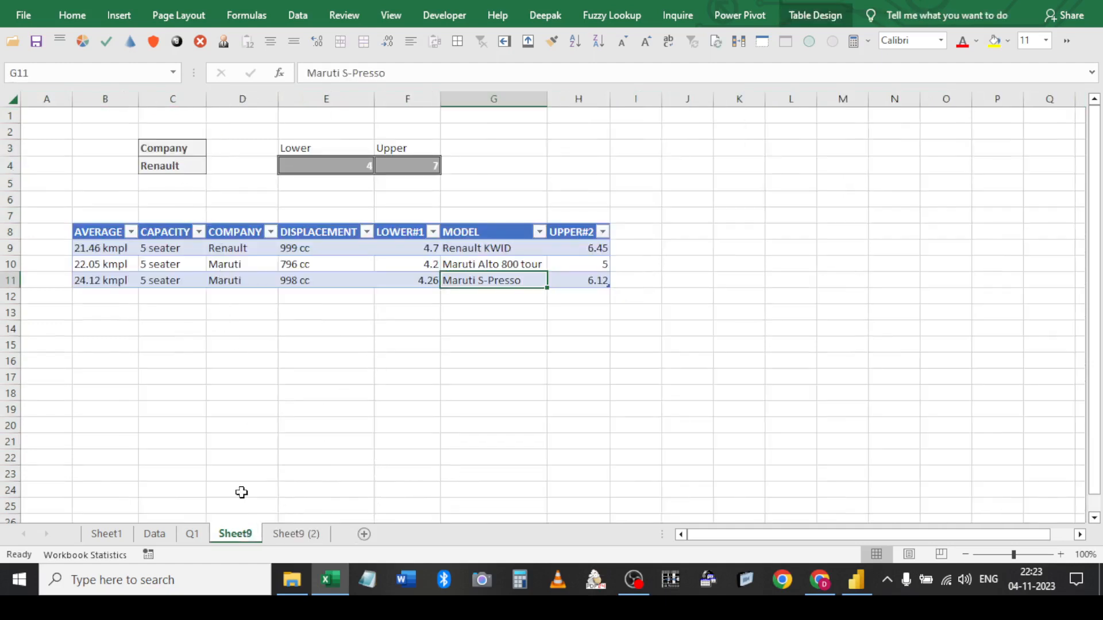
pyautogui.click(155, 534)
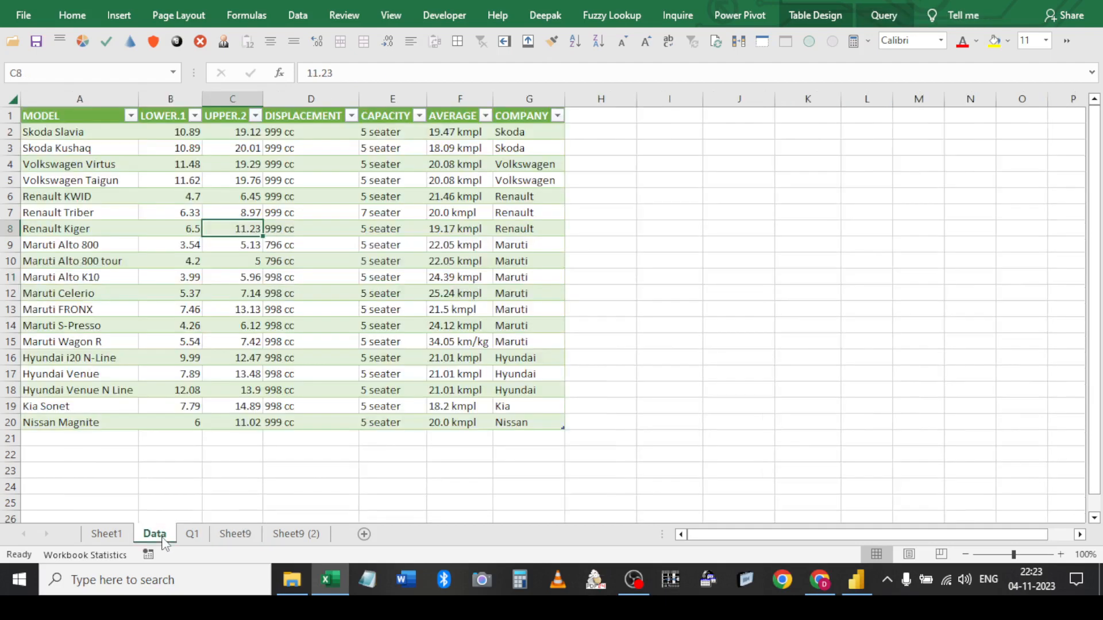
pyautogui.click(101, 113)
pyautogui.hotkey('ctrl', 'a')
pyautogui.hotkey('ctrl', 'c')
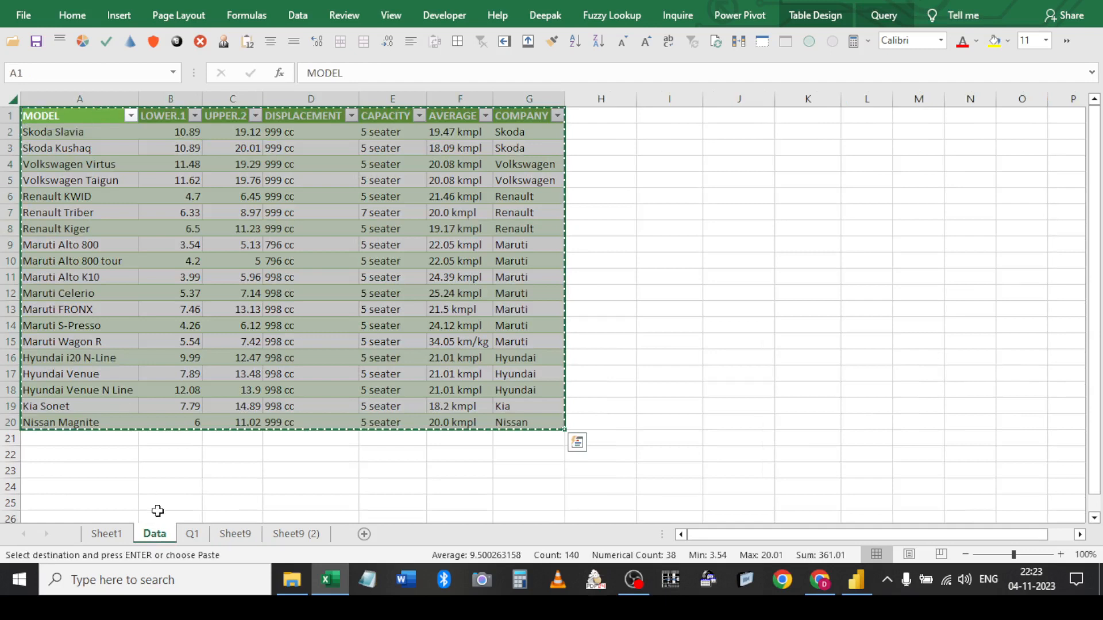
# Duplicate the Data sheet within Query.xlsx, placing the copy before Data
pyautogui.rightClick(166, 540)
pyautogui.click(205, 408)
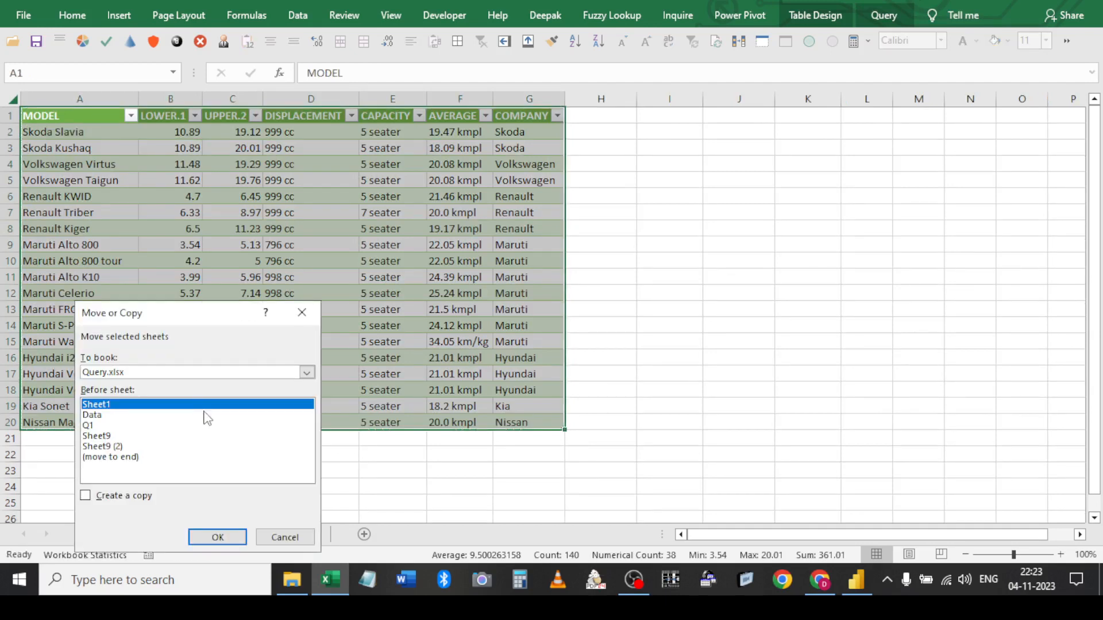
pyautogui.click(97, 416)
pyautogui.click(119, 497)
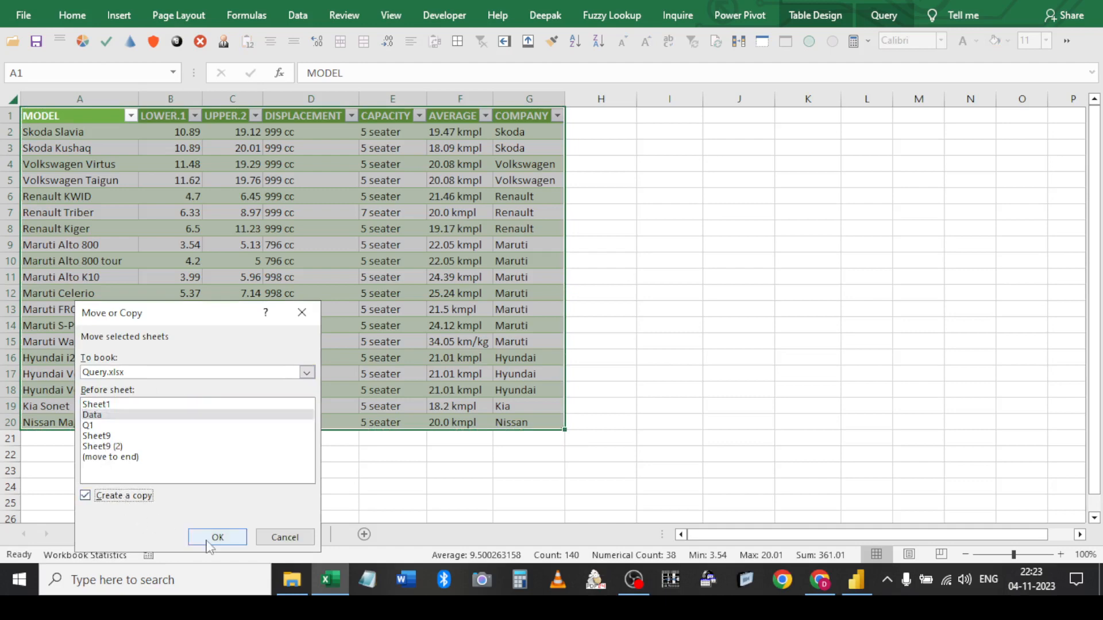
pyautogui.click(218, 537)
# Duplicate the Data (2) sheet, placing the new copy before Data (2)
pyautogui.rightClick(163, 542)
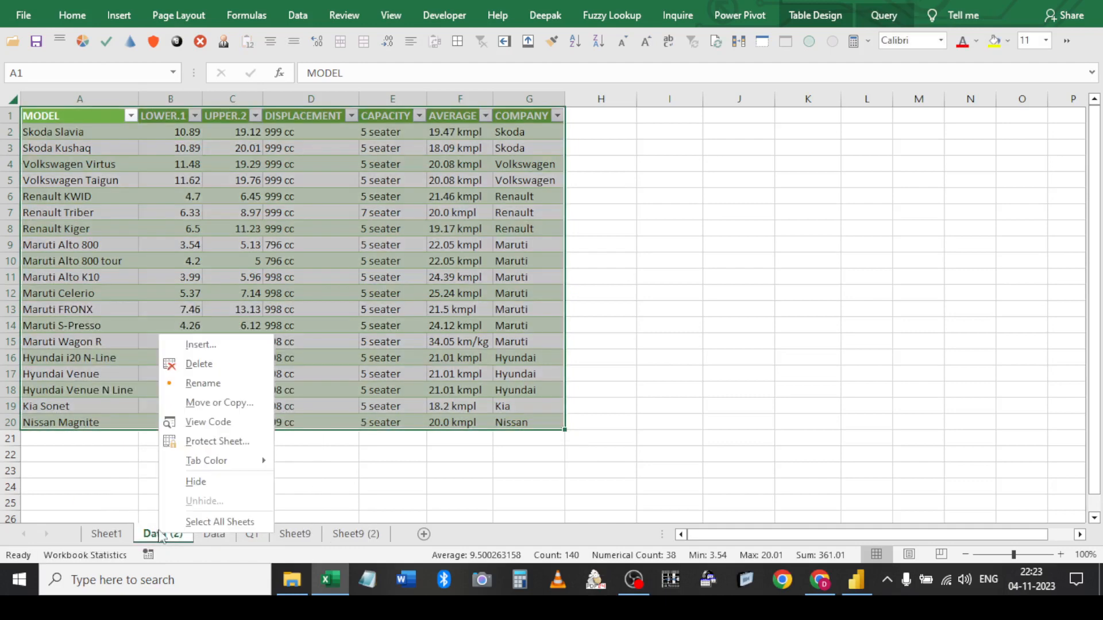
pyautogui.click(191, 405)
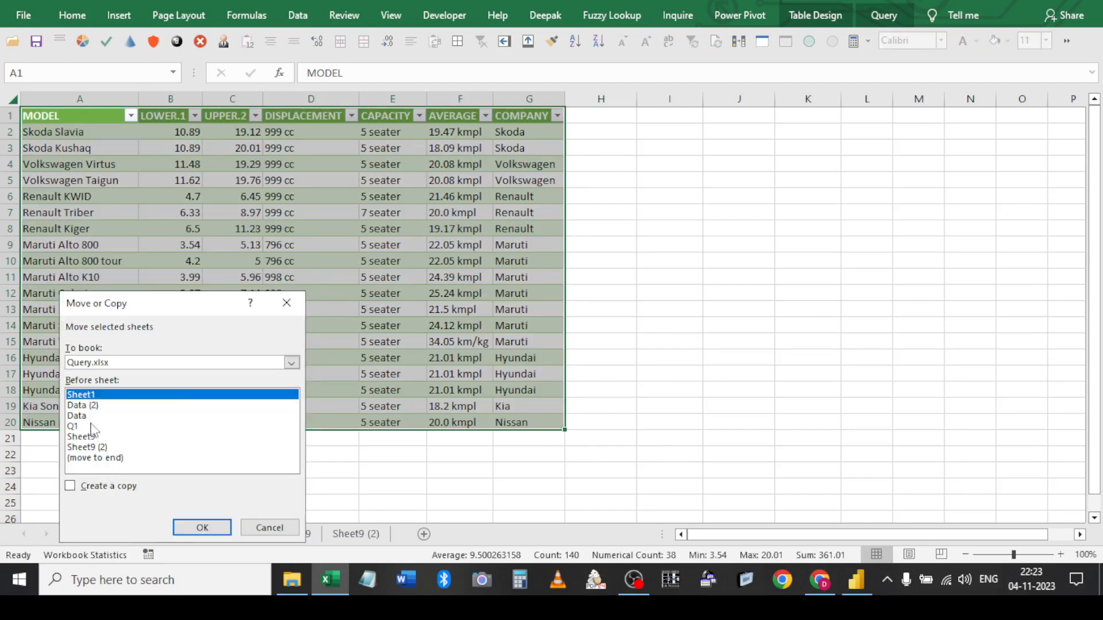
pyautogui.click(84, 406)
pyautogui.click(106, 487)
pyautogui.click(216, 527)
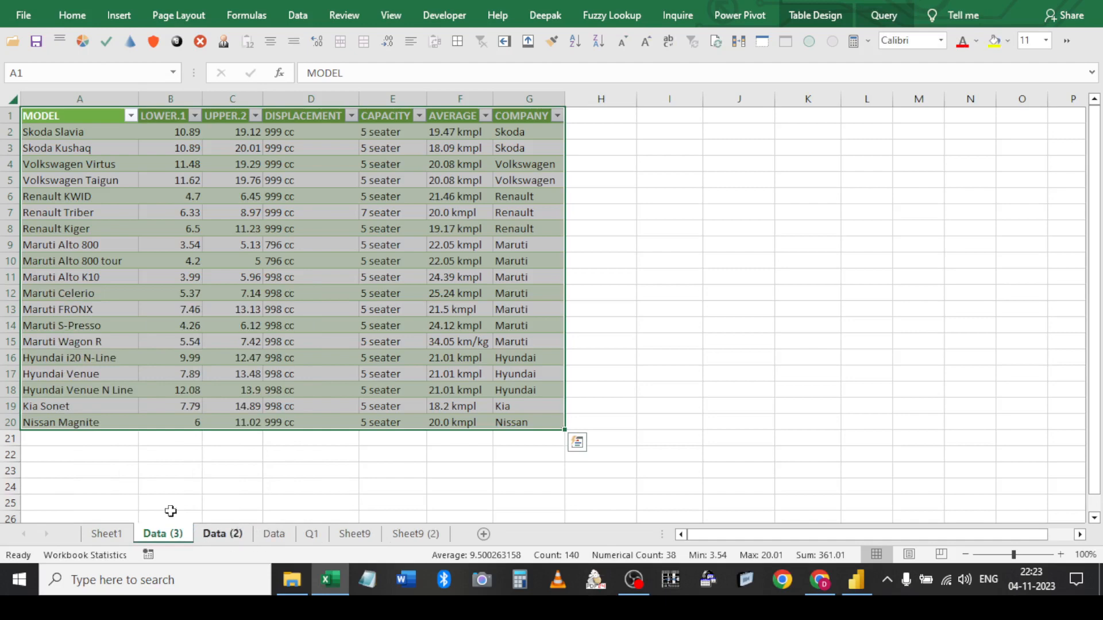
# On Data (3), clear rows 6 to 20 and shrink the table to end at row 5, keeping the Skoda and Volkswagen records
pyautogui.moveTo(56, 197); pyautogui.dragTo(507, 426)
pyautogui.click(507, 425)
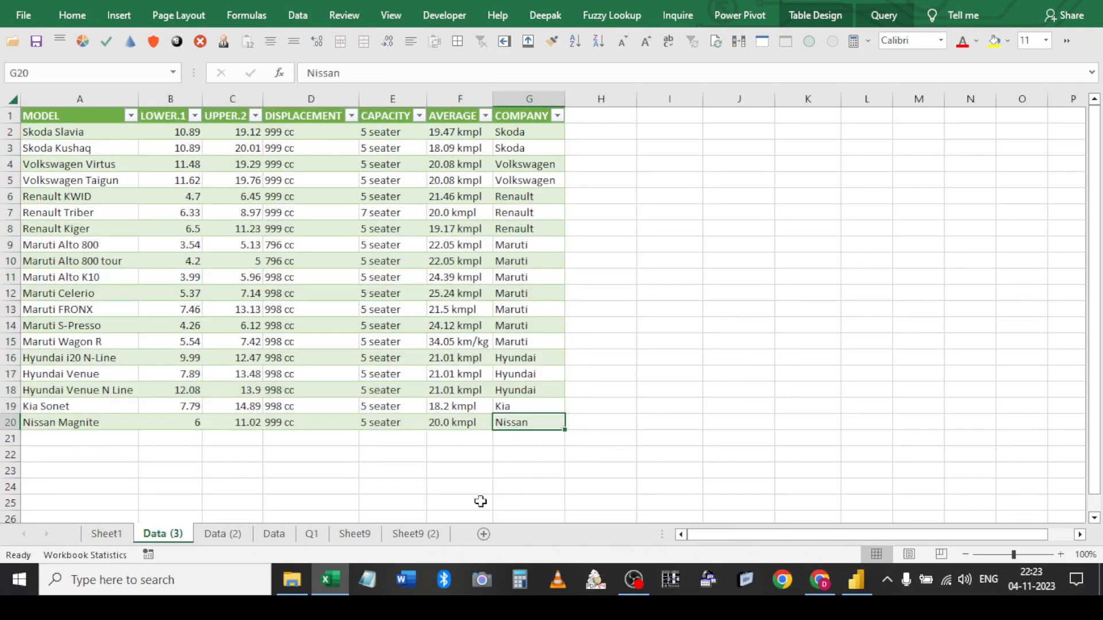
pyautogui.click(84, 208)
pyautogui.click(83, 201)
pyautogui.hotkey('ctrl', 'shift', 'Right')
pyautogui.press('Delete')
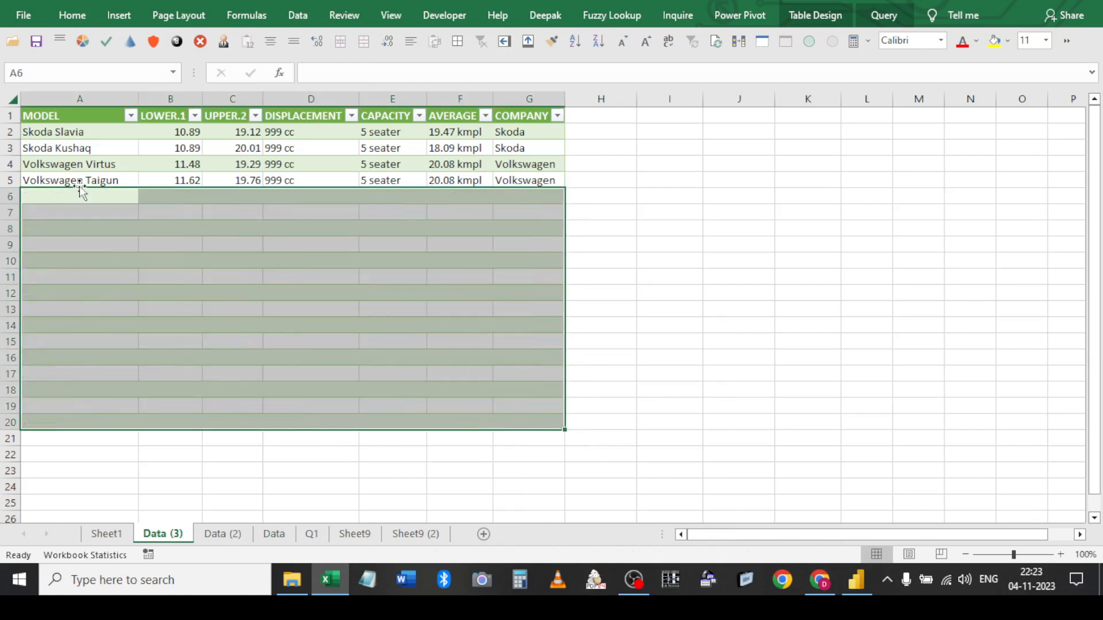
pyautogui.click(675, 167)
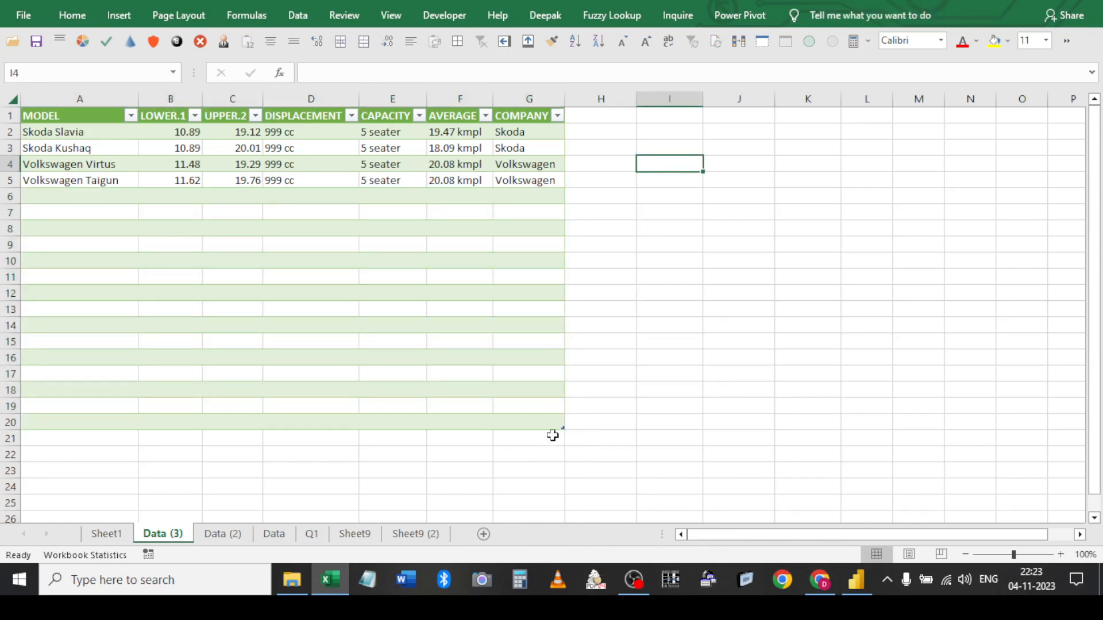
pyautogui.moveTo(560, 428); pyautogui.dragTo(546, 184)
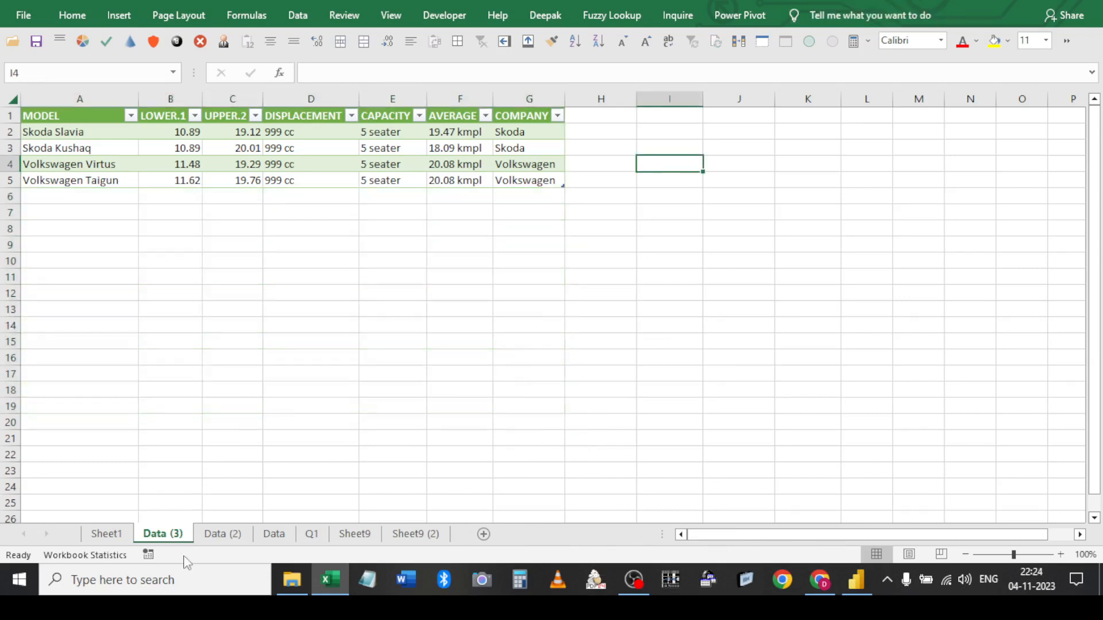
# On Data (2), clear the Skoda and Volkswagen records in A2:G5
pyautogui.click(214, 535)
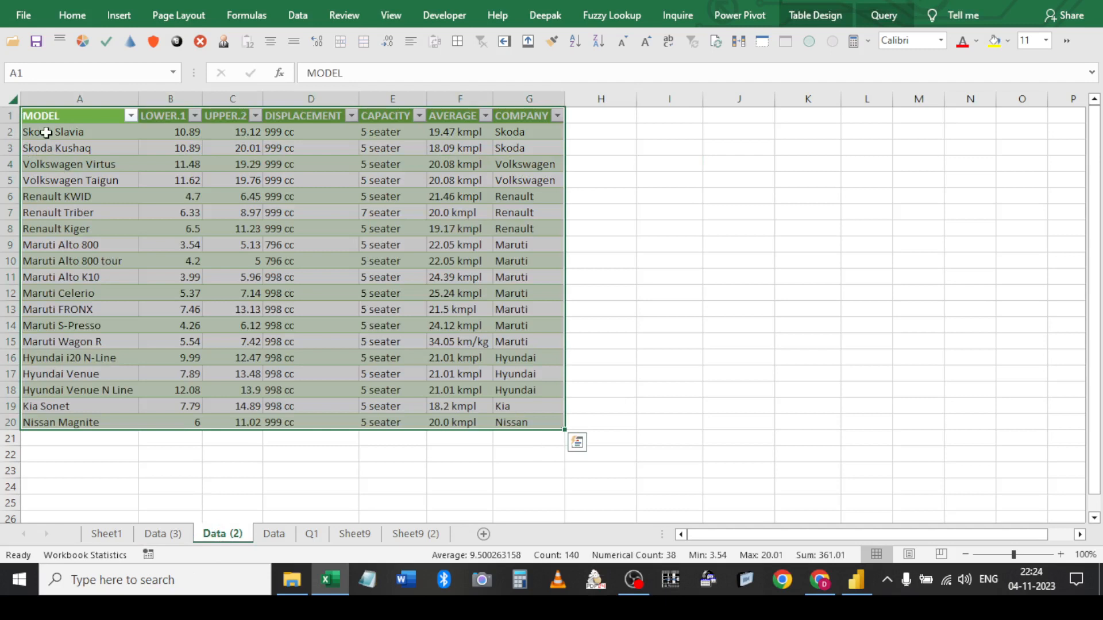
pyautogui.moveTo(44, 135); pyautogui.dragTo(328, 190)
pyautogui.moveTo(454, 181); pyautogui.dragTo(505, 195)
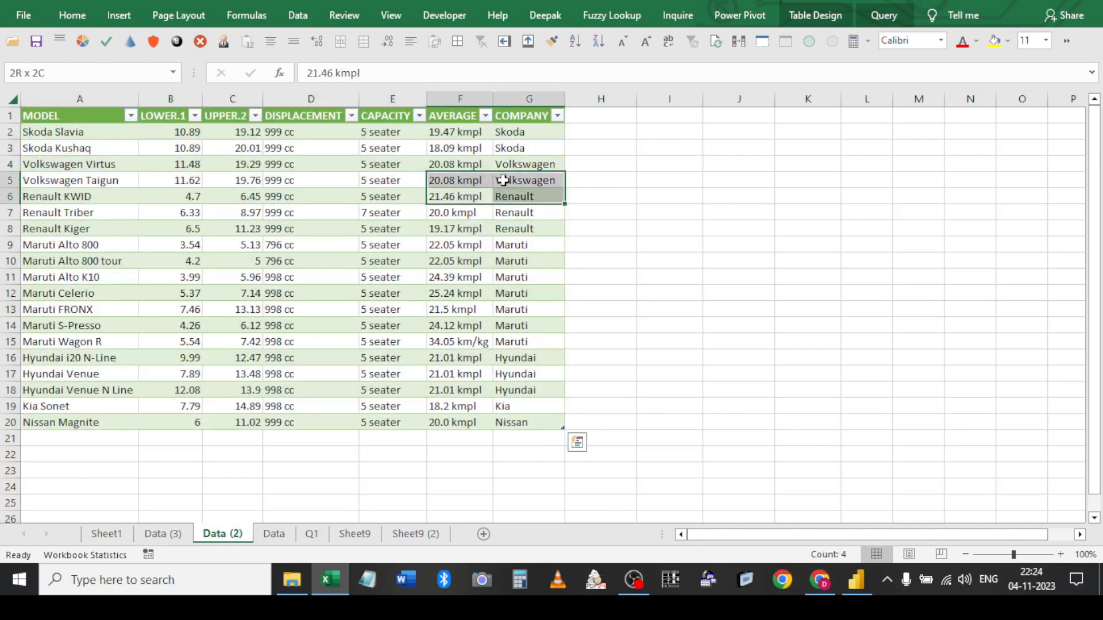
pyautogui.click(92, 135)
pyautogui.keyDown('shift'); pyautogui.click(521, 184); pyautogui.keyUp('shift')
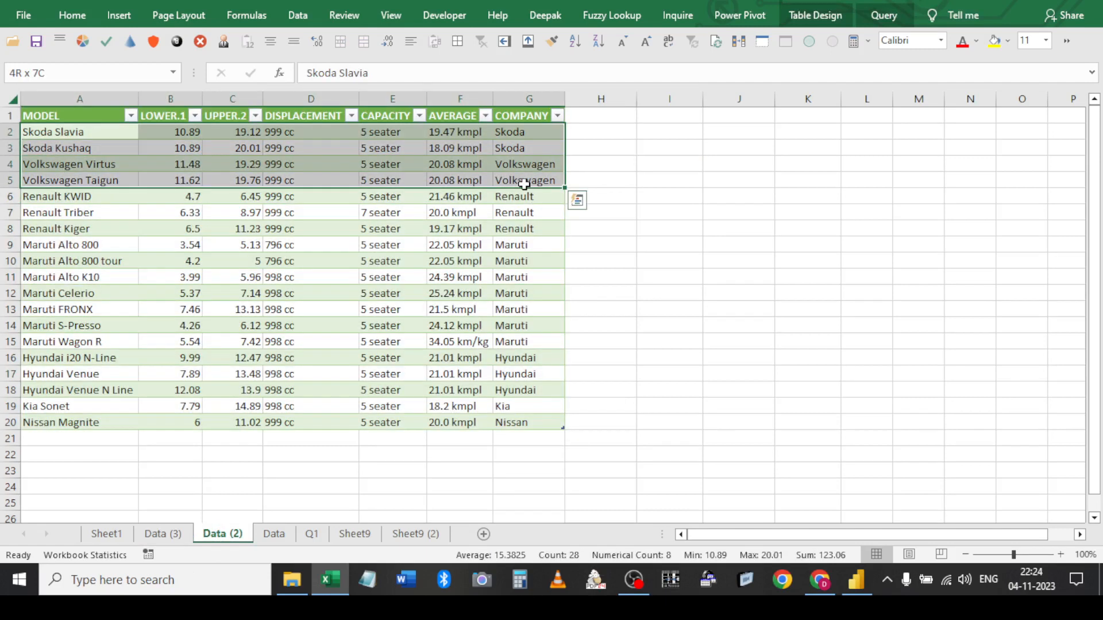
pyautogui.press('Delete')
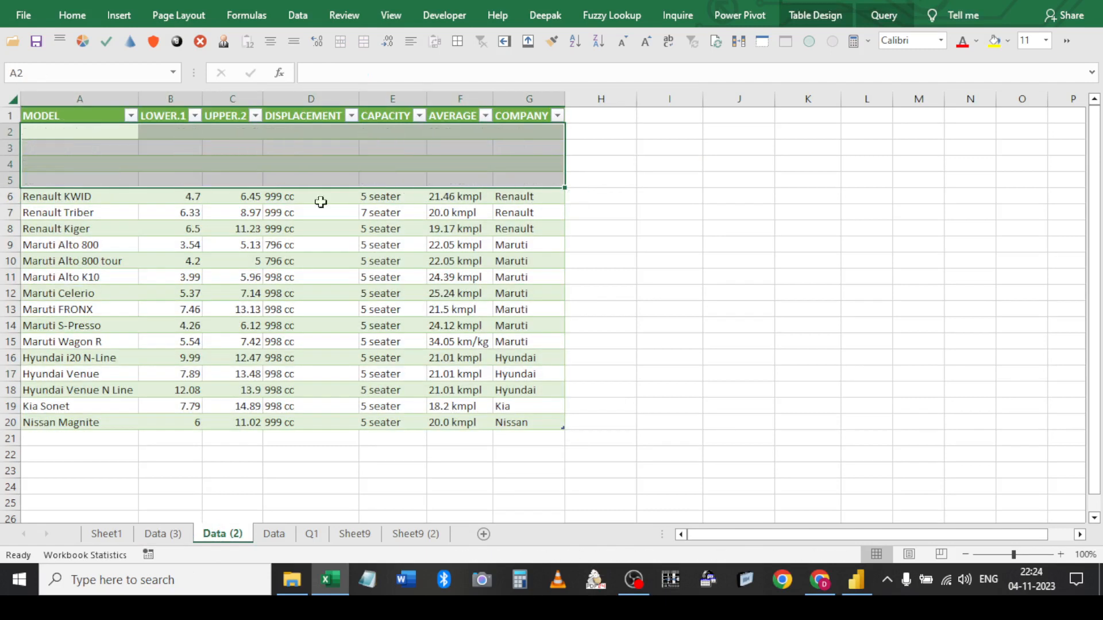
# Move the Renault and Maruti records from A6:G15 up one row to start at A5
pyautogui.click(80, 245)
pyautogui.click(81, 194)
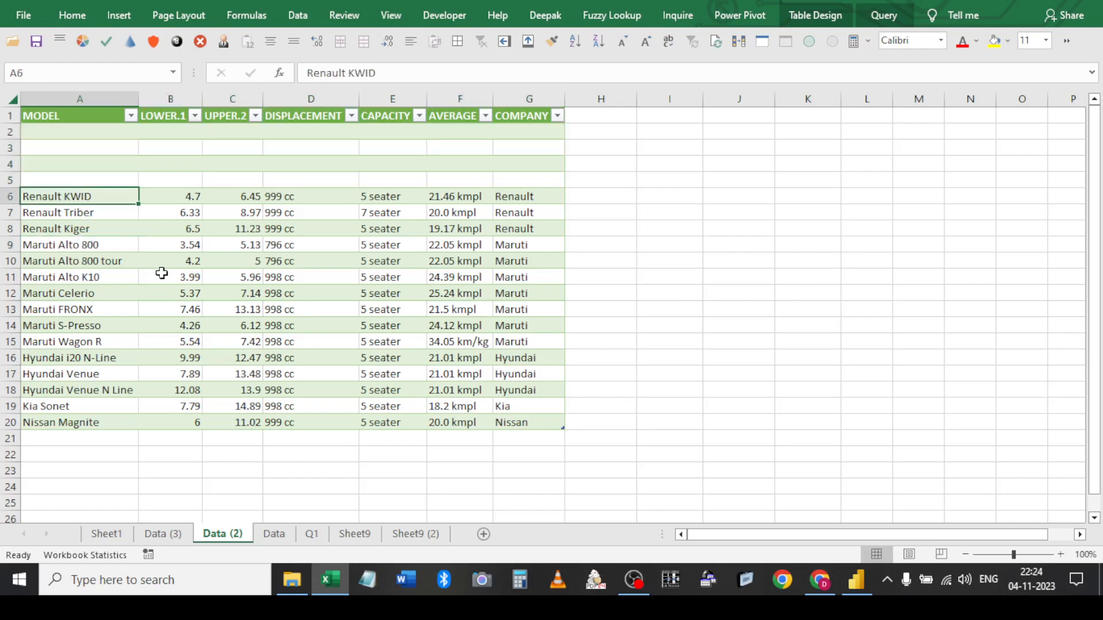
pyautogui.keyDown('shift'); pyautogui.click(521, 343); pyautogui.keyUp('shift')
pyautogui.hotkey('ctrl', 'c')
pyautogui.click(81, 128)
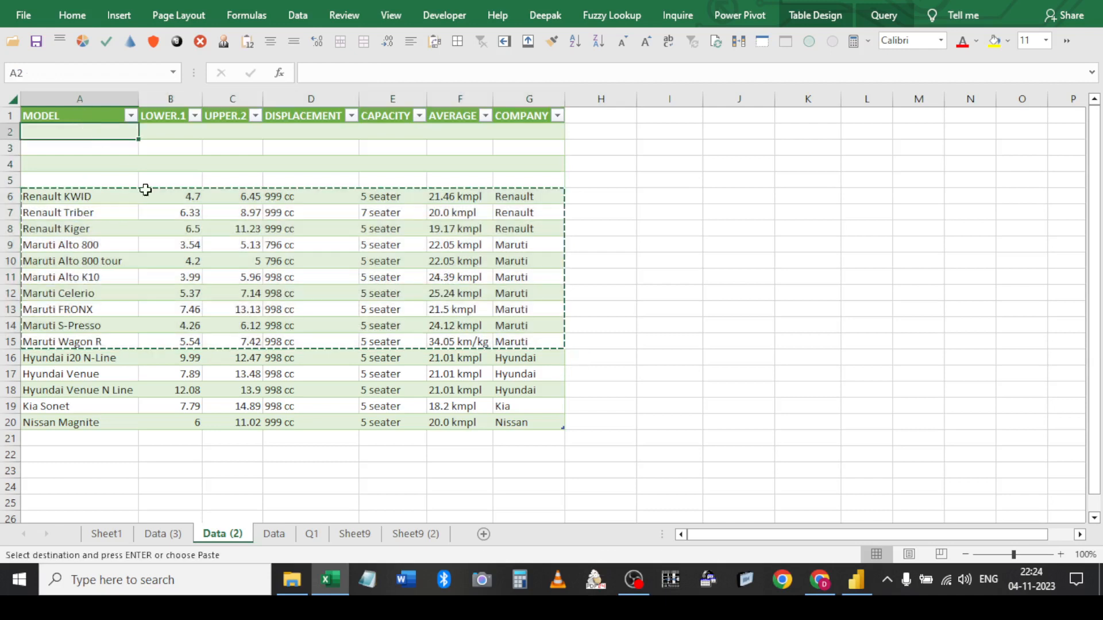
pyautogui.click(98, 194)
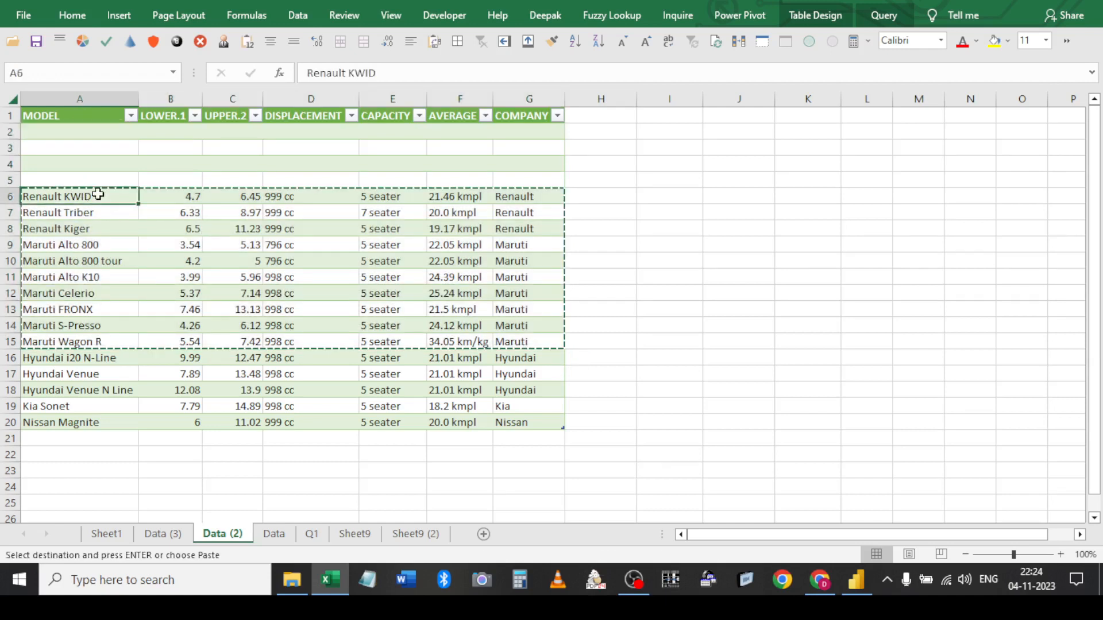
pyautogui.keyDown('shift'); pyautogui.click(518, 339); pyautogui.keyUp('shift')
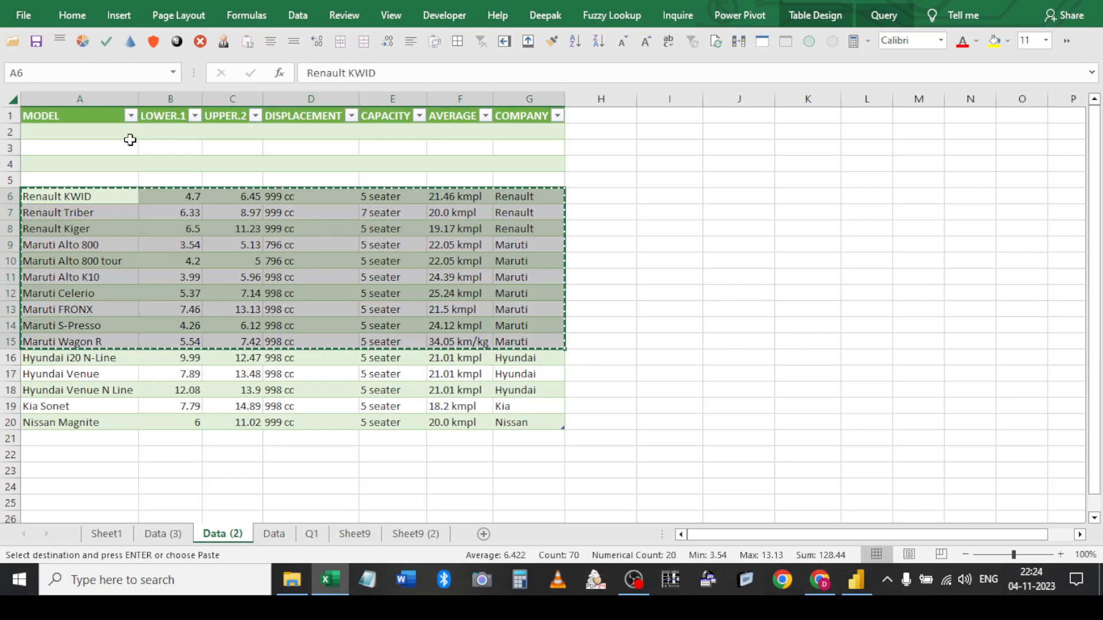
pyautogui.press('Up')
pyautogui.press('Return')
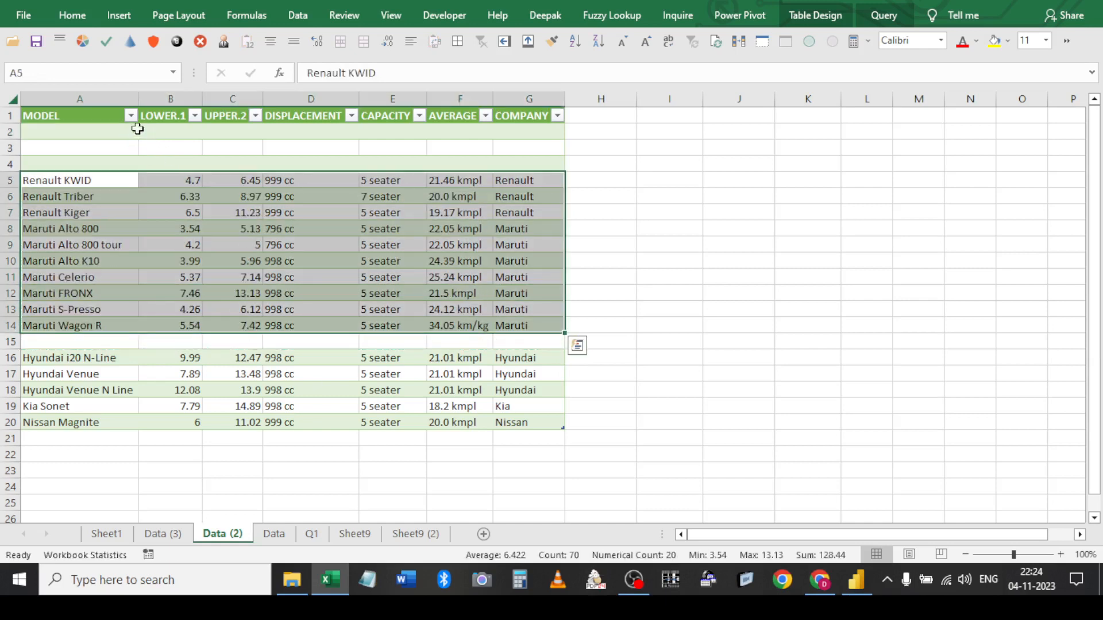
pyautogui.click(101, 132)
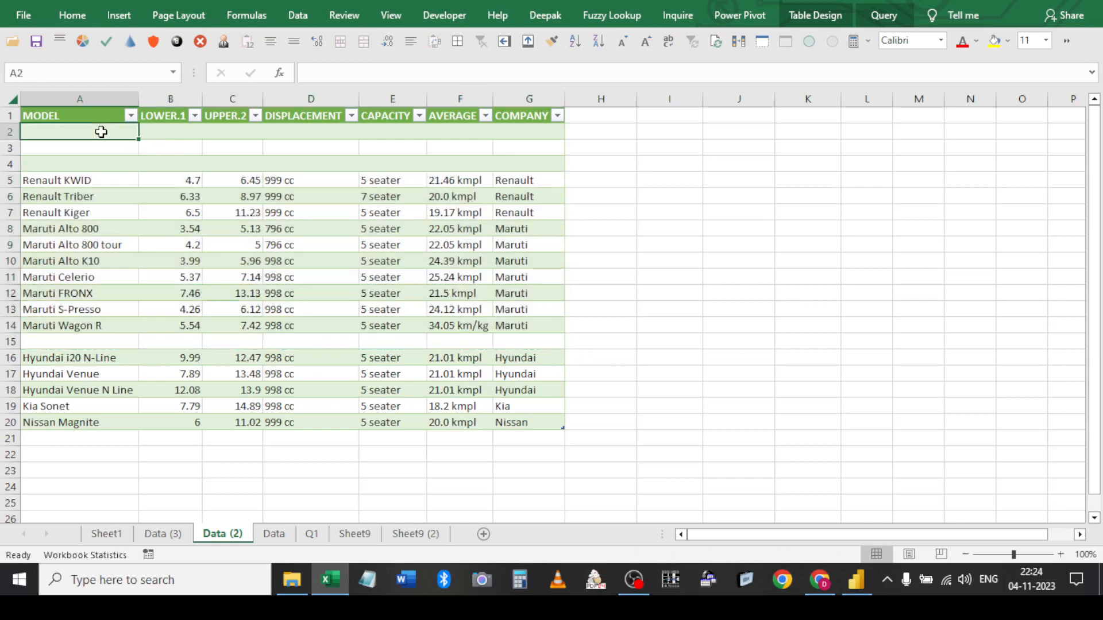
# On Data (2), clear the Hyundai, Kia and Nissan records in A16:G20
pyautogui.click(116, 184)
pyautogui.hotkey('ctrl', 'Down')
pyautogui.keyDown('shift'); pyautogui.click(534, 325); pyautogui.keyUp('shift')
pyautogui.click(517, 358)
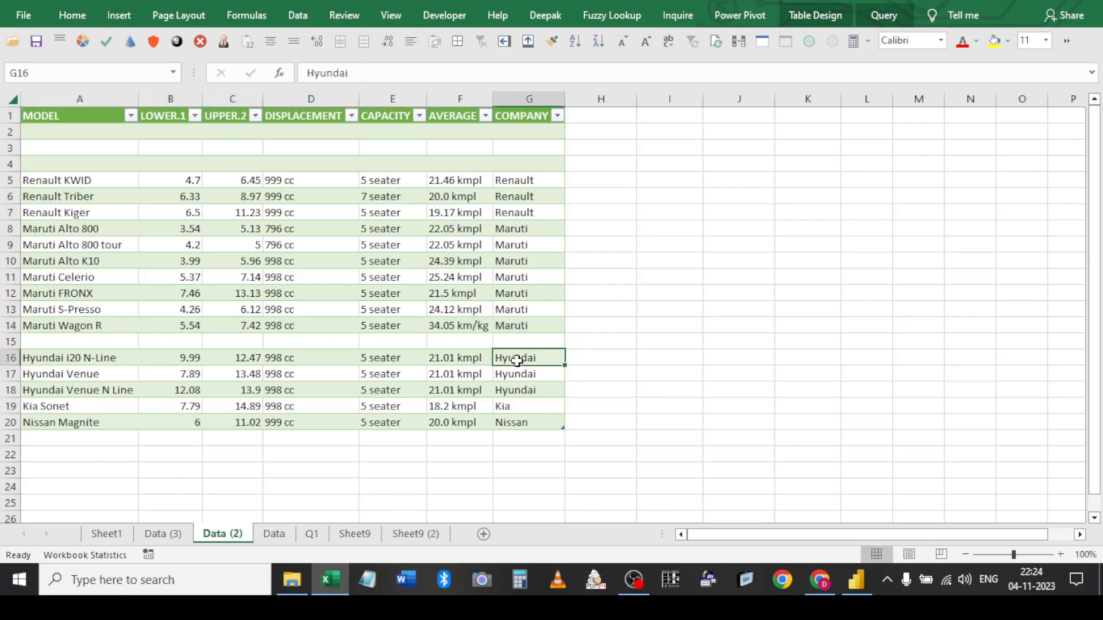
pyautogui.keyDown('shift'); pyautogui.click(75, 422); pyautogui.keyUp('shift')
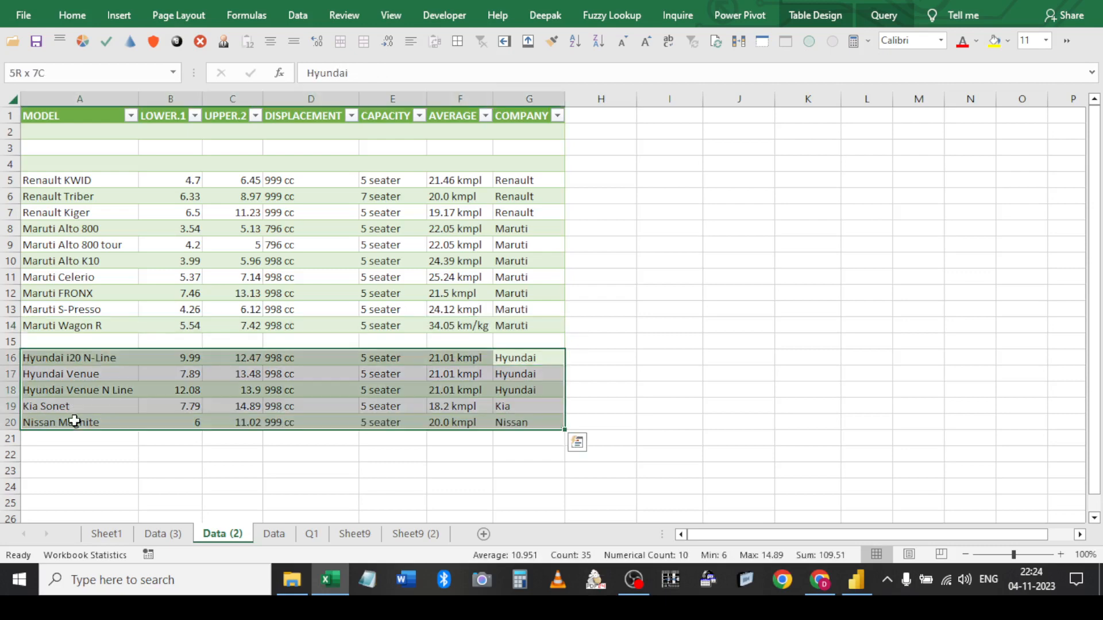
pyautogui.press('Delete')
# Delete the empty table rows A2:G4 above the Renault records and shrink the table to end at row 11
pyautogui.click(441, 214)
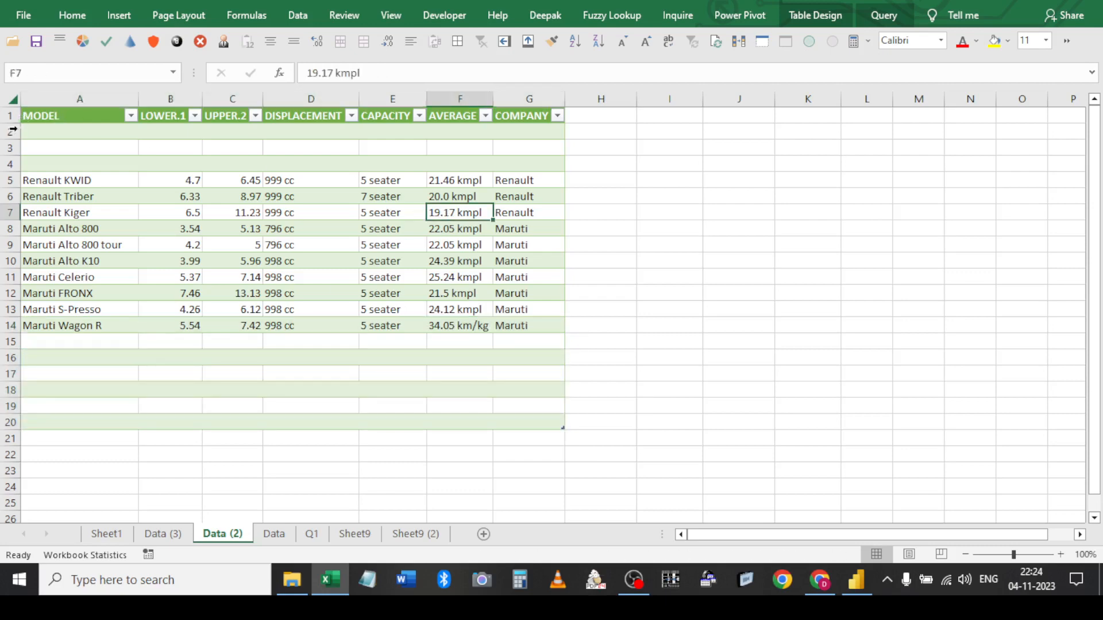
pyautogui.click(24, 133)
pyautogui.keyDown('shift'); pyautogui.click(527, 165); pyautogui.keyUp('shift')
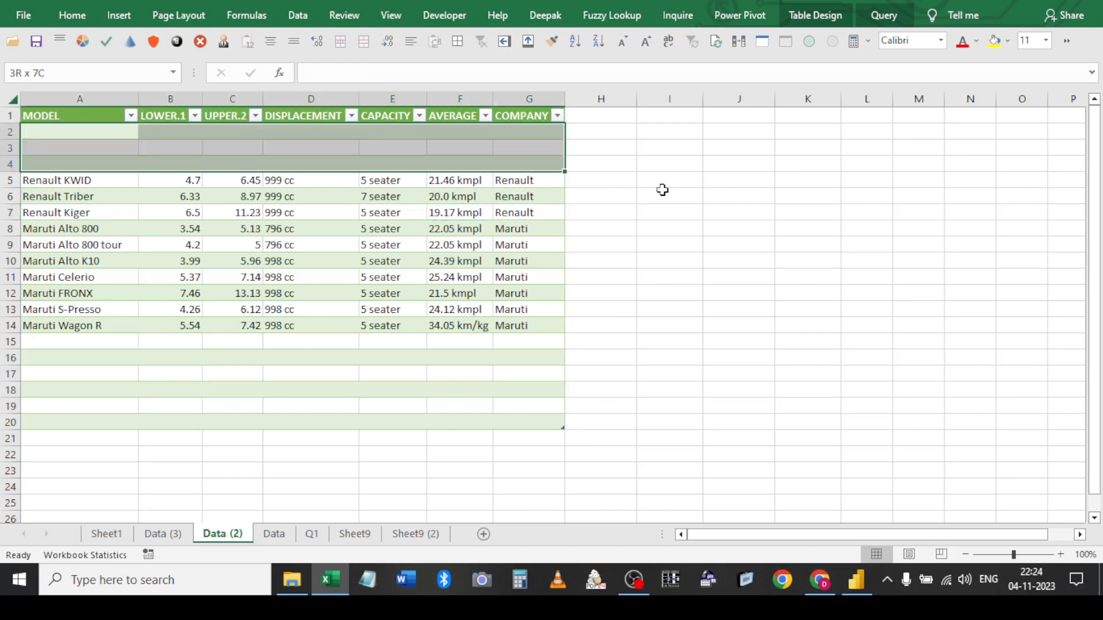
pyautogui.hotkey('ctrl', '-')
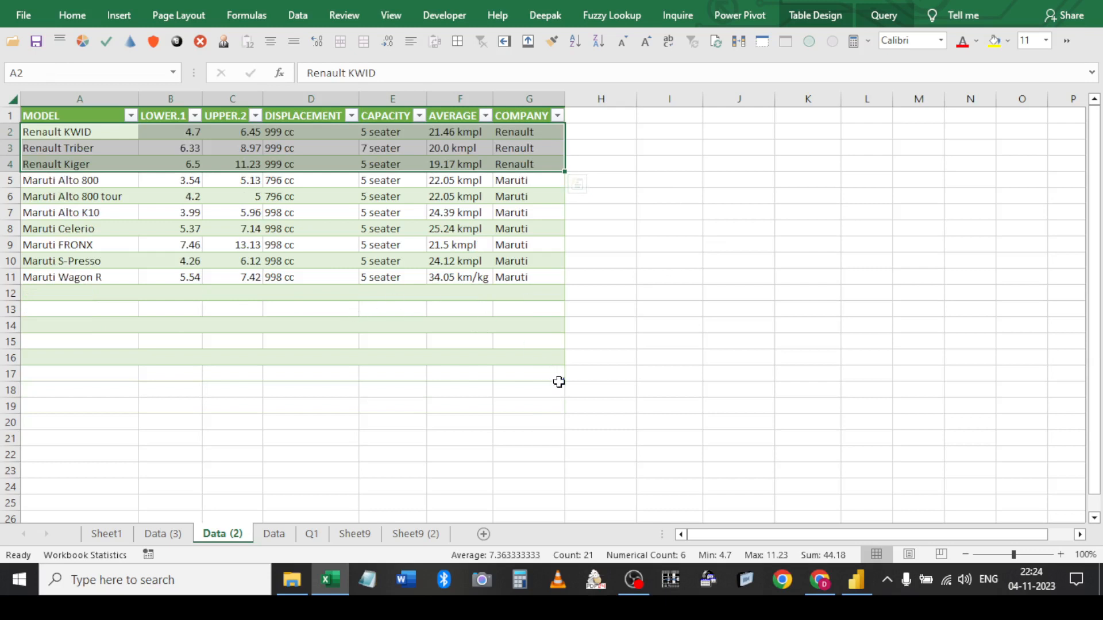
pyautogui.moveTo(562, 380); pyautogui.dragTo(564, 282)
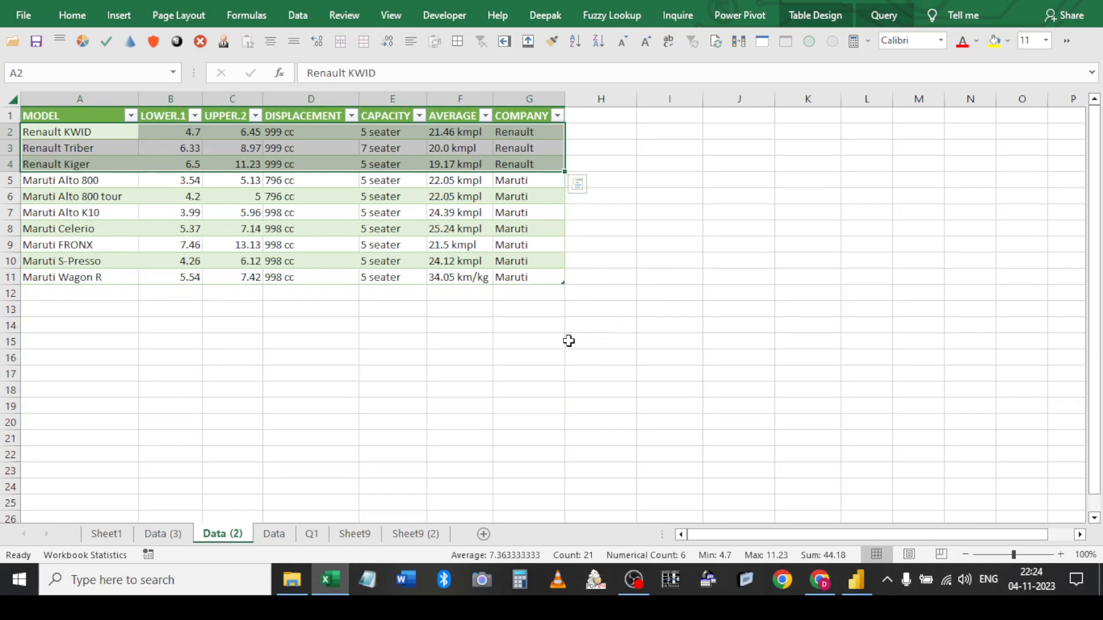
# Insert a blank sheet row at row 14 and a blank table row above Maruti Alto 800, and delete that table row again
pyautogui.click(444, 330)
pyautogui.hotkey('shift', 'space')
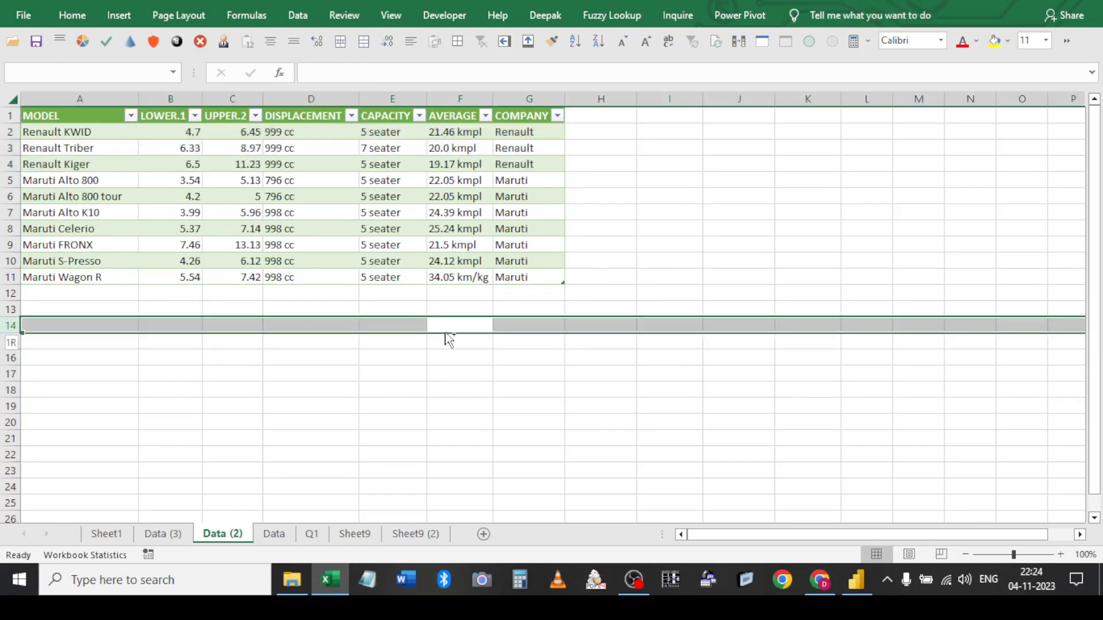
pyautogui.hotkey('ctrl', 'shift', '+')
pyautogui.click(424, 176)
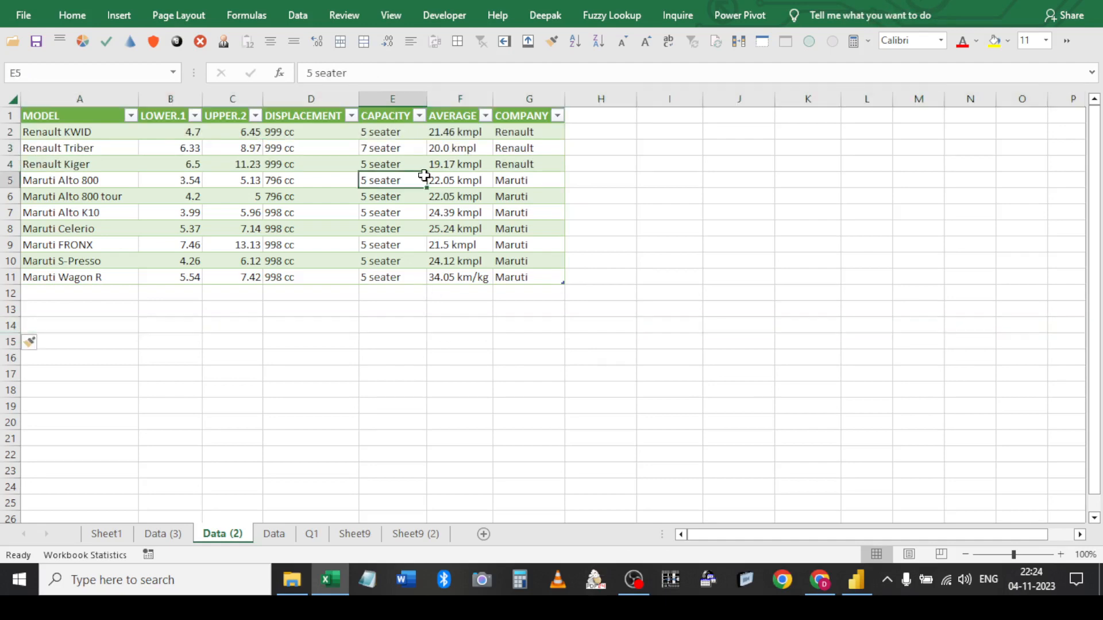
pyautogui.hotkey('shift', 'space')
pyautogui.hotkey('ctrl', 'shift', '+')
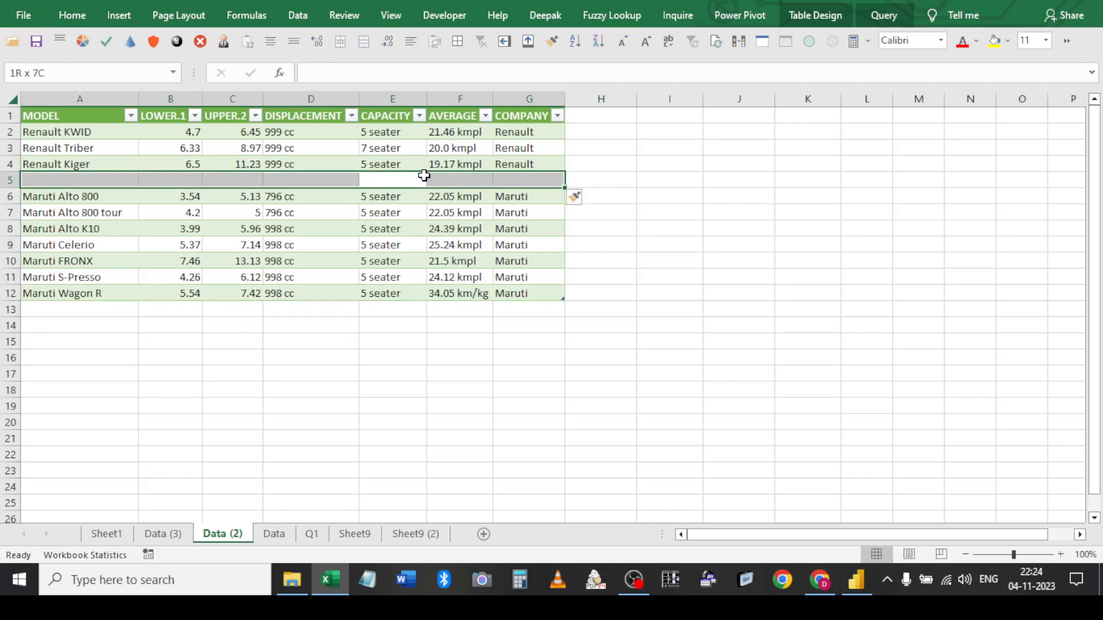
pyautogui.hotkey('ctrl', '-')
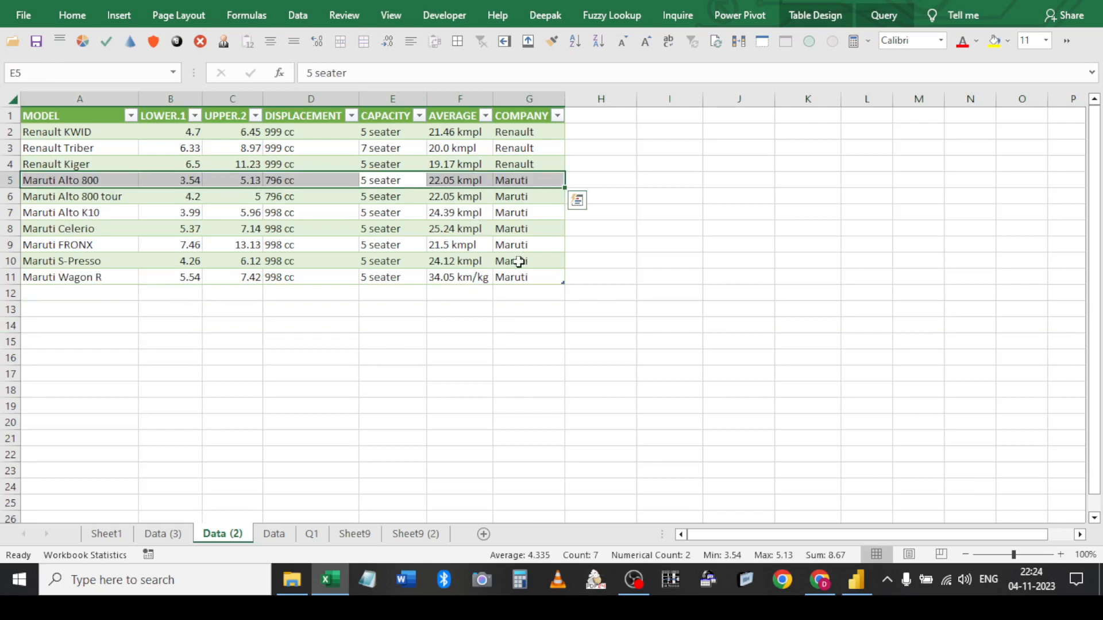
# Enter the shortcut notes Ctrl+Shift+"=" in I10 and Ctrl+"-" in I11
pyautogui.click(672, 253)
pyautogui.write('C')
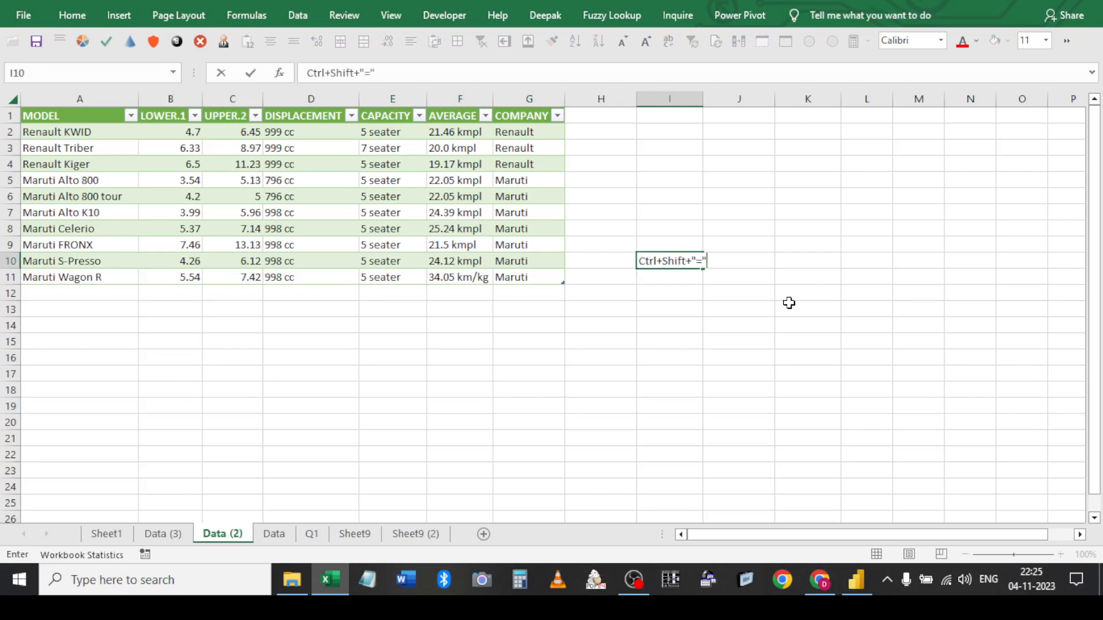
pyautogui.write('trl+Shift+"="')
pyautogui.press('Return')
pyautogui.write('C')
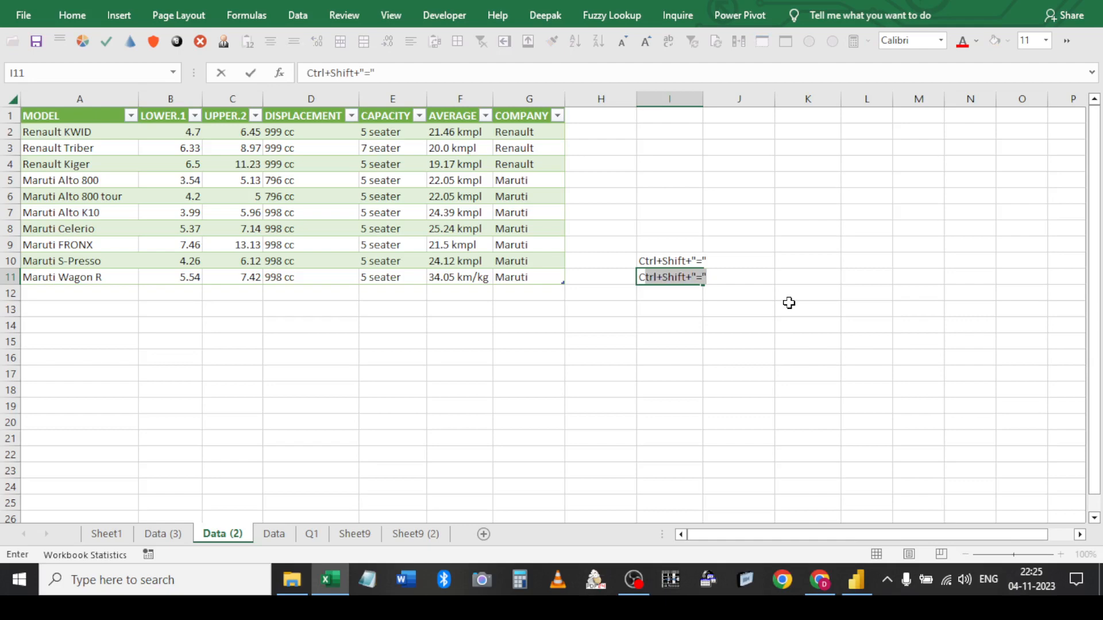
pyautogui.write('trl=')
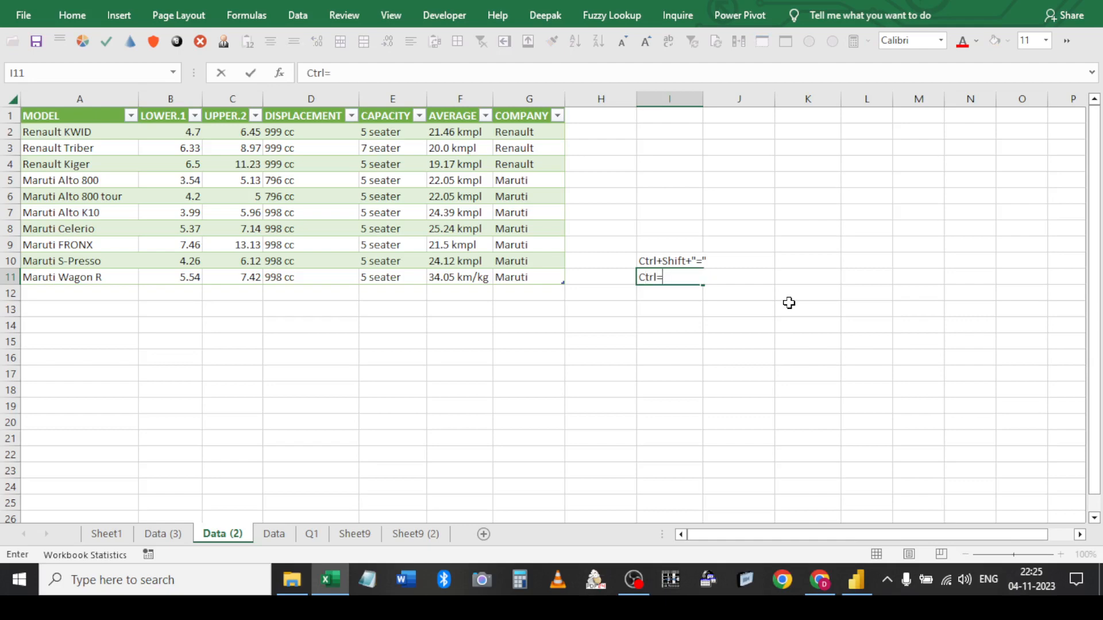
pyautogui.press('BackSpace')
pyautogui.write('+"')
pyautogui.press('Return')
pyautogui.press('Up')
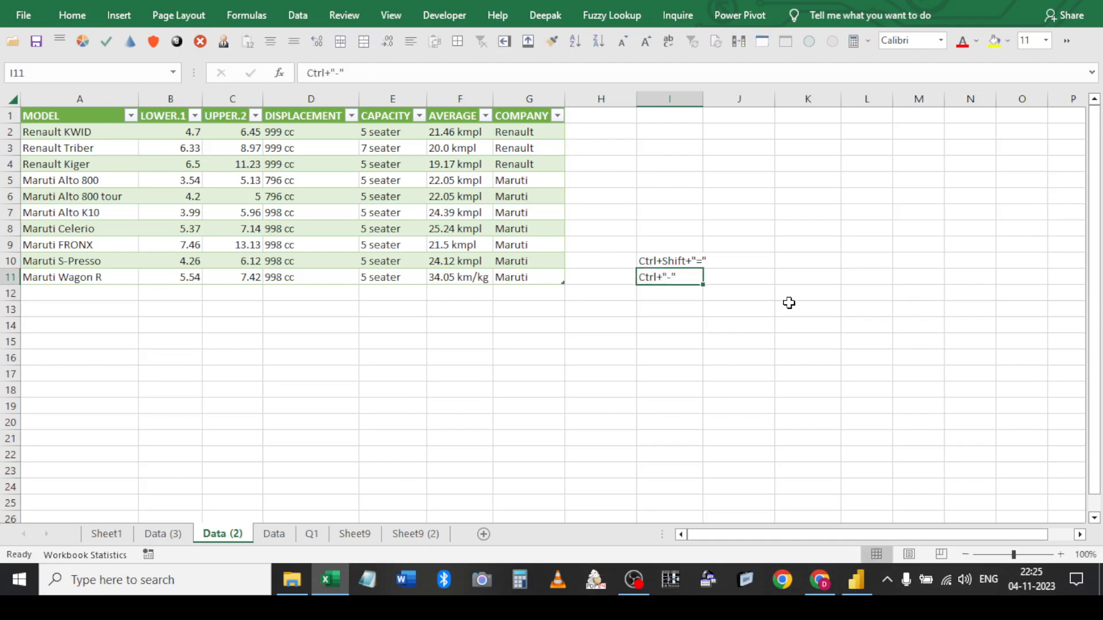
# Describe the two shortcuts with "insert row" in K10 and "delete row" in K11
pyautogui.press('Up')
pyautogui.press('Right')
pyautogui.press('Right')
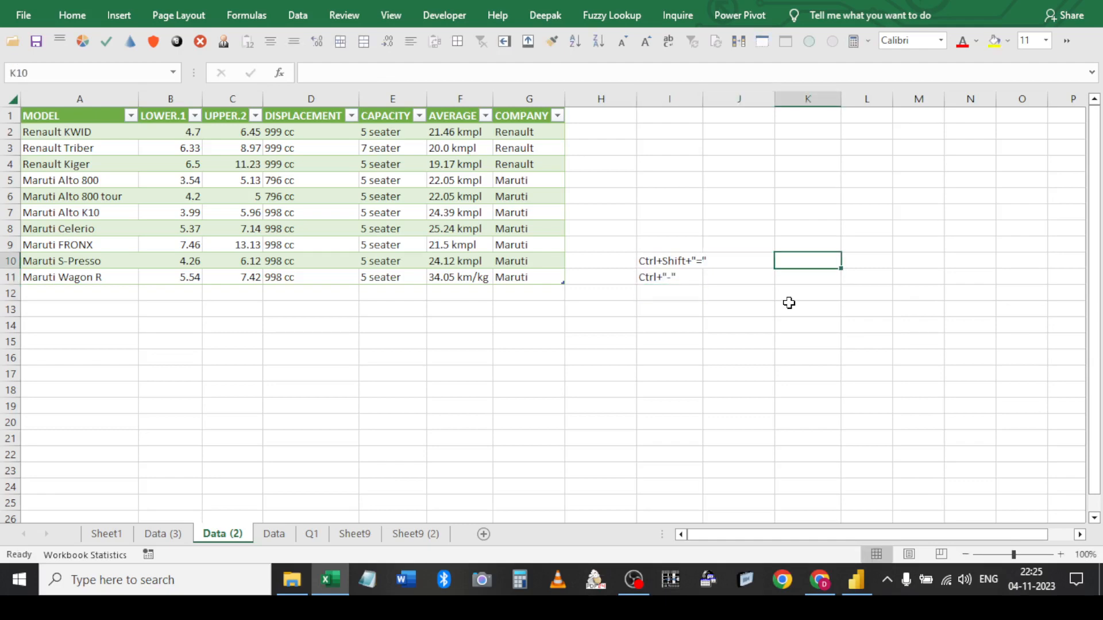
pyautogui.write('insert ro')
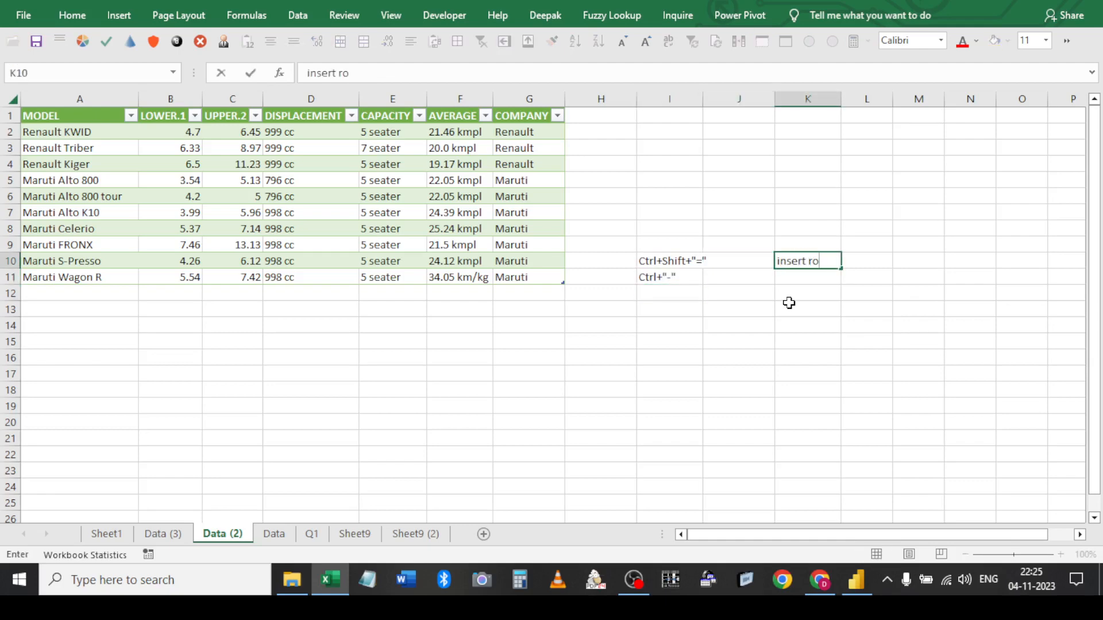
pyautogui.write('w')
pyautogui.press('Return')
pyautogui.write('delete row')
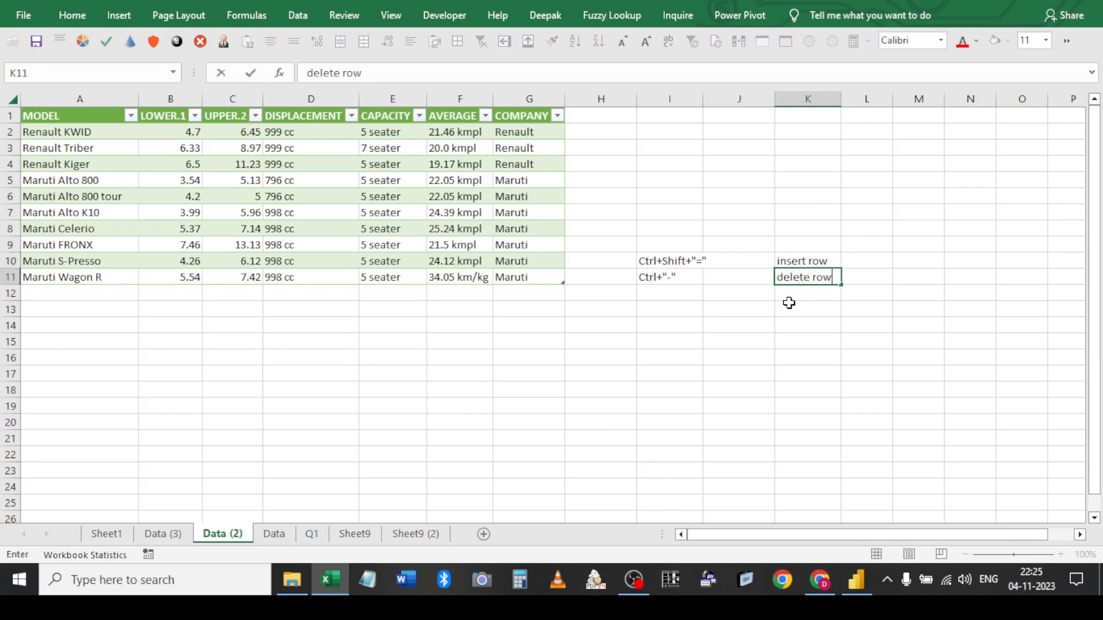
pyautogui.press('Return')
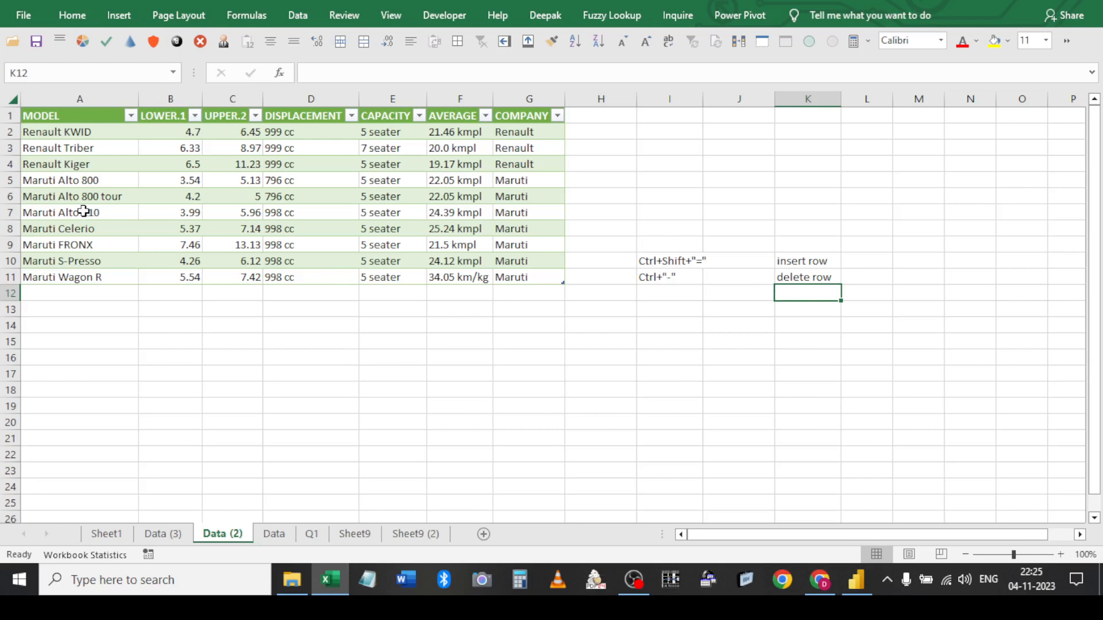
# On the Data sheet, delete the Skoda, Volkswagen, Renault and Maruti records in A2:G15 so only Hyundai, Kia and Nissan remain
pyautogui.click(182, 529)
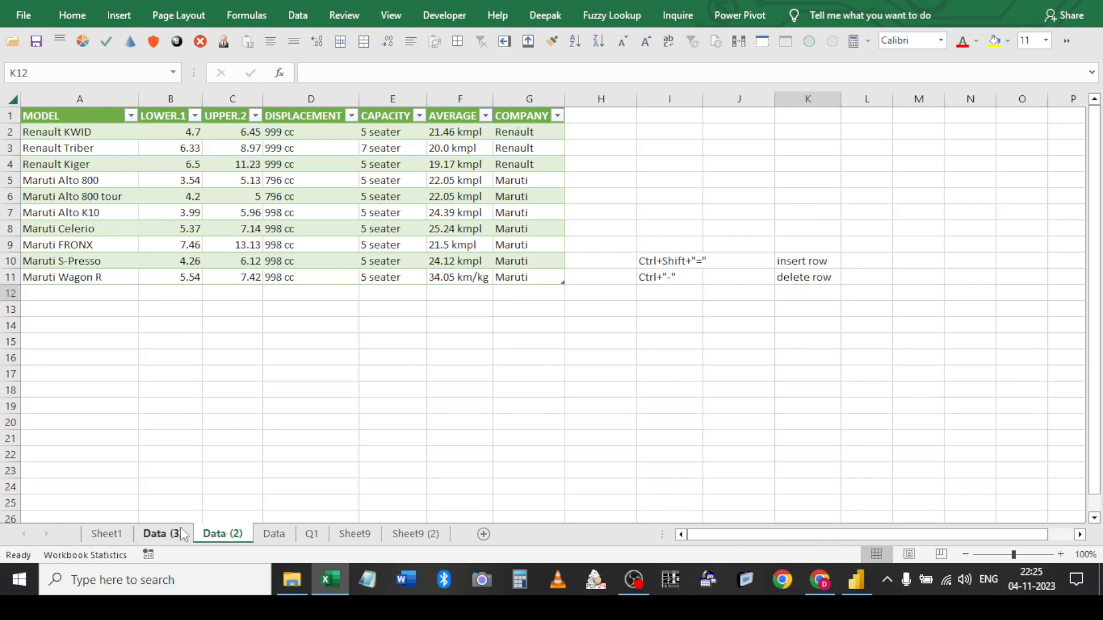
pyautogui.click(212, 535)
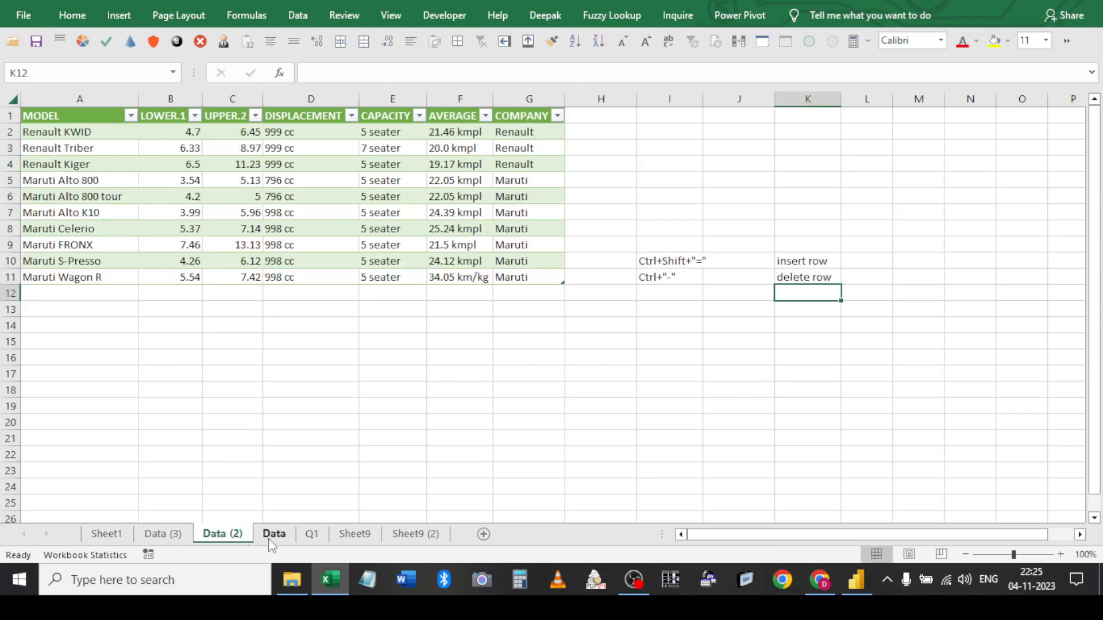
pyautogui.click(272, 538)
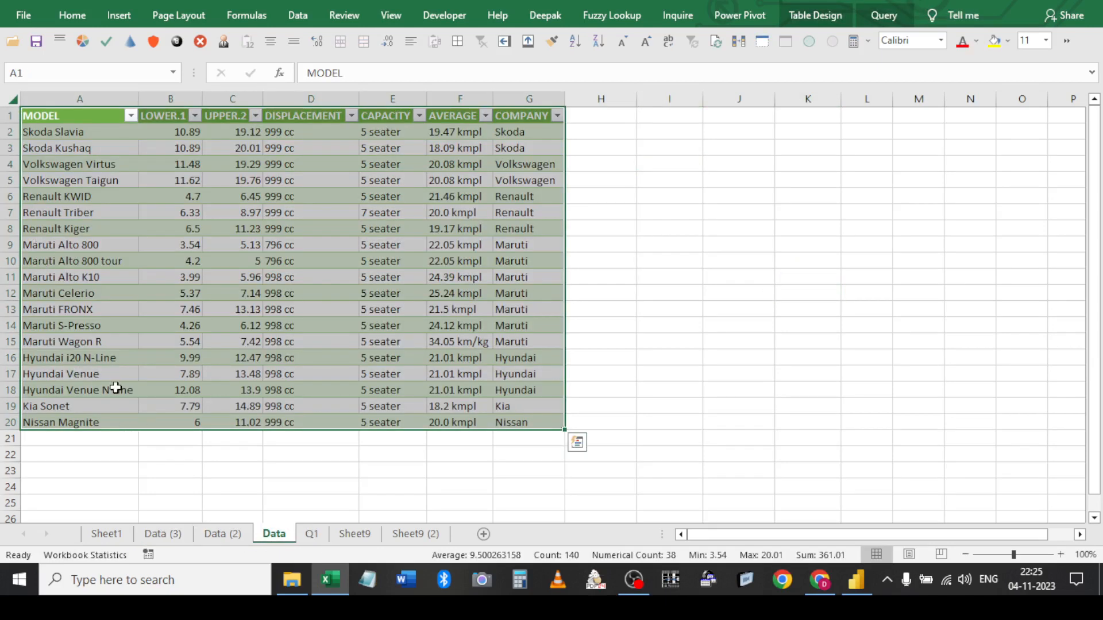
pyautogui.press('Down')
pyautogui.hotkey('ctrl', 'shift', 'Down')
pyautogui.hotkey('shift', 'Up')
pyautogui.hotkey('shift', 'Up')
pyautogui.hotkey('shift', 'Up')
pyautogui.hotkey('shift', 'Up')
pyautogui.hotkey('shift', 'Up')
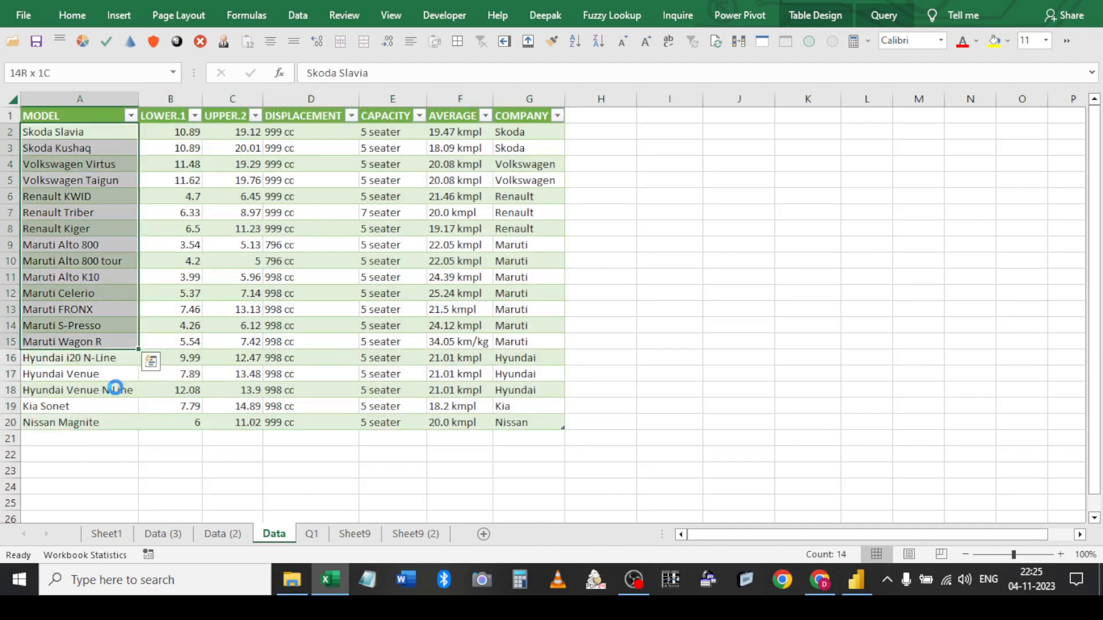
pyautogui.hotkey('ctrl', '-')
pyautogui.hotkey('ctrl', 'z')
pyautogui.hotkey('ctrl', 'shift', 'Right')
pyautogui.hotkey('ctrl', '-')
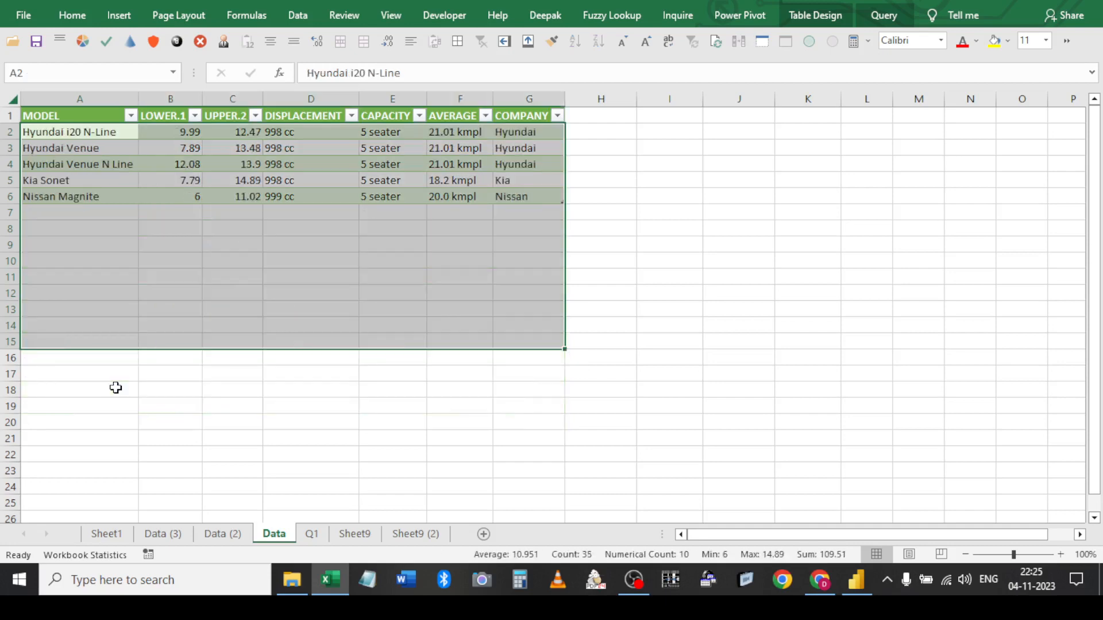
pyautogui.hotkey('ctrl', 'Home')
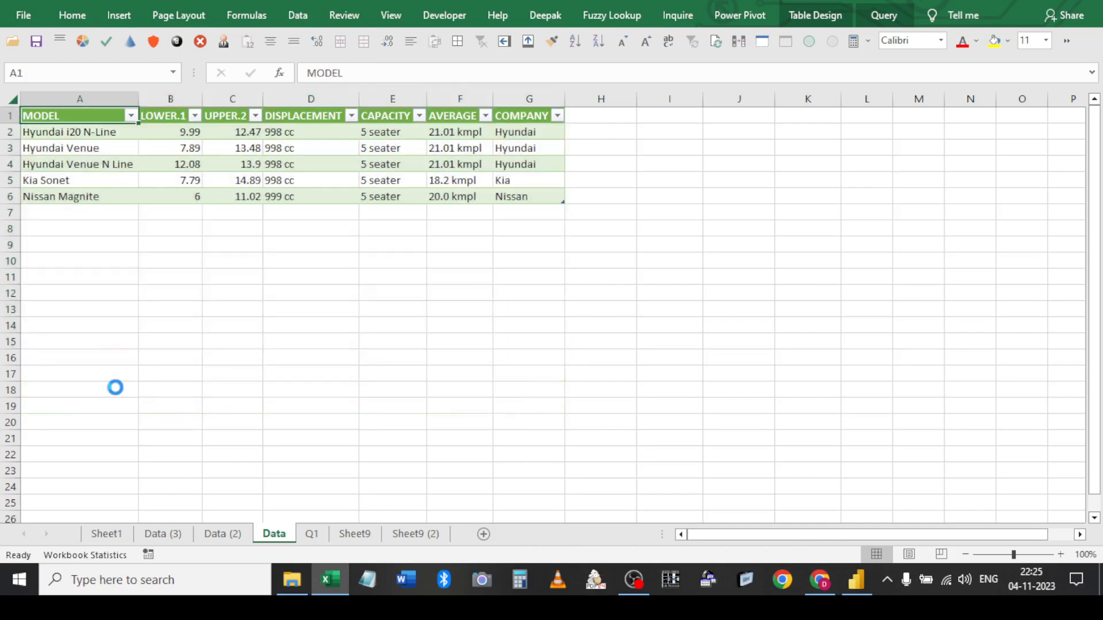
# Review the split tables on Data (3), Data (2) and Data, and go to the empty Sheet9 (2)
pyautogui.hotkey('ctrl', 'pageup')
pyautogui.hotkey('ctrl', 'pageup')
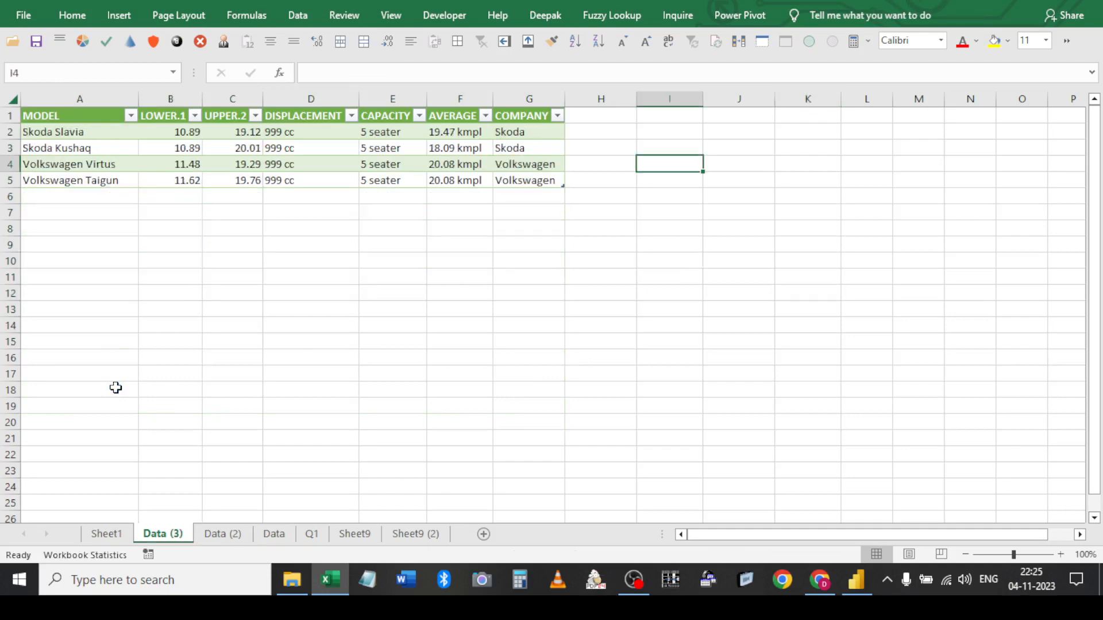
pyautogui.hotkey('ctrl', 'pagedown')
pyautogui.hotkey('ctrl', 'pagedown')
pyautogui.hotkey('ctrl', 'pagedown')
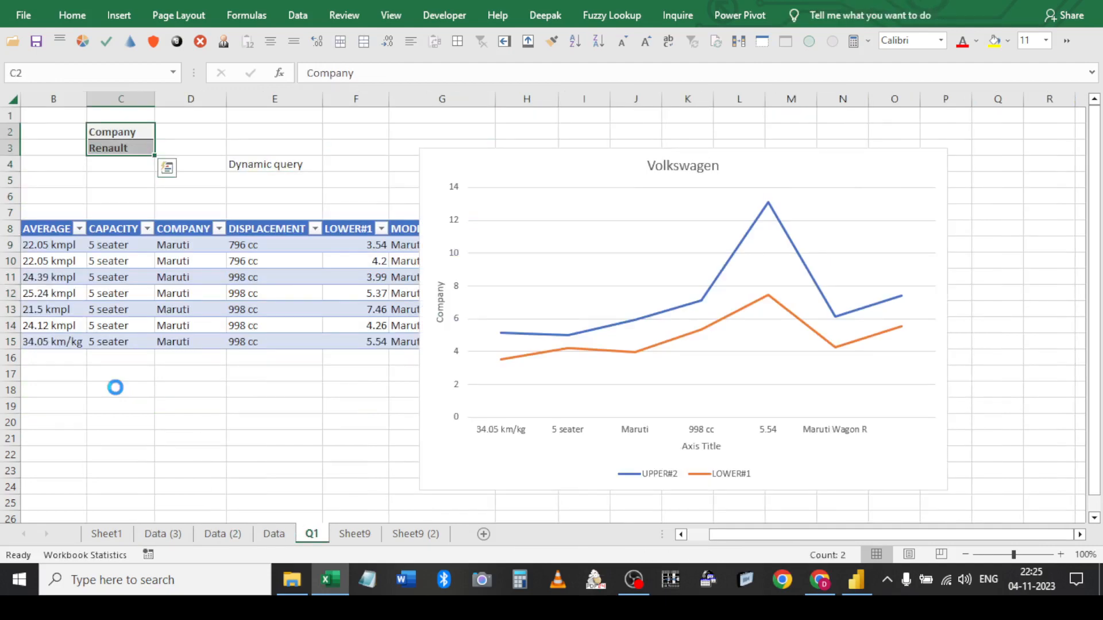
pyautogui.hotkey('ctrl', 'pagedown')
pyautogui.hotkey('ctrl', 'pagedown')
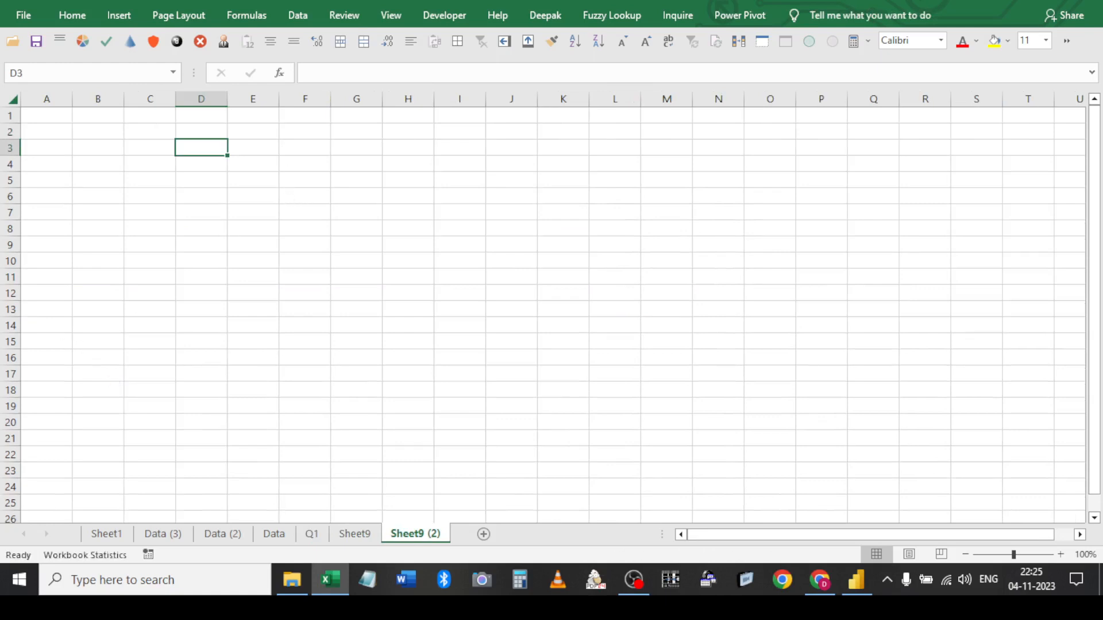
# Start a Microsoft Query import on Sheet9 (2) with Excel Files as the data source
pyautogui.click(297, 15)
pyautogui.click(33, 69)
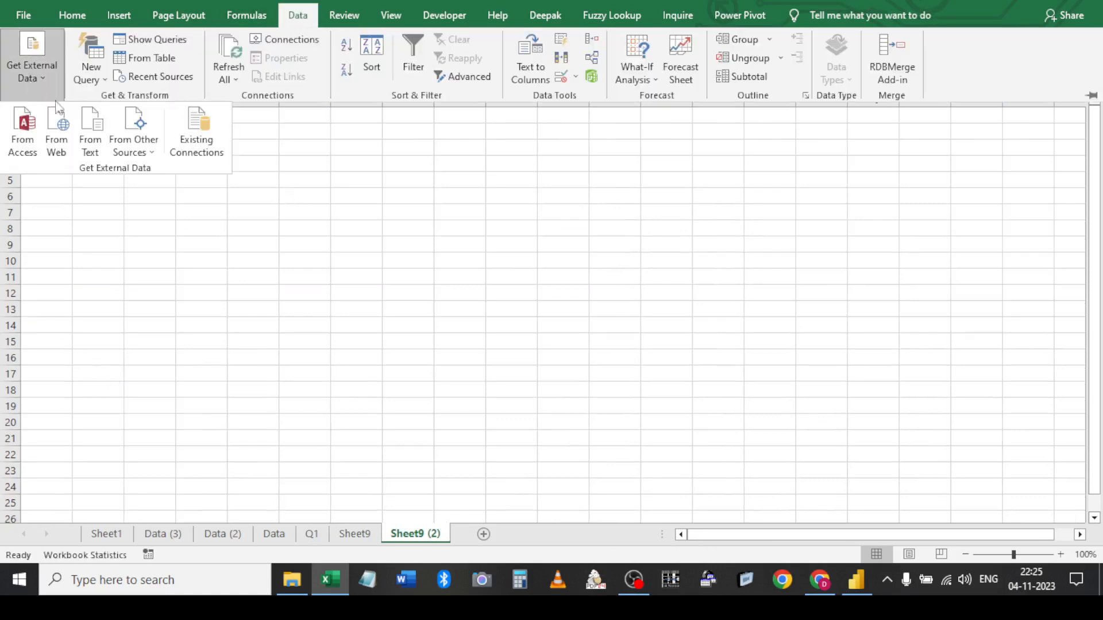
pyautogui.click(144, 139)
pyautogui.click(191, 386)
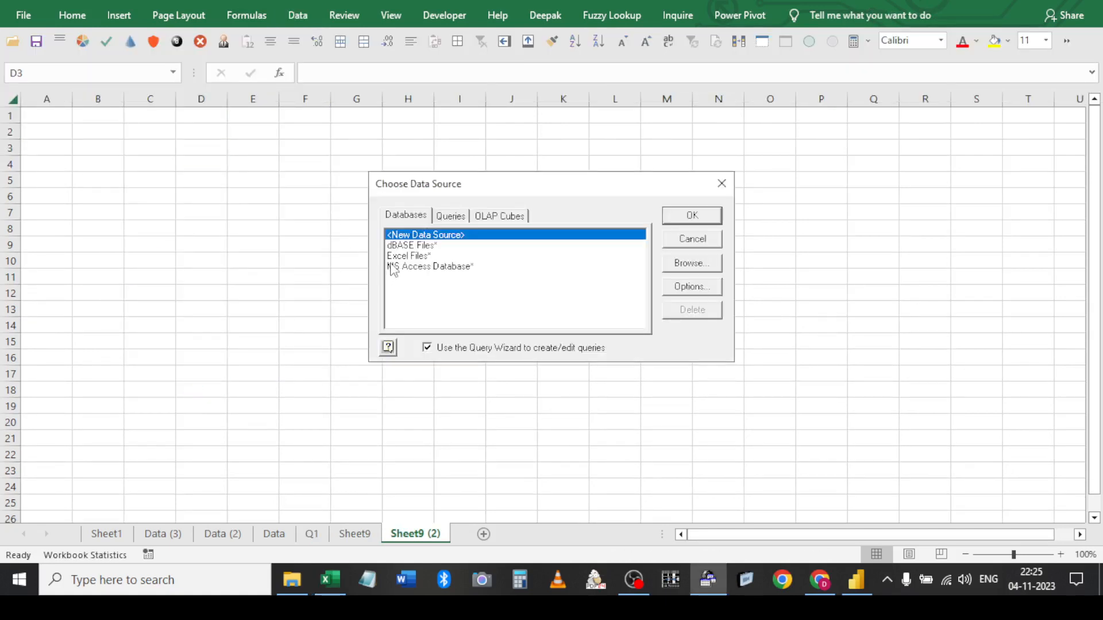
pyautogui.click(392, 267)
pyautogui.click(393, 256)
pyautogui.click(689, 218)
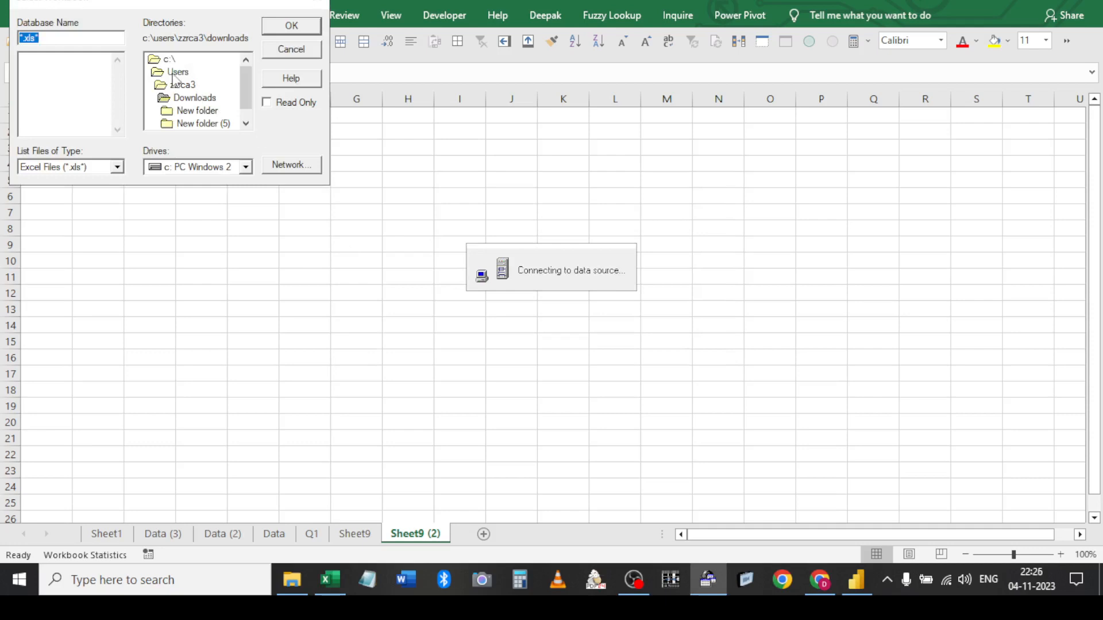
# Choose Query.xlsx from the Desktop folder as the source workbook and add all columns of 'Data (2)$' to the query
pyautogui.doubleClick(181, 84)
pyautogui.doubleClick(185, 98)
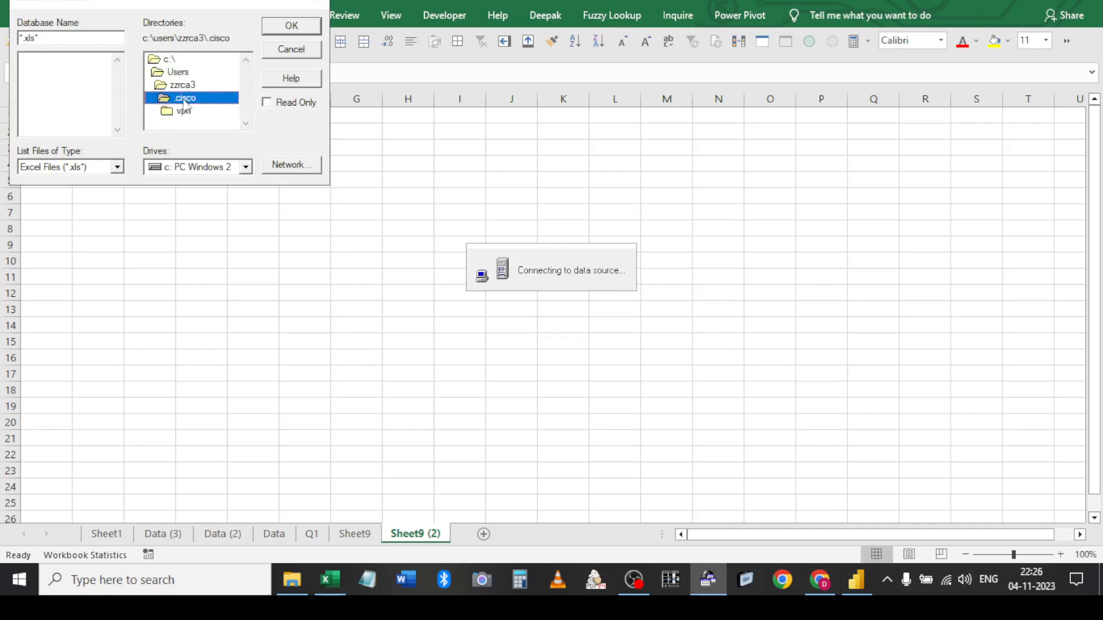
pyautogui.doubleClick(180, 85)
pyautogui.scroll(-3, 196, 104)
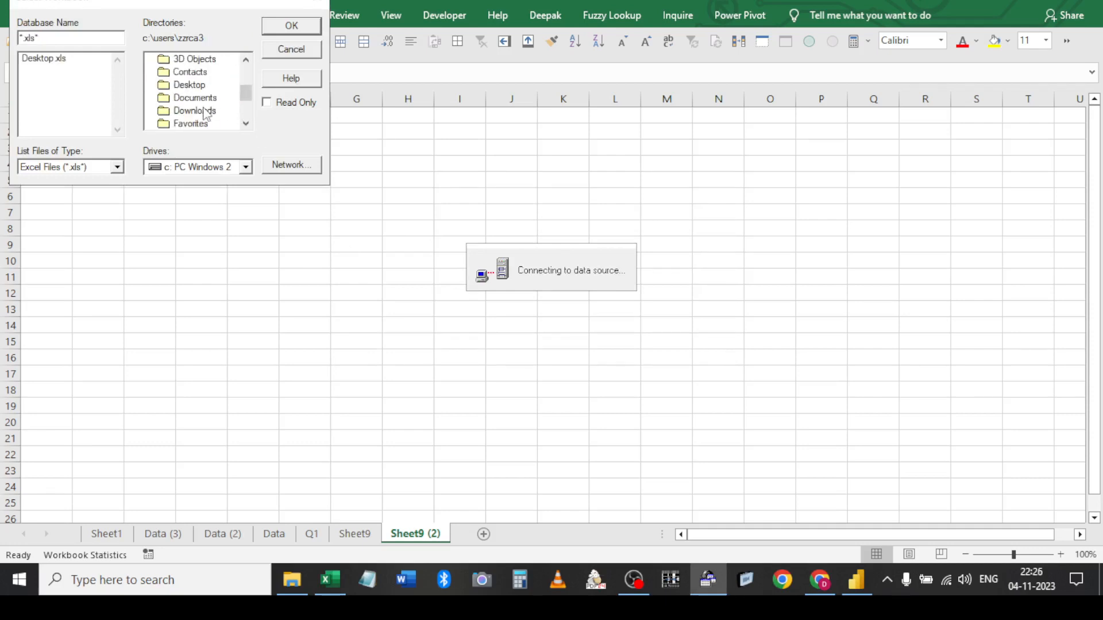
pyautogui.doubleClick(187, 85)
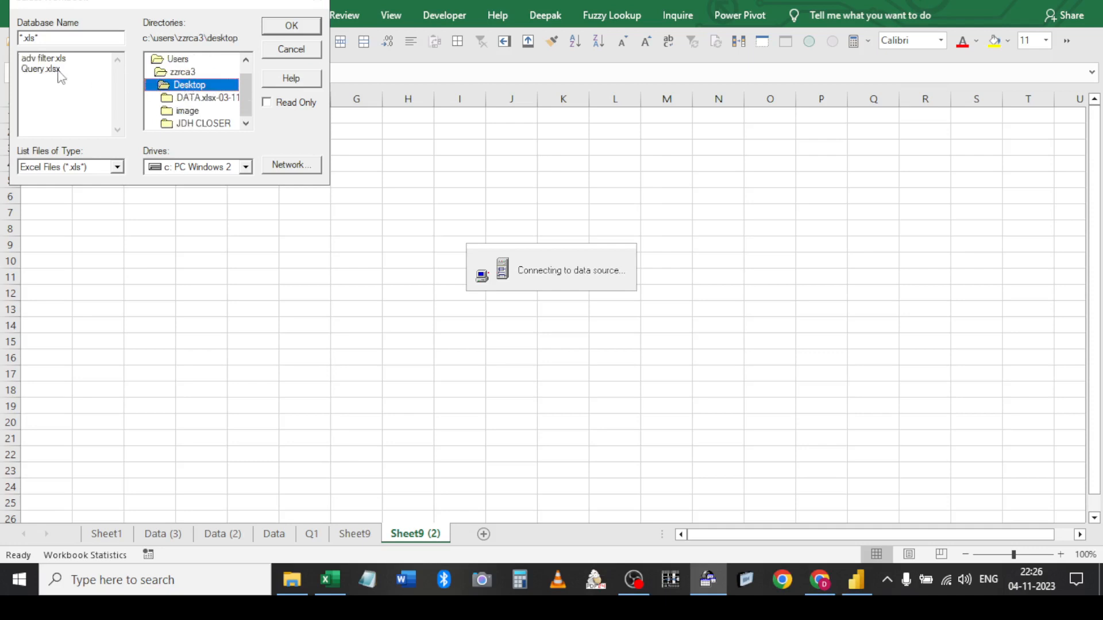
pyautogui.doubleClick(58, 72)
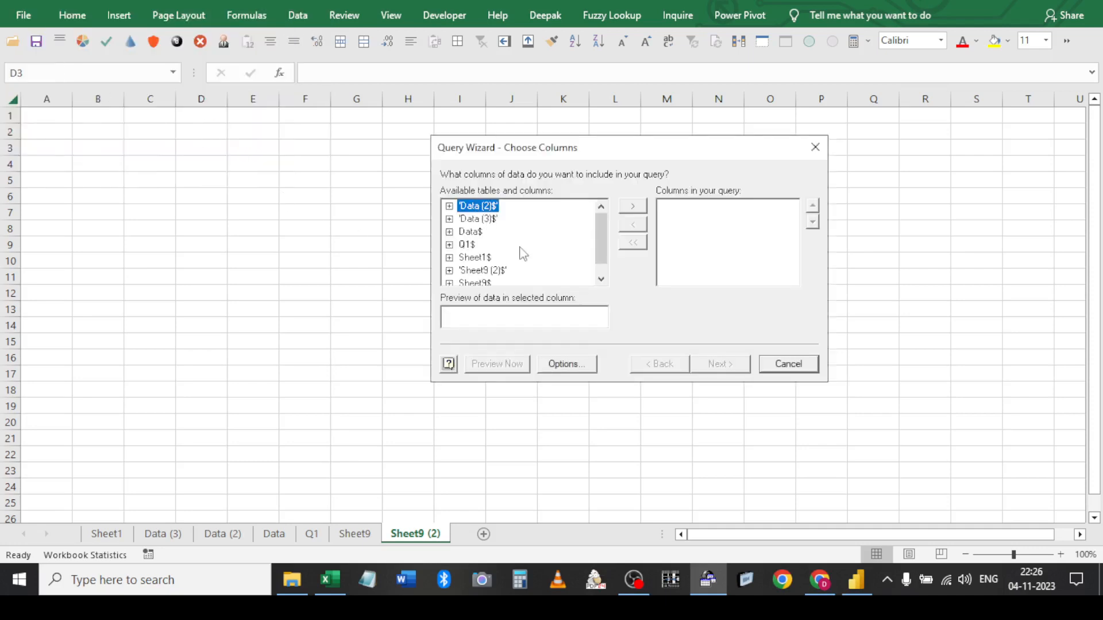
pyautogui.click(633, 206)
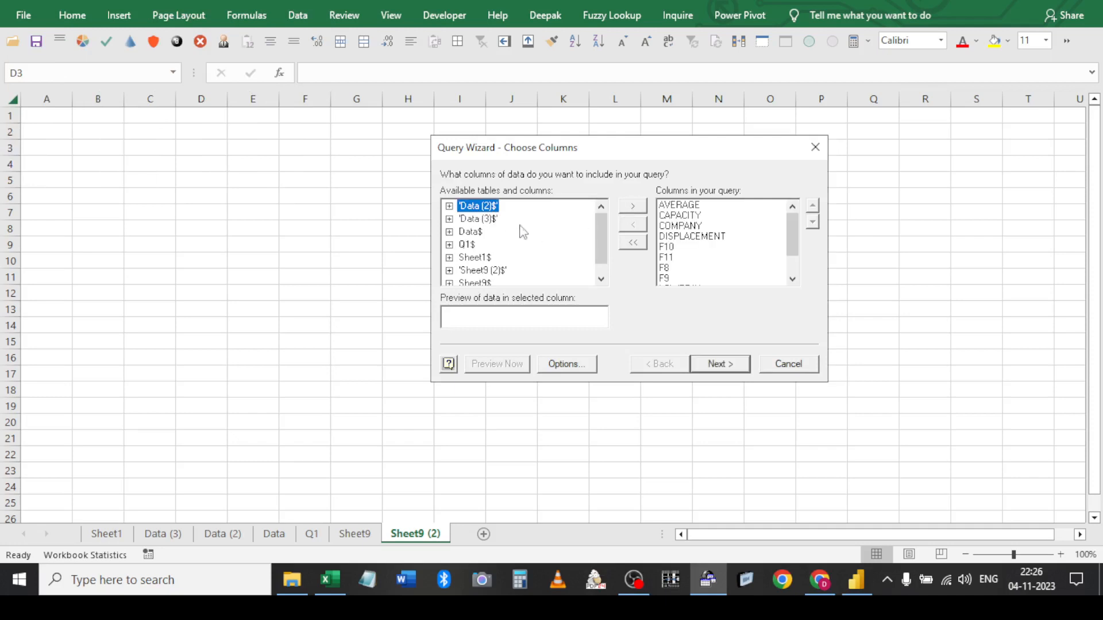
# Add all columns of 'Data (3)$' to the query, continue into the Microsoft Query editor, and inspect the returned columns
pyautogui.click(468, 219)
pyautogui.click(632, 206)
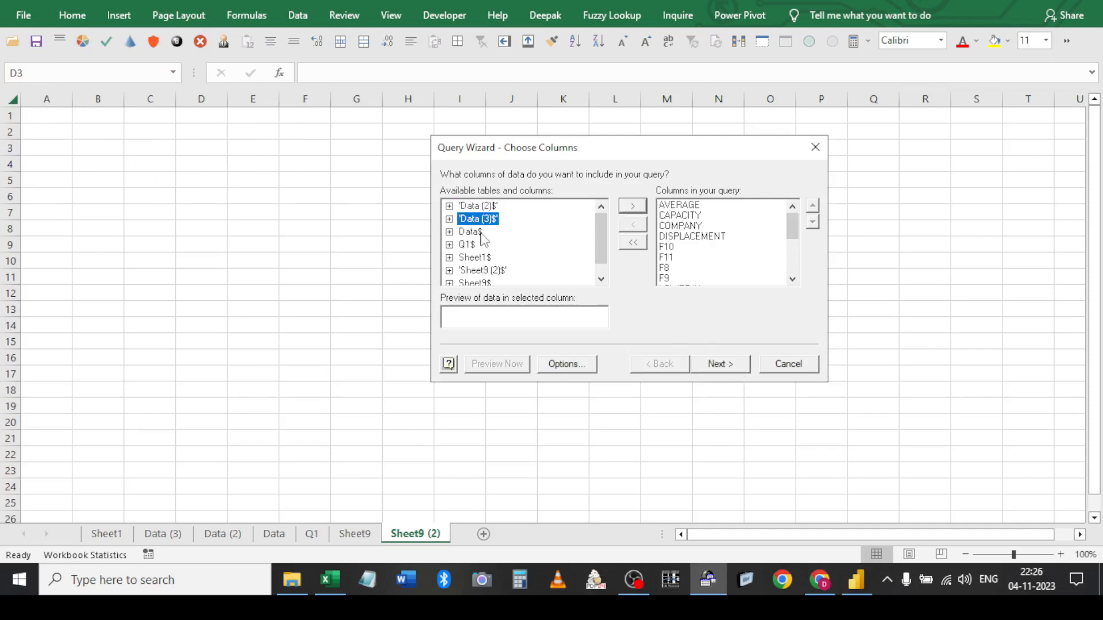
pyautogui.click(714, 364)
pyautogui.click(515, 232)
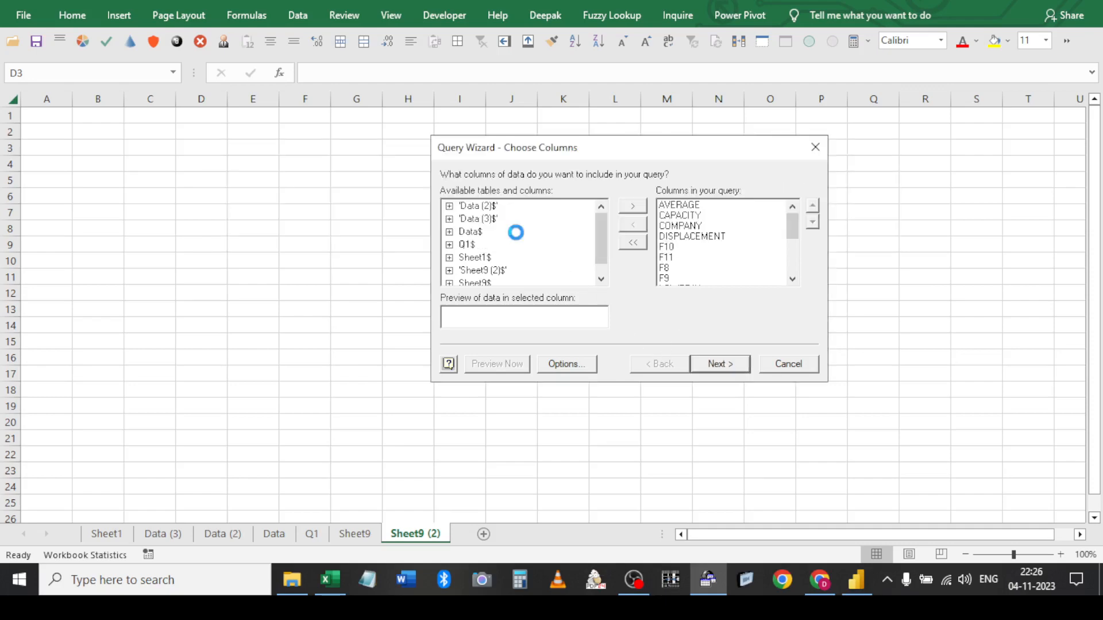
pyautogui.click(743, 46)
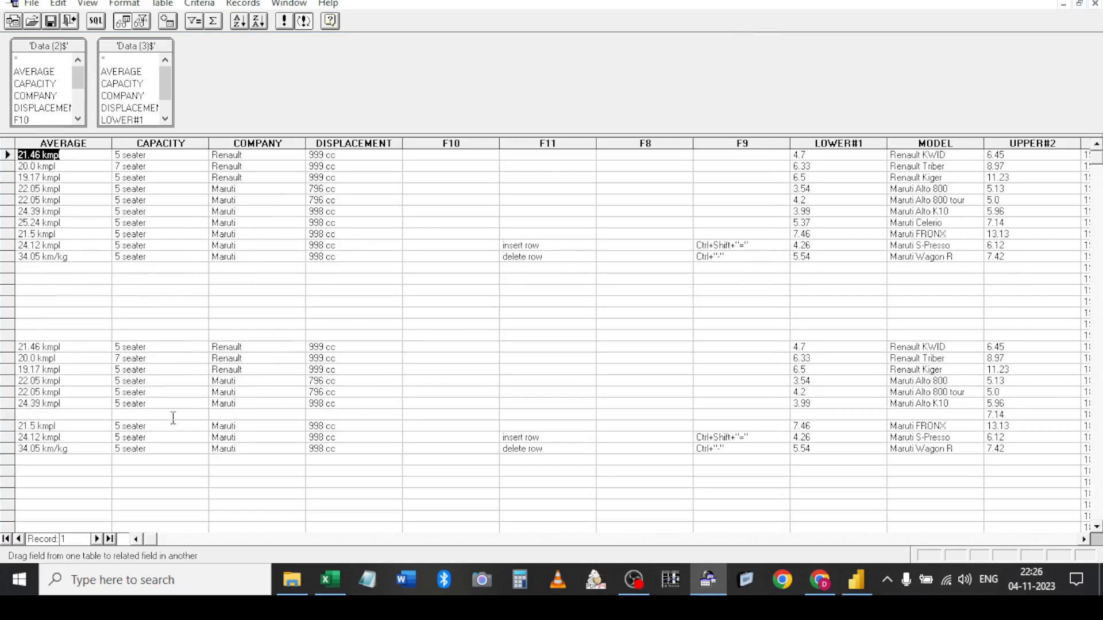
pyautogui.moveTo(83, 144); pyautogui.dragTo(329, 171)
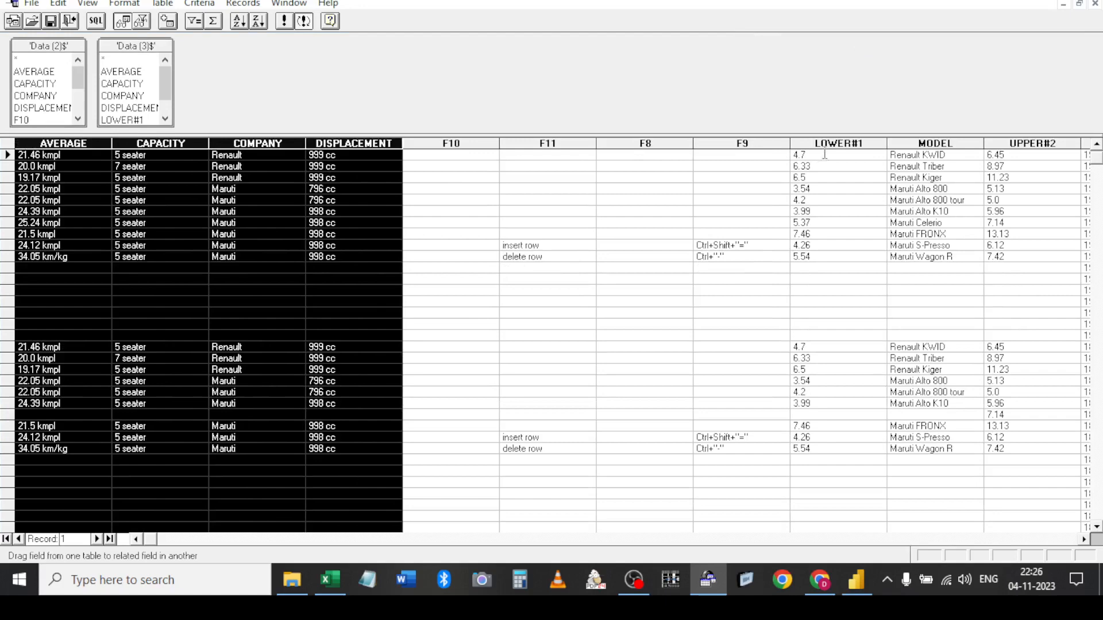
pyautogui.moveTo(818, 144); pyautogui.dragTo(1053, 153)
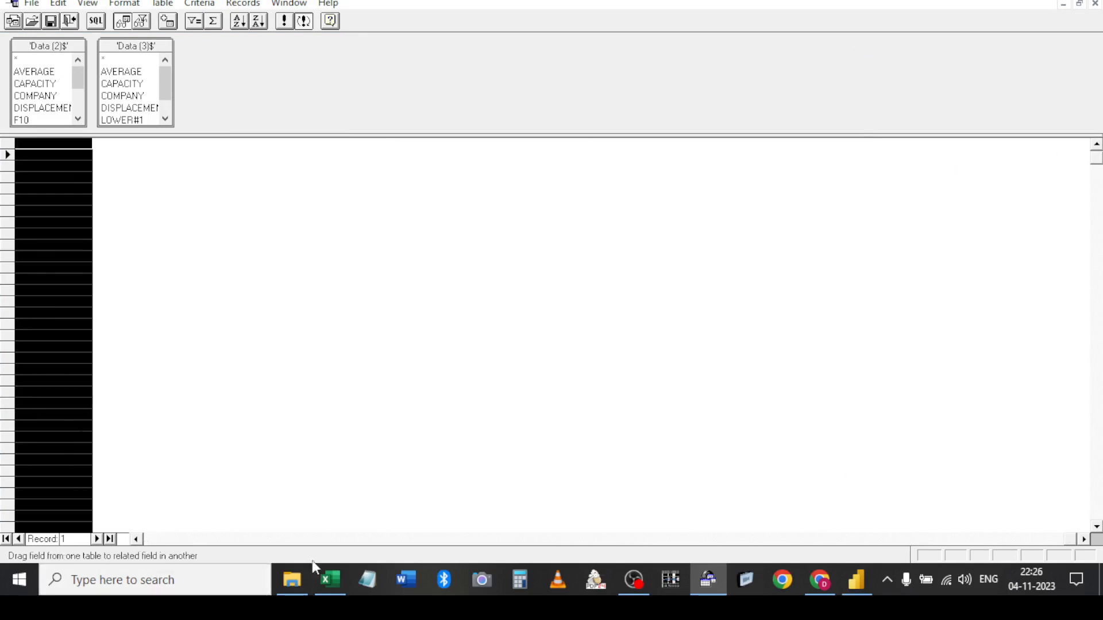
# Switch to Excel and clear the shortcut notes in I6:K14 on the Data (2) sheet
pyautogui.hotkey('alt', 'Tab')
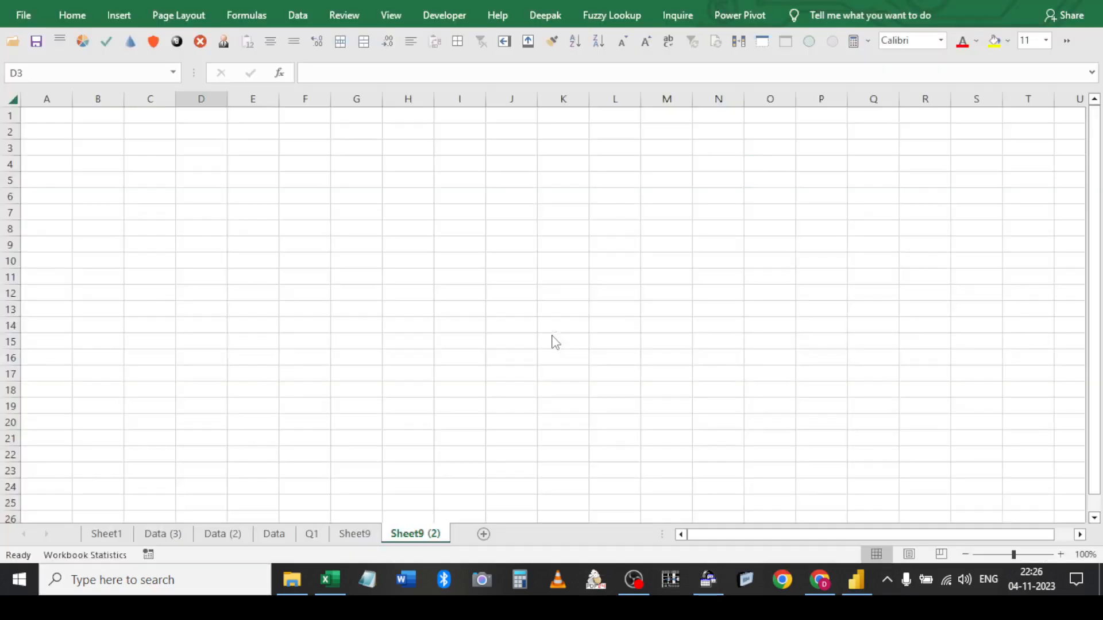
pyautogui.click(163, 533)
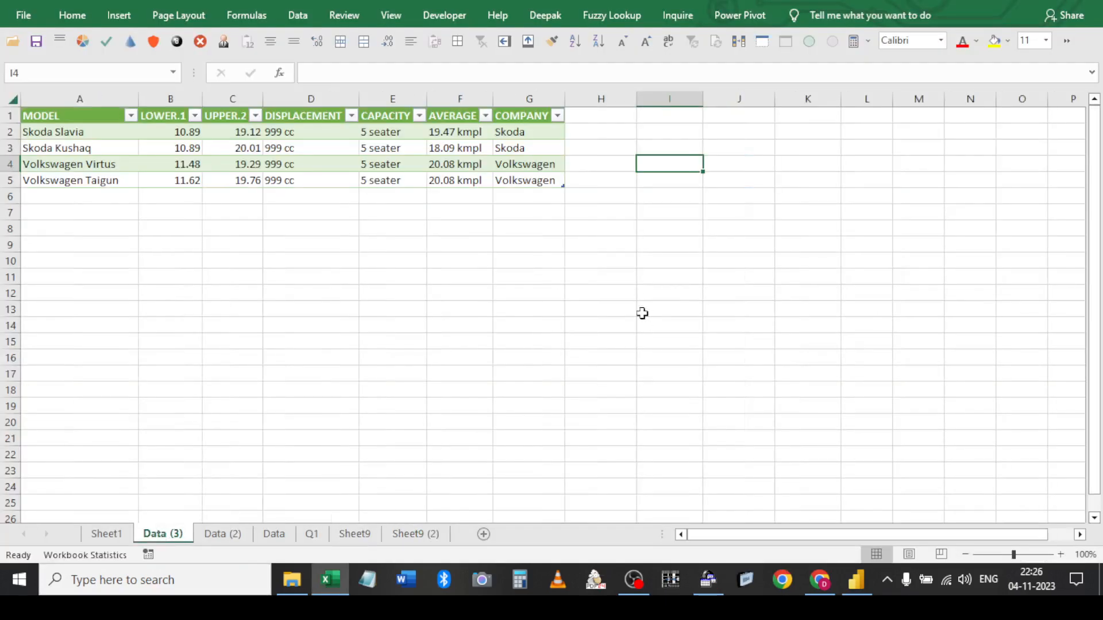
pyautogui.click(248, 536)
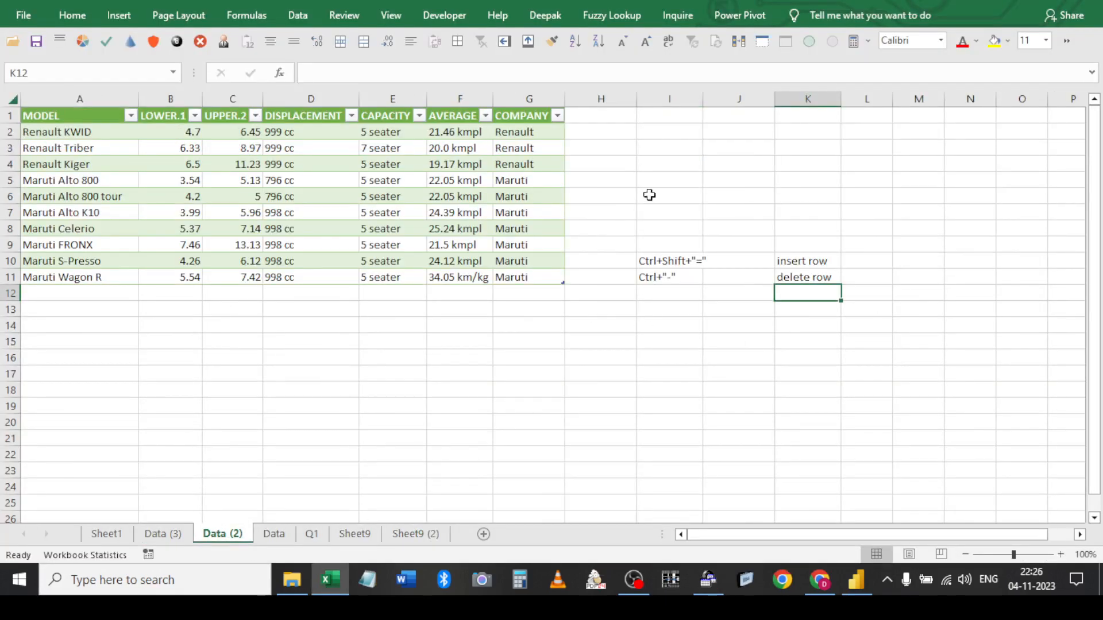
pyautogui.moveTo(649, 195); pyautogui.dragTo(839, 326)
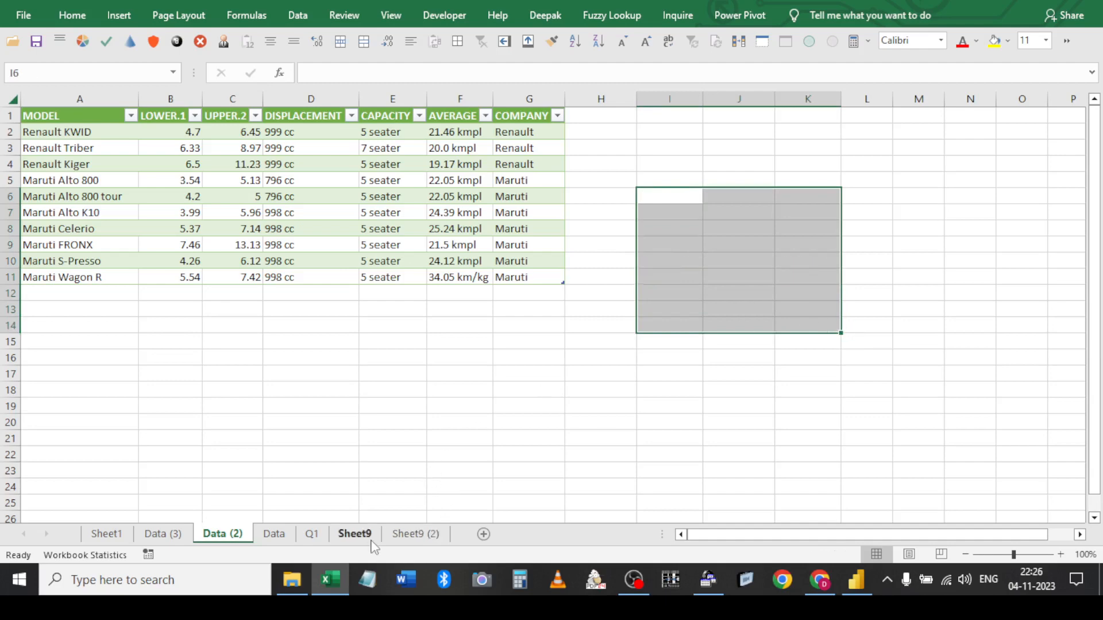
# Return to Microsoft Query and rerun the query to refresh the results from the AVERAGE column onward
pyautogui.hotkey('alt', 'Tab')
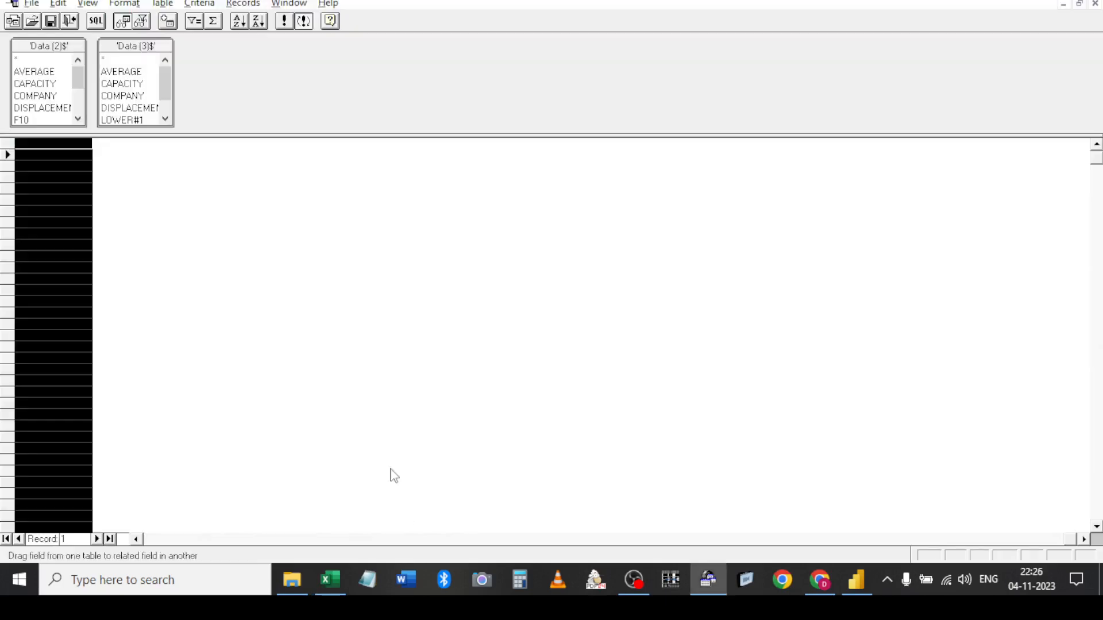
pyautogui.click(136, 538)
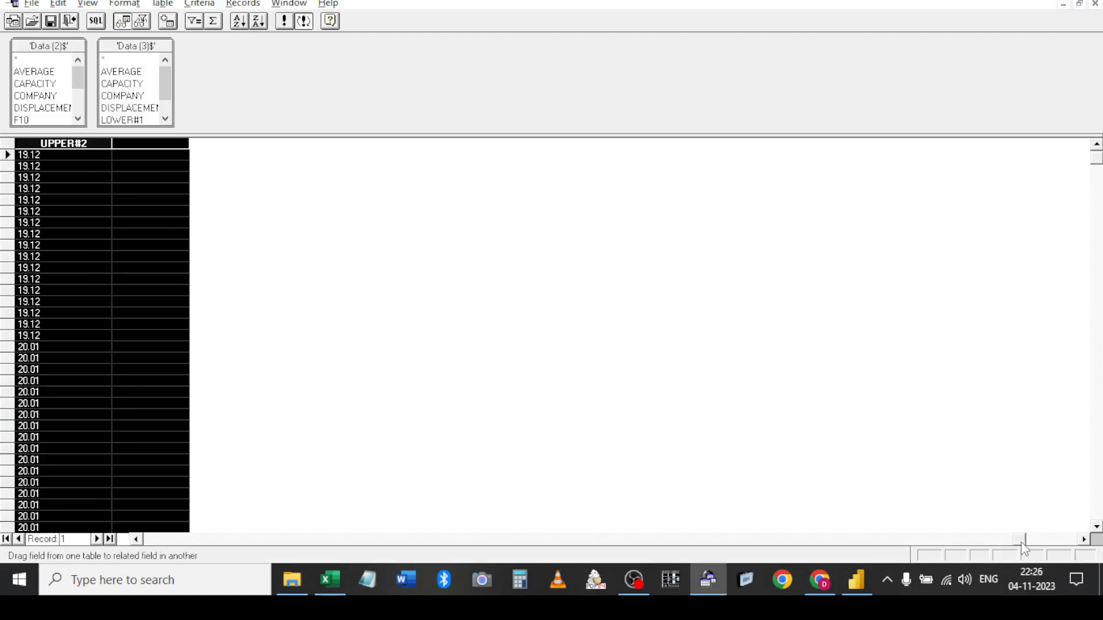
pyautogui.moveTo(196, 537); pyautogui.dragTo(155, 543)
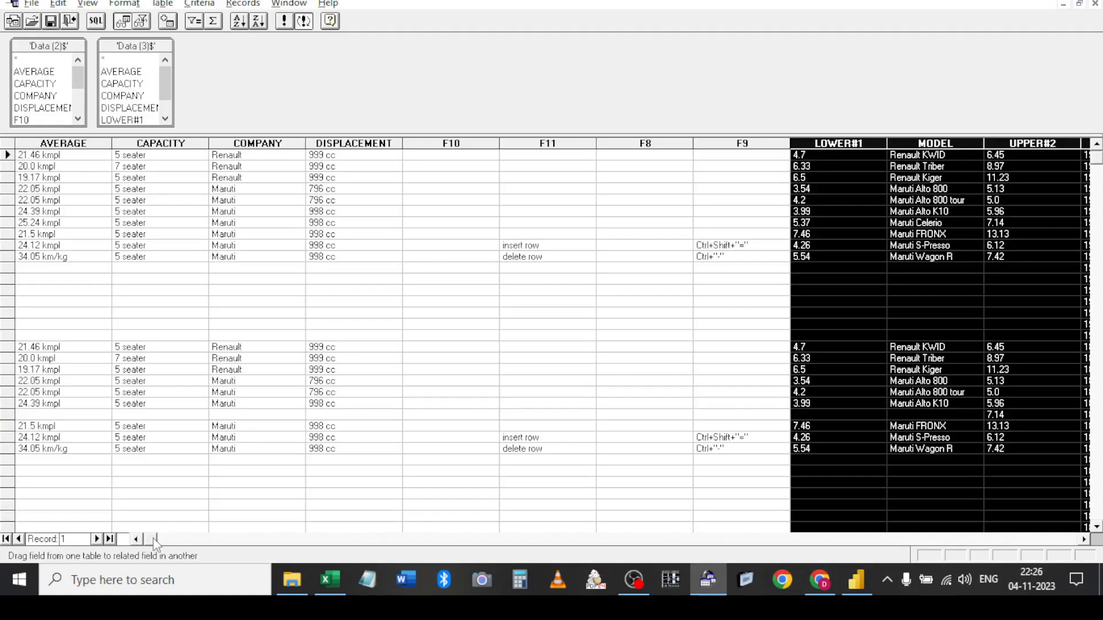
pyautogui.click(287, 22)
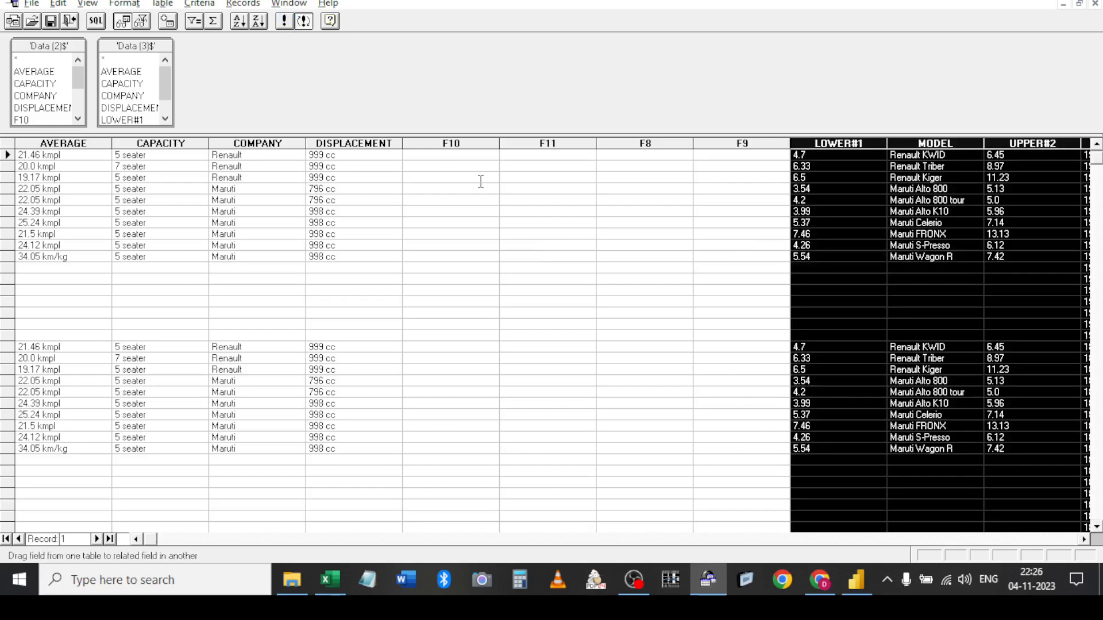
pyautogui.click(451, 144)
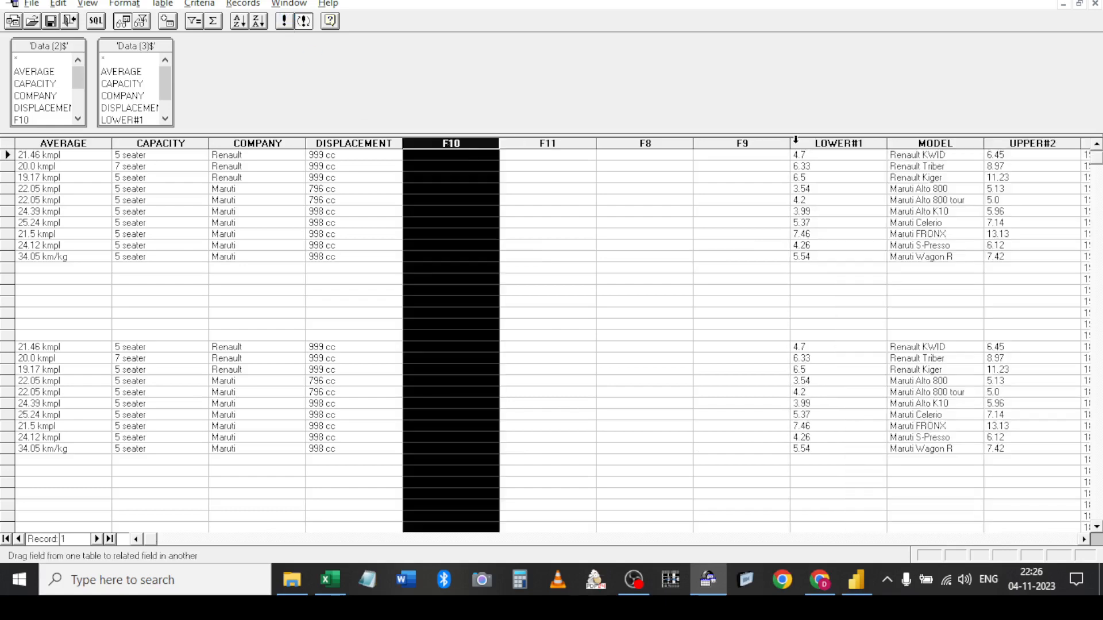
pyautogui.keyDown('shift'); pyautogui.click(765, 140); pyautogui.keyUp('shift')
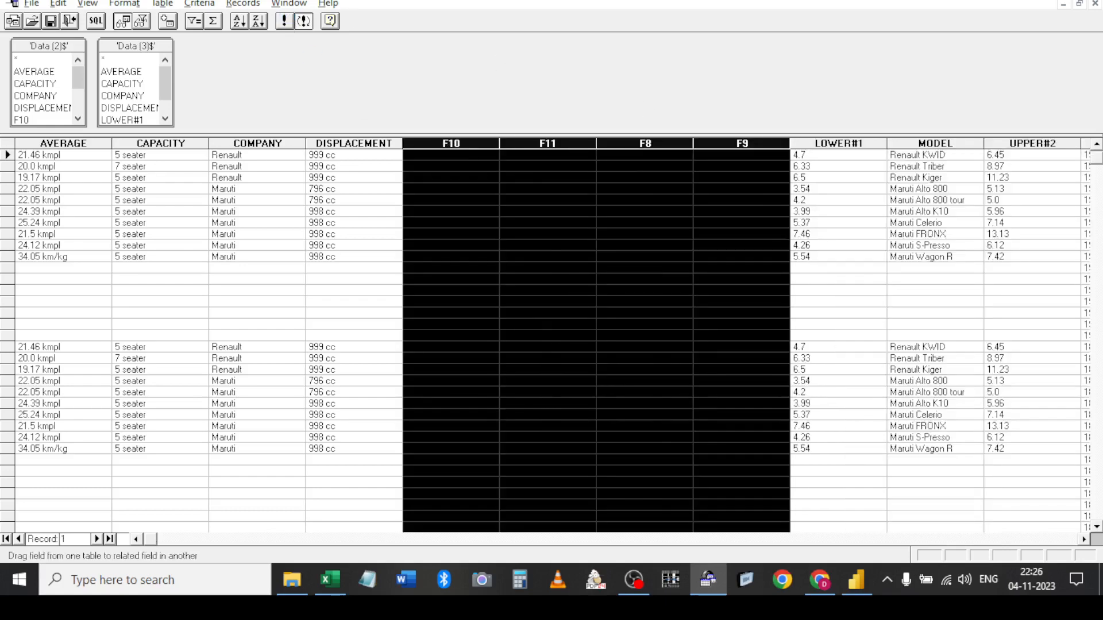
pyautogui.click(259, 6)
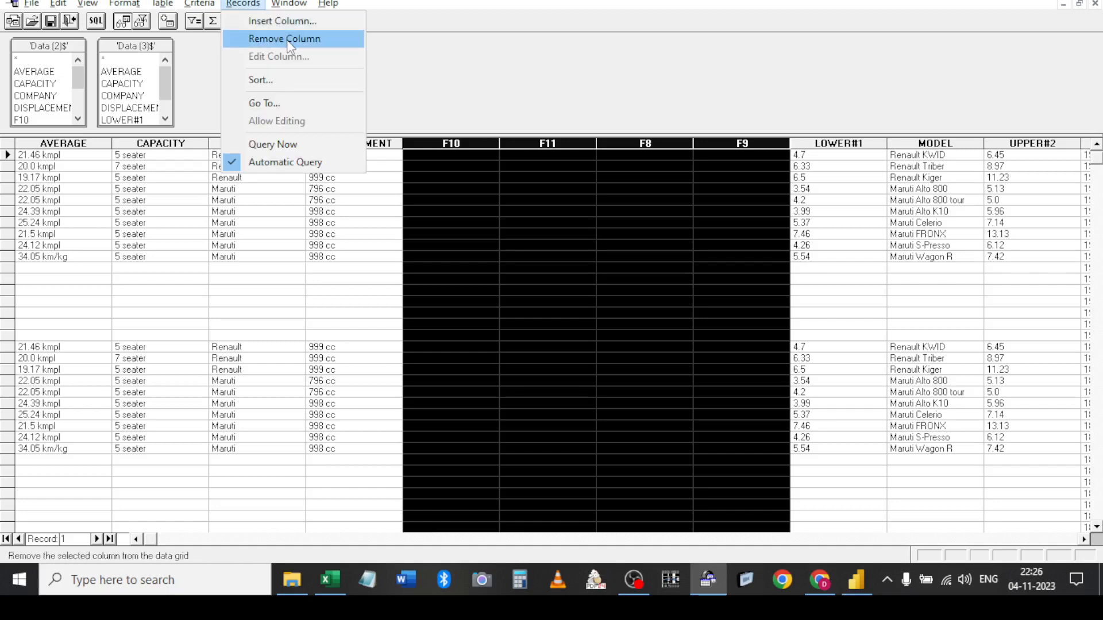
pyautogui.click(501, 92)
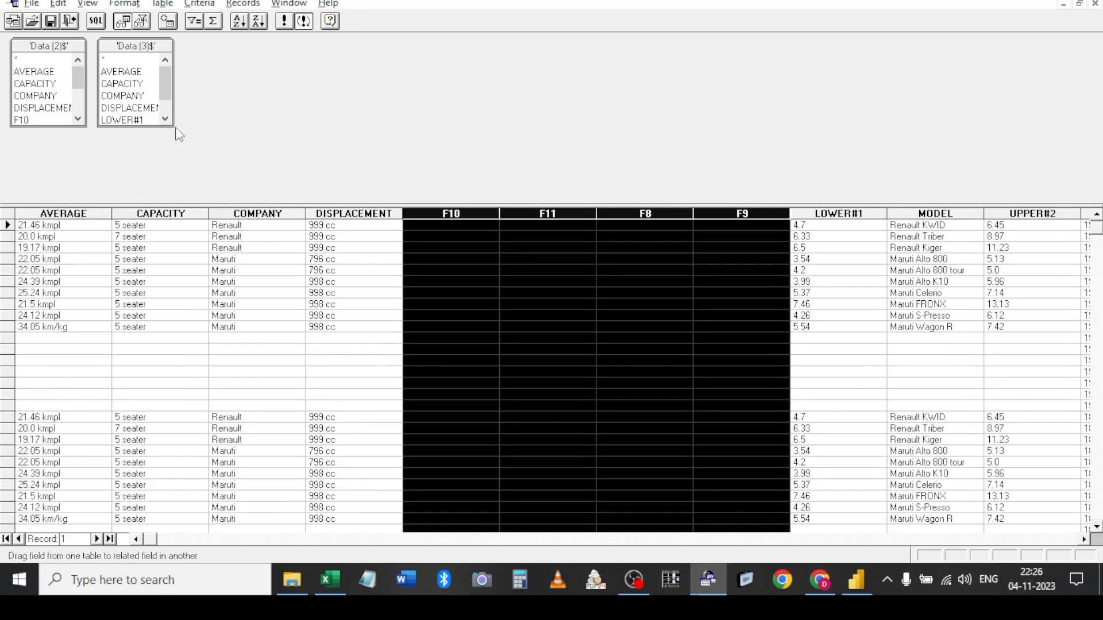
# Enlarge the 'Data (3)$' and 'Data (2)$' field lists and move 'Data (3)$' away from 'Data (2)$'
pyautogui.moveTo(173, 125); pyautogui.dragTo(216, 157)
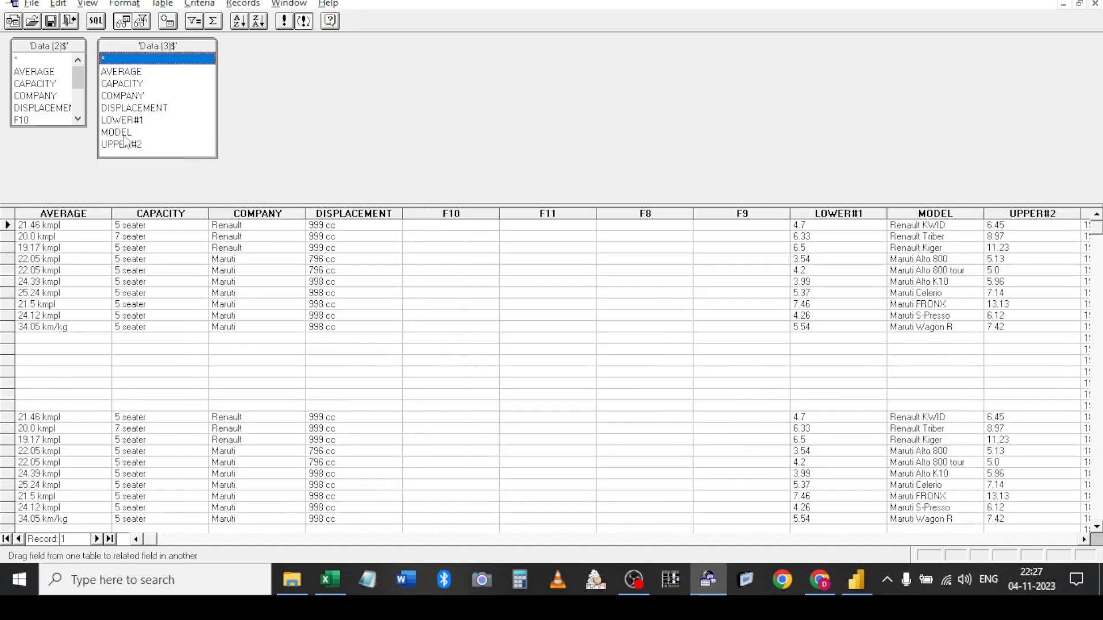
pyautogui.moveTo(166, 45); pyautogui.dragTo(422, 67)
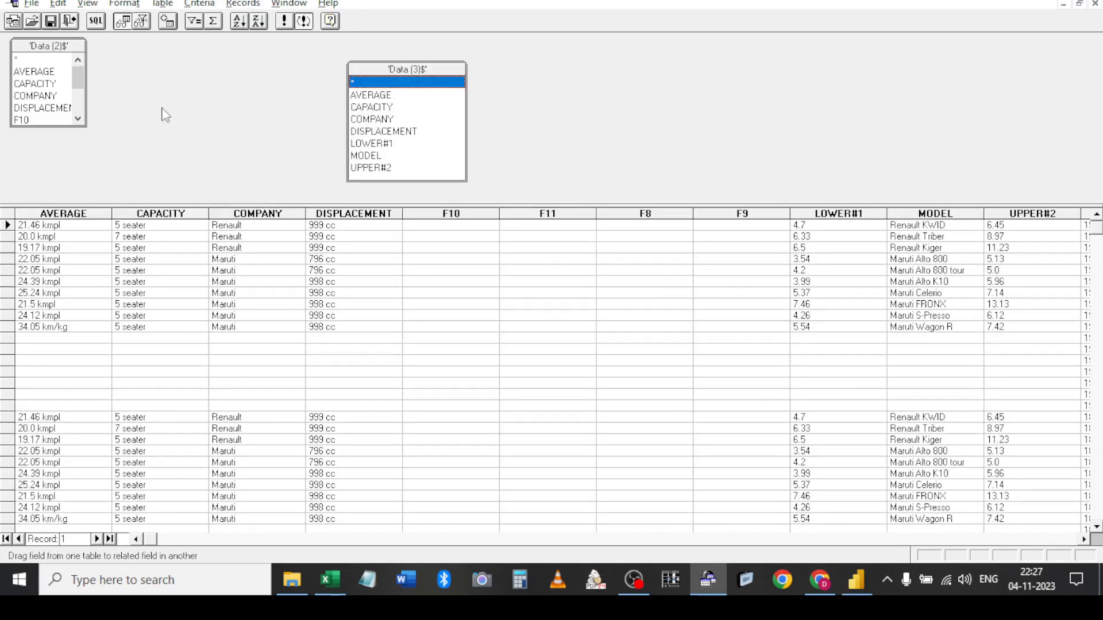
pyautogui.moveTo(85, 125); pyautogui.dragTo(161, 176)
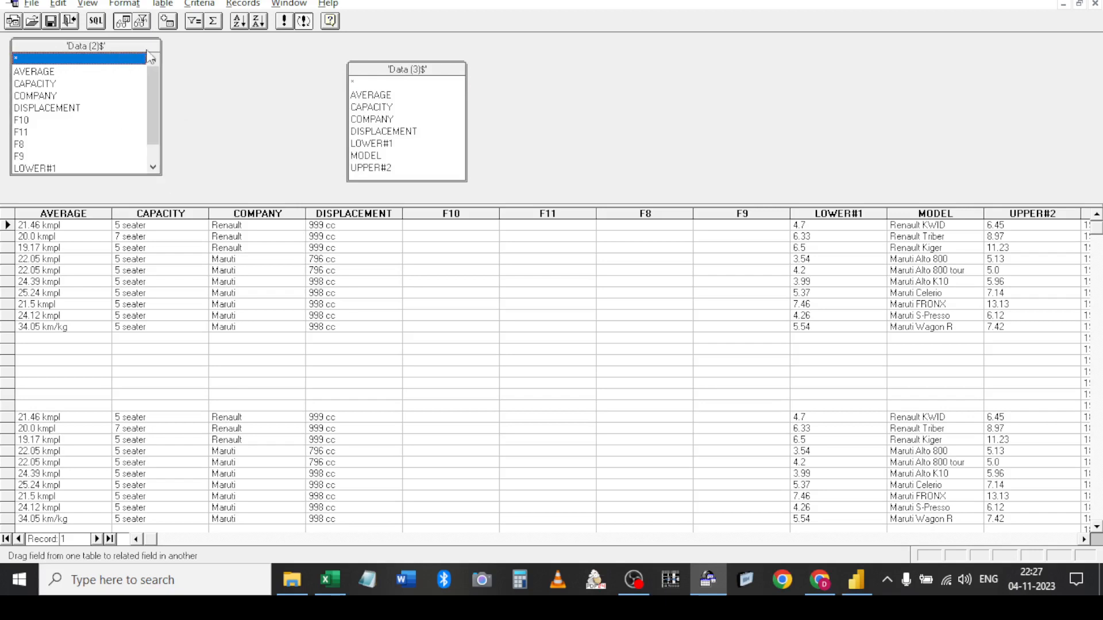
# Add the Data$ table to the query, enlarge its field list, and place it beyond 'Data (3)$'
pyautogui.click(162, 4)
pyautogui.click(184, 21)
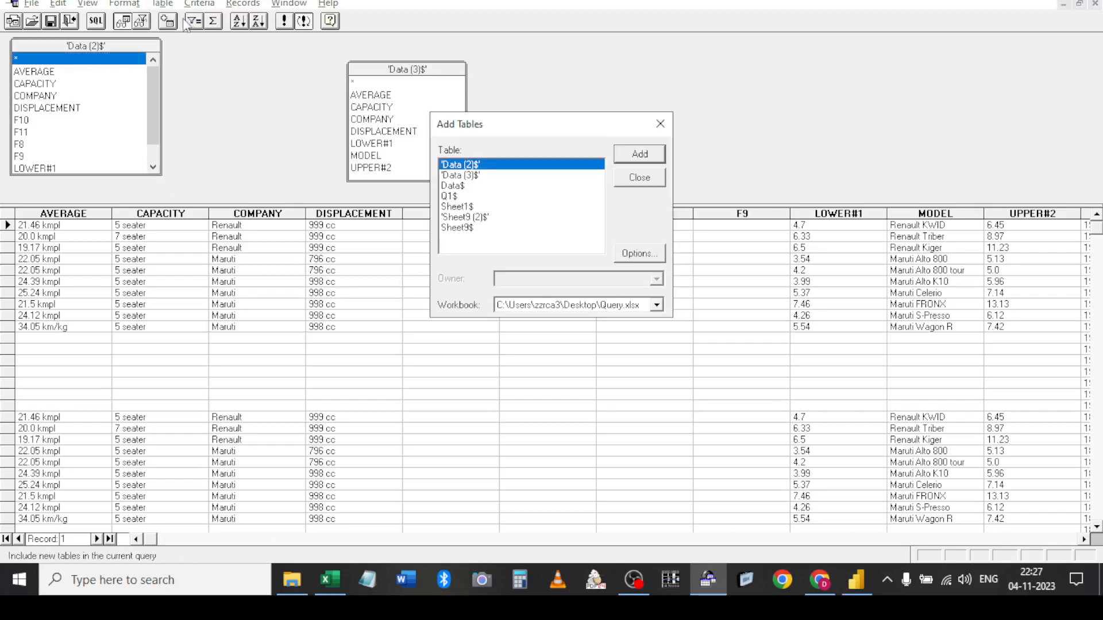
pyautogui.click(465, 187)
pyautogui.click(640, 154)
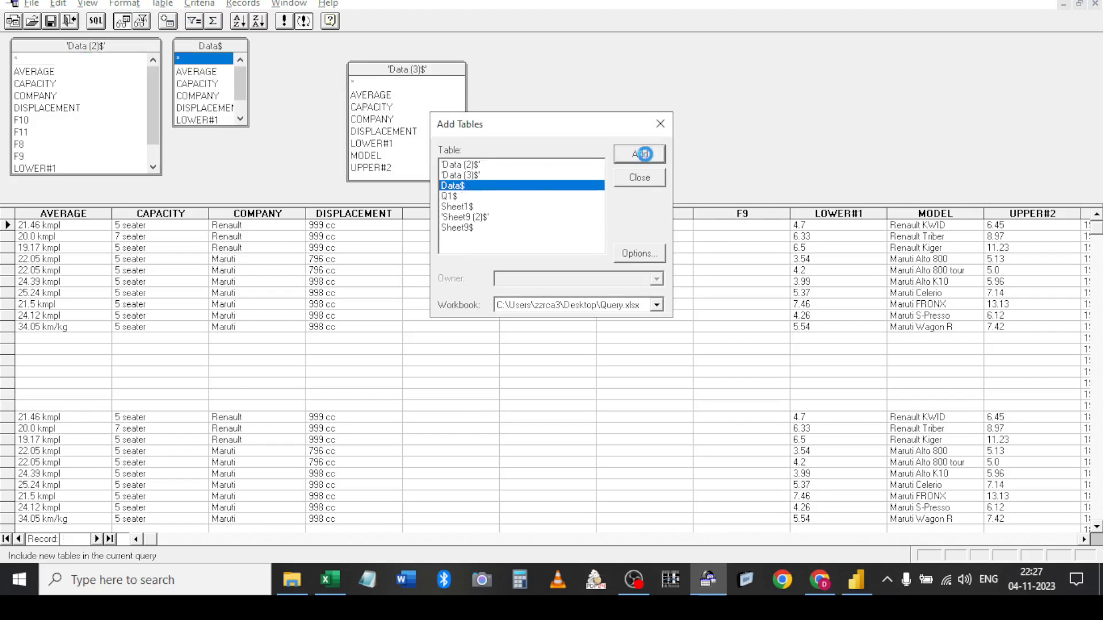
pyautogui.click(639, 177)
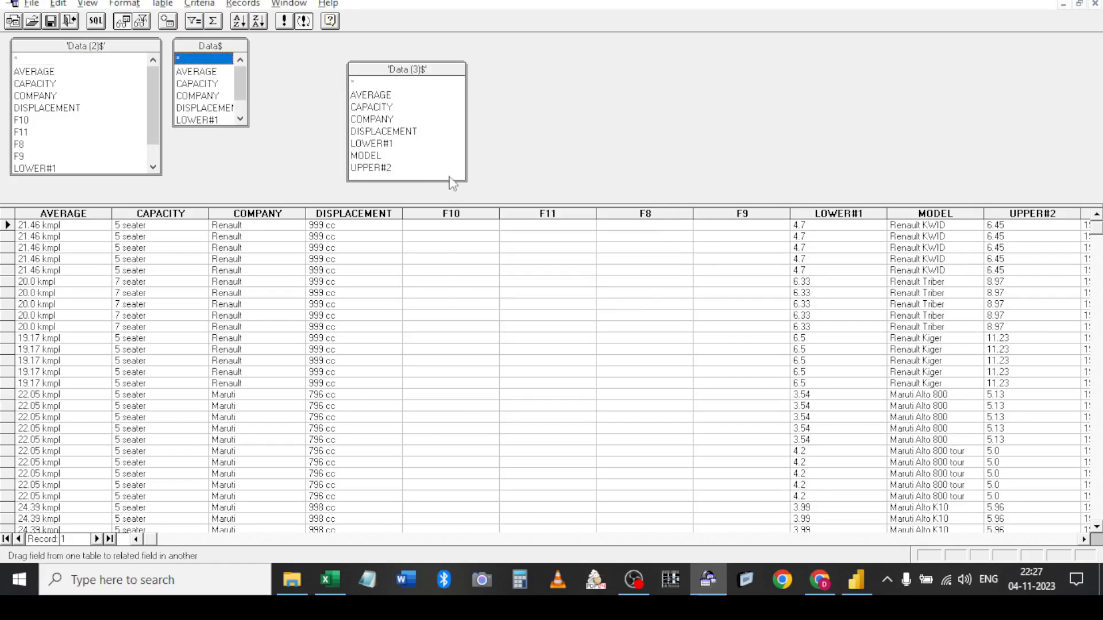
pyautogui.moveTo(282, 157); pyautogui.dragTo(303, 175)
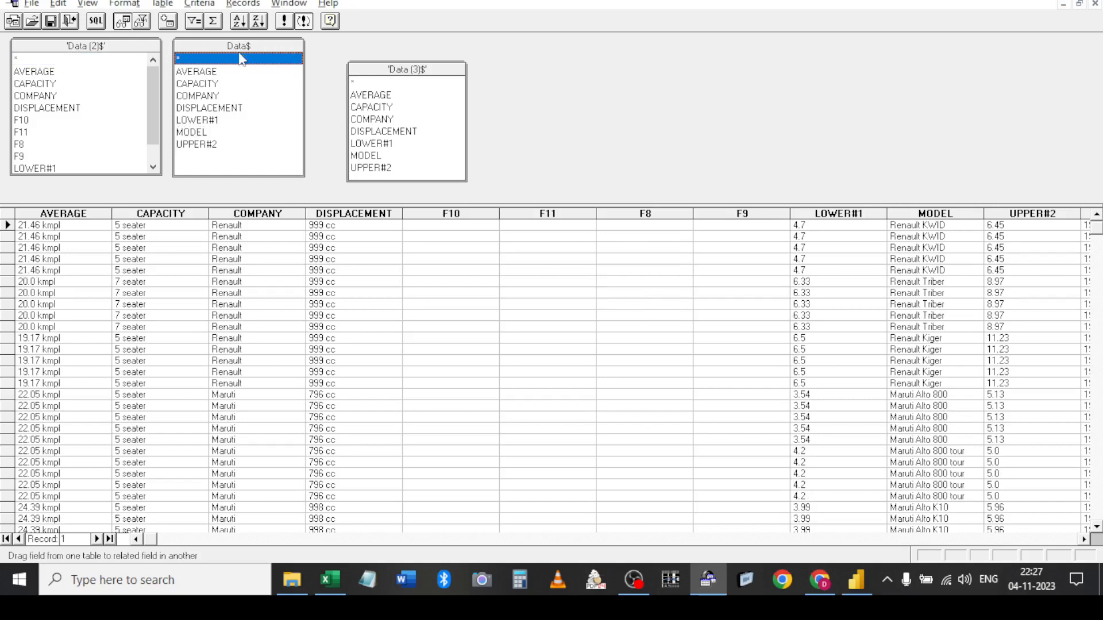
pyautogui.moveTo(233, 43); pyautogui.dragTo(608, 57)
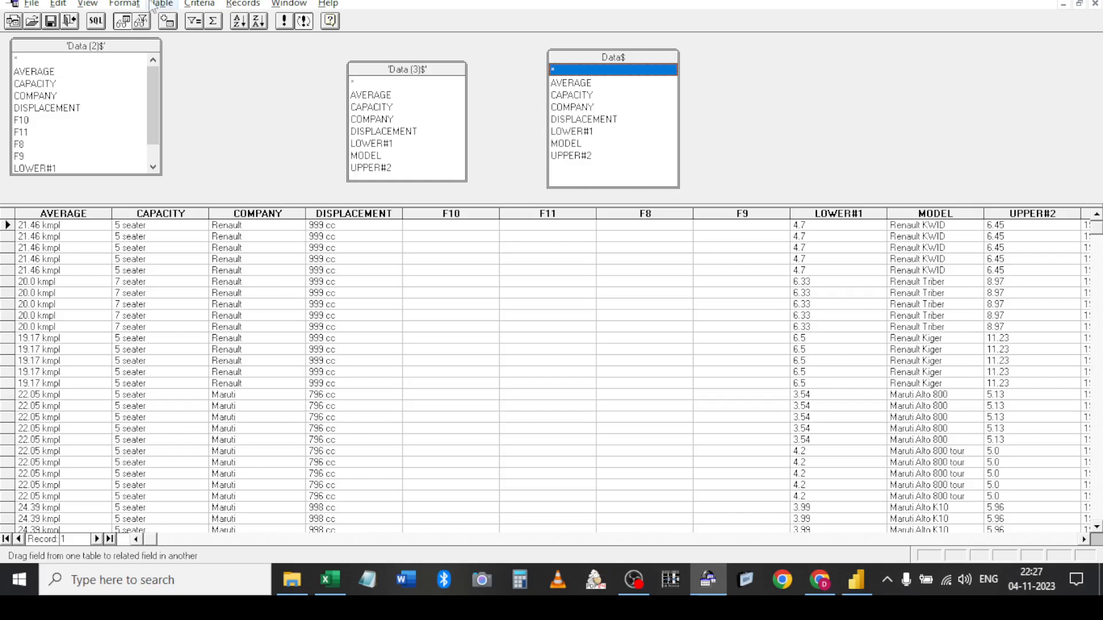
# Open the query's SQL statement and insert two line breaks before the FROM clause
pyautogui.click(95, 21)
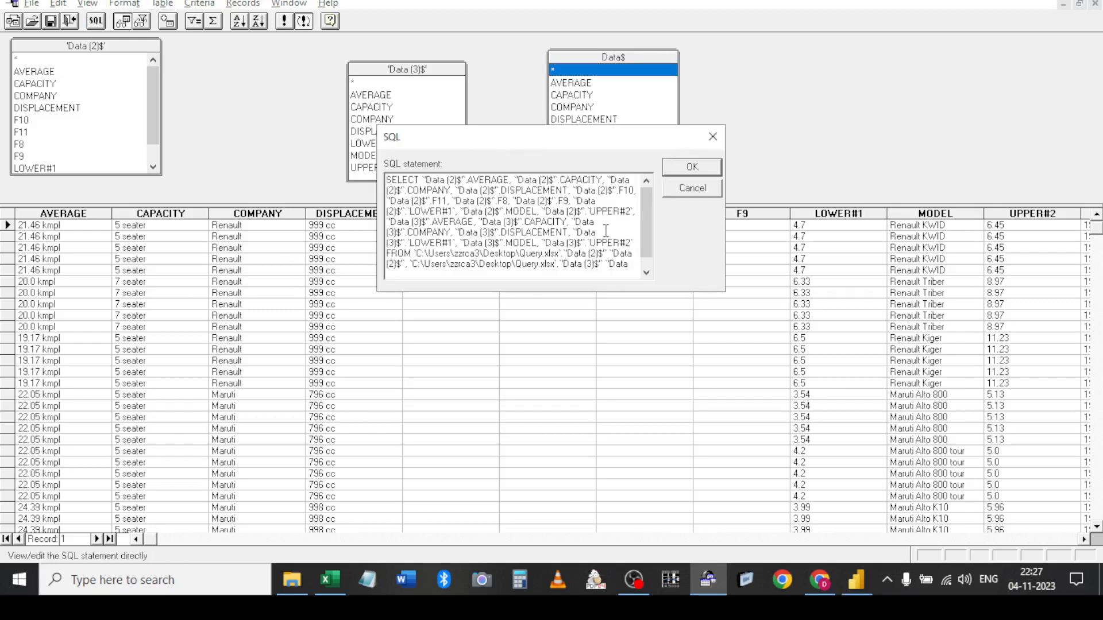
pyautogui.moveTo(650, 226); pyautogui.dragTo(652, 253)
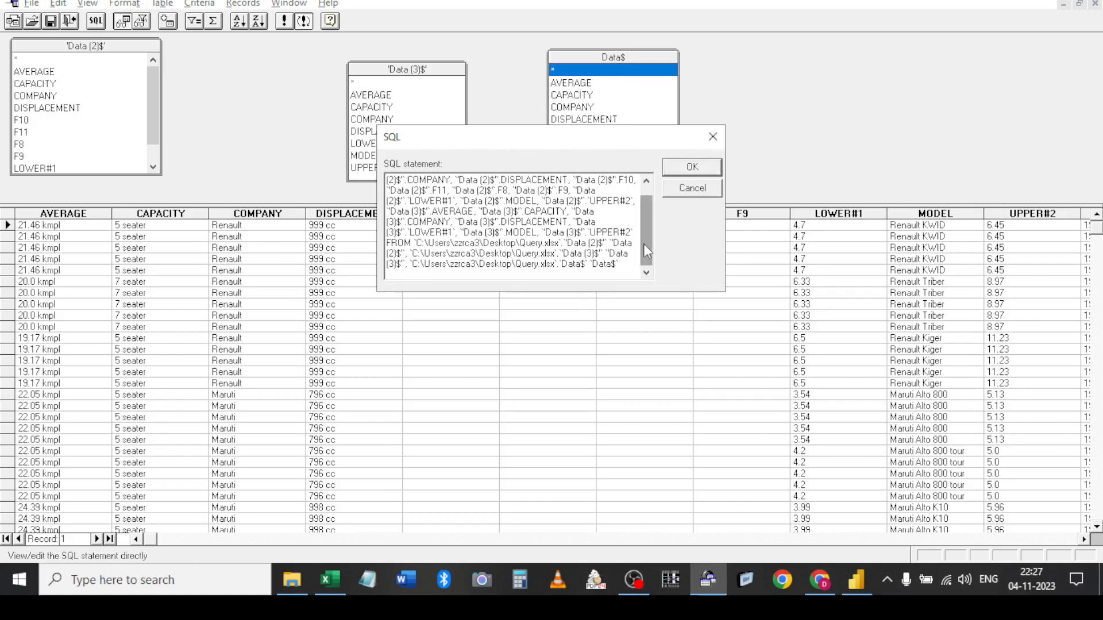
pyautogui.click(634, 232)
pyautogui.press('Return')
pyautogui.press('Return')
pyautogui.press('Up')
pyautogui.press('Up')
pyautogui.press('Up')
pyautogui.press('Up')
pyautogui.press('Up')
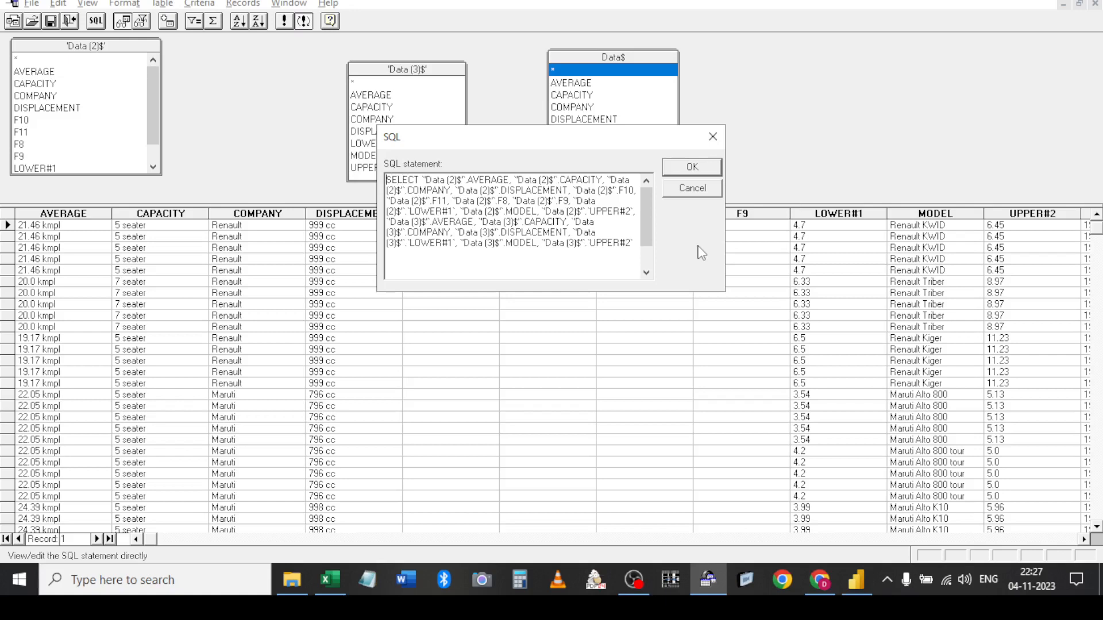
# Copy the entire SQL statement into Notepad to inspect it, close Notepad, and discard the SQL edits
pyautogui.hotkey('shift', 'Down')
pyautogui.hotkey('shift', 'Down')
pyautogui.hotkey('shift', 'Down')
pyautogui.hotkey('shift', 'Down')
pyautogui.hotkey('shift', 'Down')
pyautogui.hotkey('shift', 'Down')
pyautogui.hotkey('shift', 'Down')
pyautogui.hotkey('shift', 'Down')
pyautogui.hotkey('shift', 'Down')
pyautogui.hotkey('shift', 'Down')
pyautogui.hotkey('shift', 'Down')
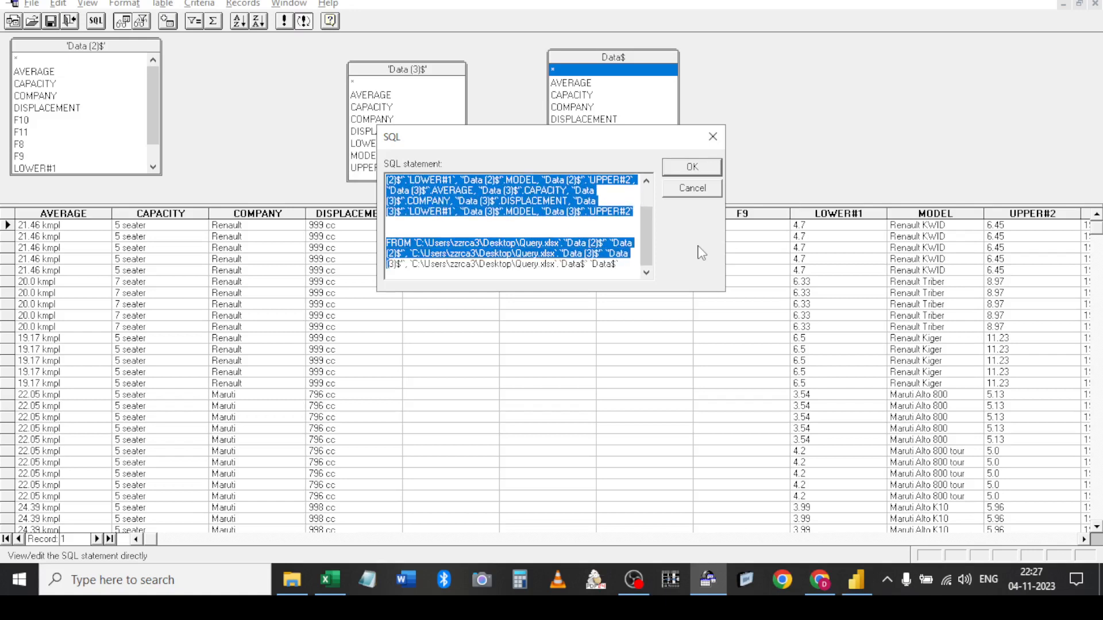
pyautogui.hotkey('shift', 'Down')
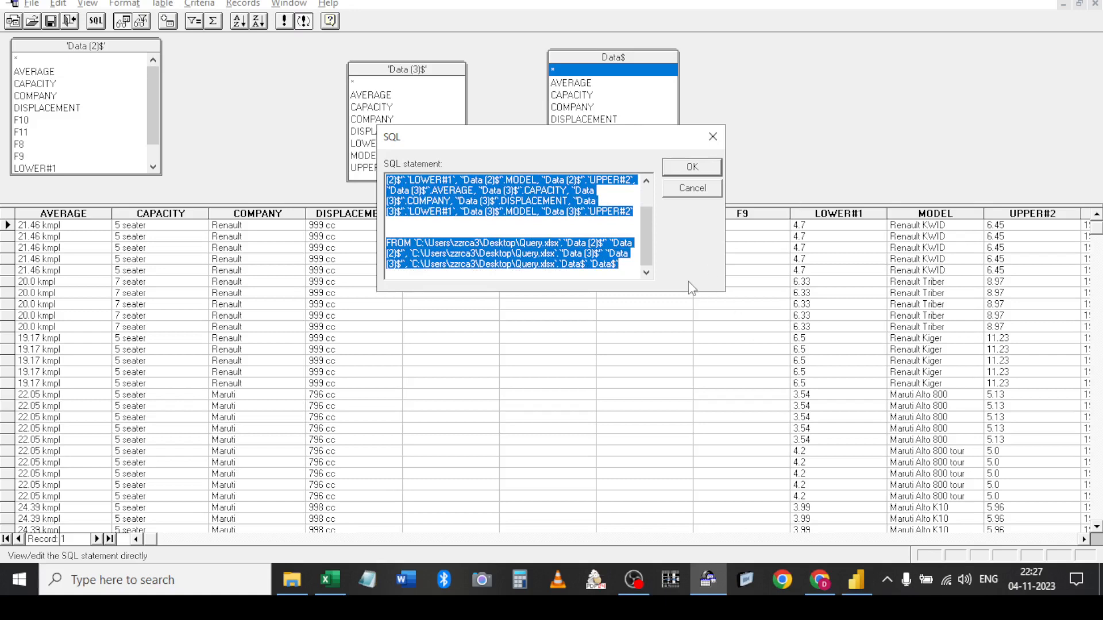
pyautogui.click(376, 577)
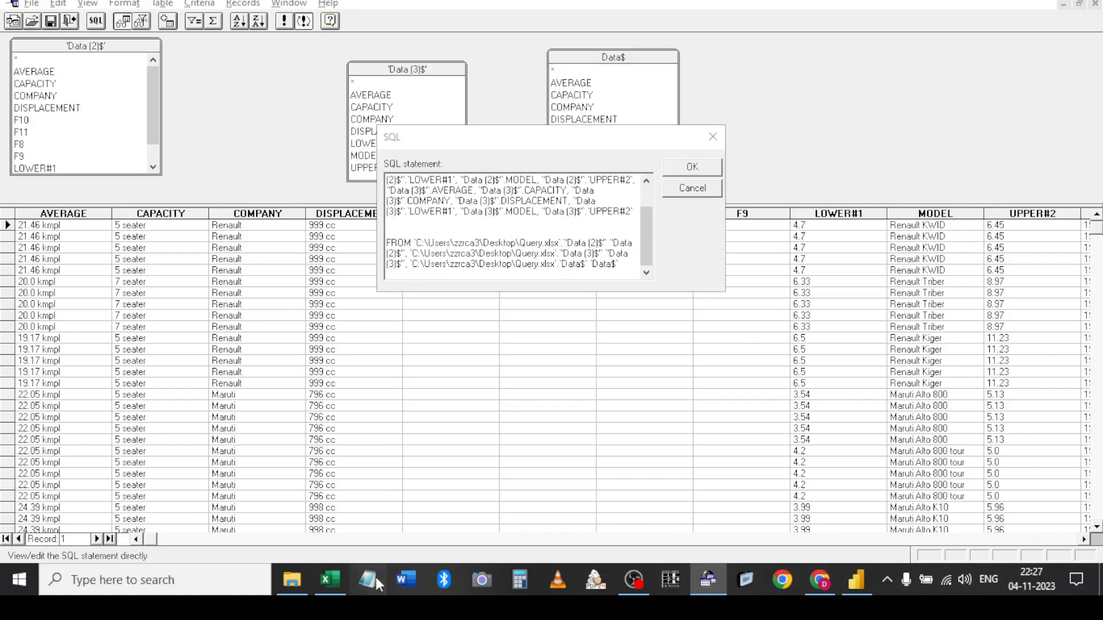
pyautogui.hotkey('ctrl', 'v')
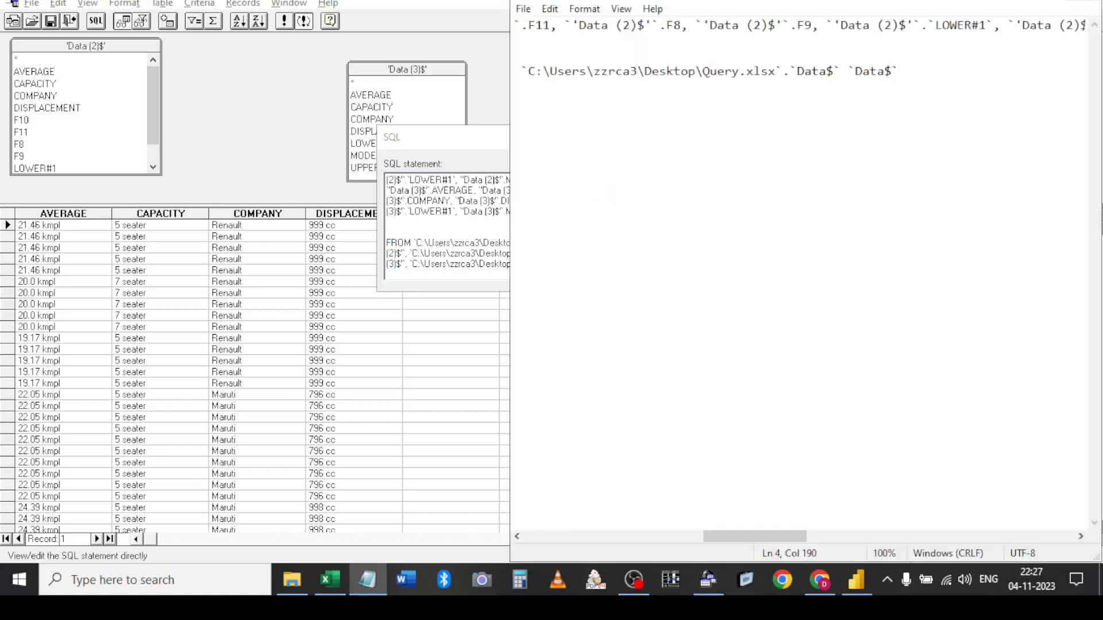
pyautogui.hotkey('alt', 'F4')
pyautogui.click(580, 283)
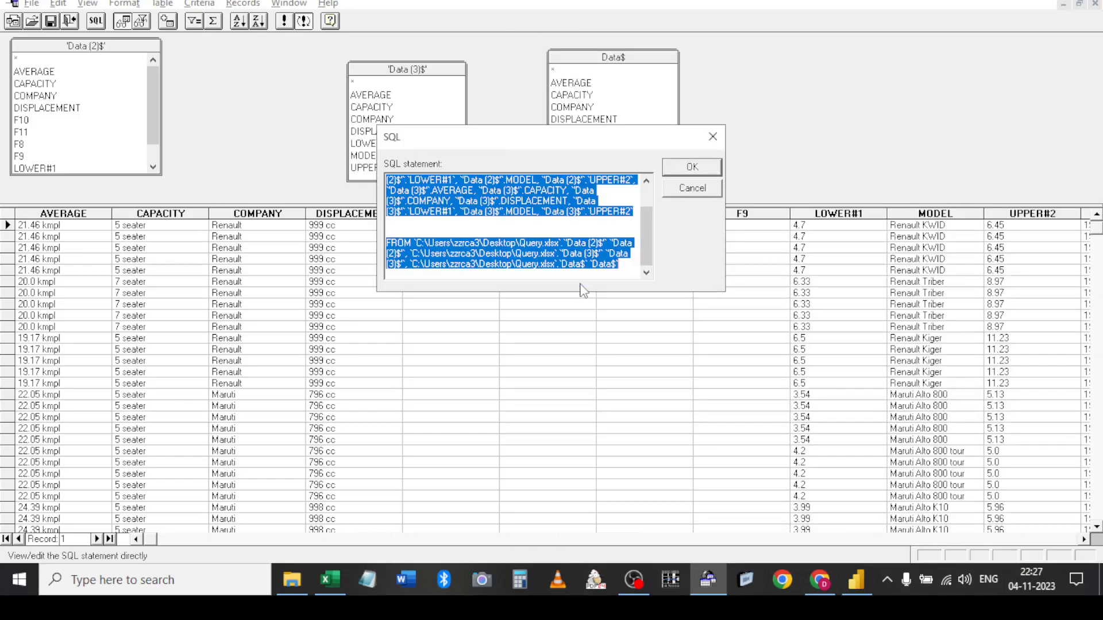
pyautogui.click(712, 188)
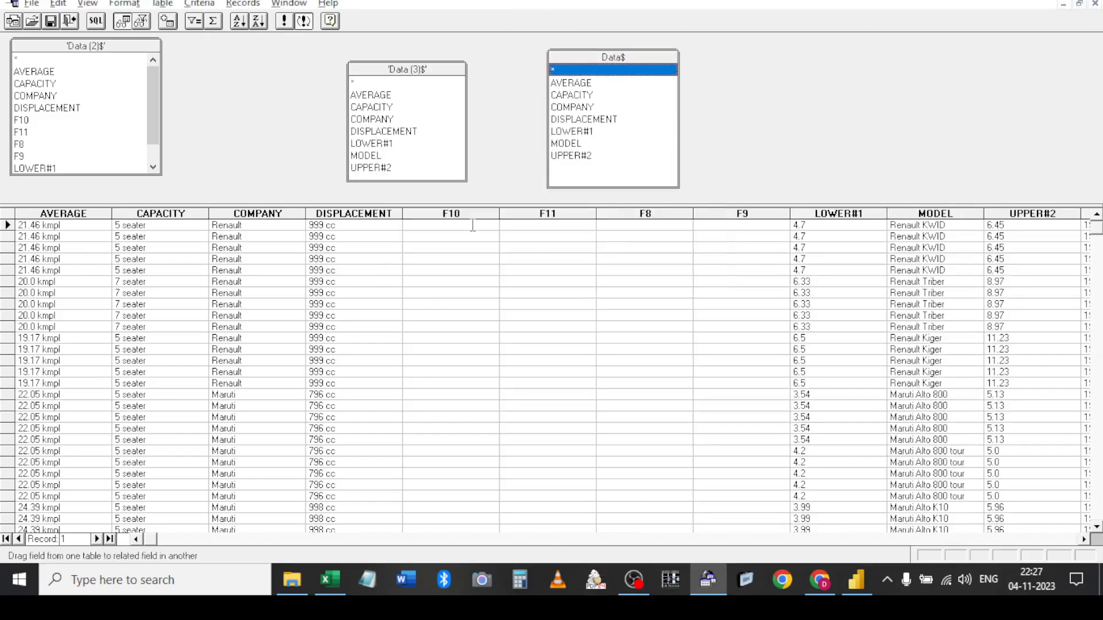
# Remove the empty F10, F11, F8 and F9 columns from the query results
pyautogui.click(462, 214)
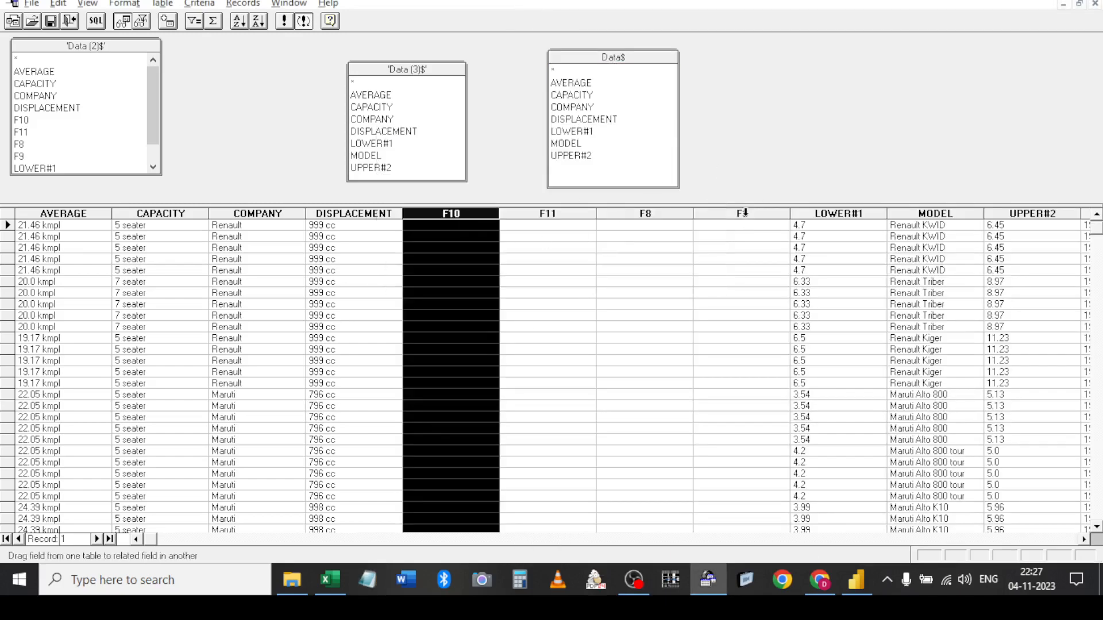
pyautogui.keyDown('shift'); pyautogui.click(744, 213); pyautogui.keyUp('shift')
pyautogui.click(241, 4)
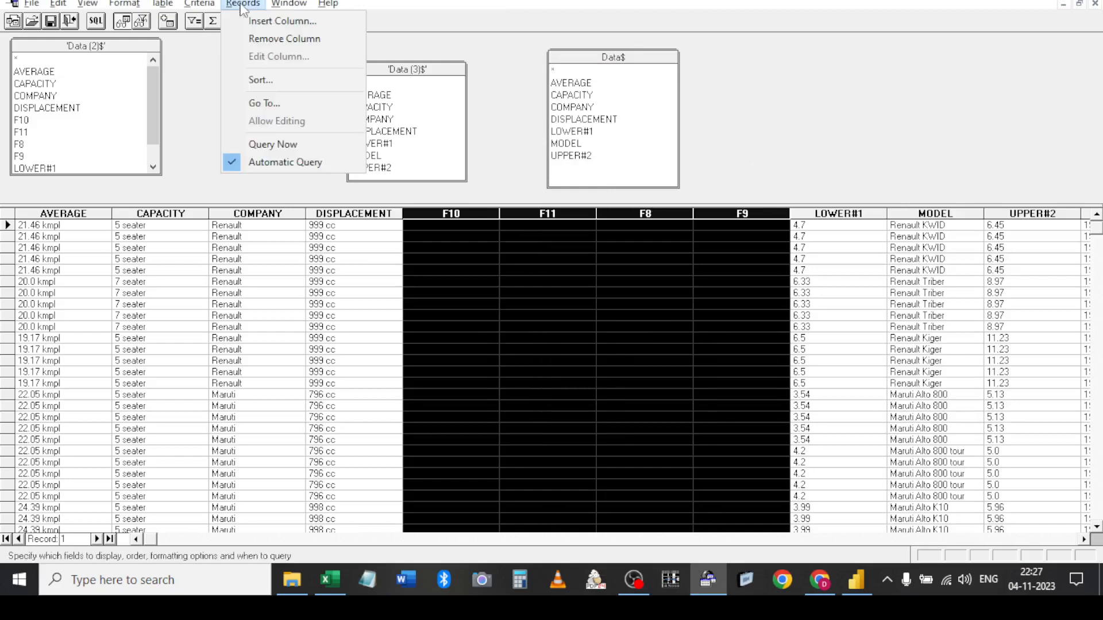
pyautogui.click(268, 24)
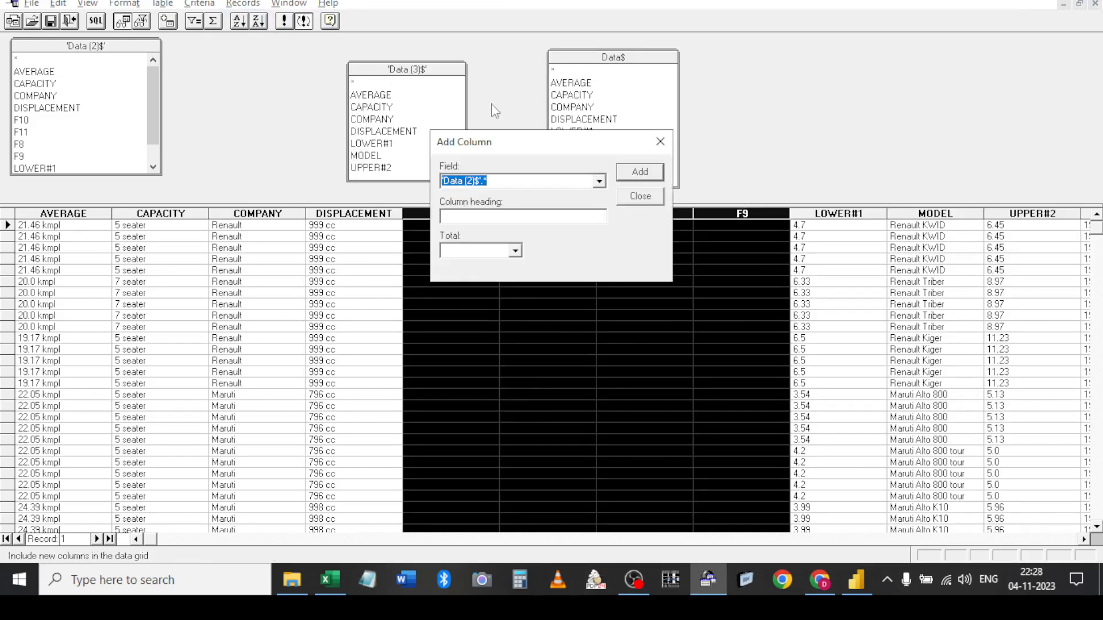
pyautogui.press('Escape')
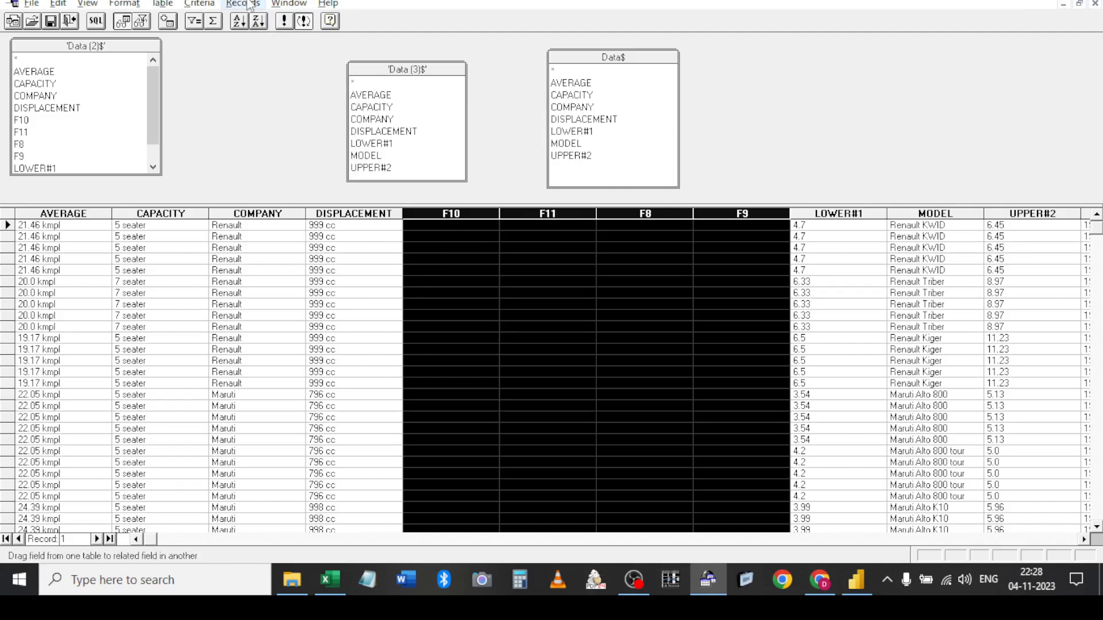
pyautogui.click(251, 4)
pyautogui.click(281, 36)
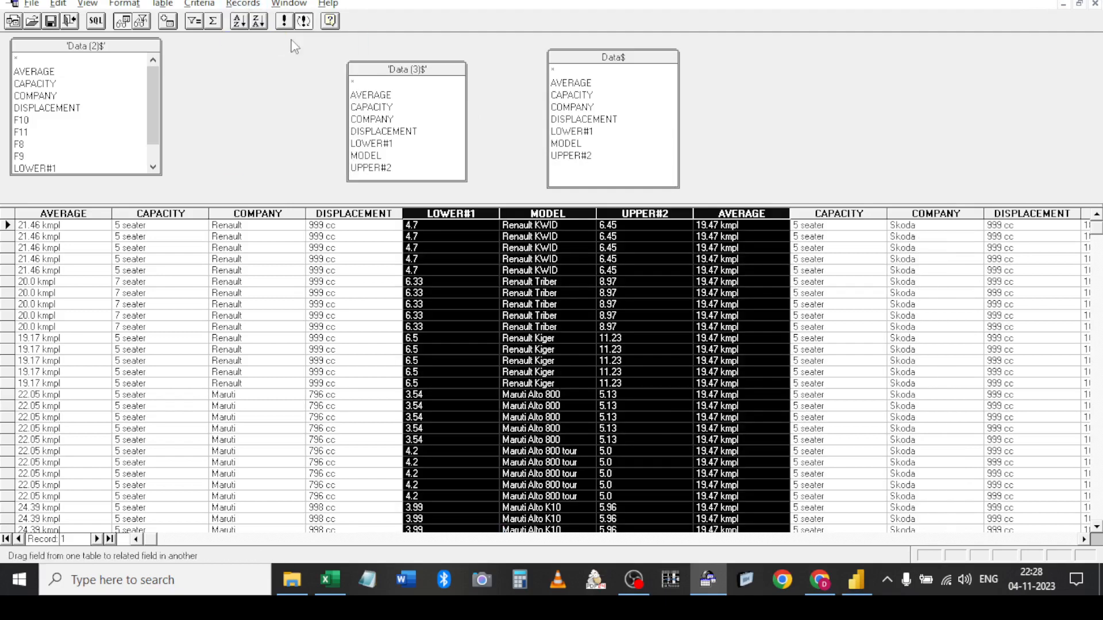
# Examine the remaining columns and their order across the query's records
pyautogui.click(861, 251)
pyautogui.press('Tab')
pyautogui.press('Tab')
pyautogui.press('Tab')
pyautogui.press('Tab')
pyautogui.press('Tab')
pyautogui.press('Tab')
pyautogui.press('Tab')
pyautogui.press('Tab')
pyautogui.press('Tab')
pyautogui.press('Tab')
pyautogui.press('Tab')
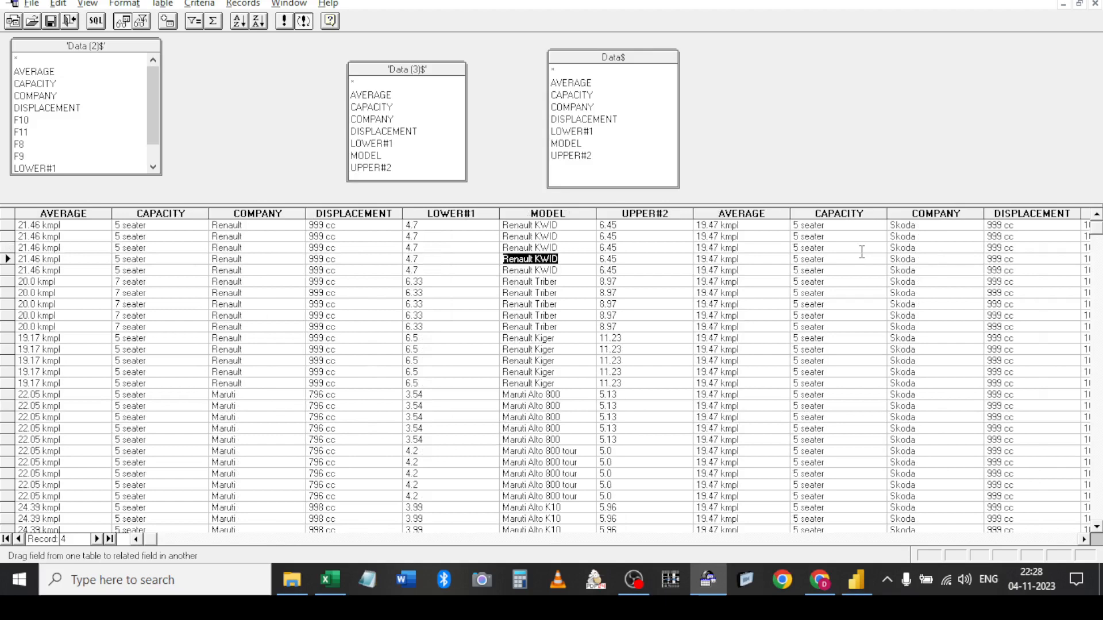
pyautogui.press('Tab')
pyautogui.press('Tab')
pyautogui.press('Tab')
pyautogui.press('Tab')
pyautogui.press('Tab')
pyautogui.press('Tab')
pyautogui.press('Tab')
pyautogui.press('Tab')
pyautogui.press('Tab')
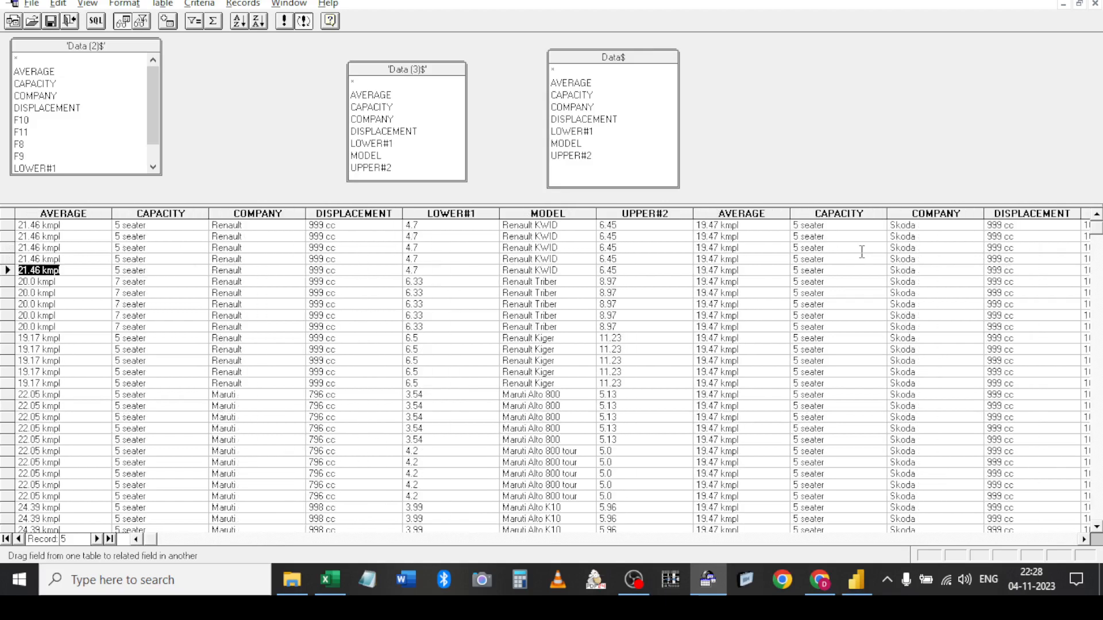
# Open the query's SQL statement and insert a blank line before the FROM clause
pyautogui.click(94, 23)
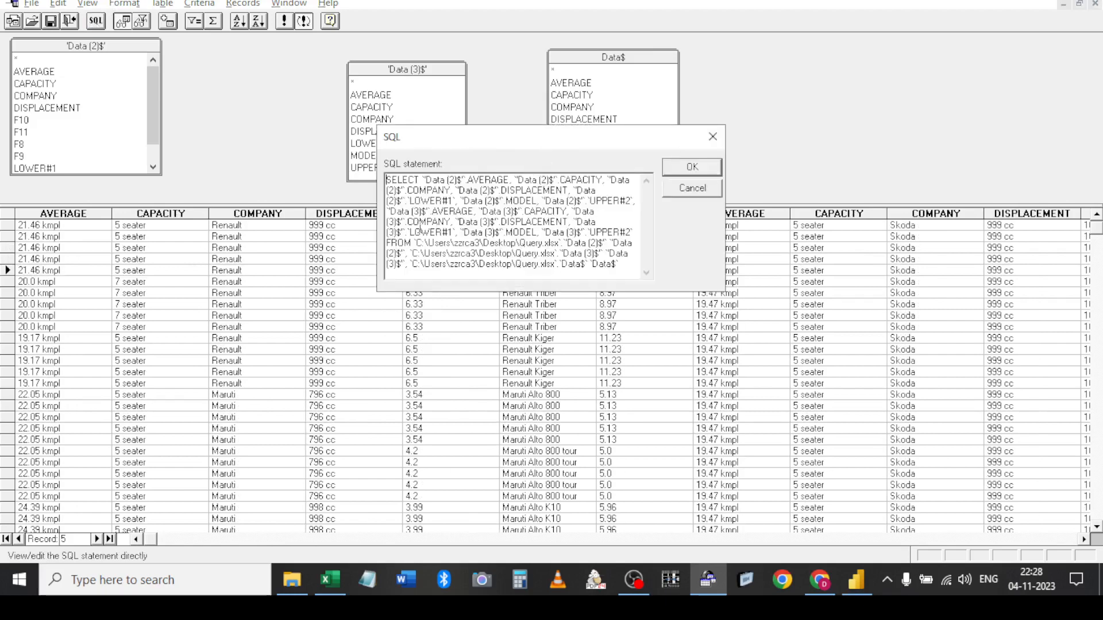
pyautogui.click(637, 232)
pyautogui.press('Return')
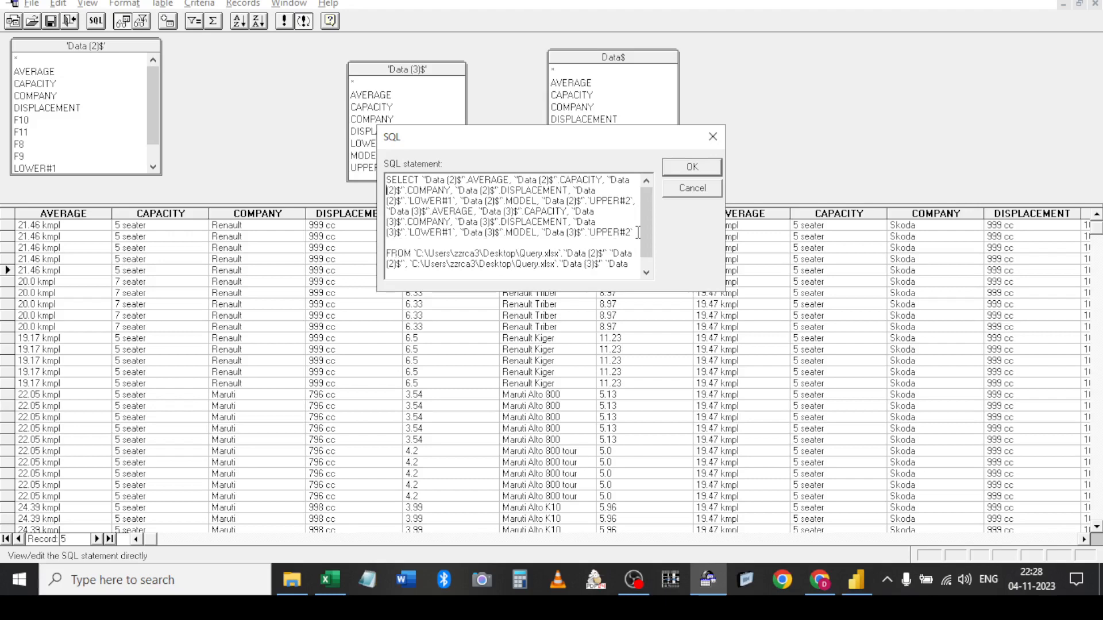
# Copy the whole SQL statement, add UNION ALL below it, and paste the copied statement beneath
pyautogui.hotkey('shift', 'Down')
pyautogui.hotkey('shift', 'Down')
pyautogui.hotkey('shift', 'Down')
pyautogui.hotkey('shift', 'Down')
pyautogui.hotkey('shift', 'Down')
pyautogui.hotkey('shift', 'Down')
pyautogui.hotkey('shift', 'Down')
pyautogui.hotkey('shift', 'Down')
pyautogui.hotkey('shift', 'Down')
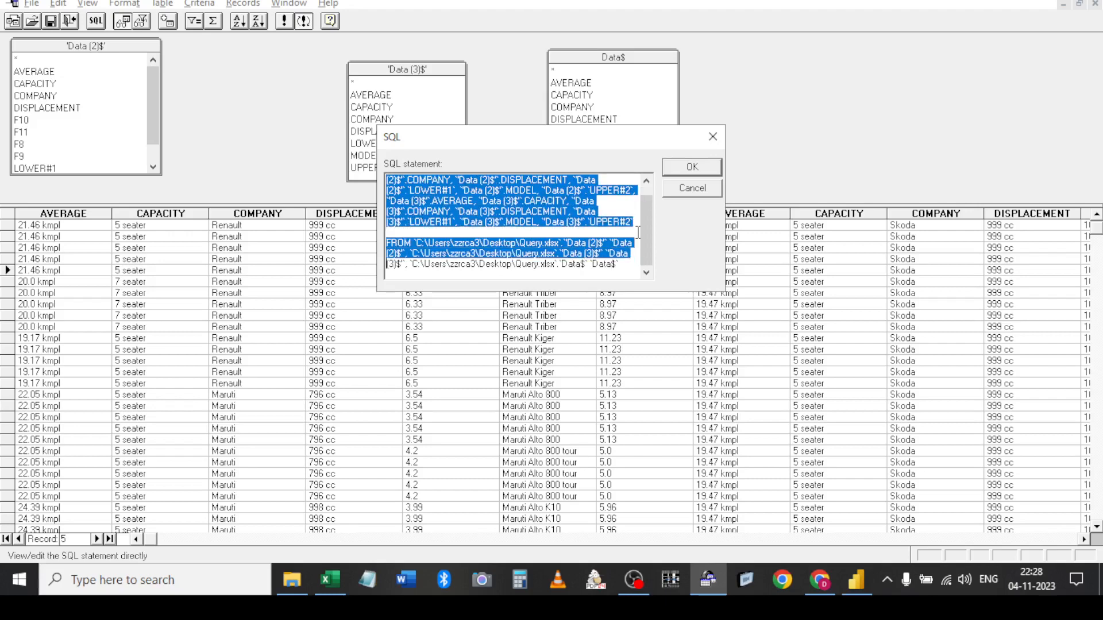
pyautogui.hotkey('shift', 'Down')
pyautogui.click(638, 232)
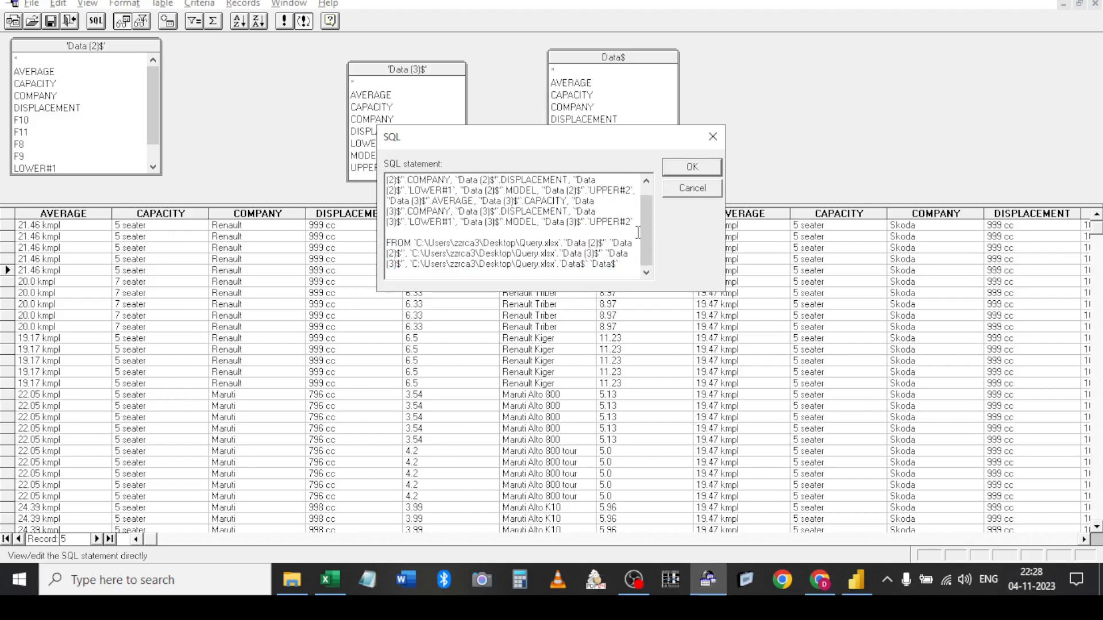
pyautogui.scroll(-3, 637, 232)
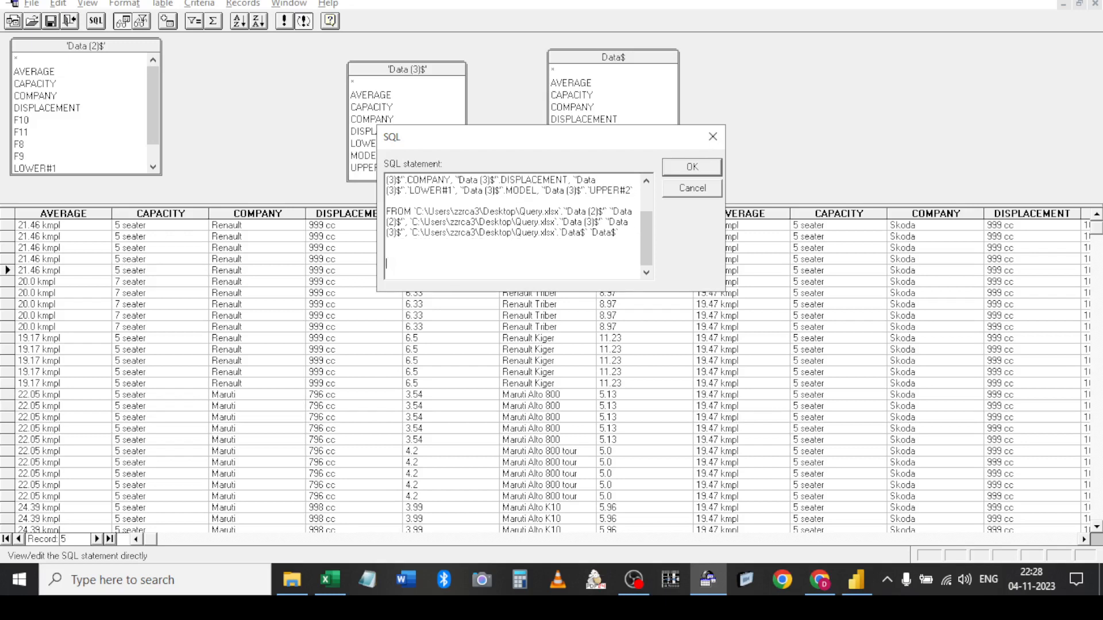
pyautogui.press('capslock')
pyautogui.write('UNION ALL')
pyautogui.press('Return')
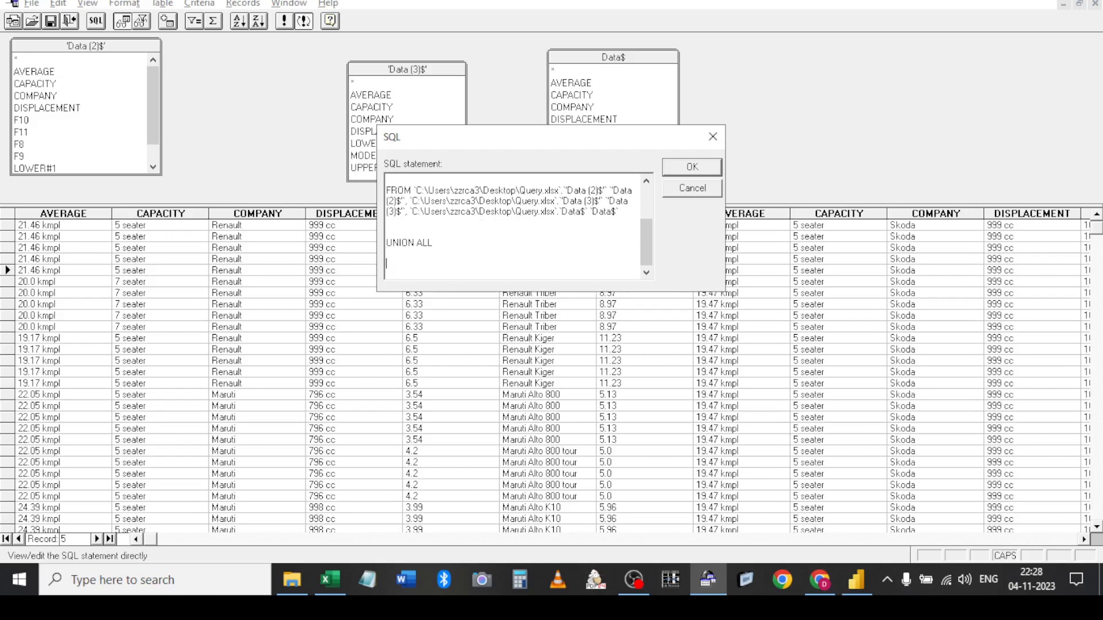
pyautogui.hotkey('ctrl', 'z')
pyautogui.press('Up')
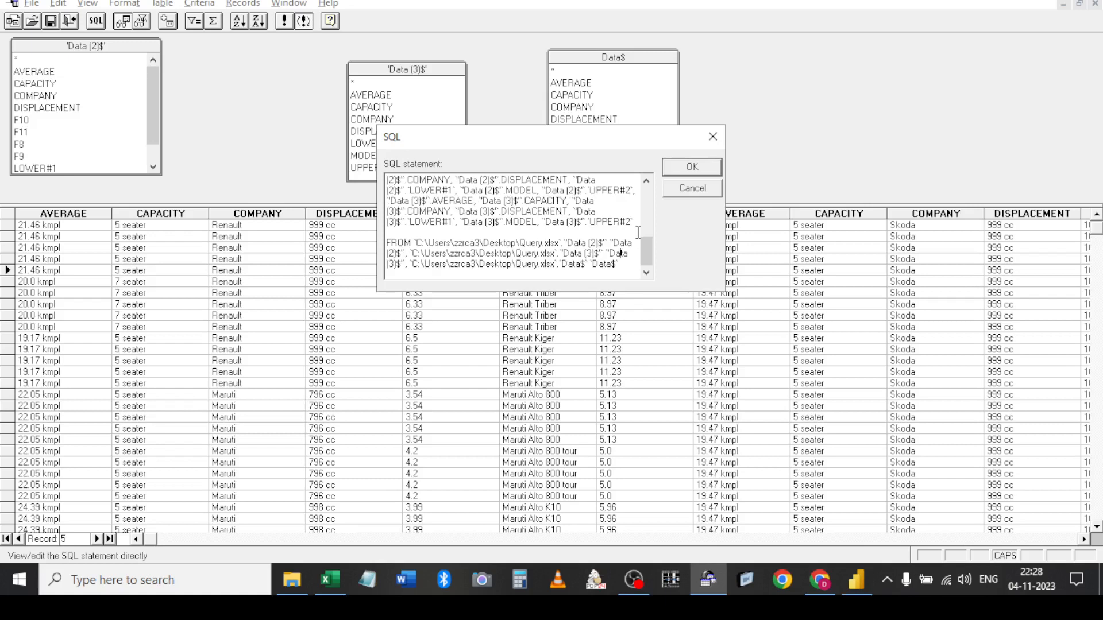
pyautogui.hotkey('ctrl', 'z')
# Delete all "Data (3)$" fields and their preceding comma from the first SELECT list, keeping only the "Data (2)$" fields
pyautogui.hotkey('ctrl', 'Home')
pyautogui.press('Right')
pyautogui.press('Right')
pyautogui.press('Right')
pyautogui.press('Right')
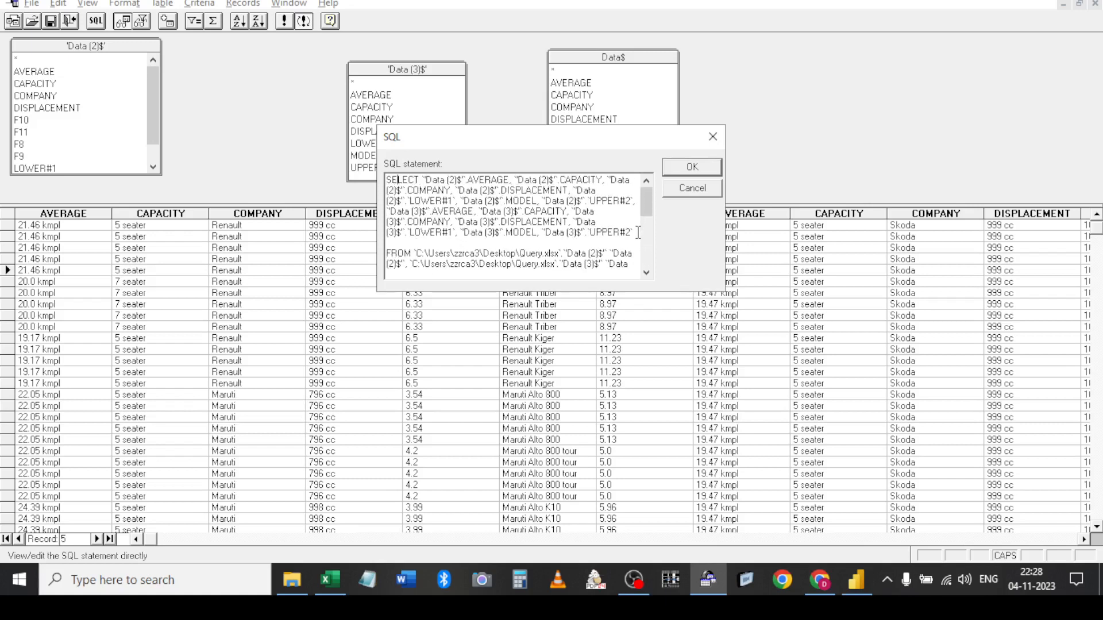
pyautogui.press('Right')
pyautogui.press('Down')
pyautogui.press('Down')
pyautogui.press('Down')
pyautogui.press('Up')
pyautogui.press('Down')
pyautogui.press('Left')
pyautogui.hotkey('shift', 'Down')
pyautogui.hotkey('shift', 'Down')
pyautogui.hotkey('shift', 'Down')
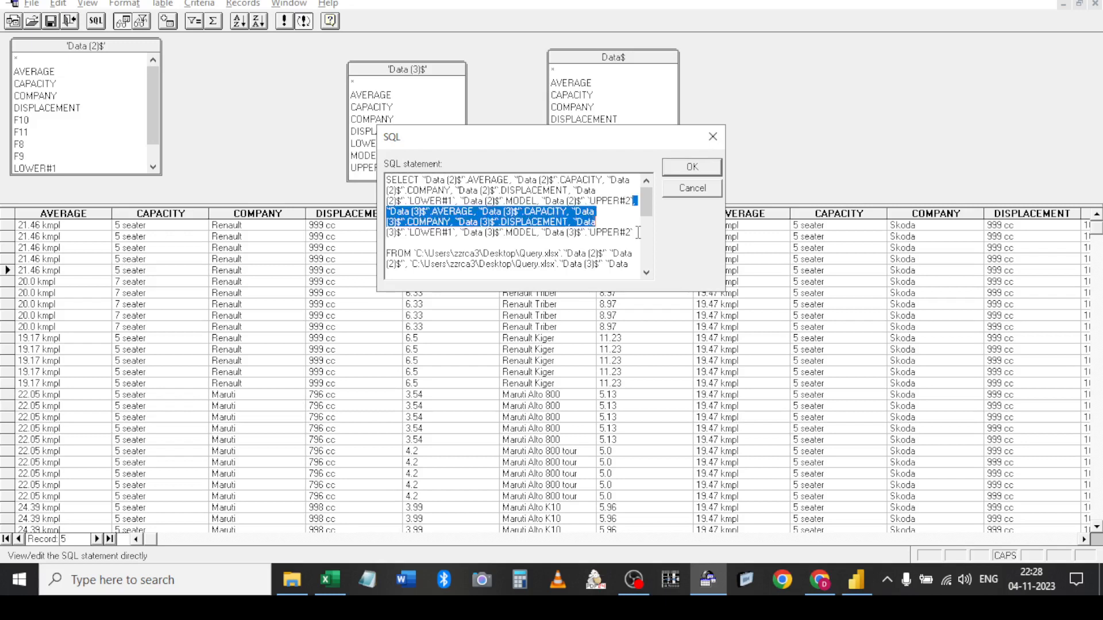
pyautogui.press('Delete')
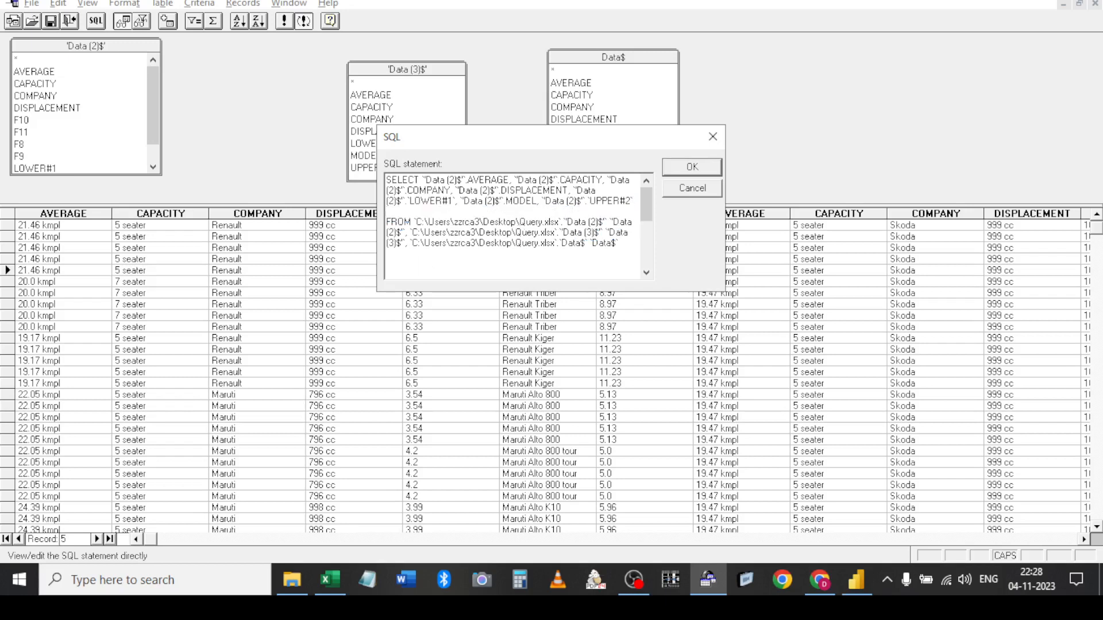
# Delete the "Data (3)$" and "Data$" sources from the first FROM clause, leaving only "Data (2)$" above UNION ALL
pyautogui.press('Down')
pyautogui.press('Left')
pyautogui.press('Left')
pyautogui.press('Left')
pyautogui.hotkey('shift', 'Down')
pyautogui.hotkey('shift', 'End')
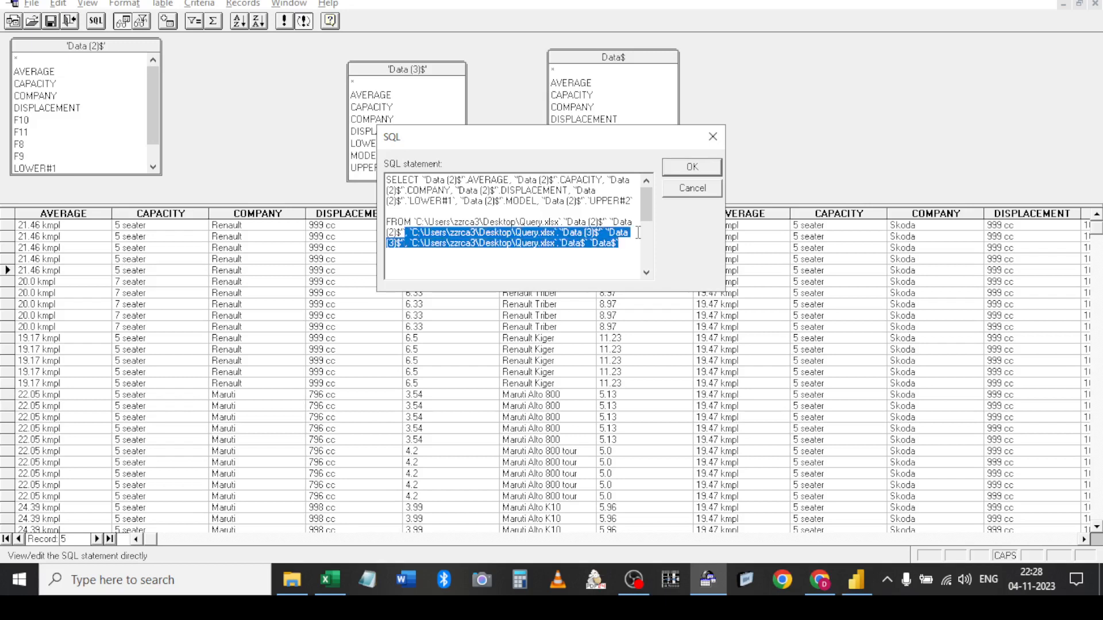
pyautogui.write('UNION ALL')
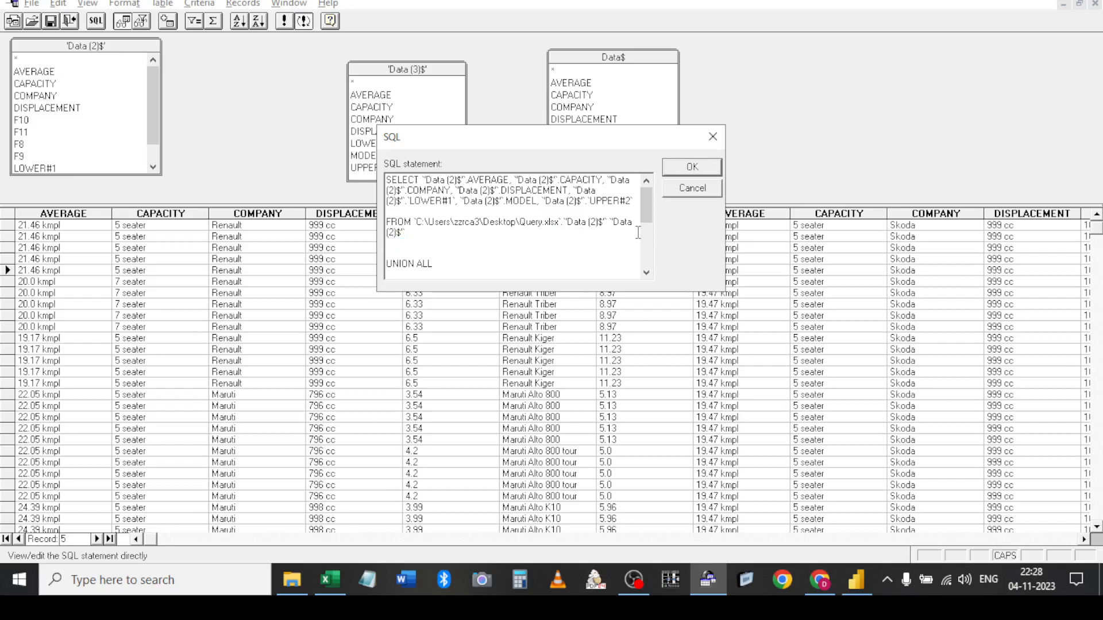
# Copy the full second SELECT statement and append it at the end after another UNION ALL
pyautogui.press('Down')
pyautogui.press('Down')
pyautogui.press('Down')
pyautogui.press('Down')
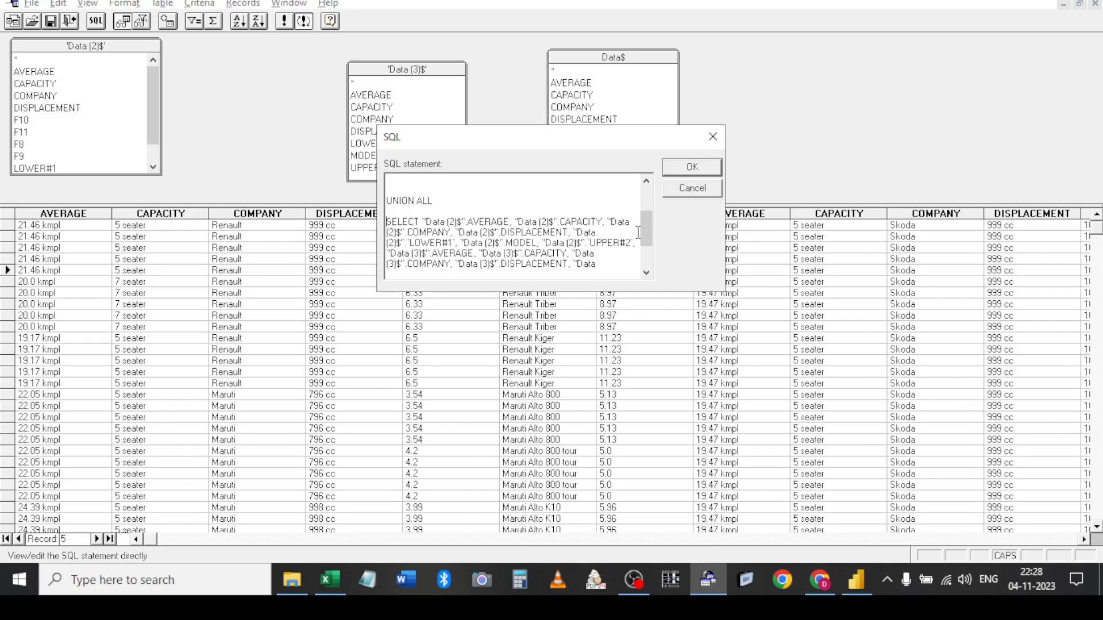
pyautogui.hotkey('shift', 'Down')
pyautogui.hotkey('shift', 'Down')
pyautogui.hotkey('shift', 'Down')
pyautogui.hotkey('shift', 'Down')
pyautogui.hotkey('shift', 'Down')
pyautogui.hotkey('shift', 'Down')
pyautogui.hotkey('shift', 'Down')
pyautogui.hotkey('shift', 'Down')
pyautogui.hotkey('shift', 'Down')
pyautogui.hotkey('ctrl', 'c')
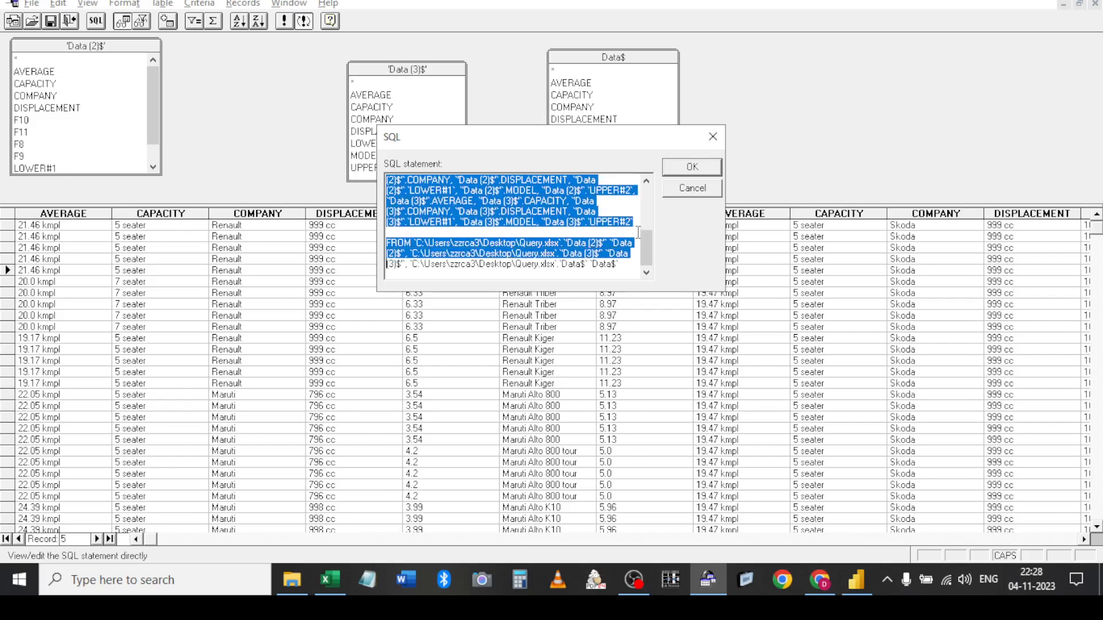
pyautogui.hotkey('shift', 'Down')
pyautogui.press('Right')
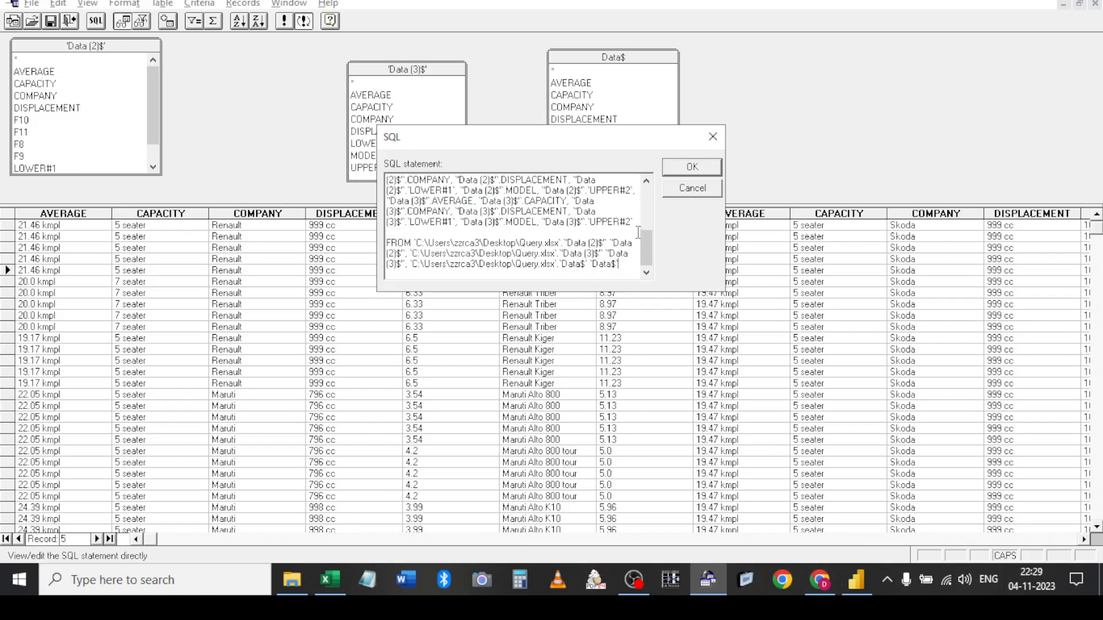
pyautogui.press('Return')
pyautogui.press('Return')
pyautogui.press('Return')
pyautogui.write('U')
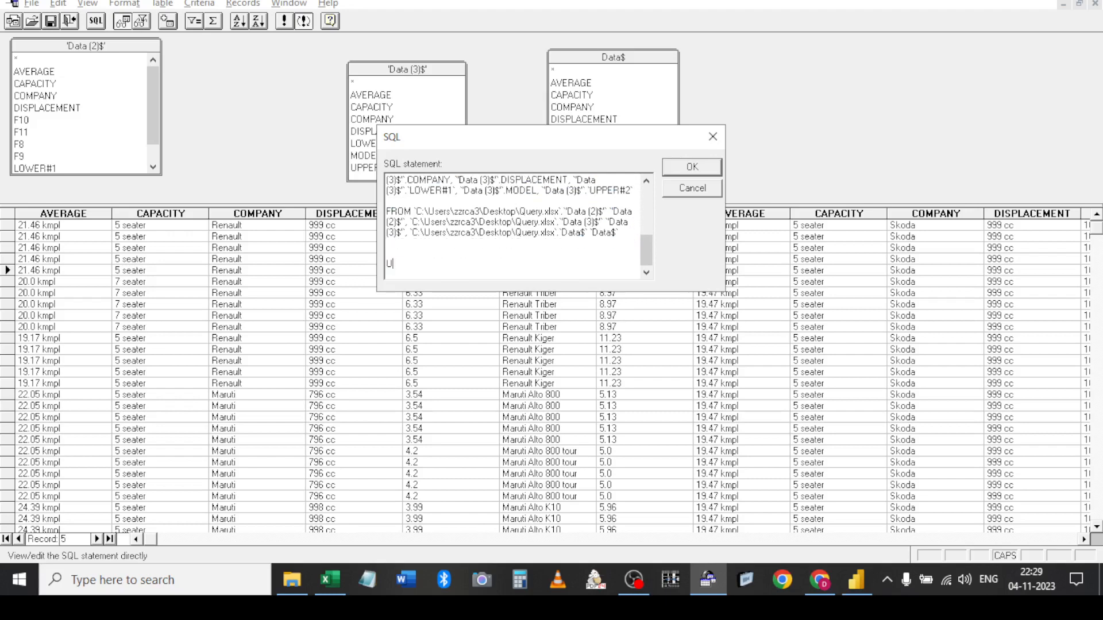
pyautogui.write('NION ALL')
pyautogui.press('Return')
pyautogui.hotkey('ctrl', 'v')
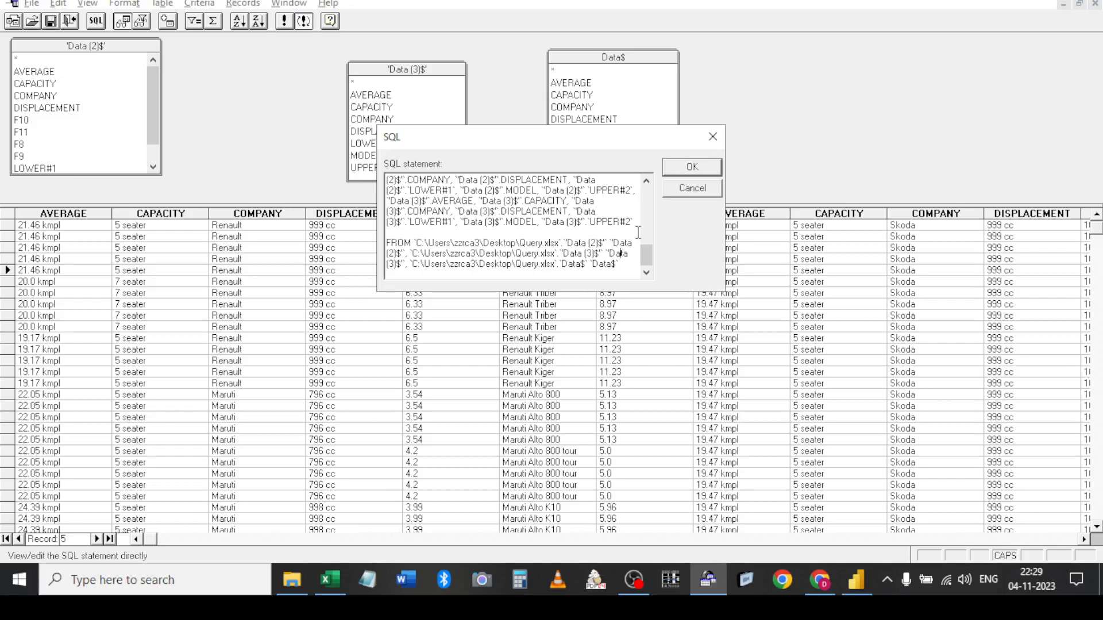
# Delete all "Data (2)$" fields and the comma after them from the second SELECT list, keeping only the "Data (3)$" fields
pyautogui.scroll(1, 637, 232)
pyautogui.scroll(5, 637, 232)
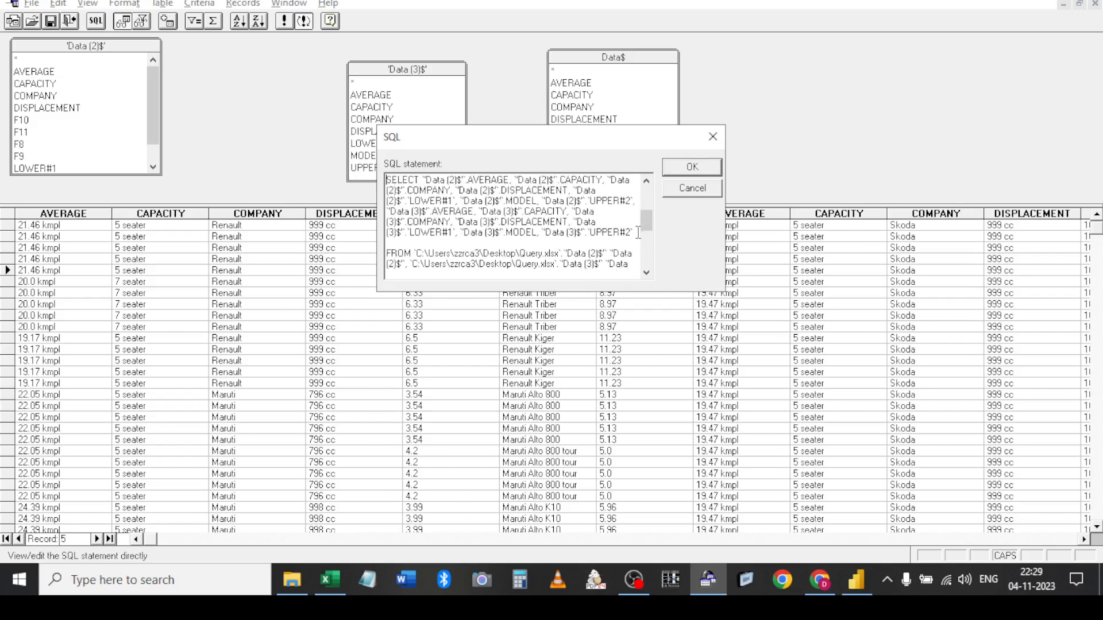
pyautogui.scroll(1, 637, 232)
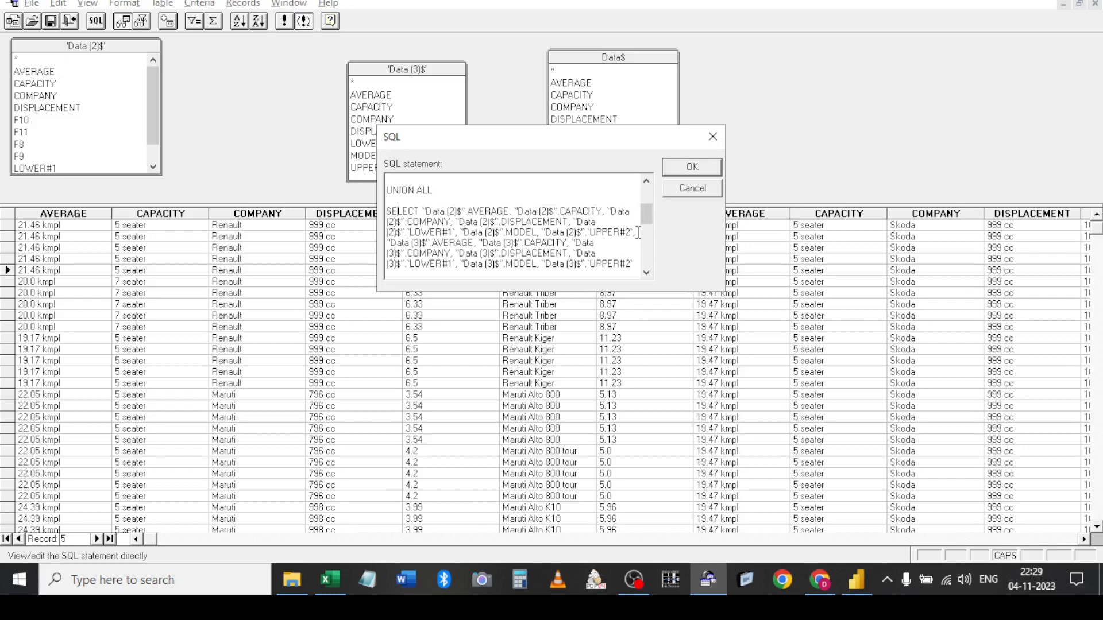
pyautogui.press('Right')
pyautogui.press('Right')
pyautogui.press('Right')
pyautogui.press('Right')
pyautogui.press('Right')
pyautogui.press('Right')
pyautogui.press('Right')
pyautogui.press('Left')
pyautogui.press('Left')
pyautogui.press('Left')
pyautogui.press('Left')
pyautogui.press('Left')
pyautogui.press('Left')
pyautogui.hotkey('shift', 'Down')
pyautogui.hotkey('shift', 'Right')
pyautogui.hotkey('shift', 'Right')
pyautogui.hotkey('shift', 'Right')
pyautogui.hotkey('shift', 'Right')
pyautogui.hotkey('shift', 'Right')
pyautogui.hotkey('shift', 'Right')
pyautogui.hotkey('shift', 'Right')
pyautogui.hotkey('shift', 'Right')
pyautogui.hotkey('shift', 'Right')
pyautogui.hotkey('shift', 'Right')
pyautogui.hotkey('shift', 'Right')
pyautogui.hotkey('shift', 'Right')
pyautogui.hotkey('shift', 'Right')
pyautogui.hotkey('shift', 'Right')
pyautogui.hotkey('shift', 'Right')
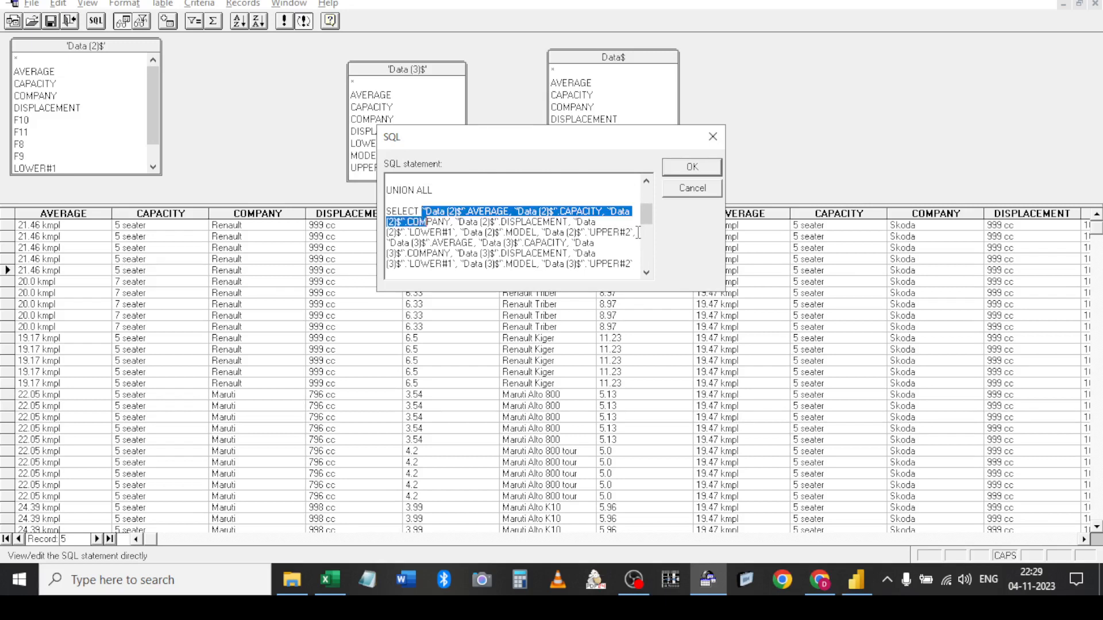
pyautogui.hotkey('shift', 'Down')
pyautogui.hotkey('shift', 'Right')
pyautogui.hotkey('shift', 'Right')
pyautogui.hotkey('shift', 'Right')
pyautogui.hotkey('shift', 'Right')
pyautogui.hotkey('shift', 'Right')
pyautogui.hotkey('shift', 'Right')
pyautogui.hotkey('shift', 'Right')
pyautogui.hotkey('shift', 'Right')
pyautogui.hotkey('shift', 'Right')
pyautogui.hotkey('shift', 'Right')
pyautogui.hotkey('shift', 'Right')
pyautogui.hotkey('shift', 'Right')
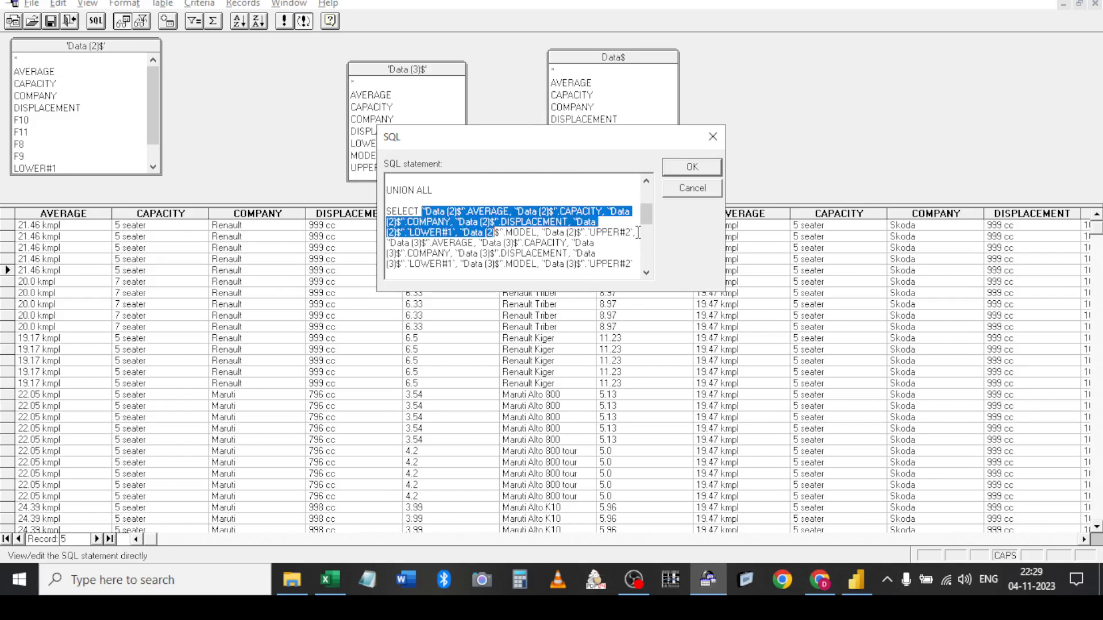
pyautogui.hotkey('shift', 'Down')
pyautogui.hotkey('shift', 'Left')
pyautogui.hotkey('shift', 'Up')
pyautogui.hotkey('shift', 'Right')
pyautogui.hotkey('shift', 'Right')
pyautogui.hotkey('shift', 'Right')
pyautogui.hotkey('shift', 'Right')
pyautogui.hotkey('shift', 'Right')
pyautogui.hotkey('shift', 'Right')
pyautogui.hotkey('shift', 'Right')
pyautogui.hotkey('shift', 'Right')
pyautogui.hotkey('shift', 'Right')
pyautogui.hotkey('shift', 'Right')
pyautogui.hotkey('shift', 'Right')
pyautogui.hotkey('shift', 'Right')
pyautogui.hotkey('shift', 'Right')
pyautogui.hotkey('shift', 'Right')
pyautogui.hotkey('shift', 'Right')
pyautogui.hotkey('shift', 'Right')
pyautogui.hotkey('shift', 'Right')
pyautogui.hotkey('shift', 'Right')
pyautogui.hotkey('shift', 'Right')
pyautogui.hotkey('shift', 'Right')
pyautogui.hotkey('shift', 'Right')
pyautogui.hotkey('shift', 'Right')
pyautogui.hotkey('shift', 'Right')
pyautogui.hotkey('shift', 'Right')
pyautogui.hotkey('shift', 'Right')
pyautogui.hotkey('shift', 'Right')
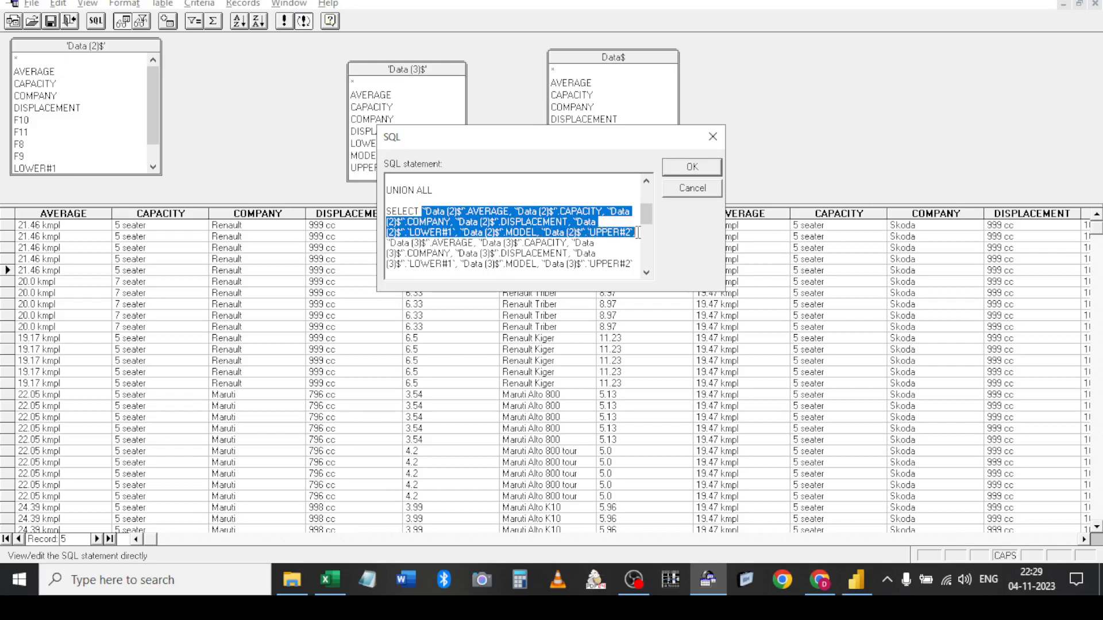
pyautogui.press('Delete')
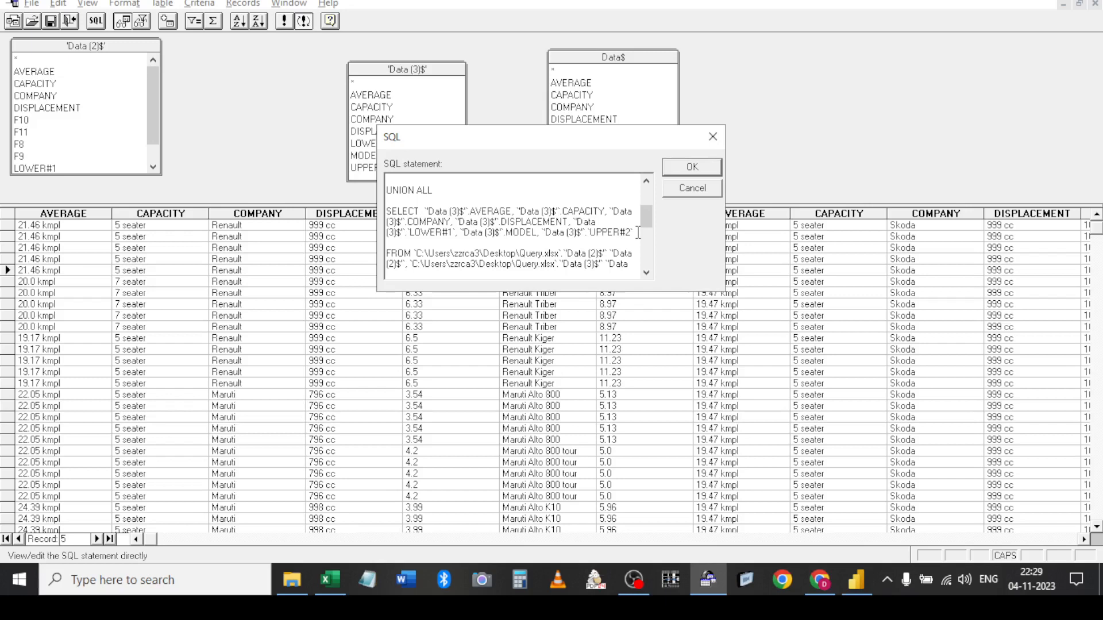
pyautogui.press('Delete')
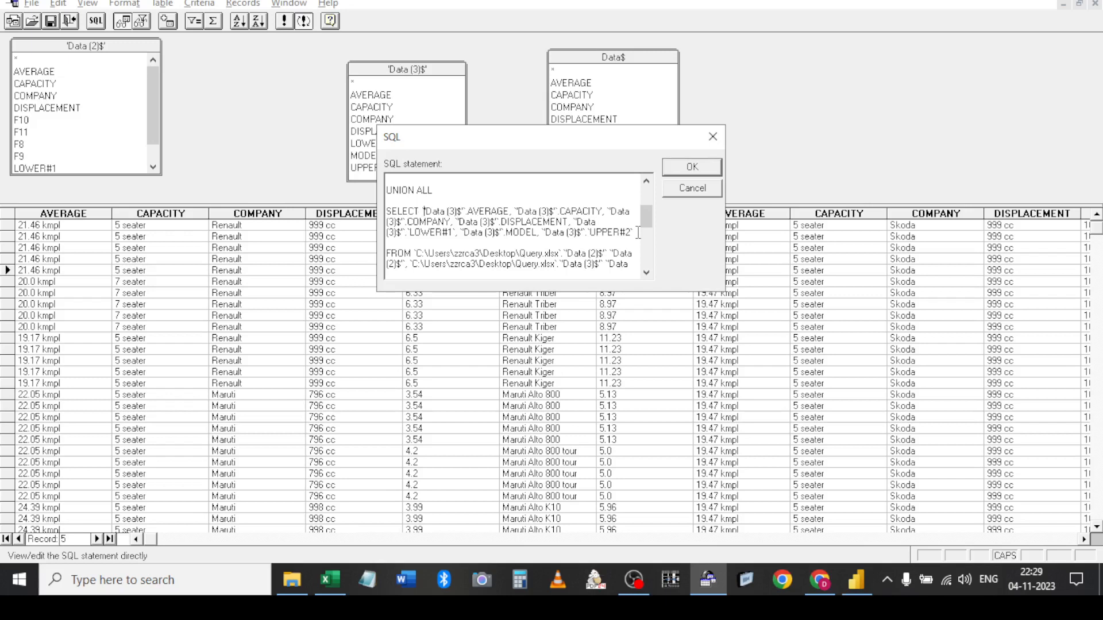
# Delete the "Data (2)$" and "Data$" sources from the second FROM clause, leaving only "Data (3)$"
pyautogui.press('Right')
pyautogui.press('Right')
pyautogui.press('Right')
pyautogui.press('Right')
pyautogui.press('Right')
pyautogui.press('Down')
pyautogui.press('Down')
pyautogui.press('Right')
pyautogui.hotkey('shift', 'Down')
pyautogui.hotkey('shift', 'Left')
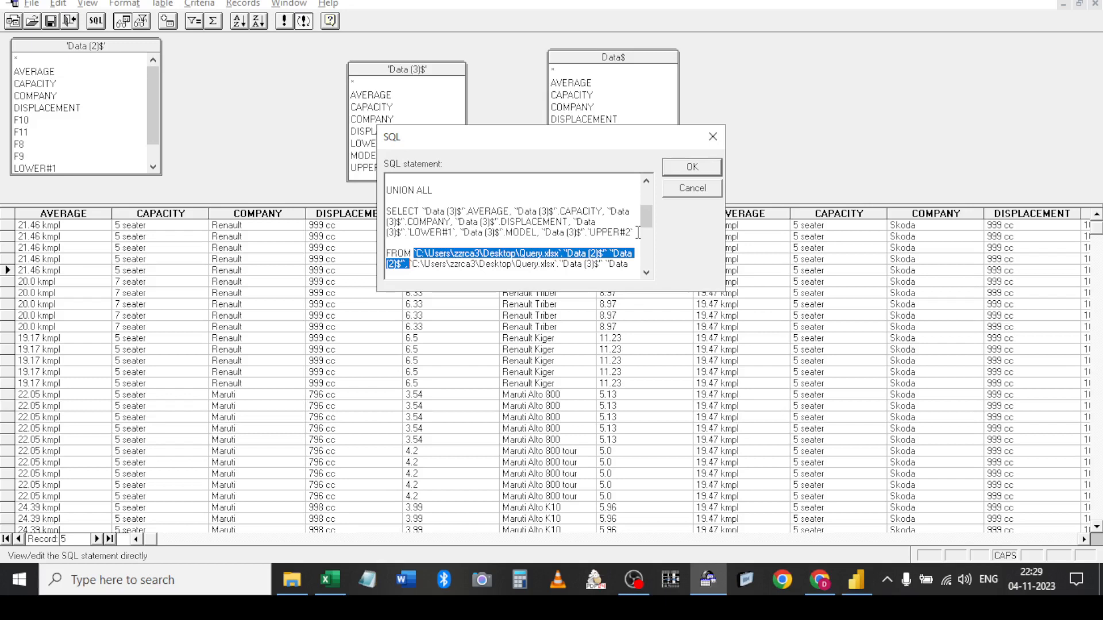
pyautogui.press('Delete')
pyautogui.press('Down')
pyautogui.hotkey('shift', 'End')
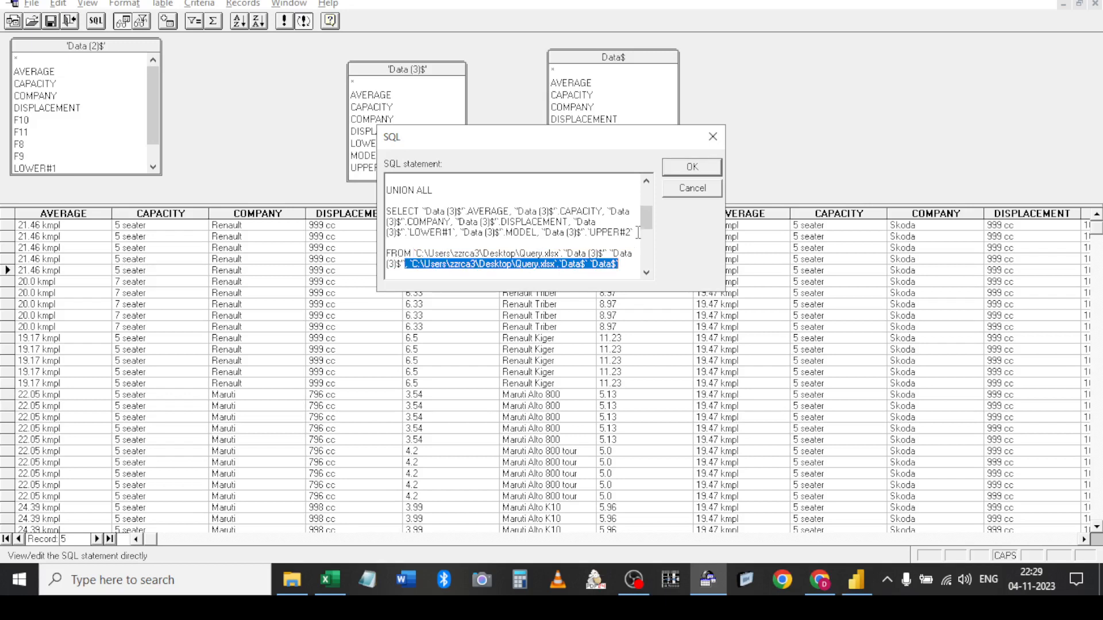
pyautogui.press('Delete')
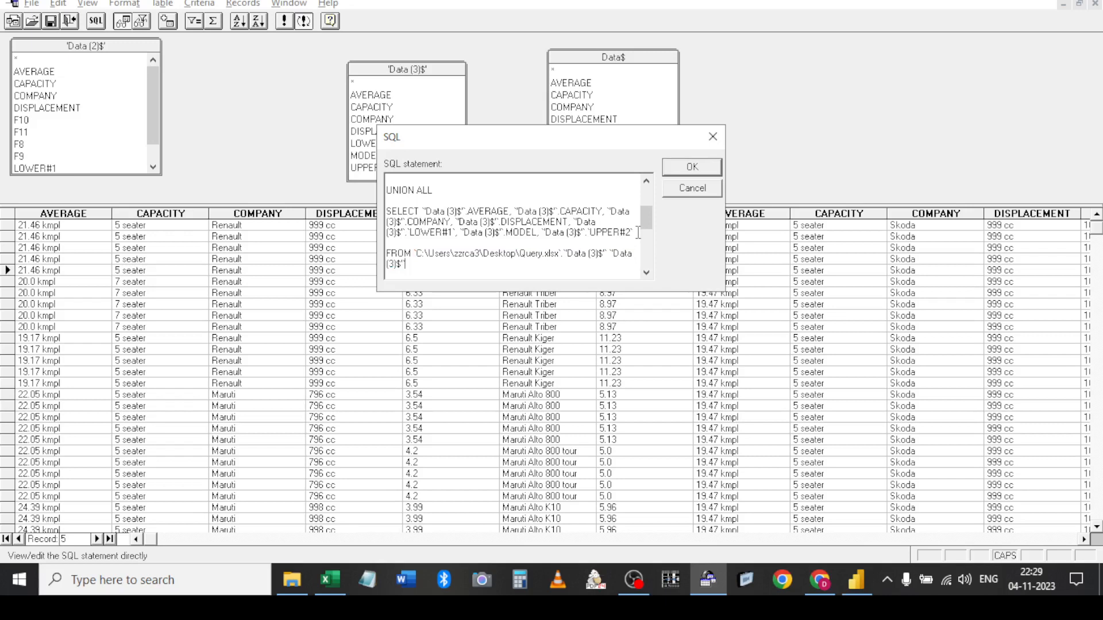
pyautogui.press('Down')
pyautogui.press('Down')
pyautogui.press('Down')
pyautogui.press('Down')
pyautogui.press('Down')
pyautogui.press('Down')
pyautogui.press('Down')
pyautogui.press('Down')
pyautogui.press('Down')
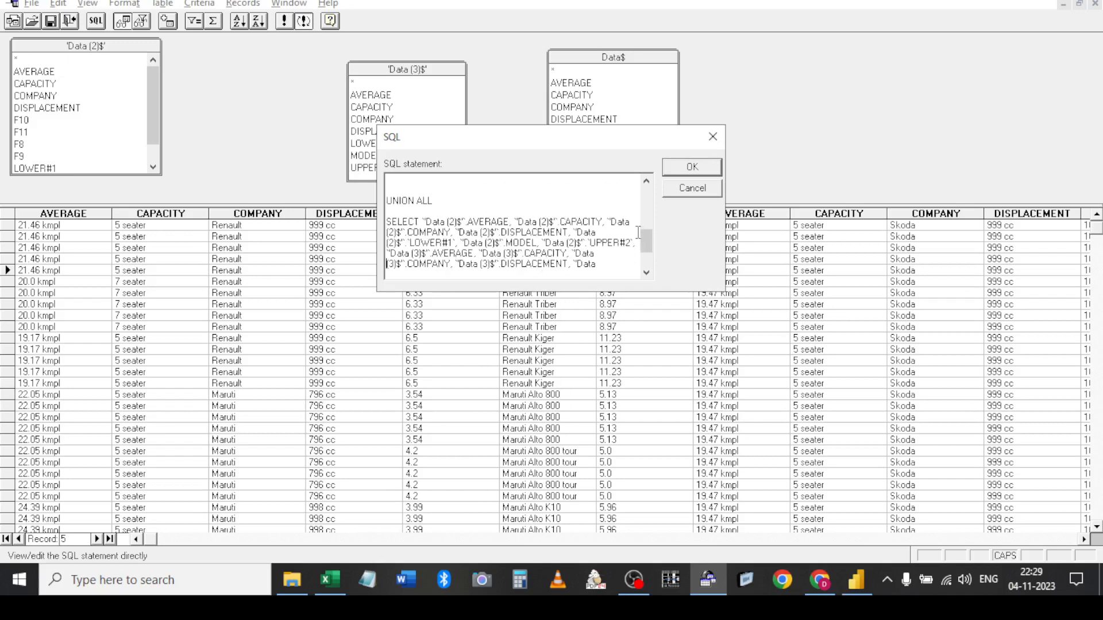
pyautogui.press('Down')
pyautogui.press('Up')
pyautogui.press('Right')
pyautogui.press('Right')
pyautogui.press('Right')
pyautogui.hotkey('shift', 'Right')
pyautogui.hotkey('shift', 'Right')
pyautogui.hotkey('shift', 'Right')
pyautogui.hotkey('shift', 'Right')
pyautogui.hotkey('shift', 'Right')
pyautogui.hotkey('shift', 'Right')
pyautogui.hotkey('shift', 'Right')
pyautogui.hotkey('shift', 'Right')
pyautogui.hotkey('shift', 'Right')
pyautogui.hotkey('shift', 'Right')
pyautogui.hotkey('shift', 'Right')
pyautogui.hotkey('shift', 'Right')
pyautogui.hotkey('shift', 'Right')
pyautogui.hotkey('shift', 'Right')
pyautogui.hotkey('shift', 'Right')
pyautogui.hotkey('shift', 'Right')
pyautogui.hotkey('shift', 'Right')
pyautogui.hotkey('shift', 'Right')
pyautogui.hotkey('shift', 'Right')
pyautogui.hotkey('shift', 'Right')
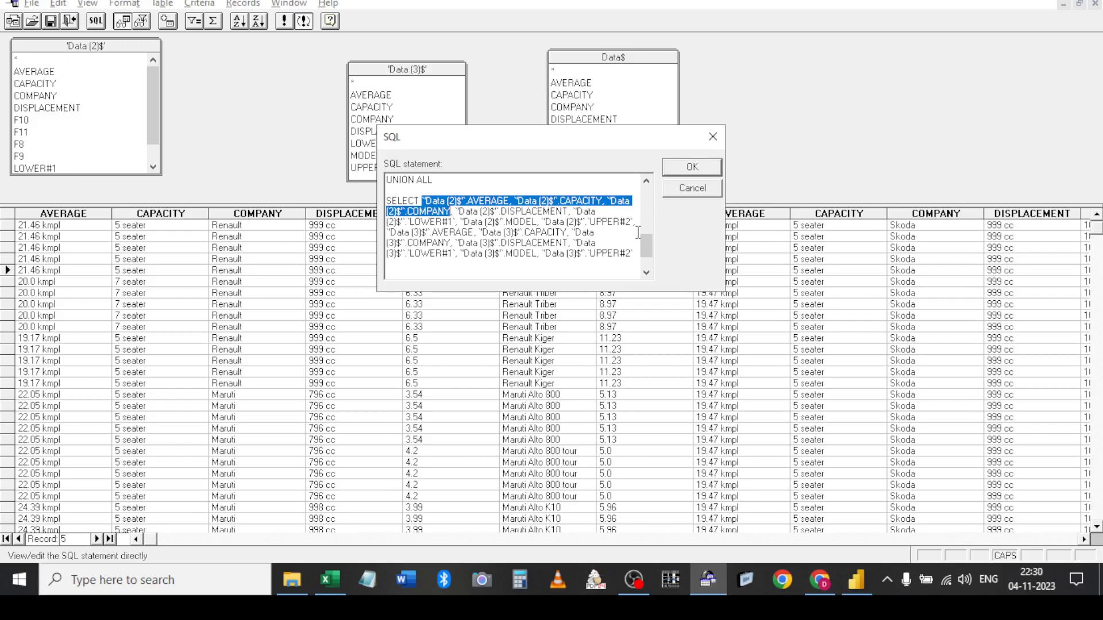
pyautogui.press('Up')
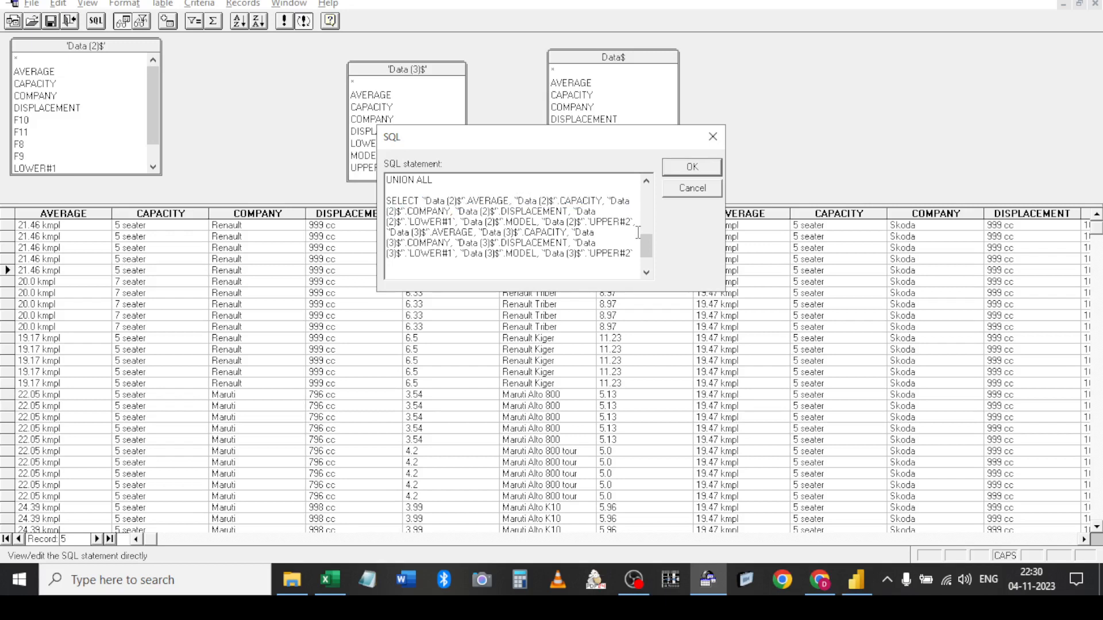
# Remove "(2)" from the AVERAGE and CAPACITY references in the third SELECT list so both read from "Data$"
pyautogui.hotkey('shift', 'Right')
pyautogui.press('Delete')
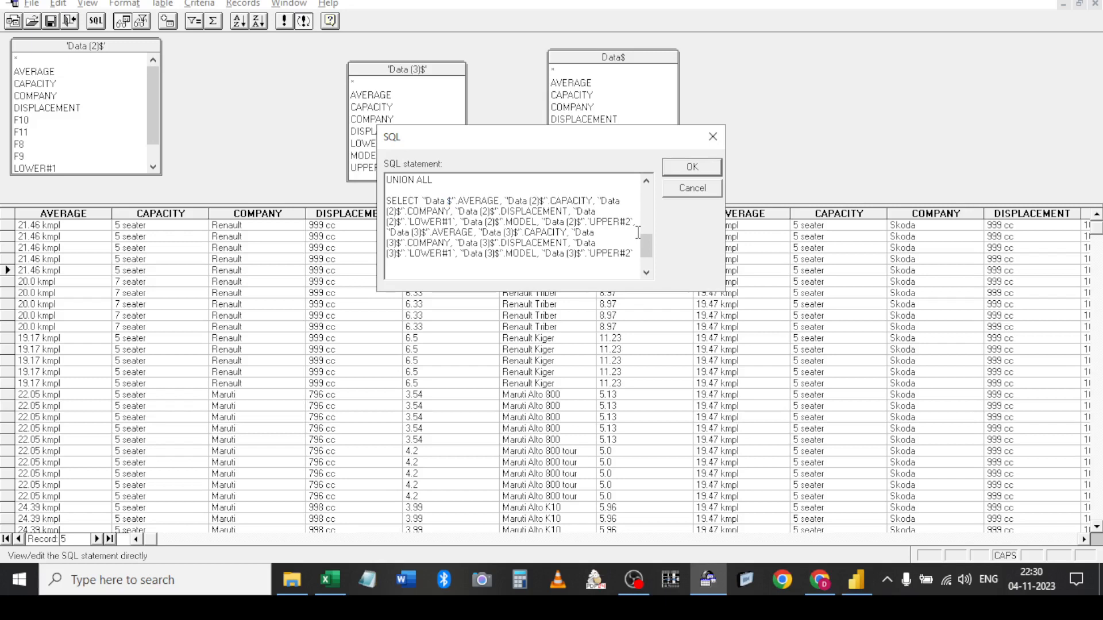
pyautogui.press('BackSpace')
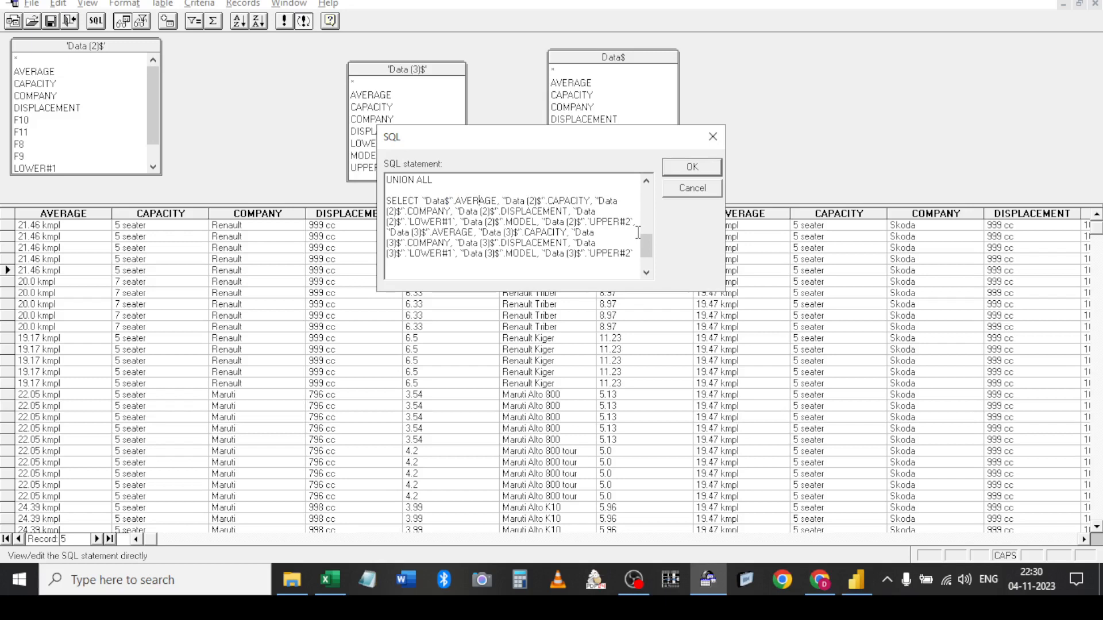
pyautogui.hotkey('shift', 'Right')
pyautogui.hotkey('shift', 'Right')
pyautogui.hotkey('shift', 'Right')
pyautogui.hotkey('shift', 'Right')
pyautogui.press('Delete')
# Remove "(2)" from the COMPANY reference in the third SELECT list so it reads from "Data$"
pyautogui.press('Right')
pyautogui.press('Right')
pyautogui.press('Right')
pyautogui.press('Right')
pyautogui.press('Right')
pyautogui.press('Right')
pyautogui.press('Right')
pyautogui.press('Right')
pyautogui.press('Right')
pyautogui.press('Right')
pyautogui.press('Right')
pyautogui.hotkey('shift', 'Left')
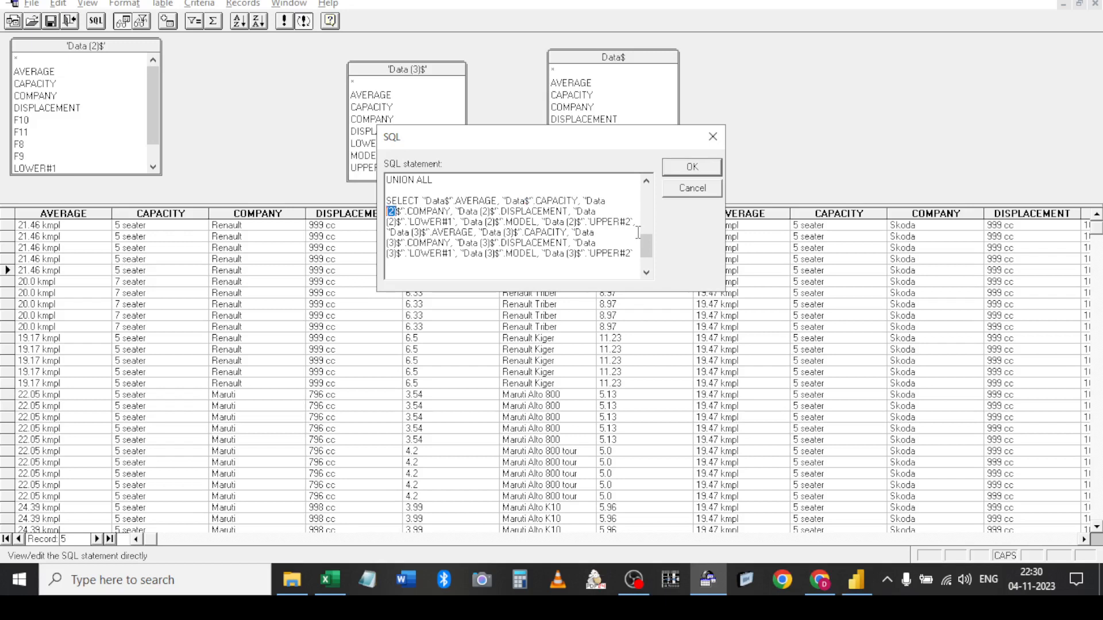
pyautogui.press('BackSpace')
# Delete the unfinished third SELECT with its UNION ALL and run the remaining union of "Data (2)$" and "Data (3)$", accepting the non-graphical query
pyautogui.press('Right')
pyautogui.press('Right')
pyautogui.press('Right')
pyautogui.press('Right')
pyautogui.press('Right')
pyautogui.press('Right')
pyautogui.press('Right')
pyautogui.press('Right')
pyautogui.press('Right')
pyautogui.press('Right')
pyautogui.press('Right')
pyautogui.press('Right')
pyautogui.press('Right')
pyautogui.press('Right')
pyautogui.press('Right')
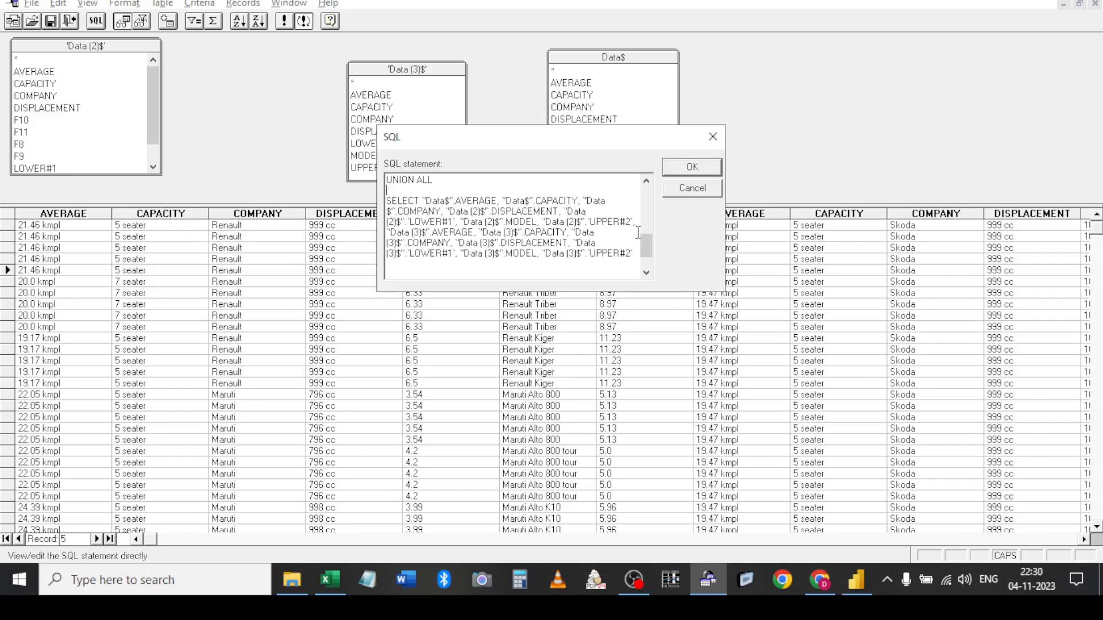
pyautogui.press('Up')
pyautogui.press('Up')
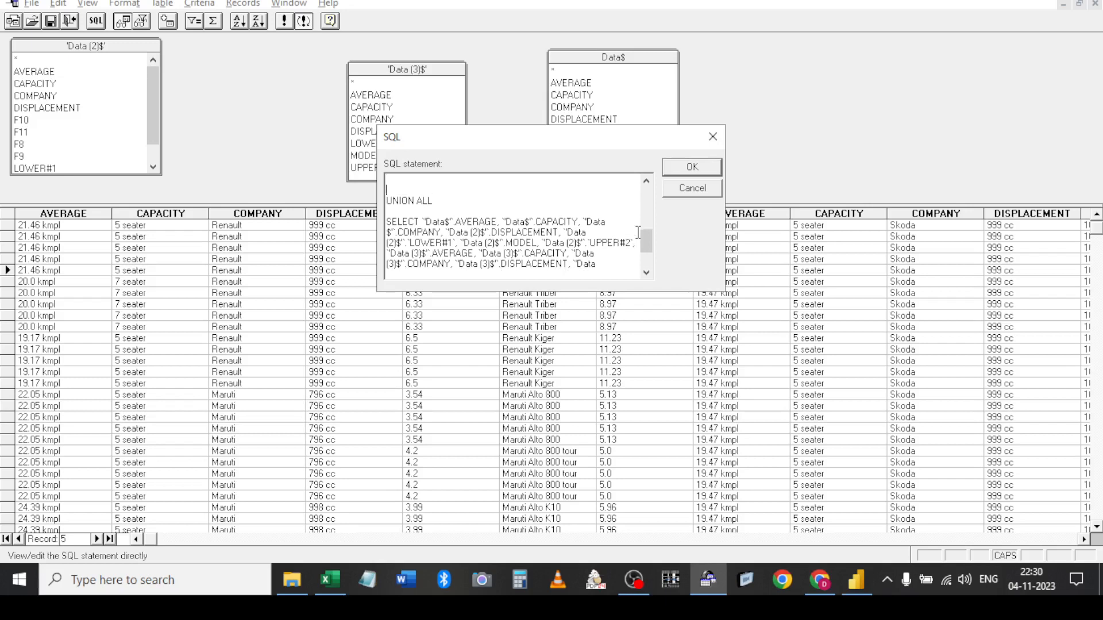
pyautogui.hotkey('shift', 'Down')
pyautogui.hotkey('shift', 'Down')
pyautogui.hotkey('shift', 'Down')
pyautogui.hotkey('shift', 'Down')
pyautogui.hotkey('shift', 'Down')
pyautogui.hotkey('shift', 'Down')
pyautogui.hotkey('shift', 'Down')
pyautogui.hotkey('shift', 'Down')
pyautogui.hotkey('shift', 'Down')
pyautogui.hotkey('shift', 'Down')
pyautogui.hotkey('shift', 'Down')
pyautogui.hotkey('shift', 'Down')
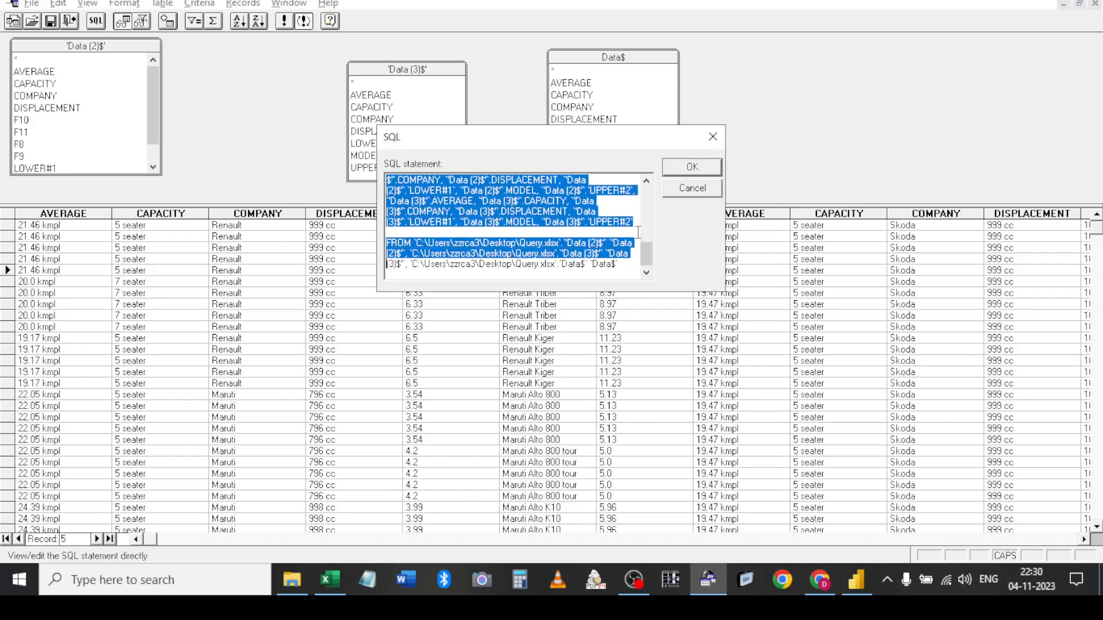
pyautogui.hotkey('shift', 'Down')
pyautogui.press('Delete')
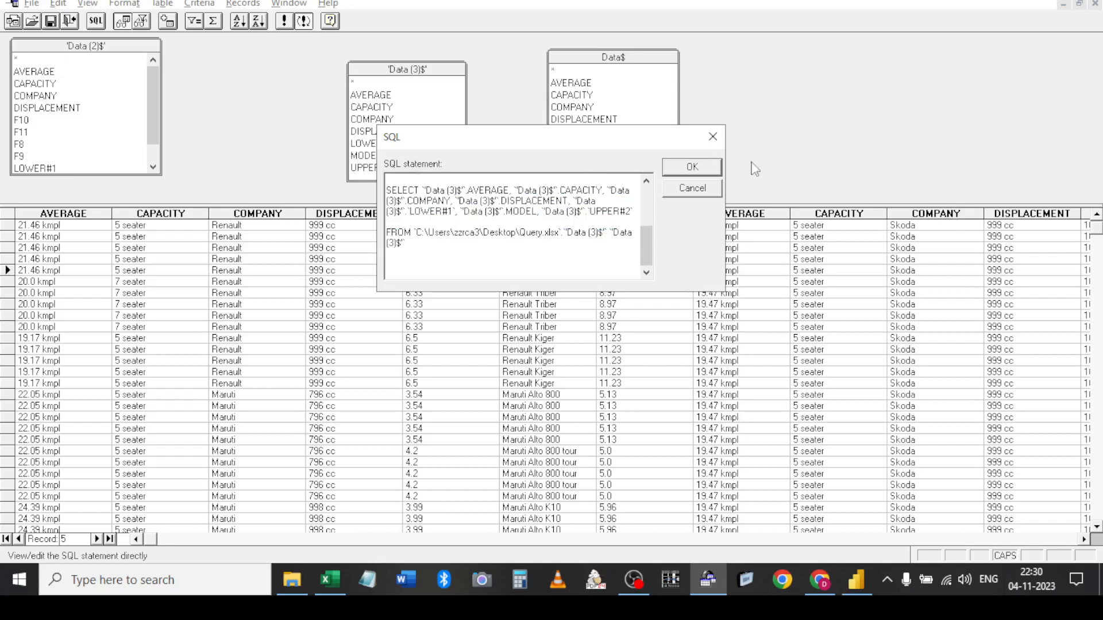
pyautogui.click(695, 167)
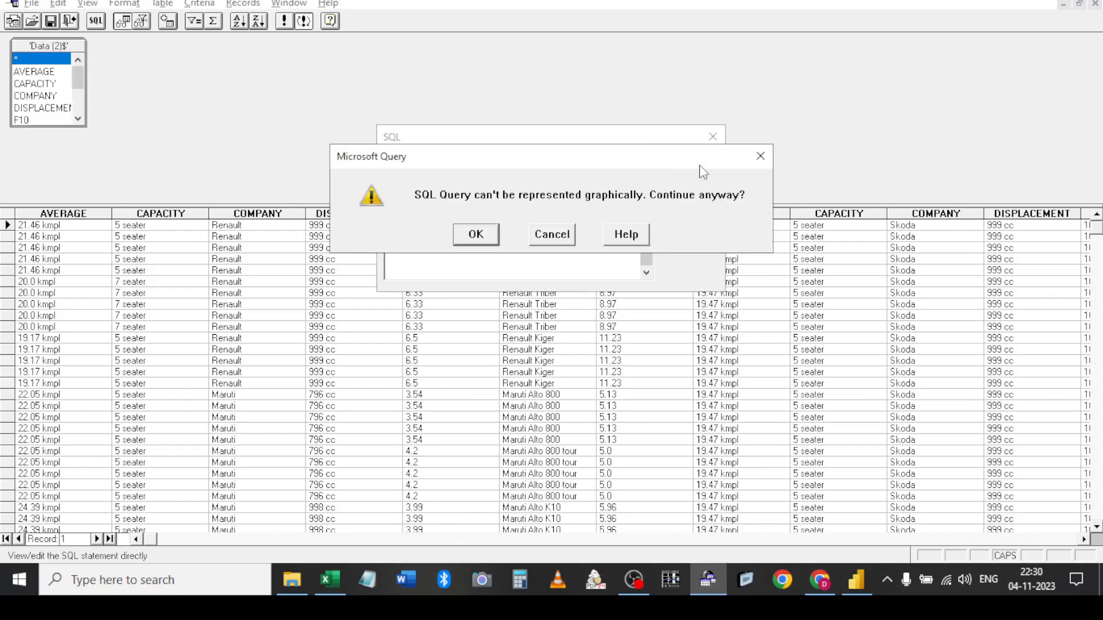
pyautogui.click(487, 238)
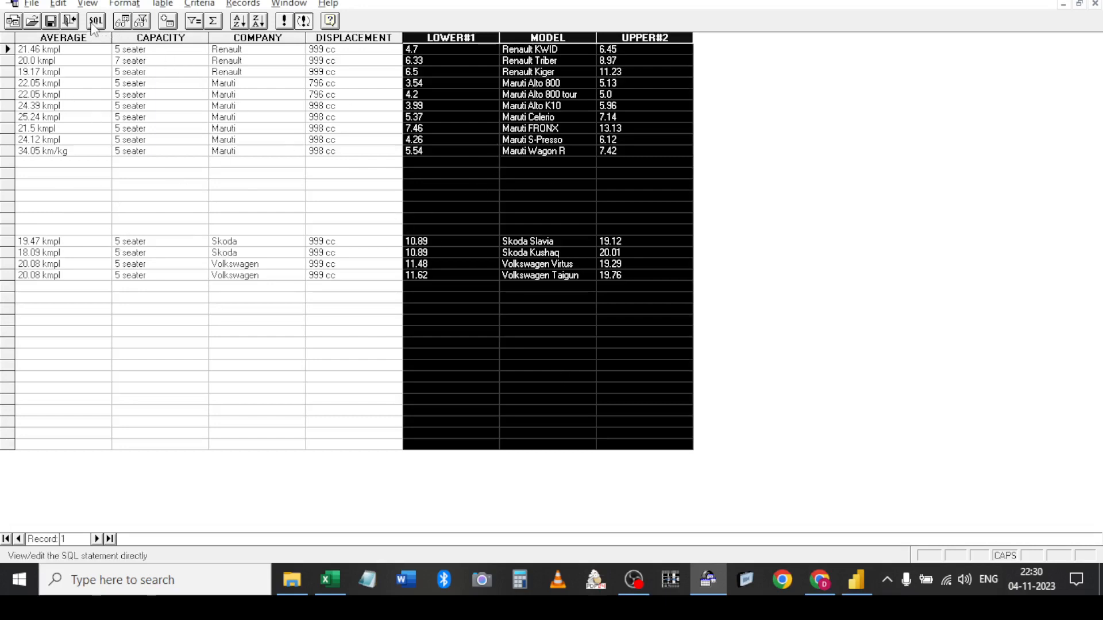
# Delete the UNION ALL and second SELECT from the SQL statement and run it with only the "Data (2)$" SELECT
pyautogui.click(95, 21)
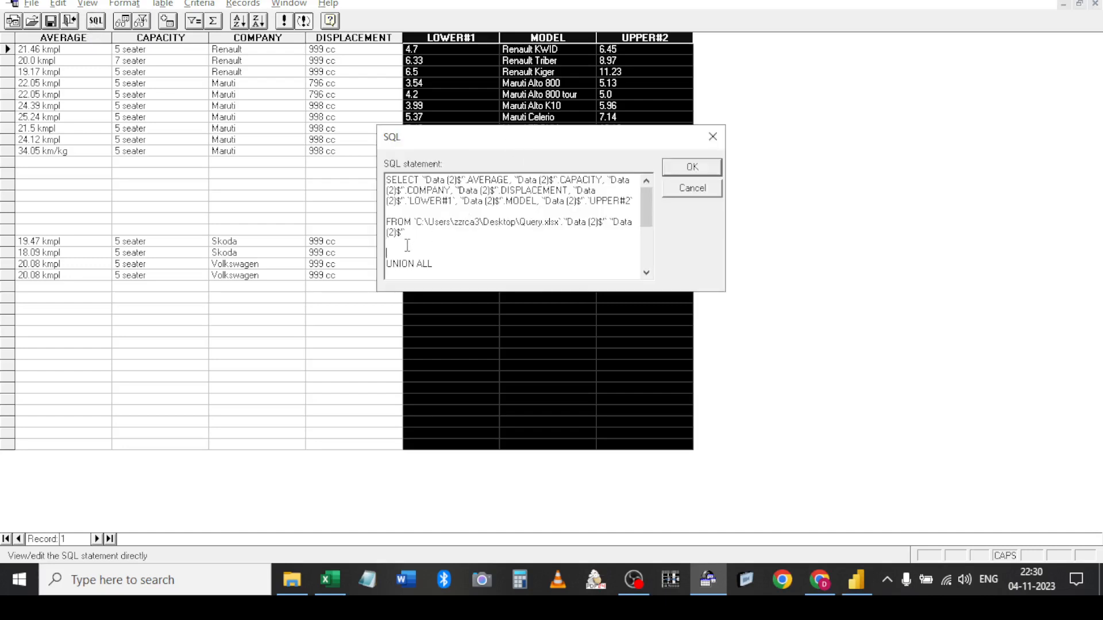
pyautogui.hotkey('shift', 'Down')
pyautogui.hotkey('shift', 'Down')
pyautogui.hotkey('shift', 'Down')
pyautogui.hotkey('shift', 'Down')
pyautogui.hotkey('shift', 'Down')
pyautogui.hotkey('shift', 'Down')
pyautogui.hotkey('shift', 'Down')
pyautogui.hotkey('shift', 'Down')
pyautogui.press('Delete')
pyautogui.click(691, 170)
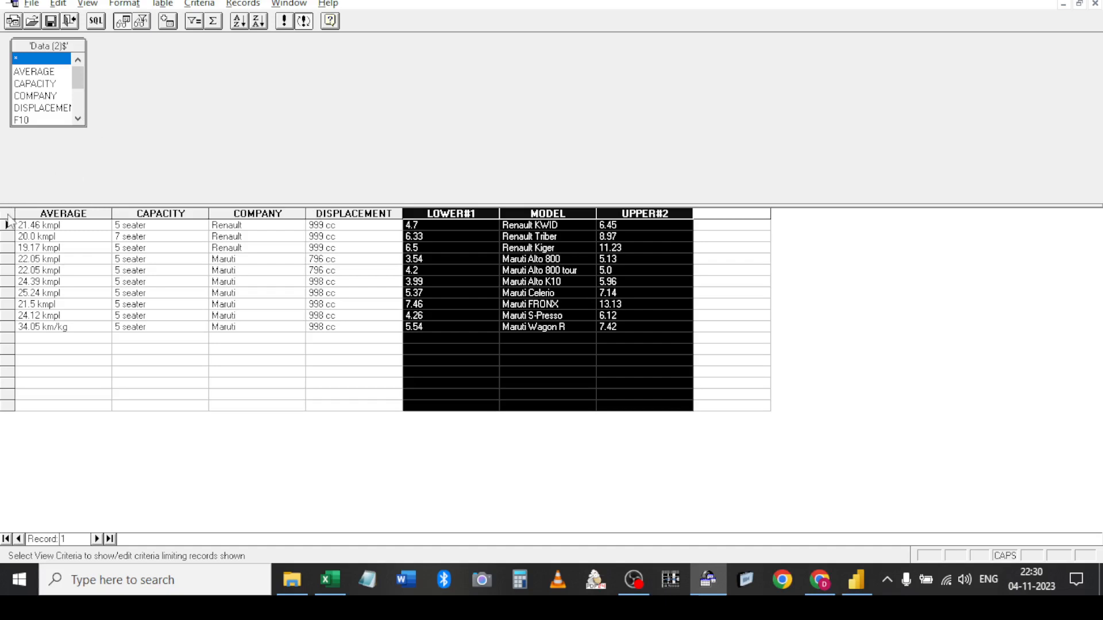
# Fit the widths of all result columns to their contents
pyautogui.click(8, 214)
pyautogui.doubleClick(111, 213)
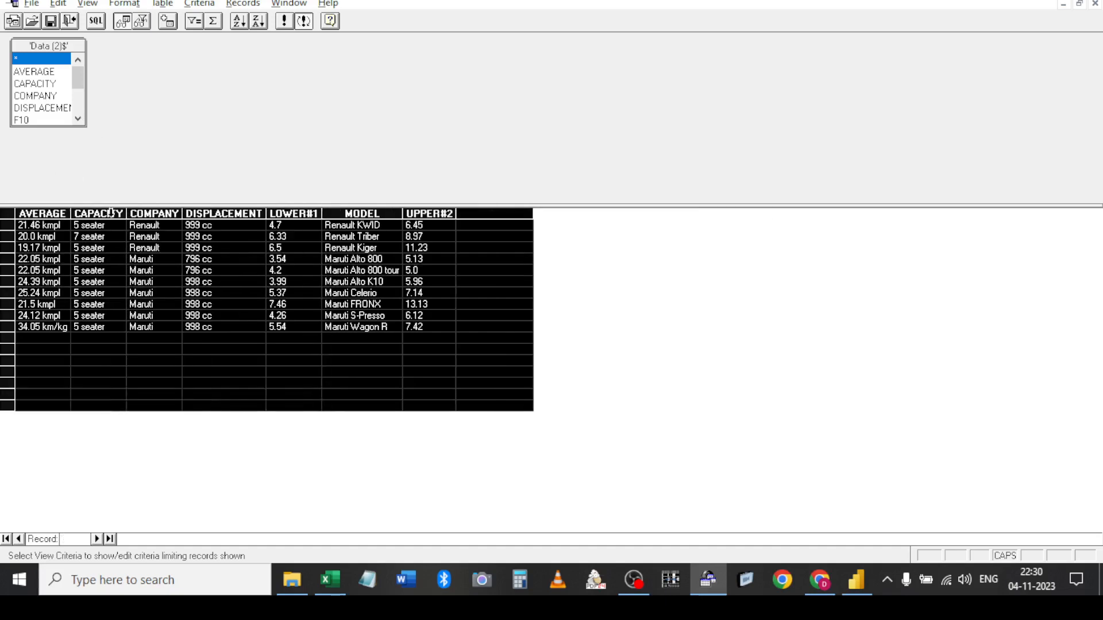
pyautogui.click(485, 214)
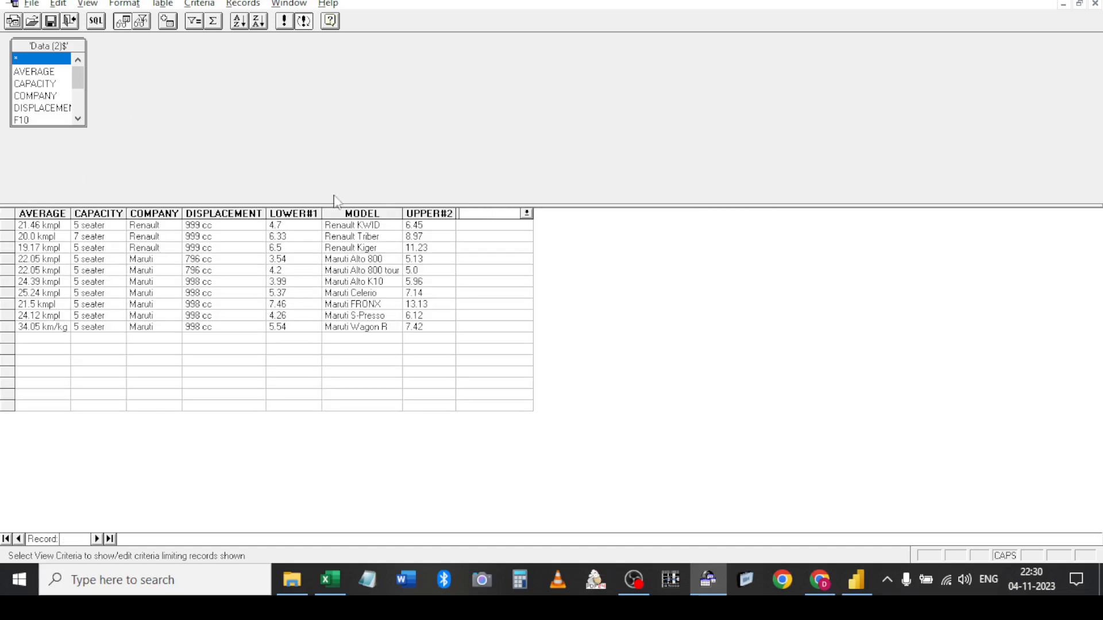
# Enlarge the "Data (2)$" table box to show more of its field names
pyautogui.moveTo(85, 126); pyautogui.dragTo(117, 190)
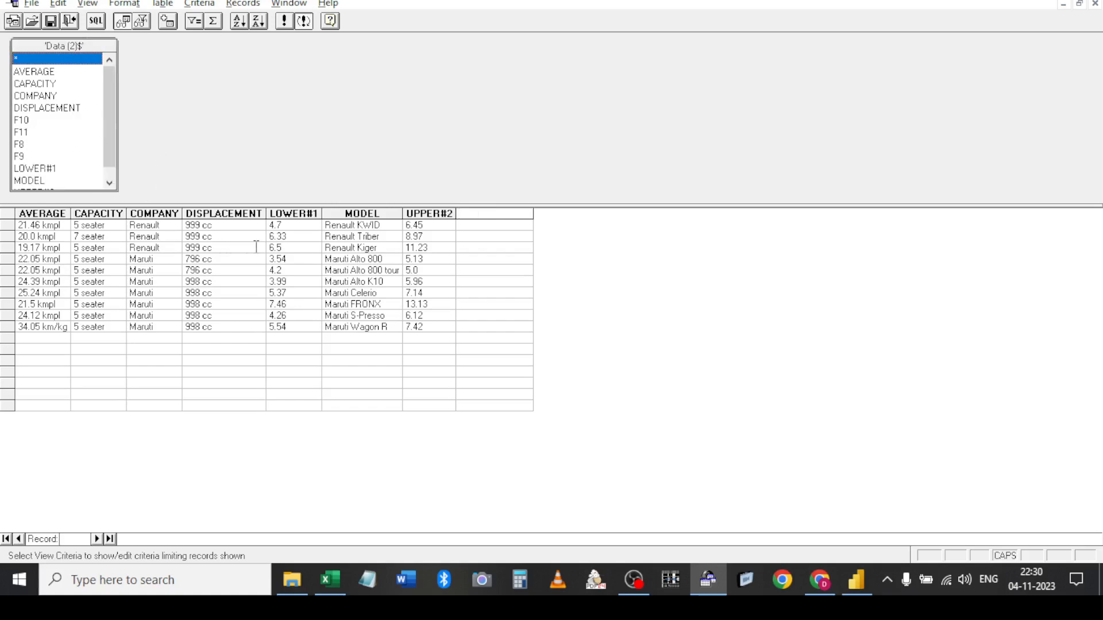
pyautogui.click(22, 132)
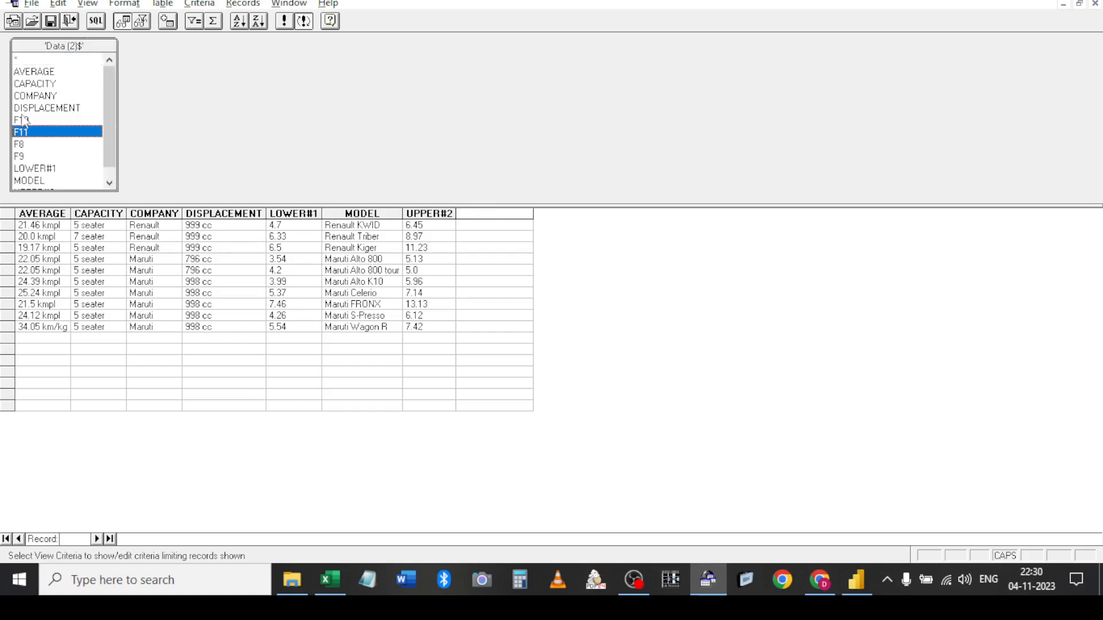
pyautogui.click(23, 120)
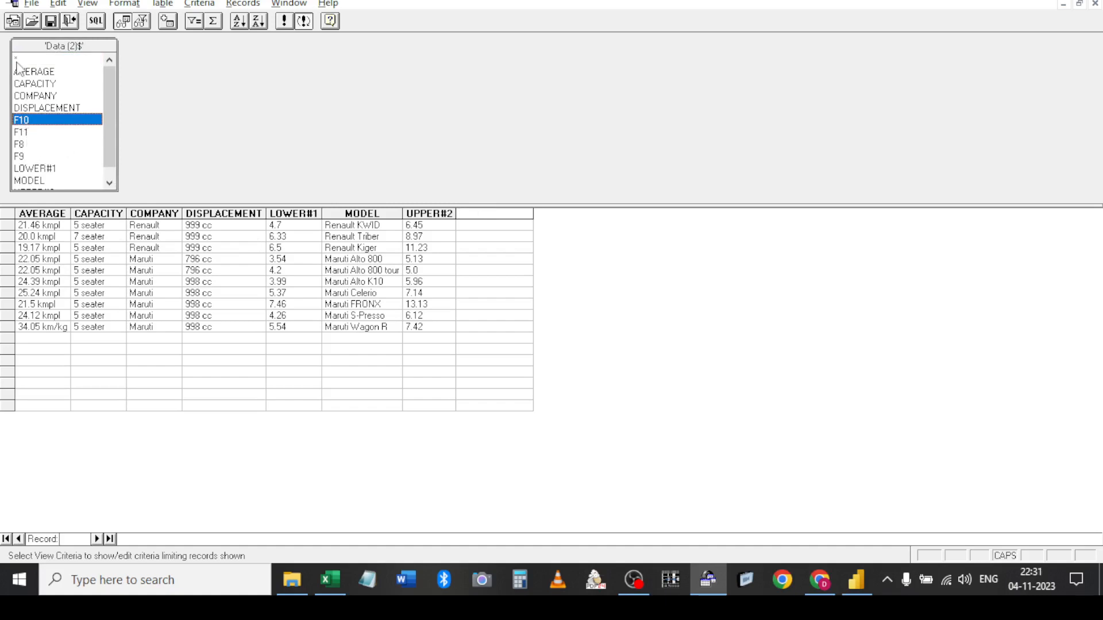
# Add all "Data (2)$" fields to the results and remove the empty F8 to F11 columns
pyautogui.doubleClick(16, 59)
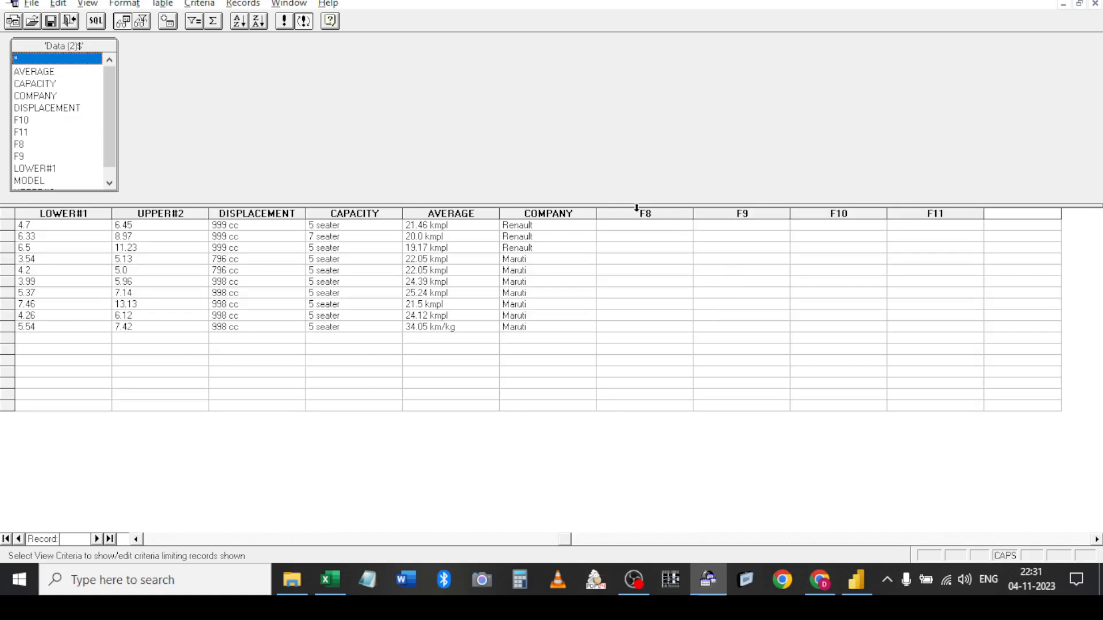
pyautogui.moveTo(643, 213); pyautogui.dragTo(898, 213)
pyautogui.click(243, 5)
pyautogui.click(279, 36)
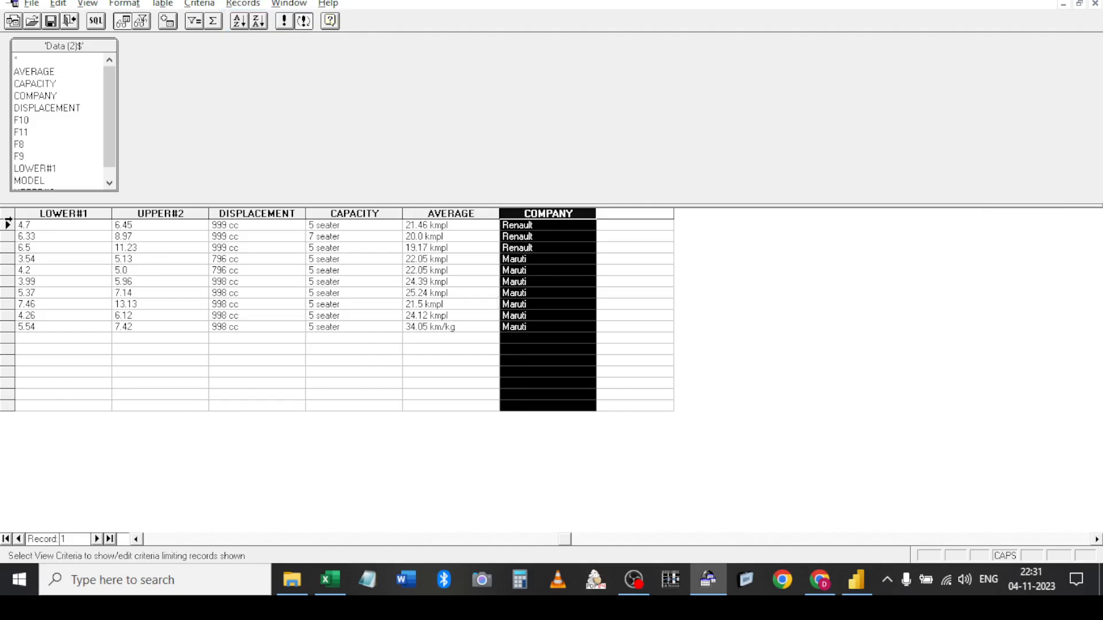
# Fit all result columns, including the newly added "Data (2)$" fields, to their contents
pyautogui.click(7, 213)
pyautogui.click(114, 213)
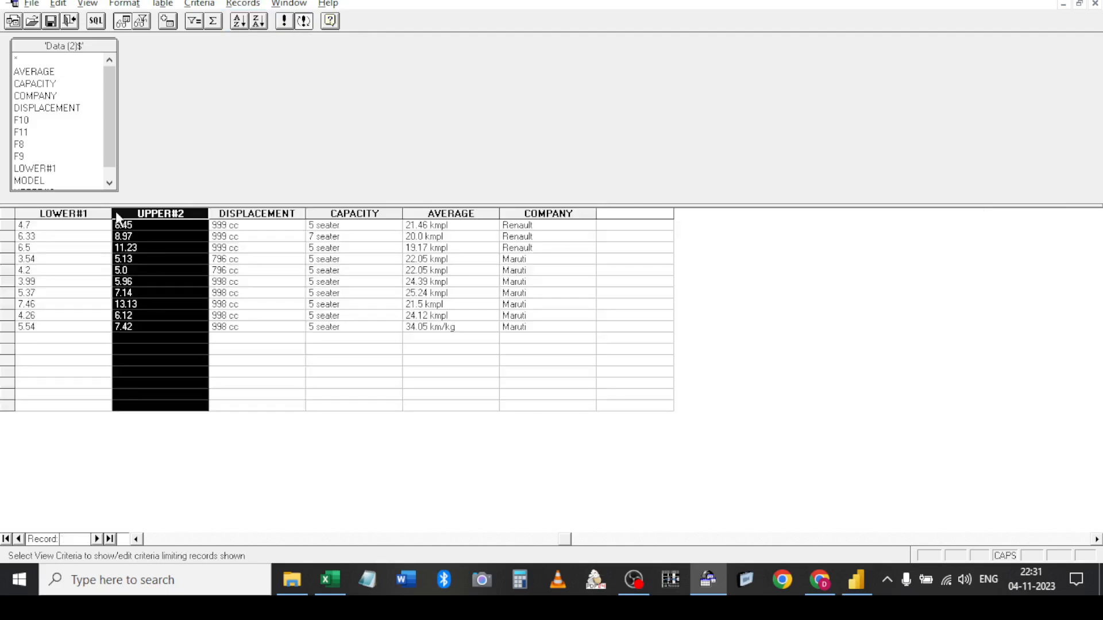
pyautogui.doubleClick(114, 213)
pyautogui.click(620, 194)
pyautogui.click(7, 213)
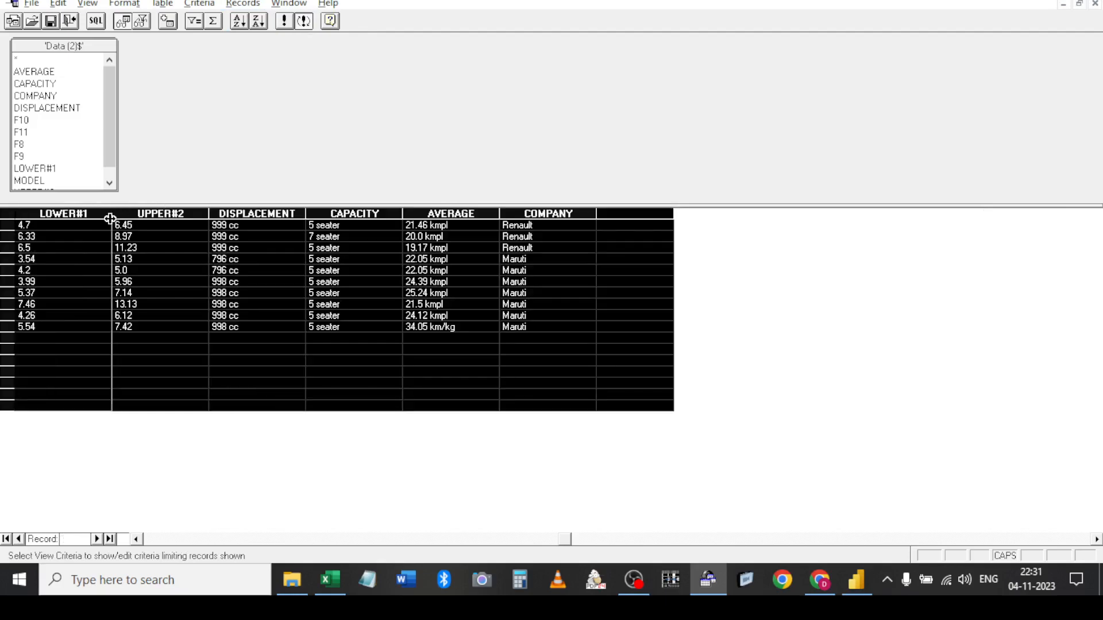
pyautogui.doubleClick(110, 216)
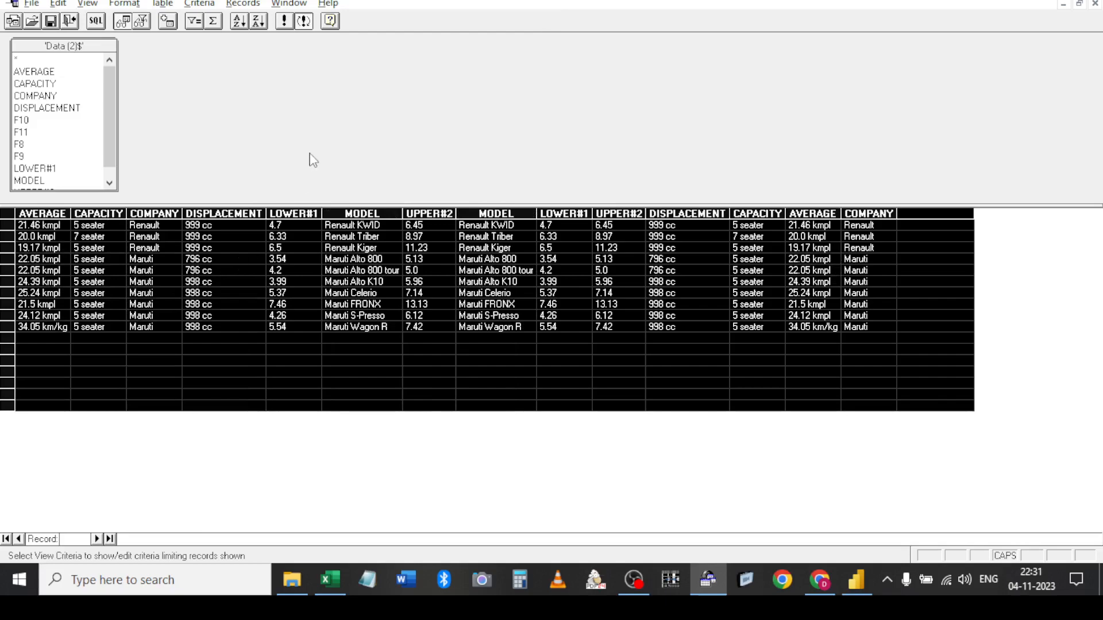
pyautogui.click(211, 281)
pyautogui.doubleClick(208, 281)
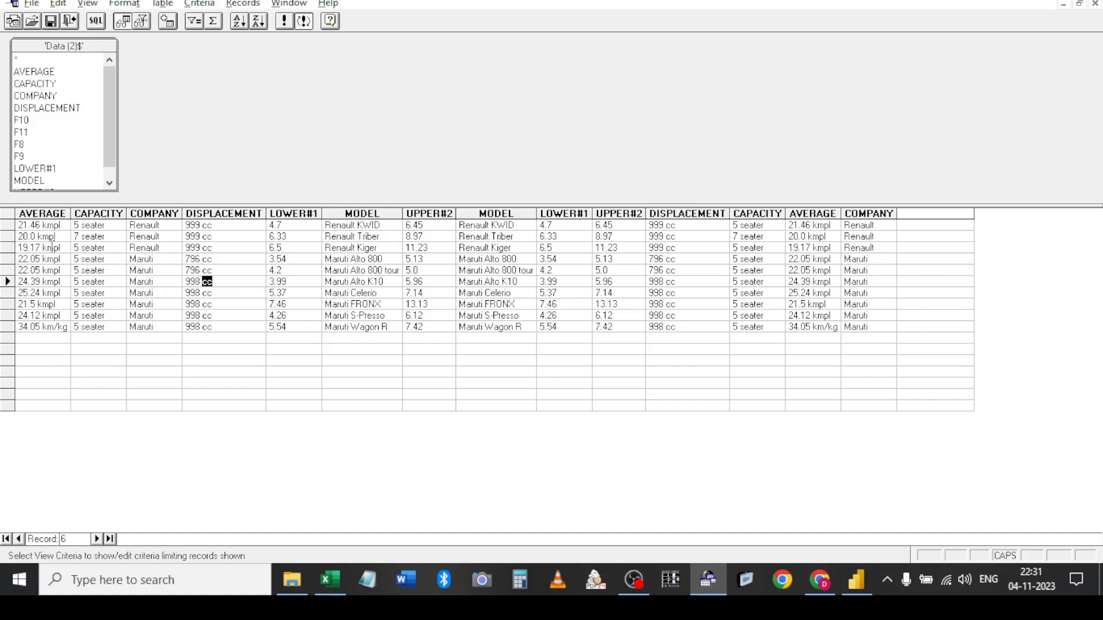
# Remove every column from the query results
pyautogui.click(31, 214)
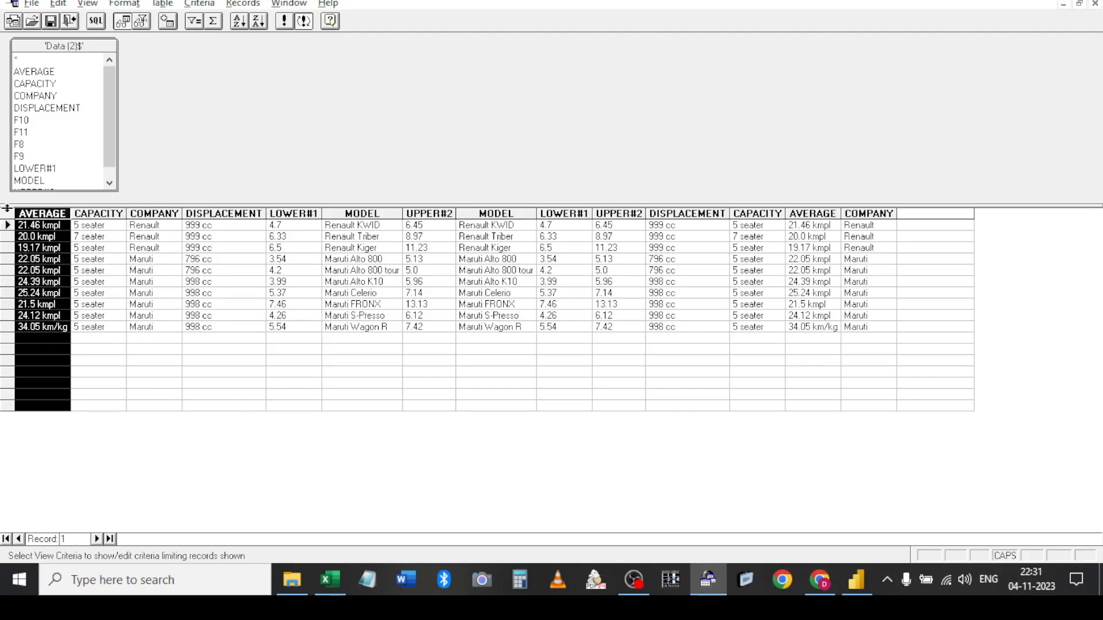
pyautogui.click(7, 214)
pyautogui.click(242, 3)
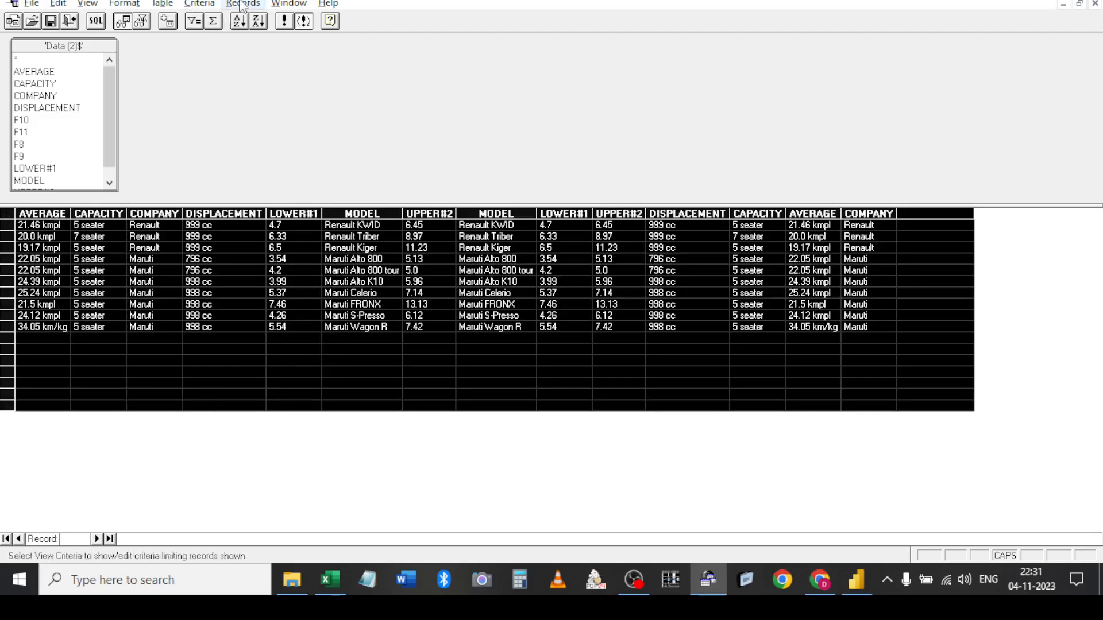
pyautogui.click(265, 38)
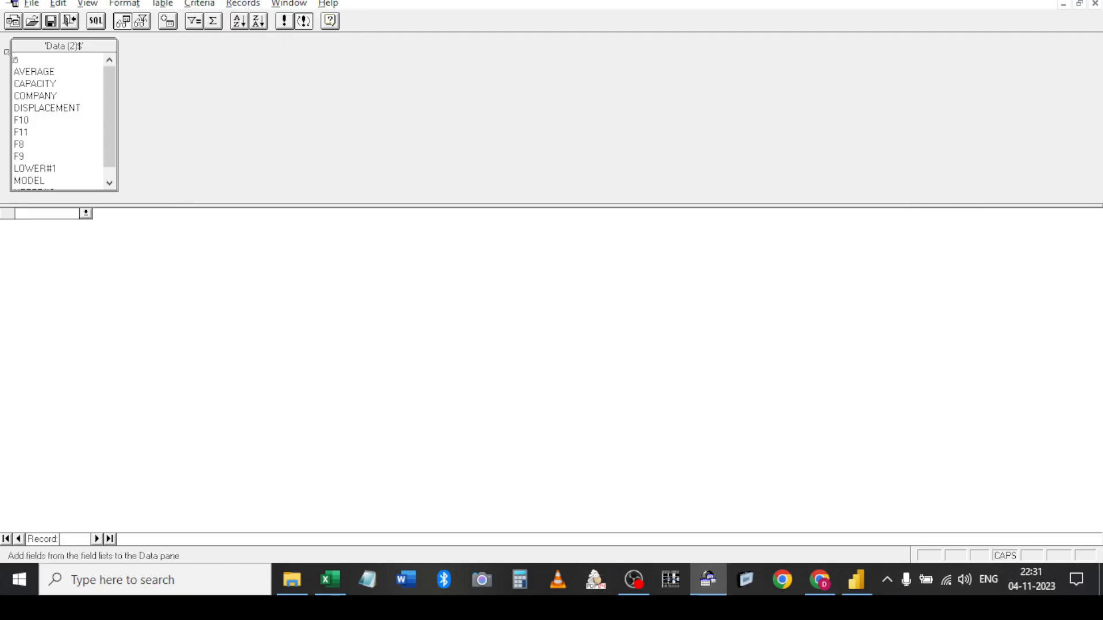
# Add all "Data (2)$" fields to the emptied results and remove columns F8 through F11
pyautogui.doubleClick(24, 58)
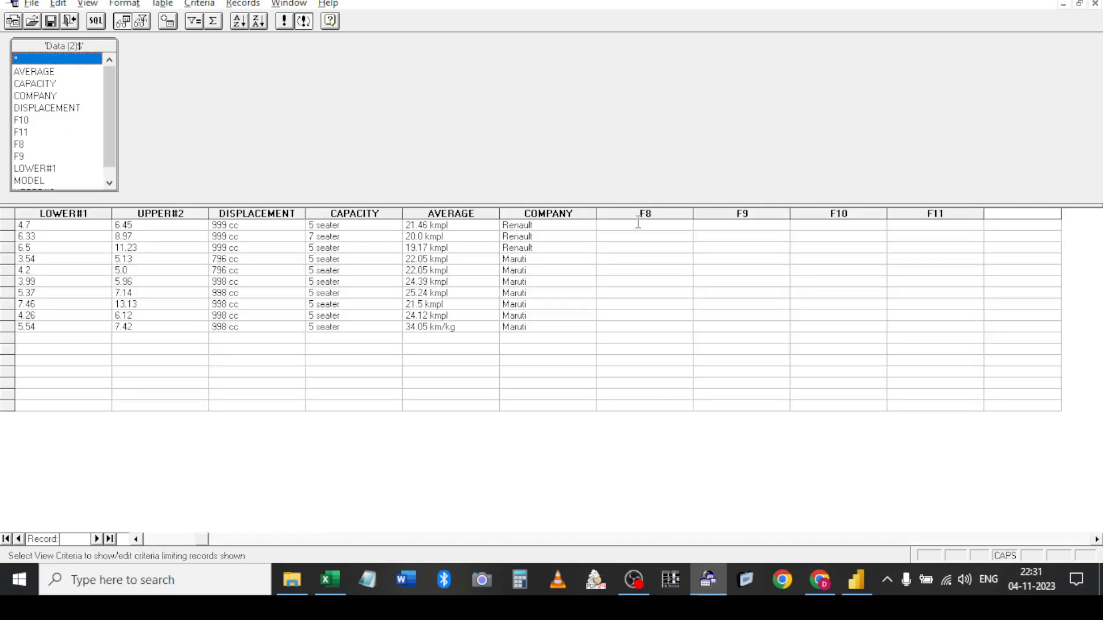
pyautogui.click(633, 211)
pyautogui.moveTo(633, 211); pyautogui.dragTo(942, 214)
pyautogui.click(955, 230)
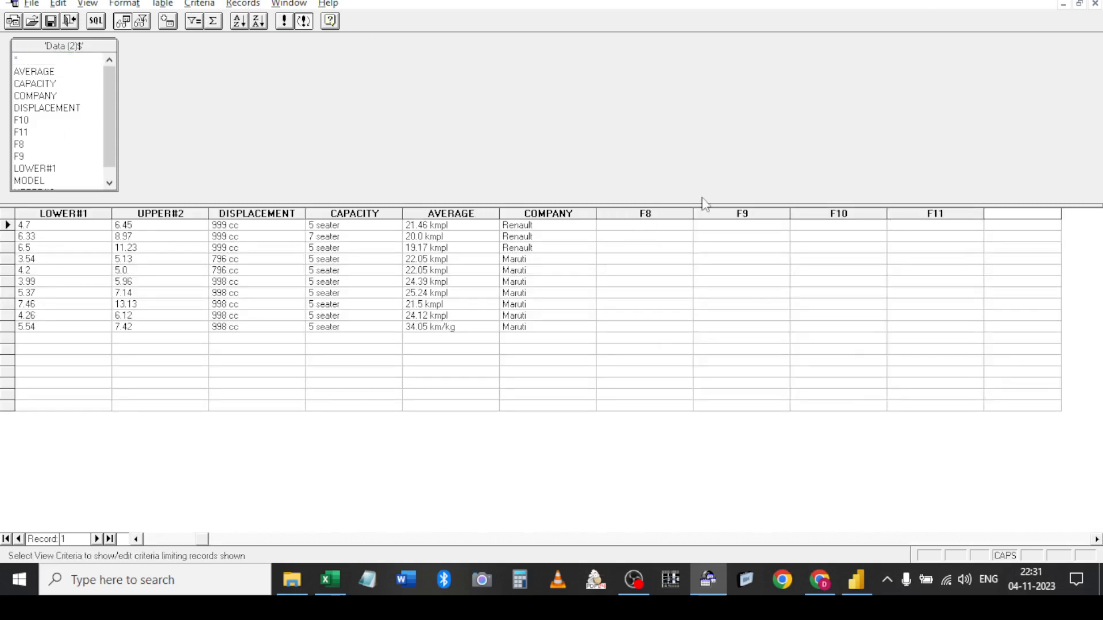
pyautogui.moveTo(640, 211); pyautogui.dragTo(999, 215)
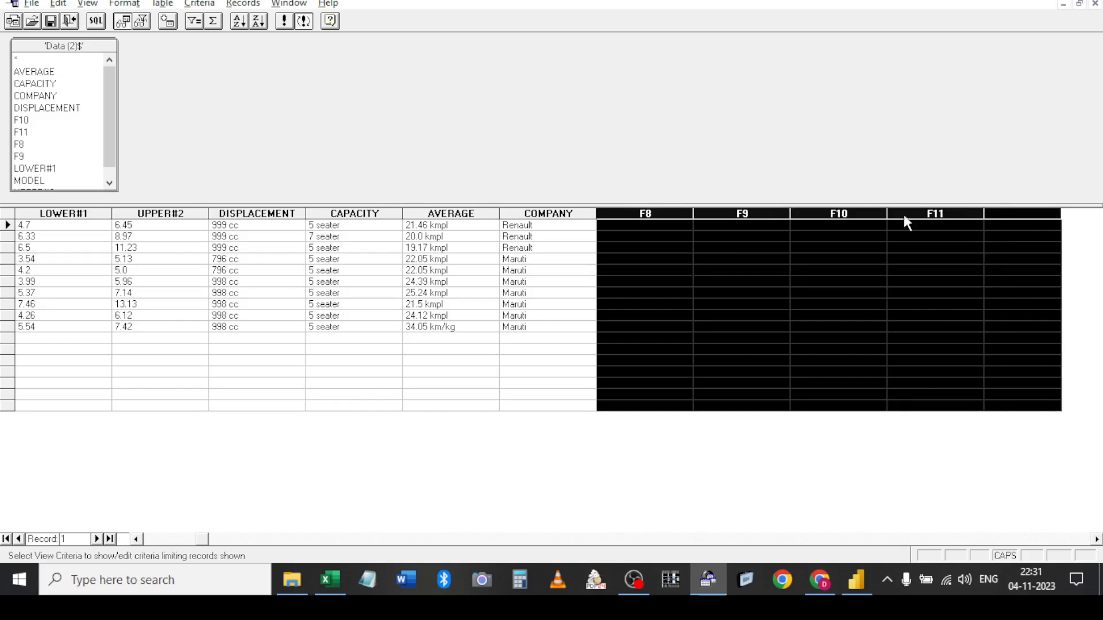
pyautogui.click(242, 3)
pyautogui.click(267, 47)
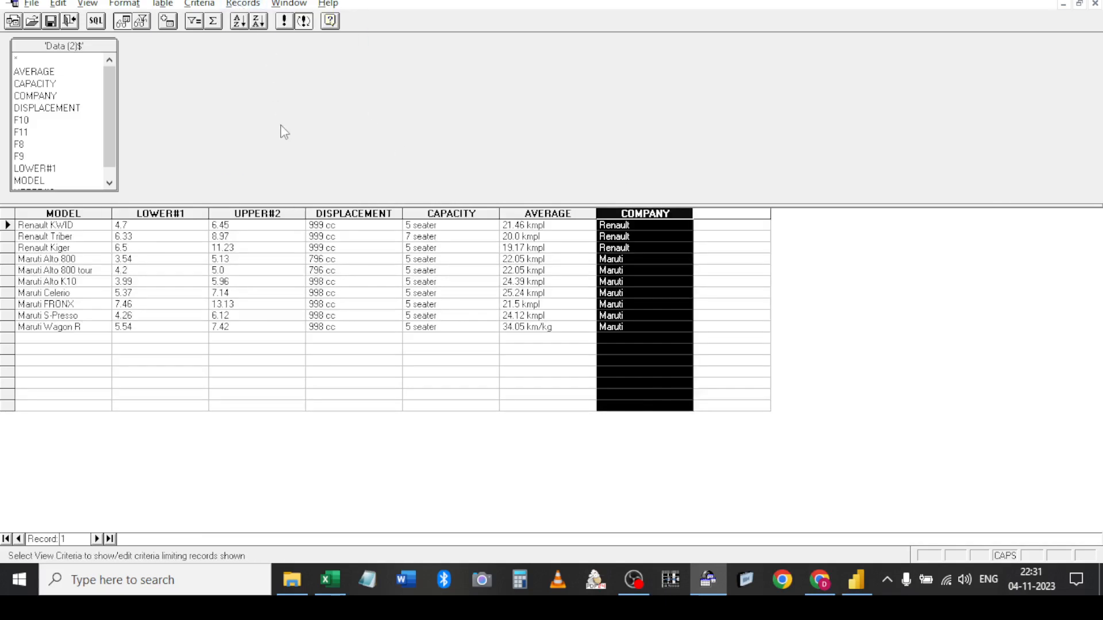
# Fit the MODEL through COMPANY column widths to their contents
pyautogui.click(6, 212)
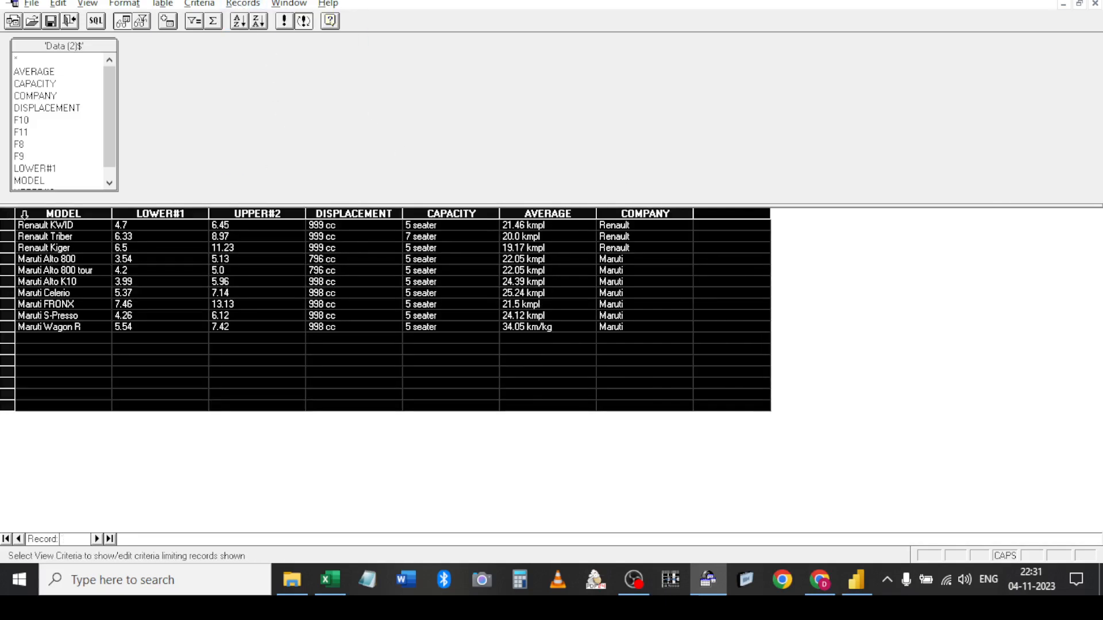
pyautogui.doubleClick(113, 212)
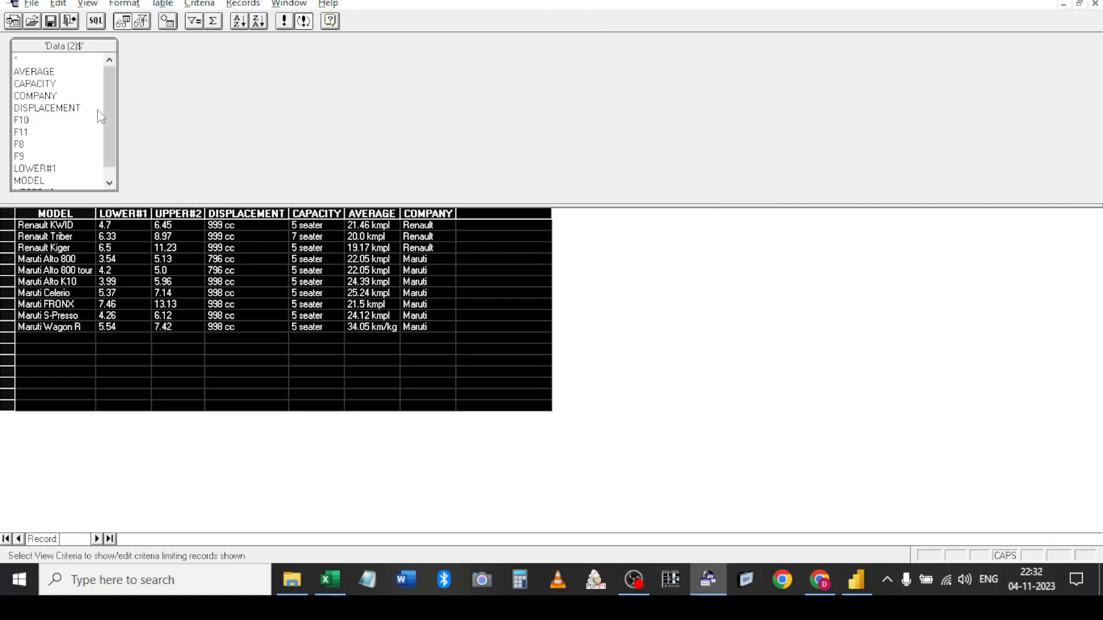
pyautogui.click(320, 316)
# Add the "Data (3)$" table with all its fields to the query and enlarge its table box to show every field name
pyautogui.click(156, 6)
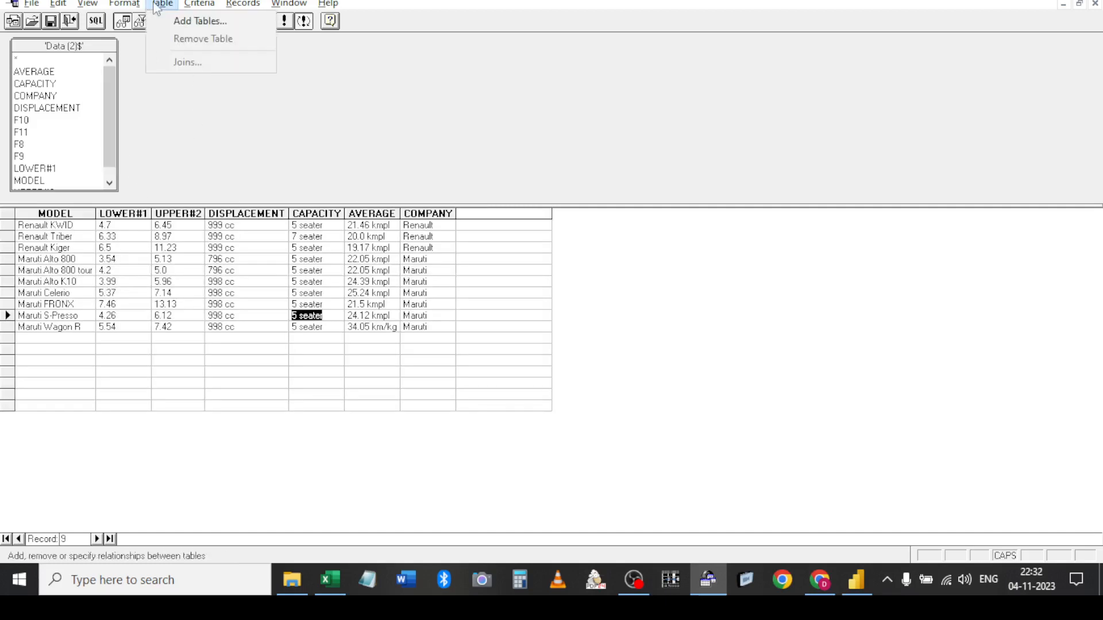
pyautogui.click(187, 22)
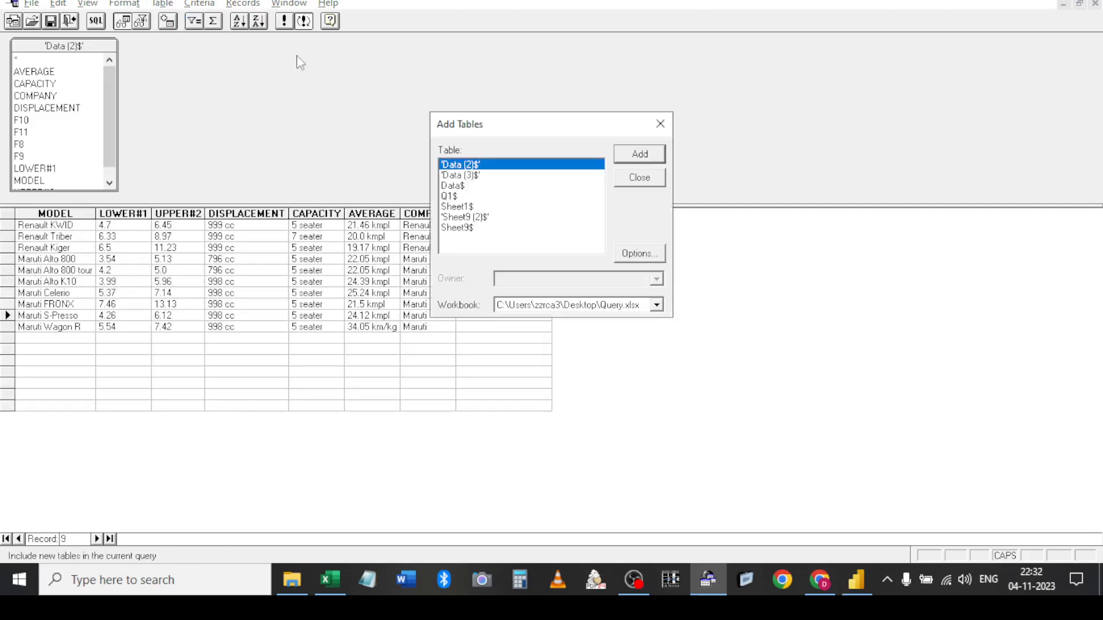
pyautogui.doubleClick(460, 177)
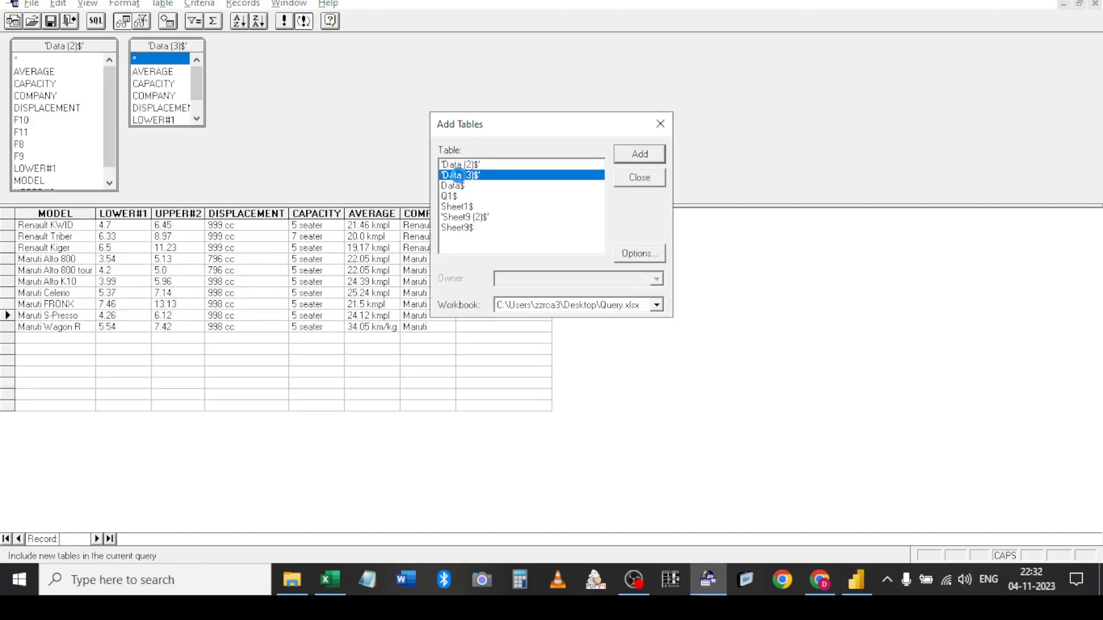
pyautogui.click(640, 178)
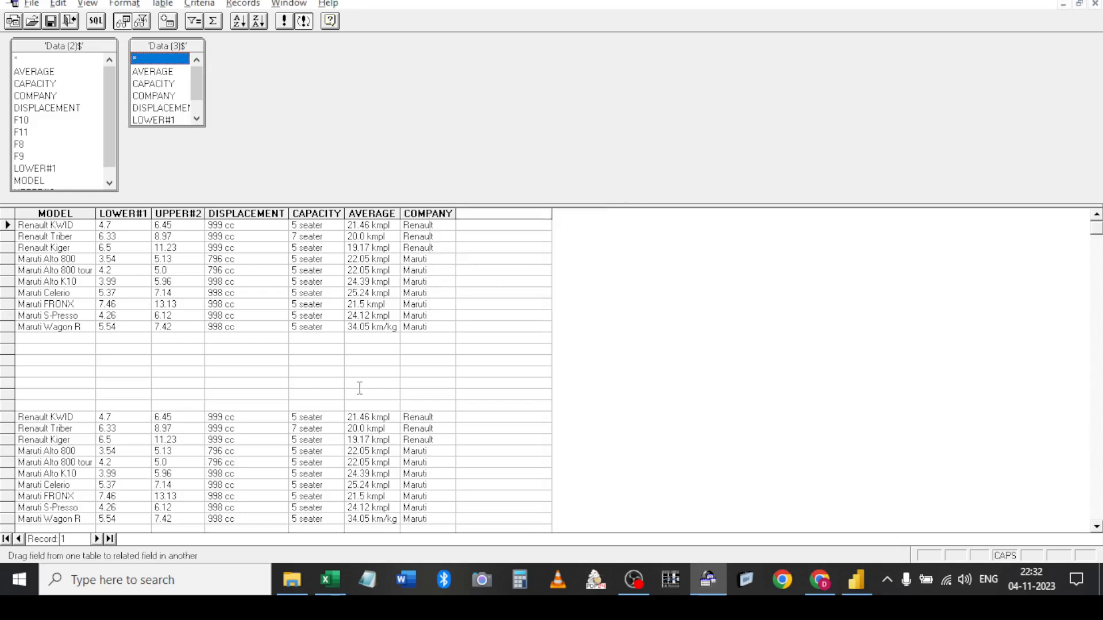
pyautogui.moveTo(204, 125); pyautogui.dragTo(281, 194)
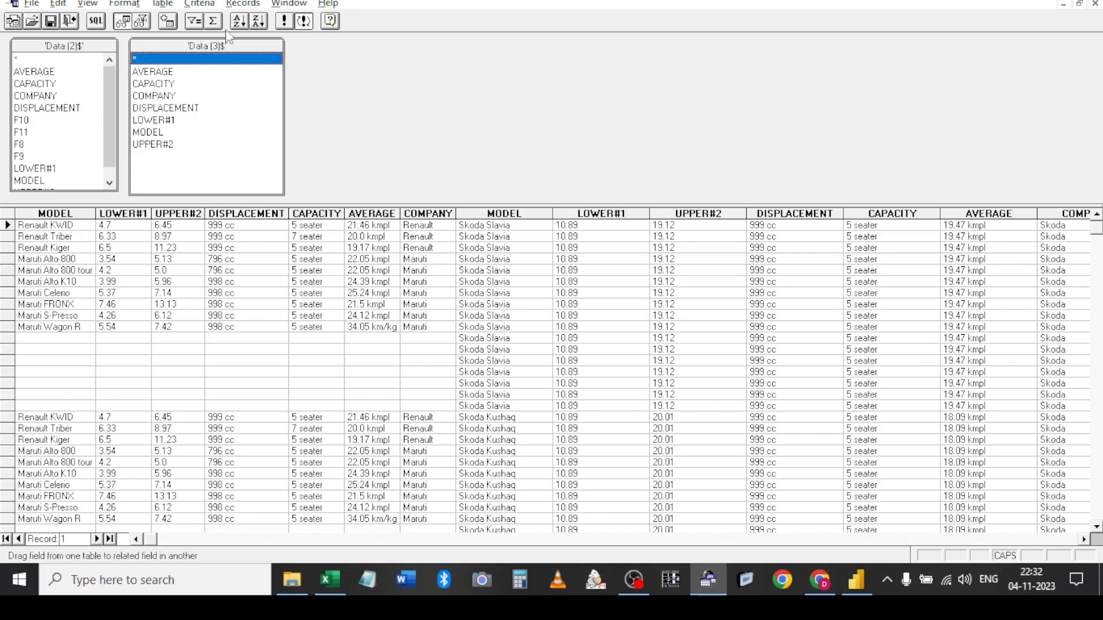
# Add the Data$ table with all its fields to the query and enlarge its table box to show every field name
pyautogui.click(163, 4)
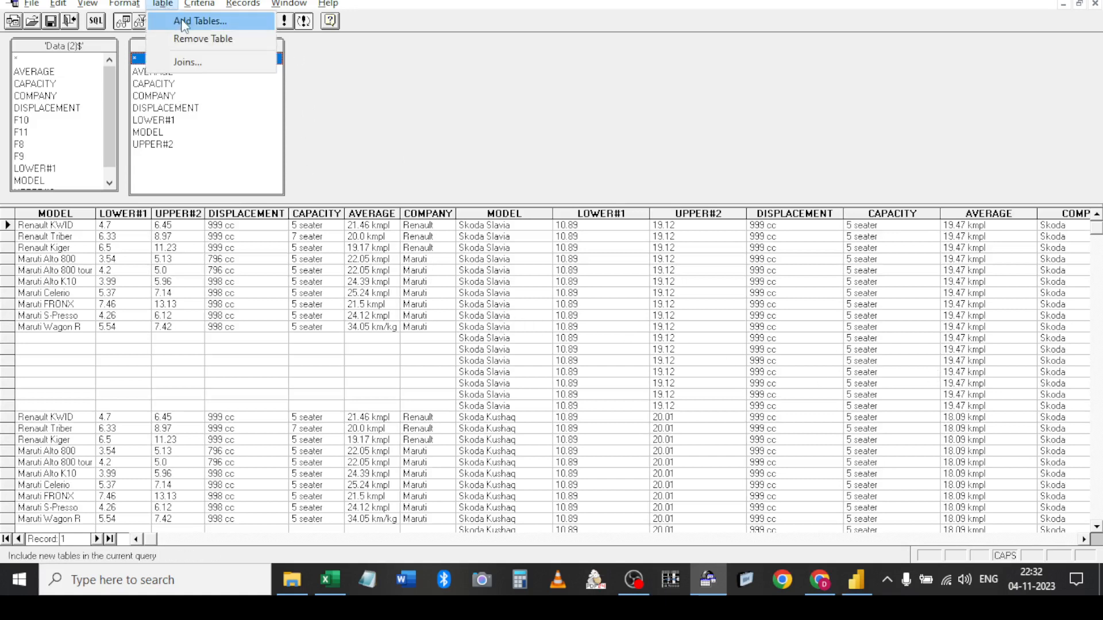
pyautogui.click(184, 23)
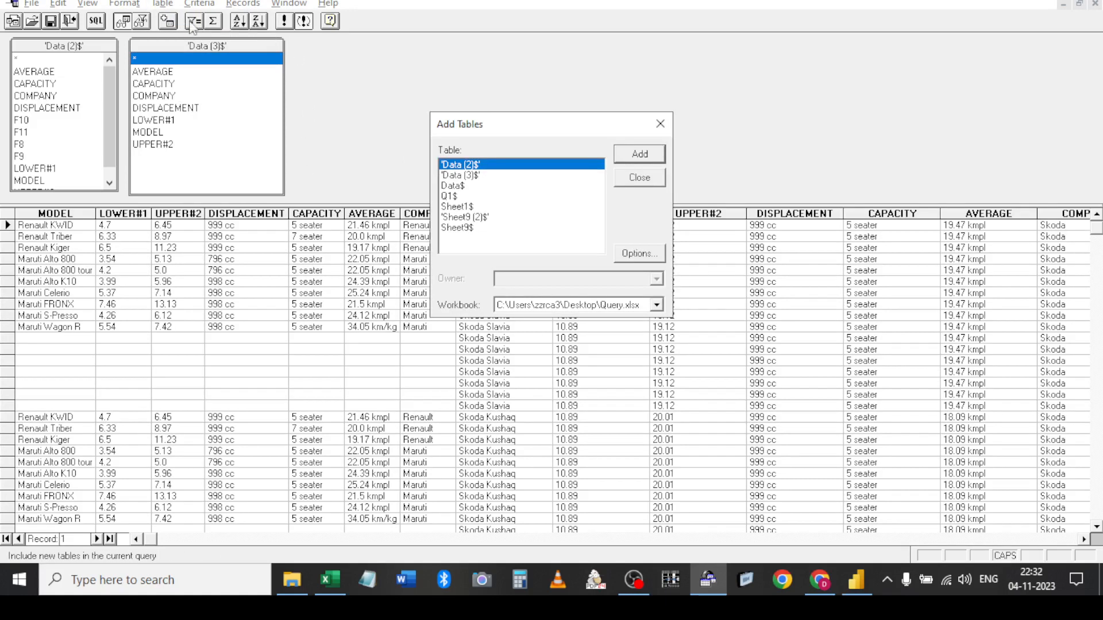
pyautogui.doubleClick(458, 186)
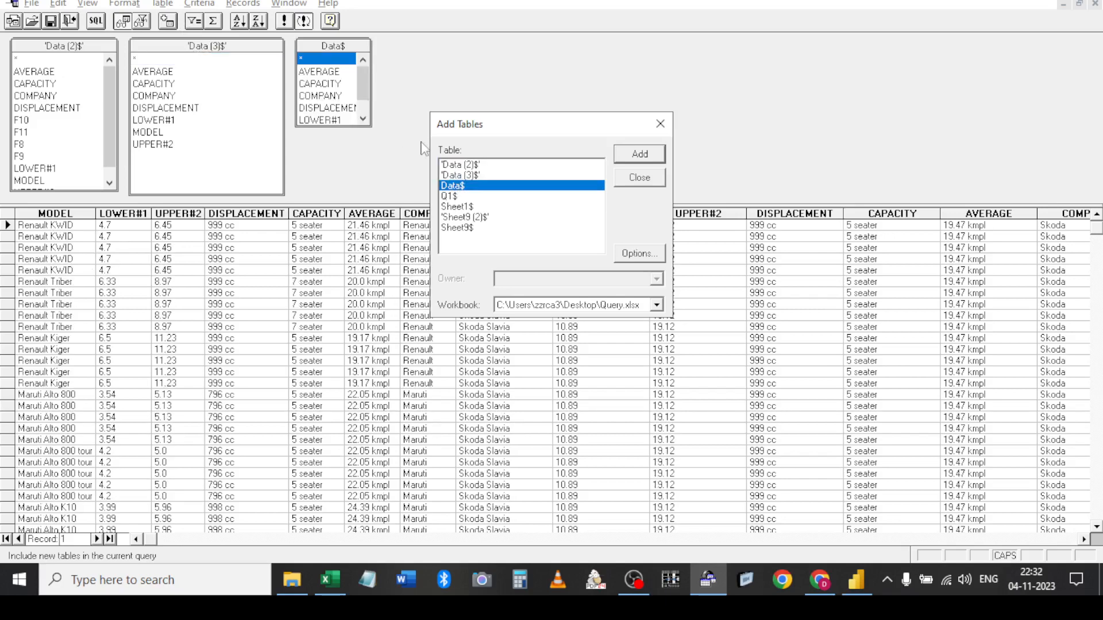
pyautogui.click(655, 175)
pyautogui.click(363, 119)
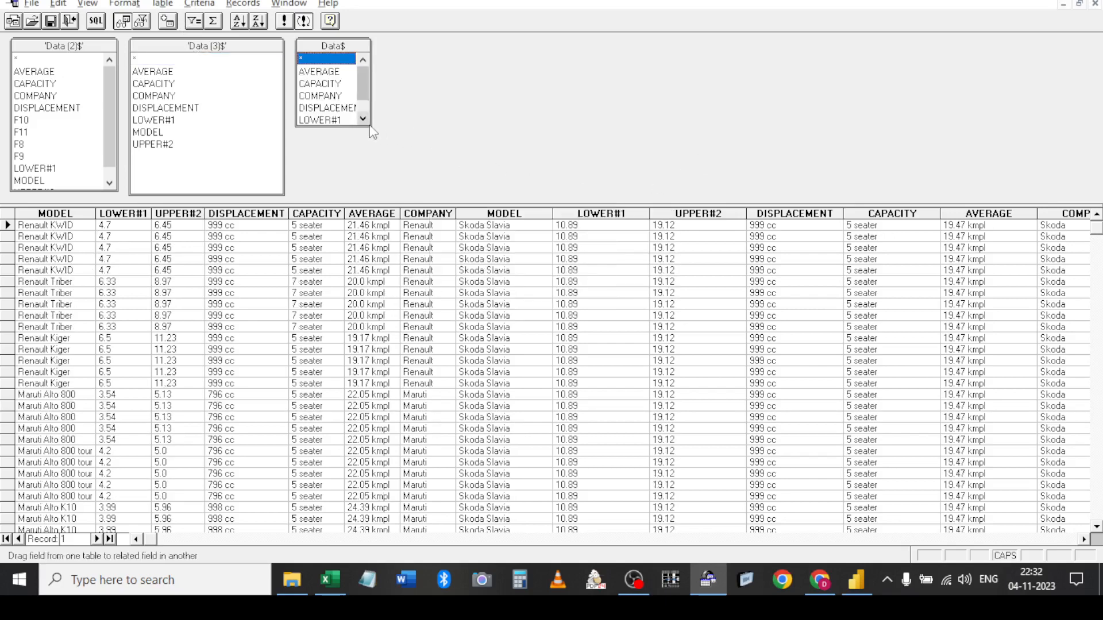
pyautogui.moveTo(371, 131); pyautogui.dragTo(442, 193)
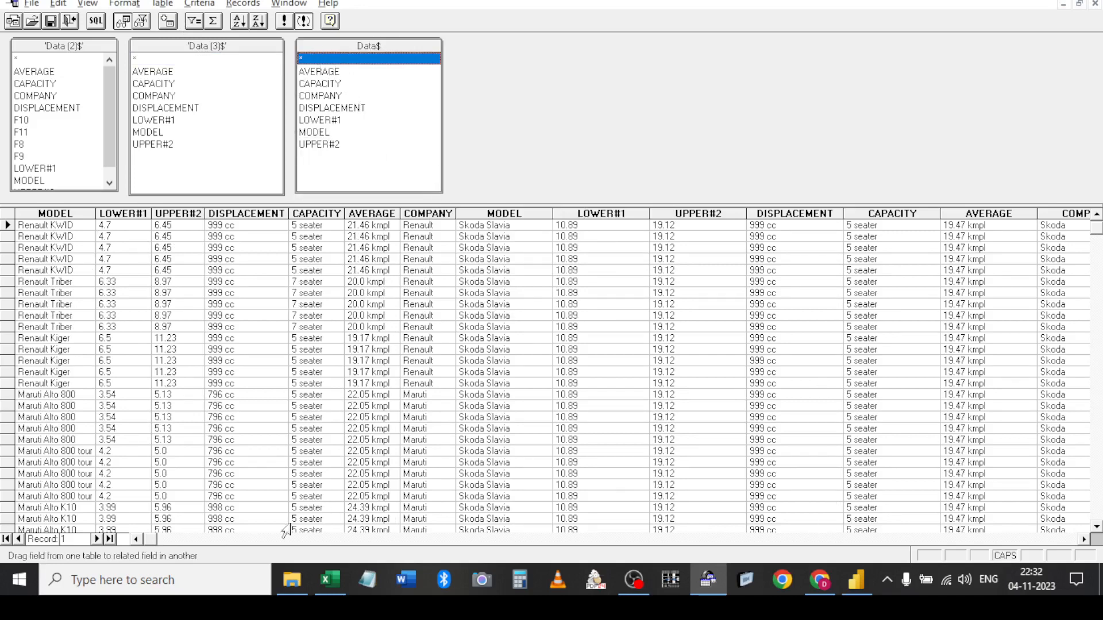
pyautogui.moveTo(153, 540); pyautogui.dragTo(455, 541)
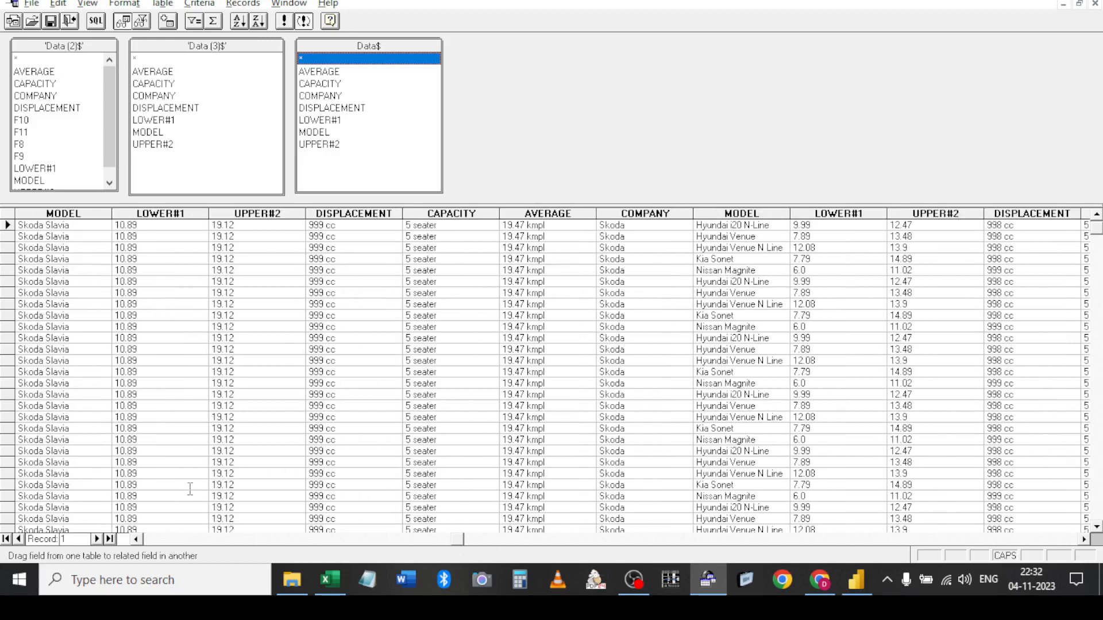
pyautogui.click(164, 540)
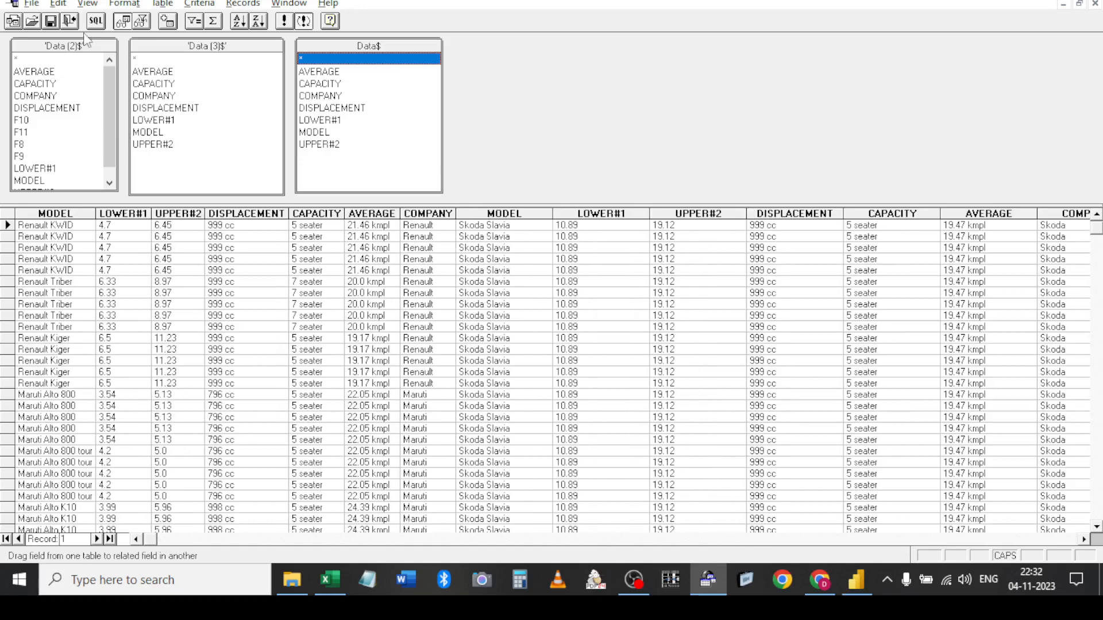
# Open the query's SQL statement and insert two blank lines before its FROM clause
pyautogui.click(90, 4)
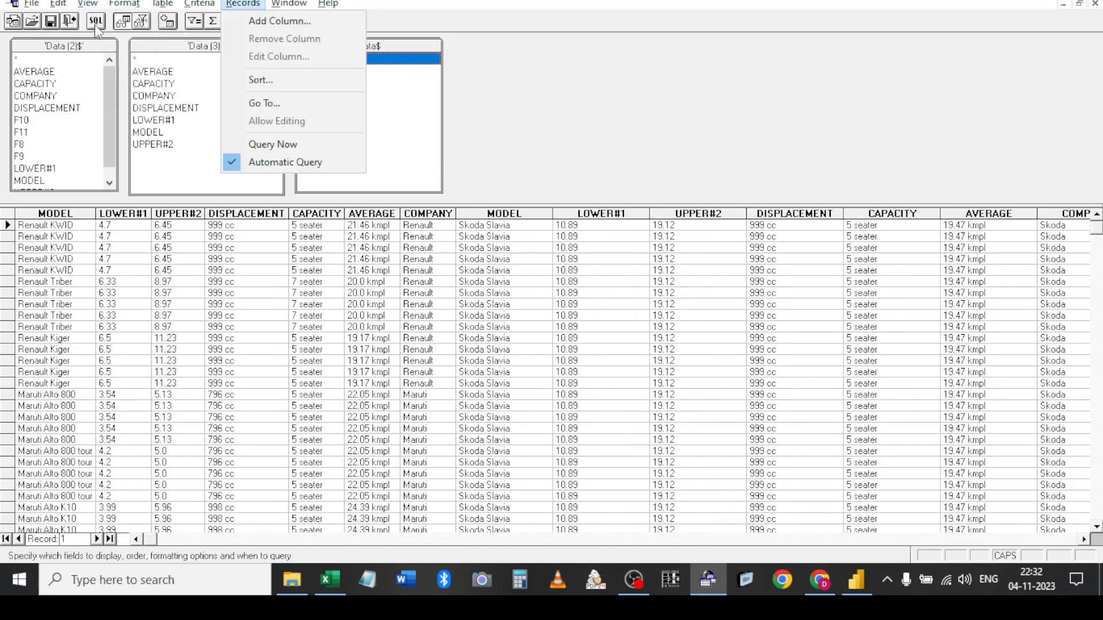
pyautogui.click(96, 25)
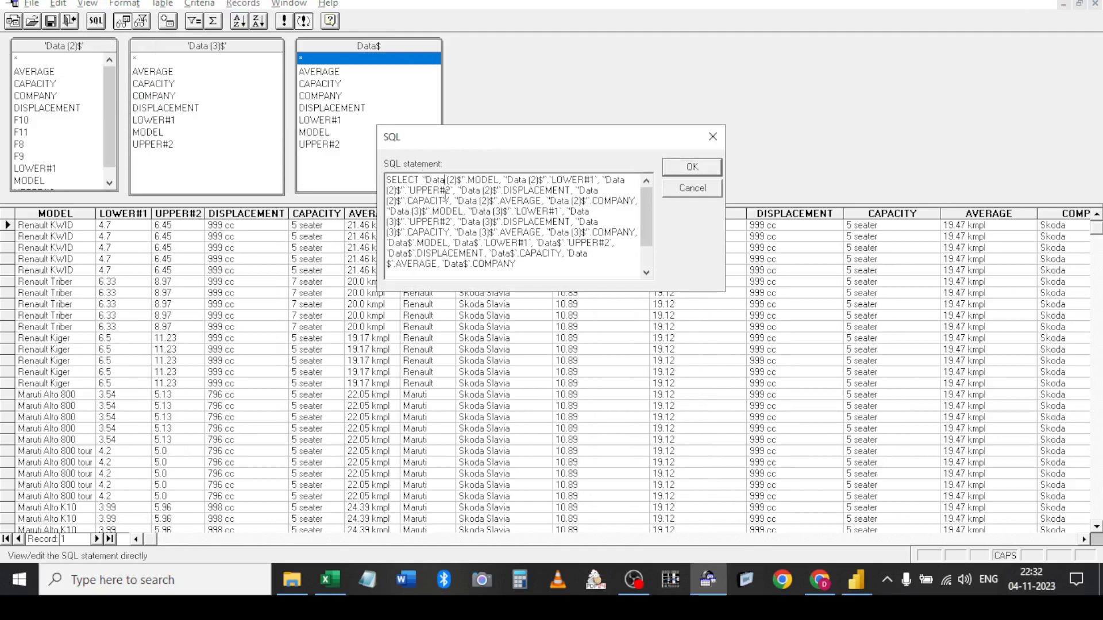
pyautogui.moveTo(501, 212); pyautogui.dragTo(505, 211)
pyautogui.click(416, 253)
pyautogui.scroll(-1, 570, 272)
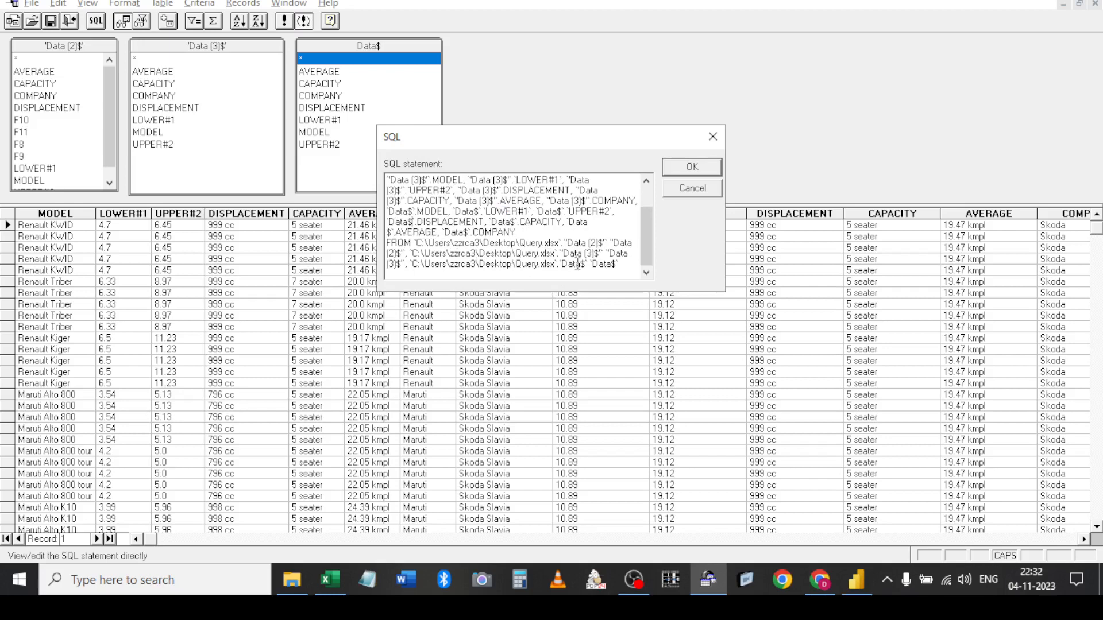
pyautogui.moveTo(511, 139); pyautogui.dragTo(567, 55)
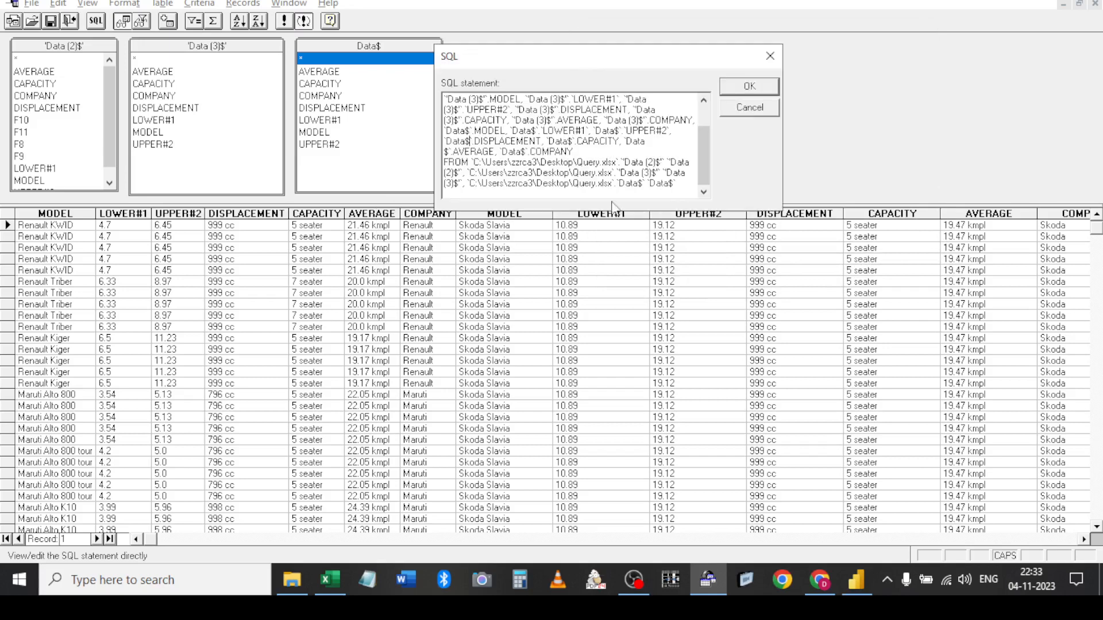
pyautogui.scroll(1, 704, 161)
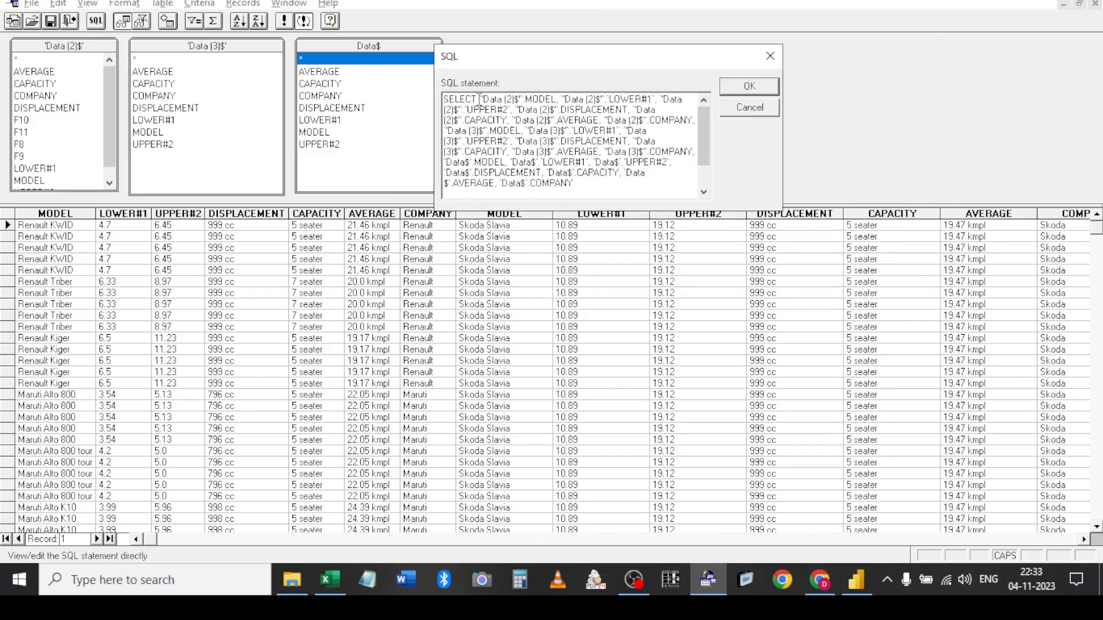
pyautogui.scroll(-1, 634, 184)
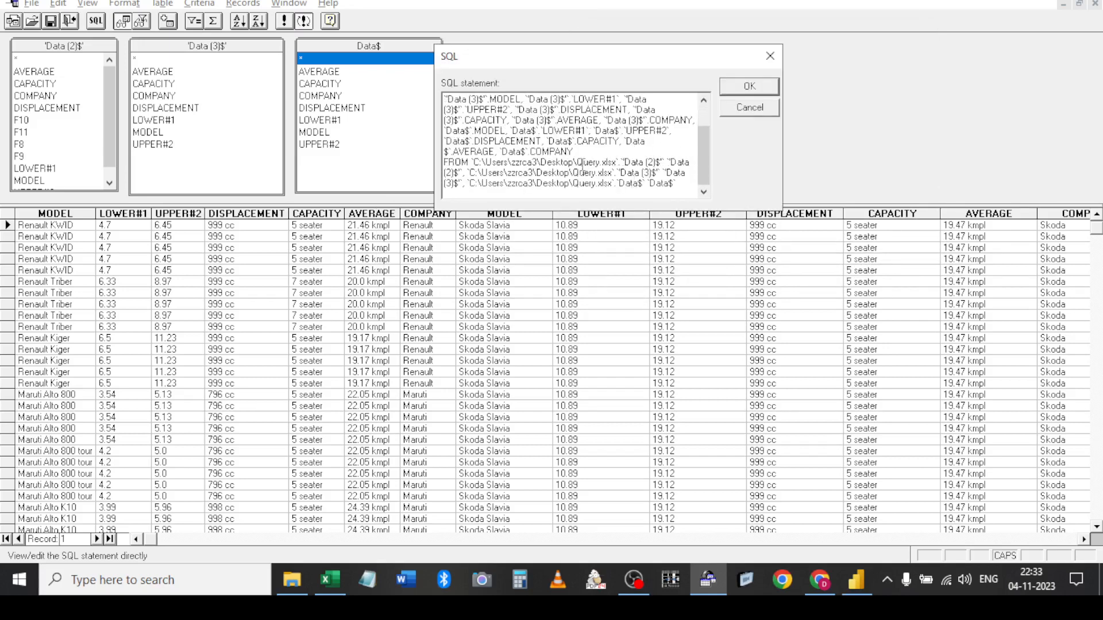
pyautogui.press('Return')
pyautogui.press('Return')
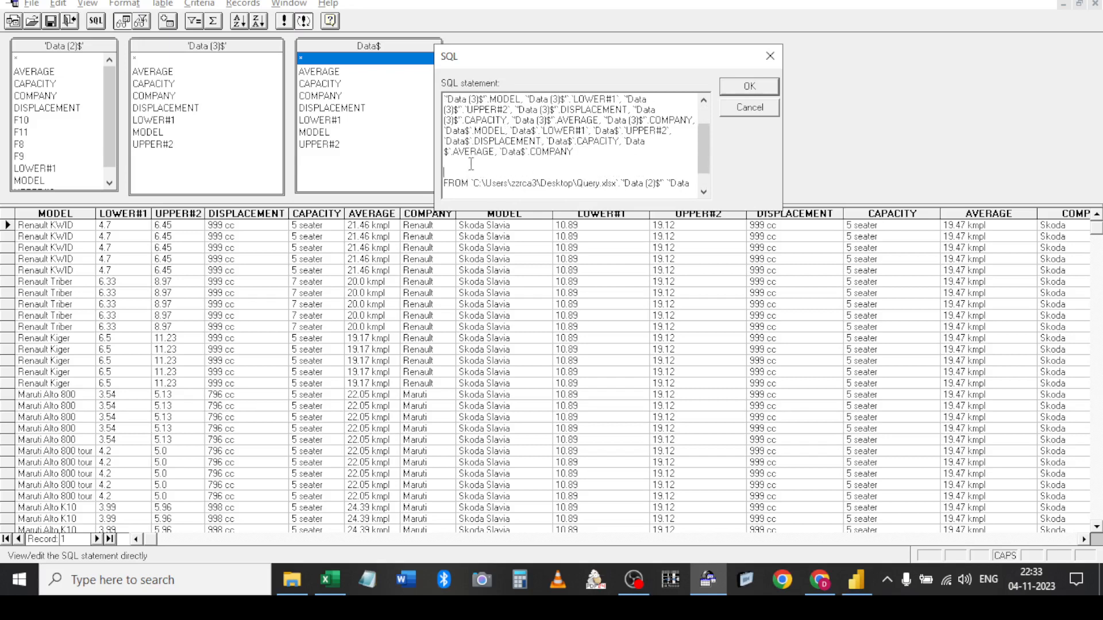
# Copy the entire SELECT statement, then append UNION ALL and a pasted copy of the statement below it
pyautogui.scroll(1, 471, 165)
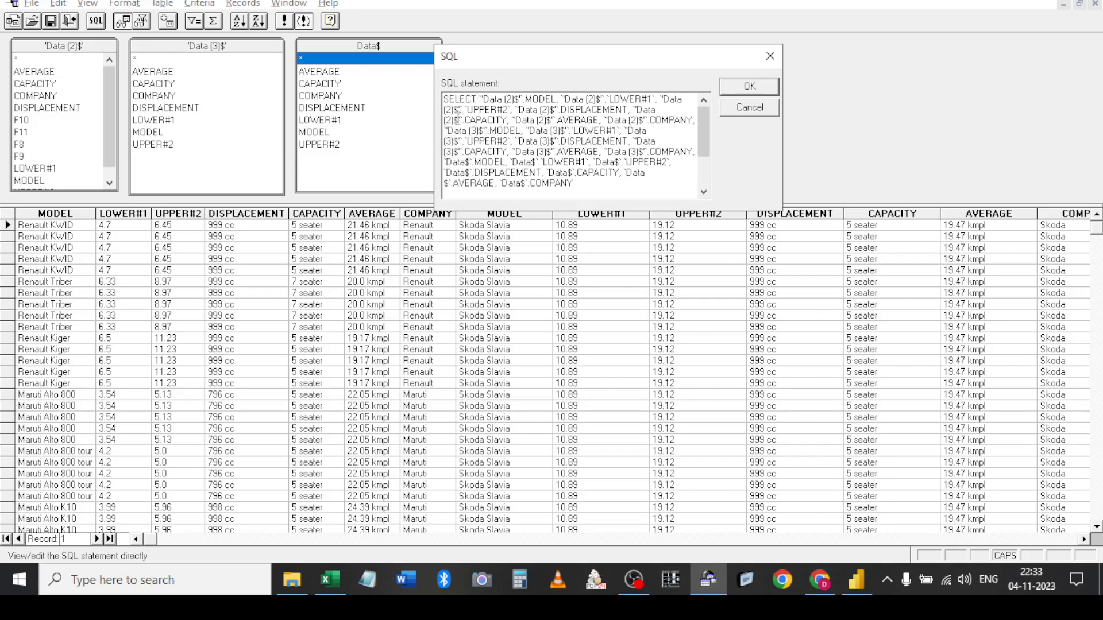
pyautogui.moveTo(446, 98); pyautogui.dragTo(685, 190)
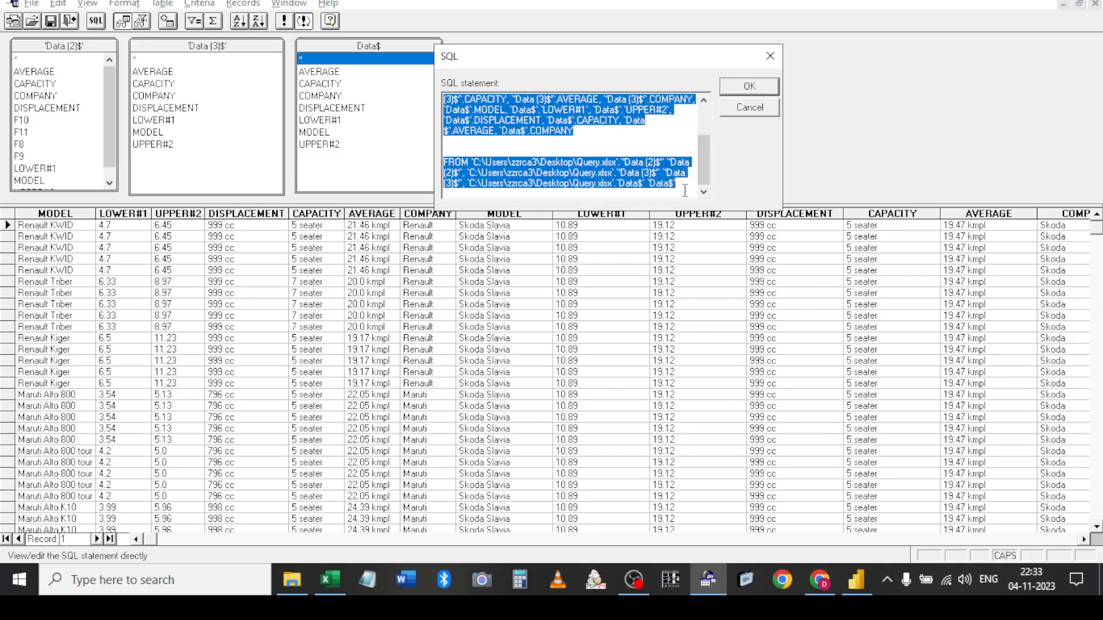
pyautogui.click(681, 184)
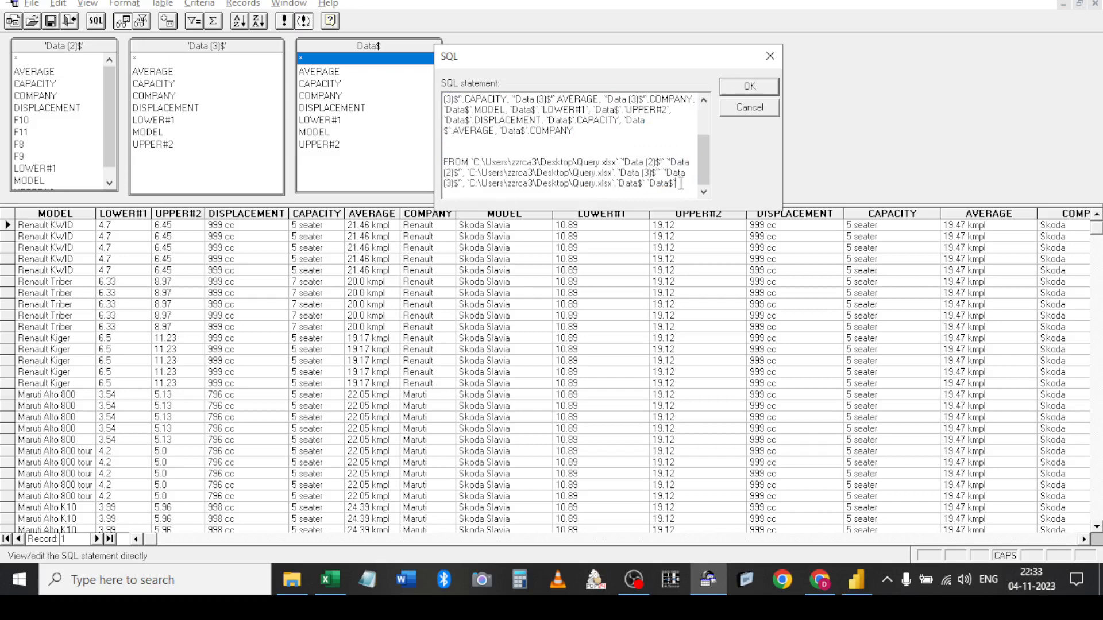
pyautogui.press('Return')
pyautogui.press('Return')
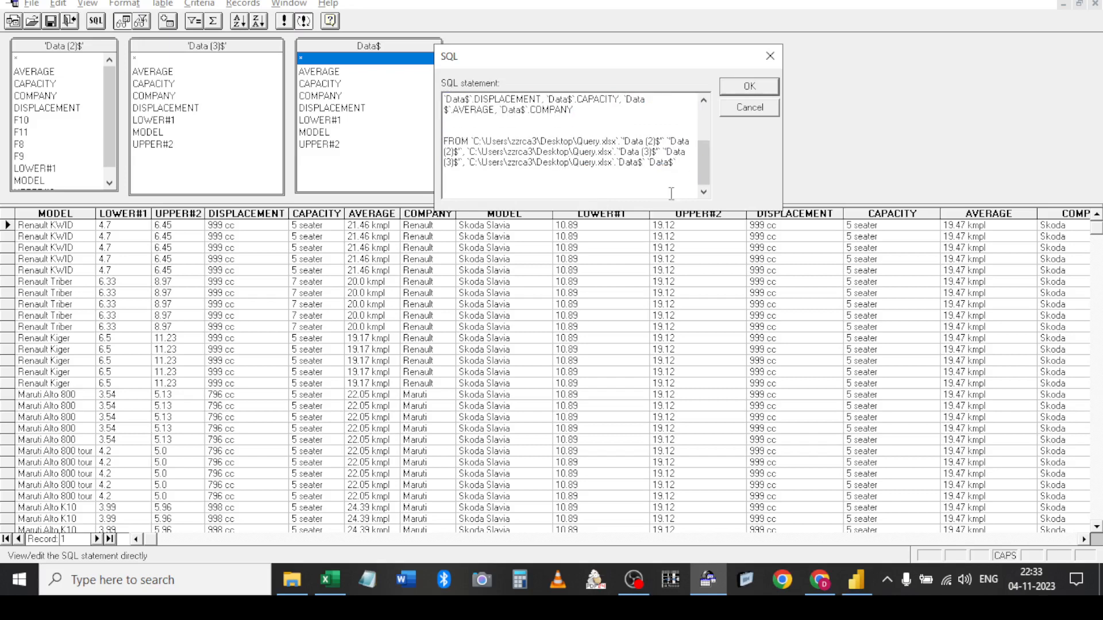
pyautogui.press('Return')
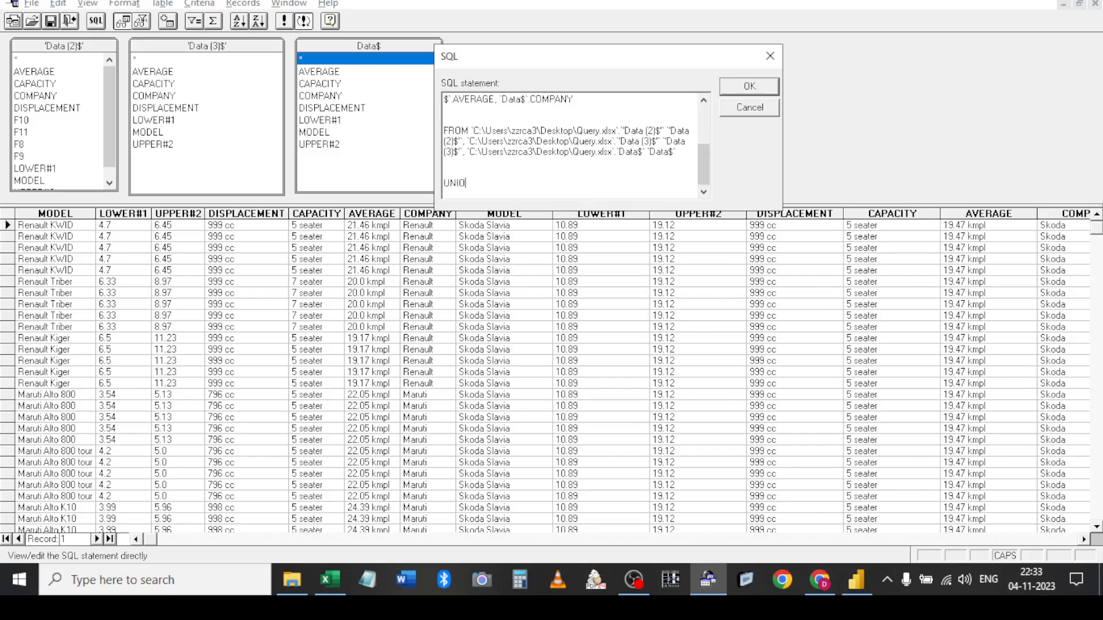
pyautogui.write('UNION ALL')
pyautogui.press('Return')
pyautogui.press('Return')
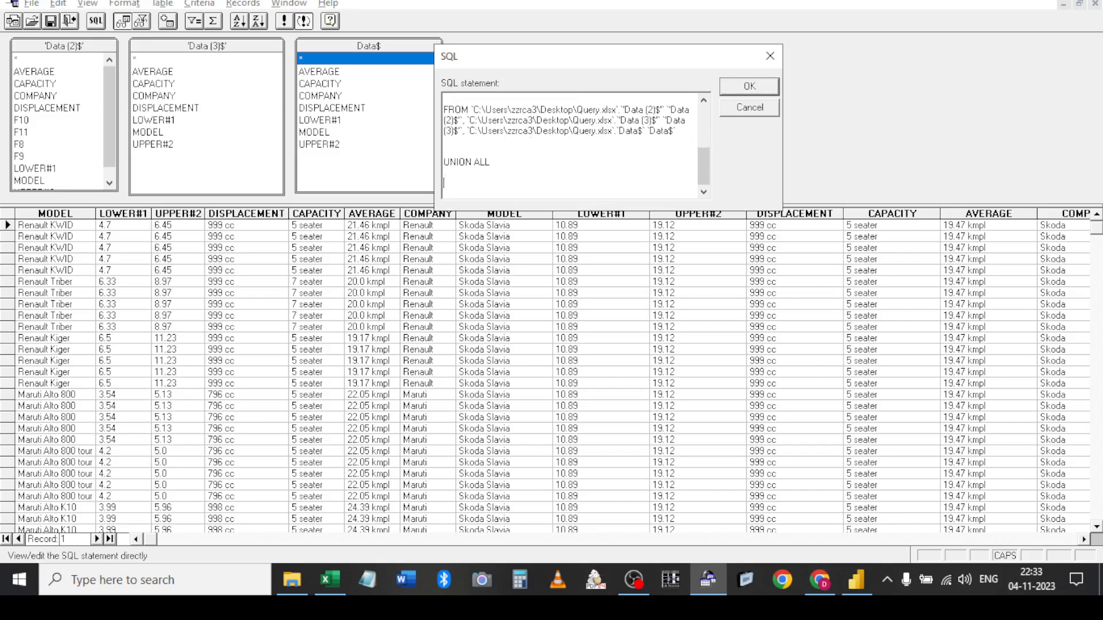
pyautogui.hotkey('ctrl', 'v')
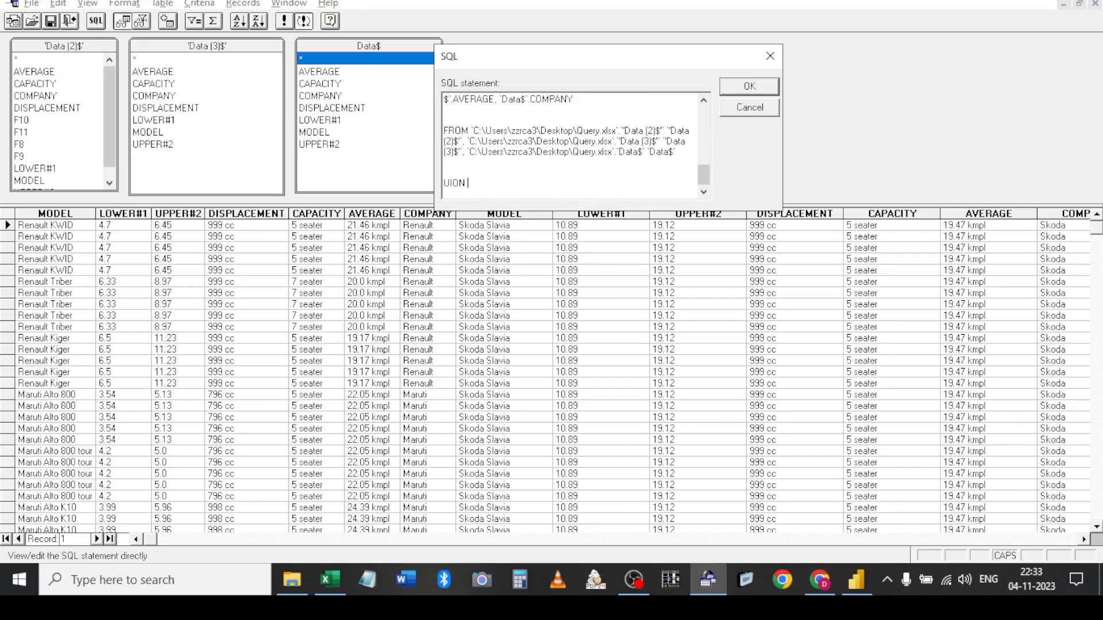
# Append a second UNION ALL and another copy of the full SELECT statement at the end of the SQL
pyautogui.write('UNION')
pyautogui.press('BackSpace')
pyautogui.press('BackSpace')
pyautogui.press('BackSpace')
pyautogui.press('BackSpace')
pyautogui.press('BackSpace')
pyautogui.press('BackSpace')
pyautogui.press('BackSpace')
pyautogui.press('BackSpace')
pyautogui.press('BackSpace')
pyautogui.press('BackSpace')
pyautogui.press('BackSpace')
pyautogui.press('BackSpace')
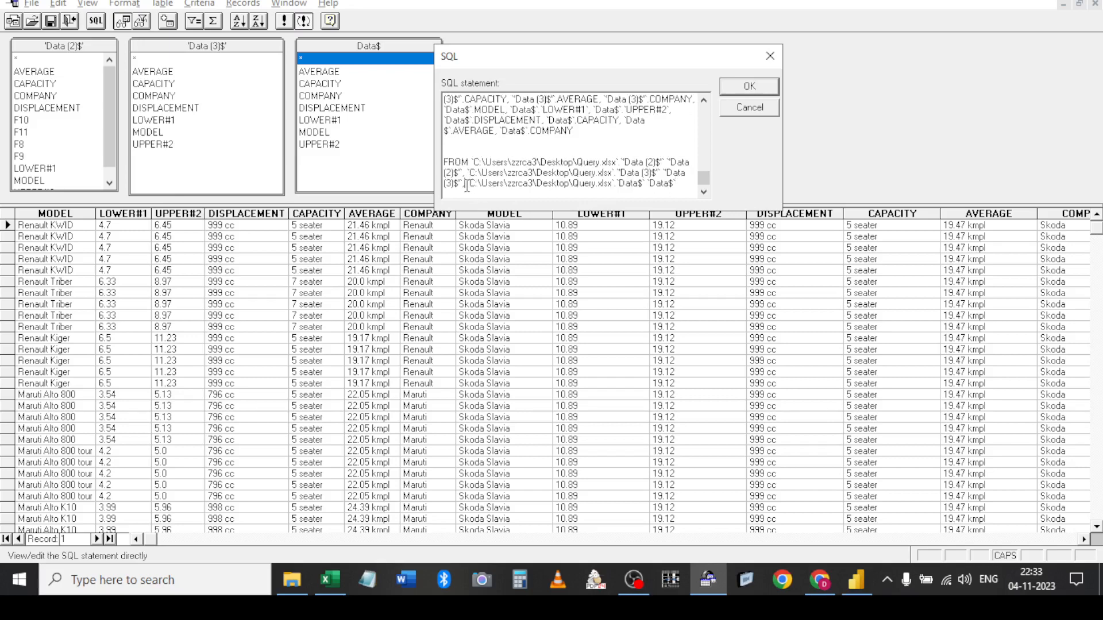
# Reduce the last SELECT statement to Data$ by deleting the "Data (2)$" and "Data (3)$" sources and fields
pyautogui.keyDown('shift'); pyautogui.click(472, 162); pyautogui.keyUp('shift')
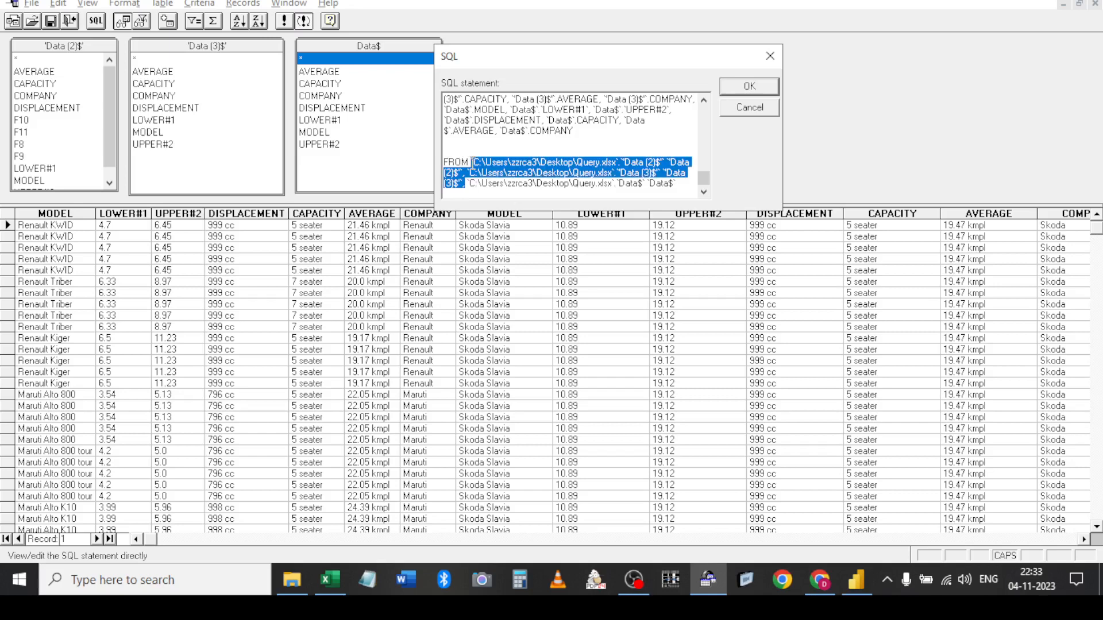
pyautogui.press('Delete')
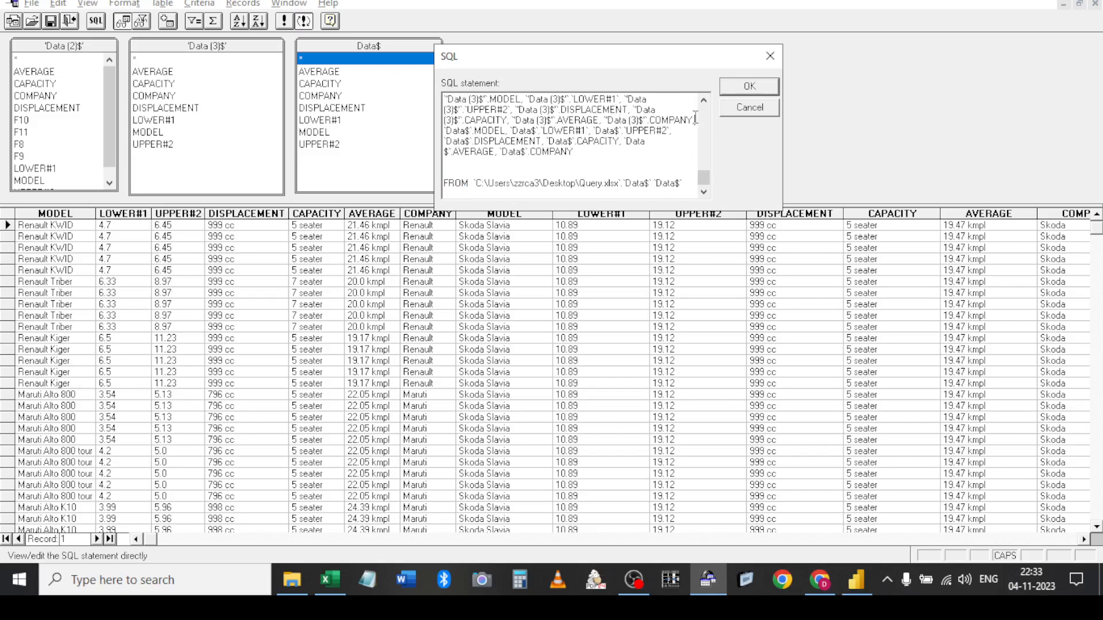
pyautogui.moveTo(696, 118); pyautogui.dragTo(695, 117)
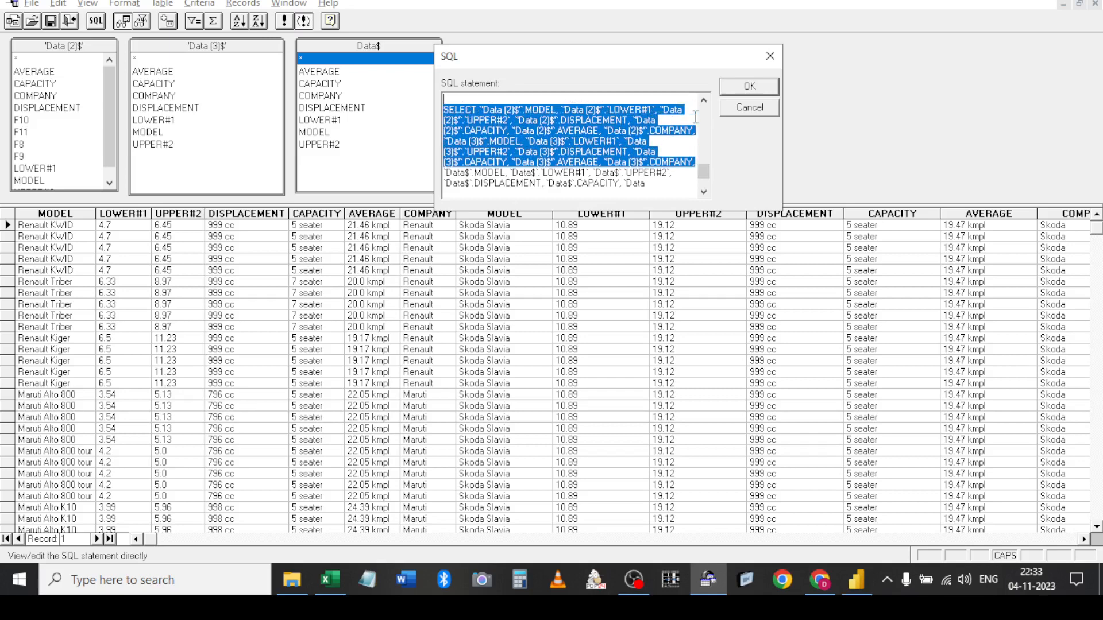
pyautogui.hotkey('shift', 'Right')
pyautogui.press('Delete')
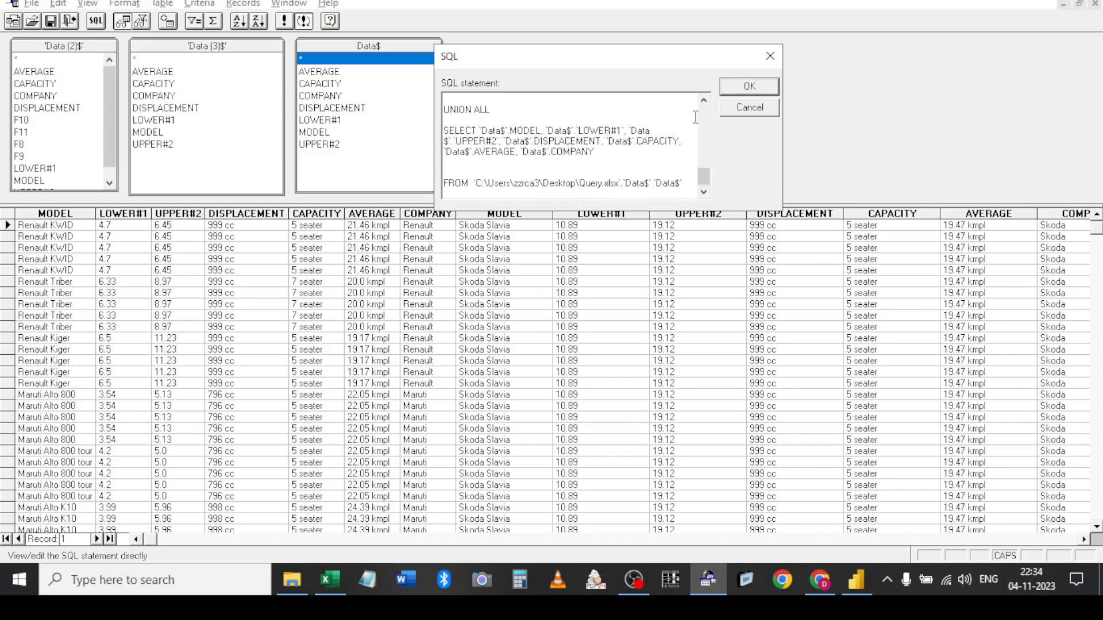
# Delete the Data$ and "Data (2)$" sources from the middle statement's FROM clause, keeping only "Data (3)$"
pyautogui.press('Up')
pyautogui.press('Up')
pyautogui.press('Up')
pyautogui.press('Up')
pyautogui.press('Up')
pyautogui.press('Up')
pyautogui.press('Up')
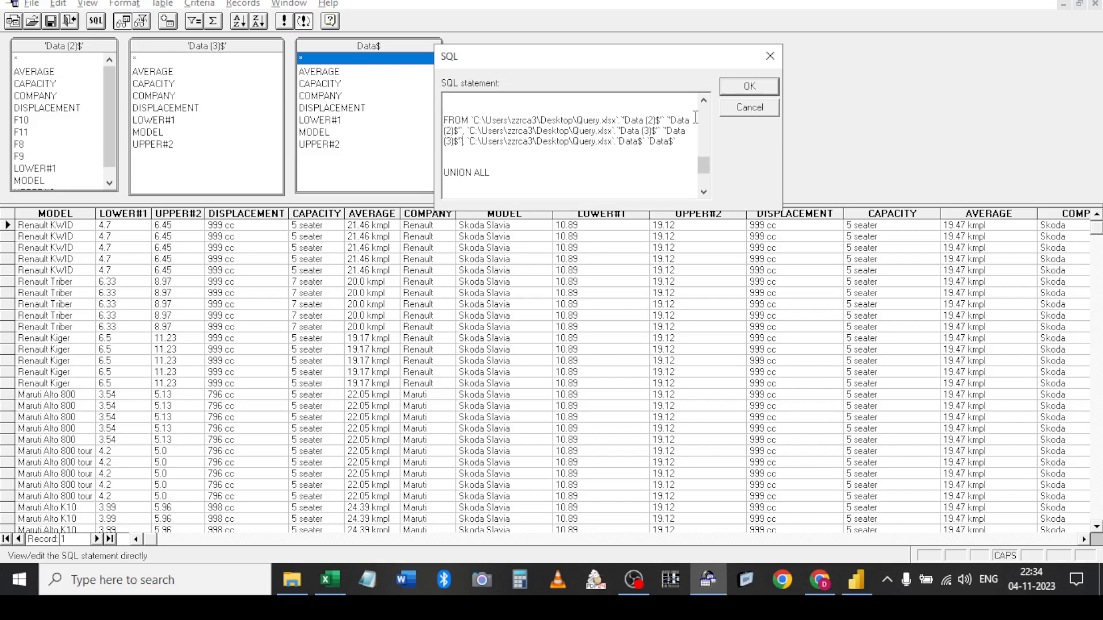
pyautogui.hotkey('shift', 'End')
pyautogui.press('Delete')
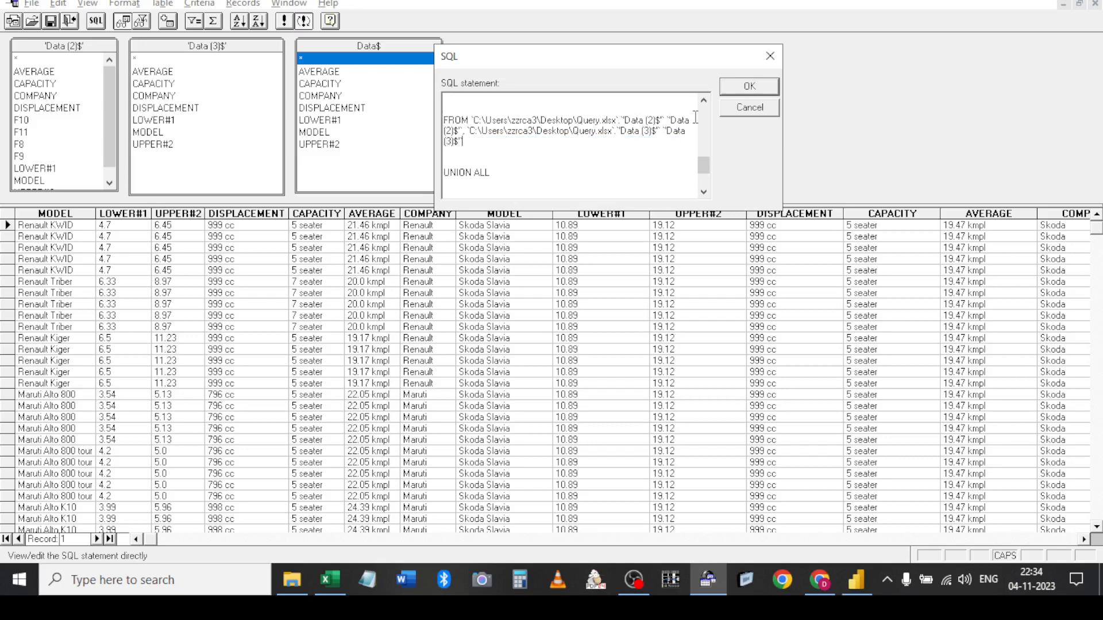
pyautogui.hotkey('shift', 'Up')
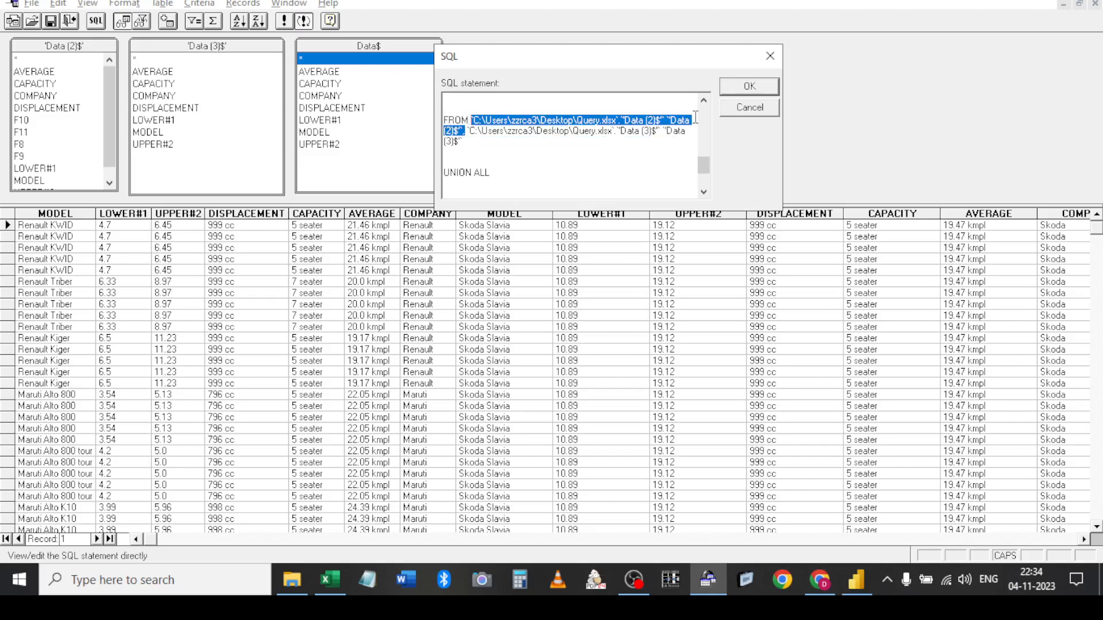
pyautogui.press('Delete')
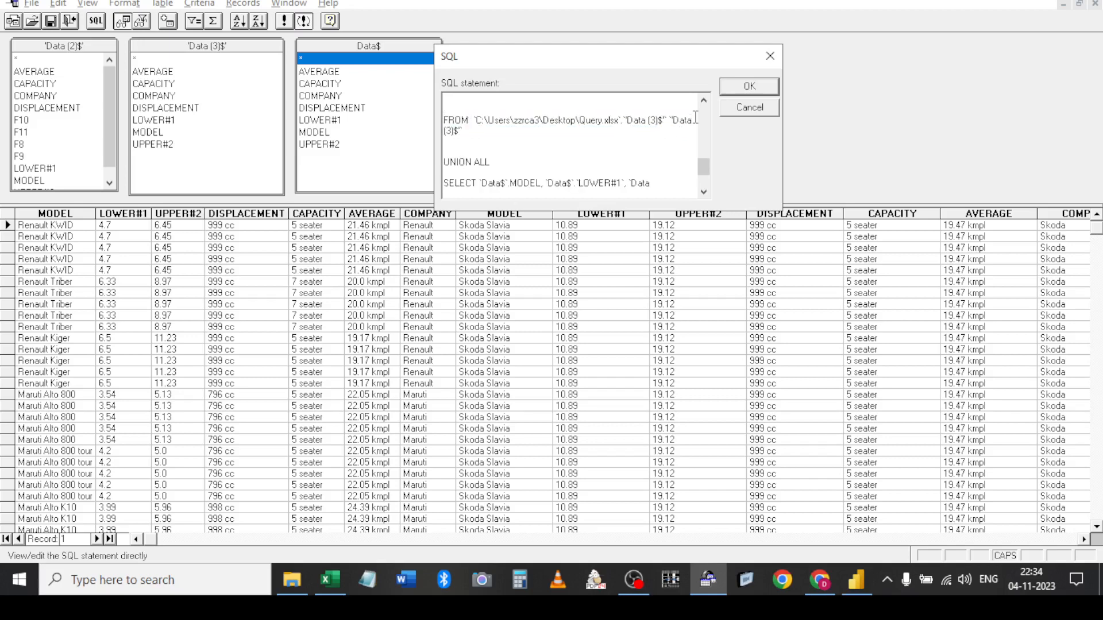
# Delete all "Data (2)$" fields, MODEL through COMPANY, from the middle statement's SELECT list
pyautogui.press('Up')
pyautogui.press('Up')
pyautogui.press('Up')
pyautogui.press('Up')
pyautogui.press('Up')
pyautogui.press('Up')
pyautogui.press('Up')
pyautogui.press('Up')
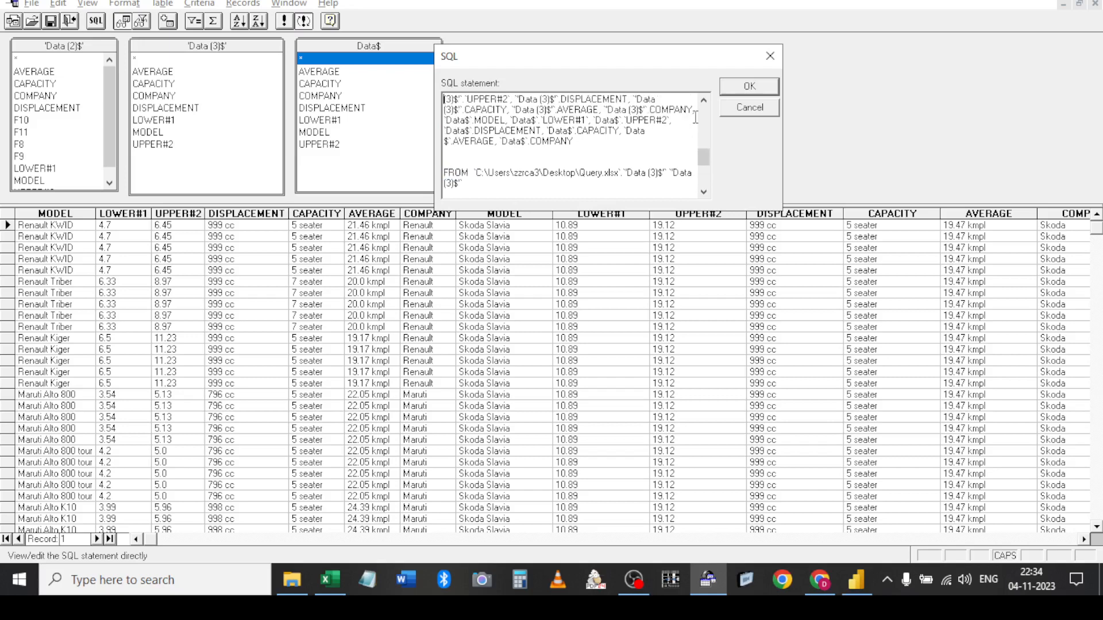
pyautogui.press('Up')
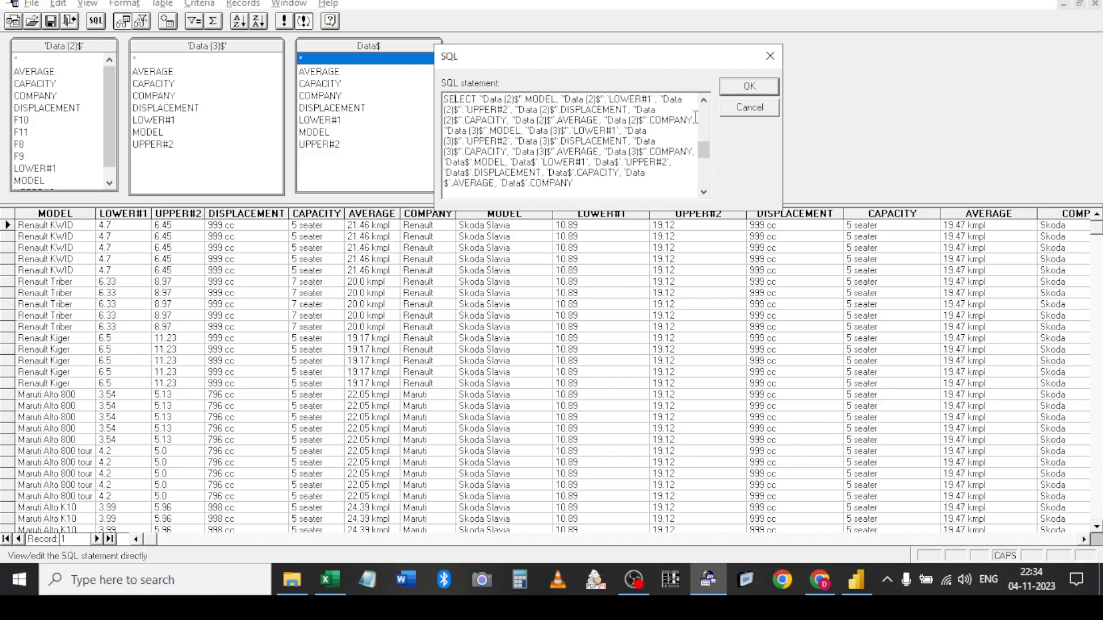
pyautogui.hotkey('shift', 'Down')
pyautogui.hotkey('shift', 'Down')
pyautogui.hotkey('shift', 'Down')
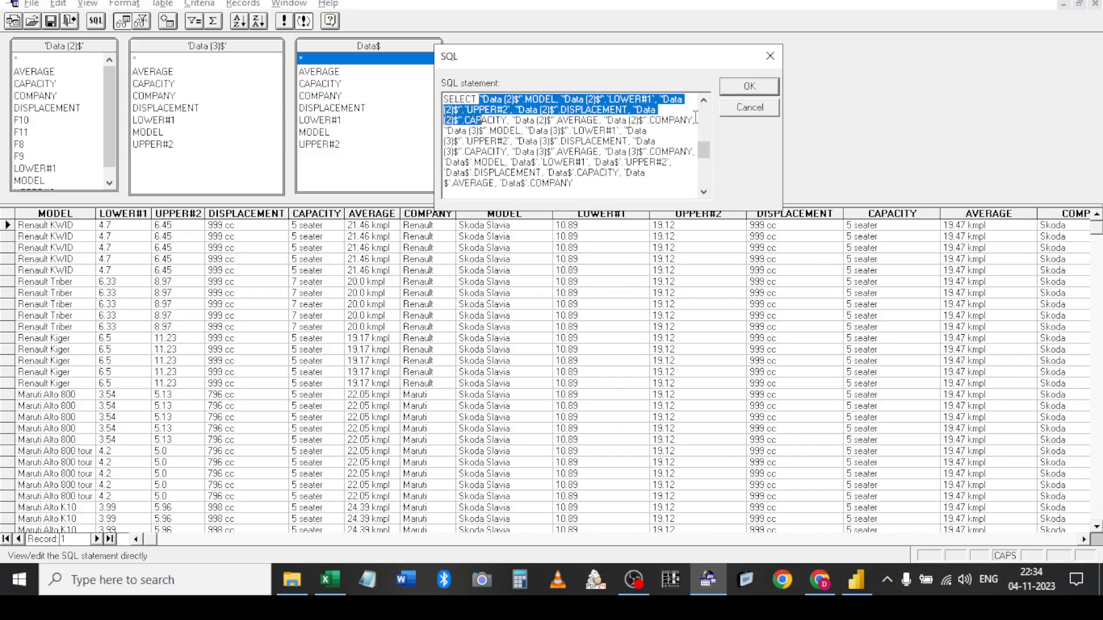
pyautogui.hotkey('shift', 'Up')
pyautogui.hotkey('shift', 'Right')
pyautogui.hotkey('shift', 'Right')
pyautogui.hotkey('shift', 'Right')
pyautogui.hotkey('shift', 'Right')
pyautogui.hotkey('shift', 'Right')
pyautogui.hotkey('shift', 'Right')
pyautogui.hotkey('shift', 'Right')
pyautogui.hotkey('shift', 'Right')
pyautogui.hotkey('shift', 'Right')
pyautogui.hotkey('shift', 'Right')
pyautogui.hotkey('shift', 'Right')
pyautogui.hotkey('shift', 'Right')
pyautogui.hotkey('shift', 'Right')
pyautogui.hotkey('shift', 'Right')
pyautogui.hotkey('shift', 'Right')
pyautogui.hotkey('shift', 'Right')
pyautogui.hotkey('shift', 'Right')
pyautogui.hotkey('shift', 'Right')
pyautogui.hotkey('shift', 'Right')
pyautogui.hotkey('shift', 'Right')
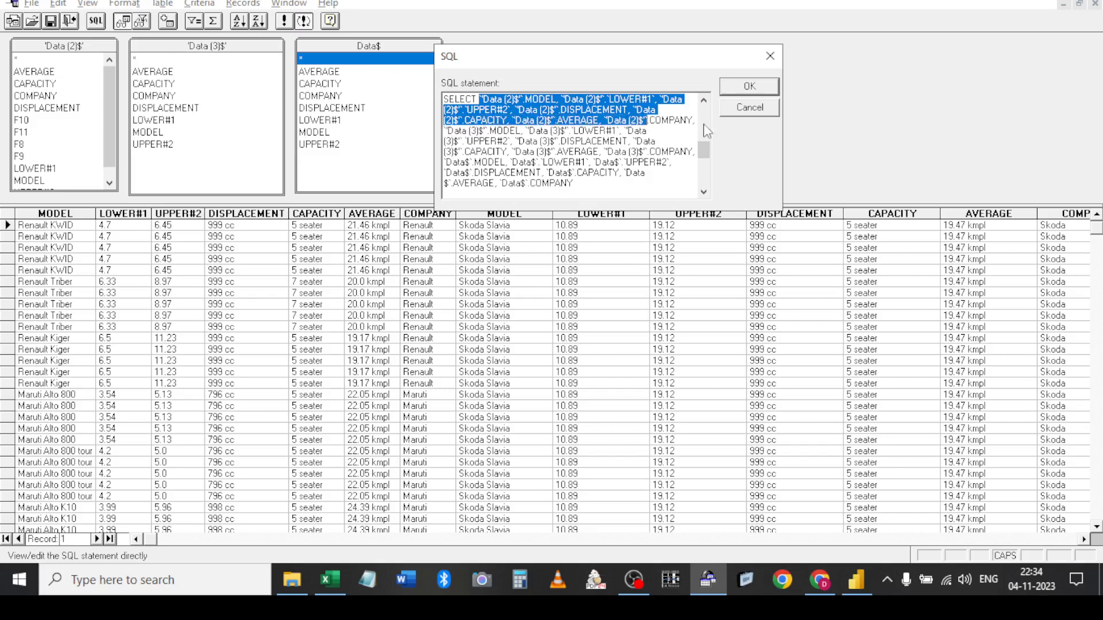
pyautogui.hotkey('shift', 'Right')
pyautogui.hotkey('shift', 'Right')
pyautogui.hotkey('shift', 'Right')
pyautogui.hotkey('shift', 'Right')
pyautogui.hotkey('shift', 'Right')
pyautogui.press('Delete')
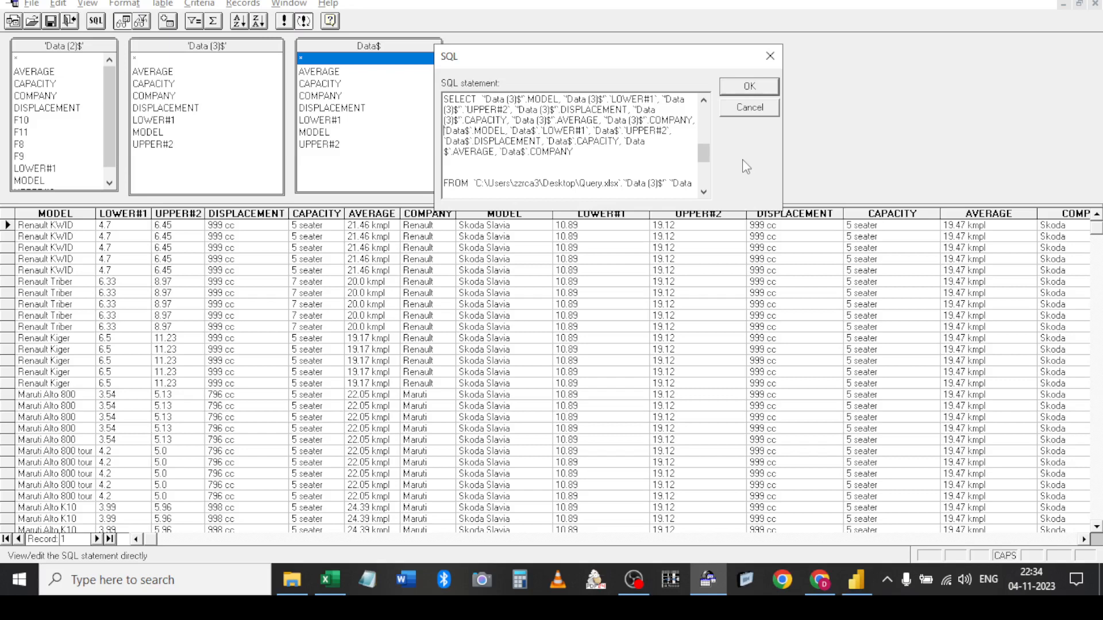
# Delete all Data$ fields and the trailing comma from the middle statement's SELECT list, keeping only the "Data (3)$" fields
pyautogui.hotkey('shift', 'Down')
pyautogui.hotkey('shift', 'Down')
pyautogui.hotkey('shift', 'Down')
pyautogui.press('Delete')
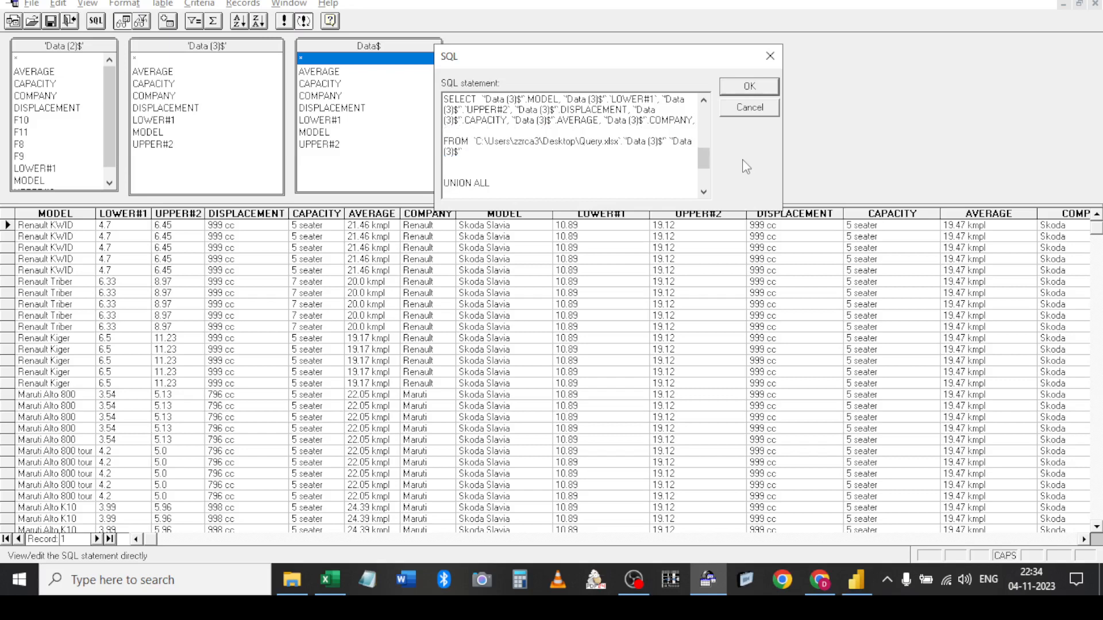
pyautogui.press('BackSpace')
# Delete the "Data (3)$" and Data$ sources from the first statement's FROM clause, keeping only "Data (2)$"
pyautogui.press('Up')
pyautogui.press('Up')
pyautogui.press('Up')
pyautogui.press('Up')
pyautogui.press('Up')
pyautogui.press('Up')
pyautogui.press('Up')
pyautogui.press('Up')
pyautogui.press('Up')
pyautogui.press('Up')
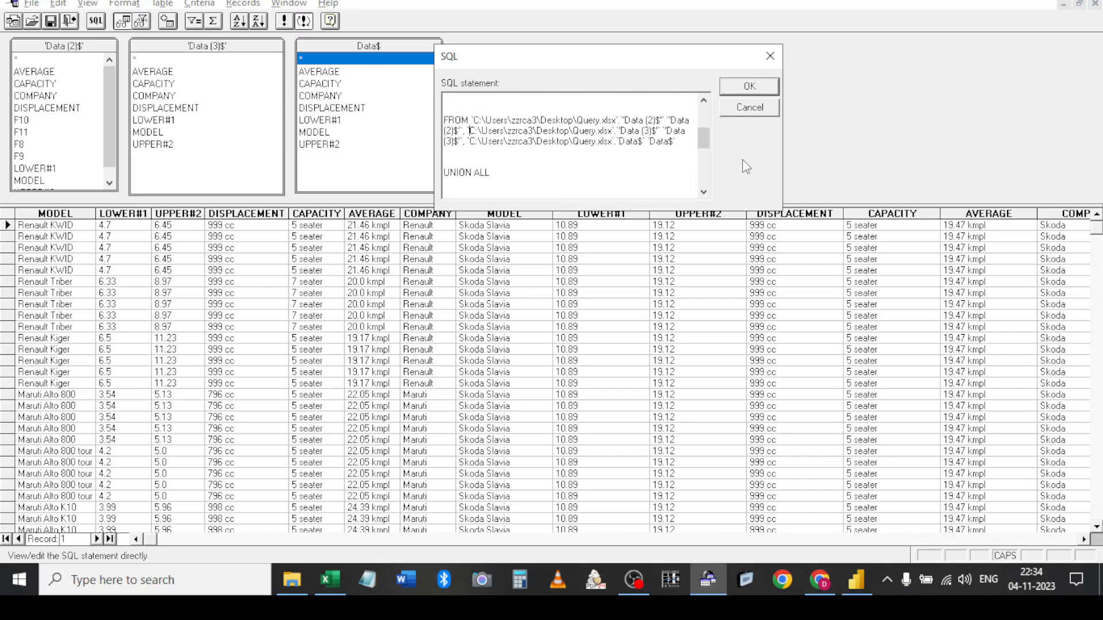
pyautogui.hotkey('shift', 'Down')
pyautogui.hotkey('shift', 'Down')
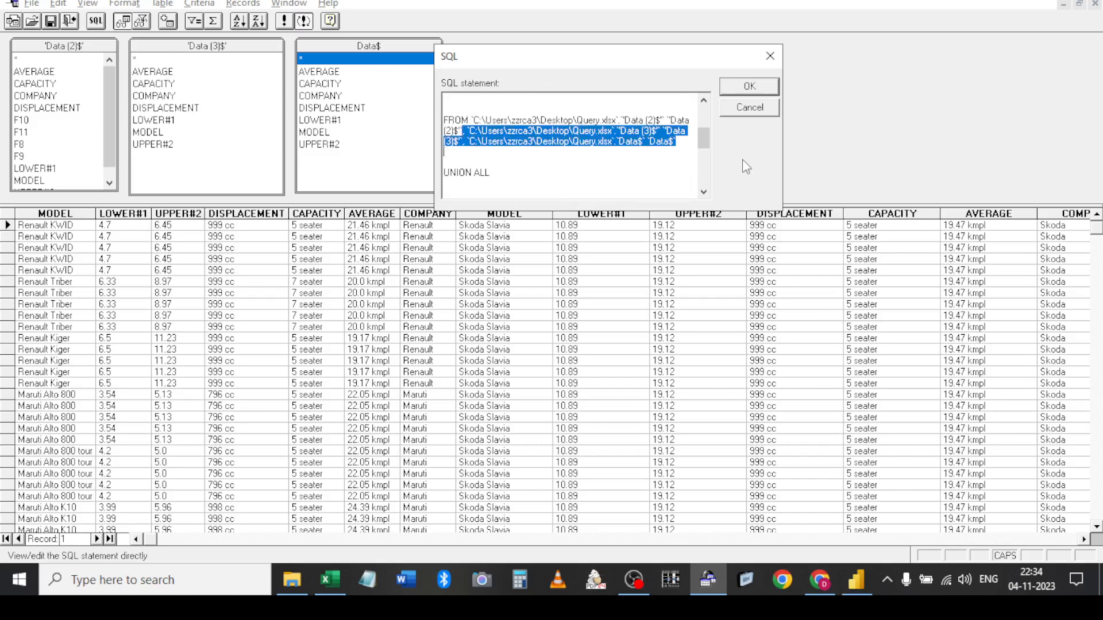
pyautogui.press('BackSpace')
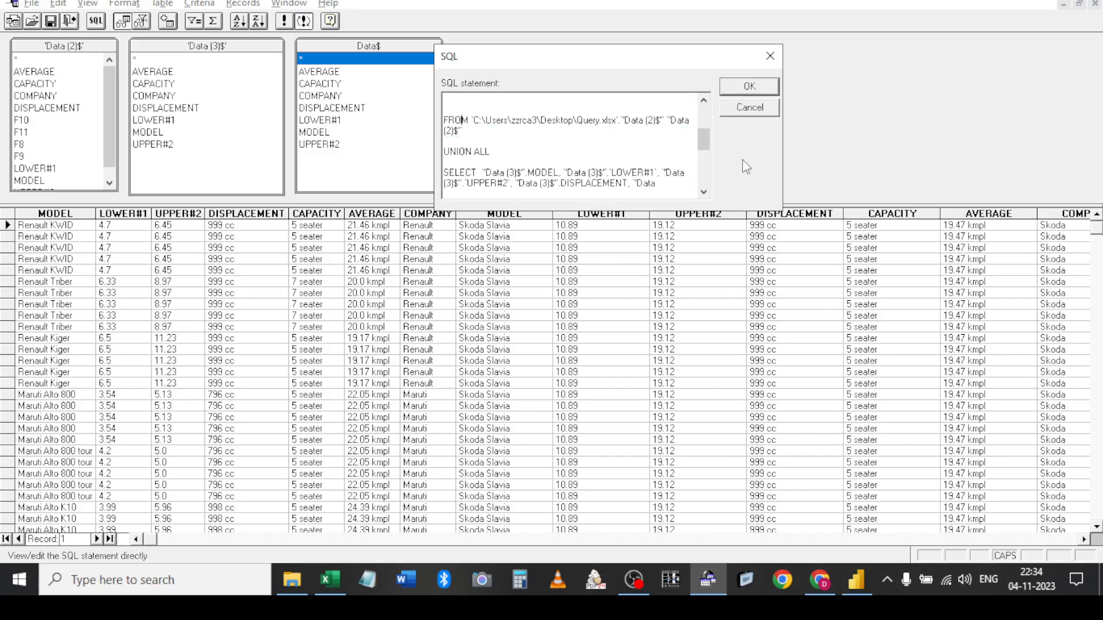
# Delete all "Data (3)$" and Data$ fields from the first statement's SELECT list, keeping "Data (2)$" MODEL through COMPANY
pyautogui.press('Up')
pyautogui.press('Up')
pyautogui.press('Up')
pyautogui.press('Up')
pyautogui.press('Up')
pyautogui.press('Up')
pyautogui.press('Up')
pyautogui.press('Up')
pyautogui.press('Up')
pyautogui.press('Up')
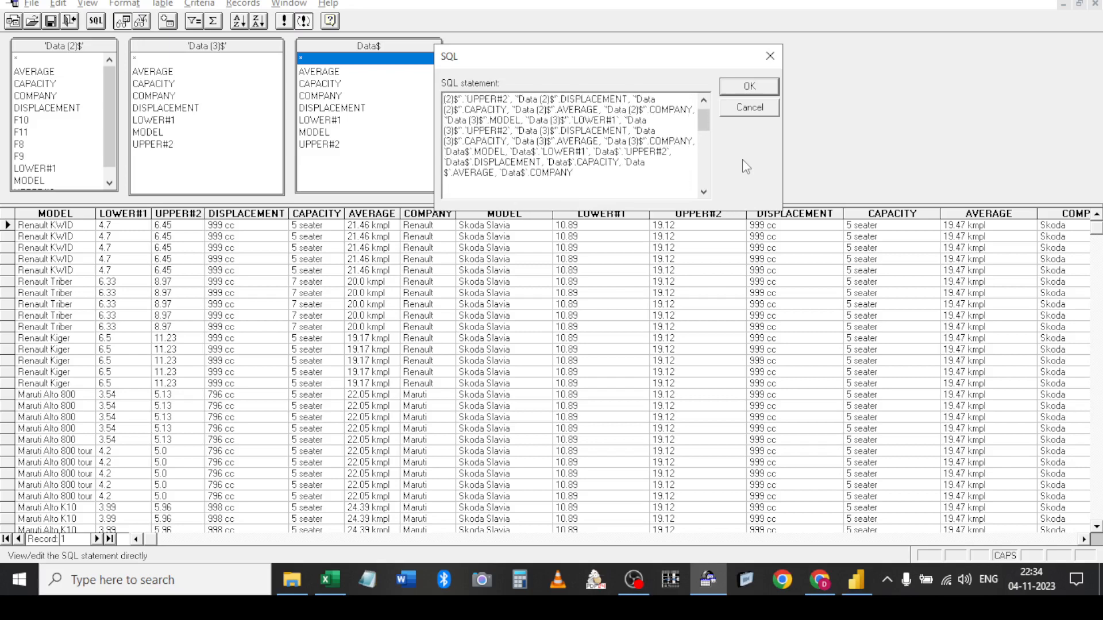
pyautogui.press('Up')
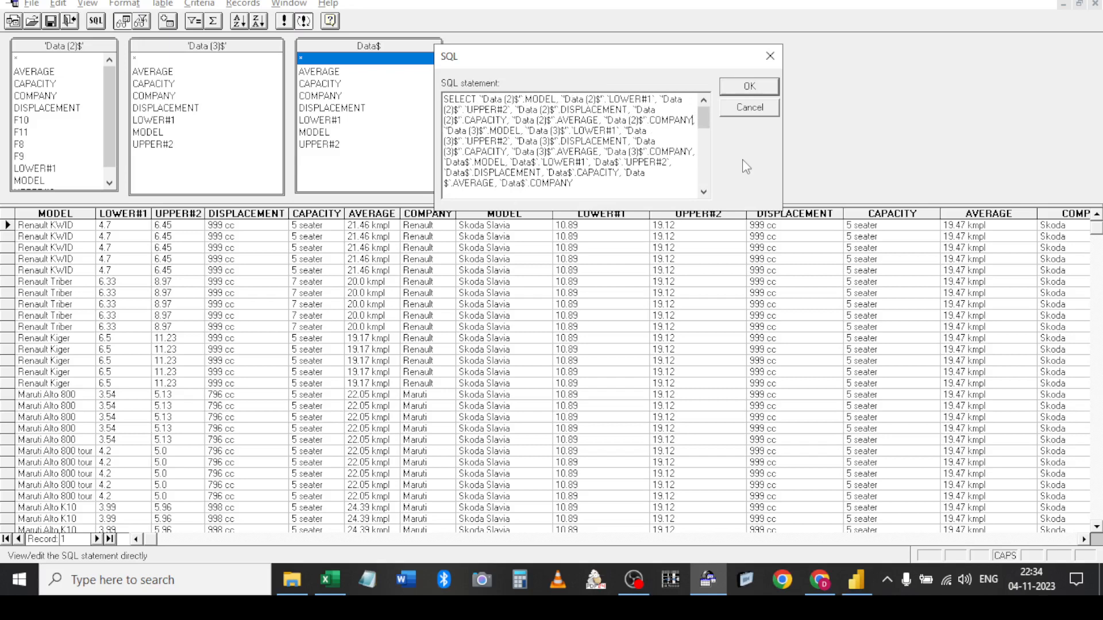
pyautogui.hotkey('shift', 'Down')
pyautogui.hotkey('shift', 'Down')
pyautogui.hotkey('shift', 'Down')
pyautogui.hotkey('shift', 'Down')
pyautogui.hotkey('shift', 'Down')
pyautogui.hotkey('shift', 'Down')
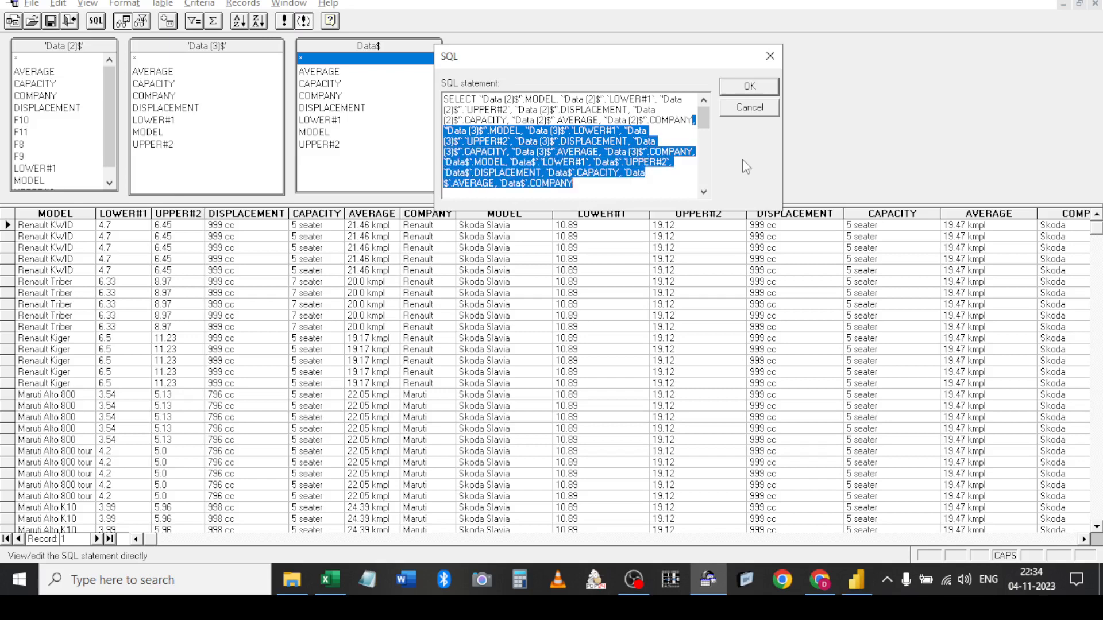
pyautogui.press('Delete')
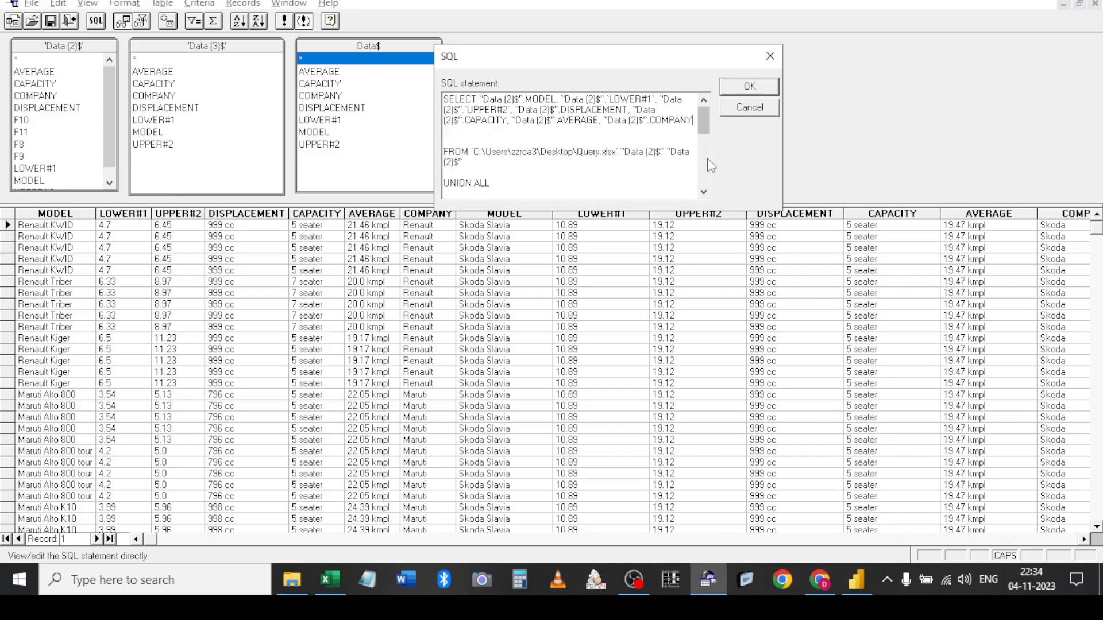
# Check the SQL through to its end and run the UNION ALL query without a graphical representation
pyautogui.click(704, 192)
pyautogui.click(704, 192)
pyautogui.click(703, 191)
pyautogui.click(704, 192)
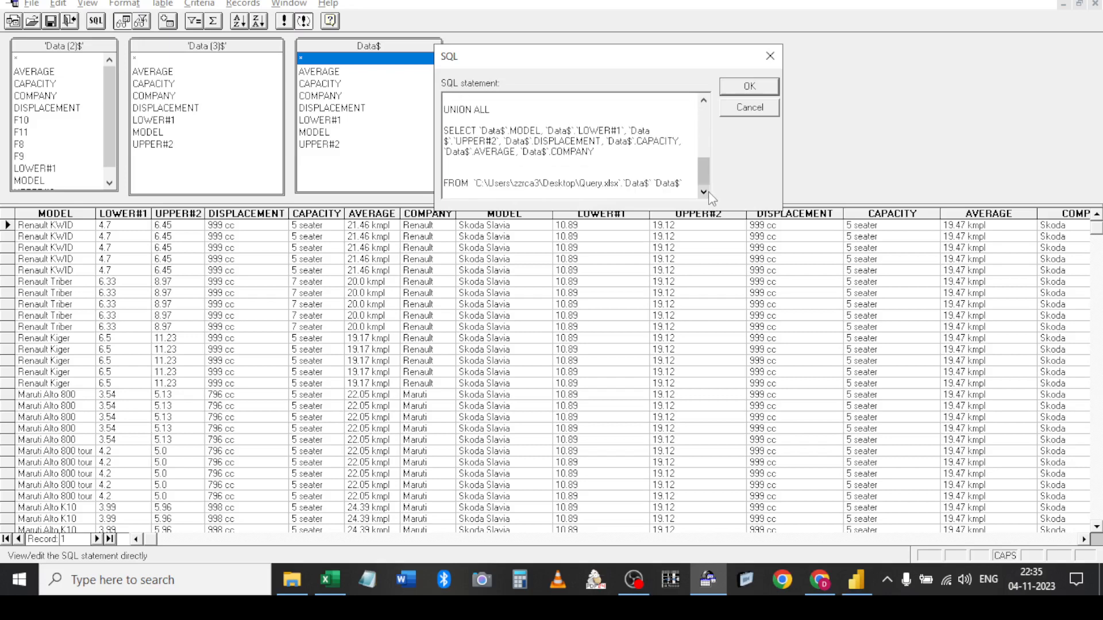
pyautogui.click(737, 91)
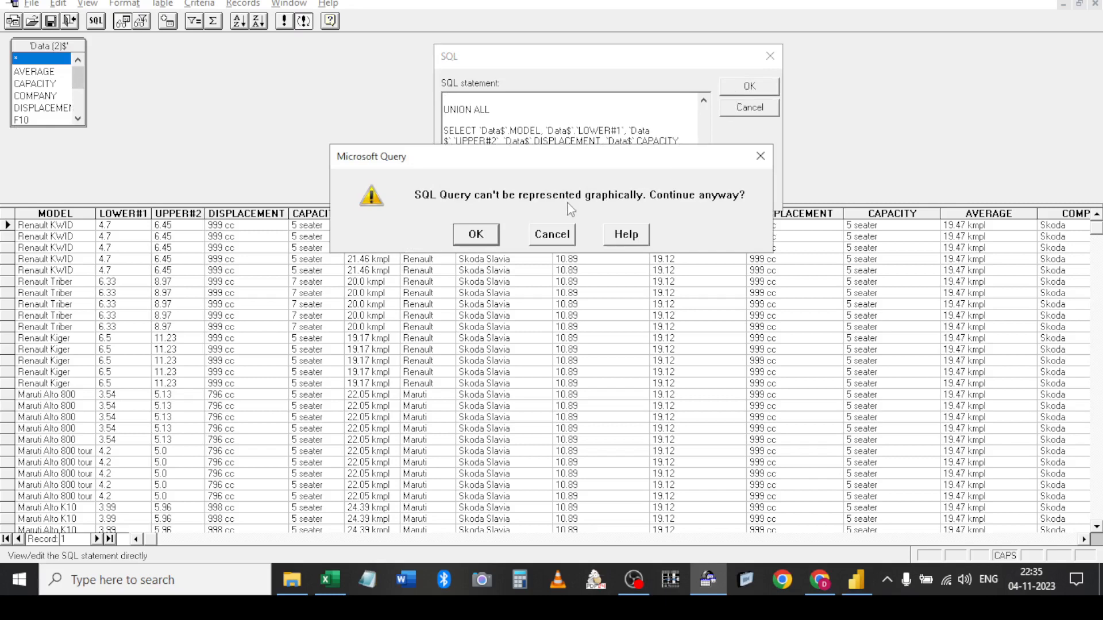
pyautogui.click(479, 233)
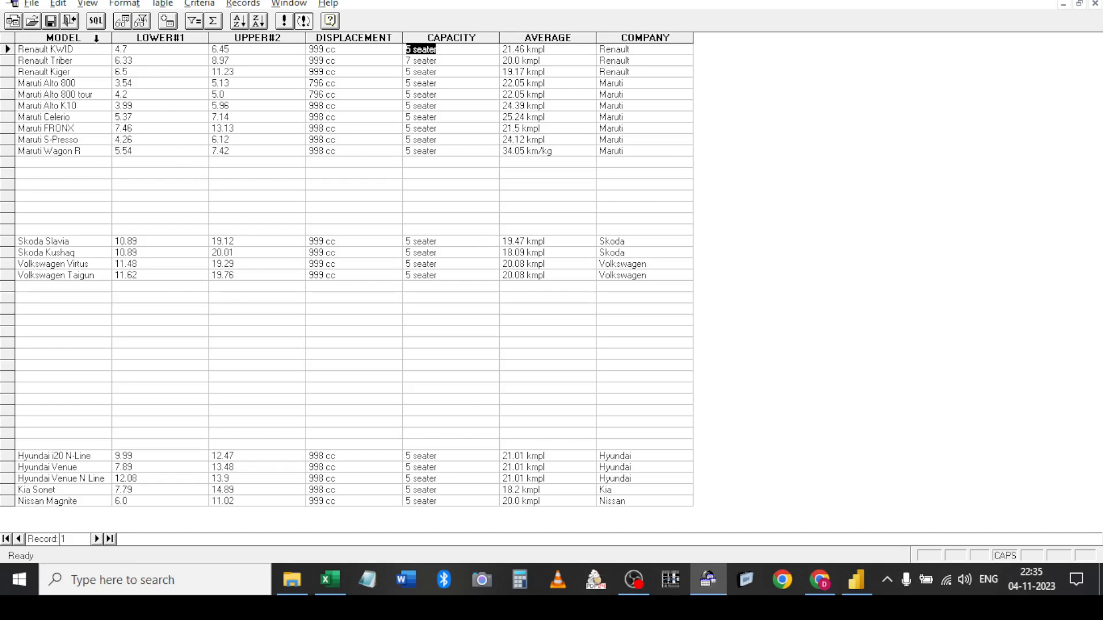
# Return the query result to Excel as a table at cell A1 of the existing worksheet Sheet9 (2)
pyautogui.click(70, 21)
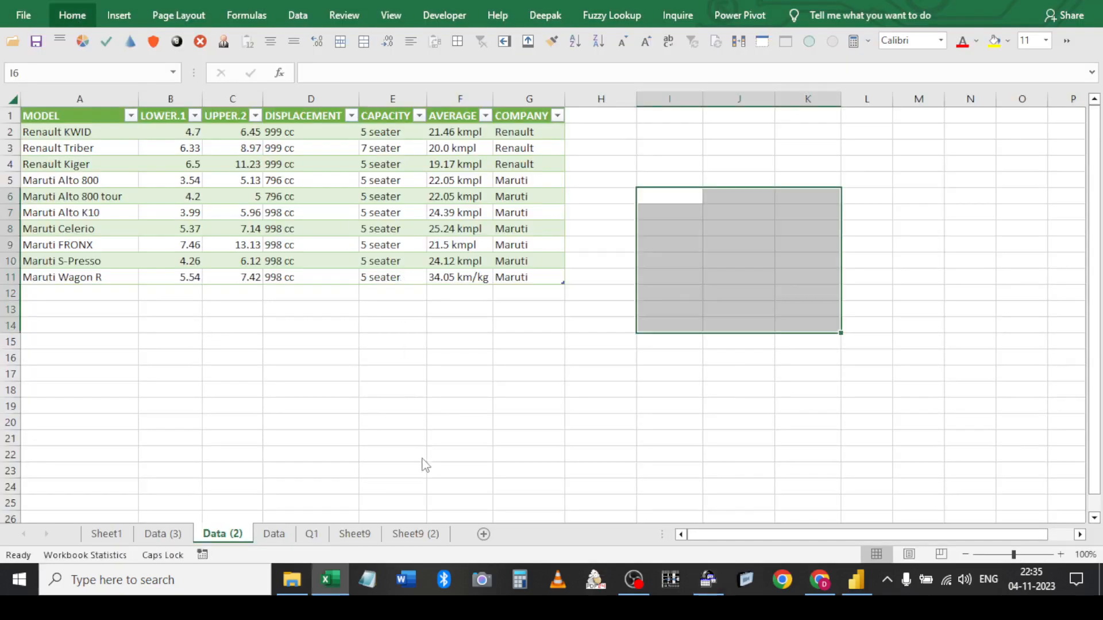
pyautogui.click(694, 582)
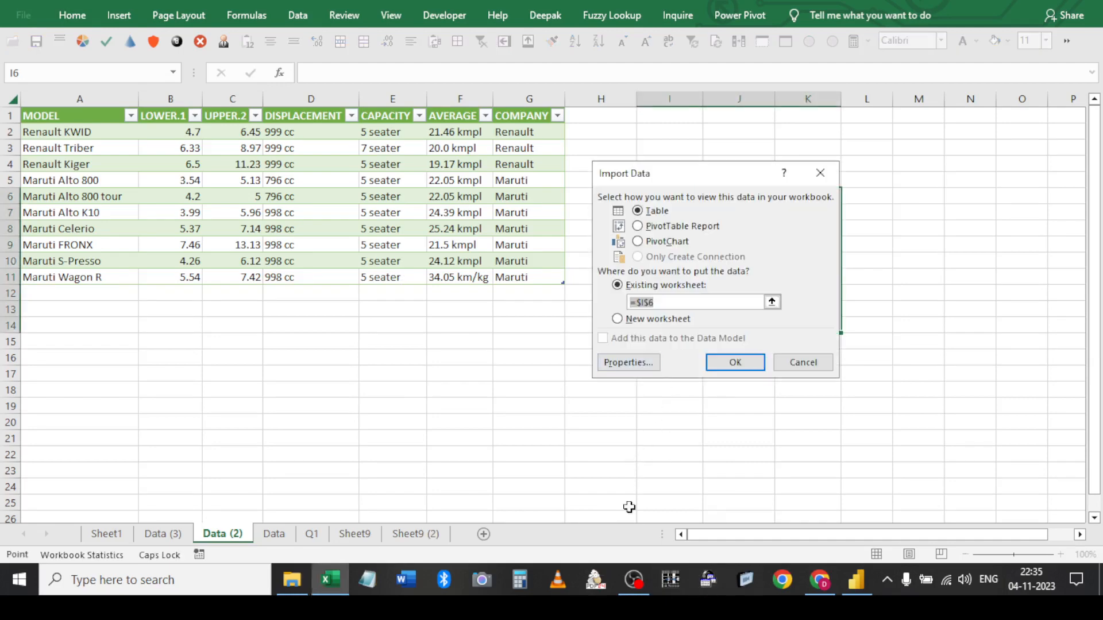
pyautogui.click(430, 536)
pyautogui.click(48, 125)
pyautogui.click(52, 121)
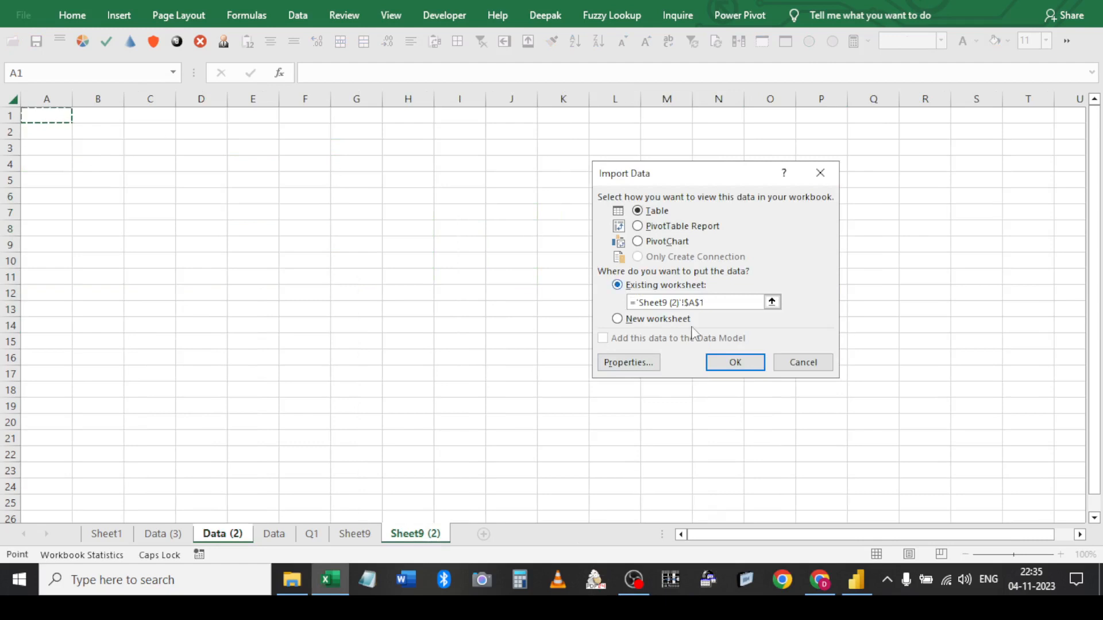
pyautogui.click(726, 363)
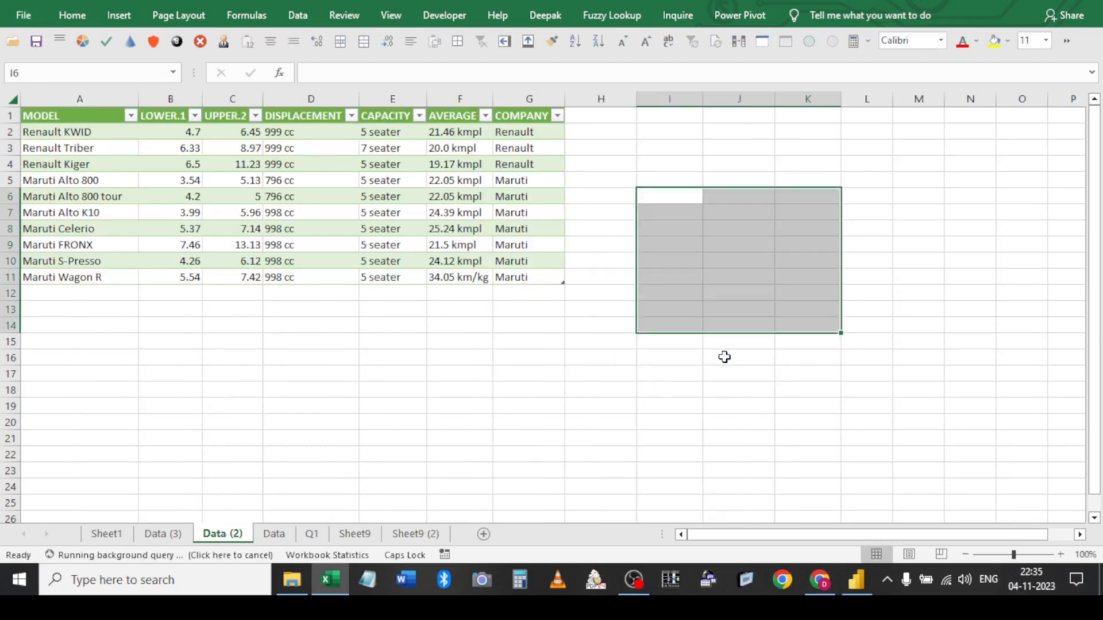
# Filter the blank rows out of the imported table on Sheet9 (2) using the LOWER#1 column
pyautogui.click(430, 533)
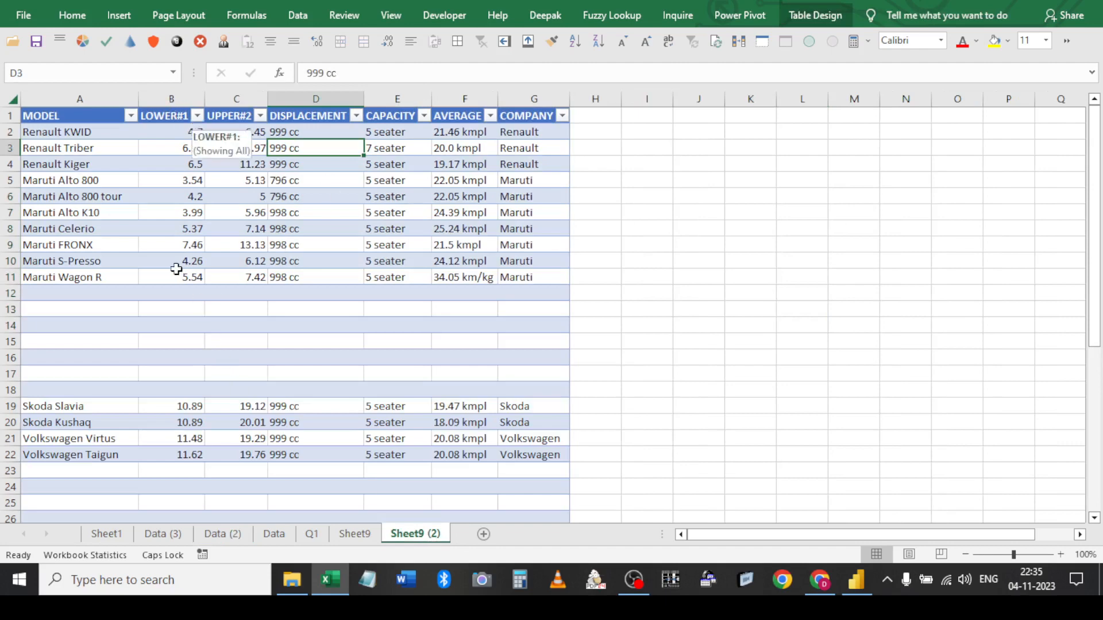
pyautogui.click(197, 115)
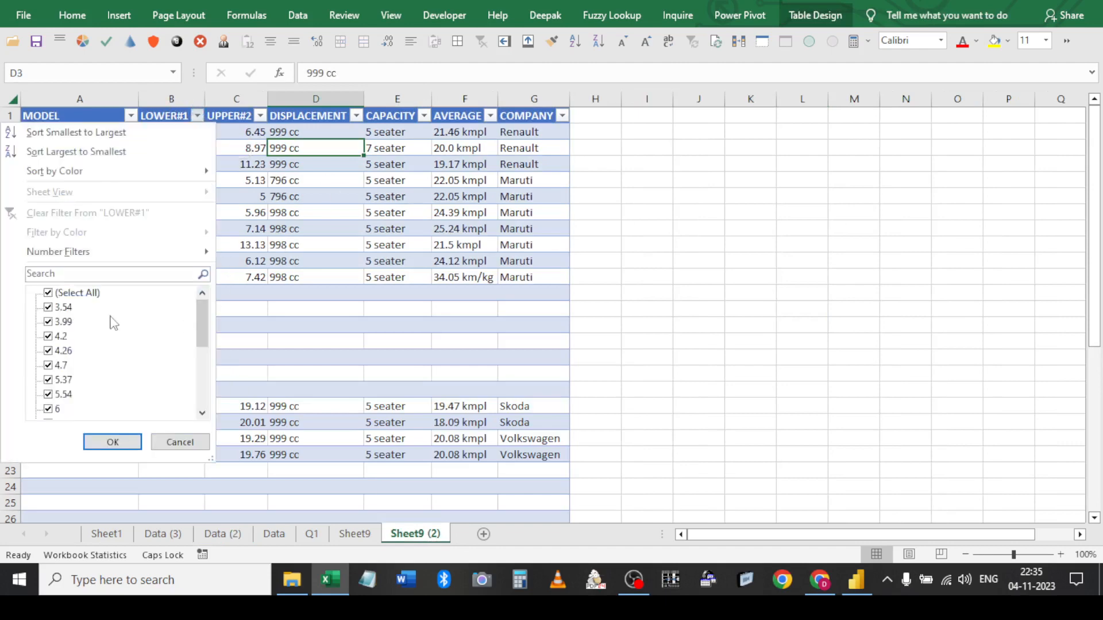
pyautogui.click(204, 382)
pyautogui.scroll(-1, 204, 408)
pyautogui.click(68, 409)
pyautogui.click(99, 441)
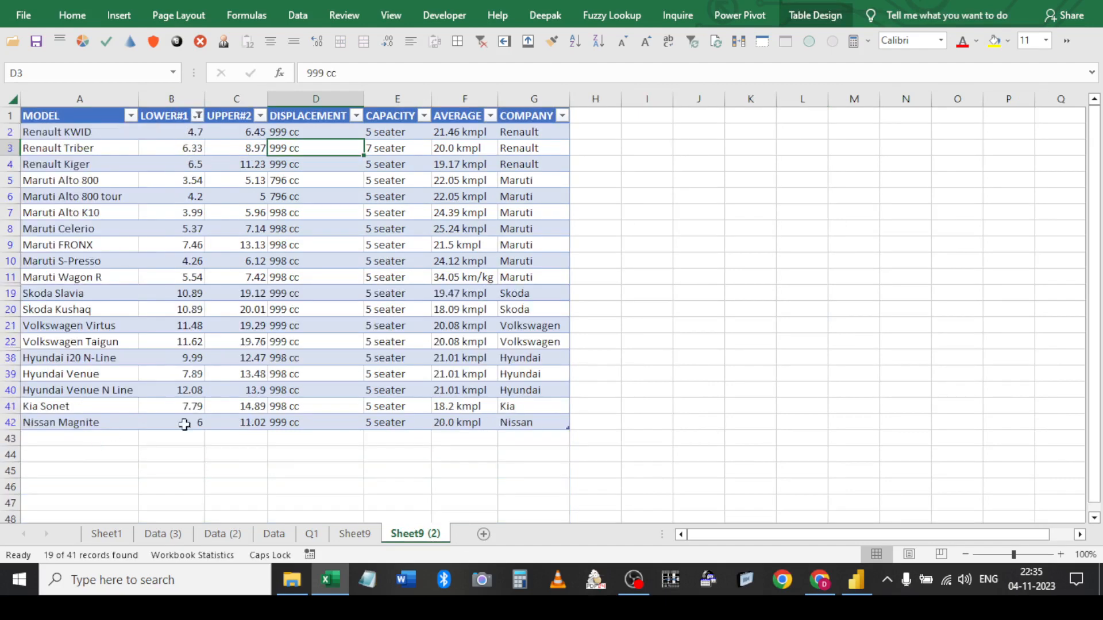
# Compare the combined table on Sheet9 (2) with the source tables on the Data, Data (2) and Data (3) sheets
pyautogui.click(274, 535)
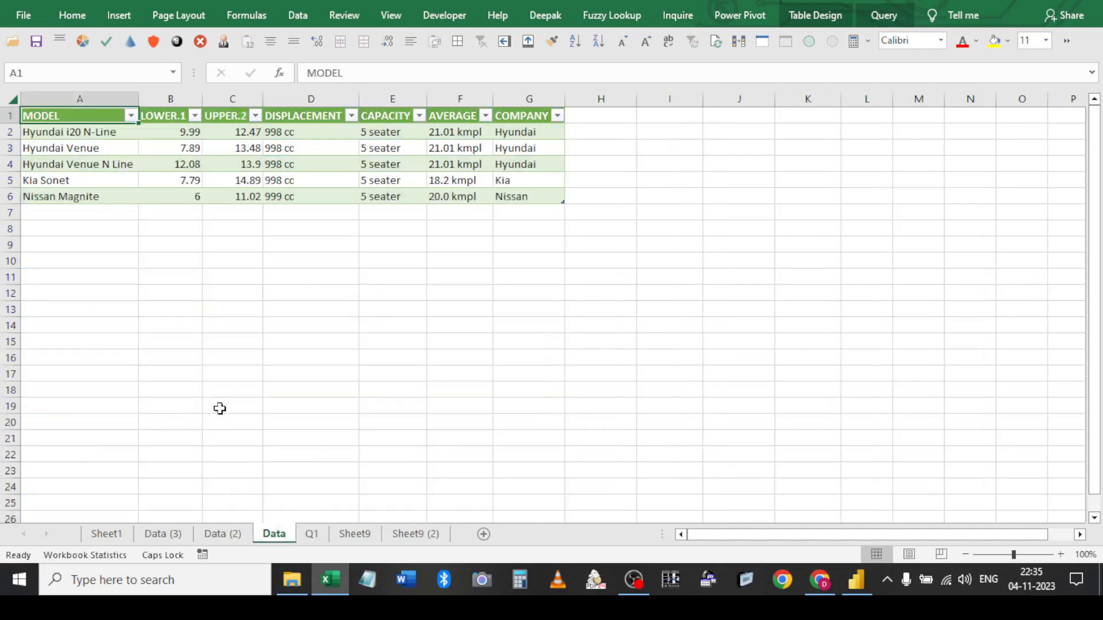
pyautogui.click(222, 534)
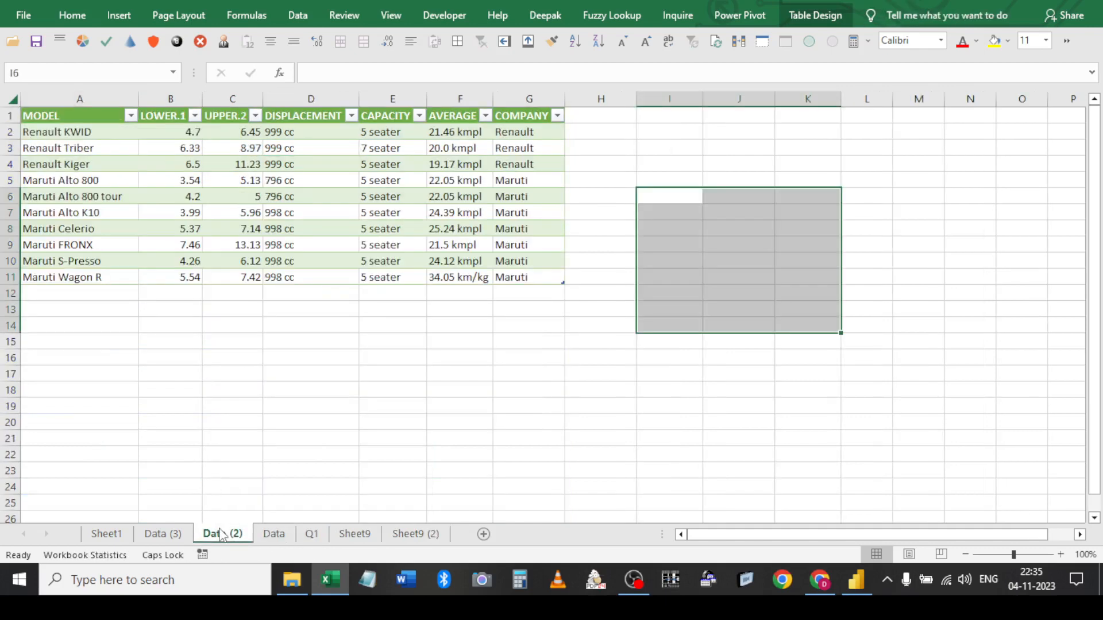
pyautogui.click(178, 534)
pyautogui.click(415, 534)
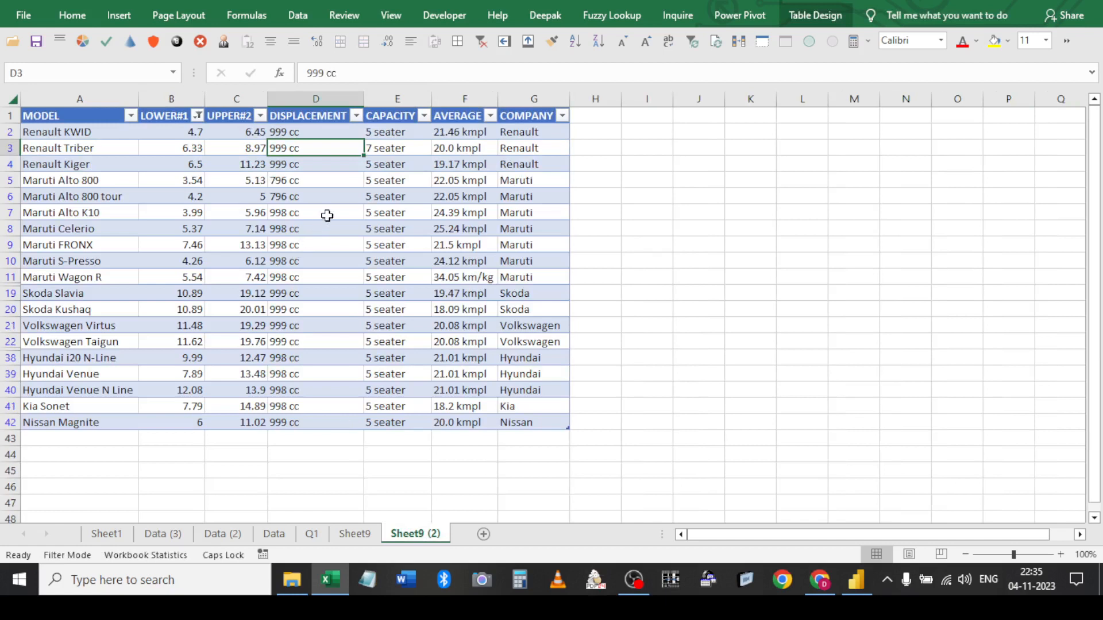
pyautogui.hotkey('ctrl', 'Home')
pyautogui.hotkey('ctrl', 'shift', 'Right')
pyautogui.hotkey('ctrl', 'shift', 'Down')
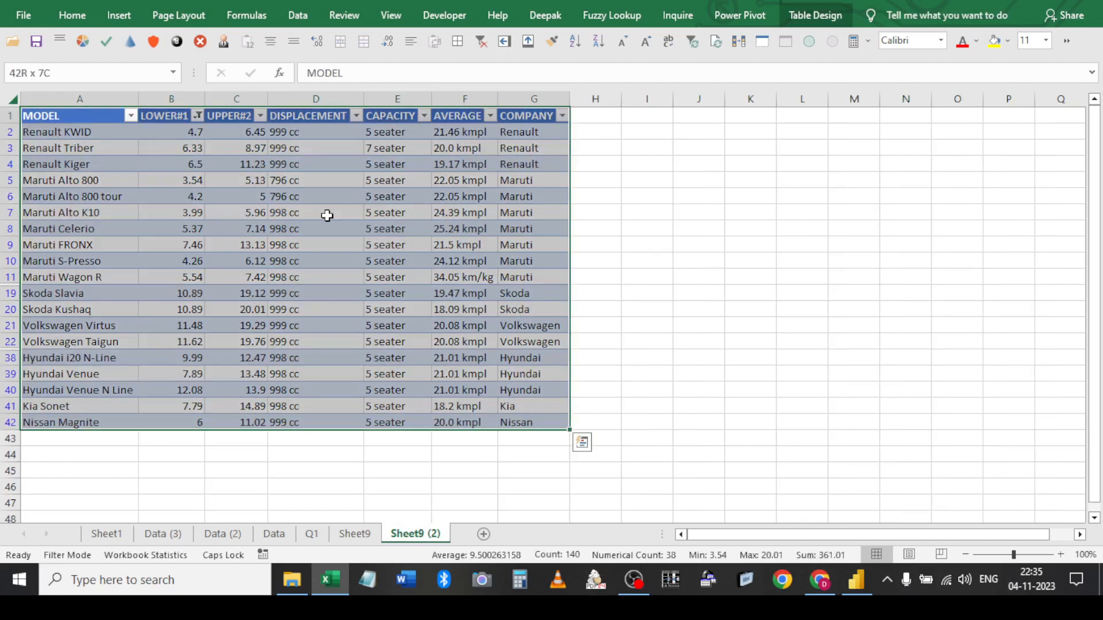
pyautogui.click(327, 216)
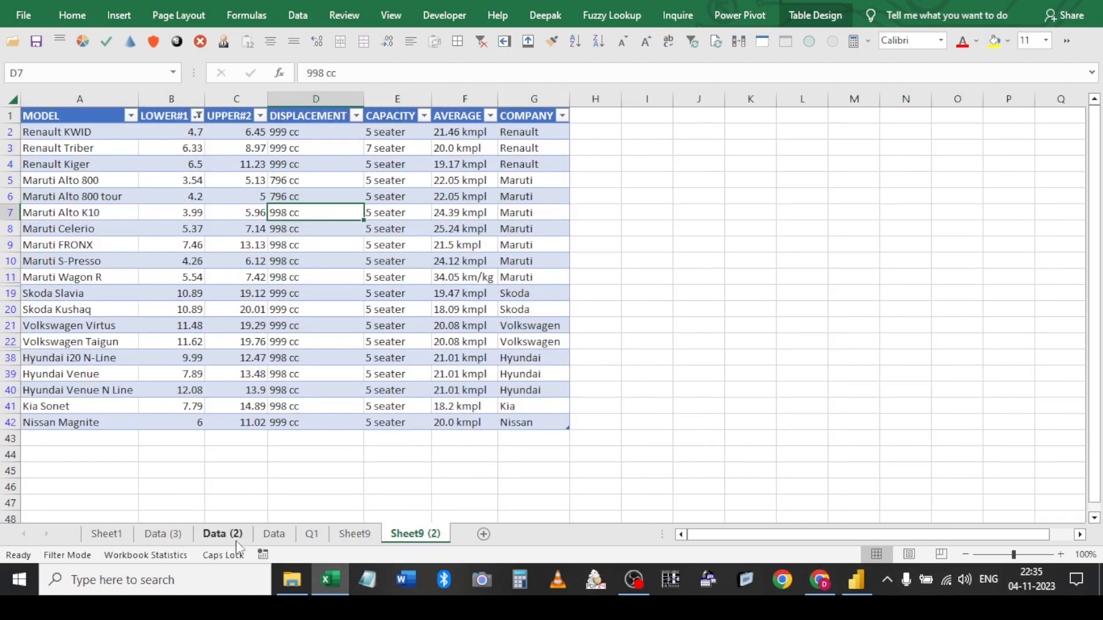
# Try the dynamic query on sheet Q1 by setting the Company in cell C3 to Volkswagen
pyautogui.click(108, 534)
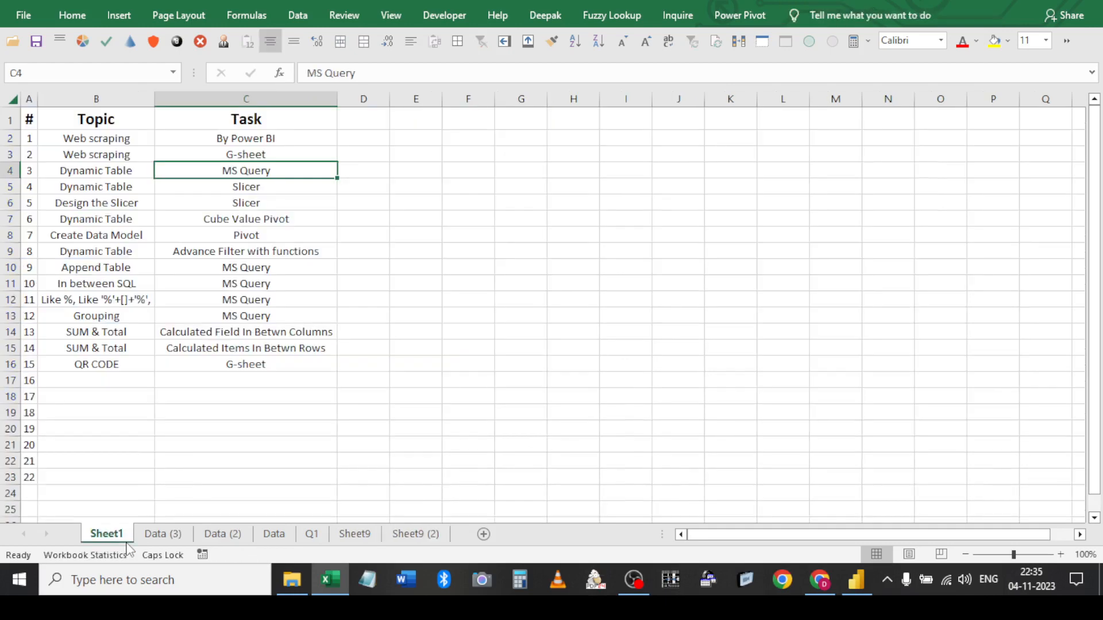
pyautogui.click(170, 534)
pyautogui.click(219, 534)
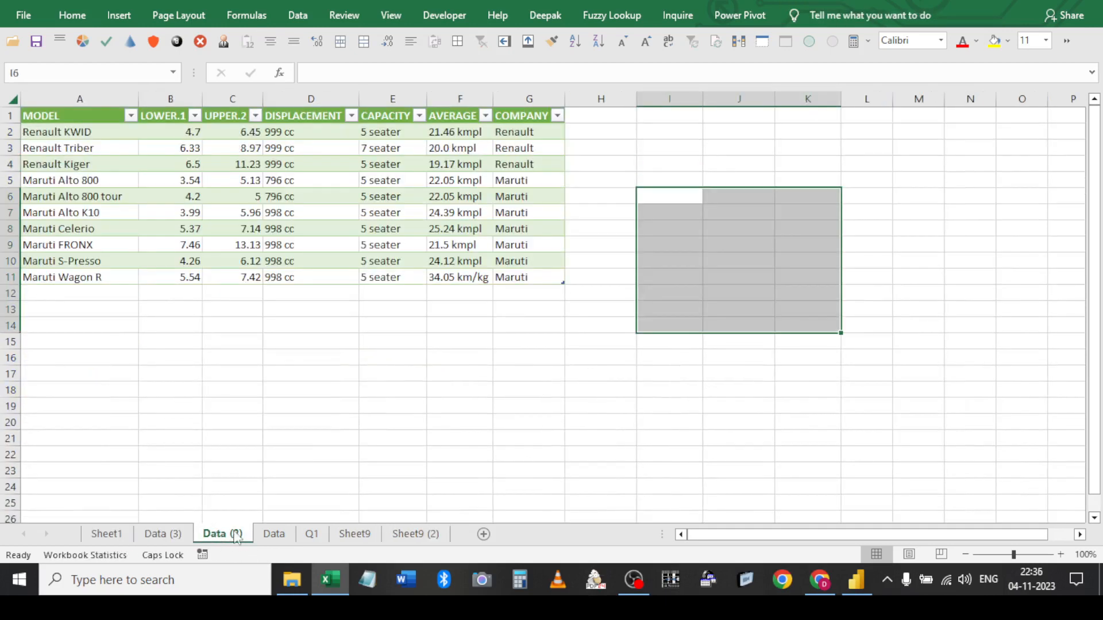
pyautogui.click(274, 534)
pyautogui.click(311, 534)
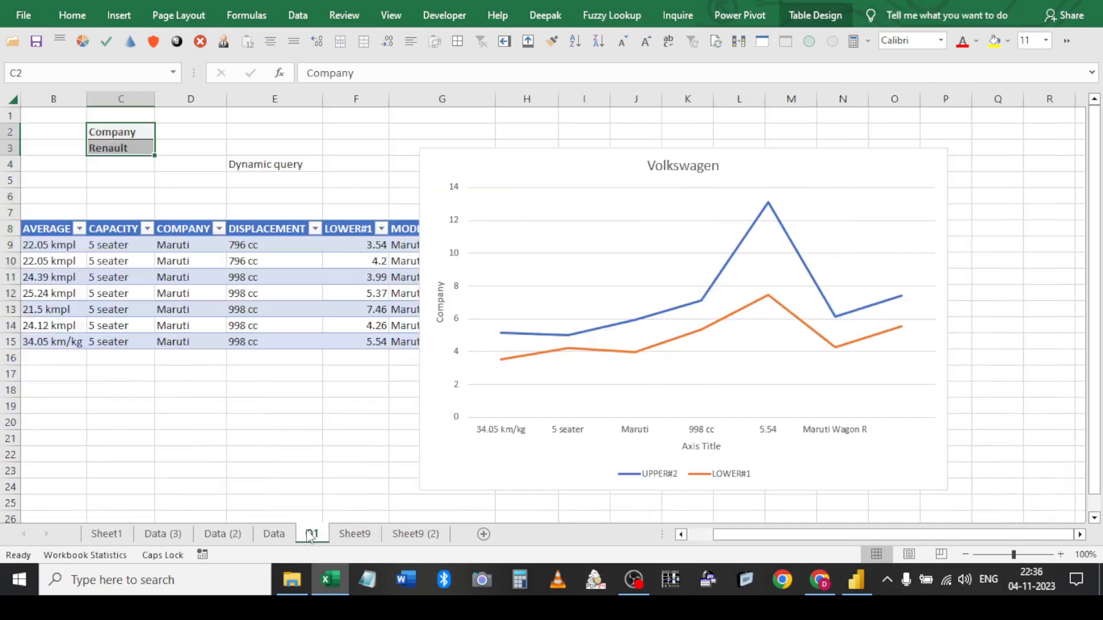
pyautogui.click(127, 151)
pyautogui.click(162, 148)
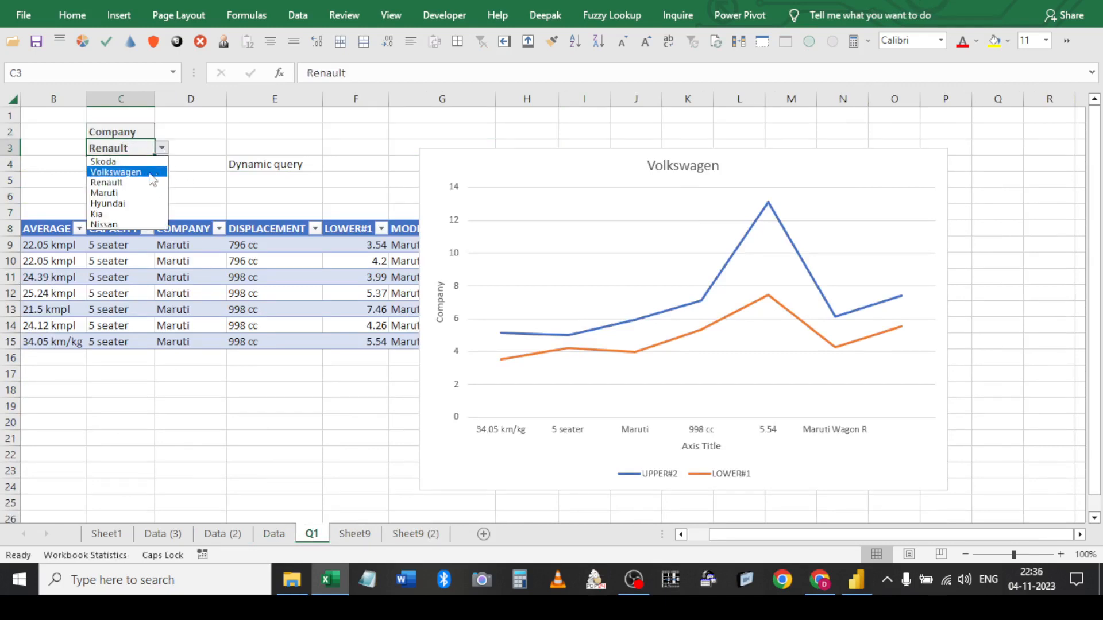
pyautogui.click(115, 171)
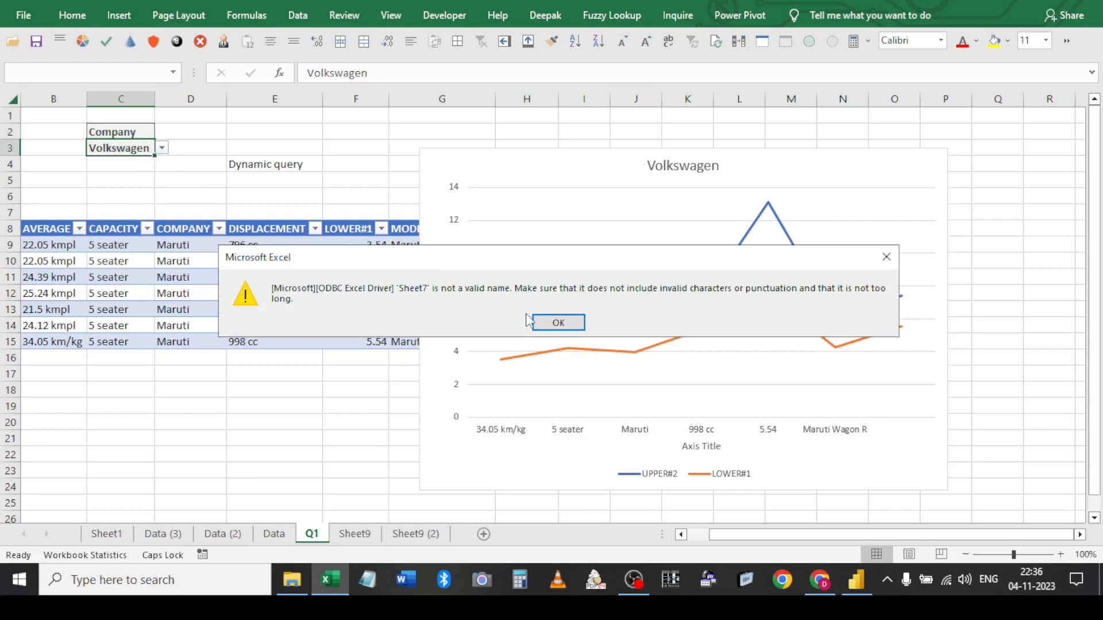
pyautogui.click(556, 323)
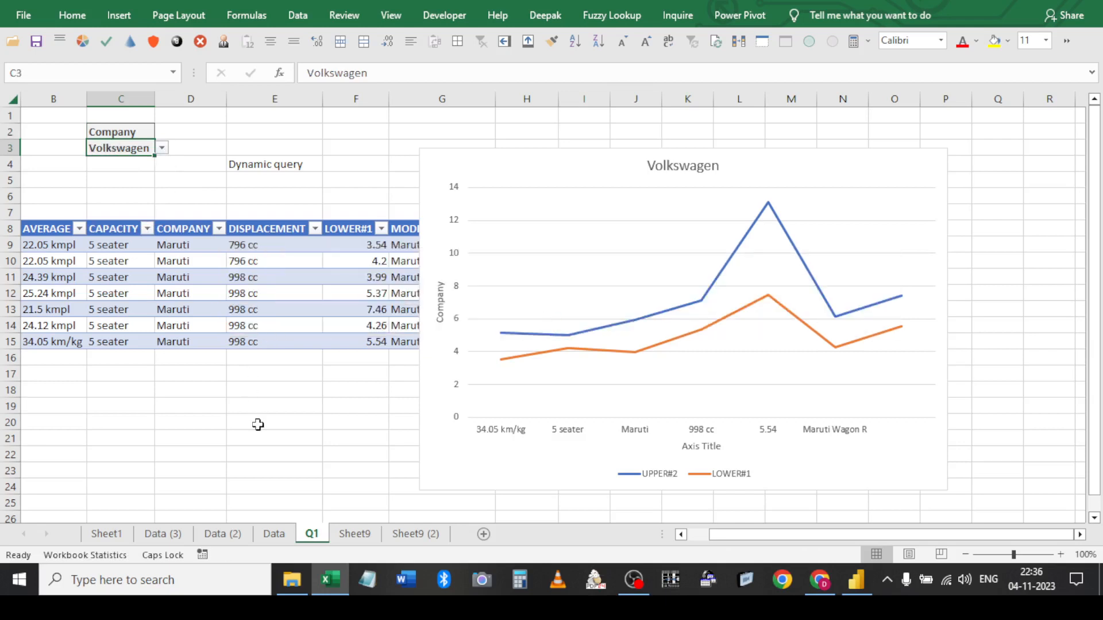
# Check the Data sheet and try the Q1 query with the Company in cell C3 set to Skoda
pyautogui.click(274, 533)
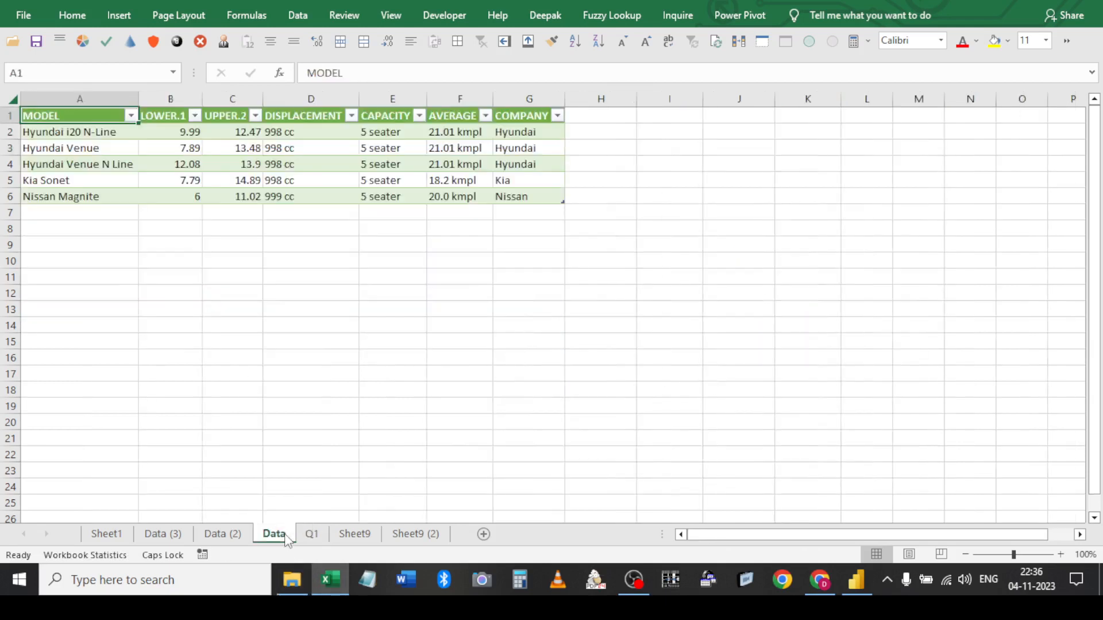
pyautogui.click(313, 534)
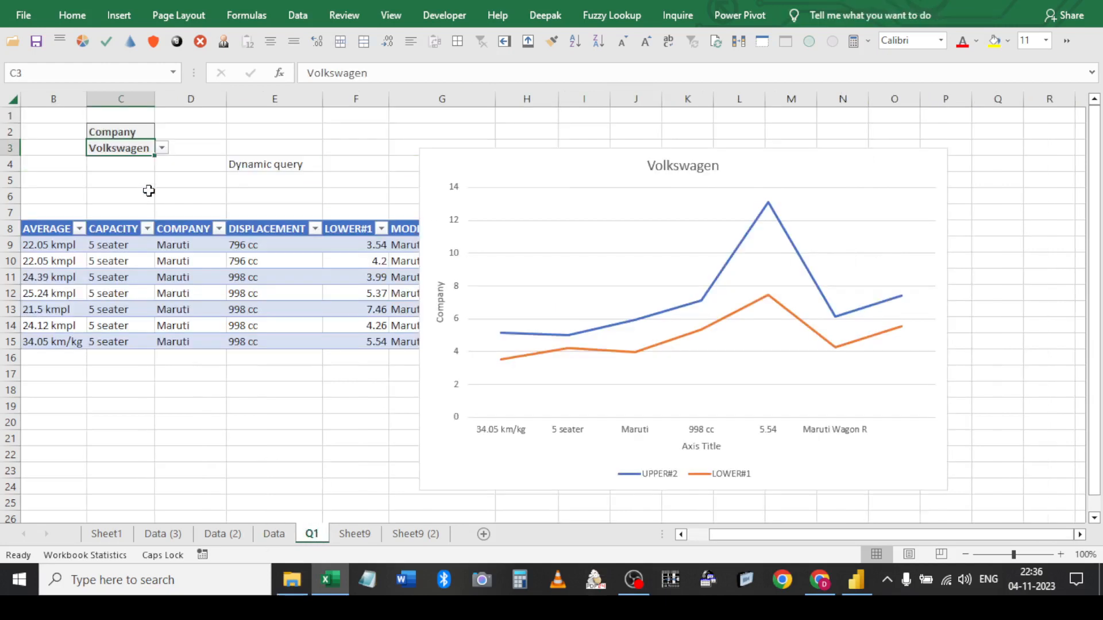
pyautogui.click(163, 149)
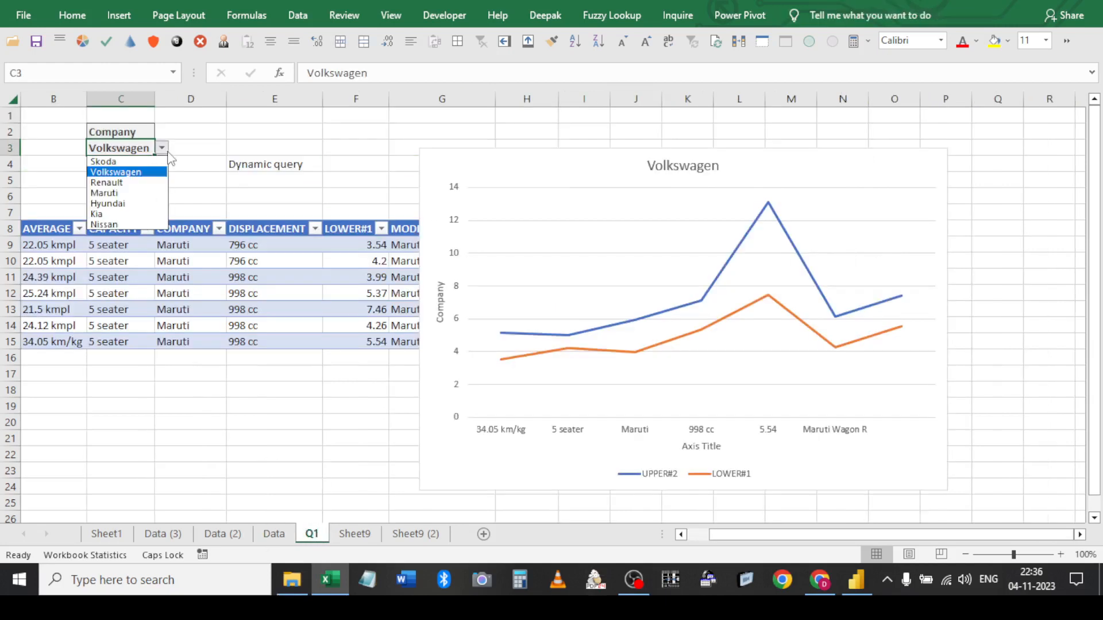
pyautogui.click(127, 162)
pyautogui.press('Return')
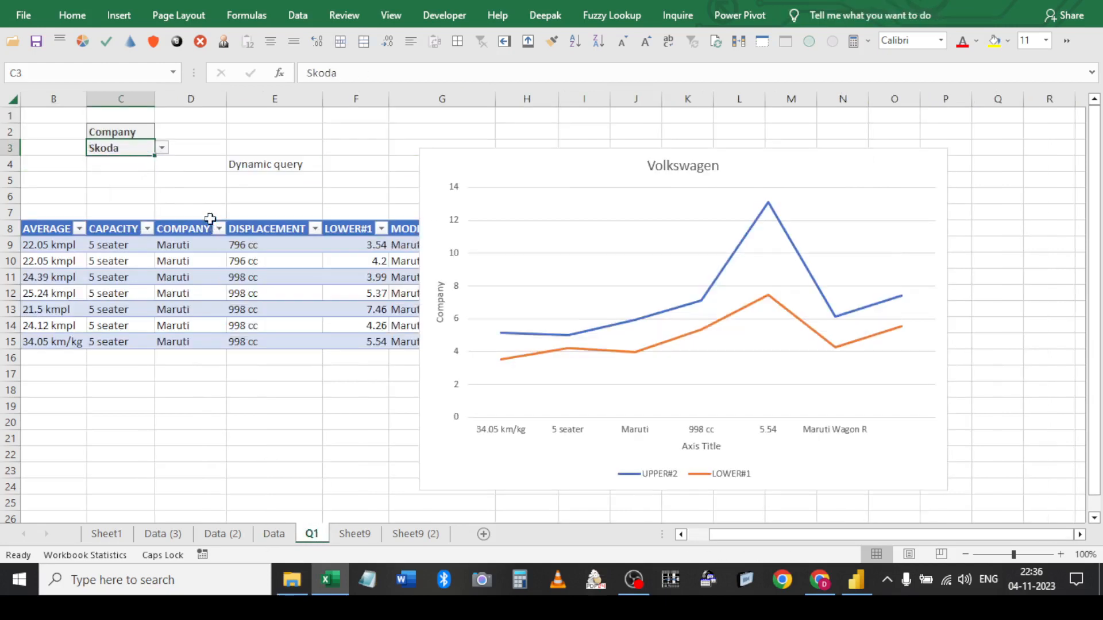
# Set the Company in cell C3 of sheet Q1 to Hyundai and dismiss the query message
pyautogui.click(163, 148)
pyautogui.click(124, 204)
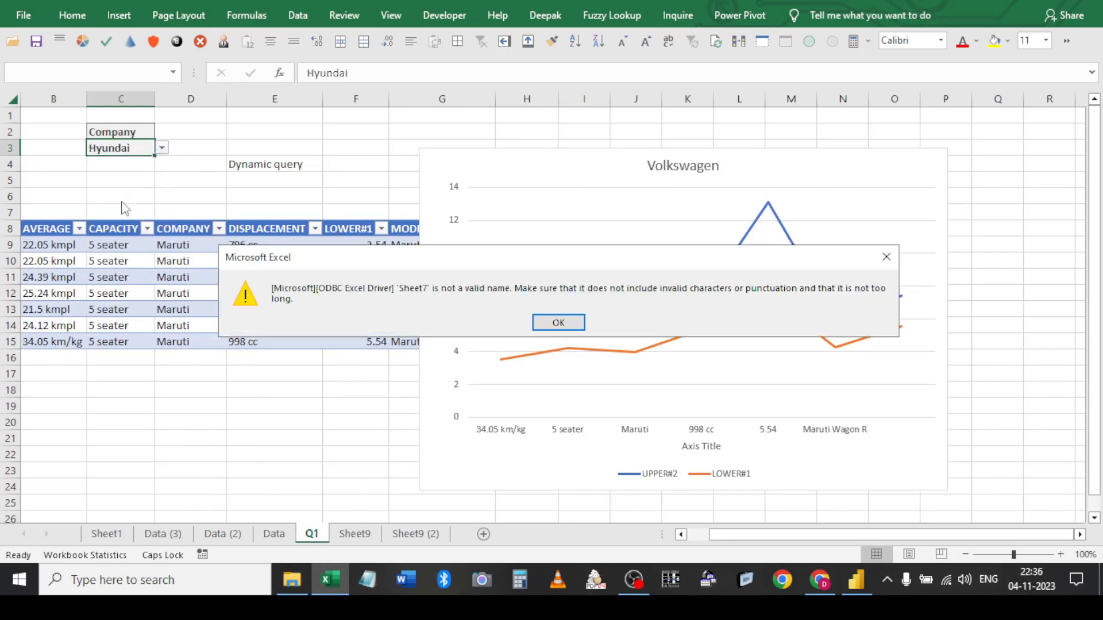
pyautogui.press('Return')
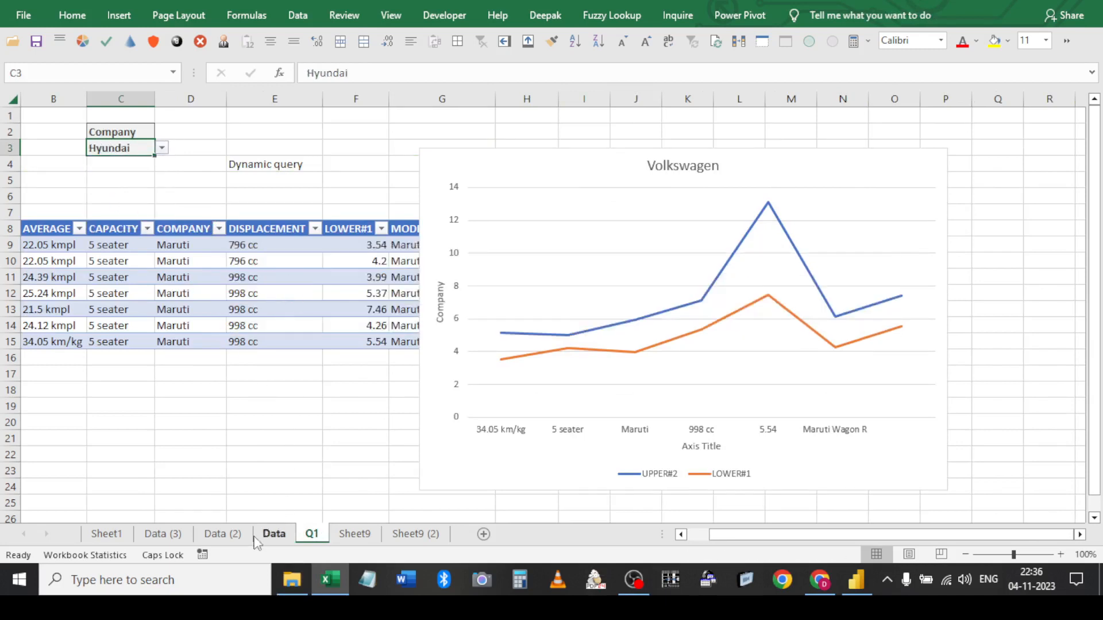
# Copy all car rows of the table on the Data (2) sheet
pyautogui.click(236, 538)
pyautogui.click(95, 224)
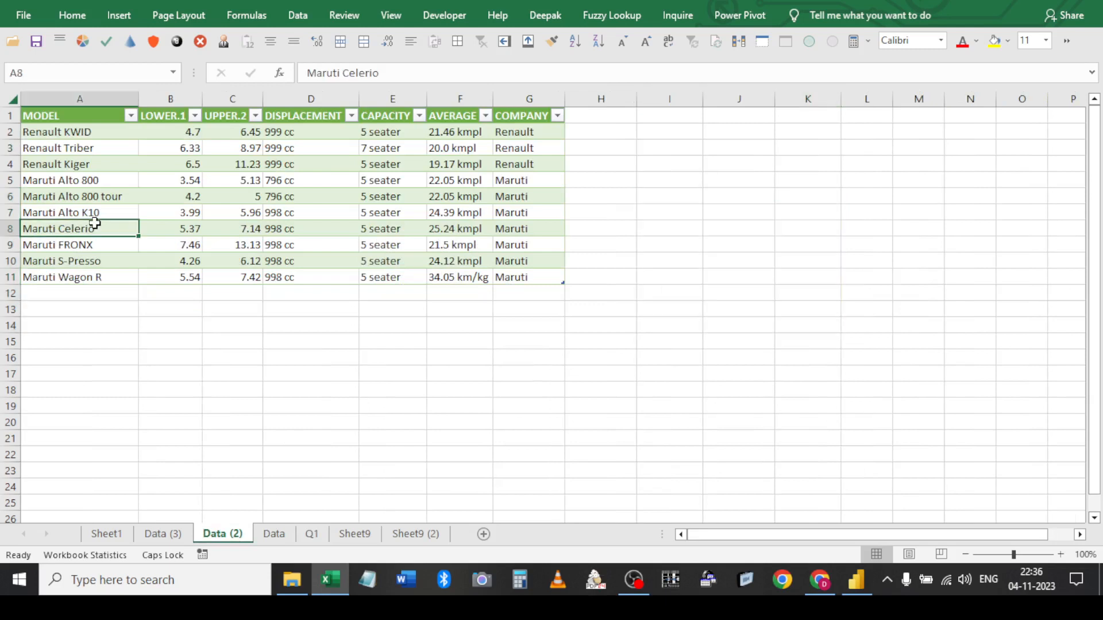
pyautogui.hotkey('ctrl', 'Home')
pyautogui.hotkey('ctrl', 'a')
pyautogui.hotkey('ctrl', 'c')
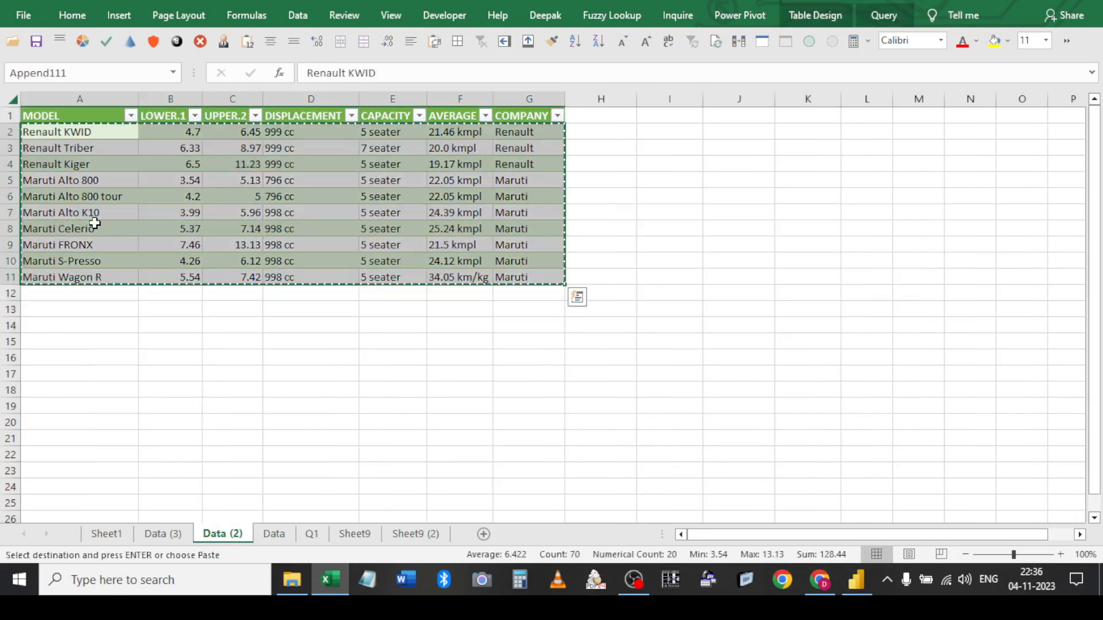
# Extend the table on the Data sheet below Nissan Magnite and paste the copied rows from cell A7
pyautogui.hotkey('ctrl', 'pagedown')
pyautogui.hotkey('ctrl', 'Down')
pyautogui.press('Down')
pyautogui.press('Up')
pyautogui.press('Right')
pyautogui.press('Right')
pyautogui.press('Tab')
pyautogui.press('Tab')
pyautogui.press('Tab')
pyautogui.press('Tab')
pyautogui.press('Tab')
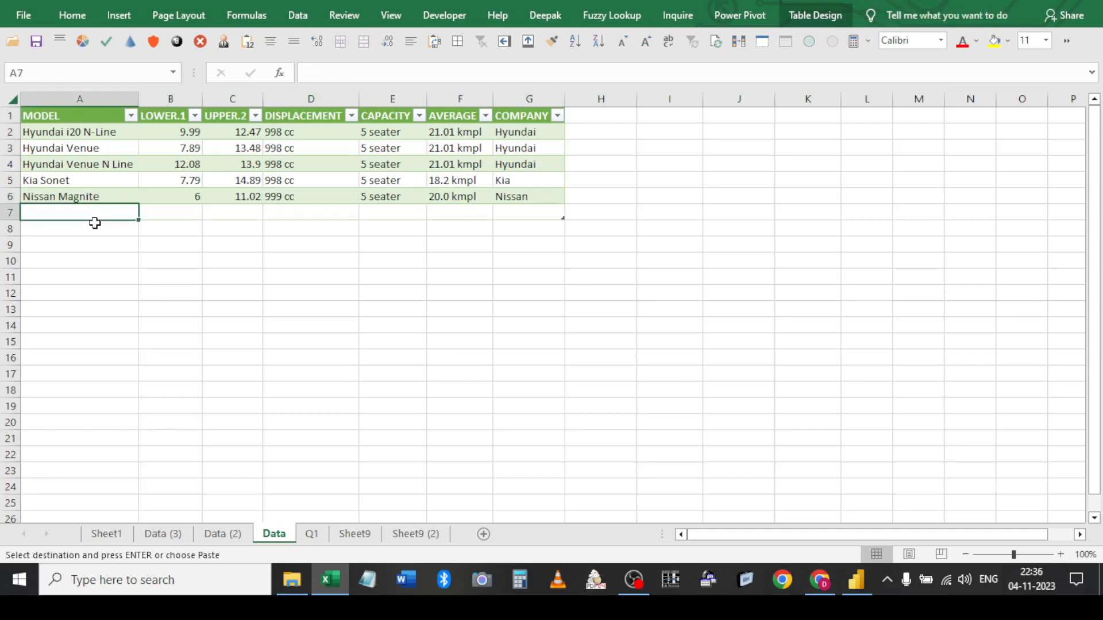
pyautogui.hotkey('ctrl', 'v')
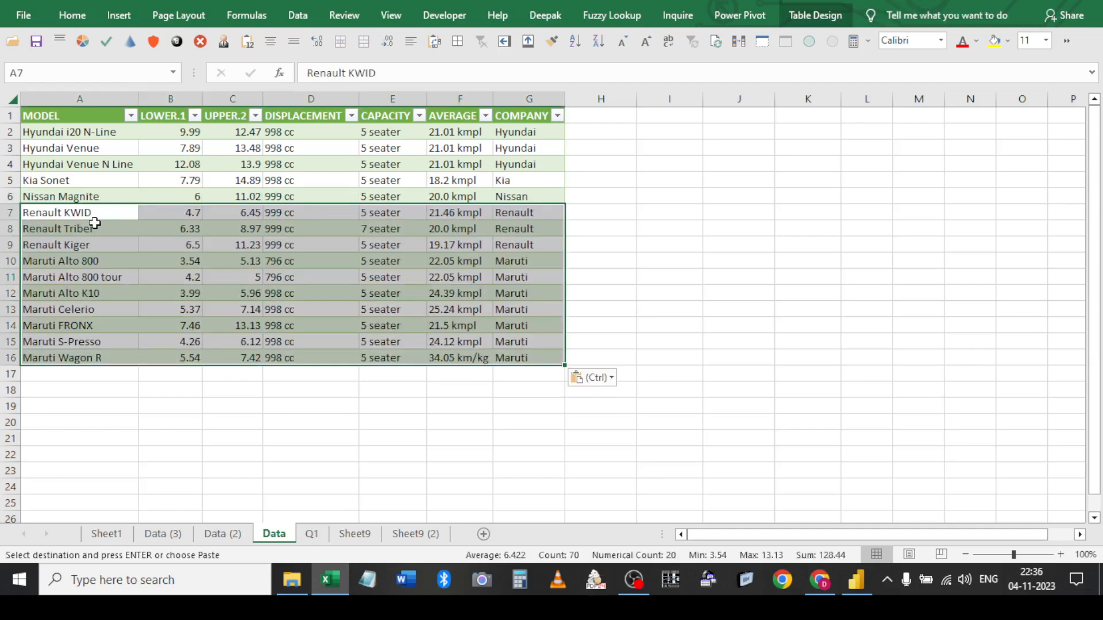
# Copy the Skoda and Volkswagen rows of the table on the Data (3) sheet
pyautogui.hotkey('ctrl', 'pageup')
pyautogui.hotkey('ctrl', 'pageup')
pyautogui.press('Left')
pyautogui.press('Left')
pyautogui.press('Left')
pyautogui.press('Left')
pyautogui.press('Left')
pyautogui.press('Left')
pyautogui.press('Left')
pyautogui.press('Left')
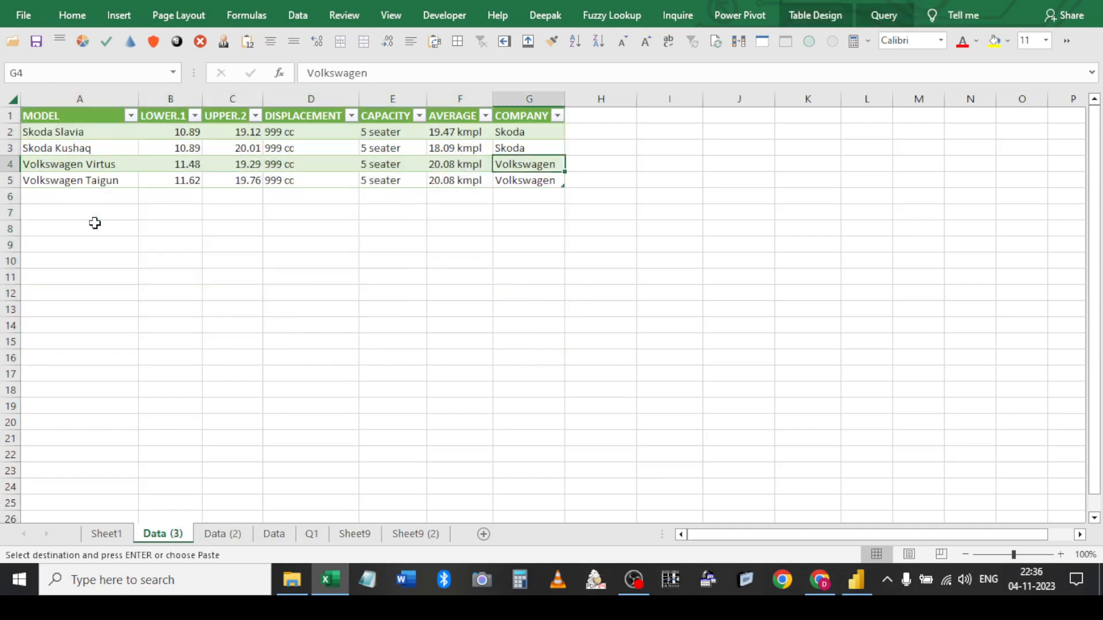
pyautogui.press('Up')
pyautogui.press('Up')
pyautogui.hotkey('ctrl', 'shift', 'Right')
pyautogui.hotkey('ctrl', 'shift', 'Down')
pyautogui.hotkey('ctrl', 'c')
# Add a row to the Data sheet's table below Maruti Wagon R and paste the copied rows from cell A17
pyautogui.hotkey('ctrl', 'pagedown')
pyautogui.hotkey('ctrl', 'pagedown')
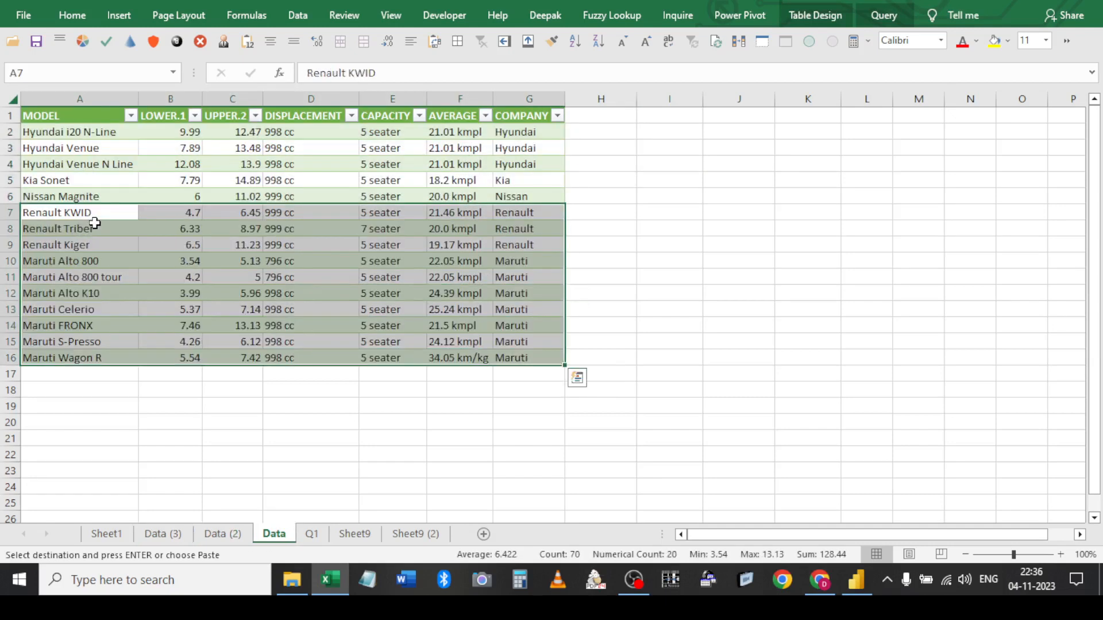
pyautogui.click(95, 223)
pyautogui.press('Down')
pyautogui.press('Down')
pyautogui.press('Down')
pyautogui.press('Down')
pyautogui.press('Down')
pyautogui.press('Down')
pyautogui.press('Down')
pyautogui.press('Down')
pyautogui.press('Right')
pyautogui.press('Right')
pyautogui.press('Right')
pyautogui.press('Right')
pyautogui.press('Right')
pyautogui.press('Right')
pyautogui.press('Tab')
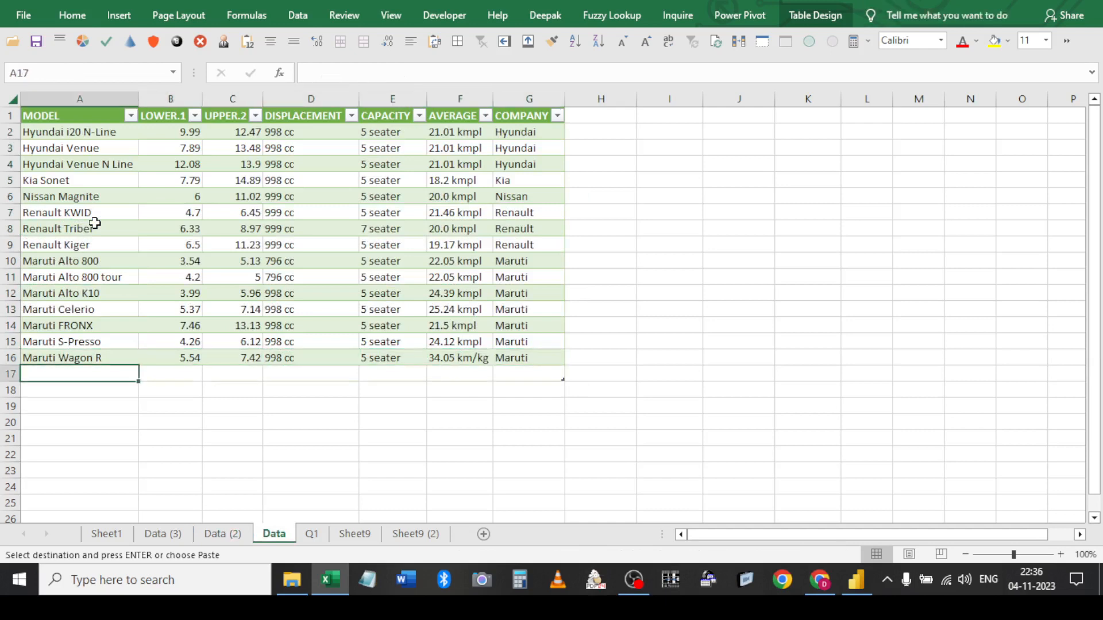
pyautogui.hotkey('ctrl', 'v')
pyautogui.press('Escape')
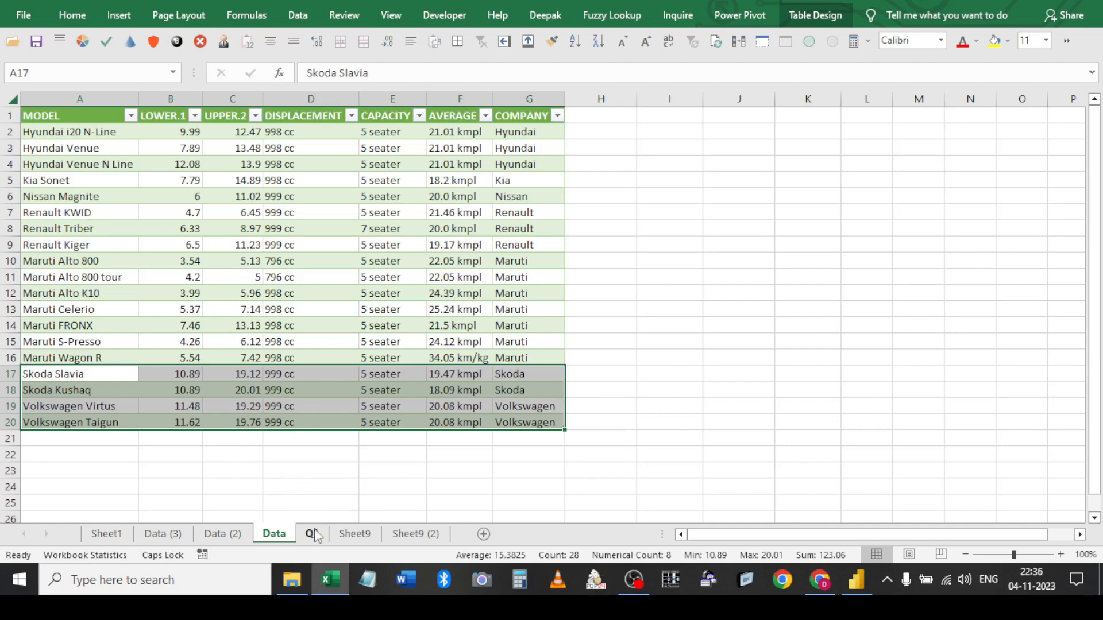
# Refresh the query table on the Data sheet and select its MODEL header
pyautogui.rightClick(141, 179)
pyautogui.click(190, 292)
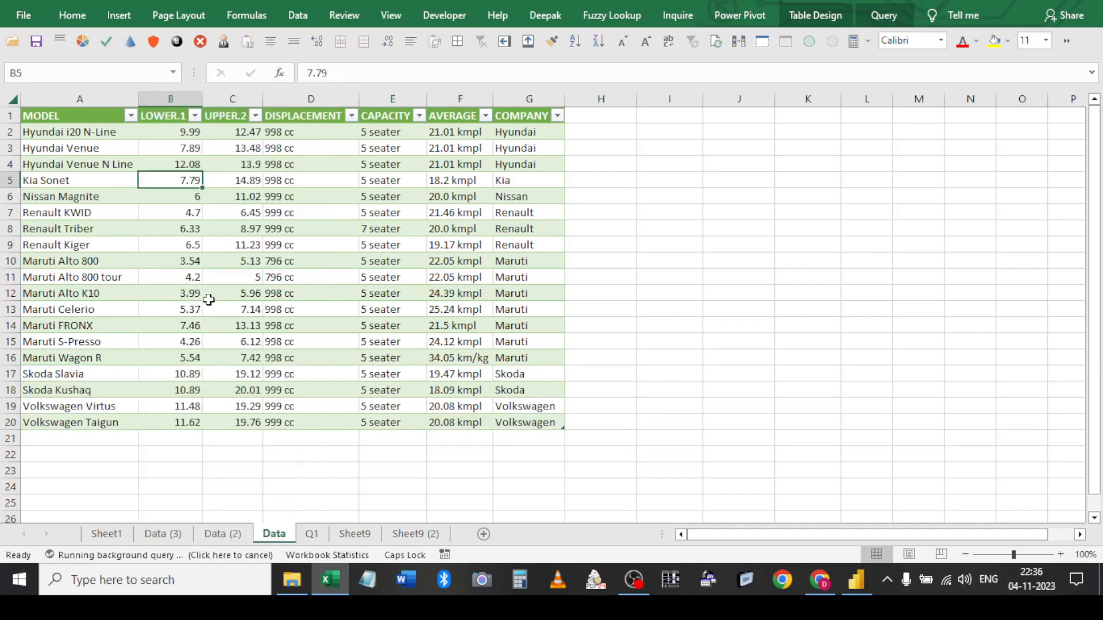
pyautogui.click(546, 322)
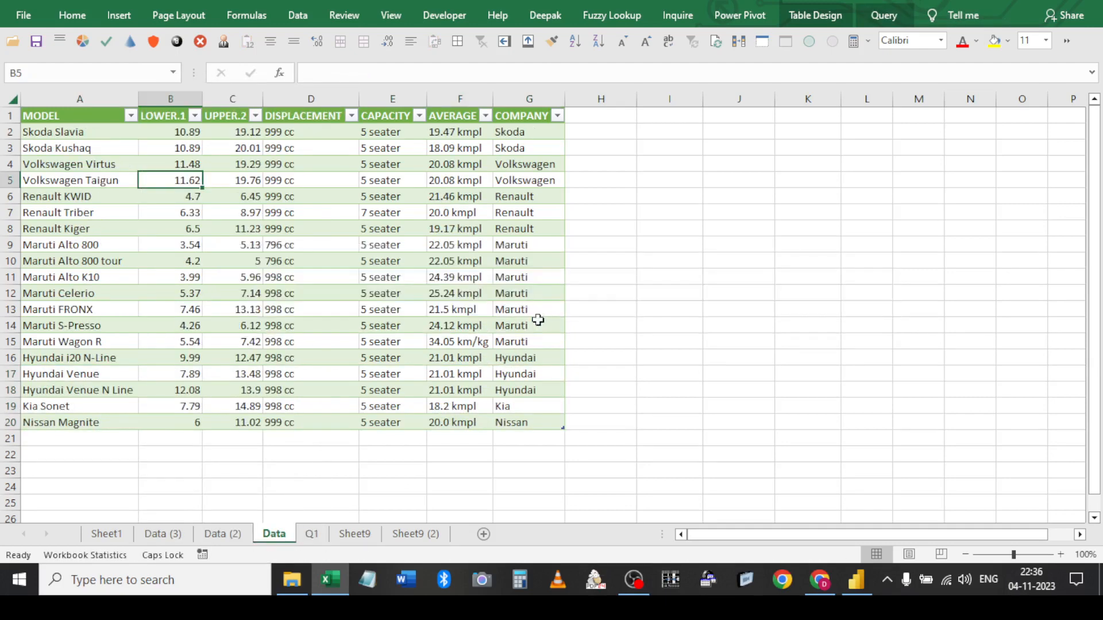
pyautogui.click(100, 115)
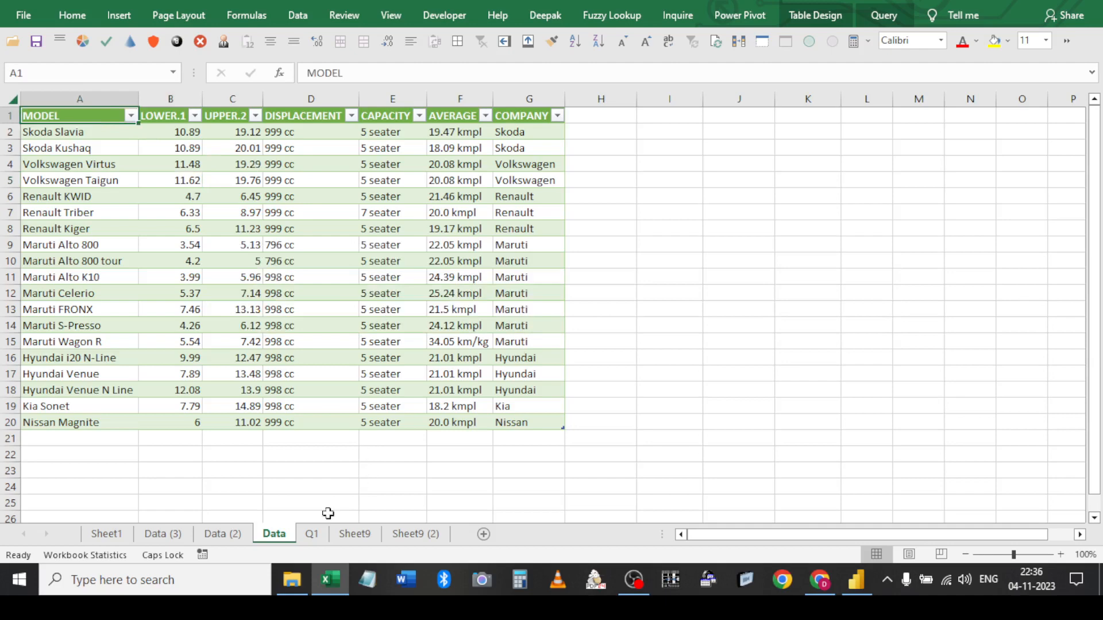
# Set the Company in cell C3 of sheet Q1 to Skoda and dismiss the query message
pyautogui.click(312, 534)
pyautogui.click(162, 147)
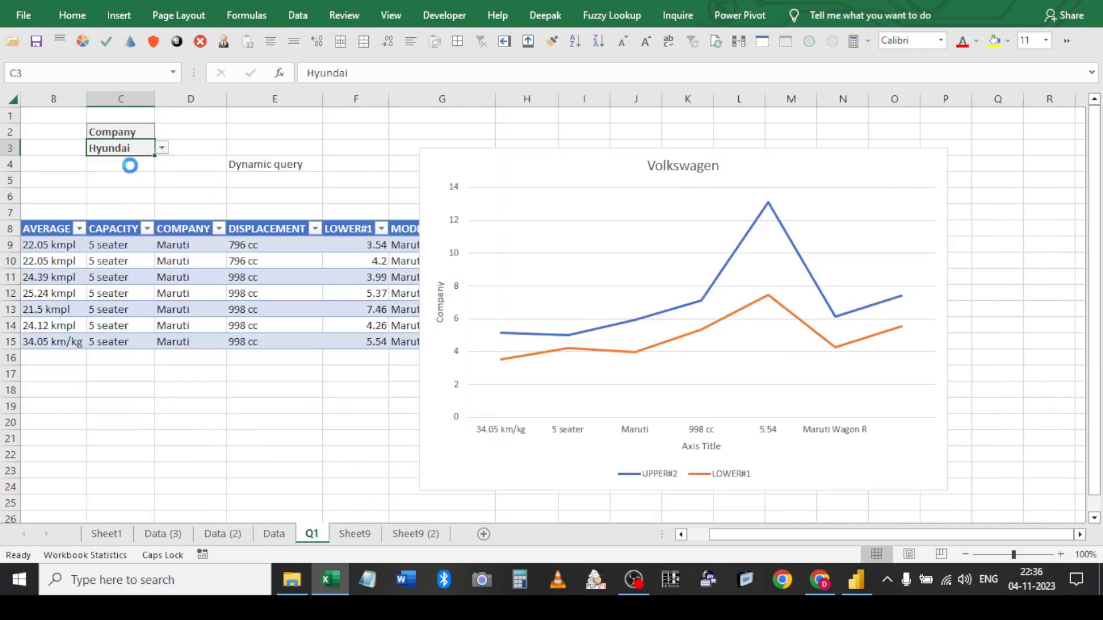
pyautogui.click(132, 162)
pyautogui.click(558, 322)
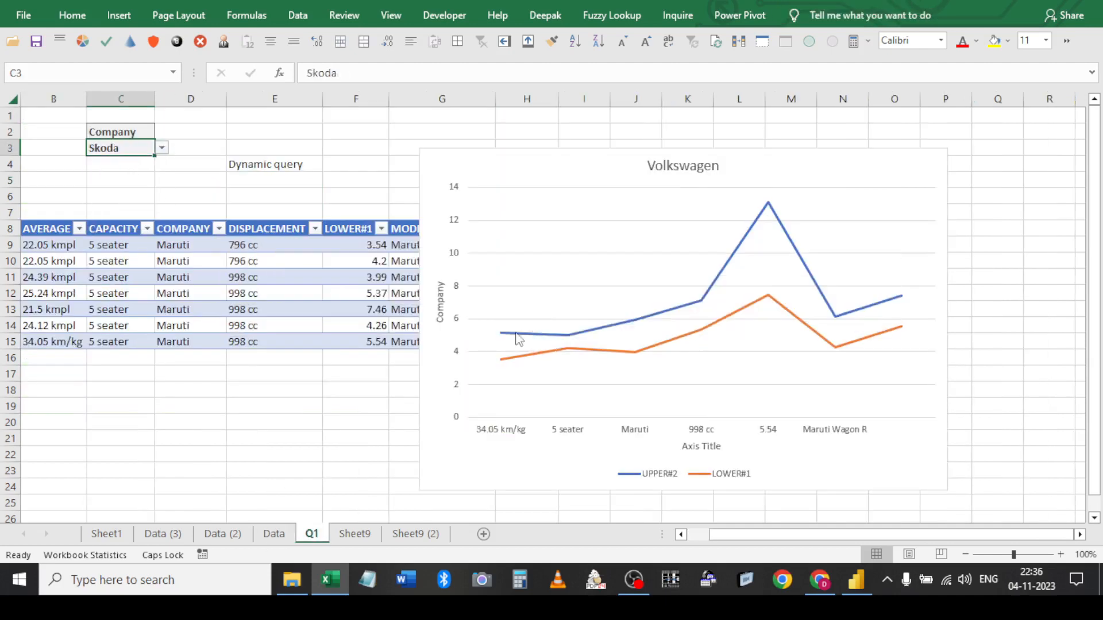
# Examine the connection definition and SQL command text of the Q1 query table, then close the dialogs without changes
pyautogui.click(261, 281)
pyautogui.click(297, 14)
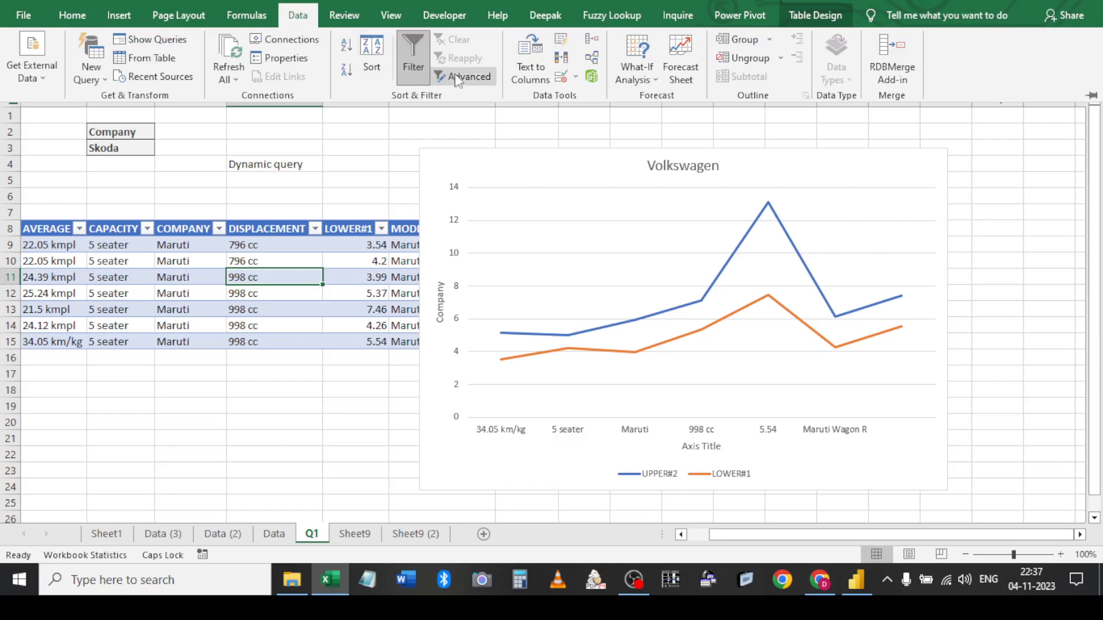
pyautogui.click(280, 57)
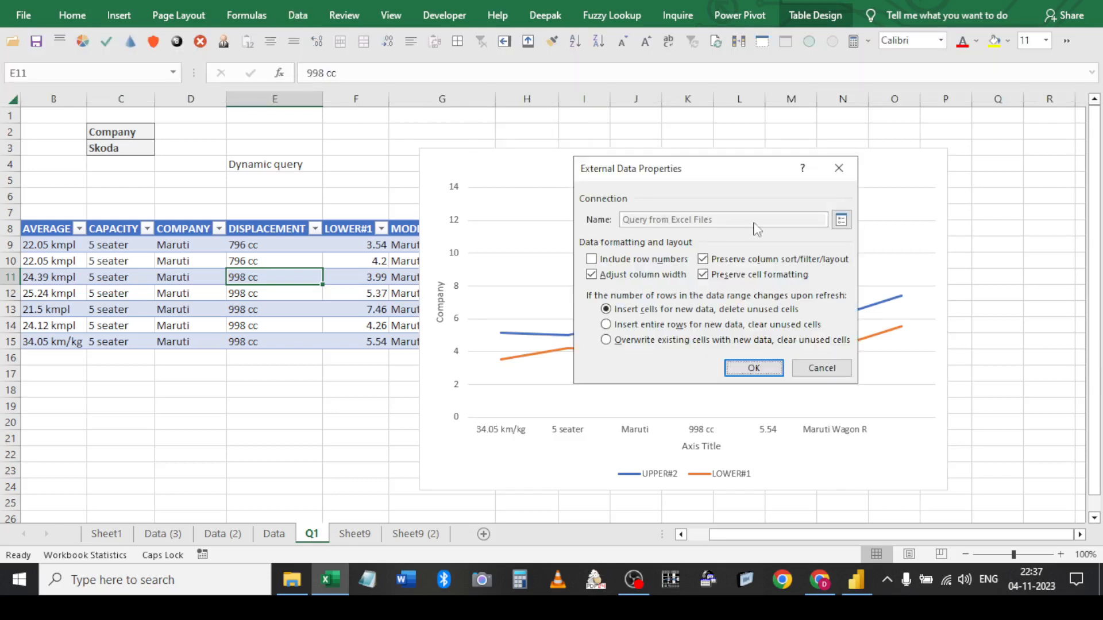
pyautogui.click(840, 220)
pyautogui.click(577, 67)
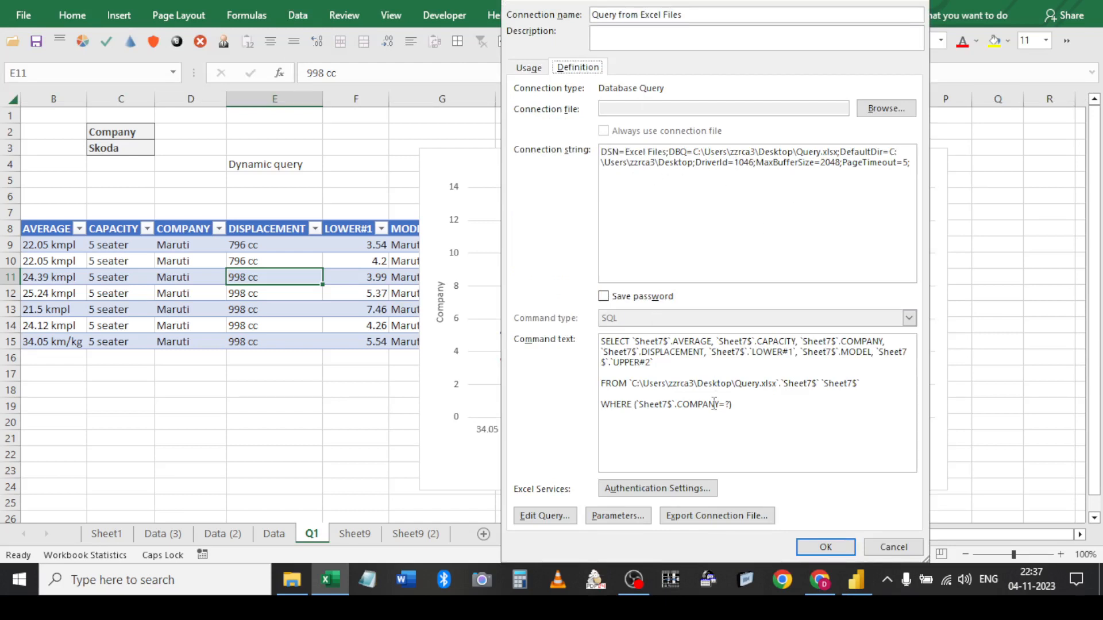
pyautogui.click(877, 550)
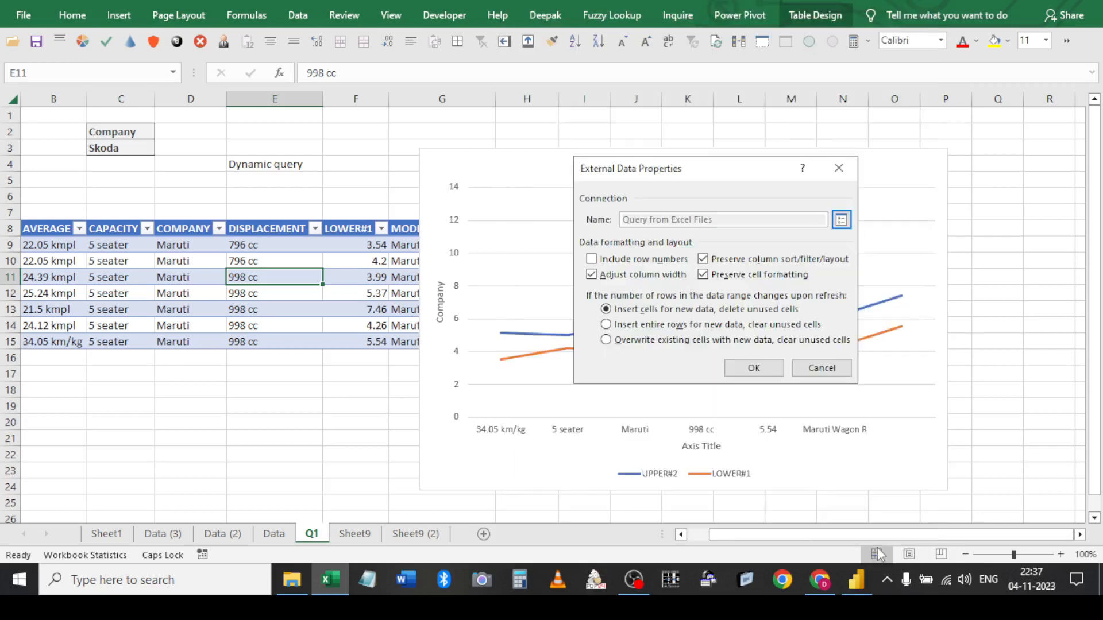
pyautogui.click(804, 368)
# Add a new blank worksheet after Sheet9 (2), review the Data sheet's table and return to the new sheet
pyautogui.click(374, 533)
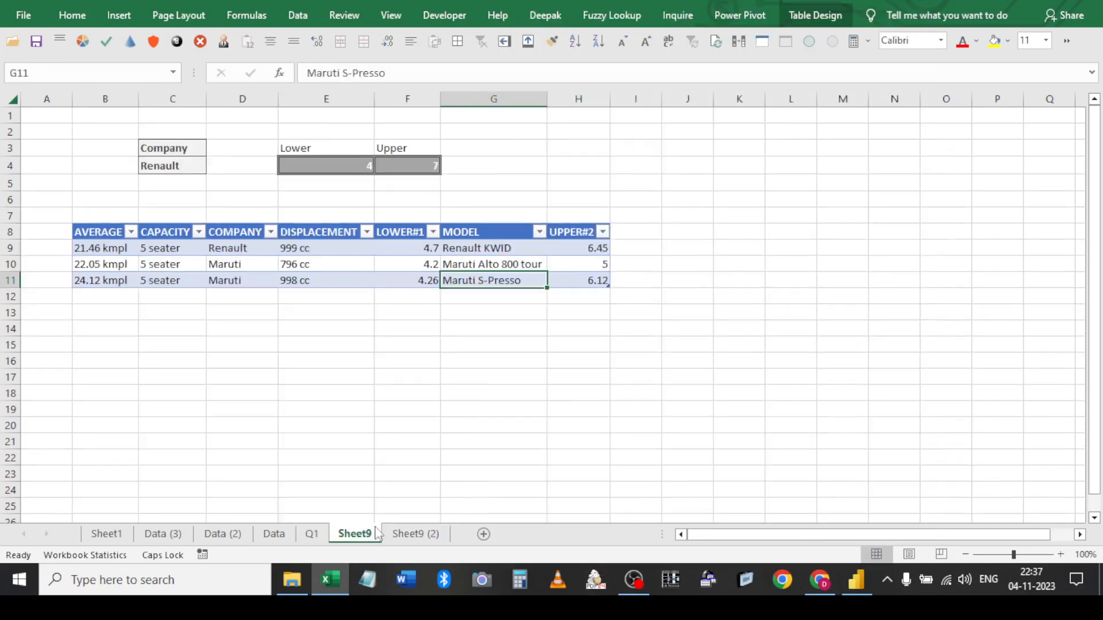
pyautogui.click(432, 537)
pyautogui.click(484, 534)
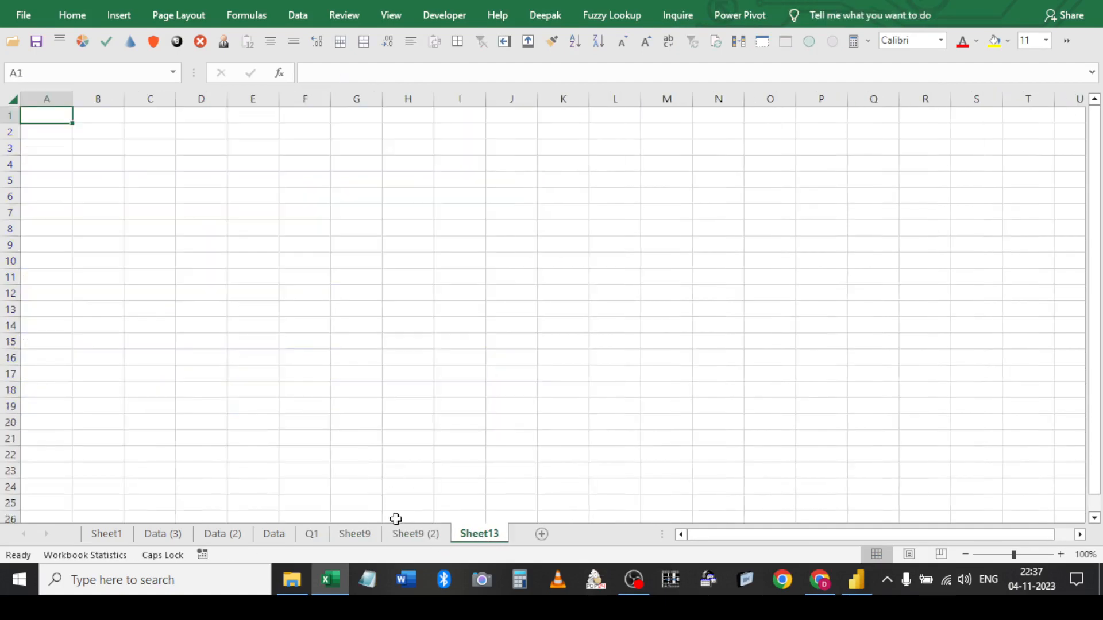
pyautogui.click(275, 534)
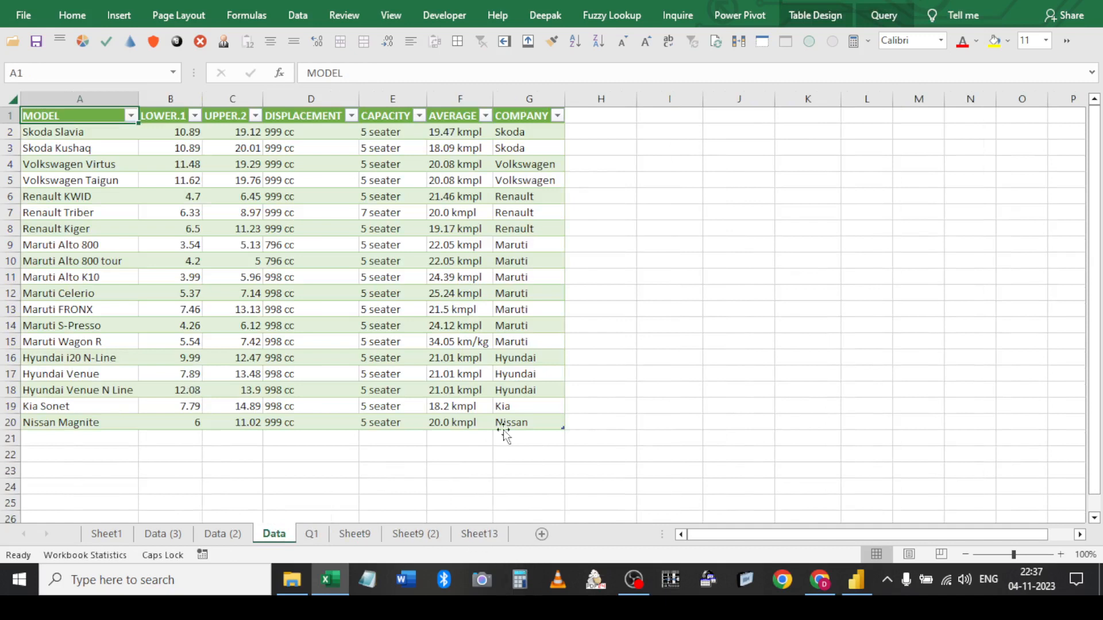
pyautogui.click(494, 539)
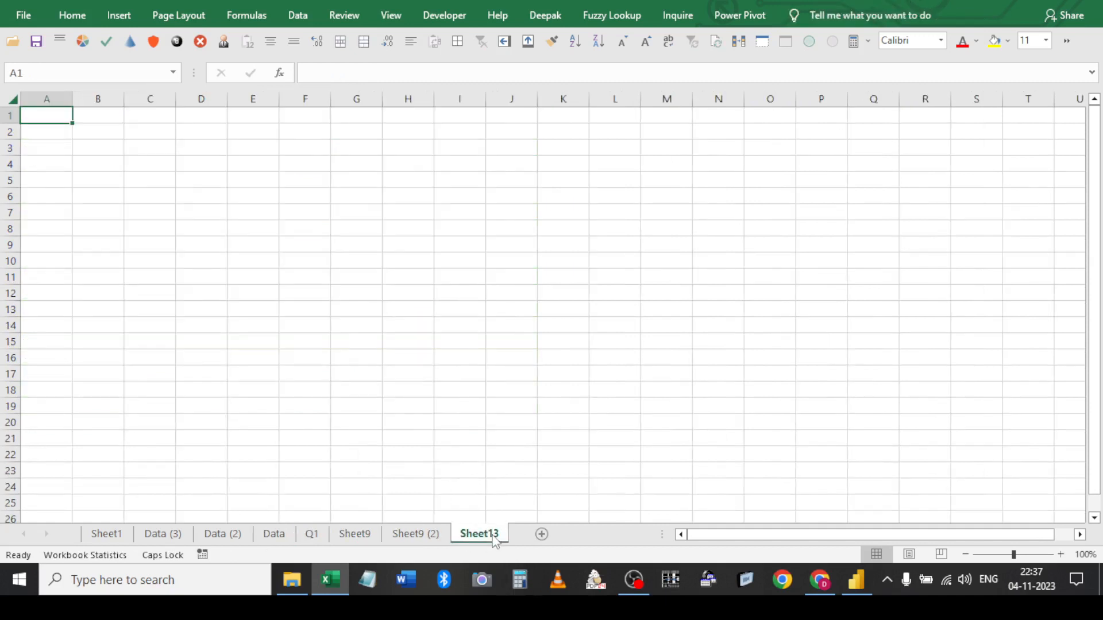
# Start a Microsoft Query import with Excel Files as the data source and open the workbook in the Desktop folder
pyautogui.click(290, 16)
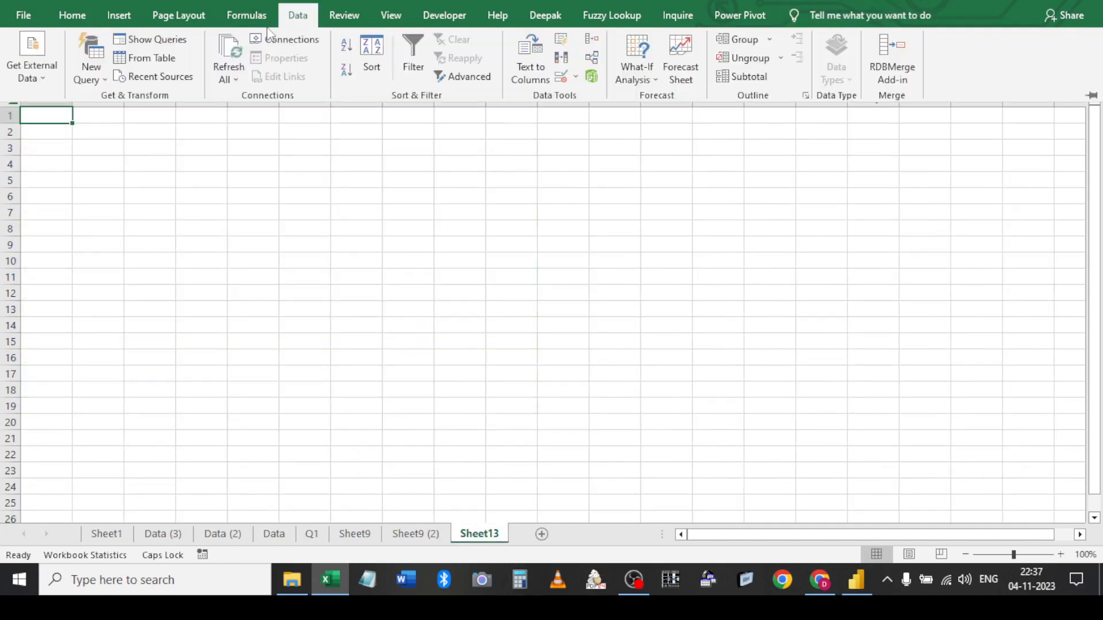
pyautogui.click(46, 70)
pyautogui.click(134, 131)
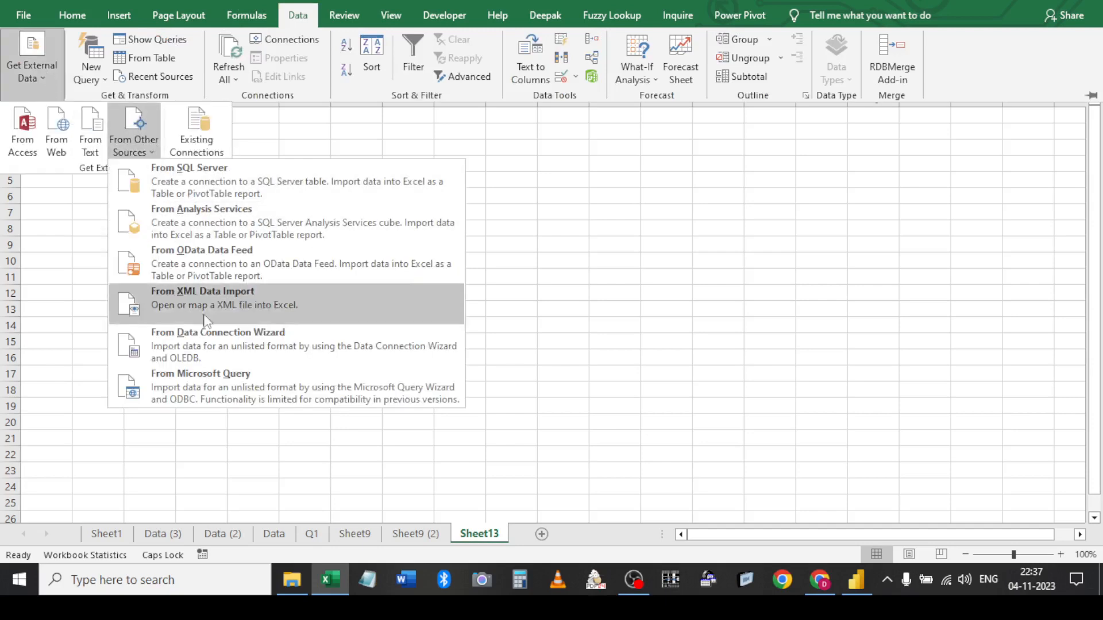
pyautogui.click(221, 382)
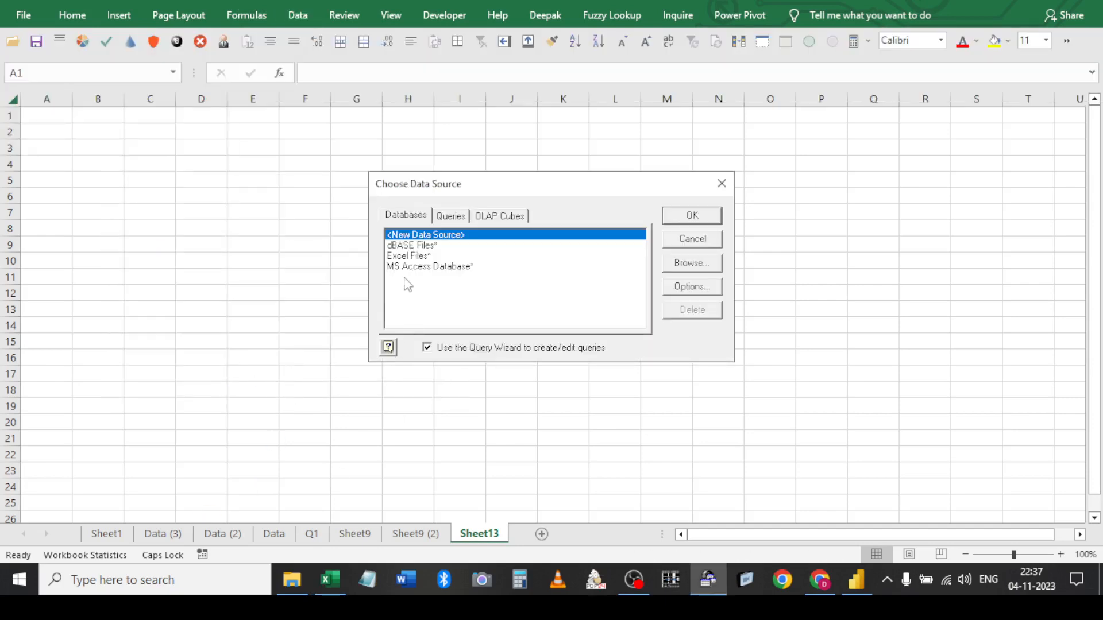
pyautogui.click(397, 245)
pyautogui.doubleClick(398, 256)
pyautogui.doubleClick(185, 85)
pyautogui.scroll(-3, 202, 98)
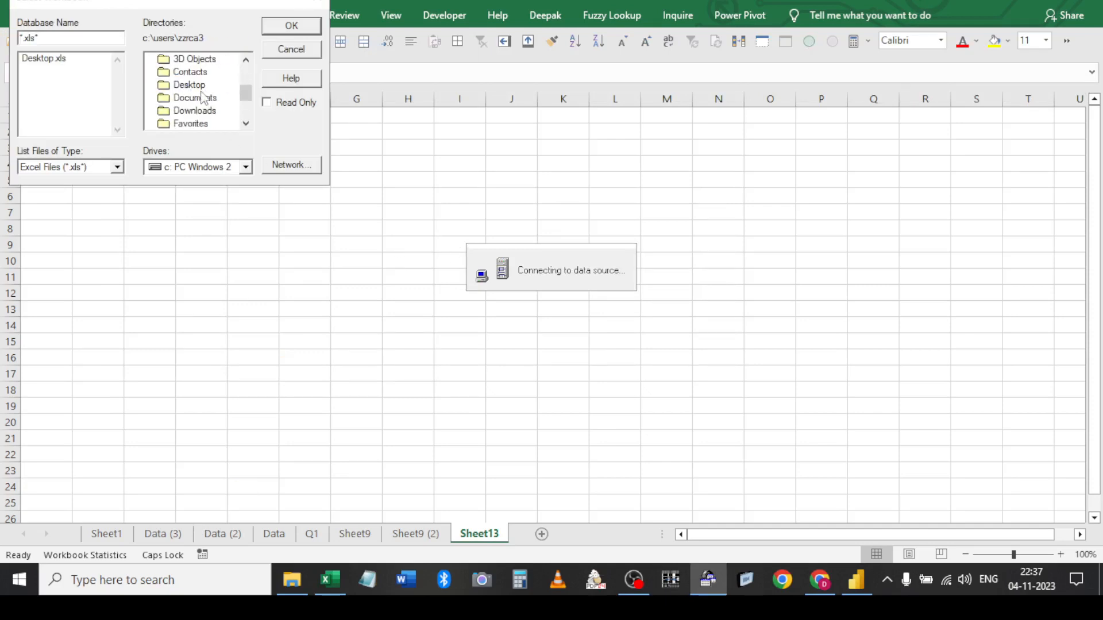
pyautogui.doubleClick(193, 87)
pyautogui.click(27, 70)
pyautogui.doubleClick(27, 72)
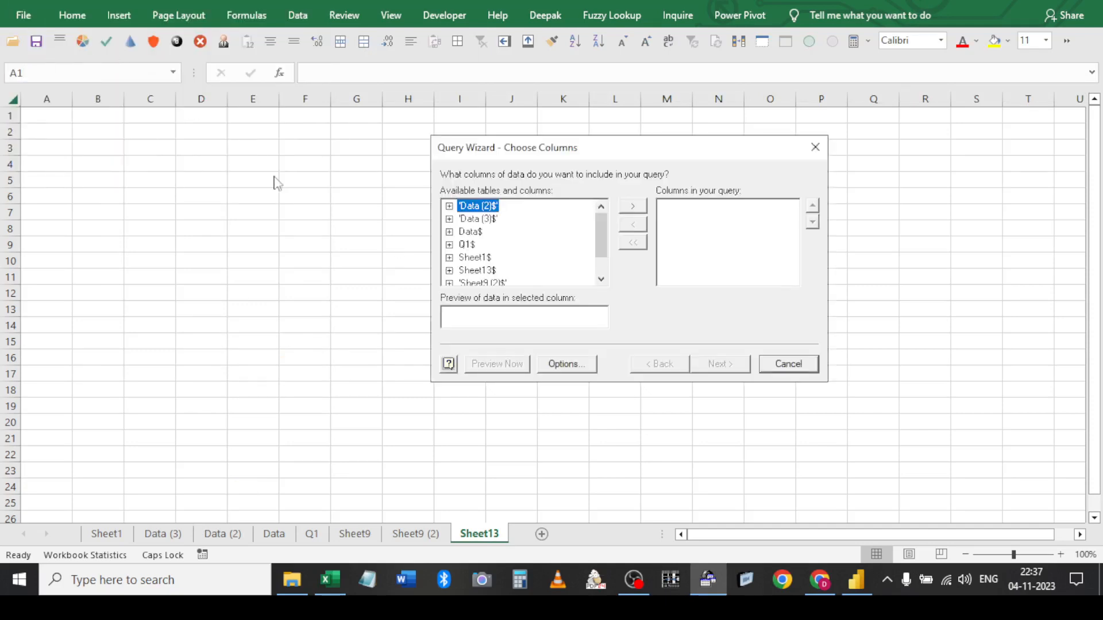
# Include all columns of the Data$ table in the query and proceed to the row filter
pyautogui.click(471, 234)
pyautogui.click(632, 205)
pyautogui.click(716, 366)
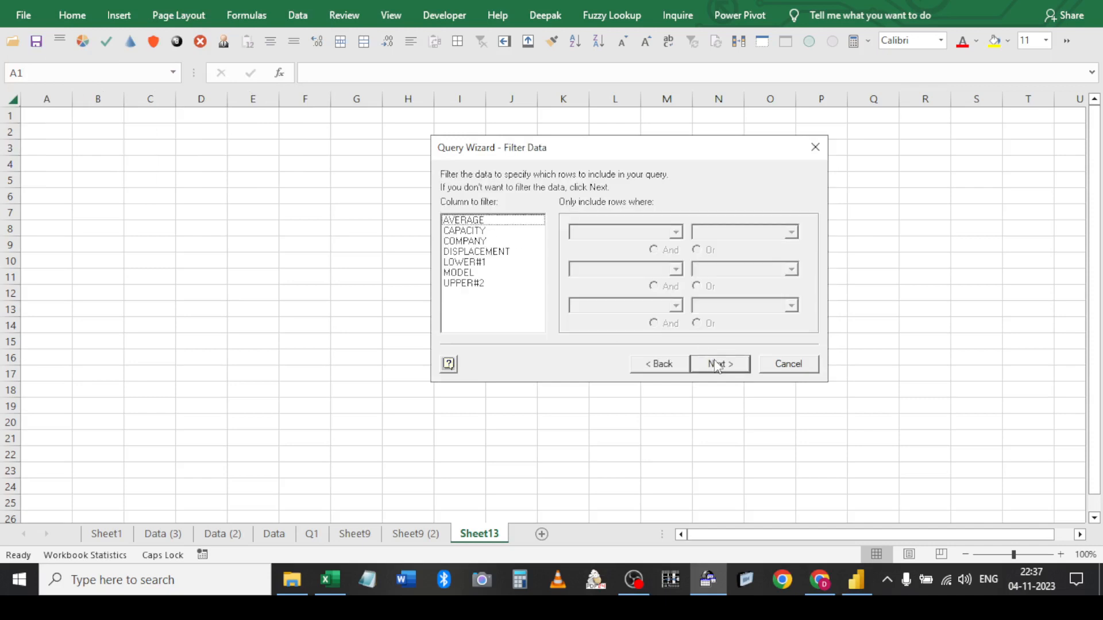
pyautogui.click(716, 365)
pyautogui.click(670, 367)
pyautogui.click(678, 375)
pyautogui.click(718, 365)
# Filter the query rows to those whose COMPANY is like Hyundai
pyautogui.click(472, 242)
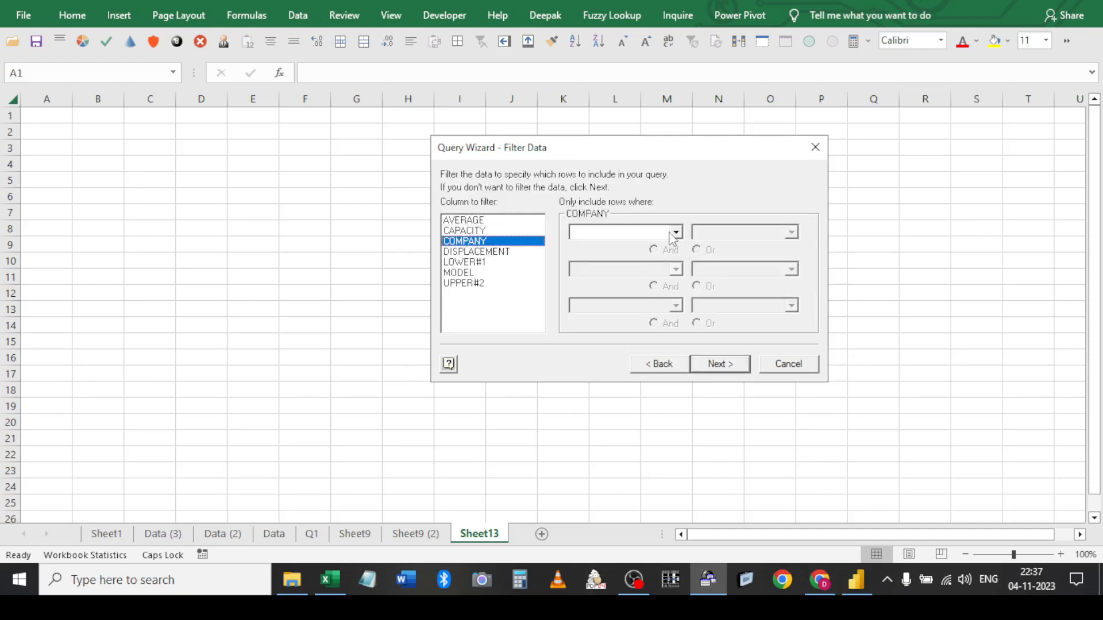
pyautogui.click(676, 233)
pyautogui.moveTo(679, 286); pyautogui.dragTo(678, 329)
pyautogui.click(602, 299)
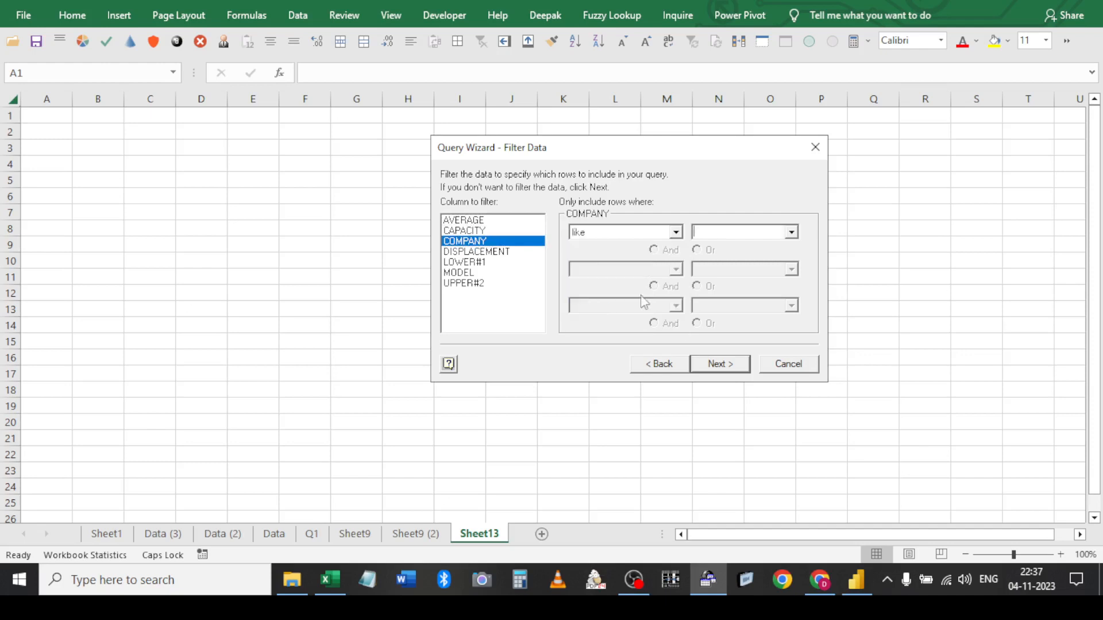
pyautogui.click(791, 232)
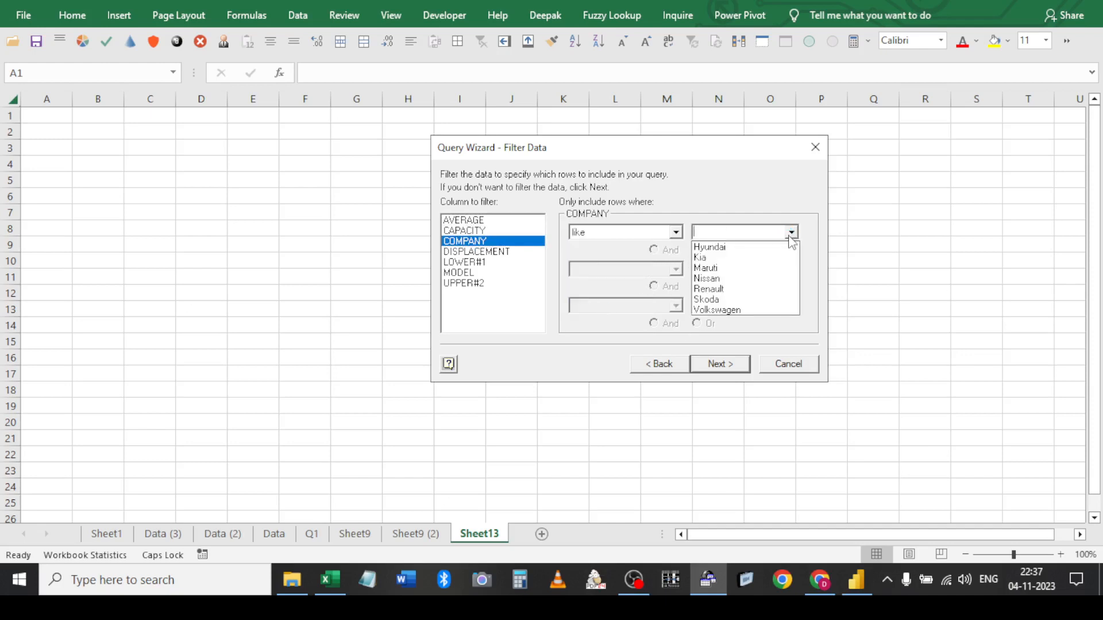
pyautogui.click(724, 247)
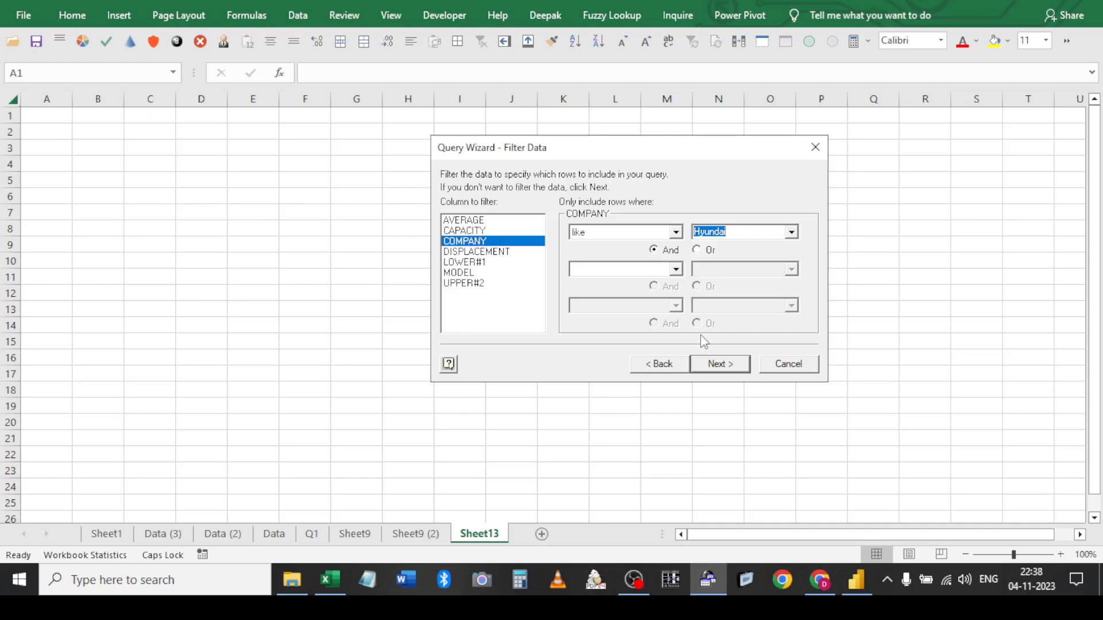
# Change the comparison operator of the COMPANY filter to contains
pyautogui.click(669, 366)
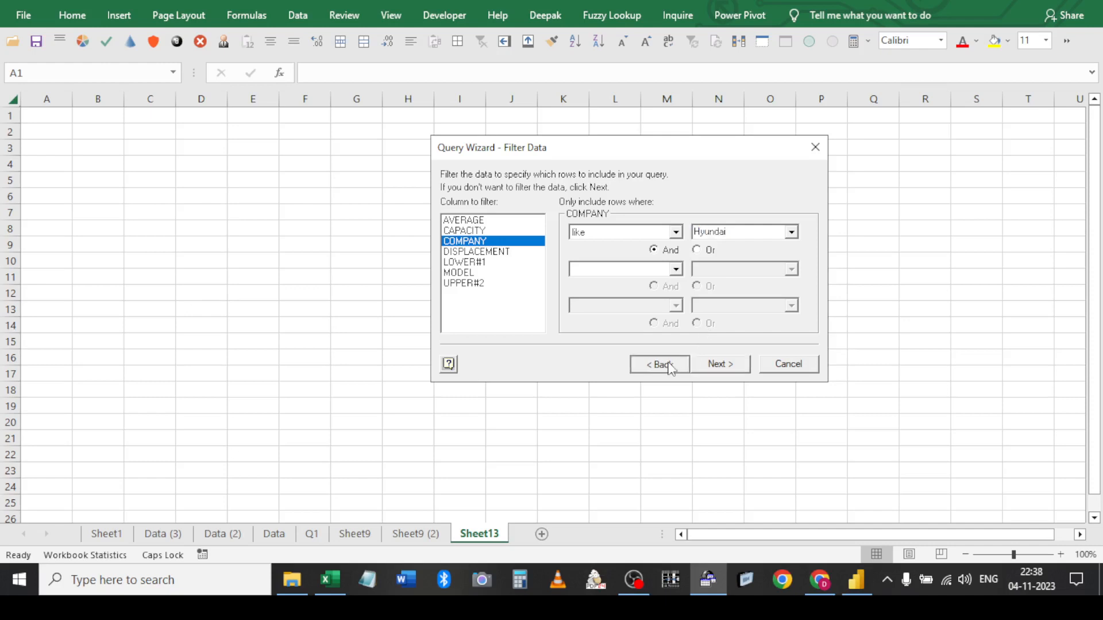
pyautogui.click(718, 365)
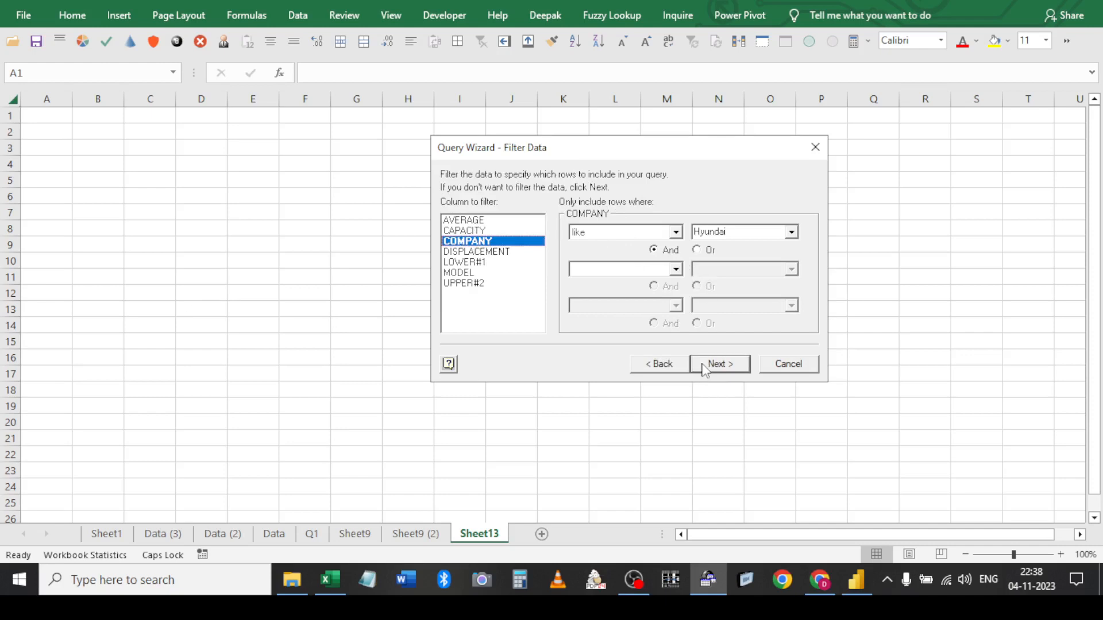
pyautogui.click(676, 232)
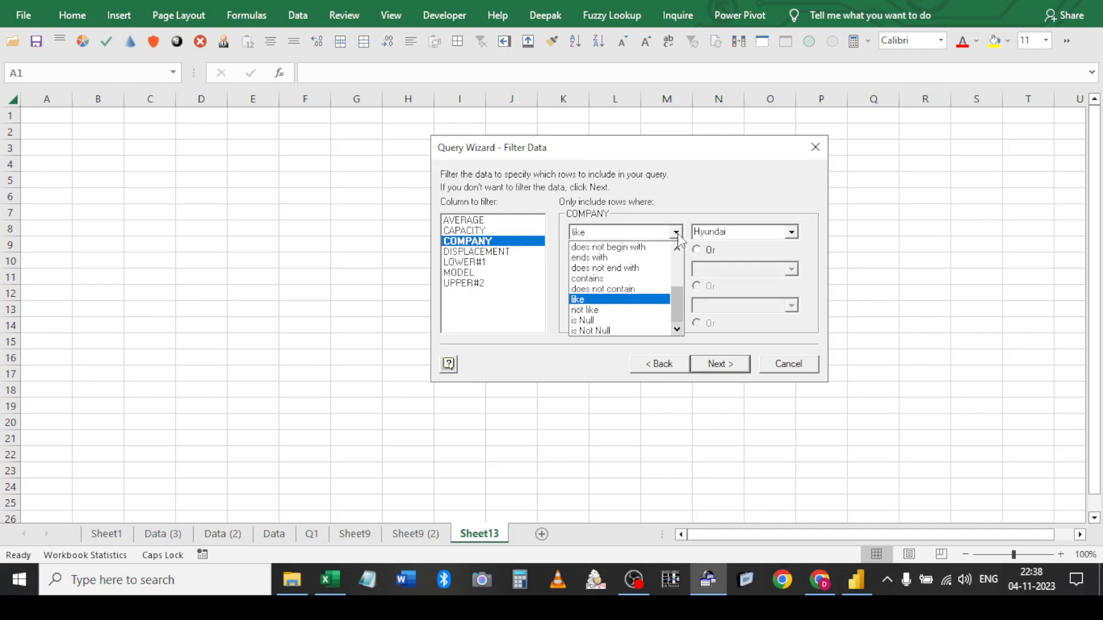
pyautogui.click(596, 278)
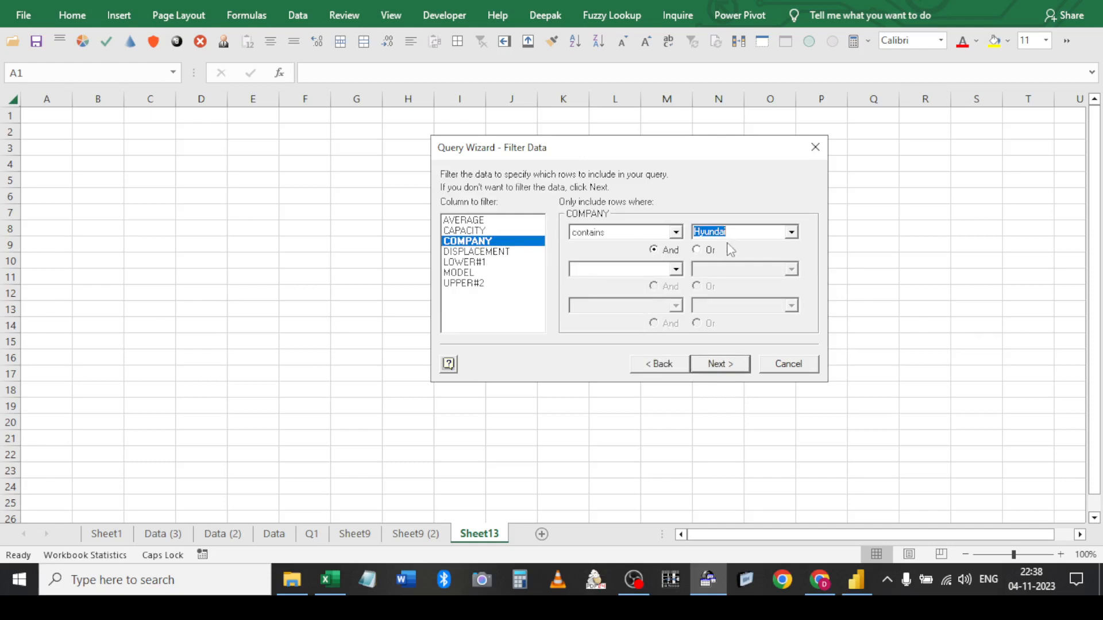
# Set the COMPANY filter value to H and finish the wizard by opening the query in Microsoft Query for editing
pyautogui.write('H')
pyautogui.click(713, 366)
pyautogui.click(712, 366)
pyautogui.click(529, 219)
pyautogui.click(709, 371)
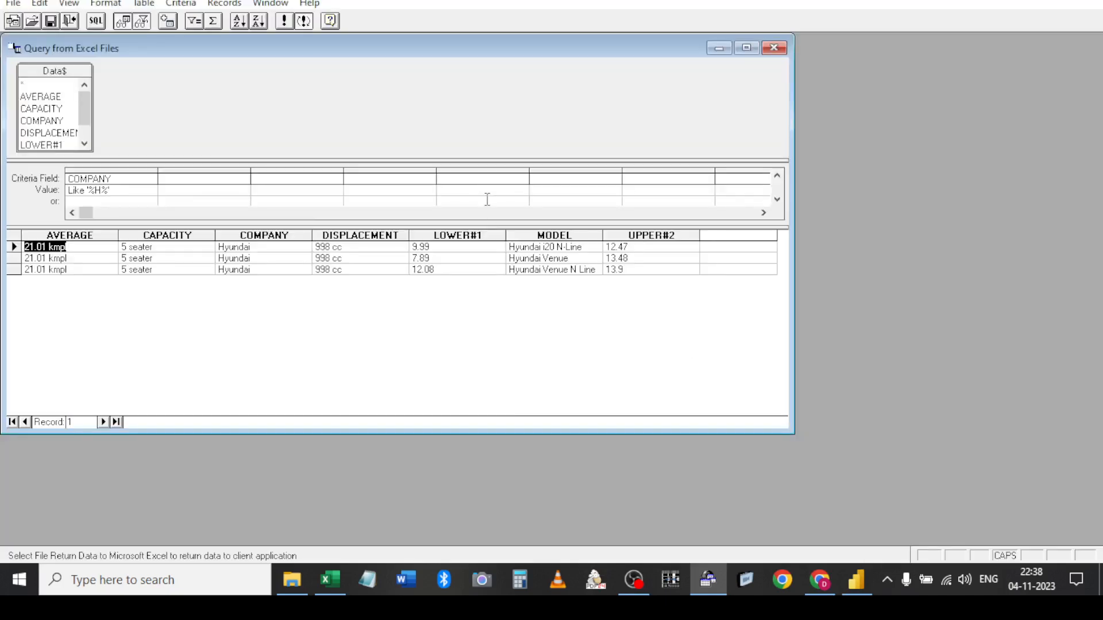
# Maximize the query window and enlarge the criteria pane to show more criteria rows
pyautogui.click(746, 48)
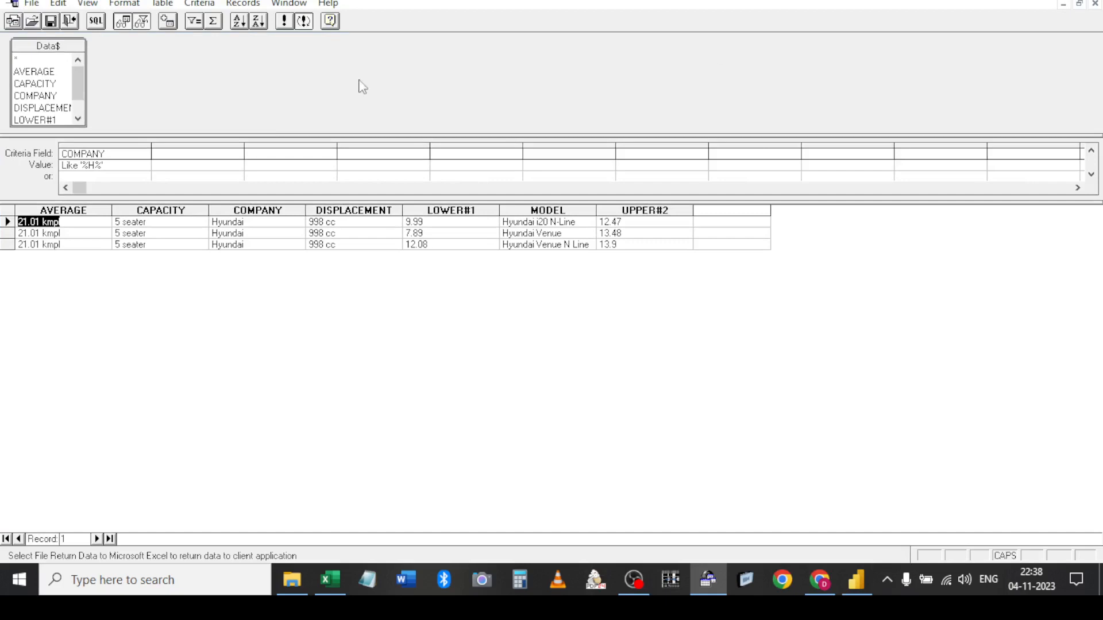
pyautogui.moveTo(216, 201); pyautogui.dragTo(219, 263)
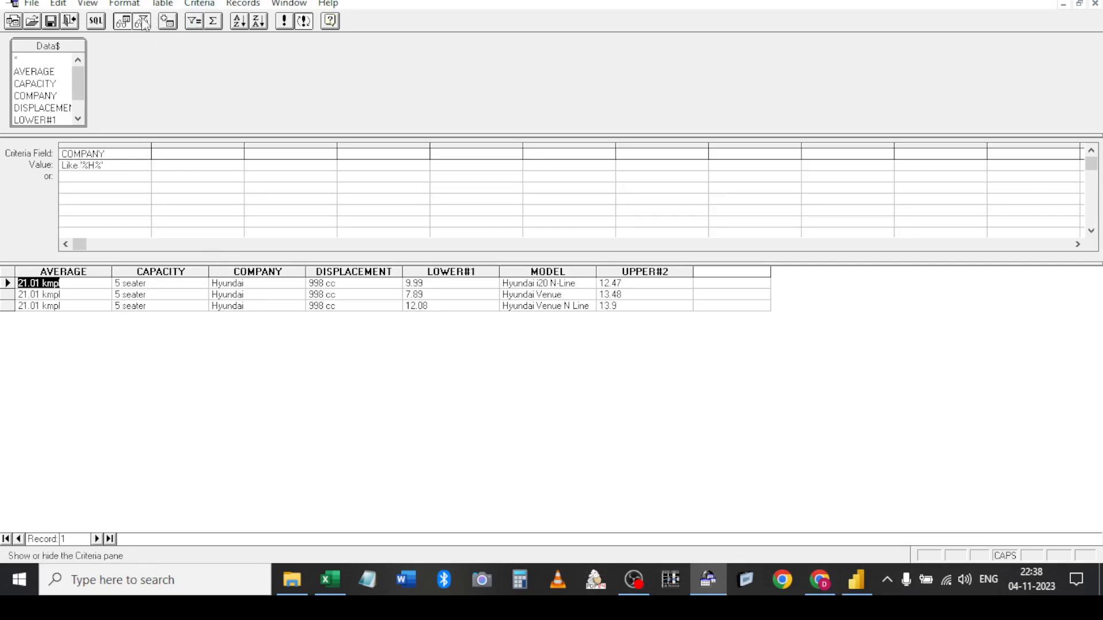
pyautogui.click(142, 23)
pyautogui.click(142, 23)
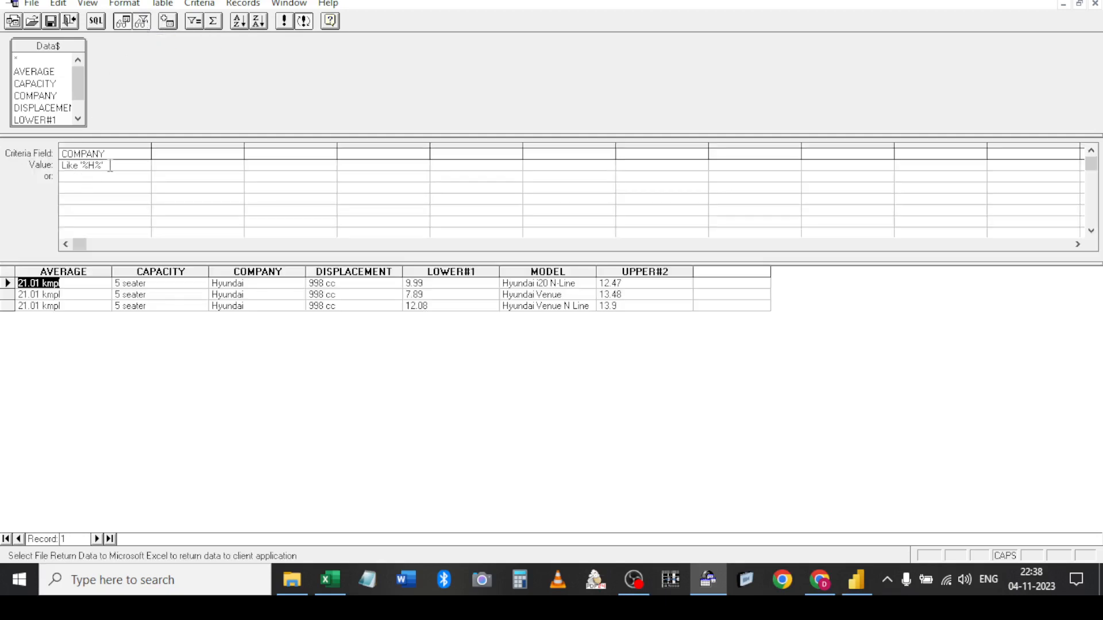
# Replace the COMPANY criterion with the parameter expression Like '%'+[]+'%' and run it with the value R
pyautogui.click(99, 168)
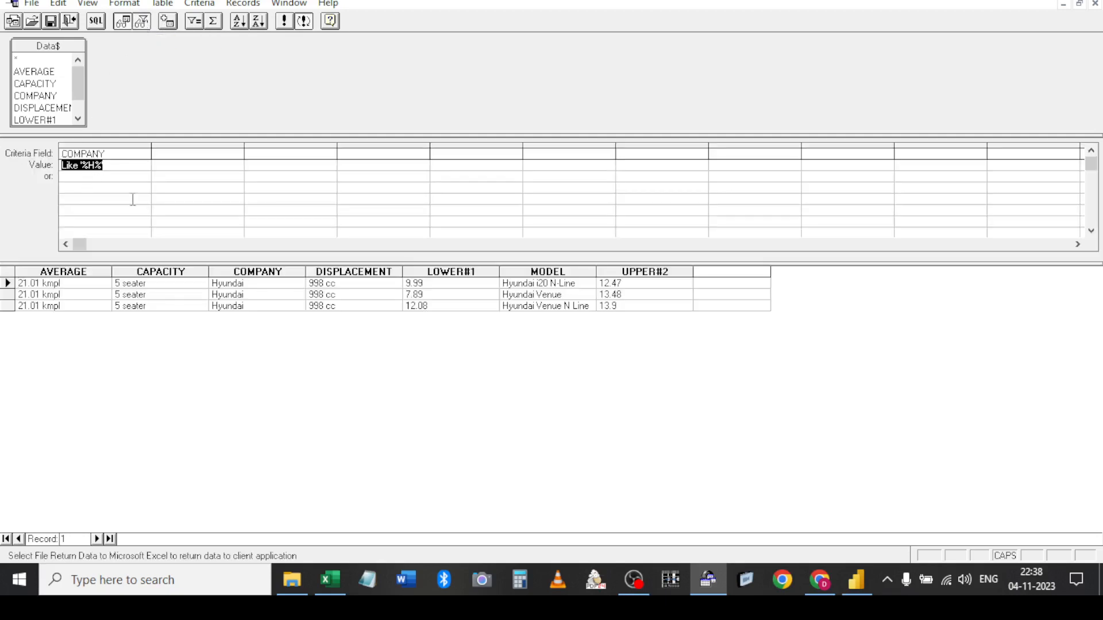
pyautogui.hotkey('shift', 'Tab')
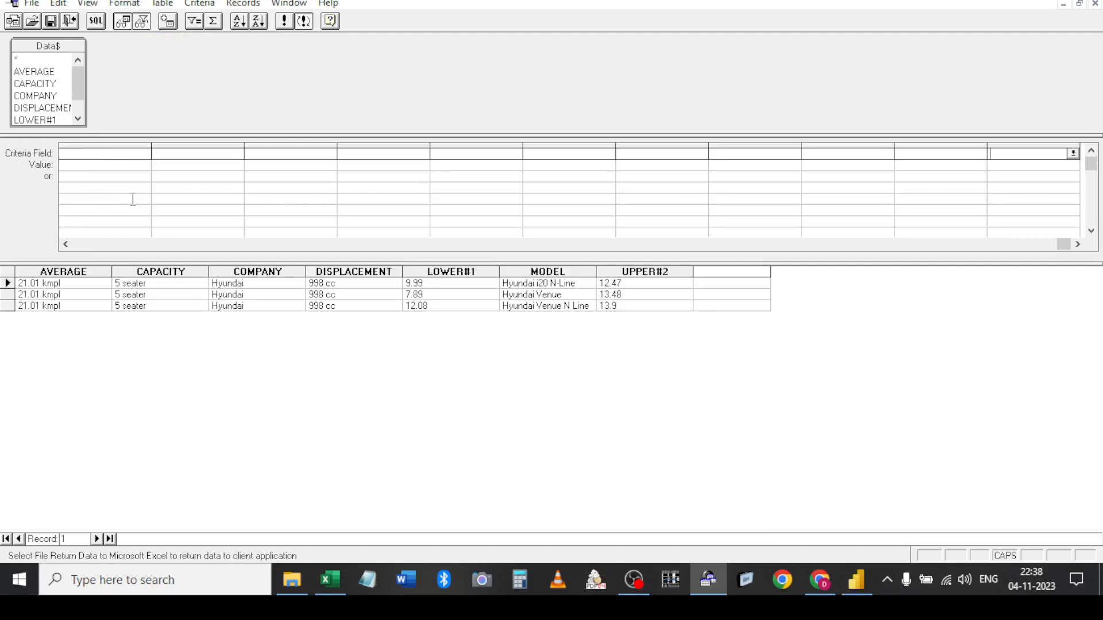
pyautogui.press('Tab')
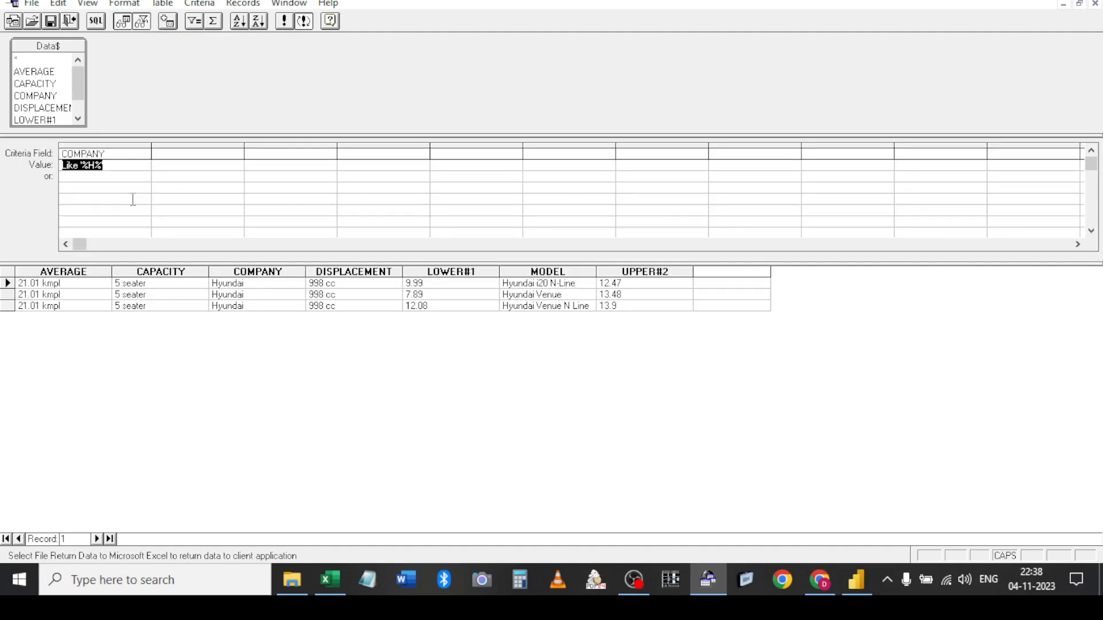
pyautogui.click(94, 166)
pyautogui.click(171, 191)
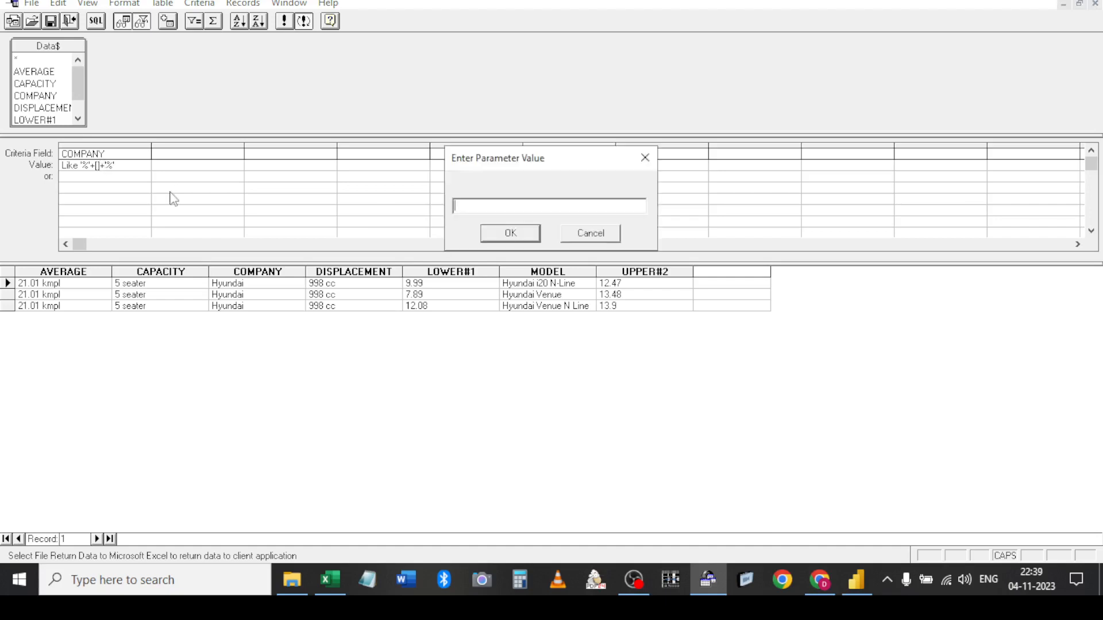
pyautogui.write('re')
pyautogui.press('Return')
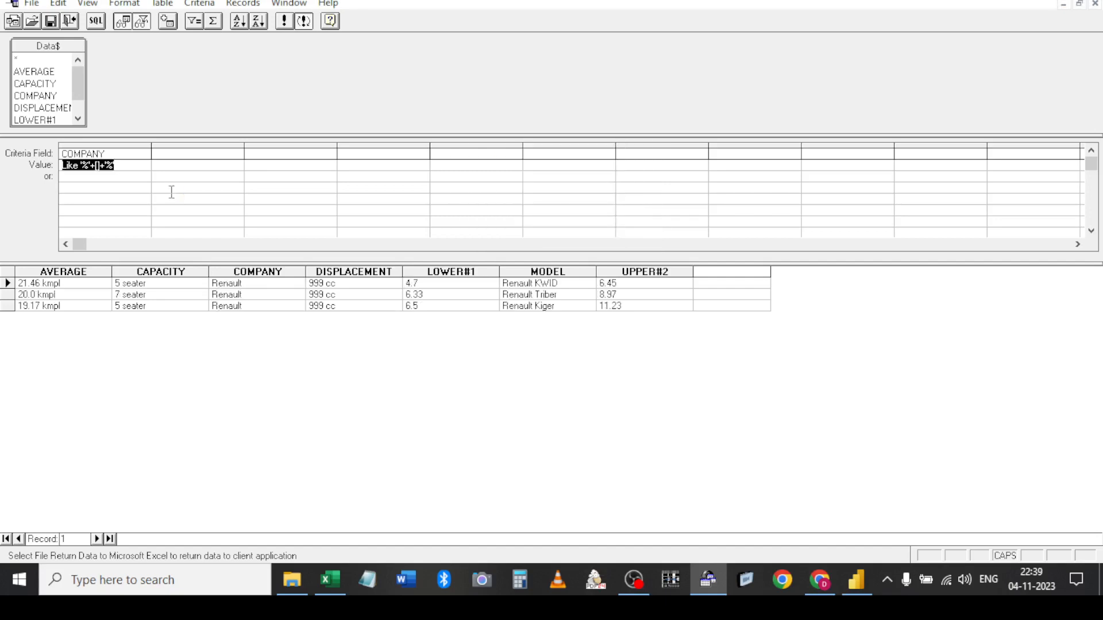
# Execute the query again with N as the parameter value
pyautogui.click(284, 21)
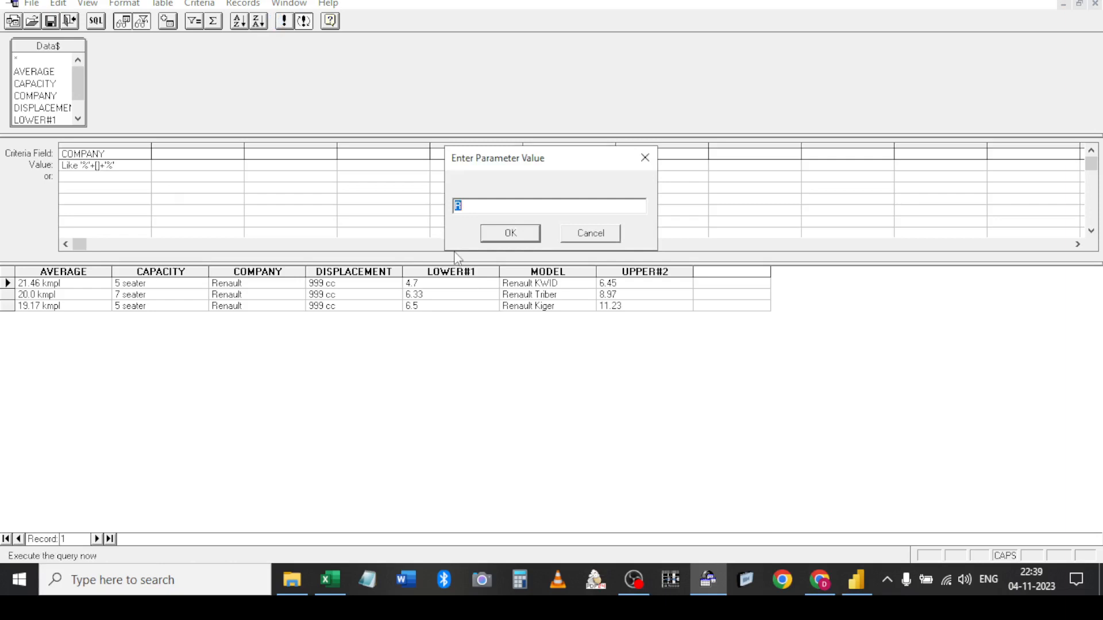
pyautogui.write('ni')
pyautogui.press('Return')
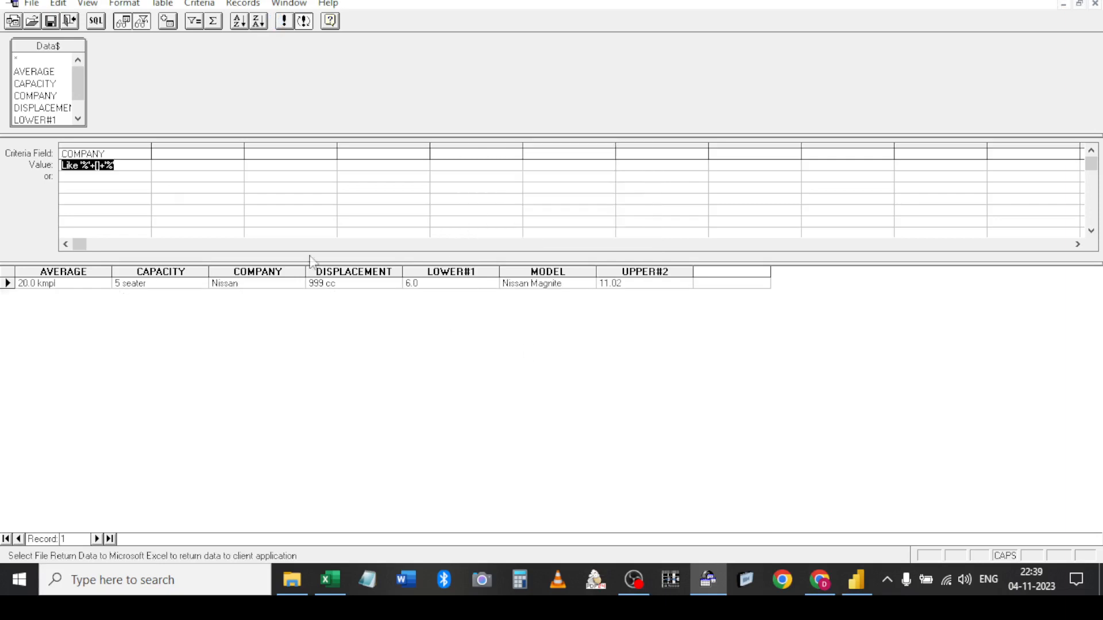
# Return the query data to Excel and set cell C8 of Sheet13 as the table's destination
pyautogui.click(70, 21)
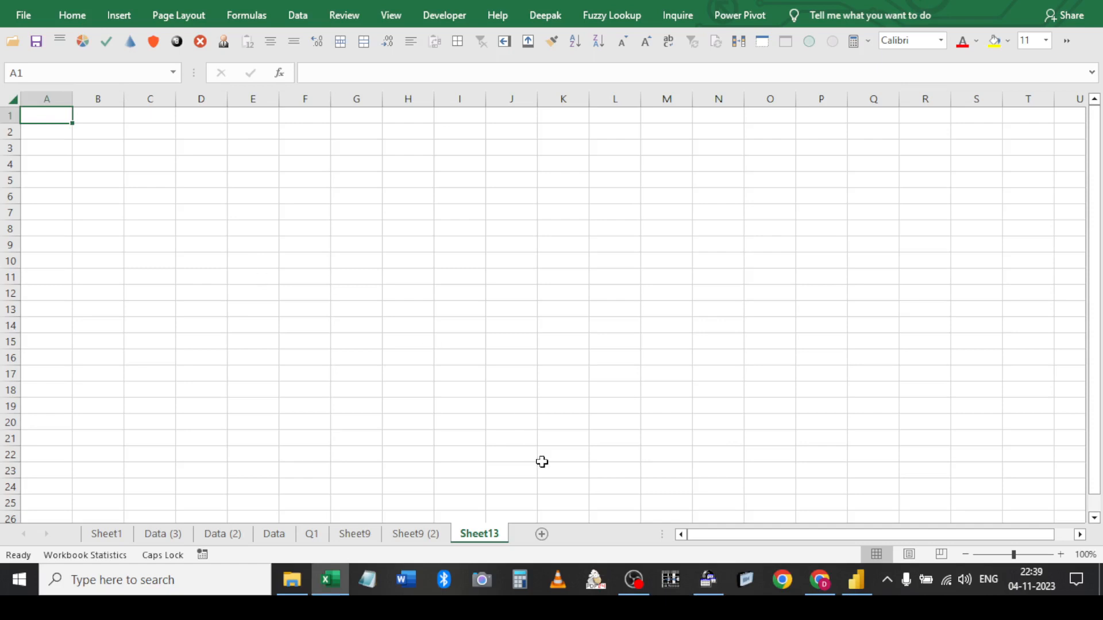
pyautogui.click(705, 587)
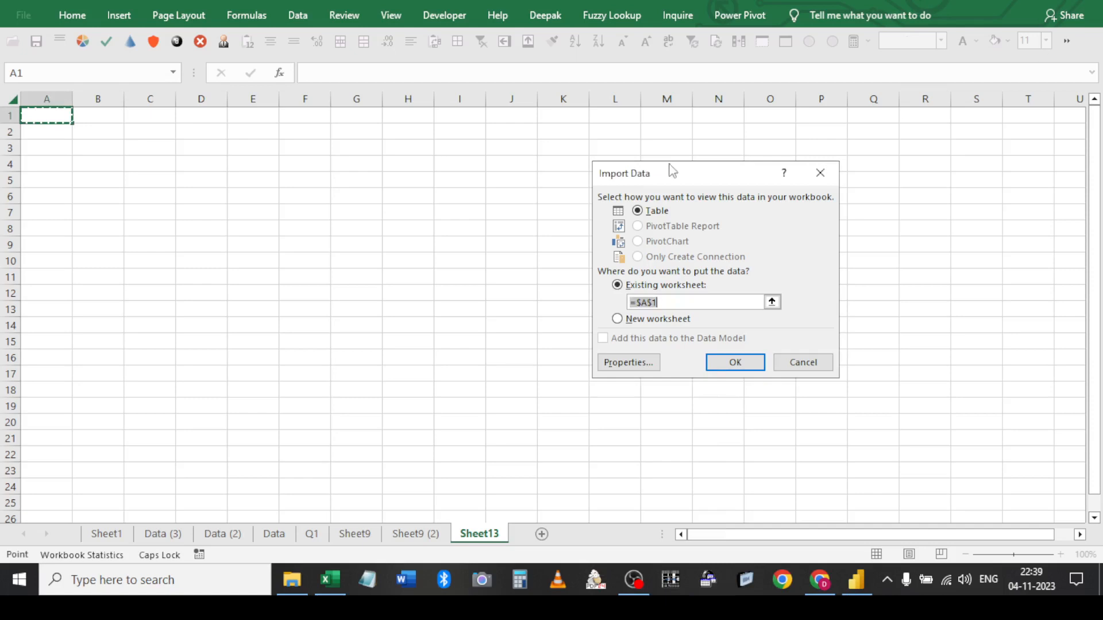
pyautogui.click(143, 227)
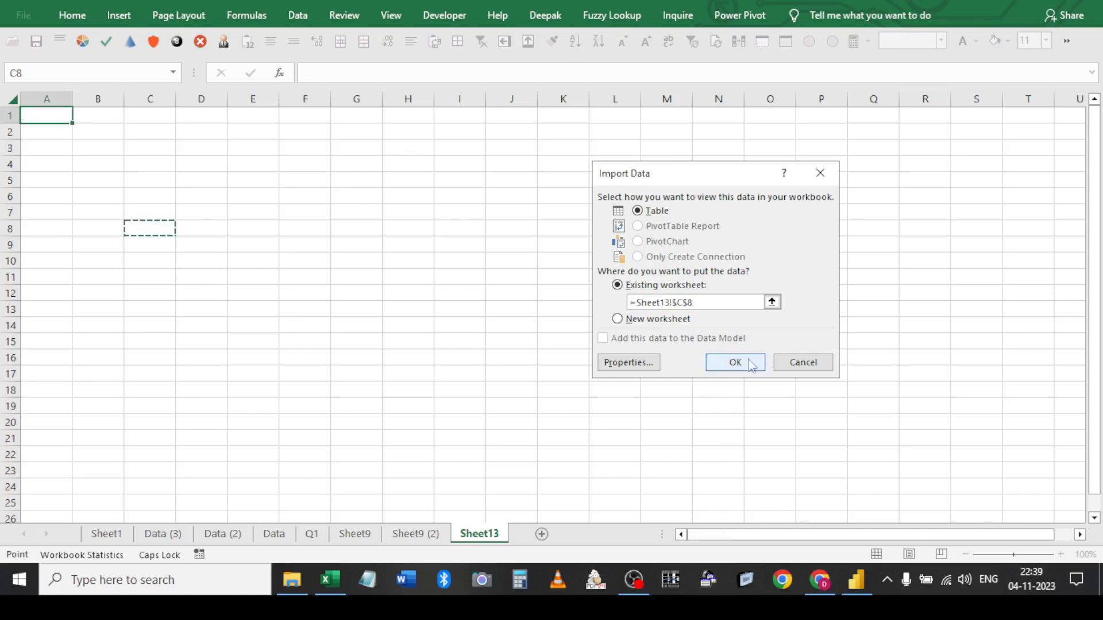
# Link the query parameter to cell D2 with automatic refresh on value changes, and load the table into the sheet
pyautogui.click(653, 367)
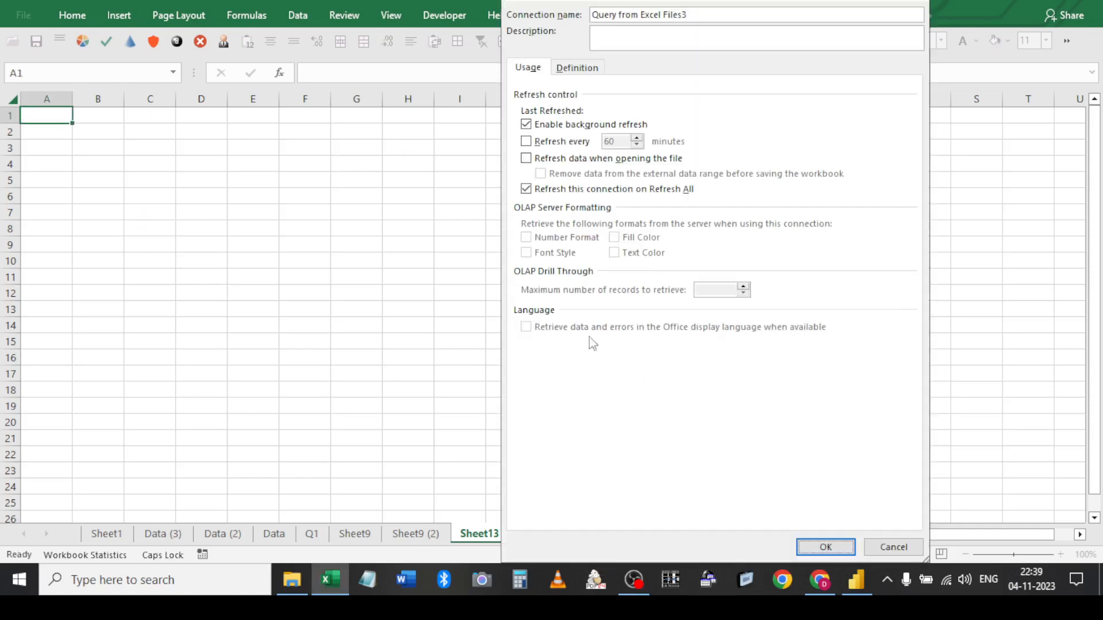
pyautogui.click(577, 69)
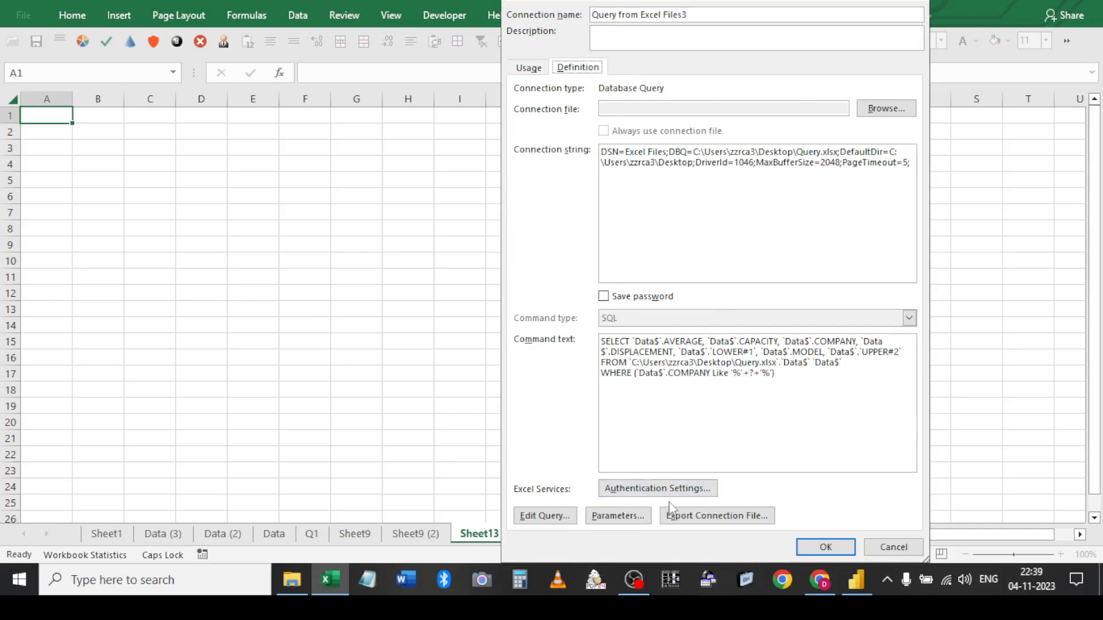
pyautogui.click(634, 515)
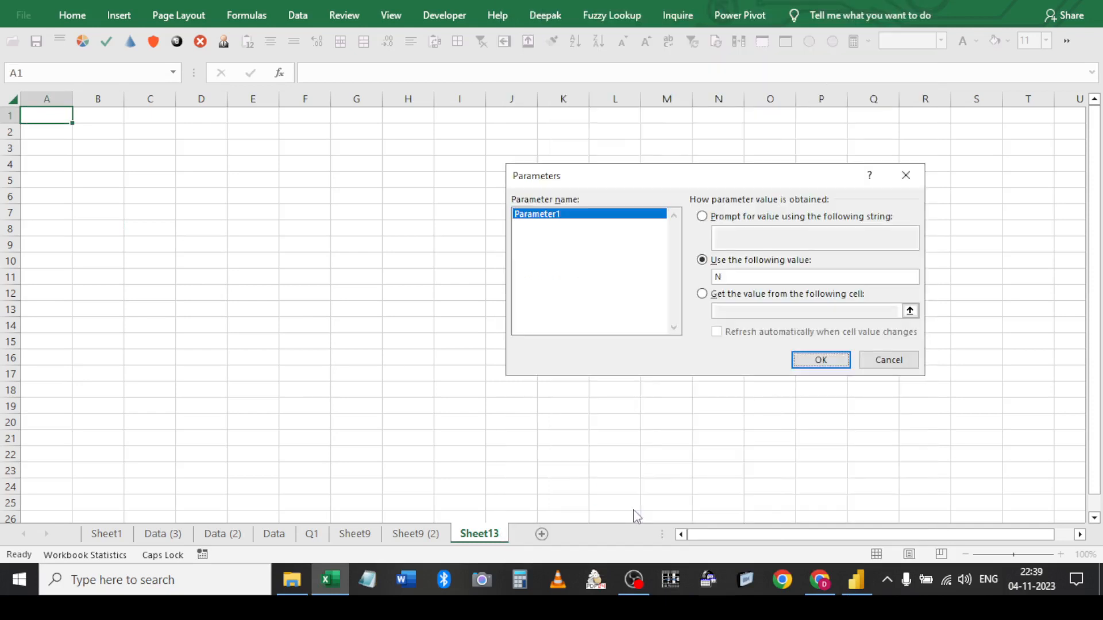
pyautogui.click(702, 294)
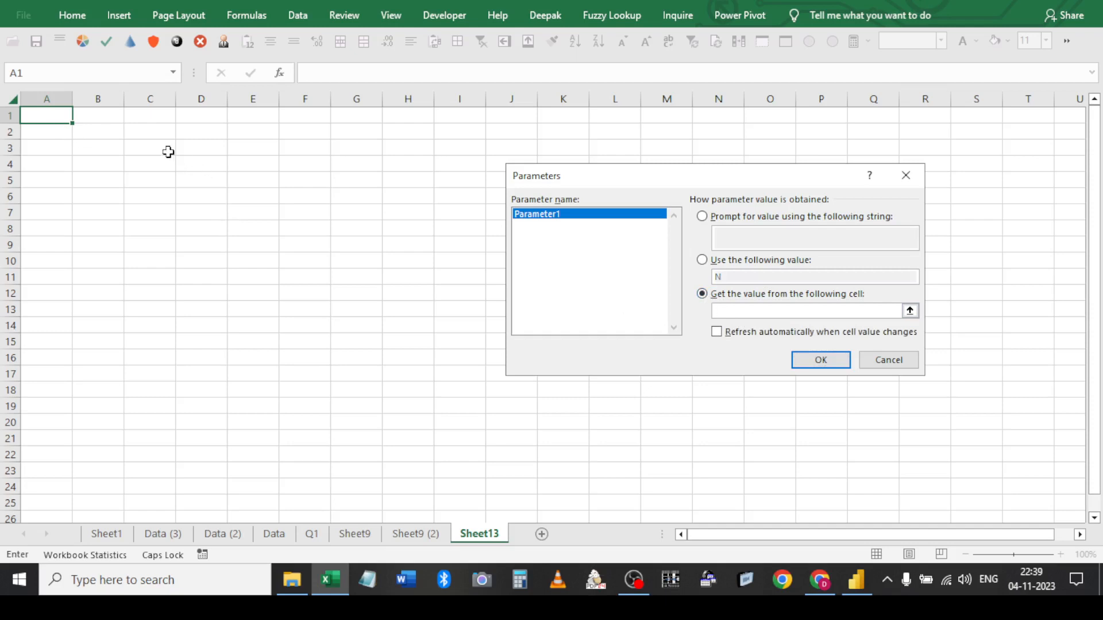
pyautogui.click(195, 134)
pyautogui.click(726, 333)
pyautogui.click(821, 360)
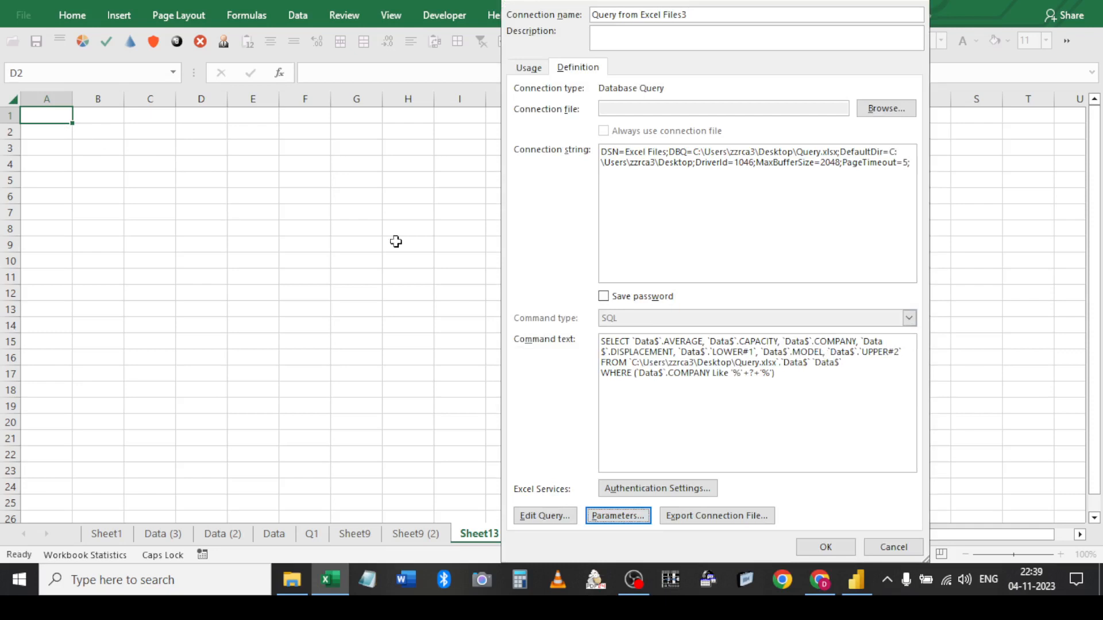
pyautogui.click(818, 548)
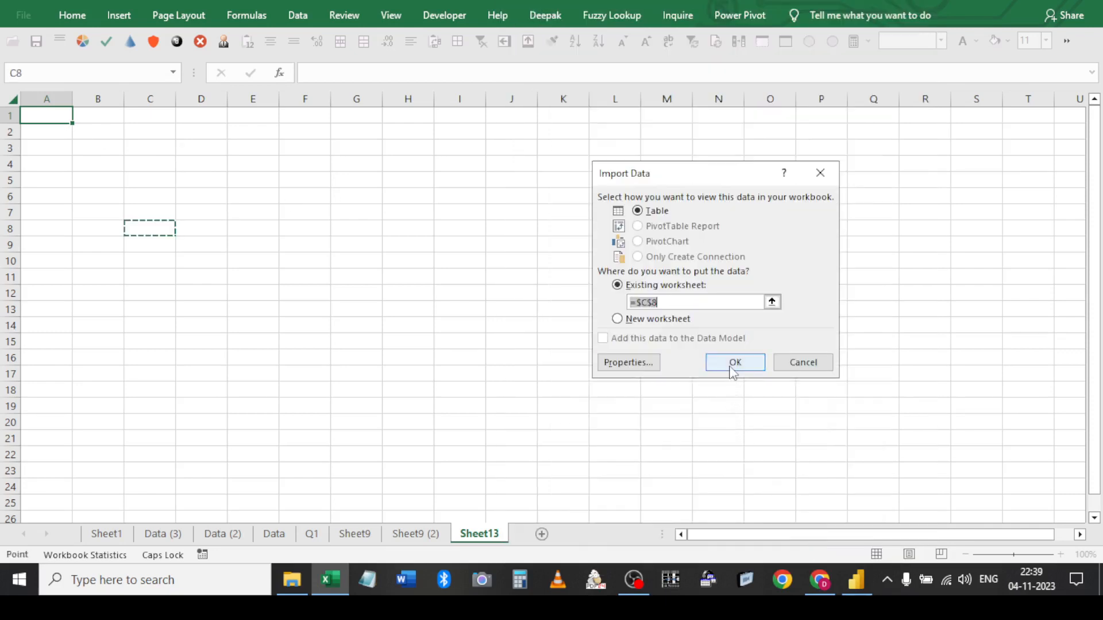
pyautogui.click(732, 368)
# Apply a grey cell style with white text to the parameter cell D2
pyautogui.click(211, 131)
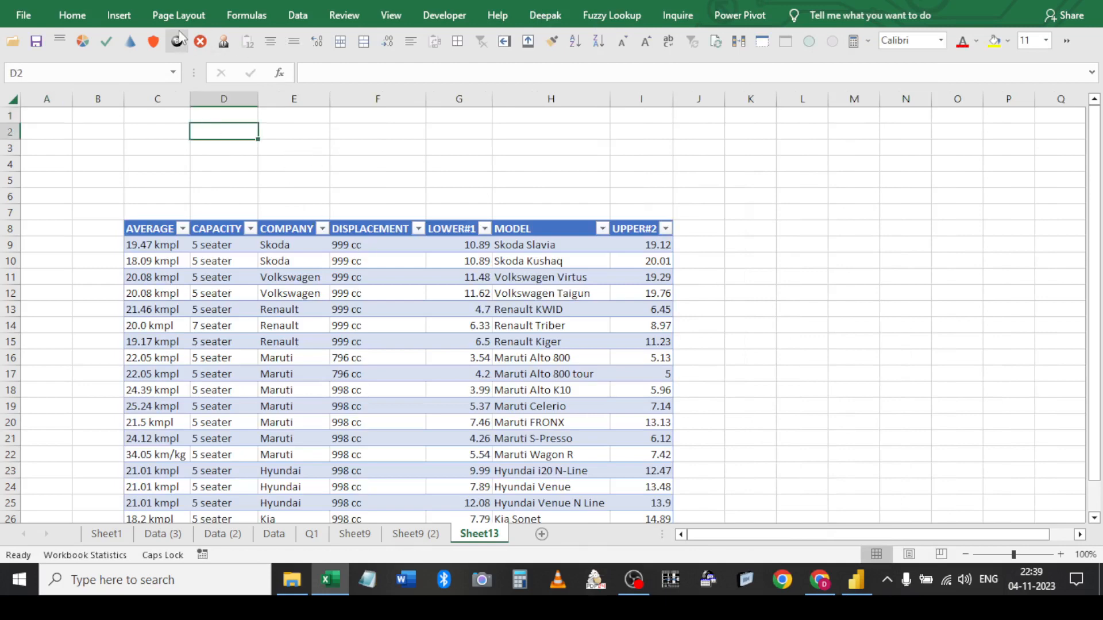
pyautogui.click(72, 15)
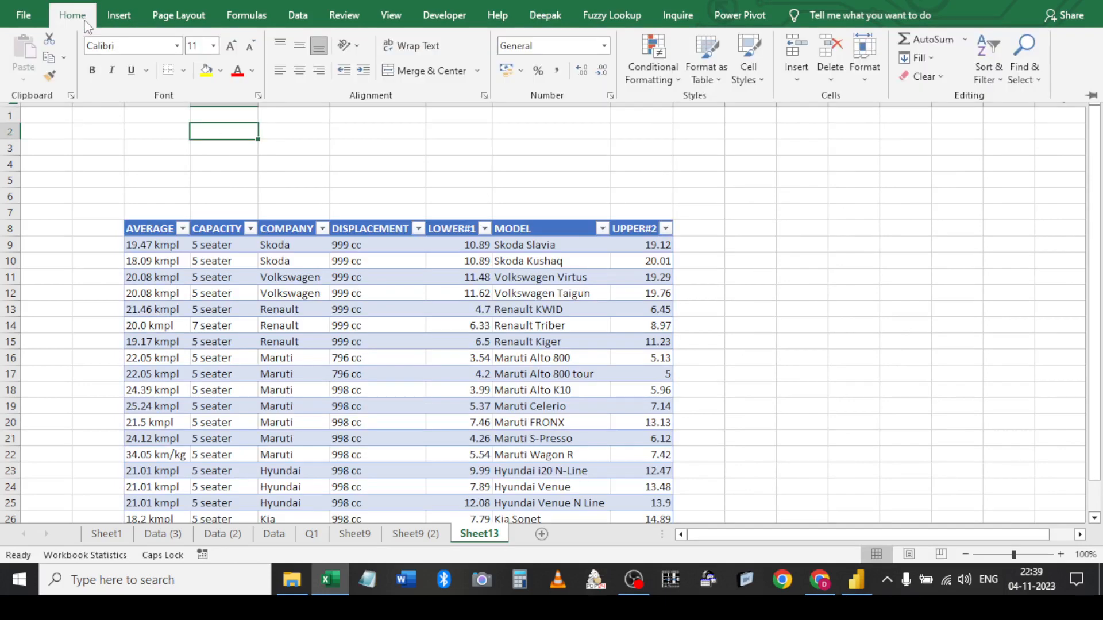
pyautogui.click(740, 71)
pyautogui.click(722, 168)
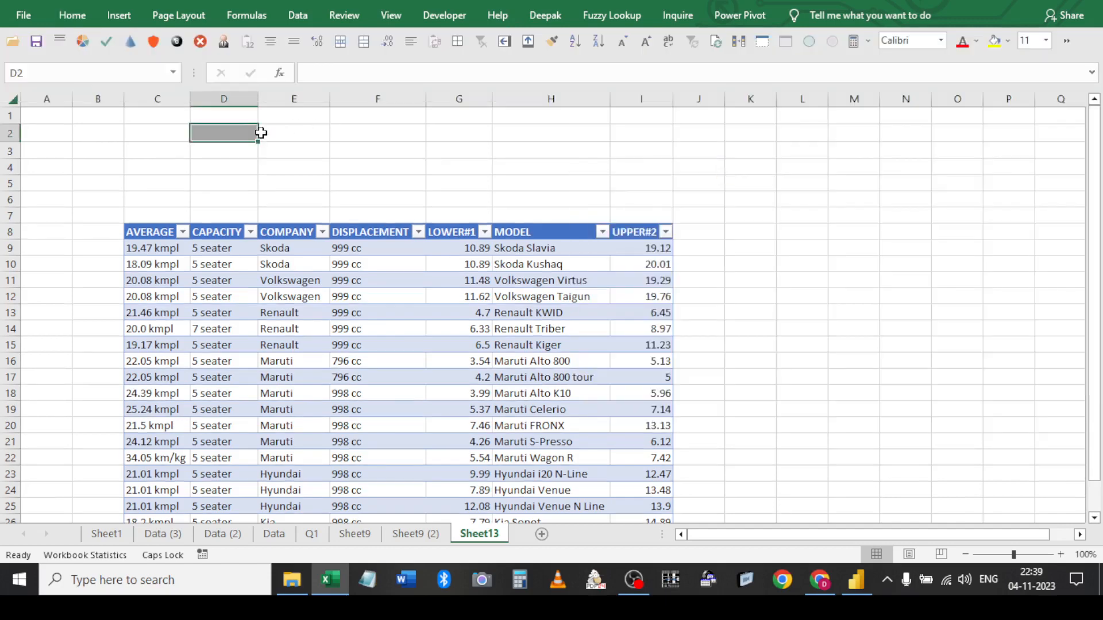
# Test the parameter cell D2 with a lowercase m and an uppercase M
pyautogui.write('m')
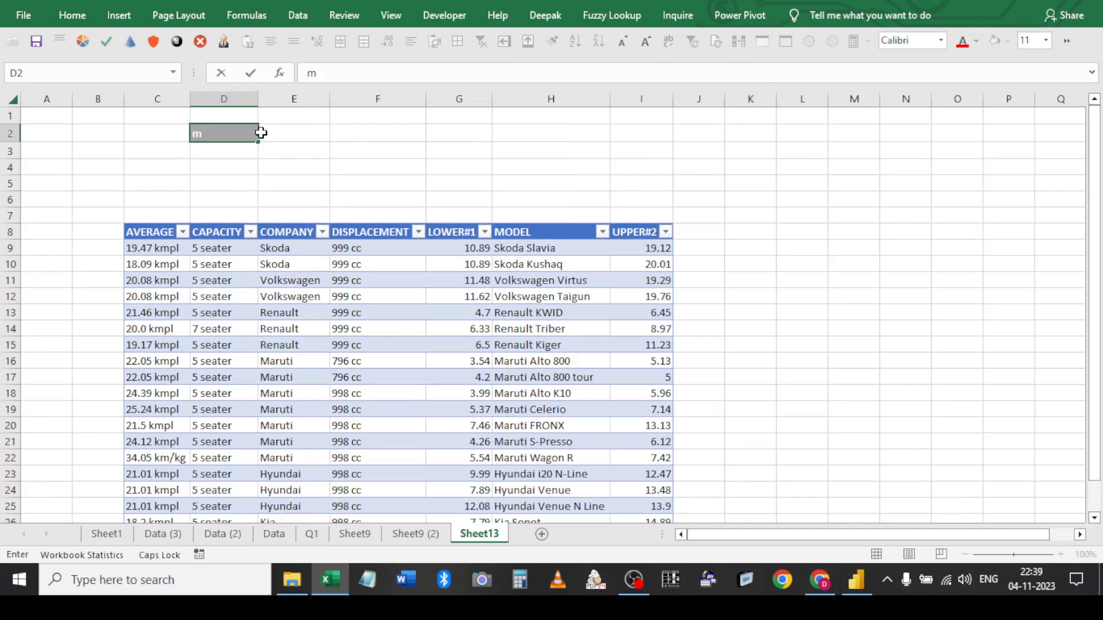
pyautogui.press('Return')
pyautogui.press('Up')
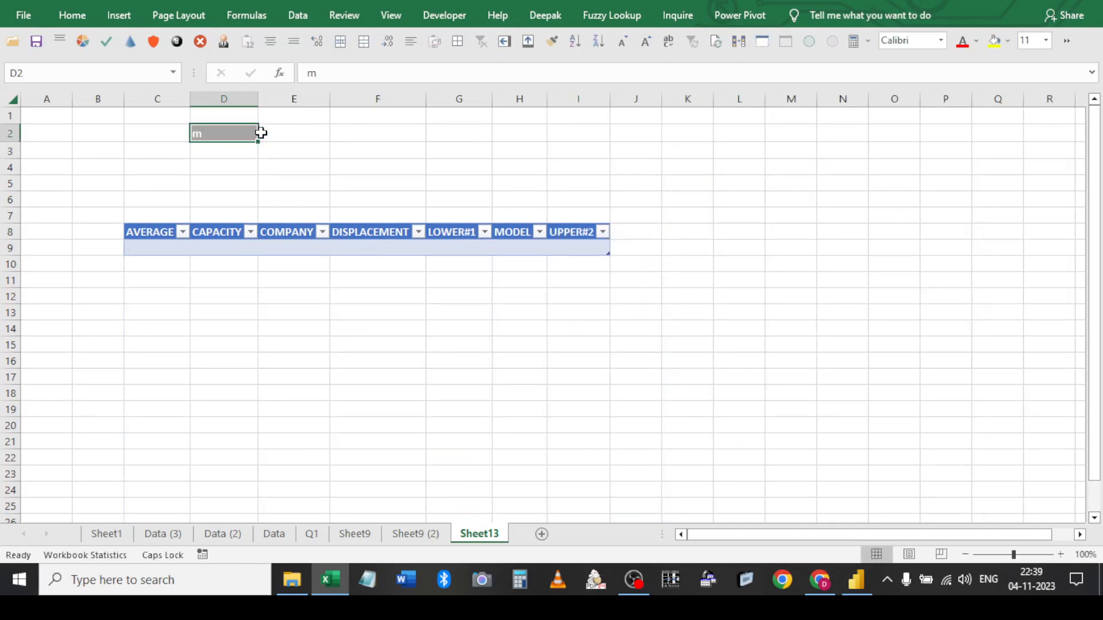
pyautogui.write('M')
pyautogui.press('Return')
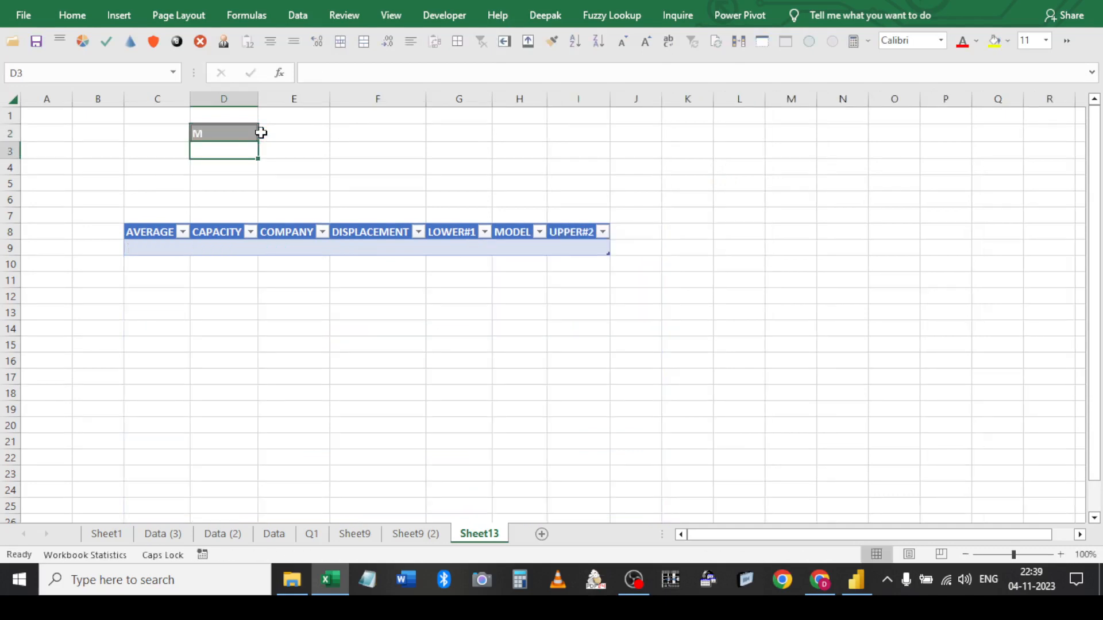
# Enter R in parameter cell D2 to filter the table by company
pyautogui.click(217, 130)
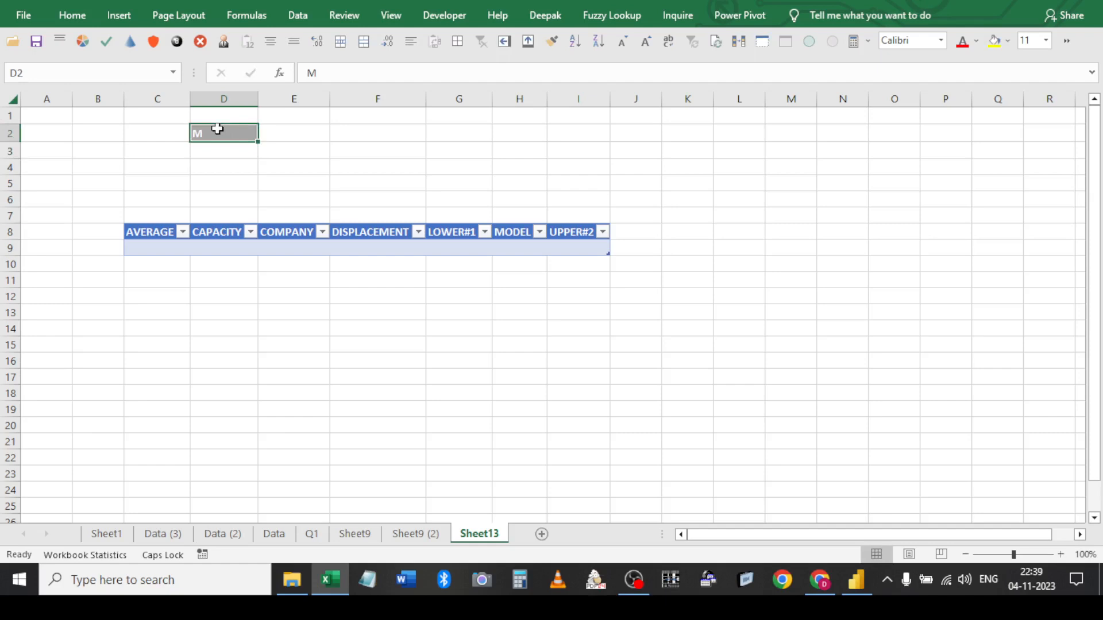
pyautogui.write('R')
pyautogui.press('Return')
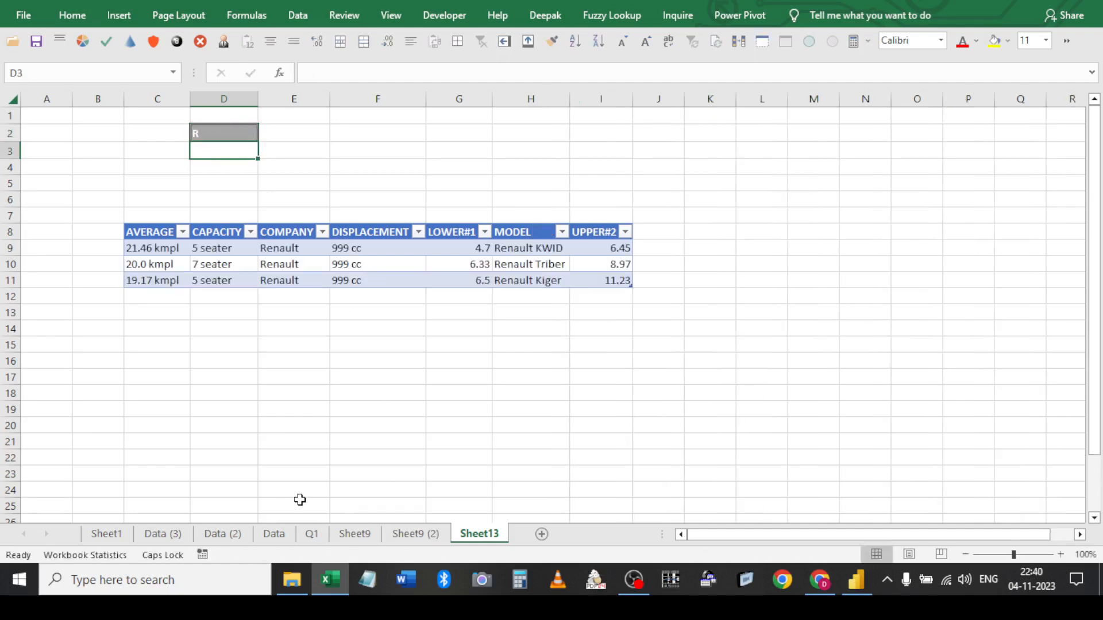
# Review the SQL command text in the connection definition of the query table on Sheet13, leaving the settings as they are
pyautogui.click(326, 248)
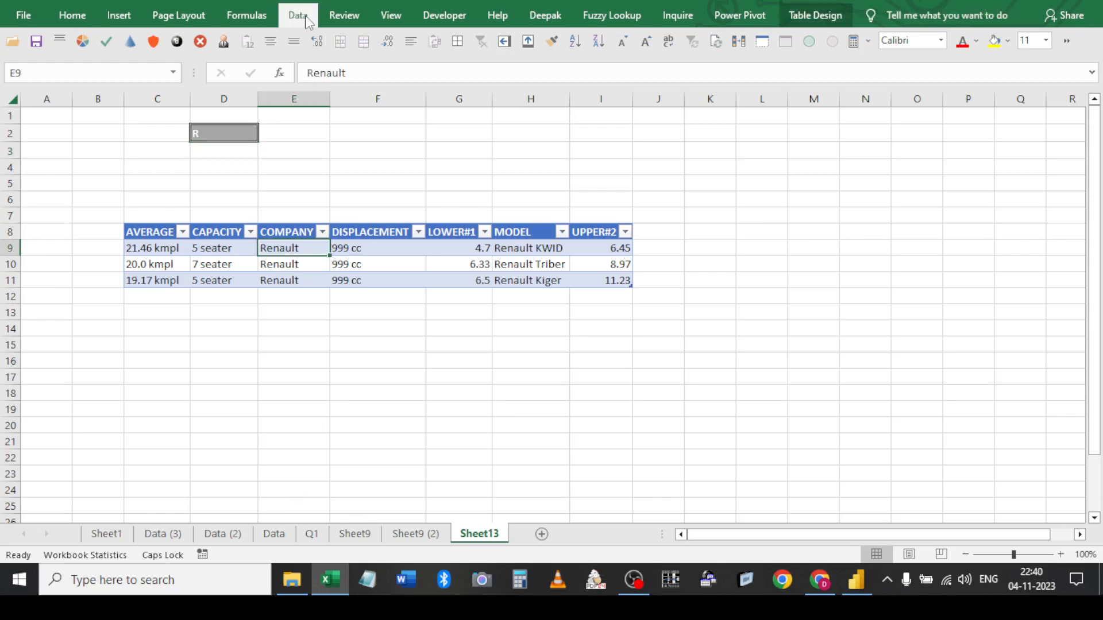
pyautogui.click(298, 15)
pyautogui.click(284, 59)
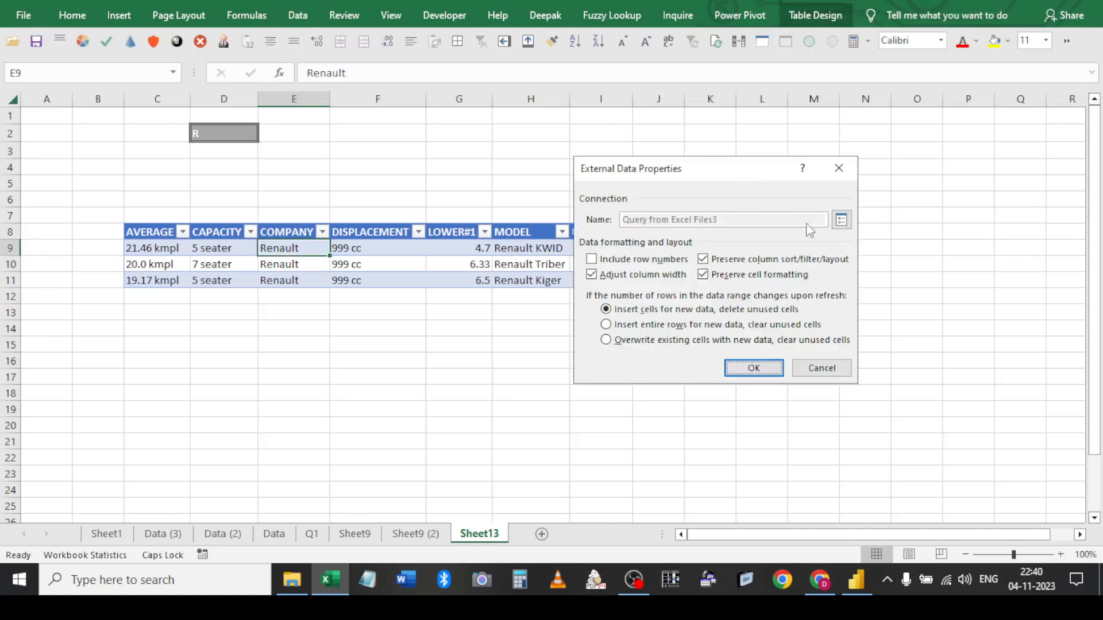
pyautogui.click(842, 223)
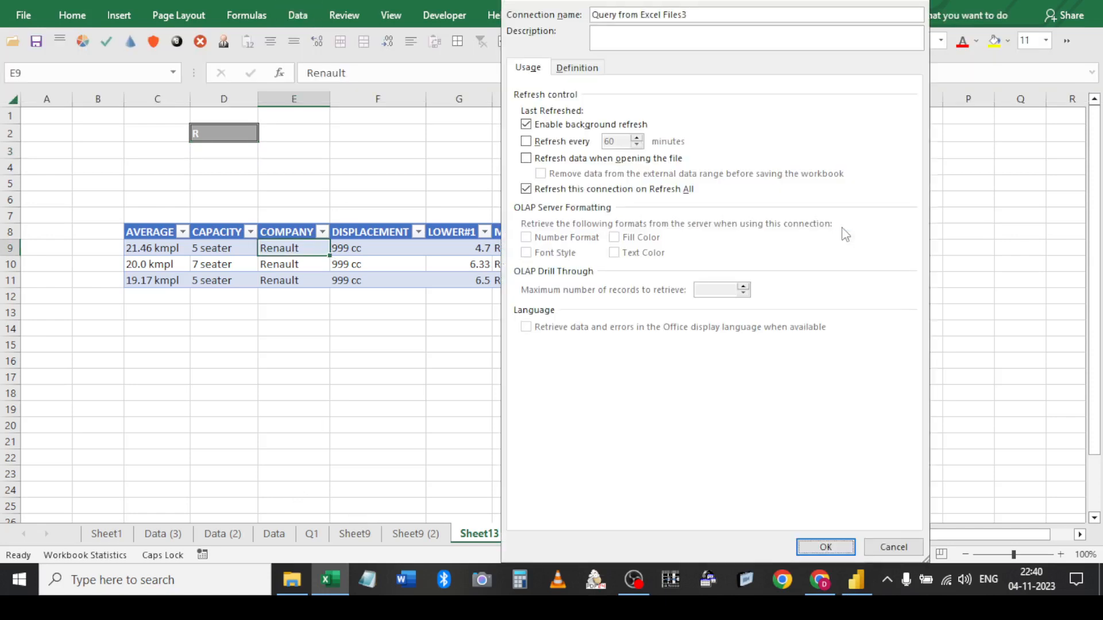
pyautogui.click(576, 68)
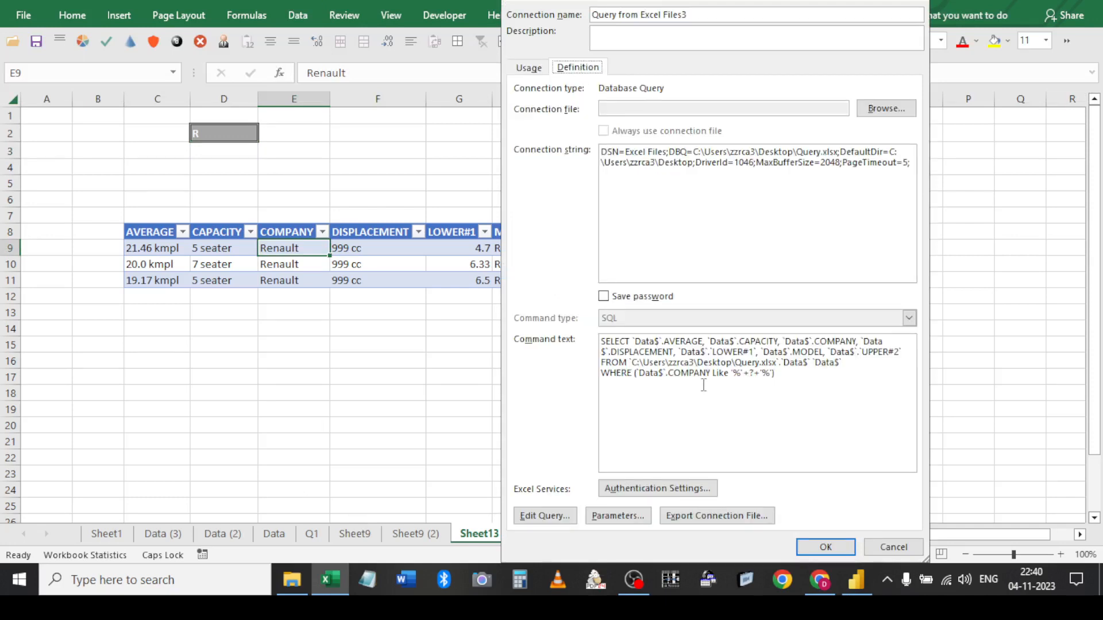
pyautogui.press('Escape')
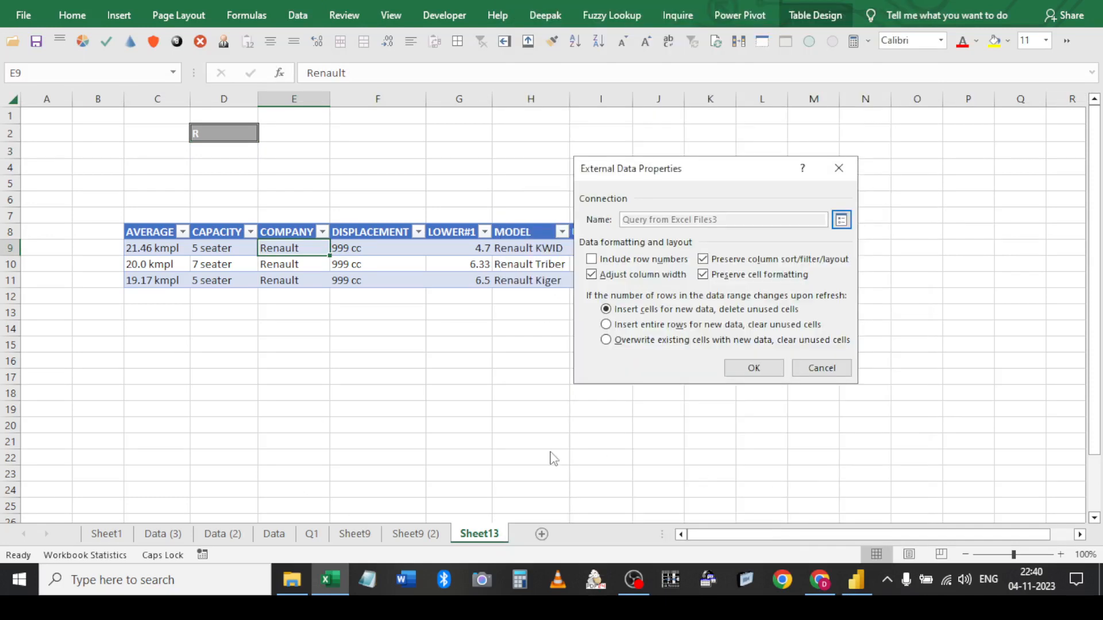
pyautogui.press('Escape')
# Save the workbook and refresh the car table on the Data sheet
pyautogui.click(274, 534)
pyautogui.click(280, 266)
pyautogui.click(278, 266)
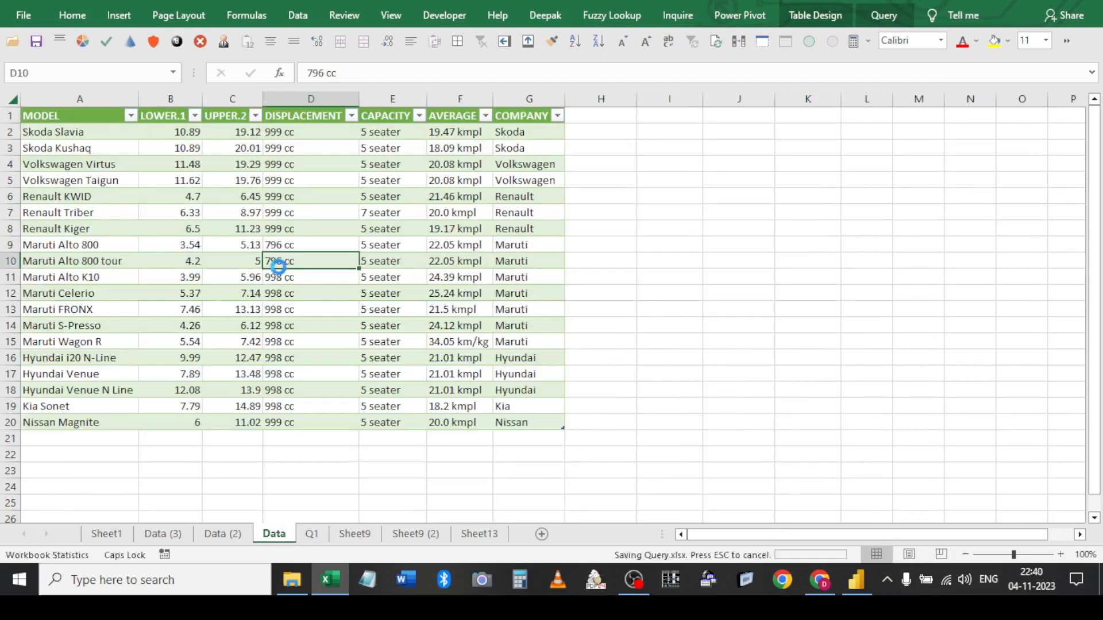
pyautogui.hotkey('shift', 'F10')
pyautogui.press('r')
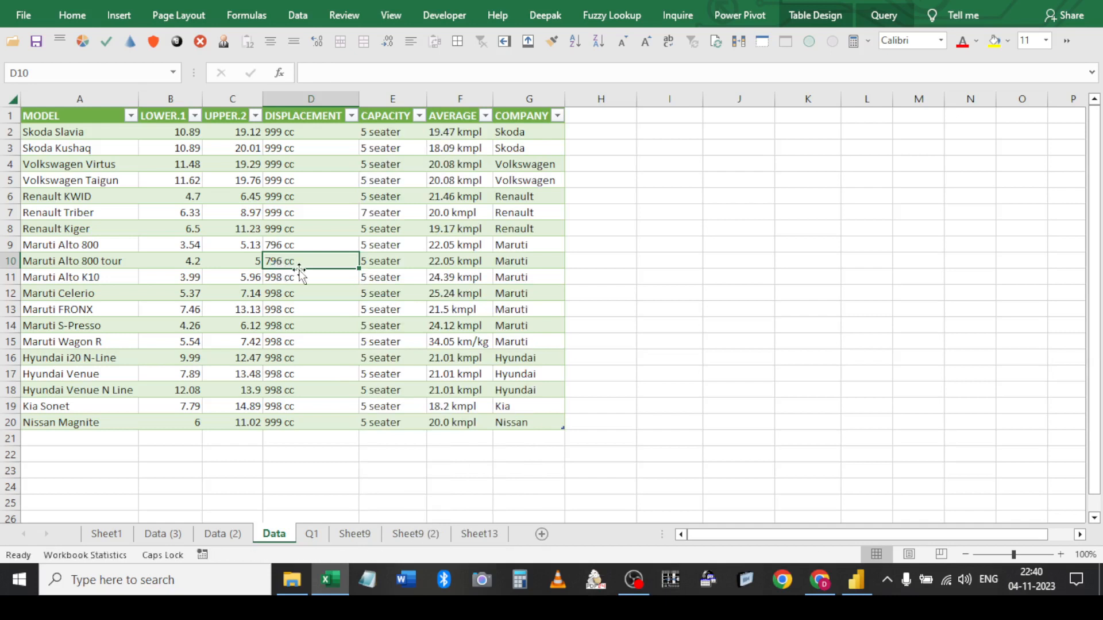
# Filter the query table on Sheet13 by entering H, M, N and V in turn in parameter cell D2
pyautogui.click(475, 536)
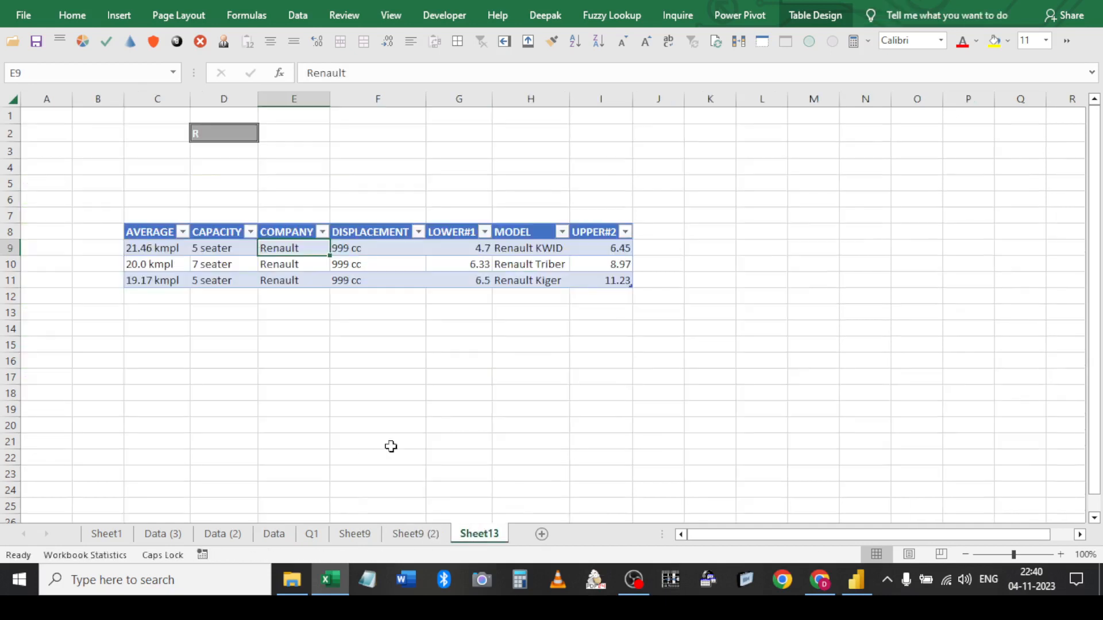
pyautogui.click(208, 135)
pyautogui.write('H')
pyautogui.press('Return')
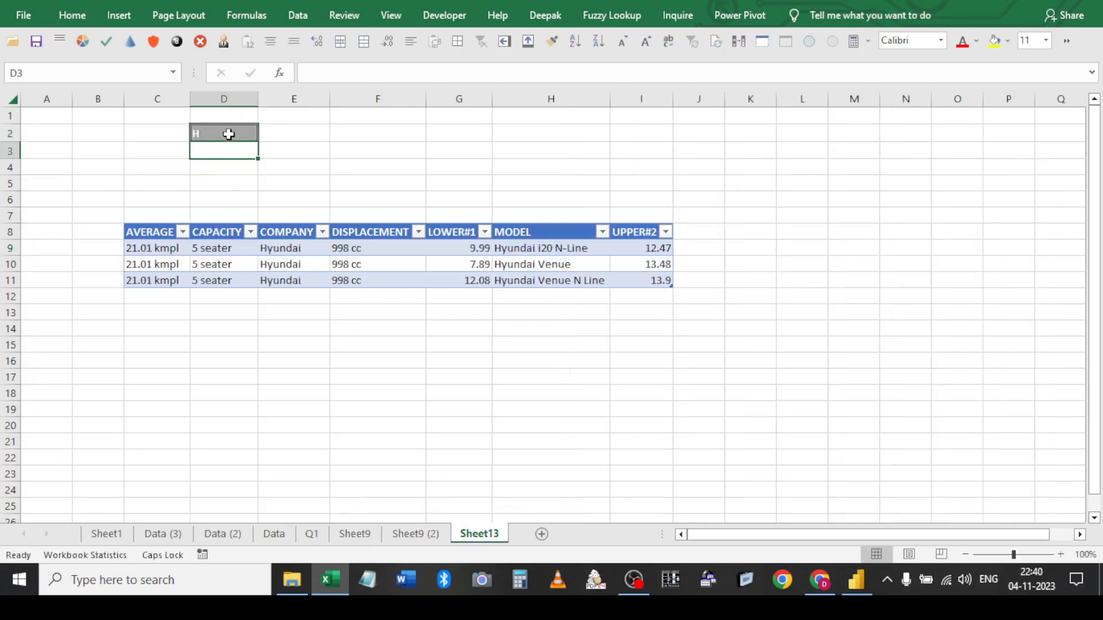
pyautogui.click(228, 134)
pyautogui.write('M')
pyautogui.press('Return')
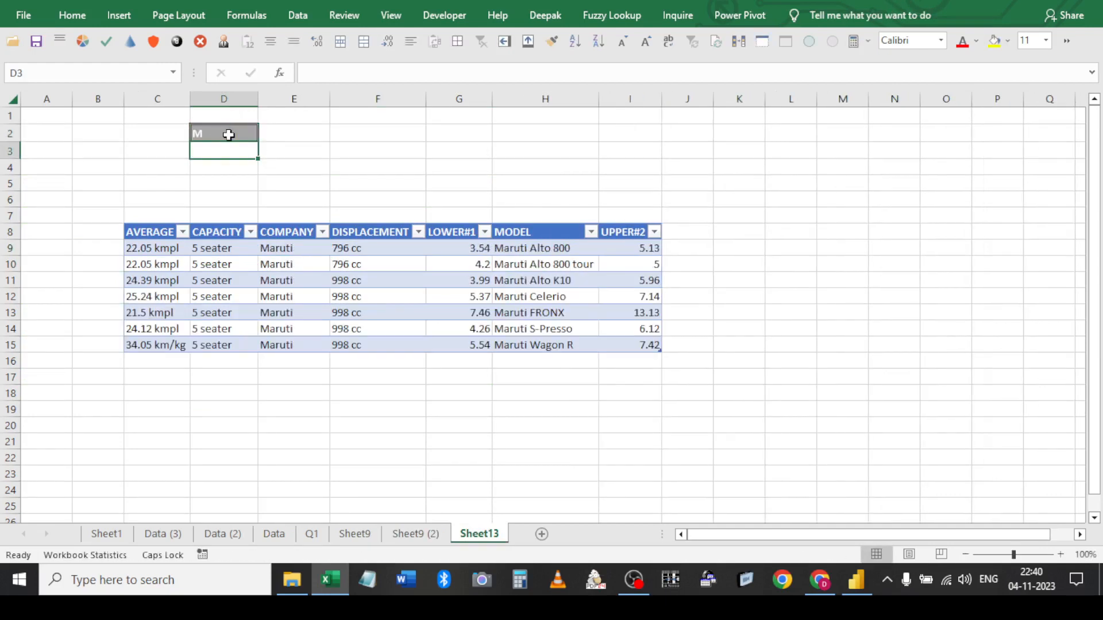
pyautogui.click(228, 132)
pyautogui.write('N')
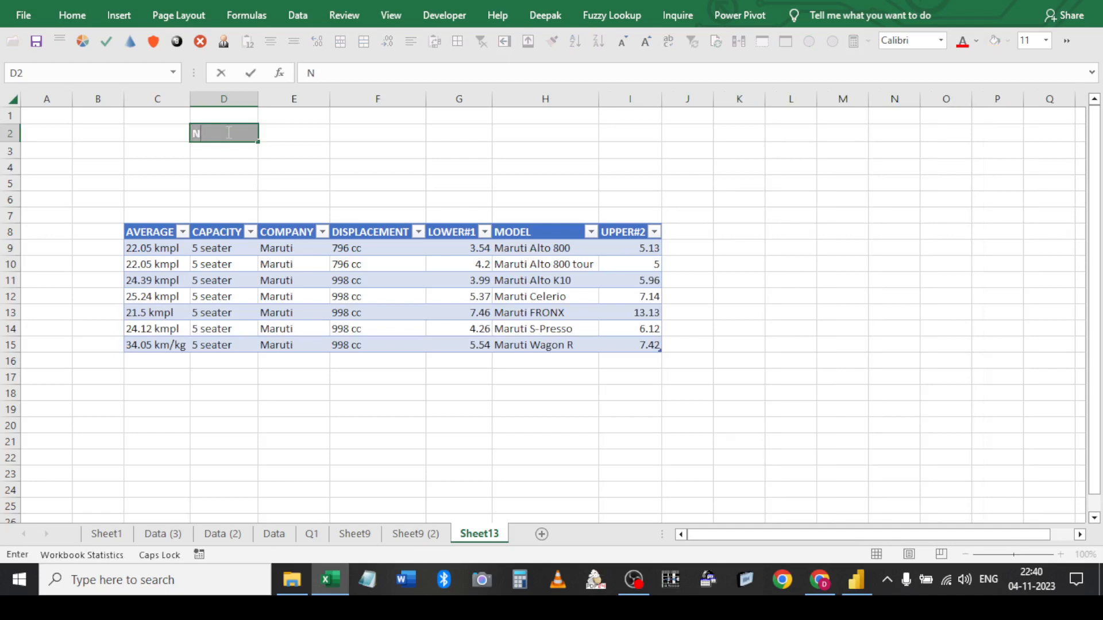
pyautogui.press('Return')
pyautogui.click(228, 132)
pyautogui.write('V')
pyautogui.press('Return')
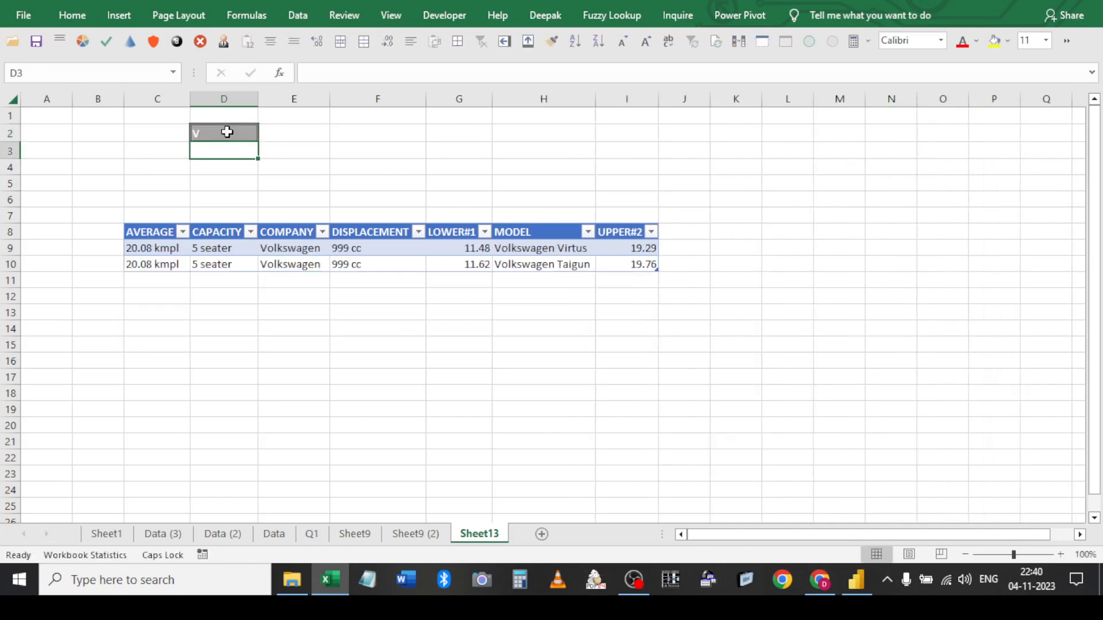
pyautogui.click(227, 132)
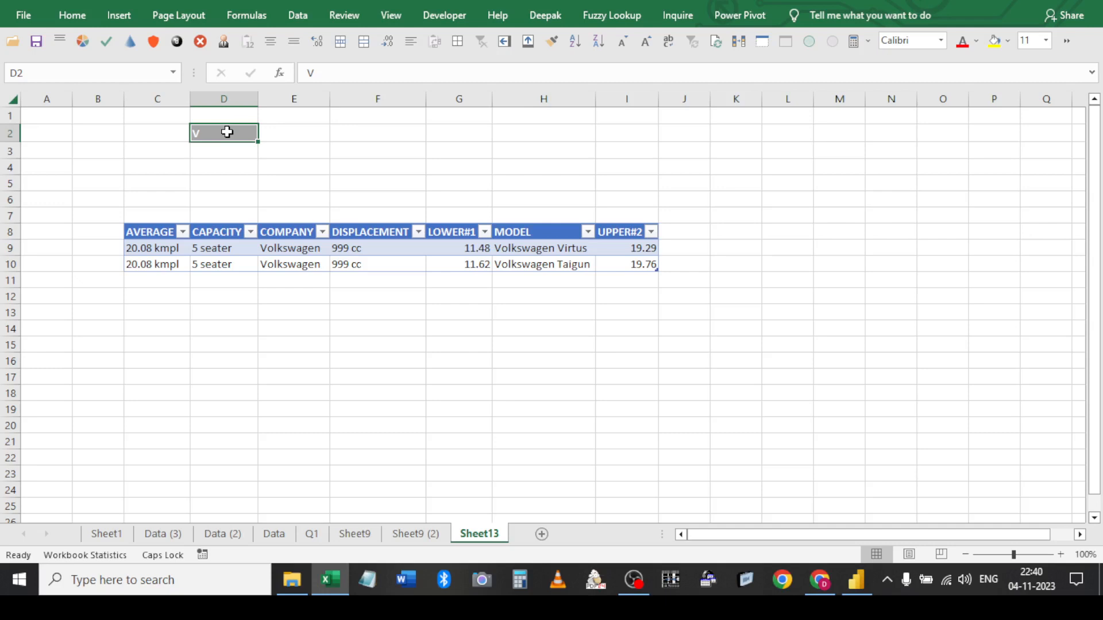
# Add a new worksheet and start a Microsoft Query with the Excel Files data source, browsing the directories for the source workbook
pyautogui.click(540, 536)
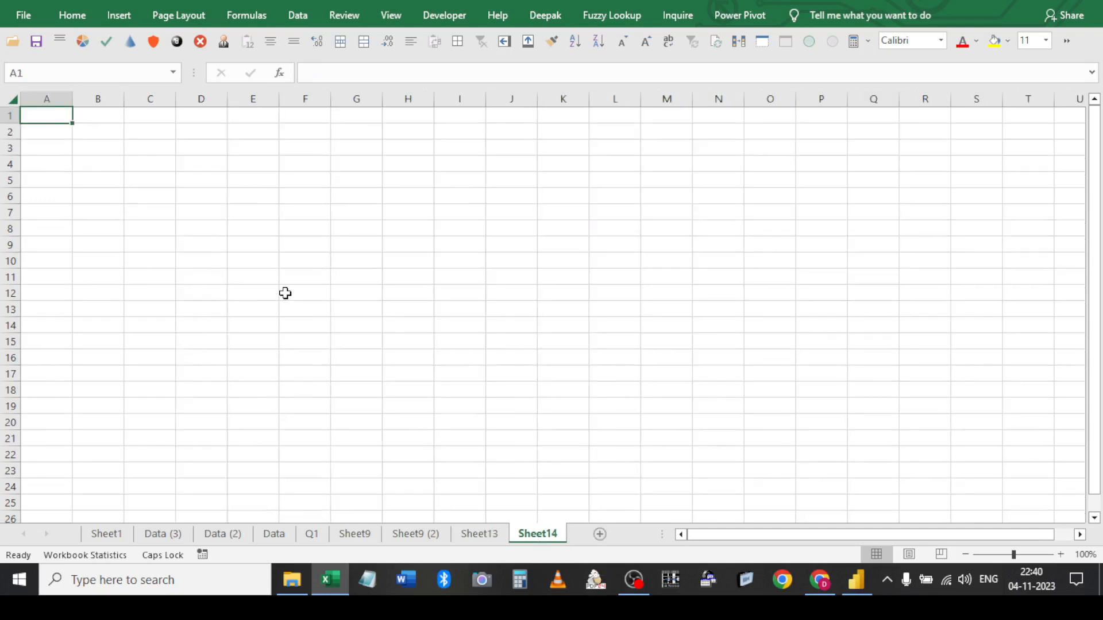
pyautogui.click(298, 18)
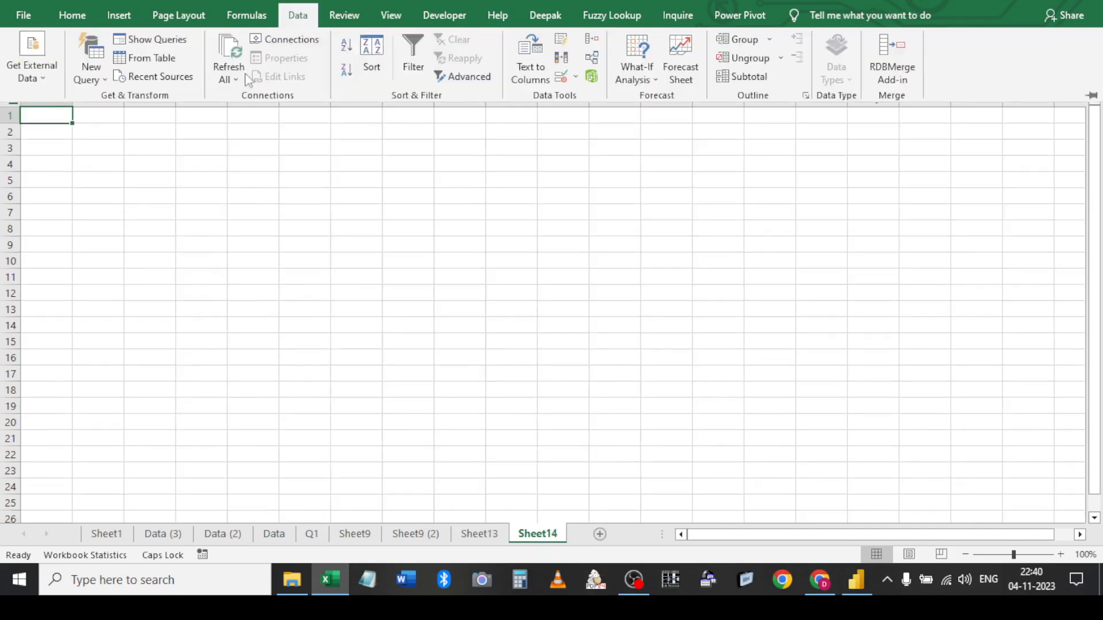
pyautogui.click(44, 77)
pyautogui.click(133, 137)
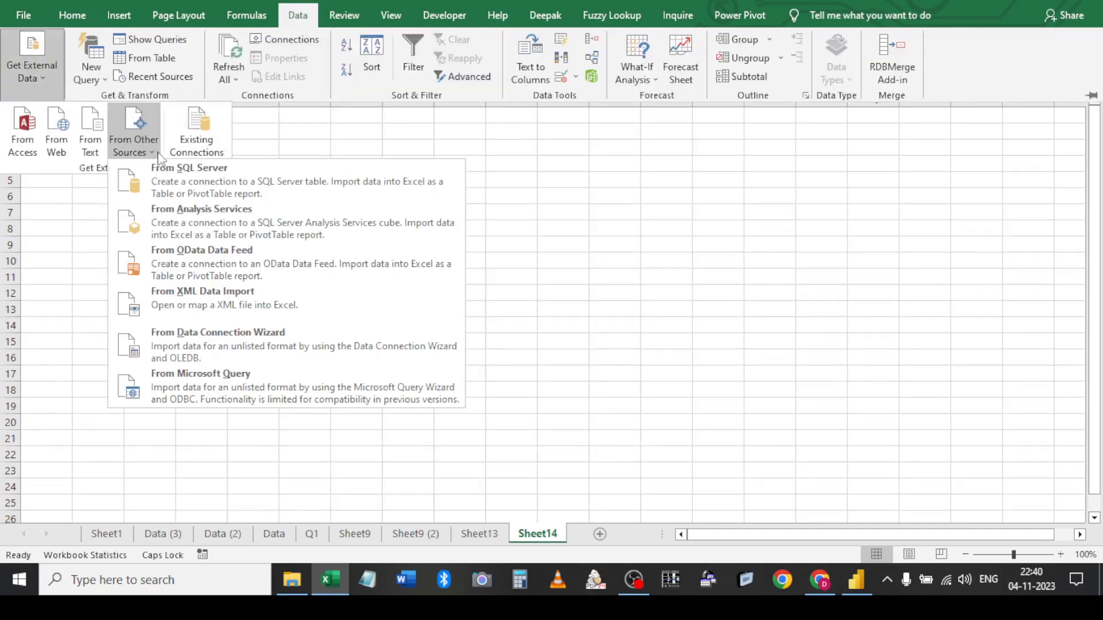
pyautogui.click(239, 379)
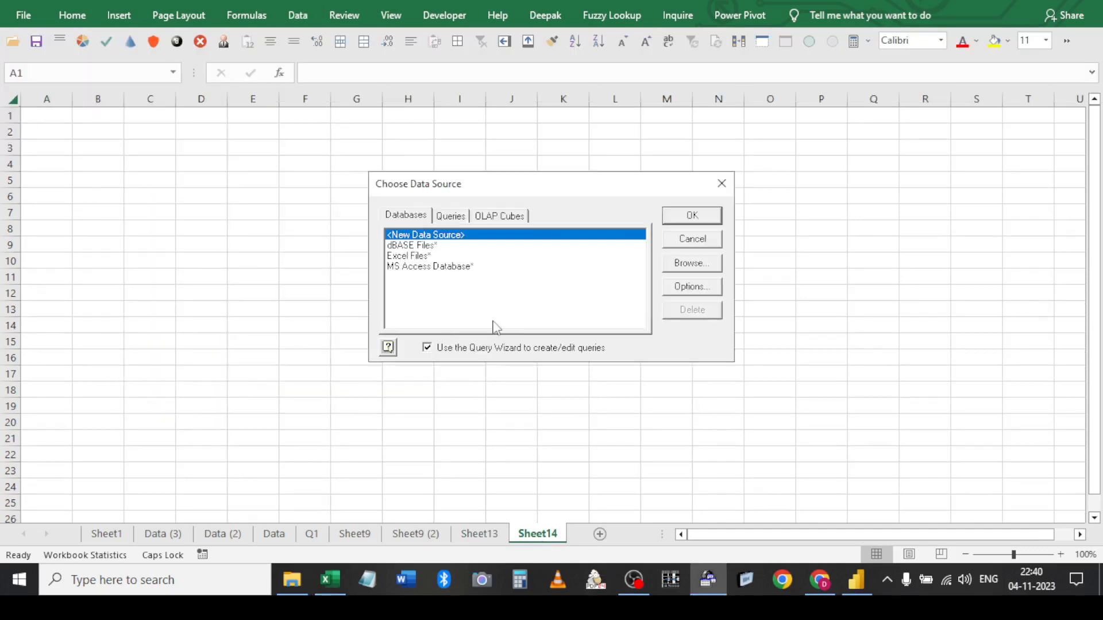
pyautogui.doubleClick(420, 257)
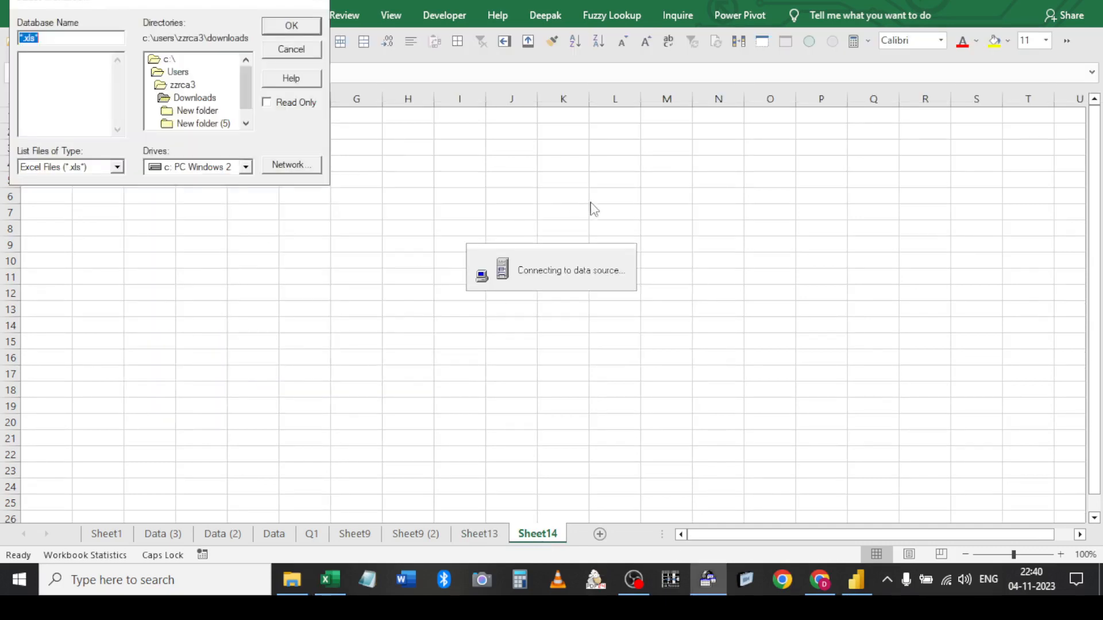
pyautogui.click(245, 123)
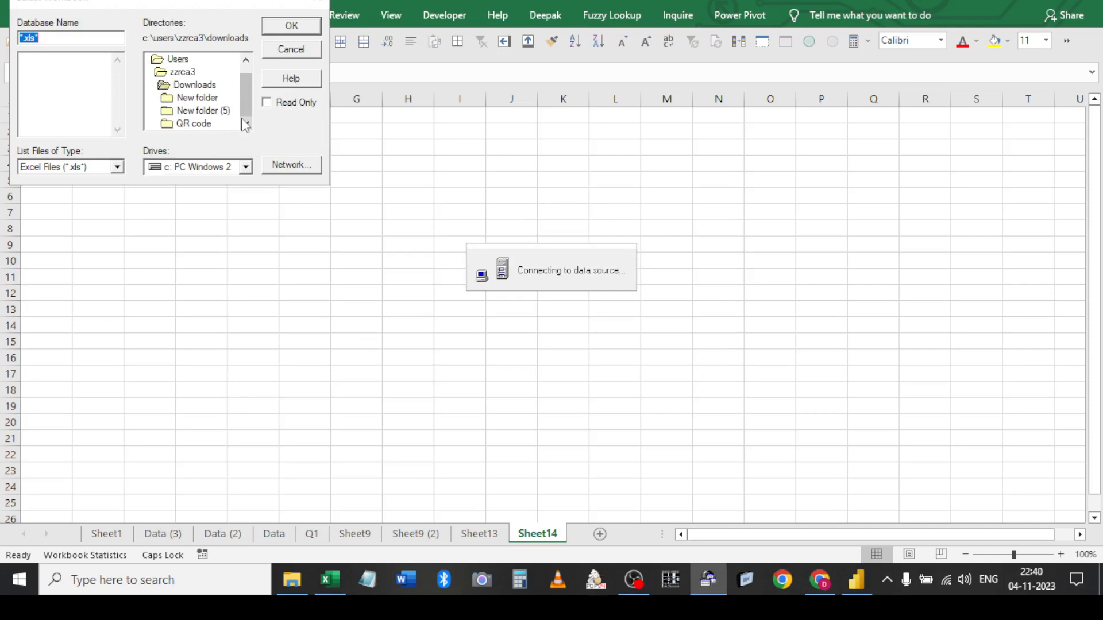
# Choose Query.xlsx in the user's Desktop folder as the database for the query
pyautogui.doubleClick(194, 73)
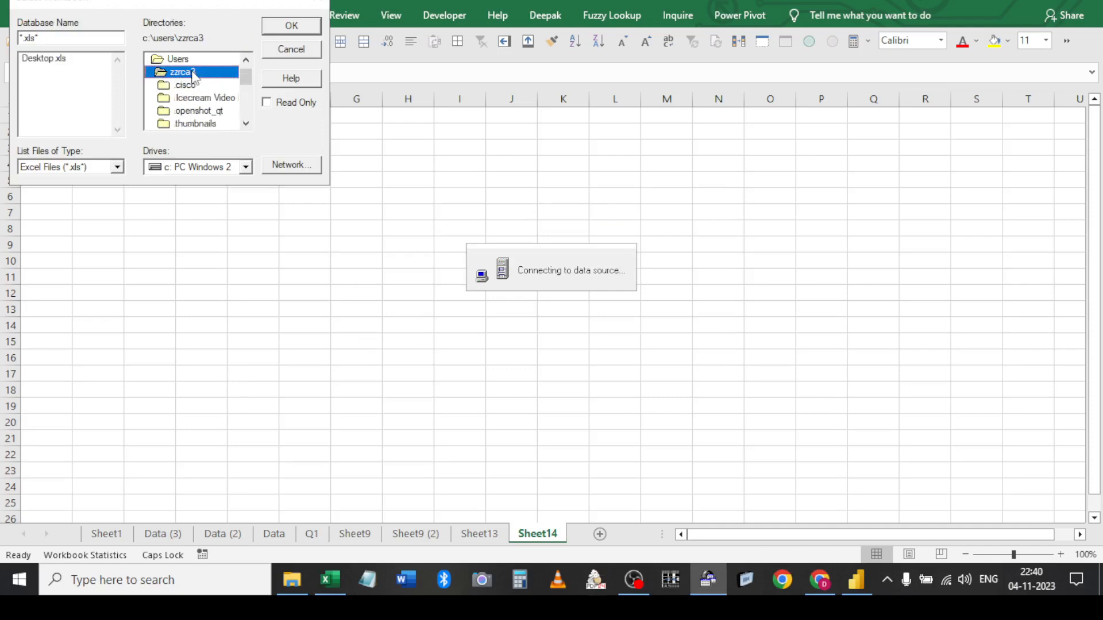
pyautogui.click(248, 118)
pyautogui.doubleClick(200, 98)
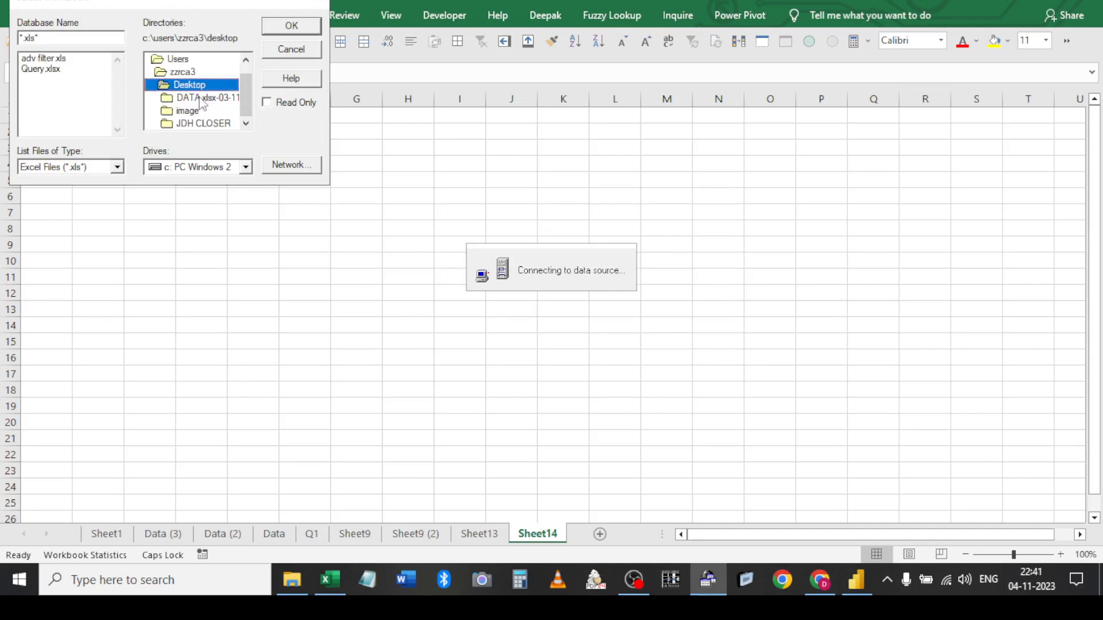
pyautogui.doubleClick(51, 69)
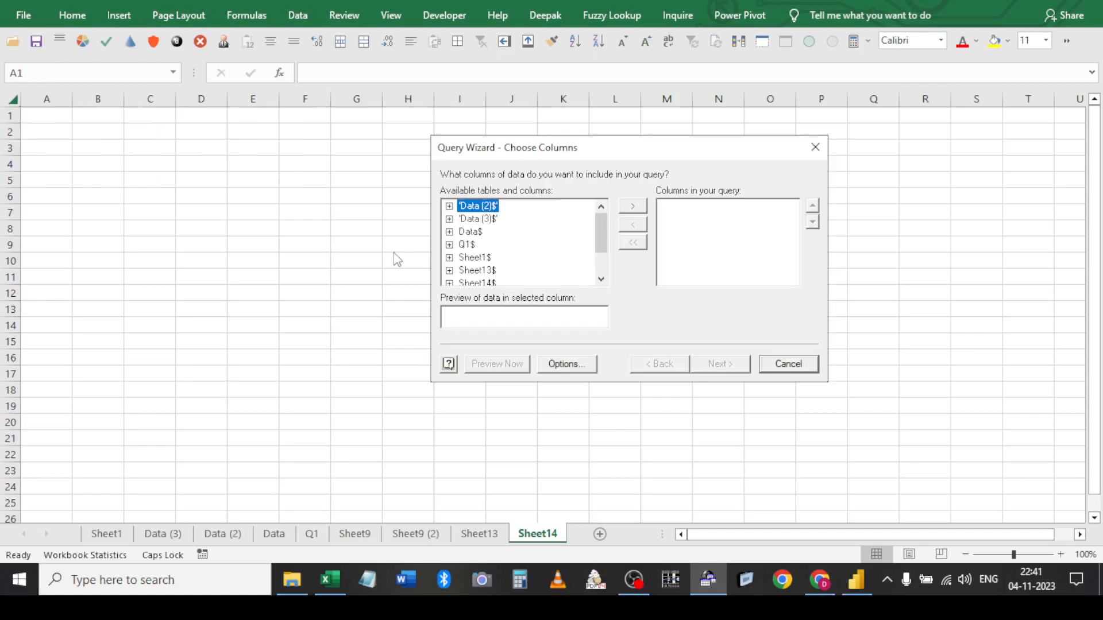
# Include all columns of the Data$ table without filtering or sorting, and finish the wizard by viewing the data in Microsoft Query
pyautogui.click(480, 232)
pyautogui.click(626, 210)
pyautogui.click(743, 368)
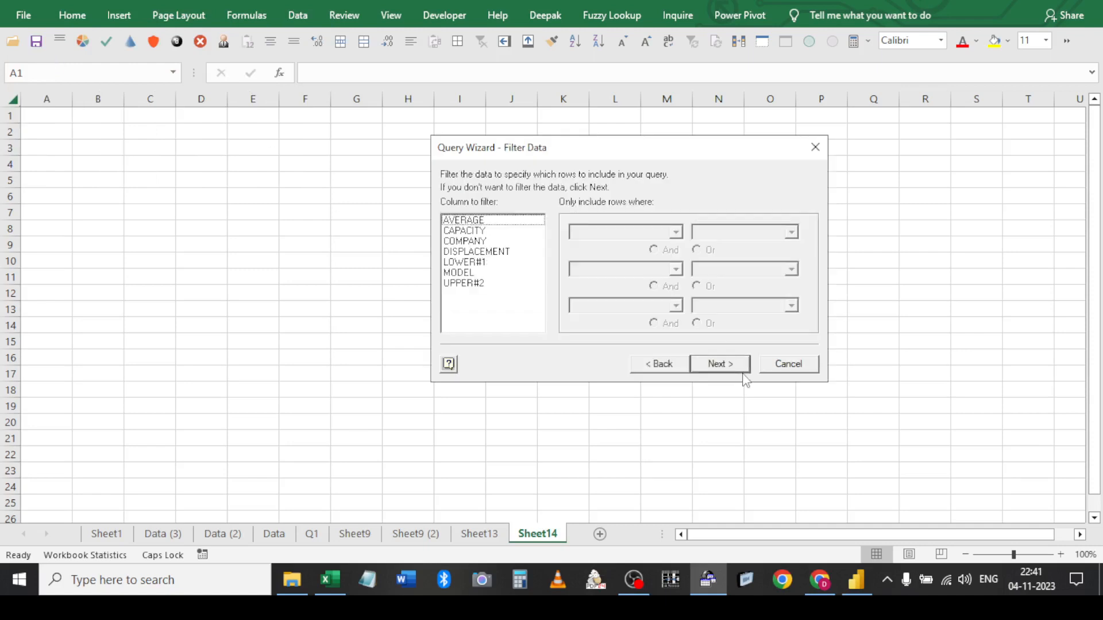
pyautogui.click(742, 371)
pyautogui.click(742, 371)
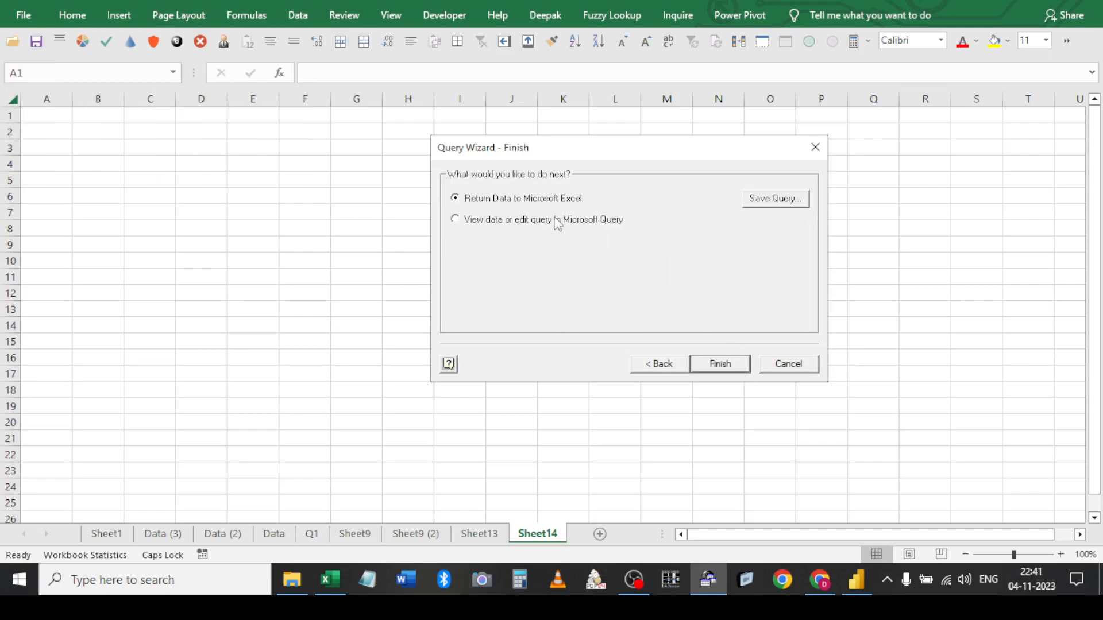
pyautogui.click(716, 363)
# Maximize the query window and enlarge the table pane and the Data$ field list to show every field
pyautogui.click(746, 48)
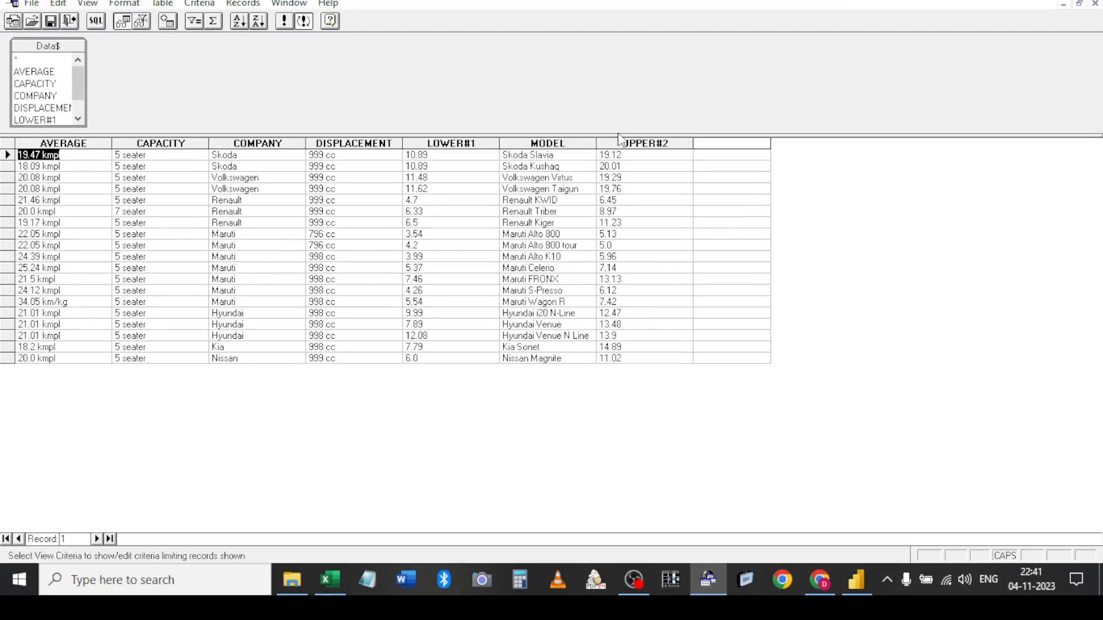
pyautogui.moveTo(513, 134); pyautogui.dragTo(540, 255)
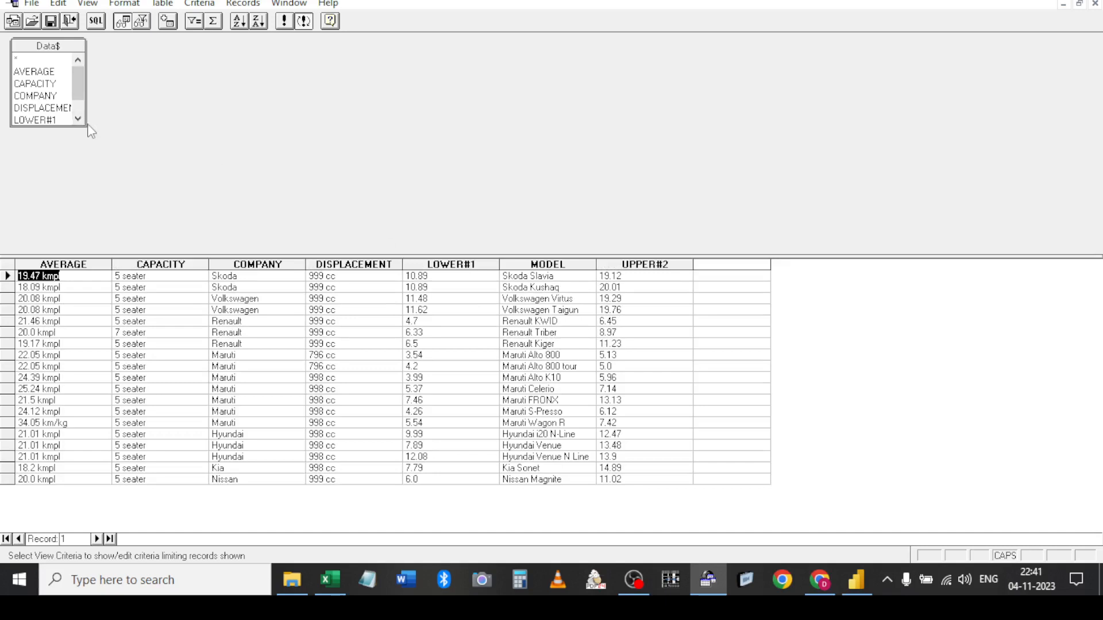
pyautogui.moveTo(85, 126); pyautogui.dragTo(119, 164)
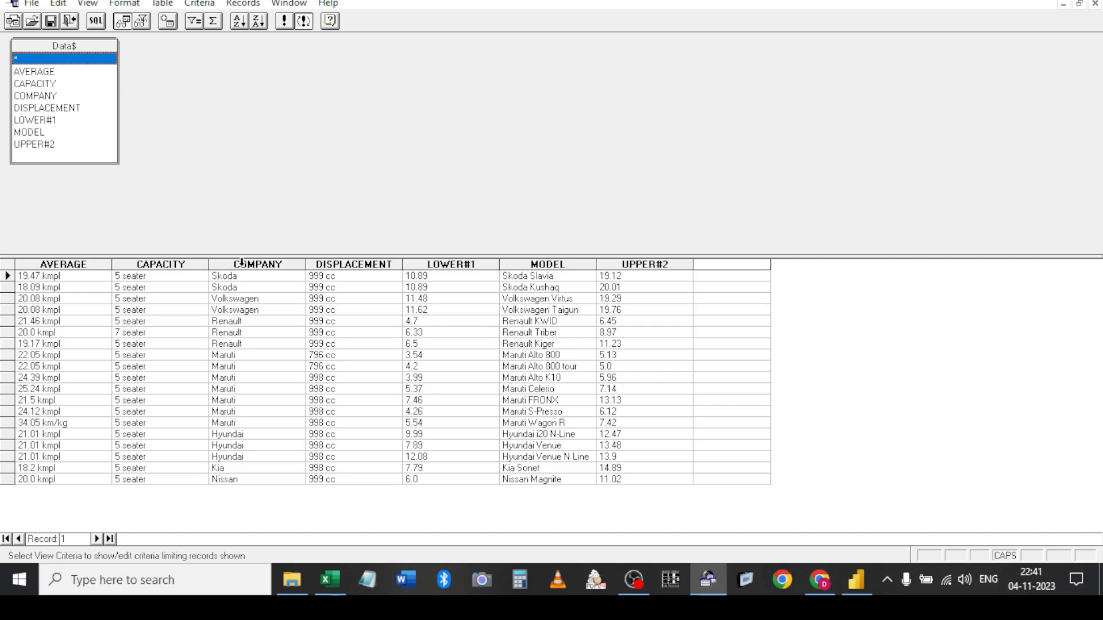
# Set the total of the LOWER#1 column to Sum
pyautogui.click(428, 263)
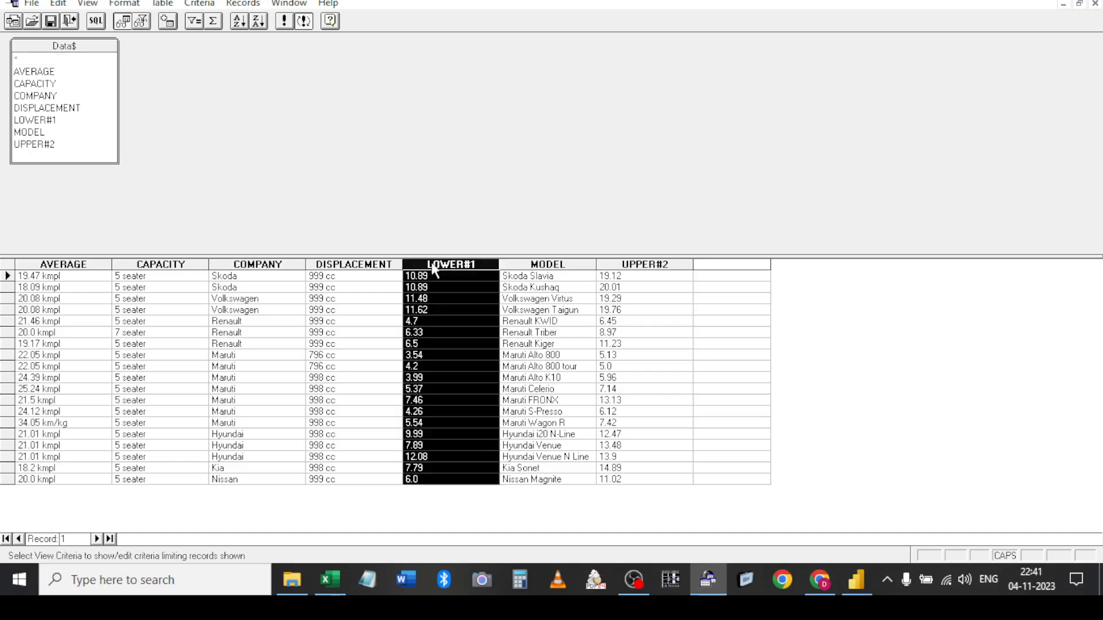
pyautogui.doubleClick(430, 266)
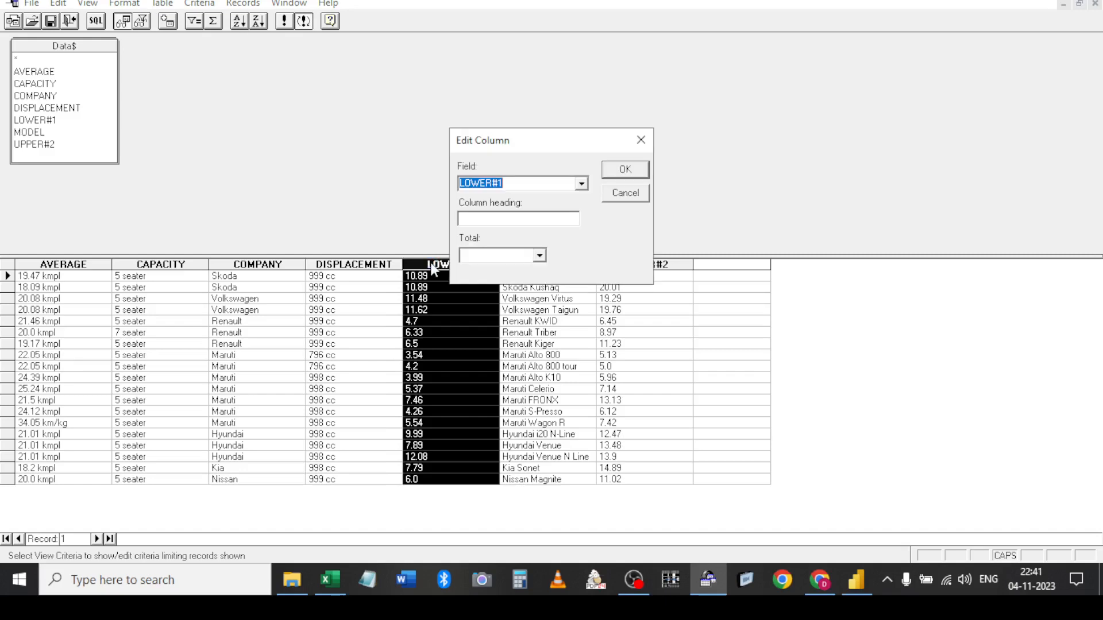
pyautogui.click(479, 219)
pyautogui.click(487, 255)
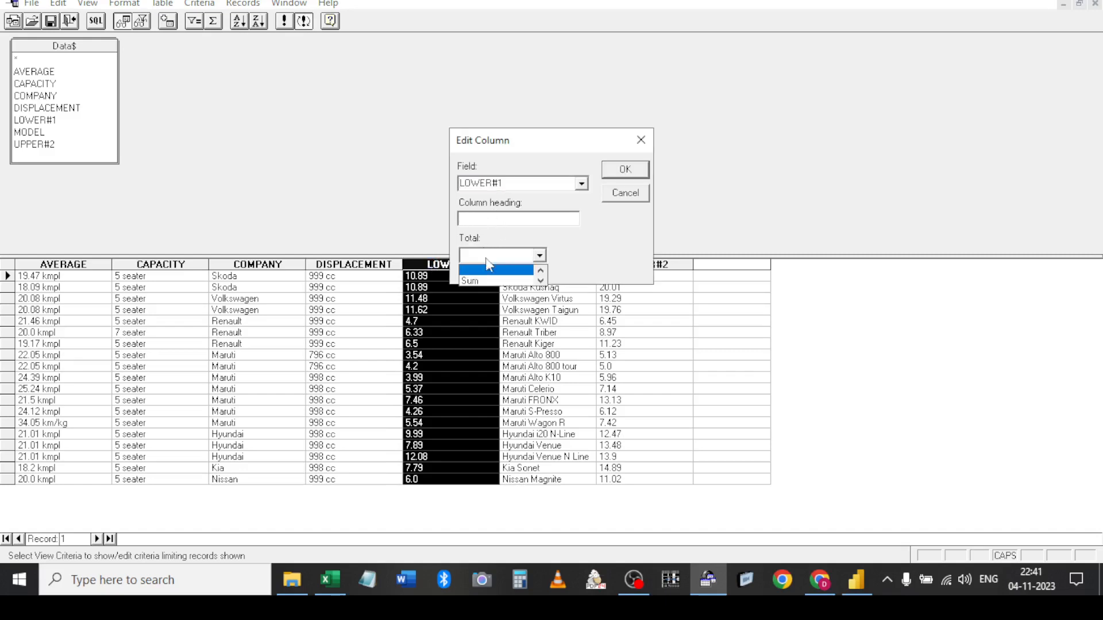
pyautogui.click(478, 279)
pyautogui.click(539, 255)
pyautogui.click(540, 281)
pyautogui.click(540, 281)
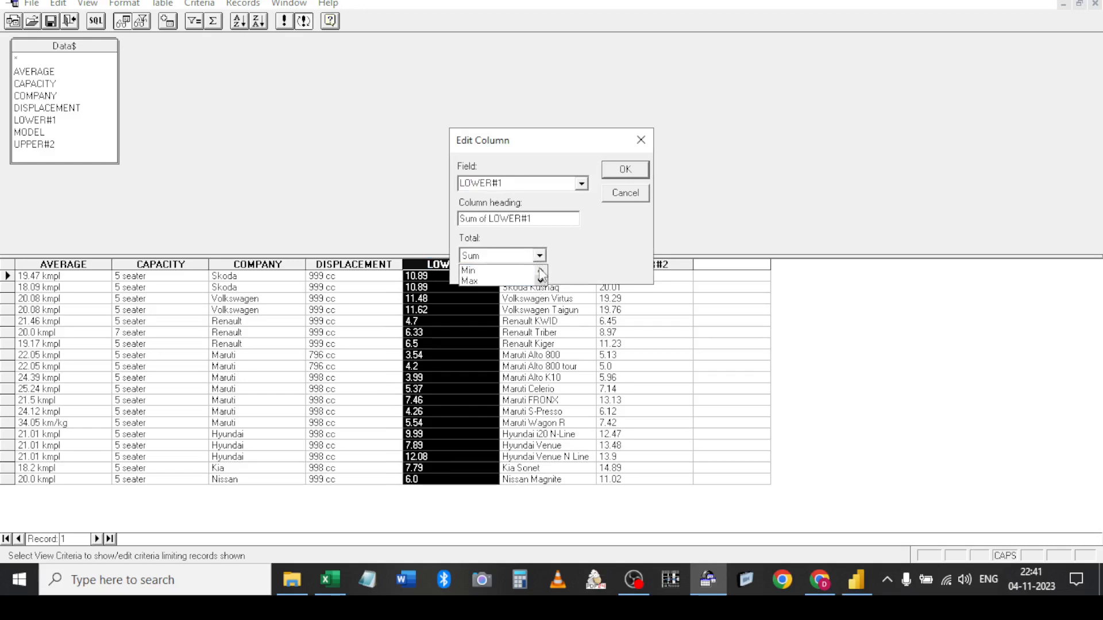
pyautogui.click(541, 271)
pyautogui.click(512, 270)
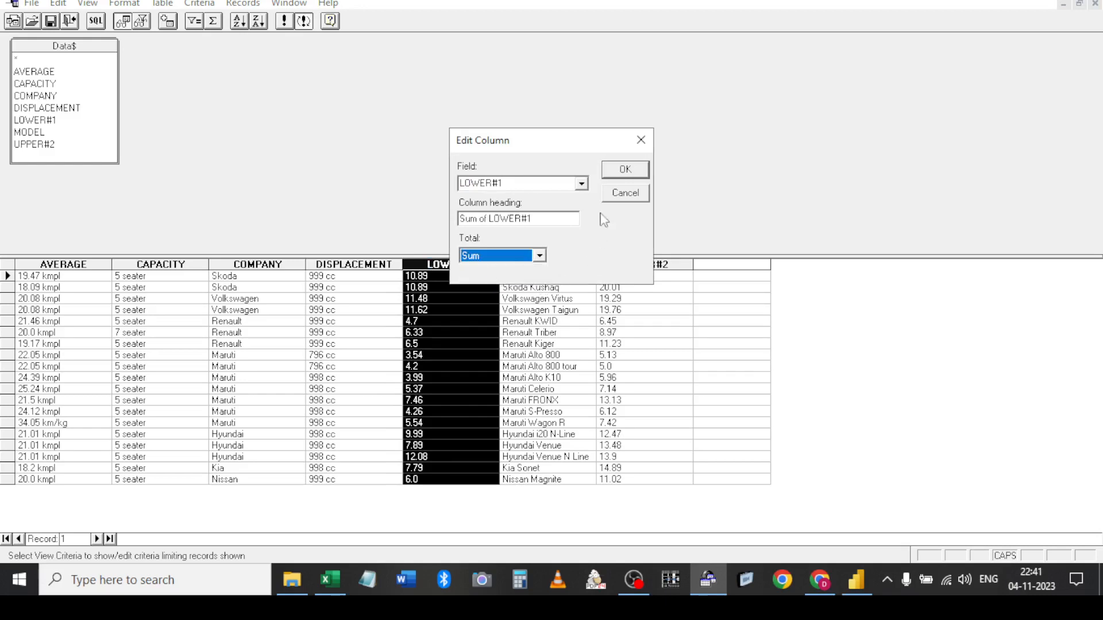
pyautogui.click(622, 171)
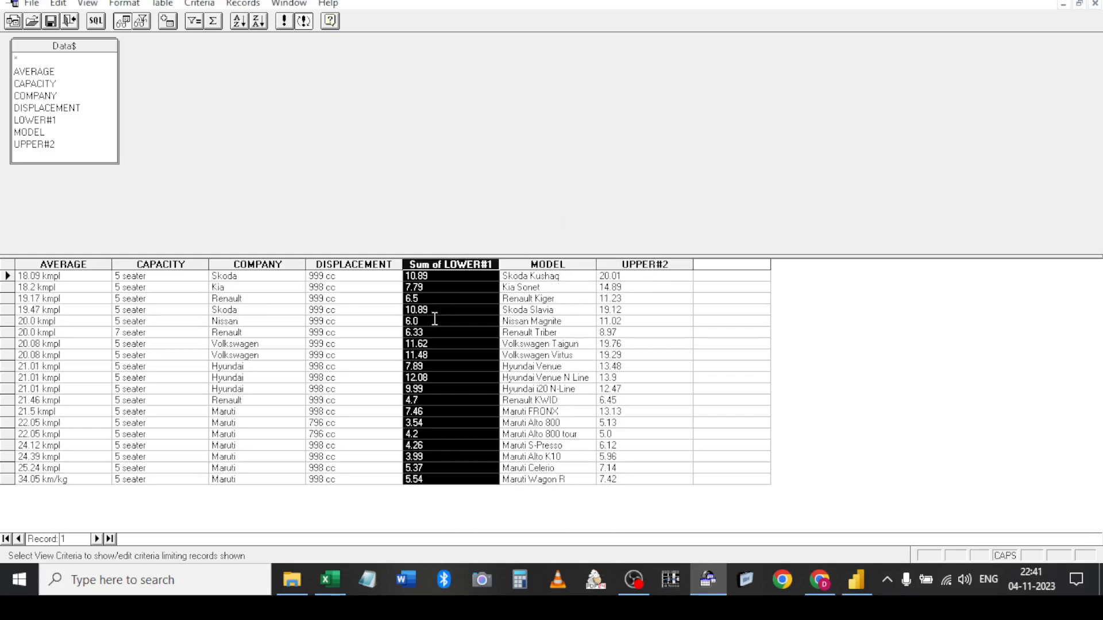
# Change the heading of the summed LOWER#1 column to LOWER
pyautogui.doubleClick(436, 267)
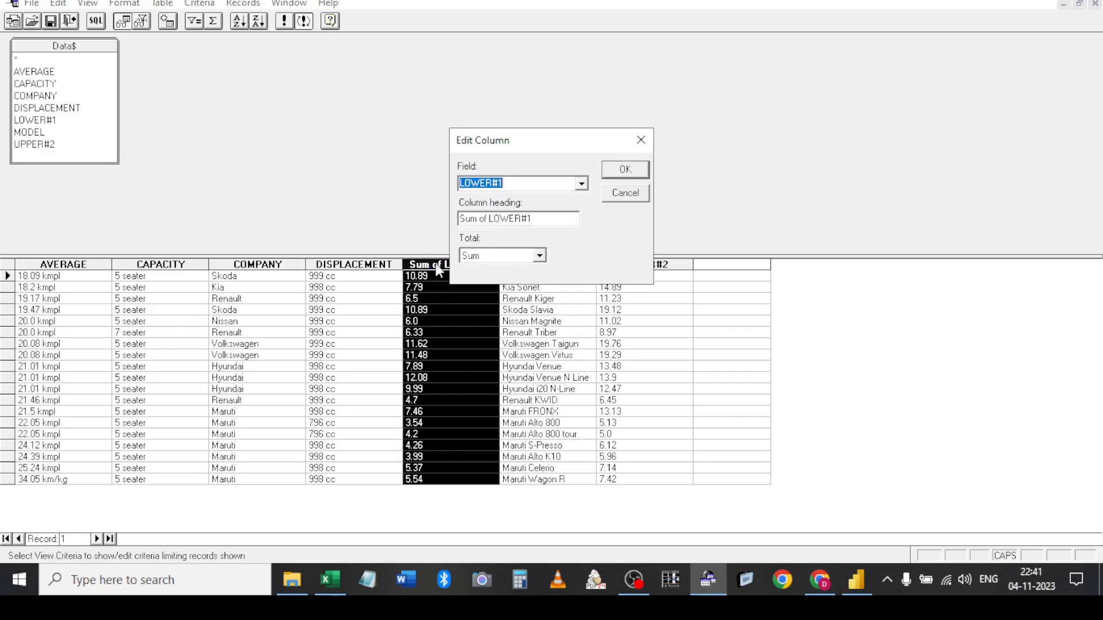
pyautogui.click(540, 220)
pyautogui.moveTo(540, 221); pyautogui.dragTo(442, 201)
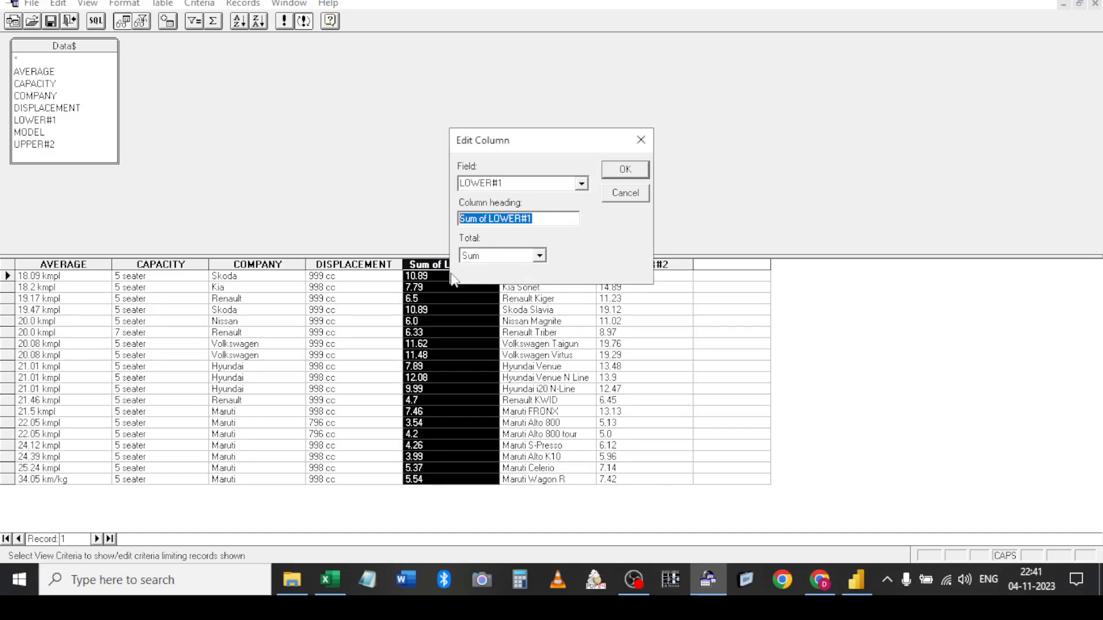
pyautogui.write('LOWER')
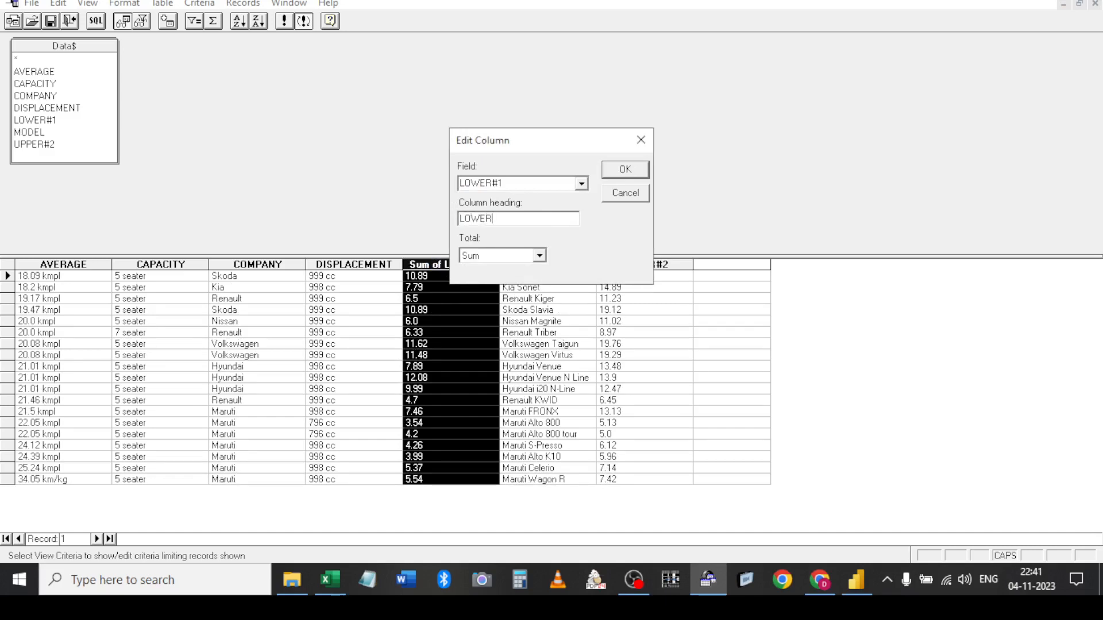
pyautogui.click(624, 170)
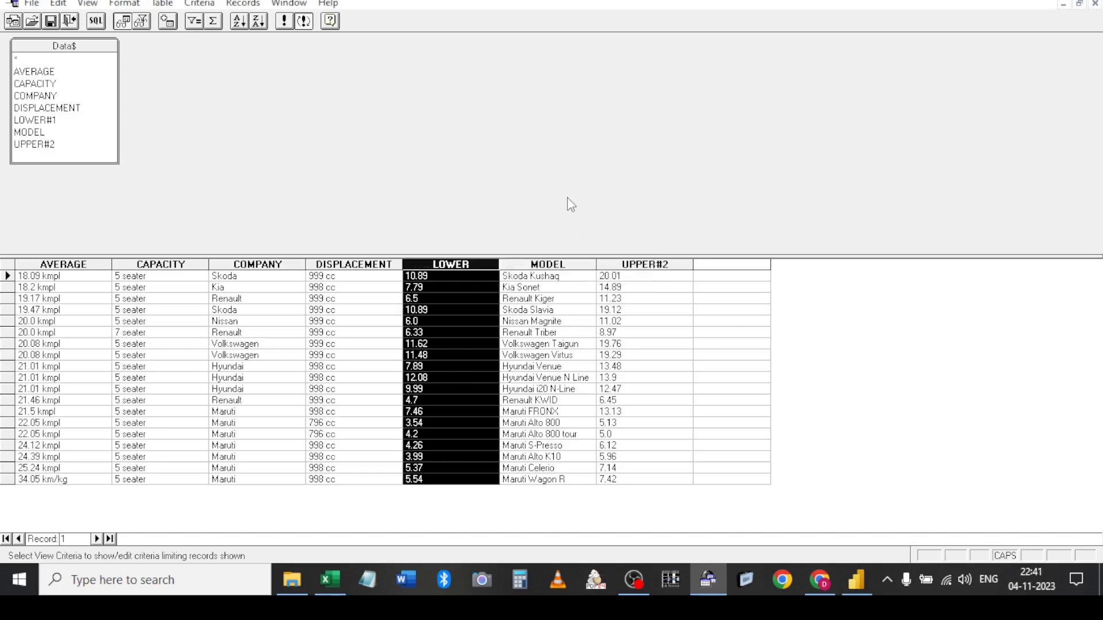
# Give the UPPER#2 column the heading UPPER and set its total to Sum
pyautogui.doubleClick(656, 261)
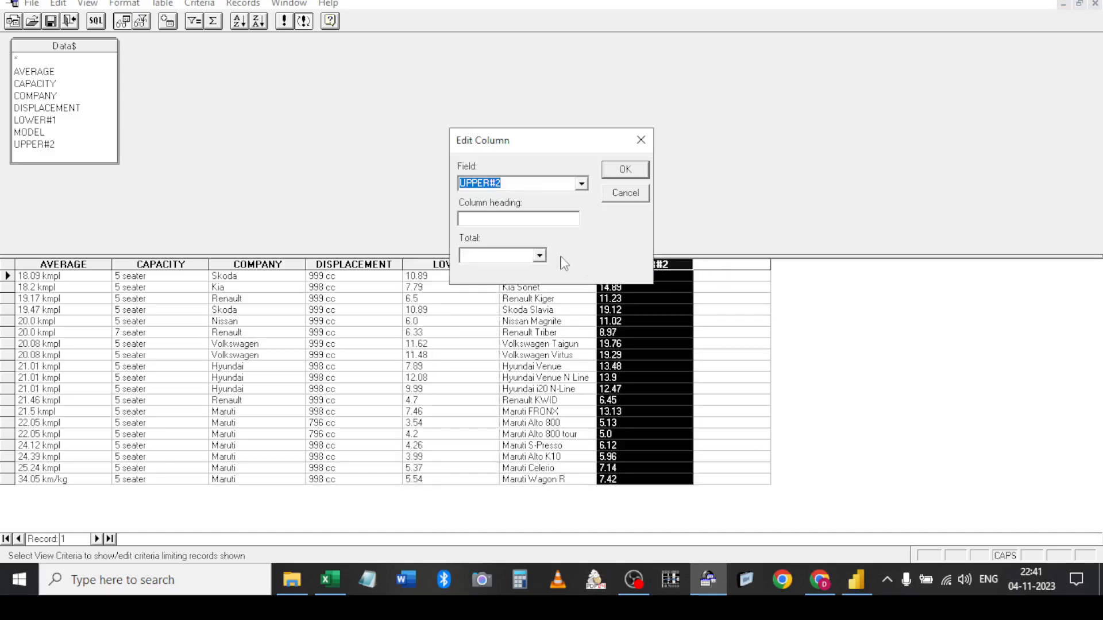
pyautogui.click(535, 218)
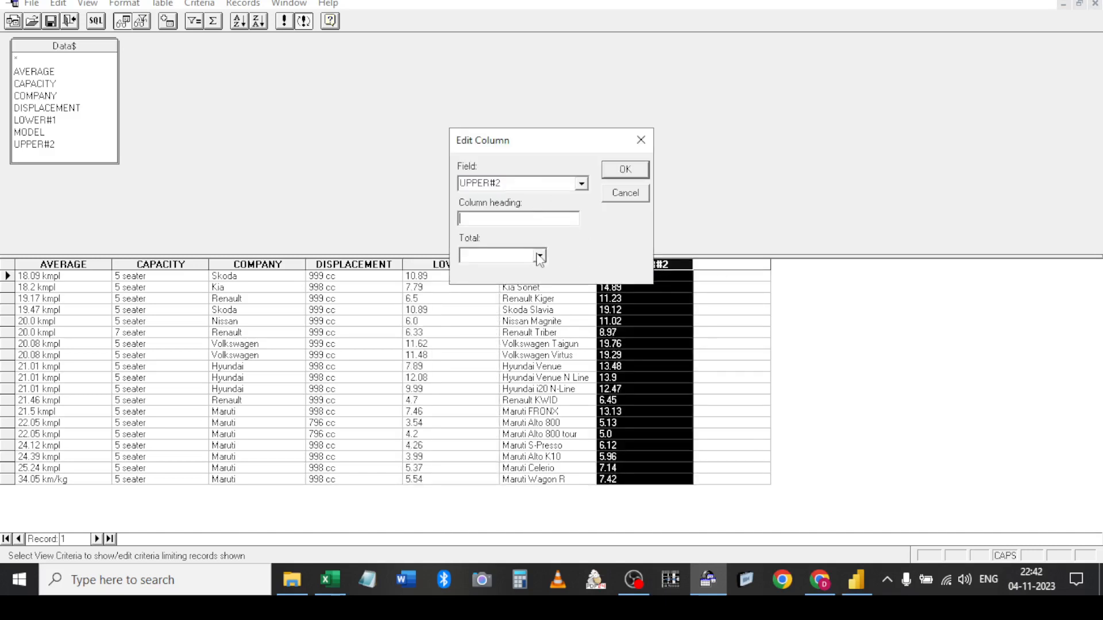
pyautogui.write('U')
pyautogui.click(538, 256)
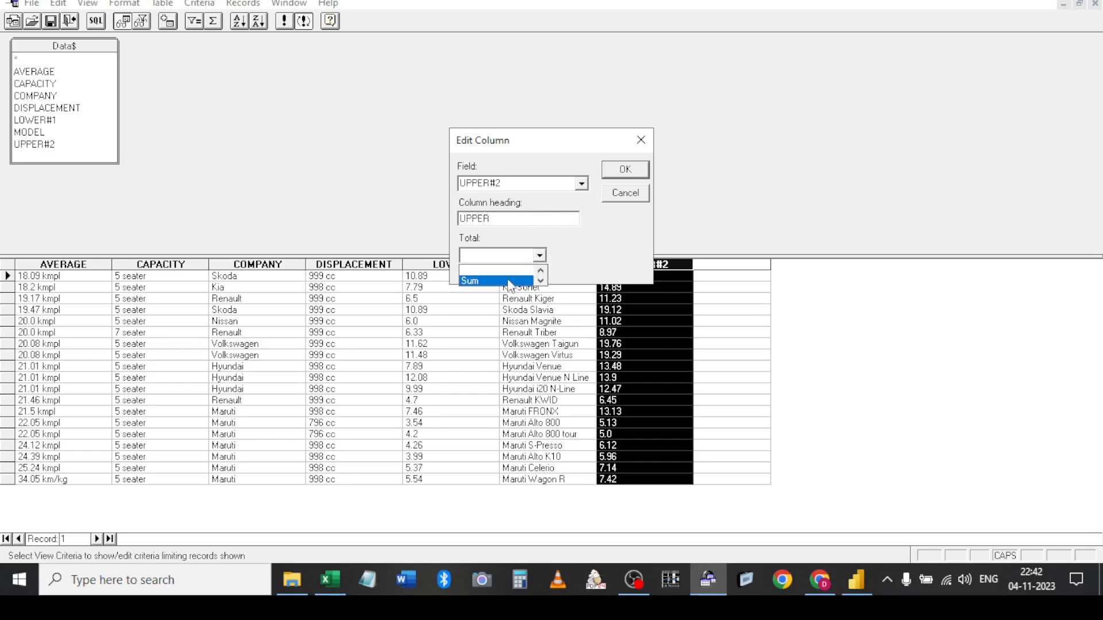
pyautogui.click(511, 280)
pyautogui.click(612, 170)
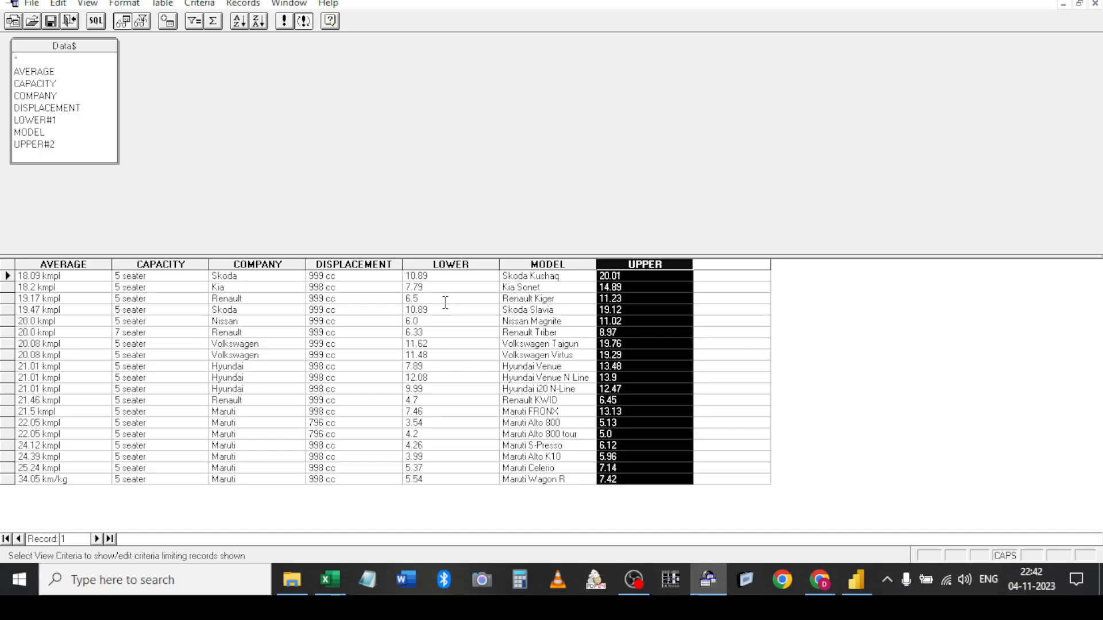
# Remove the MODEL, AVERAGE, CAPACITY and DISPLACEMENT columns from the query so the sums are grouped by COMPANY
pyautogui.click(523, 264)
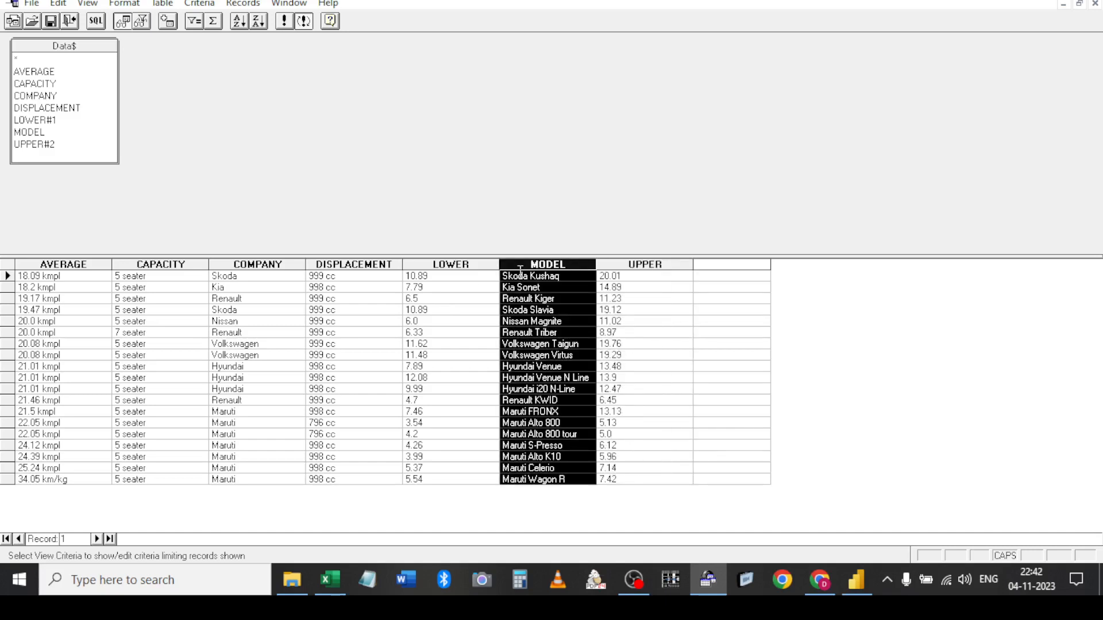
pyautogui.click(239, 5)
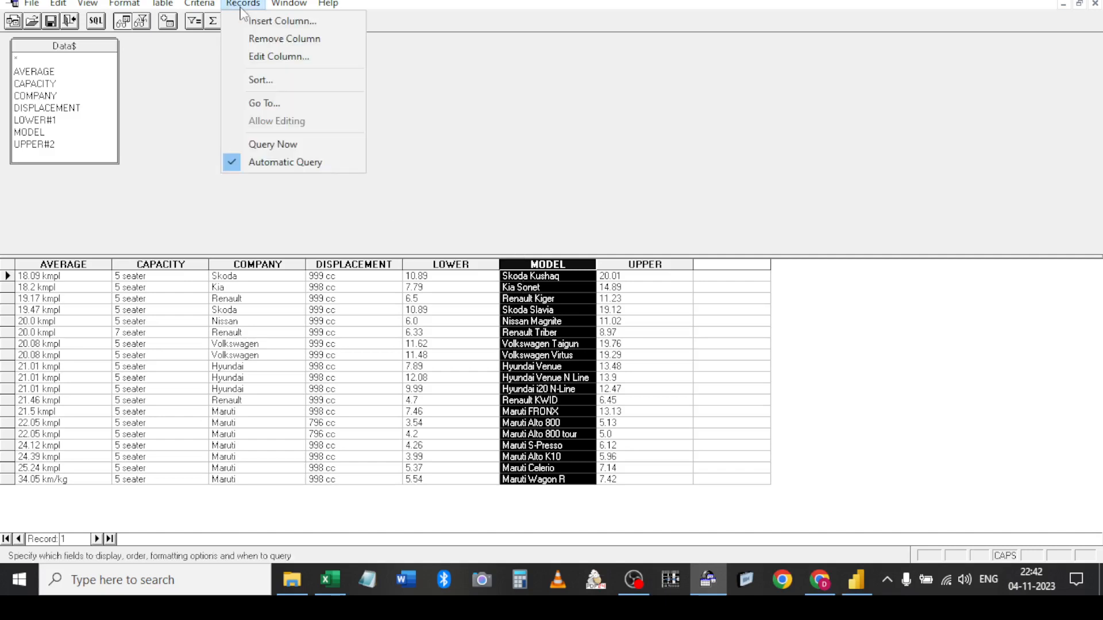
pyautogui.click(272, 38)
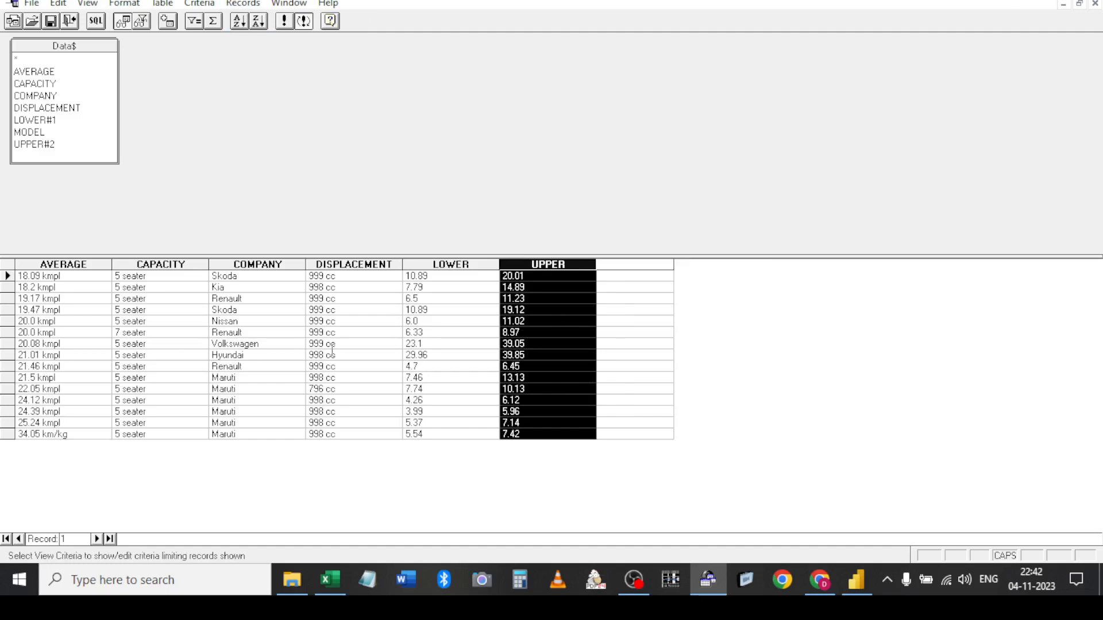
pyautogui.moveTo(155, 260); pyautogui.dragTo(74, 261)
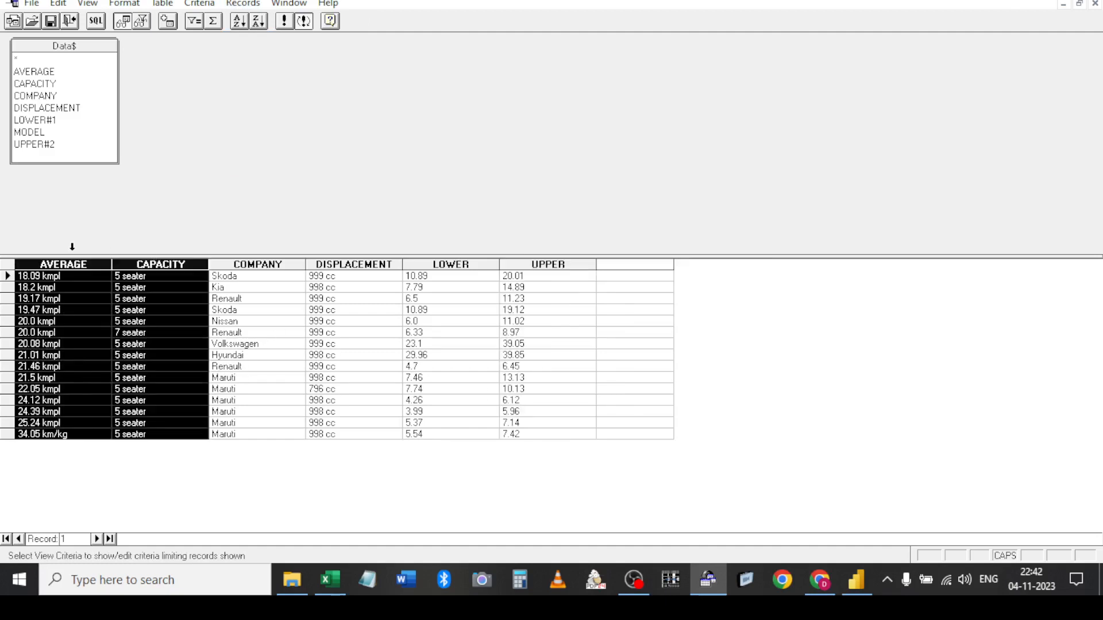
pyautogui.click(241, 4)
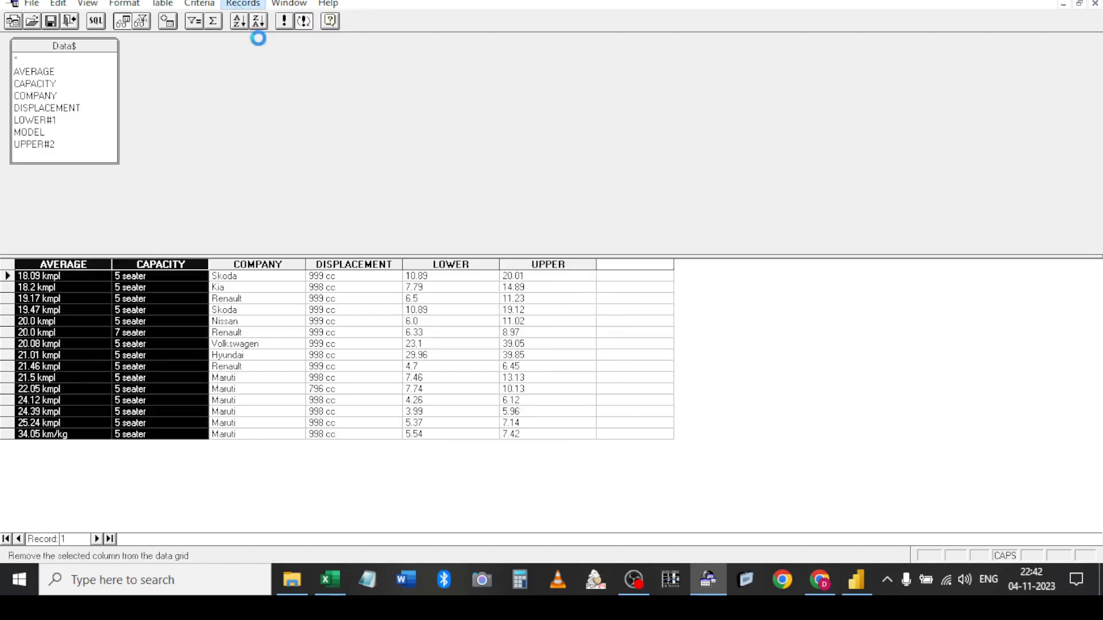
pyautogui.click(259, 38)
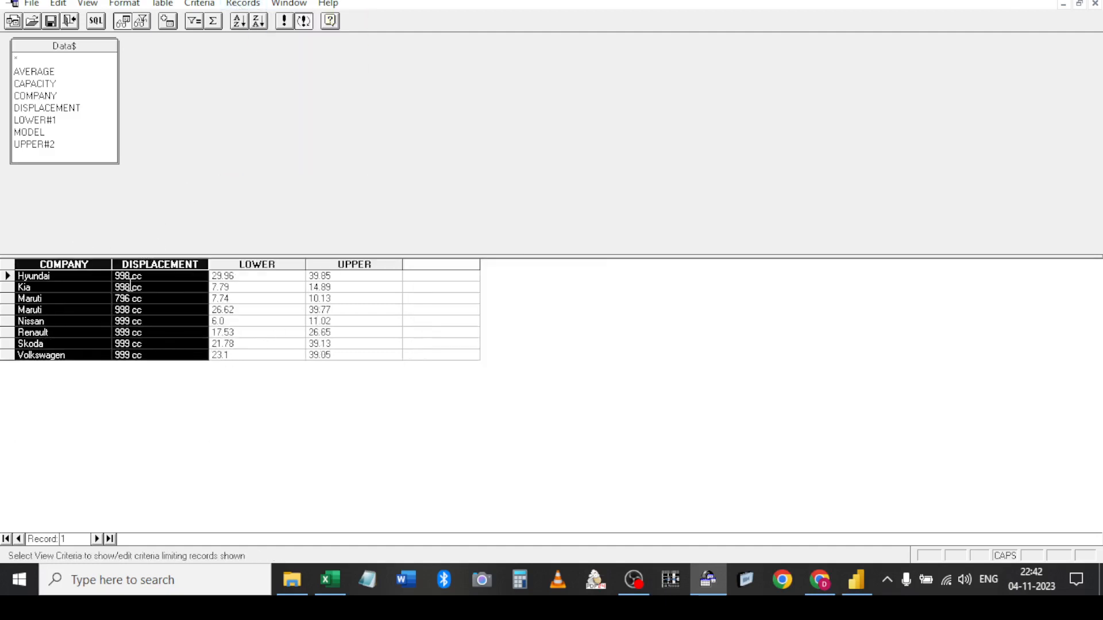
pyautogui.click(178, 301)
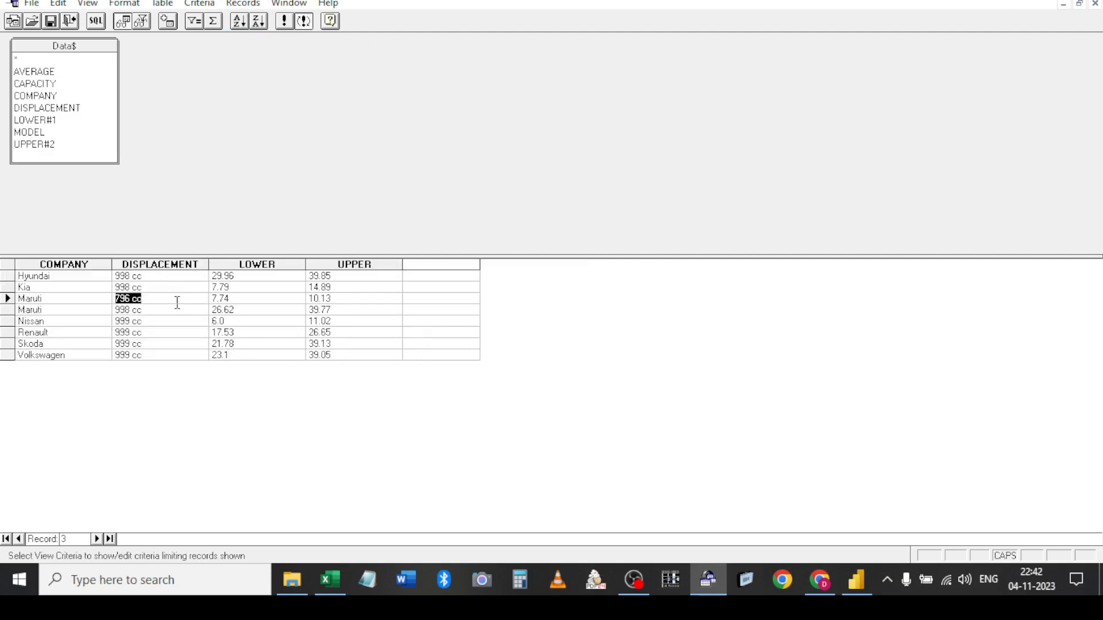
pyautogui.click(240, 4)
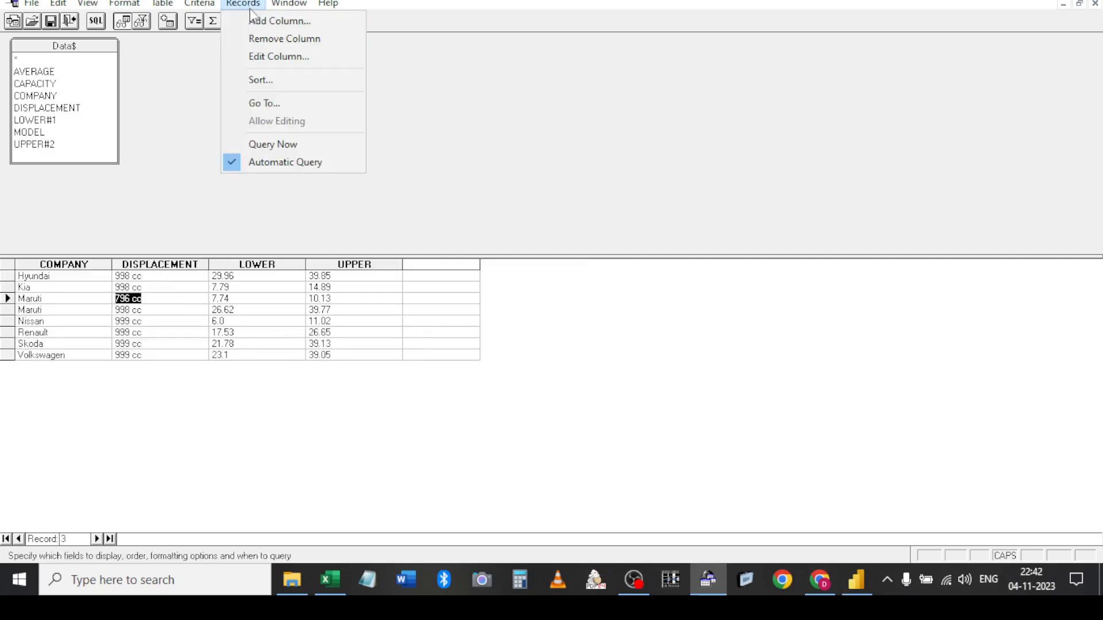
pyautogui.click(273, 41)
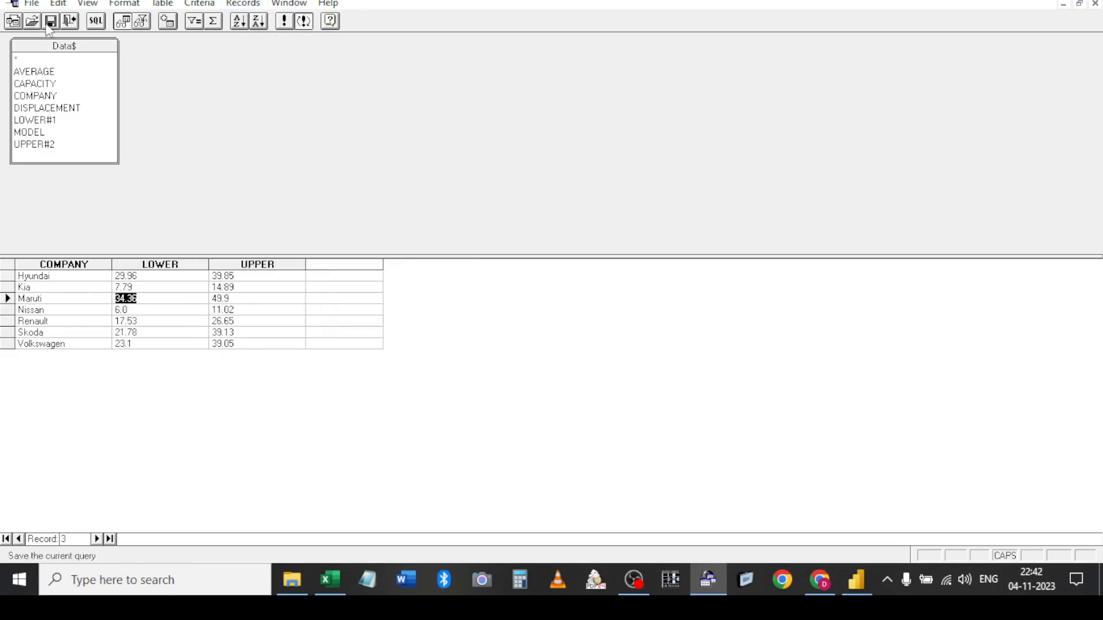
# Return the query data to Excel as a table in the existing worksheet Sheet14, starting at cell C9
pyautogui.click(68, 23)
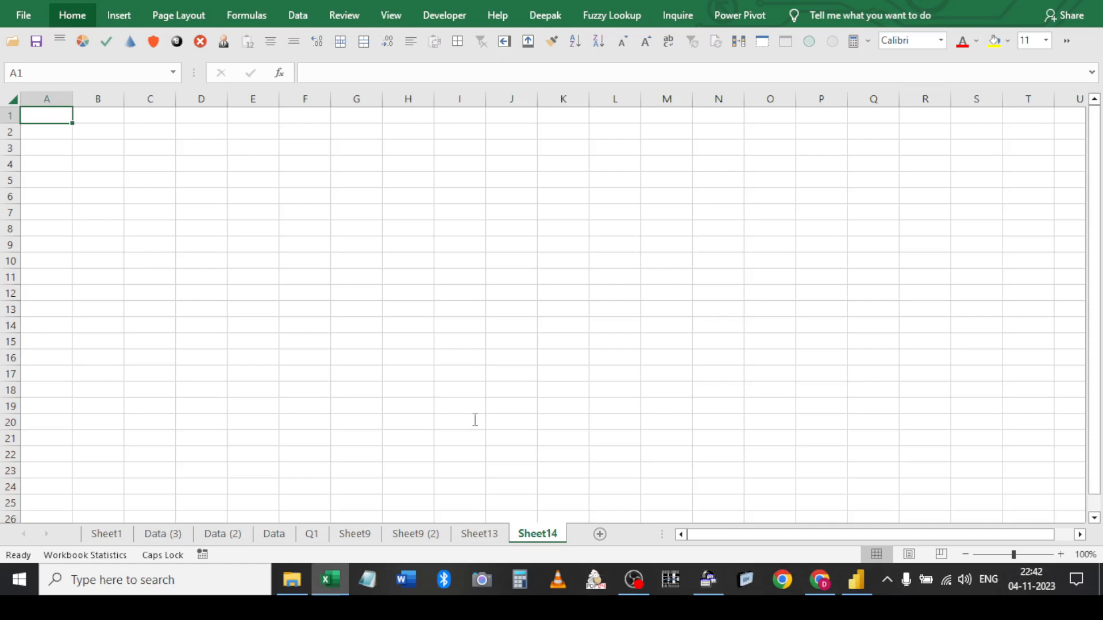
pyautogui.click(708, 580)
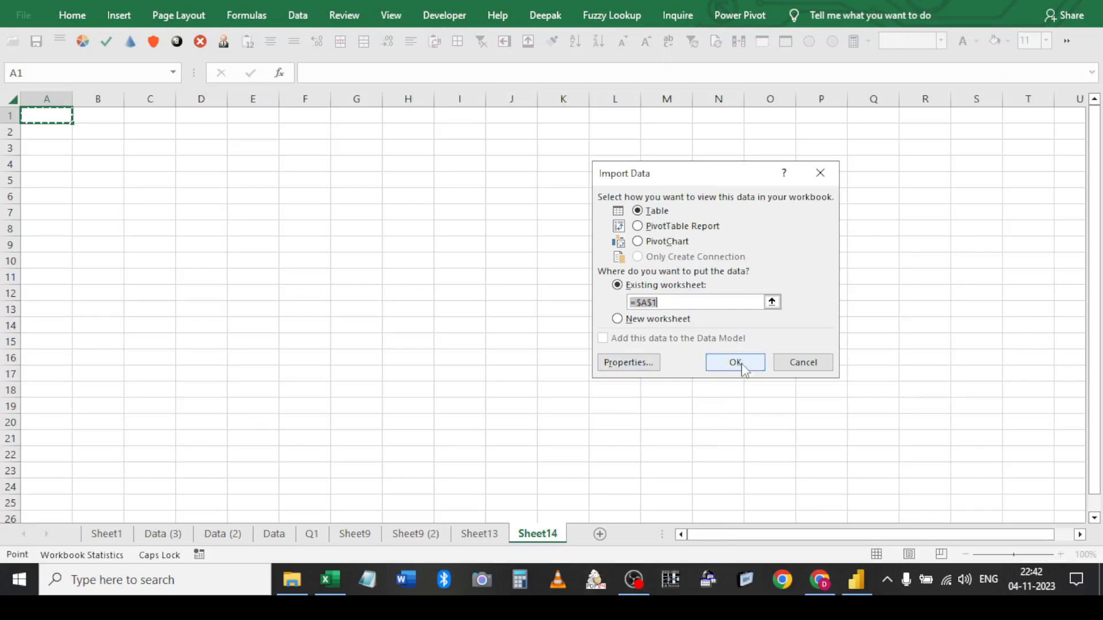
pyautogui.click(79, 145)
pyautogui.click(131, 249)
pyautogui.click(710, 362)
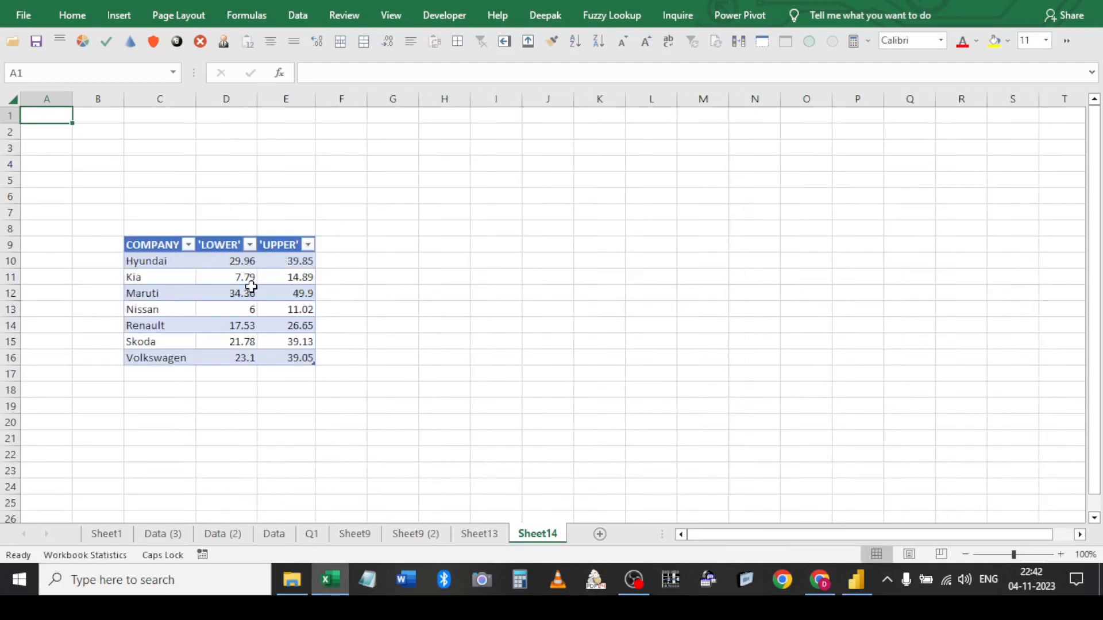
# Switch to Sheet13 and select a cell inside its query table
pyautogui.click(474, 539)
pyautogui.click(308, 250)
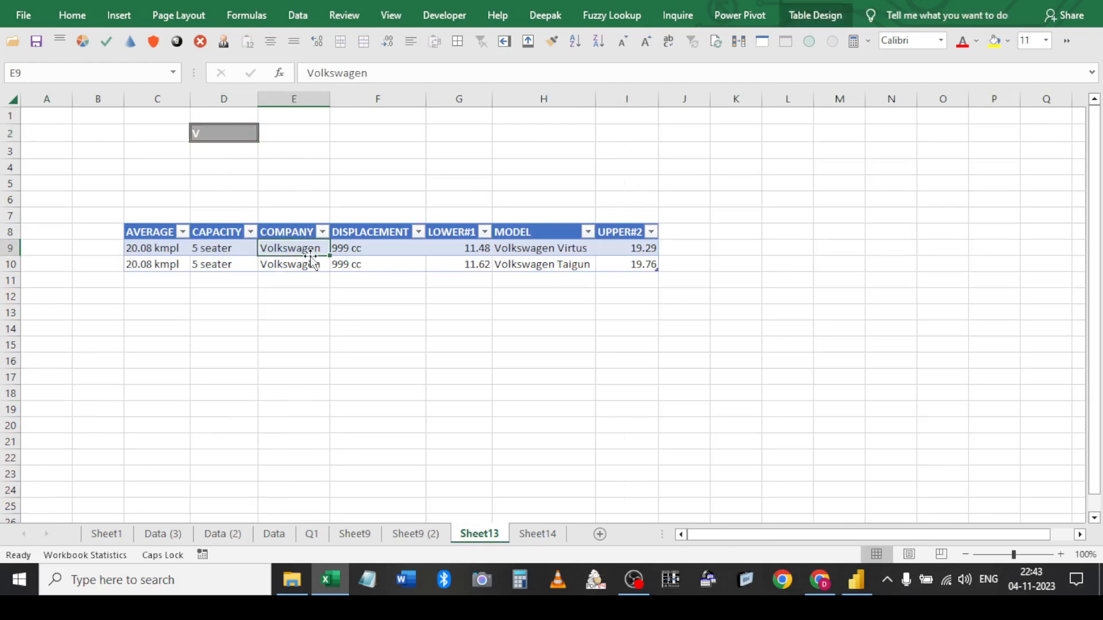
pyautogui.click(299, 16)
pyautogui.click(468, 78)
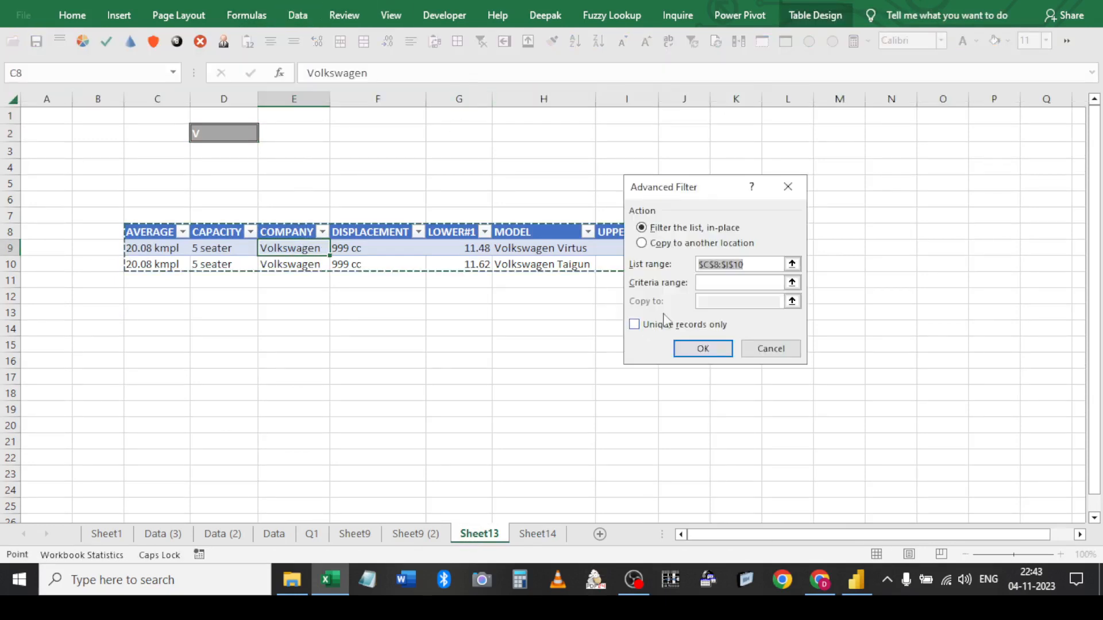
pyautogui.click(703, 349)
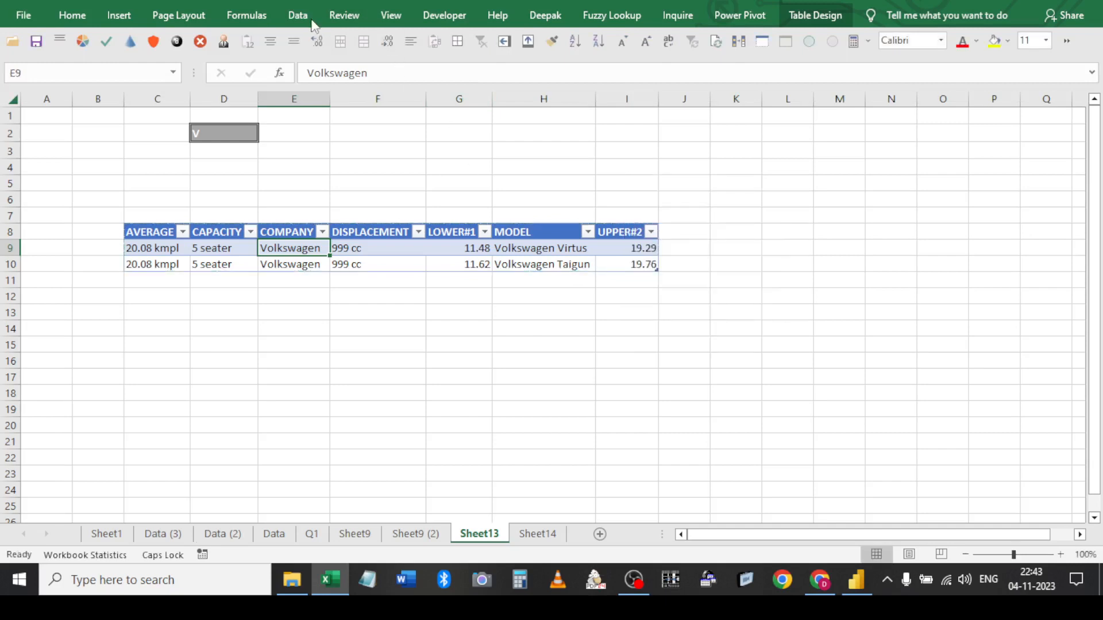
# Copy the WHERE clause with the COMPANY parameter from the command text of the Sheet13 query connection, then close its properties without changes
pyautogui.click(298, 16)
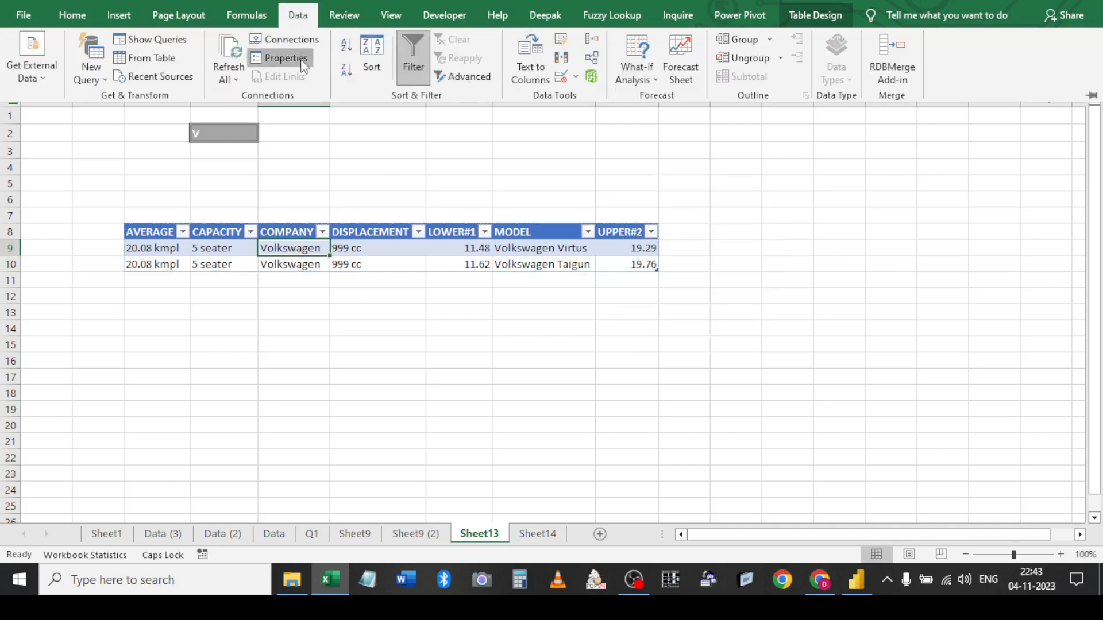
pyautogui.click(279, 57)
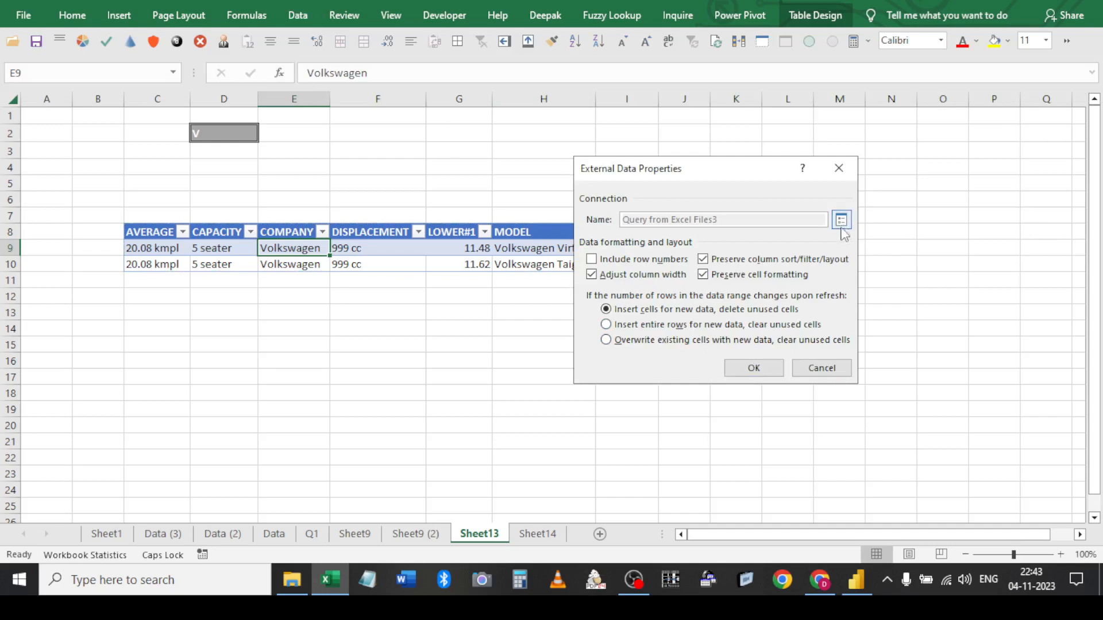
pyautogui.click(840, 219)
pyautogui.click(575, 67)
pyautogui.moveTo(800, 376); pyautogui.dragTo(603, 365)
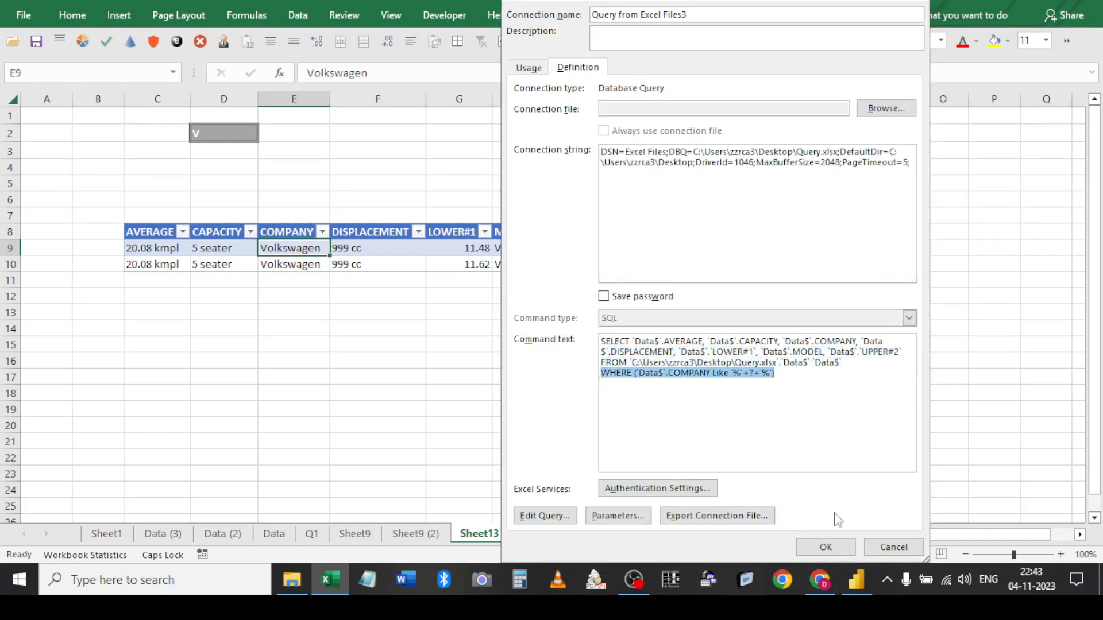
pyautogui.click(893, 546)
pyautogui.press('Escape')
# Insert WHERE (`Data$`.COMPANY Like '%'+?+'%') above the GROUP BY line in the command text of the Sheet14 query connection
pyautogui.click(538, 533)
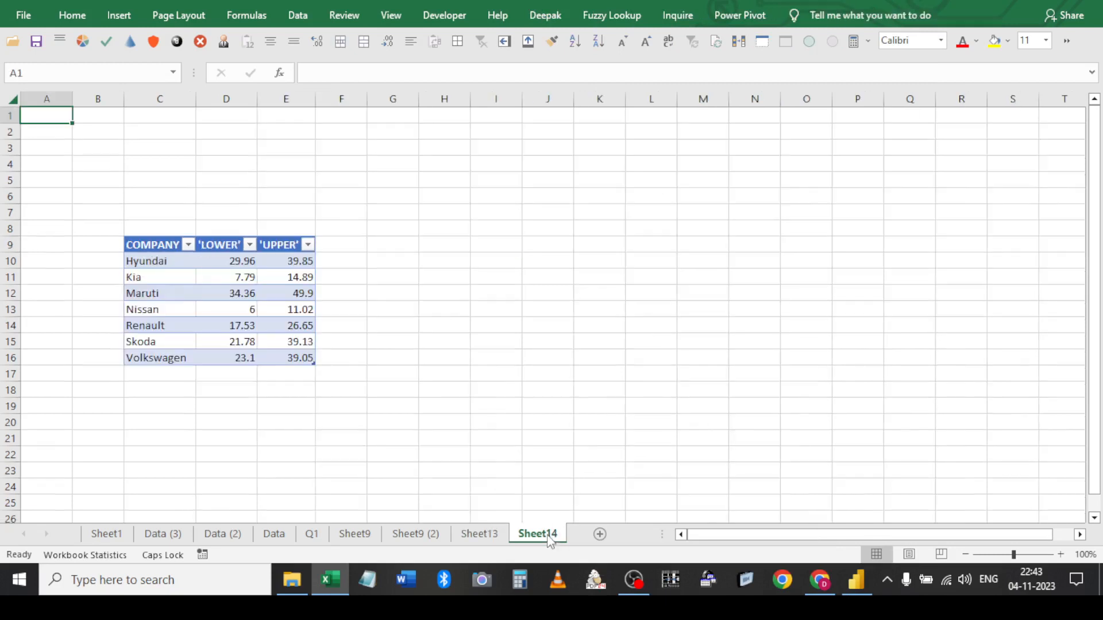
pyautogui.click(298, 321)
pyautogui.click(298, 16)
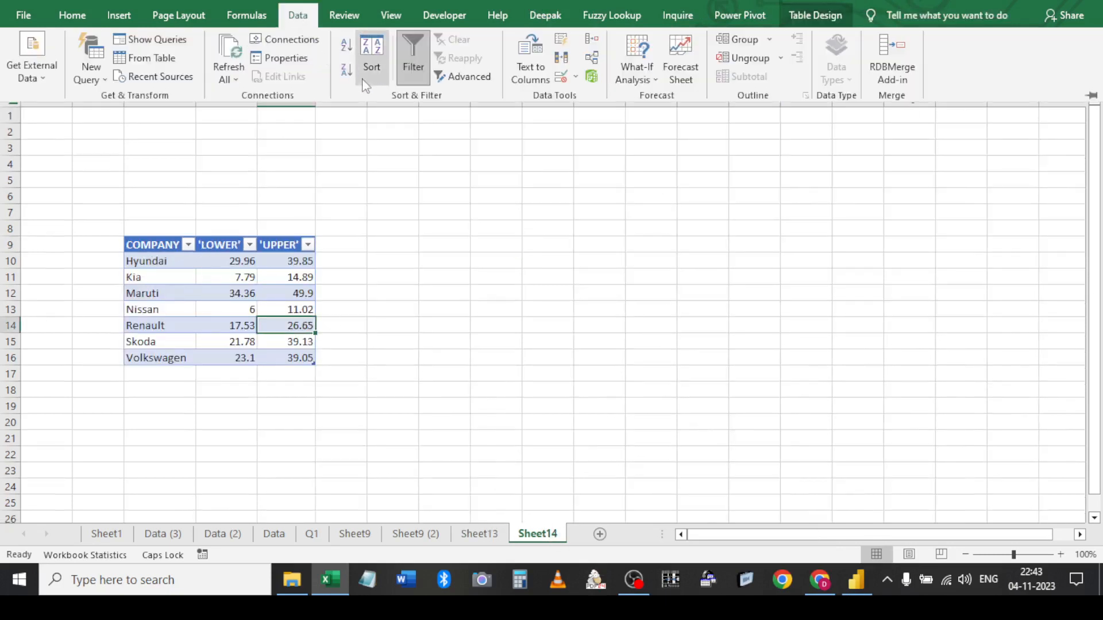
pyautogui.click(285, 59)
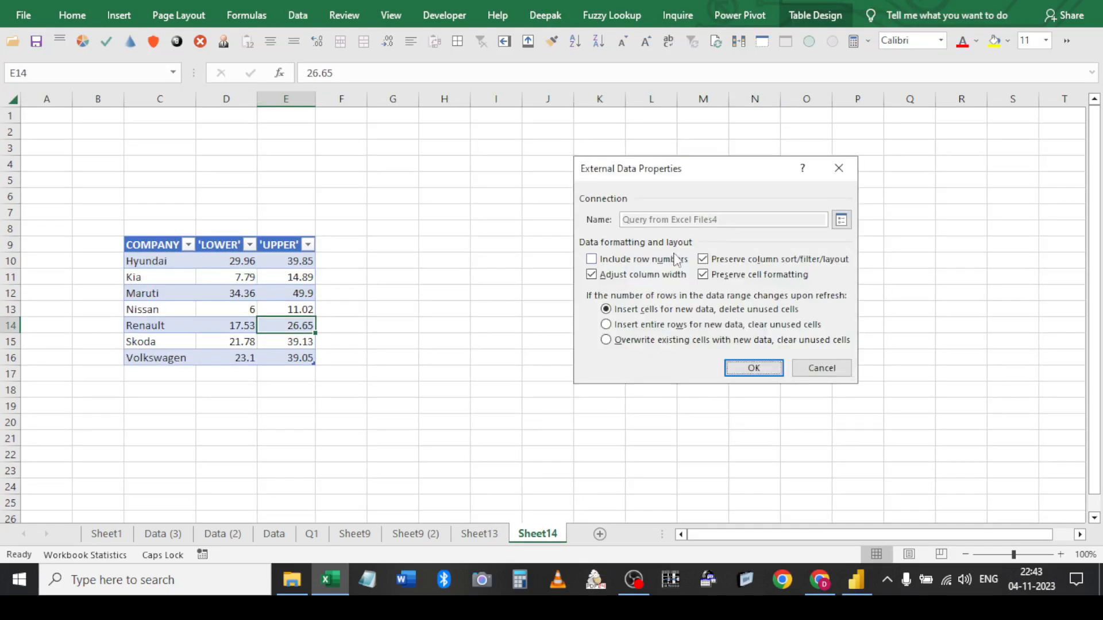
pyautogui.click(841, 220)
pyautogui.click(586, 70)
pyautogui.click(642, 401)
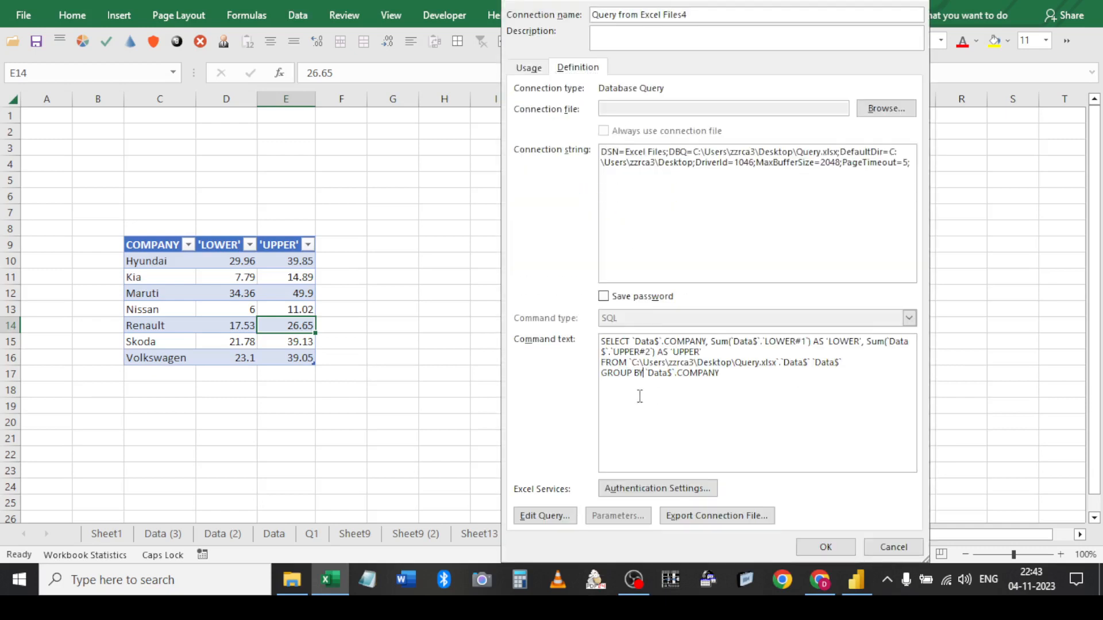
pyautogui.click(859, 368)
pyautogui.press('Return')
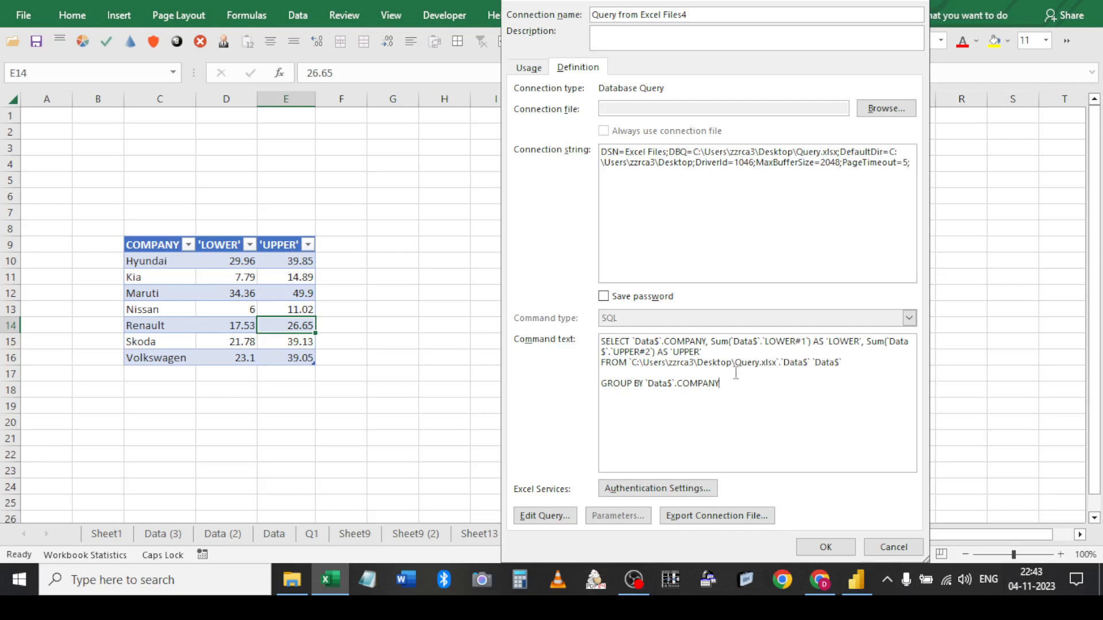
pyautogui.write("WHERE (`Data$`.COMPANY Like '%'+?+'%')")
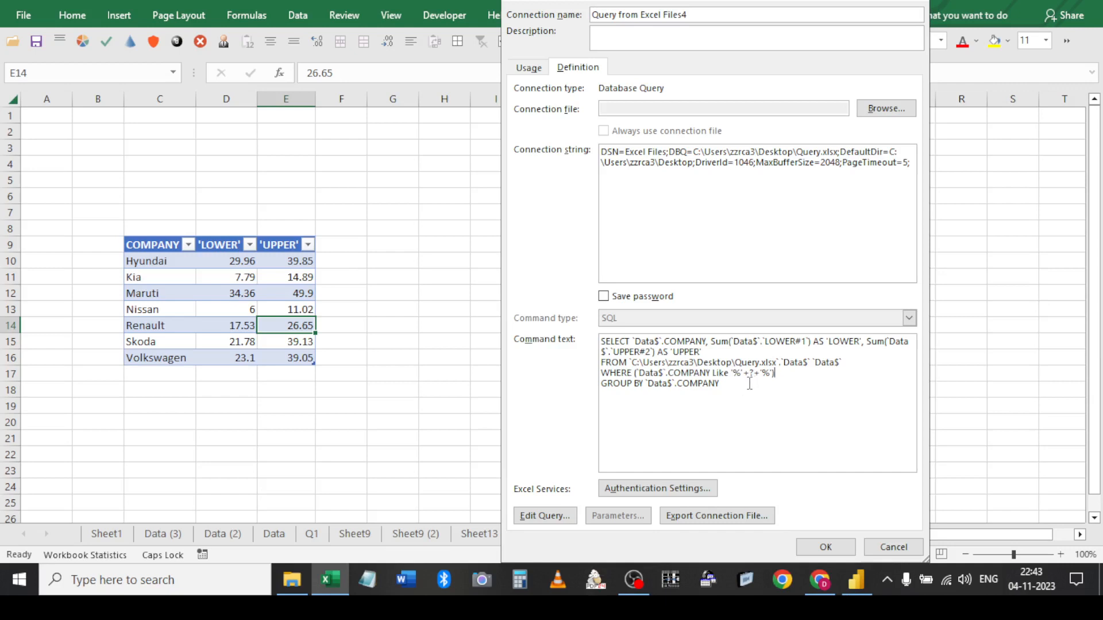
pyautogui.click(825, 547)
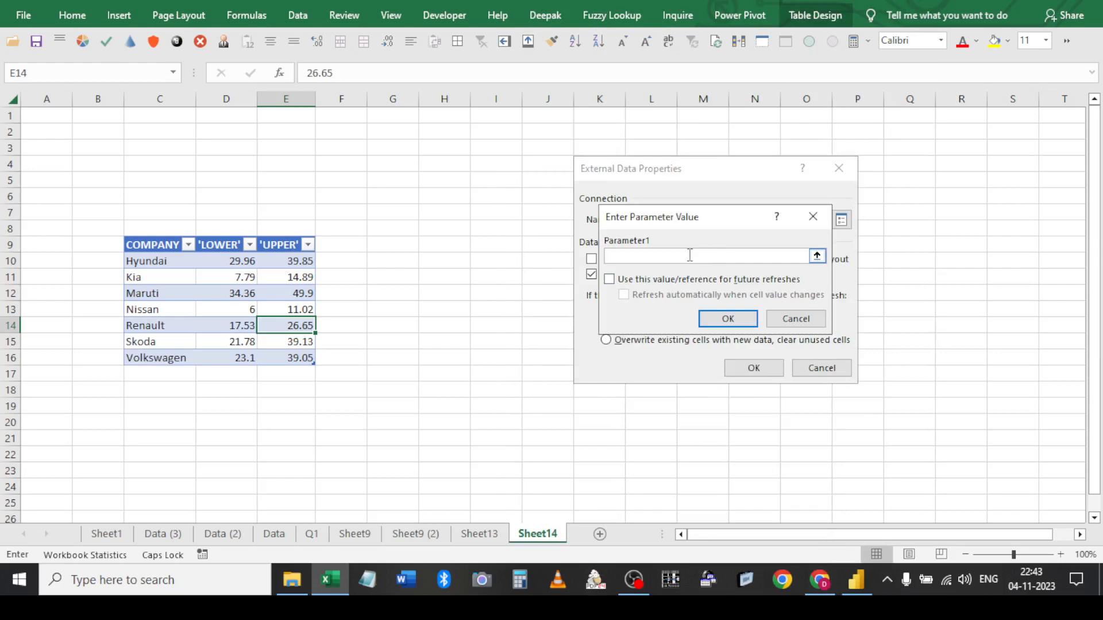
# Try to run the query with parameter value K, reusing it for future refreshes and refreshing automatically when the cell value changes
pyautogui.write('K')
pyautogui.click(641, 280)
pyautogui.click(644, 295)
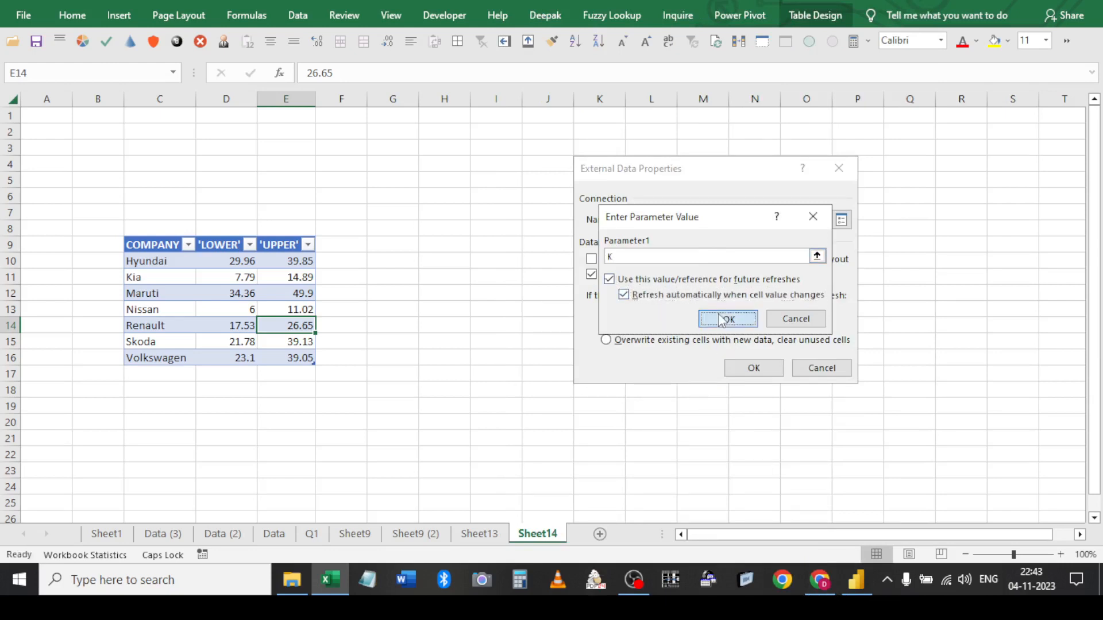
pyautogui.click(727, 318)
pyautogui.click(560, 319)
pyautogui.click(757, 372)
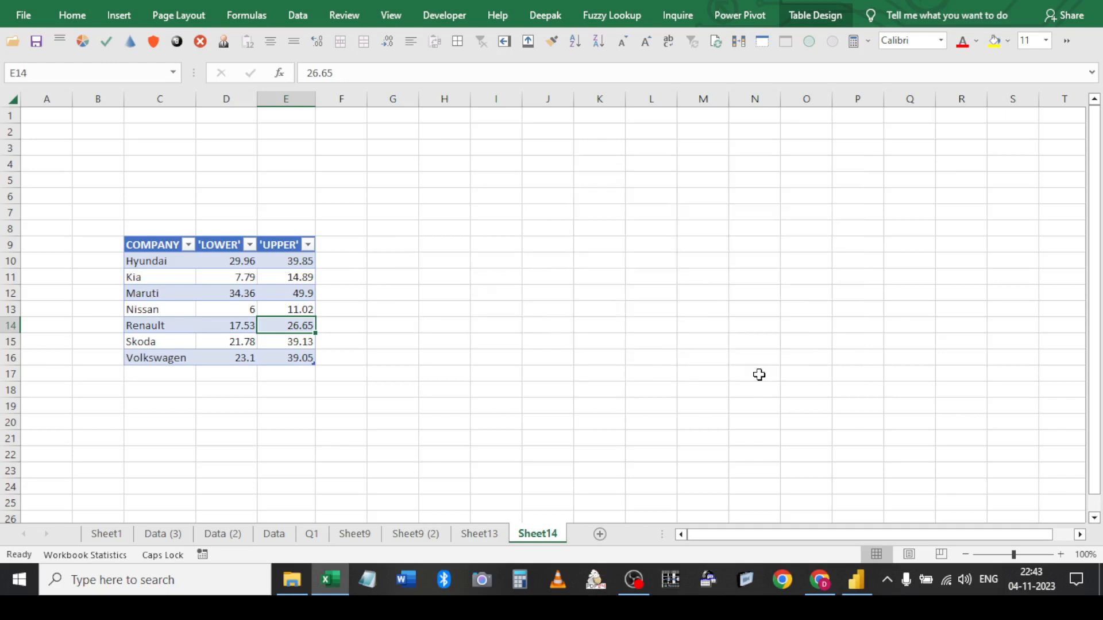
# Move the WHERE (`Data$`.COMPANY Like '%'+?+'%') clause below the GROUP BY line in the Sheet14 query's command text and apply it
pyautogui.click(262, 296)
pyautogui.click(291, 22)
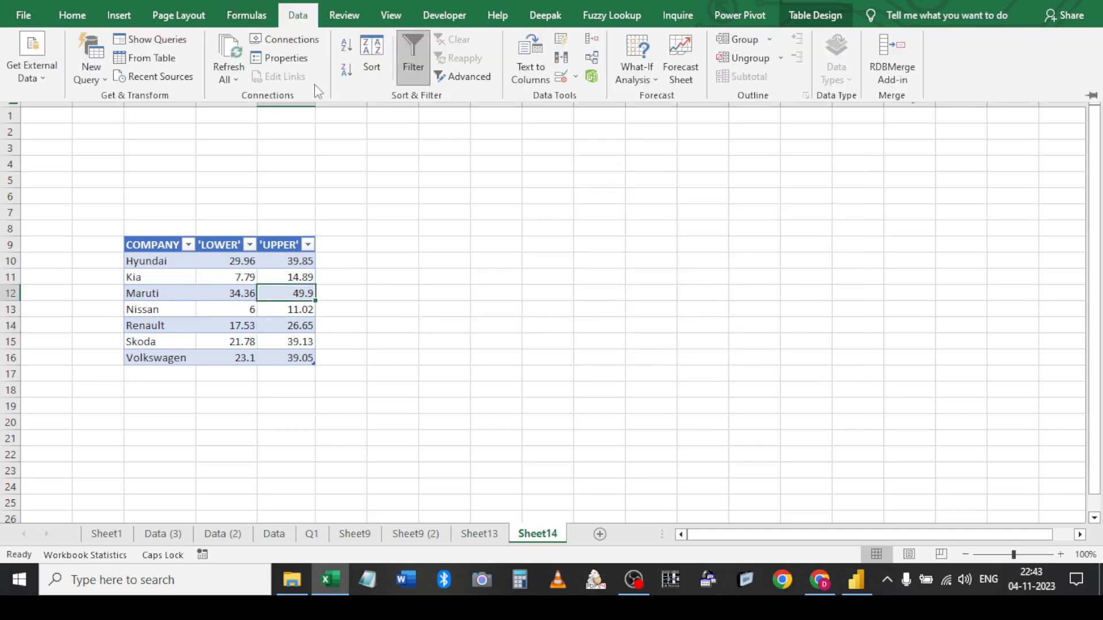
pyautogui.click(290, 60)
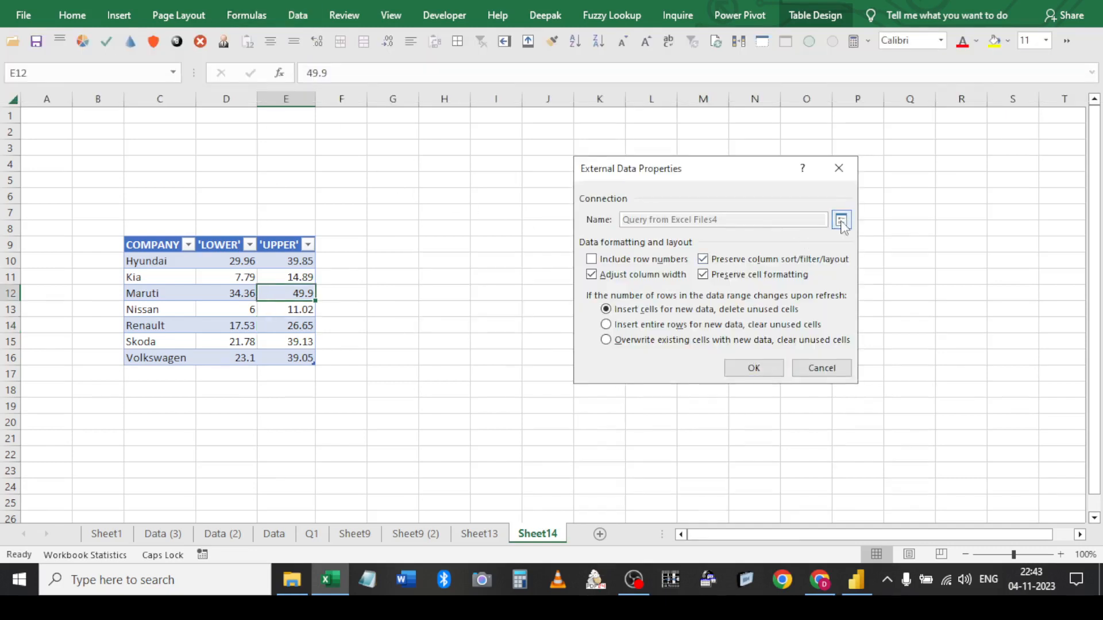
pyautogui.click(841, 220)
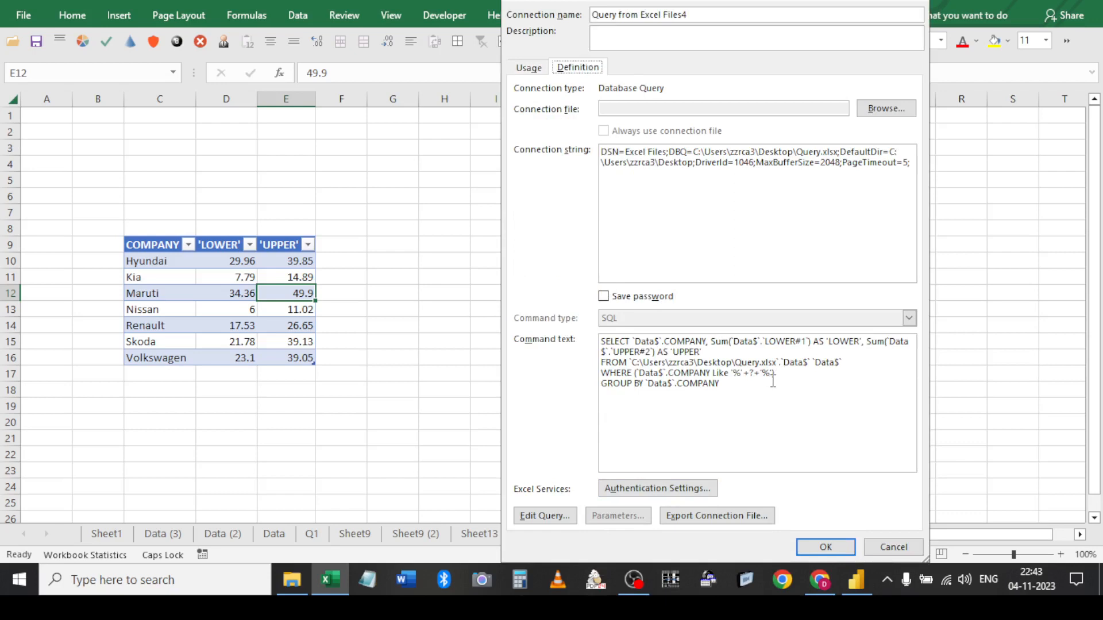
pyautogui.moveTo(783, 375); pyautogui.dragTo(601, 374)
pyautogui.click(601, 374)
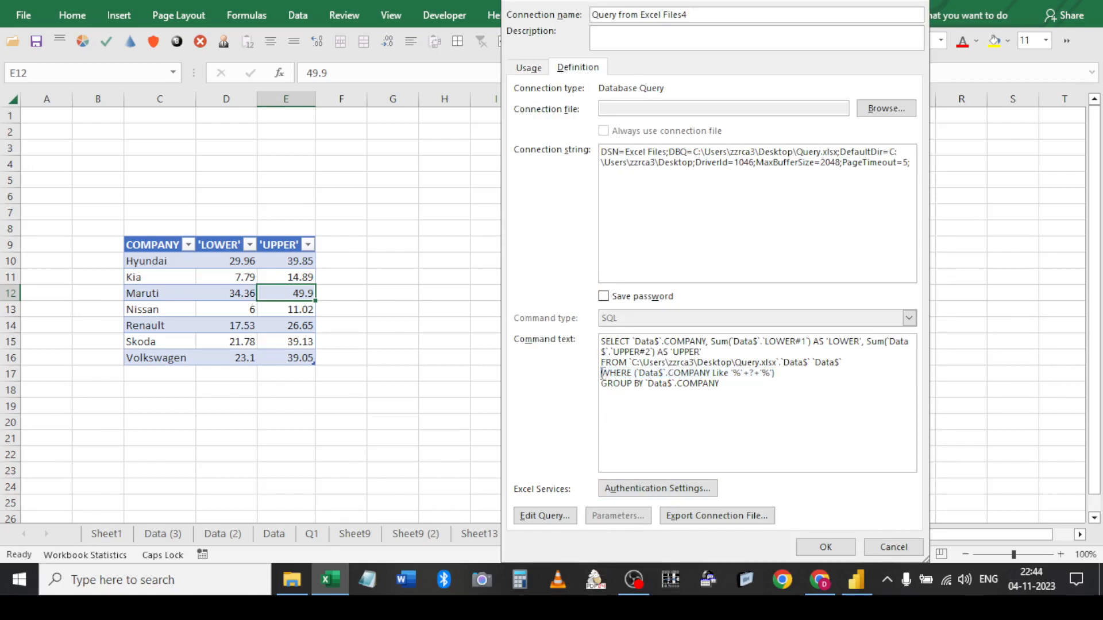
pyautogui.keyDown('shift'); pyautogui.click(775, 375); pyautogui.keyUp('shift')
pyautogui.press('Delete')
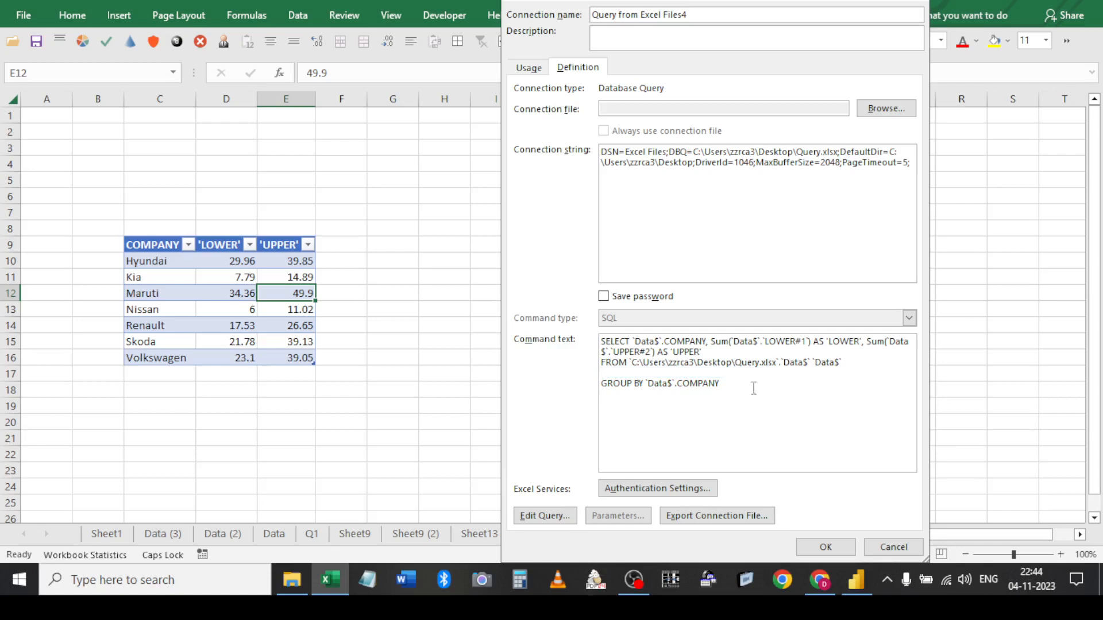
pyautogui.write('WHERE (`Data$`.COMPANY Like ?)')
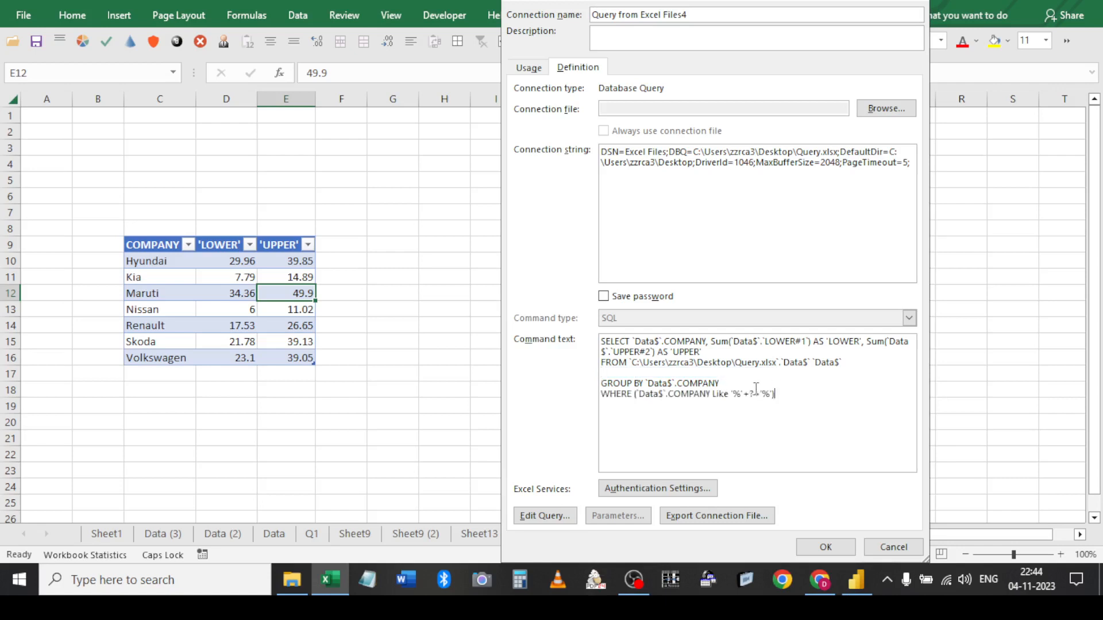
pyautogui.click(815, 549)
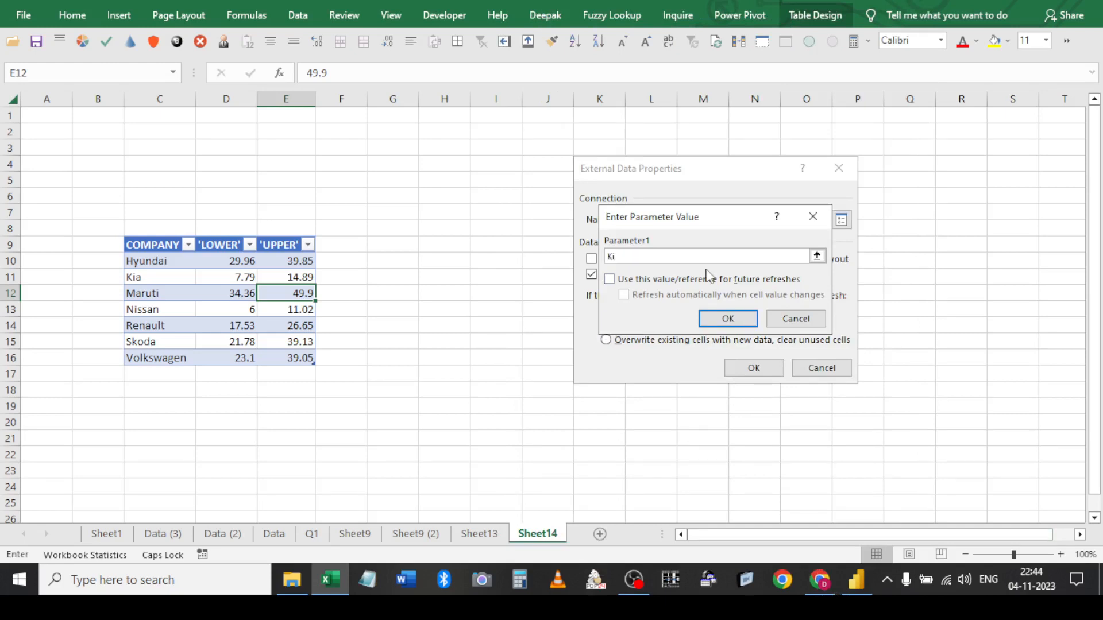
# Try to run the edited query with a company name entered as the Parameter1 value
pyautogui.press('BackSpace')
pyautogui.write('a')
pyautogui.click(725, 317)
pyautogui.press('Return')
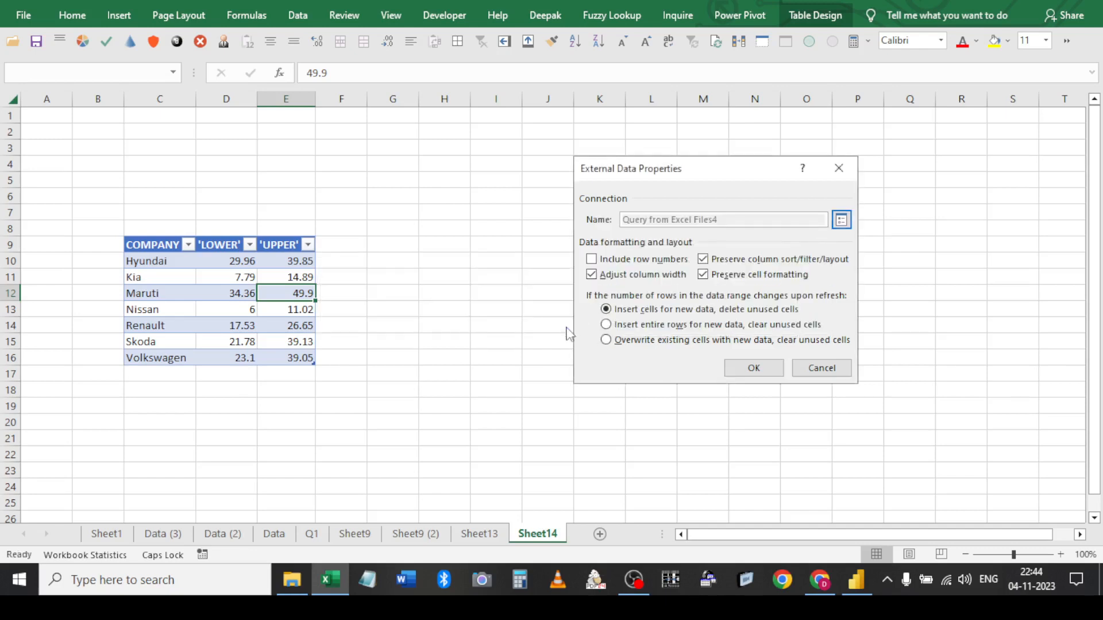
pyautogui.click(750, 368)
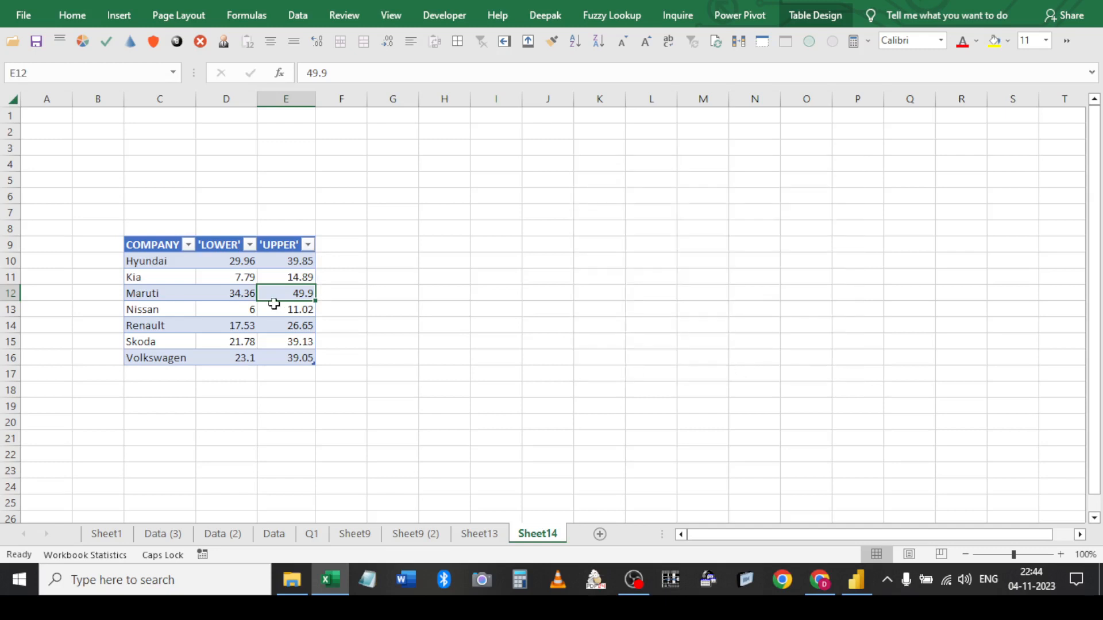
pyautogui.rightClick(274, 305)
pyautogui.click(308, 291)
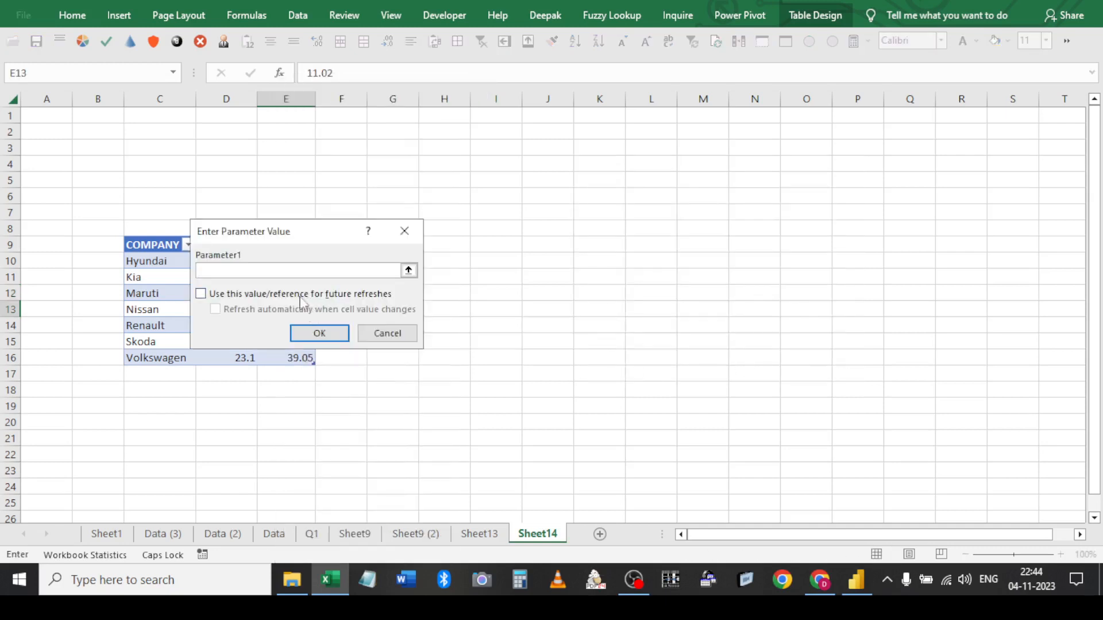
pyautogui.click(375, 333)
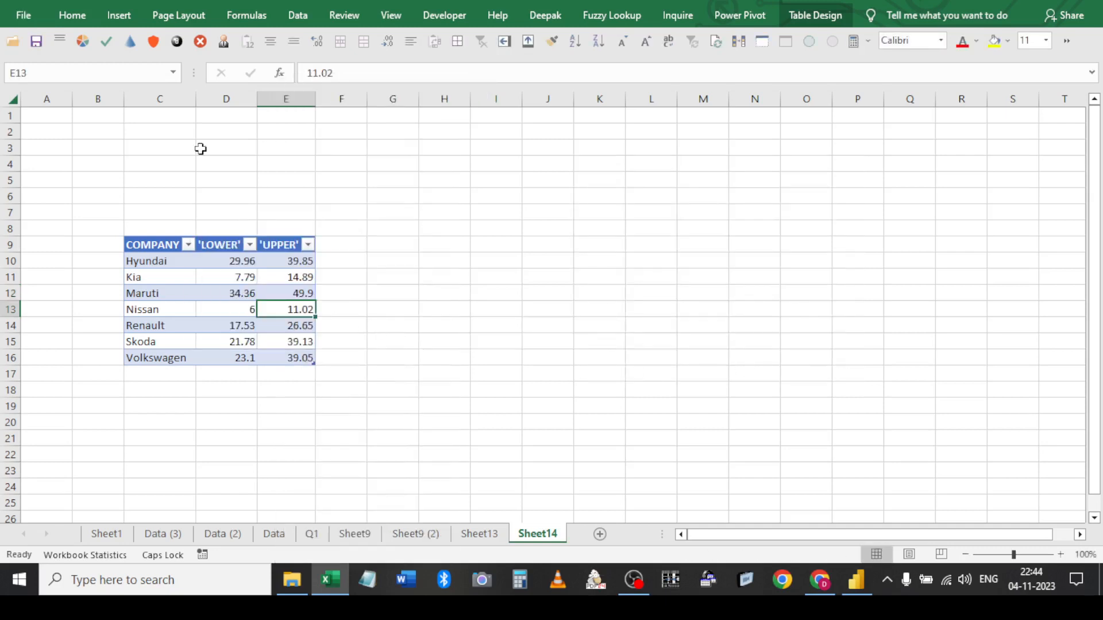
# Make Parameter1 of the Sheet14 query take its value from cell C3, refreshing automatically when the cell value changes
pyautogui.click(298, 16)
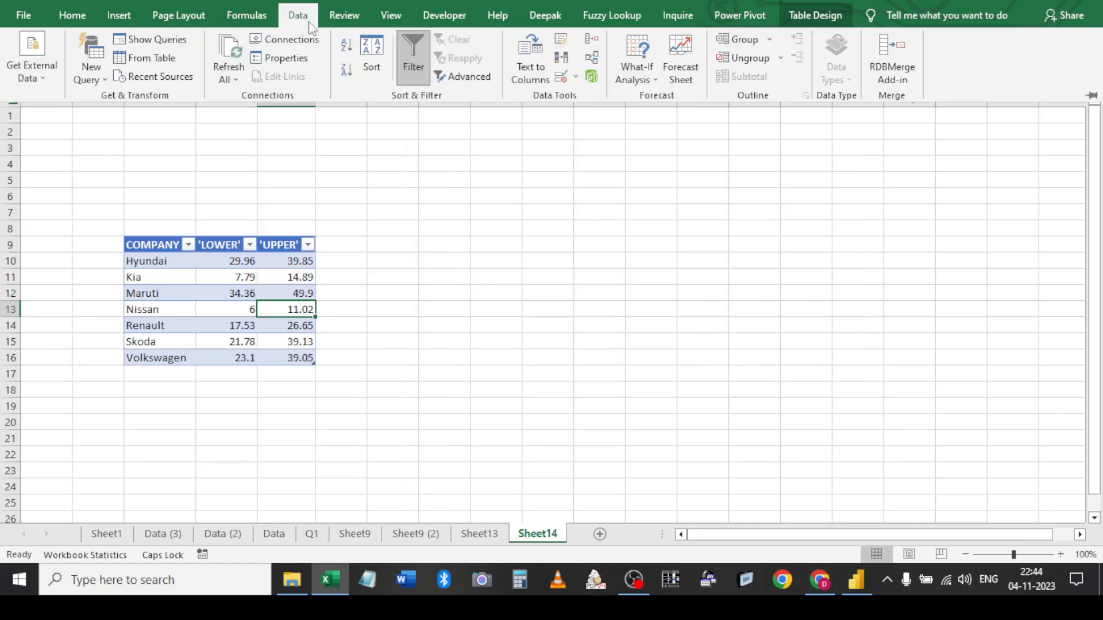
pyautogui.click(290, 58)
pyautogui.click(841, 221)
pyautogui.click(575, 68)
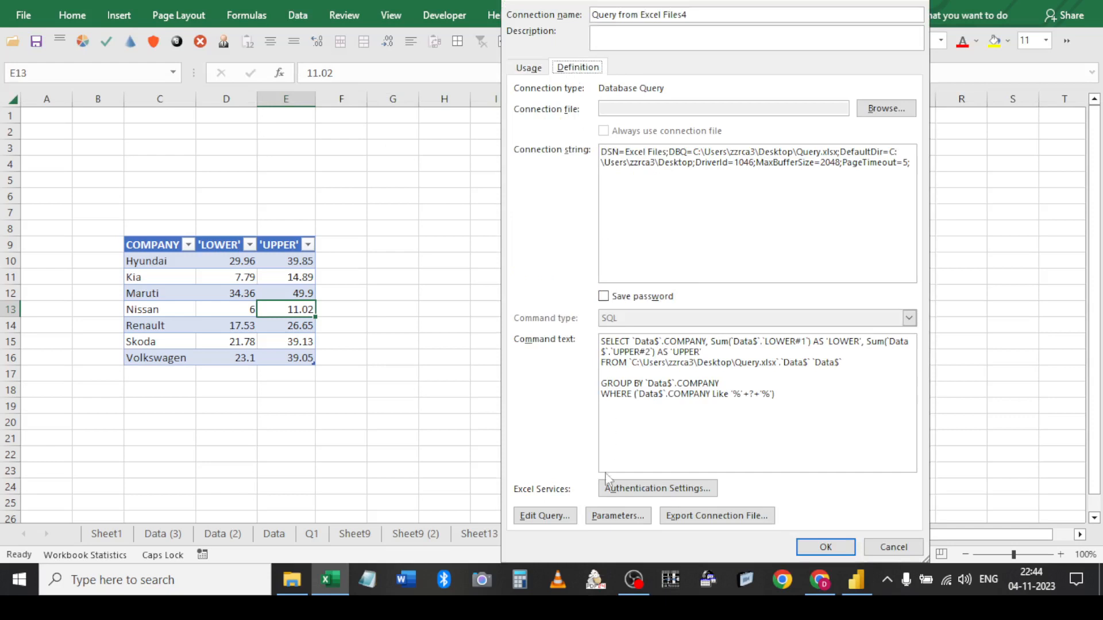
pyautogui.click(600, 515)
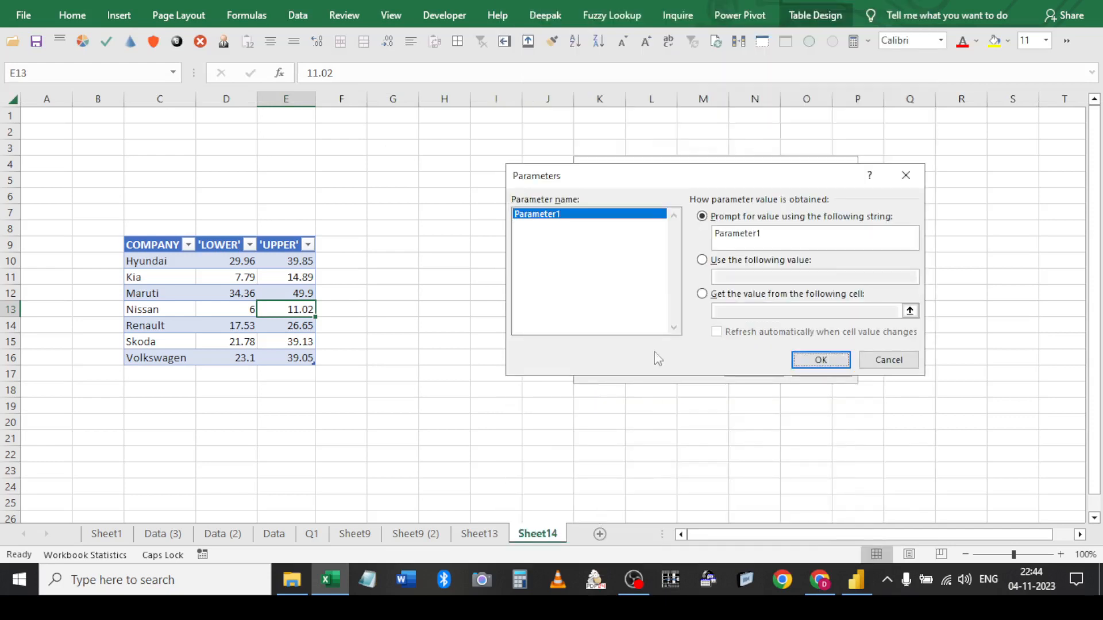
pyautogui.click(706, 296)
pyautogui.click(728, 313)
pyautogui.click(182, 148)
pyautogui.click(758, 333)
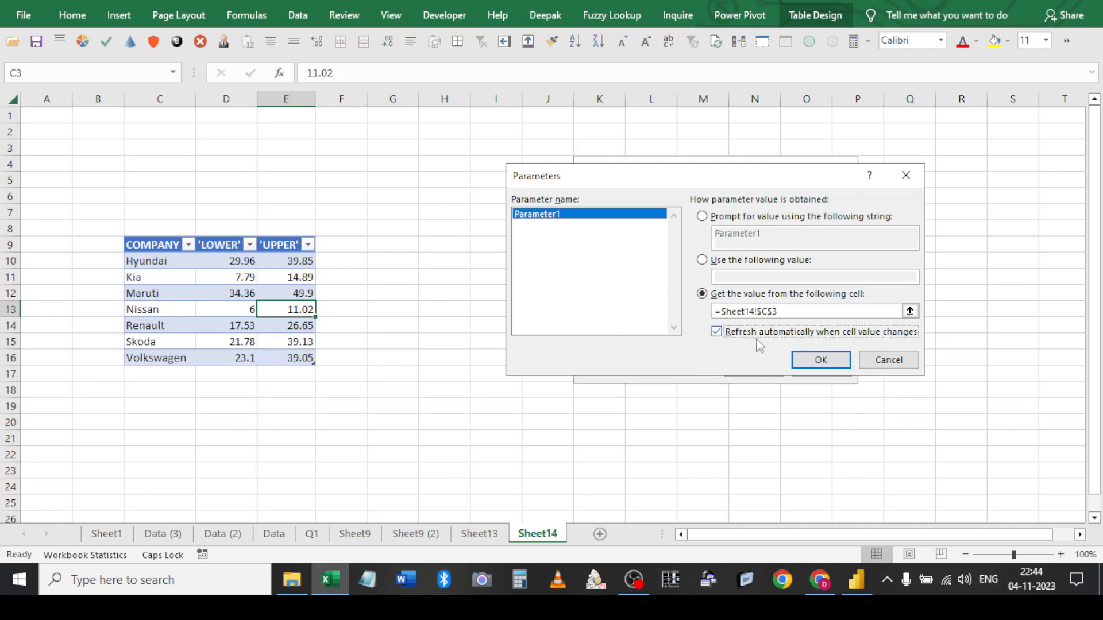
pyautogui.click(810, 362)
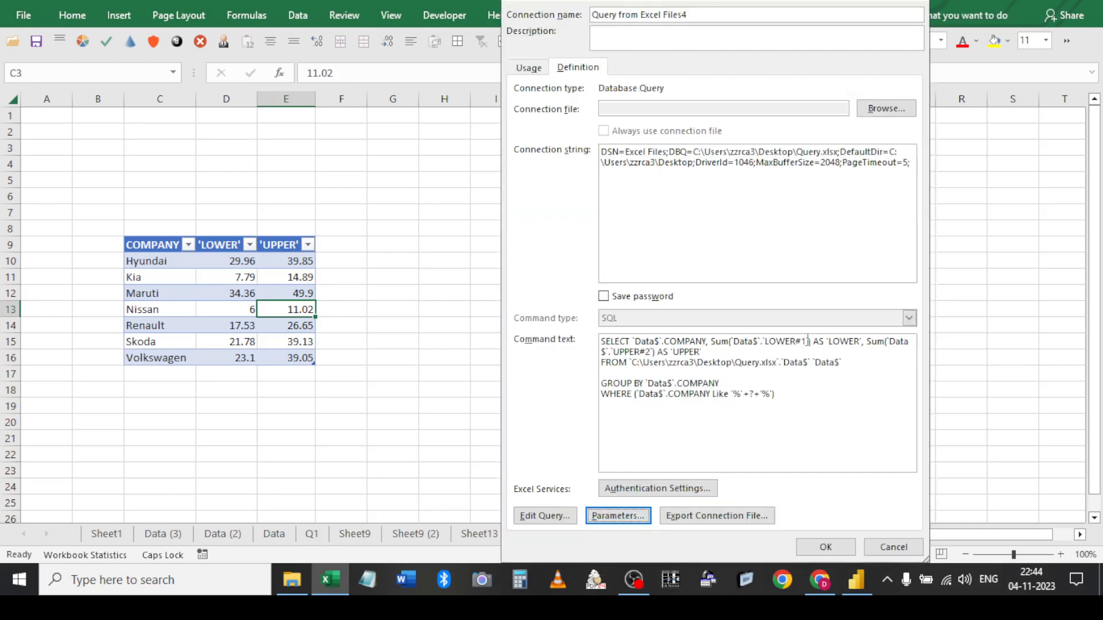
pyautogui.click(826, 547)
pyautogui.click(728, 371)
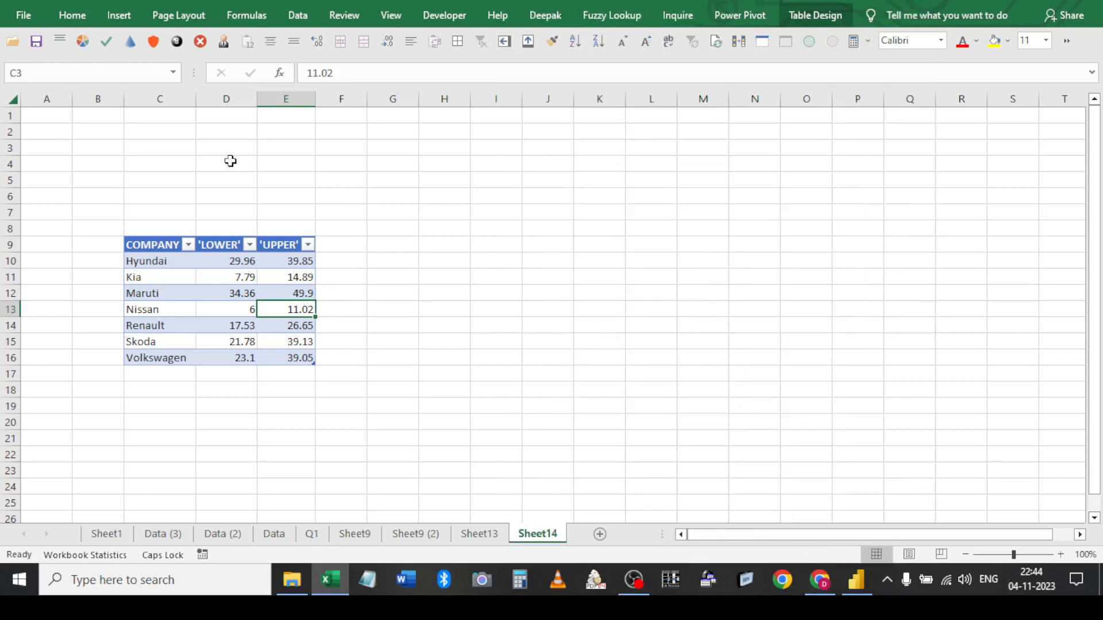
# Apply the Check Cell style to cell C3
pyautogui.click(176, 143)
pyautogui.click(72, 15)
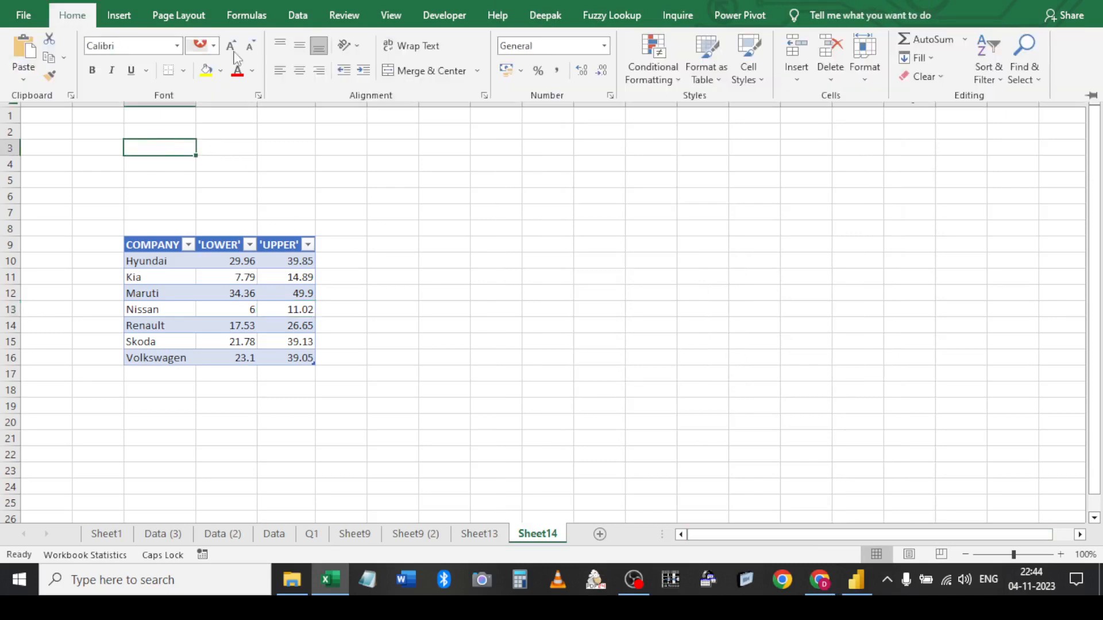
pyautogui.click(749, 63)
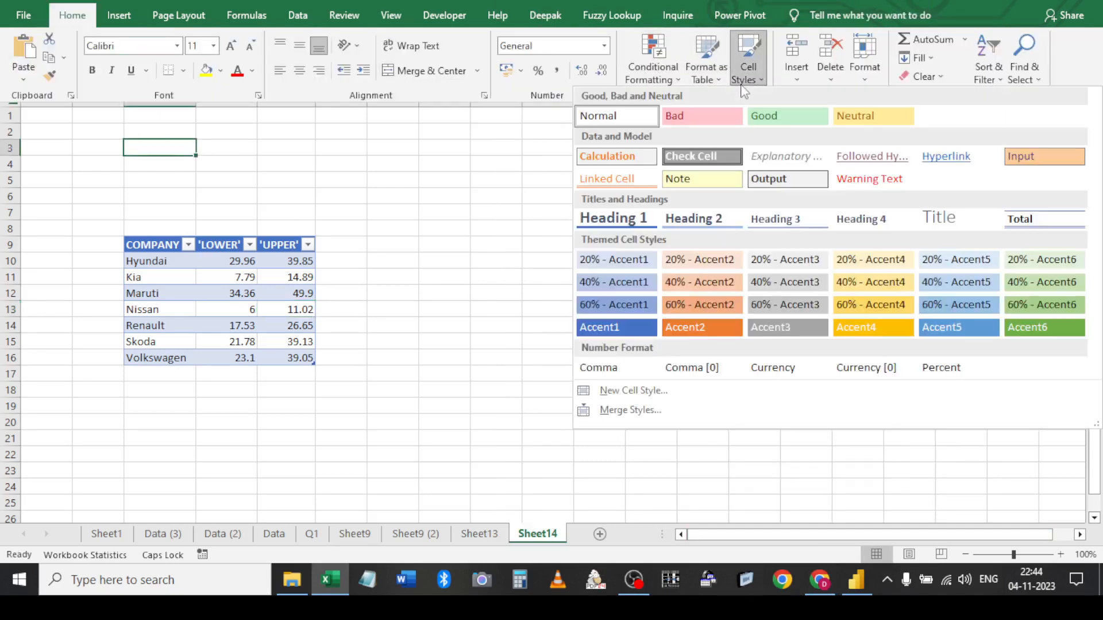
pyautogui.click(717, 149)
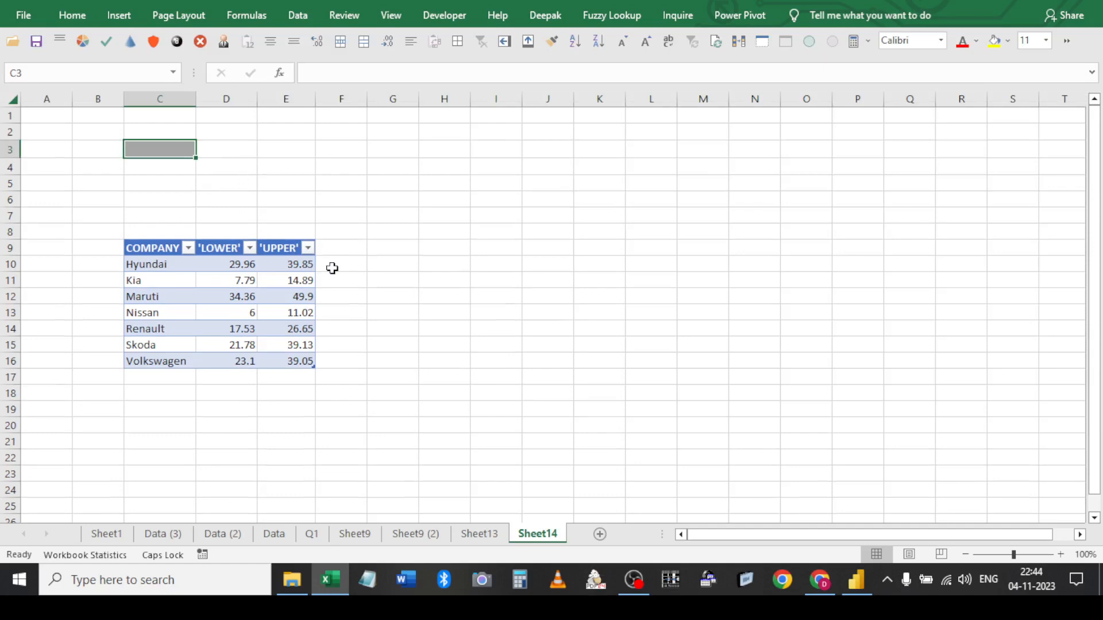
# Try to filter the Sheet14 summary by entering K in cell C3
pyautogui.write('K')
pyautogui.press('Return')
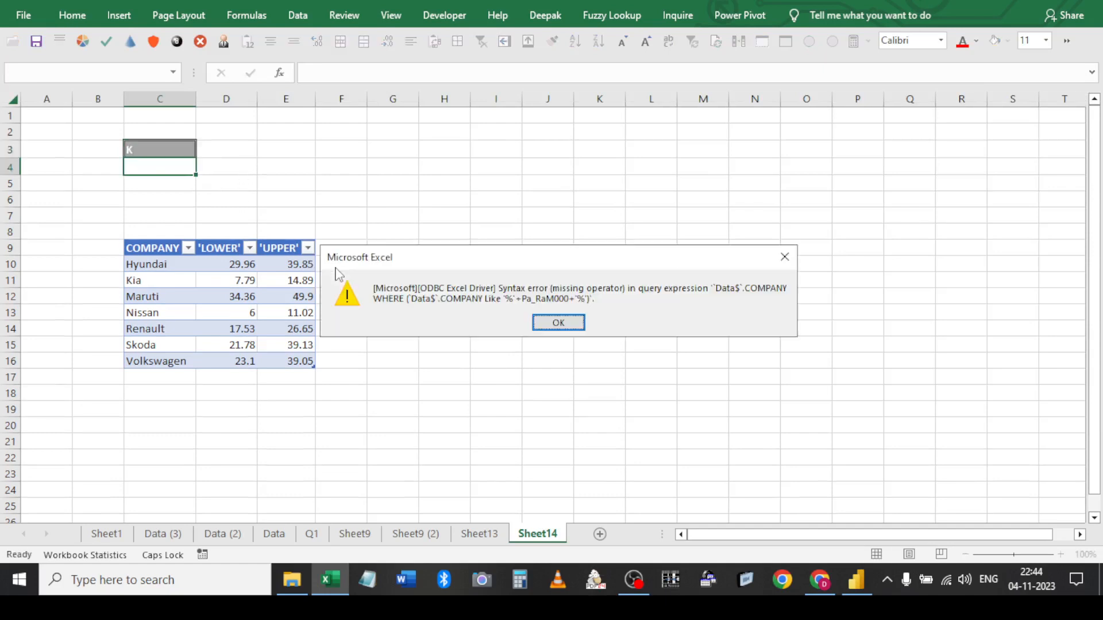
pyautogui.click(557, 323)
# Move the WHERE (`Data$`.COMPANY Like '%'+?+'%') clause back above the GROUP BY line in the Sheet14 query's command text and apply it
pyautogui.click(248, 282)
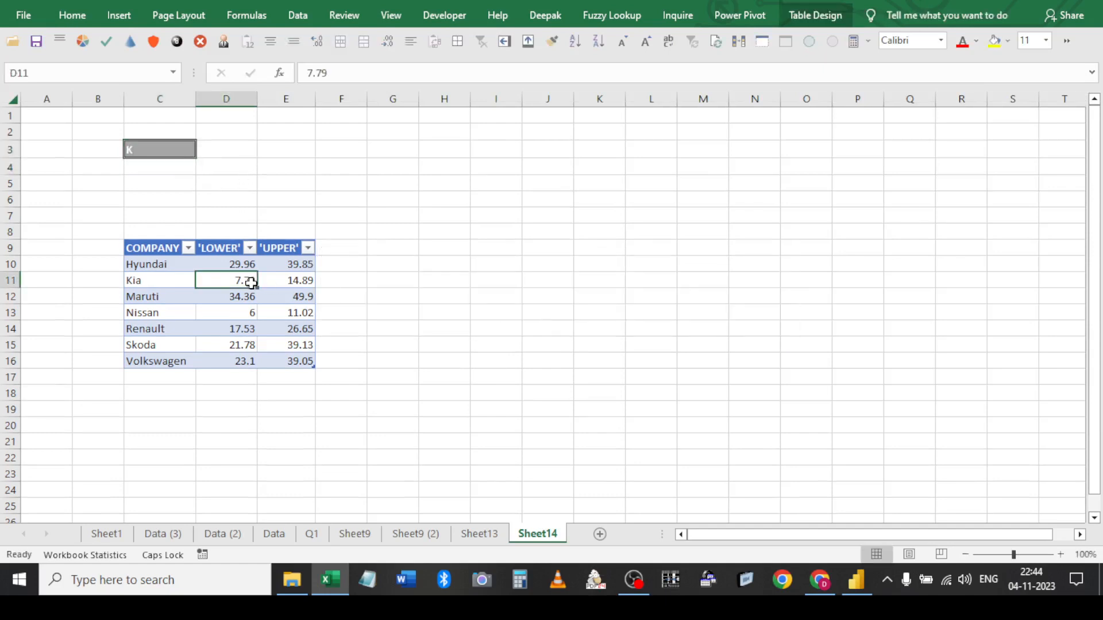
pyautogui.click(297, 15)
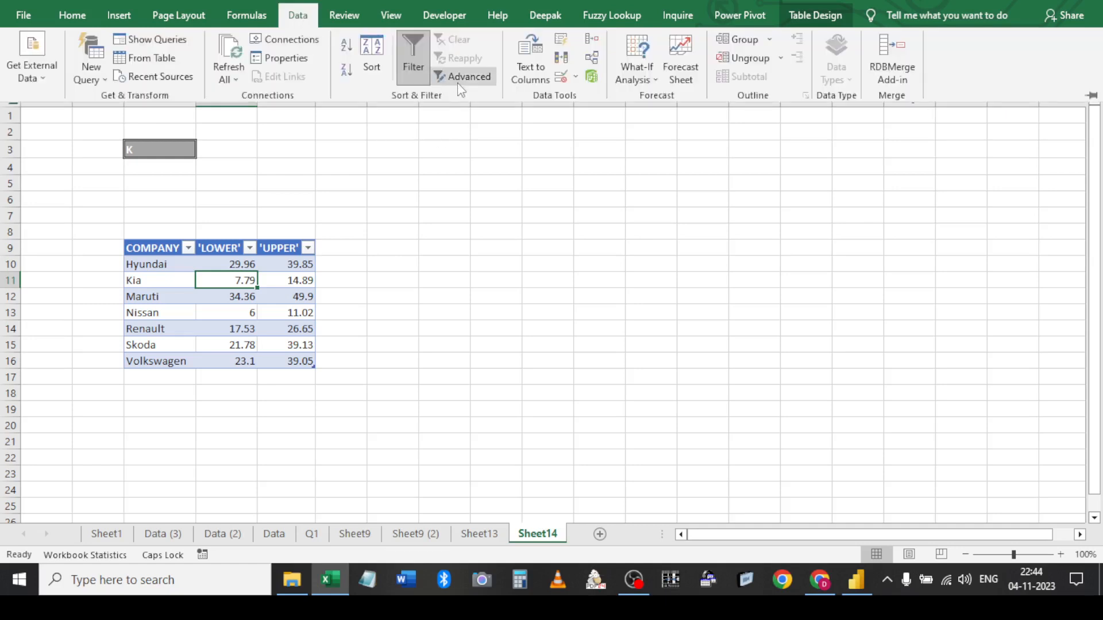
pyautogui.click(270, 59)
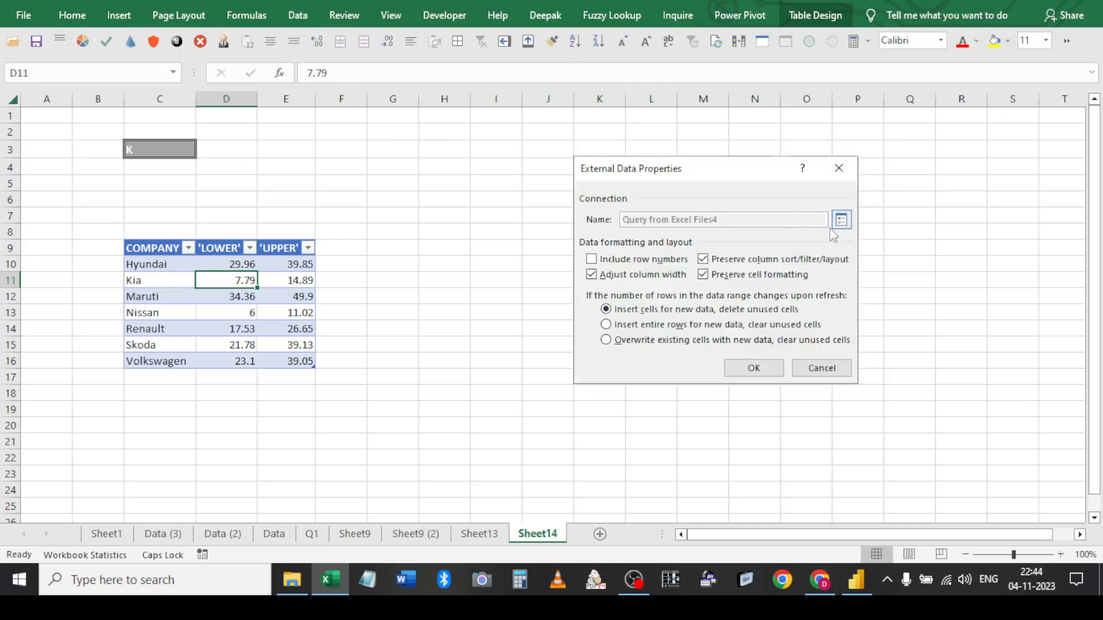
pyautogui.click(842, 221)
pyautogui.click(577, 68)
pyautogui.moveTo(799, 395); pyautogui.dragTo(606, 401)
pyautogui.press('Delete')
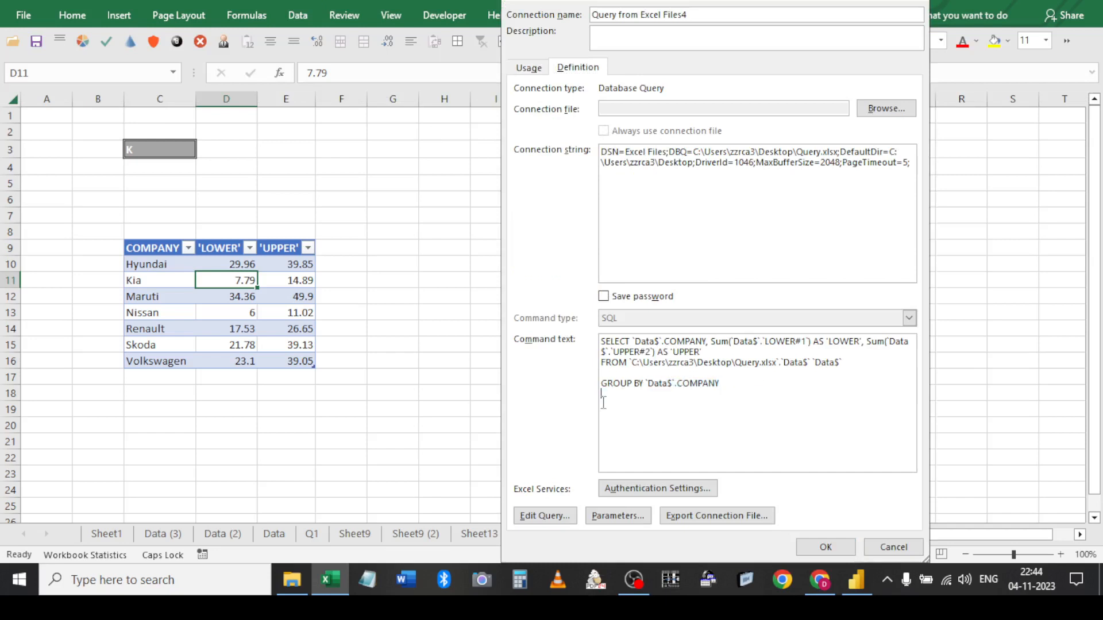
pyautogui.hotkey('ctrl', 'z')
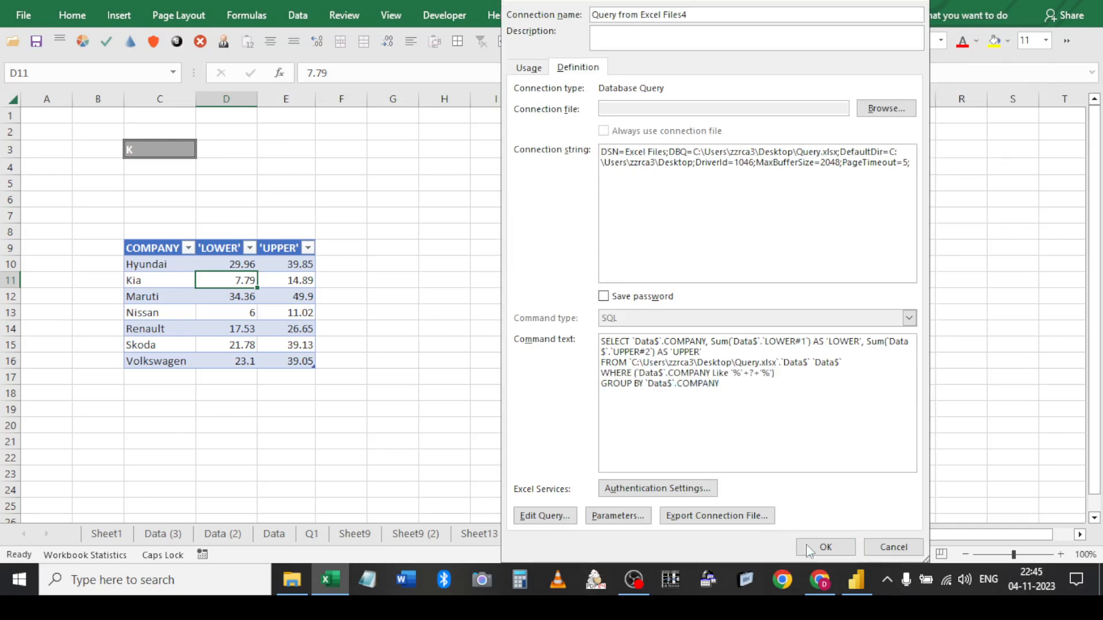
pyautogui.click(825, 547)
pyautogui.click(558, 322)
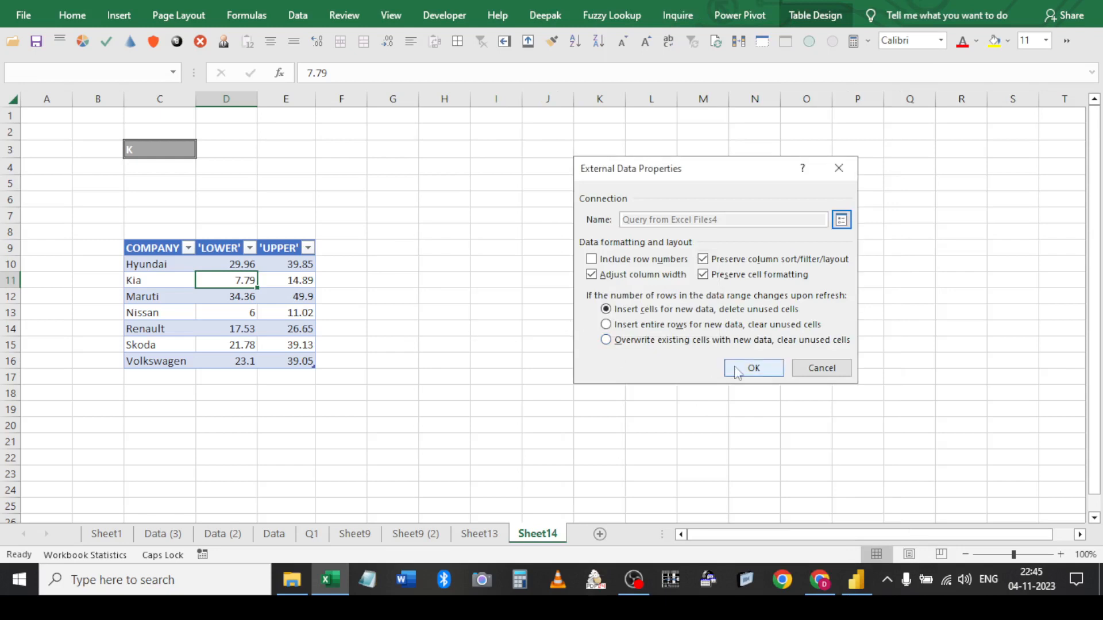
pyautogui.click(752, 366)
# Test the company filter on Sheet14 by entering M, N and finally H in cell C3
pyautogui.click(155, 150)
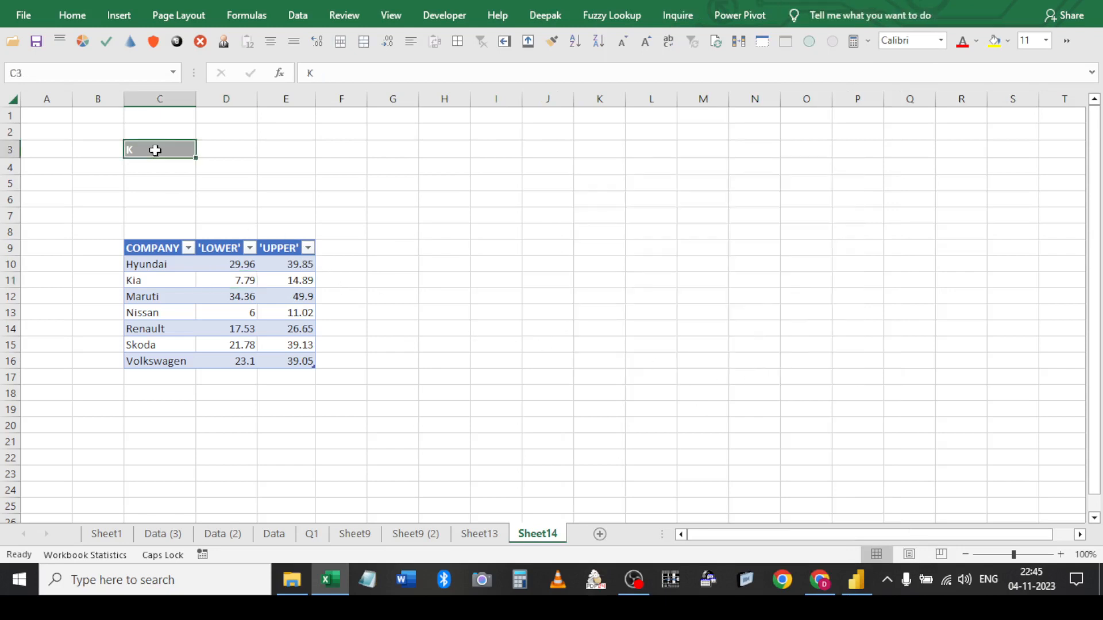
pyautogui.write('M')
pyautogui.press('Return')
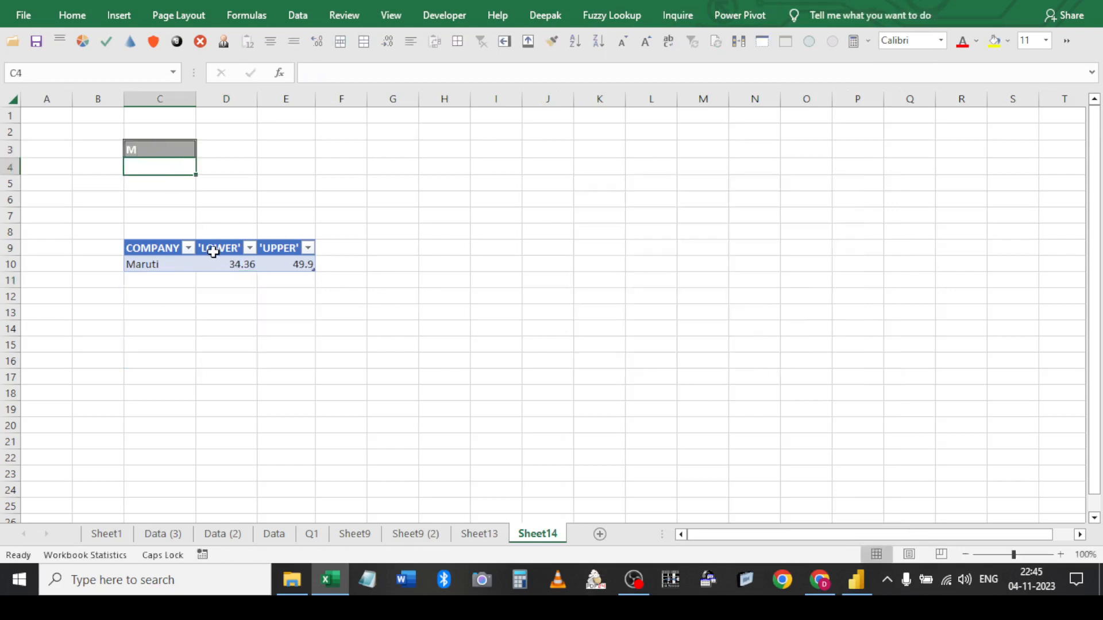
pyautogui.click(143, 149)
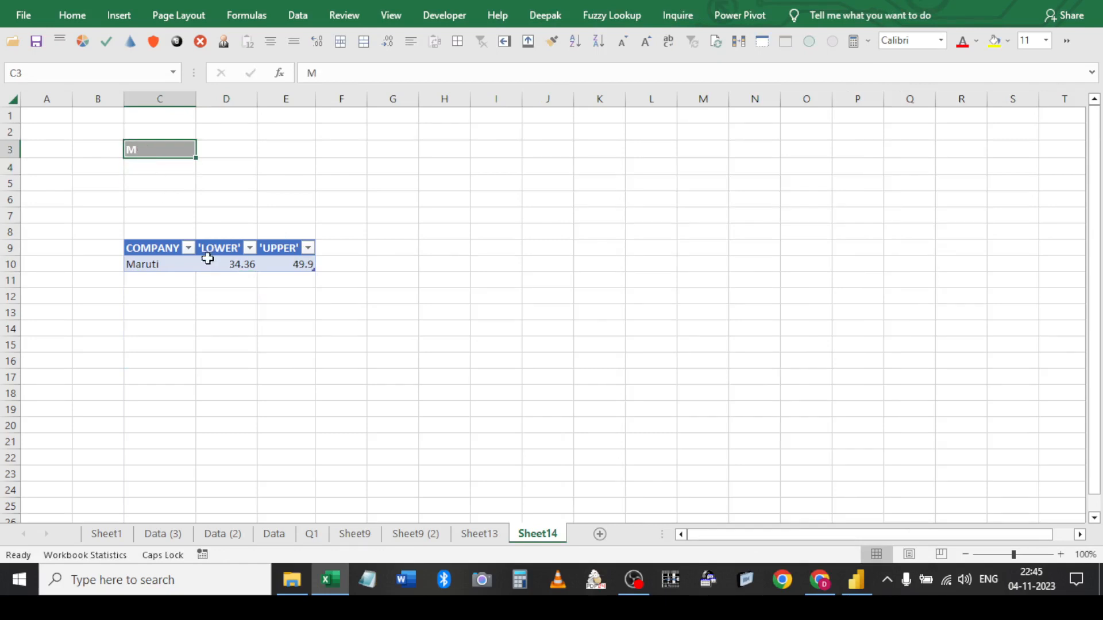
pyautogui.write('N')
pyautogui.press('Return')
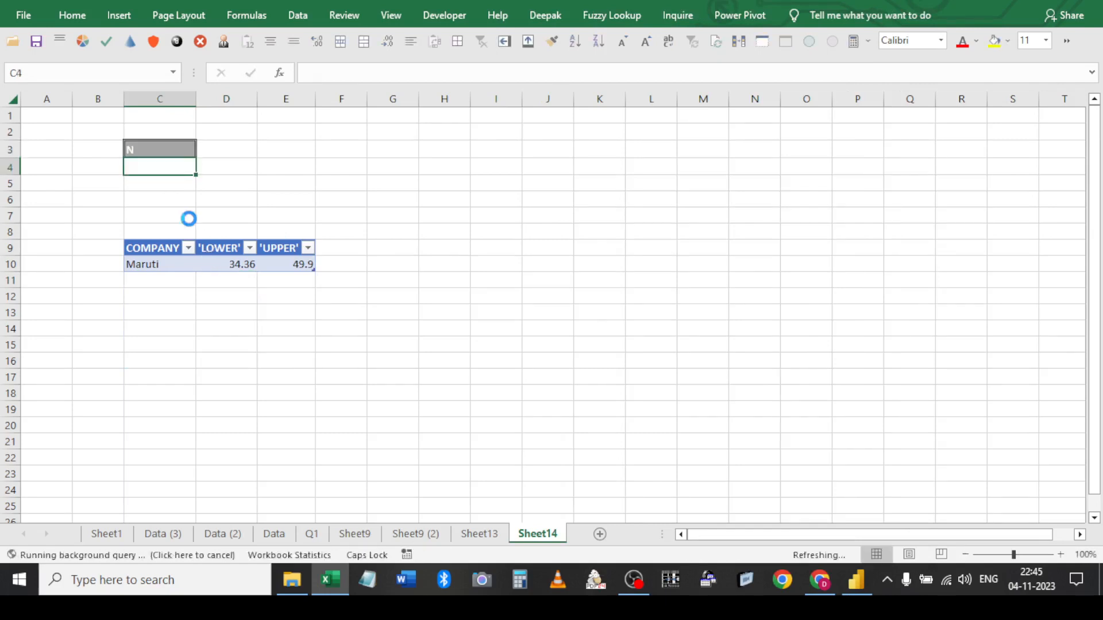
pyautogui.click(163, 149)
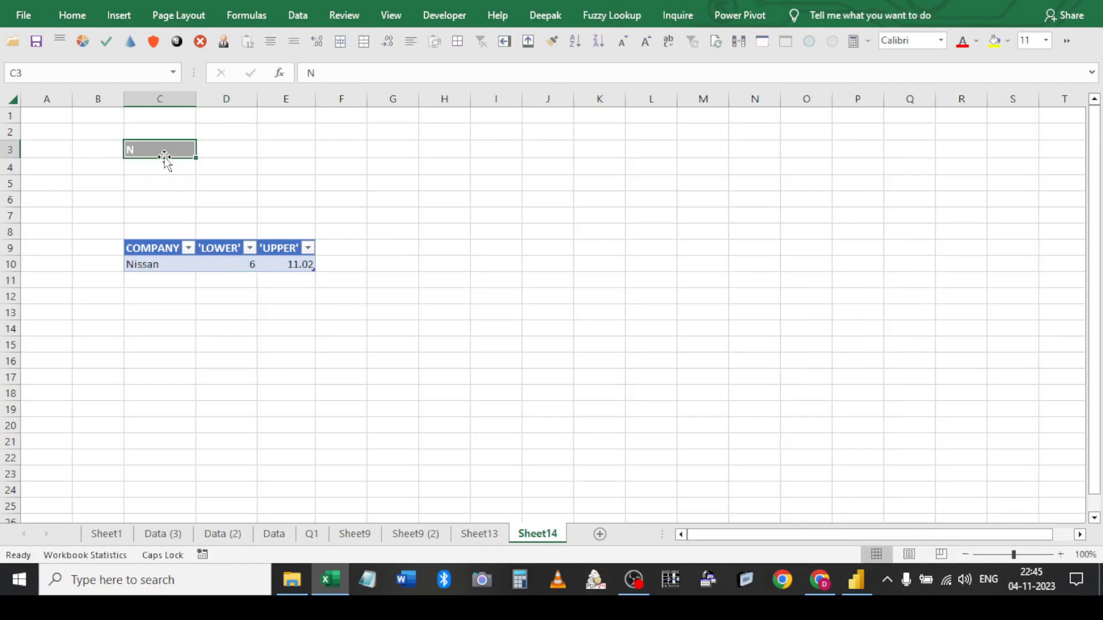
pyautogui.write('H')
pyautogui.press('Return')
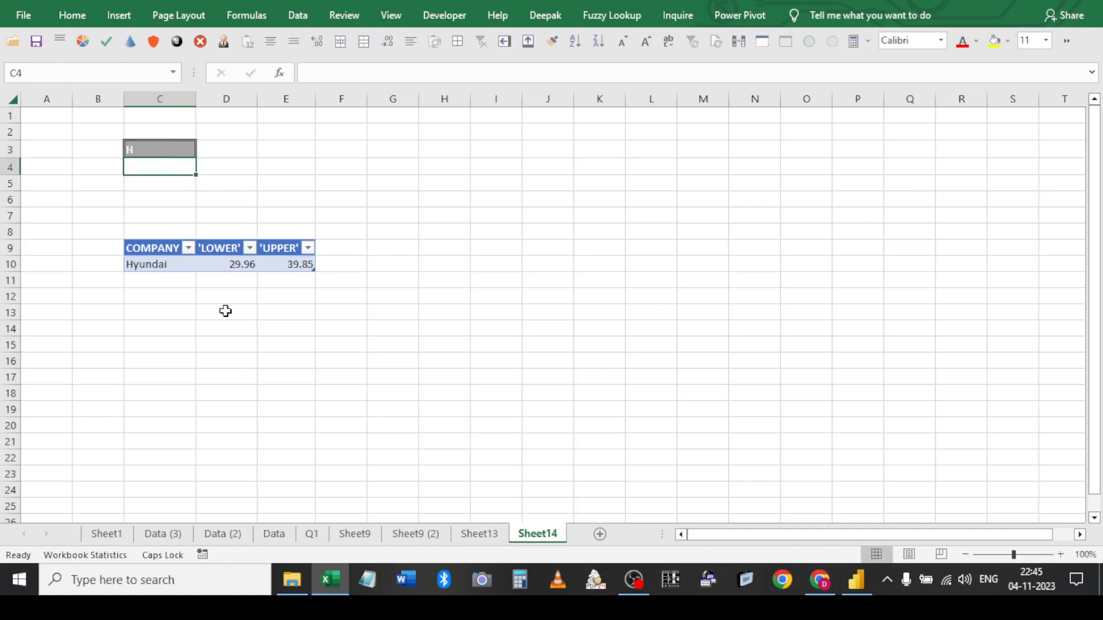
# Examine the SQL command text in the connection properties of the Sheet14 query
pyautogui.click(313, 20)
pyautogui.doubleClick(315, 21)
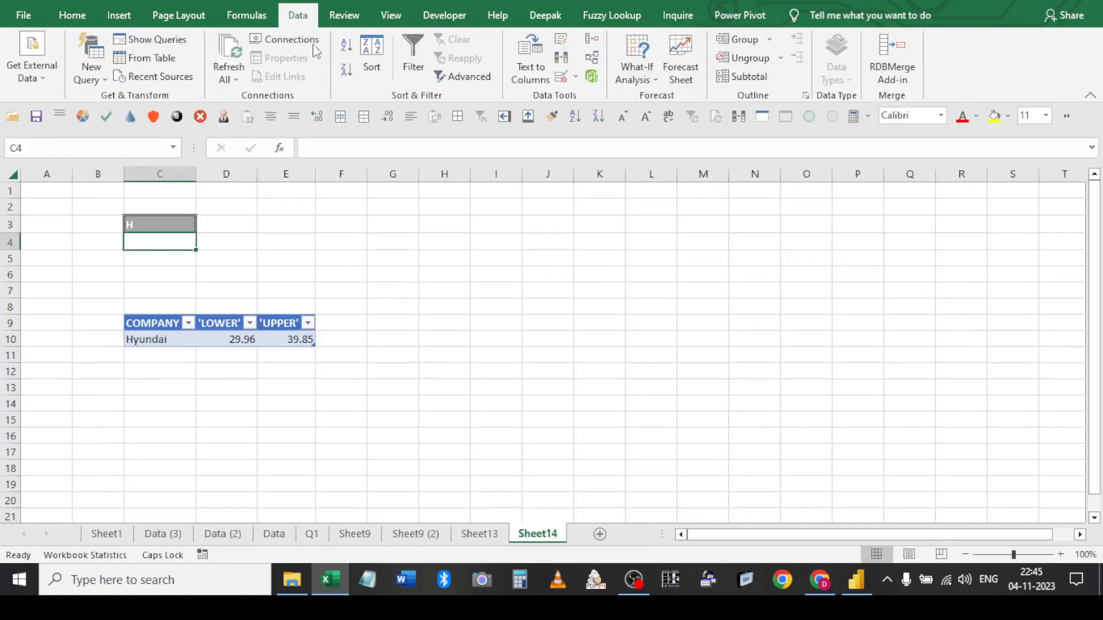
pyautogui.click(262, 339)
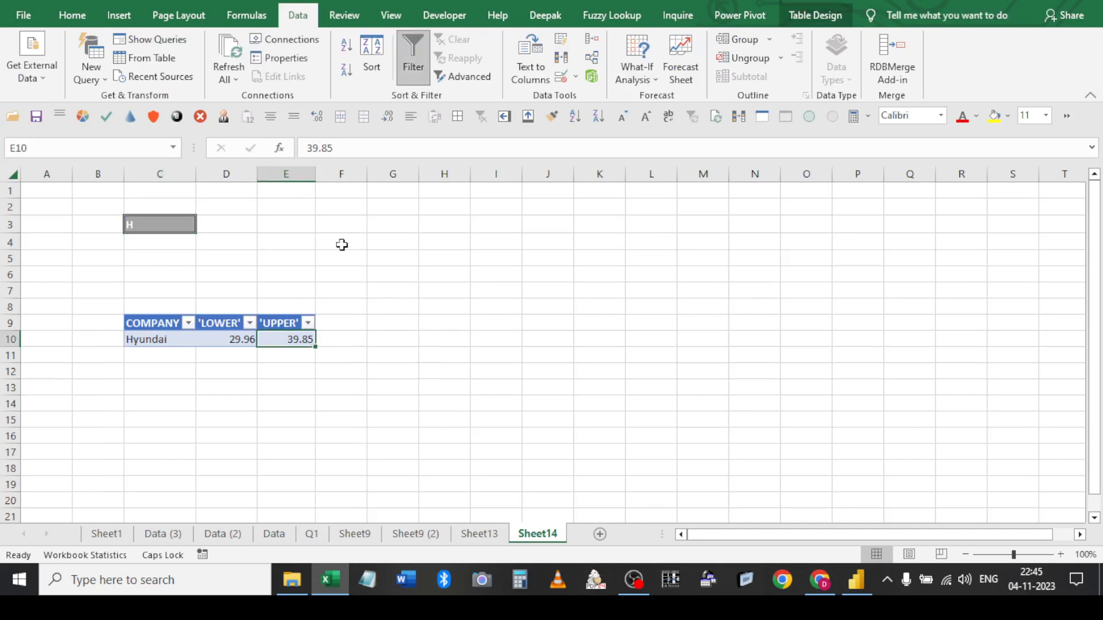
pyautogui.click(296, 59)
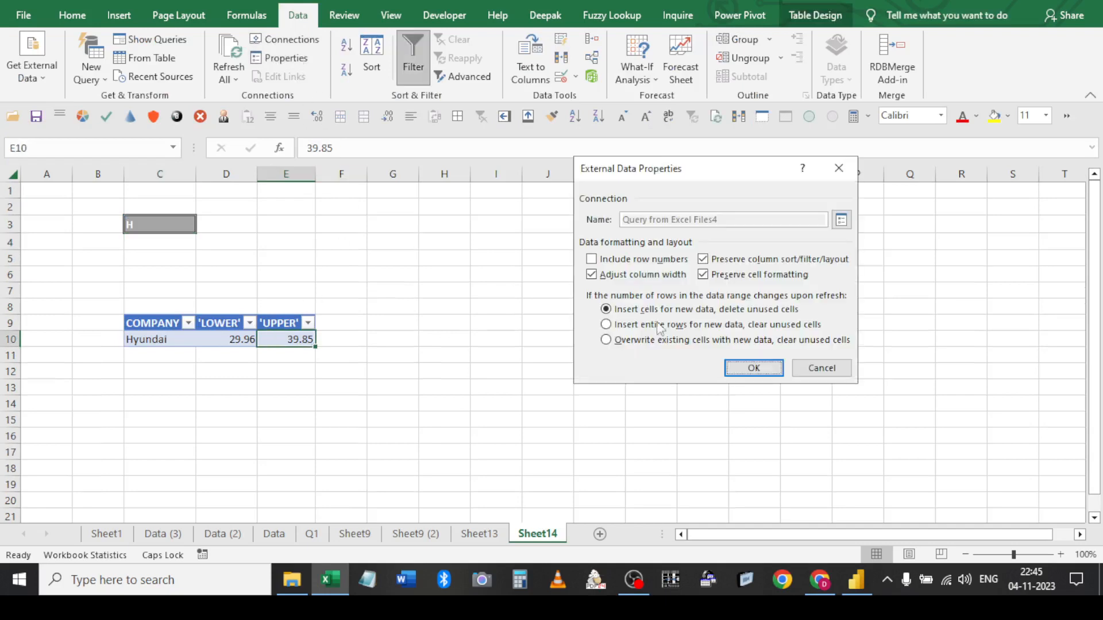
pyautogui.click(842, 221)
pyautogui.click(578, 68)
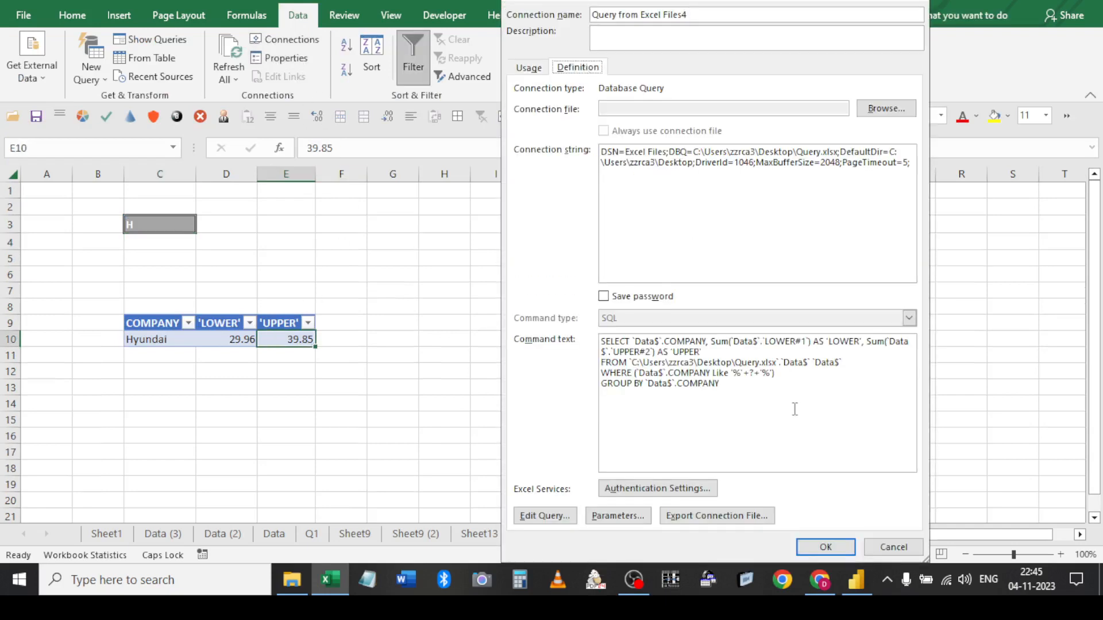
pyautogui.moveTo(762, 390); pyautogui.dragTo(596, 319)
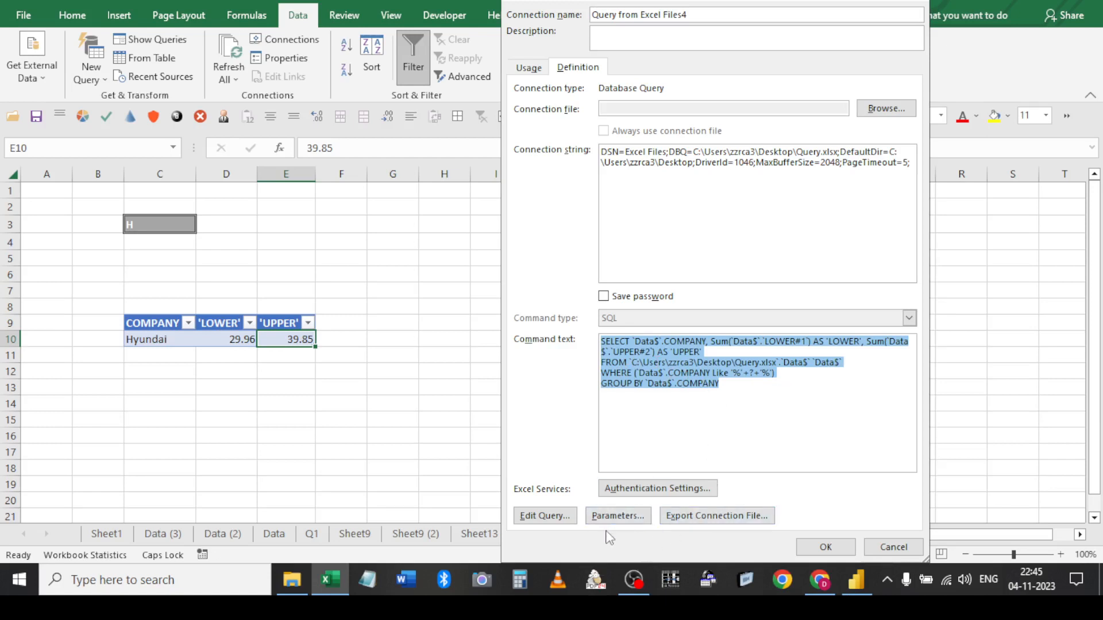
# Review how Parameter1 of the Sheet14 query obtains its value, and leave the connection settings without altering them
pyautogui.click(617, 515)
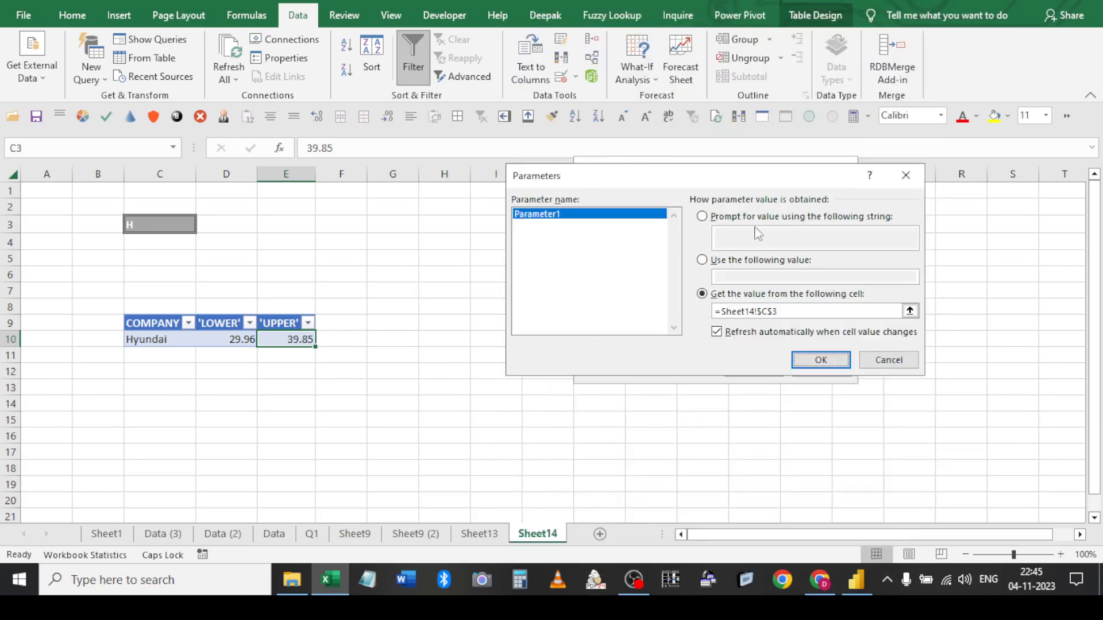
pyautogui.click(879, 360)
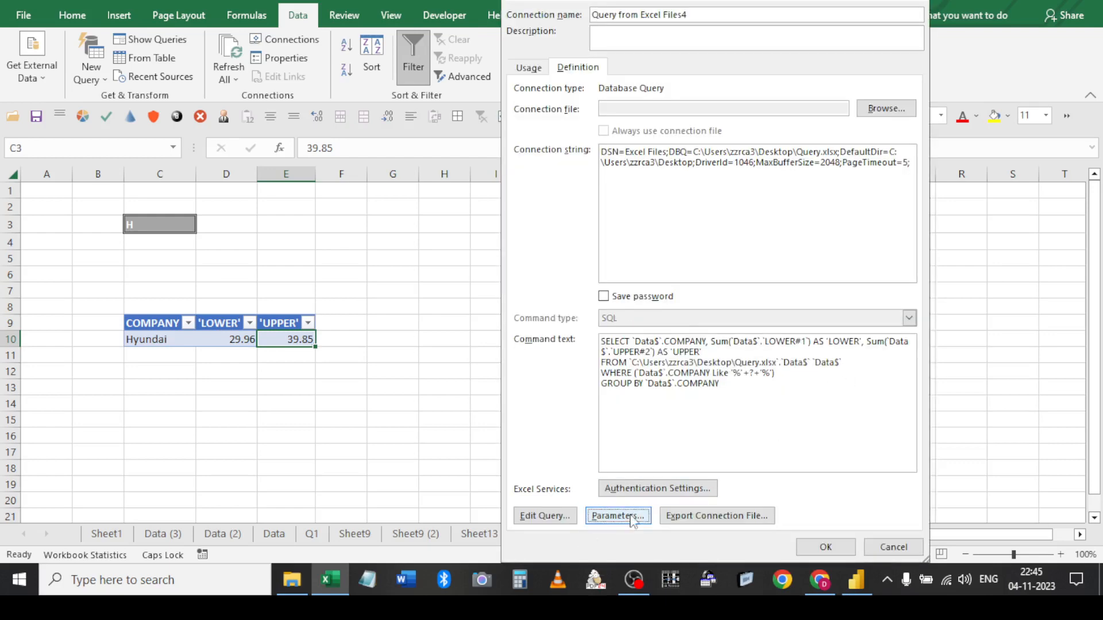
pyautogui.click(595, 521)
pyautogui.click(703, 218)
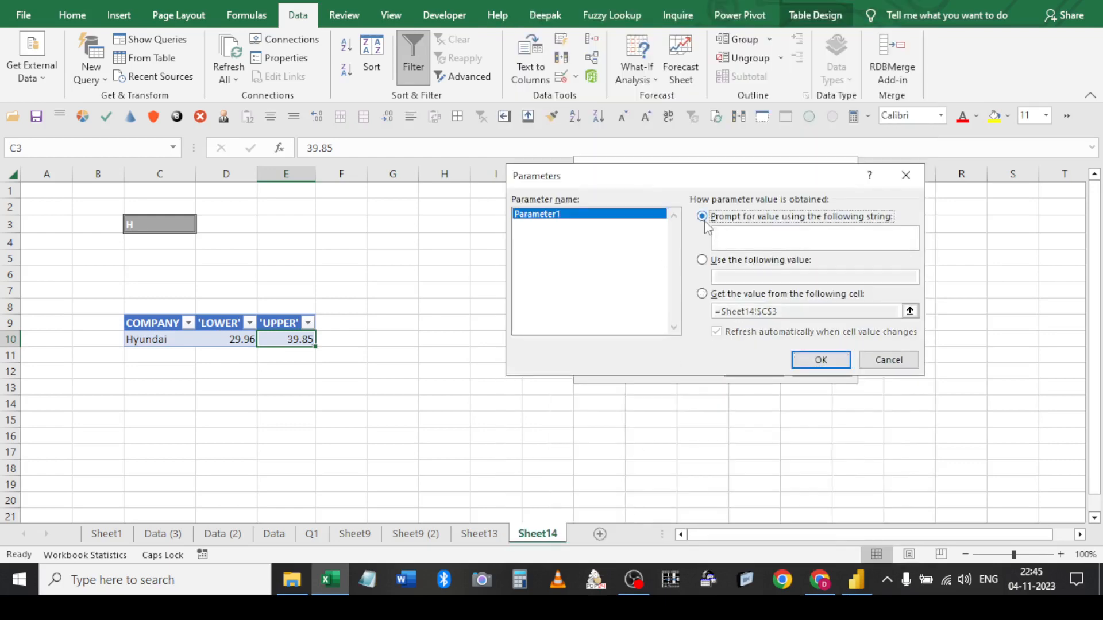
pyautogui.click(704, 295)
pyautogui.click(887, 362)
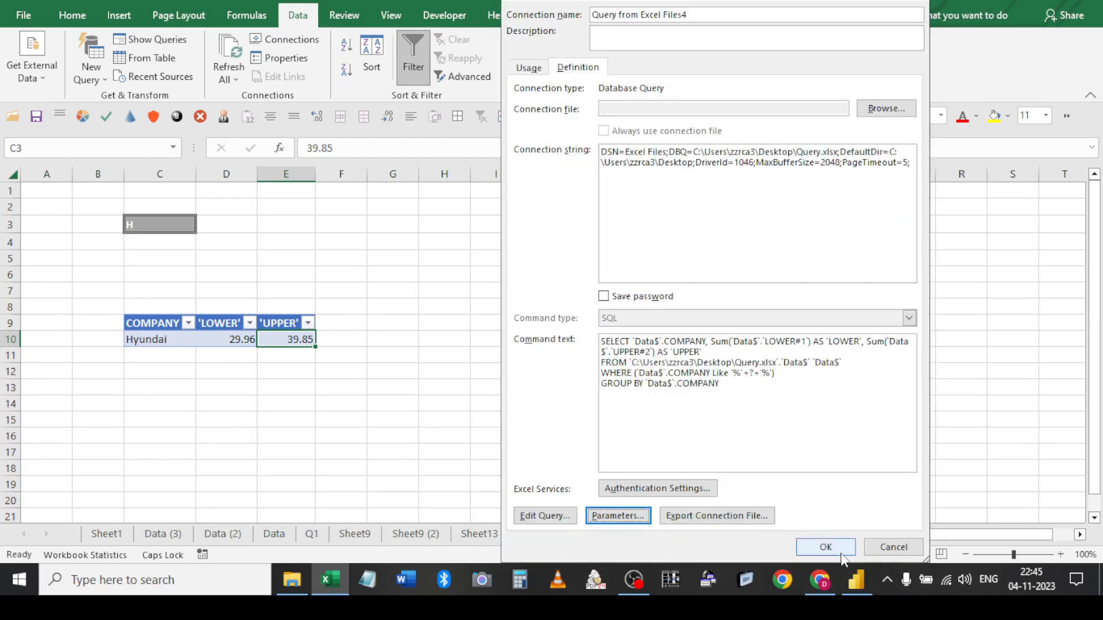
pyautogui.click(871, 550)
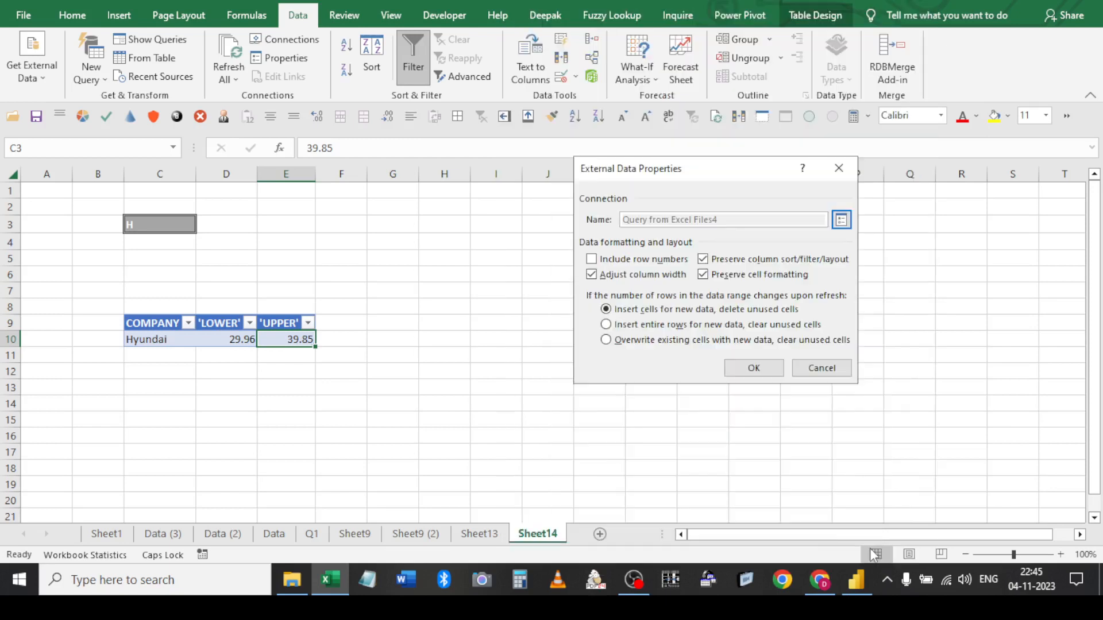
pyautogui.click(751, 367)
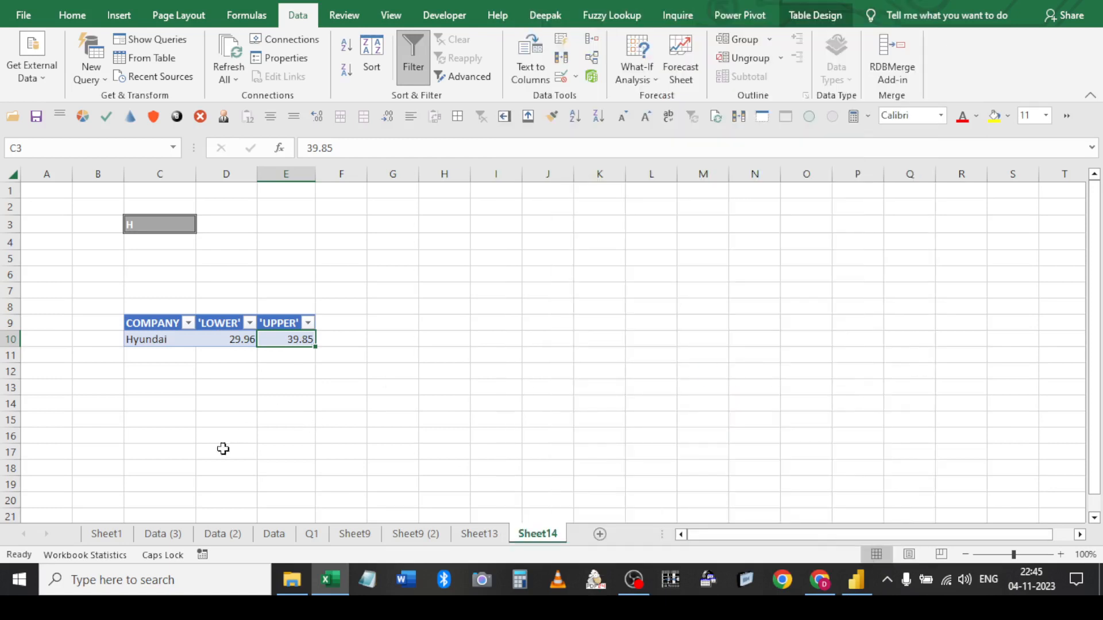
# Filter the Sheet13 detail table by entering H in cell D2
pyautogui.click(472, 533)
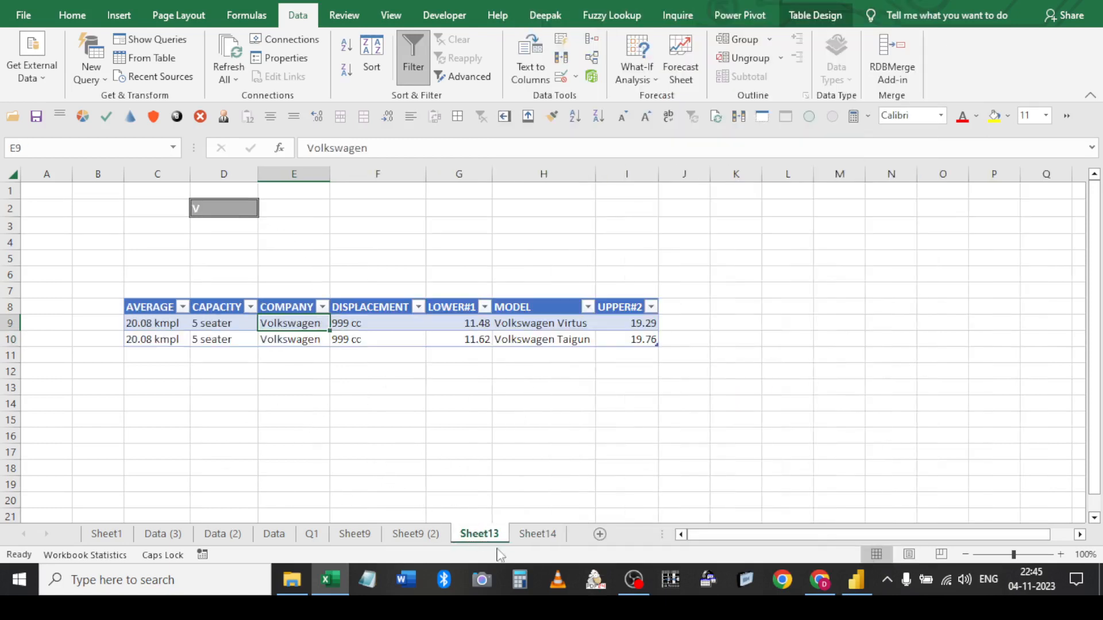
pyautogui.click(538, 536)
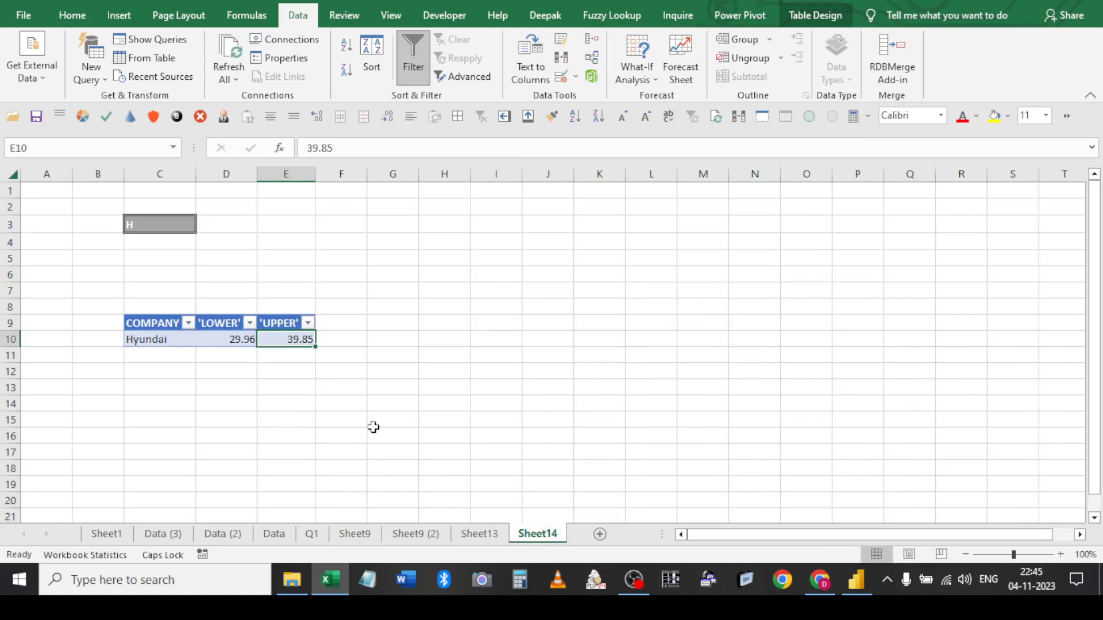
pyautogui.click(472, 534)
pyautogui.click(236, 210)
pyautogui.write('H')
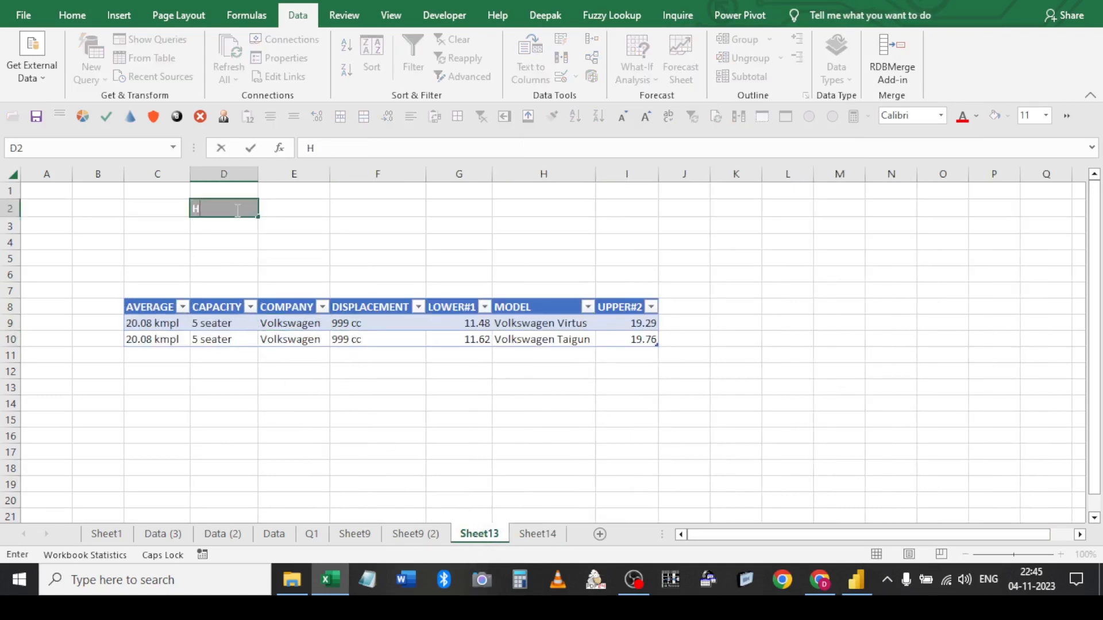
pyautogui.press('Return')
# Check the sum of the LOWER#1 values on Sheet13 against the 'LOWER' figure on Sheet14
pyautogui.moveTo(485, 322); pyautogui.dragTo(459, 324)
pyautogui.click(459, 371)
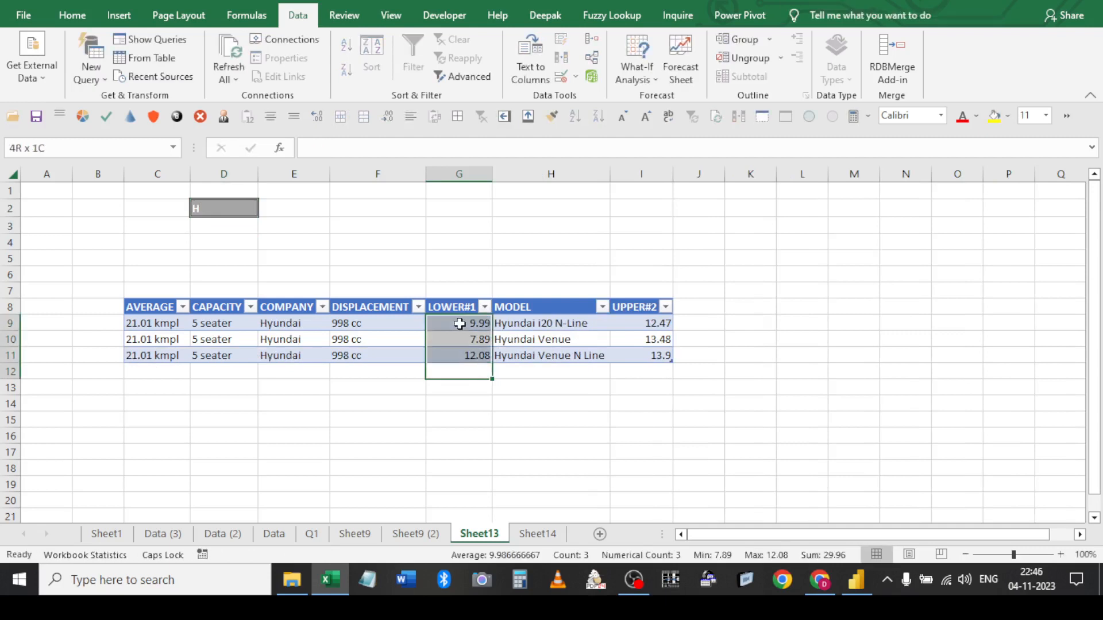
pyautogui.click(537, 534)
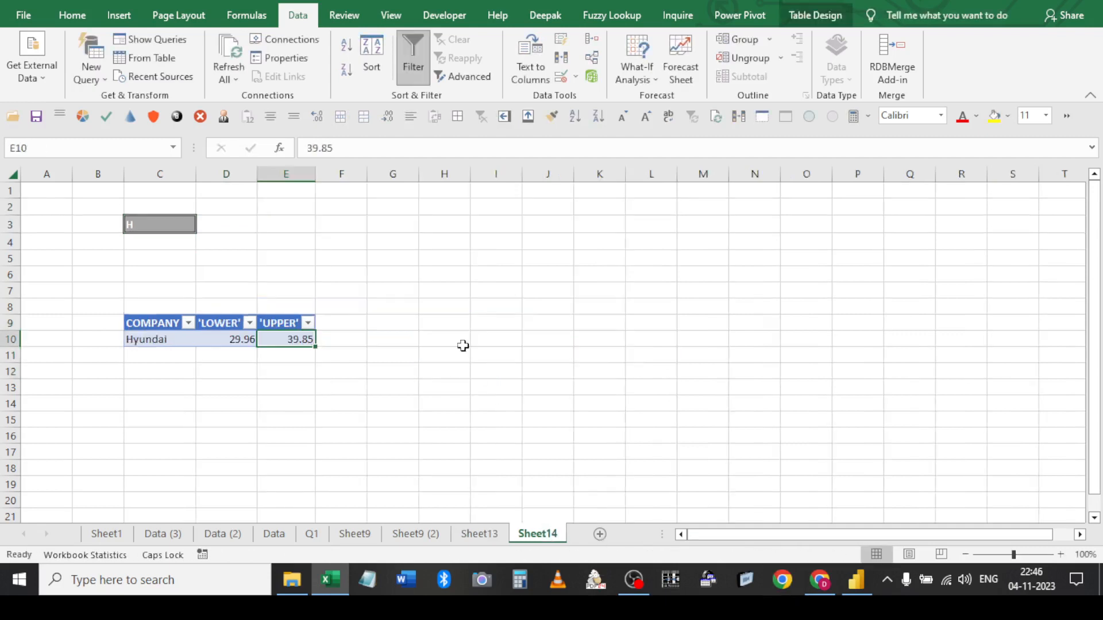
pyautogui.click(237, 338)
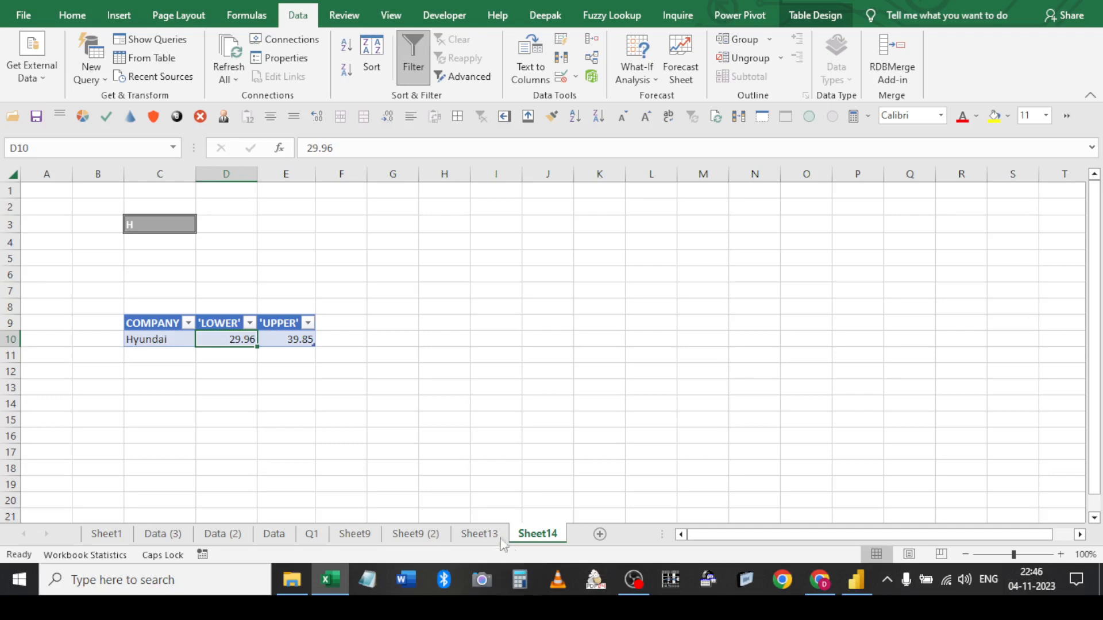
# Sum the UPPER#2 values of the Sheet13 table in cell I13, and clear that cell again
pyautogui.click(480, 533)
pyautogui.click(658, 327)
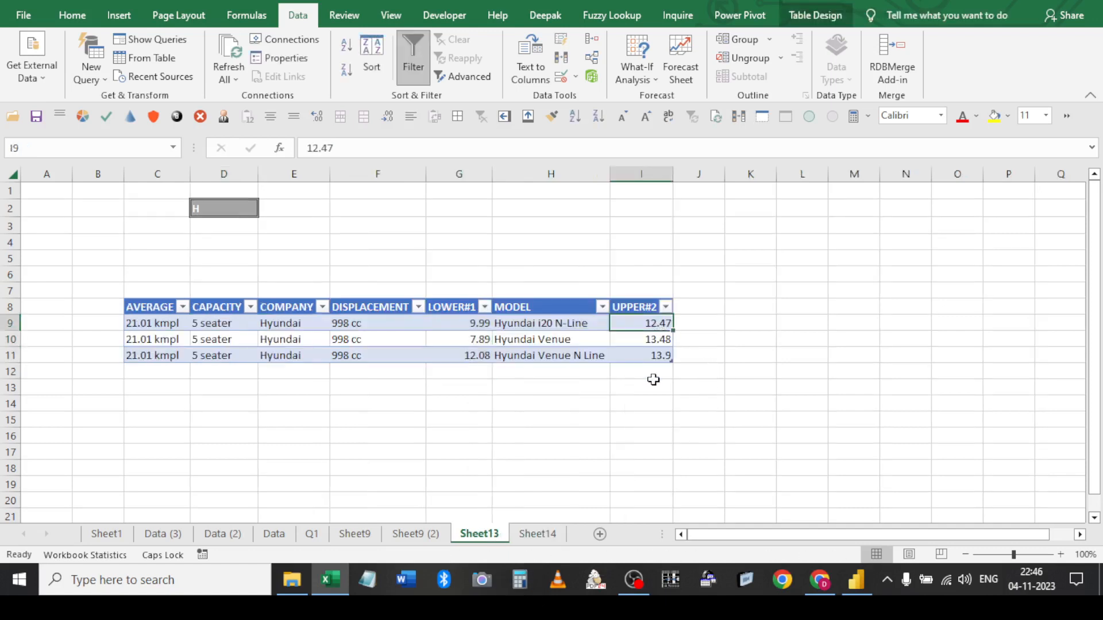
pyautogui.click(648, 388)
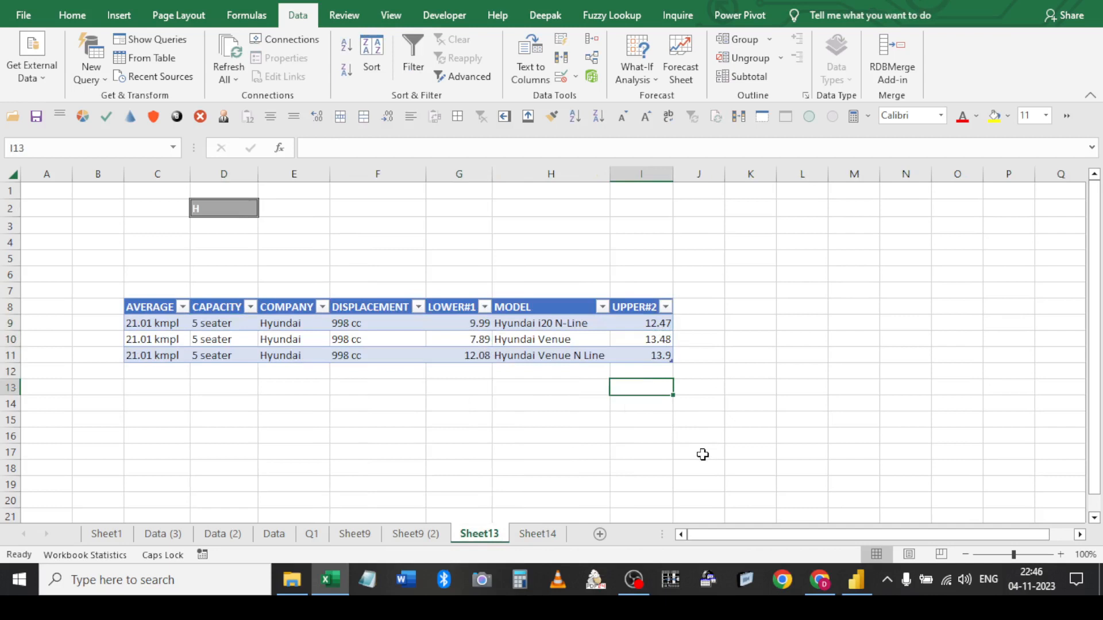
pyautogui.hotkey('alt', '=')
pyautogui.press('Return')
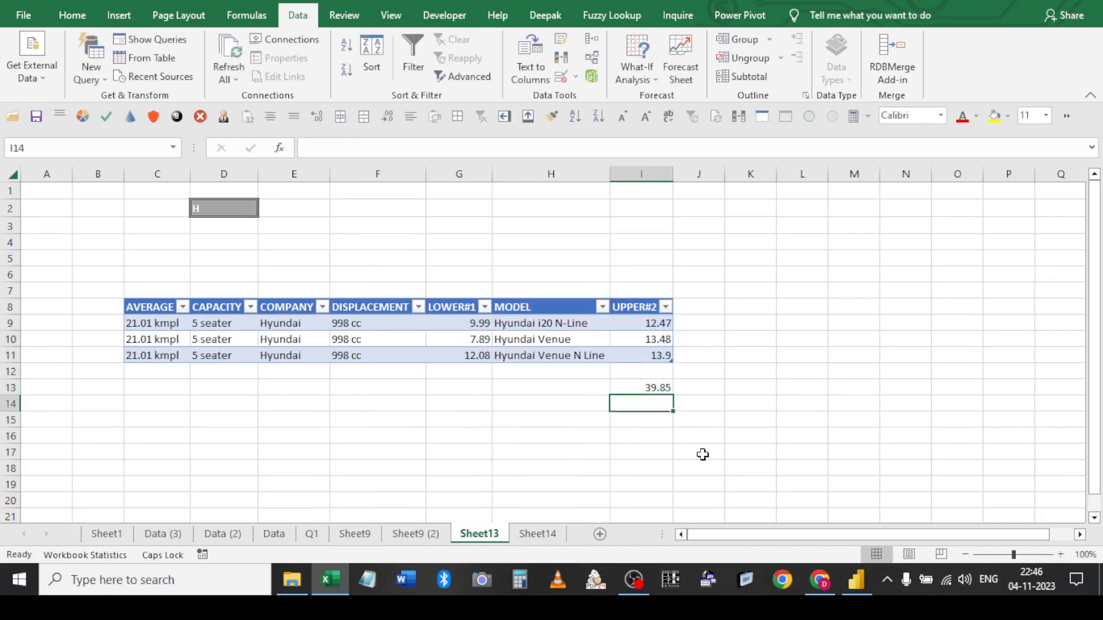
pyautogui.press('Up')
pyautogui.press('Delete')
# Add an AutoSum total for UPPER#2 in cell I12, directly beneath the Sheet13 table
pyautogui.press('Up')
pyautogui.press('Up')
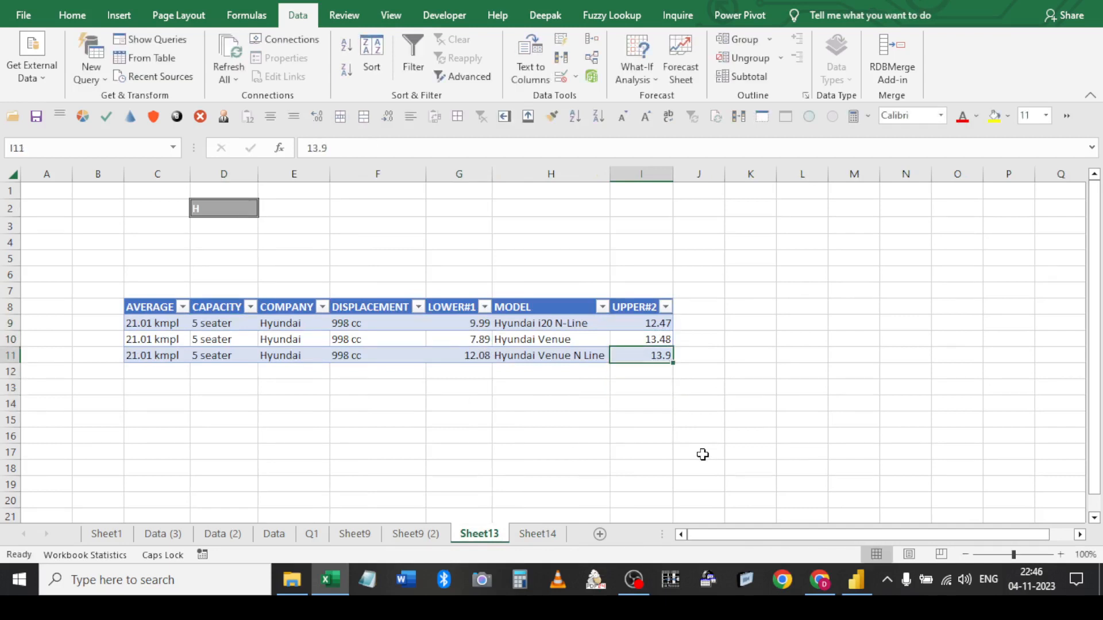
pyautogui.press('Down')
pyautogui.hotkey('alt', '=')
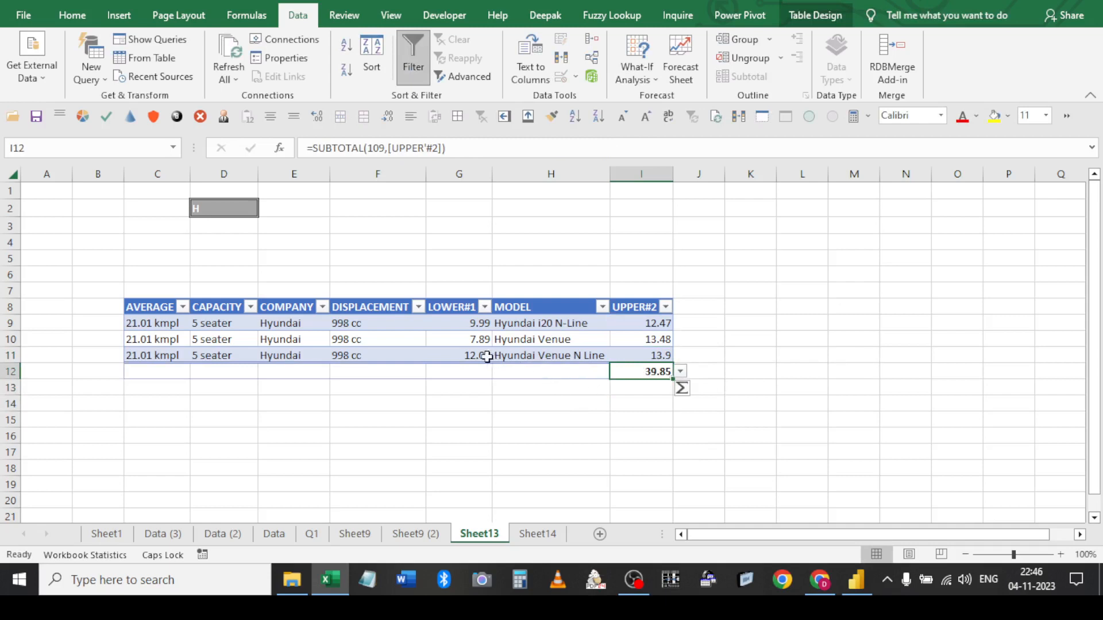
# Add an AutoSum total for LOWER#1 in cell G12, directly beneath the Sheet13 table
pyautogui.click(475, 384)
pyautogui.click(478, 369)
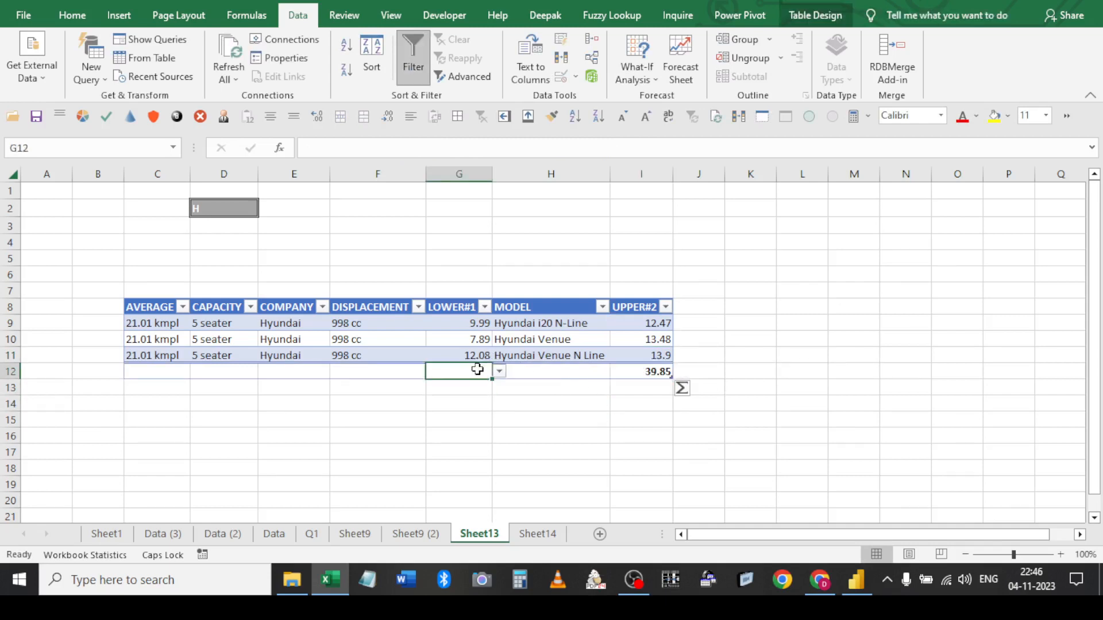
pyautogui.hotkey('alt', '=')
pyautogui.hotkey('alt', '=')
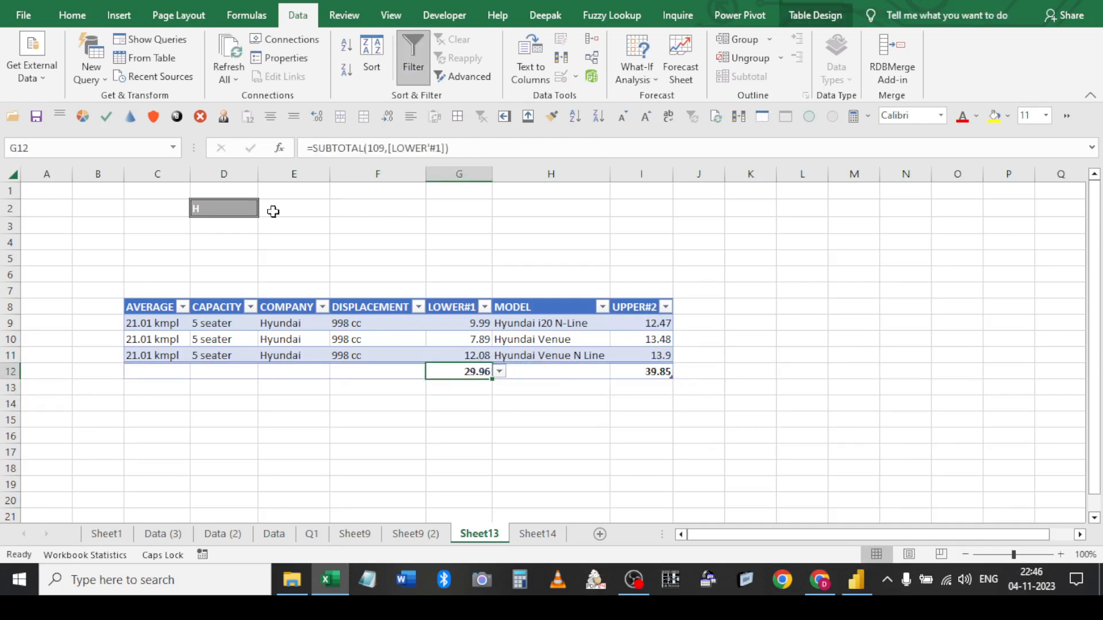
# Filter the company summary on Sheet14 by entering M in cell C3
pyautogui.click(222, 211)
pyautogui.click(537, 533)
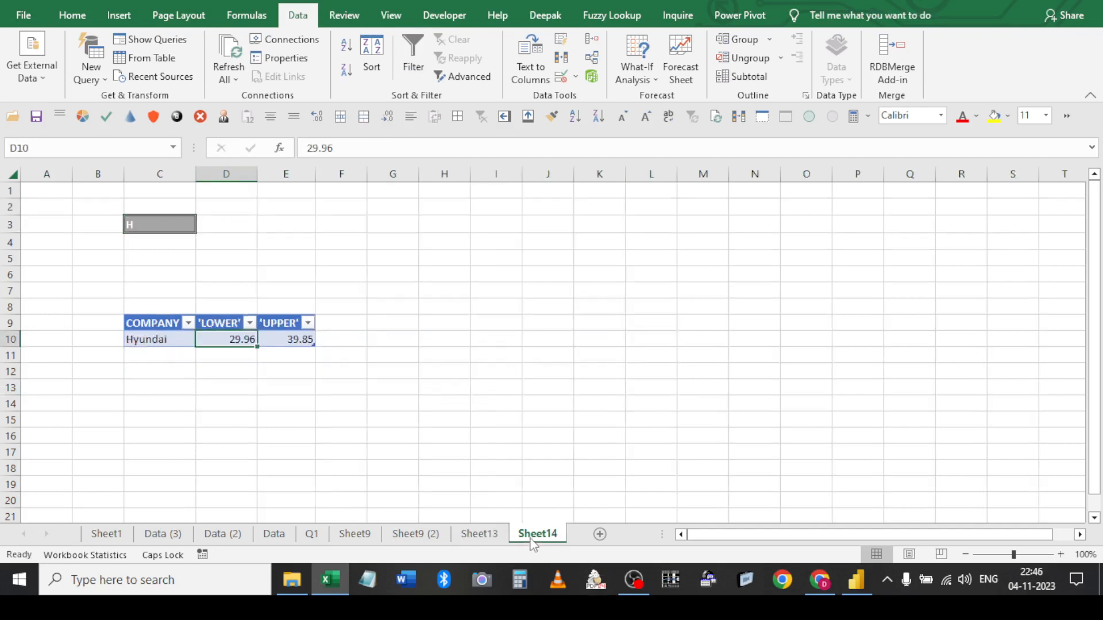
pyautogui.click(163, 222)
pyautogui.write('M')
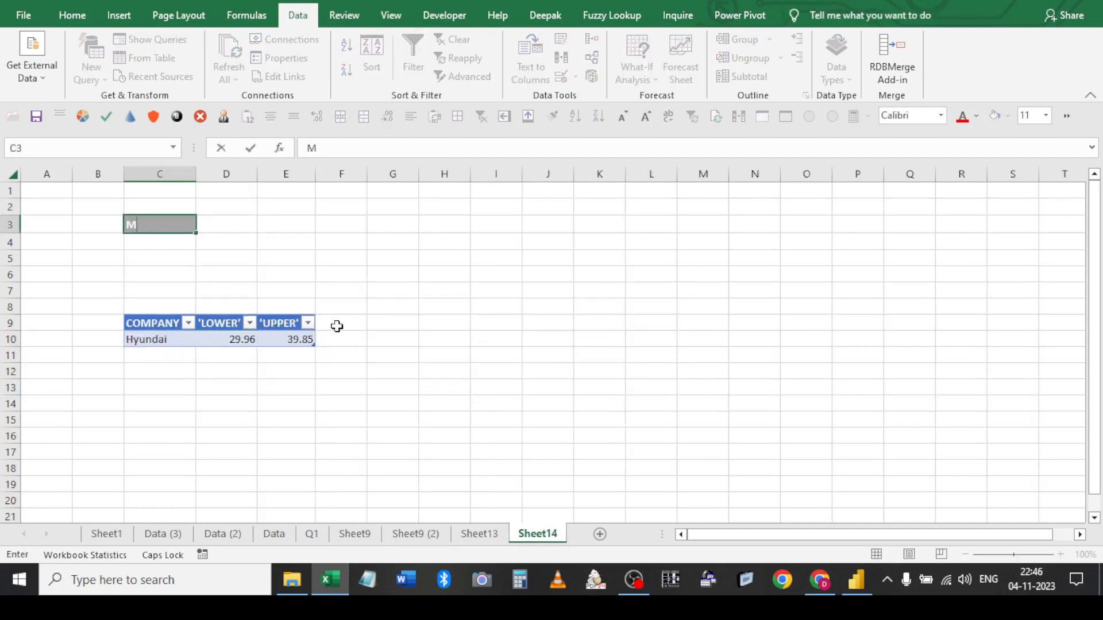
pyautogui.click(339, 323)
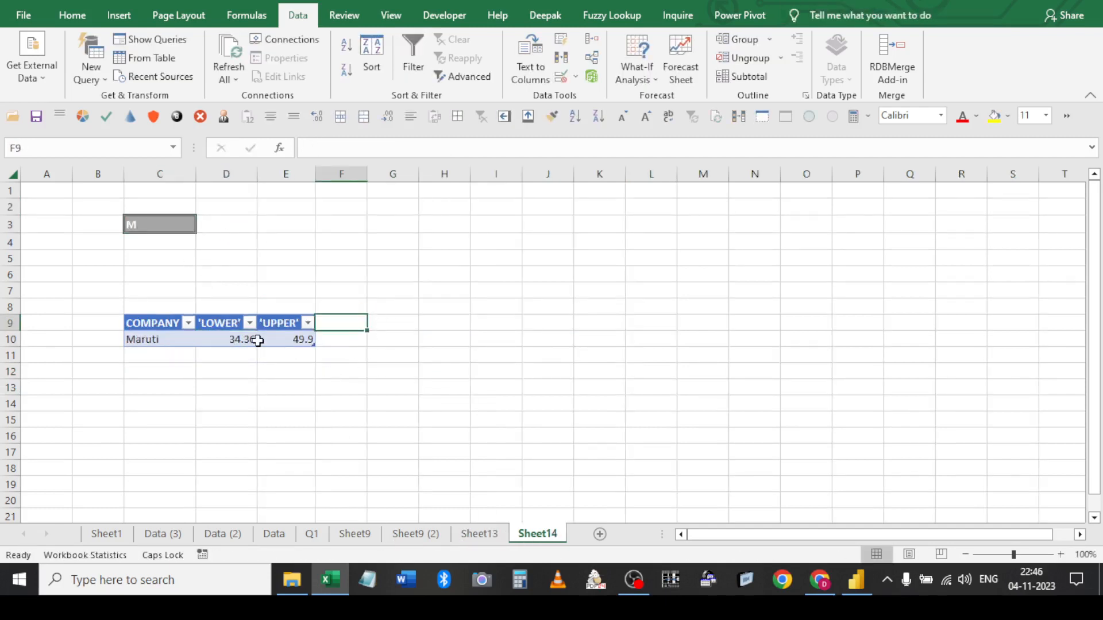
# Filter the Sheet13 detail table by entering M in cell D2
pyautogui.click(479, 533)
pyautogui.write('M')
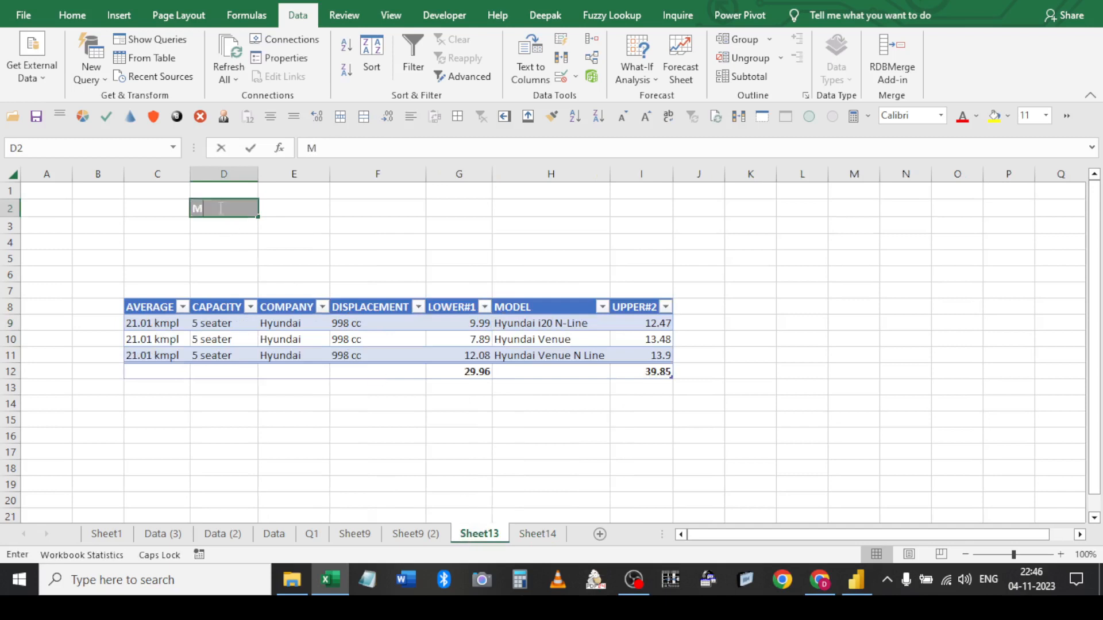
pyautogui.press('Return')
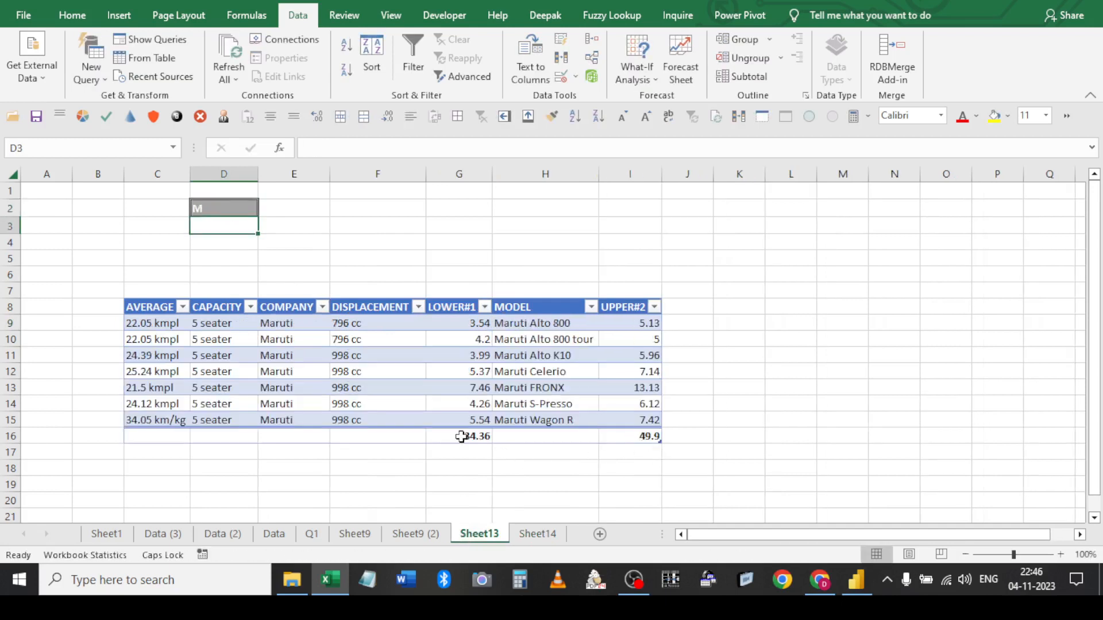
# Switch the LOWER#1 total in cell G16 to Average, and set it back to Sum
pyautogui.click(461, 436)
pyautogui.click(498, 436)
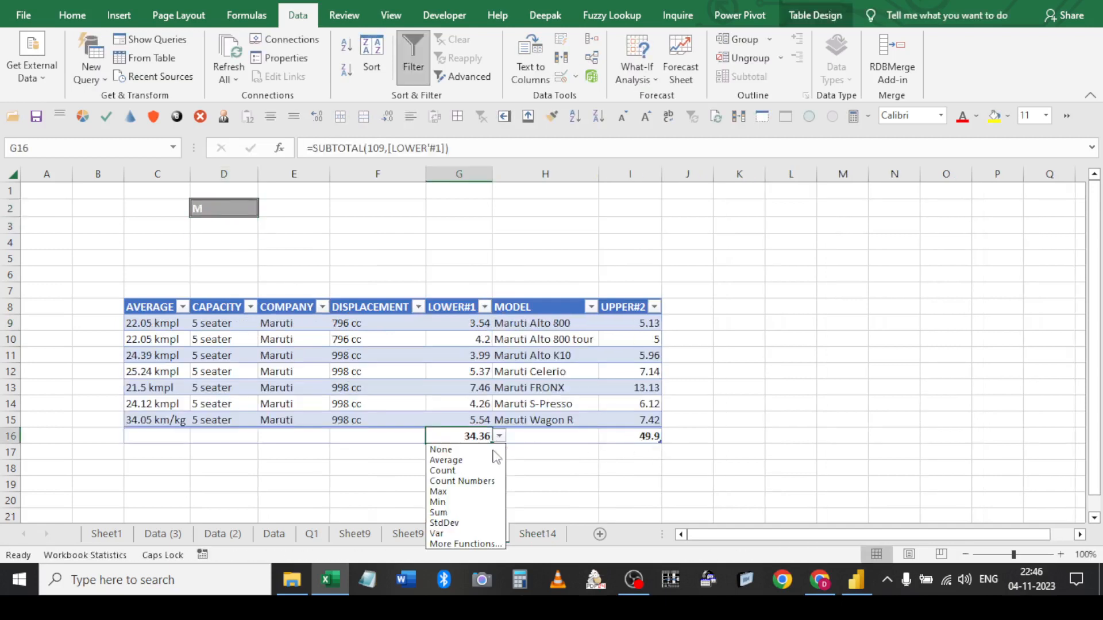
pyautogui.click(464, 461)
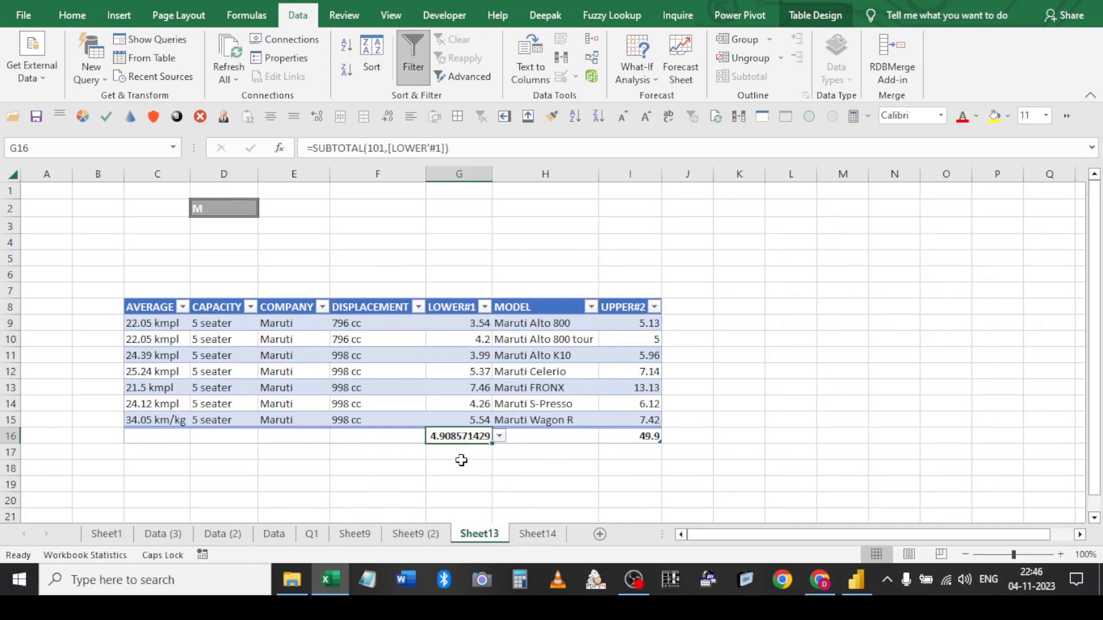
pyautogui.click(500, 437)
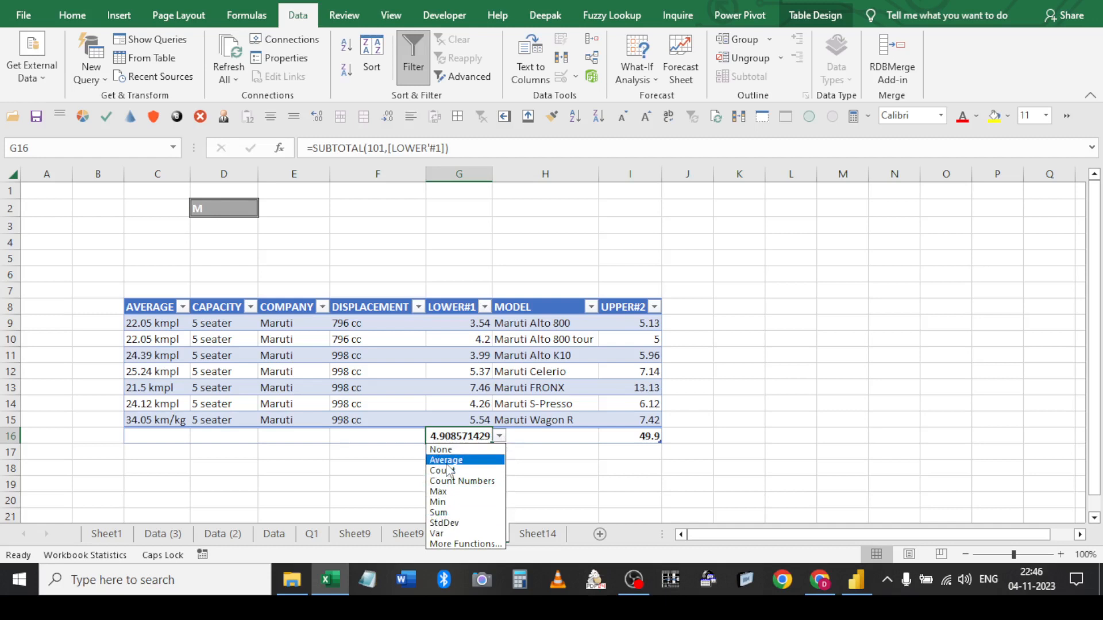
pyautogui.click(445, 512)
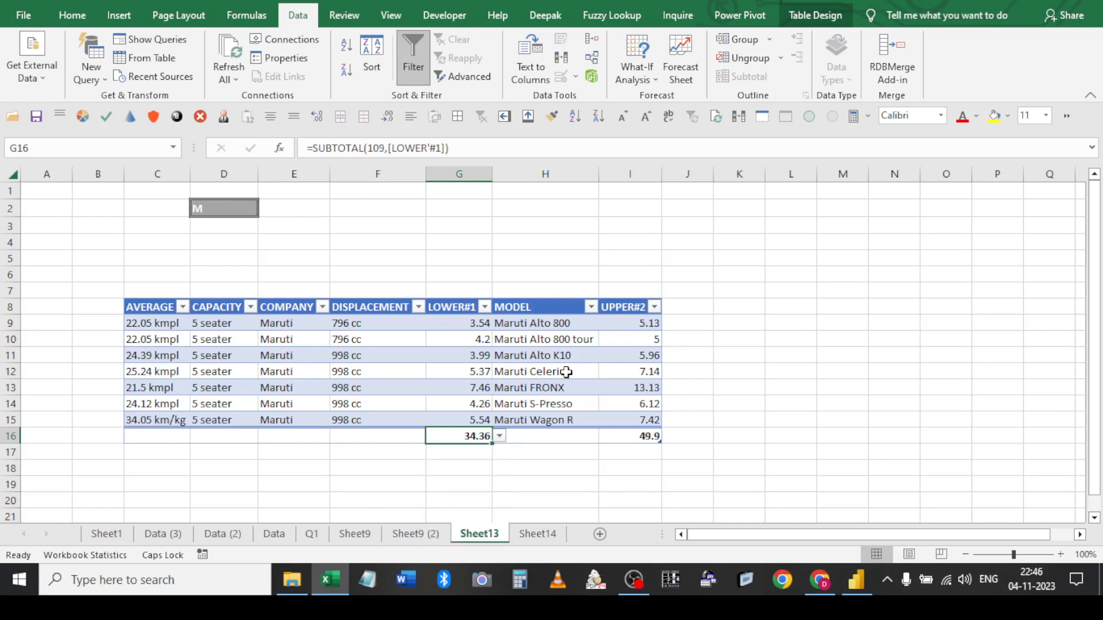
# Enter the shortcut note alt+"=" in cell G2 of Sheet13
pyautogui.click(471, 211)
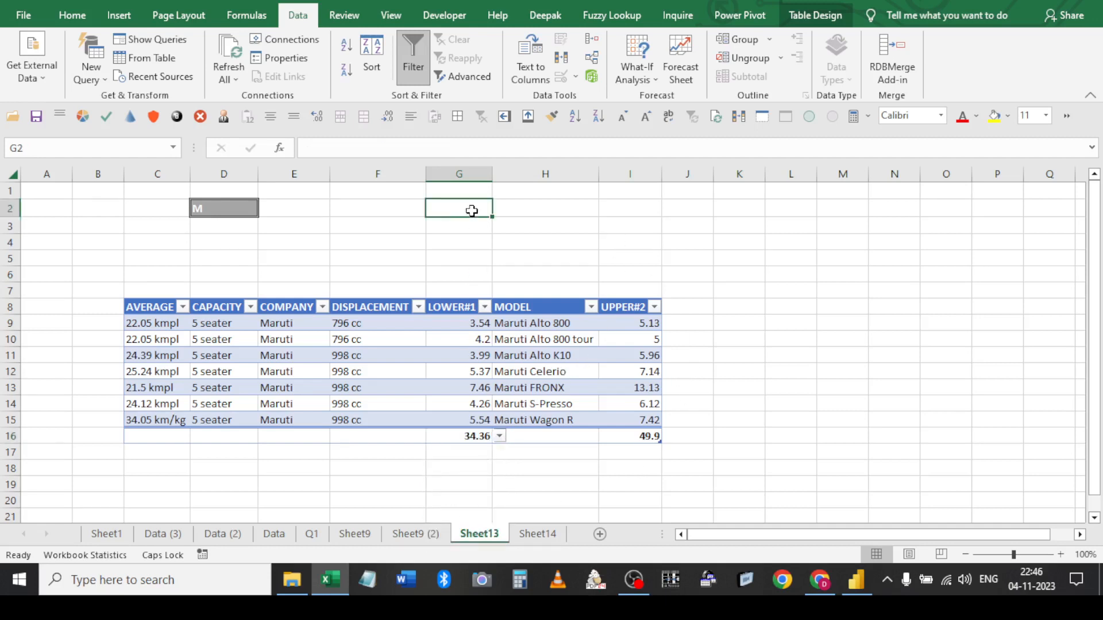
pyautogui.write('alt+"=')
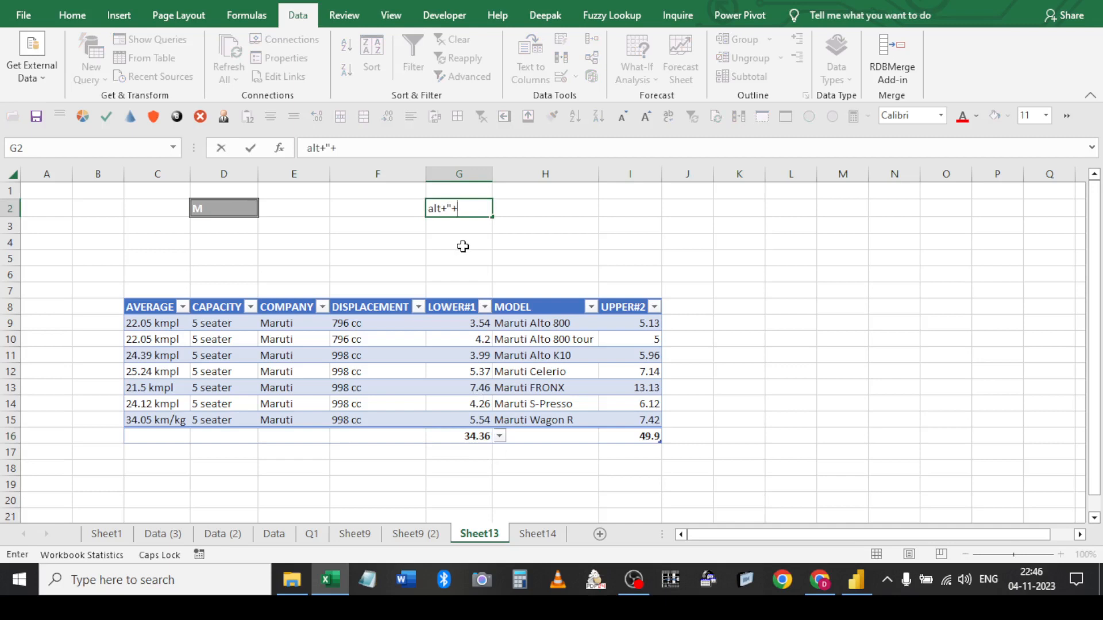
pyautogui.press('Return')
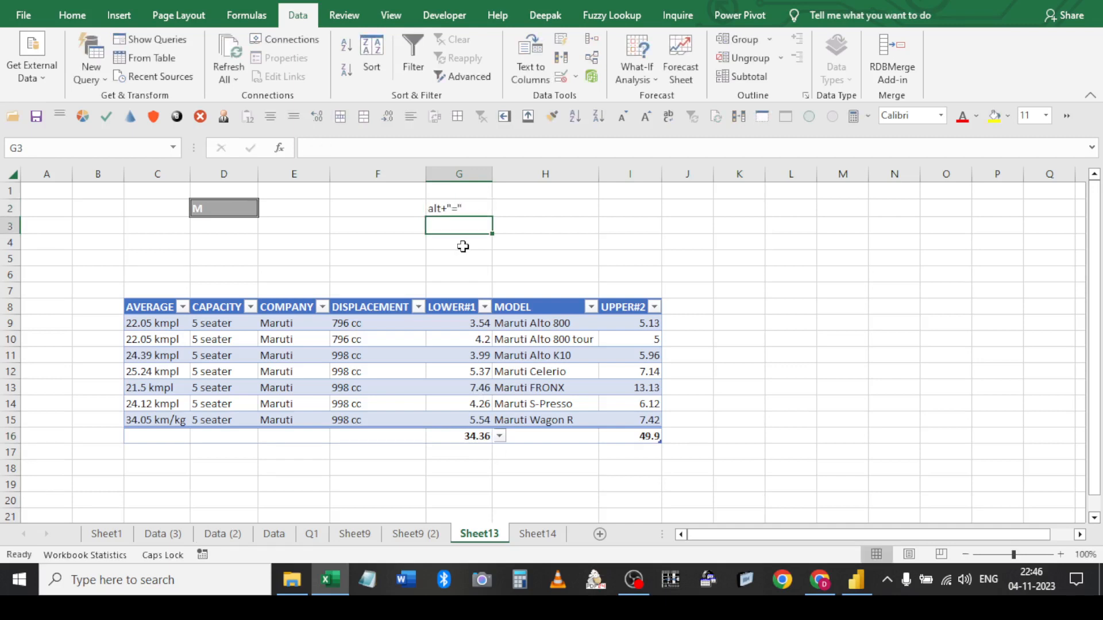
# Enter the explanation "Insert sum/subtotal formula" in cell H2, beside the shortcut note
pyautogui.press('Up')
pyautogui.press('Right')
pyautogui.write('Insert ')
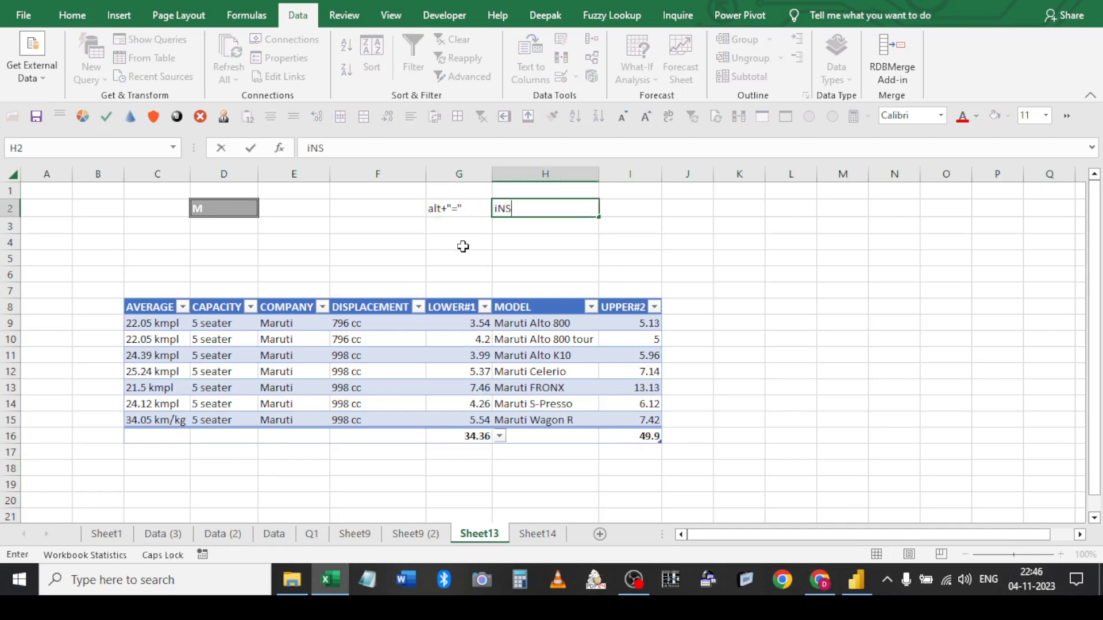
pyautogui.write('sum formula')
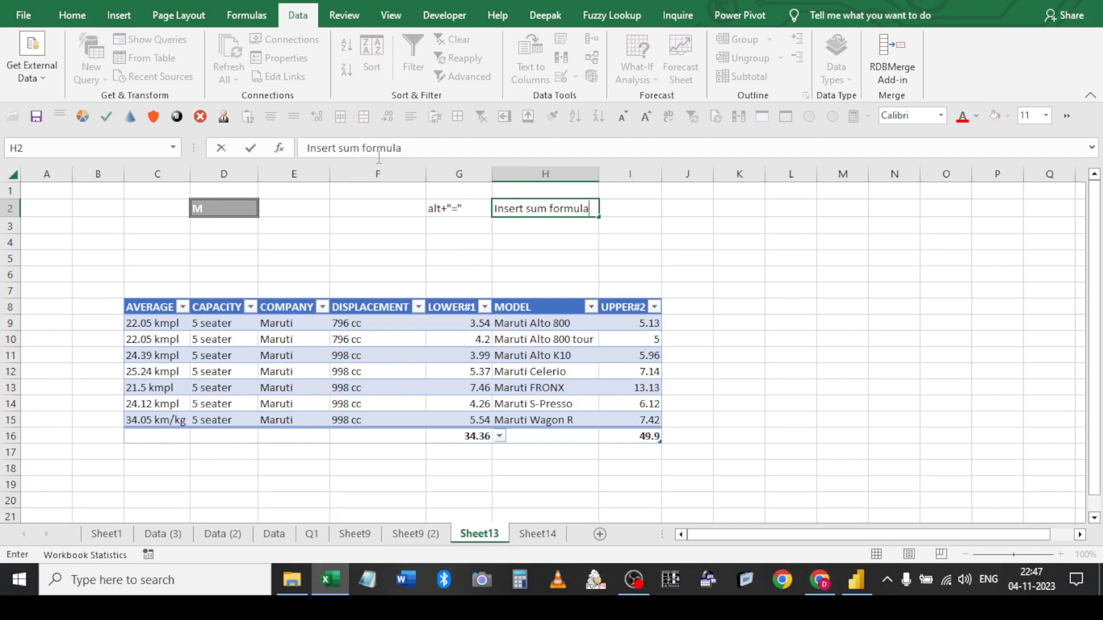
pyautogui.click(361, 148)
pyautogui.write('/subtotal')
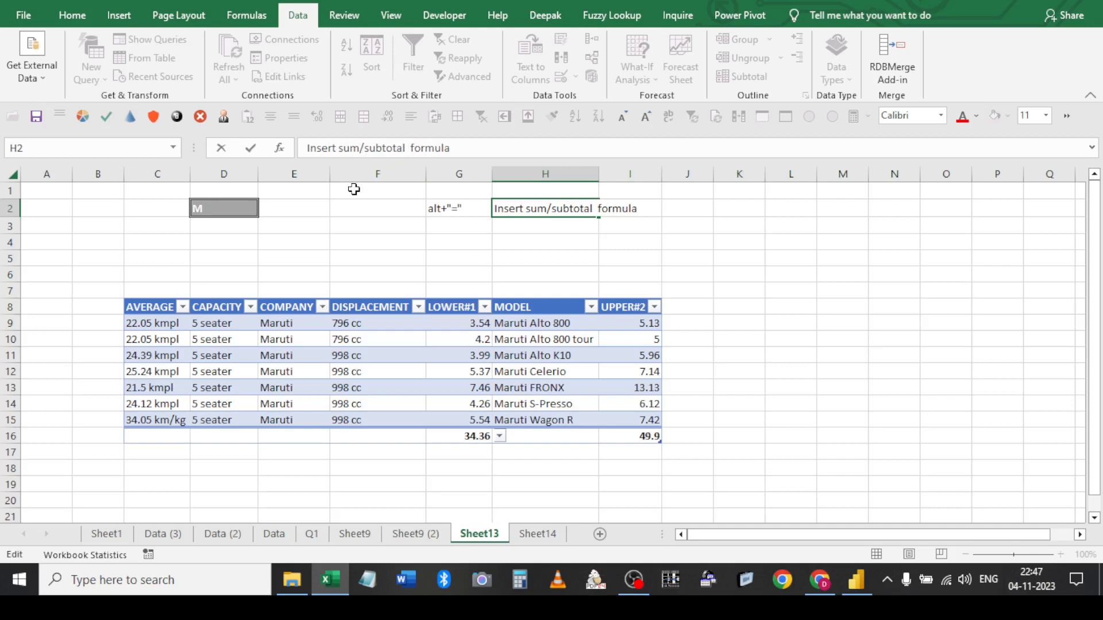
pyautogui.press('Return')
pyautogui.press('Up')
pyautogui.hotkey('shift', 'Left')
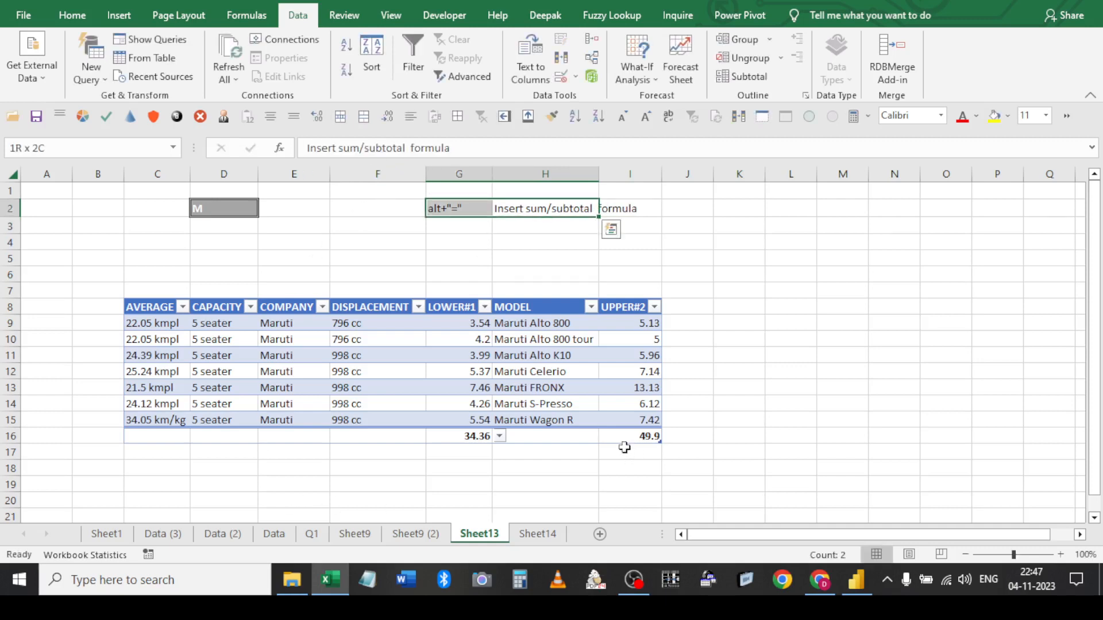
# Clear the shortcut note and its explanation from the range G1:I3
pyautogui.click(476, 436)
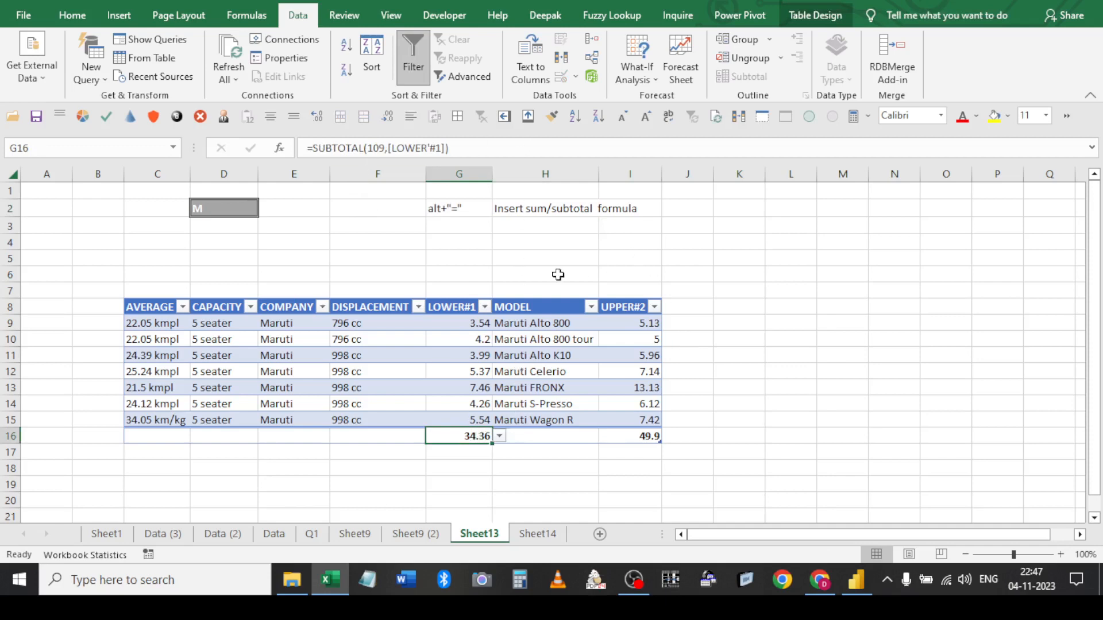
pyautogui.moveTo(436, 186); pyautogui.dragTo(649, 230)
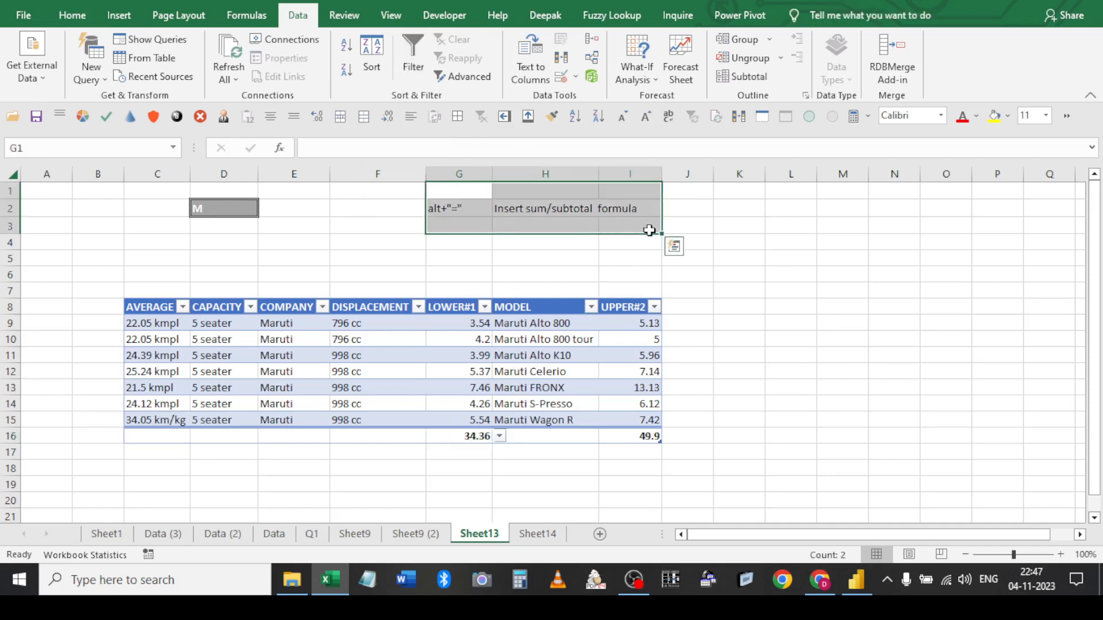
pyautogui.press('Delete')
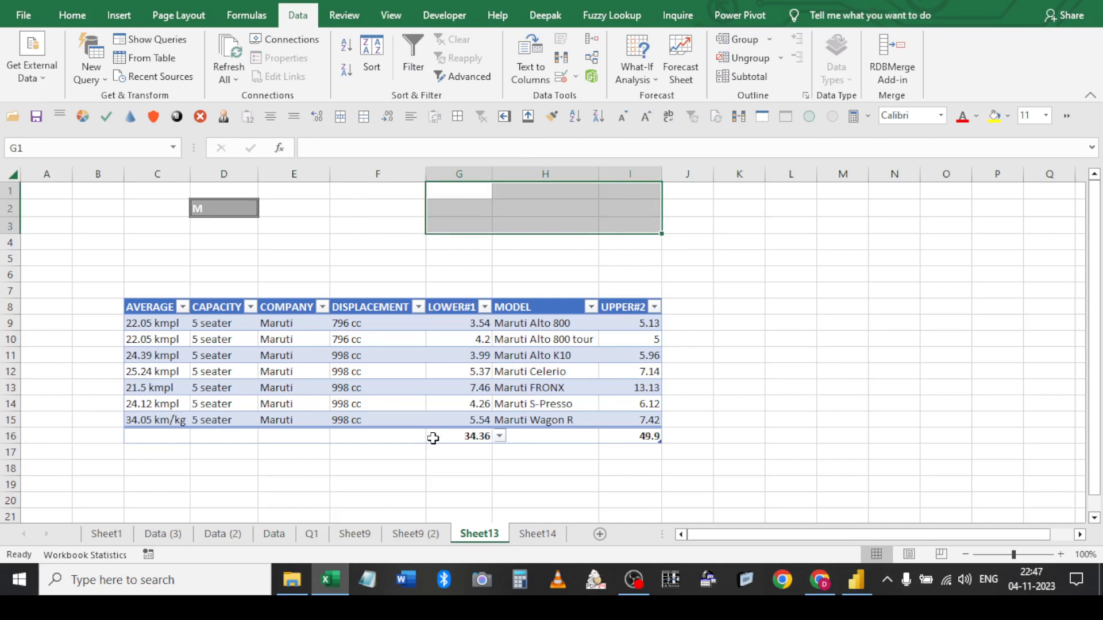
pyautogui.click(477, 432)
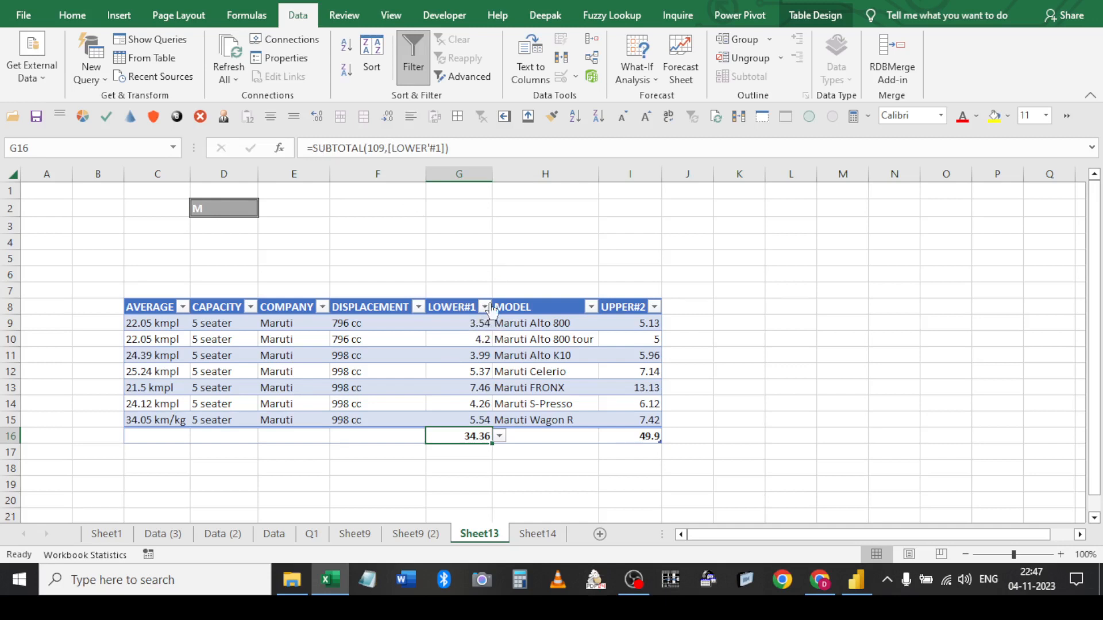
# Start a SUBTOTAL formula in cell G2 and highlight 9 - SUM among its function numbers
pyautogui.click(233, 209)
pyautogui.click(432, 212)
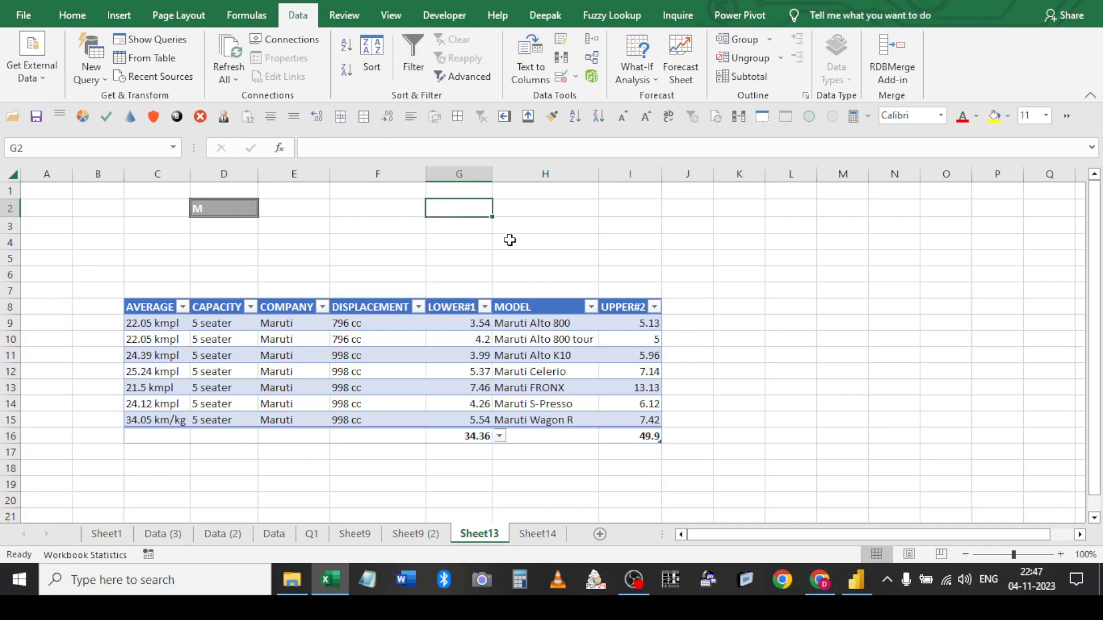
pyautogui.write('=subto')
pyautogui.press('Tab')
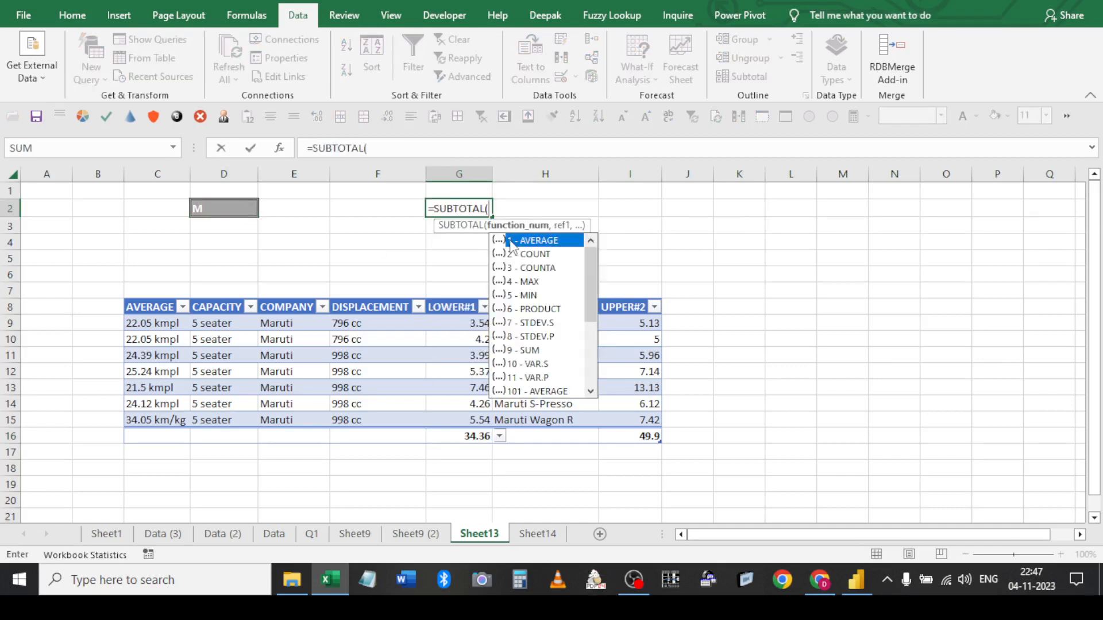
pyautogui.press('Down')
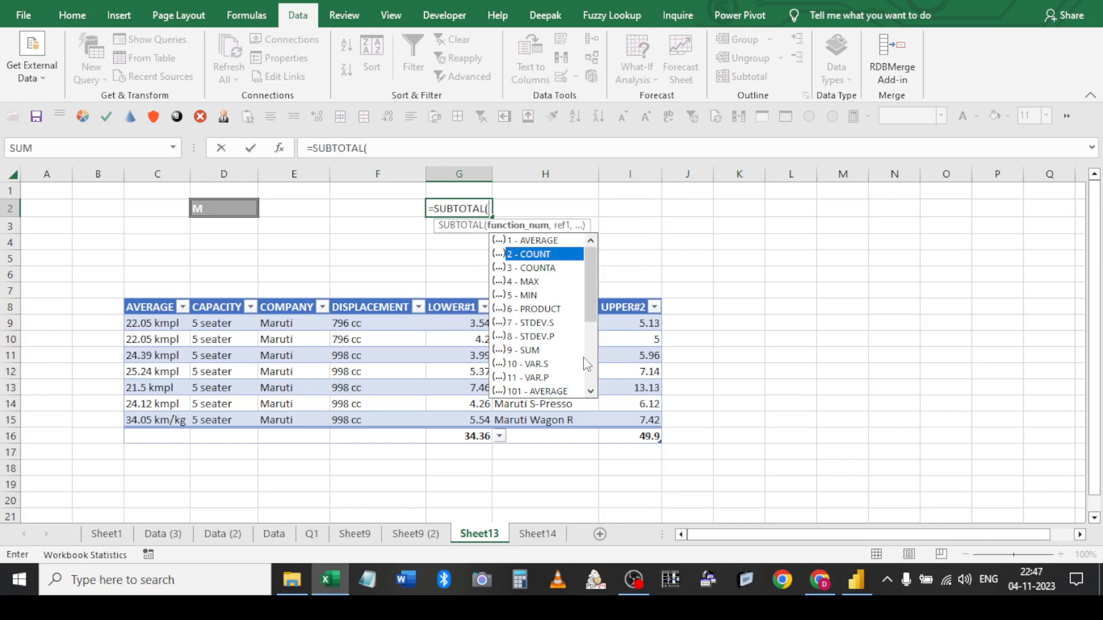
pyautogui.click(529, 351)
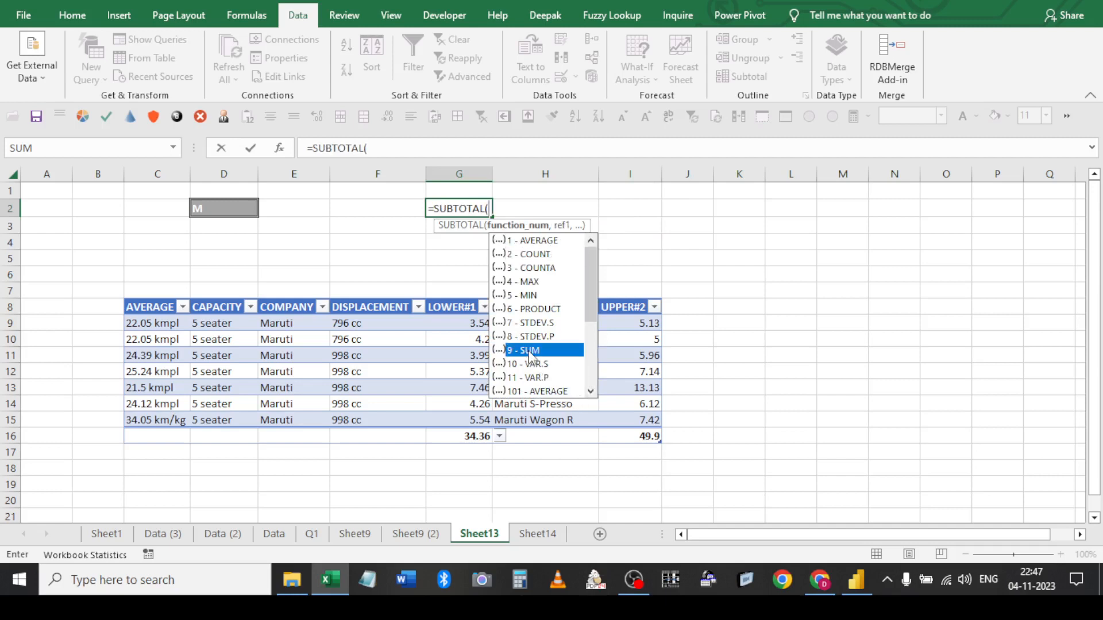
# Examine the remaining SUBTOTAL function numbers up to 111 - VAR.P, and highlight 109 - SUM
pyautogui.click(590, 391)
pyautogui.click(591, 391)
pyautogui.click(590, 391)
pyautogui.click(590, 391)
pyautogui.click(591, 391)
pyautogui.click(590, 392)
pyautogui.click(590, 391)
pyautogui.click(590, 391)
pyautogui.click(590, 391)
pyautogui.click(590, 391)
pyautogui.click(529, 365)
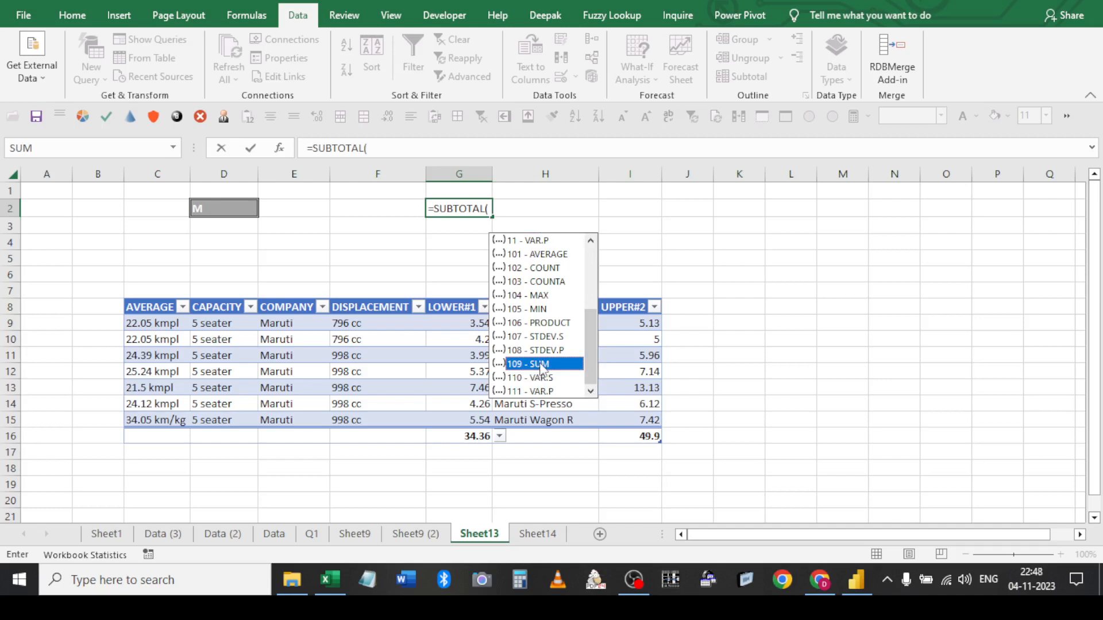
# Compare the 9 - SUM and 109 - SUM options of SUBTOTAL, and discard the unfinished formula in G2
pyautogui.click(590, 260)
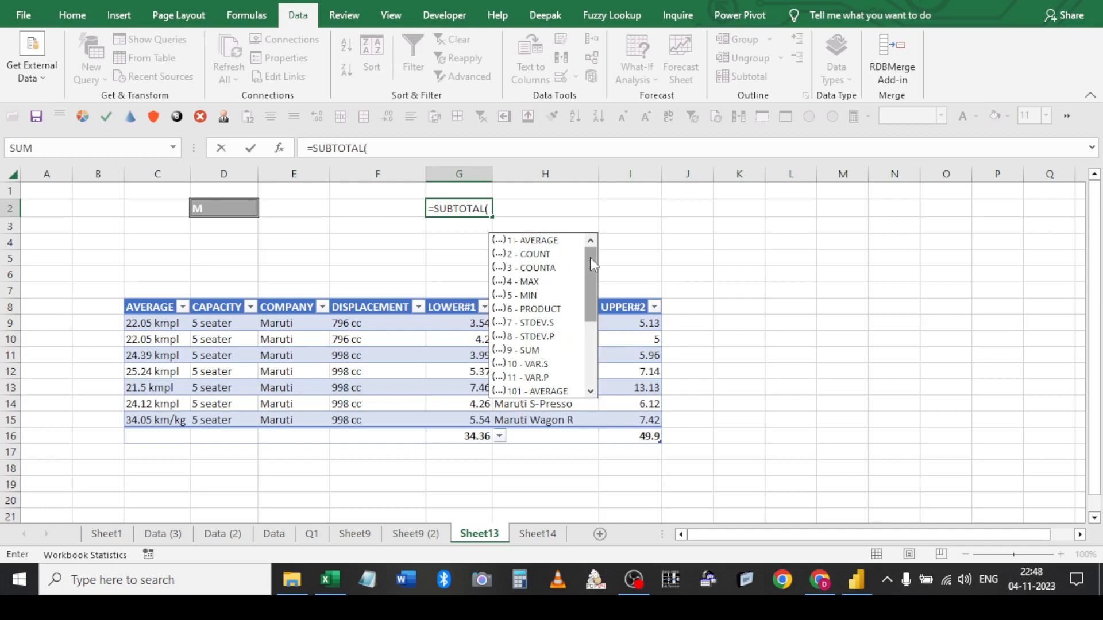
pyautogui.click(530, 351)
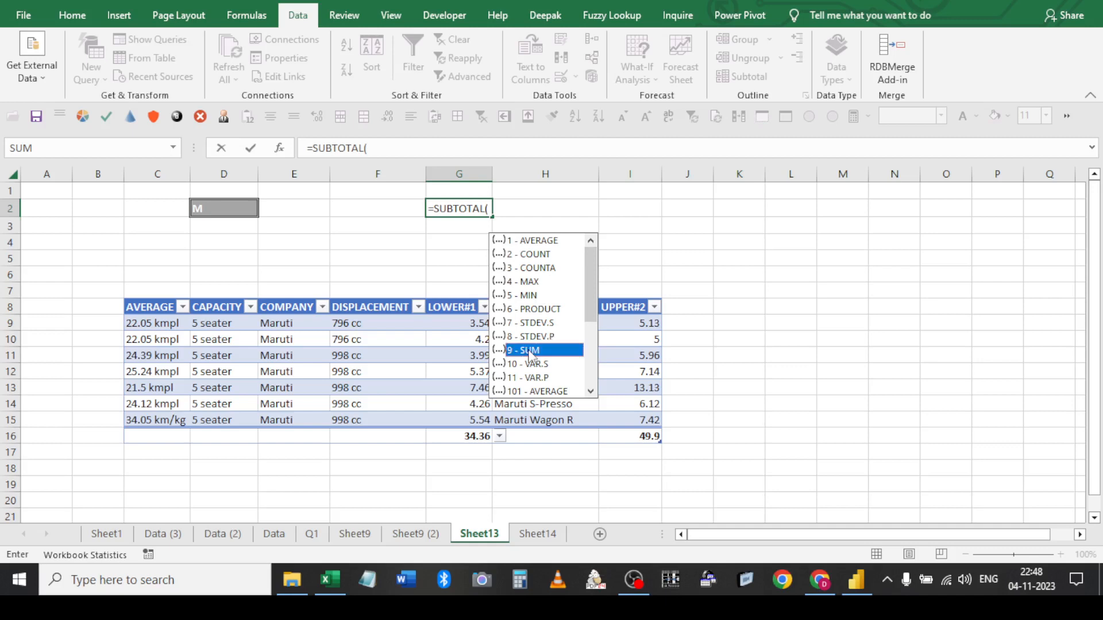
pyautogui.click(591, 390)
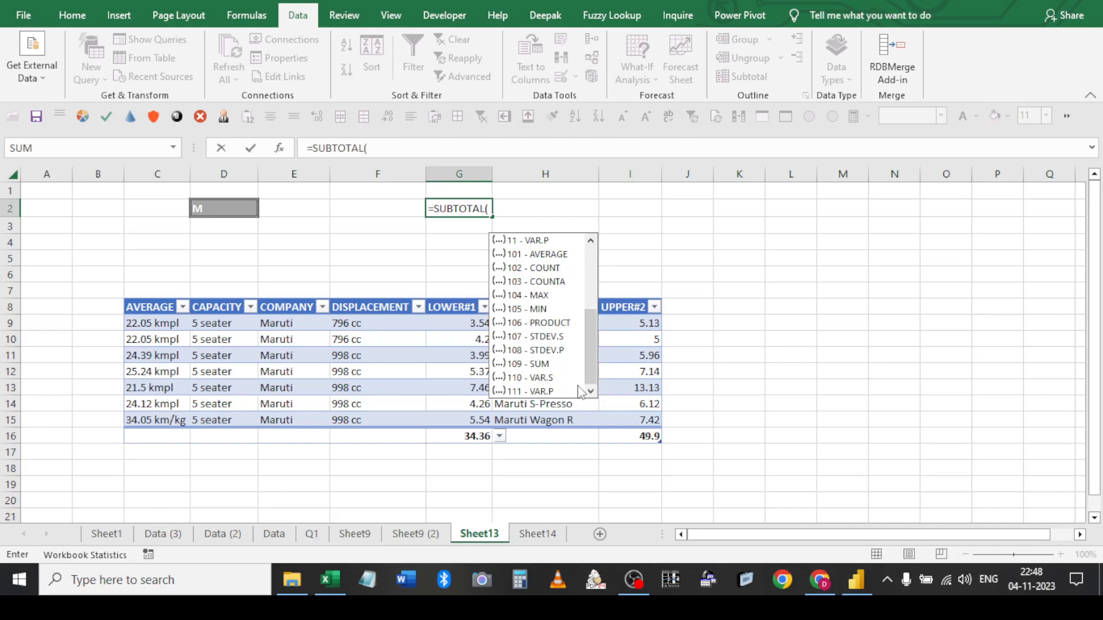
pyautogui.click(538, 365)
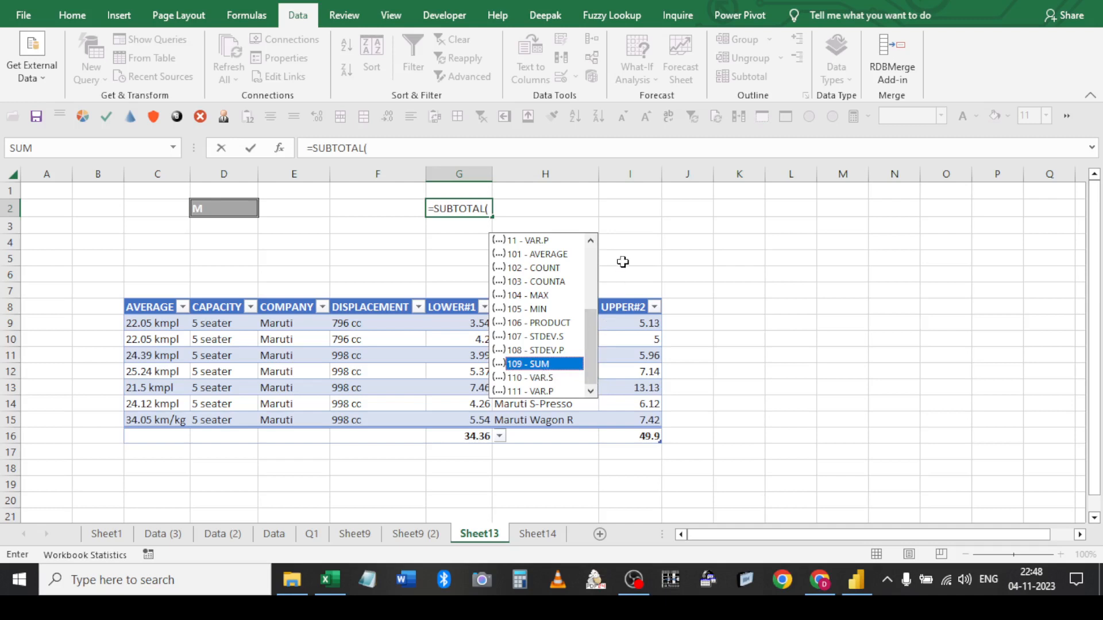
pyautogui.press('Escape')
pyautogui.press('Escape')
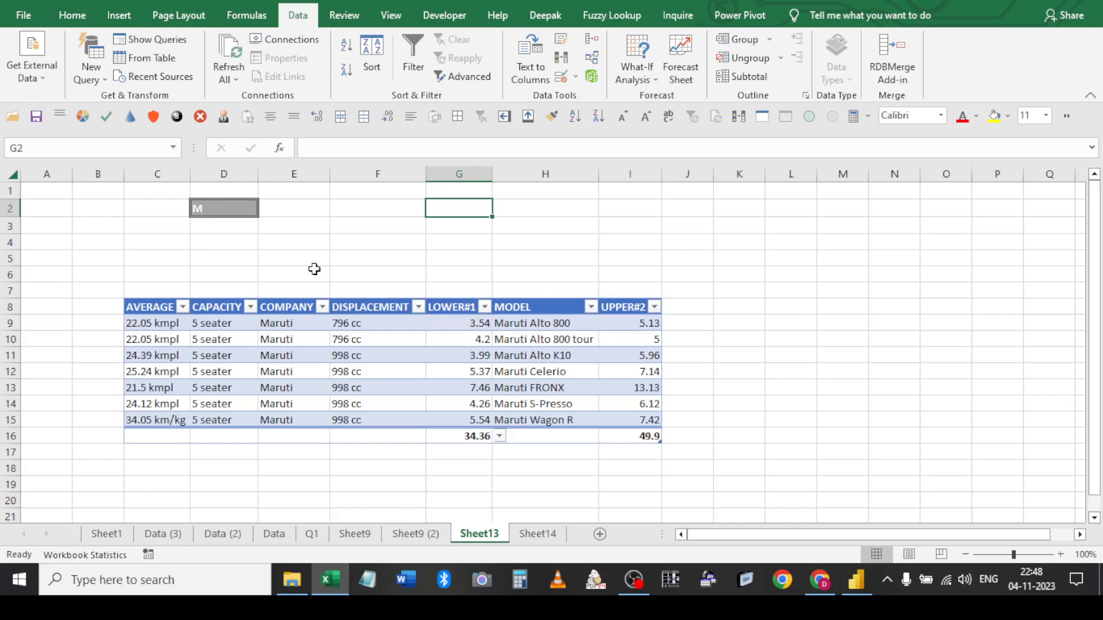
# Filter the Sheet13 detail table by entering n in cell D2
pyautogui.click(238, 215)
pyautogui.write('n')
pyautogui.press('Return')
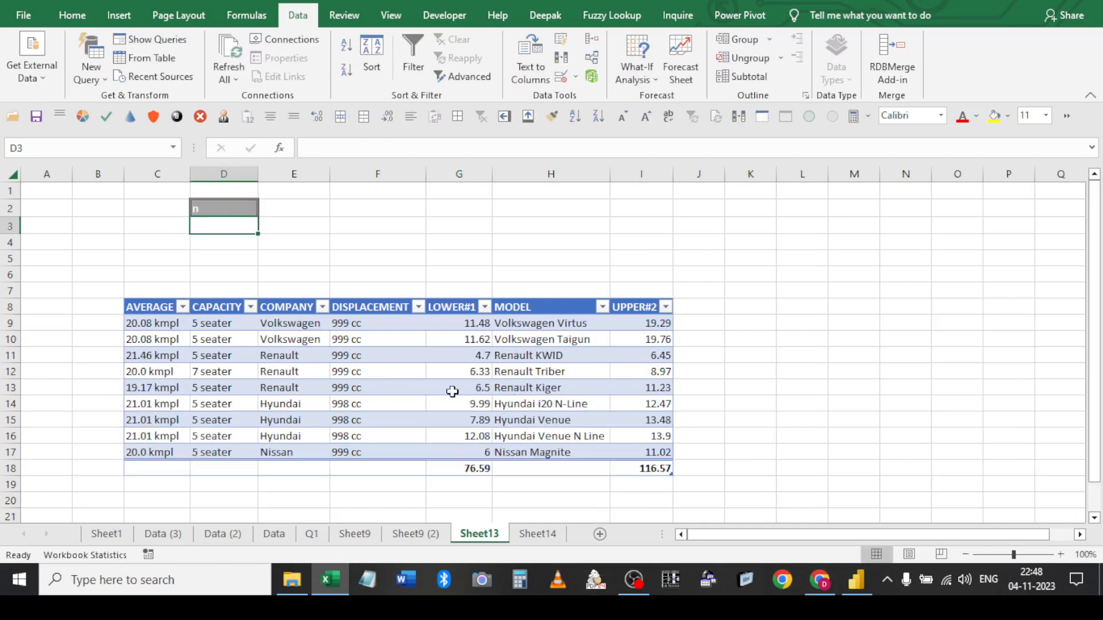
pyautogui.click(528, 356)
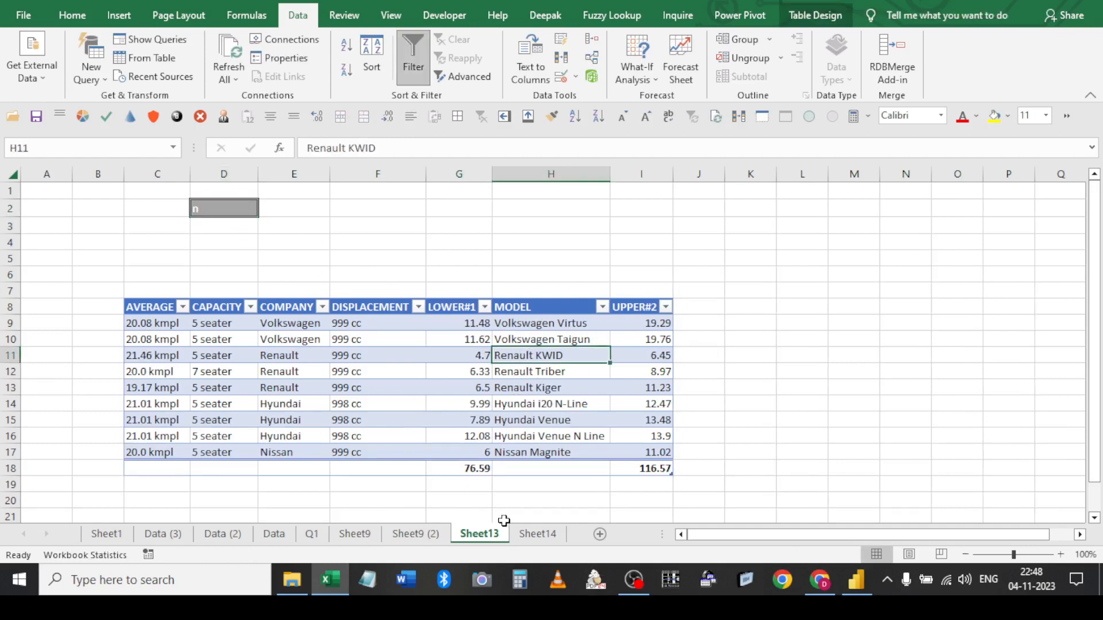
# Filter the company summary on Sheet14 by entering n in cell C3
pyautogui.click(537, 534)
pyautogui.click(172, 226)
pyautogui.write('n')
pyautogui.press('Return')
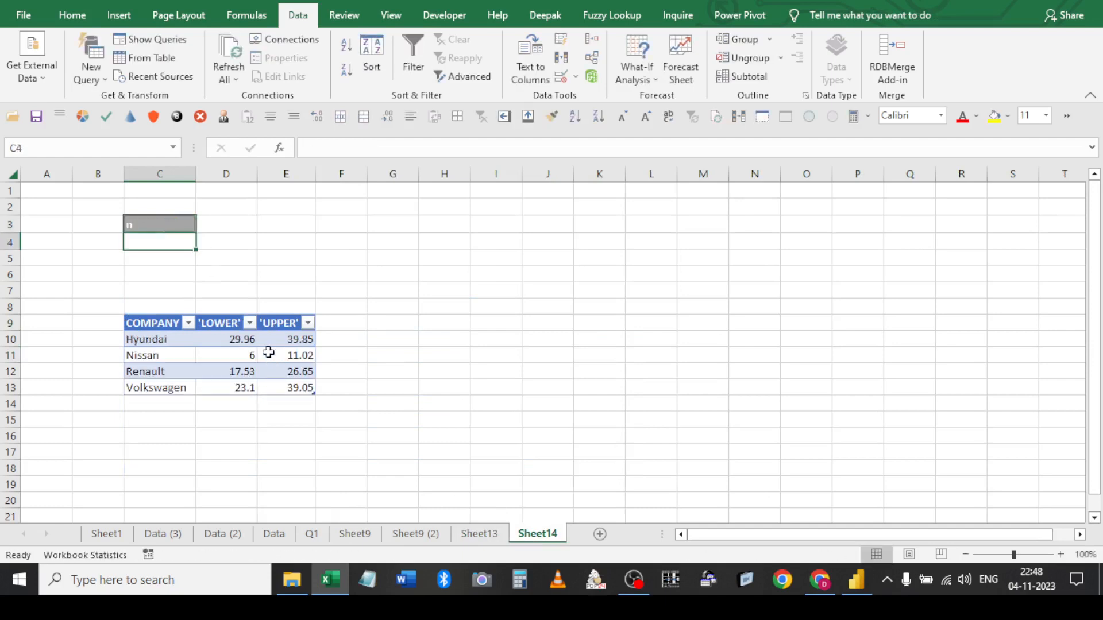
# Add a total row to the company summary on Sheet14 that sums the LOWER and UPPER columns
pyautogui.click(247, 403)
pyautogui.hotkey('alt', '=')
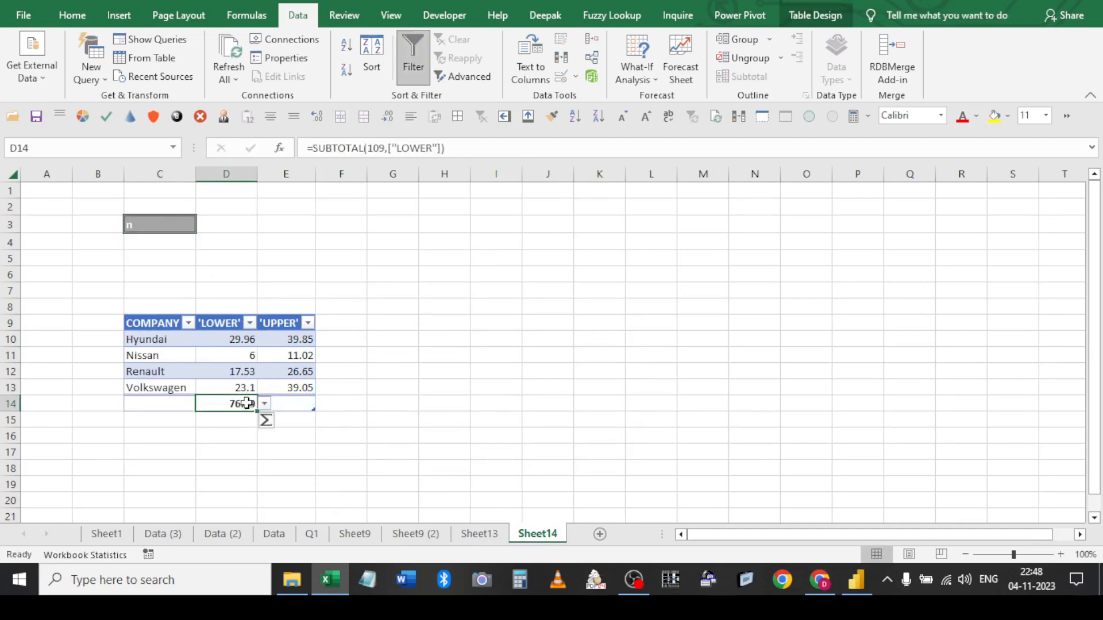
pyautogui.press('Right')
pyautogui.hotkey('alt', '=')
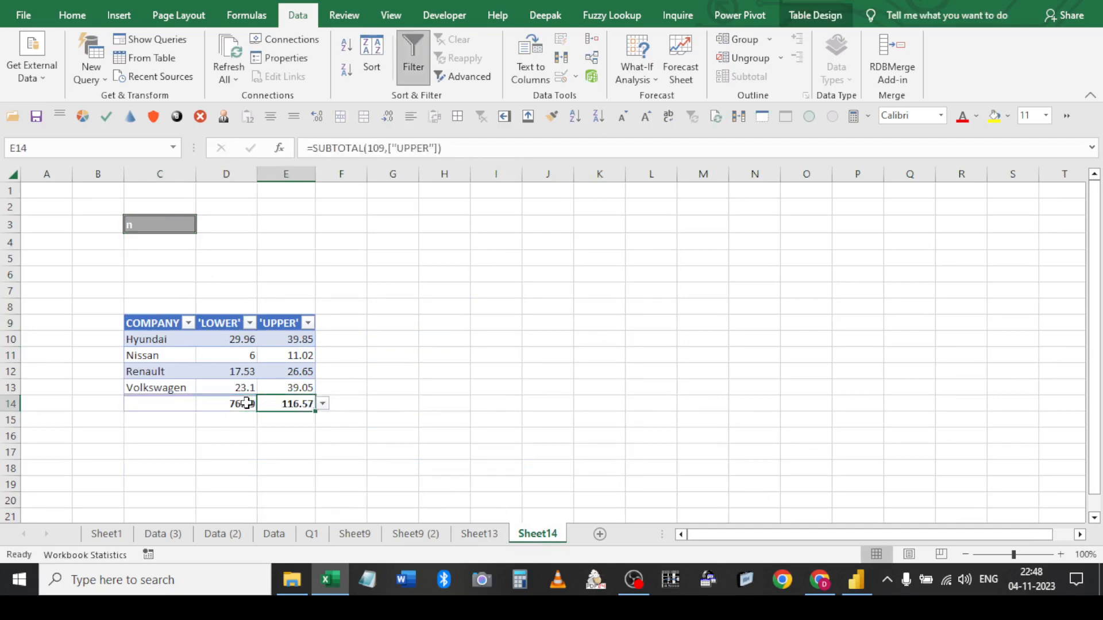
pyautogui.press('Down')
# Compare the LOWER and UPPER totals of the Sheet14 summary with the total row of Sheet13
pyautogui.click(495, 539)
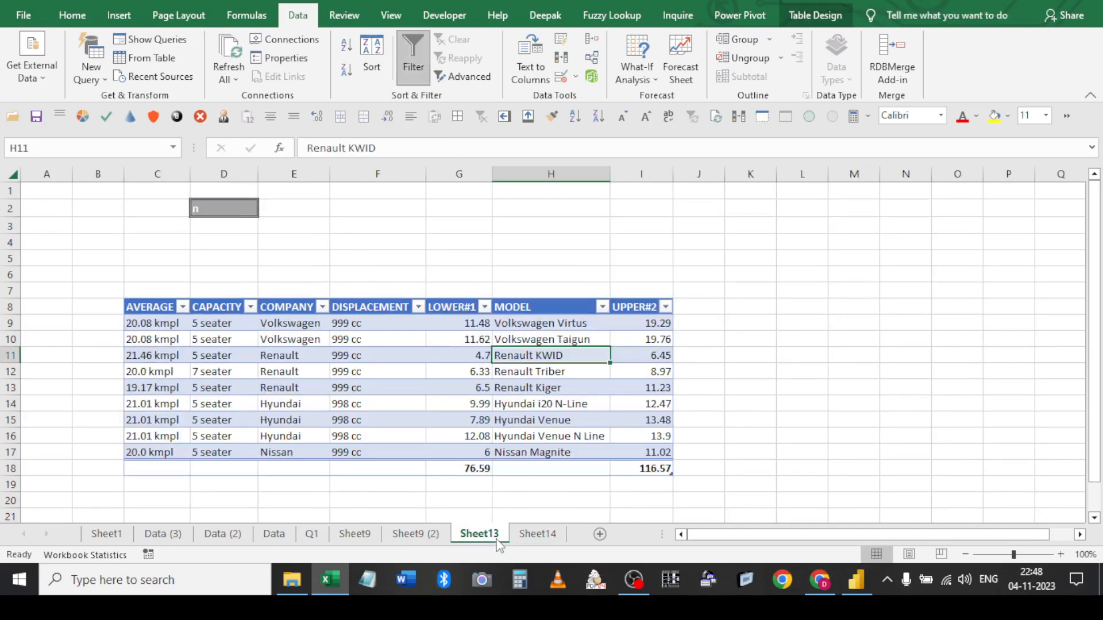
pyautogui.click(528, 532)
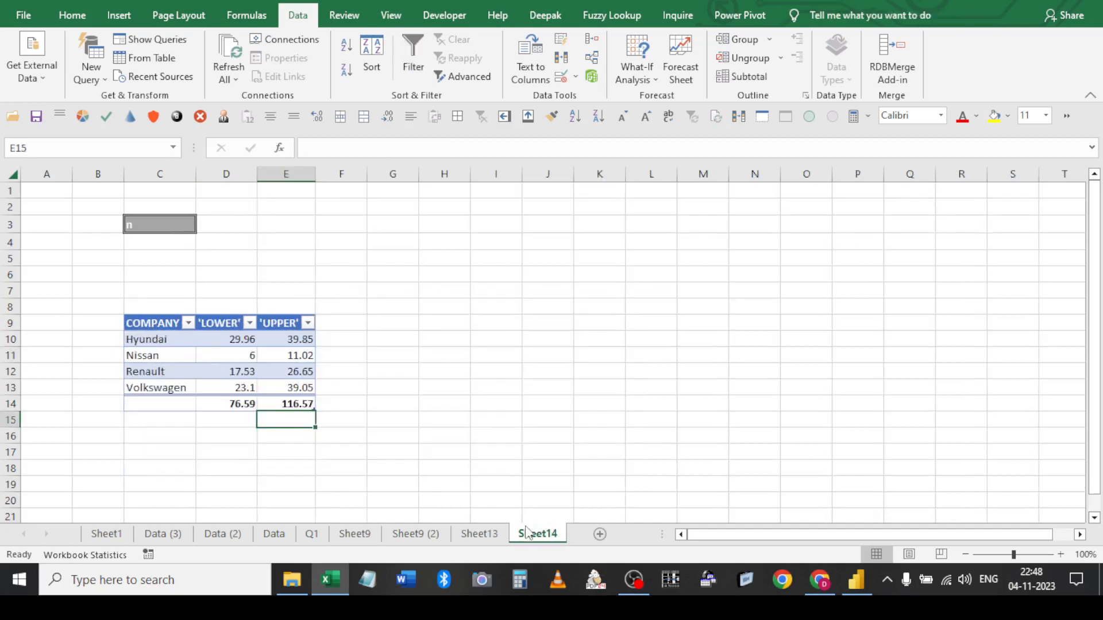
pyautogui.click(477, 538)
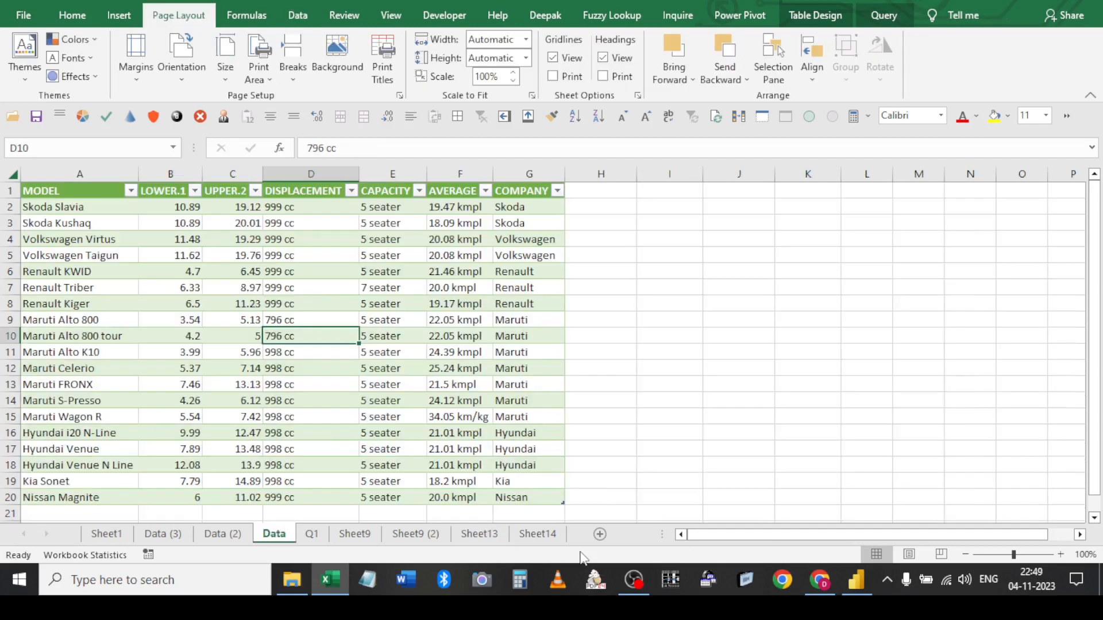
# Delete the sheets Q1, Sheet9 and Sheet9 (2) together from the workbook
pyautogui.click(388, 406)
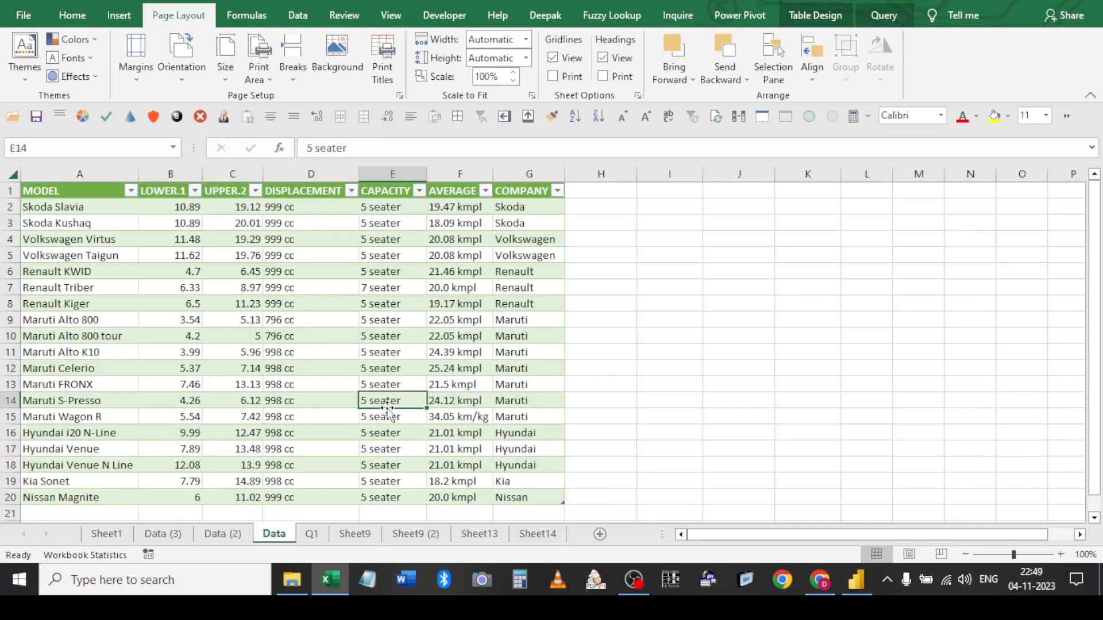
pyautogui.click(312, 534)
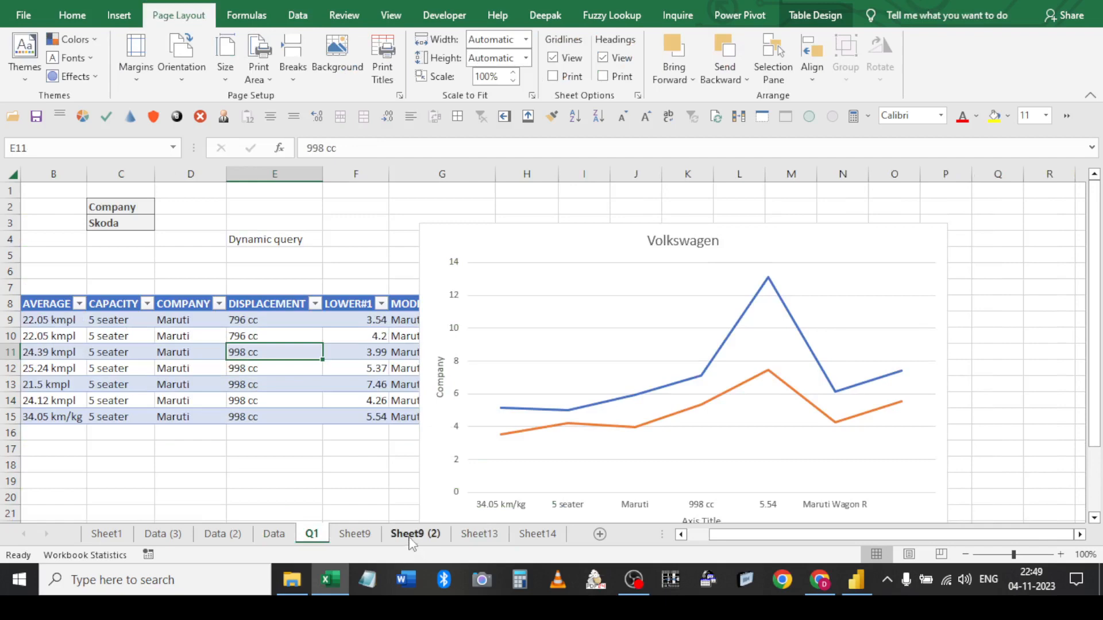
pyautogui.keyDown('shift'); pyautogui.click(410, 536); pyautogui.keyUp('shift')
pyautogui.rightClick(411, 535)
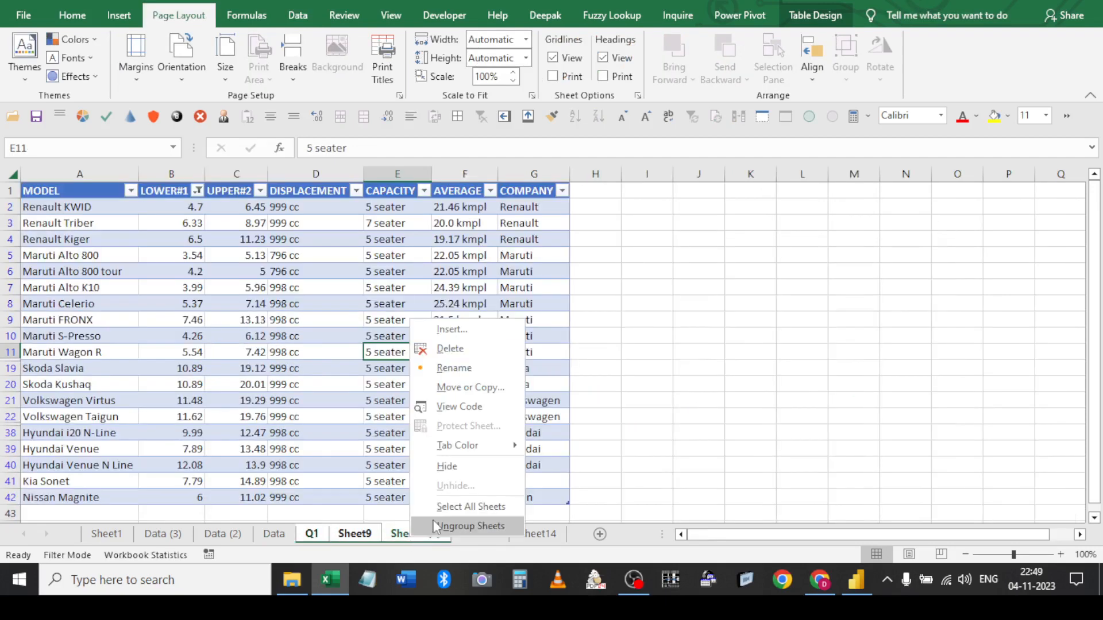
pyautogui.click(442, 348)
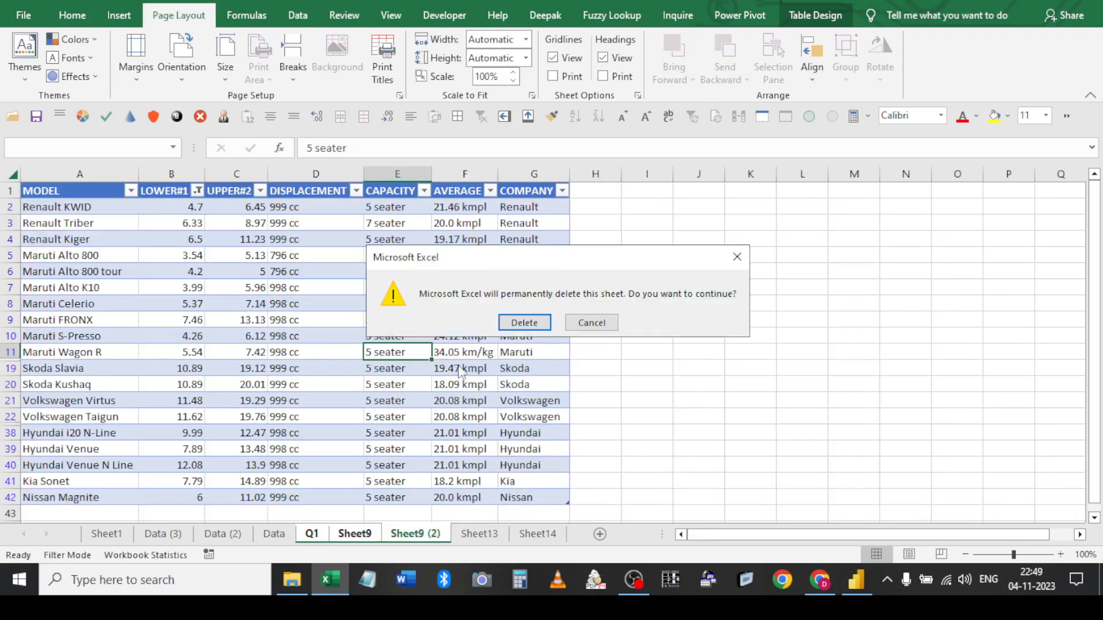
pyautogui.click(520, 323)
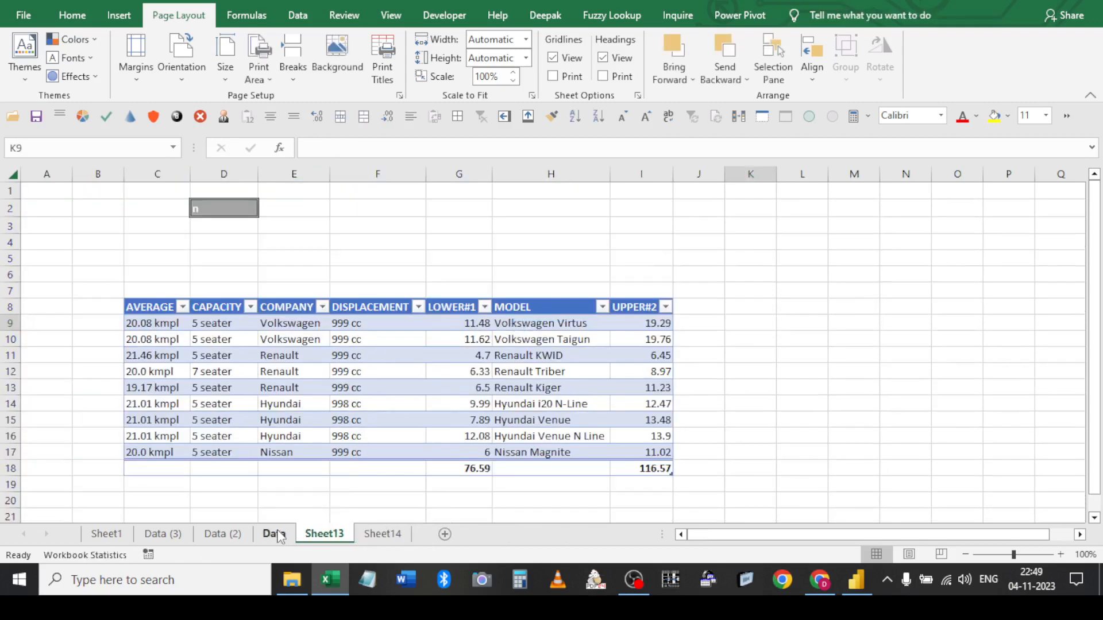
# Delete the sheets Data (2) and Data (3) together, keeping the Data sheet
pyautogui.click(275, 535)
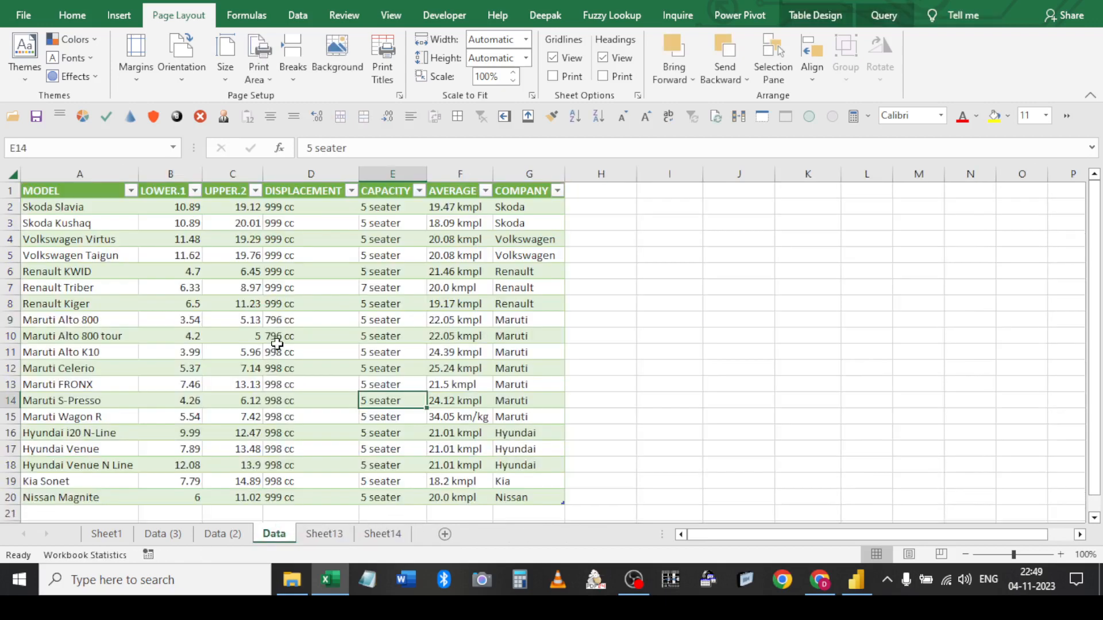
pyautogui.click(229, 535)
pyautogui.keyDown('shift'); pyautogui.click(172, 534); pyautogui.keyUp('shift')
pyautogui.rightClick(176, 535)
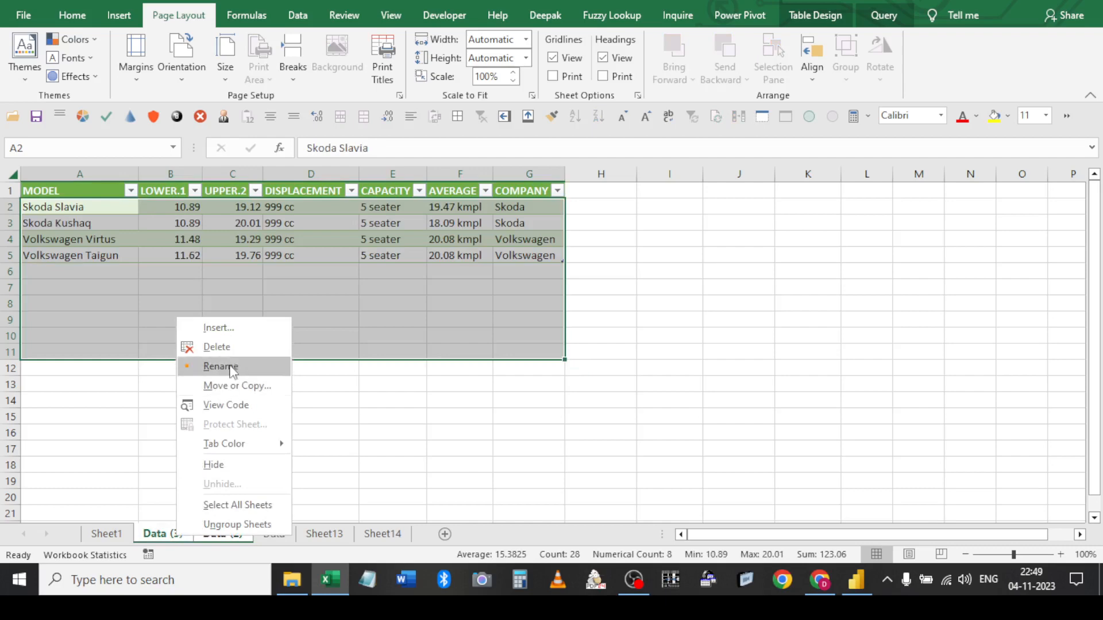
pyautogui.click(224, 348)
pyautogui.click(510, 323)
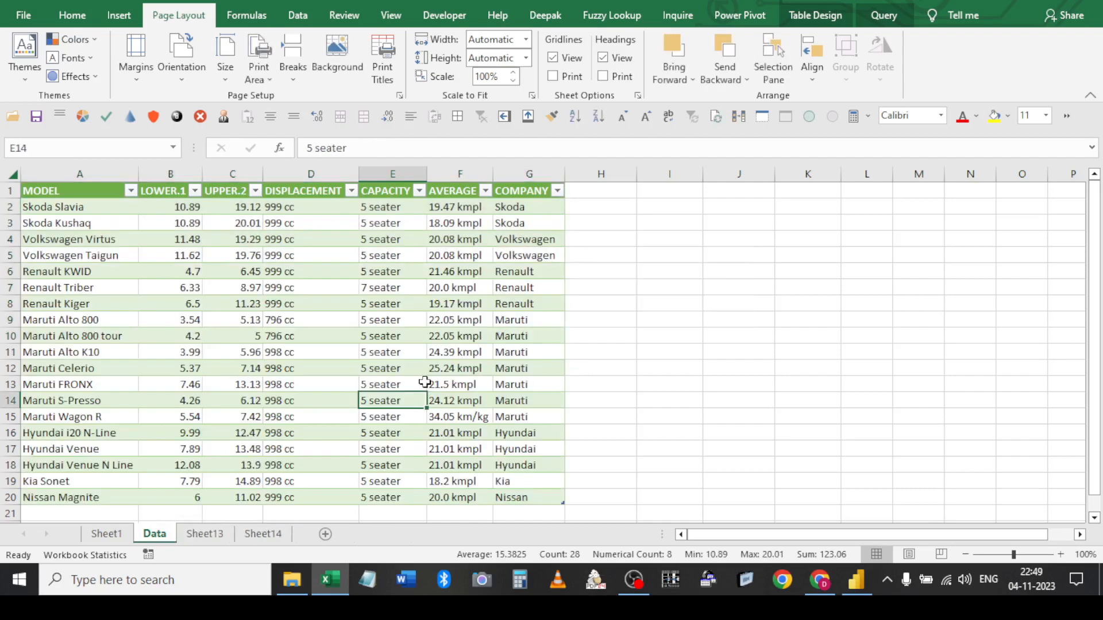
# Inspect the Append1 query behind the Data table in Power Query Editor and return to the worksheet
pyautogui.rightClick(212, 302)
pyautogui.click(267, 290)
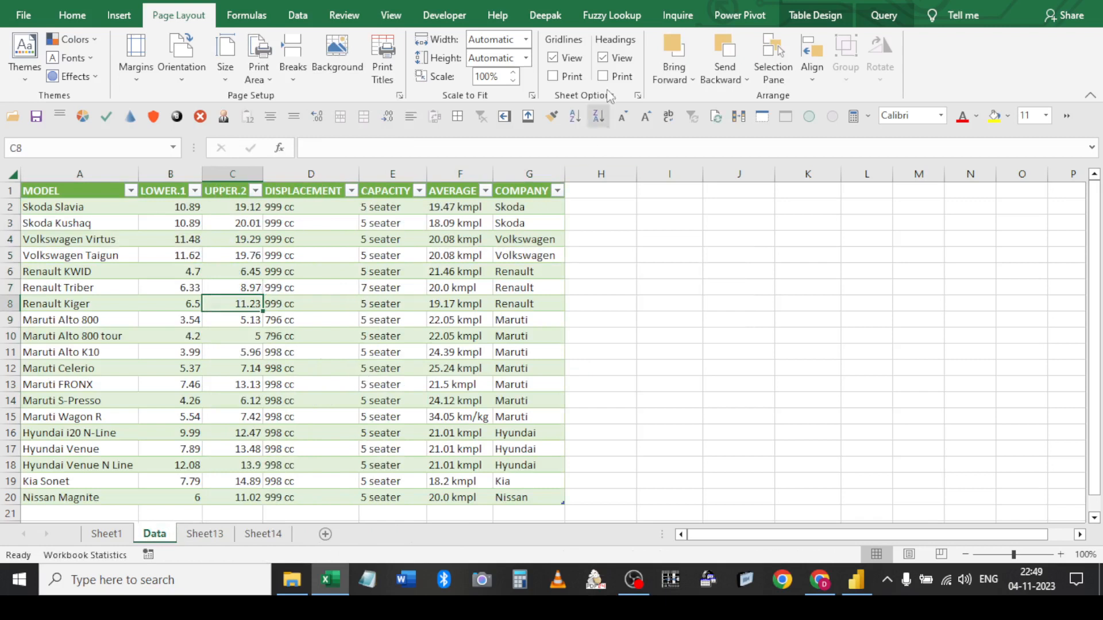
pyautogui.click(883, 15)
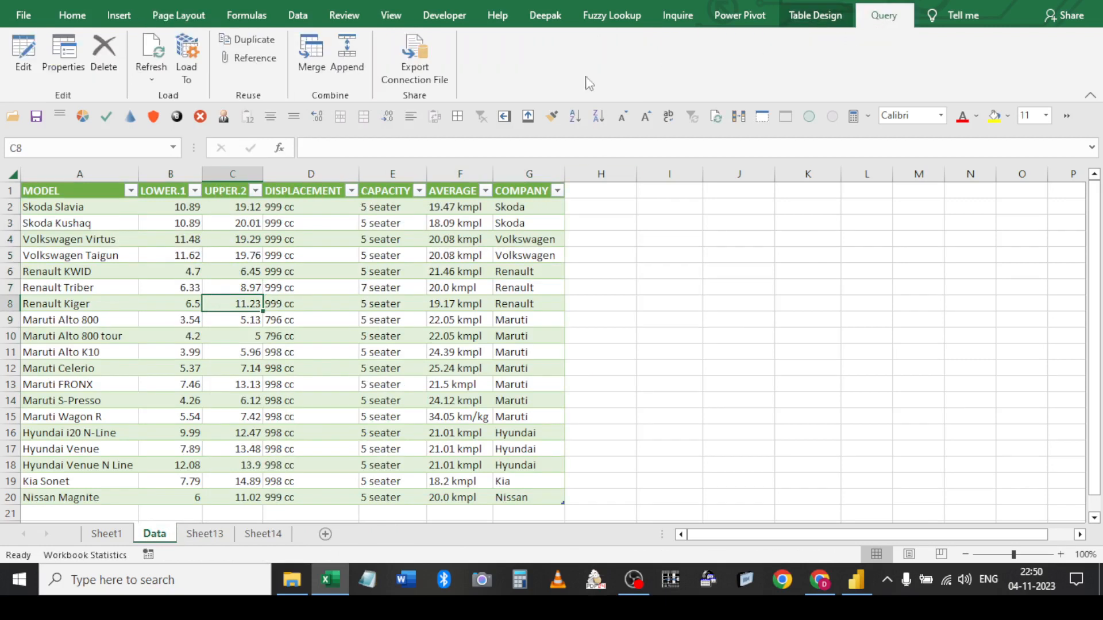
pyautogui.click(23, 54)
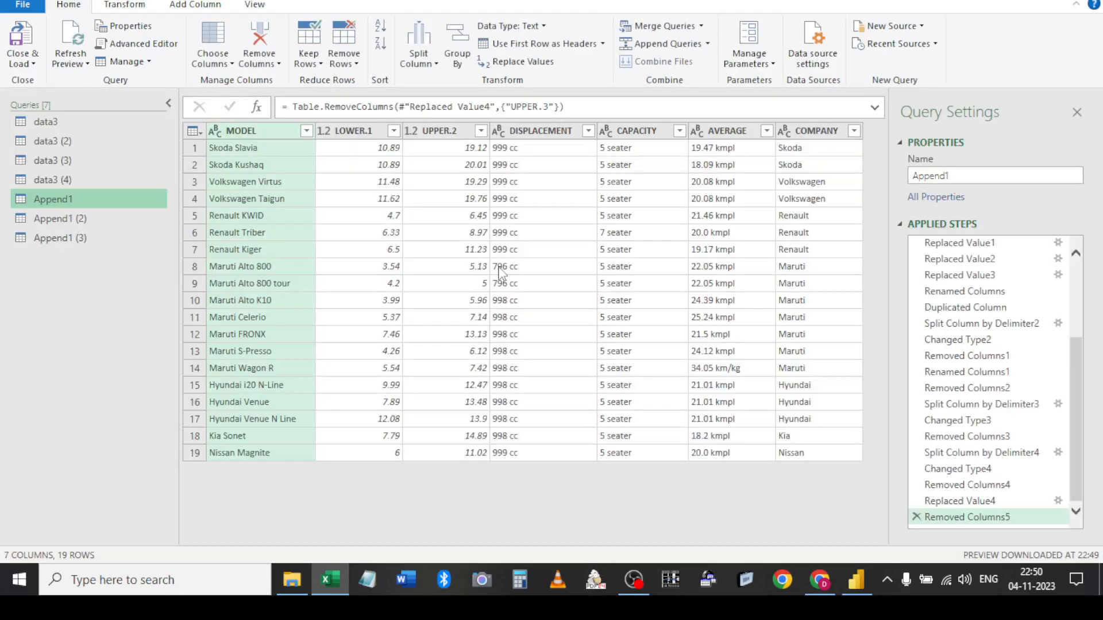
pyautogui.click(29, 45)
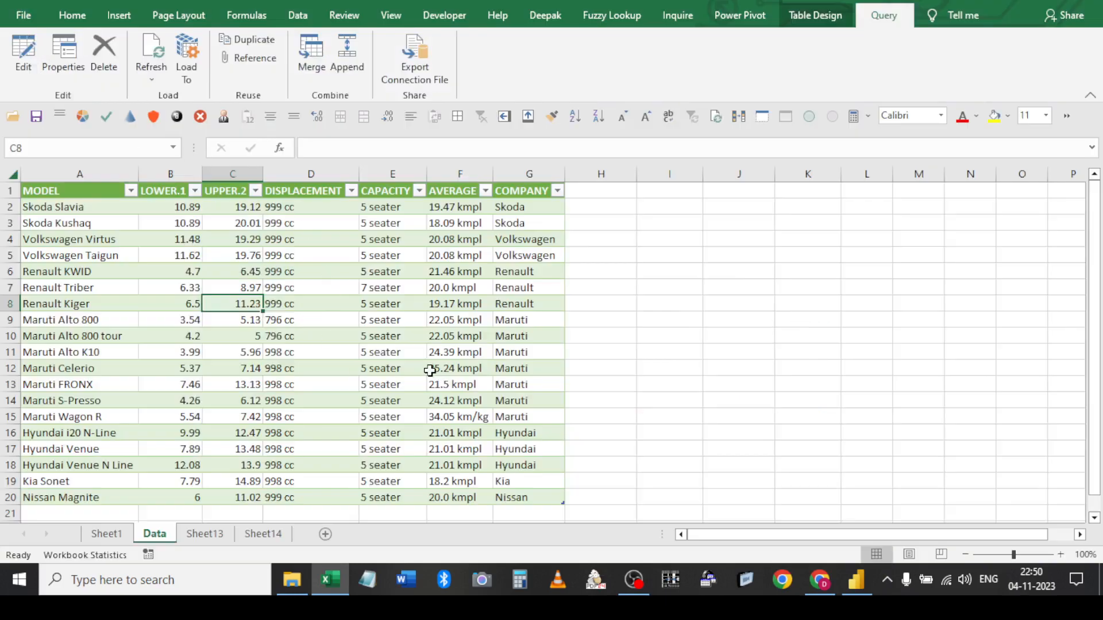
# Filter the Sheet13 detail table by entering H in cell D2
pyautogui.click(204, 534)
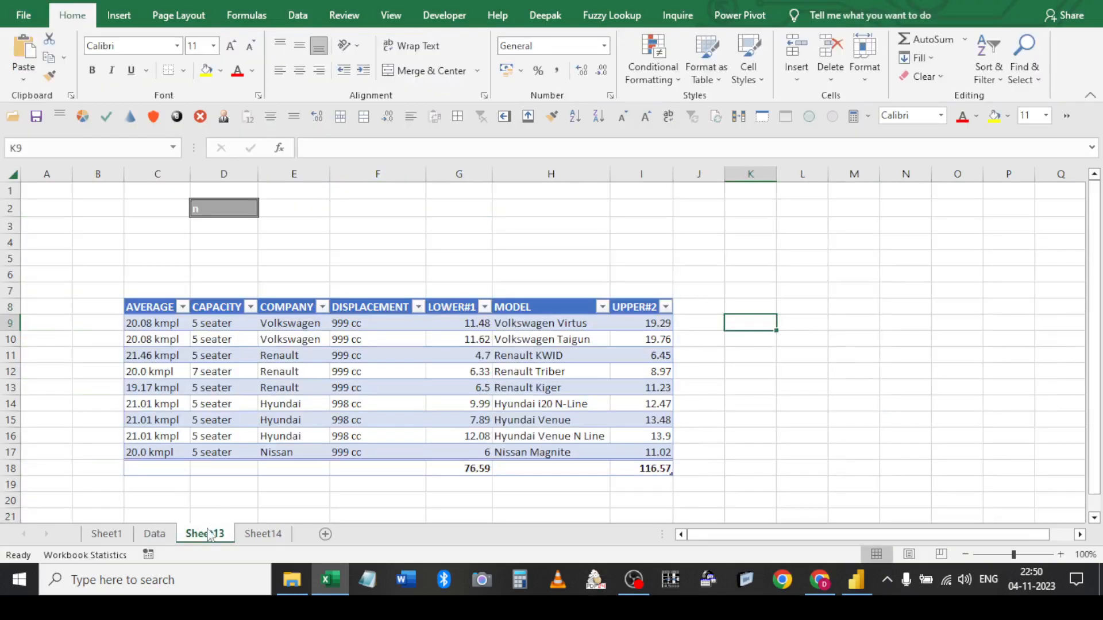
pyautogui.click(220, 211)
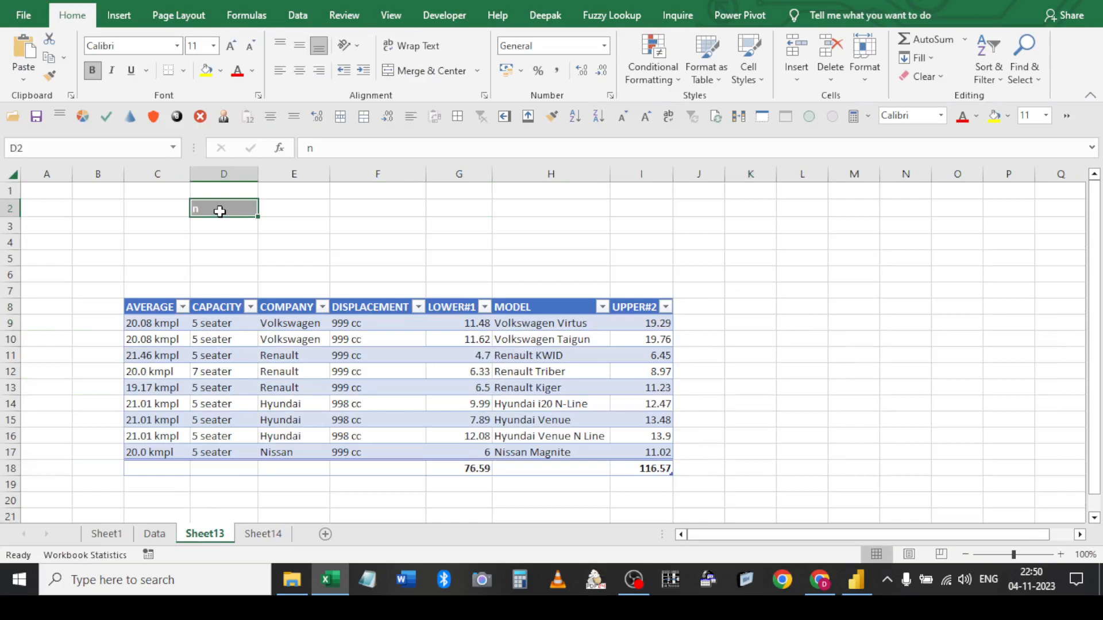
pyautogui.write('H')
pyautogui.click(282, 256)
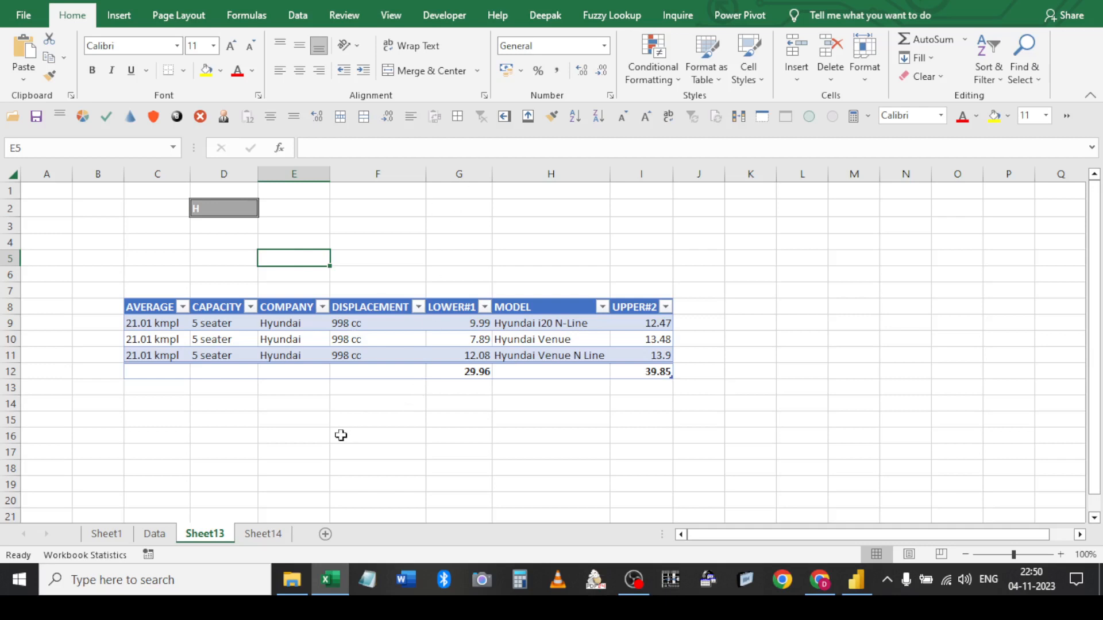
pyautogui.click(154, 534)
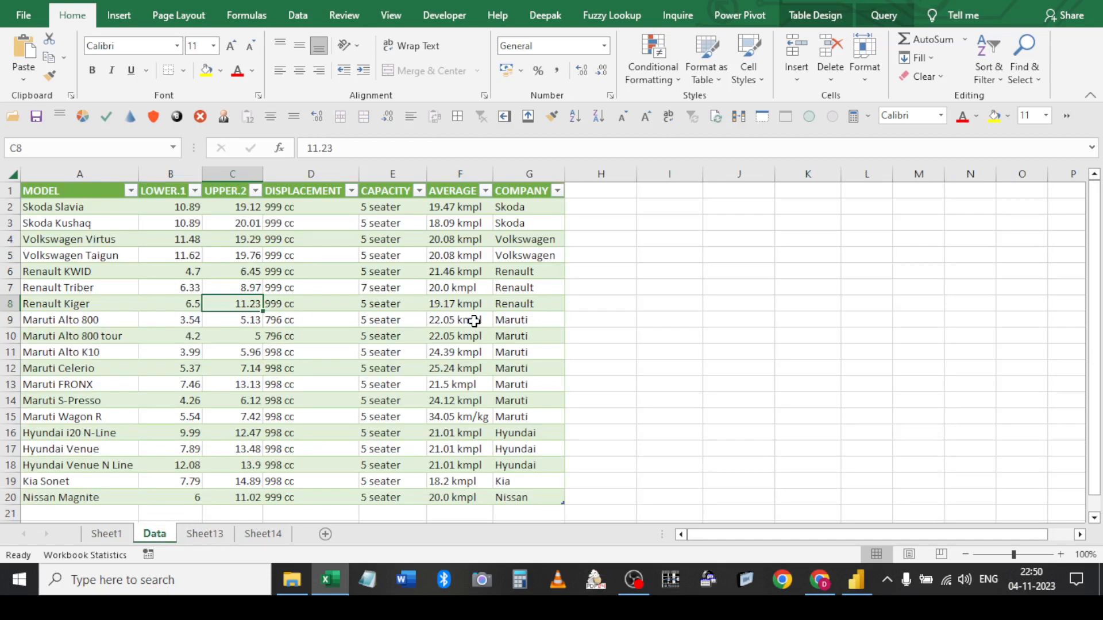
pyautogui.click(423, 352)
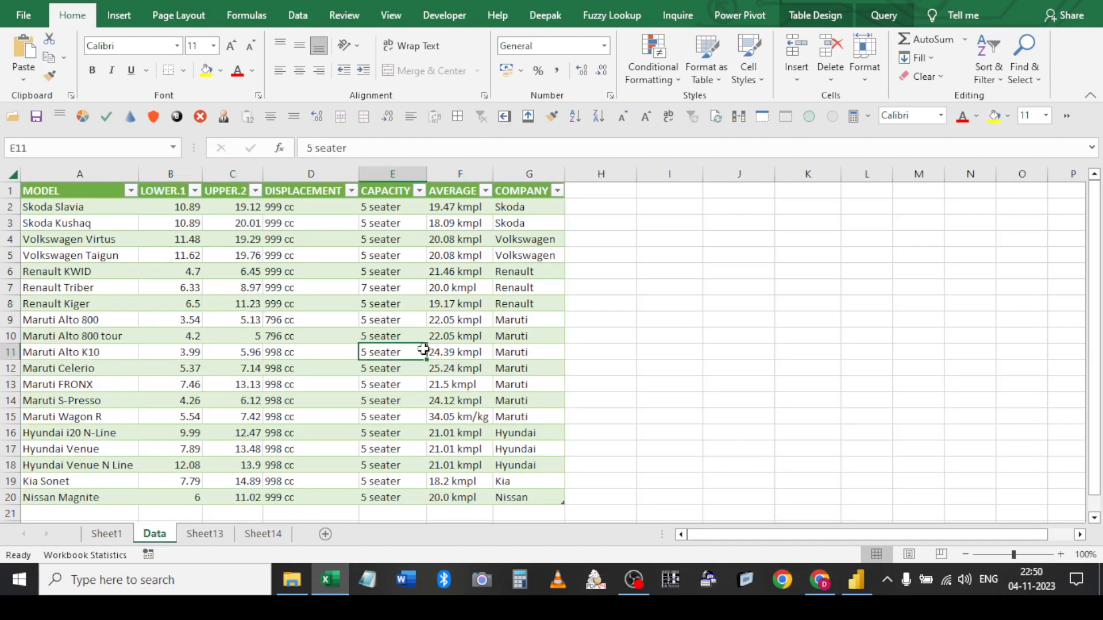
pyautogui.click(546, 252)
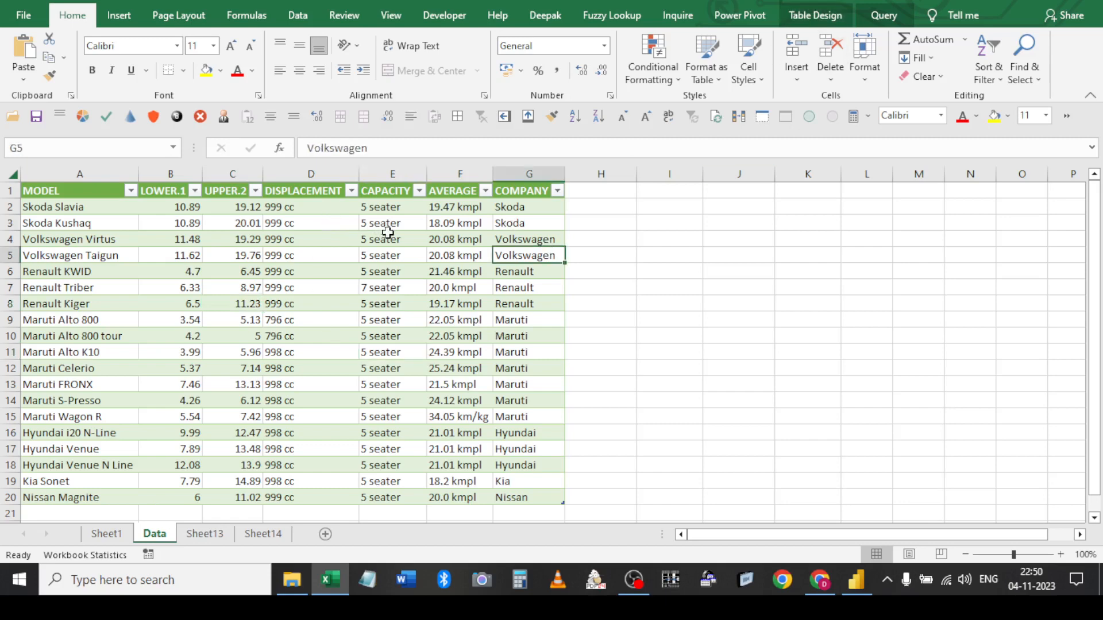
pyautogui.click(841, 15)
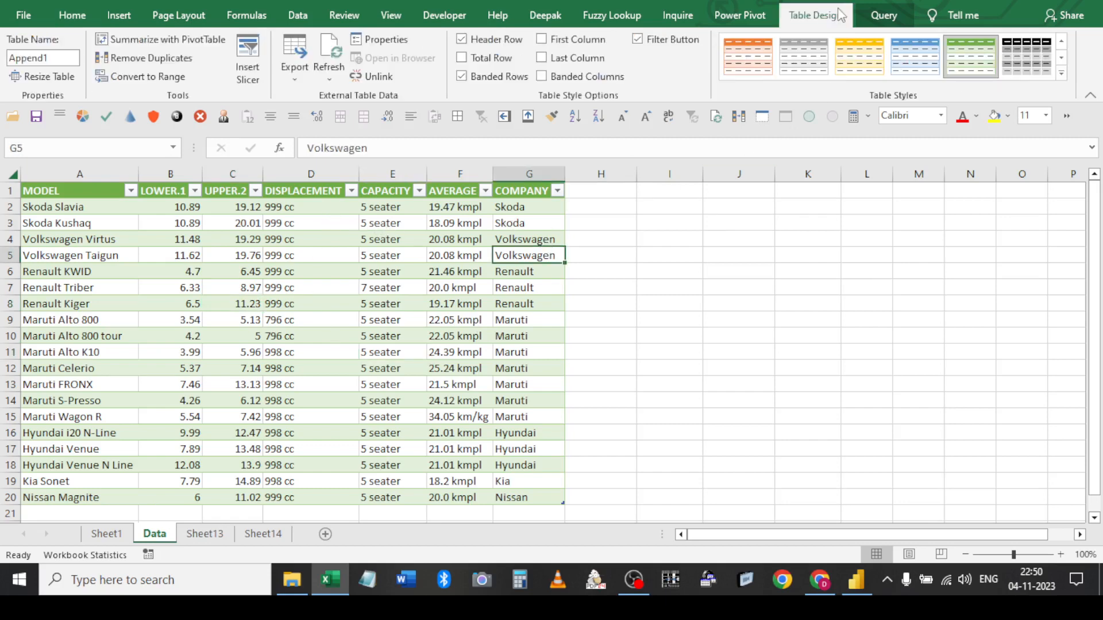
pyautogui.click(248, 51)
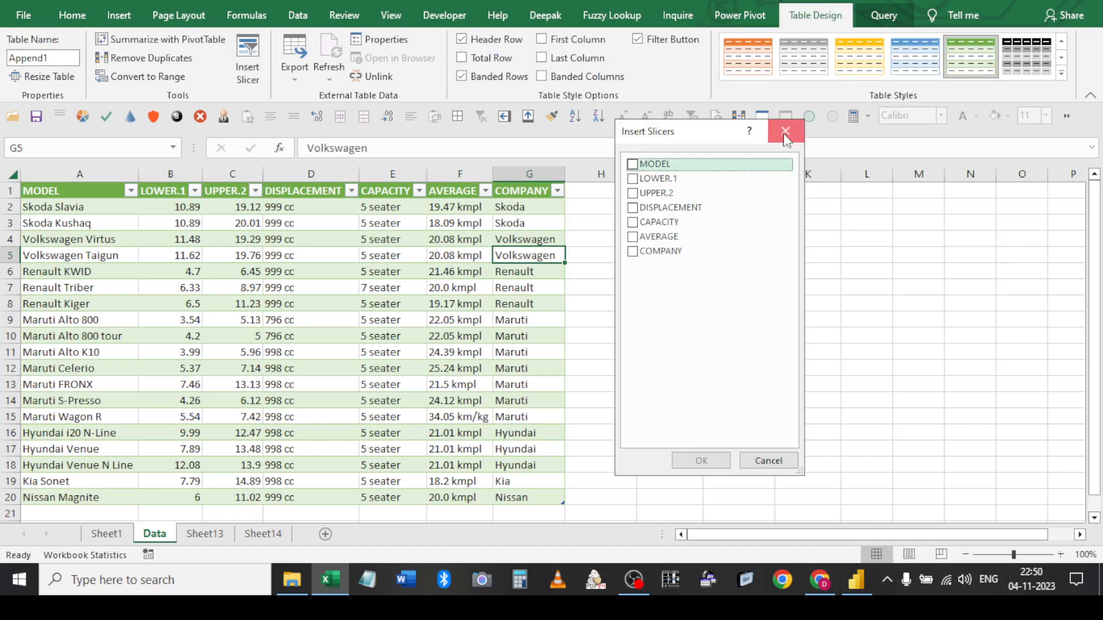
pyautogui.click(785, 138)
# Insert three blank rows above the car table on the Data sheet and two blank columns before it
pyautogui.rightClick(4, 190)
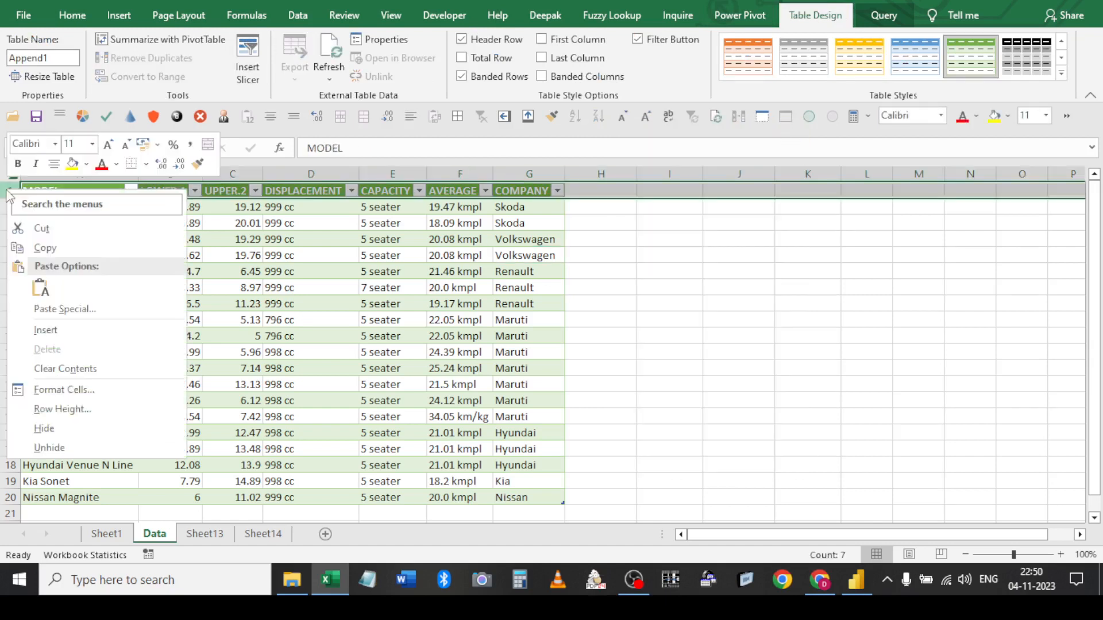
pyautogui.click(46, 329)
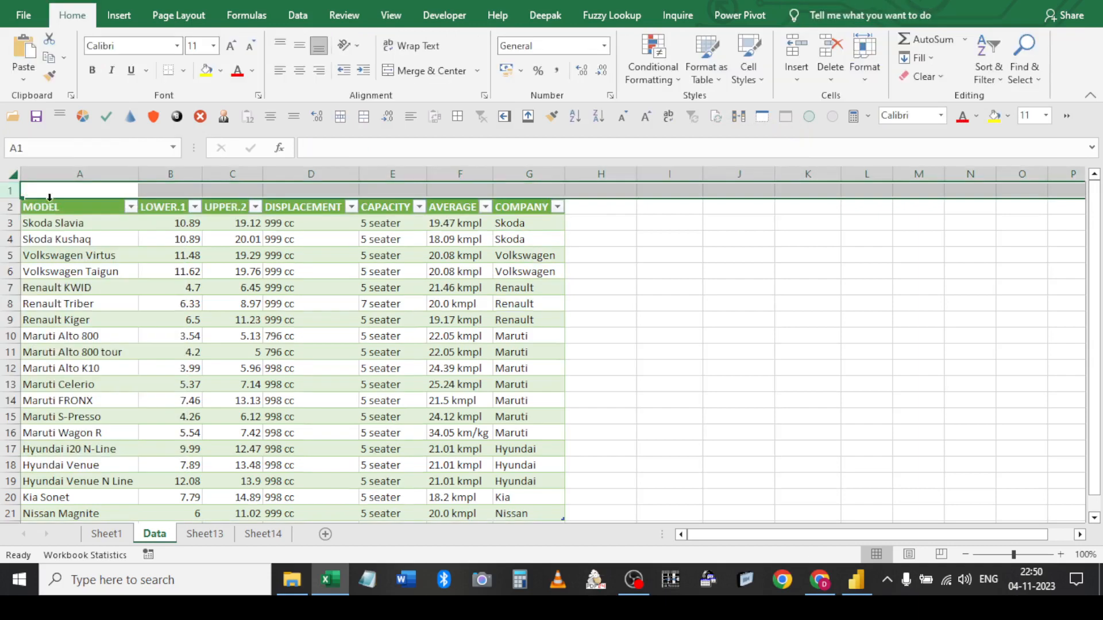
pyautogui.press('F4')
pyautogui.press('F4')
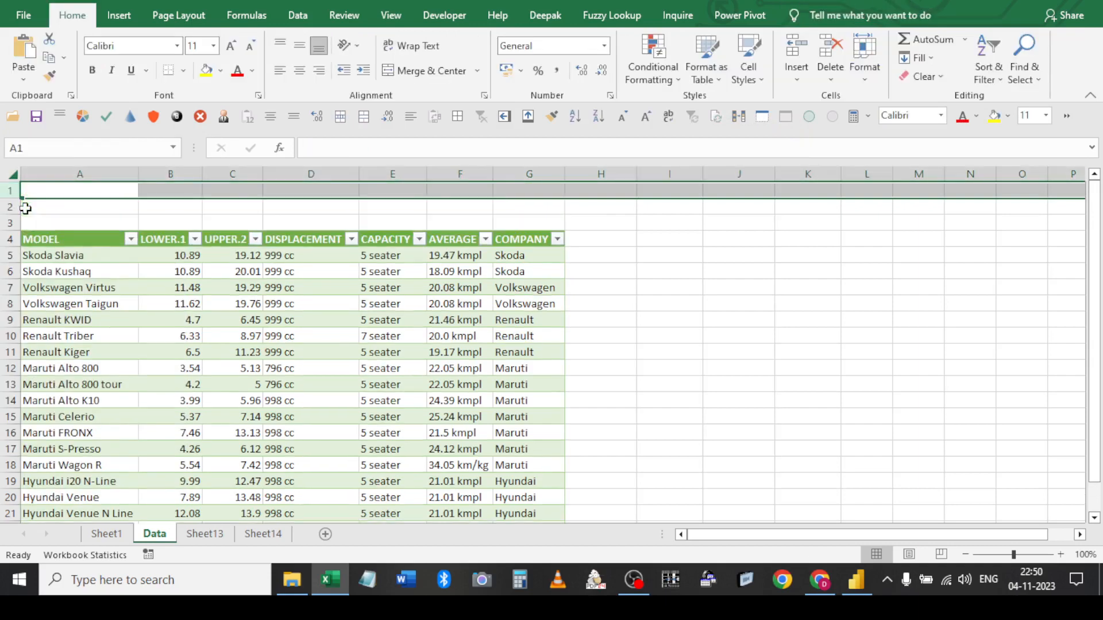
pyautogui.hotkey('ctrl', 'space')
pyautogui.press('F4')
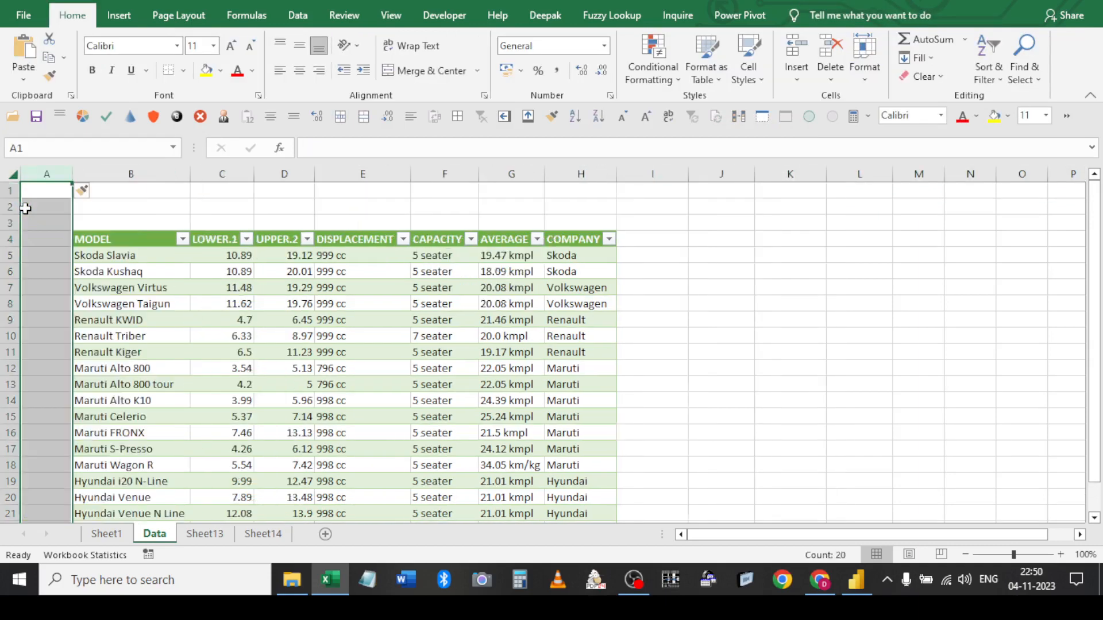
pyautogui.press('F4')
# Refresh the car table on the Data sheet
pyautogui.click(248, 398)
pyautogui.hotkey('shift', 'F10')
pyautogui.press('r')
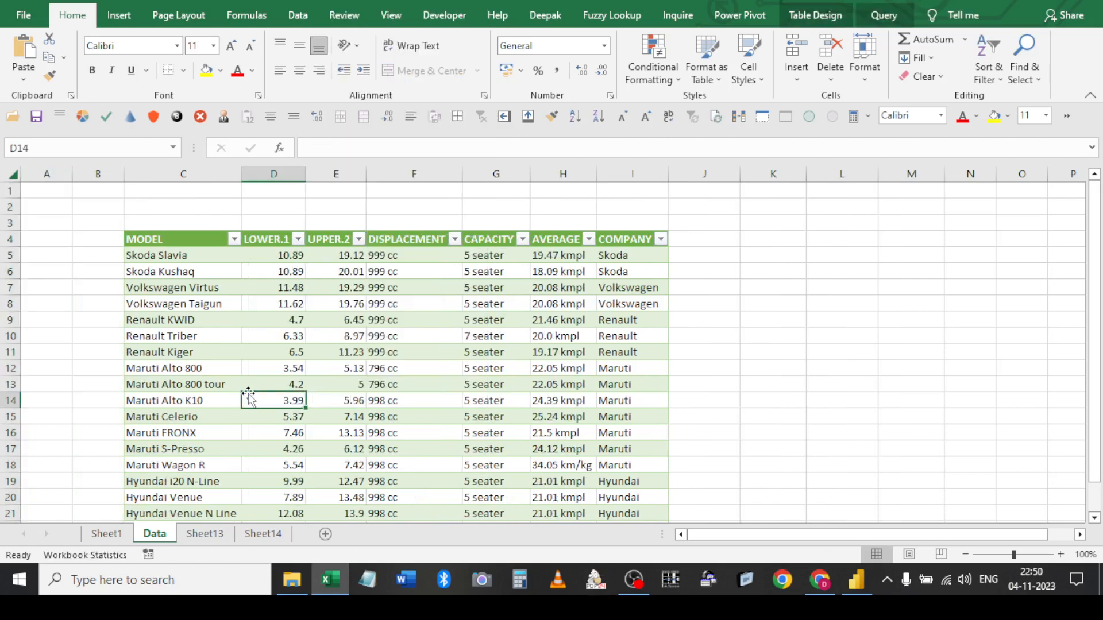
# Hide the gridlines on the Data sheet
pyautogui.click(184, 190)
pyautogui.click(392, 17)
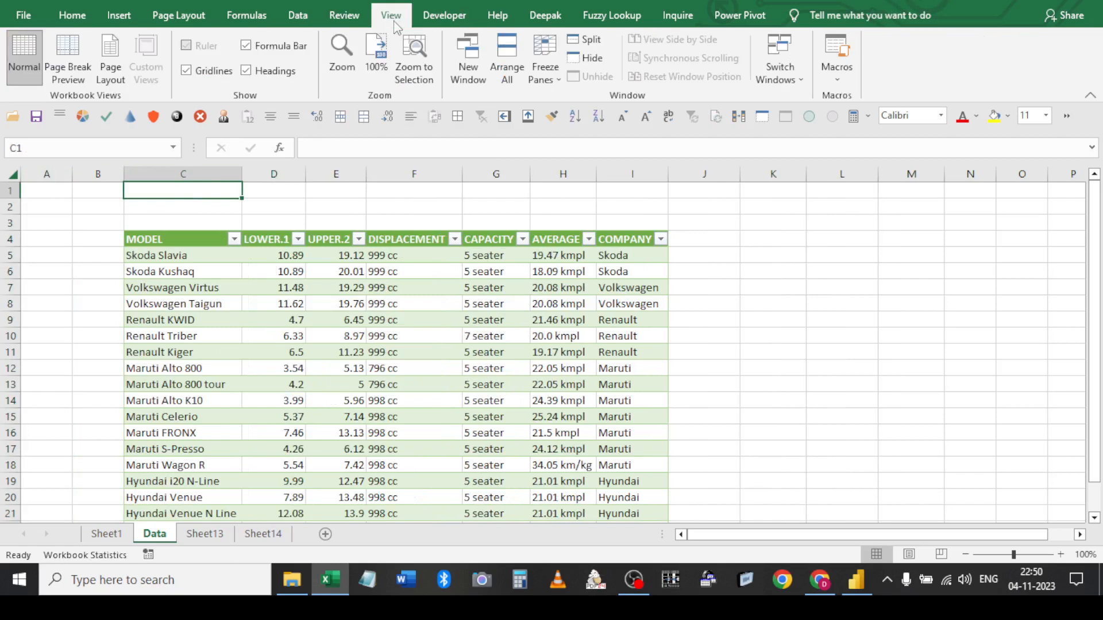
pyautogui.click(253, 206)
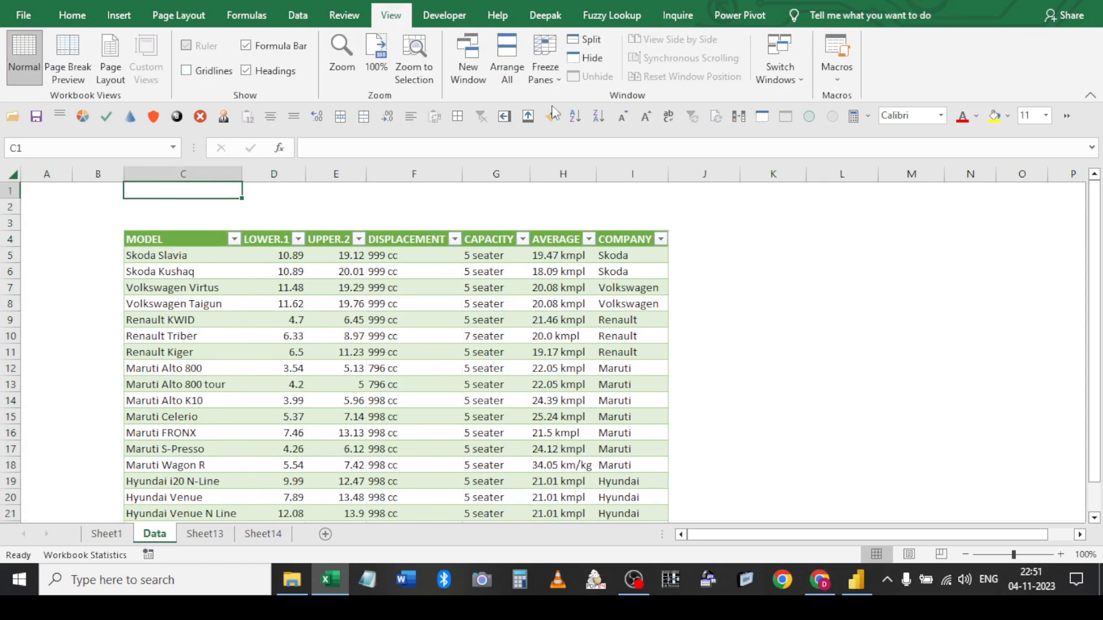
# Insert a COMPANY slicer for the Data sheet's car table and place it in the empty area beside the table
pyautogui.click(494, 317)
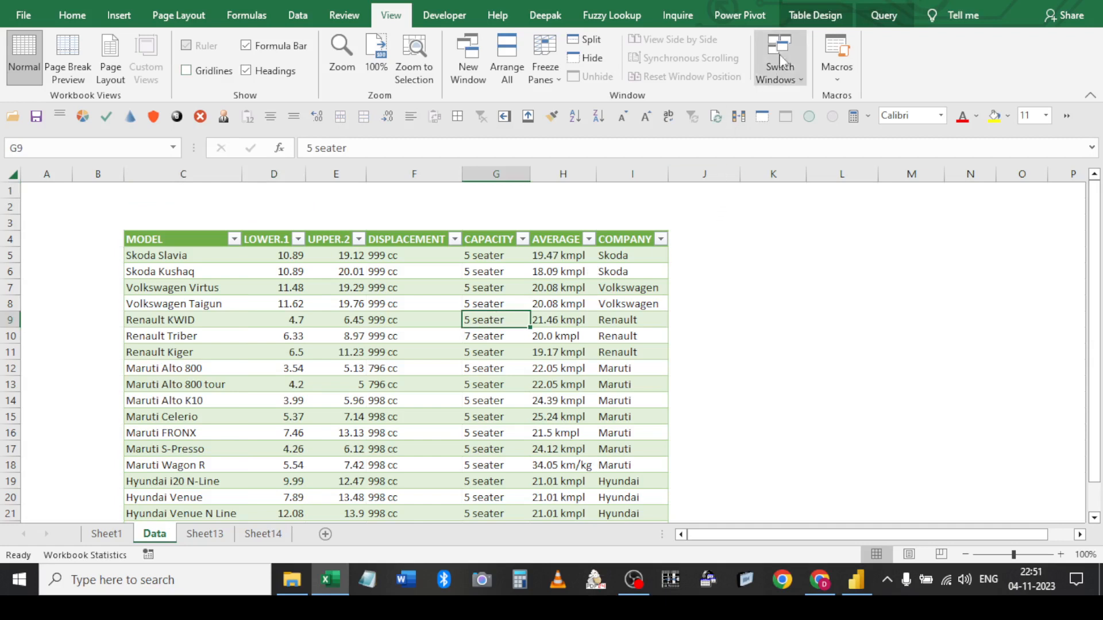
pyautogui.click(802, 17)
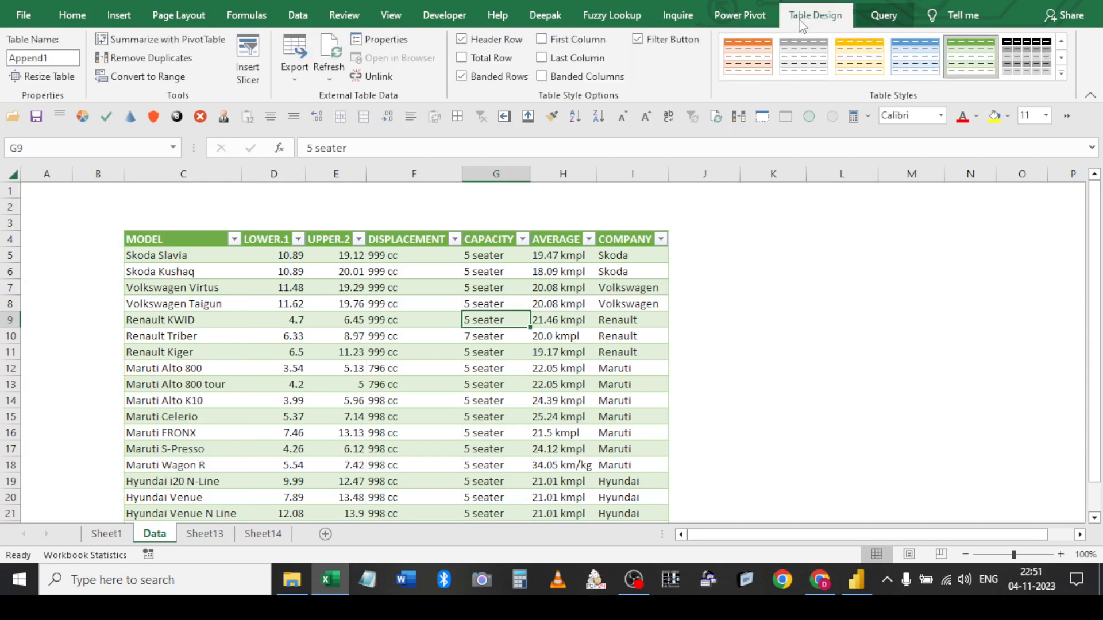
pyautogui.click(253, 56)
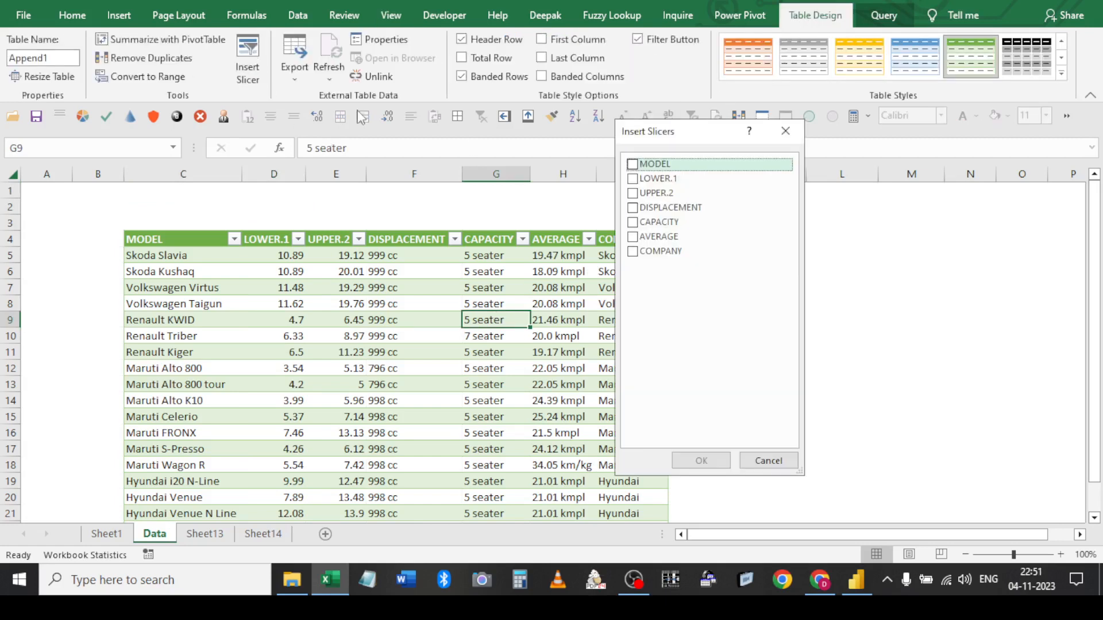
pyautogui.click(633, 252)
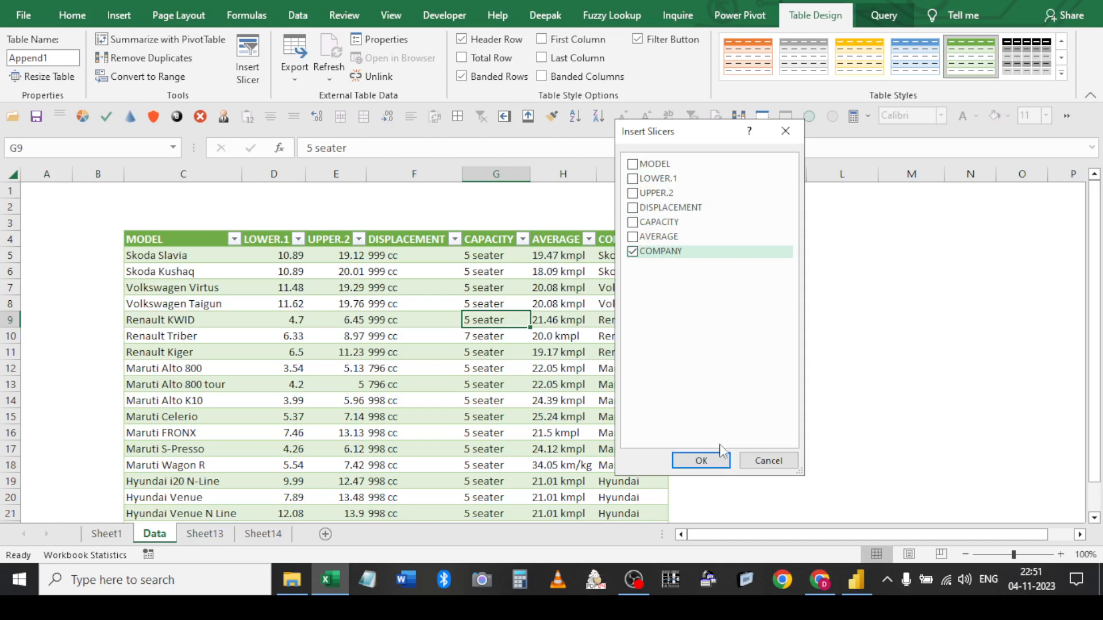
pyautogui.click(712, 464)
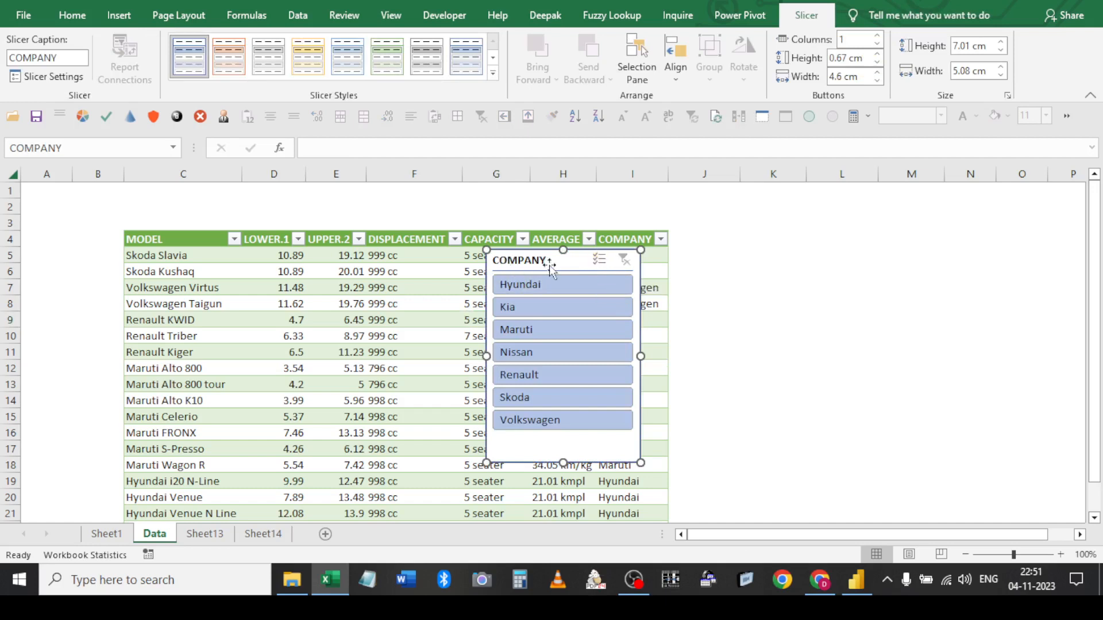
pyautogui.moveTo(526, 265); pyautogui.dragTo(774, 264)
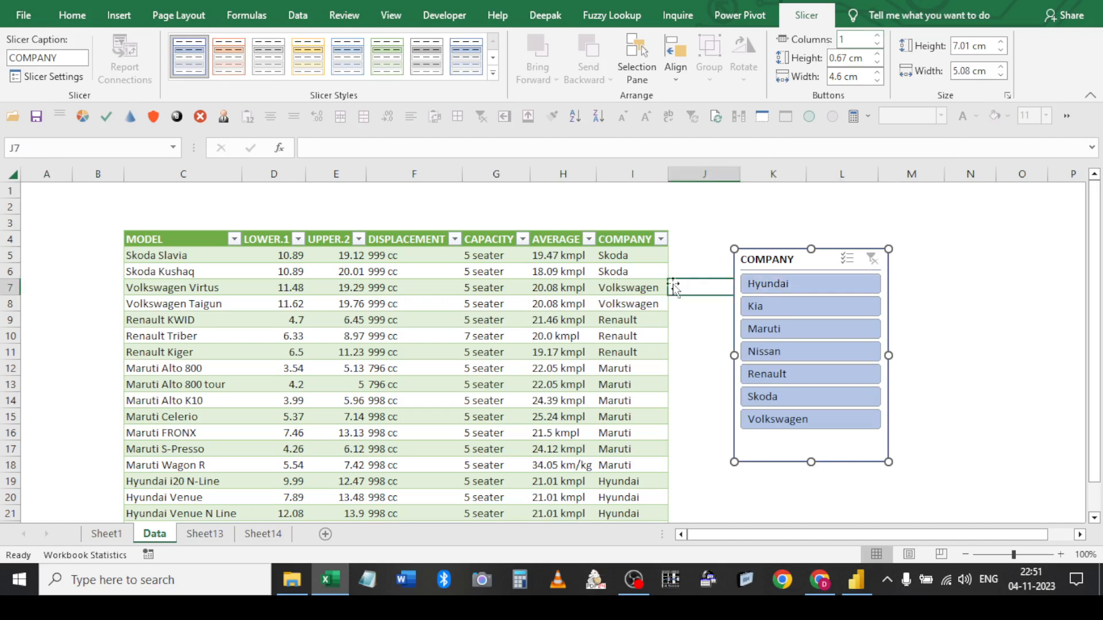
# Arrange the COMPANY slicer's buttons in 7 columns
pyautogui.click(637, 288)
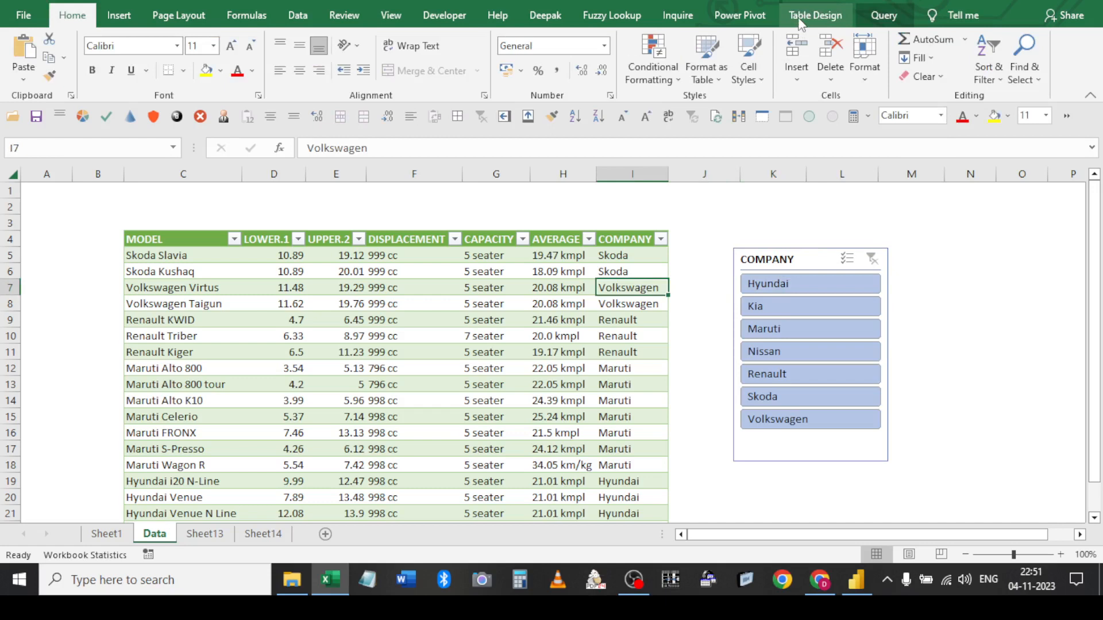
pyautogui.click(796, 260)
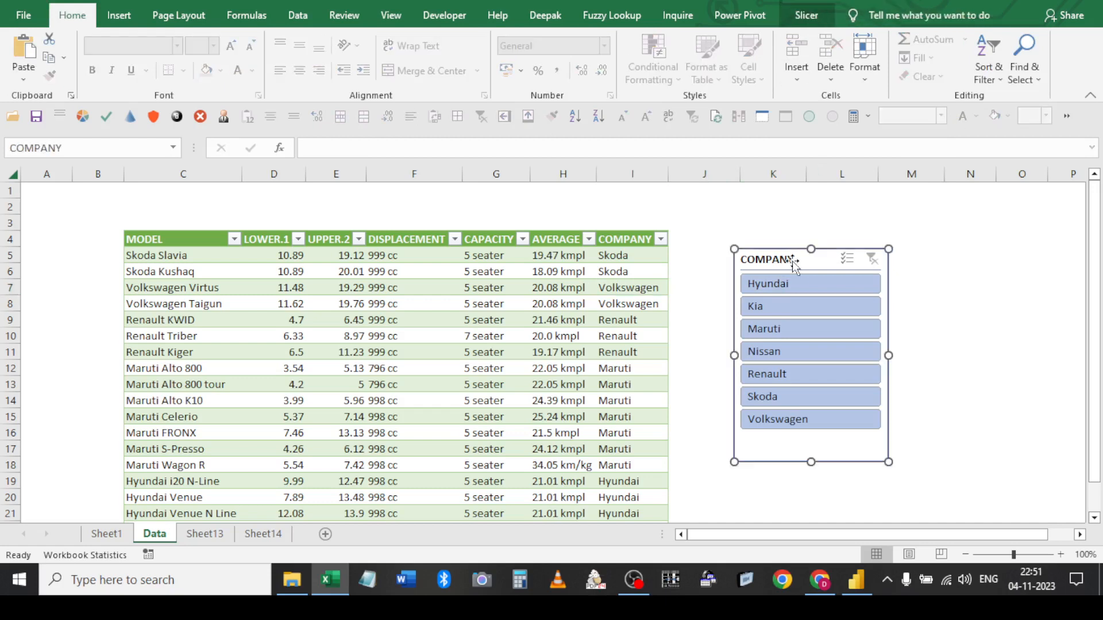
pyautogui.click(815, 21)
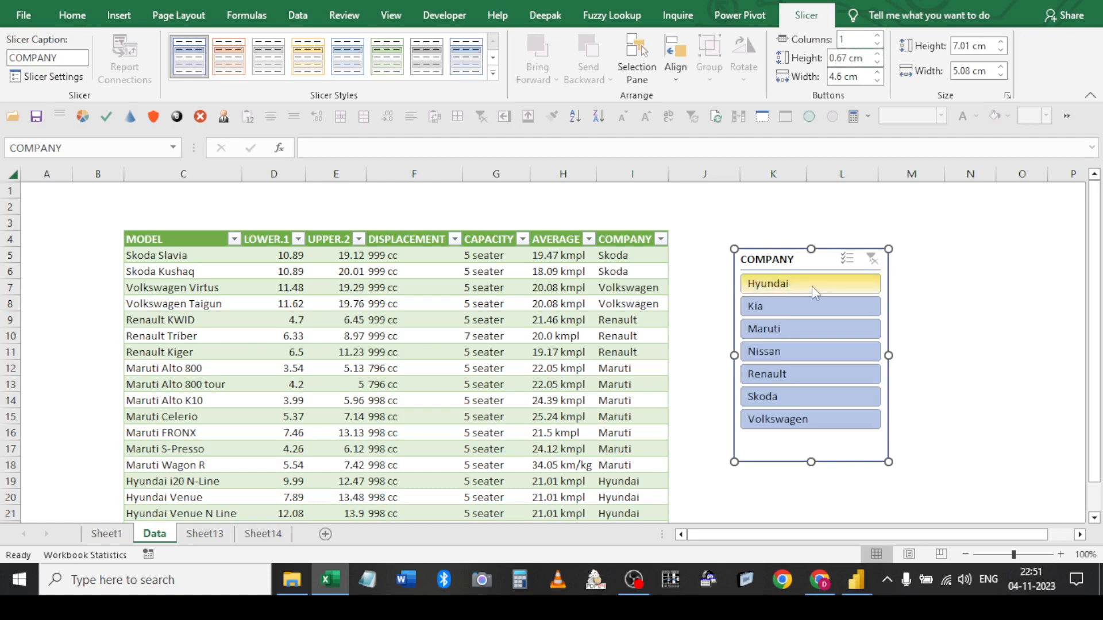
pyautogui.click(951, 251)
pyautogui.click(804, 256)
pyautogui.click(815, 17)
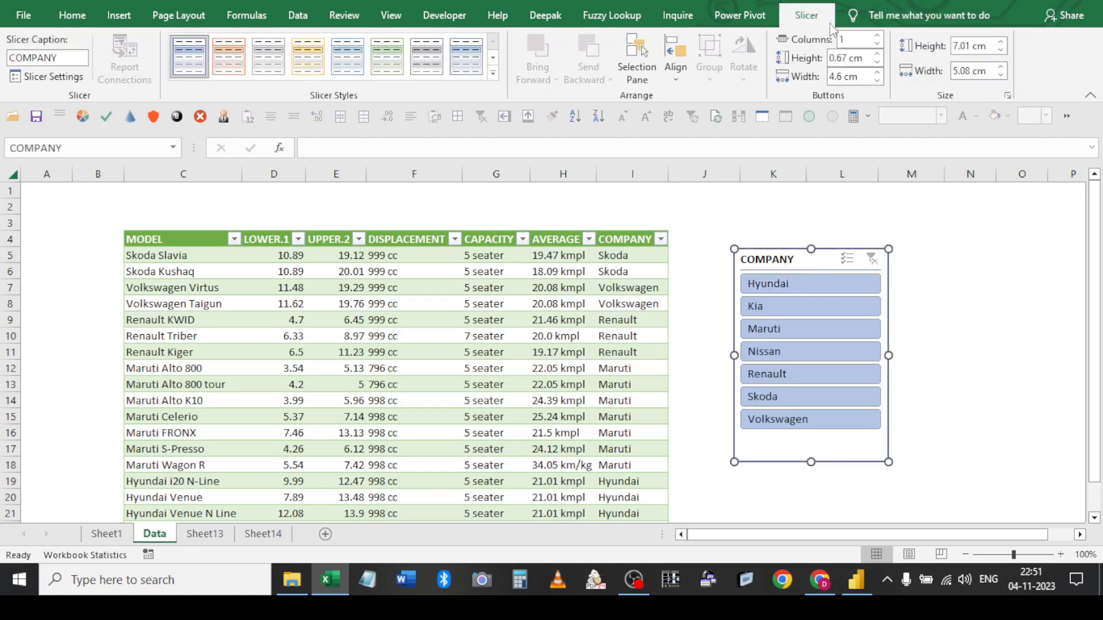
pyautogui.click(876, 37)
pyautogui.click(876, 37)
pyautogui.click(877, 36)
pyautogui.click(876, 37)
pyautogui.click(876, 37)
pyautogui.click(876, 37)
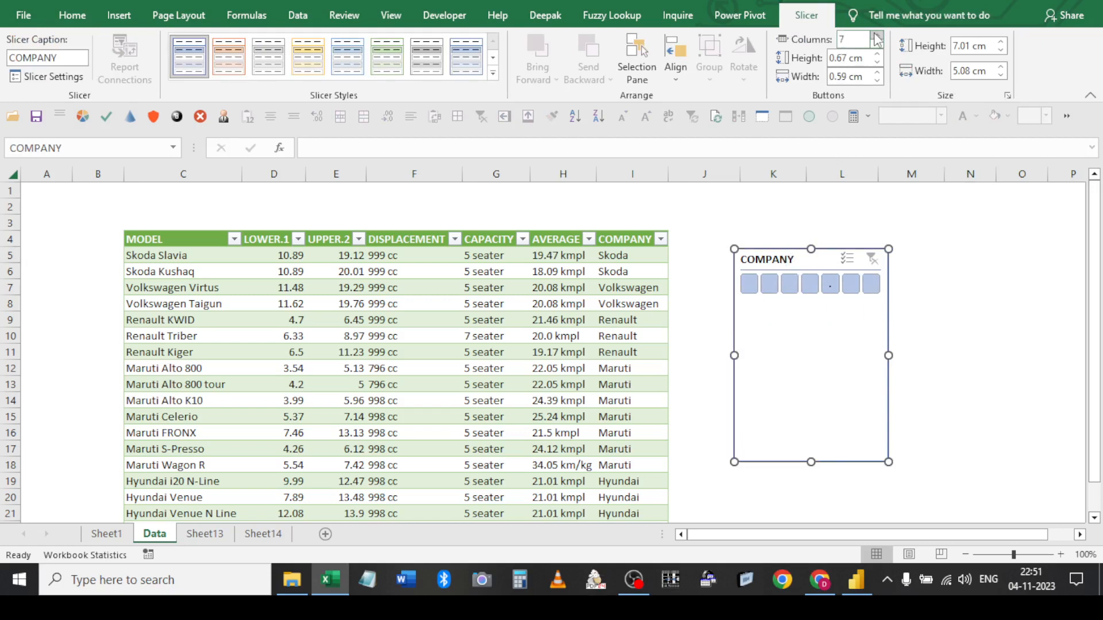
# Move the COMPANY slicer above the table header and resize it to about 1.5 cm high and 16.5 cm wide
pyautogui.moveTo(888, 356); pyautogui.dragTo(1028, 345)
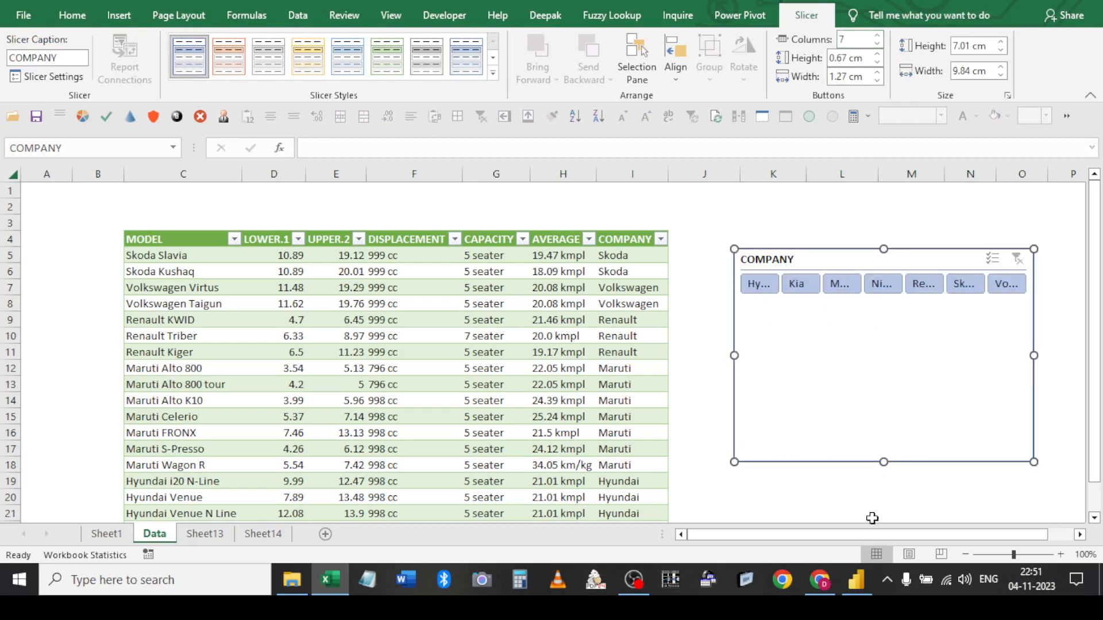
pyautogui.moveTo(884, 463); pyautogui.dragTo(879, 306)
pyautogui.moveTo(869, 259); pyautogui.dragTo(294, 193)
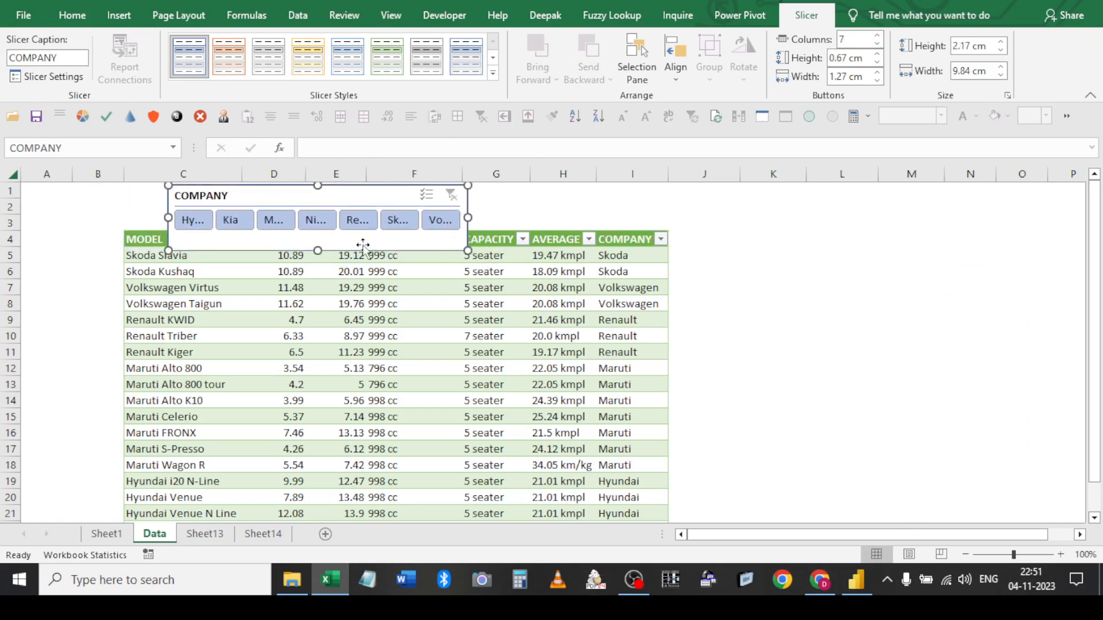
pyautogui.moveTo(317, 251); pyautogui.dragTo(317, 230)
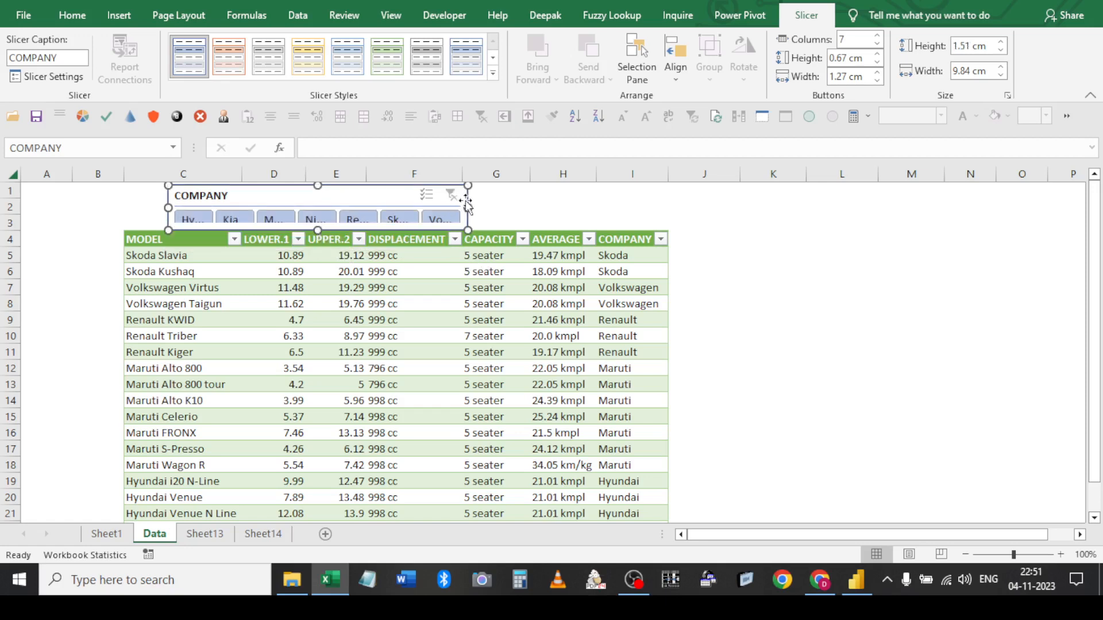
pyautogui.moveTo(467, 207); pyautogui.dragTo(670, 215)
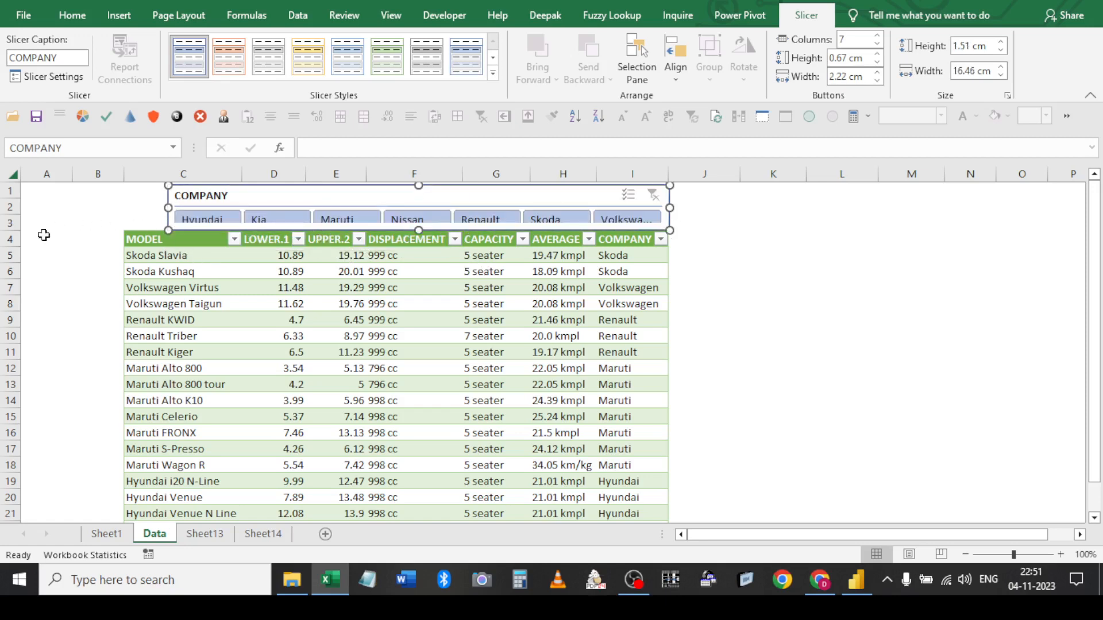
# Insert three more blank rows above the car table's header, at rows 4 to 6
pyautogui.moveTo(6, 241); pyautogui.dragTo(6, 269)
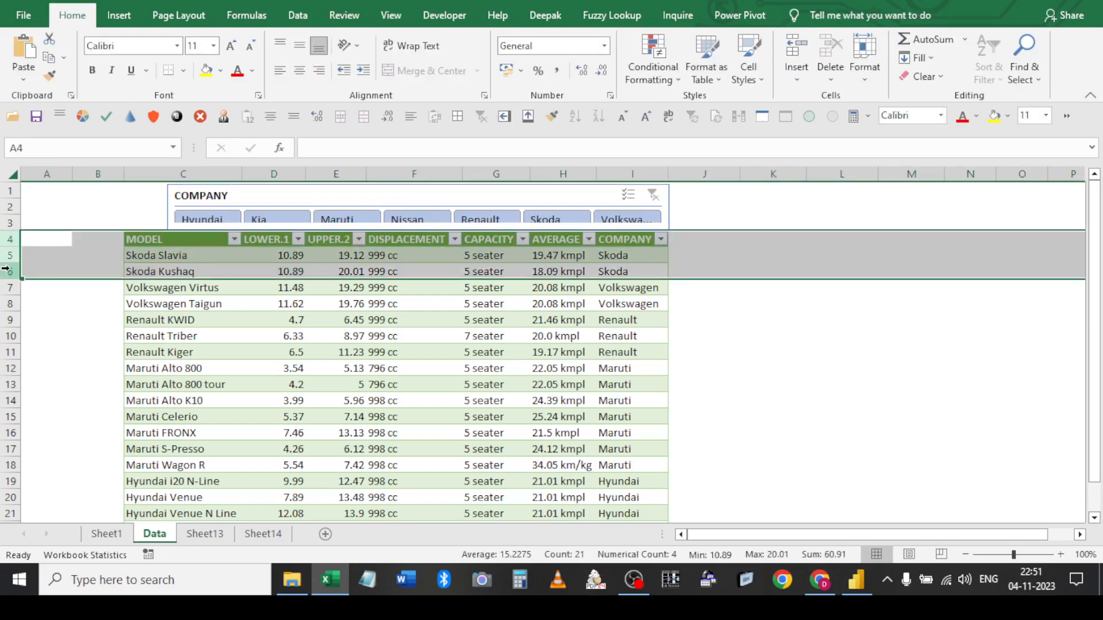
pyautogui.hotkey('ctrl', 'shift', '+')
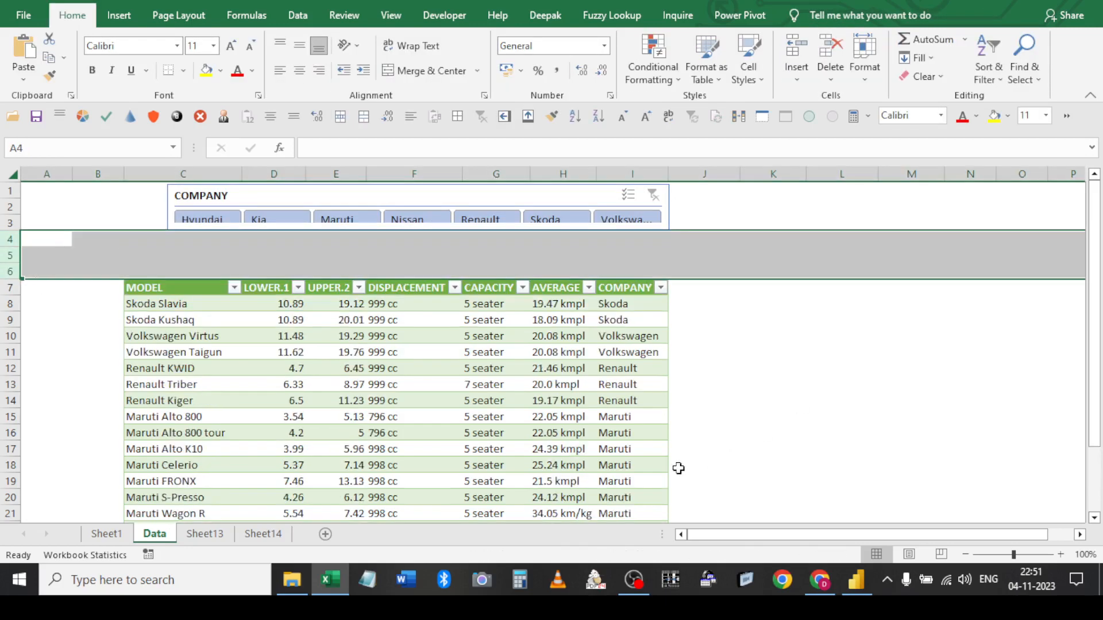
pyautogui.click(609, 403)
# Enlarge the COMPANY slicer to about 2.9 cm high and 21.3 cm wide, spanning columns B to J above the table
pyautogui.click(350, 204)
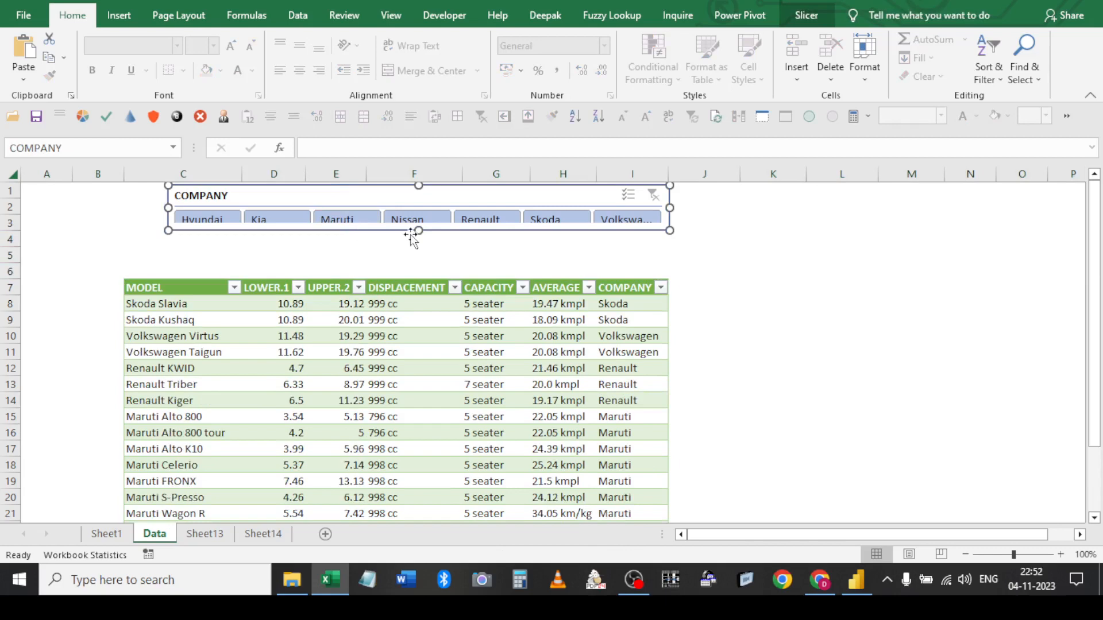
pyautogui.moveTo(417, 232); pyautogui.dragTo(414, 270)
pyautogui.moveTo(205, 195); pyautogui.dragTo(170, 200)
pyautogui.moveTo(627, 235); pyautogui.dragTo(744, 232)
pyautogui.moveTo(121, 232); pyautogui.dragTo(85, 232)
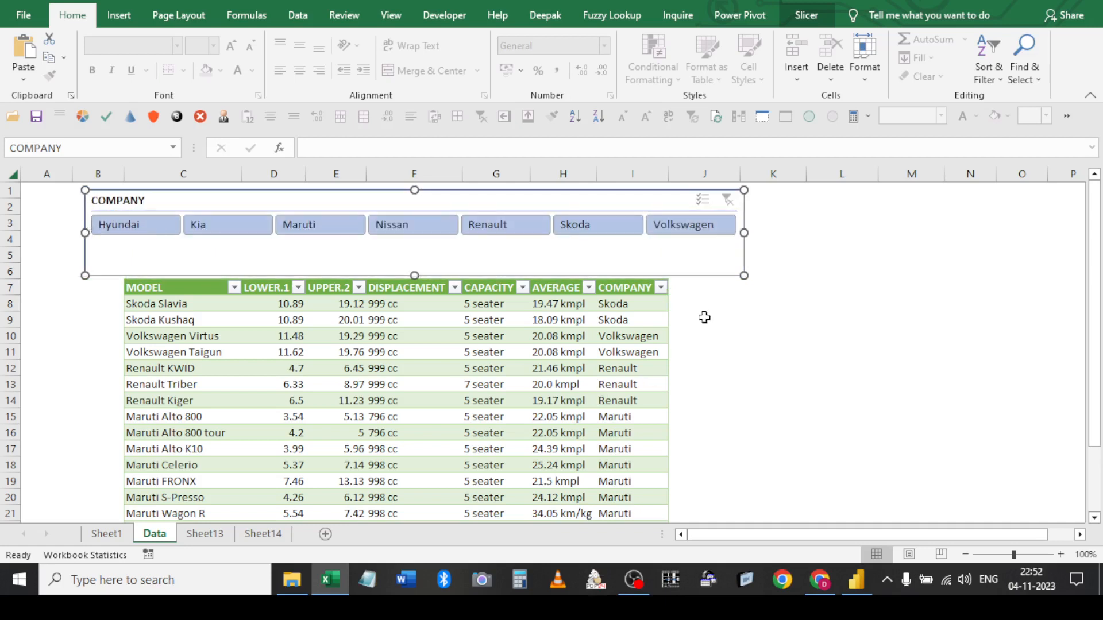
pyautogui.moveTo(741, 236); pyautogui.dragTo(735, 235)
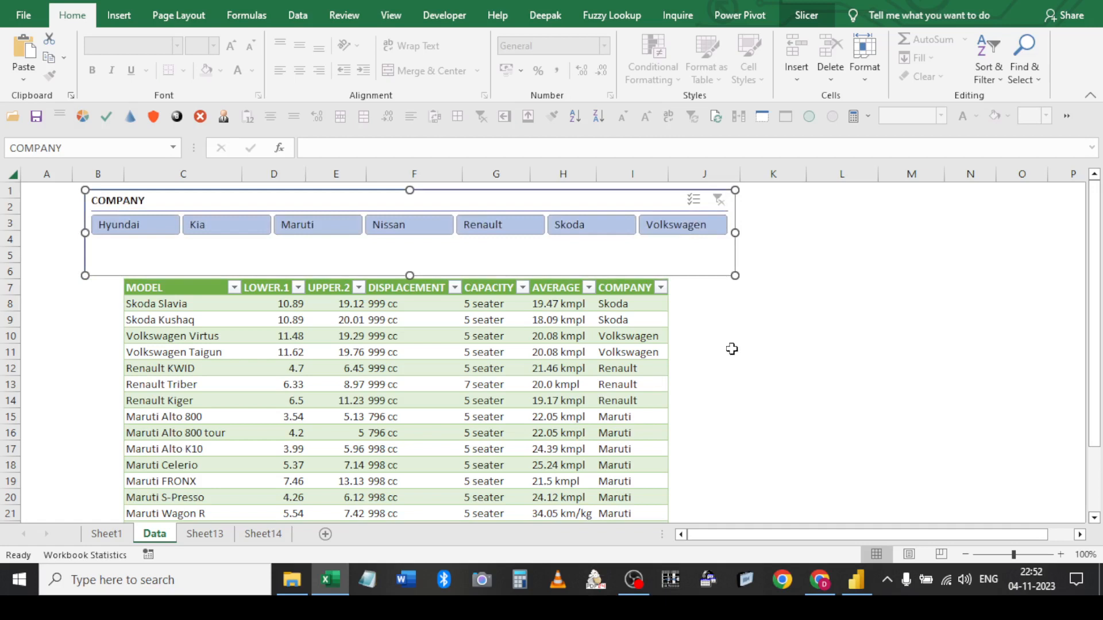
pyautogui.click(731, 352)
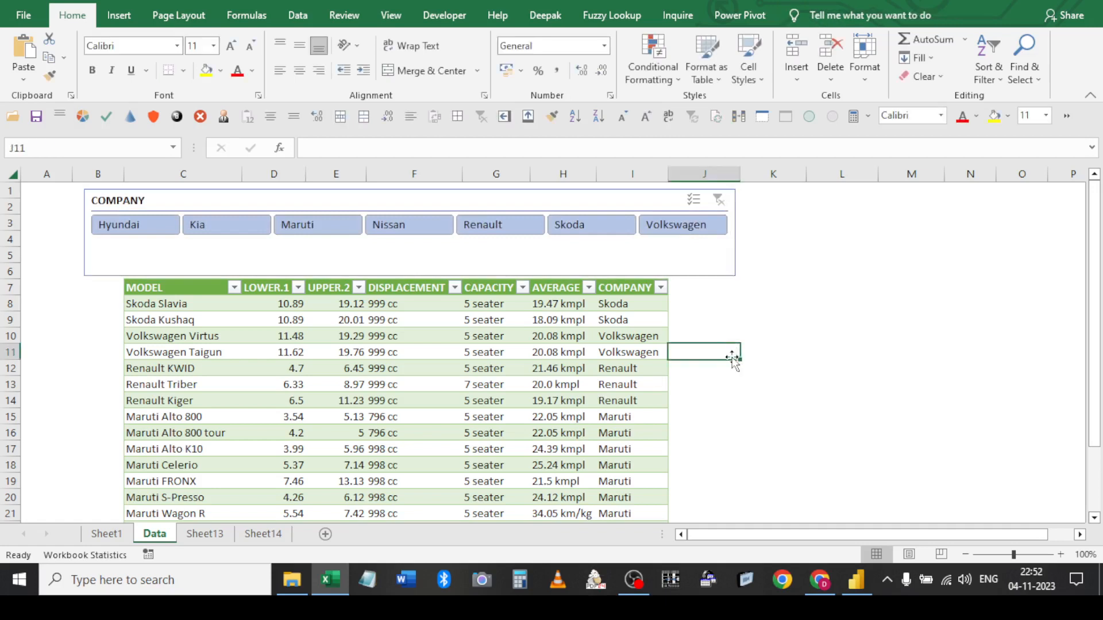
# Apply the first Light slicer style to the COMPANY slicer
pyautogui.click(111, 279)
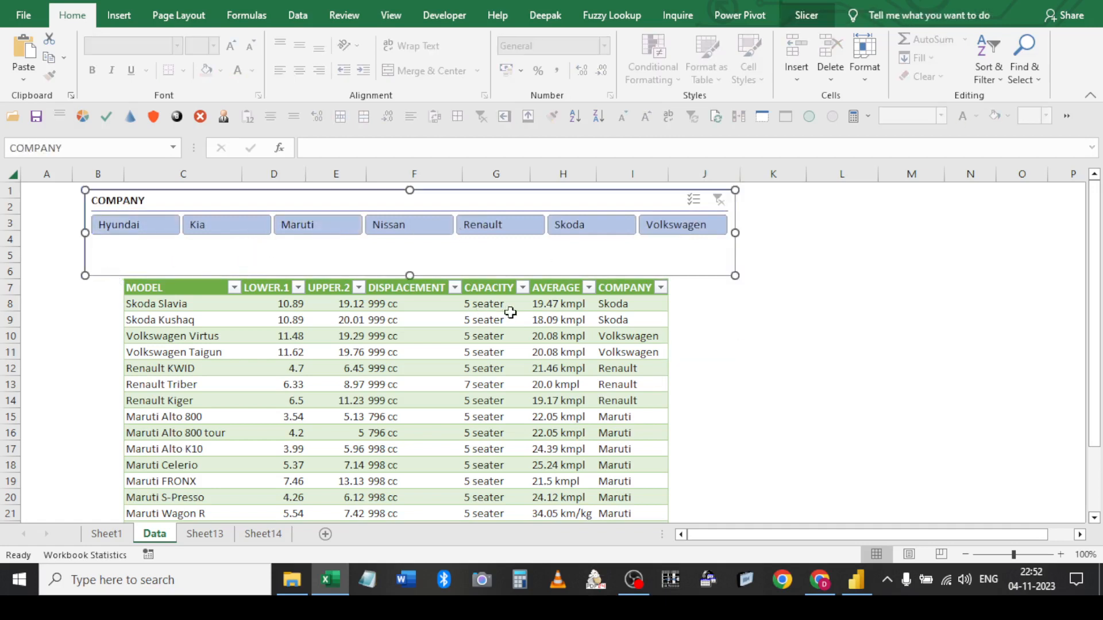
pyautogui.click(806, 16)
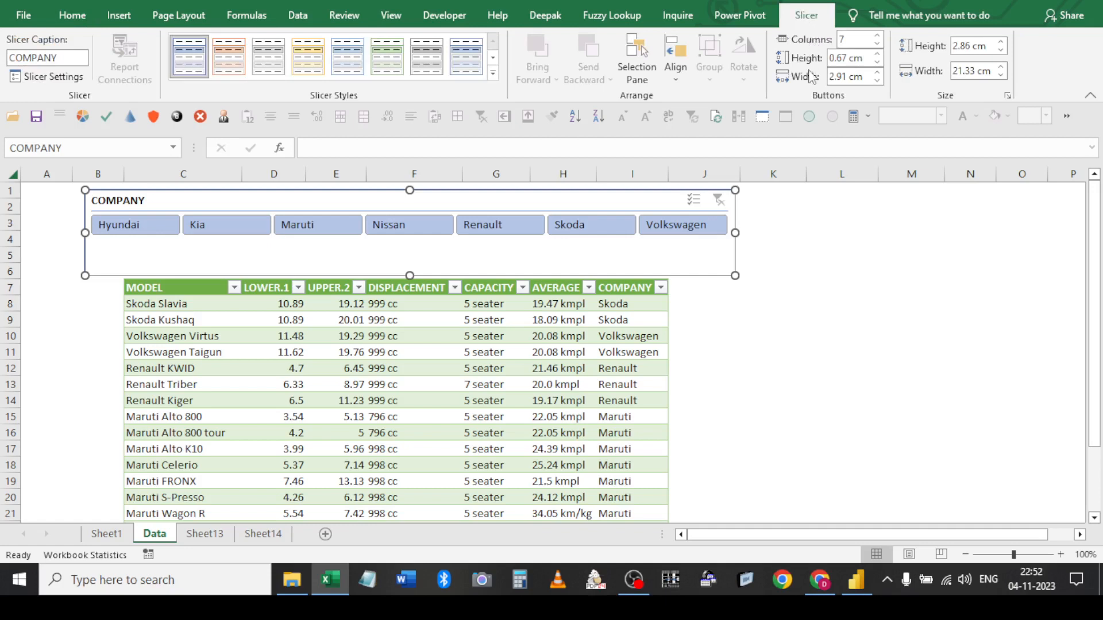
pyautogui.click(493, 73)
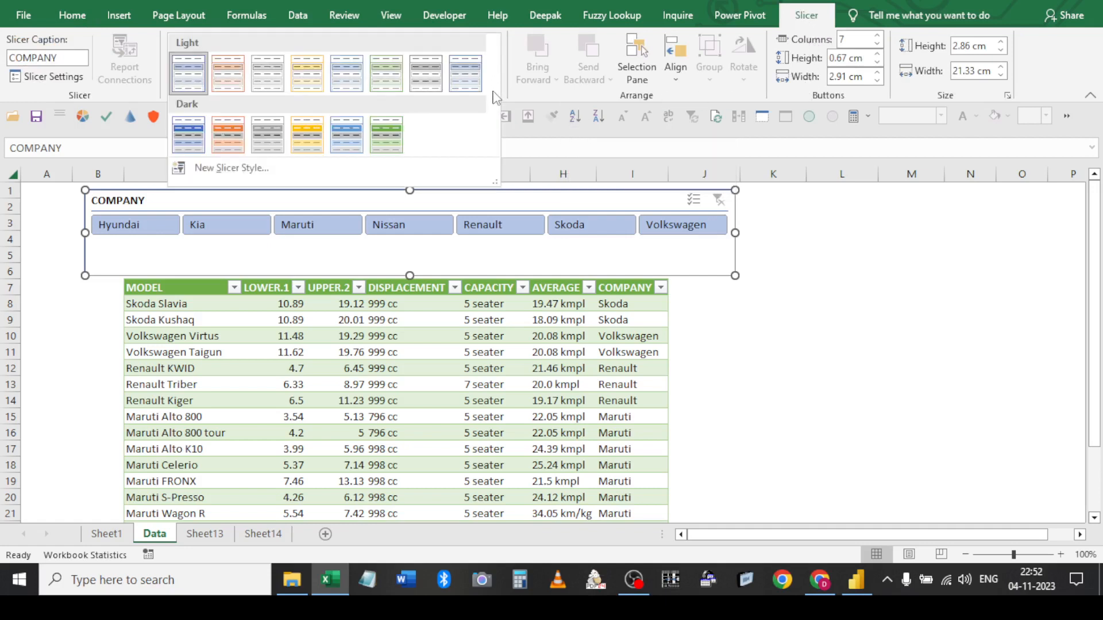
pyautogui.click(189, 73)
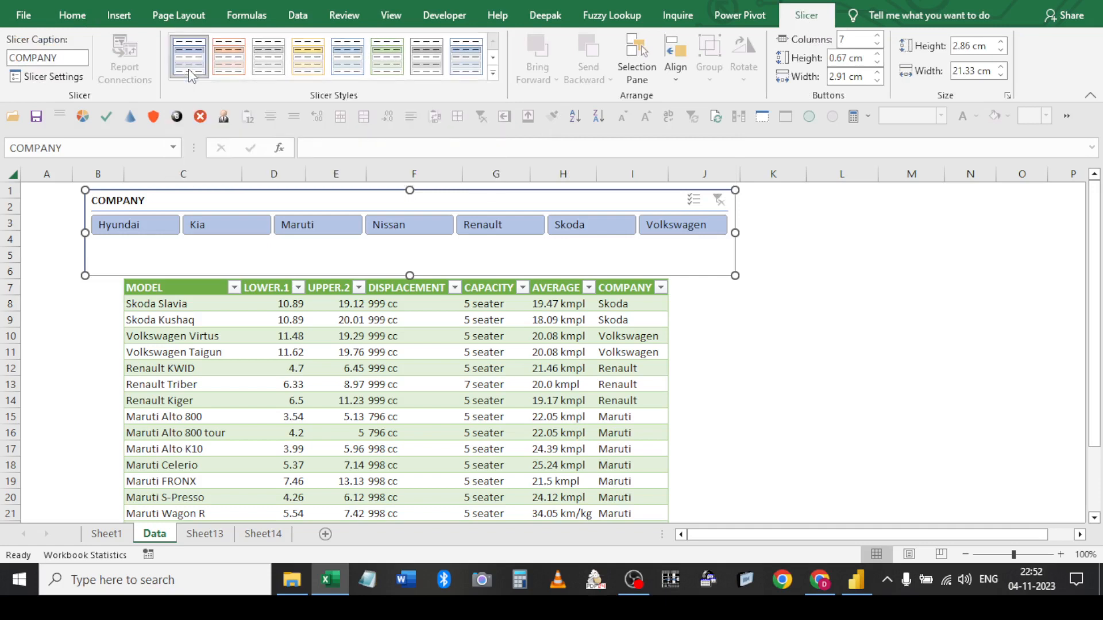
pyautogui.click(774, 364)
# Start a new slicer style and give its Whole Slicer element no borders and no background color
pyautogui.click(710, 271)
pyautogui.click(493, 73)
pyautogui.click(280, 169)
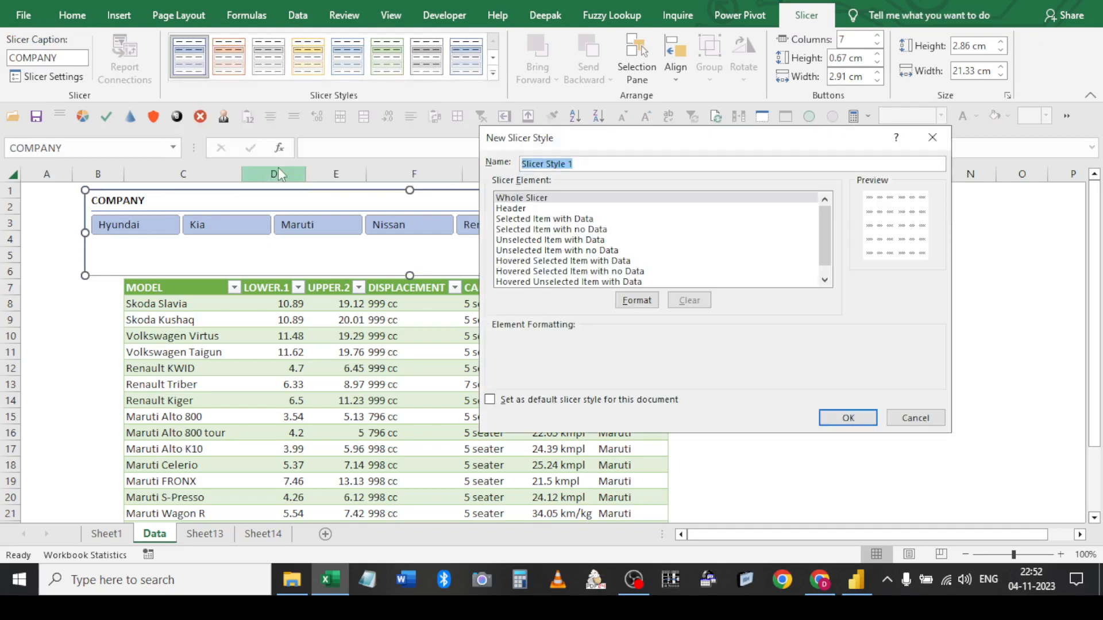
pyautogui.moveTo(644, 145); pyautogui.dragTo(717, 99)
pyautogui.click(721, 260)
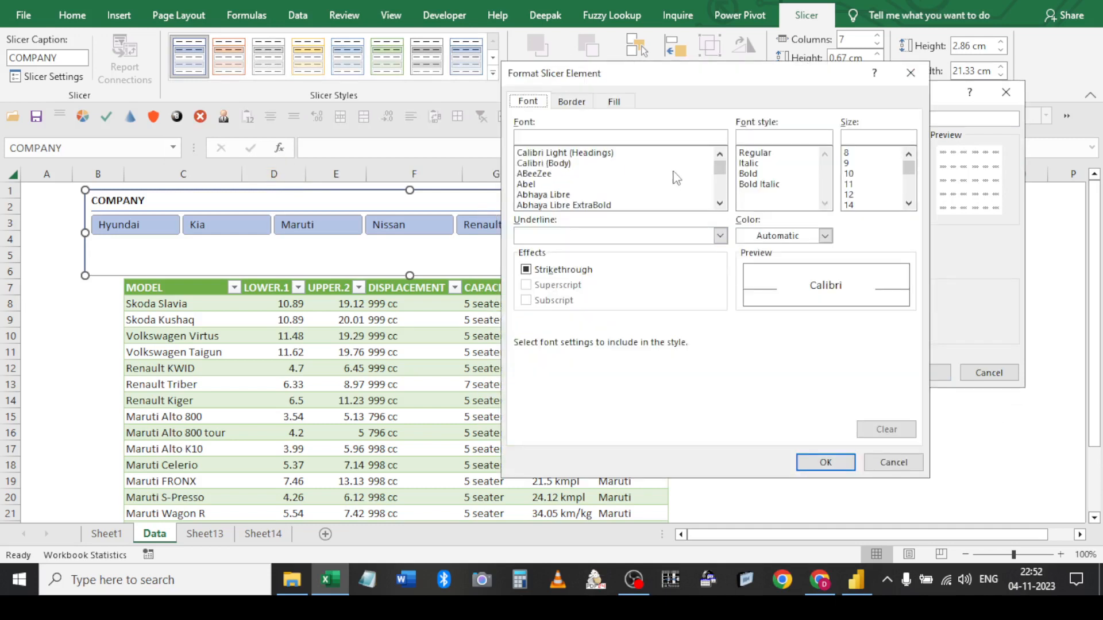
pyautogui.click(574, 102)
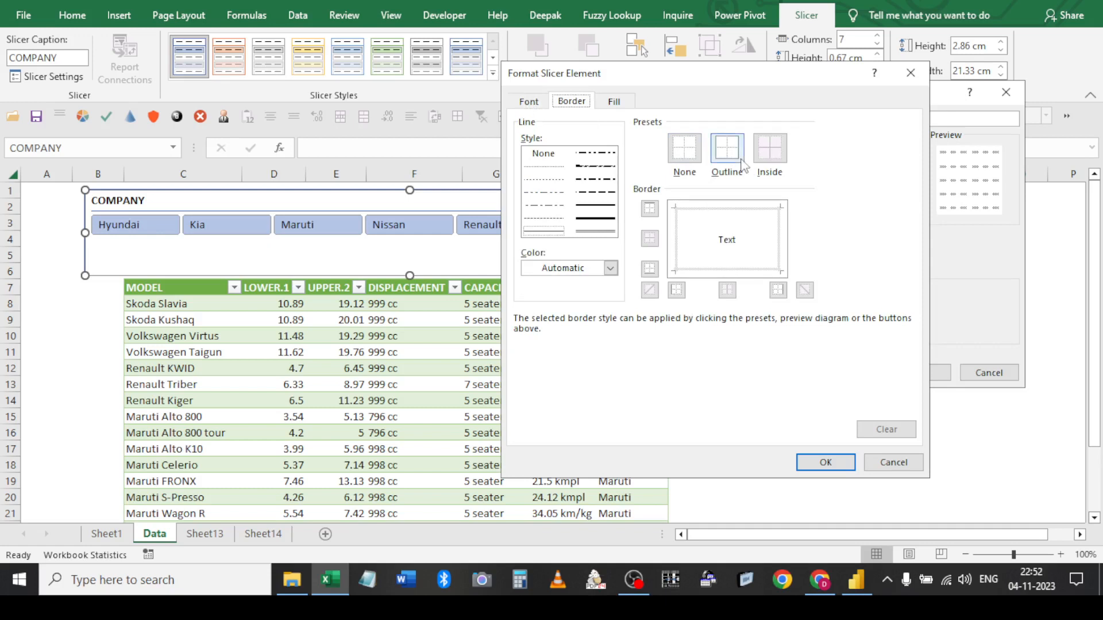
pyautogui.click(682, 154)
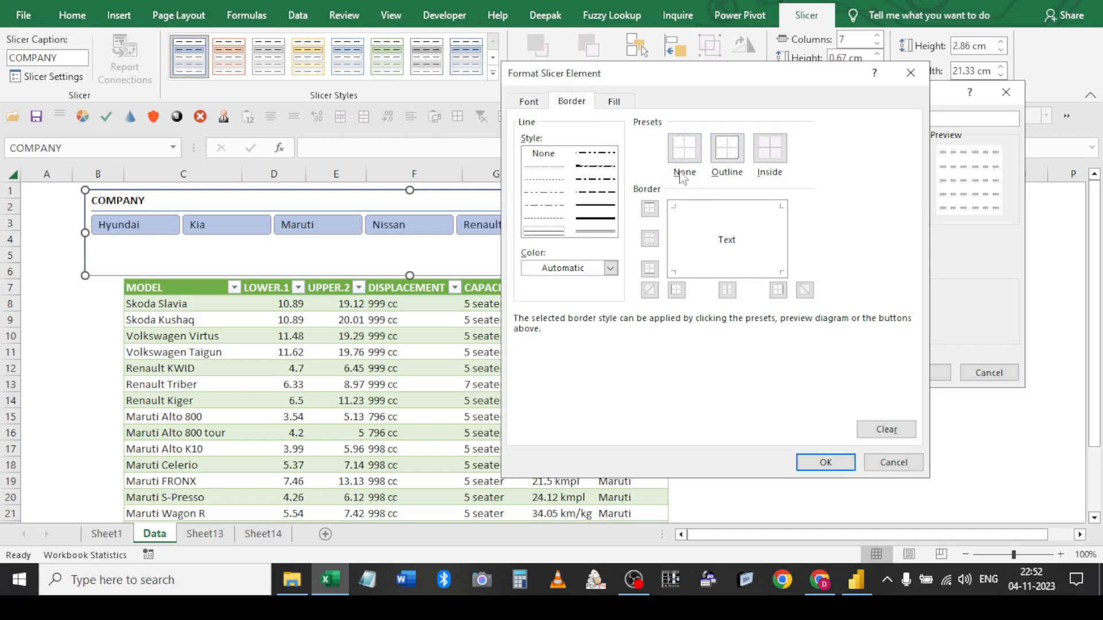
pyautogui.click(614, 104)
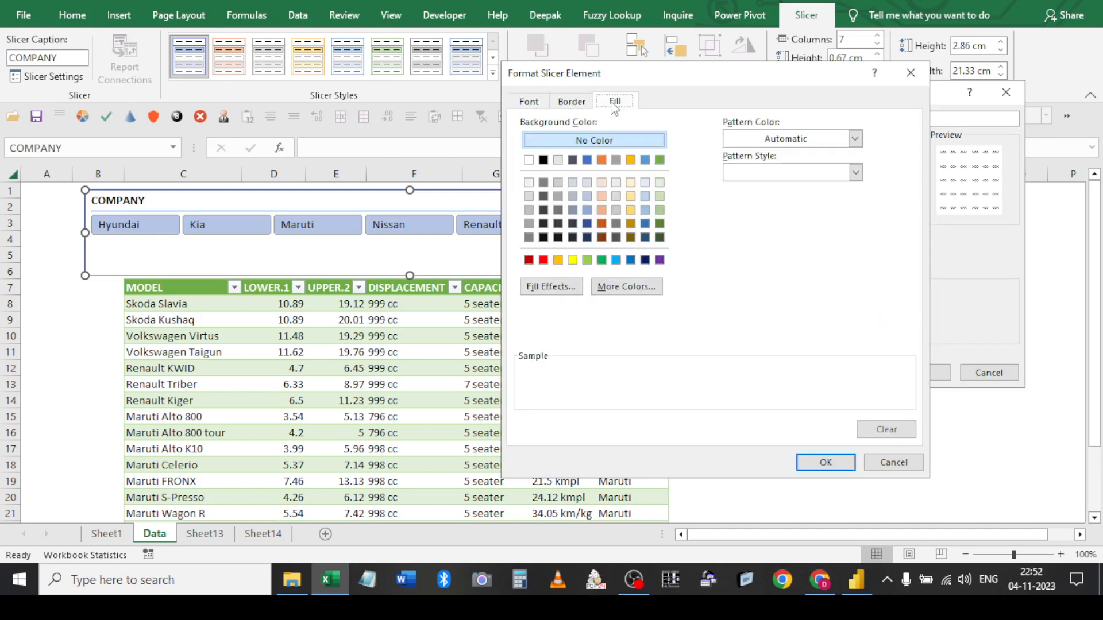
pyautogui.click(617, 142)
# Set the Whole Slicer element's font style to Italic, keep its borders at None, and accept the element formatting
pyautogui.click(529, 103)
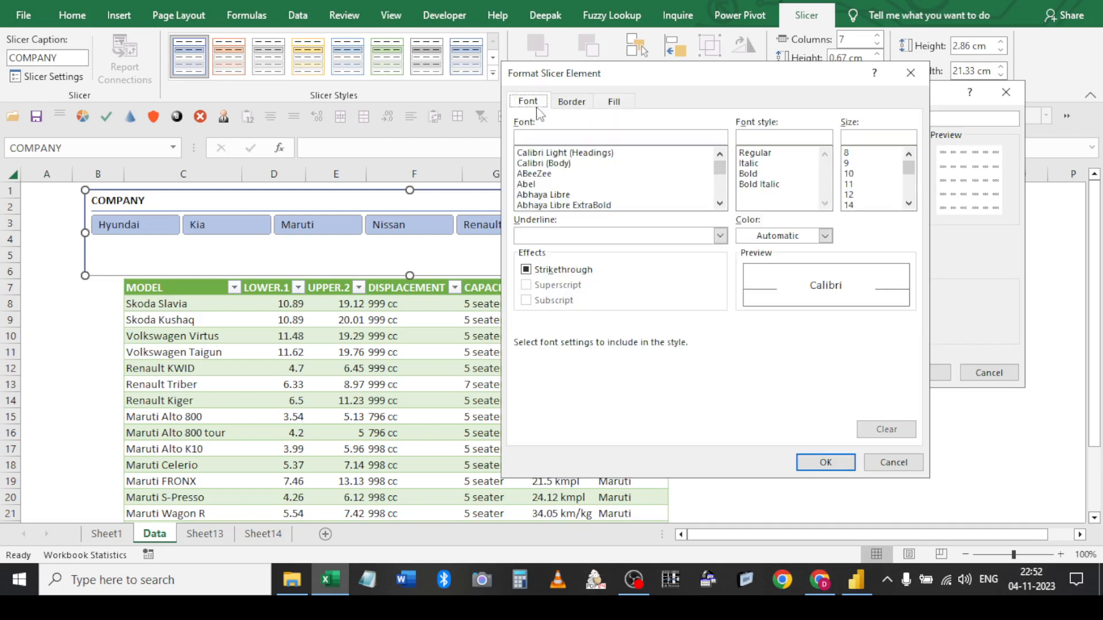
pyautogui.click(752, 180)
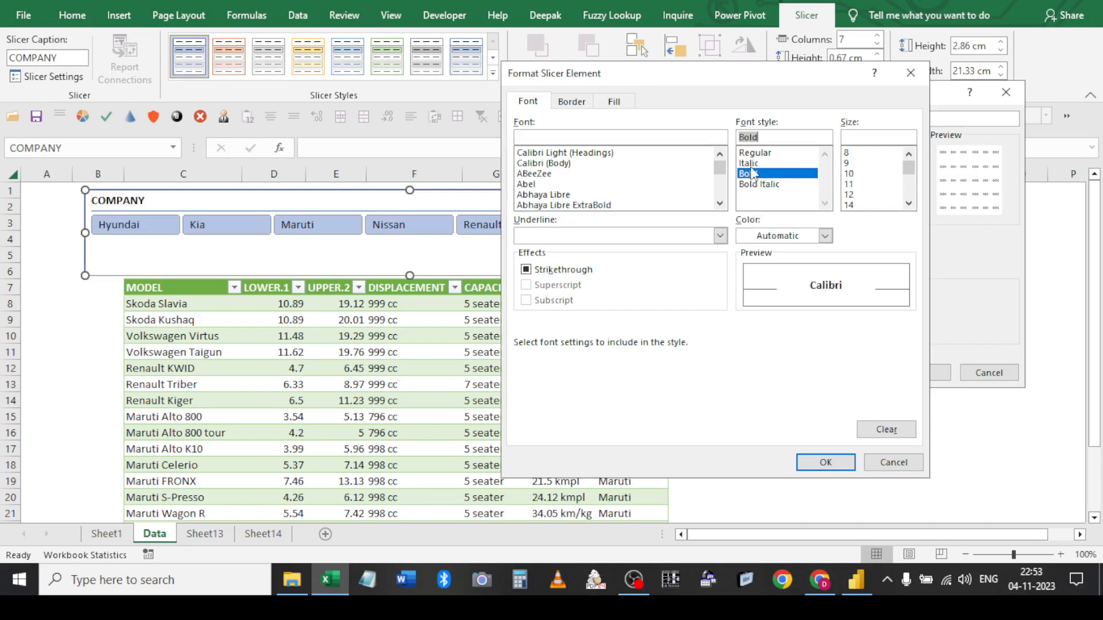
pyautogui.click(750, 166)
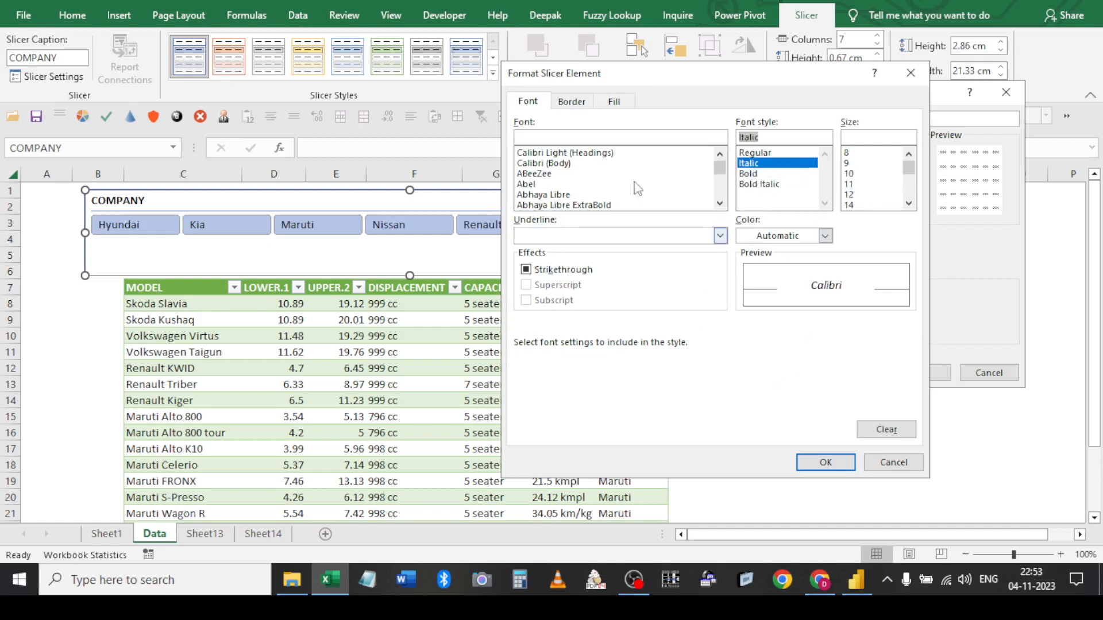
pyautogui.click(571, 102)
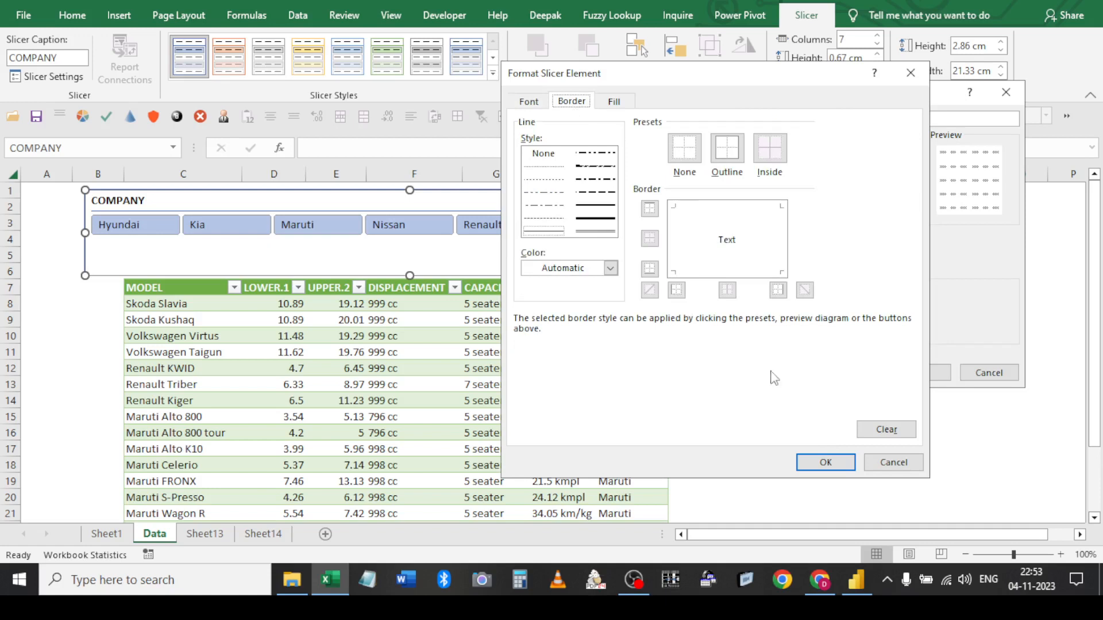
pyautogui.click(687, 148)
pyautogui.click(814, 460)
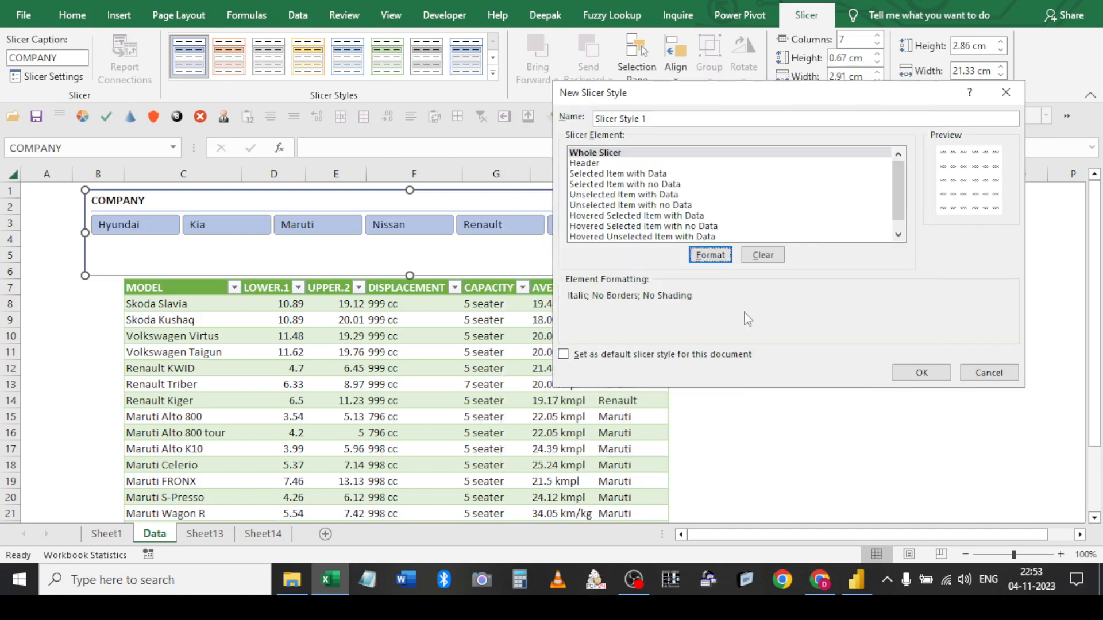
# Save the new slicer style under its default name and apply this custom style to the COMPANY slicer
pyautogui.click(921, 373)
pyautogui.click(820, 288)
pyautogui.click(676, 264)
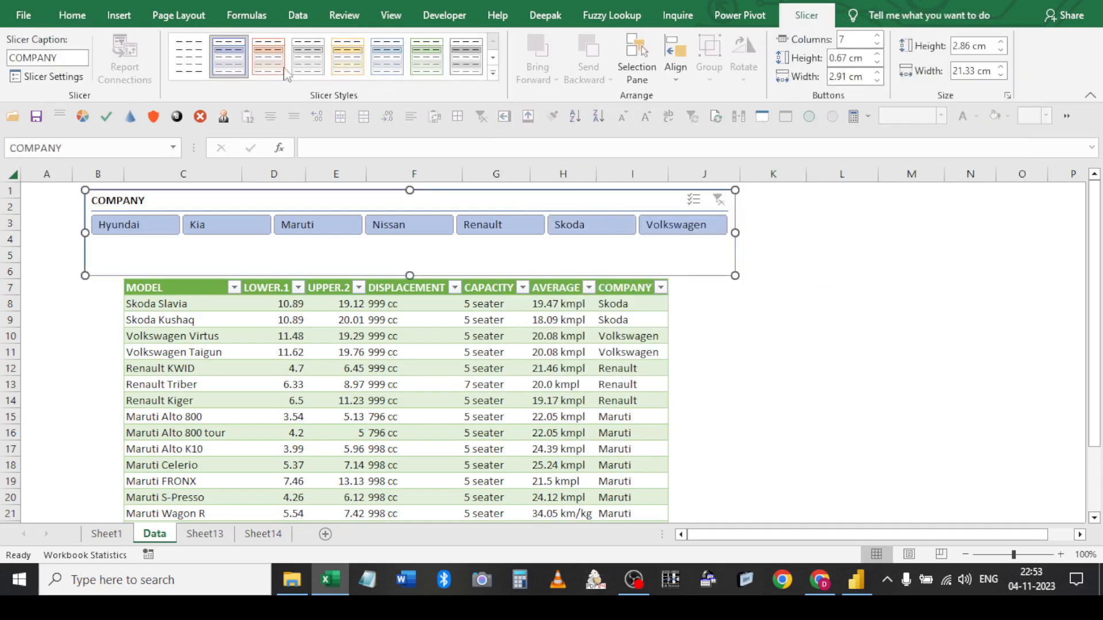
pyautogui.click(201, 67)
pyautogui.click(764, 371)
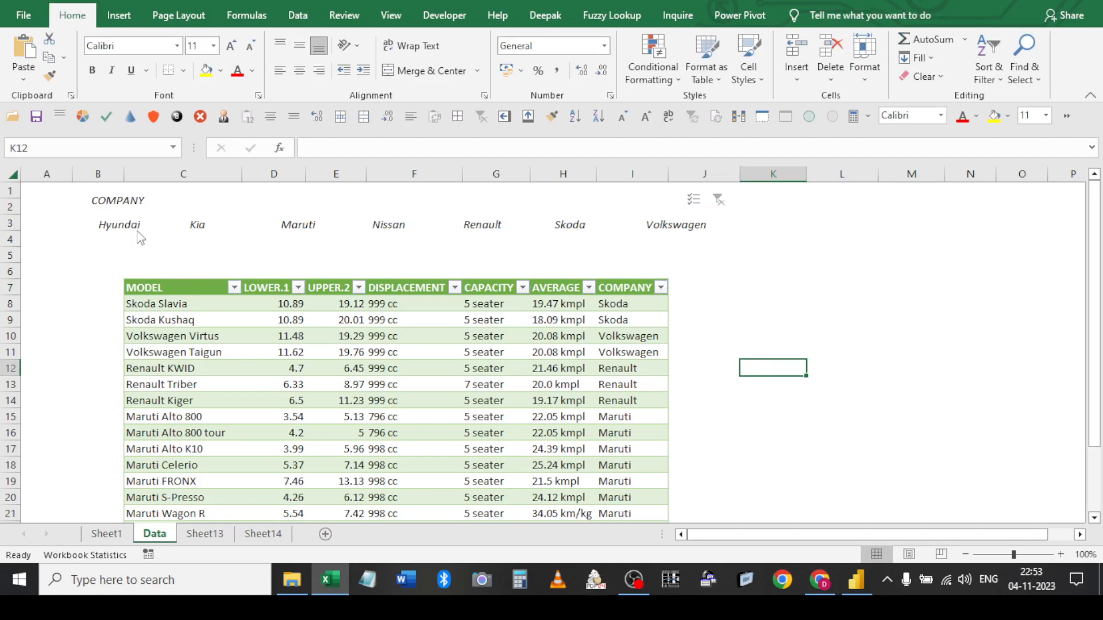
# Test the restyled slicer by filtering the table by each company from Hyundai to Volkswagen, return to Skoda, and clear the filter
pyautogui.click(119, 224)
pyautogui.click(198, 236)
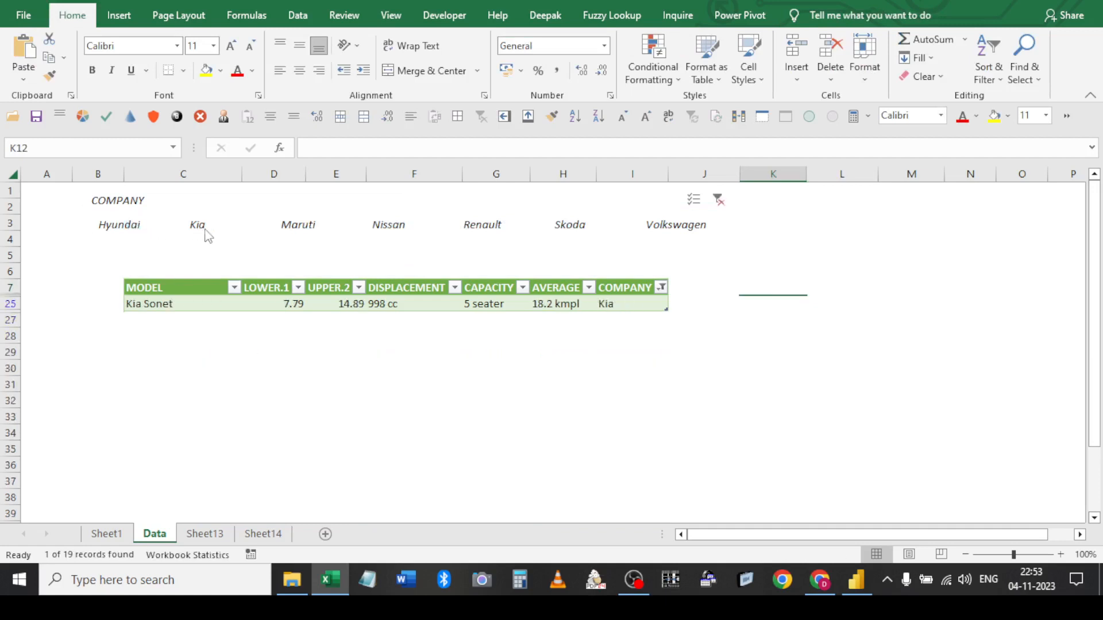
pyautogui.click(281, 237)
pyautogui.click(383, 234)
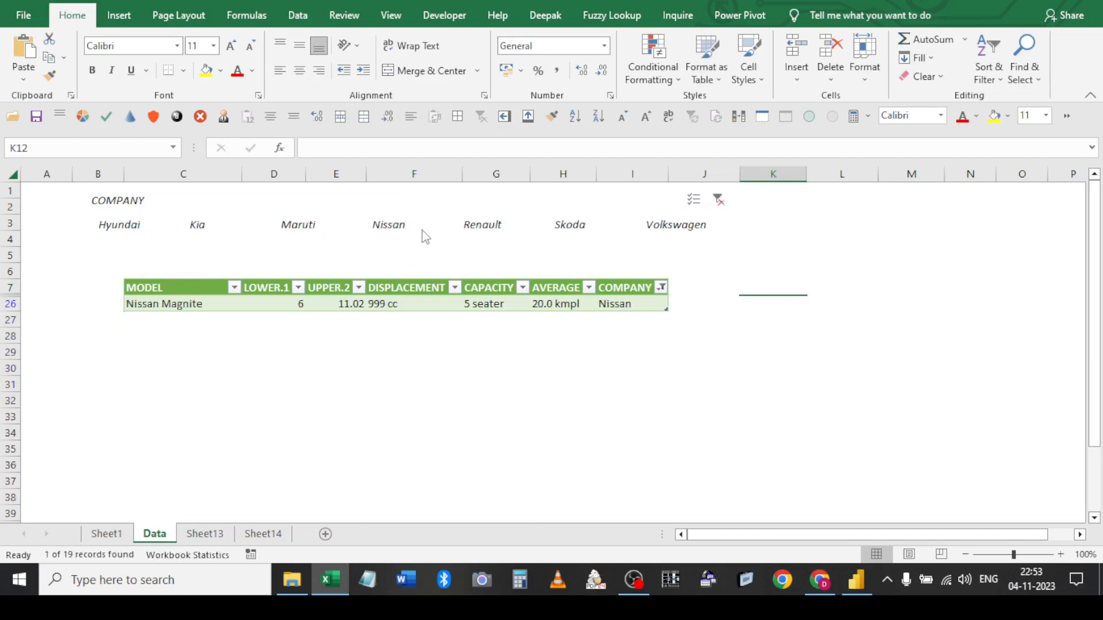
pyautogui.click(482, 232)
pyautogui.click(568, 236)
pyautogui.click(659, 238)
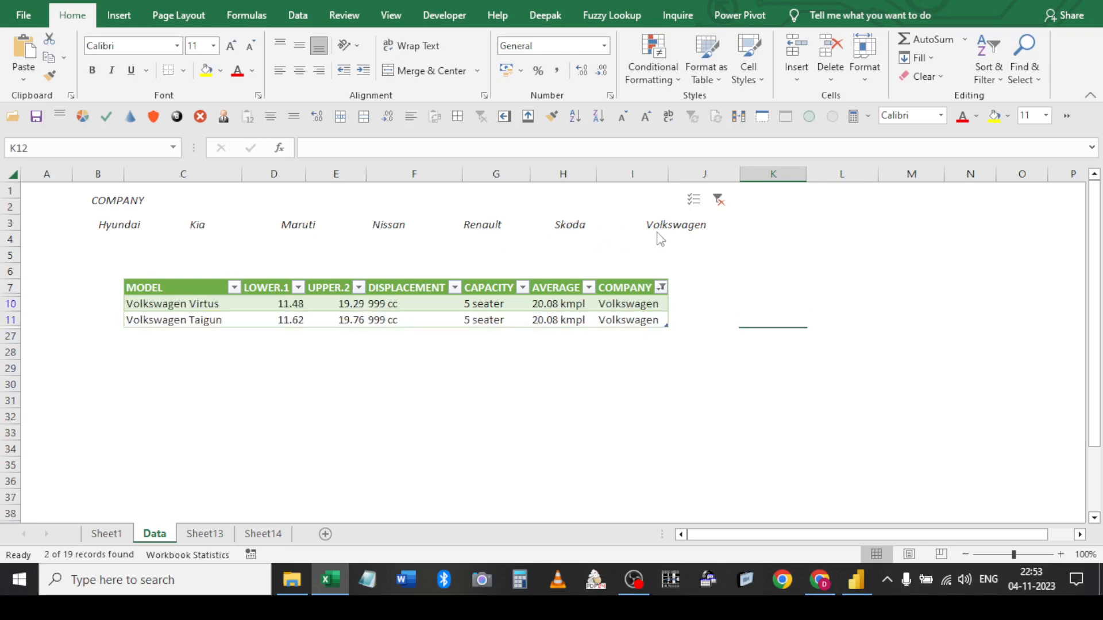
pyautogui.click(824, 241)
pyautogui.click(571, 235)
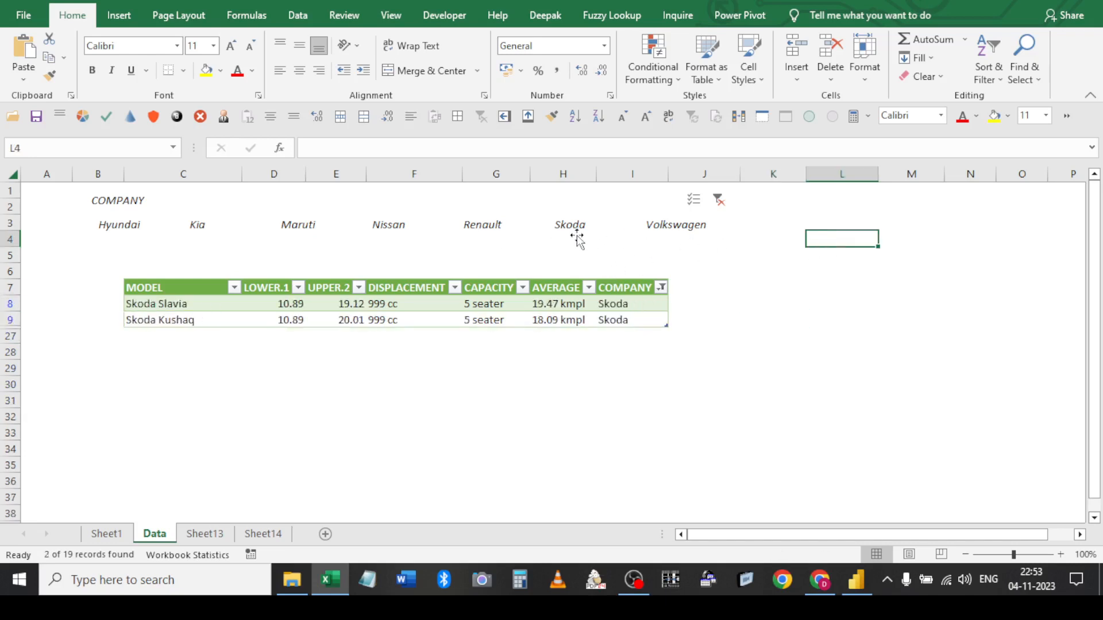
pyautogui.click(719, 198)
pyautogui.click(718, 320)
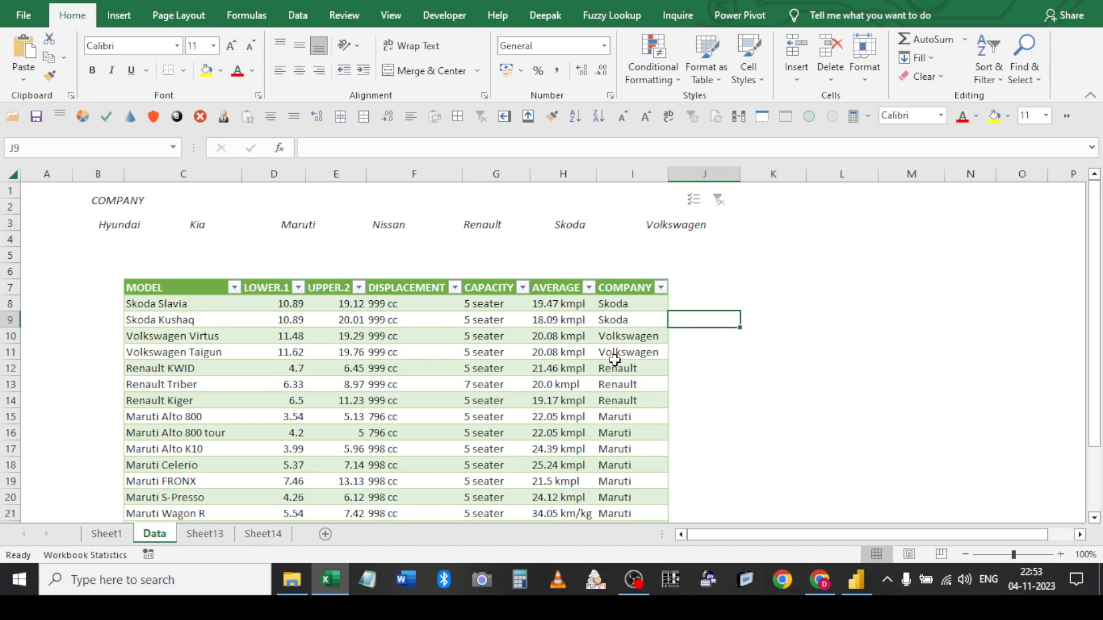
pyautogui.moveTo(13, 272); pyautogui.dragTo(11, 249)
pyautogui.click(769, 361)
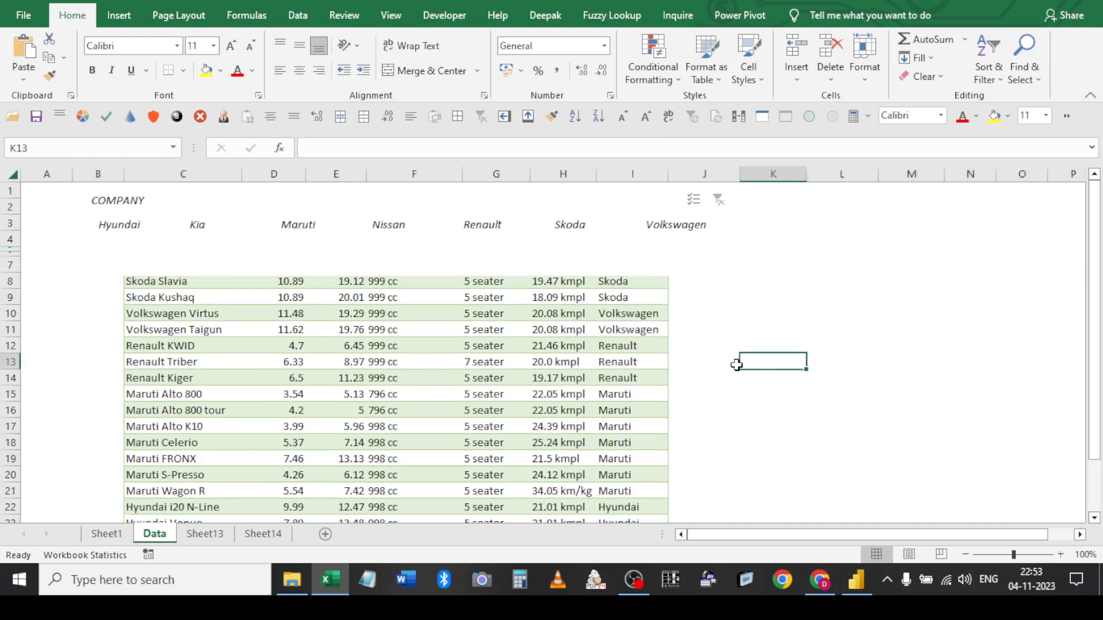
pyautogui.hotkey('ctrl', 'z')
# Shorten the COMPANY slicer to about 1.9 cm high and shrink rows 5 and 6 to close the gap above the table
pyautogui.click(490, 255)
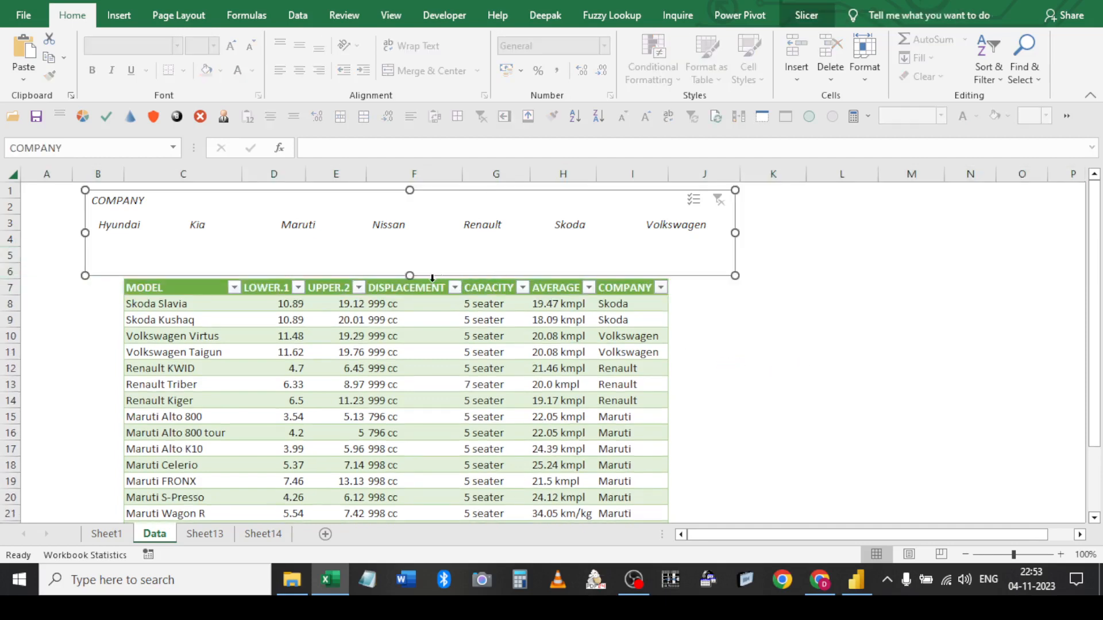
pyautogui.moveTo(410, 277); pyautogui.dragTo(409, 247)
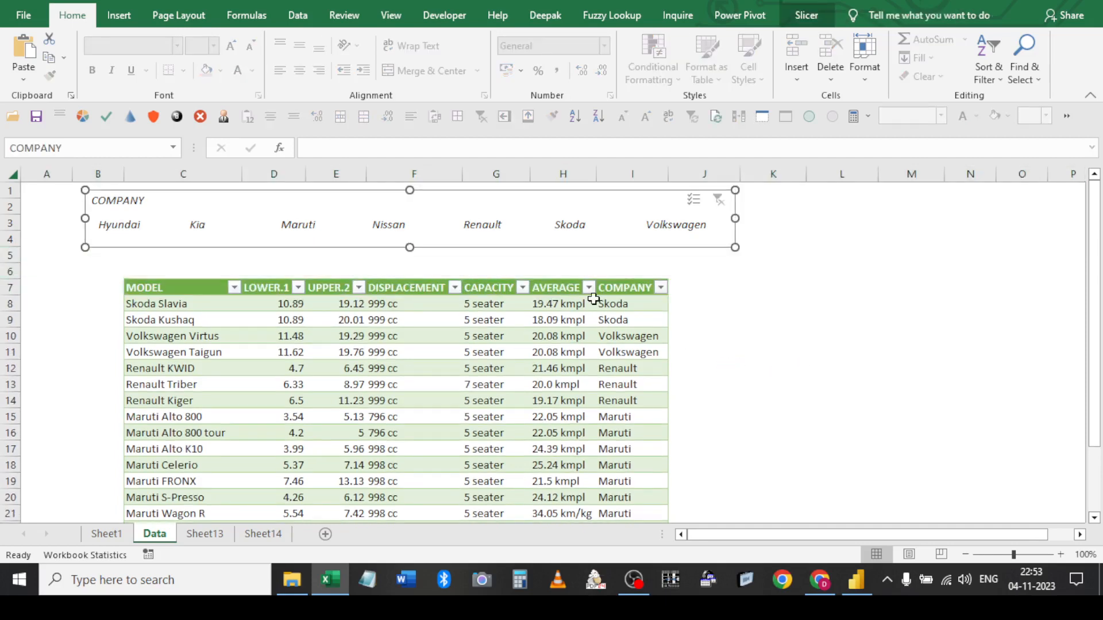
pyautogui.click(22, 270)
pyautogui.moveTo(13, 263); pyautogui.dragTo(15, 252)
pyautogui.click(841, 344)
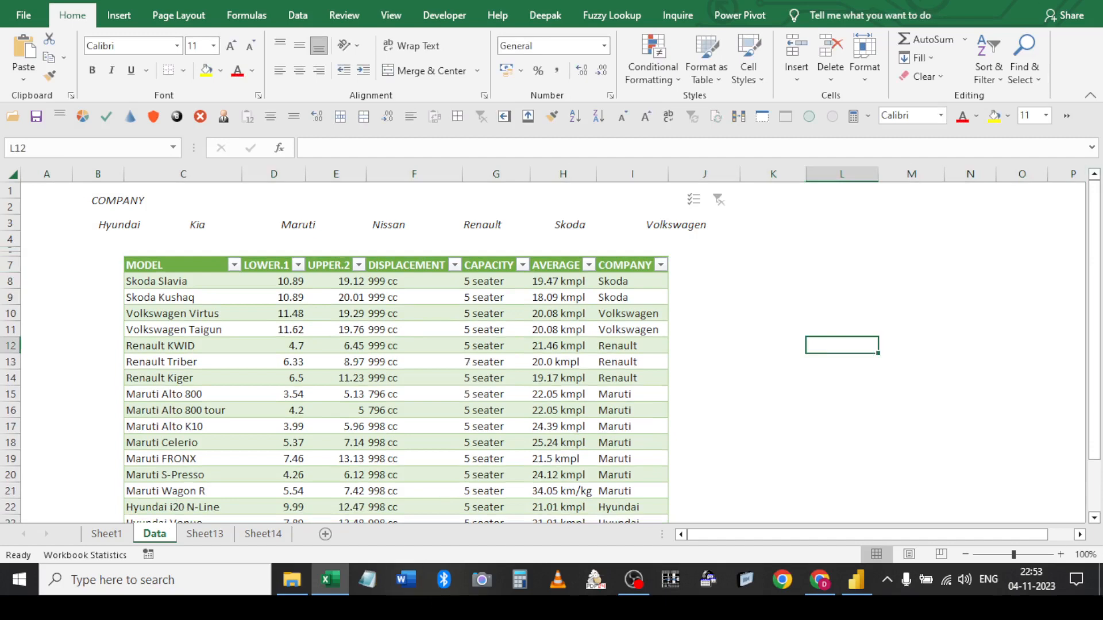
# Filter the table by Maruti, Nissan, Renault and Volkswagen in turn with the slicer, and clear the filter
pyautogui.click(306, 231)
pyautogui.click(404, 233)
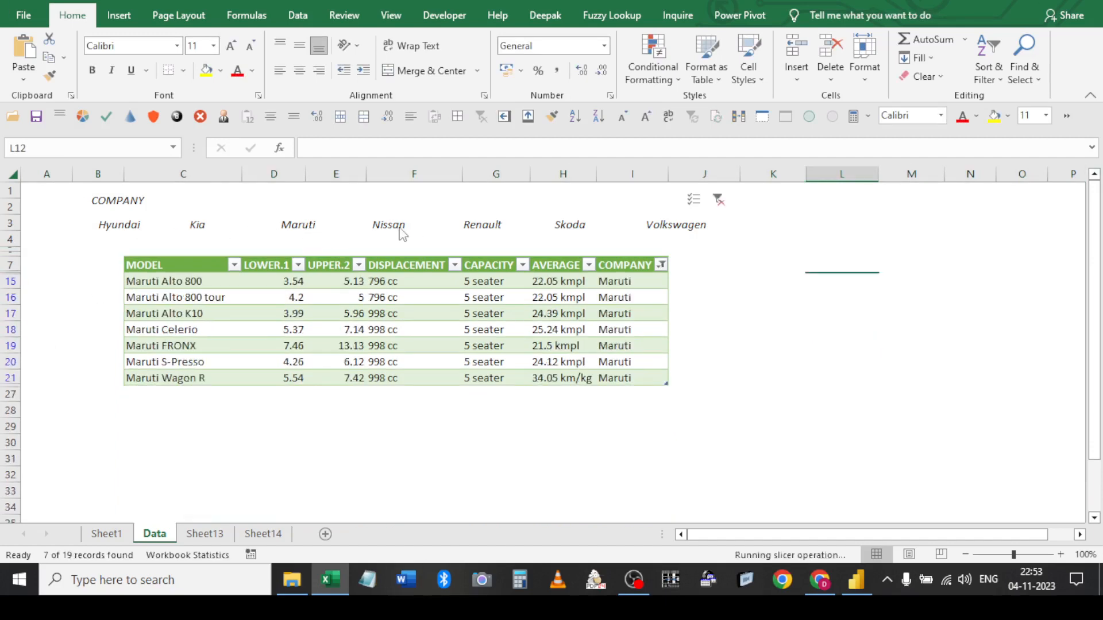
pyautogui.click(493, 229)
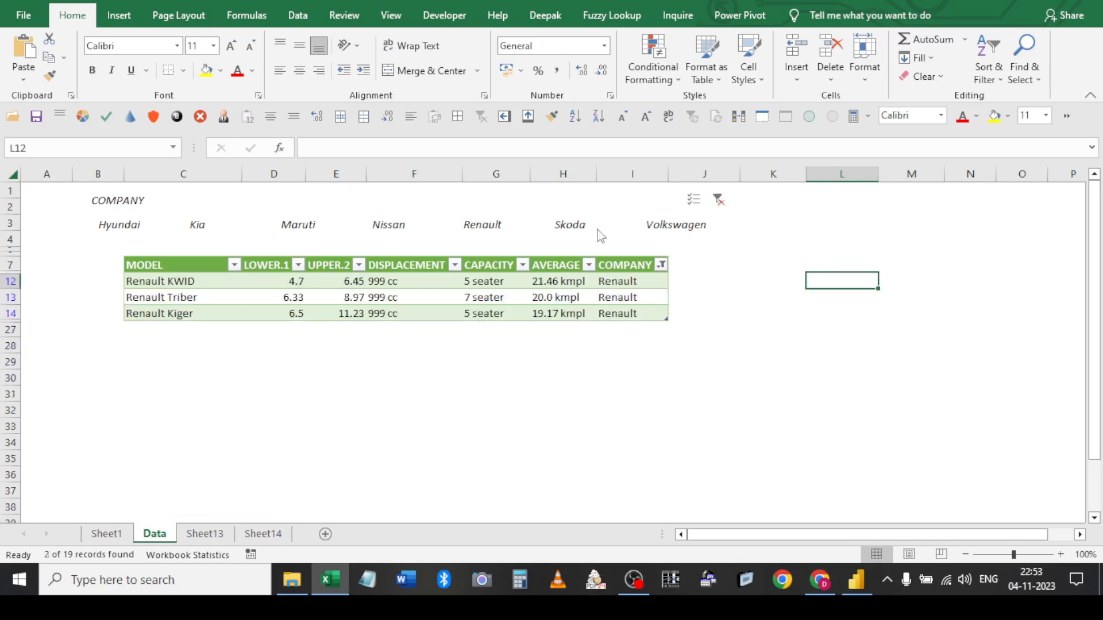
pyautogui.click(687, 230)
pyautogui.click(718, 201)
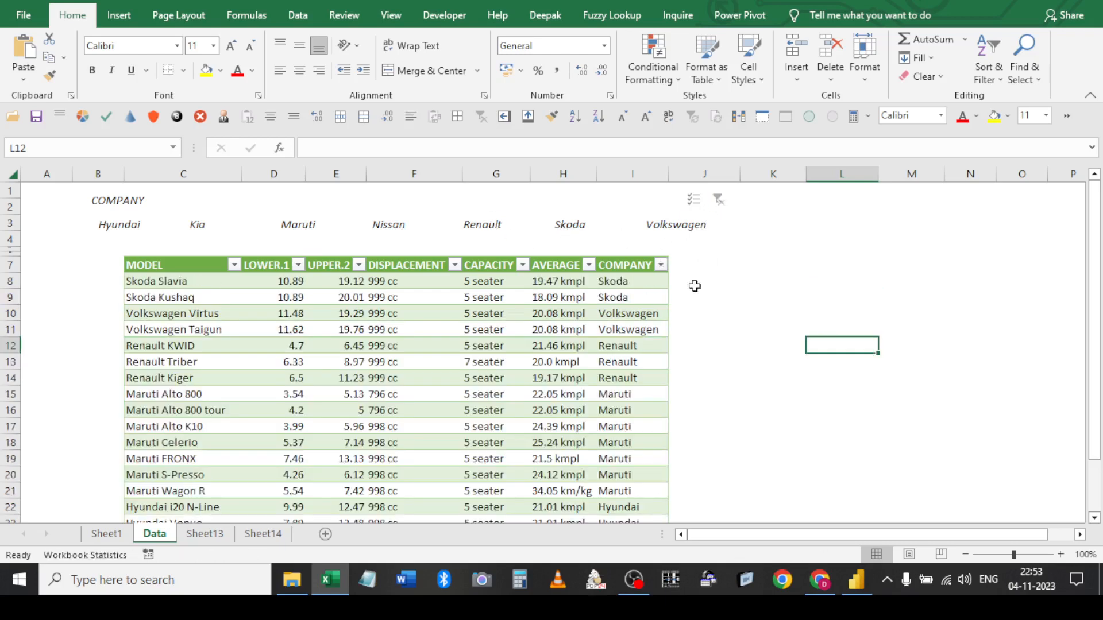
pyautogui.click(690, 294)
# Try the gold Dark slicer style on the COMPANY slicer and undo the style change
pyautogui.click(457, 214)
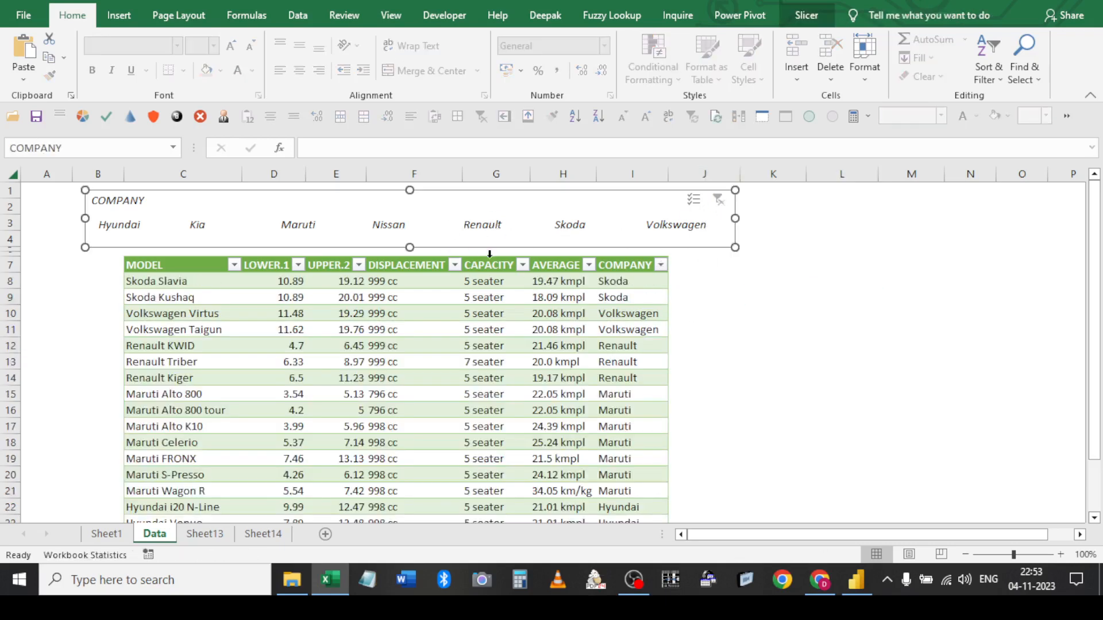
pyautogui.click(806, 16)
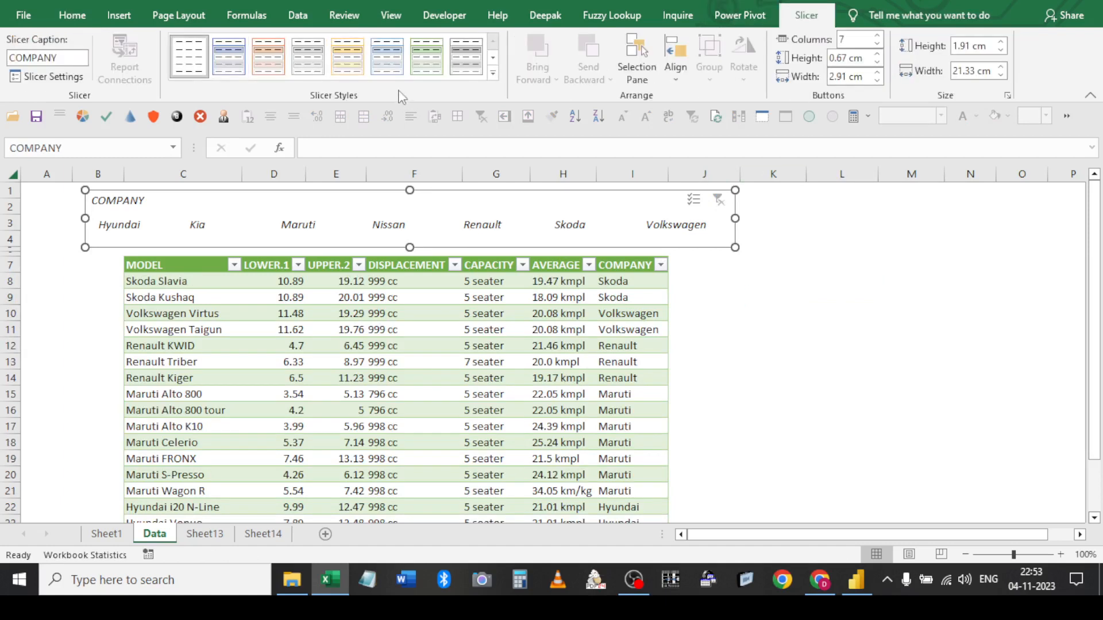
pyautogui.click(492, 74)
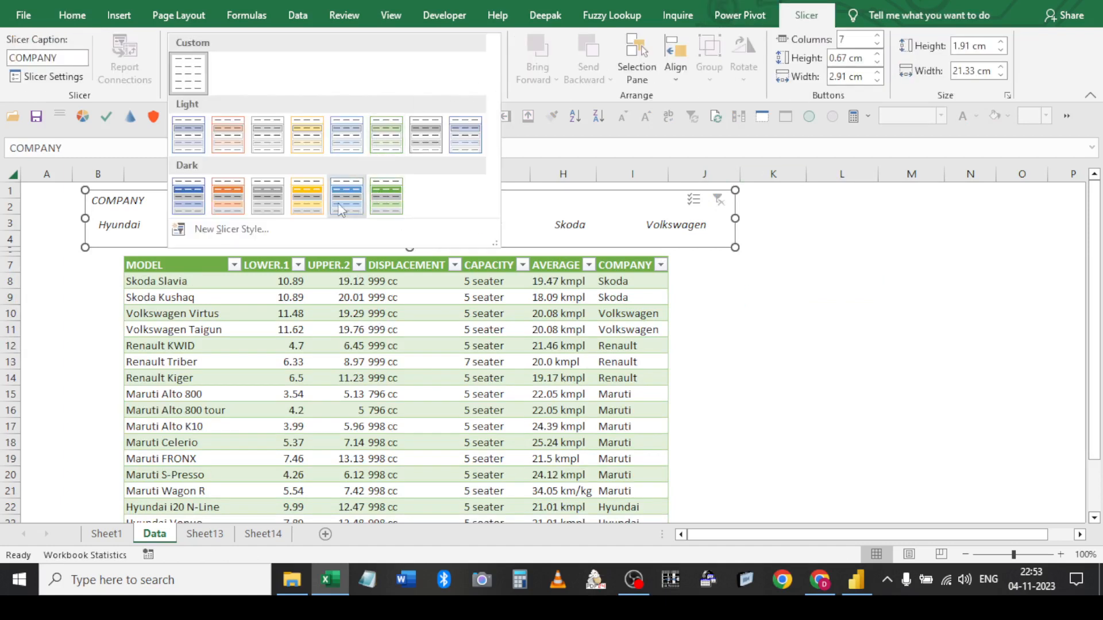
pyautogui.click(311, 207)
pyautogui.click(696, 293)
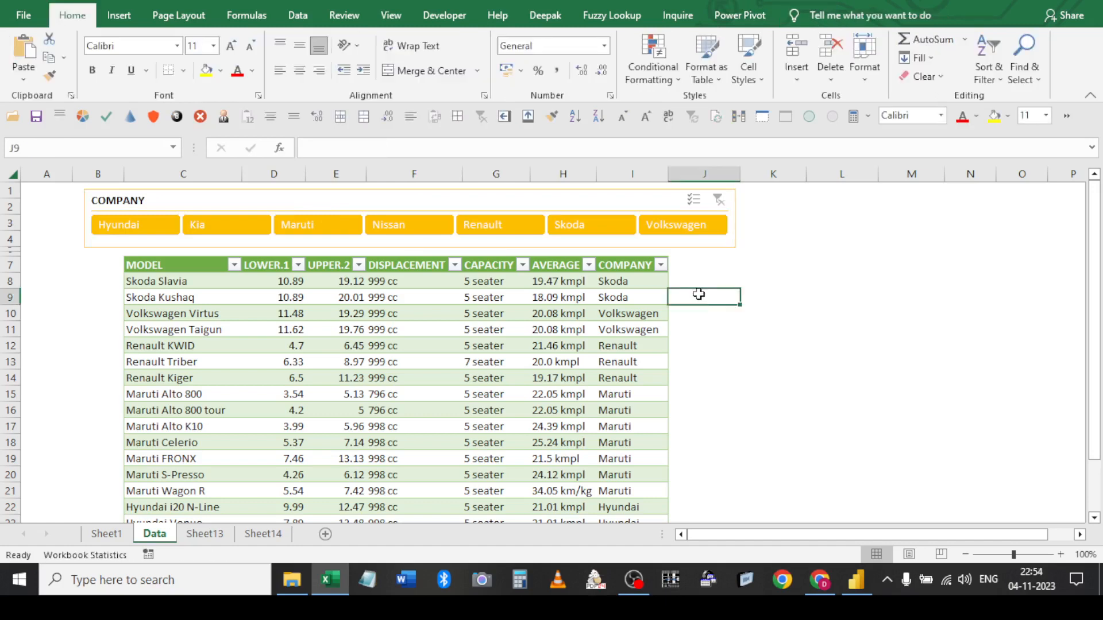
pyautogui.hotkey('ctrl', 'z')
pyautogui.click(854, 274)
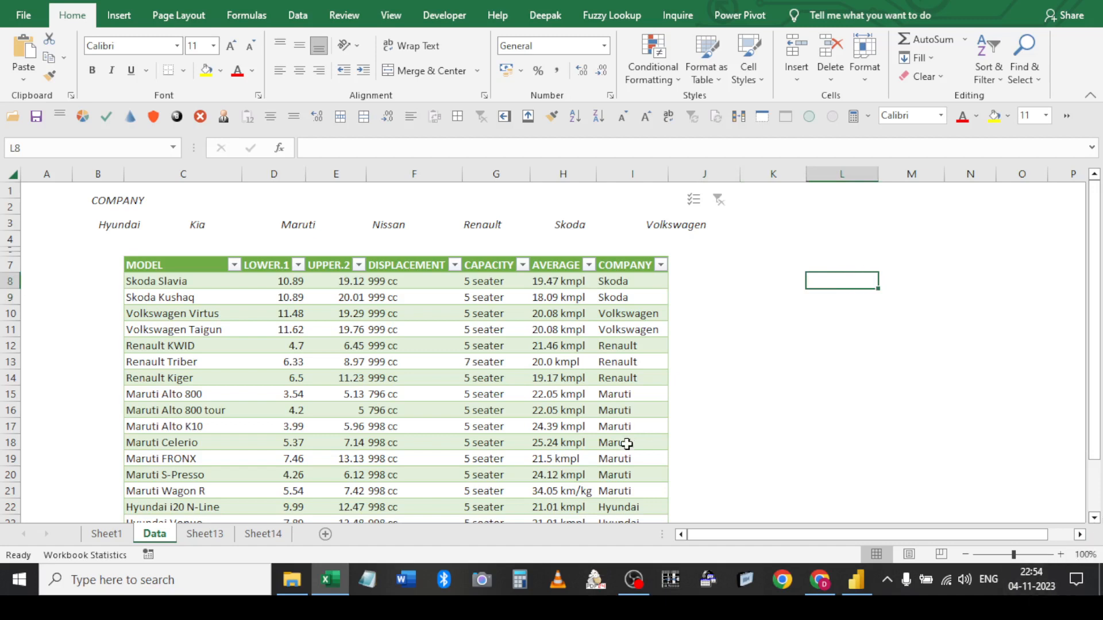
# Filter the table by Maruti, Skoda and Hyundai in turn with the slicer, and clear the filter
pyautogui.click(299, 224)
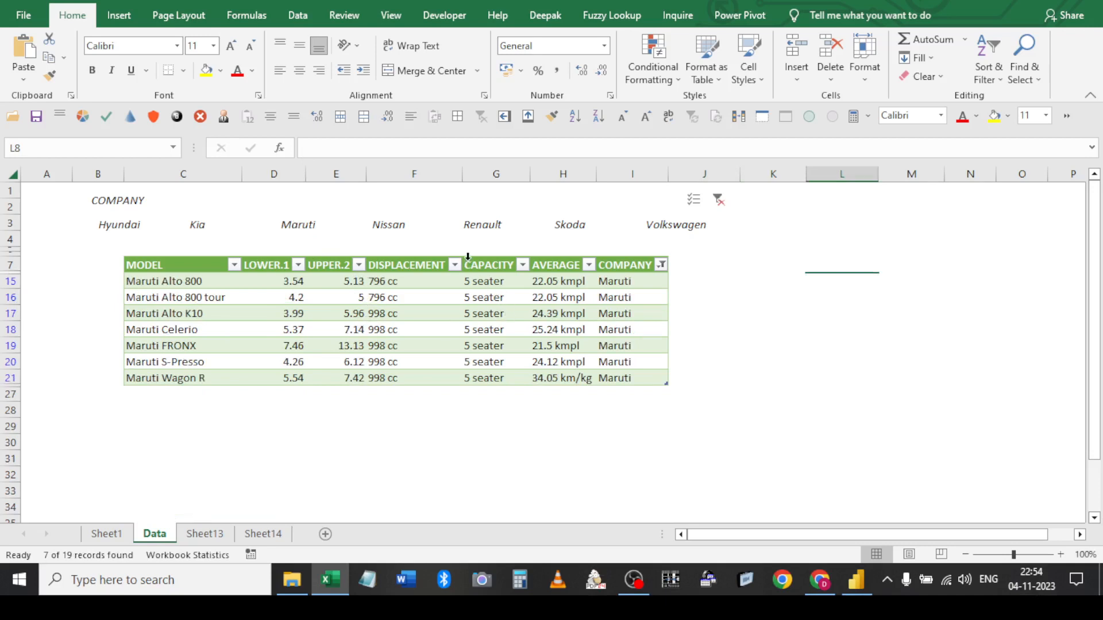
pyautogui.click(575, 226)
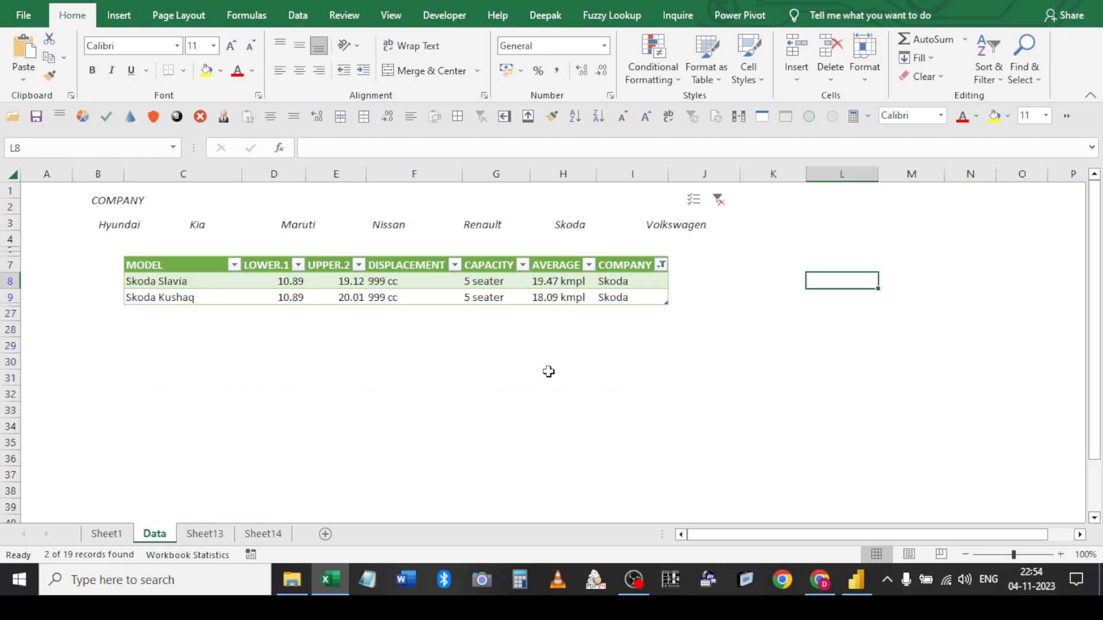
pyautogui.click(349, 312)
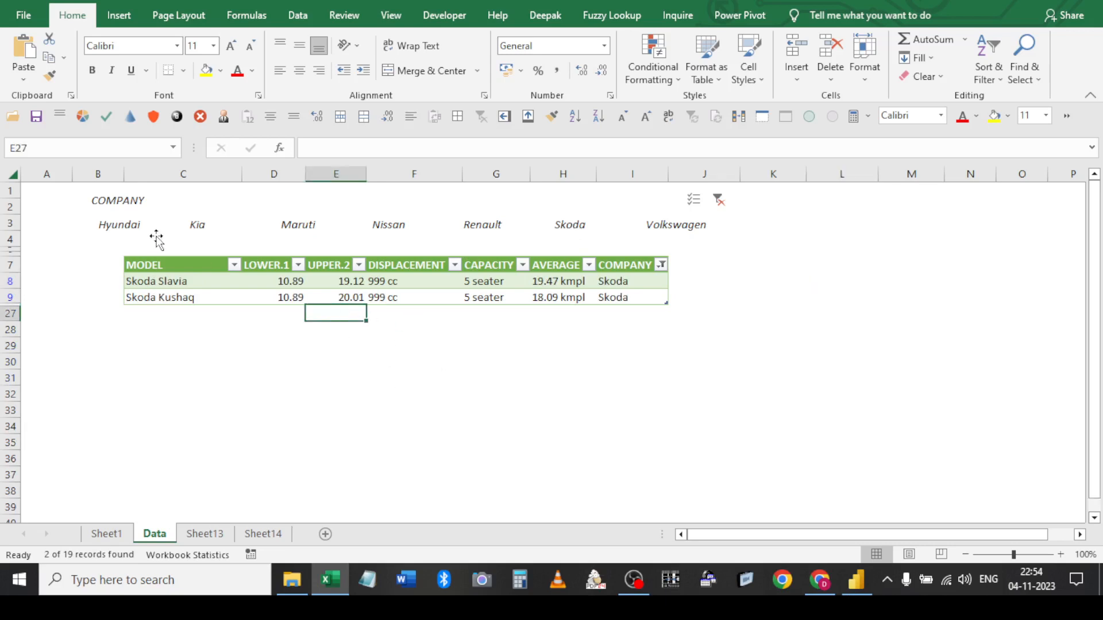
pyautogui.click(136, 229)
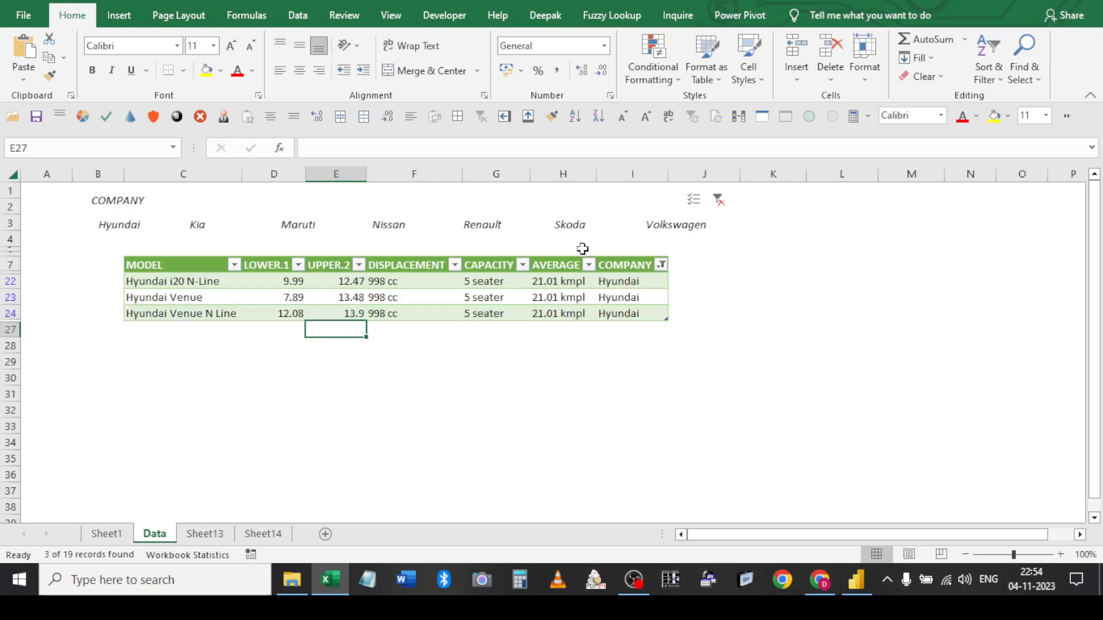
pyautogui.click(718, 200)
# Remove the COMPANY slicer from the Data sheet
pyautogui.click(599, 206)
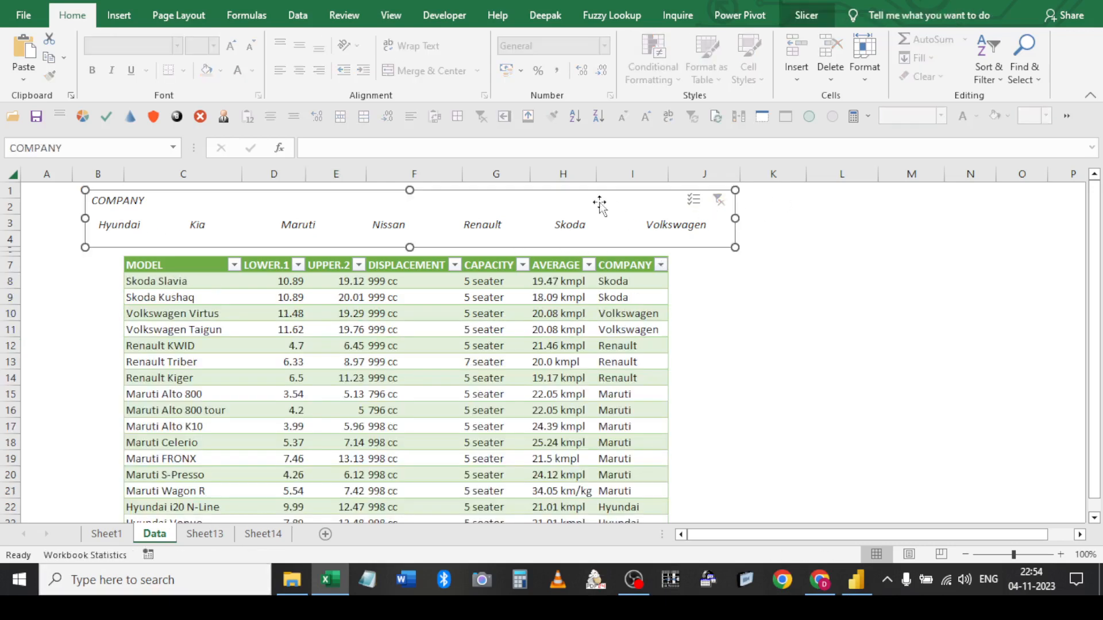
pyautogui.click(806, 15)
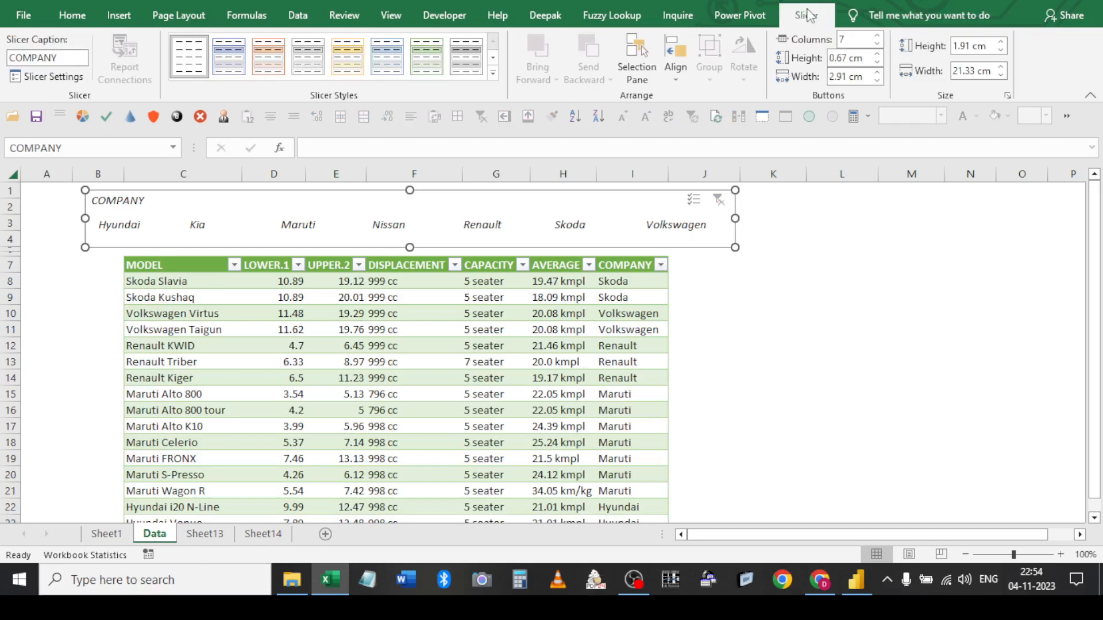
pyautogui.rightClick(639, 195)
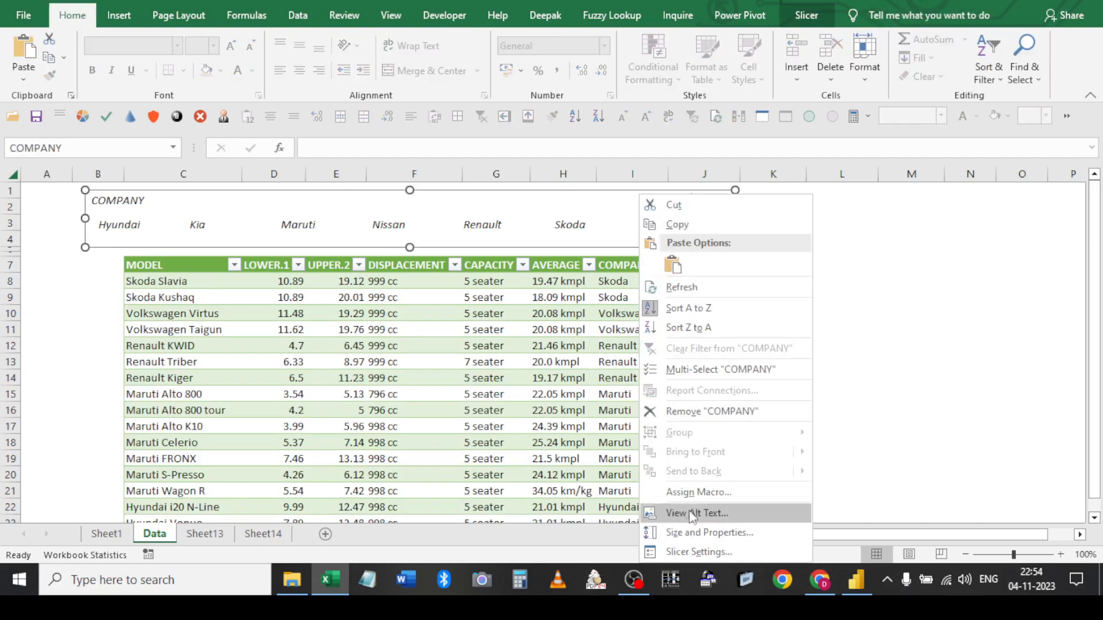
pyautogui.click(693, 413)
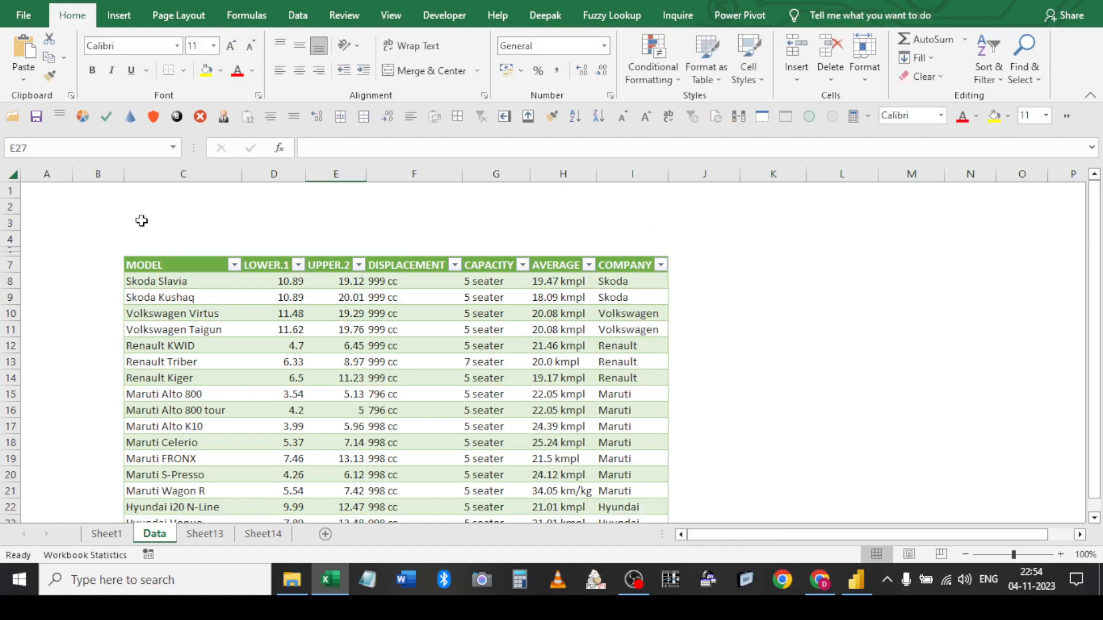
# Delete all the empty rows above the car table so its header sits in row 1
pyautogui.moveTo(135, 190); pyautogui.dragTo(142, 249)
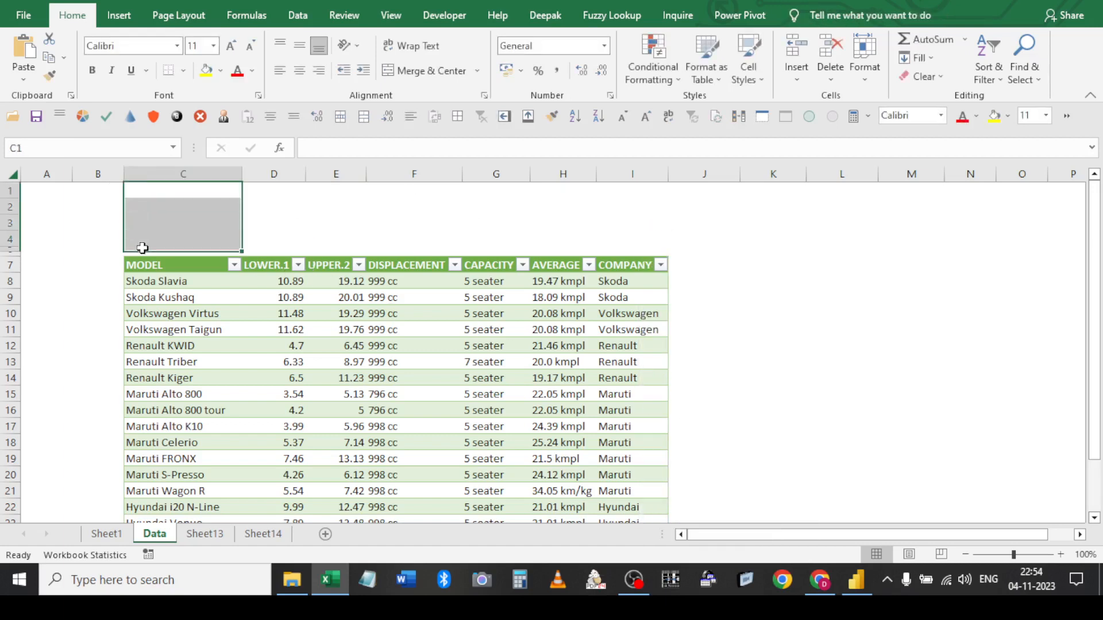
pyautogui.hotkey('shift', 'space')
pyautogui.hotkey('ctrl', '-')
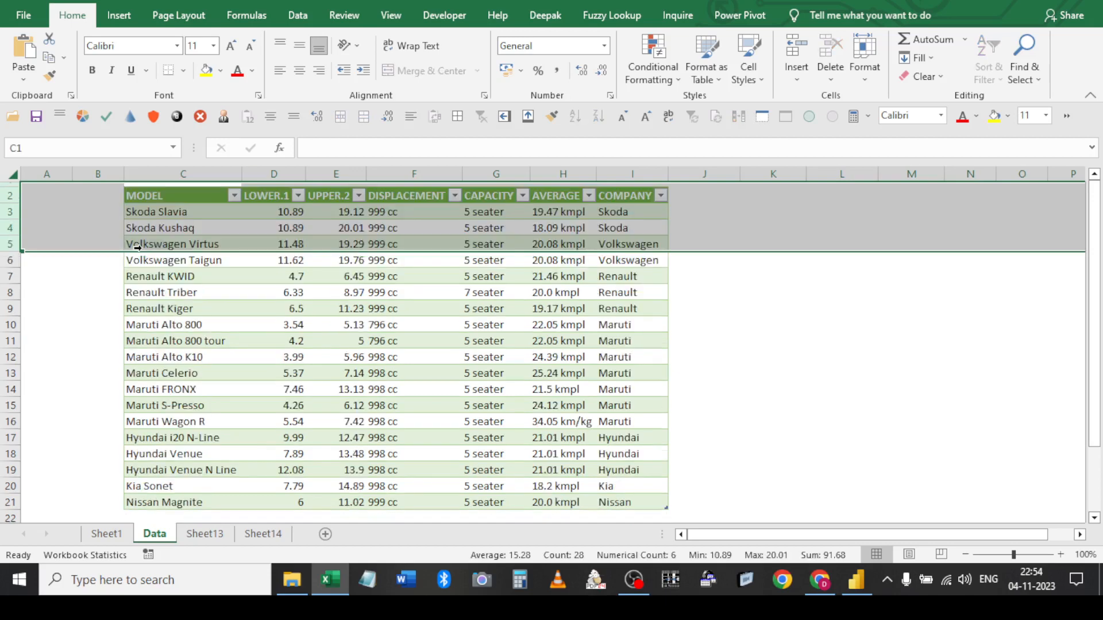
pyautogui.press('Up')
pyautogui.hotkey('shift', 'space')
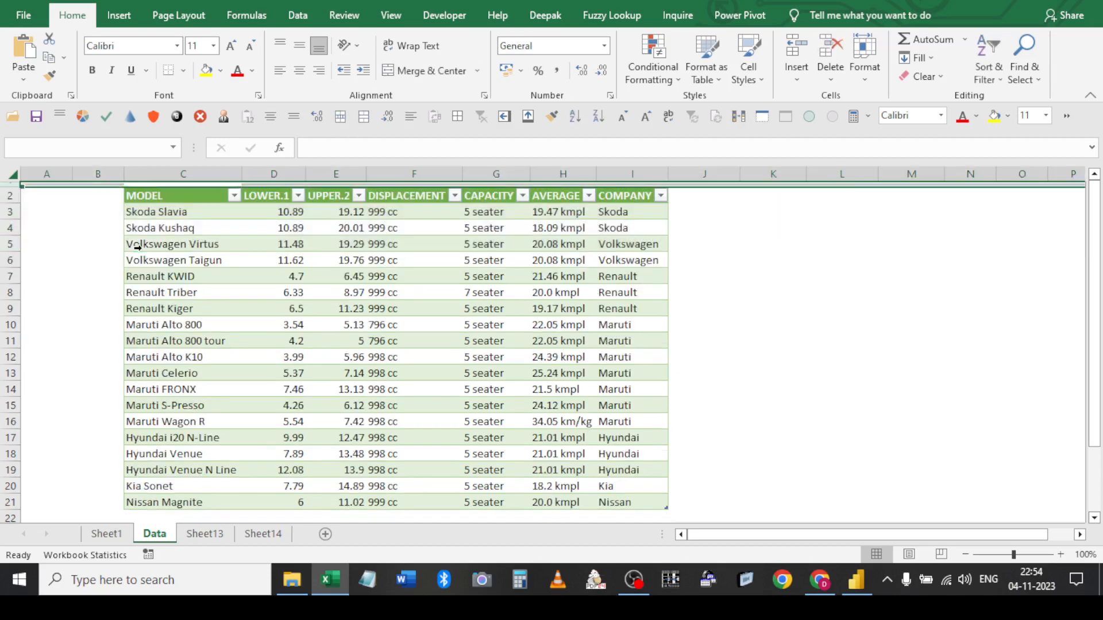
pyautogui.hotkey('ctrl', '-')
# Delete the empty columns A and B before the car table and return to cell A1
pyautogui.hotkey('ctrl', 'Home')
pyautogui.hotkey('ctrl', 'space')
pyautogui.hotkey('shift', 'Right')
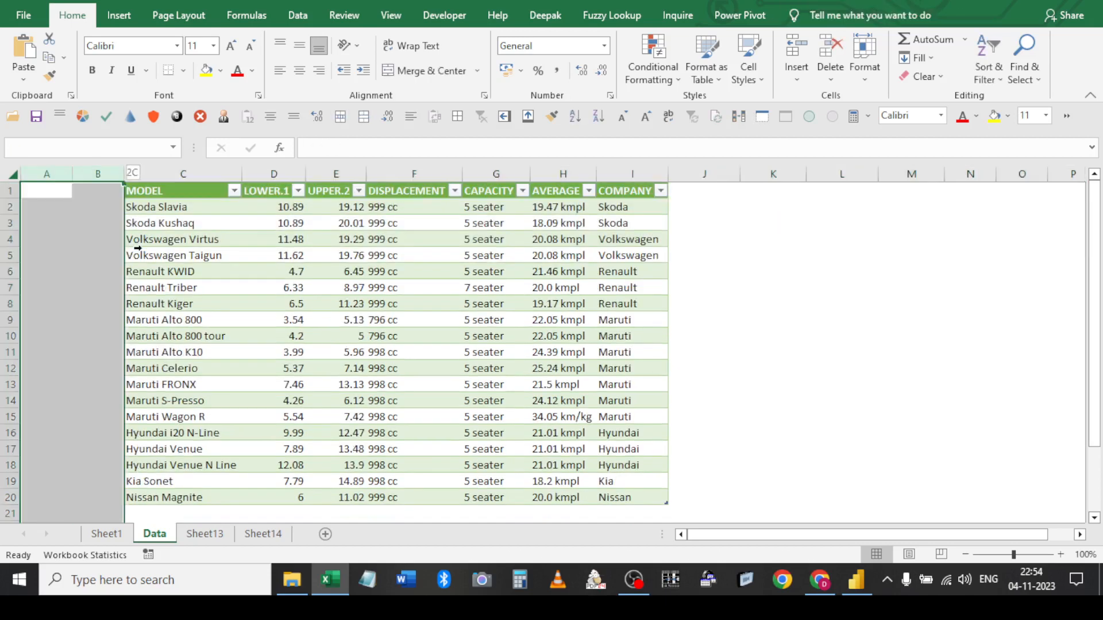
pyautogui.hotkey('ctrl', '-')
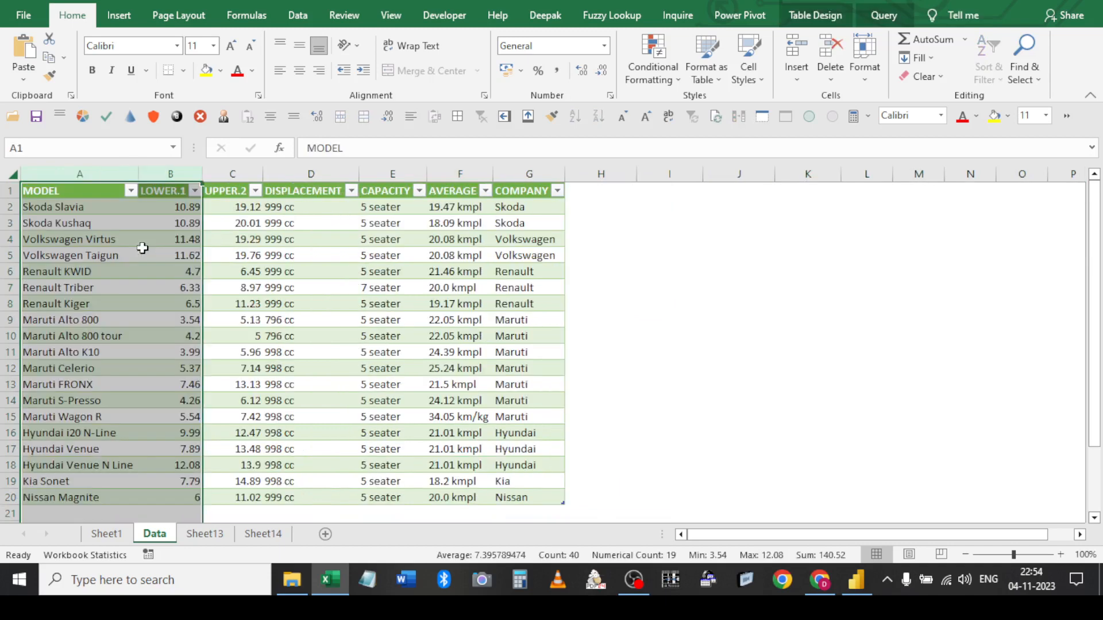
pyautogui.hotkey('ctrl', 'Home')
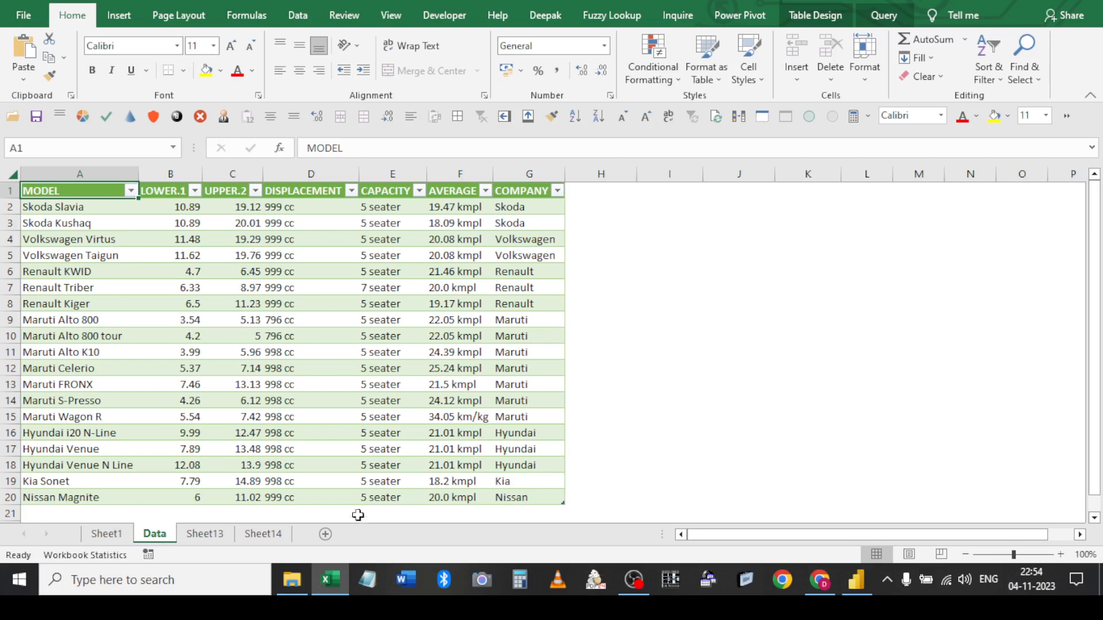
# Switch to Sheet1 and select the Slicer task in cell C5 of the topic list
pyautogui.click(106, 534)
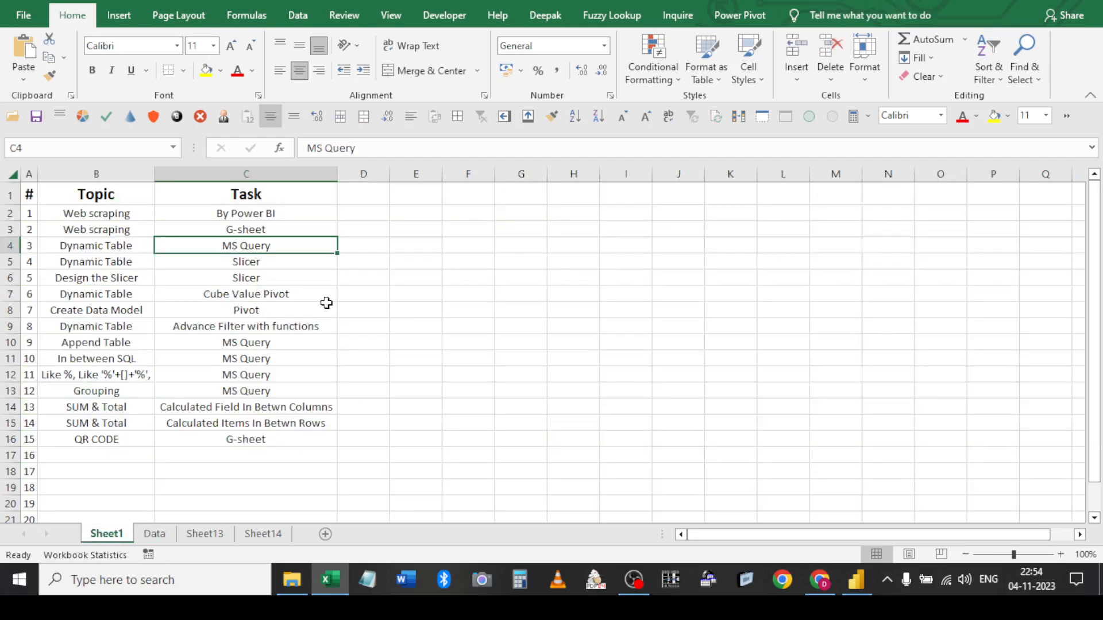
pyautogui.moveTo(132, 262); pyautogui.dragTo(229, 253)
pyautogui.click(226, 258)
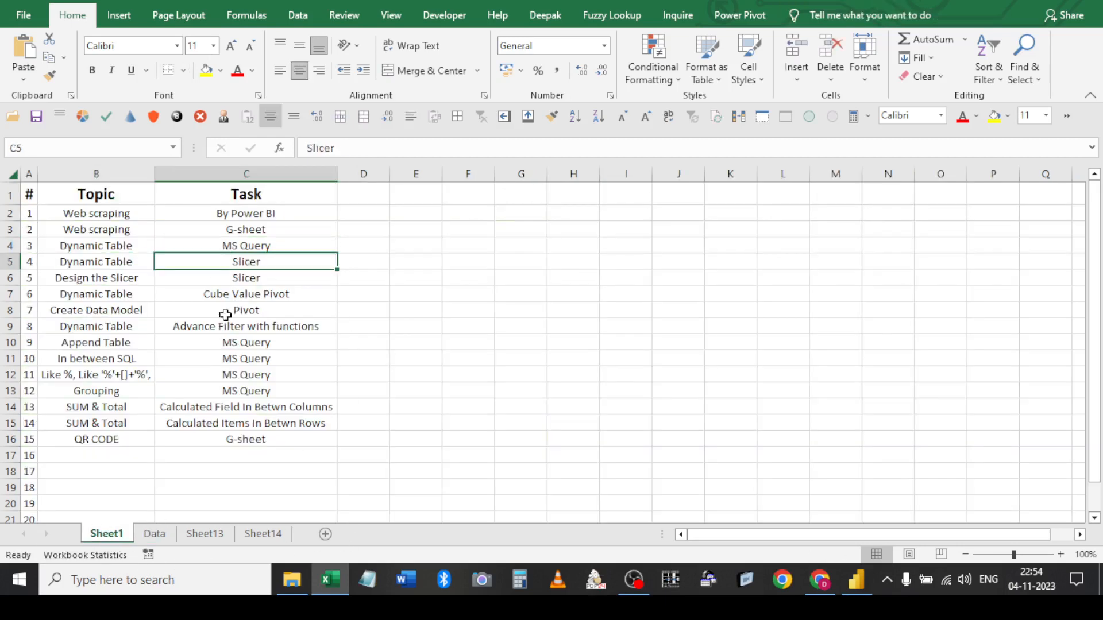
# Check the car table on the Data sheet and add a new blank worksheet after Sheet14
pyautogui.click(153, 533)
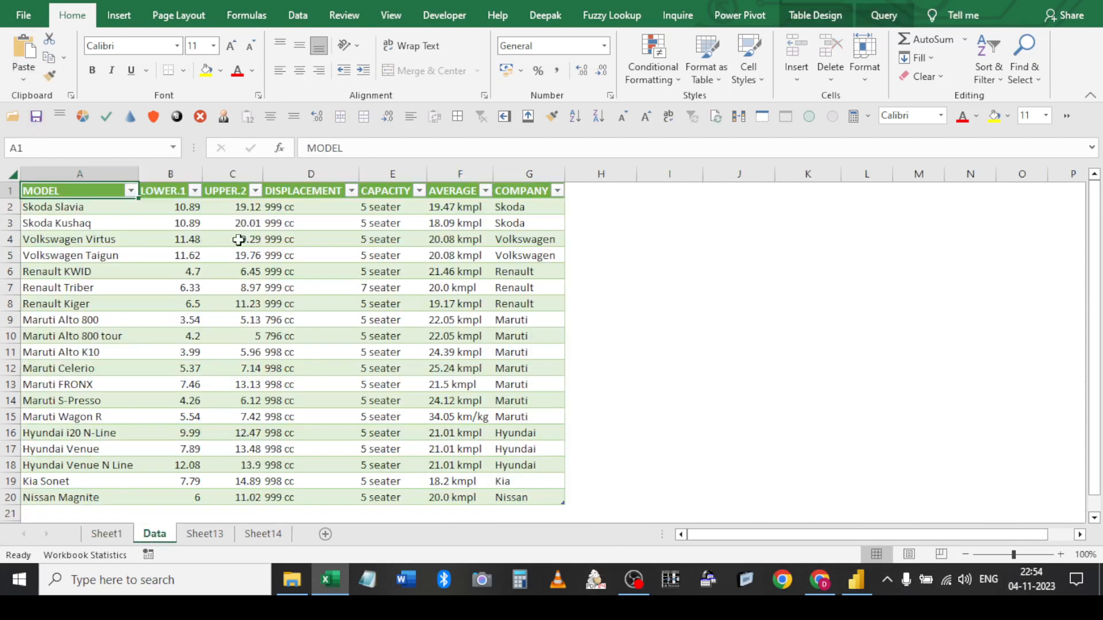
pyautogui.click(392, 288)
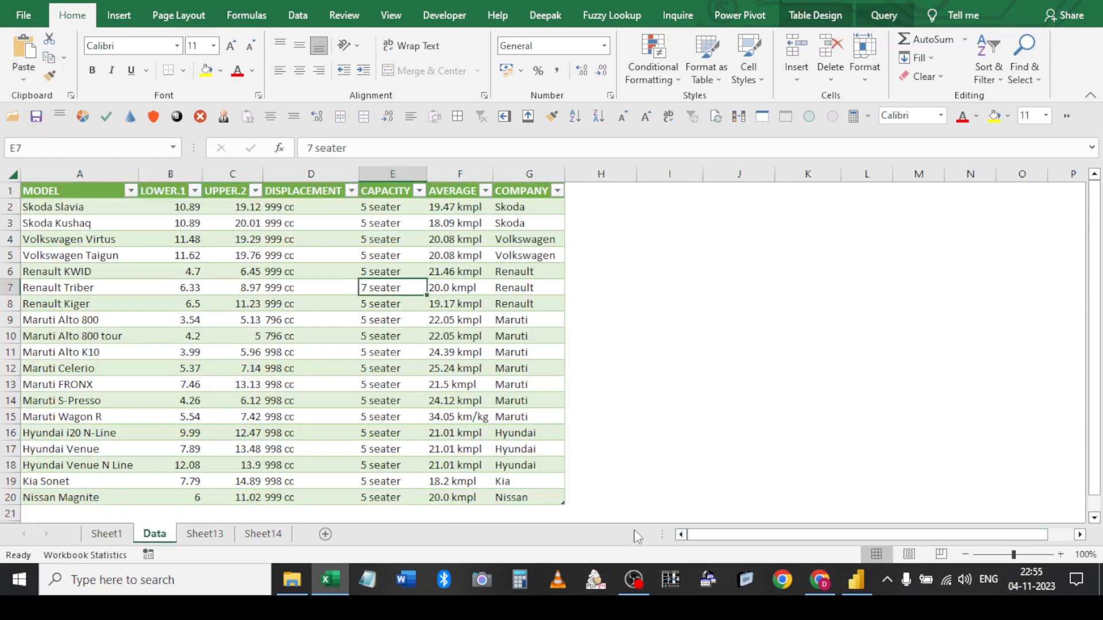
pyautogui.click(666, 416)
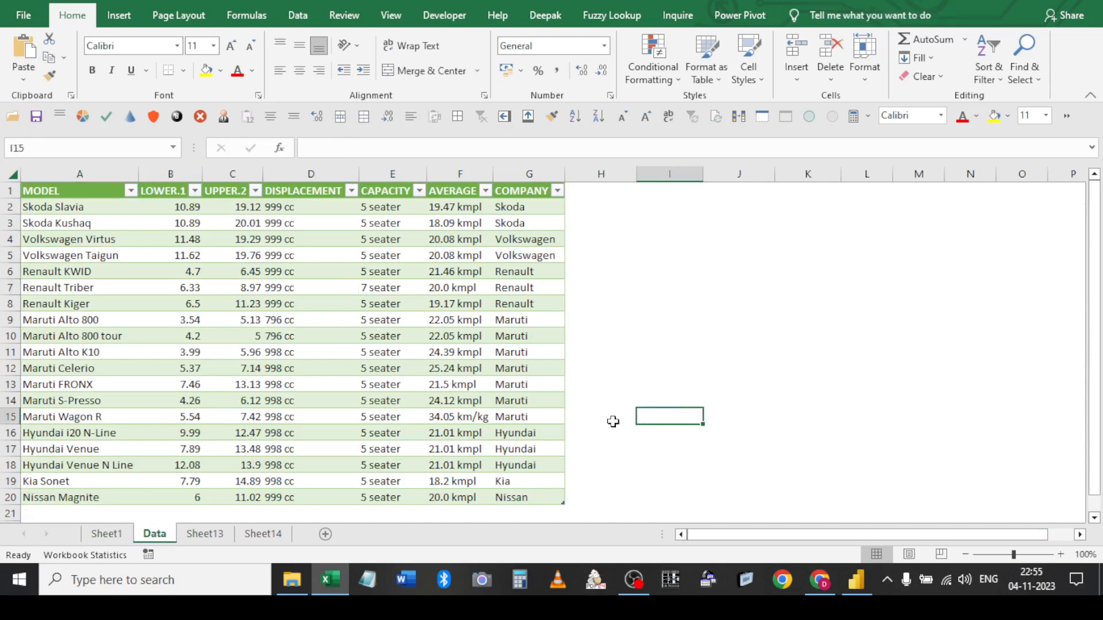
pyautogui.click(263, 534)
pyautogui.click(325, 534)
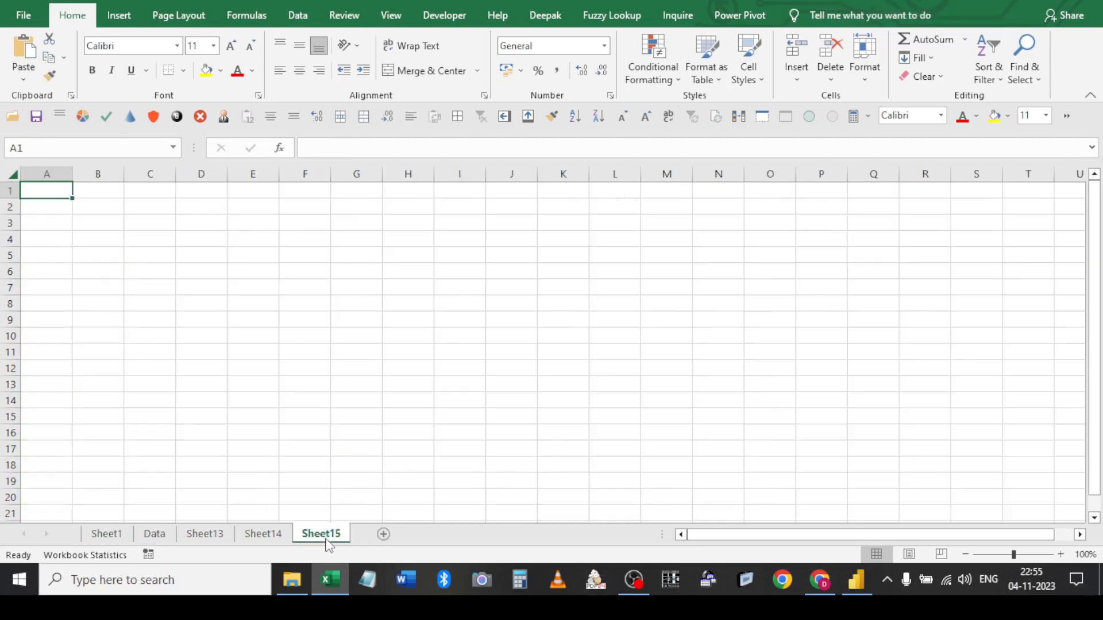
# Start a Microsoft Query import at cell E9 of the new sheet with Excel Files as the data source
pyautogui.click(305, 19)
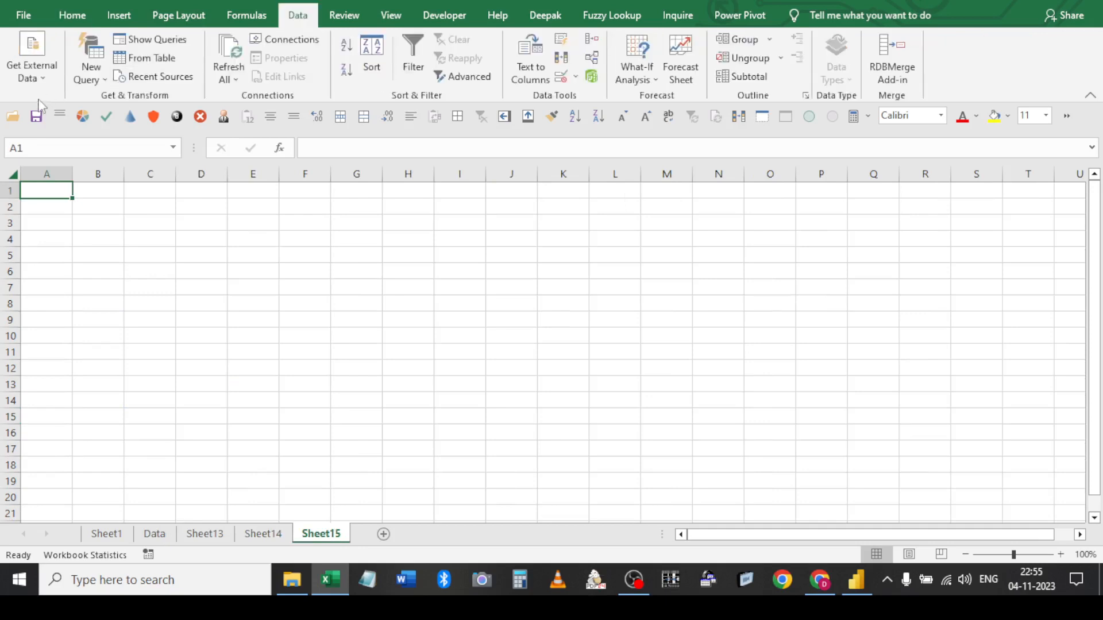
pyautogui.click(236, 318)
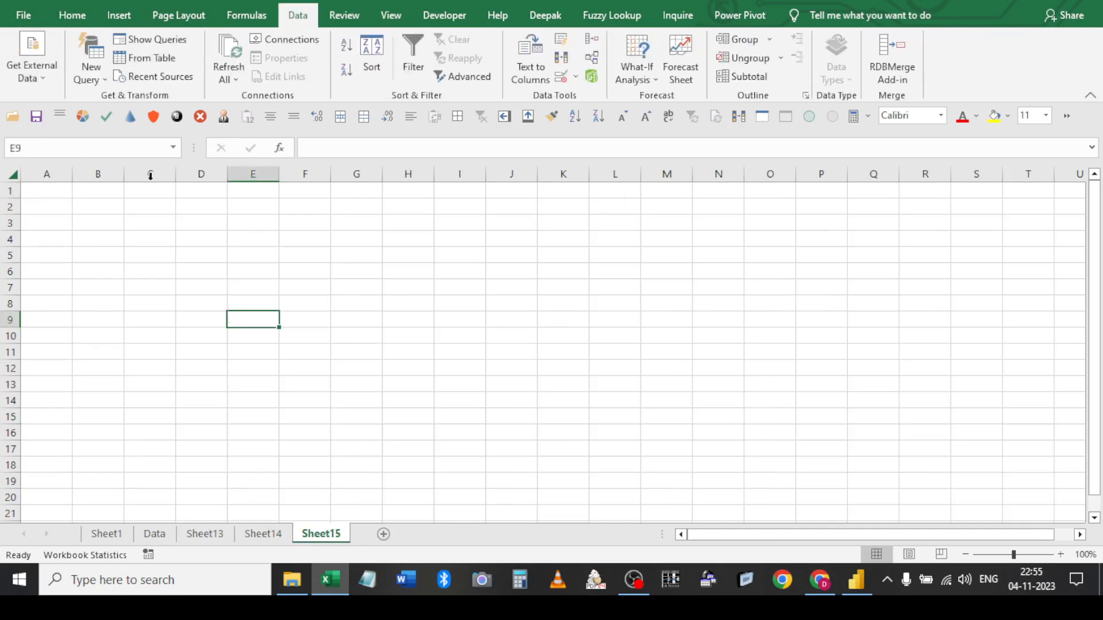
pyautogui.click(33, 72)
pyautogui.click(132, 145)
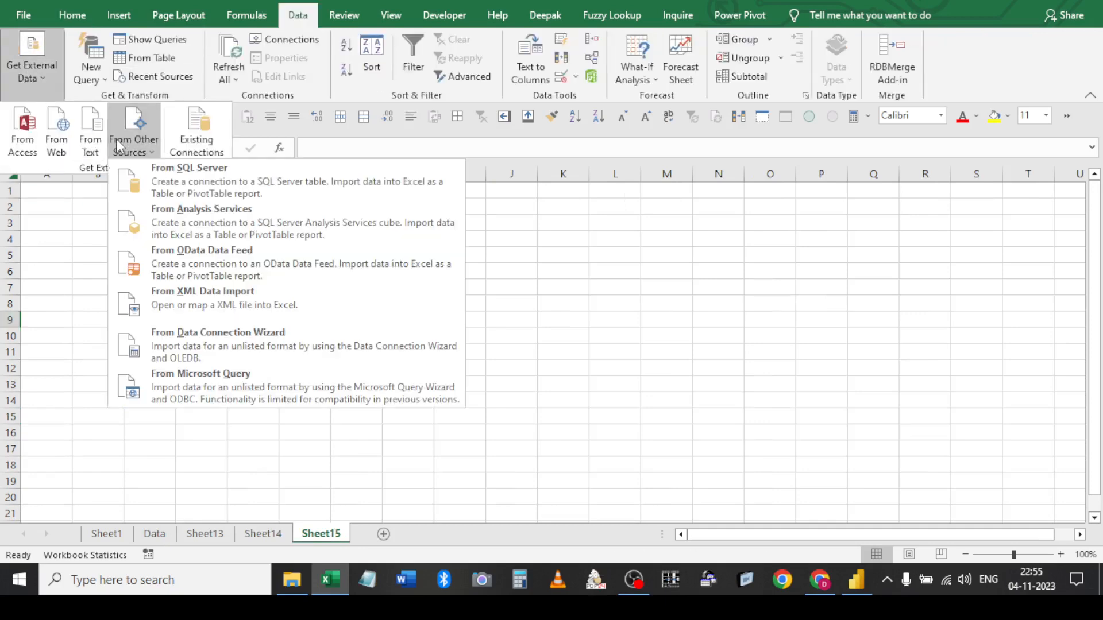
pyautogui.click(232, 373)
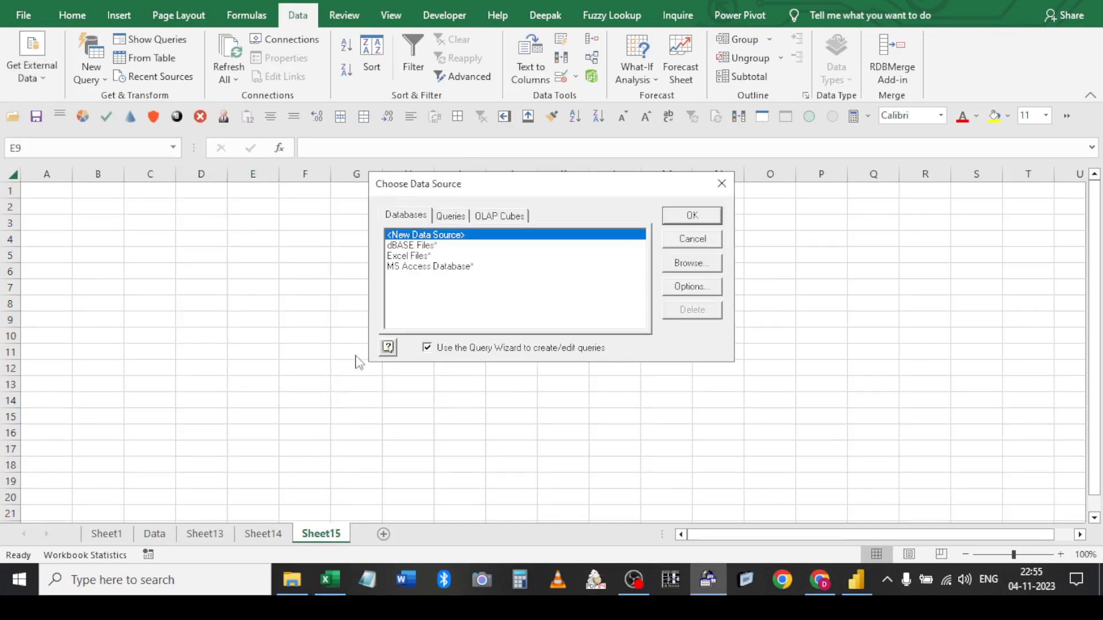
pyautogui.doubleClick(400, 256)
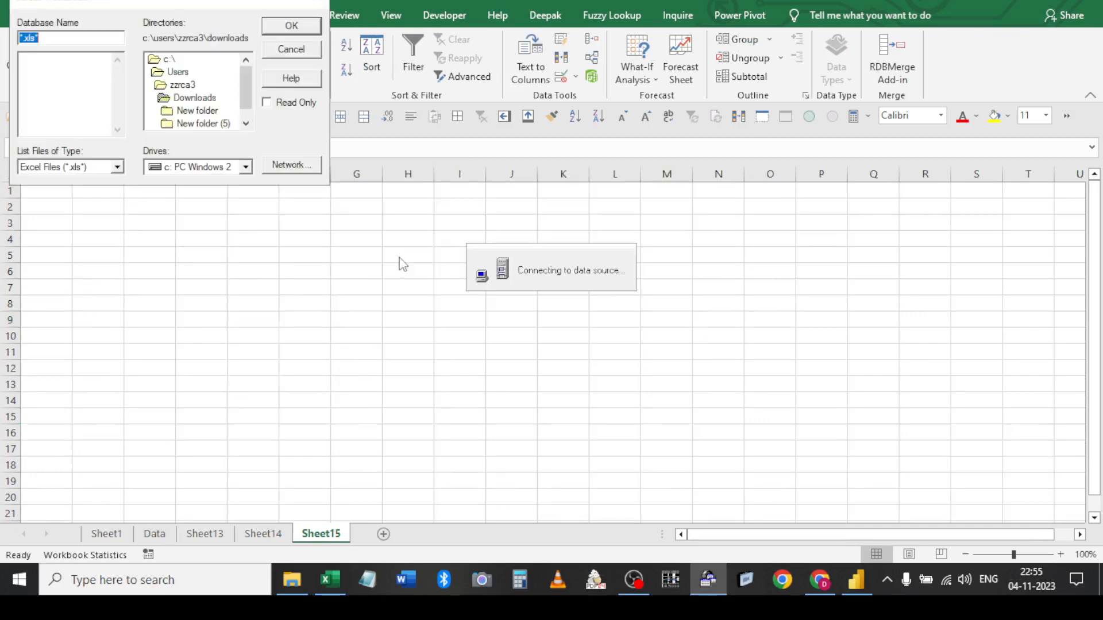
# Choose the Query.xlsx workbook in the Desktop folder as the query's database
pyautogui.doubleClick(180, 85)
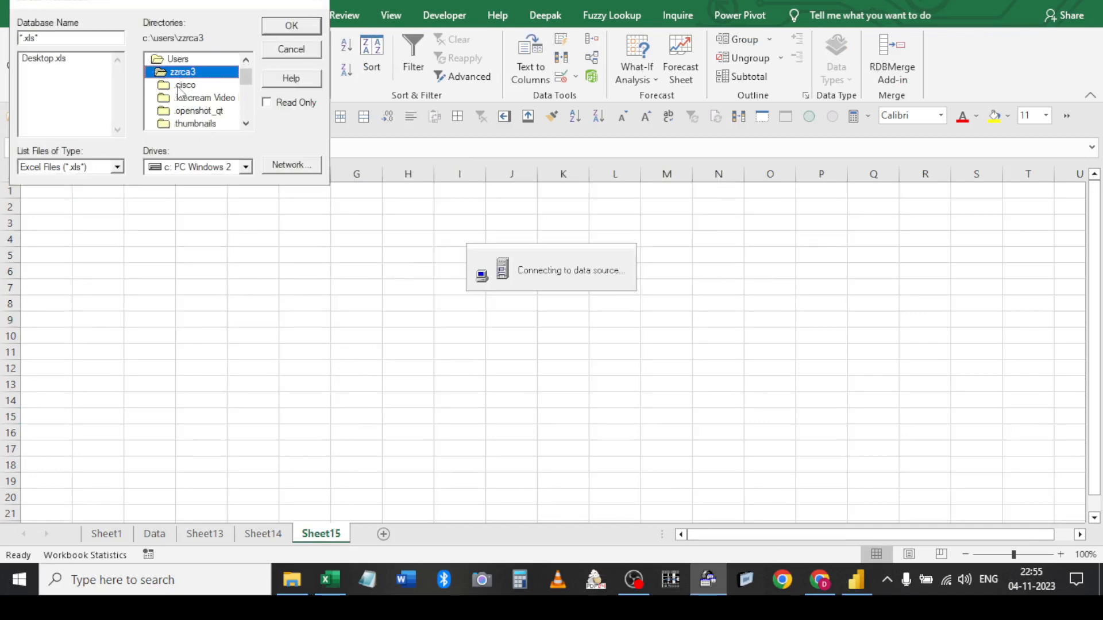
pyautogui.scroll(-2, 198, 106)
pyautogui.click(187, 85)
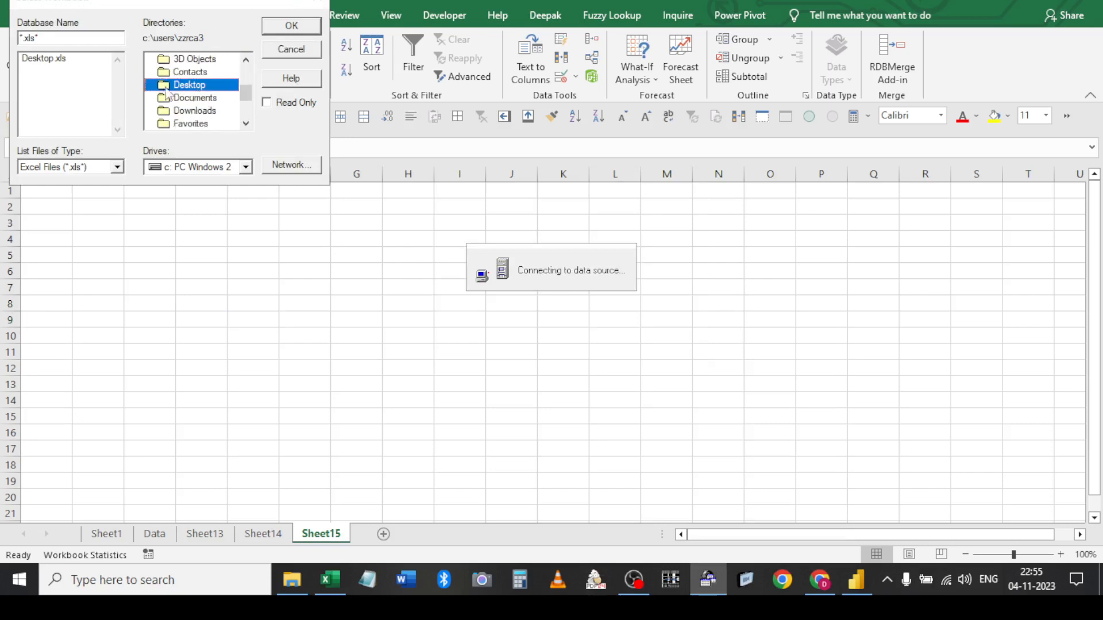
pyautogui.doubleClick(184, 86)
pyautogui.doubleClick(57, 70)
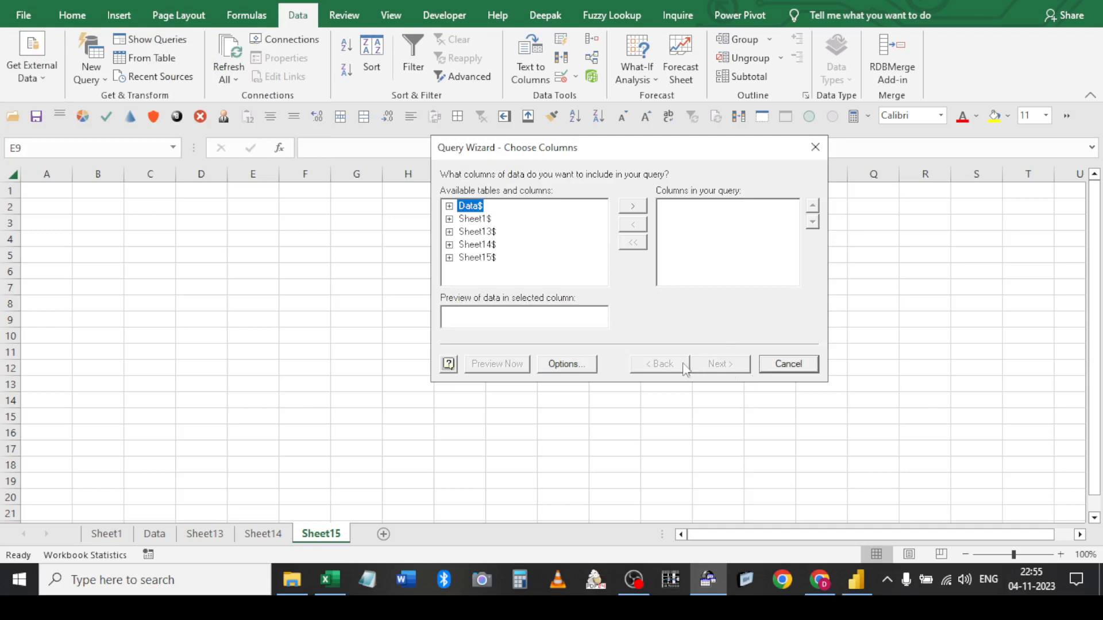
# Include all Data$ columns in the query without filtering or sorting, and open it for editing in Microsoft Query
pyautogui.click(632, 208)
pyautogui.click(724, 363)
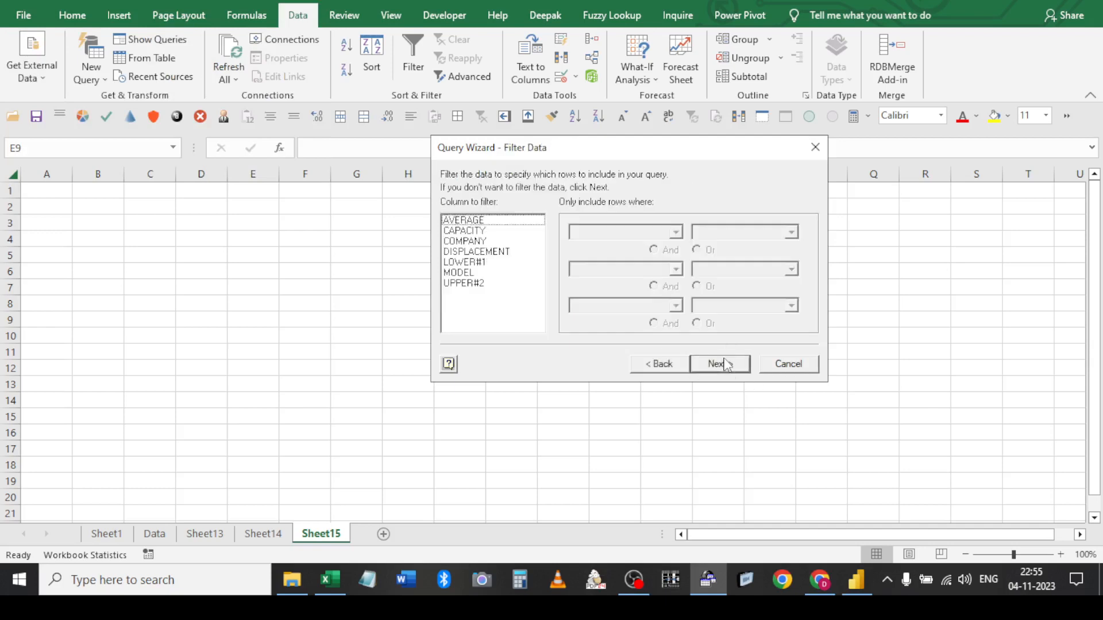
pyautogui.click(724, 363)
pyautogui.click(723, 363)
pyautogui.click(546, 223)
pyautogui.click(719, 364)
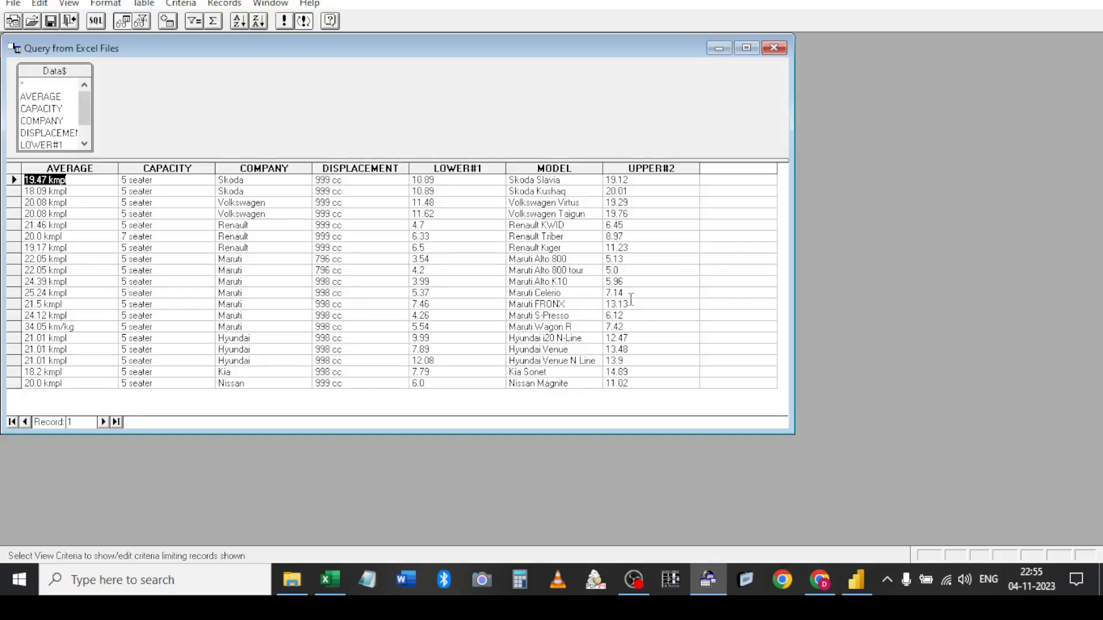
# Maximize the query window and enlarge the table pane and Data$ field list to fit all the fields
pyautogui.click(746, 48)
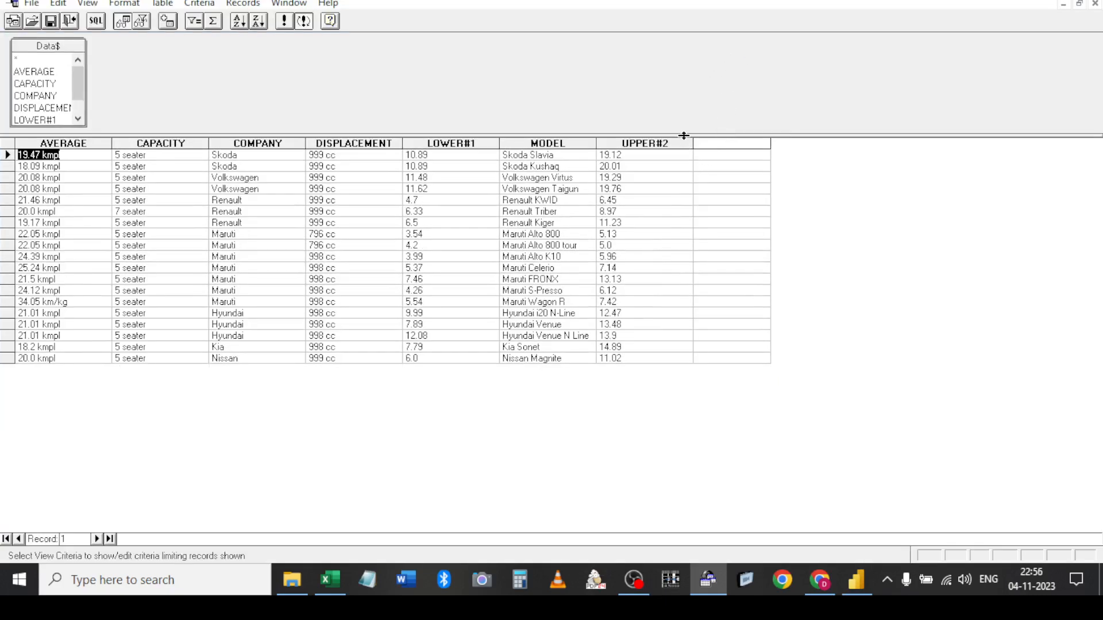
pyautogui.moveTo(683, 135); pyautogui.dragTo(684, 192)
pyautogui.moveTo(88, 124); pyautogui.dragTo(127, 186)
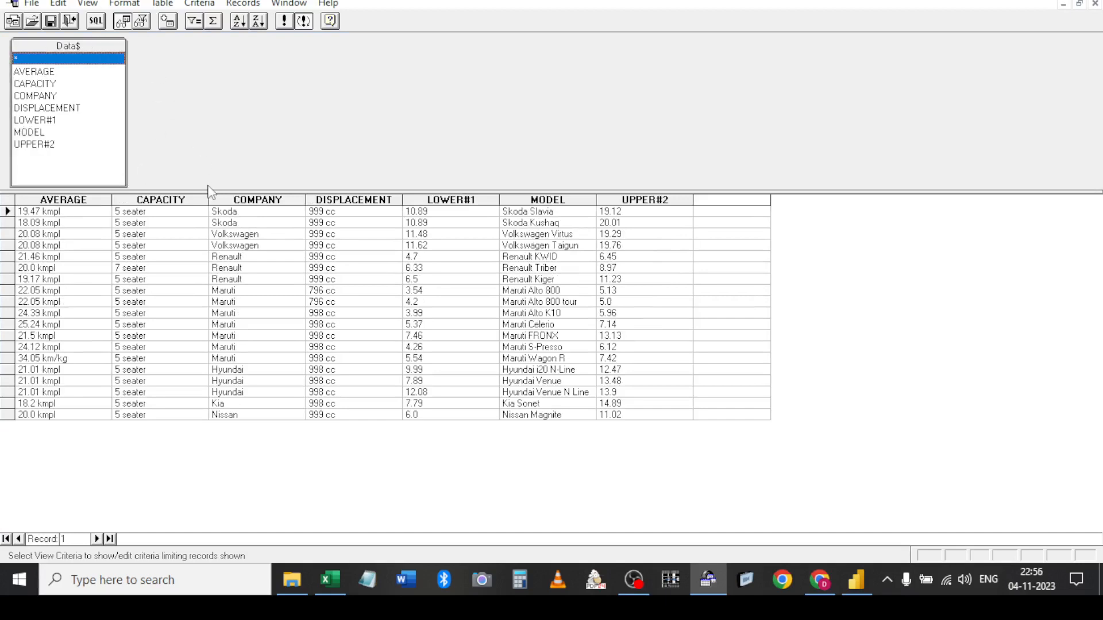
pyautogui.moveTo(209, 192); pyautogui.dragTo(210, 226)
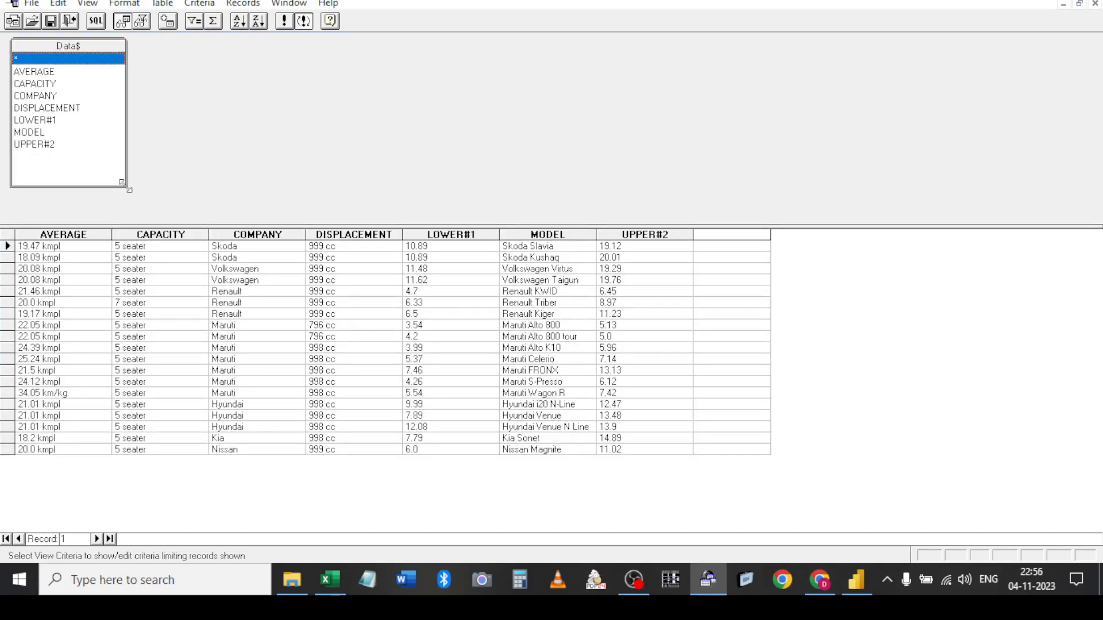
pyautogui.moveTo(129, 189); pyautogui.dragTo(150, 211)
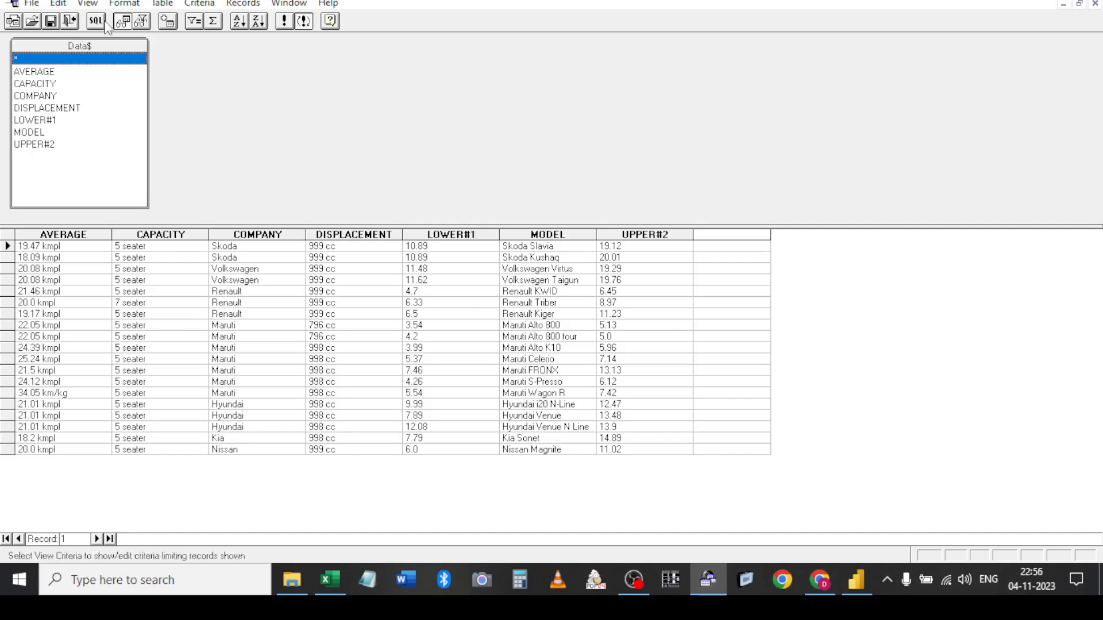
# Open the query's SQL statement and insert a blank line between the SELECT list and the FROM clause
pyautogui.click(96, 22)
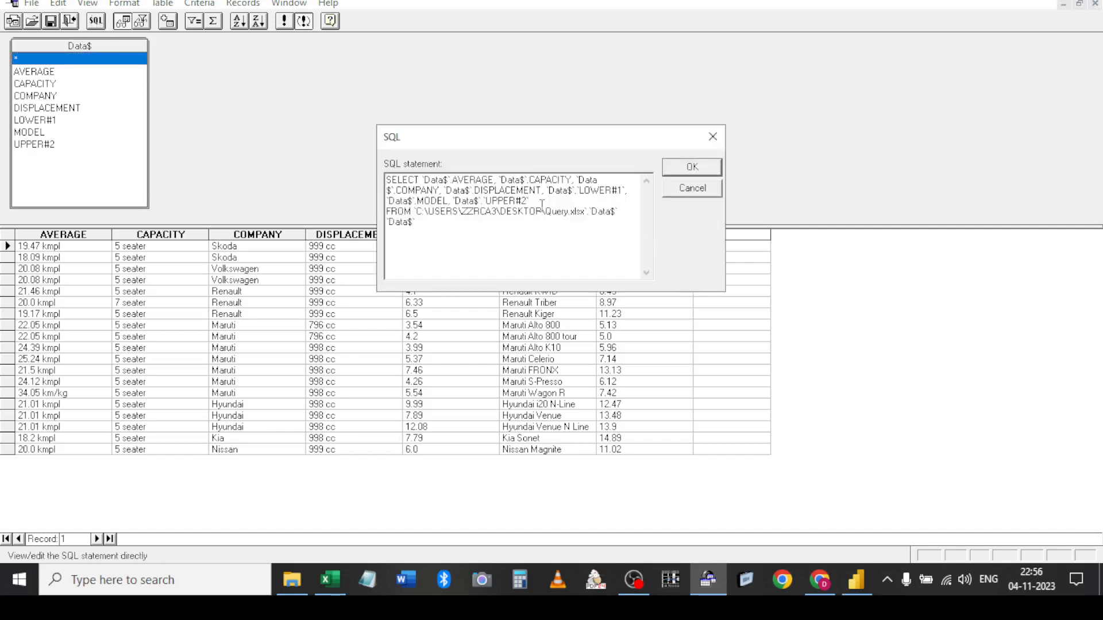
pyautogui.click(542, 205)
pyautogui.press('Return')
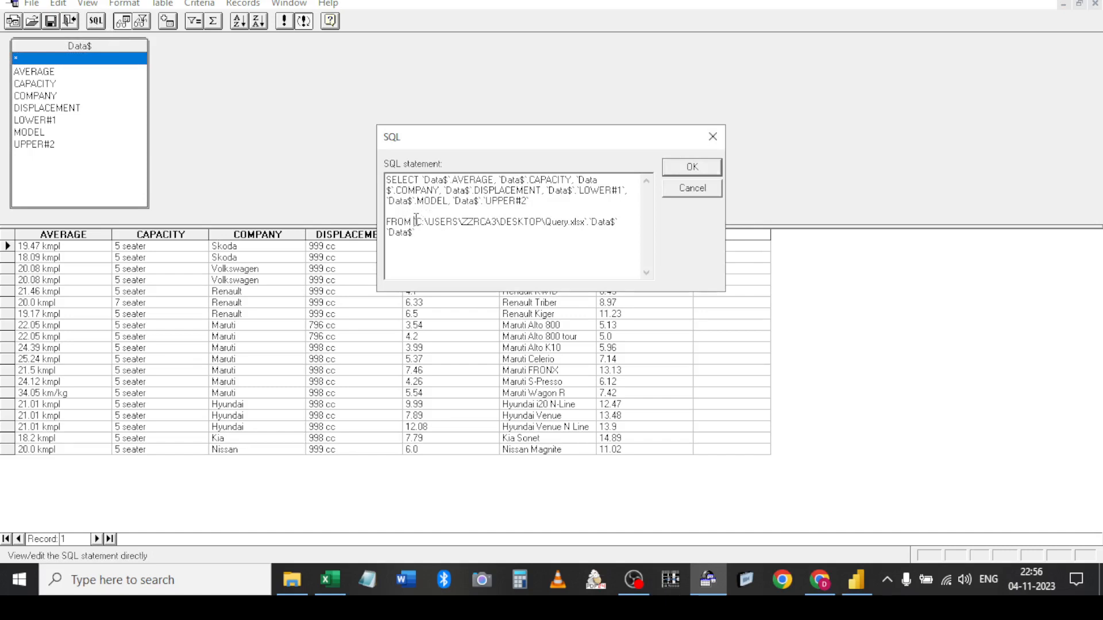
pyautogui.moveTo(415, 221); pyautogui.dragTo(606, 231)
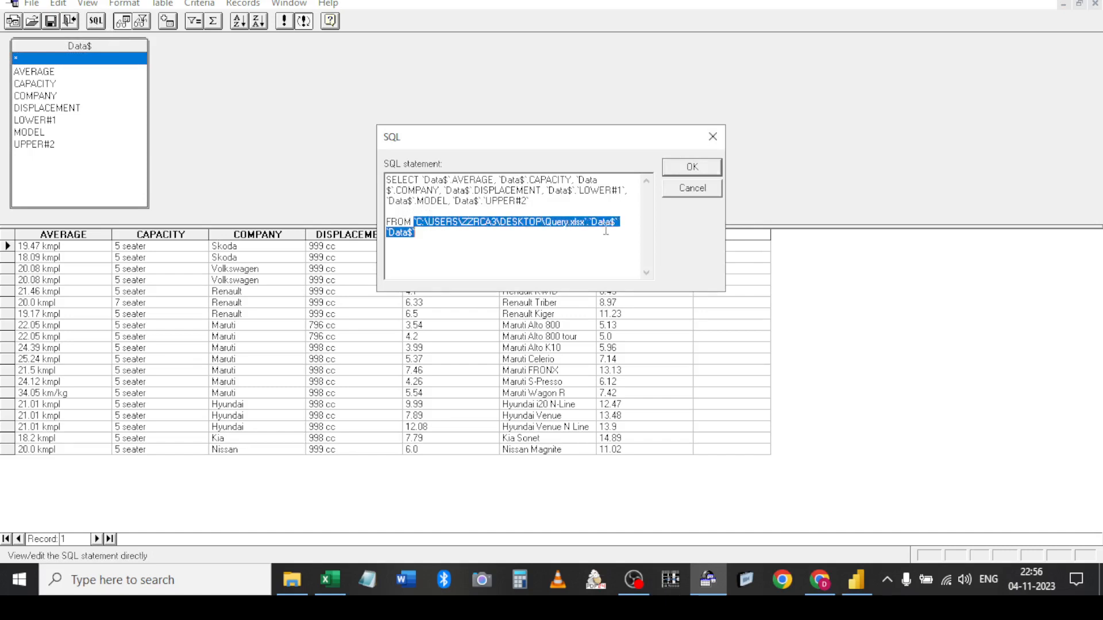
pyautogui.click(455, 238)
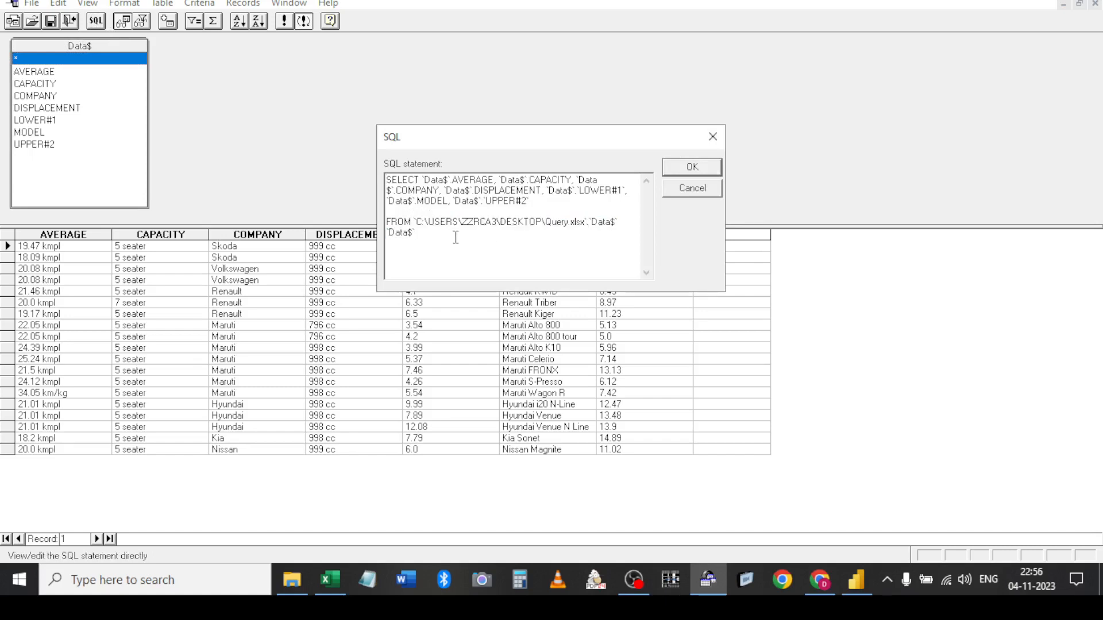
# Switch to File Explorer, check the properties of data1.csv in New folder (5), and return to Microsoft Query
pyautogui.click(290, 586)
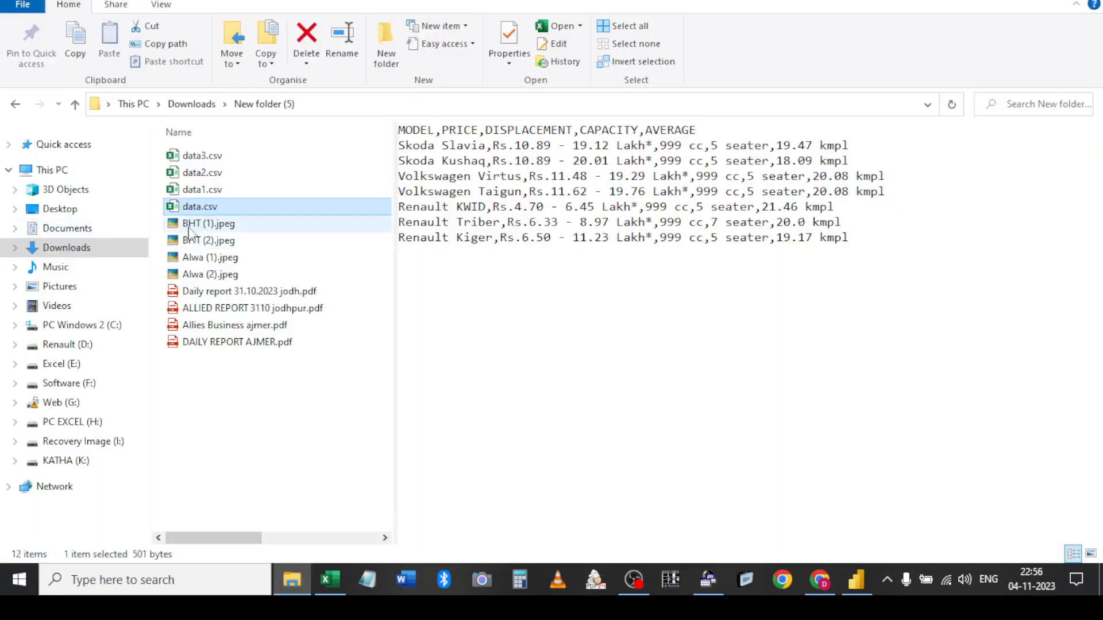
pyautogui.click(199, 190)
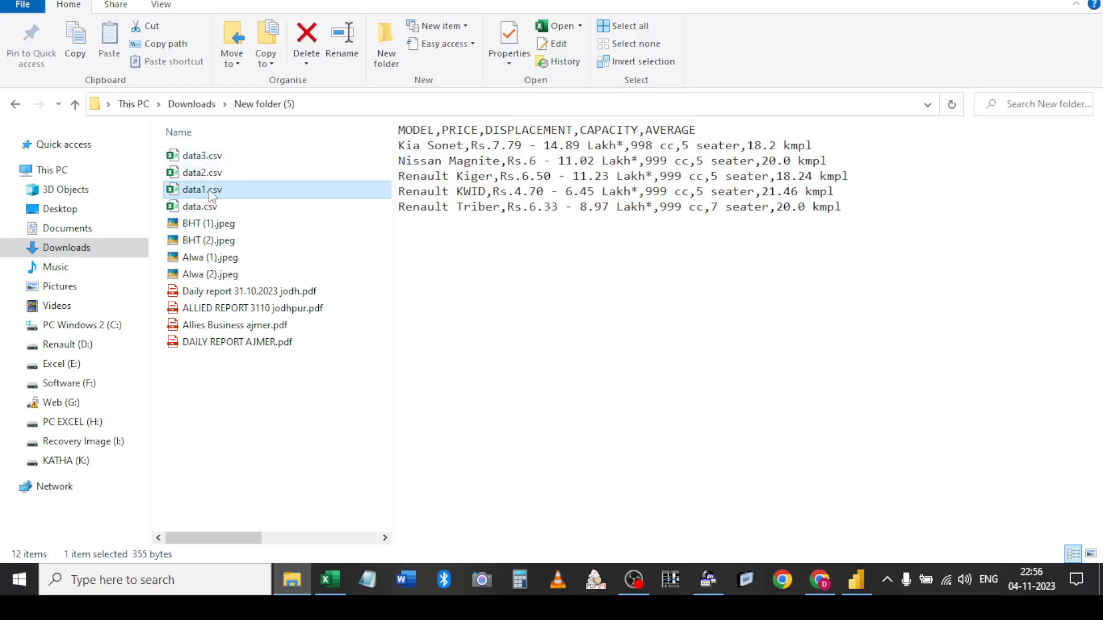
pyautogui.rightClick(211, 193)
pyautogui.click(290, 541)
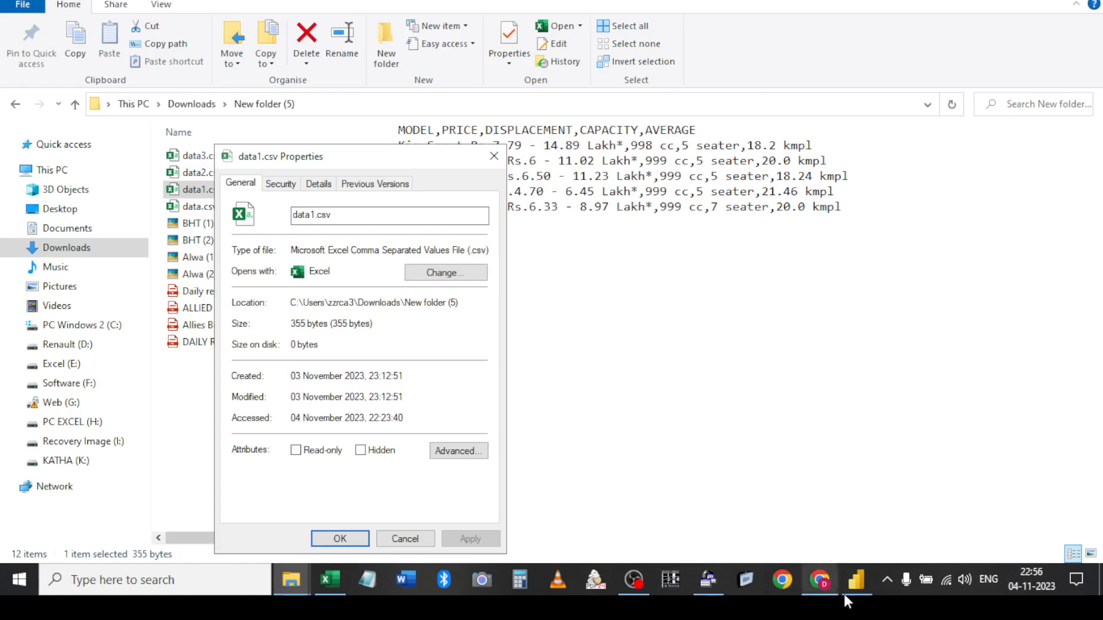
pyautogui.press('Escape')
pyautogui.click(329, 580)
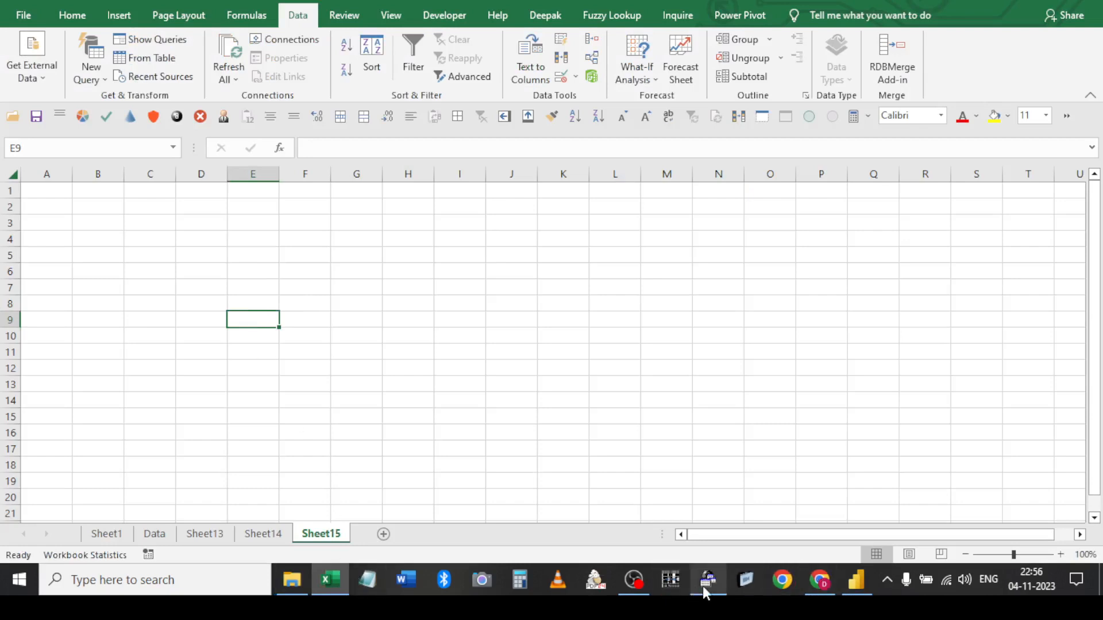
pyautogui.click(705, 581)
# Append UNION ALL on its own line below the FROM clause, separated by a blank line
pyautogui.click(422, 236)
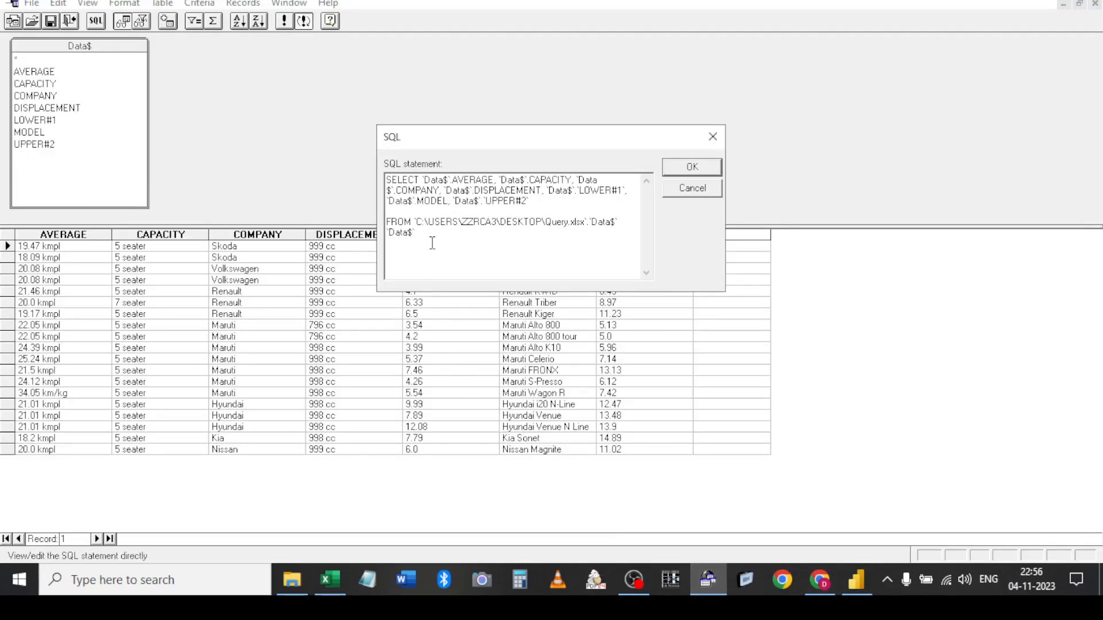
pyautogui.press('Return')
pyautogui.press('Return')
pyautogui.press('capslock')
pyautogui.write('UNIO')
pyautogui.press('Return')
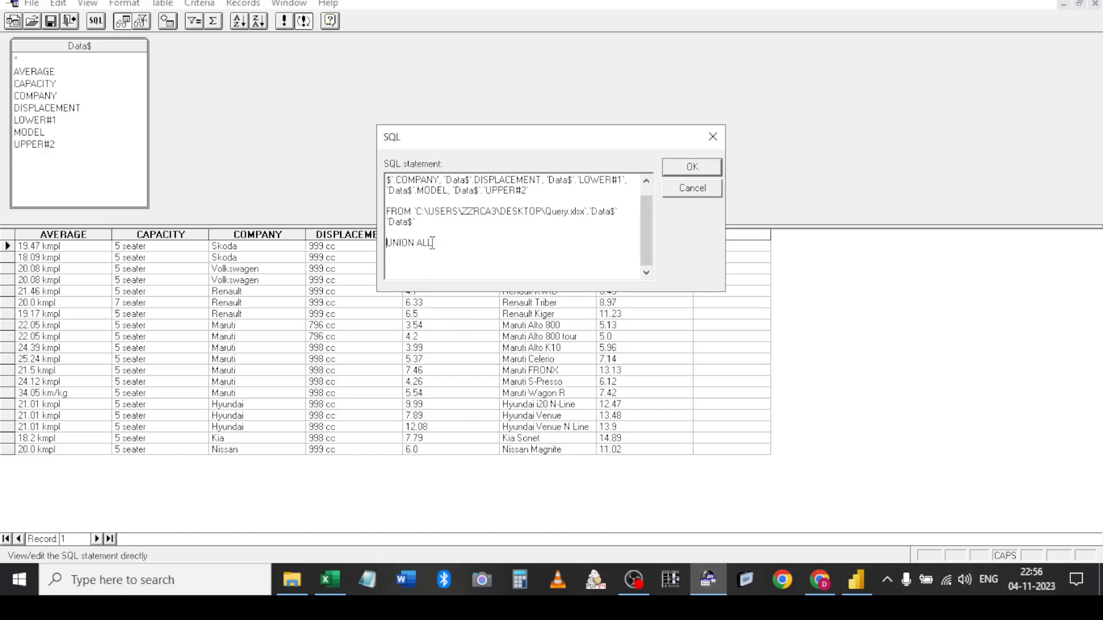
# Highlight the SELECT column list in the SQL statement and return to the line below UNION ALL
pyautogui.hotkey('ctrl', 'Home')
pyautogui.hotkey('shift', 'Down')
pyautogui.hotkey('shift', 'Down')
pyautogui.hotkey('shift', 'Down')
pyautogui.hotkey('shift', 'Down')
pyautogui.hotkey('shift', 'Down')
pyautogui.hotkey('shift', 'Down')
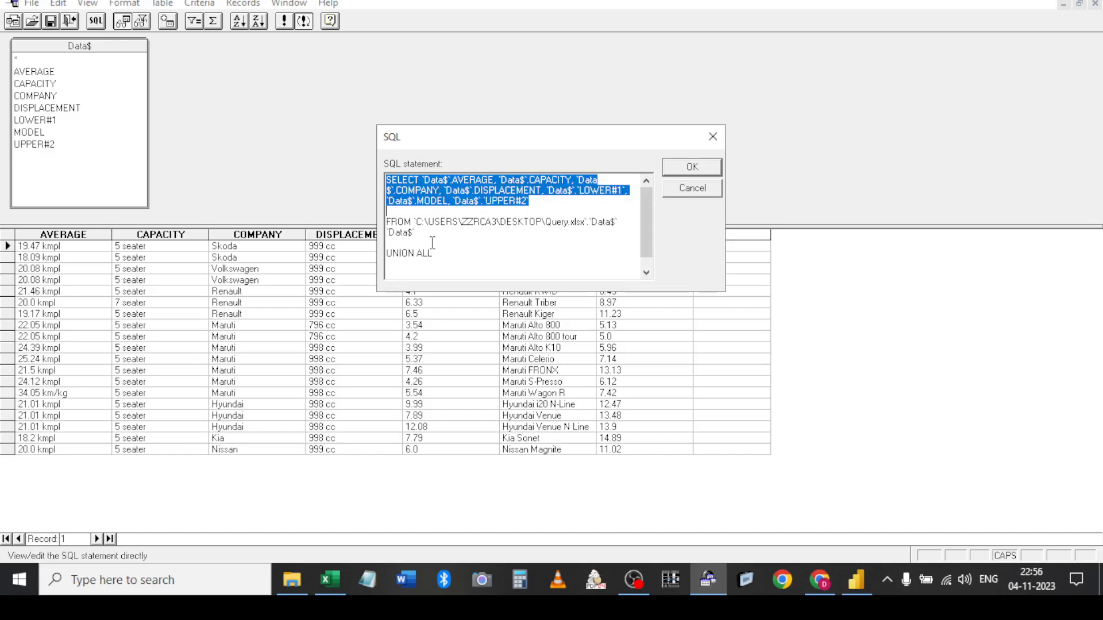
pyautogui.press('Down')
pyautogui.press('Down')
pyautogui.press('Down')
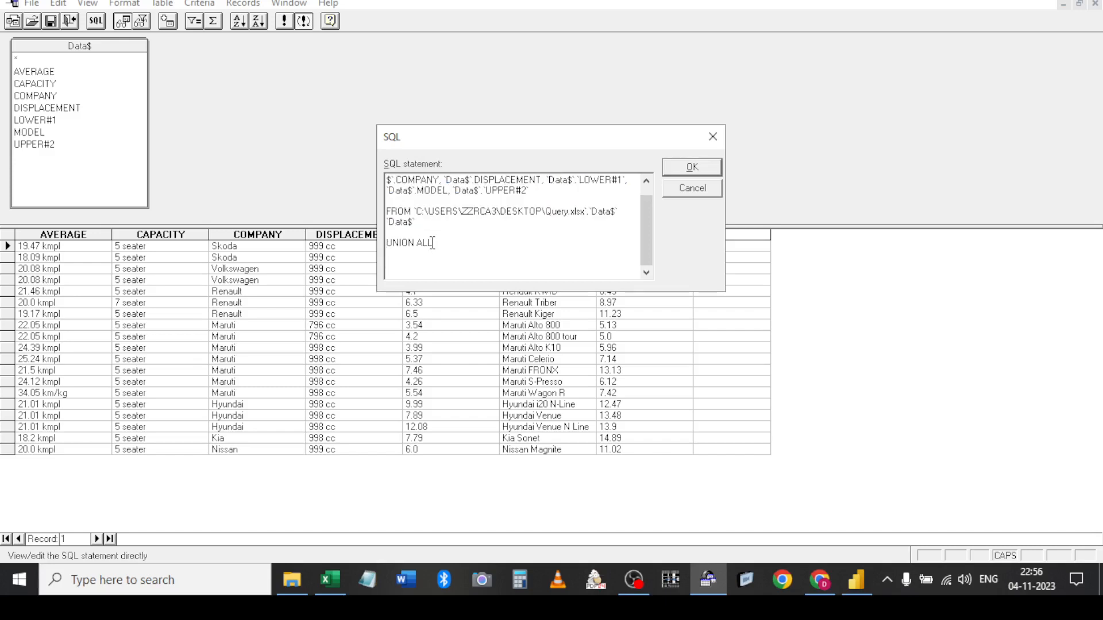
# Look at data1.csv in File Explorer and the blank worksheet, and return to the start of the SQL statement
pyautogui.hotkey('alt', 'Tab')
pyautogui.hotkey('alt', 'Tab')
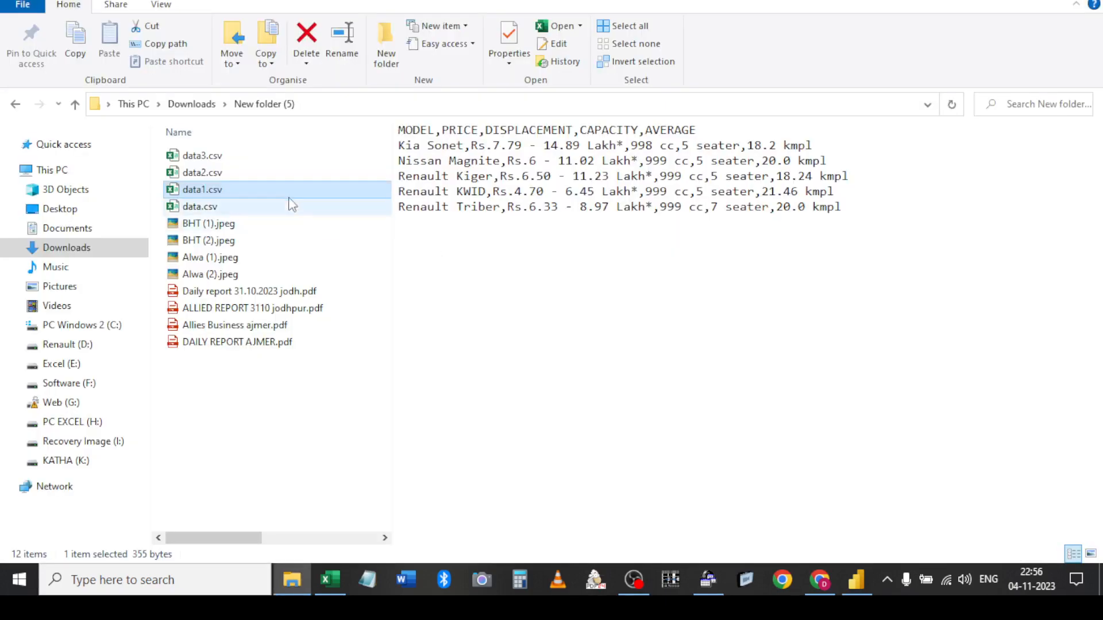
pyautogui.hotkey('alt', 'Tab')
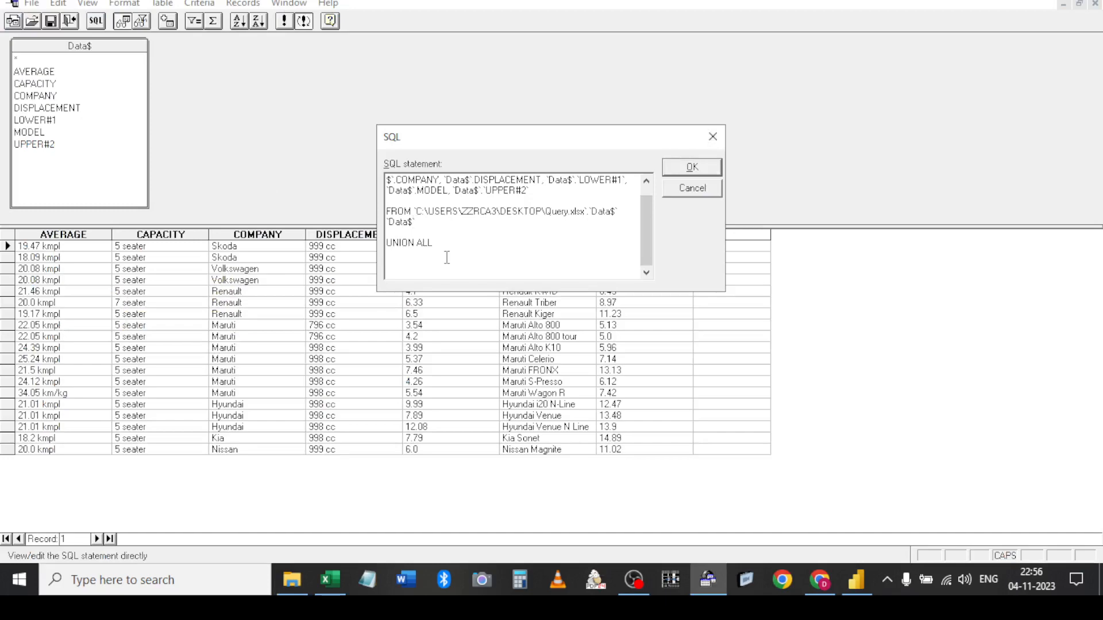
pyautogui.hotkey('alt', 'Tab')
pyautogui.hotkey('alt', 'Tab')
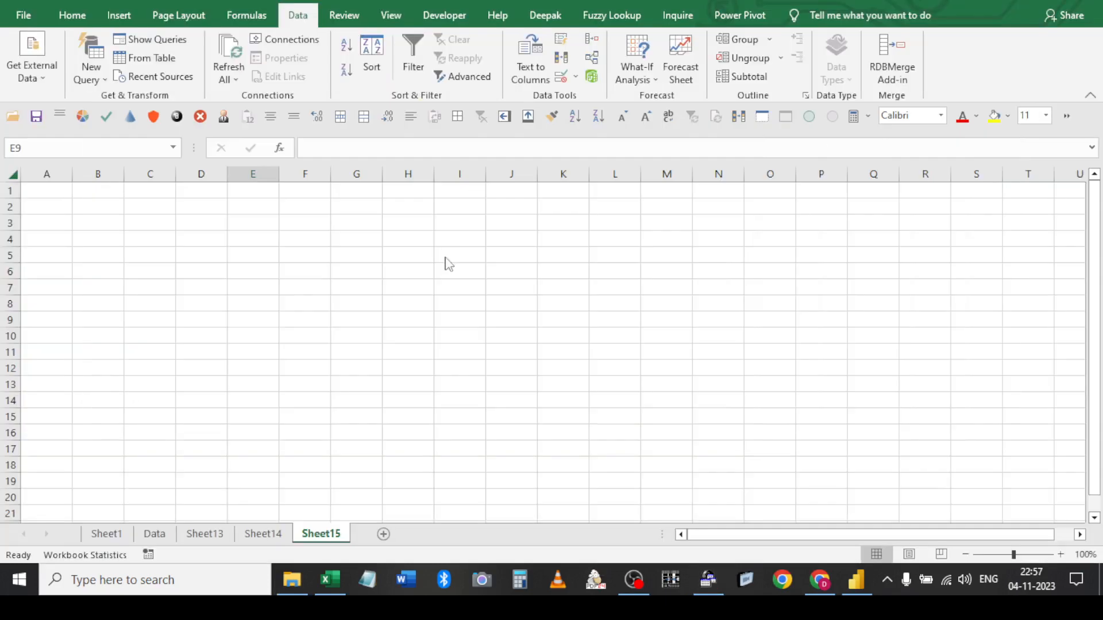
pyautogui.hotkey('alt', 'Tab')
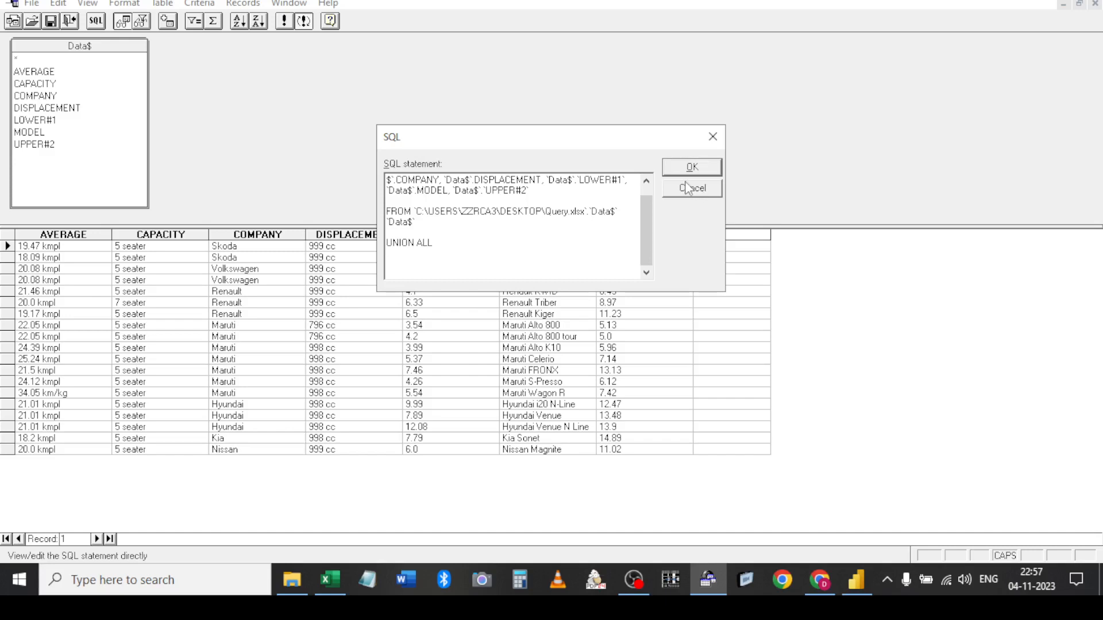
pyautogui.click(646, 182)
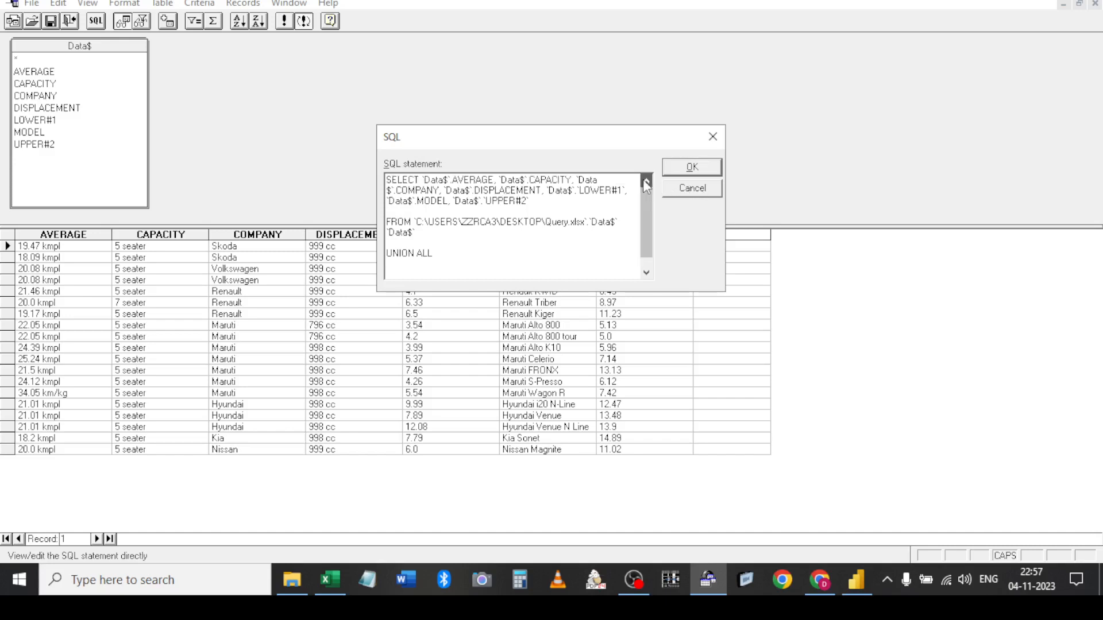
# Duplicate the Data$ SELECT and FROM clauses below UNION ALL in the SQL statement
pyautogui.click(647, 182)
pyautogui.doubleClick(559, 223)
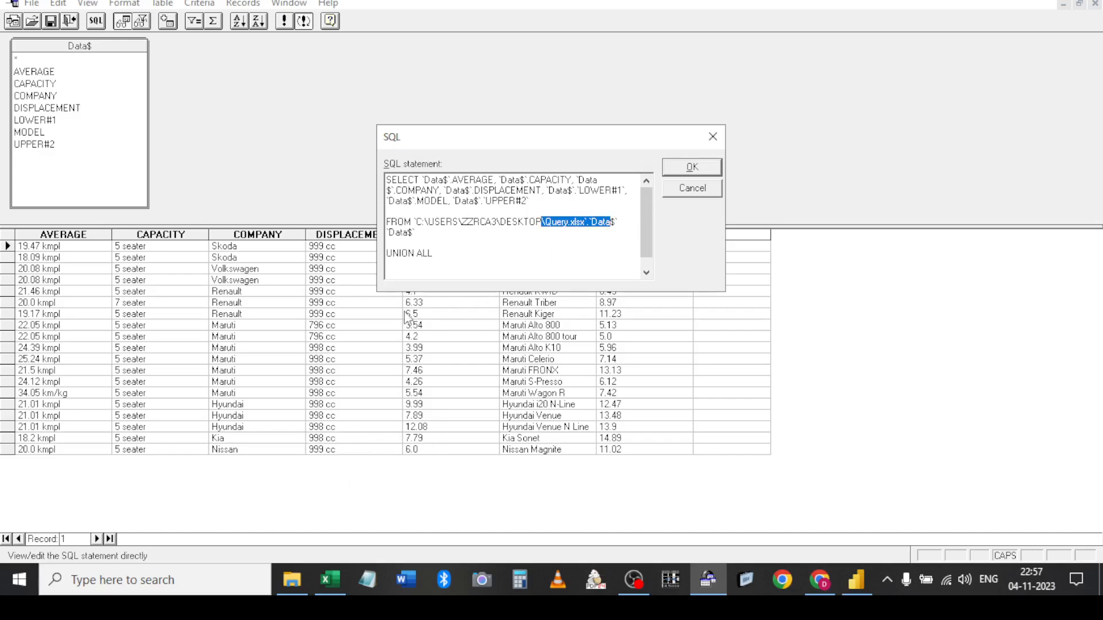
pyautogui.click(410, 277)
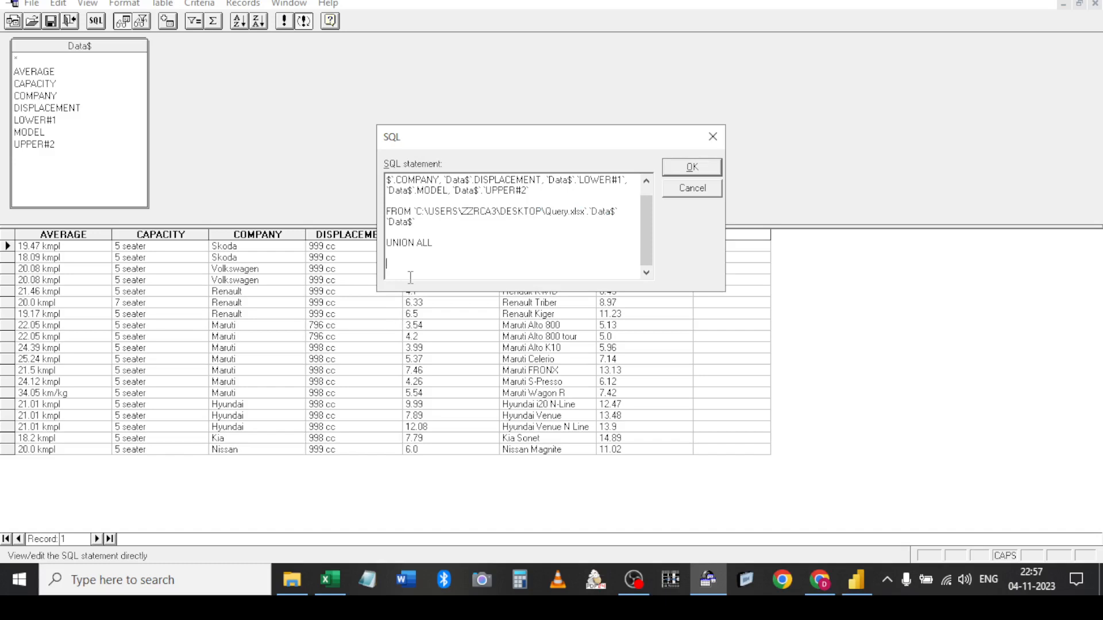
pyautogui.write('SELECT `Data$`.AVERAGE, `Data$`.CAPACITY, `Data$`.COMPANY, `Data$`.DISPLACEMENT, `Data$`.`LOWER#1`, `Data$`.MODEL, `Data$`.`UPPER#2`  FROM `C:\\USERS\\ZZRCA3\\DESKTOP\\Query.xlsx`.`Data$` `Data$`')
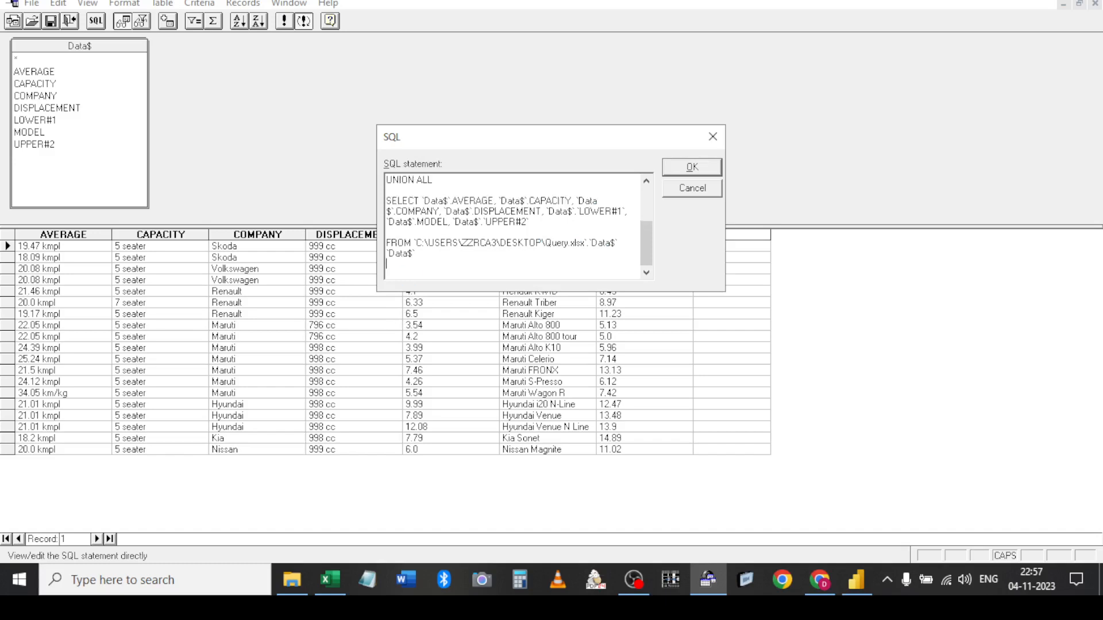
# Open data1.csv from New folder (5) to check its sheet name, close it, and return to the SQL statement in Microsoft Query
pyautogui.click(295, 592)
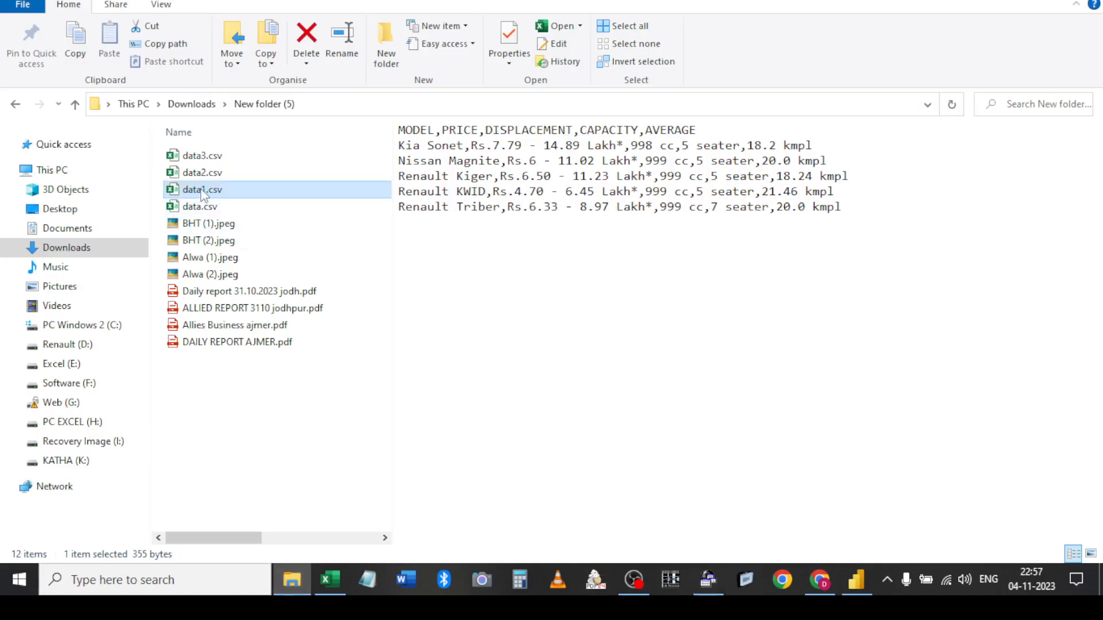
pyautogui.hotkey('alt', 'Tab')
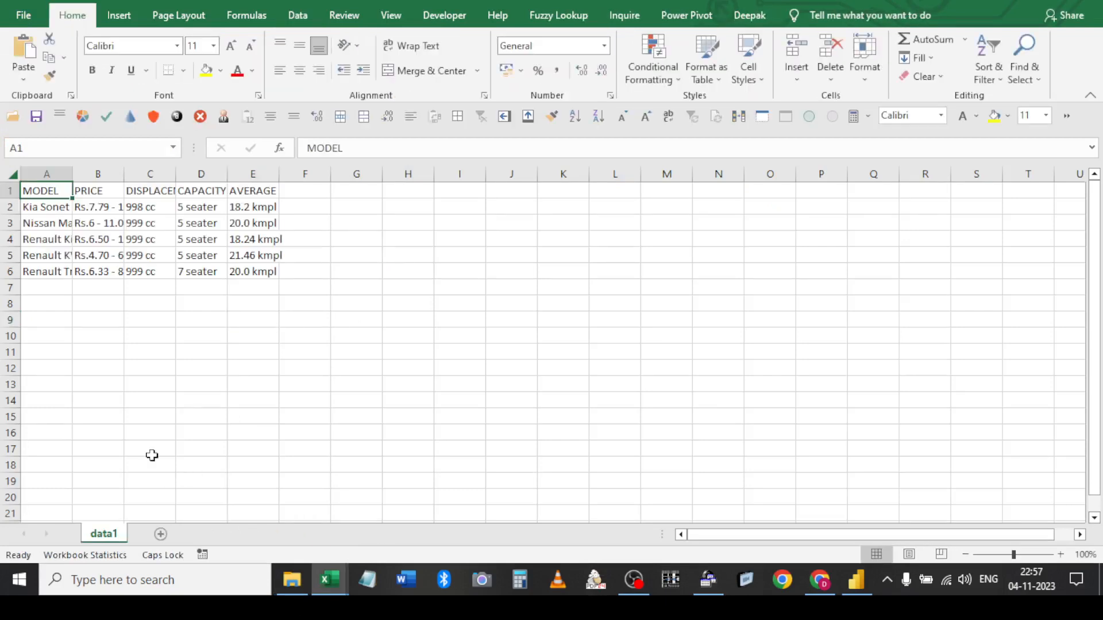
pyautogui.click(210, 253)
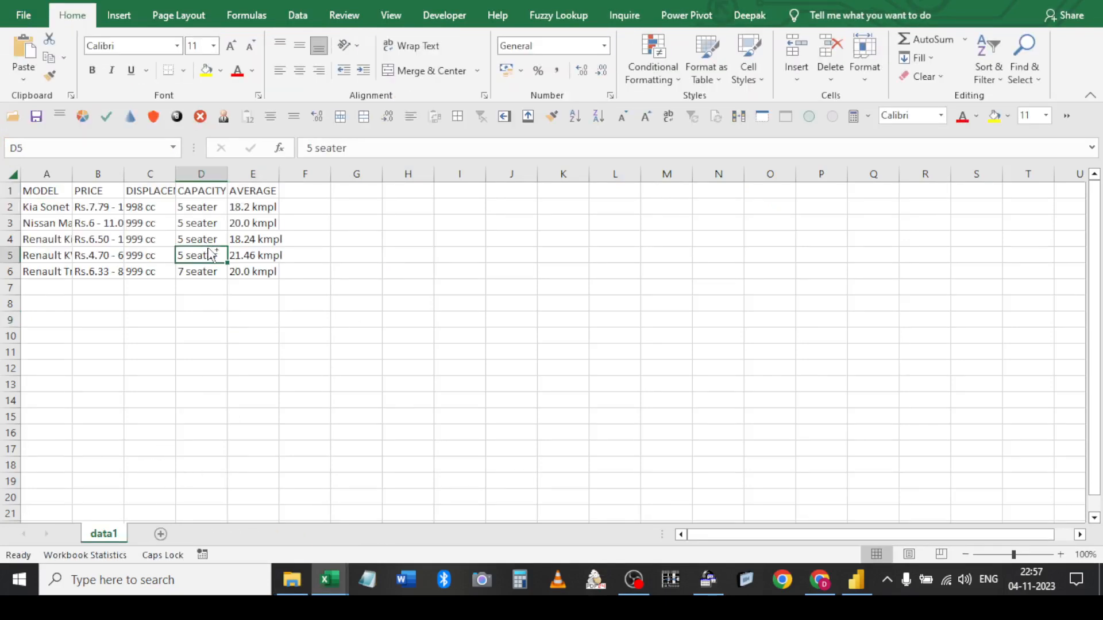
pyautogui.hotkey('ctrl', 'w')
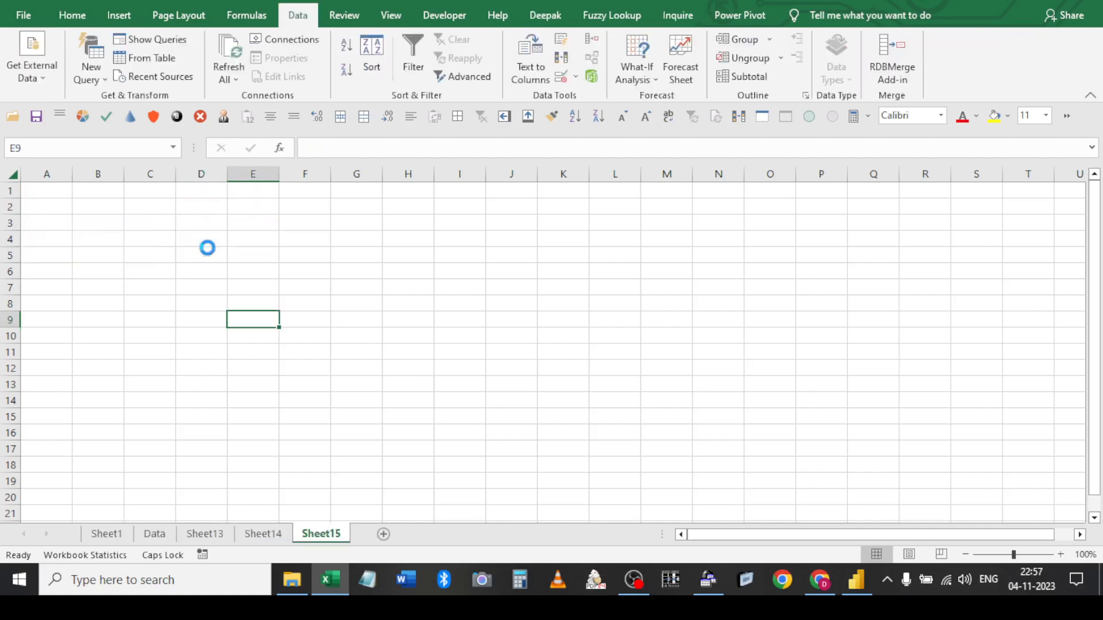
pyautogui.hotkey('alt', 'Tab')
pyautogui.hotkey('alt', 'Tab')
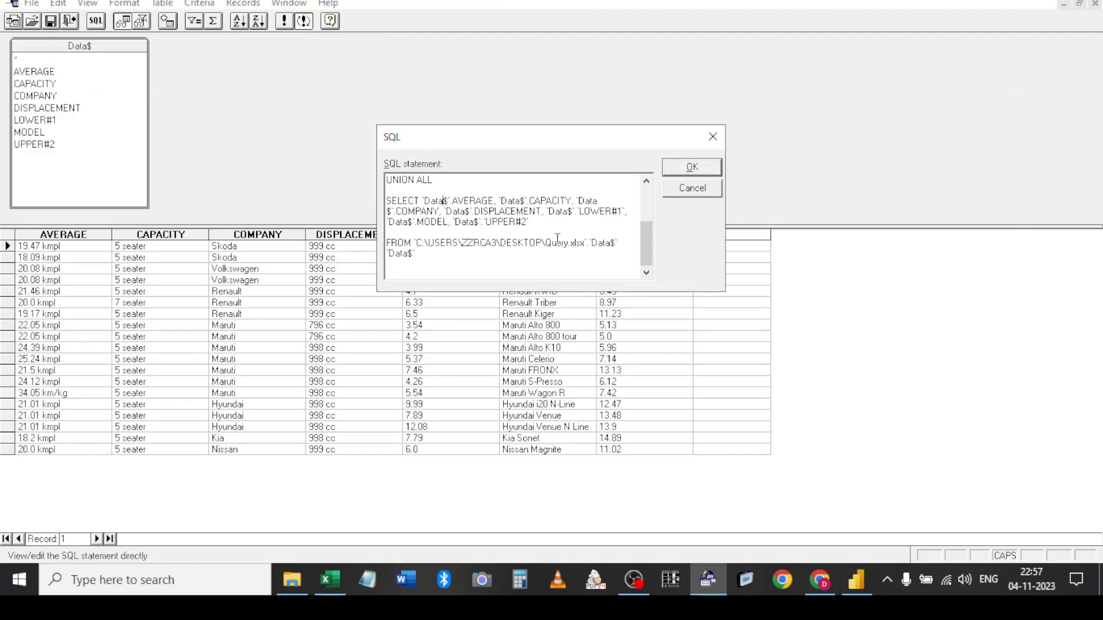
# Change the table prefix from Data$ to Data1$ for all seven columns in the second SELECT list
pyautogui.click(447, 201)
pyautogui.write('1')
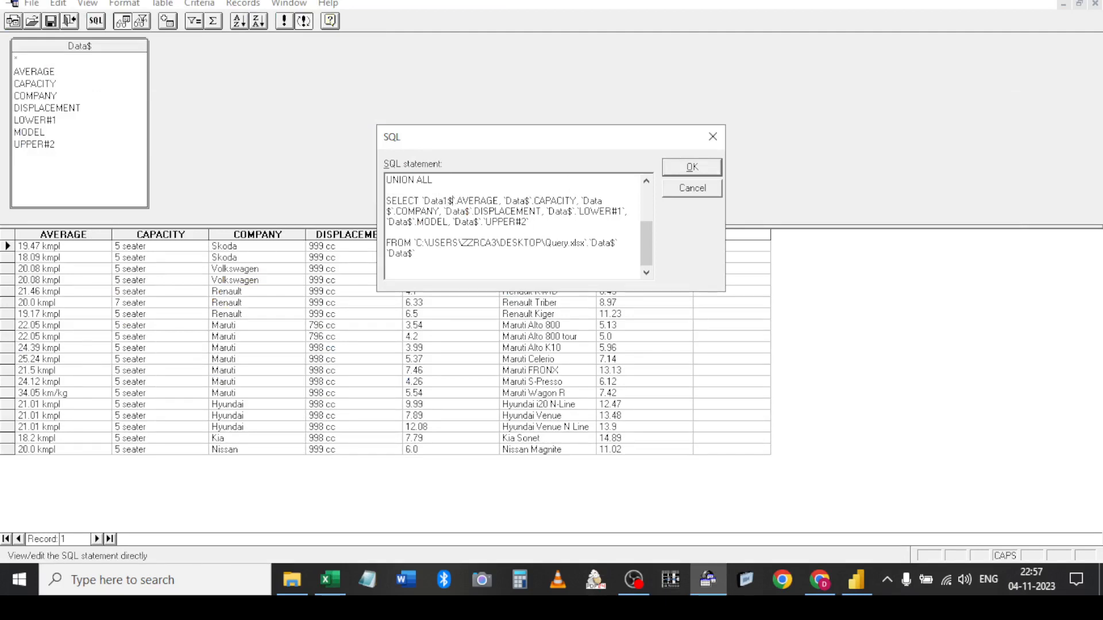
pyautogui.click(525, 200)
pyautogui.write('1')
pyautogui.click(605, 201)
pyautogui.write('1')
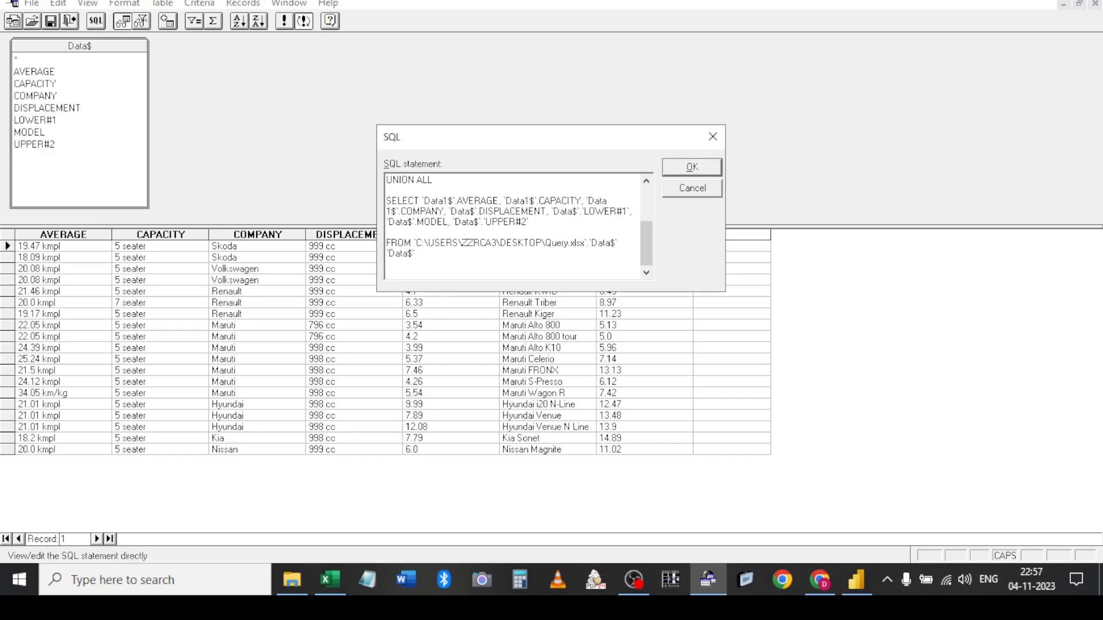
pyautogui.press('BackSpace')
pyautogui.write('1')
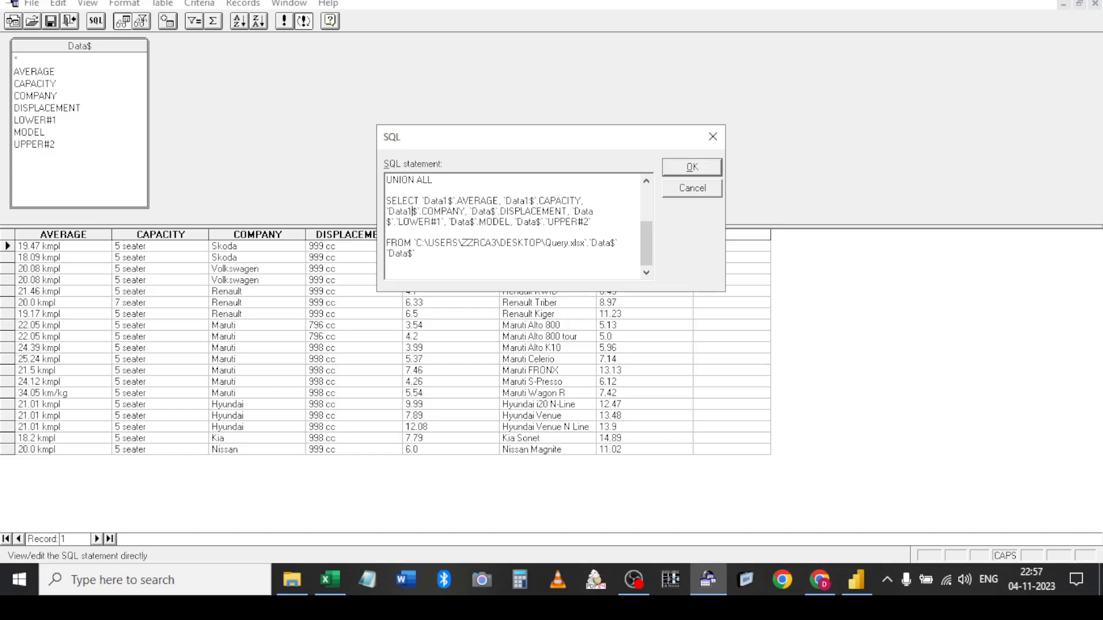
pyautogui.click(494, 211)
pyautogui.write('1')
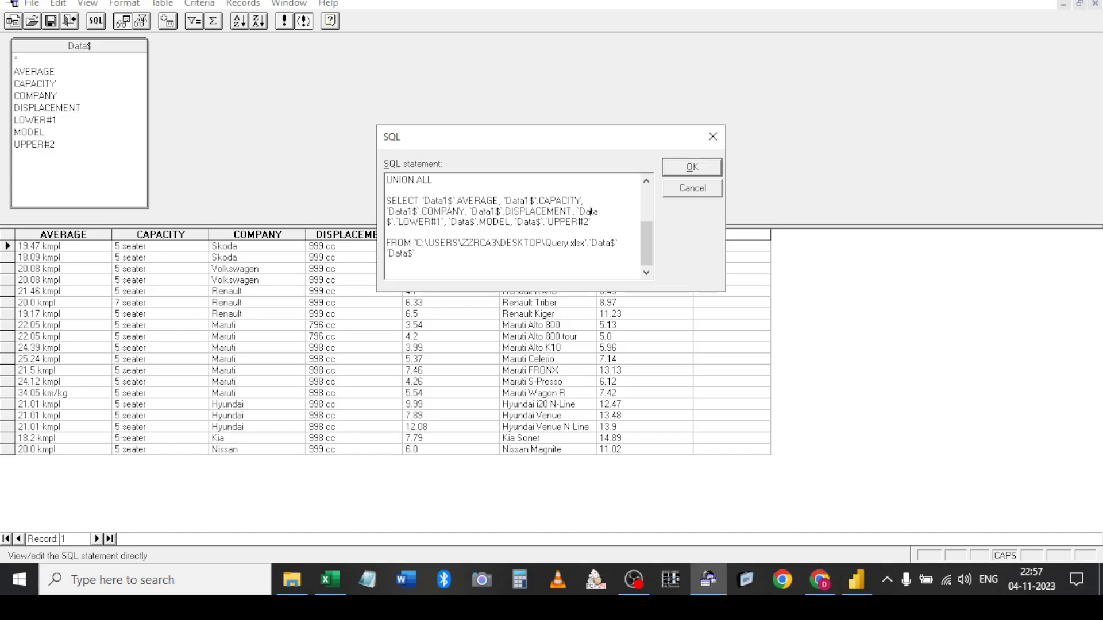
pyautogui.write('1')
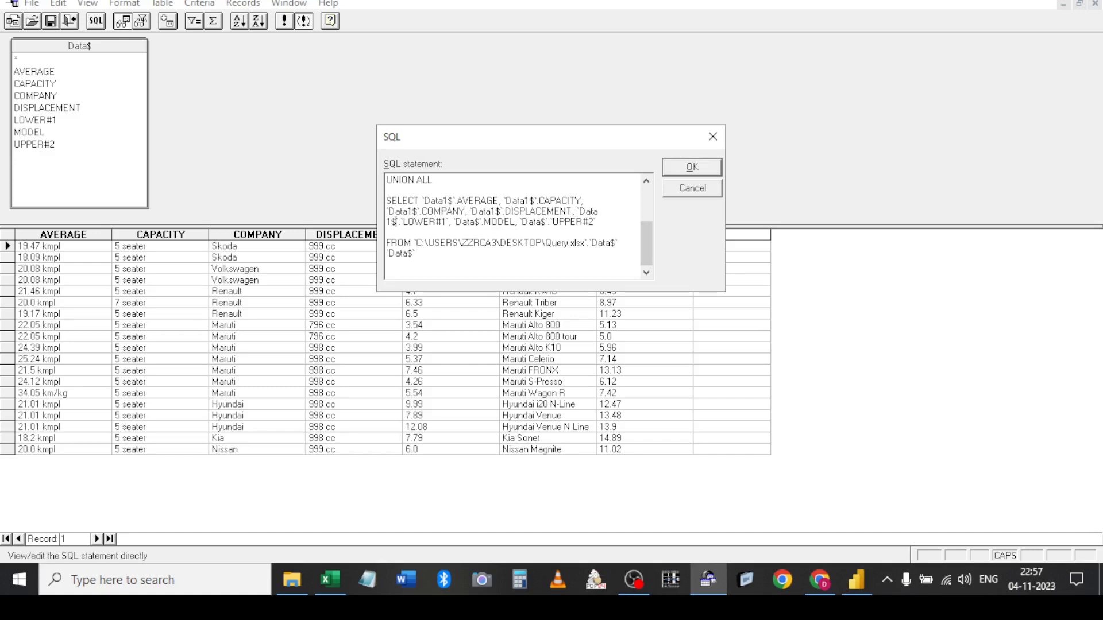
pyautogui.click(469, 221)
pyautogui.write('1')
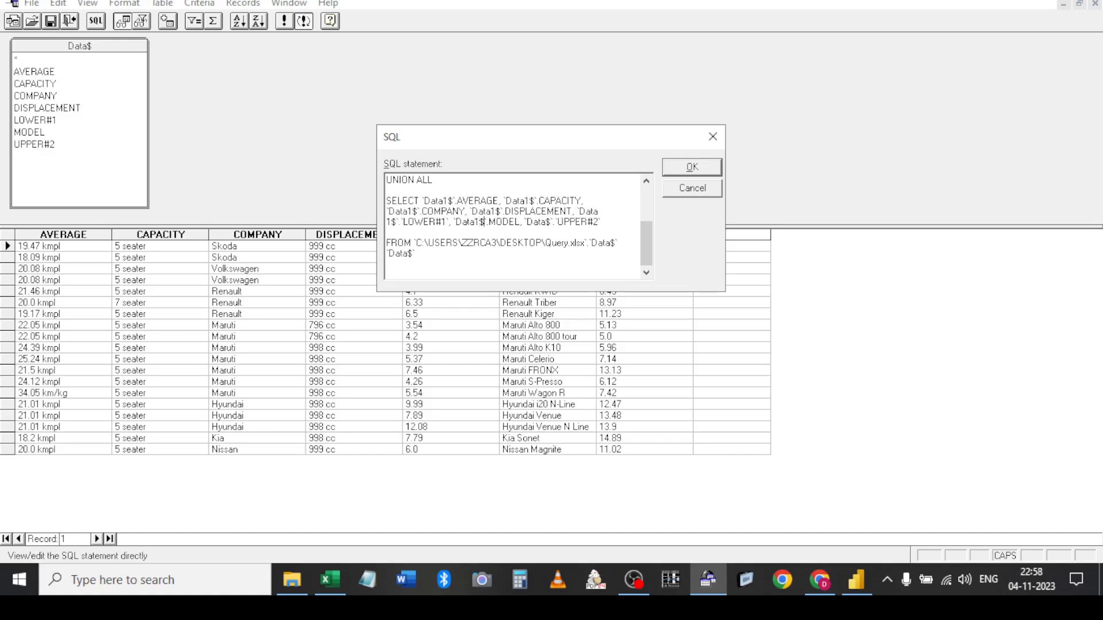
pyautogui.click(545, 222)
pyautogui.write('1')
# Copy the folder location from the properties of data1.csv and substitute it for the path before Query.xlsx in the second FROM clause
pyautogui.hotkey('alt', 'Tab')
pyautogui.hotkey('alt', 'Tab')
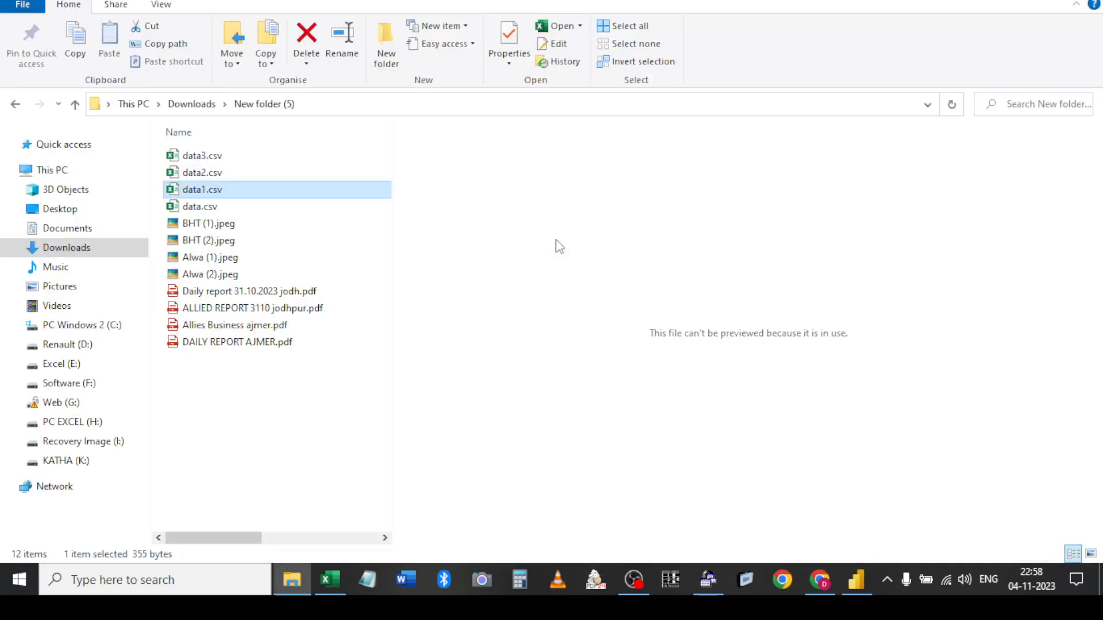
pyautogui.rightClick(218, 196)
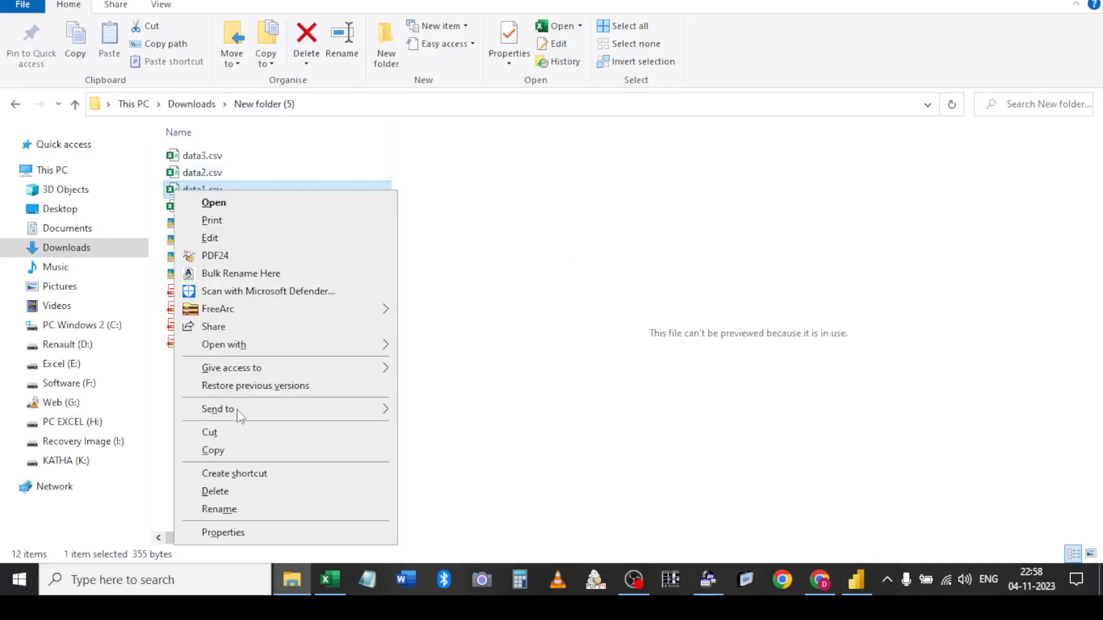
pyautogui.click(242, 533)
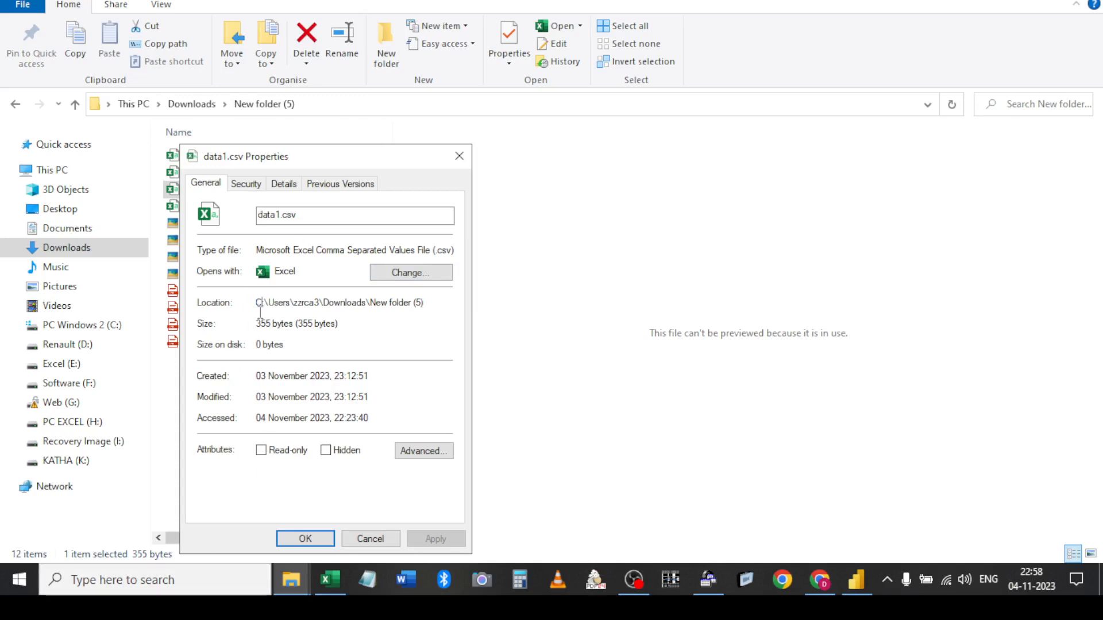
pyautogui.moveTo(256, 303); pyautogui.dragTo(433, 309)
pyautogui.hotkey('ctrl', 'c')
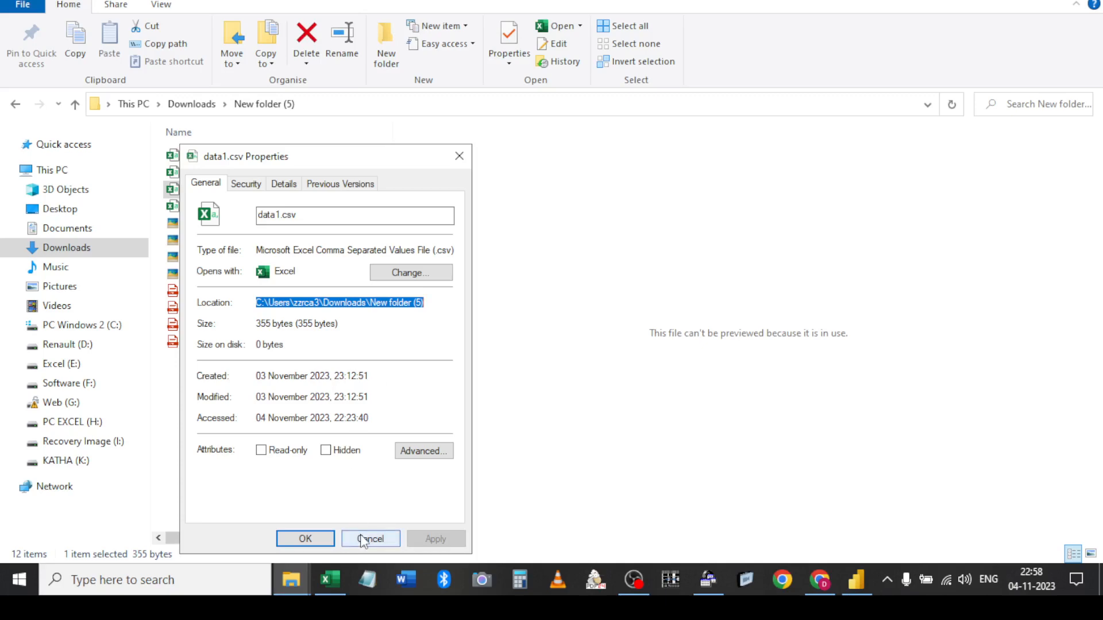
pyautogui.hotkey('alt', 'Tab')
pyautogui.press('Tab')
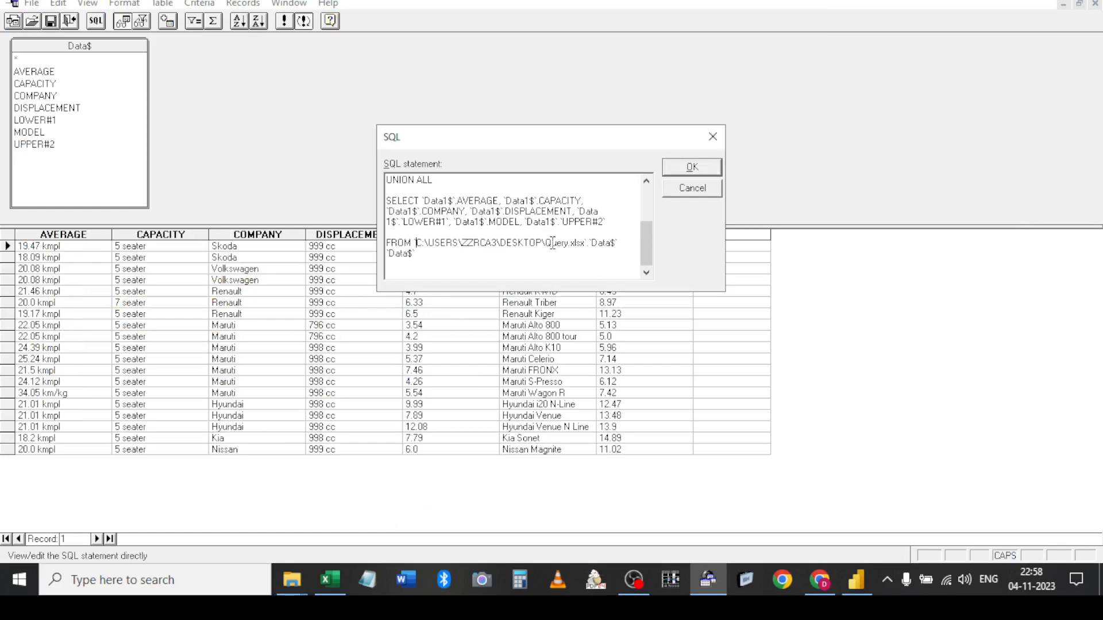
pyautogui.keyDown('shift'); pyautogui.click(543, 243); pyautogui.keyUp('shift')
pyautogui.hotkey('ctrl', 'v')
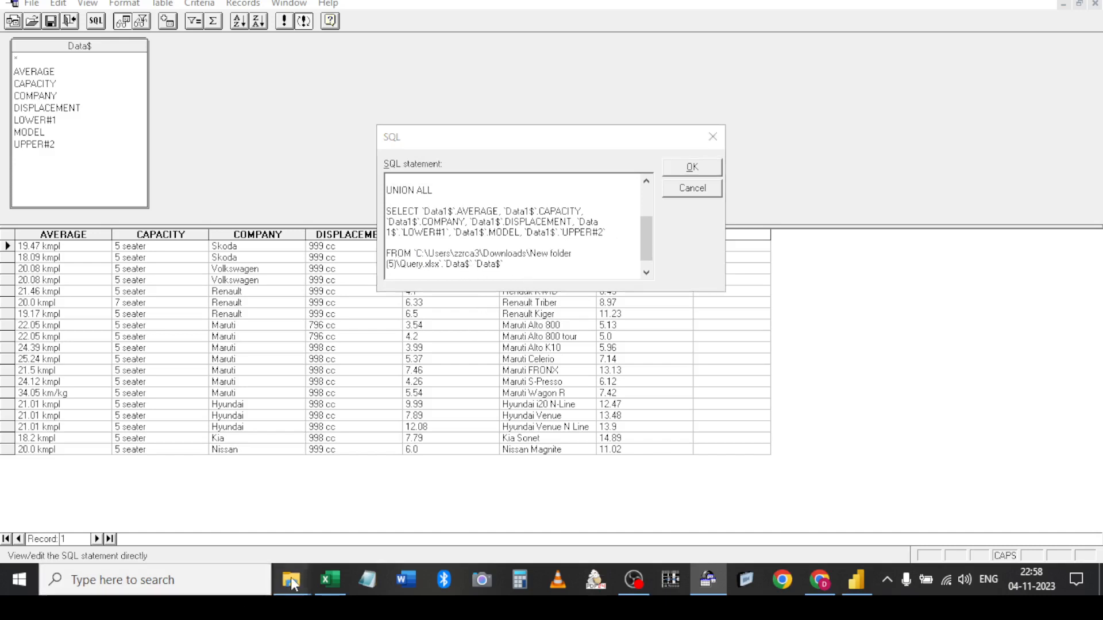
# Copy the file name data1.csv from its properties and put it in place of Query.xlsx in the second FROM clause
pyautogui.moveTo(291, 579)
pyautogui.click(374, 503)
pyautogui.moveTo(310, 216); pyautogui.dragTo(238, 201)
pyautogui.hotkey('ctrl', 'c')
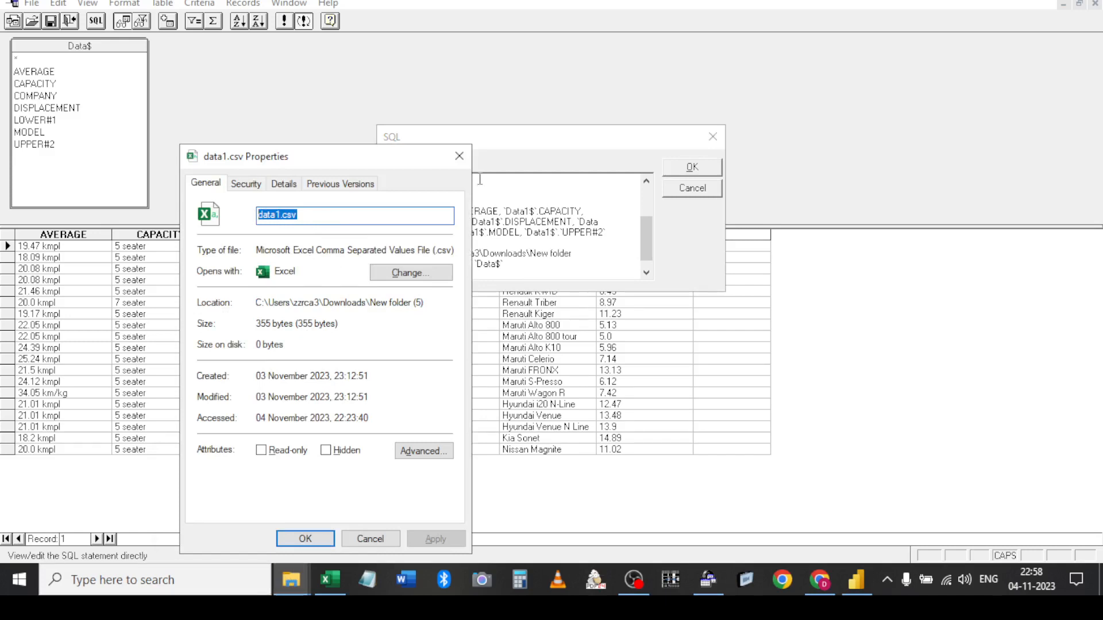
pyautogui.moveTo(393, 156); pyautogui.dragTo(267, 155)
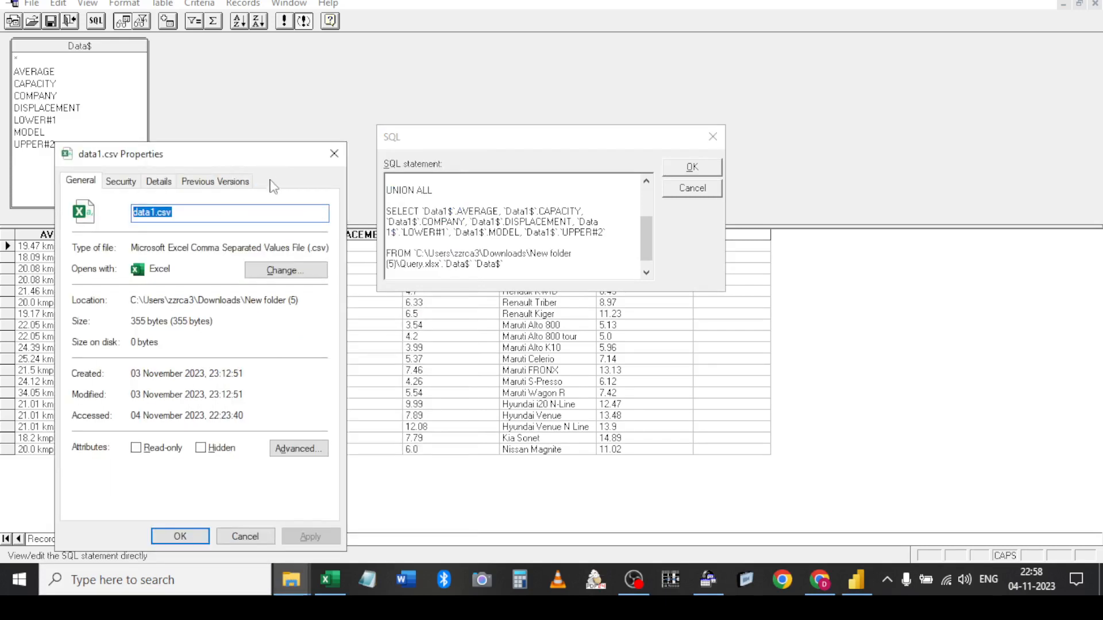
pyautogui.click(245, 536)
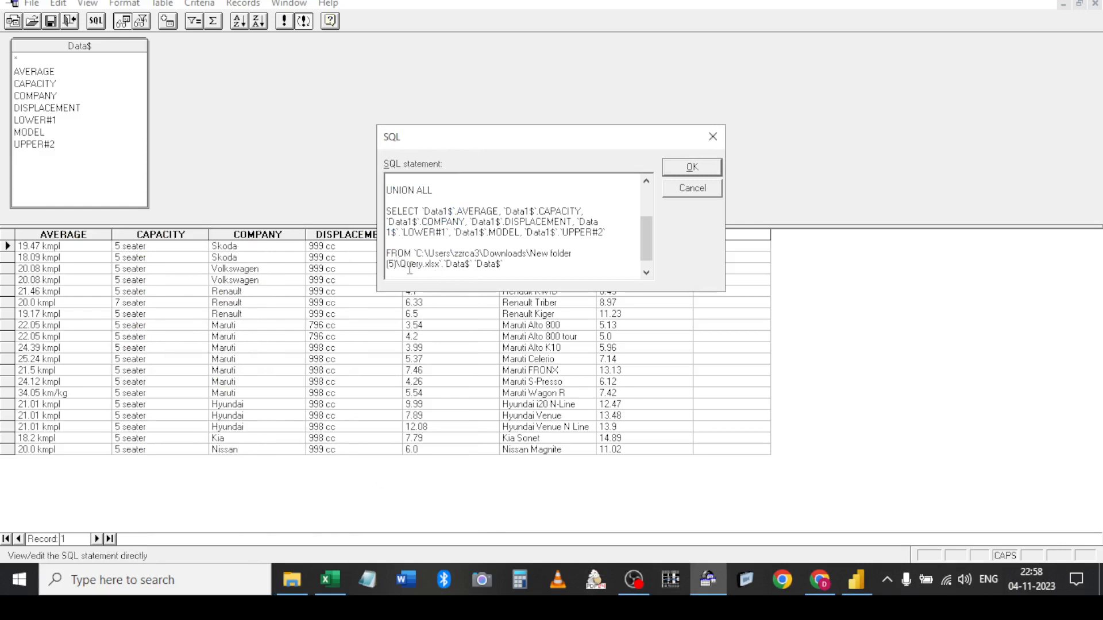
pyautogui.doubleClick(401, 267)
pyautogui.hotkey('ctrl', 'v')
# Reopen data1.csv to recheck the spelling of its sheet name, close it, and go back to the second SELECT statement
pyautogui.click(302, 587)
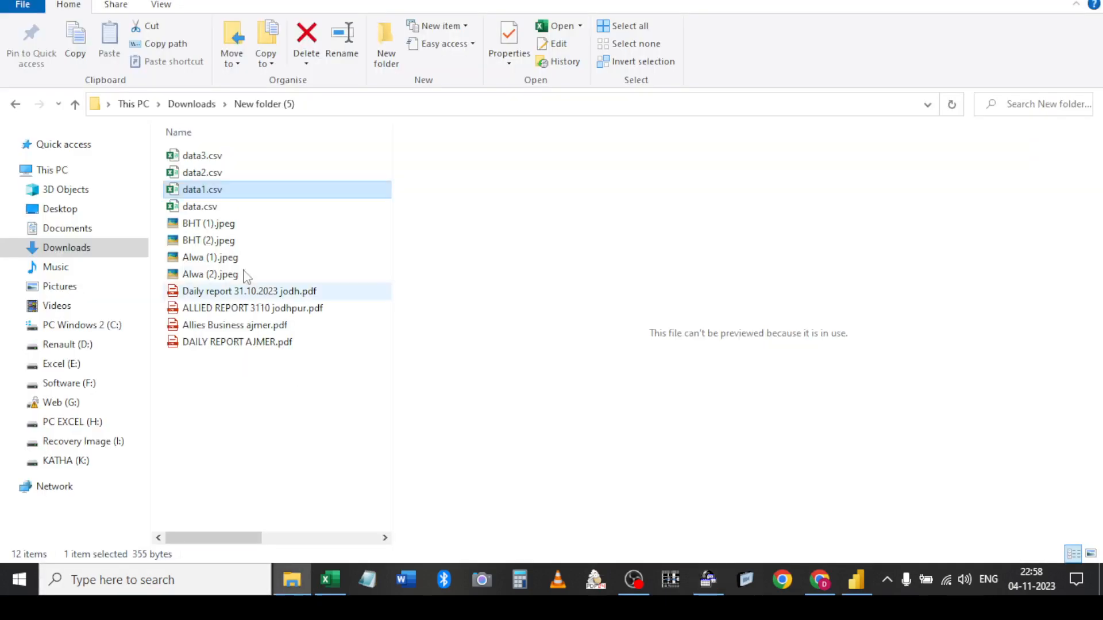
pyautogui.doubleClick(206, 191)
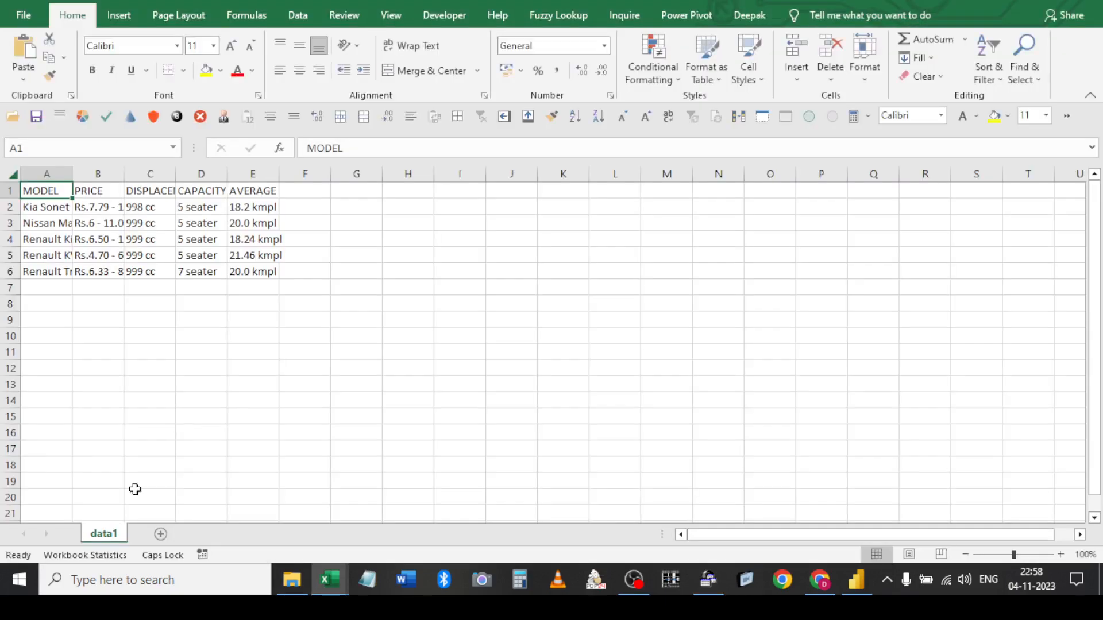
pyautogui.click(274, 339)
pyautogui.hotkey('ctrl', 'w')
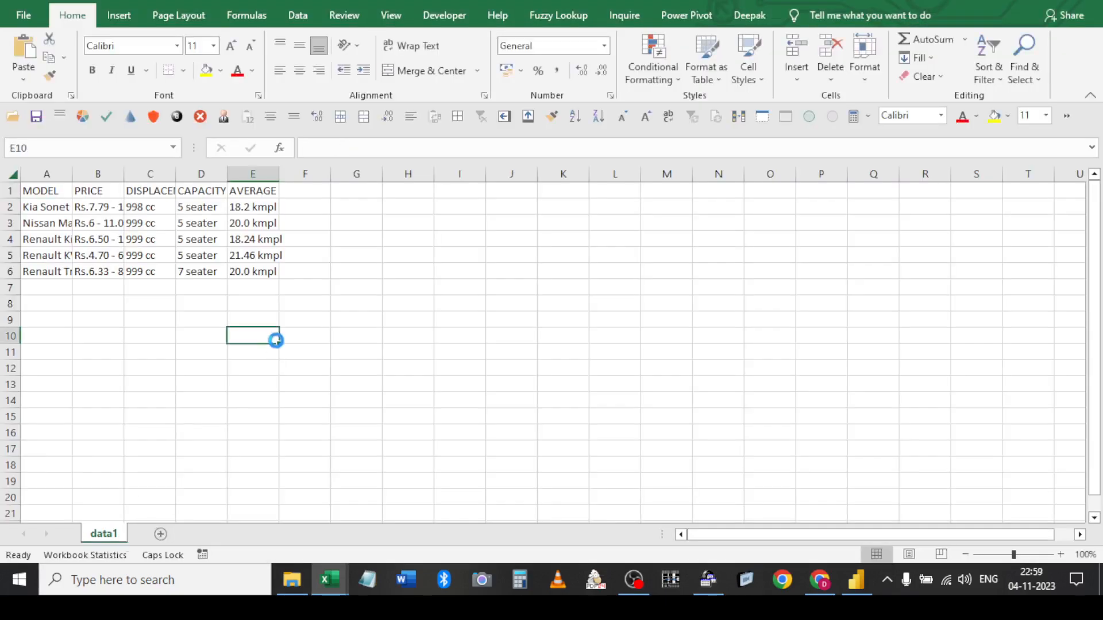
pyautogui.hotkey('alt', 'Tab')
pyautogui.hotkey('alt', 'Tab')
pyautogui.hotkey('alt', 'Tab')
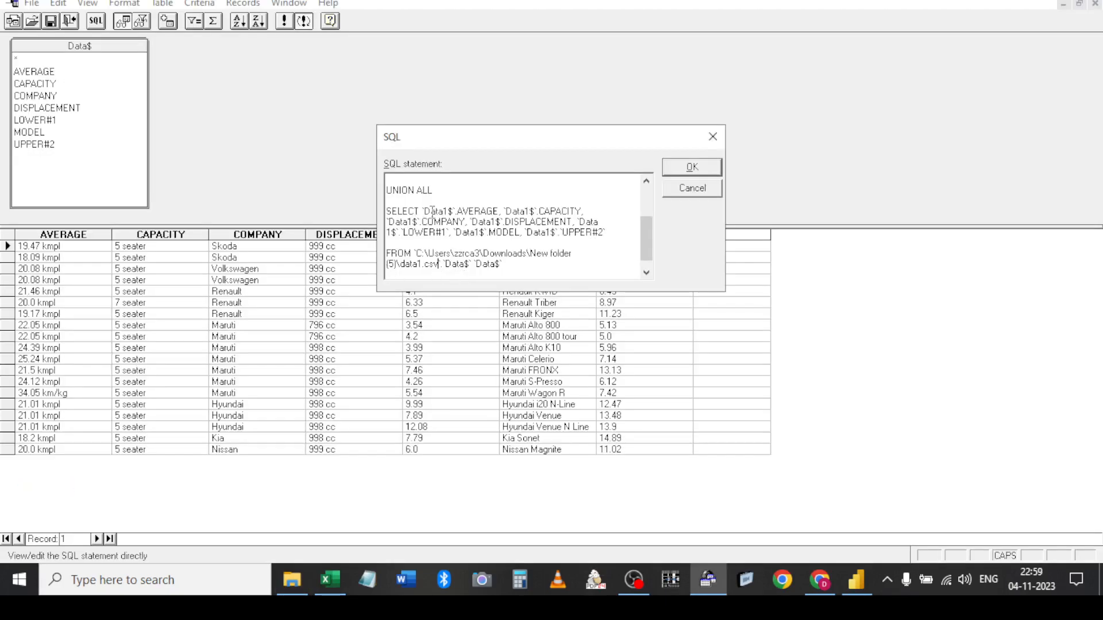
# Change the capital D to lowercase in every Data1$ column prefix of the second SELECT list, making each one data1$
pyautogui.press('capslock')
pyautogui.press('BackSpace')
pyautogui.write('d')
pyautogui.press('BackSpace')
pyautogui.write('d')
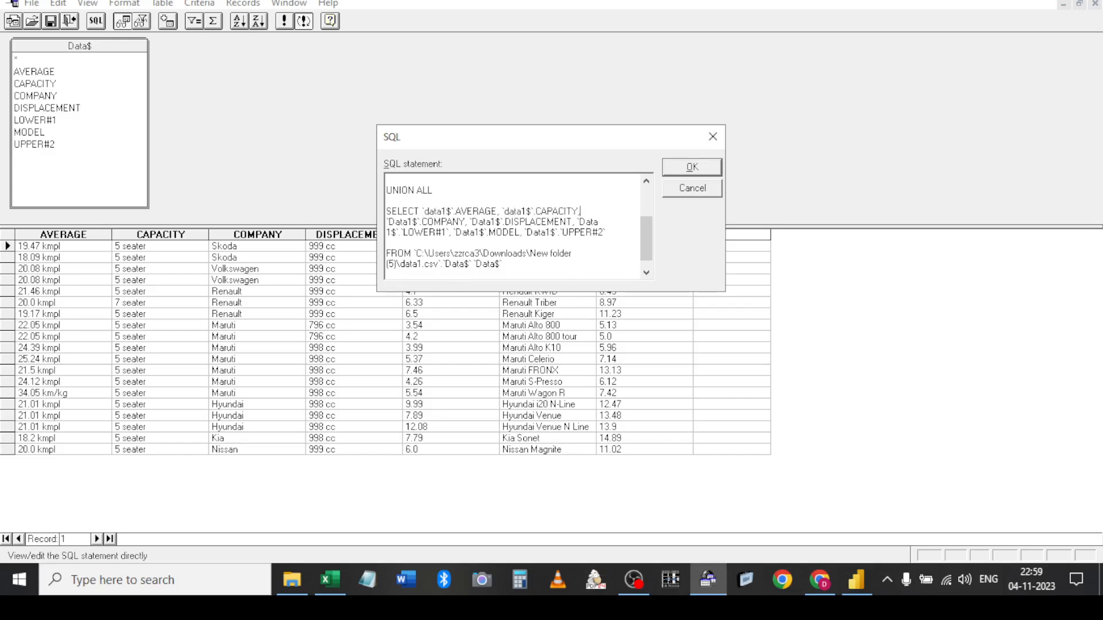
pyautogui.press('BackSpace')
pyautogui.write('d')
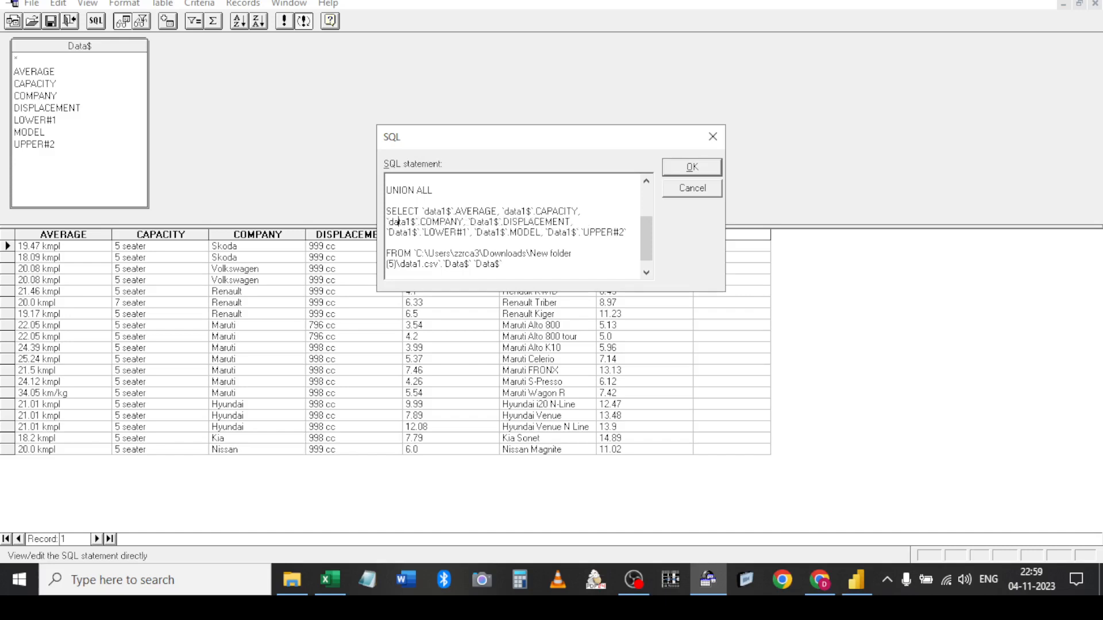
pyautogui.click(475, 222)
pyautogui.press('BackSpace')
pyautogui.write('d')
pyautogui.press('BackSpace')
pyautogui.write('d')
pyautogui.press('BackSpace')
pyautogui.write('d')
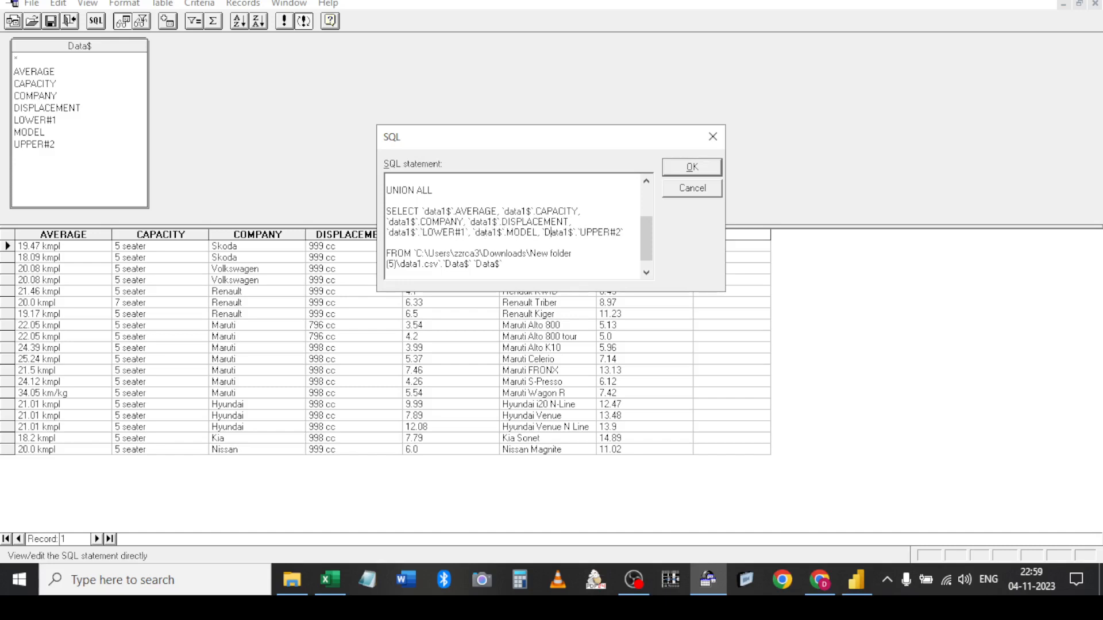
pyautogui.click(548, 232)
pyautogui.press('BackSpace')
pyautogui.write('d')
# Lowercase the table name and alias in the second FROM clause to data$ and try to run the combined statement
pyautogui.press('BackSpace')
pyautogui.write('d')
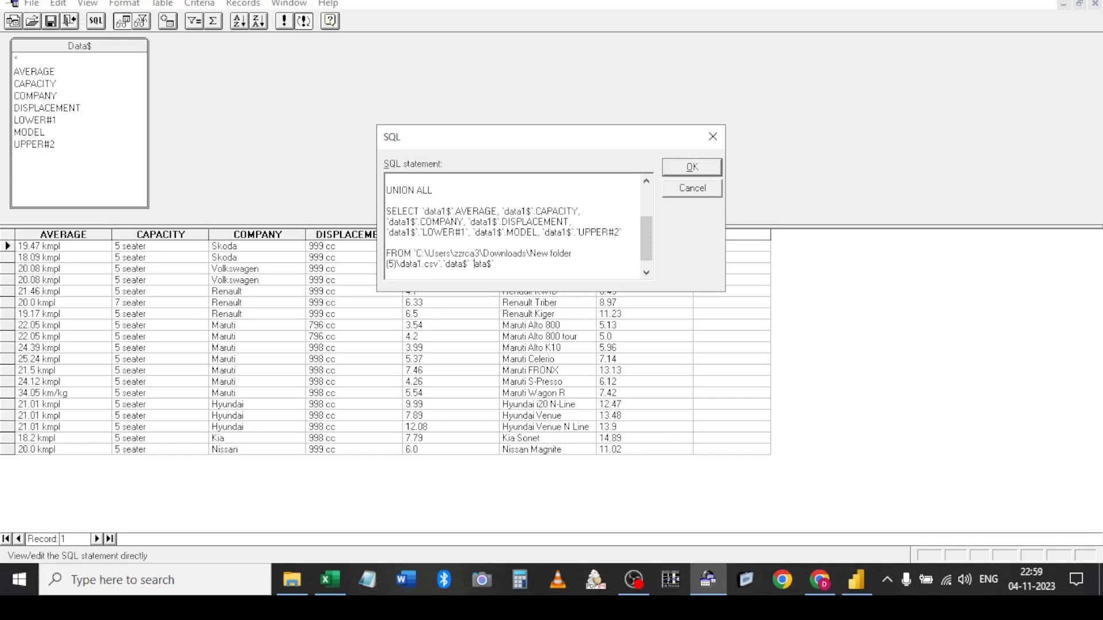
pyautogui.click(689, 172)
pyautogui.click(486, 236)
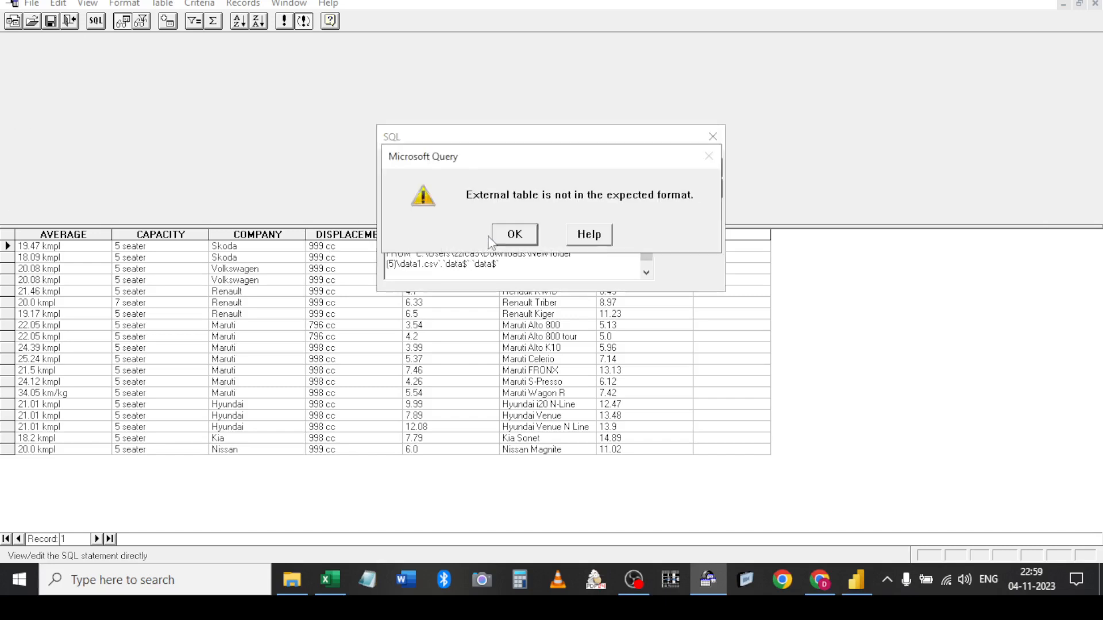
pyautogui.click(524, 235)
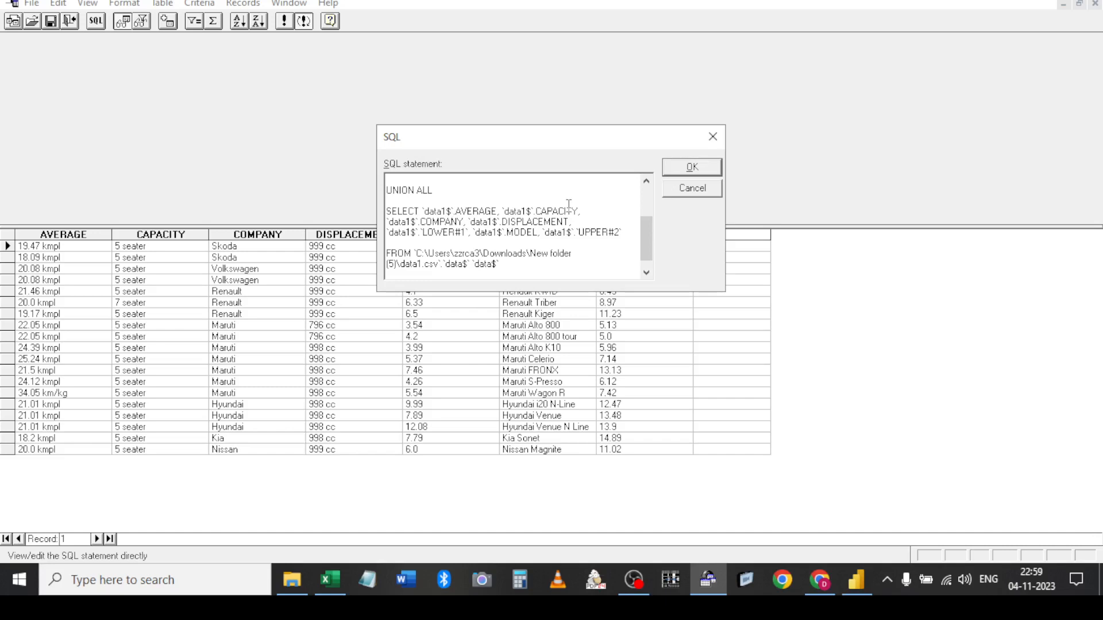
# Review both halves of the UNION ALL statement and discard the SQL edits
pyautogui.scroll(2, 569, 205)
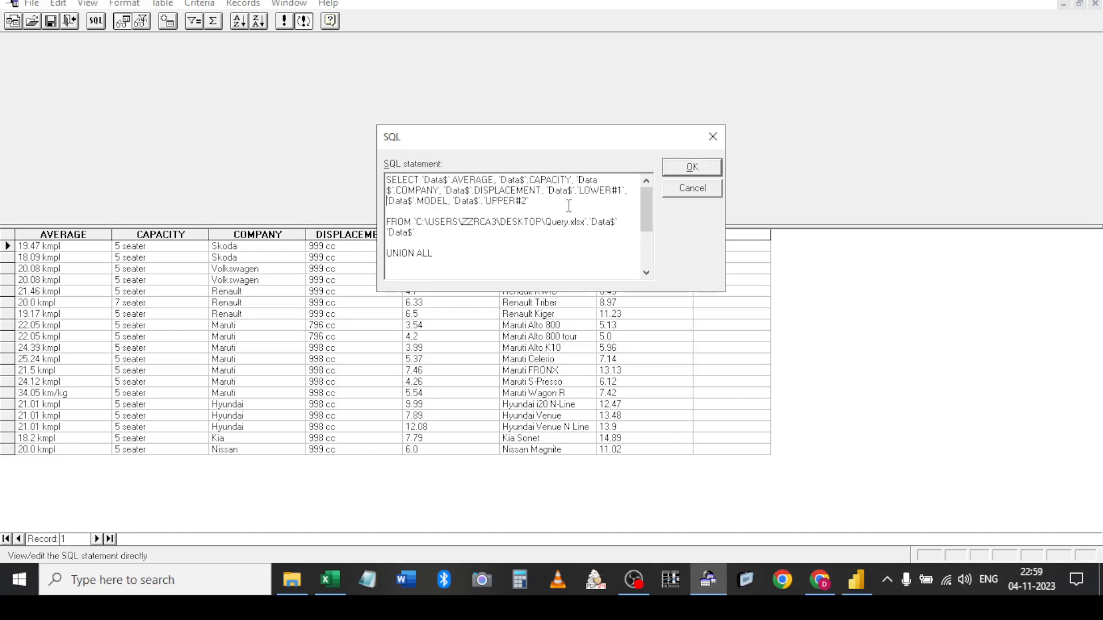
pyautogui.scroll(-2, 569, 205)
pyautogui.click(695, 188)
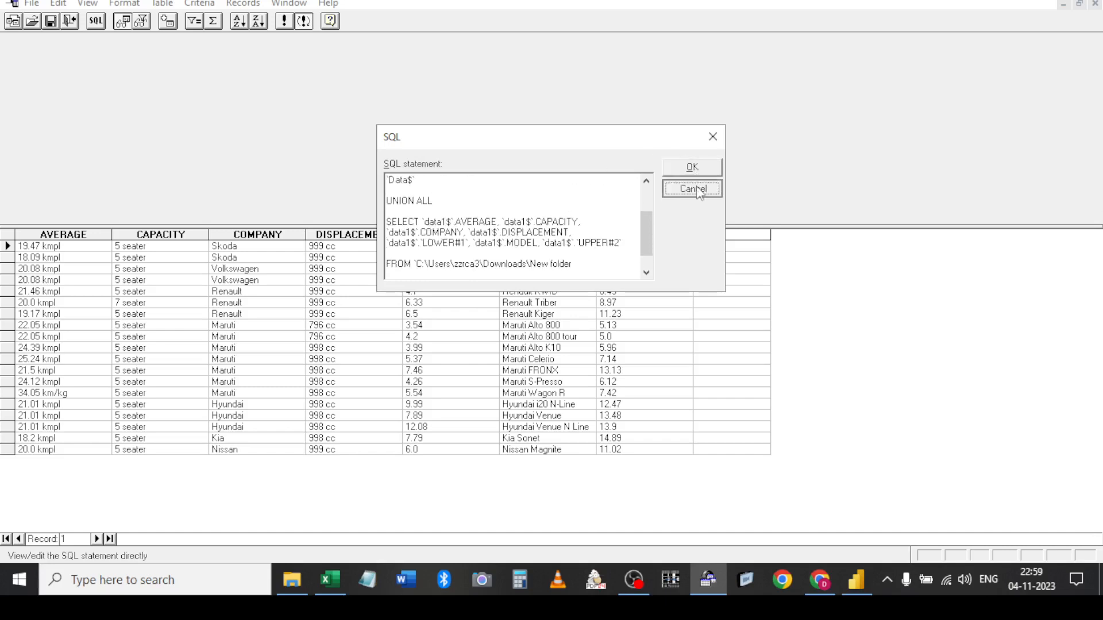
# Close the Microsoft Query session and cancel importing its result into Sheet15
pyautogui.click(512, 234)
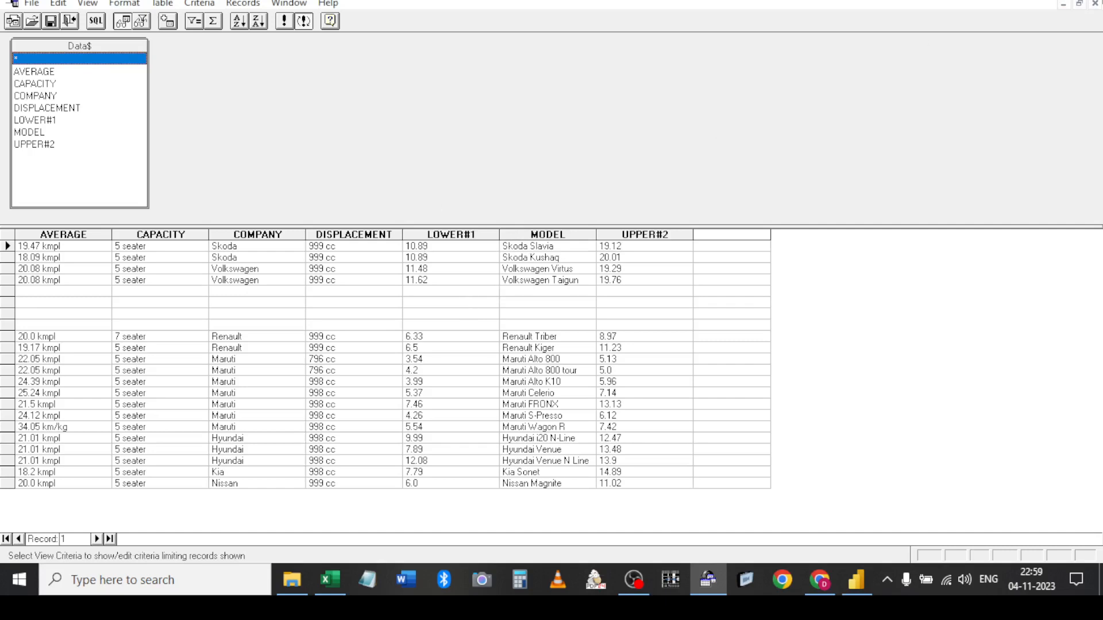
pyautogui.hotkey('alt', 'Tab')
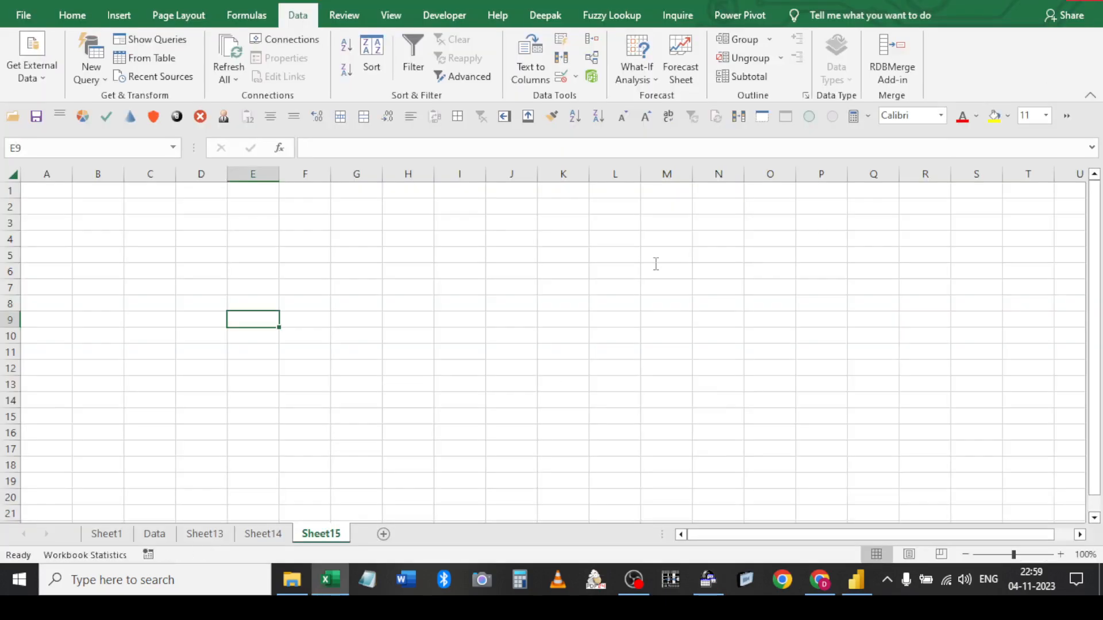
pyautogui.click(708, 580)
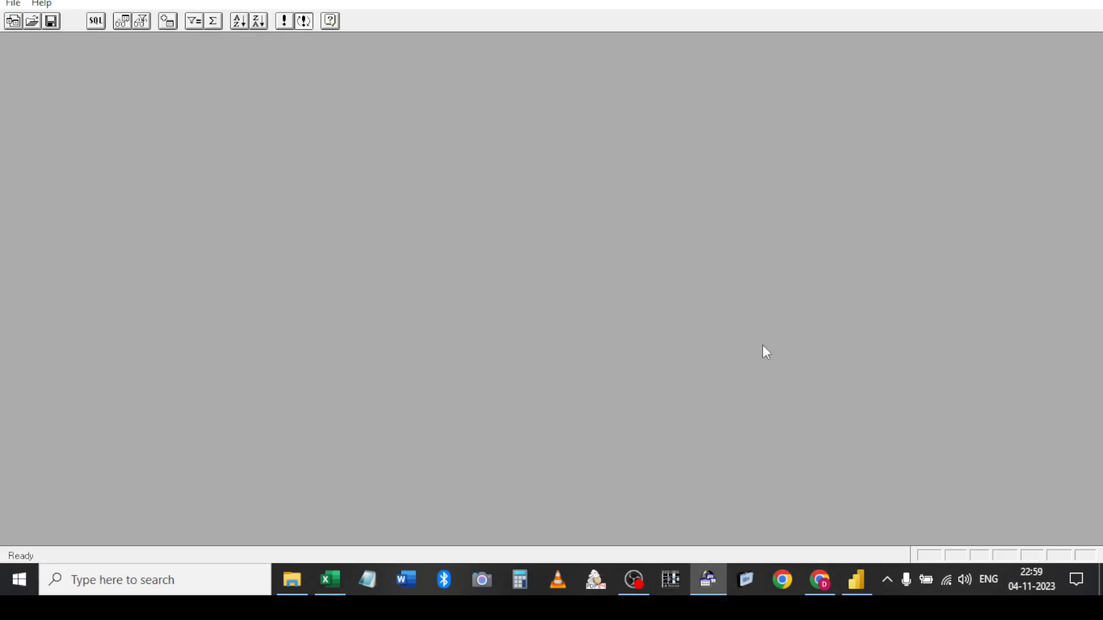
pyautogui.hotkey('alt', 'Tab')
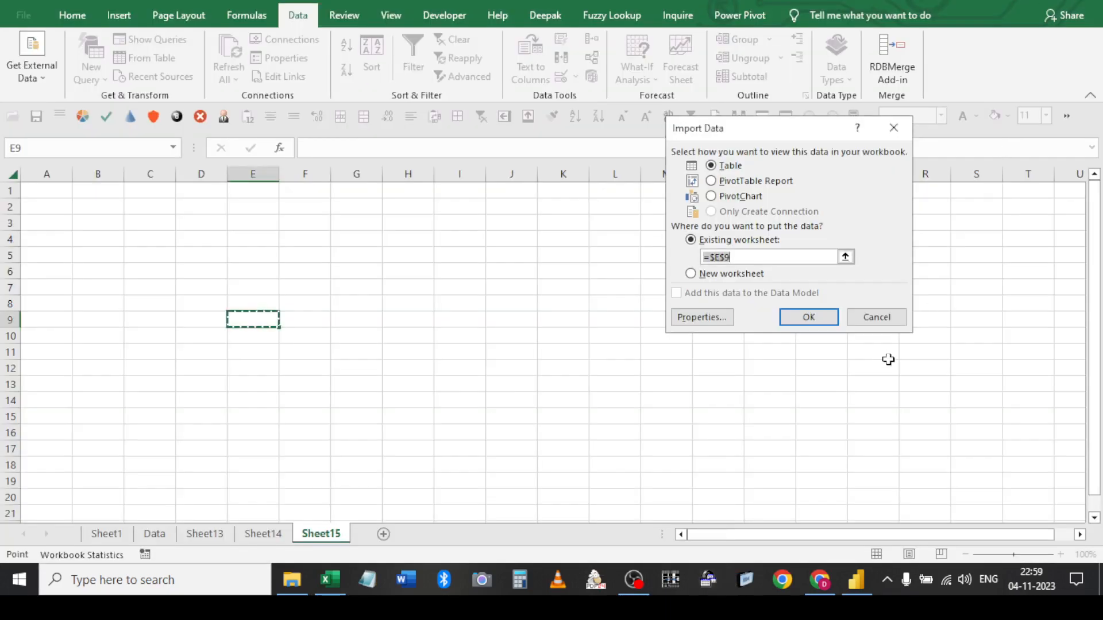
pyautogui.click(873, 315)
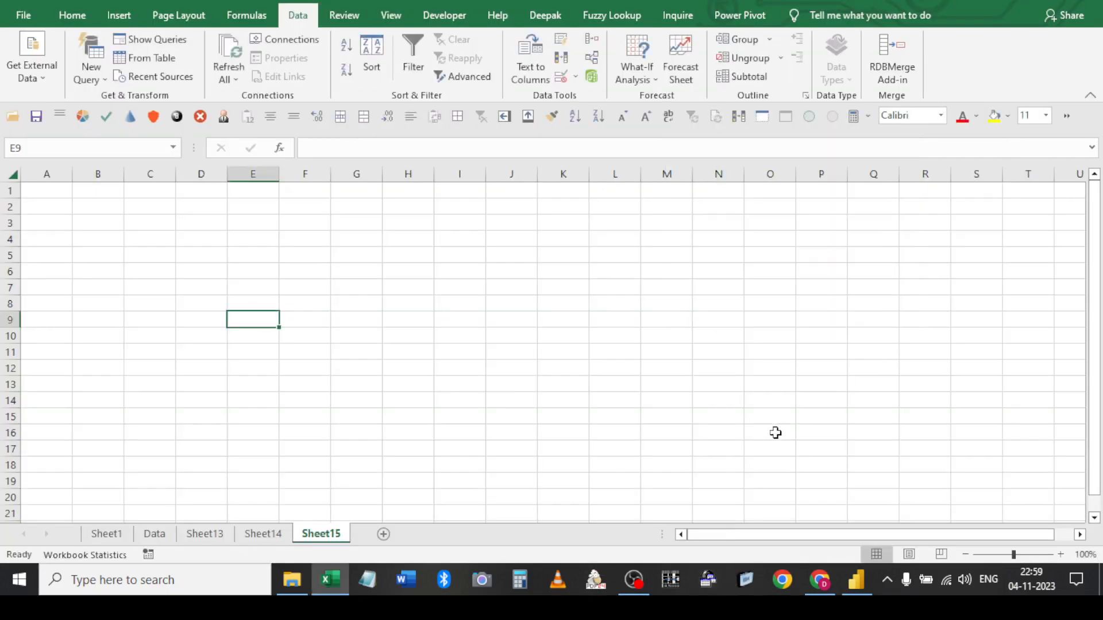
# Start a new Microsoft Query import at cell F5 of Sheet15, using Excel files as the data source
pyautogui.hotkey('alt', 'p')
pyautogui.click(315, 255)
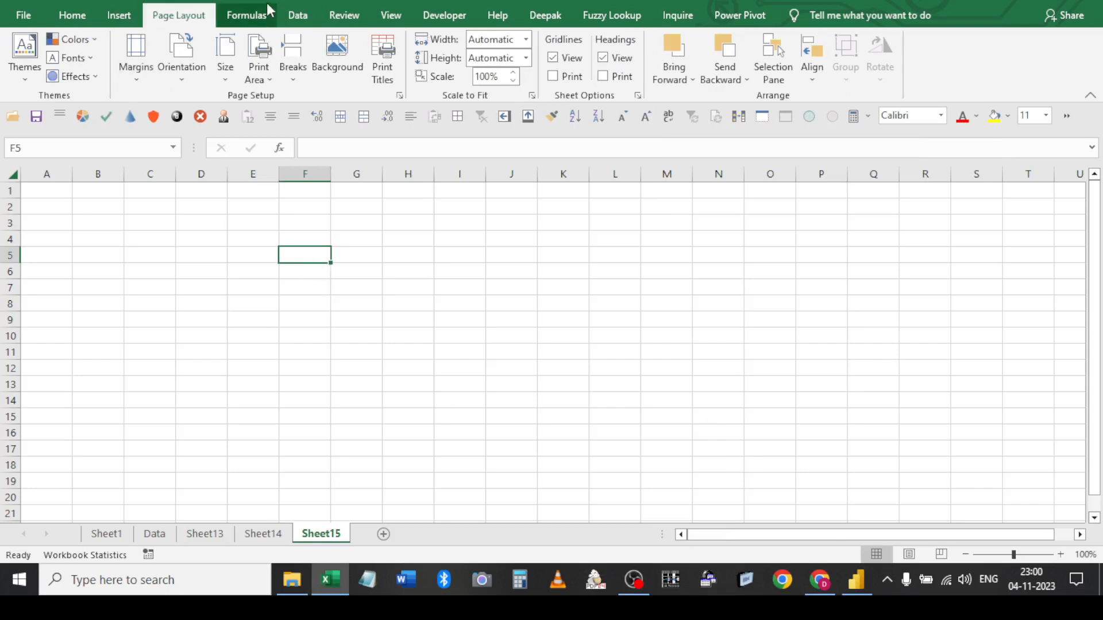
pyautogui.click(294, 15)
pyautogui.click(35, 71)
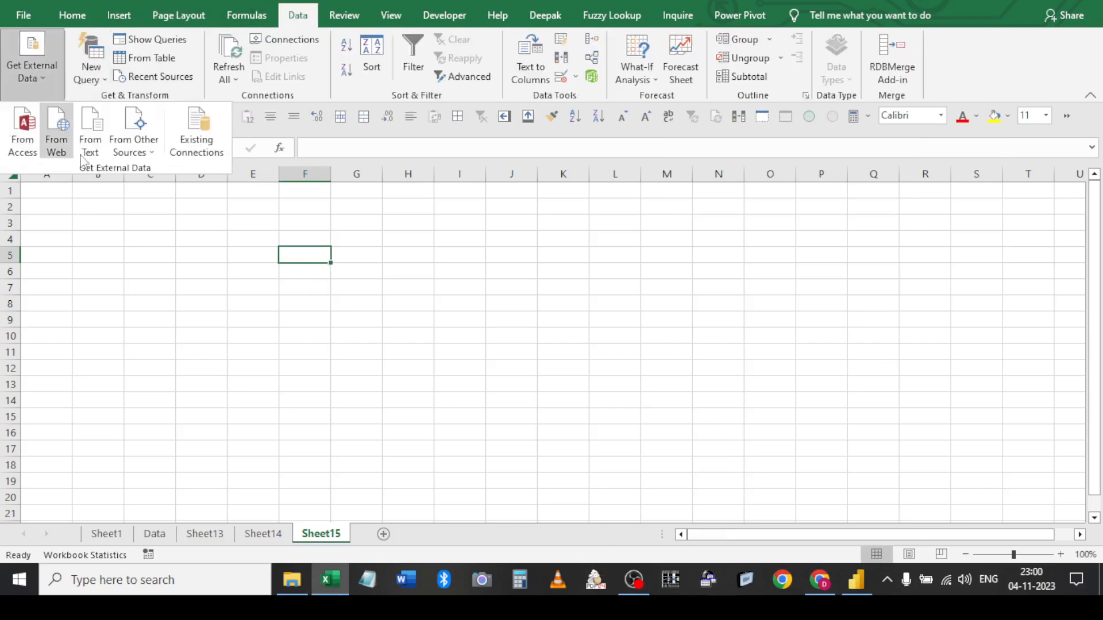
pyautogui.click(152, 151)
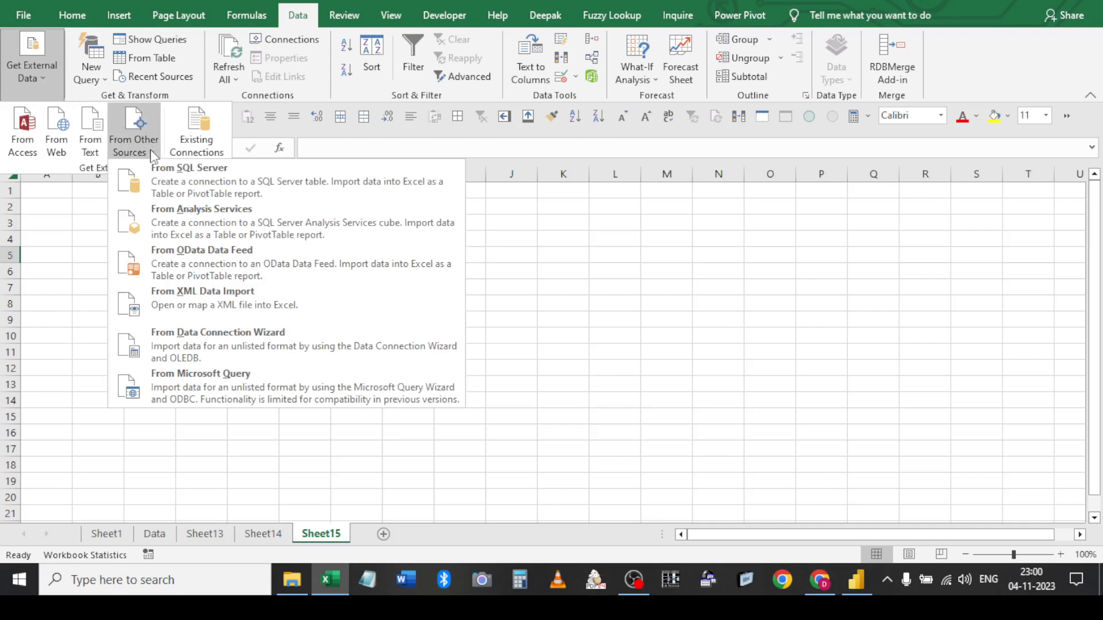
pyautogui.click(214, 402)
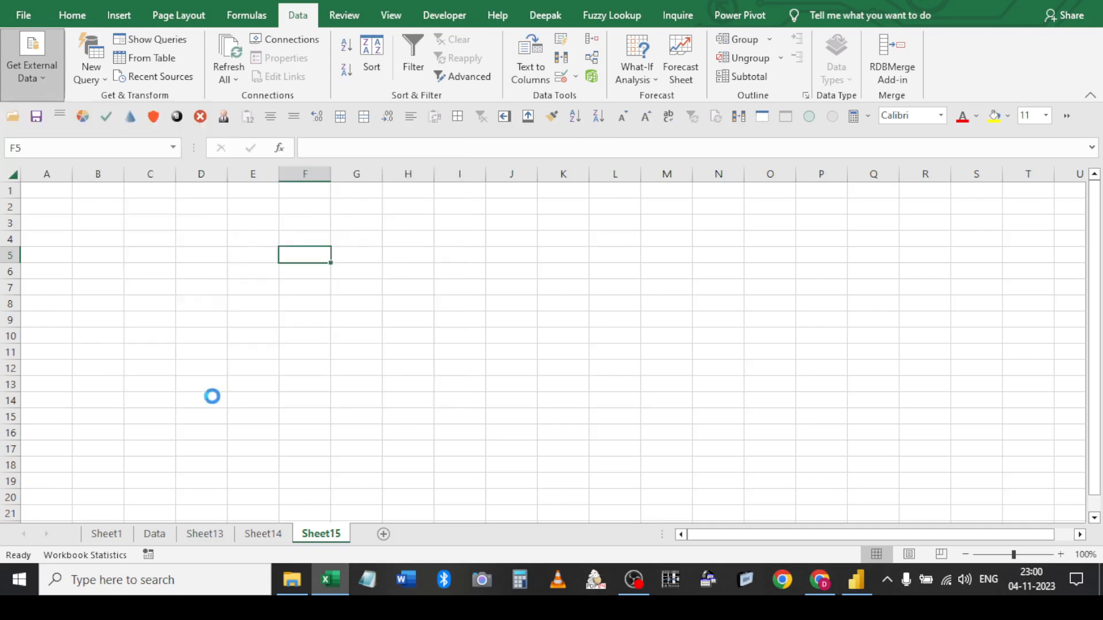
pyautogui.click(404, 256)
pyautogui.doubleClick(404, 257)
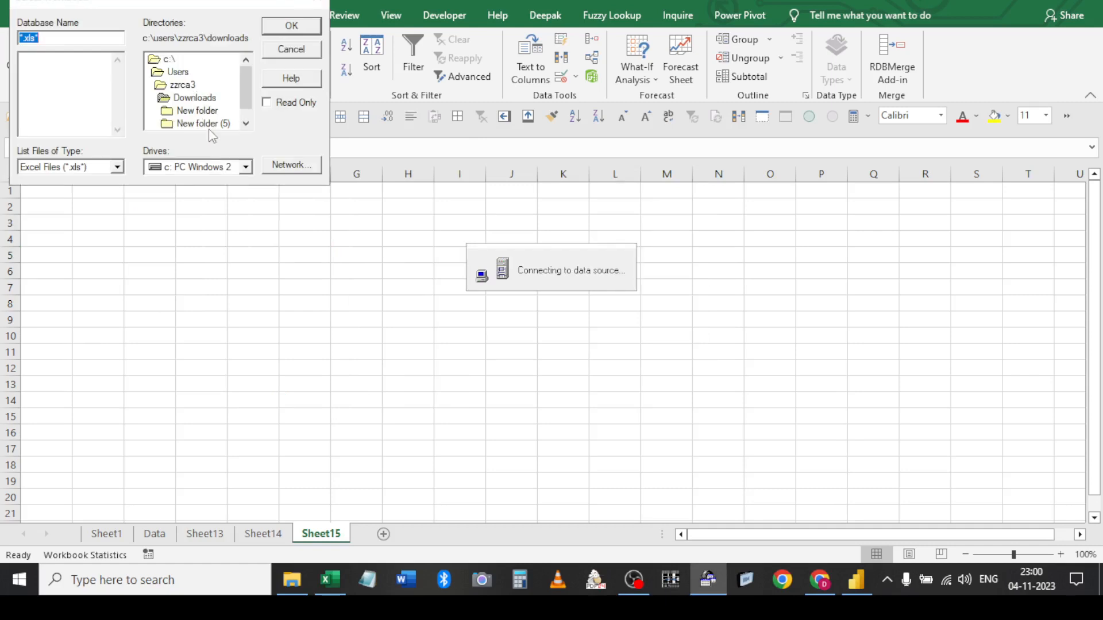
# Try to connect the query to data.csv in New folder (5), with all file types listed
pyautogui.doubleClick(205, 96)
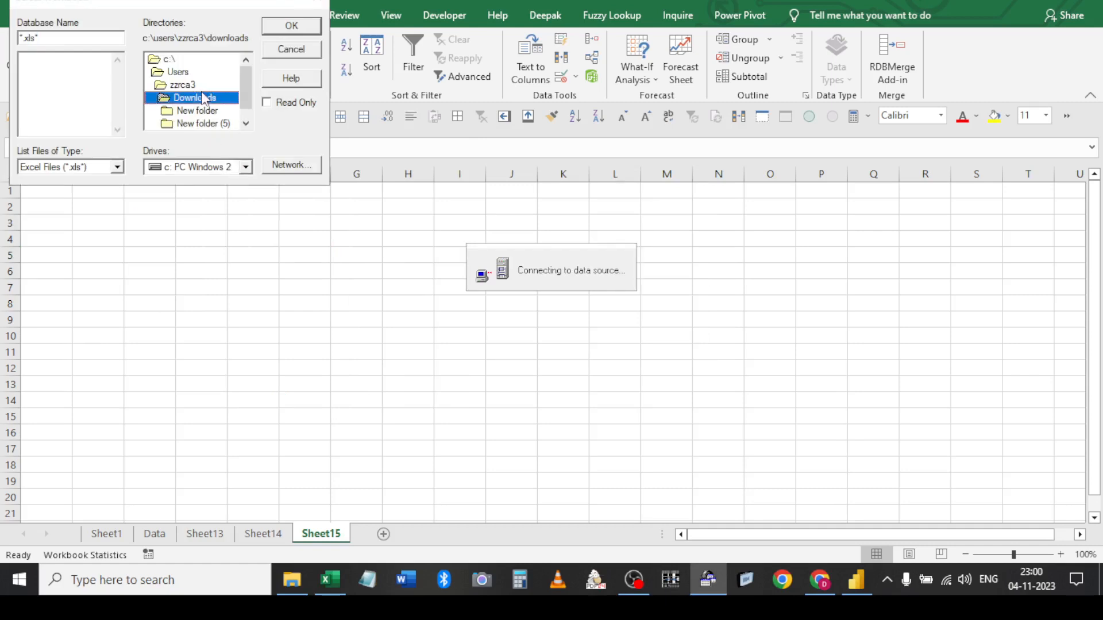
pyautogui.doubleClick(202, 111)
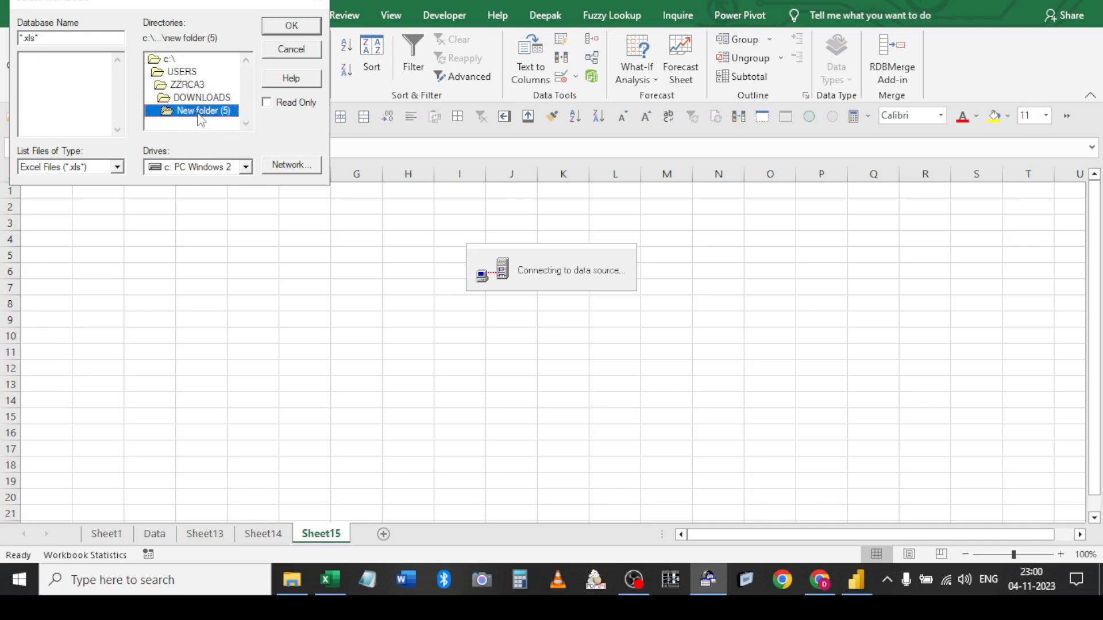
pyautogui.click(117, 167)
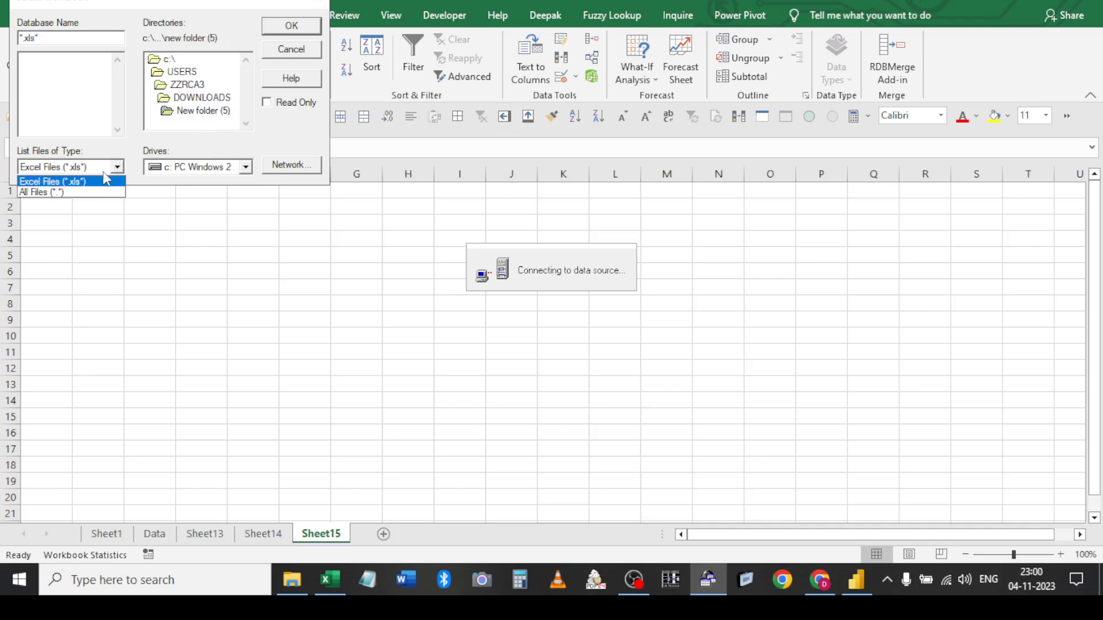
pyautogui.click(69, 192)
pyautogui.scroll(-1, 59, 117)
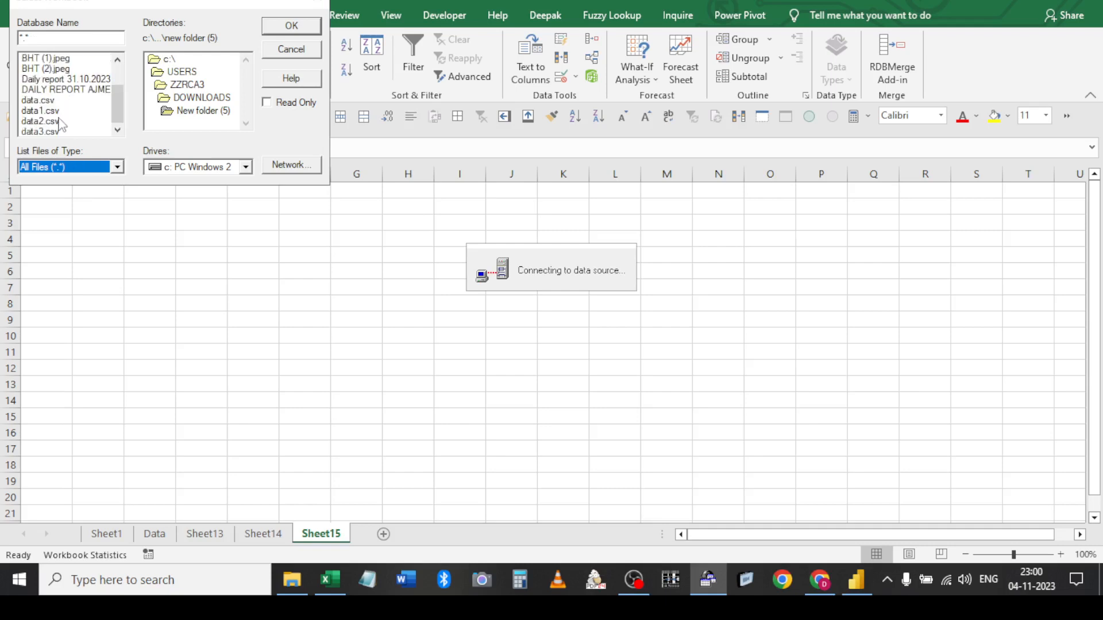
pyautogui.click(47, 103)
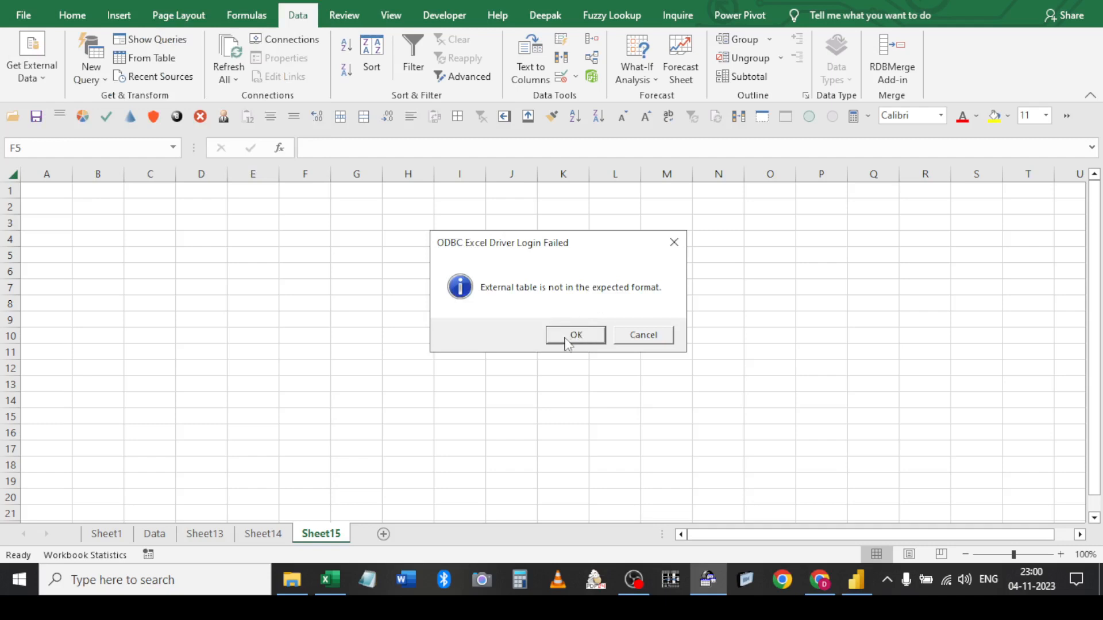
pyautogui.click(567, 339)
pyautogui.click(294, 53)
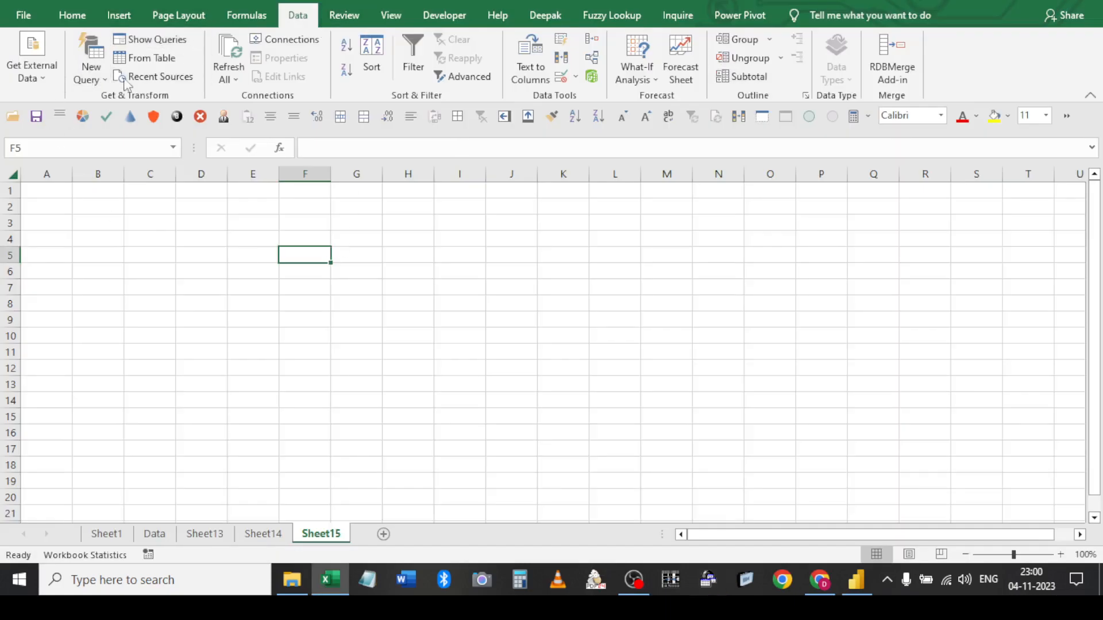
pyautogui.click(51, 86)
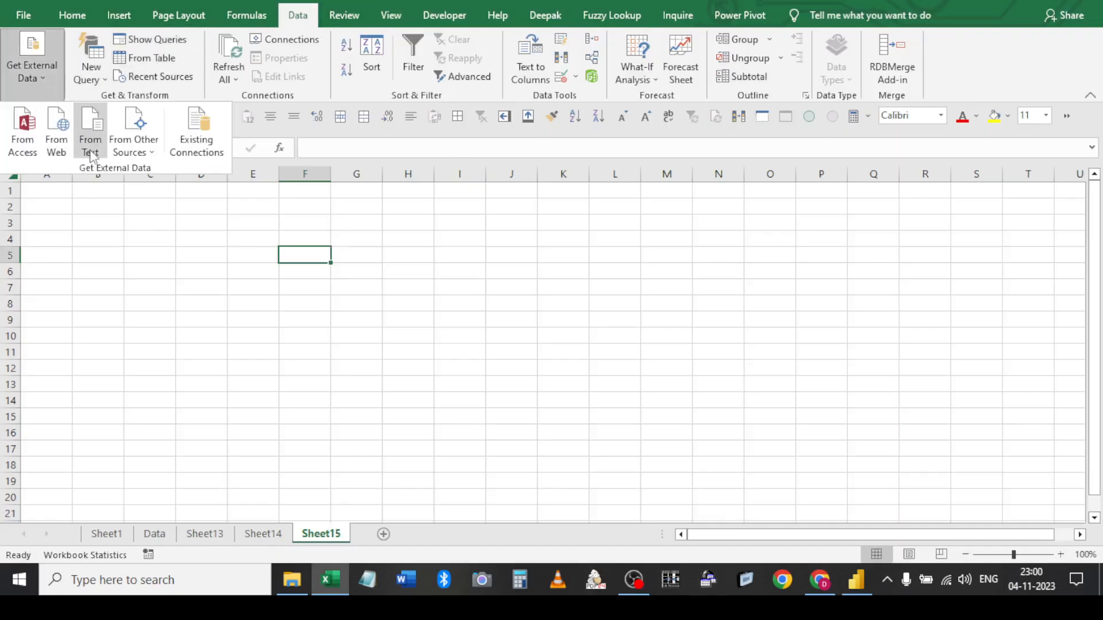
pyautogui.click(90, 150)
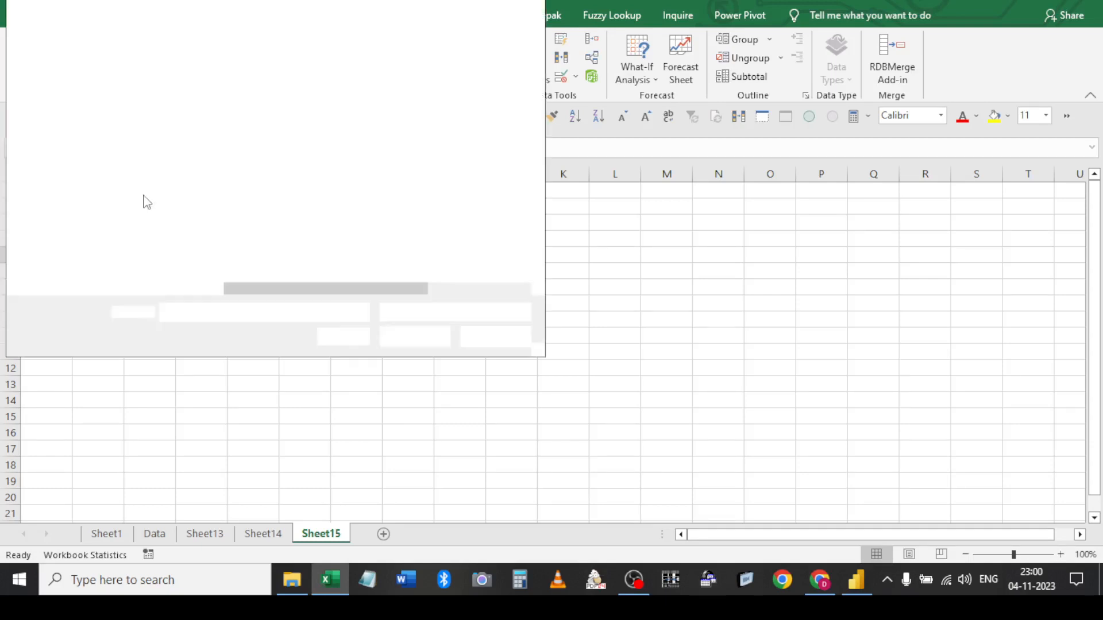
pyautogui.doubleClick(261, 95)
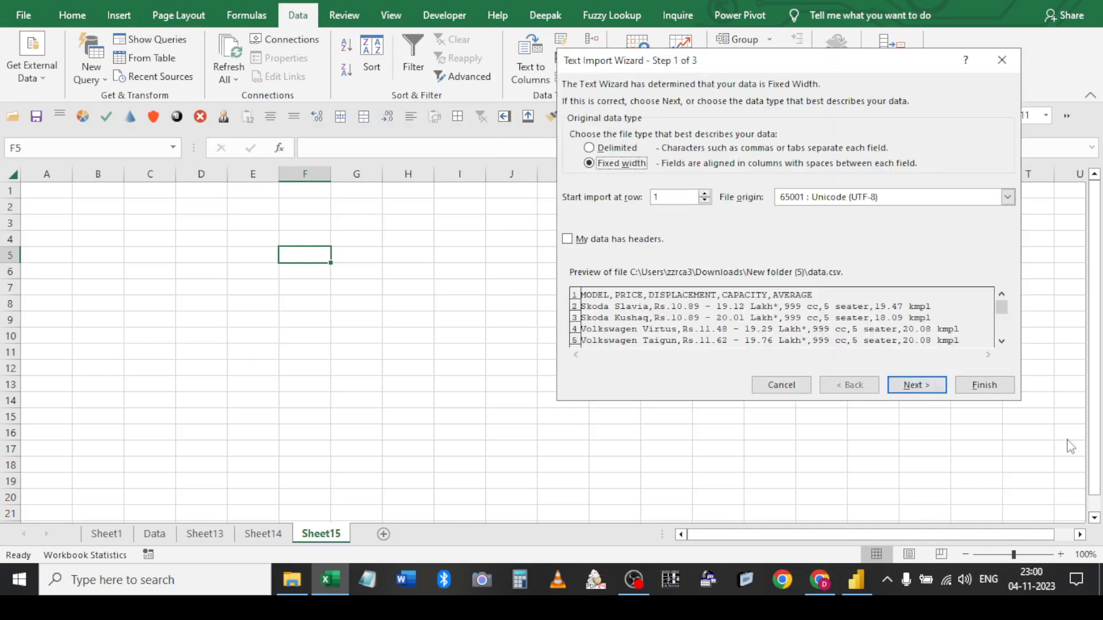
pyautogui.click(781, 385)
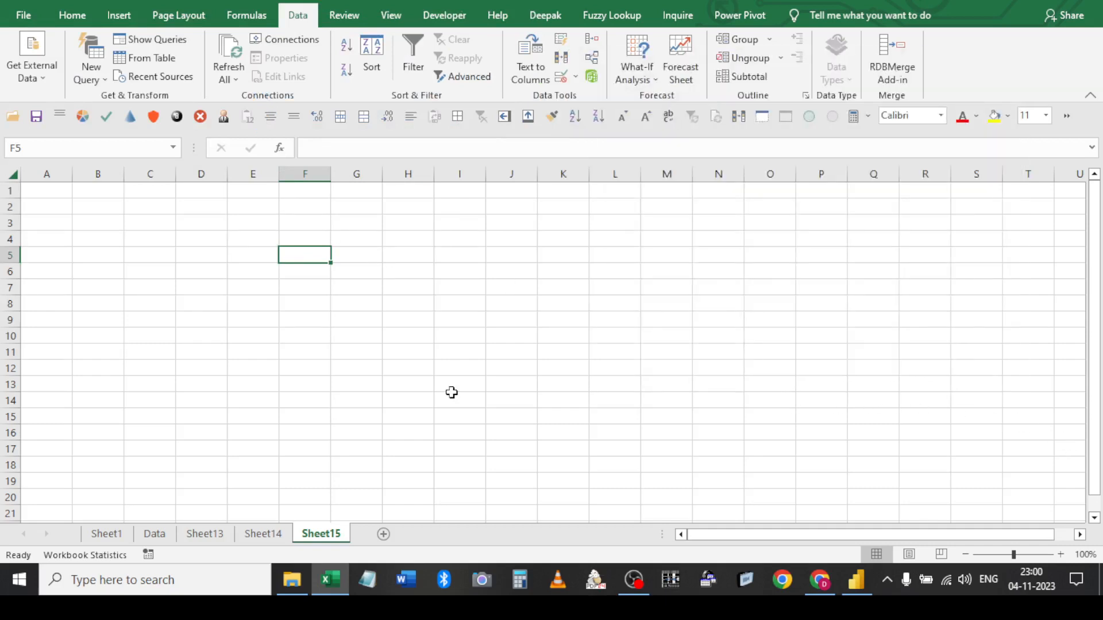
# Open data.csv and data1.csv from New folder (5) in File Explorer
pyautogui.click(292, 580)
pyautogui.click(201, 208)
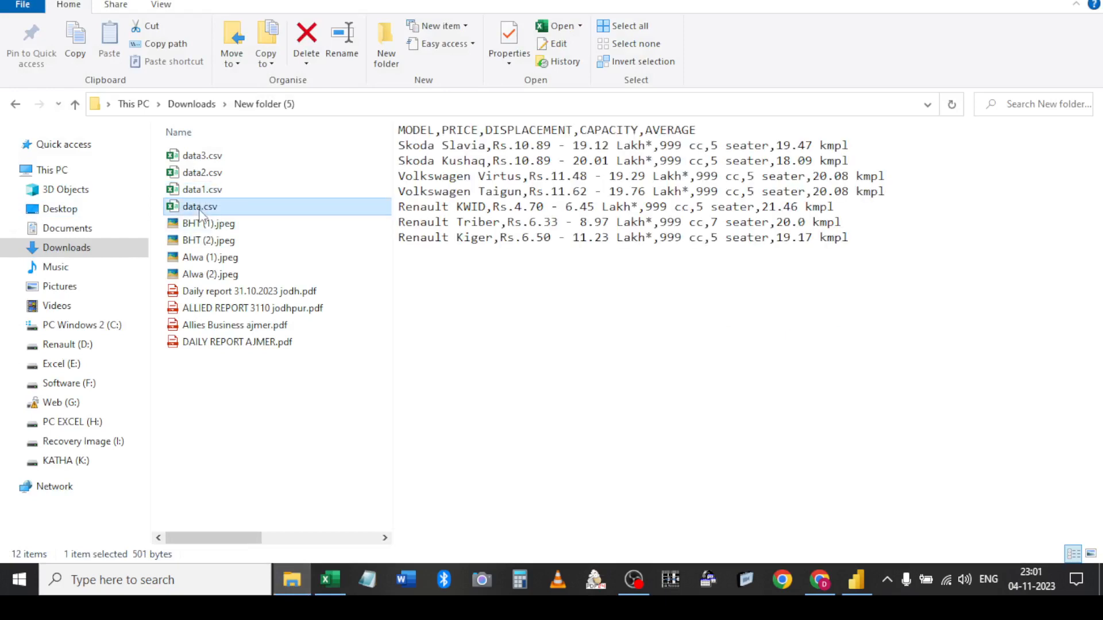
pyautogui.hotkey('alt', 'Tab')
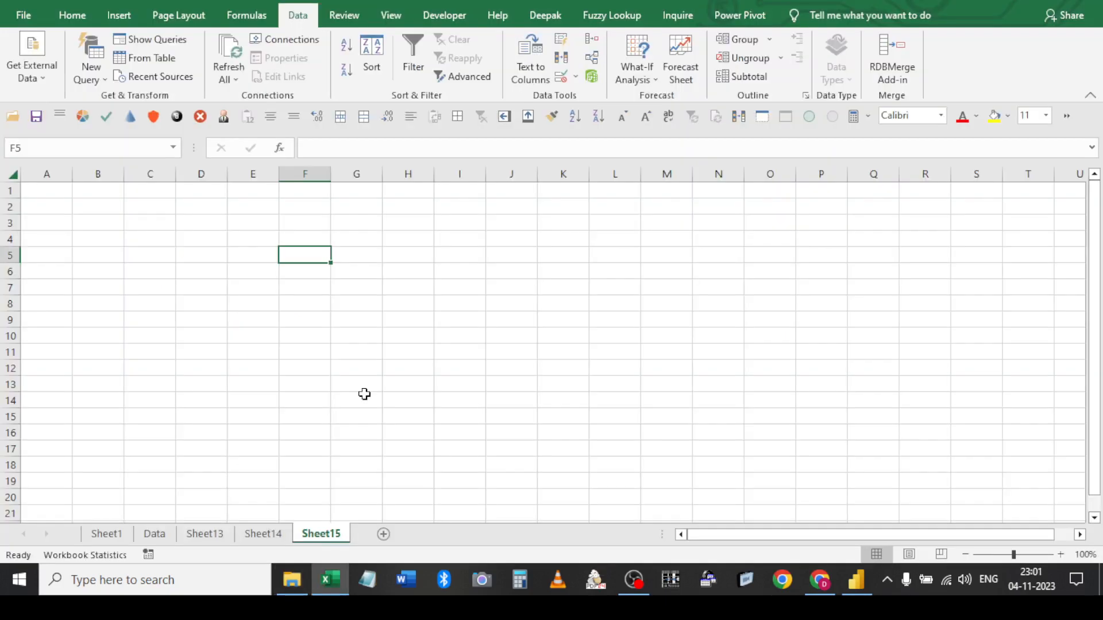
pyautogui.click(298, 591)
pyautogui.click(212, 194)
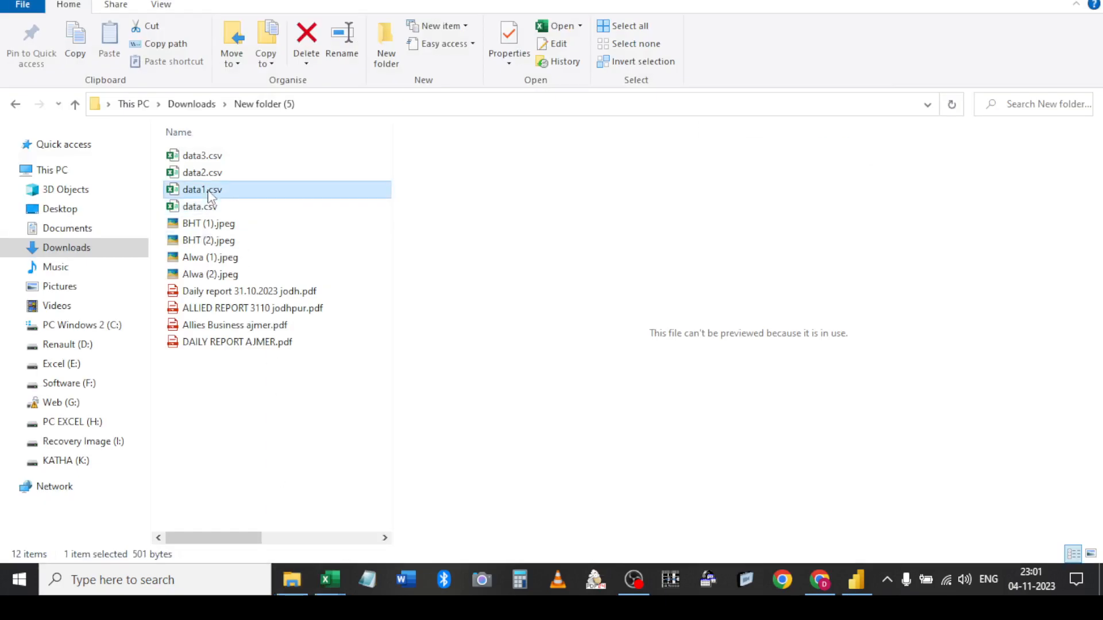
pyautogui.click(292, 580)
pyautogui.click(291, 580)
# Open data2.csv and data3.csv from New folder (5), ending in the data3 workbook
pyautogui.click(201, 173)
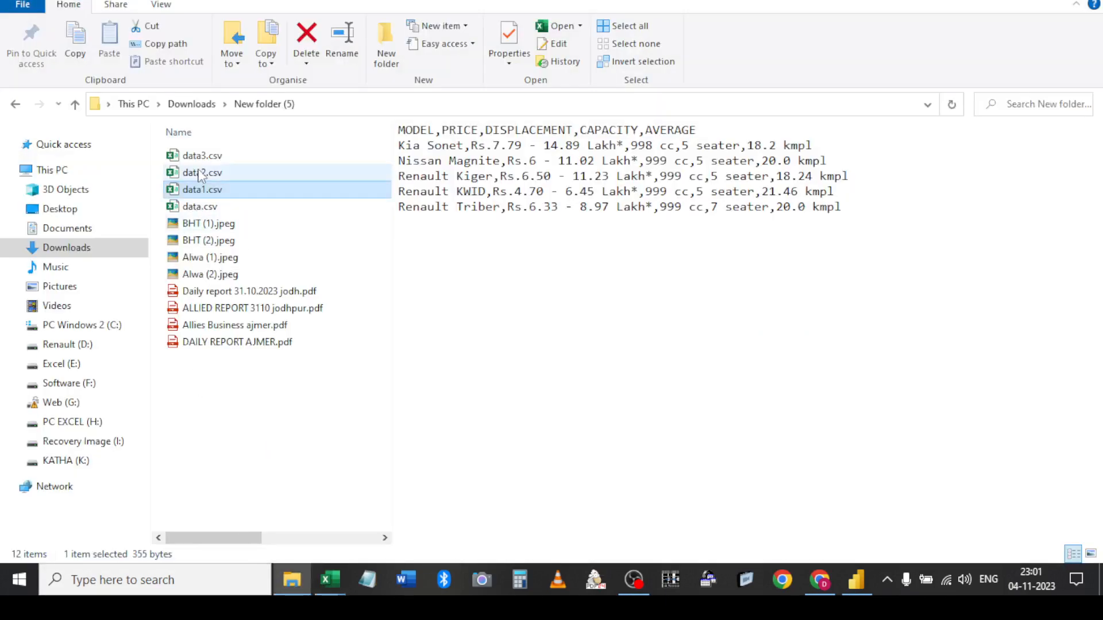
pyautogui.doubleClick(199, 173)
pyautogui.click(292, 576)
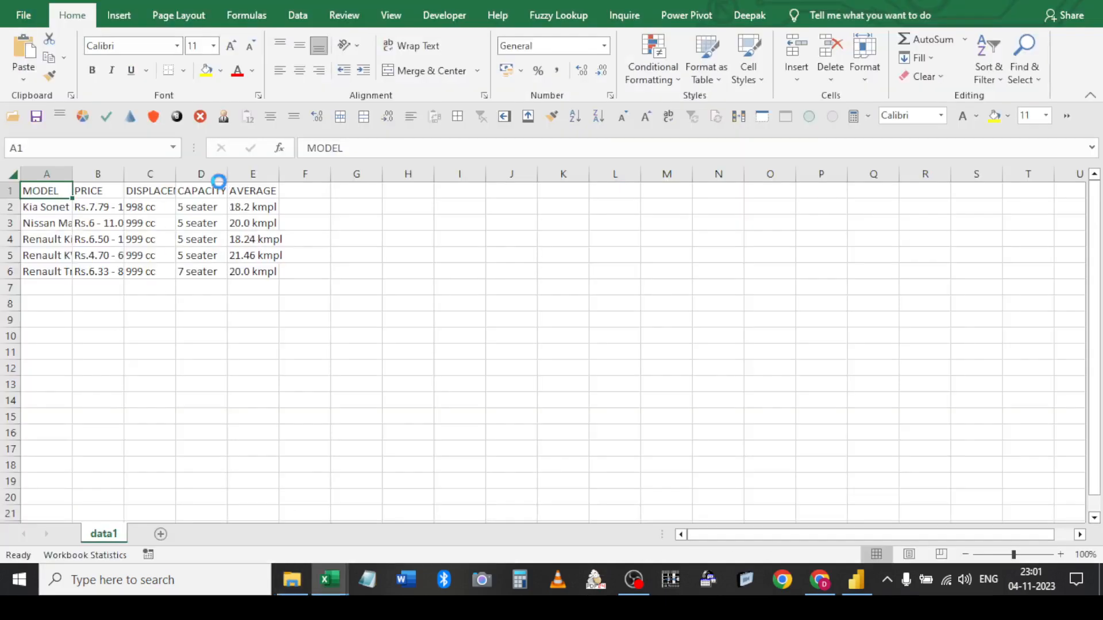
pyautogui.click(292, 581)
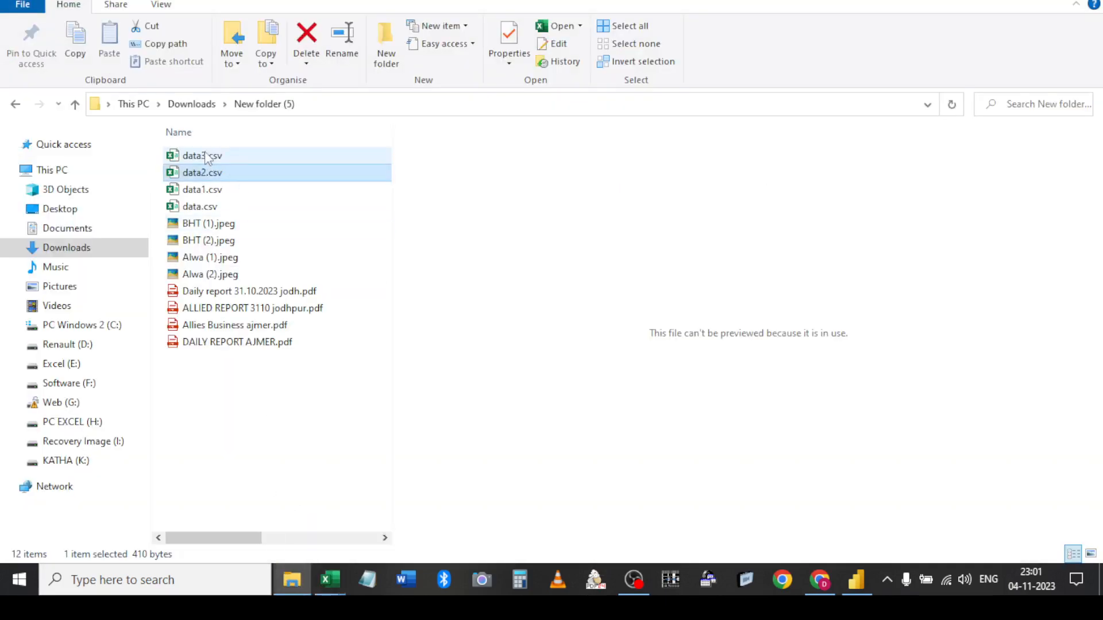
pyautogui.doubleClick(204, 156)
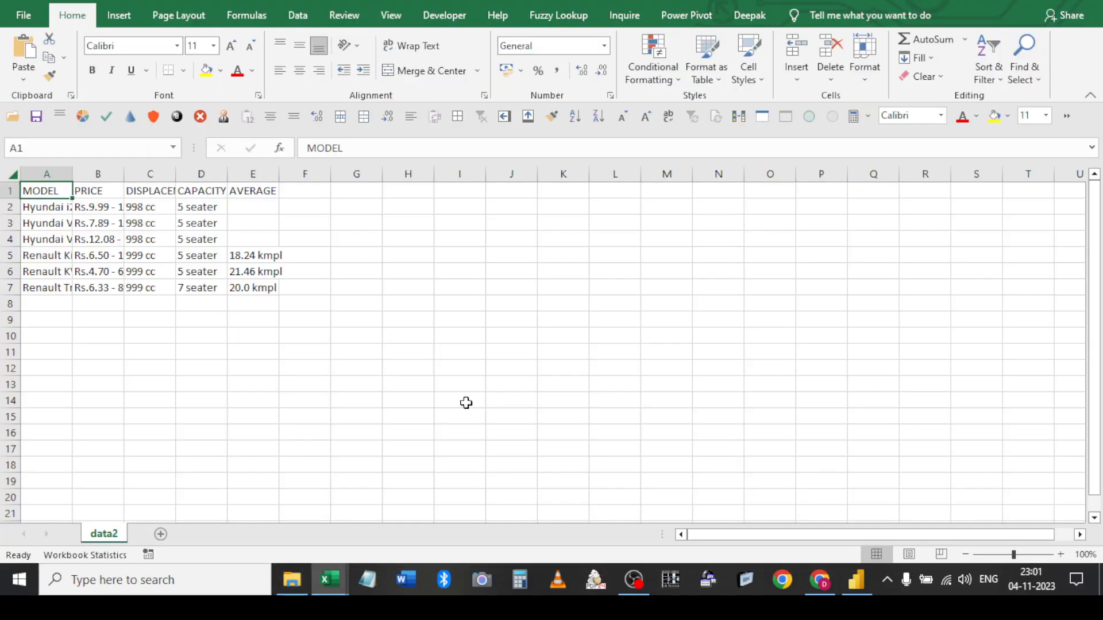
pyautogui.click(328, 580)
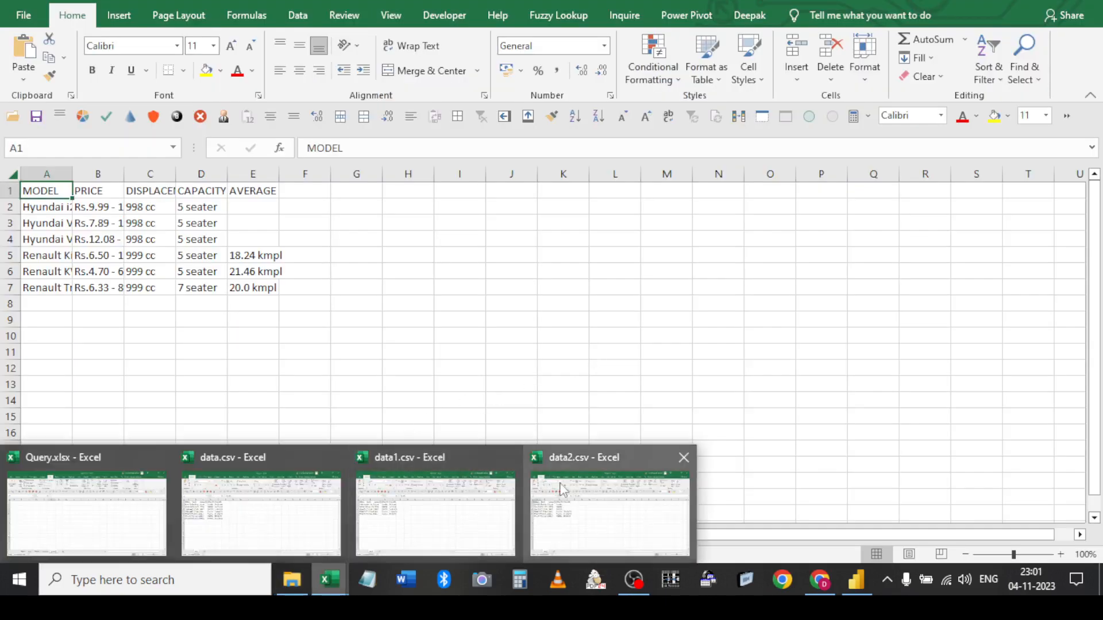
pyautogui.click(379, 255)
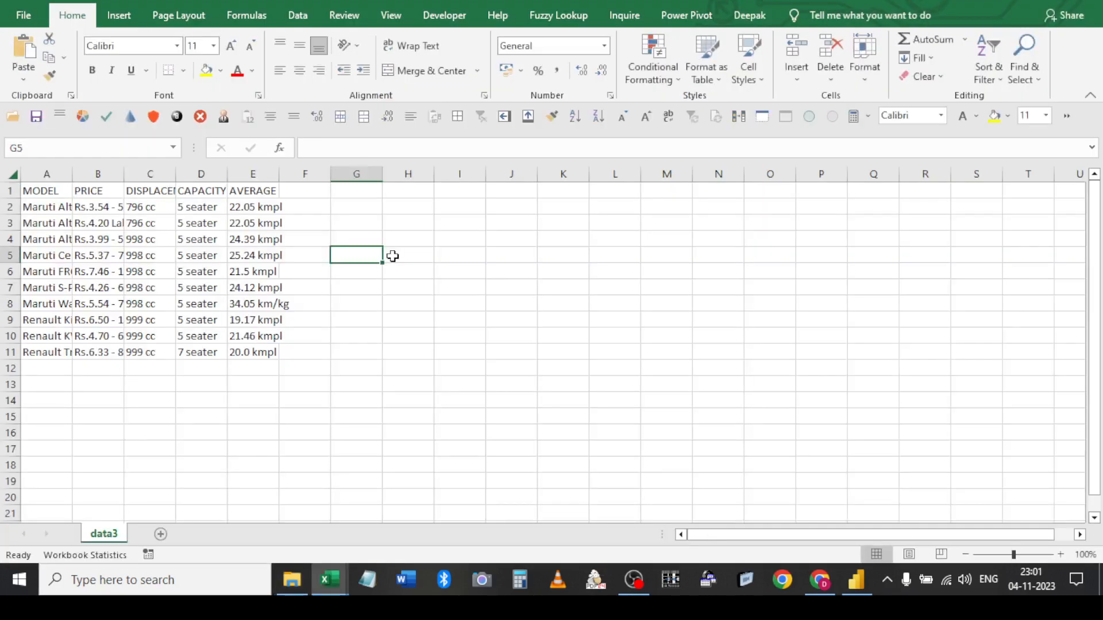
# Save data3.csv as an Excel Workbook (*.xlsx) named data3.xlsx in New folder (5)
pyautogui.press('F12')
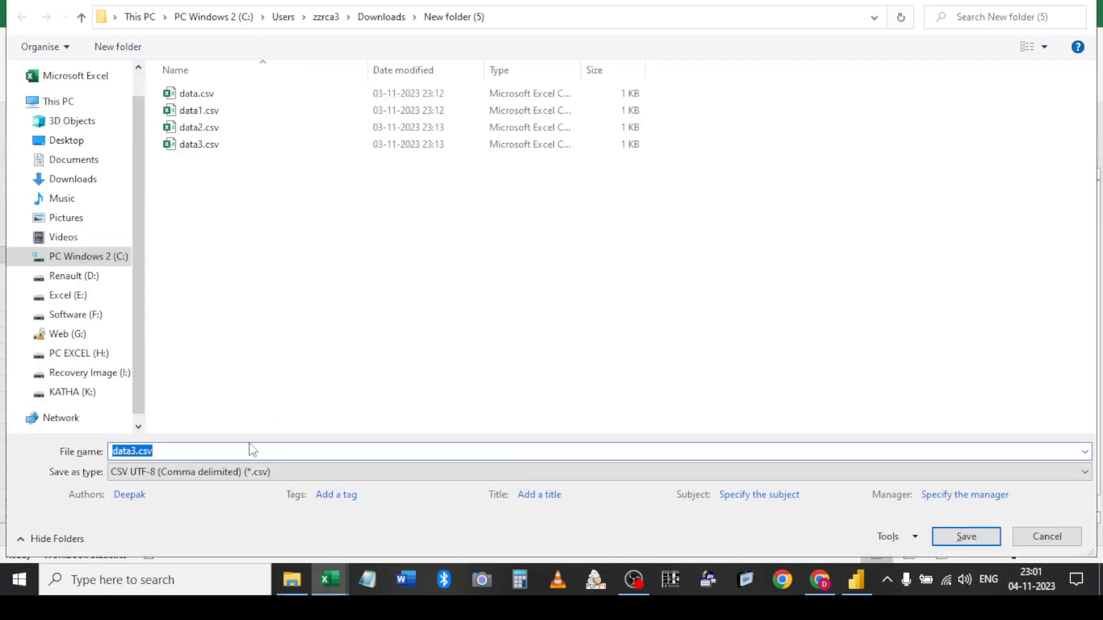
pyautogui.click(253, 473)
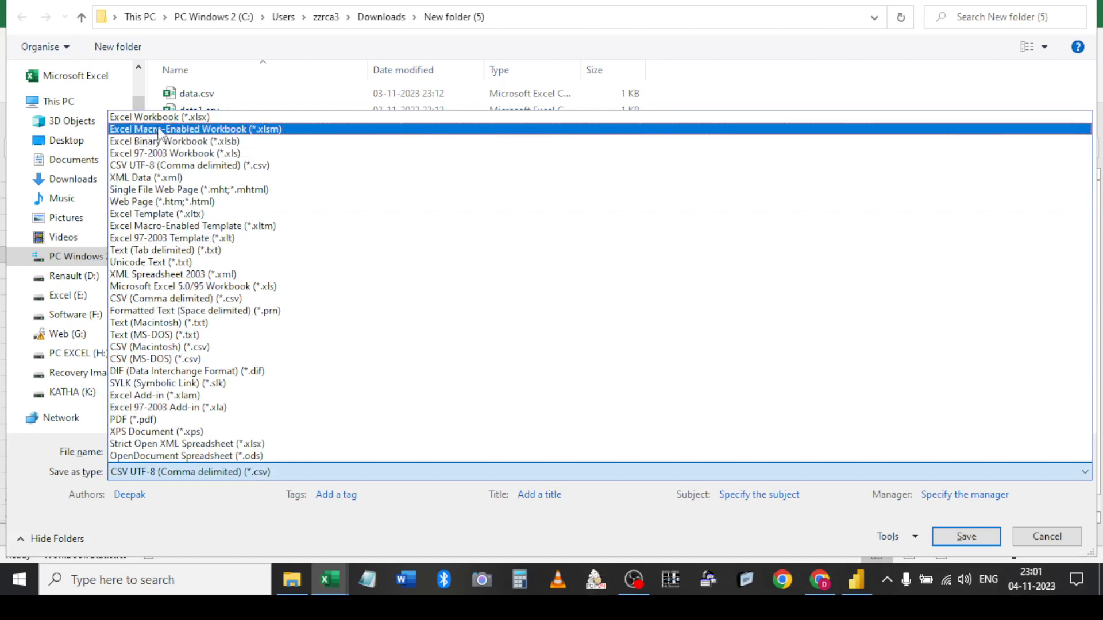
pyautogui.click(190, 117)
pyautogui.click(960, 536)
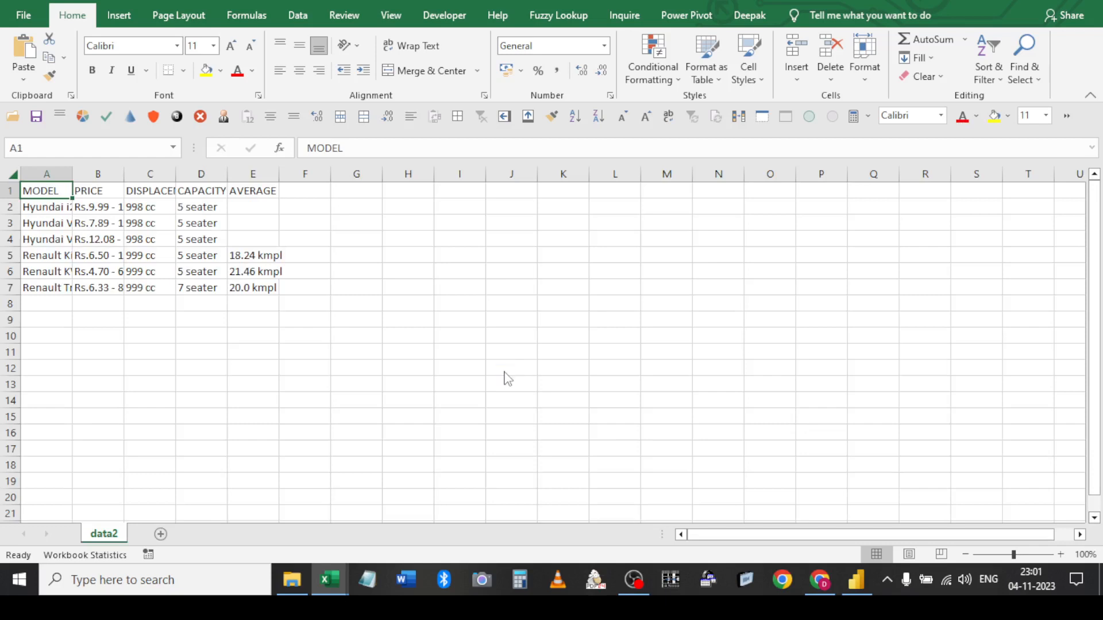
# Save data2.csv as an Excel Workbook (*.xlsx) named data2.xlsx in New folder (5)
pyautogui.press('F12')
pyautogui.click(308, 474)
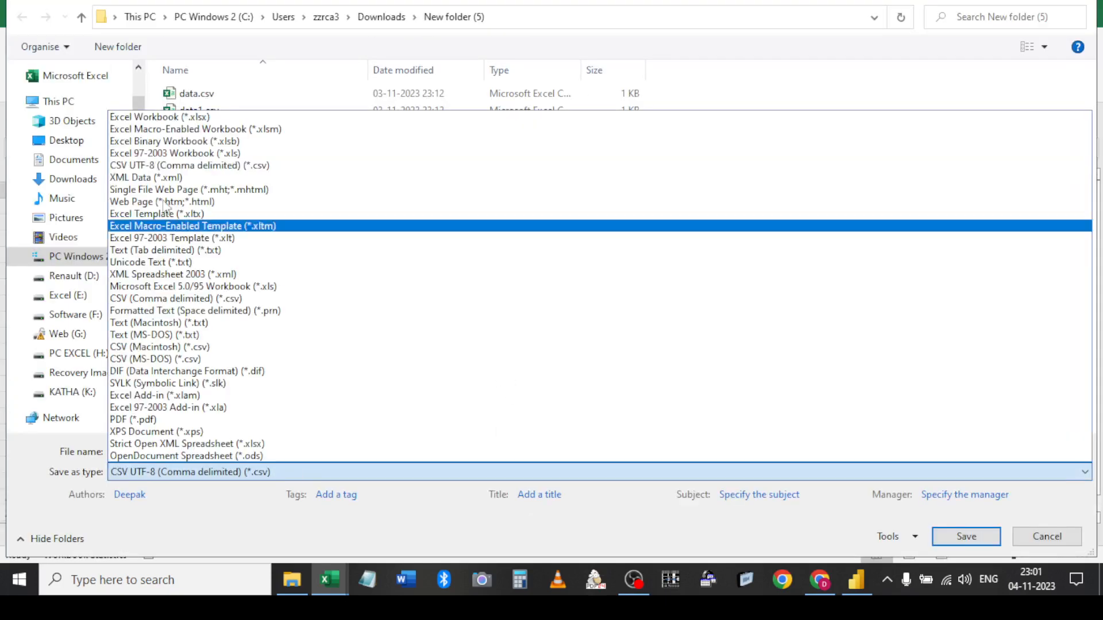
pyautogui.click(154, 117)
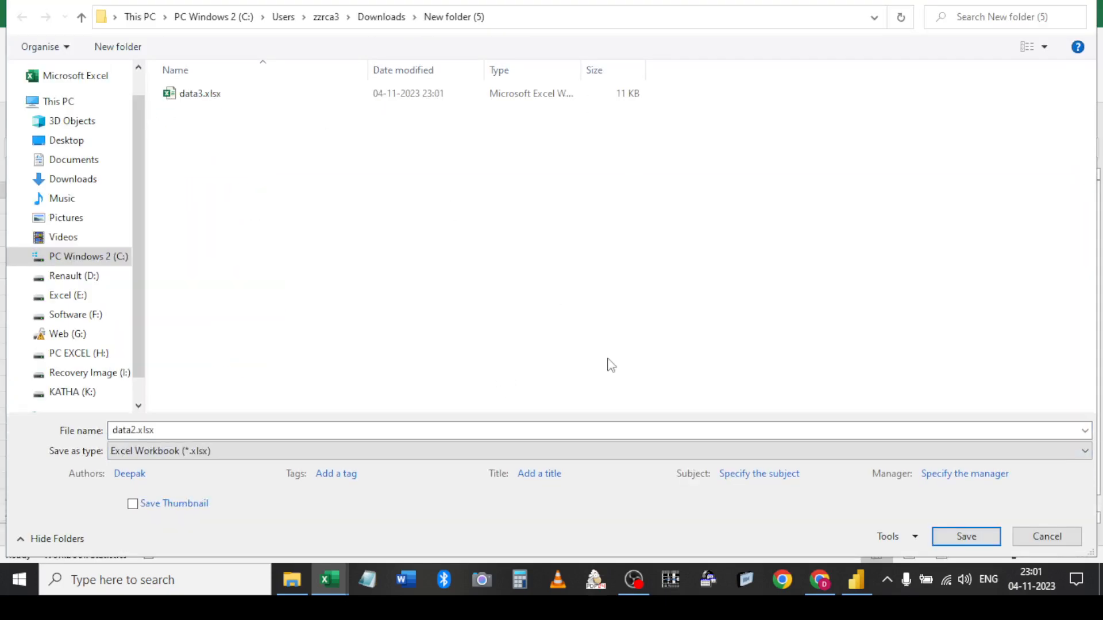
pyautogui.click(970, 541)
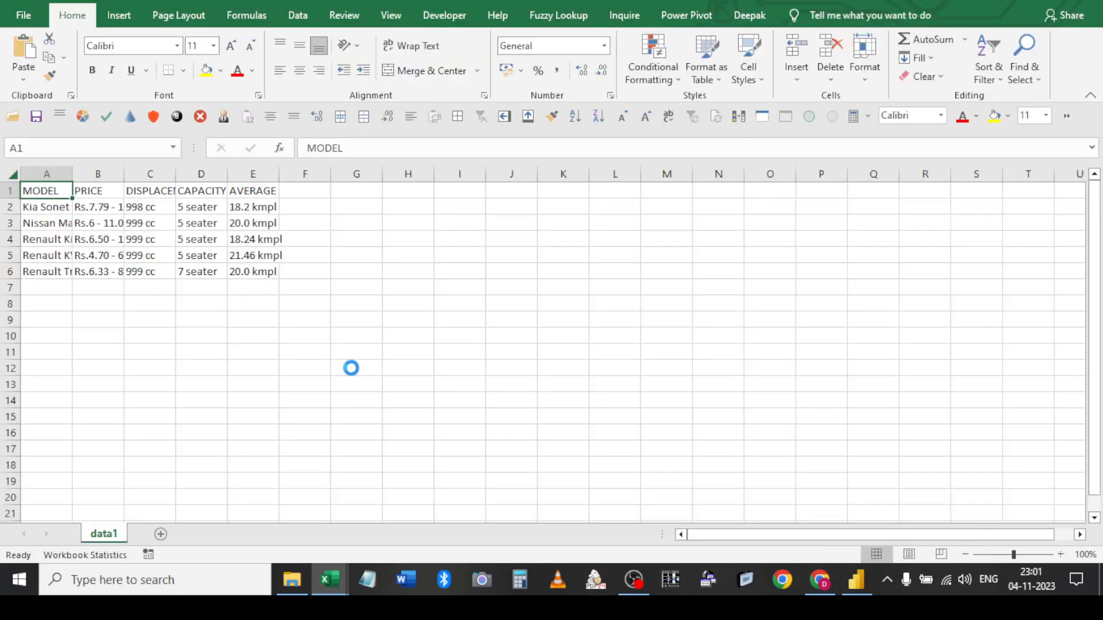
# Save data1.csv as an Excel Workbook (*.xlsx) named data1.xlsx in New folder (5) and close it
pyautogui.press('F12')
pyautogui.click(264, 472)
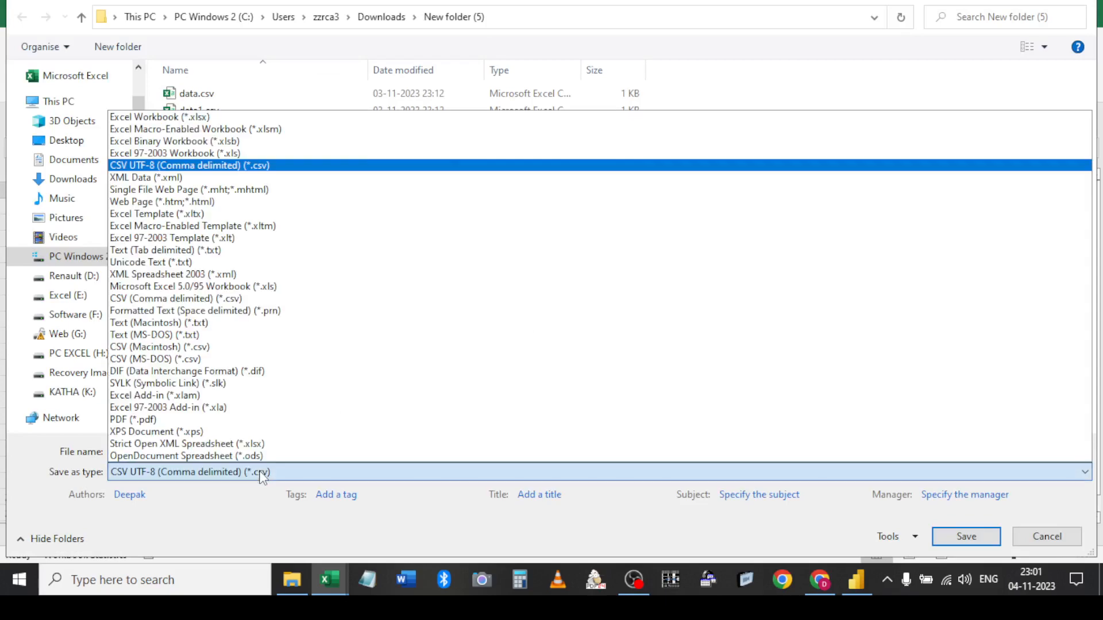
pyautogui.click(149, 117)
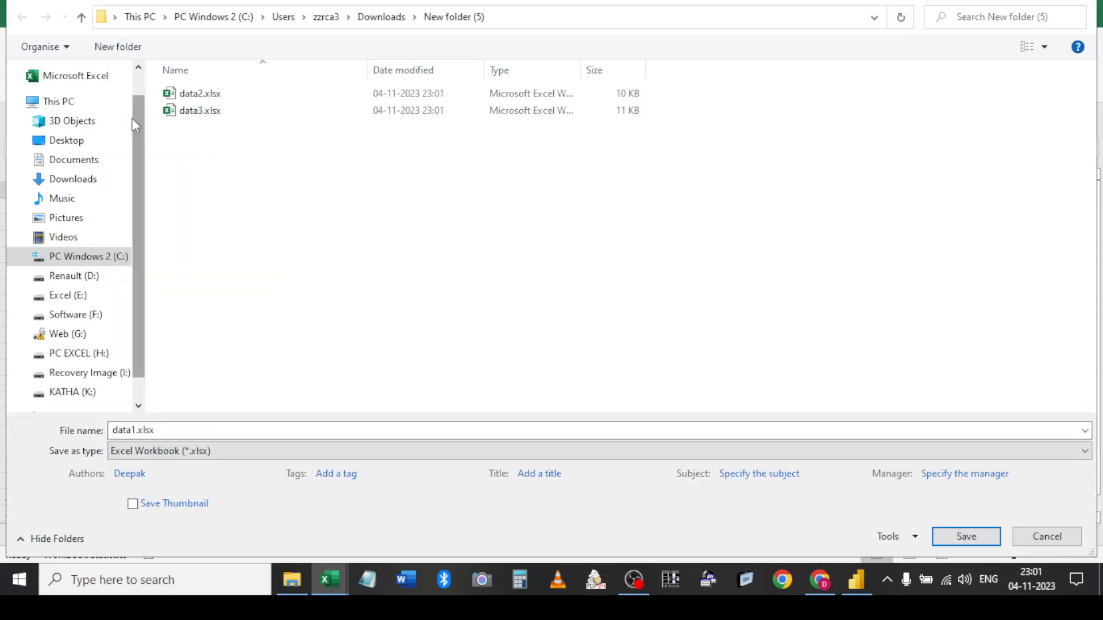
pyautogui.click(962, 538)
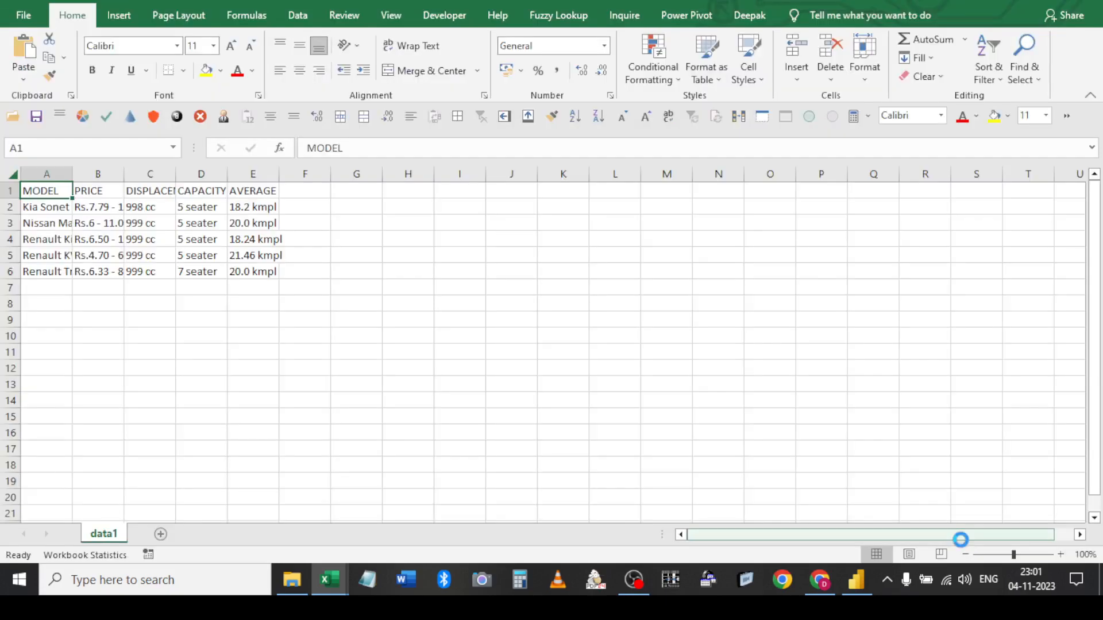
pyautogui.hotkey('ctrl', 'w')
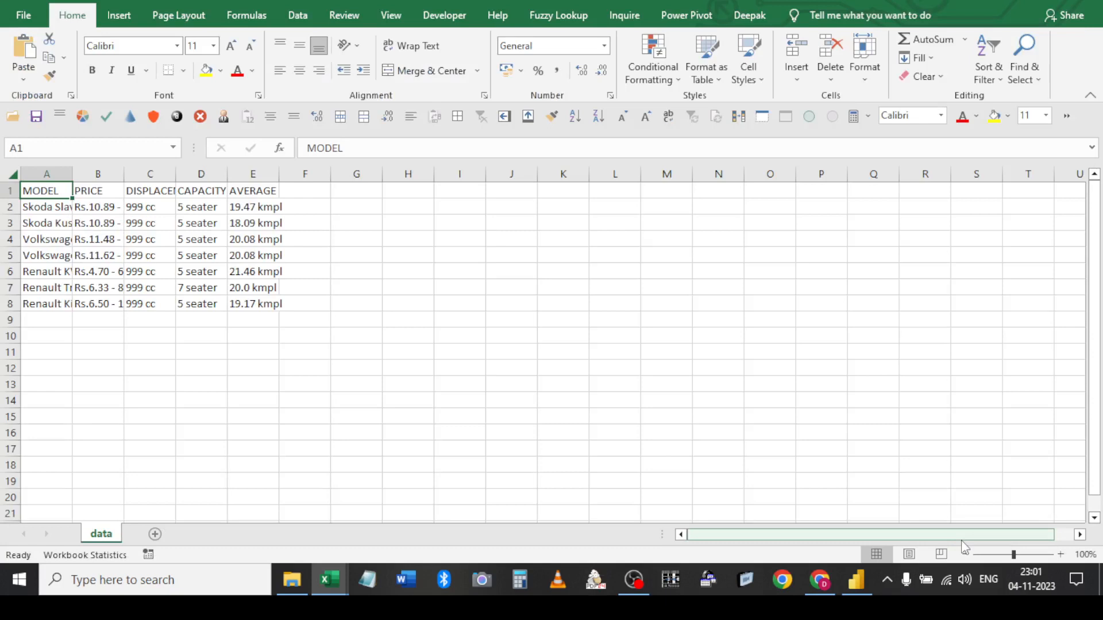
# Save data.csv as an Excel Workbook (*.xlsx) named data.xlsx in New folder (5)
pyautogui.press('F12')
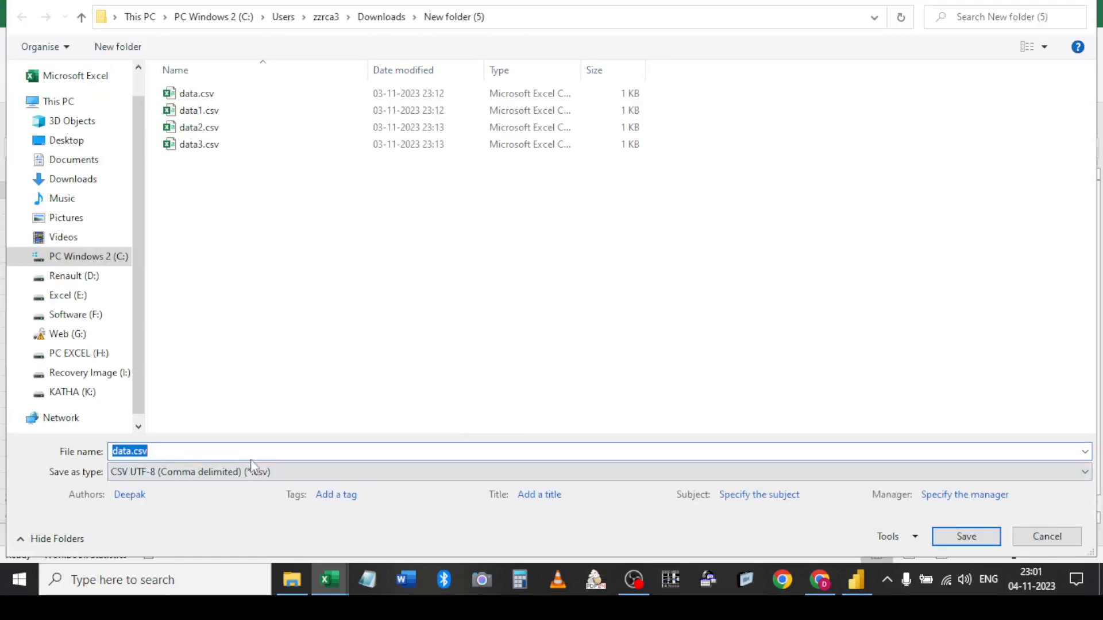
pyautogui.click(250, 468)
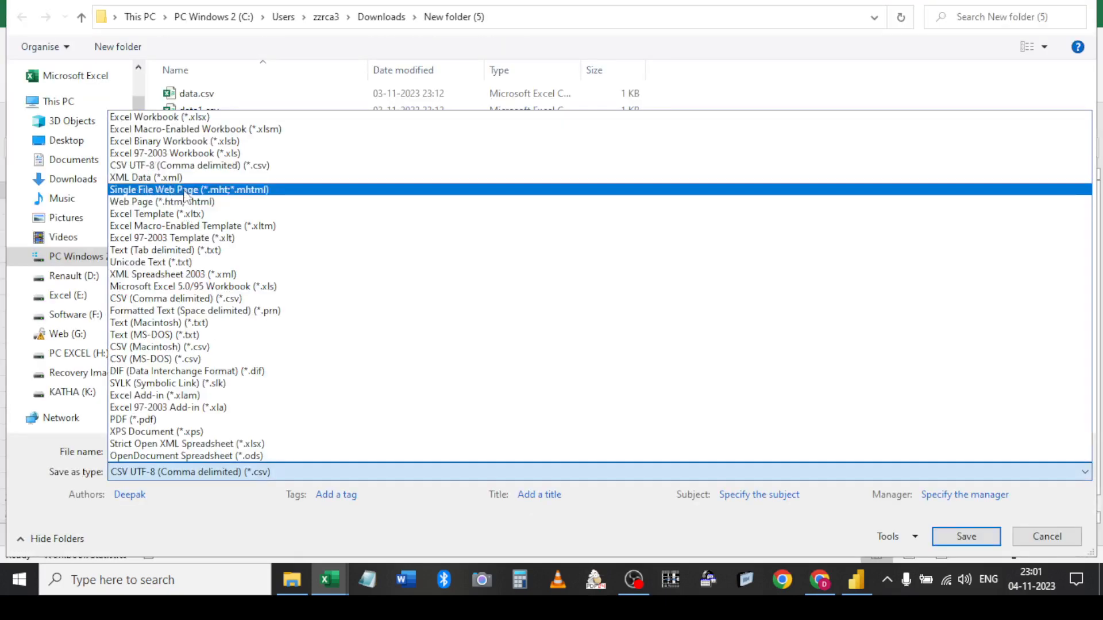
pyautogui.click(188, 117)
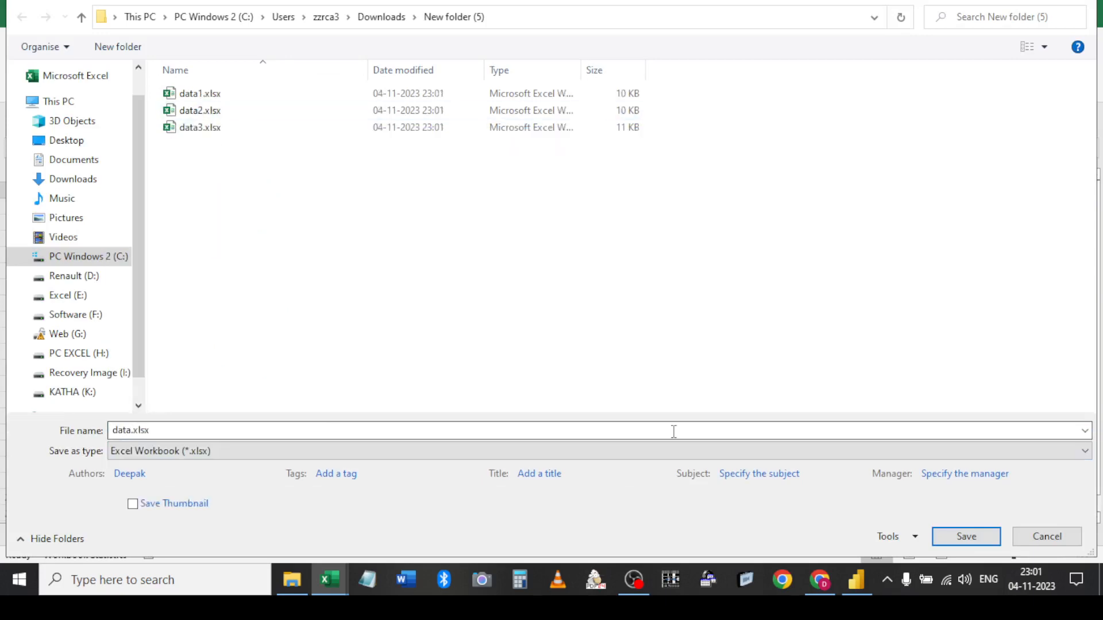
pyautogui.click(966, 537)
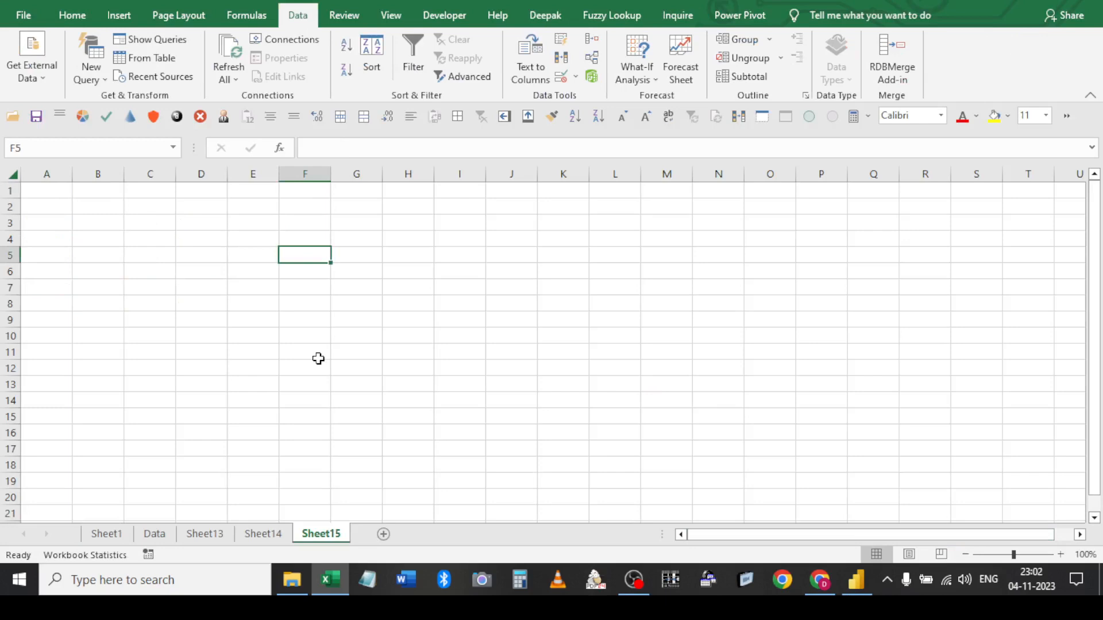
# Start a Microsoft Query import on Sheet15 with Excel Files* as the data source
pyautogui.click(41, 75)
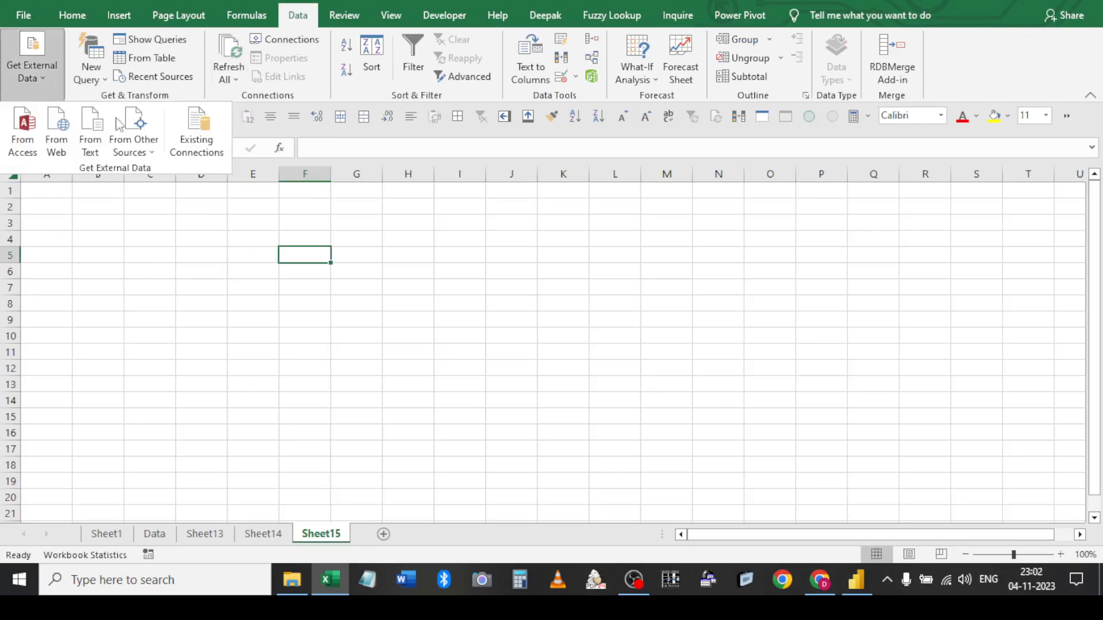
pyautogui.click(140, 153)
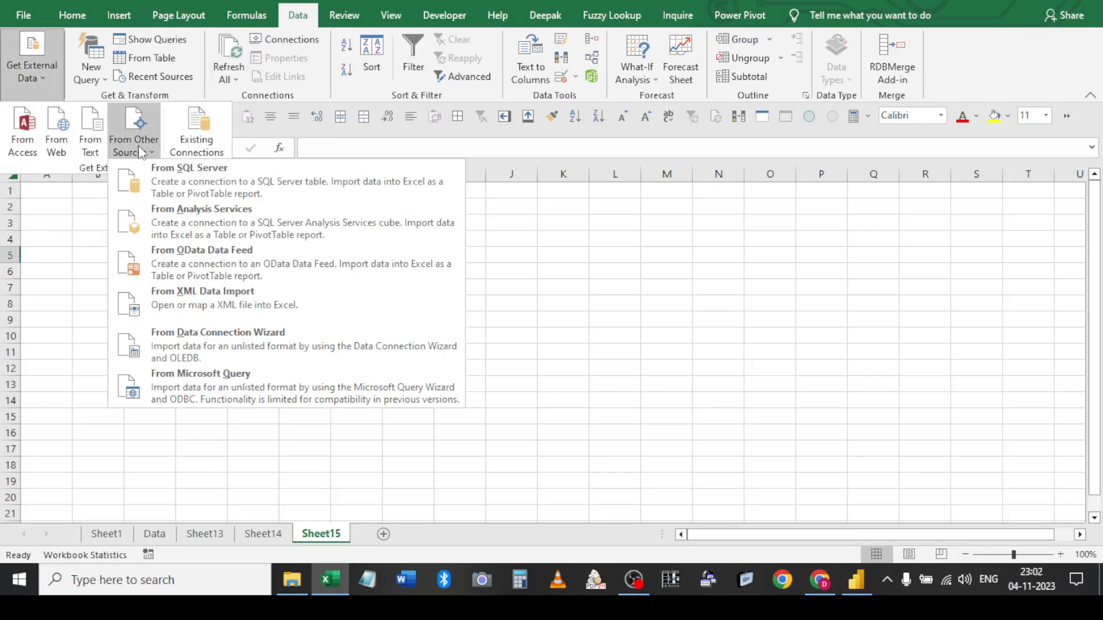
pyautogui.click(268, 383)
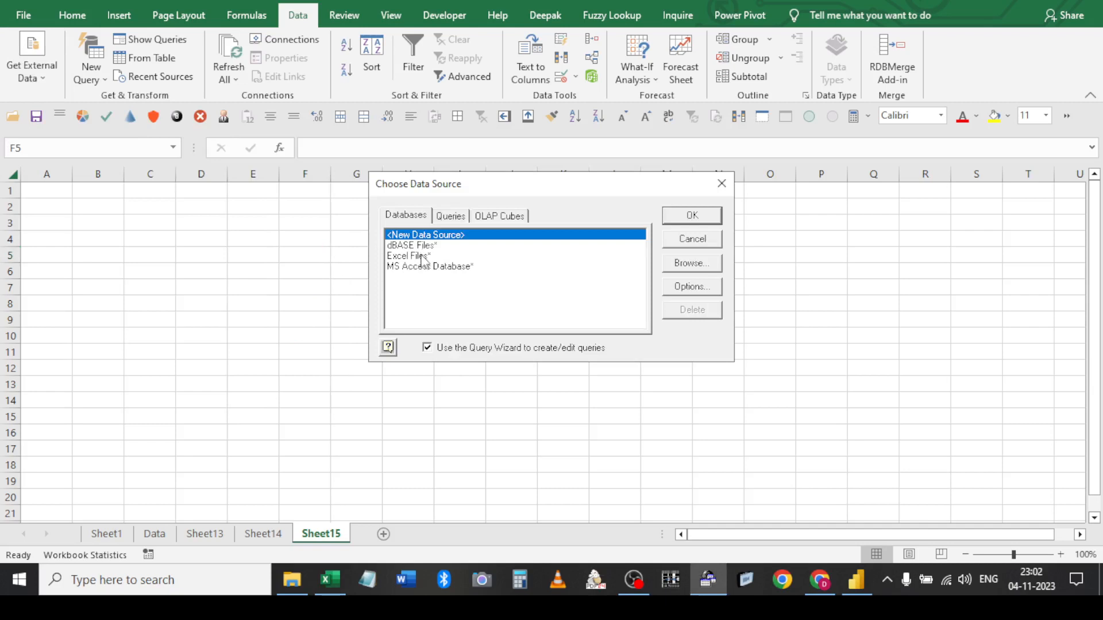
pyautogui.click(423, 256)
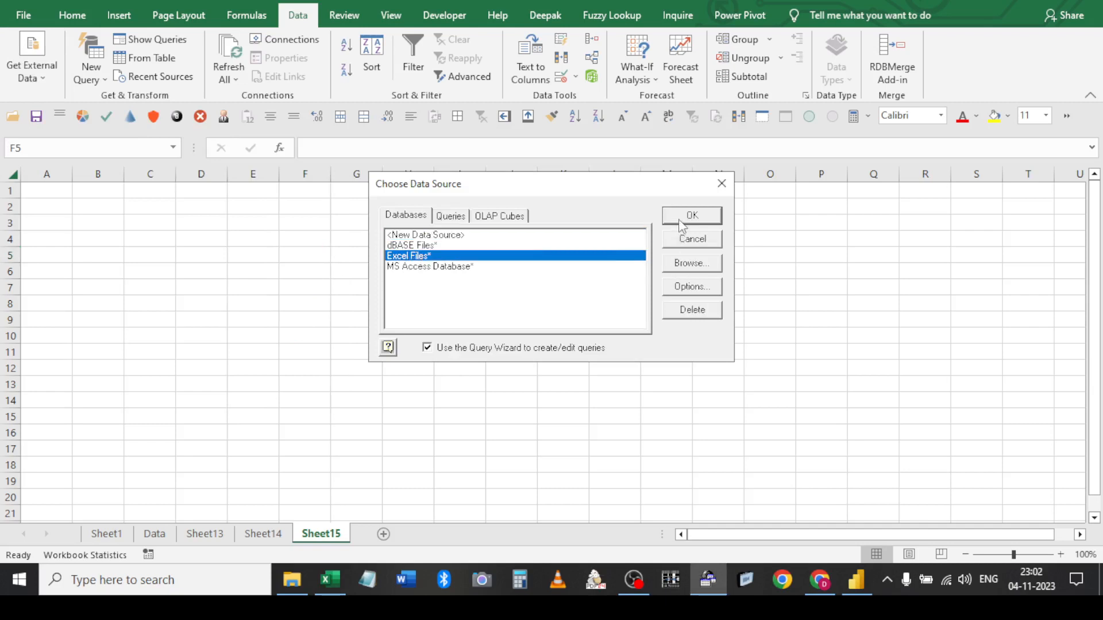
pyautogui.click(699, 269)
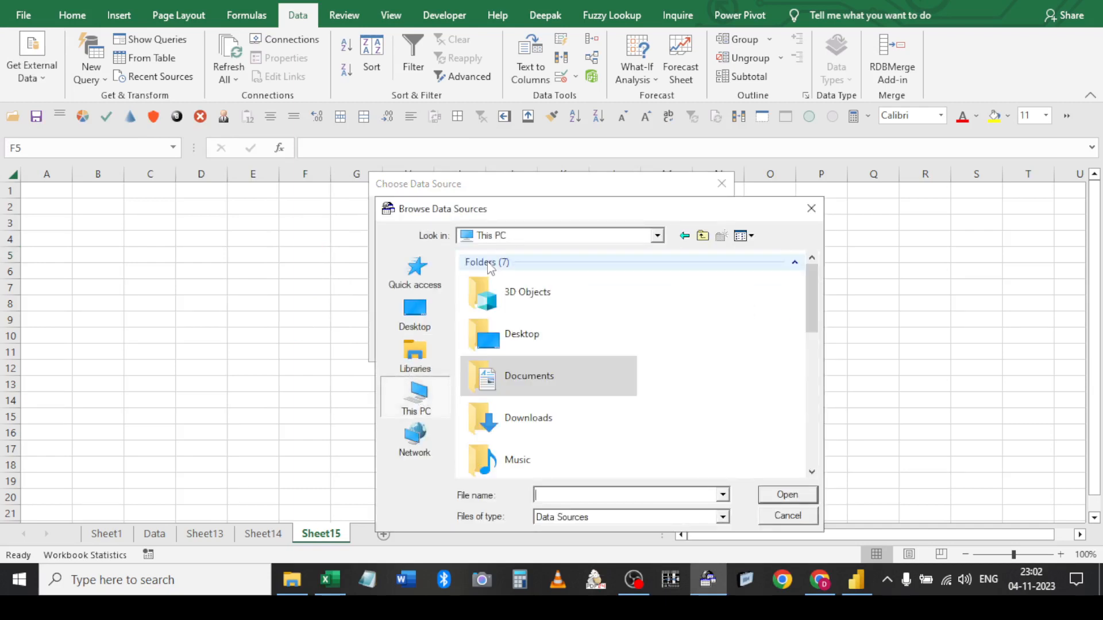
pyautogui.doubleClick(542, 430)
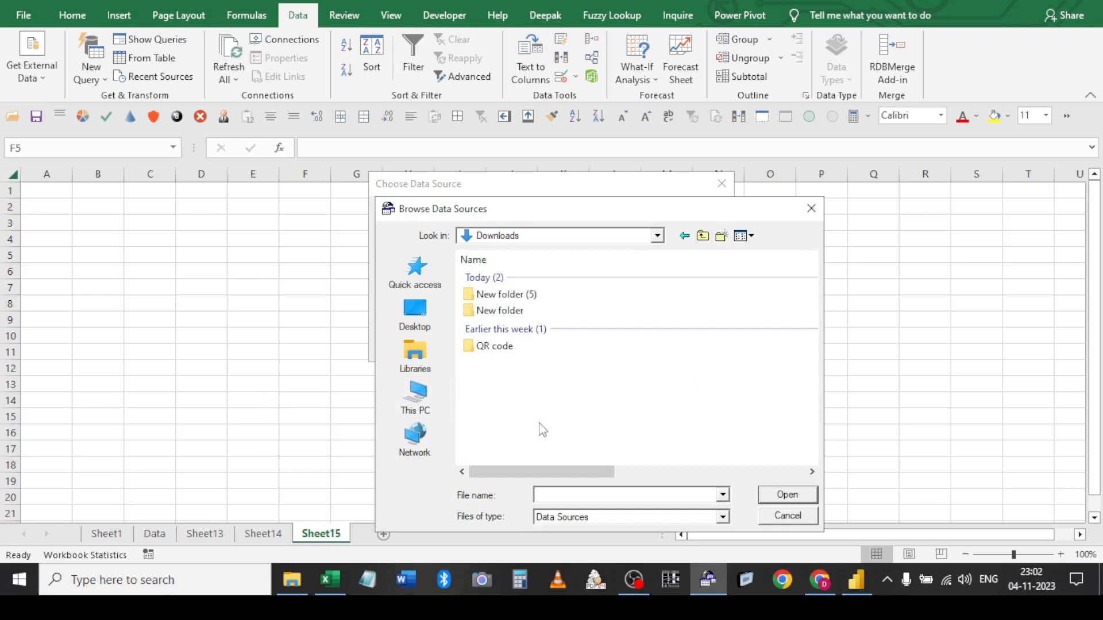
pyautogui.doubleClick(508, 294)
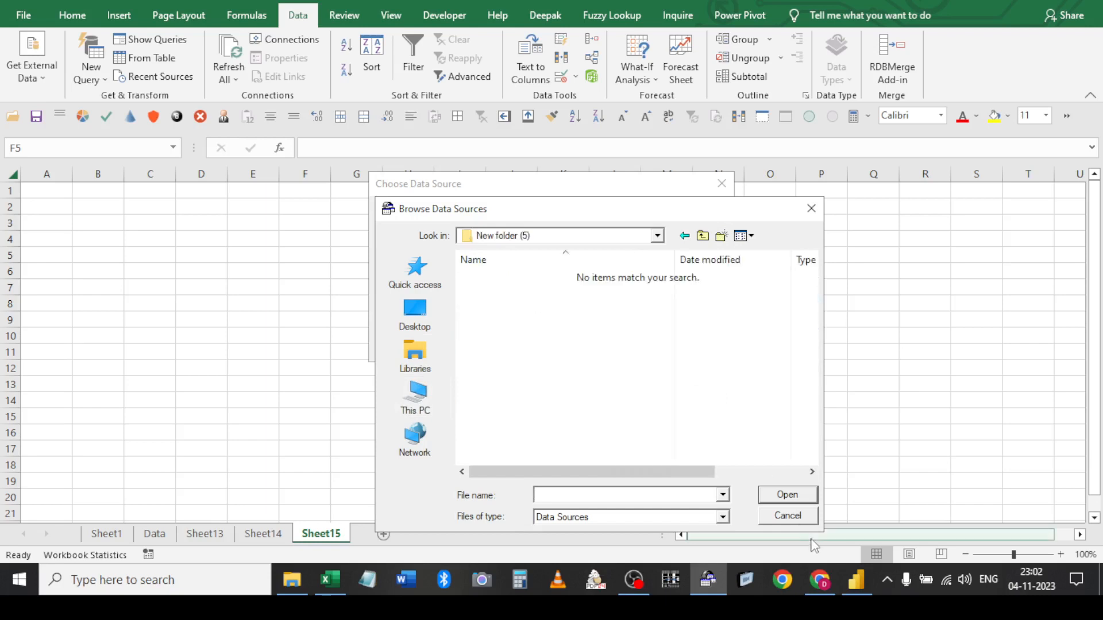
pyautogui.click(760, 514)
# Connect to the Excel Files* data source and select data.xlsx in New folder (5) as the database
pyautogui.click(692, 216)
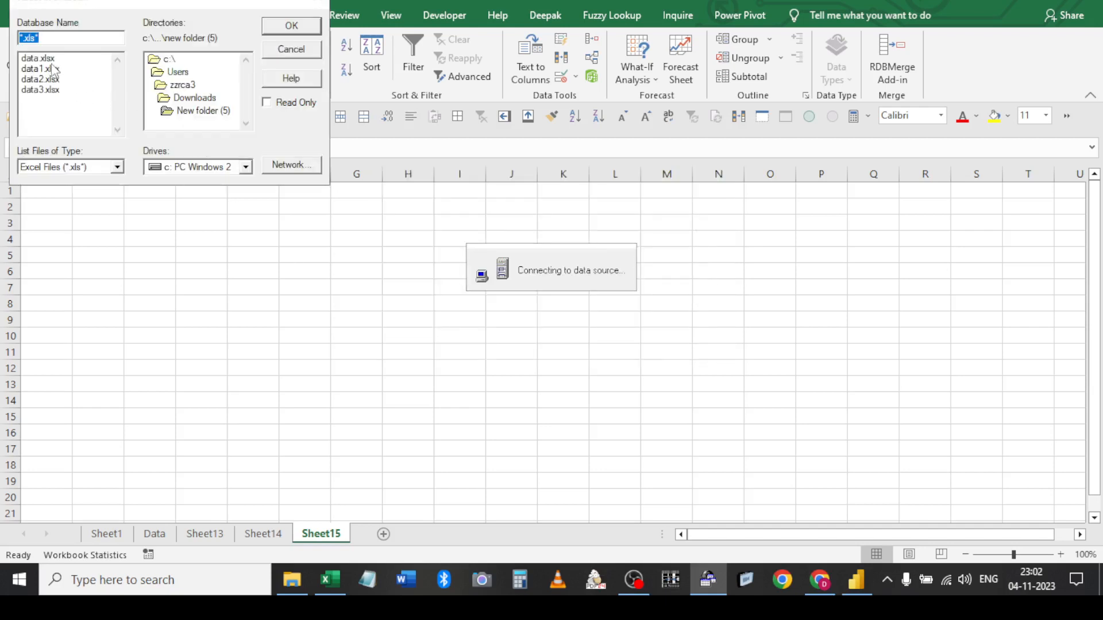
pyautogui.click(52, 68)
pyautogui.click(51, 59)
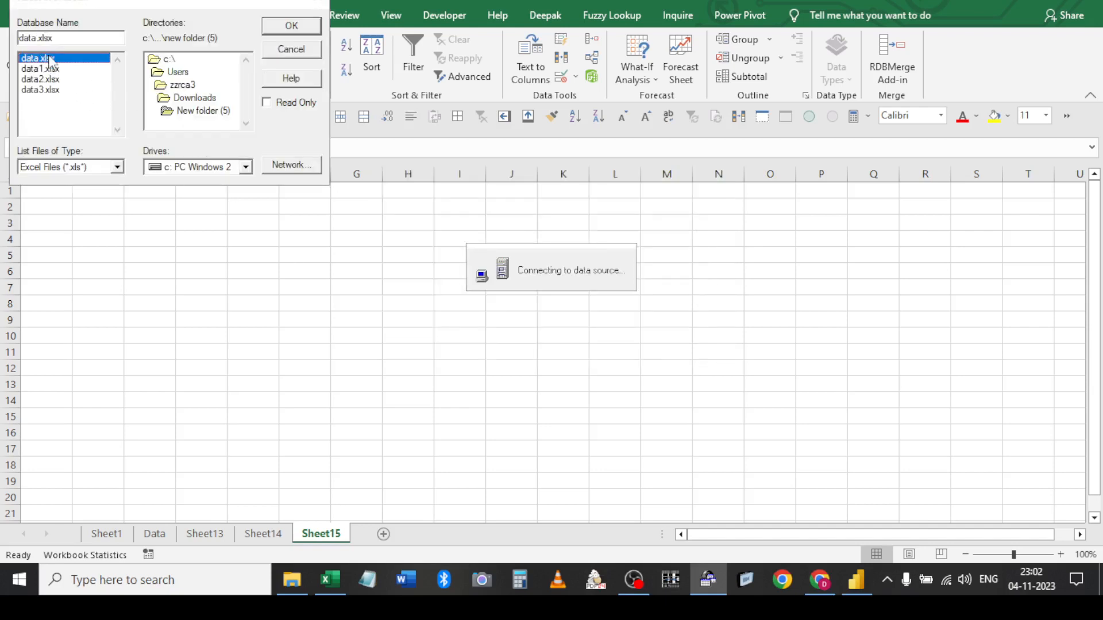
# Connect to data3.xlsx in New folder (5) and include all columns of the data3$ table in the query
pyautogui.click(53, 89)
pyautogui.click(292, 32)
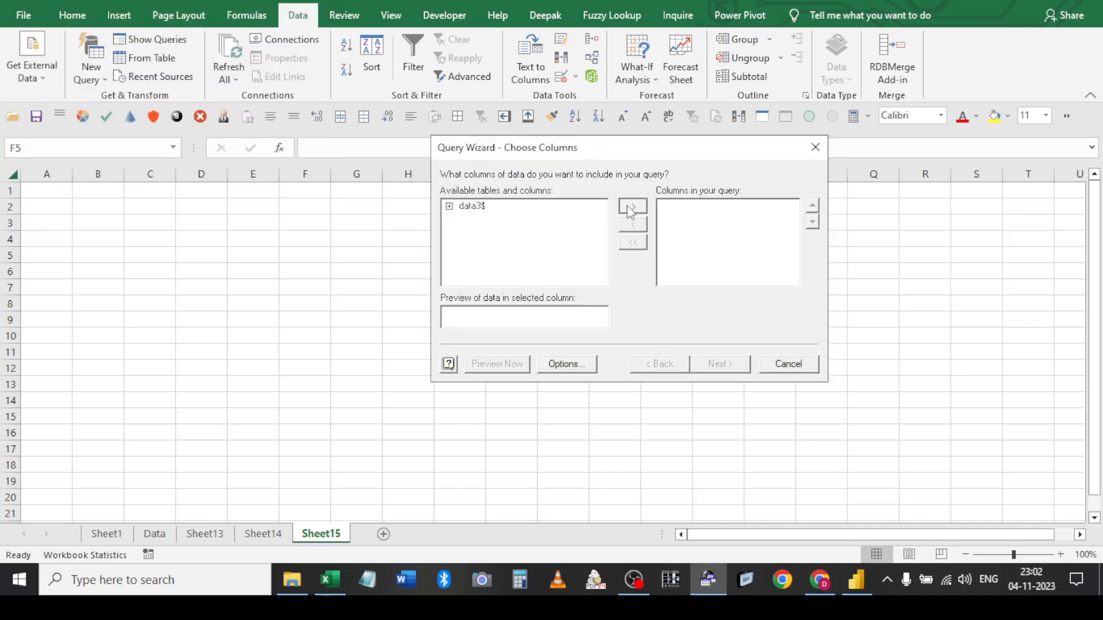
pyautogui.click(627, 213)
# Skip filtering and sorting, open the query for editing in Microsoft Query, and maximize its window
pyautogui.click(734, 366)
pyautogui.click(734, 366)
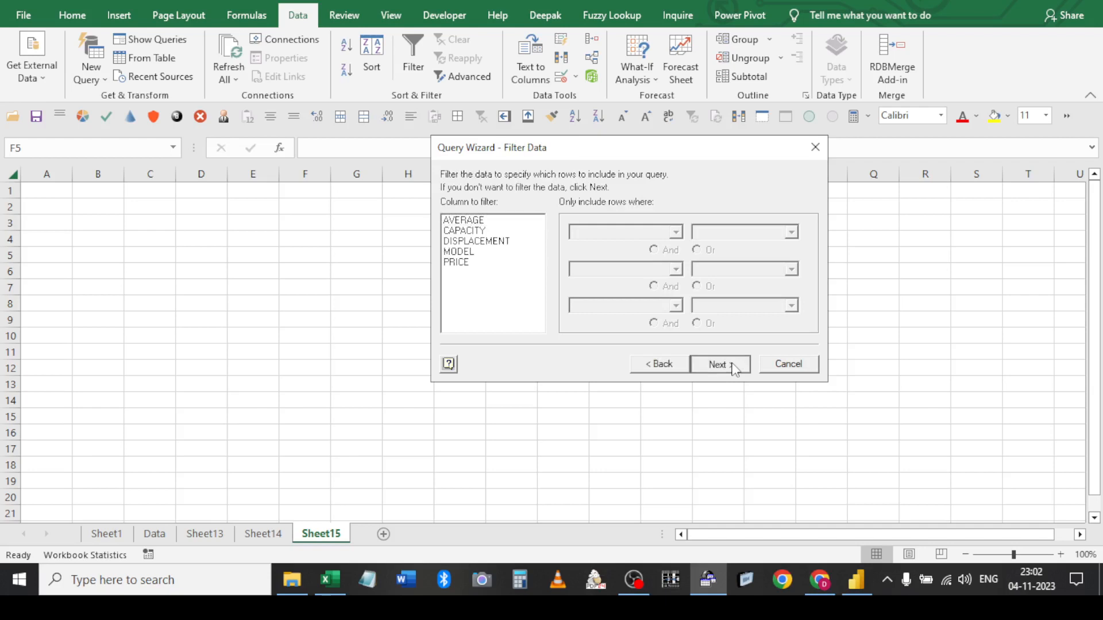
pyautogui.click(734, 366)
pyautogui.click(537, 221)
pyautogui.click(720, 364)
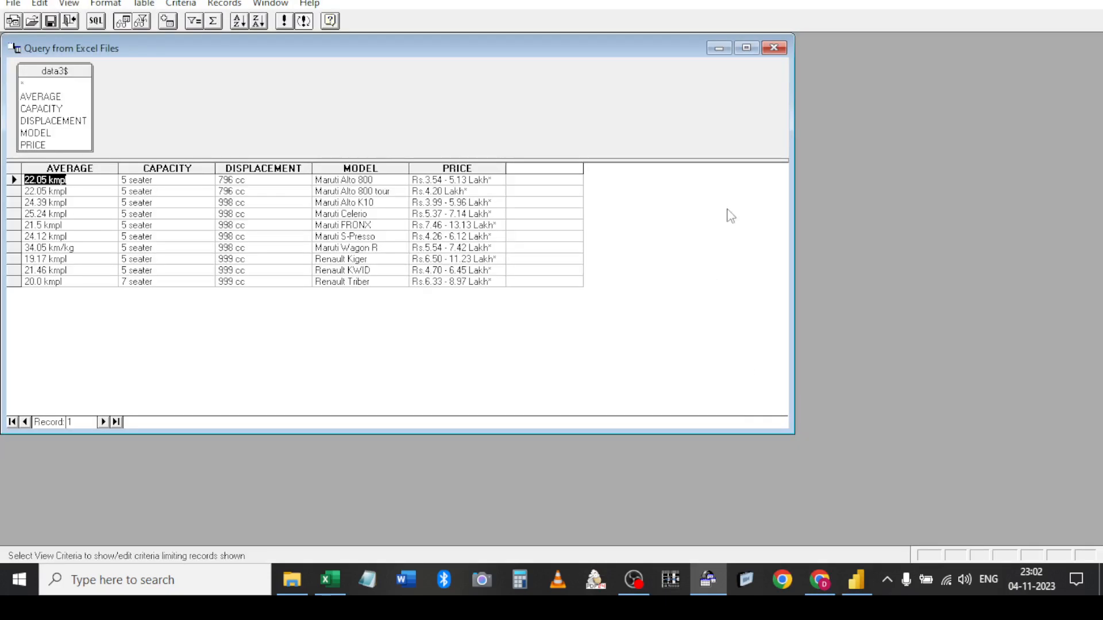
pyautogui.click(747, 51)
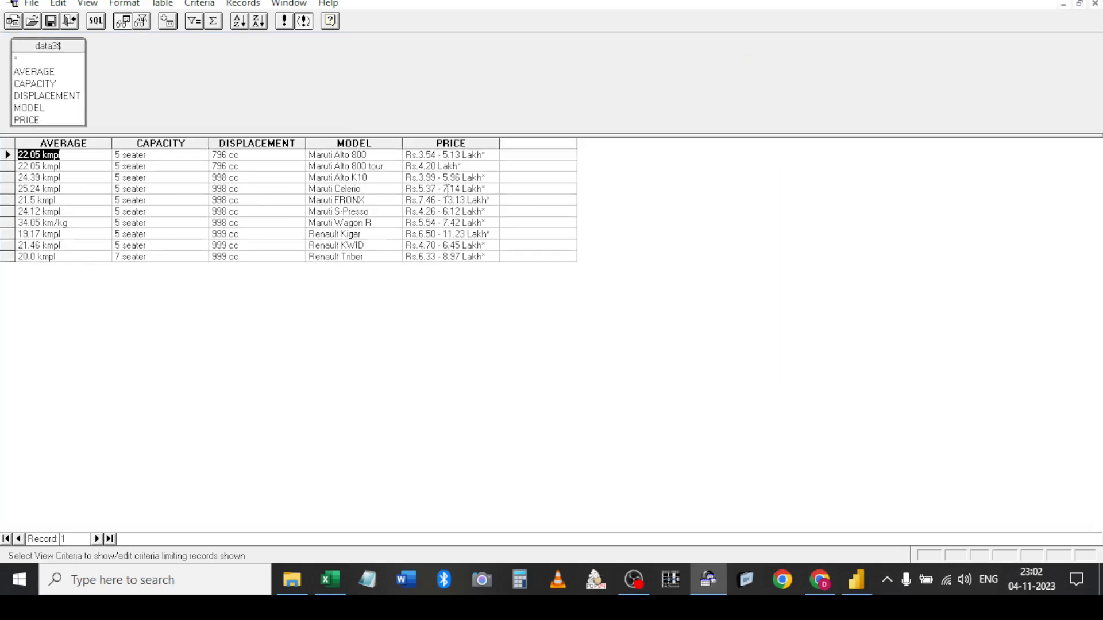
# Examine the total functions offered in the PRICE column's settings and the commands available for records
pyautogui.click(423, 145)
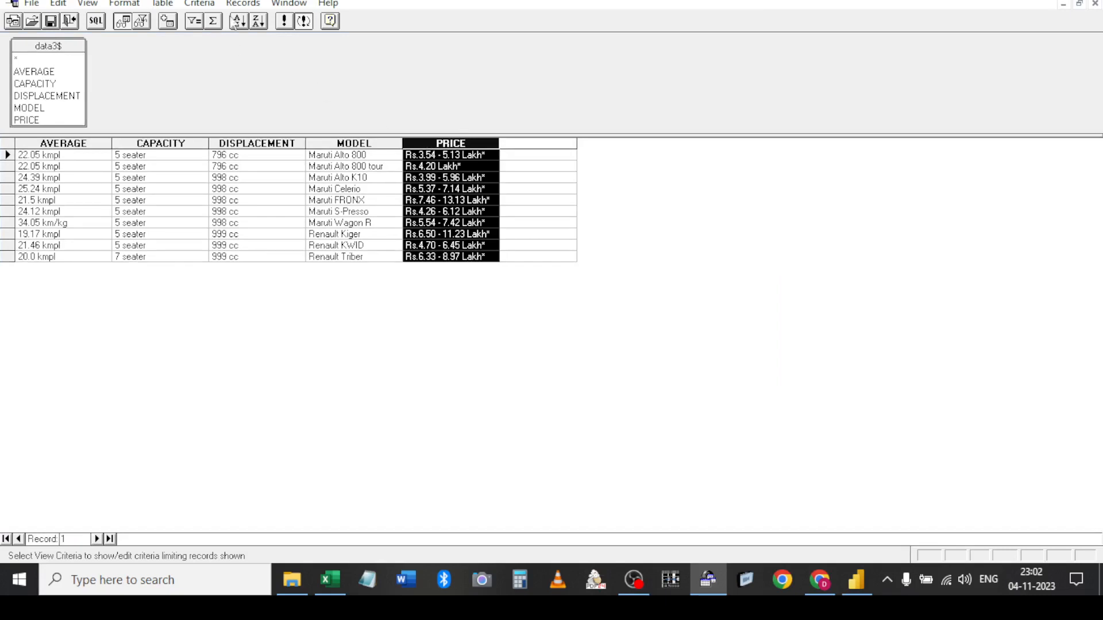
pyautogui.click(242, 4)
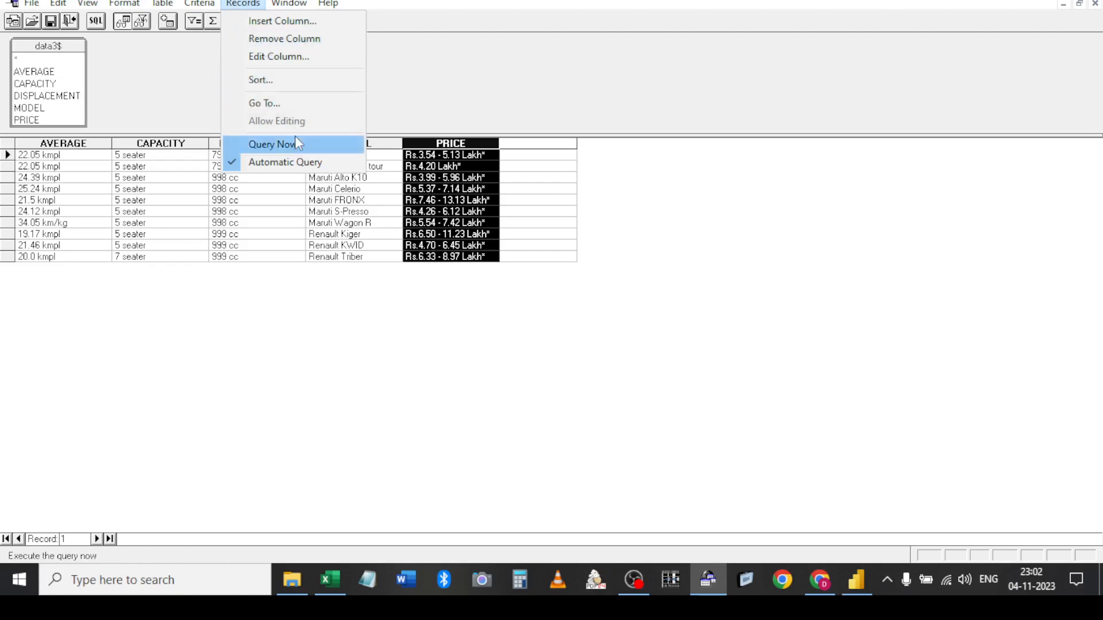
pyautogui.moveTo(199, 4)
pyautogui.moveTo(238, 11)
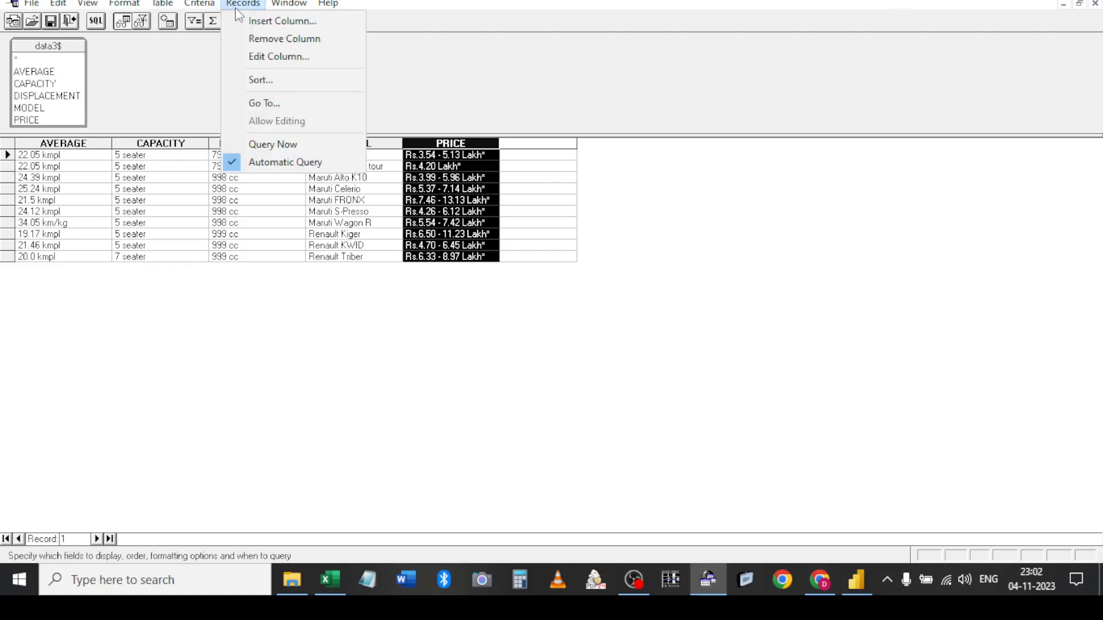
pyautogui.click(297, 60)
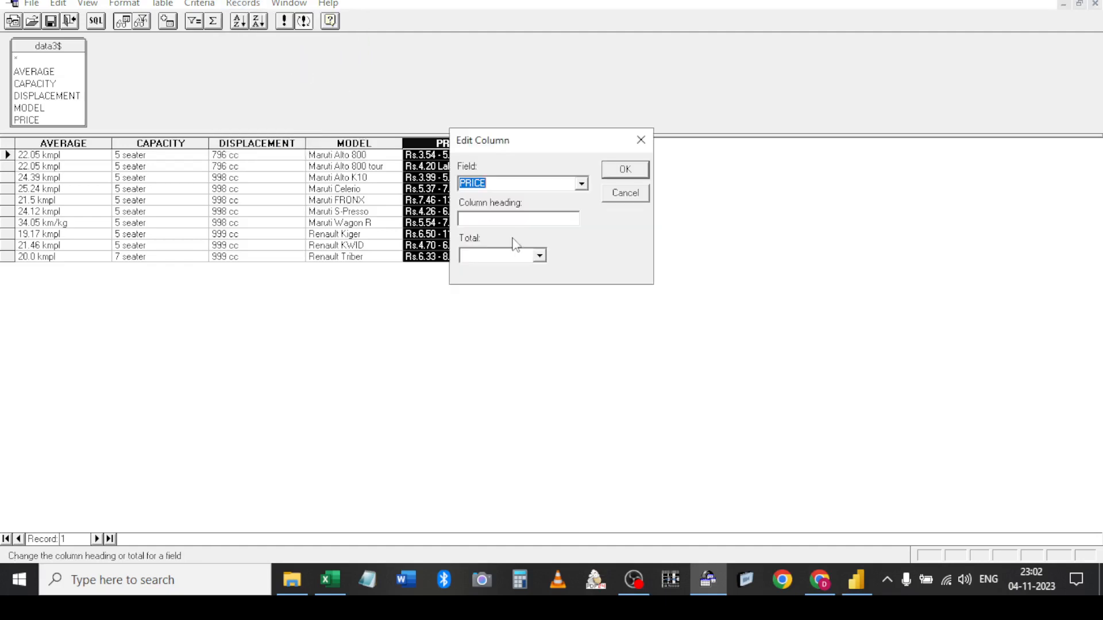
pyautogui.click(525, 256)
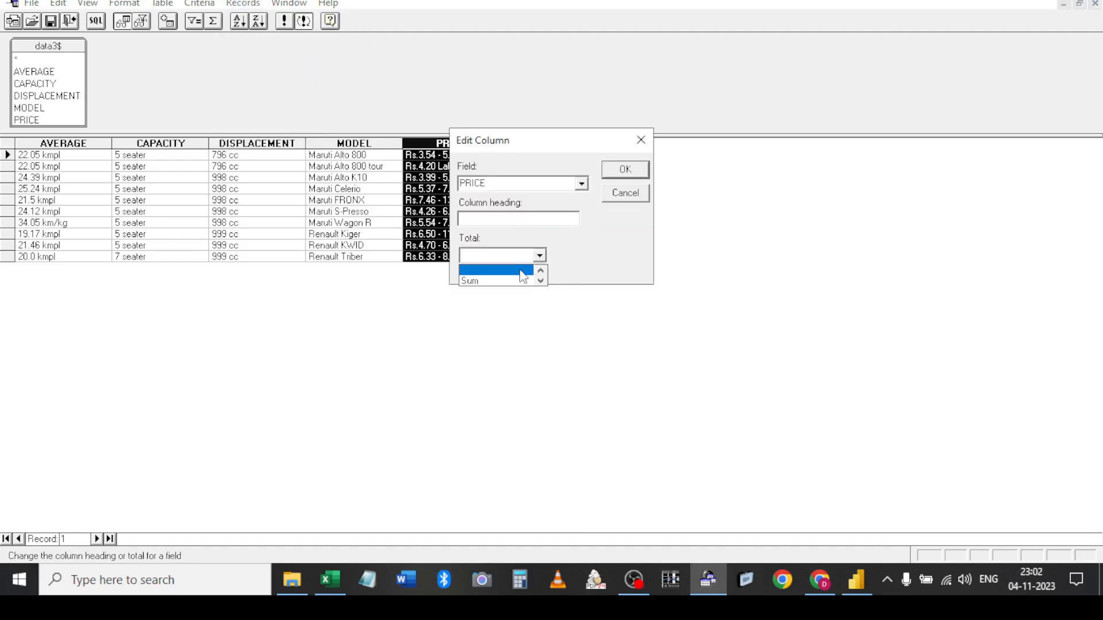
pyautogui.click(541, 281)
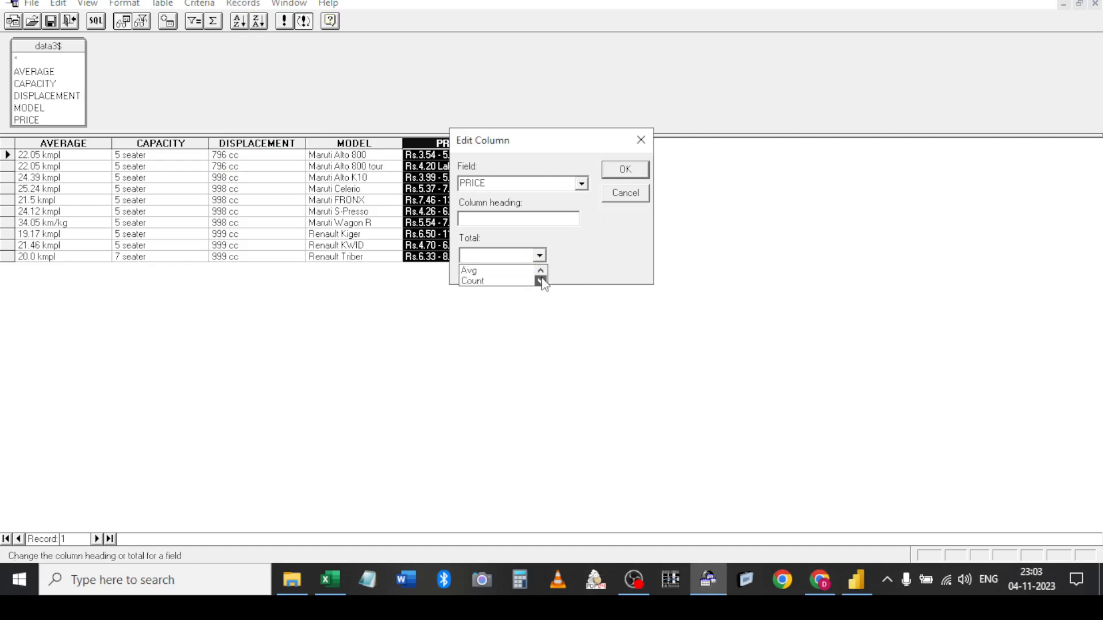
pyautogui.click(619, 194)
pyautogui.click(618, 193)
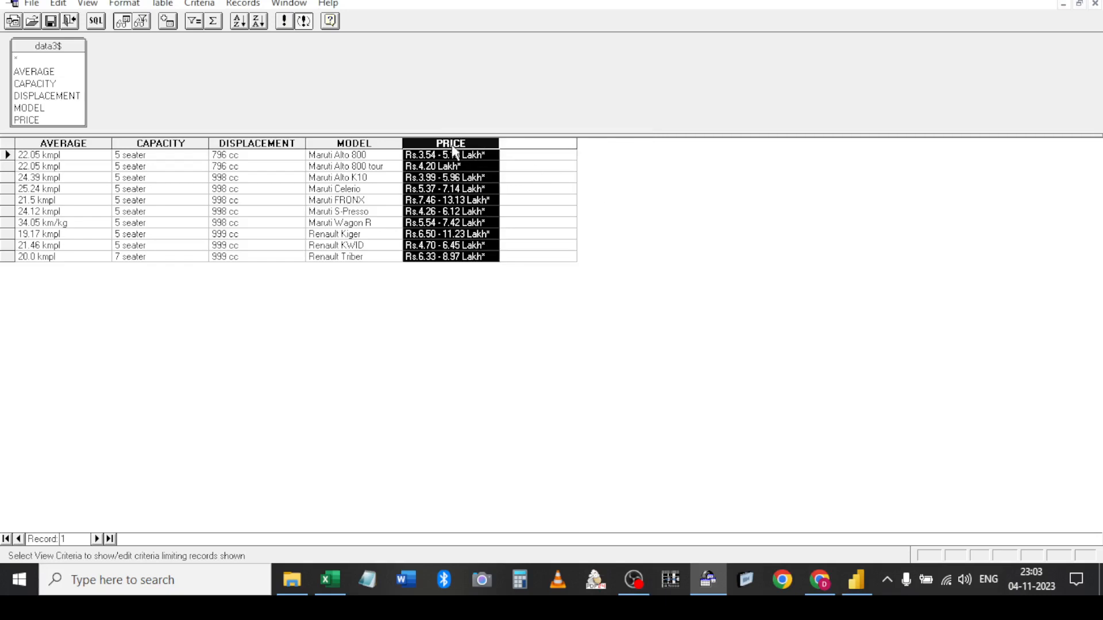
pyautogui.click(236, 5)
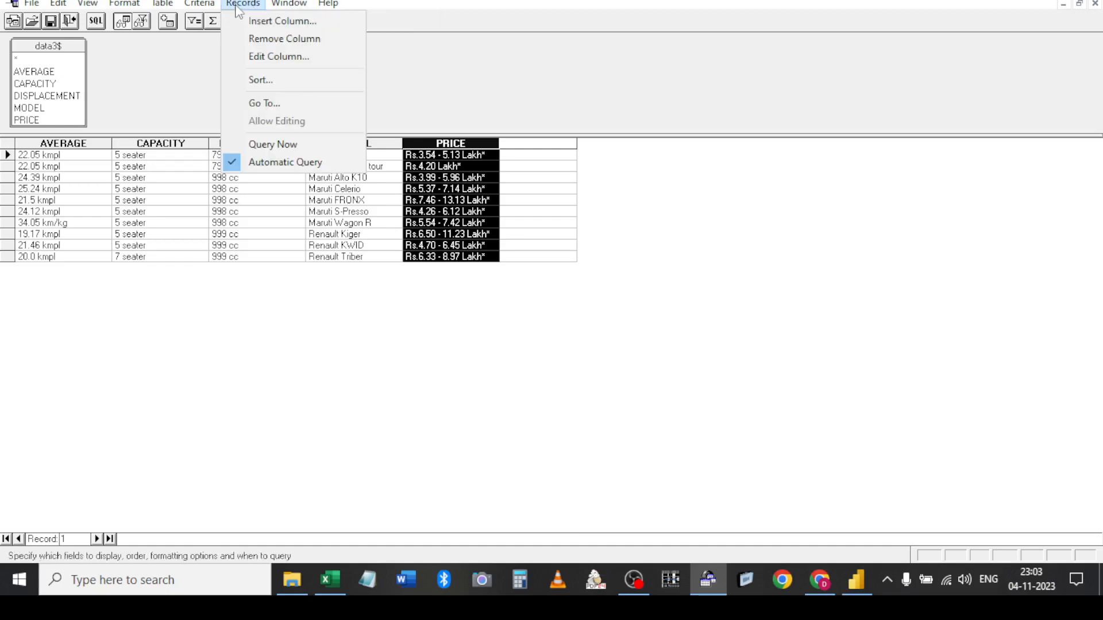
pyautogui.click(402, 97)
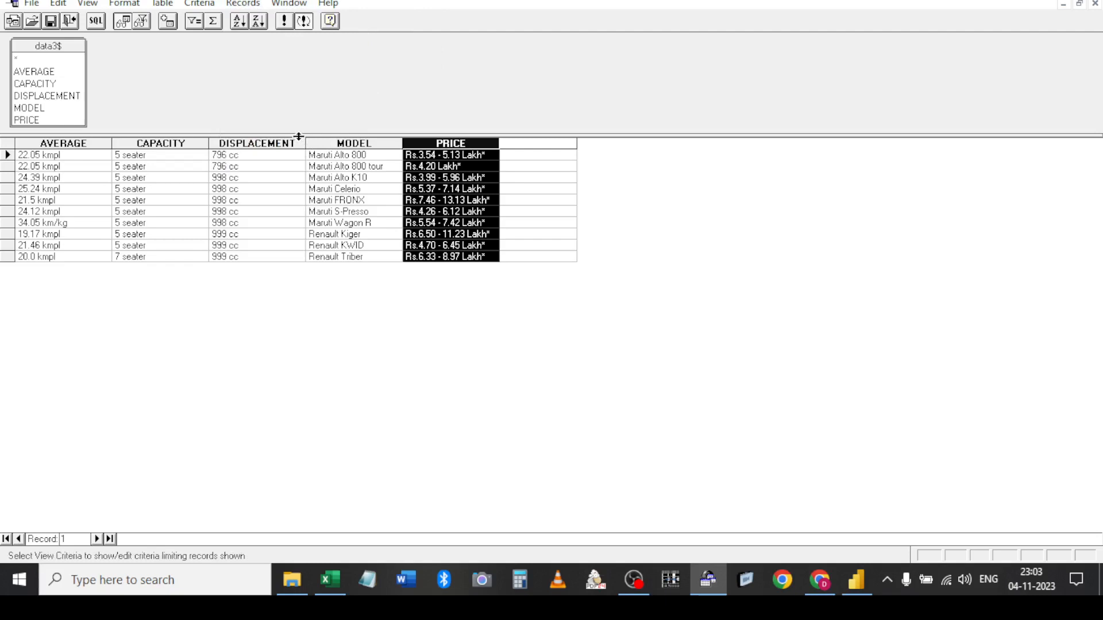
# Enlarge the table pane and its field list, and copy the query's entire SQL statement
pyautogui.moveTo(291, 135); pyautogui.dragTo(248, 204)
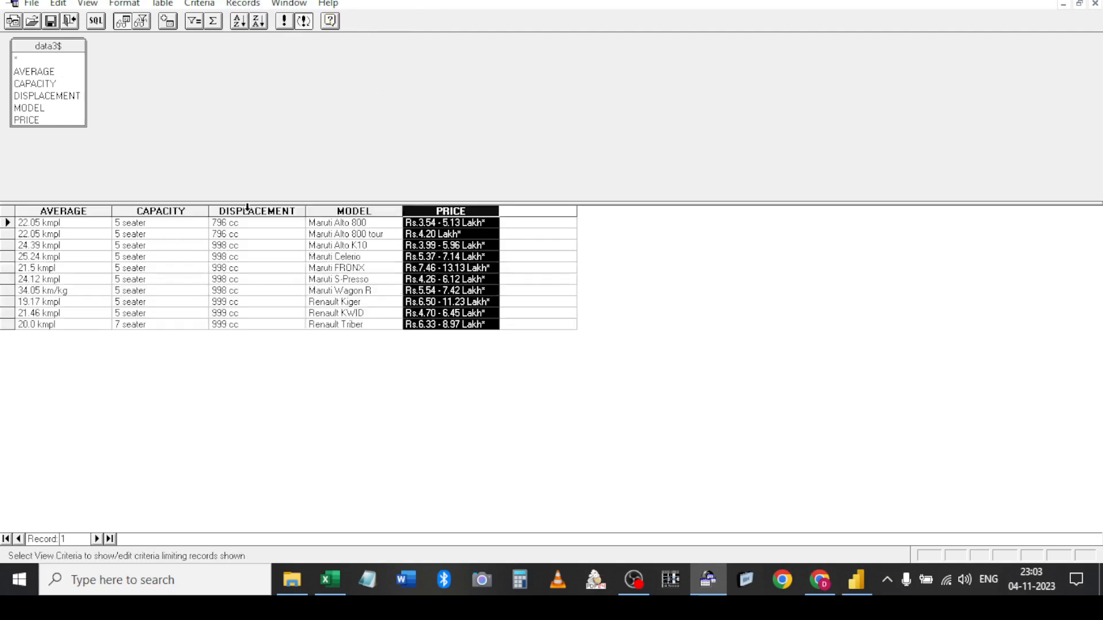
pyautogui.moveTo(86, 126); pyautogui.dragTo(103, 184)
pyautogui.click(93, 23)
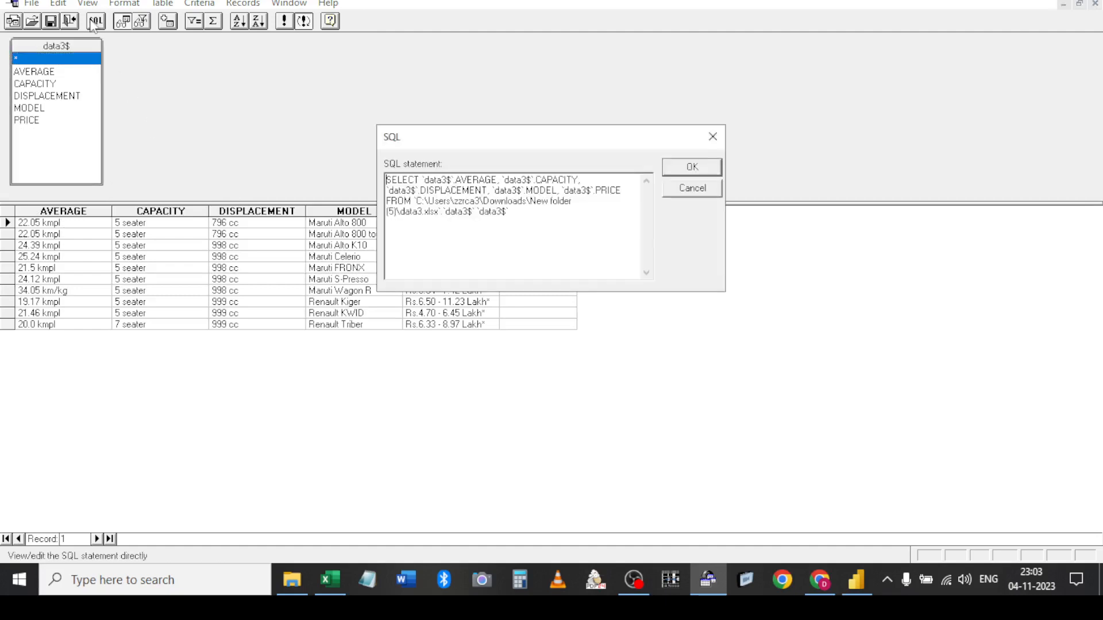
pyautogui.click(540, 214)
pyautogui.hotkey('ctrl', 'a')
pyautogui.hotkey('ctrl', 'c')
# Add UNION ALL after the data3 SELECT statement and paste the copied statement below it
pyautogui.click(420, 223)
pyautogui.press('End')
pyautogui.press('Return')
pyautogui.press('capslock')
pyautogui.press('BackSpace')
pyautogui.write('UNION ALL')
pyautogui.hotkey('shift', 'Home')
pyautogui.press('capslock')
pyautogui.write('un')
pyautogui.hotkey('shift', 'Home')
pyautogui.press('capslock')
pyautogui.write('UNION ALL')
pyautogui.press('Return')
pyautogui.hotkey('ctrl', 'v')
# In the second SELECT, change the table prefix of AVERAGE, CAPACITY, DISPLACEMENT, MODEL and PRICE to data2$
pyautogui.press('Up')
pyautogui.press('Up')
pyautogui.press('Up')
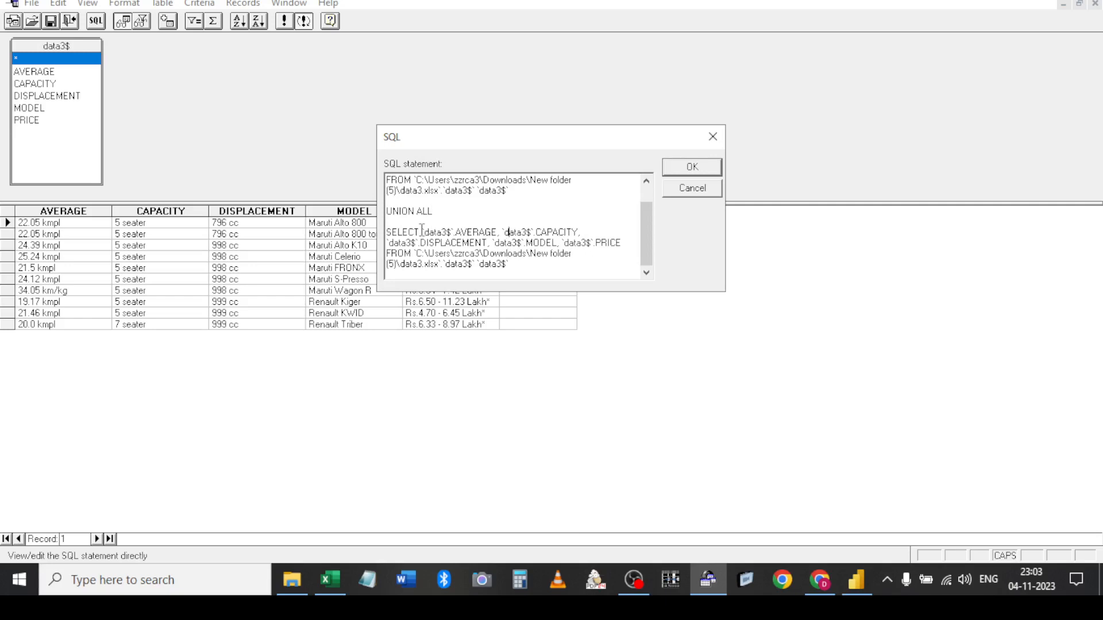
pyautogui.press('Left')
pyautogui.press('Left')
pyautogui.press('BackSpace')
pyautogui.write('2')
pyautogui.click(526, 232)
pyautogui.press('BackSpace')
pyautogui.write('2')
pyautogui.click(411, 243)
pyautogui.press('BackSpace')
pyautogui.write('2')
pyautogui.click(516, 242)
pyautogui.press('BackSpace')
pyautogui.write('2')
pyautogui.click(589, 242)
pyautogui.press('BackSpace')
pyautogui.write('2')
# Point the second SELECT's FROM clause to data2.xlsx and its data2$ sheet
pyautogui.click(420, 264)
pyautogui.press('BackSpace')
pyautogui.write('2')
pyautogui.click(472, 263)
pyautogui.press('BackSpace')
pyautogui.write('2')
# Review the combined data3 and data2 union statement and run it without a graphical representation
pyautogui.click(692, 167)
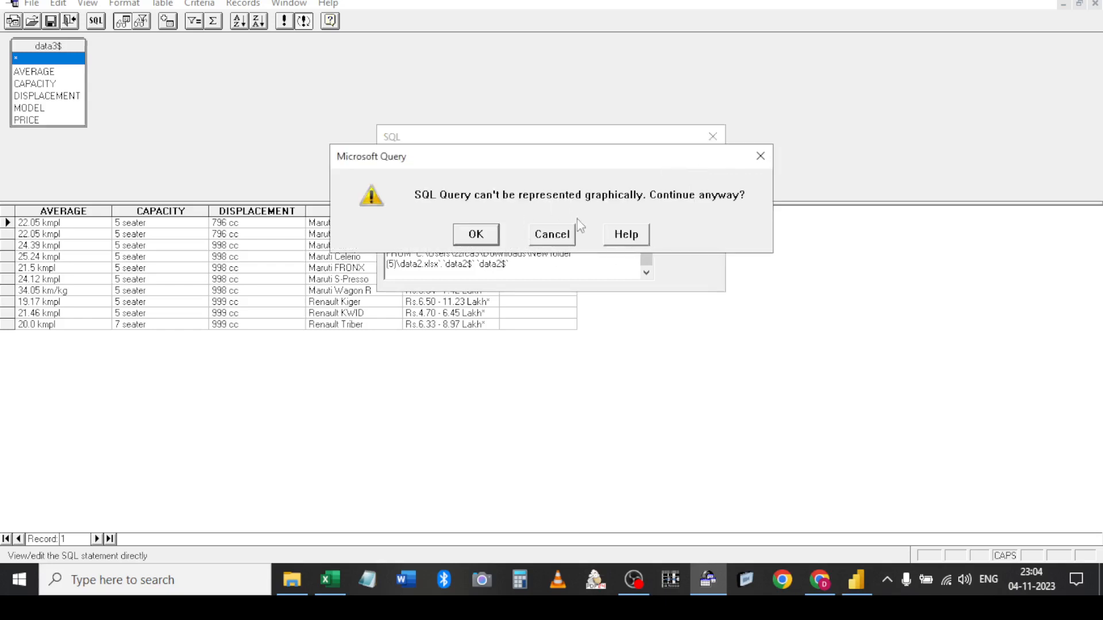
pyautogui.click(552, 234)
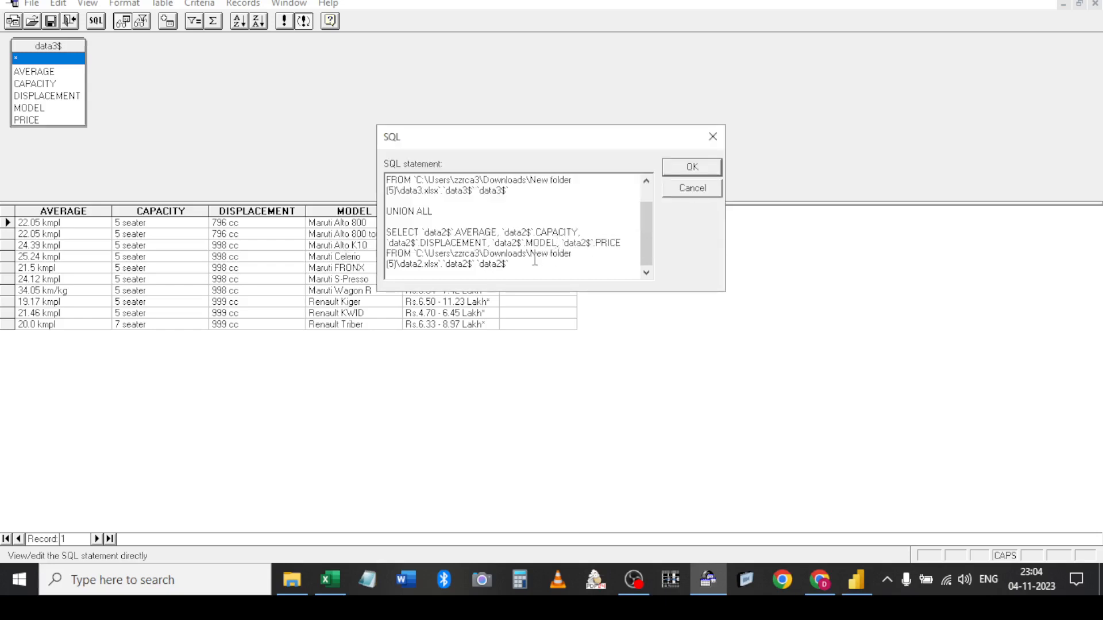
pyautogui.hotkey('shift', 'Up')
pyautogui.hotkey('shift', 'Up')
pyautogui.hotkey('shift', 'Up')
pyautogui.hotkey('shift', 'Up')
pyautogui.hotkey('shift', 'Up')
pyautogui.hotkey('shift', 'Up')
pyautogui.hotkey('shift', 'Up')
pyautogui.hotkey('shift', 'Up')
pyautogui.hotkey('shift', 'Up')
pyautogui.hotkey('shift', 'Up')
pyautogui.hotkey('shift', 'Up')
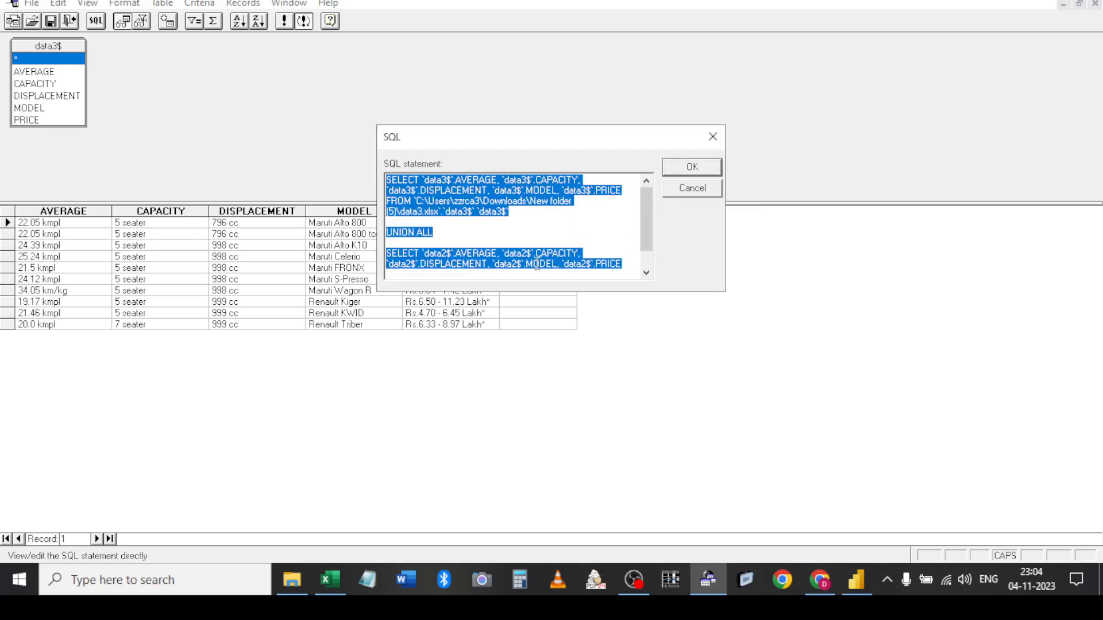
pyautogui.click(692, 167)
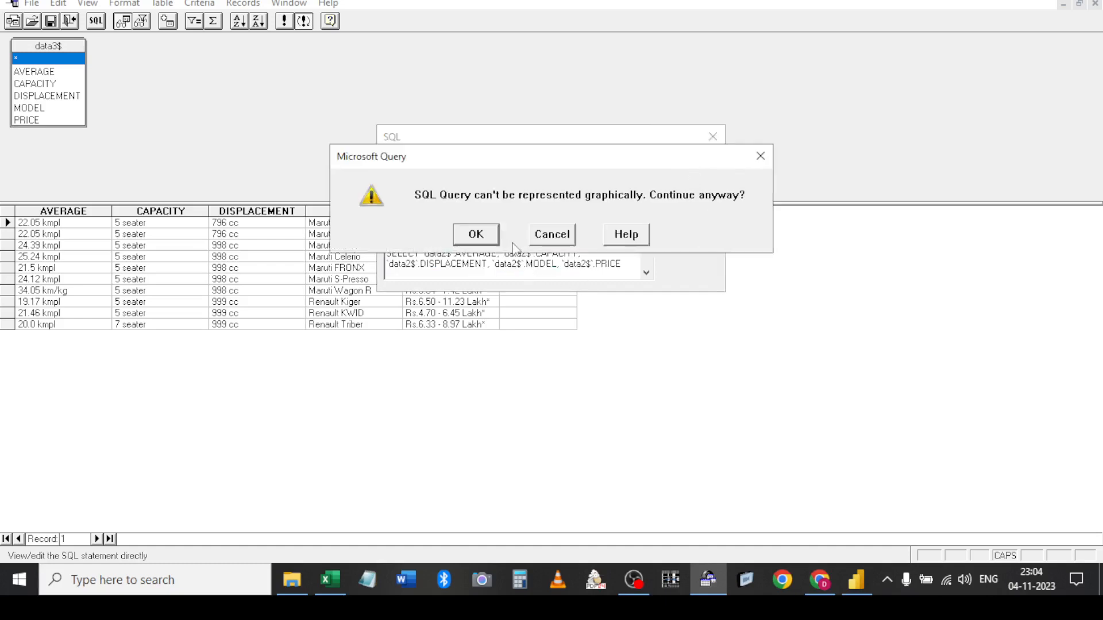
pyautogui.click(496, 238)
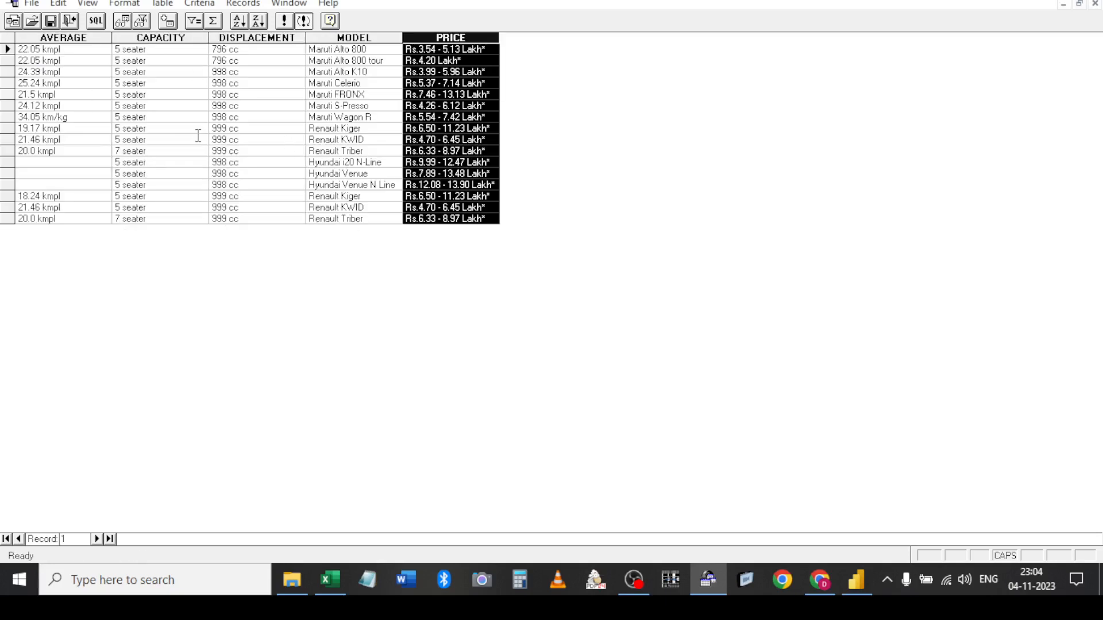
# Reopen the SQL statement and copy the complete data2 SELECT block at its end
pyautogui.click(96, 21)
pyautogui.click(609, 252)
pyautogui.hotkey('ctrl', 'End')
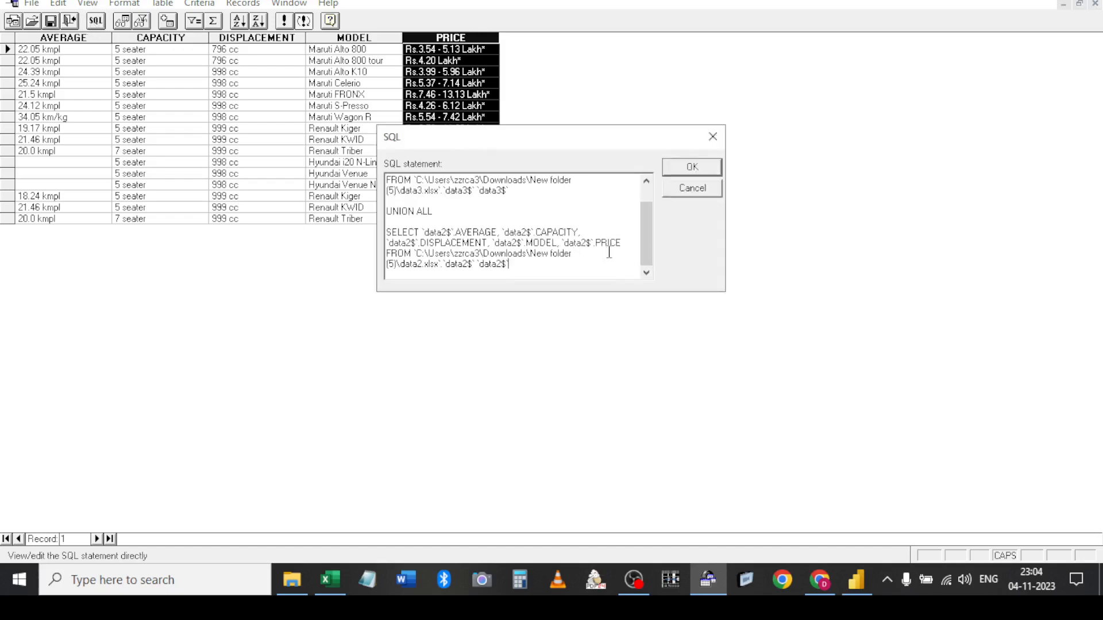
pyautogui.hotkey('shift', 'Up')
pyautogui.hotkey('shift', 'Up')
pyautogui.hotkey('shift', 'Up')
pyautogui.hotkey('shift', 'Up')
pyautogui.hotkey('ctrl', 'c')
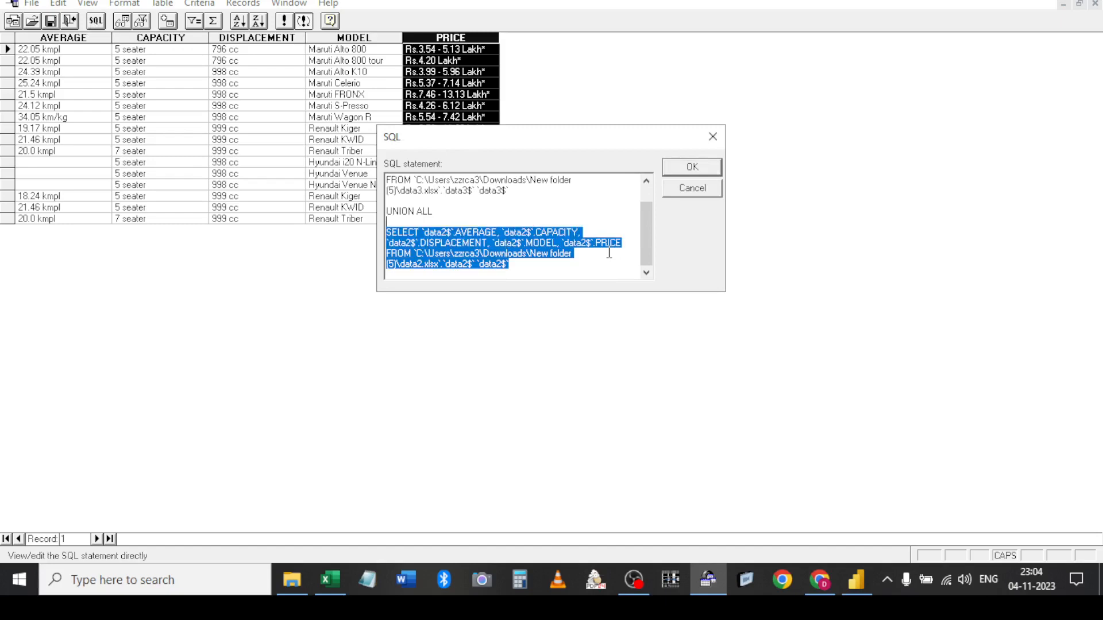
pyautogui.press('Left')
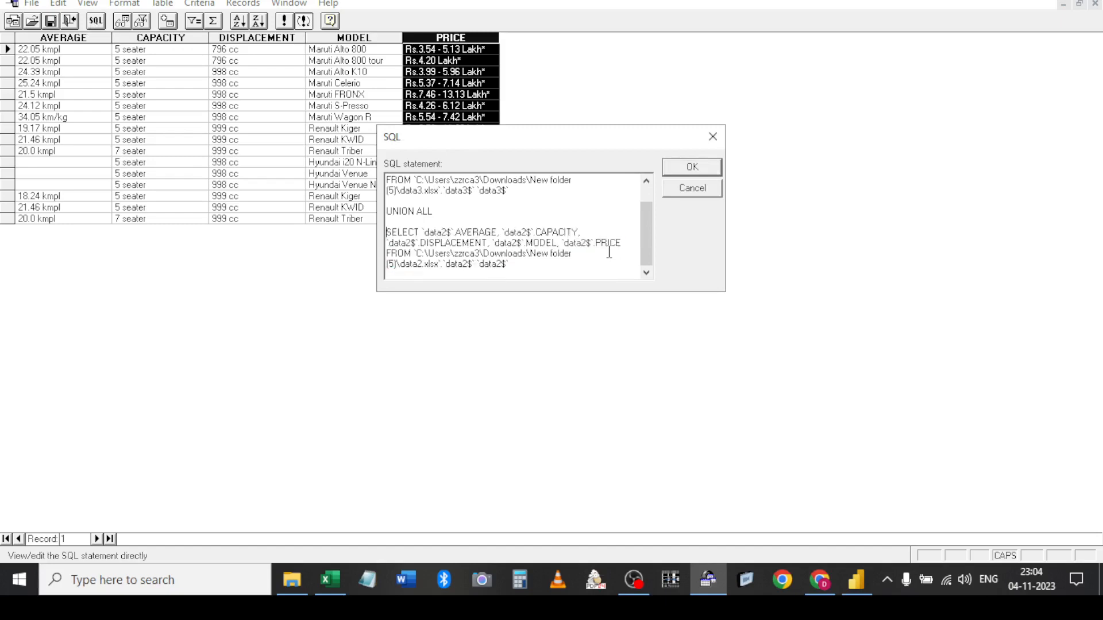
# Add a second UNION ALL after the data2 SELECT block and paste the copied block below it
pyautogui.press('Return')
pyautogui.press('Return')
pyautogui.write('U')
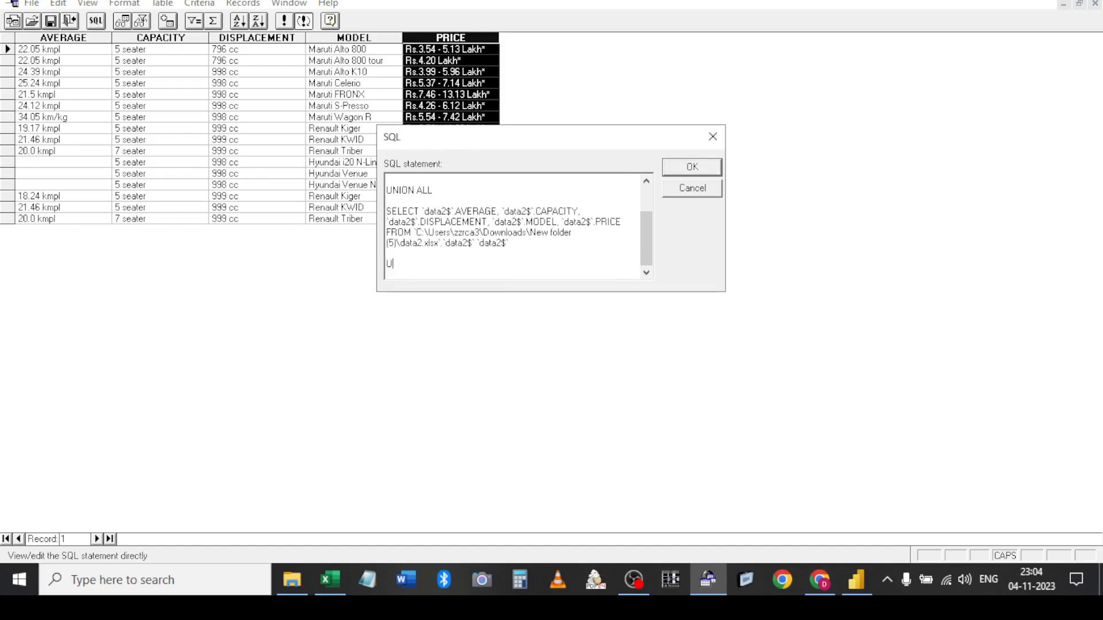
pyautogui.write('NION ALL')
pyautogui.press('Return')
pyautogui.press('Return')
pyautogui.press('Return')
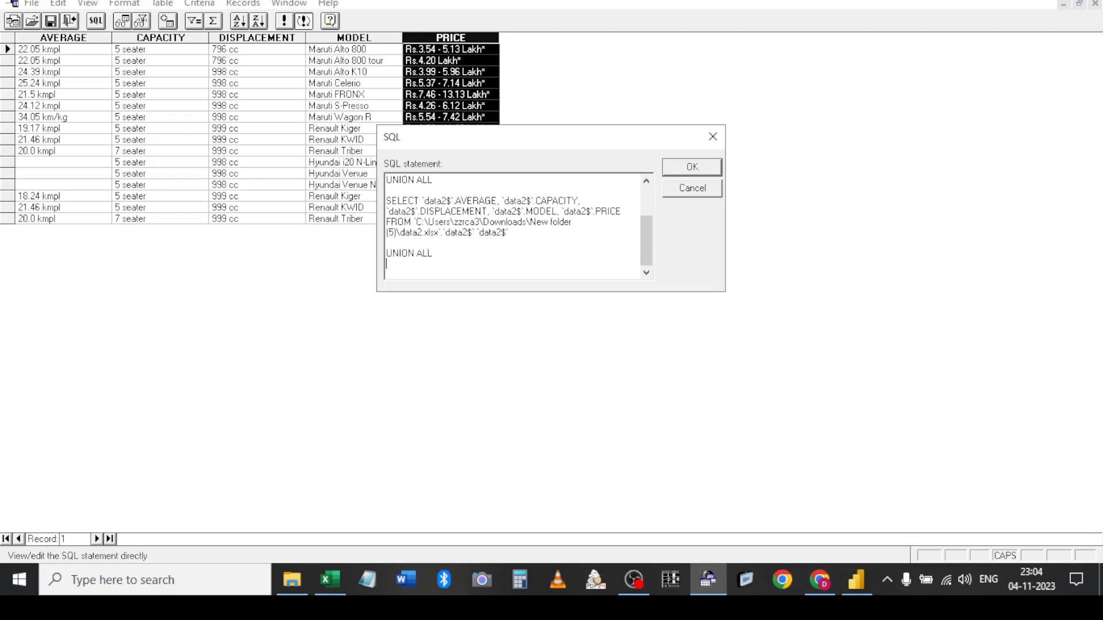
pyautogui.hotkey('ctrl', 'v')
# Check the workbook names in New folder (5) in File Explorer and change the third SELECT's AVERAGE prefix to data1$
pyautogui.click(450, 232)
pyautogui.press('BackSpace')
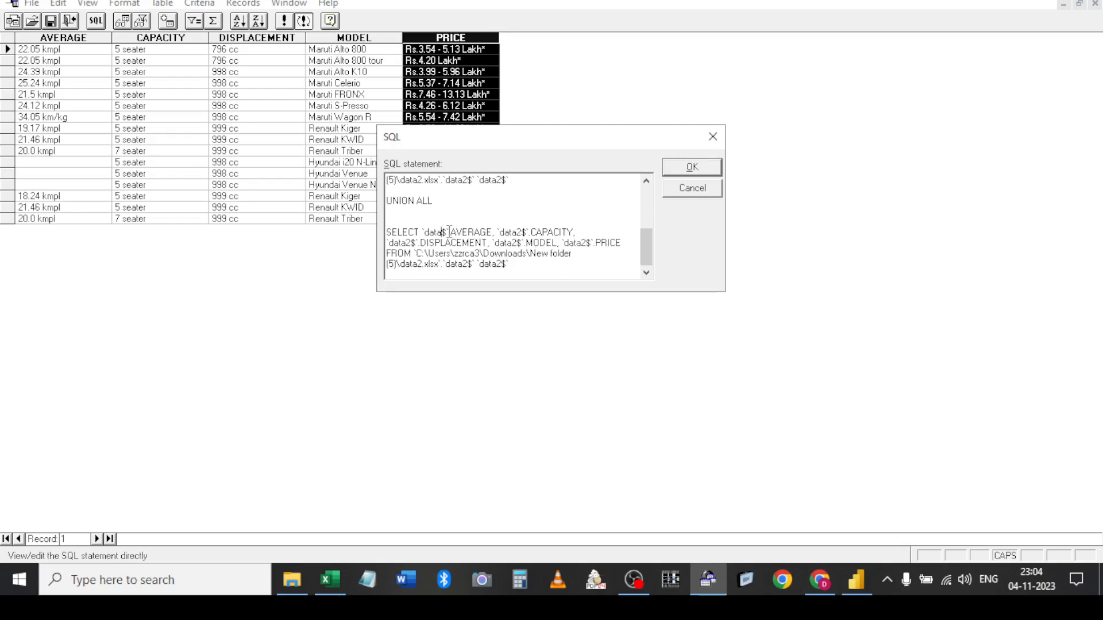
pyautogui.hotkey('alt', 'Tab')
pyautogui.hotkey('alt', 'Tab')
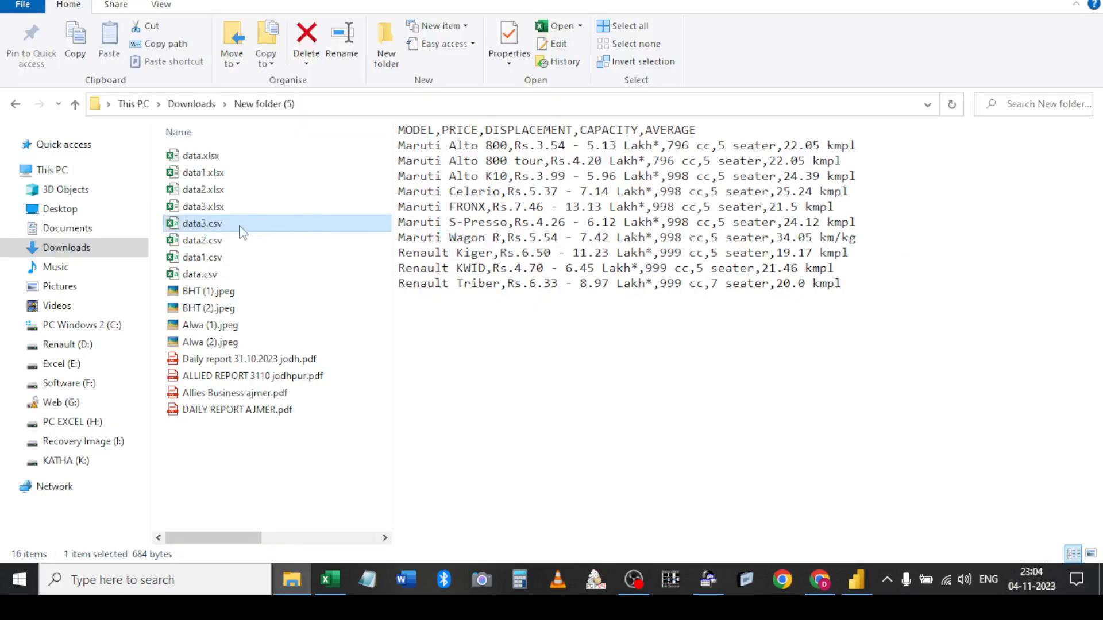
pyautogui.hotkey('alt', 'Tab')
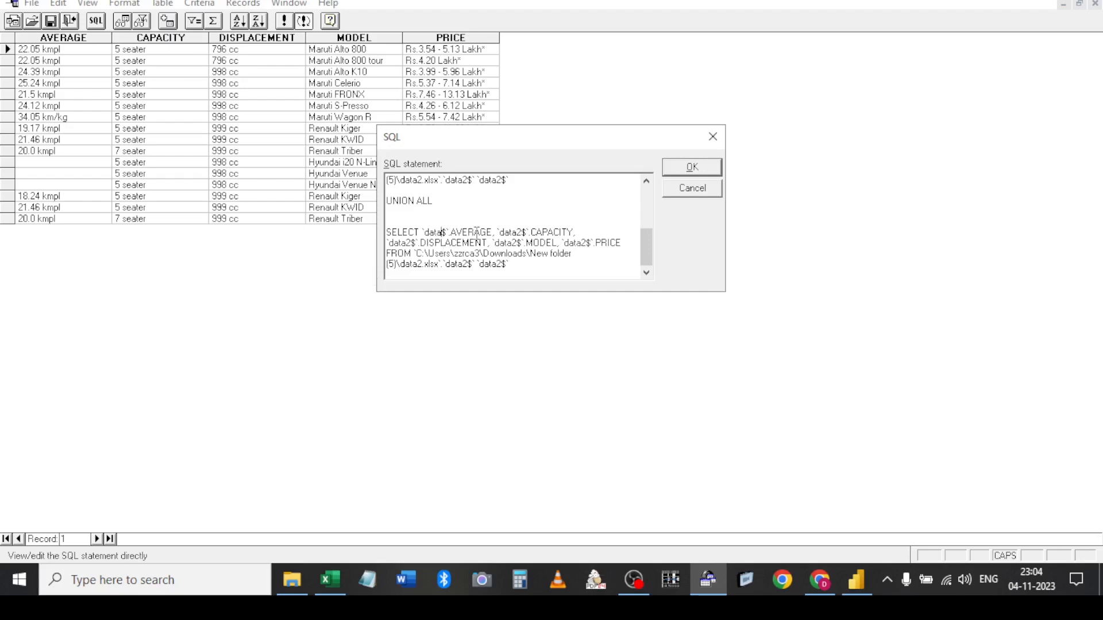
pyautogui.hotkey('alt', 'Tab')
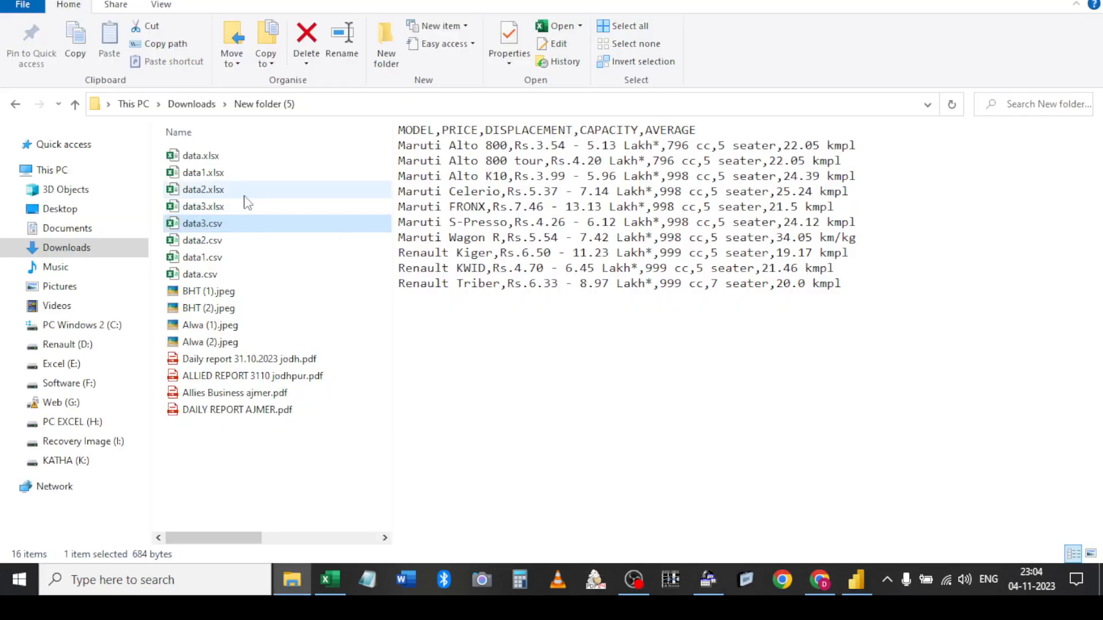
pyautogui.hotkey('alt', 'Tab')
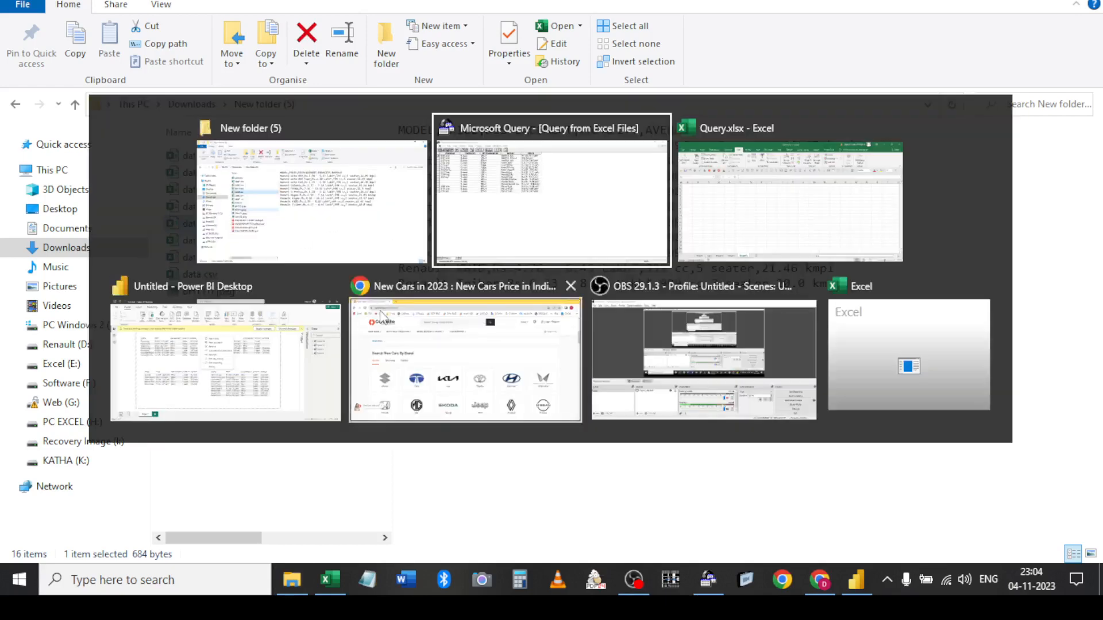
pyautogui.click(447, 232)
pyautogui.write('1$`.AVERAGE, `data2$`.CAPACITY,')
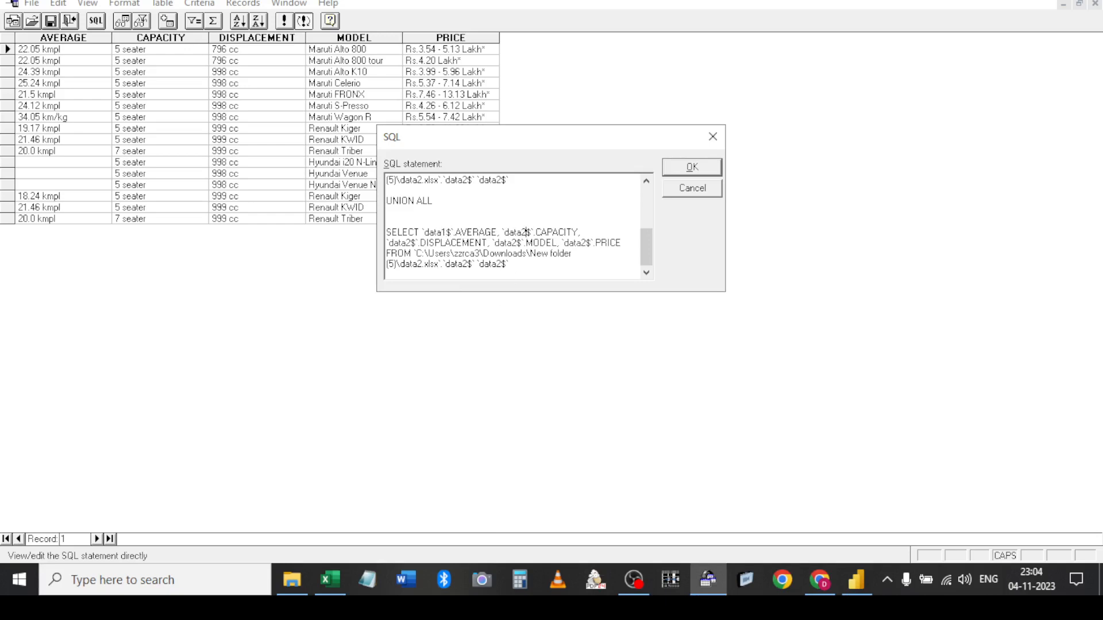
# In the third SELECT, change the table prefix of CAPACITY, DISPLACEMENT, MODEL and PRICE to data1$
pyautogui.click(531, 232)
pyautogui.press('BackSpace')
pyautogui.write('1')
pyautogui.click(410, 242)
pyautogui.press('BackSpace')
pyautogui.write('1')
pyautogui.click(516, 242)
pyautogui.press('BackSpace')
pyautogui.write('1')
pyautogui.click(586, 242)
pyautogui.press('BackSpace')
pyautogui.write('1')
# Point the third FROM clause to data1.xlsx and its data1$ sheet, and run the three-workbook union query
pyautogui.press('Down')
pyautogui.press('BackSpace')
pyautogui.write('1')
pyautogui.press('BackSpace')
pyautogui.write('1')
pyautogui.press('BackSpace')
pyautogui.write('1')
pyautogui.click(685, 170)
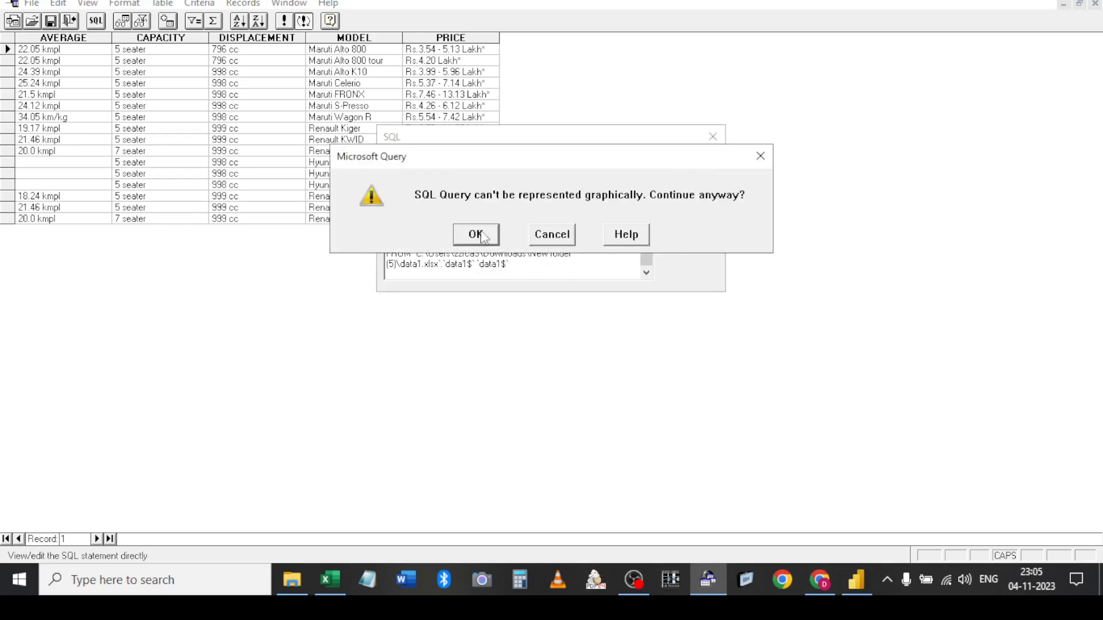
pyautogui.click(480, 233)
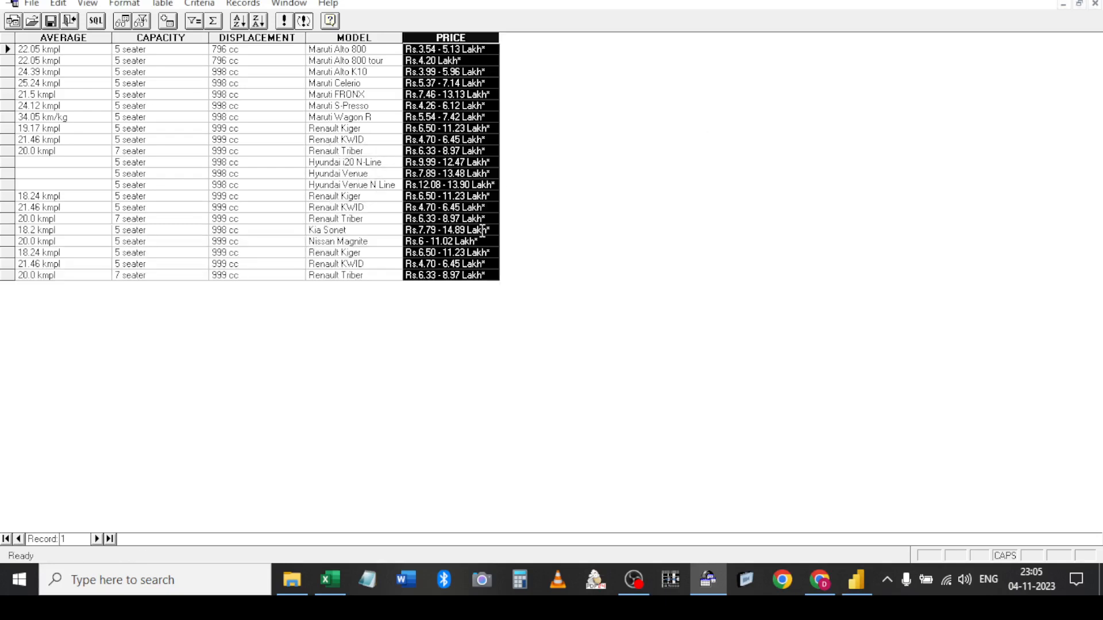
# Reopen the query's SQL statement and add a third UNION ALL after the data1 SELECT block
pyautogui.click(95, 22)
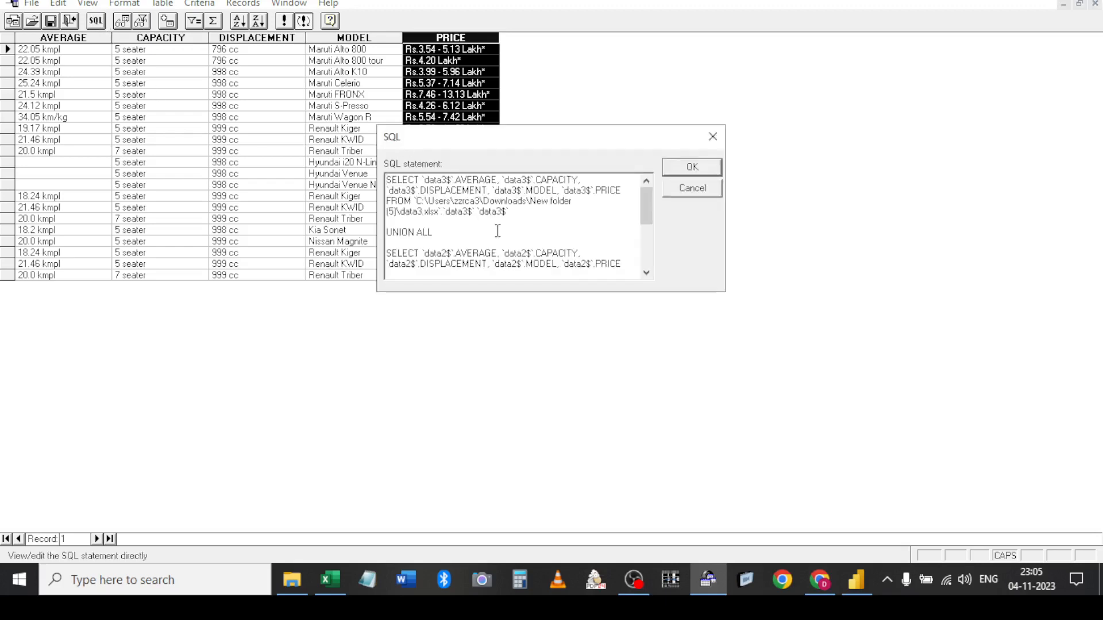
pyautogui.press('Down')
pyautogui.press('Down')
pyautogui.press('Down')
pyautogui.press('Down')
pyautogui.press('Down')
pyautogui.press('Down')
pyautogui.press('Down')
pyautogui.press('Down')
pyautogui.press('Down')
pyautogui.press('Down')
pyautogui.press('Down')
pyautogui.press('Down')
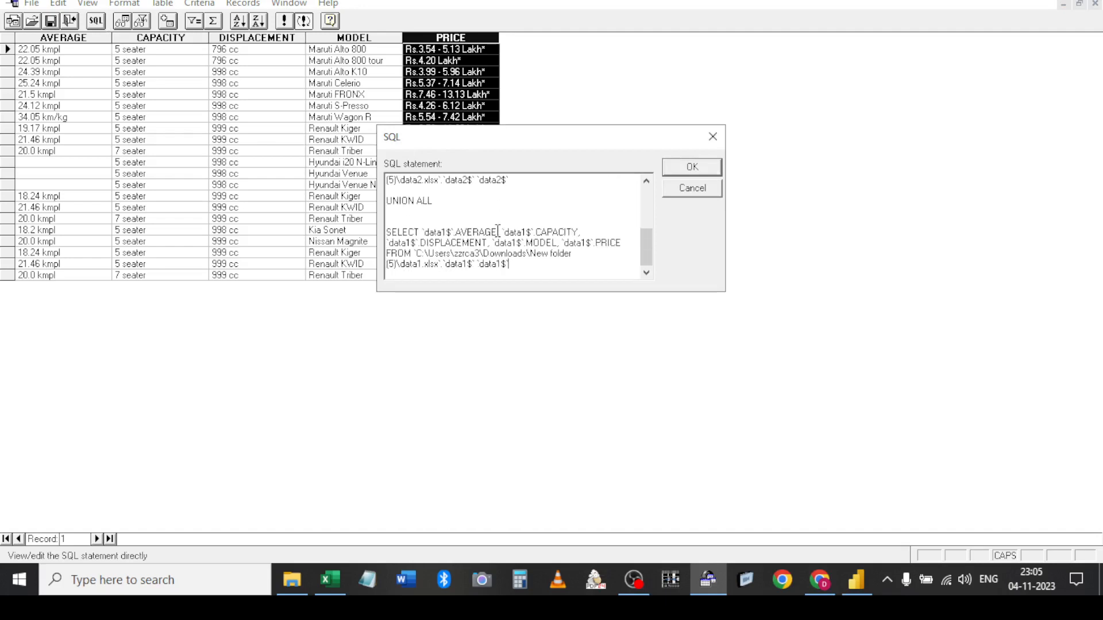
pyautogui.press('Return')
pyautogui.press('Return')
pyautogui.write('UNION ALL')
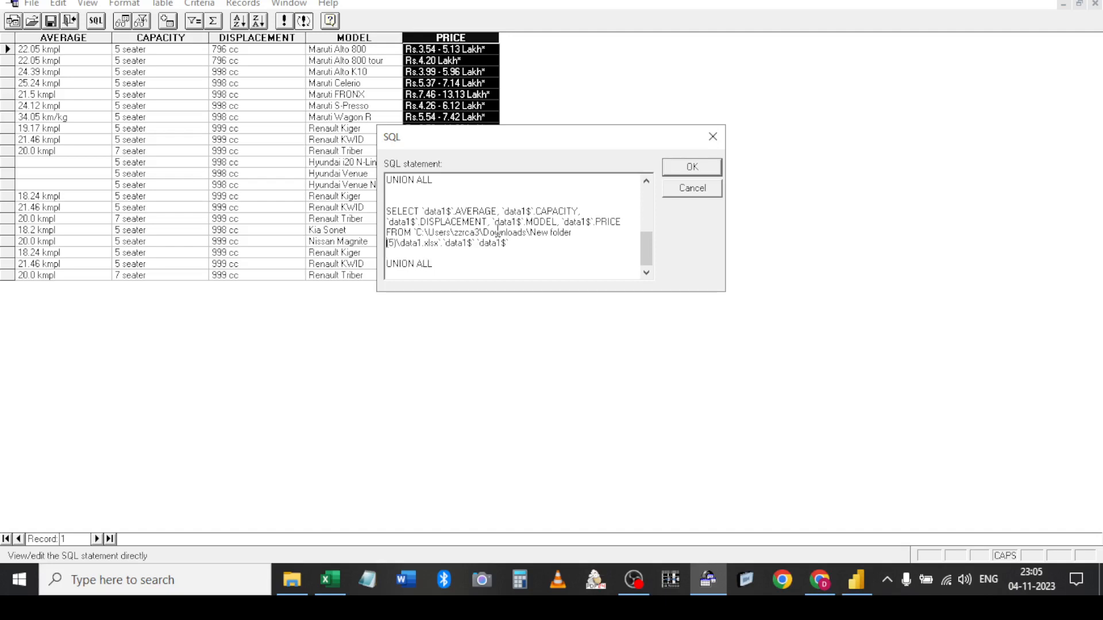
# Copy the data1 SELECT block and paste it below the last UNION ALL
pyautogui.hotkey('shift', 'Up')
pyautogui.hotkey('shift', 'Up')
pyautogui.hotkey('shift', 'Up')
pyautogui.hotkey('shift', 'Up')
pyautogui.hotkey('ctrl', 'c')
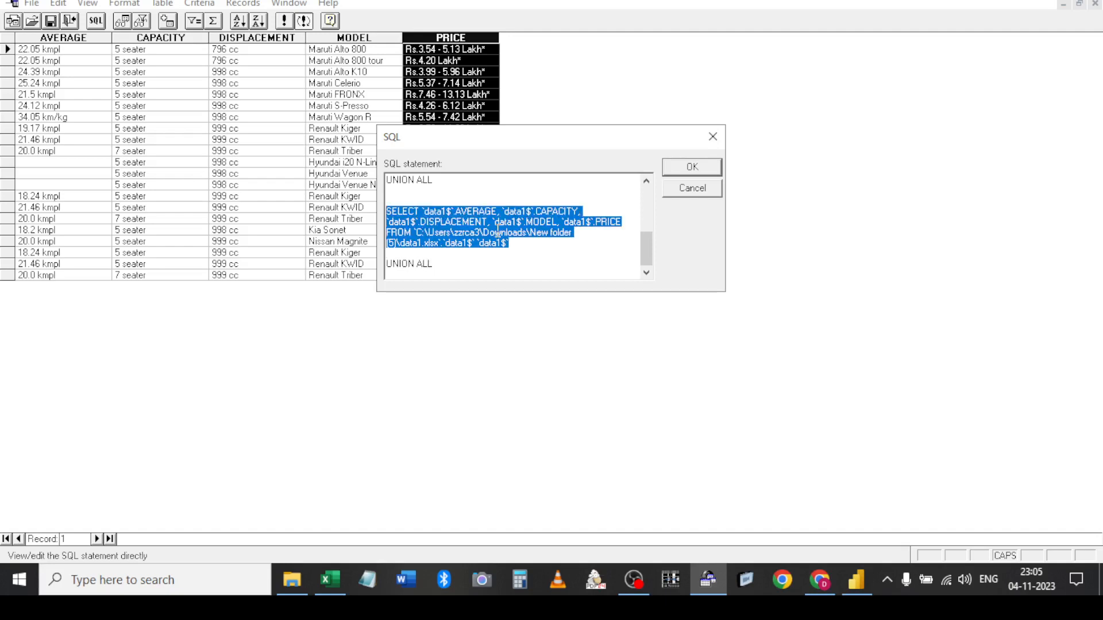
pyautogui.press('Down')
pyautogui.press('Down')
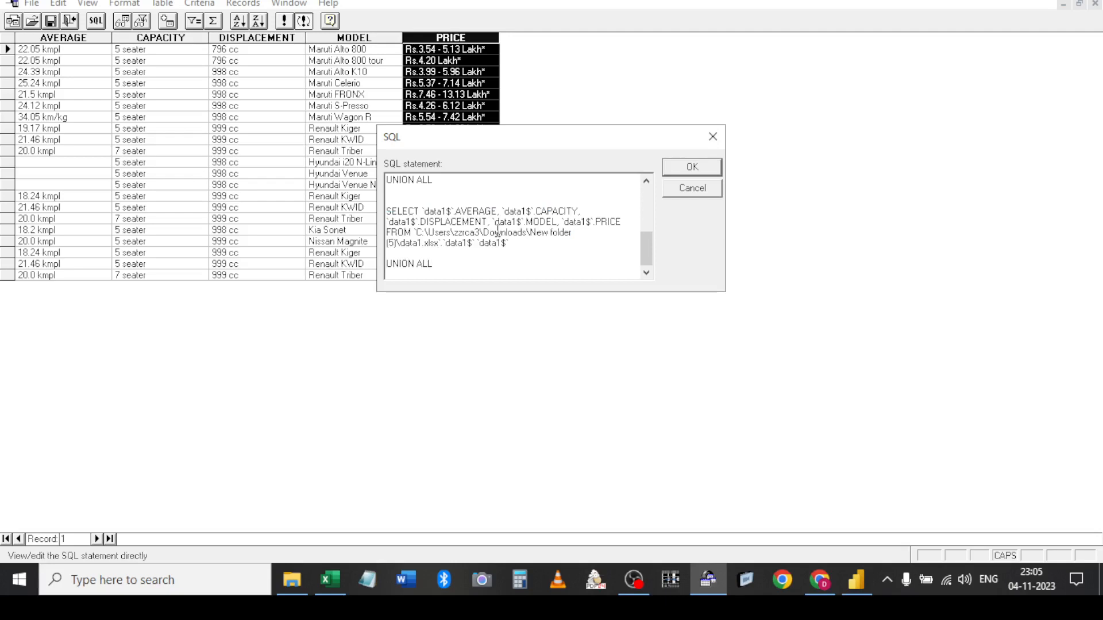
pyautogui.hotkey('ctrl', 'v')
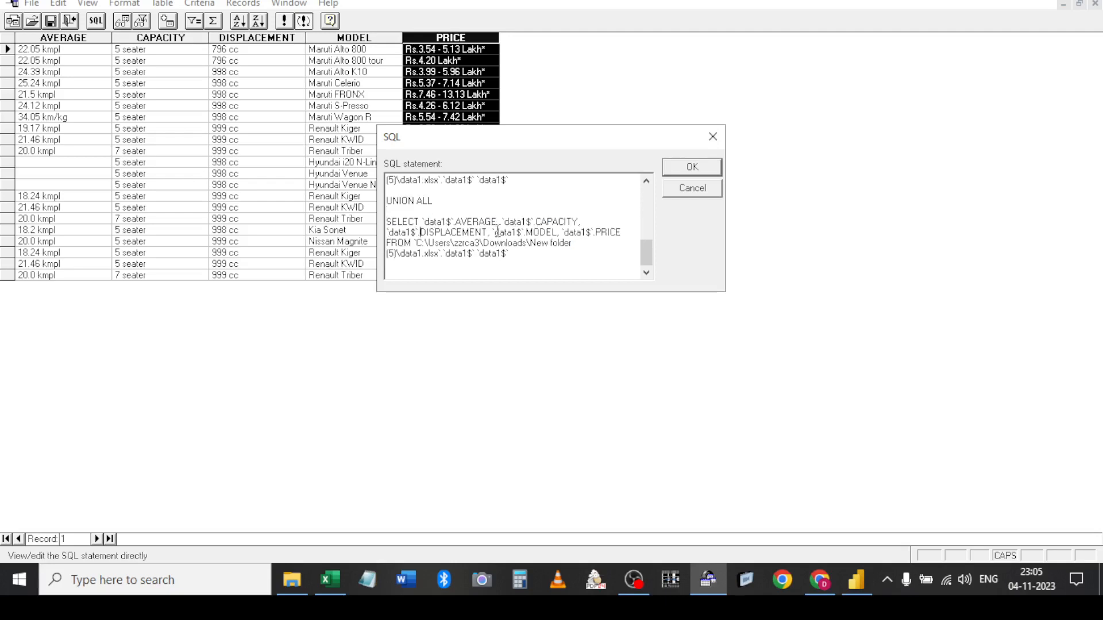
# In the fourth SELECT, change the table prefix of AVERAGE, CAPACITY, DISPLACEMENT, MODEL and PRICE to data$
pyautogui.press('BackSpace')
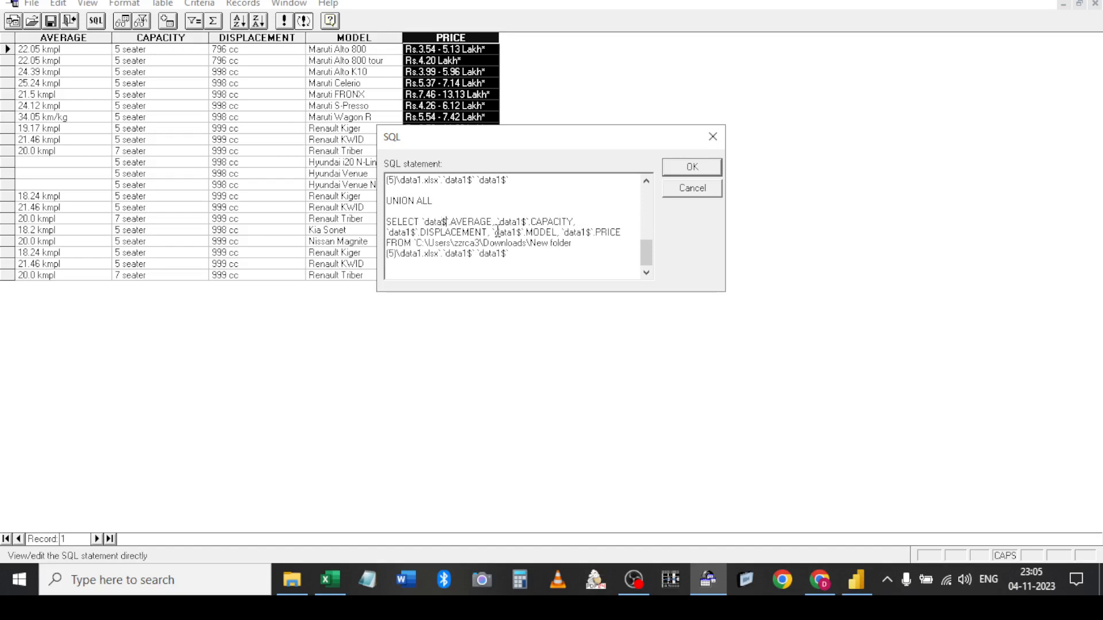
pyautogui.press('BackSpace')
pyautogui.press('BackSpace')
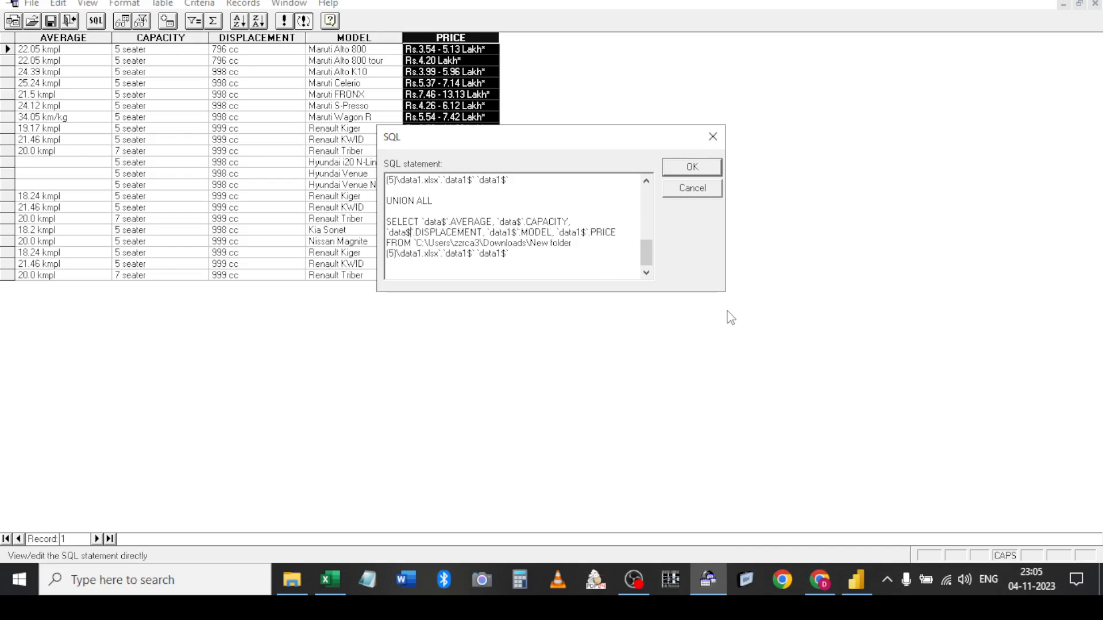
pyautogui.press('Right')
pyautogui.press('Right')
pyautogui.press('Right')
pyautogui.press('Right')
pyautogui.press('Right')
pyautogui.press('BackSpace')
pyautogui.press('BackSpace')
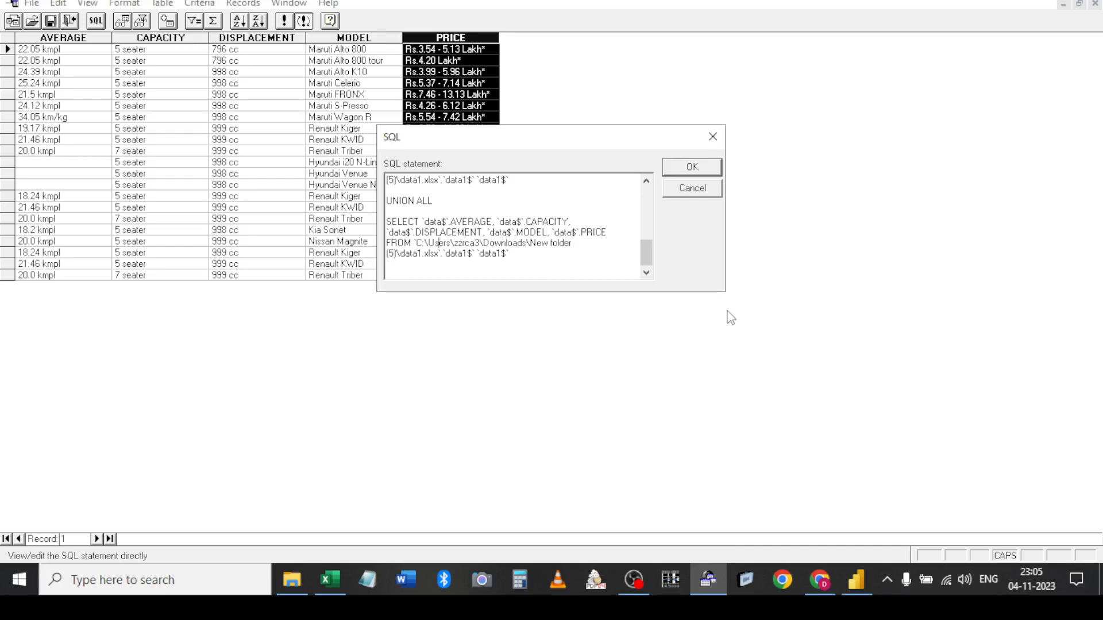
# Point the fourth FROM clause to data.xlsx and its data$ sheet, and run the four-workbook union query
pyautogui.press('Right')
pyautogui.press('Right')
pyautogui.press('Right')
pyautogui.press('Right')
pyautogui.press('Right')
pyautogui.press('Right')
pyautogui.press('Right')
pyautogui.press('Right')
pyautogui.press('Right')
pyautogui.press('Right')
pyautogui.press('Right')
pyautogui.press('Right')
pyautogui.press('Right')
pyautogui.press('Right')
pyautogui.press('Right')
pyautogui.press('Right')
pyautogui.press('Right')
pyautogui.press('Right')
pyautogui.press('Right')
pyautogui.press('Right')
pyautogui.press('BackSpace')
pyautogui.press('BackSpace')
pyautogui.press('BackSpace')
pyautogui.click(700, 168)
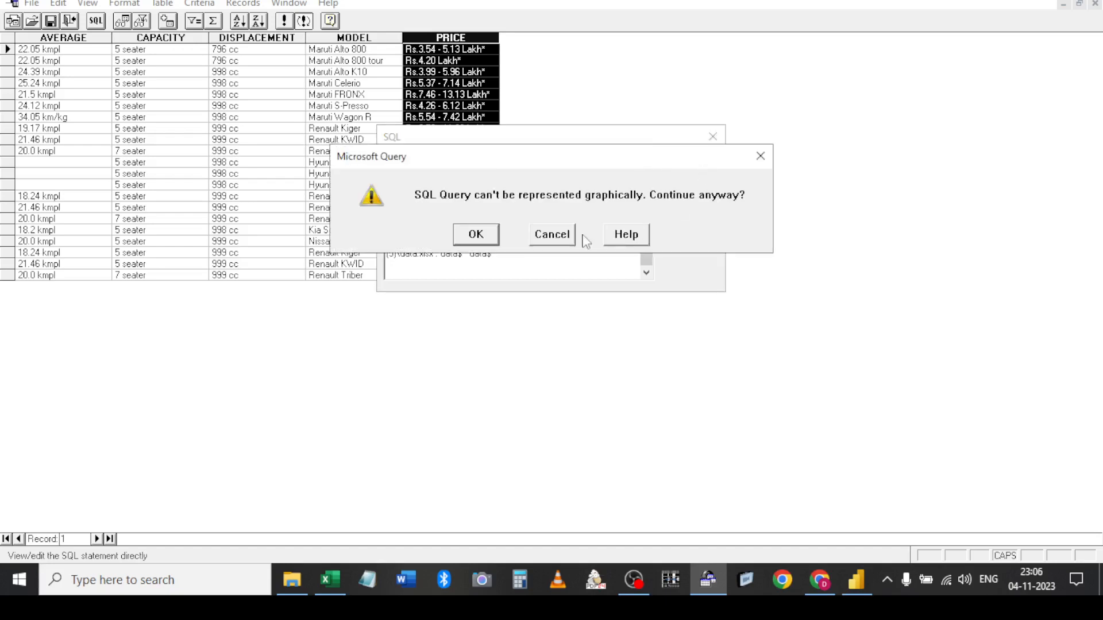
pyautogui.click(476, 235)
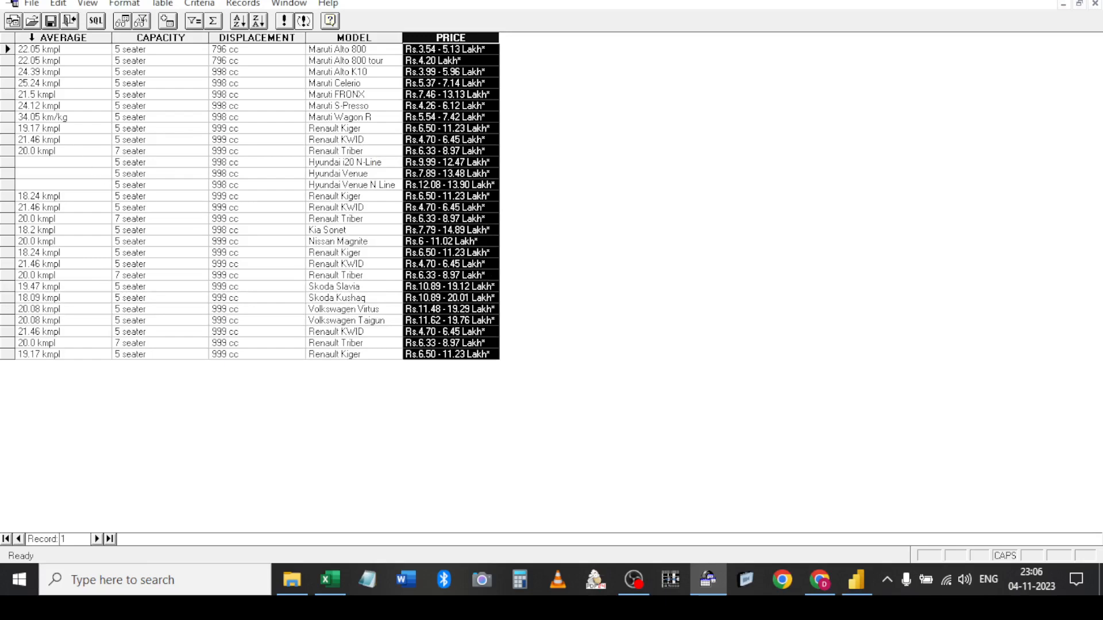
# Return the query result to Excel as a table starting in cell A1 of Sheet15
pyautogui.click(69, 21)
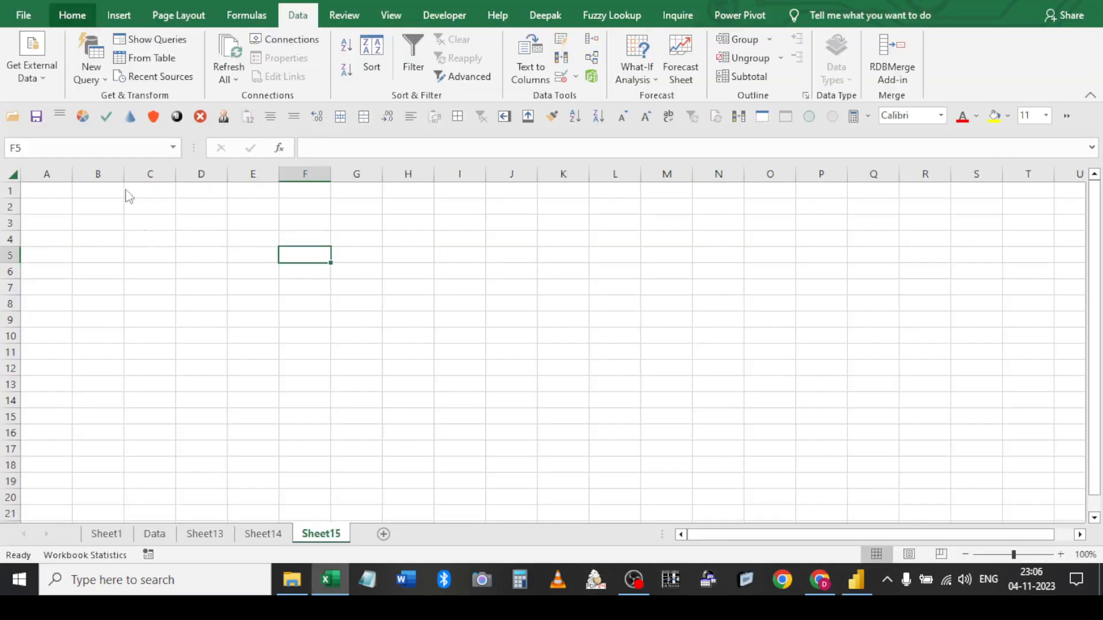
pyautogui.click(64, 196)
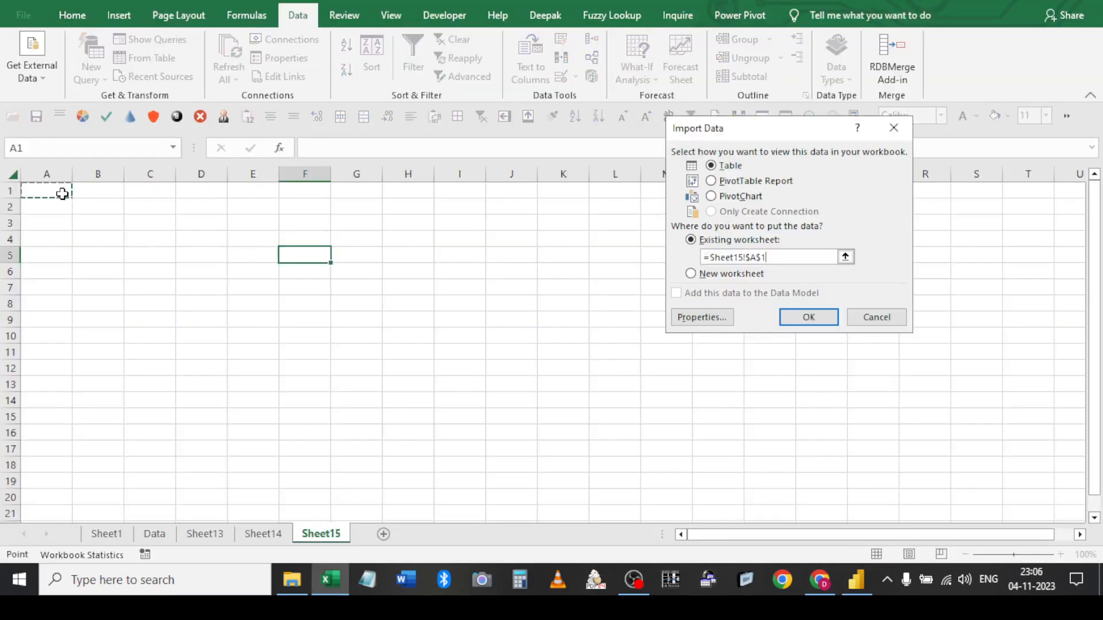
pyautogui.click(809, 317)
# Examine the imported car table in Sheet15 from its headers down to its last row
pyautogui.click(366, 271)
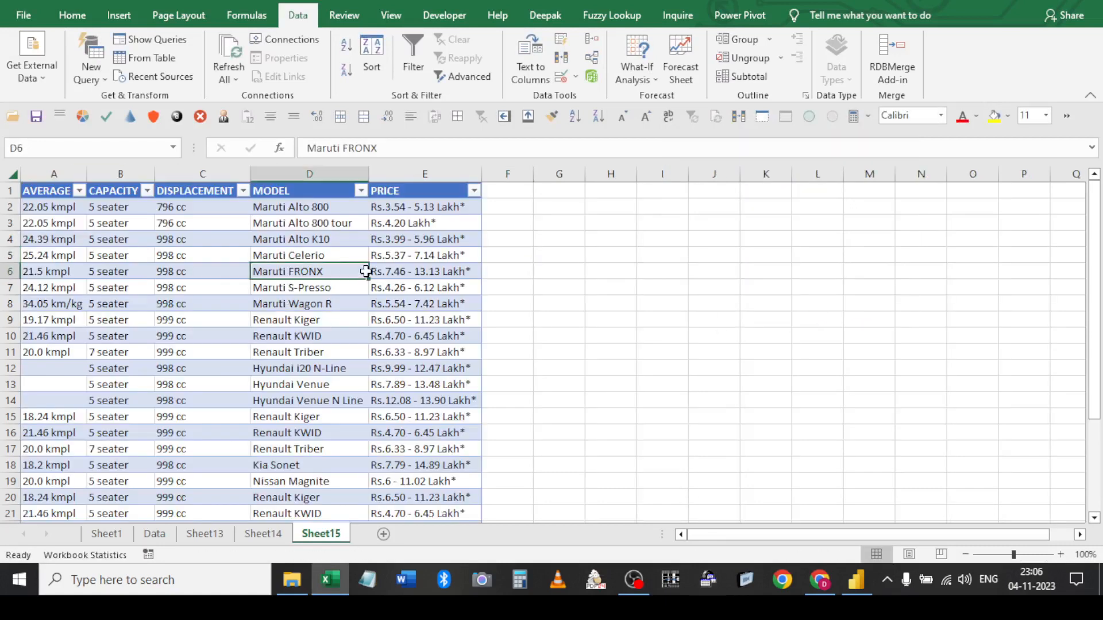
pyautogui.hotkey('ctrl', 'Left')
pyautogui.hotkey('ctrl', 'Down')
pyautogui.hotkey('ctrl', 'Down')
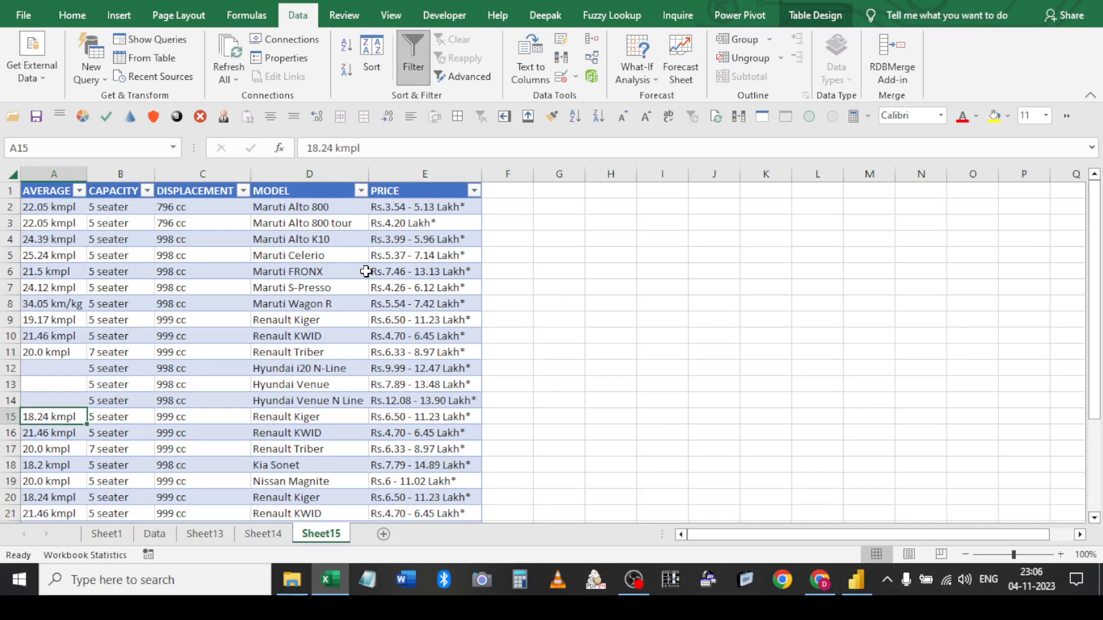
pyautogui.hotkey('ctrl', 'Down')
pyautogui.press('Right')
pyautogui.scroll(-1, 366, 271)
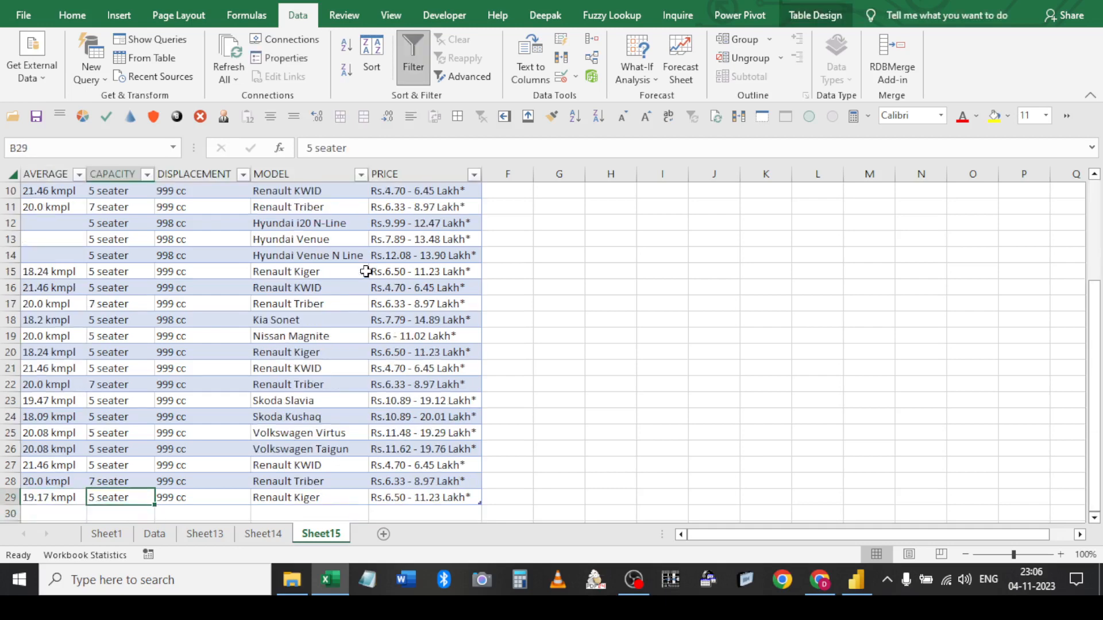
pyautogui.hotkey('ctrl', 'Up')
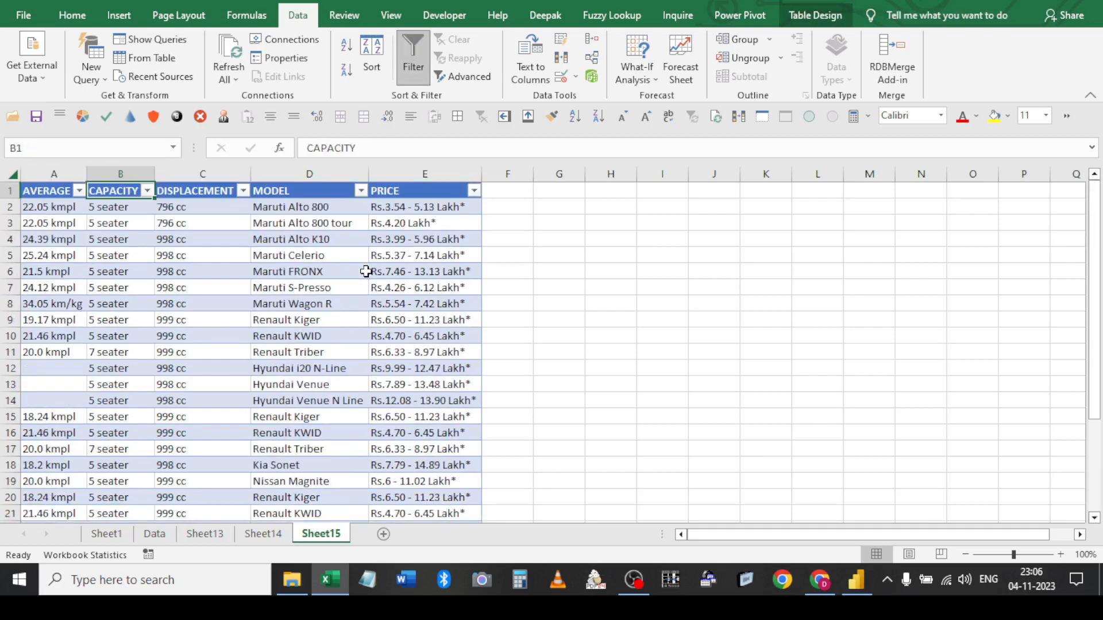
# Look at the source files in New folder (5) in File Explorer and compare them with the first block of the combined table
pyautogui.moveTo(302, 580)
pyautogui.press('capslock')
pyautogui.click(302, 580)
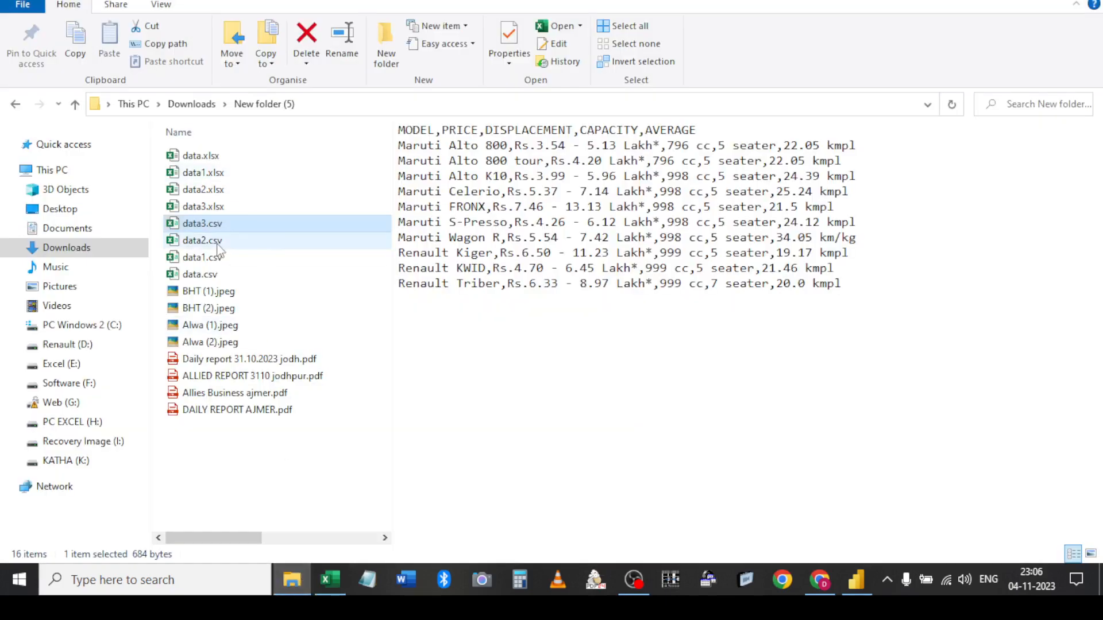
pyautogui.hotkey('alt', 'Tab')
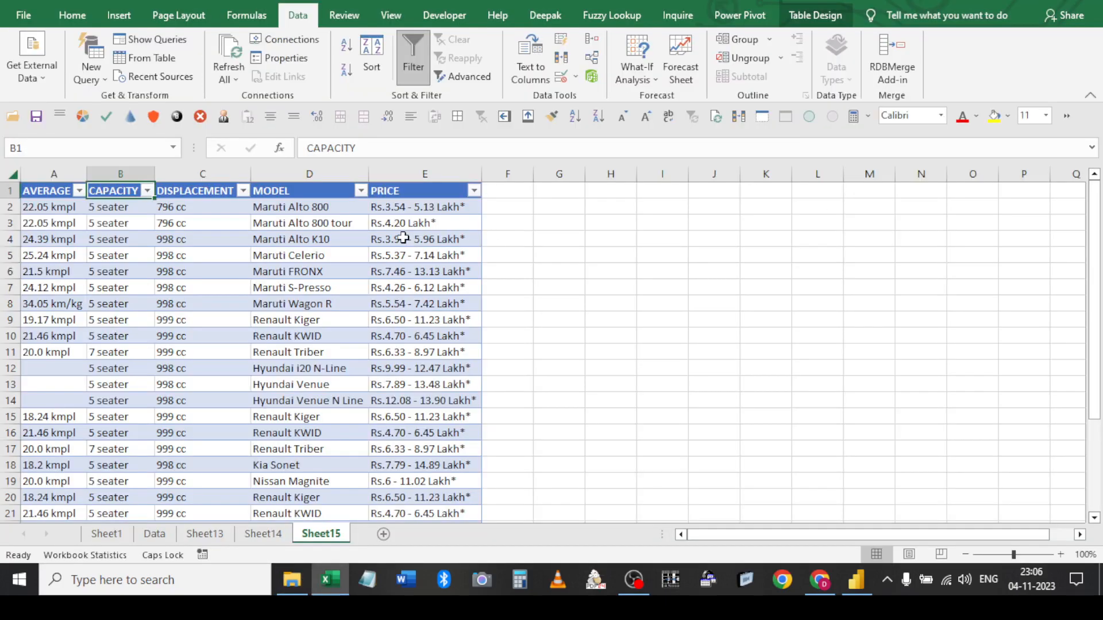
pyautogui.click(403, 238)
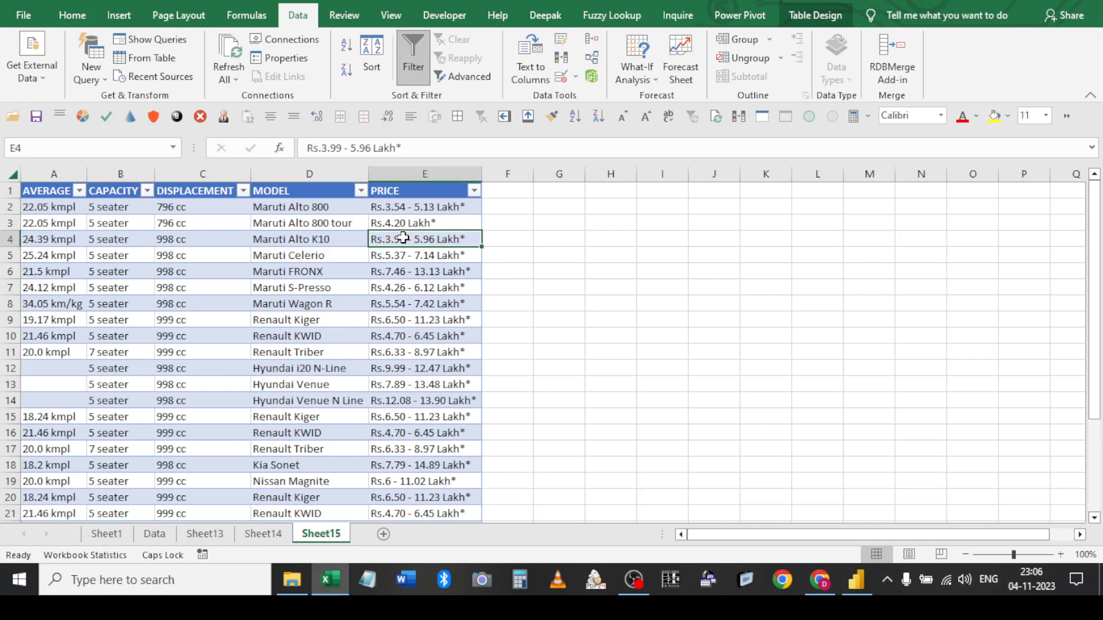
pyautogui.hotkey('ctrl', 'Home')
pyautogui.hotkey('ctrl', 'shift', 'Right')
pyautogui.hotkey('ctrl', 'shift', 'Down')
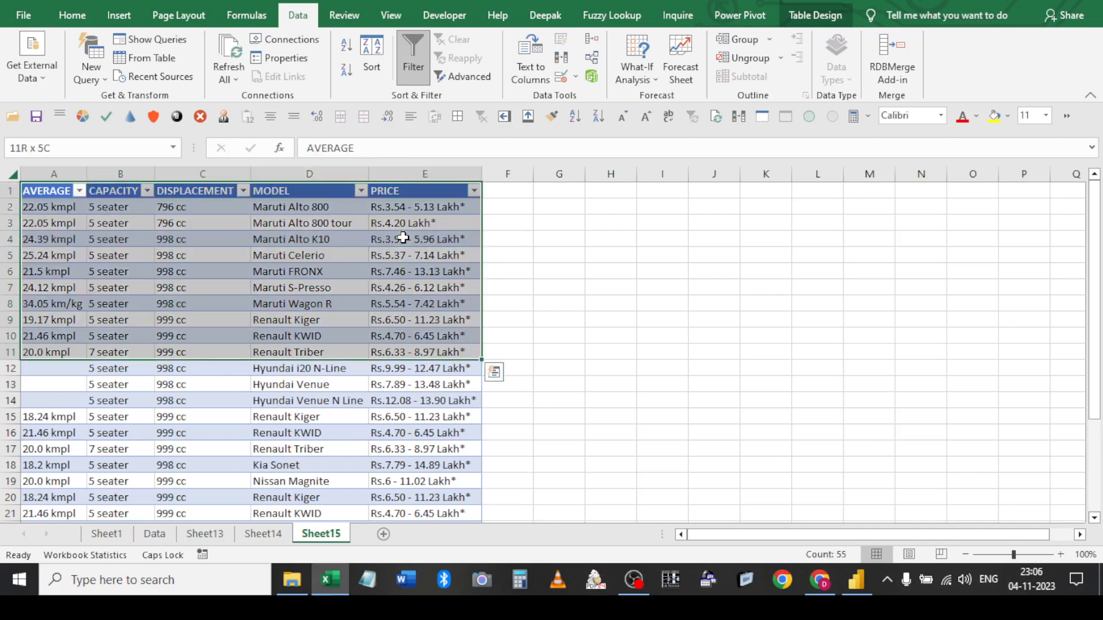
pyautogui.press('Down')
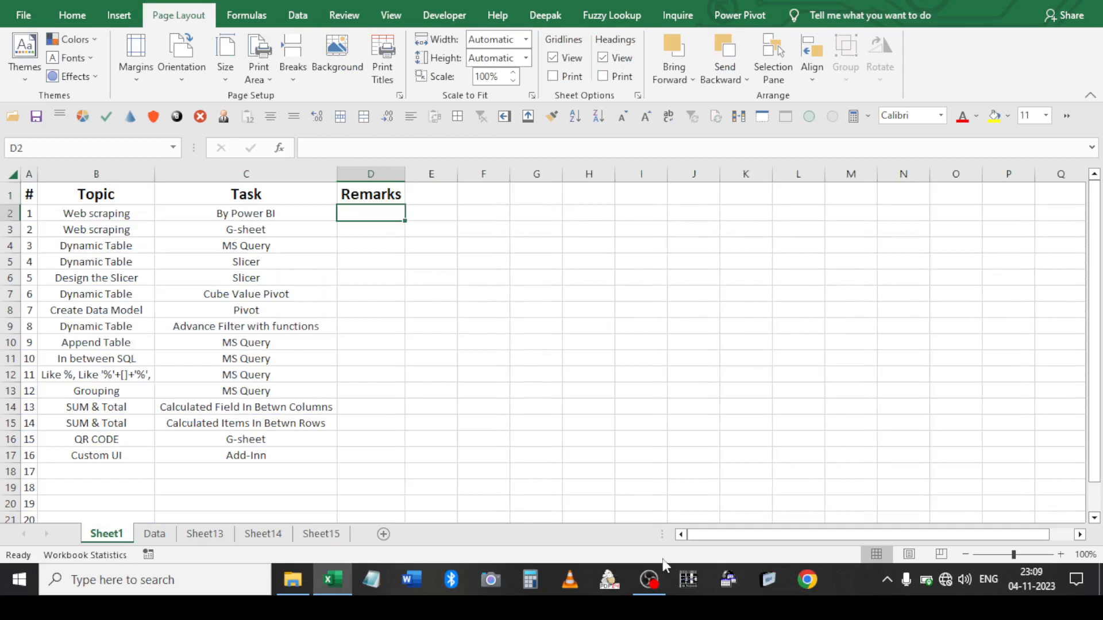
# On Sheet1, enter Yes in the Remarks column for topics 1 to 5
pyautogui.click(384, 263)
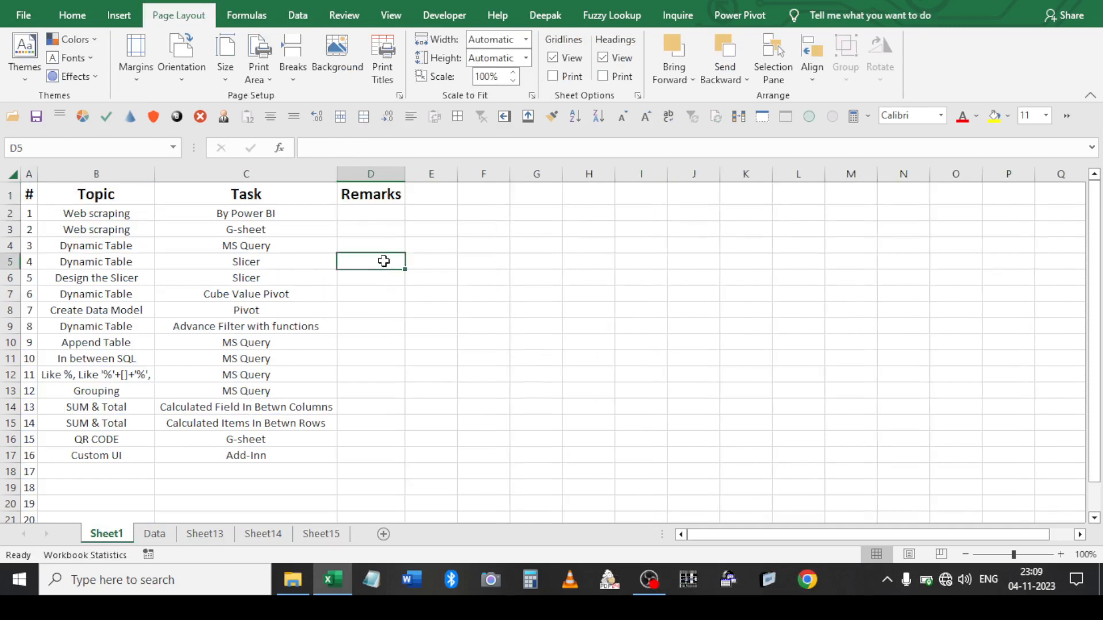
pyautogui.click(362, 210)
pyautogui.write('yes')
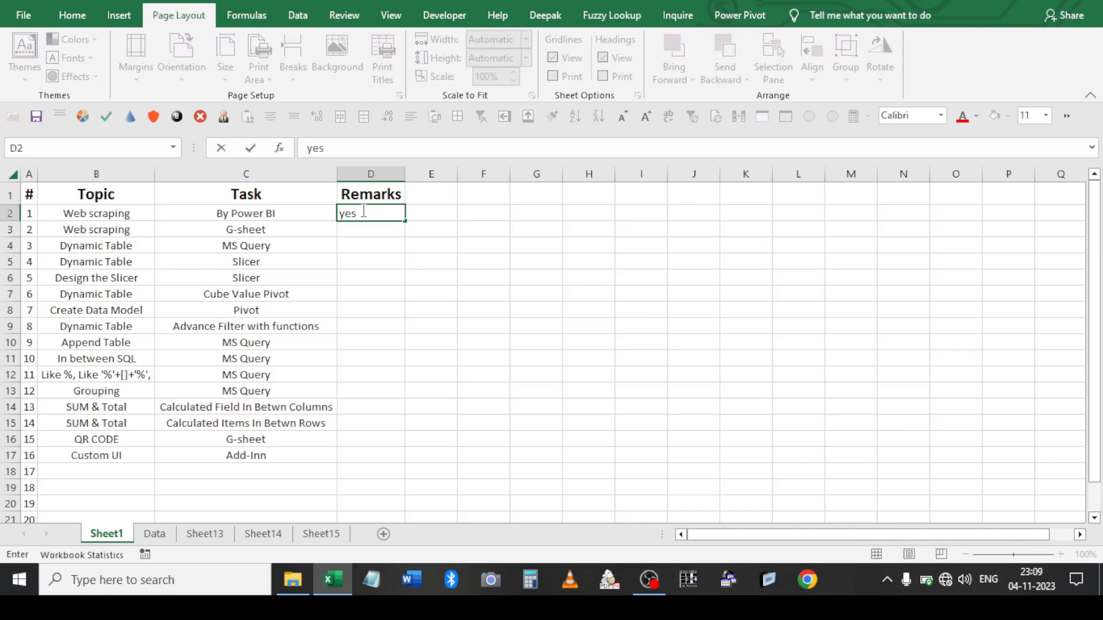
pyautogui.press('Up')
pyautogui.press('Down')
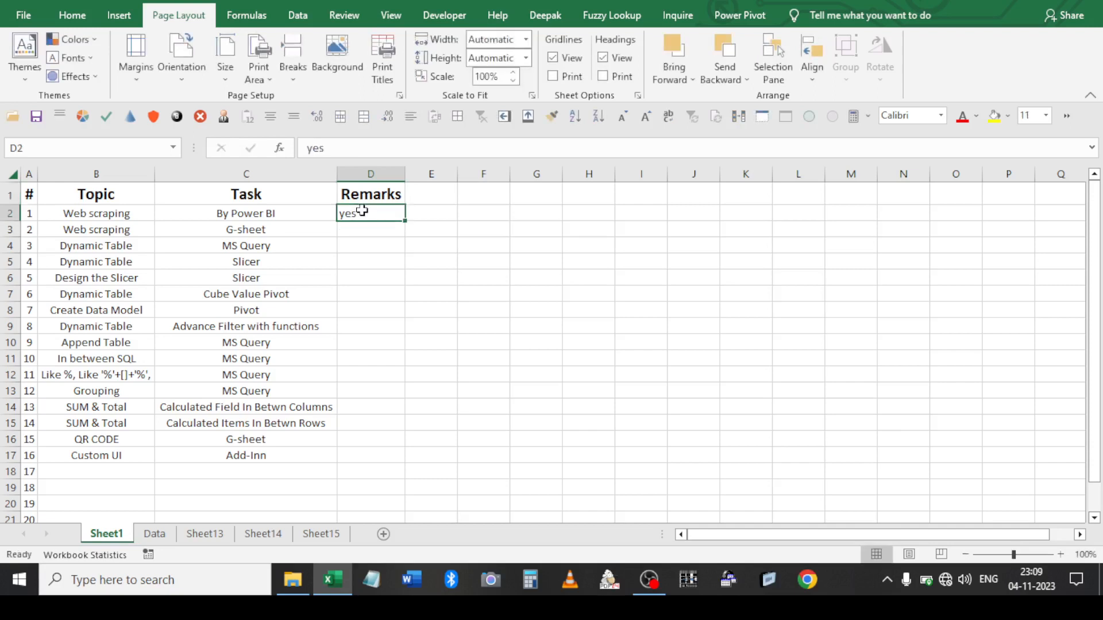
pyautogui.write('Yes')
pyautogui.press('Return')
pyautogui.write('Yes')
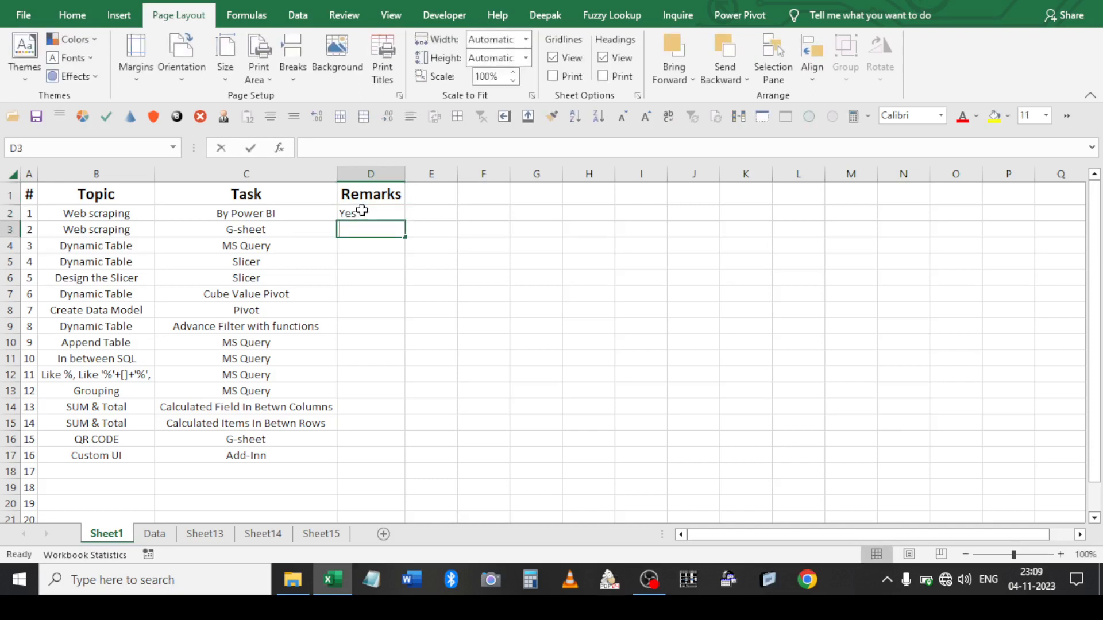
pyautogui.press('Return')
pyautogui.write('Yes')
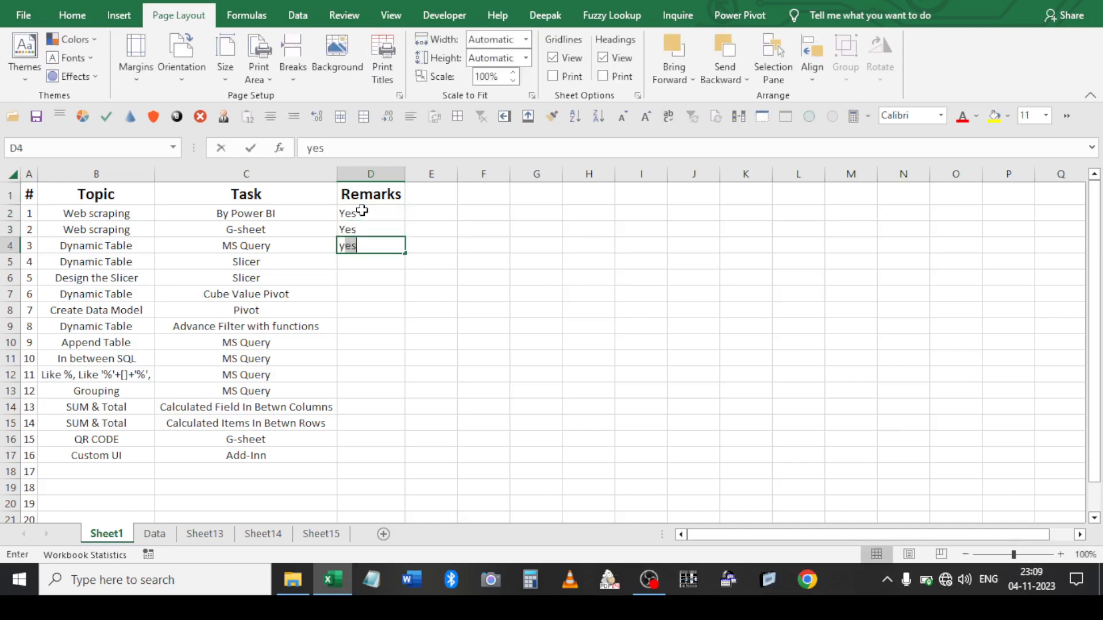
pyautogui.press('Return')
pyautogui.write('Yes')
pyautogui.press('Return')
pyautogui.write('Yes')
pyautogui.press('Return')
# Leave the remarks of topics 6 to 8 empty and enter Yes for topics 9 to 12
pyautogui.press('Return')
pyautogui.press('Return')
pyautogui.press('Return')
pyautogui.write('Yes')
pyautogui.press('Return')
pyautogui.write('Yes')
pyautogui.press('Return')
pyautogui.write('Yes')
pyautogui.press('Return')
pyautogui.write('y')
pyautogui.press('Return')
pyautogui.press('Up')
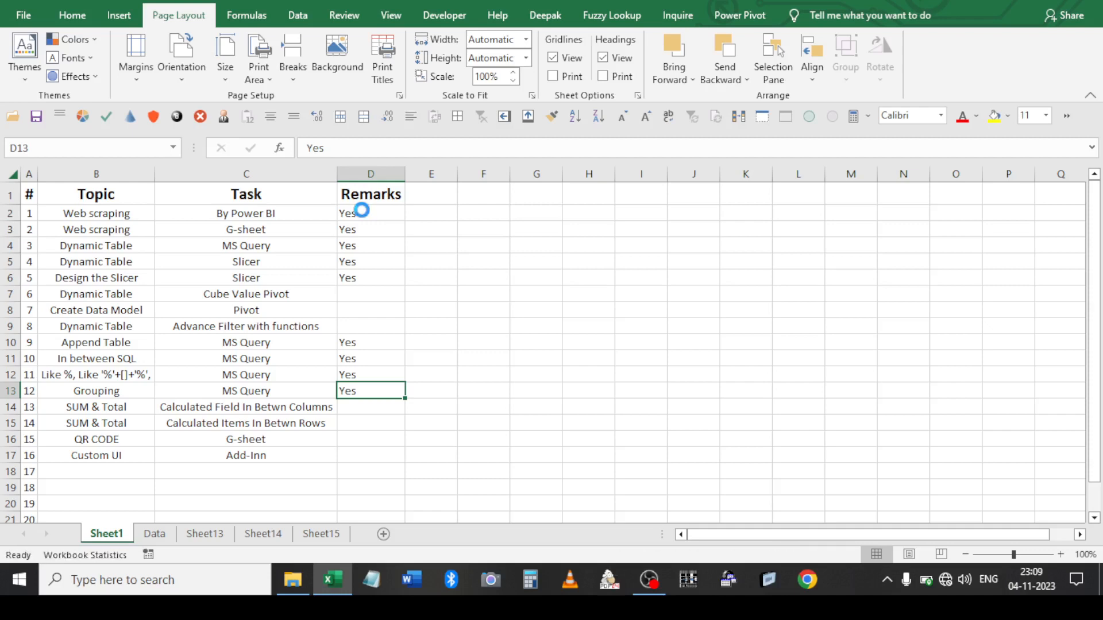
# Centre the contents of the whole topic table, including the Remarks column
pyautogui.hotkey('ctrl', 'a')
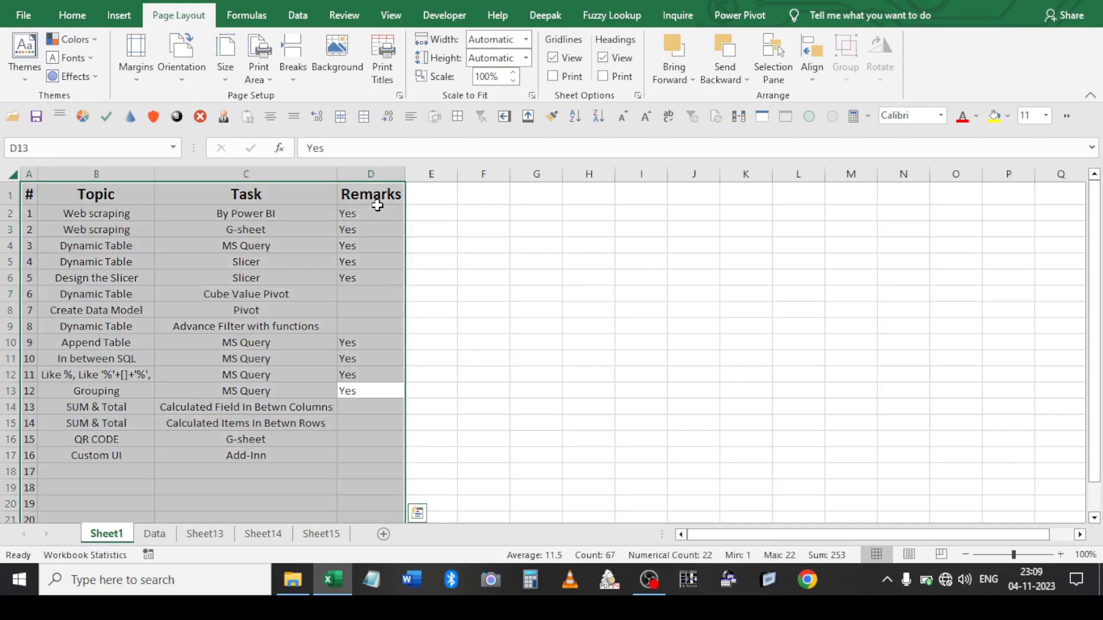
pyautogui.click(271, 116)
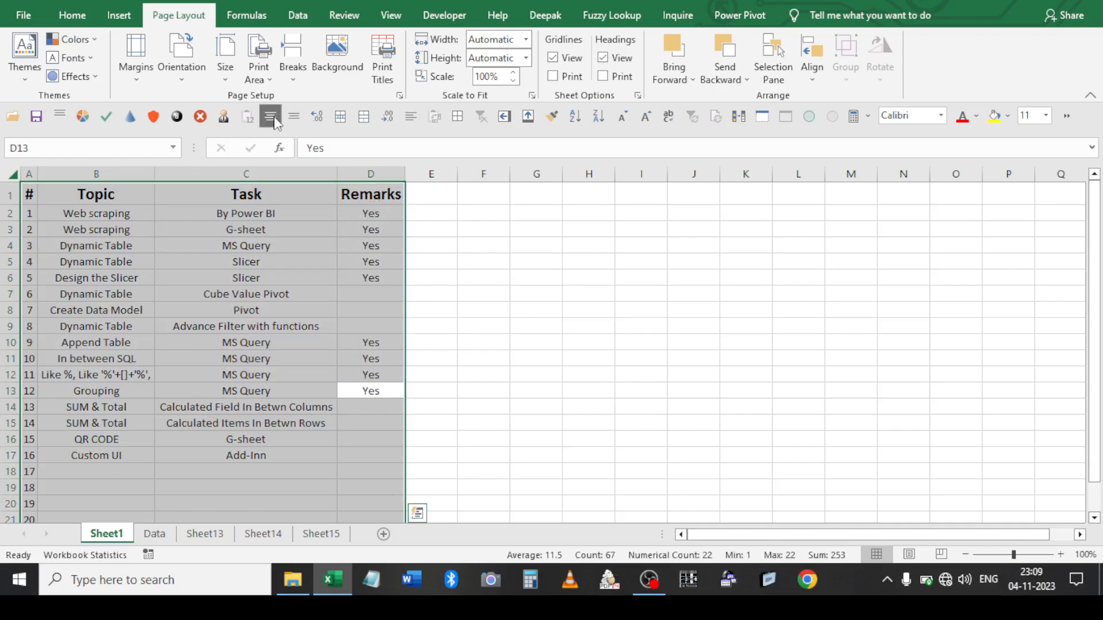
pyautogui.click(356, 366)
# Look at Sheet14 and Sheet15, and return to the topic list on Sheet1
pyautogui.click(286, 534)
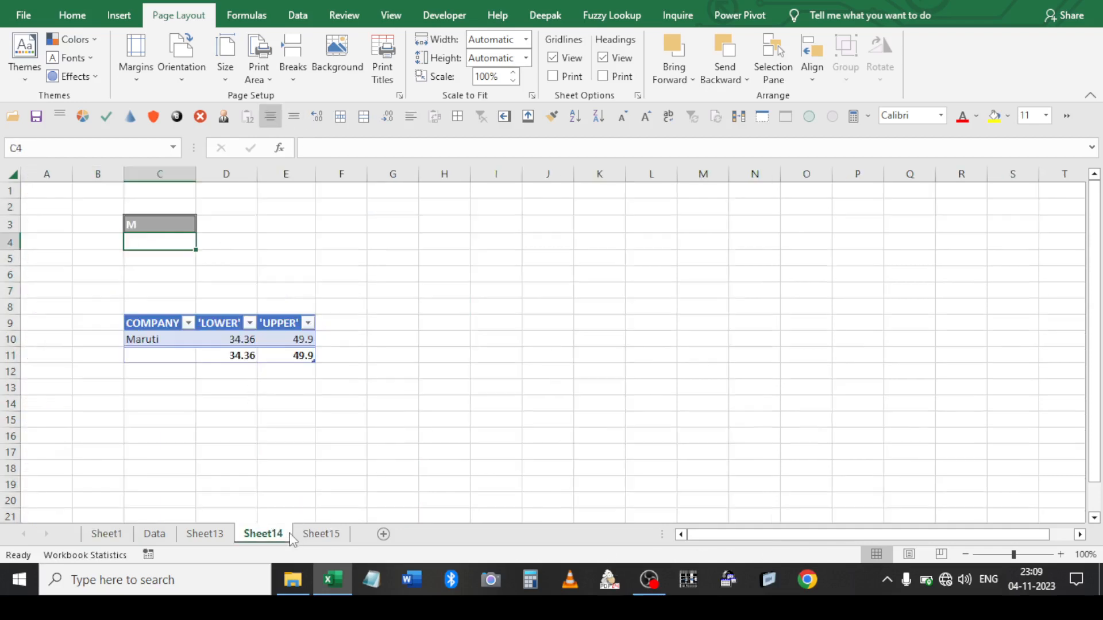
pyautogui.click(320, 540)
pyautogui.click(127, 539)
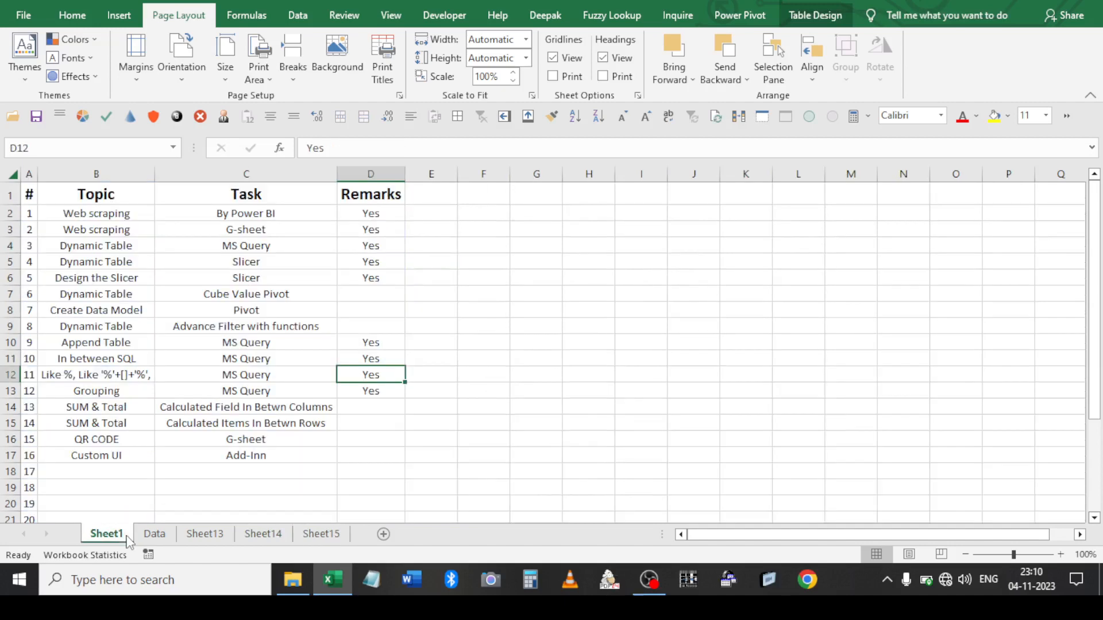
# Add the topic "get files name from folder" for number 17 in B18 and fit the Topic column's width to it
pyautogui.click(208, 467)
pyautogui.press('Left')
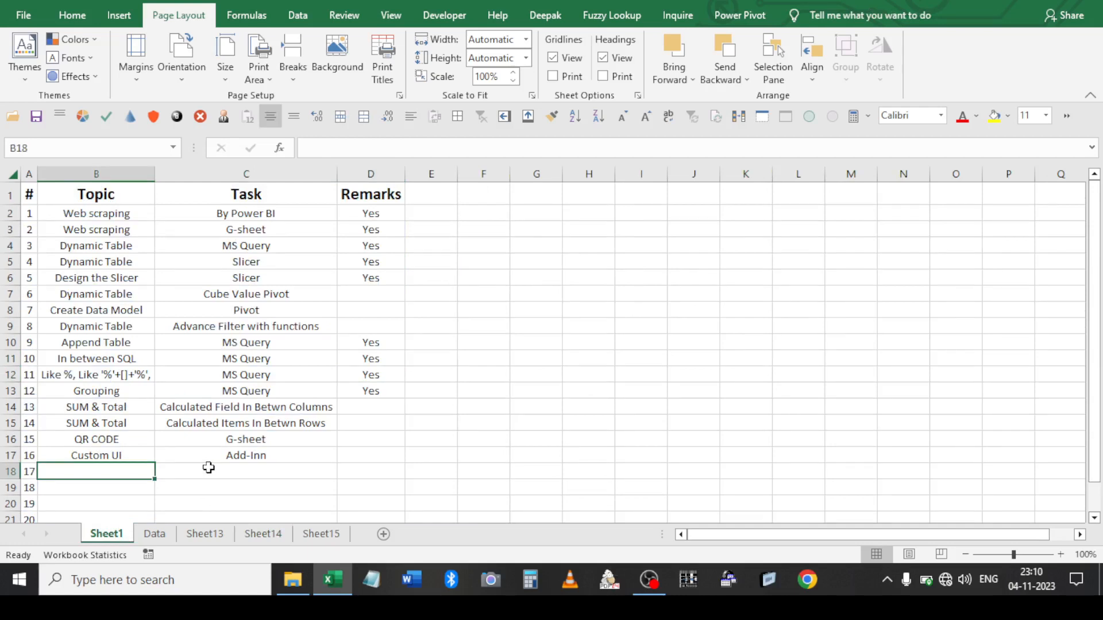
pyautogui.write('get')
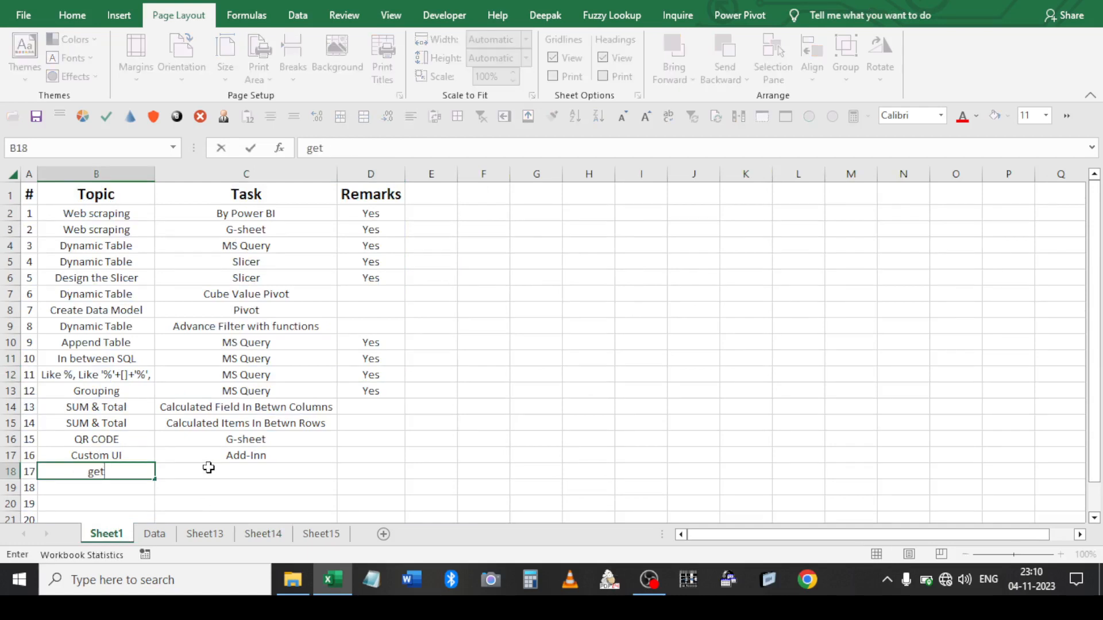
pyautogui.write(' files name')
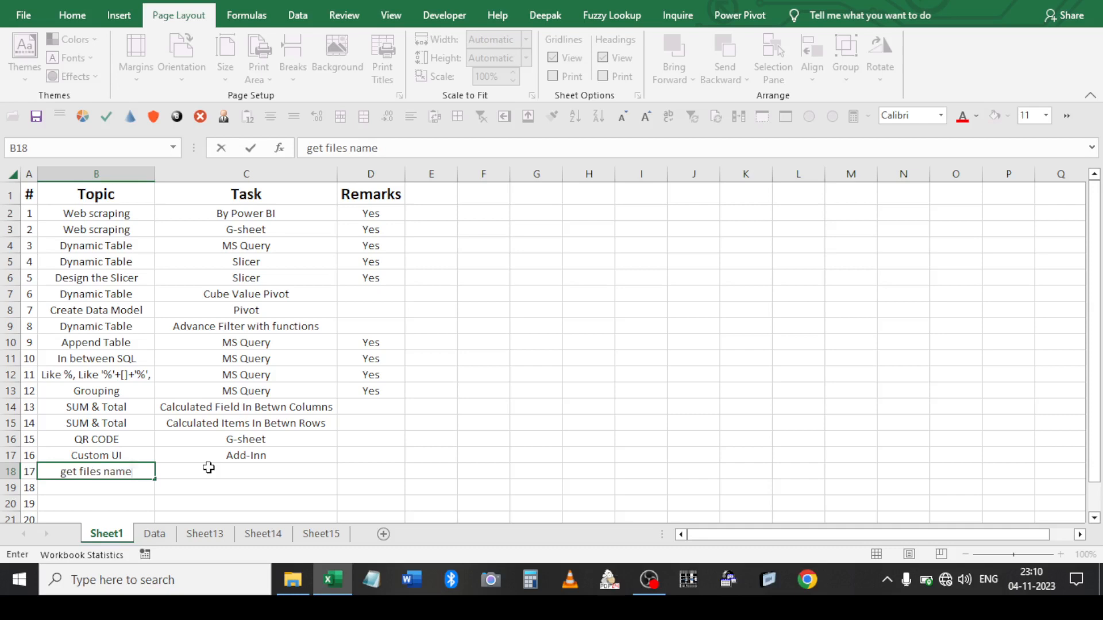
pyautogui.write(' from folder')
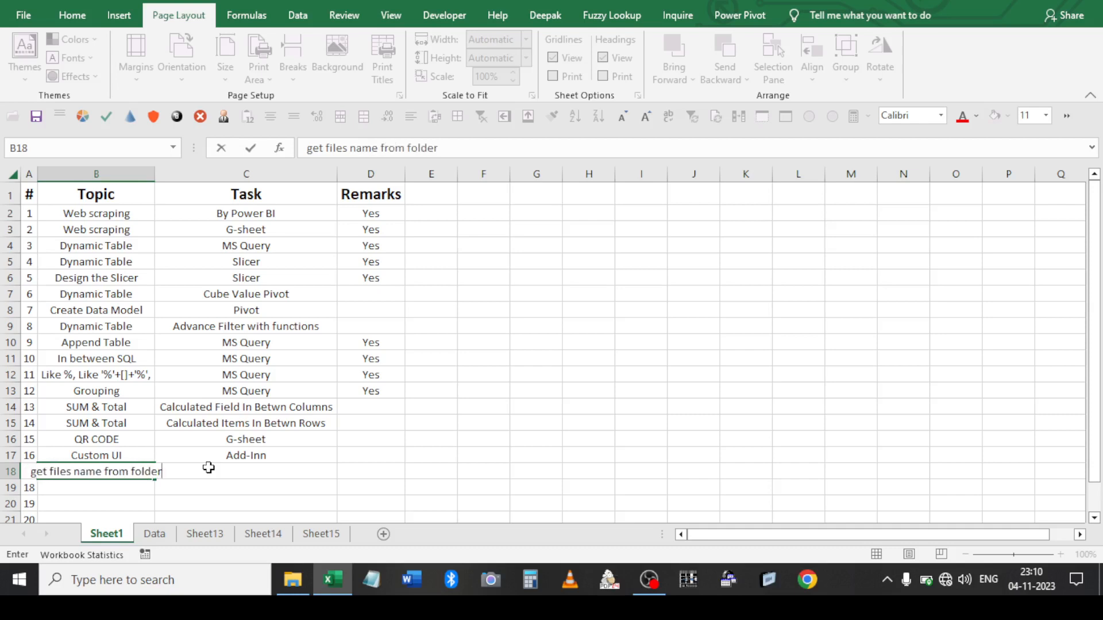
pyautogui.press('Return')
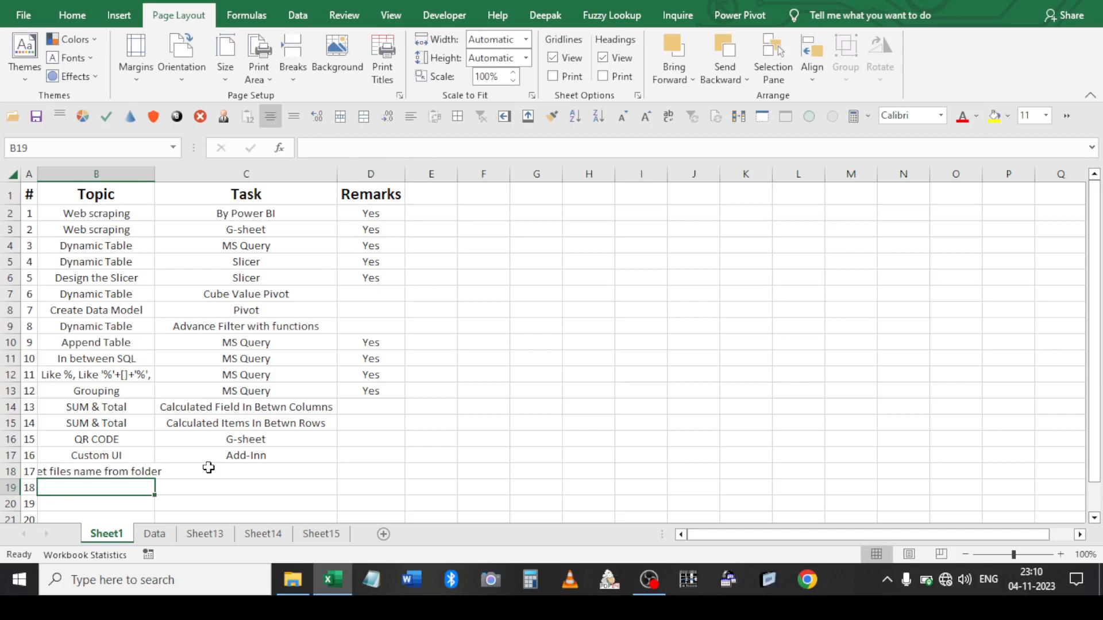
pyautogui.doubleClick(154, 174)
# Enter Macro 4.0 as the task and Yes as the remark for topic 17, and save the workbook
pyautogui.click(266, 472)
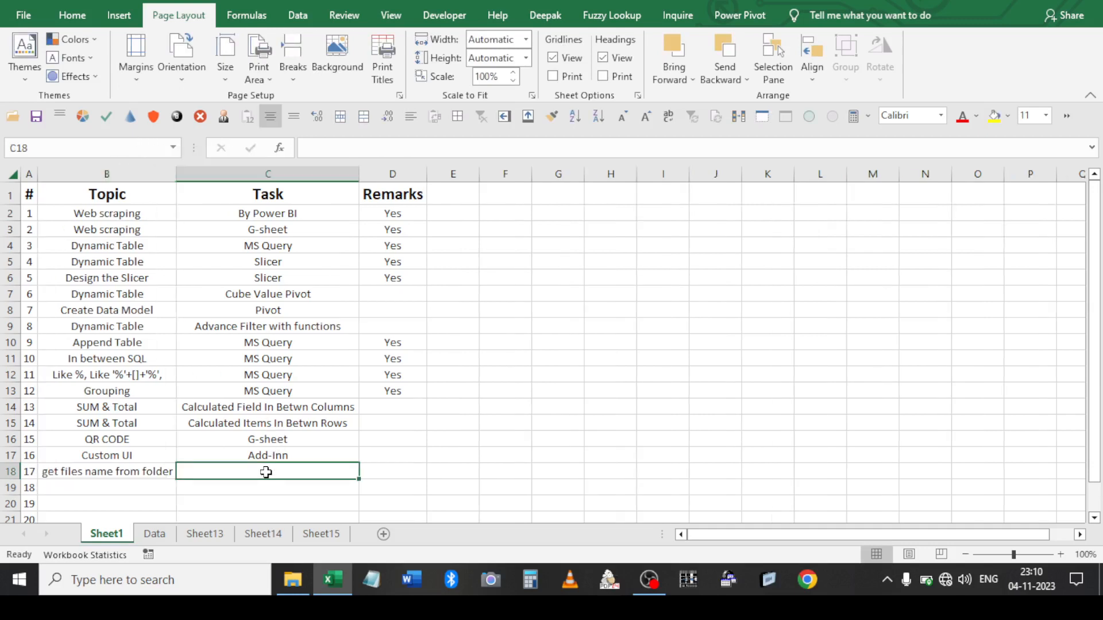
pyautogui.write('Mac')
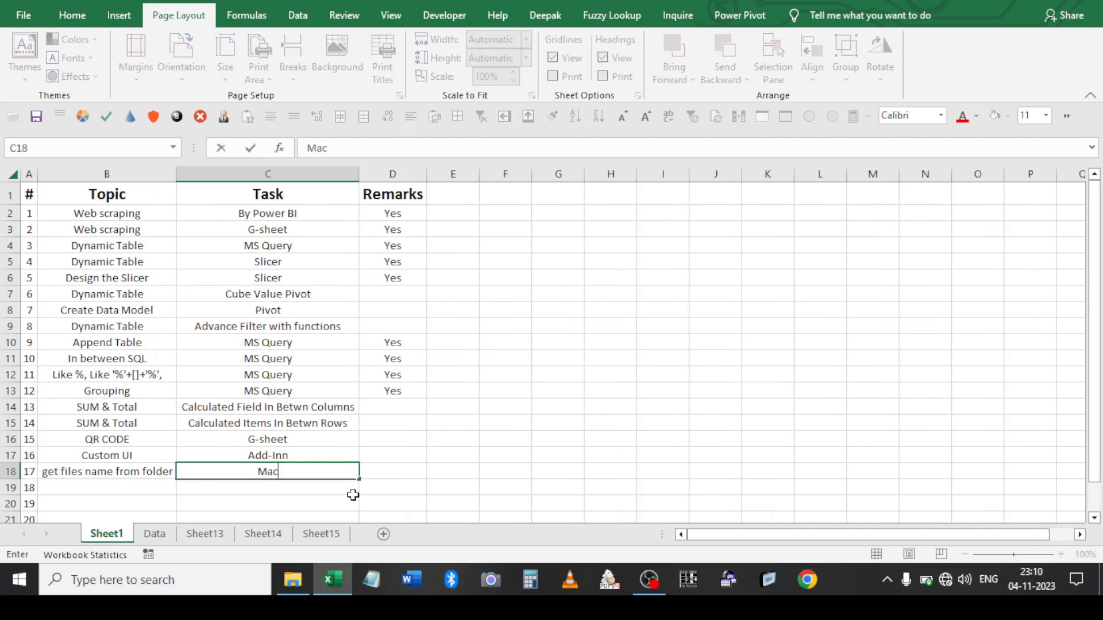
pyautogui.write('ro 4.0')
pyautogui.press('Return')
pyautogui.press('Up')
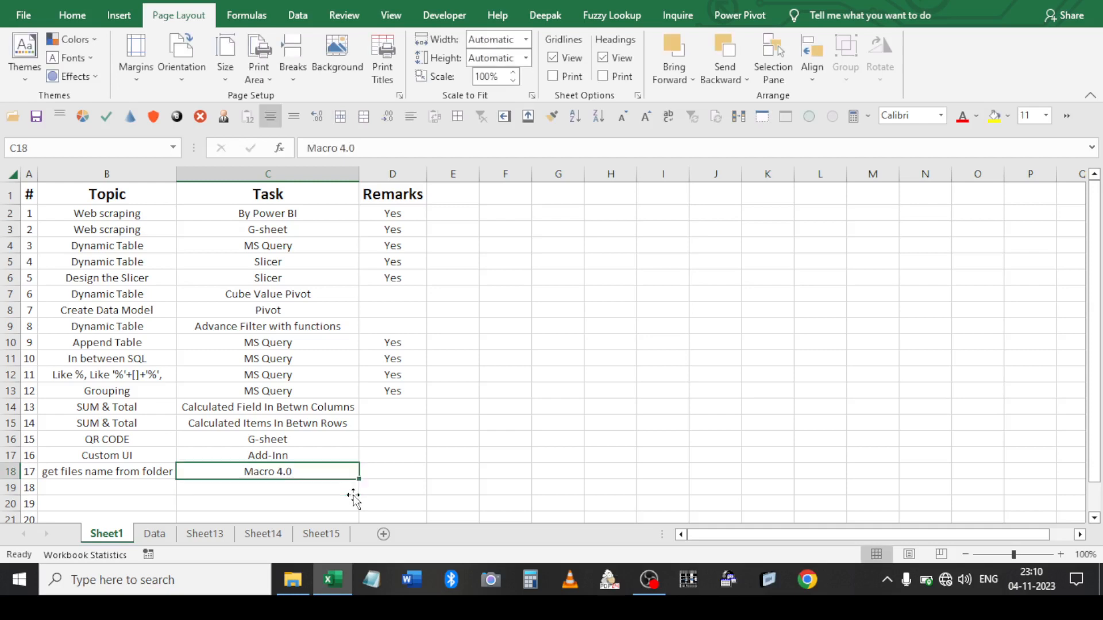
pyautogui.press('Right')
pyautogui.write('yes')
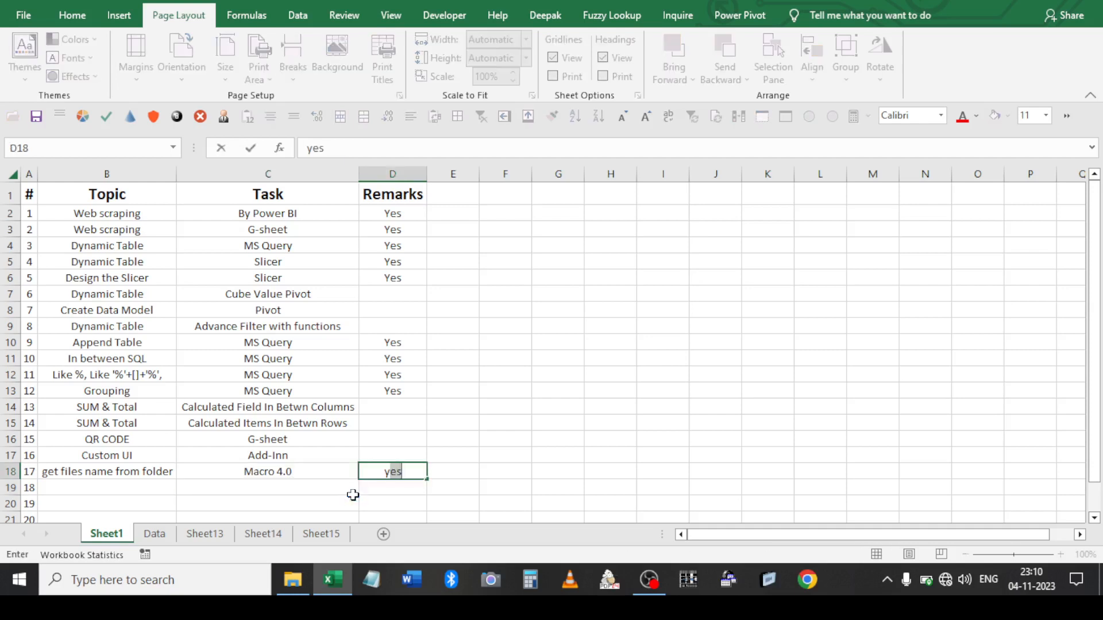
pyautogui.press('Return')
pyautogui.hotkey('ctrl', 's')
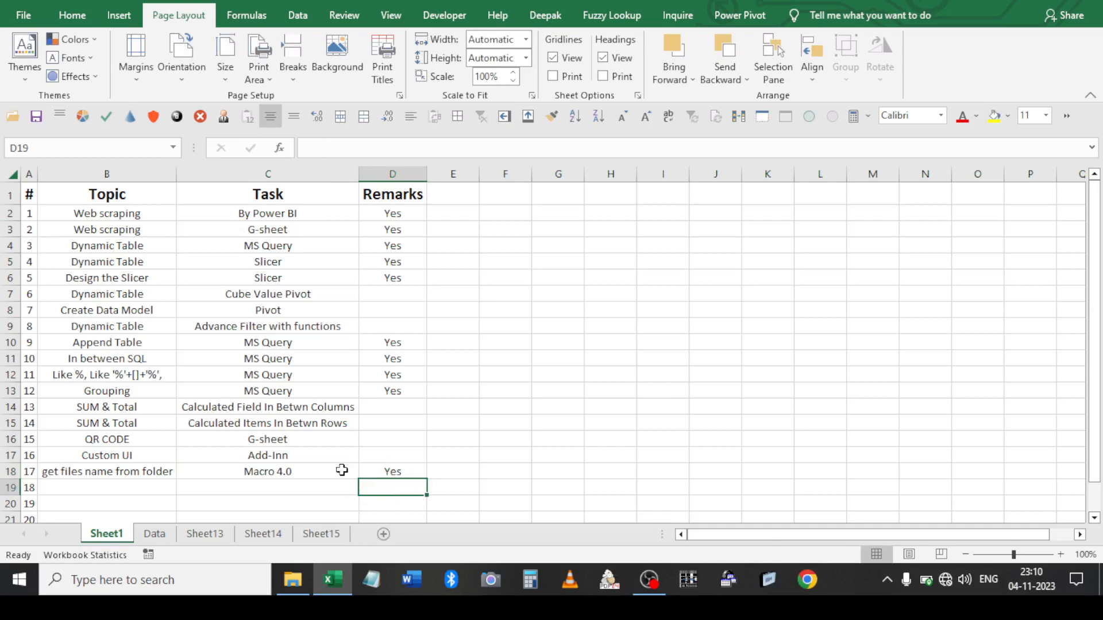
# Add a new worksheet and name it macro 4.1
pyautogui.click(383, 534)
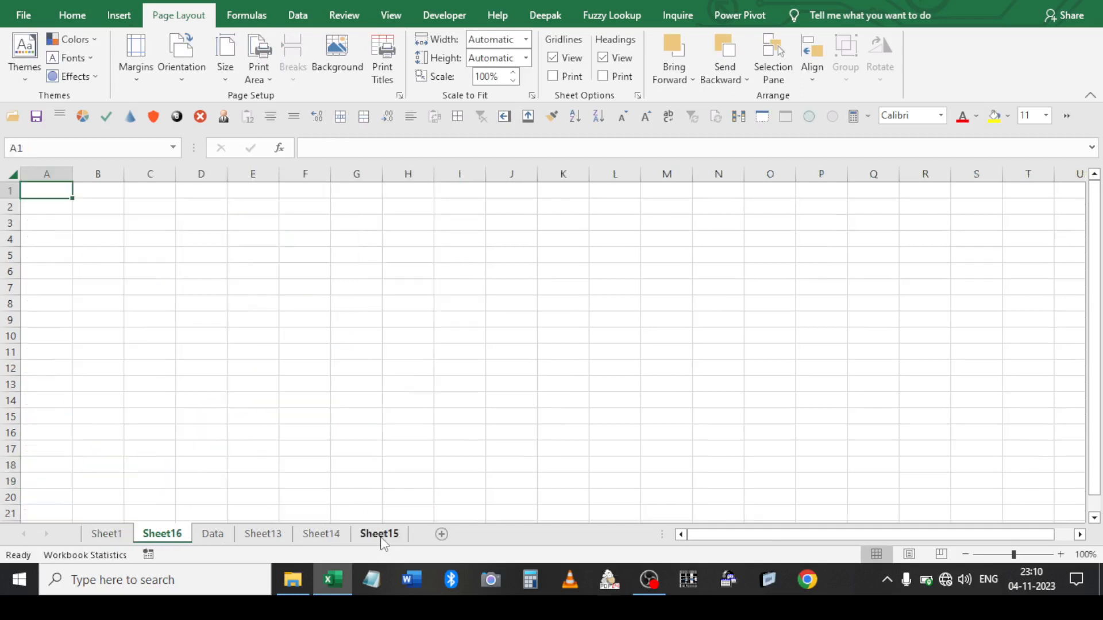
pyautogui.doubleClick(163, 534)
pyautogui.write('macro 4')
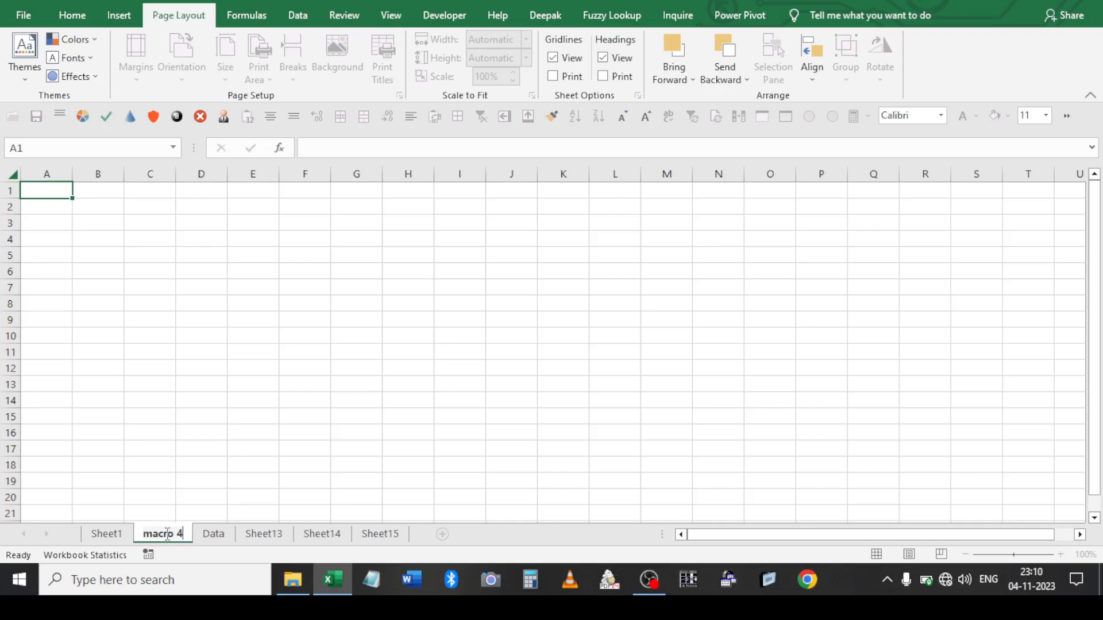
pyautogui.write('05')
pyautogui.press('BackSpace')
pyautogui.press('BackSpace')
pyautogui.write('.1')
pyautogui.press('Return')
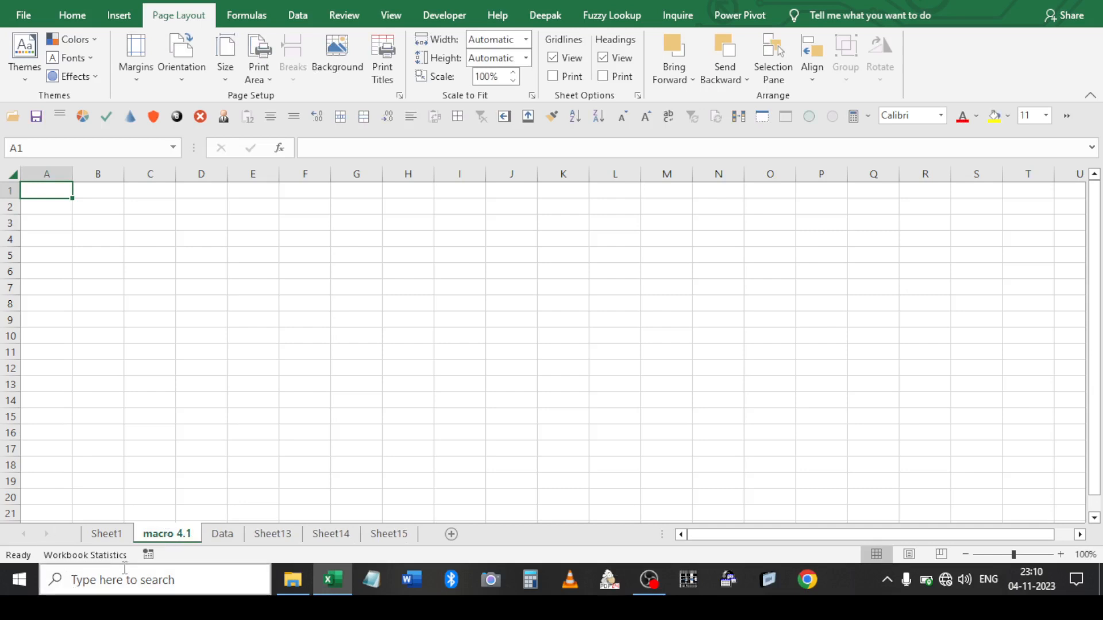
# Look at the MS Excel 4.0 Macro entry among the insertable sheet types without inserting a sheet
pyautogui.rightClick(161, 534)
pyautogui.click(198, 341)
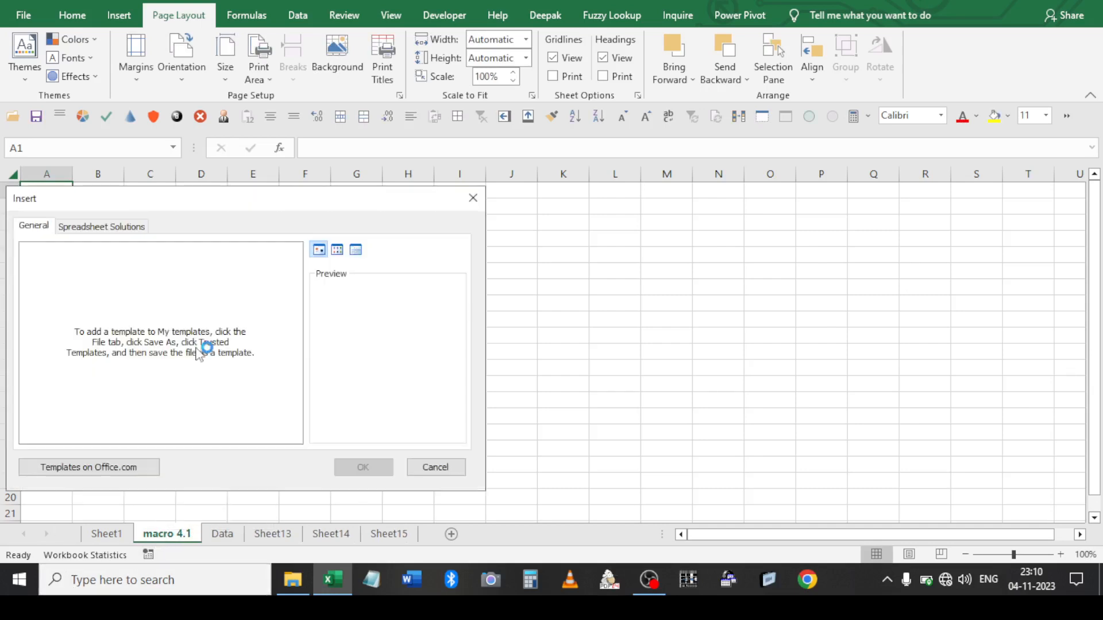
pyautogui.click(172, 281)
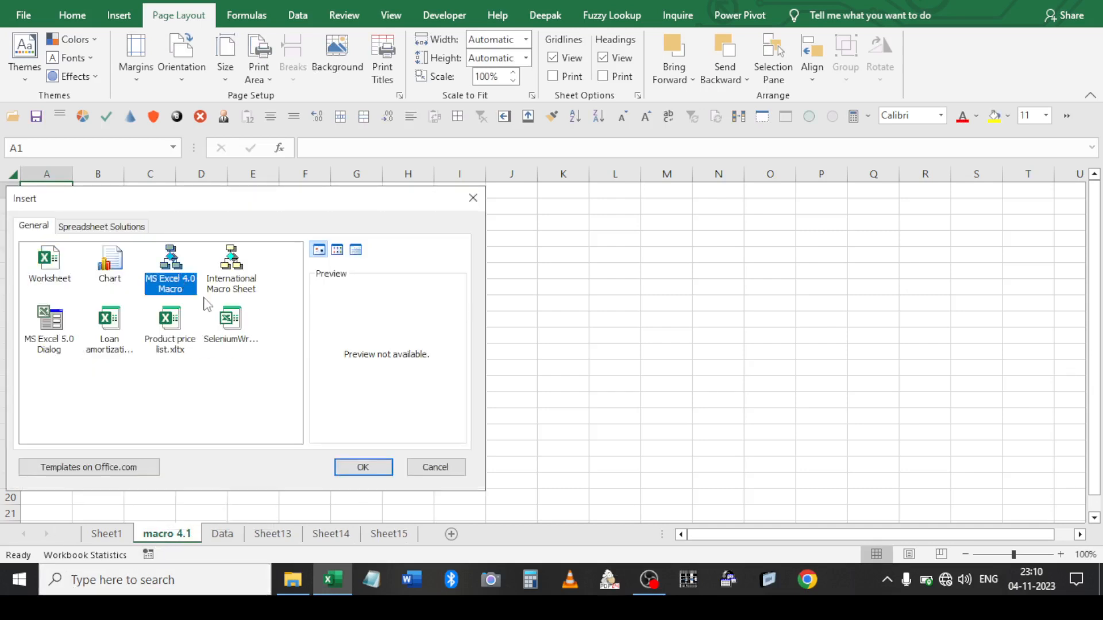
pyautogui.press('Escape')
# Rename the macro 4.1 sheet as macro 4.0
pyautogui.doubleClick(184, 535)
pyautogui.click(195, 534)
pyautogui.doubleClick(187, 532)
pyautogui.press('BackSpace')
pyautogui.write('0')
pyautogui.press('Return')
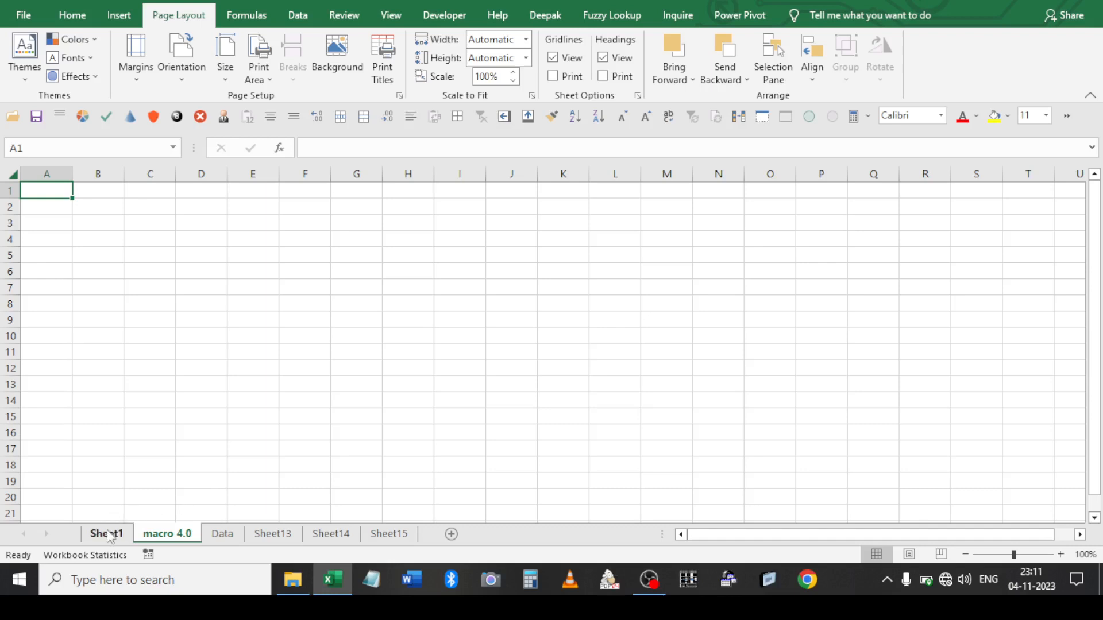
# Review the topic 17 row on Sheet1 and return to the macro 4.0 sheet
pyautogui.click(105, 533)
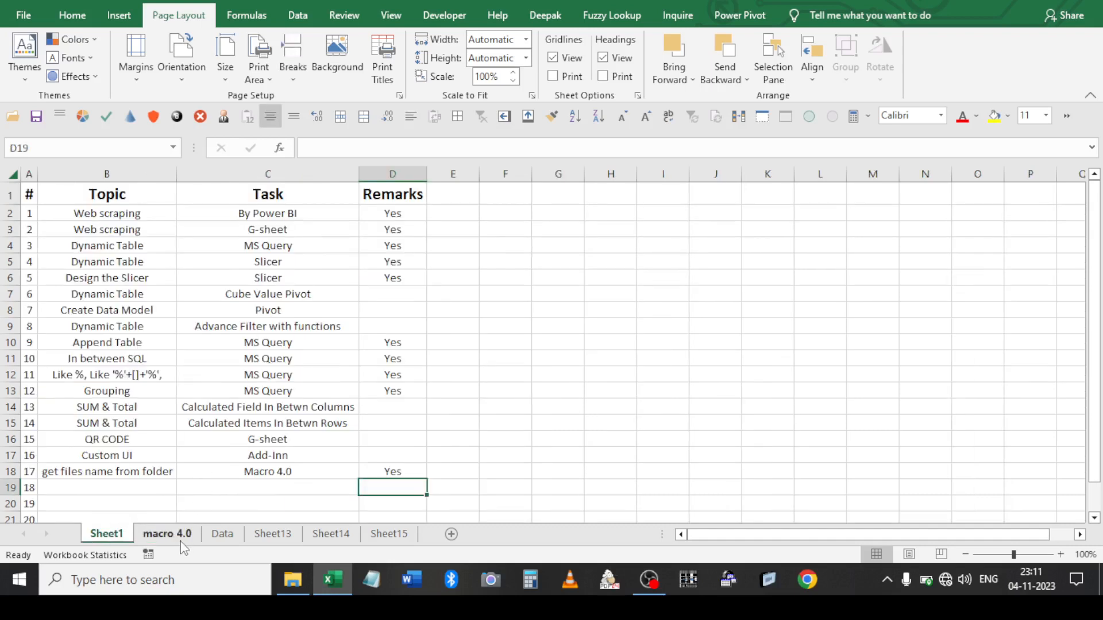
pyautogui.click(117, 458)
pyautogui.click(381, 471)
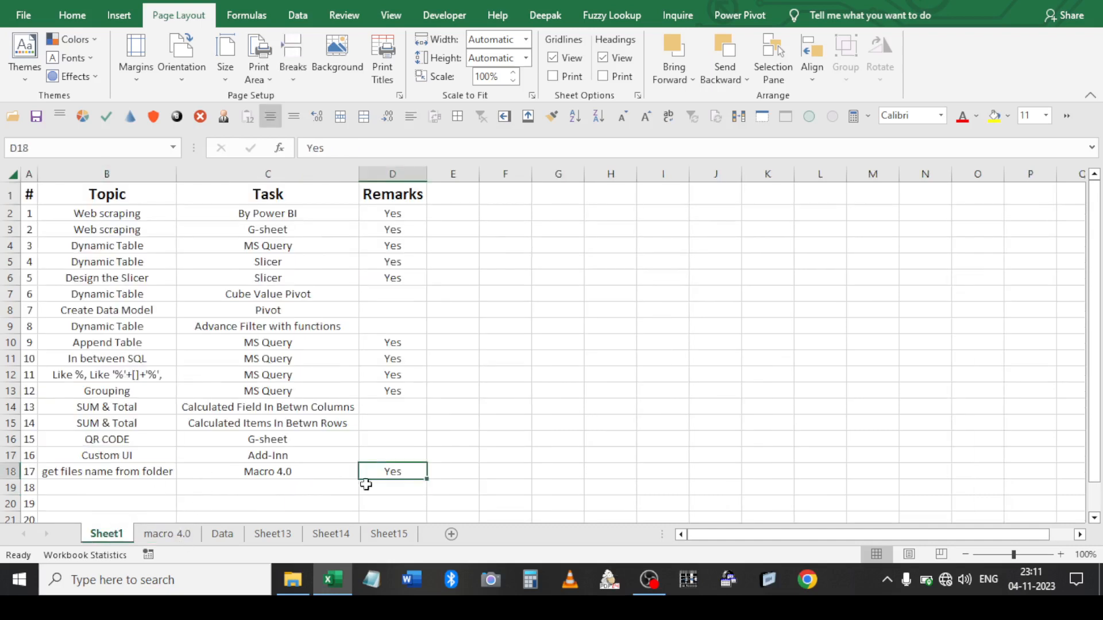
pyautogui.click(169, 534)
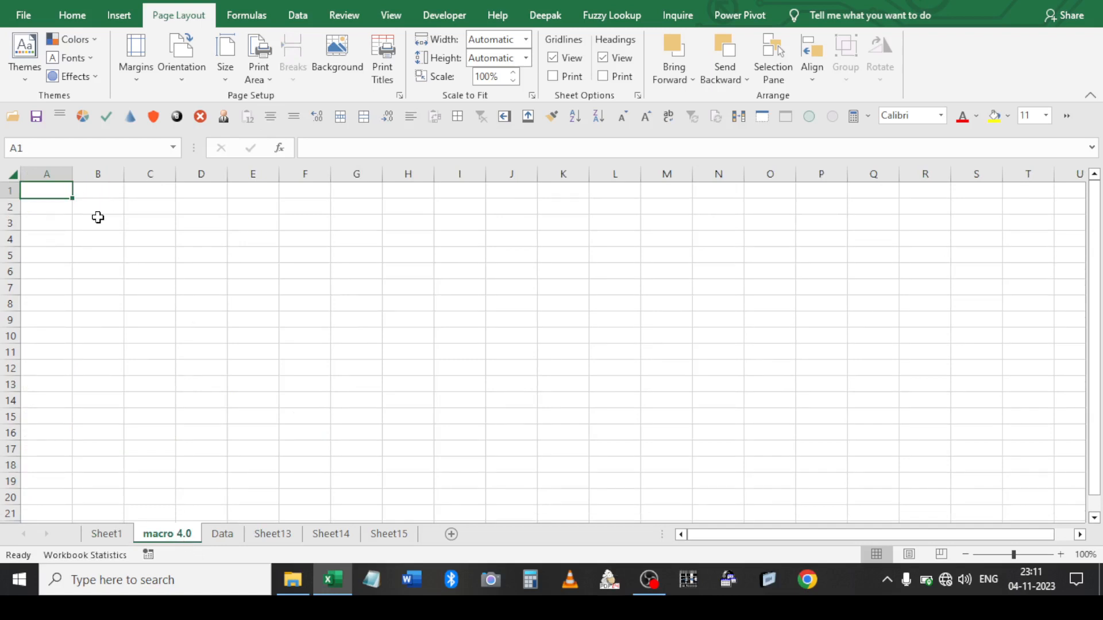
# Enter the heading Folder Path in A1 of the macro 4.0 sheet and fit column A's width to it
pyautogui.write('Path')
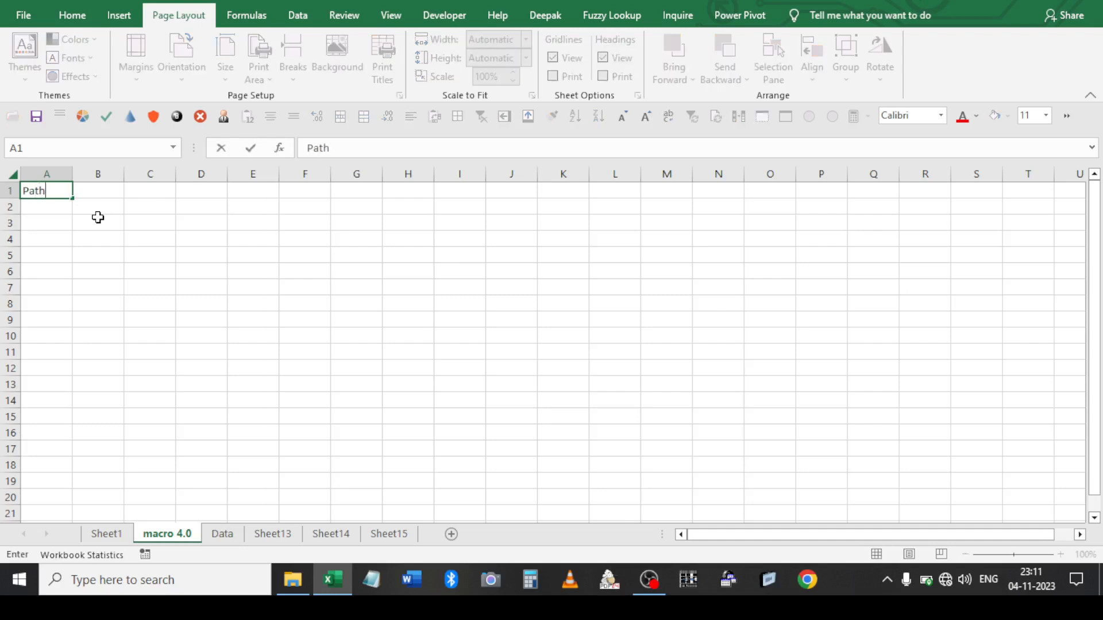
pyautogui.press('Return')
pyautogui.press('Up')
pyautogui.write('Folder Path')
pyautogui.press('Return')
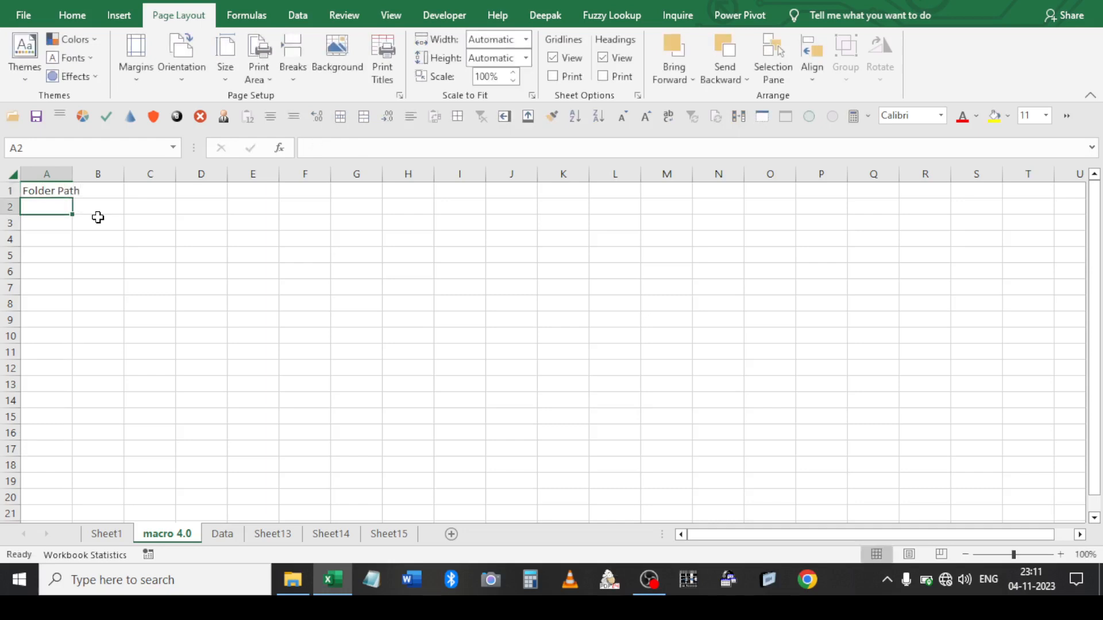
pyautogui.doubleClick(71, 173)
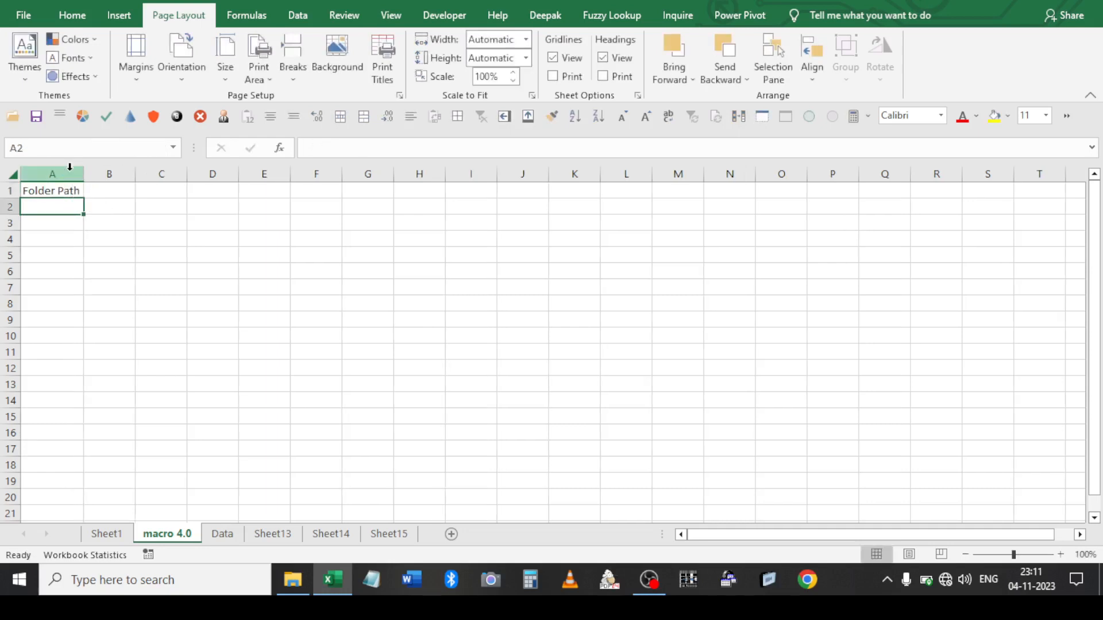
# Copy the path of New folder (5) in Downloads from File Explorer into A2 of the Excel sheet and fit column A's width
pyautogui.click(299, 580)
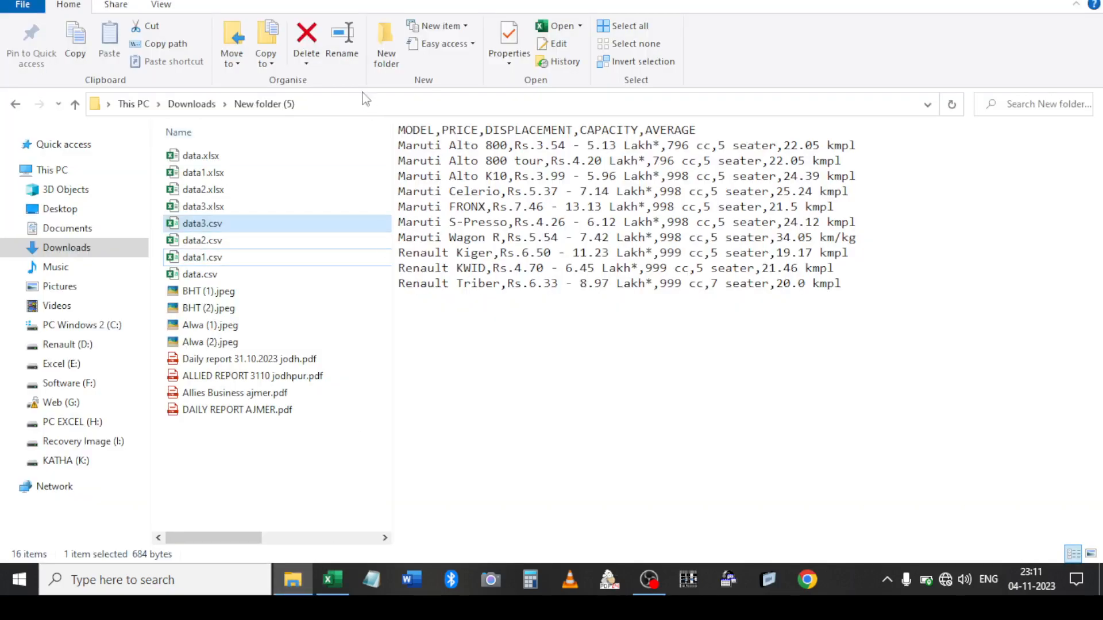
pyautogui.click(357, 105)
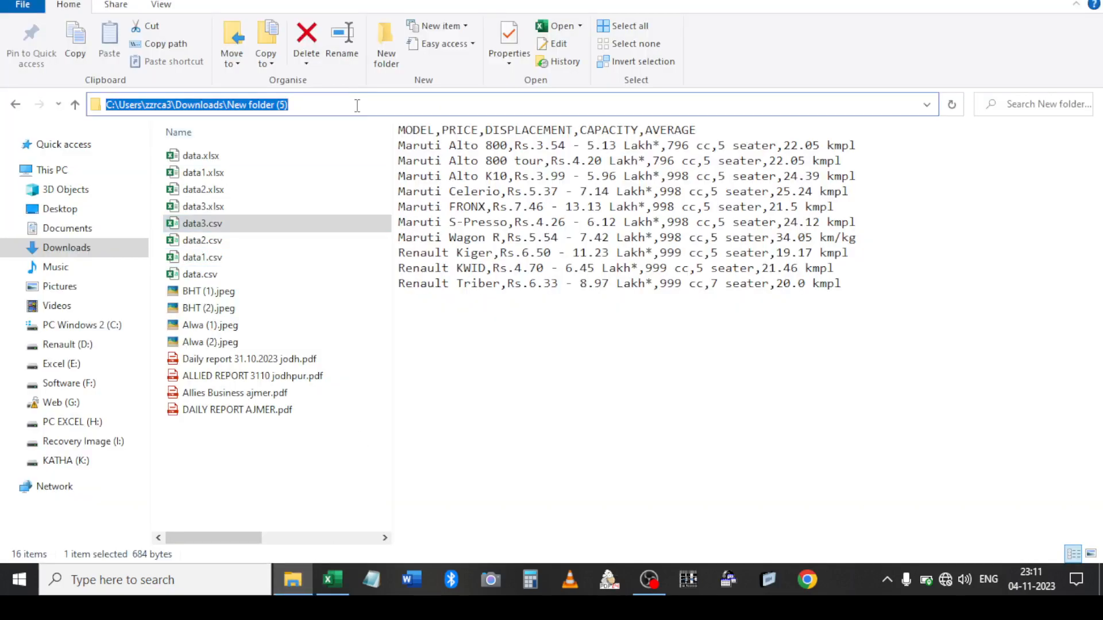
pyautogui.hotkey('ctrl', 'c')
pyautogui.hotkey('alt', 'Tab')
pyautogui.hotkey('ctrl', 'v')
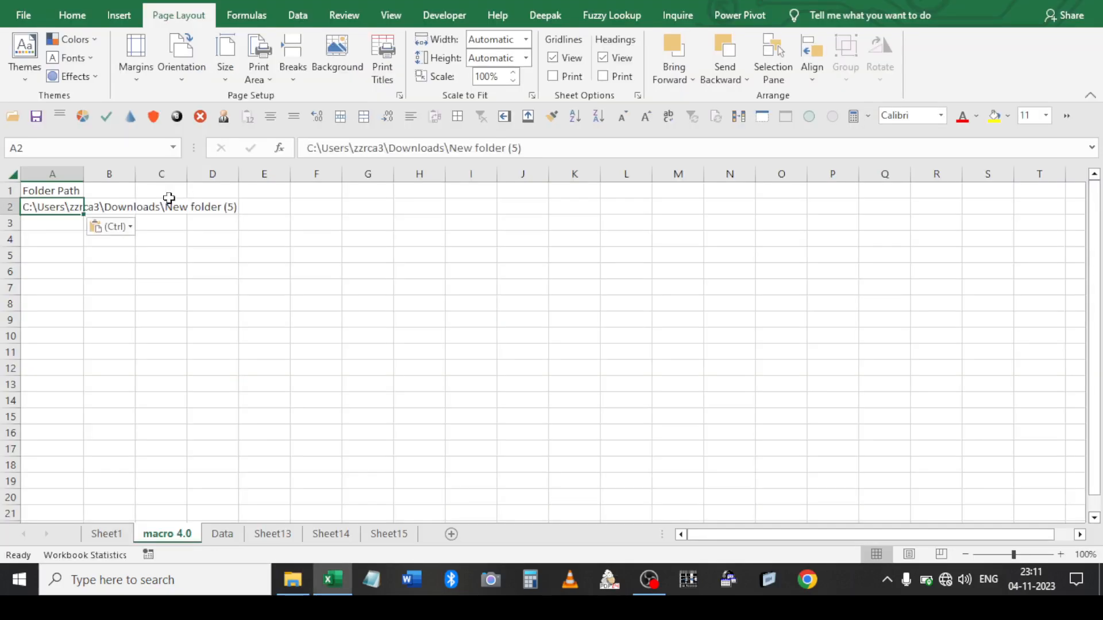
pyautogui.moveTo(87, 173); pyautogui.dragTo(87, 172)
pyautogui.doubleClick(87, 172)
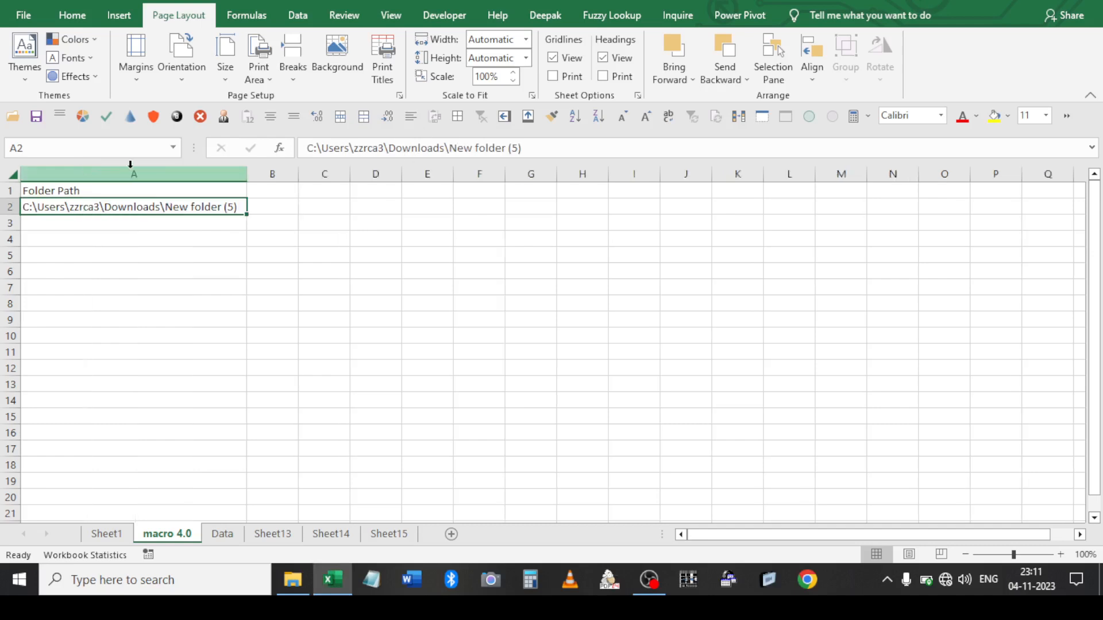
# Append \*.* to the folder path in A2 and refit column A's width
pyautogui.click(587, 147)
pyautogui.write('\\')
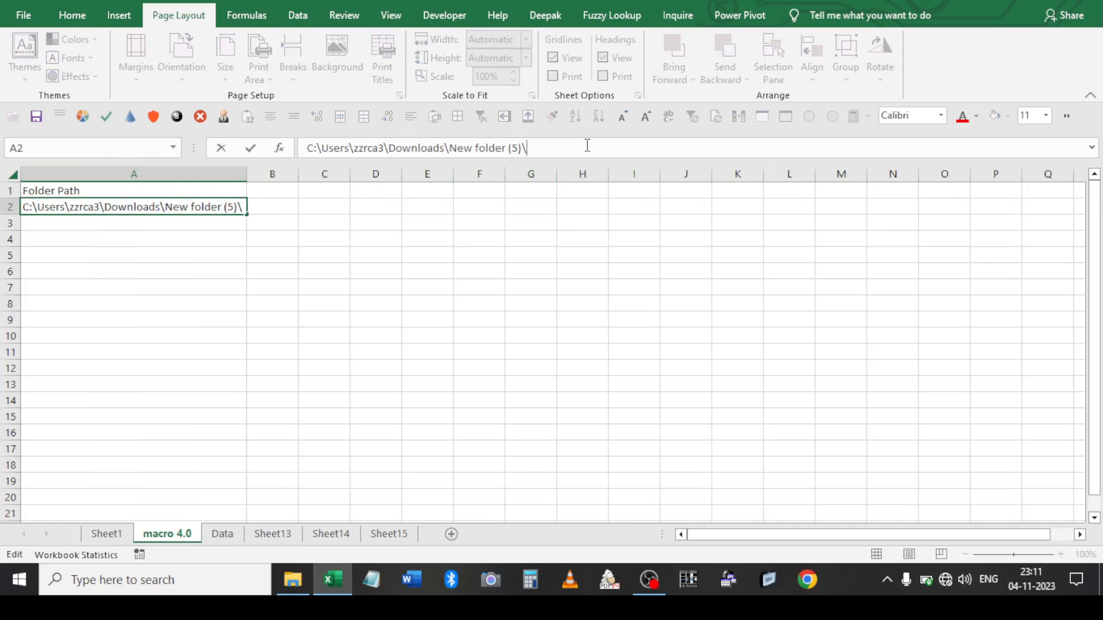
pyautogui.write('*.*')
pyautogui.press('Return')
pyautogui.press('Up')
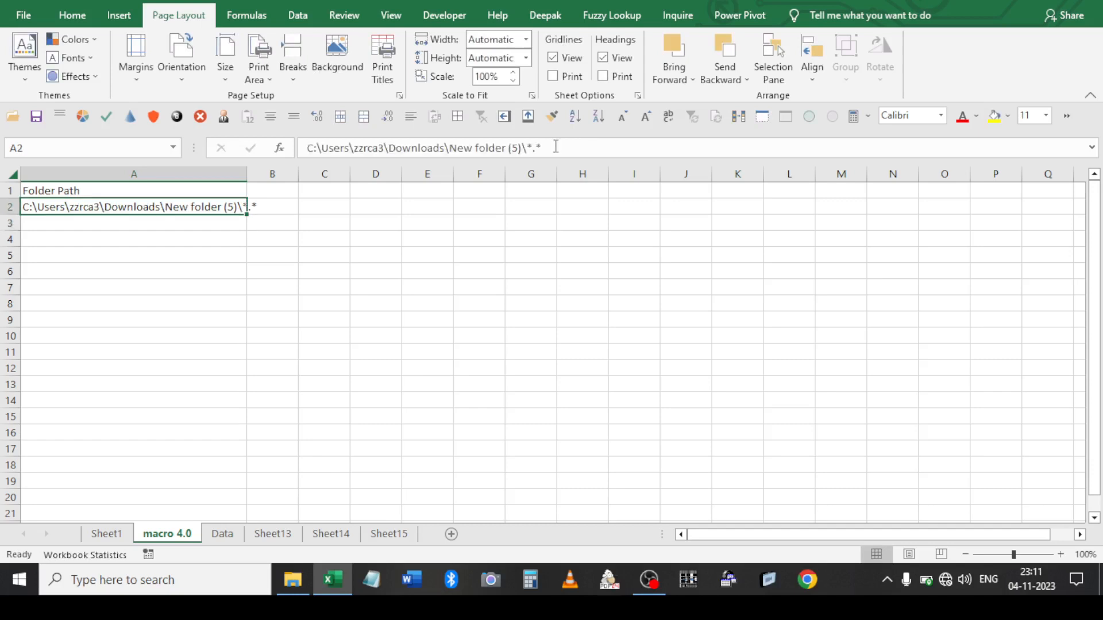
pyautogui.doubleClick(249, 168)
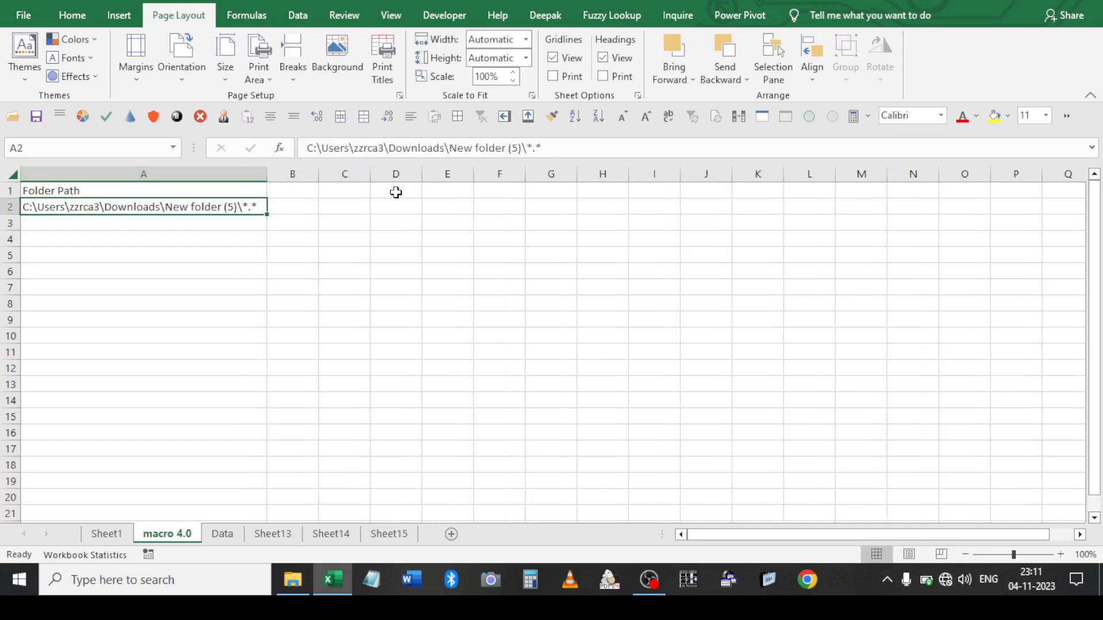
# Enter the heading File Name in D1 and save the workbook
pyautogui.click(399, 191)
pyautogui.write('File Name')
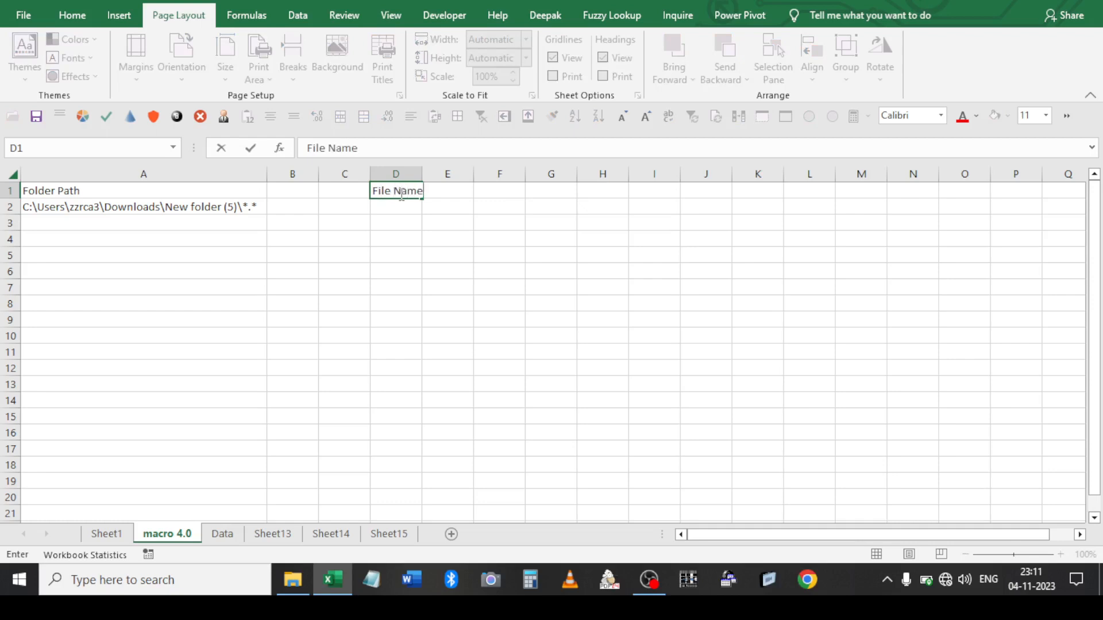
pyautogui.press('Return')
pyautogui.hotkey('ctrl', 's')
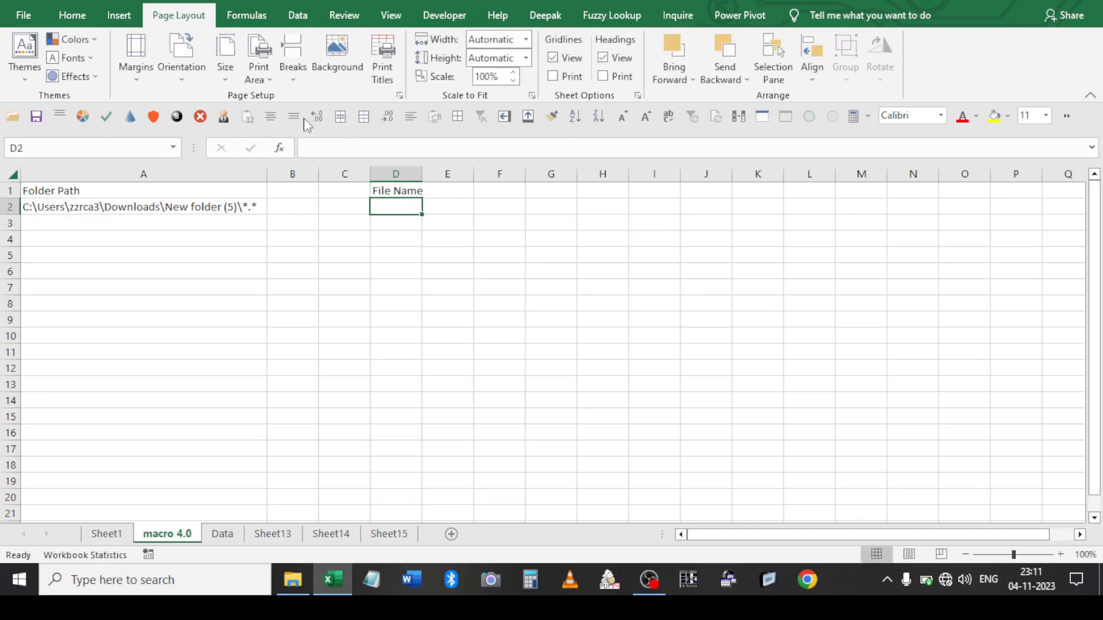
# Start a new workbook-scoped defined name called getfiles
pyautogui.click(251, 16)
pyautogui.click(482, 79)
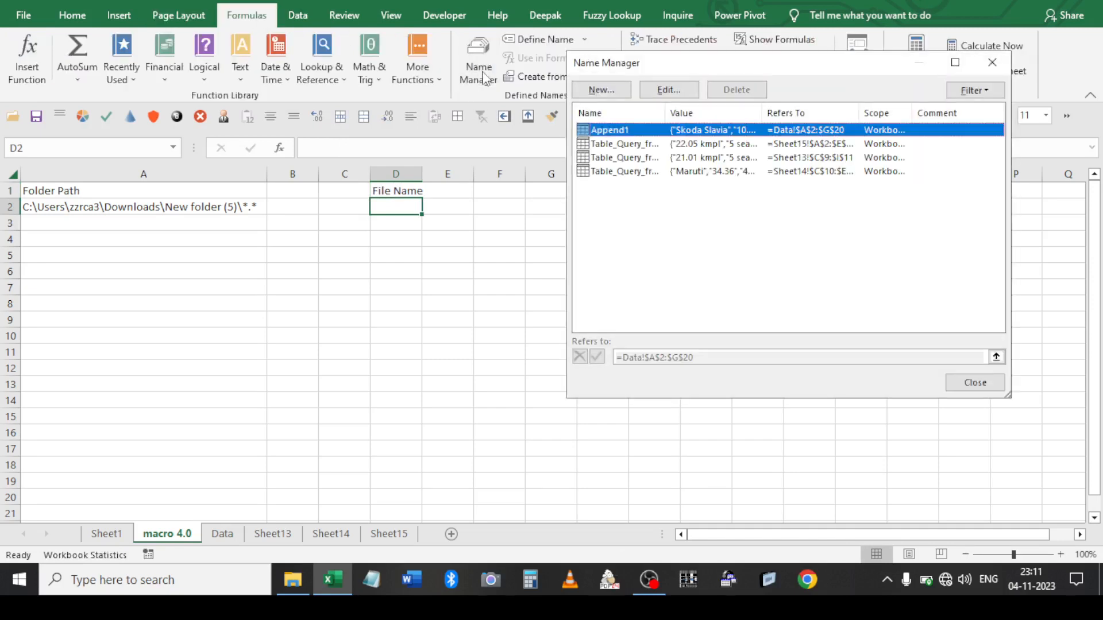
pyautogui.press('Escape')
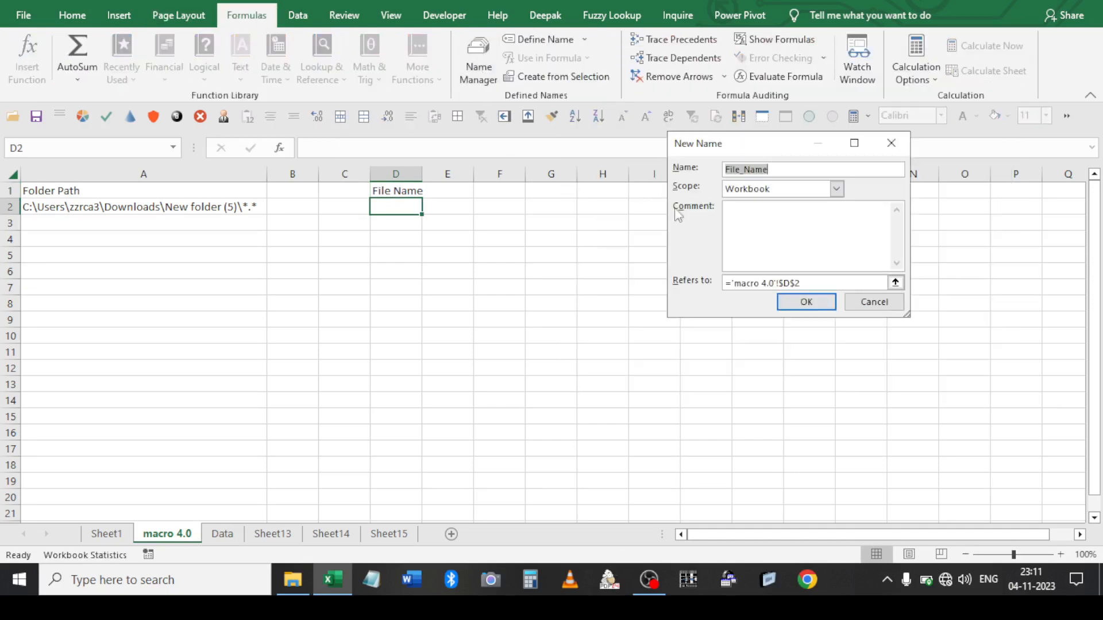
pyautogui.write('getfiles')
# Replace the reference of the new name getfiles with =FILES('macro 4.0'!$A$2) and create the name
pyautogui.click(829, 284)
pyautogui.click(815, 285)
pyautogui.press('BackSpace')
pyautogui.press('BackSpace')
pyautogui.press('BackSpace')
pyautogui.press('BackSpace')
pyautogui.press('BackSpace')
pyautogui.press('BackSpace')
pyautogui.press('BackSpace')
pyautogui.press('BackSpace')
pyautogui.press('BackSpace')
pyautogui.press('BackSpace')
pyautogui.press('BackSpace')
pyautogui.press('BackSpace')
pyautogui.press('BackSpace')
pyautogui.press('BackSpace')
pyautogui.press('BackSpace')
pyautogui.press('BackSpace')
pyautogui.press('BackSpace')
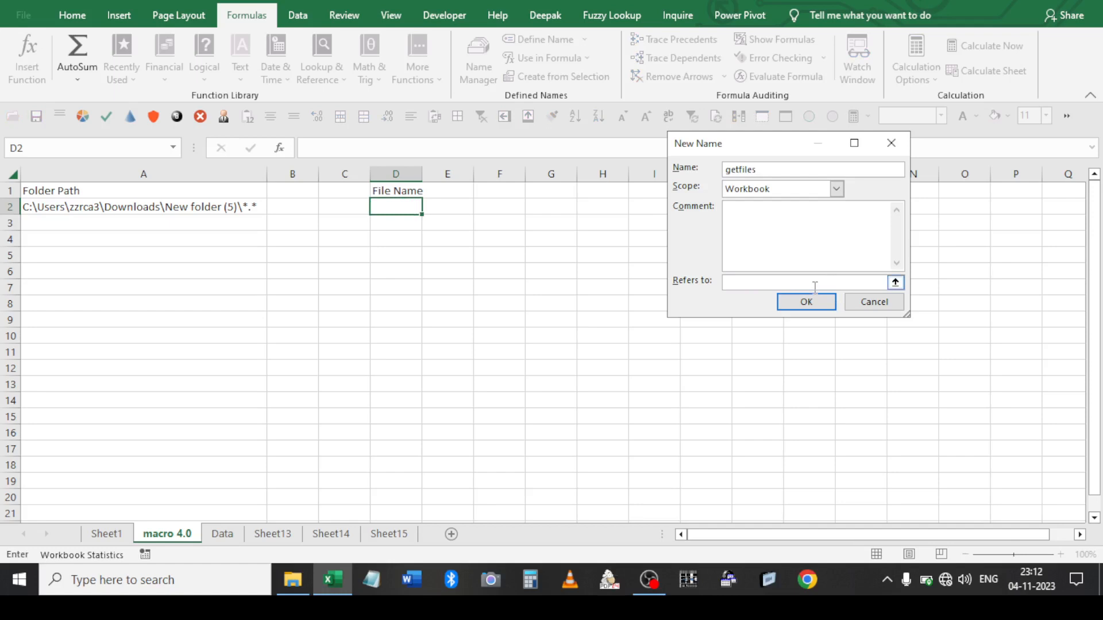
pyautogui.press('F2')
pyautogui.write('=FILES')
pyautogui.write('$A$2')
pyautogui.click(812, 303)
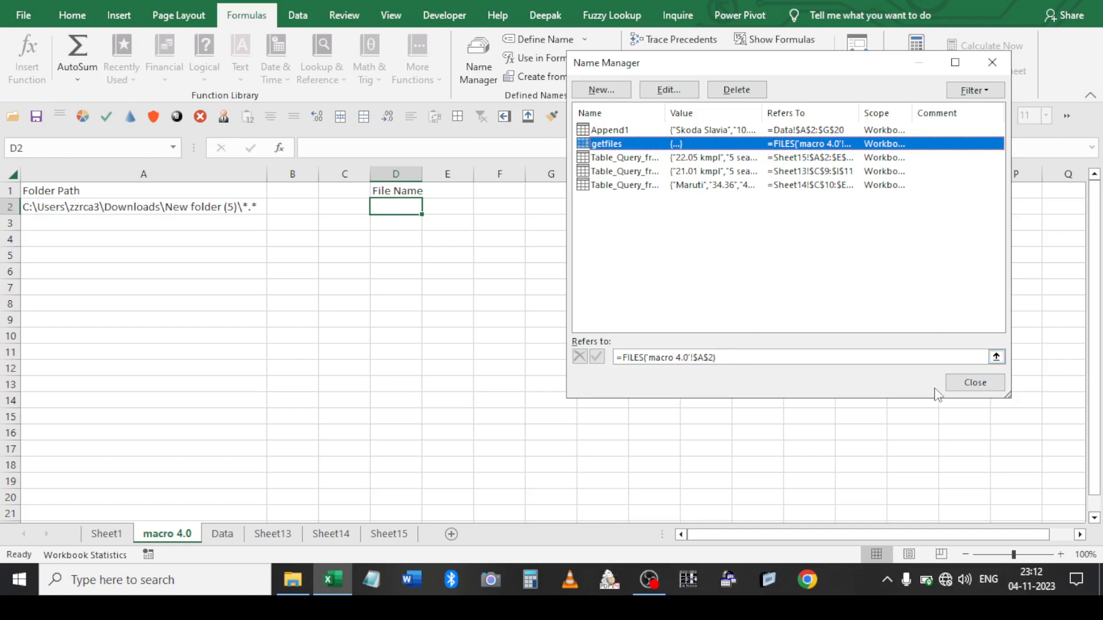
# Close the Name Manager and try to save the workbook
pyautogui.click(975, 383)
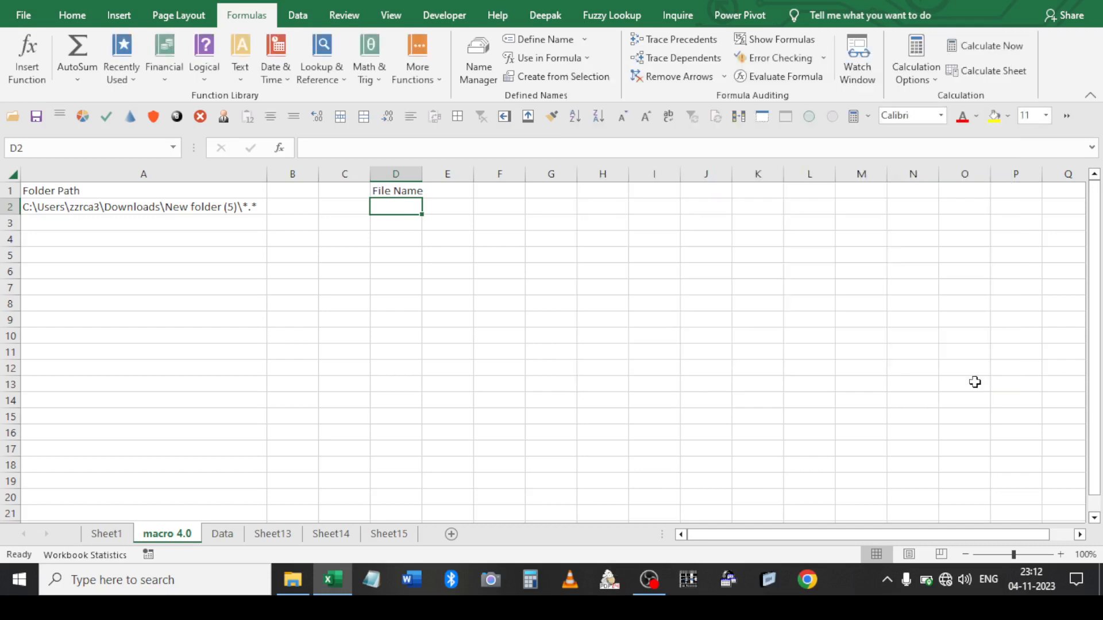
pyautogui.hotkey('ctrl', 's')
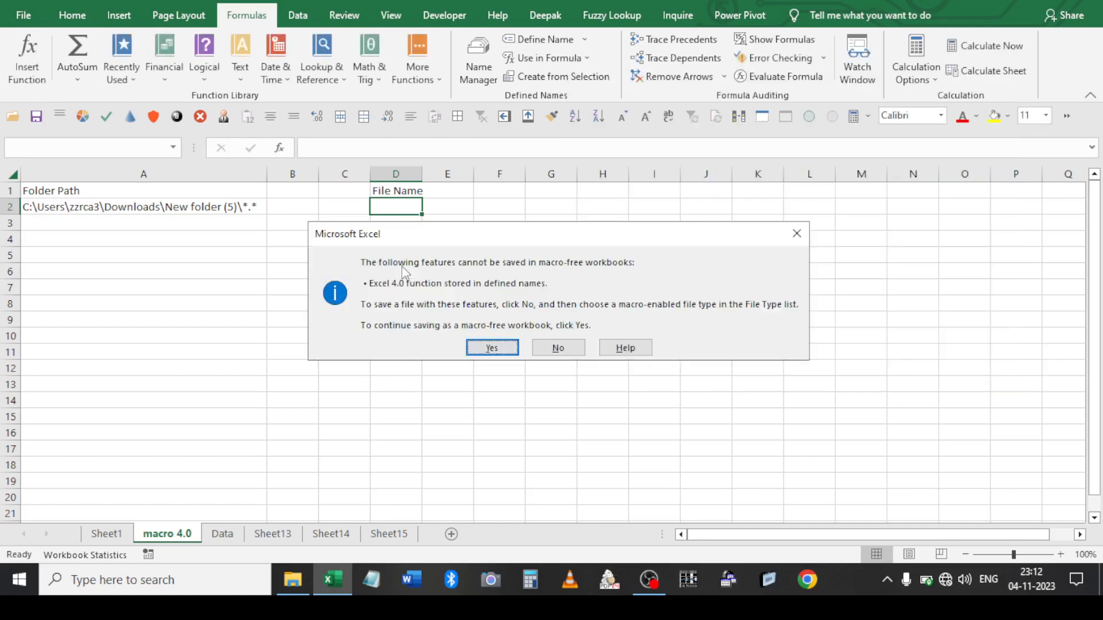
pyautogui.click(799, 234)
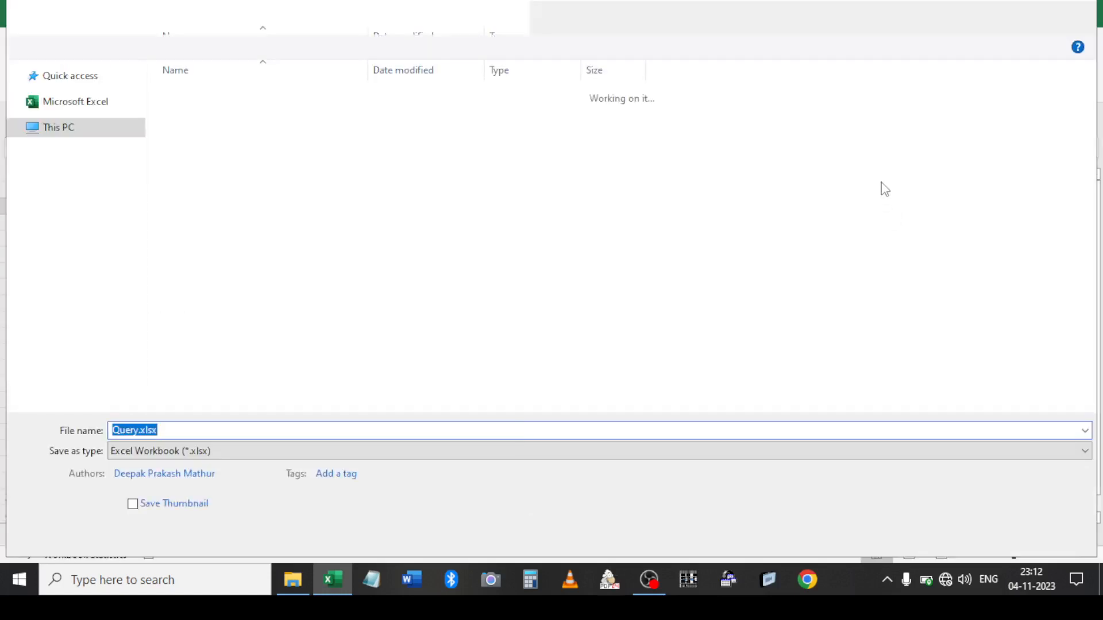
pyautogui.press('Escape')
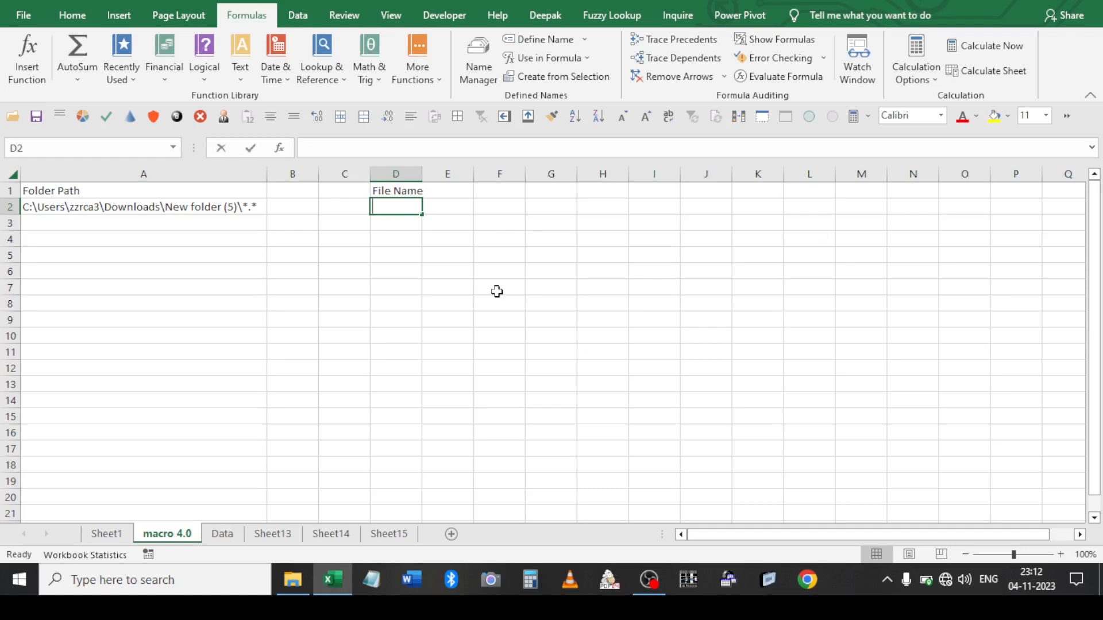
pyautogui.write('=ind')
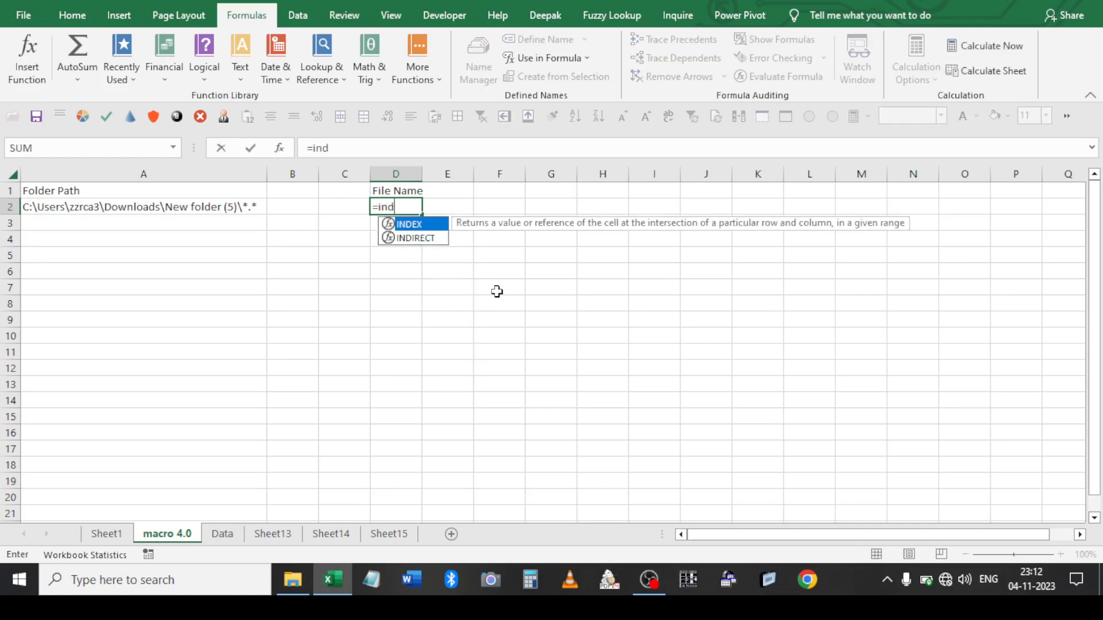
pyautogui.press('Tab')
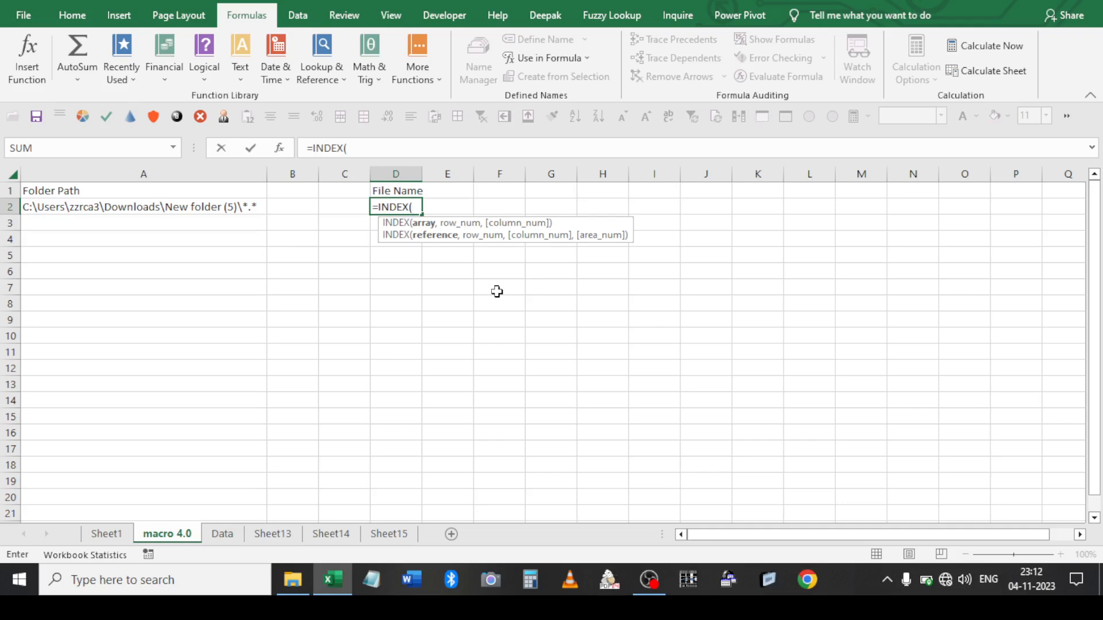
pyautogui.press('Right')
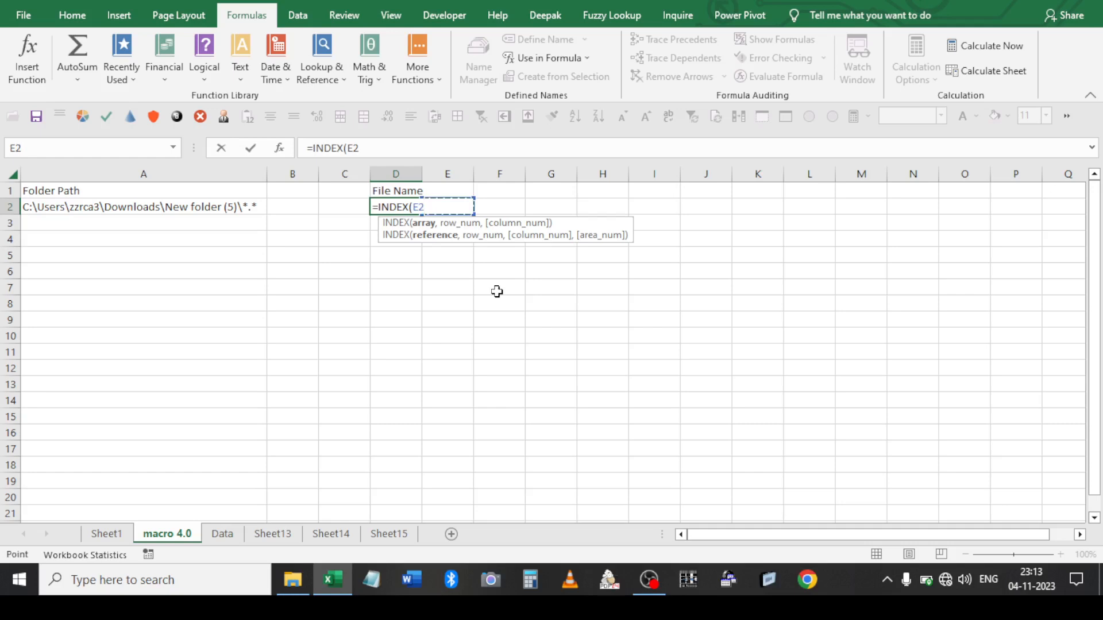
pyautogui.press('Escape')
pyautogui.write('=get')
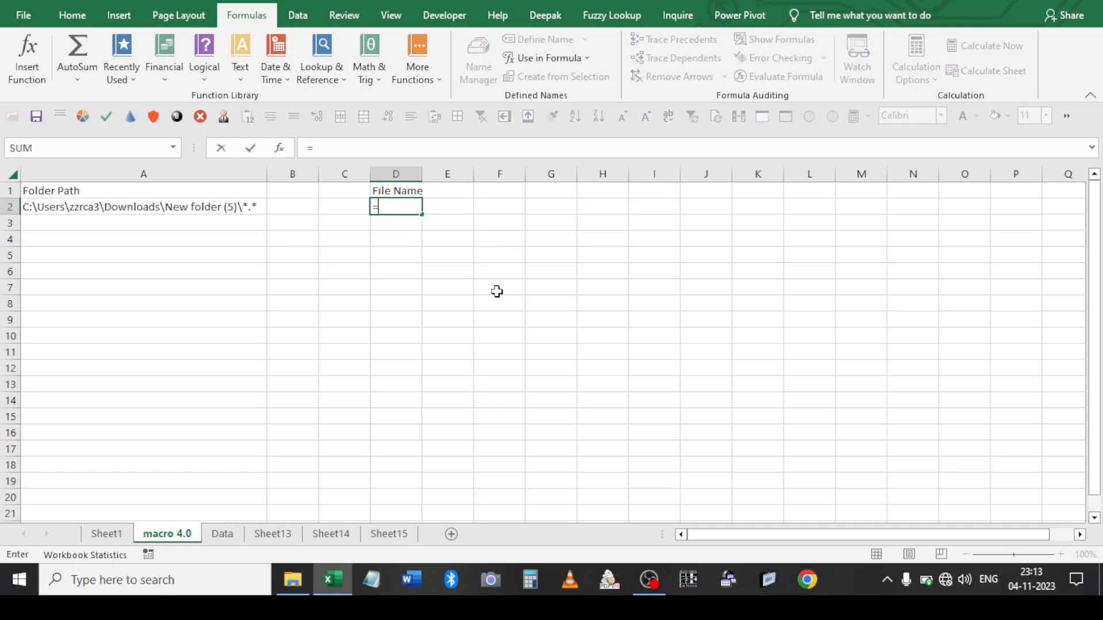
pyautogui.press('Down')
pyautogui.press('Down')
pyautogui.press('Down')
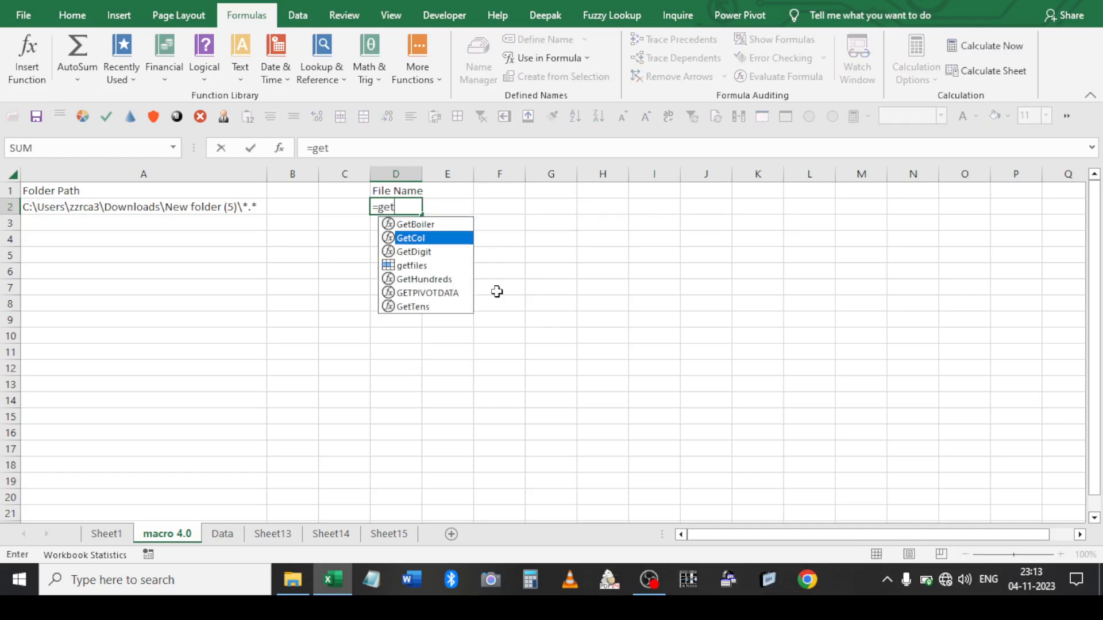
pyautogui.press('Tab')
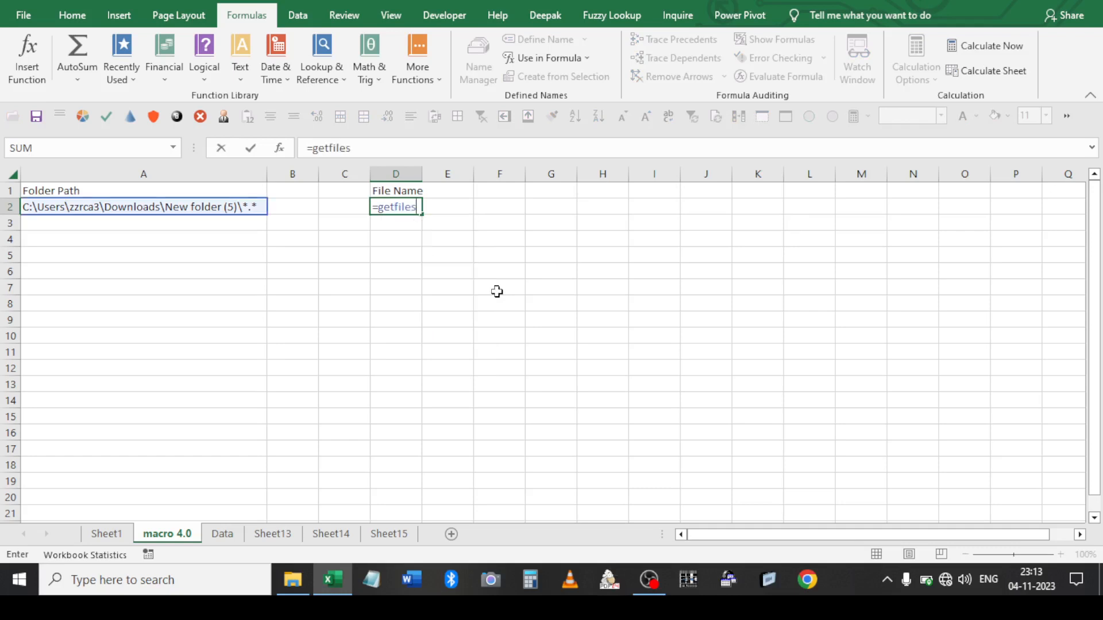
pyautogui.press('Escape')
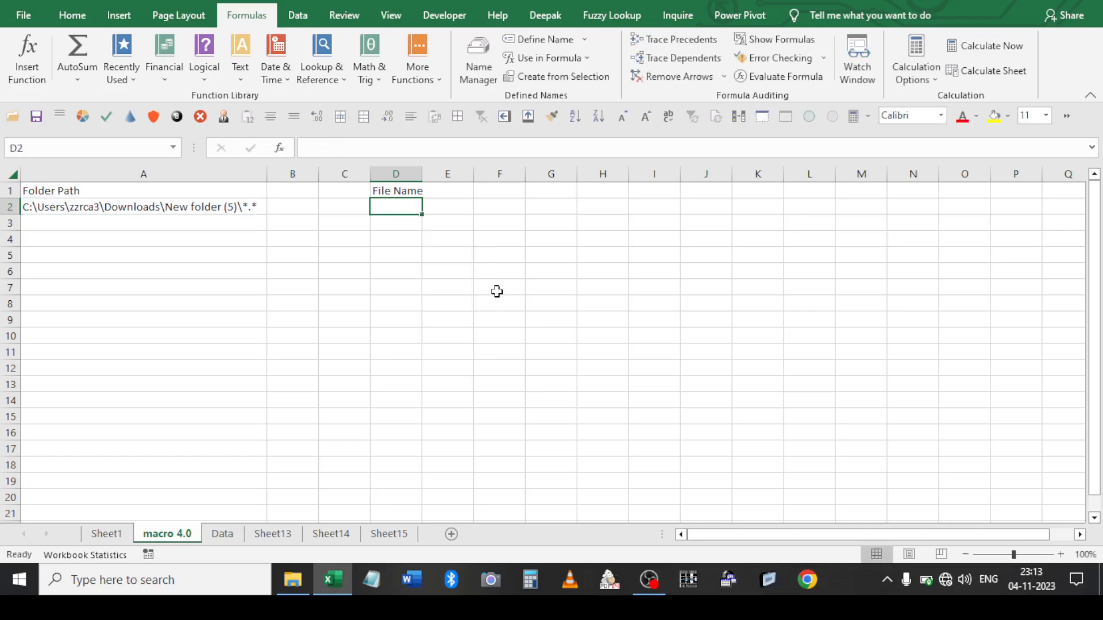
# Enter the formula =INDEX(getfiles,ROW()-1) in D2
pyautogui.write('=ind')
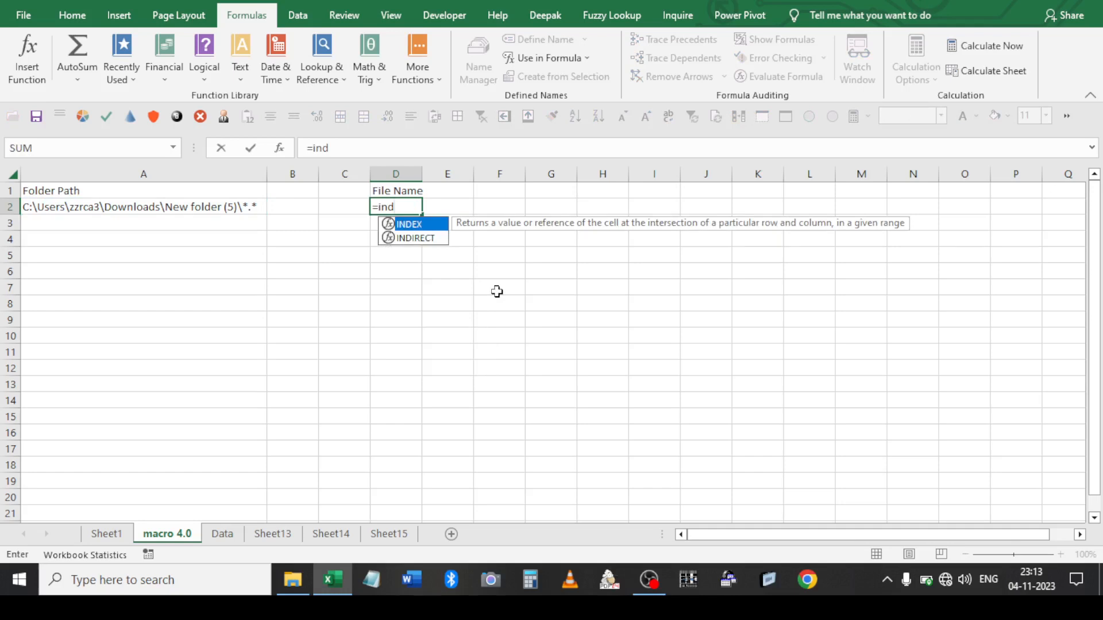
pyautogui.press('Tab')
pyautogui.write('get')
pyautogui.press('Down')
pyautogui.press('Down')
pyautogui.press('Down')
pyautogui.press('Tab')
pyautogui.write(',')
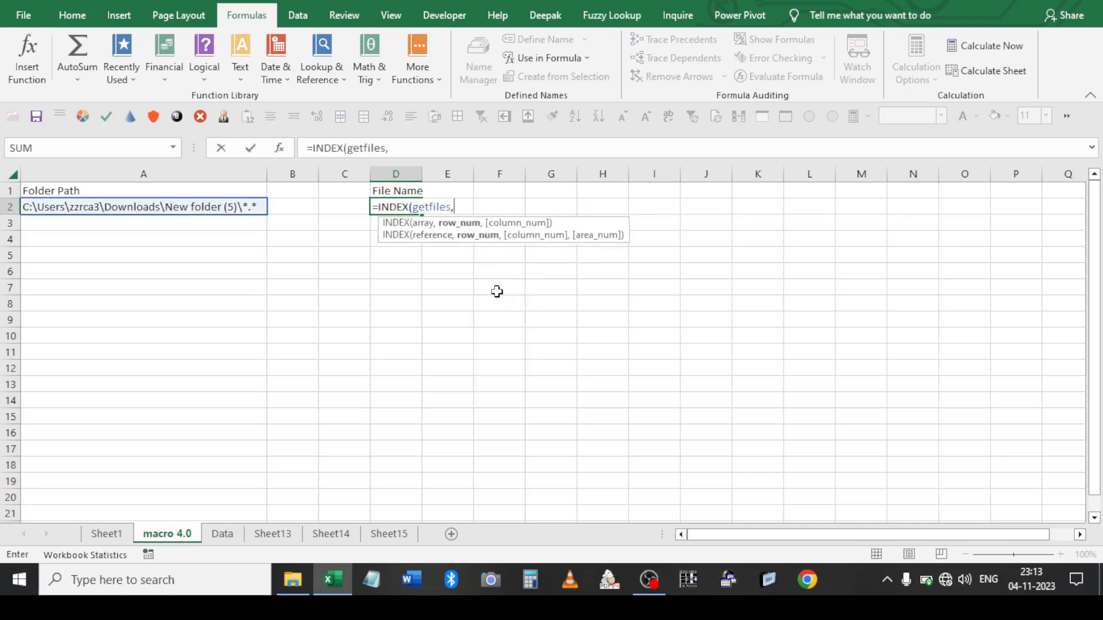
pyautogui.write('row')
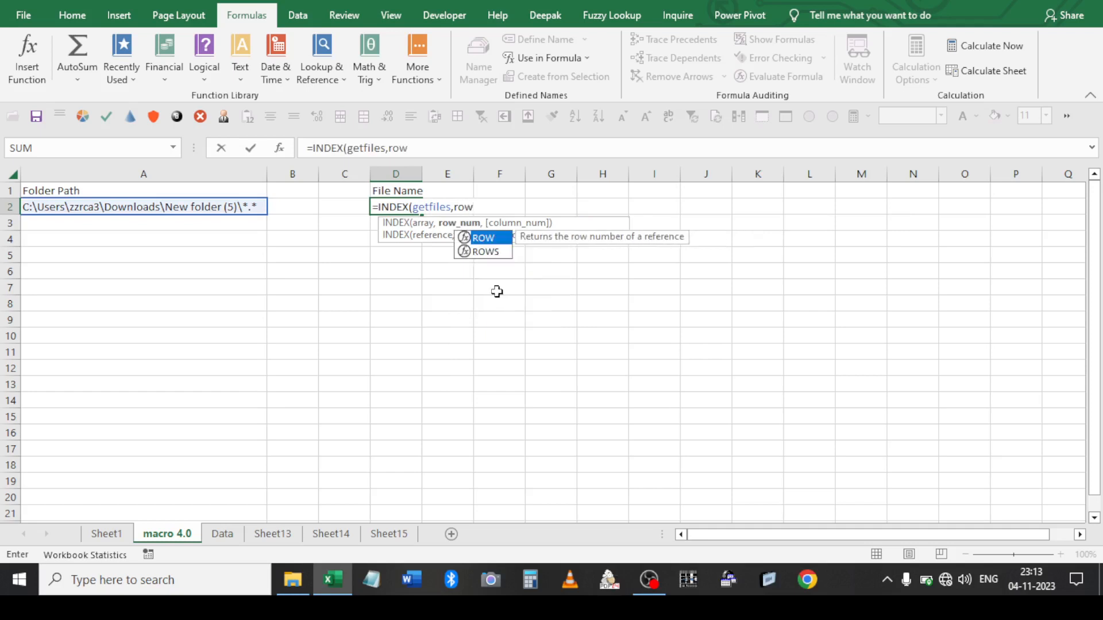
pyautogui.press('Tab')
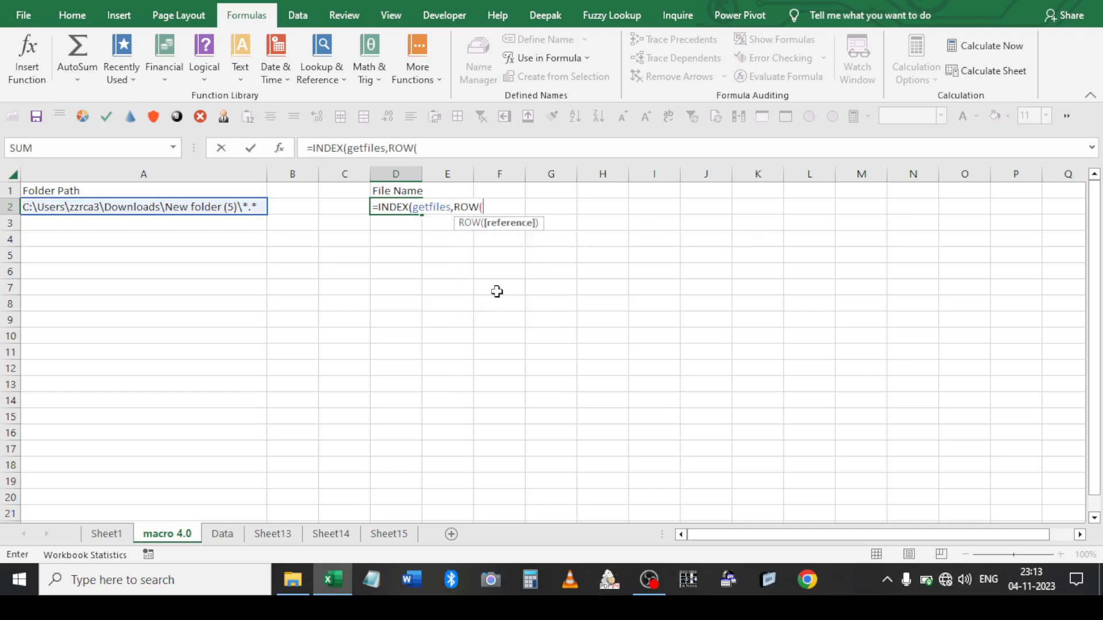
pyautogui.write(')-1)')
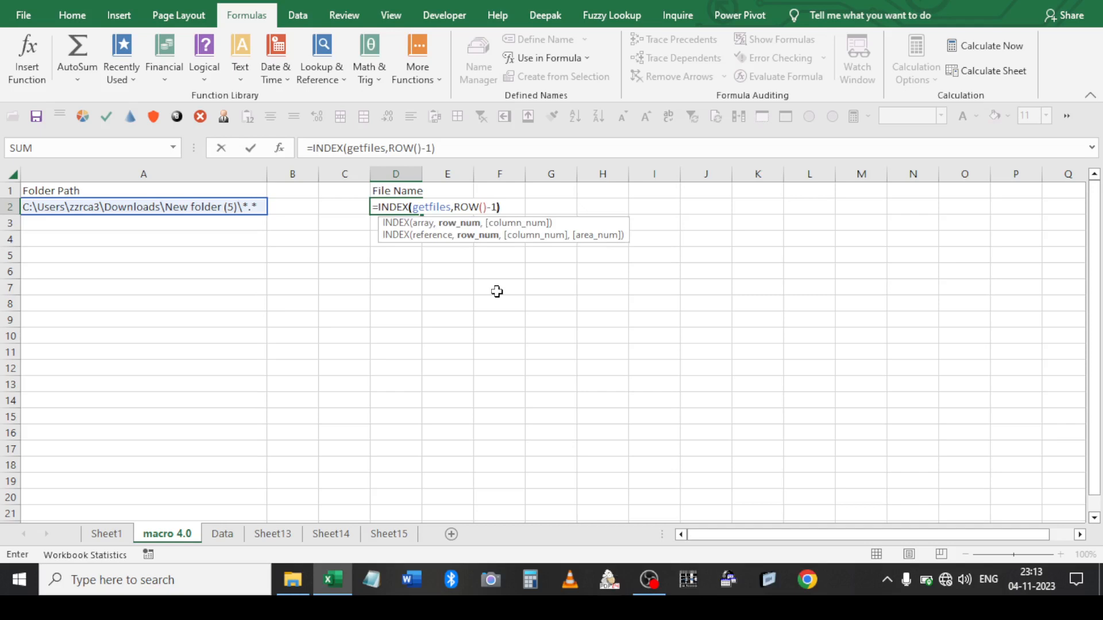
pyautogui.hotkey('ctrl', 'Return')
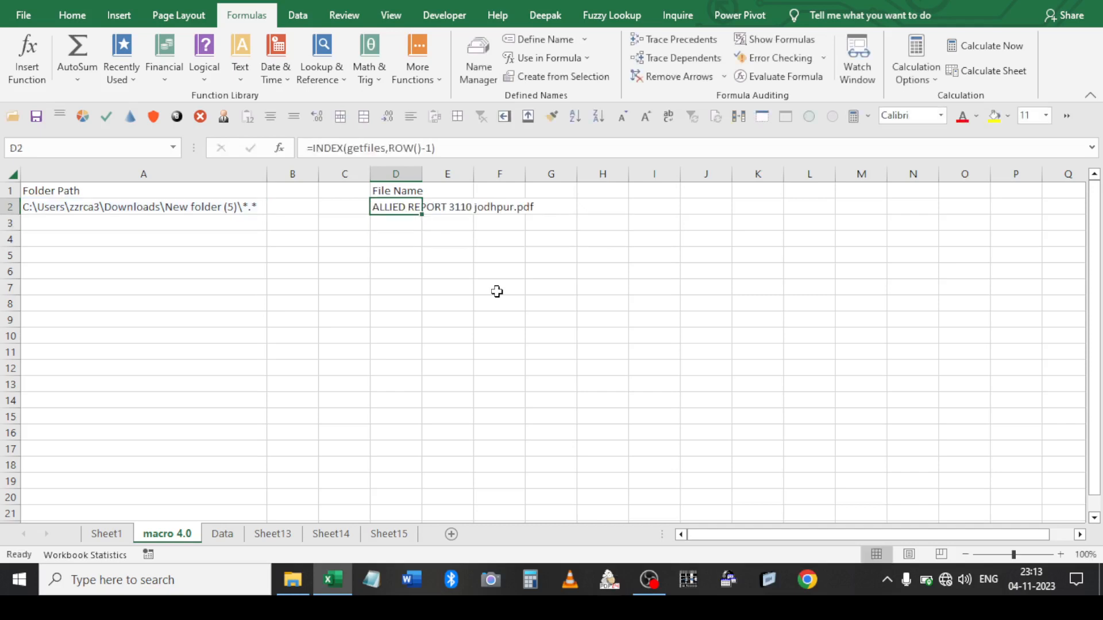
# Fit column D's width to its content and fill the D2 formula down to D19
pyautogui.doubleClick(422, 172)
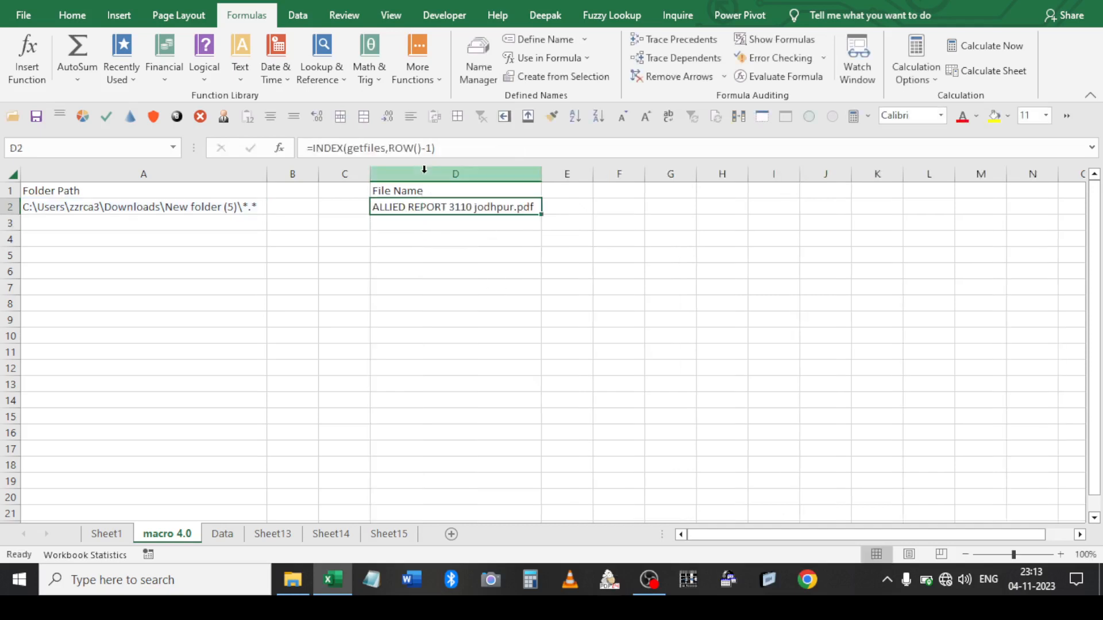
pyautogui.hotkey('shift', 'Down')
pyautogui.hotkey('shift', 'Down')
pyautogui.hotkey('shift', 'Down')
pyautogui.hotkey('shift', 'Down')
pyautogui.hotkey('shift', 'Down')
pyautogui.hotkey('shift', 'Down')
pyautogui.hotkey('shift', 'Down')
pyautogui.hotkey('shift', 'Down')
pyautogui.hotkey('shift', 'Down')
pyautogui.hotkey('shift', 'Down')
pyautogui.hotkey('shift', 'Down')
pyautogui.hotkey('shift', 'Down')
pyautogui.hotkey('shift', 'Down')
pyautogui.hotkey('shift', 'Down')
pyautogui.hotkey('shift', 'Down')
pyautogui.hotkey('shift', 'Down')
pyautogui.hotkey('shift', 'Down')
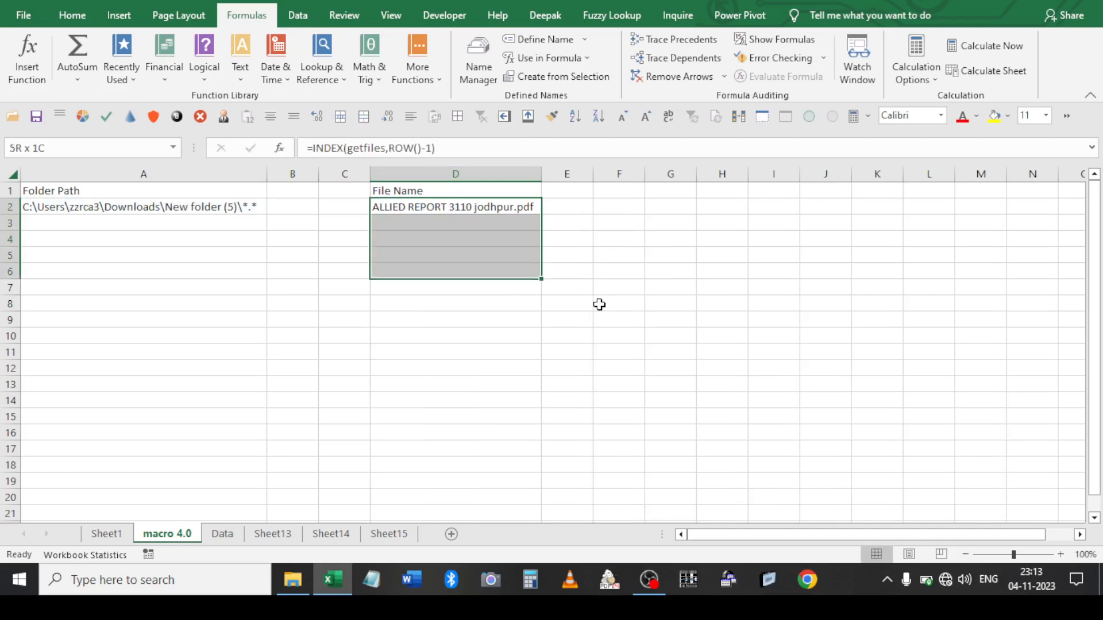
pyautogui.hotkey('ctrl', 'd')
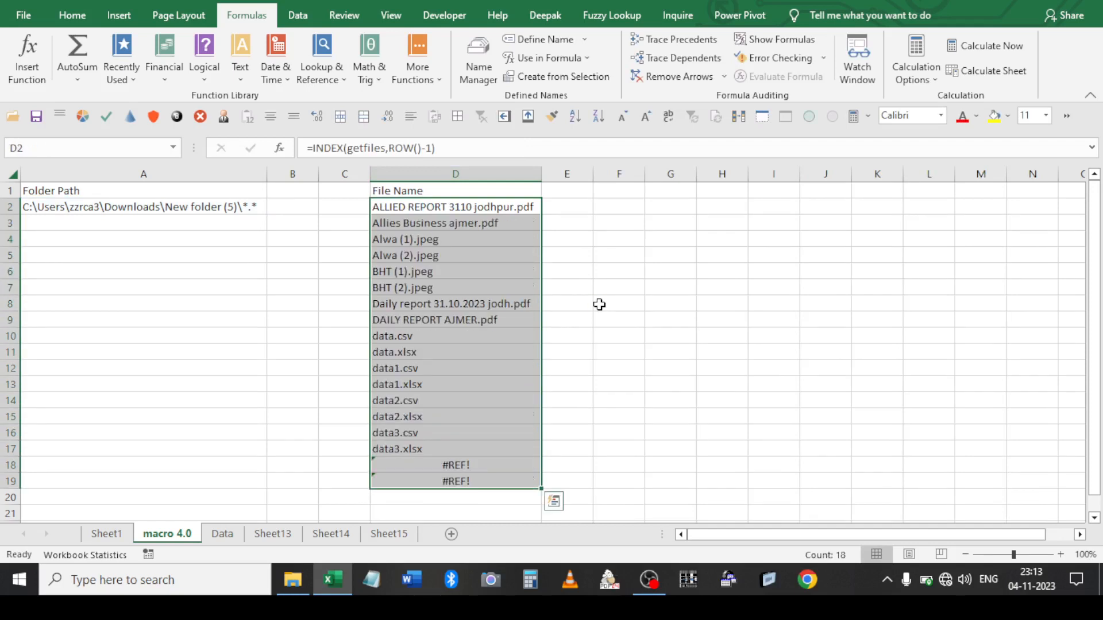
# Change the D2 formula to =IFERROR(INDEX(getfiles,ROW()-1),"") and fill it down to D19
pyautogui.press('Up')
pyautogui.press('Down')
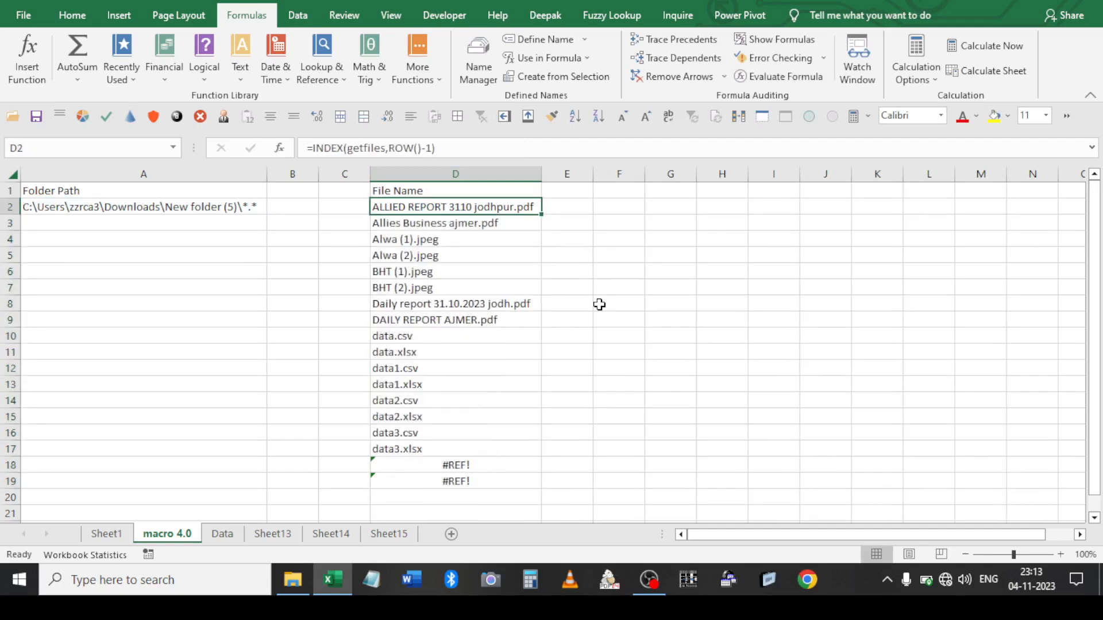
pyautogui.click(452, 150)
pyautogui.click(313, 148)
pyautogui.hotkey('shift', 'End')
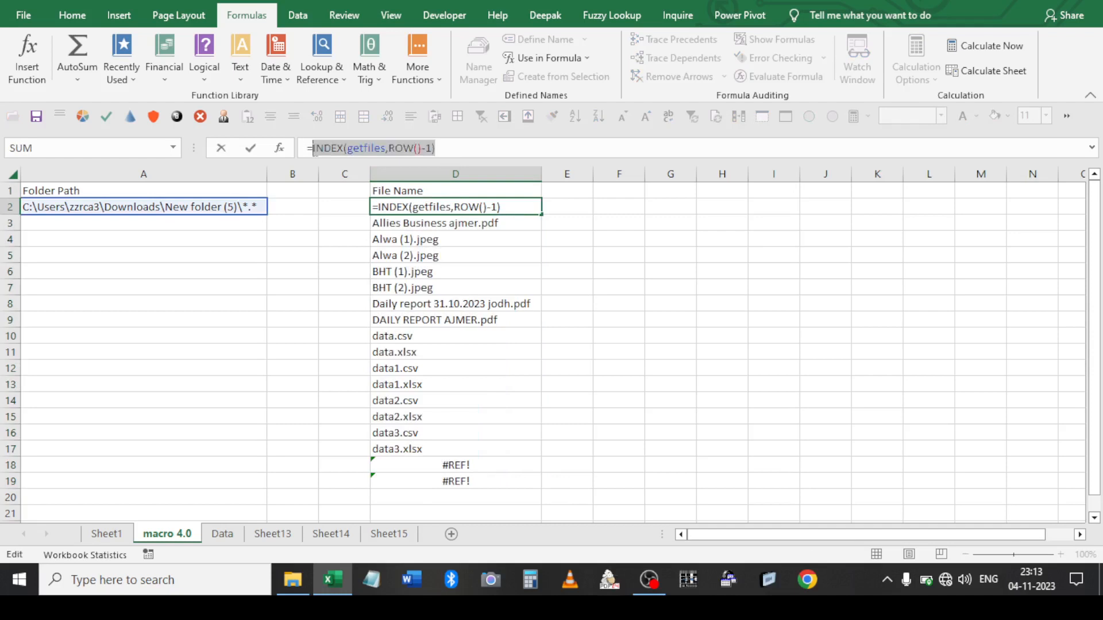
pyautogui.press('BackSpace')
pyautogui.write('IFERROR(')
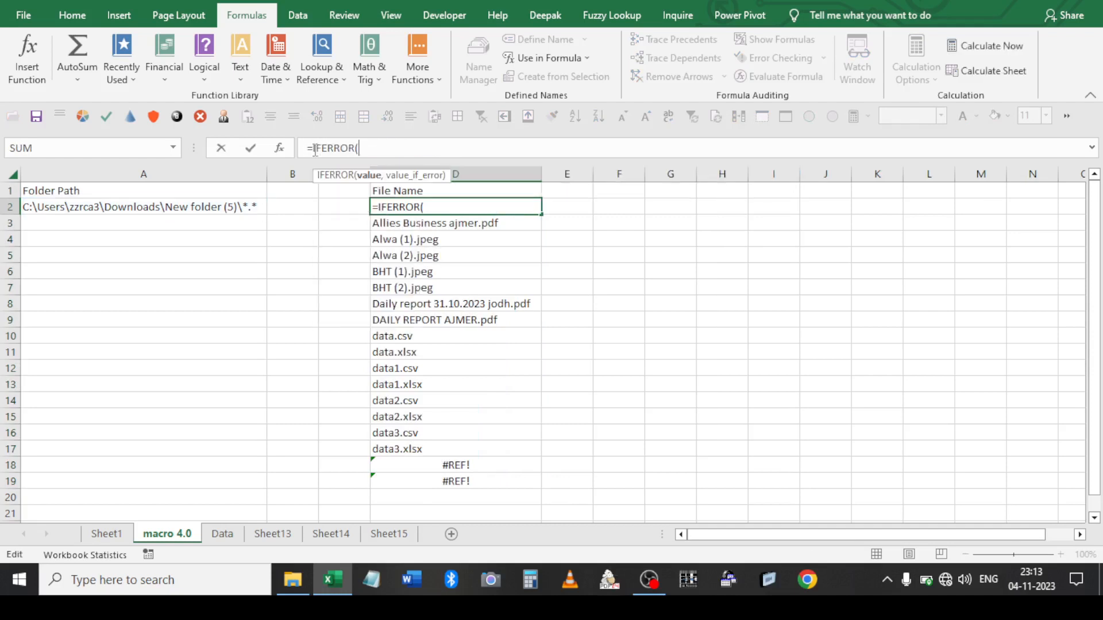
pyautogui.write('INDEX(getfiles,ROW()-1),"")')
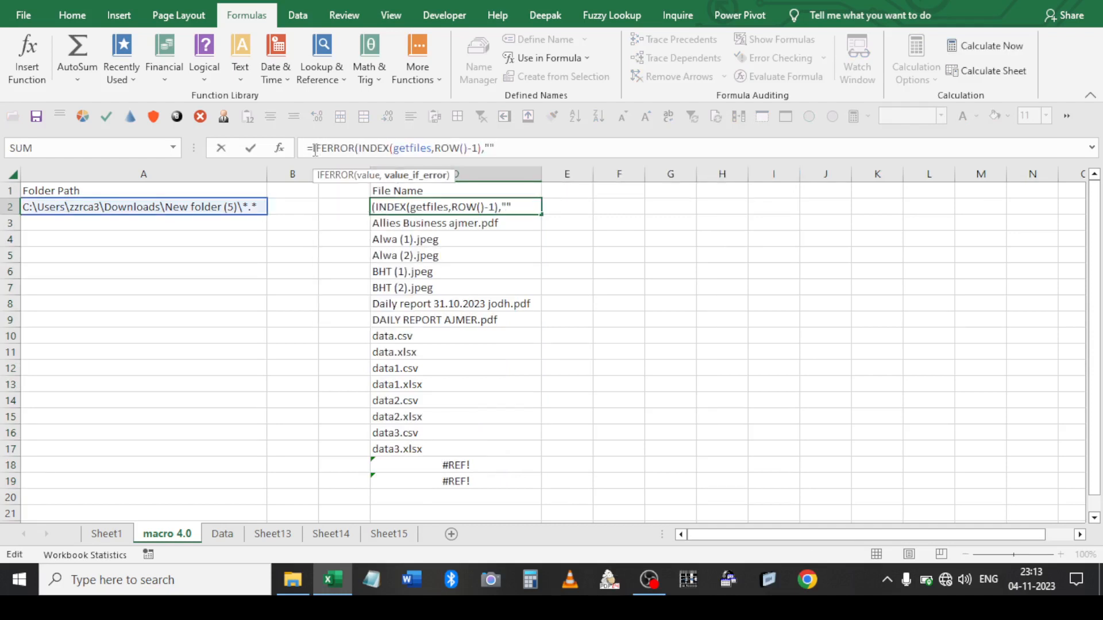
pyautogui.hotkey('ctrl', 'Return')
pyautogui.hotkey('ctrl', 'shift', 'Down')
pyautogui.hotkey('ctrl', 'd')
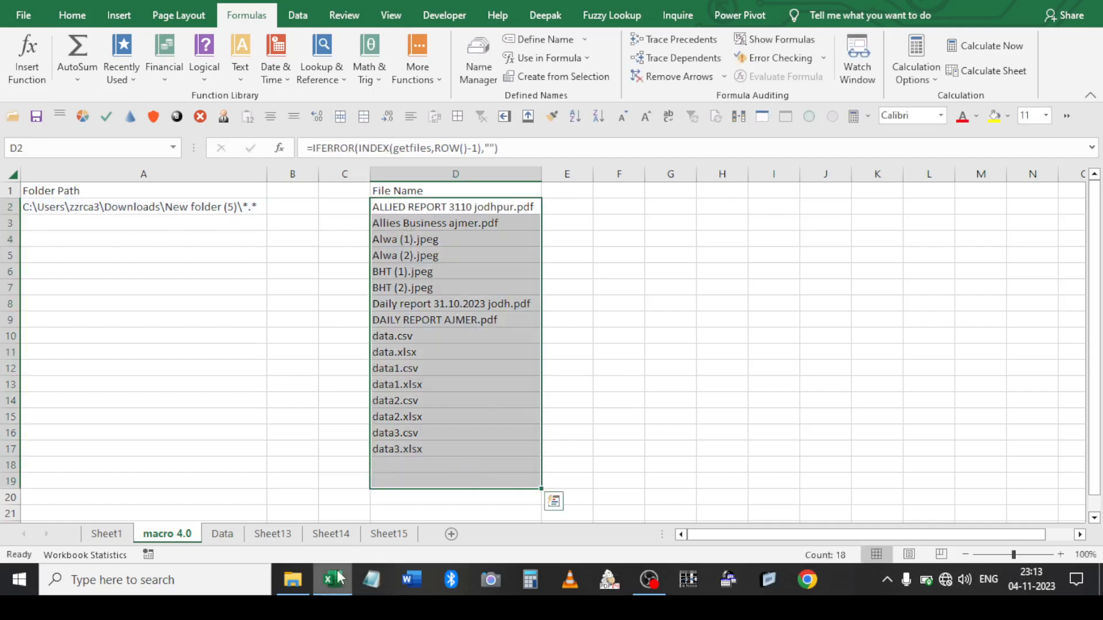
# Show New folder (5) in File Explorer as a list without the preview pane and compare its files with the names in Excel's column D
pyautogui.click(306, 583)
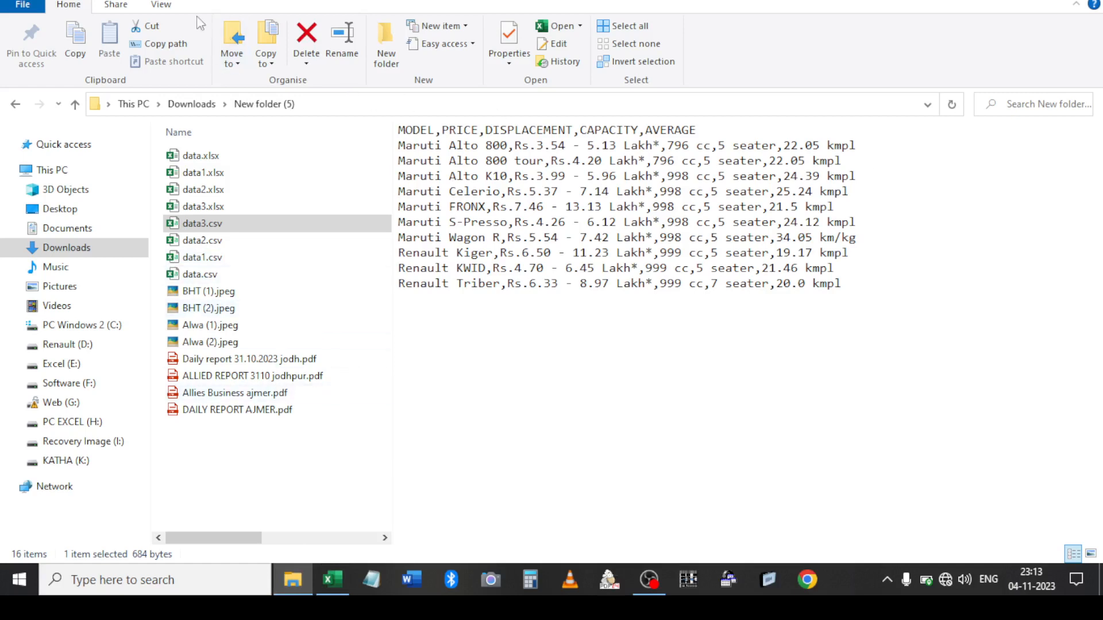
pyautogui.click(170, 11)
pyautogui.click(267, 45)
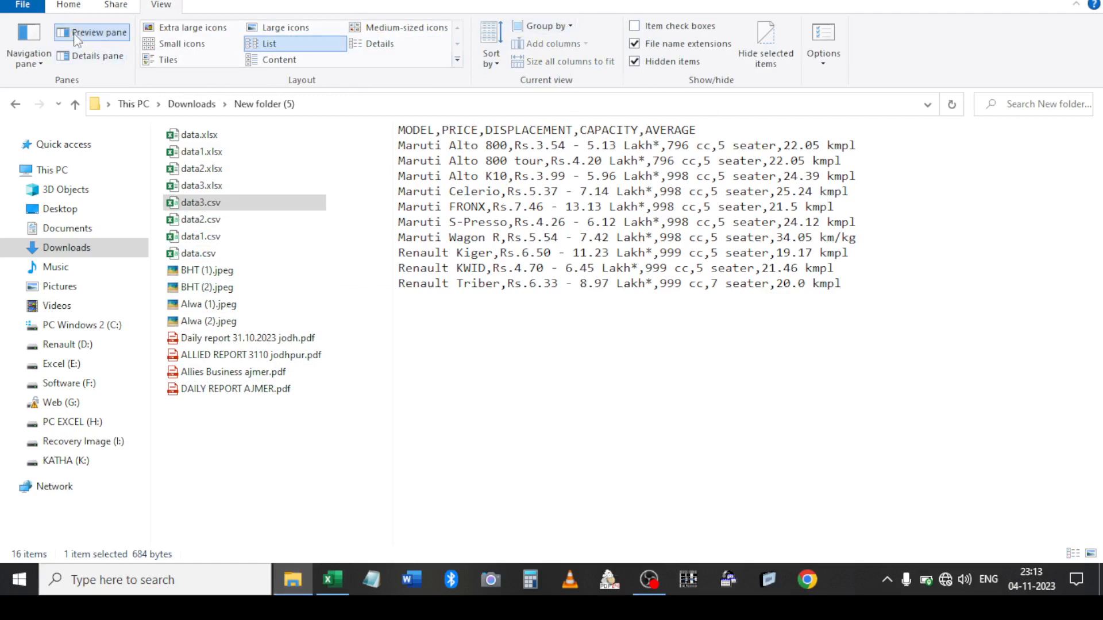
pyautogui.click(93, 35)
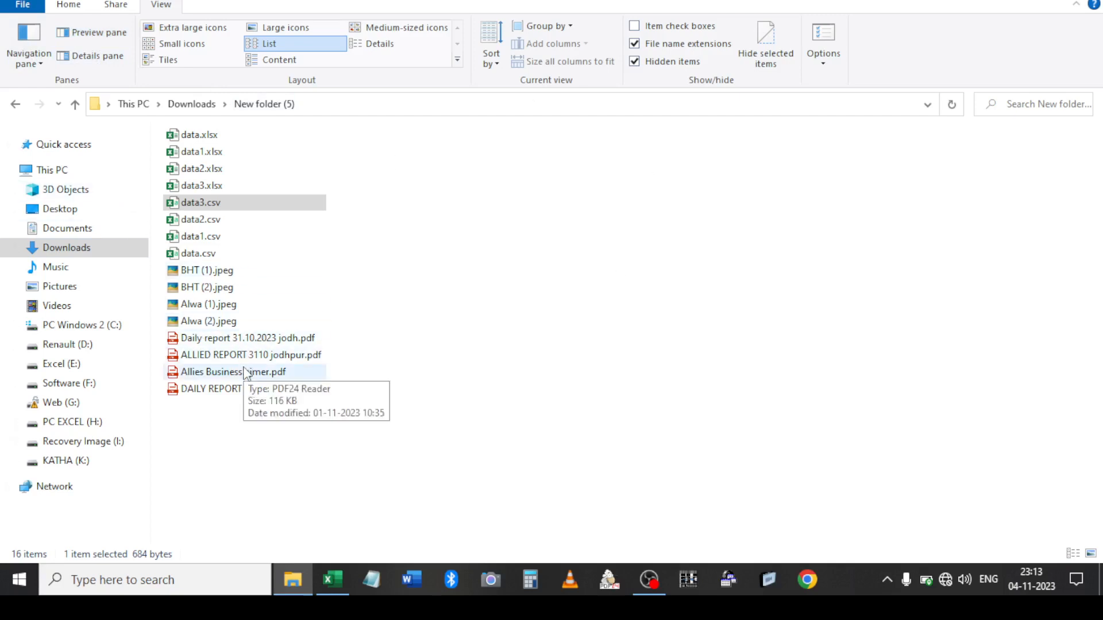
pyautogui.click(240, 389)
pyautogui.click(332, 580)
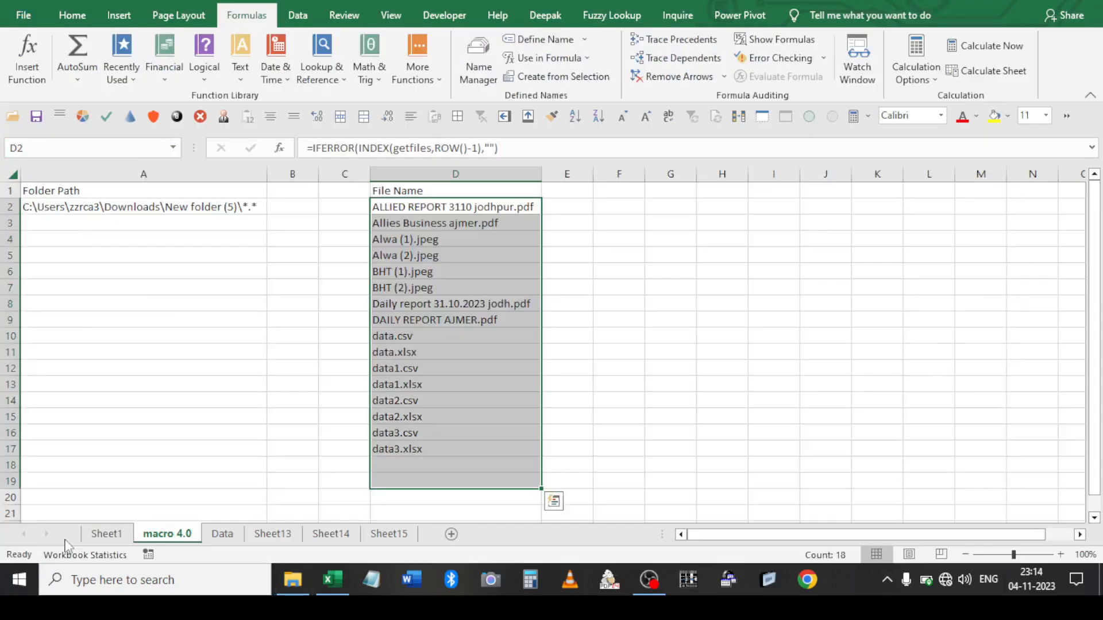
pyautogui.hotkey('shift', 'Up')
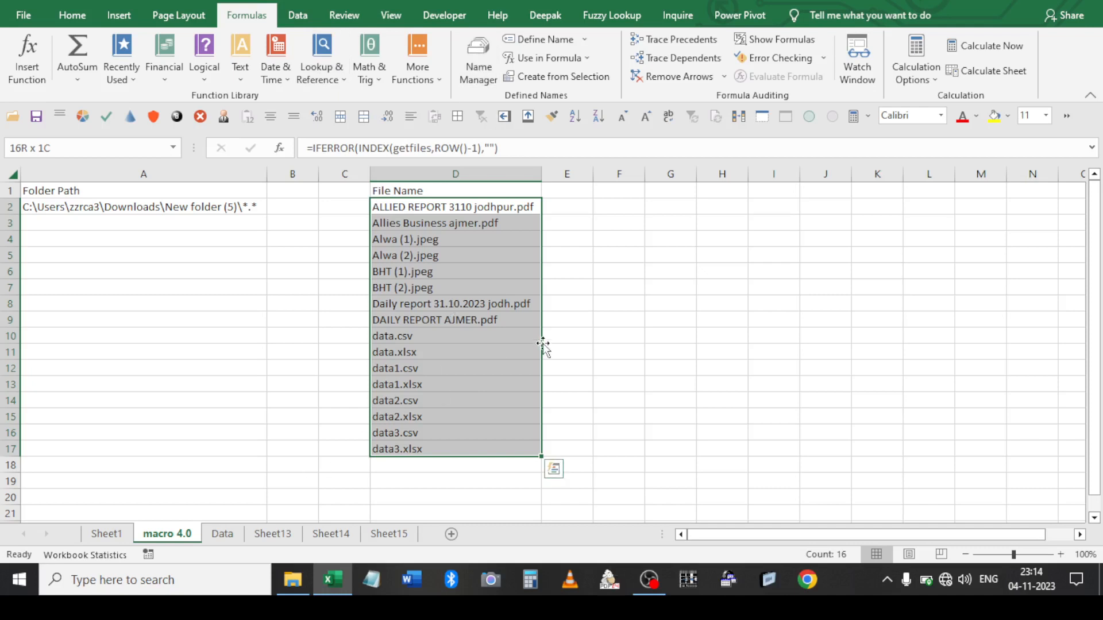
pyautogui.click(242, 215)
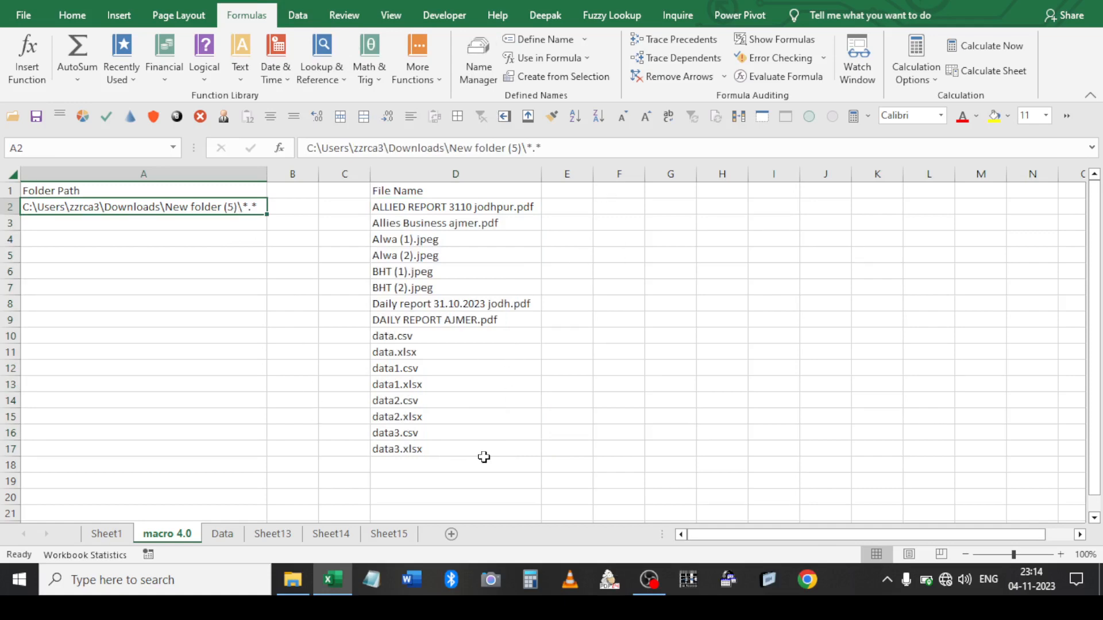
# Group all sheets from Sheet1 to Sheet15 and enter the formula =CELL("filename",$P$1) in N2
pyautogui.click(395, 535)
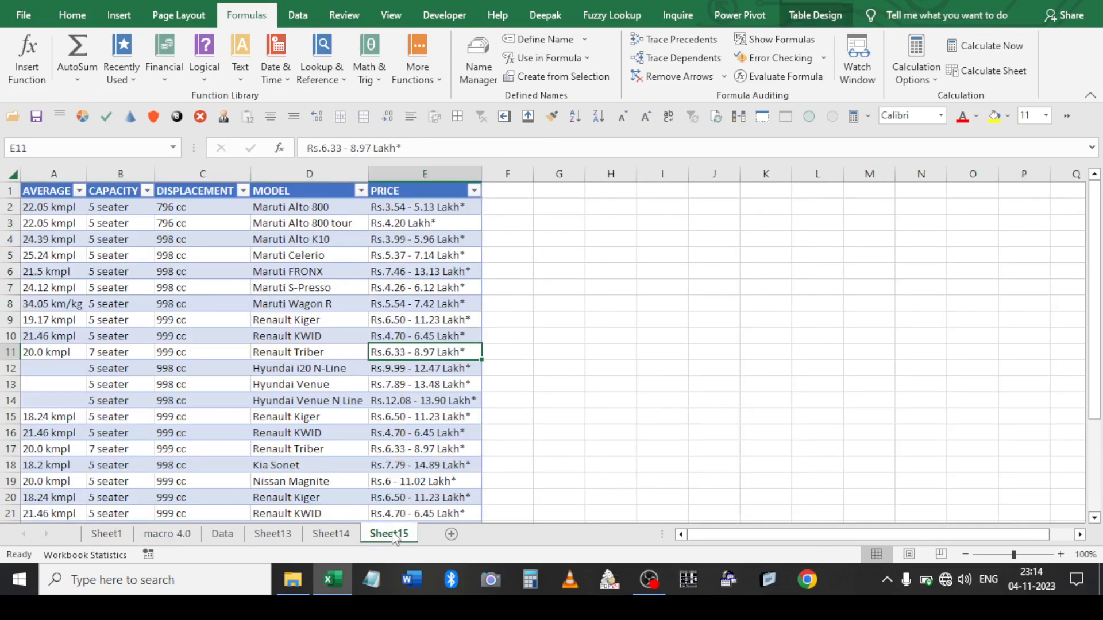
pyautogui.keyDown('shift'); pyautogui.click(116, 537); pyautogui.keyUp('shift')
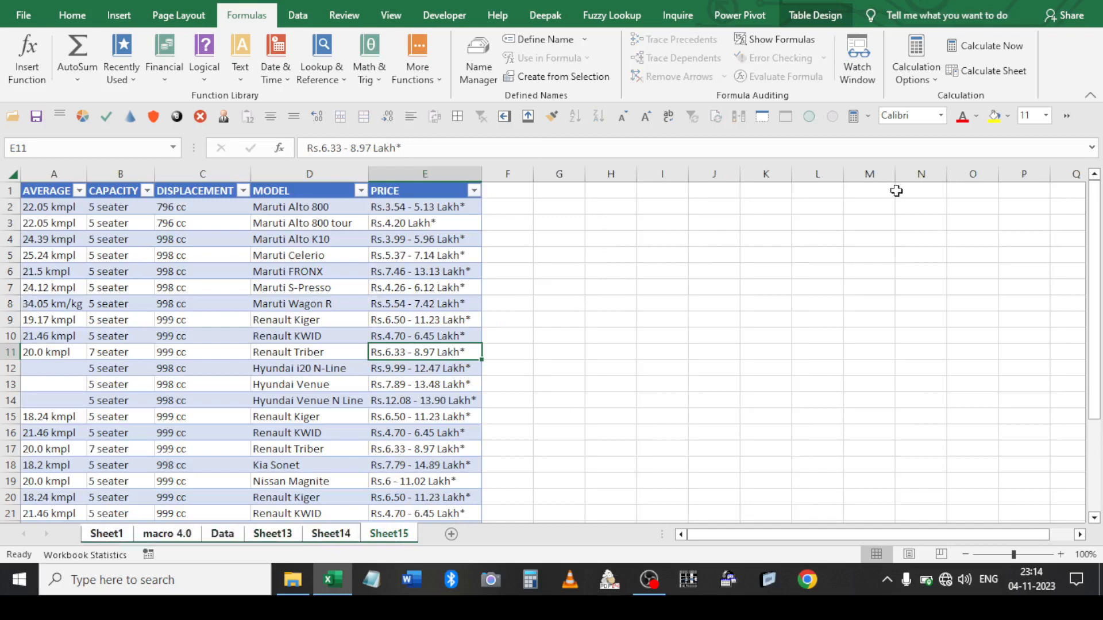
pyautogui.click(918, 201)
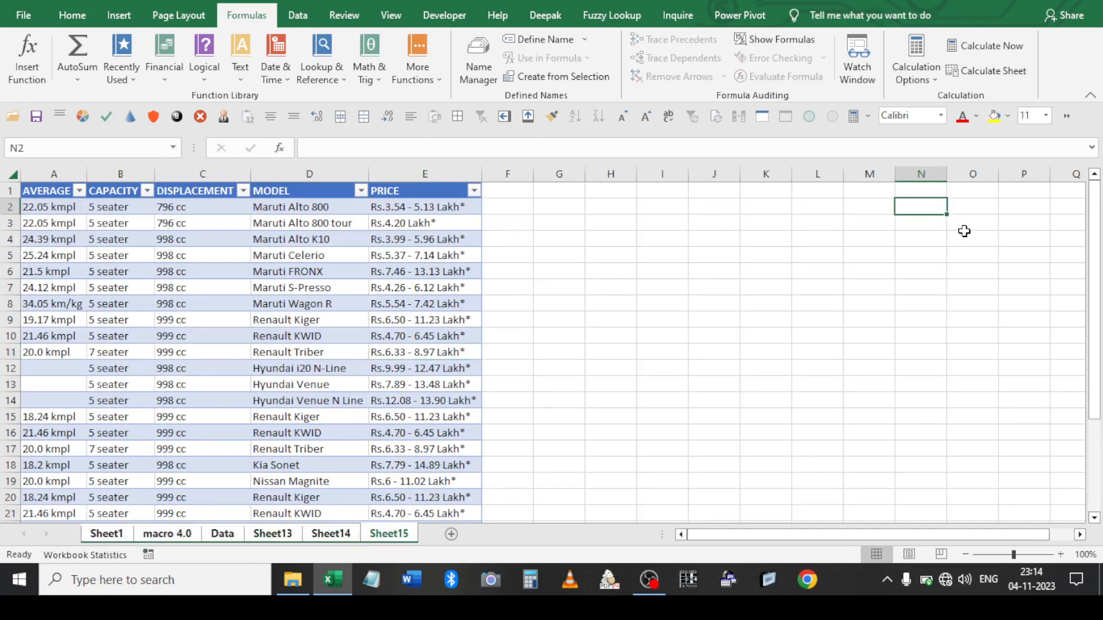
pyautogui.write('=cel')
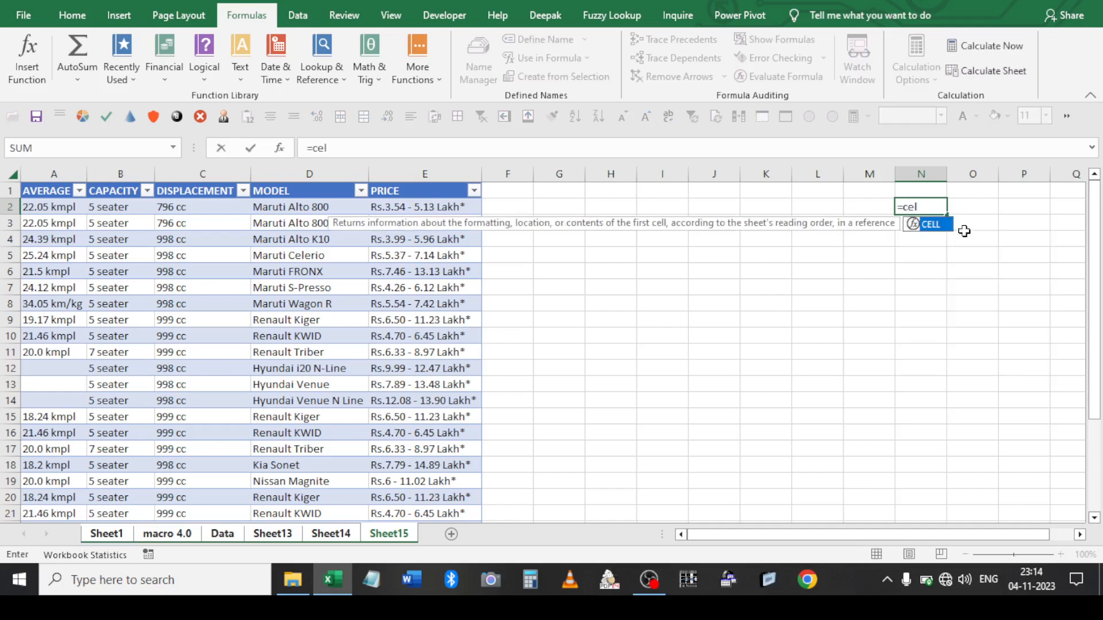
pyautogui.press('Tab')
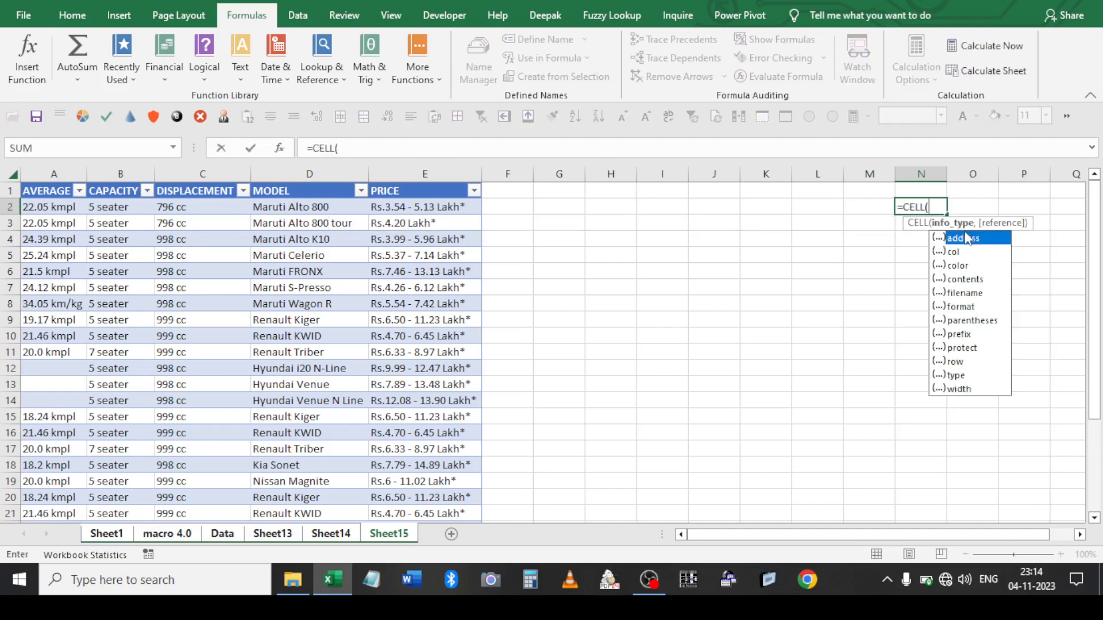
pyautogui.press('Down')
pyautogui.press('Down')
pyautogui.press('Down')
pyautogui.press('Down')
pyautogui.press('Down')
pyautogui.press('Up')
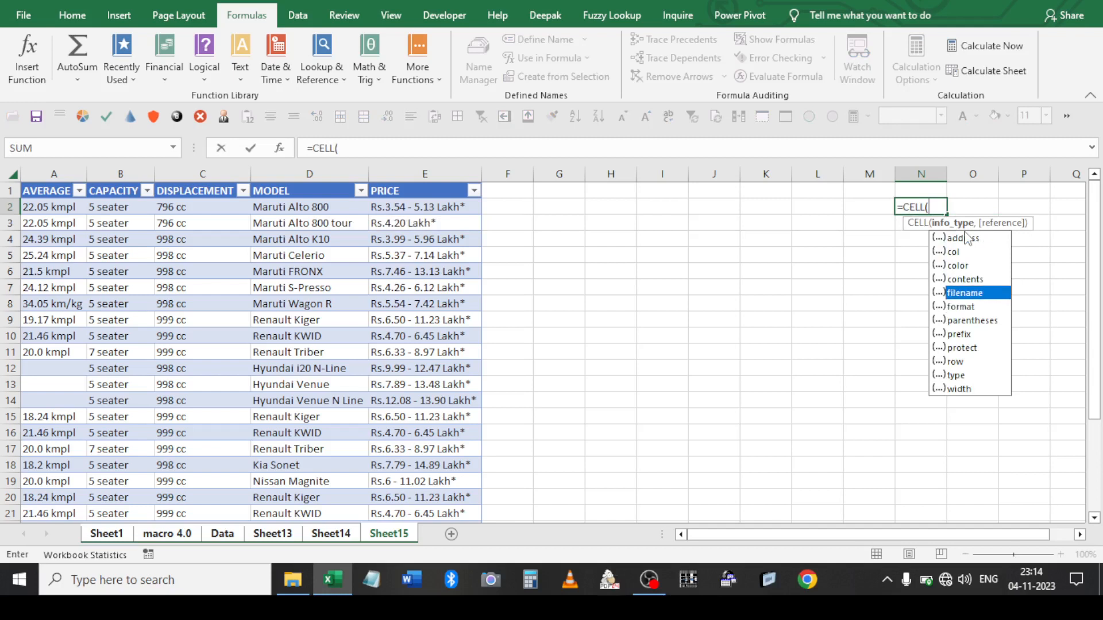
pyautogui.press('Tab')
pyautogui.write(',')
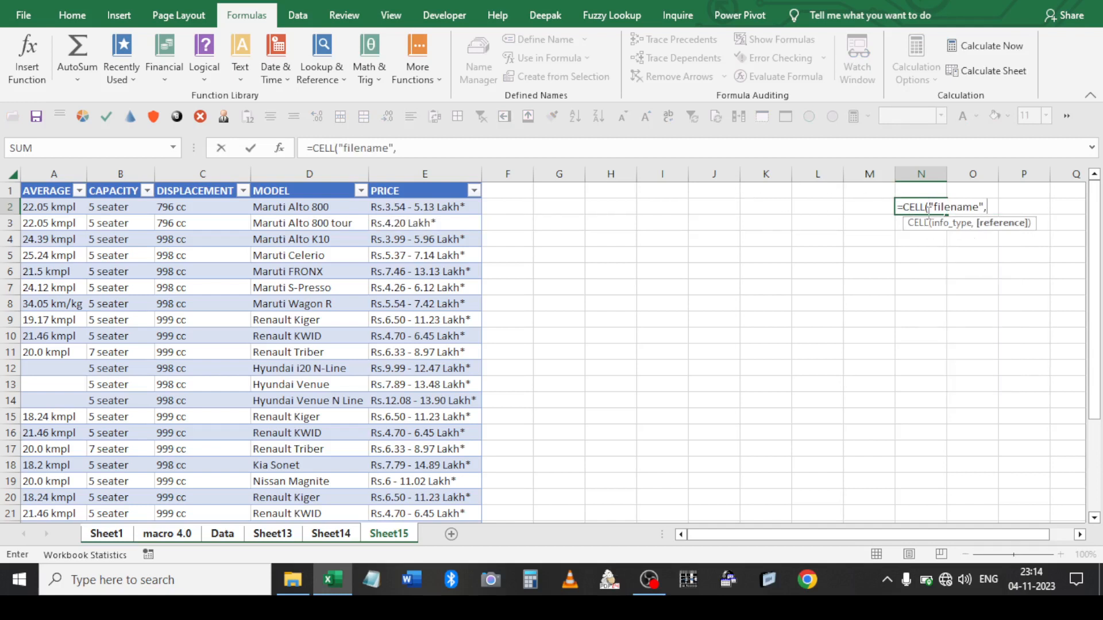
pyautogui.click(1019, 185)
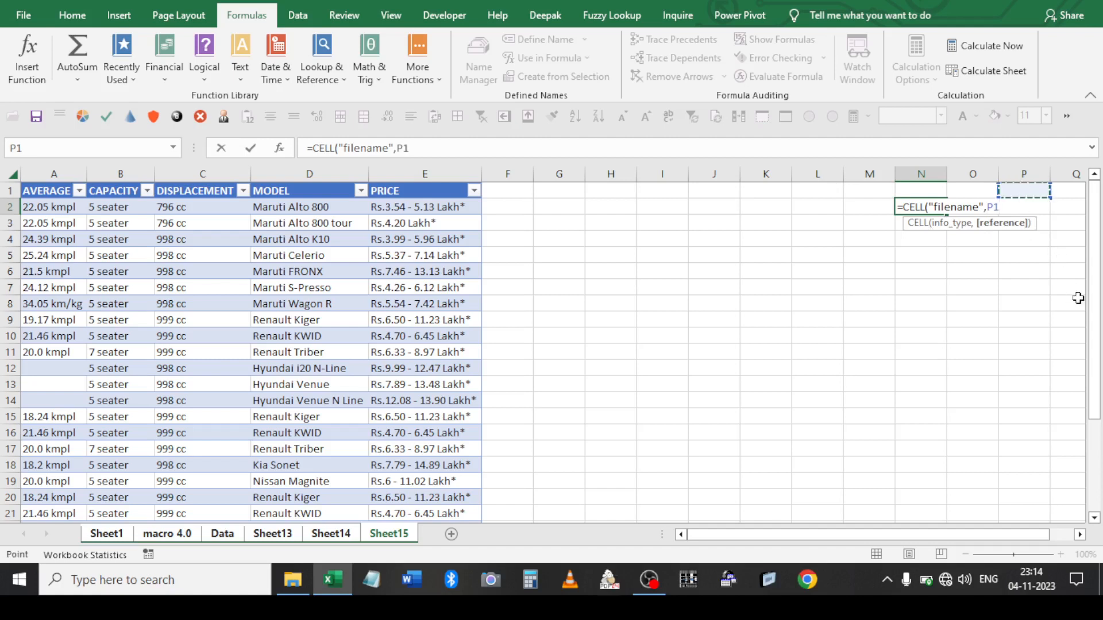
pyautogui.press('F4')
pyautogui.write(')')
pyautogui.hotkey('ctrl', 'Return')
pyautogui.hscroll(2, 1078, 297)
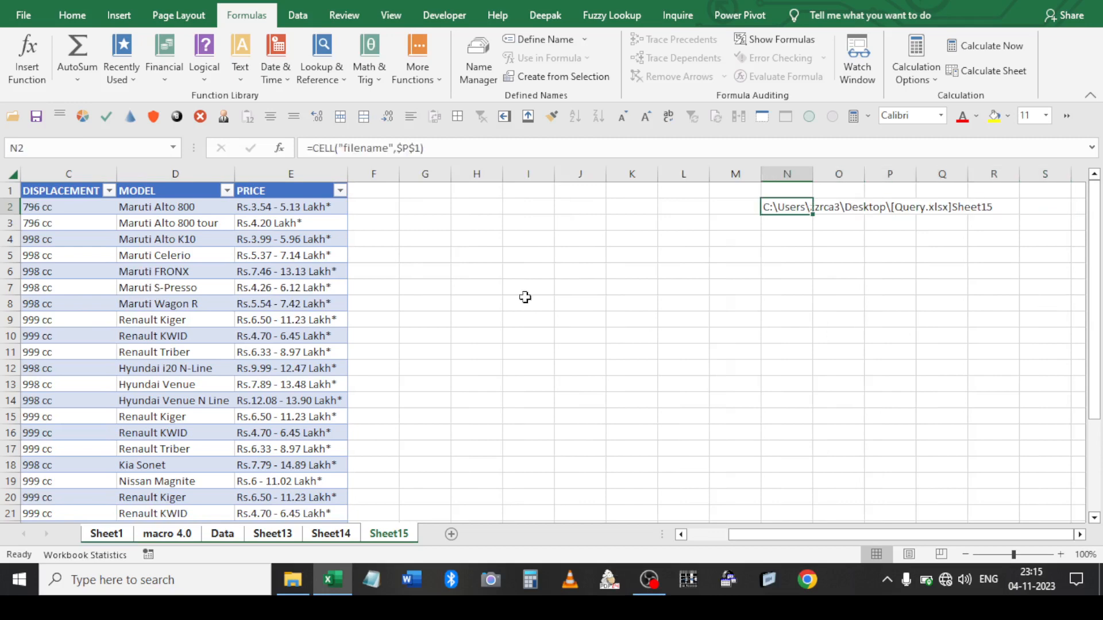
# Copy the CELL expression from N2's formula without changing the cell
pyautogui.click(413, 151)
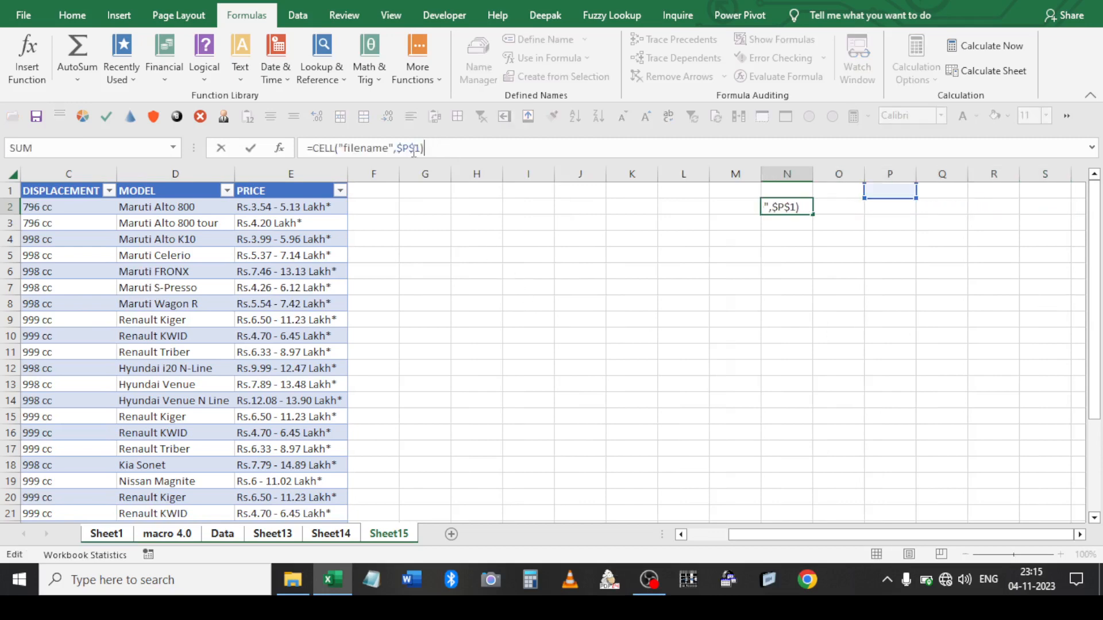
pyautogui.keyDown('shift'); pyautogui.click(313, 148); pyautogui.keyUp('shift')
pyautogui.hotkey('ctrl', 'Return')
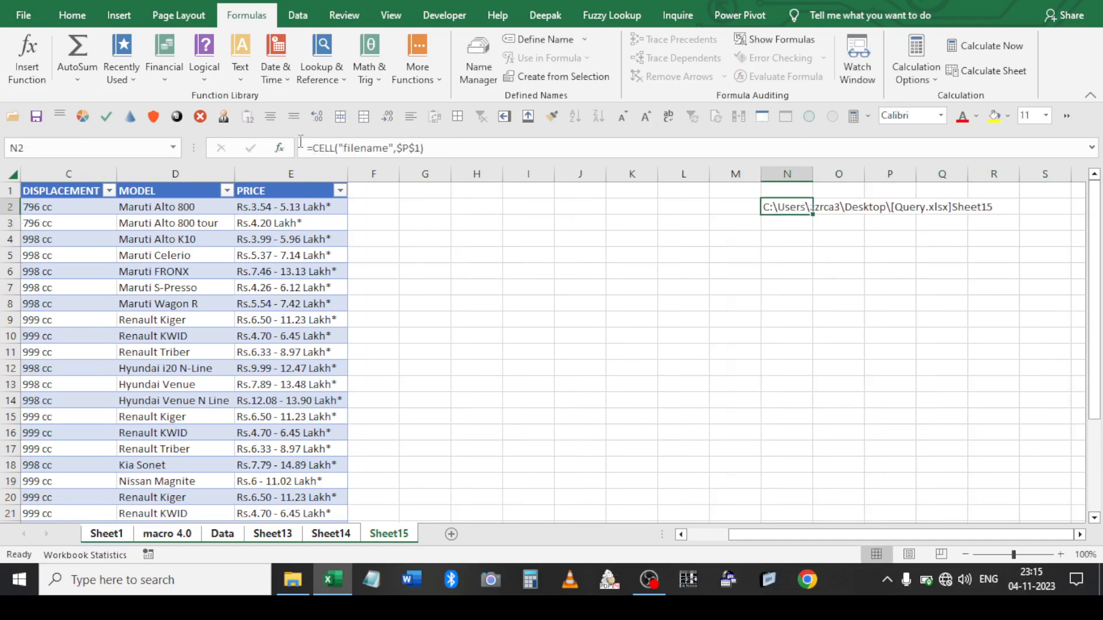
# Change the N2 formula to =SEARCH("]",CELL("filename",$P$1),1) on the grouped sheets
pyautogui.click(314, 148)
pyautogui.write('sea')
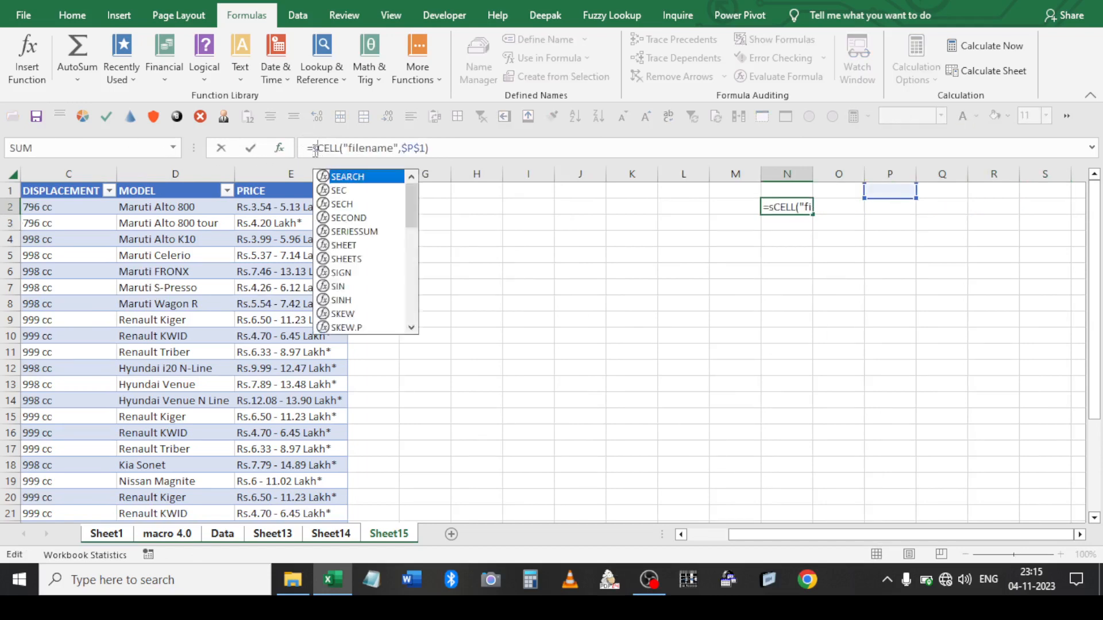
pyautogui.write('r')
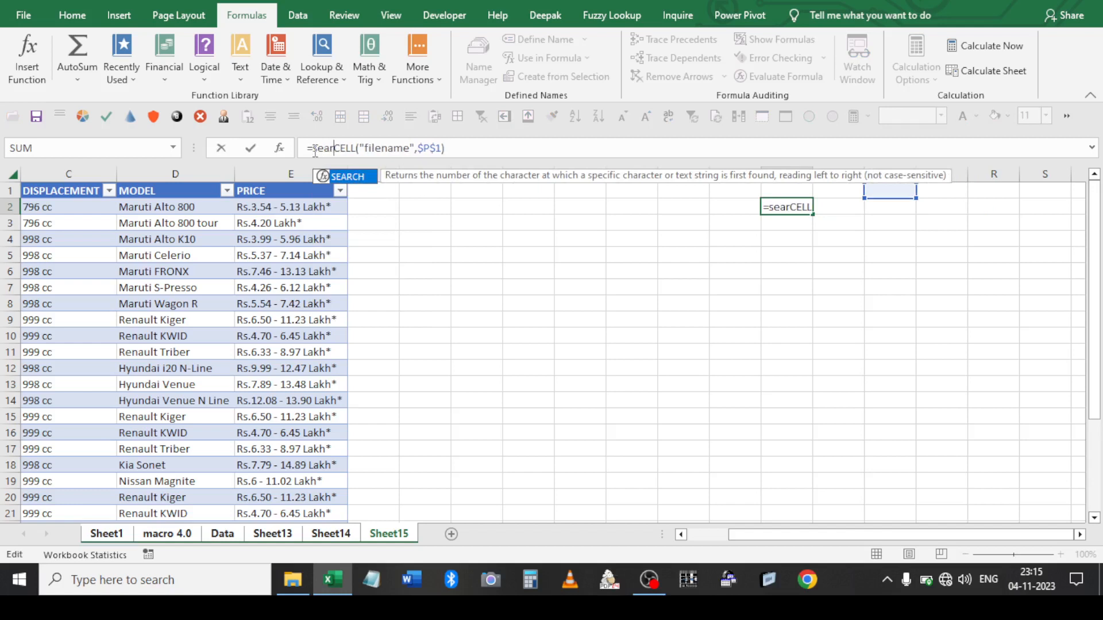
pyautogui.write('cj')
pyautogui.press('BackSpace')
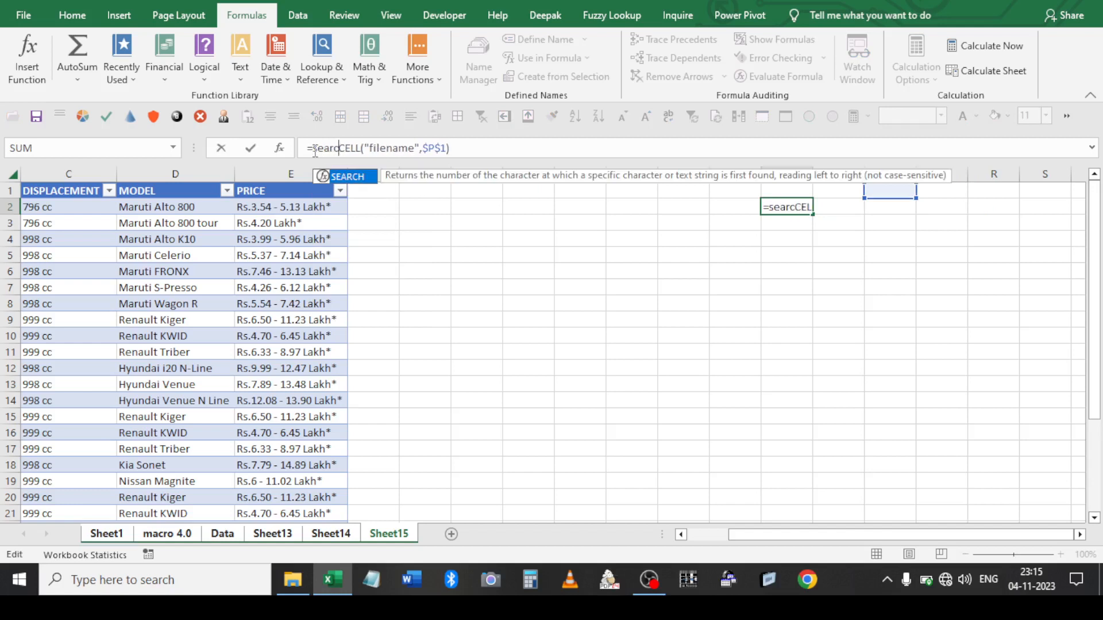
pyautogui.press('Tab')
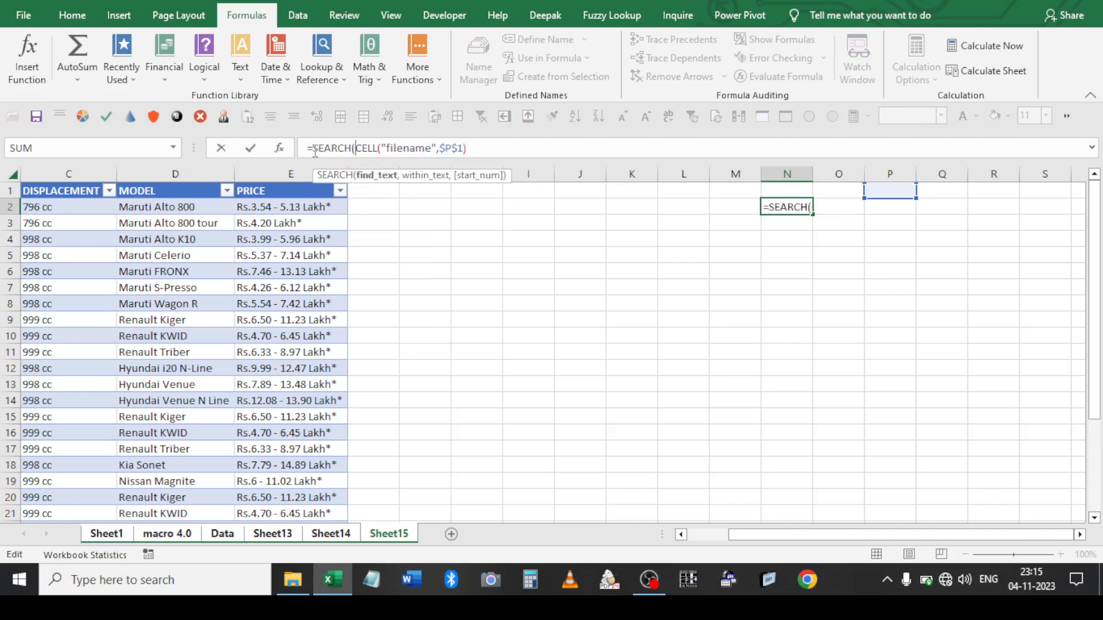
pyautogui.write('"]"')
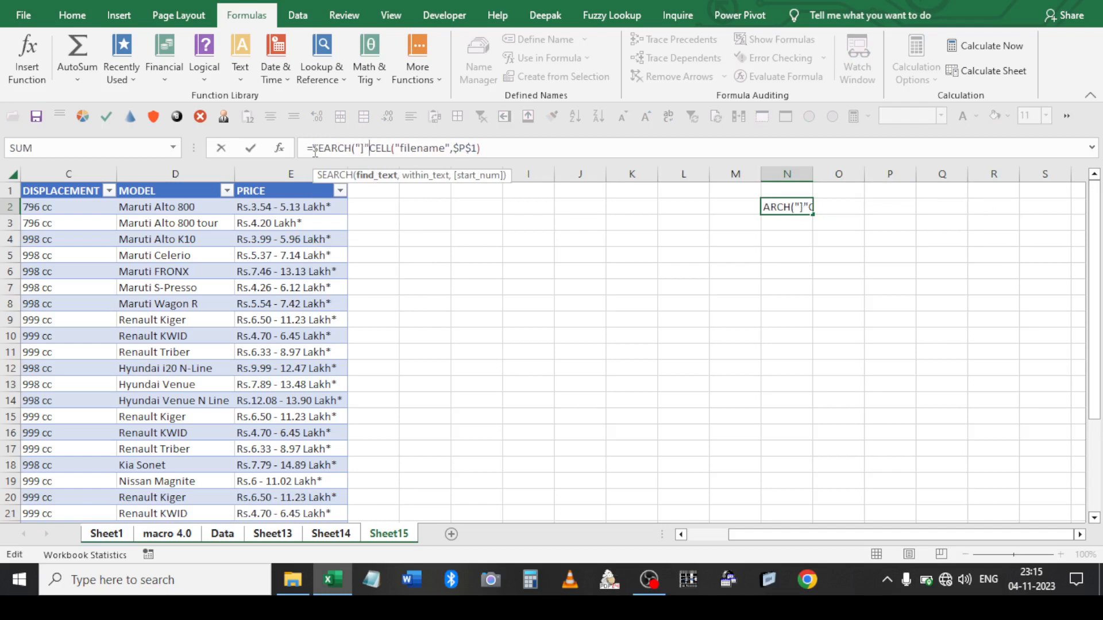
pyautogui.write(',')
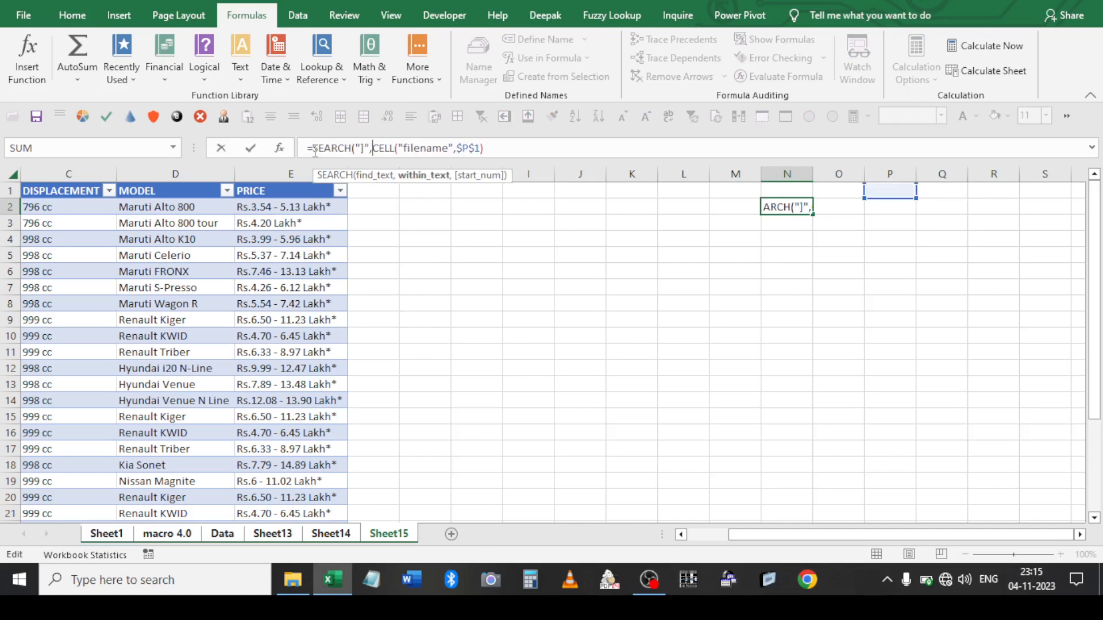
pyautogui.click(507, 154)
pyautogui.write(',1')
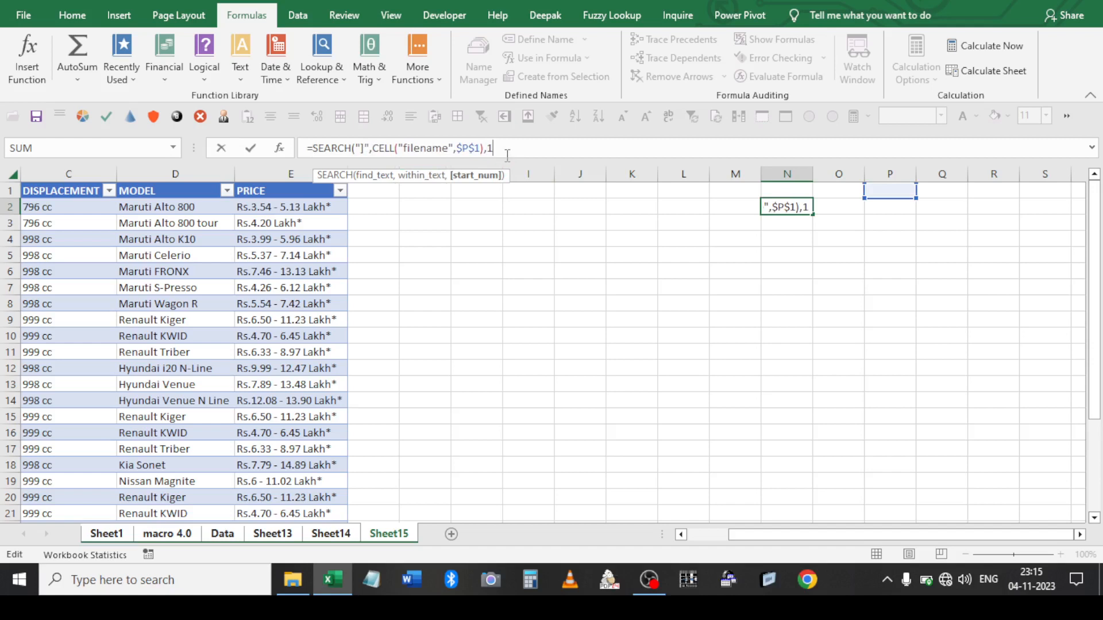
pyautogui.write(')')
pyautogui.press('Return')
pyautogui.press('Up')
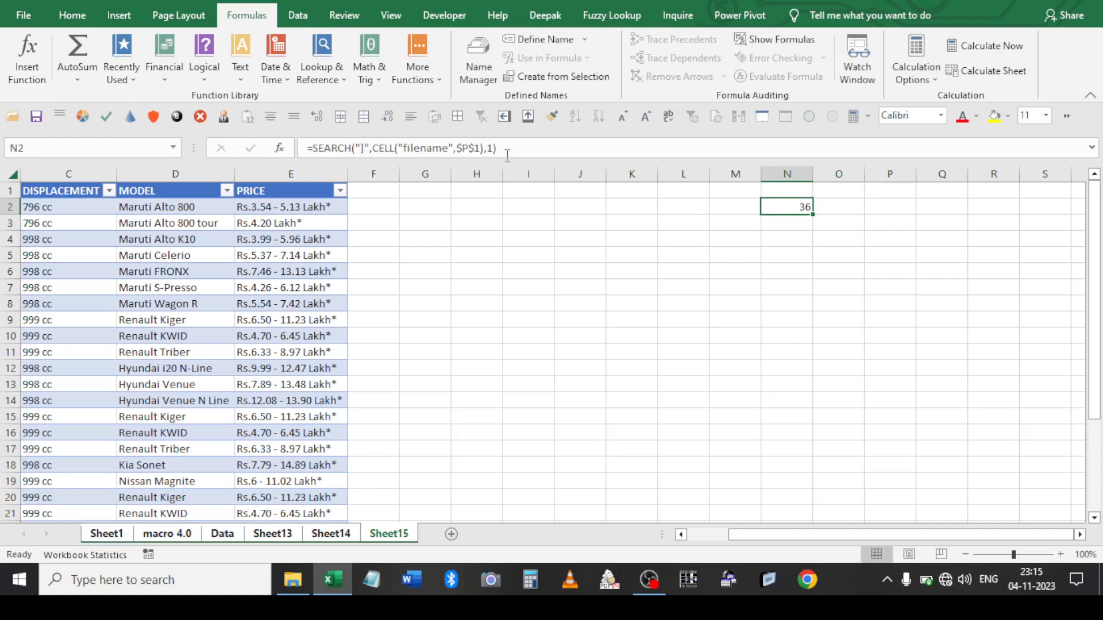
pyautogui.click(507, 154)
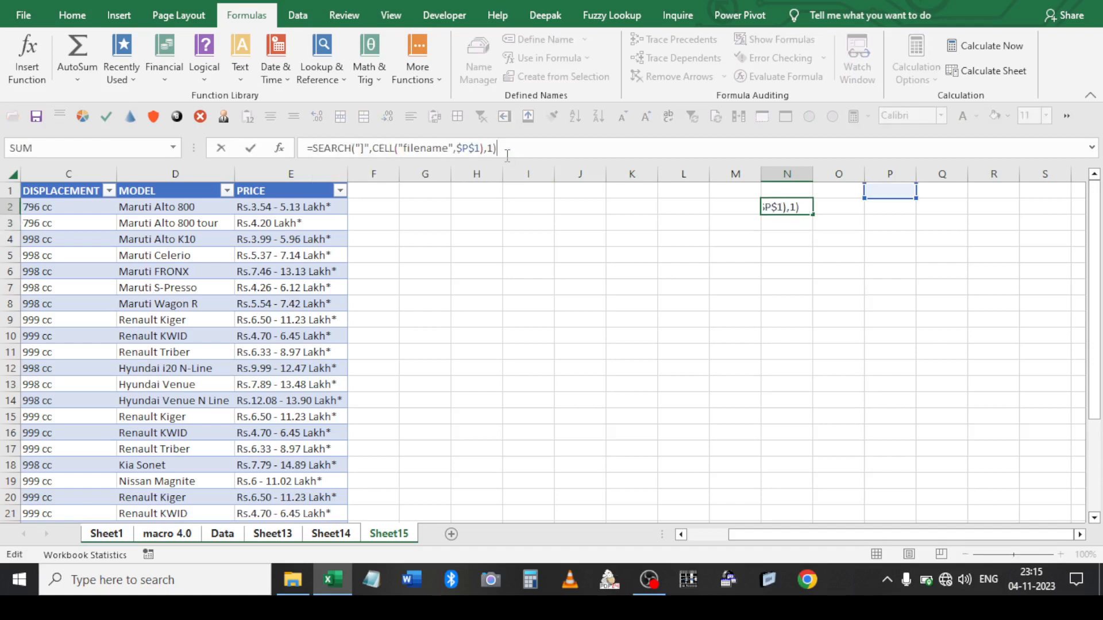
pyautogui.press('Escape')
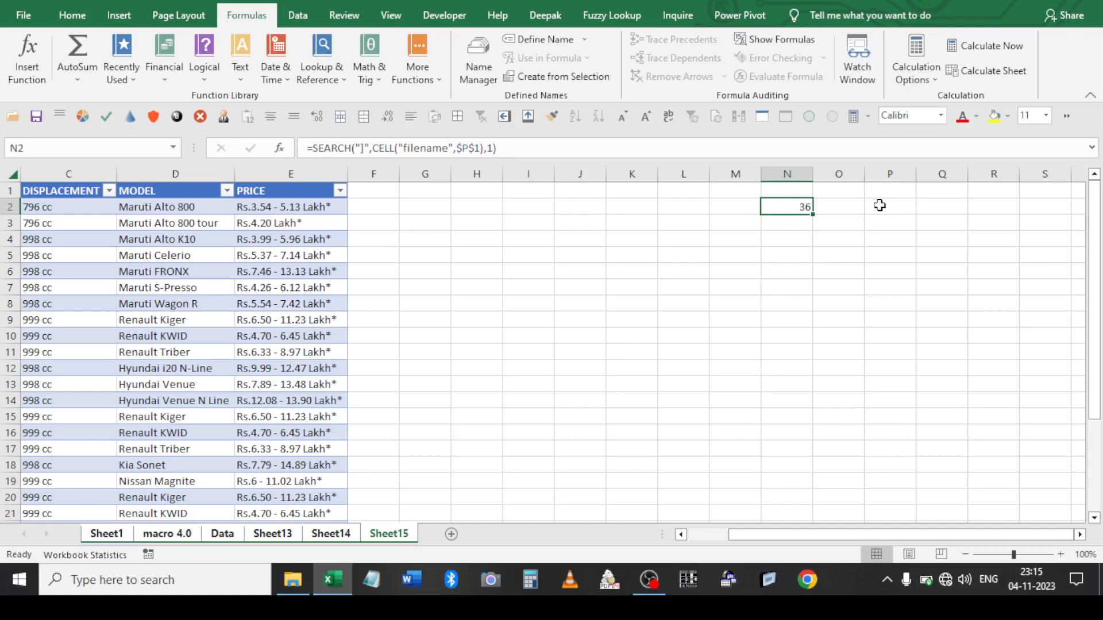
# Enter the formula =CELL("filename",$P$1) in P2 to show the full file path and sheet name
pyautogui.click(879, 205)
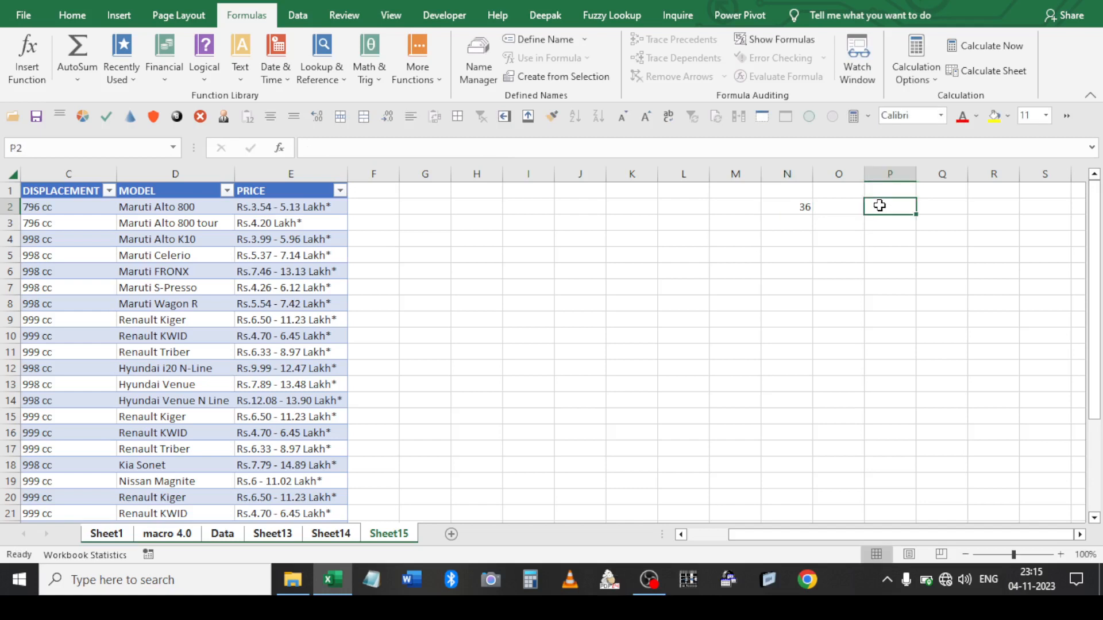
pyautogui.write('=CELL("filename",$H$1)')
pyautogui.press('Return')
pyautogui.click(880, 205)
pyautogui.press('Right')
pyautogui.press('Right')
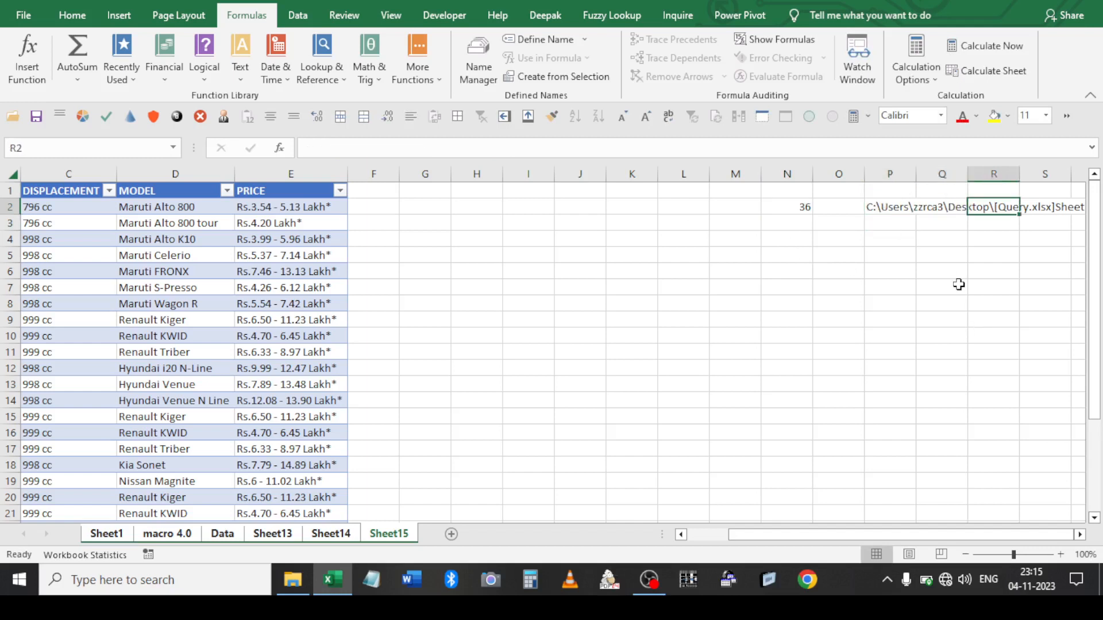
pyautogui.press('Right')
pyautogui.press('Right')
pyautogui.press('Left')
pyautogui.press('Left')
pyautogui.press('Left')
pyautogui.press('Left')
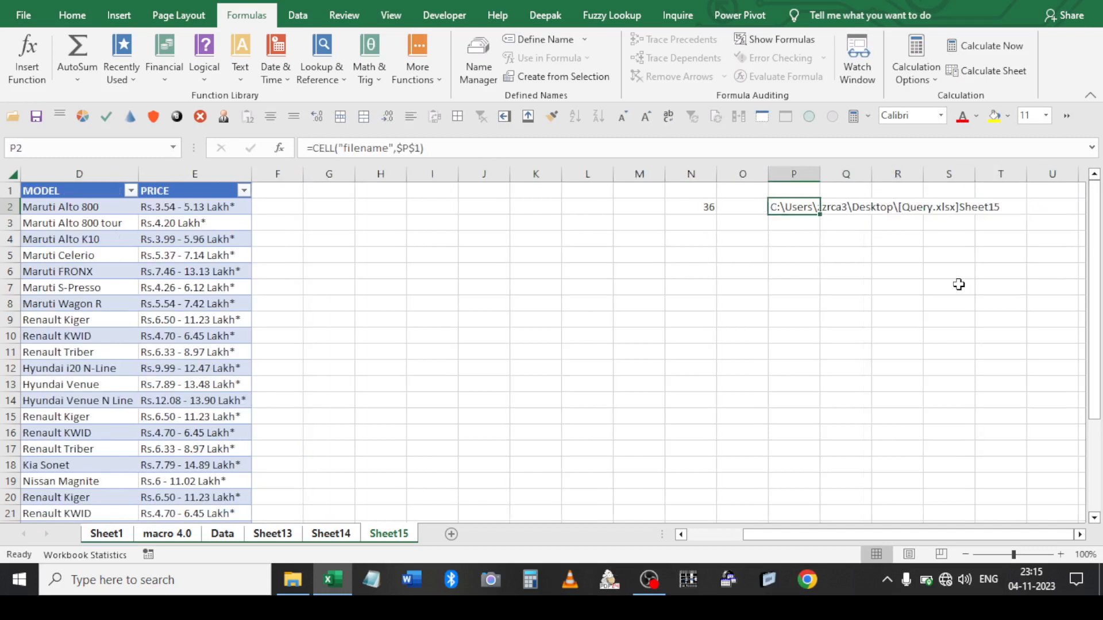
pyautogui.press('Left')
pyautogui.press('Left')
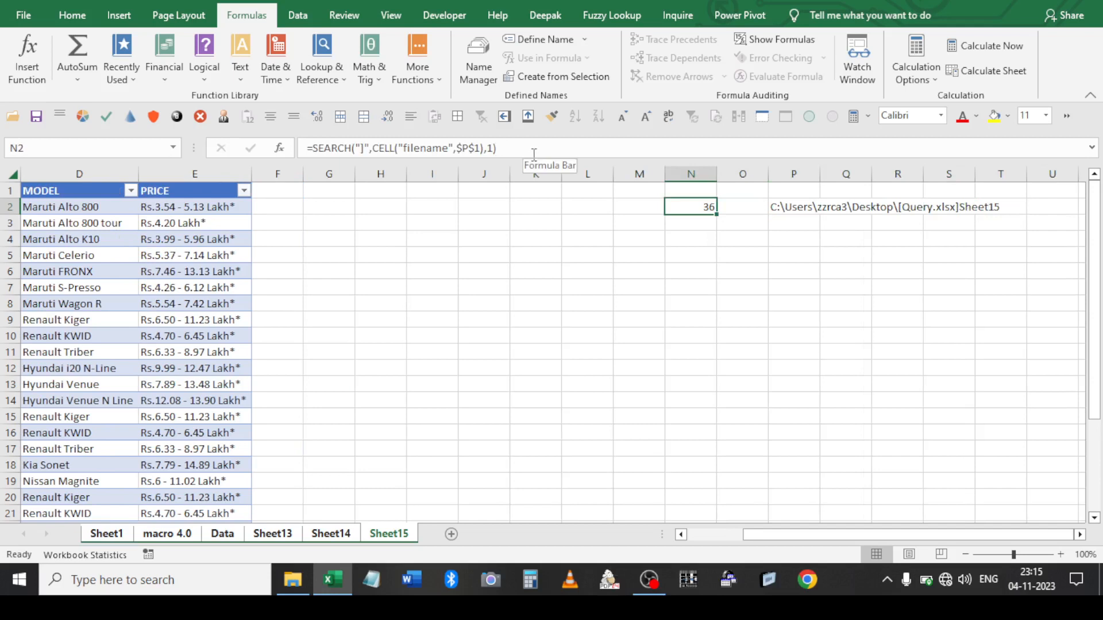
pyautogui.click(313, 149)
pyautogui.write('LEN(')
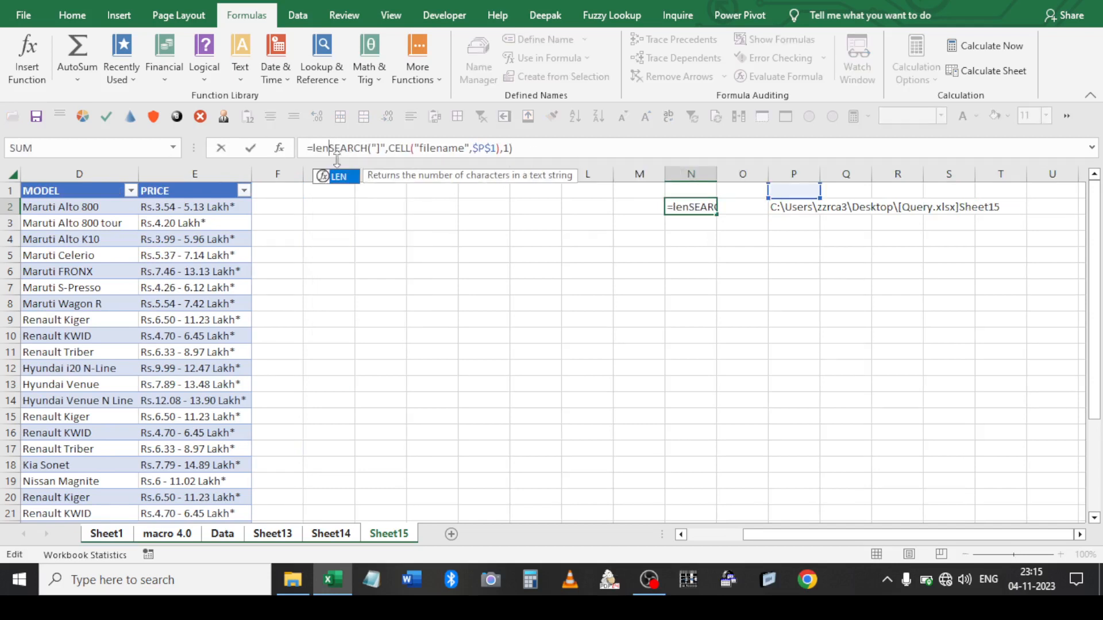
pyautogui.write(')-')
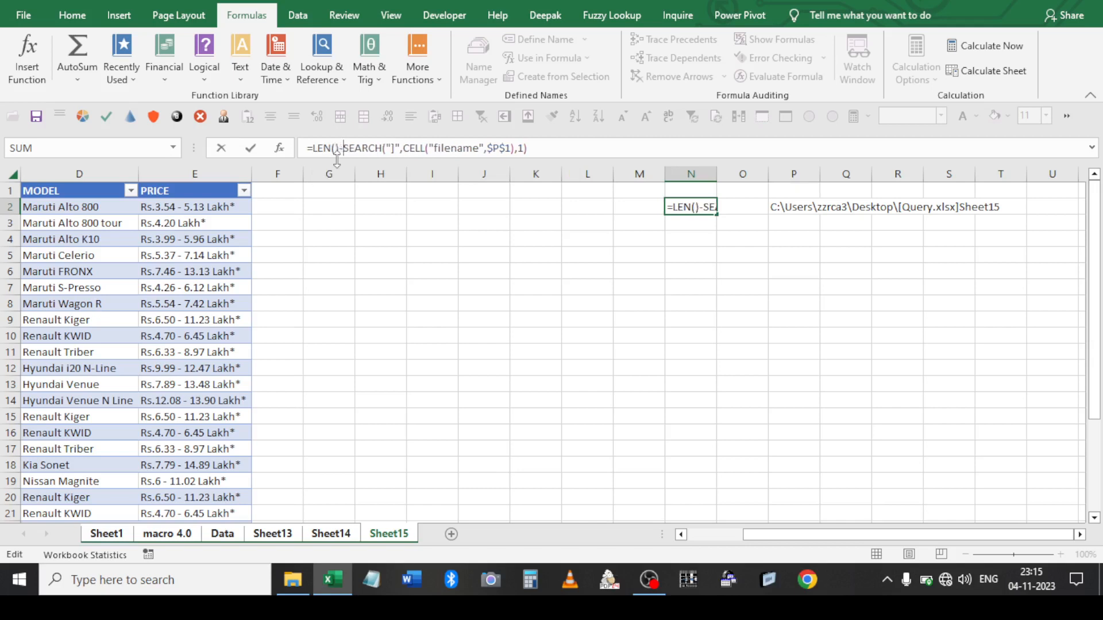
pyautogui.click(333, 148)
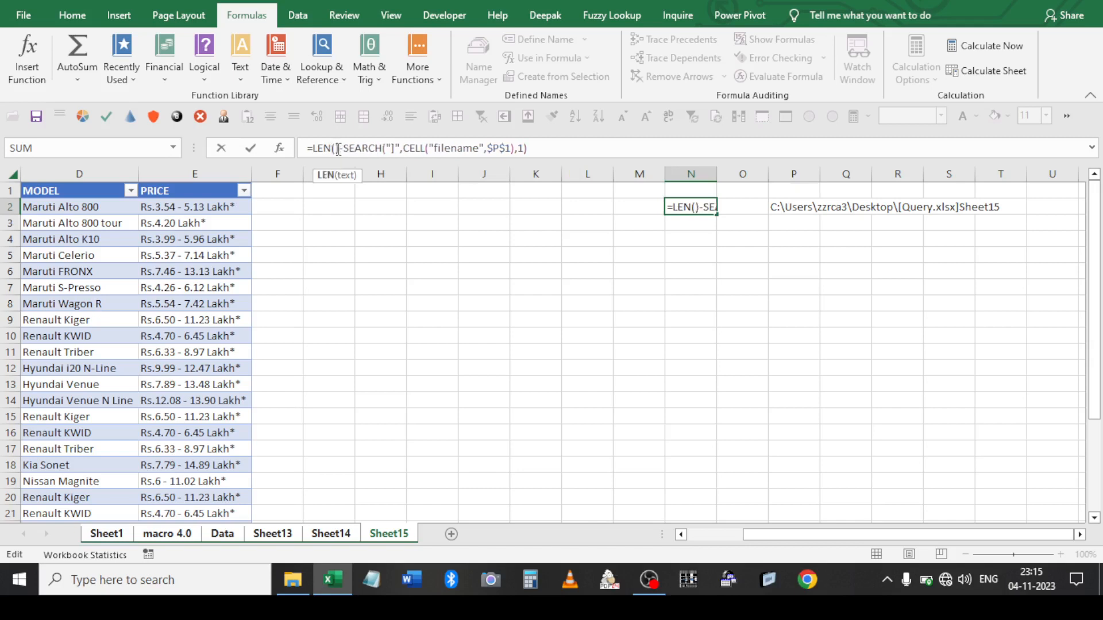
pyautogui.write('CELL("filename",$P$1)')
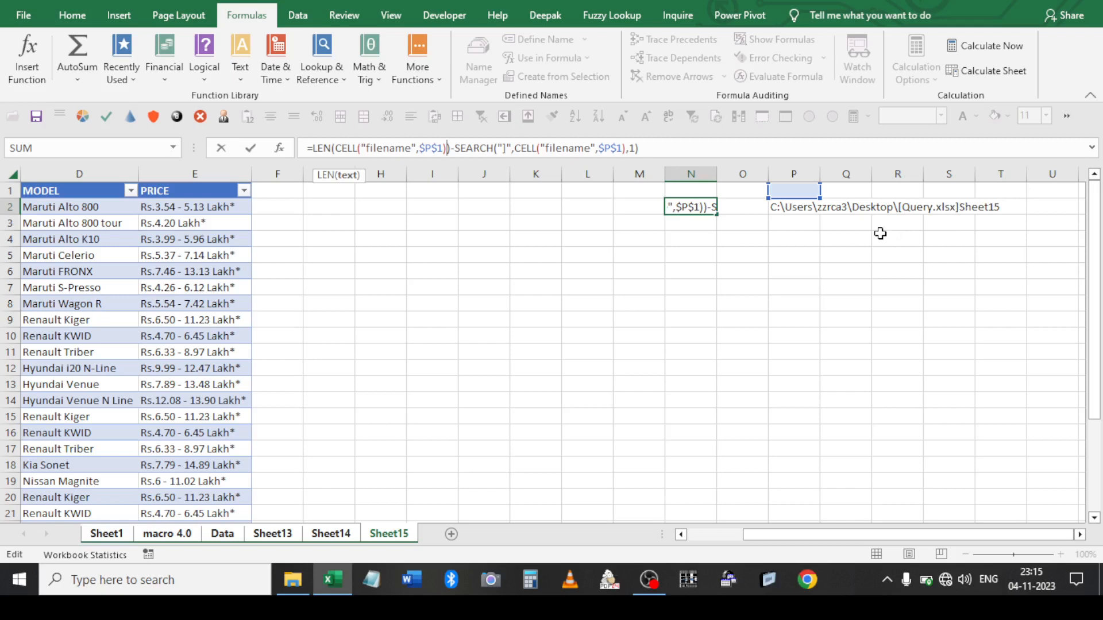
pyautogui.hotkey('ctrl', 'Return')
# Enter the formula =LEN(CELL("filename",$P$1)) in P3 to count the characters of the full path
pyautogui.press('Down')
pyautogui.press('Right')
pyautogui.press('Right')
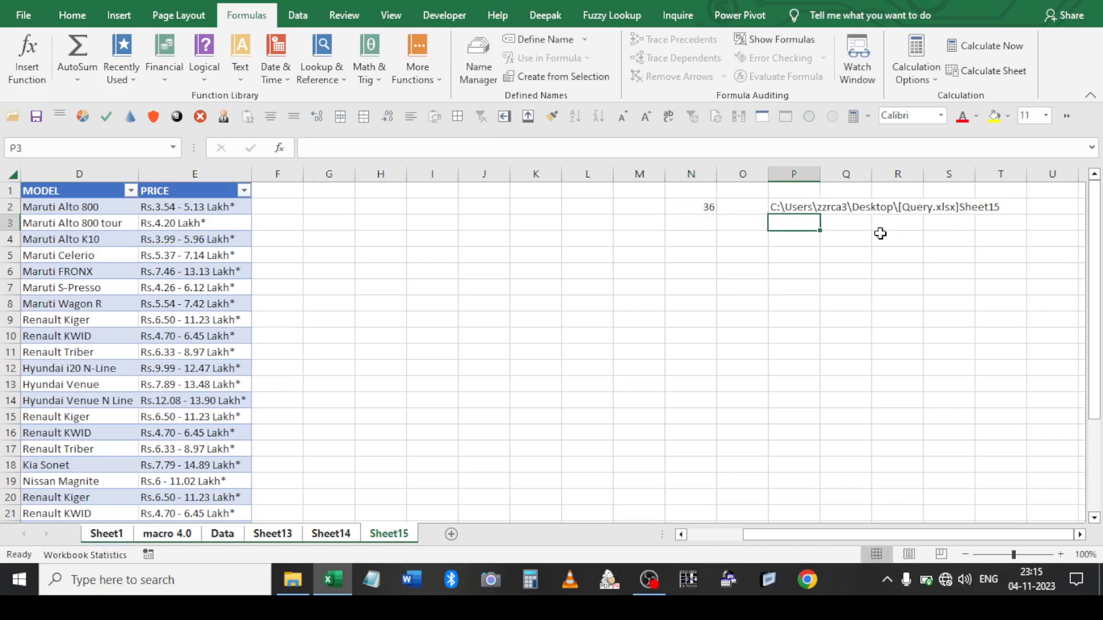
pyautogui.write('=len')
pyautogui.press('Tab')
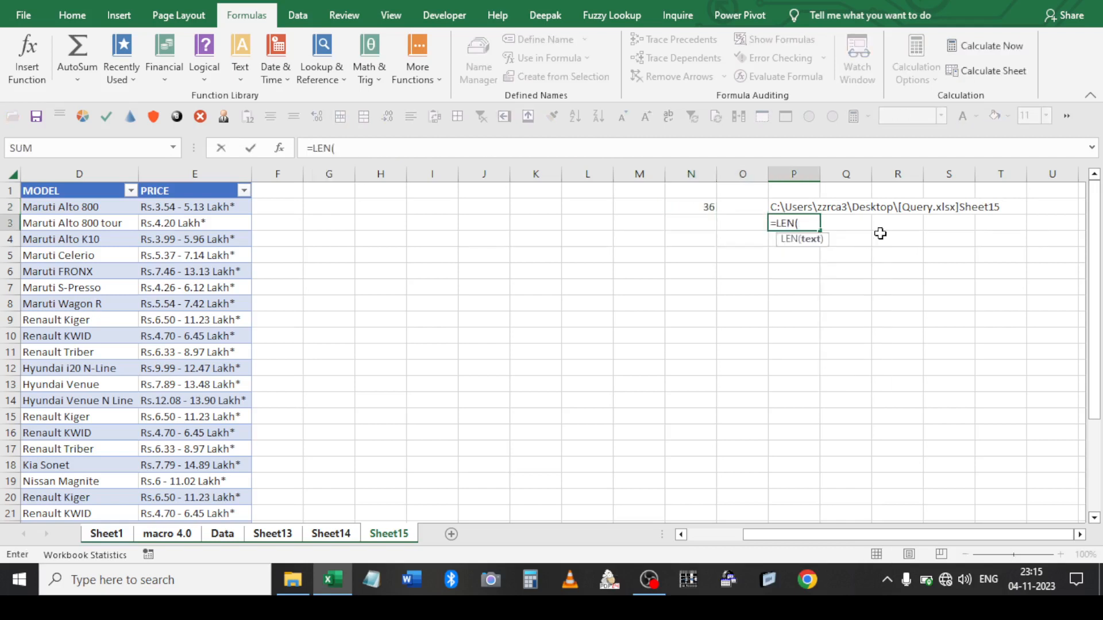
pyautogui.write('CELL("filename",$P$1)')
pyautogui.write(')')
pyautogui.hotkey('ctrl', 'Return')
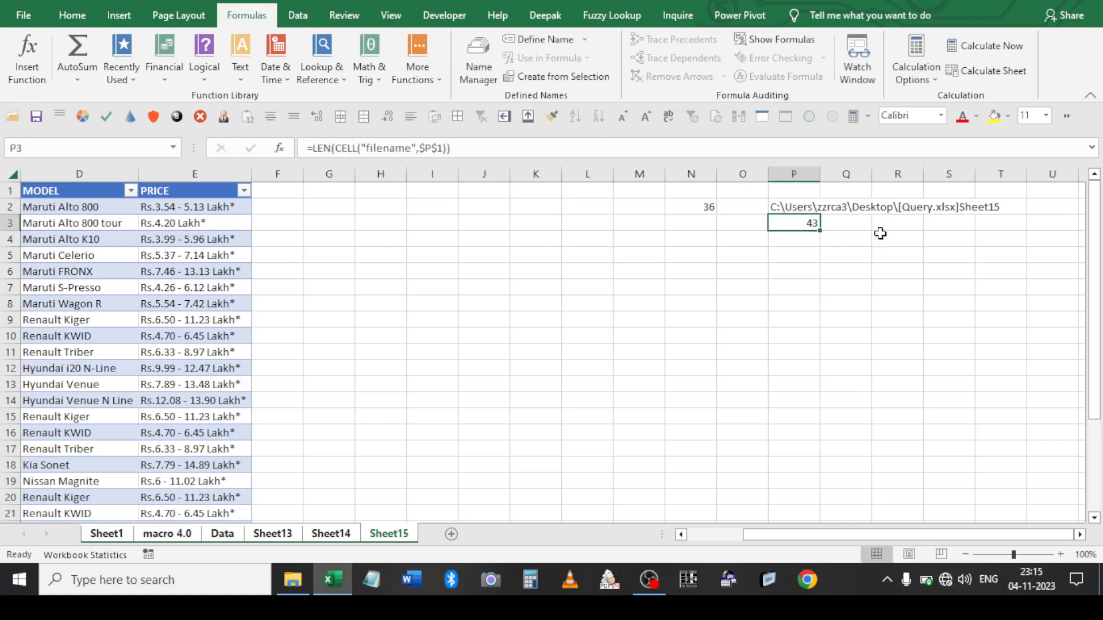
# Enter the formula =P3-N2 in Q3 to calculate the length of the sheet name
pyautogui.press('Right')
pyautogui.write('=')
pyautogui.press('Left')
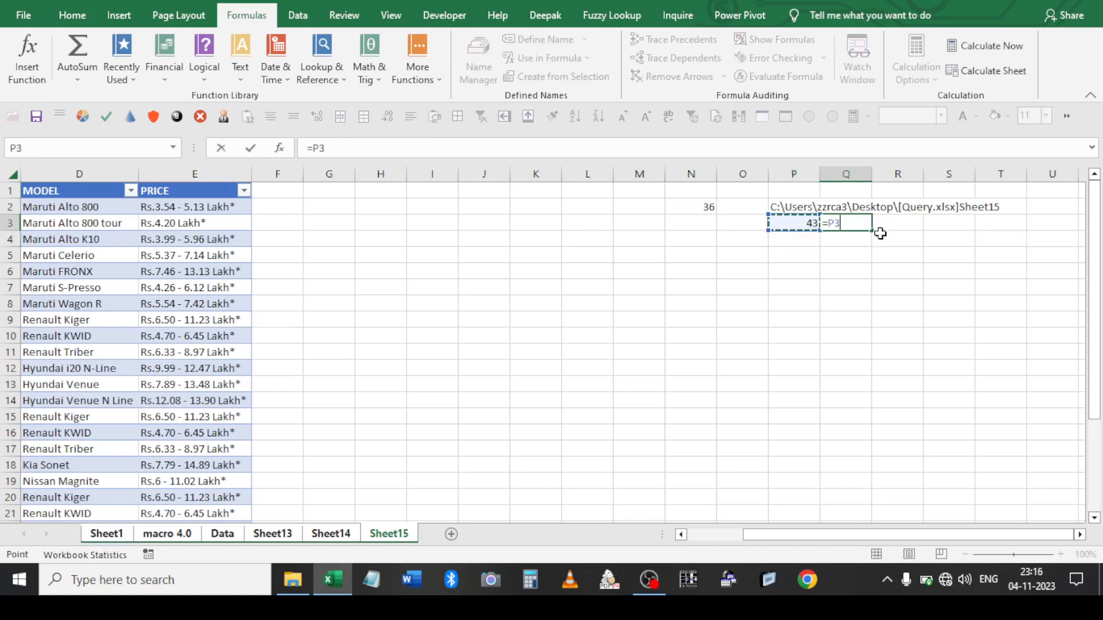
pyautogui.write('-')
pyautogui.press('Left')
pyautogui.press('Left')
pyautogui.press('Left')
pyautogui.press('Up')
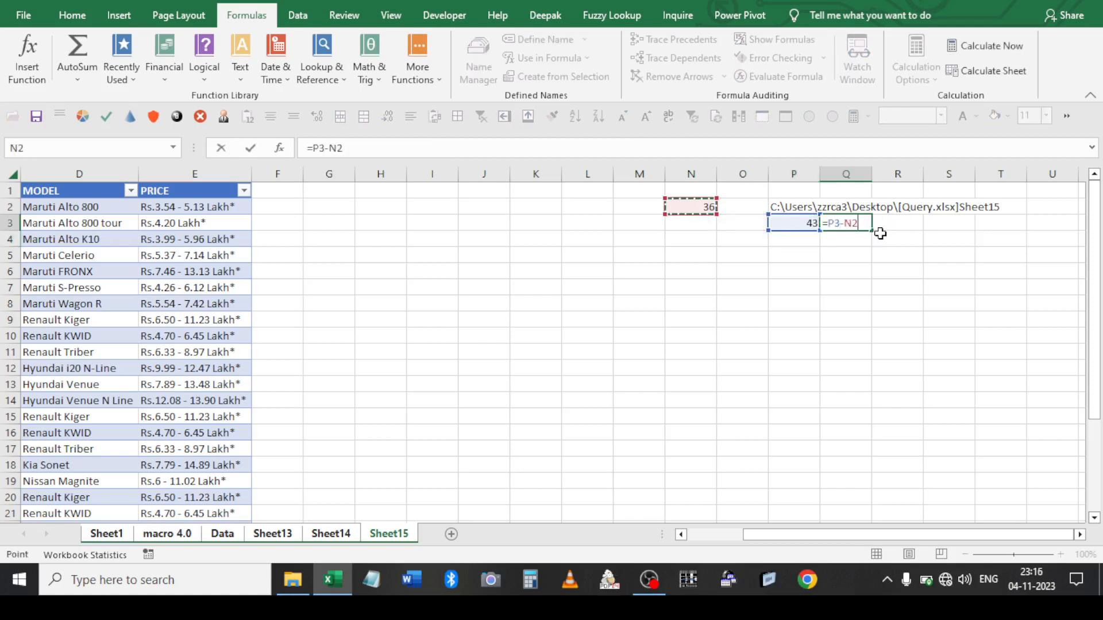
pyautogui.press('Return')
pyautogui.press('Up')
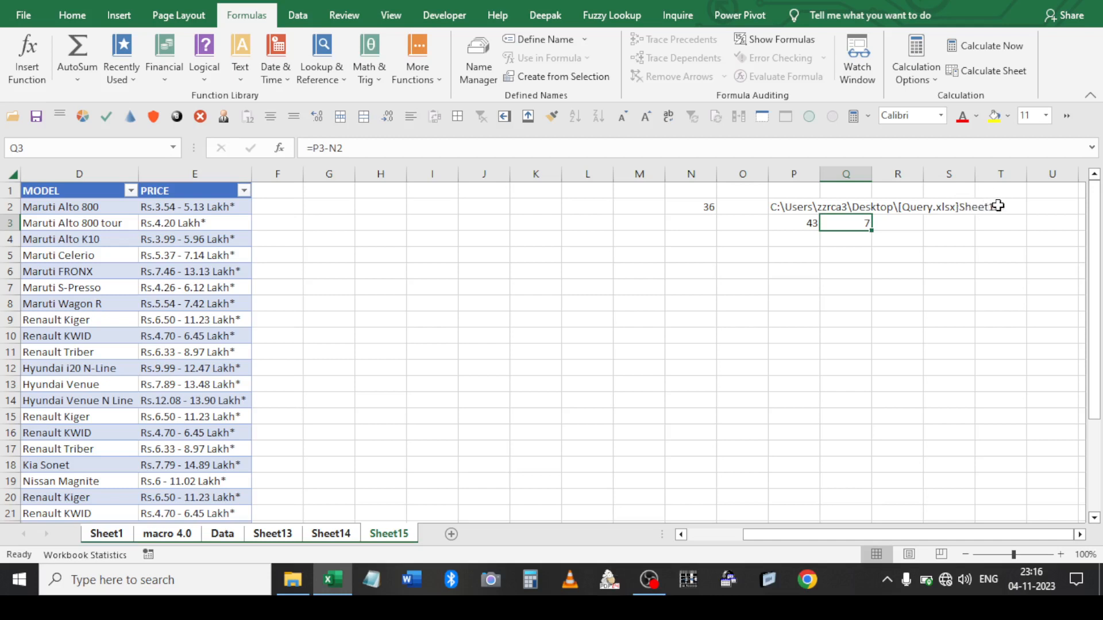
# Copy the expression LEN(CELL("filename",$P$1)) from the formula in P3, leaving that cell's formula as it is
pyautogui.press('Left')
pyautogui.press('Left')
pyautogui.press('Left')
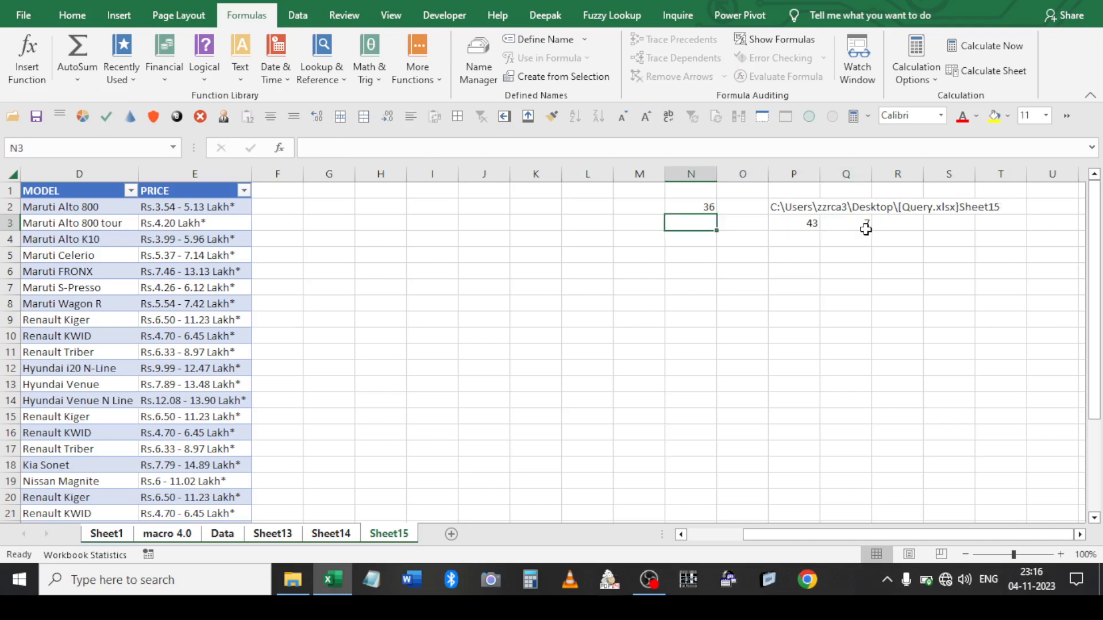
pyautogui.press('Right')
pyautogui.press('Right')
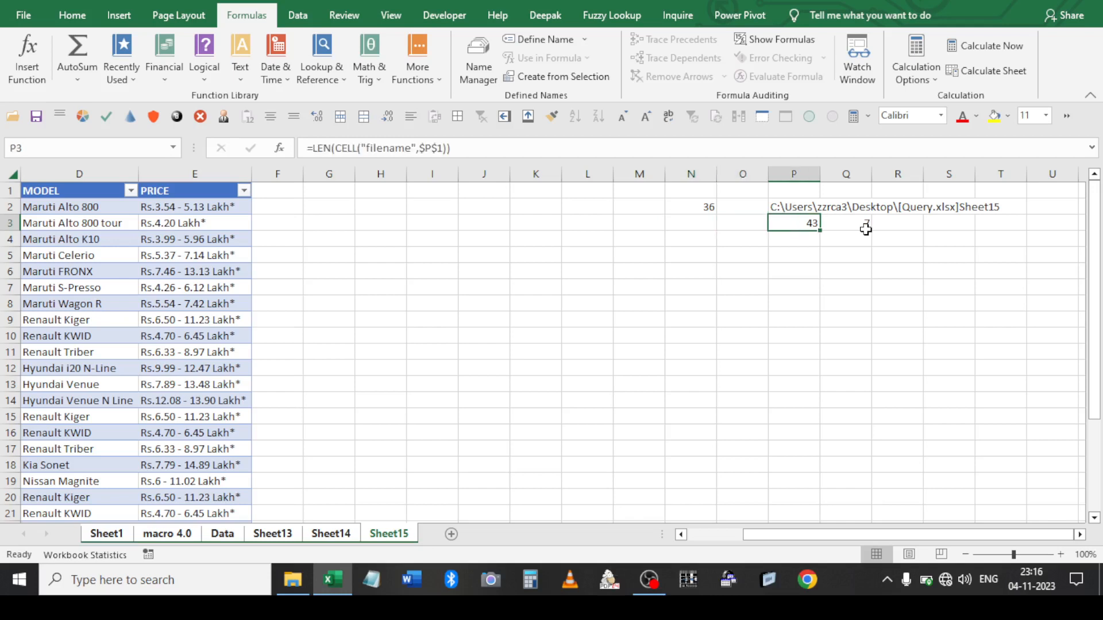
pyautogui.click(562, 147)
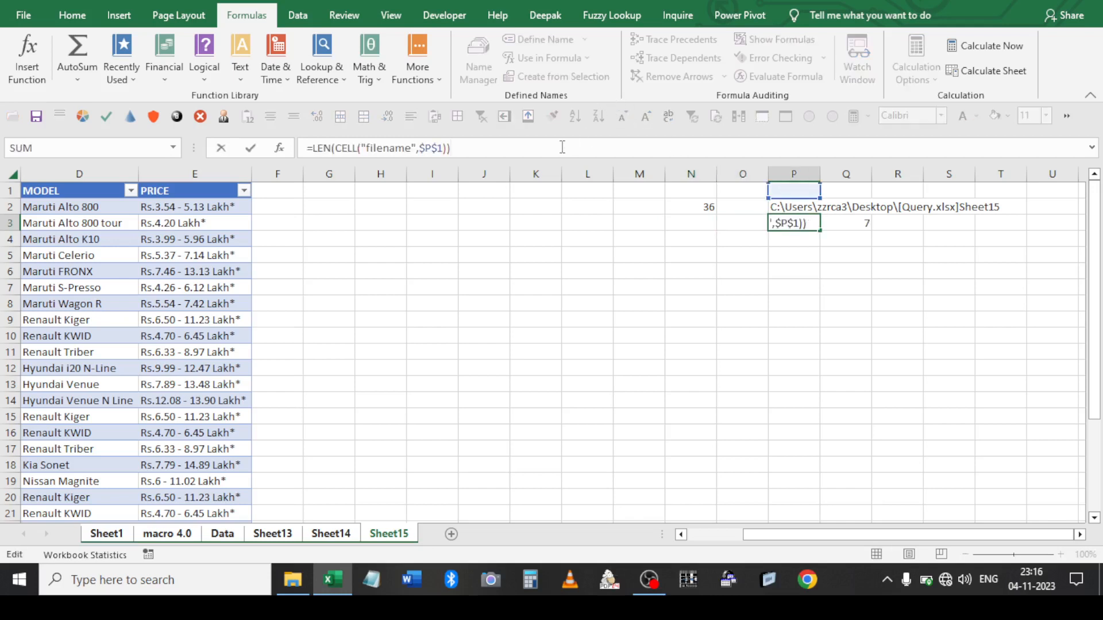
pyautogui.hotkey('ctrl', 'a')
pyautogui.hotkey('ctrl', 'c')
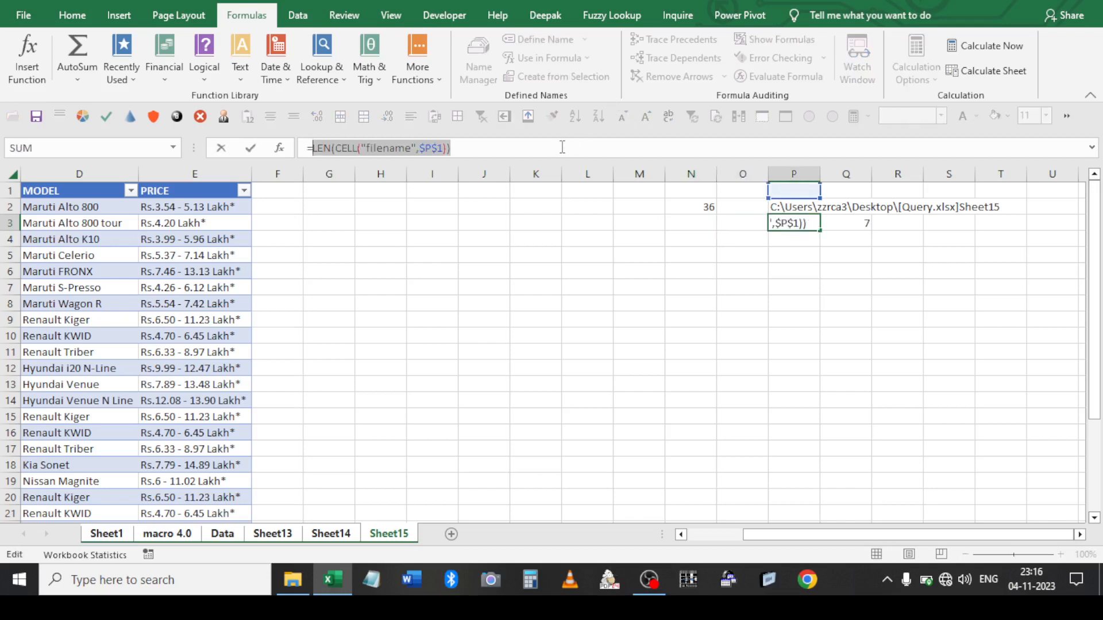
pyautogui.press('Escape')
# Change the N2 formula on the grouped sheets to =LEN(CELL("filename",$P$1))-SEARCH("]",CELL("filename",$P$1),1)
pyautogui.press('Up')
pyautogui.press('Left')
pyautogui.press('Left')
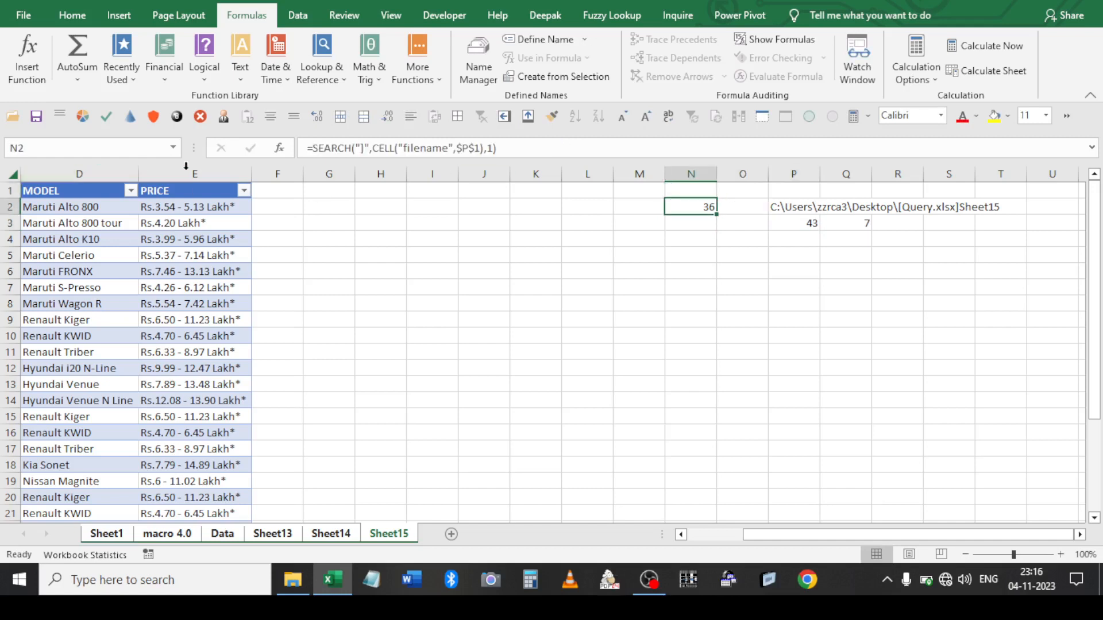
pyautogui.click(319, 148)
pyautogui.hotkey('ctrl', 'v')
pyautogui.write('-')
pyautogui.hotkey('ctrl', 'Return')
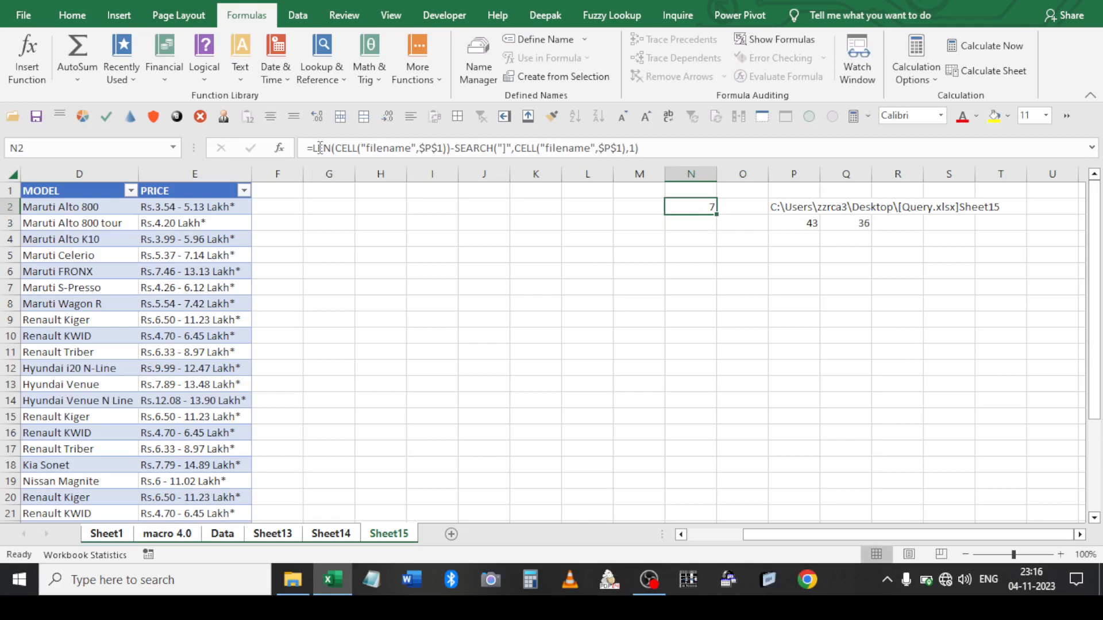
# Wrap the N2 expression in a RIGHT function as its number-of-characters argument, leaving the text argument empty
pyautogui.click(316, 147)
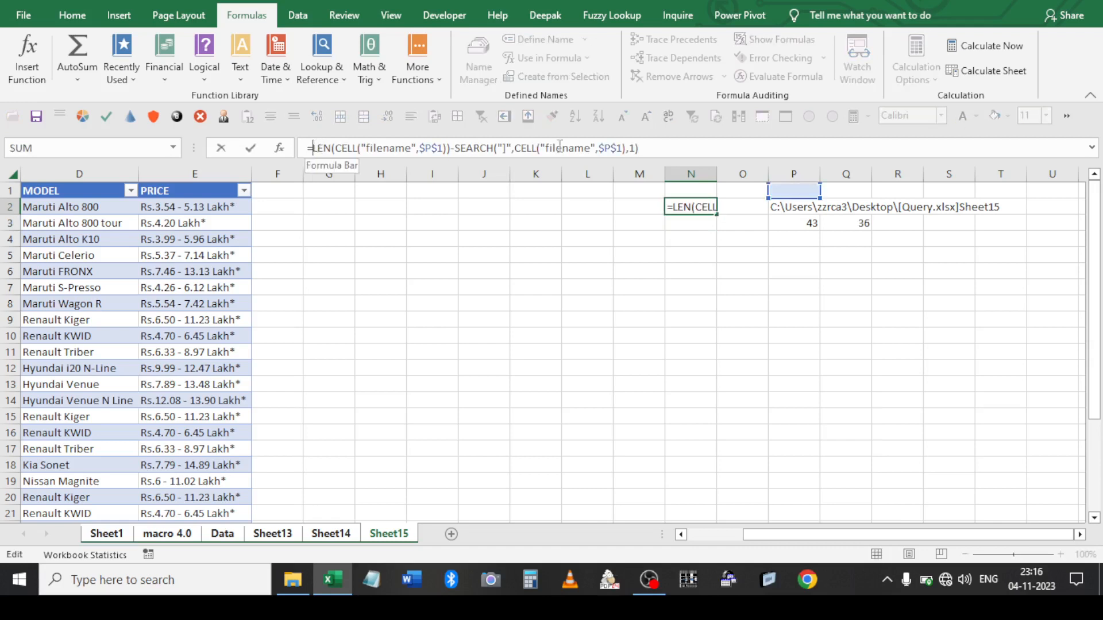
pyautogui.keyDown('shift'); pyautogui.click(649, 149); pyautogui.keyUp('shift')
pyautogui.hotkey('ctrl', 'x')
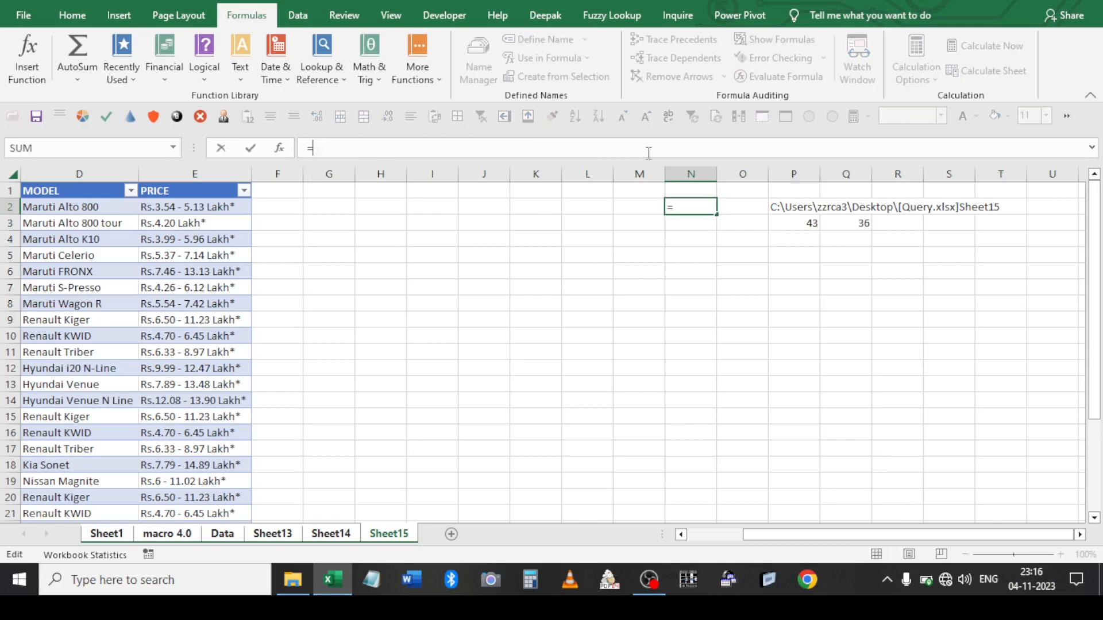
pyautogui.write('ri')
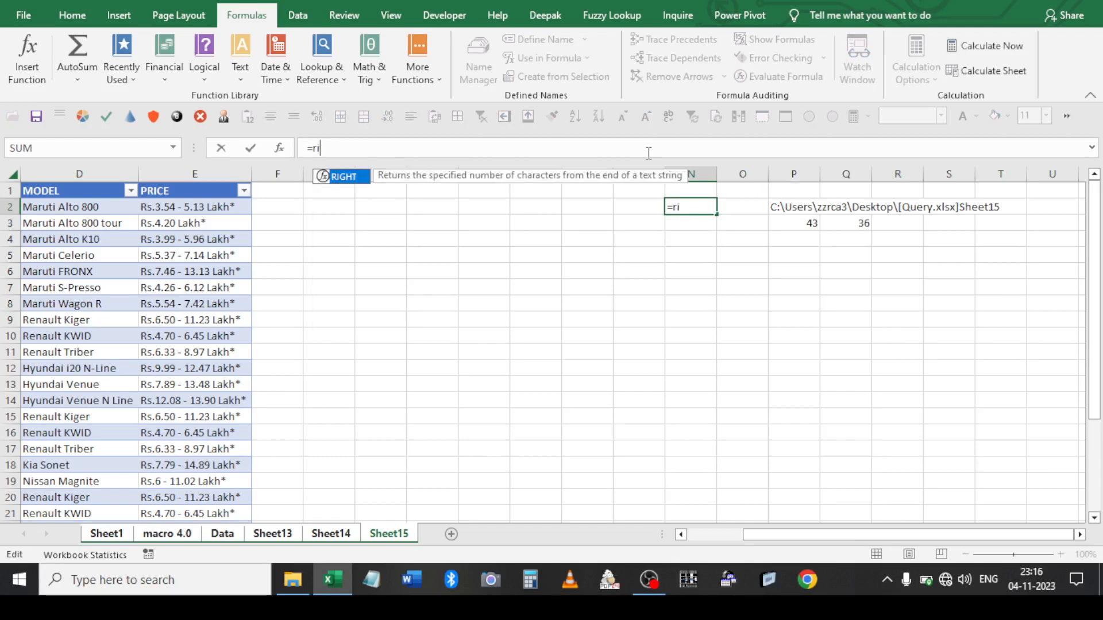
pyautogui.write('gh')
pyautogui.press('Tab')
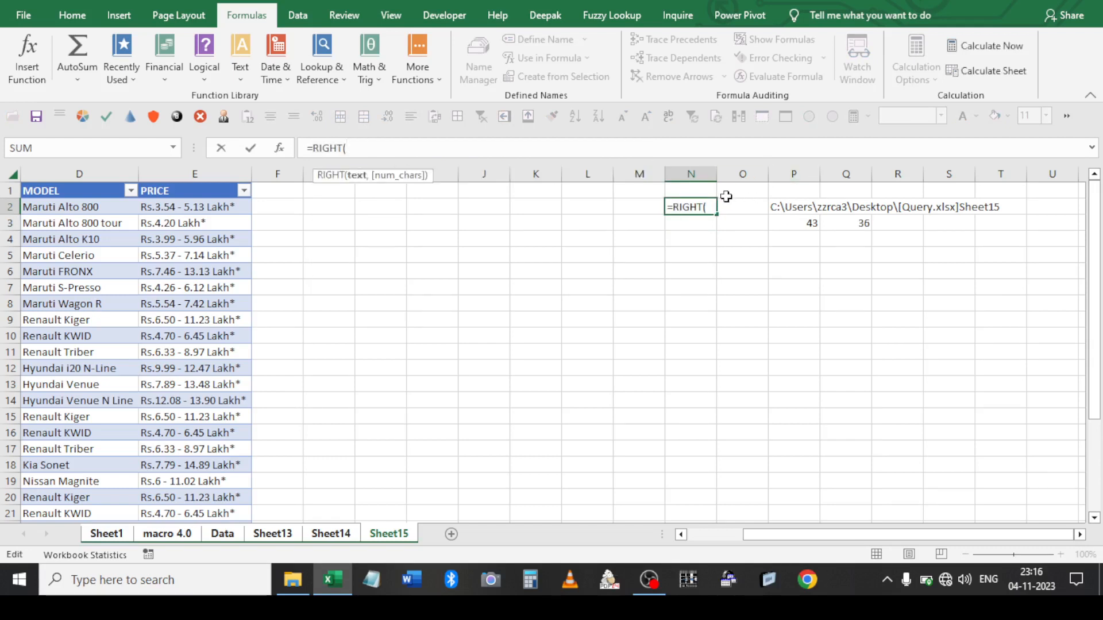
pyautogui.hotkey('ctrl', 'v')
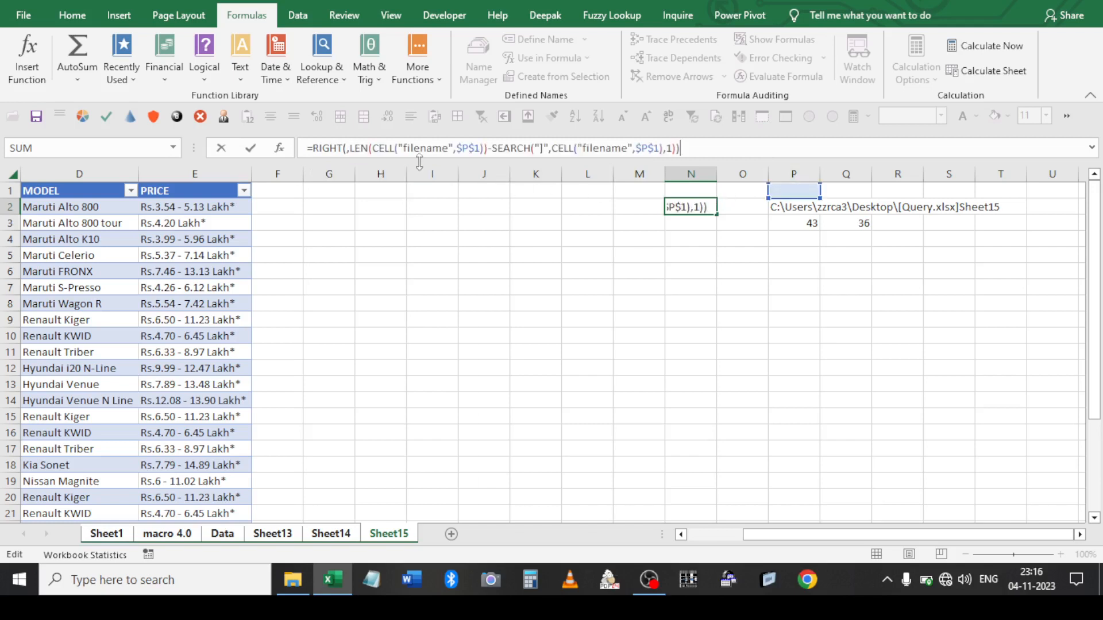
# Fill the RIGHT function's text argument in N2 with CELL("filename",$P$1) and commit the formula on the grouped sheets
pyautogui.click(374, 148)
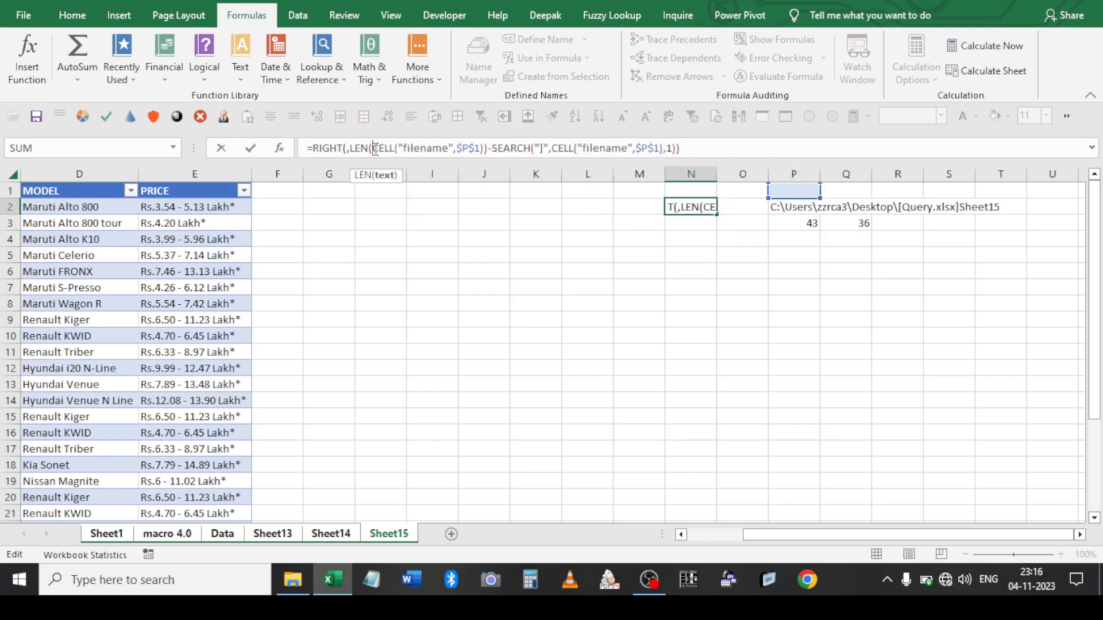
pyautogui.keyDown('shift'); pyautogui.click(485, 148); pyautogui.keyUp('shift')
pyautogui.hotkey('ctrl', 'c')
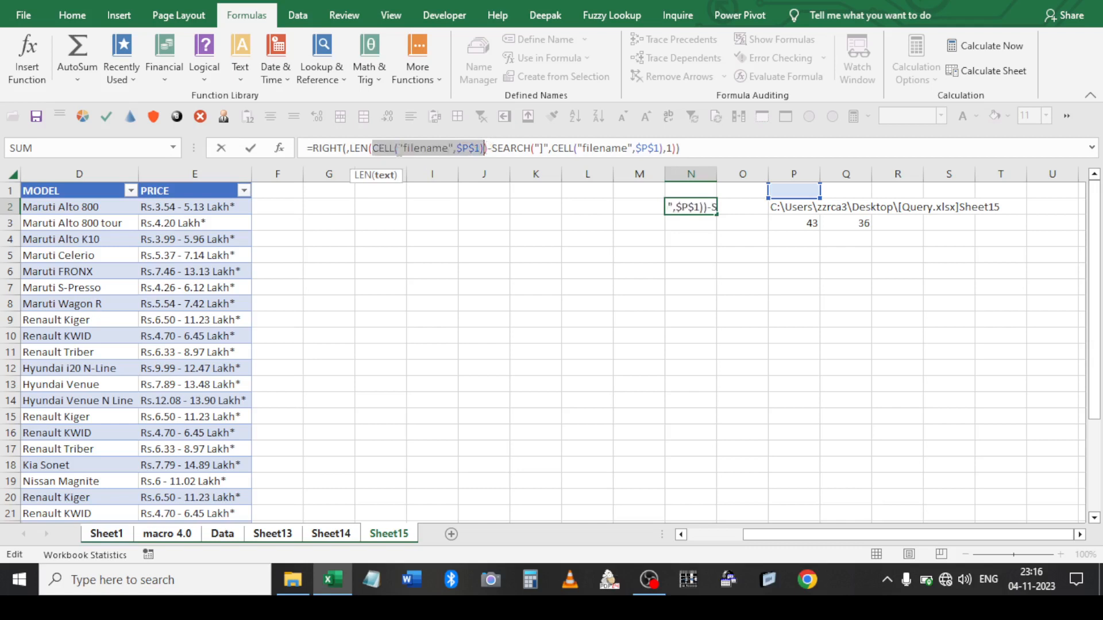
pyautogui.click(348, 149)
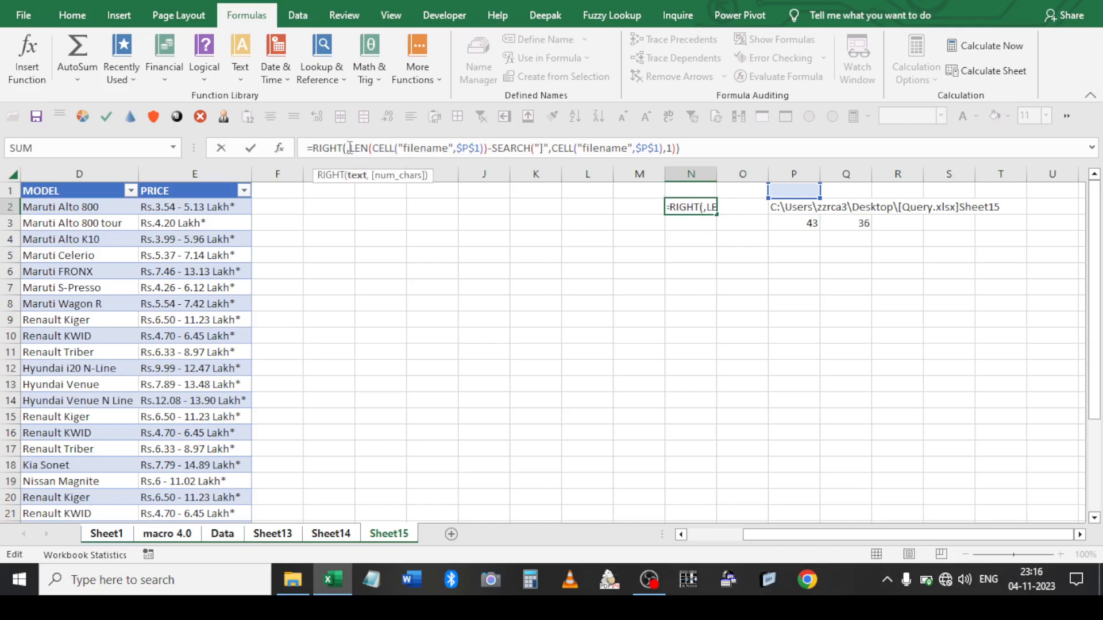
pyautogui.hotkey('ctrl', 'v')
pyautogui.hotkey('ctrl', 'Return')
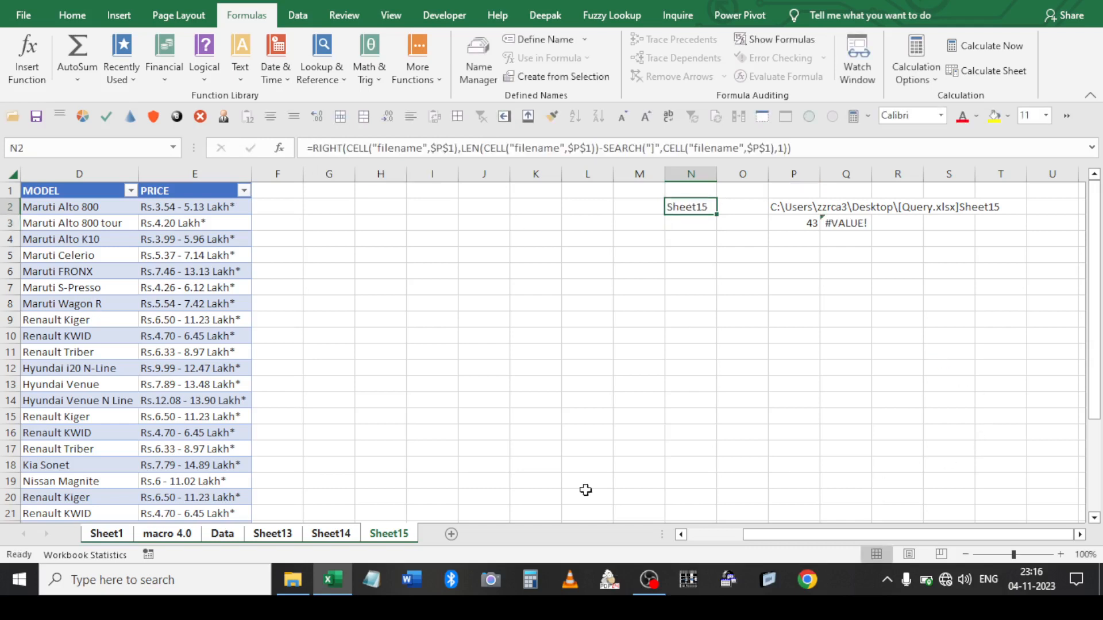
# Ungroup the sheets and check the N2 formula's output on Sheet14, Sheet13, Data, macro 4.0 and Sheet1
pyautogui.rightClick(344, 536)
pyautogui.click(366, 523)
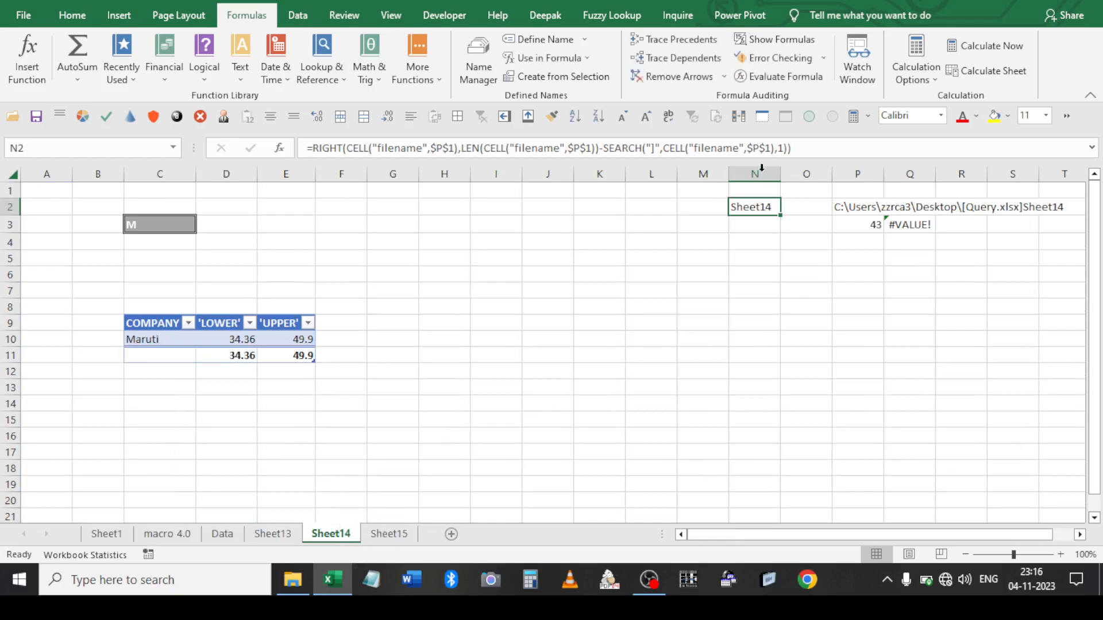
pyautogui.click(290, 534)
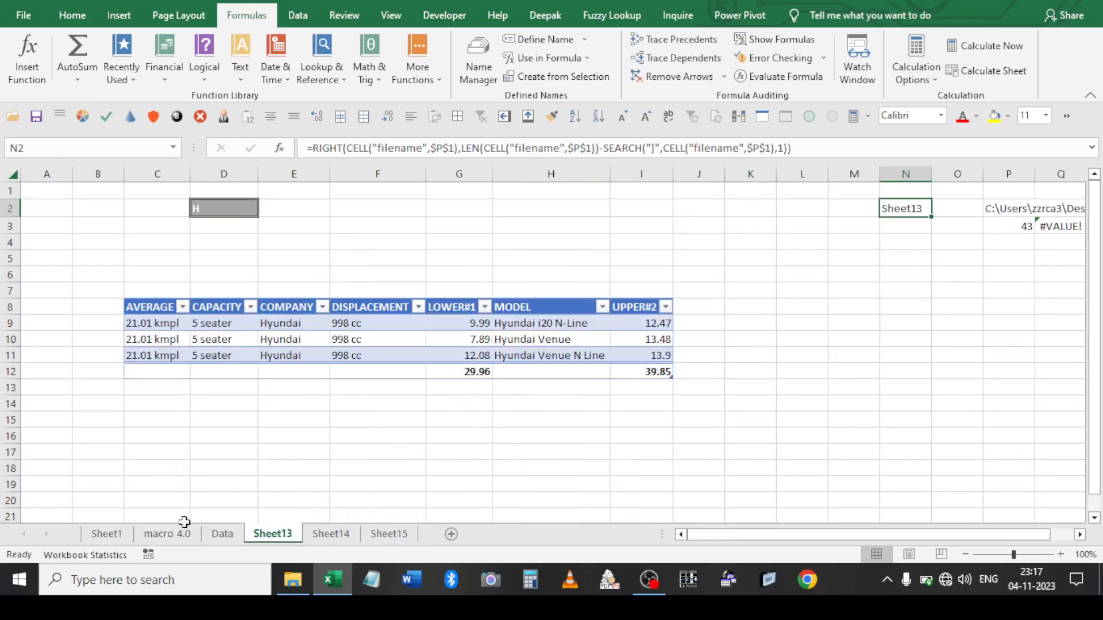
pyautogui.click(223, 537)
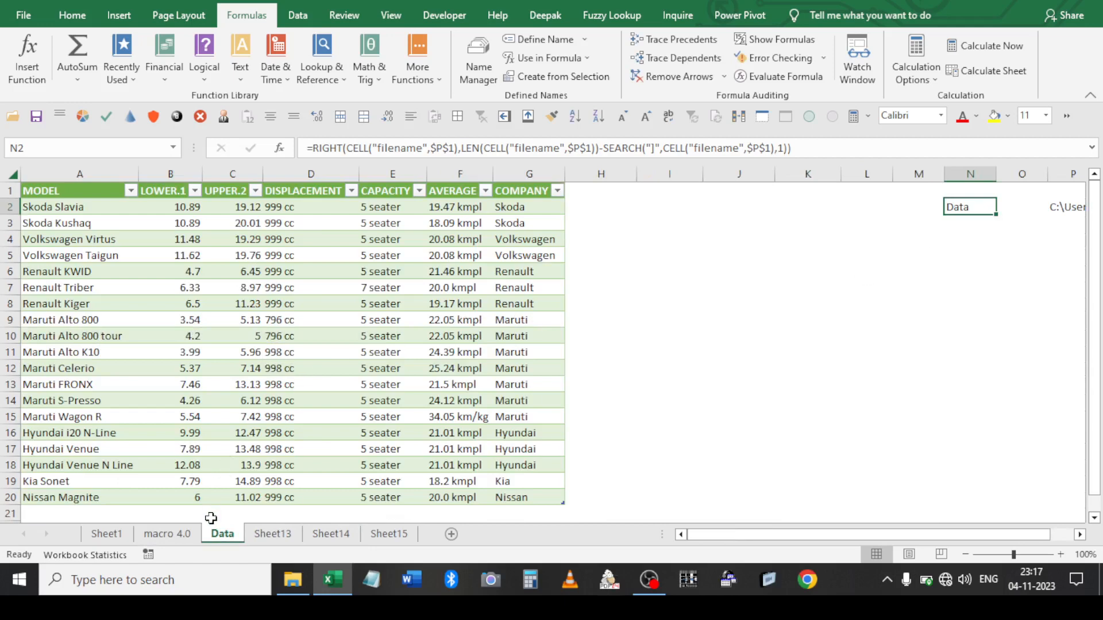
pyautogui.click(170, 534)
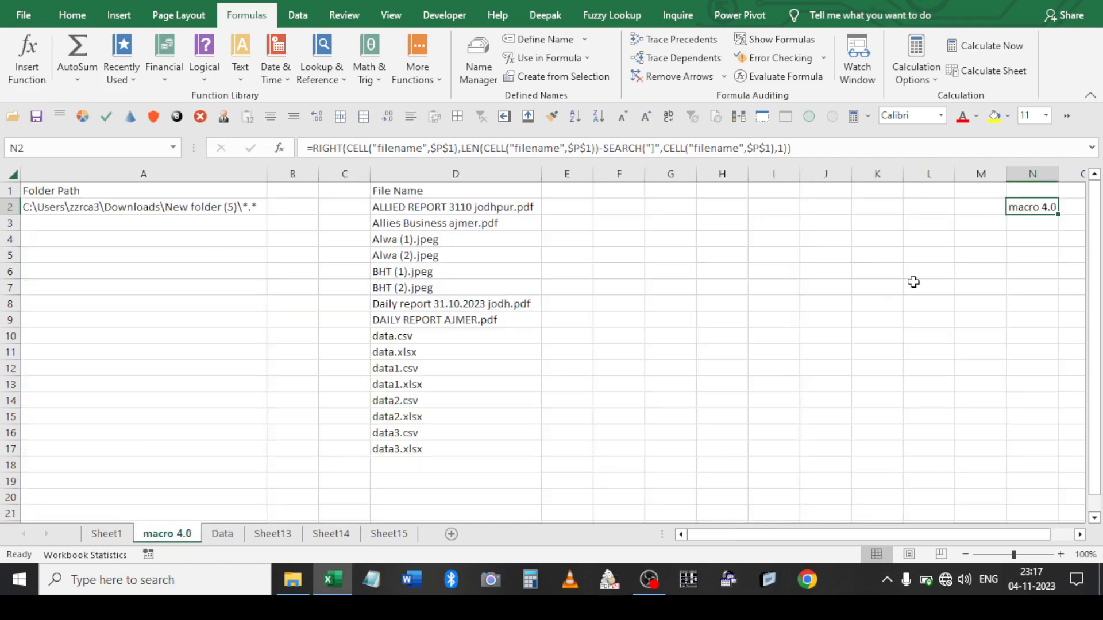
pyautogui.click(106, 535)
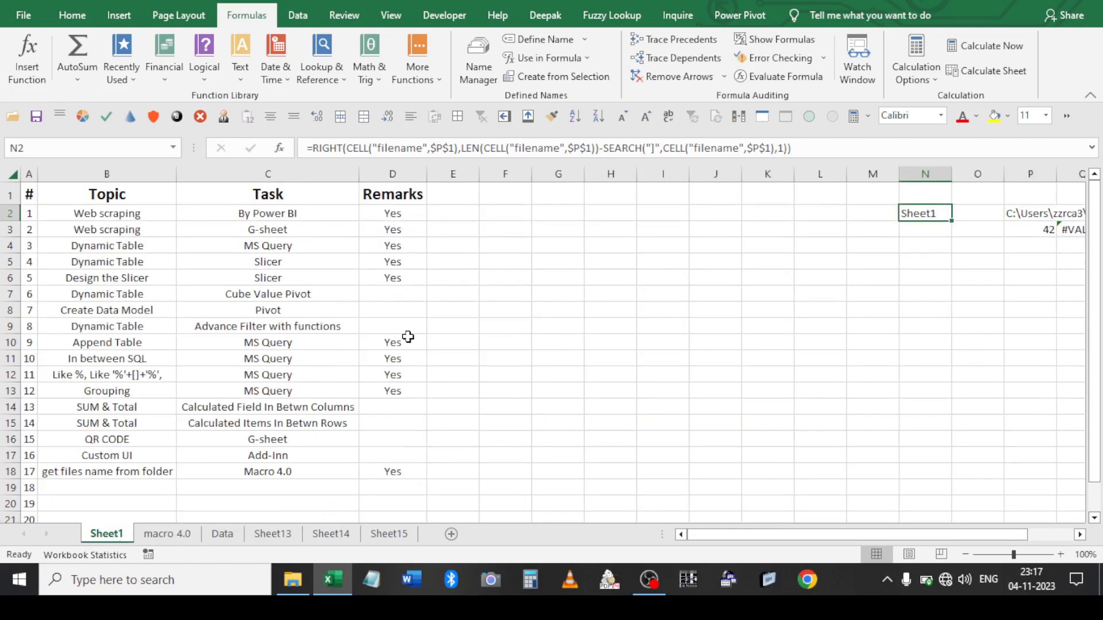
# Review the file names in column D of macro 4.0, and recheck N2 on Data, Sheet13, Sheet14 and Sheet15
pyautogui.click(200, 536)
pyautogui.moveTo(393, 212); pyautogui.dragTo(402, 467)
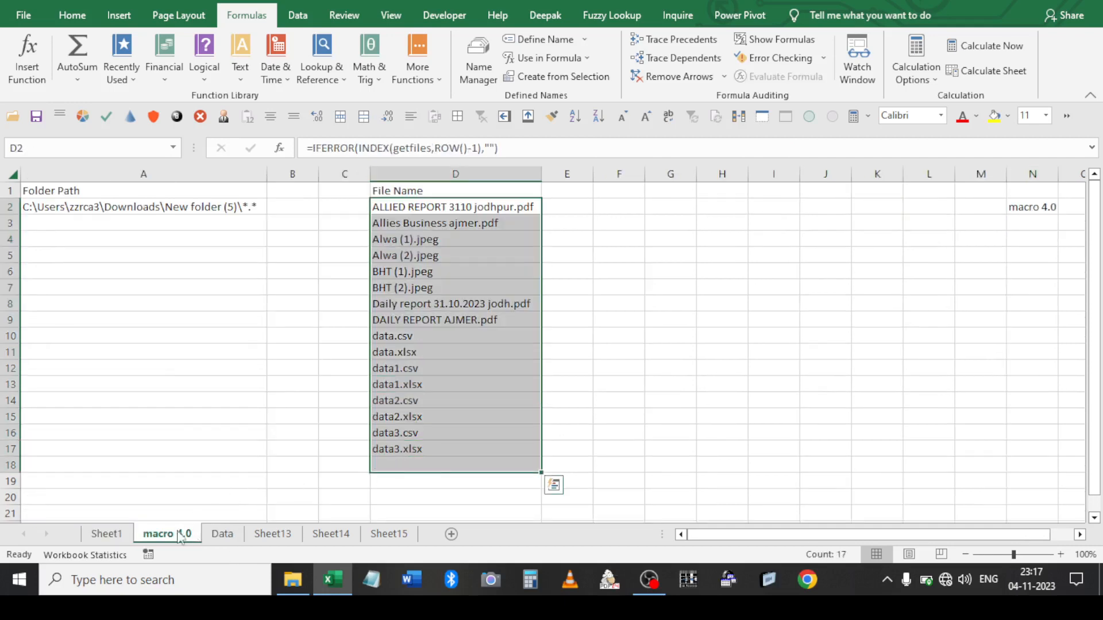
pyautogui.click(218, 537)
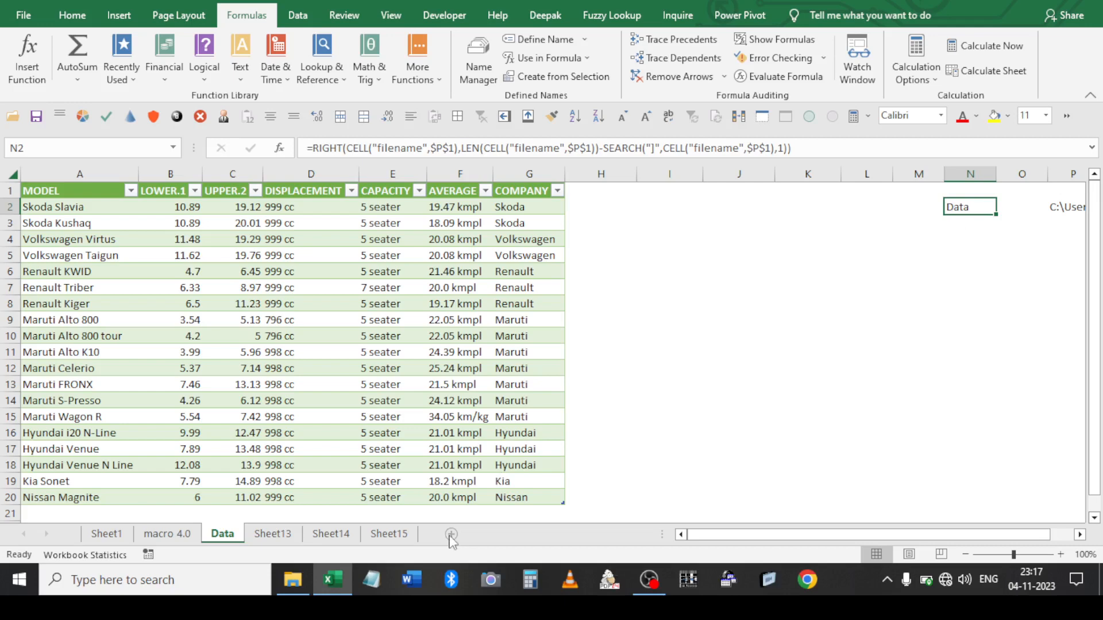
pyautogui.click(273, 535)
pyautogui.click(336, 535)
pyautogui.click(387, 539)
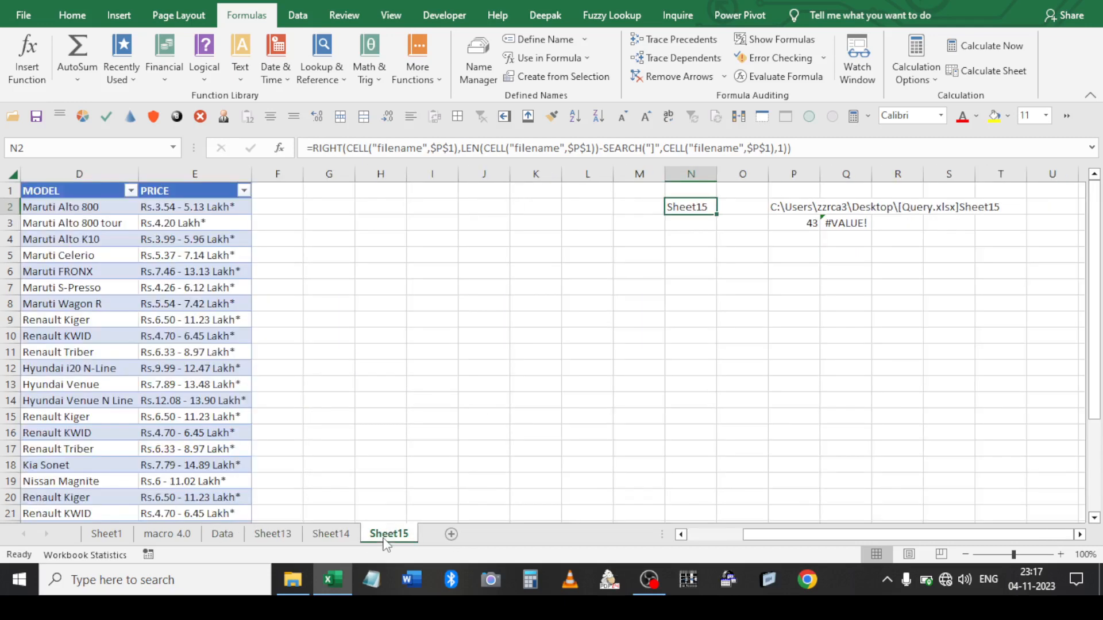
# List all the workbook's sheet names on a new sheet with the custom add-in's List sheet Name tool
pyautogui.click(325, 211)
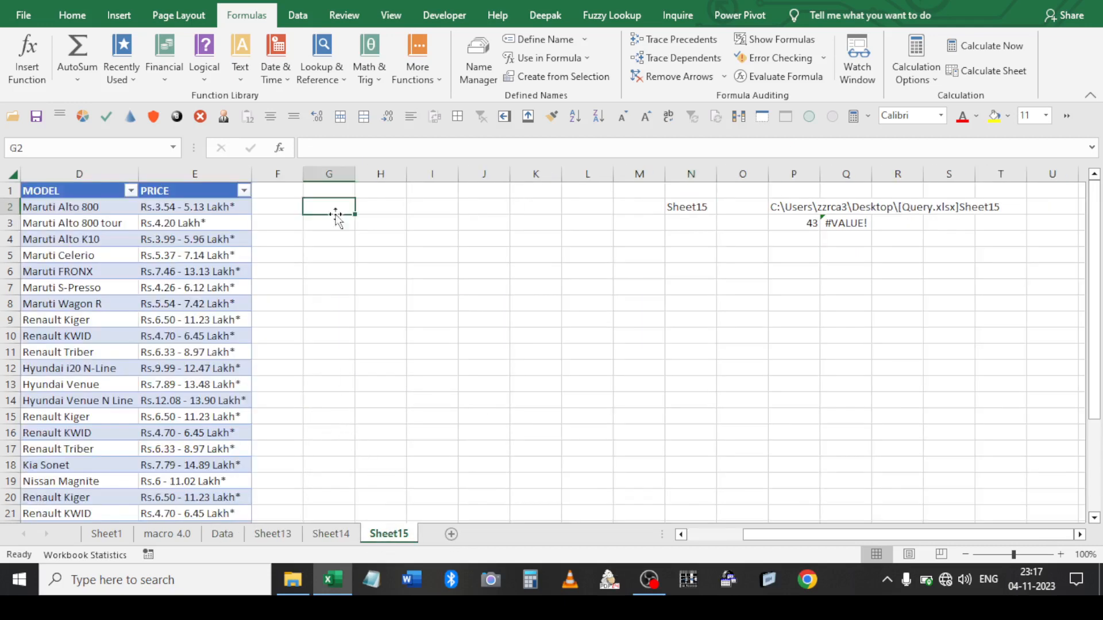
pyautogui.click(545, 17)
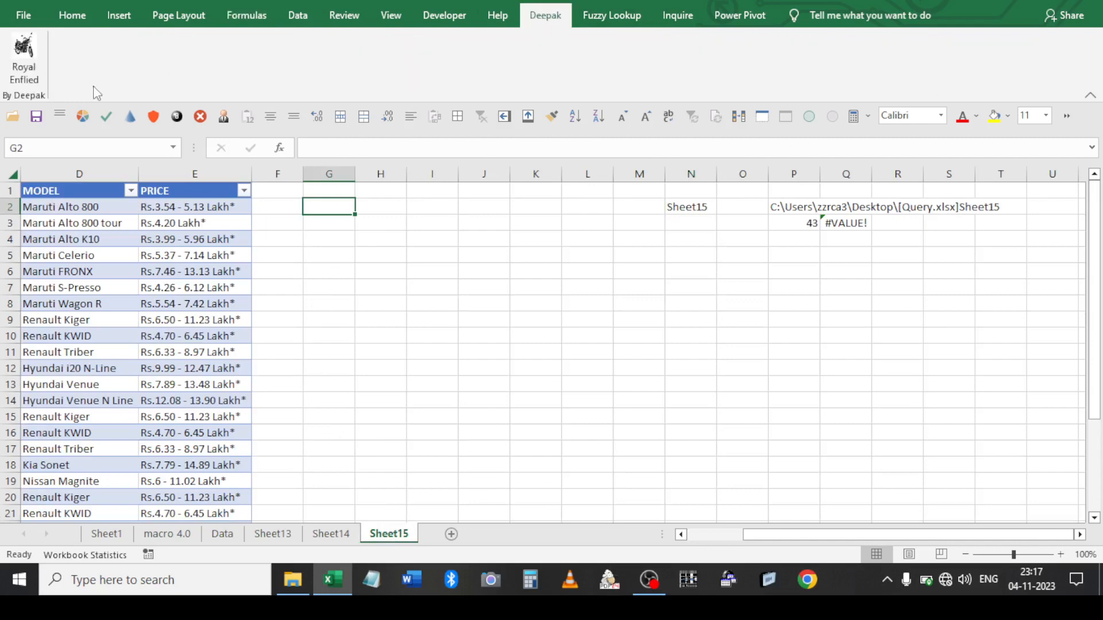
pyautogui.click(23, 58)
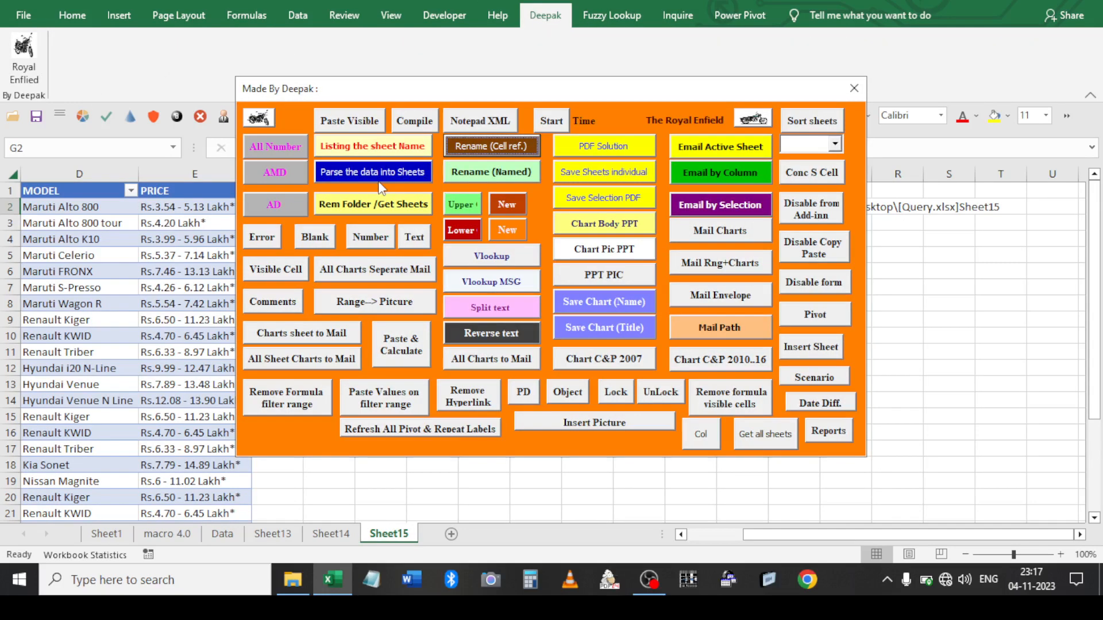
pyautogui.click(379, 151)
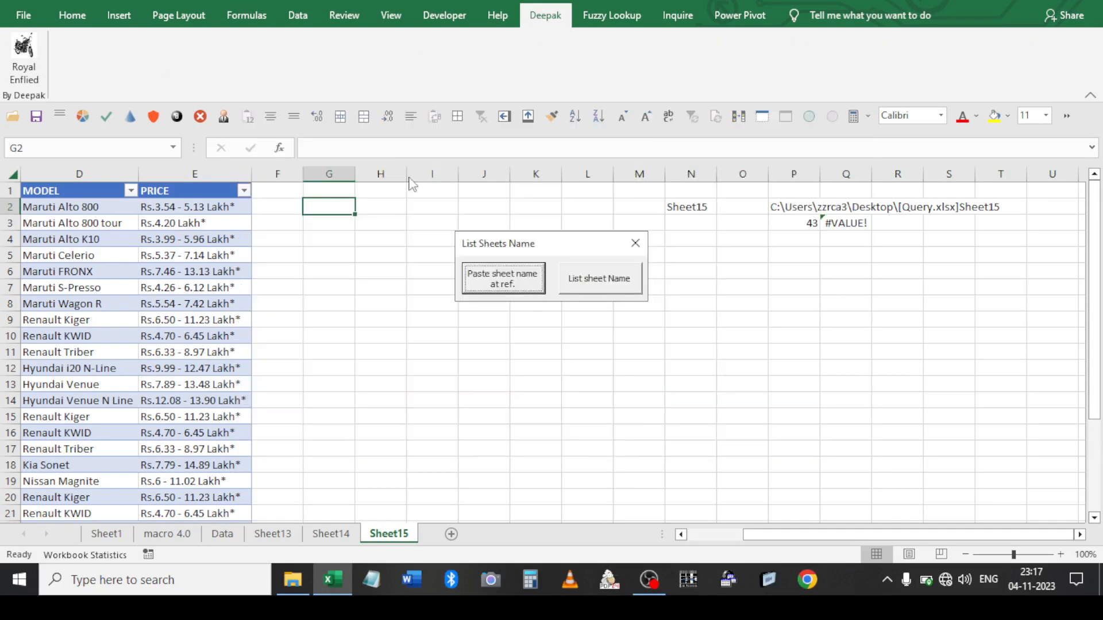
pyautogui.click(573, 288)
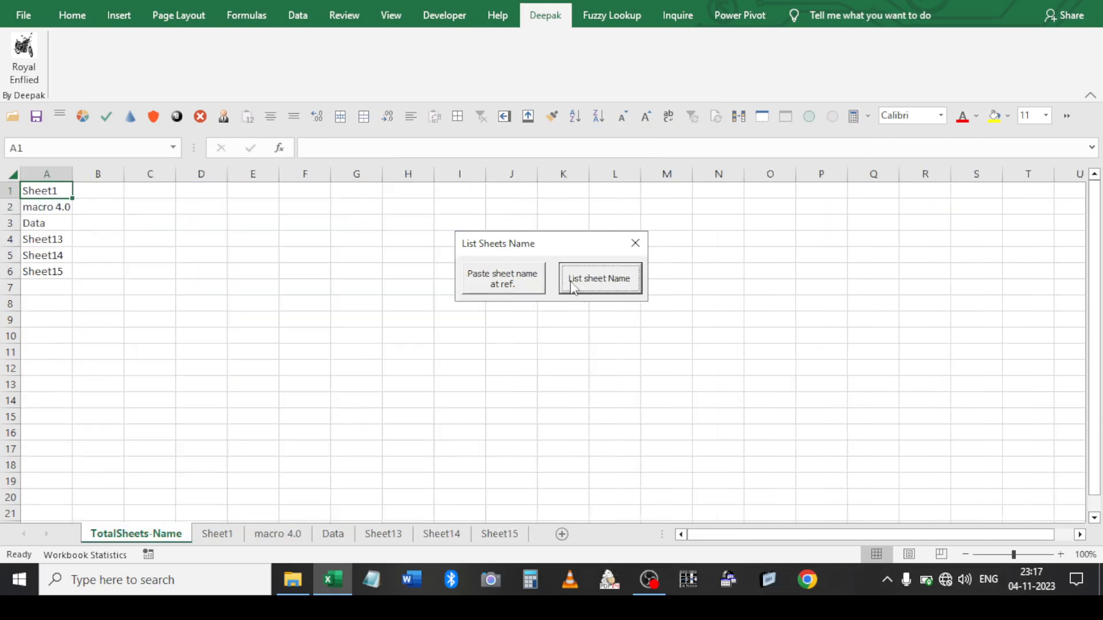
pyautogui.click(635, 242)
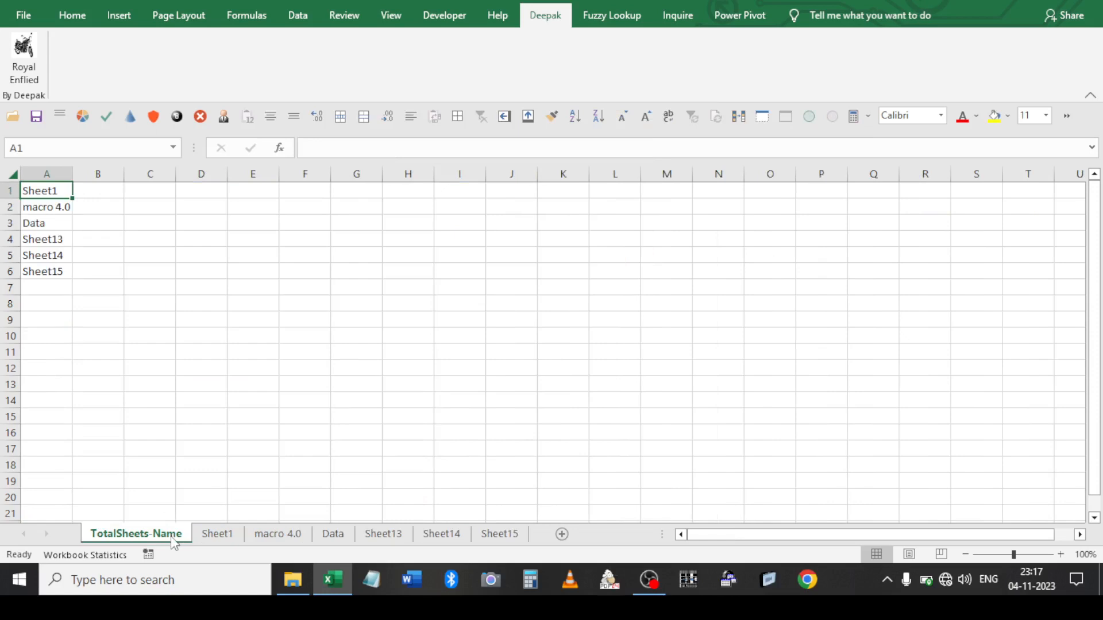
# Look over the generated list of sheet names and delete the TotalSheets-Name sheet
pyautogui.moveTo(49, 188); pyautogui.dragTo(79, 282)
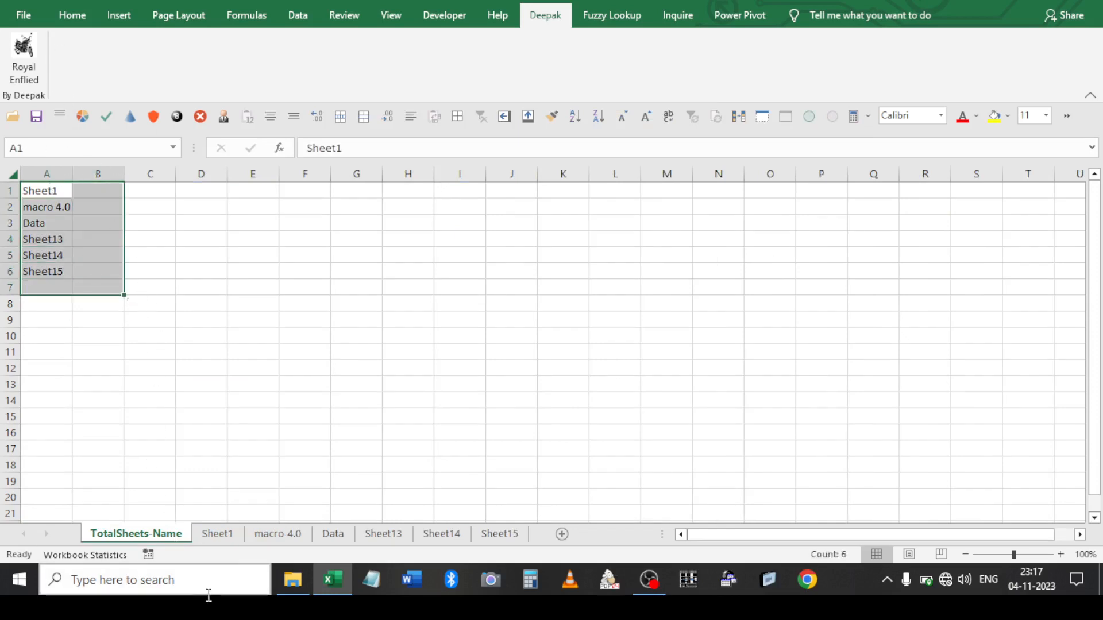
pyautogui.click(226, 546)
pyautogui.moveTo(148, 454); pyautogui.dragTo(296, 457)
pyautogui.rightClick(175, 535)
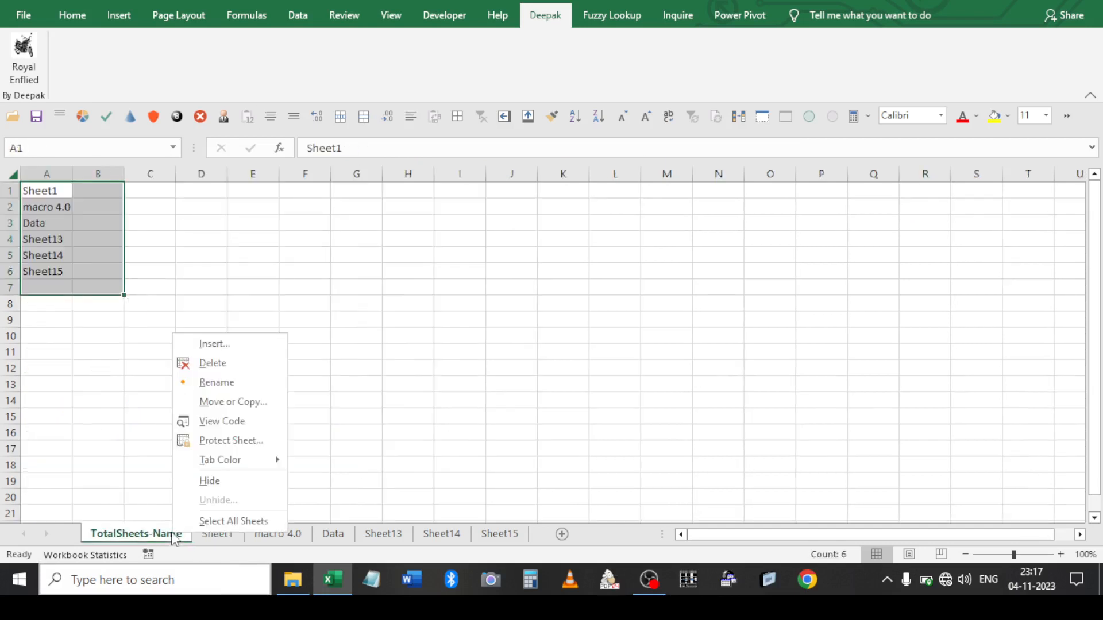
pyautogui.click(212, 363)
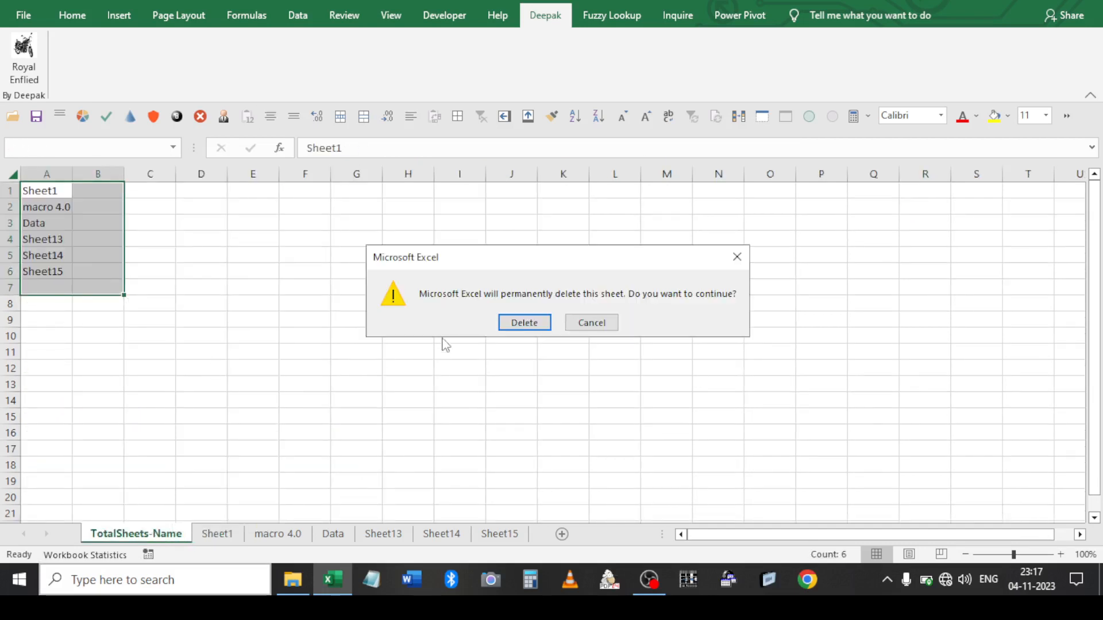
pyautogui.click(520, 323)
# Save the workbook from Sheet1, keeping it in macro-free format
pyautogui.click(315, 388)
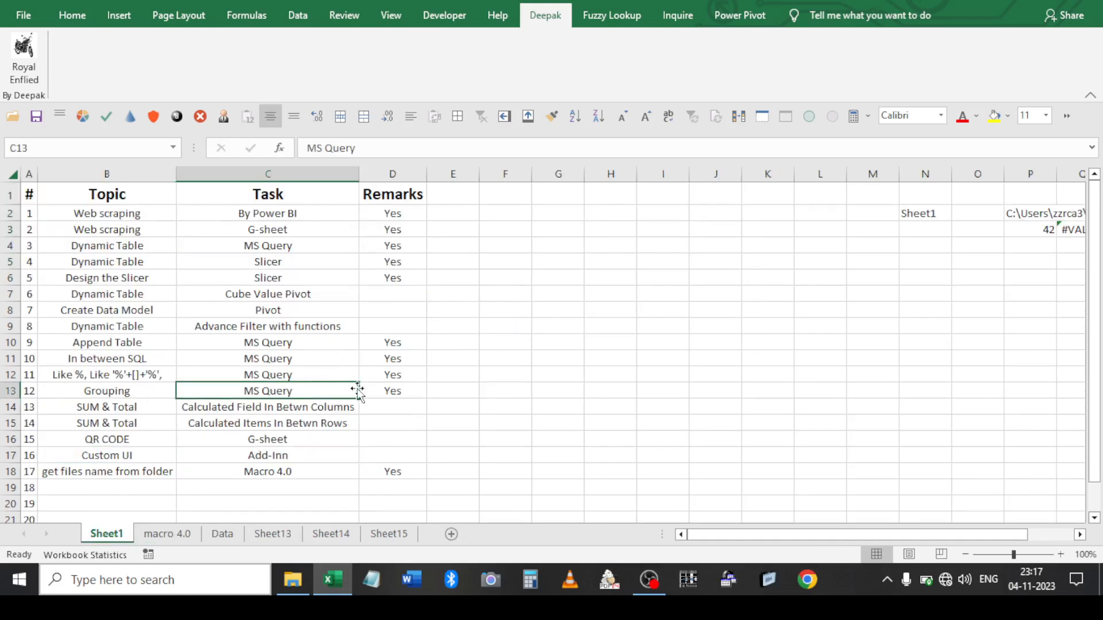
pyautogui.hotkey('ctrl', 's')
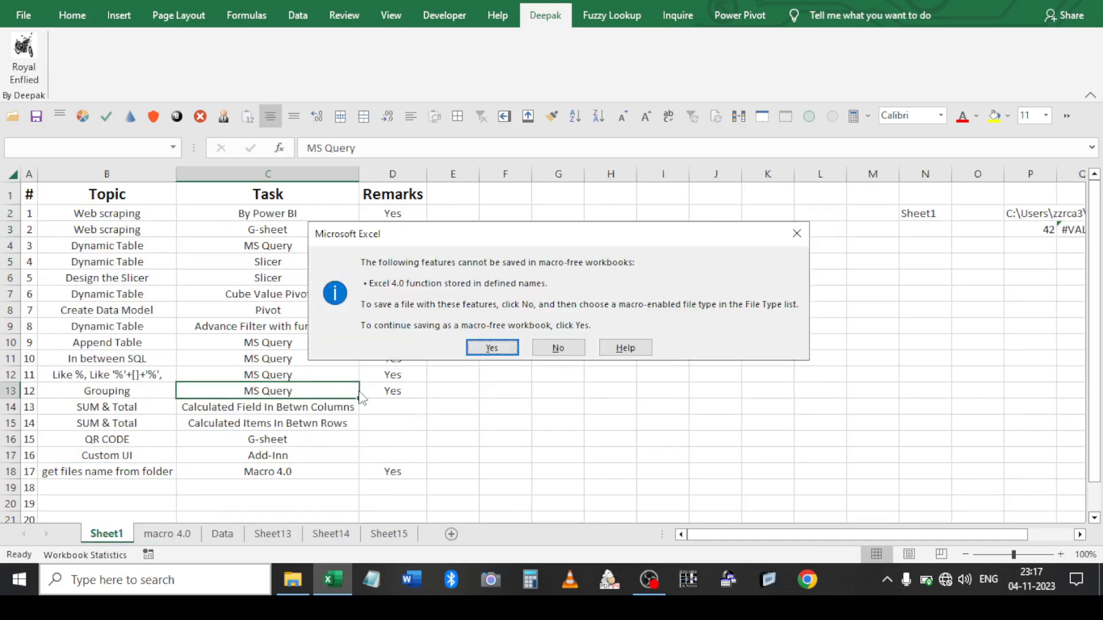
pyautogui.press('Return')
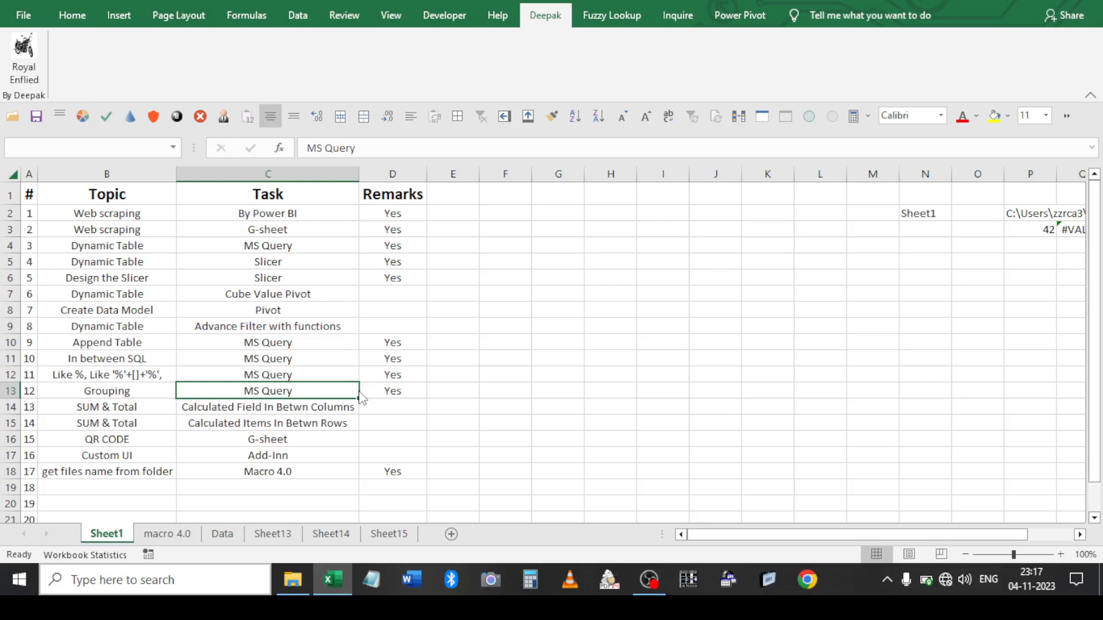
# Delete the macro 4.0 sheet from the workbook
pyautogui.hotkey('ctrl', 'pagedown')
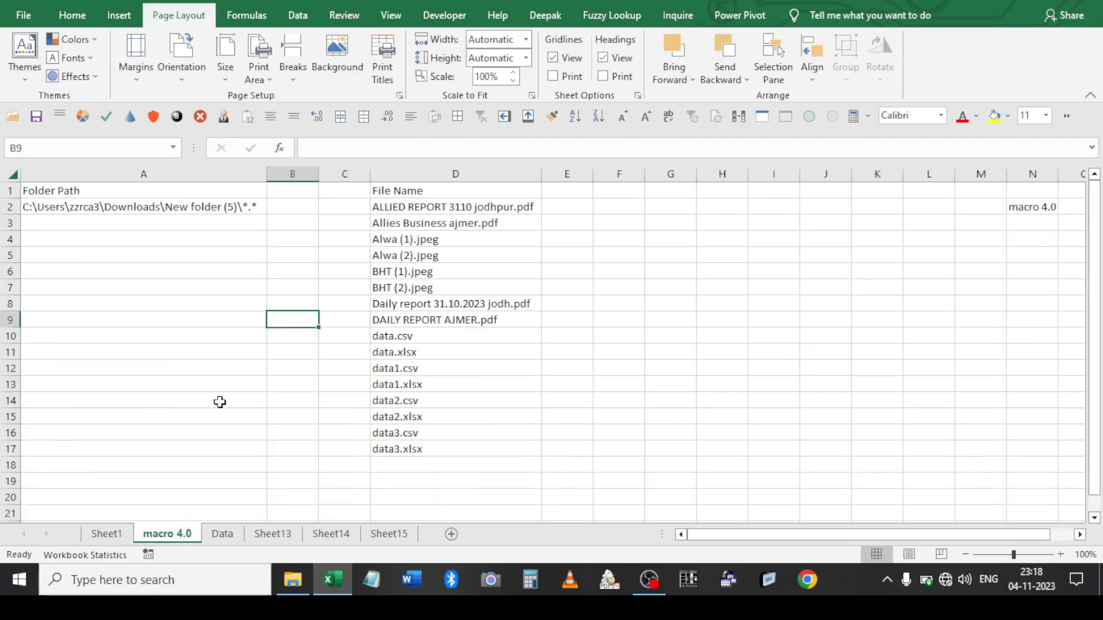
pyautogui.click(219, 401)
pyautogui.rightClick(182, 541)
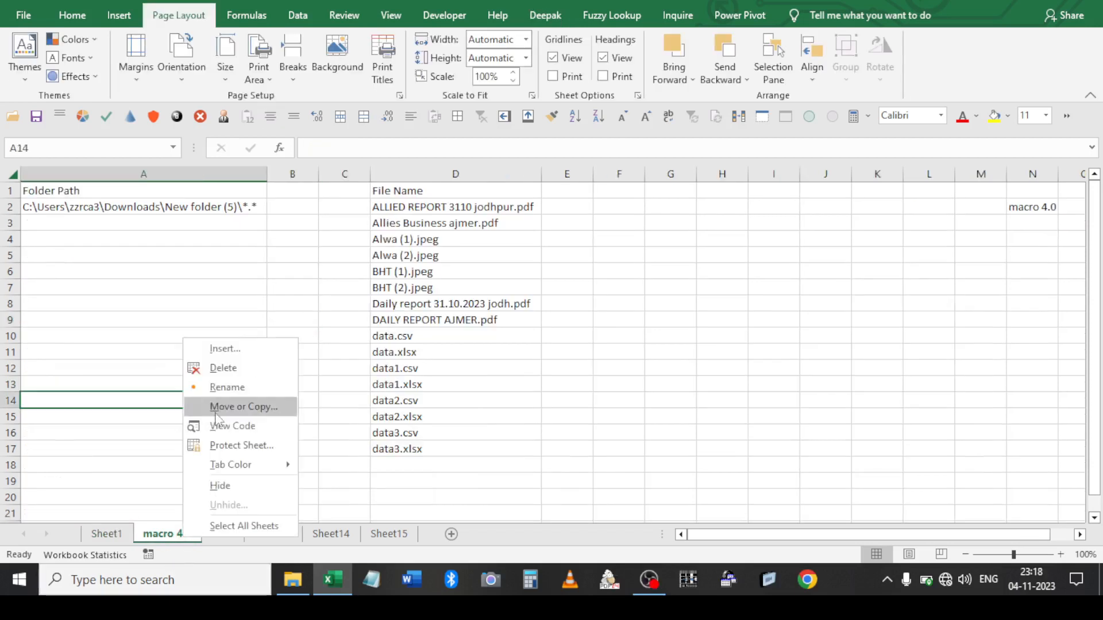
pyautogui.click(221, 368)
pyautogui.click(523, 322)
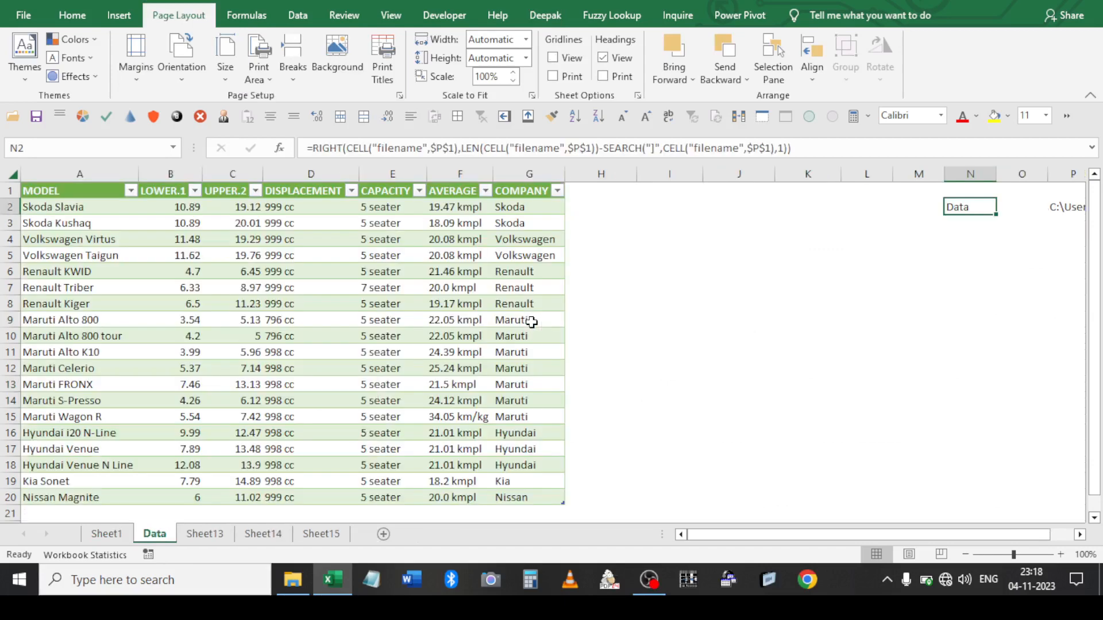
# Delete the getfiles defined name from the workbook in Name Manager
pyautogui.click(241, 16)
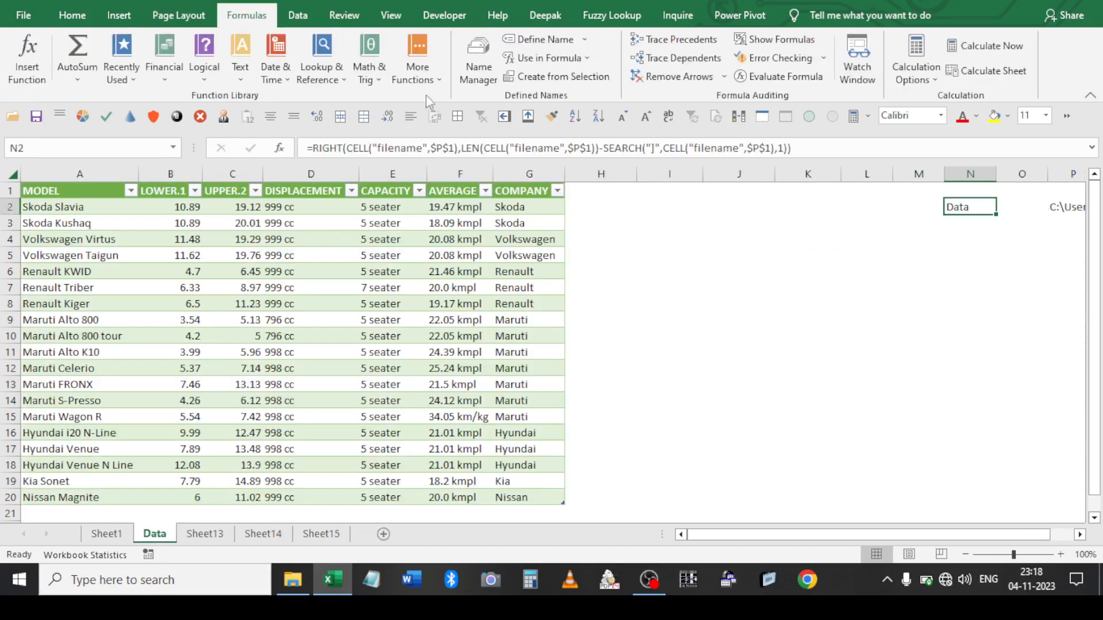
pyautogui.click(470, 67)
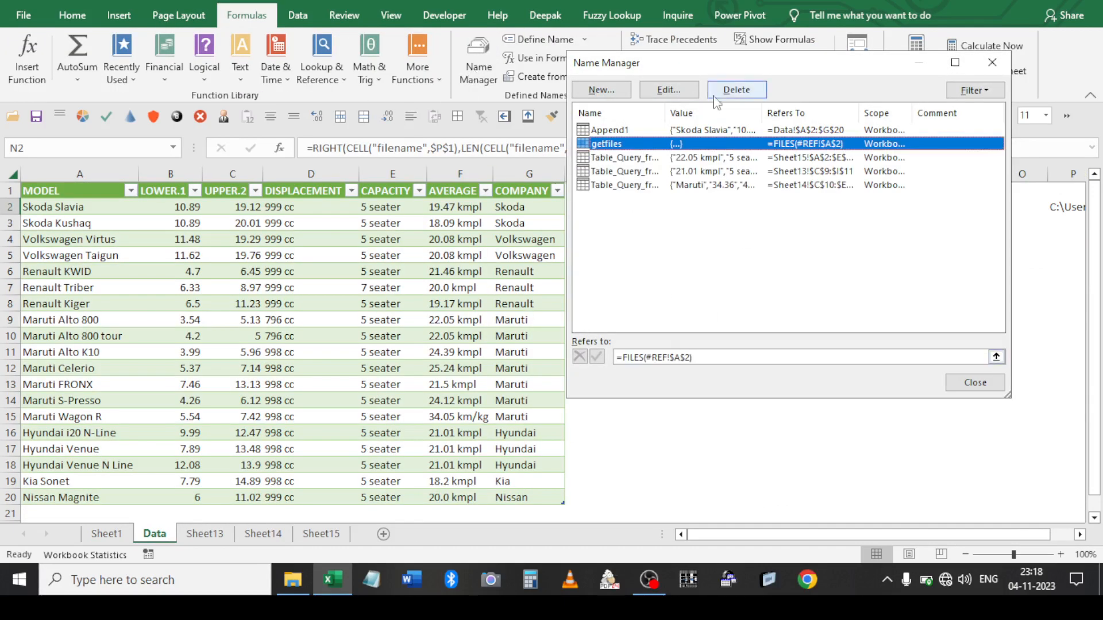
pyautogui.click(736, 89)
pyautogui.click(586, 323)
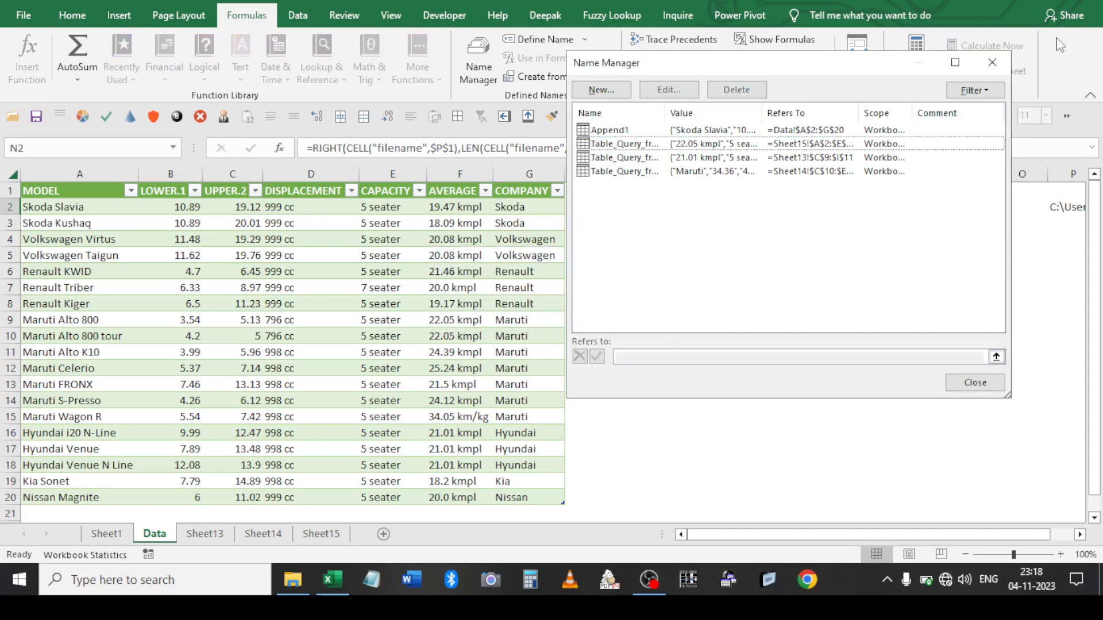
pyautogui.click(992, 63)
pyautogui.click(458, 315)
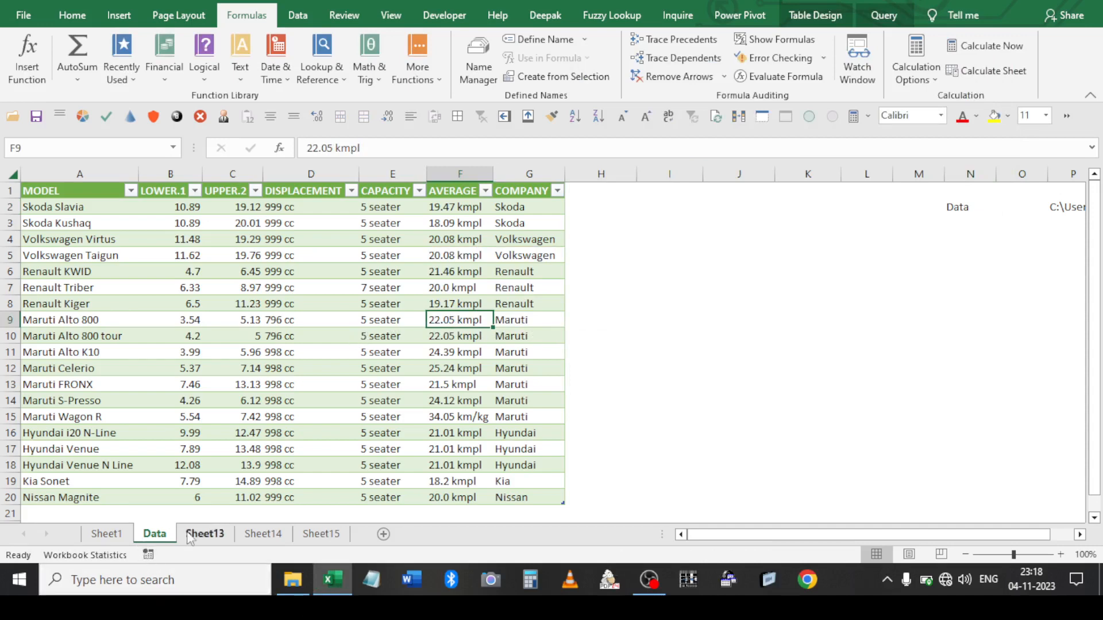
# Review the pivot, advanced filter, calculated field and calculated item tasks listed on Sheet1
pyautogui.click(106, 533)
pyautogui.moveTo(252, 292); pyautogui.dragTo(381, 322)
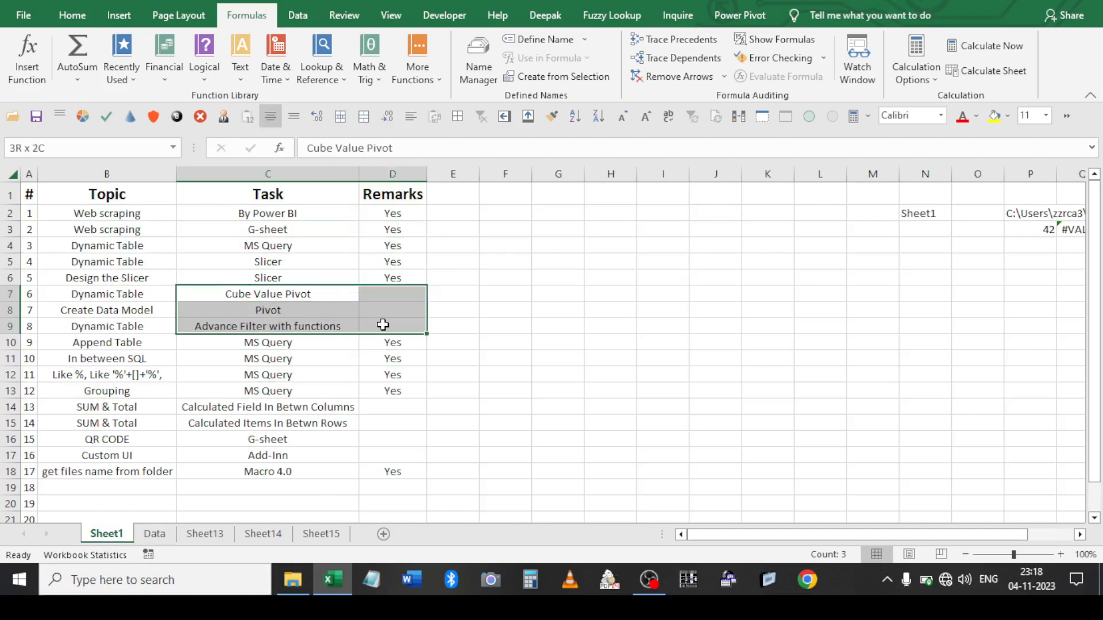
pyautogui.click(310, 292)
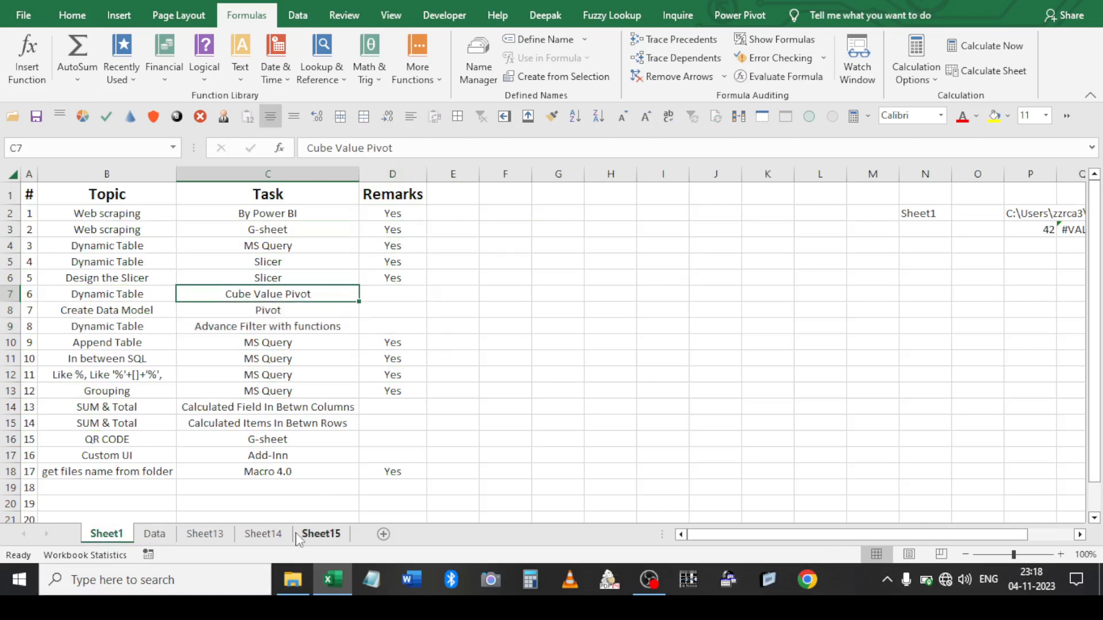
pyautogui.moveTo(261, 406); pyautogui.dragTo(309, 423)
pyautogui.click(308, 423)
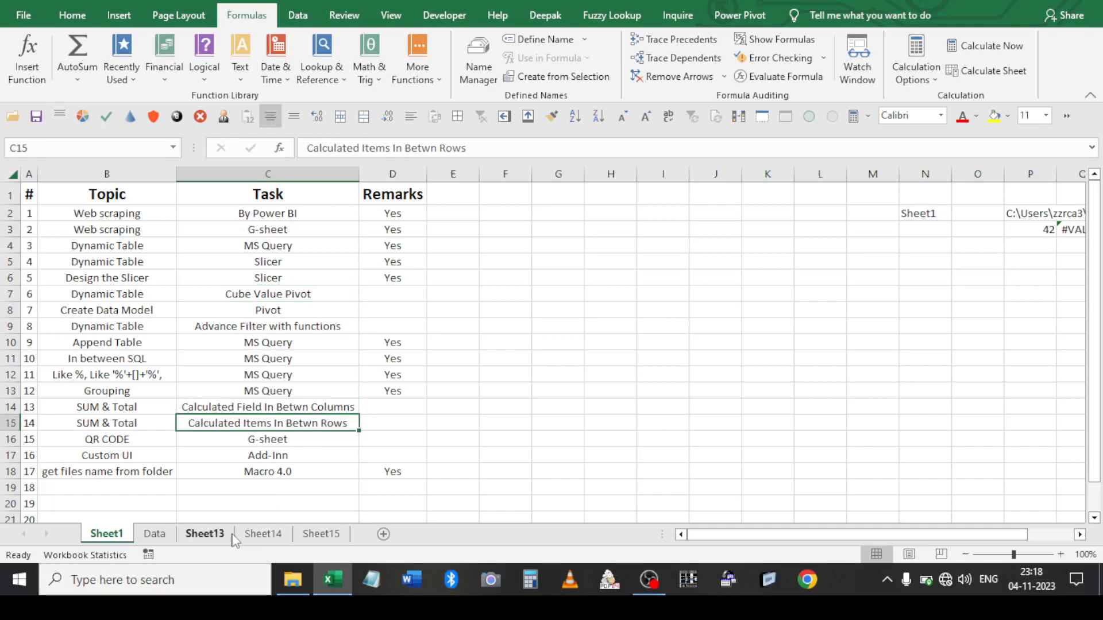
# Select the entire car table on the Data sheet and start a PivotTable from it
pyautogui.click(205, 534)
pyautogui.click(169, 534)
pyautogui.click(51, 194)
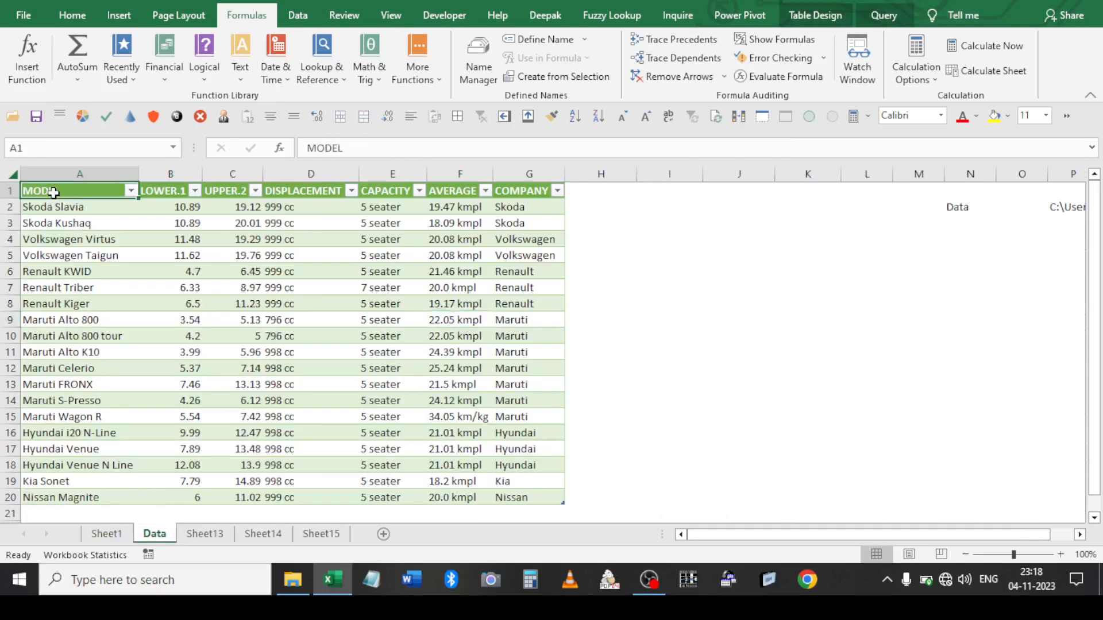
pyautogui.hotkey('ctrl', 'a')
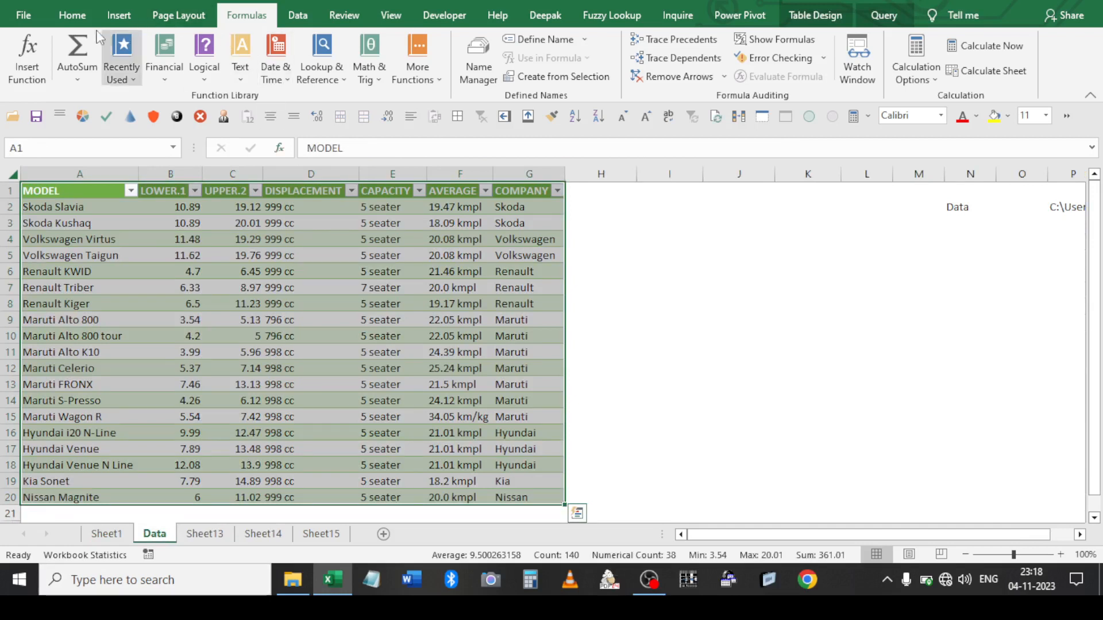
pyautogui.click(111, 16)
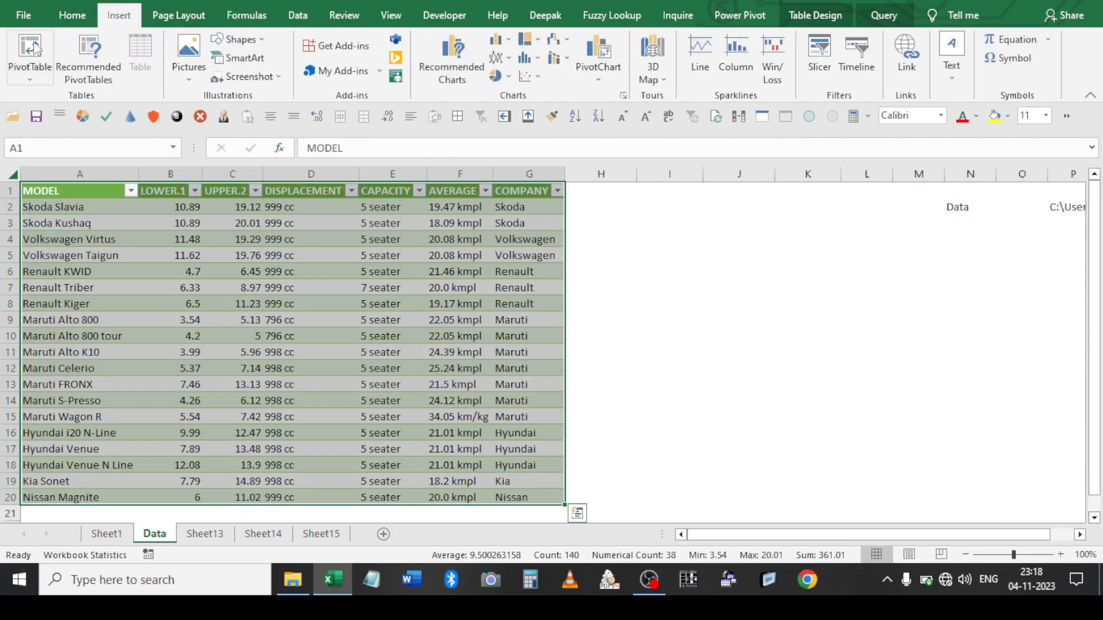
pyautogui.click(30, 52)
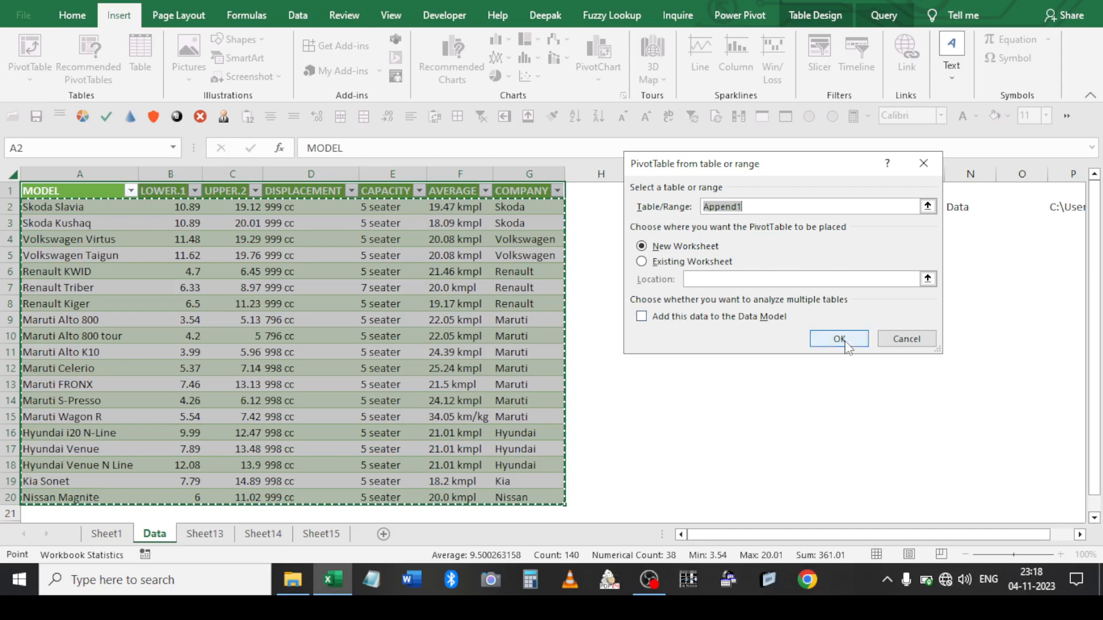
# Try to create the PivotTable on a new worksheet with "withput model" as its source range
pyautogui.write('S')
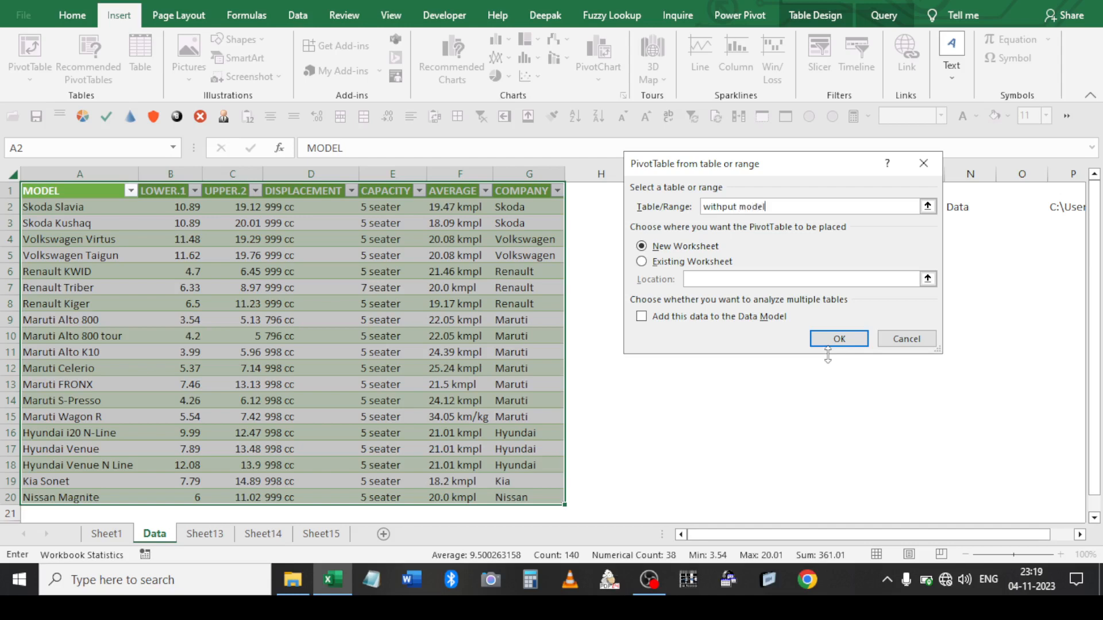
pyautogui.click(832, 340)
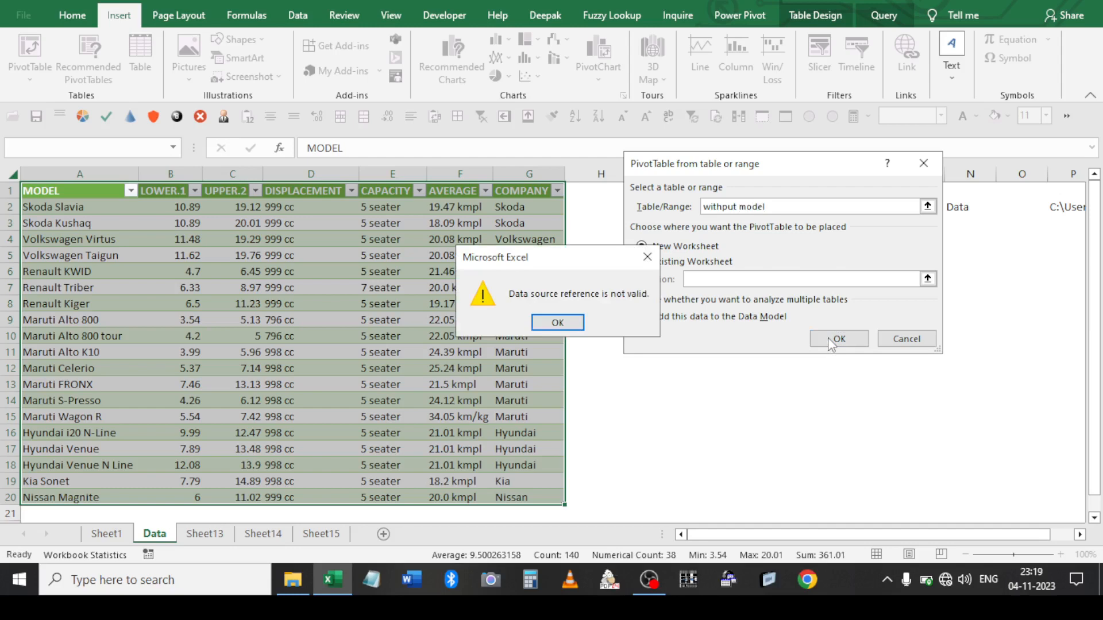
pyautogui.click(559, 322)
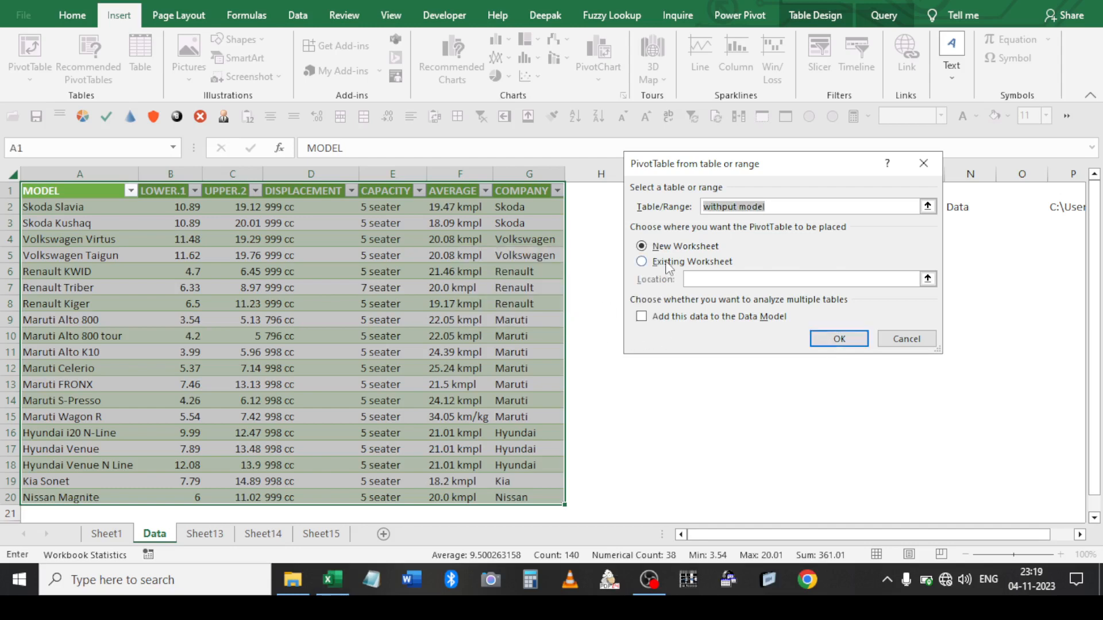
pyautogui.click(668, 263)
pyautogui.click(662, 251)
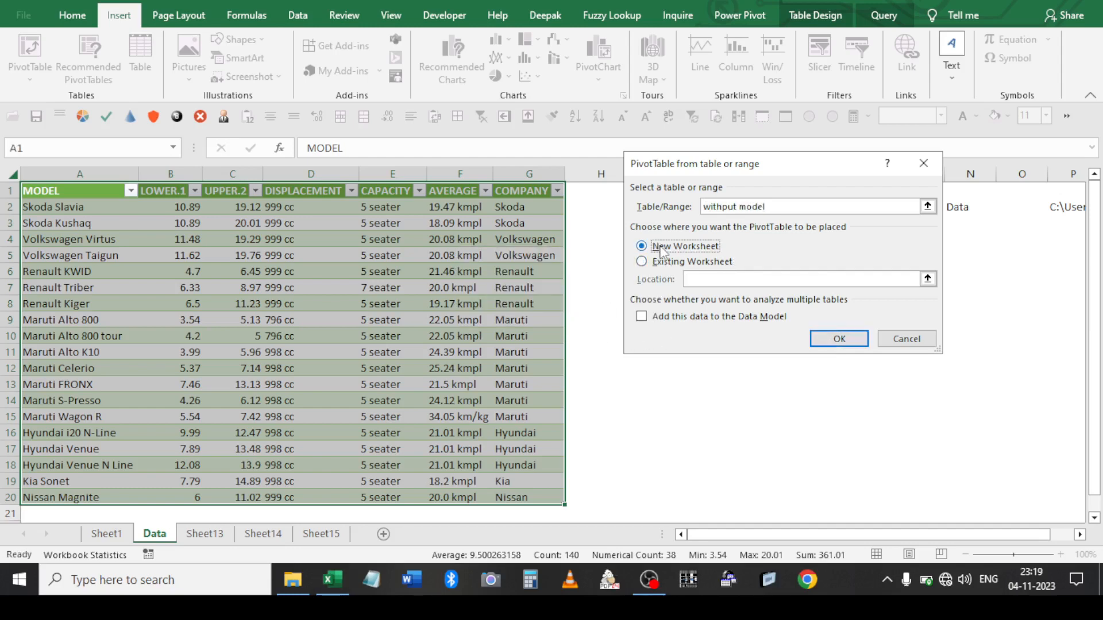
# Set the source range to the whole Append1 table and create the PivotTable on a new worksheet
pyautogui.click(776, 205)
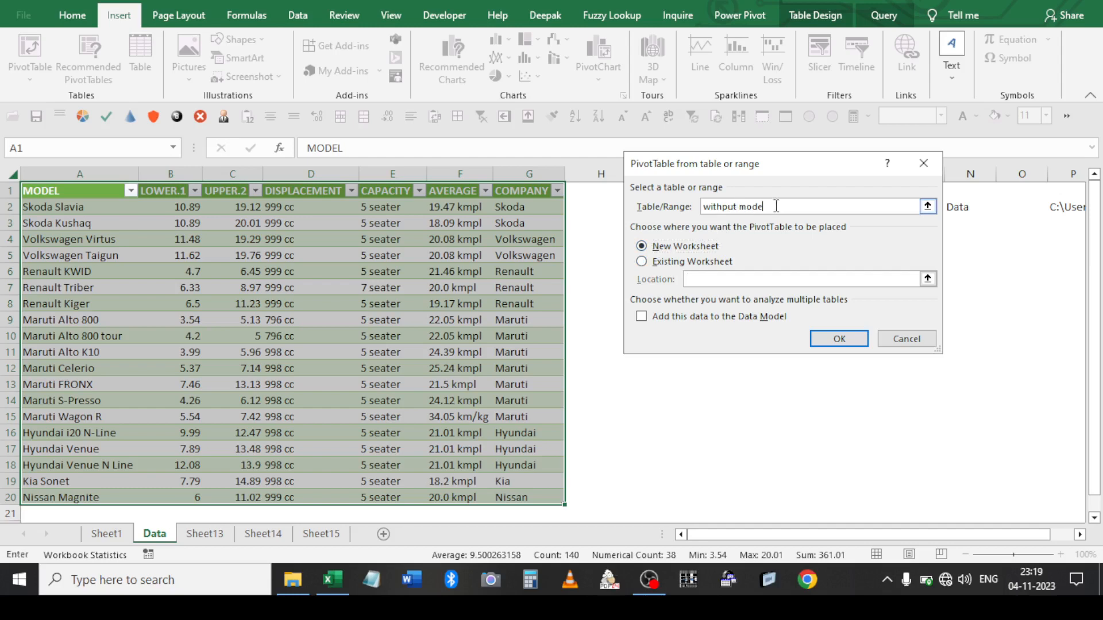
pyautogui.click(498, 257)
pyautogui.hotkey('ctrl', 'Up')
pyautogui.hotkey('ctrl', 'Left')
pyautogui.hotkey('ctrl', 'shift', 'Right')
pyautogui.hotkey('ctrl', 'shift', 'Down')
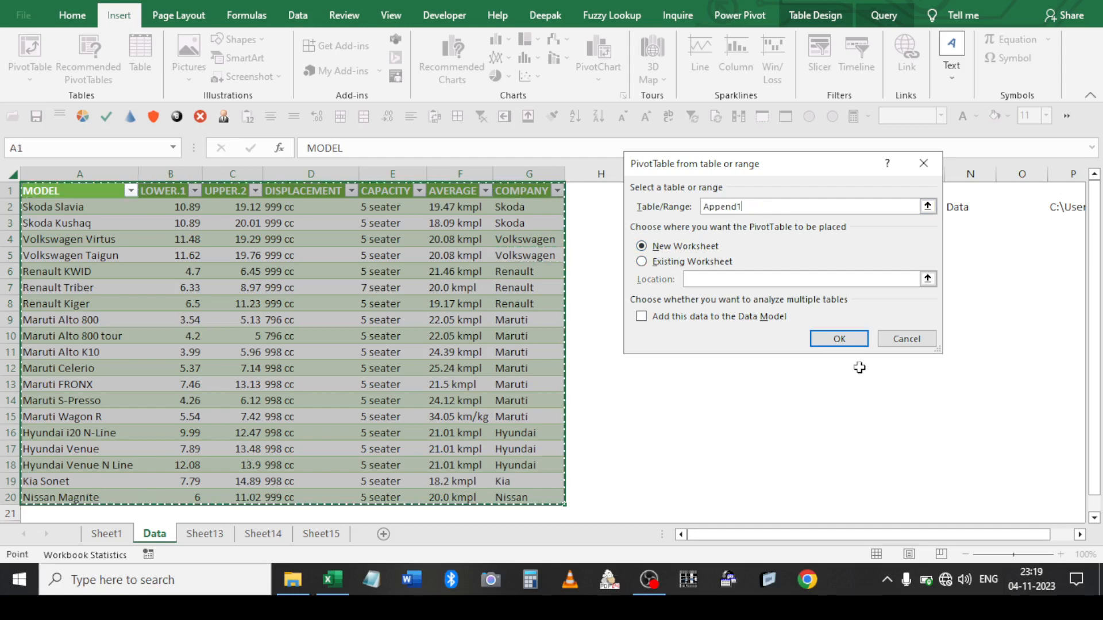
pyautogui.click(839, 339)
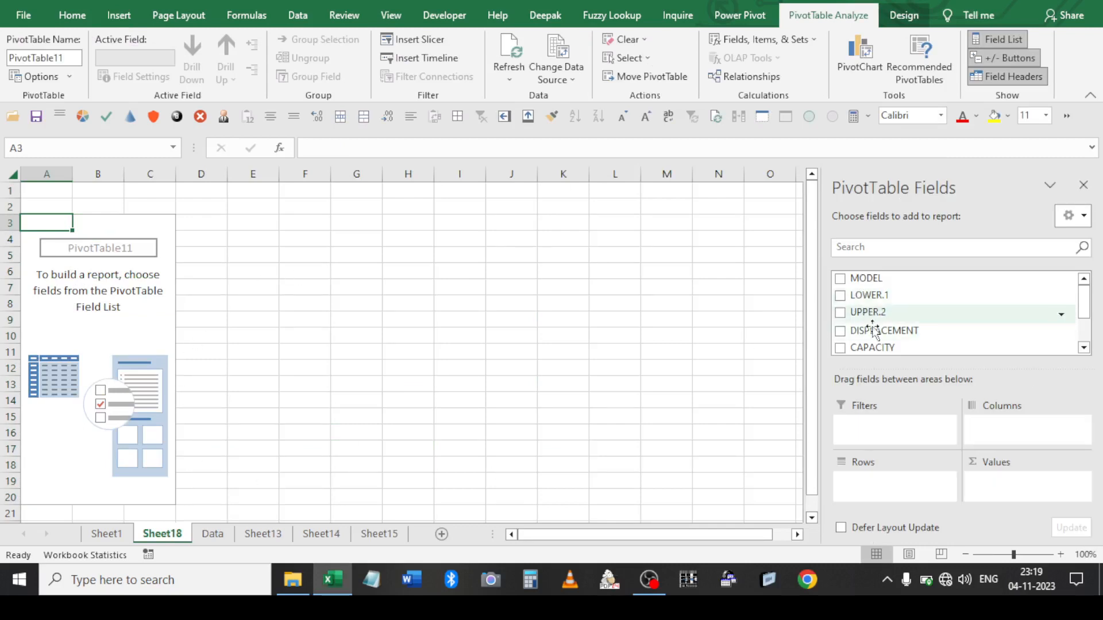
# Place COMPANY in the PivotTable's rows and LOWER.1 and UPPER.2 in its values as sums
pyautogui.scroll(-1, 887, 333)
pyautogui.moveTo(884, 332); pyautogui.dragTo(908, 485)
pyautogui.scroll(2, 883, 313)
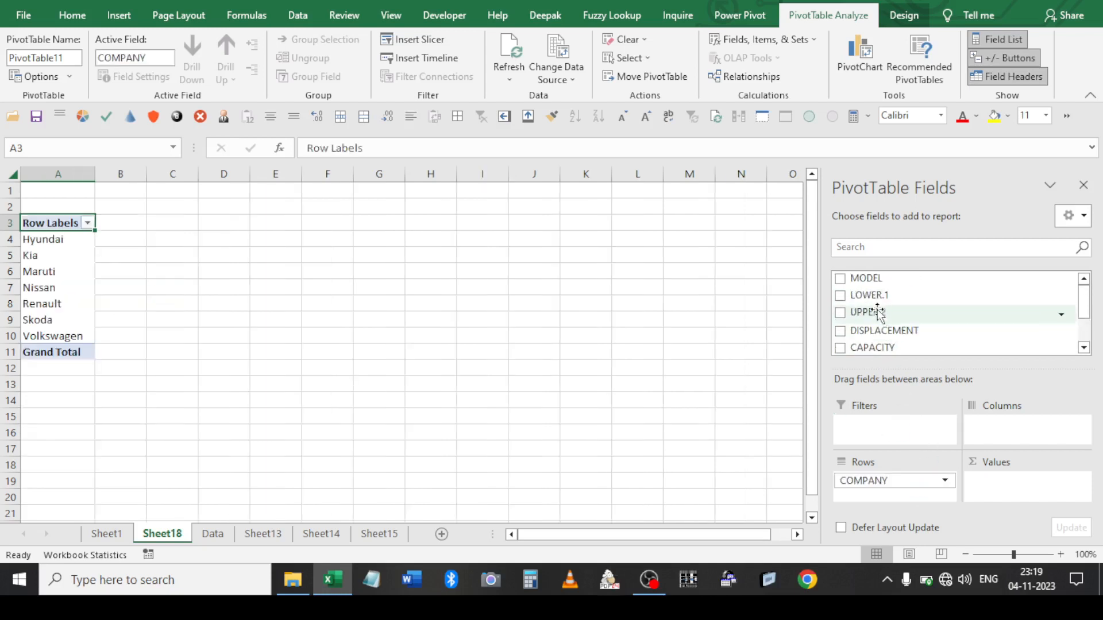
pyautogui.moveTo(876, 295); pyautogui.dragTo(1013, 490)
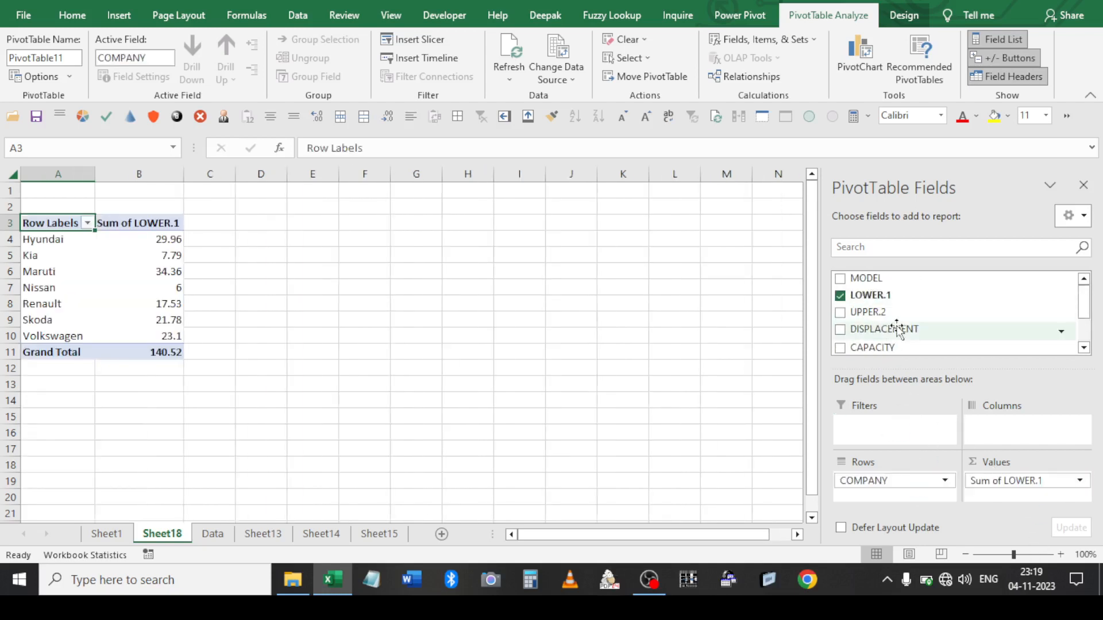
pyautogui.moveTo(871, 312); pyautogui.dragTo(988, 497)
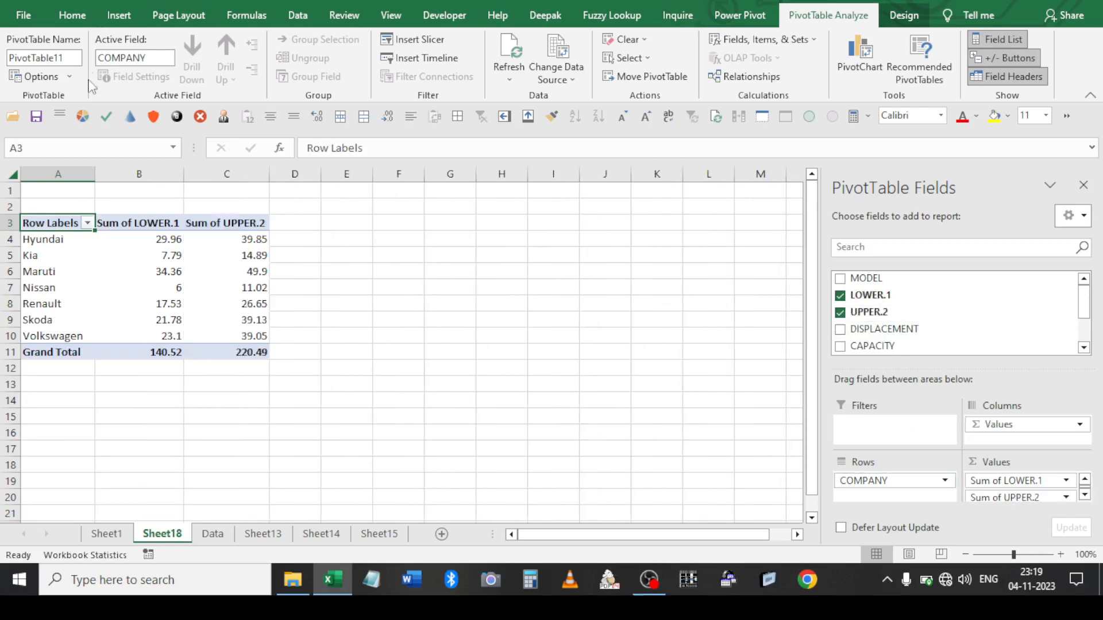
# Add MODEL, DISPLACEMENT and CAPACITY as row fields nested in that order under COMPANY
pyautogui.click(903, 15)
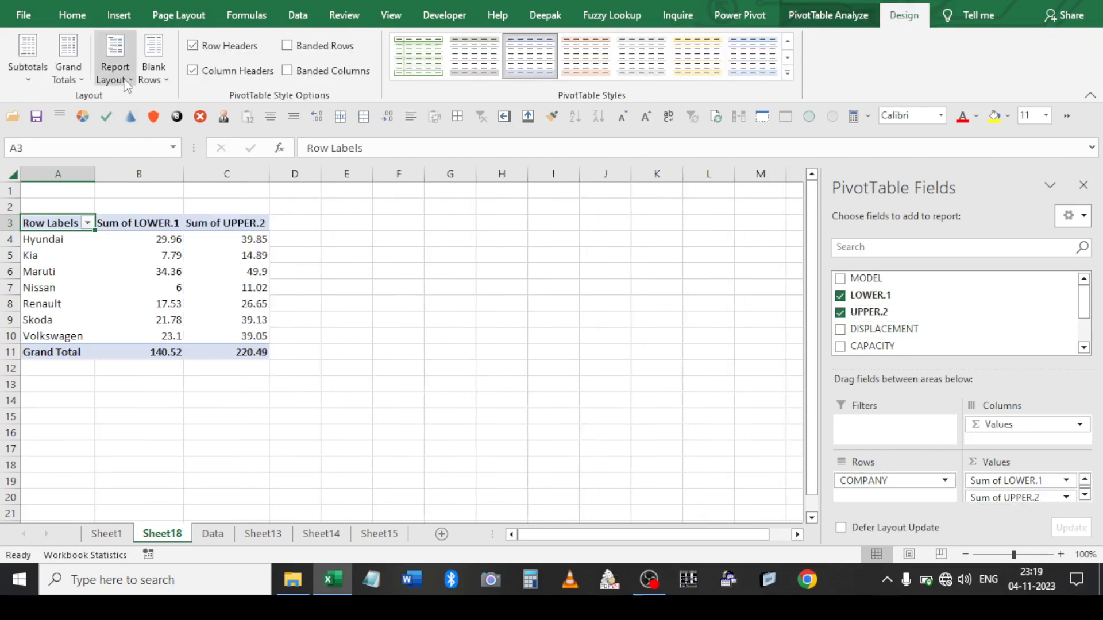
pyautogui.moveTo(870, 345); pyautogui.dragTo(888, 495)
pyautogui.moveTo(885, 328); pyautogui.dragTo(887, 495)
pyautogui.moveTo(866, 278); pyautogui.dragTo(887, 493)
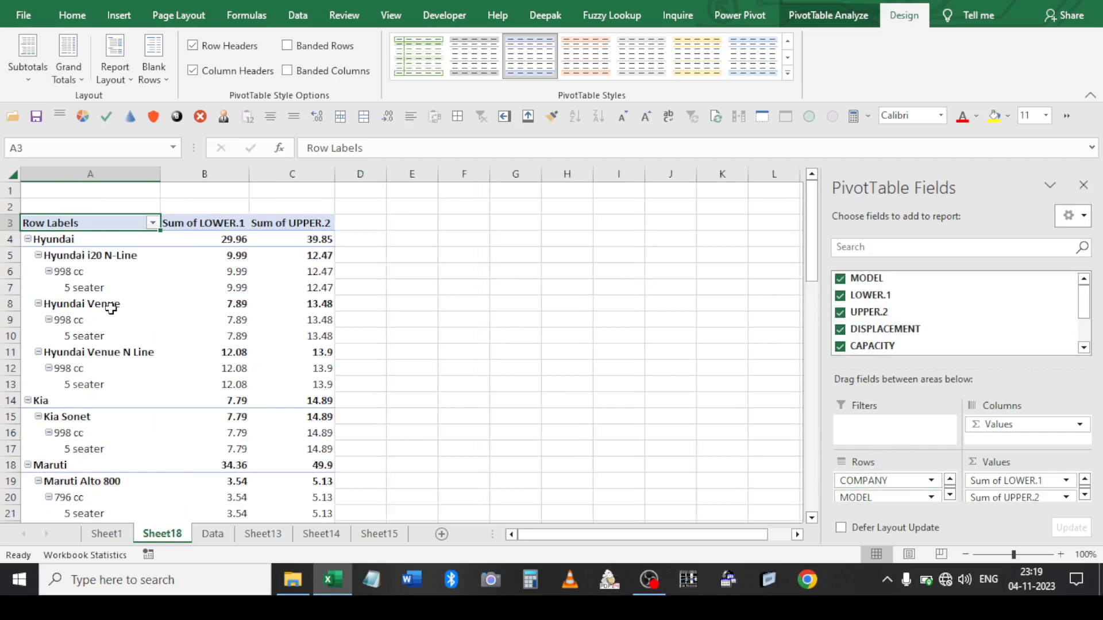
# Show the PivotTable in tabular form with all item labels repeated
pyautogui.click(115, 72)
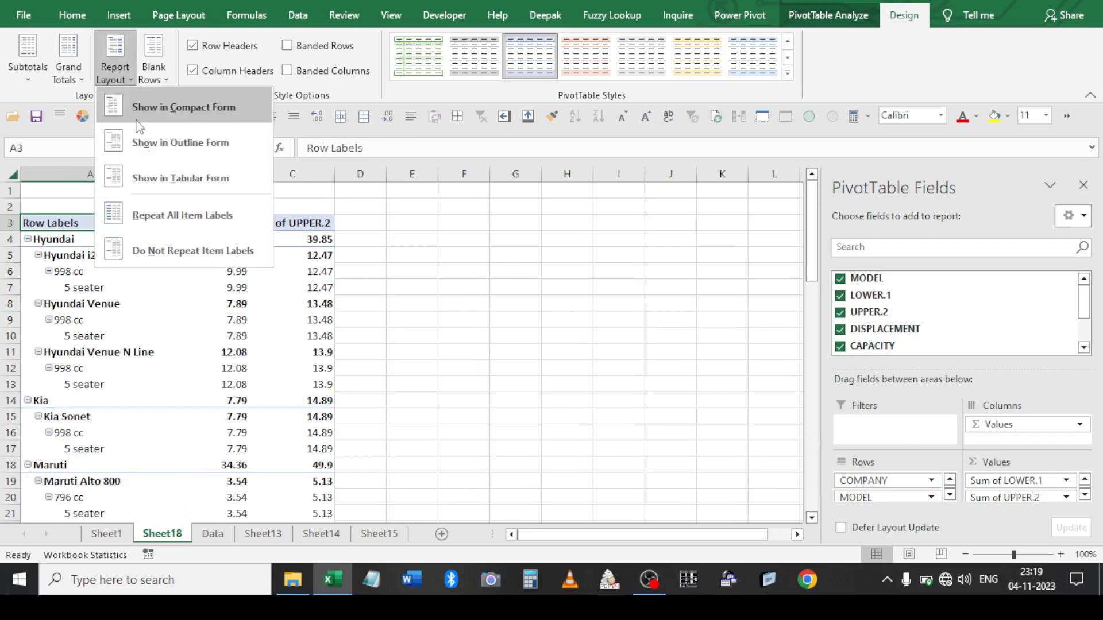
pyautogui.click(463, 340)
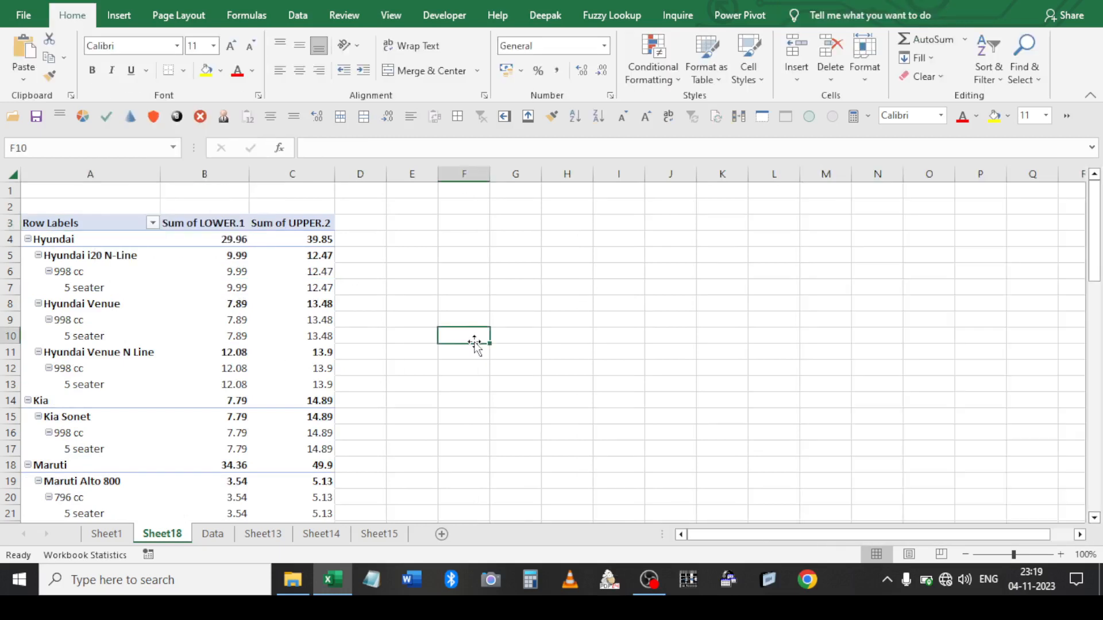
pyautogui.click(221, 303)
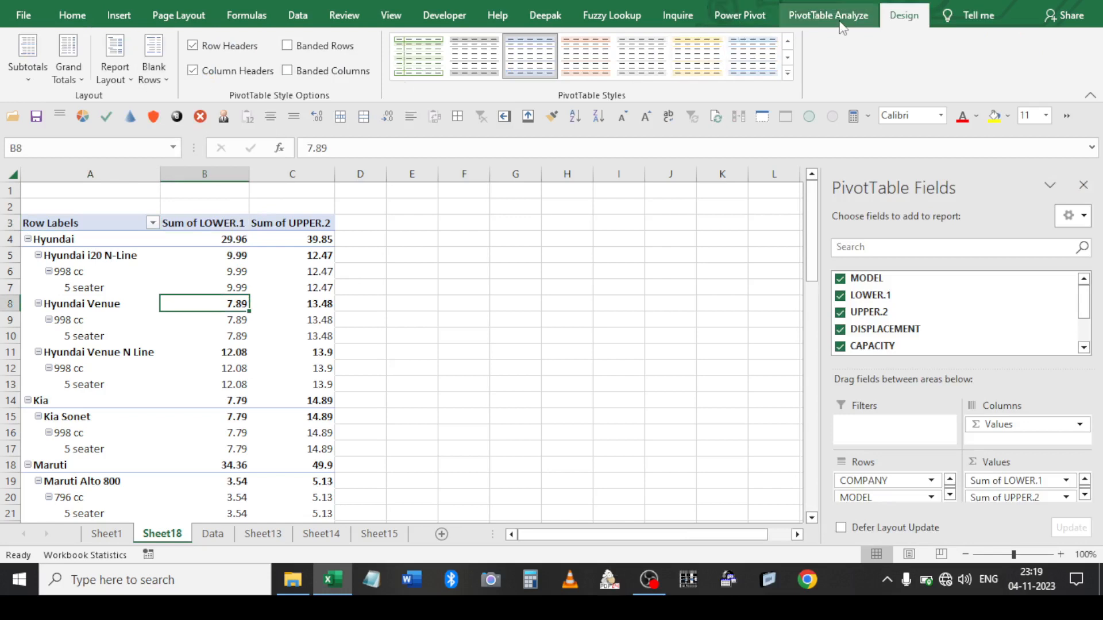
pyautogui.click(100, 77)
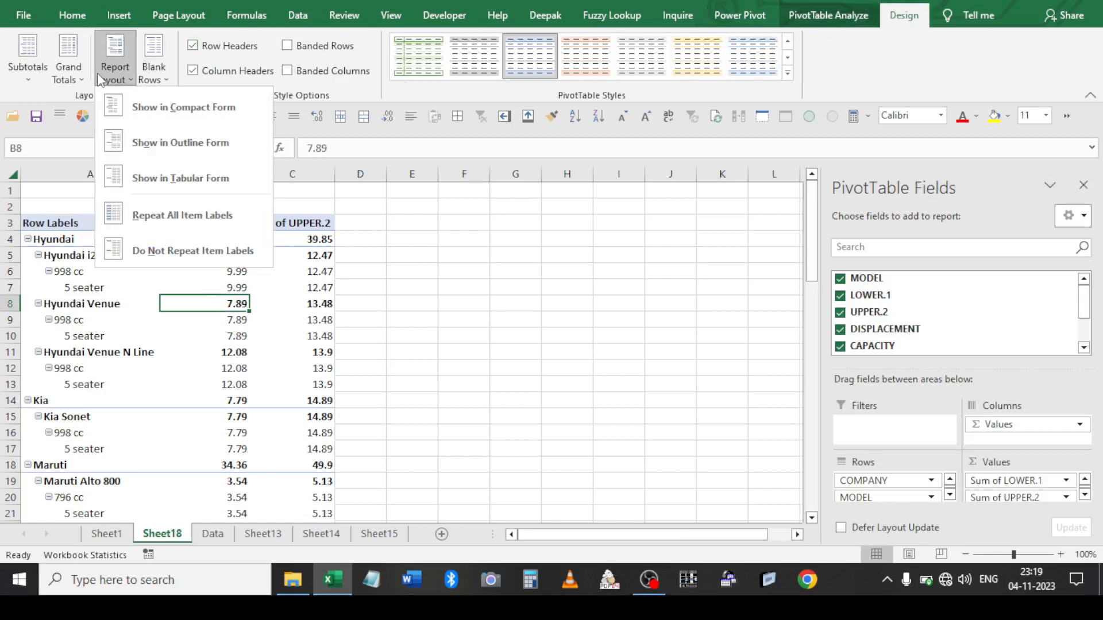
pyautogui.click(173, 178)
pyautogui.click(131, 81)
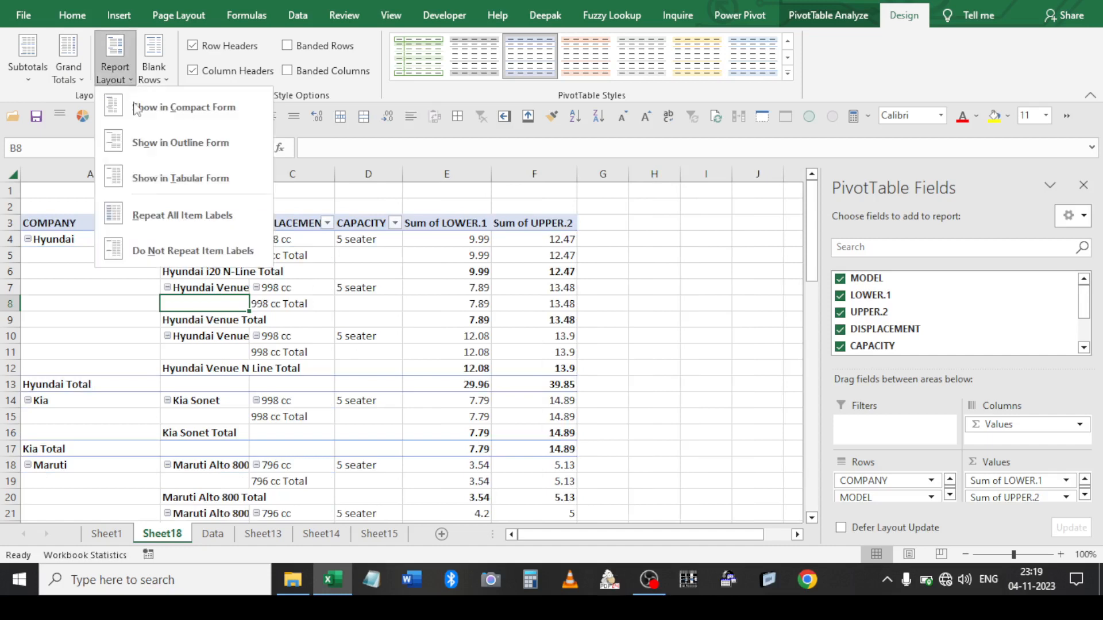
pyautogui.click(156, 213)
# Turn off the PivotTable's grand totals for rows and columns and hide all subtotals
pyautogui.click(67, 70)
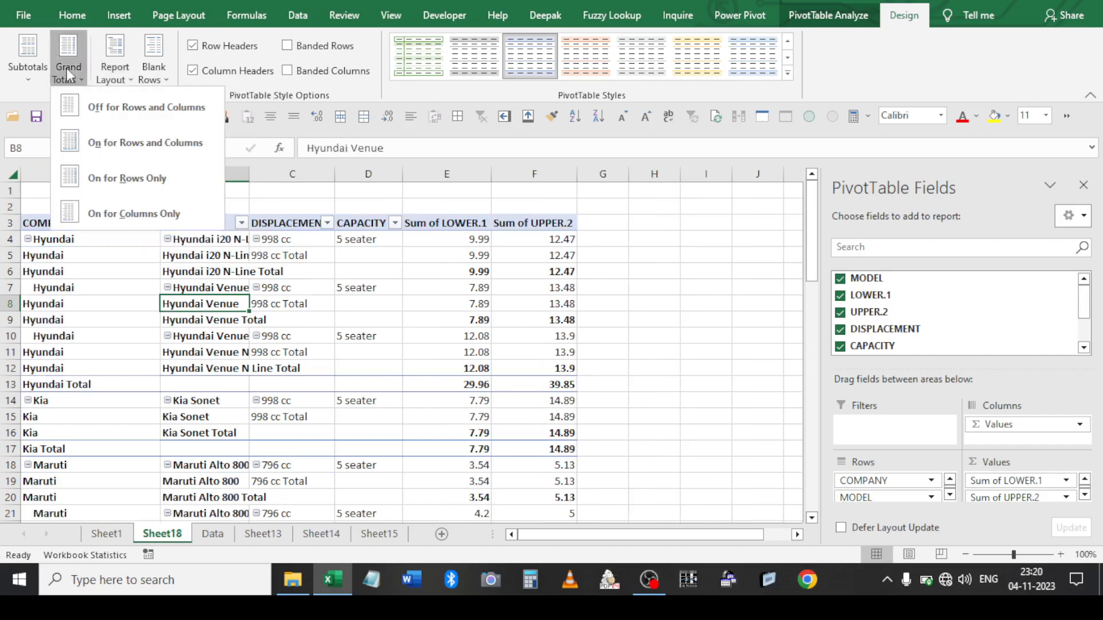
pyautogui.click(99, 119)
pyautogui.click(28, 64)
pyautogui.click(49, 102)
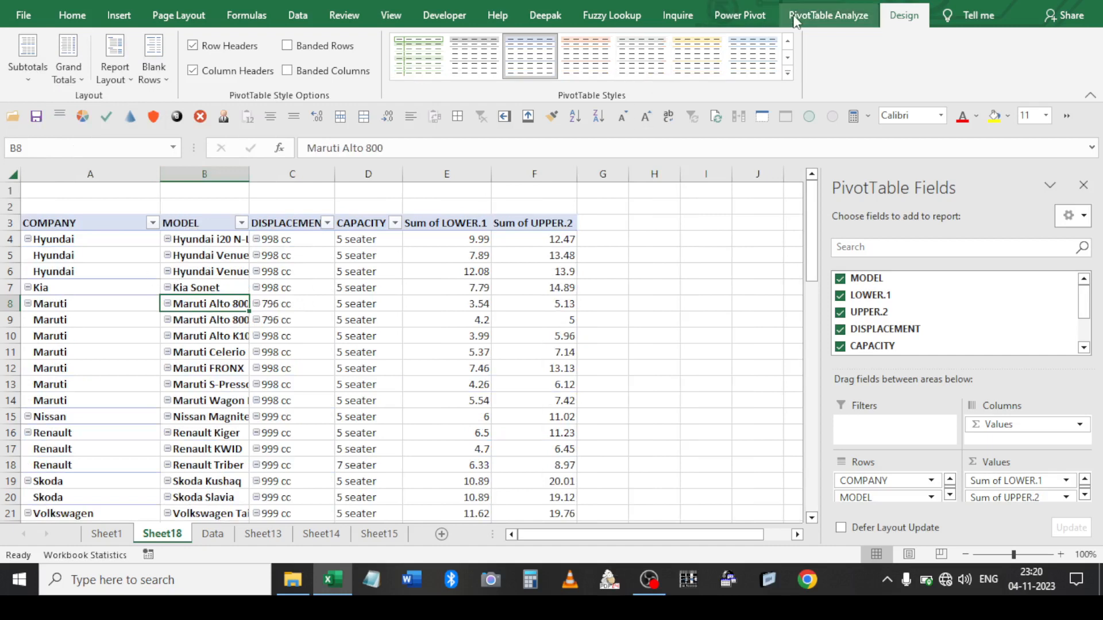
# Hide the PivotTable's expand/collapse buttons and autofit all the sheet's column widths
pyautogui.click(828, 15)
pyautogui.click(1001, 60)
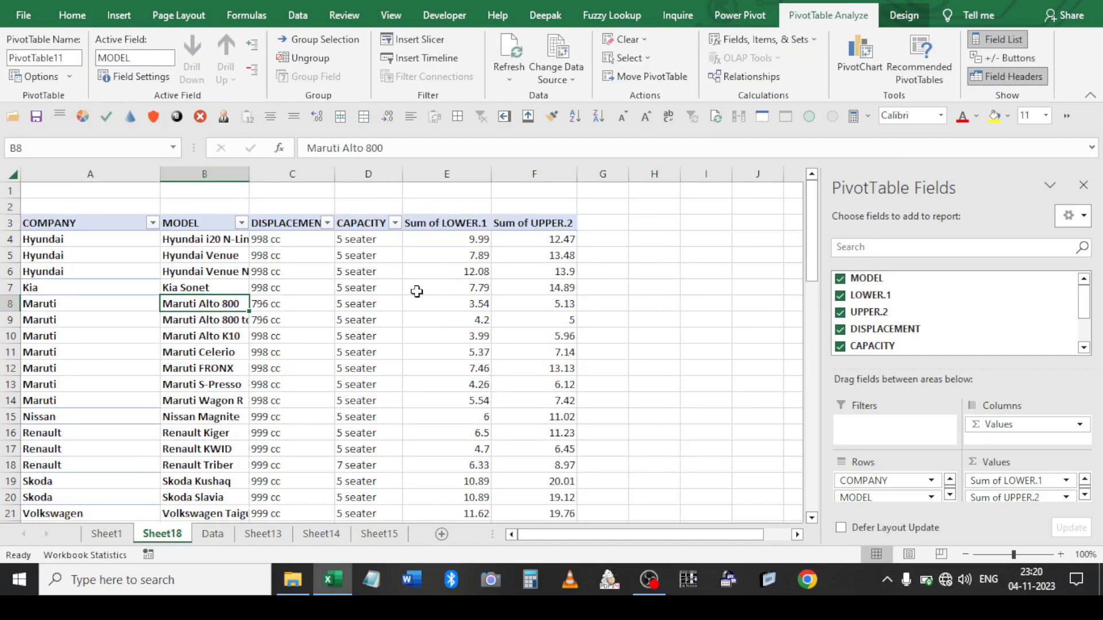
pyautogui.click(12, 174)
pyautogui.doubleClick(159, 173)
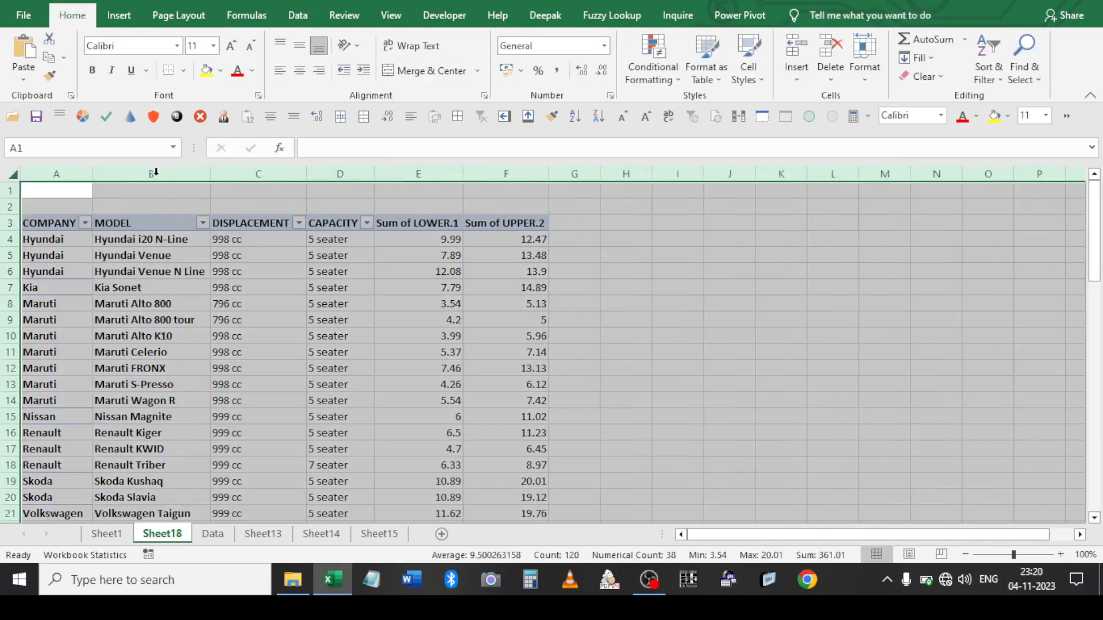
# Try to move the MODEL header cell out of the PivotTable up to cell B1
pyautogui.click(184, 228)
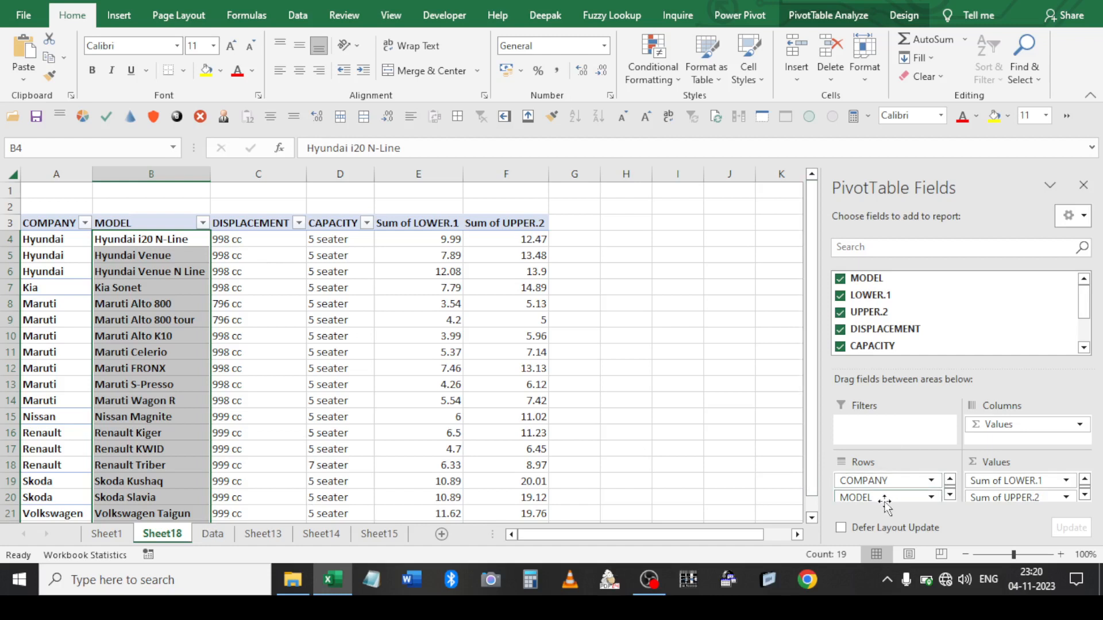
pyautogui.click(119, 221)
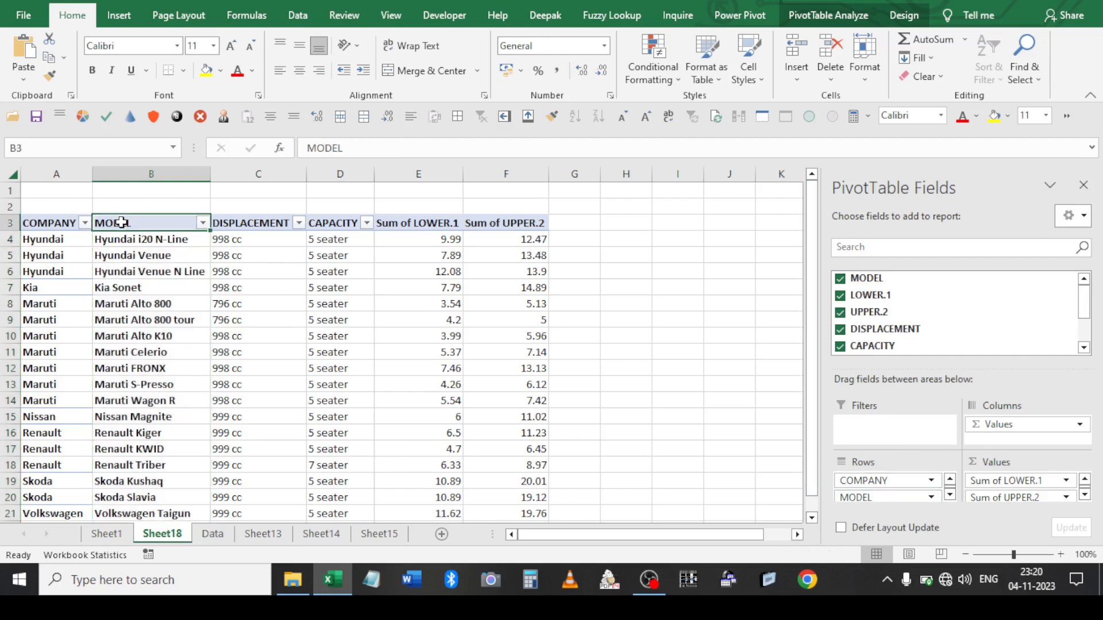
pyautogui.click(128, 214)
pyautogui.click(130, 212)
pyautogui.click(132, 221)
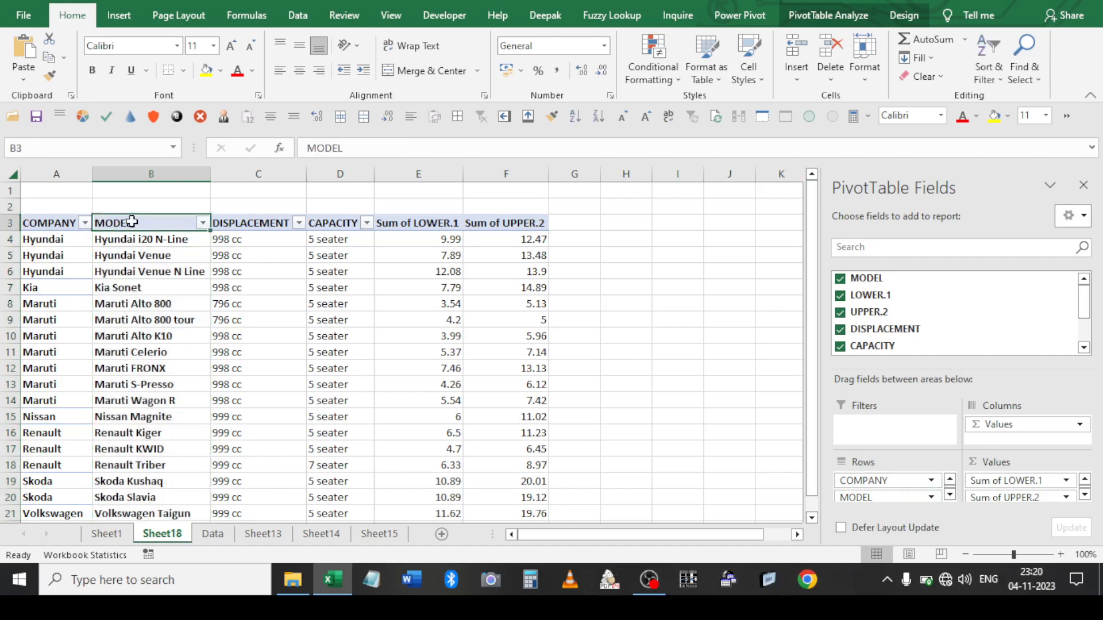
pyautogui.click(137, 226)
pyautogui.click(138, 228)
pyautogui.moveTo(137, 230); pyautogui.dragTo(147, 199)
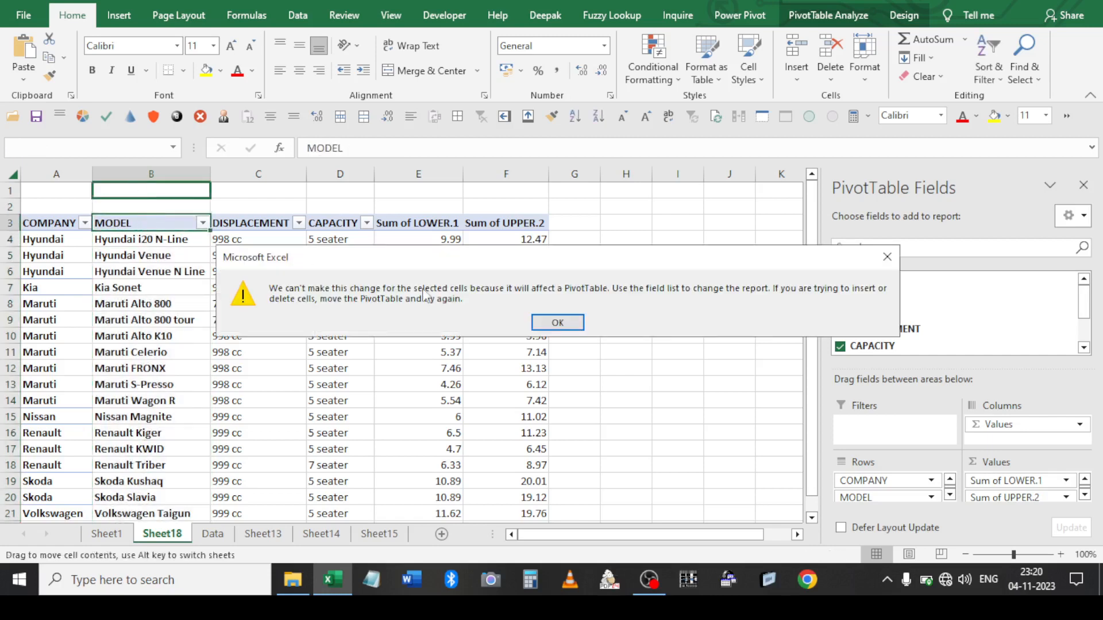
pyautogui.click(553, 332)
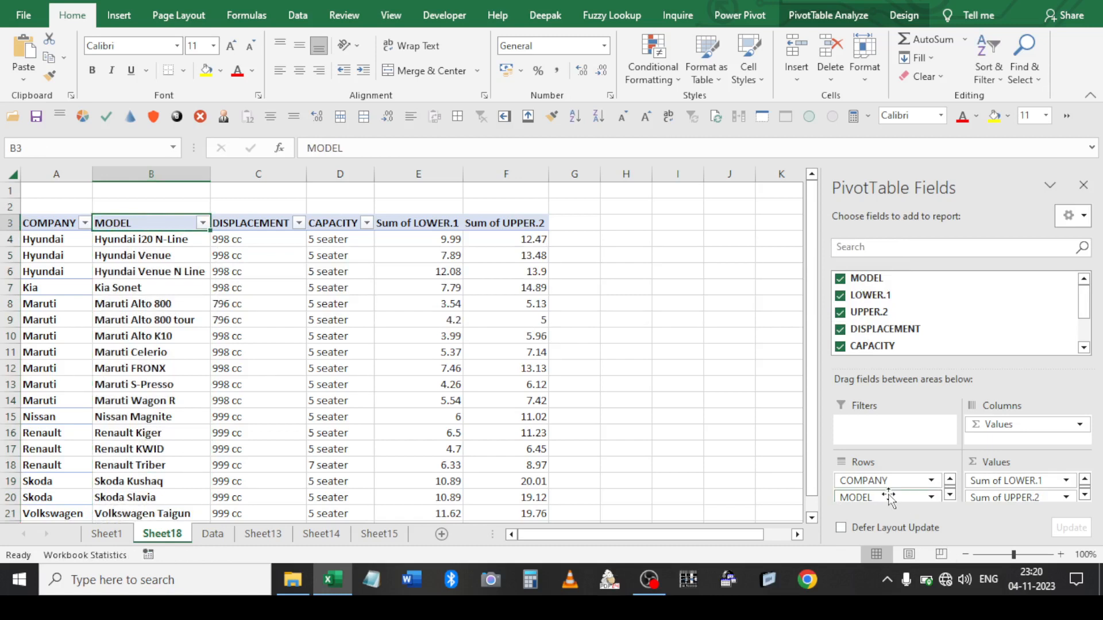
# Remove MODEL, DISPLACEMENT and CAPACITY from the PivotTable's row fields, keeping only COMPANY
pyautogui.moveTo(887, 497); pyautogui.dragTo(747, 408)
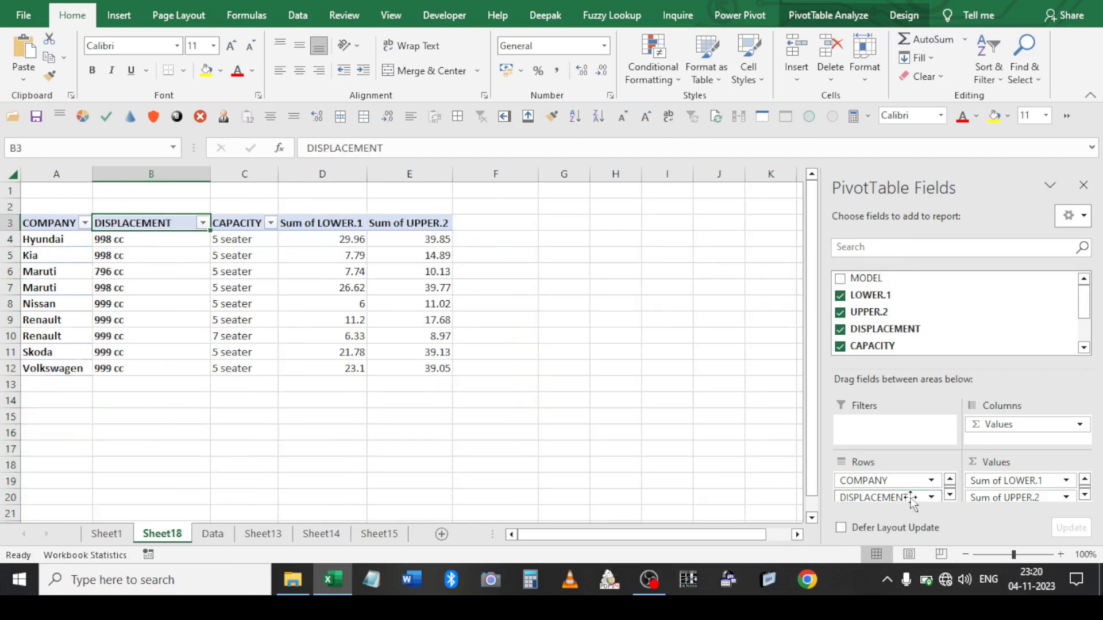
pyautogui.moveTo(884, 498); pyautogui.dragTo(753, 443)
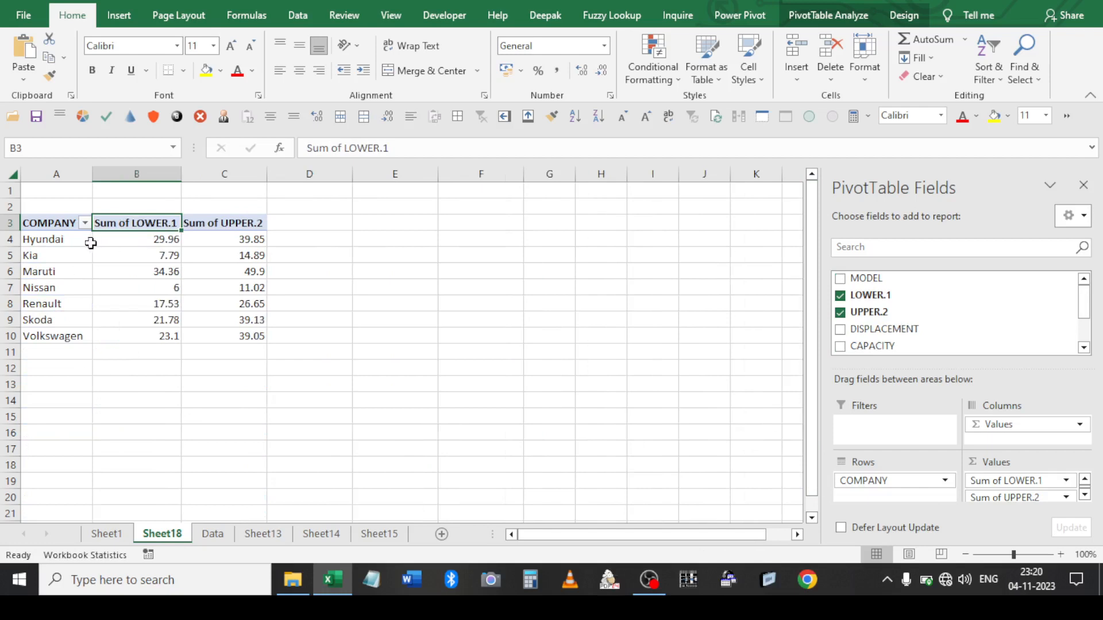
pyautogui.click(57, 222)
pyautogui.click(163, 244)
pyautogui.click(226, 252)
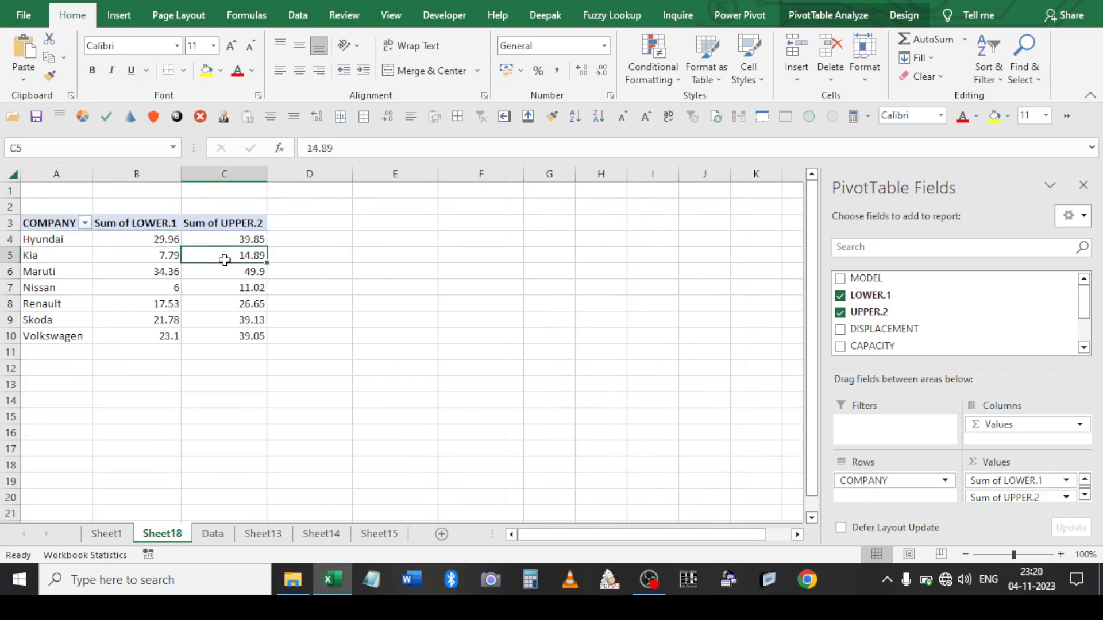
pyautogui.click(43, 267)
pyautogui.click(175, 192)
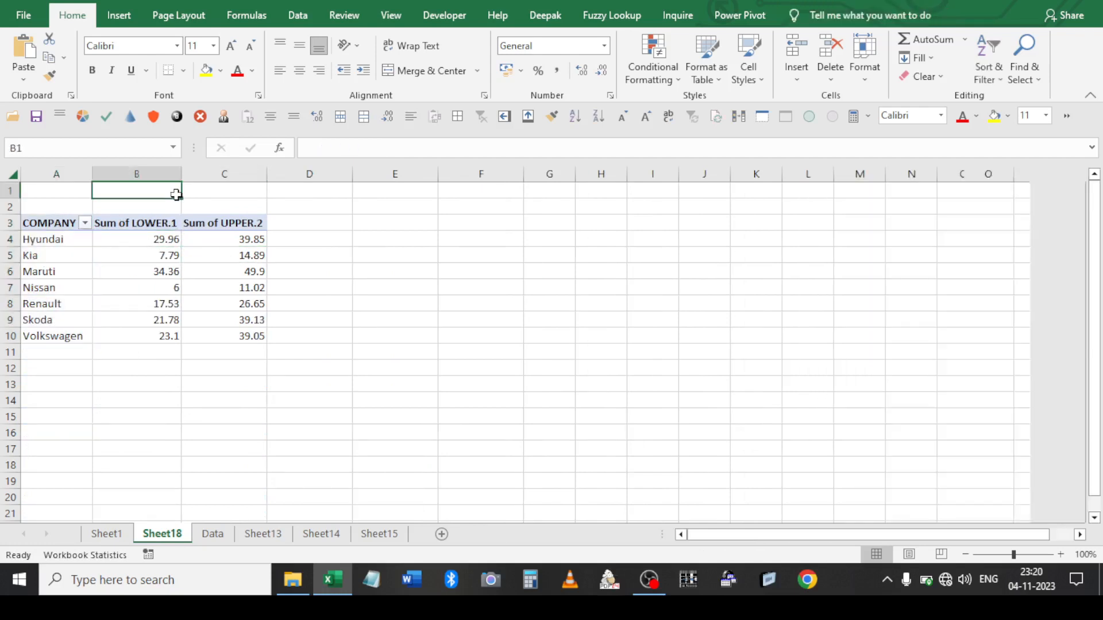
pyautogui.click(141, 272)
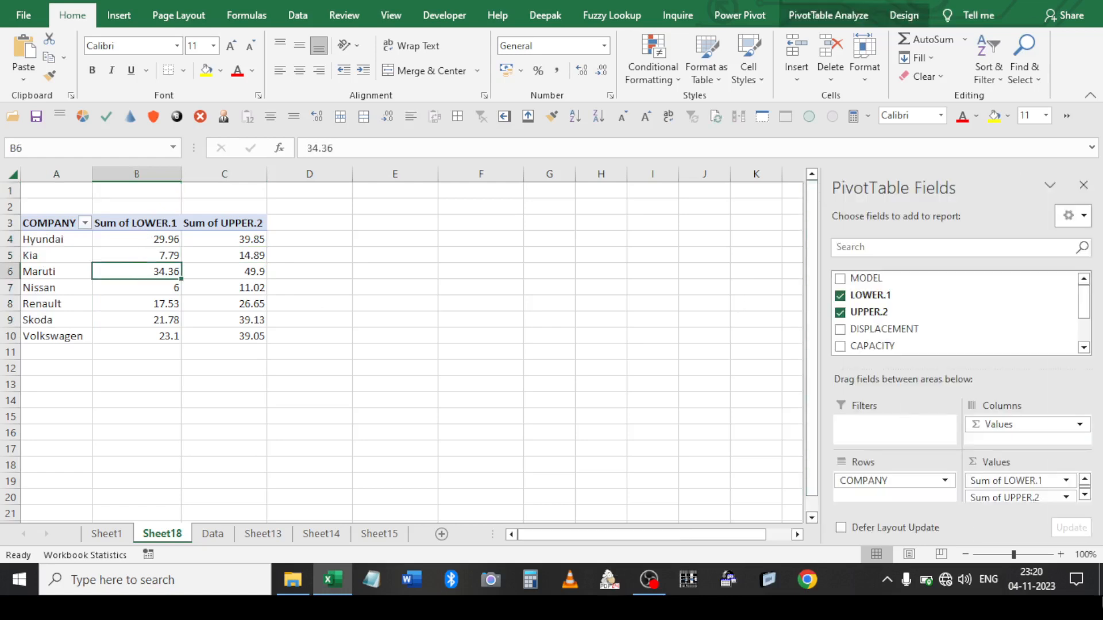
pyautogui.moveTo(982, 425); pyautogui.dragTo(1012, 444)
# Insert two blank columns before the PivotTable and one blank row above its header
pyautogui.click(60, 174)
pyautogui.rightClick(61, 177)
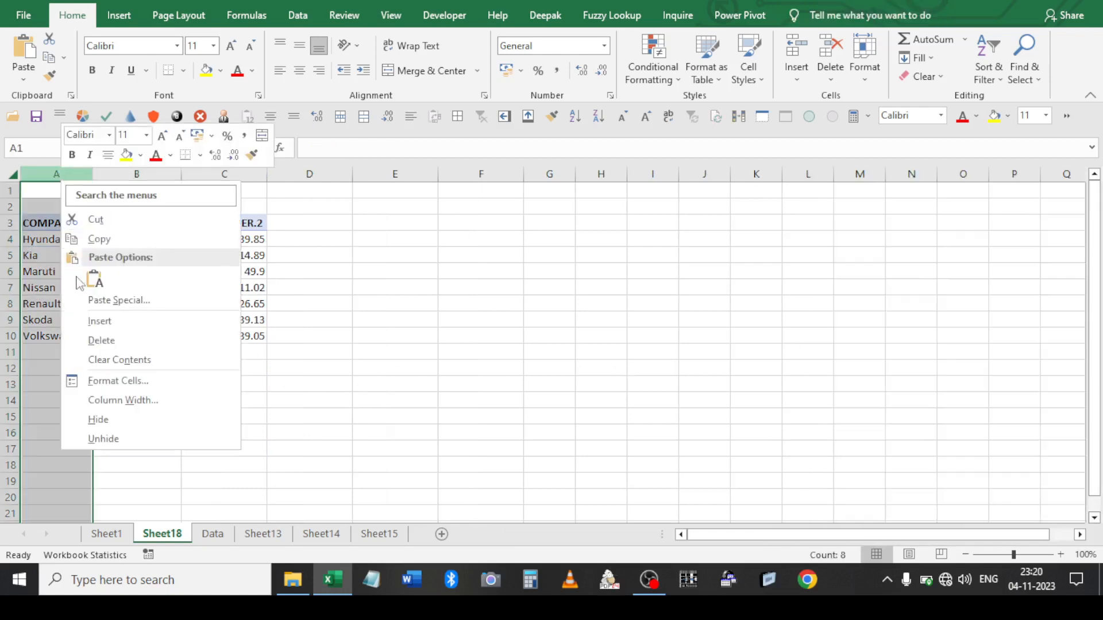
pyautogui.click(87, 321)
pyautogui.click(86, 174)
pyautogui.rightClick(86, 174)
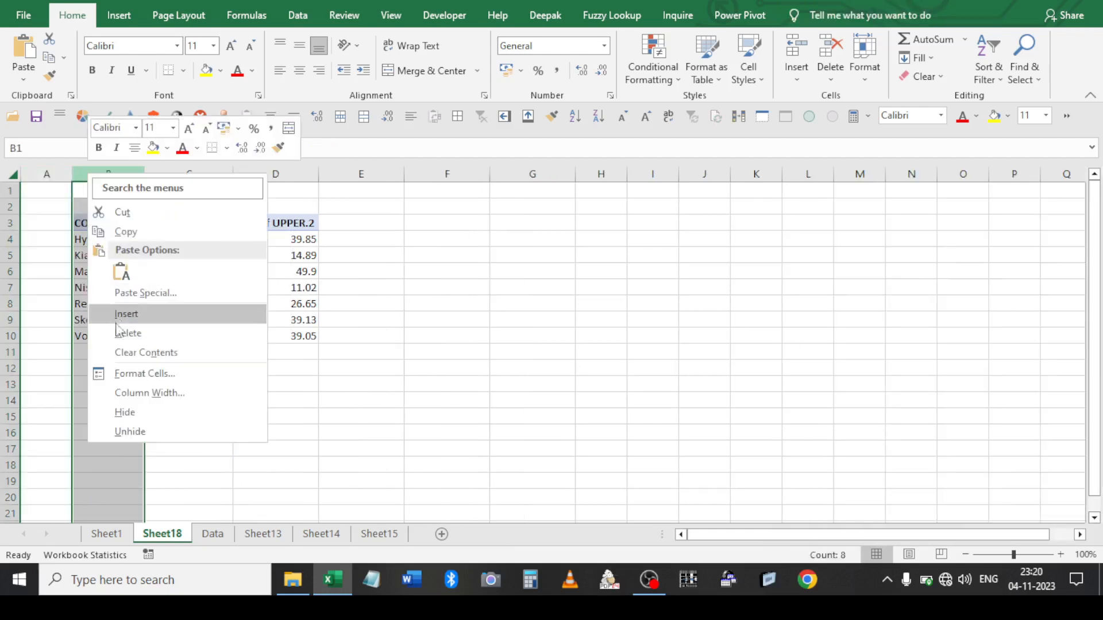
pyautogui.click(117, 326)
pyautogui.click(10, 223)
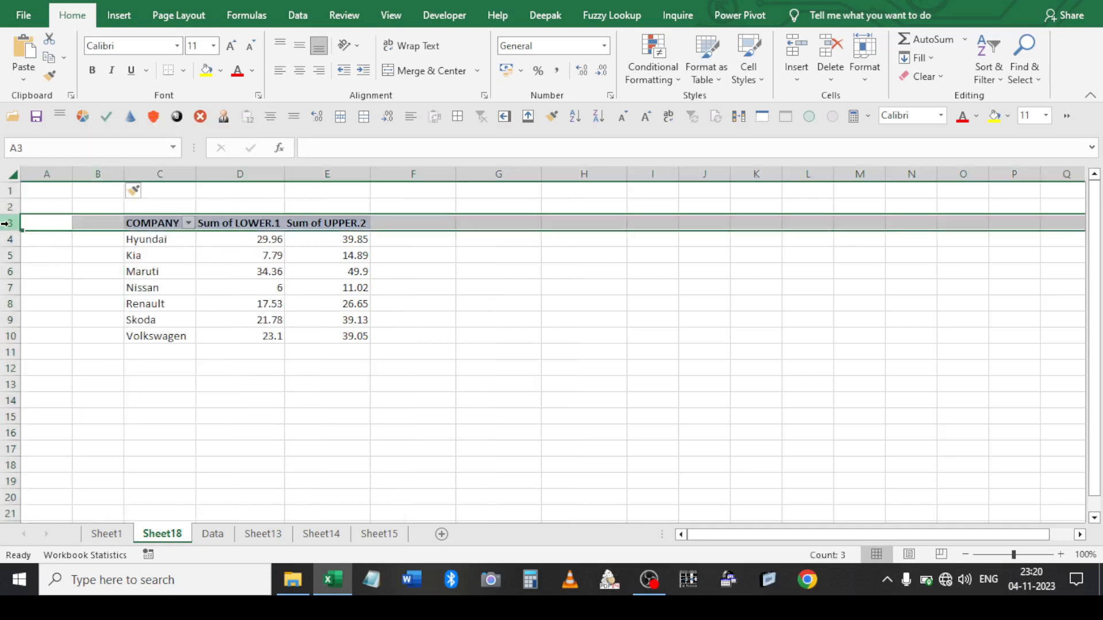
pyautogui.rightClick(10, 223)
pyautogui.click(68, 366)
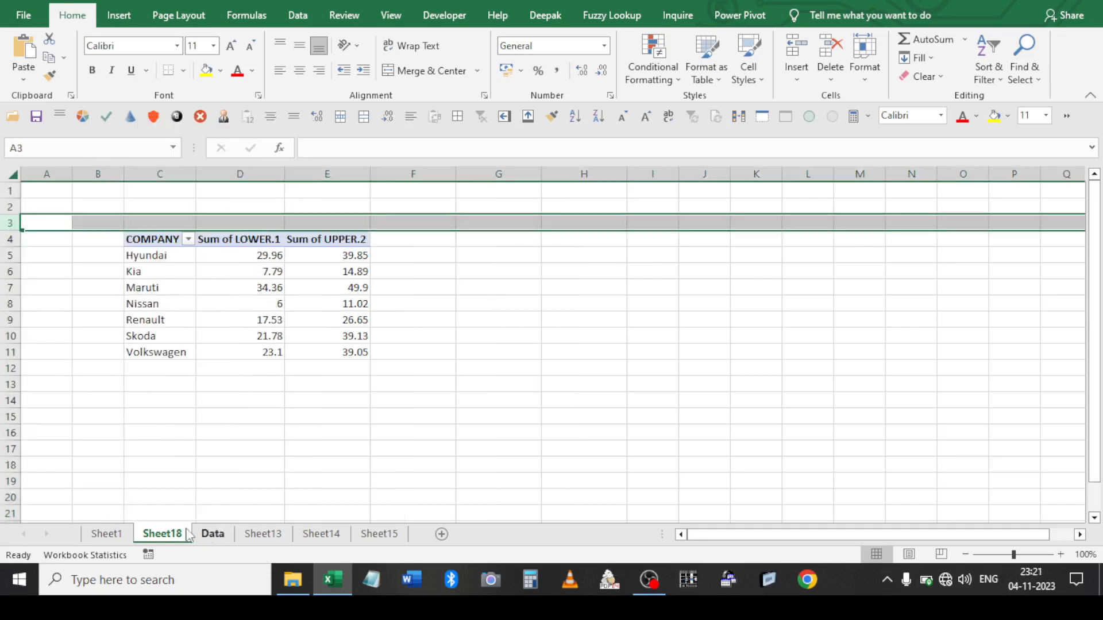
pyautogui.click(214, 419)
# Check the two SUM & Total tasks in Sheet1's task list and return to the PivotTable on Sheet18
pyautogui.click(107, 534)
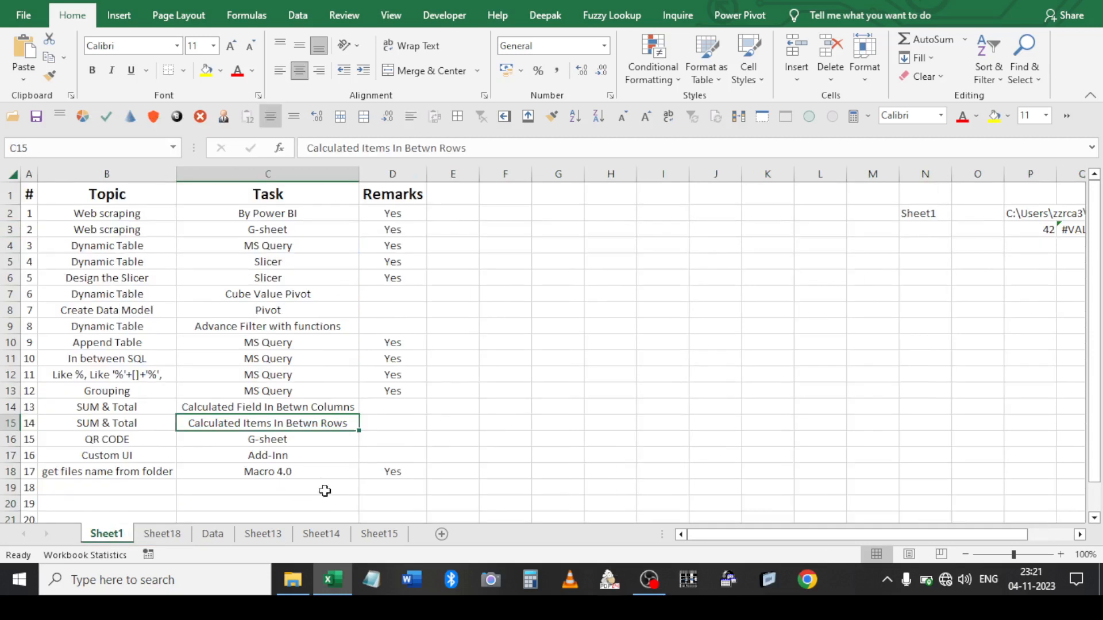
pyautogui.moveTo(282, 407); pyautogui.dragTo(285, 423)
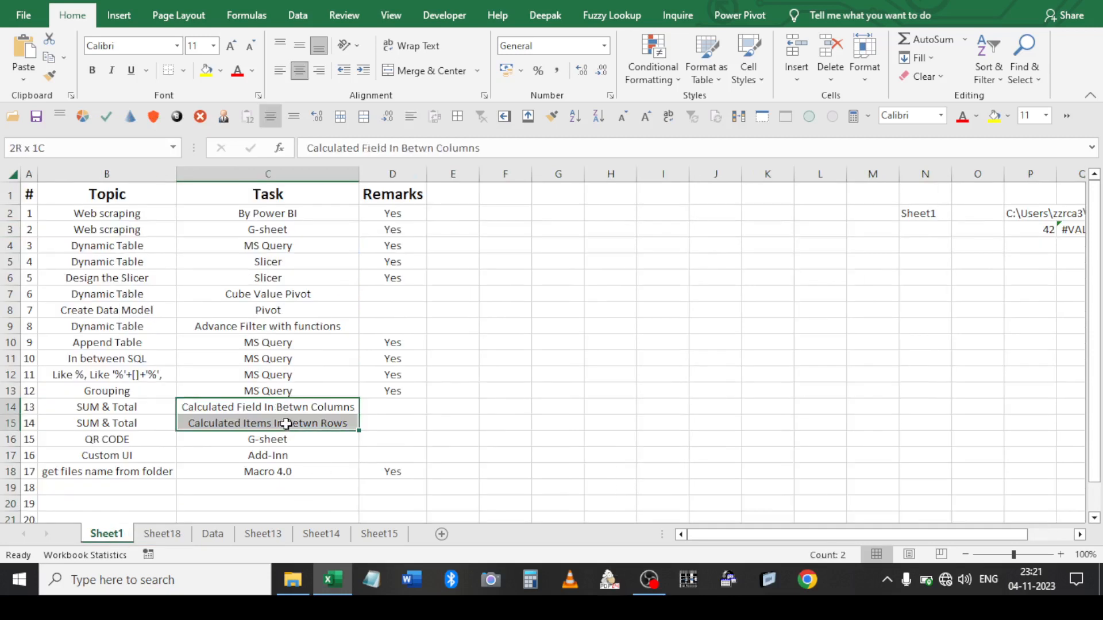
pyautogui.click(160, 536)
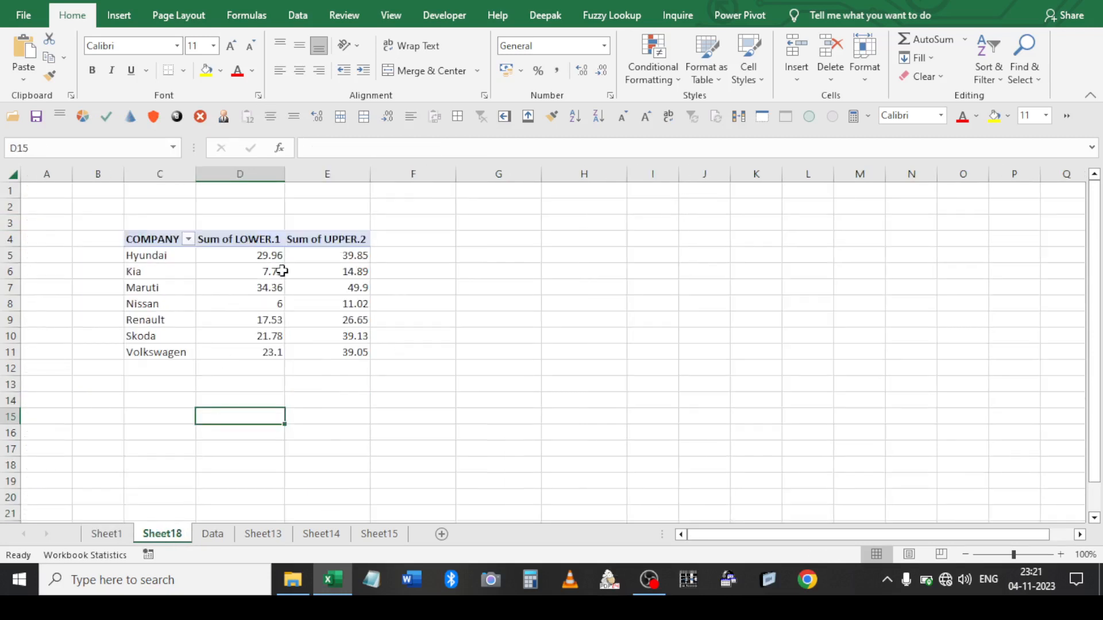
pyautogui.click(439, 283)
pyautogui.click(325, 283)
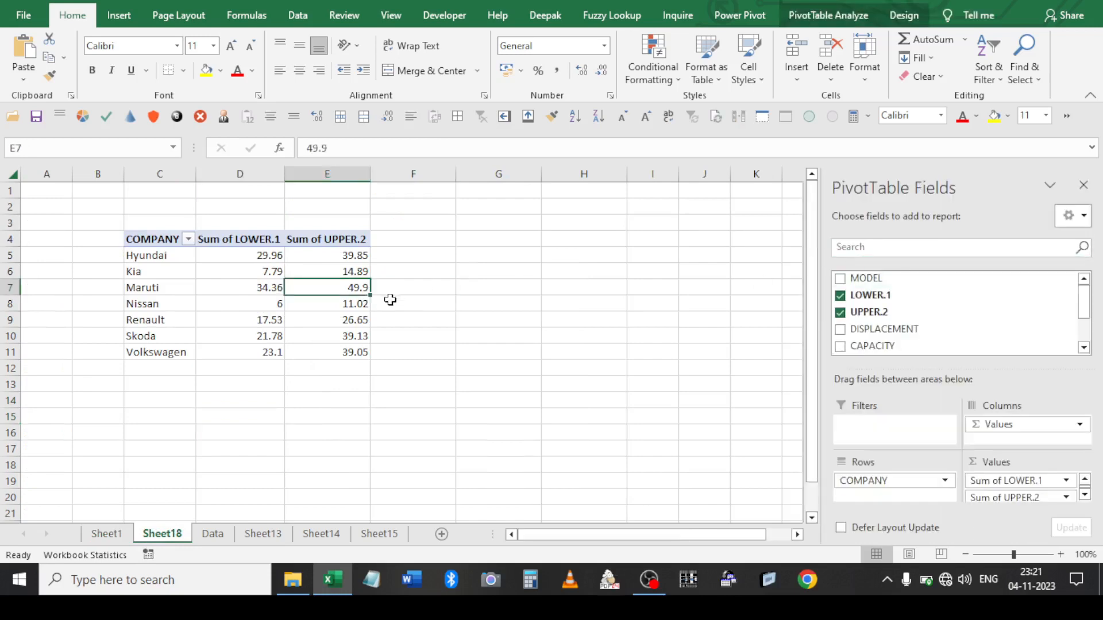
pyautogui.click(510, 289)
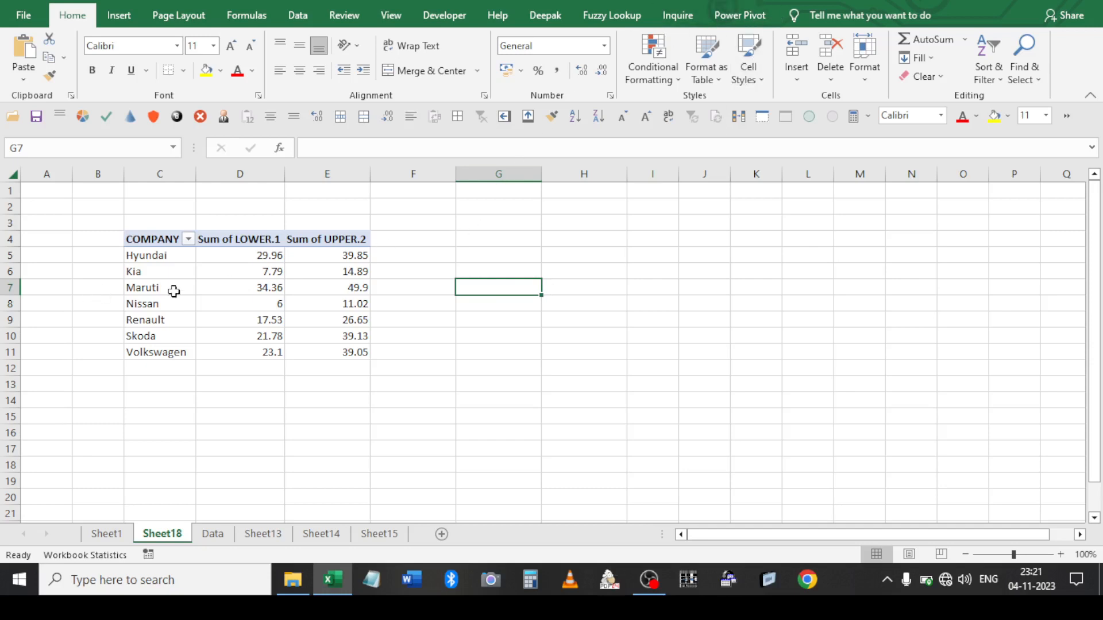
# Look at the PivotTable's calculated field and calculated item options for a value cell and a COMPANY item
pyautogui.click(238, 275)
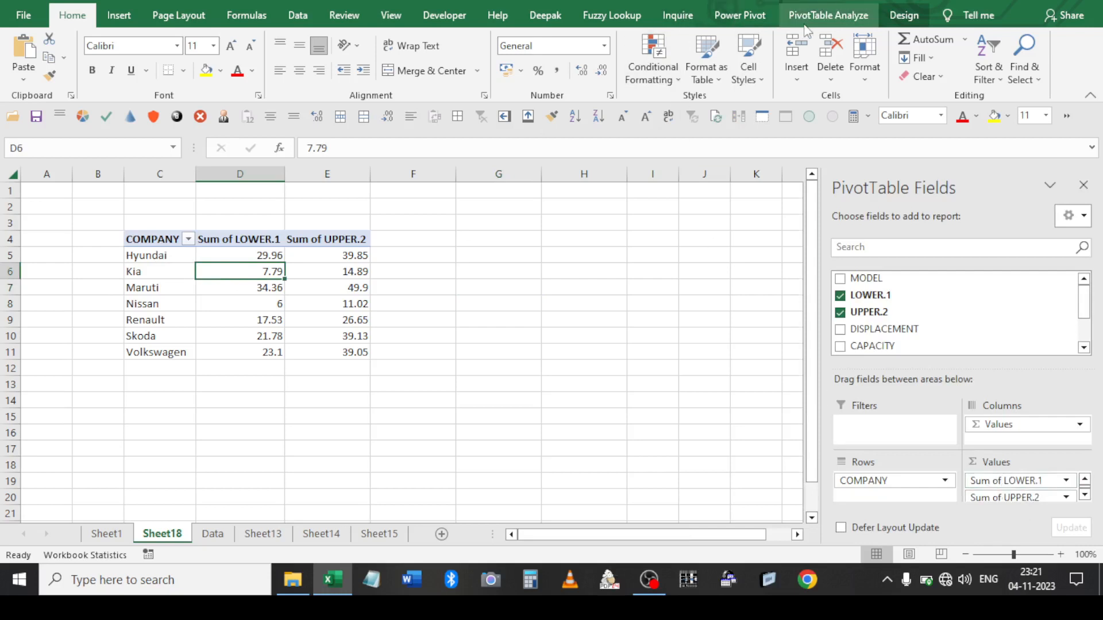
pyautogui.click(827, 15)
pyautogui.click(803, 40)
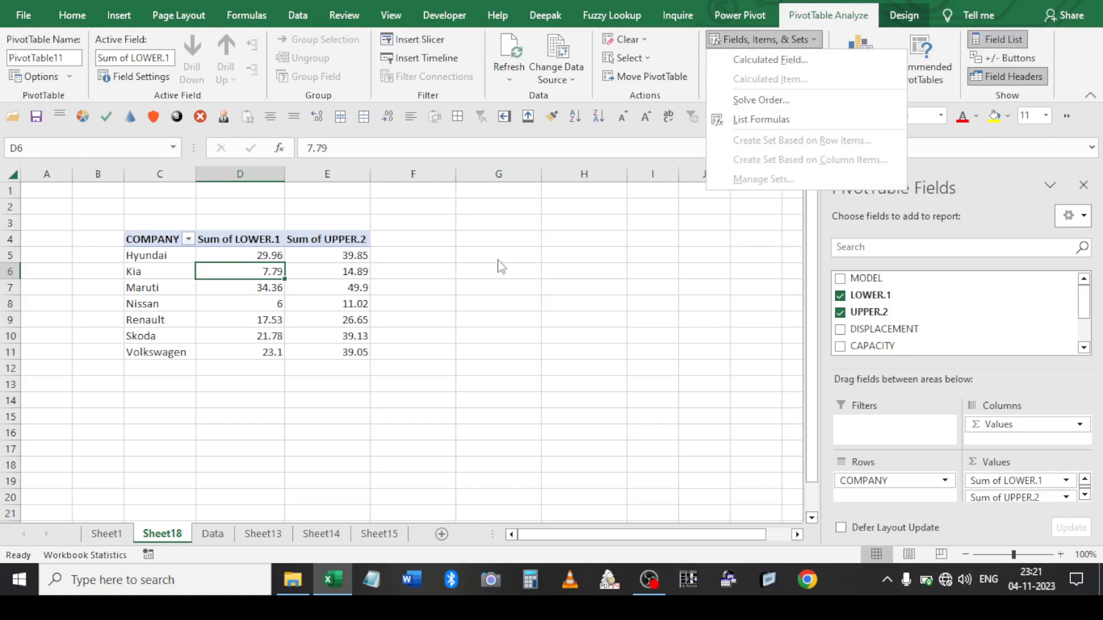
pyautogui.click(407, 276)
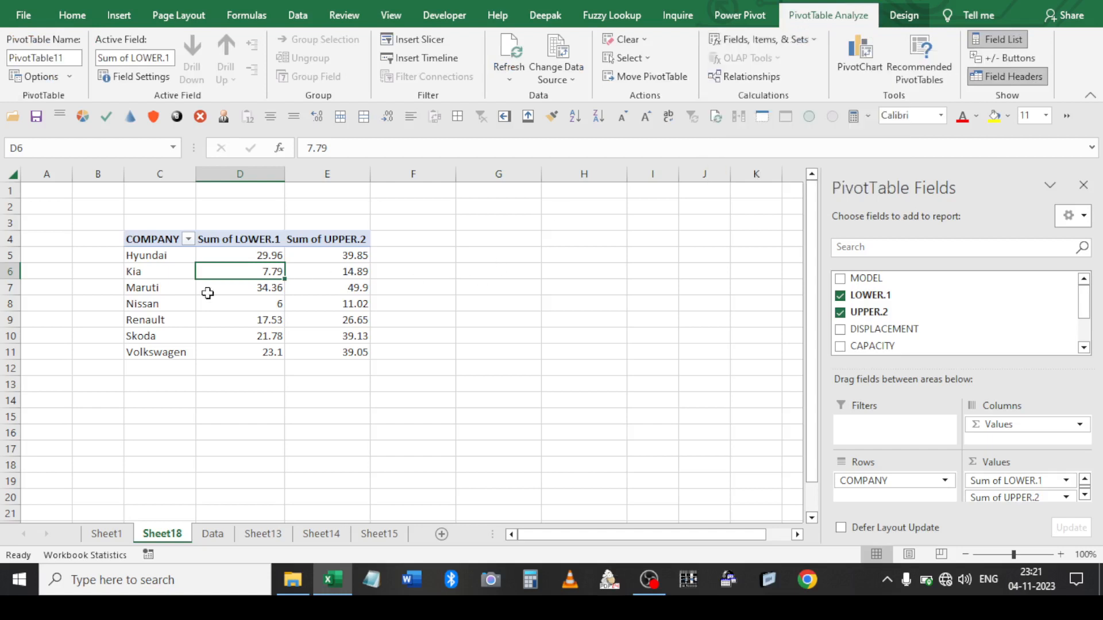
pyautogui.click(151, 271)
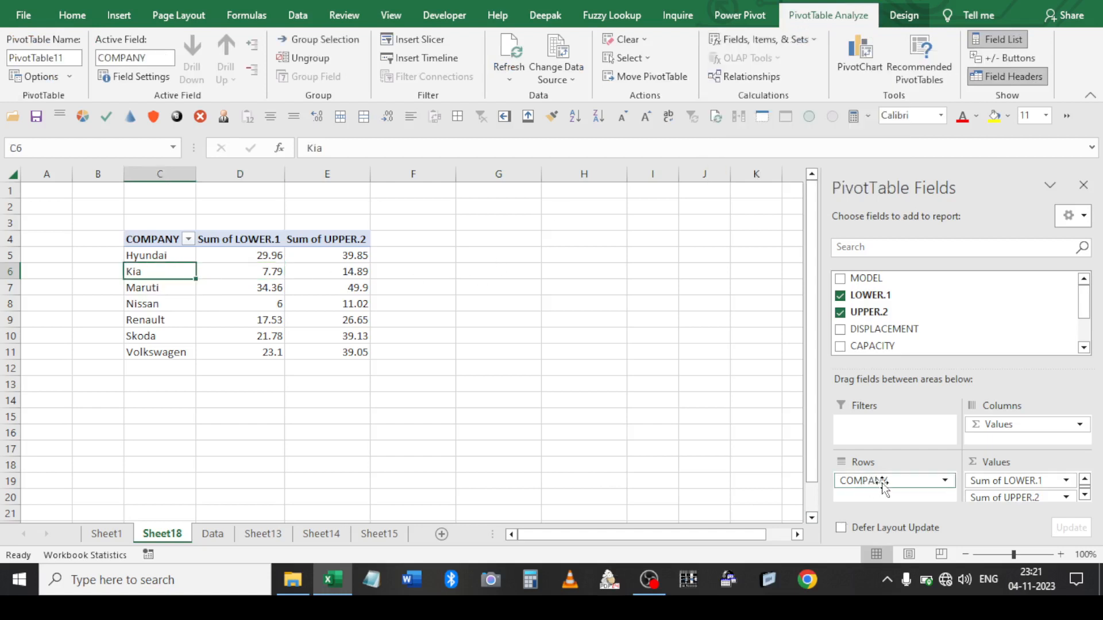
pyautogui.click(760, 39)
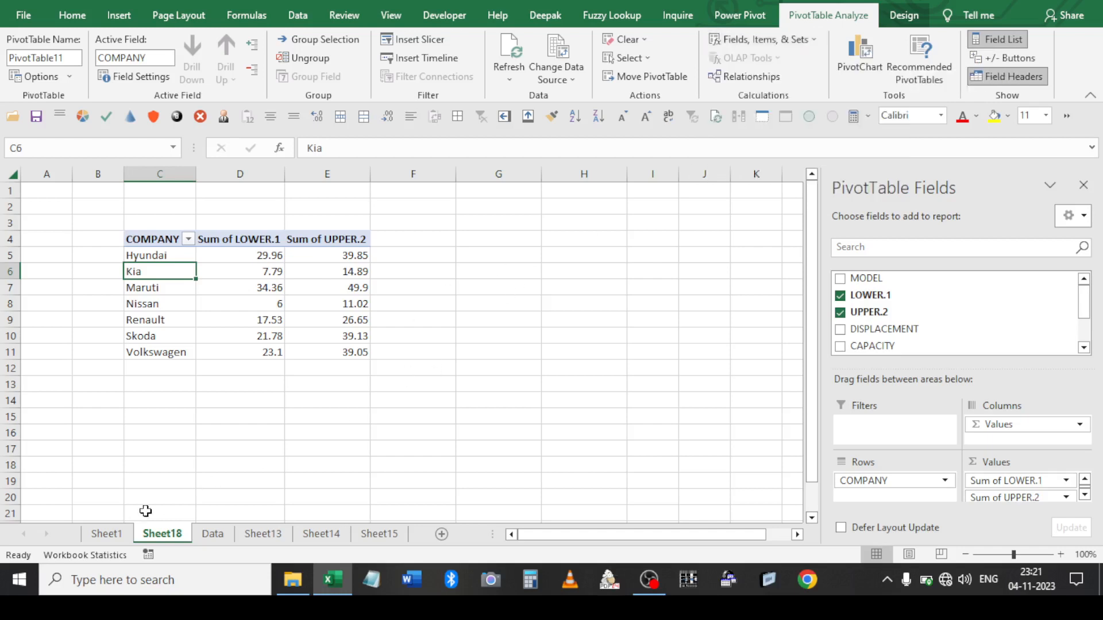
# Compare the Calculated Field and Calculated Items tasks on Sheet1 with the PivotTable on Sheet18
pyautogui.click(109, 533)
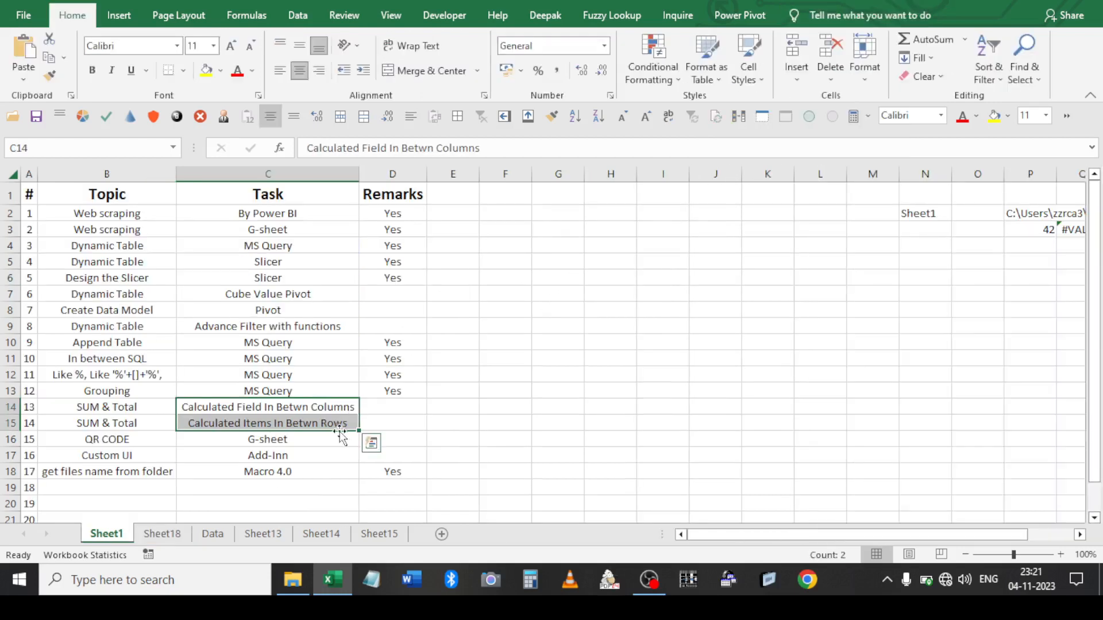
pyautogui.click(339, 410)
pyautogui.click(341, 425)
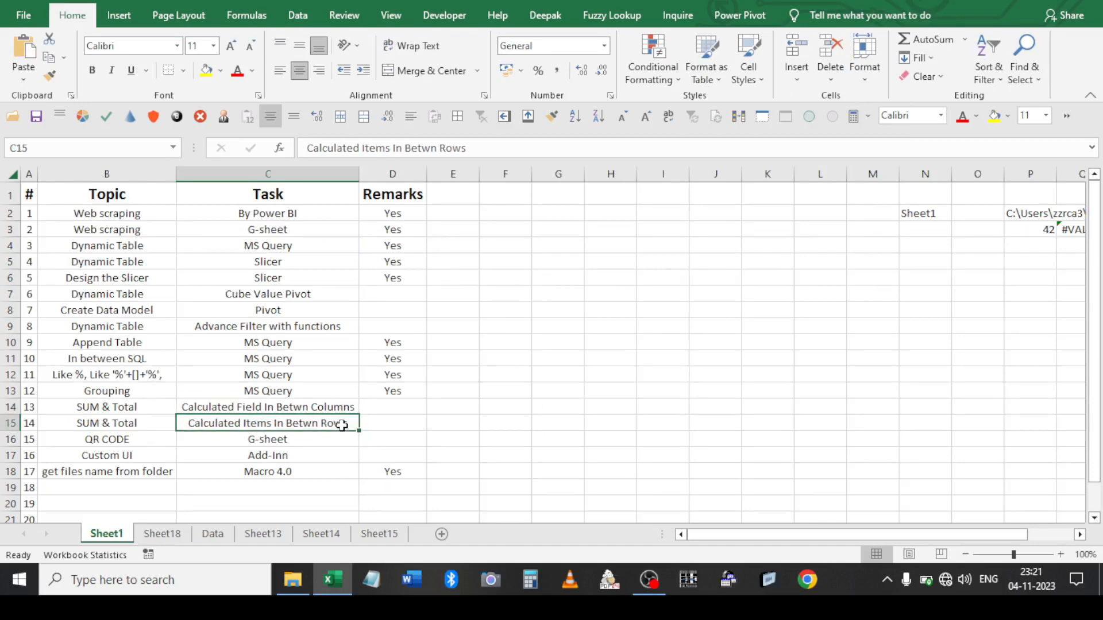
pyautogui.click(166, 536)
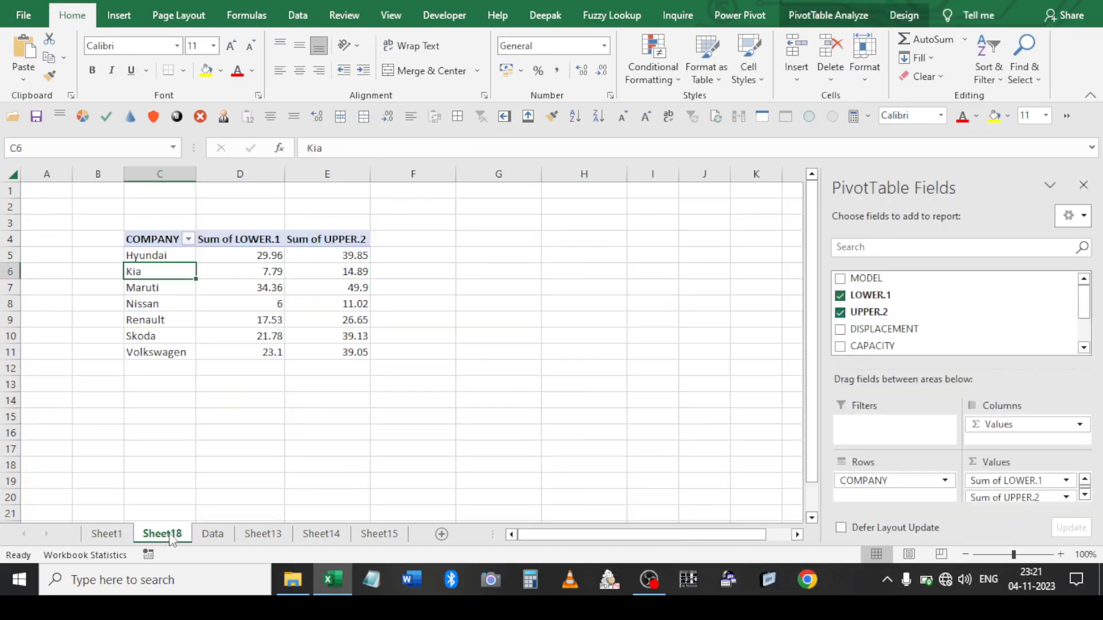
pyautogui.click(107, 534)
pyautogui.click(122, 409)
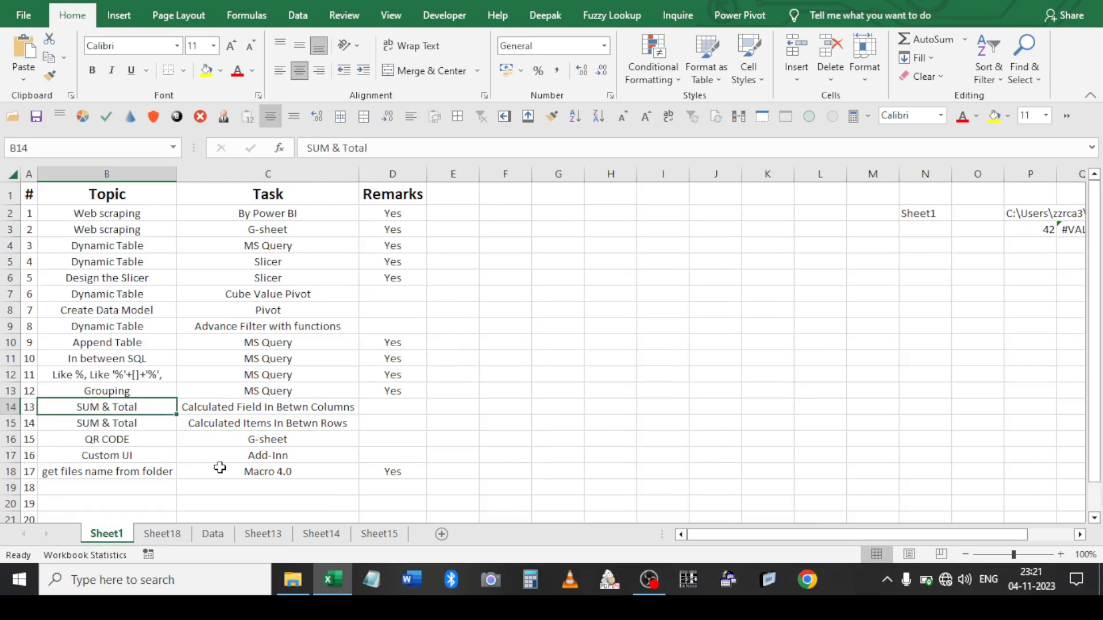
pyautogui.click(162, 533)
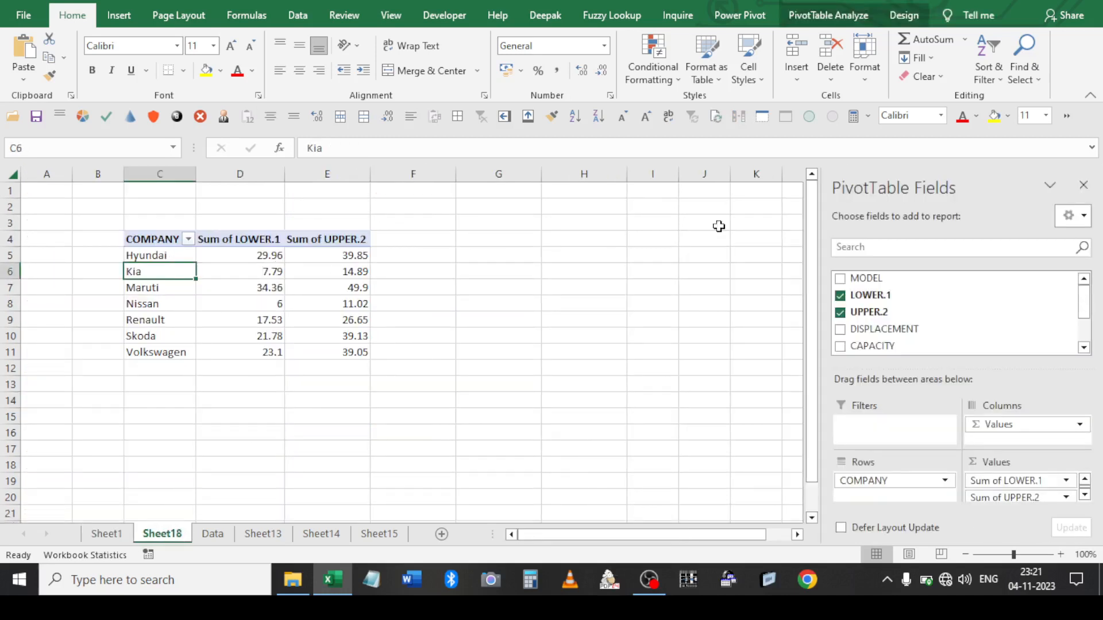
# Add a calculated field named Total to the PivotTable with the formula LOWER.1 + UPPER.2
pyautogui.click(156, 295)
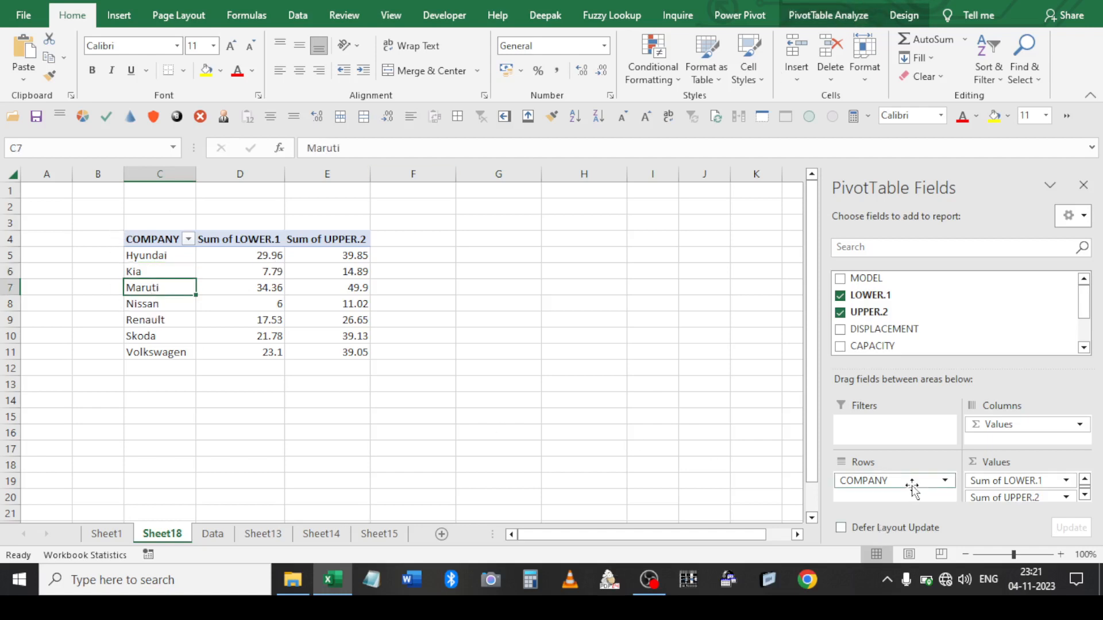
pyautogui.click(822, 13)
pyautogui.click(787, 40)
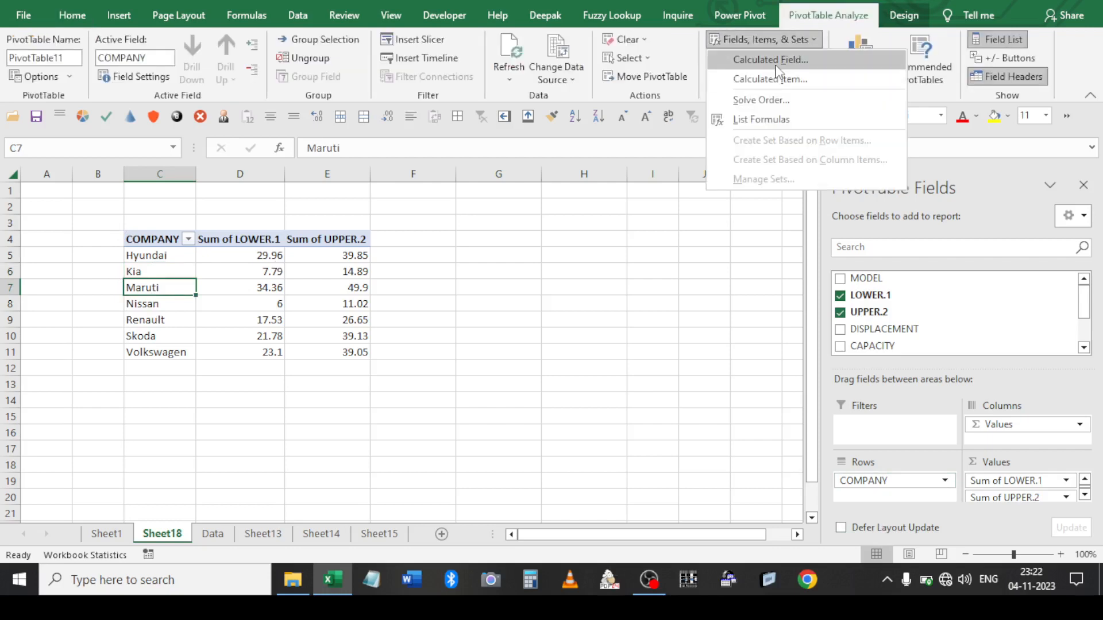
pyautogui.click(771, 61)
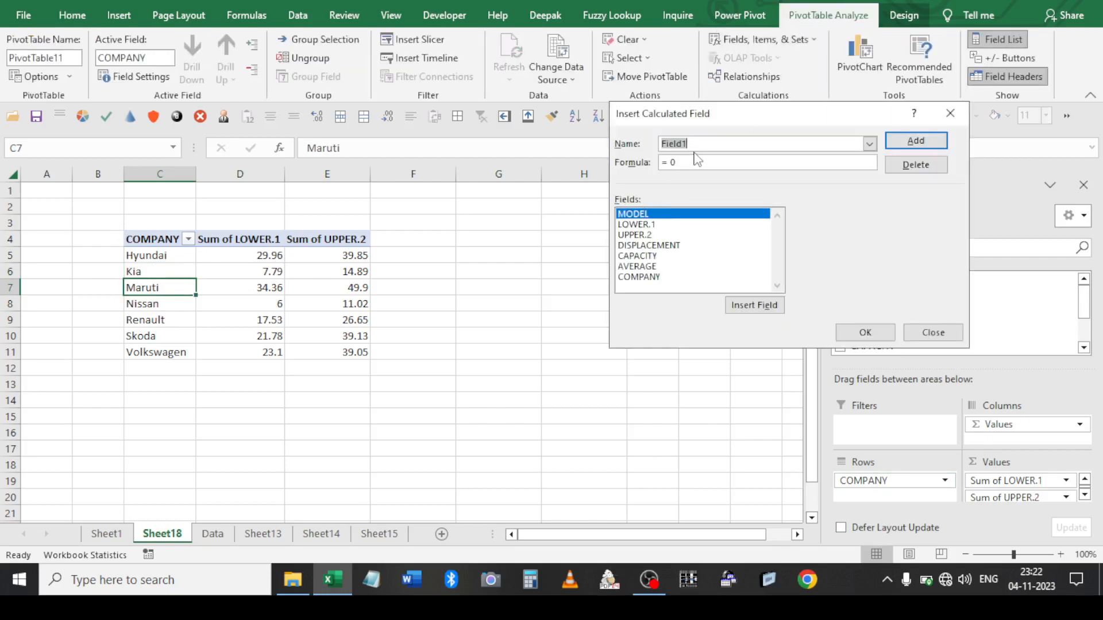
pyautogui.write('Total')
pyautogui.press('Tab')
pyautogui.press('End')
pyautogui.doubleClick(641, 224)
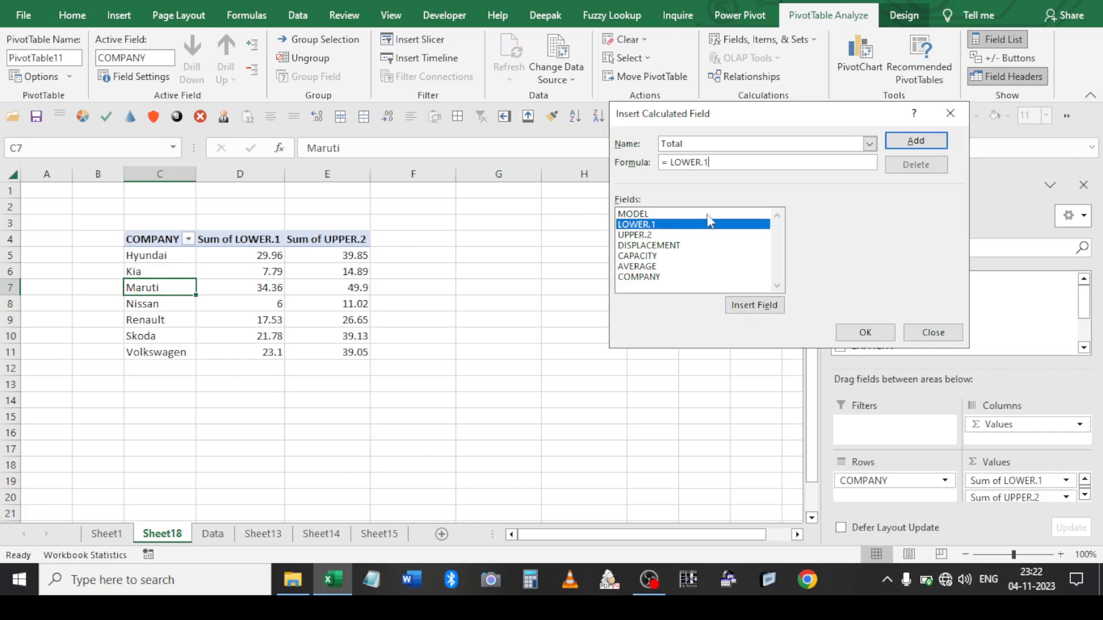
pyautogui.write('+')
pyautogui.doubleClick(632, 235)
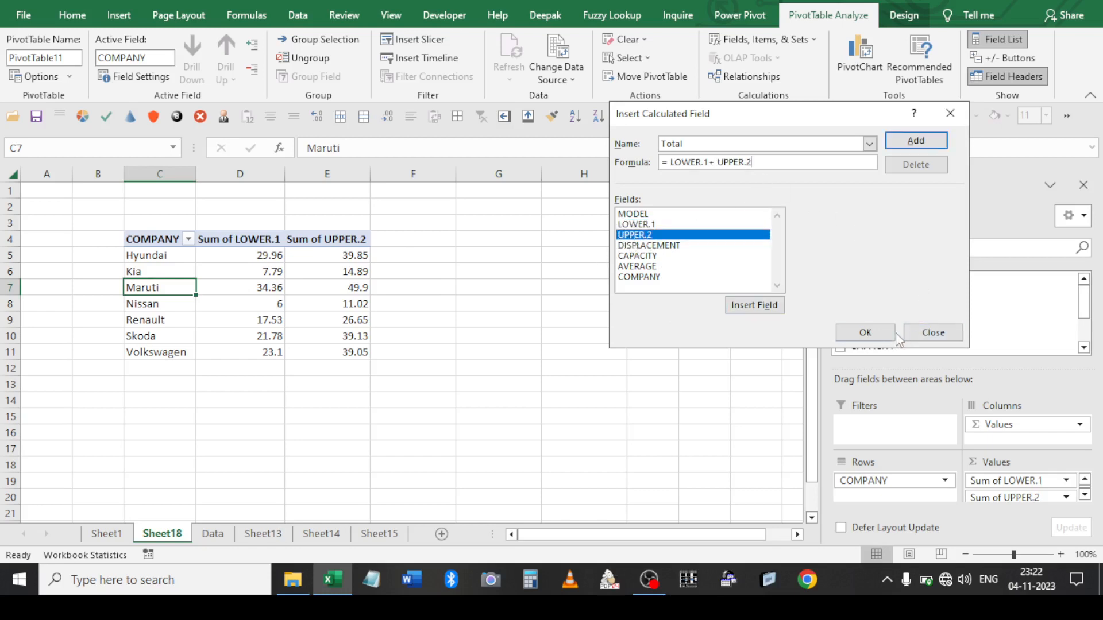
pyautogui.click(897, 147)
pyautogui.click(864, 331)
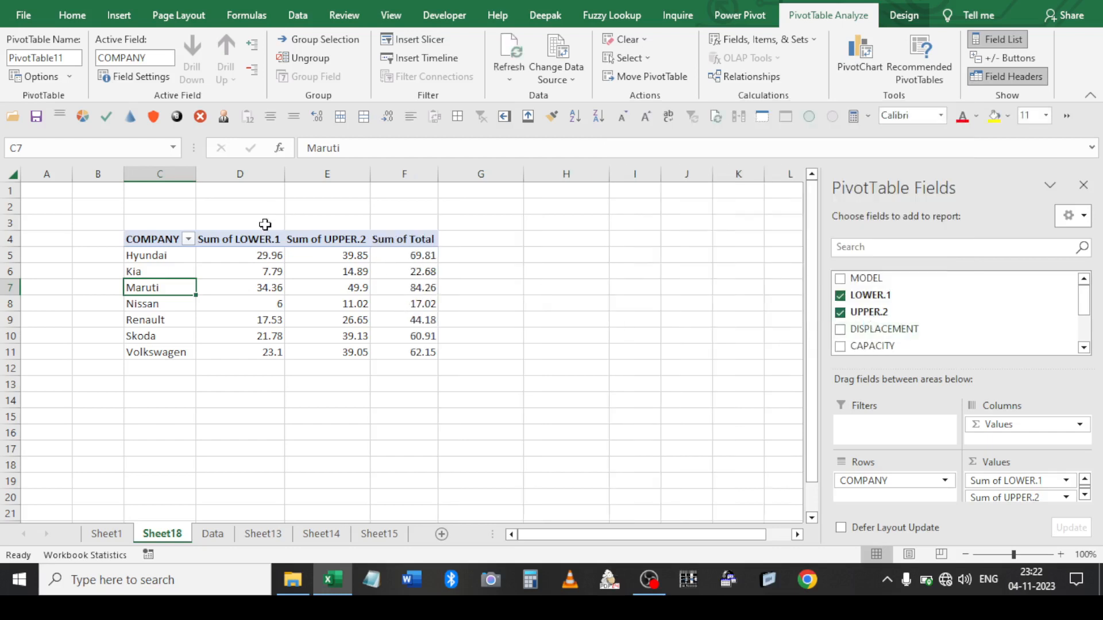
# Label the PivotTable's value columns A, B and A+B in row 3, with the note "<=CALCULATED FIELD" beside them in G3
pyautogui.click(272, 225)
pyautogui.write('A')
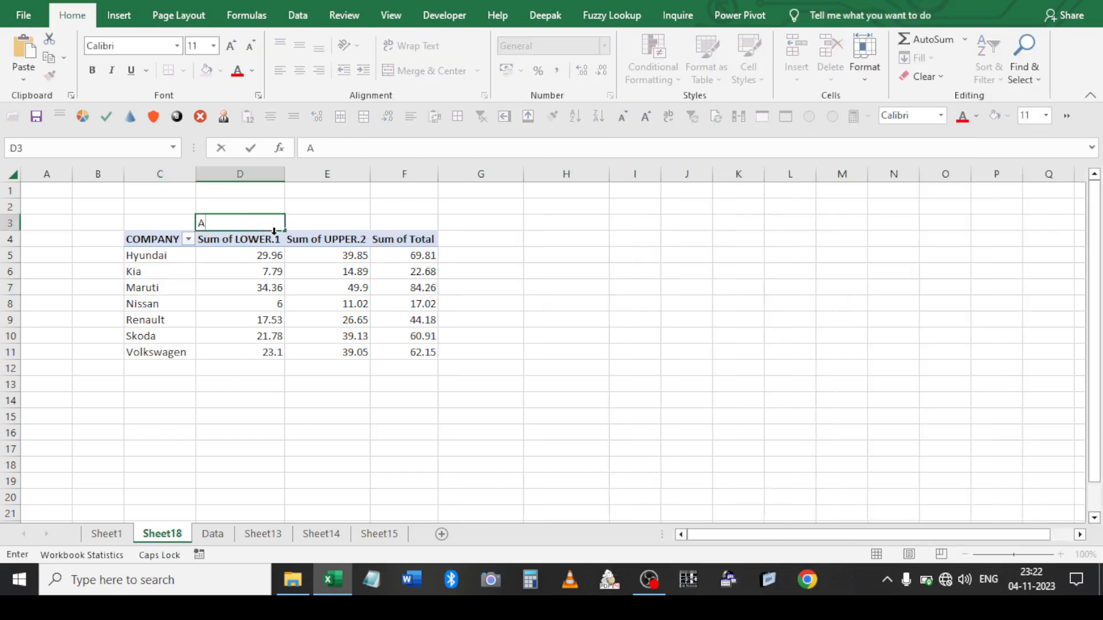
pyautogui.press('Tab')
pyautogui.write('B')
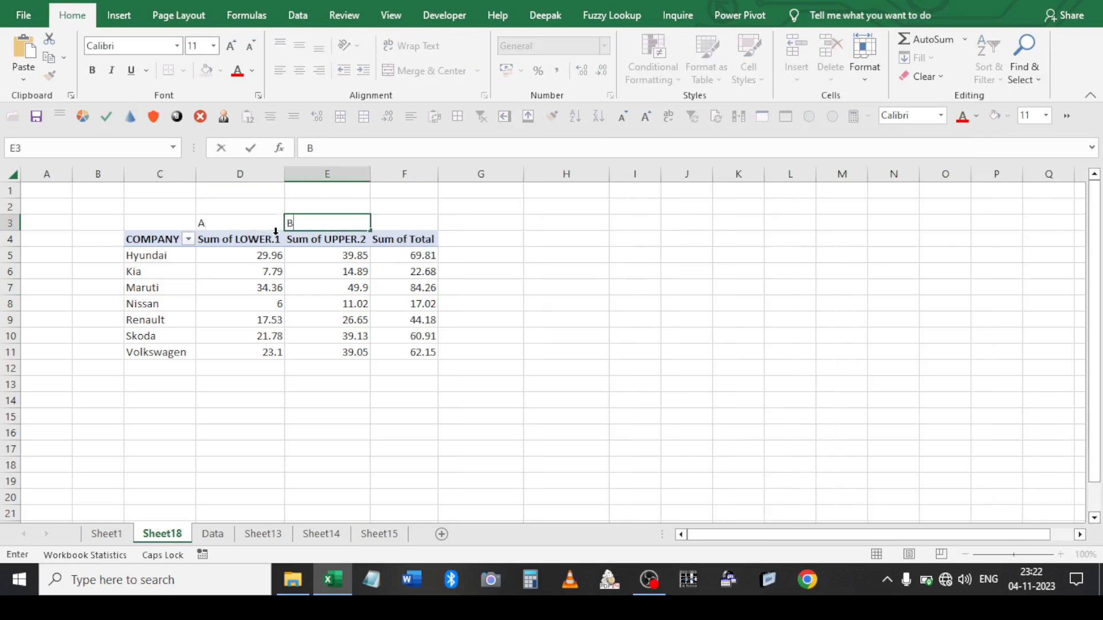
pyautogui.press('Tab')
pyautogui.write('A')
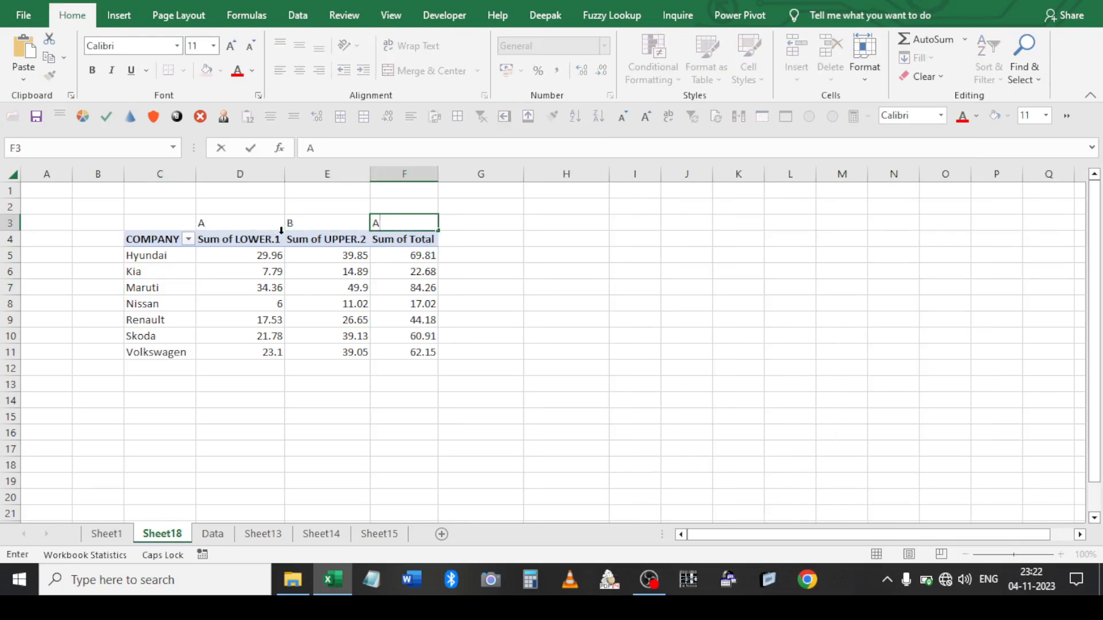
pyautogui.write('+B')
pyautogui.press('Tab')
pyautogui.write('<')
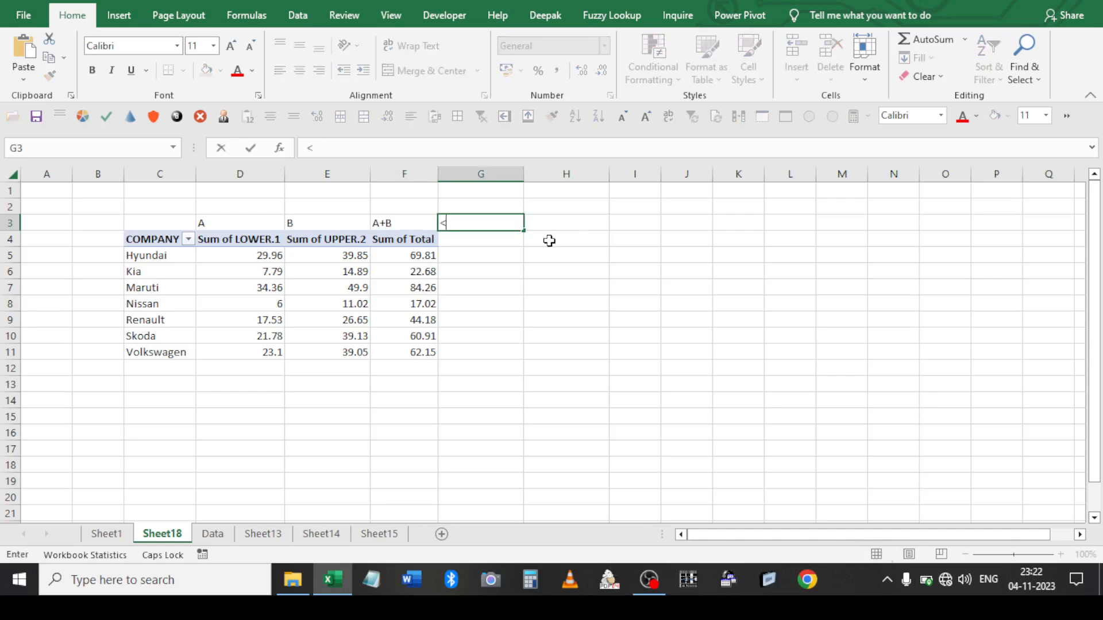
pyautogui.write('=CALCULATED FIELD')
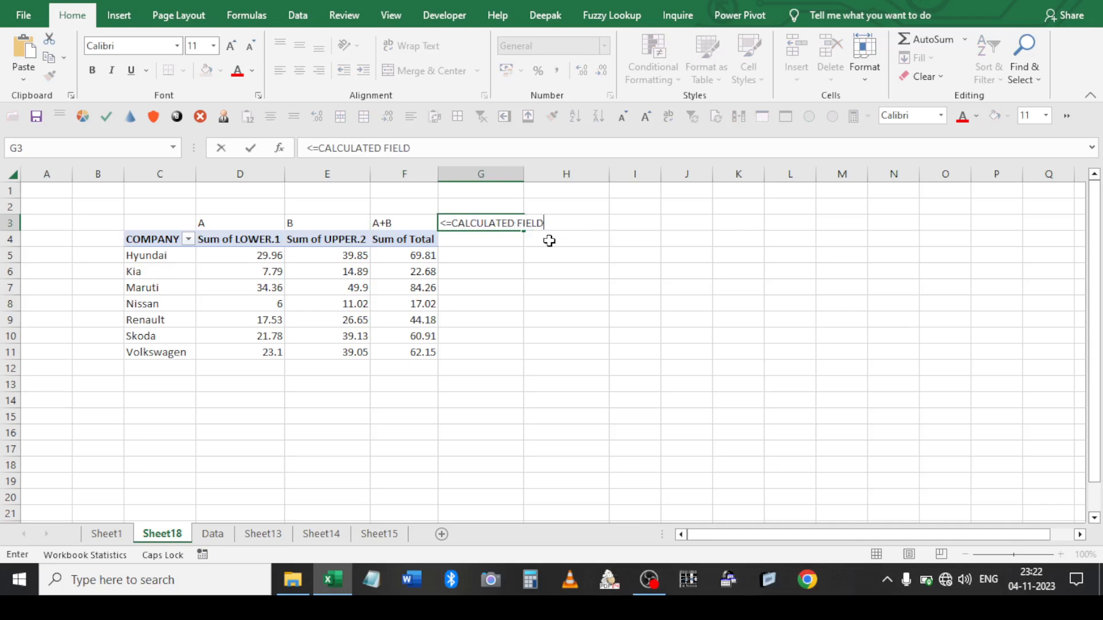
pyautogui.press('Return')
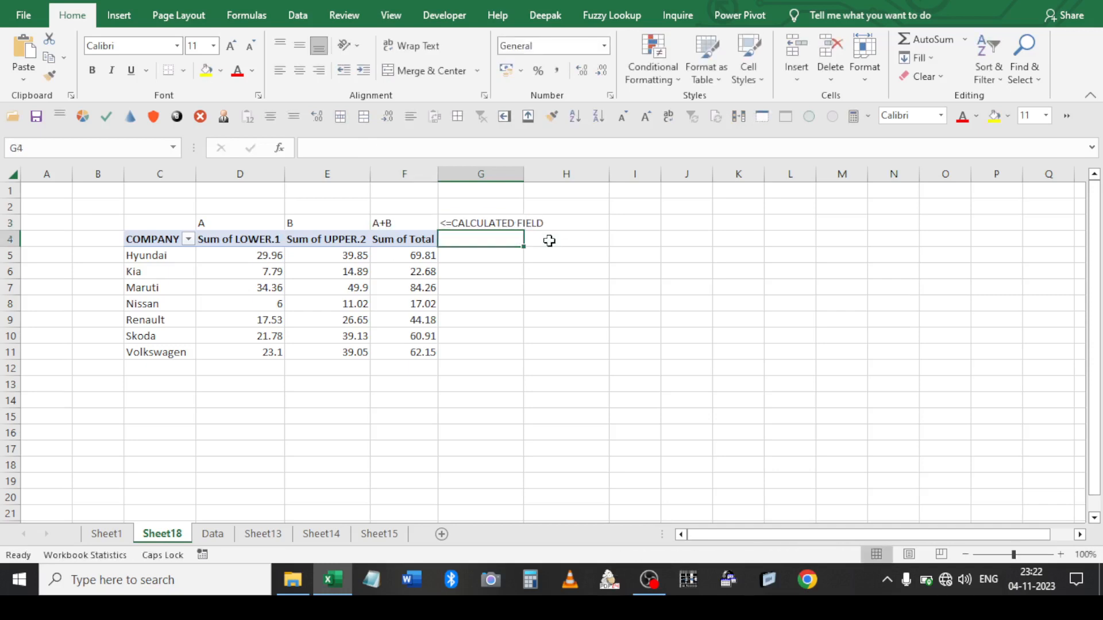
# Replace COMPANY with MODEL as the PivotTable's row field
pyautogui.click(157, 255)
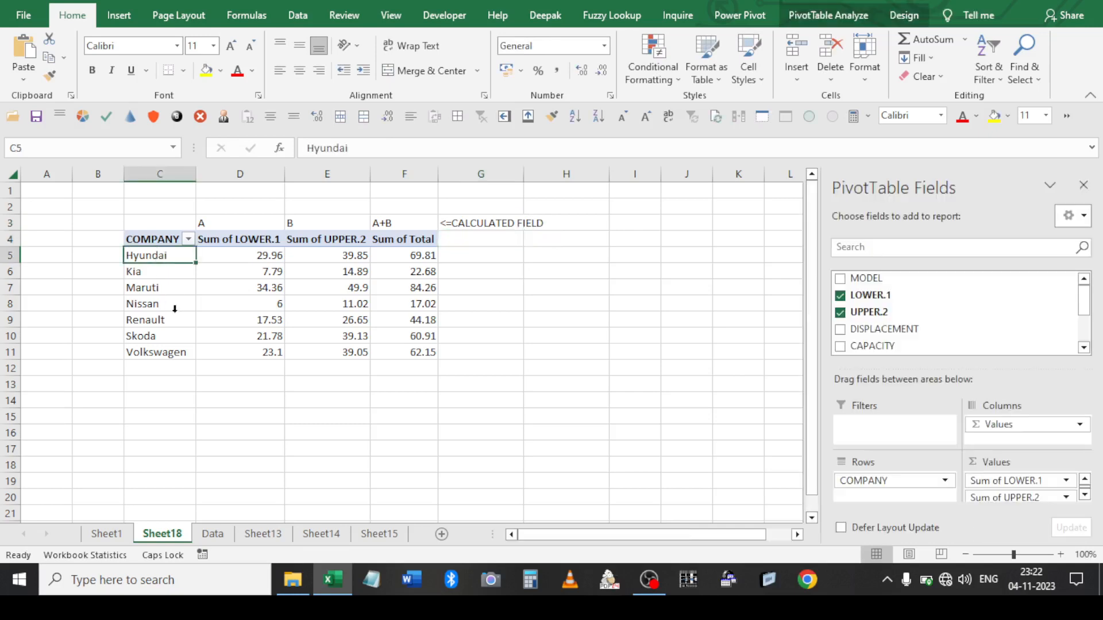
pyautogui.keyDown('ctrl'); pyautogui.click(175, 352); pyautogui.keyUp('ctrl')
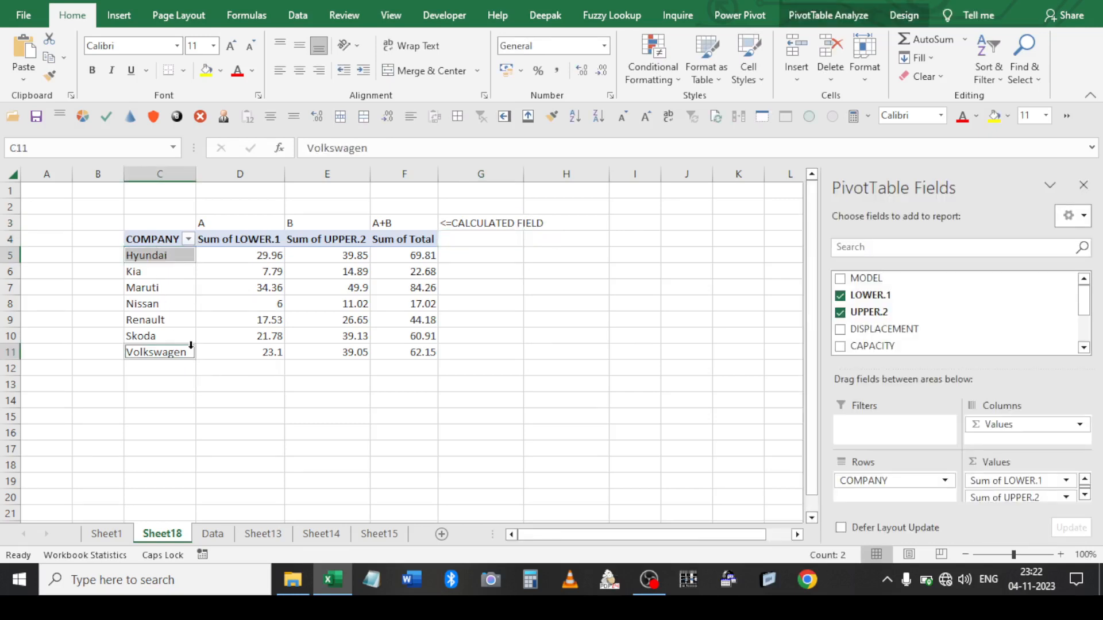
pyautogui.keyDown('ctrl'); pyautogui.click(154, 289); pyautogui.keyUp('ctrl')
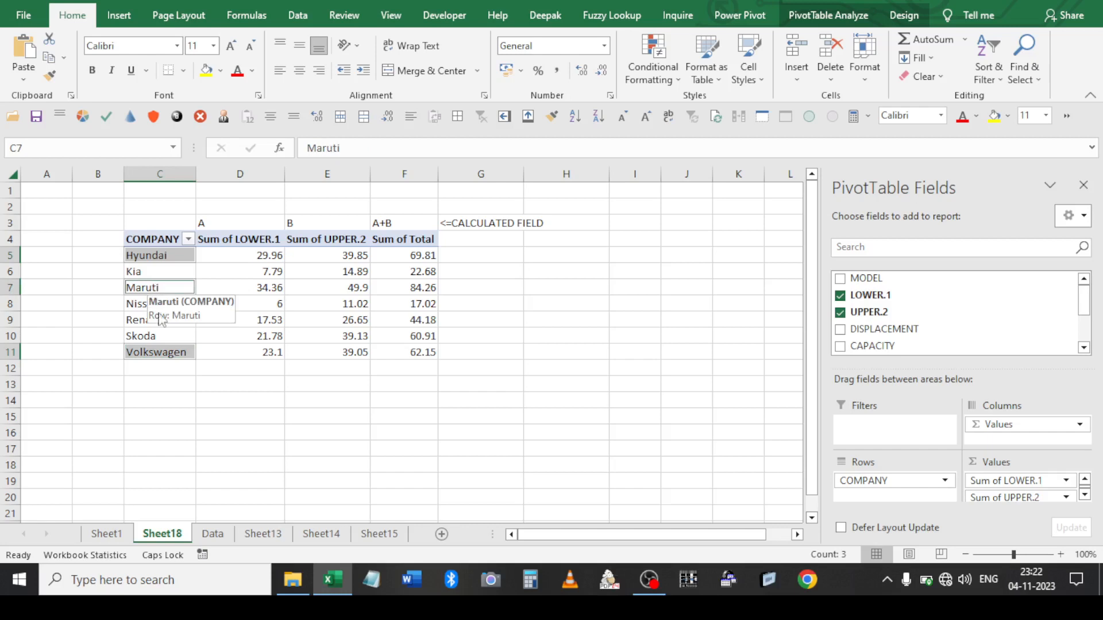
pyautogui.click(191, 400)
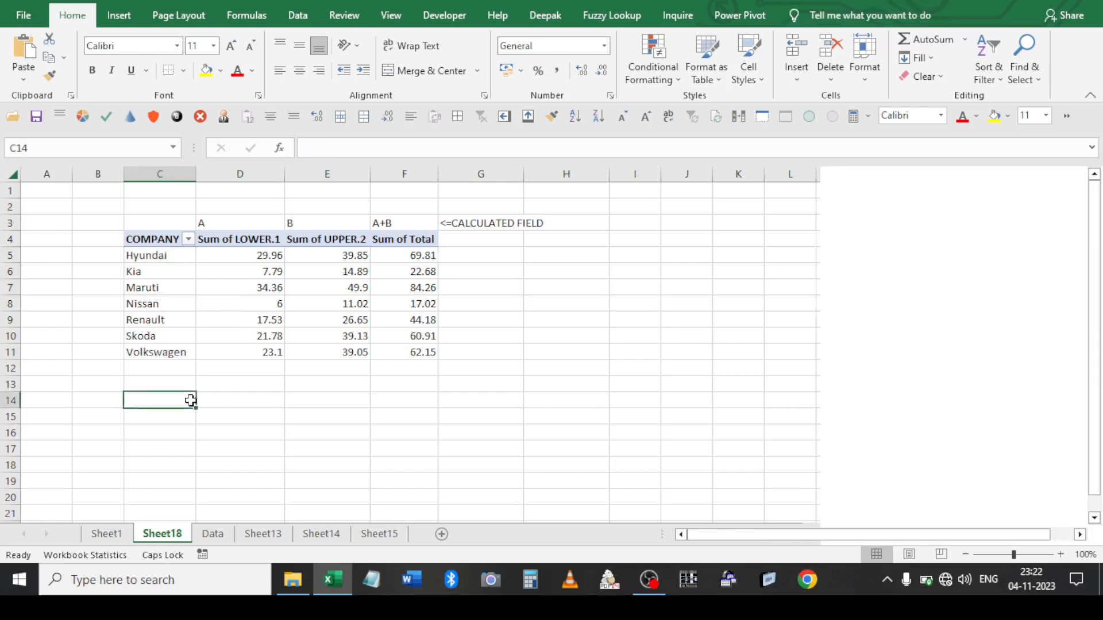
pyautogui.click(168, 281)
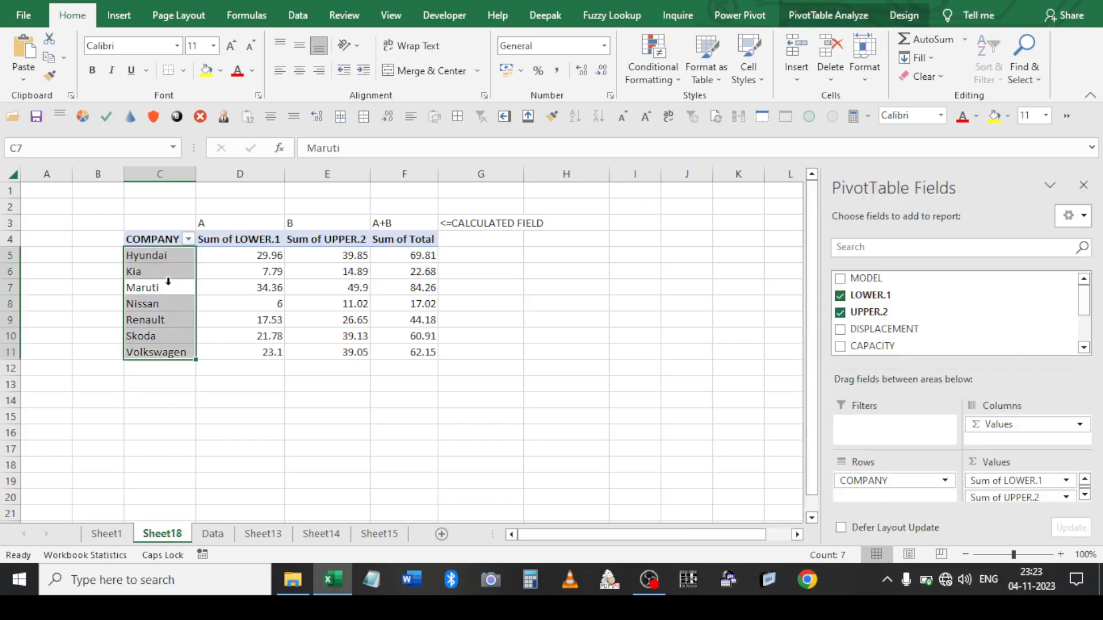
pyautogui.moveTo(918, 488); pyautogui.dragTo(894, 487)
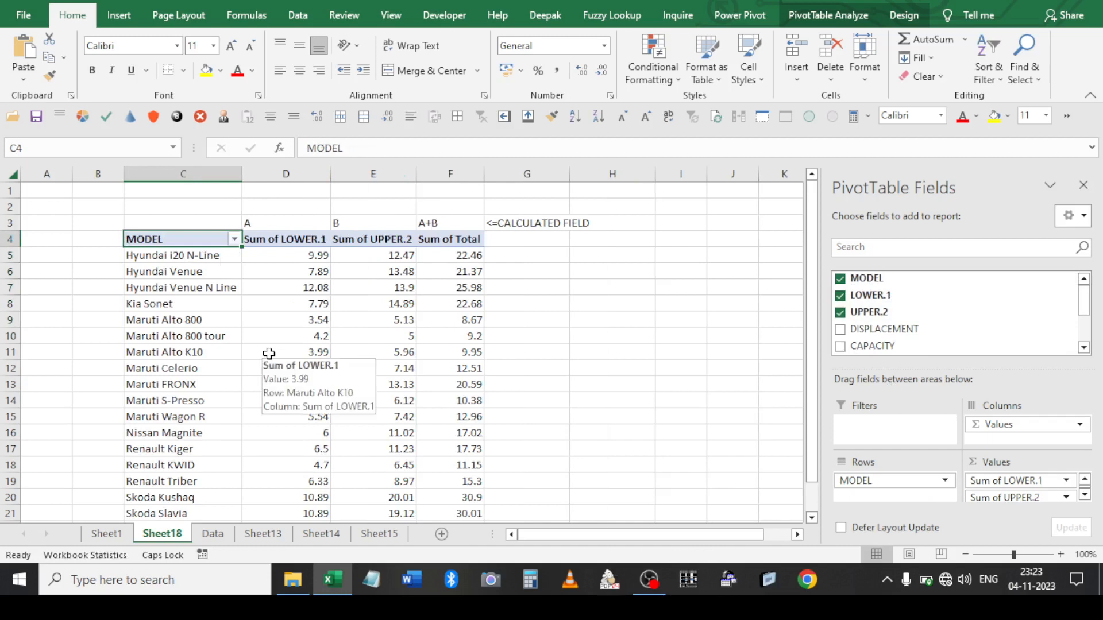
# Delete the two empty rows at the top of Sheet18, above the column labels
pyautogui.rightClick(10, 190)
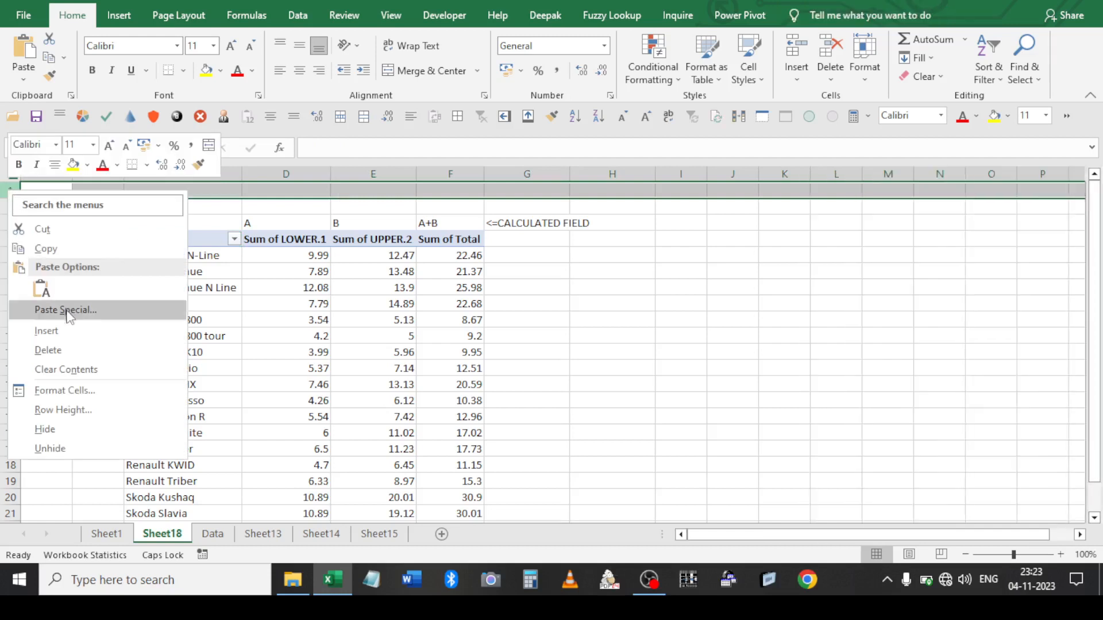
pyautogui.click(68, 351)
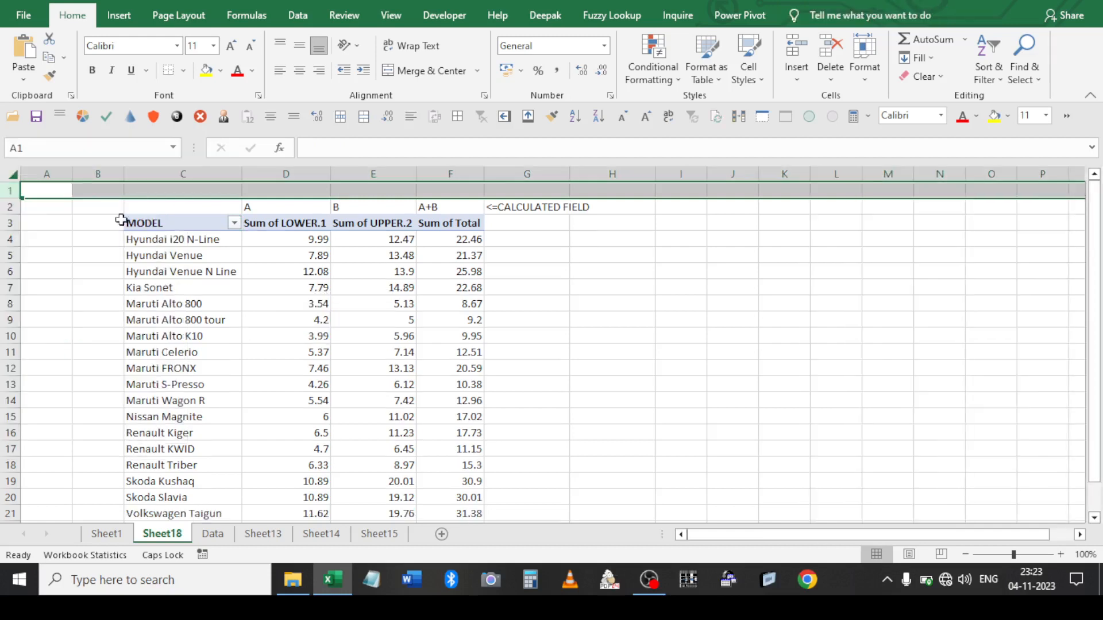
pyautogui.rightClick(67, 181)
pyautogui.click(7, 190)
pyautogui.rightClick(6, 188)
pyautogui.click(69, 346)
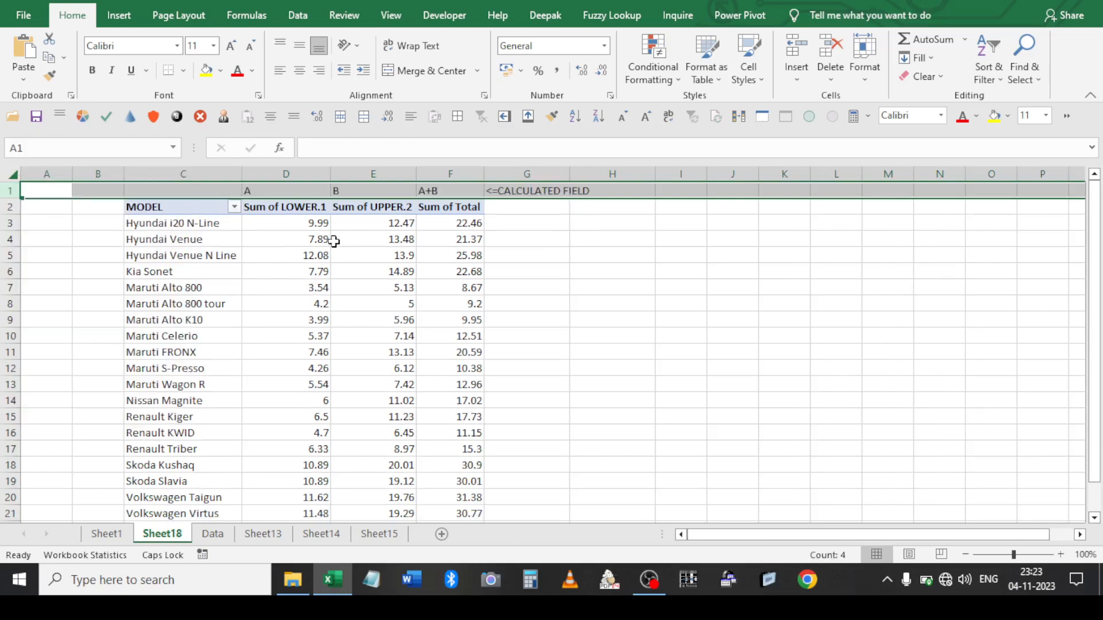
# Start a calculated item in the MODEL field and name it HYUNDAI TOTAL
pyautogui.click(335, 243)
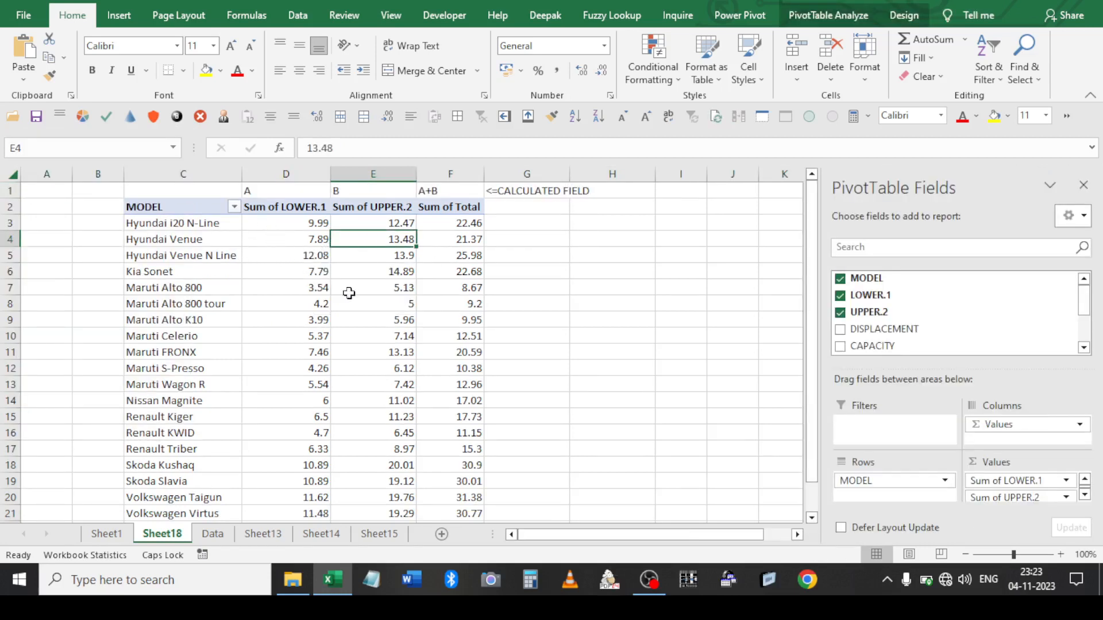
pyautogui.click(198, 293)
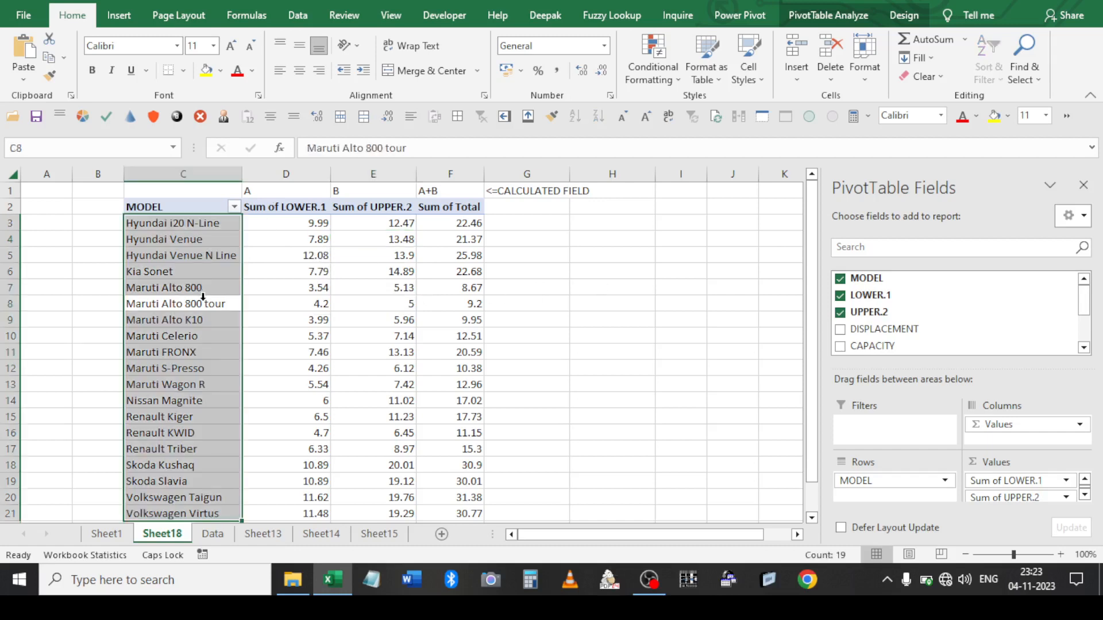
pyautogui.click(841, 16)
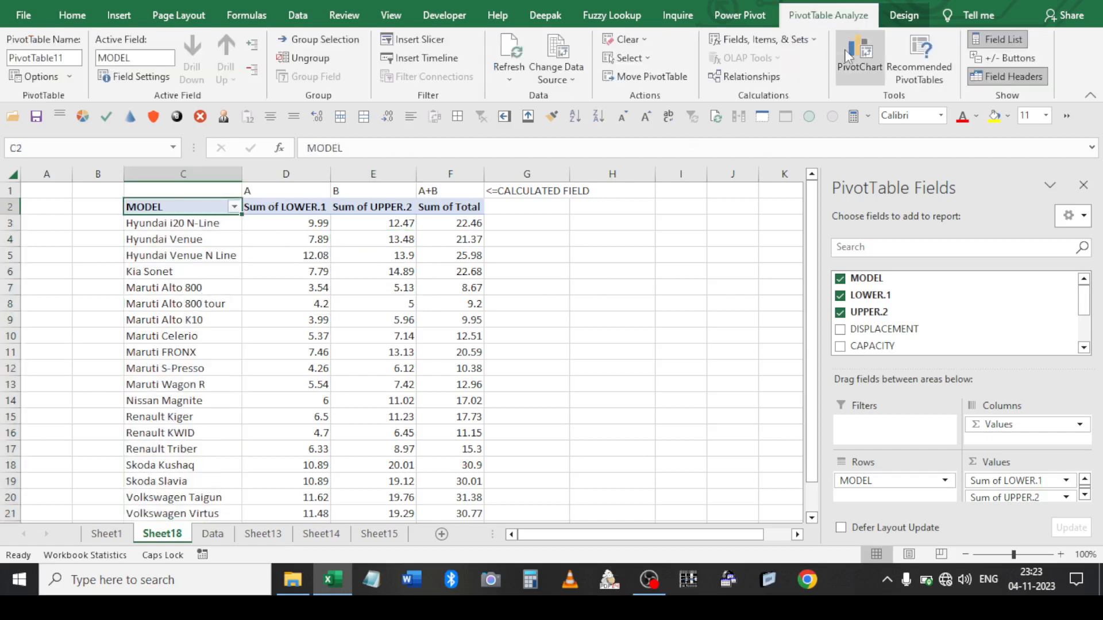
pyautogui.click(761, 39)
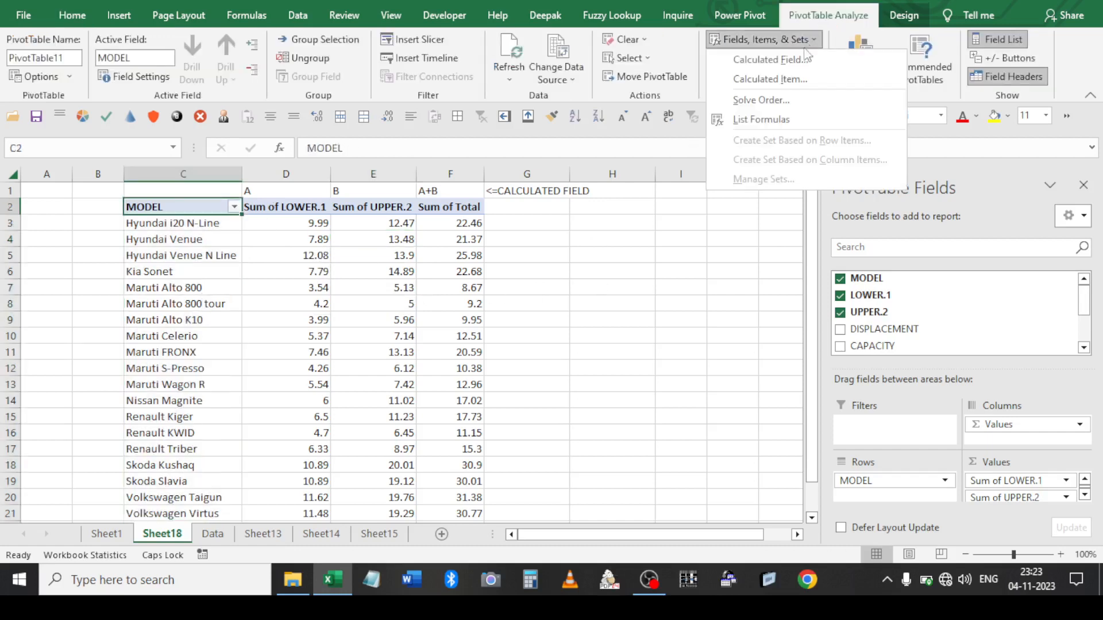
pyautogui.click(782, 80)
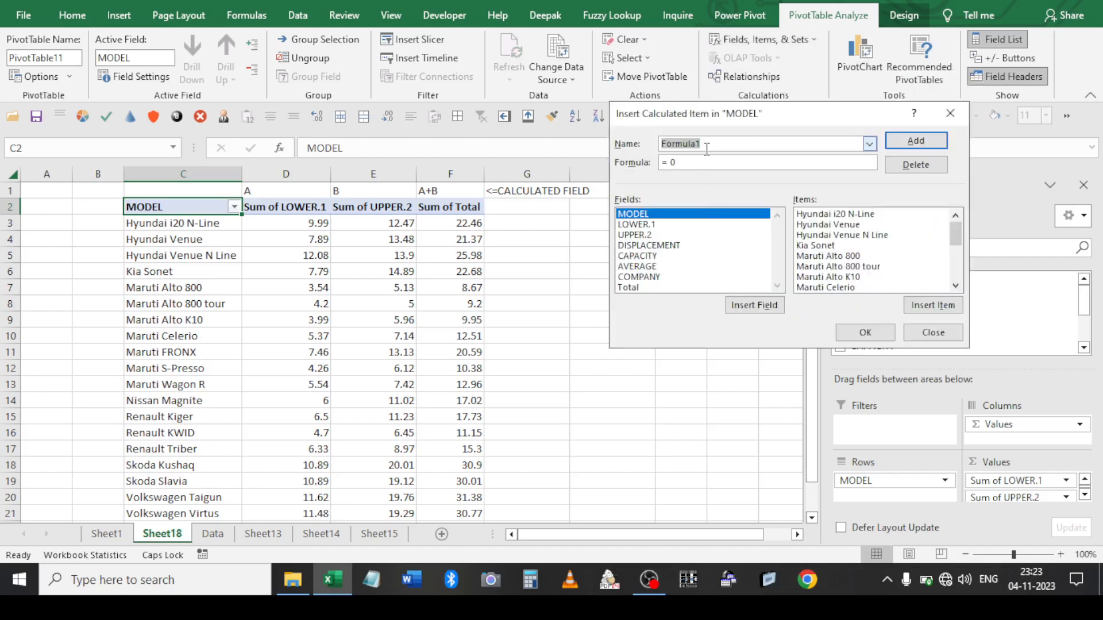
pyautogui.write('HYUNDAI TOTAL')
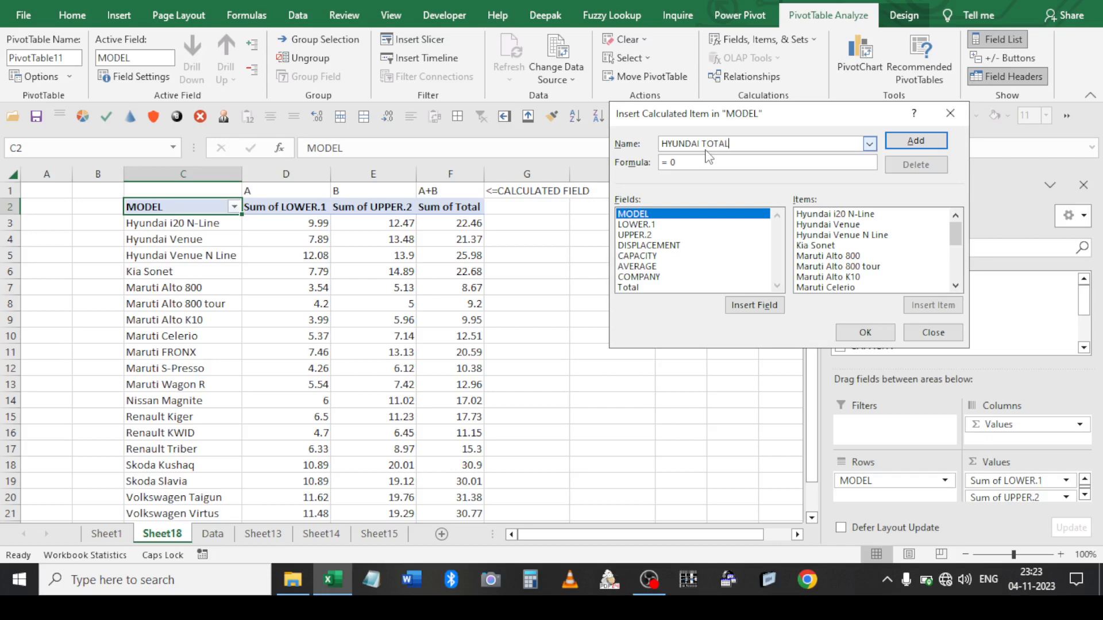
pyautogui.press('Tab')
# Set the HYUNDAI TOTAL formula to 'Hyundai i20 N-Line' + 'Hyundai Venue' + 'Hyundai Venue N Line' and add the item to the PivotTable
pyautogui.click(704, 161)
pyautogui.press('BackSpace')
pyautogui.doubleClick(843, 216)
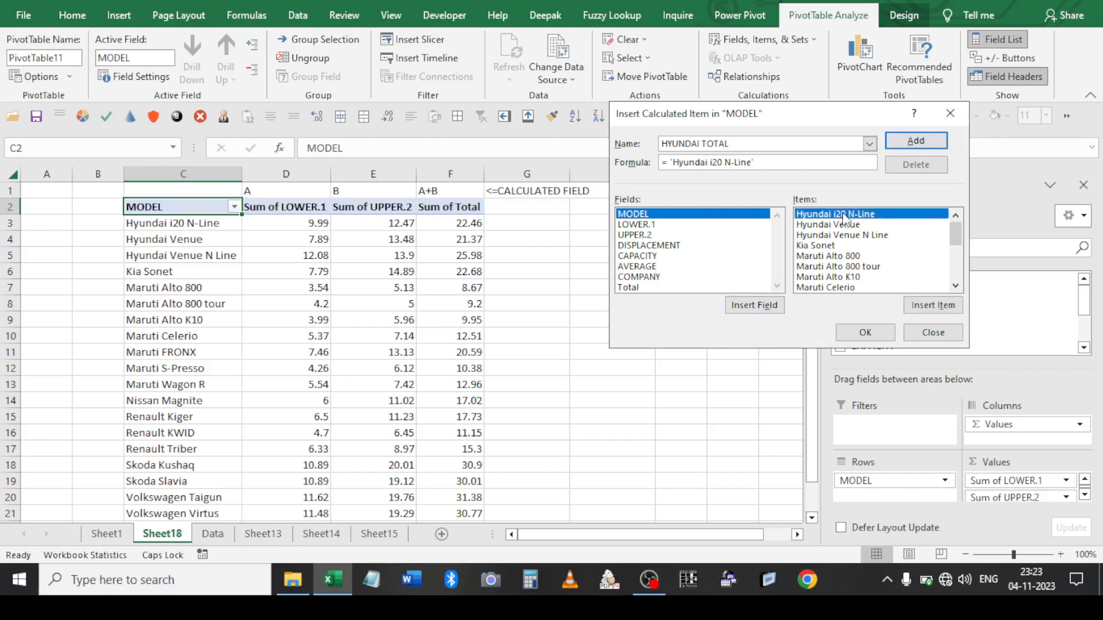
pyautogui.write('+')
pyautogui.doubleClick(850, 225)
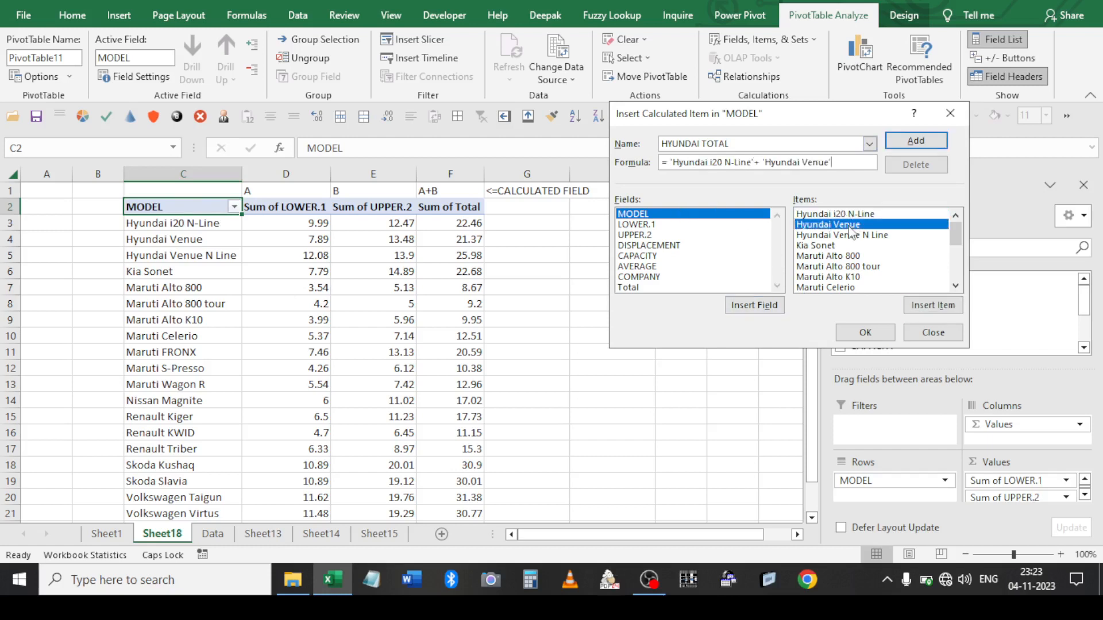
pyautogui.write('+')
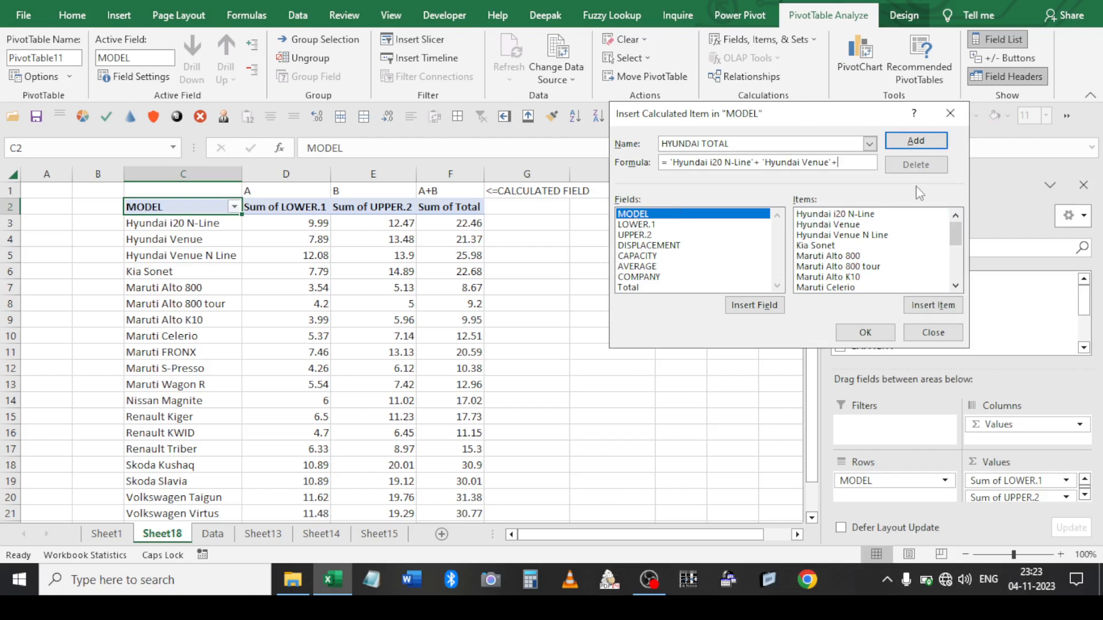
pyautogui.click(837, 236)
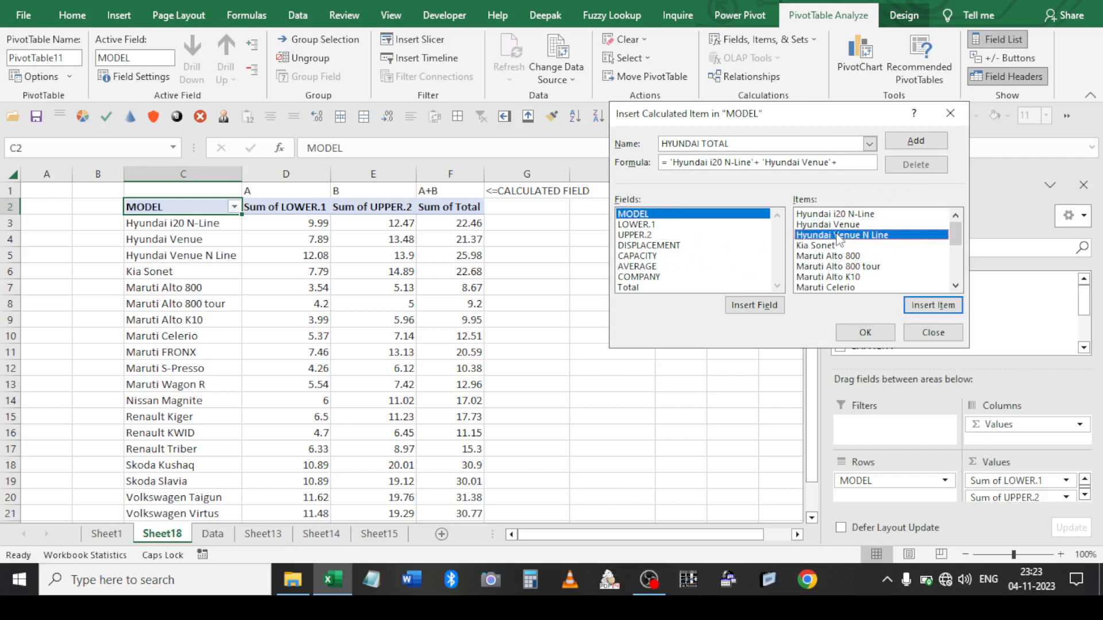
pyautogui.doubleClick(837, 234)
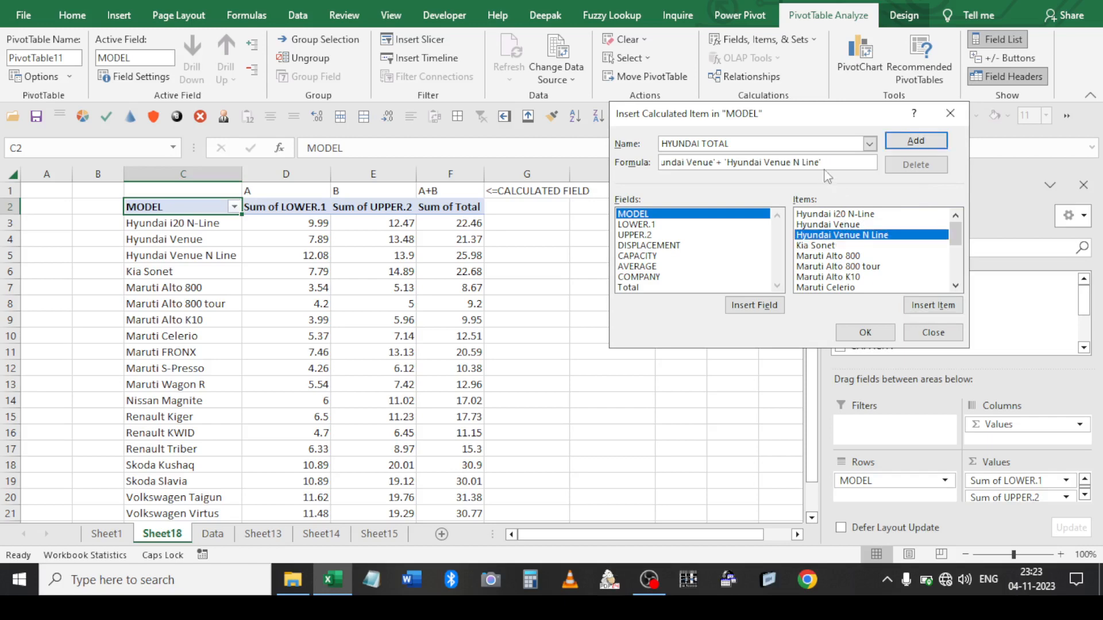
pyautogui.click(917, 143)
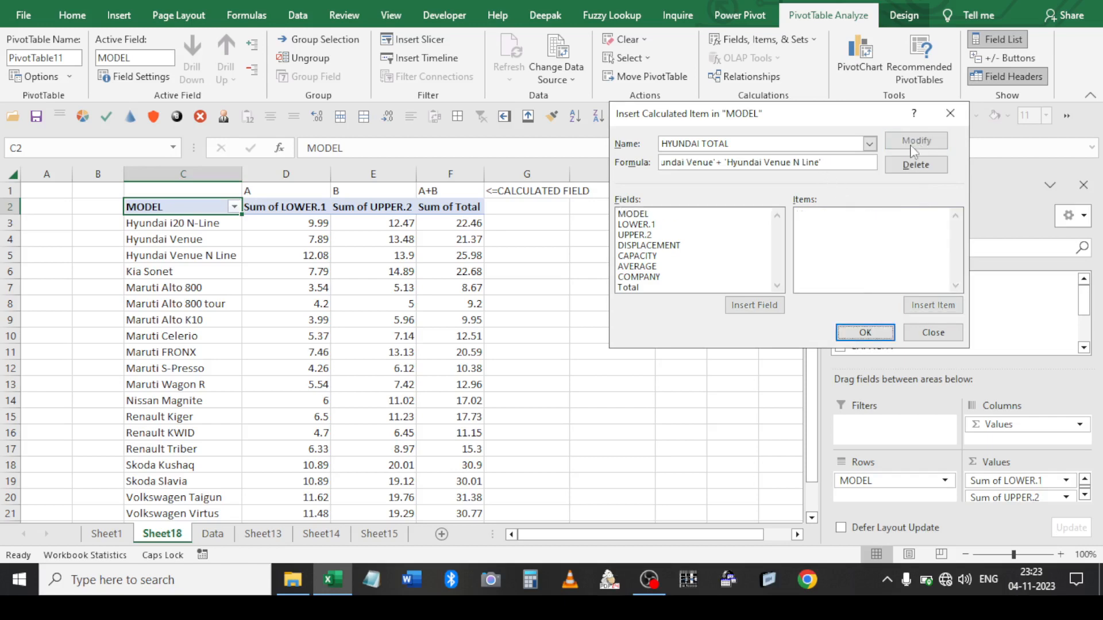
pyautogui.click(865, 332)
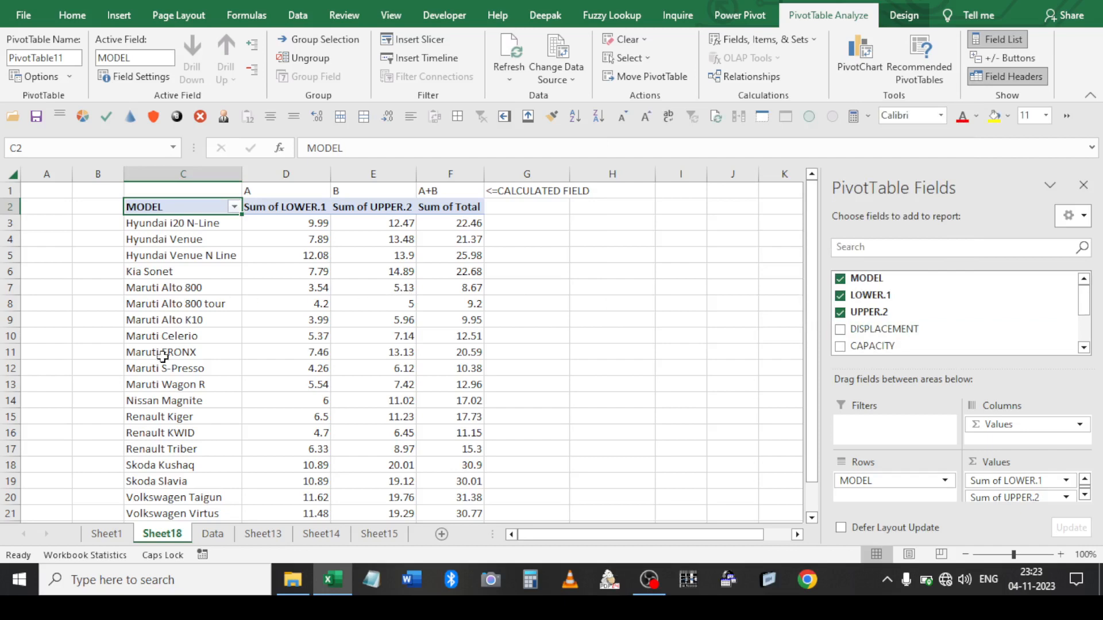
# Move the HYUNDAI TOTAL item directly below Hyundai Venue N Line and check it against the Hyundai LOWER.1 values
pyautogui.scroll(-3, 189, 377)
pyautogui.click(191, 380)
pyautogui.moveTo(182, 391); pyautogui.dragTo(200, 263)
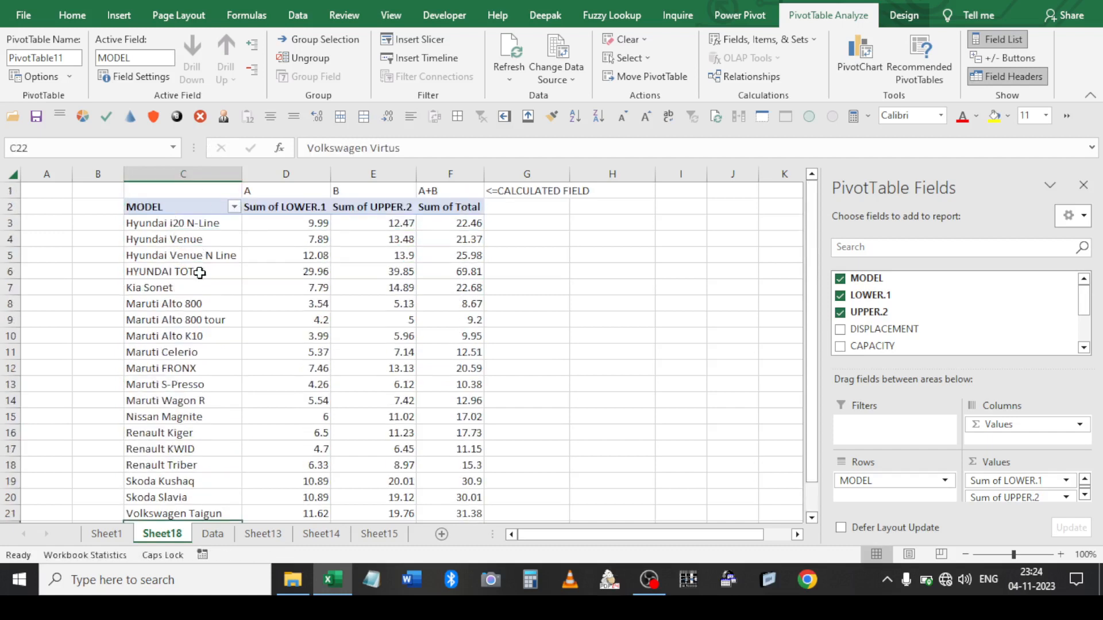
pyautogui.click(300, 255)
pyautogui.moveTo(300, 255); pyautogui.dragTo(315, 219)
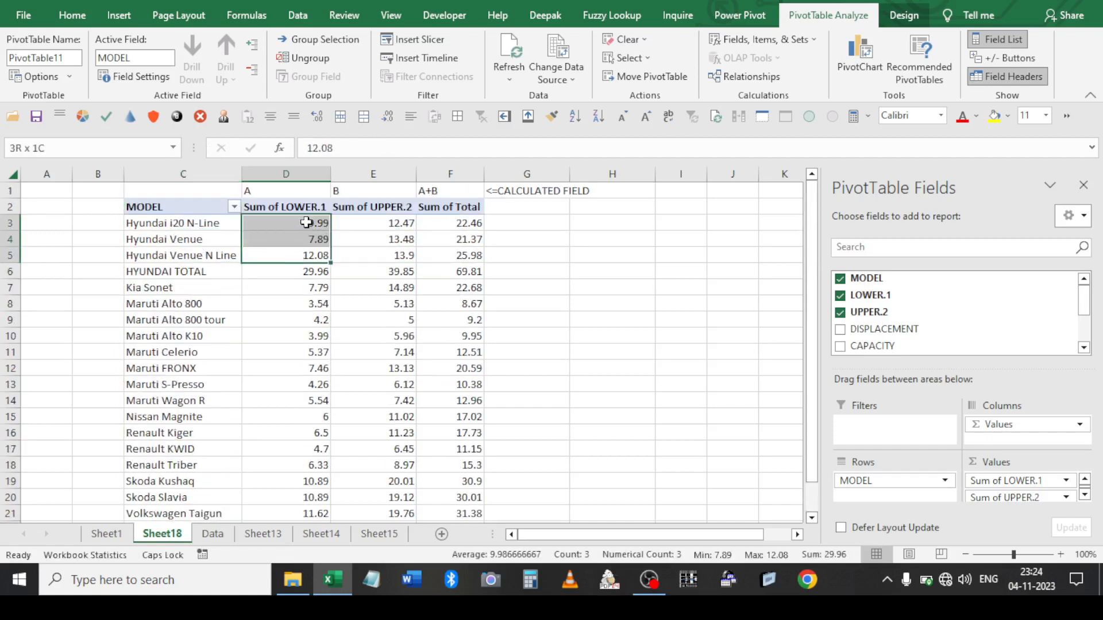
# Enlarge the HYUNDAI TOTAL row's font to size 18 and fit column C to its contents
pyautogui.moveTo(229, 275); pyautogui.dragTo(475, 274)
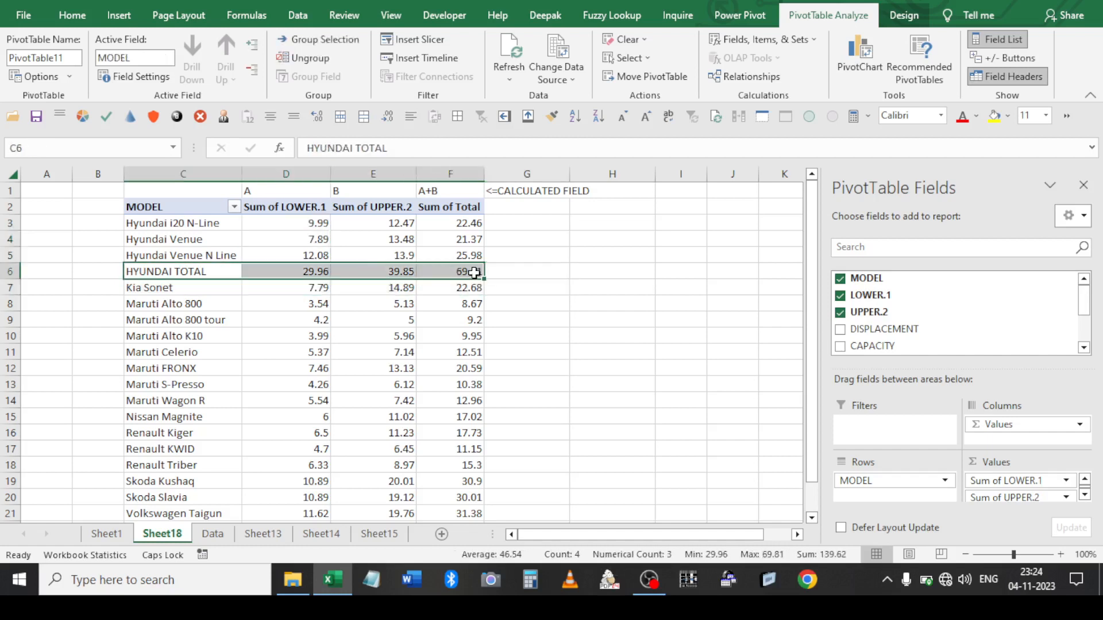
pyautogui.click(645, 116)
pyautogui.click(645, 116)
pyautogui.click(645, 116)
pyautogui.click(646, 116)
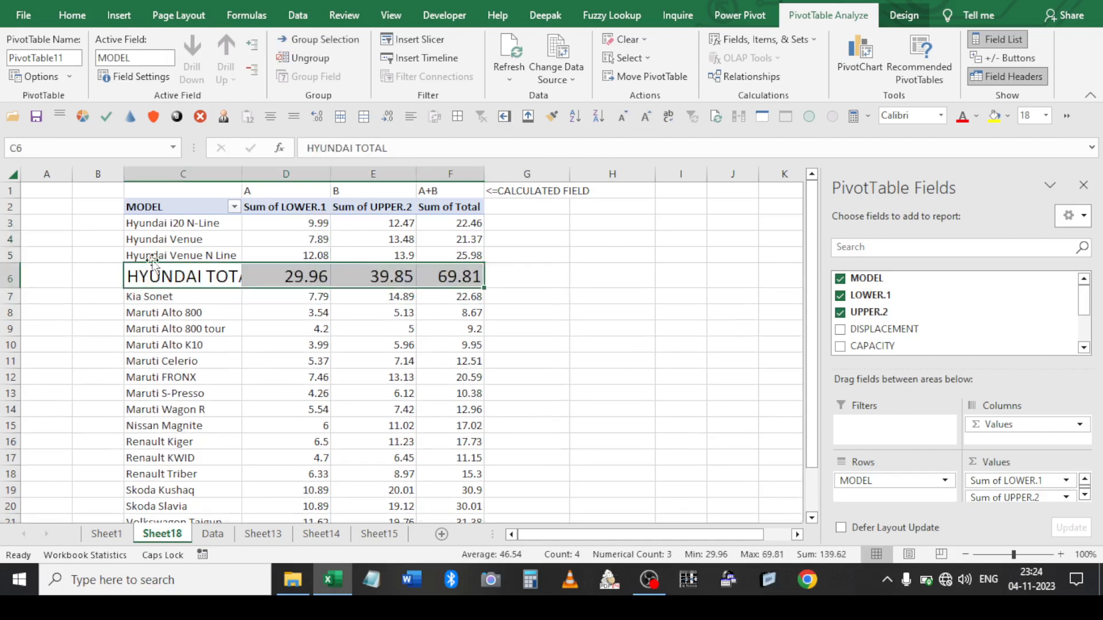
pyautogui.doubleClick(241, 174)
# Compare the three Hyundai models' values in each value column with the HYUNDAI TOTAL row
pyautogui.moveTo(330, 228); pyautogui.dragTo(335, 256)
pyautogui.click(420, 227)
pyautogui.click(423, 250)
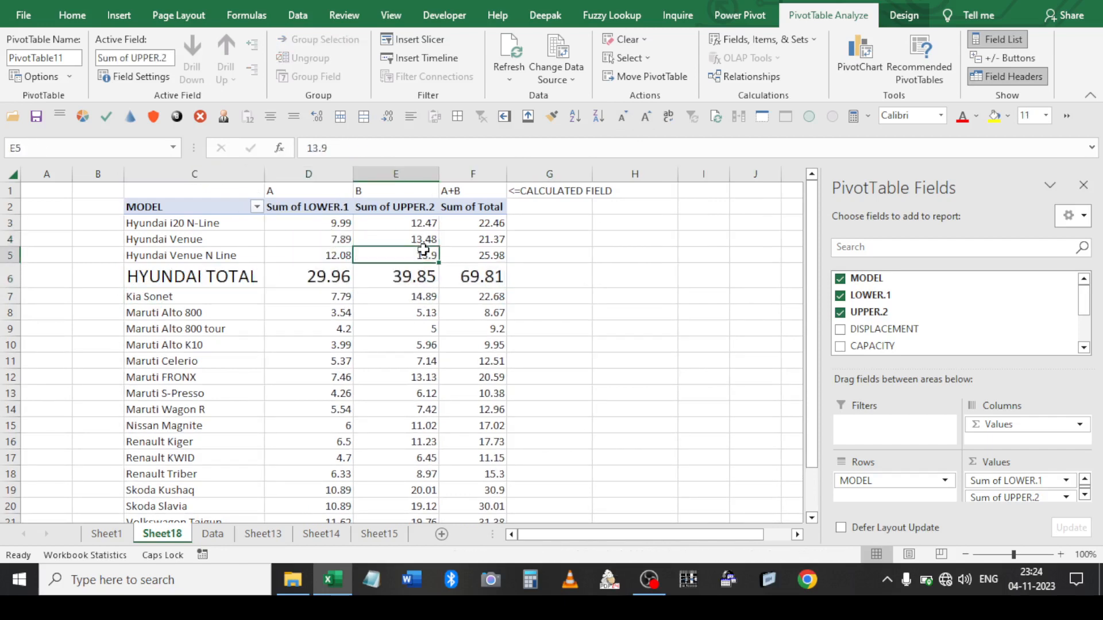
pyautogui.moveTo(485, 225); pyautogui.dragTo(487, 265)
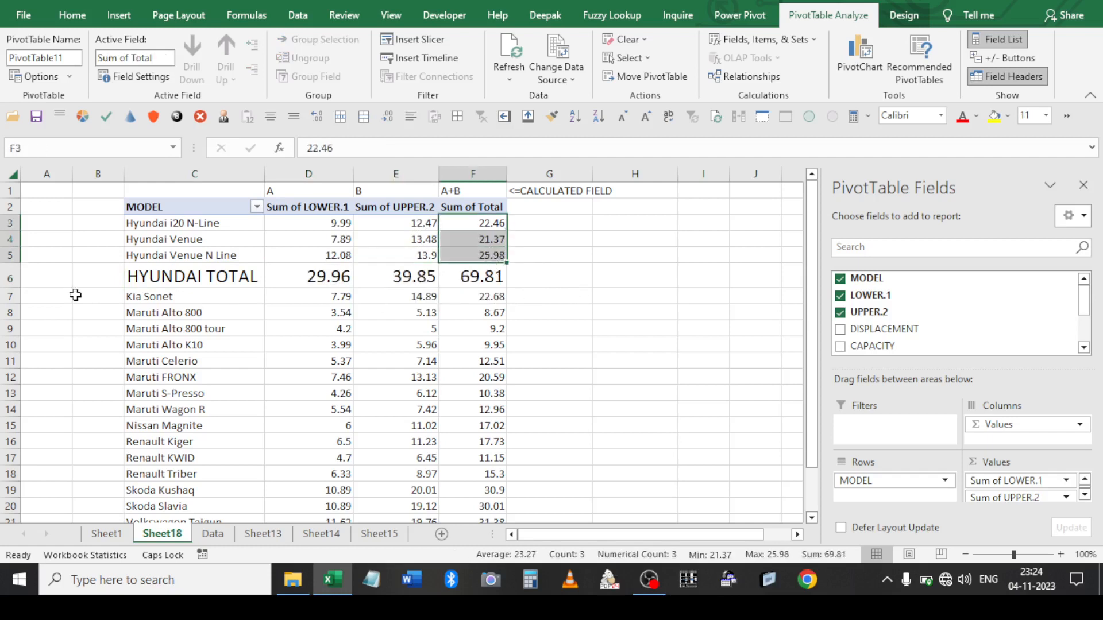
pyautogui.click(91, 277)
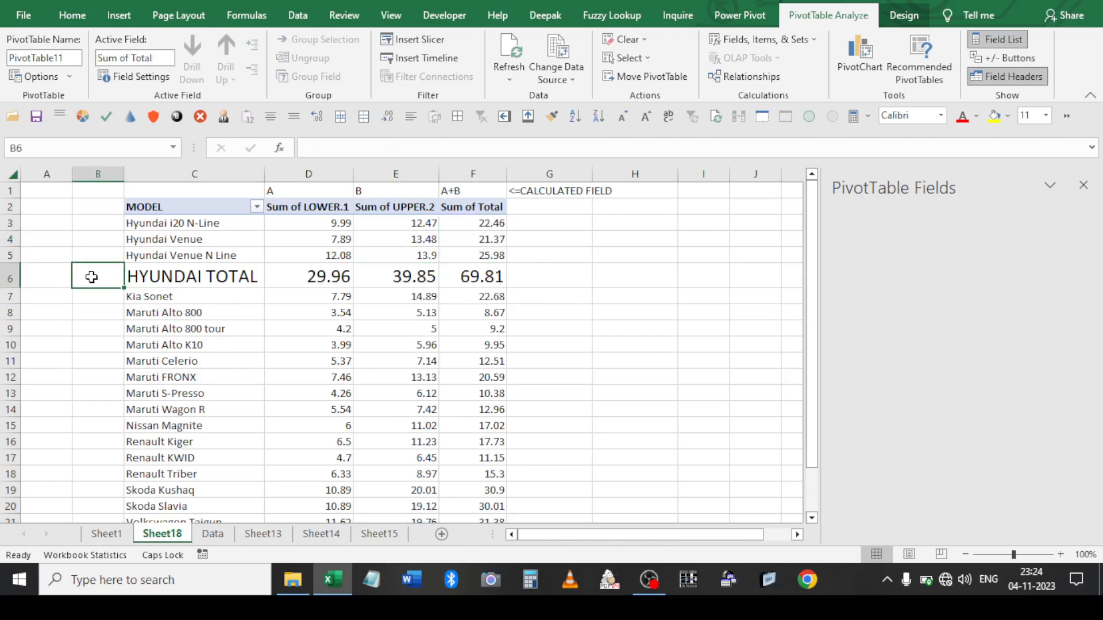
pyautogui.write('>')
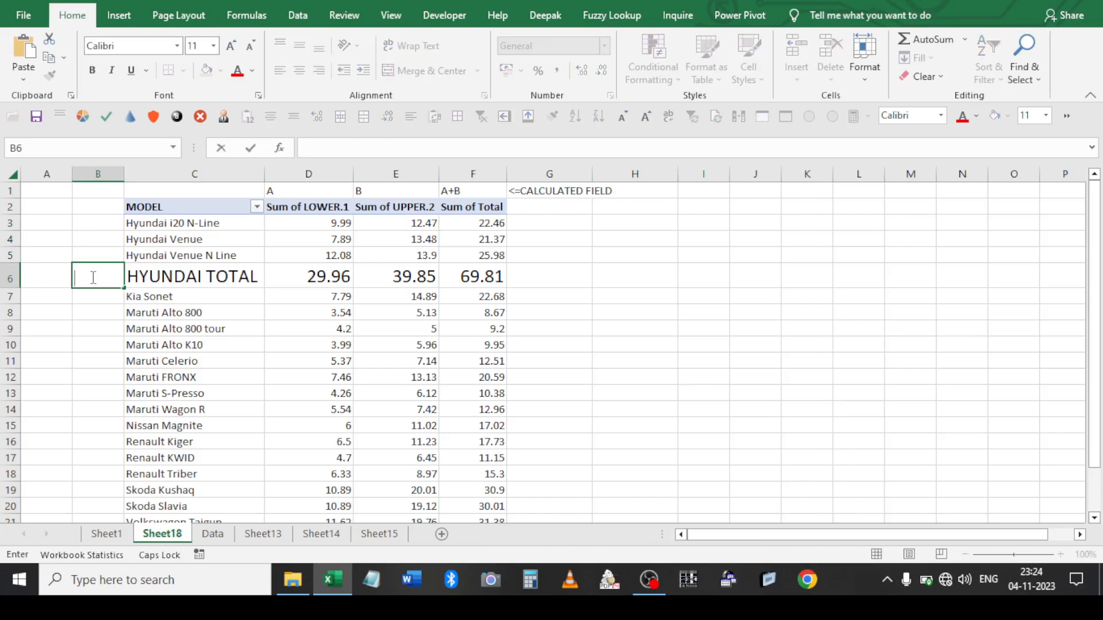
pyautogui.write('=>')
pyautogui.press('Left')
pyautogui.press('Right')
pyautogui.press('Escape')
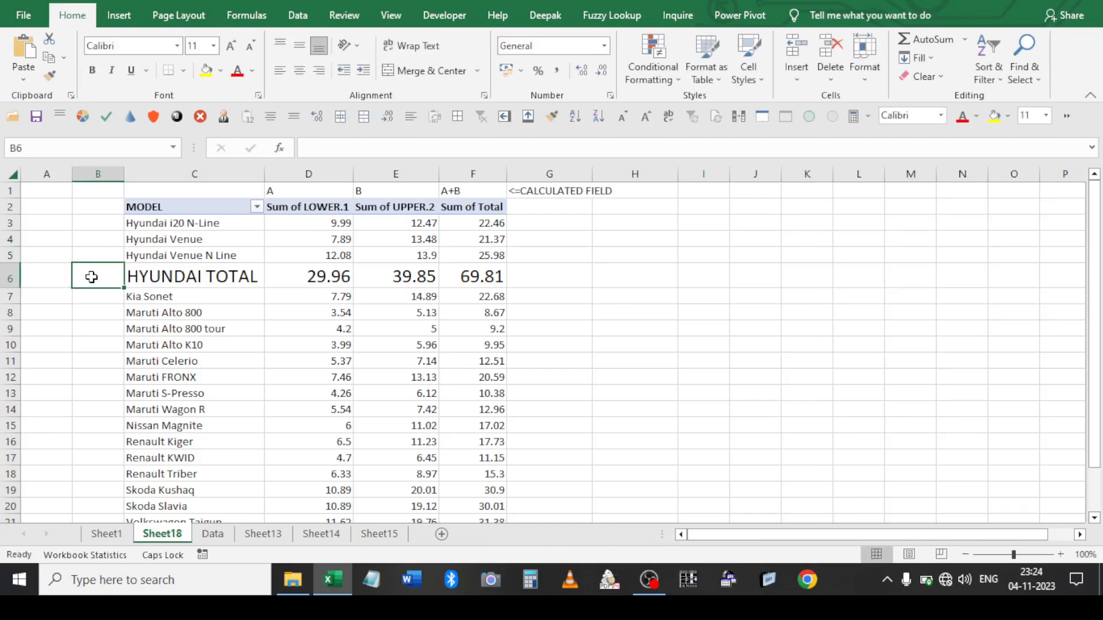
# Label cell B6, beside the HYUNDAI TOTAL row, with CALCULATED ITEMS=> and fit column B to its contents
pyautogui.write('cL')
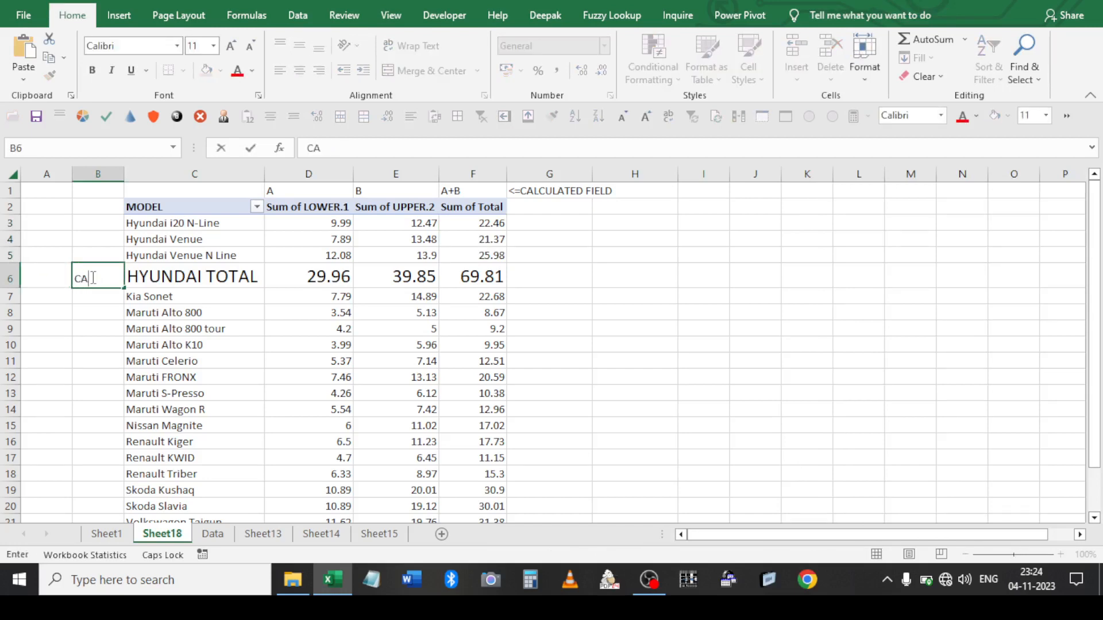
pyautogui.write('CULATED ITEMS=')
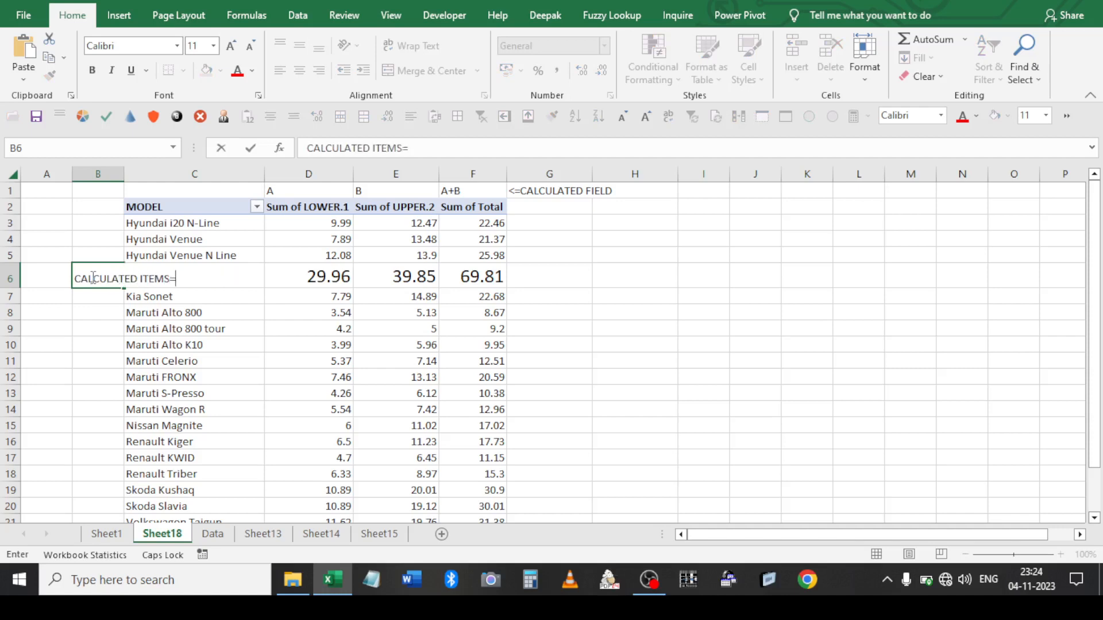
pyautogui.press('Return')
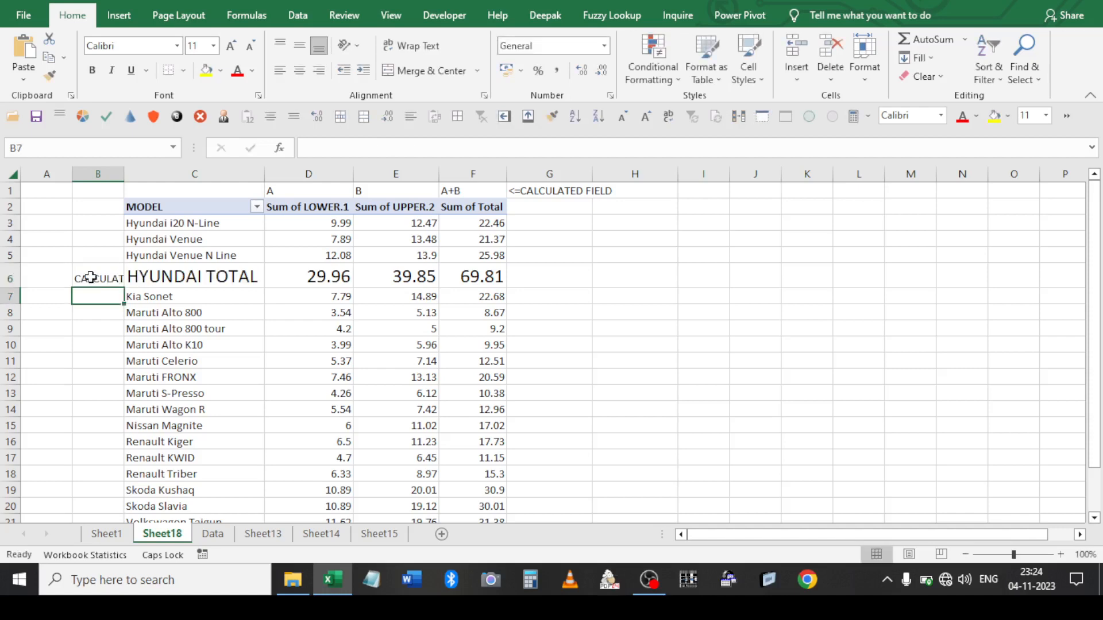
pyautogui.doubleClick(124, 174)
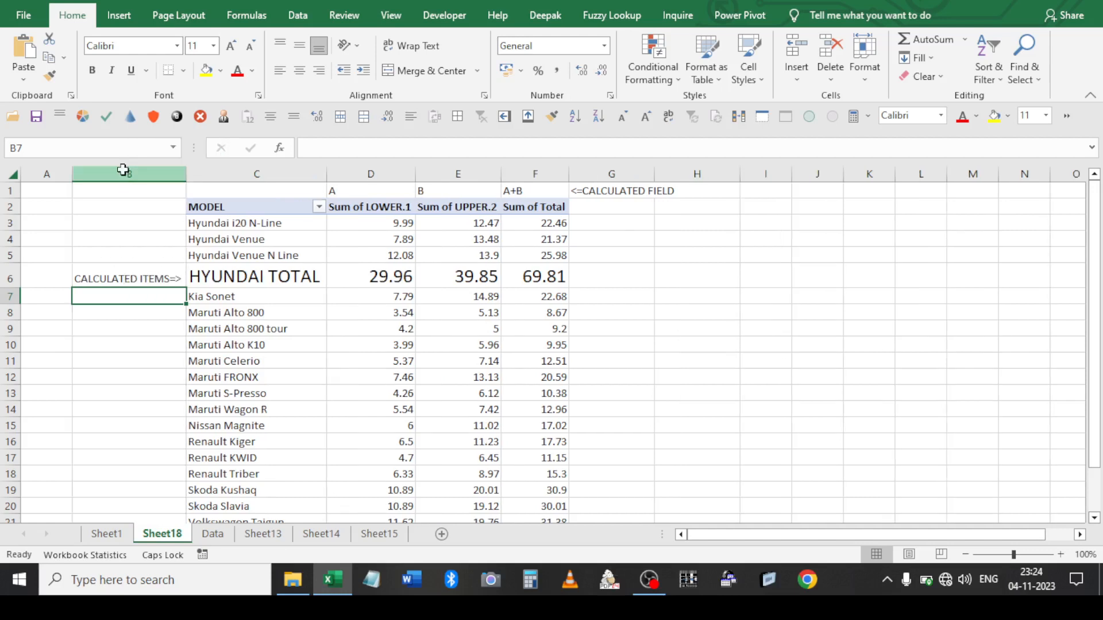
# Group Hyundai i20 N-Line, Hyundai Venue and Hyundai Venue N Line in the MODEL column and name the group HYUNDAI
pyautogui.click(213, 277)
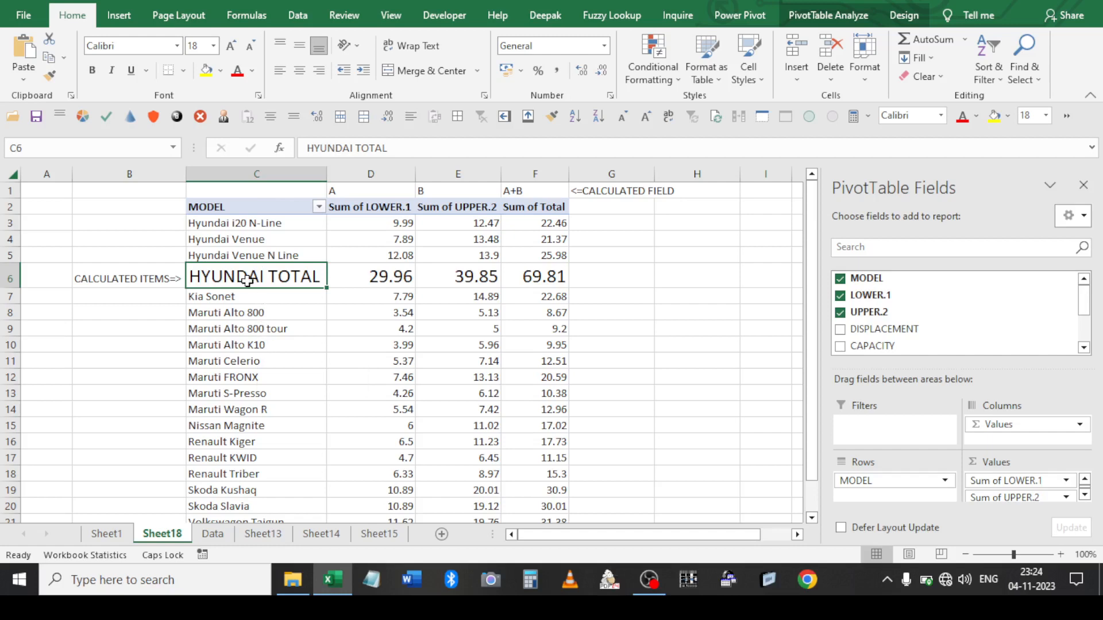
pyautogui.click(240, 256)
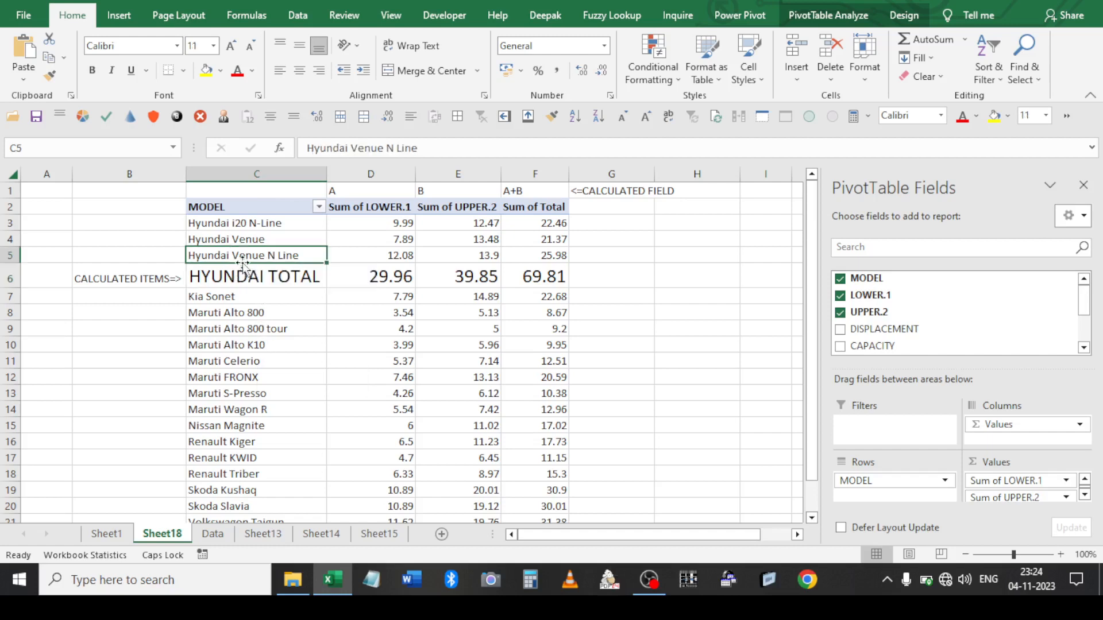
pyautogui.moveTo(253, 253)
pyautogui.mouseDown()
pyautogui.moveTo(244, 227)
pyautogui.moveTo(251, 257)
pyautogui.mouseUp()
pyautogui.click(251, 256)
pyautogui.keyDown('shift'); pyautogui.click(239, 225); pyautogui.keyUp('shift')
pyautogui.rightClick(239, 225)
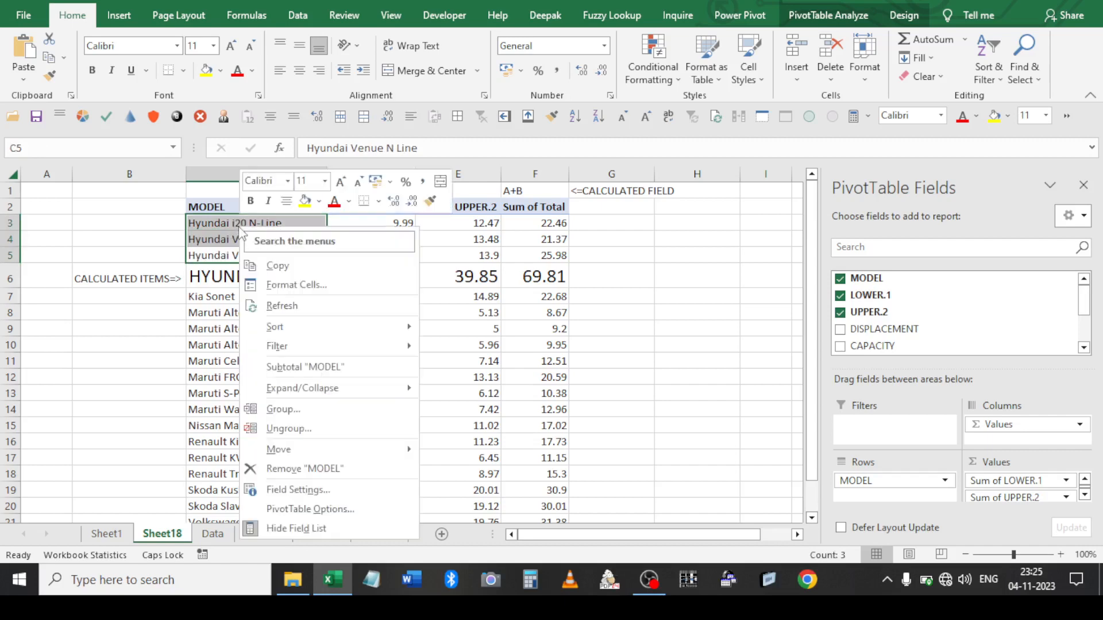
pyautogui.click(280, 408)
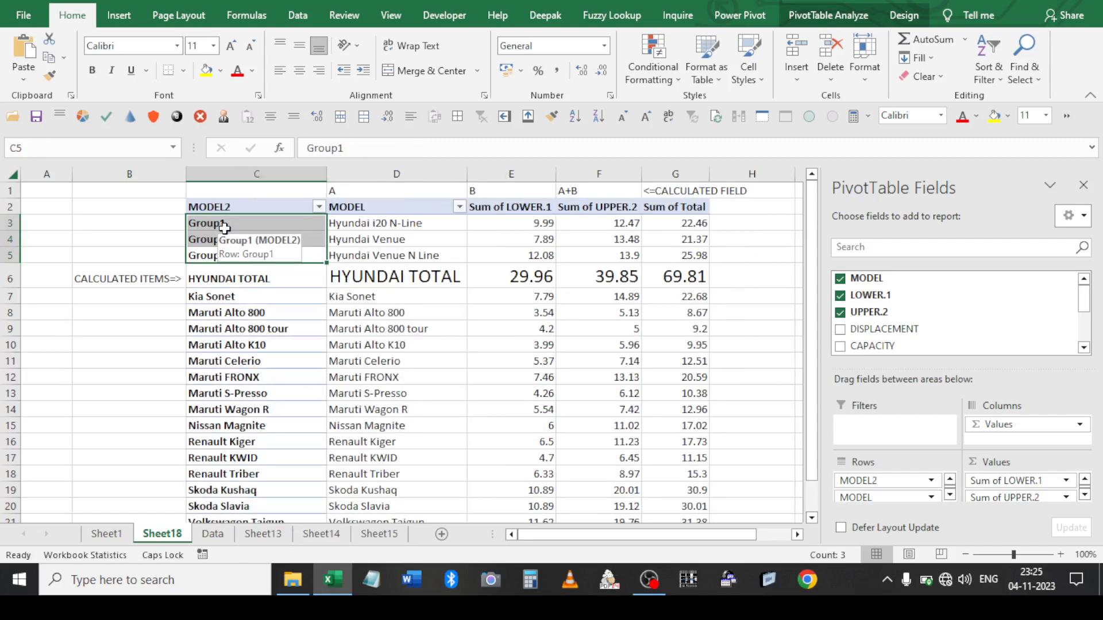
pyautogui.write('H')
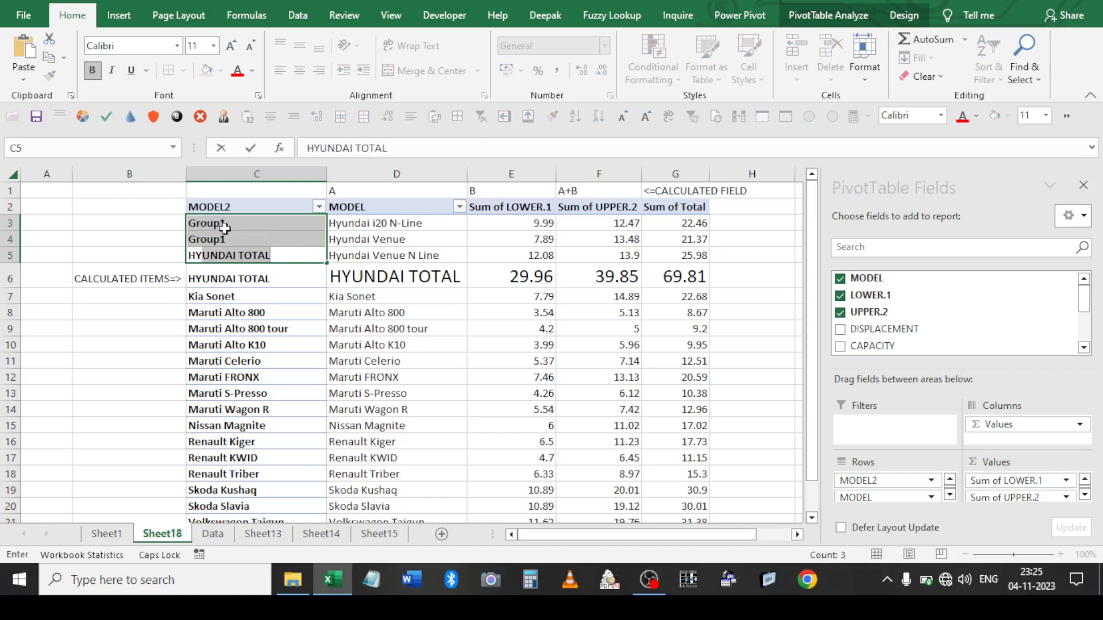
pyautogui.write('YUNDAI')
pyautogui.press('BackSpace')
pyautogui.press('Return')
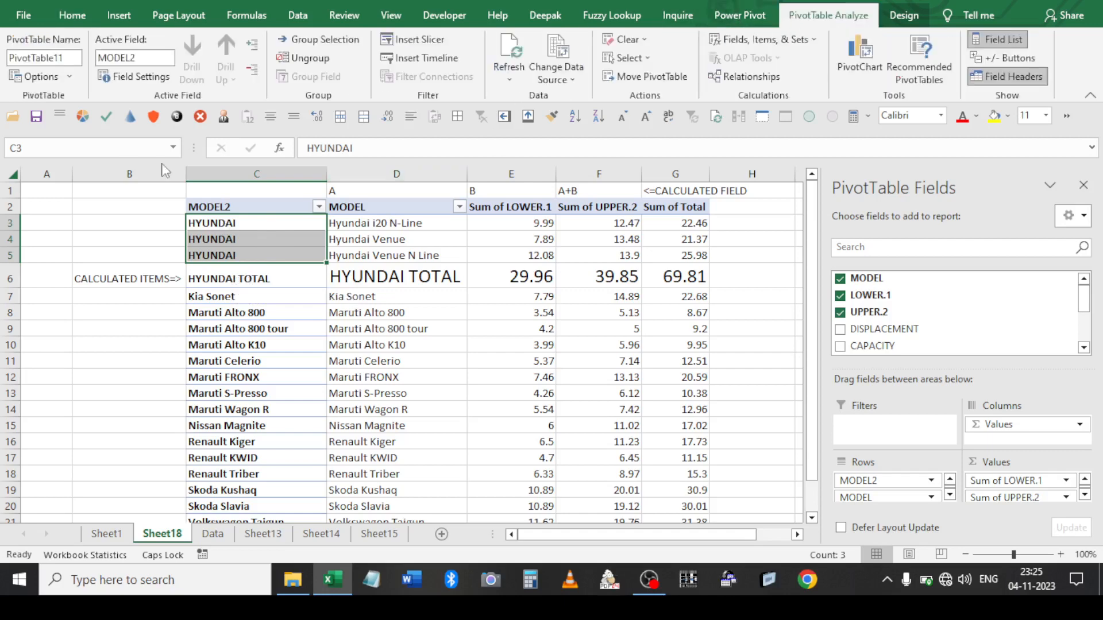
# Set the PivotTable to merge and center cells with labels
pyautogui.click(56, 81)
pyautogui.click(631, 133)
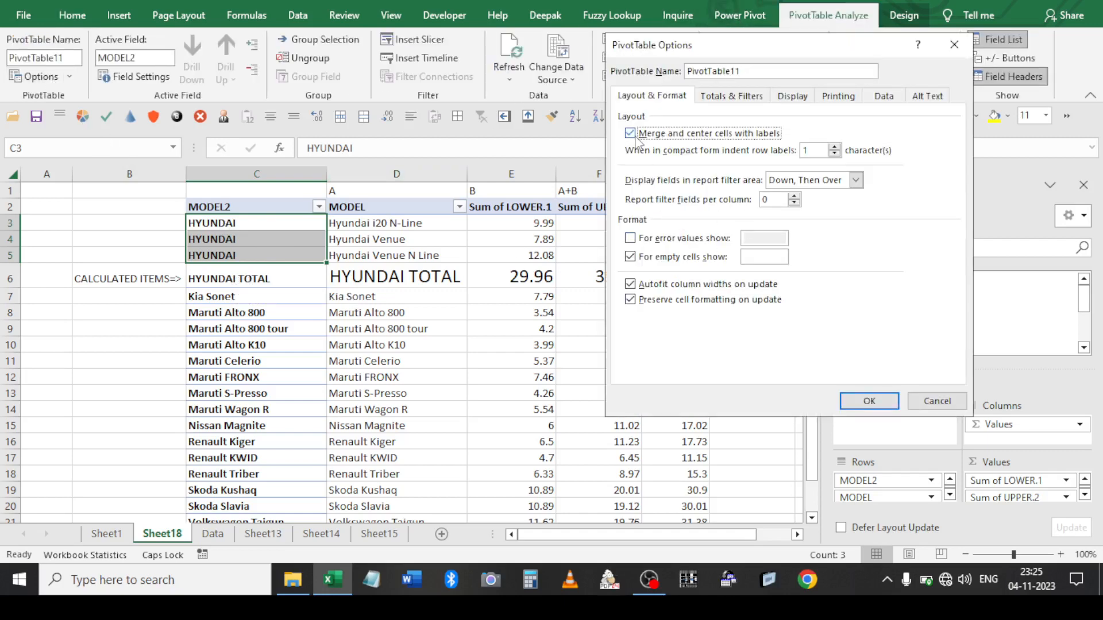
pyautogui.click(868, 401)
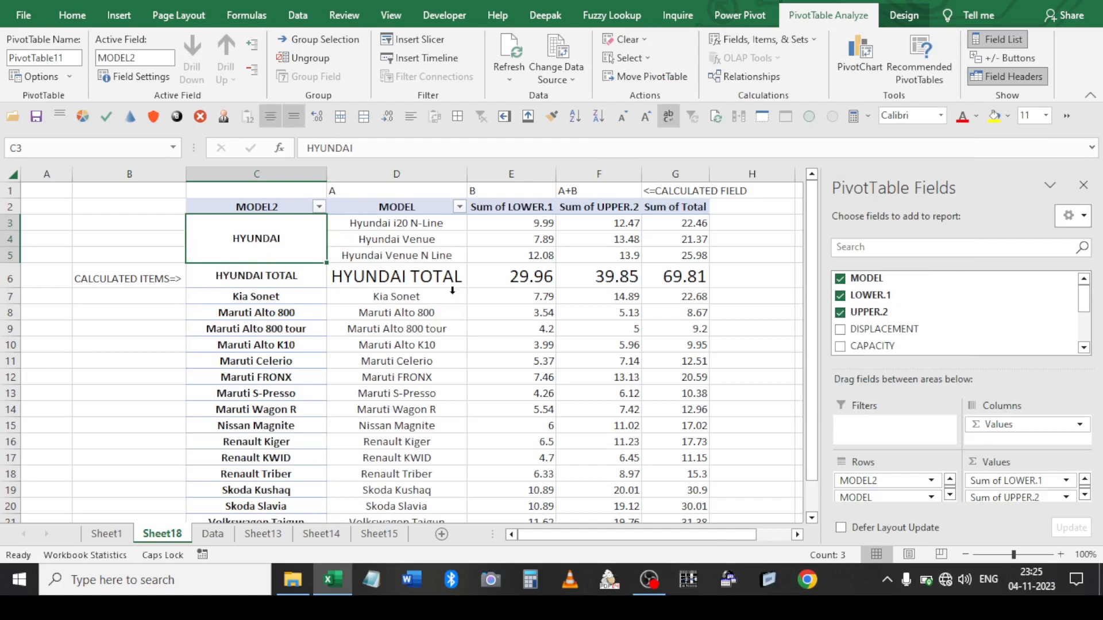
# Show the MODEL2 subtotals, compare the Hyundai group's LOWER.1 subtotal with the HYUNDAI TOTAL item, and remove the subtotals
pyautogui.rightClick(270, 235)
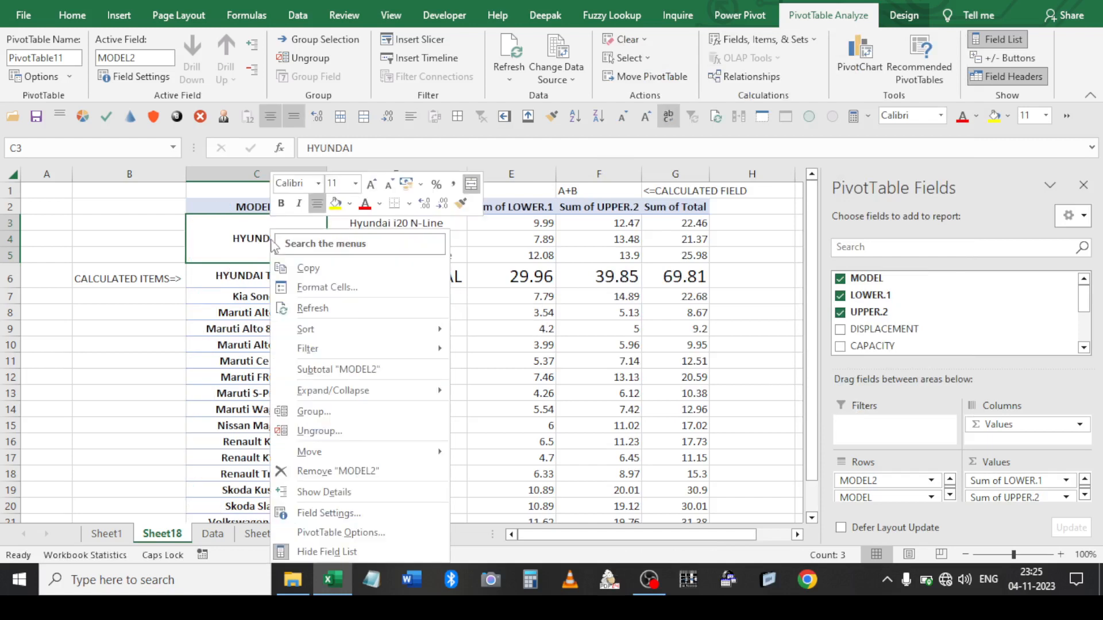
pyautogui.click(322, 371)
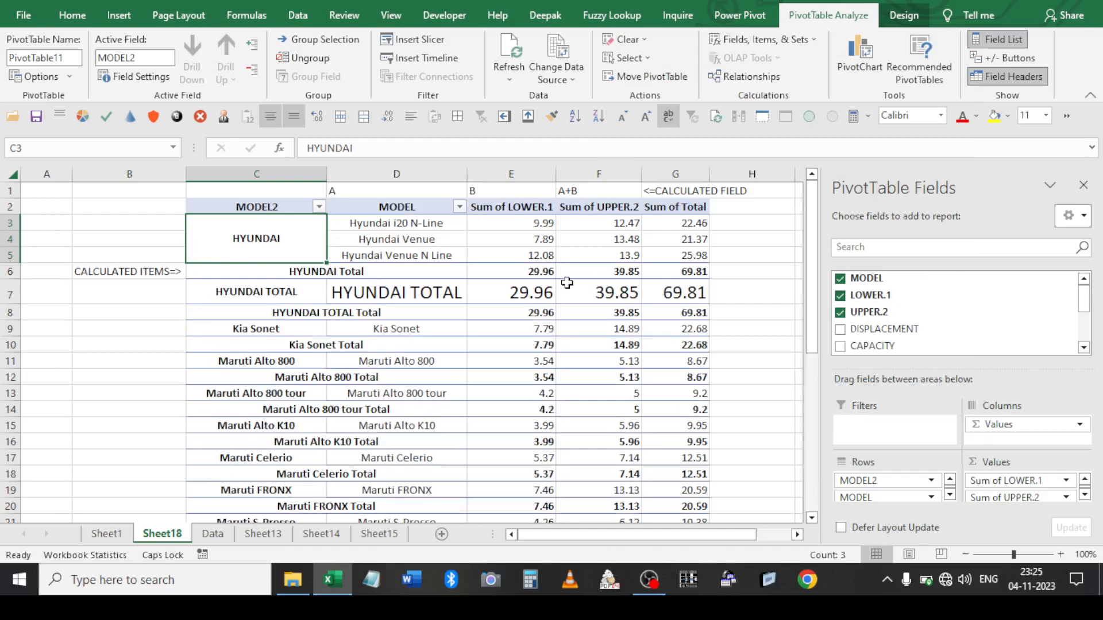
pyautogui.click(539, 275)
pyautogui.click(500, 294)
pyautogui.click(549, 273)
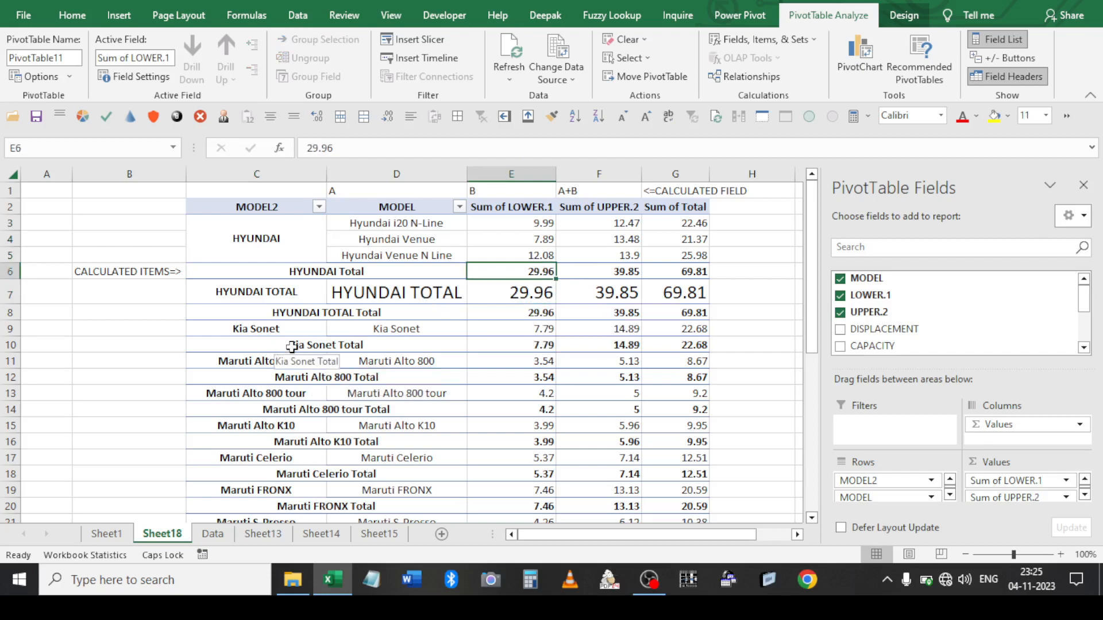
pyautogui.rightClick(270, 252)
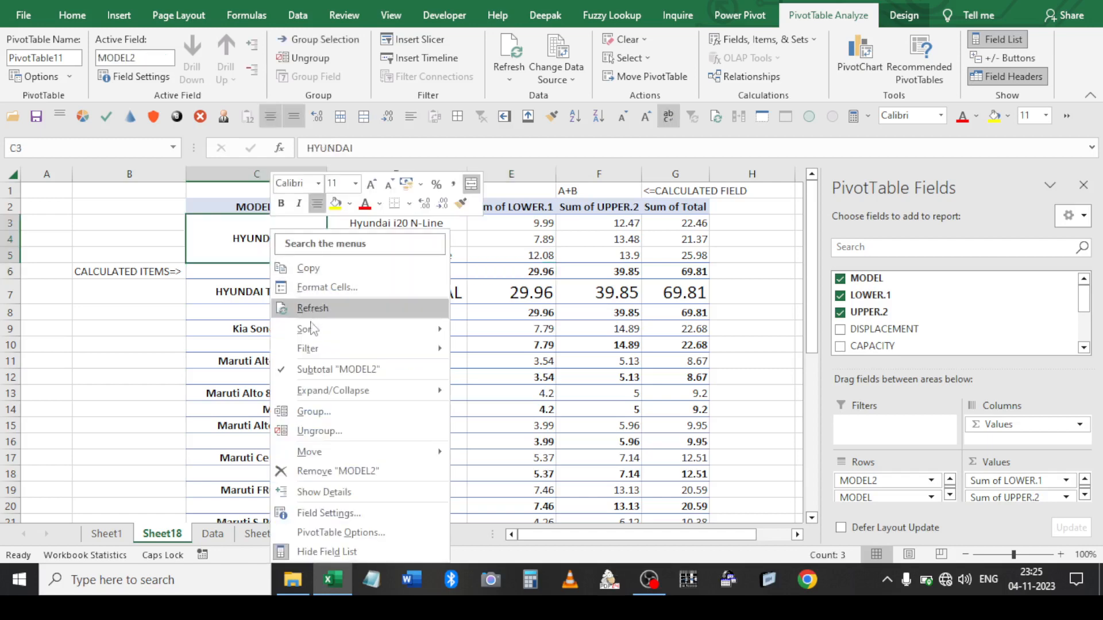
pyautogui.click(320, 370)
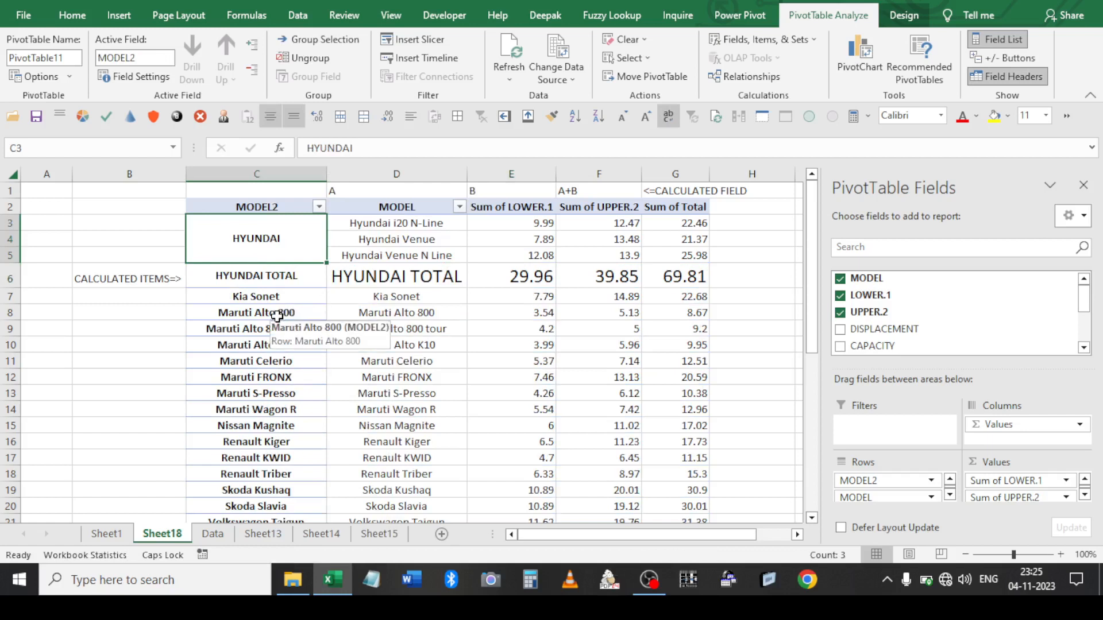
# Group the seven Maruti models from Maruti Alto 800 to Maruti Wagon R in MODEL2 and name the group MARUTI
pyautogui.moveTo(270, 315); pyautogui.dragTo(274, 410)
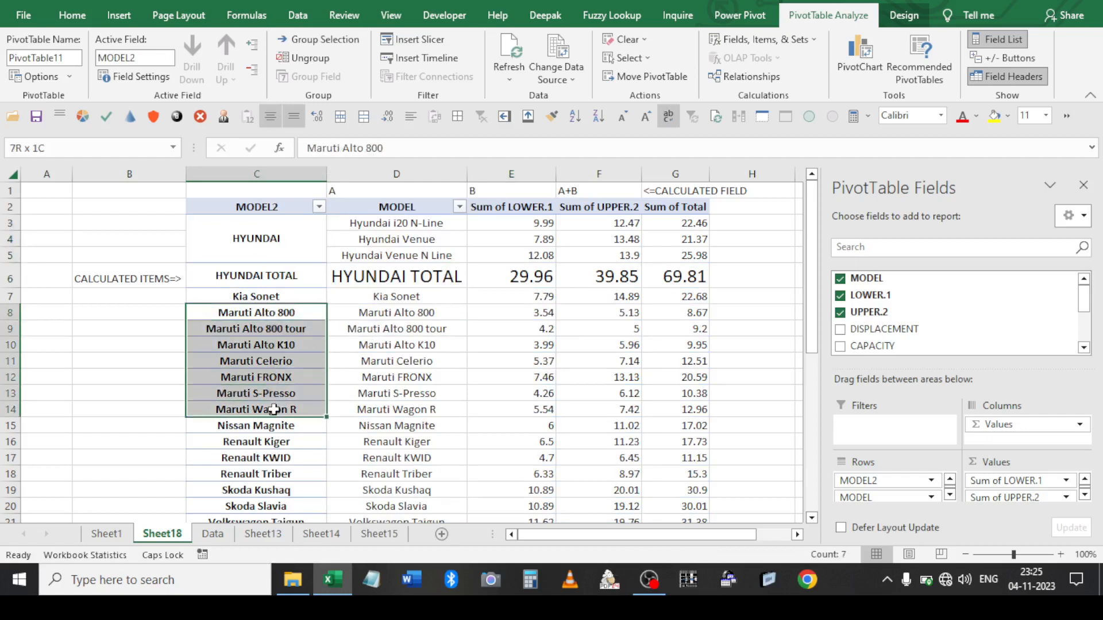
pyautogui.click(274, 410)
pyautogui.click(242, 312)
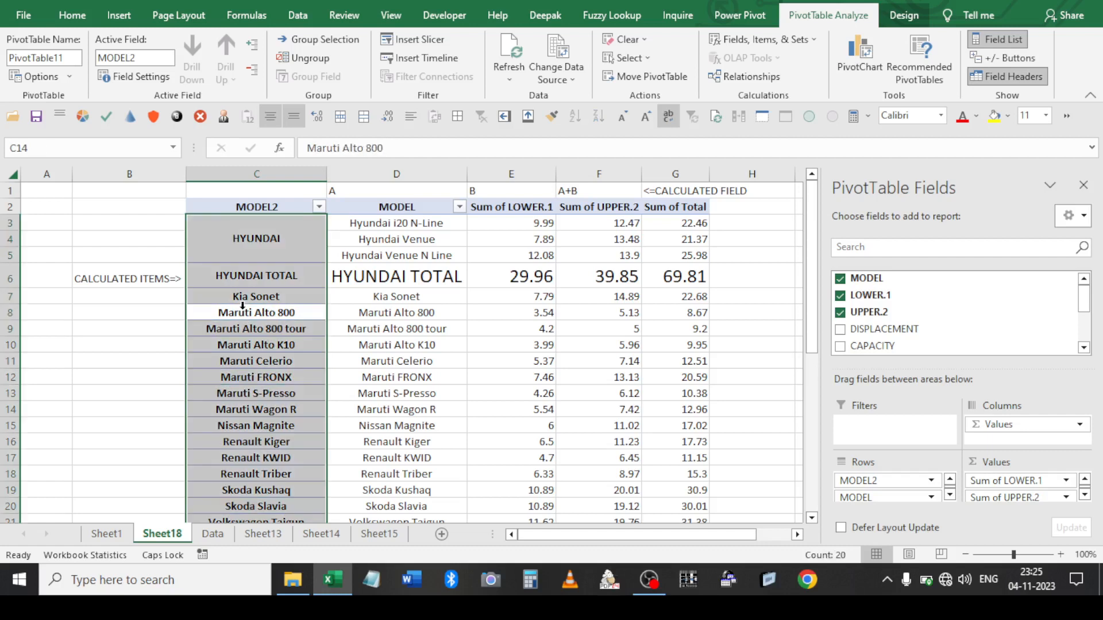
pyautogui.click(244, 314)
pyautogui.keyDown('shift'); pyautogui.click(251, 409); pyautogui.keyUp('shift')
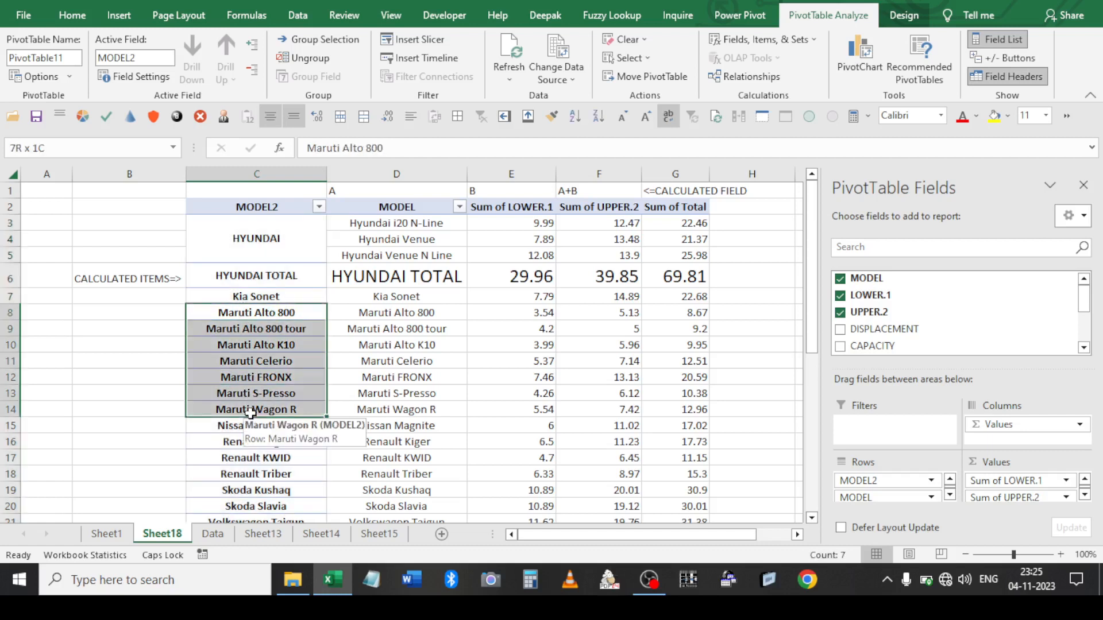
pyautogui.rightClick(250, 382)
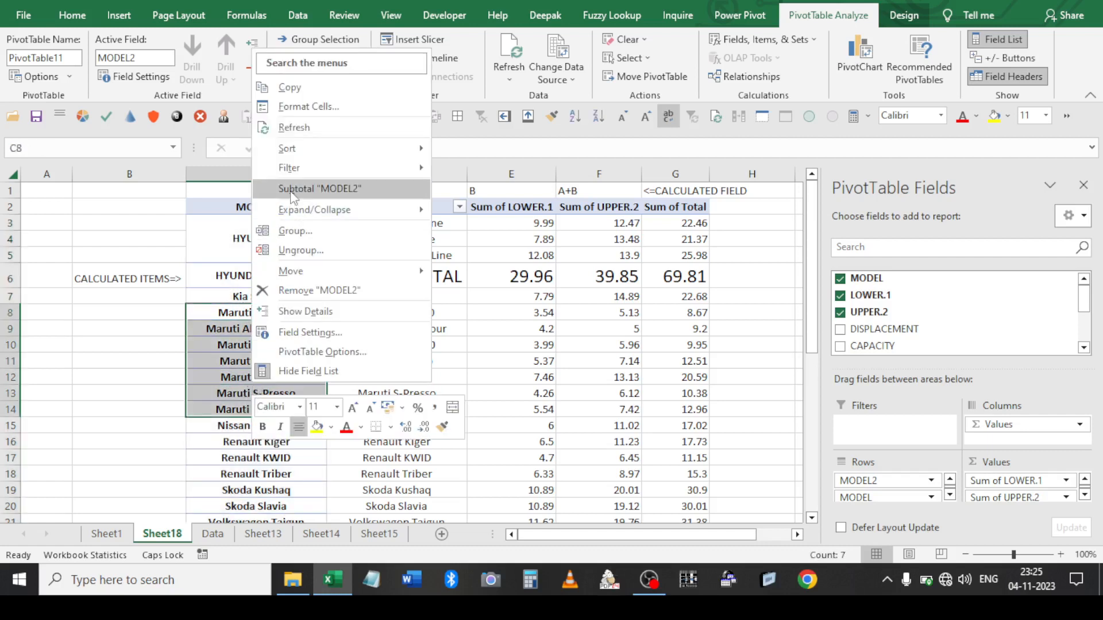
pyautogui.click(293, 235)
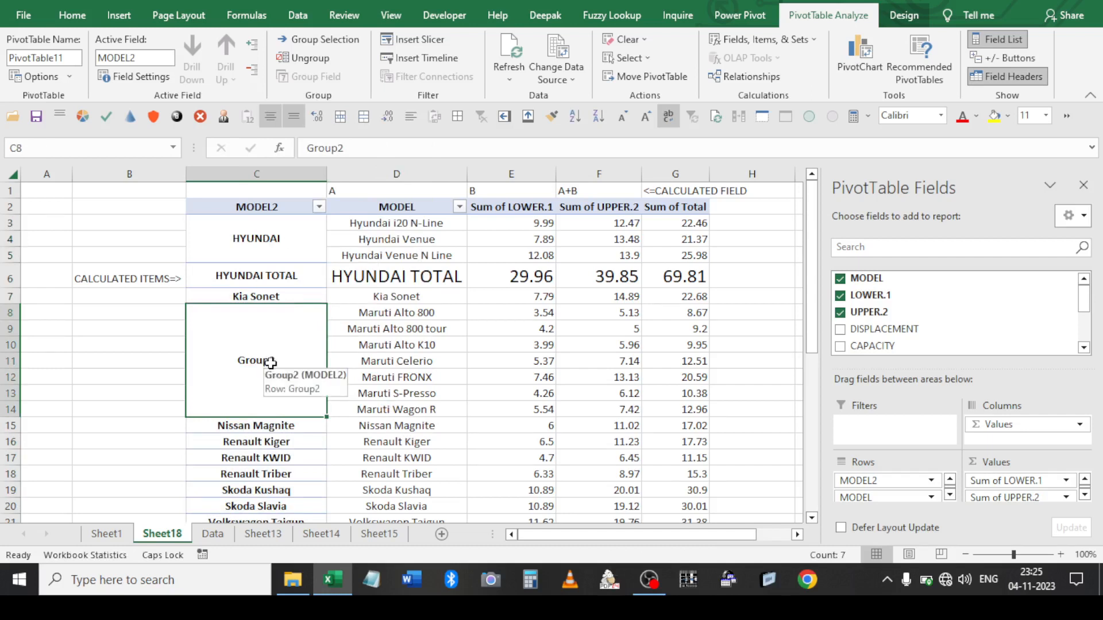
pyautogui.write('MARUTI')
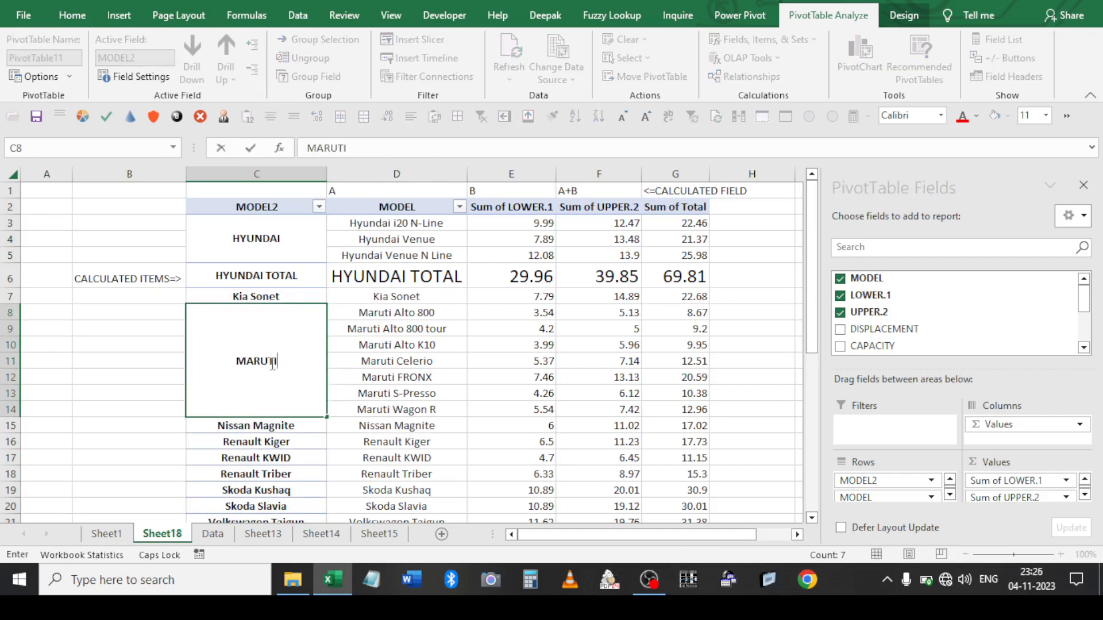
pyautogui.click(366, 447)
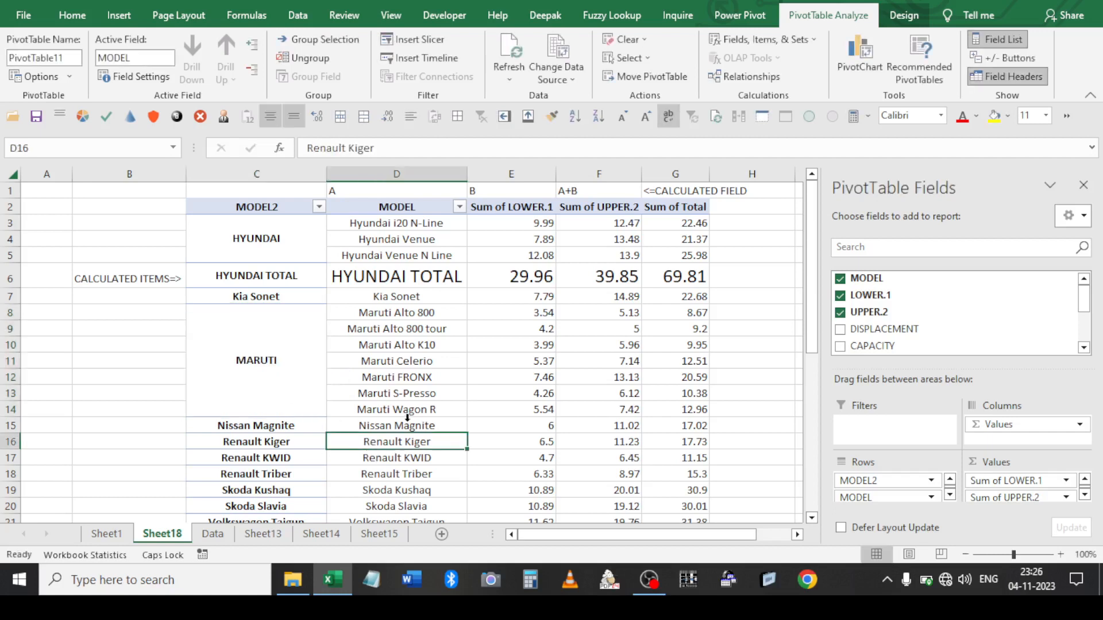
# Turn on subtotals for the MODEL2 field from the MARUTI group
pyautogui.moveTo(380, 414); pyautogui.dragTo(378, 315)
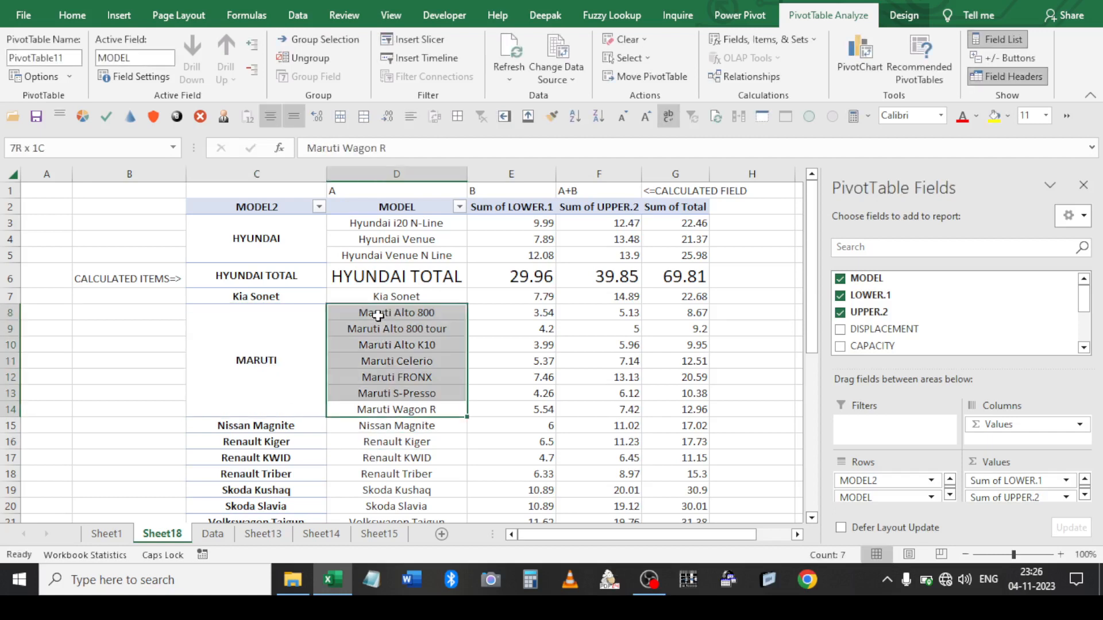
pyautogui.click(262, 353)
pyautogui.rightClick(263, 356)
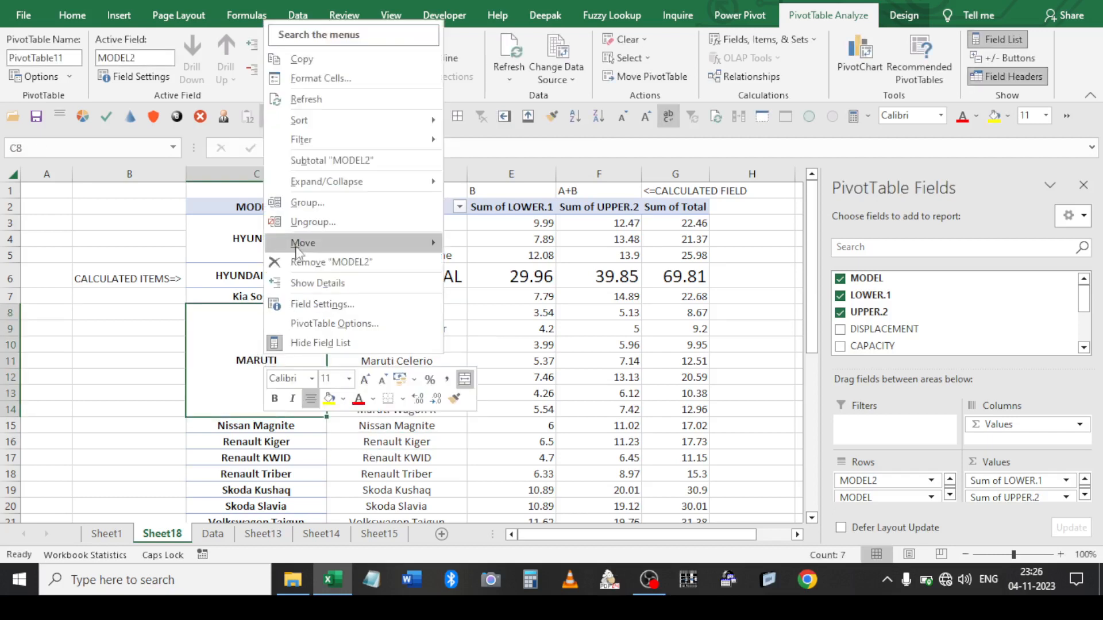
pyautogui.click(290, 163)
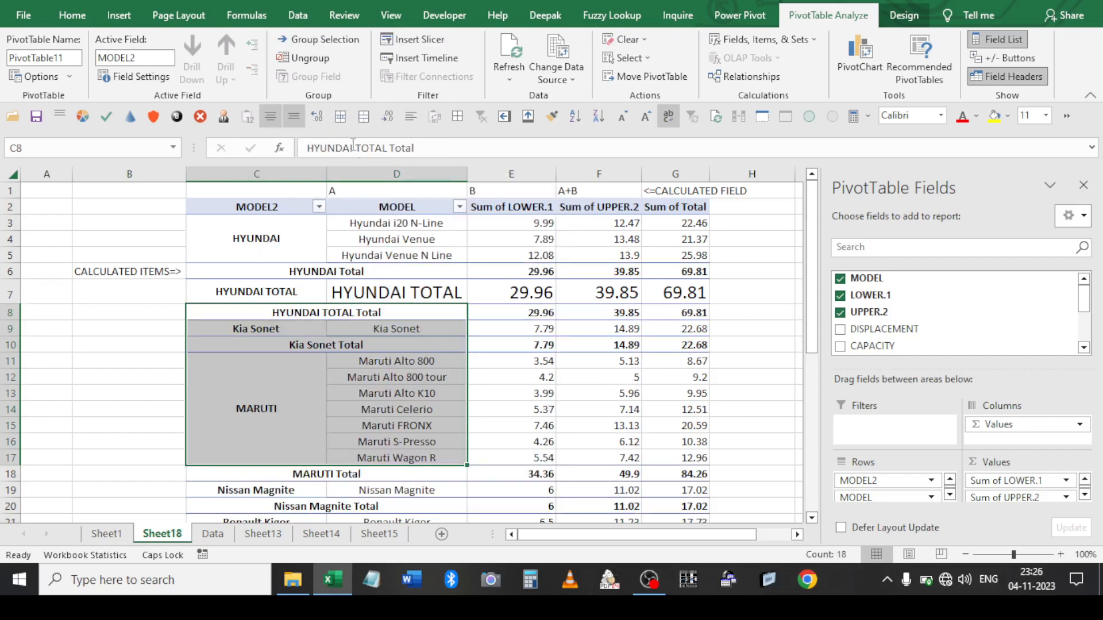
# Left-align all cells of the sheet and select the MARUTI Total label
pyautogui.hotkey('ctrl', 'a')
pyautogui.hotkey('ctrl', 'a')
pyautogui.click(417, 117)
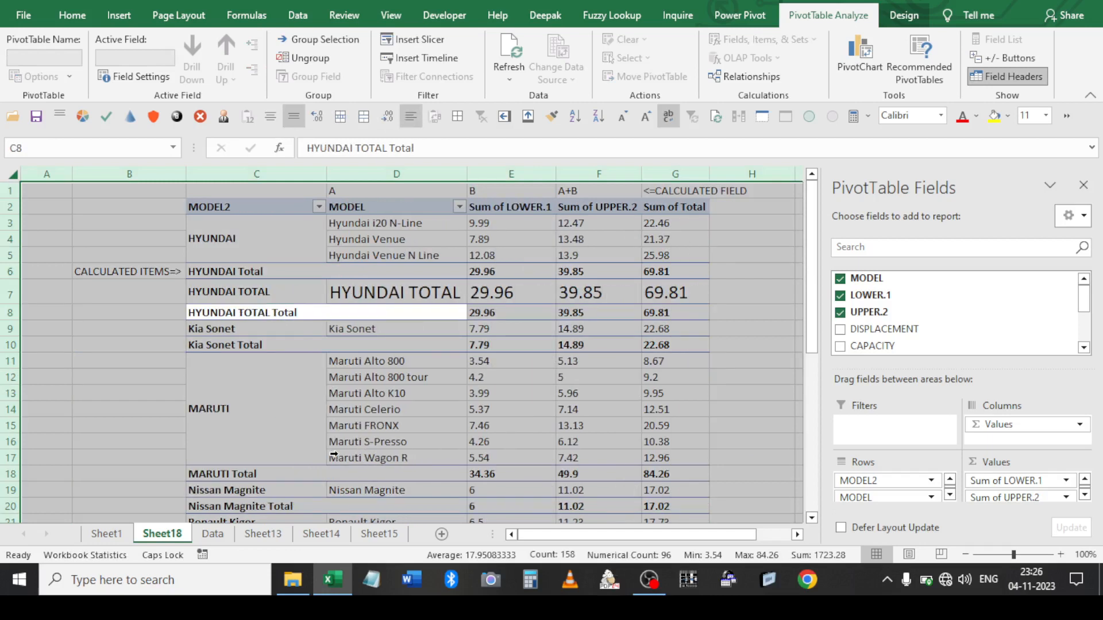
pyautogui.click(352, 480)
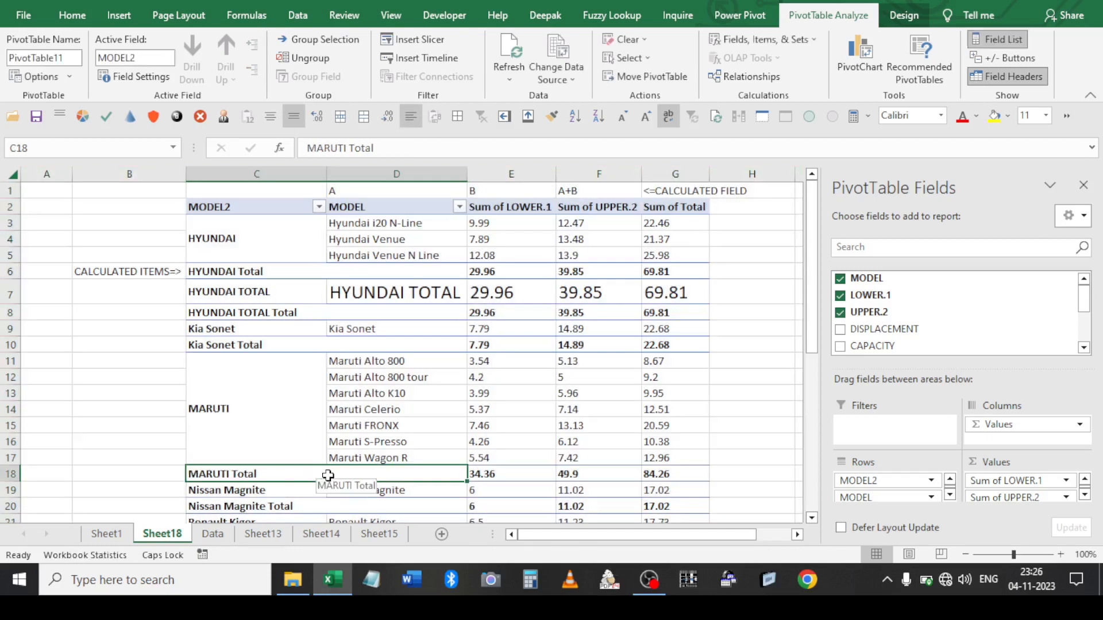
# Turn off the MODEL2 subtotals in the PivotTable
pyautogui.click(275, 379)
pyautogui.rightClick(276, 379)
pyautogui.click(322, 188)
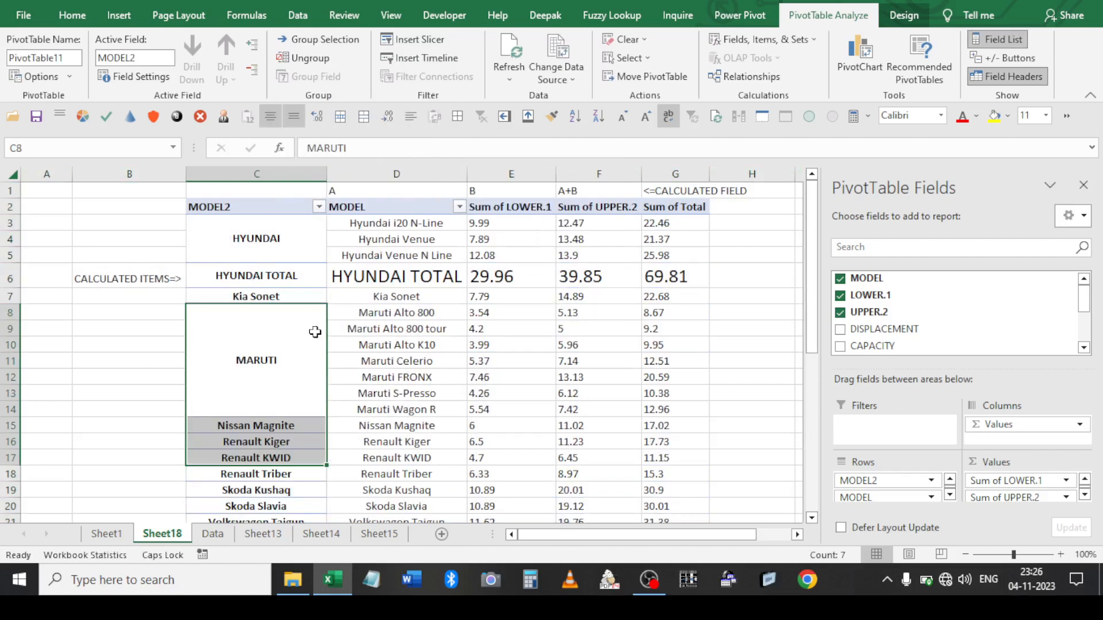
# Start a calculated item named MARUTI TOTAL in the MODEL field of the PivotTable
pyautogui.click(373, 316)
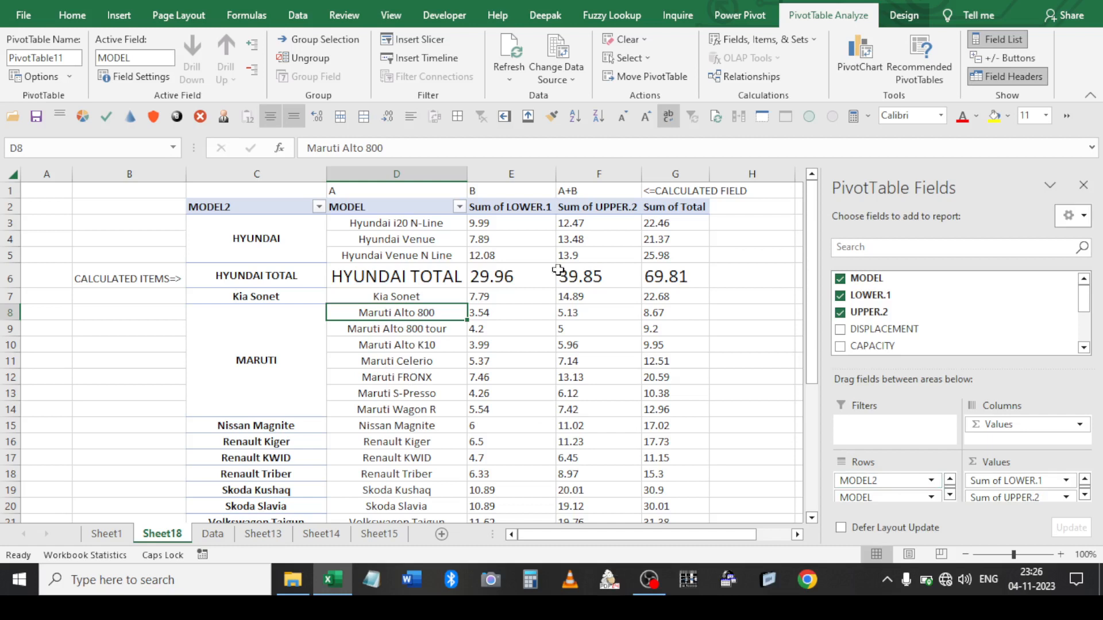
pyautogui.click(814, 41)
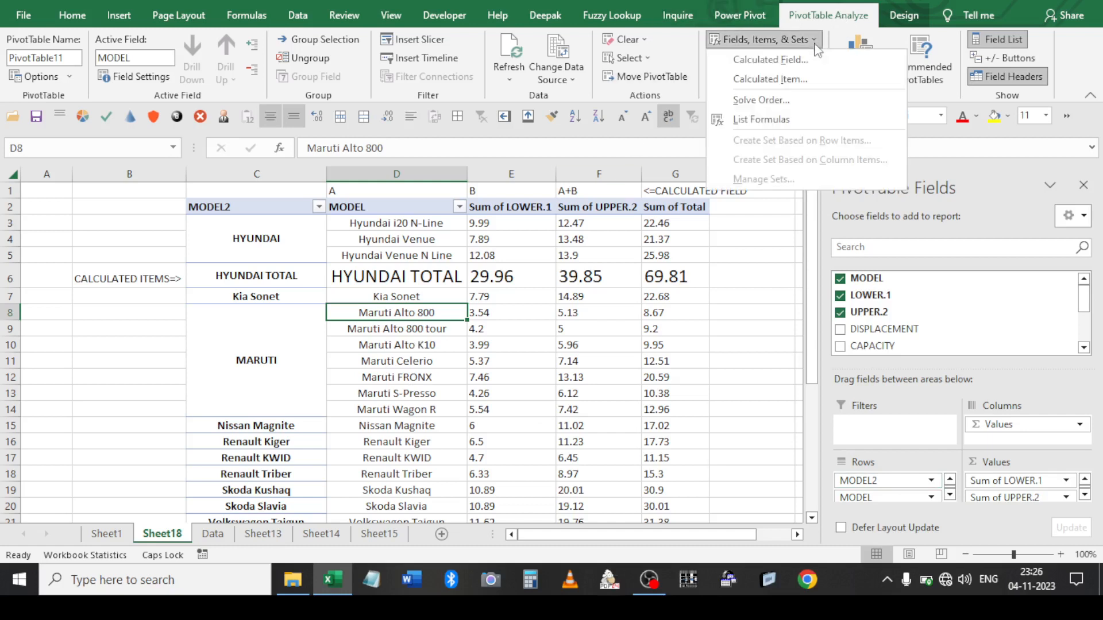
pyautogui.click(775, 80)
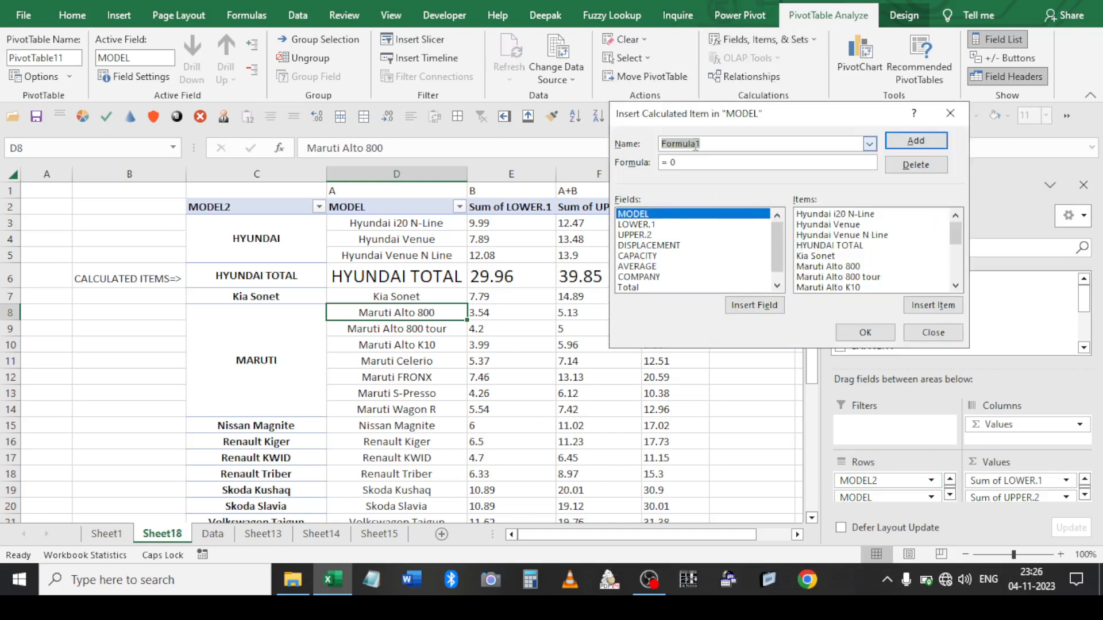
pyautogui.write('MARUTI TOTAL')
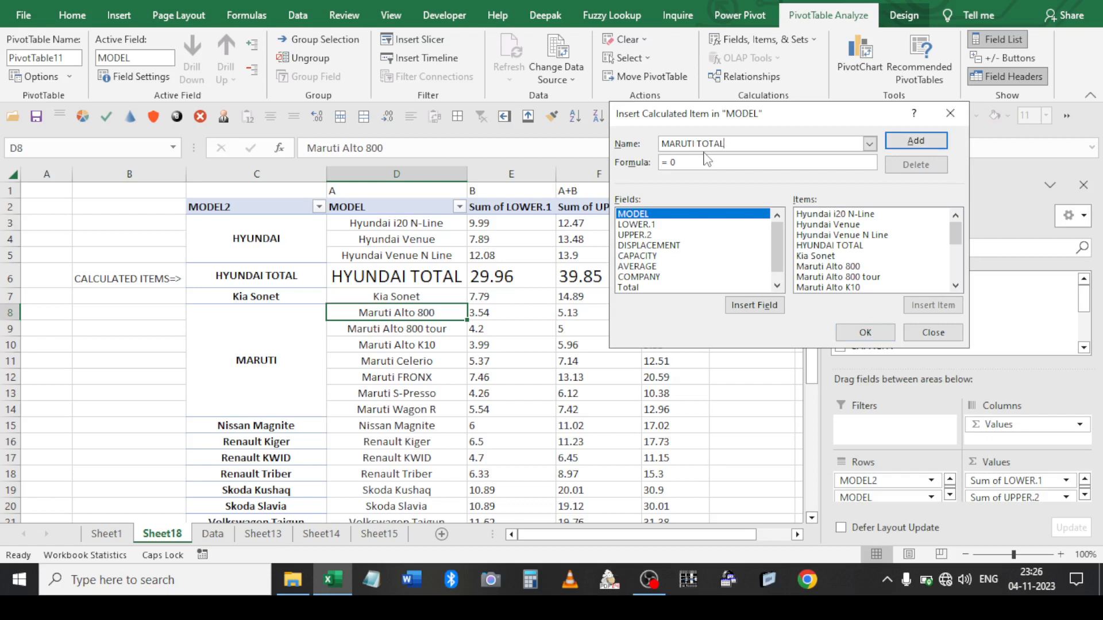
pyautogui.press('Tab')
# Begin the MARUTI TOTAL formula as the sum of Maruti Alto 800, Maruti Alto 800 tour and Maruti Alto K10
pyautogui.click(823, 266)
pyautogui.click(942, 305)
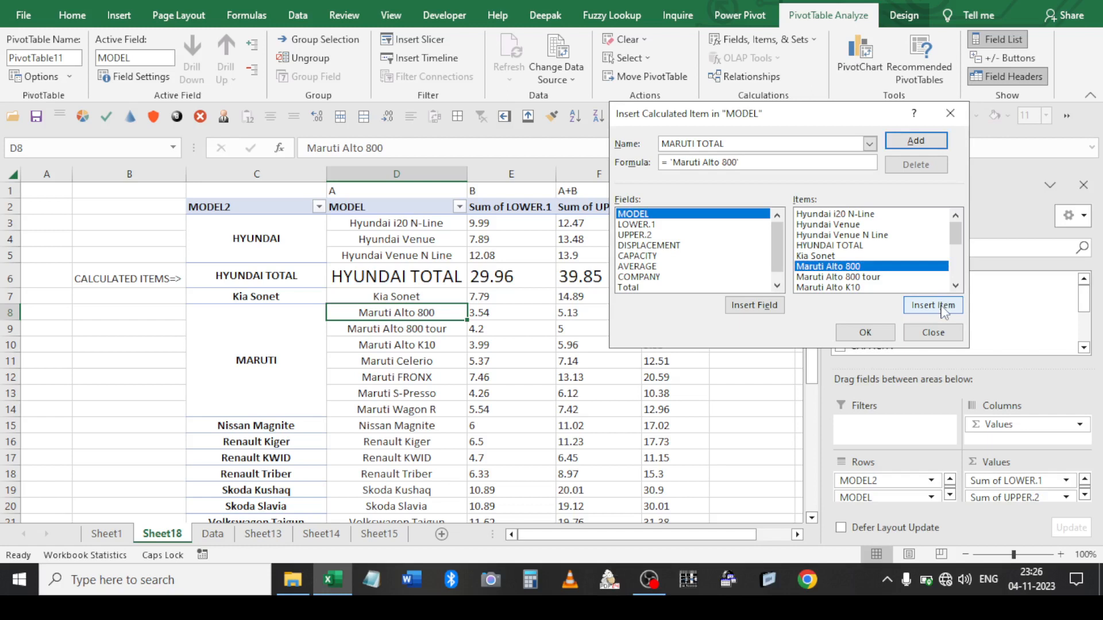
pyautogui.write('+')
pyautogui.click(858, 277)
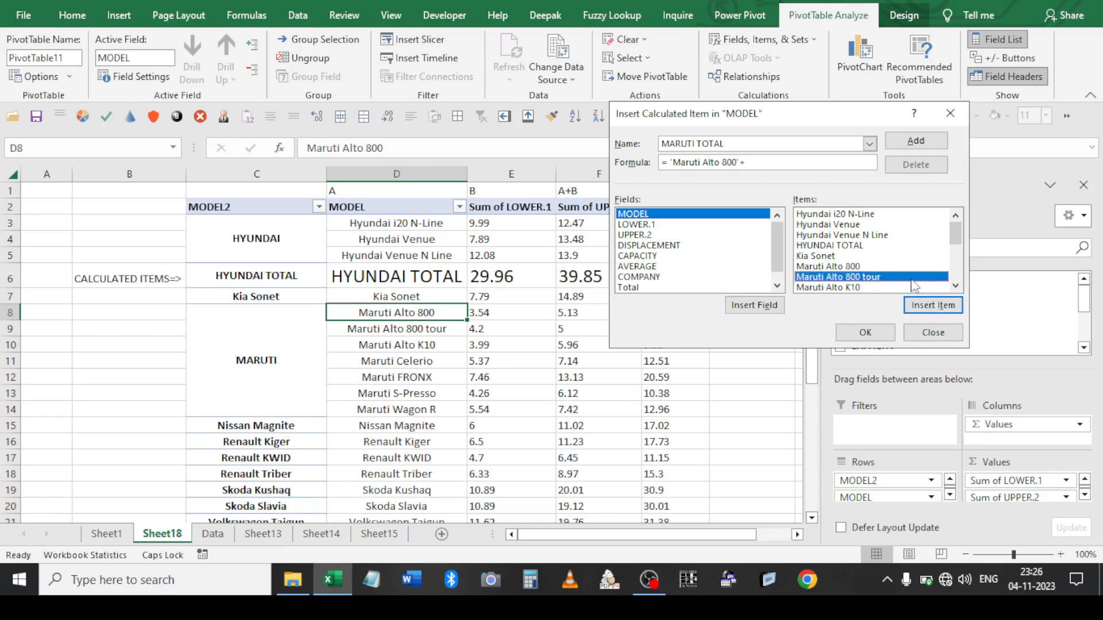
pyautogui.click(919, 306)
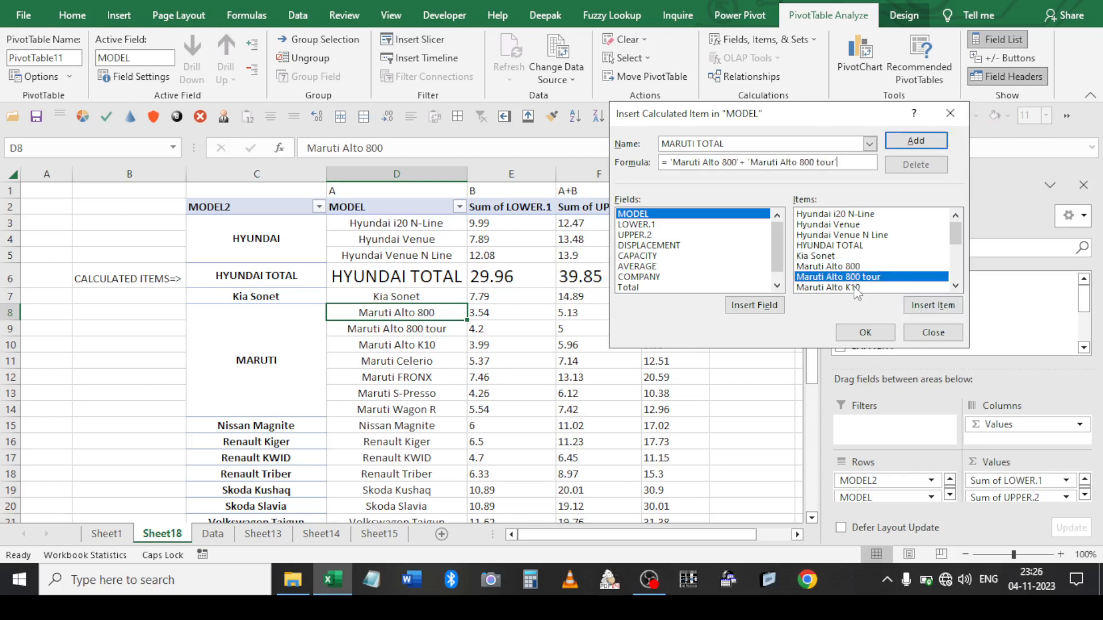
pyautogui.write('+')
pyautogui.doubleClick(858, 287)
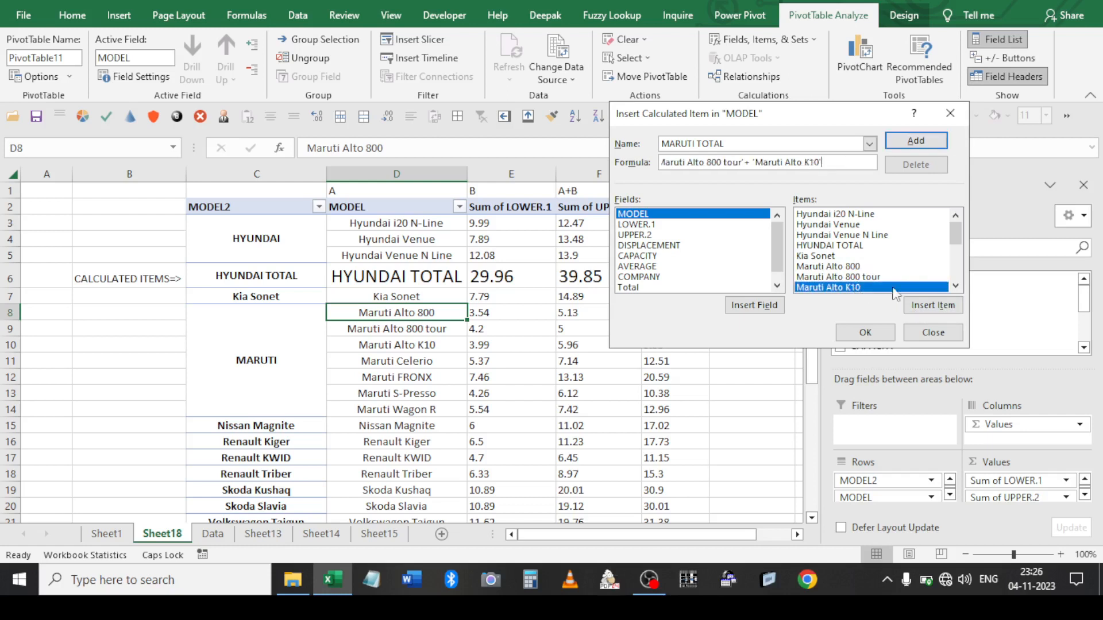
# Extend the MARUTI TOTAL formula with the Maruti Celerio and Maruti FRONX items, joined by plus signs
pyautogui.scroll(-2, 873, 291)
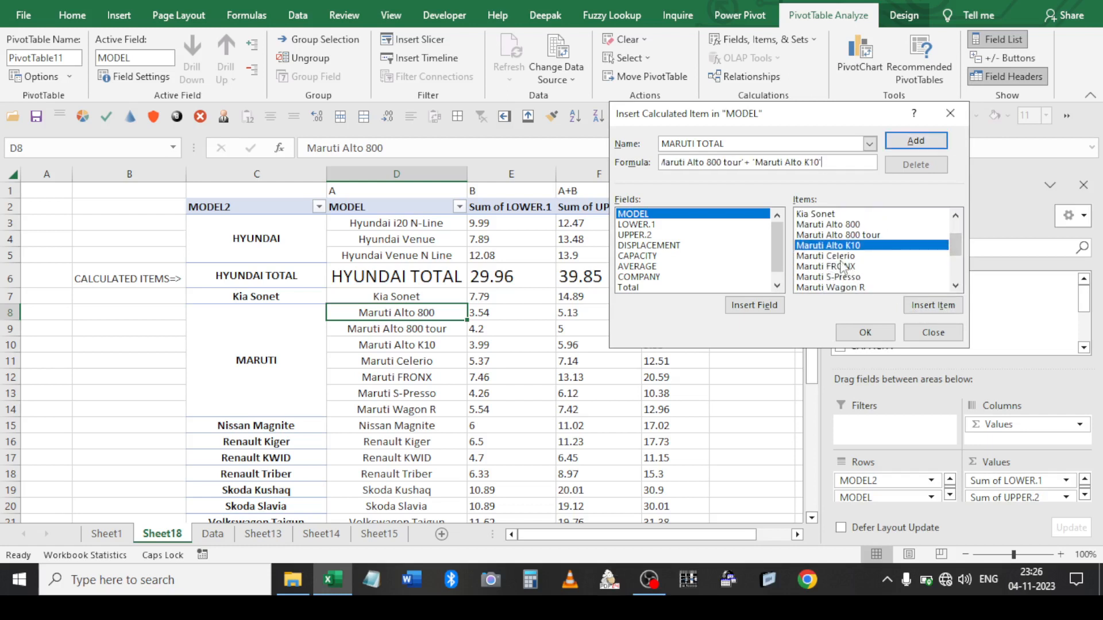
pyautogui.write('+')
pyautogui.scroll(2, 841, 263)
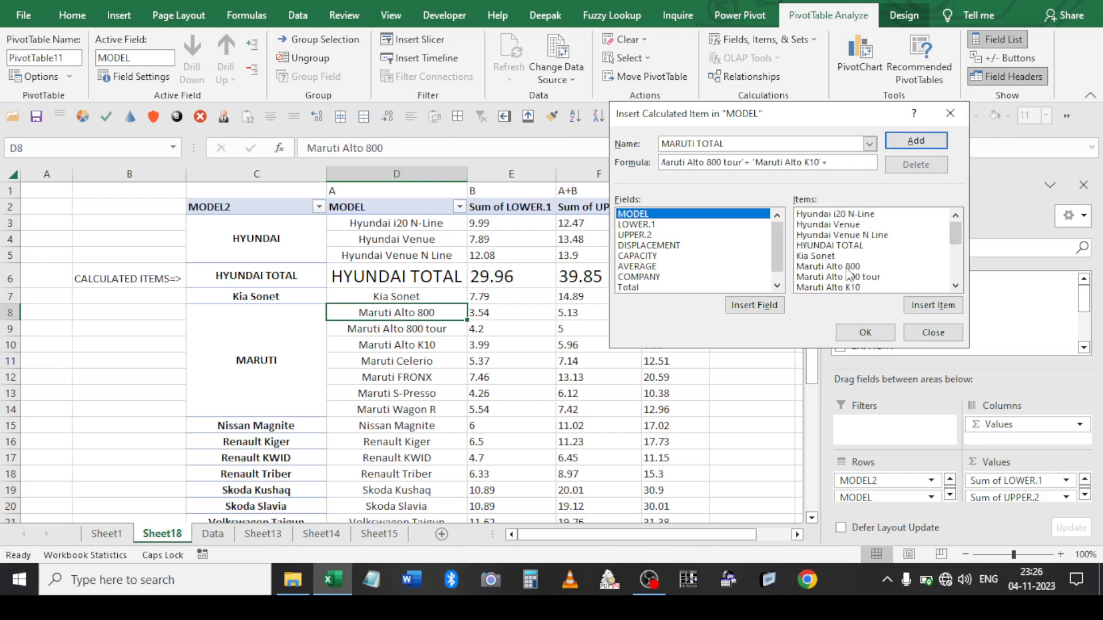
pyautogui.scroll(-1, 904, 277)
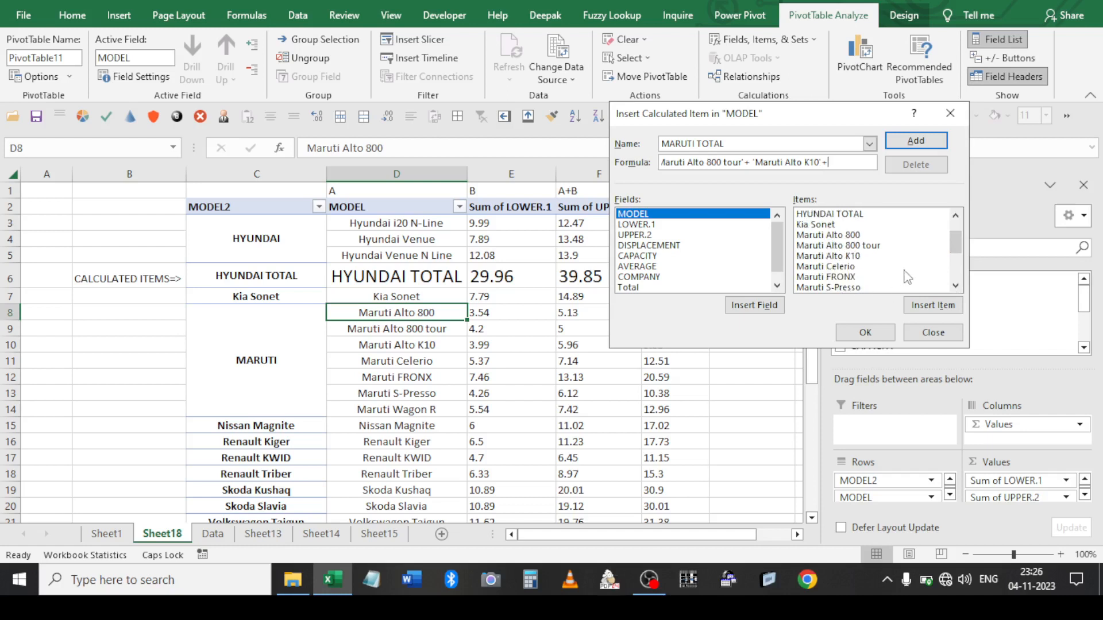
pyautogui.doubleClick(844, 268)
pyautogui.write('+')
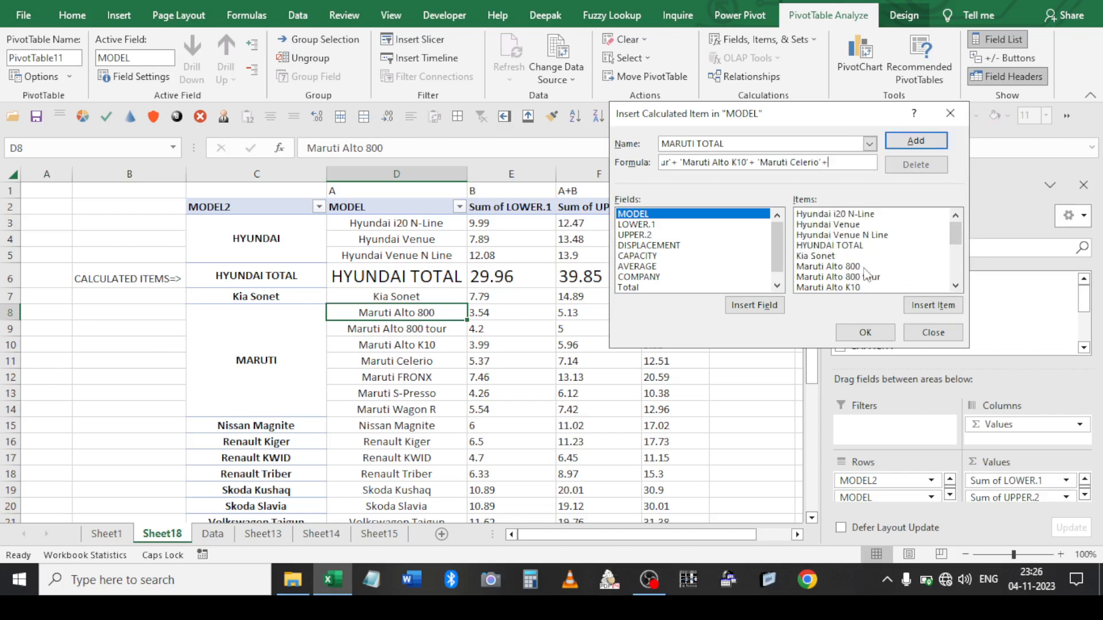
pyautogui.scroll(-2, 867, 277)
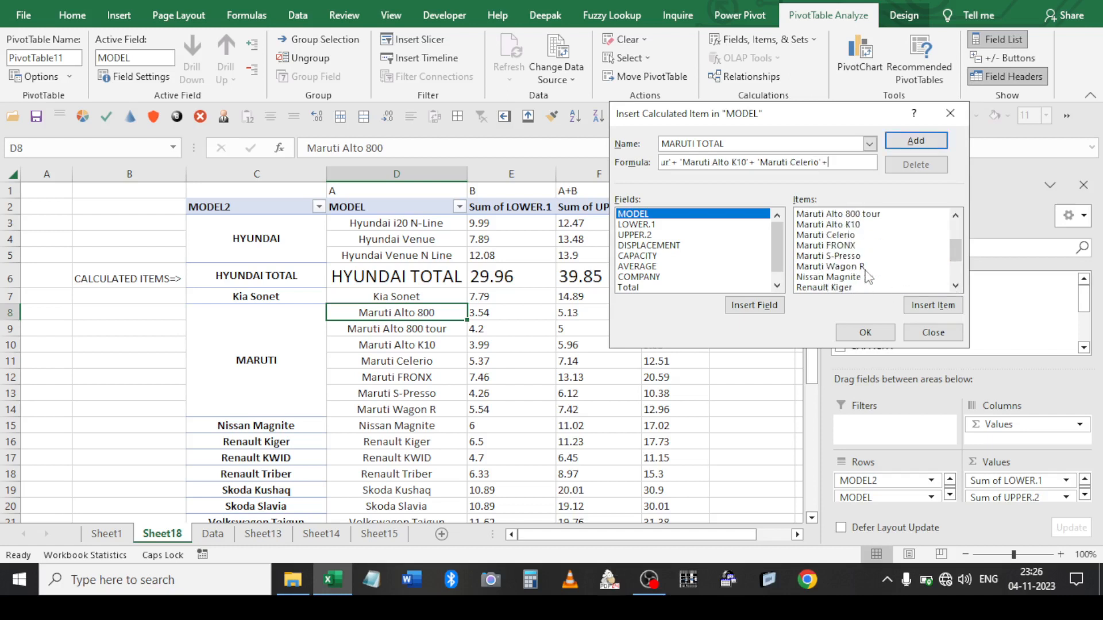
pyautogui.doubleClick(838, 246)
pyautogui.write("+ 'Maruti FRONX'")
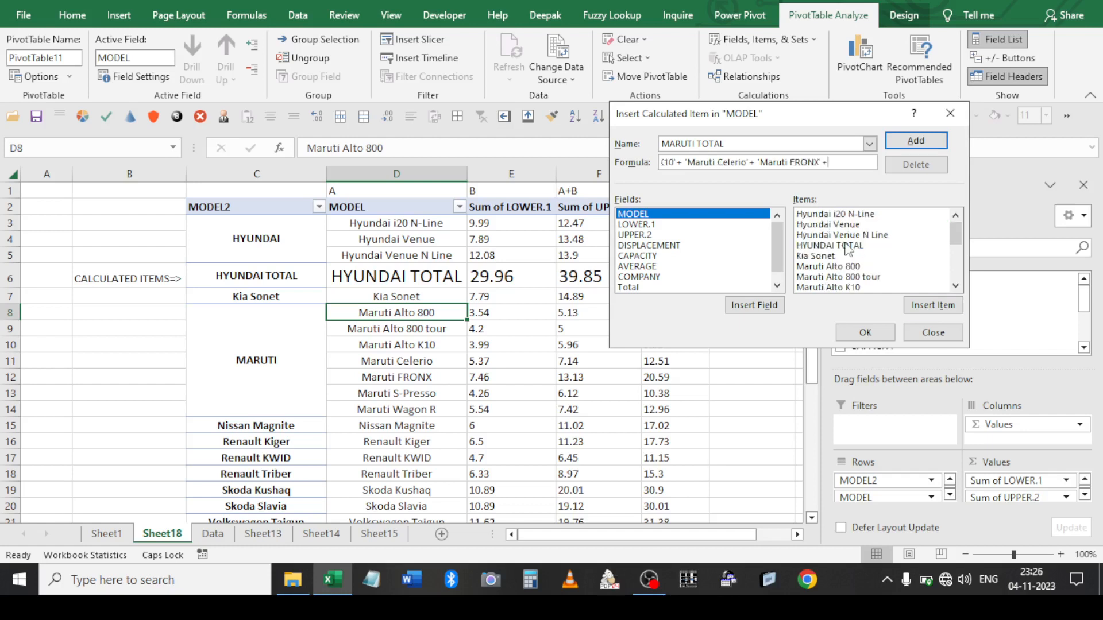
# Append the Maruti S-Presso and Maruti Wagon R items to the MARUTI TOTAL formula, joined by plus signs
pyautogui.scroll(-3, 866, 251)
pyautogui.scroll(1, 855, 256)
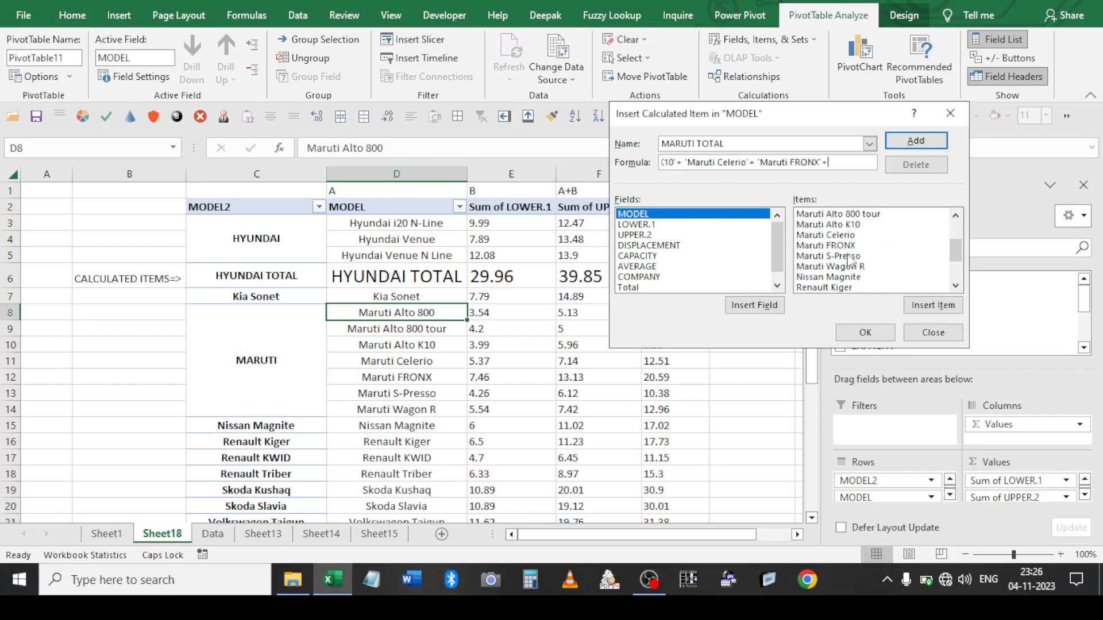
pyautogui.doubleClick(843, 257)
pyautogui.write('+')
pyautogui.scroll(-1, 856, 265)
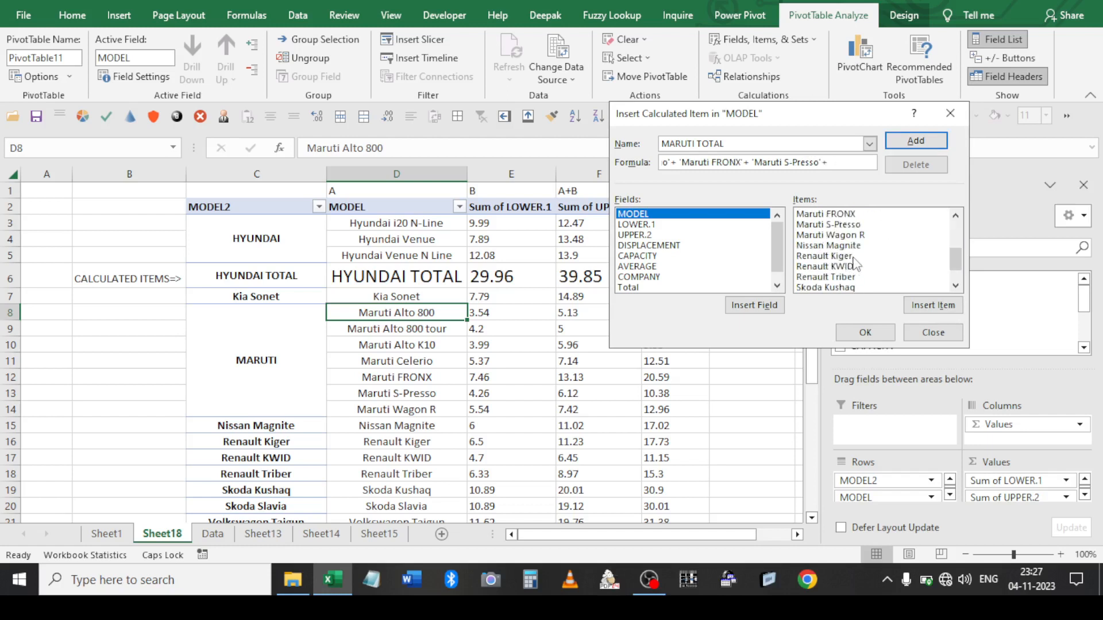
pyautogui.doubleClick(841, 235)
pyautogui.write('+')
pyautogui.scroll(1, 866, 267)
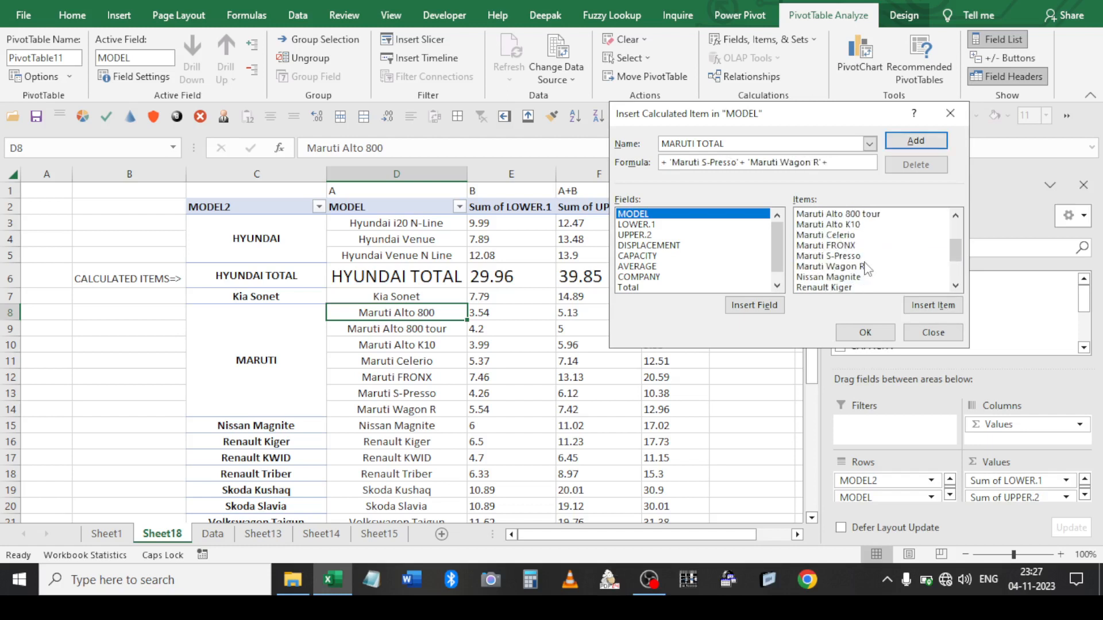
# Append Nissan Magnite as the last term of the MARUTI TOTAL formula and try to add the calculated item
pyautogui.doubleClick(853, 277)
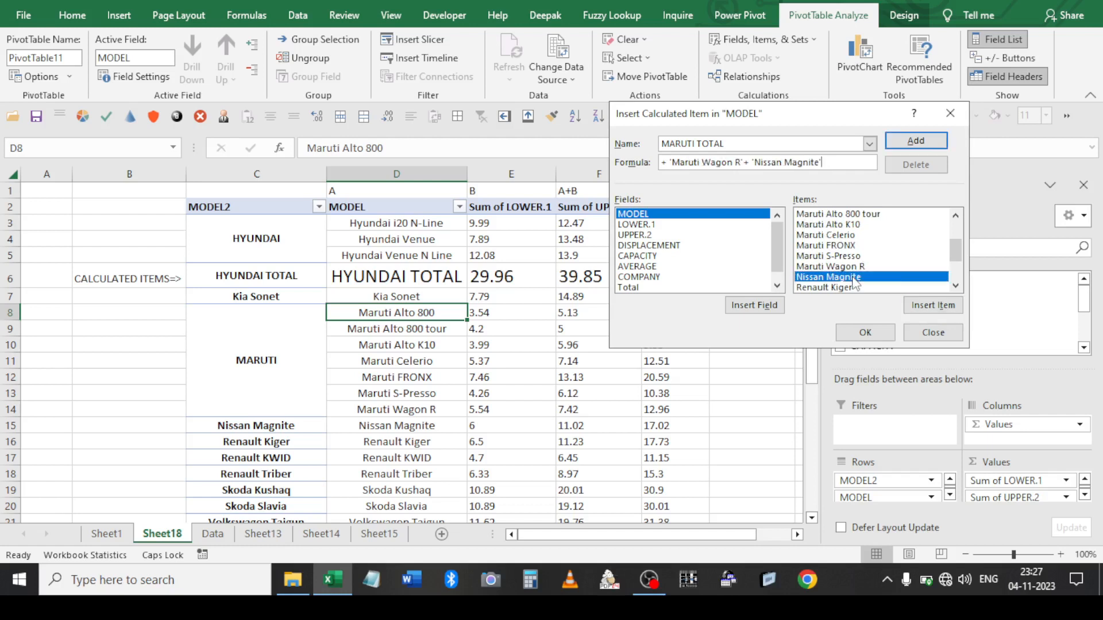
pyautogui.write('+')
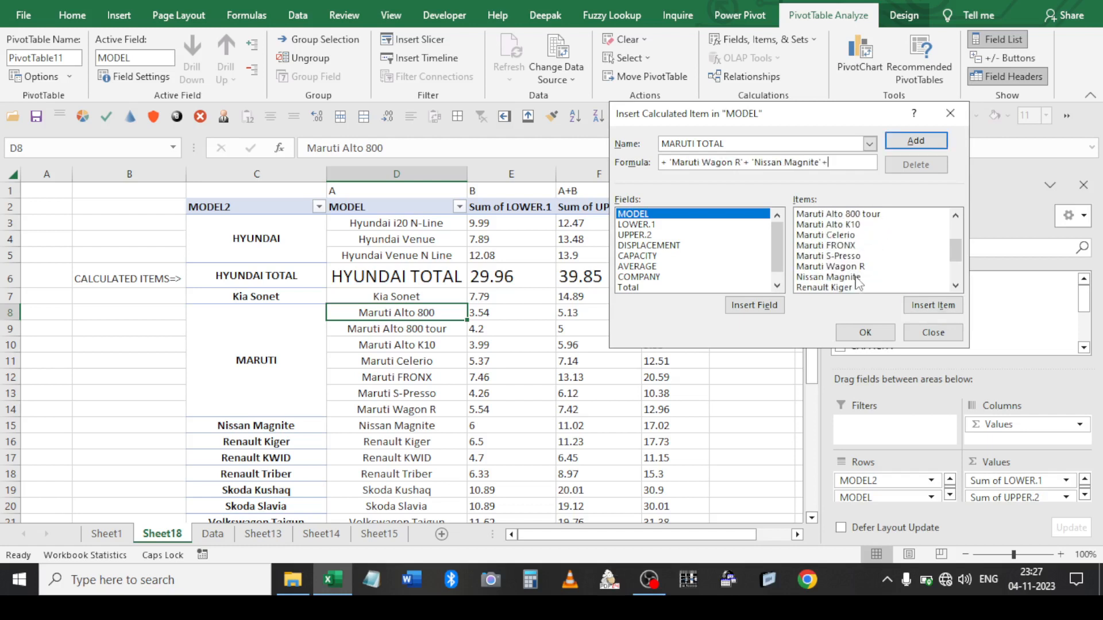
pyautogui.press('BackSpace')
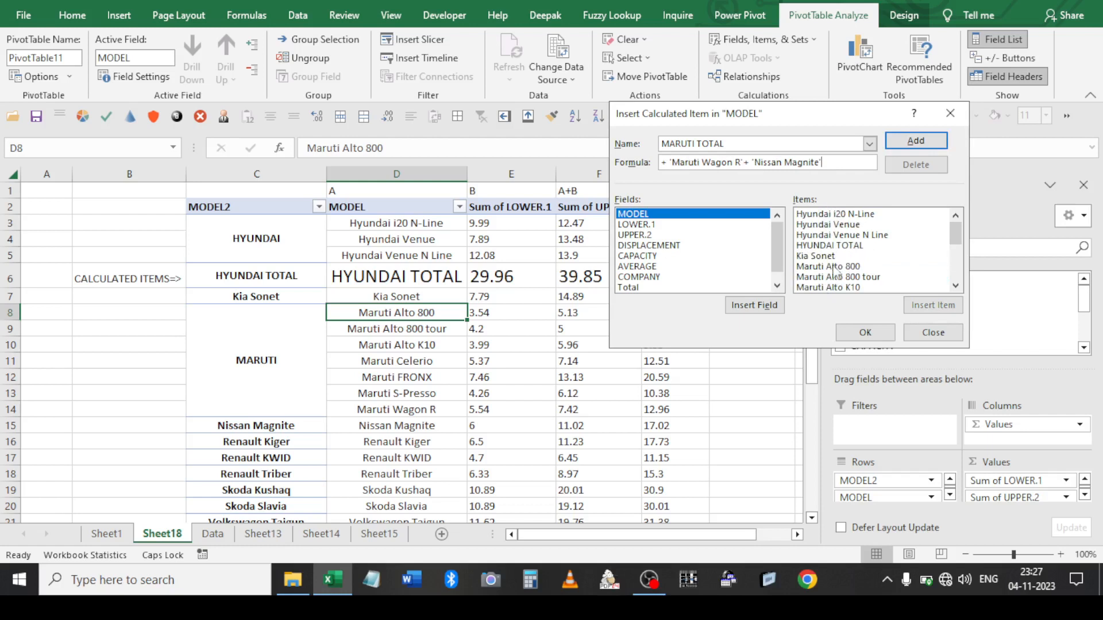
pyautogui.click(900, 147)
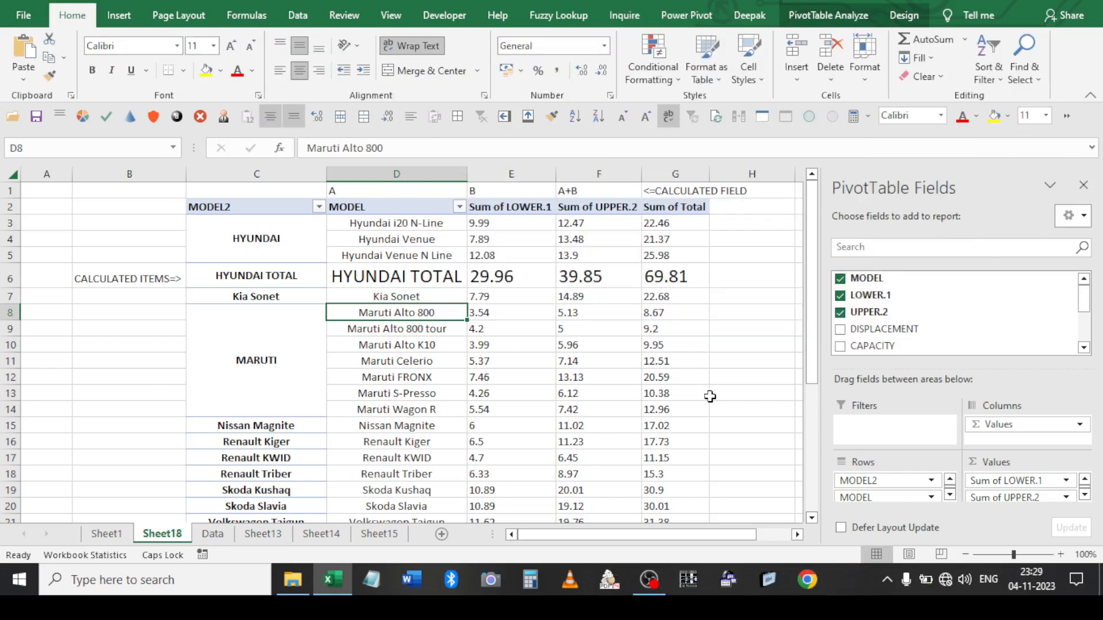
# Ungroup the MARUTI group in the MODEL2 field back into its individual models
pyautogui.scroll(-5, 392, 323)
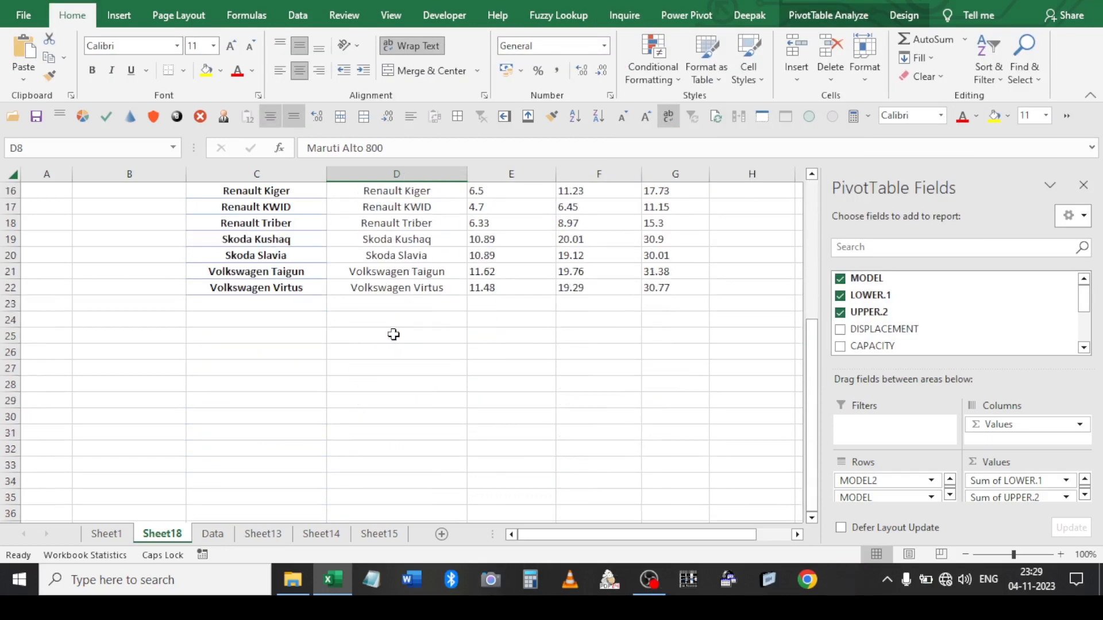
pyautogui.scroll(4, 376, 319)
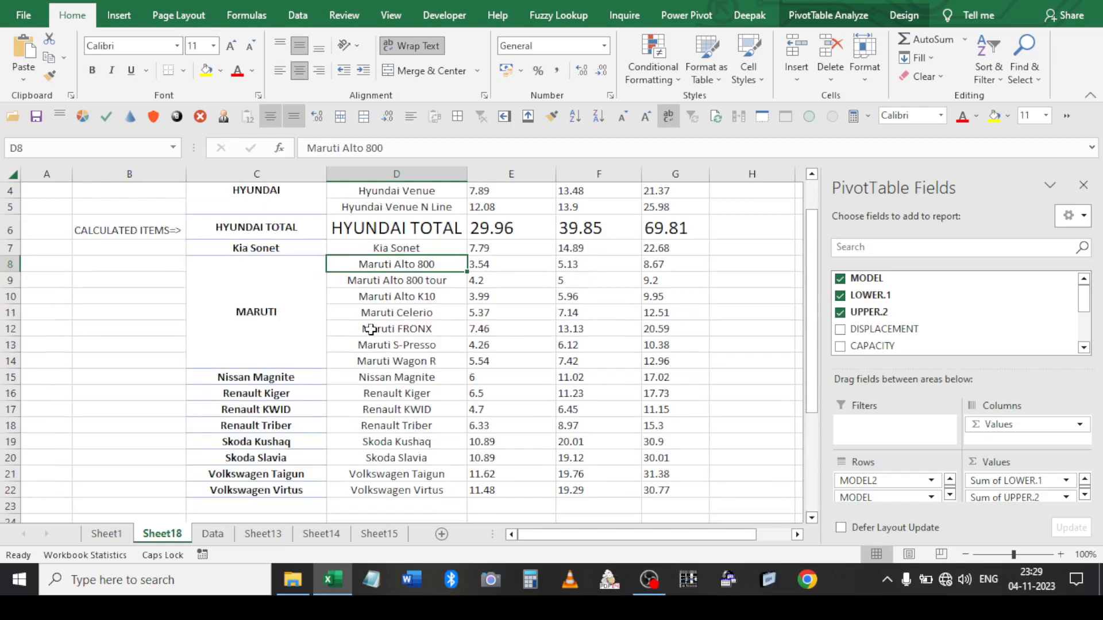
pyautogui.rightClick(291, 317)
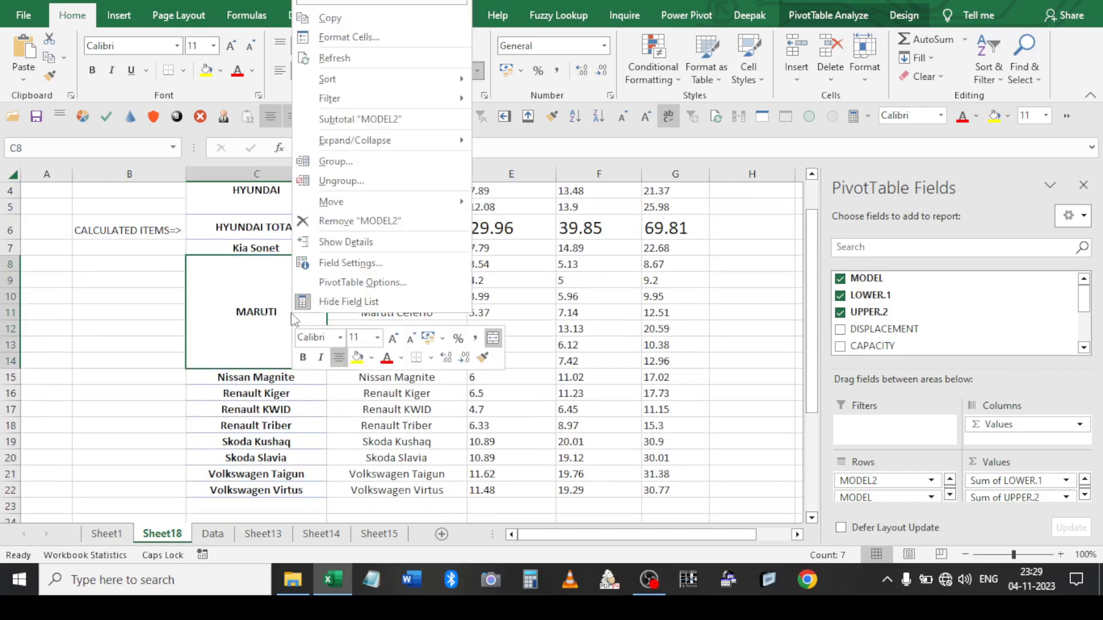
pyautogui.click(321, 181)
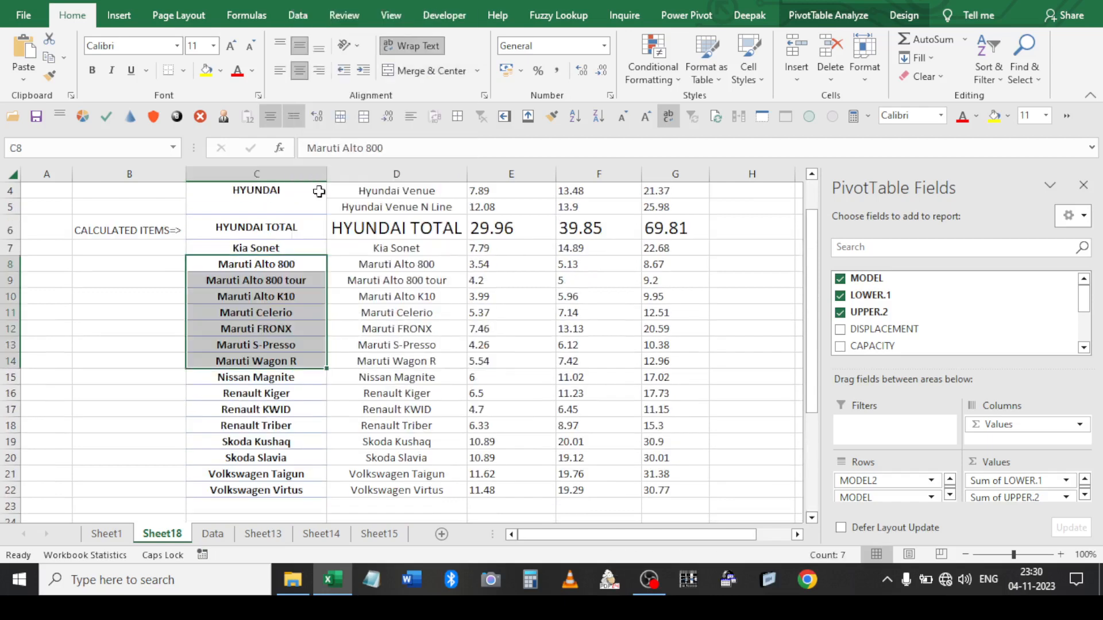
# Ungroup the HYUNDAI group in the pivot table's row labels and select the HYUNDAI TOTAL item
pyautogui.scroll(1, 272, 248)
pyautogui.rightClick(268, 241)
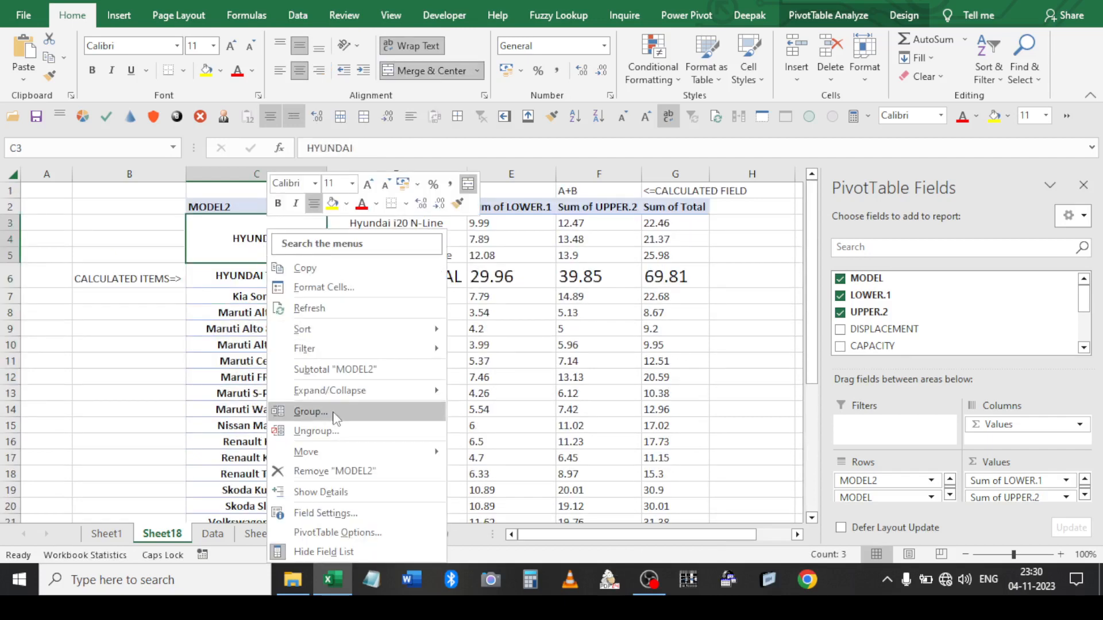
pyautogui.click(317, 431)
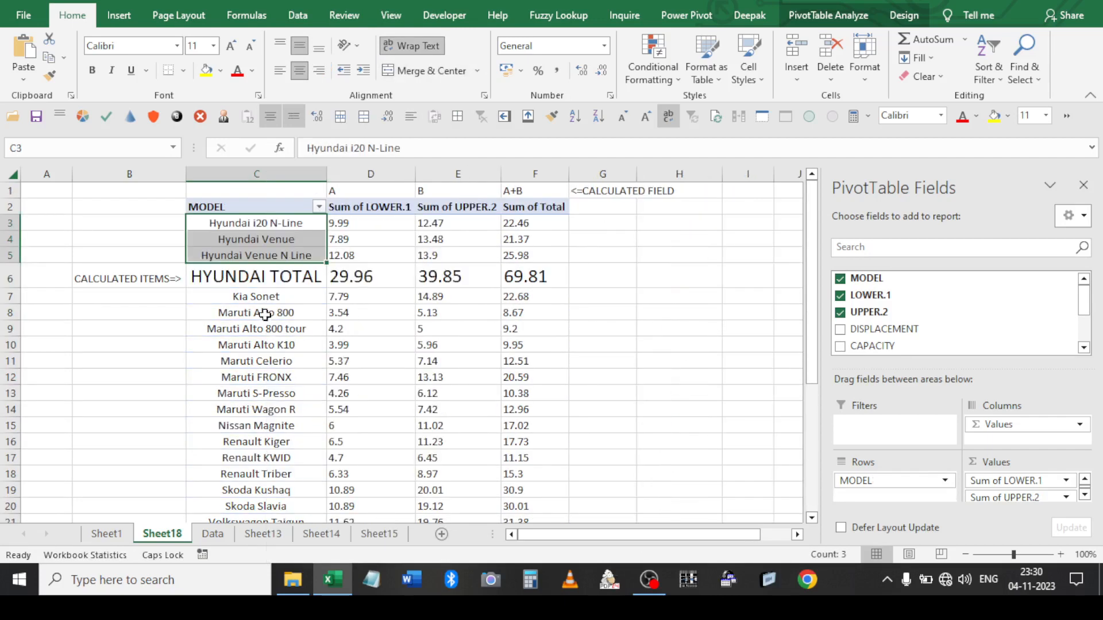
pyautogui.click(251, 276)
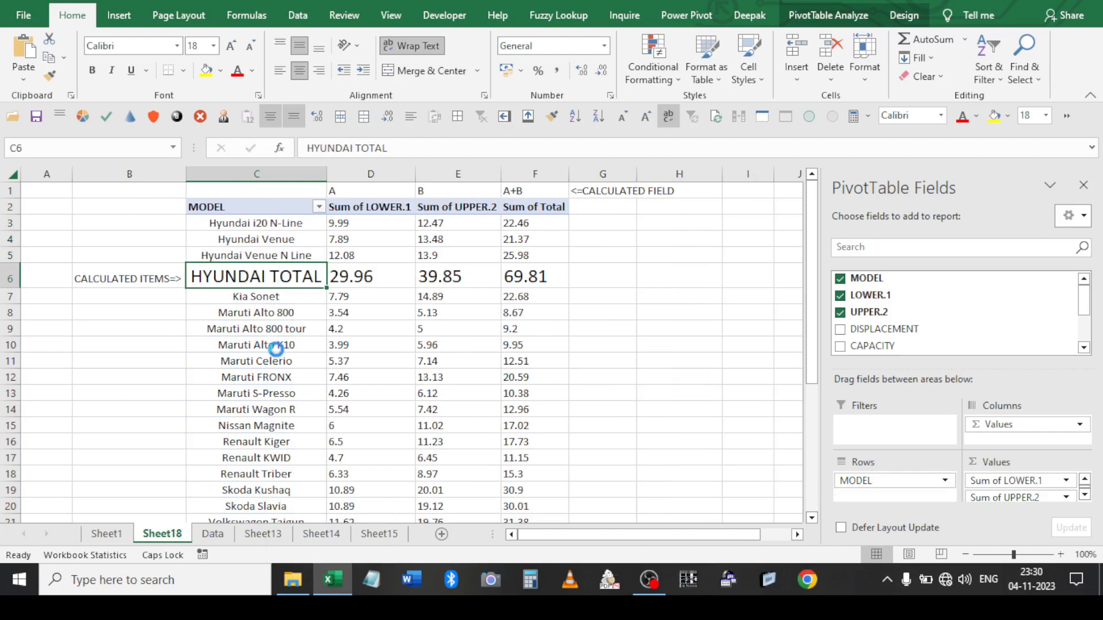
pyautogui.click(815, 17)
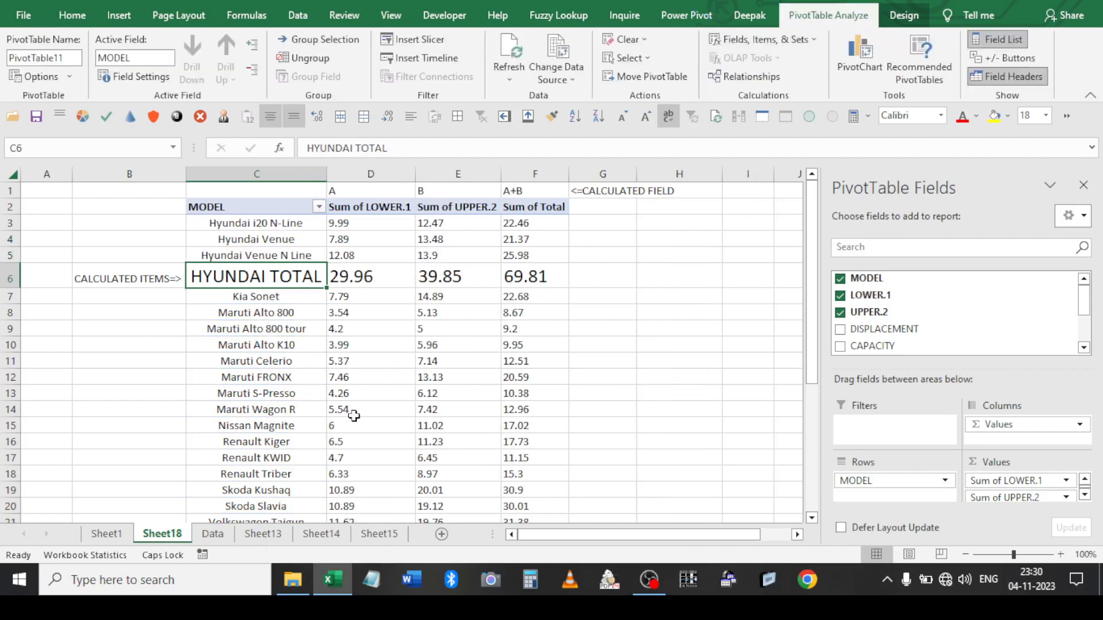
pyautogui.click(263, 534)
pyautogui.keyDown('ctrl'); pyautogui.click(313, 535); pyautogui.keyUp('ctrl')
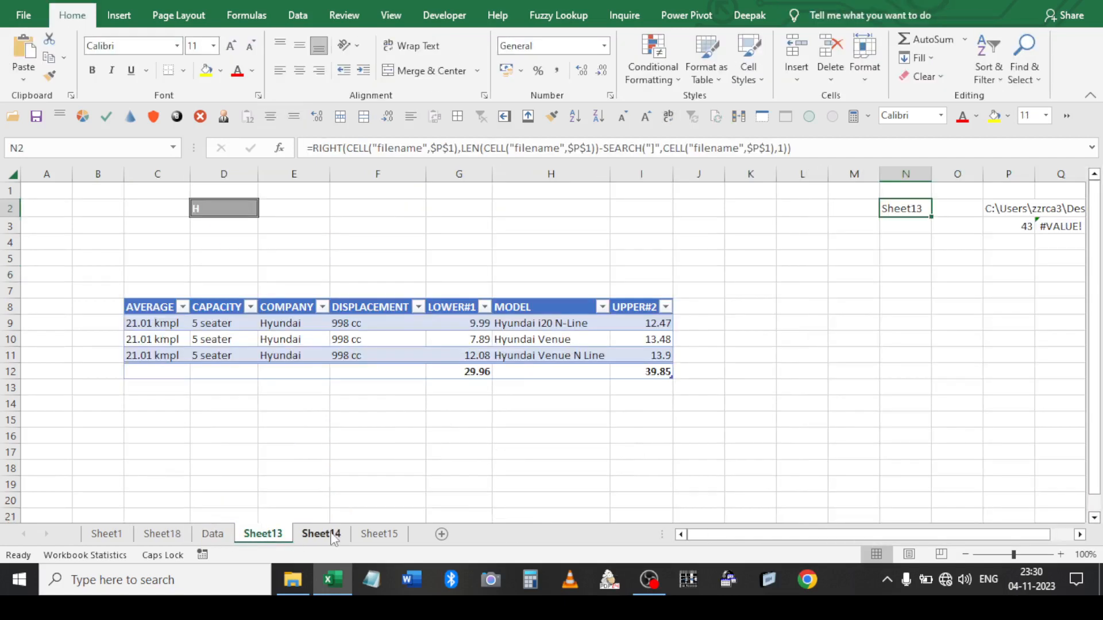
pyautogui.keyDown('ctrl'); pyautogui.click(377, 535); pyautogui.keyUp('ctrl')
pyautogui.rightClick(376, 535)
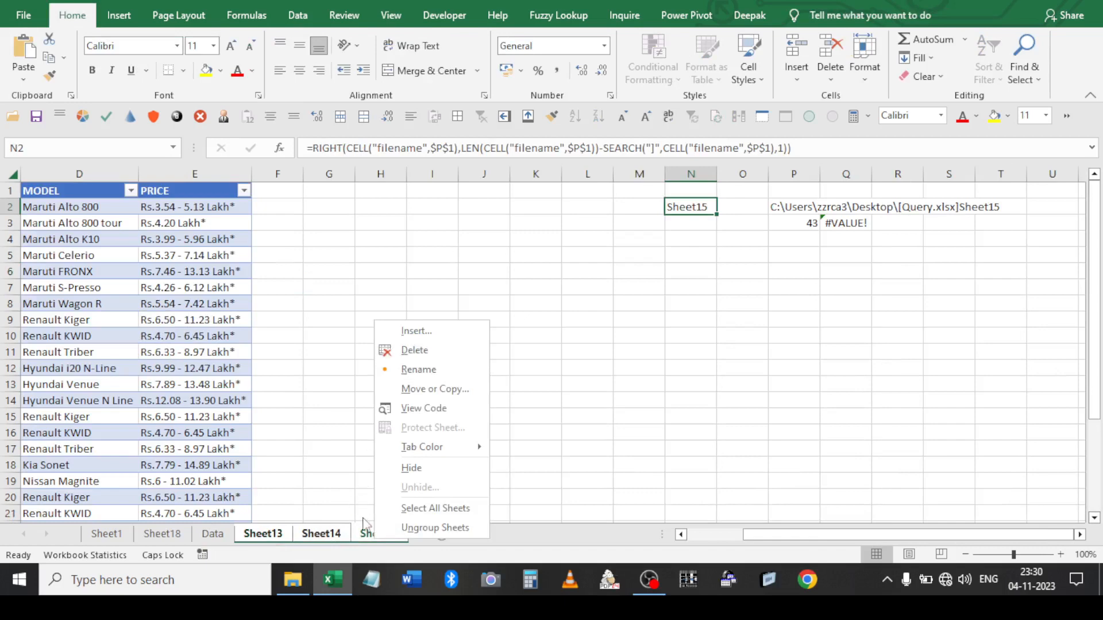
pyautogui.click(373, 539)
pyautogui.click(345, 540)
pyautogui.click(376, 540)
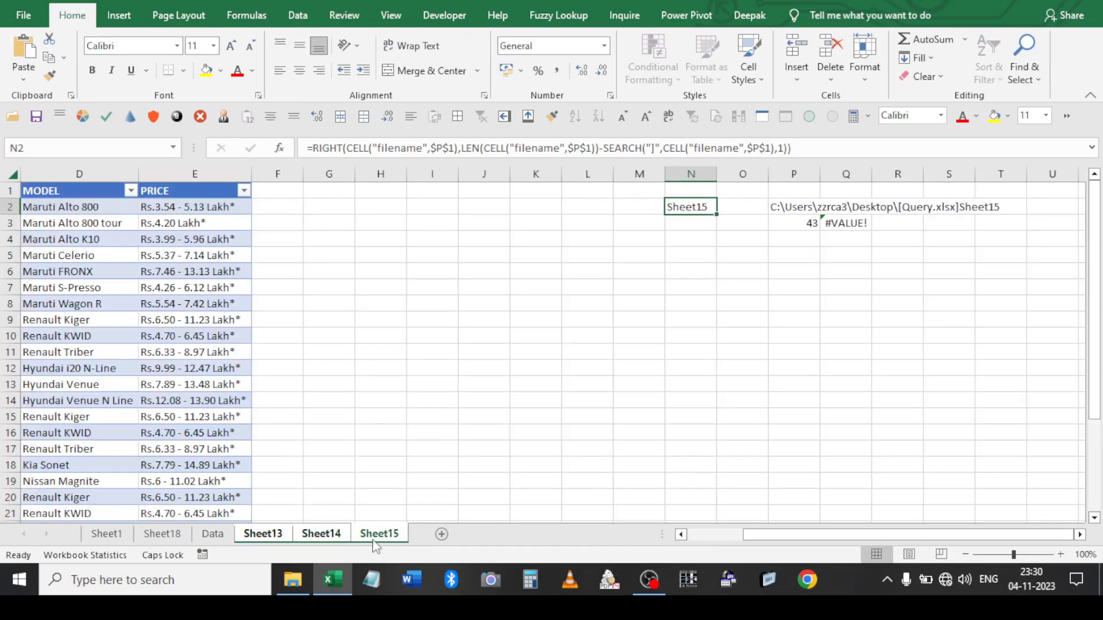
pyautogui.rightClick(376, 540)
pyautogui.click(406, 529)
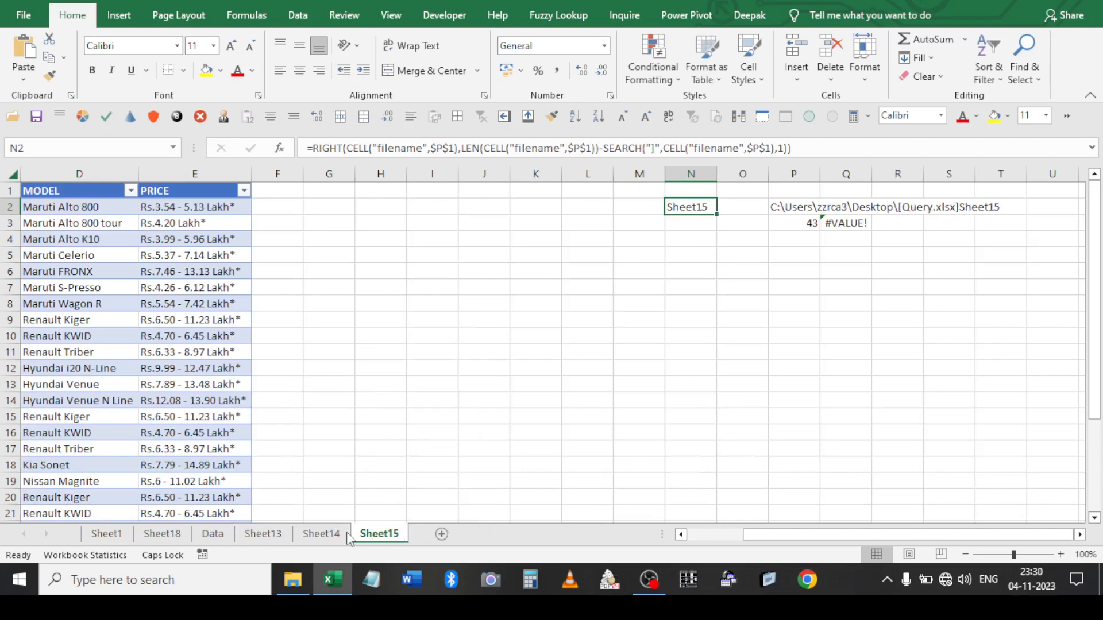
# Delete the Sheet13 and Sheet14 worksheets together
pyautogui.click(321, 534)
pyautogui.keyDown('ctrl'); pyautogui.click(289, 536); pyautogui.keyUp('ctrl')
pyautogui.rightClick(290, 537)
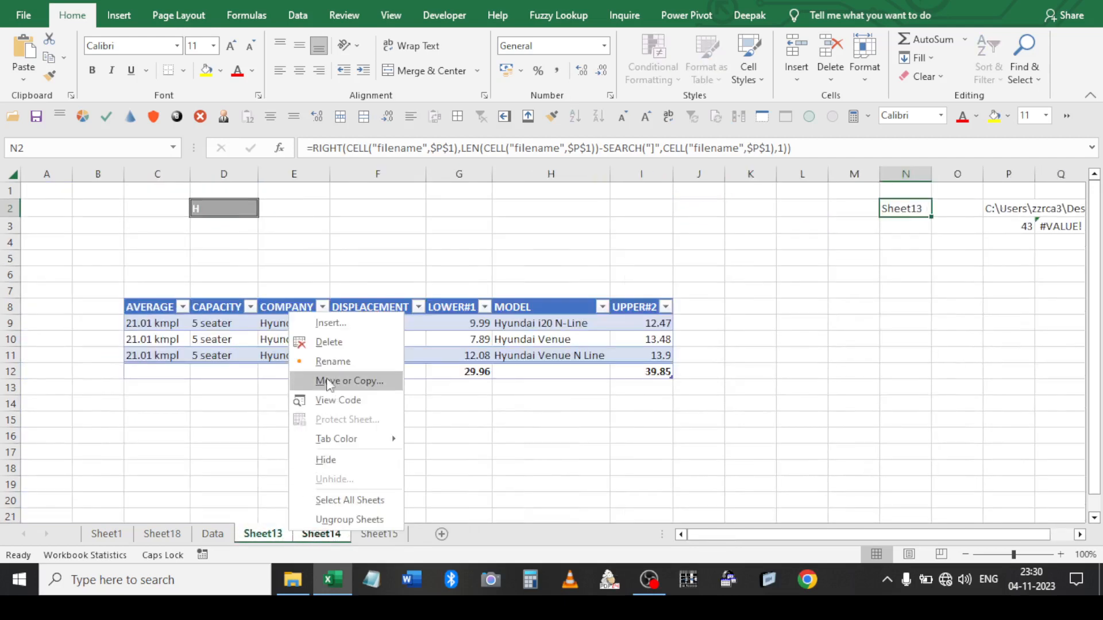
pyautogui.click(325, 342)
pyautogui.click(524, 322)
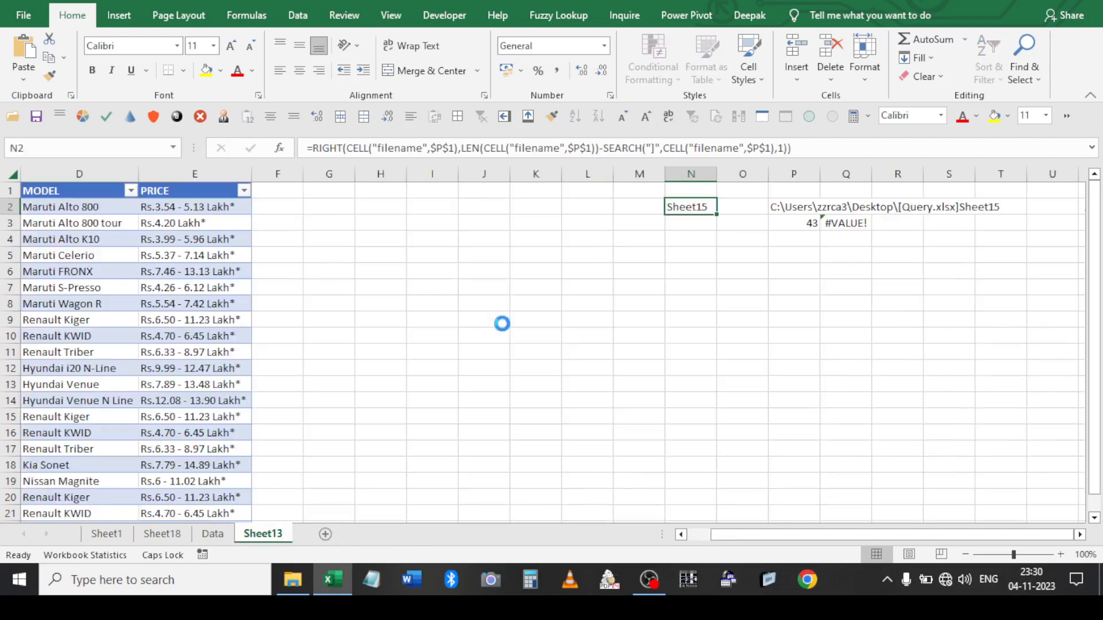
# Start a new calculated item for the MODEL field in the Sheet18 pivot table and name it MARUTI TOTAL
pyautogui.click(211, 535)
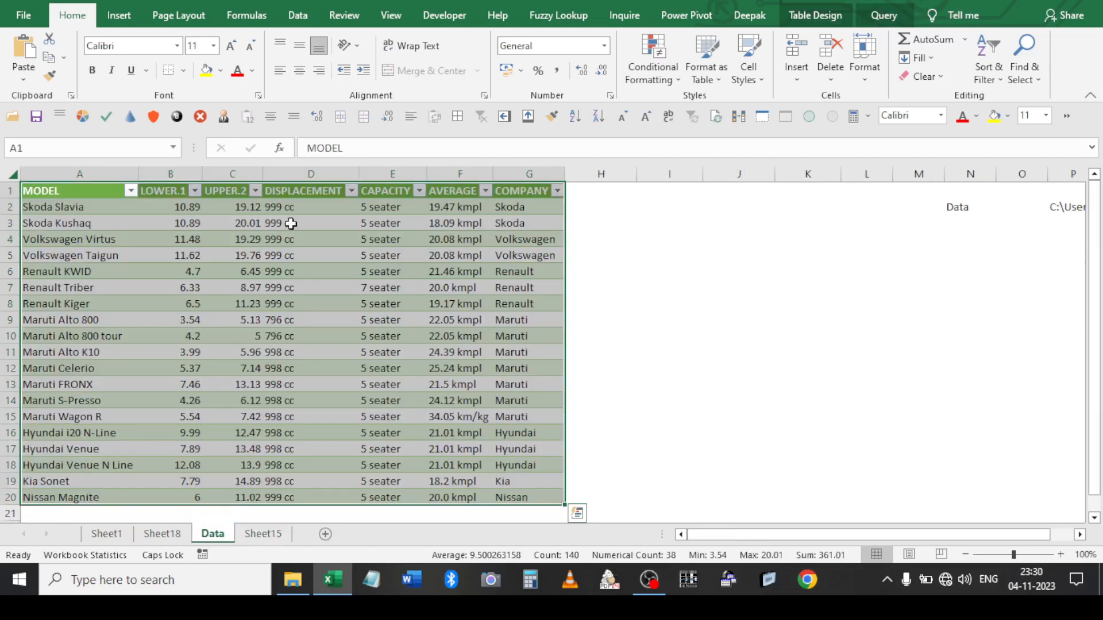
pyautogui.click(167, 536)
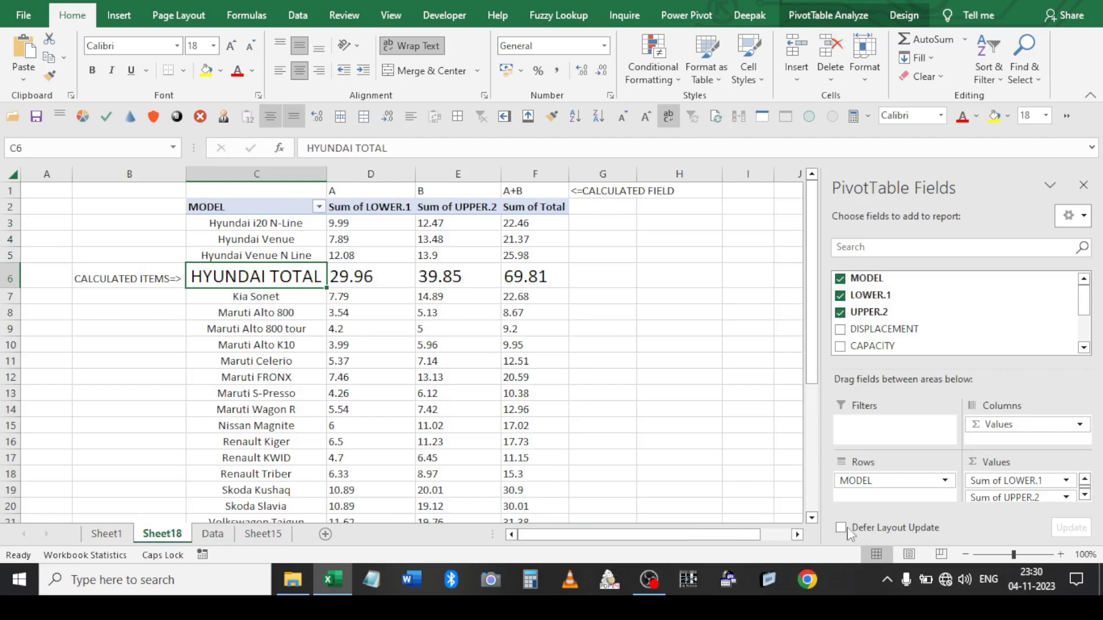
pyautogui.click(829, 17)
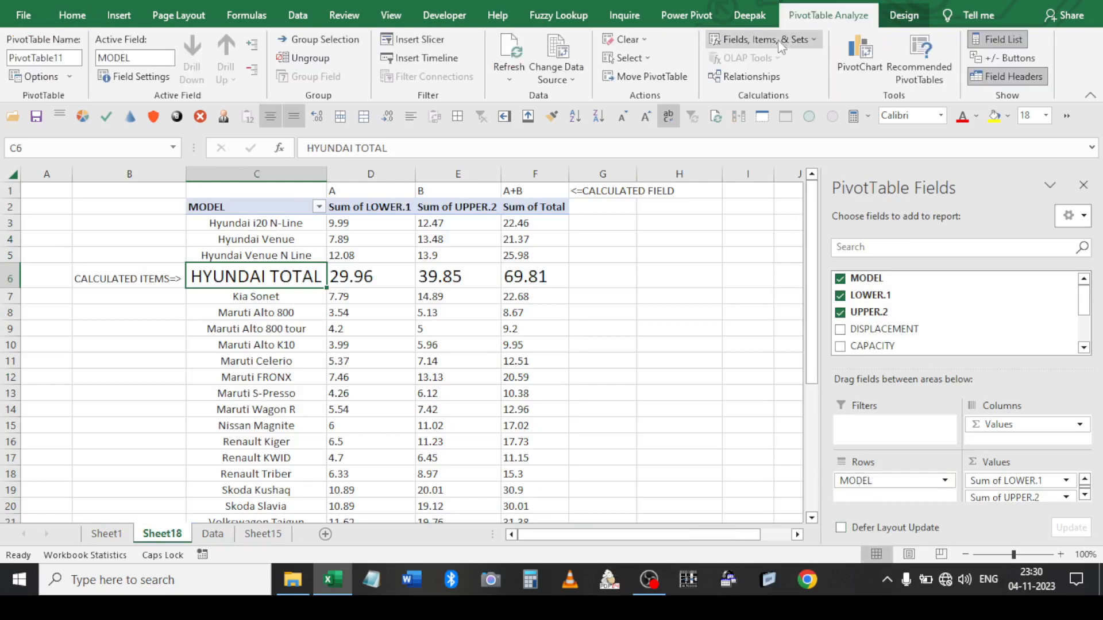
pyautogui.click(778, 37)
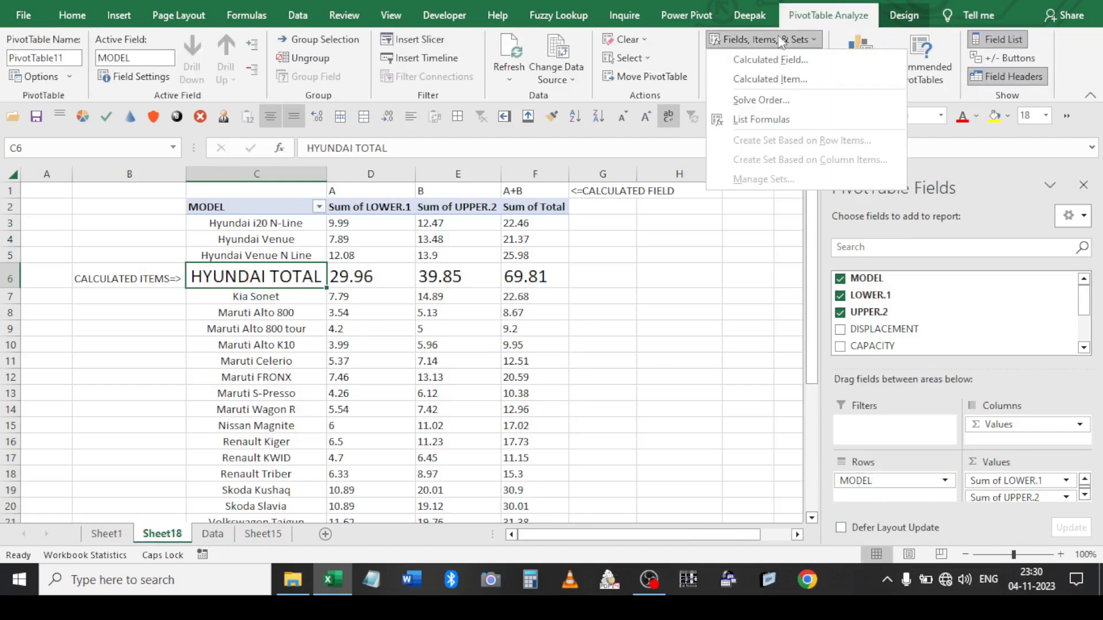
pyautogui.click(770, 81)
pyautogui.moveTo(225, 182); pyautogui.dragTo(659, 55)
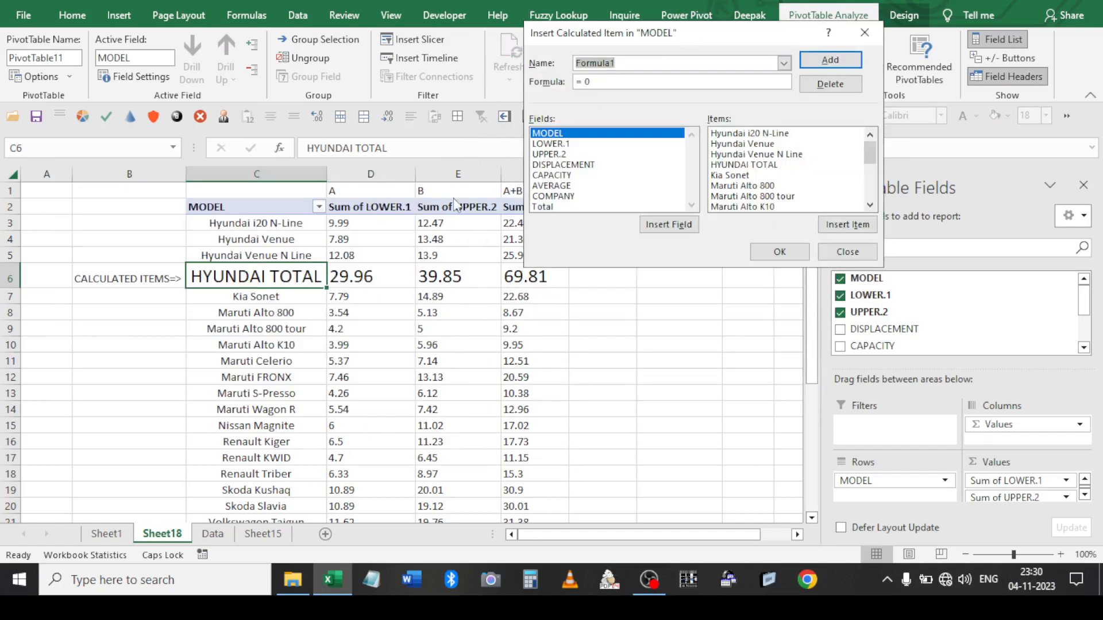
pyautogui.write('MARUTI TOTAL')
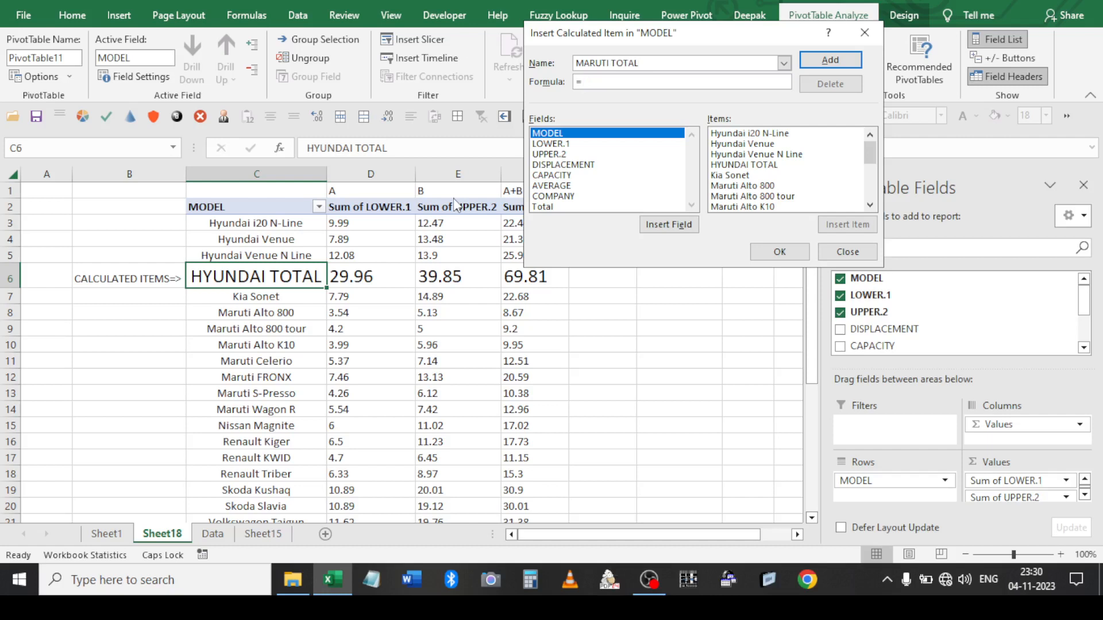
# Begin the item's formula as the sum of Maruti Alto 800, Maruti Alto 800 tour, Maruti Alto K10 and Maruti Celerio
pyautogui.doubleClick(758, 189)
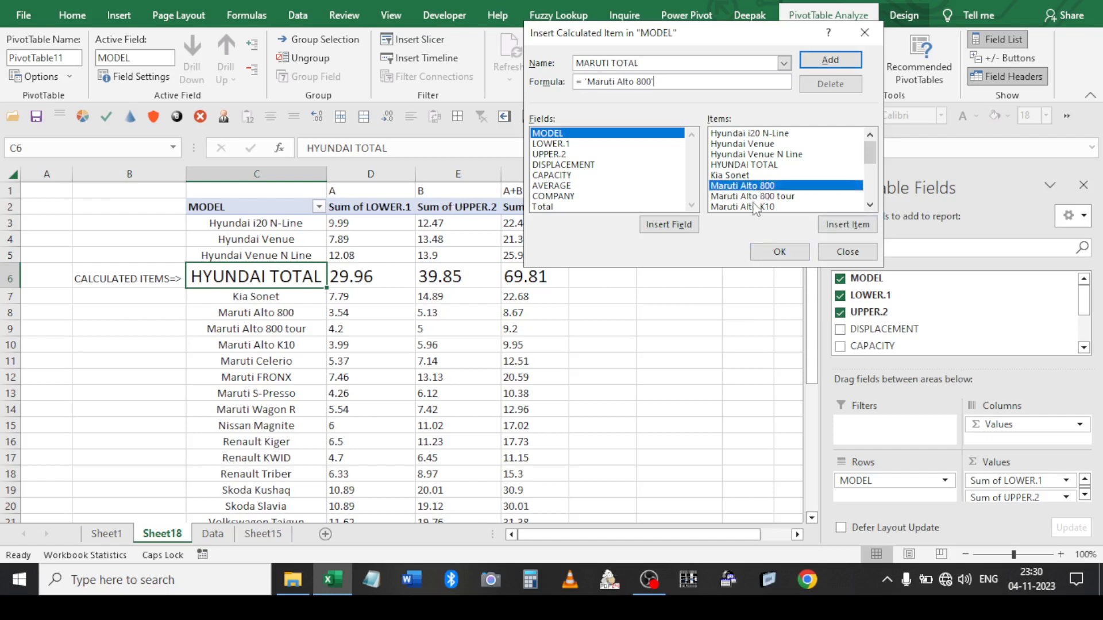
pyautogui.write('+')
pyautogui.doubleClick(772, 196)
pyautogui.write('+')
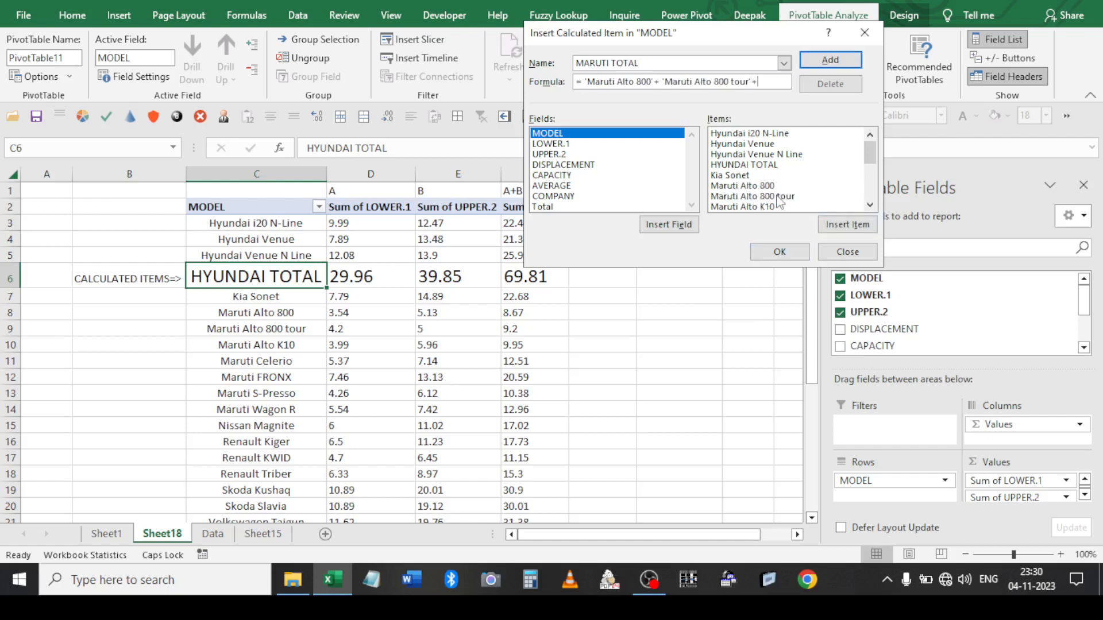
pyautogui.doubleClick(769, 207)
pyautogui.write("+ 'Maruti Alto K10")
pyautogui.scroll(-2, 778, 210)
pyautogui.doubleClick(759, 156)
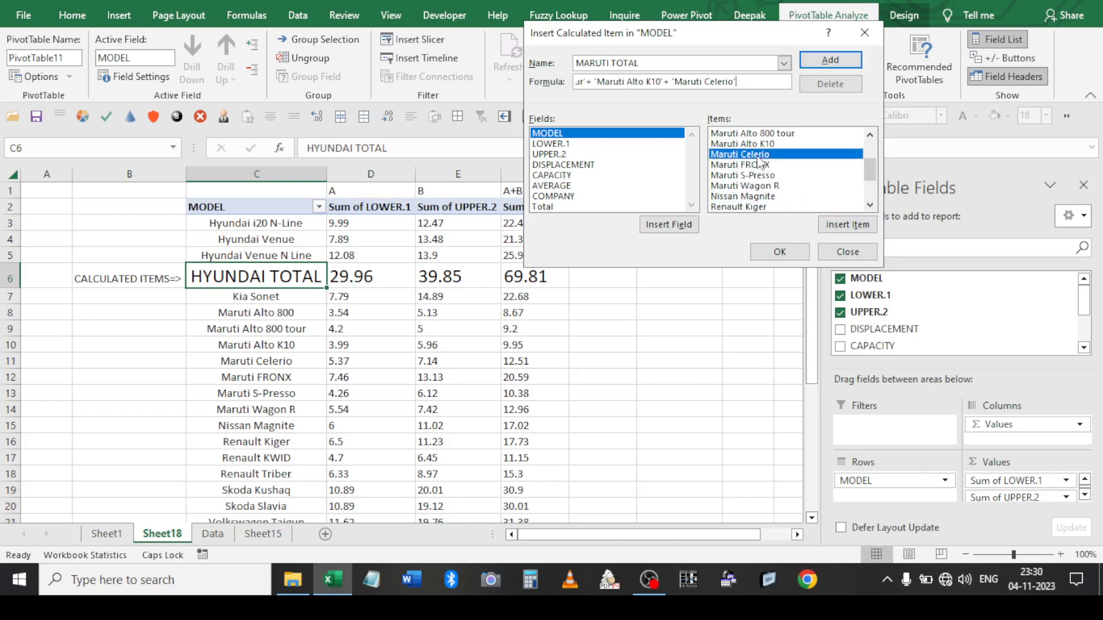
pyautogui.write('+')
# Extend the calculated item's sum with Maruti FRONX and Maruti S-Presso
pyautogui.scroll(-2, 761, 191)
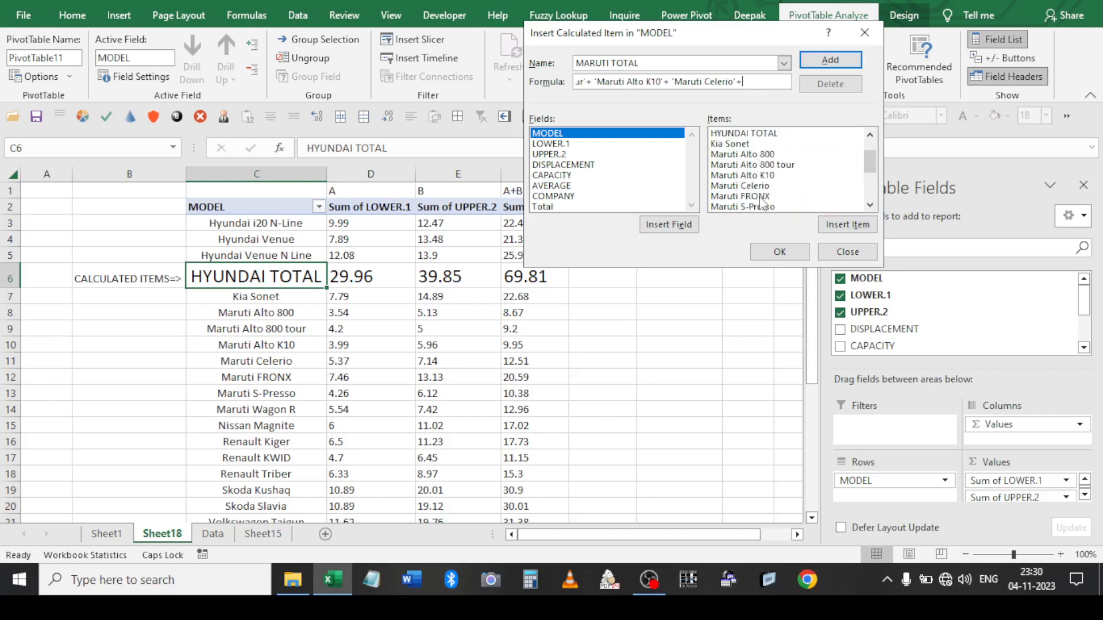
pyautogui.doubleClick(765, 165)
pyautogui.write('+')
pyautogui.scroll(2, 765, 169)
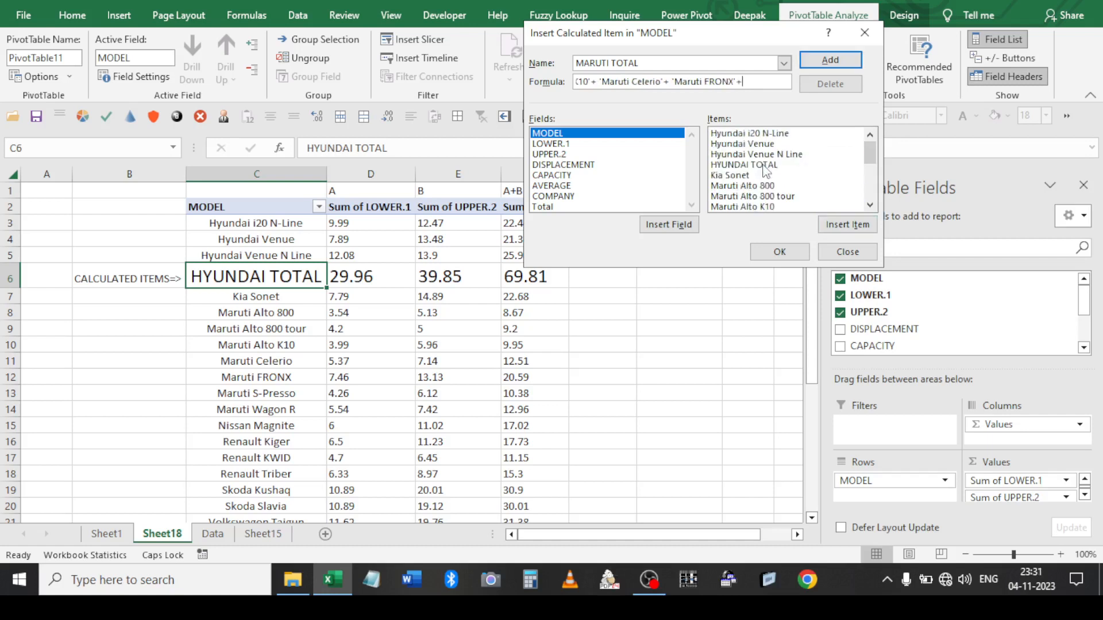
pyautogui.scroll(-2, 765, 180)
pyautogui.doubleClick(765, 175)
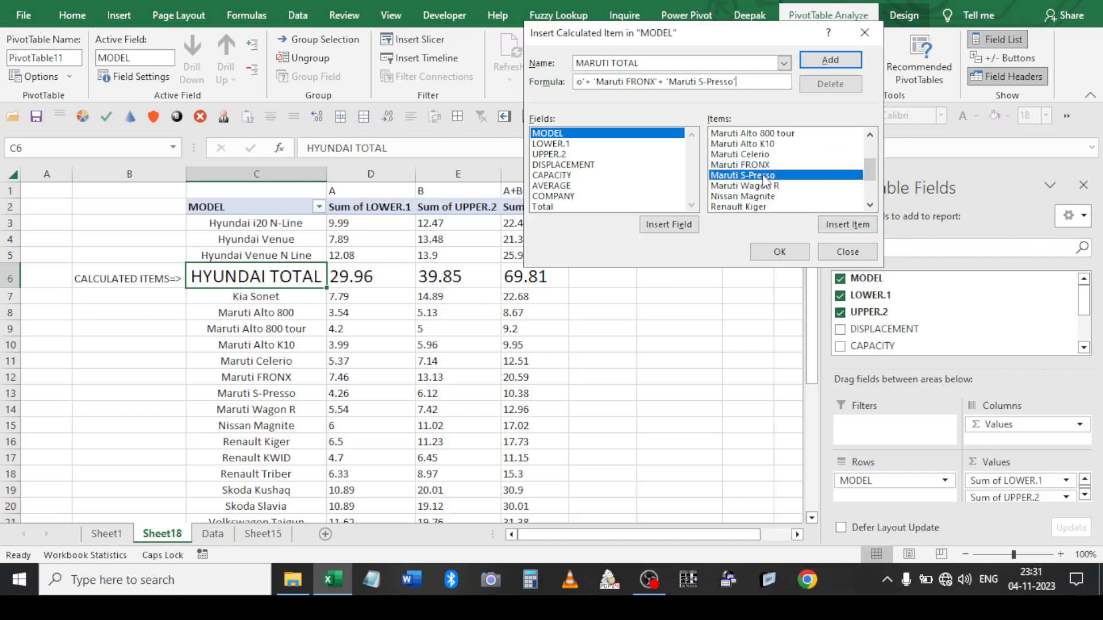
pyautogui.write('+')
pyautogui.scroll(2, 765, 180)
pyautogui.scroll(-3, 764, 181)
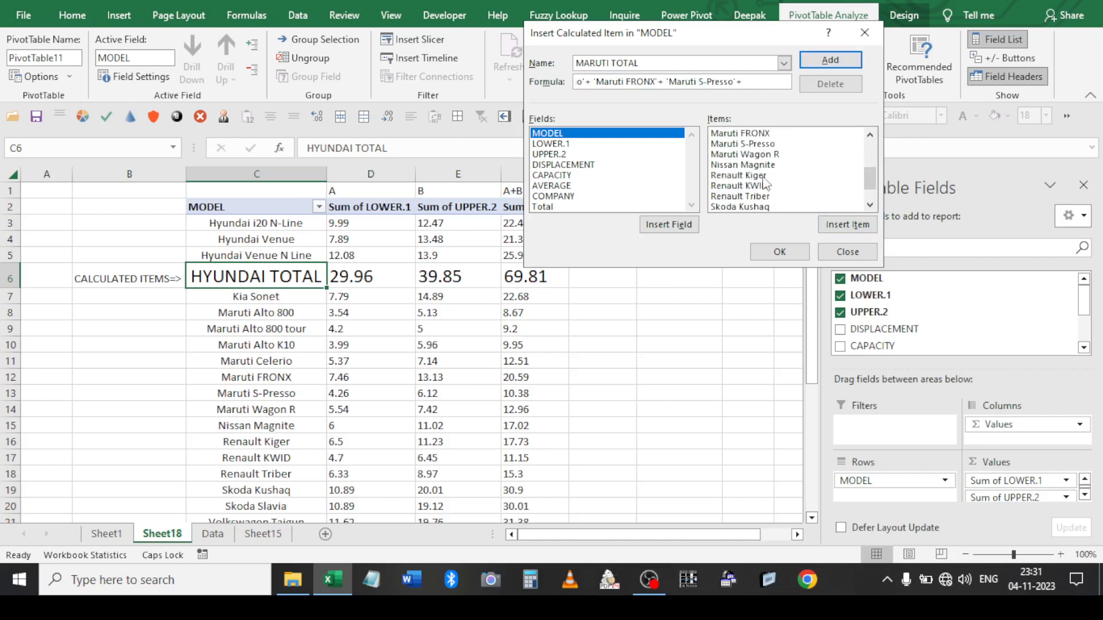
# Finish the formula with Maruti Wagon R as its last term and add the calculated item to the pivot table
pyautogui.doubleClick(762, 154)
pyautogui.write('+')
pyautogui.scroll(3, 761, 167)
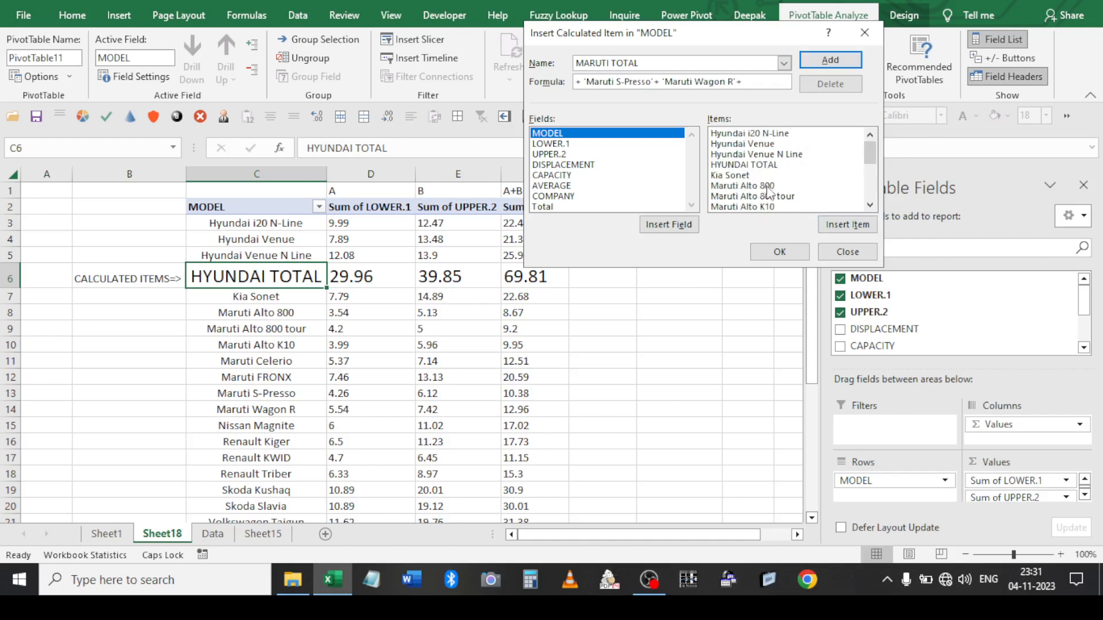
pyautogui.scroll(-3, 768, 191)
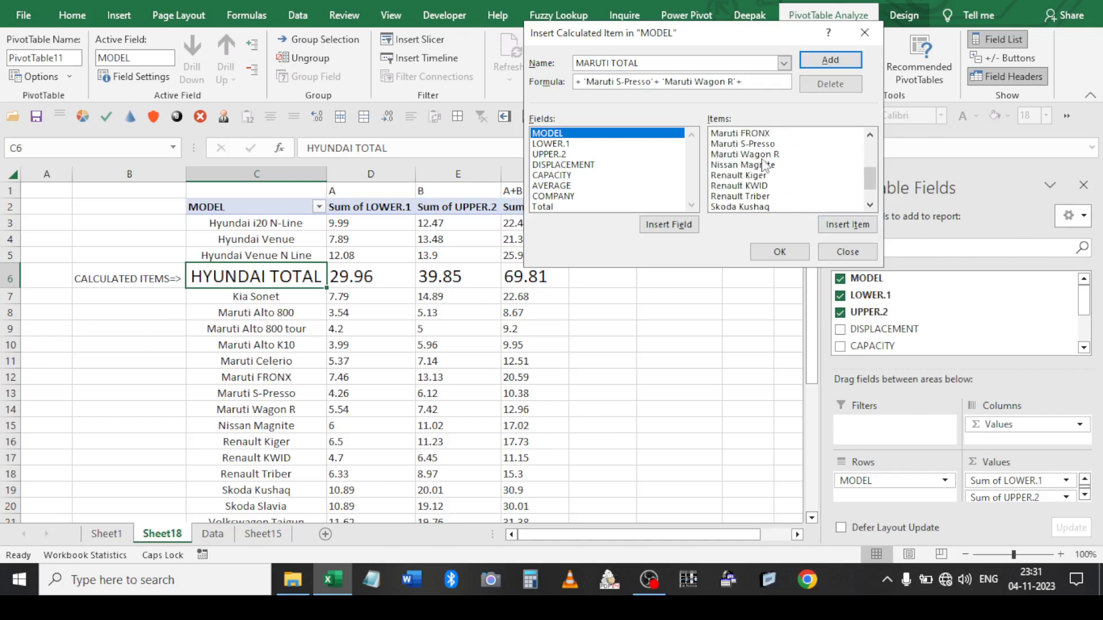
pyautogui.press('BackSpace')
pyautogui.scroll(3, 770, 166)
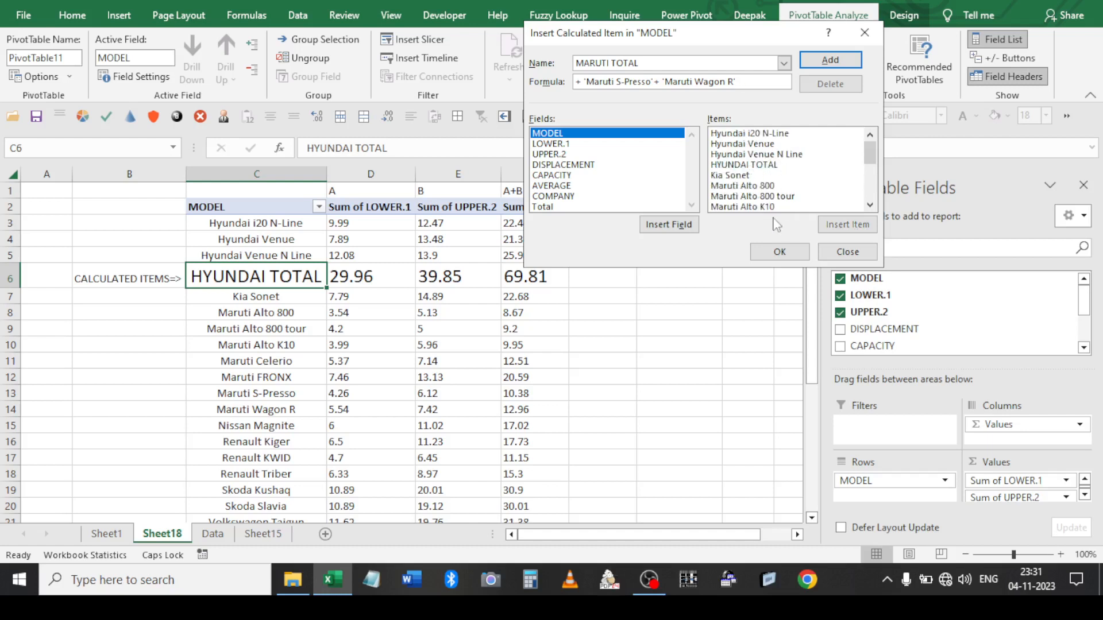
pyautogui.click(830, 59)
pyautogui.click(779, 252)
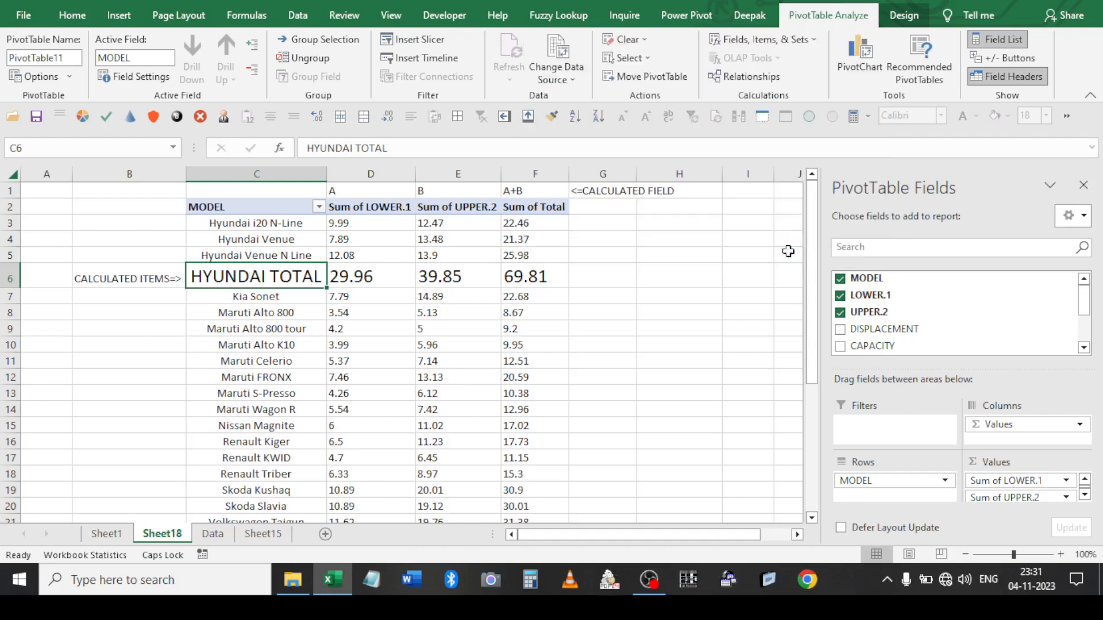
# Move the MARUTI TOTAL row from the end of the pivot table to directly below Maruti Wagon R
pyautogui.scroll(-4, 382, 342)
pyautogui.click(281, 357)
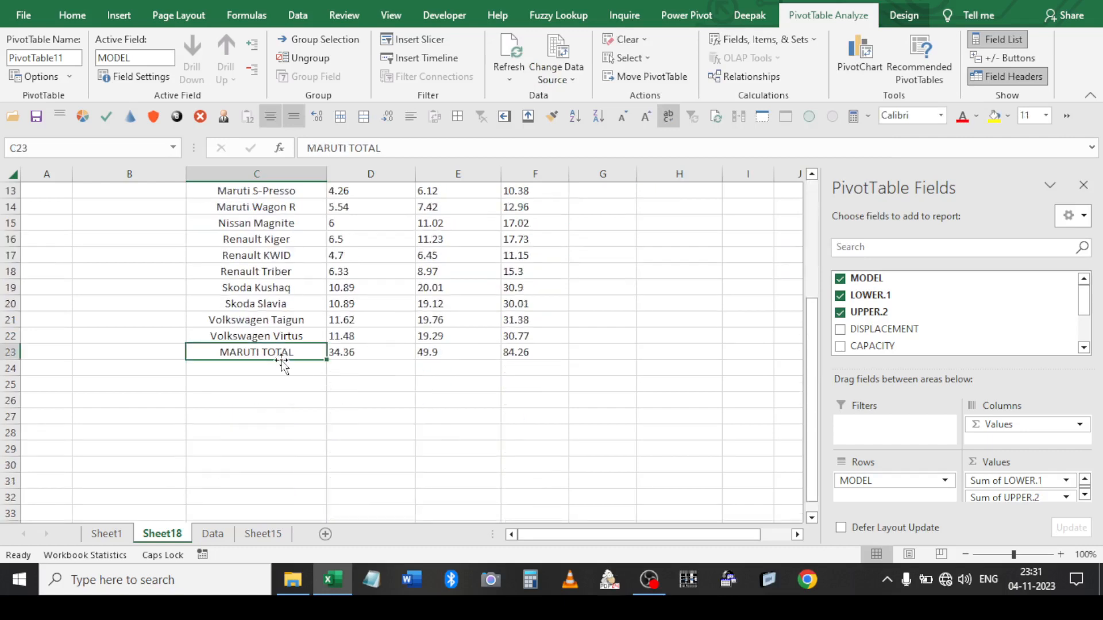
pyautogui.moveTo(288, 362); pyautogui.dragTo(309, 228)
pyautogui.scroll(3, 384, 263)
# Copy the formatting of the whole HYUNDAI TOTAL row onto the MARUTI TOTAL row with Format Painter
pyautogui.click(265, 229)
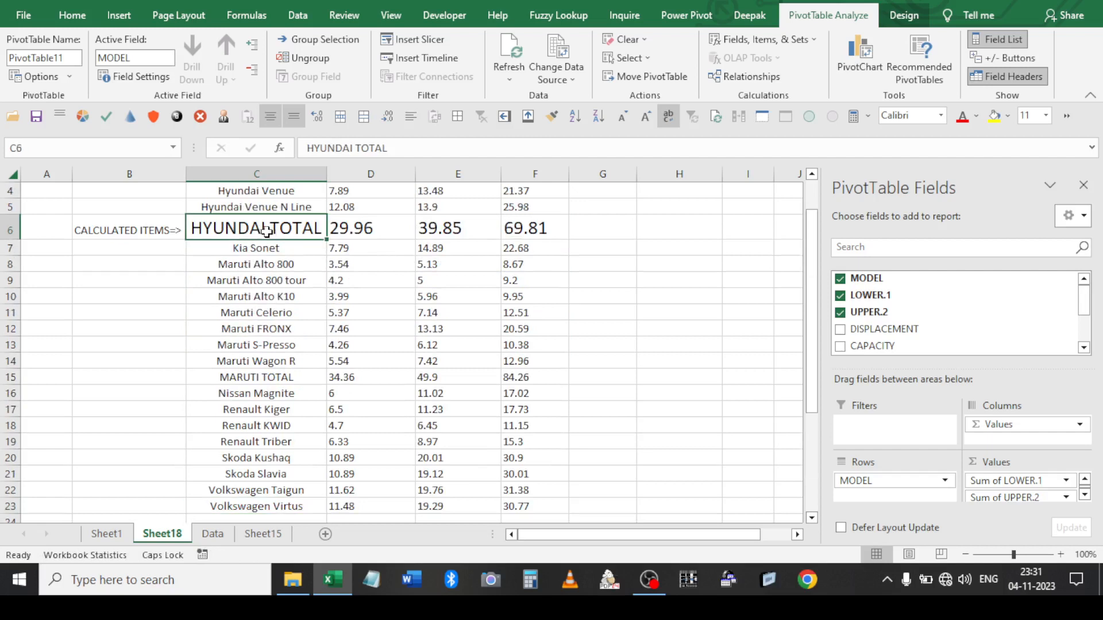
pyautogui.keyDown('shift'); pyautogui.click(530, 230); pyautogui.keyUp('shift')
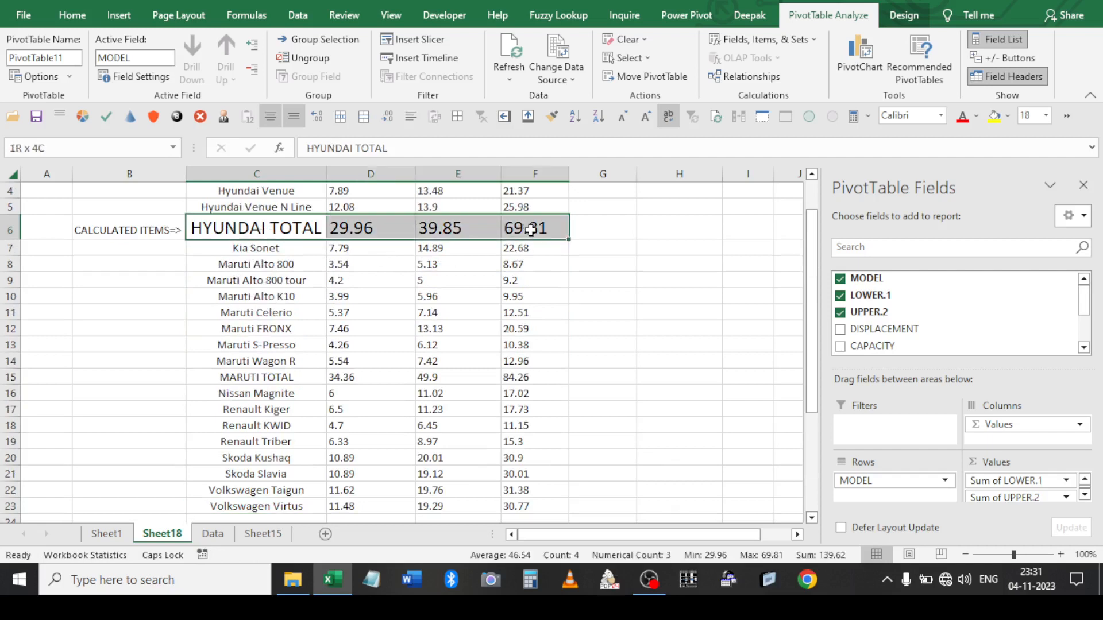
pyautogui.click(554, 117)
pyautogui.click(236, 380)
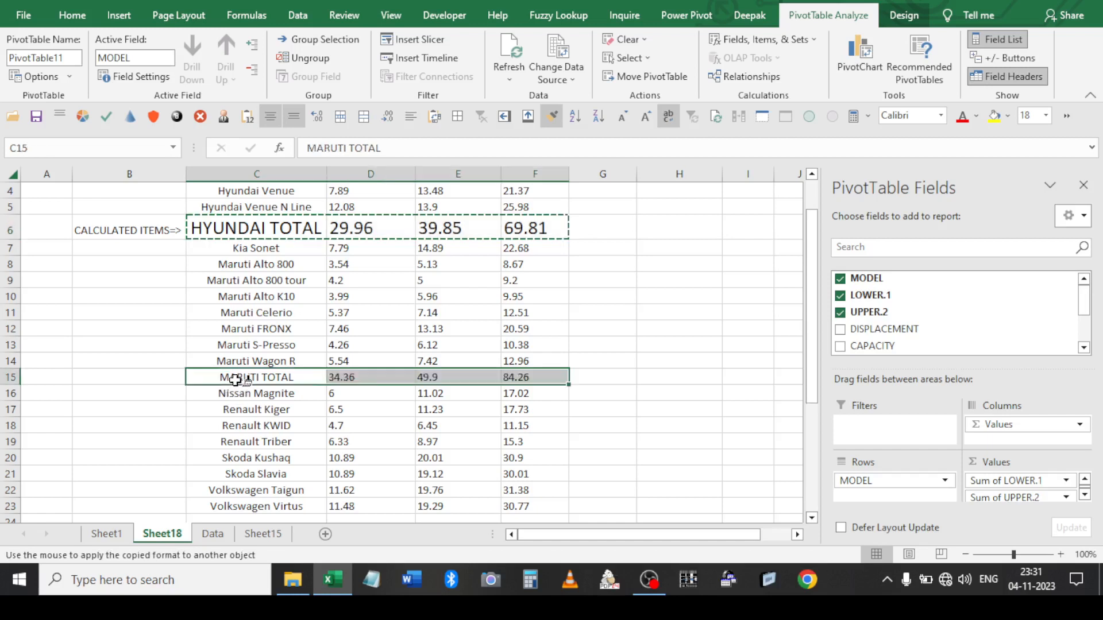
pyautogui.scroll(-1, 238, 471)
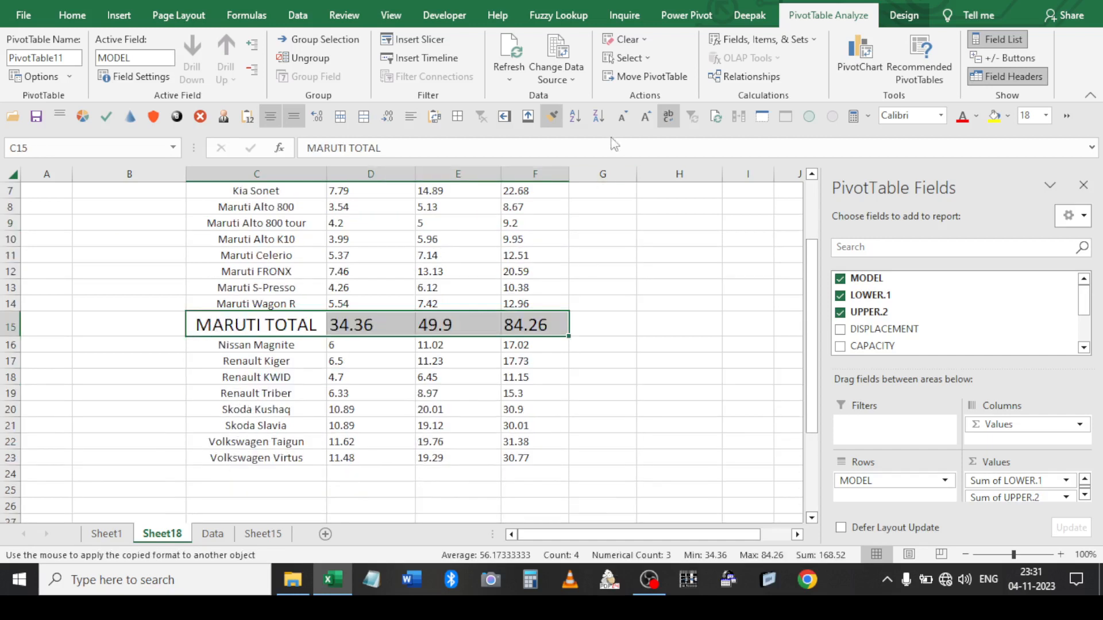
pyautogui.click(550, 122)
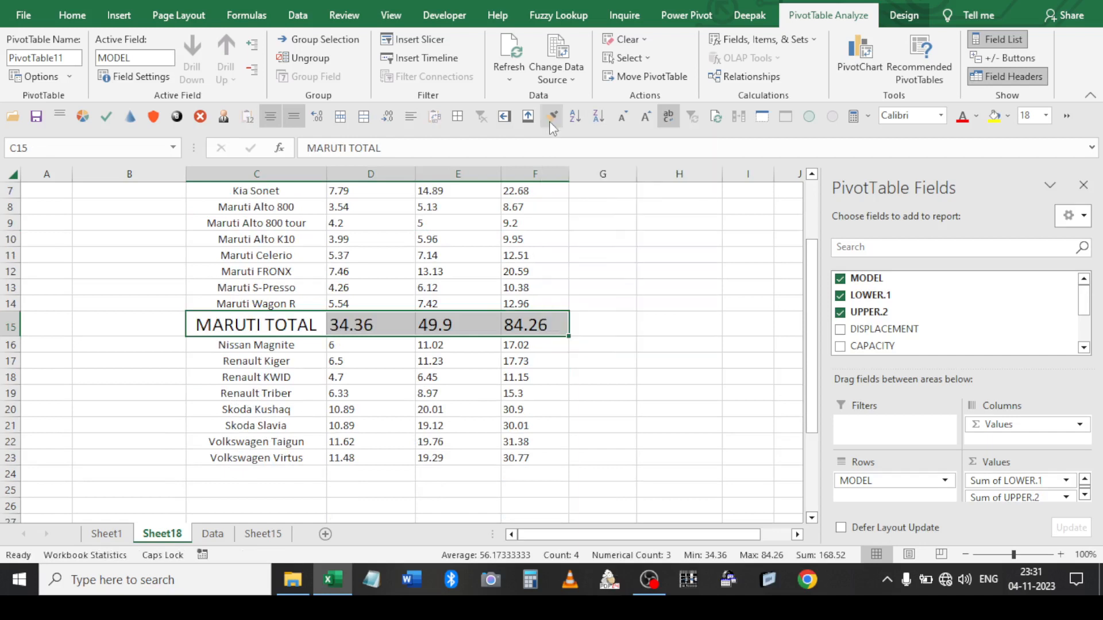
pyautogui.click(549, 119)
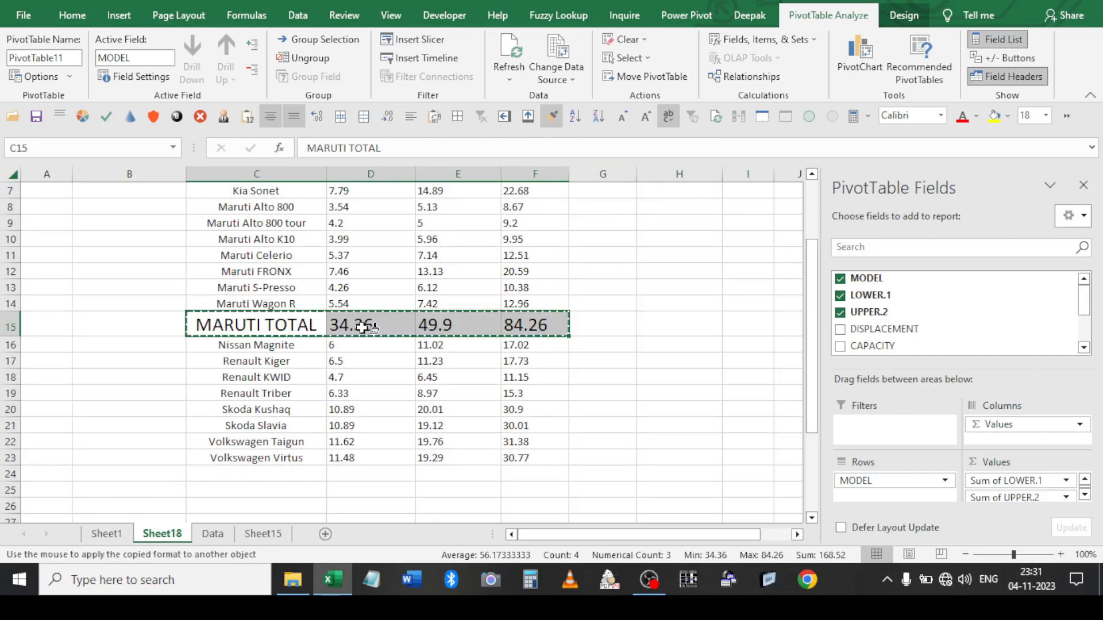
pyautogui.click(263, 325)
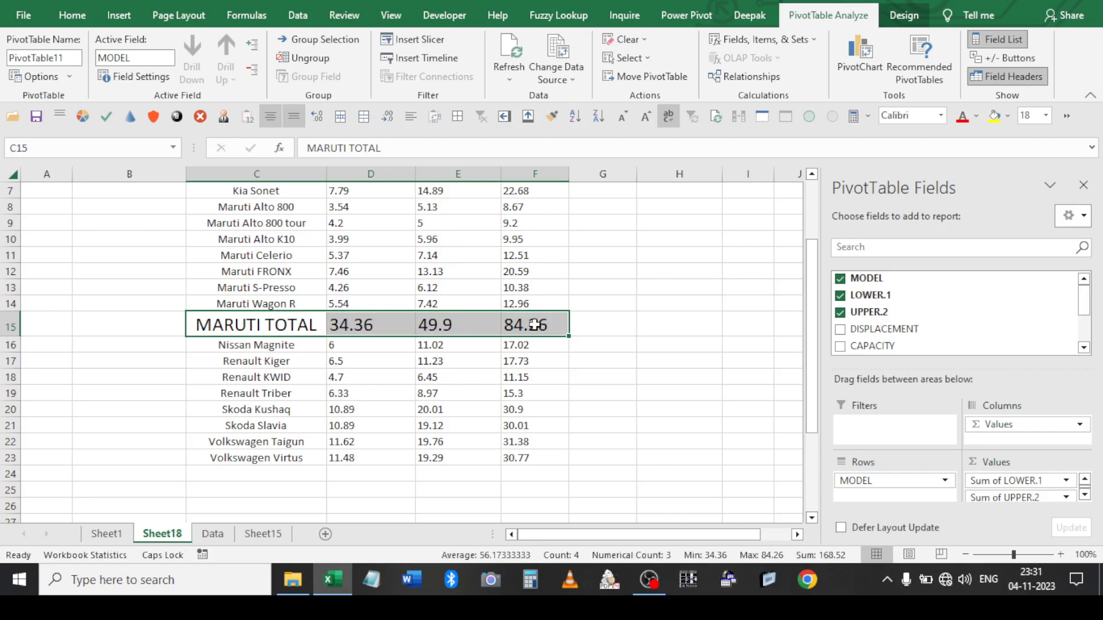
# Try copying the MARUTI TOTAL row's formatting onto the Volkswagen Virtus and Skoda Kushaq rows with Format Painter
pyautogui.click(553, 119)
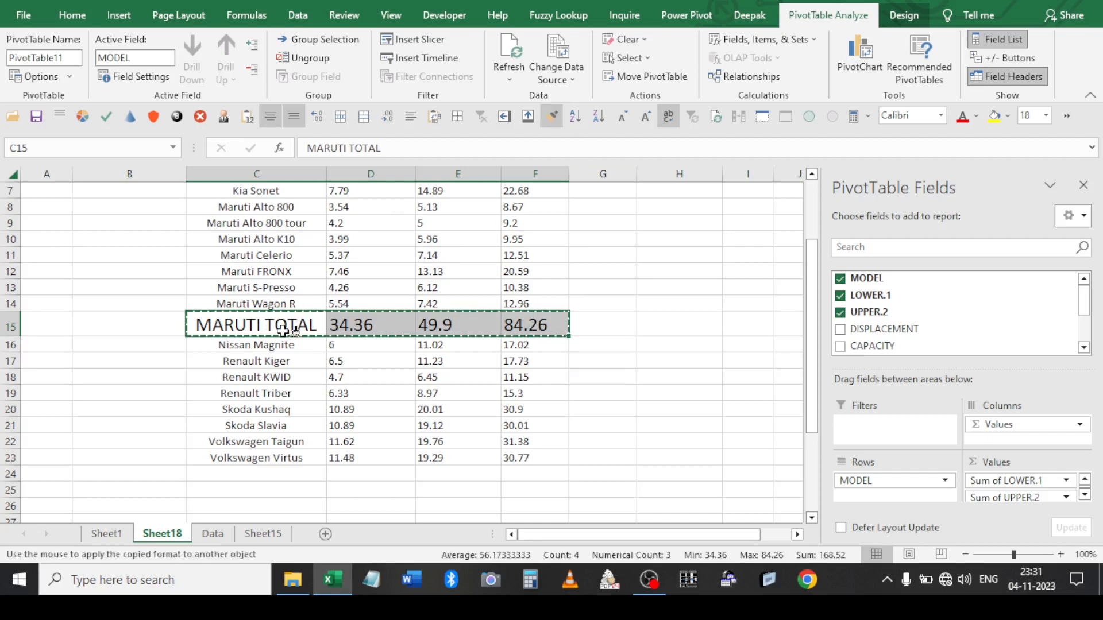
pyautogui.click(256, 453)
pyautogui.click(263, 407)
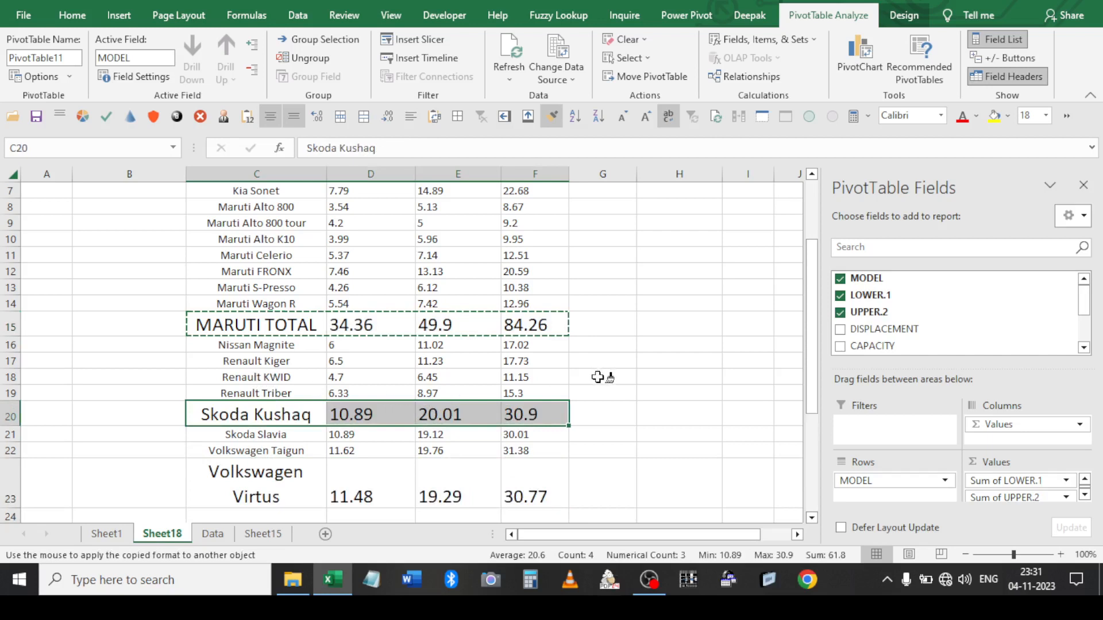
# Undo the formatting painted onto the Skoda Kushaq and Volkswagen Virtus rows and leave Format Painter
pyautogui.hotkey('ctrl', 'z')
pyautogui.hotkey('ctrl', 'z')
pyautogui.press('Escape')
# Group the Maruti models from Maruti Alto 800 through Maruti Wagon R and name the group MARUTI
pyautogui.scroll(2, 309, 331)
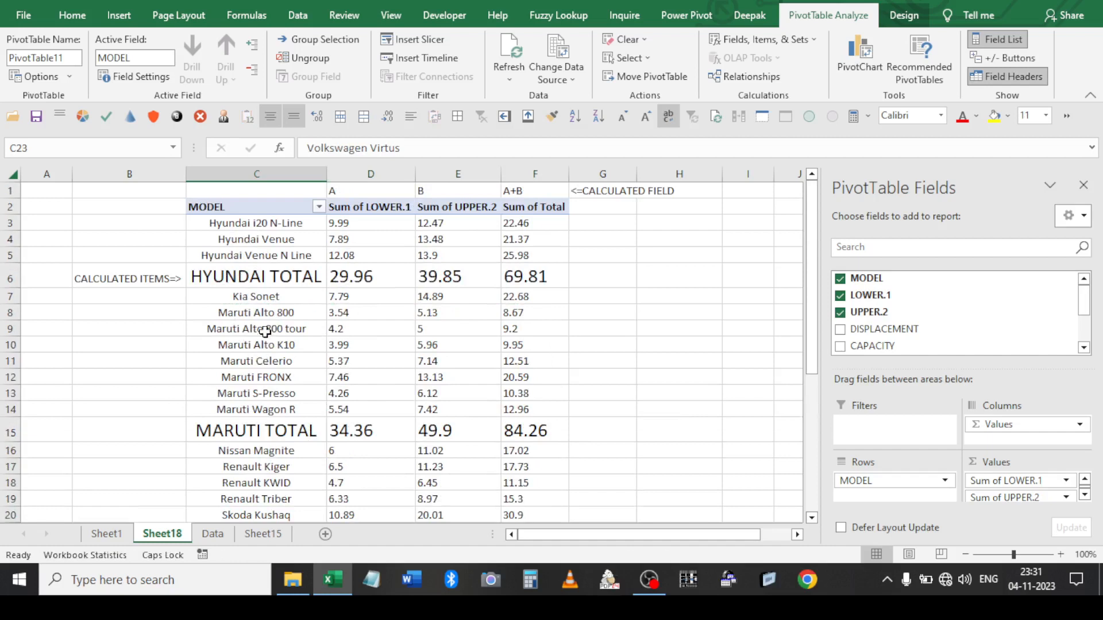
pyautogui.moveTo(262, 313); pyautogui.dragTo(260, 396)
pyautogui.rightClick(263, 397)
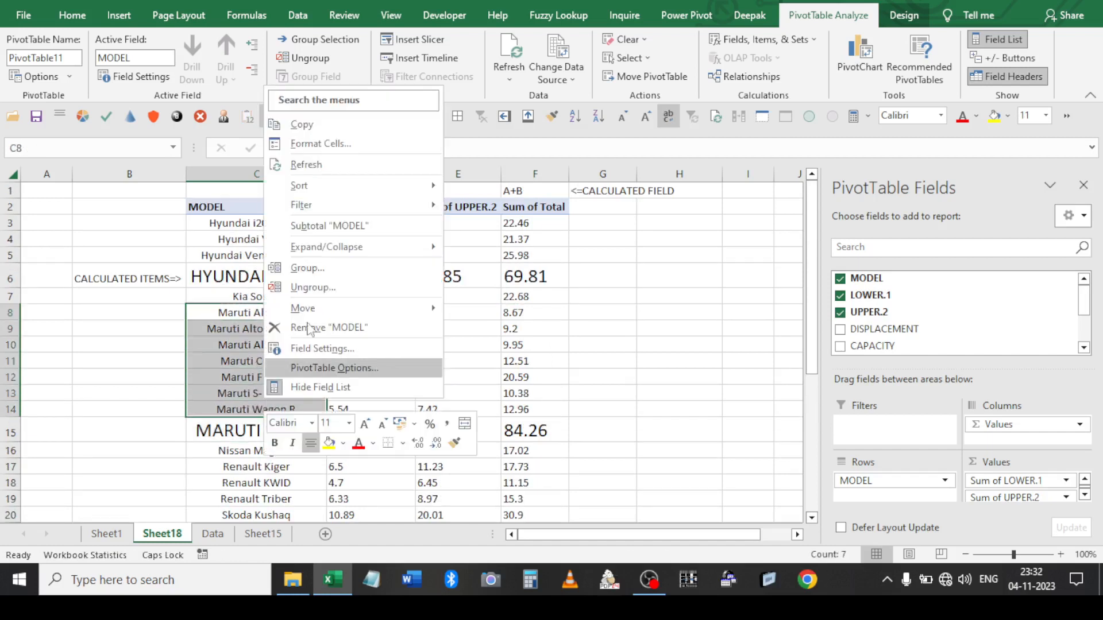
pyautogui.click(314, 265)
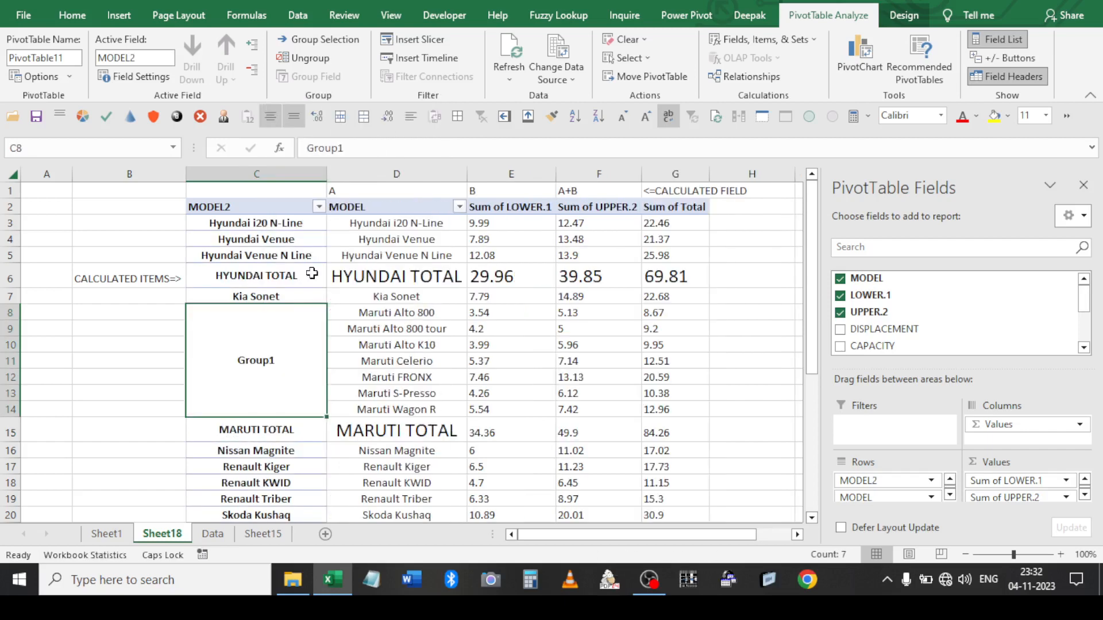
pyautogui.write('MARUTI')
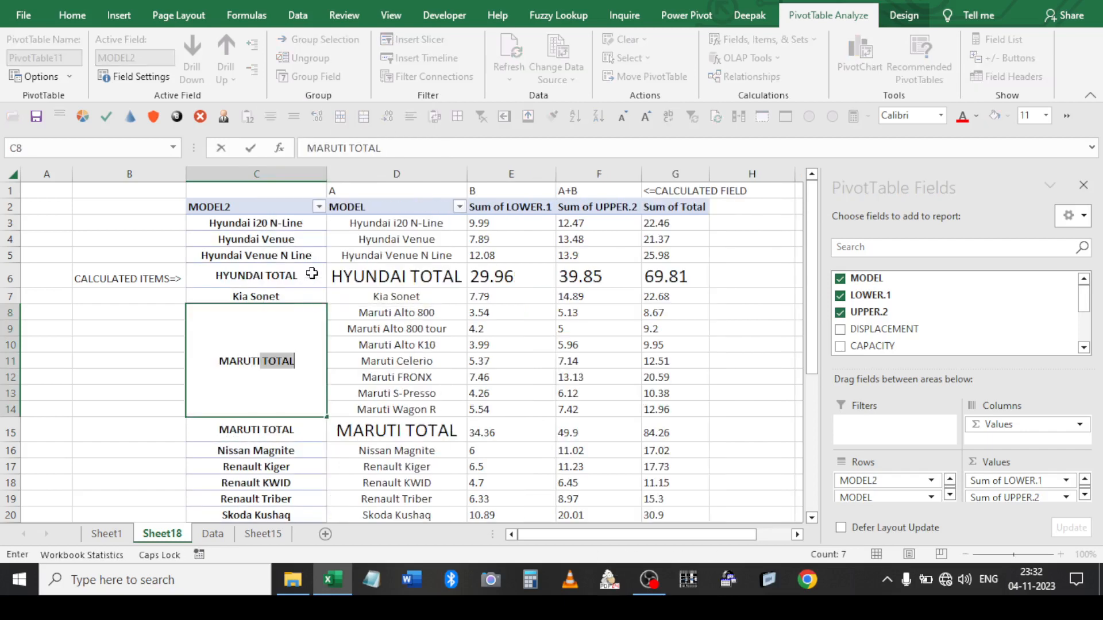
pyautogui.press('BackSpace')
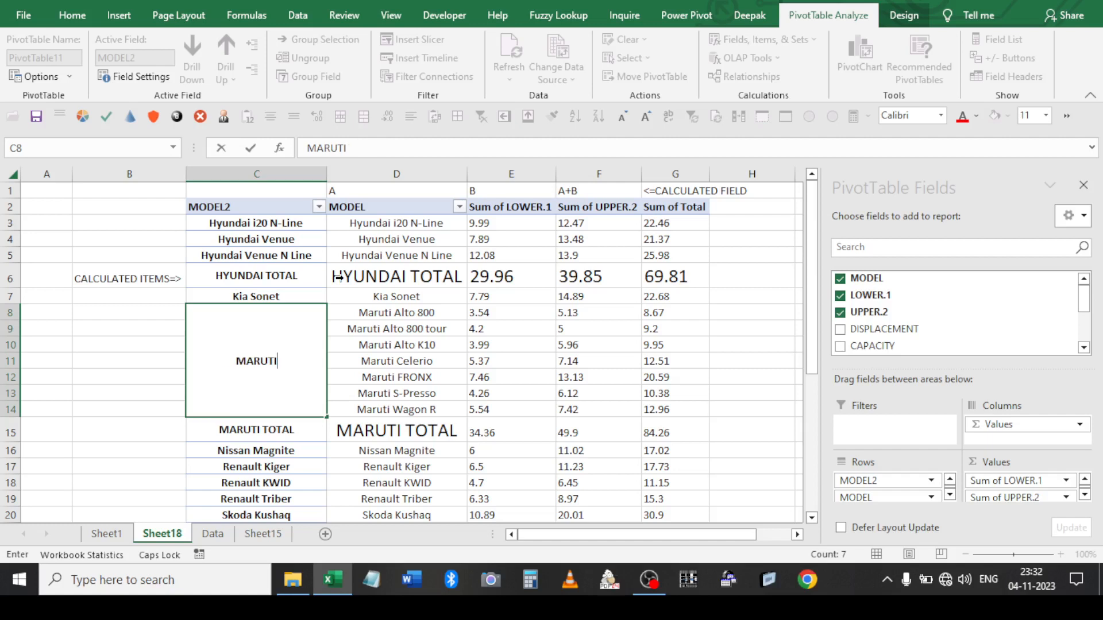
pyautogui.press('Return')
# Group Hyundai i20 N-Line, Hyundai Venue and Hyundai Venue N Line and name the group HYUNDAI
pyautogui.moveTo(257, 222); pyautogui.dragTo(256, 253)
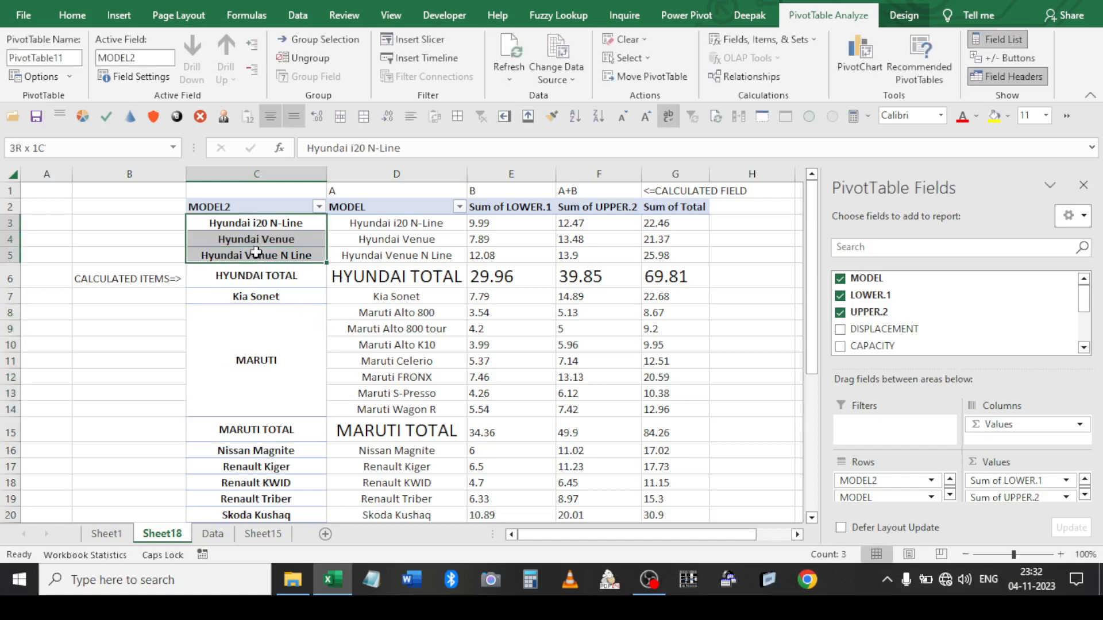
pyautogui.rightClick(257, 253)
pyautogui.click(293, 405)
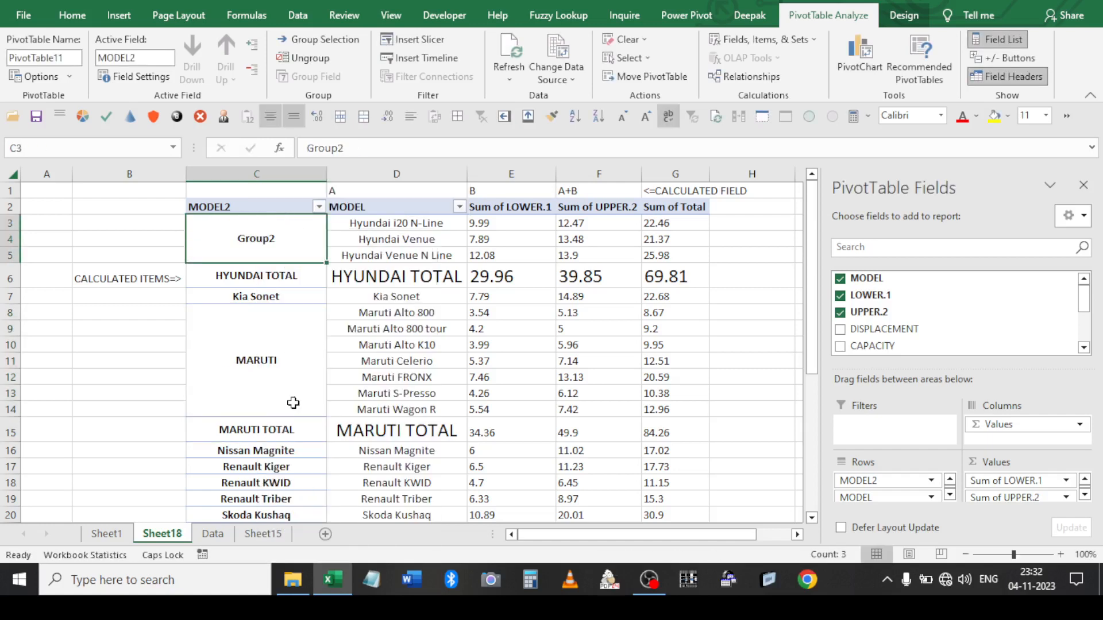
pyautogui.write('H')
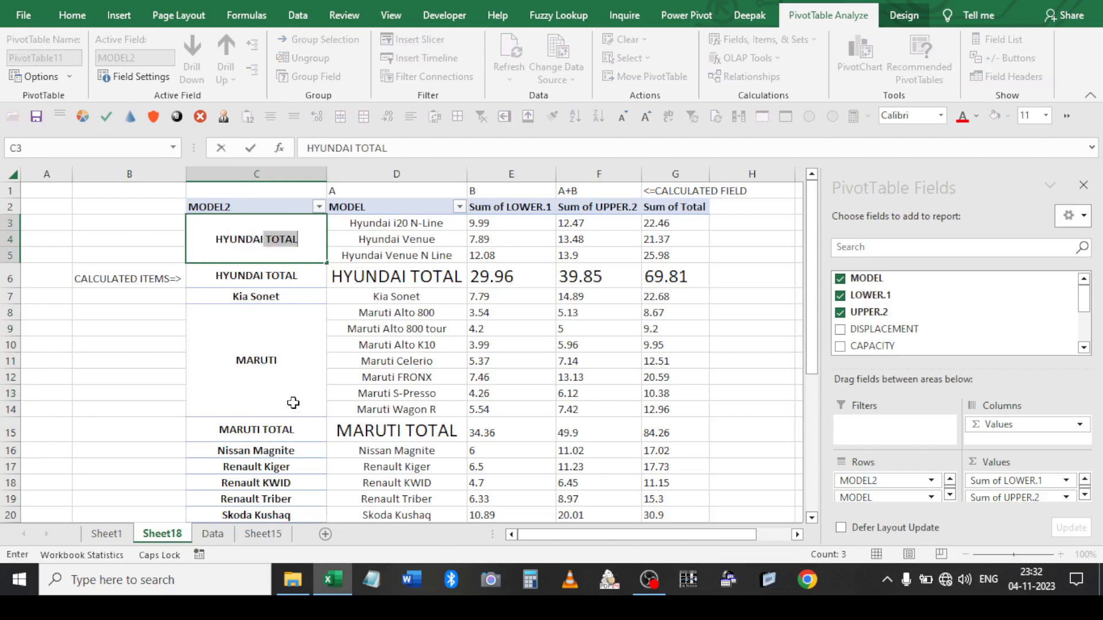
pyautogui.write('YUNDAI')
pyautogui.press('Delete')
pyautogui.press('Return')
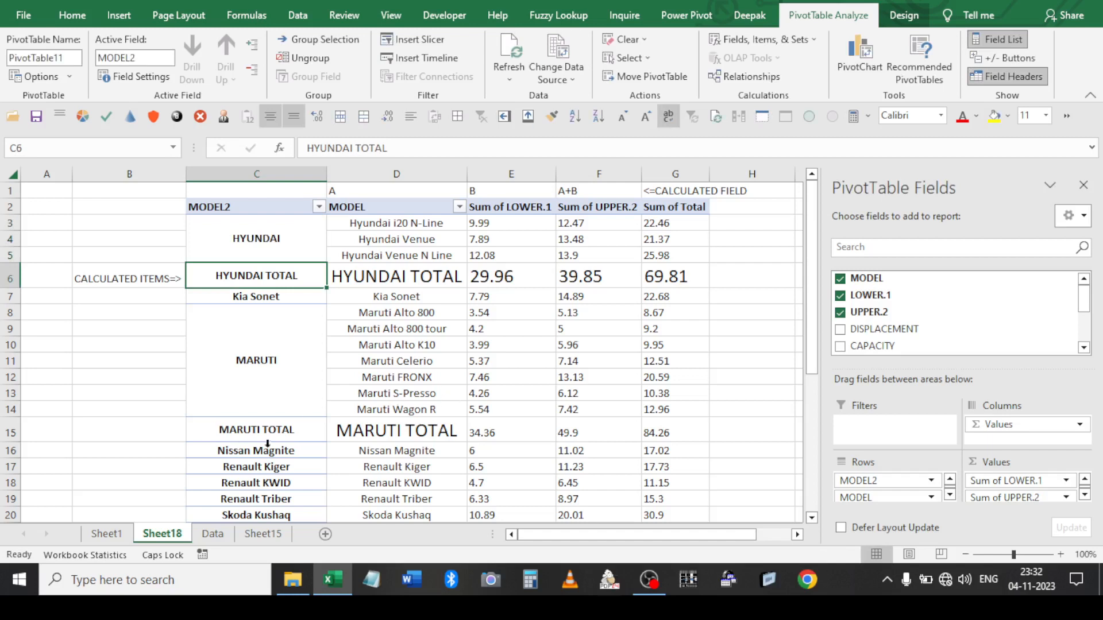
# Group the MARUTI group together with MARUTI TOTAL and name the new outer group MARUTI
pyautogui.moveTo(264, 436); pyautogui.dragTo(264, 387)
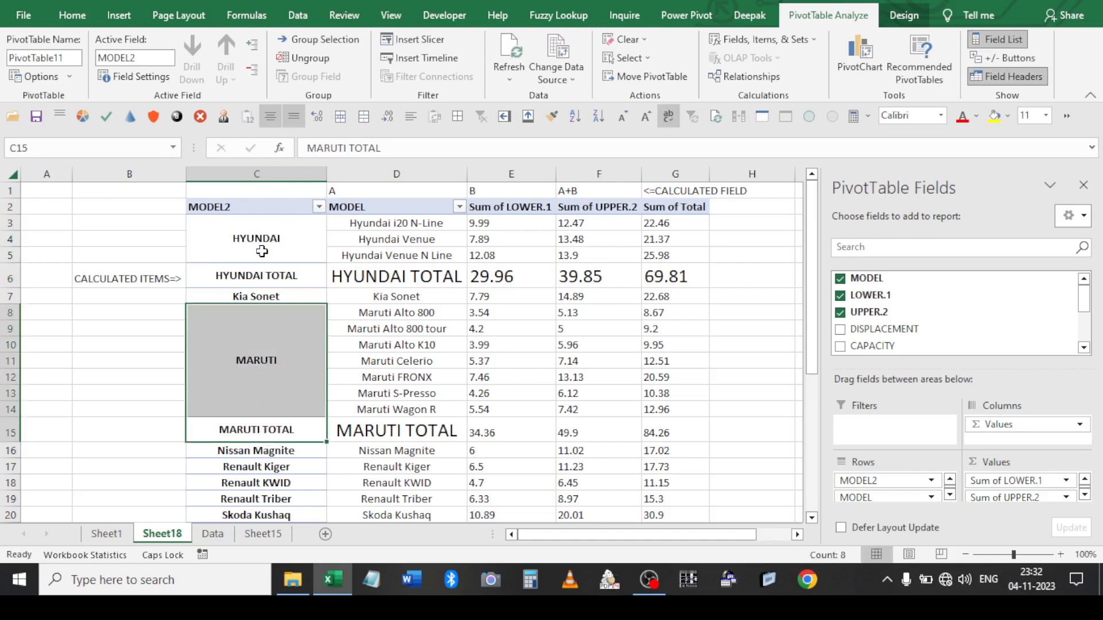
pyautogui.rightClick(266, 368)
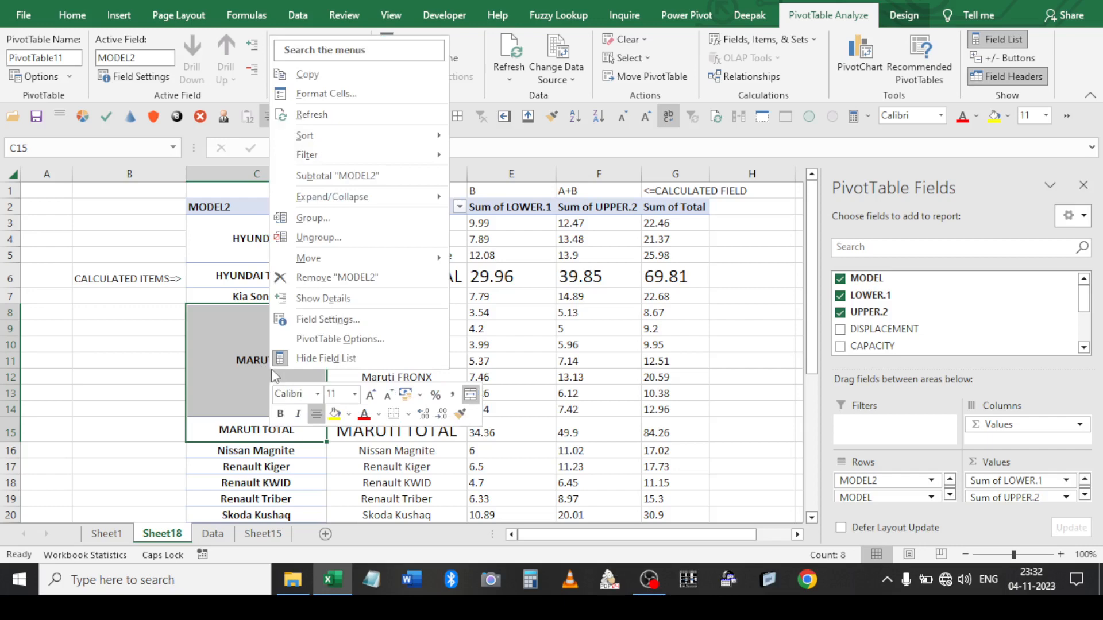
pyautogui.click(313, 218)
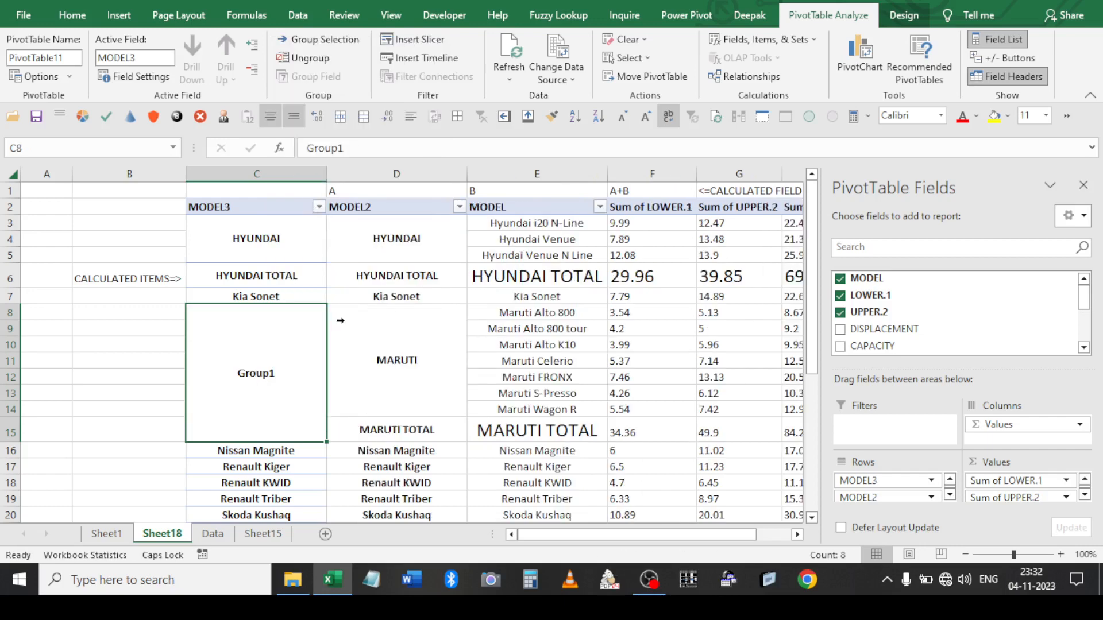
pyautogui.write('MARUTI')
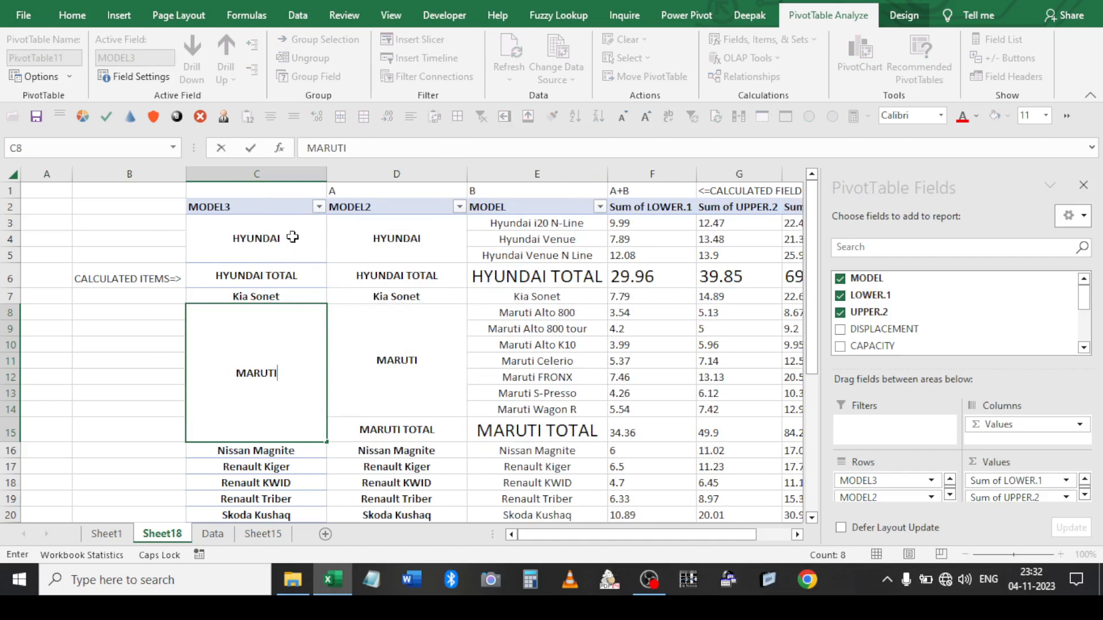
# Group the HYUNDAI group together with HYUNDAI TOTAL and name the new outer group HYUNDAI
pyautogui.moveTo(291, 239); pyautogui.dragTo(285, 274)
pyautogui.rightClick(285, 273)
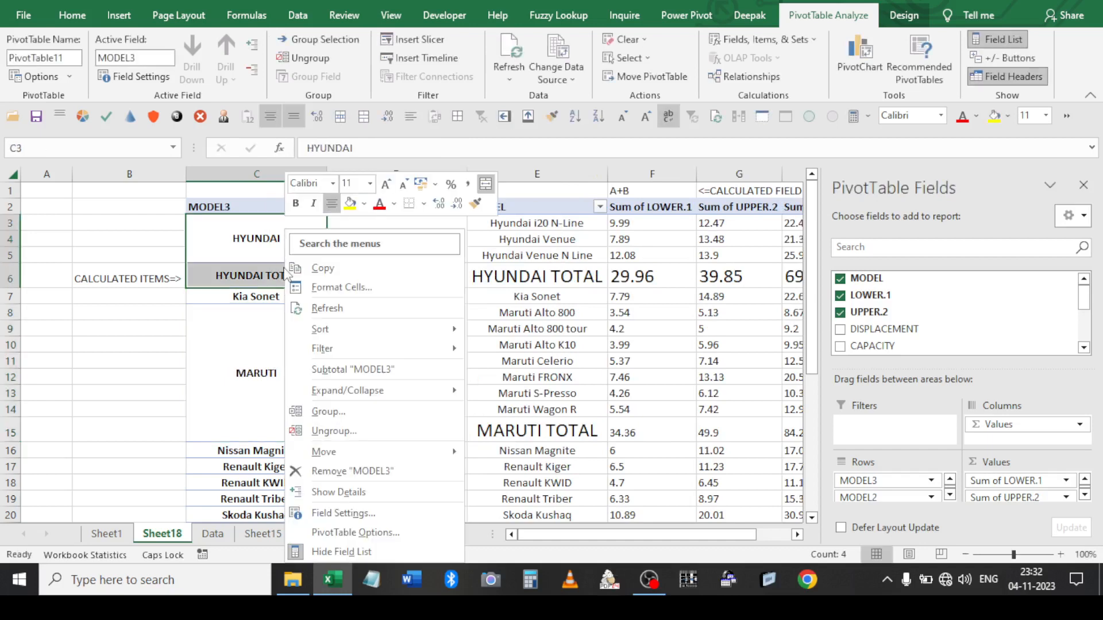
pyautogui.click(324, 411)
pyautogui.write('H')
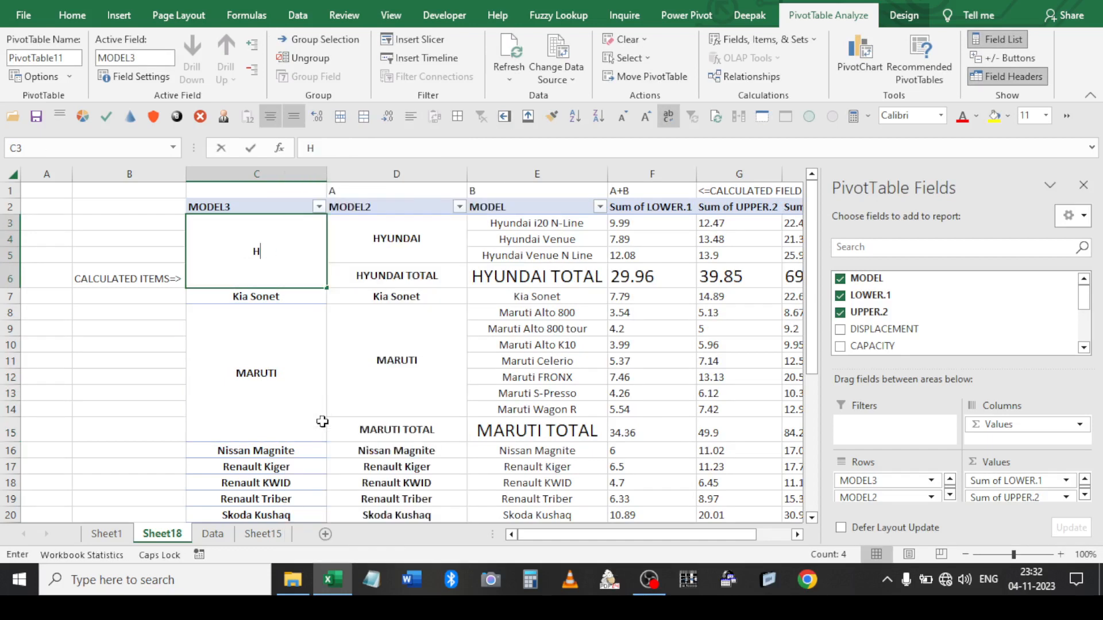
pyautogui.write('YUNDAI')
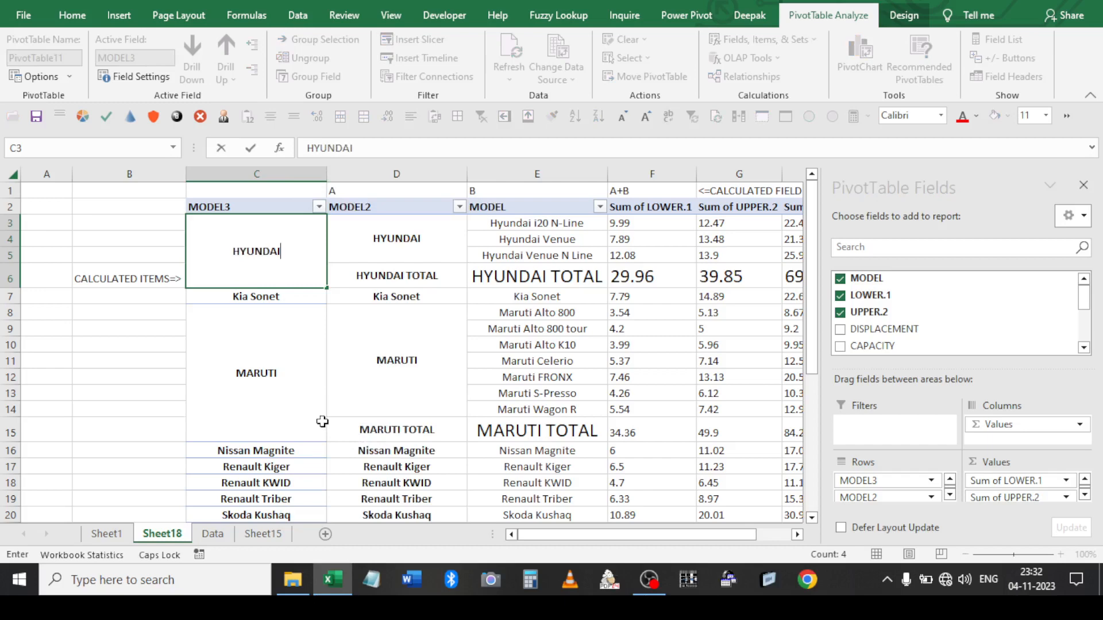
pyautogui.click(131, 326)
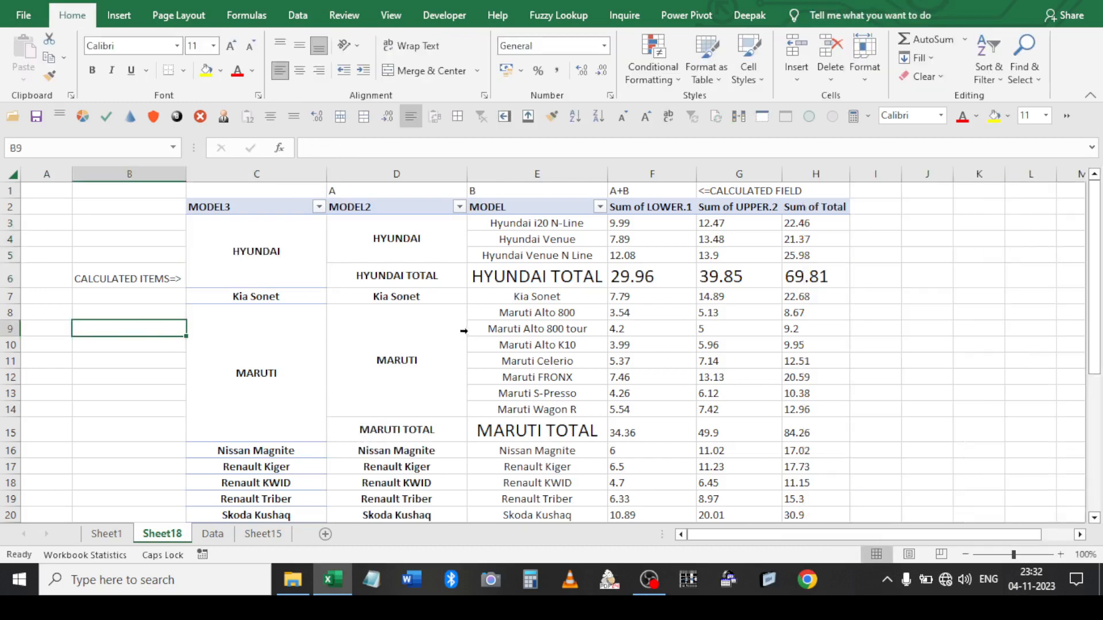
# Try to insert a calculated item with Renault Kiger, Renault KWID and Renault Triber selected in the MODEL2 column
pyautogui.click(303, 295)
pyautogui.scroll(-2, 363, 374)
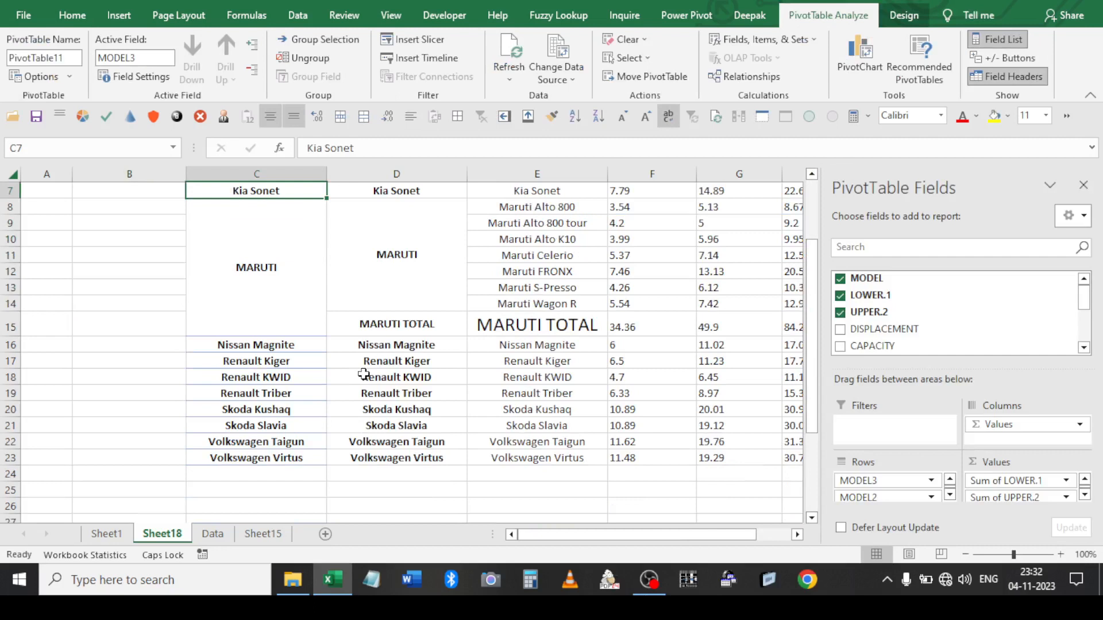
pyautogui.moveTo(264, 363); pyautogui.dragTo(267, 395)
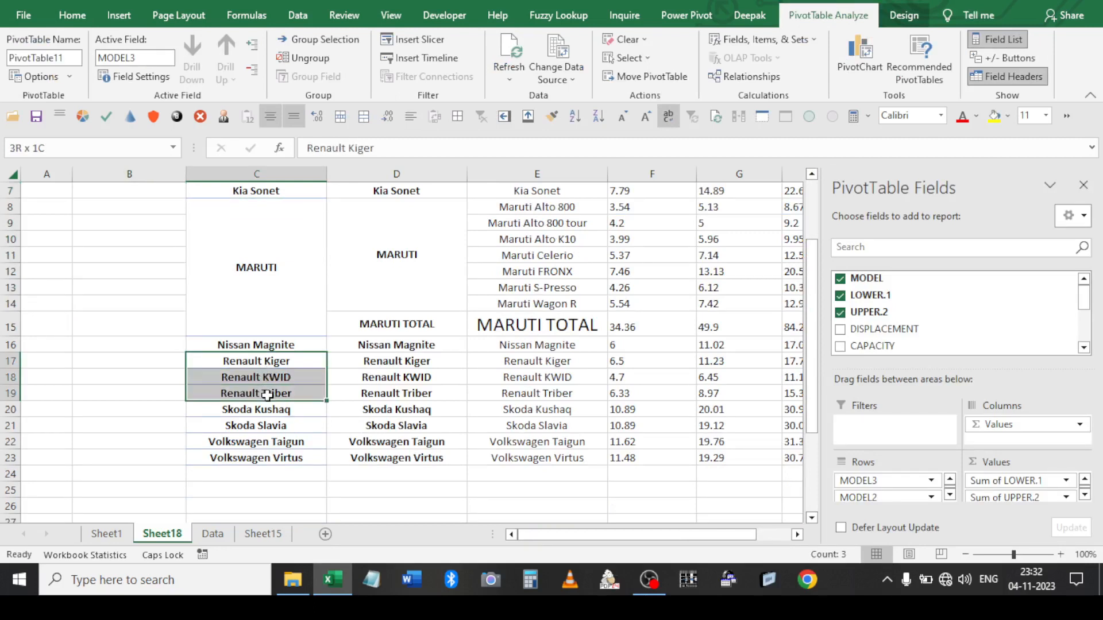
pyautogui.rightClick(267, 396)
pyautogui.click(125, 380)
pyautogui.moveTo(425, 360); pyautogui.dragTo(430, 395)
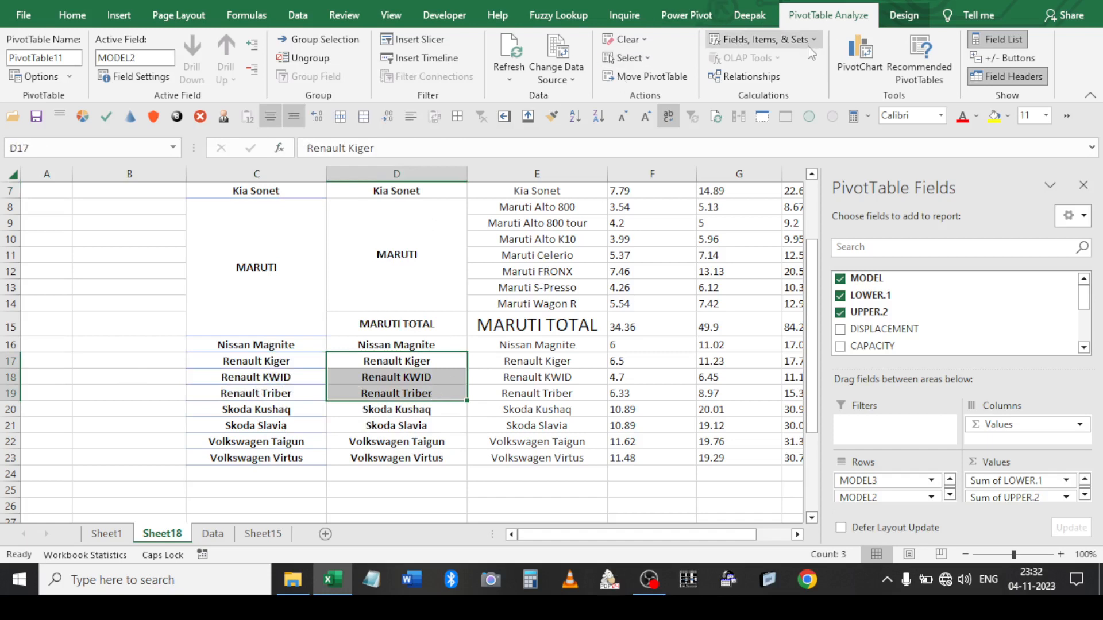
pyautogui.click(761, 39)
pyautogui.click(782, 80)
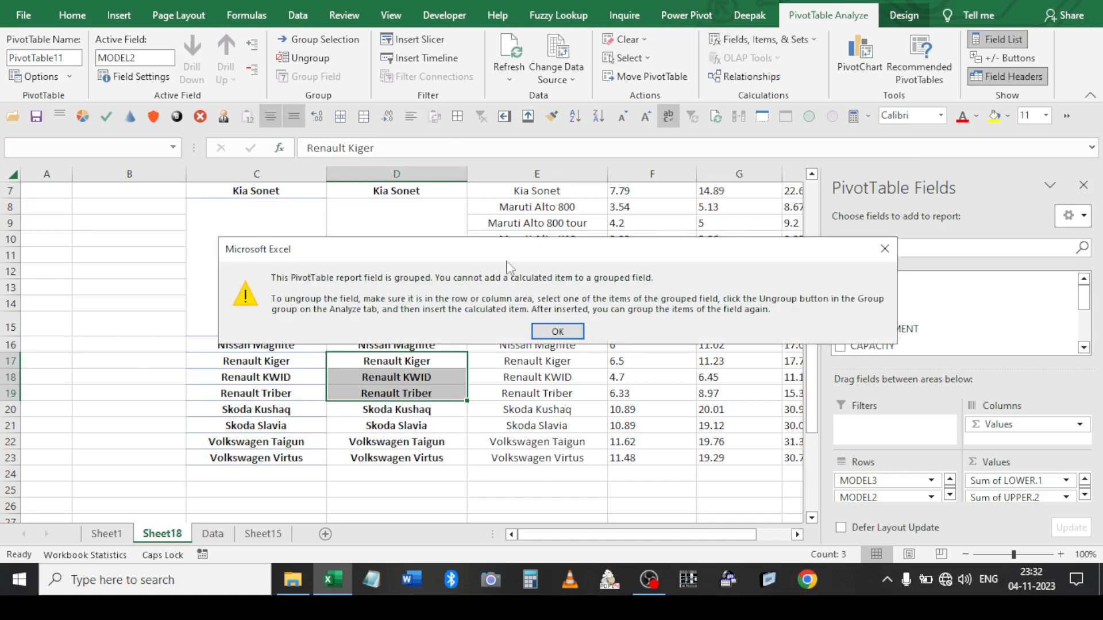
pyautogui.click(557, 332)
# Try again to insert a calculated item with only Renault KWID selected in the MODEL2 column
pyautogui.click(430, 372)
pyautogui.click(431, 376)
pyautogui.click(432, 378)
pyautogui.click(761, 39)
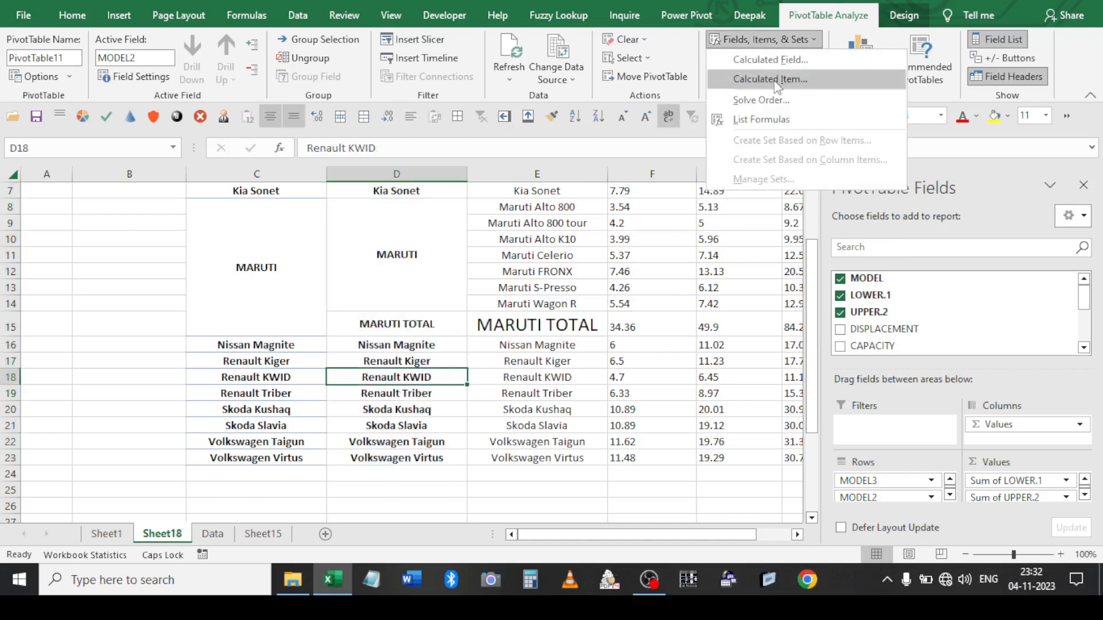
pyautogui.click(776, 81)
pyautogui.click(565, 332)
pyautogui.scroll(2, 351, 312)
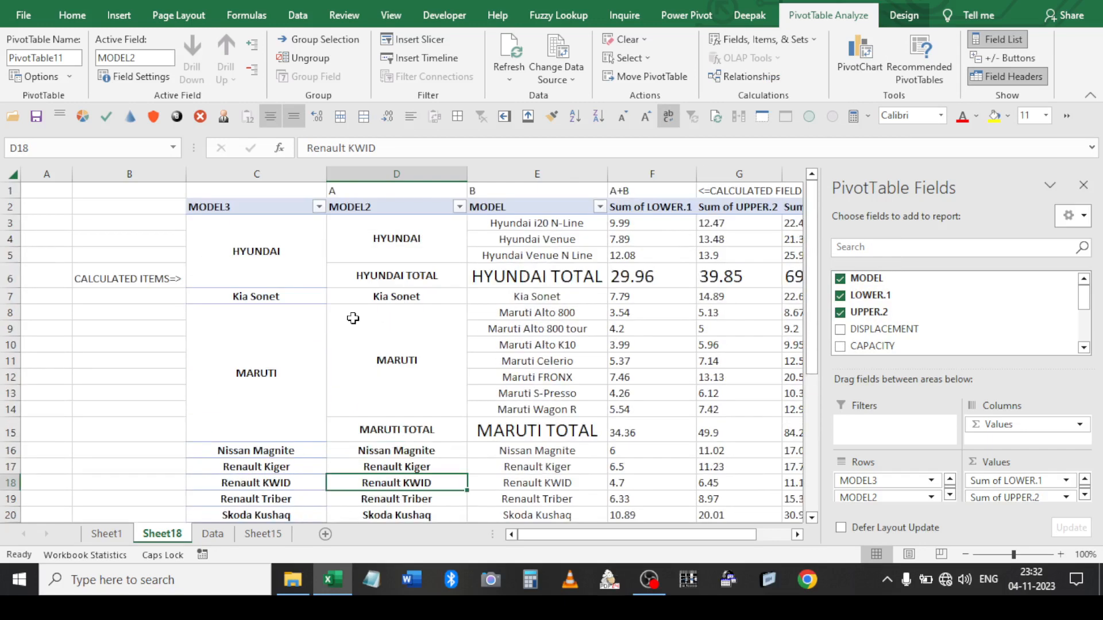
pyautogui.scroll(-3, 396, 379)
pyautogui.click(761, 39)
pyautogui.click(752, 81)
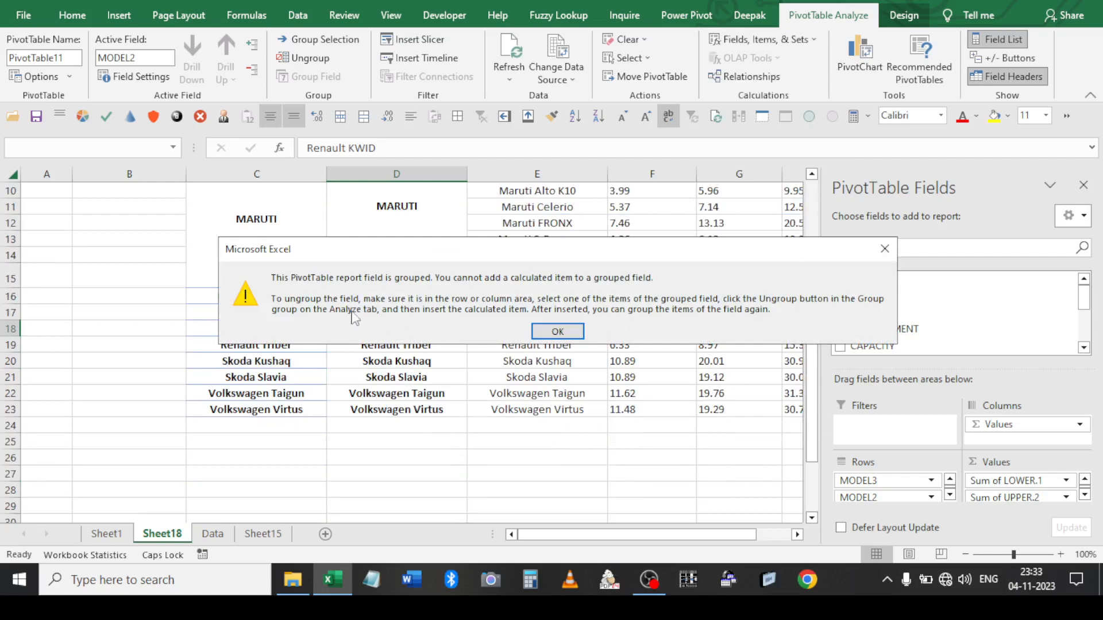
pyautogui.click(558, 331)
# Ungroup the outer MARUTI group in the MODEL3 column
pyautogui.scroll(3, 309, 259)
pyautogui.rightClick(273, 324)
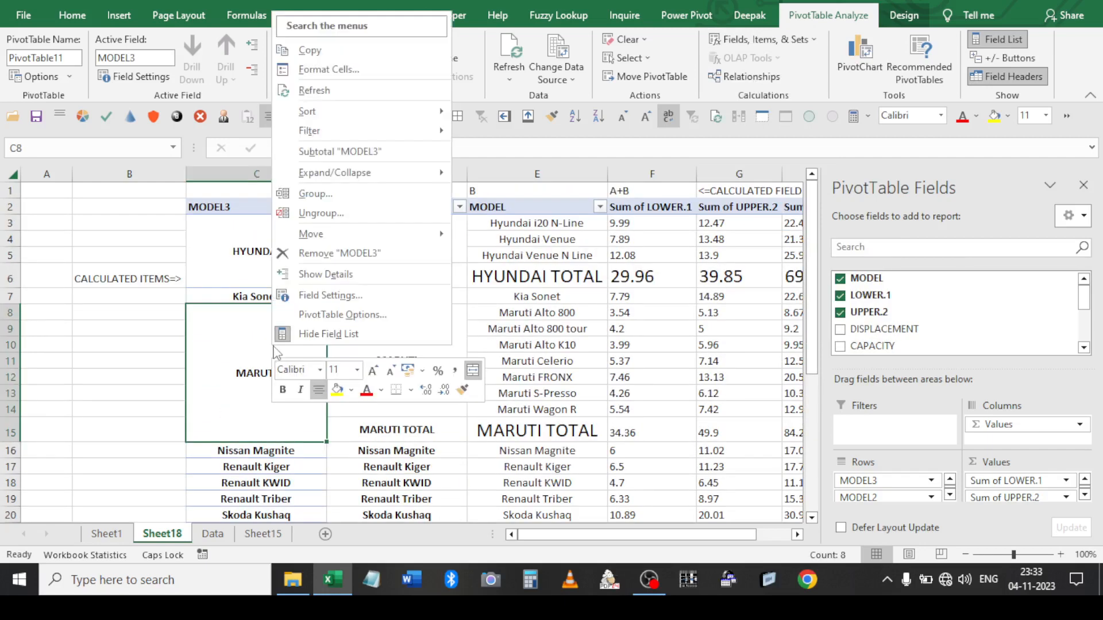
pyautogui.click(298, 198)
pyautogui.click(556, 328)
pyautogui.rightClick(329, 357)
pyautogui.click(316, 358)
pyautogui.rightClick(316, 358)
pyautogui.click(366, 226)
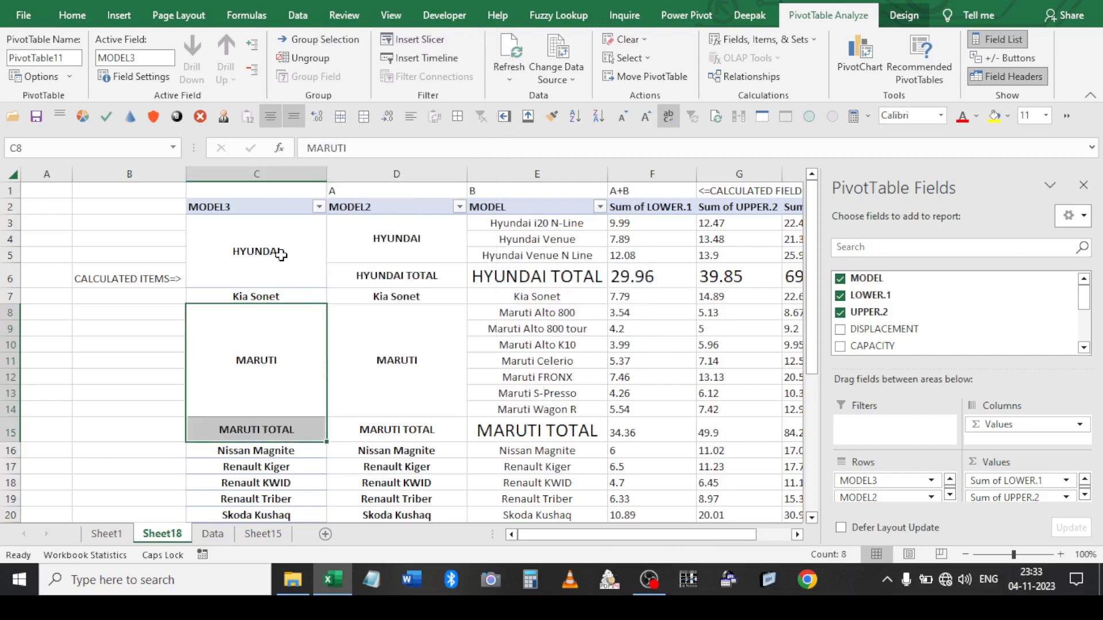
# Ungroup the outer HYUNDAI group in the MODEL3 column and the MARUTI group in the MODEL2 column
pyautogui.rightClick(282, 228)
pyautogui.click(330, 431)
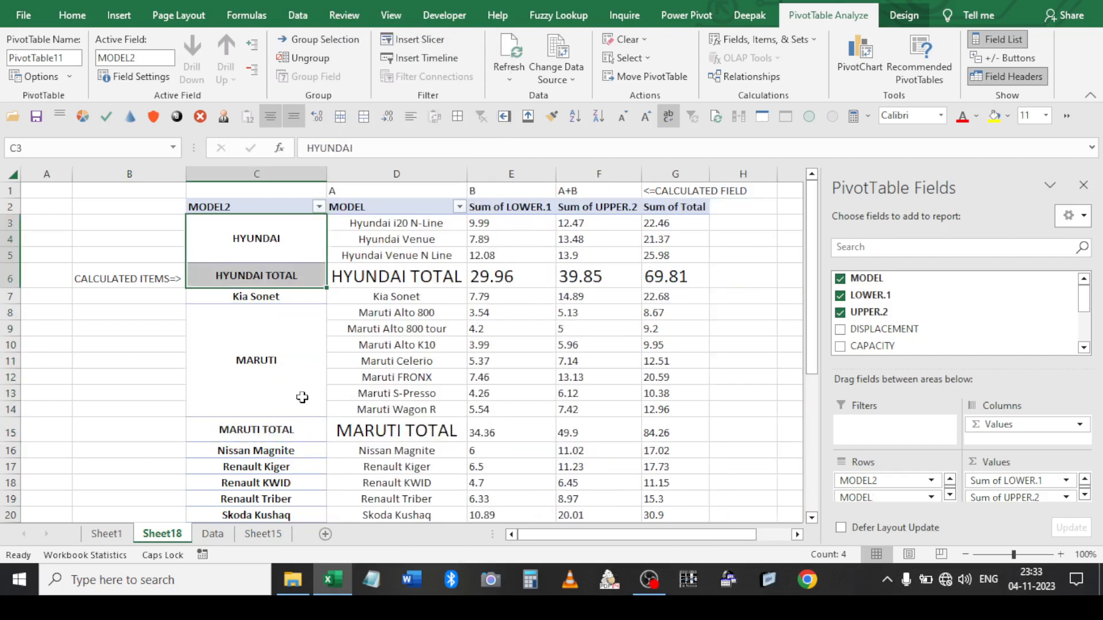
pyautogui.rightClick(288, 386)
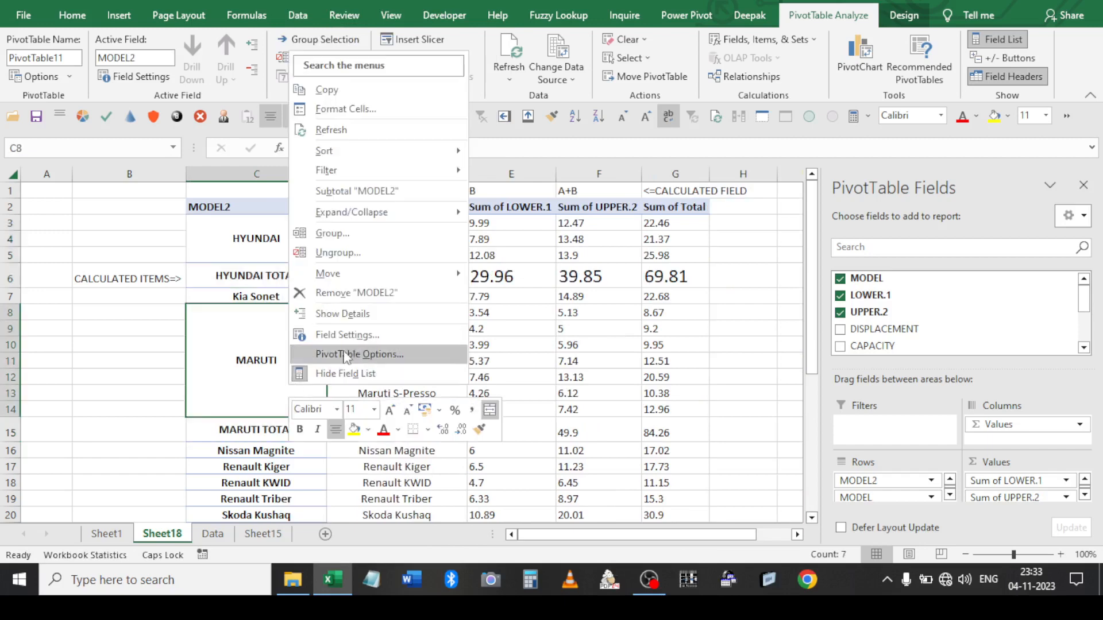
pyautogui.click(330, 254)
pyautogui.scroll(-2, 289, 278)
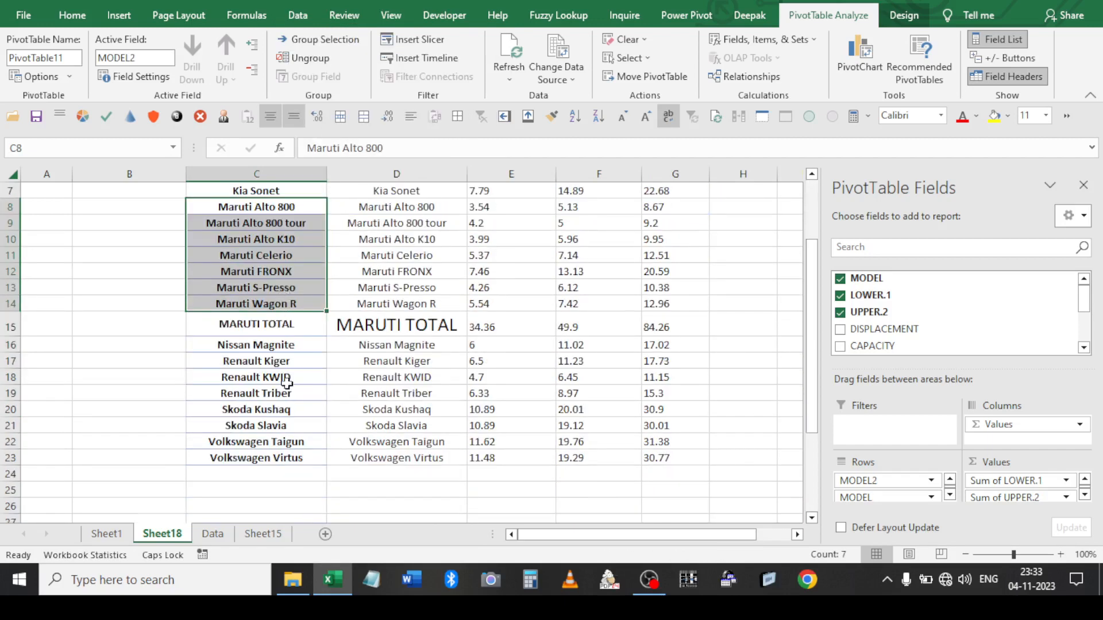
pyautogui.moveTo(283, 362); pyautogui.dragTo(285, 392)
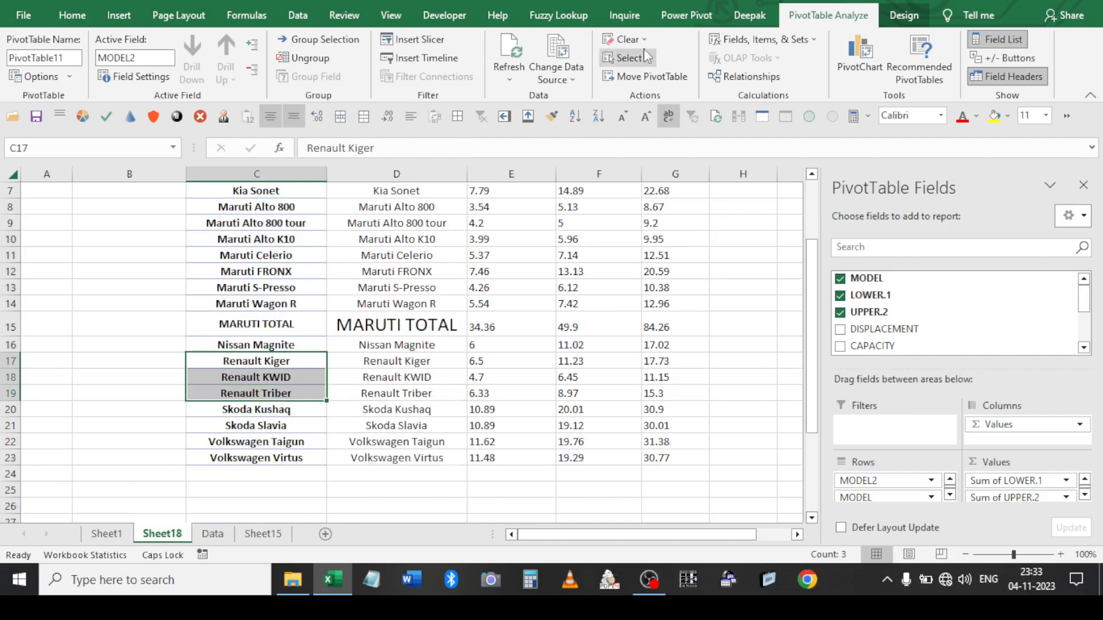
pyautogui.click(740, 39)
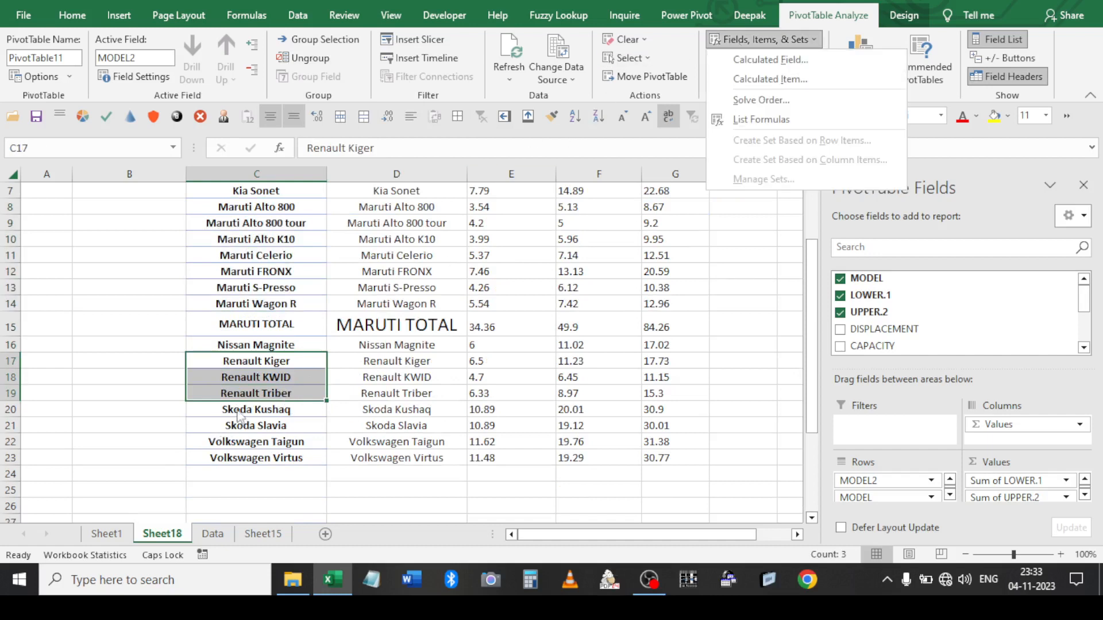
pyautogui.click(266, 396)
# Move the Renault Triber row down to between Volkswagen Taigun and Volkswagen Virtus
pyautogui.click(264, 392)
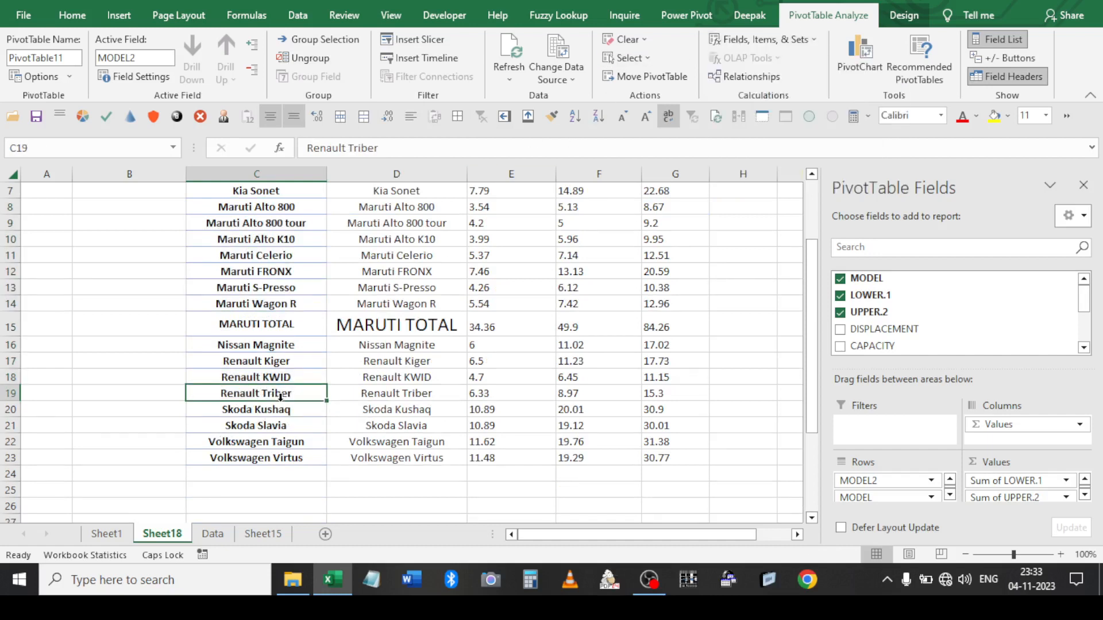
pyautogui.moveTo(612, 398); pyautogui.dragTo(654, 396)
pyautogui.moveTo(425, 402); pyautogui.dragTo(411, 467)
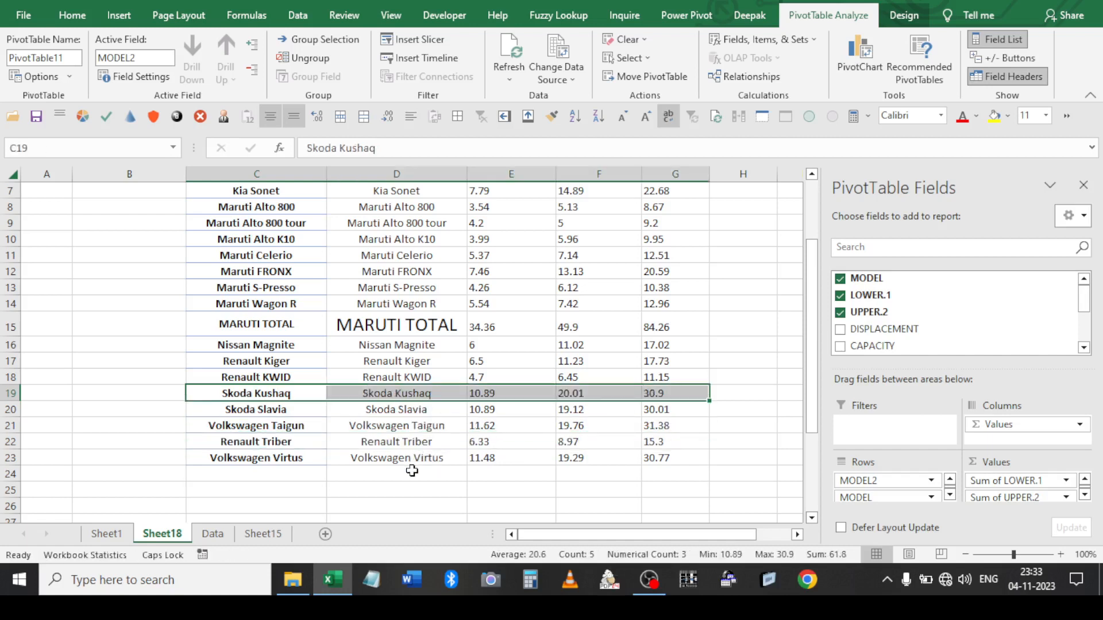
# Move the Renault Kiger row of the pivot table up to directly above Nissan Magnite
pyautogui.click(260, 366)
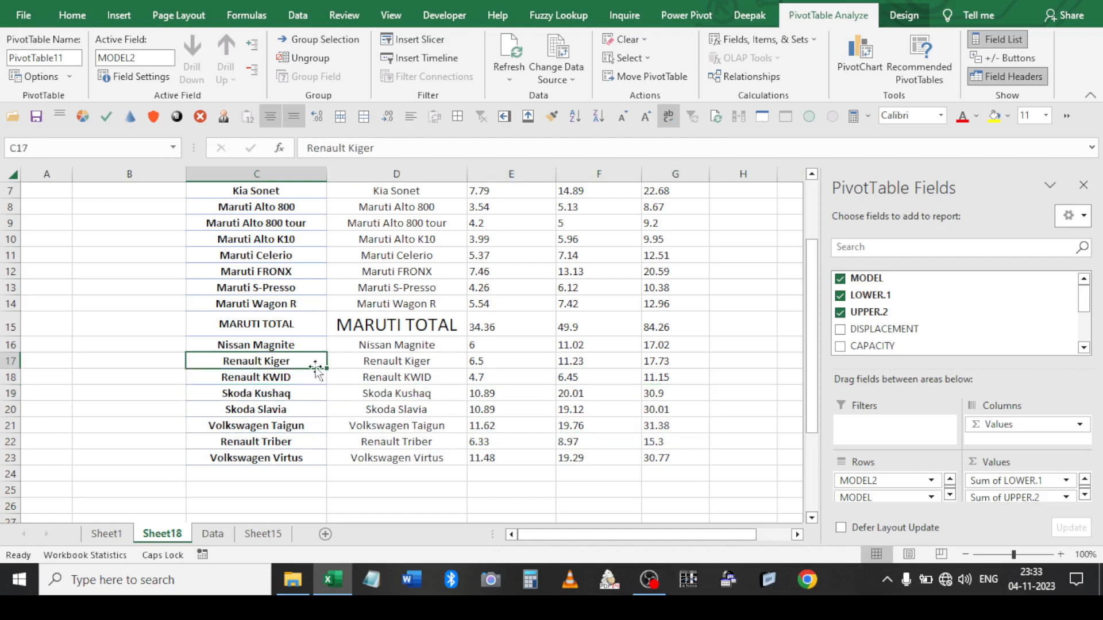
pyautogui.keyDown('shift'); pyautogui.click(649, 364); pyautogui.keyUp('shift')
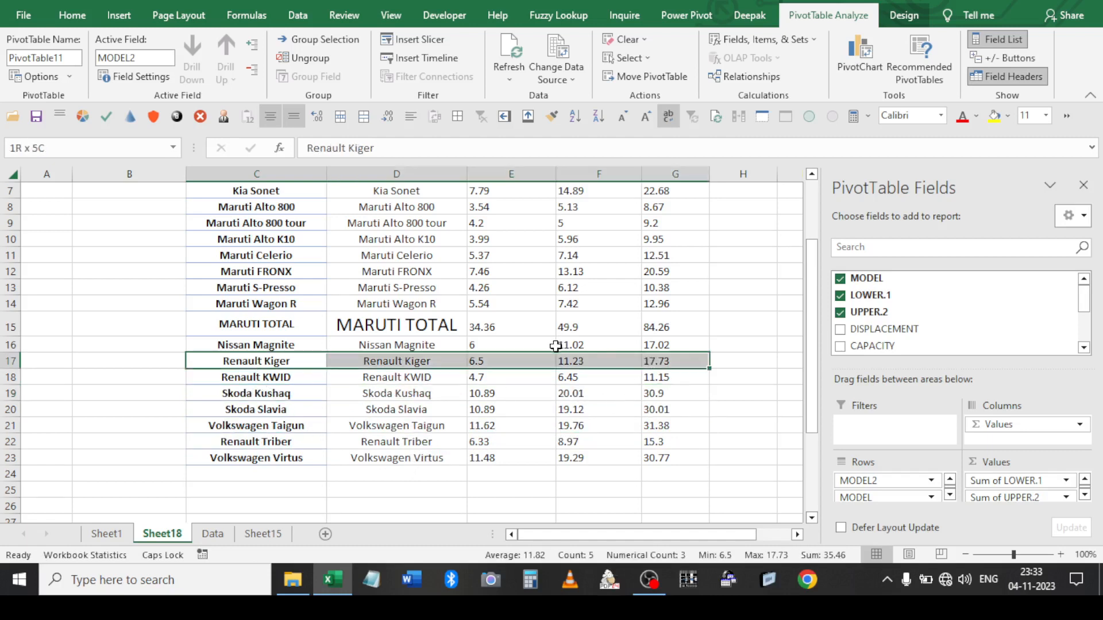
pyautogui.moveTo(554, 352)
pyautogui.mouseDown()
pyautogui.moveTo(561, 313)
pyautogui.moveTo(561, 340)
pyautogui.mouseUp()
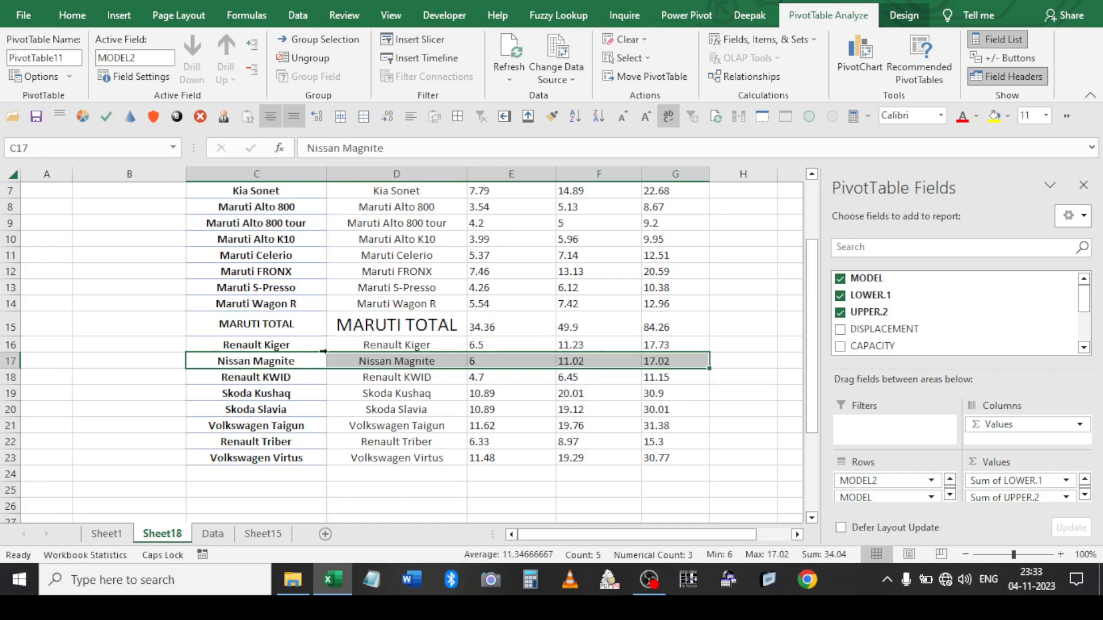
# Group Renault Kiger, Renault KWID and Renault Triber in the MODEL2 column, and undo that grouping
pyautogui.click(292, 339)
pyautogui.click(290, 345)
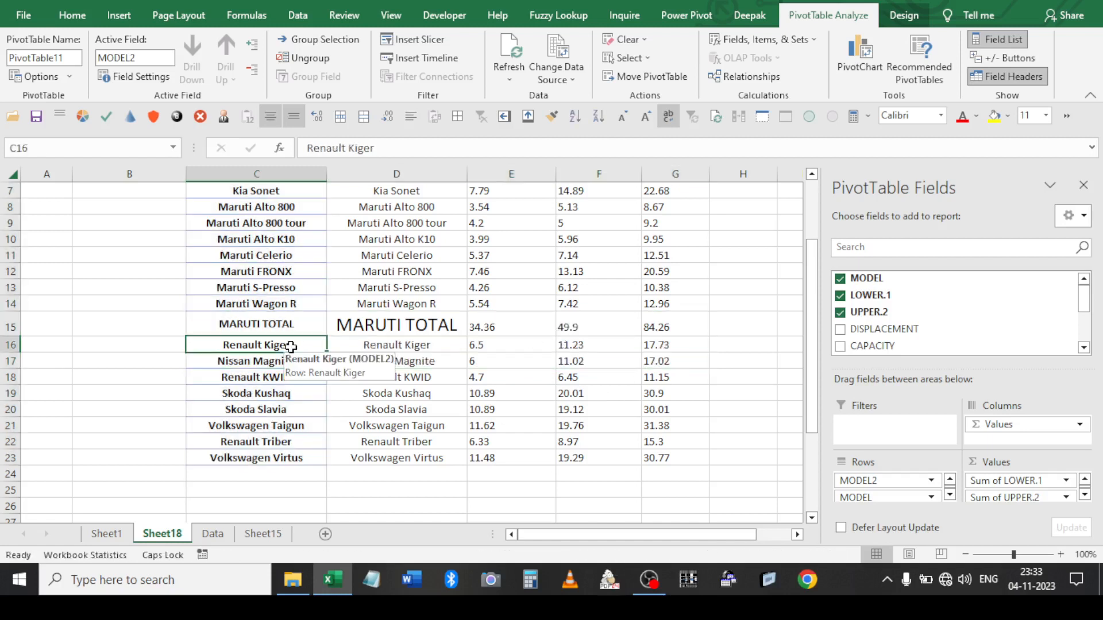
pyautogui.keyDown('ctrl'); pyautogui.click(288, 377); pyautogui.keyUp('ctrl')
pyautogui.keyDown('ctrl'); pyautogui.click(263, 445); pyautogui.keyUp('ctrl')
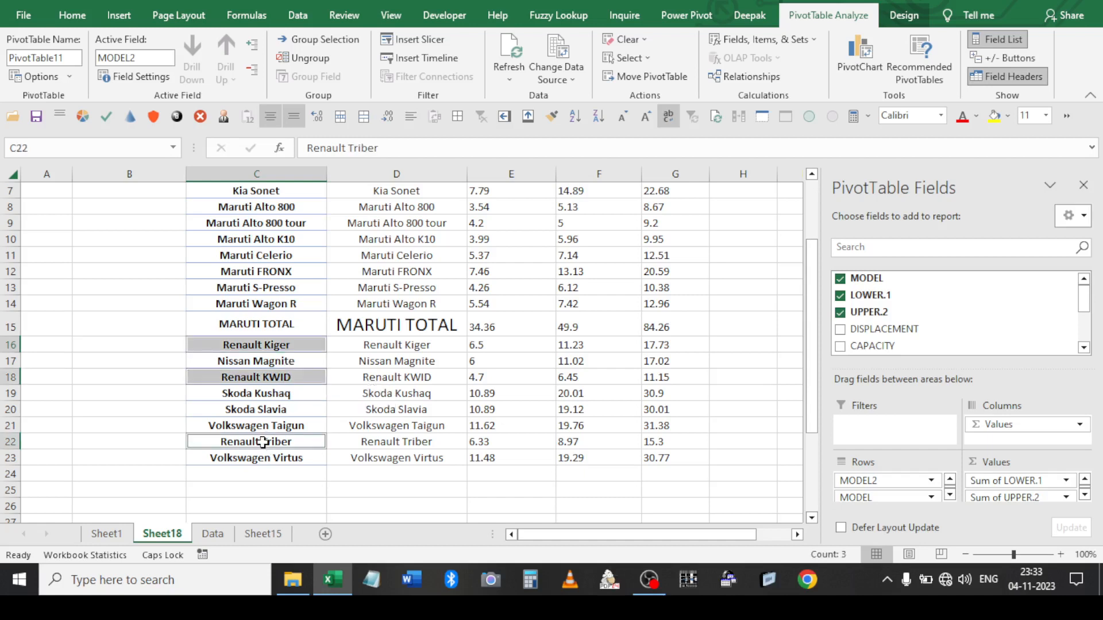
pyautogui.rightClick(263, 446)
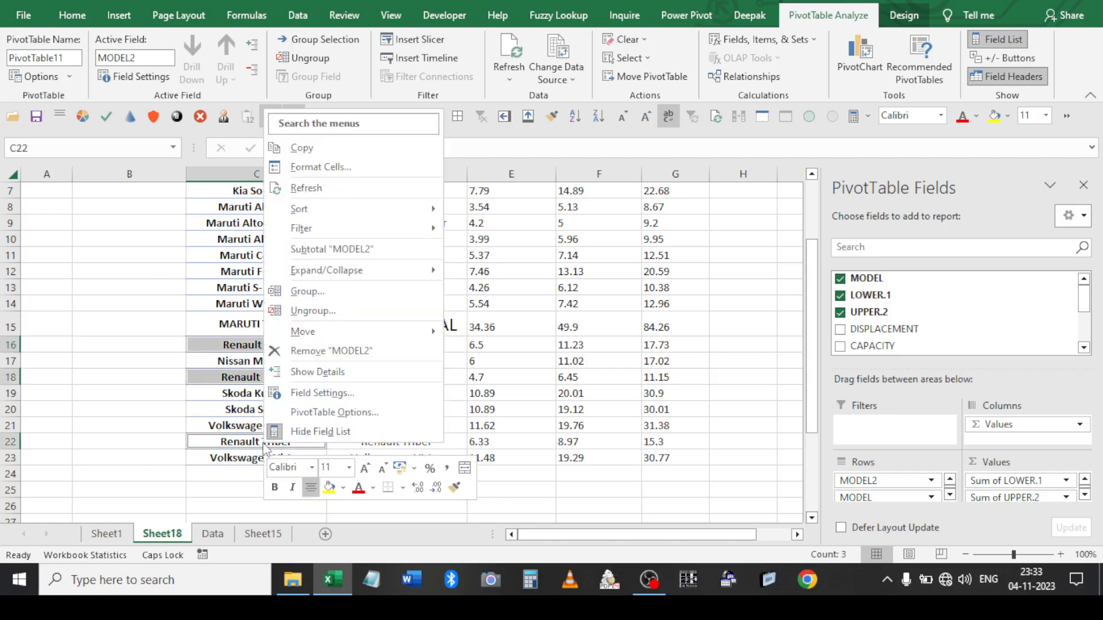
pyautogui.click(307, 292)
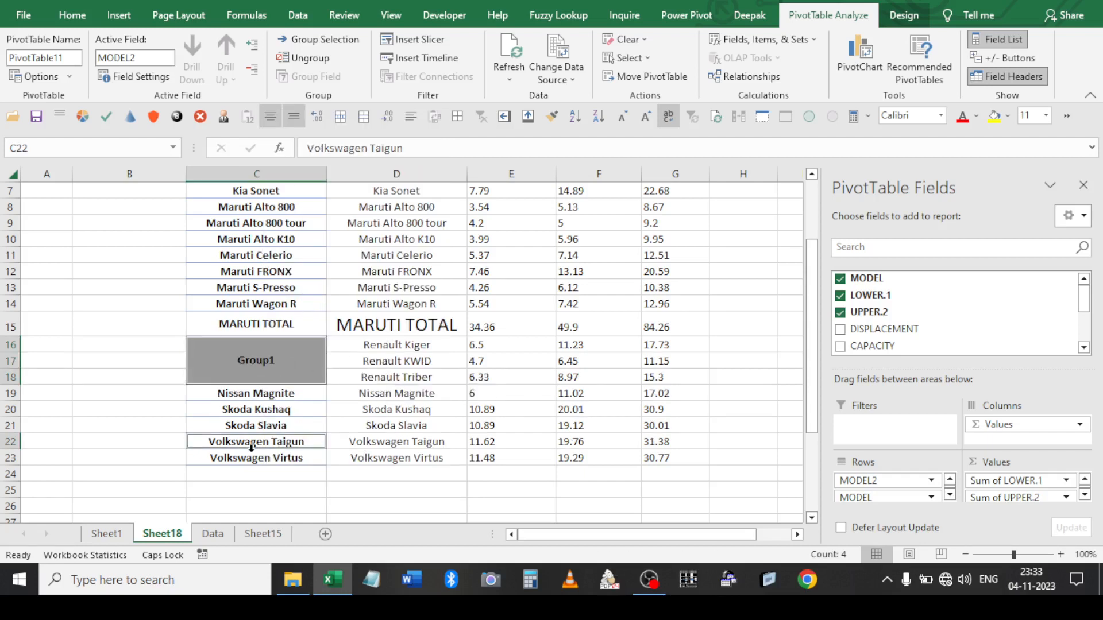
pyautogui.hotkey('ctrl', 'z')
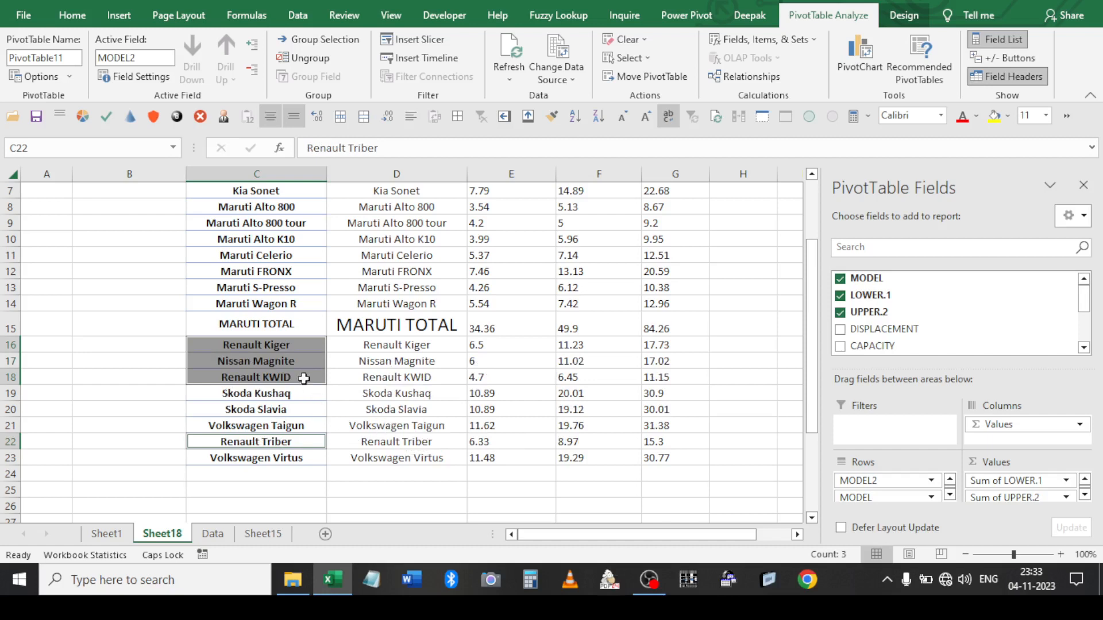
# Try to insert a calculated item with only Renault Kiger selected in the MODEL2 column
pyautogui.click(276, 346)
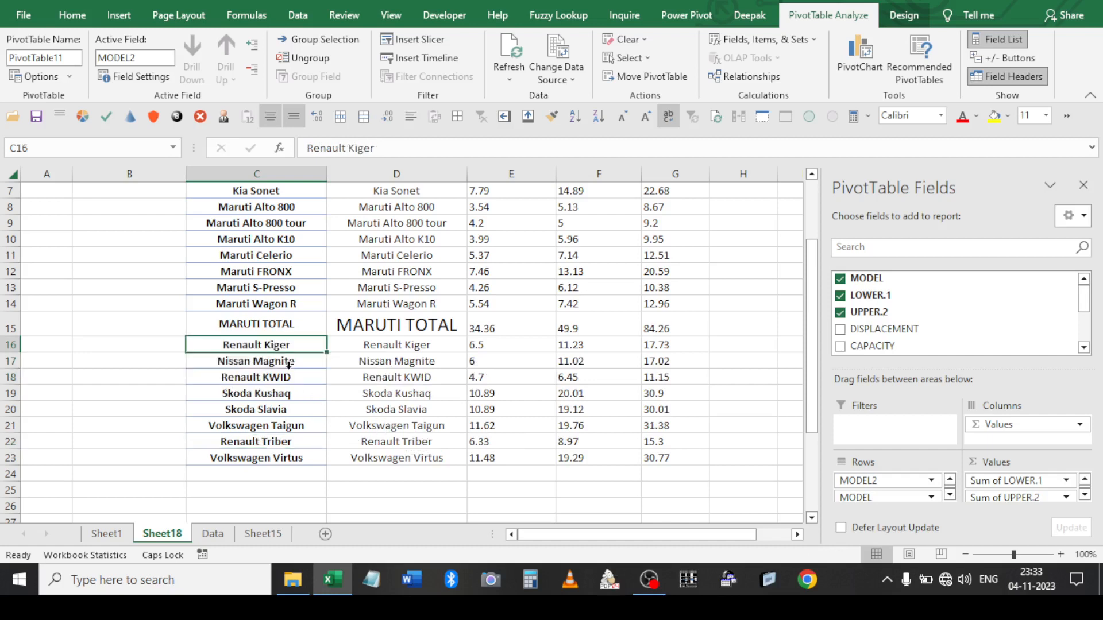
pyautogui.click(758, 39)
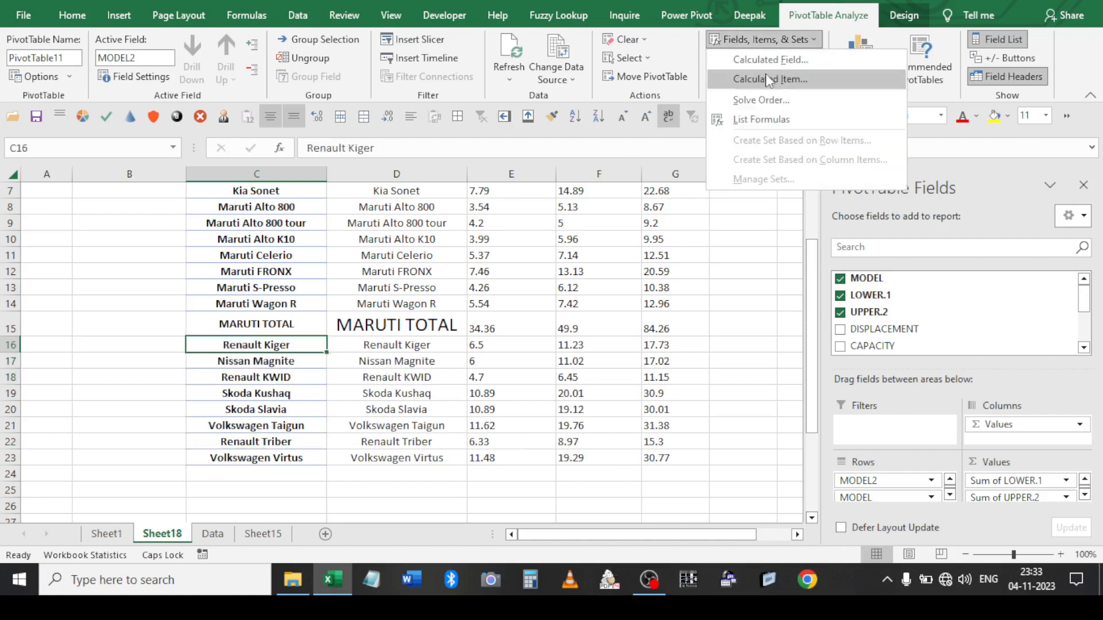
pyautogui.click(769, 78)
pyautogui.click(556, 331)
pyautogui.scroll(2, 294, 310)
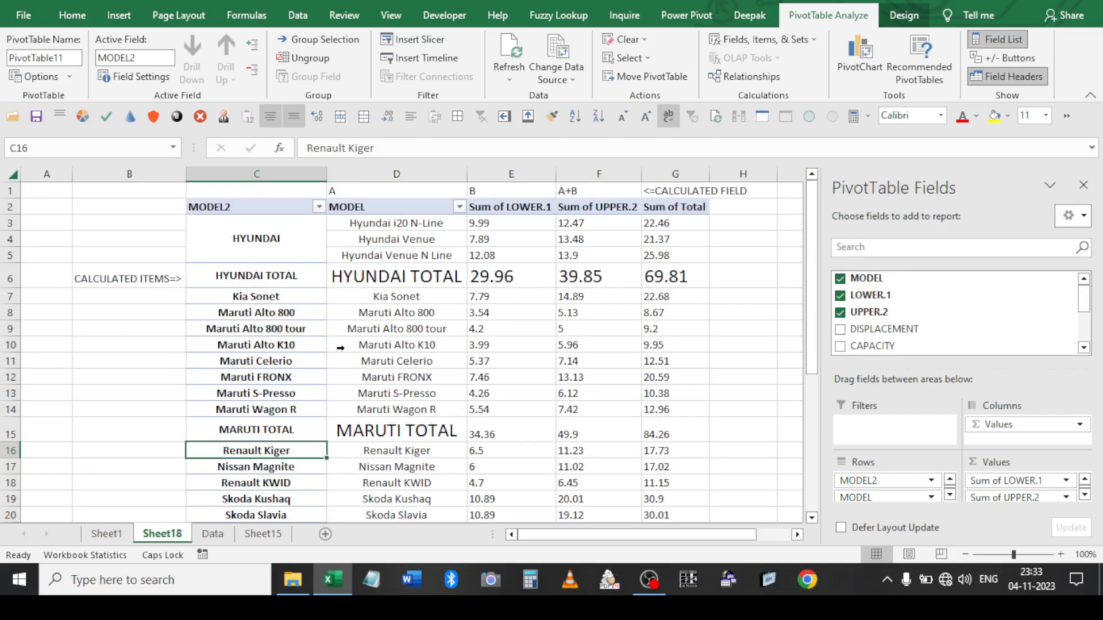
pyautogui.scroll(-1, 340, 348)
pyautogui.scroll(1, 322, 287)
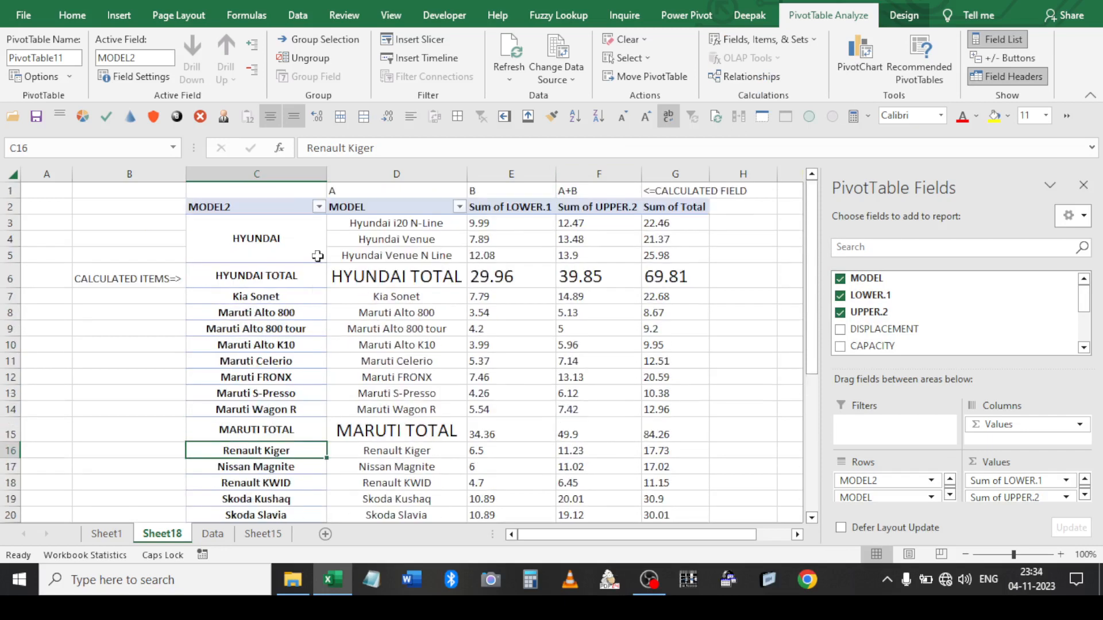
# Clear the labels in row 1 above the pivot table and the CALCULATED ITEMS=> note beside HYUNDAI TOTAL
pyautogui.click(282, 194)
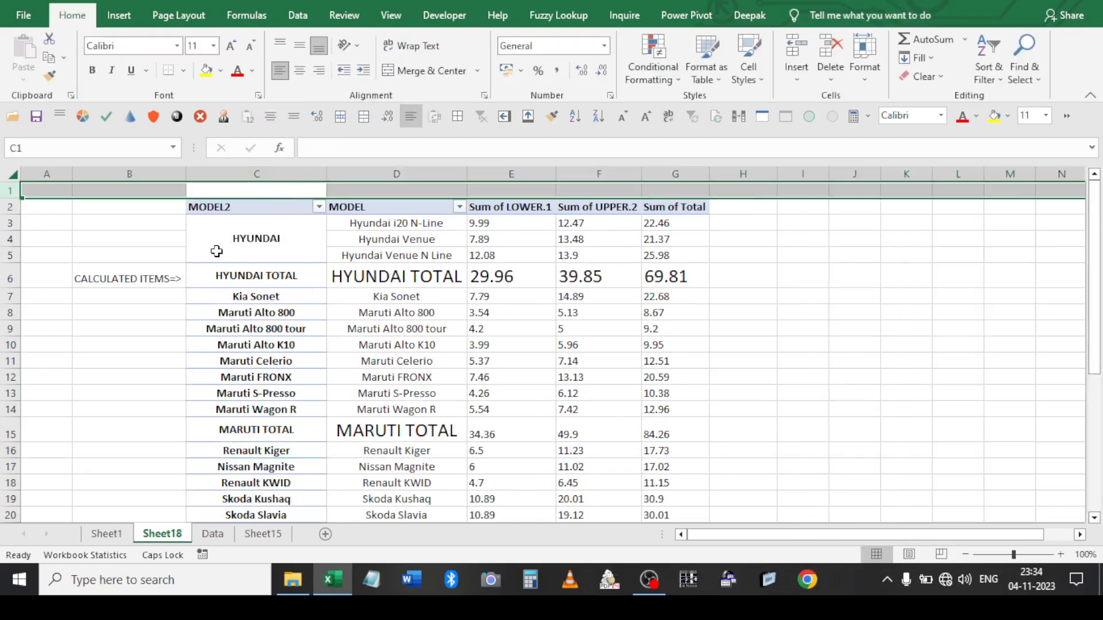
pyautogui.click(167, 274)
# Try to insert a calculated item with Kia Sonet selected in the MODEL2 column
pyautogui.rightClick(239, 294)
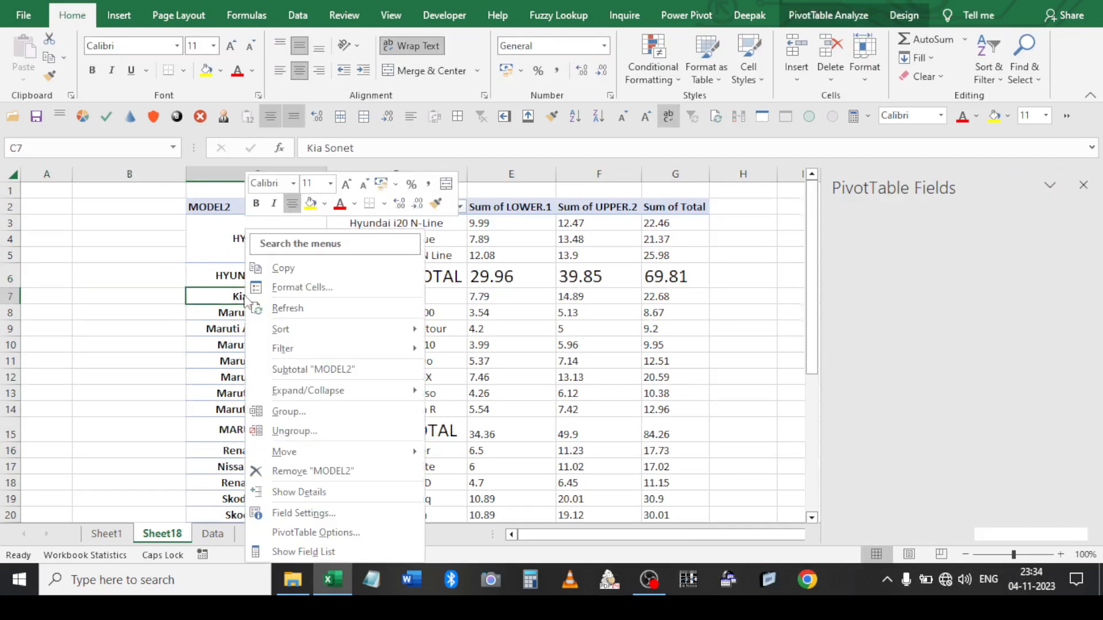
pyautogui.press('Escape')
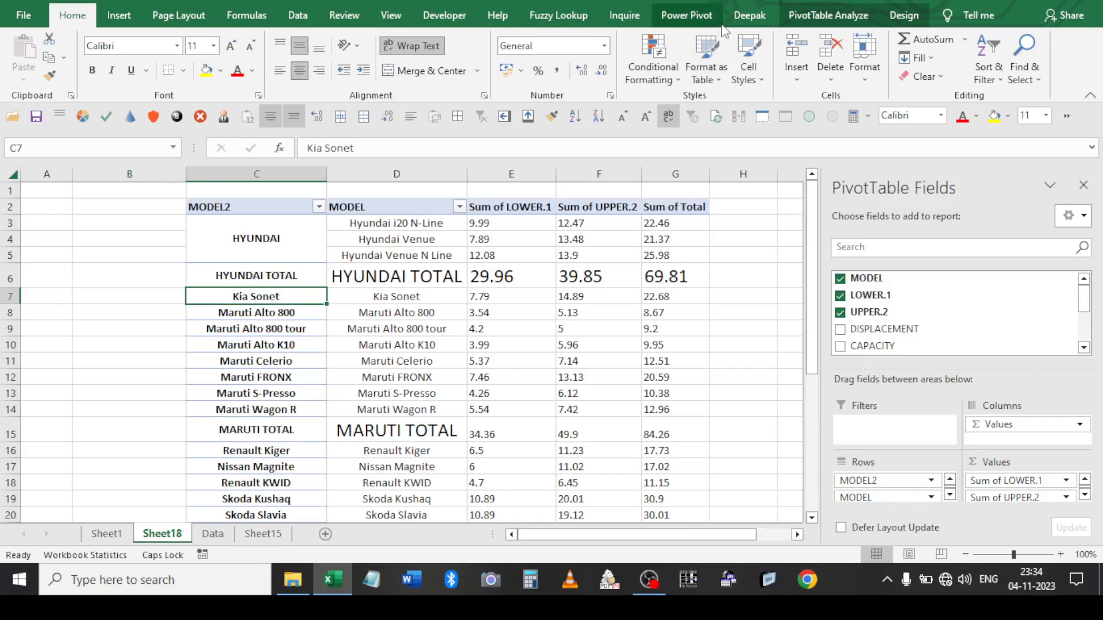
pyautogui.click(811, 16)
pyautogui.click(761, 39)
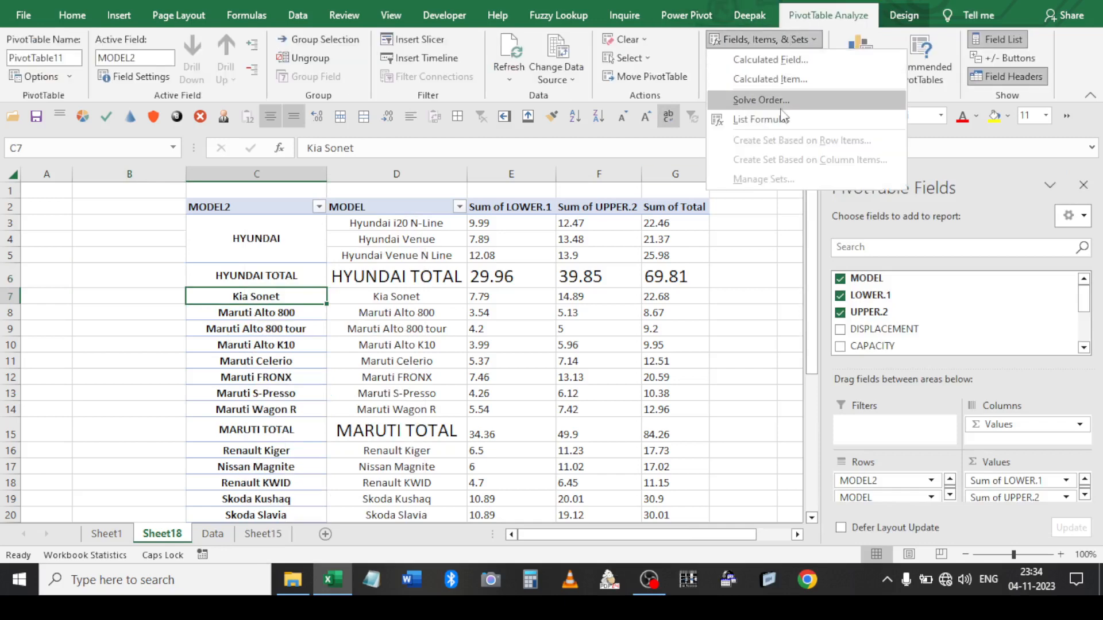
pyautogui.click(752, 75)
pyautogui.press('Return')
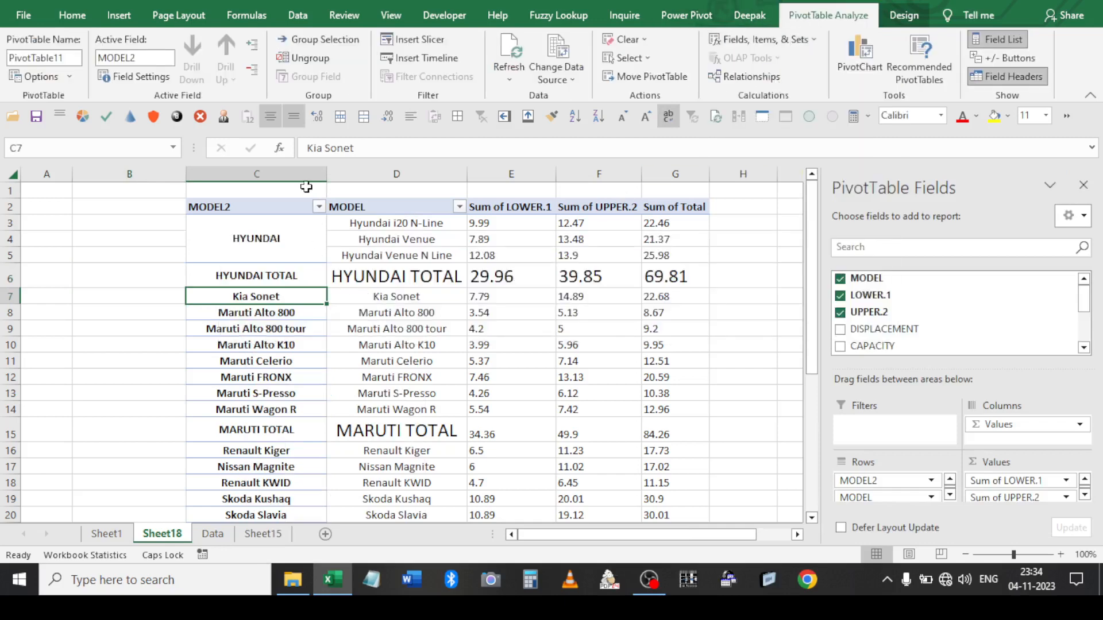
# Insert three blank rows above the pivot table
pyautogui.click(304, 185)
pyautogui.hotkey('shift', 'space')
pyautogui.hotkey('ctrl', 'shift', '+')
pyautogui.hotkey('ctrl', 'shift', '+')
pyautogui.hotkey('ctrl', 'shift', '+')
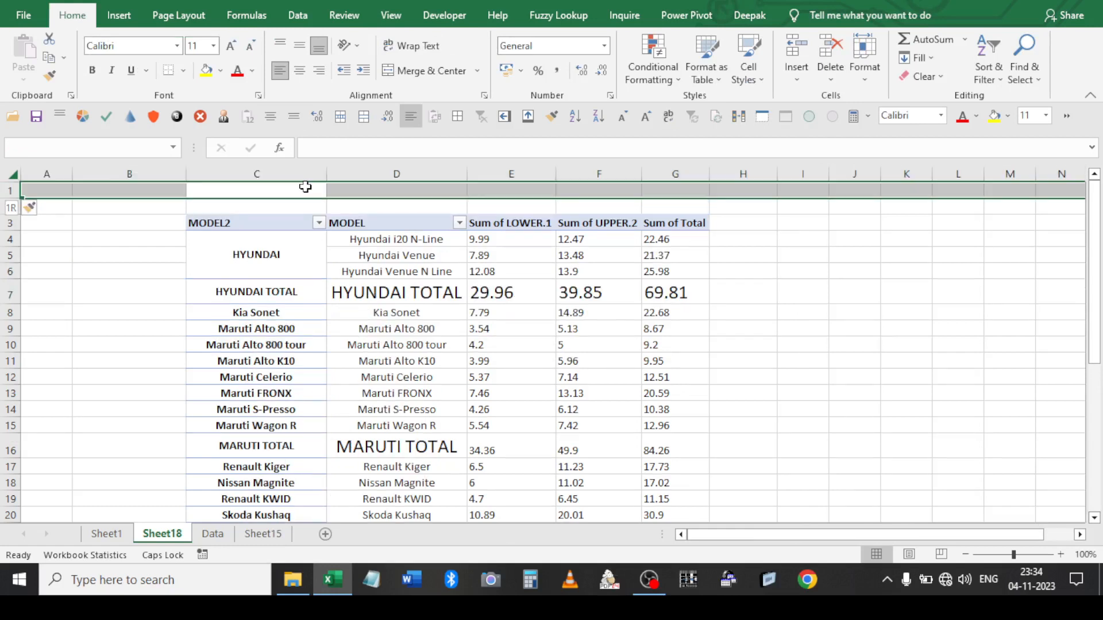
# Go down the MODEL2 column to Volkswagen Virtus and back up to Skoda Kushaq to review the models
pyautogui.press('Down')
pyautogui.press('Down')
pyautogui.press('Down')
pyautogui.press('Down')
pyautogui.press('Down')
pyautogui.press('Down')
pyautogui.press('Down')
pyautogui.press('Down')
pyautogui.press('Down')
pyautogui.press('Down')
pyautogui.press('Down')
pyautogui.press('Down')
pyautogui.press('Down')
pyautogui.press('Down')
pyautogui.press('Down')
pyautogui.press('Down')
pyautogui.press('Down')
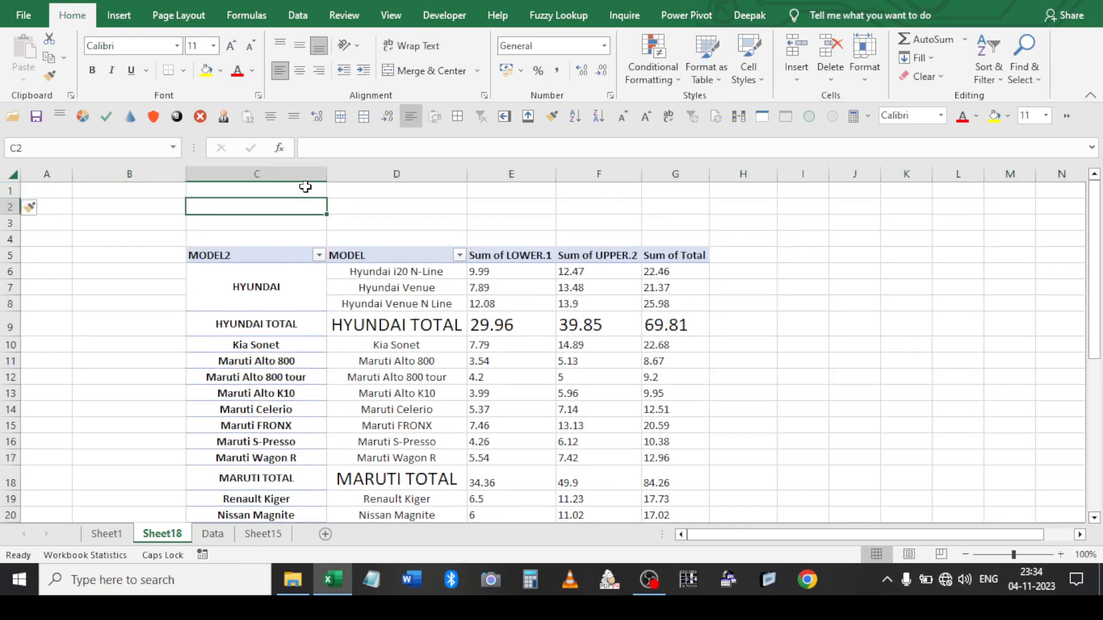
pyautogui.press('Down')
pyautogui.press('Down')
pyautogui.press('Down')
pyautogui.press('Down')
pyautogui.press('Down')
pyautogui.press('Down')
pyautogui.press('Down')
pyautogui.press('Down')
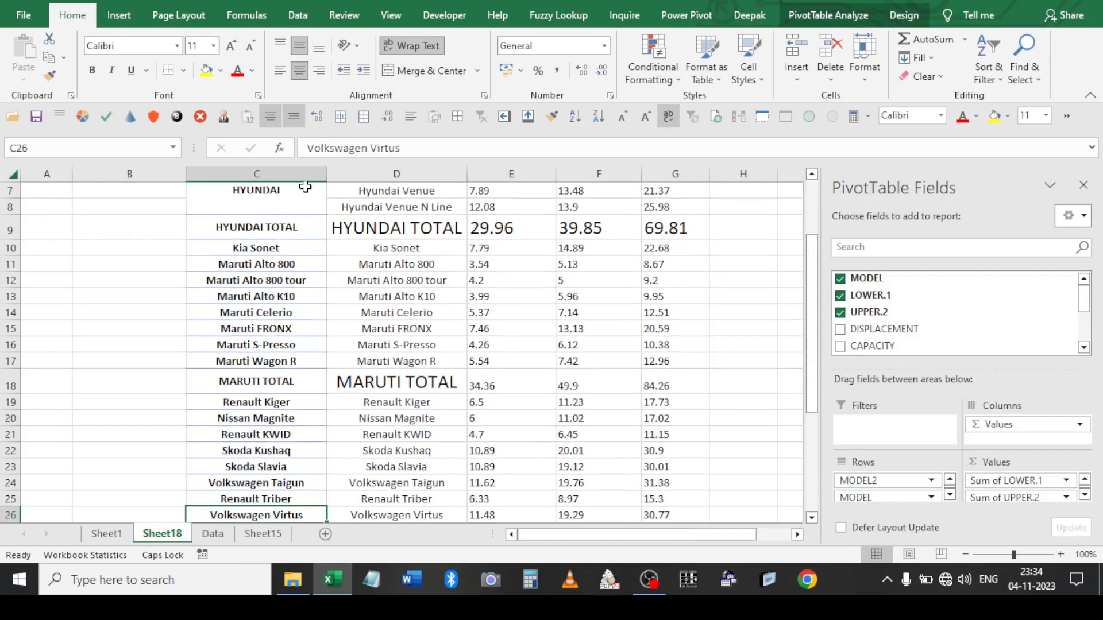
pyautogui.press('Up')
pyautogui.press('Up')
pyautogui.press('Up')
pyautogui.press('Up')
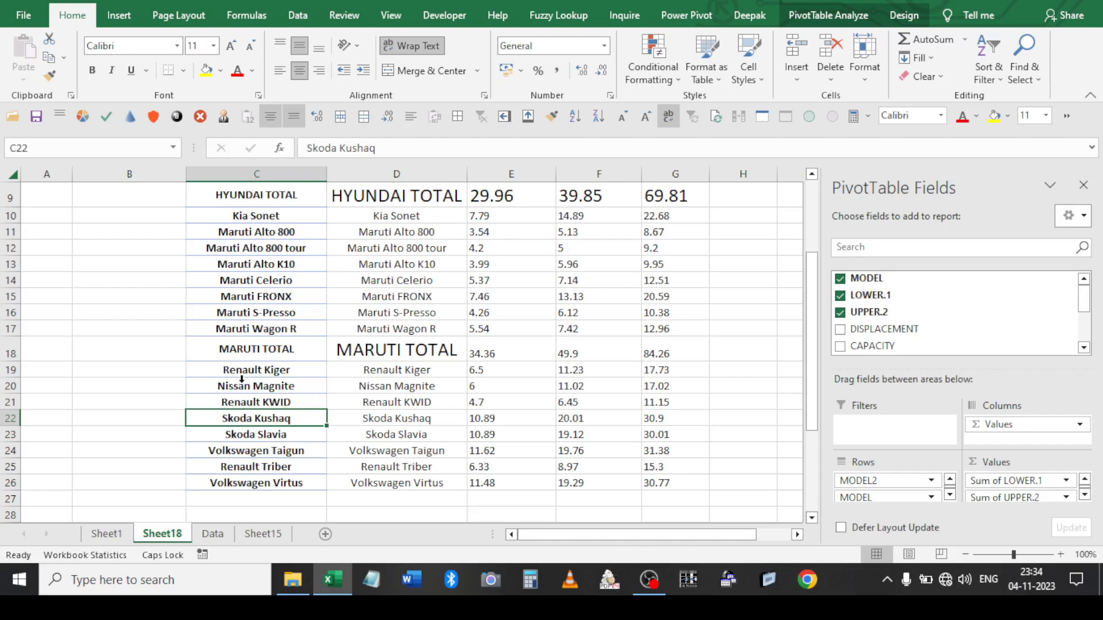
# Look at the calculated field and item commands, and check the Sum of UPPER.2 and Sum of LOWER.1 column headers
pyautogui.click(838, 23)
pyautogui.click(791, 40)
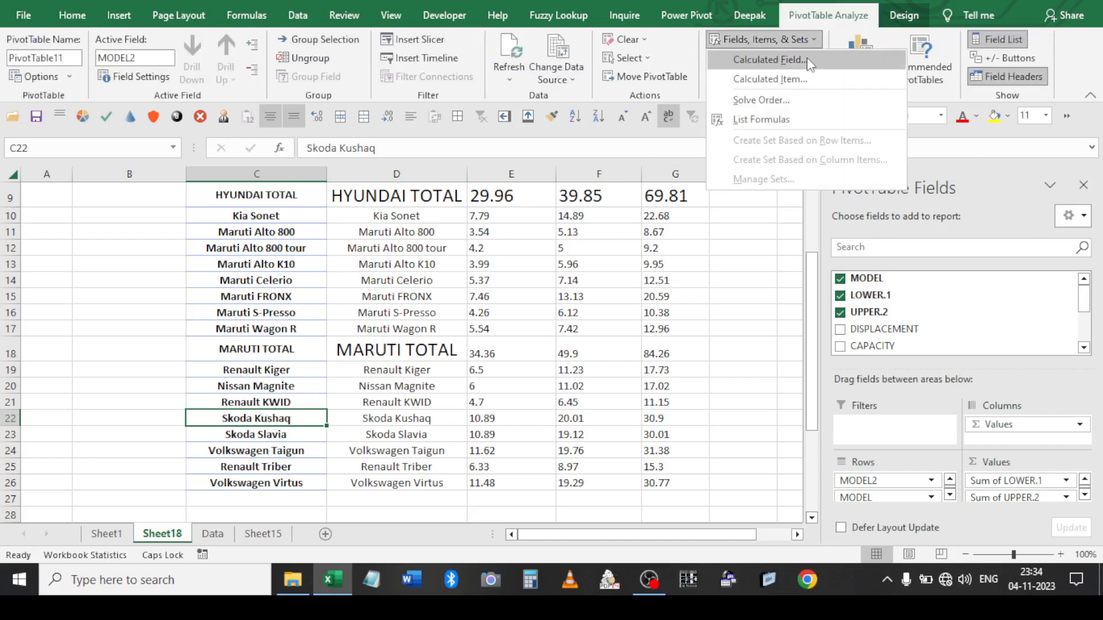
pyautogui.click(448, 321)
pyautogui.scroll(3, 471, 321)
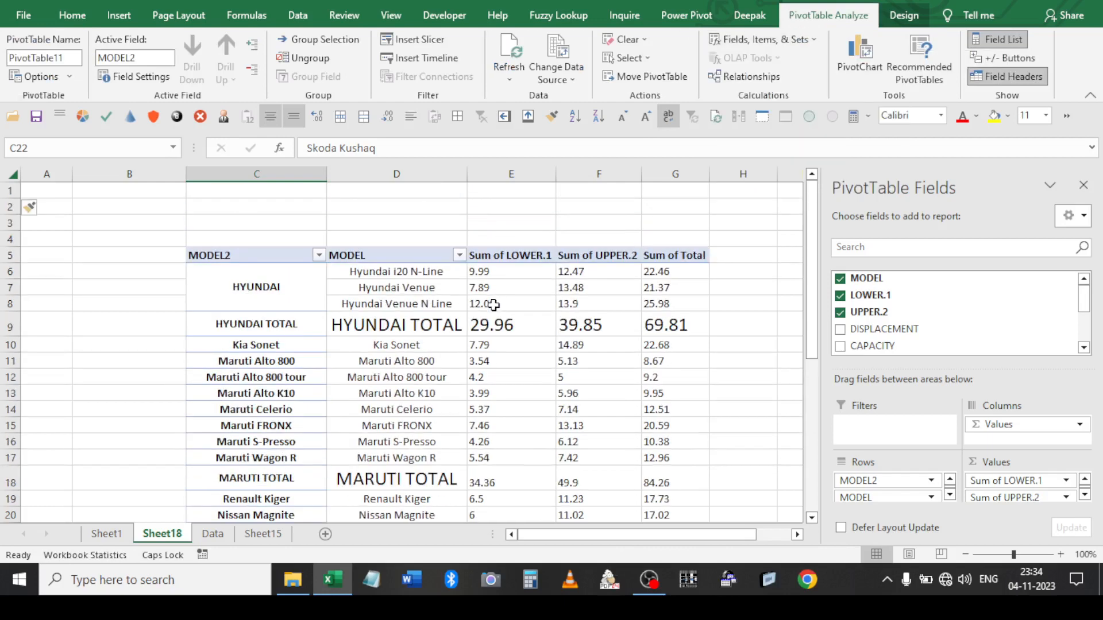
pyautogui.click(572, 256)
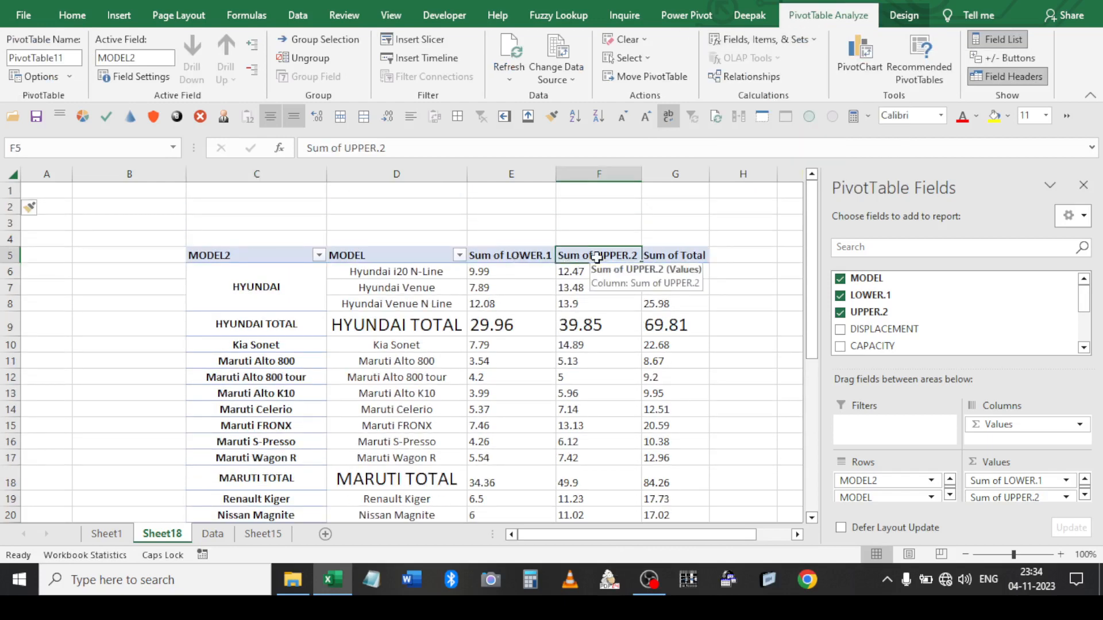
pyautogui.press('Left')
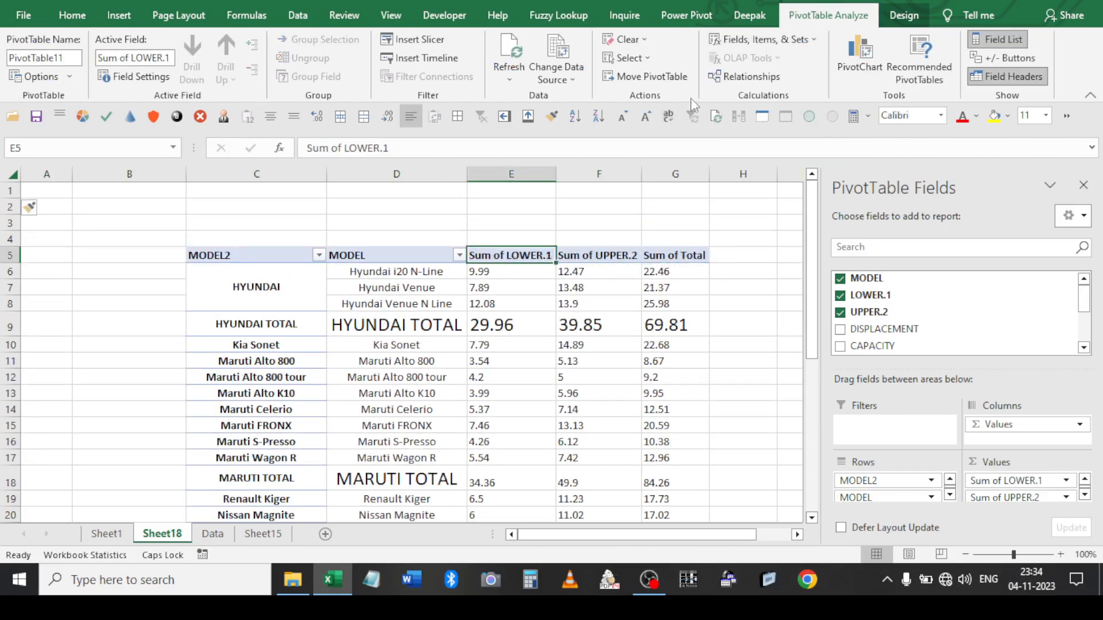
# Add a calculated field named PRICE GAP with the formula = UPPER.2- MODEL to the pivot table
pyautogui.click(404, 309)
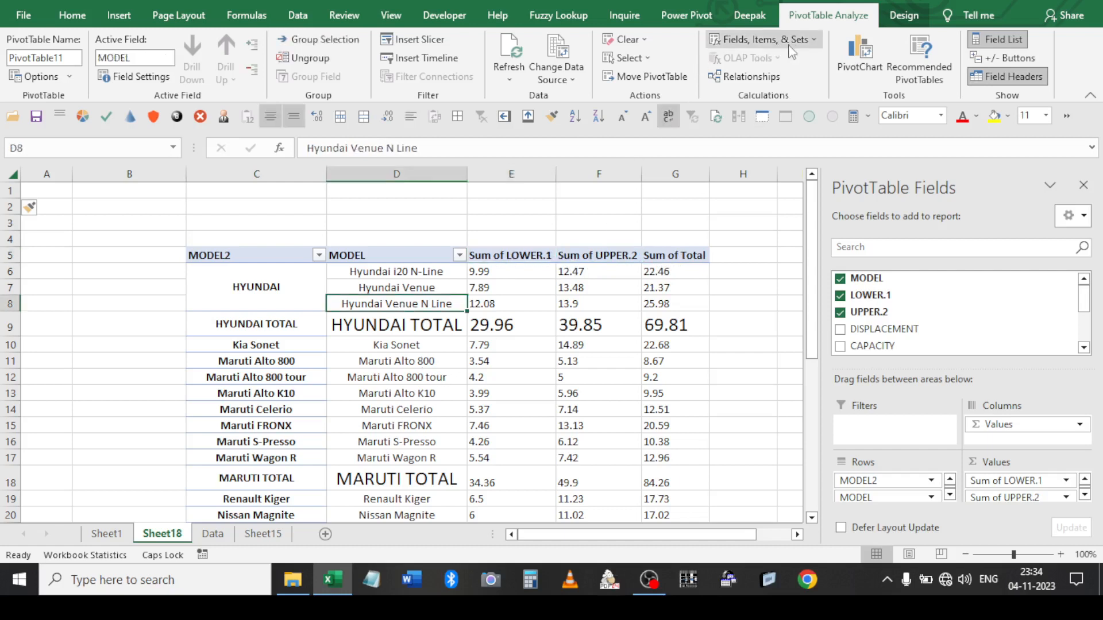
pyautogui.click(795, 39)
pyautogui.click(800, 56)
pyautogui.click(592, 81)
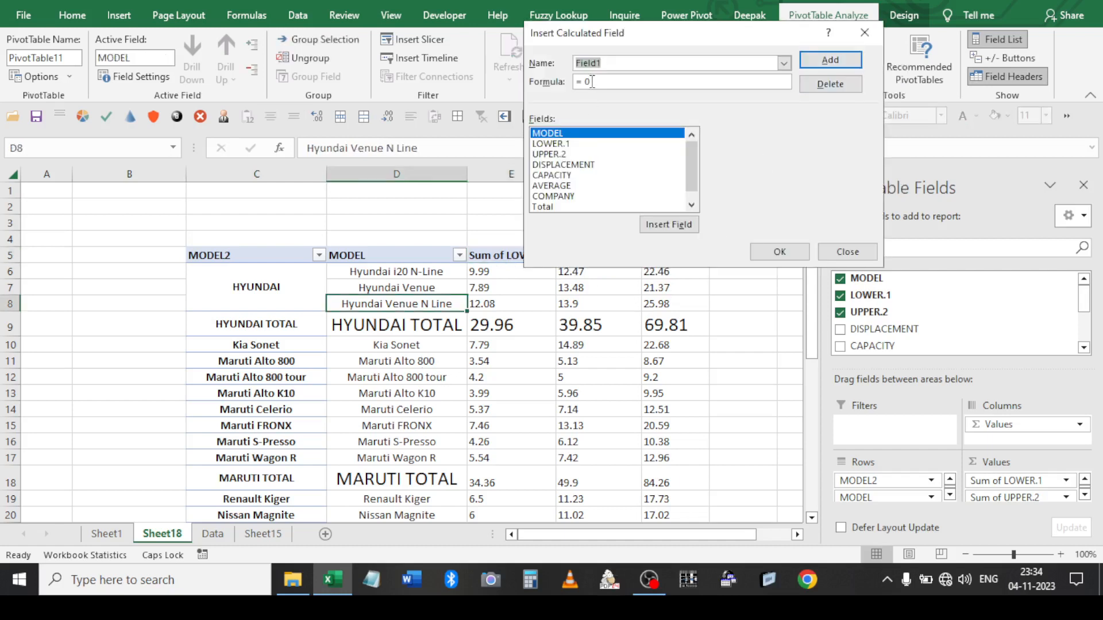
pyautogui.moveTo(638, 39); pyautogui.dragTo(762, 194)
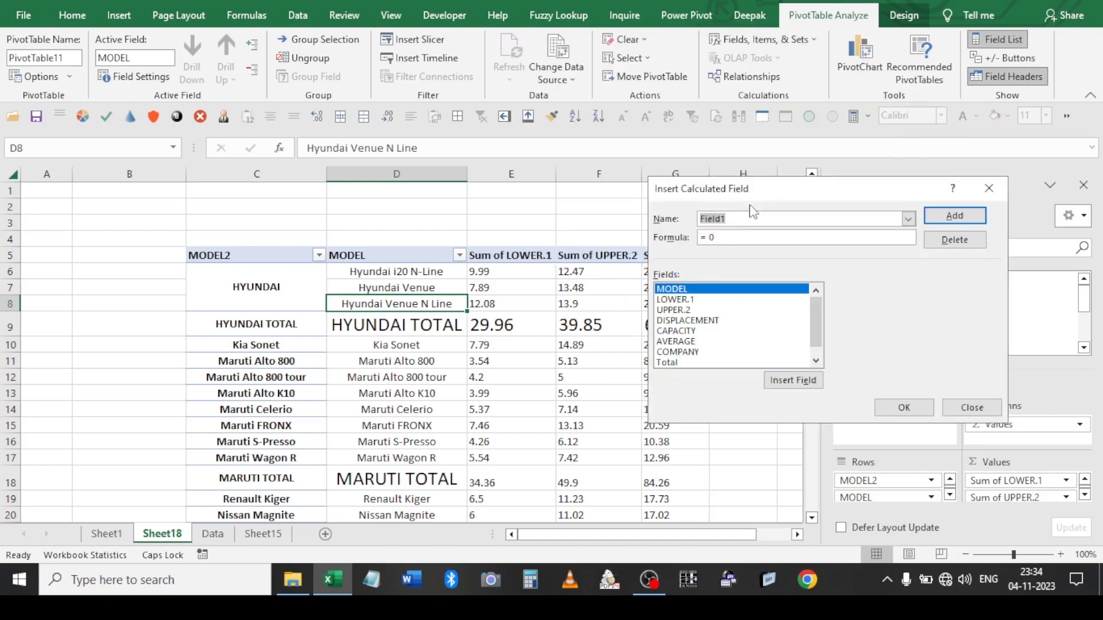
pyautogui.write('PRICE GAP')
pyautogui.click(664, 314)
pyautogui.doubleClick(666, 310)
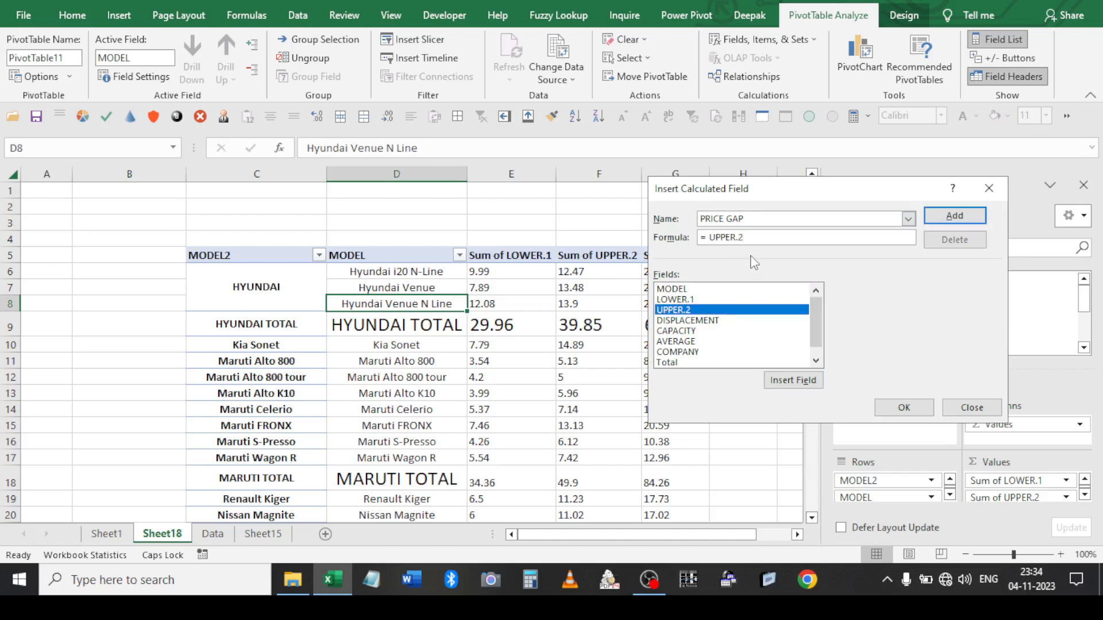
pyautogui.write('-')
pyautogui.doubleClick(669, 289)
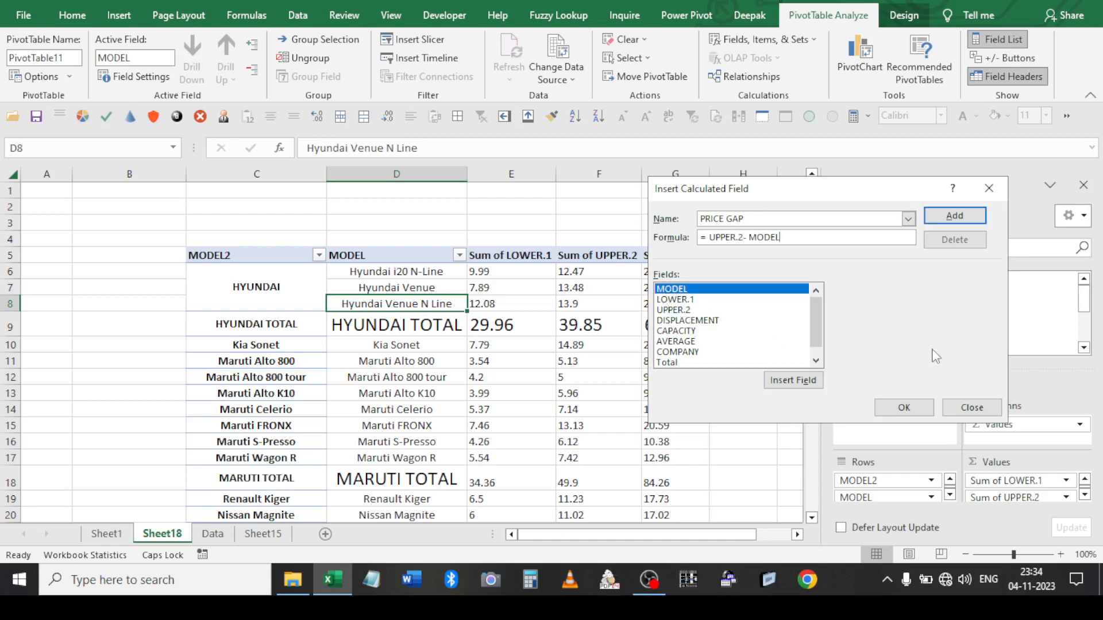
pyautogui.click(954, 216)
pyautogui.click(904, 407)
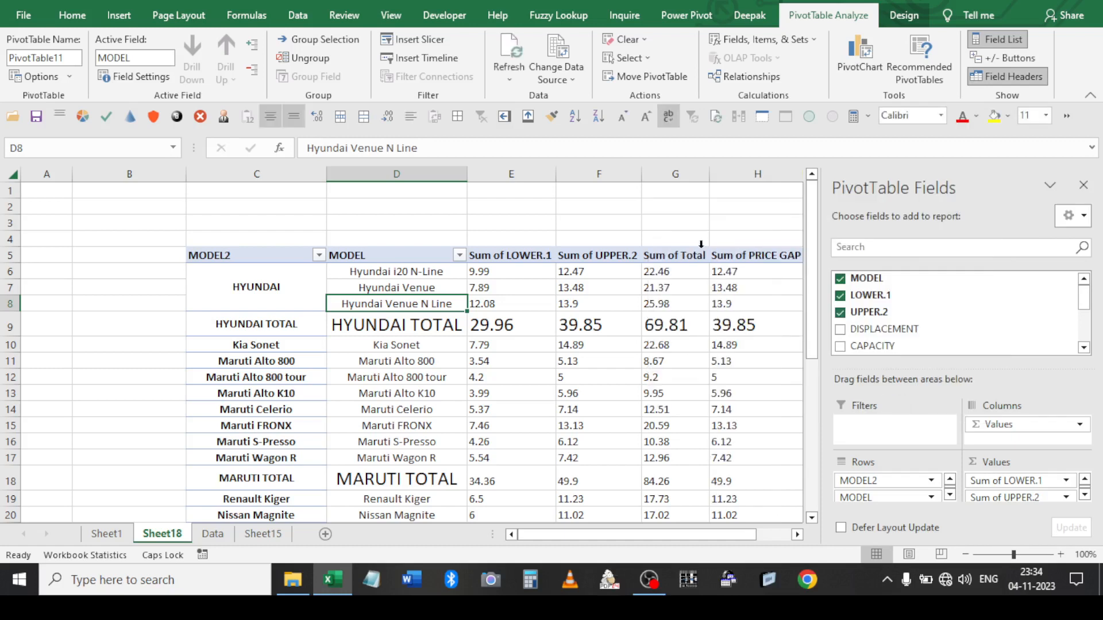
# Compare the Sum of UPPER.2, Sum of LOWER.1 and Sum of PRICE GAP values of Hyundai i20 N-Line
pyautogui.moveTo(745, 537); pyautogui.dragTo(780, 537)
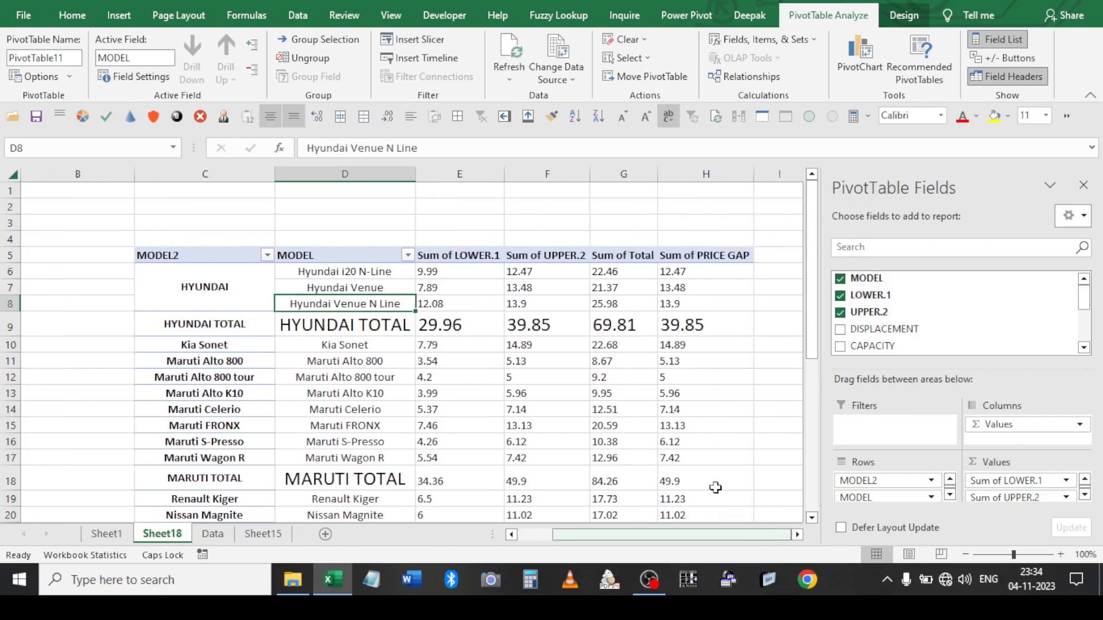
pyautogui.click(571, 270)
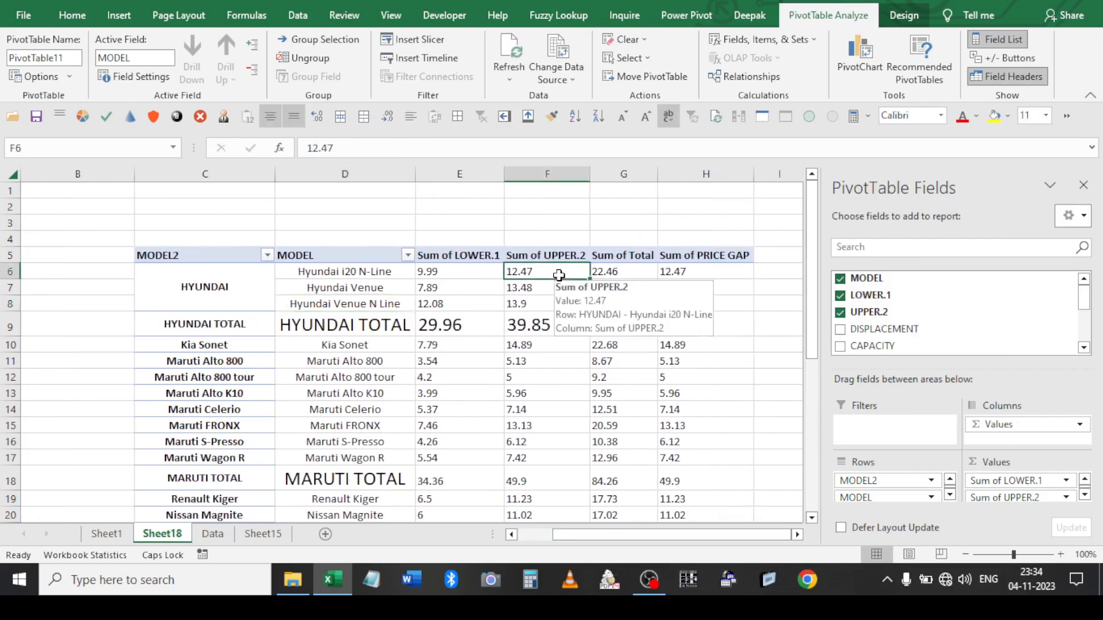
pyautogui.click(460, 276)
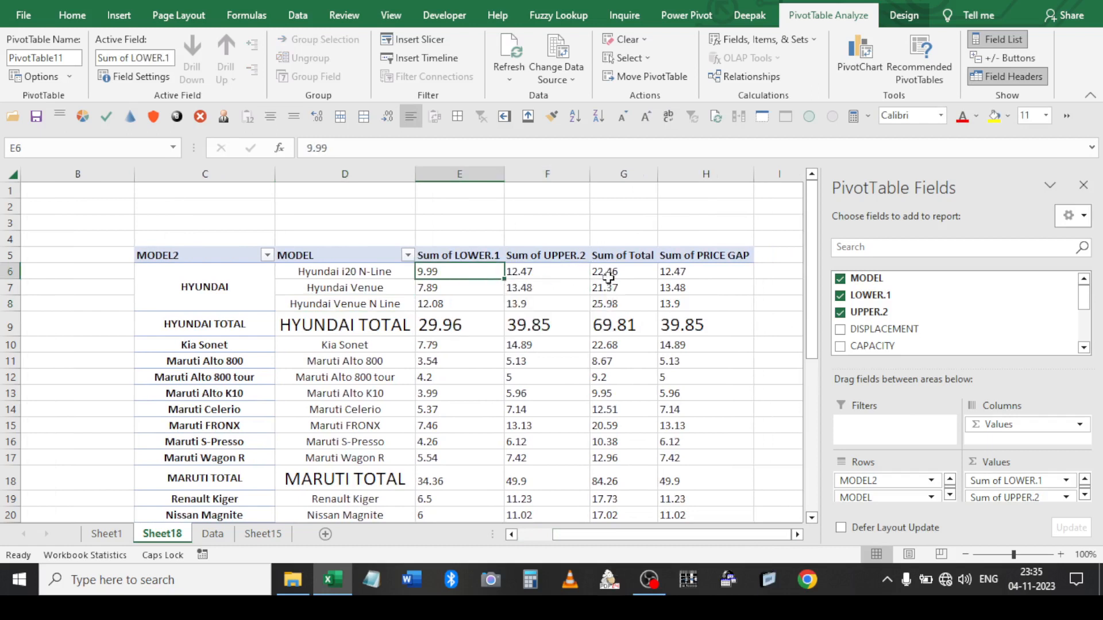
pyautogui.click(697, 270)
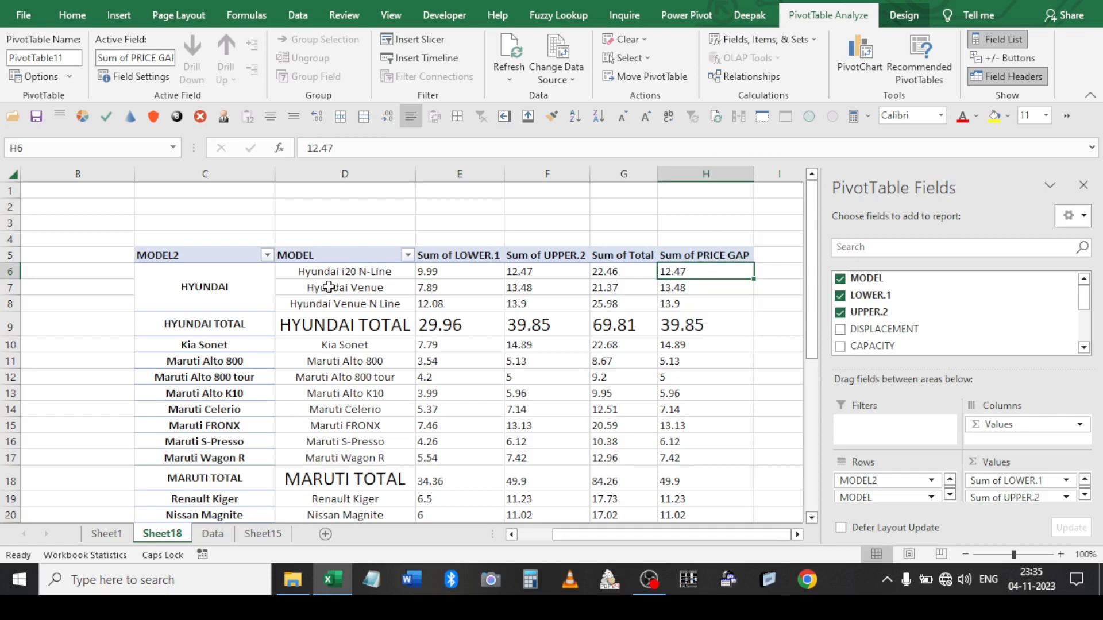
# Ungroup the HYUNDAI group in the MODEL2 field to return the pivot rows to the MODEL field alone
pyautogui.click(345, 277)
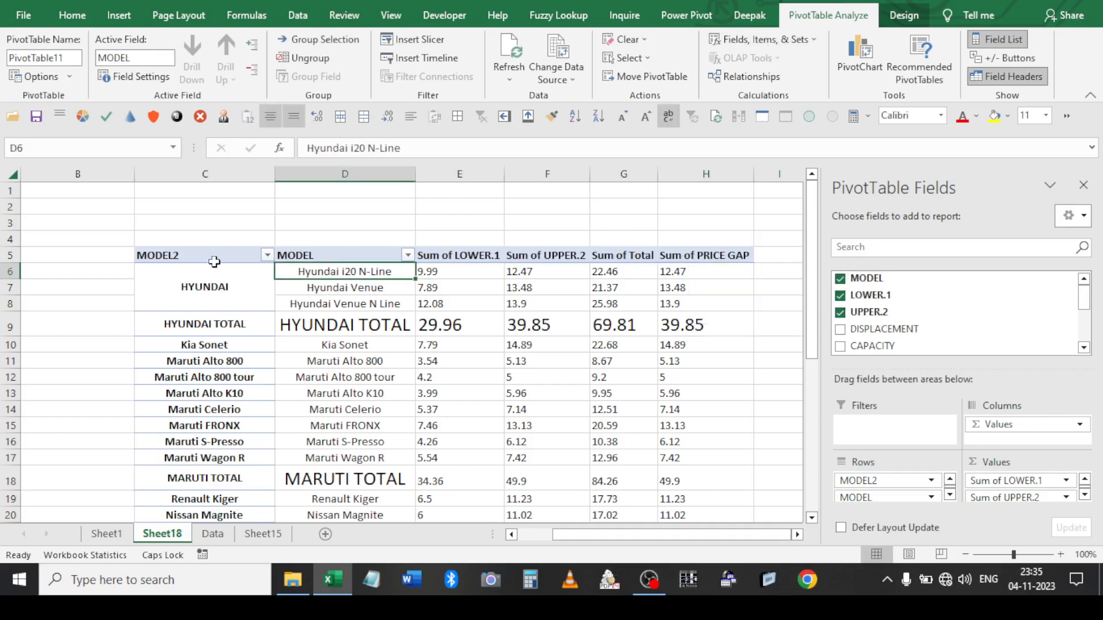
pyautogui.rightClick(213, 303)
pyautogui.click(263, 431)
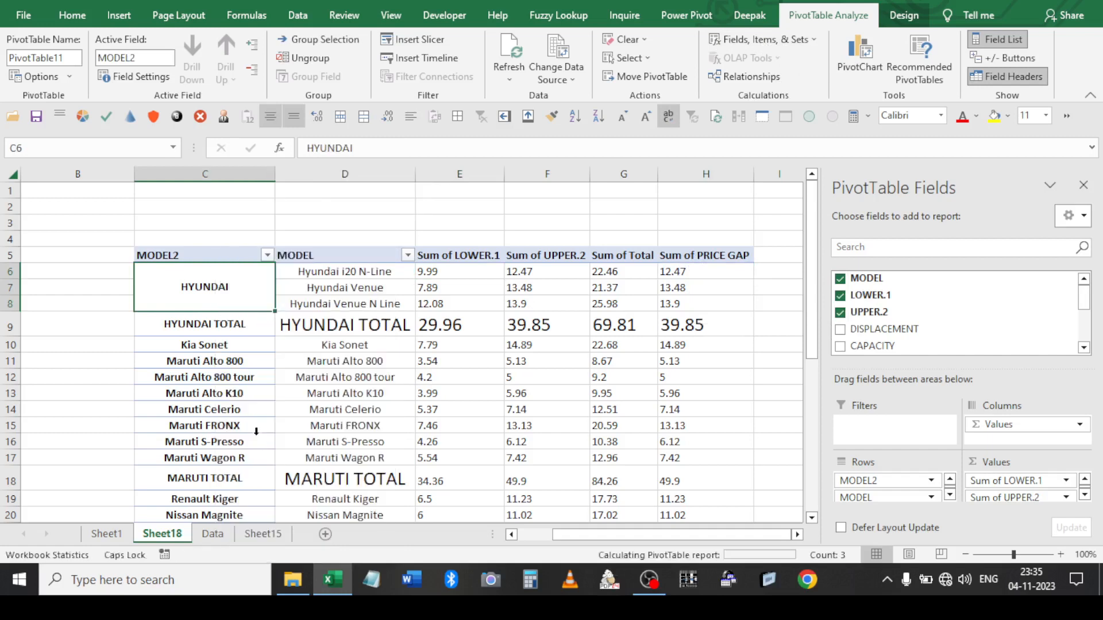
# Modify the PRICE GAP calculated field so its formula is =UPPER.2 - LOWER.1
pyautogui.click(512, 302)
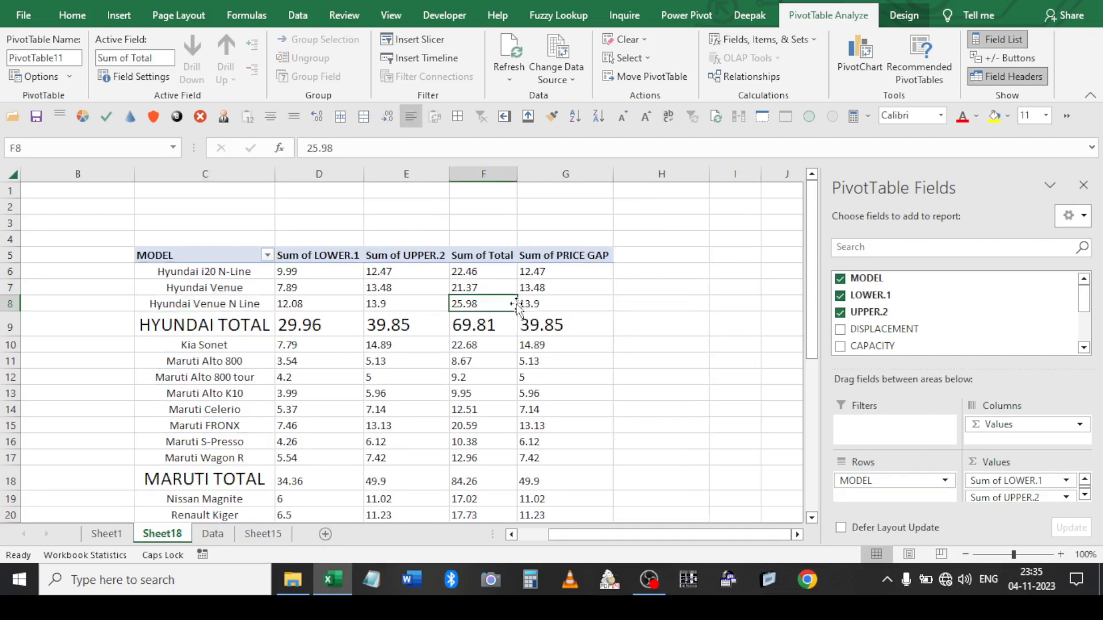
pyautogui.click(789, 39)
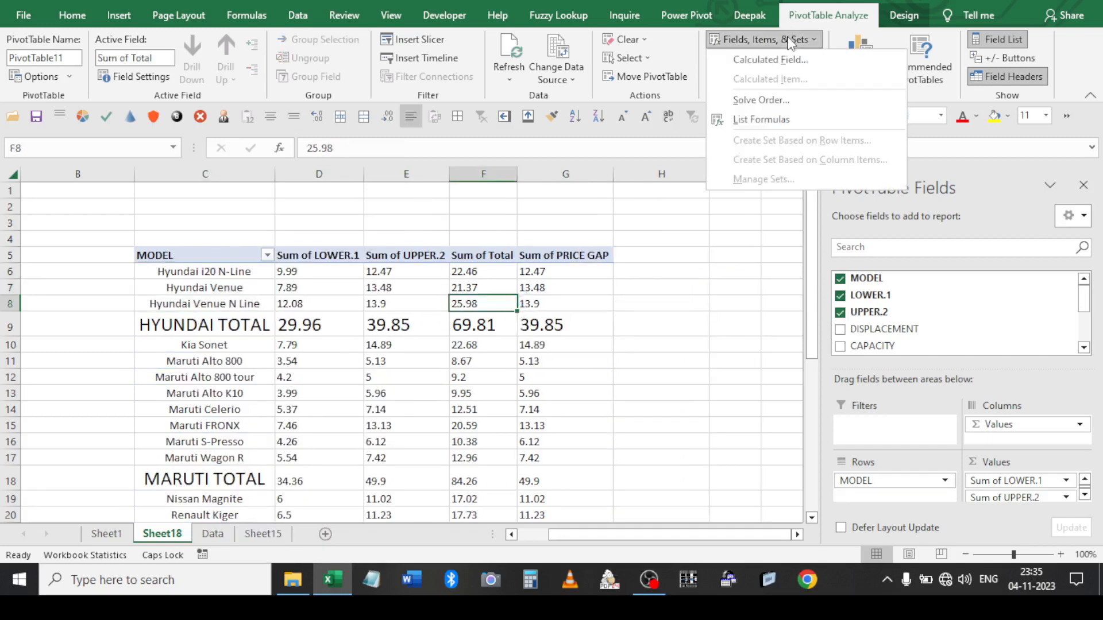
pyautogui.click(785, 63)
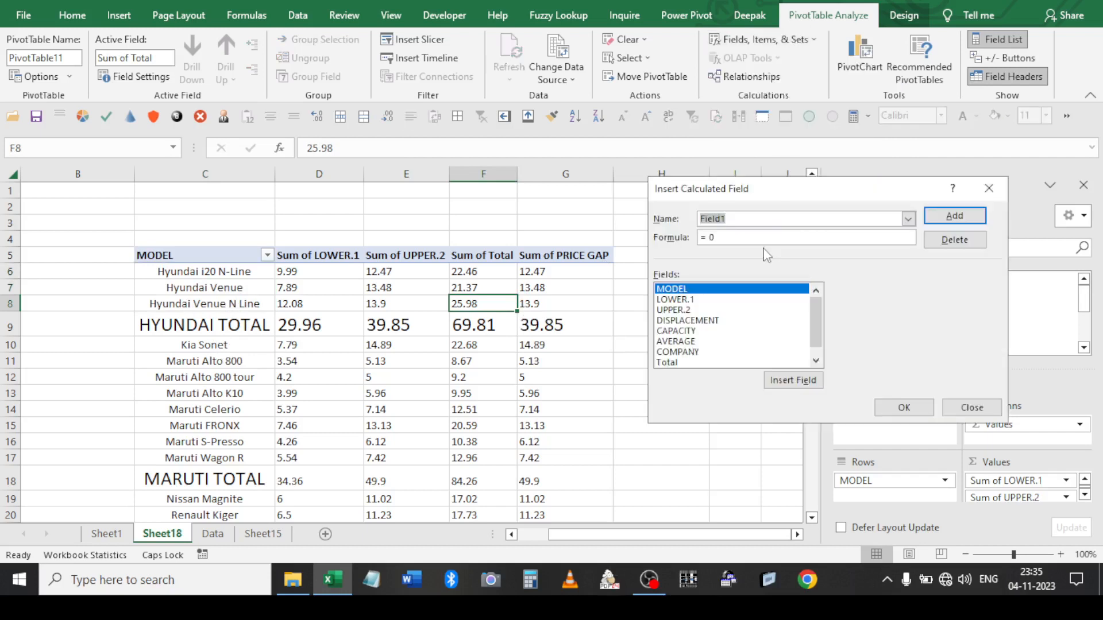
pyautogui.click(908, 219)
pyautogui.click(769, 241)
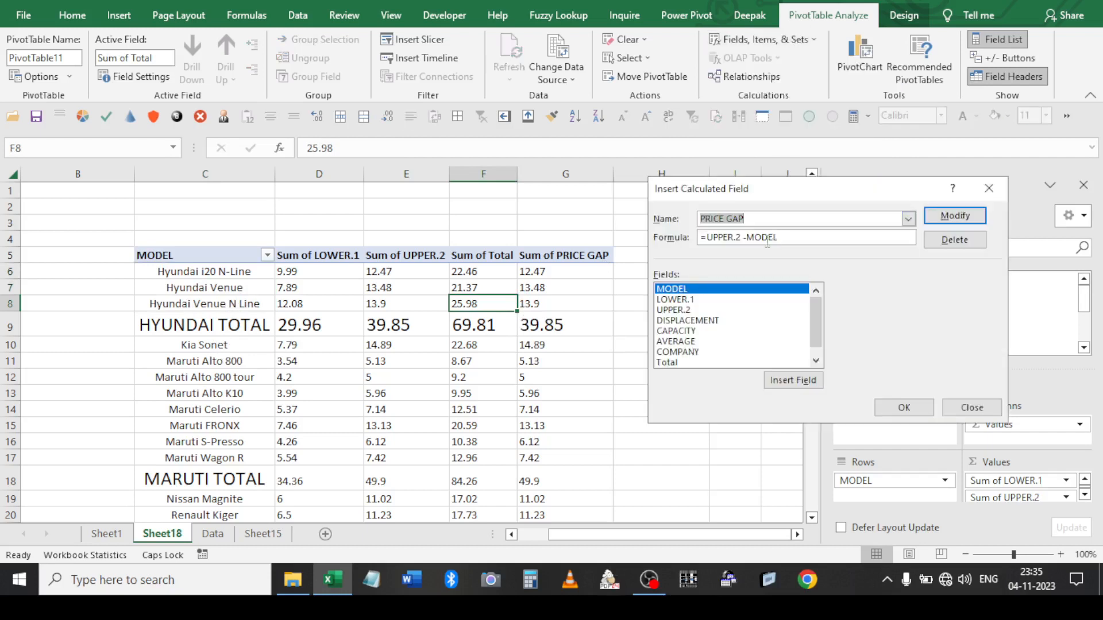
pyautogui.moveTo(778, 237); pyautogui.dragTo(751, 232)
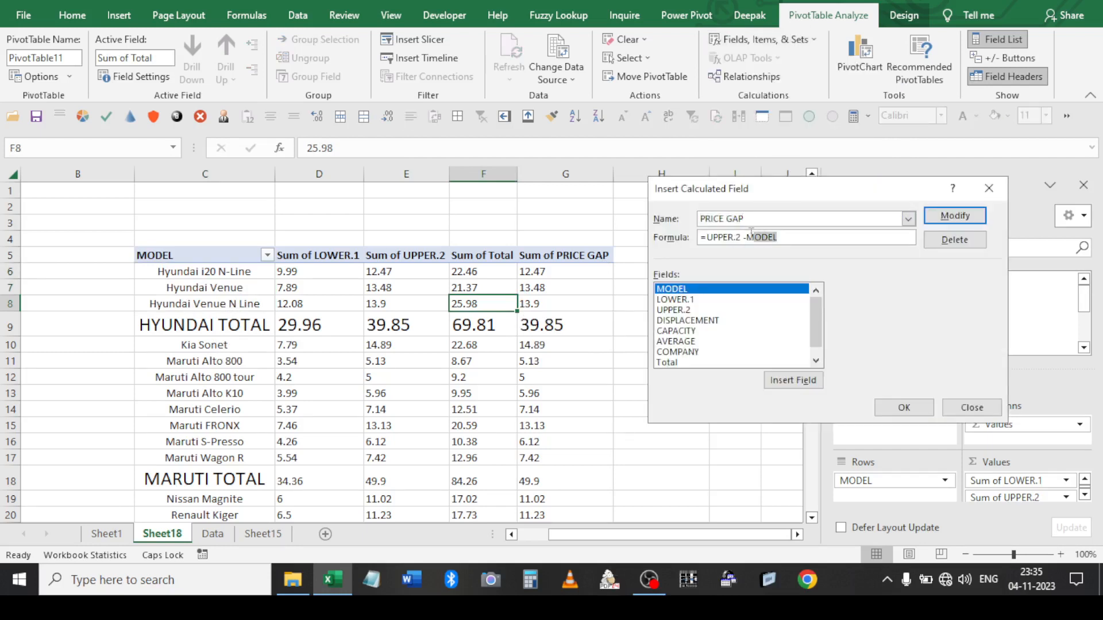
pyautogui.doubleClick(673, 300)
pyautogui.click(943, 217)
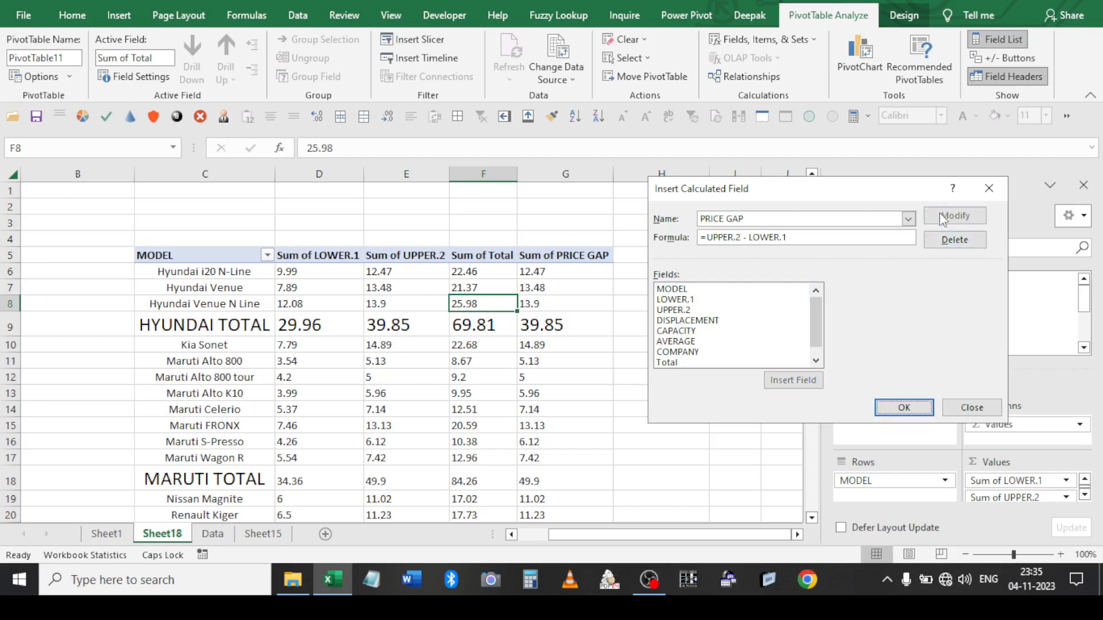
pyautogui.click(885, 409)
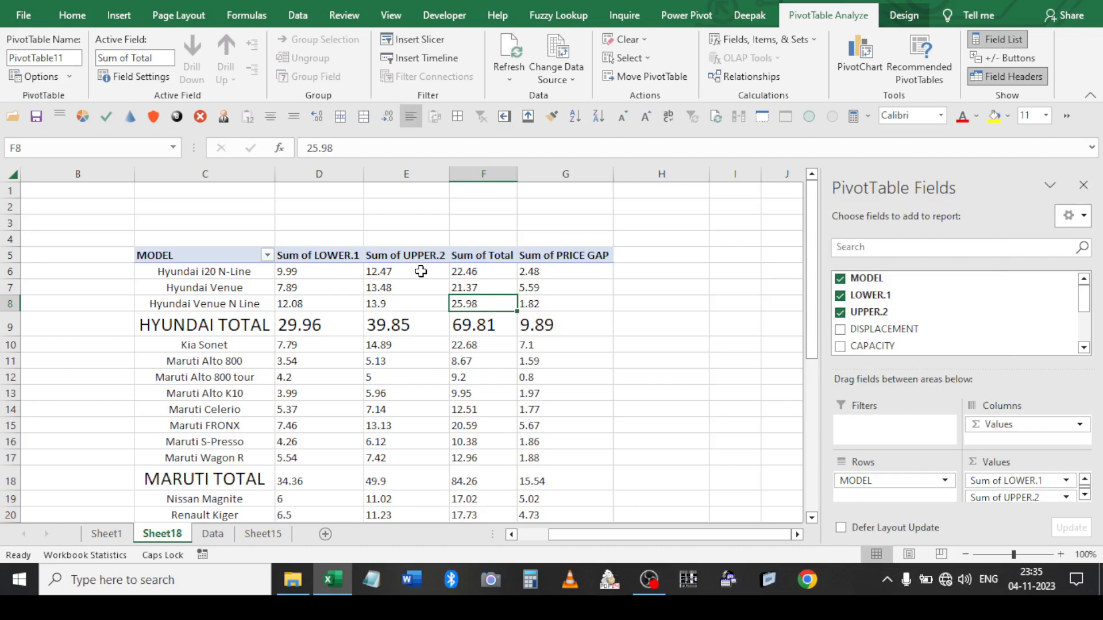
# Check Hyundai i20 N-Line's price gap with the formula =E6-D6 in cell E2, and clear the cell
pyautogui.click(394, 205)
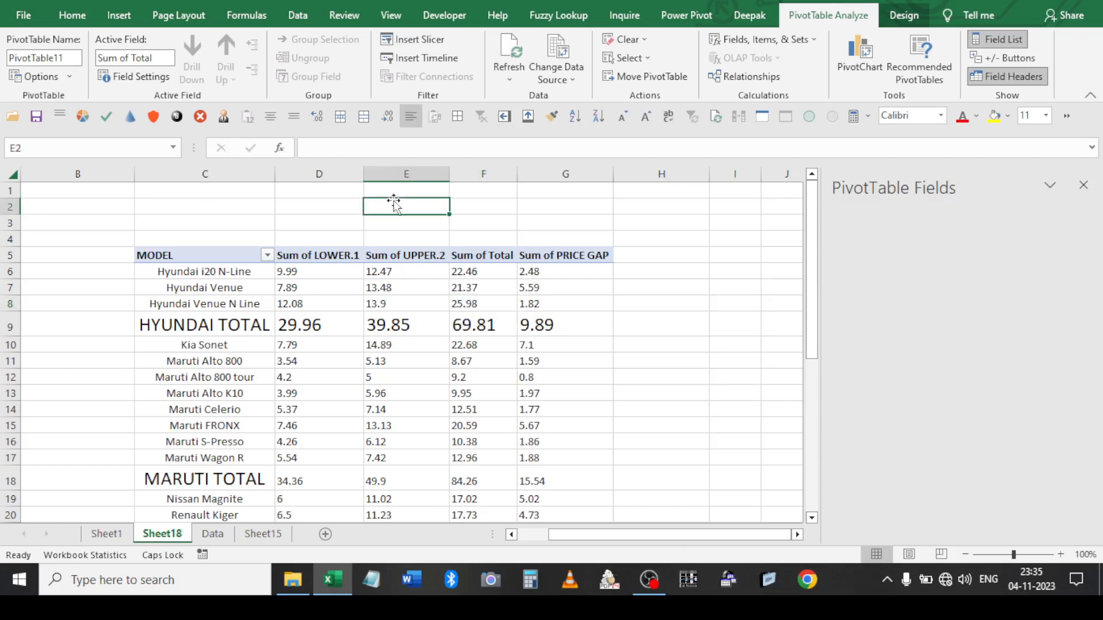
pyautogui.write('=')
pyautogui.click(406, 274)
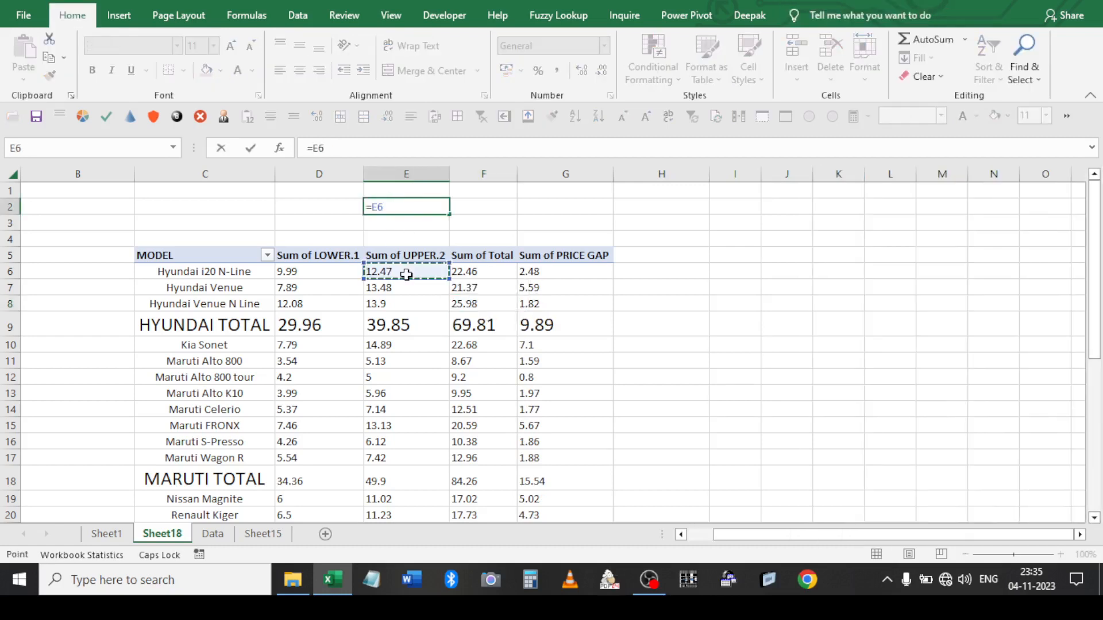
pyautogui.write('-')
pyautogui.click(330, 276)
pyautogui.hotkey('ctrl', 'Return')
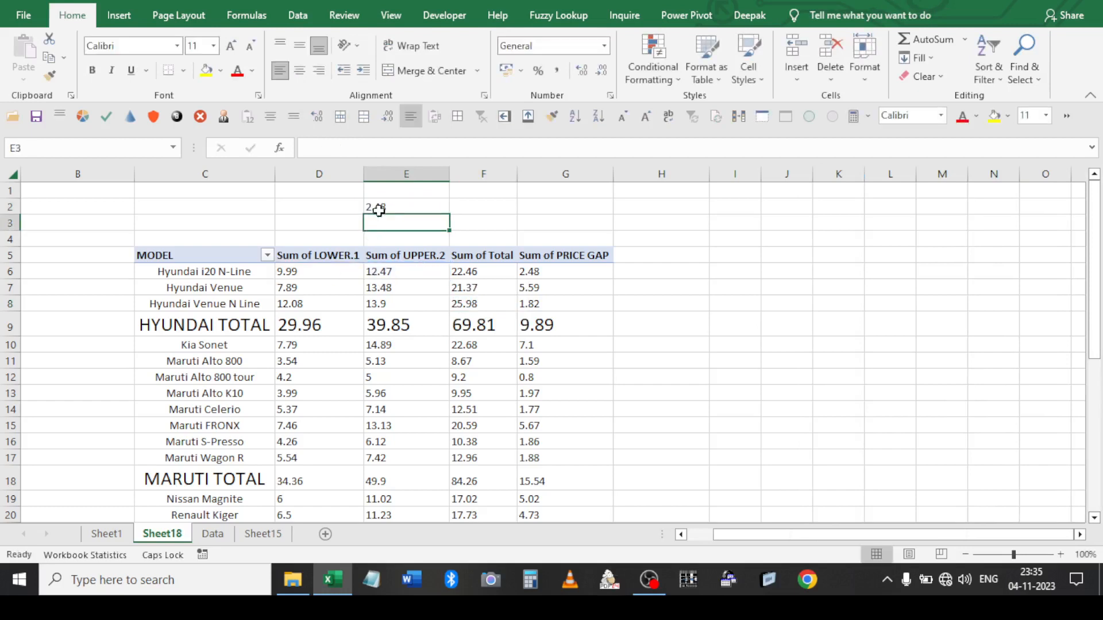
pyautogui.click(528, 269)
pyautogui.click(394, 207)
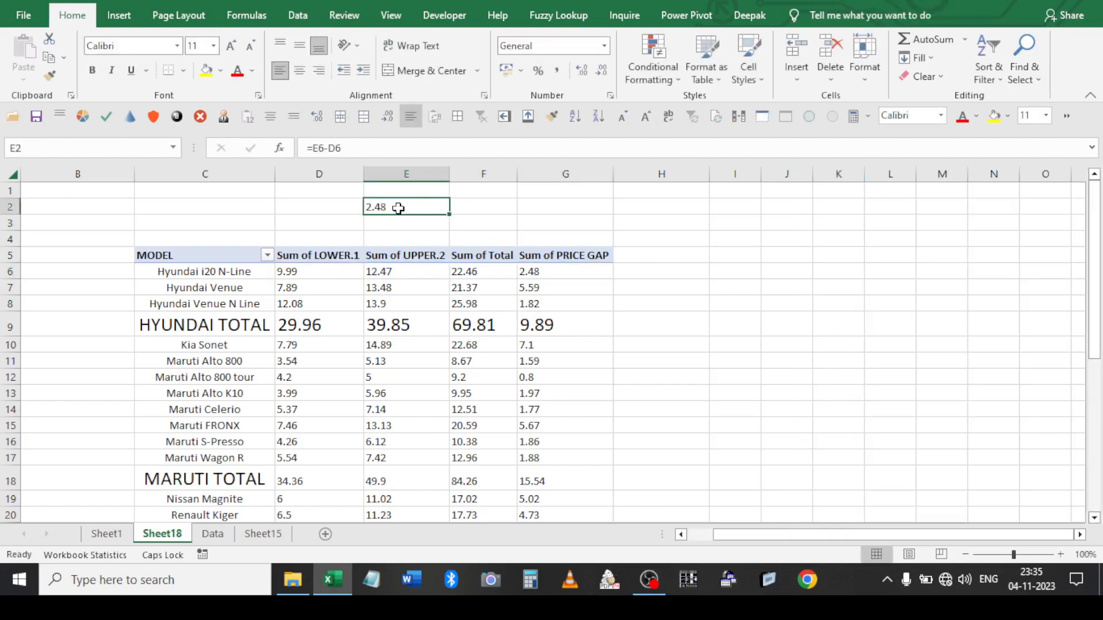
pyautogui.press('Delete')
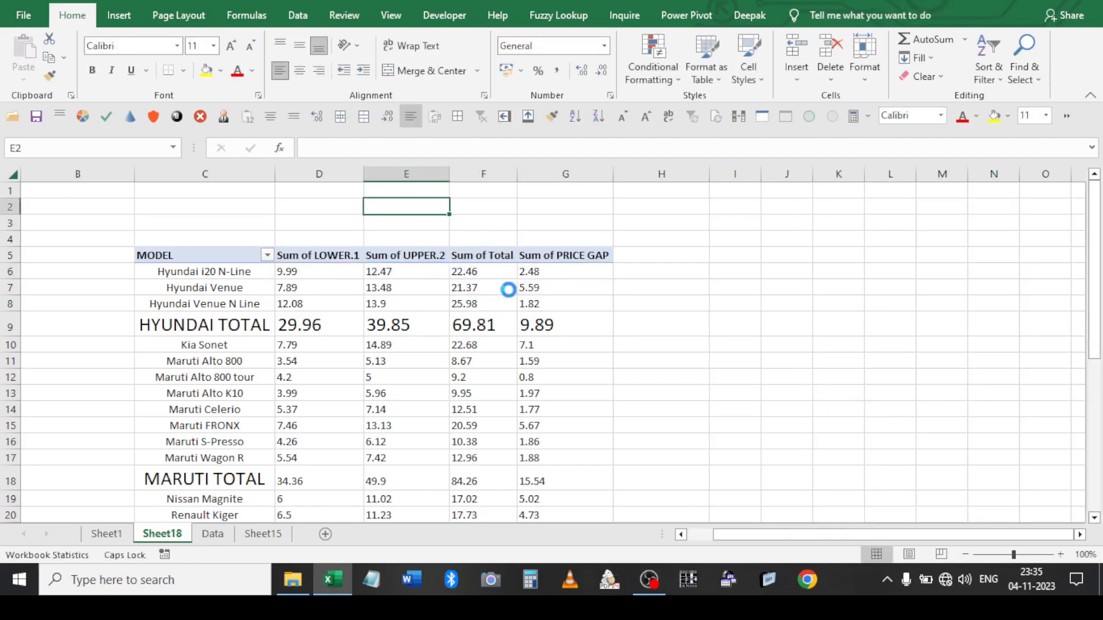
# Try to rename the Sum of PRICE GAP column header as Price gap
pyautogui.click(540, 256)
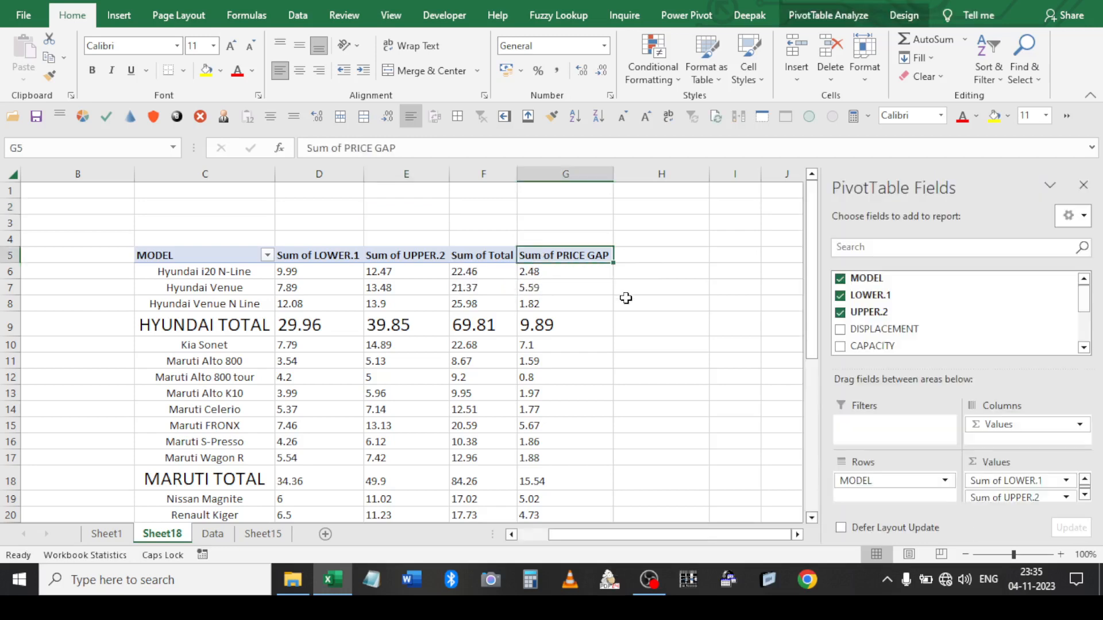
pyautogui.write('Price ')
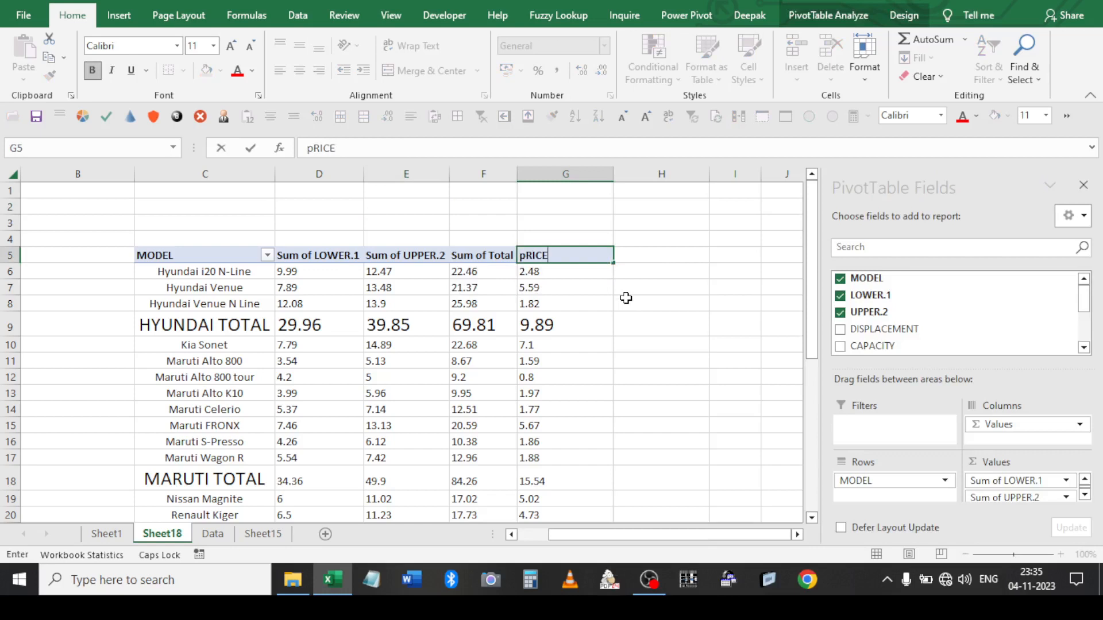
pyautogui.write('gap')
pyautogui.press('Return')
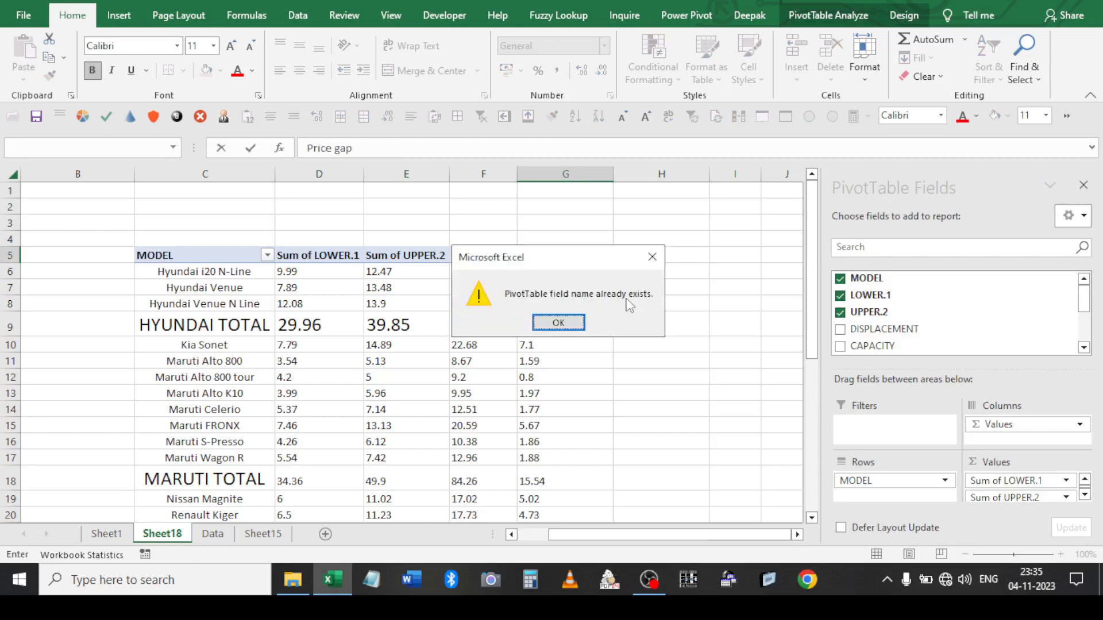
pyautogui.press('Return')
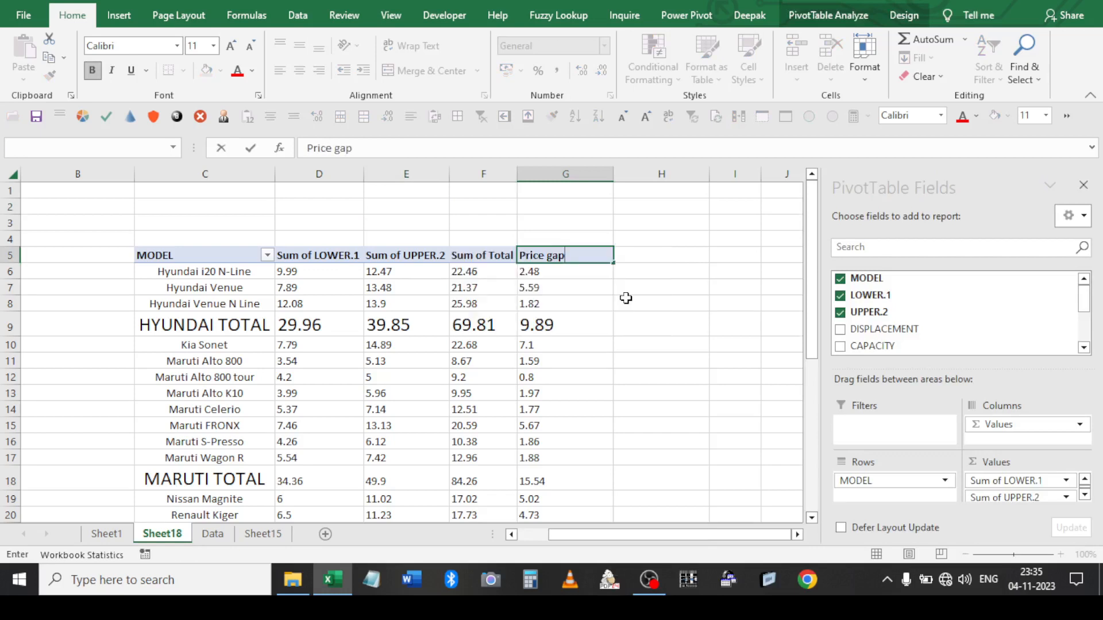
pyautogui.press('Escape')
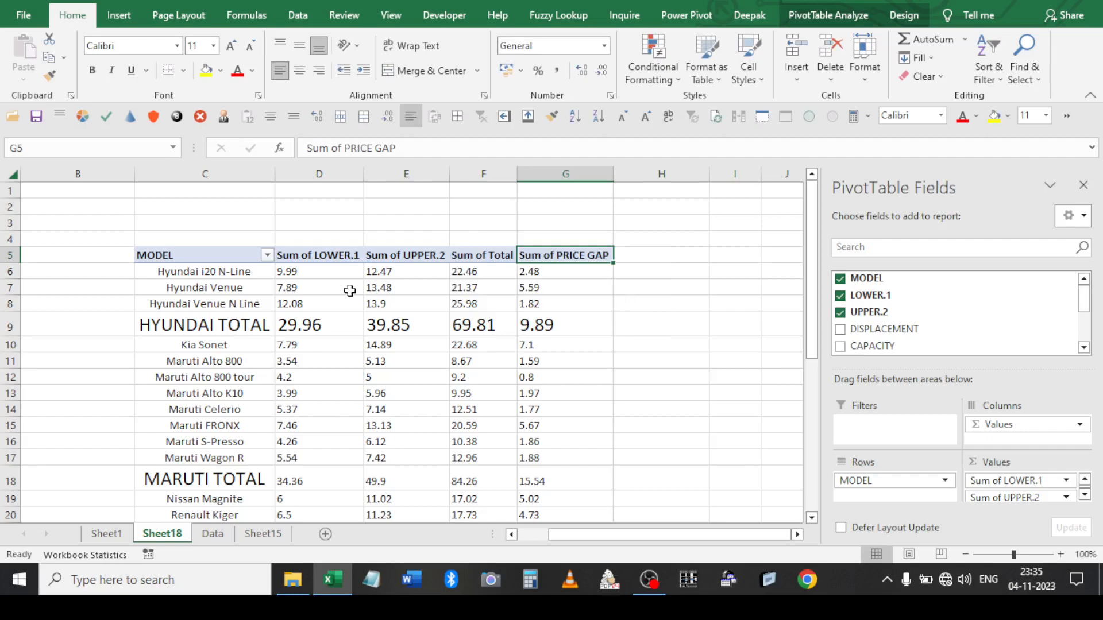
# Look over the Renault models and examine the existing HYUNDAI TOTAL calculated item in the MODEL field
pyautogui.scroll(-4, 313, 328)
pyautogui.click(213, 316)
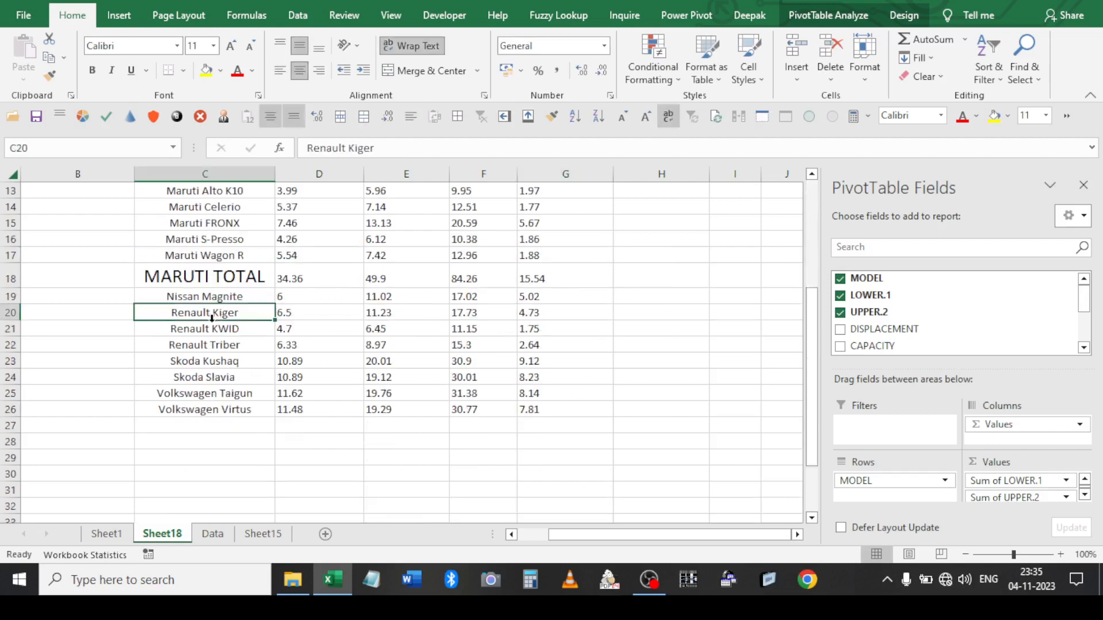
pyautogui.click(205, 344)
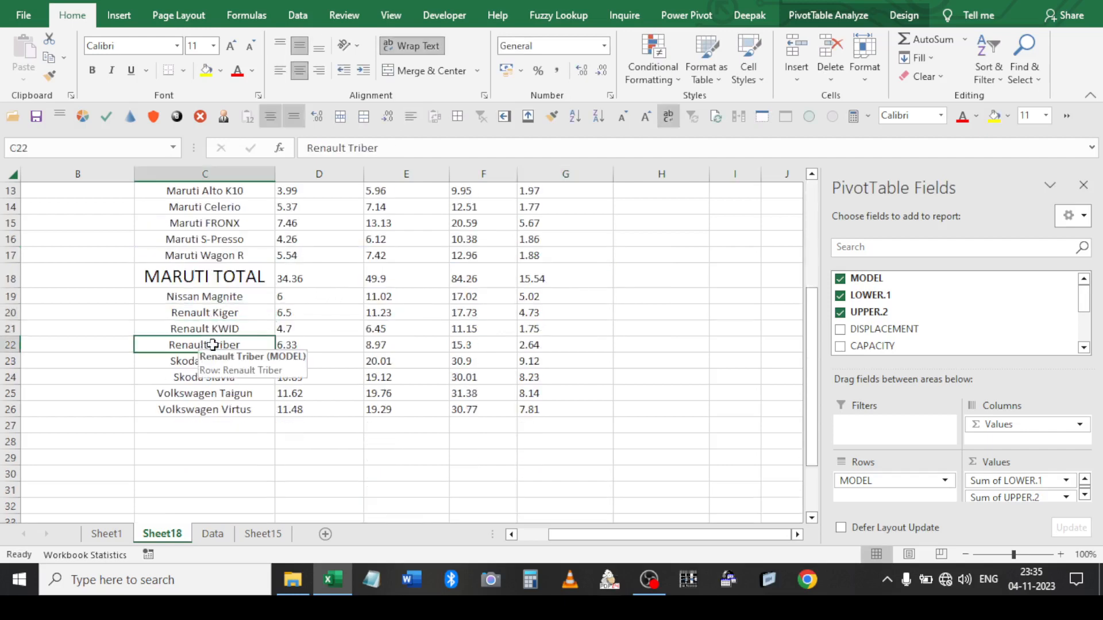
pyautogui.click(830, 17)
pyautogui.click(760, 39)
pyautogui.click(758, 59)
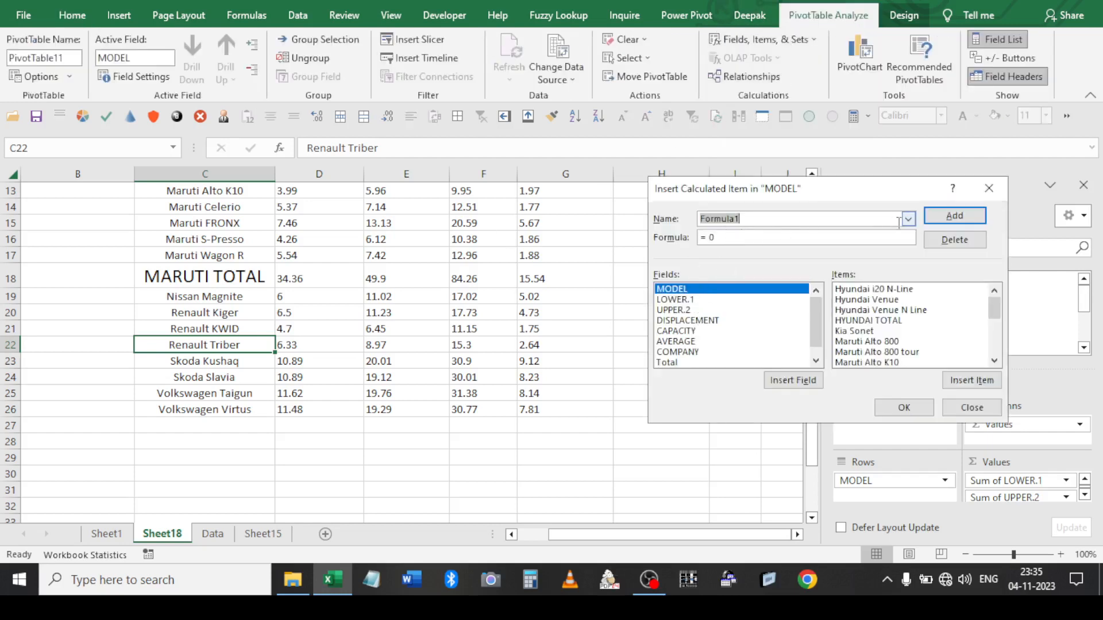
pyautogui.click(908, 218)
pyautogui.click(811, 231)
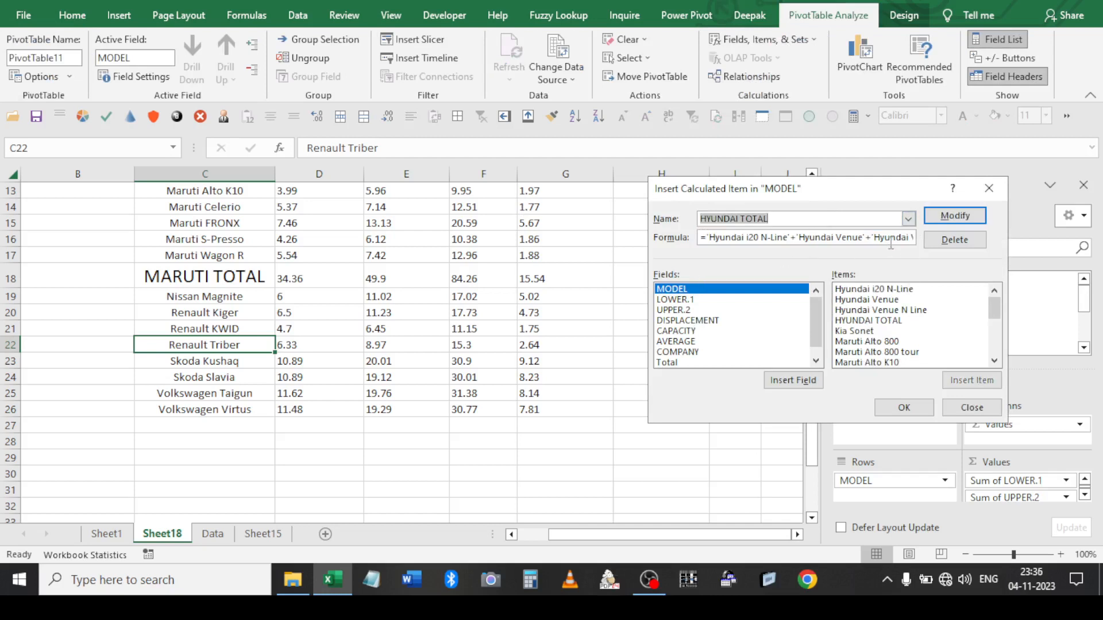
pyautogui.click(908, 218)
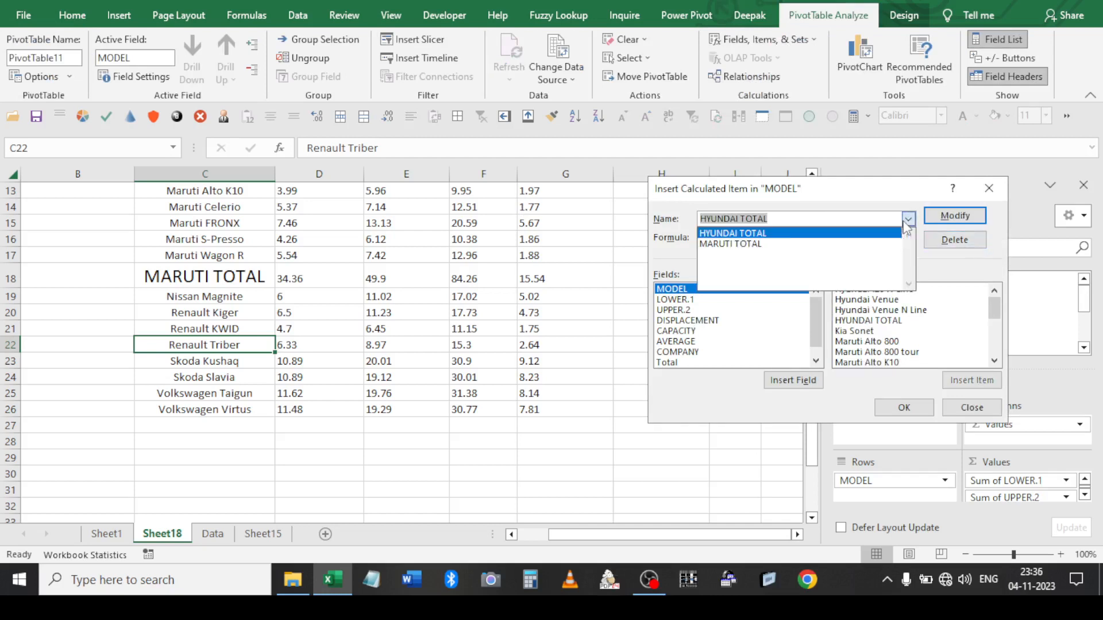
pyautogui.moveTo(778, 219); pyautogui.dragTo(683, 220)
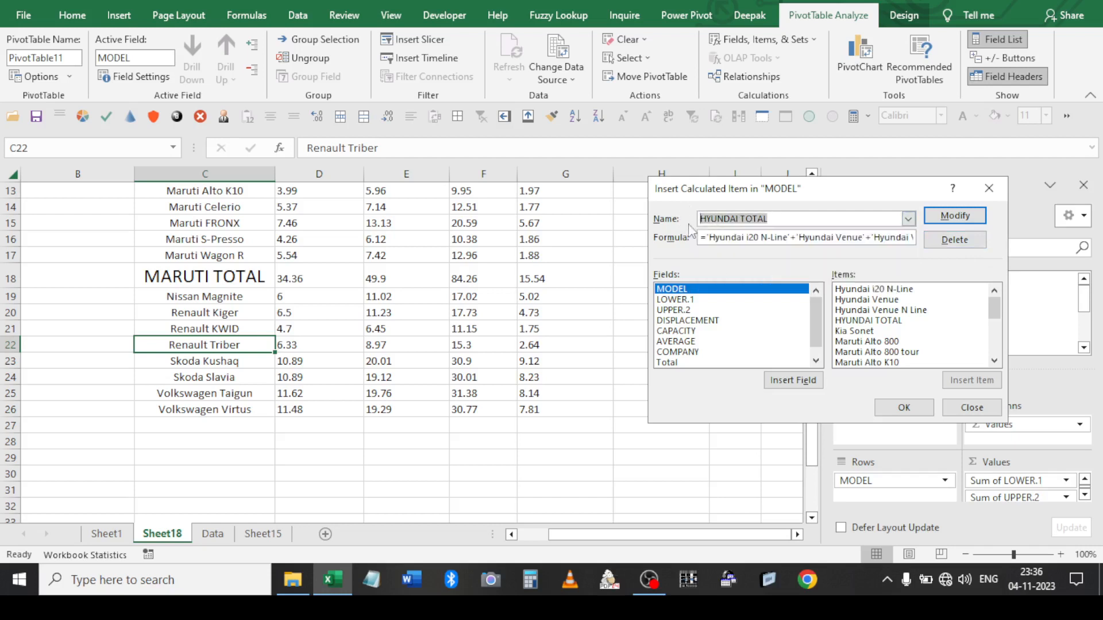
pyautogui.click(972, 409)
pyautogui.click(770, 40)
pyautogui.click(788, 64)
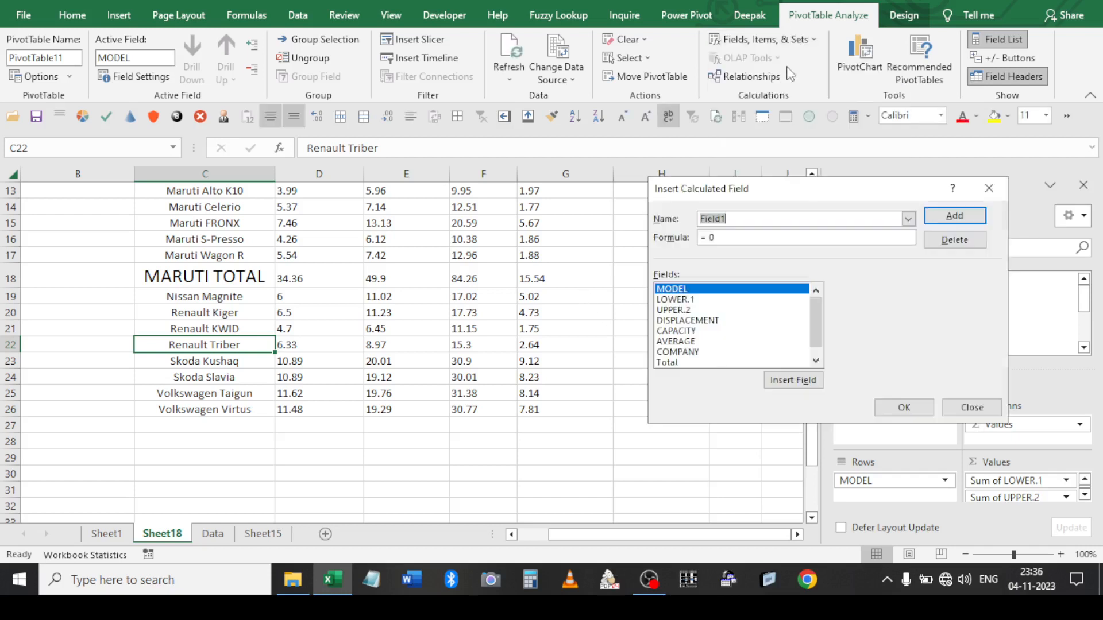
pyautogui.press('Escape')
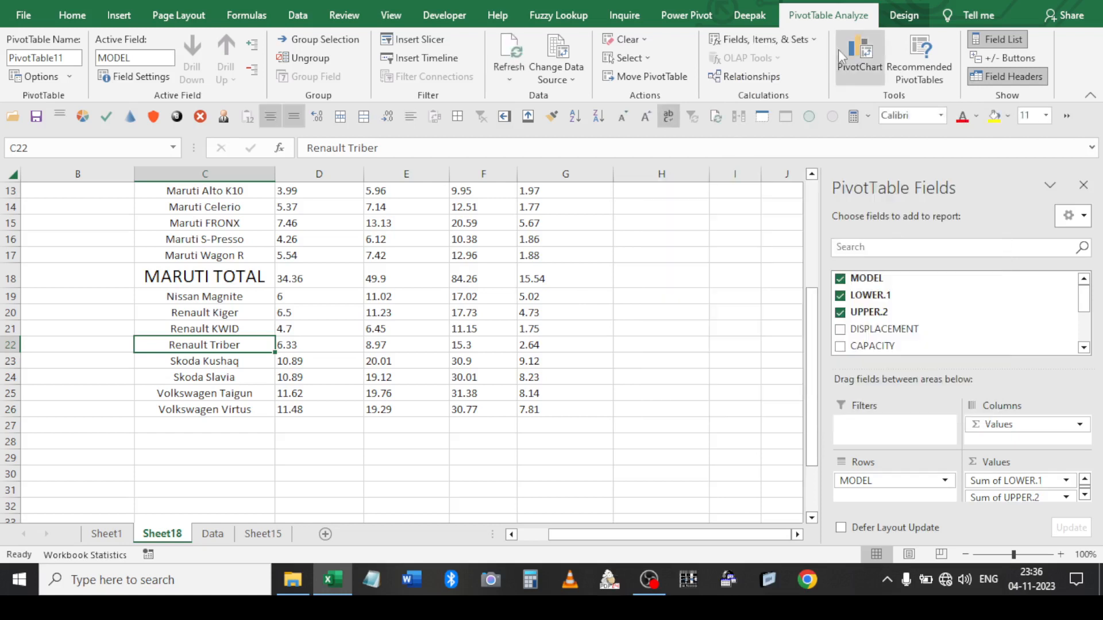
# Start a new calculated item in the MODEL field and name it RENAUT TOTAL
pyautogui.click(814, 40)
pyautogui.click(788, 74)
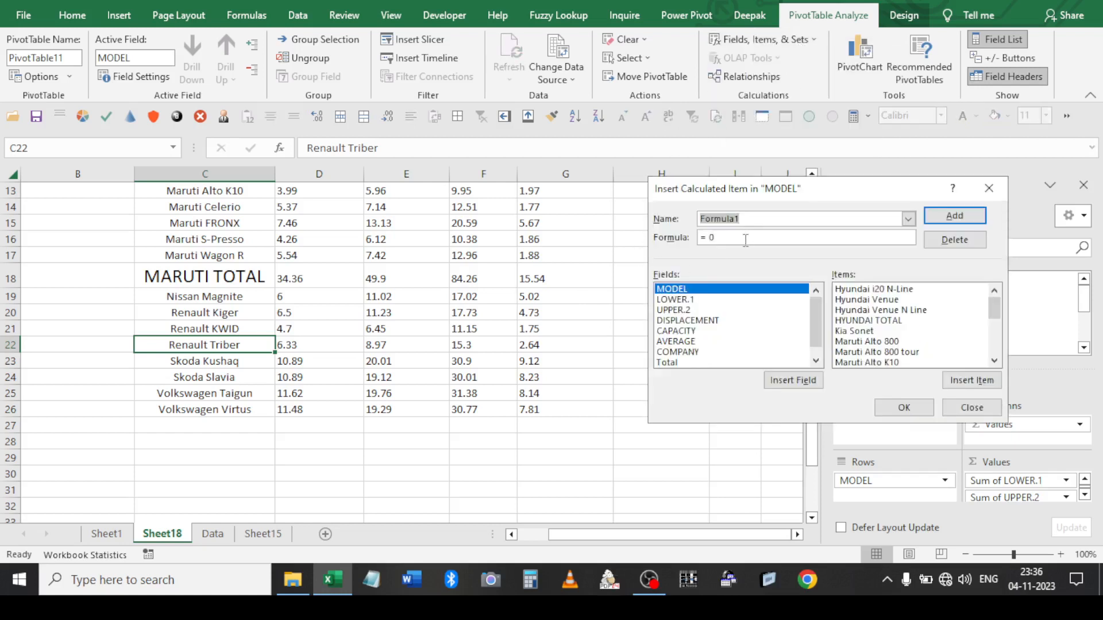
pyautogui.write('reault')
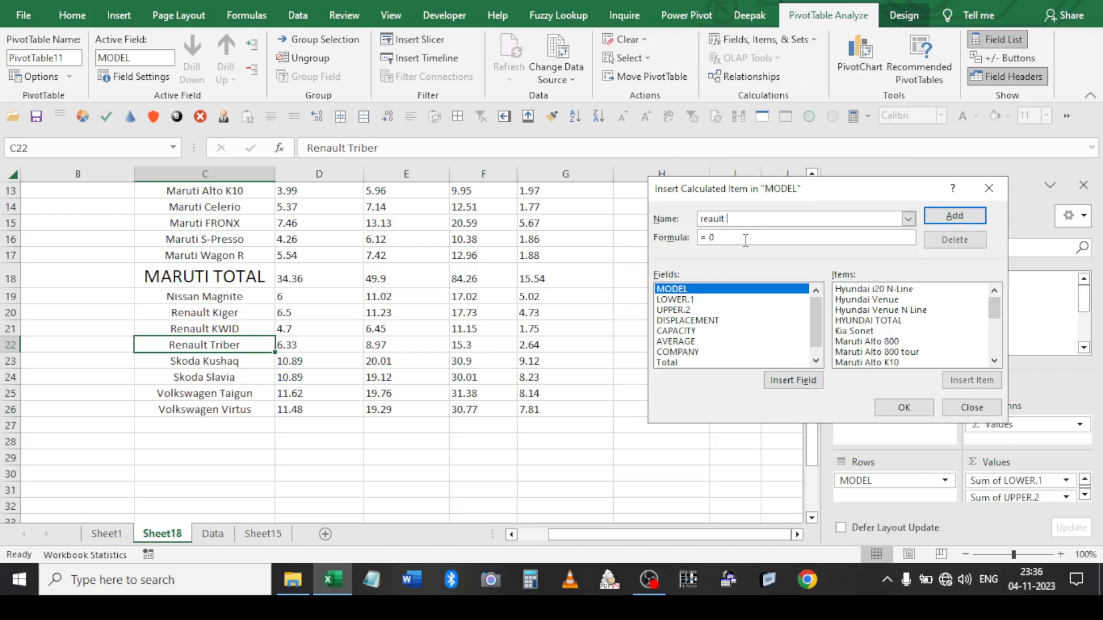
pyautogui.hotkey('shift', 'Home')
pyautogui.press('capslock')
pyautogui.write('RENAUT TOTAL')
pyautogui.press('Tab')
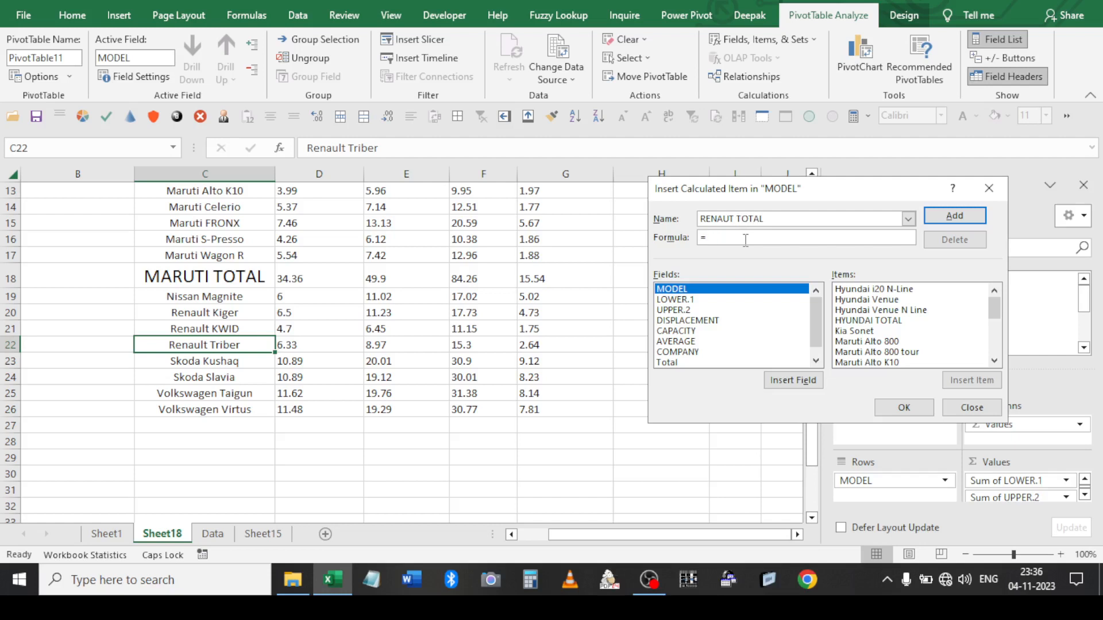
# Set RENAUT TOTAL's formula to the sum of Renault Kiger, Renault KWID and Renault Triber, and place its row directly below Renault Triber
pyautogui.scroll(-1, 741, 327)
pyautogui.scroll(-4, 902, 327)
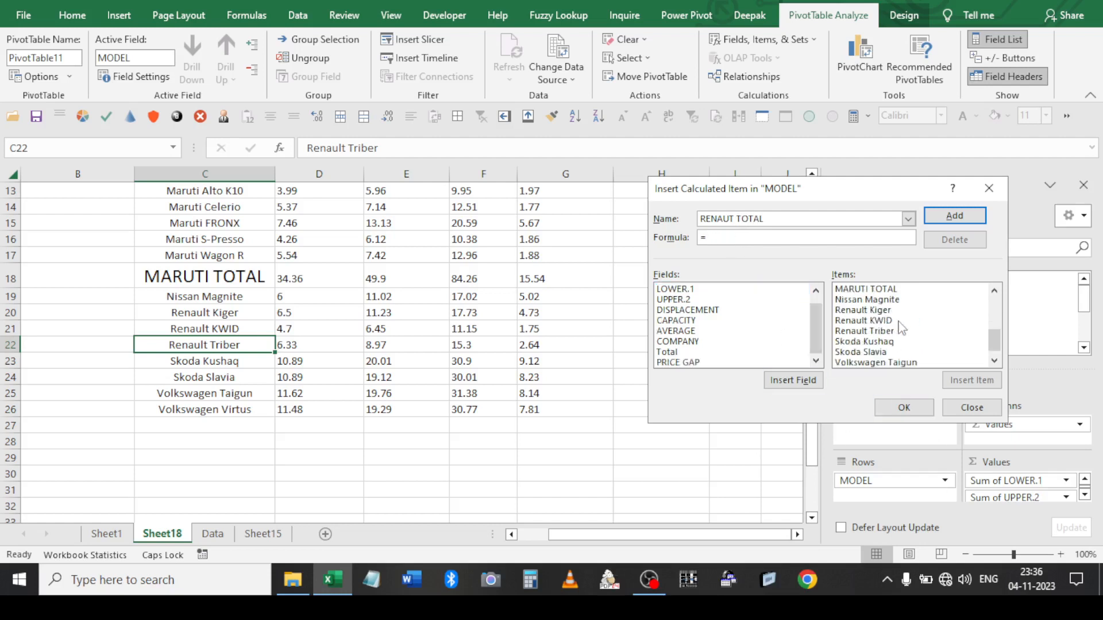
pyautogui.doubleClick(888, 313)
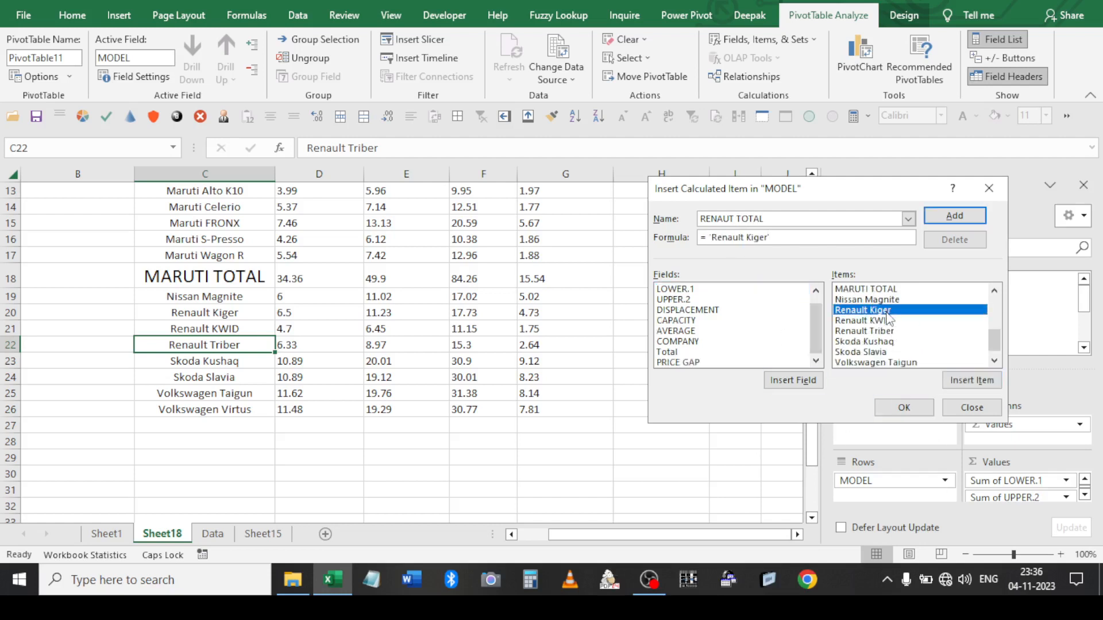
pyautogui.write('+')
pyautogui.scroll(-4, 888, 340)
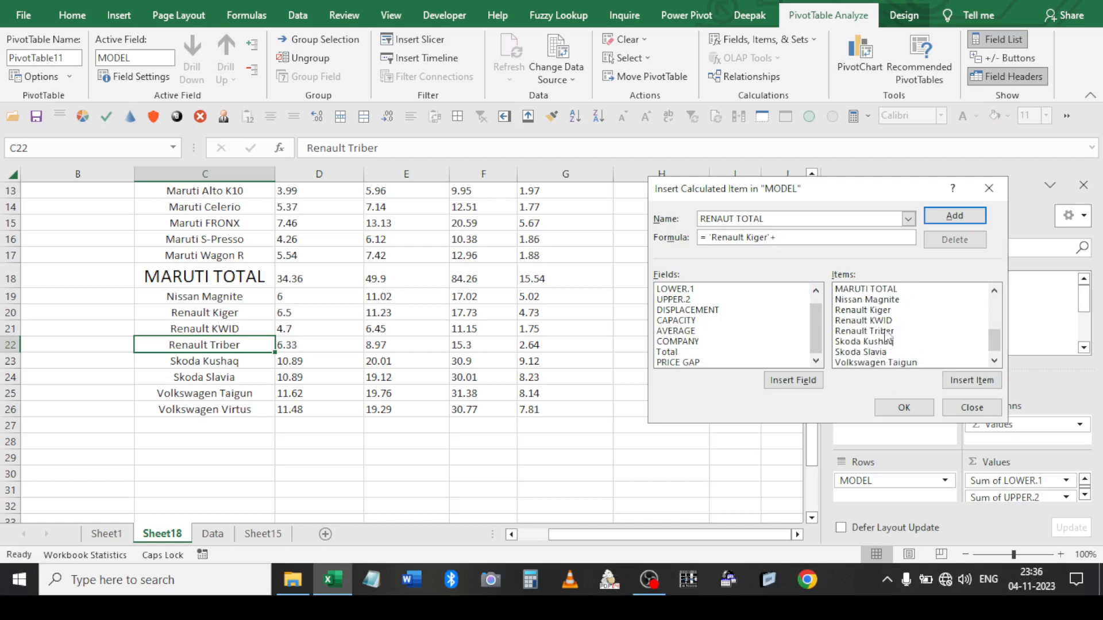
pyautogui.doubleClick(884, 321)
pyautogui.write('+')
pyautogui.scroll(-3, 886, 335)
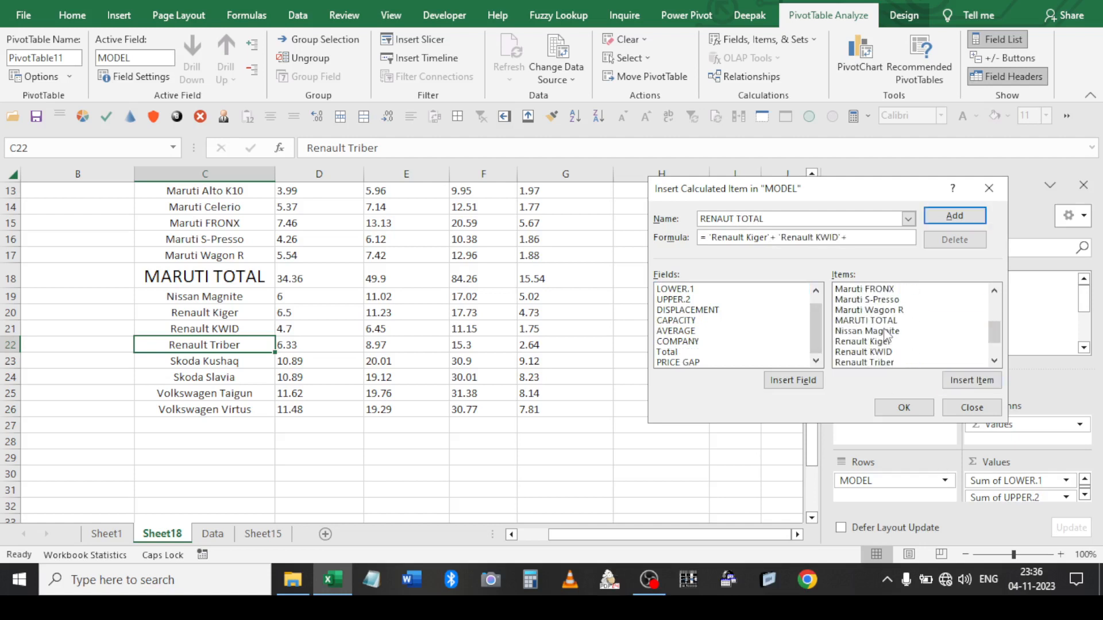
pyautogui.scroll(-1, 885, 340)
pyautogui.click(883, 332)
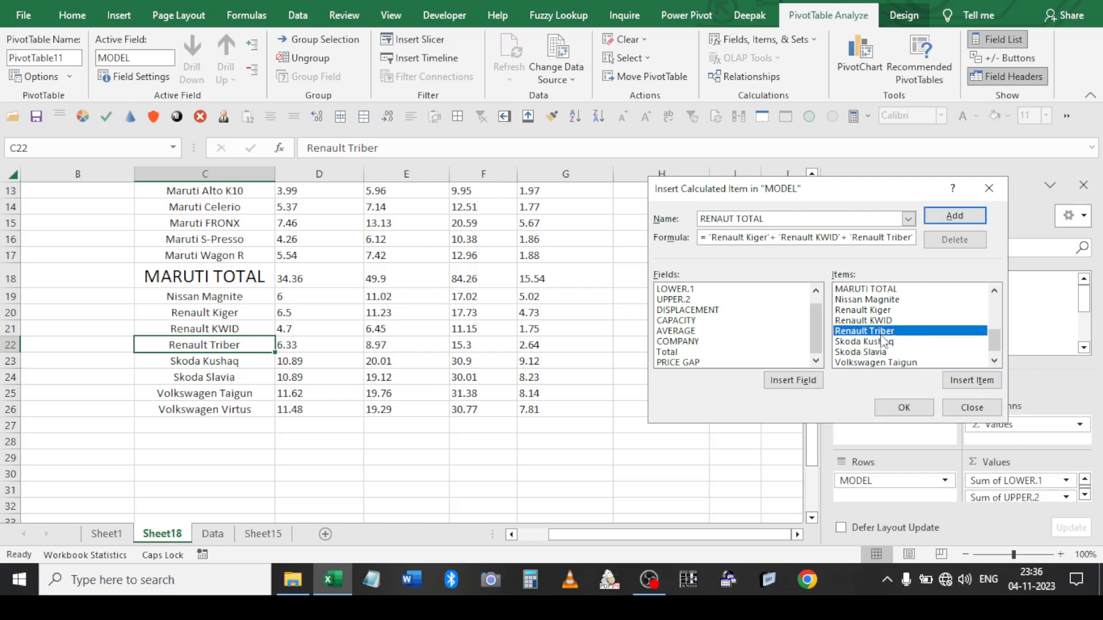
pyautogui.doubleClick(882, 332)
pyautogui.click(904, 408)
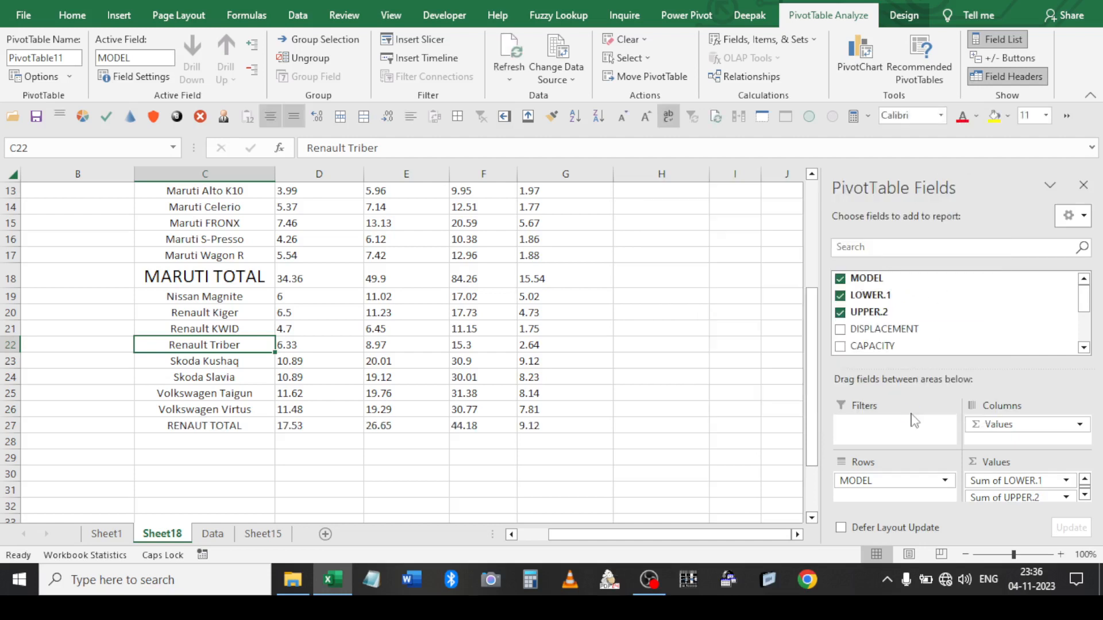
pyautogui.click(238, 428)
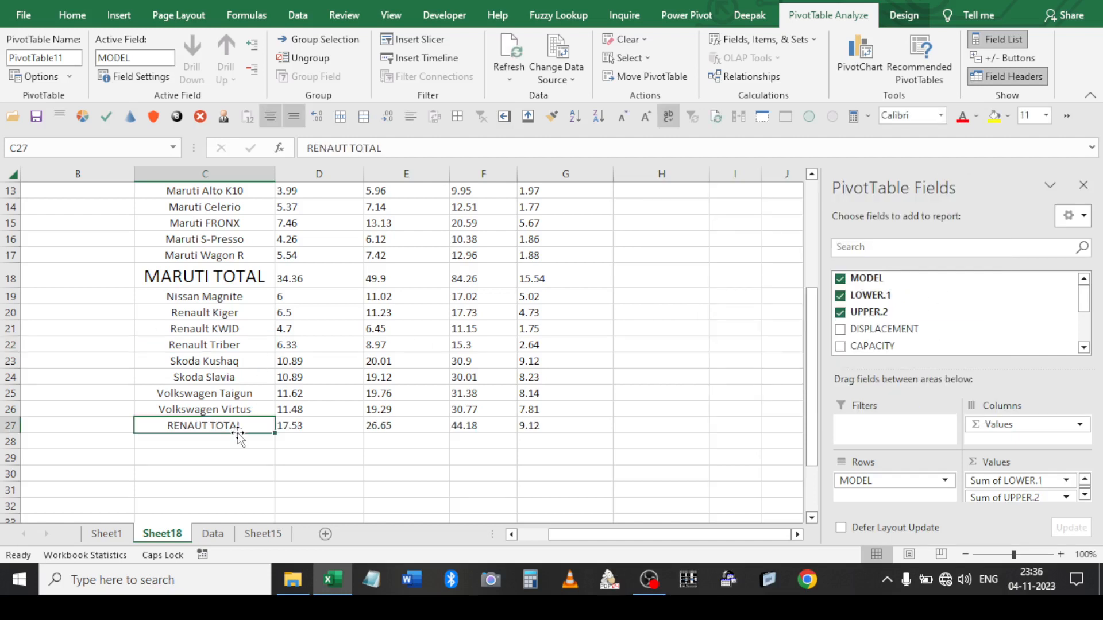
pyautogui.moveTo(241, 434); pyautogui.dragTo(237, 363)
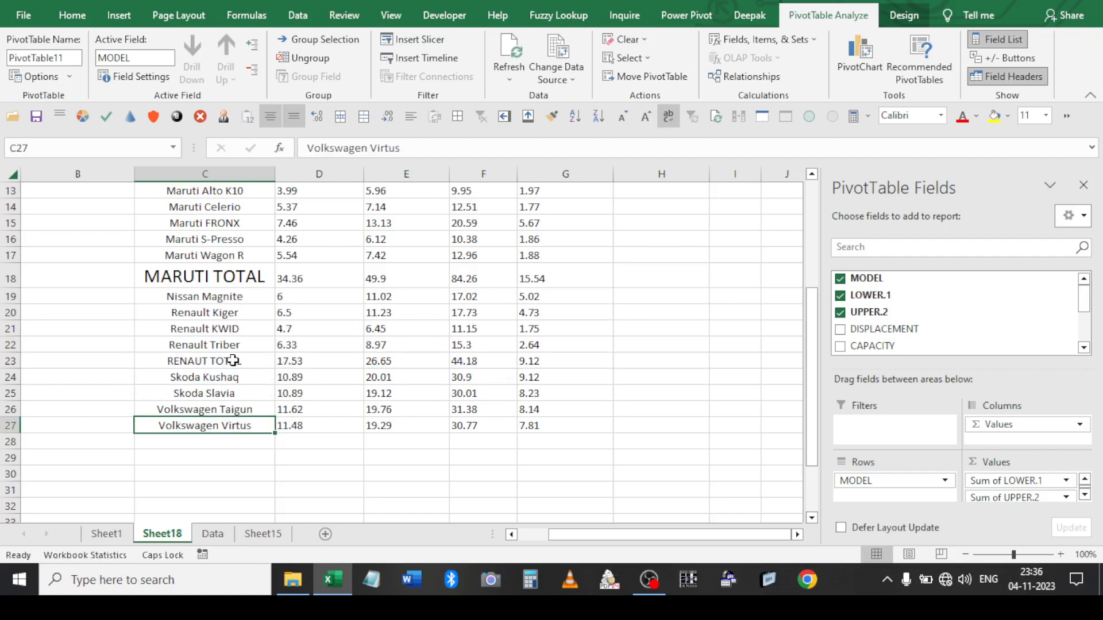
# Try to copy the formatting of rows Maruti Alto 800 tour through Maruti Wagon R to the rows starting at Maruti S-Presso
pyautogui.scroll(3, 212, 265)
pyautogui.moveTo(218, 282); pyautogui.dragTo(503, 281)
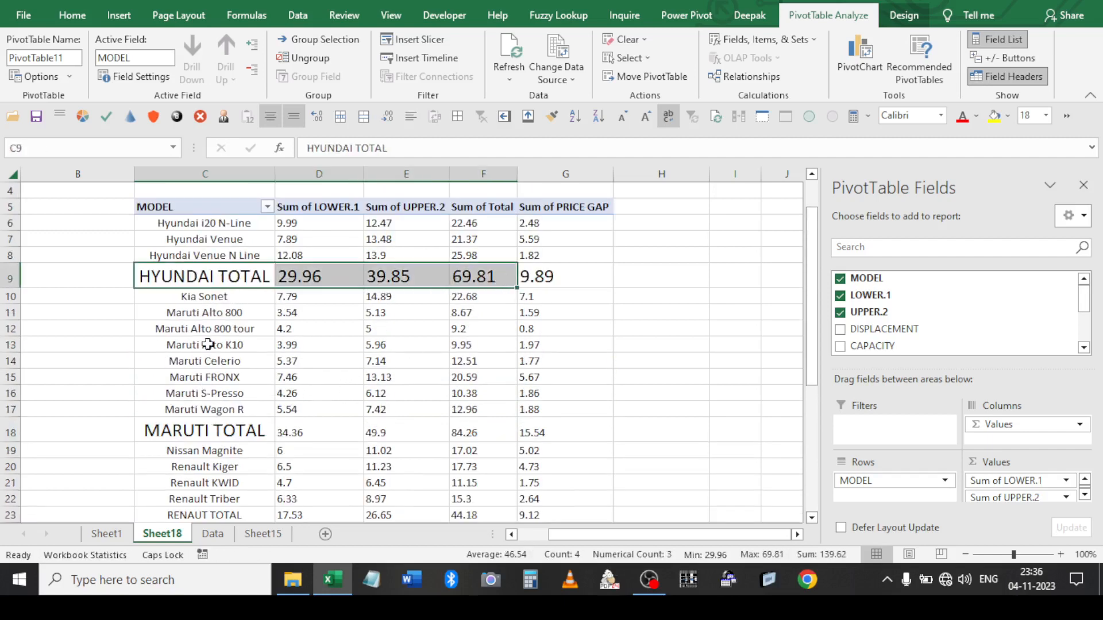
pyautogui.moveTo(205, 332); pyautogui.dragTo(560, 413)
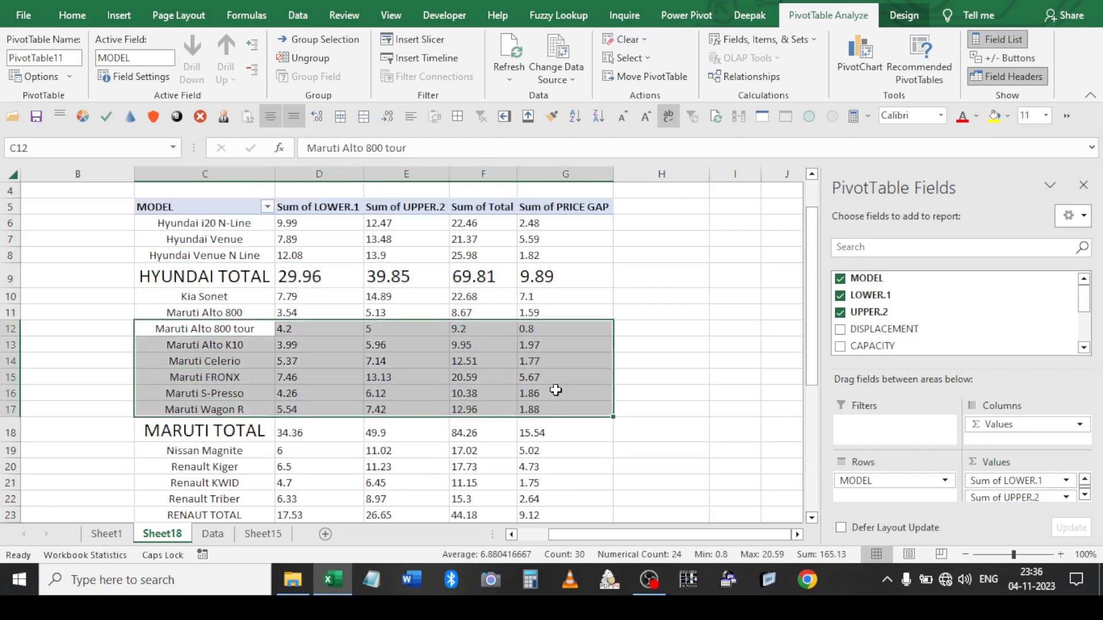
pyautogui.click(551, 117)
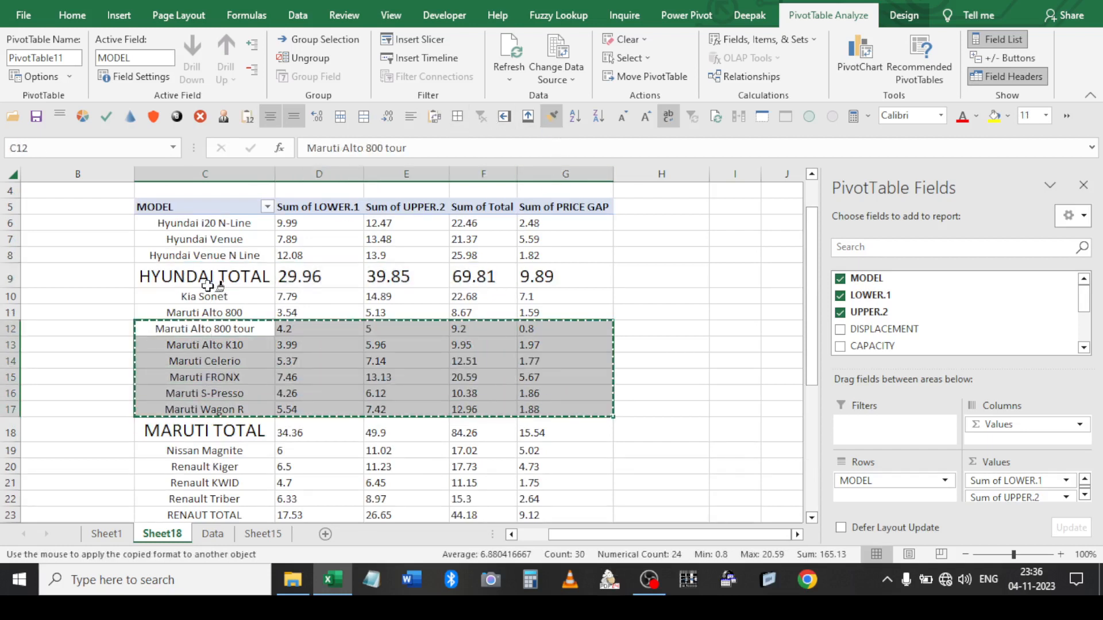
pyautogui.click(207, 393)
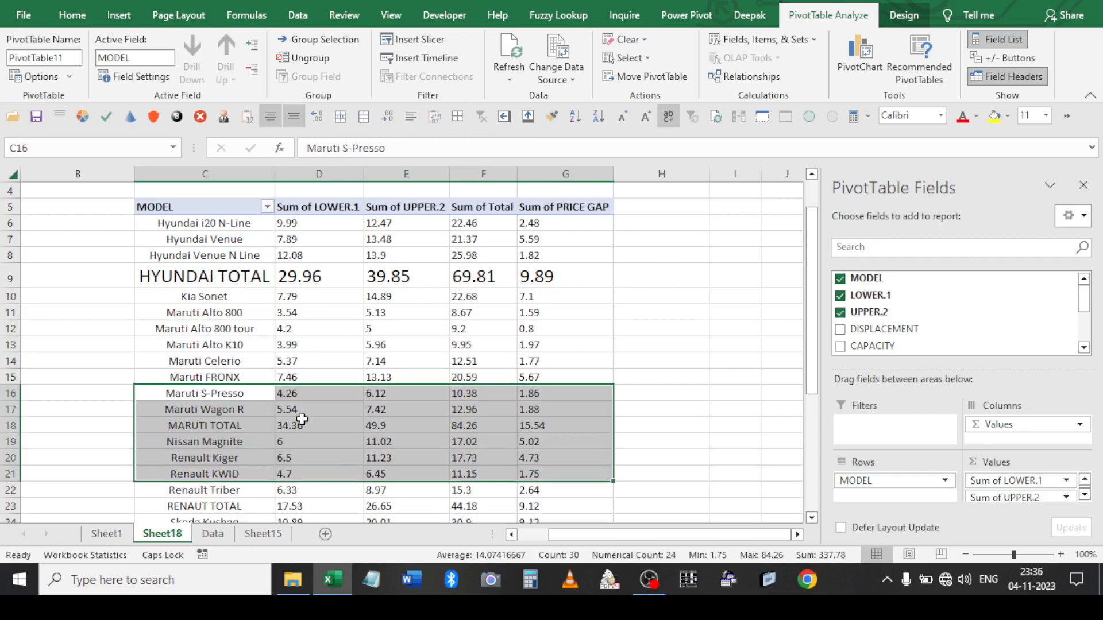
# Try to copy the HYUNDAI TOTAL row's formatting to the MARUTI TOTAL row alone, and undo it
pyautogui.click(186, 281)
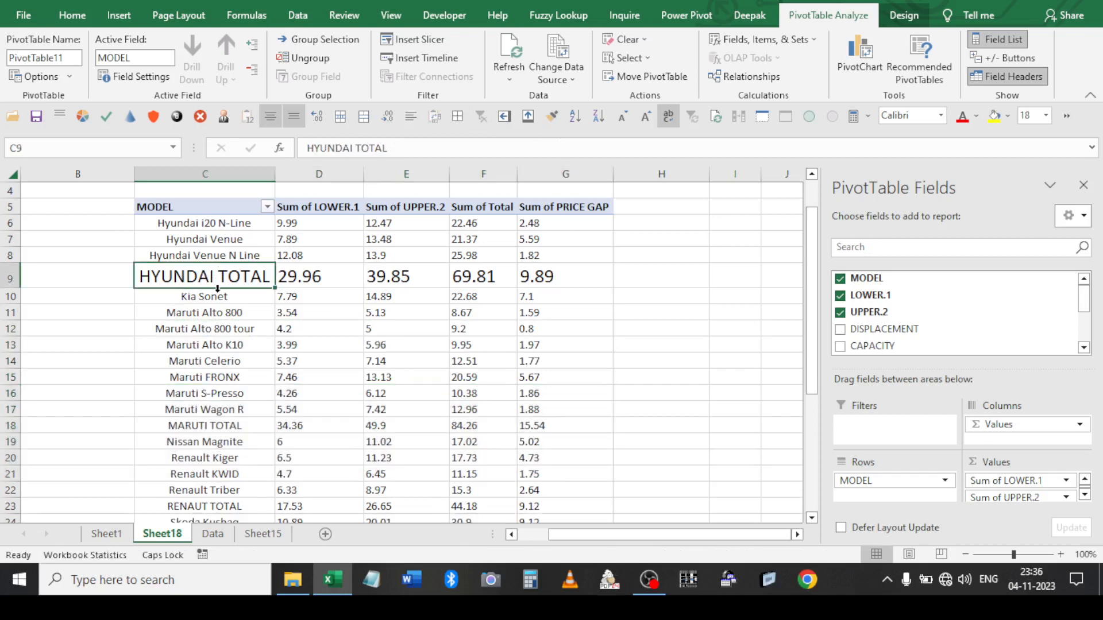
pyautogui.keyDown('shift'); pyautogui.click(546, 280); pyautogui.keyUp('shift')
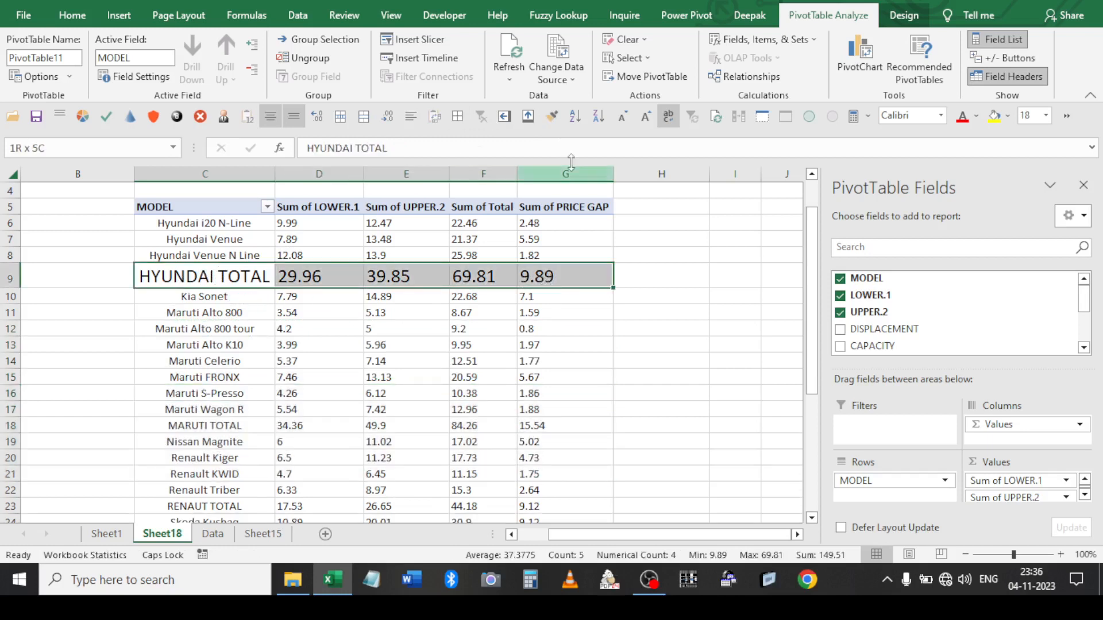
pyautogui.click(551, 117)
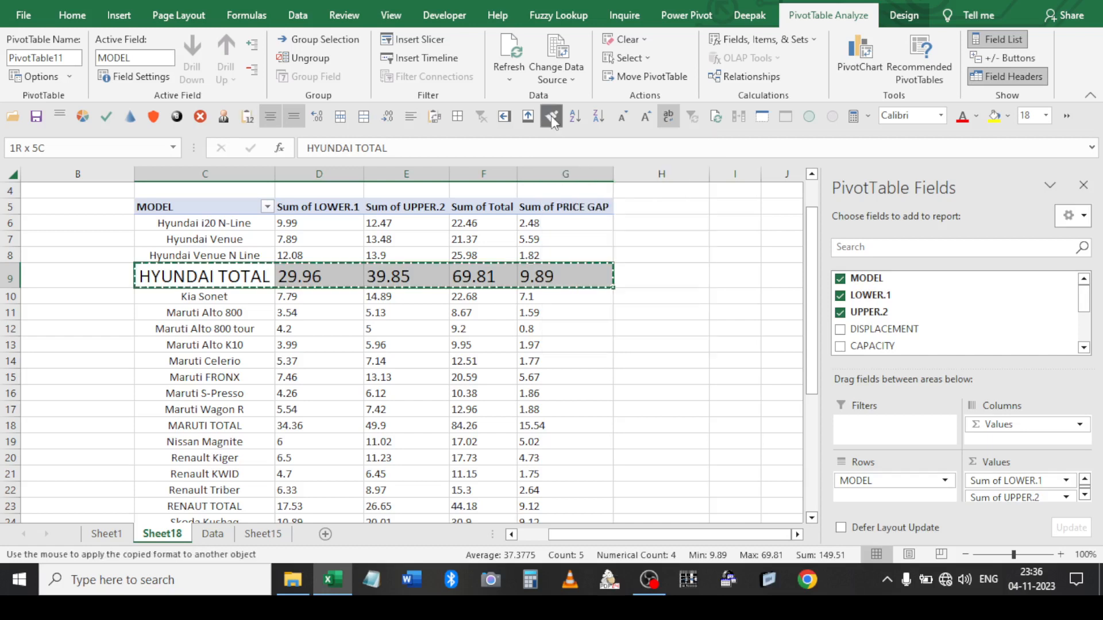
pyautogui.click(199, 426)
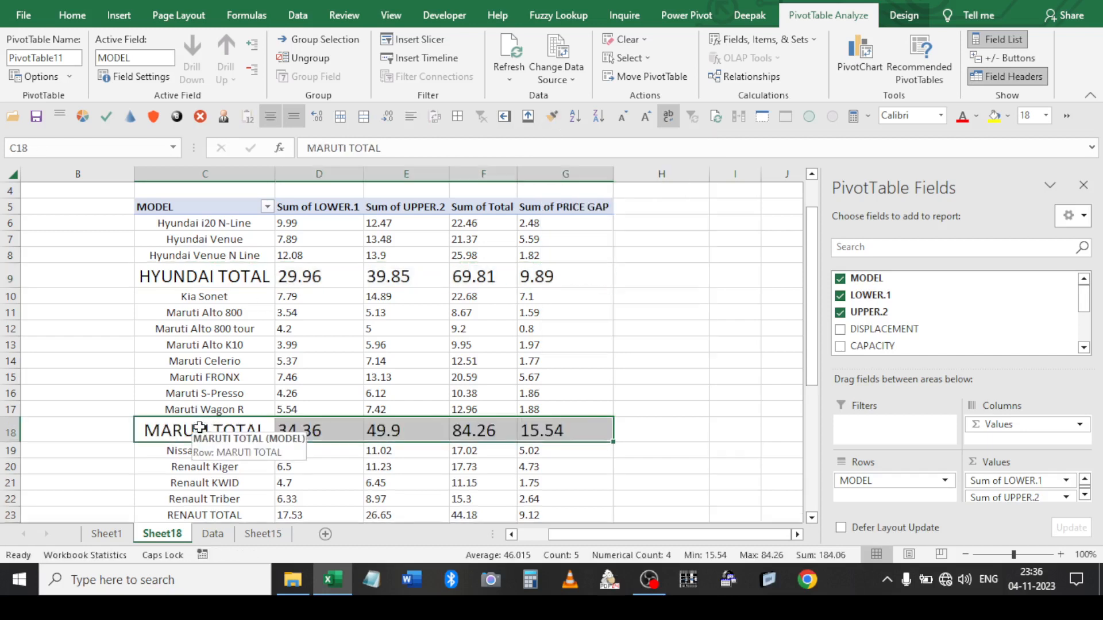
pyautogui.hotkey('ctrl', 'z')
# Copy the whole HYUNDAI TOTAL row's formatting to both the MARUTI TOTAL and RENAUT TOTAL rows
pyautogui.click(216, 262)
pyautogui.click(217, 266)
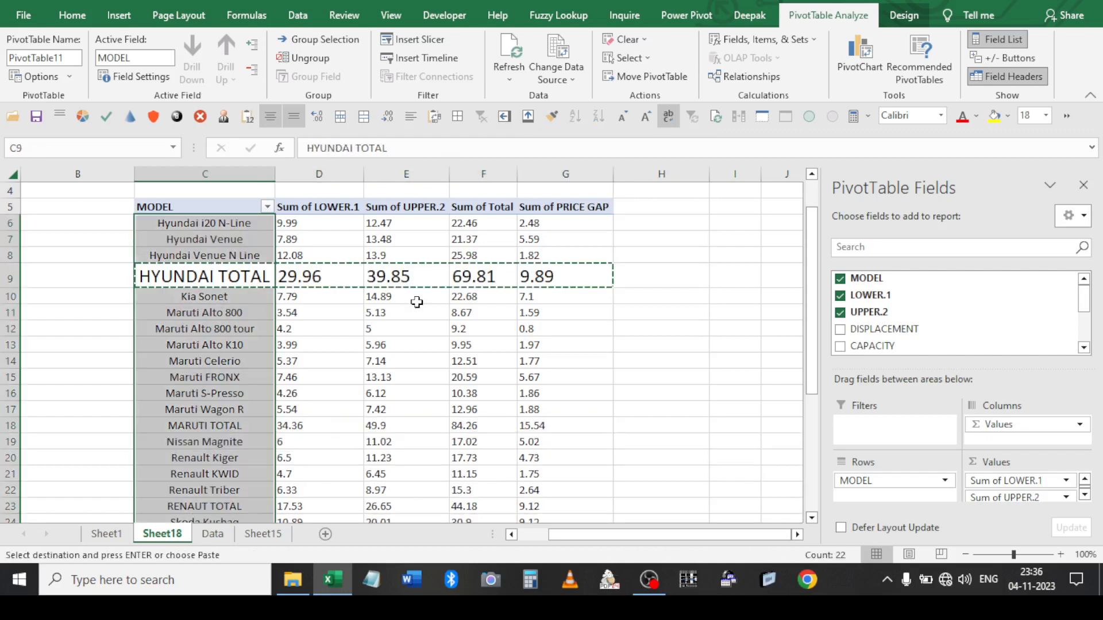
pyautogui.moveTo(241, 279); pyautogui.dragTo(548, 282)
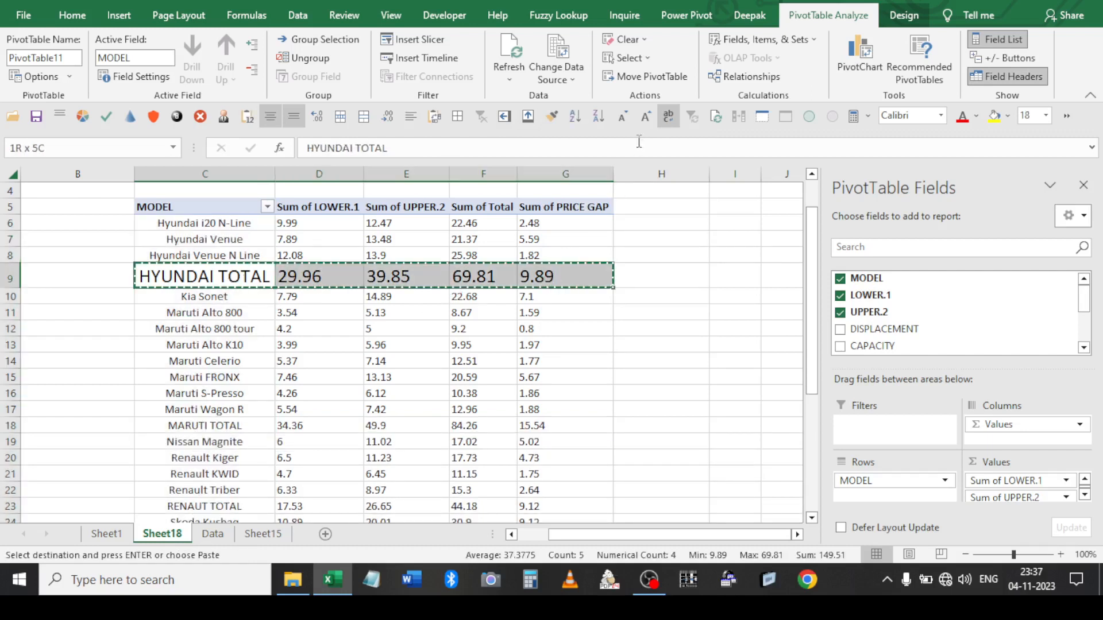
pyautogui.click(553, 112)
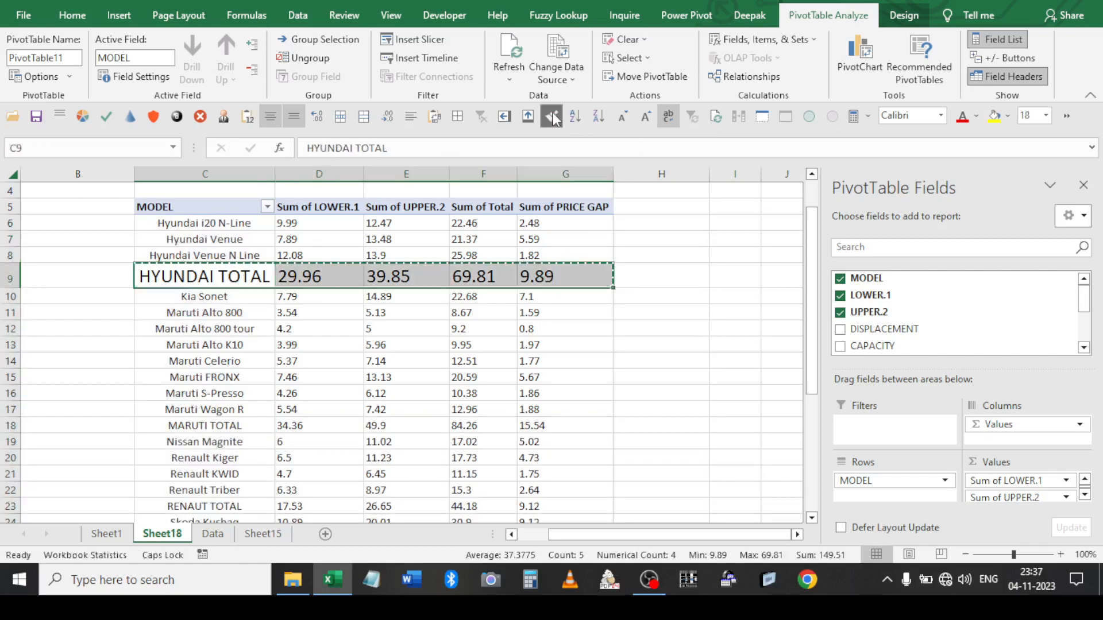
pyautogui.click(189, 425)
pyautogui.scroll(-2, 193, 424)
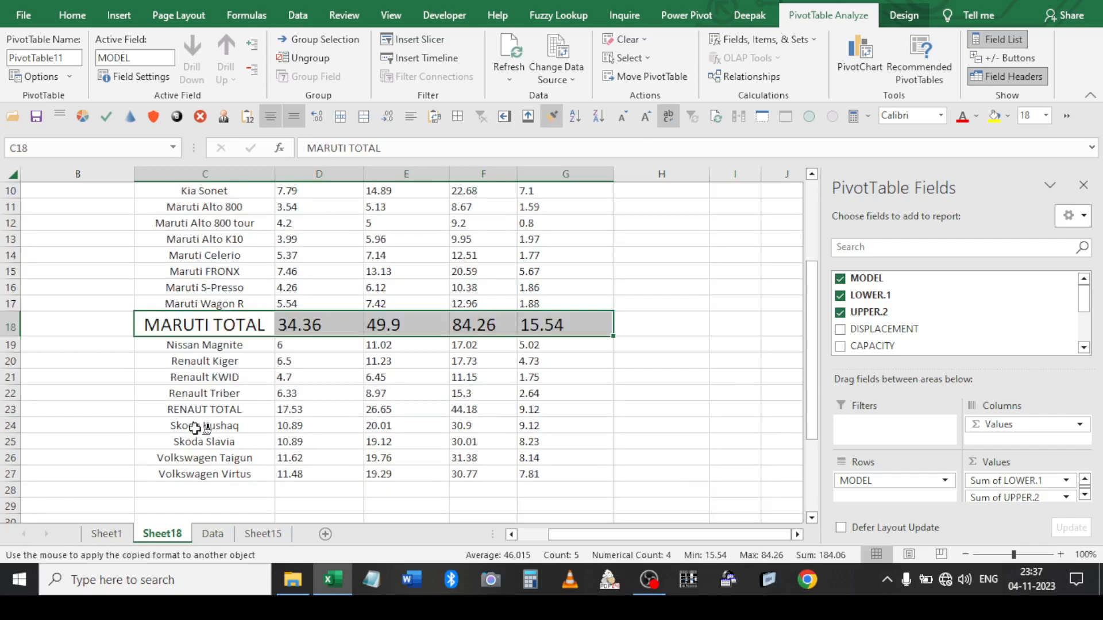
pyautogui.click(195, 409)
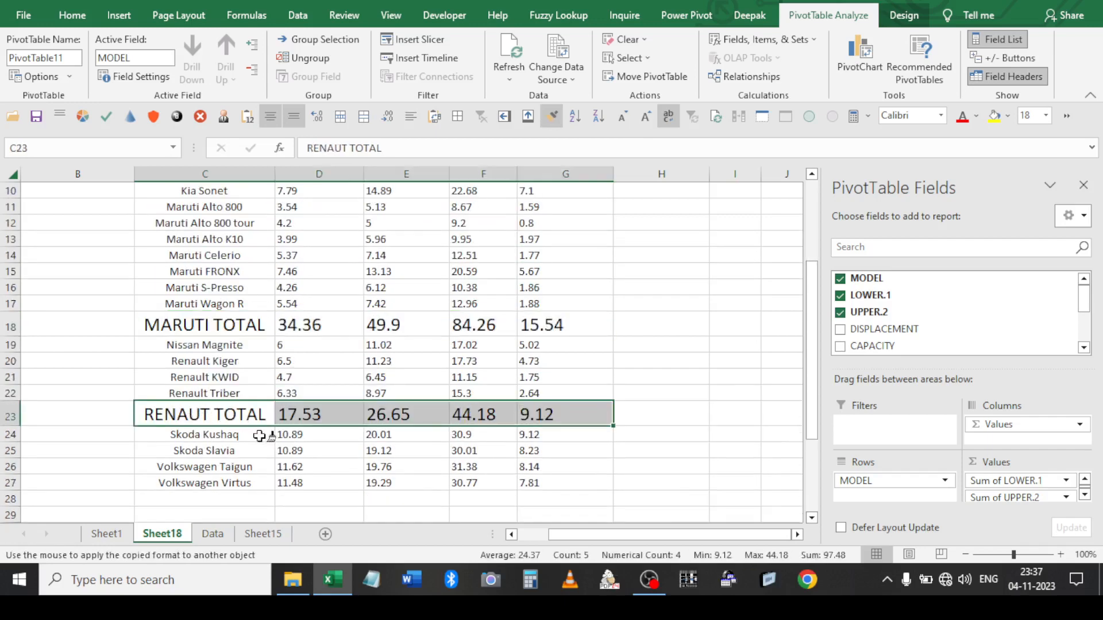
pyautogui.press('Escape')
# Start a new calculated item in the MODEL field and name it SKODA TOTAL
pyautogui.scroll(2, 262, 425)
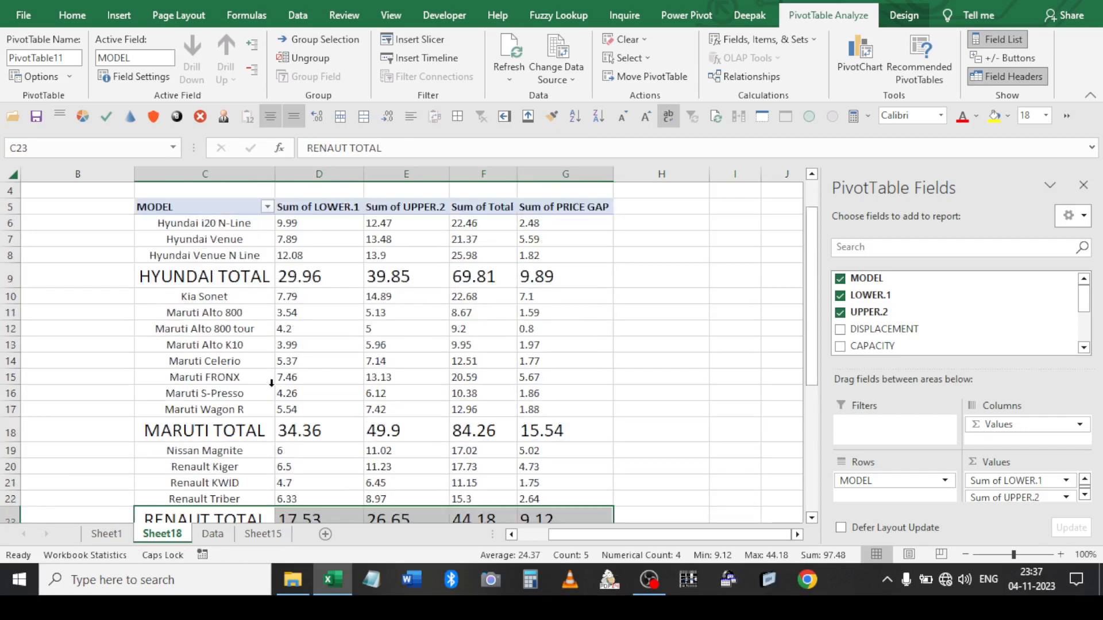
pyautogui.scroll(-3, 262, 409)
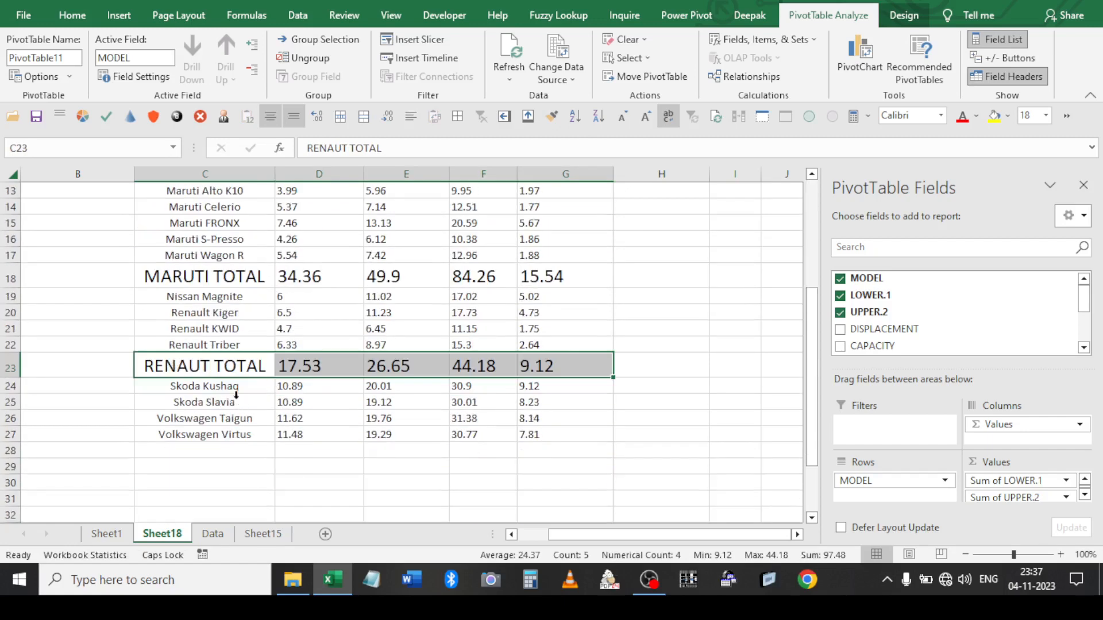
pyautogui.moveTo(222, 386); pyautogui.dragTo(233, 403)
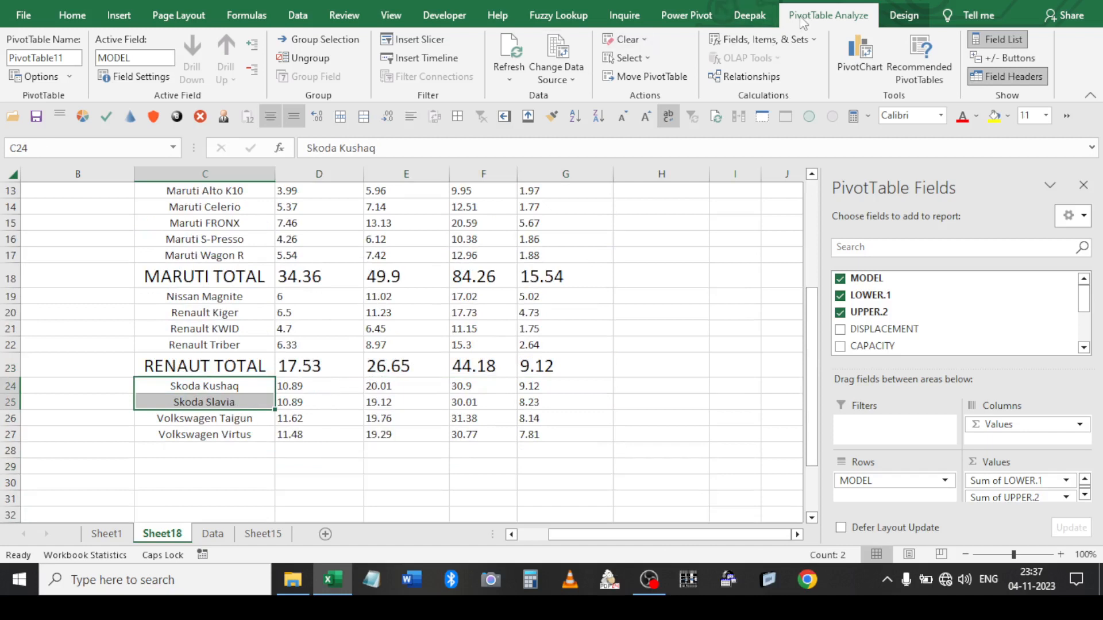
pyautogui.click(761, 39)
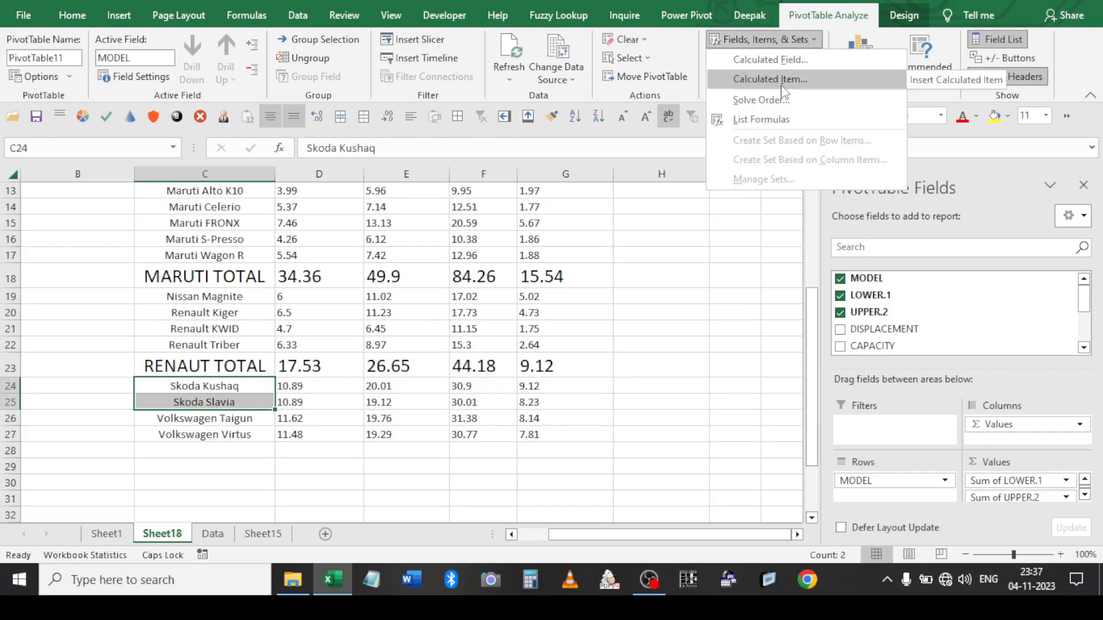
pyautogui.click(782, 86)
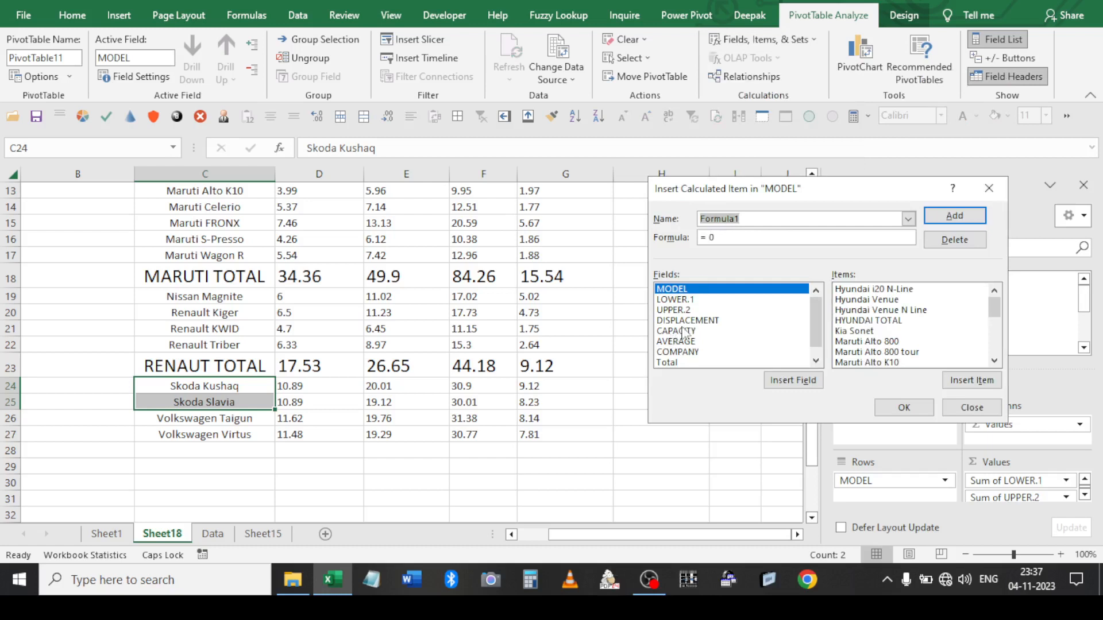
pyautogui.write('SO')
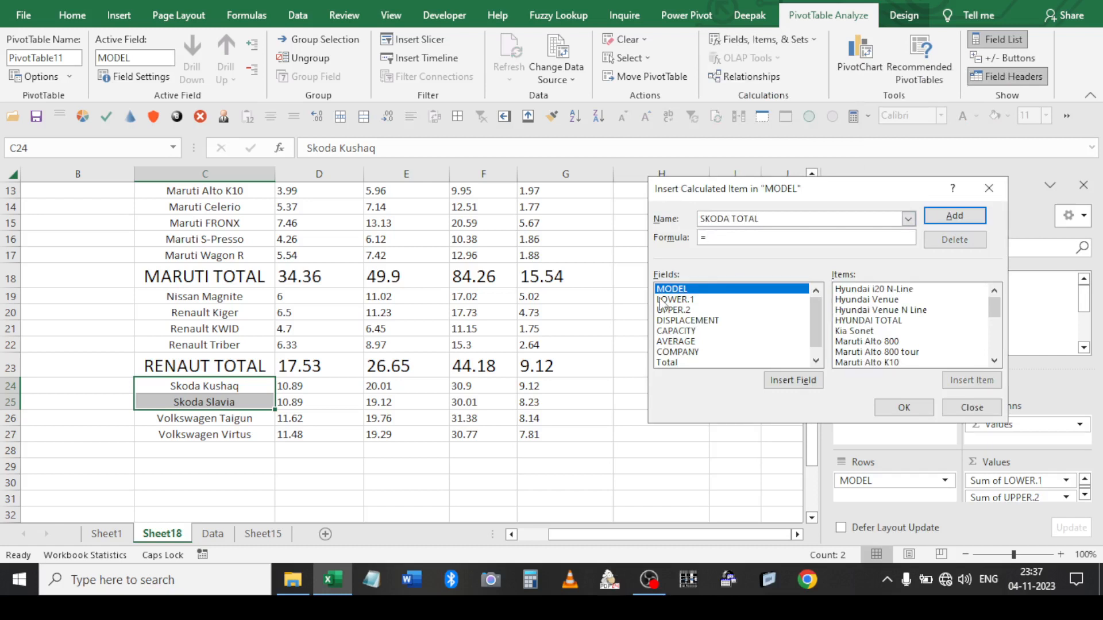
# Set SKODA TOTAL's formula to the sum of Skoda Kushaq and Skoda Slavia, and add the item to the pivot table
pyautogui.scroll(-5, 923, 334)
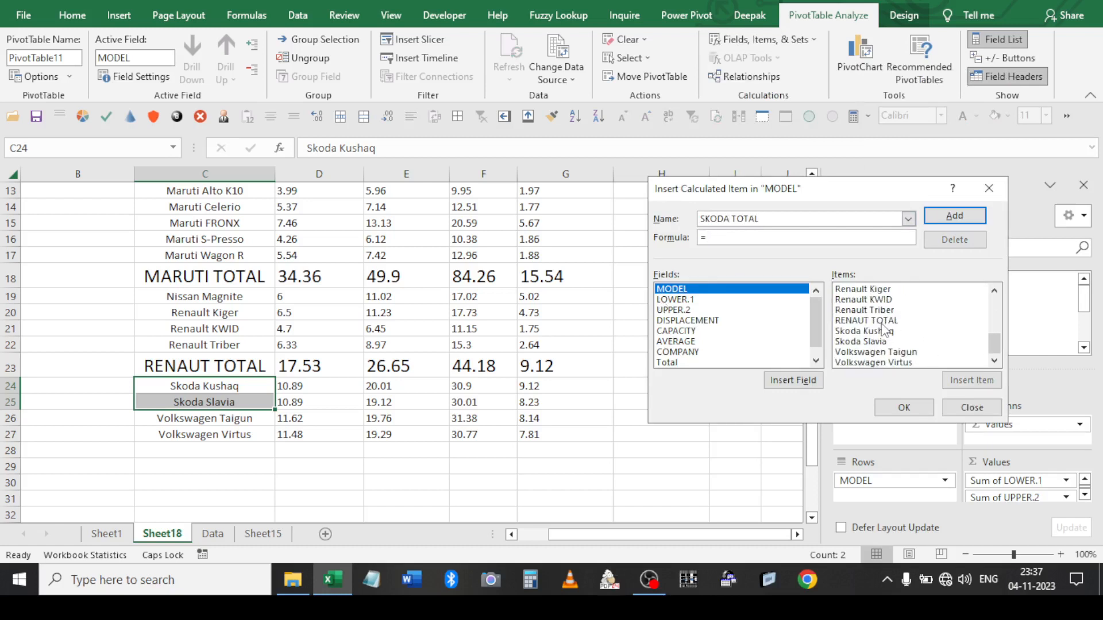
pyautogui.doubleClick(882, 332)
pyautogui.write('+')
pyautogui.scroll(5, 882, 337)
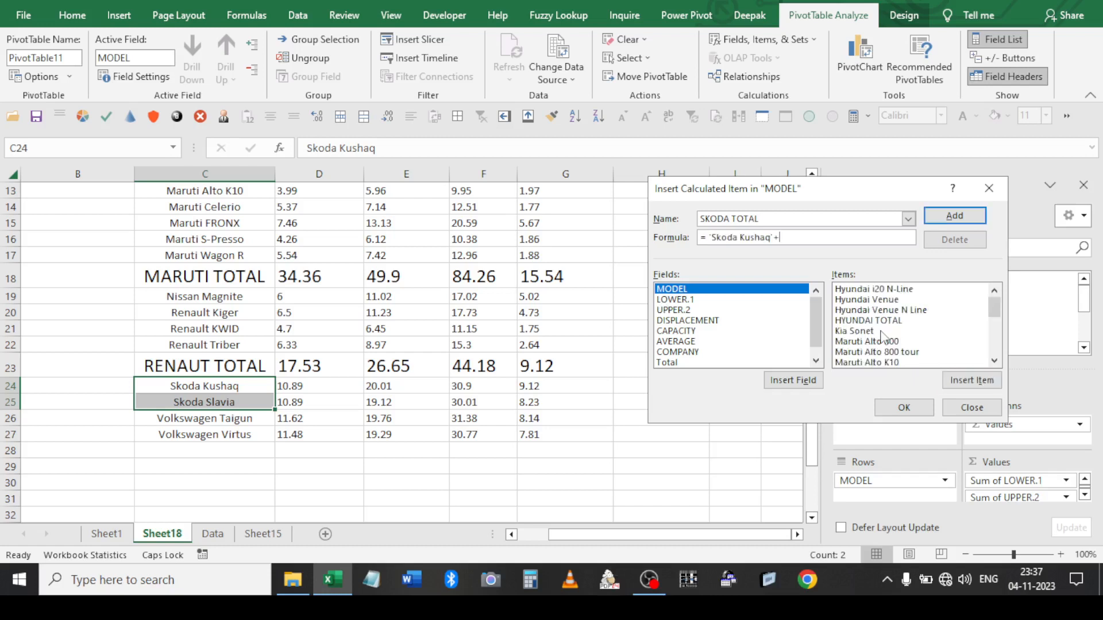
pyautogui.scroll(-5, 882, 338)
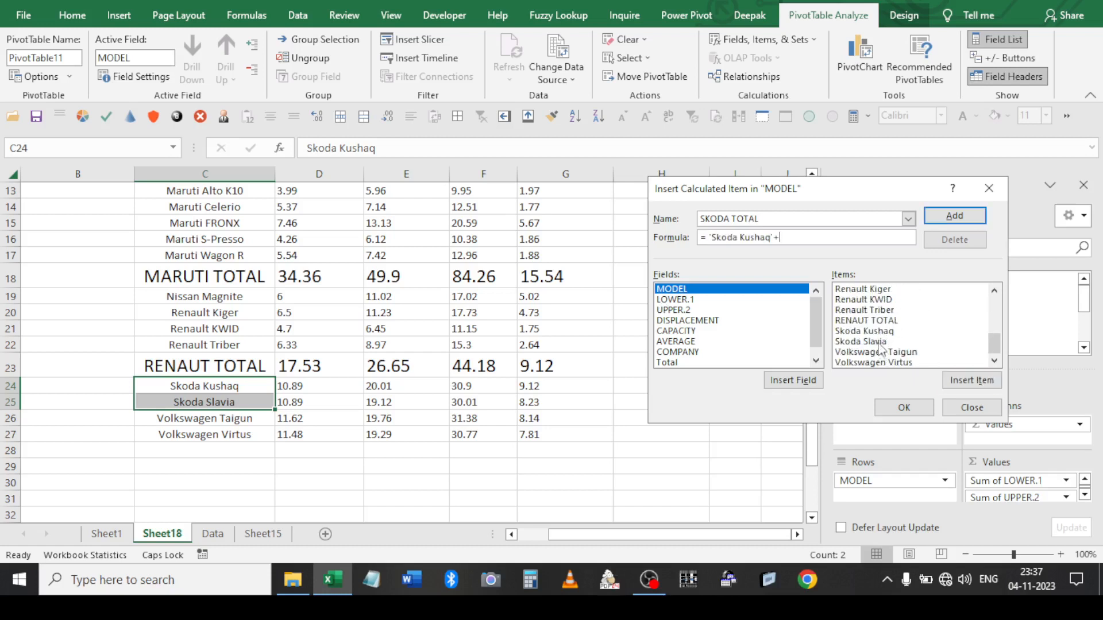
pyautogui.doubleClick(880, 343)
pyautogui.click(946, 215)
pyautogui.click(912, 409)
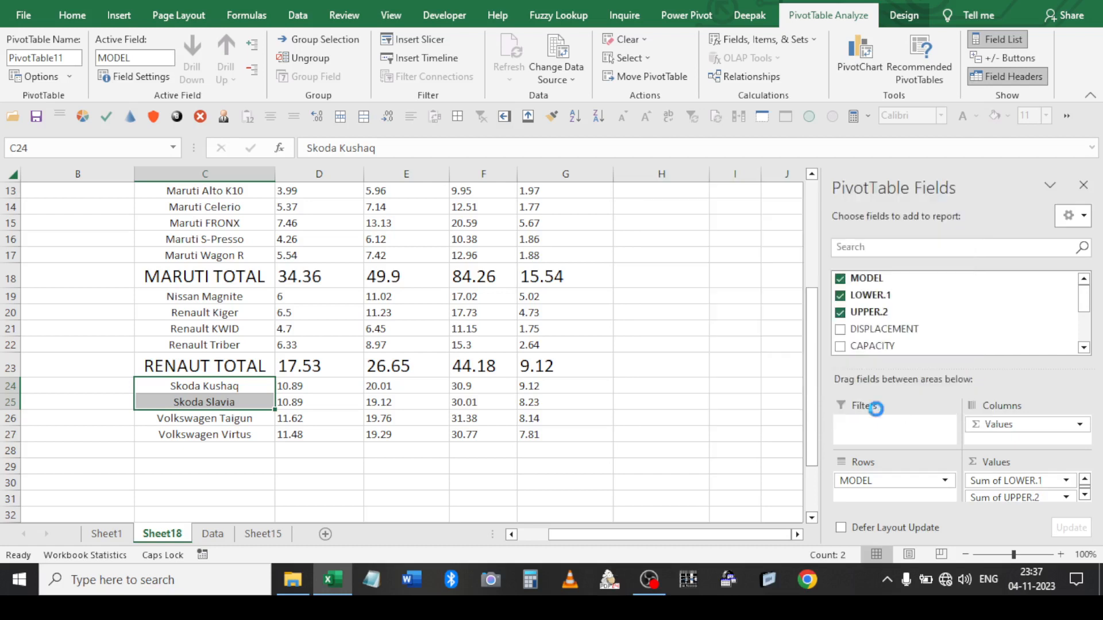
# Move the SKODA TOTAL row directly below Skoda Slavia in the pivot table
pyautogui.click(234, 451)
pyautogui.hotkey('ctrl', 'shift', 'Up')
pyautogui.moveTo(238, 453); pyautogui.dragTo(243, 411)
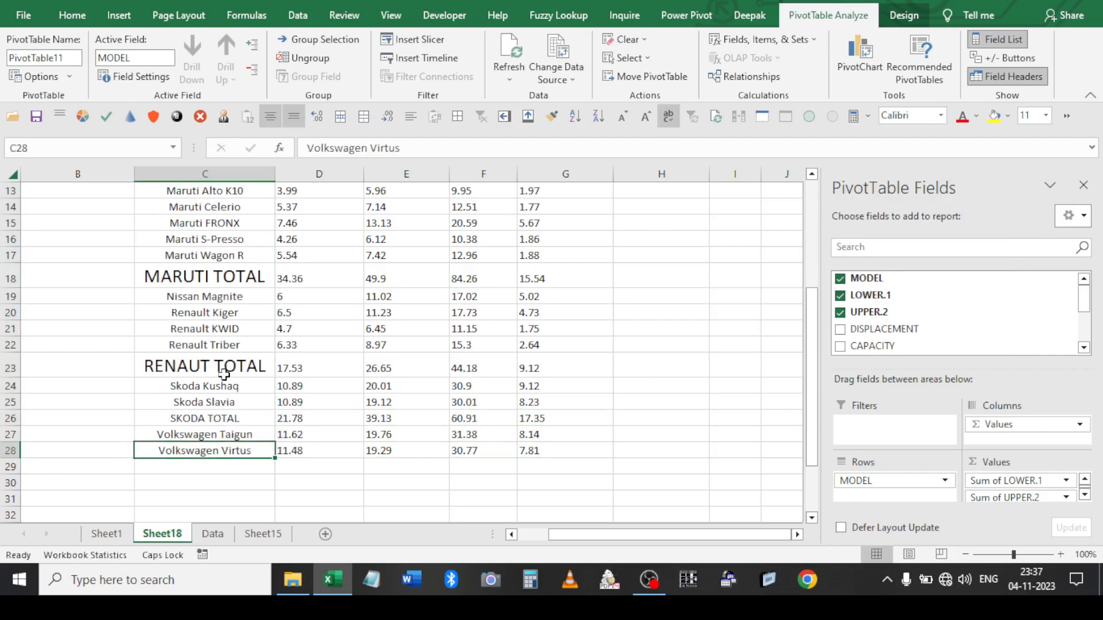
# Start a new calculated item in the MODEL field and name it VOLKSWAGEN TOTAL
pyautogui.click(790, 45)
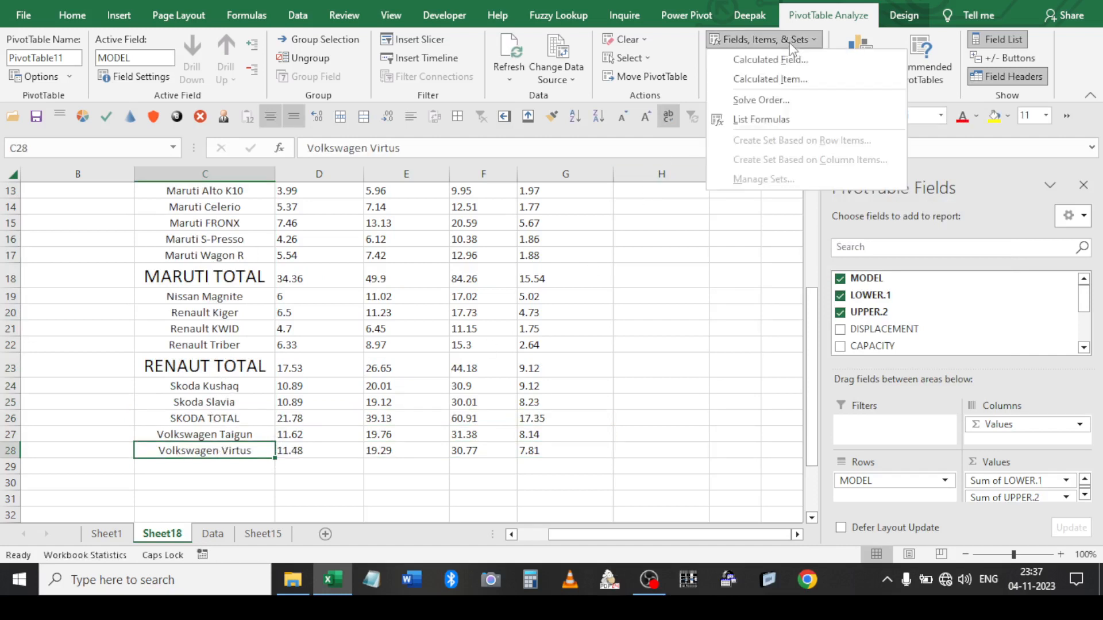
pyautogui.click(770, 79)
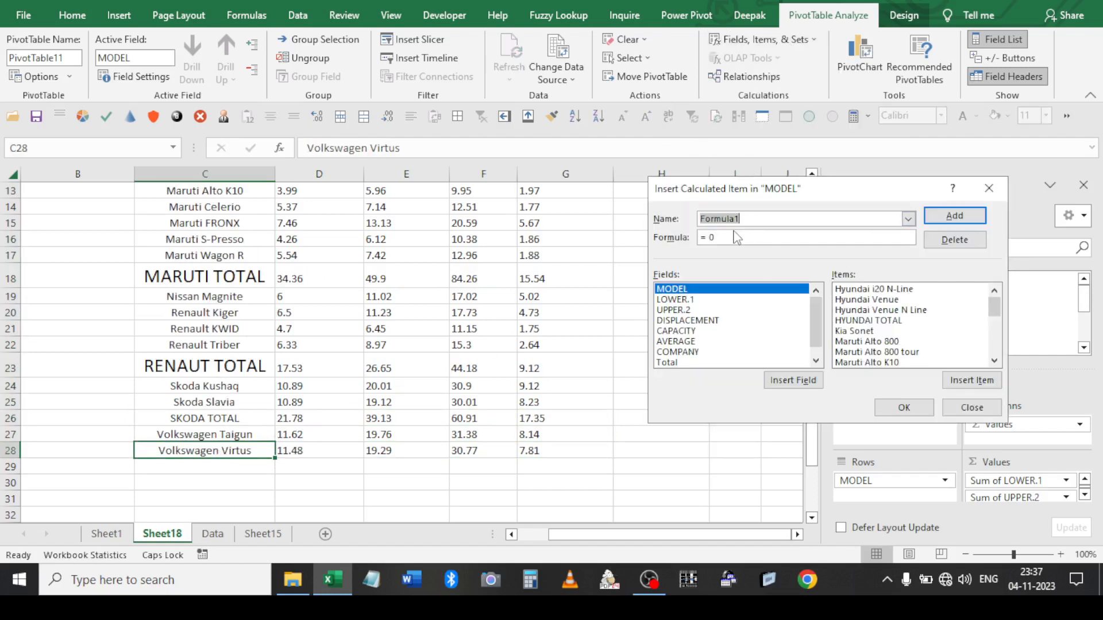
pyautogui.write('VOLKSWAGEN TOTAL')
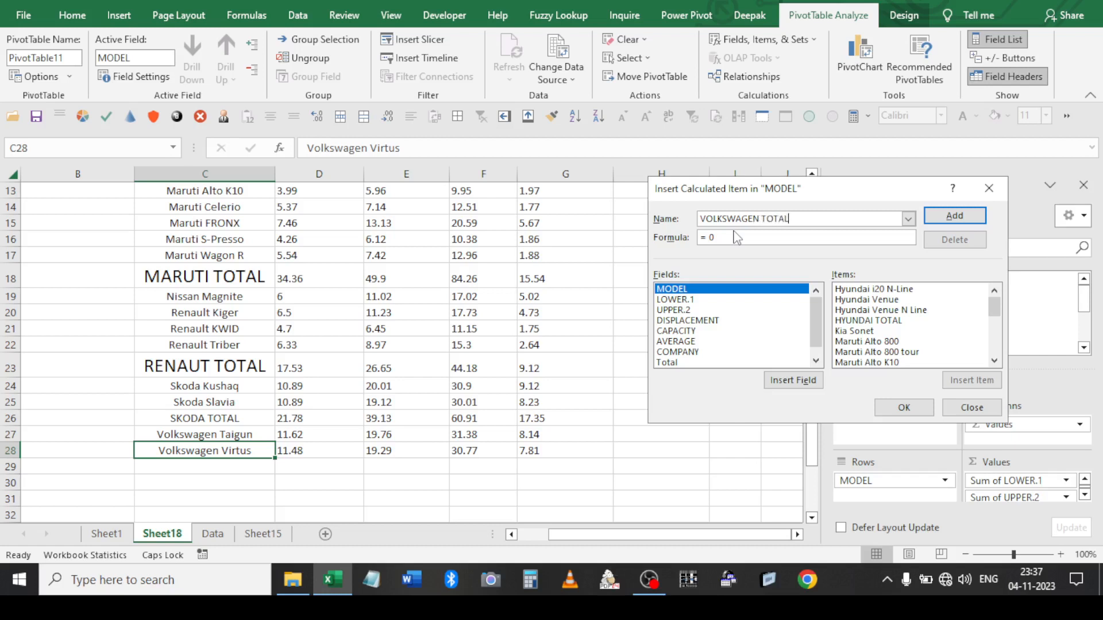
# Set VOLKSWAGEN TOTAL's formula to the sum of Volkswagen Taigun and Volkswagen Virtus, and add the item to the pivot table
pyautogui.press('Tab')
pyautogui.scroll(-5, 904, 353)
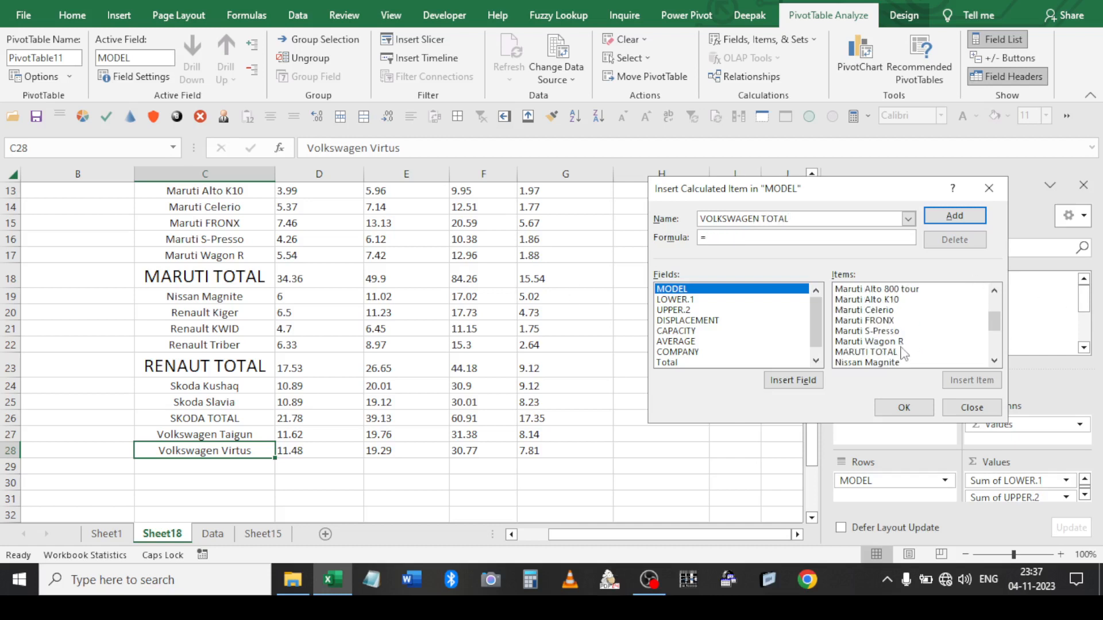
pyautogui.doubleClick(904, 353)
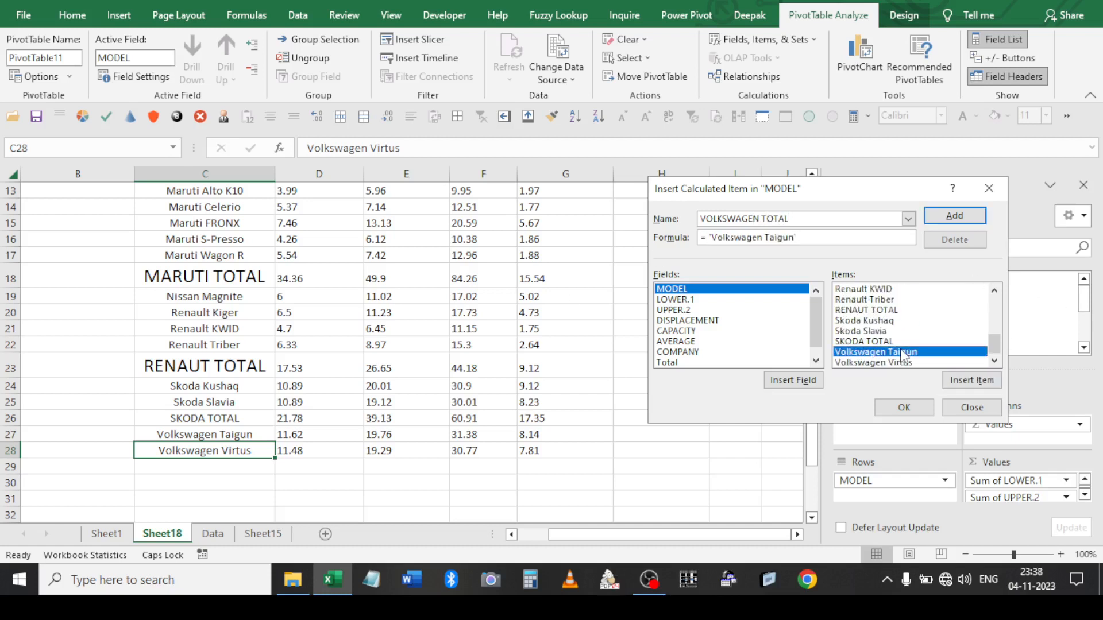
pyautogui.write('+')
pyautogui.doubleClick(901, 363)
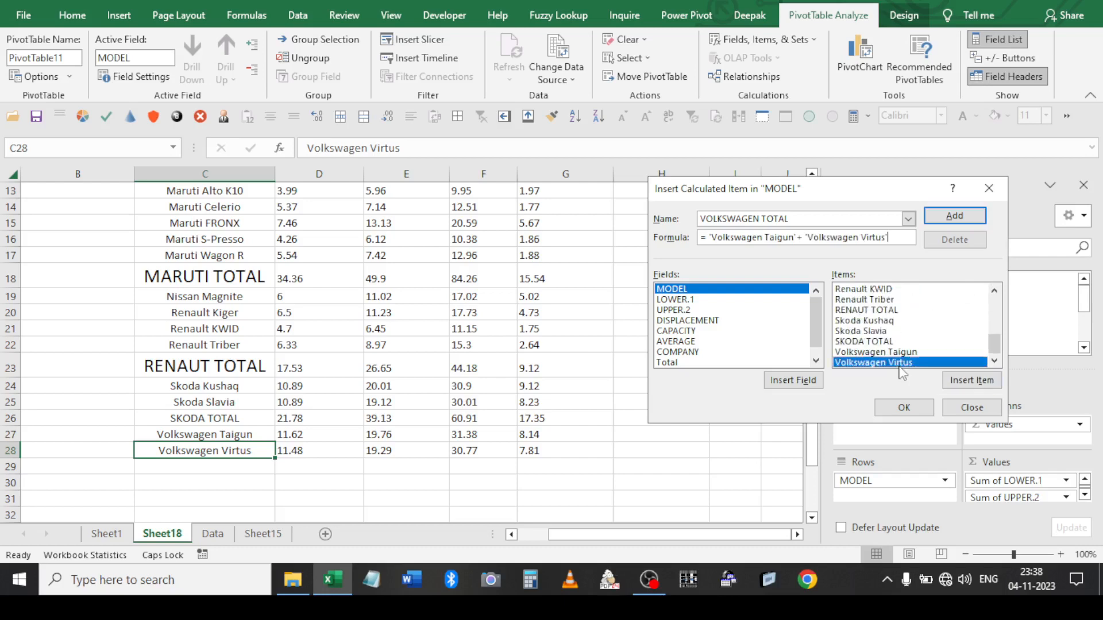
pyautogui.click(954, 216)
pyautogui.click(904, 407)
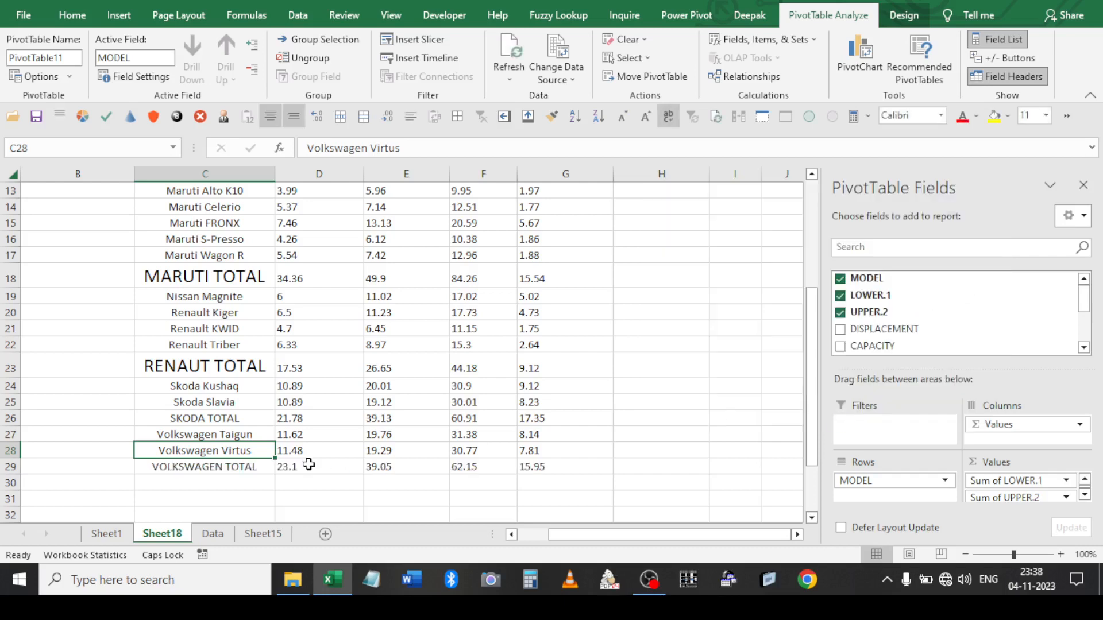
# Copy the HYUNDAI TOTAL row's formatting to the SKODA TOTAL and VOLKSWAGEN TOTAL rows
pyautogui.scroll(4, 224, 384)
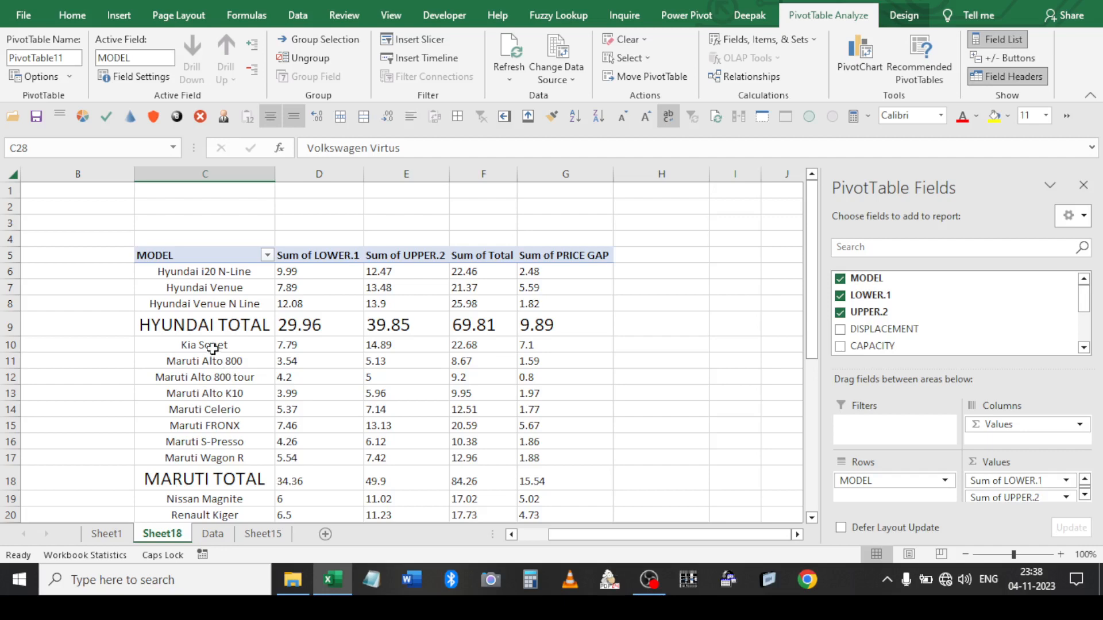
pyautogui.click(210, 326)
pyautogui.keyDown('shift'); pyautogui.click(563, 328); pyautogui.keyUp('shift')
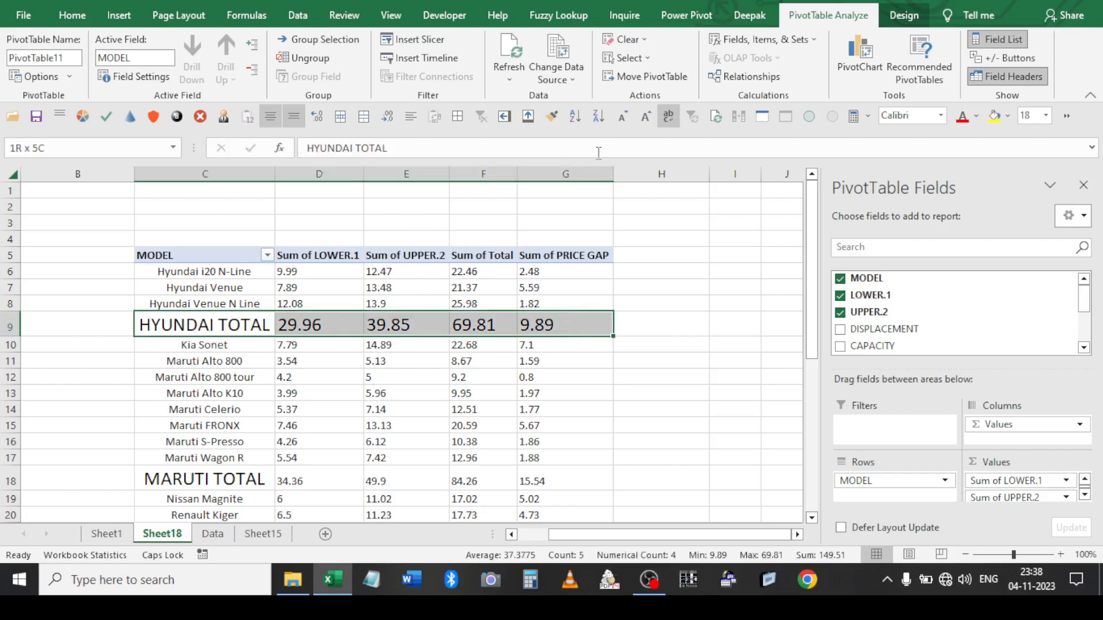
pyautogui.click(551, 117)
pyautogui.scroll(-3, 310, 295)
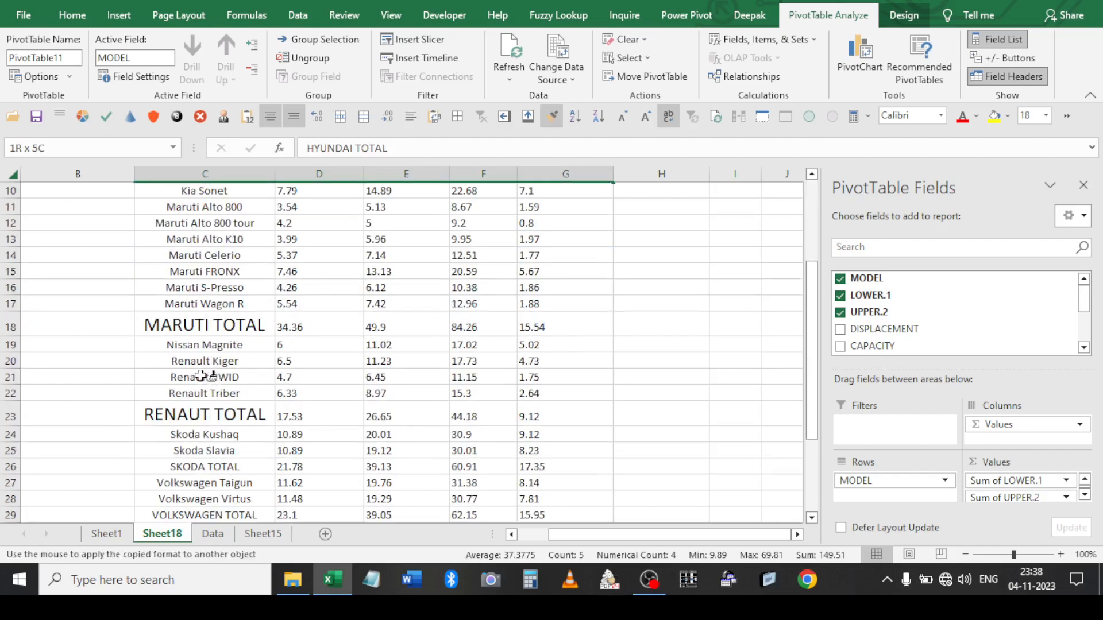
pyautogui.scroll(-1, 201, 377)
pyautogui.click(215, 419)
pyautogui.click(221, 480)
pyautogui.press('Escape')
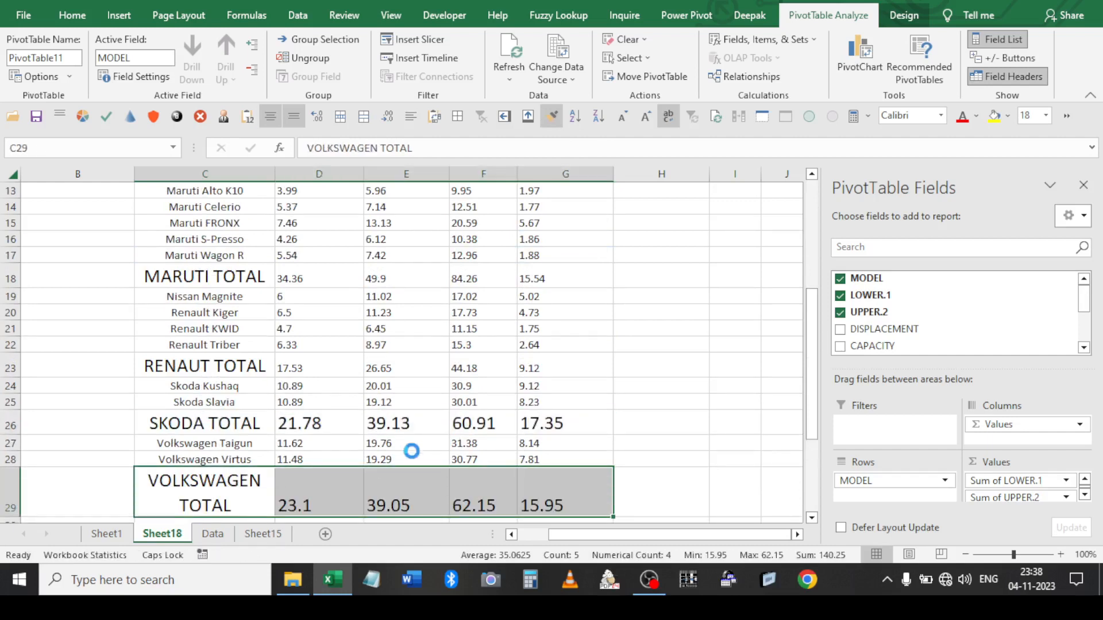
pyautogui.moveTo(370, 444)
pyautogui.mouseDown()
pyautogui.moveTo(376, 458)
pyautogui.moveTo(333, 446)
pyautogui.moveTo(331, 460)
pyautogui.mouseUp()
# Group the three Hyundai models in the MODEL column without their total row
pyautogui.scroll(4, 258, 423)
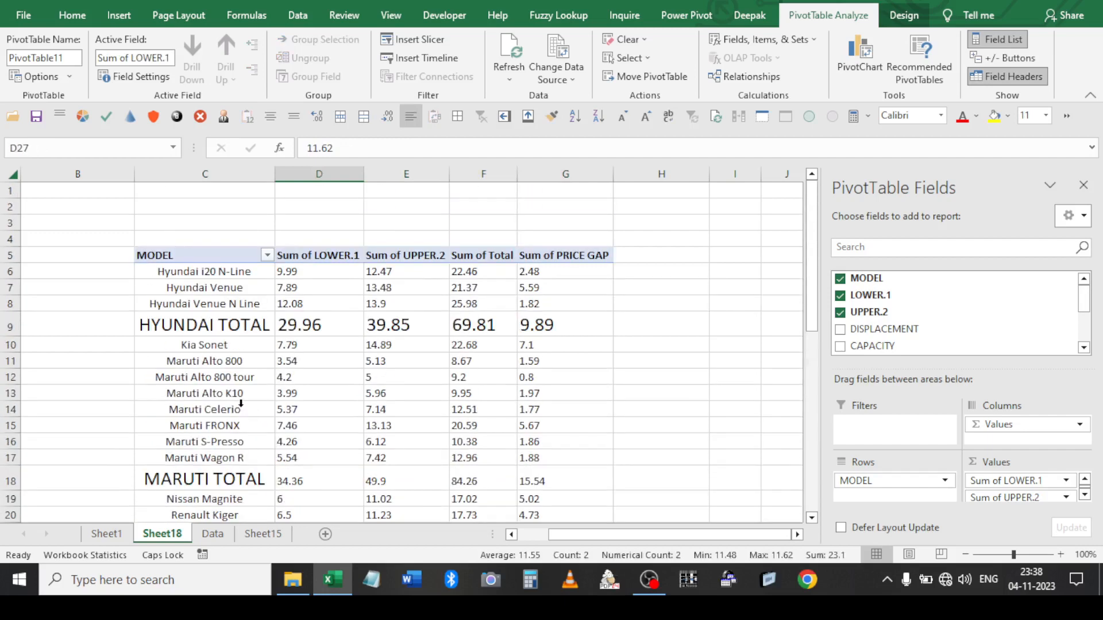
pyautogui.moveTo(180, 271); pyautogui.dragTo(186, 297)
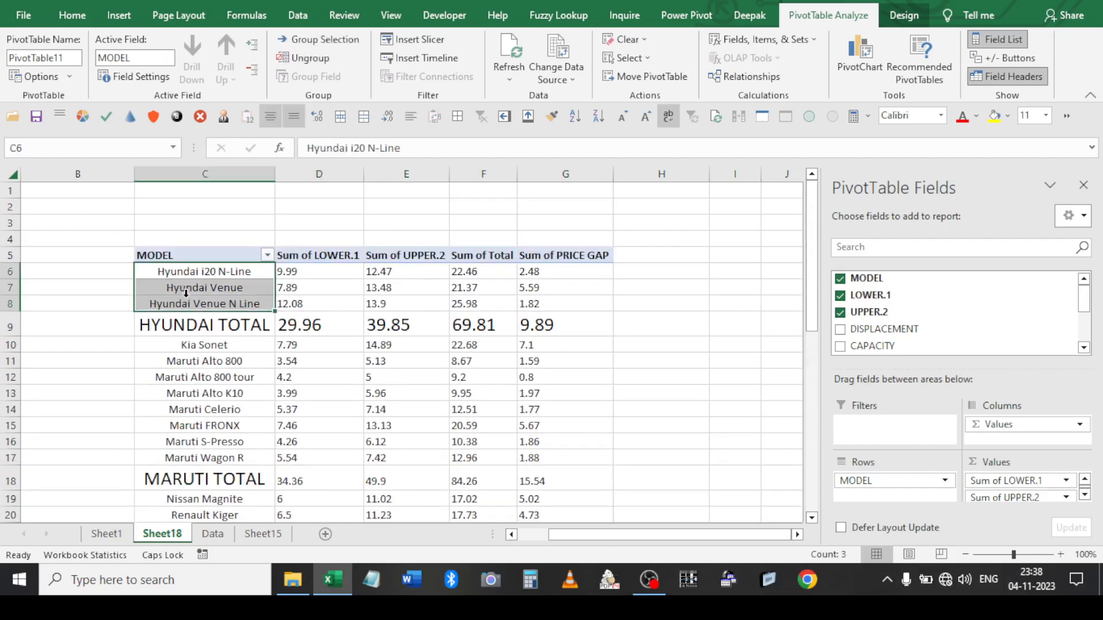
pyautogui.rightClick(186, 297)
pyautogui.click(222, 168)
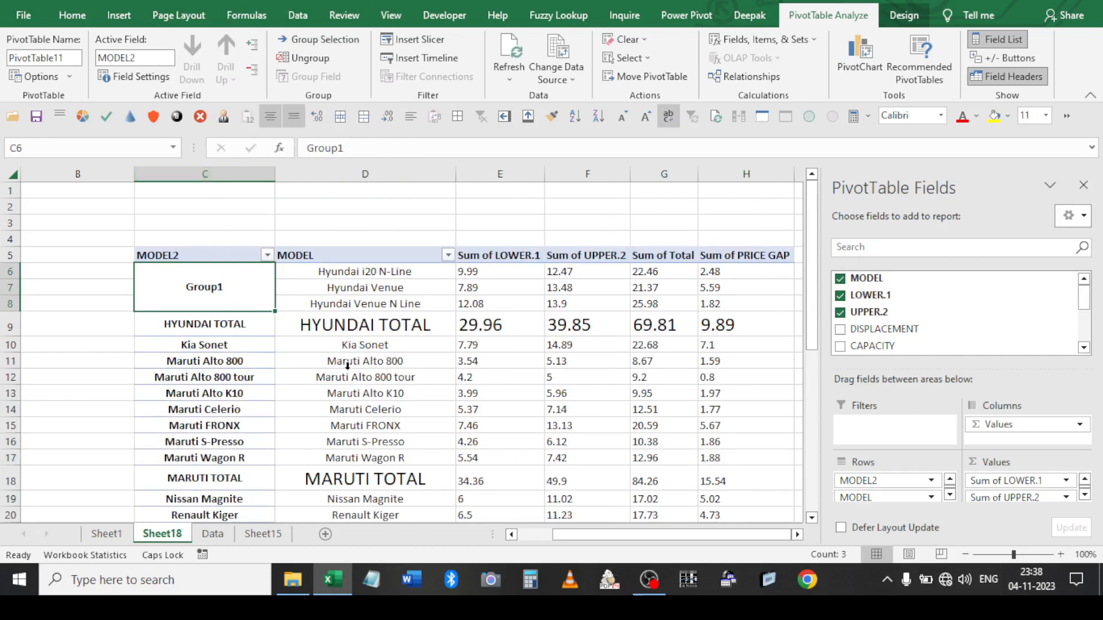
# Group the seven Maruti models in the MODEL2 column, from Maruti Alto 800 to Maruti Wagon R, leaving out their total
pyautogui.moveTo(346, 365); pyautogui.dragTo(365, 451)
pyautogui.moveTo(231, 360); pyautogui.dragTo(245, 455)
pyautogui.rightClick(249, 456)
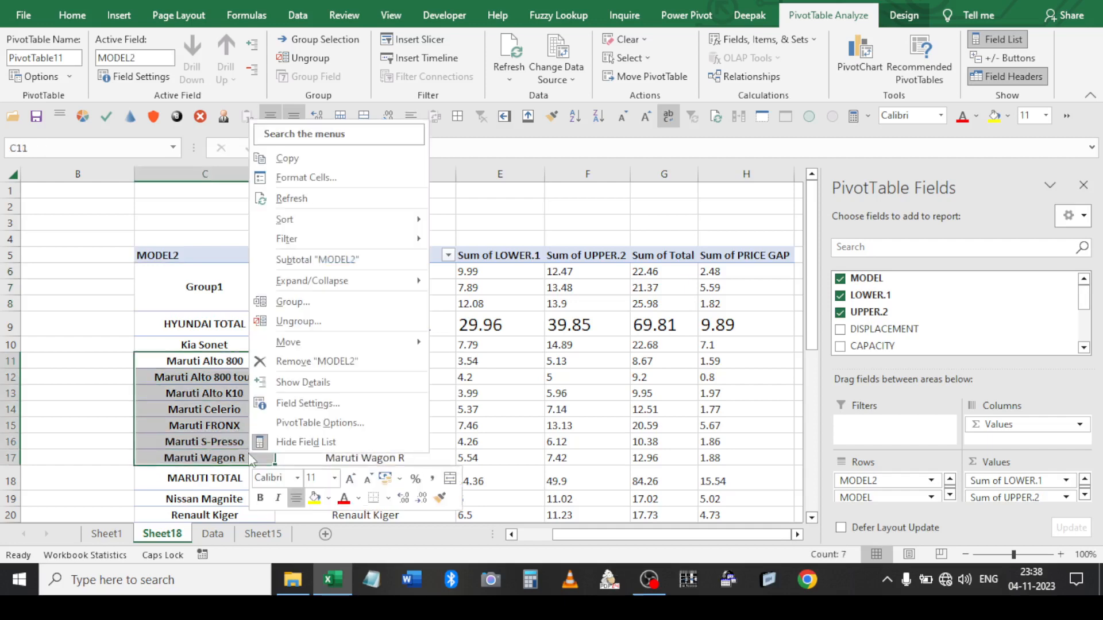
pyautogui.click(310, 301)
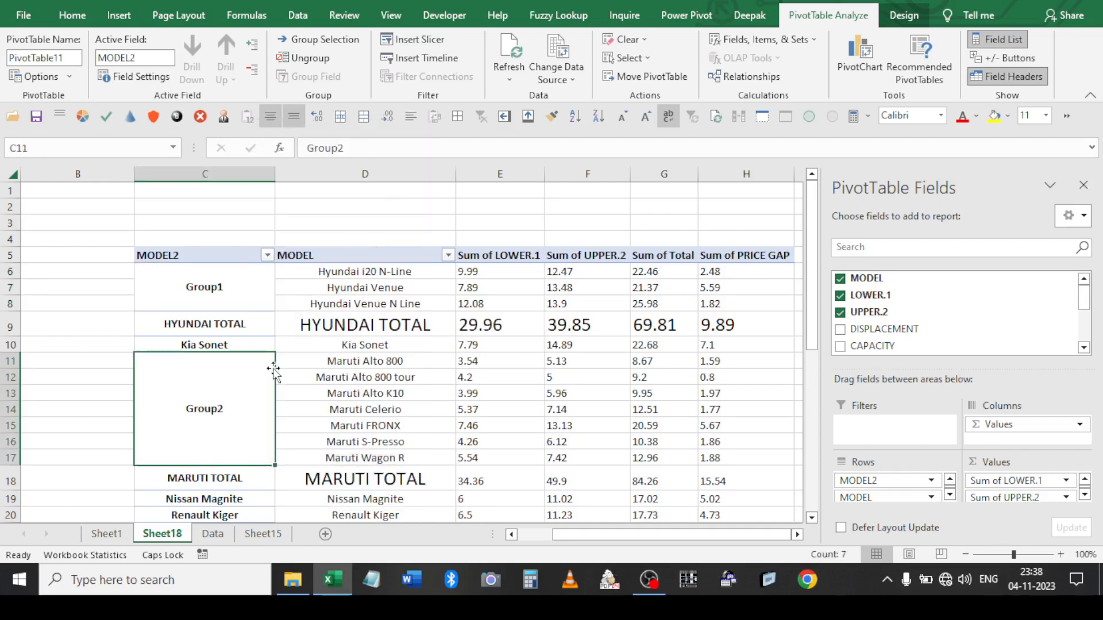
# Remove the Hyundai and Maruti groupings that leave out the total rows
pyautogui.scroll(-3, 273, 370)
pyautogui.moveTo(230, 360); pyautogui.dragTo(232, 416)
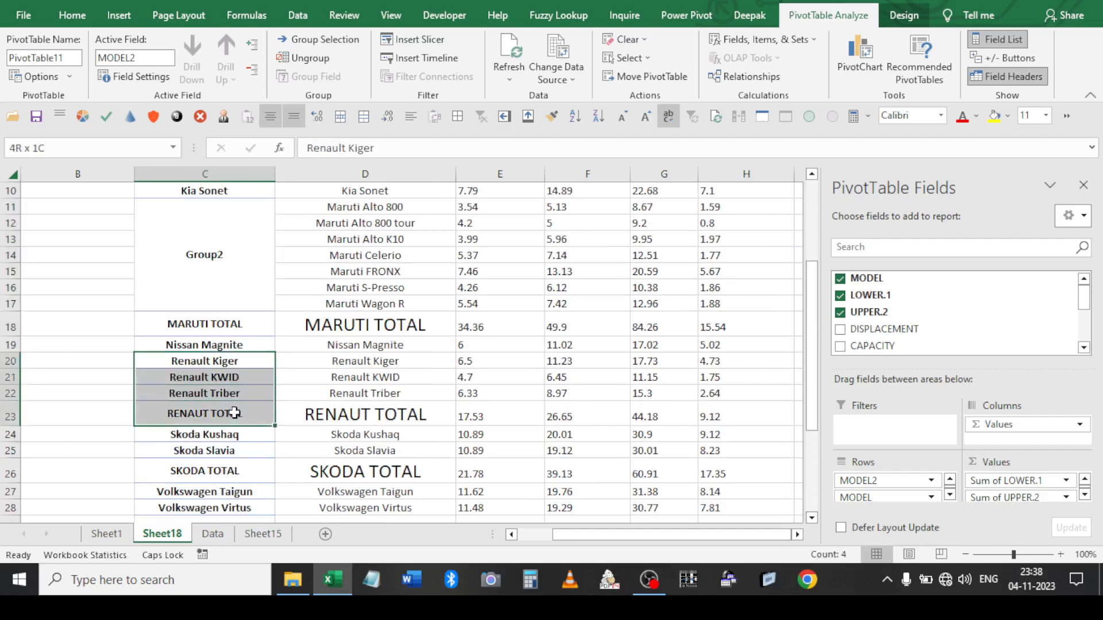
pyautogui.click(234, 412)
pyautogui.scroll(3, 236, 292)
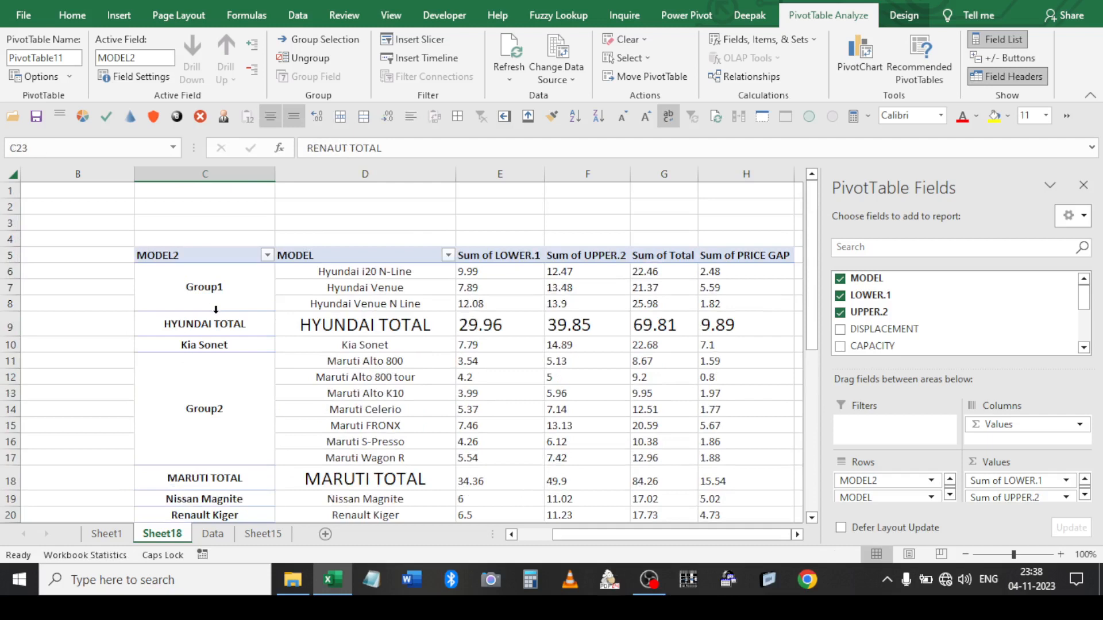
pyautogui.moveTo(252, 329); pyautogui.dragTo(246, 290)
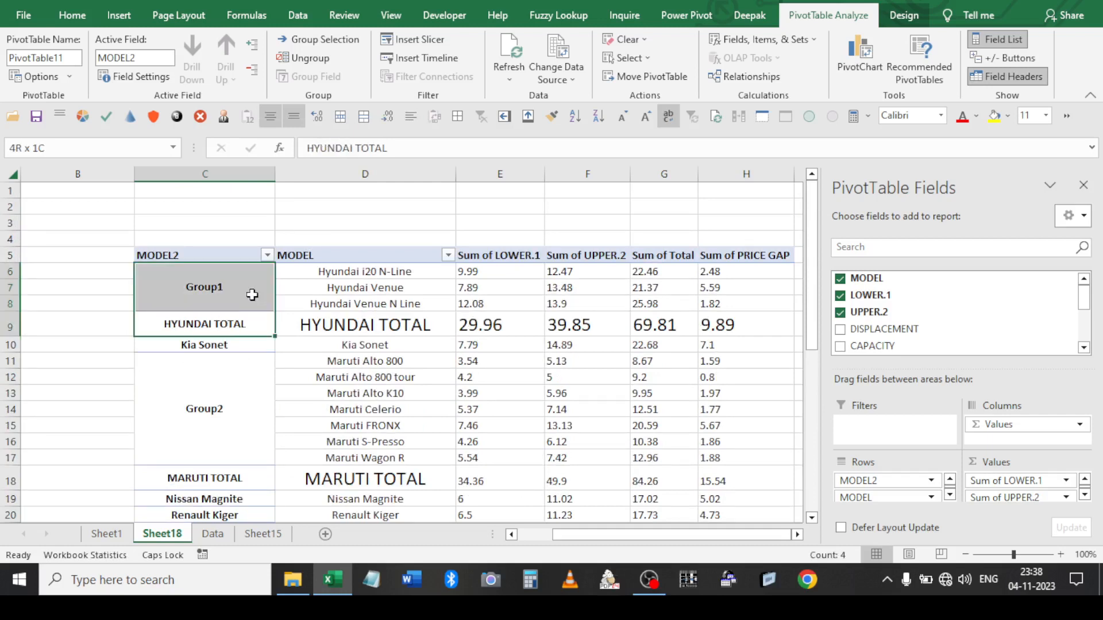
pyautogui.rightClick(246, 291)
pyautogui.moveTo(282, 352)
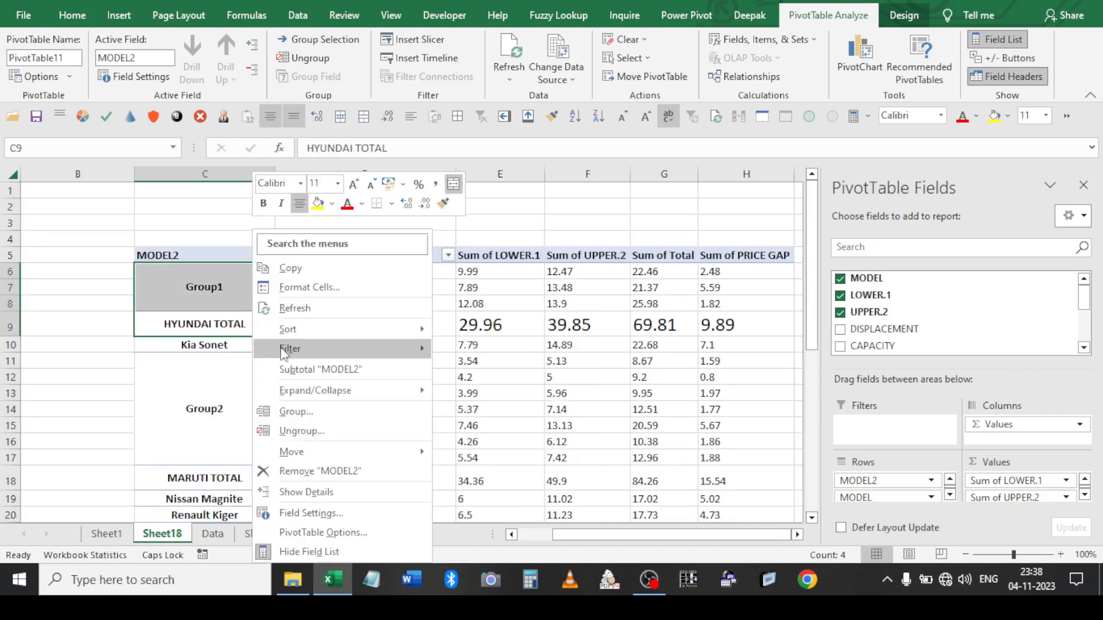
pyautogui.press('Escape')
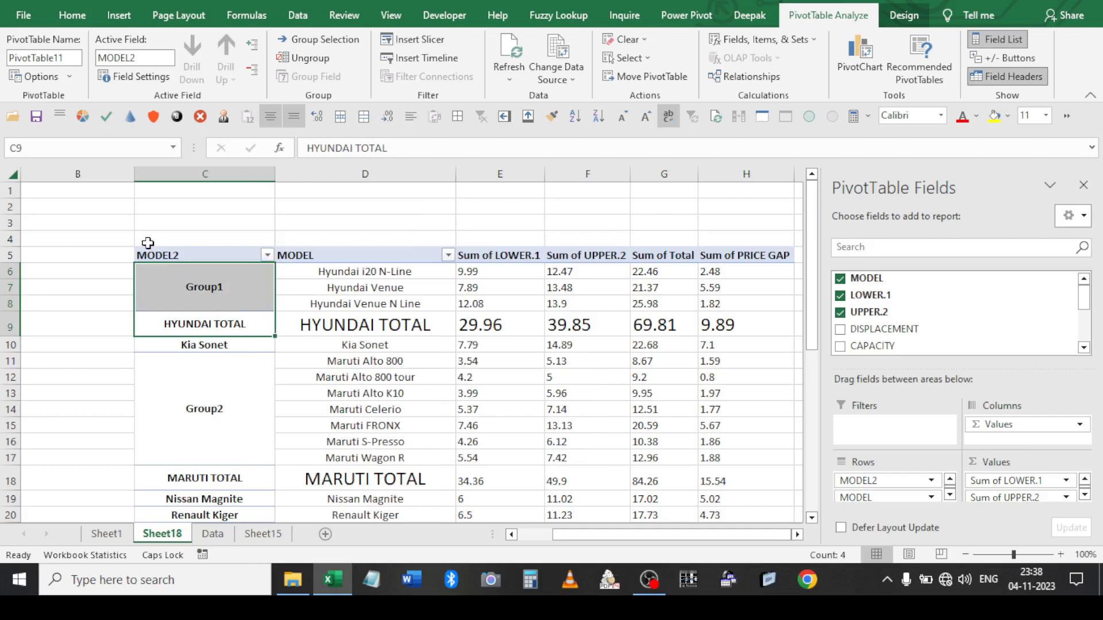
pyautogui.hotkey('alt', 'shift', 'Left')
# Group the three Hyundai models together with HYUNDAI TOTAL in the MODEL column
pyautogui.click(233, 339)
pyautogui.moveTo(233, 339); pyautogui.dragTo(244, 273)
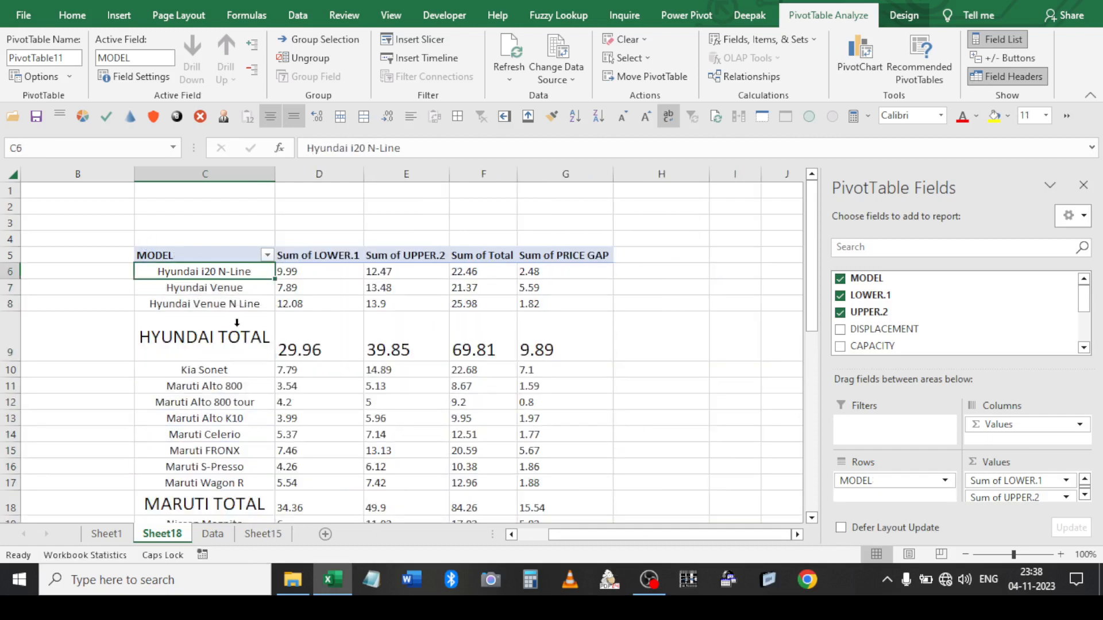
pyautogui.click(236, 331)
pyautogui.rightClick(233, 333)
pyautogui.press('Escape')
pyautogui.moveTo(230, 333); pyautogui.dragTo(229, 270)
pyautogui.rightClick(230, 271)
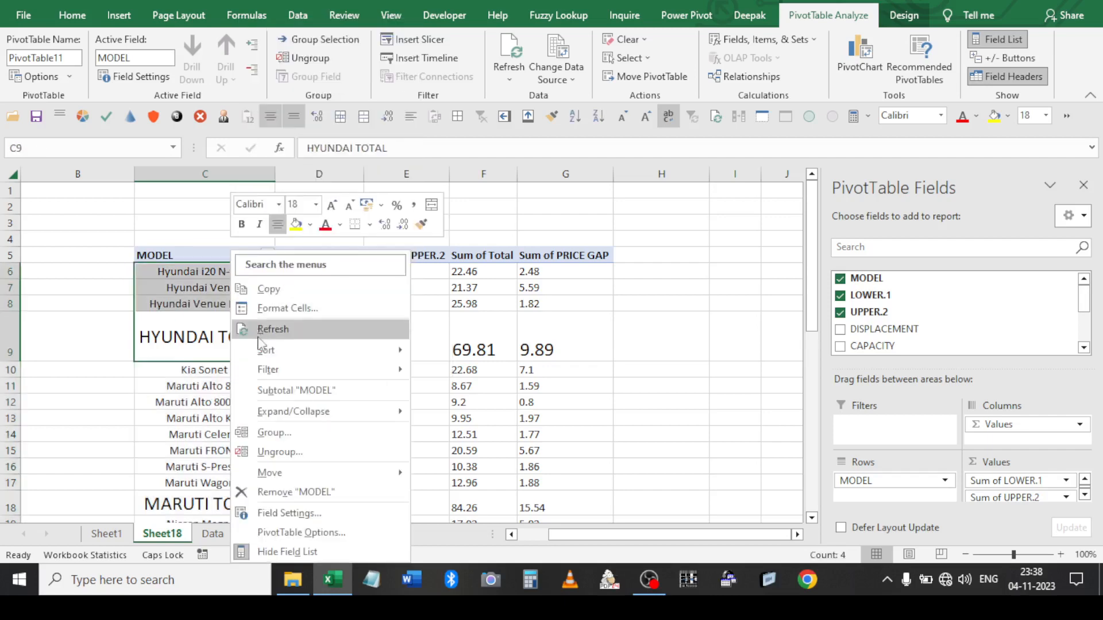
pyautogui.click(270, 432)
# Group the Maruti models from Maruti Alto 800 to Maruti Wagon R together with MARUTI TOTAL in the MODEL2 column
pyautogui.scroll(-1, 255, 396)
pyautogui.moveTo(219, 318); pyautogui.dragTo(241, 443)
pyautogui.rightClick(243, 444)
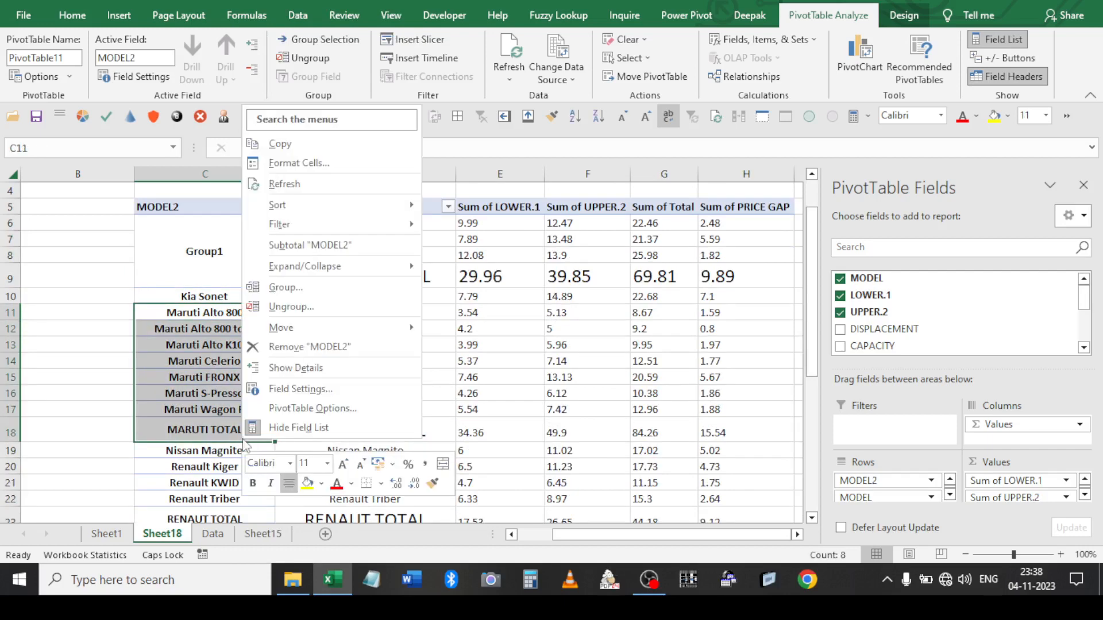
pyautogui.click(276, 287)
# Group Renault Kiger, Renault KWID and Renault Triber together with RENAUT TOTAL in the MODEL2 column
pyautogui.scroll(-3, 249, 329)
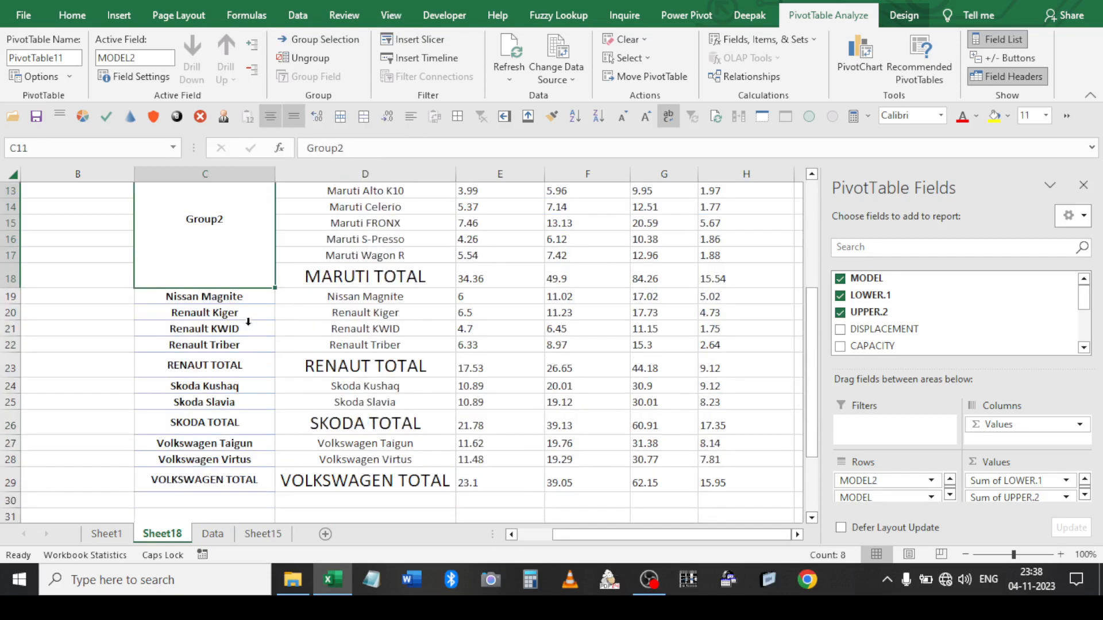
pyautogui.click(235, 313)
pyautogui.keyDown('shift'); pyautogui.click(230, 356); pyautogui.keyUp('shift')
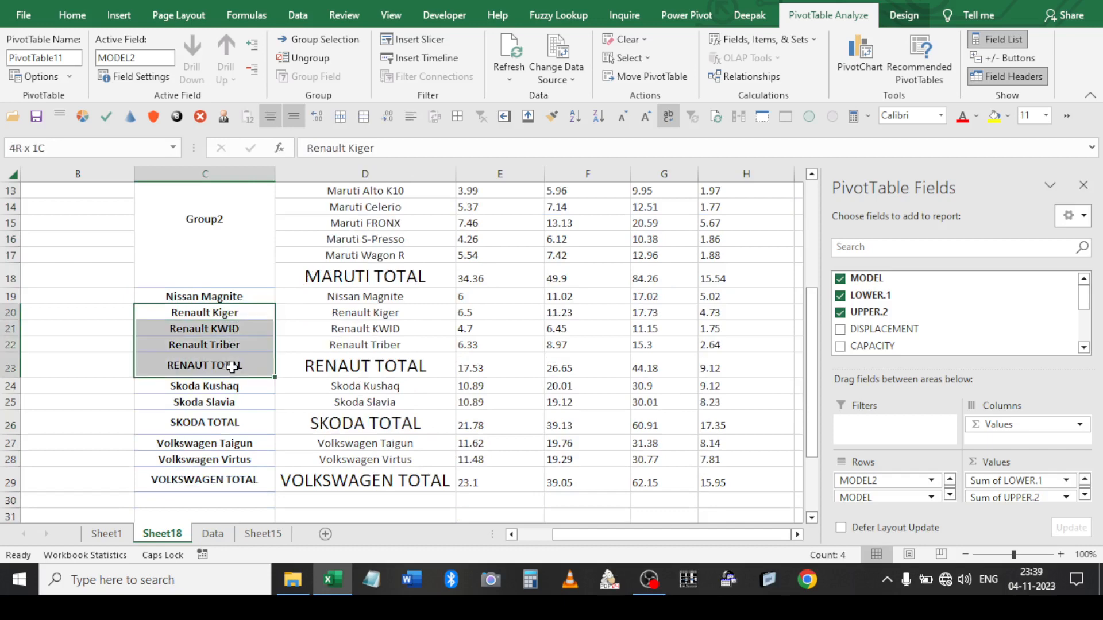
pyautogui.rightClick(234, 368)
pyautogui.click(271, 218)
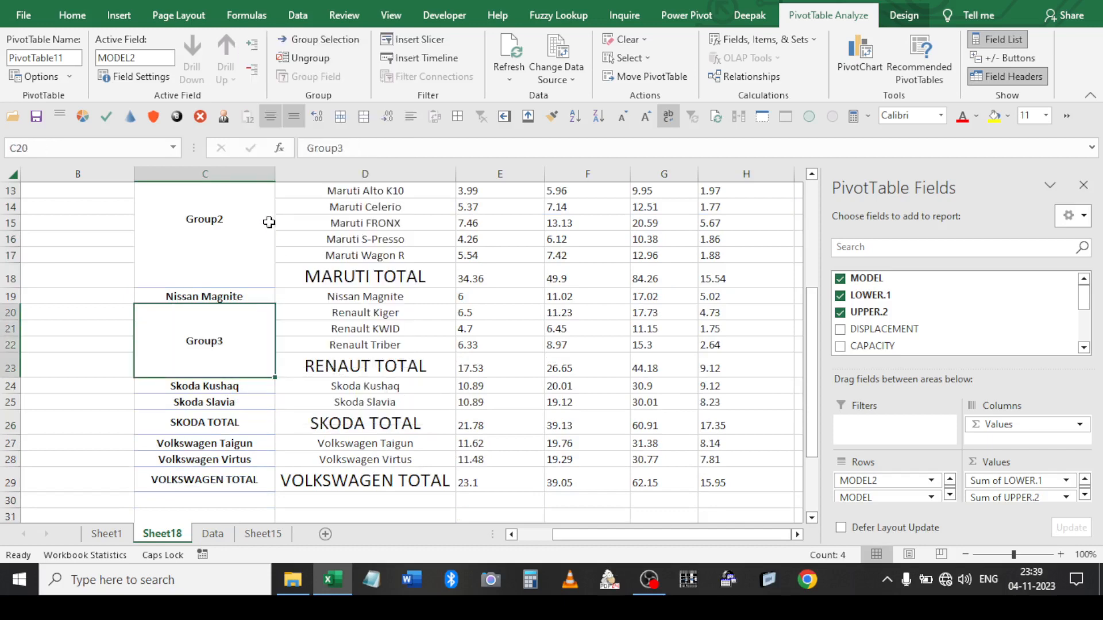
# Group Skoda Kushaq and Skoda Slavia together with SKODA TOTAL in the MODEL2 column
pyautogui.scroll(-2, 219, 347)
pyautogui.click(219, 285)
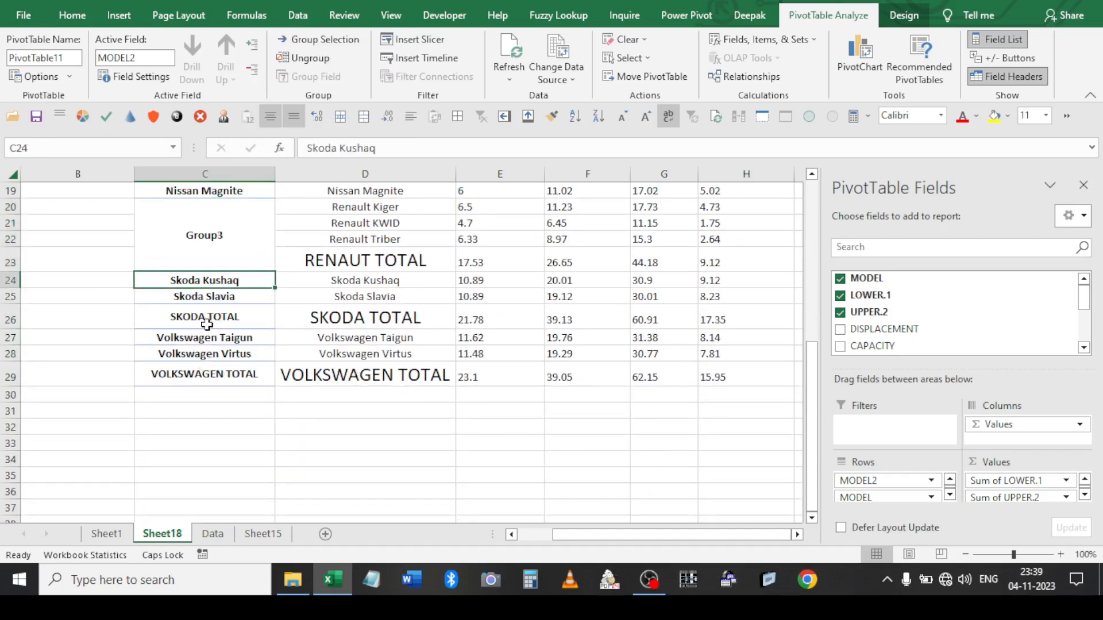
pyautogui.keyDown('shift'); pyautogui.click(208, 324); pyautogui.keyUp('shift')
pyautogui.rightClick(211, 327)
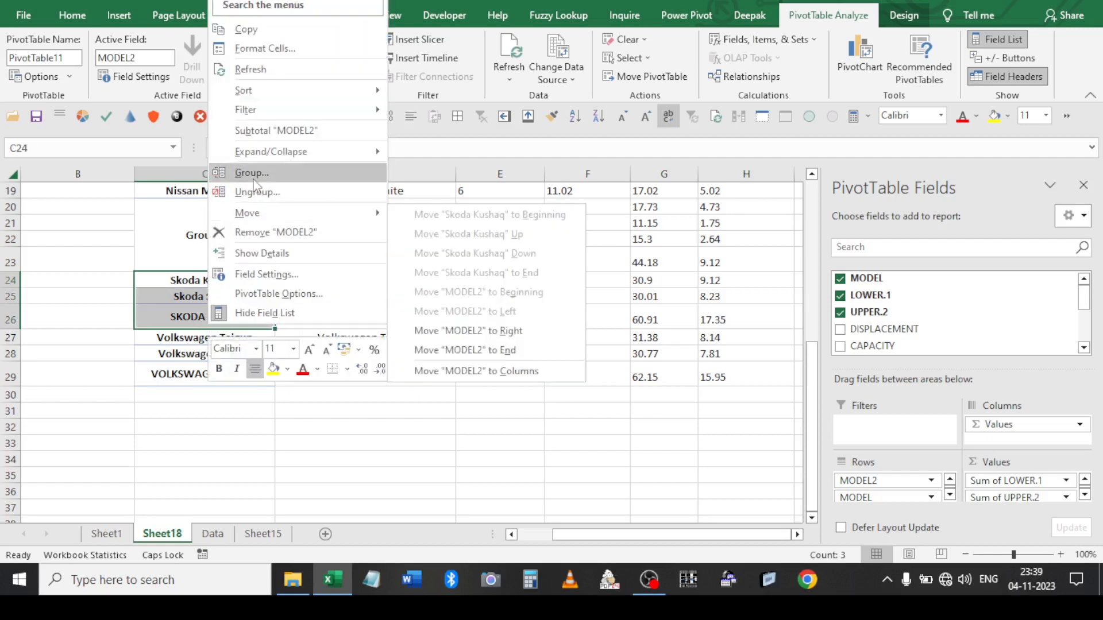
pyautogui.click(252, 173)
# Group Volkswagen Taigun and Volkswagen Virtus together with VOLKSWAGEN TOTAL in the MODEL2 column
pyautogui.click(211, 340)
pyautogui.keyDown('shift'); pyautogui.click(216, 375); pyautogui.keyUp('shift')
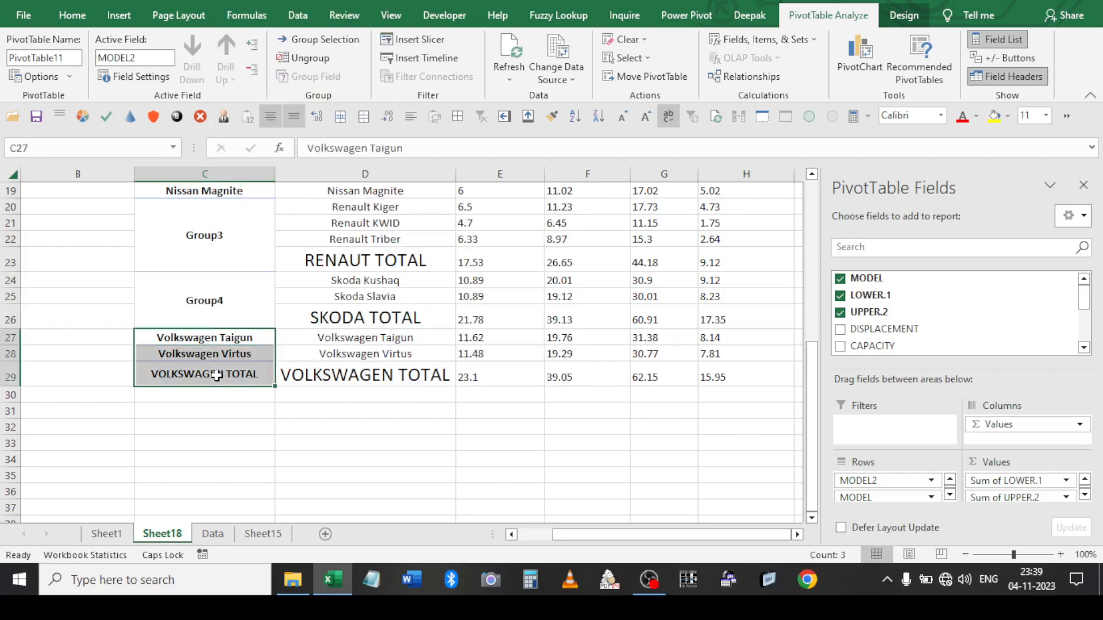
pyautogui.rightClick(219, 374)
pyautogui.click(288, 222)
# Rename Group1 as HYUNDAI and the Kia Sonet entry in the MODEL2 column as KIA
pyautogui.scroll(1, 248, 286)
pyautogui.scroll(3, 248, 285)
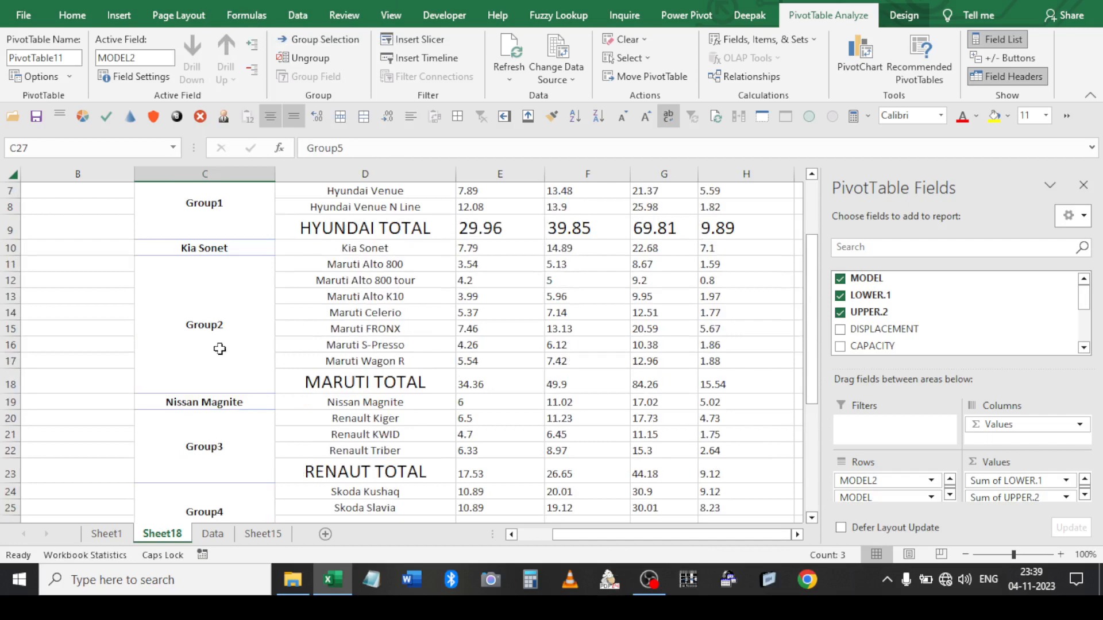
pyautogui.scroll(2, 225, 340)
pyautogui.click(227, 305)
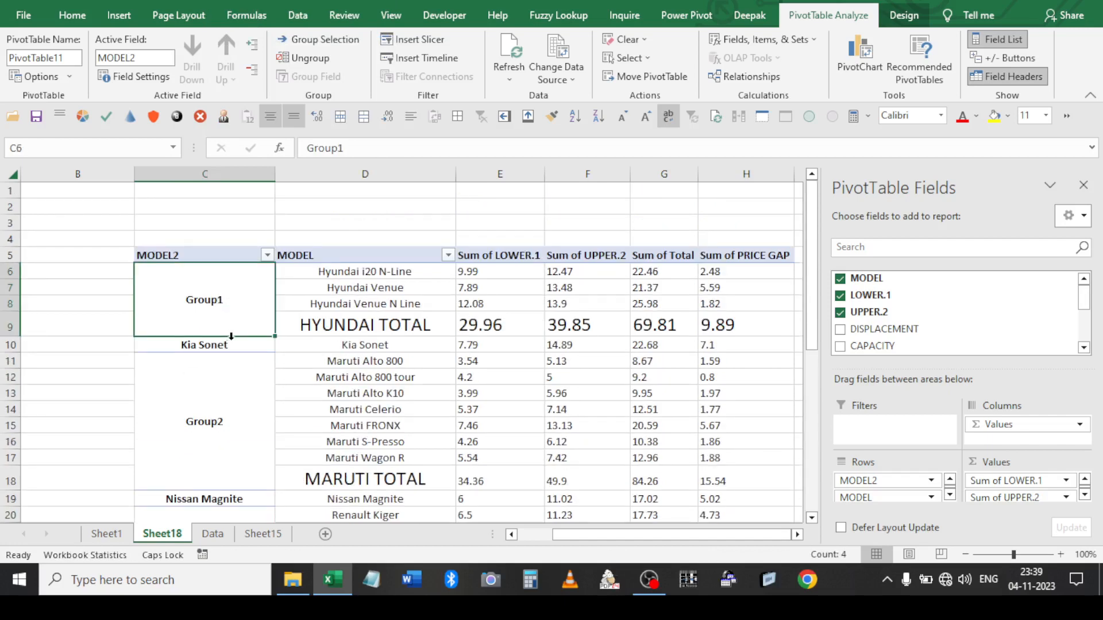
pyautogui.write('HYU')
pyautogui.write('N')
pyautogui.press('BackSpace')
pyautogui.write('UNDAI')
pyautogui.press('Return')
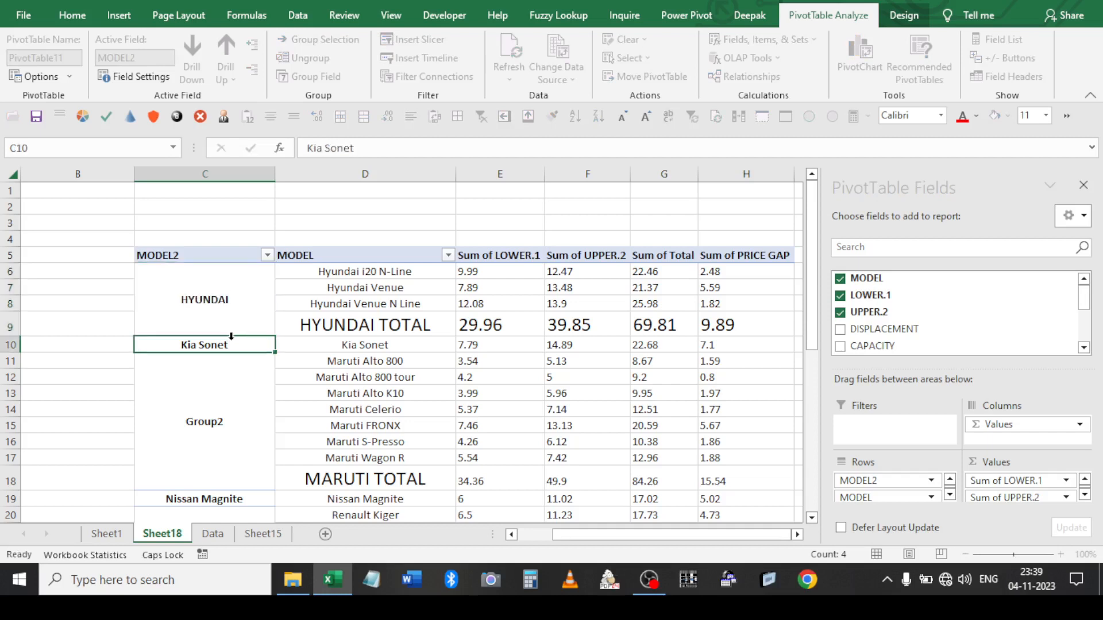
pyautogui.write('KIA')
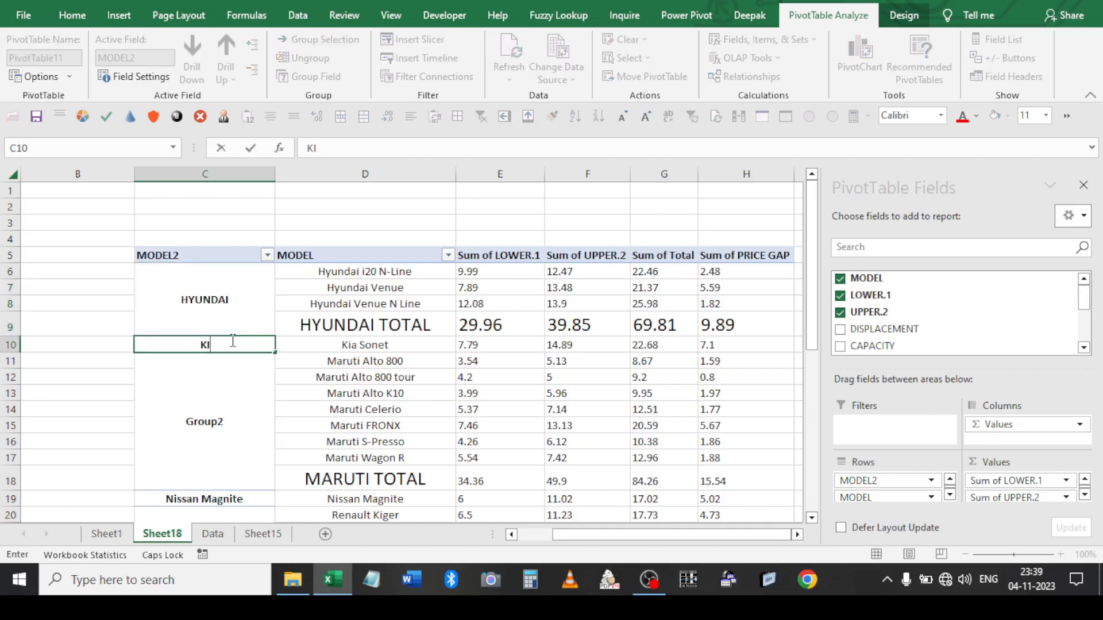
pyautogui.press('Return')
# Rename Group2 as MARUTI and the Nissan Magnite entry in the MODEL2 column as NISSAN
pyautogui.write('MARUTI')
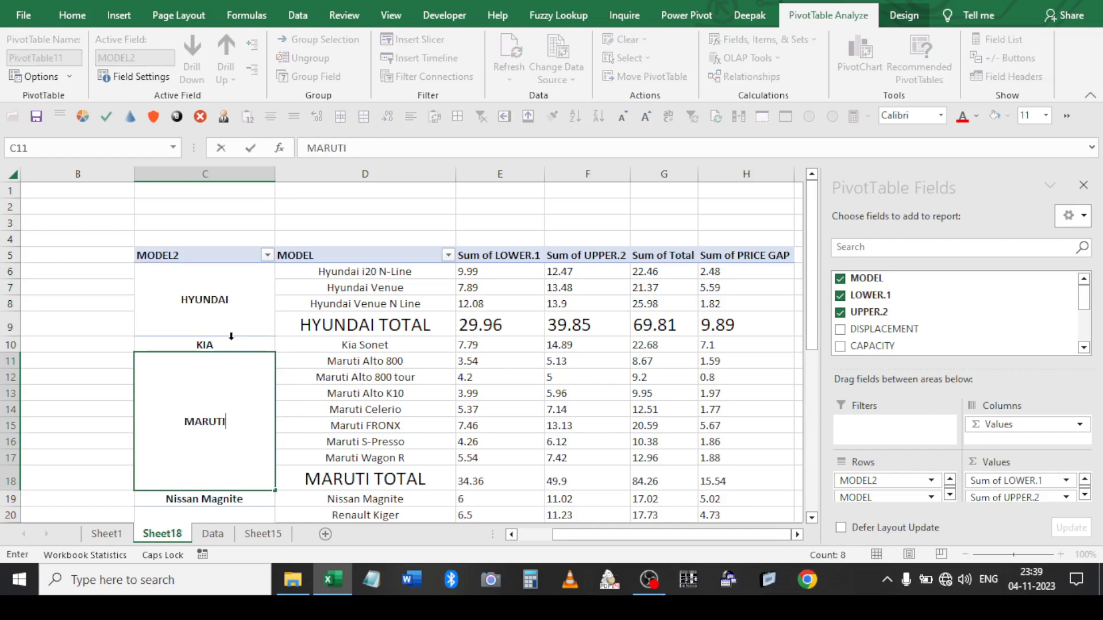
pyautogui.press('Return')
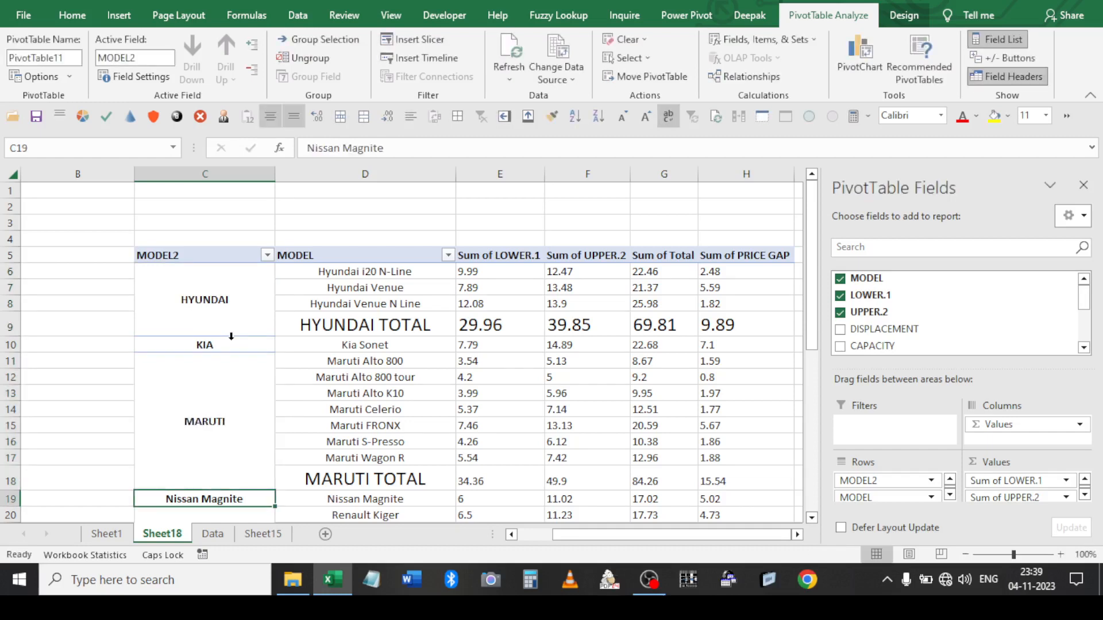
pyautogui.write('NISSAN')
pyautogui.press('Return')
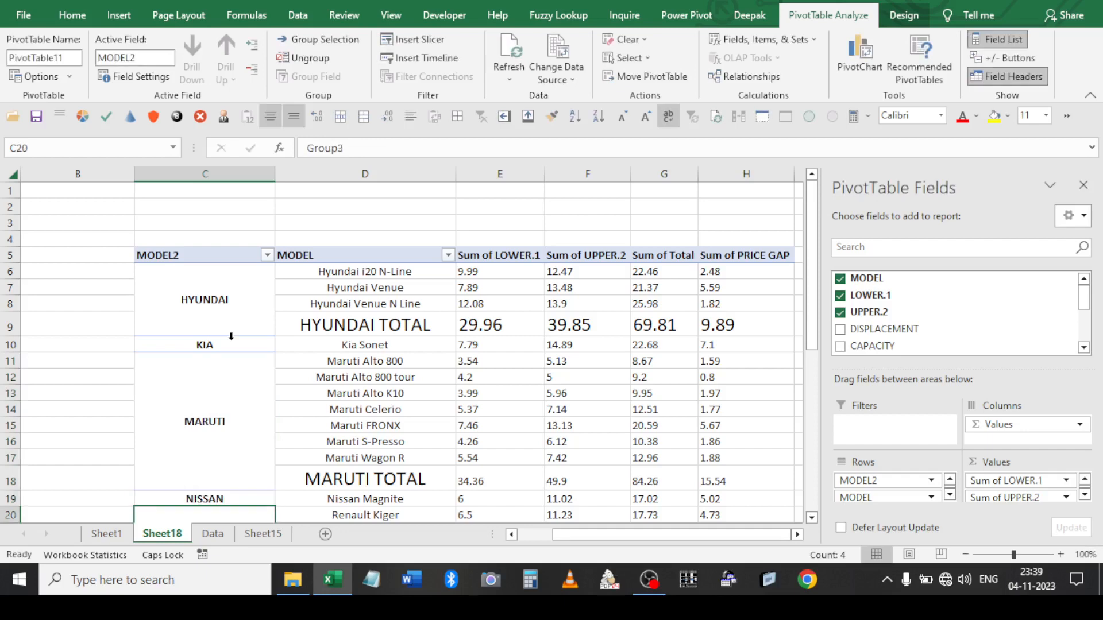
pyautogui.scroll(-4, 231, 336)
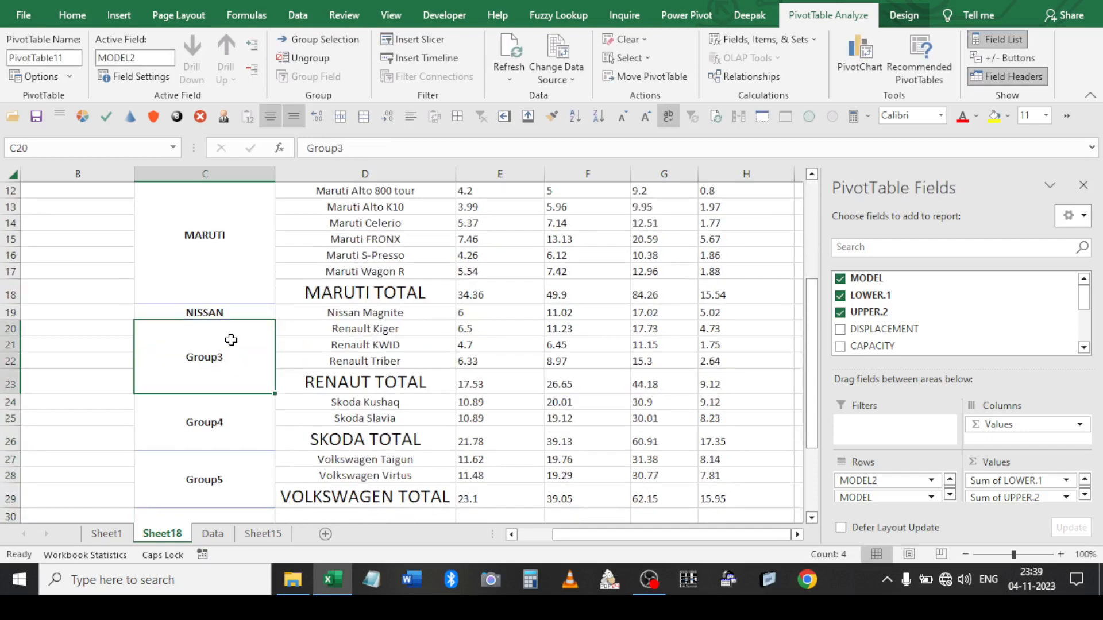
# Rename Group3 as RENAULT and Group4 as SKODA in the MODEL2 column
pyautogui.write('RENAULT')
pyautogui.press('Return')
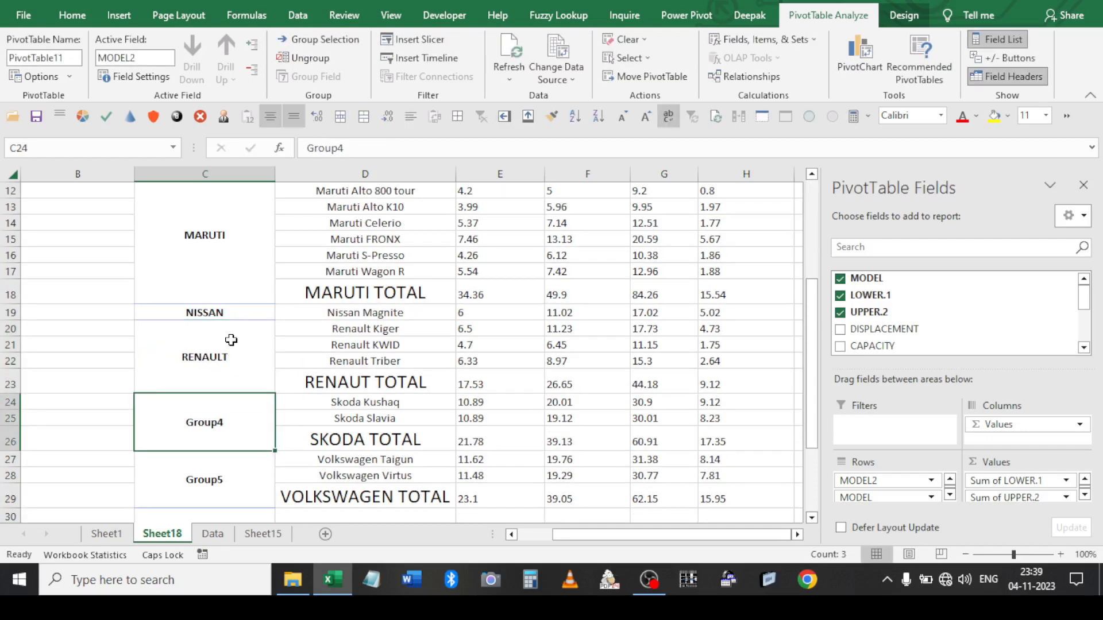
pyautogui.write('SKODA')
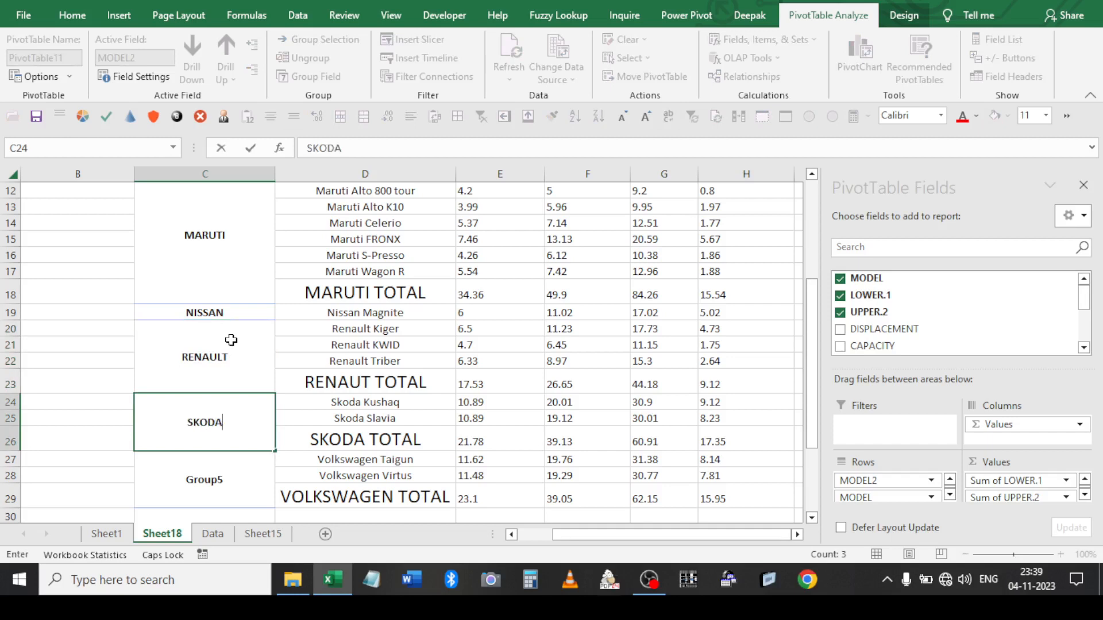
pyautogui.press('Return')
# Rename Group5 as VOLKSWAGEN in the MODEL2 column
pyautogui.write('VOL')
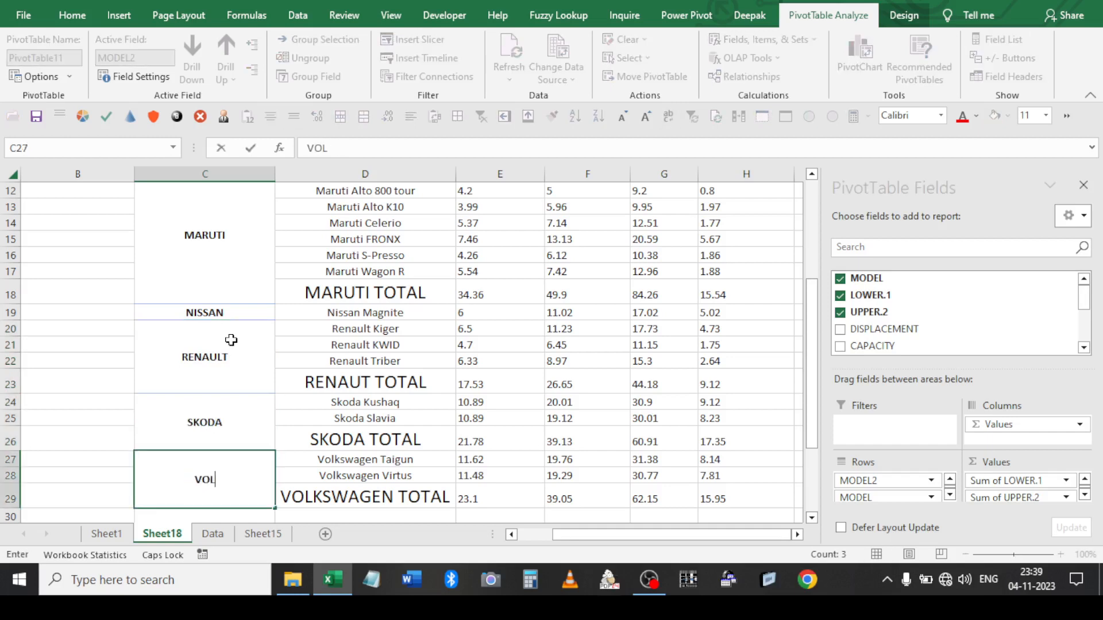
pyautogui.write('KSWEGAN')
pyautogui.press('BackSpace')
pyautogui.press('BackSpace')
pyautogui.press('BackSpace')
pyautogui.press('BackSpace')
pyautogui.write('AGEN')
pyautogui.press('Return')
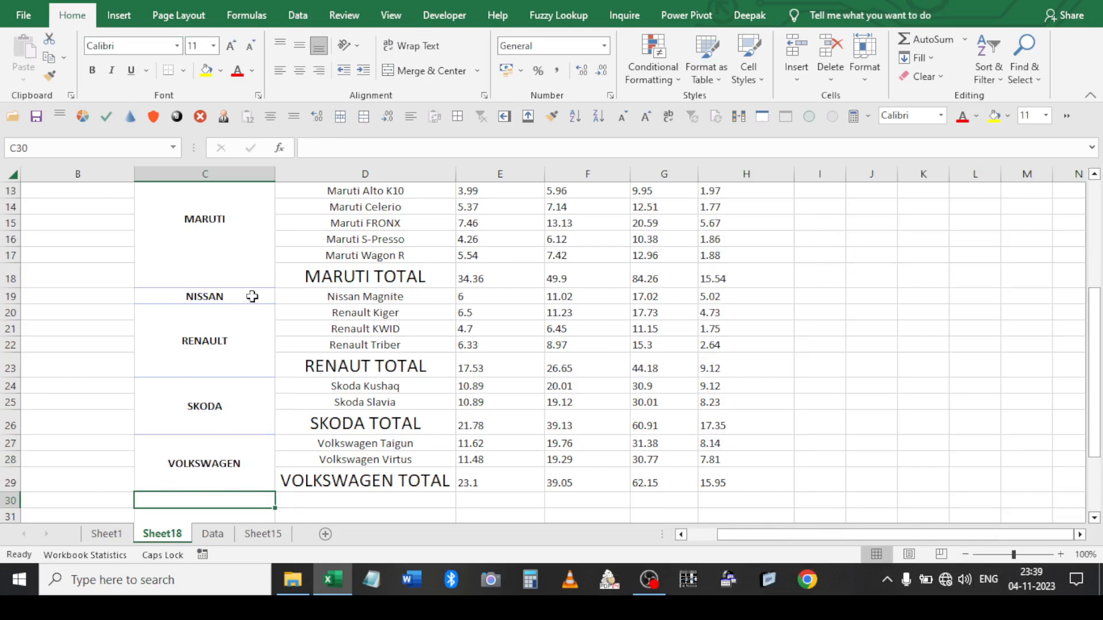
# Delete the three empty rows 1 to 3 above the pivot table
pyautogui.scroll(3, 252, 296)
pyautogui.keyDown('ctrl'); pyautogui.scroll(-1, 253, 230); pyautogui.keyUp('ctrl')
pyautogui.moveTo(268, 187); pyautogui.dragTo(267, 211)
pyautogui.hotkey('shift', 'space')
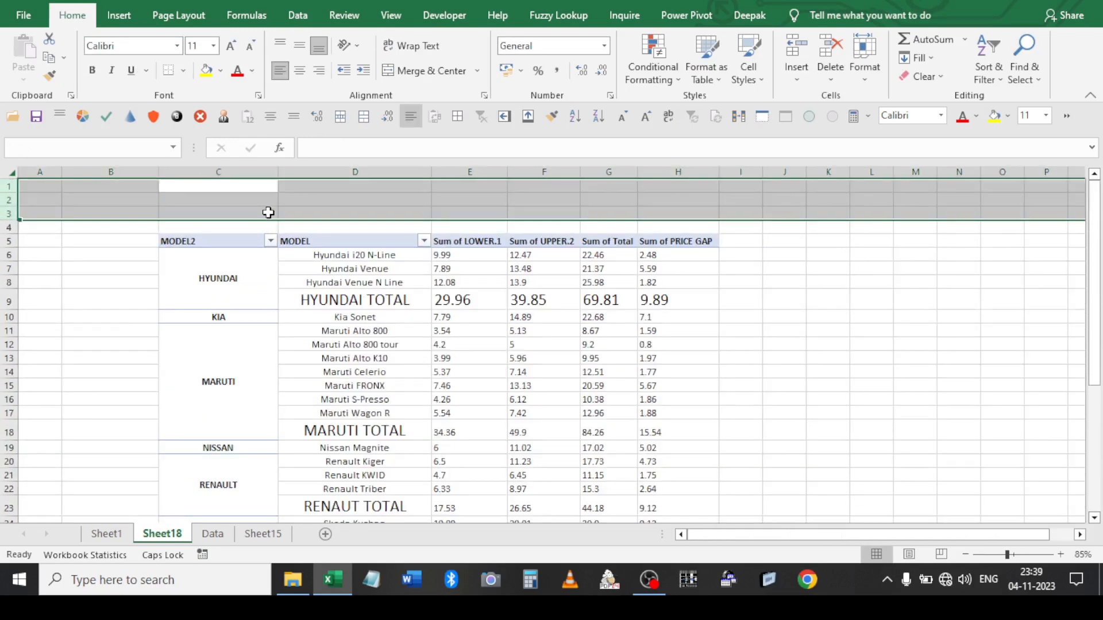
pyautogui.hotkey('ctrl', '-')
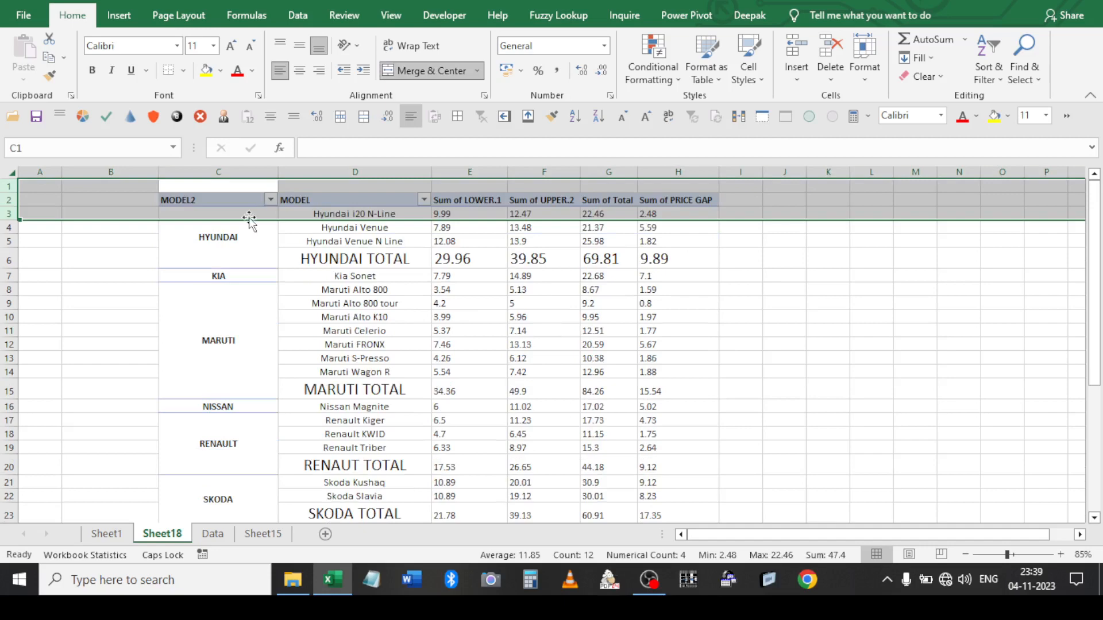
# Select the whole pivot table and review its brand groups and totals
pyautogui.click(319, 289)
pyautogui.hotkey('ctrl', 'a')
pyautogui.scroll(-2, 575, 333)
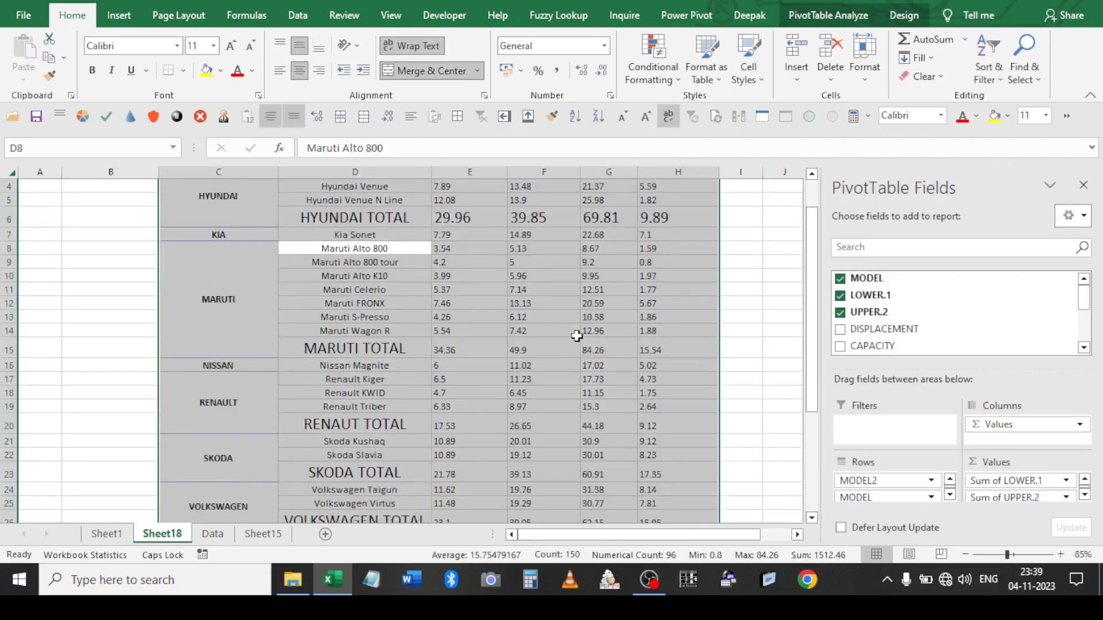
pyautogui.scroll(2, 524, 365)
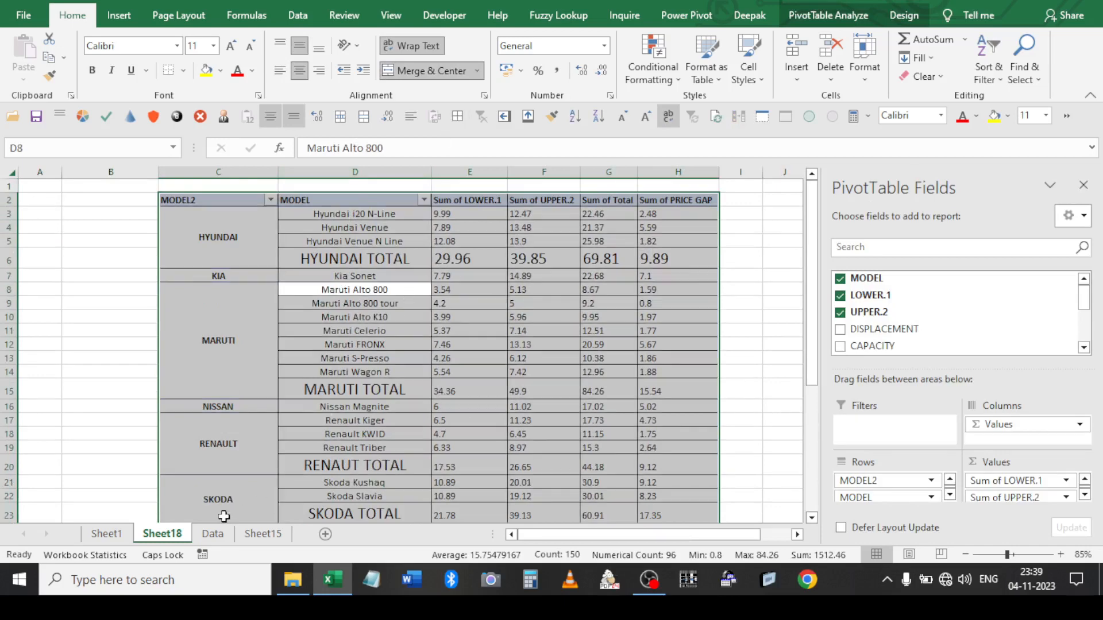
# Enter Yes in the Sheet1 Remarks column for both SUM & Total tasks, calculated field and calculated items
pyautogui.click(109, 534)
pyautogui.click(392, 410)
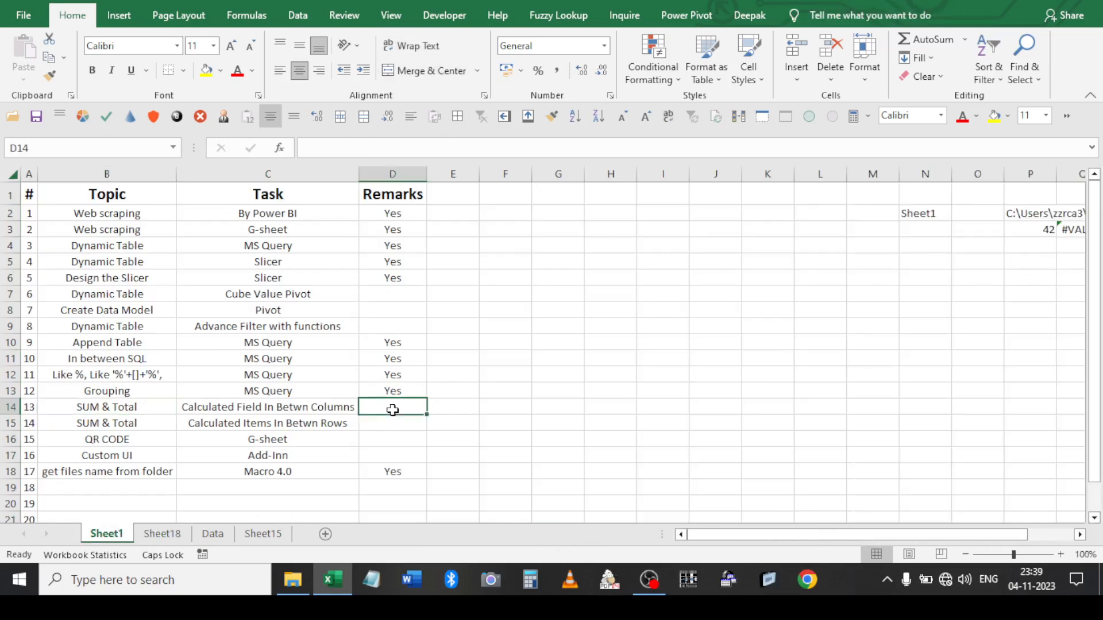
pyautogui.write('Yes')
pyautogui.press('Return')
pyautogui.write('Yes')
pyautogui.press('Return')
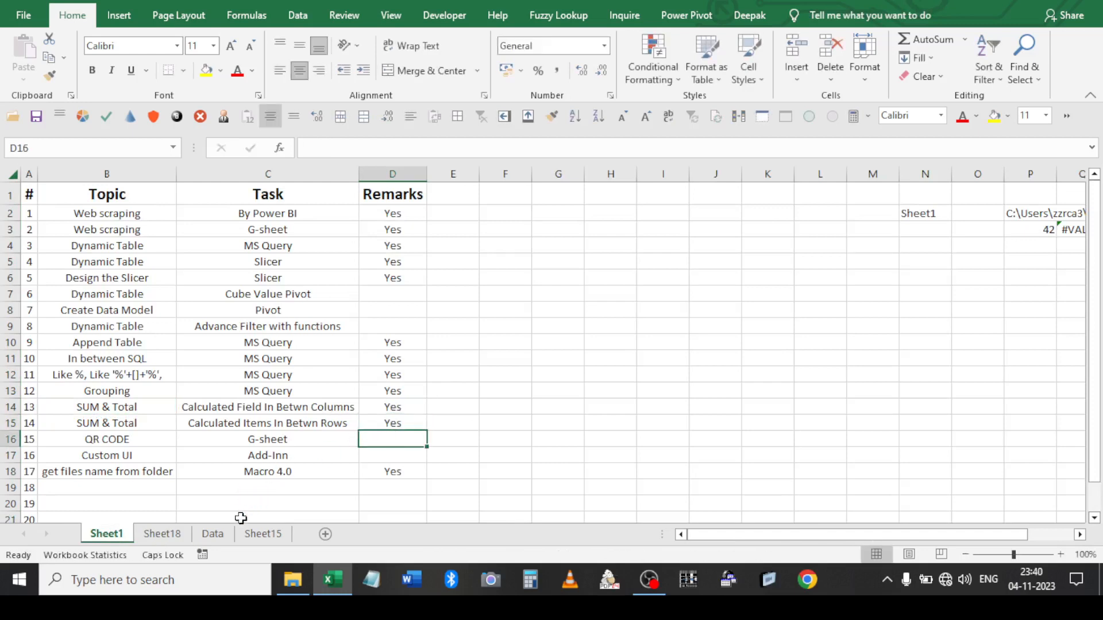
# Start a new calculated item in the Sheet18 pivot table's MODEL field, named PRICE GAP ( HYUNDAI/MARUTI)
pyautogui.click(162, 533)
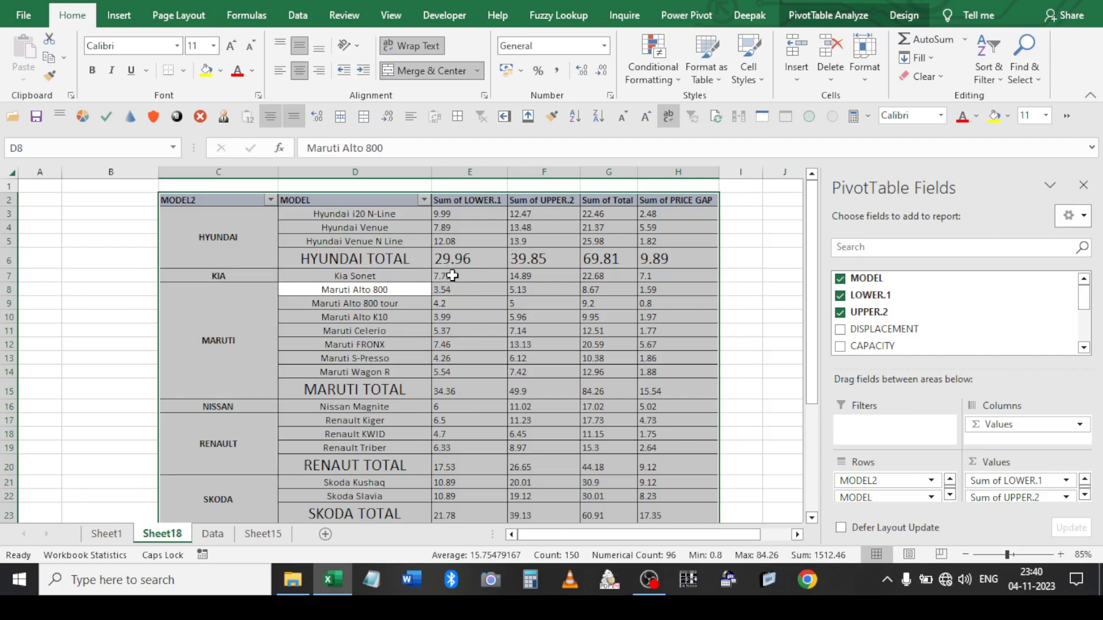
pyautogui.click(348, 261)
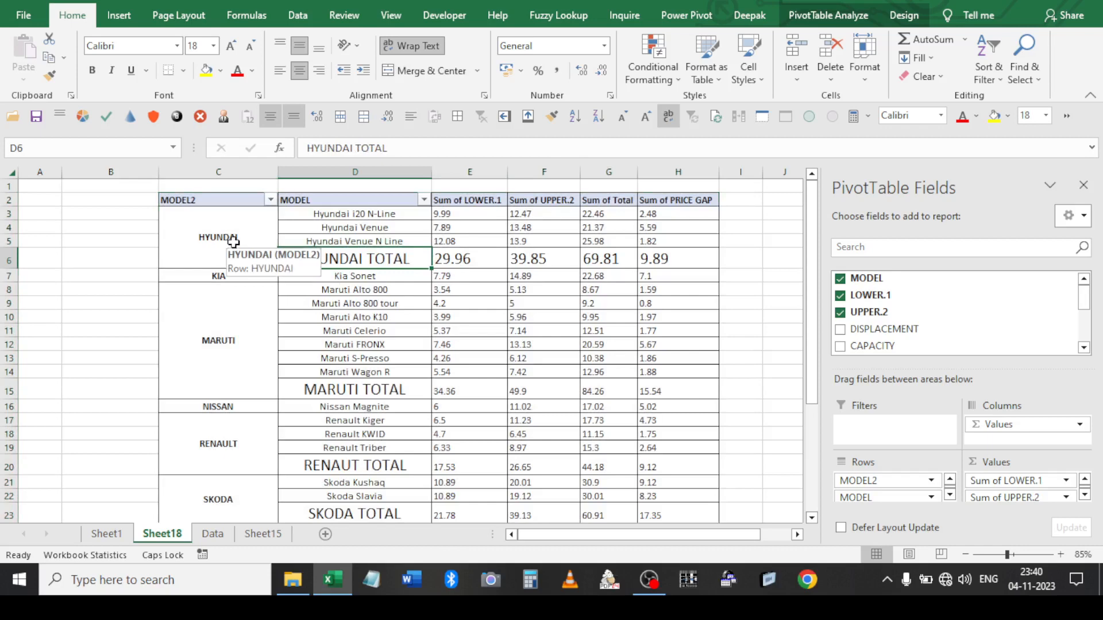
pyautogui.click(829, 15)
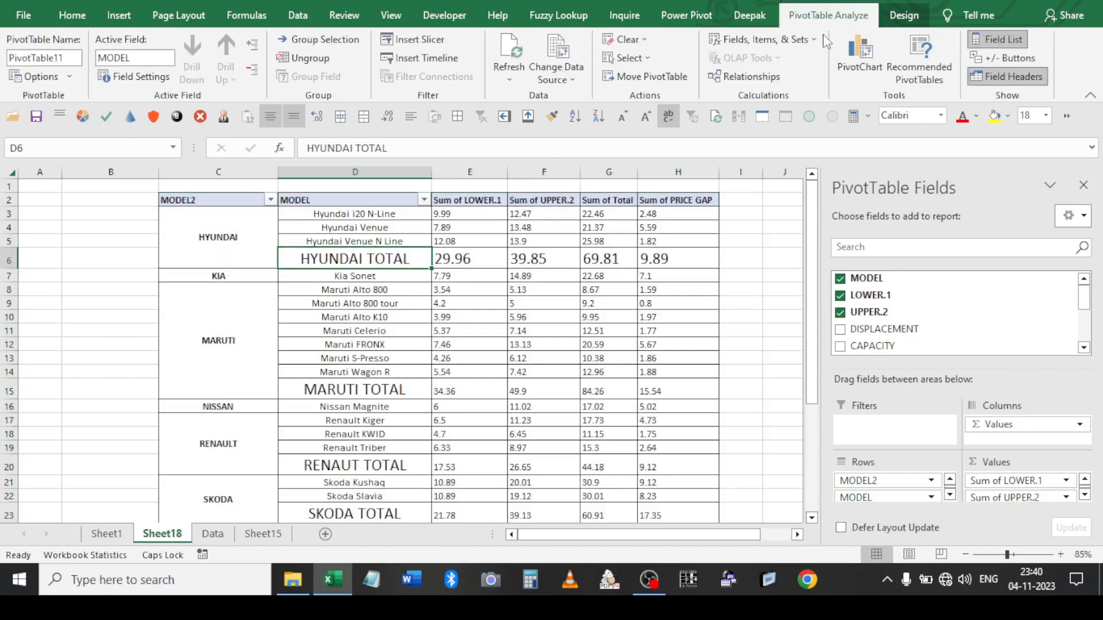
pyautogui.click(807, 40)
pyautogui.click(770, 79)
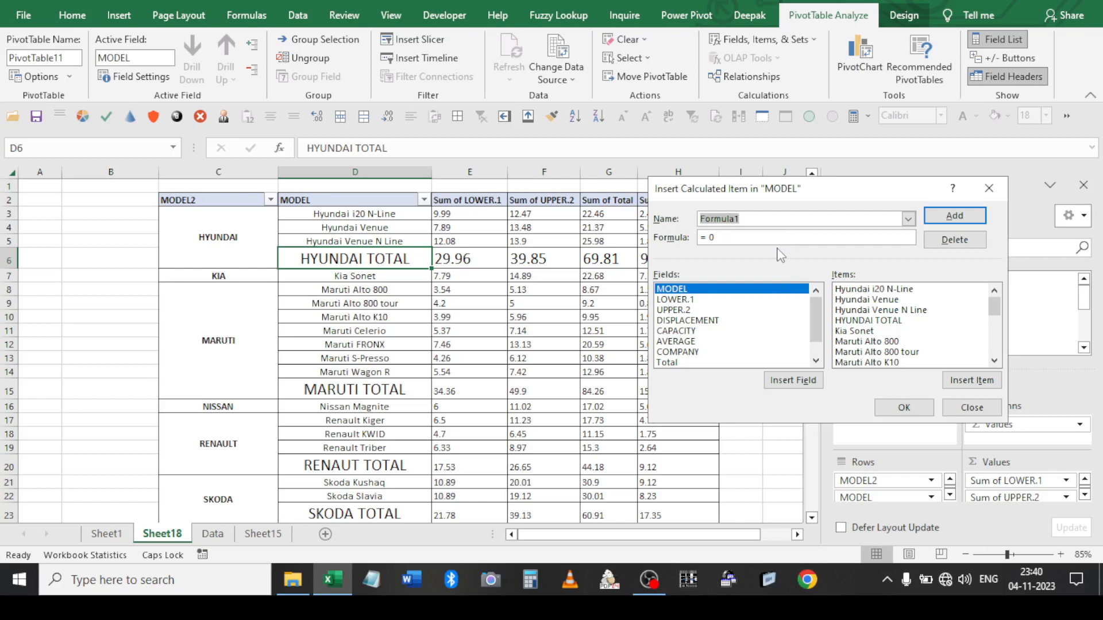
pyautogui.write('PRICE GAP ( HYUNDAI/')
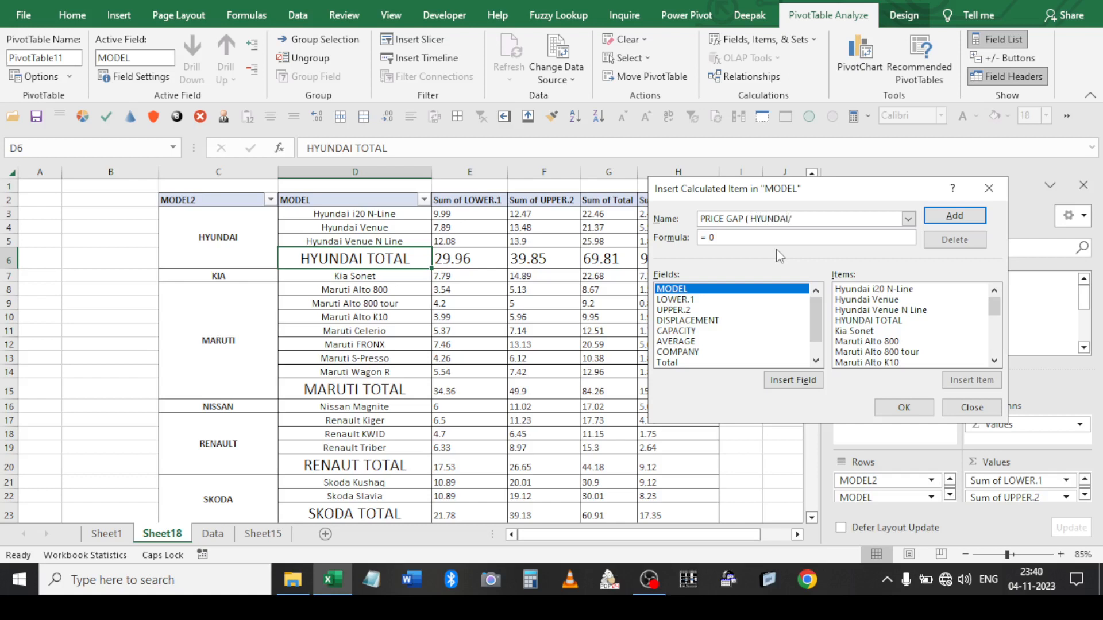
pyautogui.write('RUTI)')
# Try to insert the calculated item with a formula subtracting MARUTI TOTAL from HYUNDAI TOTAL
pyautogui.press('Tab')
pyautogui.press('End')
pyautogui.press('BackSpace')
pyautogui.doubleClick(850, 323)
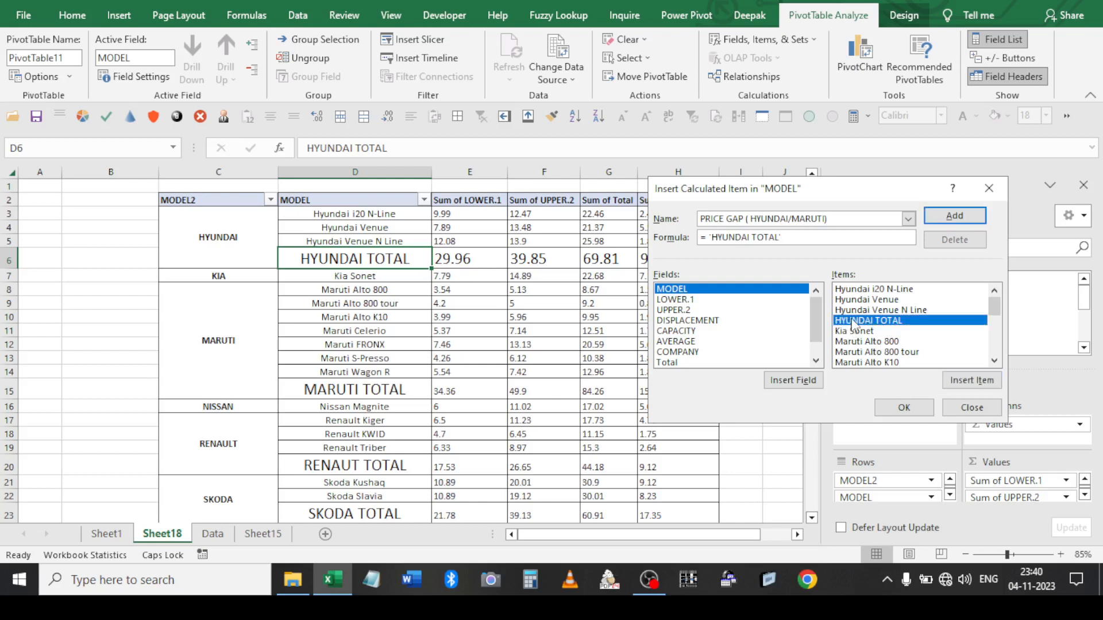
pyautogui.write('-')
pyautogui.scroll(-1, 883, 320)
pyautogui.scroll(-1, 883, 320)
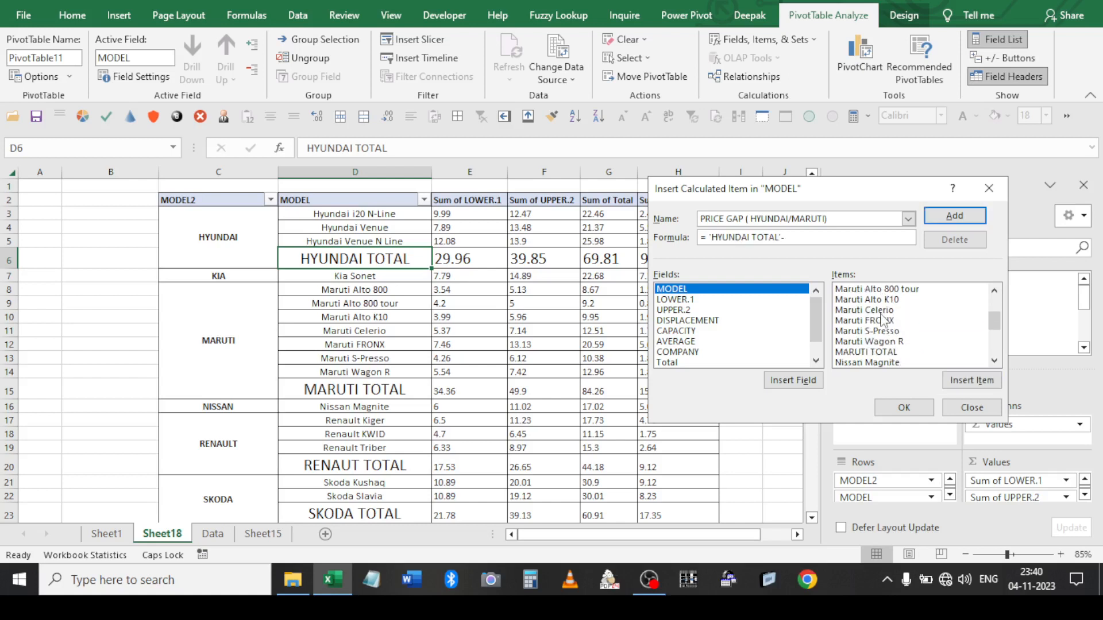
pyautogui.doubleClick(873, 351)
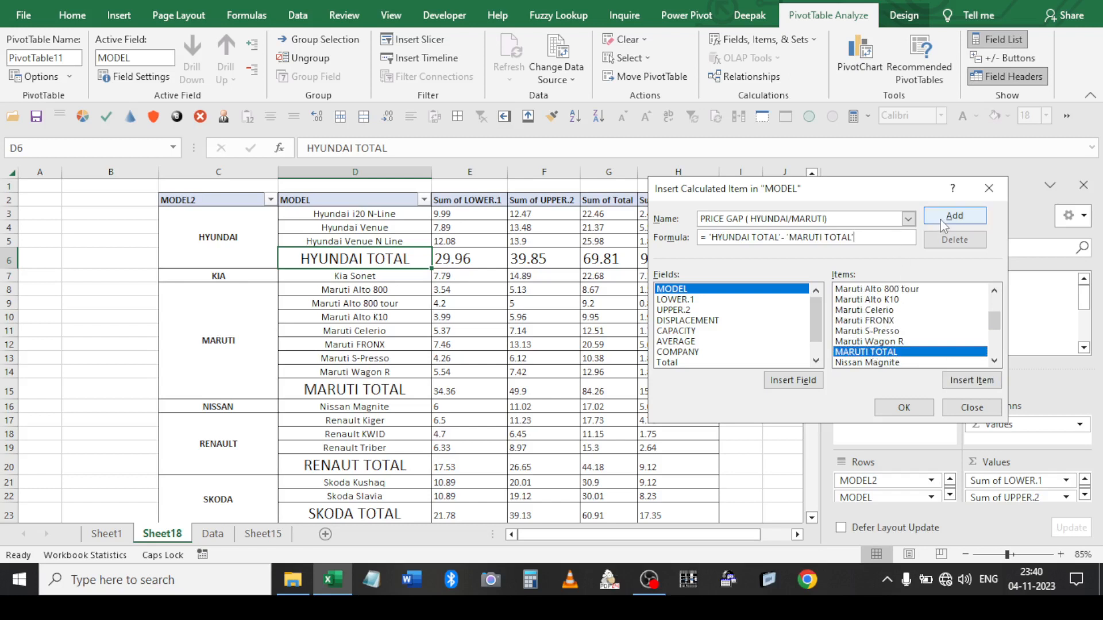
pyautogui.click(911, 409)
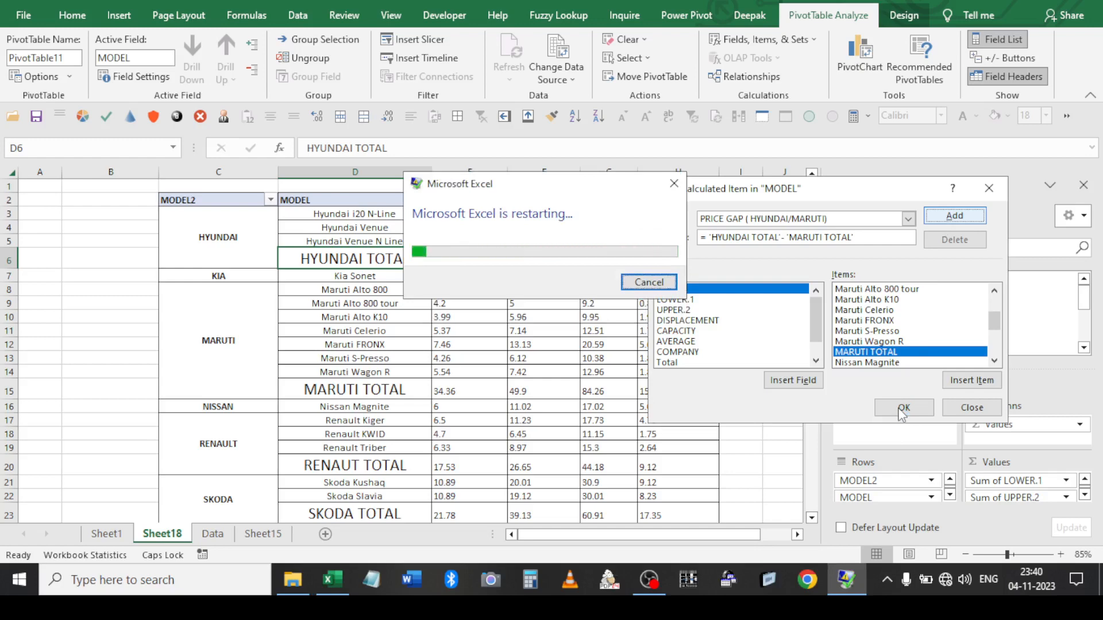
# Ungroup all brand groups in the MODEL2 column, from HYUNDAI through VOLKSWAGEN
pyautogui.click(364, 370)
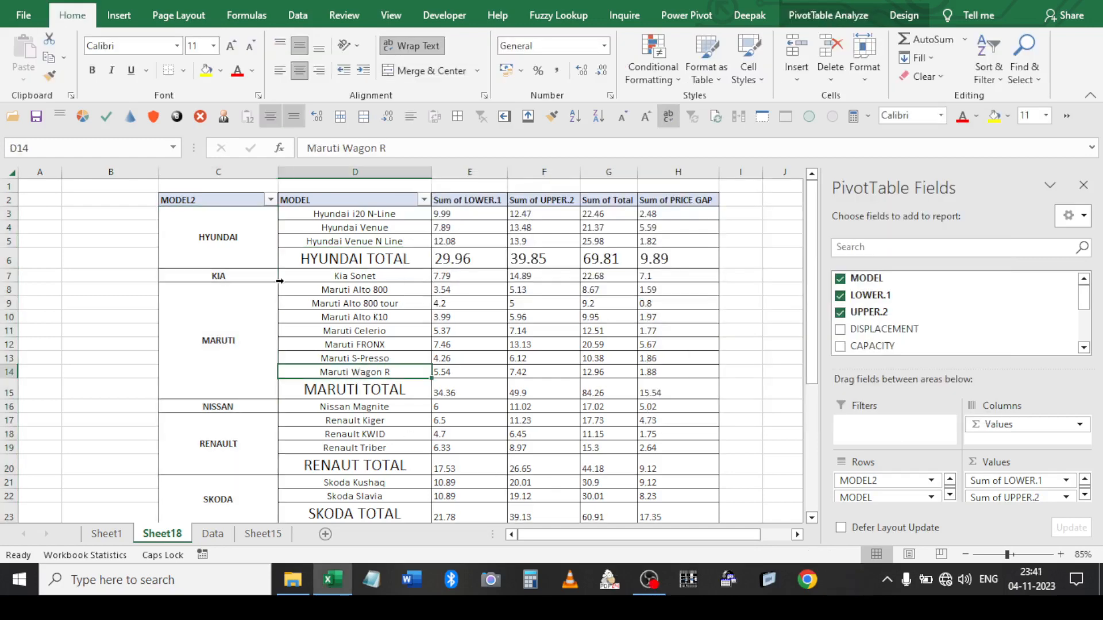
pyautogui.click(245, 251)
pyautogui.scroll(-2, 248, 379)
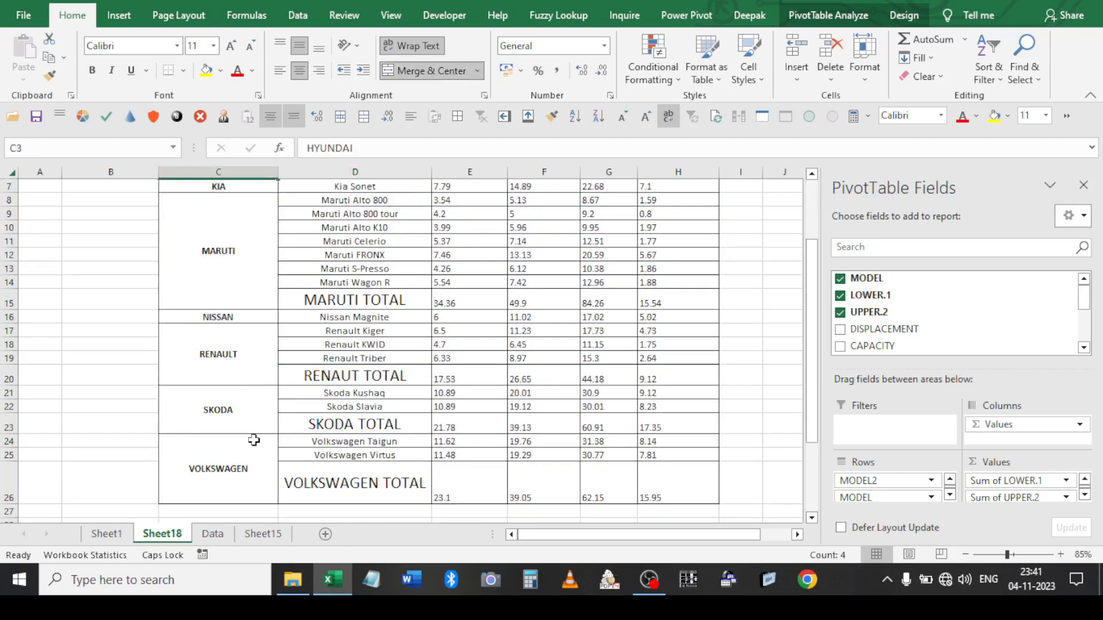
pyautogui.keyDown('shift'); pyautogui.click(252, 476); pyautogui.keyUp('shift')
pyautogui.scroll(2, 229, 364)
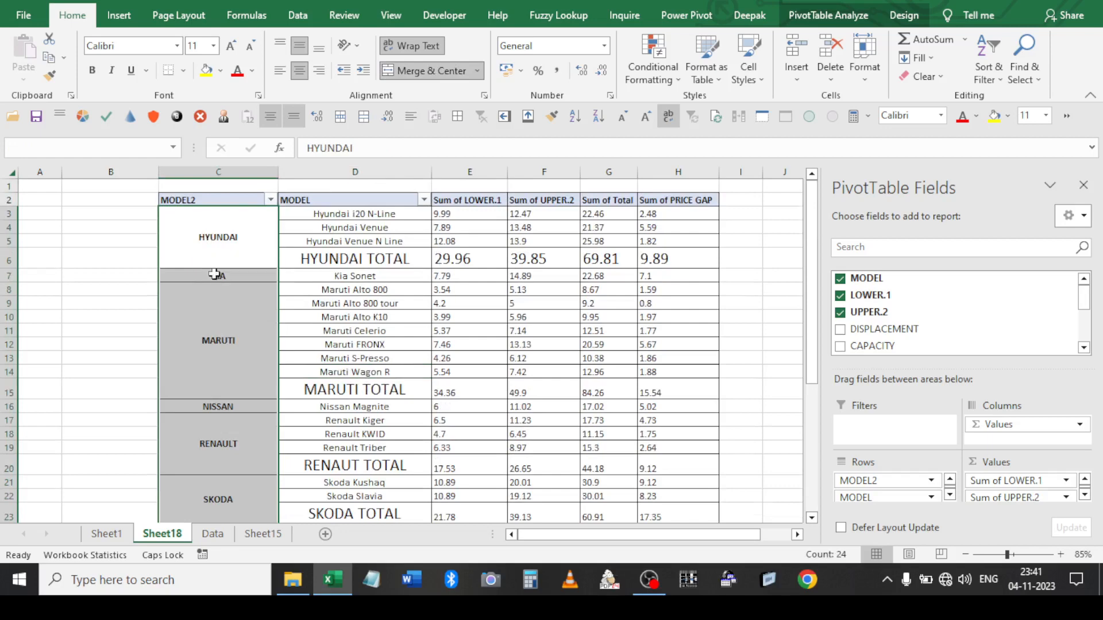
pyautogui.rightClick(220, 236)
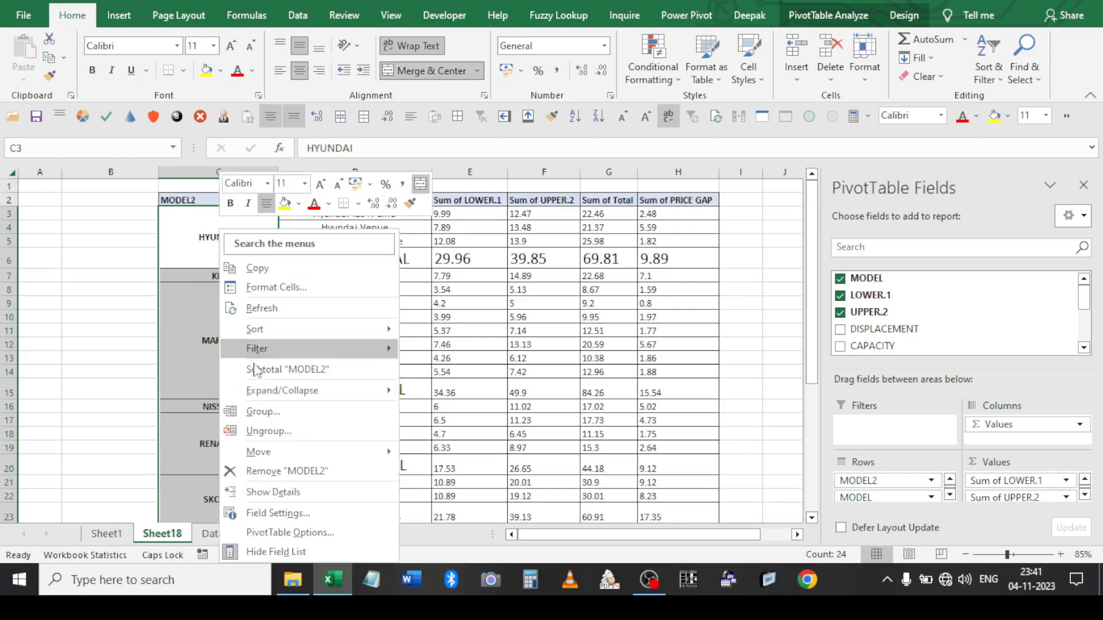
pyautogui.click(269, 430)
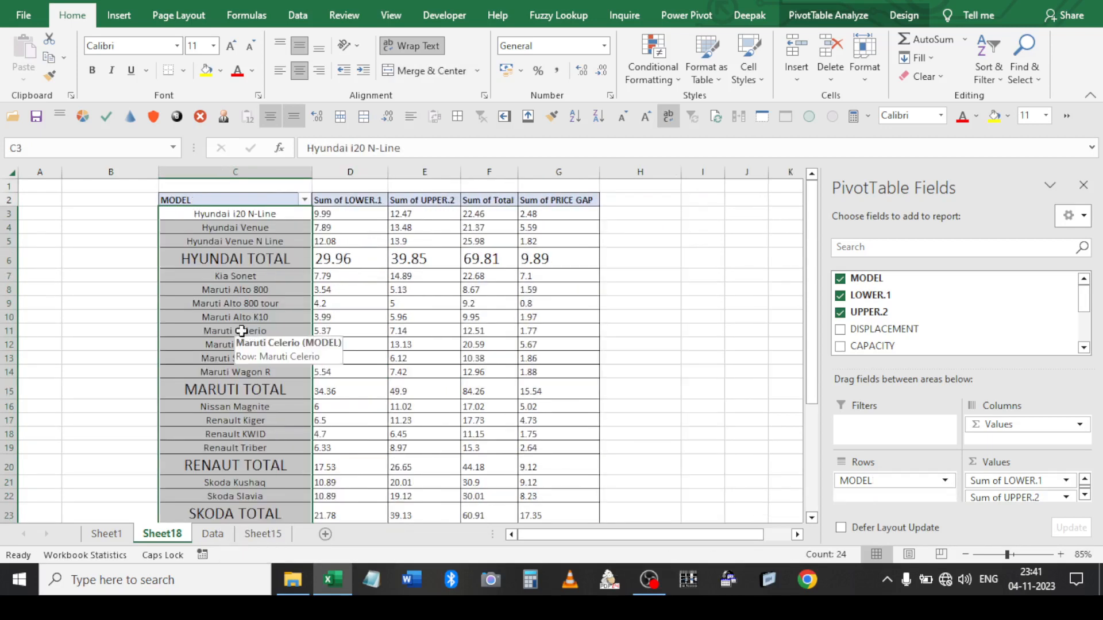
# Start a new calculated item in the ungrouped MODEL field, named PRICE GAP ( HYUNDAI VS MARUTI)
pyautogui.click(244, 258)
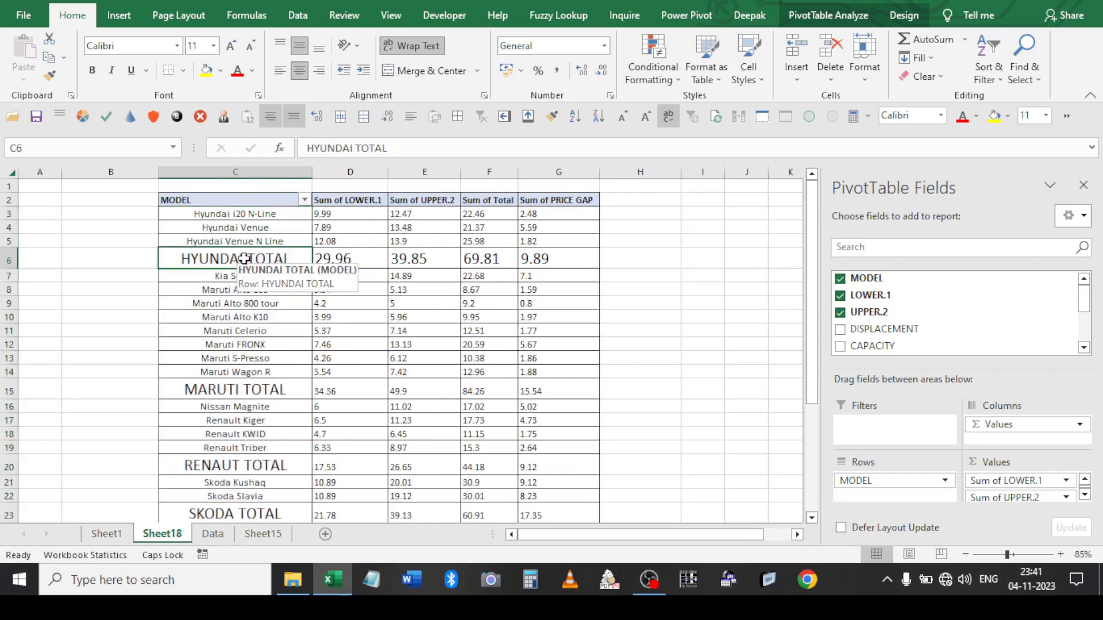
pyautogui.click(807, 17)
pyautogui.click(785, 46)
pyautogui.click(754, 76)
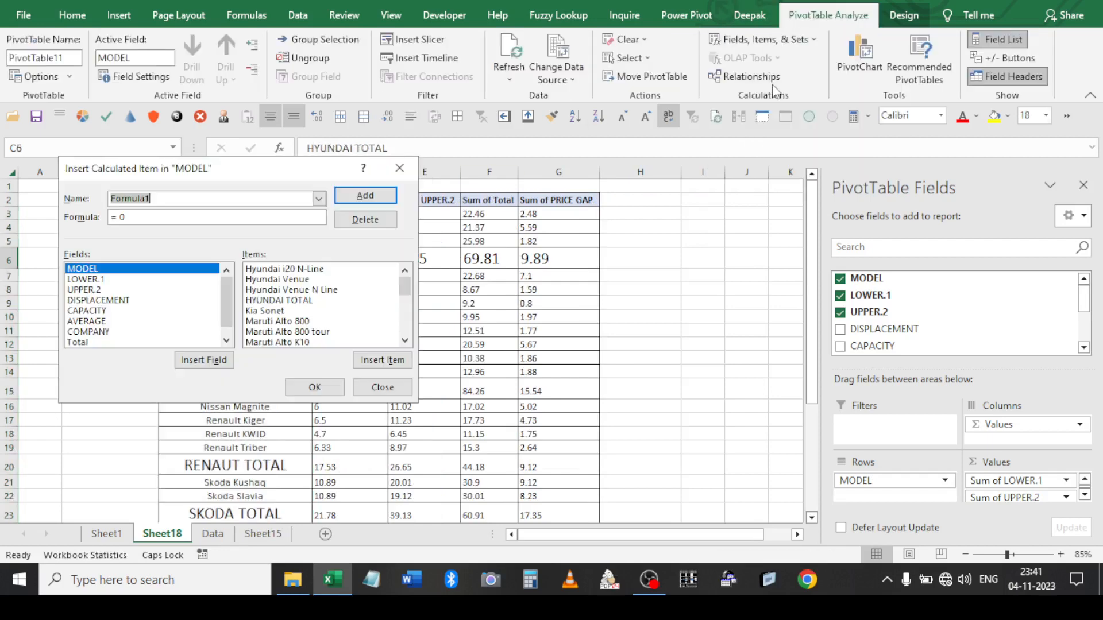
pyautogui.moveTo(251, 179); pyautogui.dragTo(619, 179)
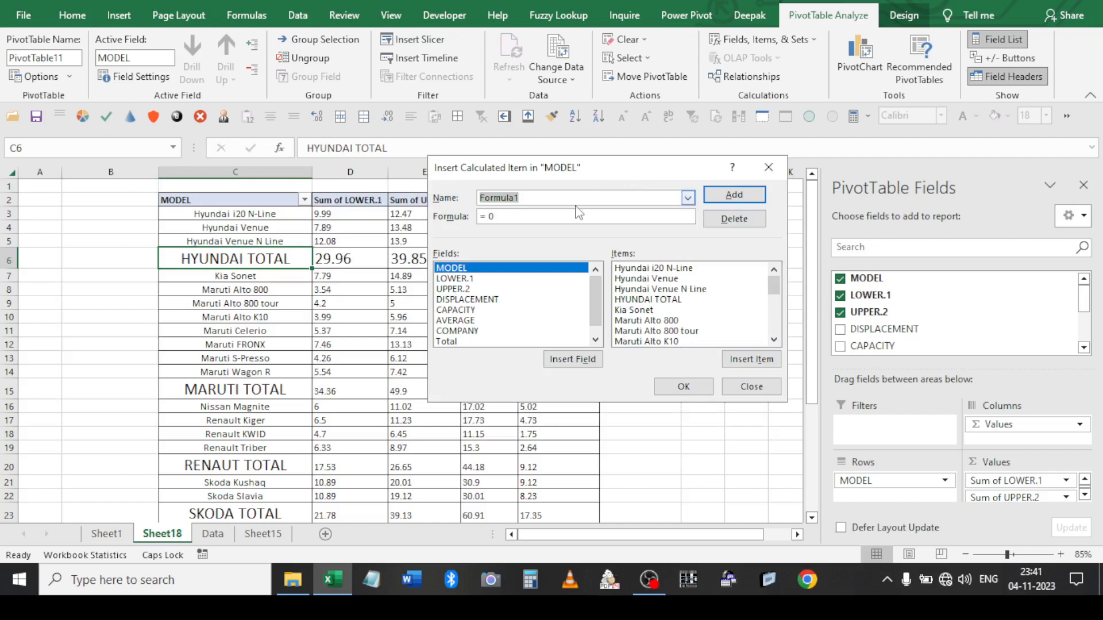
pyautogui.write('PRICE GAP ( HYUNDAI VS MARUTI')
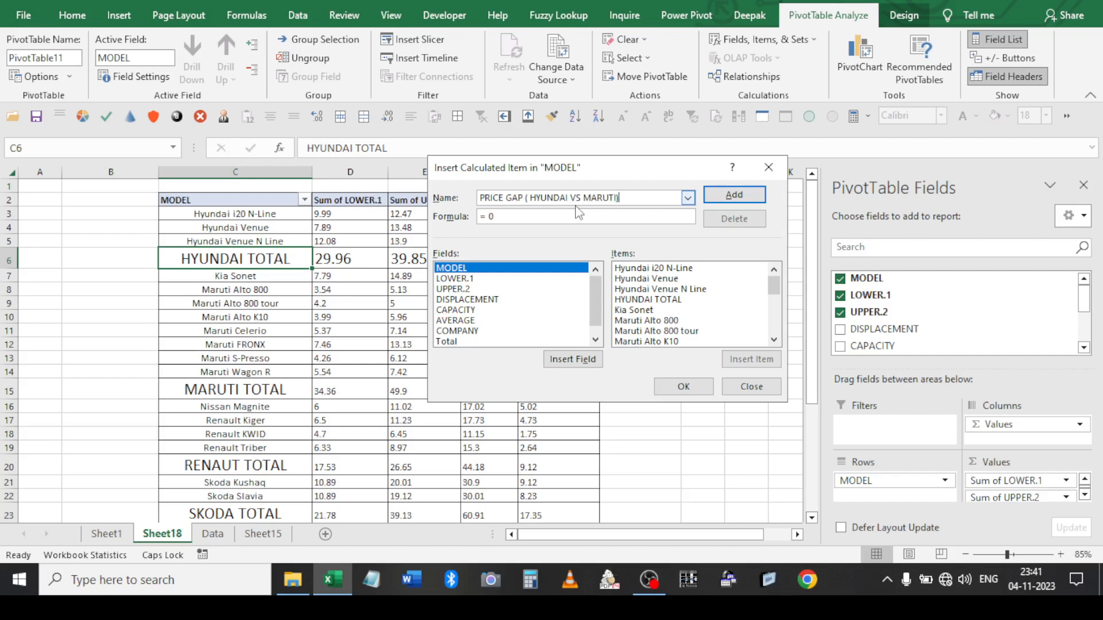
# Set the item's formula to HYUNDAI TOTAL minus MARUTI TOTAL and insert it into the pivot table
pyautogui.press('Tab')
pyautogui.click(578, 216)
pyautogui.doubleClick(634, 300)
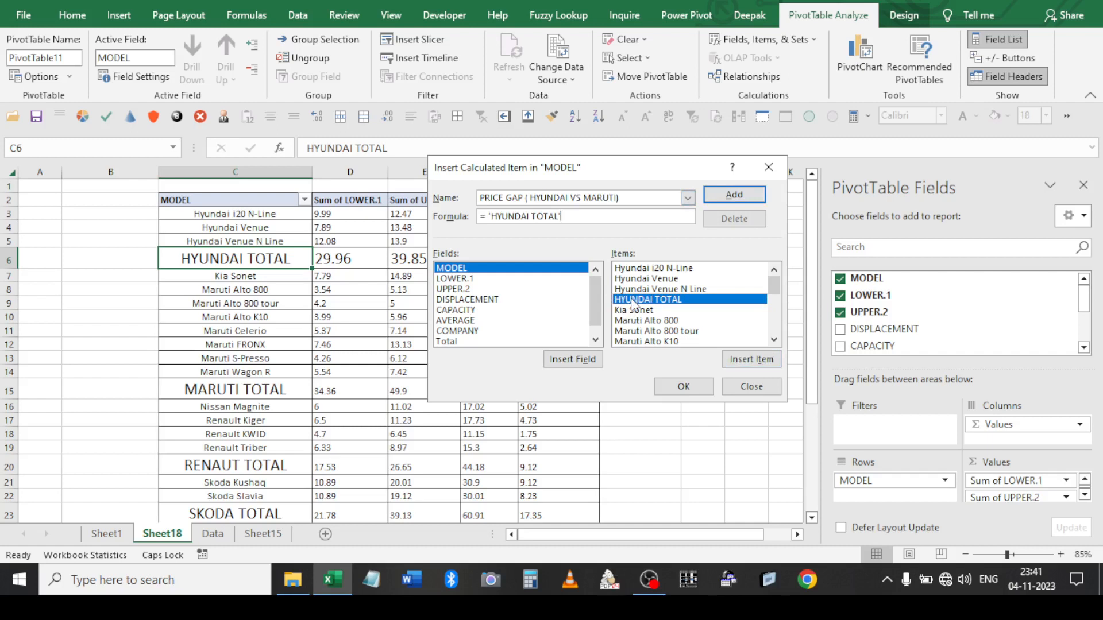
pyautogui.write('-')
pyautogui.scroll(-2, 649, 281)
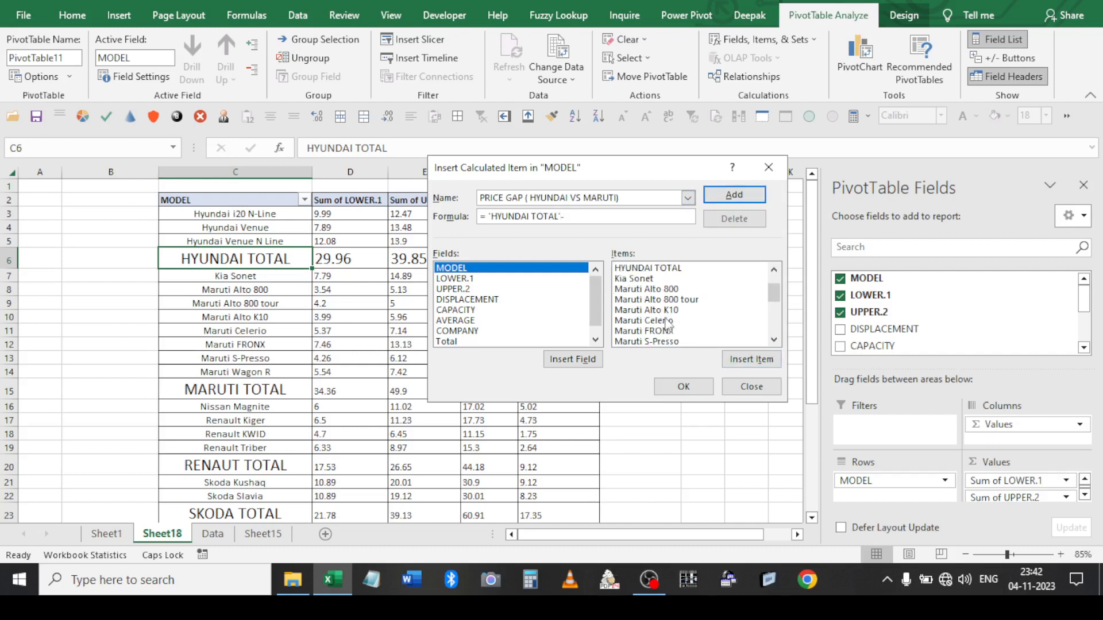
pyautogui.doubleClick(660, 331)
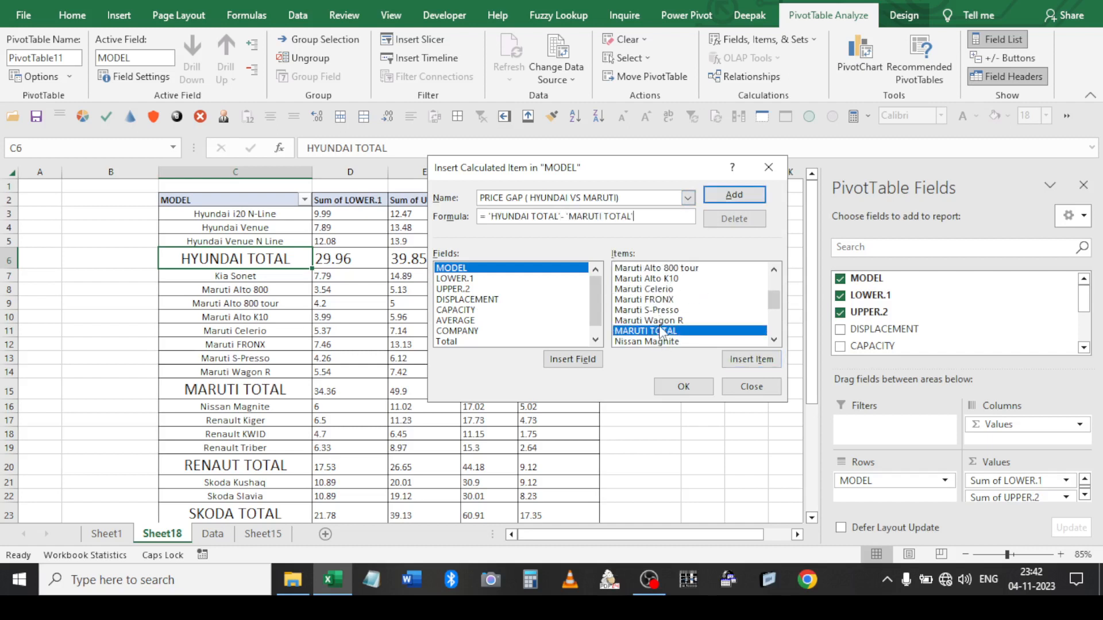
pyautogui.press('Return')
pyautogui.click(683, 385)
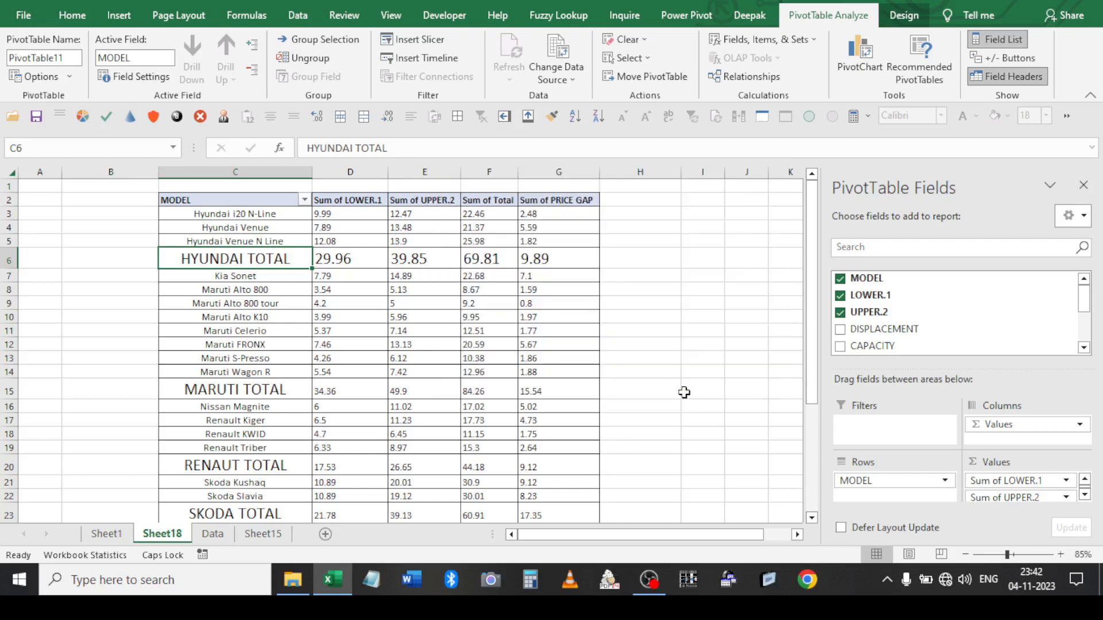
# Try to move the entire PRICE GAP ( HYUNDAI VS MARUTI) row to just below row 28
pyautogui.scroll(-4, 297, 406)
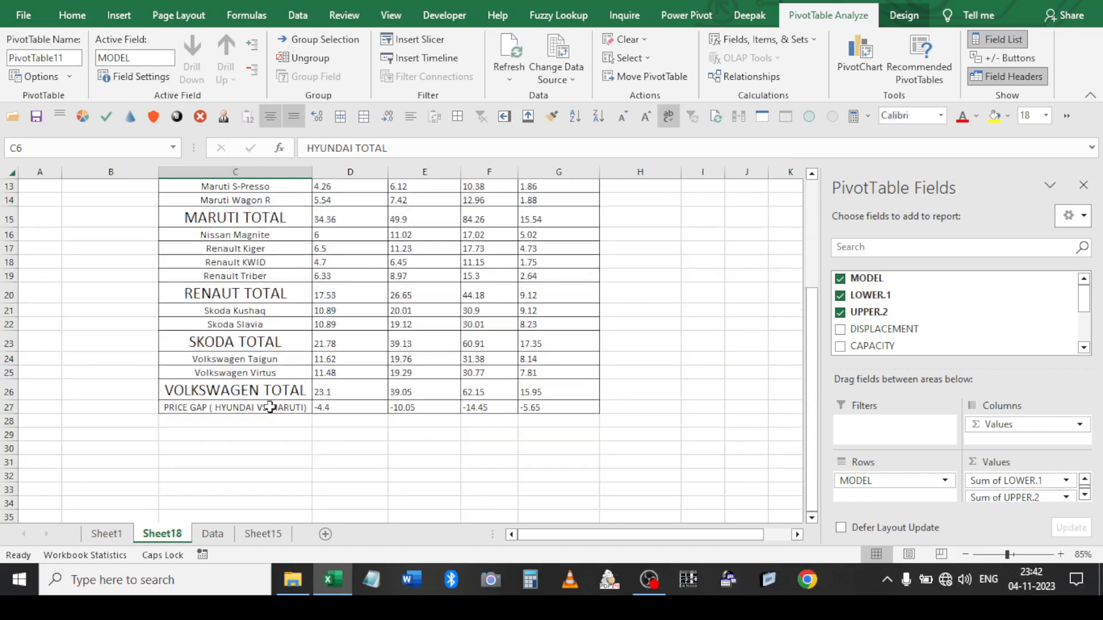
pyautogui.click(275, 413)
pyautogui.moveTo(298, 410); pyautogui.dragTo(534, 410)
pyautogui.moveTo(276, 409); pyautogui.dragTo(284, 432)
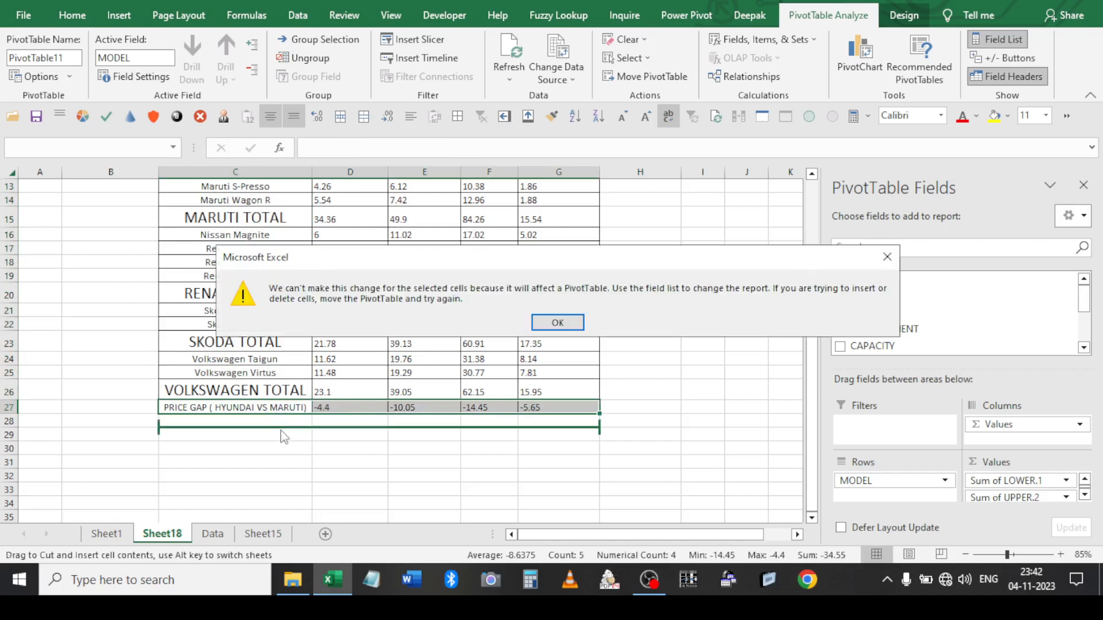
pyautogui.click(557, 322)
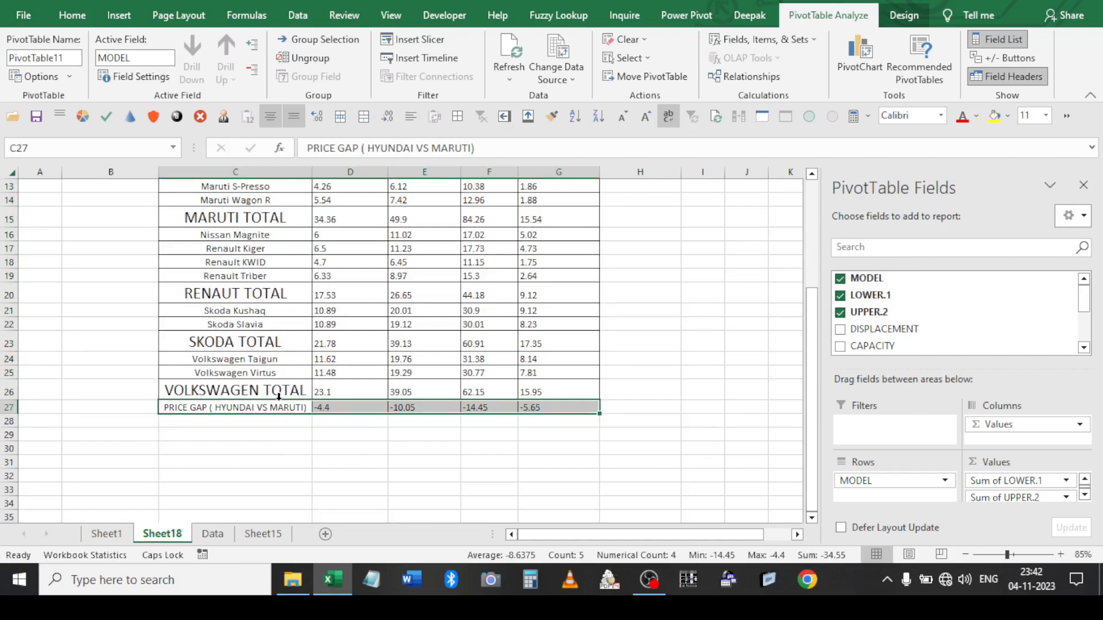
# Move the PRICE GAP ( HYUNDAI VS MARUTI) row above Hyundai i20 N-Line and copy the HYUNDAI TOTAL row's formatting onto it
pyautogui.moveTo(276, 406); pyautogui.dragTo(293, 213)
pyautogui.click(283, 214)
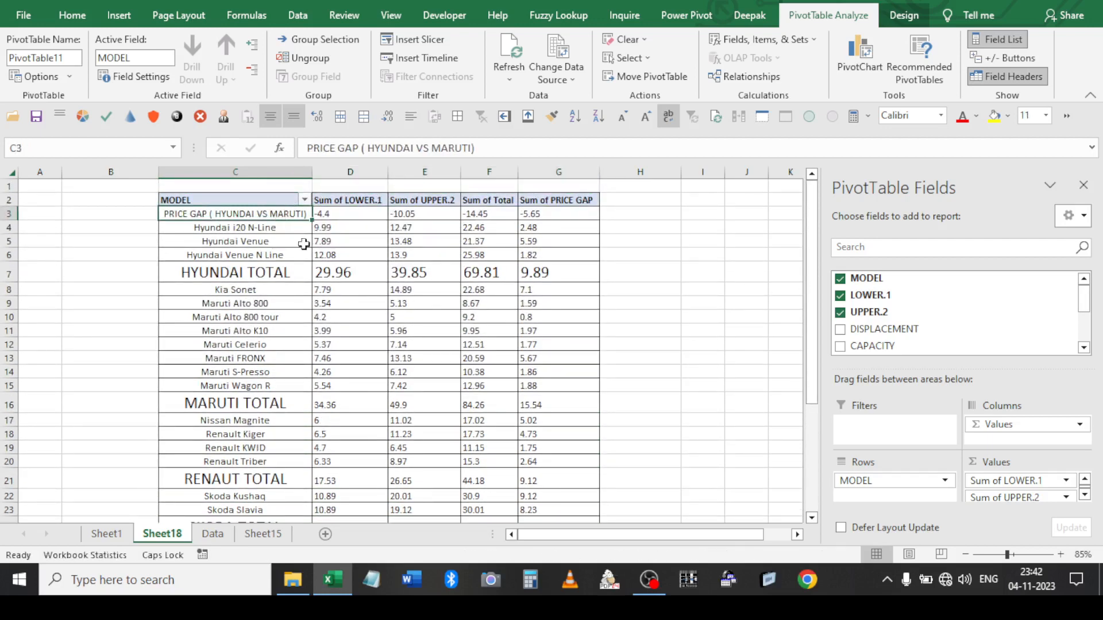
pyautogui.moveTo(305, 272); pyautogui.dragTo(553, 272)
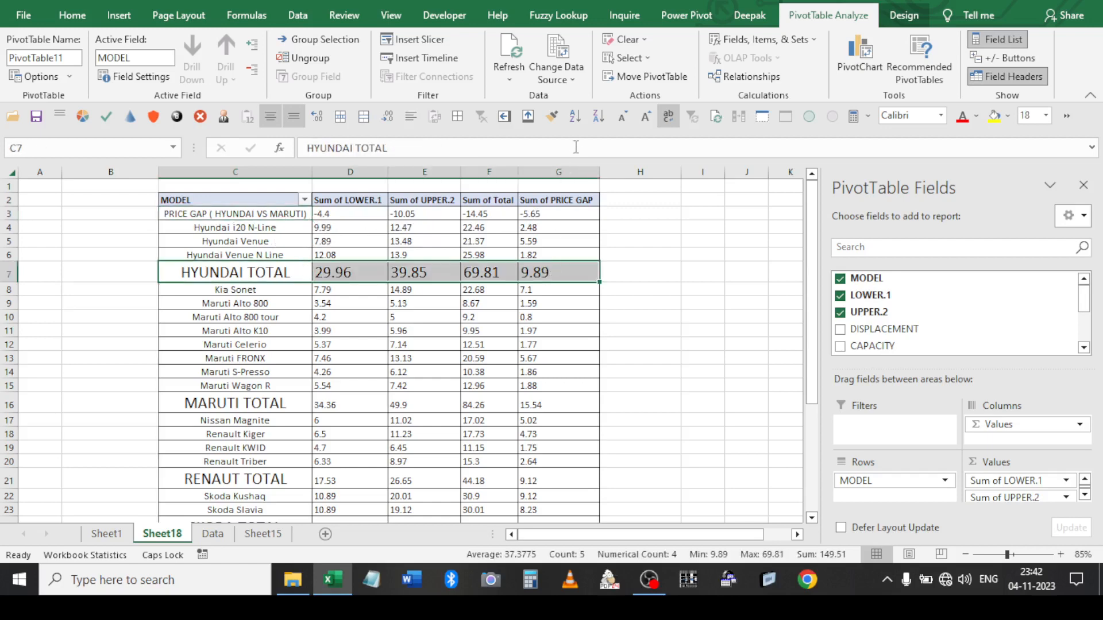
pyautogui.doubleClick(550, 117)
pyautogui.moveTo(258, 217); pyautogui.dragTo(554, 214)
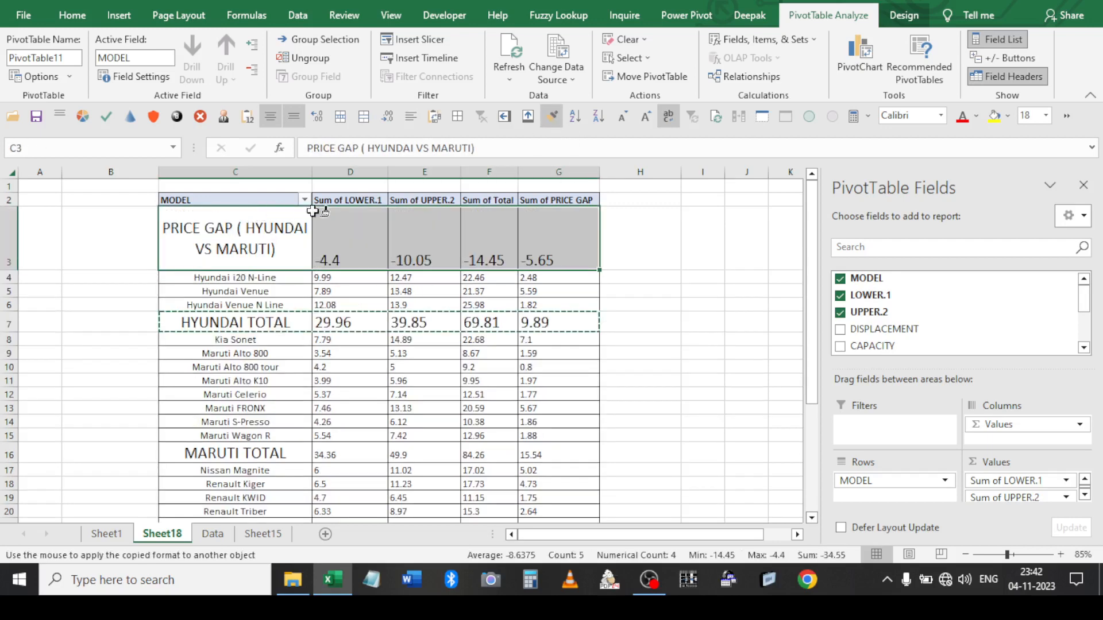
pyautogui.press('Escape')
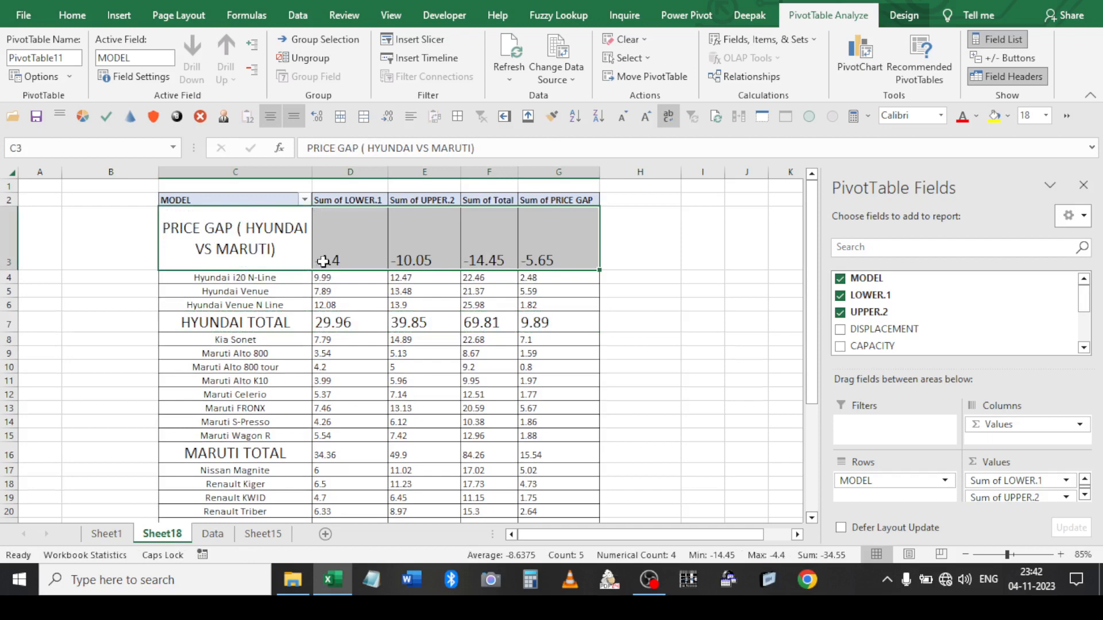
pyautogui.click(335, 321)
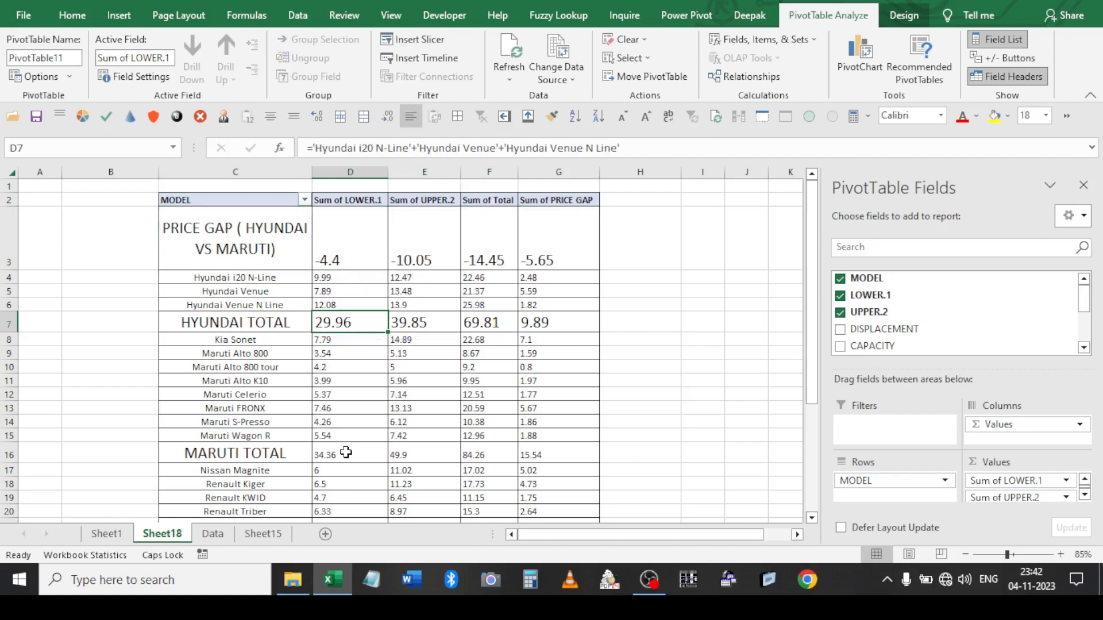
pyautogui.click(345, 341)
pyautogui.moveTo(346, 341); pyautogui.dragTo(360, 425)
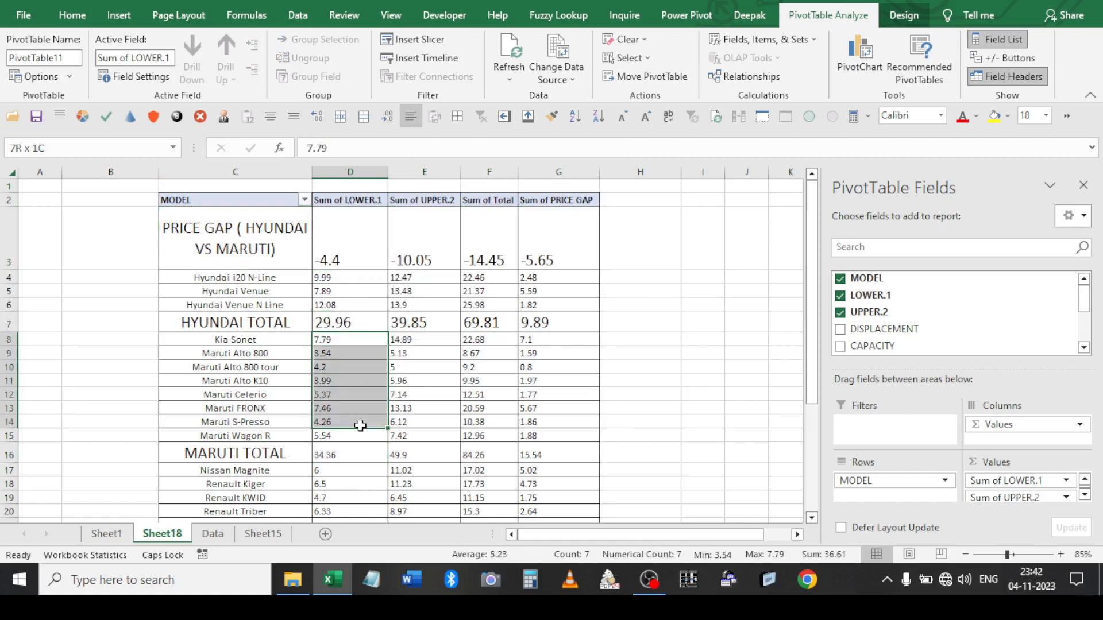
pyautogui.click(544, 247)
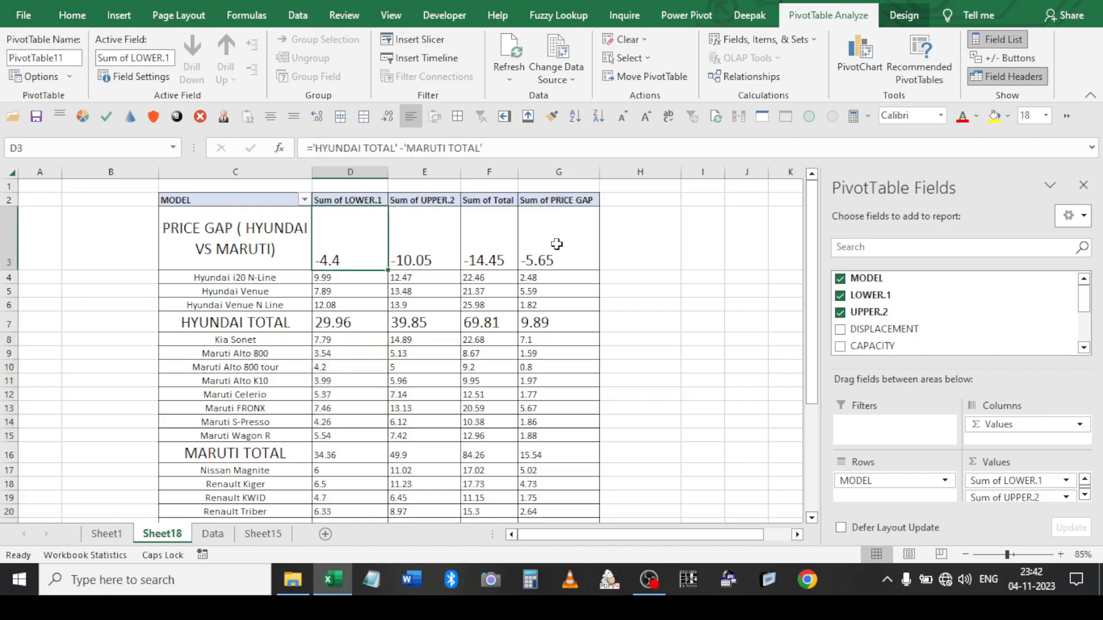
pyautogui.keyDown('shift'); pyautogui.click(284, 257); pyautogui.keyUp('shift')
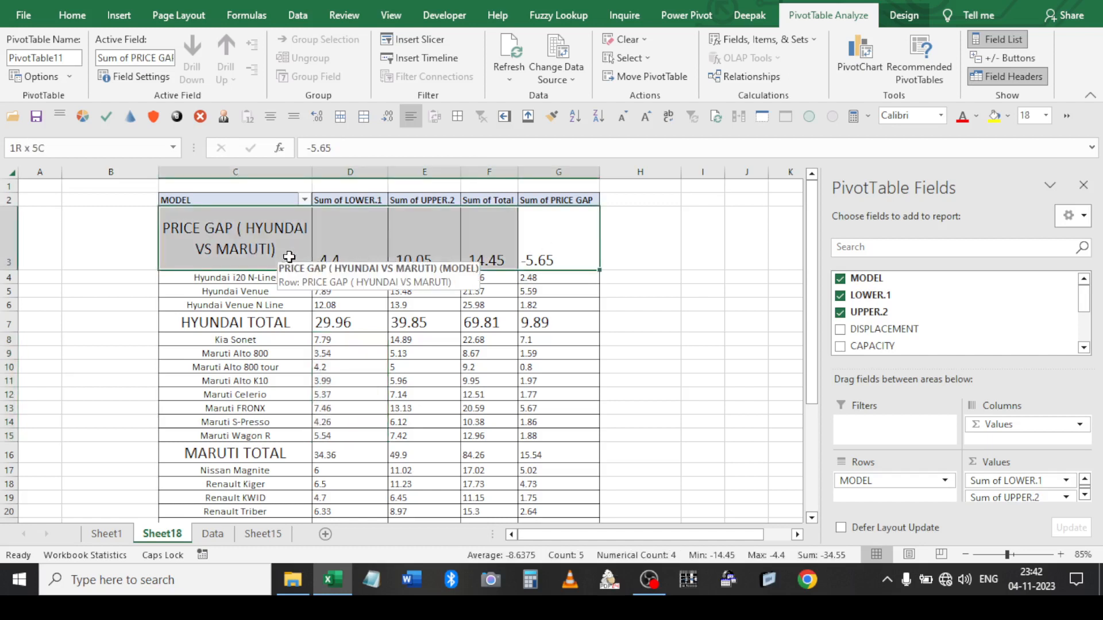
# Delete the PRICE GAP ( HYUNDAI VS MARUTI) calculated item from the MODEL field and save the workbook
pyautogui.click(181, 242)
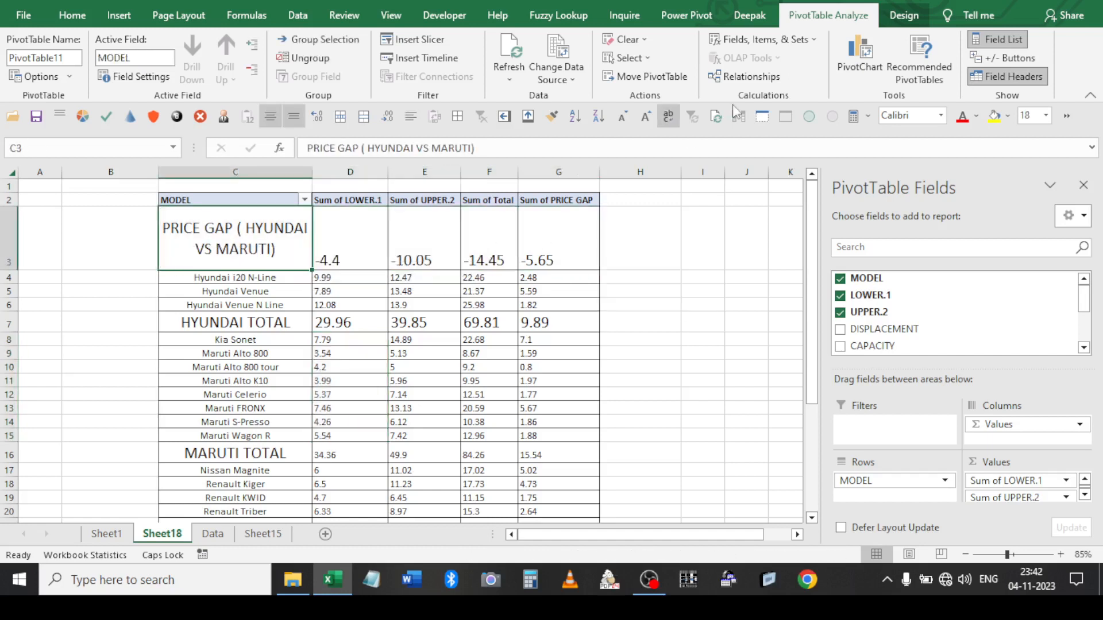
pyautogui.click(763, 40)
pyautogui.click(764, 76)
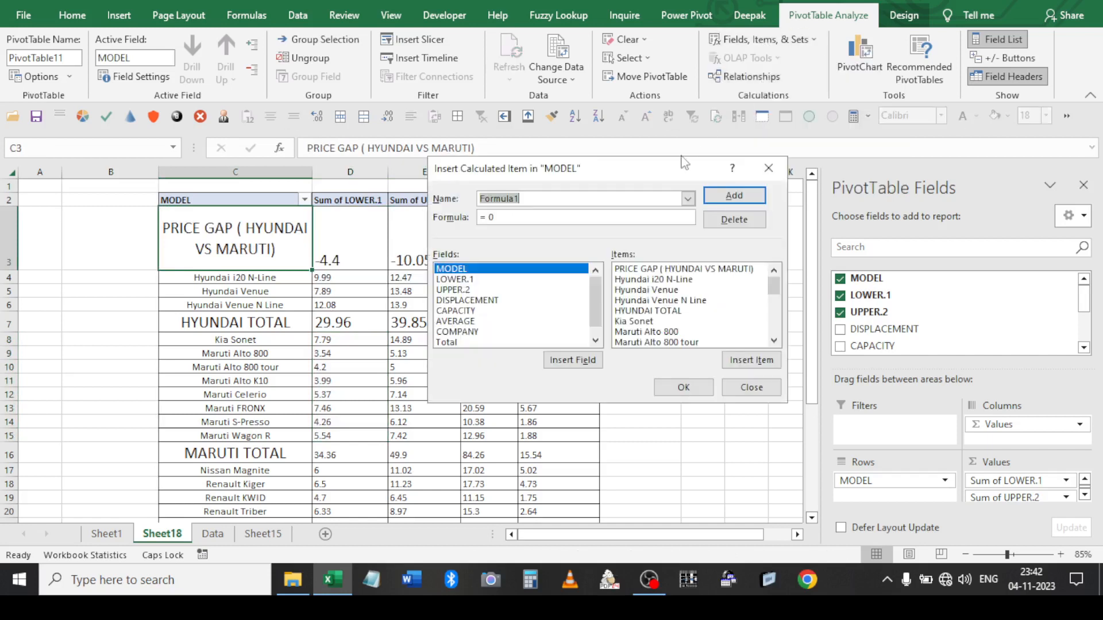
pyautogui.click(688, 199)
pyautogui.click(532, 212)
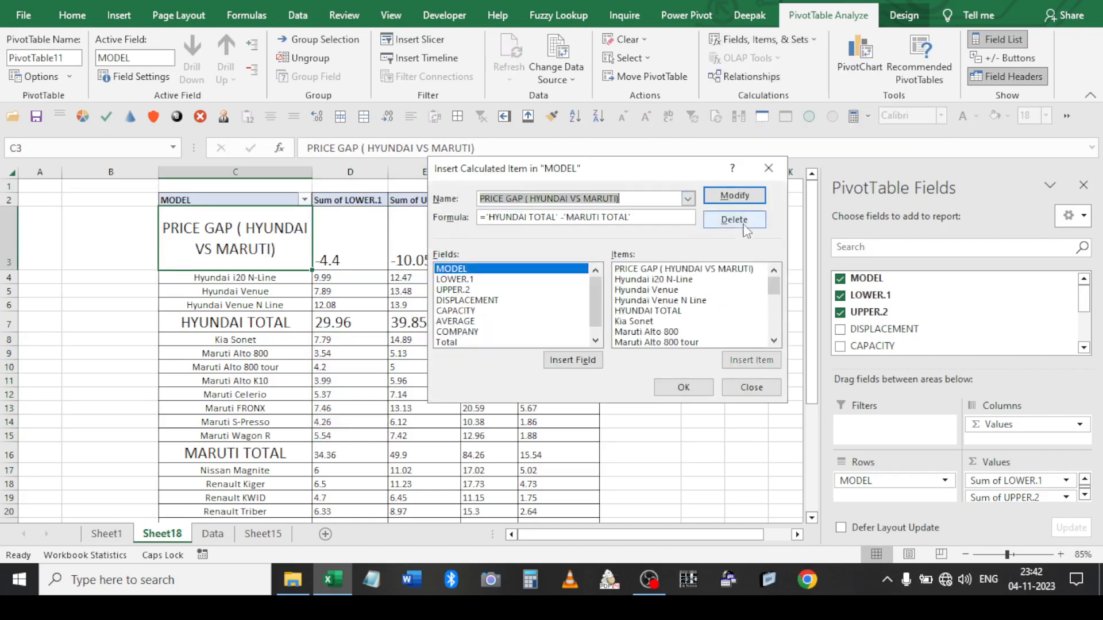
pyautogui.click(742, 226)
pyautogui.click(683, 387)
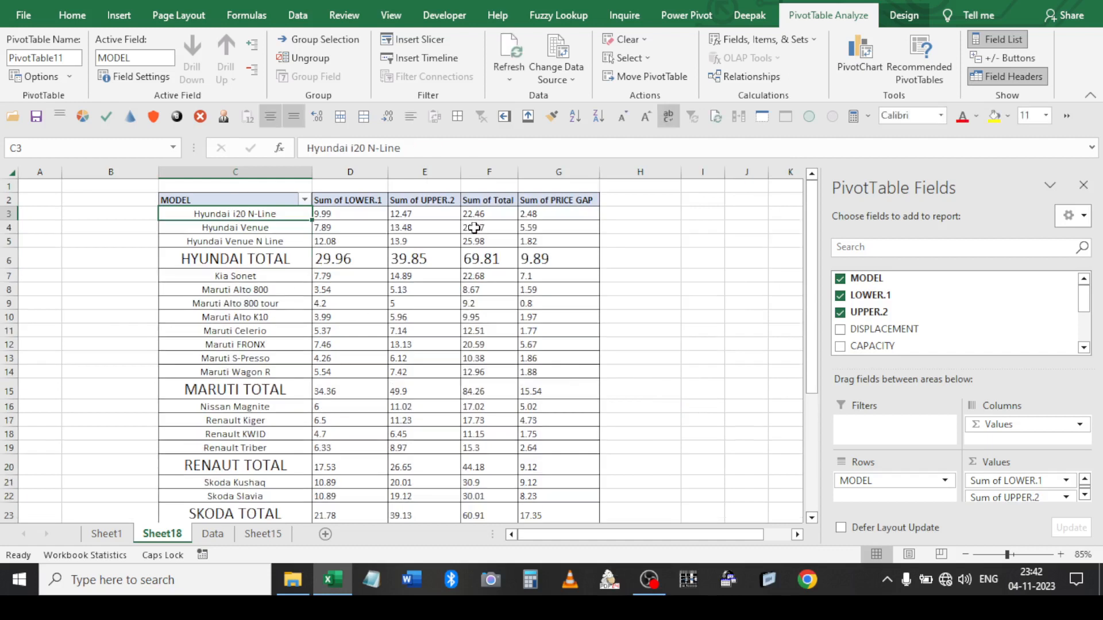
pyautogui.click(37, 117)
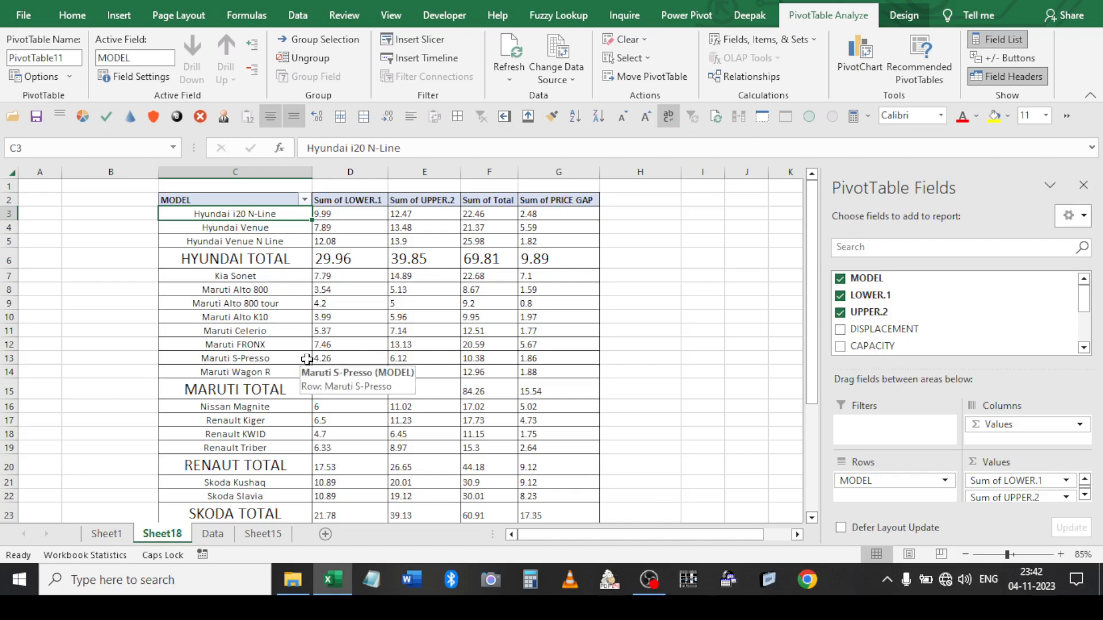
# Start a new calculated item in the MODEL field, named KWID VS ALTO
pyautogui.scroll(-3, 307, 358)
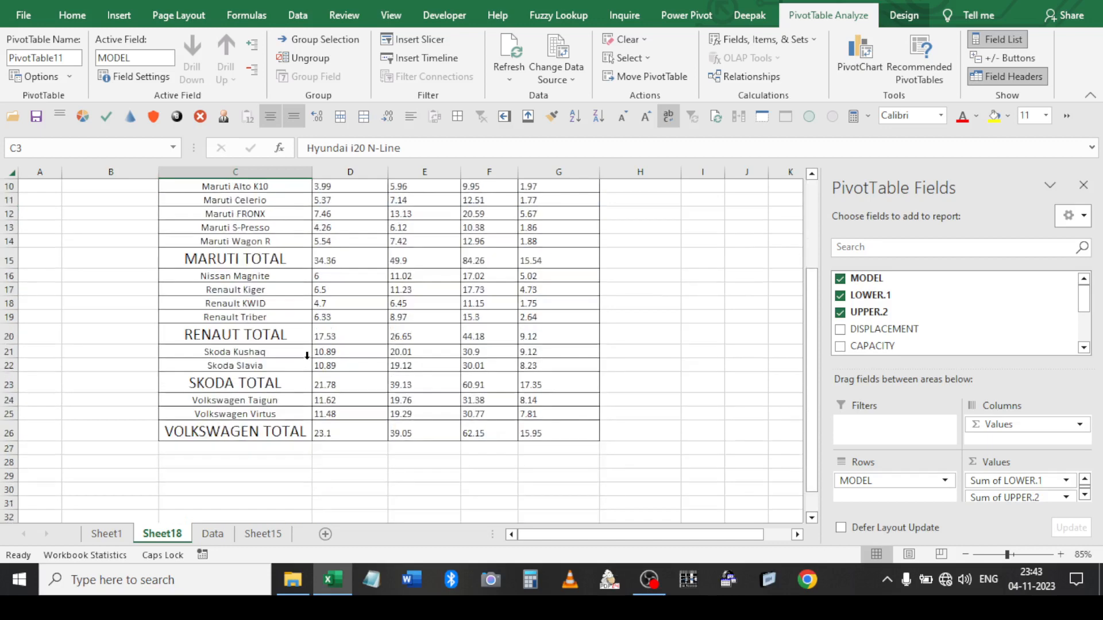
pyautogui.click(262, 306)
pyautogui.scroll(2, 313, 311)
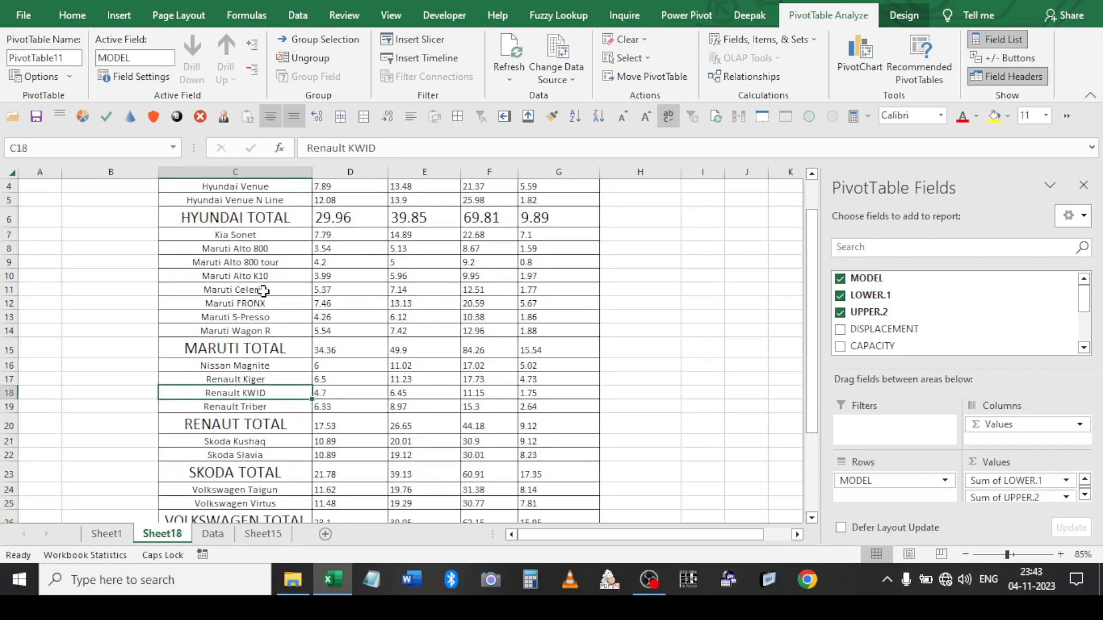
pyautogui.click(791, 42)
pyautogui.click(788, 72)
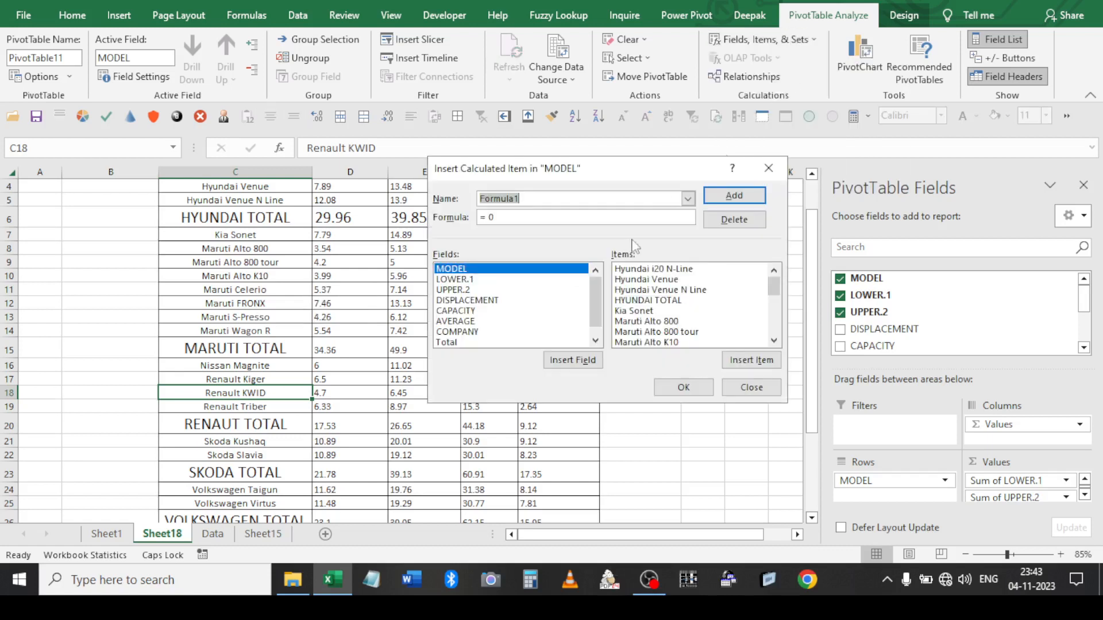
pyautogui.write('KWID VS ALTO')
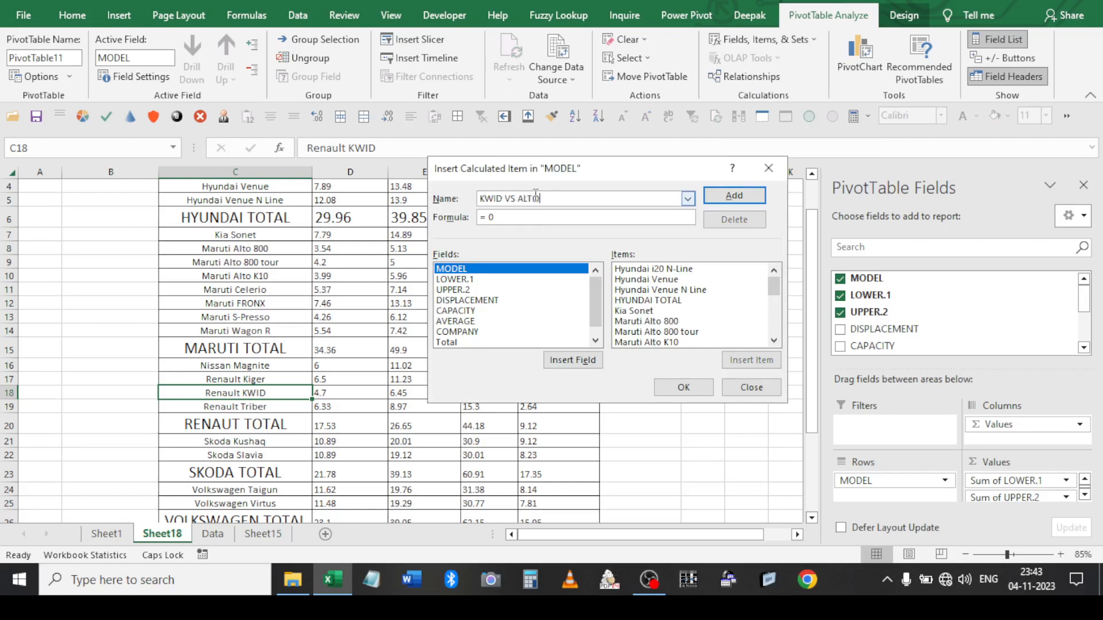
pyautogui.press('Tab')
# Set the item's formula to Renault KWID minus Maruti Alto 800 and insert it into the pivot table
pyautogui.click(521, 216)
pyautogui.scroll(-3, 662, 333)
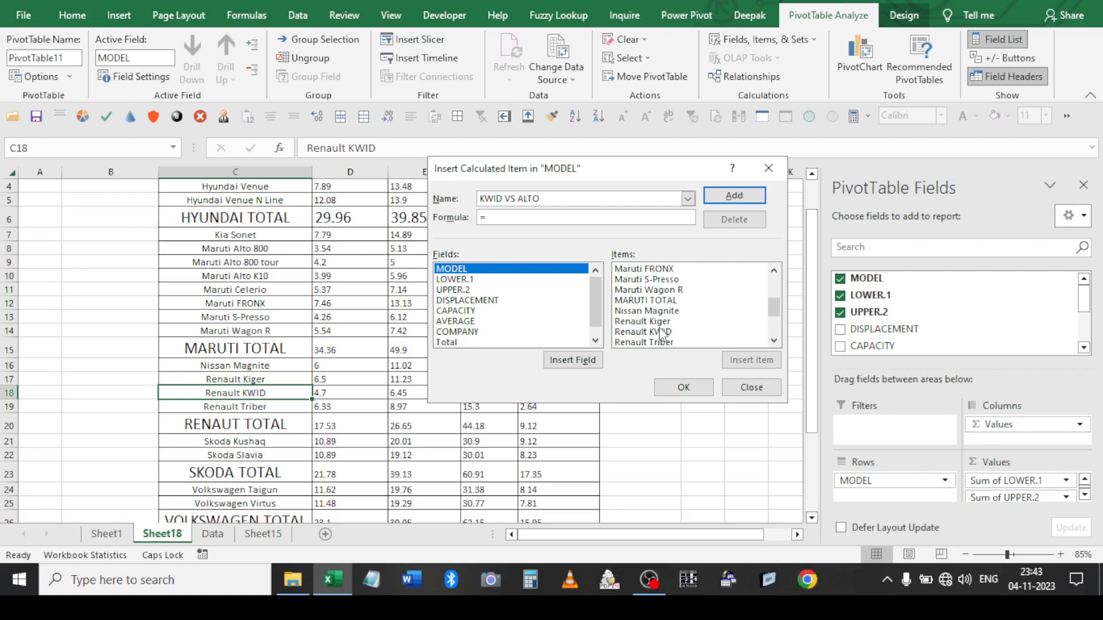
pyautogui.doubleClick(662, 333)
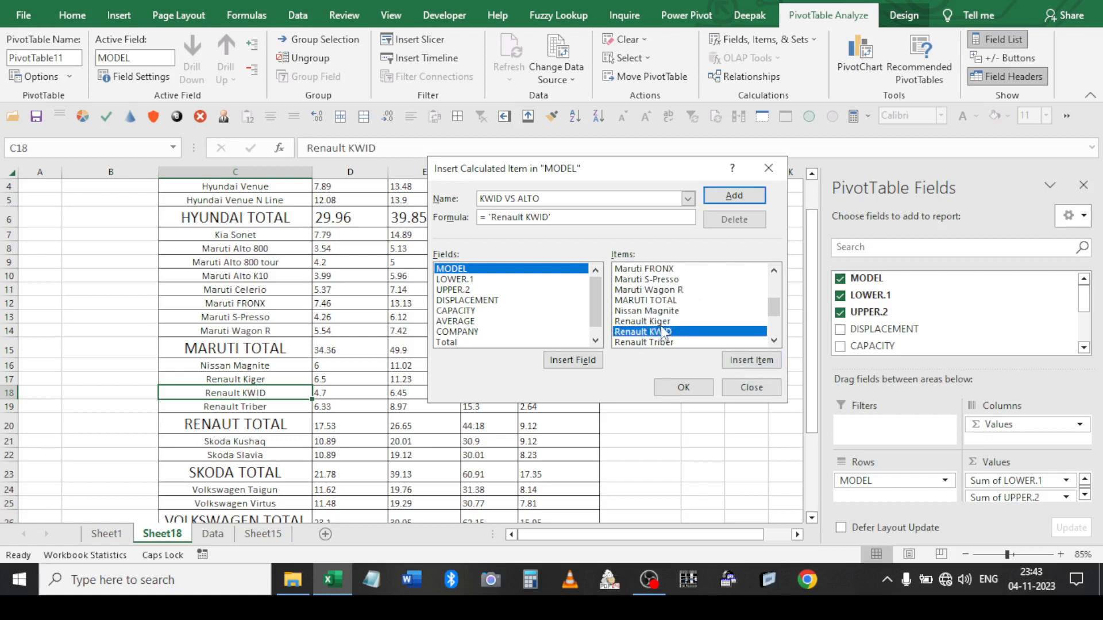
pyautogui.write('-')
pyautogui.scroll(3, 660, 325)
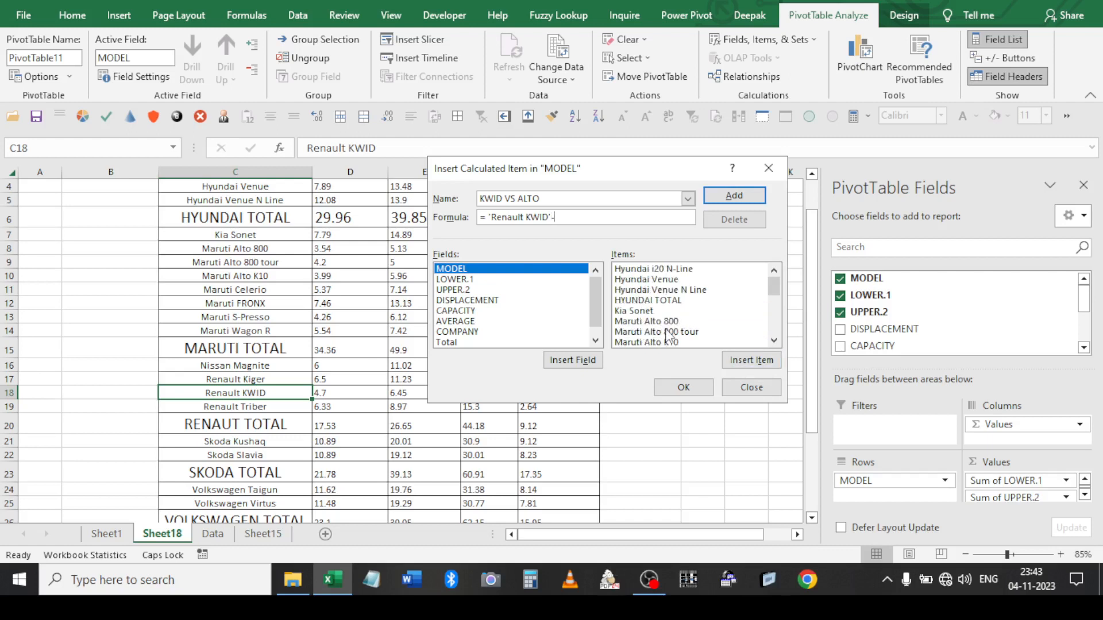
pyautogui.click(667, 324)
pyautogui.doubleClick(668, 330)
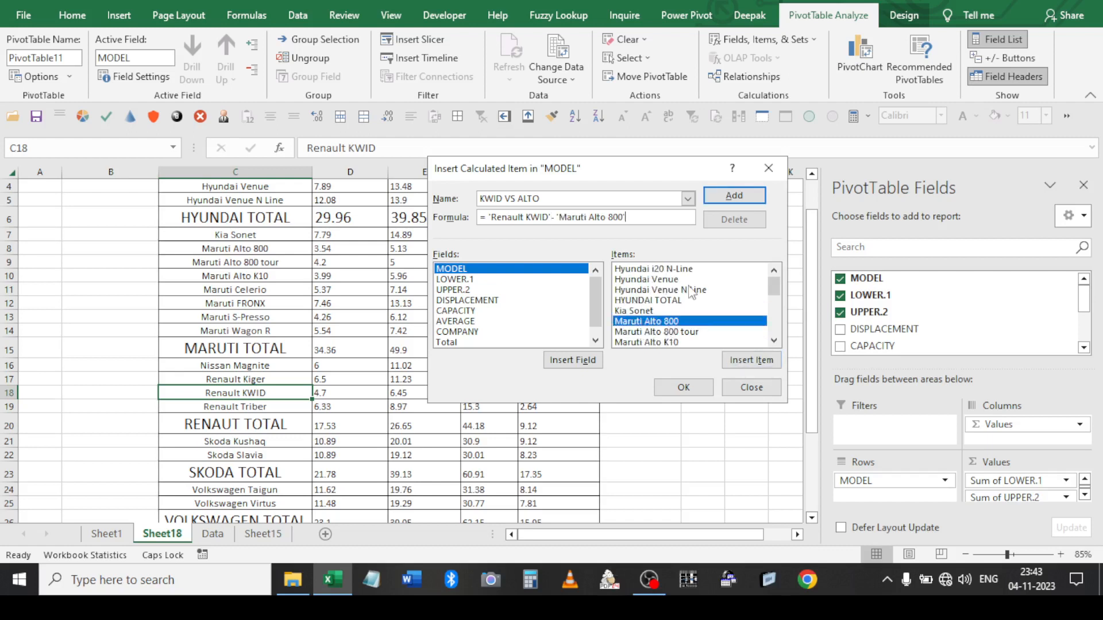
pyautogui.click(722, 195)
pyautogui.click(672, 386)
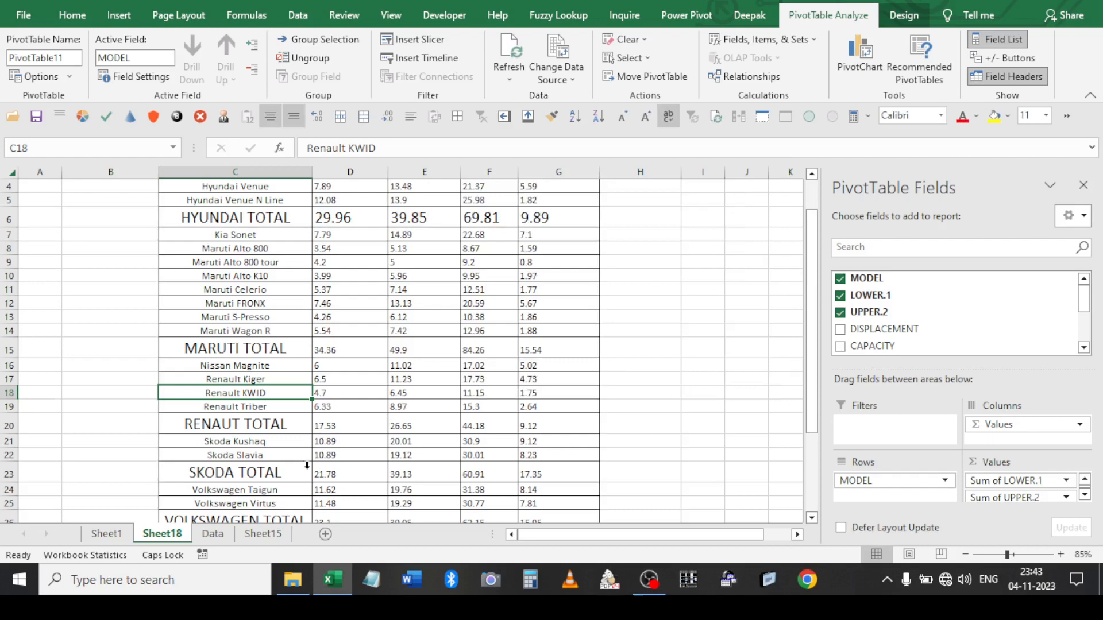
pyautogui.scroll(-2, 276, 494)
pyautogui.click(308, 441)
pyautogui.moveTo(519, 449); pyautogui.dragTo(292, 447)
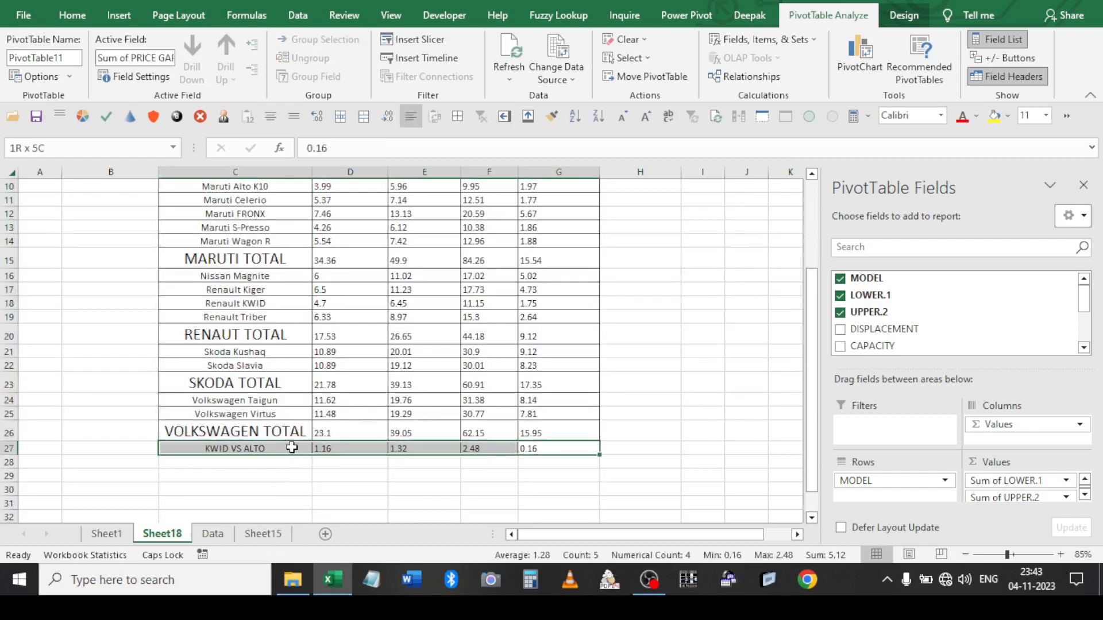
pyautogui.doubleClick(294, 441)
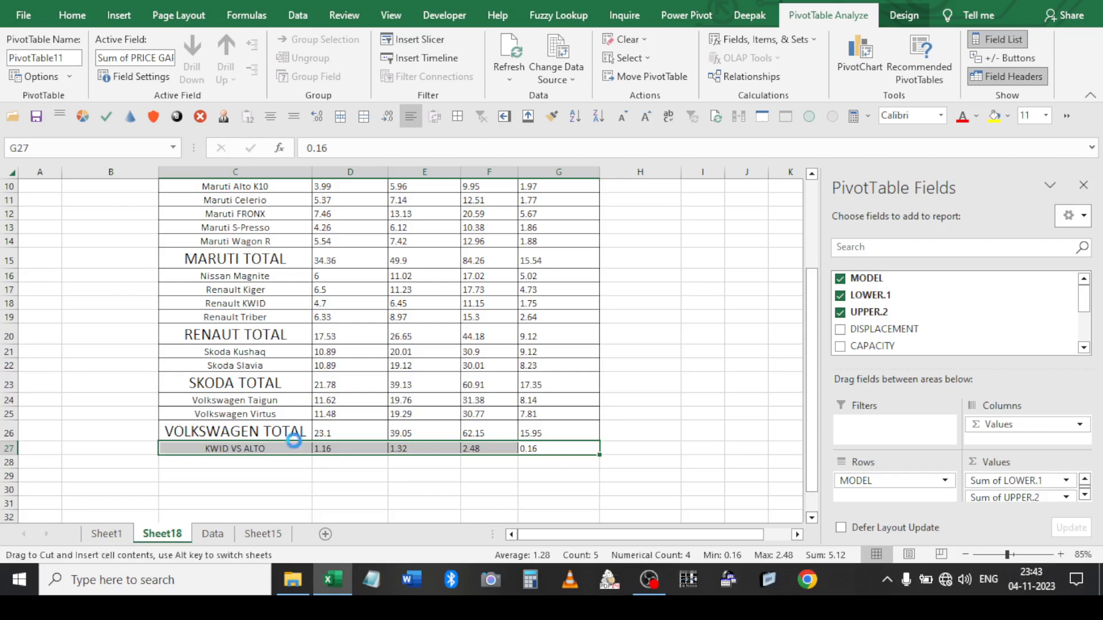
pyautogui.rightClick(178, 536)
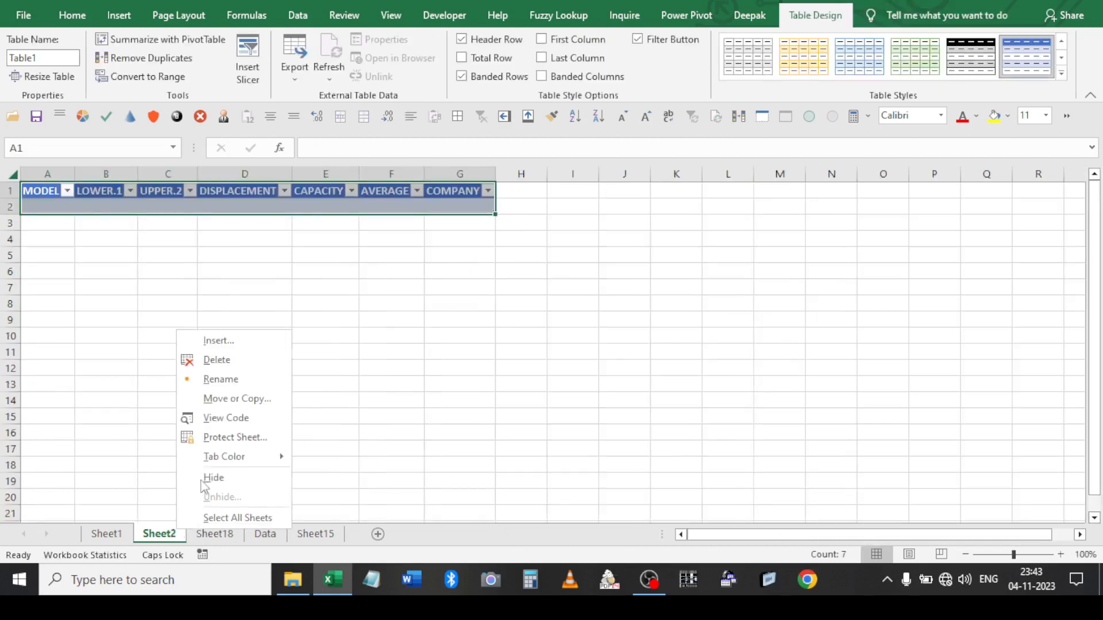
pyautogui.click(209, 360)
pyautogui.press('Return')
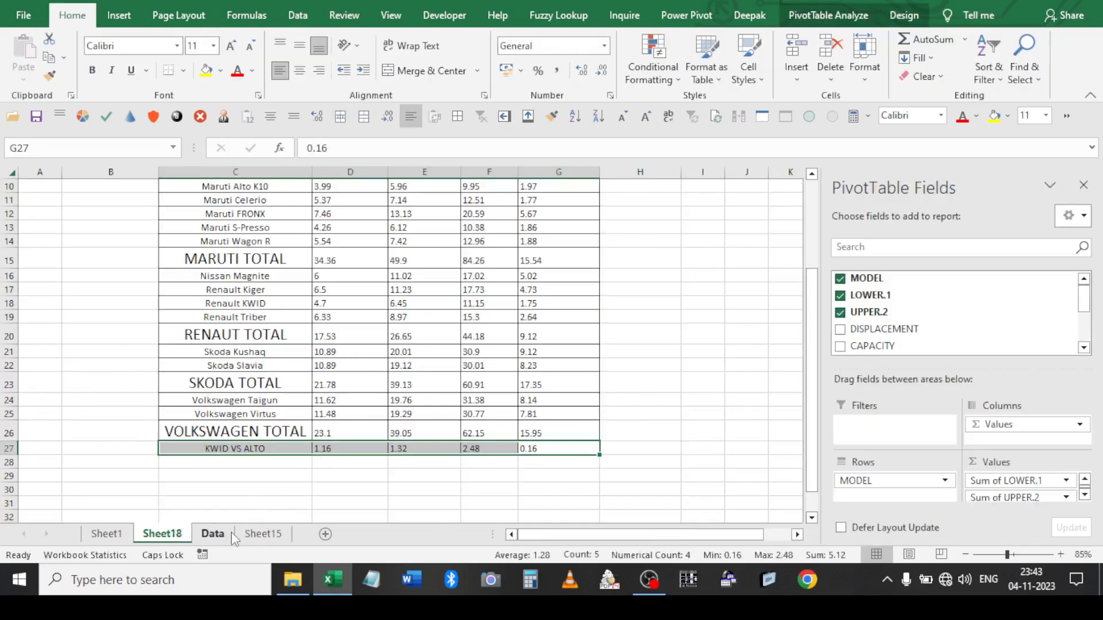
# Move the KWID VS ALTO row to between Kia Sonet and Maruti Alto 800
pyautogui.moveTo(315, 454); pyautogui.dragTo(311, 294)
pyautogui.click(289, 291)
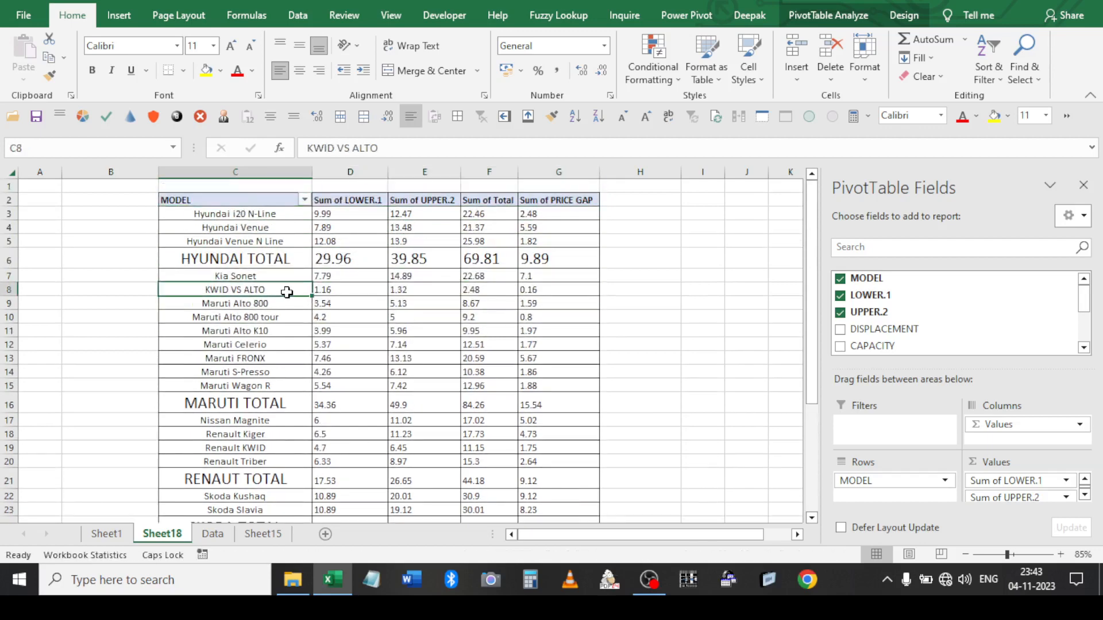
pyautogui.click(224, 251)
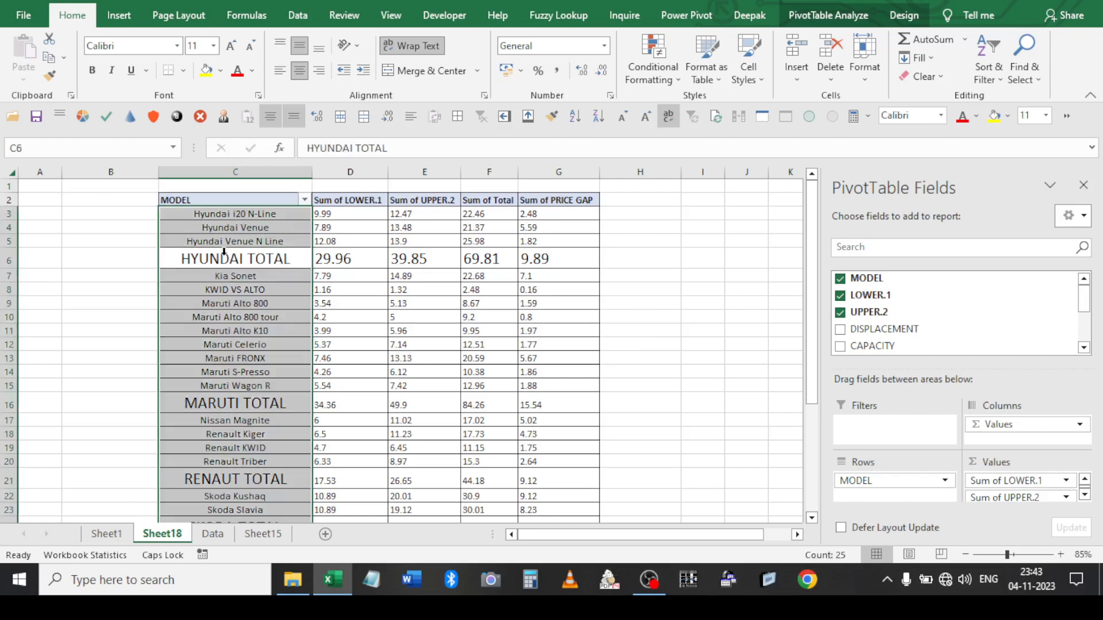
pyautogui.click(270, 200)
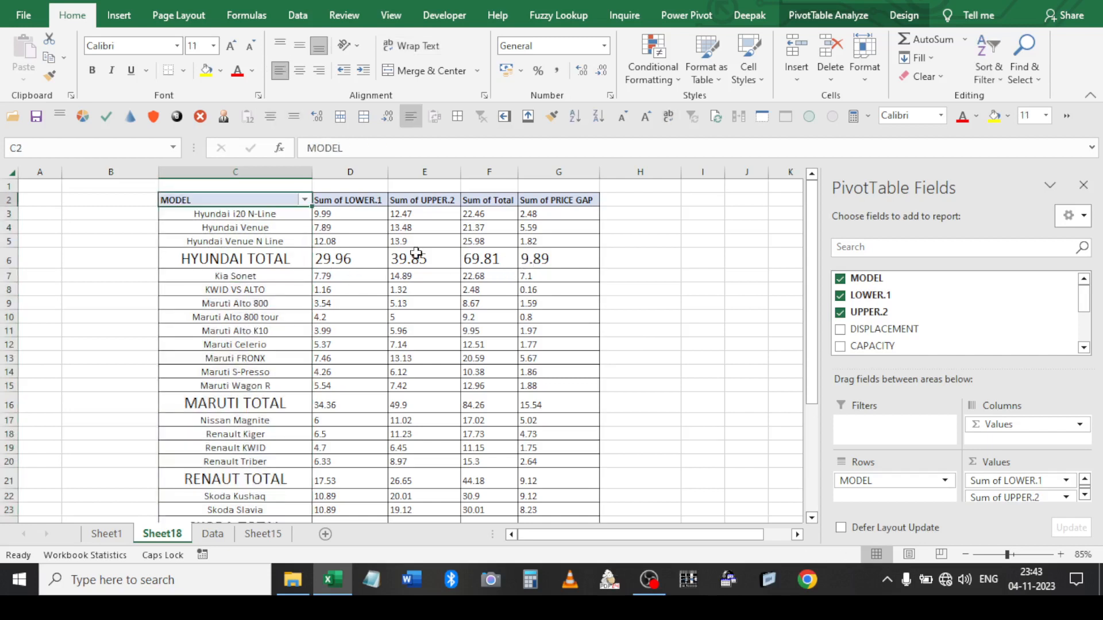
# Copy the HYUNDAI TOTAL row's formatting onto the KWID VS ALTO row
pyautogui.click(288, 266)
pyautogui.moveTo(289, 265); pyautogui.dragTo(546, 268)
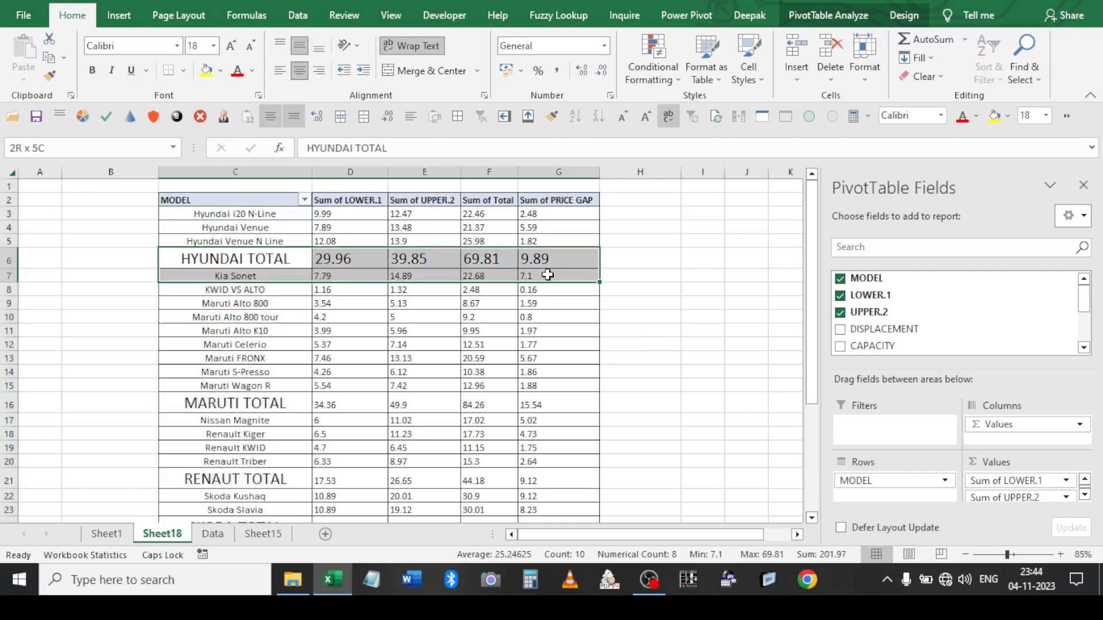
pyautogui.click(552, 116)
pyautogui.click(251, 291)
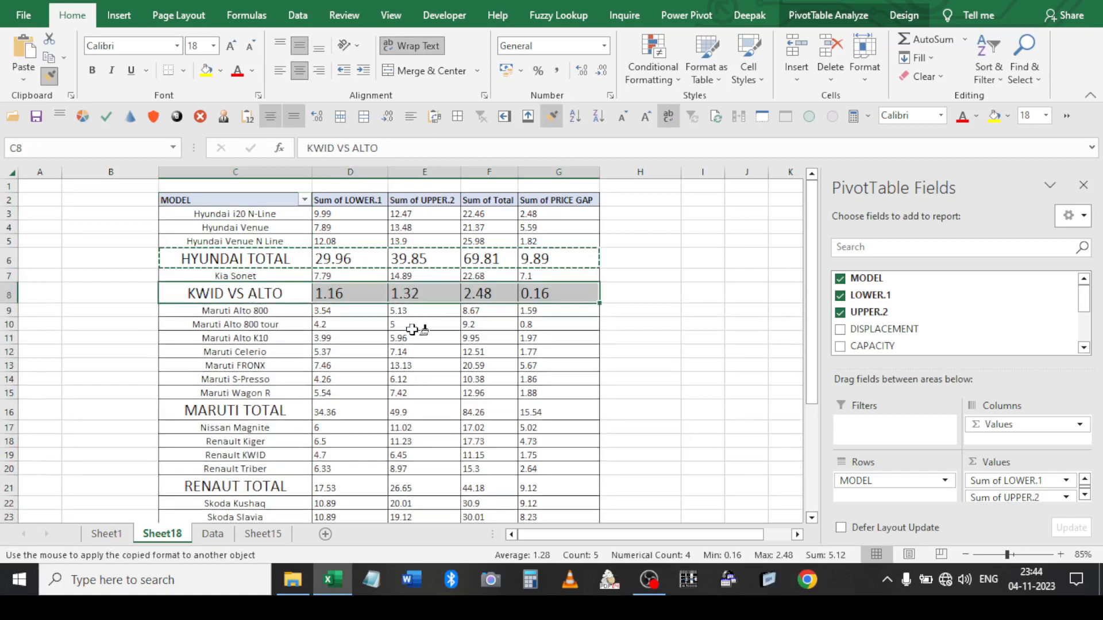
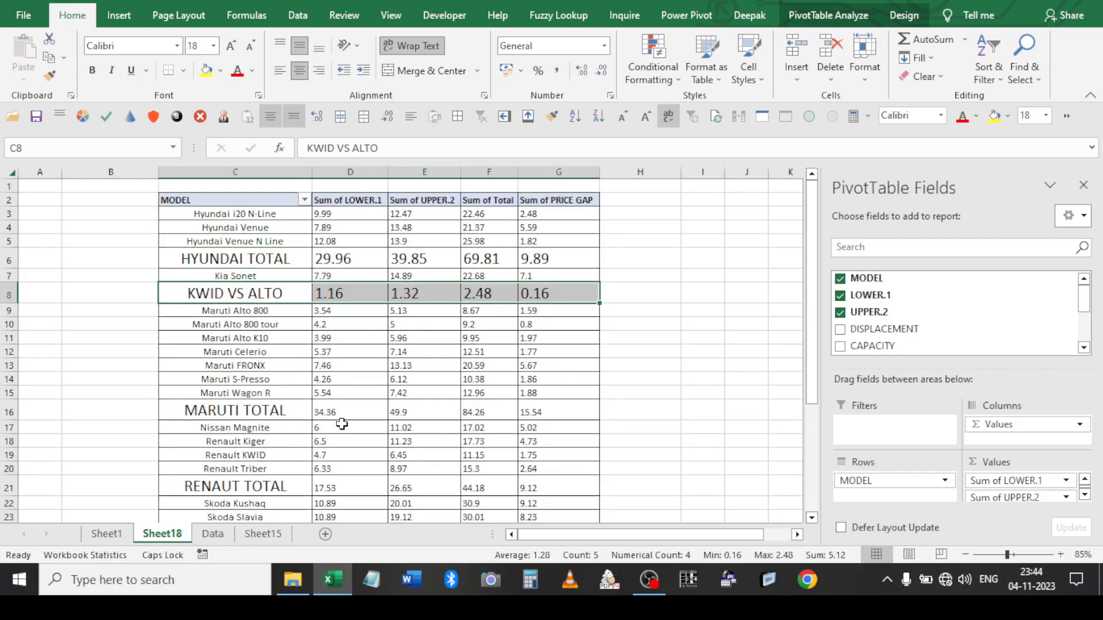
pyautogui.moveTo(342, 424)
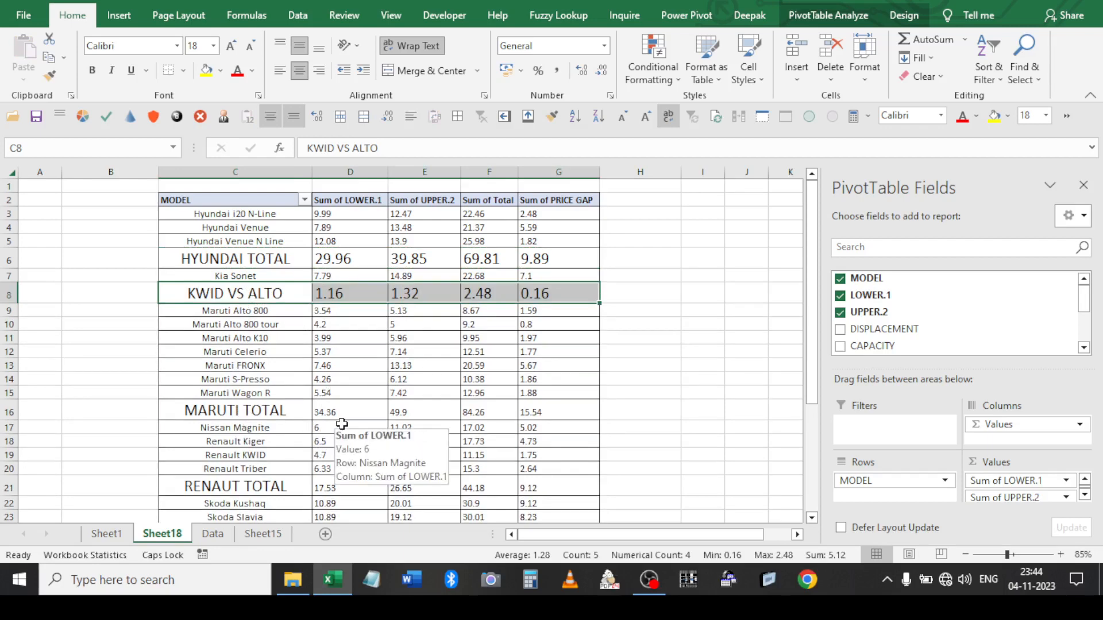
pyautogui.moveTo(331, 218); pyautogui.dragTo(566, 386)
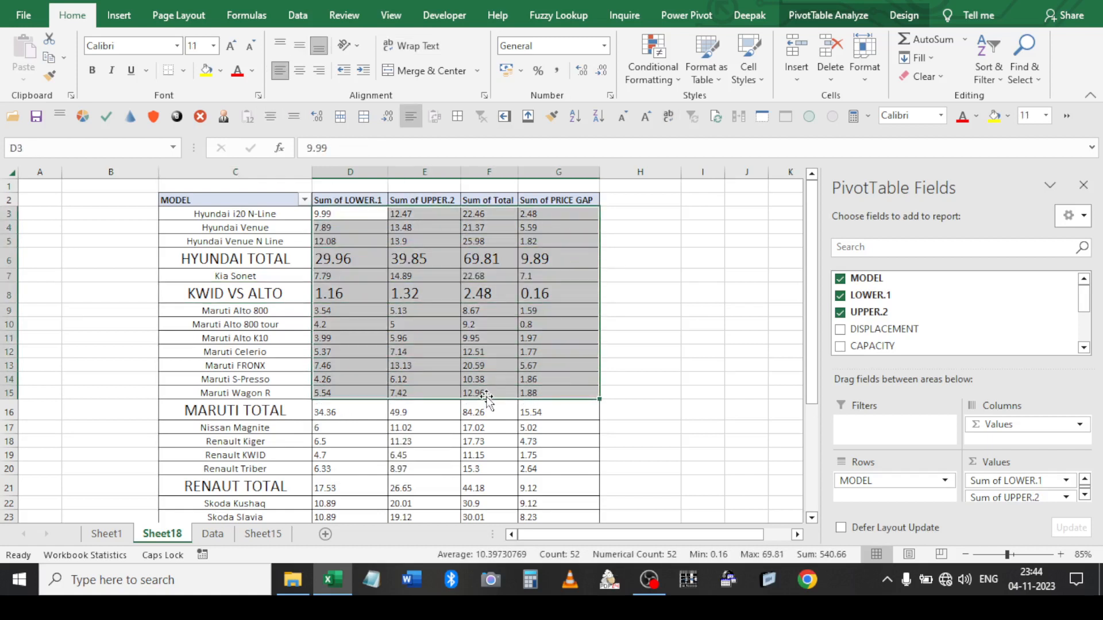
pyautogui.click(672, 208)
pyautogui.click(692, 213)
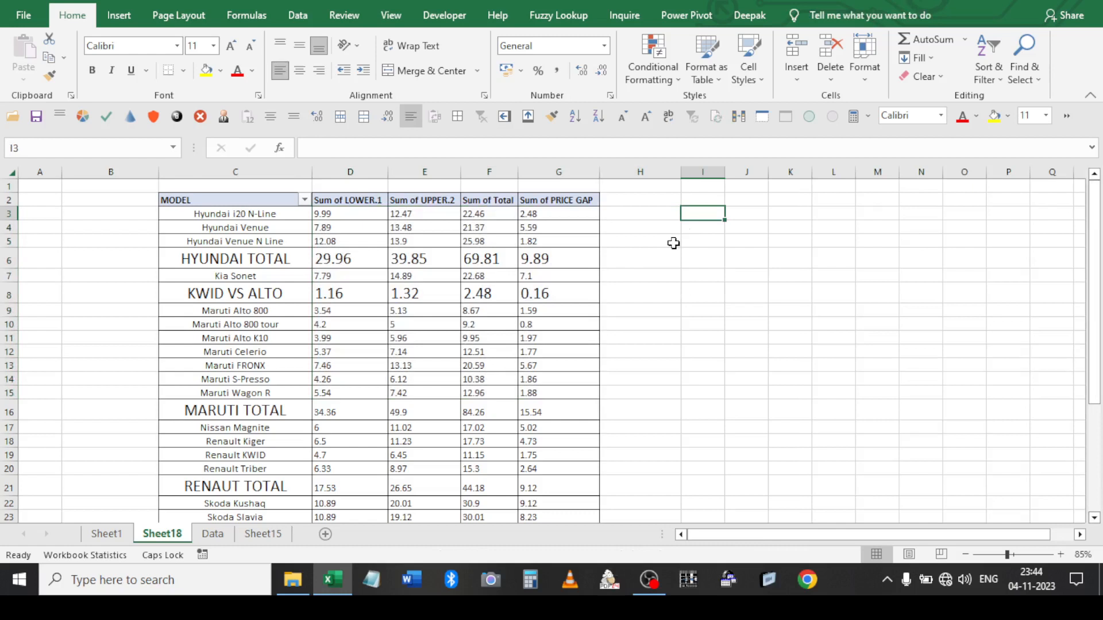
# Enter the sample number 512322 in cell I3 beside the pivot table
pyautogui.write('500')
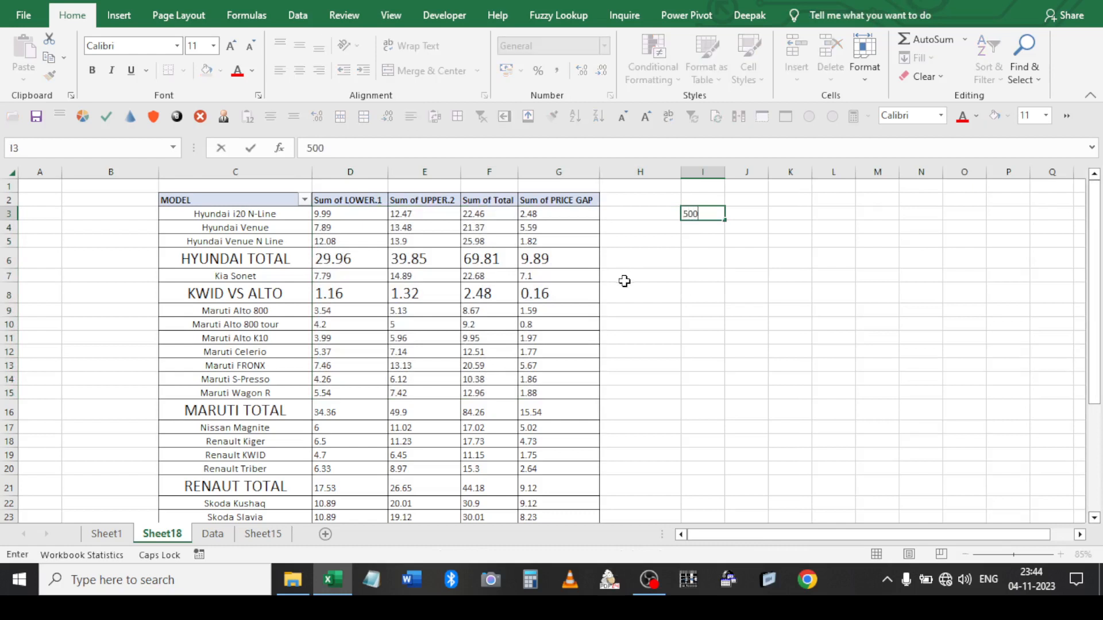
pyautogui.press('BackSpace')
pyautogui.press('BackSpace')
pyautogui.press('BackSpace')
pyautogui.press('Tab')
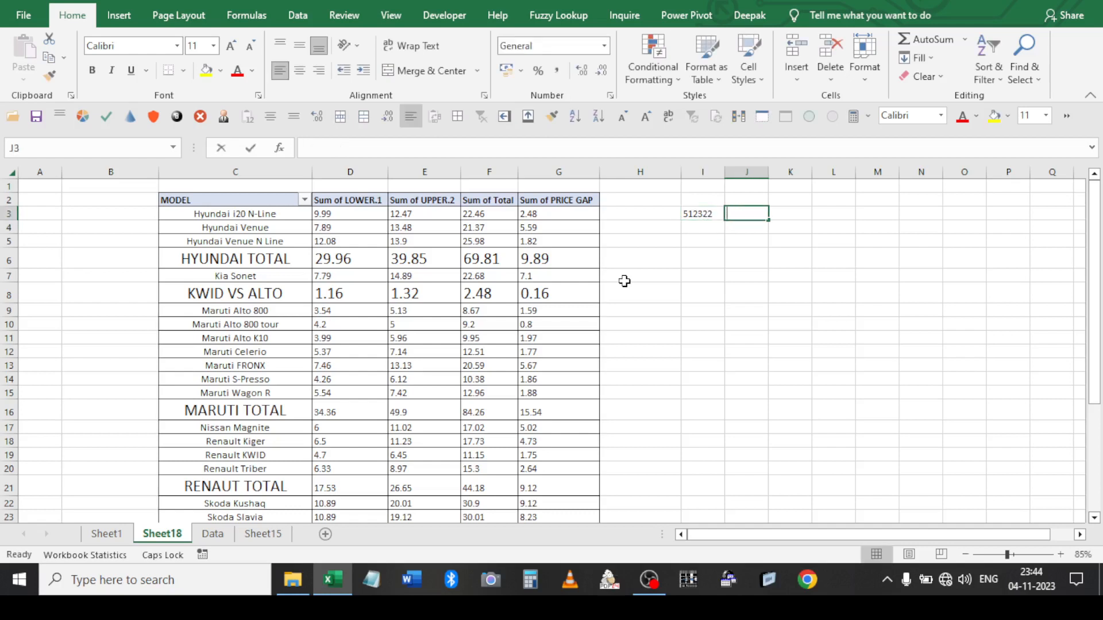
pyautogui.write('5.12')
pyautogui.hotkey('ctrl', 'Return')
pyautogui.press('Left')
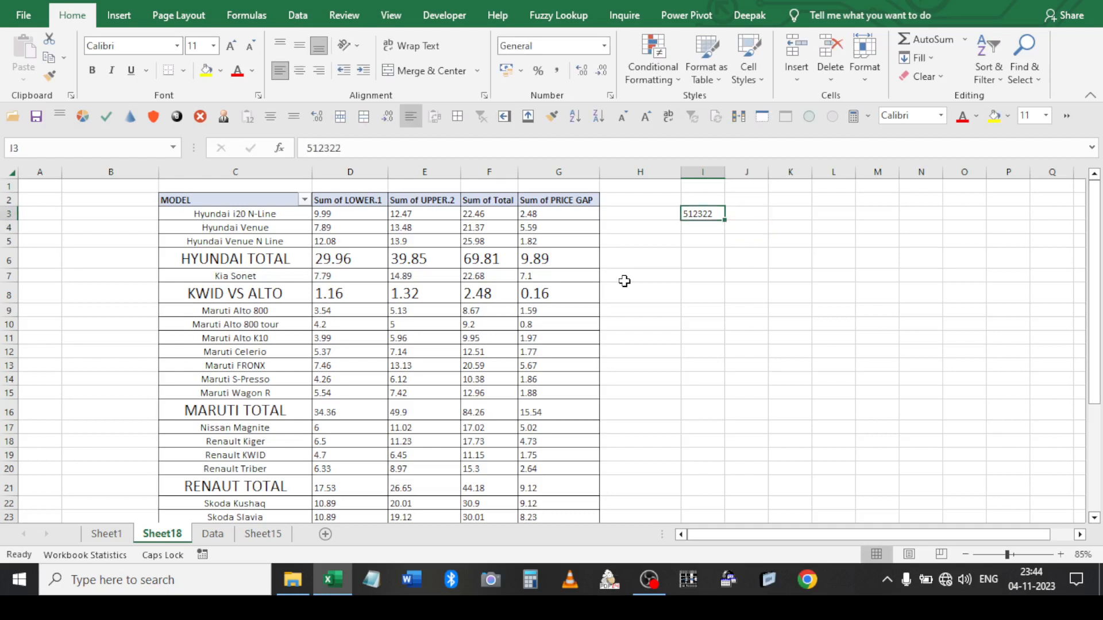
pyautogui.hotkey('shift', 'F10')
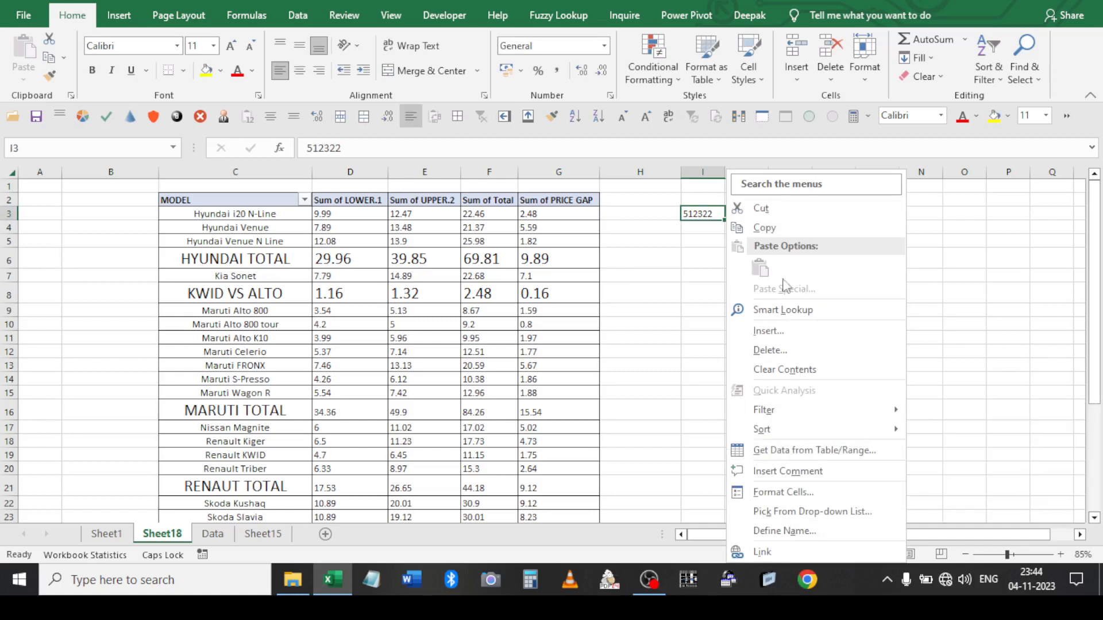
pyautogui.press('Escape')
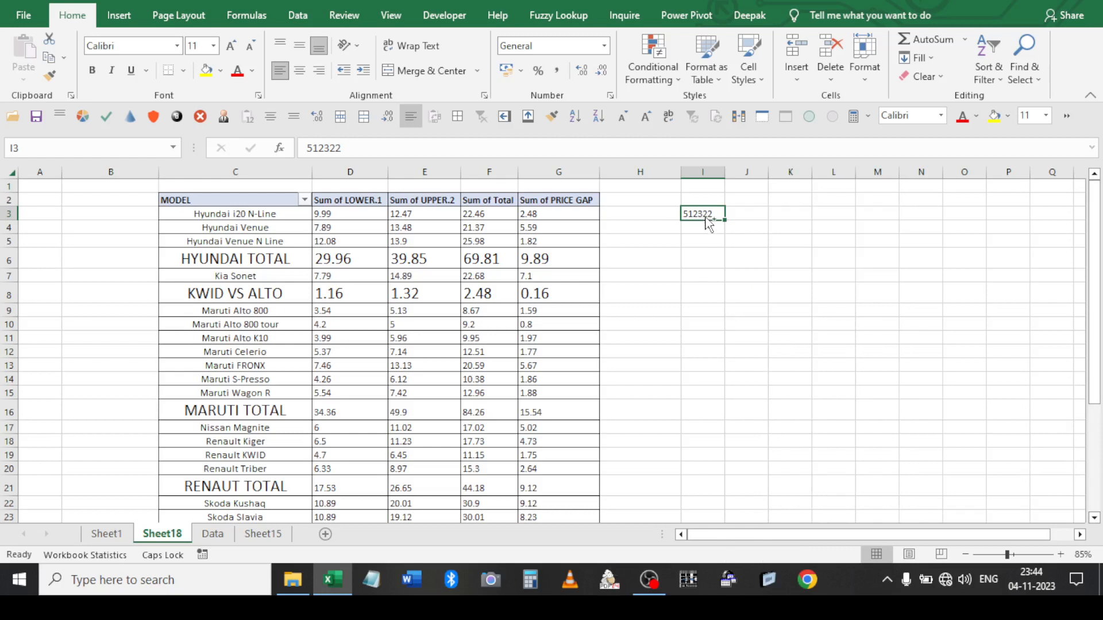
pyautogui.hotkey('ctrl', '1')
pyautogui.press('Escape')
# Write the note CTRL+"1" in K3 and TO OPEN FORMAT WINDOW in L3
pyautogui.click(791, 214)
pyautogui.write('CTR')
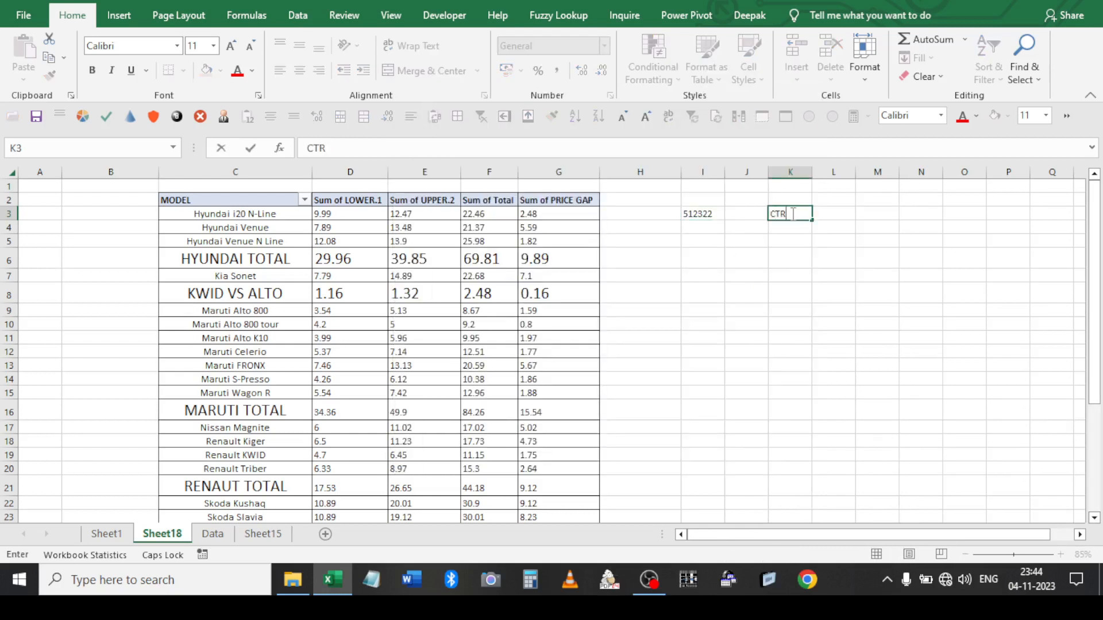
pyautogui.write('L+"1"')
pyautogui.click(845, 211)
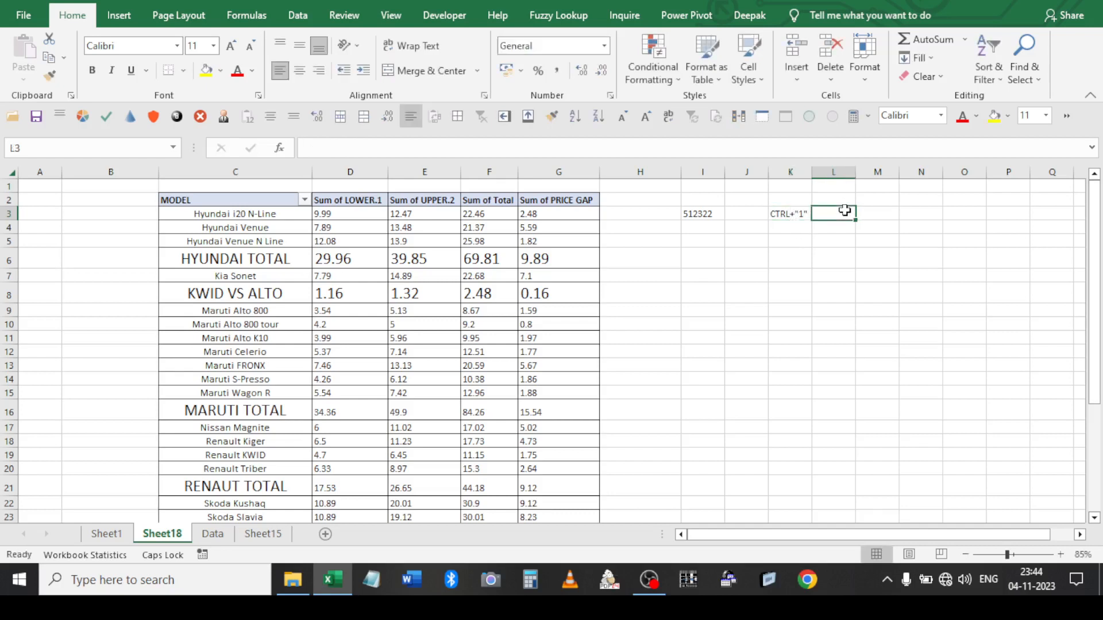
pyautogui.write('TO OPEN')
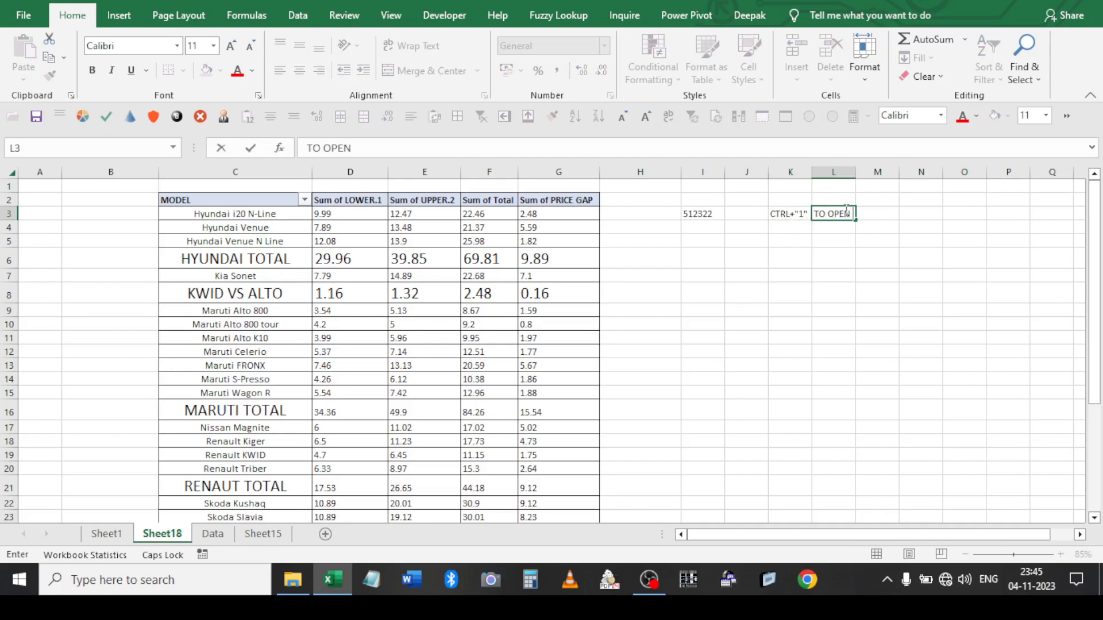
pyautogui.write(' FORMAT WINDOW')
pyautogui.press('Return')
pyautogui.click(845, 211)
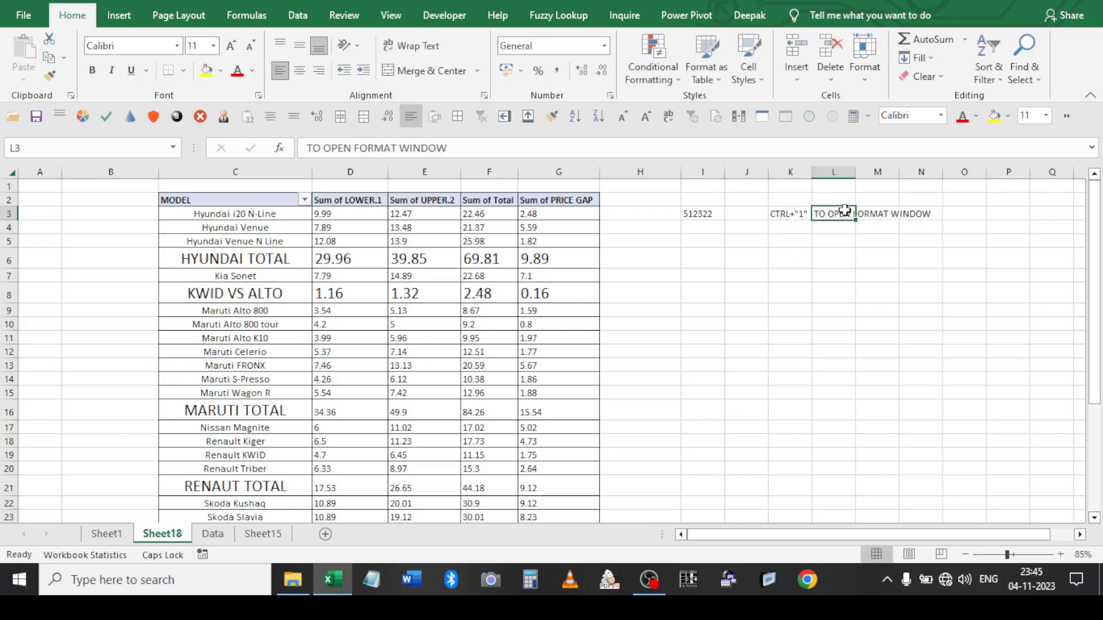
# Clear the shortcut note from K3 and L3 and go back to the sample number in I3
pyautogui.hotkey('shift', 'Left')
pyautogui.press('Delete')
pyautogui.press('Left')
pyautogui.press('Left')
pyautogui.press('Left')
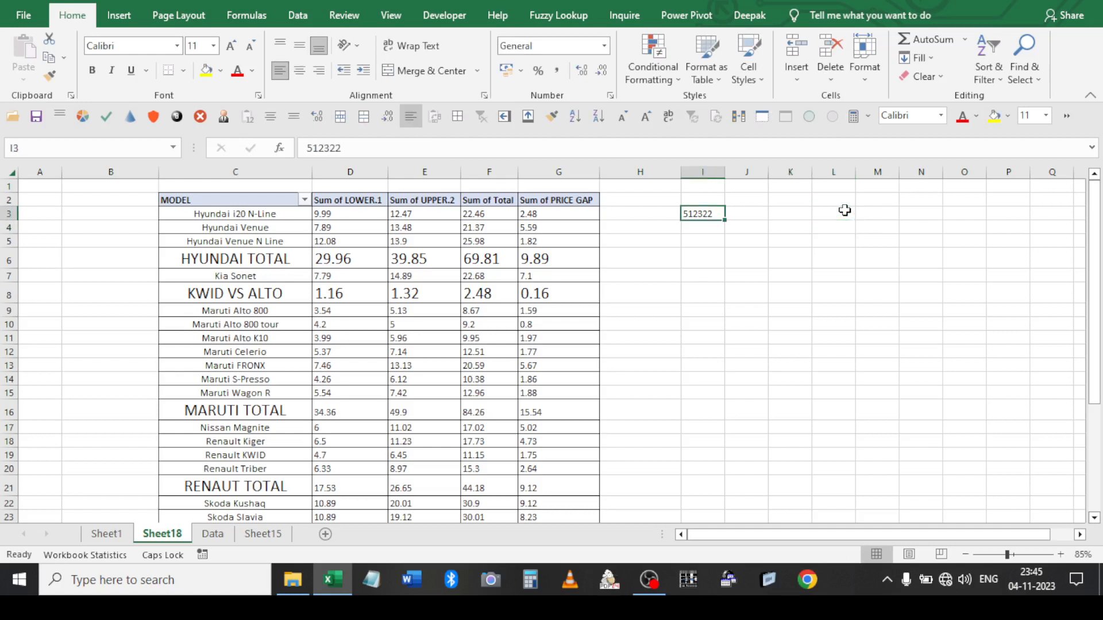
# Try the custom number format 0.00 on the sample number in I3
pyautogui.hotkey('ctrl', '1')
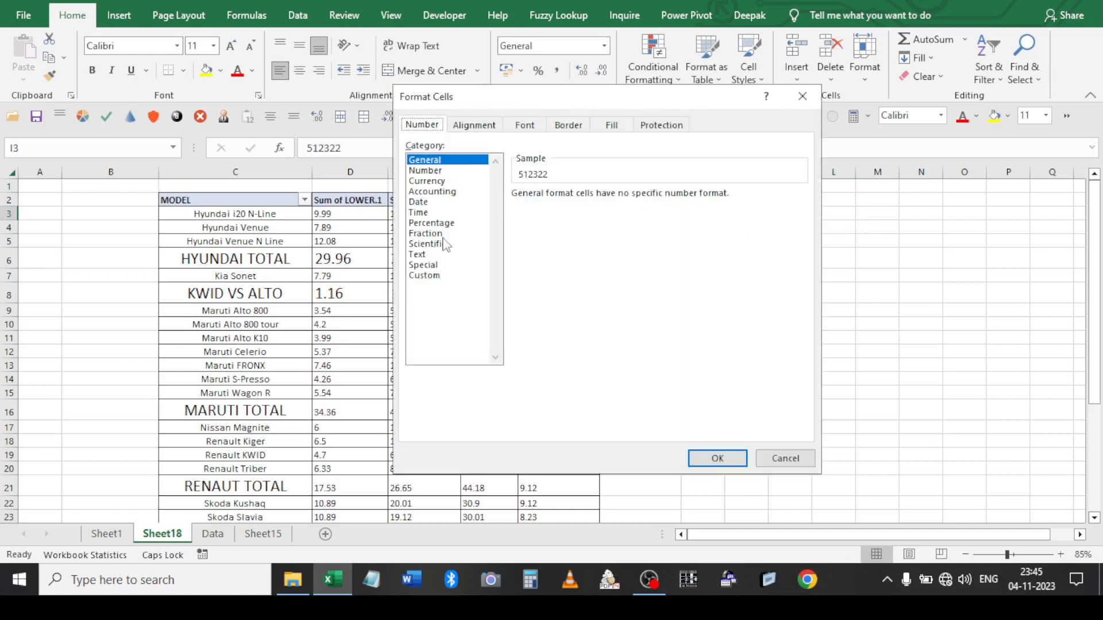
pyautogui.click(436, 277)
pyautogui.click(558, 208)
pyautogui.press('BackSpace')
pyautogui.press('BackSpace')
pyautogui.press('BackSpace')
pyautogui.press('BackSpace')
pyautogui.press('BackSpace')
pyautogui.press('BackSpace')
pyautogui.press('BackSpace')
pyautogui.write('0.00')
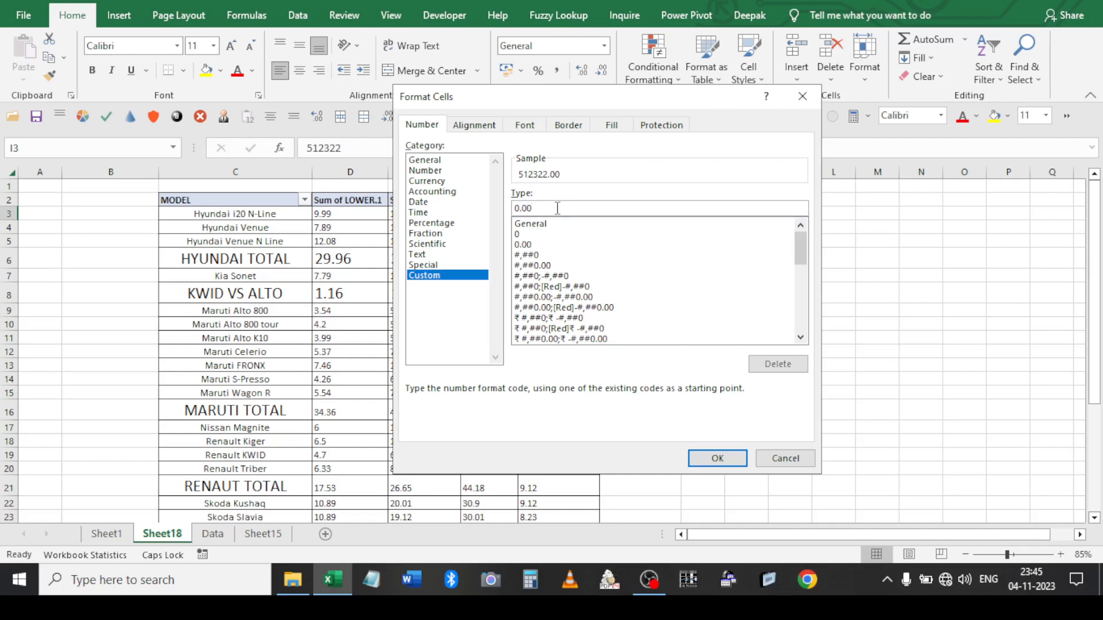
# Try the custom format codes ;;;0.00 and #0.0 on I3, then close the format settings with the code cleared
pyautogui.press('BackSpace')
pyautogui.press('BackSpace')
pyautogui.press('BackSpace')
pyautogui.press('BackSpace')
pyautogui.write(';')
pyautogui.press('BackSpace')
pyautogui.write(';;;0.00')
pyautogui.press('BackSpace')
pyautogui.press('BackSpace')
pyautogui.press('BackSpace')
pyautogui.press('BackSpace')
pyautogui.press('BackSpace')
pyautogui.press('BackSpace')
pyautogui.press('BackSpace')
pyautogui.write('#0.0')
pyautogui.press('BackSpace')
pyautogui.press('BackSpace')
pyautogui.press('BackSpace')
pyautogui.press('BackSpace')
pyautogui.click(714, 456)
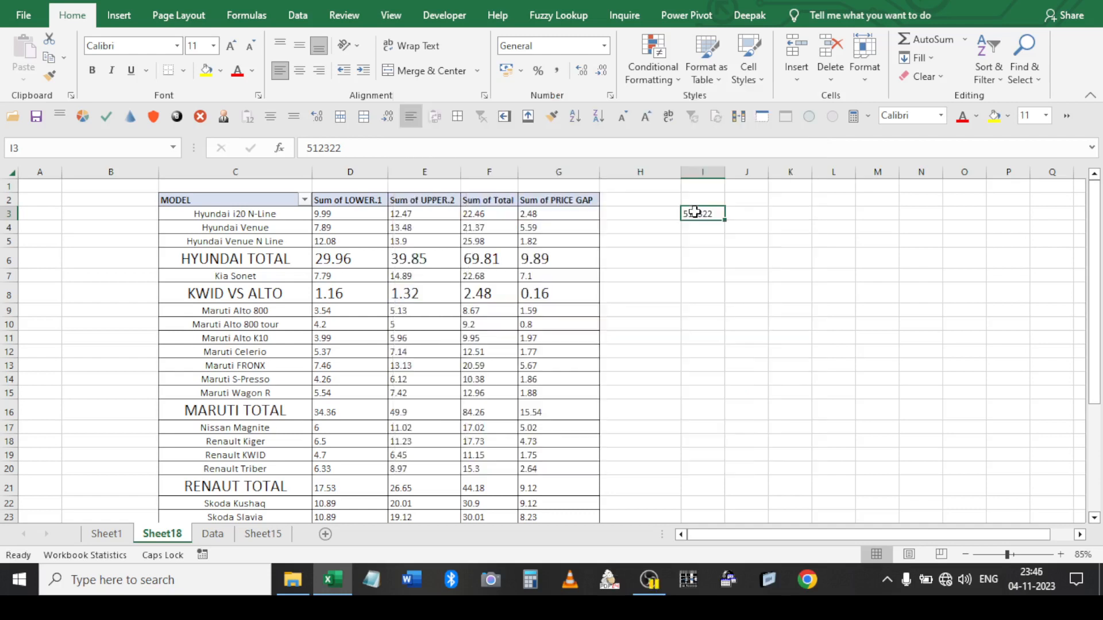
# Enter the target display value 5.12322 in J3 and return to I3
pyautogui.click(712, 266)
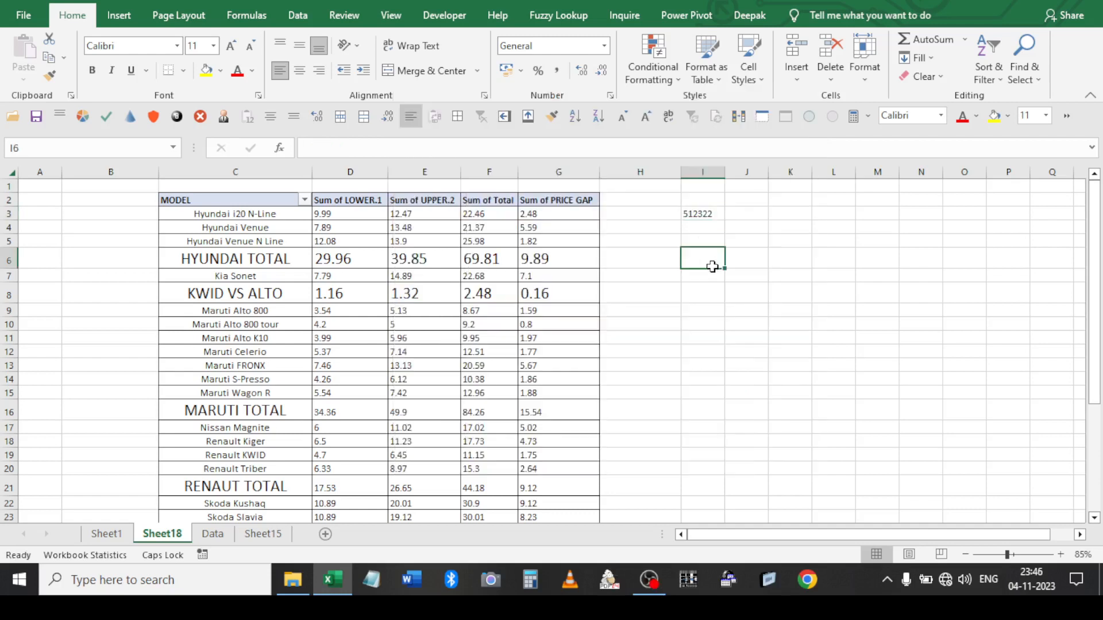
pyautogui.click(699, 210)
pyautogui.click(760, 217)
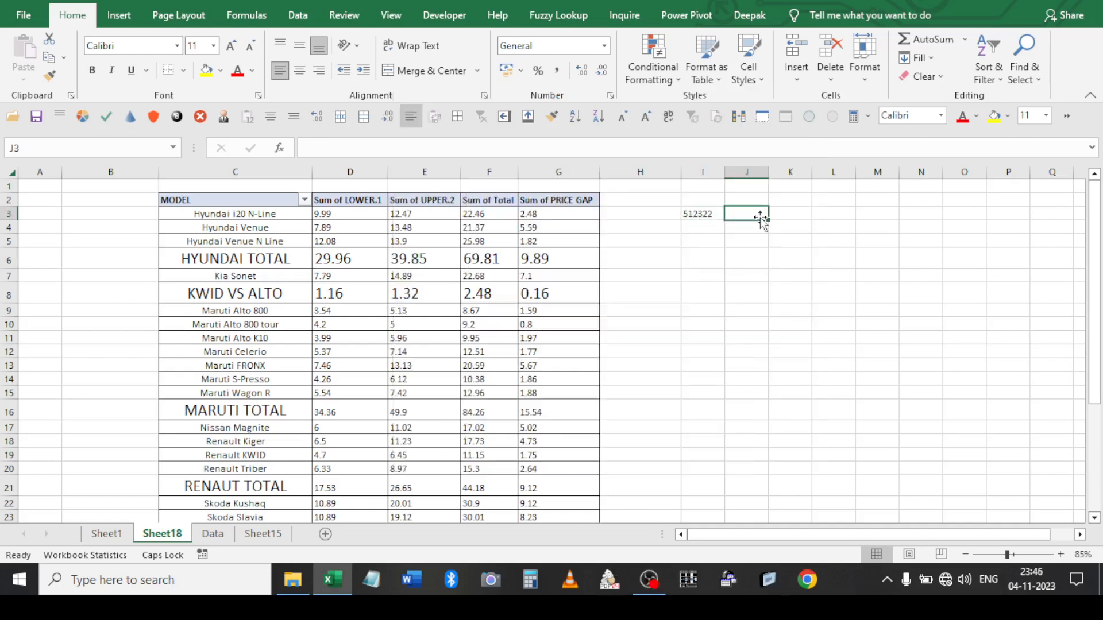
pyautogui.write('5.12322')
pyautogui.press('Return')
pyautogui.press('Up')
pyautogui.press('Left')
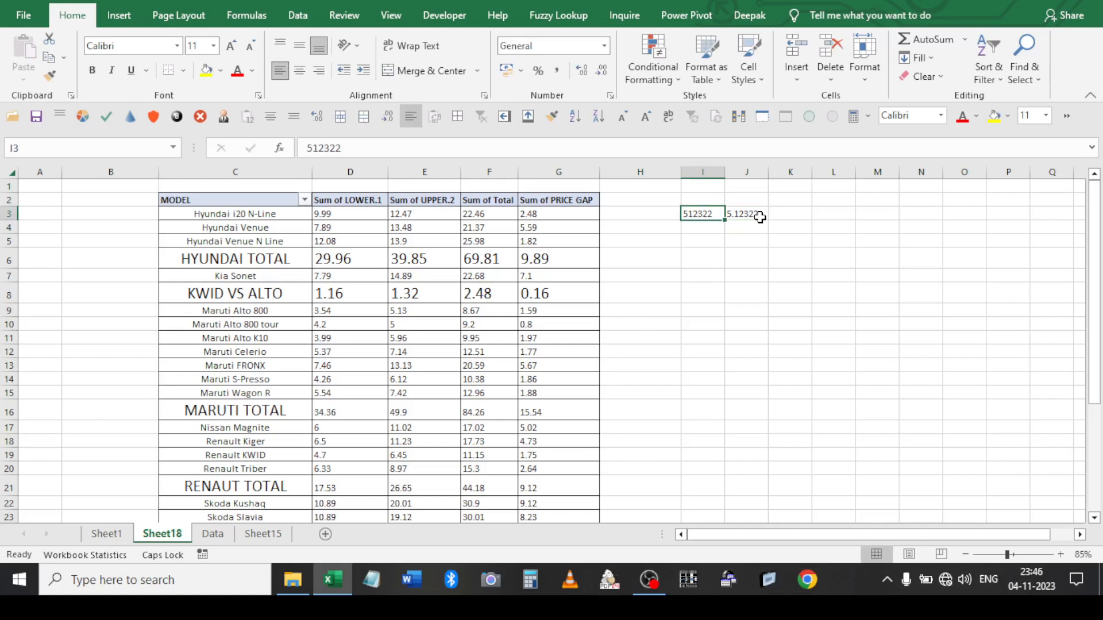
# Try the custom number format 0.00,, on the sample number in I3
pyautogui.hotkey('ctrl', '1')
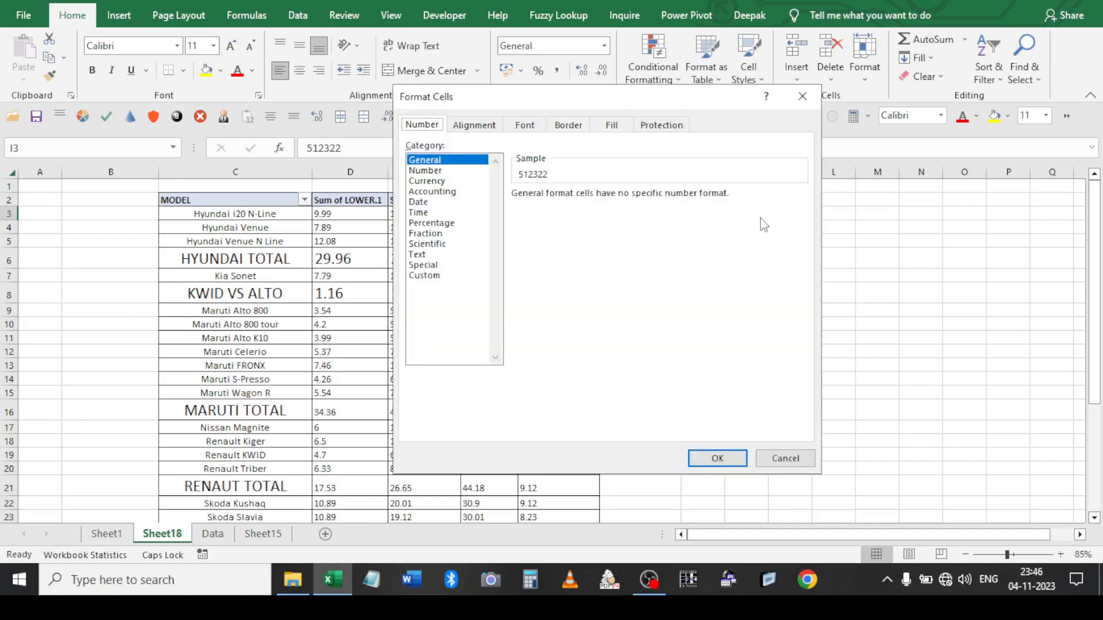
pyautogui.click(433, 277)
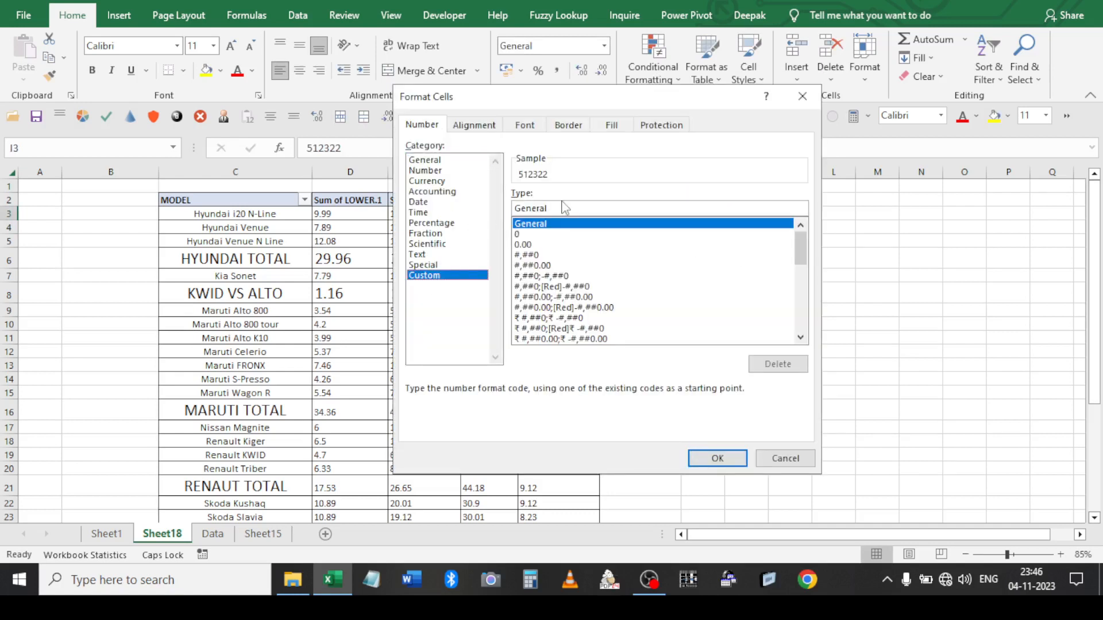
pyautogui.press('BackSpace')
pyautogui.press('BackSpace')
pyautogui.press('BackSpace')
pyautogui.press('BackSpace')
pyautogui.press('BackSpace')
pyautogui.press('BackSpace')
pyautogui.press('BackSpace')
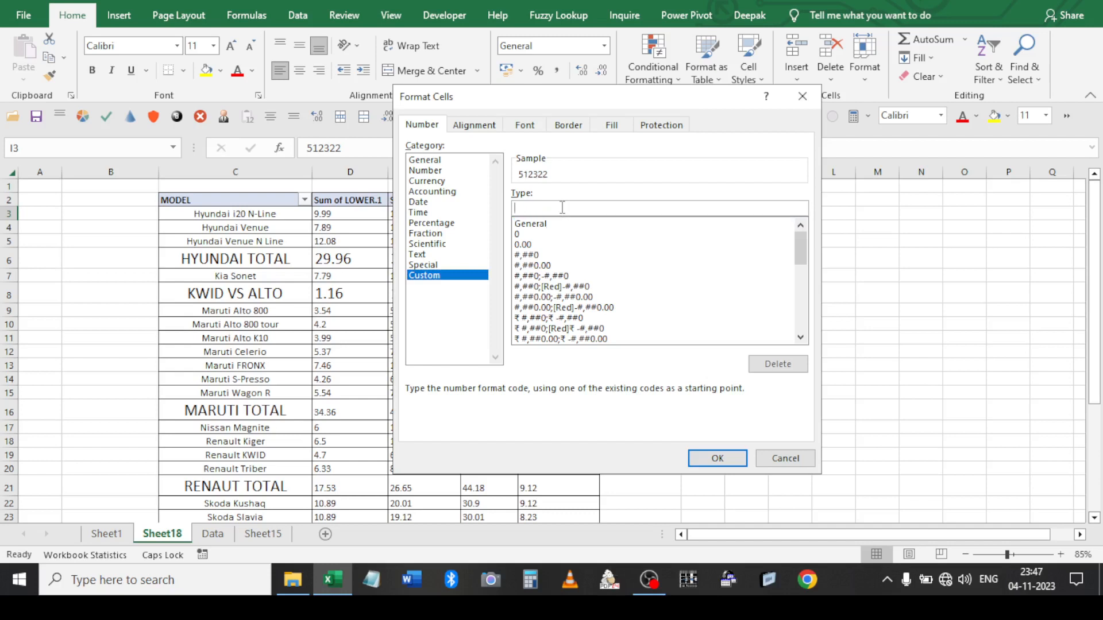
pyautogui.write('0.00,,')
# Try 00.0,, as the format code, then apply the custom number format 0.0,, to I3
pyautogui.press('BackSpace')
pyautogui.press('BackSpace')
pyautogui.press('BackSpace')
pyautogui.press('BackSpace')
pyautogui.press('BackSpace')
pyautogui.press('BackSpace')
pyautogui.write('00.0,,')
pyautogui.press('BackSpace')
pyautogui.press('BackSpace')
pyautogui.press('BackSpace')
pyautogui.press('BackSpace')
pyautogui.press('BackSpace')
pyautogui.write('.00,,')
pyautogui.press('BackSpace')
pyautogui.press('BackSpace')
pyautogui.press('BackSpace')
pyautogui.write(',,')
pyautogui.press('Return')
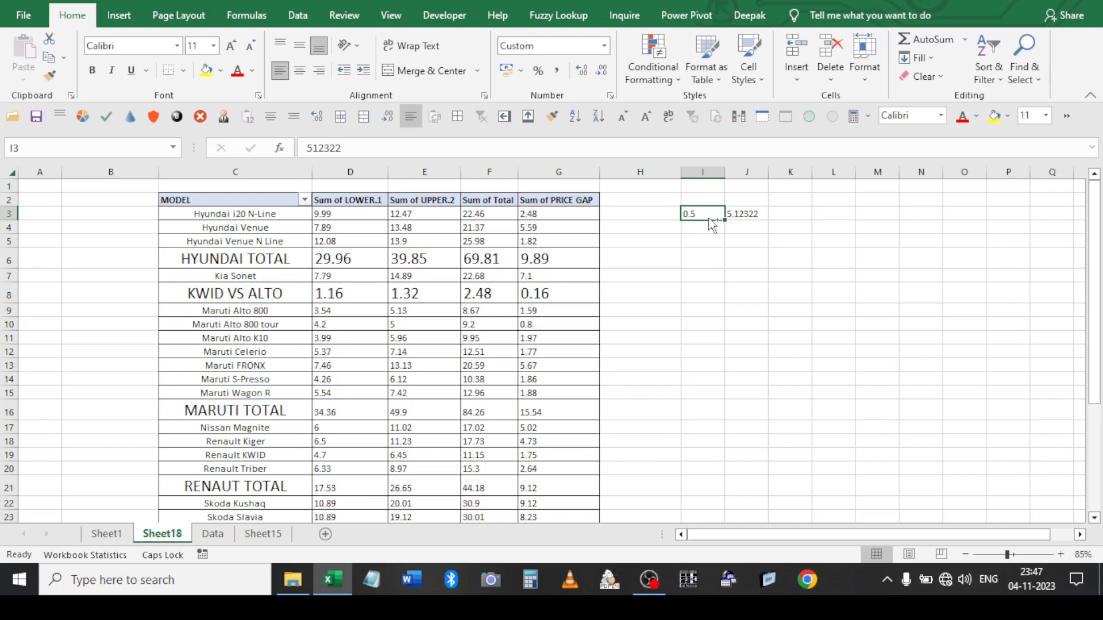
pyautogui.hotkey('ctrl', '1')
pyautogui.click(534, 208)
pyautogui.press('BackSpace')
pyautogui.press('BackSpace')
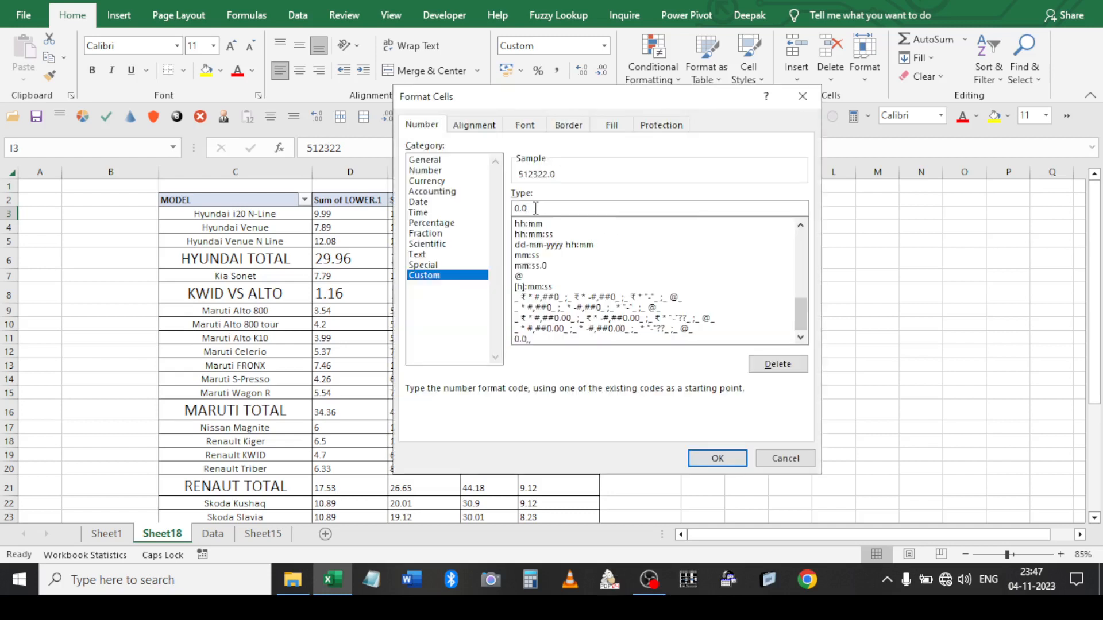
pyautogui.write('0,')
pyautogui.click(536, 208)
pyautogui.press('BackSpace')
pyautogui.write(',0.0,,')
pyautogui.press('BackSpace')
pyautogui.press('BackSpace')
pyautogui.press('BackSpace')
pyautogui.press('BackSpace')
pyautogui.press('BackSpace')
pyautogui.press('BackSpace')
pyautogui.press('Escape')
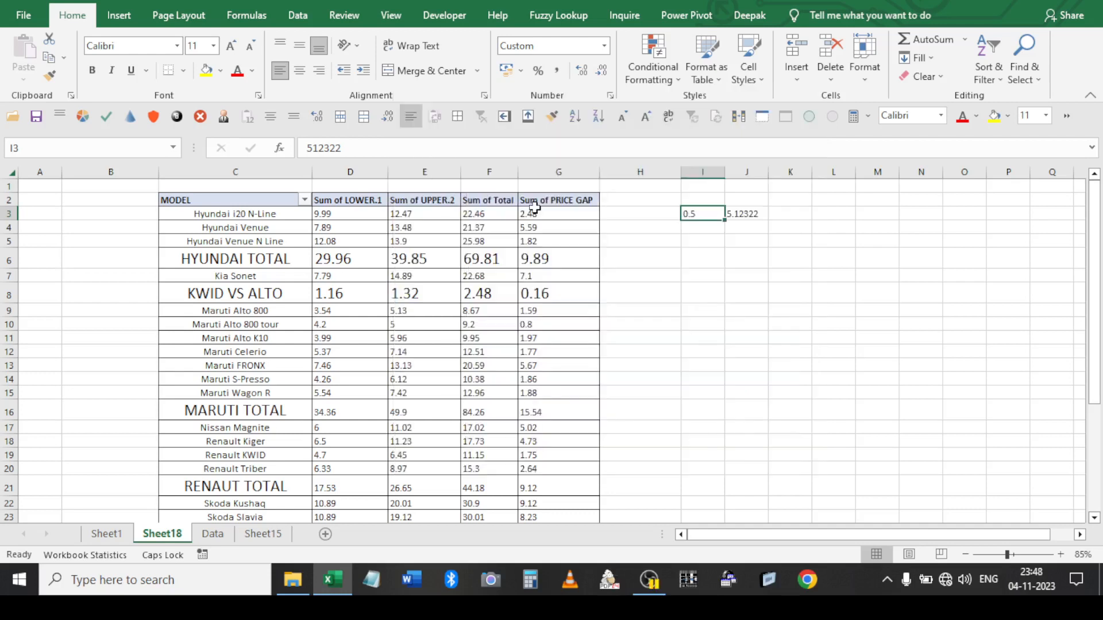
# Reset I3 to General by copying the formatting of the empty cell I2 onto it
pyautogui.click(738, 219)
pyautogui.click(706, 217)
pyautogui.press('Up')
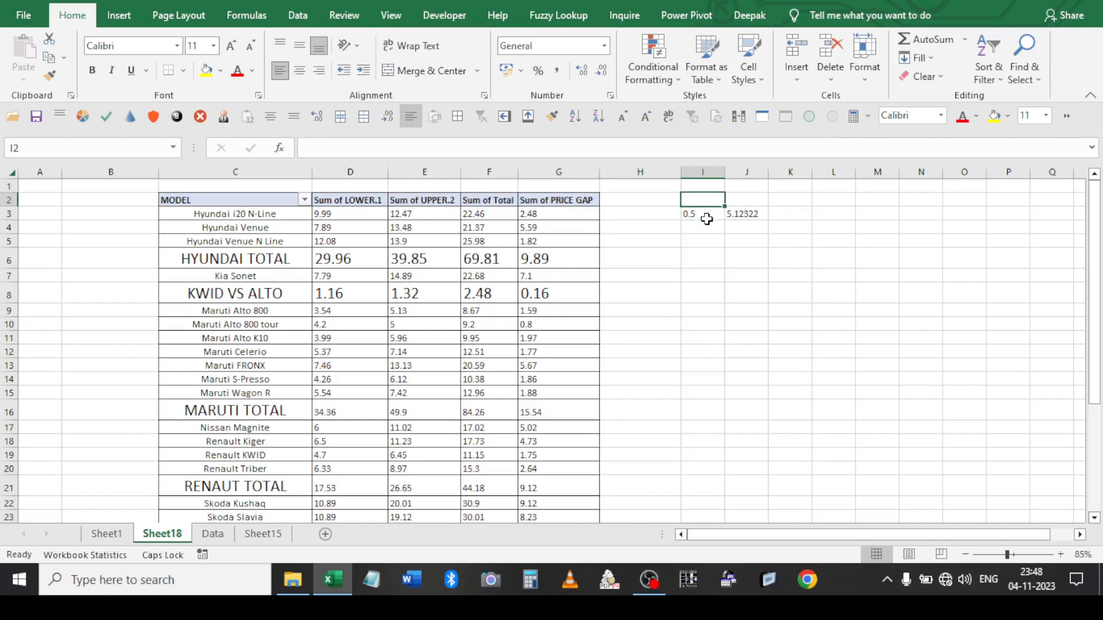
pyautogui.click(551, 116)
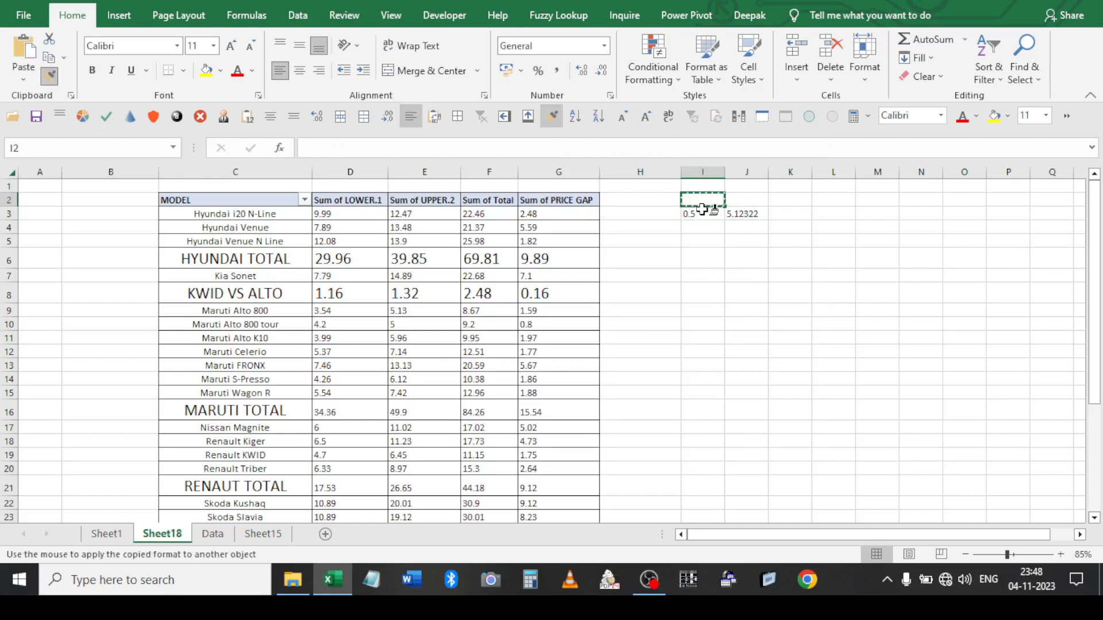
pyautogui.click(702, 210)
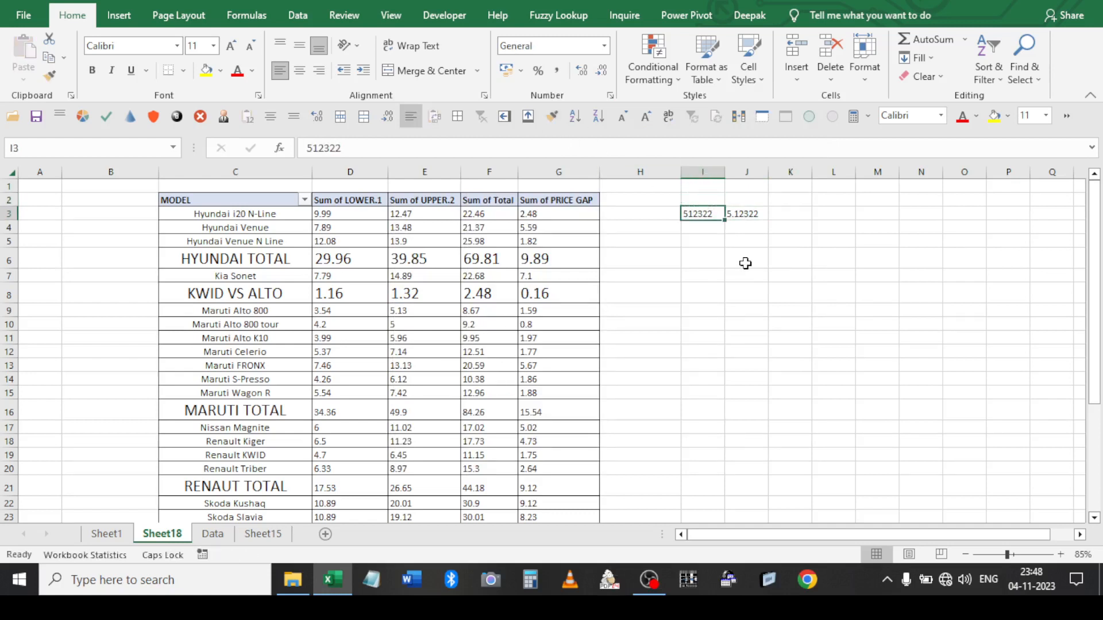
# Change the sample number in I3 to 5123227
pyautogui.press('F2')
pyautogui.write('2')
pyautogui.press('Return')
pyautogui.press('Up')
pyautogui.press('F2')
pyautogui.press('BackSpace')
pyautogui.write('7')
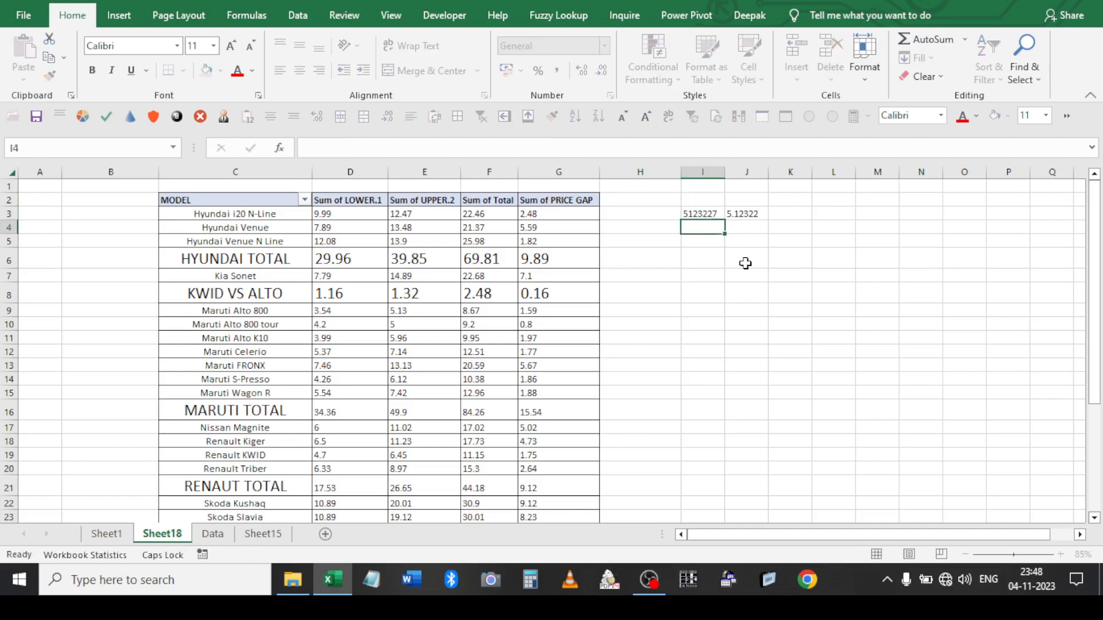
pyautogui.press('Return')
pyautogui.press('Up')
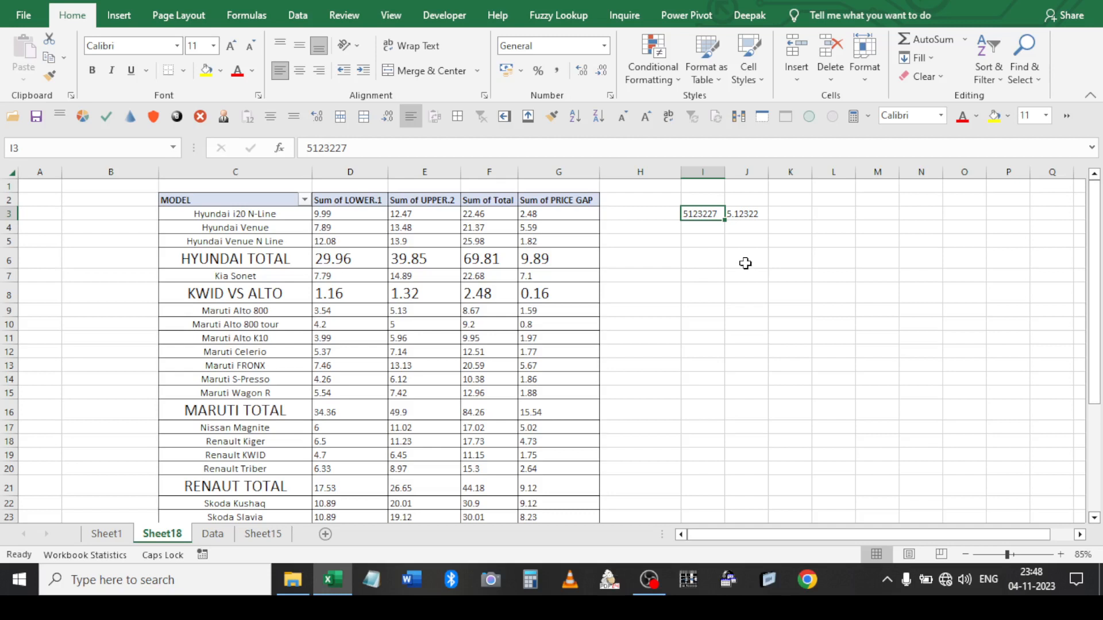
# Apply the custom number format 0.00,, to I3 to display the number in millions
pyautogui.hotkey('ctrl', '1')
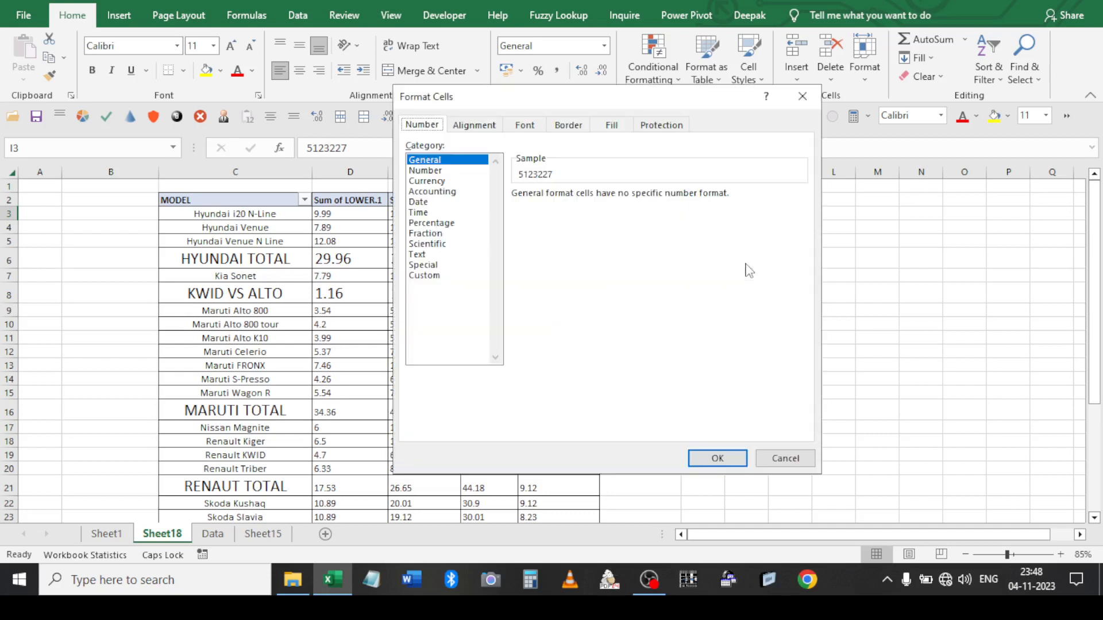
pyautogui.click(452, 276)
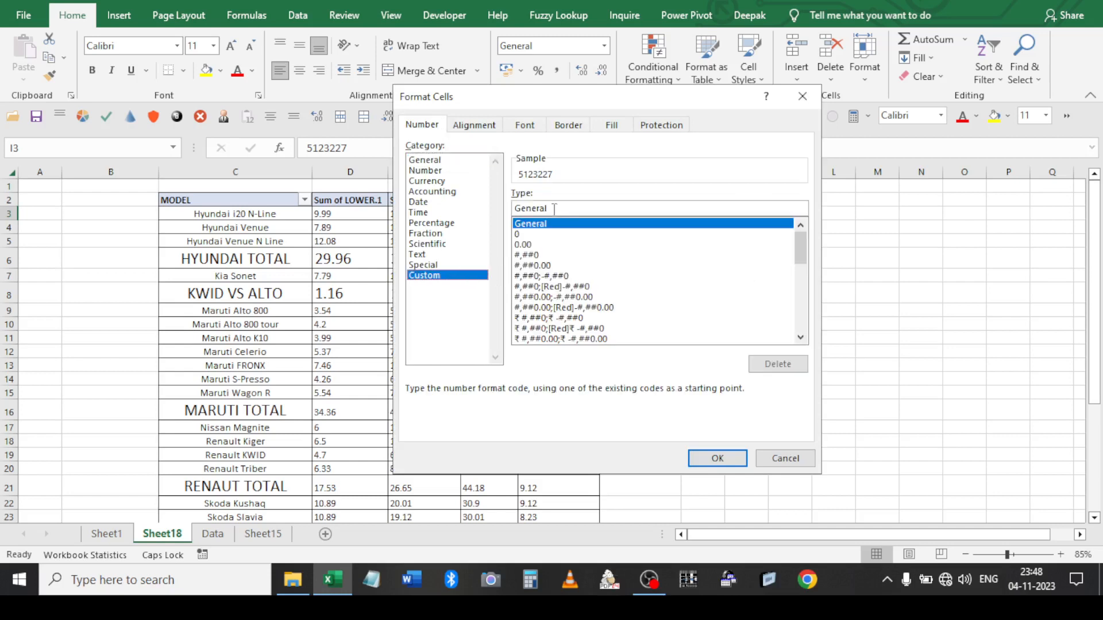
pyautogui.click(557, 208)
pyautogui.press('BackSpace')
pyautogui.press('BackSpace')
pyautogui.press('BackSpace')
pyautogui.press('BackSpace')
pyautogui.press('BackSpace')
pyautogui.press('BackSpace')
pyautogui.press('BackSpace')
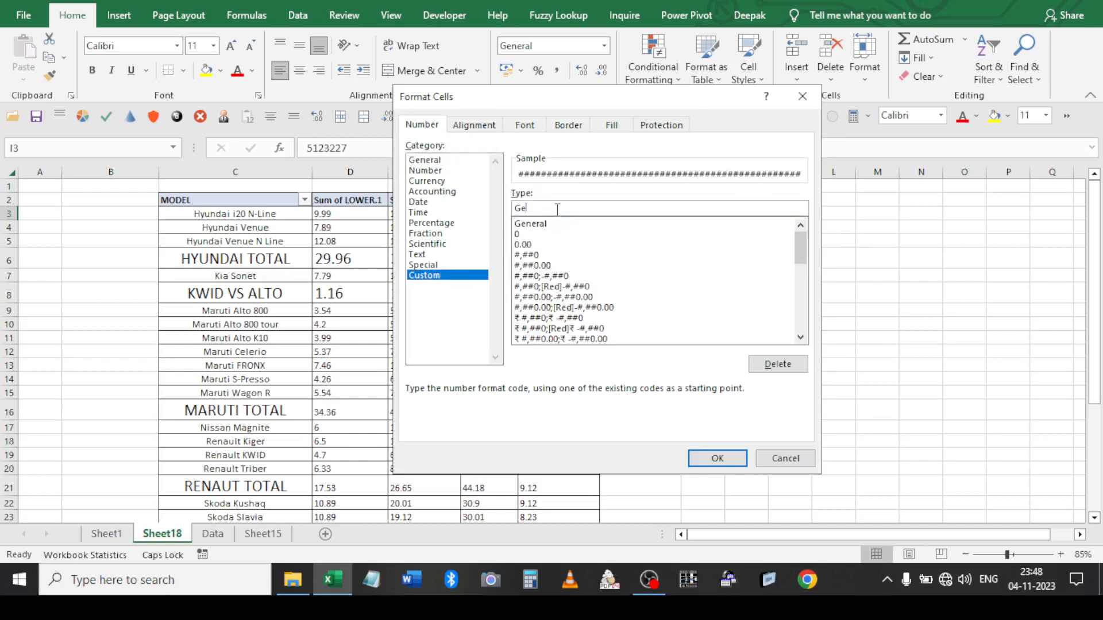
pyautogui.write('0.00,,')
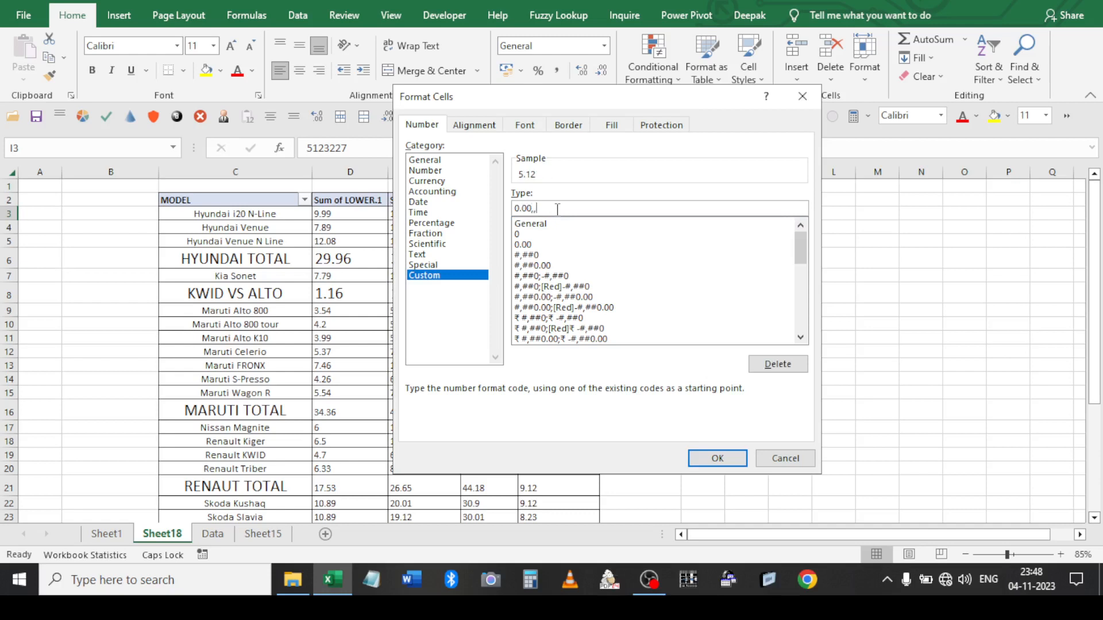
pyautogui.press('Return')
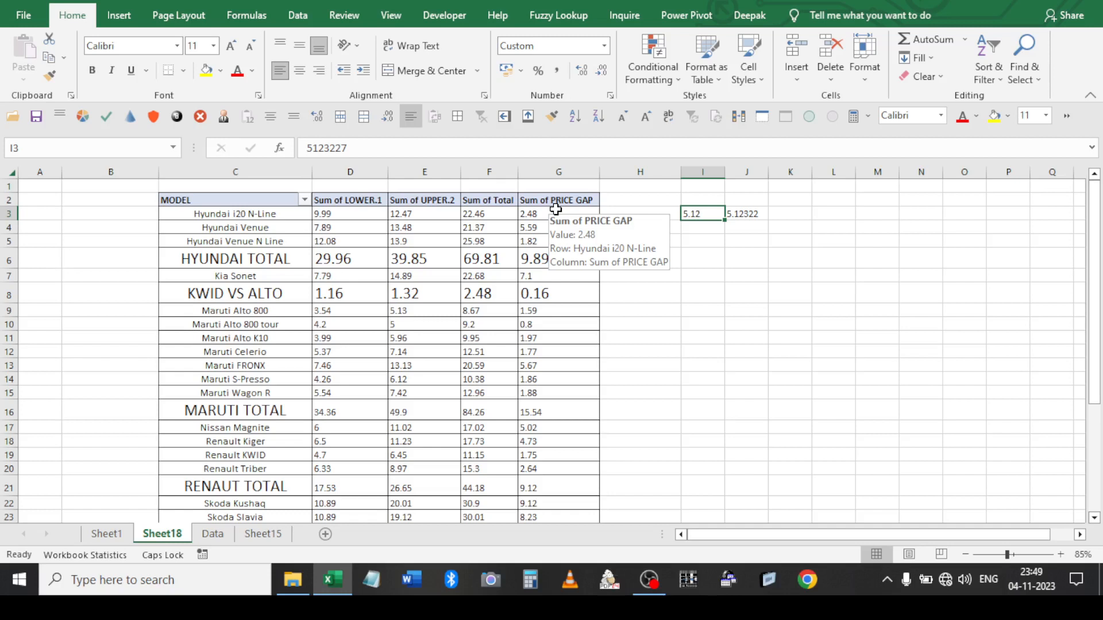
# Write the note 1 M=10LAC in I4, under the formatted number
pyautogui.press('Return')
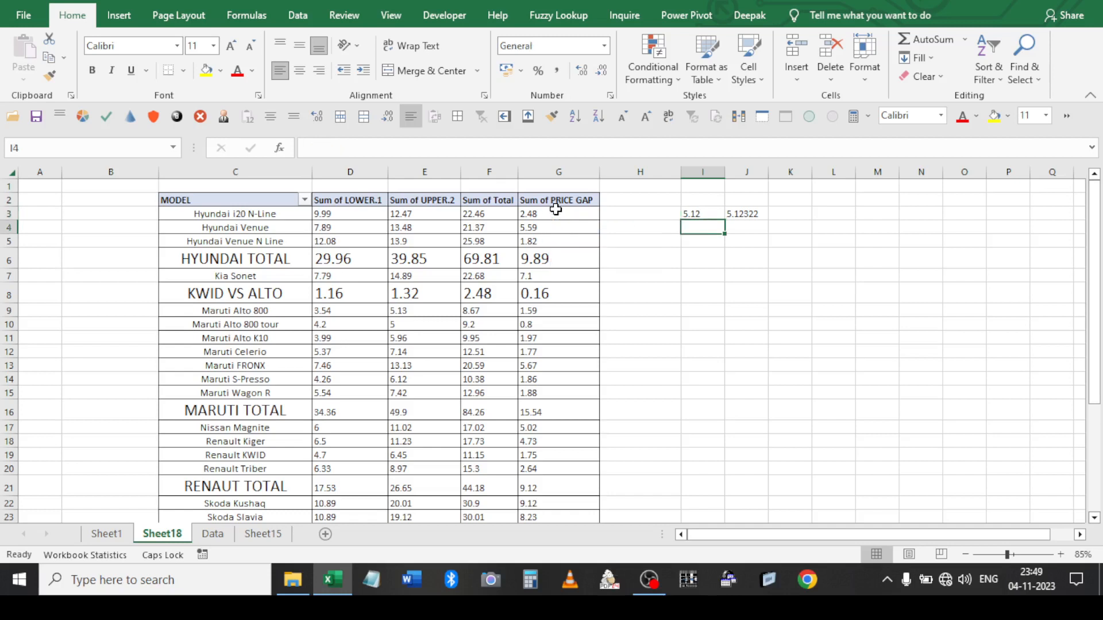
pyautogui.write('1 M=10LAC')
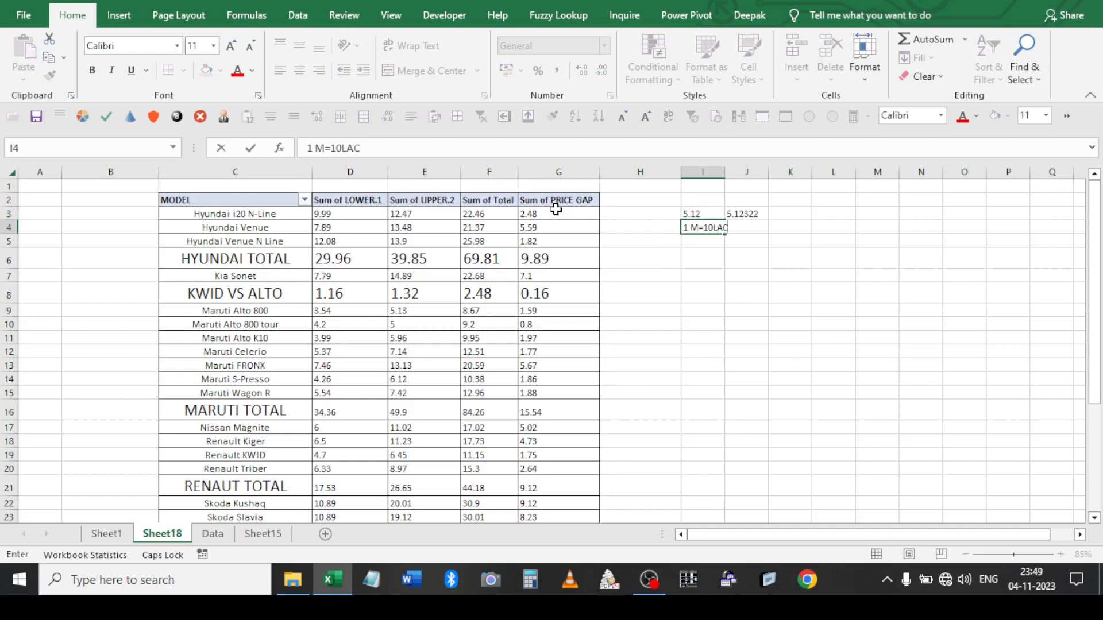
pyautogui.press('Return')
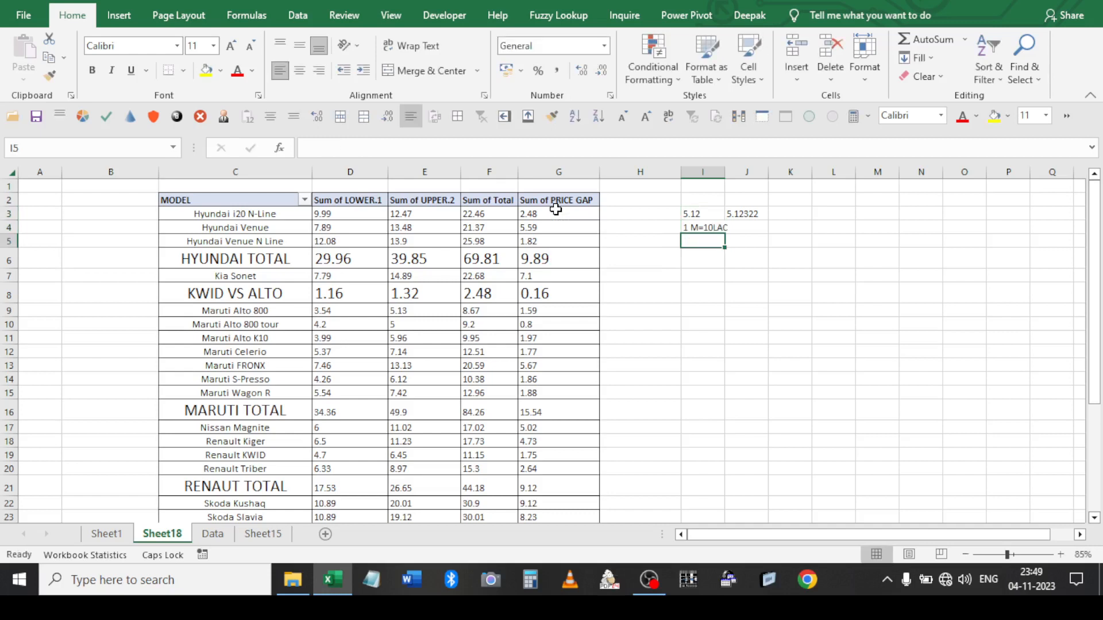
# Clear the sample numbers and the 1 M=10LAC note from columns I and J beside the pivot table
pyautogui.press('Up')
pyautogui.press('Up')
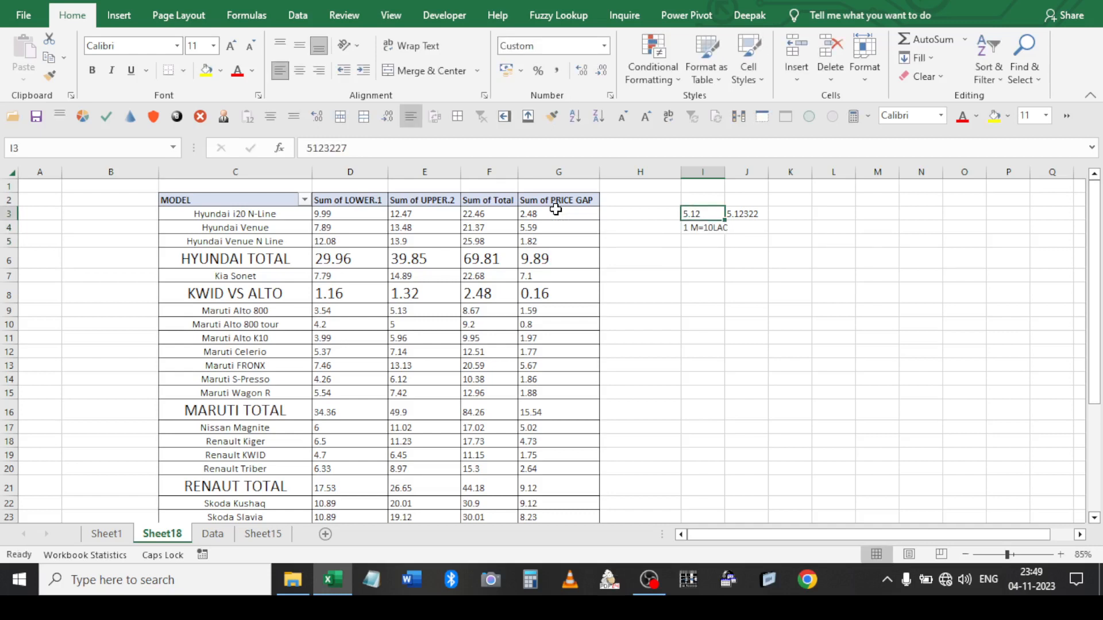
pyautogui.press('Up')
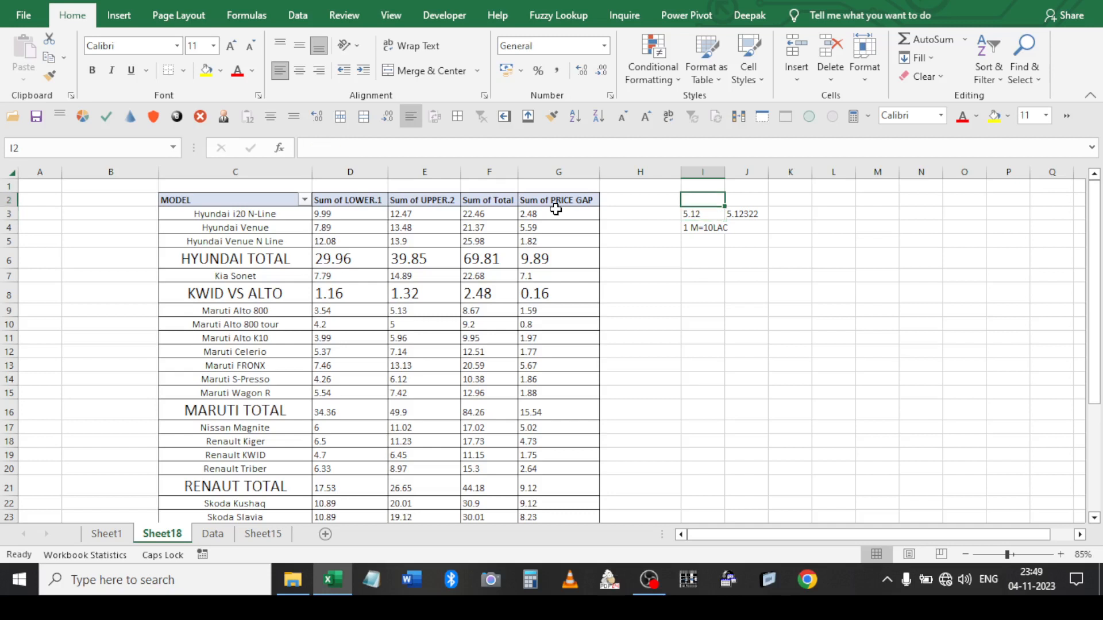
pyautogui.hotkey('shift', 'Down')
pyautogui.hotkey('shift', 'Down')
pyautogui.hotkey('shift', 'Right')
pyautogui.press('Delete')
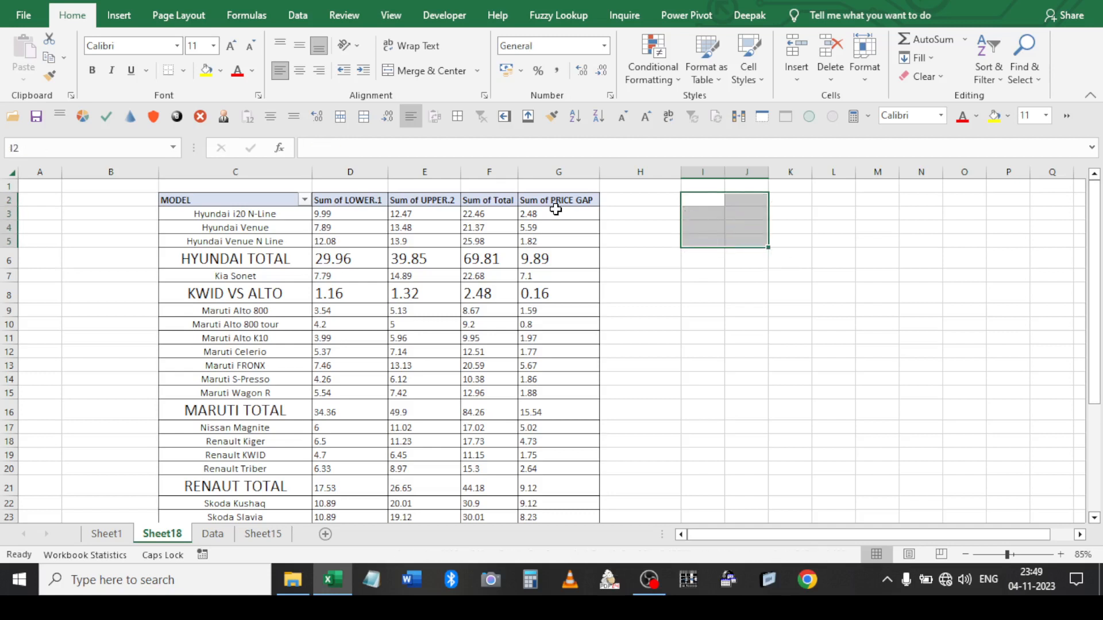
# Review the pivot table's model rows and brand totals down to VOLKSWAGEN TOTAL
pyautogui.press('Left')
pyautogui.press('Left')
pyautogui.press('Left')
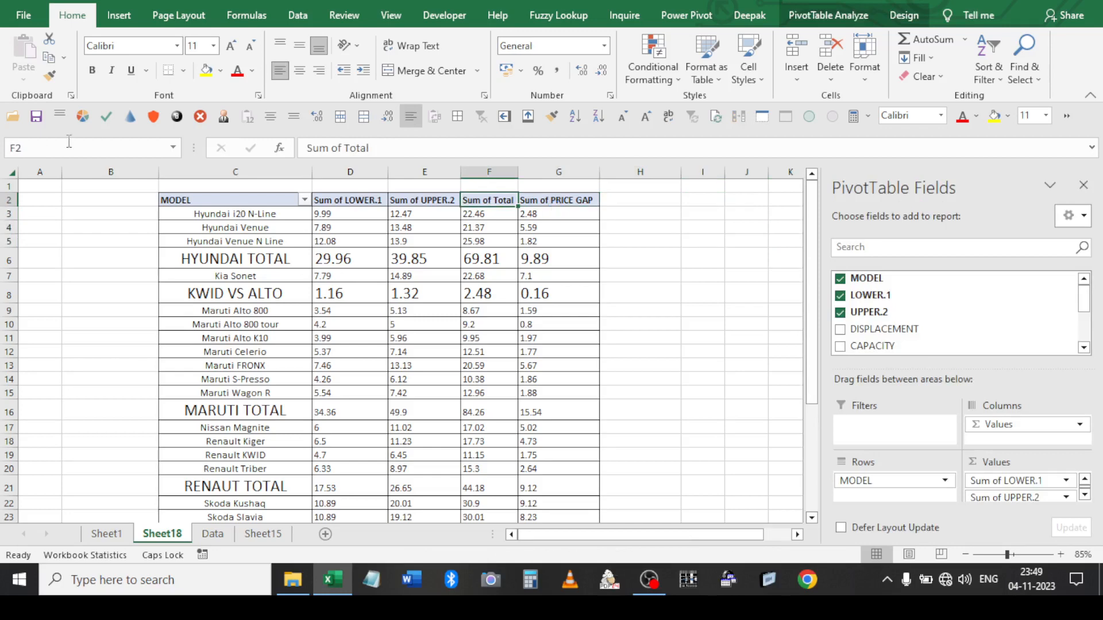
pyautogui.scroll(-1, 225, 410)
pyautogui.scroll(1, 226, 413)
pyautogui.scroll(-4, 291, 413)
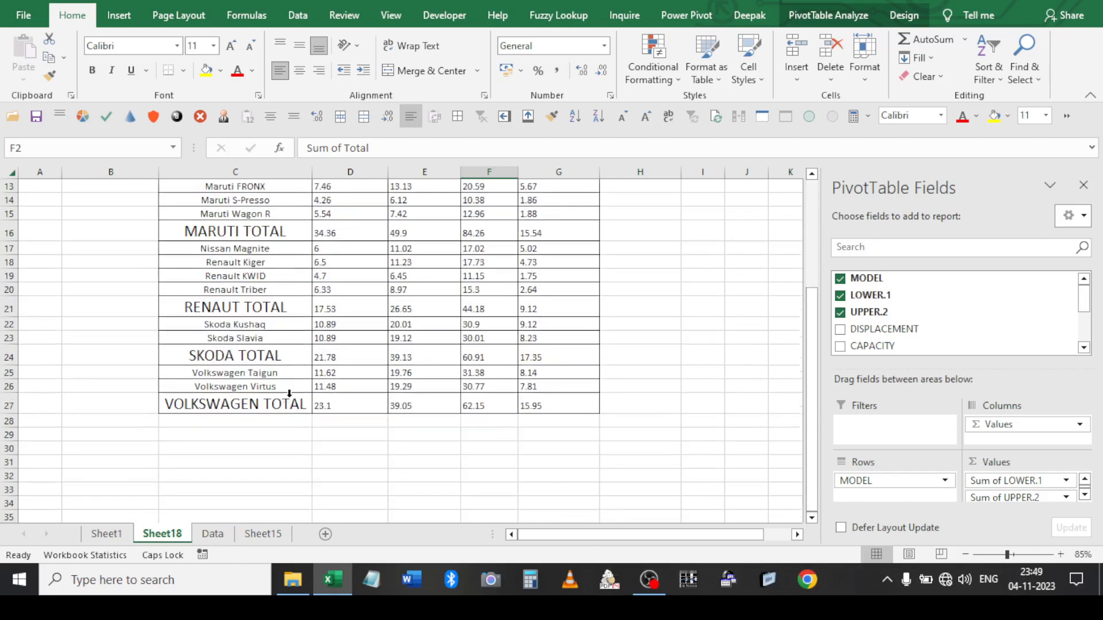
pyautogui.scroll(4, 291, 422)
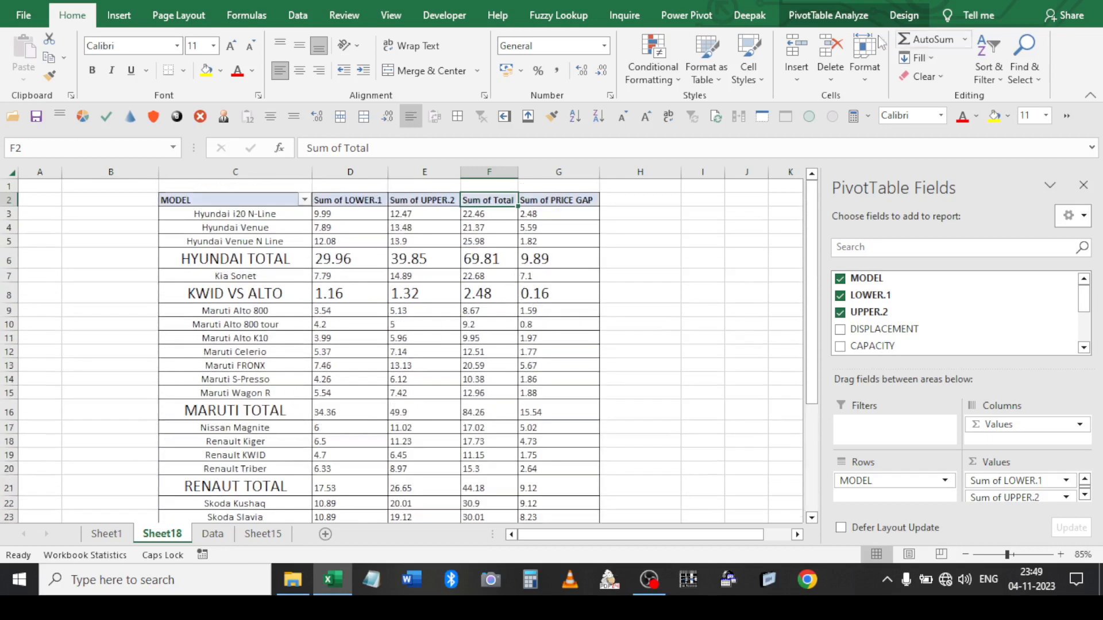
pyautogui.click(797, 20)
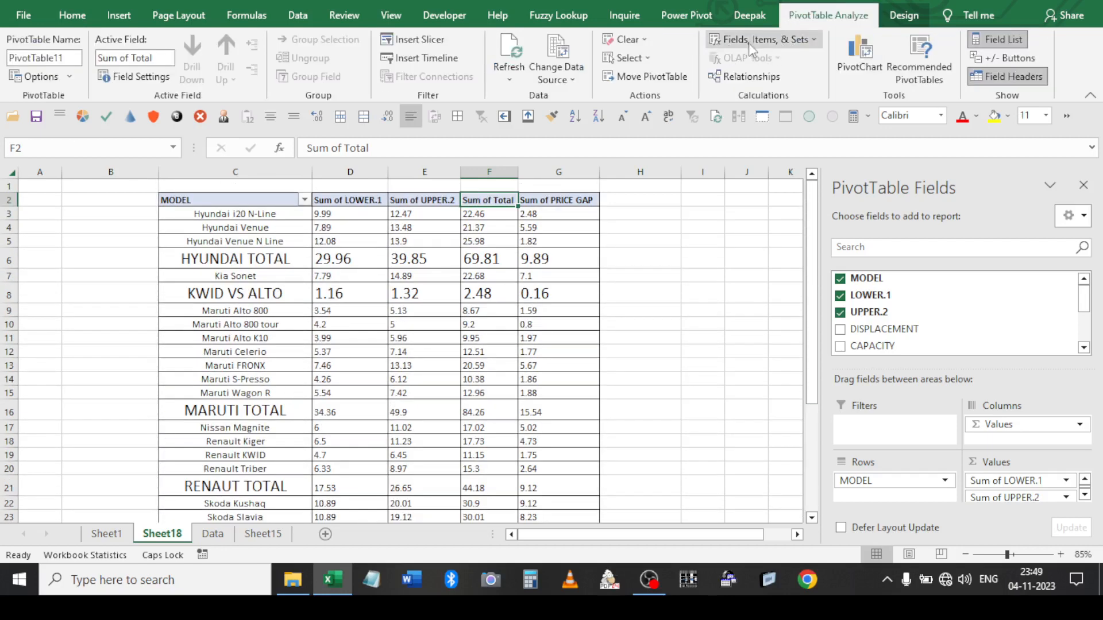
pyautogui.click(352, 278)
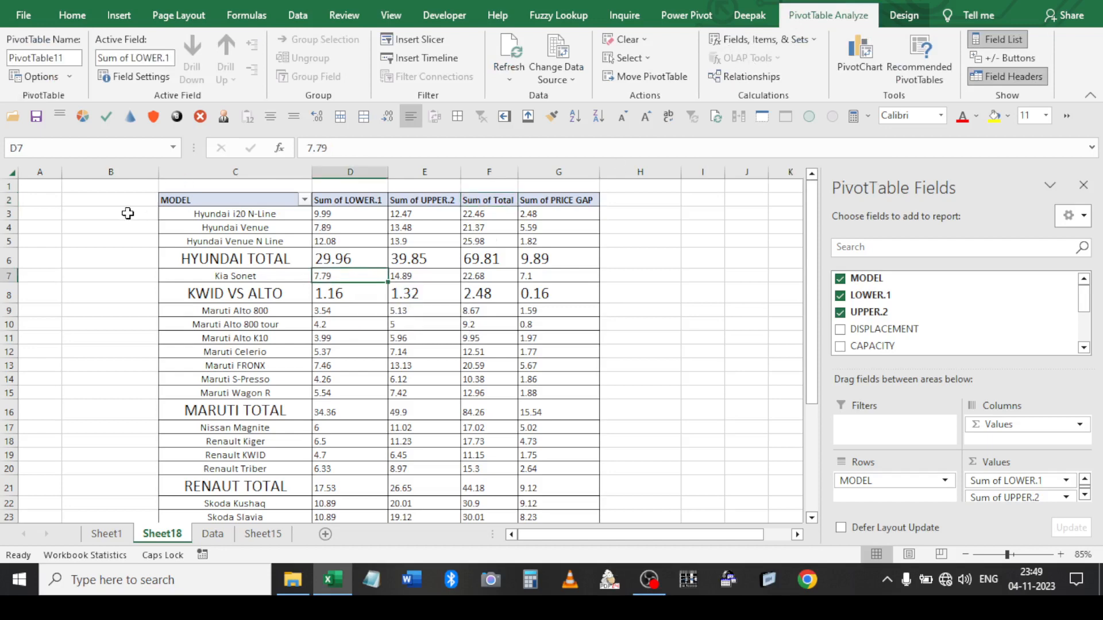
# Show the source details behind the VOLKSWAGEN TOTAL value for Sum of PRICE GAP on a new sheet
pyautogui.click(7, 173)
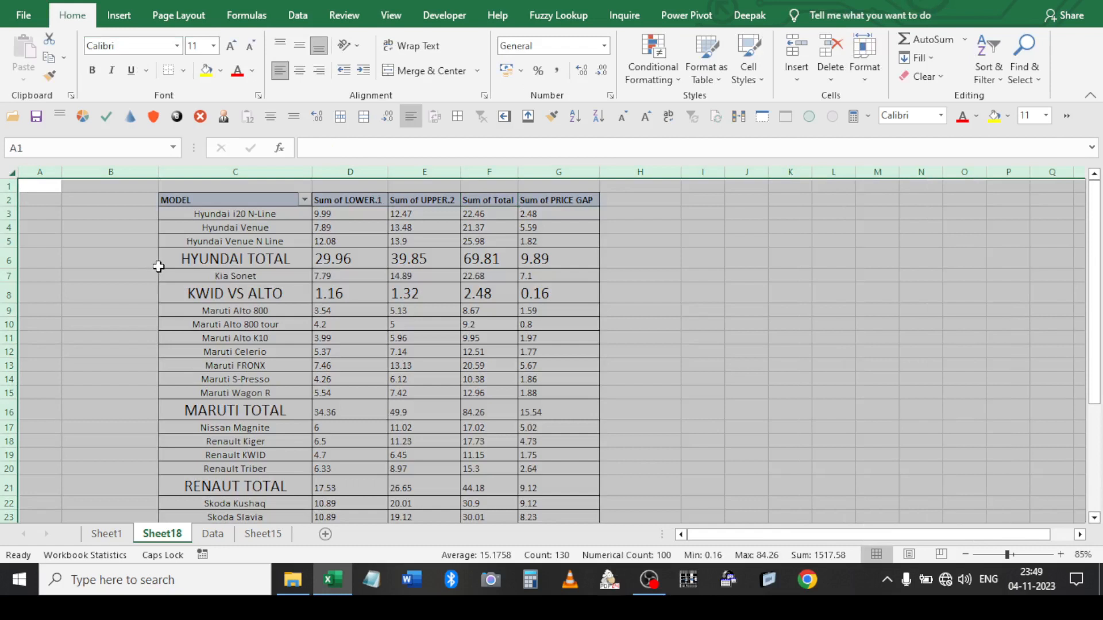
pyautogui.hotkey('ctrl', '-')
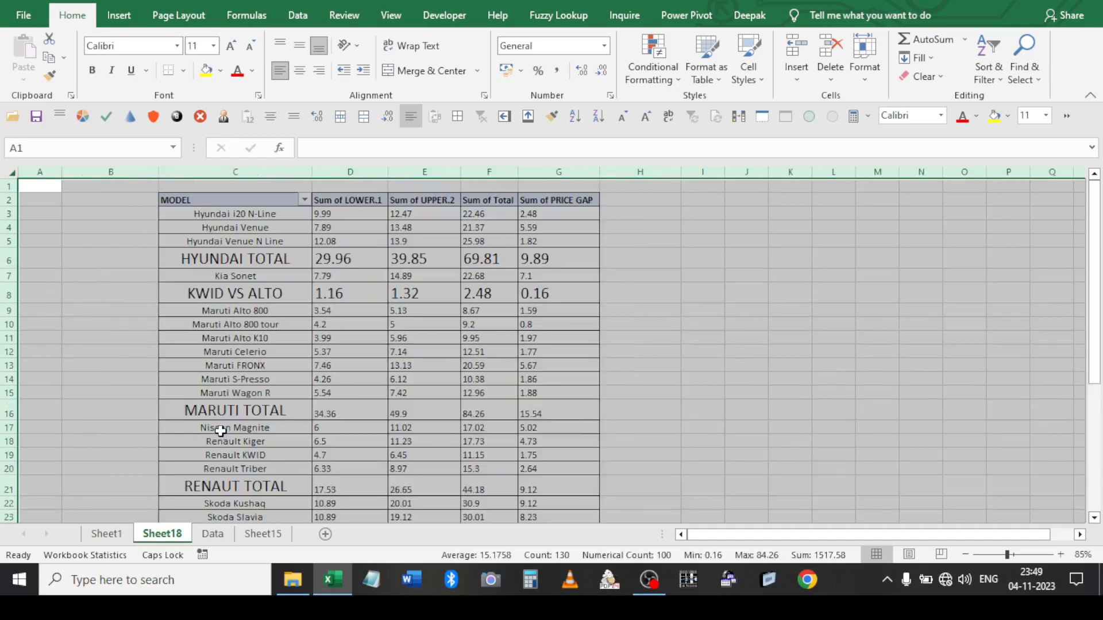
pyautogui.scroll(-4, 431, 388)
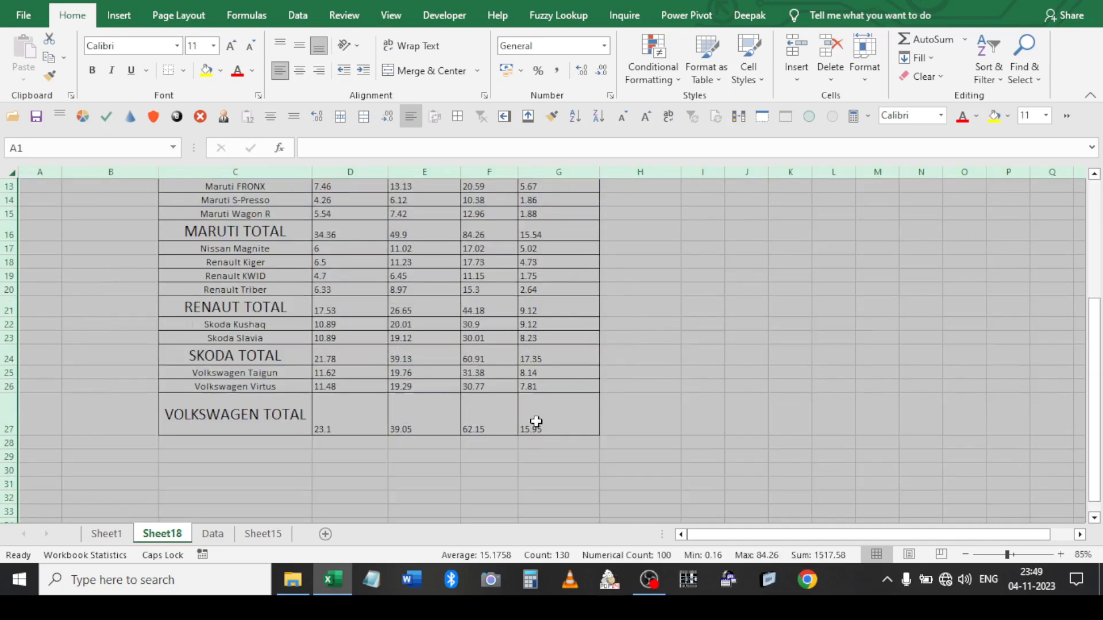
pyautogui.doubleClick(533, 422)
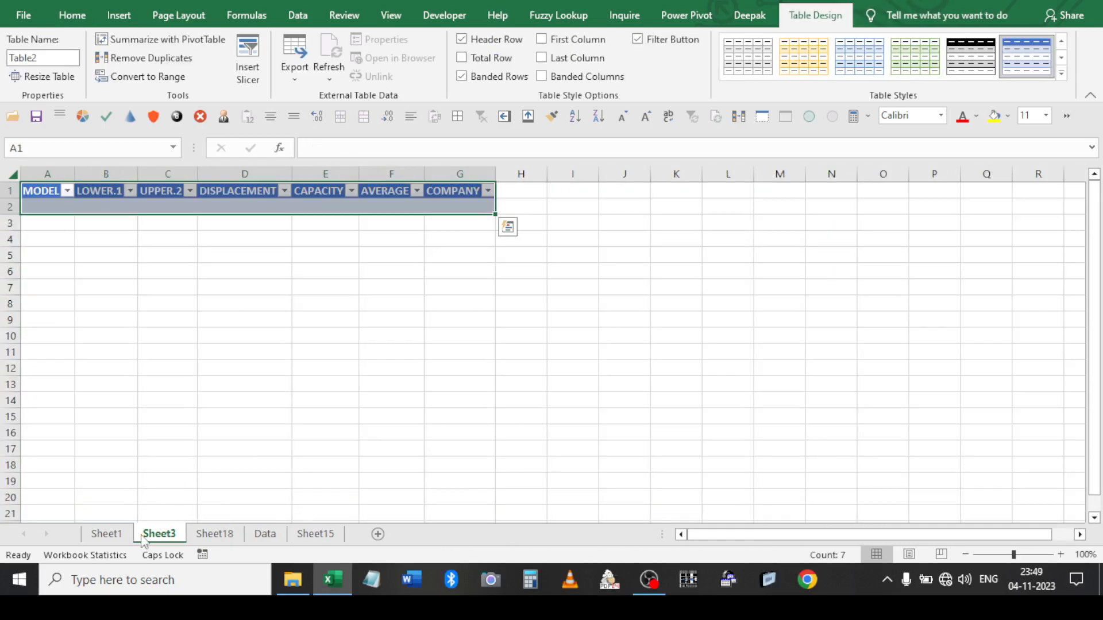
# Delete Sheet3 and Sheet18 together from the workbook
pyautogui.rightClick(230, 535)
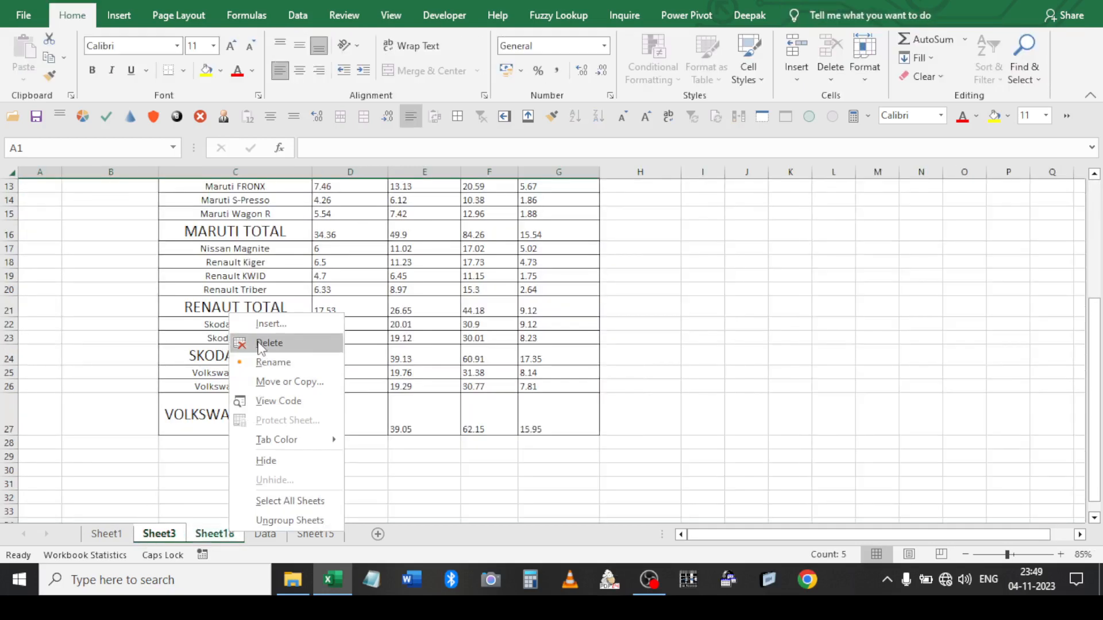
pyautogui.click(262, 343)
pyautogui.click(524, 323)
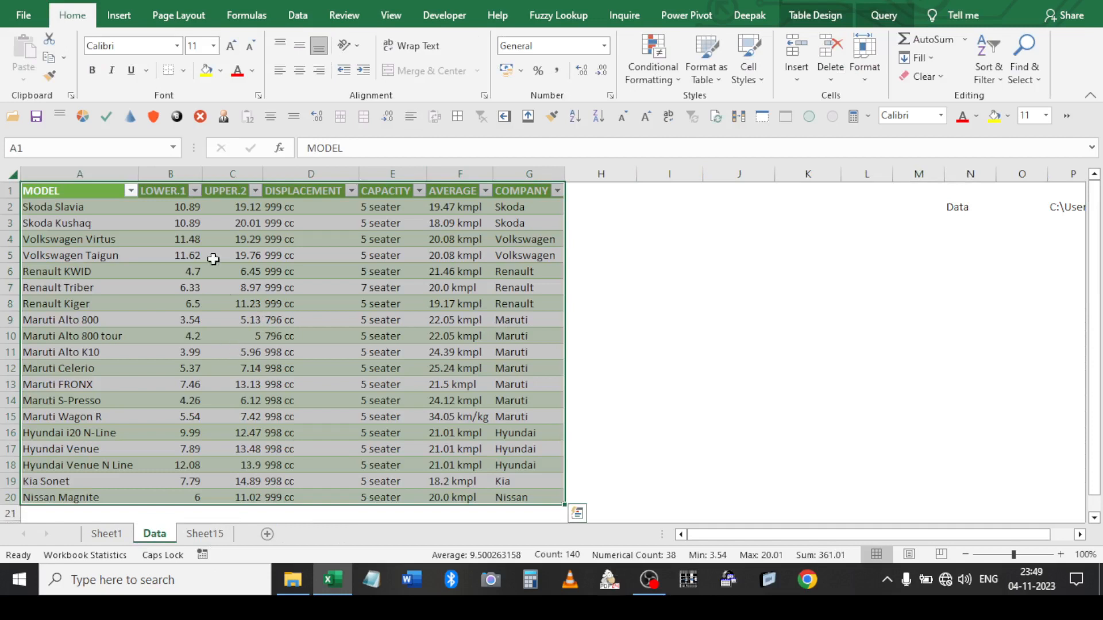
# Create a PivotTable from the Append1 table on a new worksheet and add the data to the Data Model
pyautogui.click(117, 15)
pyautogui.click(30, 74)
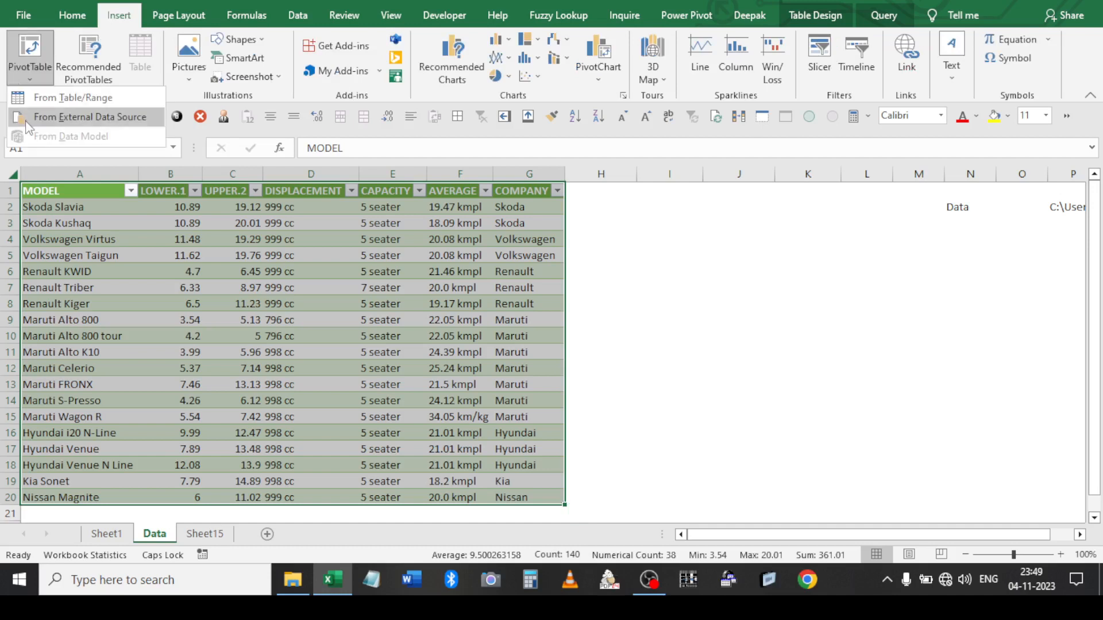
pyautogui.click(72, 97)
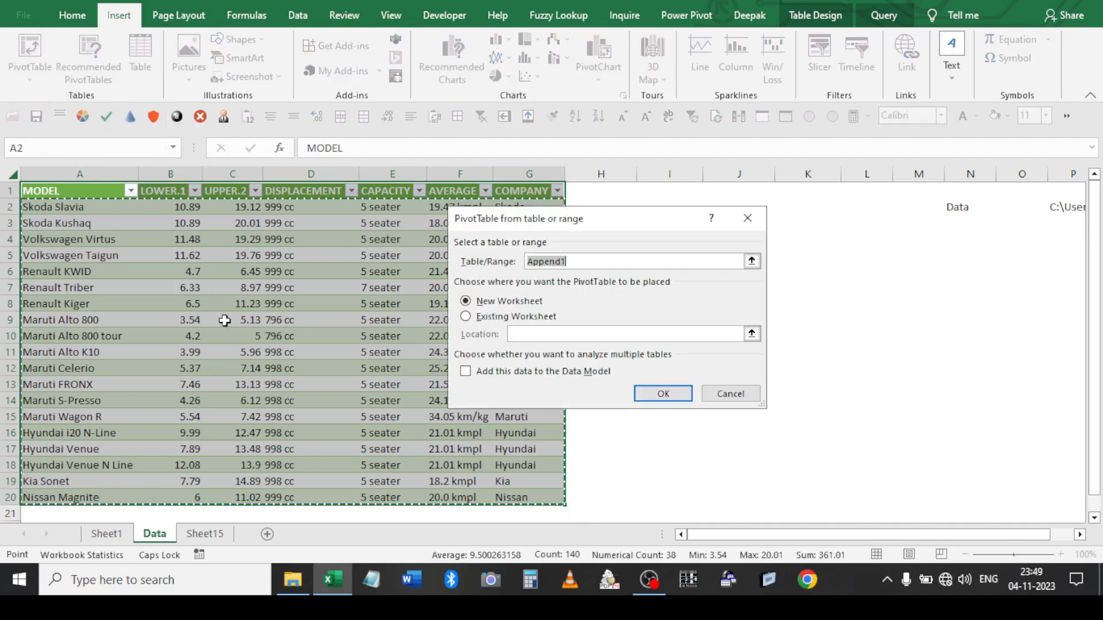
pyautogui.click(505, 372)
pyautogui.click(650, 398)
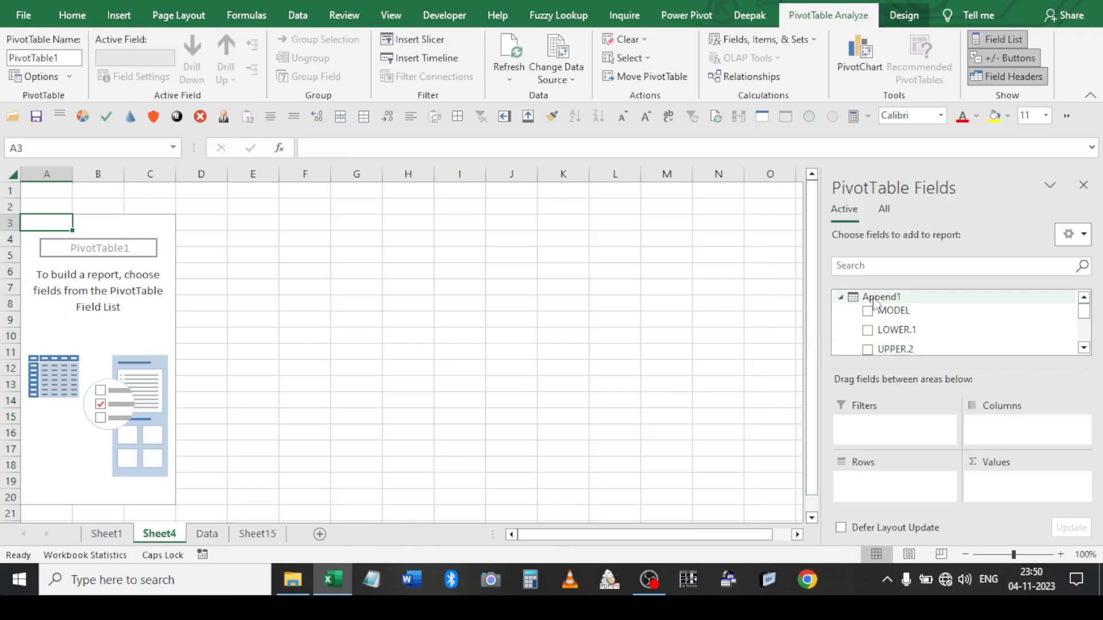
# Examine all Data Model tables in the pivot field list, including the fields of Table_Query_from_Excel_Files and Append1
pyautogui.click(840, 297)
pyautogui.click(885, 209)
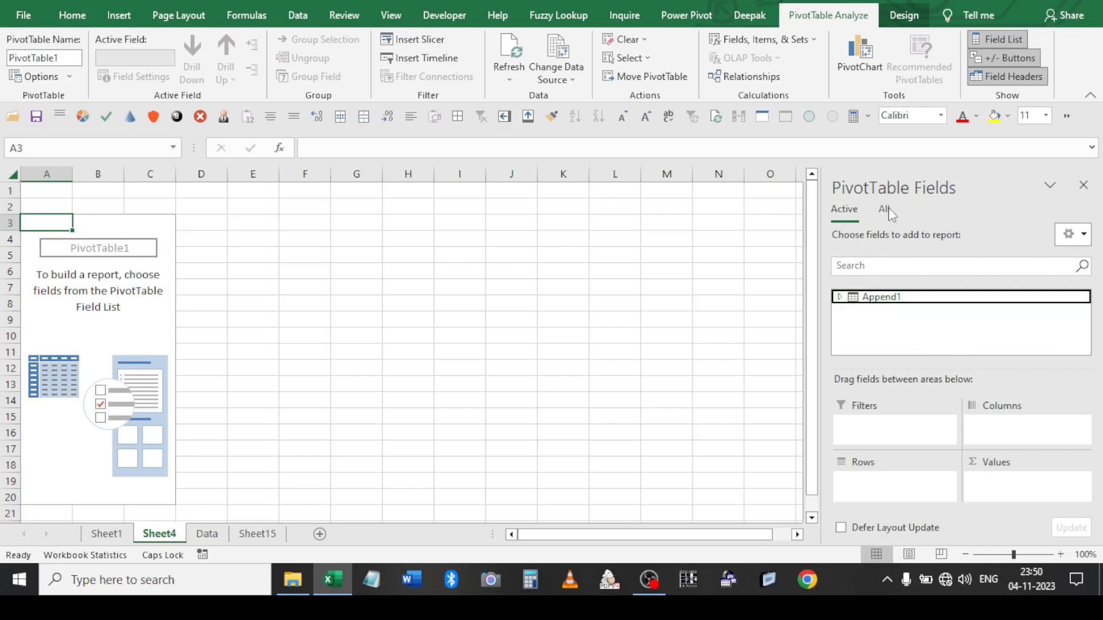
pyautogui.doubleClick(877, 321)
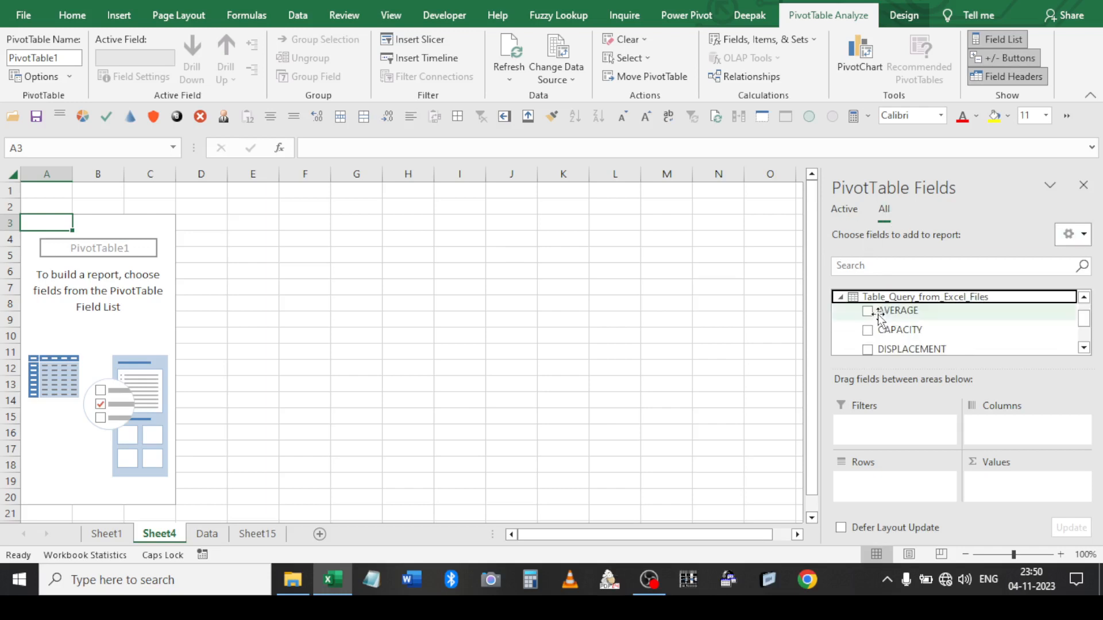
pyautogui.click(841, 298)
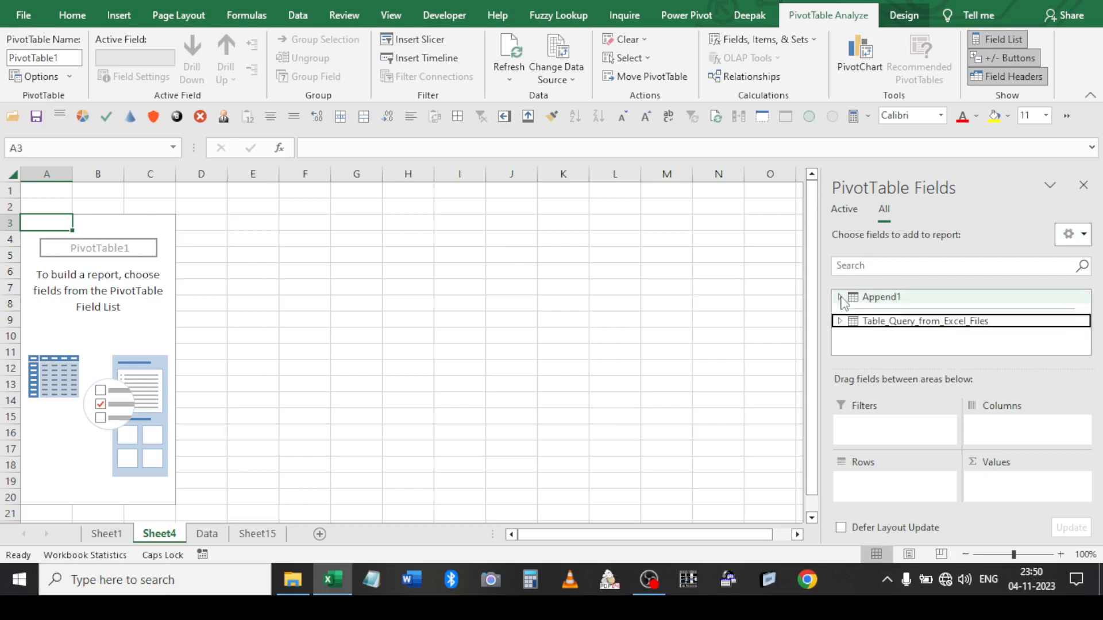
pyautogui.doubleClick(858, 325)
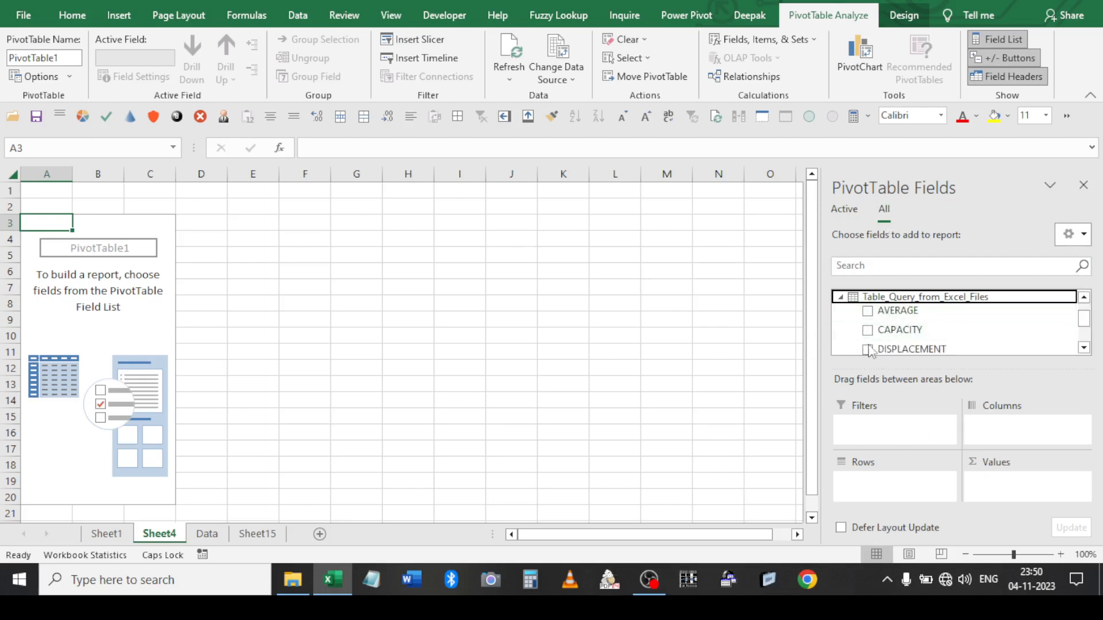
pyautogui.click(841, 298)
pyautogui.click(841, 297)
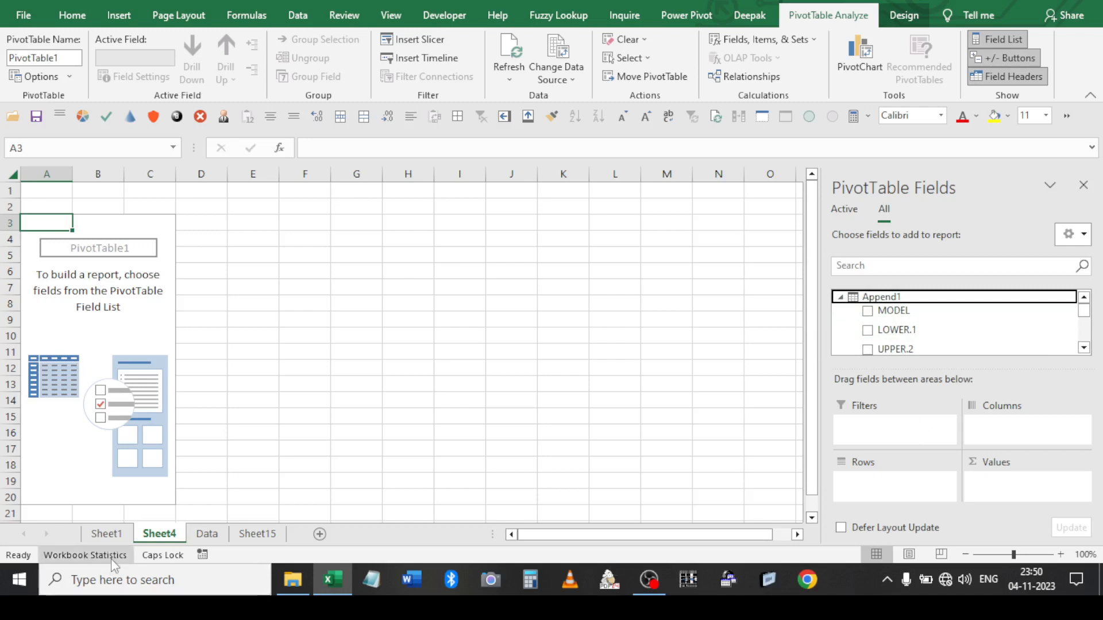
# Put MODEL from Append1 in the pivot rows and sum LOWER.1 and UPPER.2 as values
pyautogui.moveTo(913, 311); pyautogui.dragTo(906, 481)
pyautogui.click(867, 330)
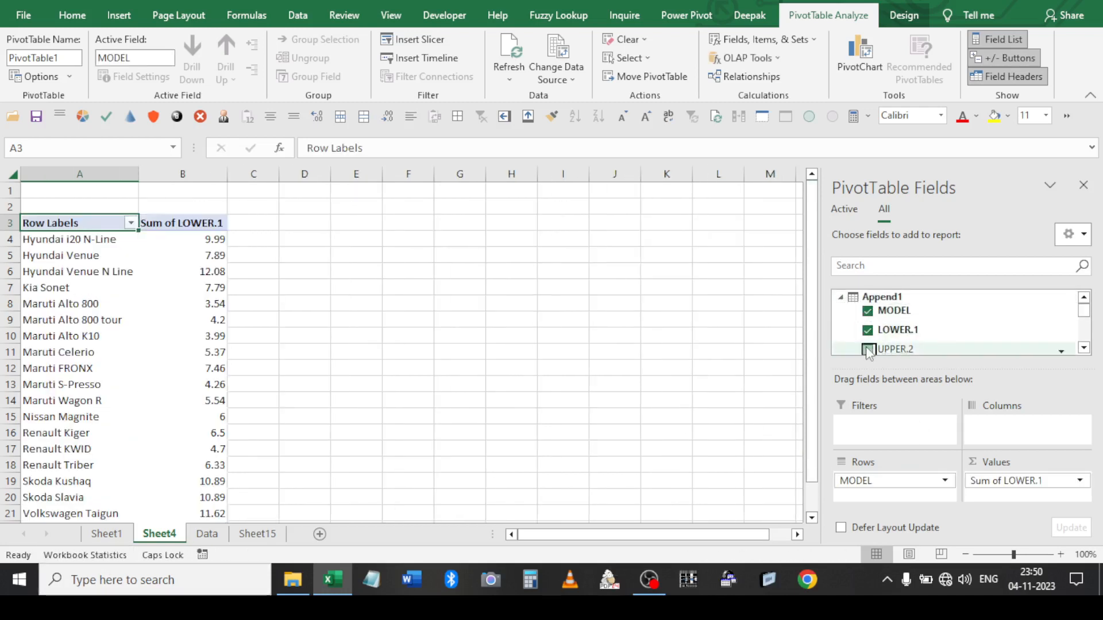
pyautogui.click(867, 350)
# Add CAPACITY, DISPLACEMENT, AVERAGE and COMPANY as row fields and move MODEL to the report filter
pyautogui.scroll(-3, 867, 339)
pyautogui.click(867, 310)
pyautogui.click(867, 292)
pyautogui.click(867, 331)
pyautogui.click(867, 351)
pyautogui.scroll(-1, 873, 345)
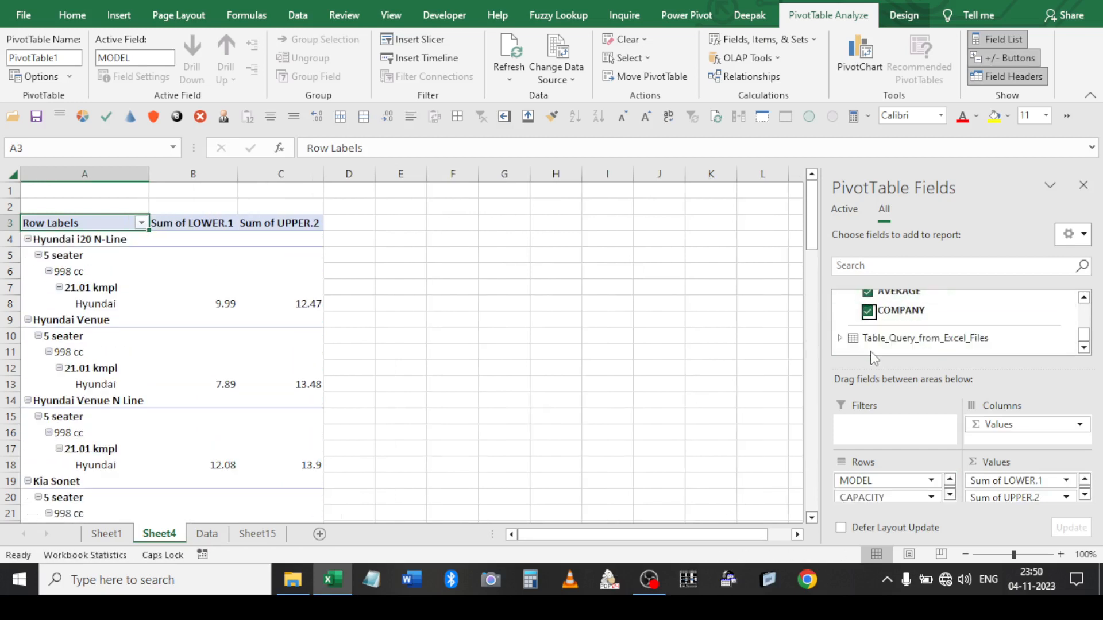
pyautogui.scroll(5, 922, 336)
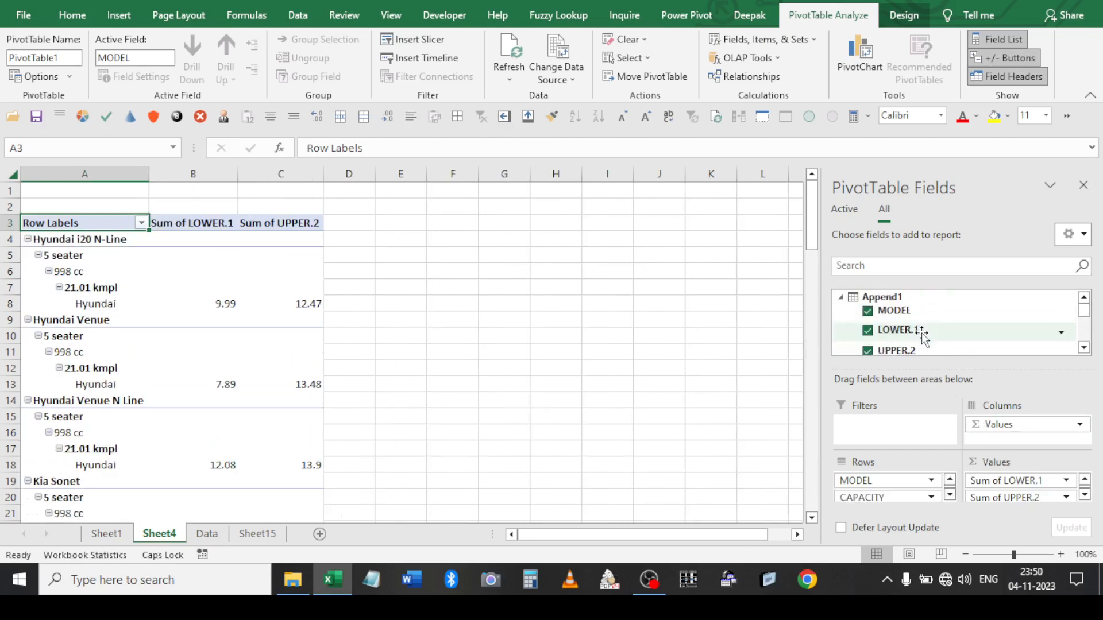
pyautogui.moveTo(885, 480); pyautogui.dragTo(888, 427)
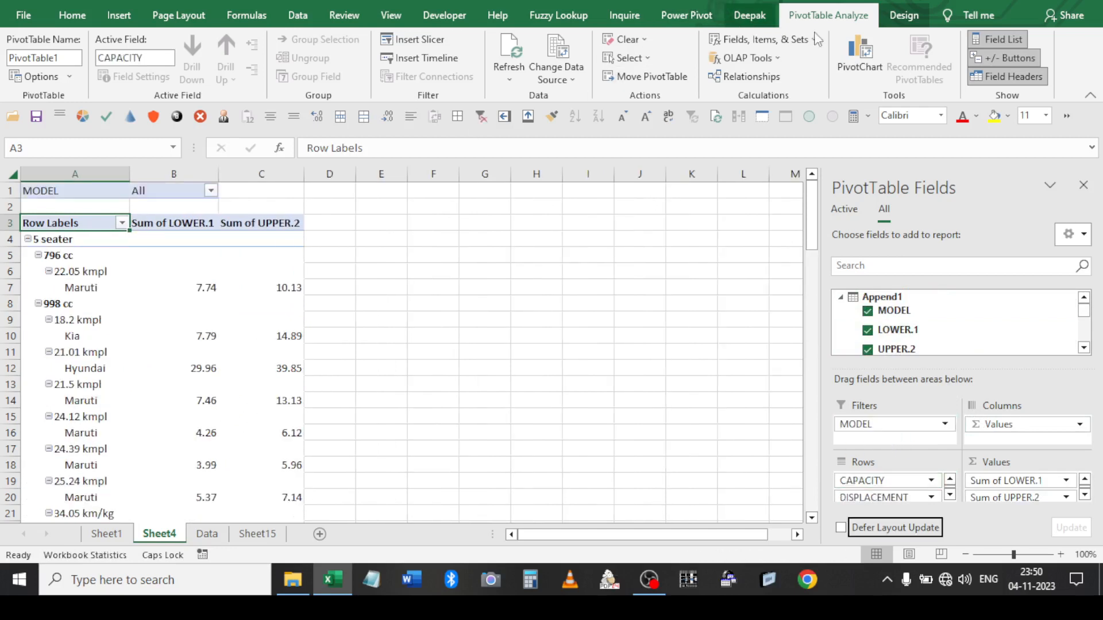
# Show the pivot table in tabular form and repeat all item labels
pyautogui.click(904, 16)
pyautogui.click(130, 81)
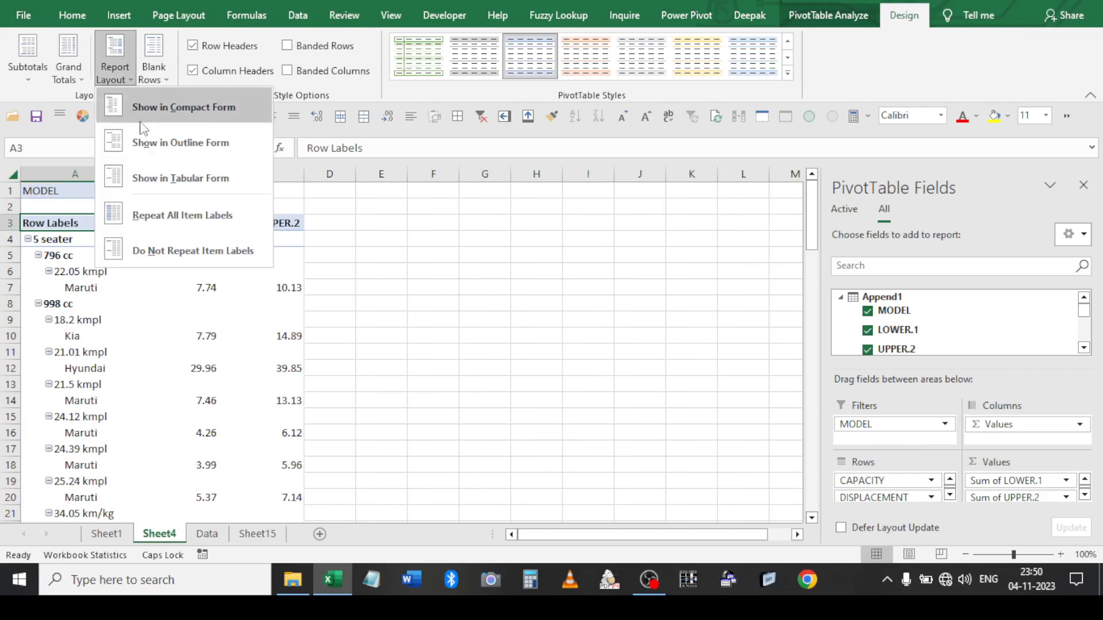
pyautogui.click(180, 178)
pyautogui.click(129, 78)
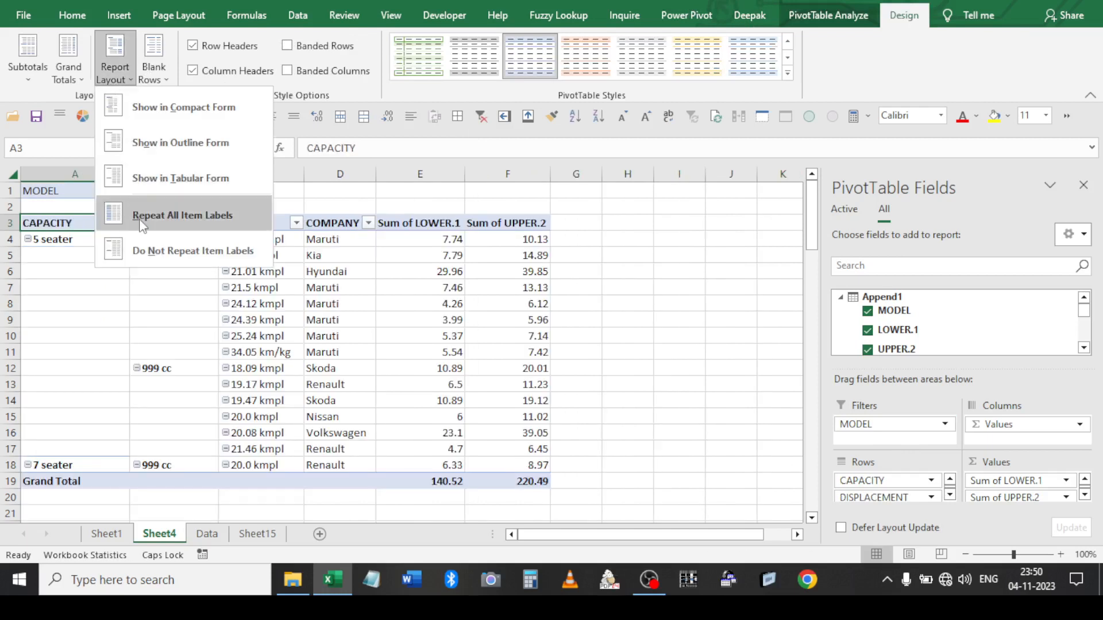
pyautogui.click(182, 215)
# Turn off the pivot table's grand totals for rows and columns and hide its subtotals
pyautogui.click(69, 72)
pyautogui.click(83, 131)
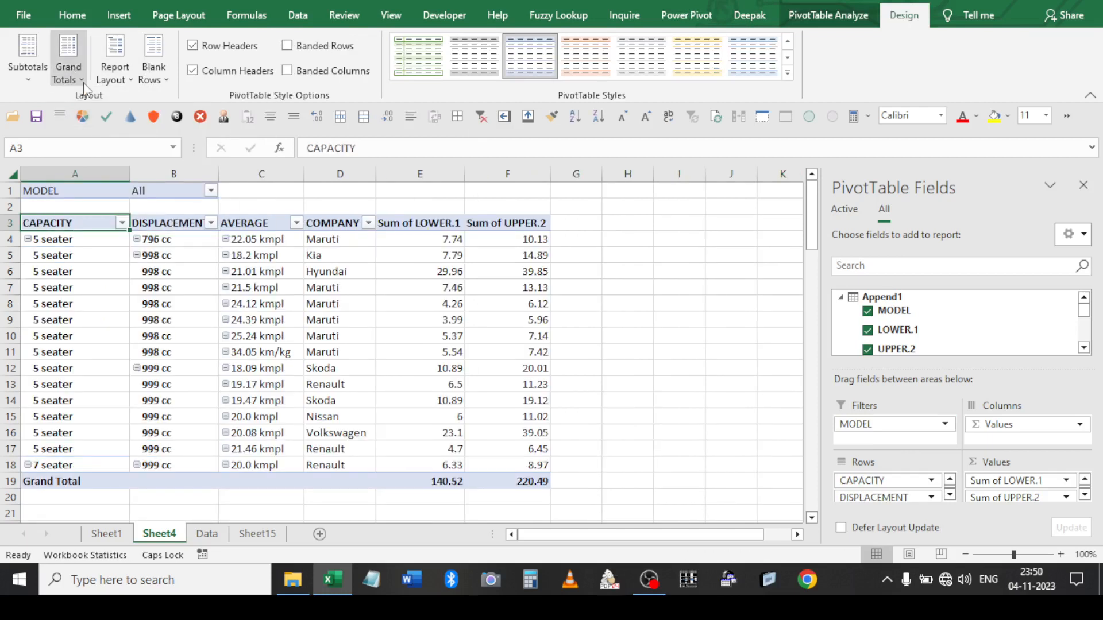
pyautogui.click(68, 72)
pyautogui.click(91, 105)
pyautogui.click(28, 57)
pyautogui.click(43, 107)
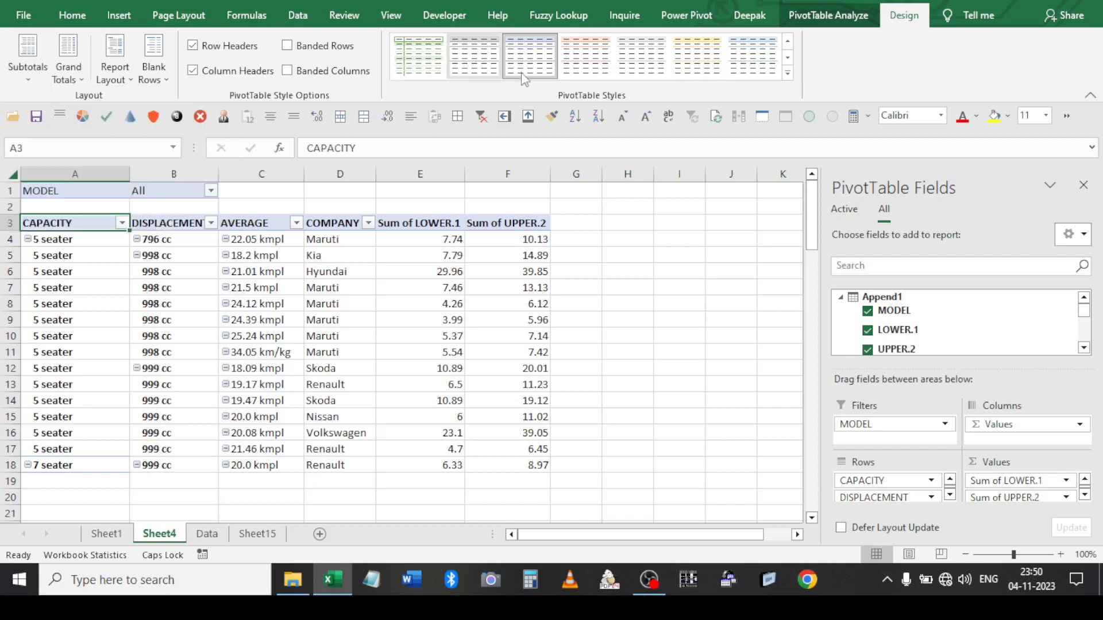
# Apply the light yellow pivot style and hide the expand/collapse buttons in the pivot table
pyautogui.click(697, 56)
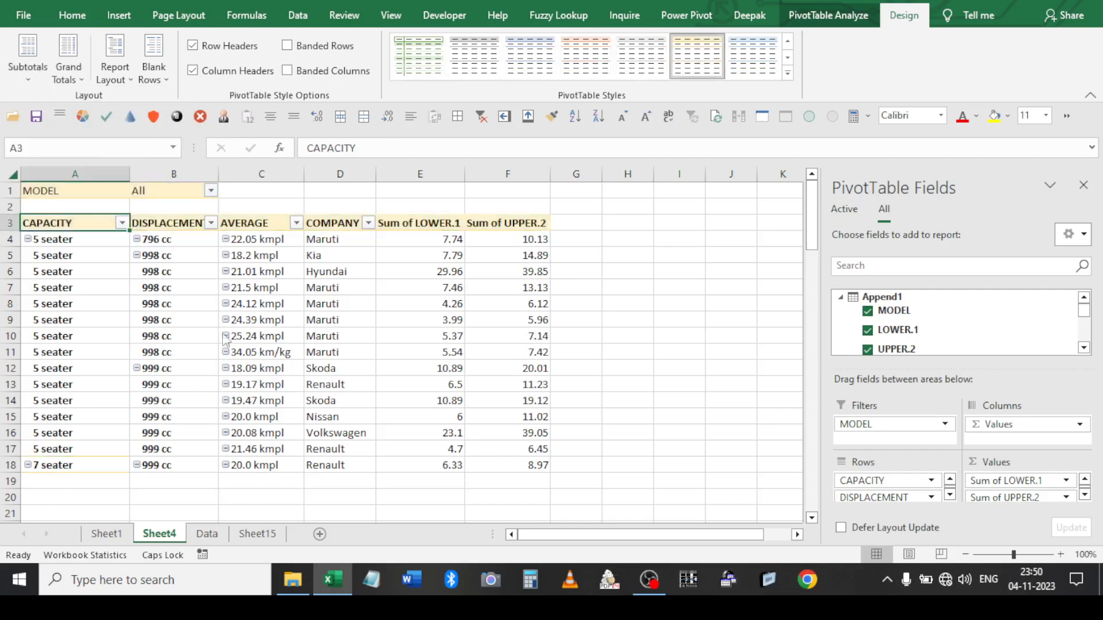
pyautogui.click(828, 15)
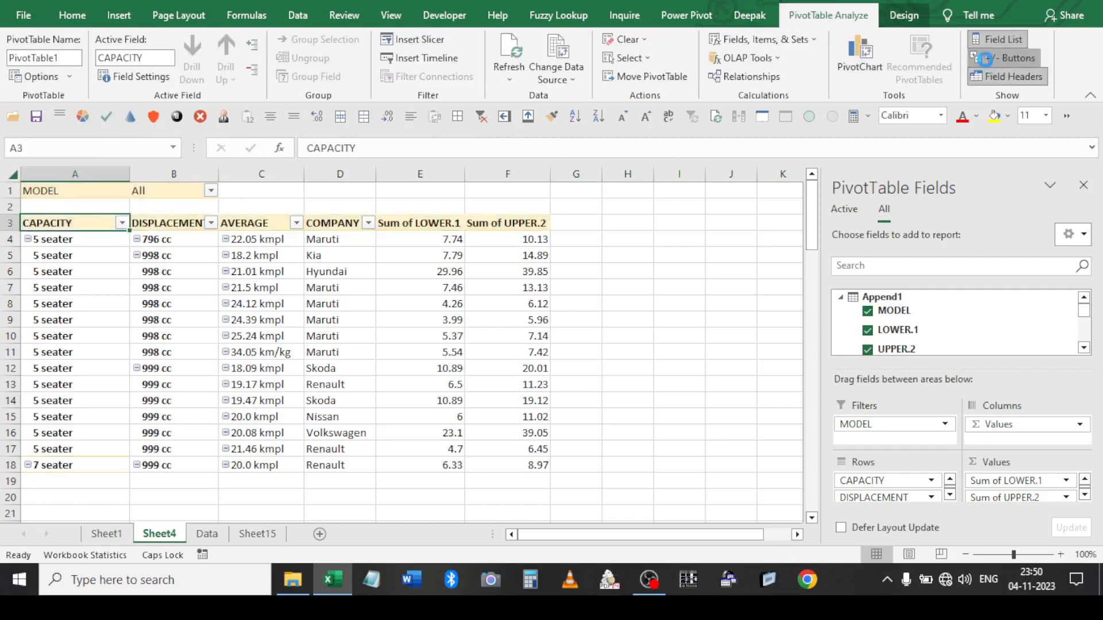
pyautogui.click(1002, 57)
pyautogui.click(517, 274)
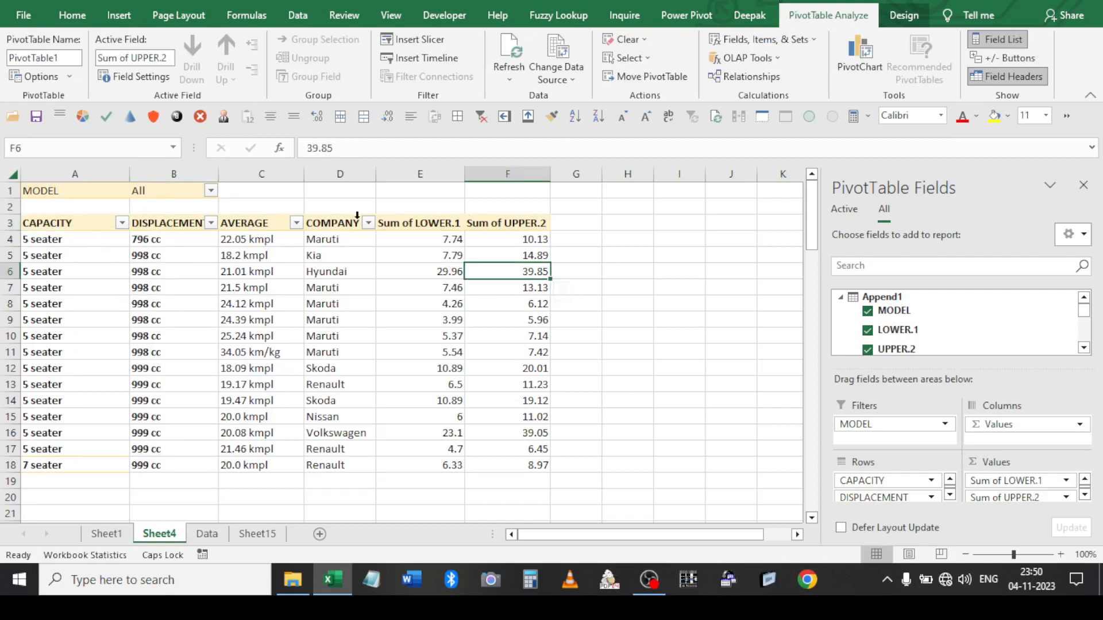
# Rename the pivot table's COMPANY field as COMP
pyautogui.doubleClick(325, 223)
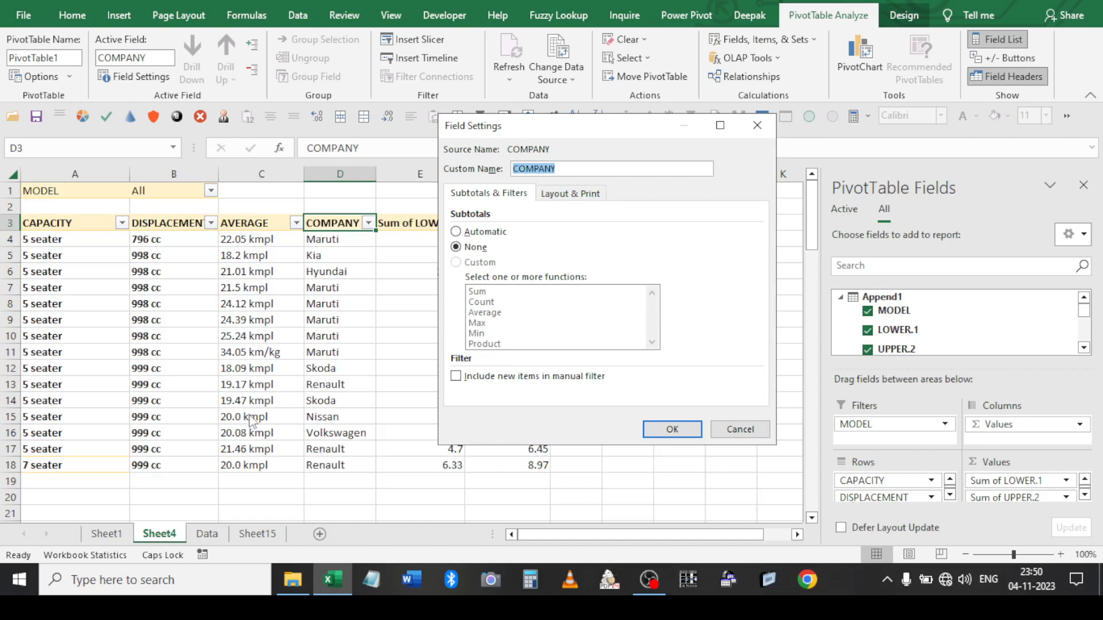
pyautogui.write('COMP')
pyautogui.press('Return')
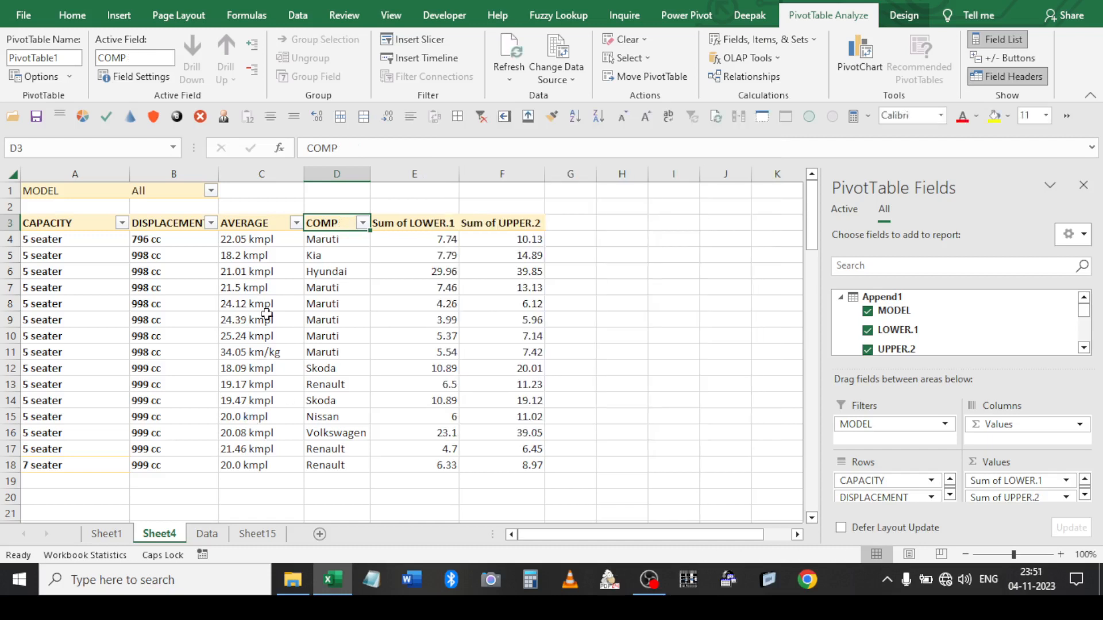
pyautogui.click(239, 224)
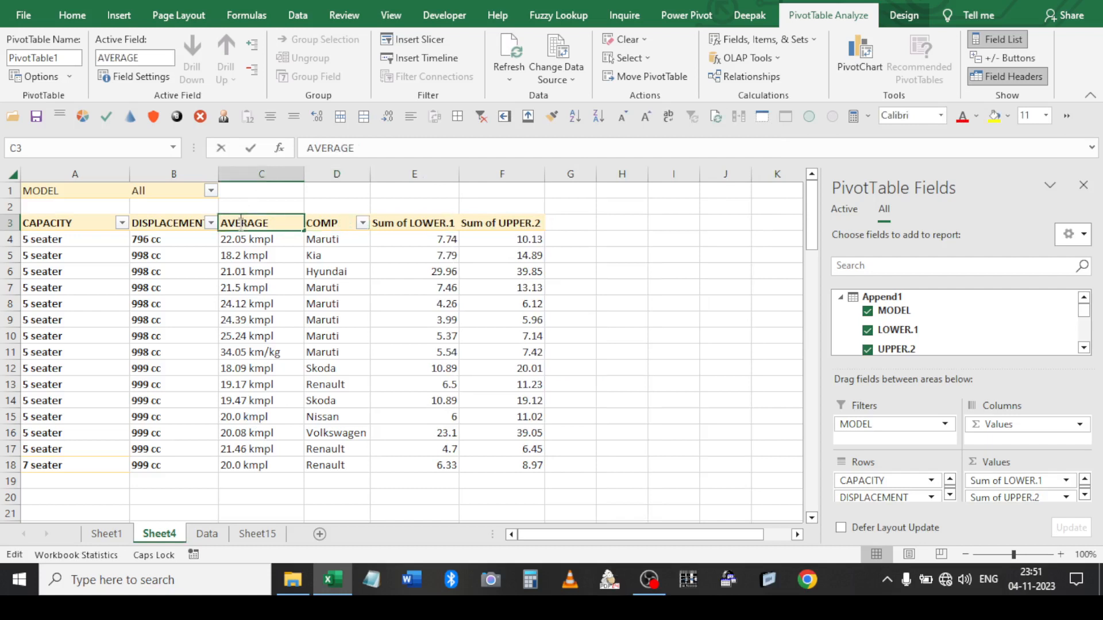
pyautogui.click(284, 250)
pyautogui.click(278, 227)
pyautogui.hotkey('ctrl', 'Down')
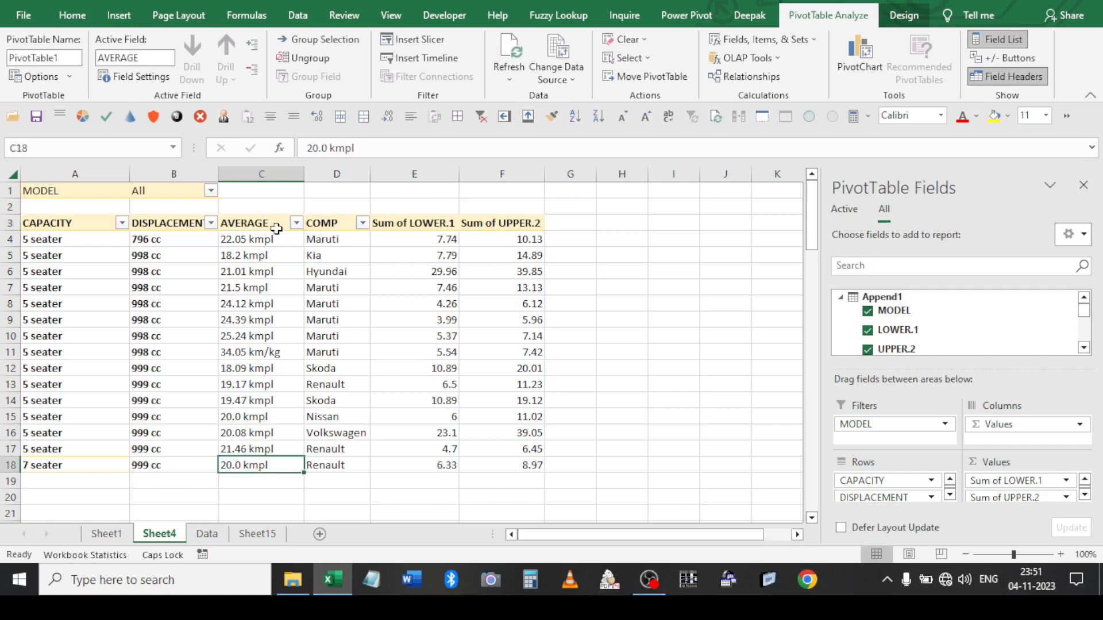
pyautogui.click(276, 229)
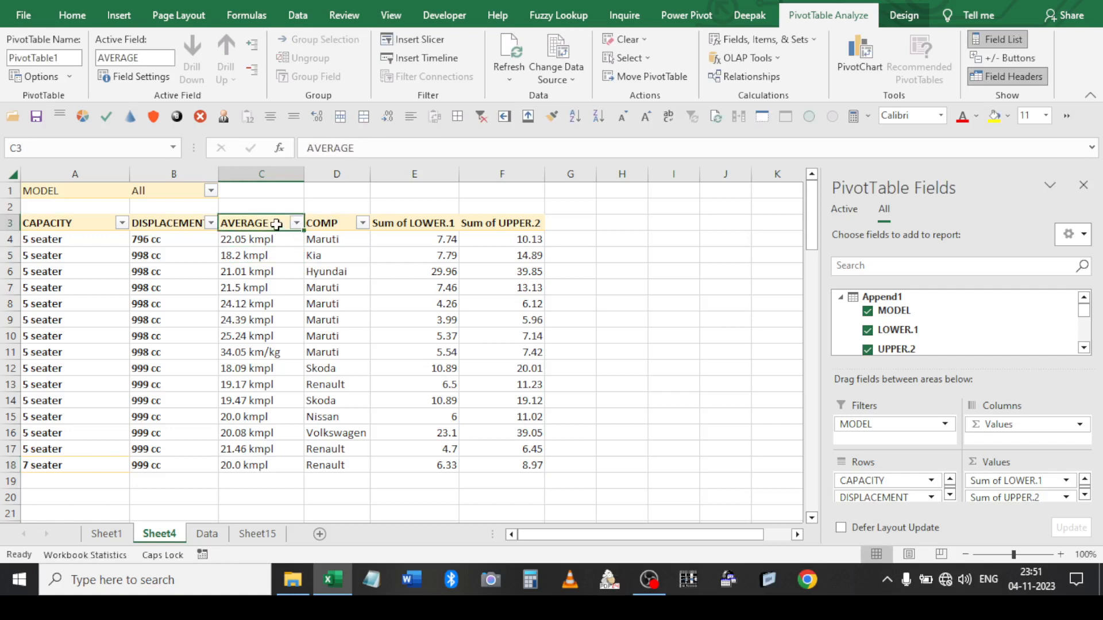
pyautogui.rightClick(276, 225)
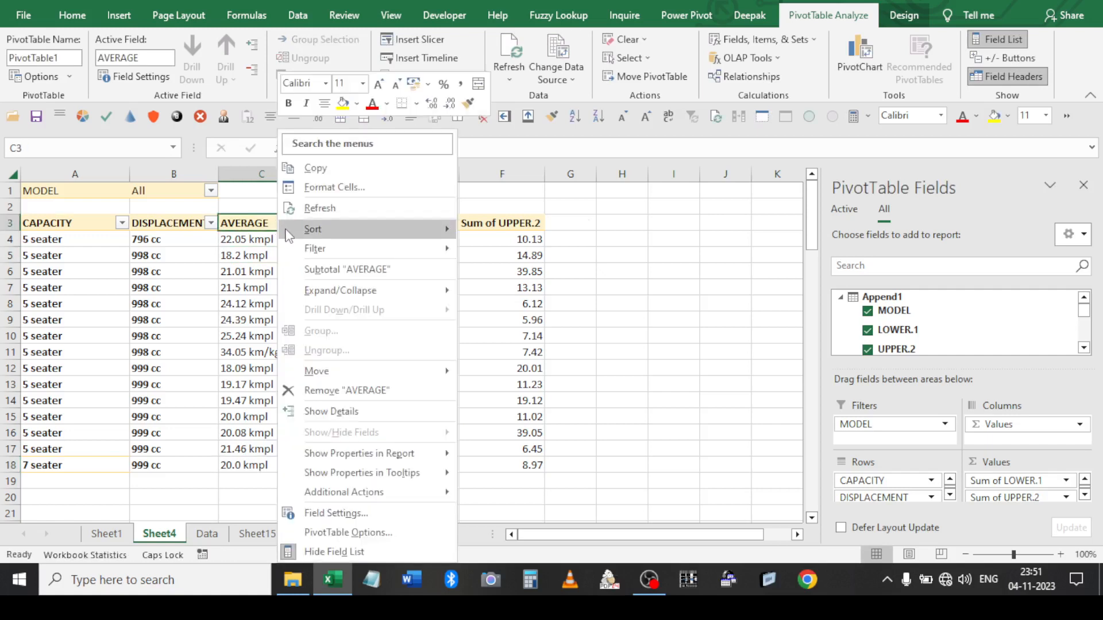
pyautogui.moveTo(289, 237)
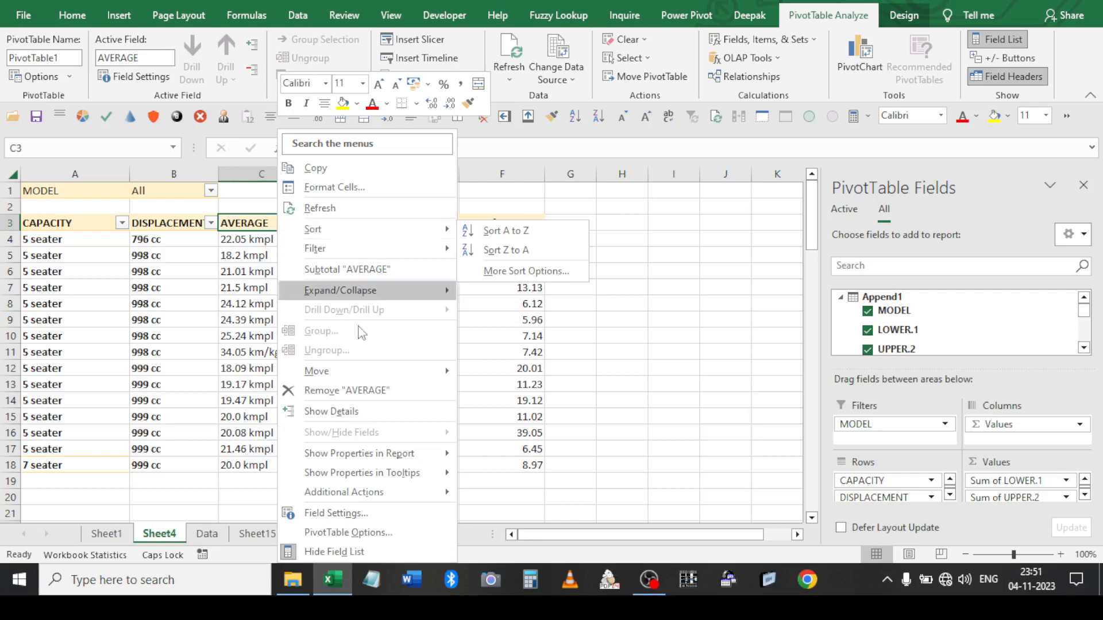
pyautogui.click(331, 413)
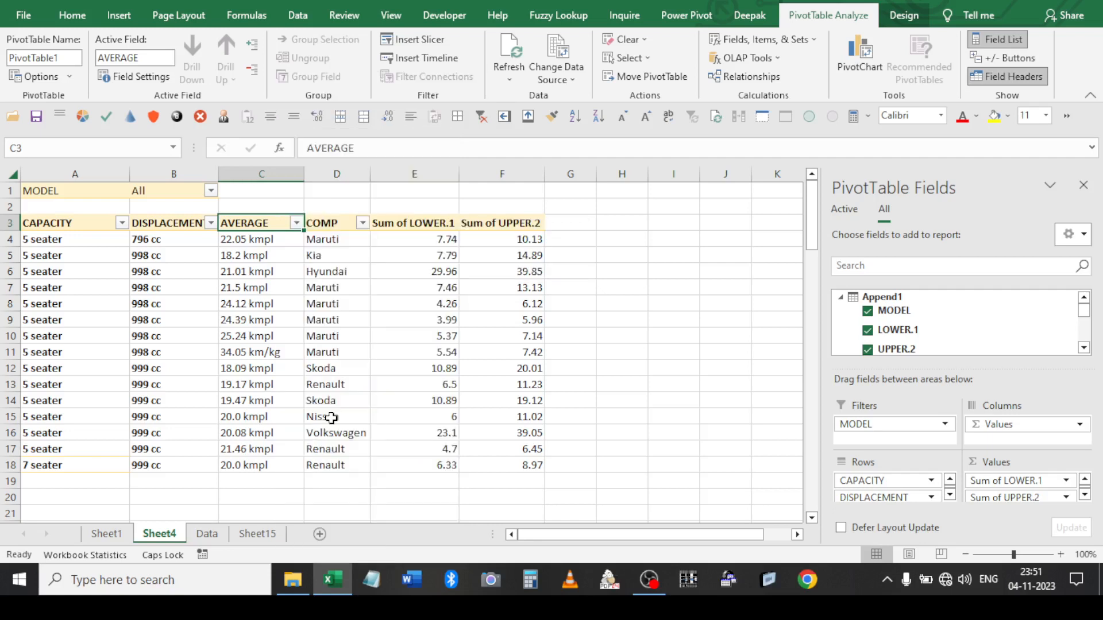
# Rename the pivot table's AVERAGE field as MIL through its field settings
pyautogui.rightClick(272, 217)
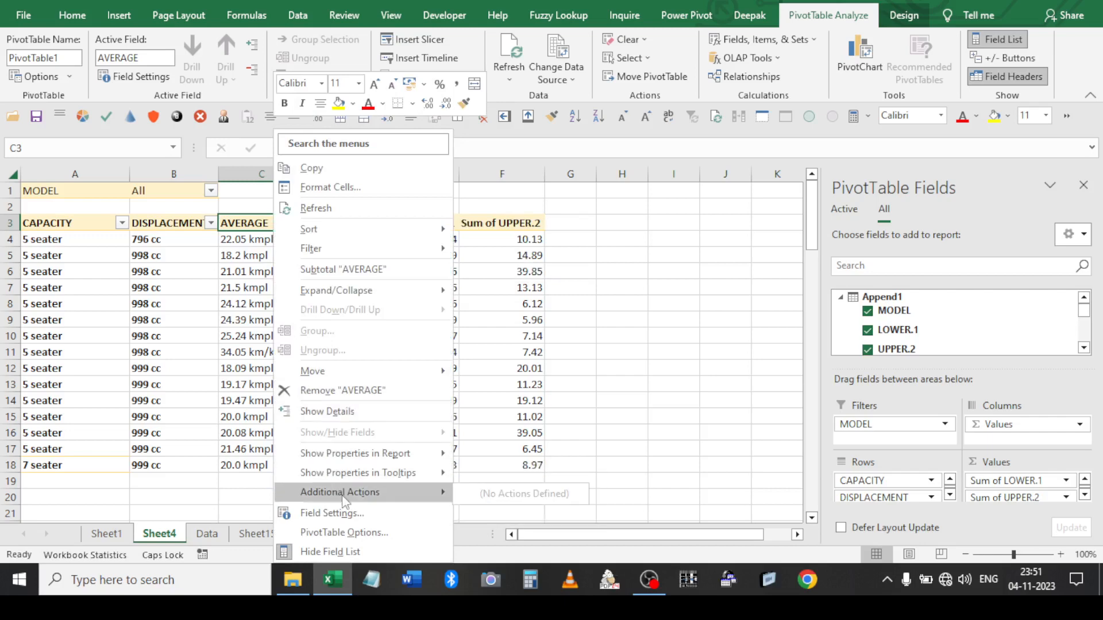
pyautogui.click(337, 513)
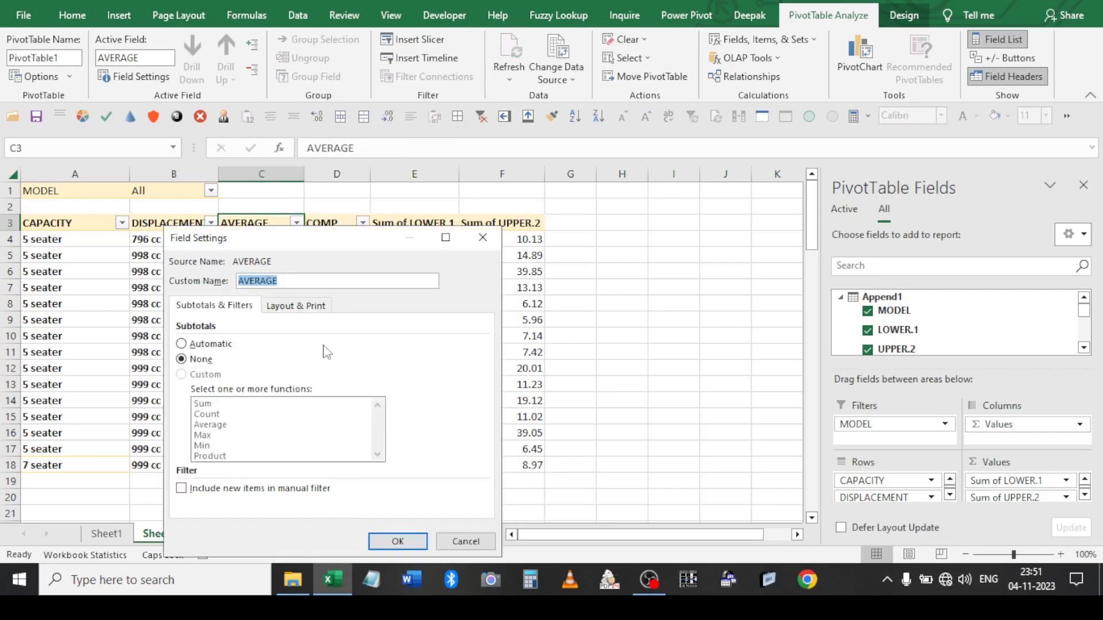
pyautogui.moveTo(281, 241); pyautogui.dragTo(694, 138)
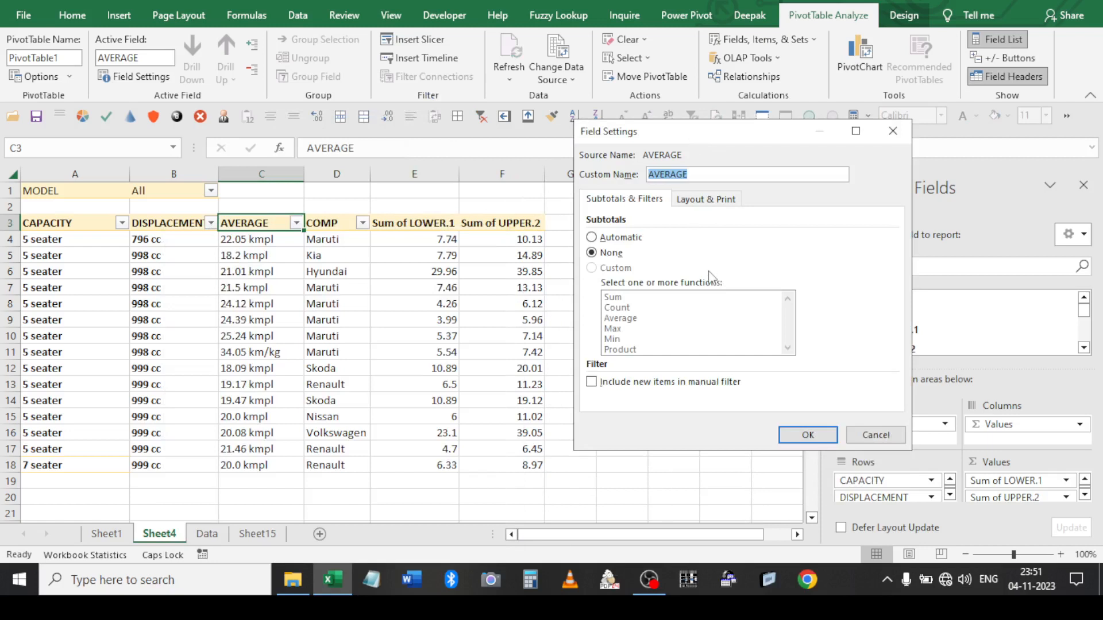
pyautogui.write('MIL')
pyautogui.press('Return')
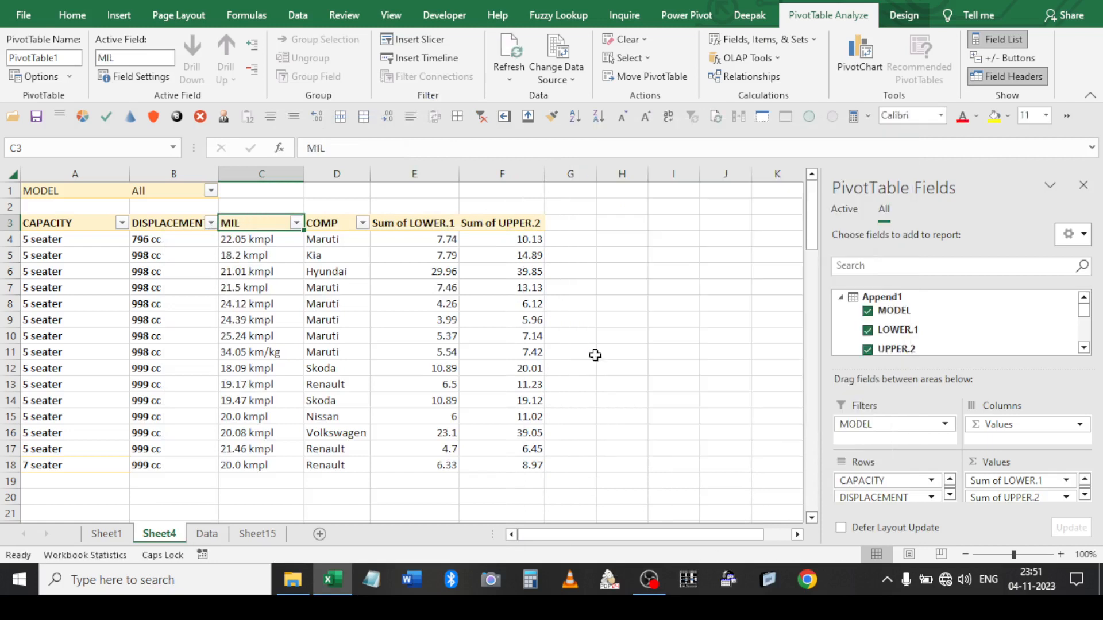
# Rename the pivot table's DISPLACEMENT field as CUBIC CAPICITY and autofit column B to the new header
pyautogui.press('Left')
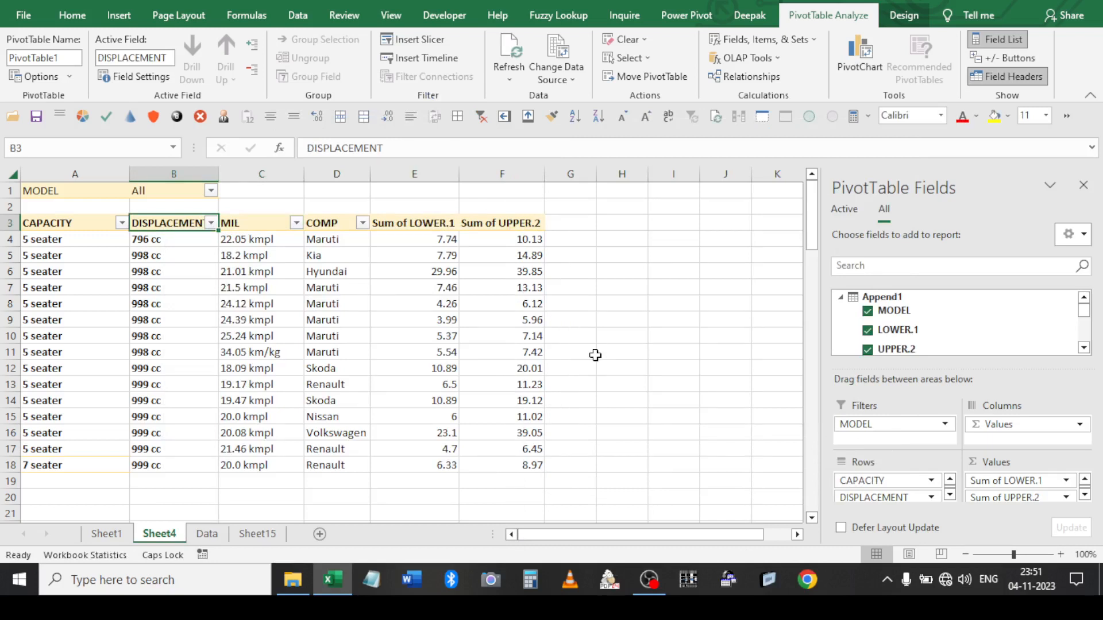
pyautogui.hotkey('shift', 'F10')
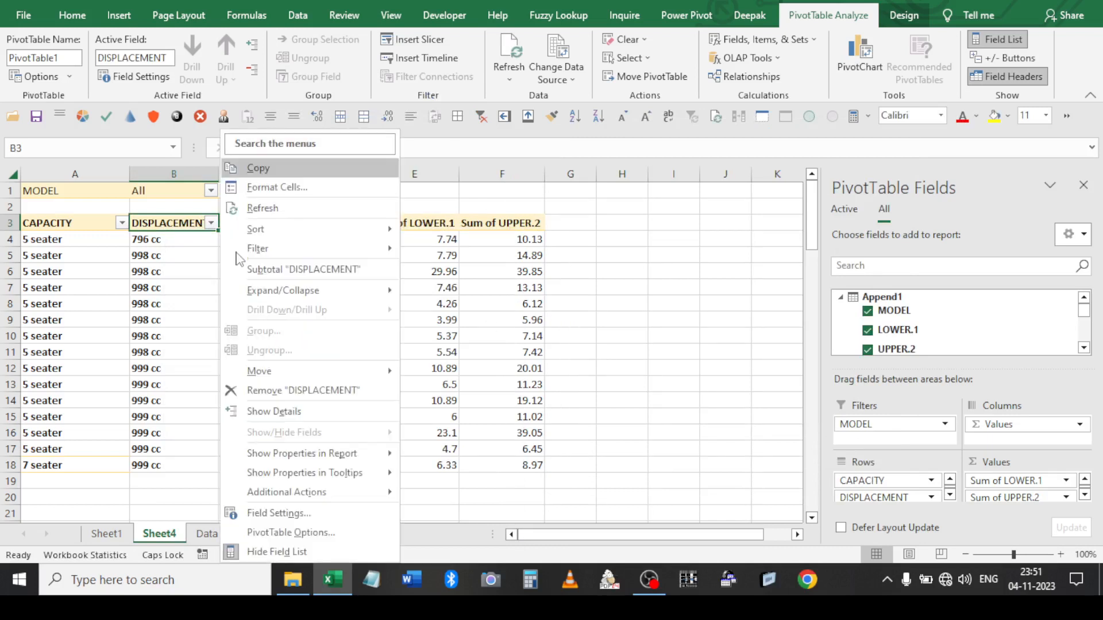
pyautogui.click(315, 513)
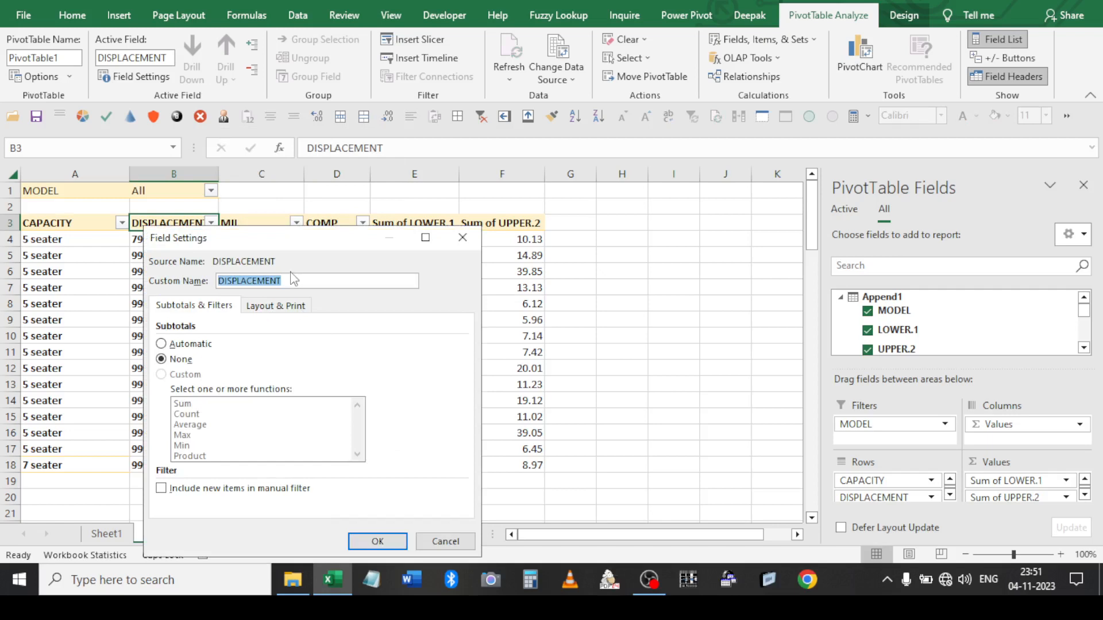
pyautogui.write('CUBIC CAPICITY')
pyautogui.press('Return')
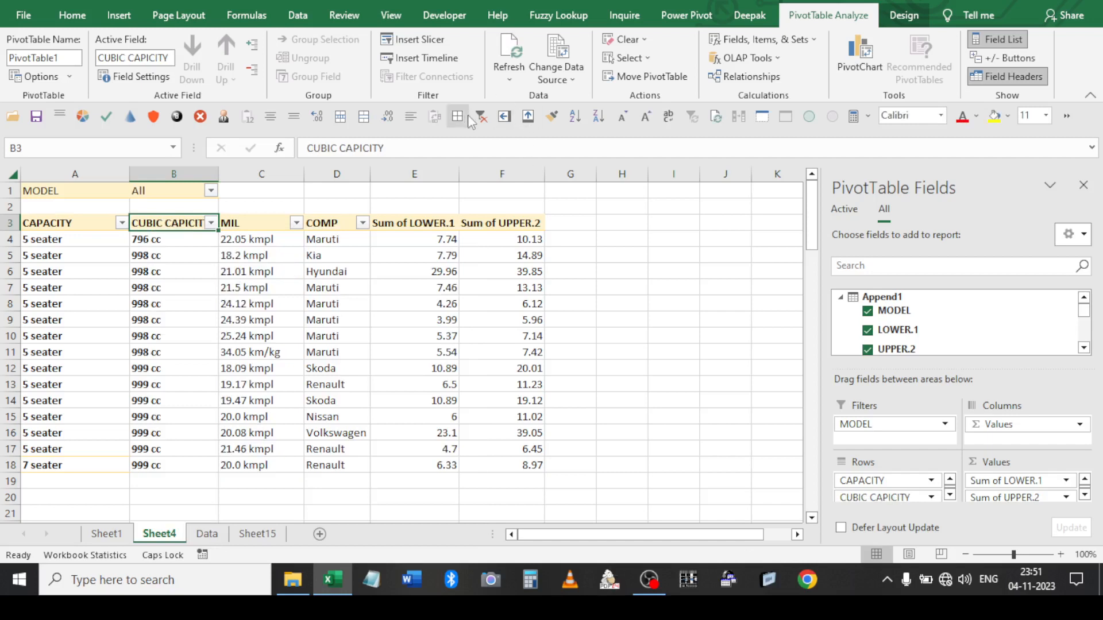
pyautogui.click(234, 224)
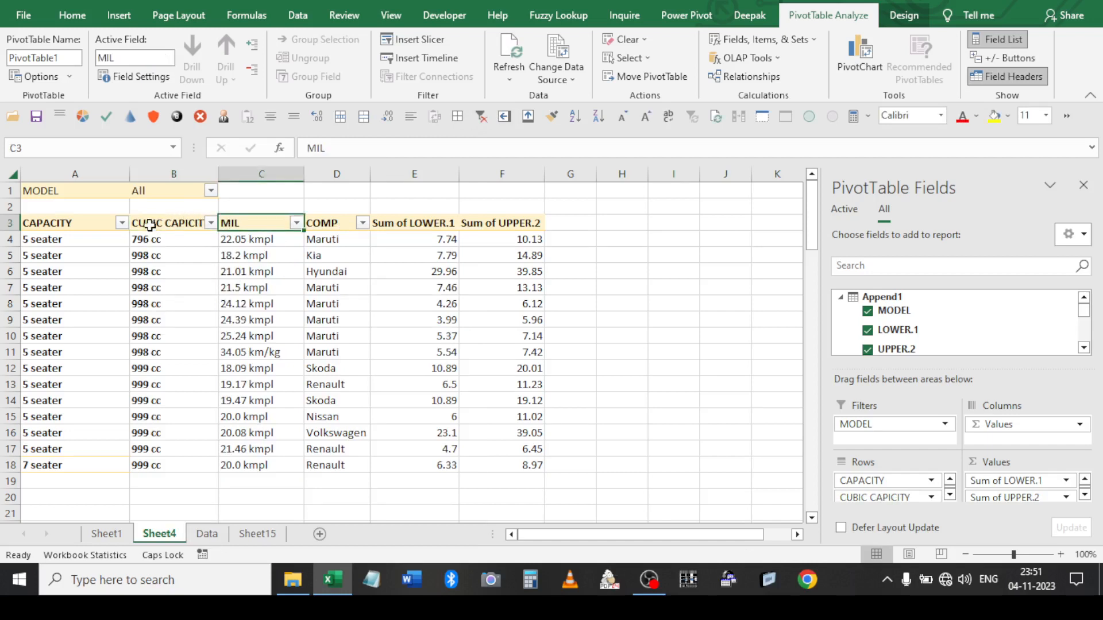
pyautogui.doubleClick(218, 173)
pyautogui.moveTo(476, 229); pyautogui.dragTo(537, 227)
pyautogui.click(538, 227)
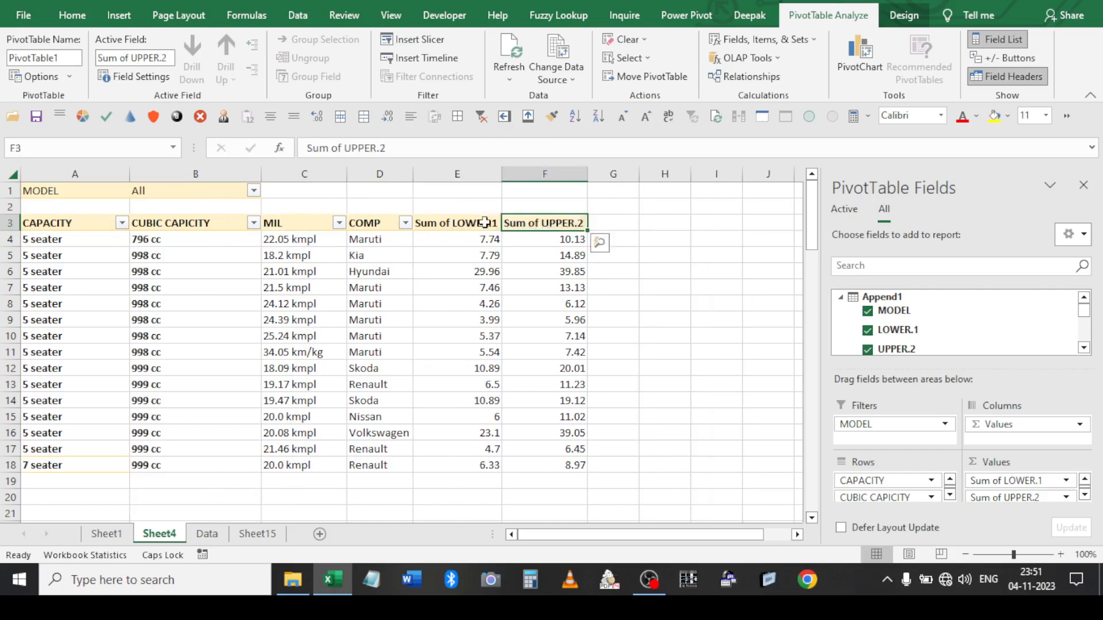
pyautogui.click(480, 224)
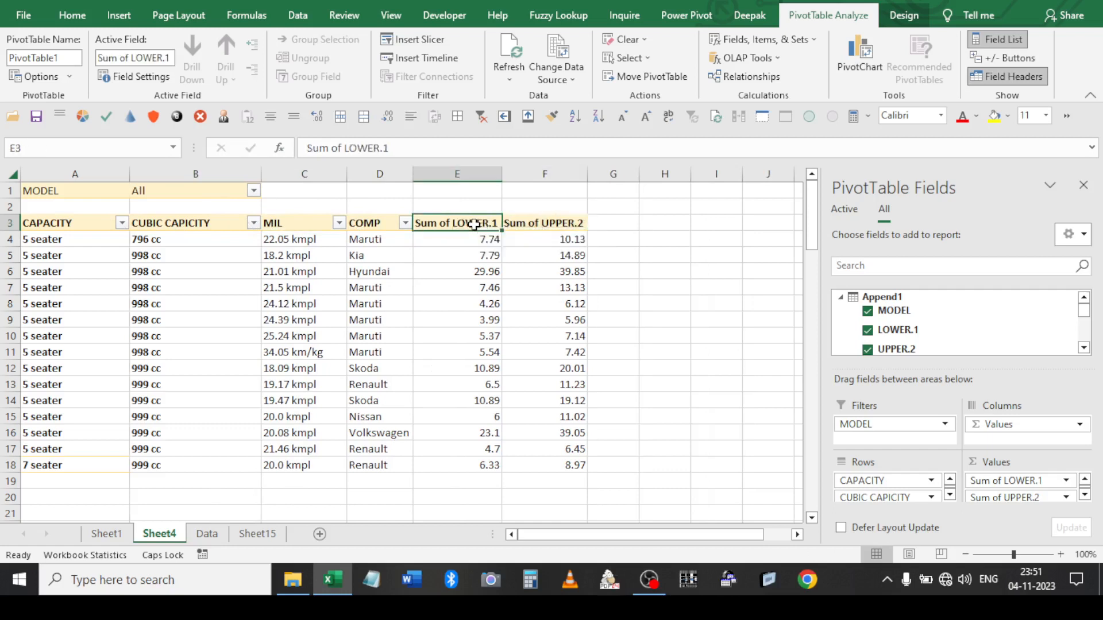
pyautogui.click(525, 226)
pyautogui.moveTo(537, 246)
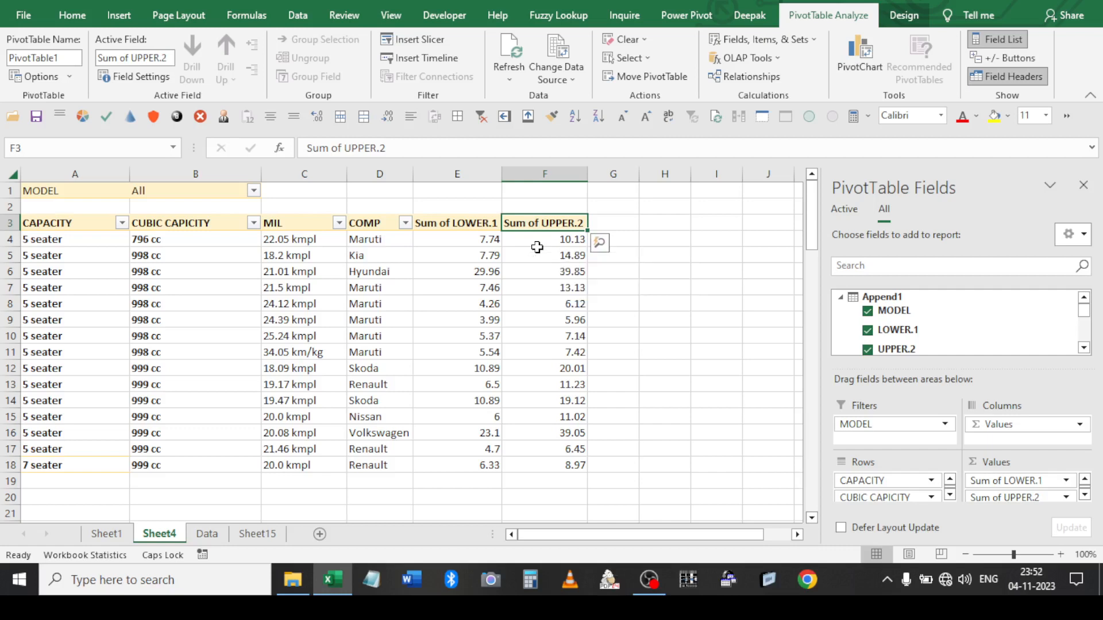
pyautogui.click(287, 15)
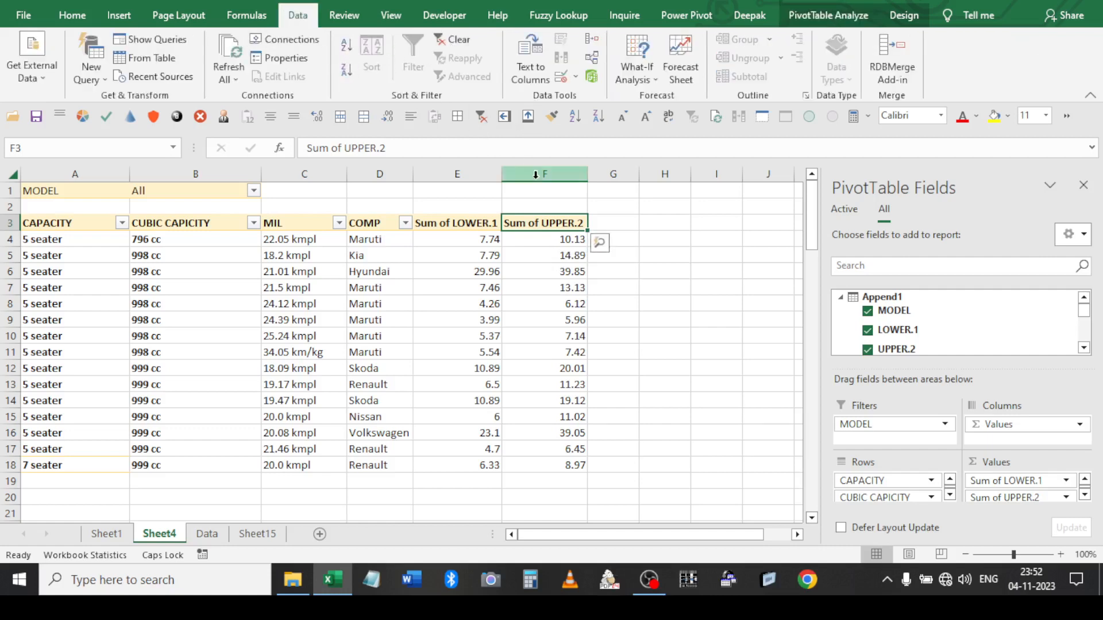
# Enter a period in cell G3 beside the PivotTable headers and apply a filter to the header row from there
pyautogui.click(608, 222)
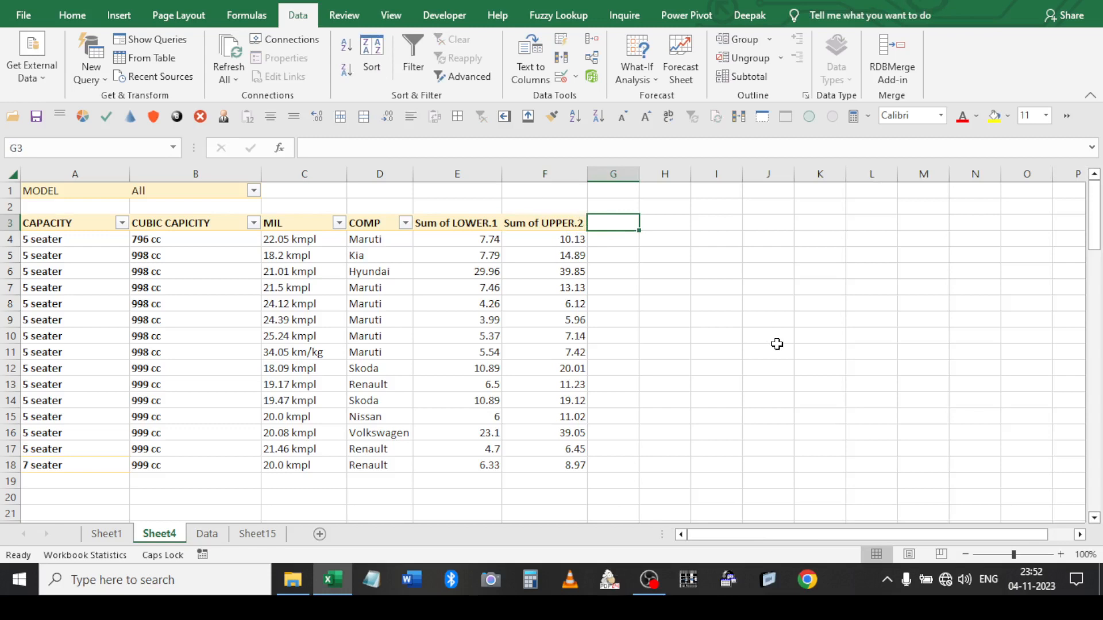
pyautogui.press('Left')
pyautogui.press('Right')
pyautogui.write('.')
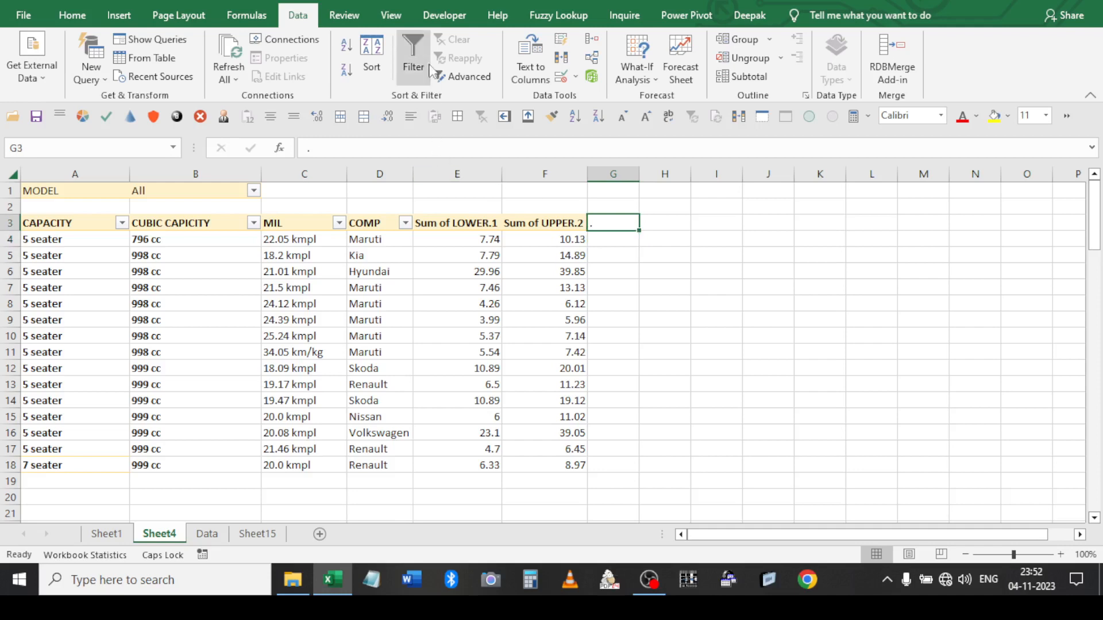
pyautogui.click(414, 52)
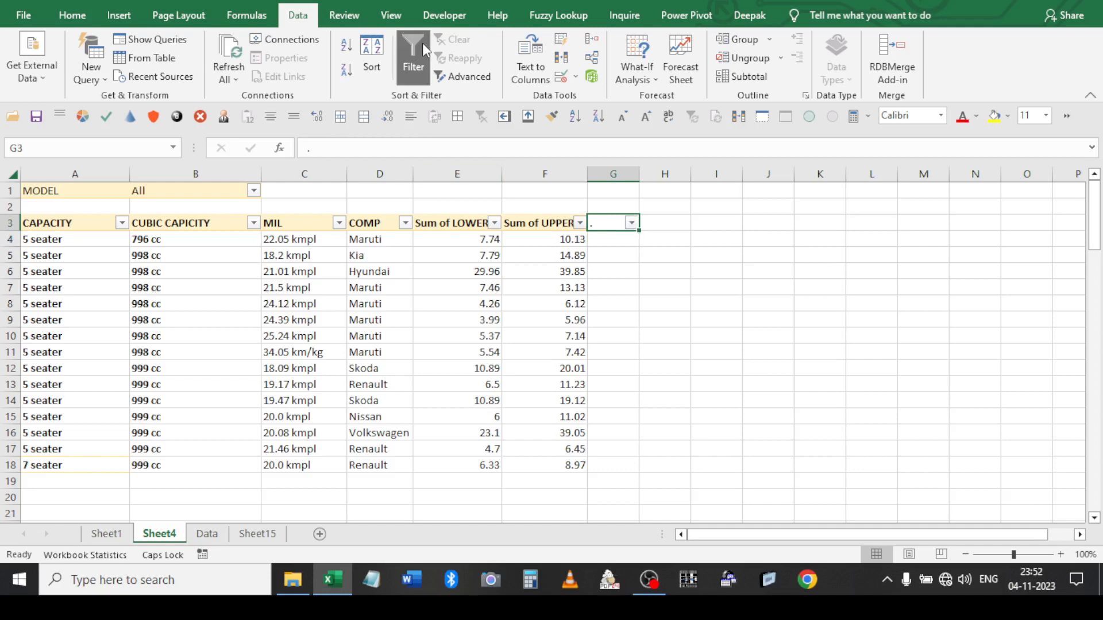
# Filter the Sum of LOWER.1 column to show only the values 3.99, 4.26, 4.7 and 5.37
pyautogui.click(567, 227)
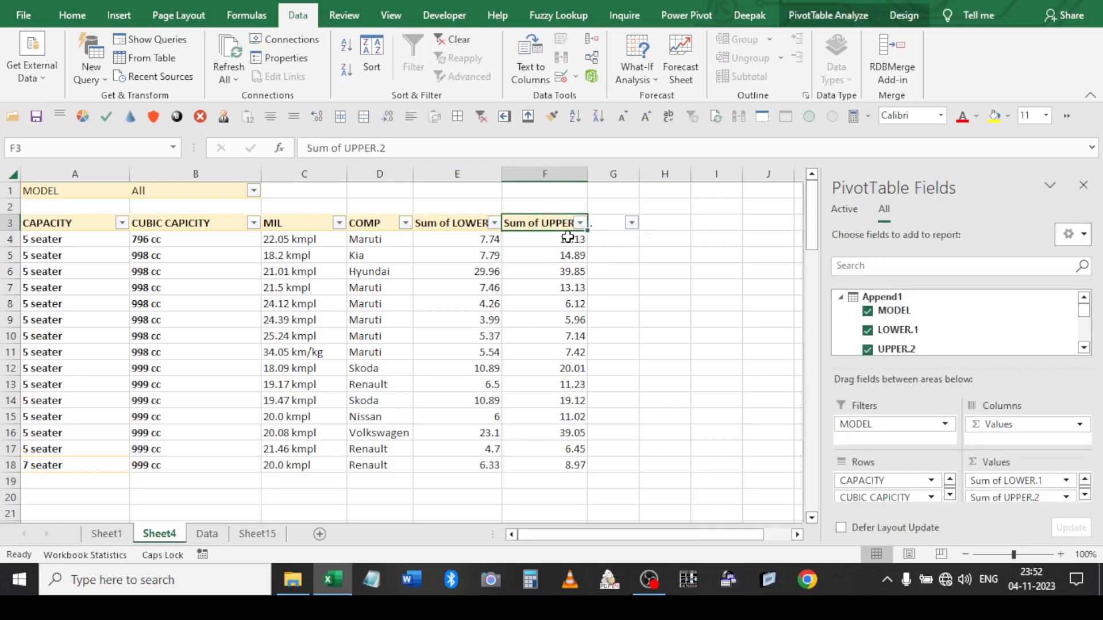
pyautogui.press('Left')
pyautogui.hotkey('alt', 'Down')
pyautogui.press('Up')
pyautogui.press('space')
pyautogui.press('Down')
pyautogui.press('space')
pyautogui.press('Down')
pyautogui.press('space')
pyautogui.press('Down')
pyautogui.press('space')
pyautogui.press('Down')
pyautogui.press('space')
pyautogui.press('Return')
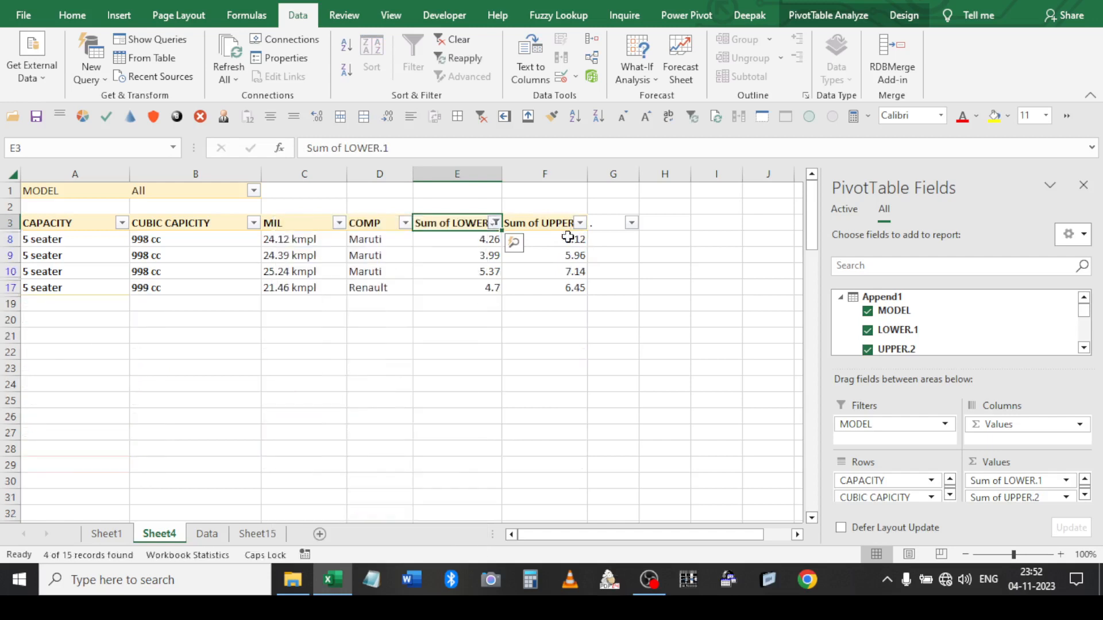
# Widen the Sum of LOWER.1 and Sum of UPPER.2 columns to fit their headers, and clear the Sum of LOWER.1 filter
pyautogui.click(481, 117)
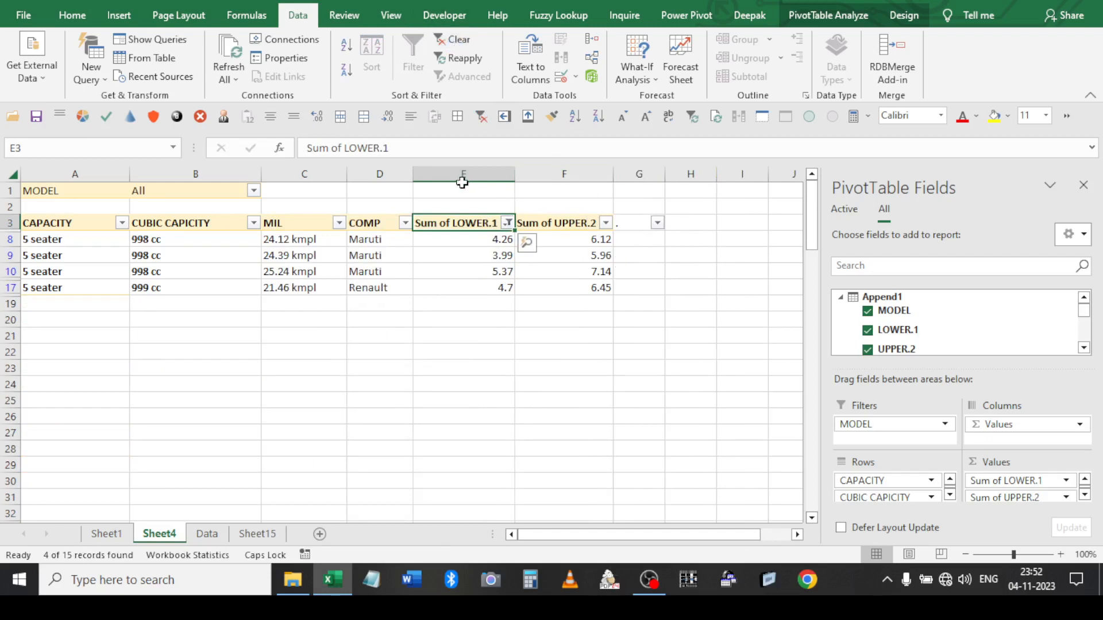
pyautogui.click(817, 17)
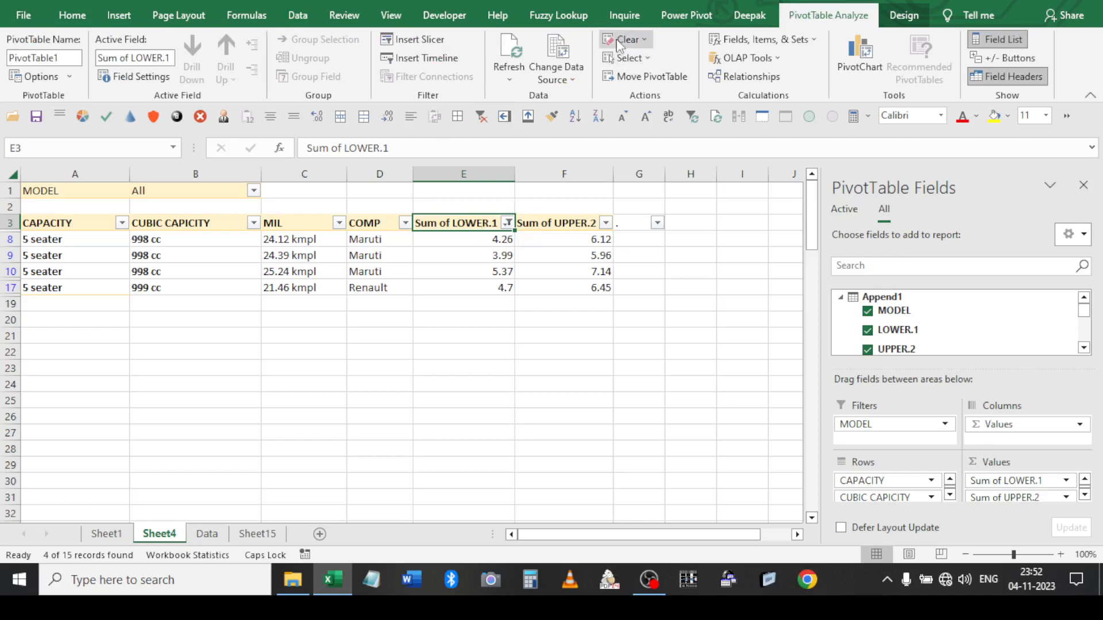
pyautogui.click(617, 43)
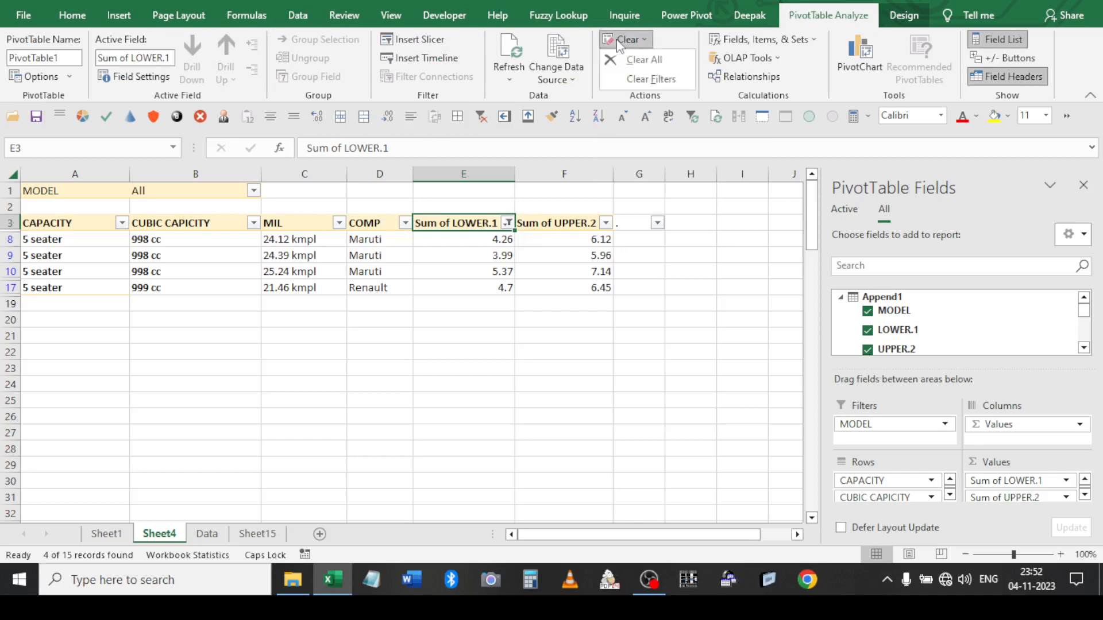
pyautogui.click(904, 17)
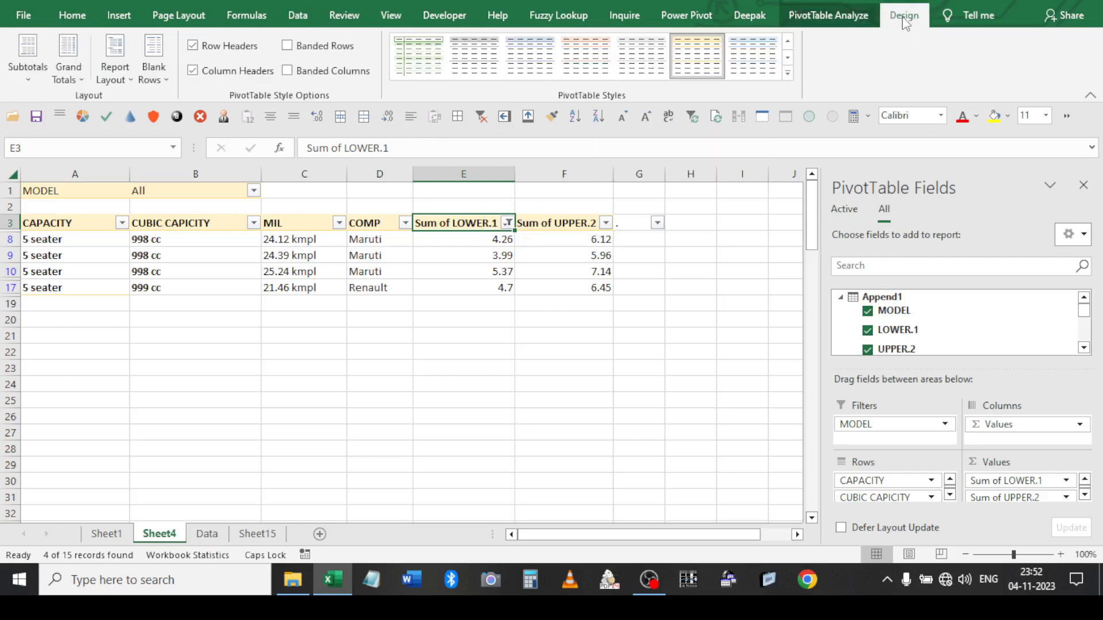
pyautogui.click(833, 15)
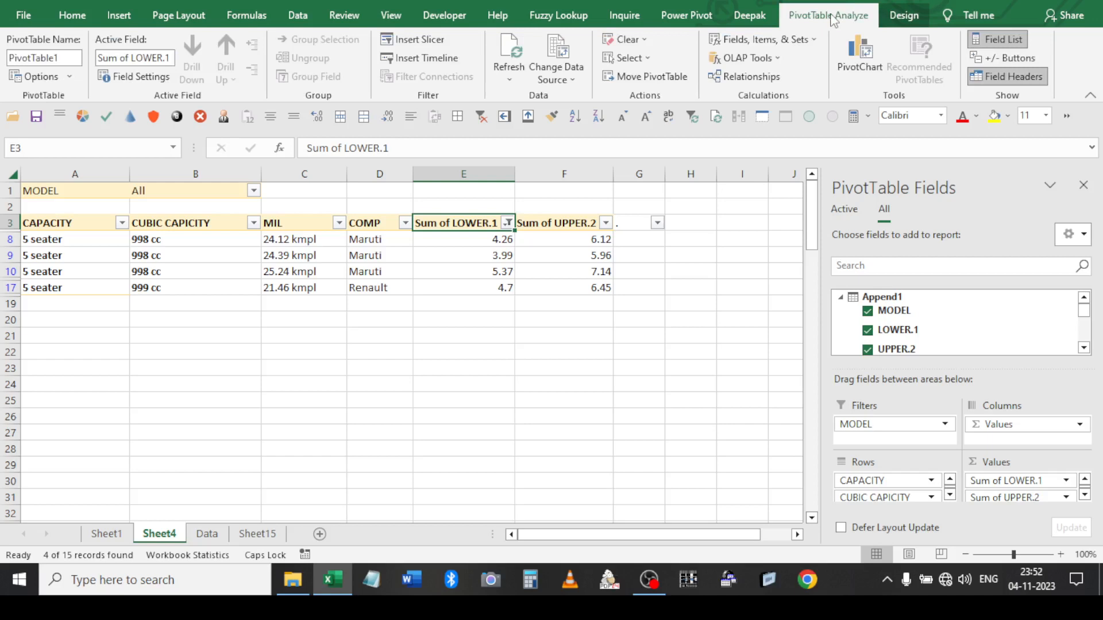
pyautogui.click(509, 223)
pyautogui.click(394, 308)
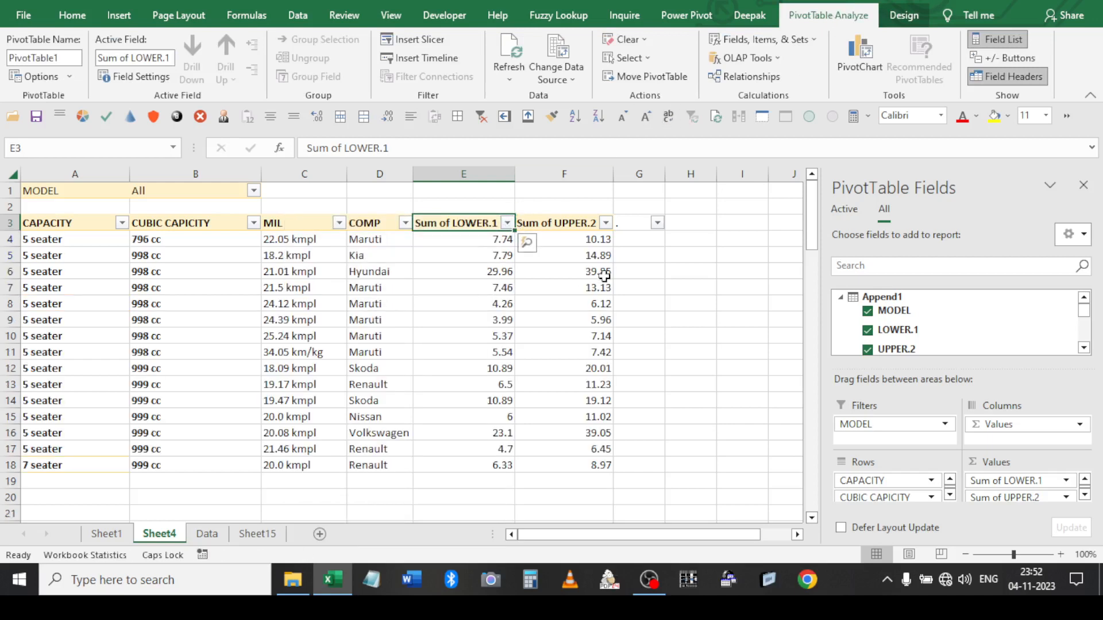
# Remove the added filter from the header row and empty cell G3 of its period
pyautogui.click(634, 224)
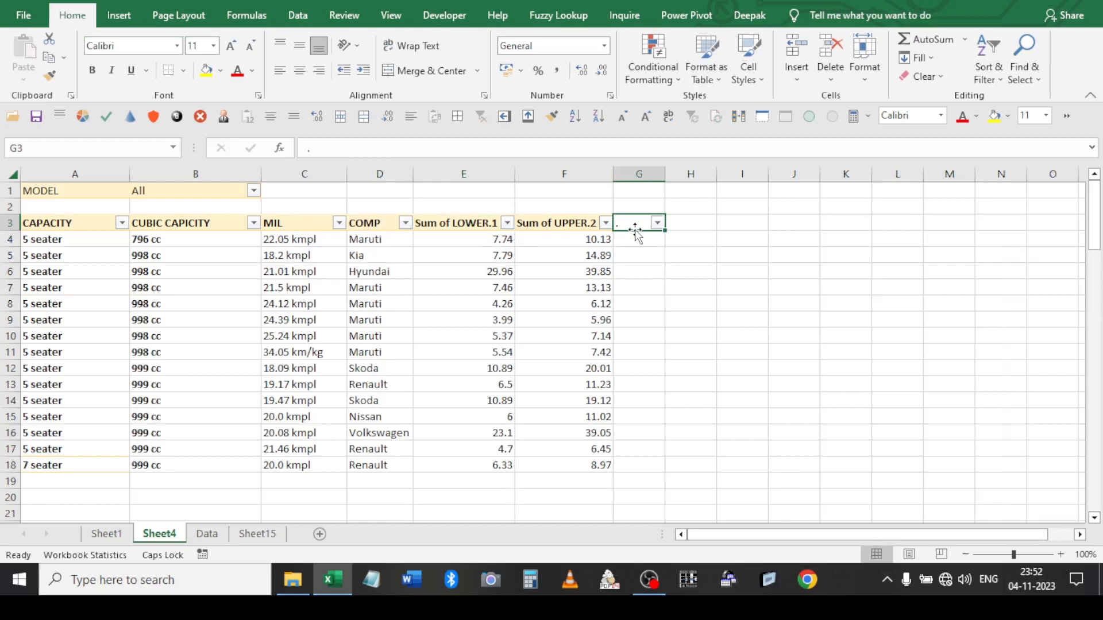
pyautogui.hotkey('ctrl', 'shift', 'l')
pyautogui.hotkey('ctrl', 'shift', 'l')
pyautogui.hotkey('ctrl', 'shift', 'l')
pyautogui.press('Left')
pyautogui.press('Left')
pyautogui.press('Right')
pyautogui.press('Left')
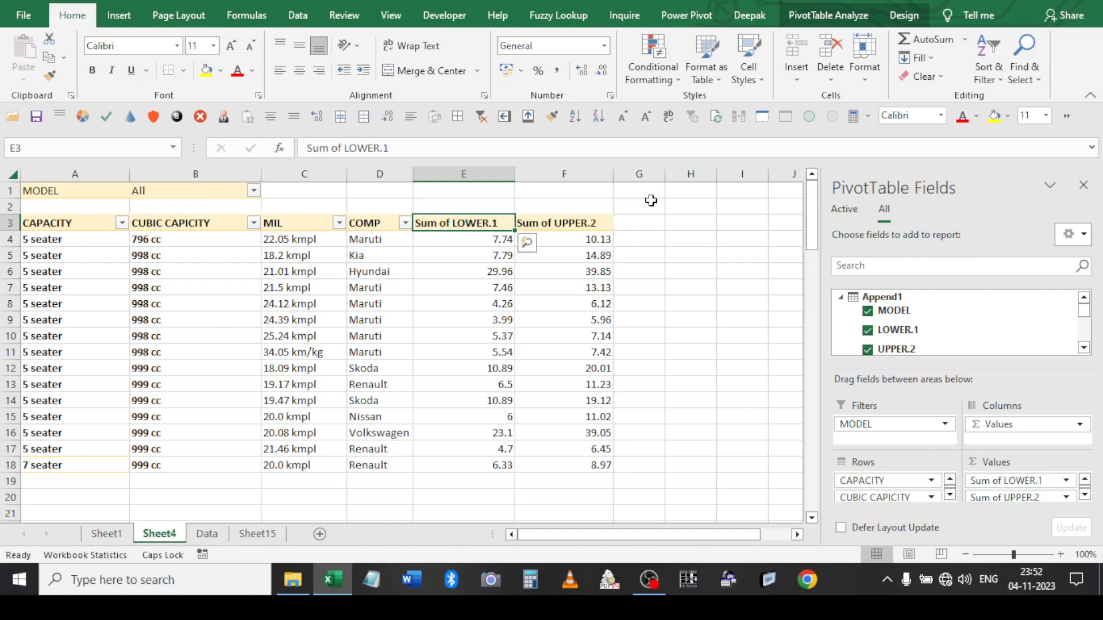
# Enter the note "ctrl+shift+L" in cell E1 and "TO PUT FILTER" in cell F1
pyautogui.click(458, 192)
pyautogui.write('ctrl+shift+L')
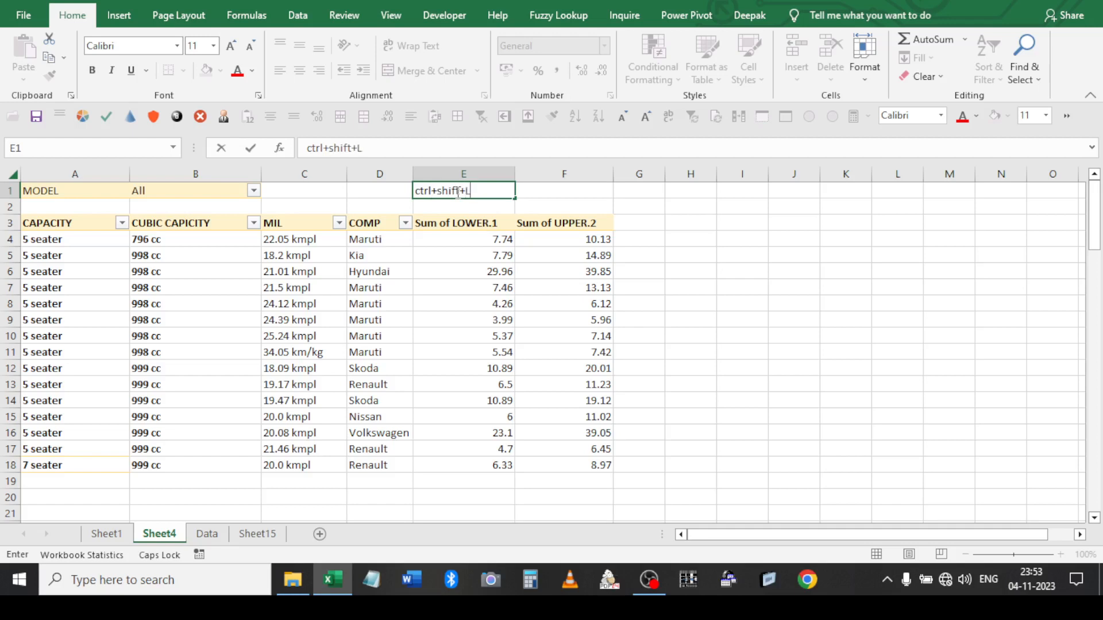
pyautogui.press('Return')
pyautogui.press('Up')
pyautogui.press('Right')
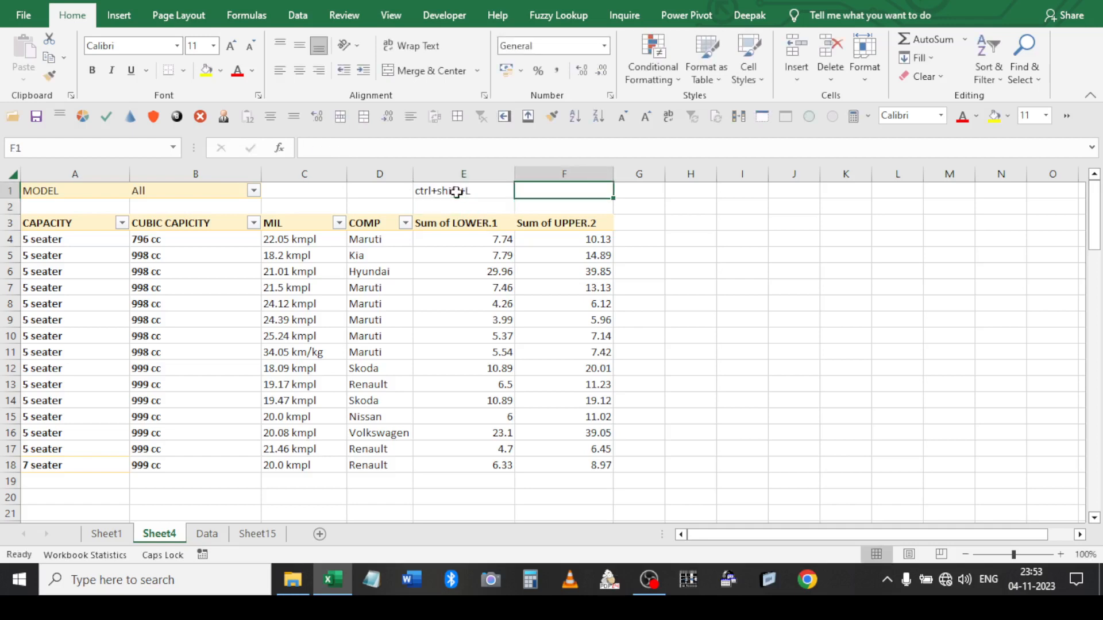
pyautogui.write('TO')
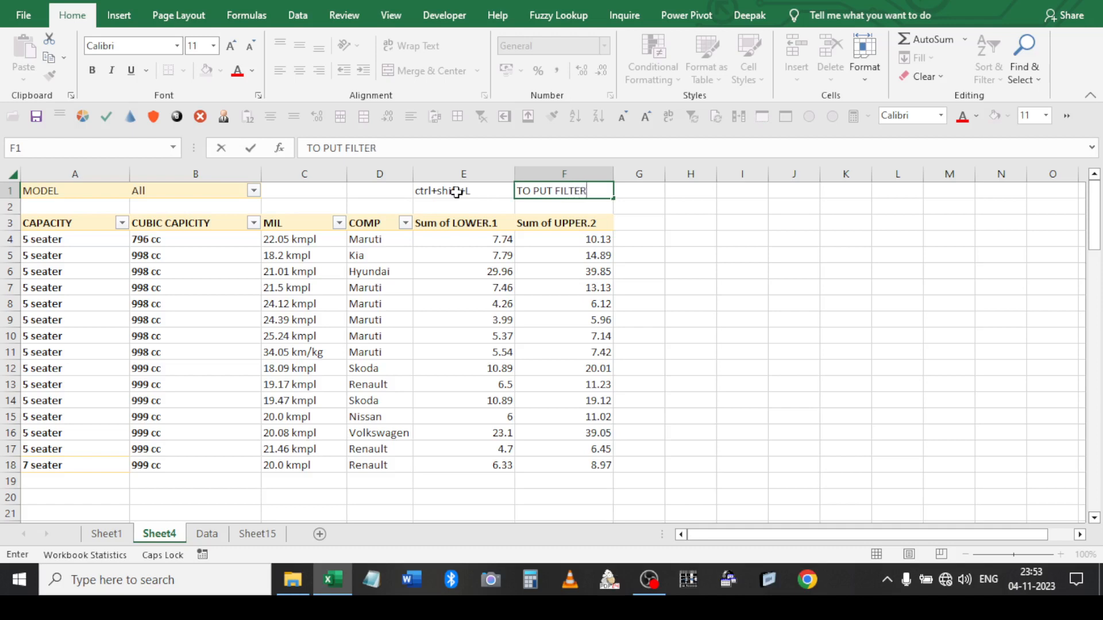
pyautogui.write(' PUT FILTER')
pyautogui.press('Return')
pyautogui.press('Down')
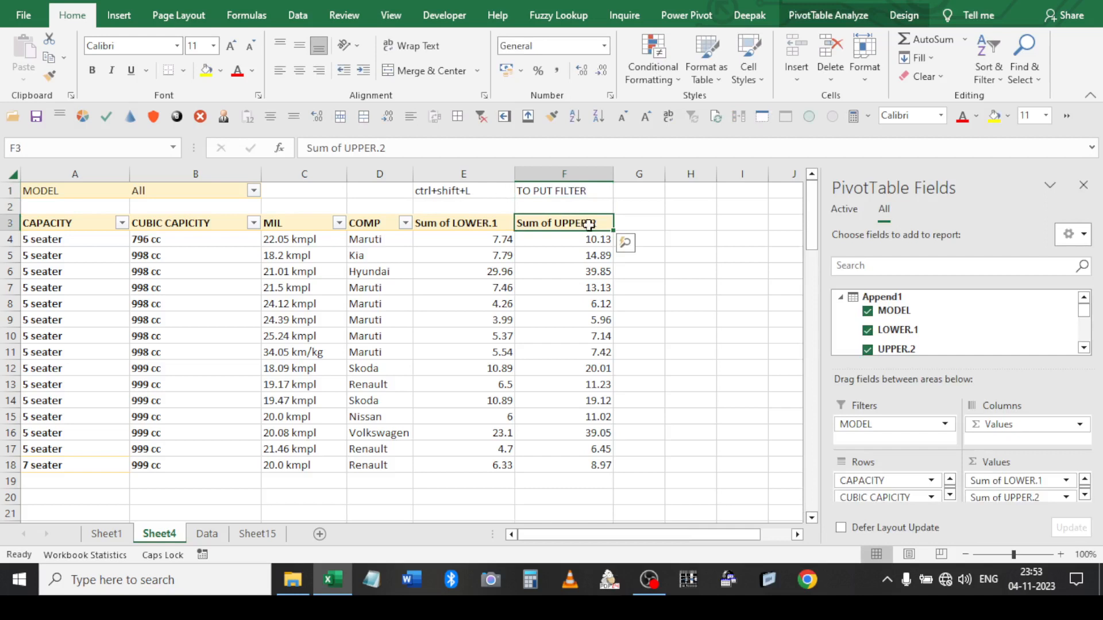
# Apply the header filter from blank cell G3, check the Sum of UPPER.2 filter list, and remove the filter again
pyautogui.click(636, 220)
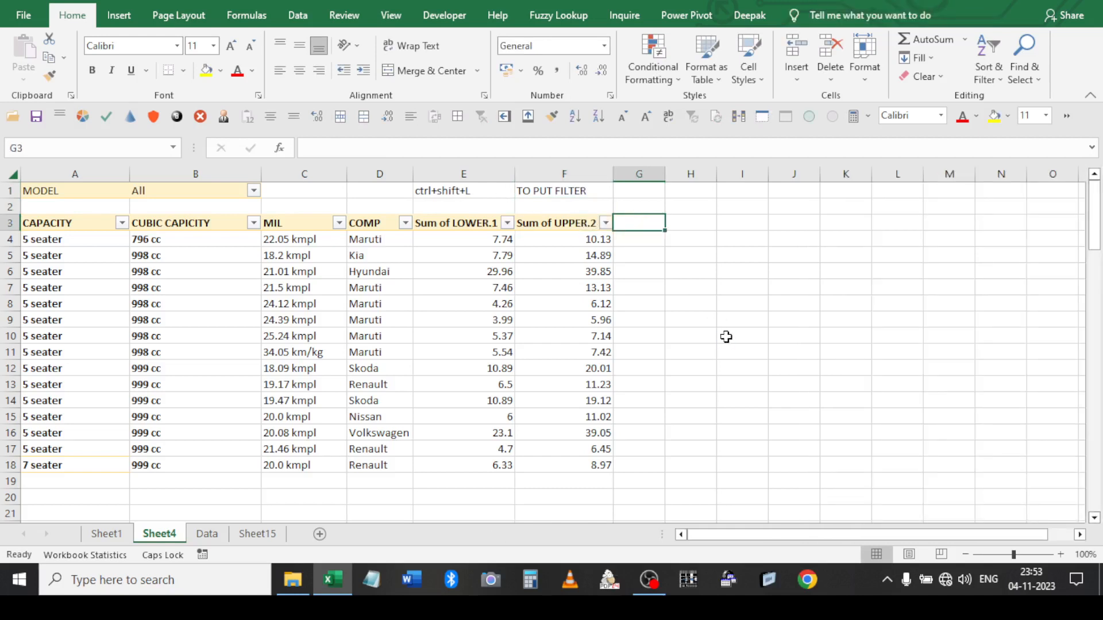
pyautogui.click(606, 223)
pyautogui.click(607, 223)
pyautogui.hotkey('ctrl', 's')
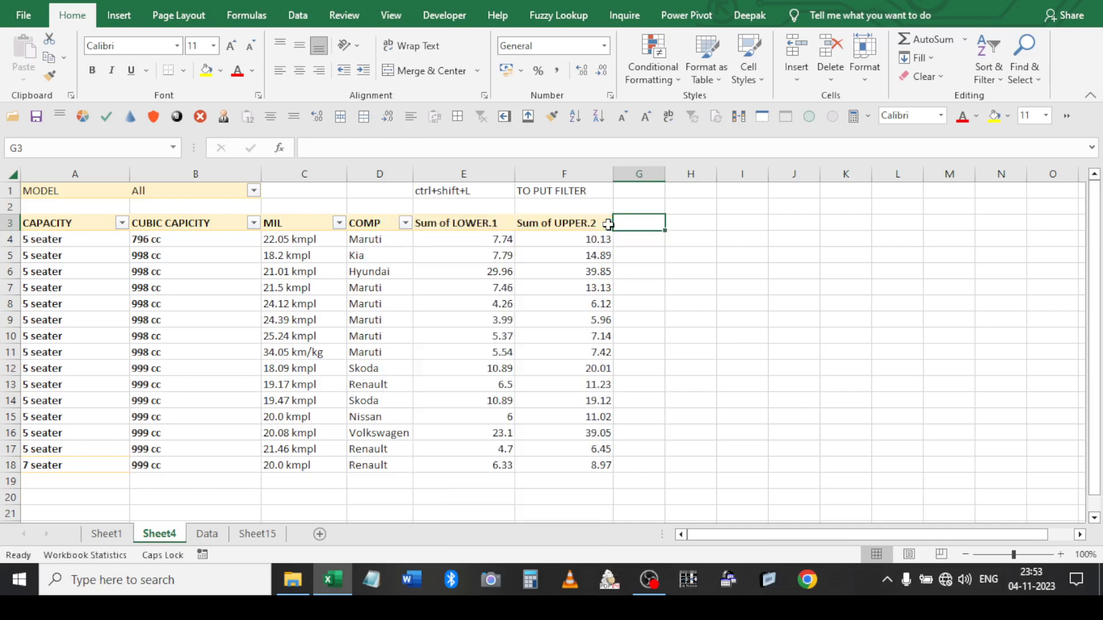
# Try to apply a filter to the PivotTable with the entire Sum of LOWER.1 column selected
pyautogui.click(529, 226)
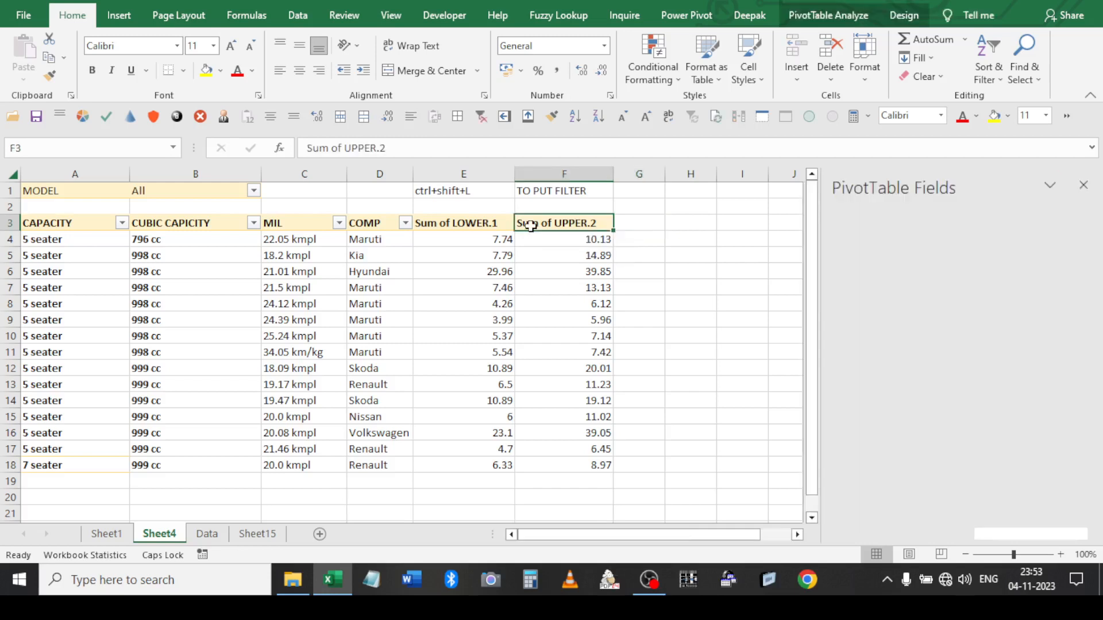
pyautogui.click(491, 280)
pyautogui.hotkey('ctrl', 'space')
pyautogui.hotkey('ctrl', 'shift', 'l')
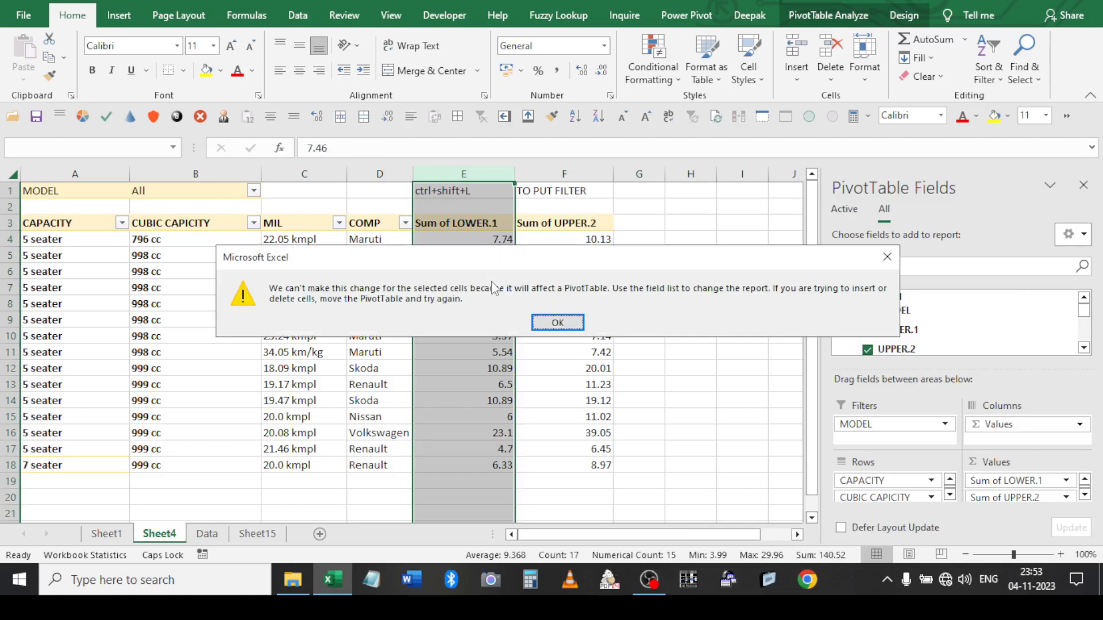
pyautogui.press('Return')
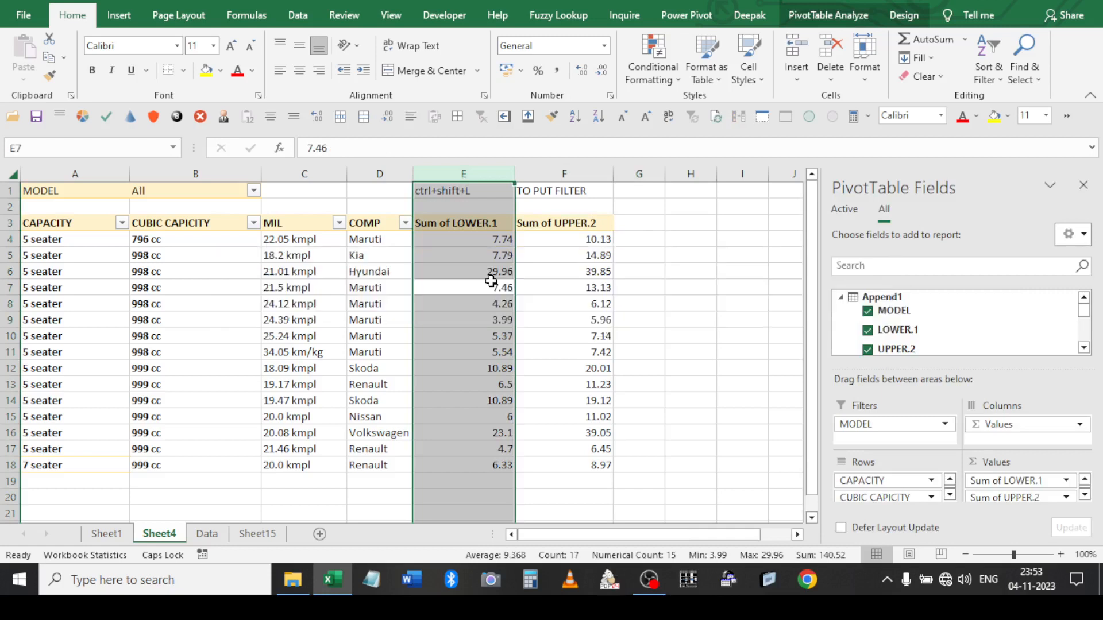
pyautogui.hotkey('ctrl', 'shift', 'l')
pyautogui.press('Return')
# Try to apply a filter to the PivotTable with the entire row 10 selected
pyautogui.click(477, 329)
pyautogui.hotkey('shift', 'space')
pyautogui.hotkey('ctrl', 'shift', 'l')
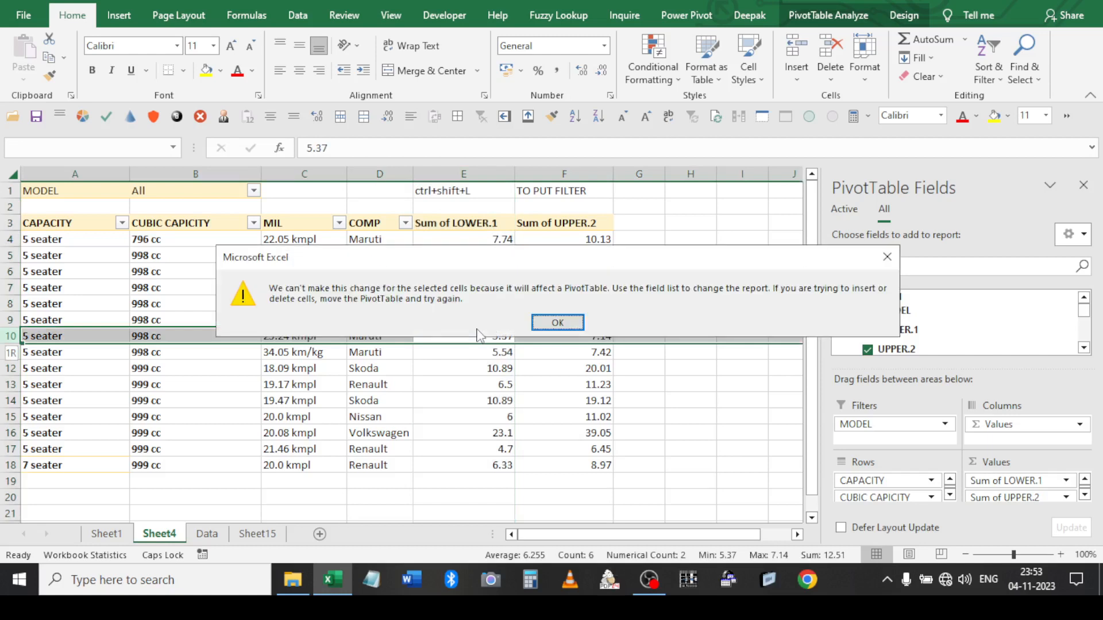
pyautogui.press('Return')
# Convert the PivotTable to formulas with OLAP Tools, leaving the report filters unconverted
pyautogui.click(466, 227)
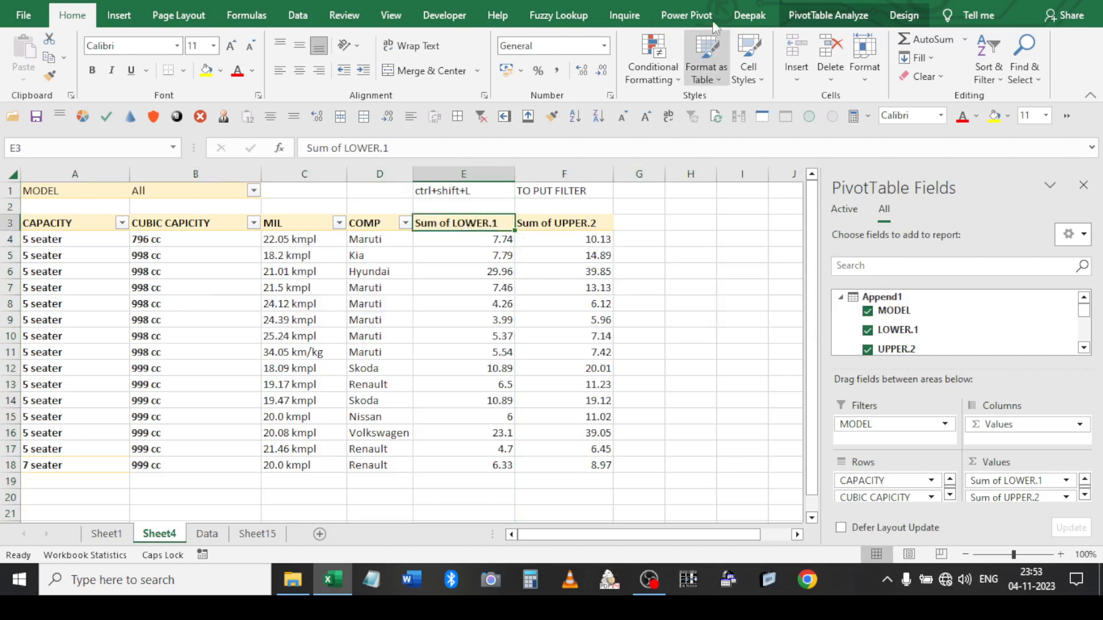
pyautogui.click(828, 15)
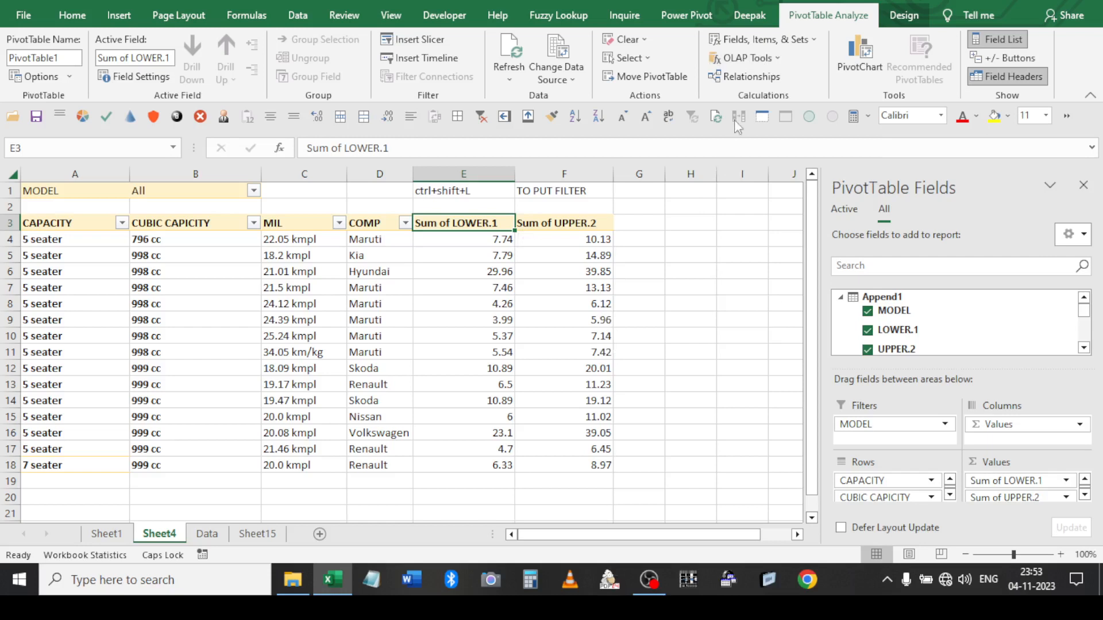
pyautogui.click(778, 60)
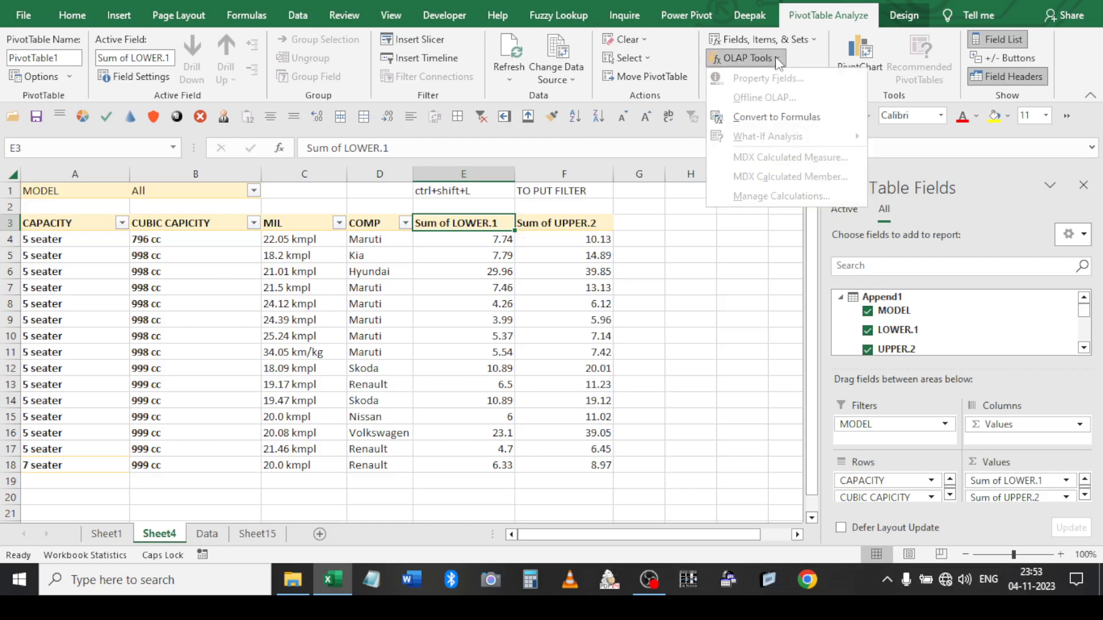
pyautogui.click(795, 118)
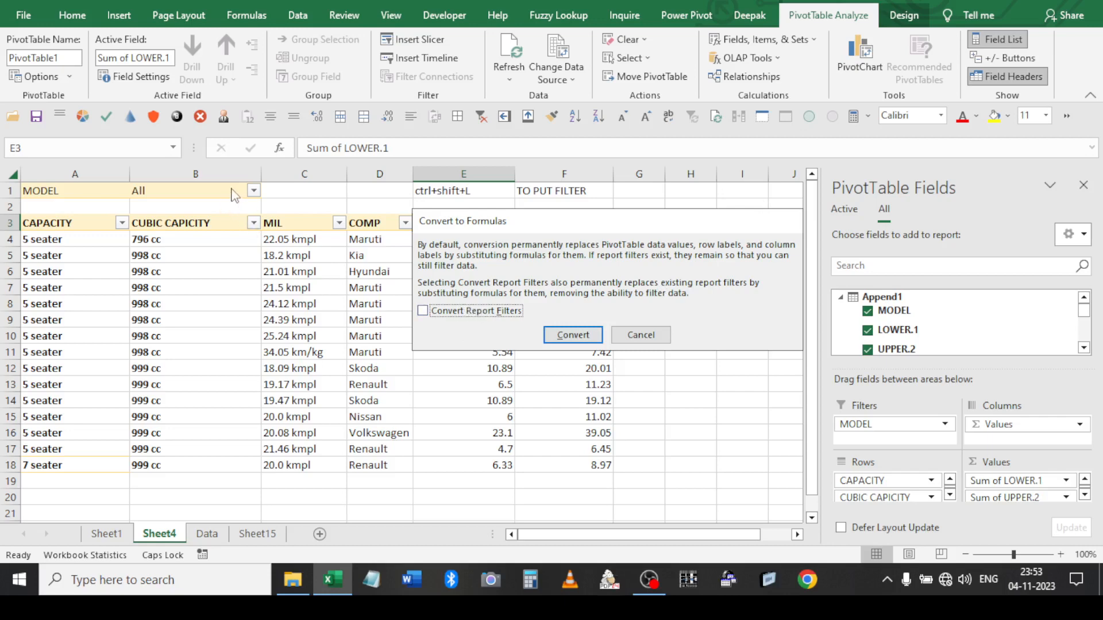
pyautogui.click(574, 335)
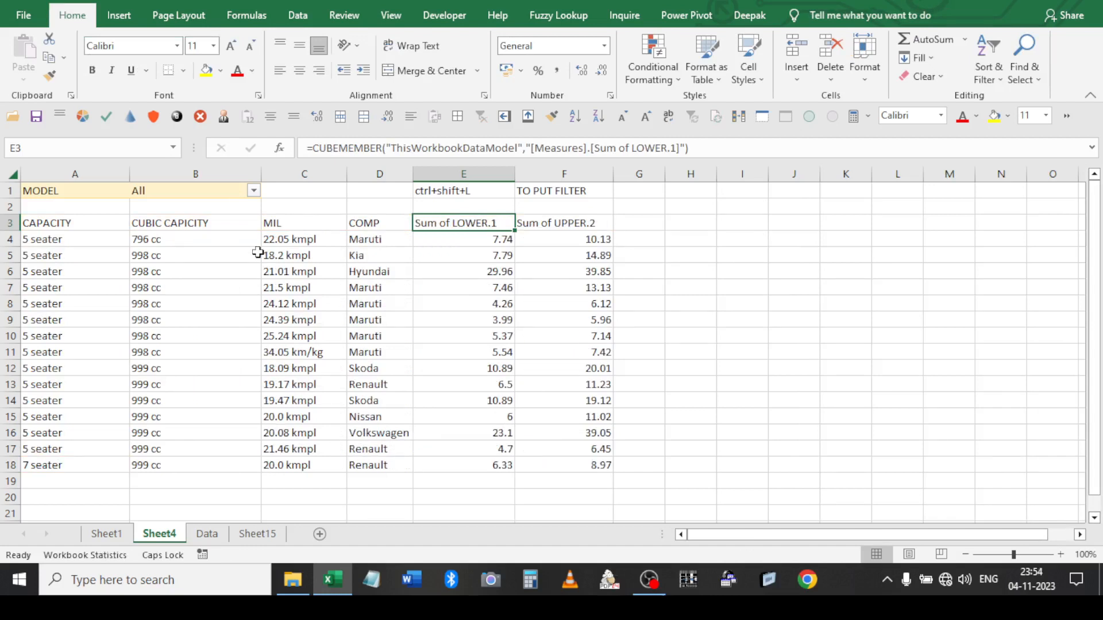
# Delete the shortcut notes in cells E1 and F1
pyautogui.press('Up')
pyautogui.press('Up')
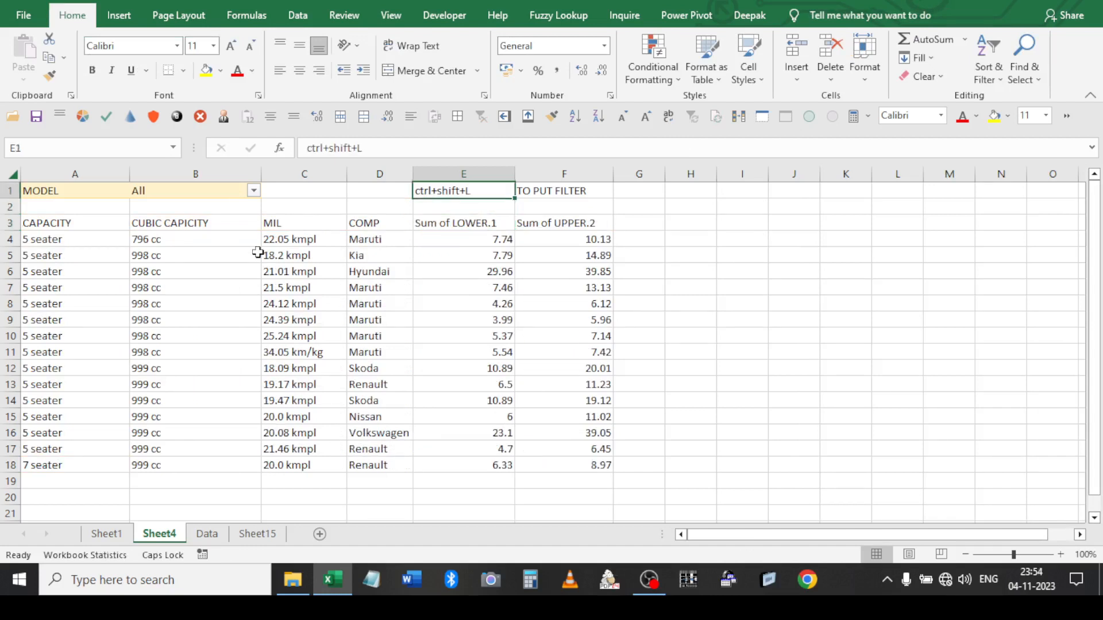
pyautogui.hotkey('shift', 'Right')
pyautogui.press('Delete')
pyautogui.press('Right')
pyautogui.press('Left')
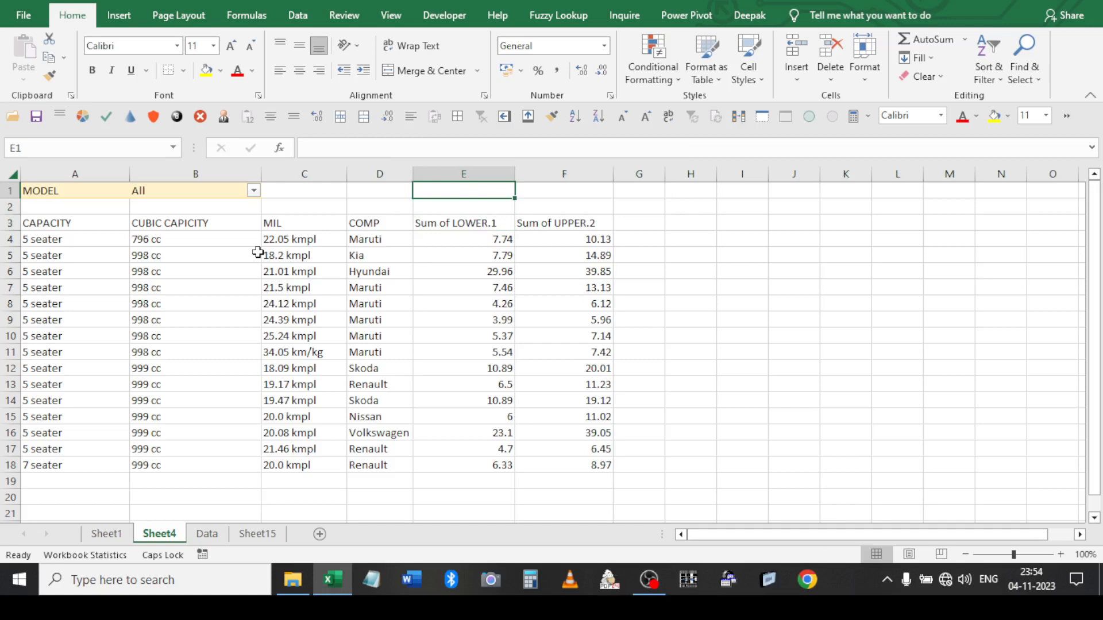
# Insert two blank columns between the COMP and Sum of LOWER.1 columns
pyautogui.hotkey('ctrl', 'space')
pyautogui.hotkey('ctrl', 'shift', '+')
pyautogui.hotkey('ctrl', 'shift', '+')
pyautogui.press('Down')
pyautogui.press('Down')
pyautogui.press('Down')
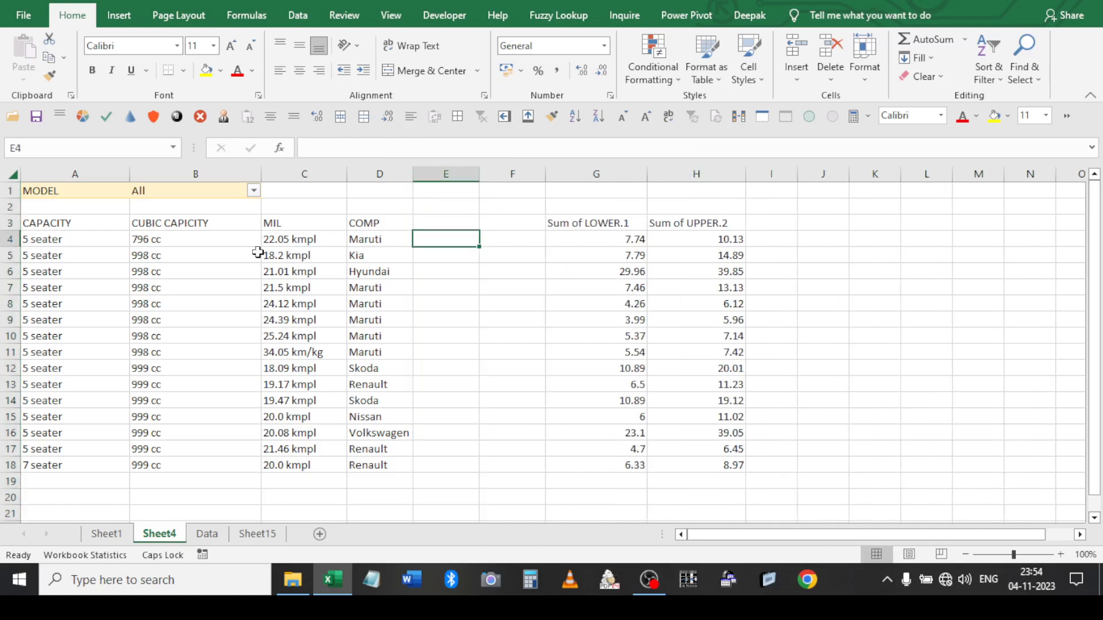
# Insert three blank rows below row 4, ahead of the first 998 cc entry
pyautogui.press('Down')
pyautogui.hotkey('shift', 'space')
pyautogui.hotkey('shift', 'Down')
pyautogui.hotkey('shift', 'Down')
pyautogui.hotkey('ctrl', 'shift', '+')
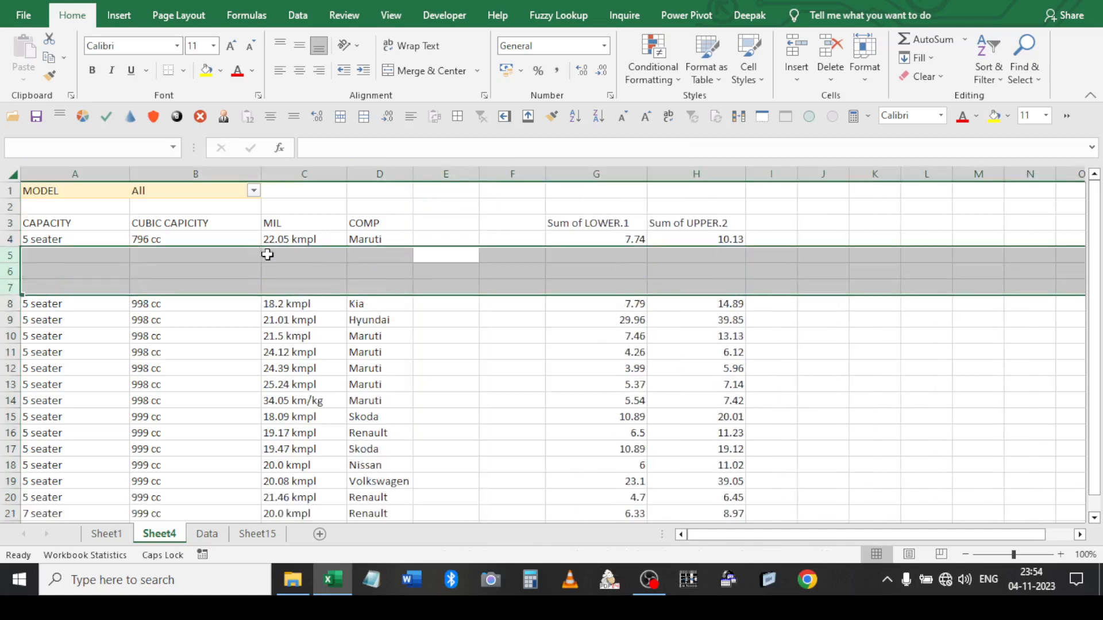
# Enable multiple selection in the MODEL report filter and filter the report to Hyundai i20 N-Line only
pyautogui.click(264, 192)
pyautogui.click(254, 192)
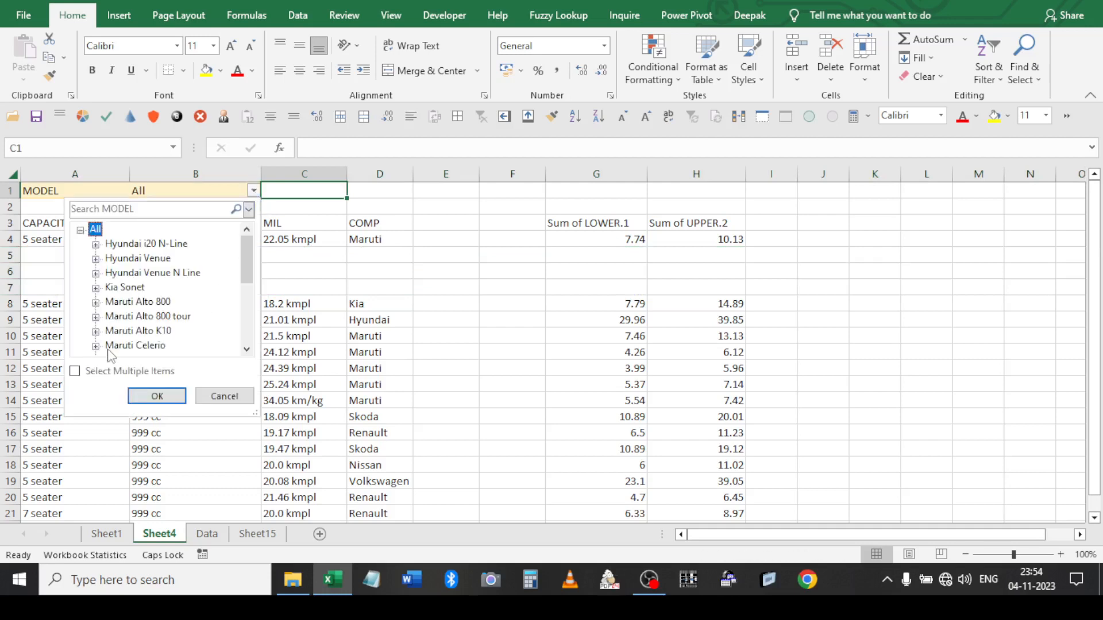
pyautogui.click(74, 371)
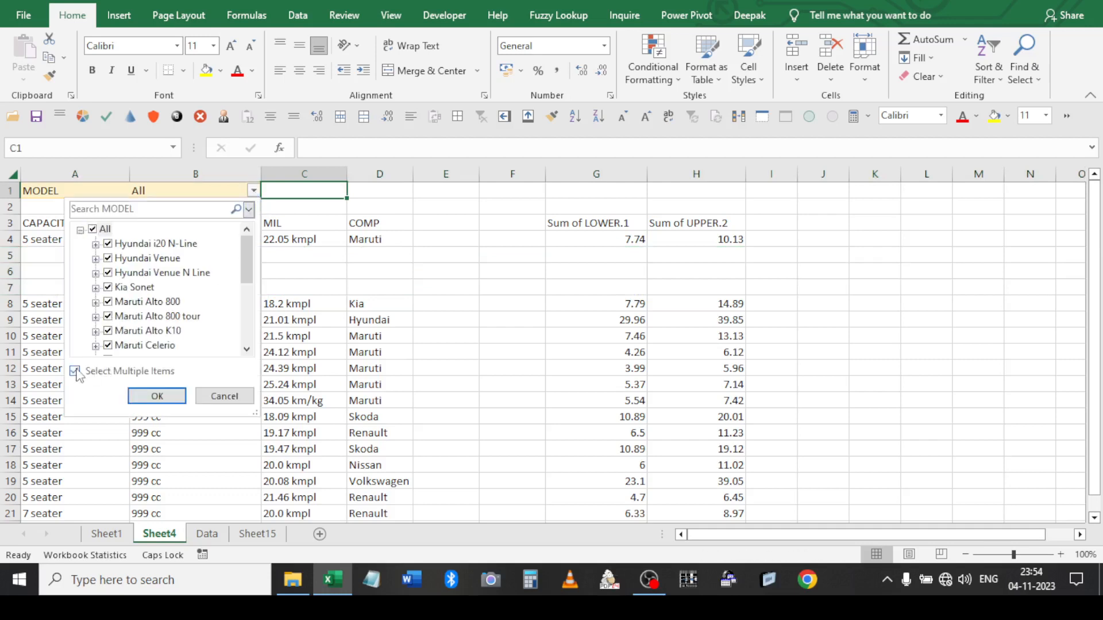
pyautogui.click(93, 229)
pyautogui.click(108, 244)
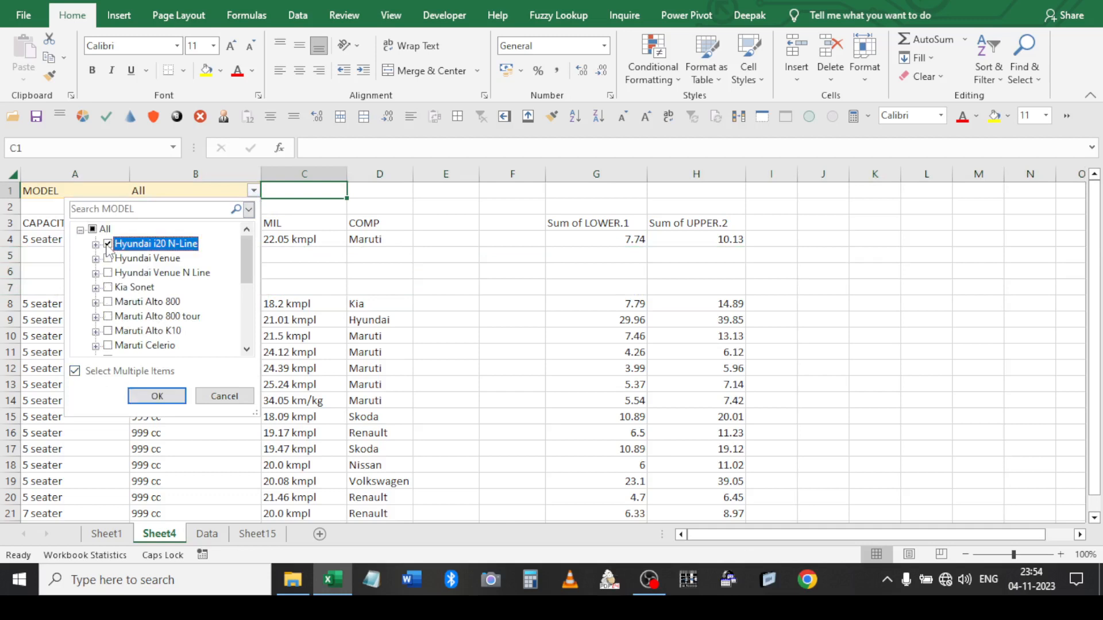
pyautogui.click(157, 397)
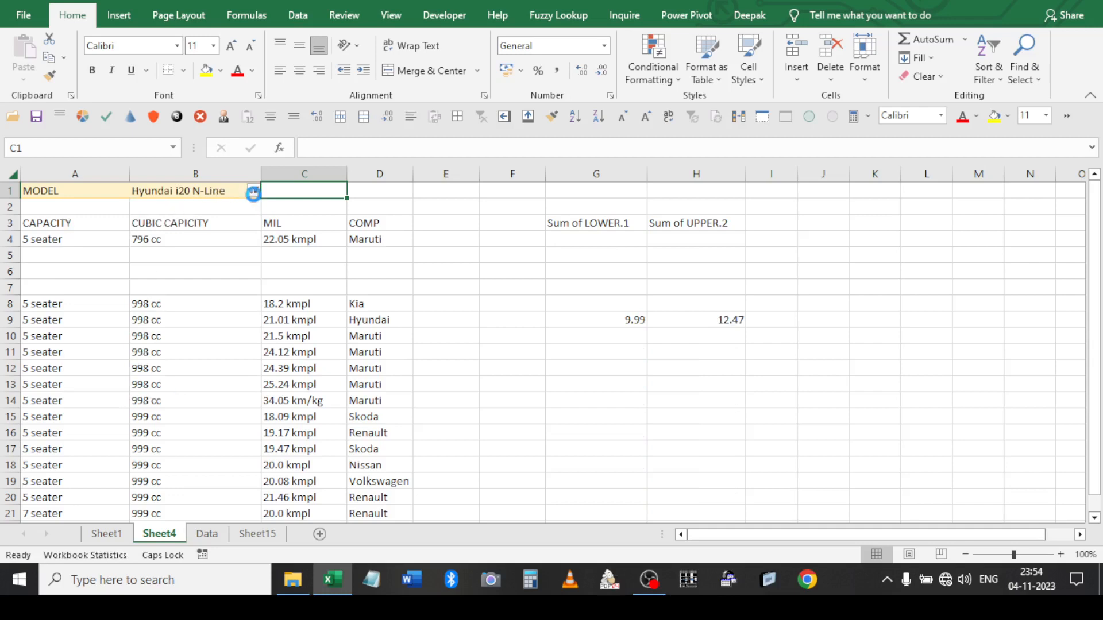
# Reset the MODEL report filter to All
pyautogui.click(253, 191)
pyautogui.click(92, 230)
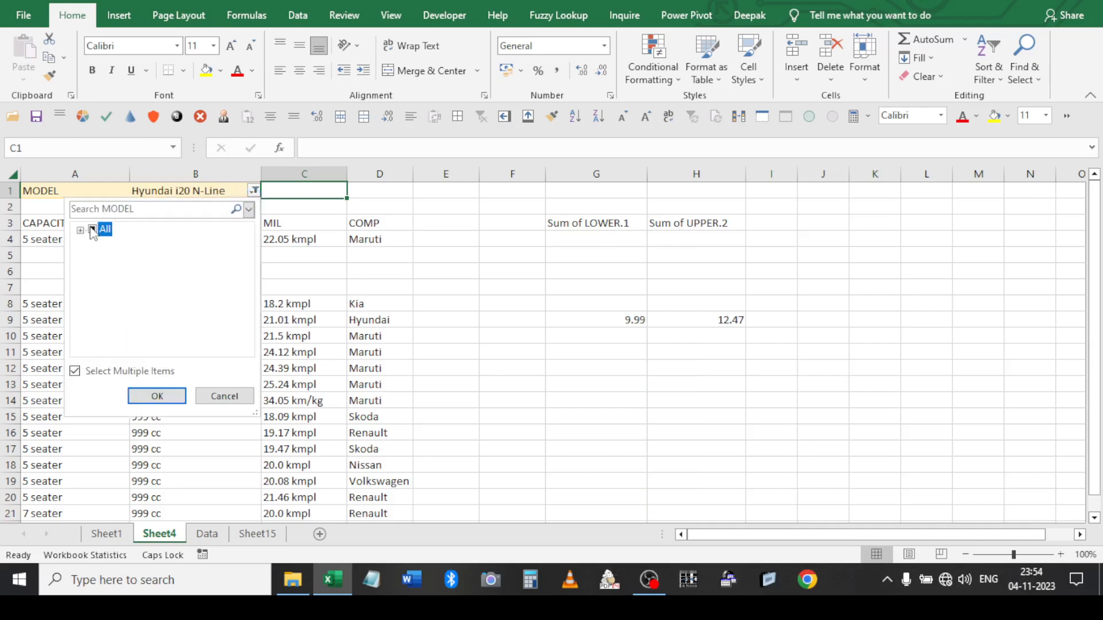
pyautogui.click(153, 395)
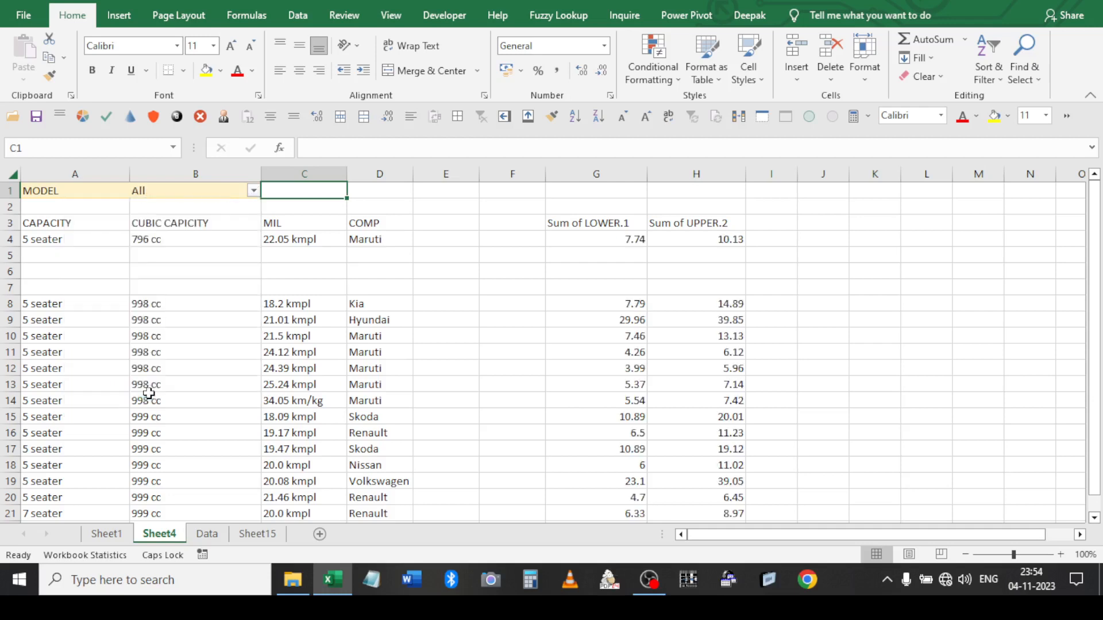
pyautogui.click(363, 322)
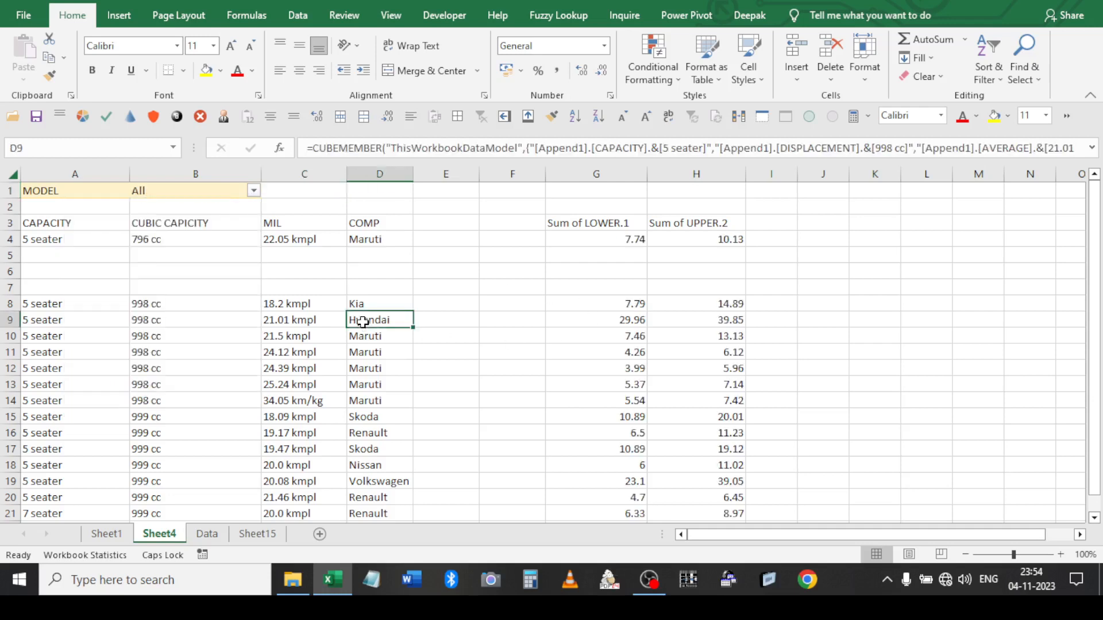
# Add COMP as a report filter of the converted report and remove the MODEL filter
pyautogui.rightClick(150, 193)
pyautogui.click(208, 396)
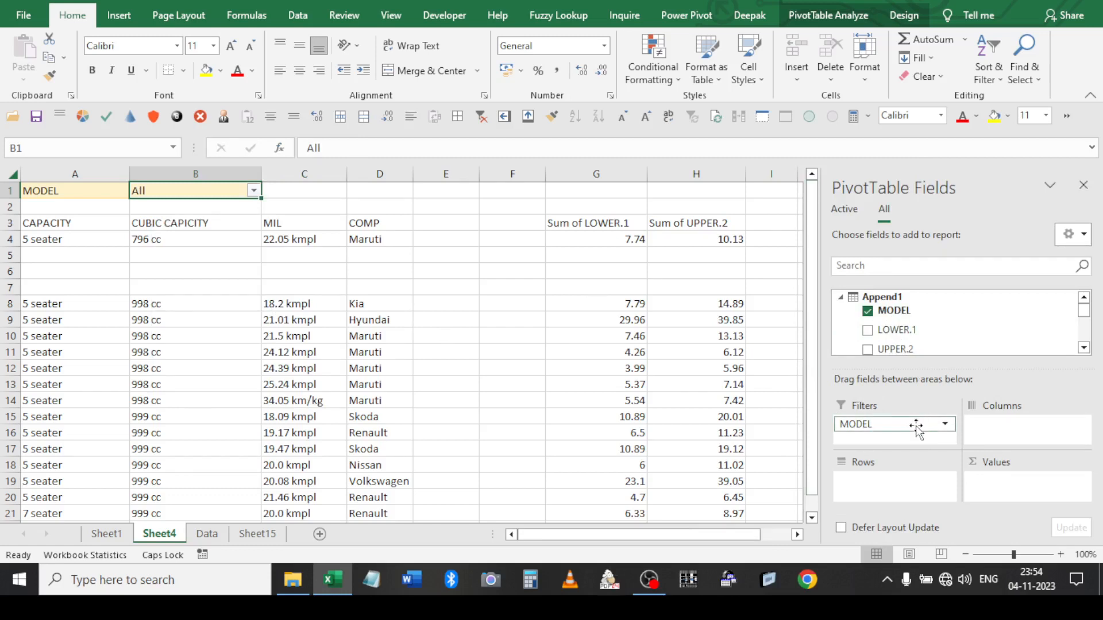
pyautogui.scroll(-3, 905, 333)
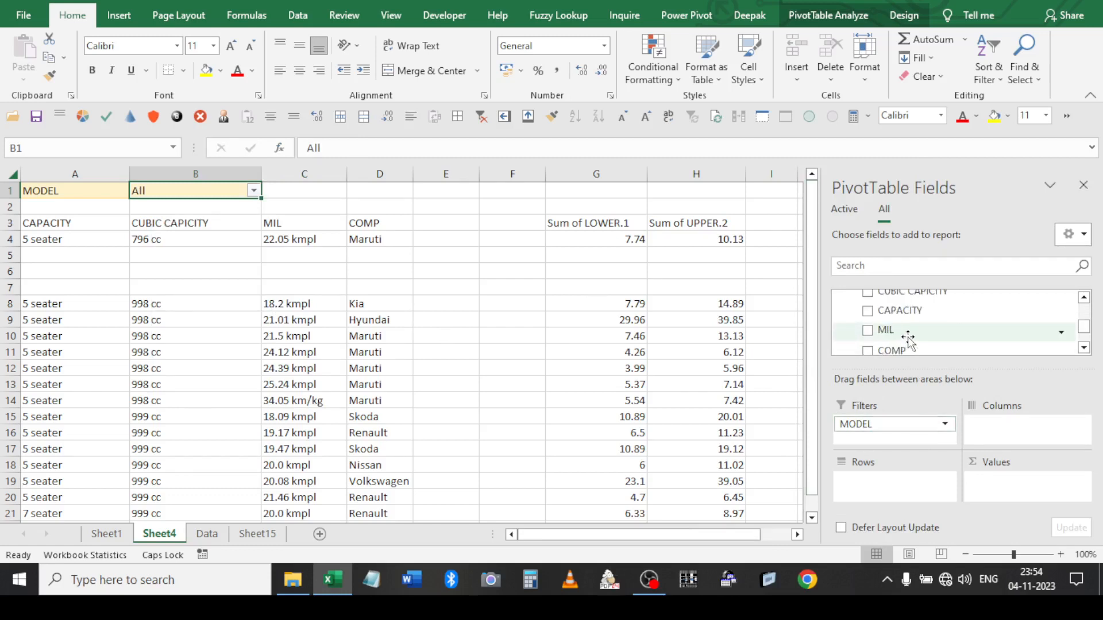
pyautogui.moveTo(896, 333); pyautogui.dragTo(883, 423)
pyautogui.click(524, 322)
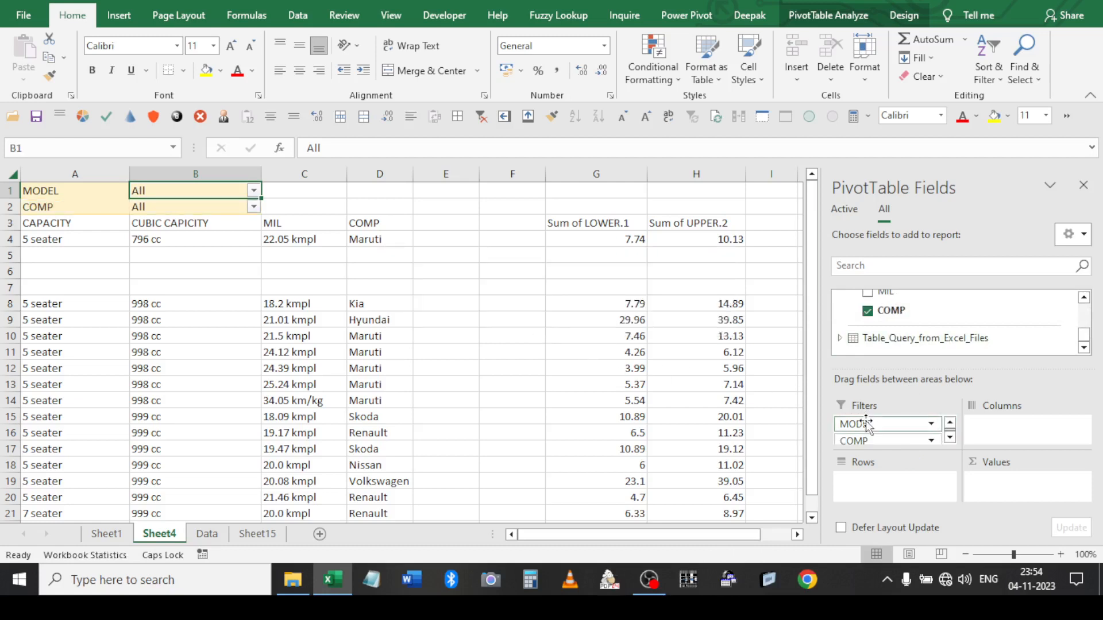
pyautogui.moveTo(867, 425); pyautogui.dragTo(874, 321)
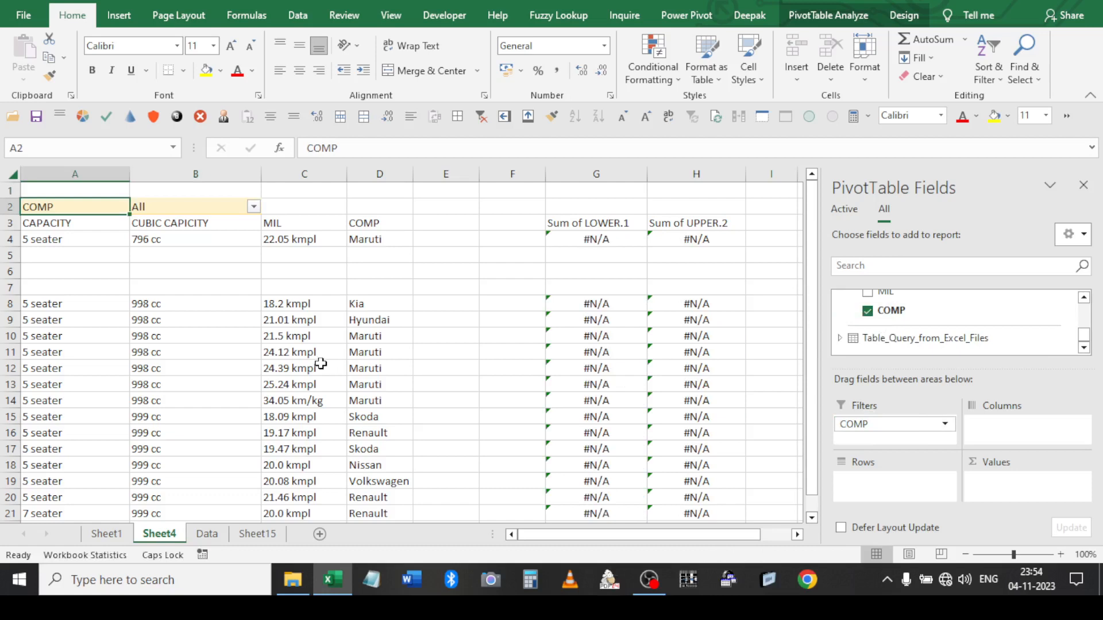
# Enable multiple selection in the COMP report filter and filter it to Hyundai only
pyautogui.click(253, 206)
pyautogui.click(81, 246)
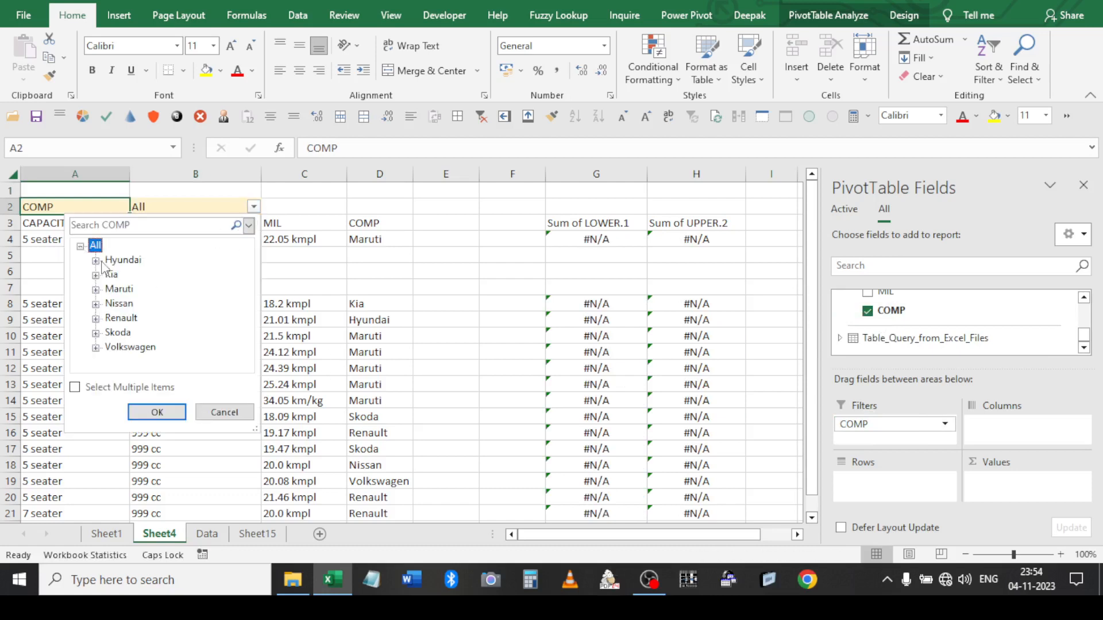
pyautogui.click(76, 386)
pyautogui.click(92, 245)
pyautogui.click(108, 260)
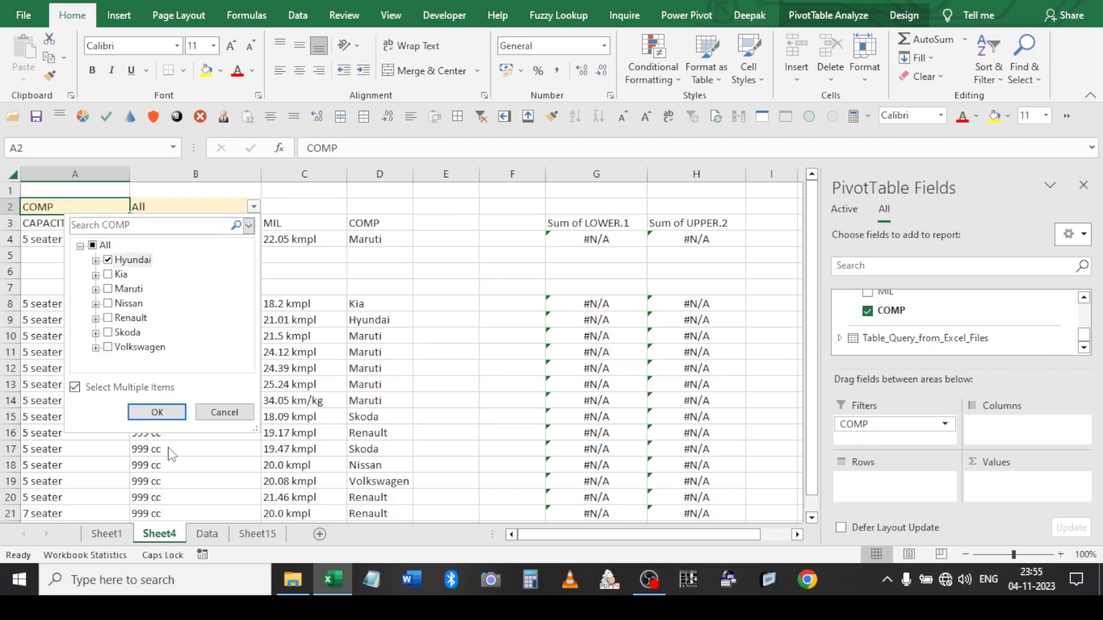
pyautogui.click(157, 412)
pyautogui.scroll(-3, 459, 310)
pyautogui.scroll(3, 459, 310)
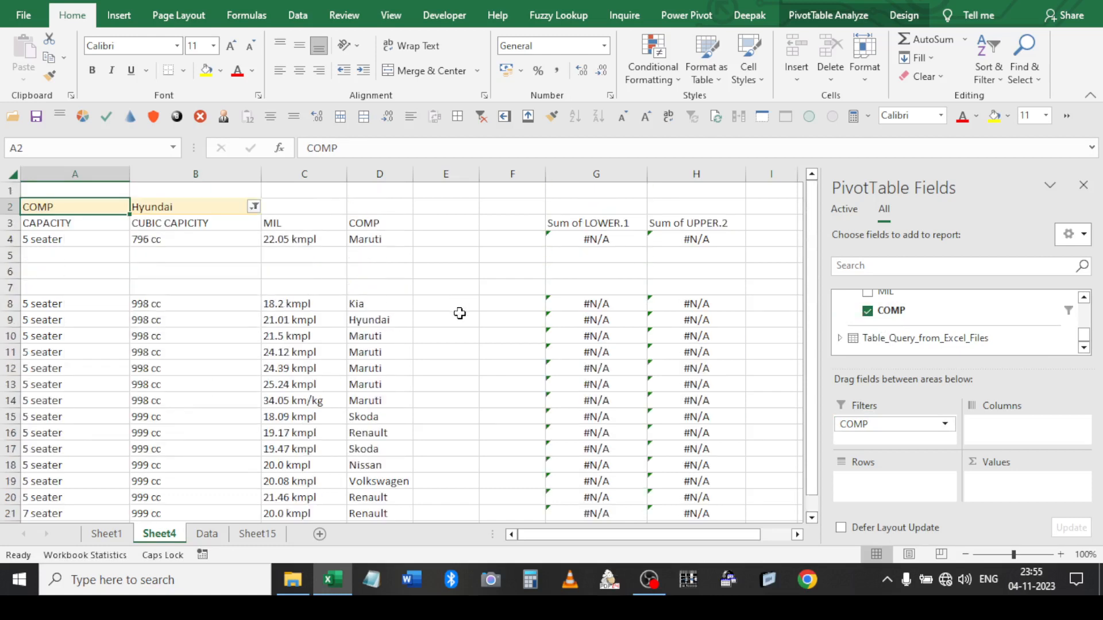
# Delete all cells of the converted report on Sheet4
pyautogui.click(106, 193)
pyautogui.hotkey('ctrl', 'shift', 'End')
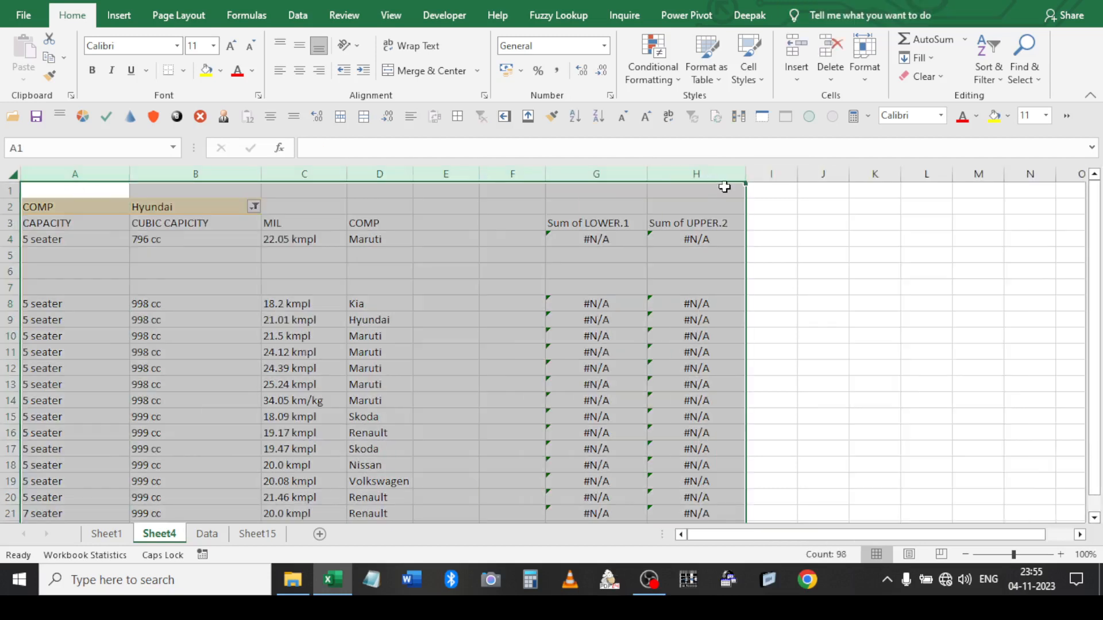
pyautogui.hotkey('ctrl', 'a')
pyautogui.hotkey('ctrl', '-')
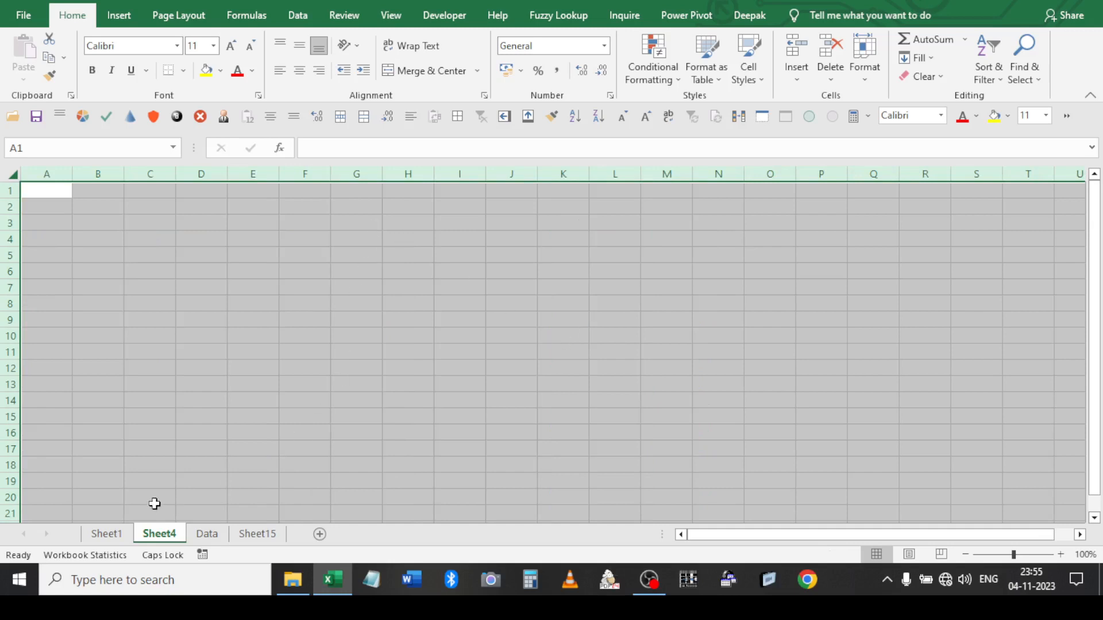
# Delete the Sheet4 worksheet from the workbook
pyautogui.click(107, 533)
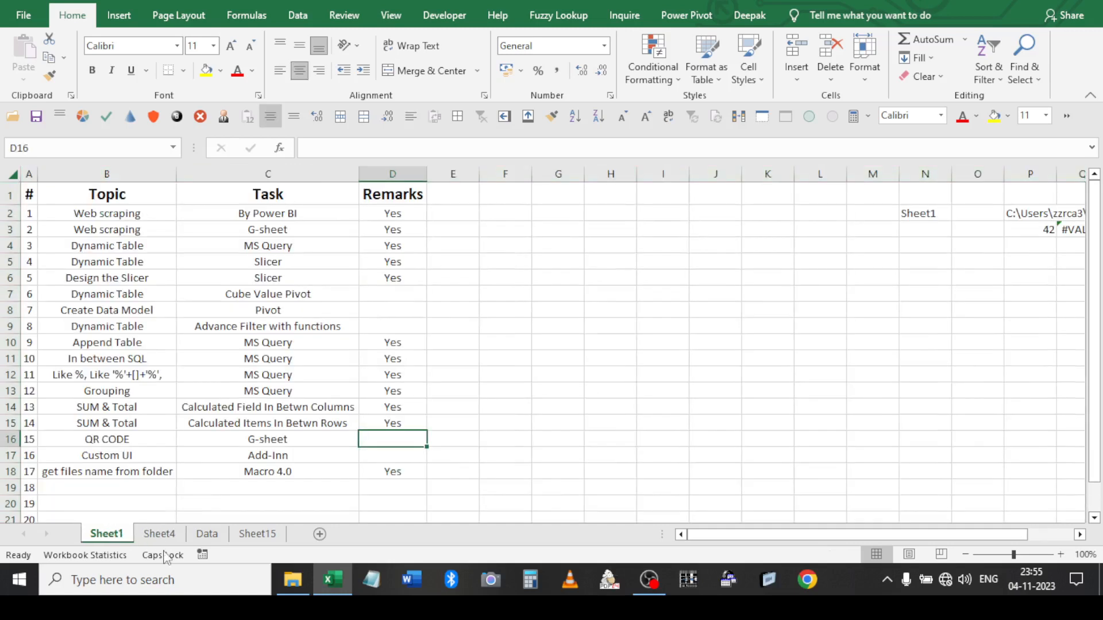
pyautogui.click(167, 535)
pyautogui.rightClick(166, 534)
pyautogui.click(207, 362)
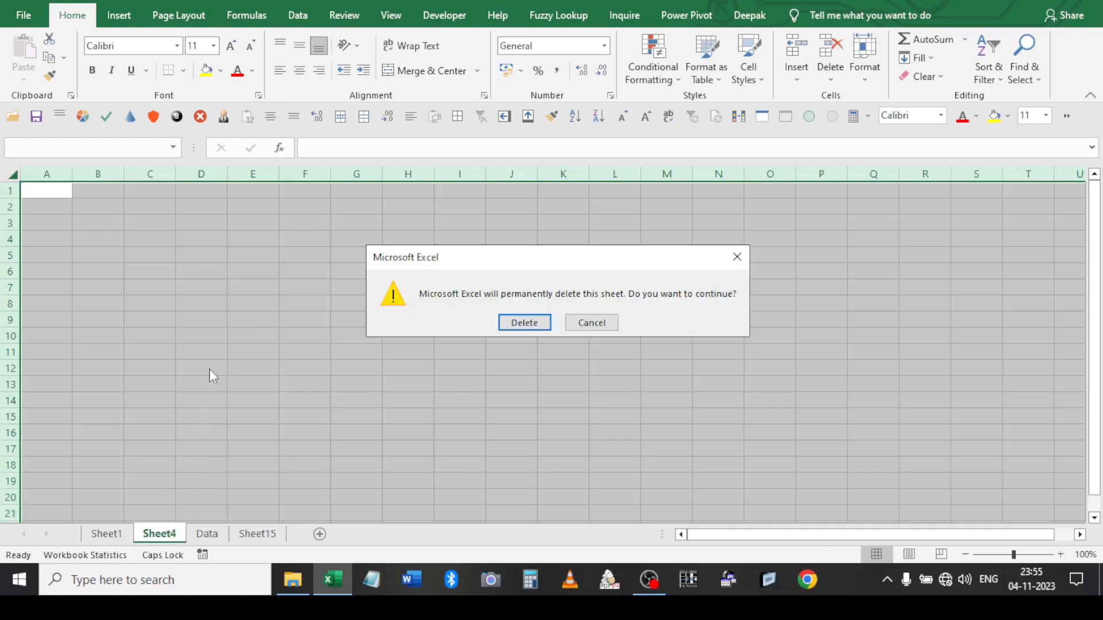
pyautogui.press('Return')
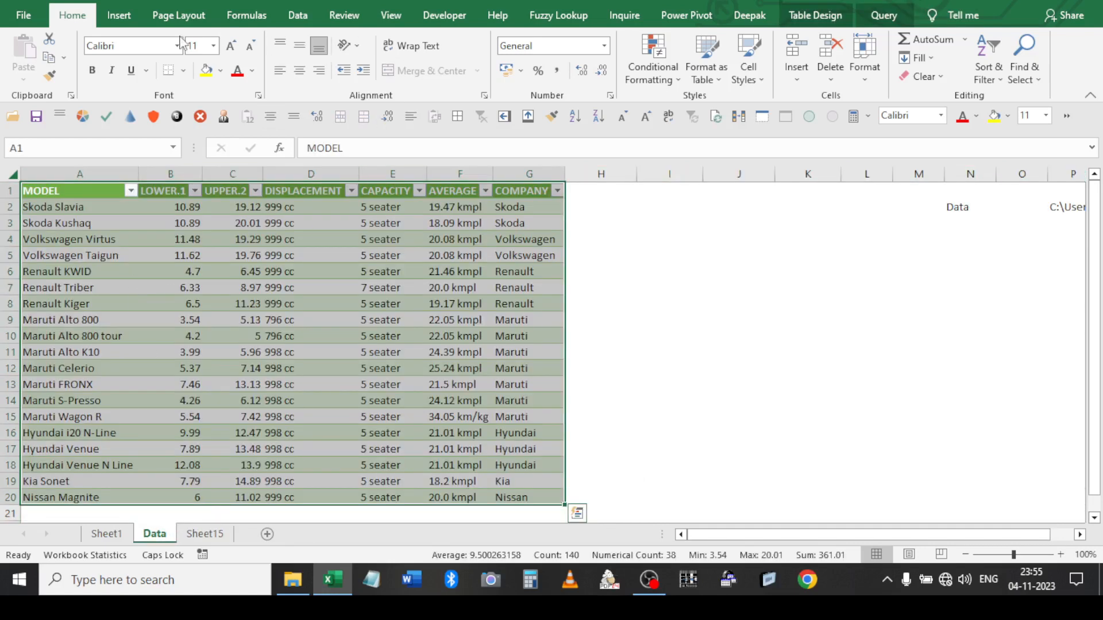
# Create a PivotTable from the Append1 table on a new worksheet, adding the data to the Data Model
pyautogui.click(119, 15)
pyautogui.click(30, 80)
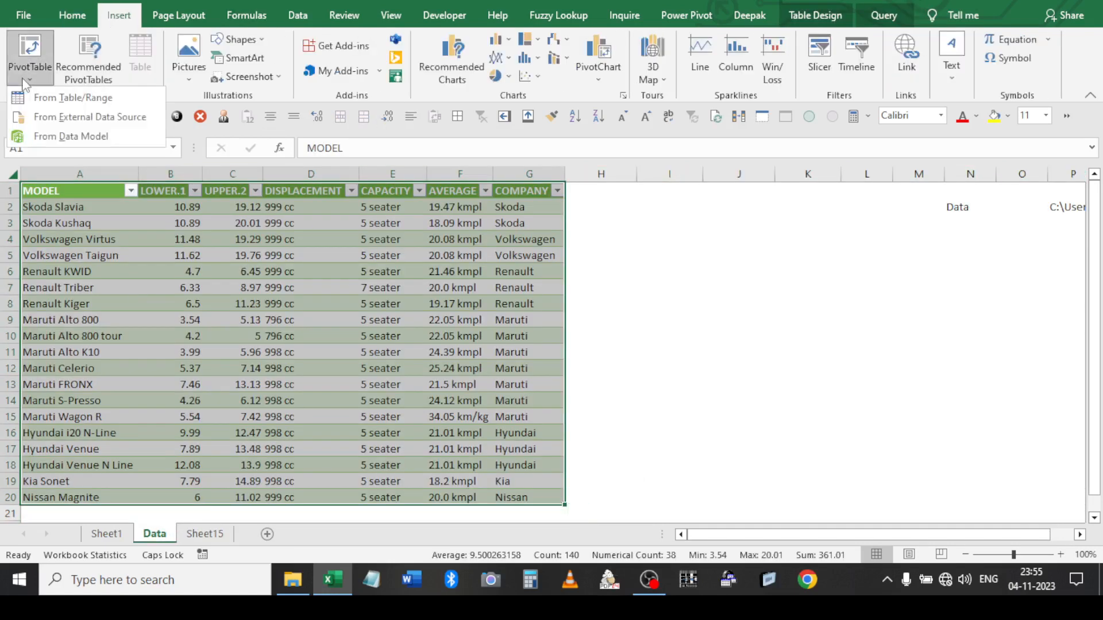
pyautogui.click(73, 97)
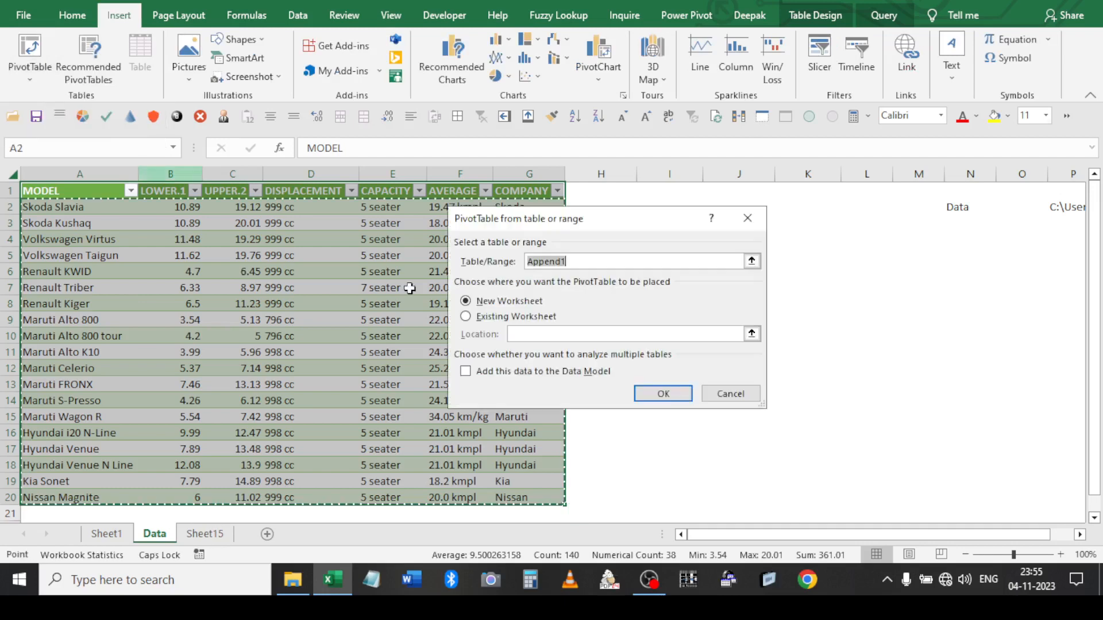
pyautogui.click(465, 372)
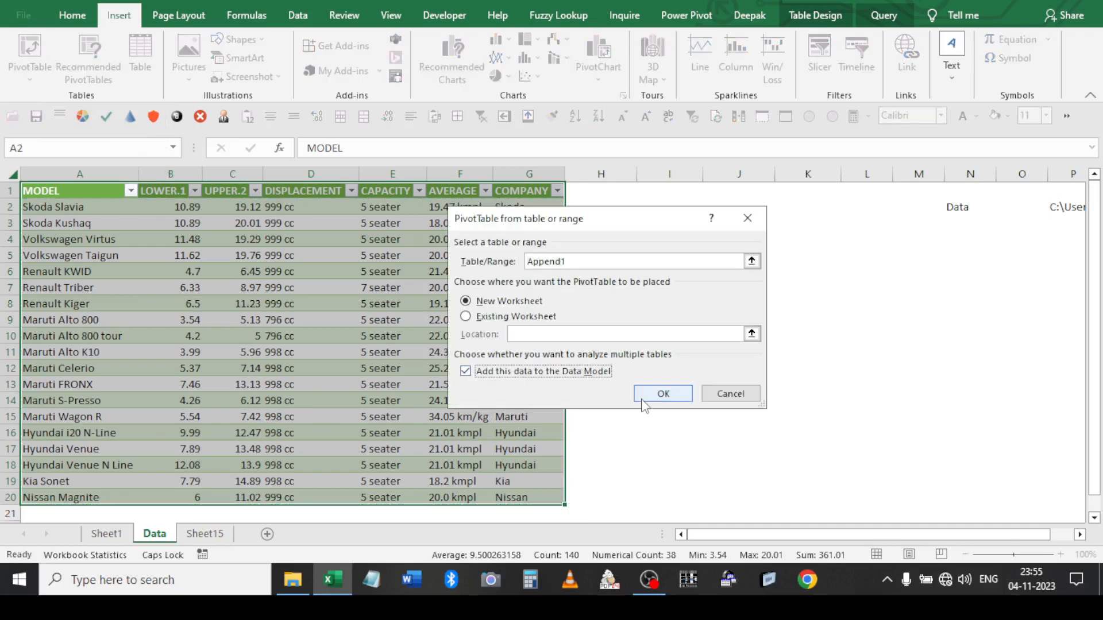
pyautogui.click(663, 394)
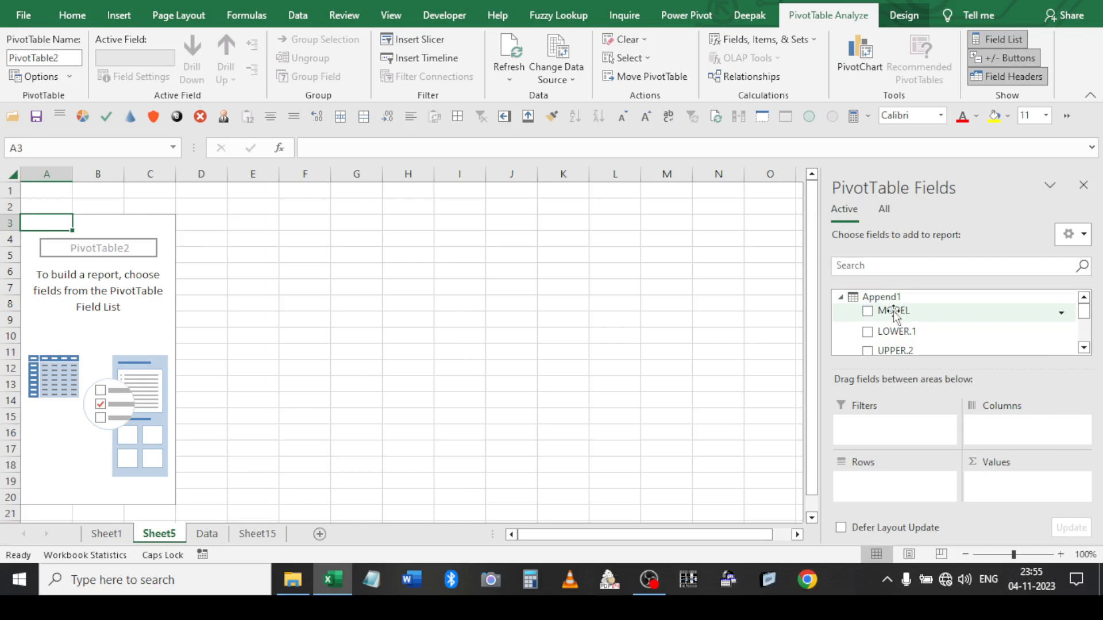
# Put MODEL in the PivotTable rows and LOWER.1 and UPPER.2 in the values
pyautogui.click(888, 313)
pyautogui.moveTo(887, 333); pyautogui.dragTo(1038, 507)
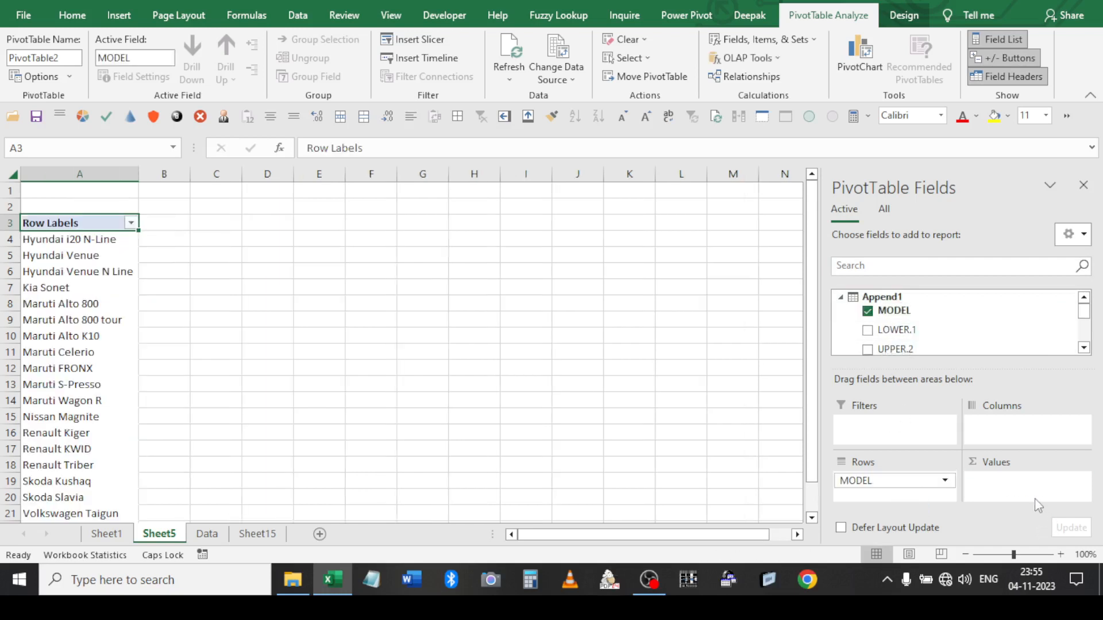
pyautogui.click(868, 330)
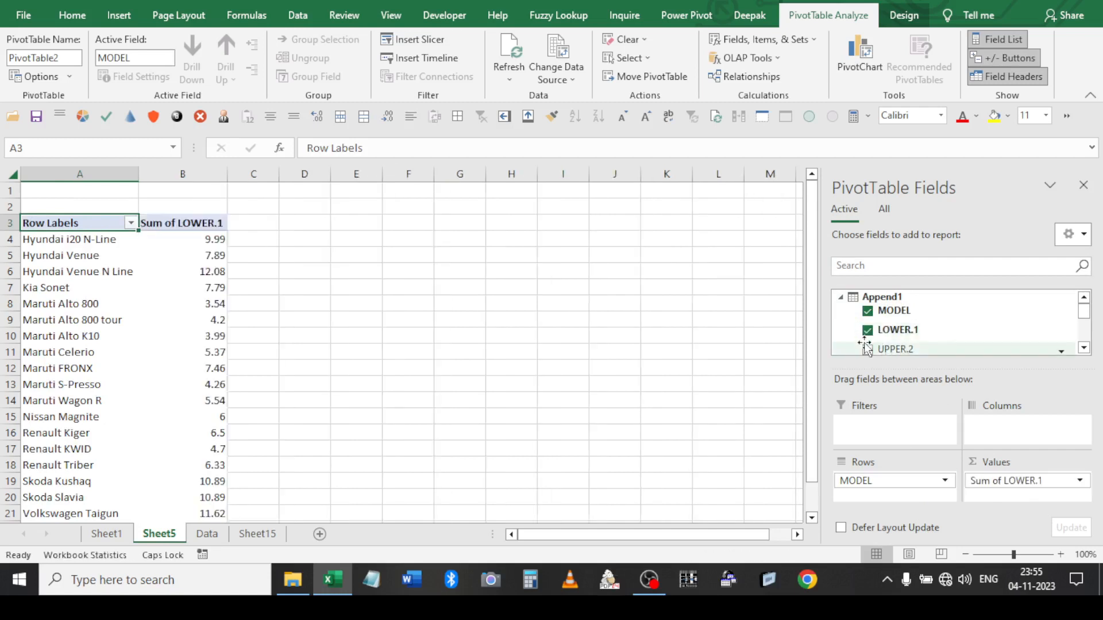
pyautogui.click(867, 350)
pyautogui.scroll(-1, 880, 345)
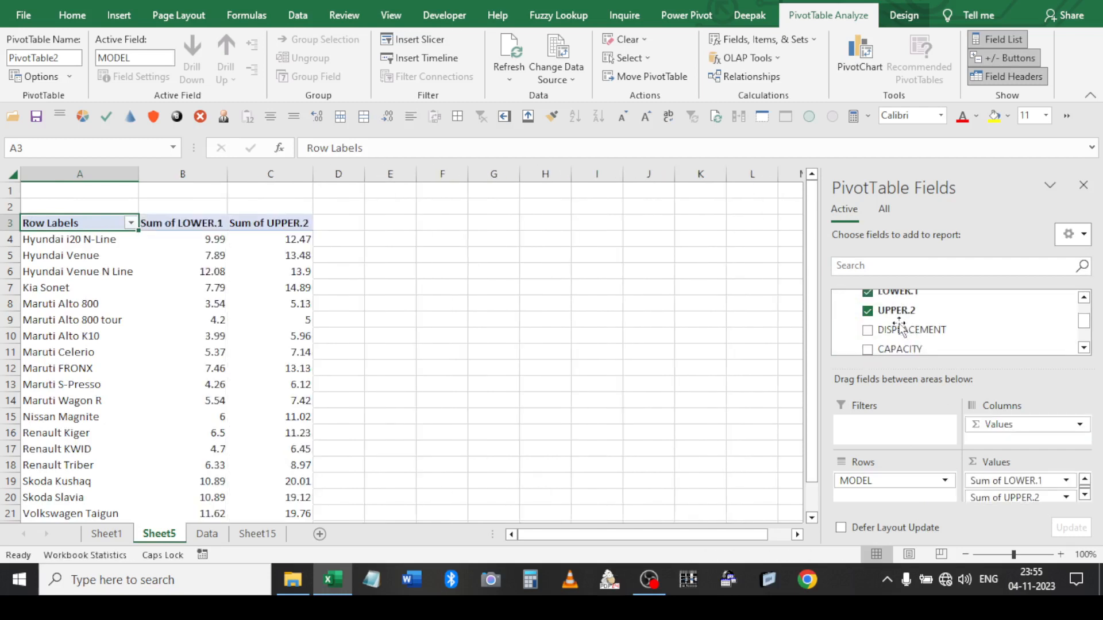
# Add CAPACITY, DISPLACEMENT and AVERAGE to the PivotTable rows and use COMPANY as the report filter
pyautogui.click(867, 350)
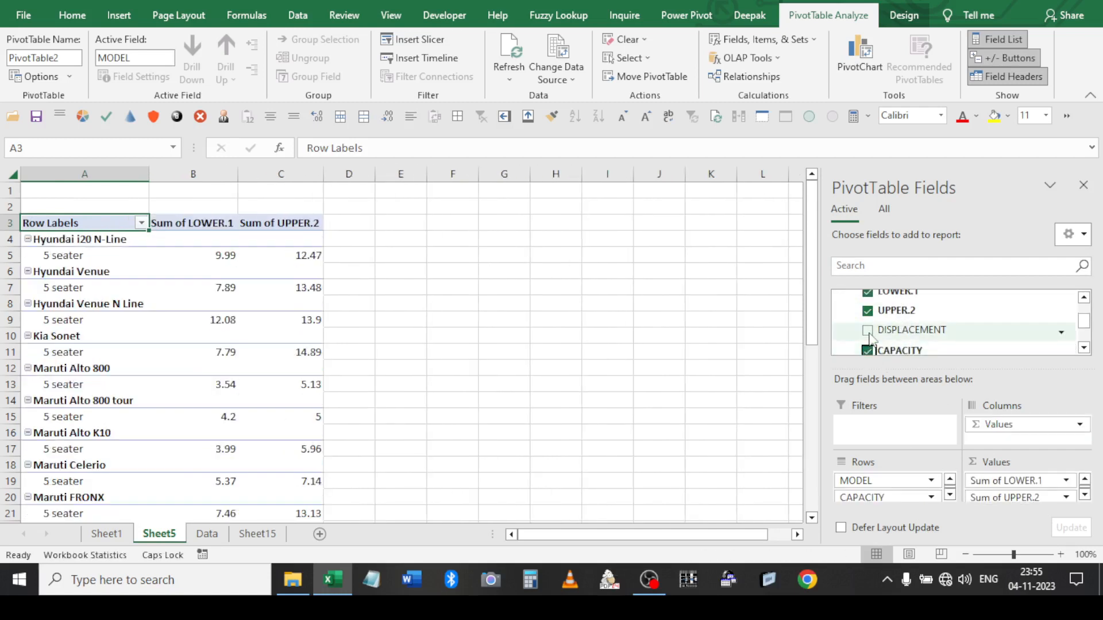
pyautogui.click(867, 330)
pyautogui.scroll(-1, 870, 349)
pyautogui.click(867, 316)
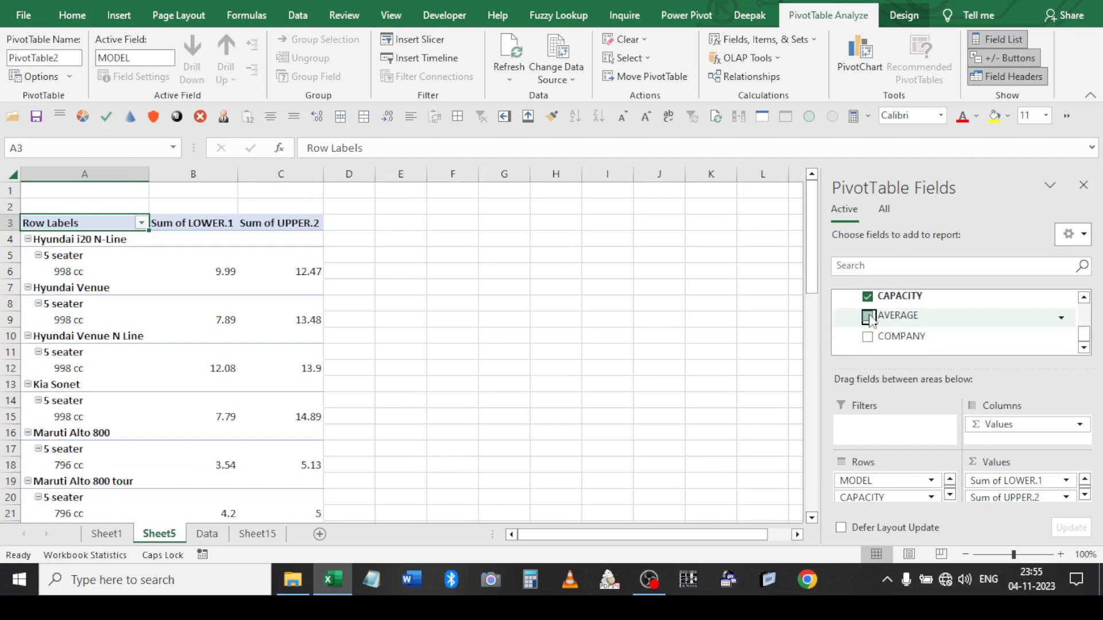
pyautogui.moveTo(868, 340); pyautogui.dragTo(873, 427)
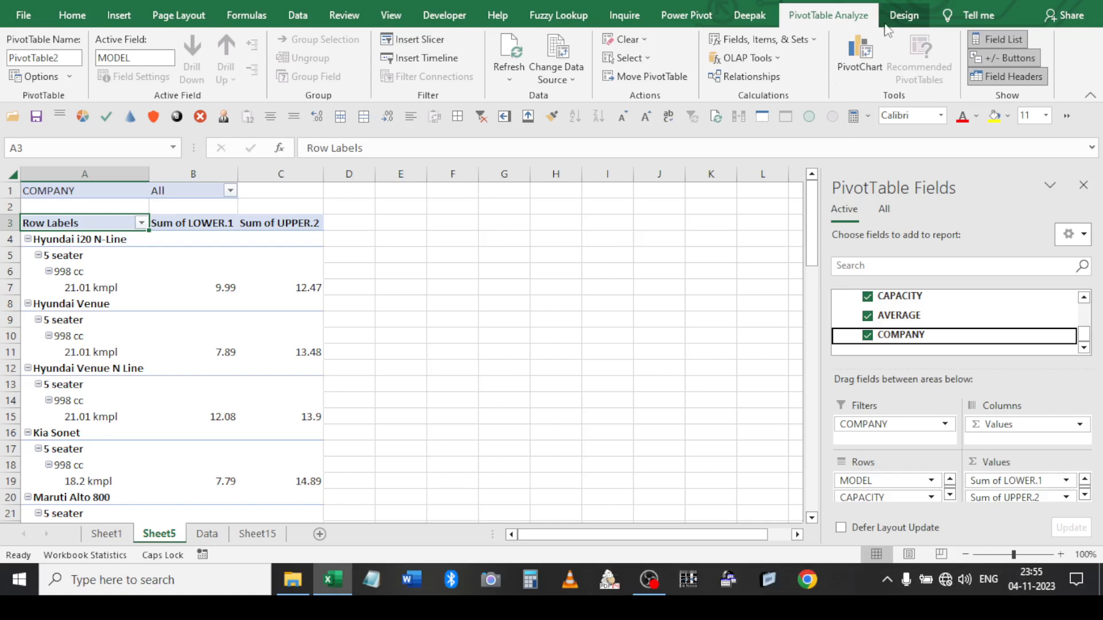
# Show the PivotTable in tabular form with repeated item labels and no subtotals, and apply the light orange style
pyautogui.click(902, 16)
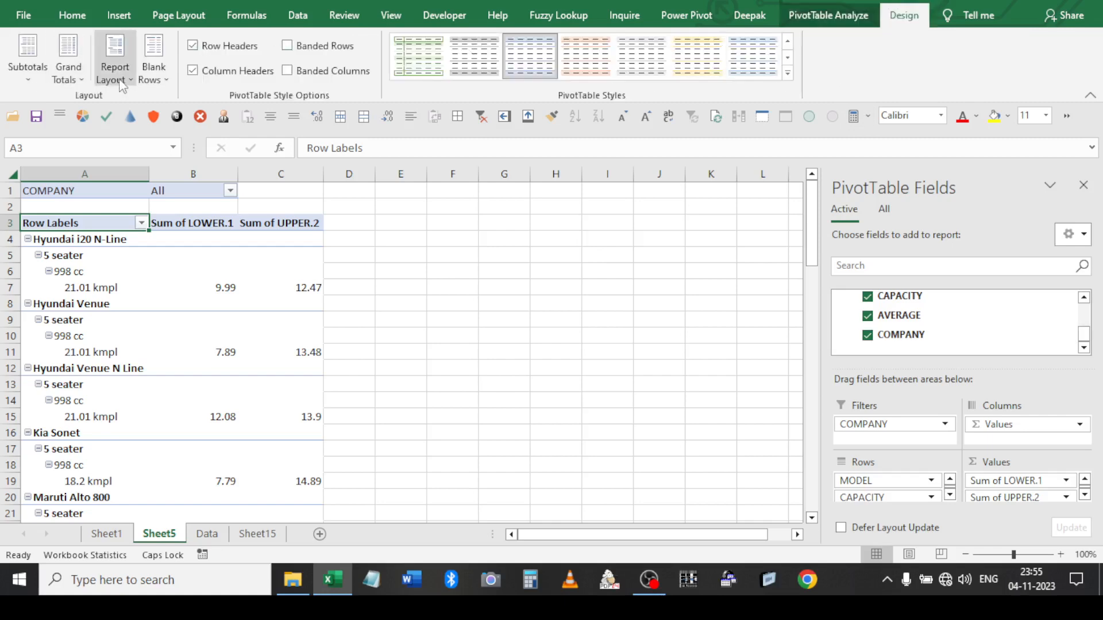
pyautogui.click(115, 68)
pyautogui.click(160, 179)
pyautogui.click(115, 68)
pyautogui.click(175, 216)
pyautogui.click(69, 60)
pyautogui.click(28, 60)
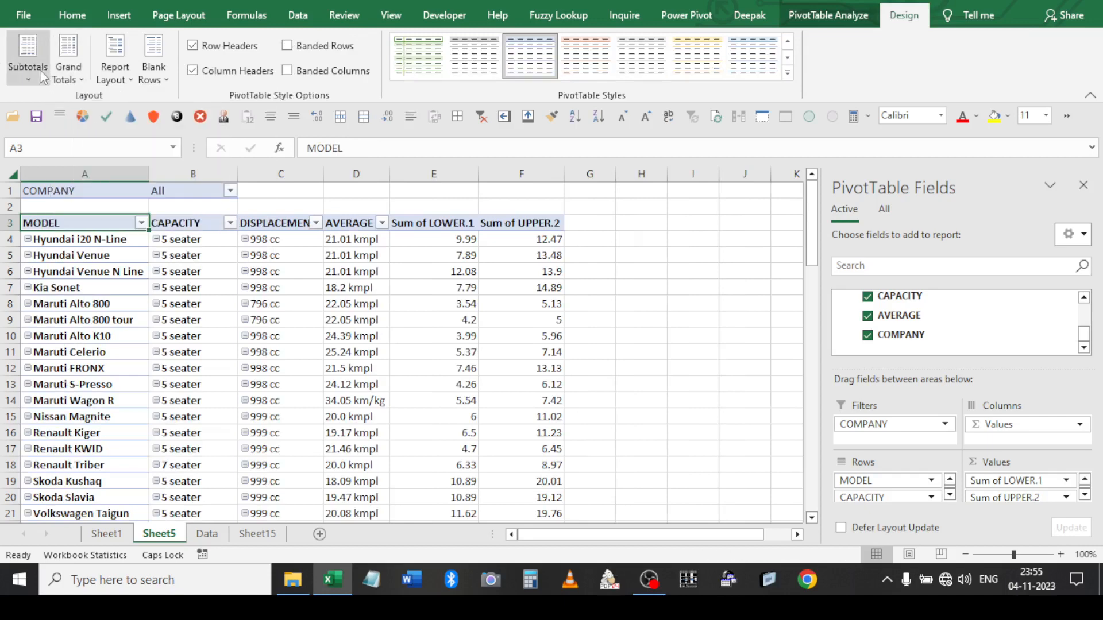
pyautogui.click(70, 109)
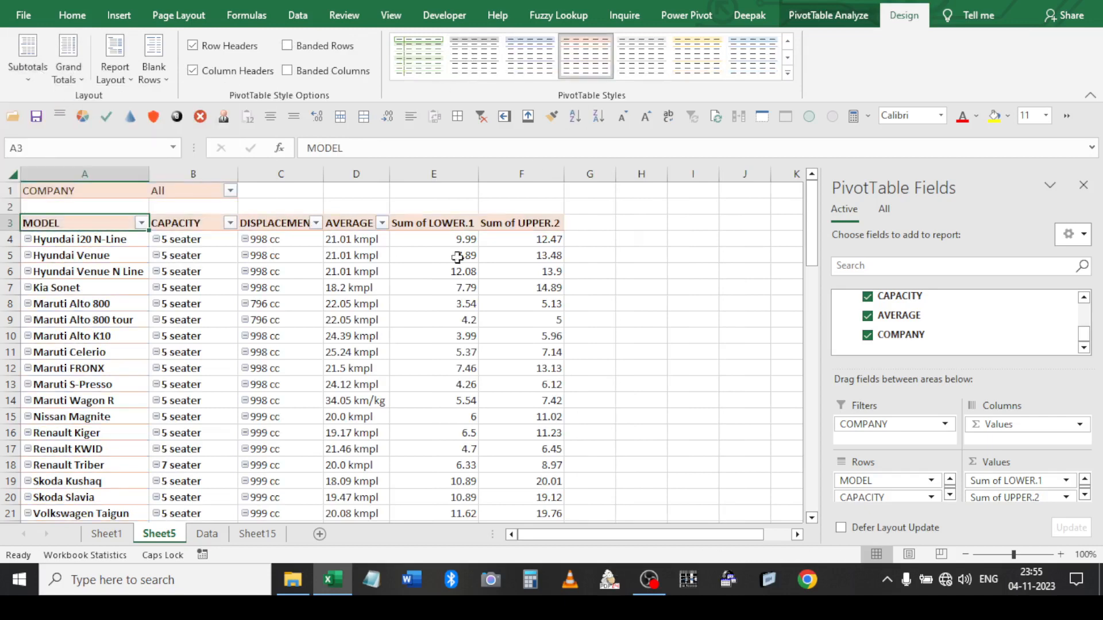
# Hide the PivotTable's expand and collapse (+/-) buttons
pyautogui.click(264, 201)
pyautogui.click(275, 217)
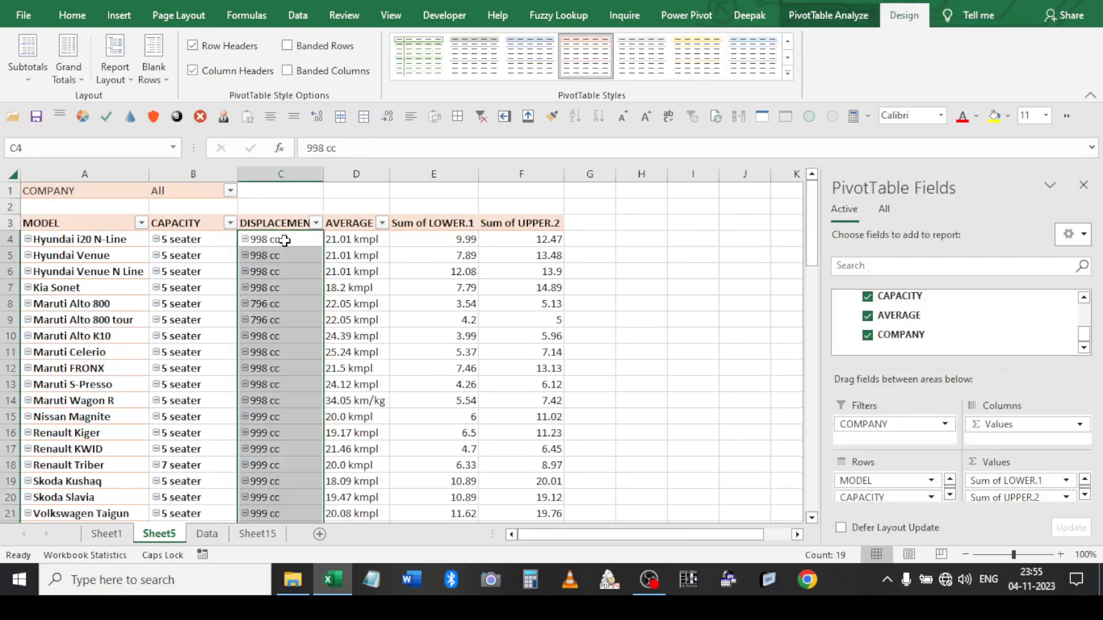
pyautogui.click(828, 16)
pyautogui.click(1005, 58)
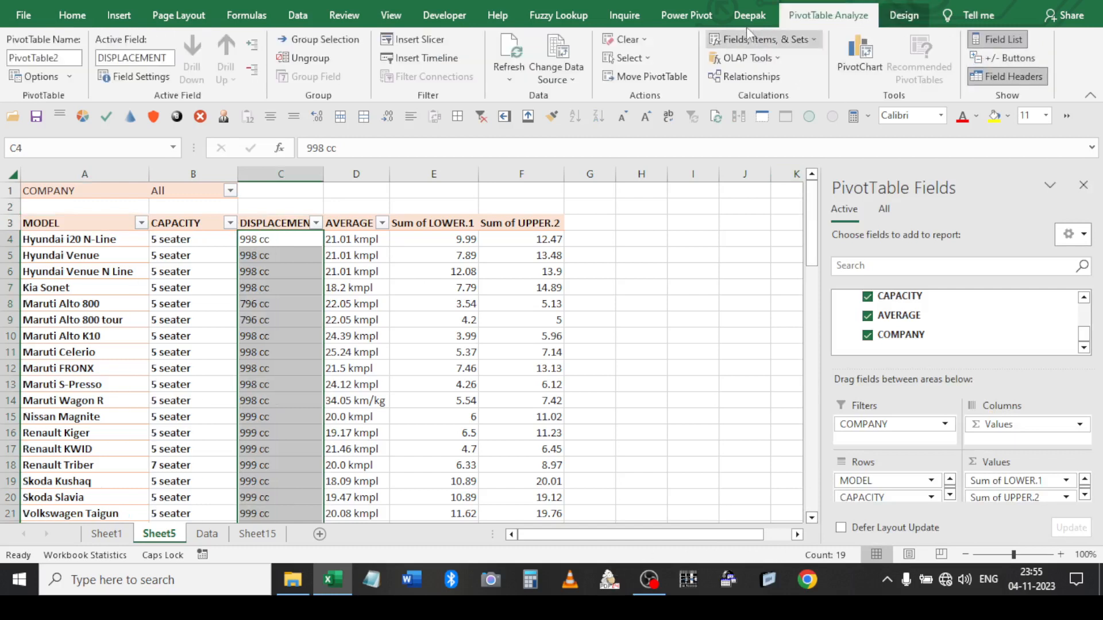
# Convert the PivotTable to formulas, keeping the COMPANY report filter unconverted
pyautogui.click(752, 58)
pyautogui.click(774, 121)
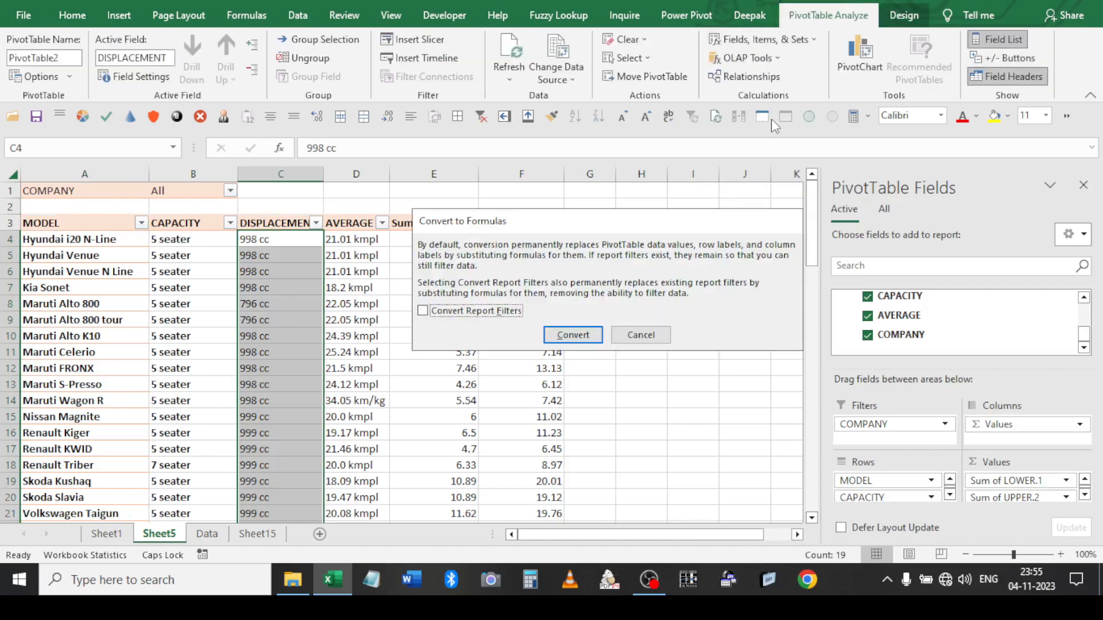
pyautogui.click(552, 336)
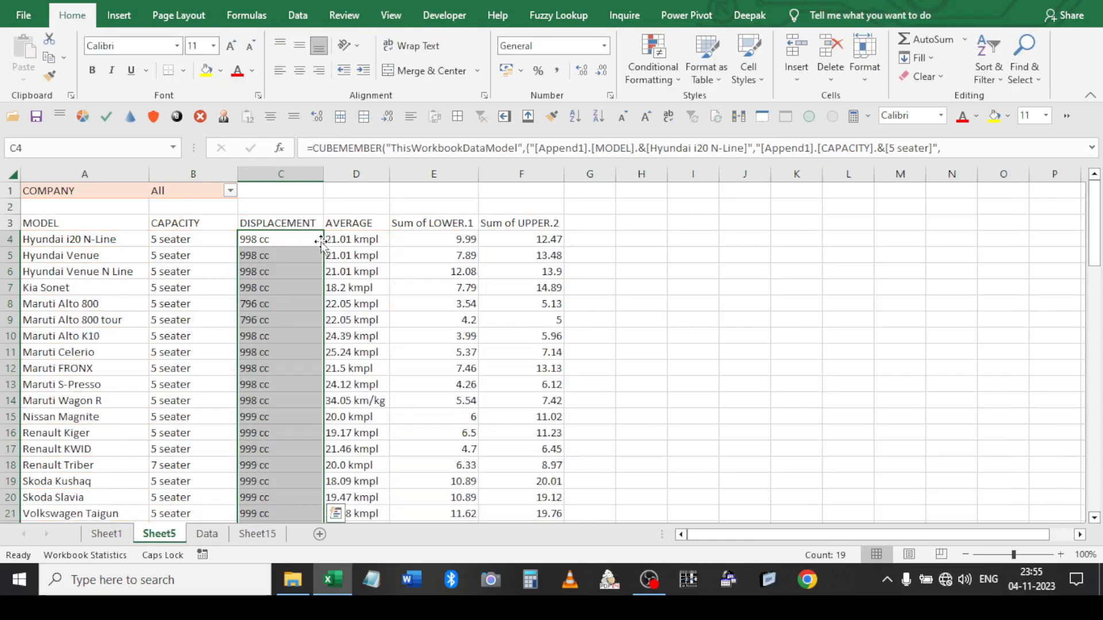
pyautogui.click(261, 199)
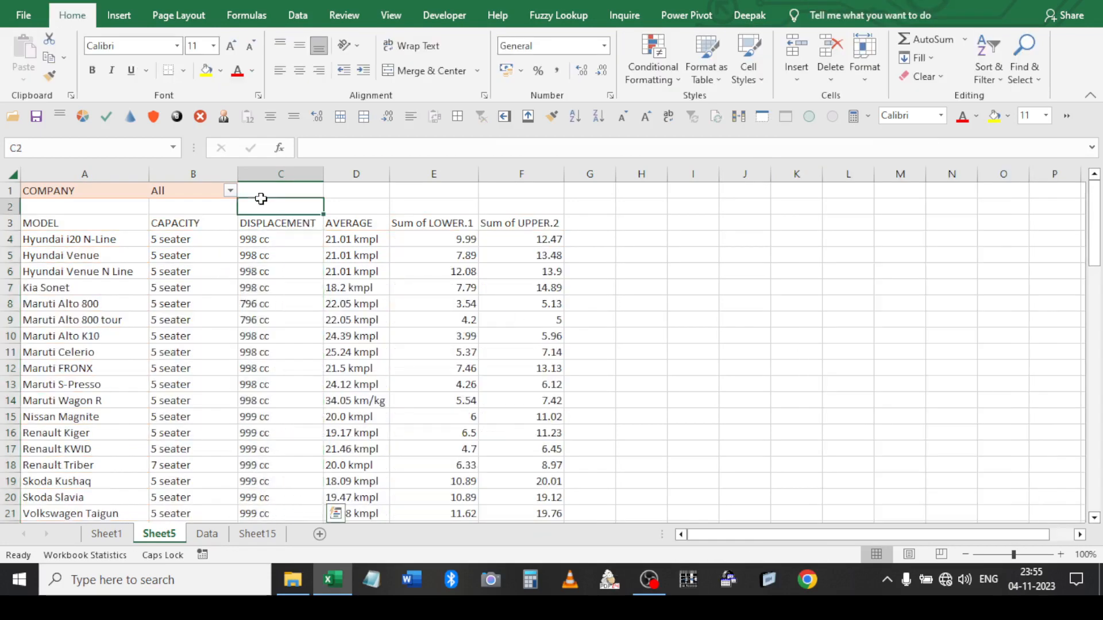
# Insert one blank column before the converted report and two blank rows above the COMPANY filter
pyautogui.click(120, 177)
pyautogui.rightClick(121, 177)
pyautogui.click(154, 307)
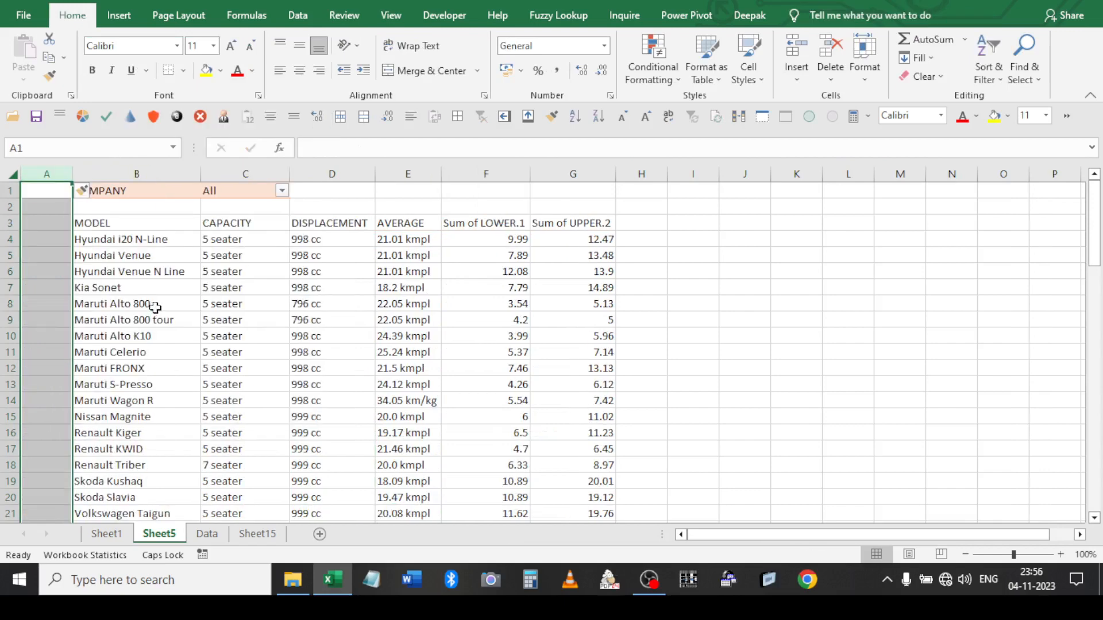
pyautogui.hotkey('ctrl', 'Down')
pyautogui.hotkey('ctrl', 'Up')
pyautogui.hotkey('shift', 'space')
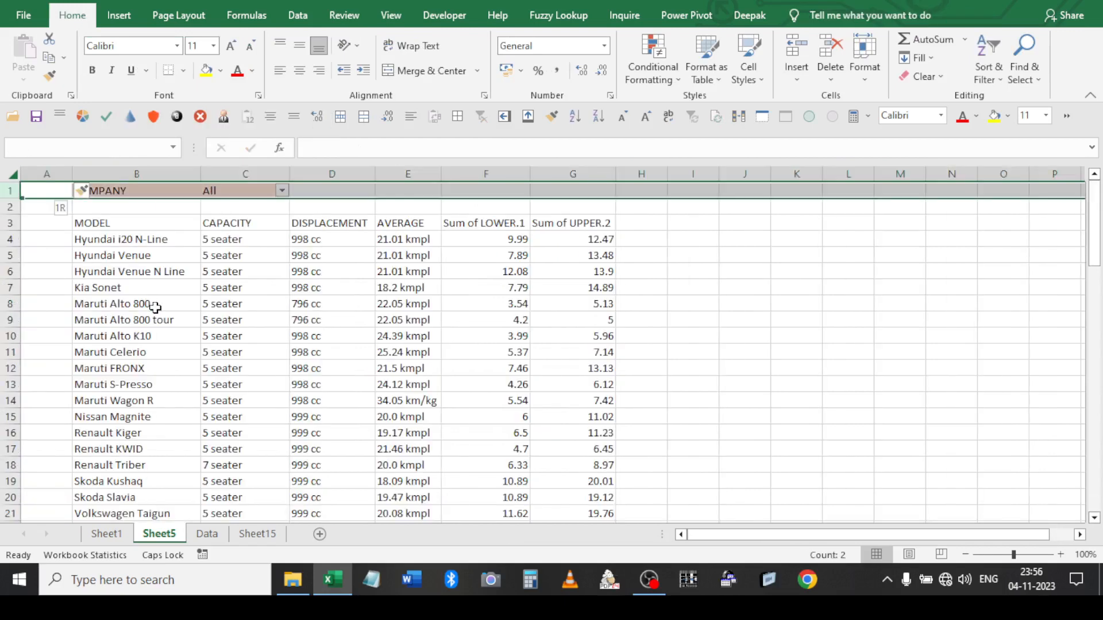
pyautogui.hotkey('ctrl', 'shift', '+')
pyautogui.hotkey('ctrl', 'shift', '+')
pyautogui.press('Down')
pyautogui.press('Down')
pyautogui.press('Right')
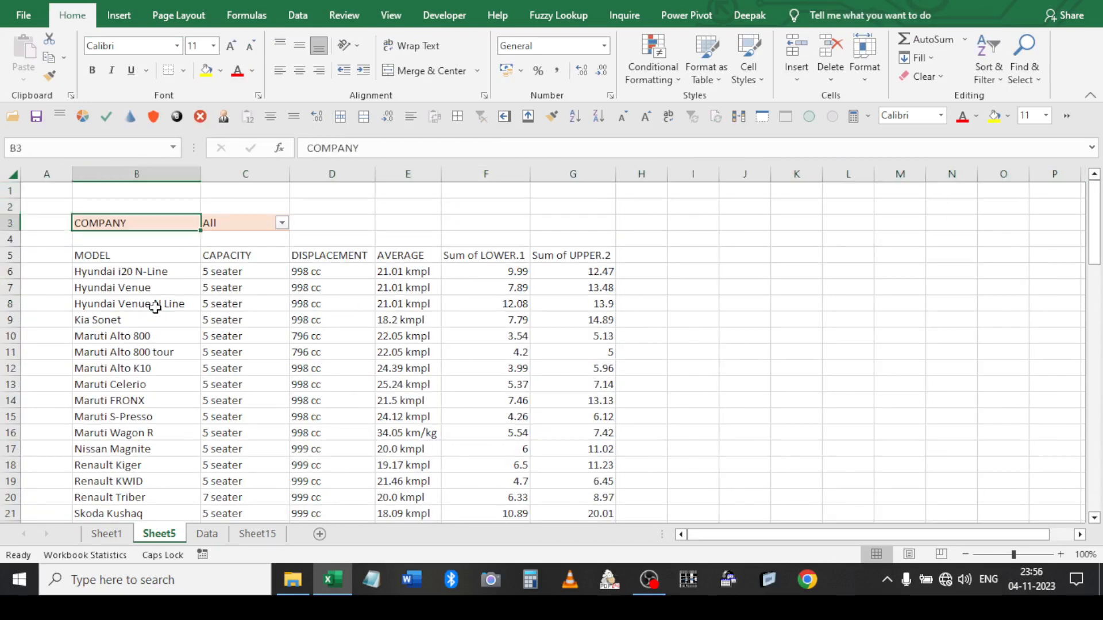
# Enable multiple item selection in the COMPANY filter and filter the report to Hyundai only
pyautogui.press('Right')
pyautogui.hotkey('alt', 'Down')
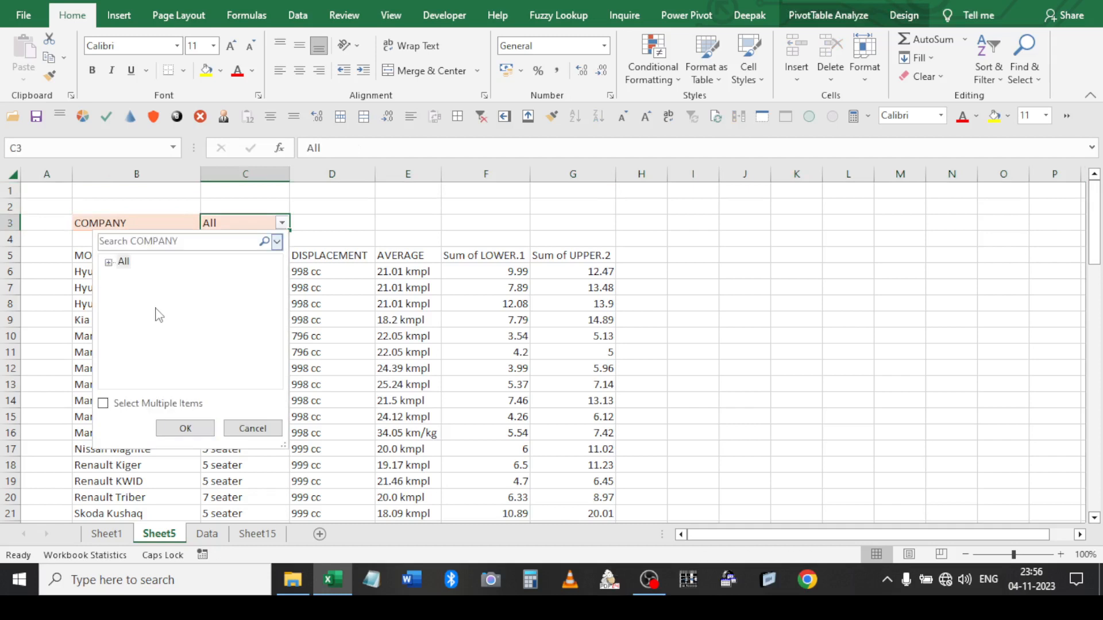
pyautogui.click(108, 263)
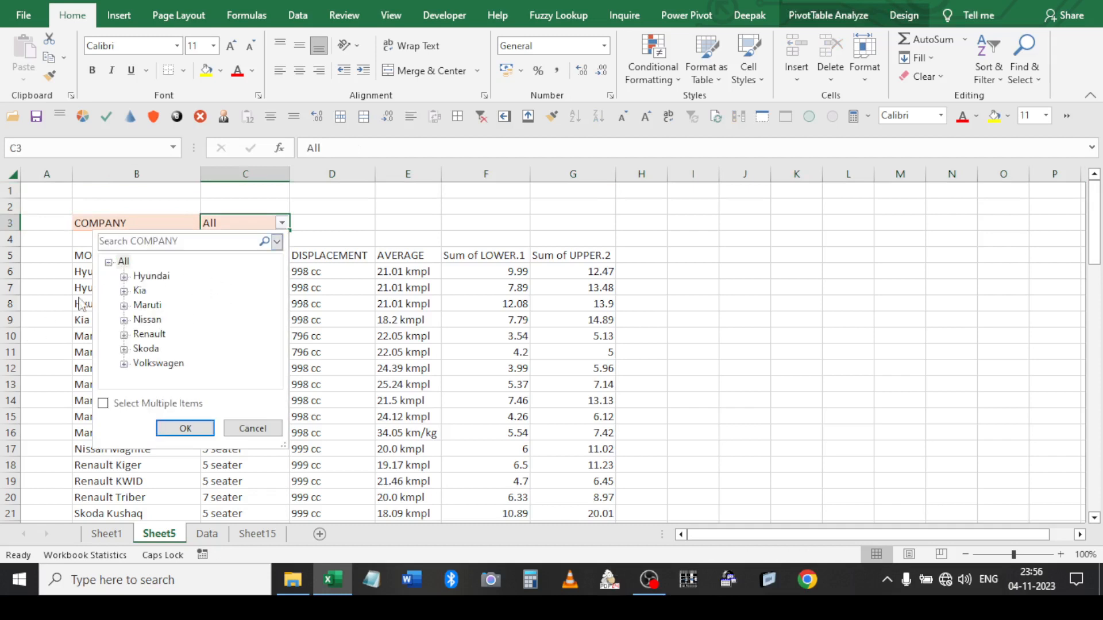
pyautogui.click(103, 403)
pyautogui.click(121, 261)
pyautogui.click(136, 276)
pyautogui.click(185, 428)
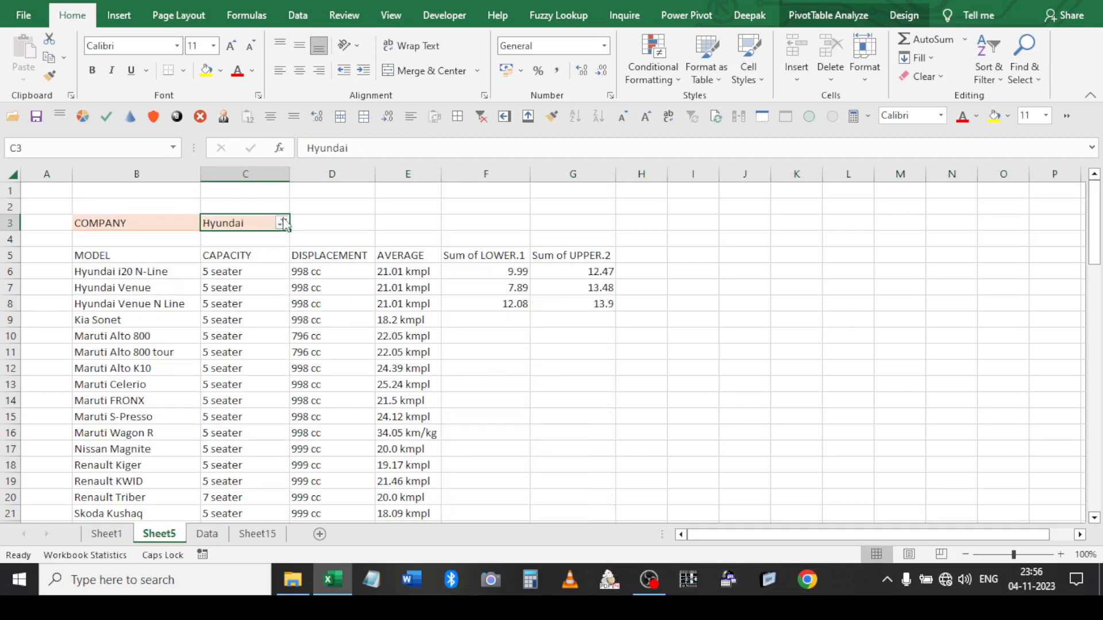
# Set the COMPANY filter to Maruti only
pyautogui.click(120, 263)
pyautogui.click(108, 263)
pyautogui.click(121, 262)
pyautogui.click(136, 305)
pyautogui.click(204, 427)
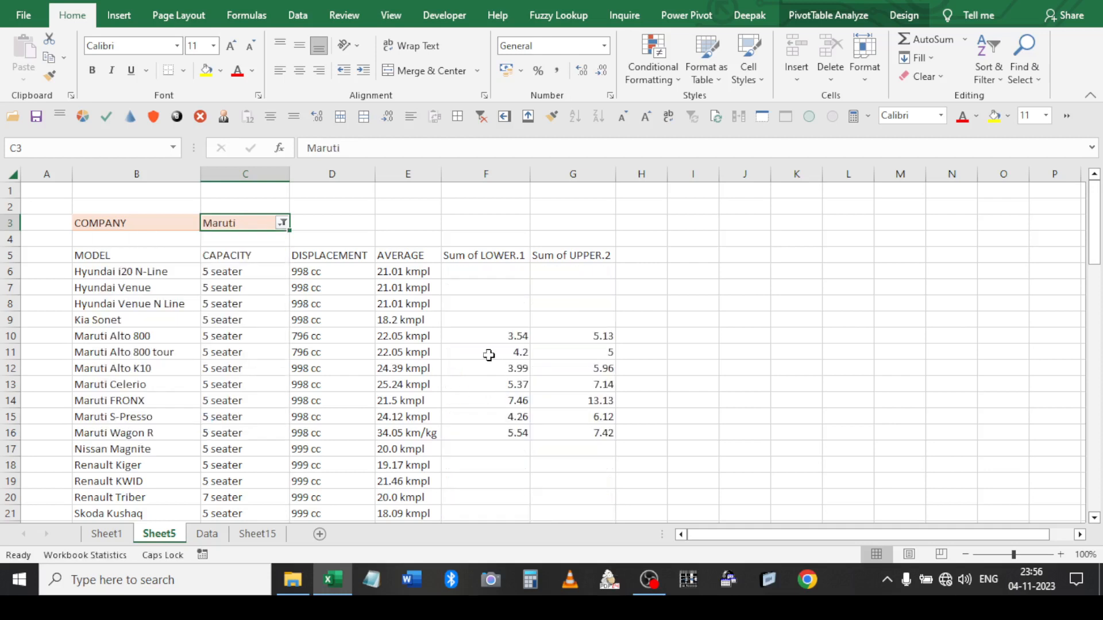
# Examine the Maruti values in the Sum of LOWER.1 and Sum of UPPER.2 columns and the report's other columns
pyautogui.moveTo(505, 335); pyautogui.dragTo(568, 429)
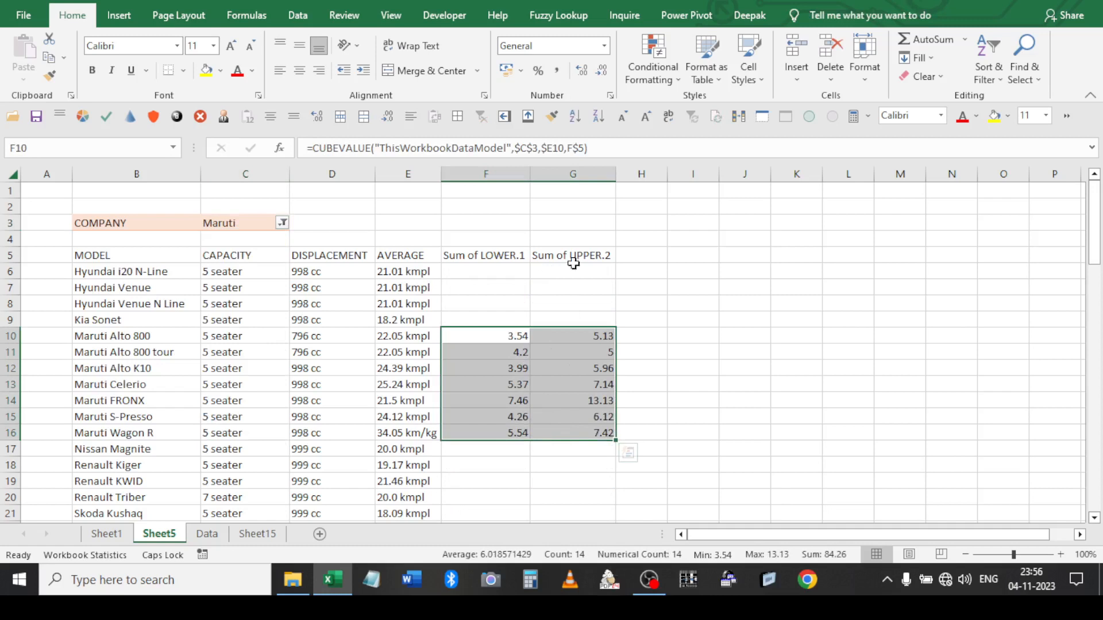
pyautogui.click(633, 256)
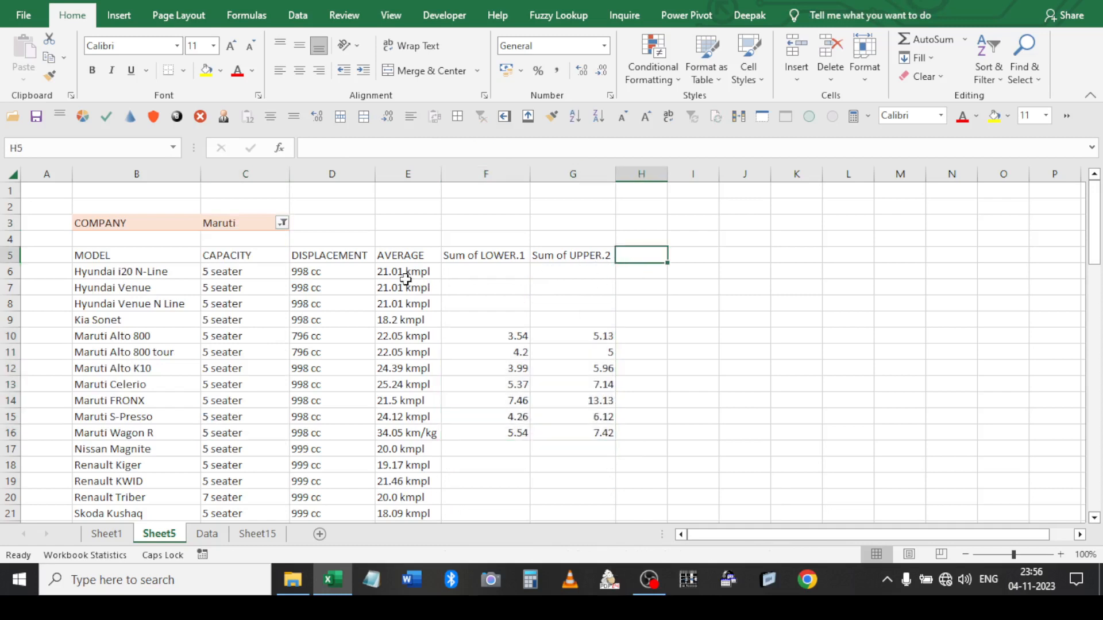
pyautogui.rightClick(472, 176)
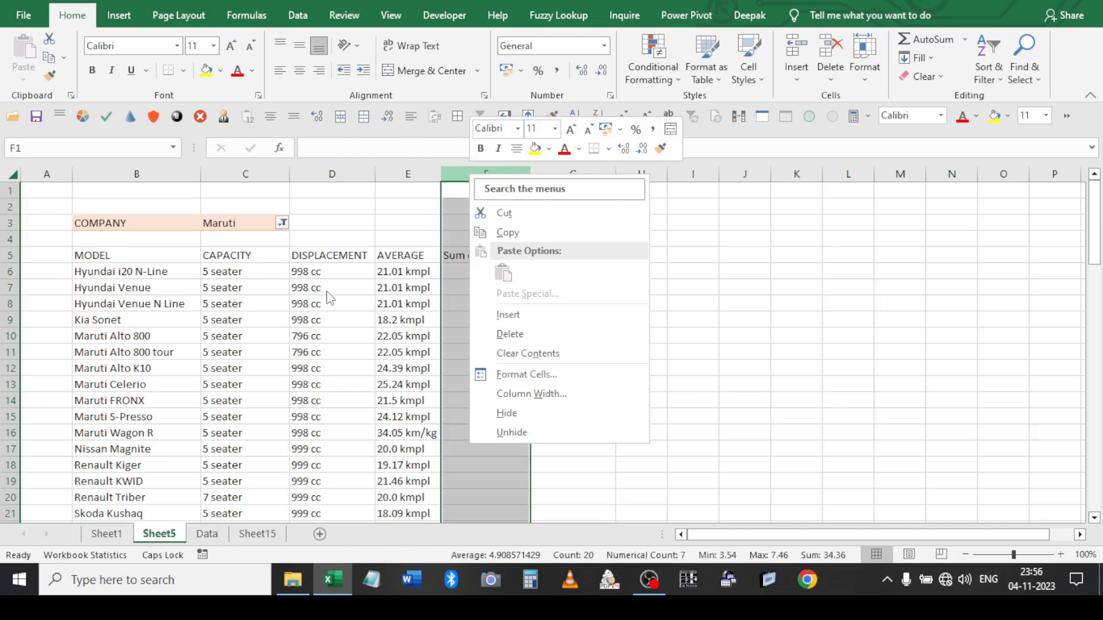
pyautogui.press('Escape')
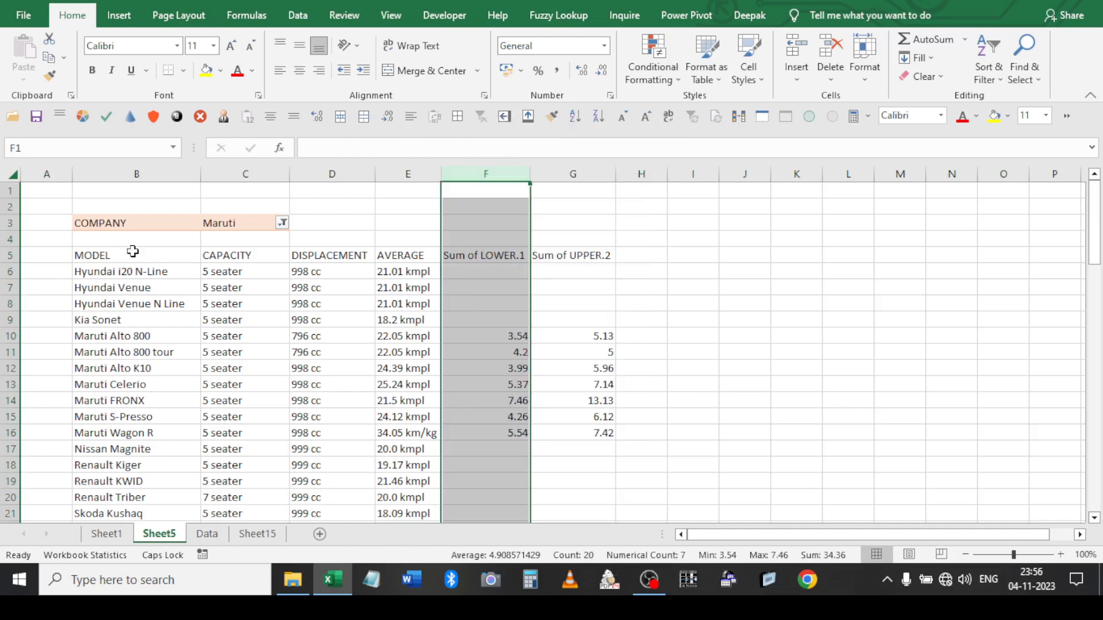
pyautogui.moveTo(98, 173); pyautogui.dragTo(439, 173)
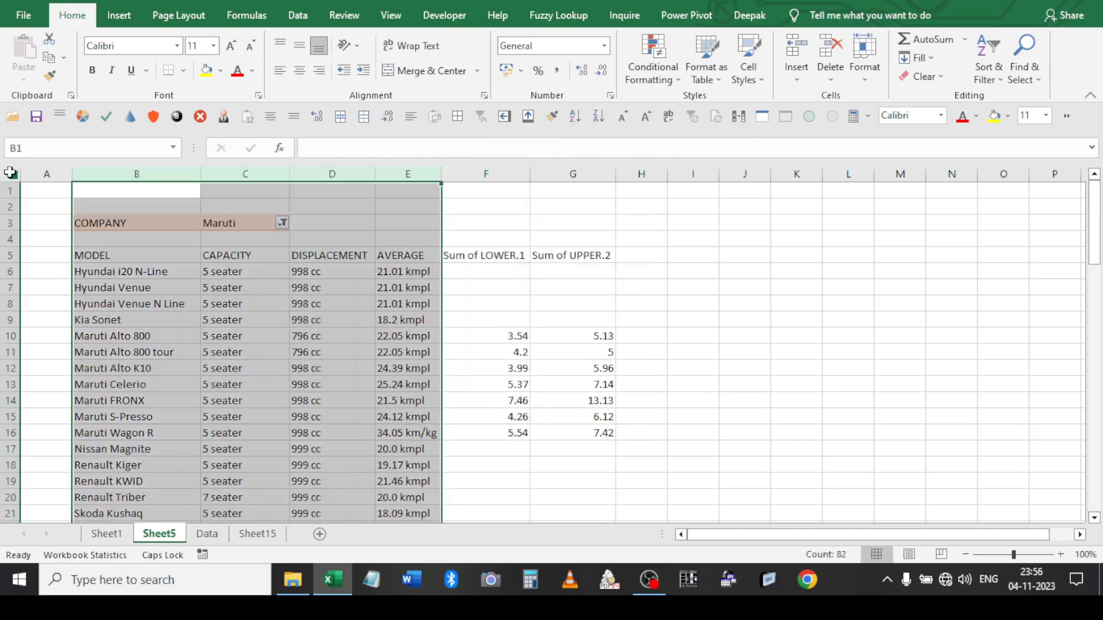
pyautogui.click(10, 173)
pyautogui.scroll(-2, 372, 348)
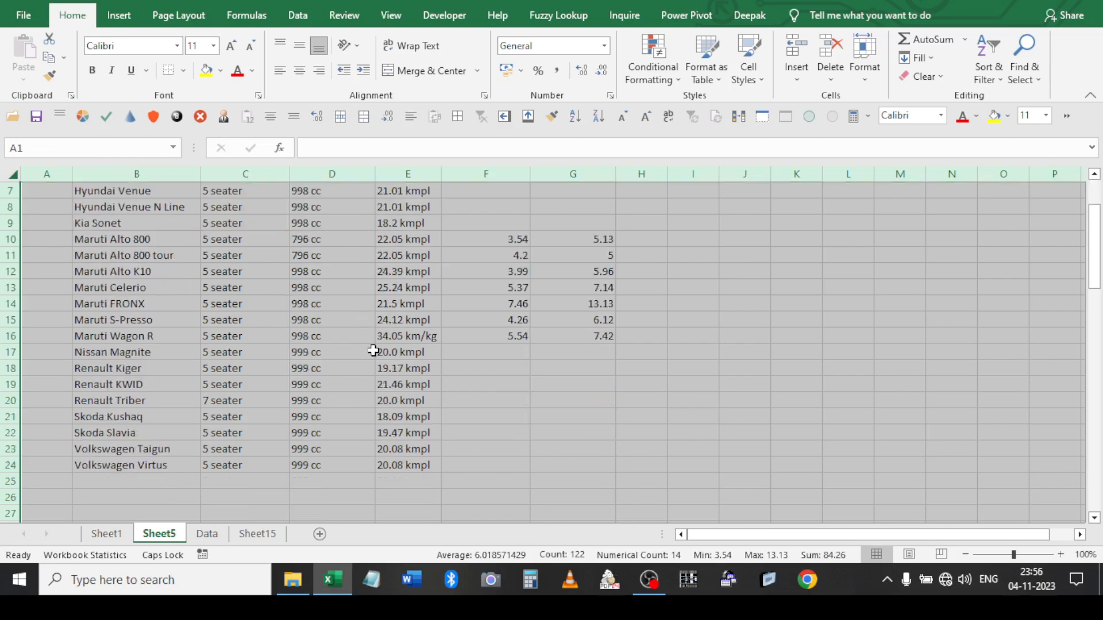
# Try inserting a blank row above the Maruti Celerio row and undo the insertion
pyautogui.click(388, 288)
pyautogui.hotkey('shift', 'space')
pyautogui.rightClick(418, 291)
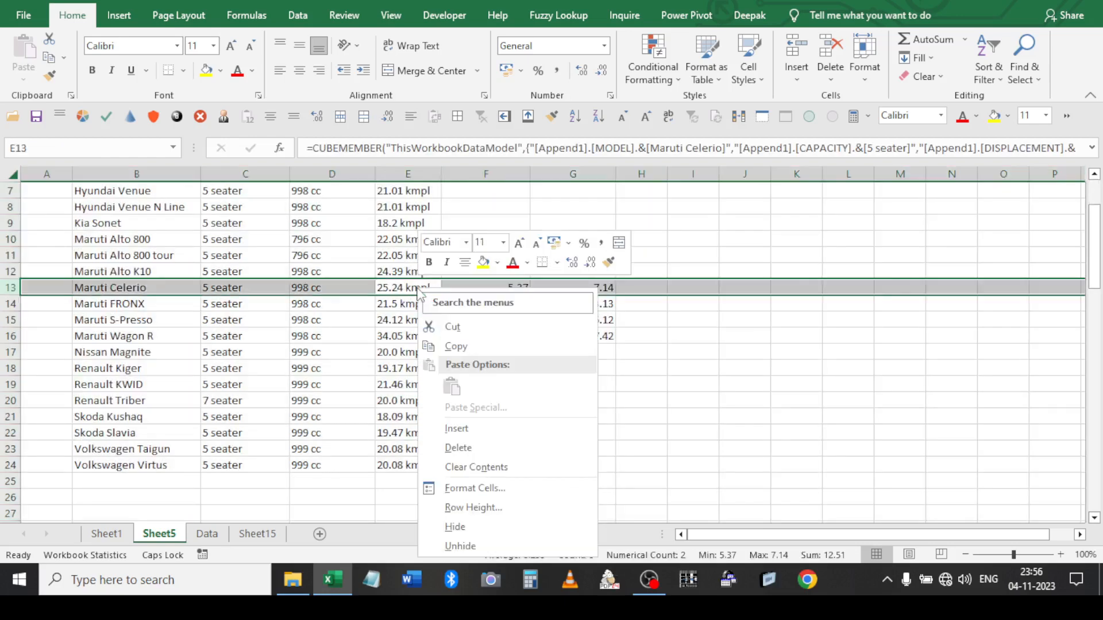
pyautogui.click(457, 428)
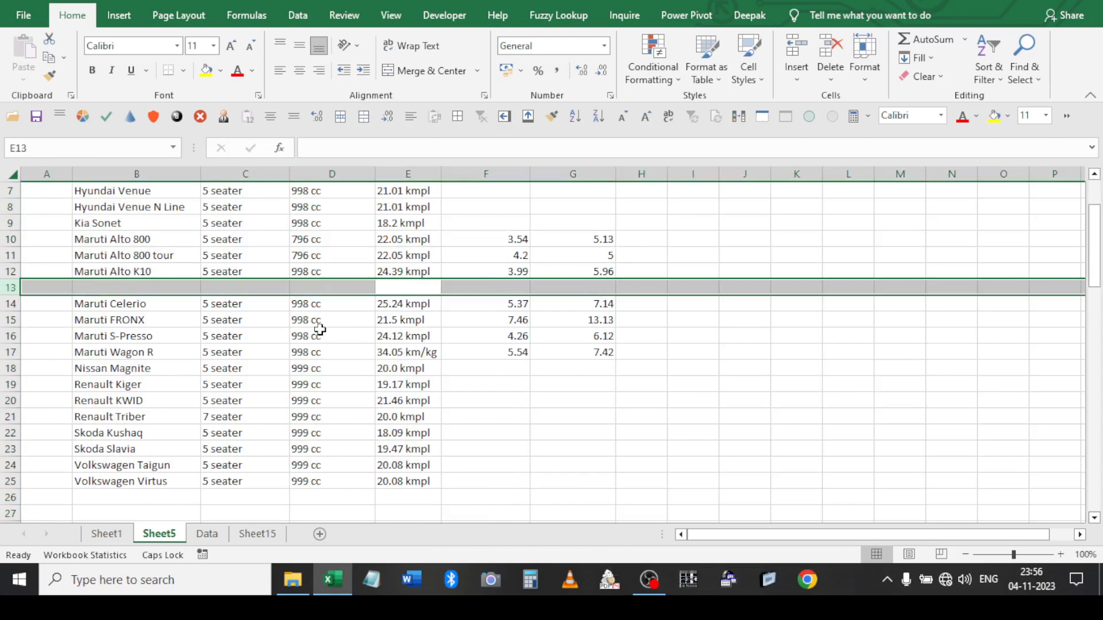
pyautogui.scroll(2, 509, 326)
pyautogui.hotkey('ctrl', 'z')
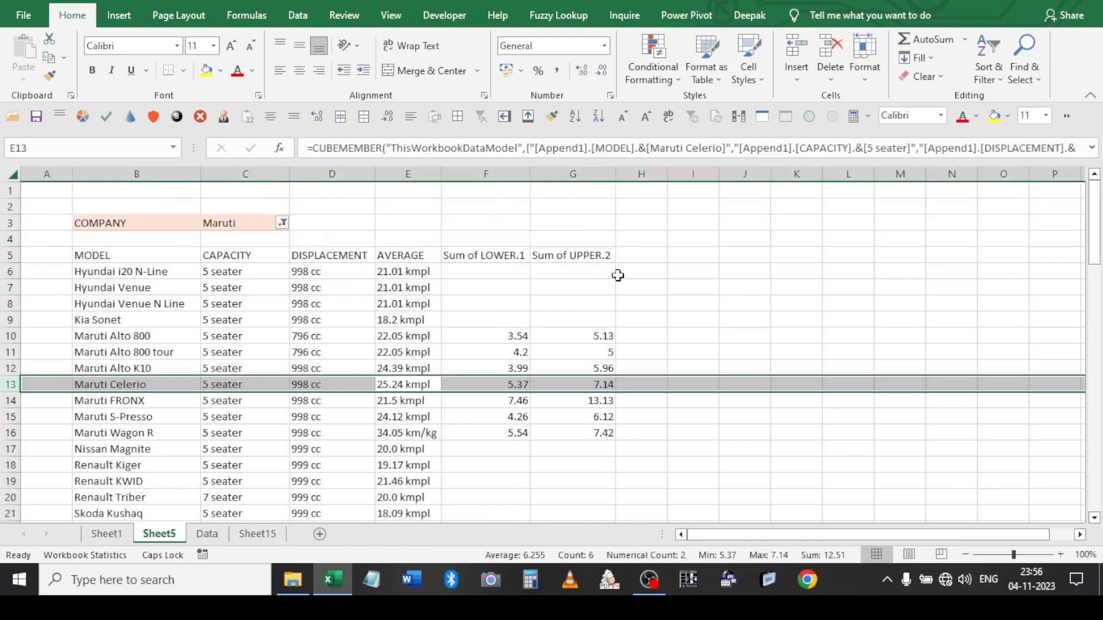
pyautogui.click(323, 287)
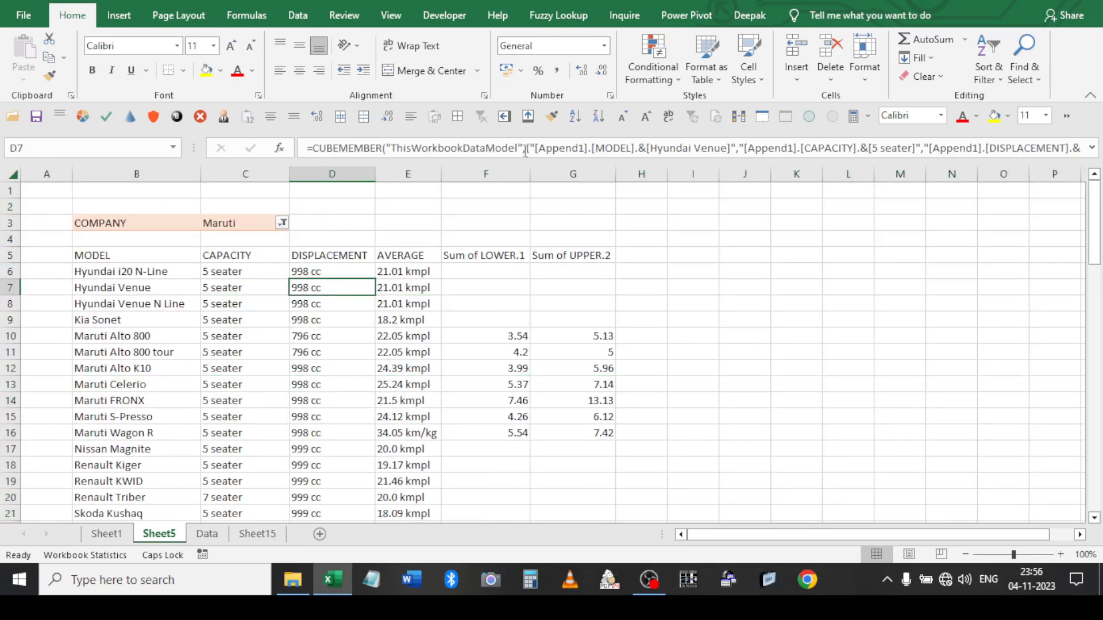
# Enter Yes in the Remarks column of Sheet1 for the Cube Value Pivot task
pyautogui.click(106, 533)
pyautogui.click(402, 296)
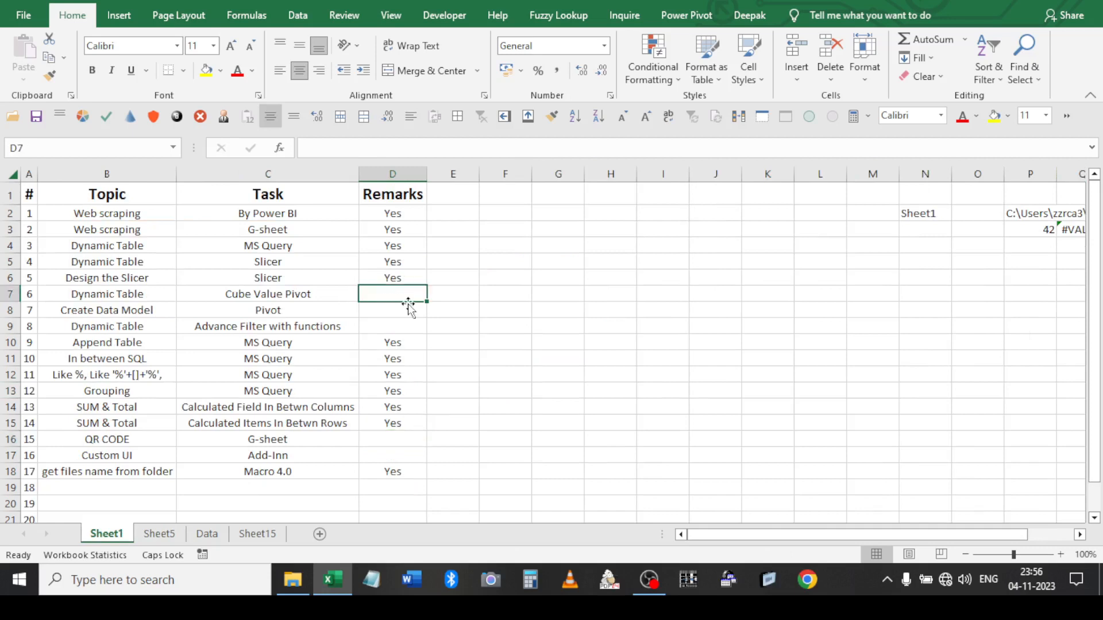
pyautogui.write('Yes')
pyautogui.click(381, 362)
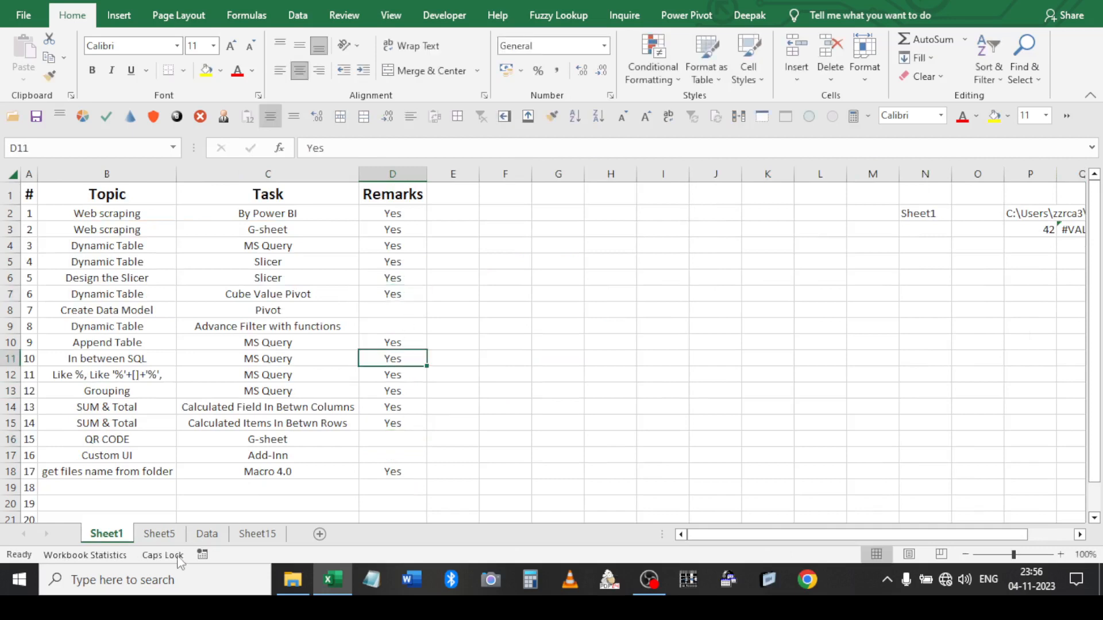
# Add a % header in cell H5 of Sheet5, beside Sum of UPPER.2
pyautogui.click(160, 533)
pyautogui.click(626, 259)
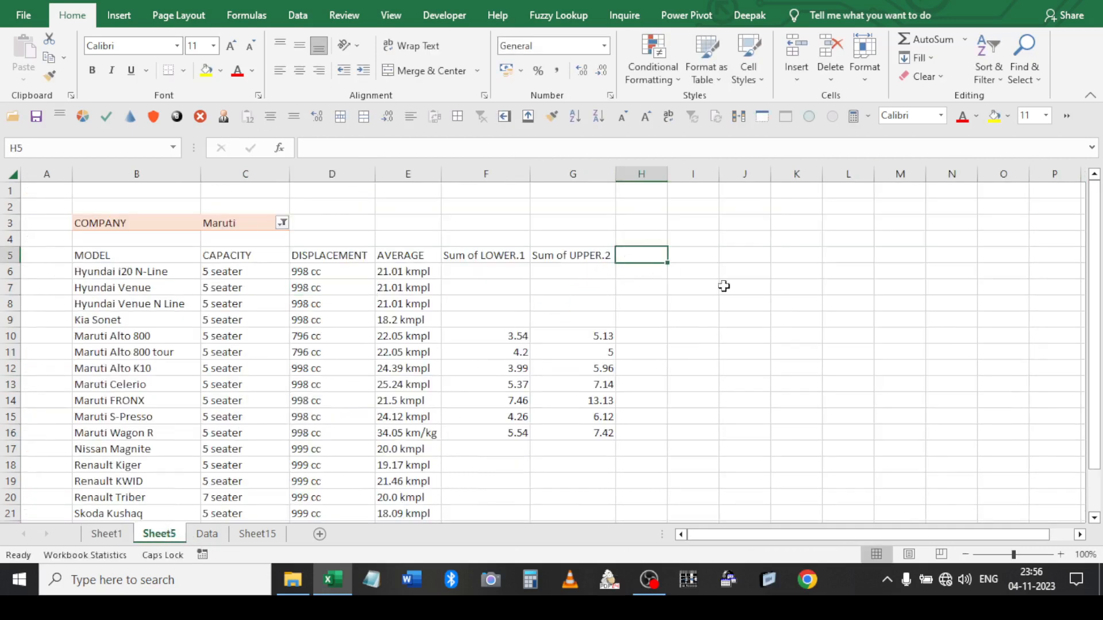
pyautogui.write('%')
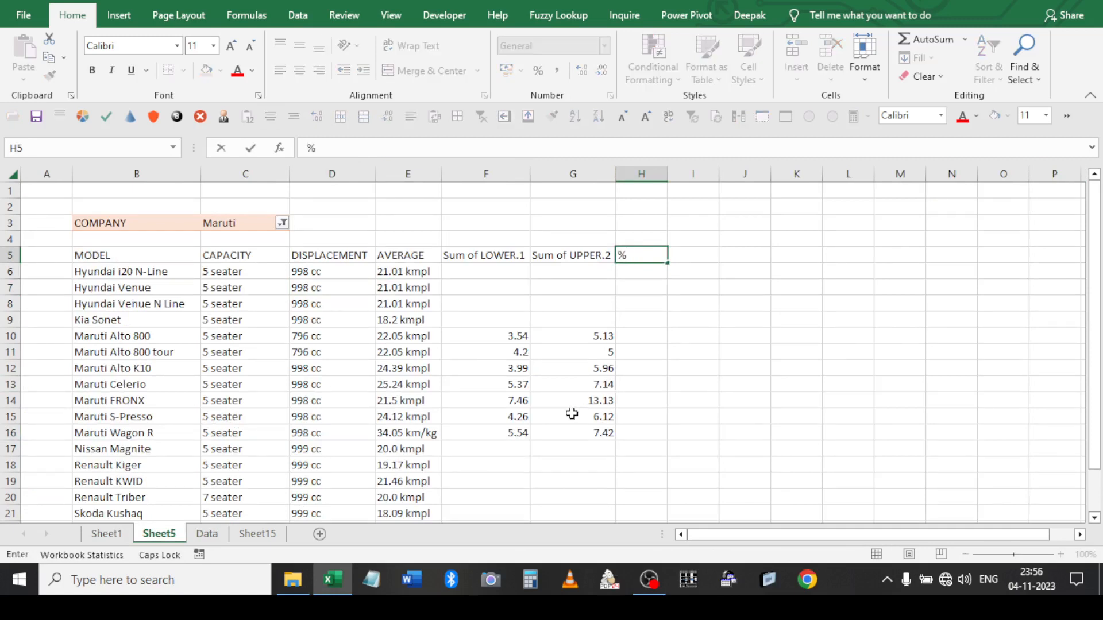
pyautogui.press('Return')
# Enter =F6/G6 in H6, format it as a percentage and fill the formula down the % column
pyautogui.write('=')
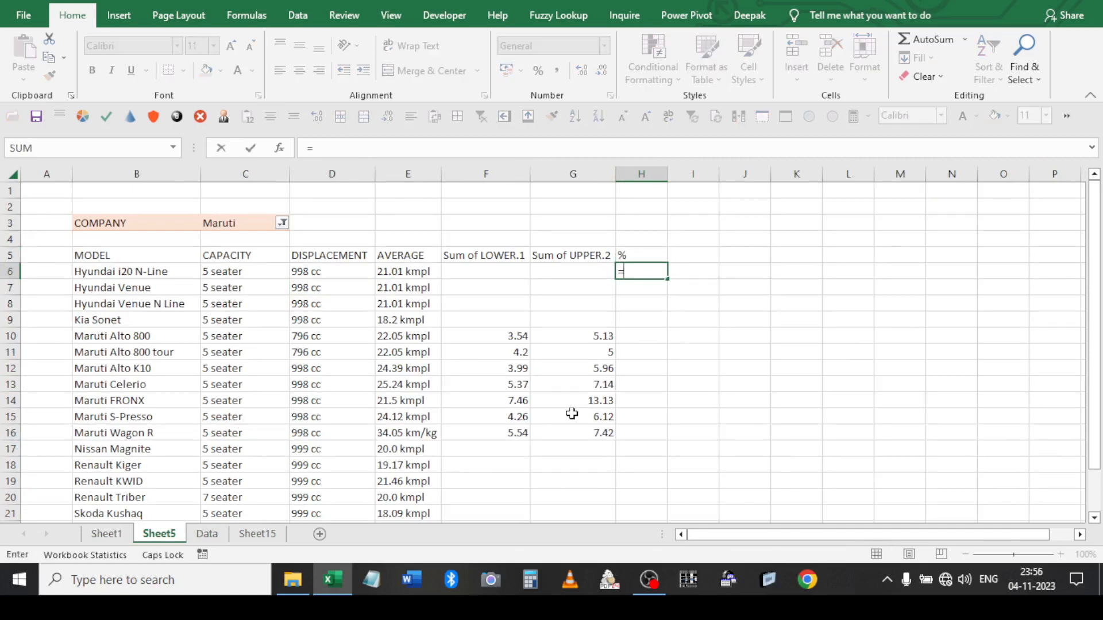
pyautogui.press('Left')
pyautogui.press('Left')
pyautogui.write('/')
pyautogui.press('Left')
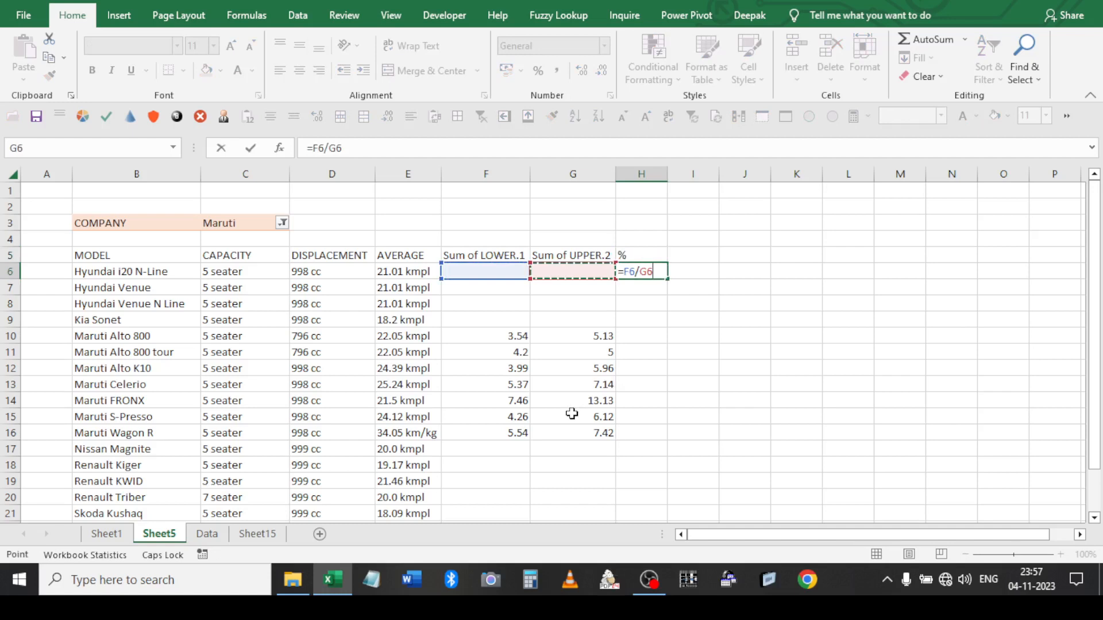
pyautogui.press('Return')
pyautogui.press('Up')
pyautogui.hotkey('ctrl', 'shift', '5')
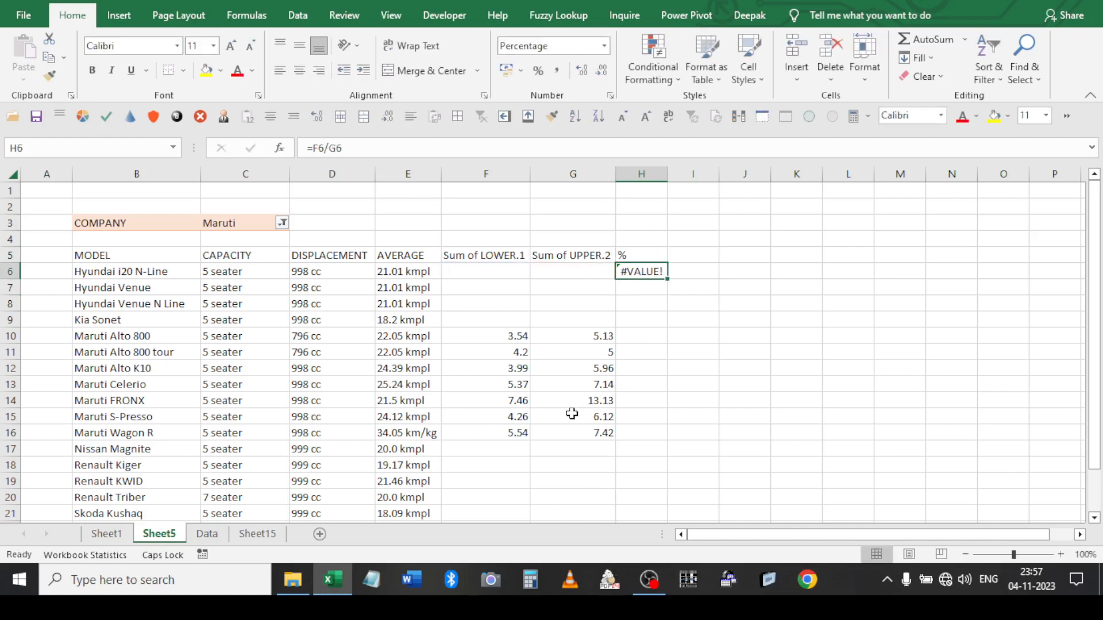
pyautogui.doubleClick(670, 281)
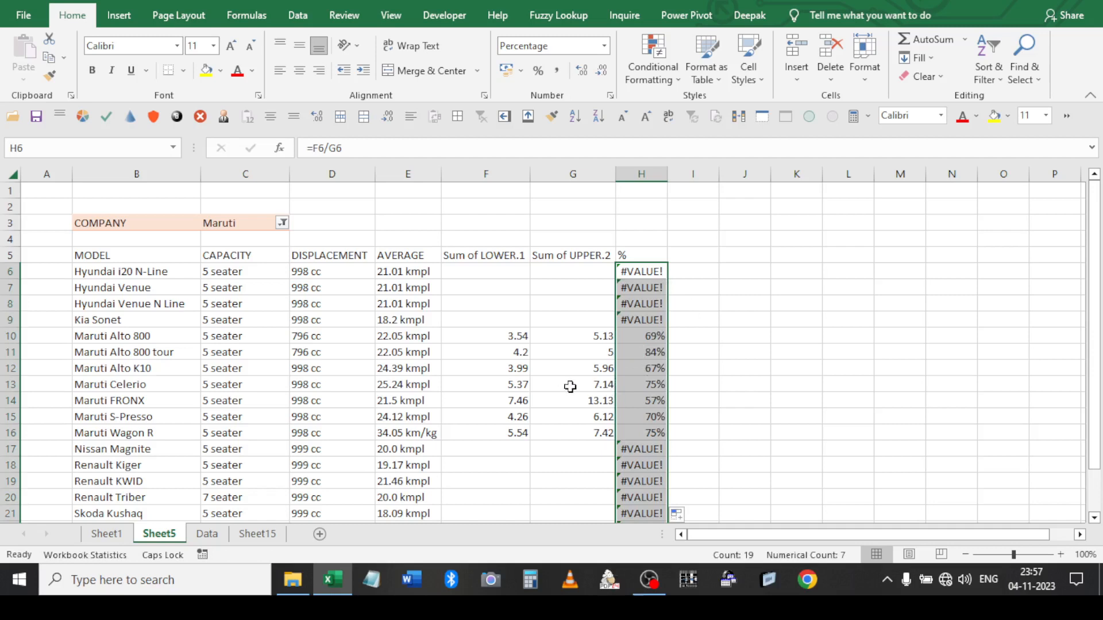
# Set the COMPANY filter to Skoda only and check the % results for the Skoda models
pyautogui.click(282, 223)
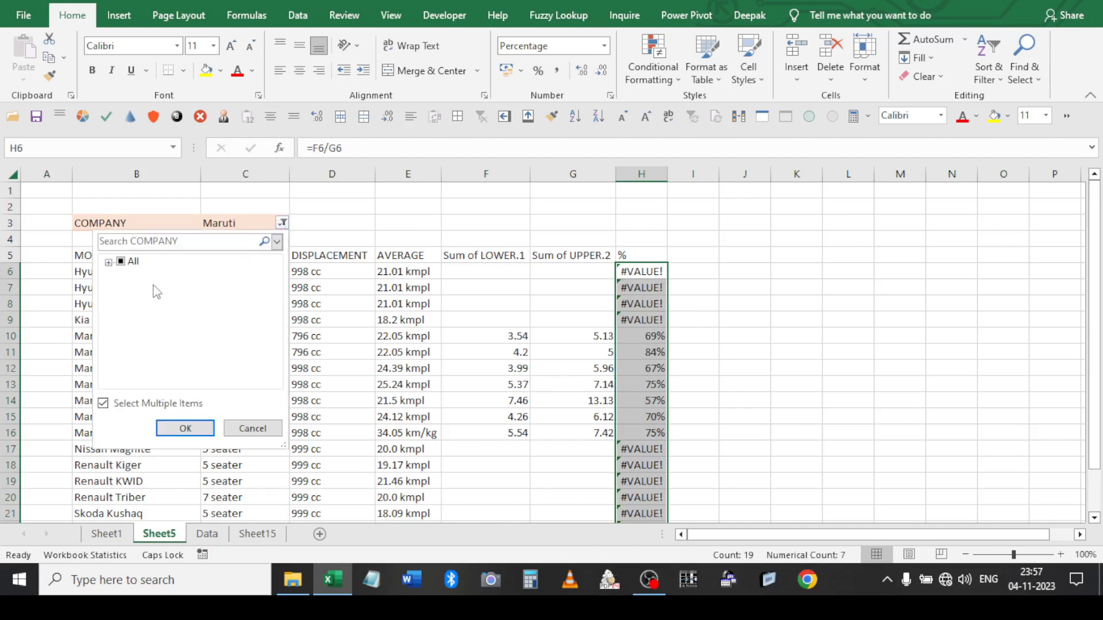
pyautogui.click(109, 263)
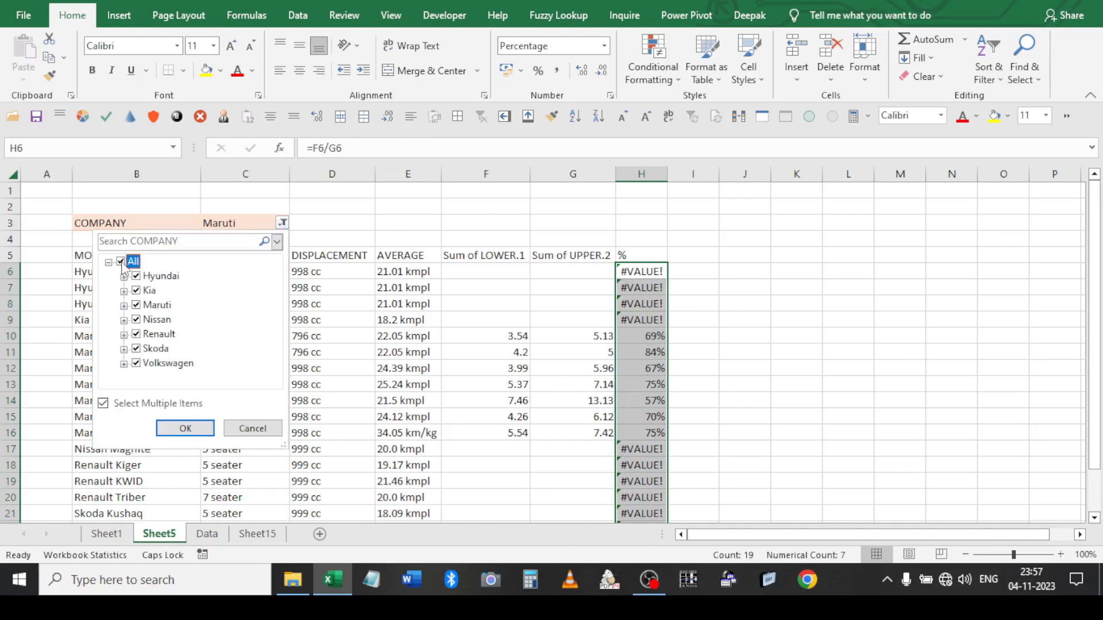
pyautogui.doubleClick(122, 263)
pyautogui.click(121, 263)
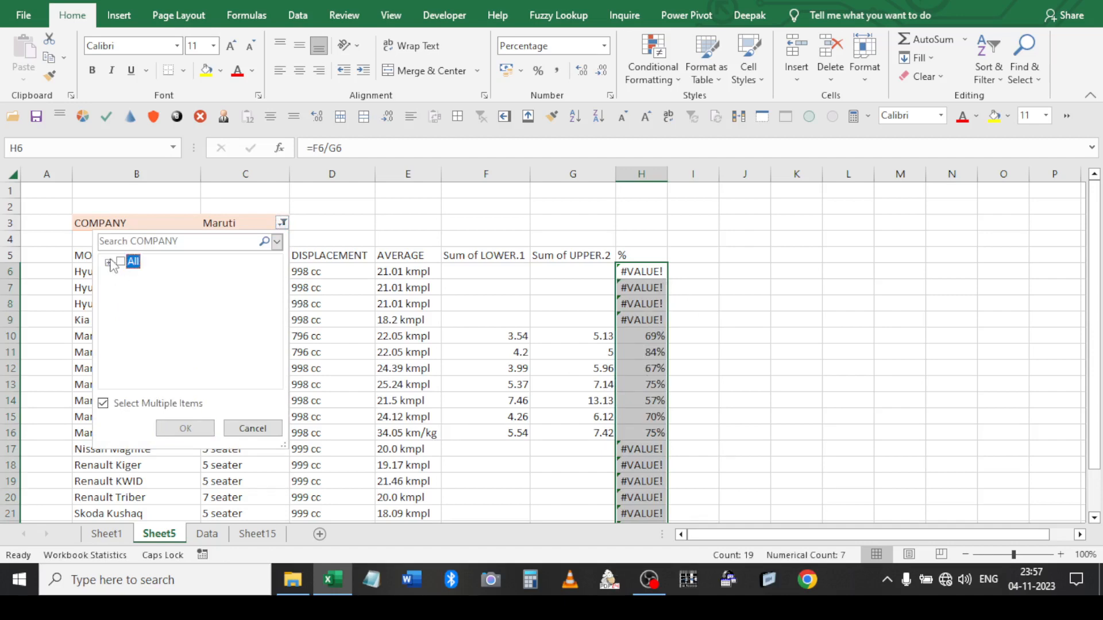
pyautogui.click(108, 263)
pyautogui.click(137, 349)
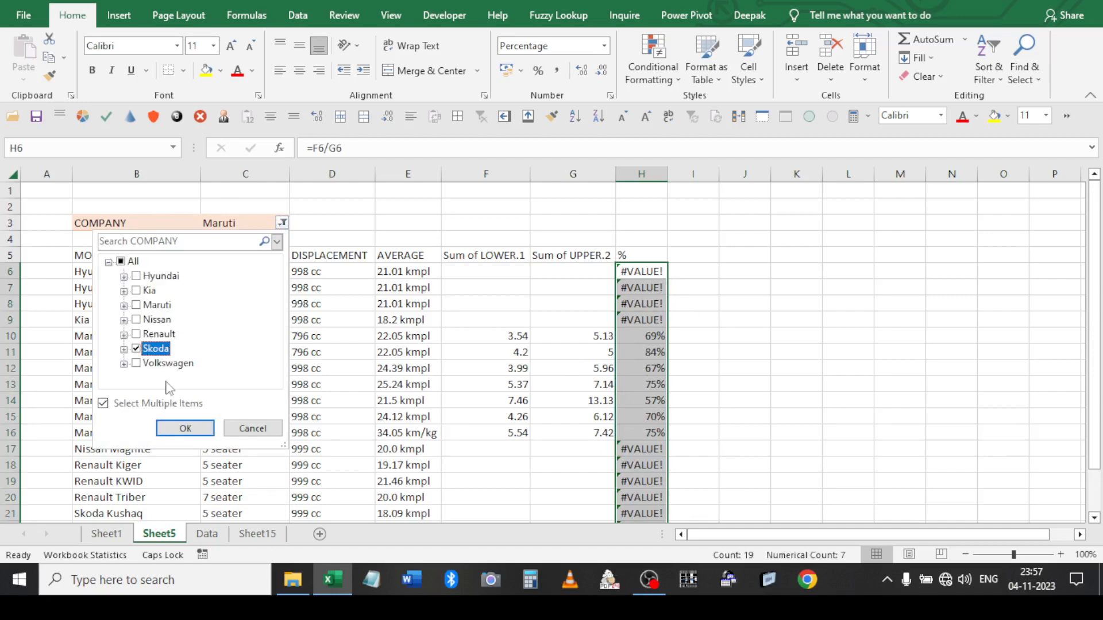
pyautogui.click(185, 428)
pyautogui.scroll(-3, 637, 400)
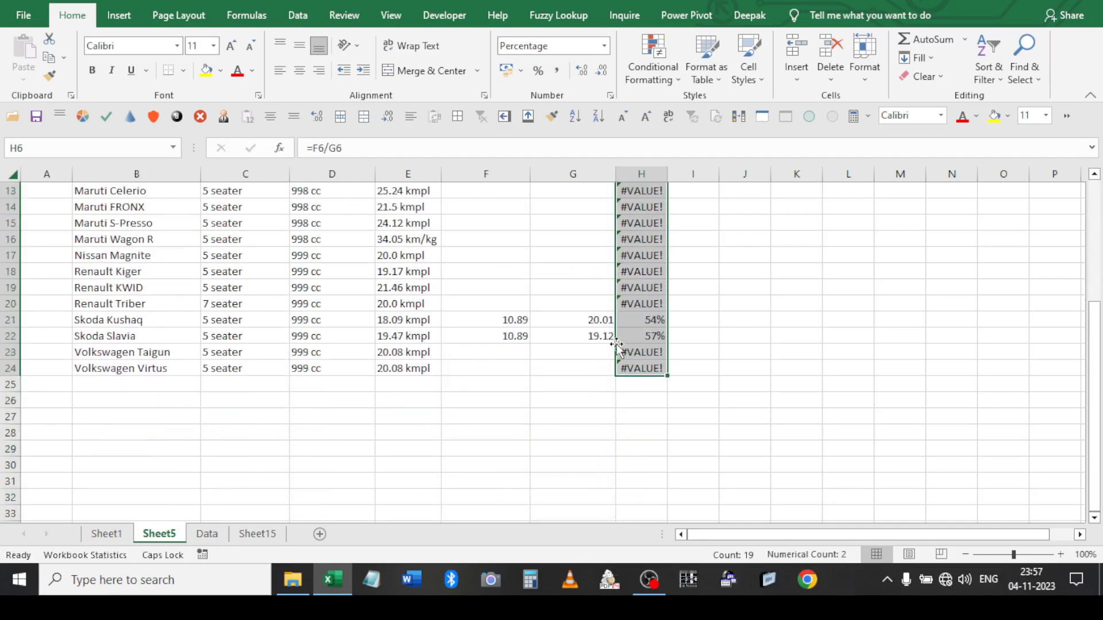
pyautogui.scroll(2, 495, 333)
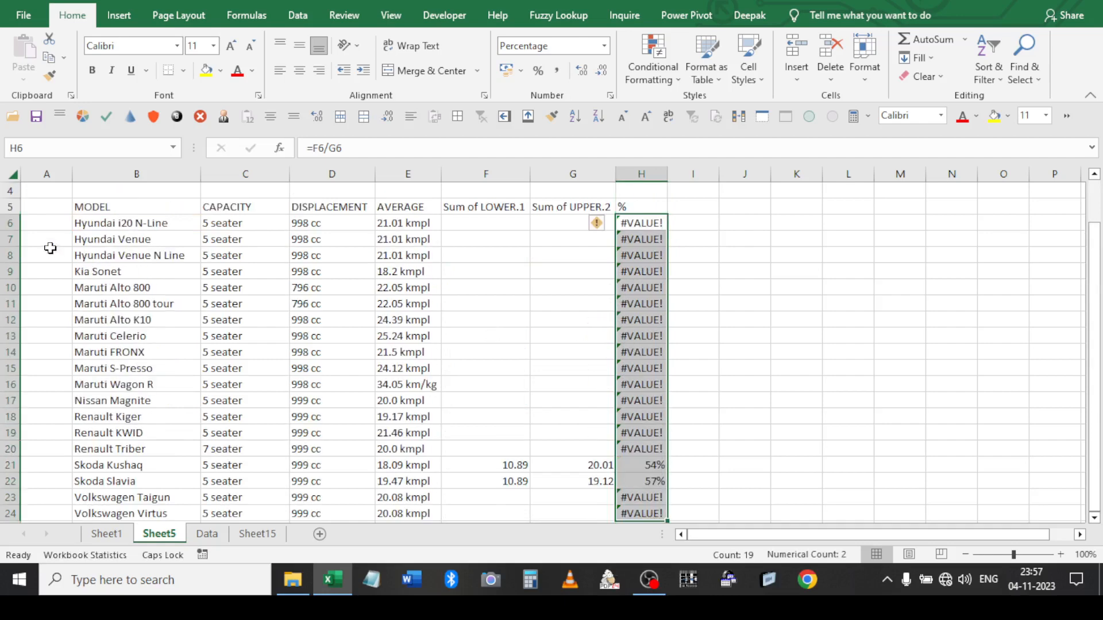
# Set the COMPANY filter on Sheet5 to show Renault and Skoda
pyautogui.scroll(1, 49, 247)
pyautogui.moveTo(12, 191); pyautogui.dragTo(11, 207)
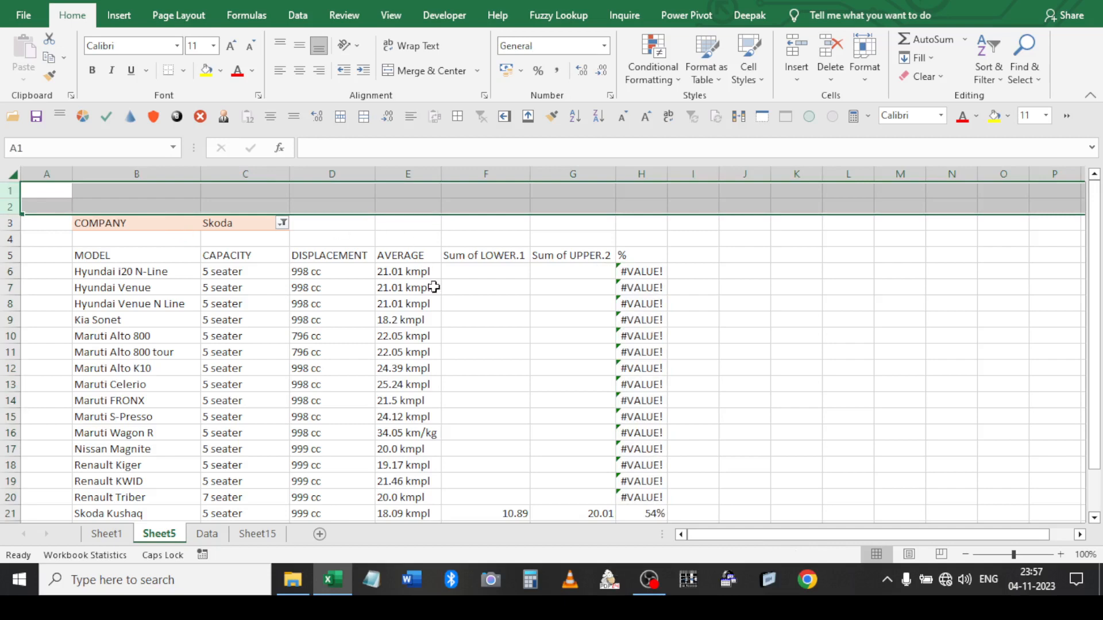
pyautogui.scroll(-2, 590, 347)
pyautogui.scroll(2, 590, 347)
pyautogui.scroll(-1, 590, 347)
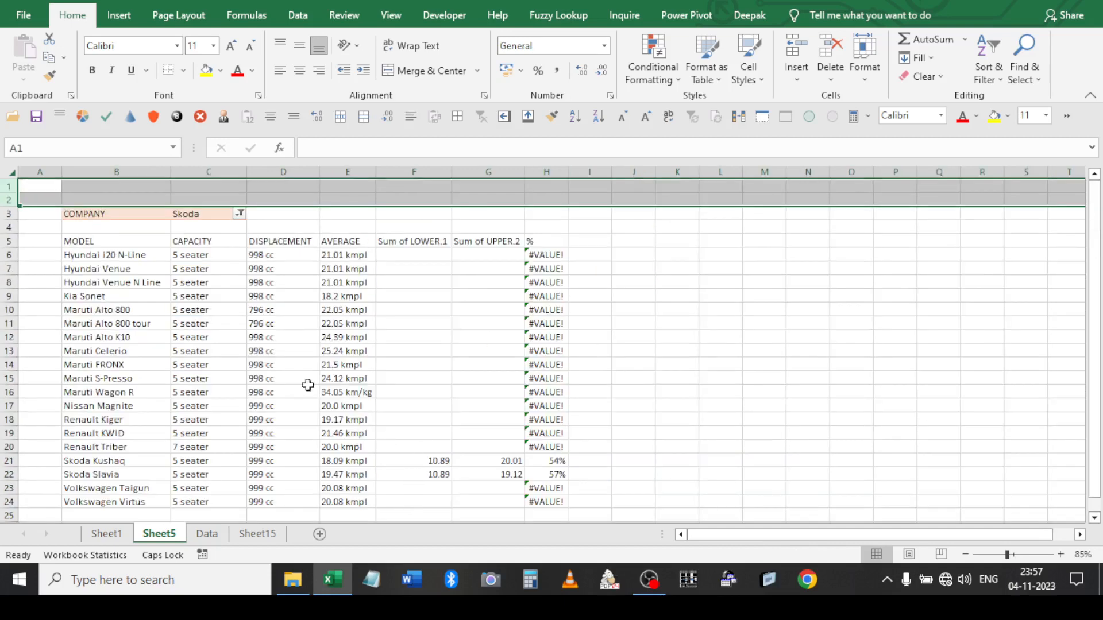
pyautogui.click(238, 213)
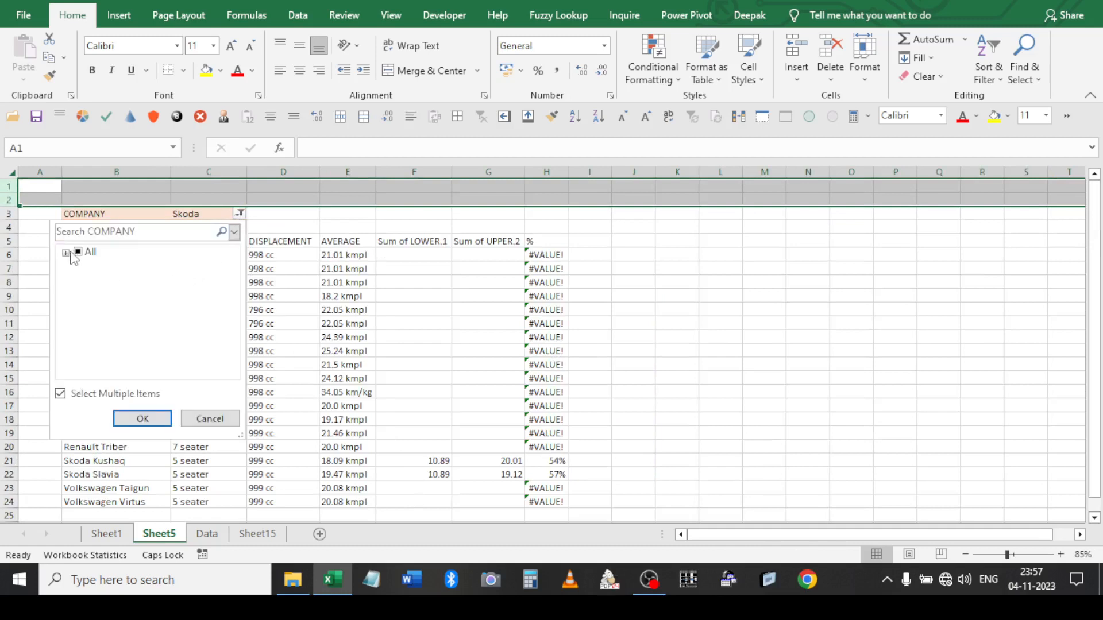
pyautogui.click(66, 253)
pyautogui.click(93, 339)
pyautogui.click(93, 325)
pyautogui.click(93, 339)
pyautogui.click(151, 419)
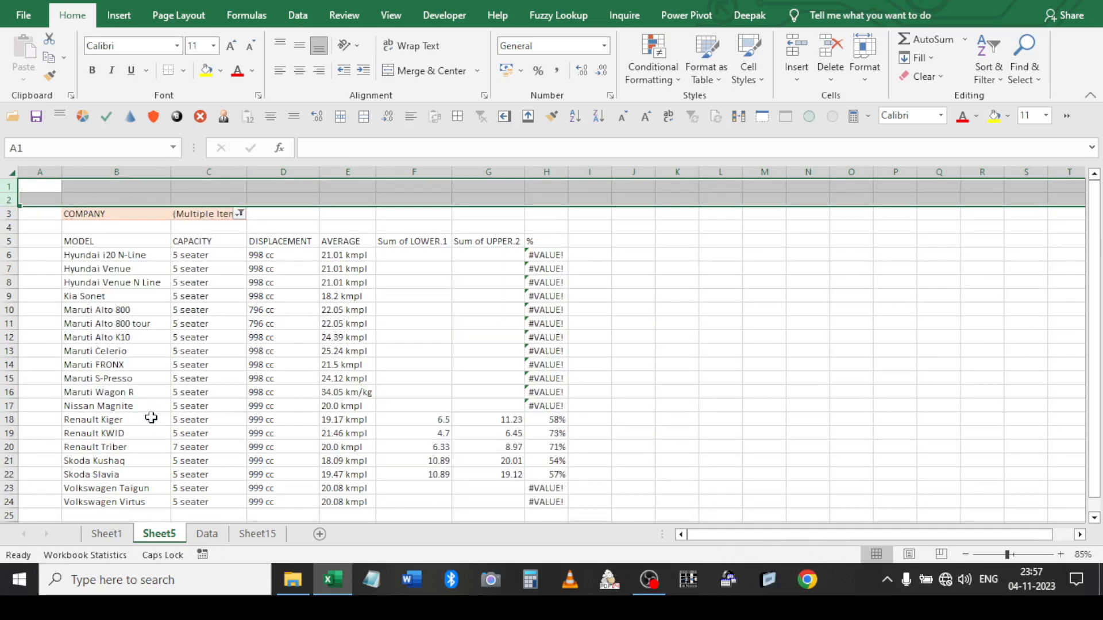
# Change the COMPANY filter so that only Kia, Nissan and Skoda are selected
pyautogui.click(240, 214)
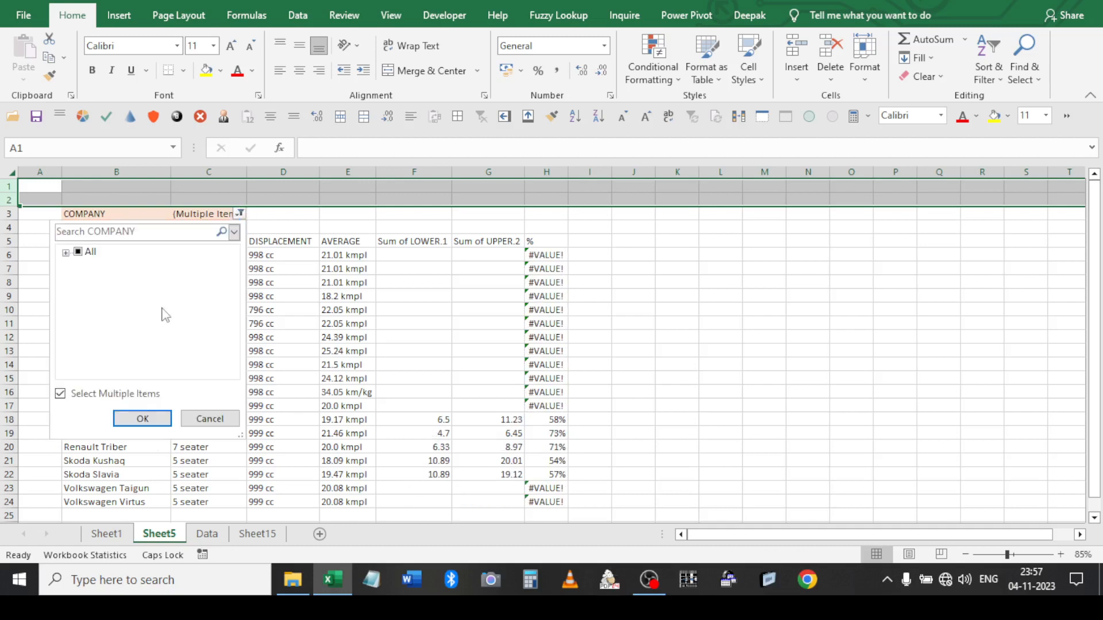
pyautogui.click(66, 252)
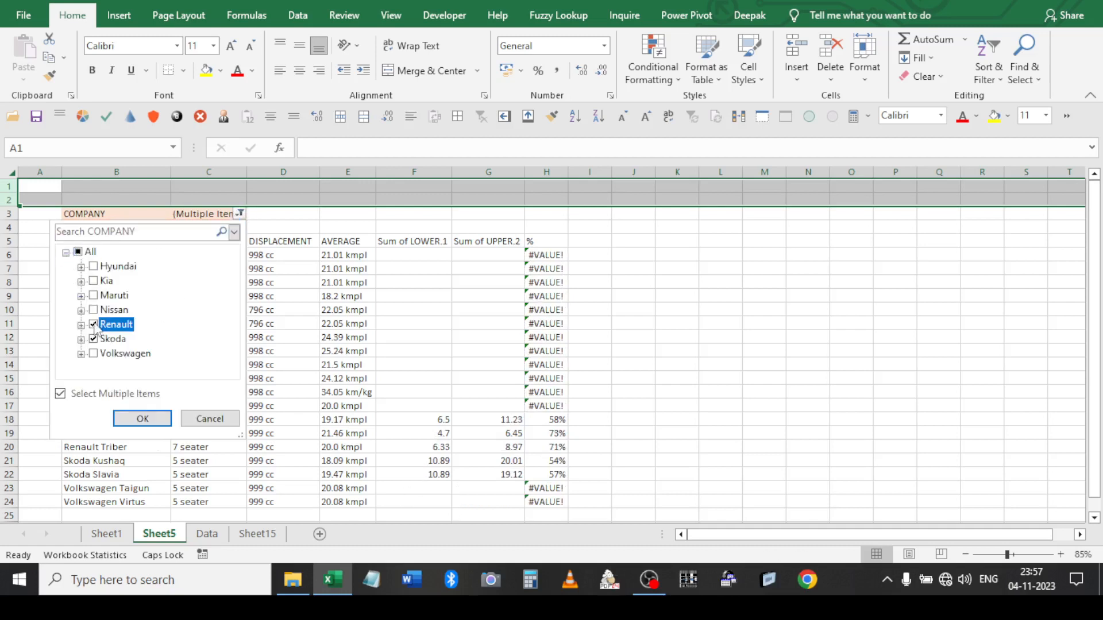
pyautogui.click(95, 310)
pyautogui.click(103, 281)
pyautogui.click(142, 418)
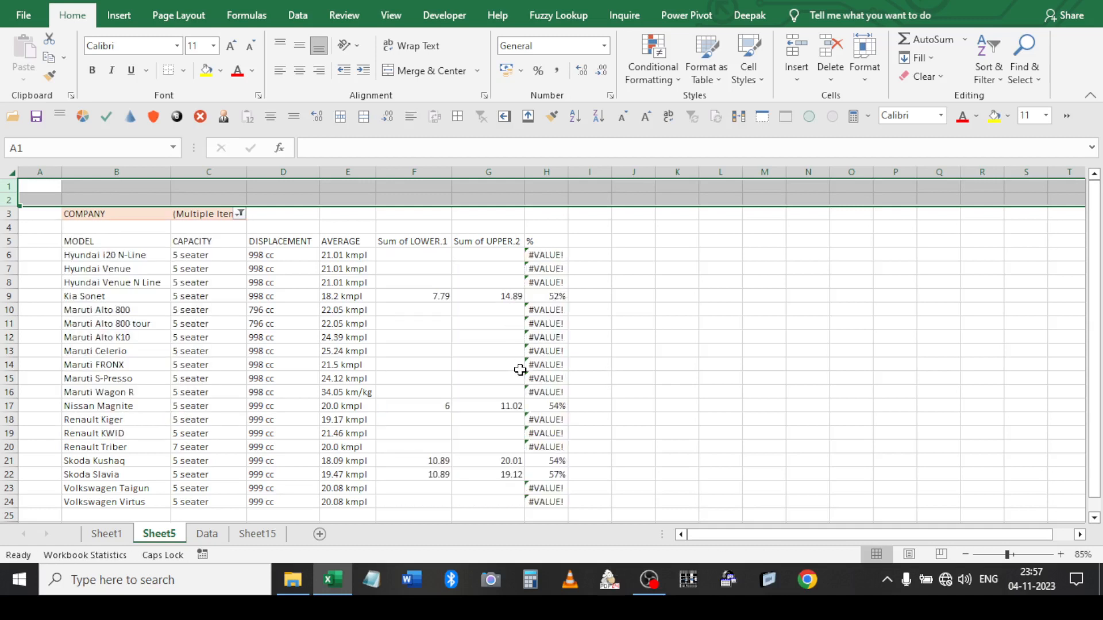
pyautogui.click(342, 325)
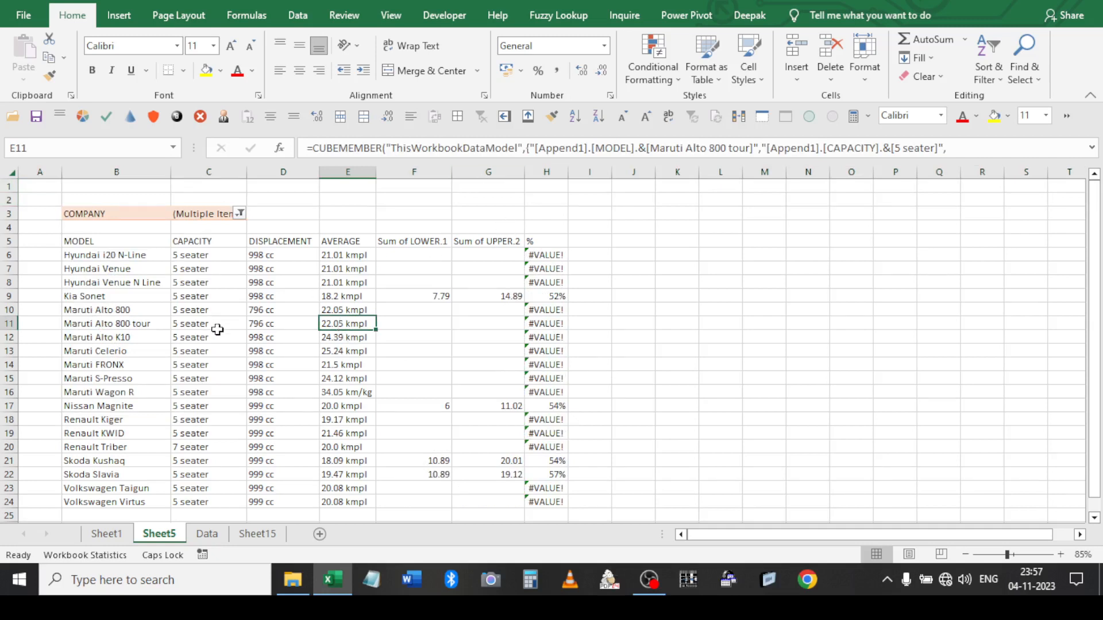
pyautogui.click(219, 214)
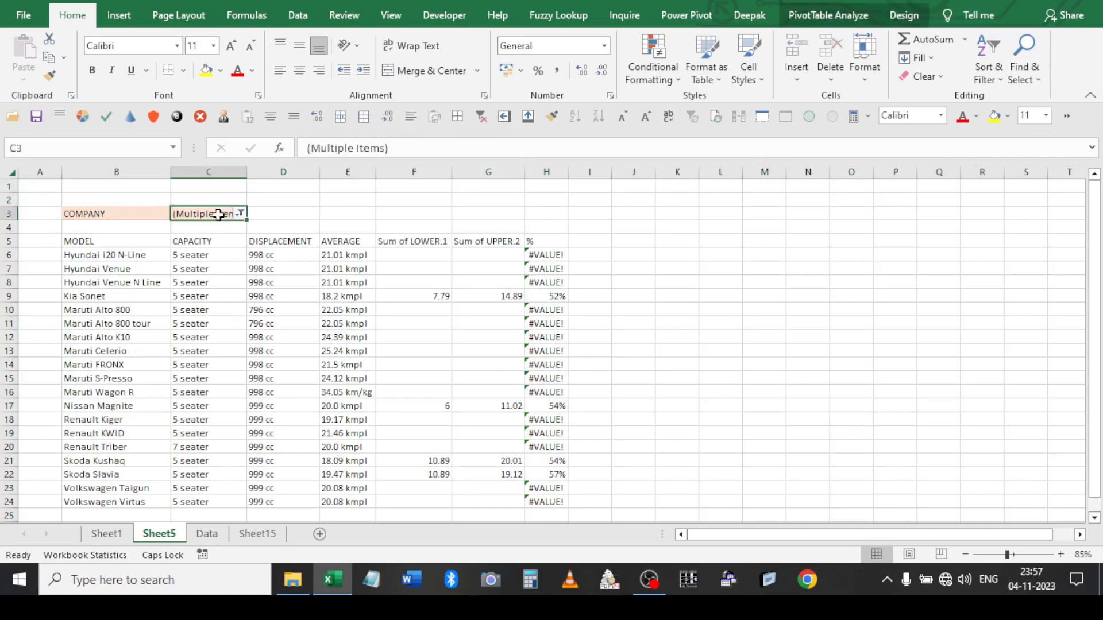
pyautogui.hotkey('alt', 'Down')
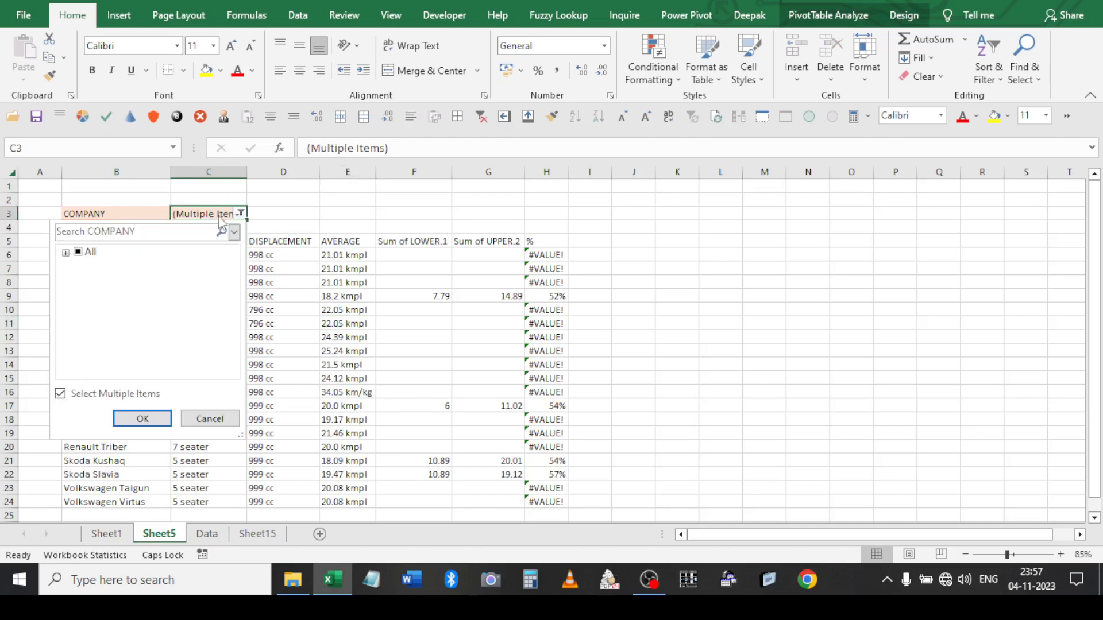
pyautogui.click(211, 419)
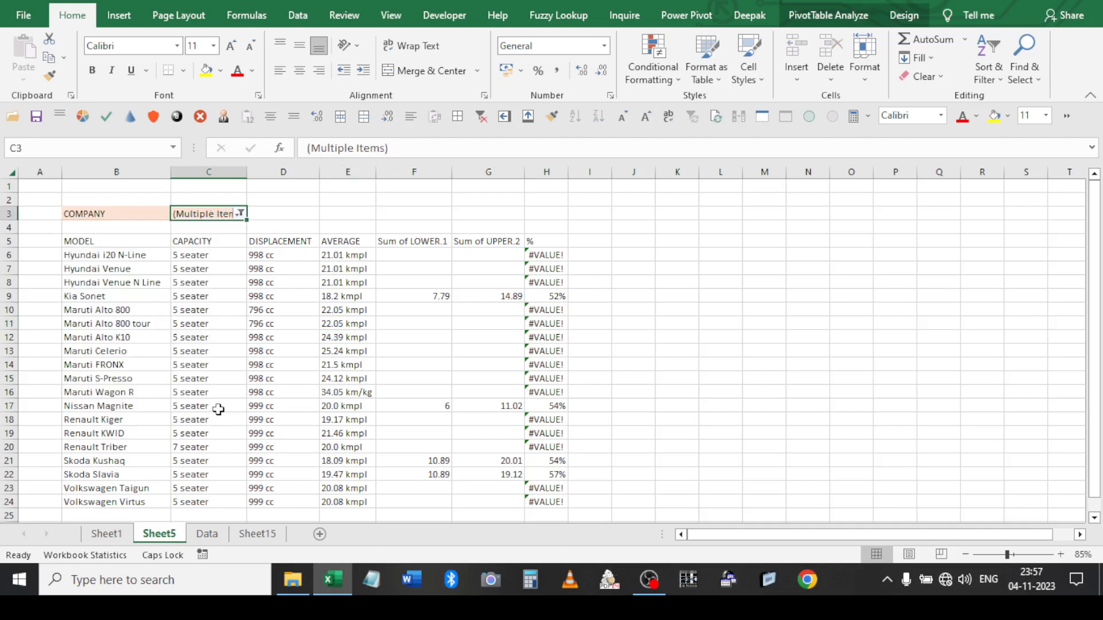
# Delete the Sheet5 worksheet from the workbook
pyautogui.rightClick(171, 539)
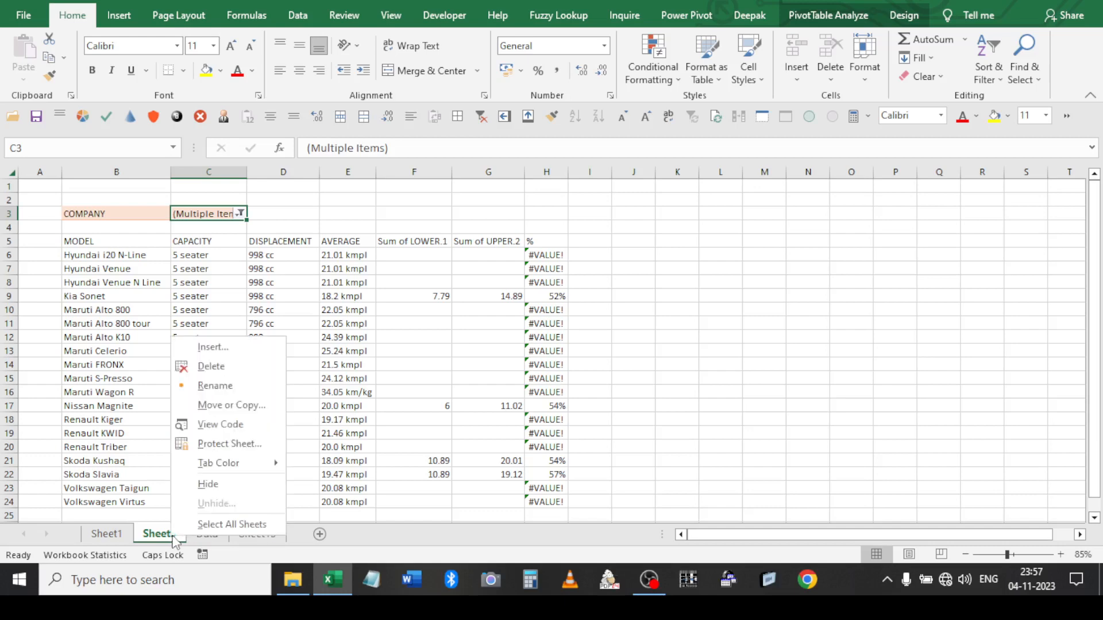
pyautogui.click(211, 367)
pyautogui.click(524, 322)
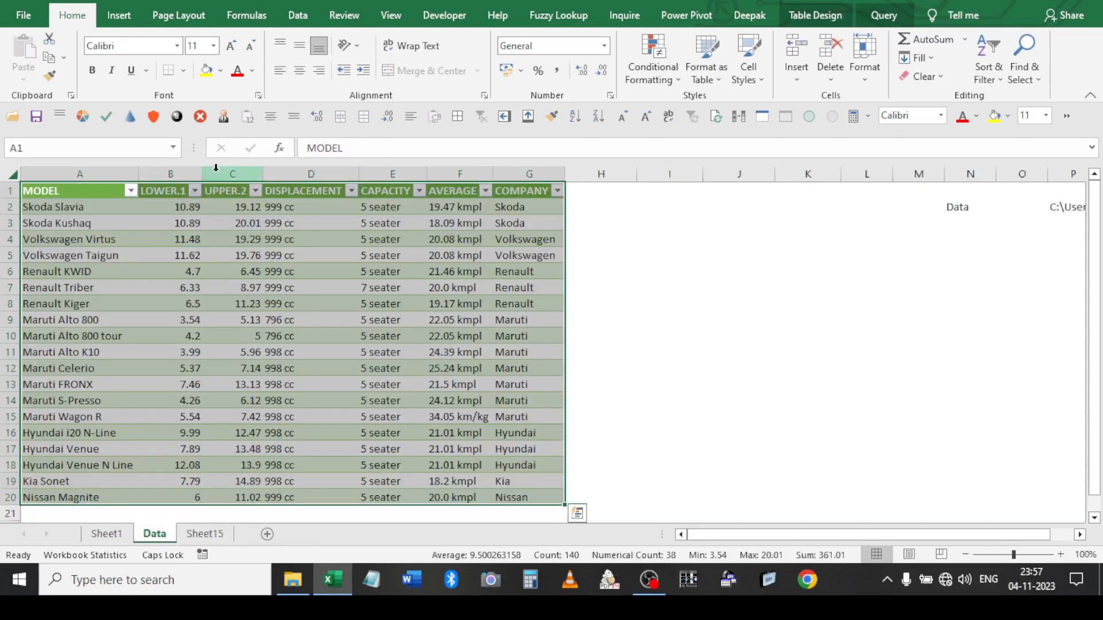
# Insert a PivotTable from the Append1 table on a new worksheet, adding the data to the Data Model
pyautogui.click(119, 15)
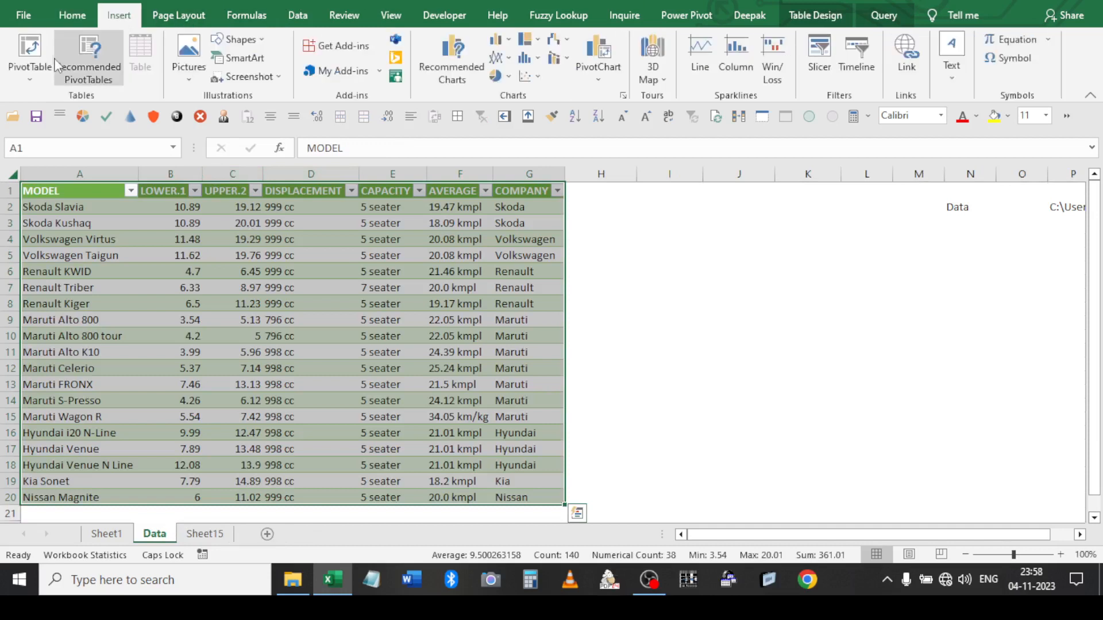
pyautogui.click(30, 63)
pyautogui.click(40, 103)
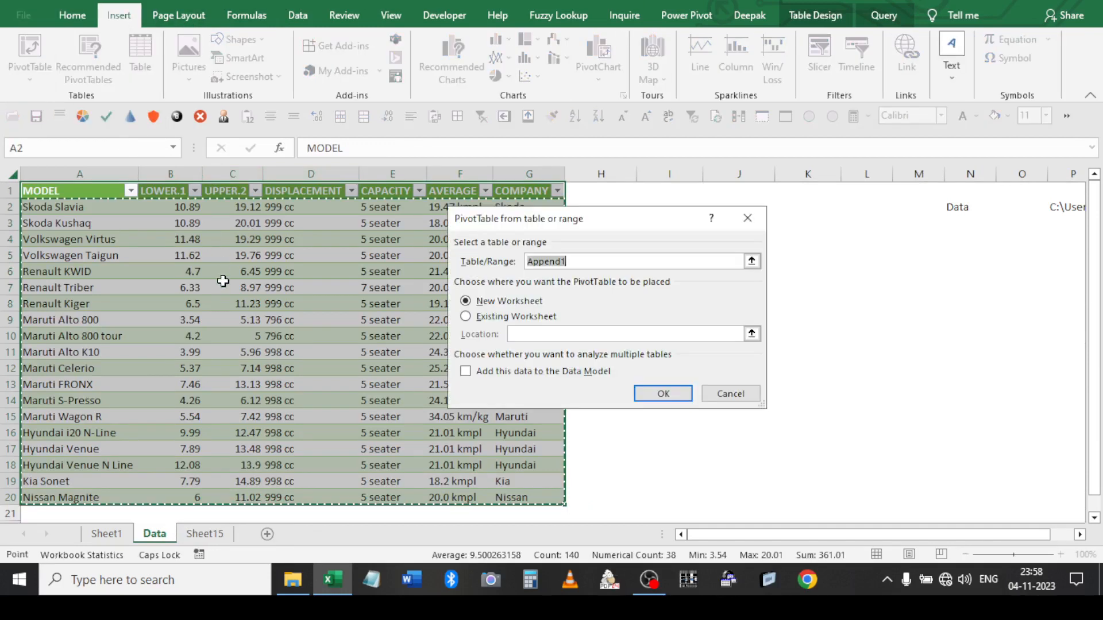
pyautogui.click(466, 373)
pyautogui.click(659, 402)
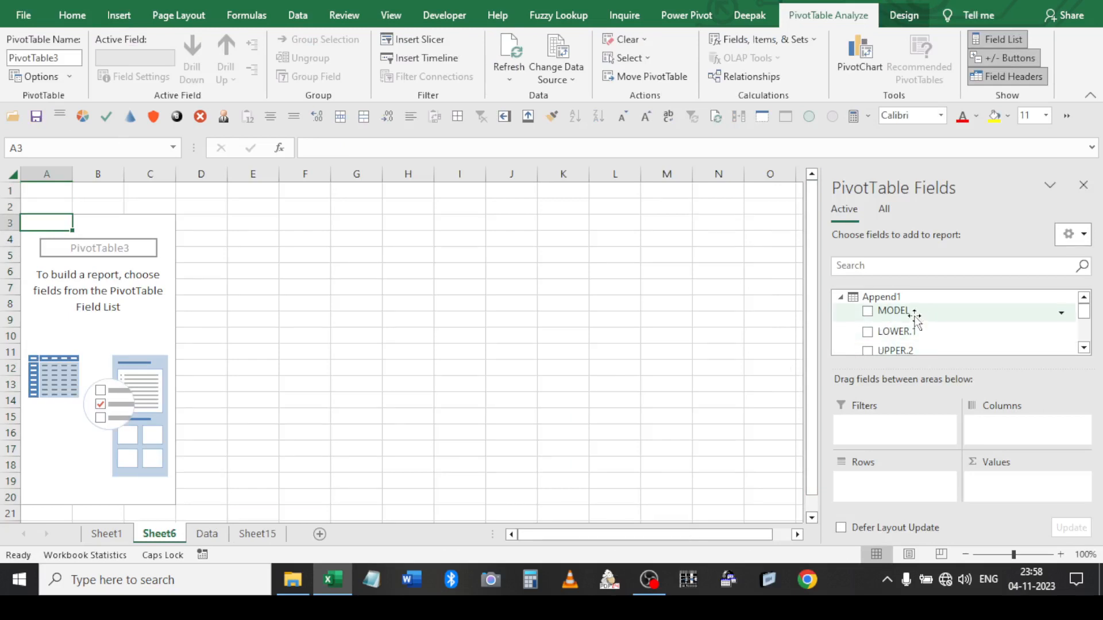
# Add the MODEL and COMPANY fields to the PivotTable as report filters
pyautogui.moveTo(897, 317); pyautogui.dragTo(902, 434)
pyautogui.scroll(-3, 938, 322)
pyautogui.moveTo(908, 340); pyautogui.dragTo(902, 441)
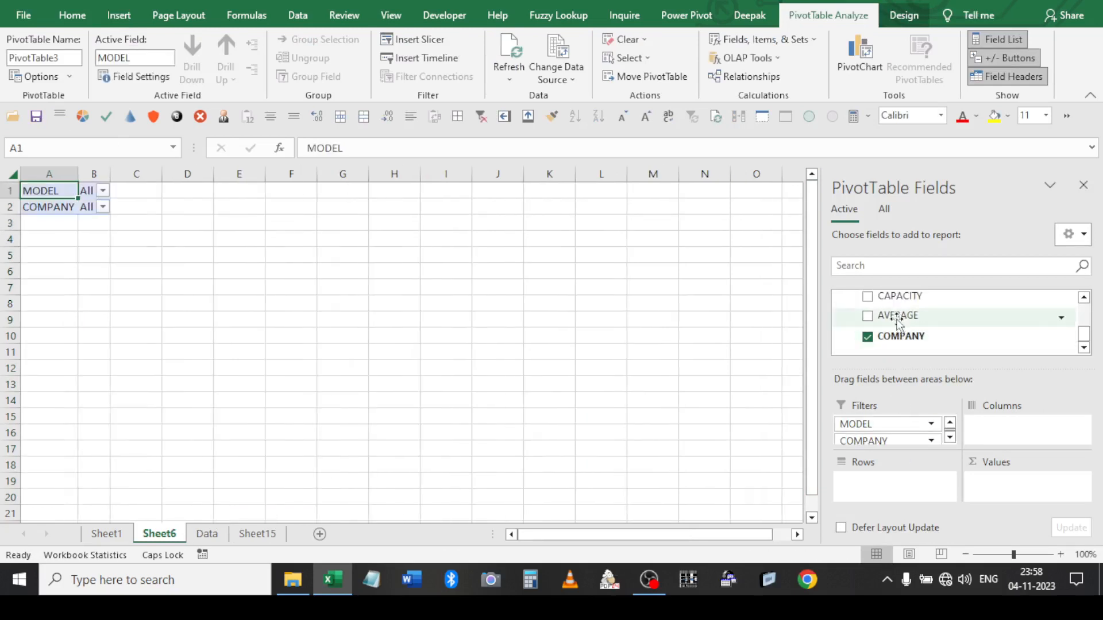
# Add CAPACITY, AVERAGE and DISPLACEMENT as row fields, and UPPER.2 and LOWER.1 as summed values
pyautogui.click(867, 296)
pyautogui.click(867, 318)
pyautogui.scroll(3, 868, 324)
pyautogui.click(867, 335)
pyautogui.click(867, 315)
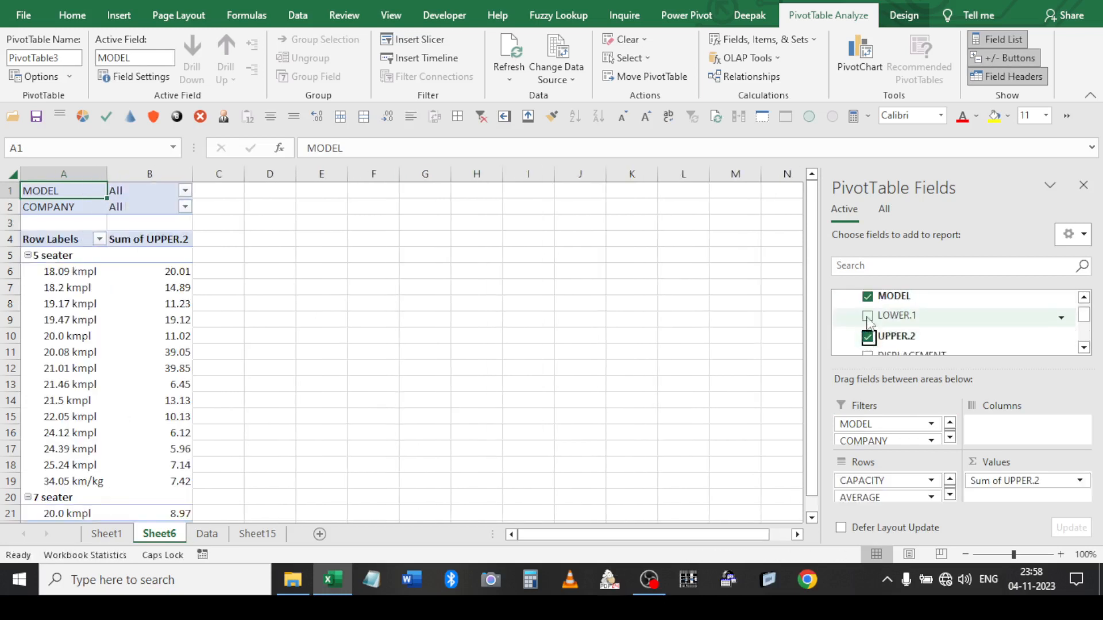
pyautogui.scroll(-2, 867, 324)
pyautogui.click(867, 315)
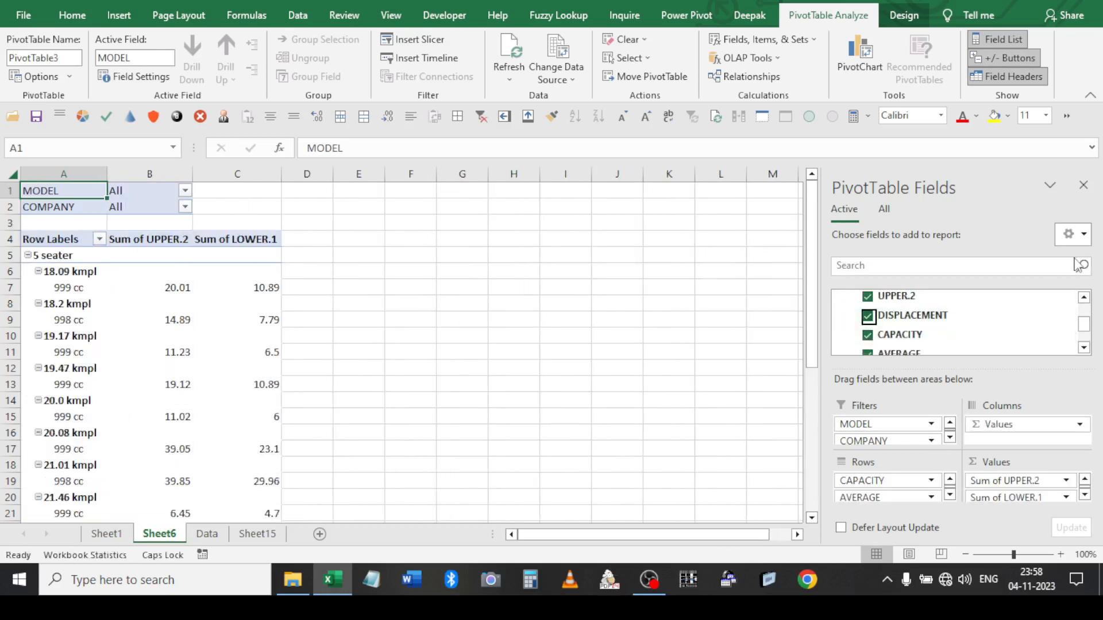
# Show the PivotTable in tabular form and repeat all item labels
pyautogui.click(270, 303)
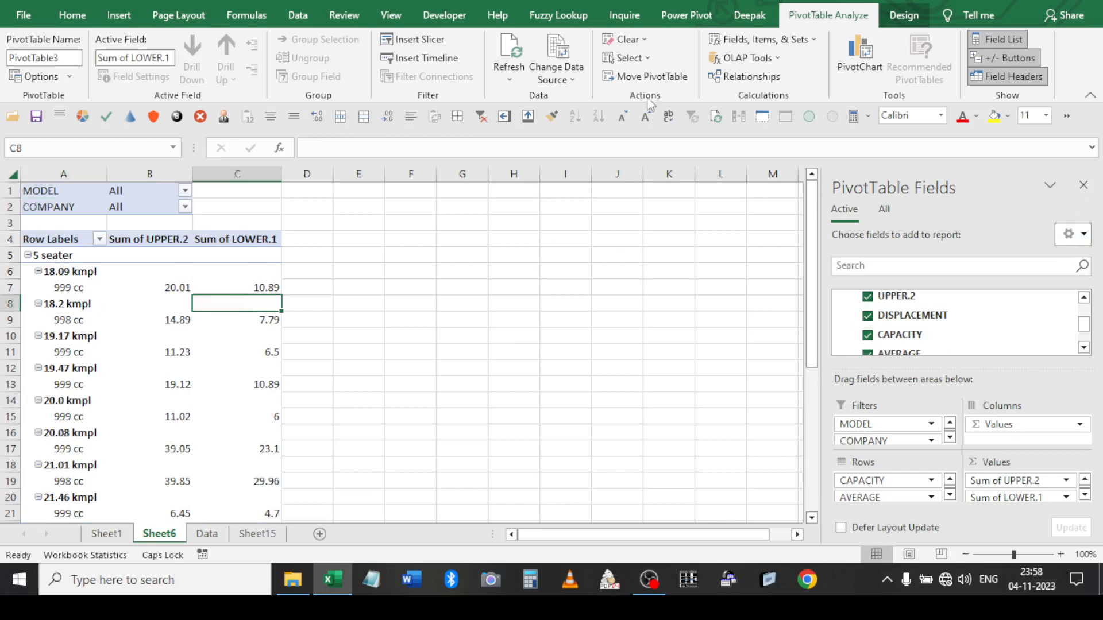
pyautogui.click(903, 15)
pyautogui.click(115, 66)
pyautogui.click(138, 178)
pyautogui.click(115, 66)
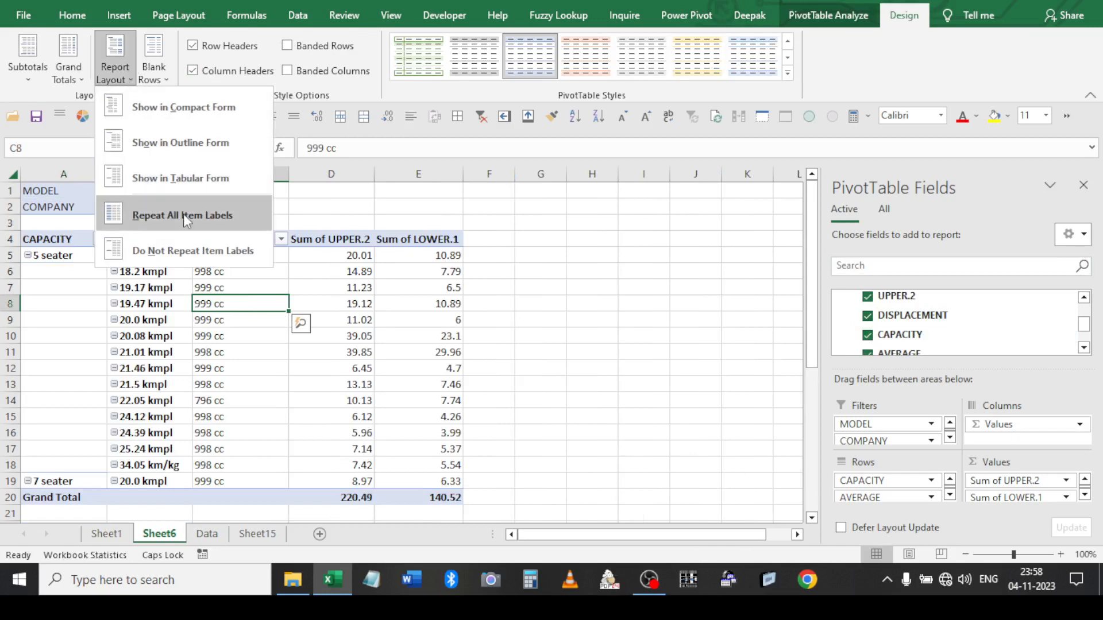
pyautogui.click(143, 215)
# Turn off the PivotTable's grand totals and subtotals, and apply the light grey style
pyautogui.click(68, 66)
pyautogui.click(87, 105)
pyautogui.click(28, 63)
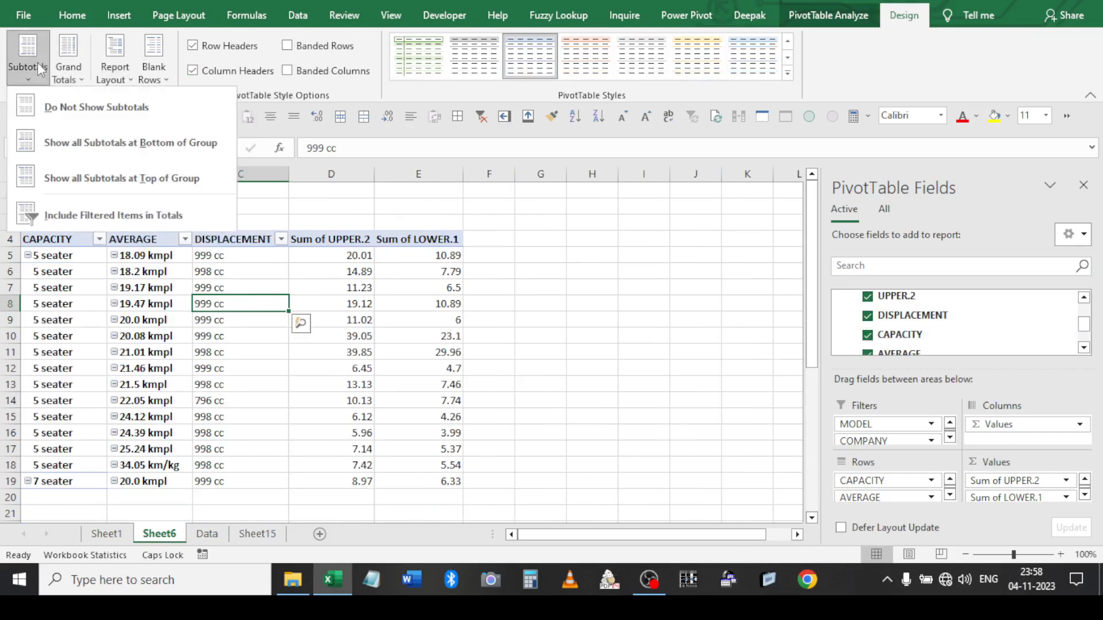
pyautogui.click(48, 104)
pyautogui.click(641, 56)
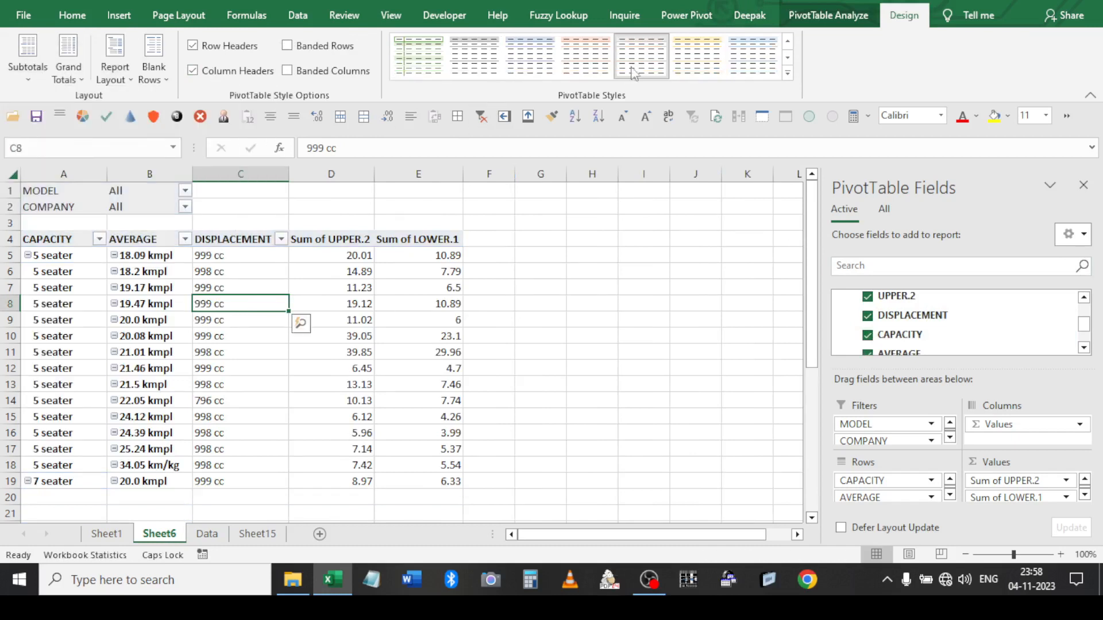
pyautogui.click(160, 241)
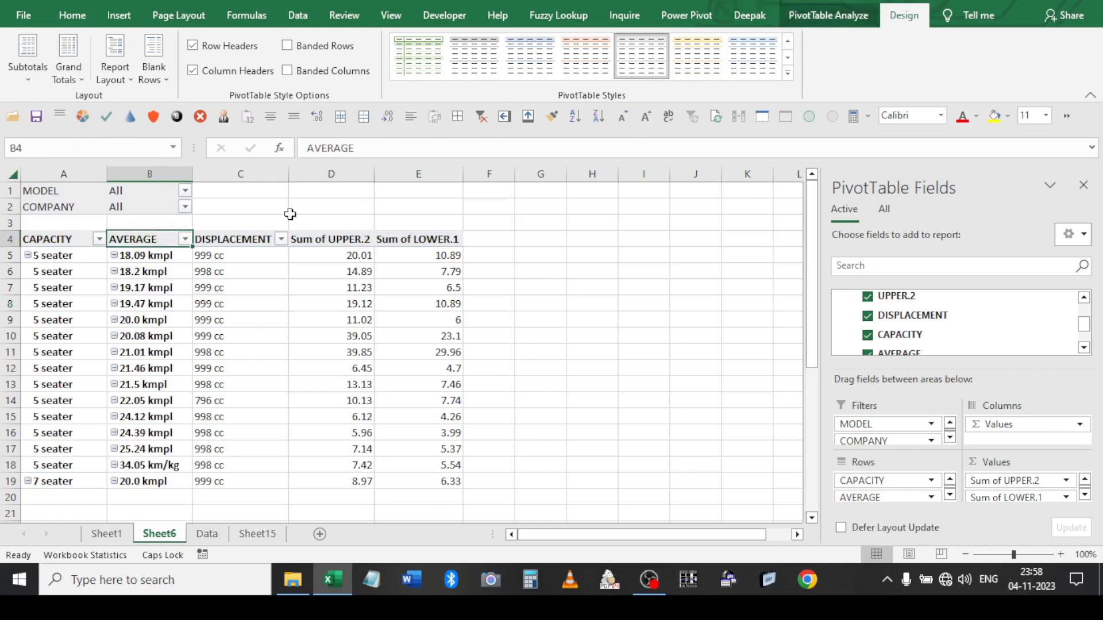
# Insert one blank row above the PivotTable and one blank column before it
pyautogui.click(78, 189)
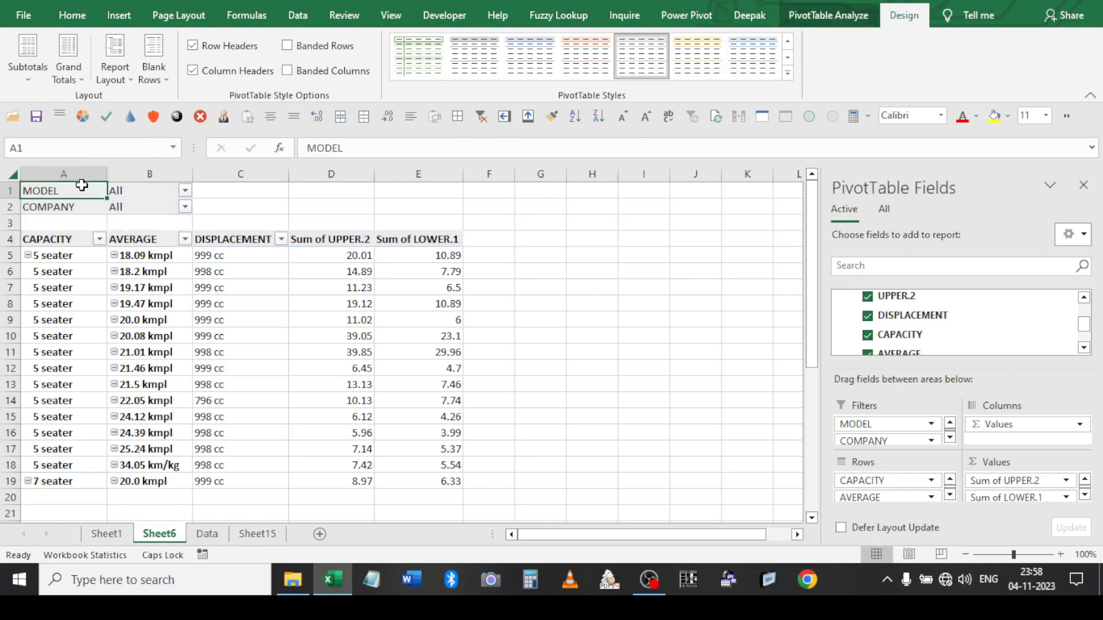
pyautogui.rightClick(6, 190)
pyautogui.click(49, 331)
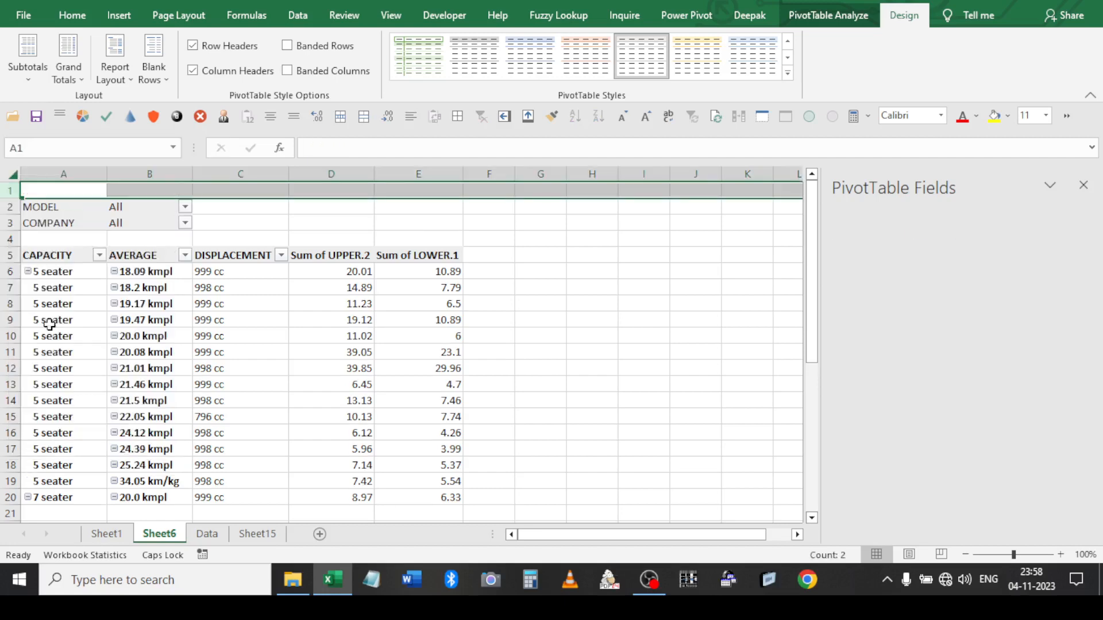
pyautogui.click(63, 174)
pyautogui.rightClick(63, 174)
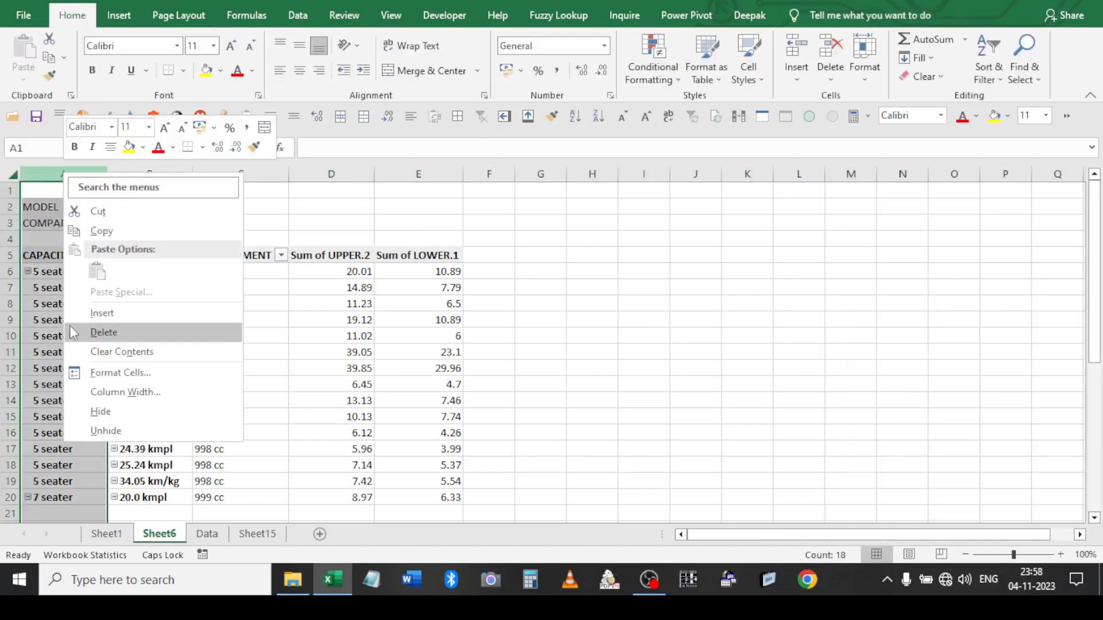
pyautogui.click(101, 313)
# Set the PivotTable's compact form row label indent to 2 characters in the PivotTable options
pyautogui.moveTo(114, 203); pyautogui.dragTo(220, 225)
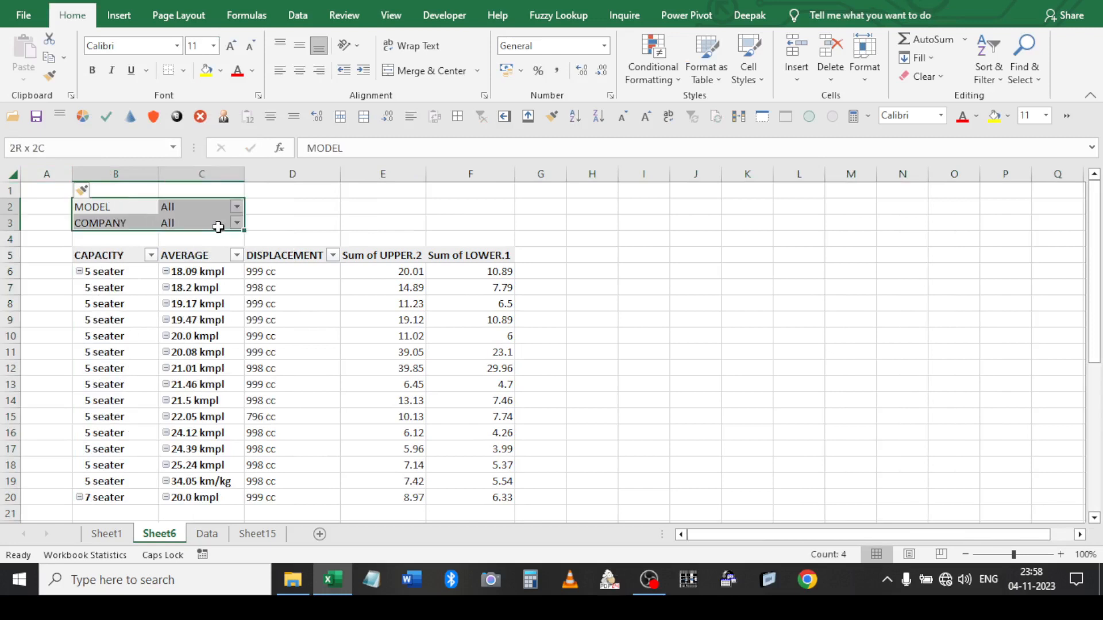
pyautogui.click(840, 23)
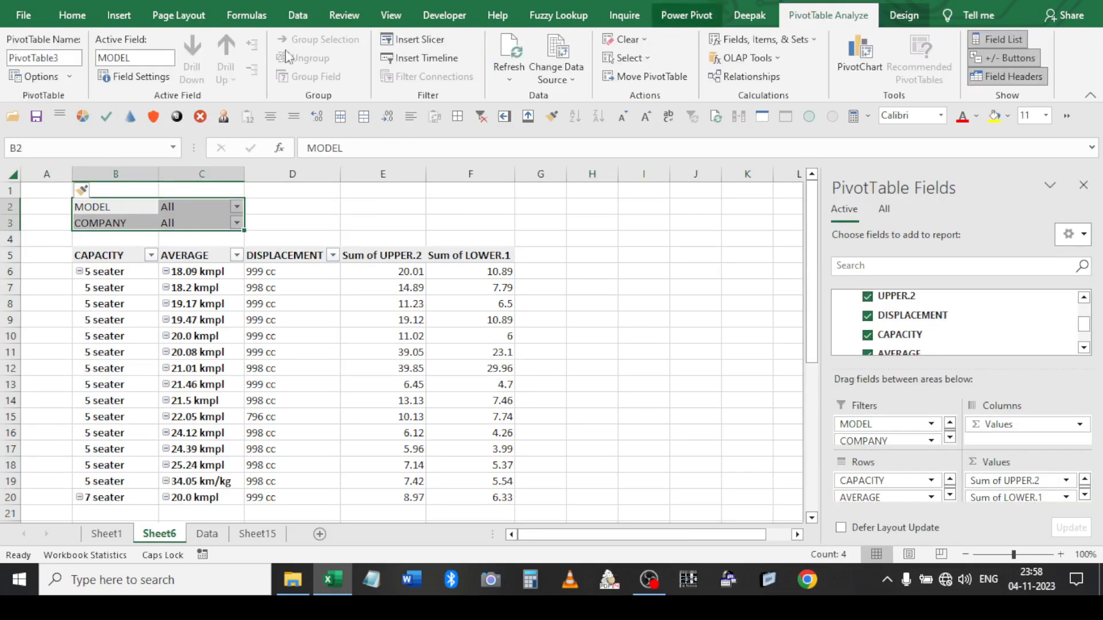
pyautogui.click(48, 72)
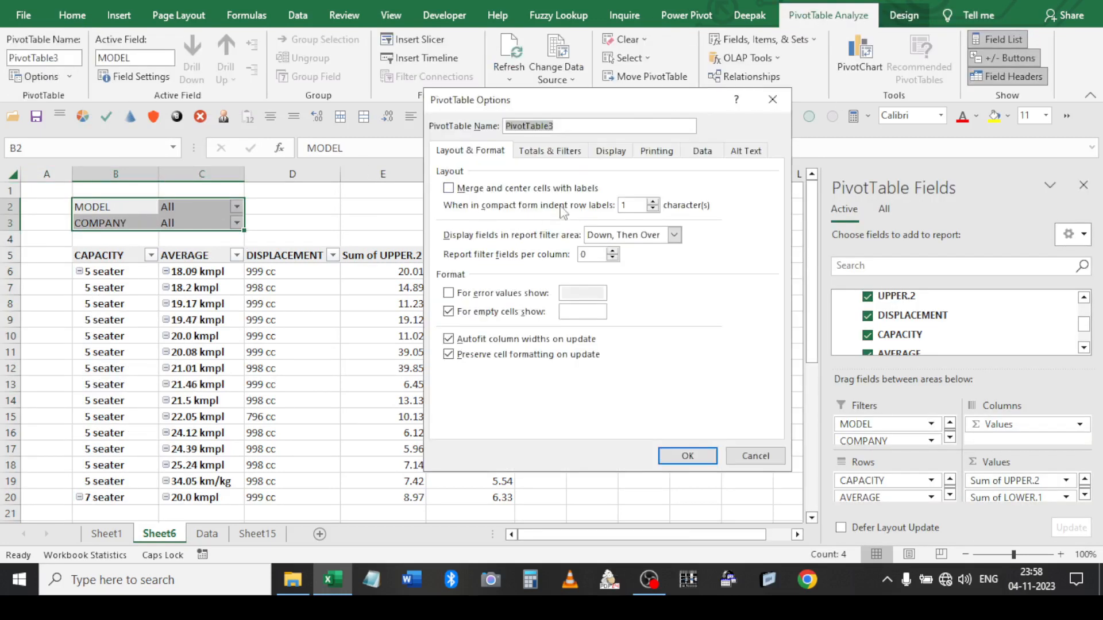
pyautogui.click(652, 202)
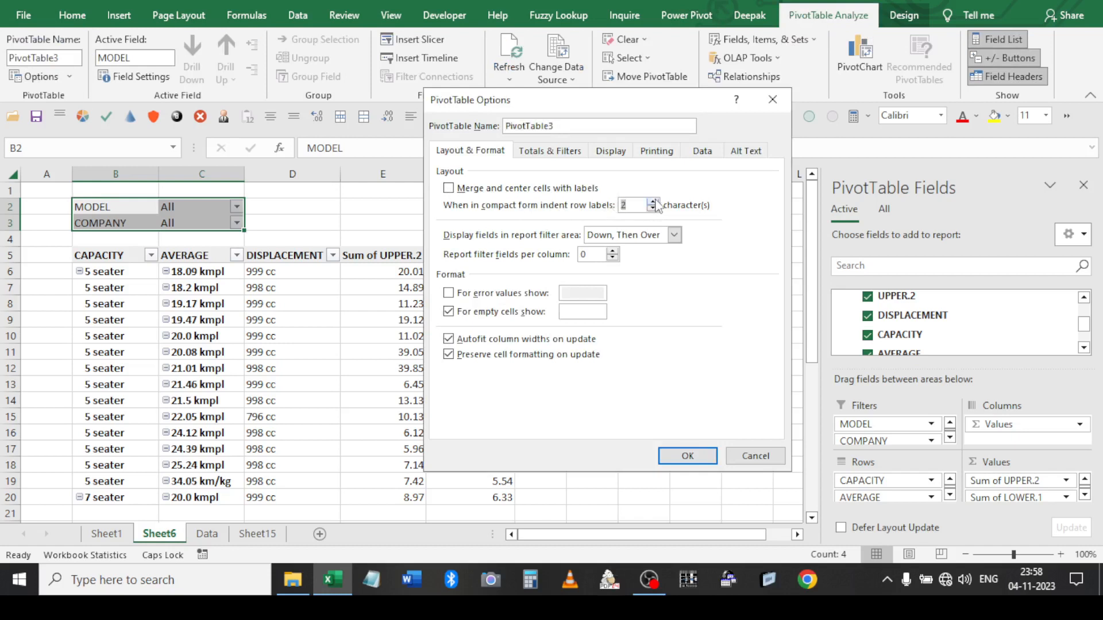
pyautogui.click(678, 456)
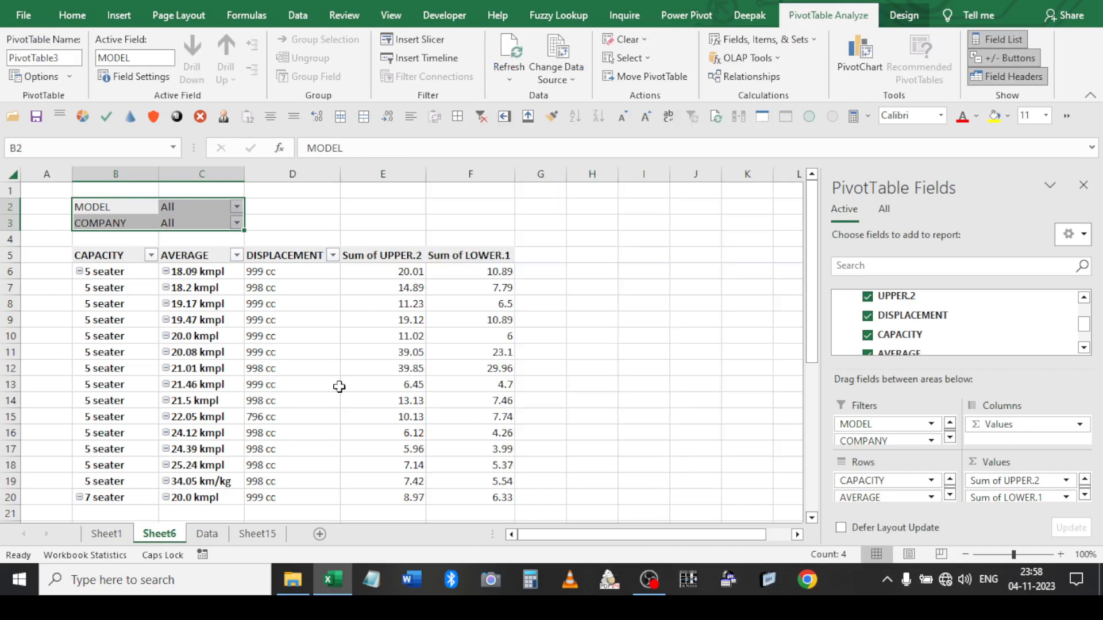
# Allow multiple filters per field in the PivotTable options
pyautogui.click(190, 226)
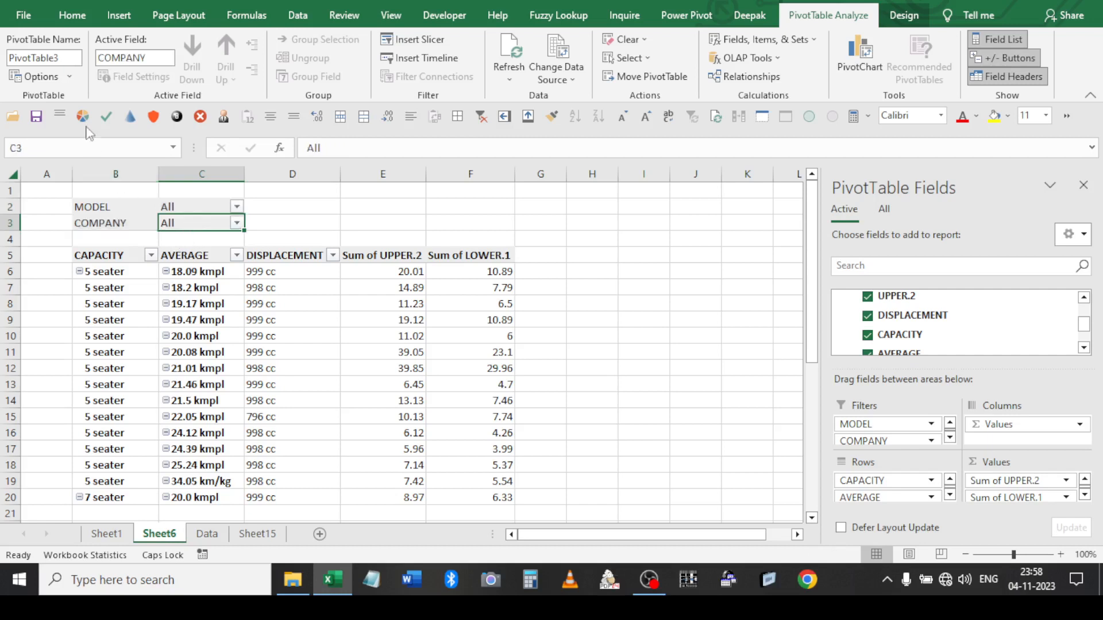
pyautogui.click(39, 76)
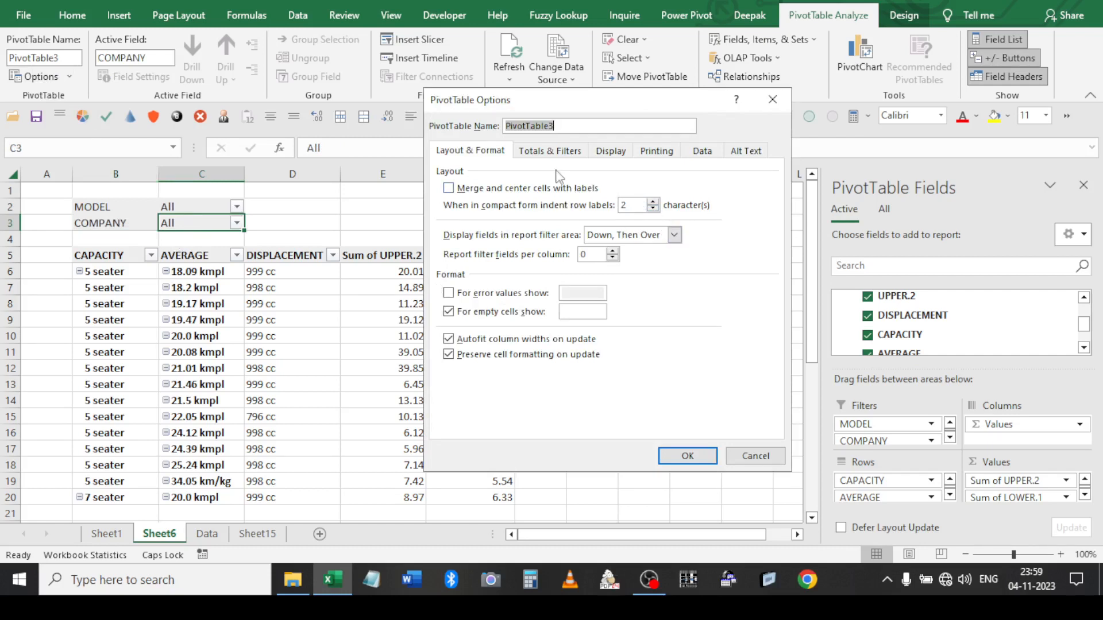
pyautogui.click(534, 152)
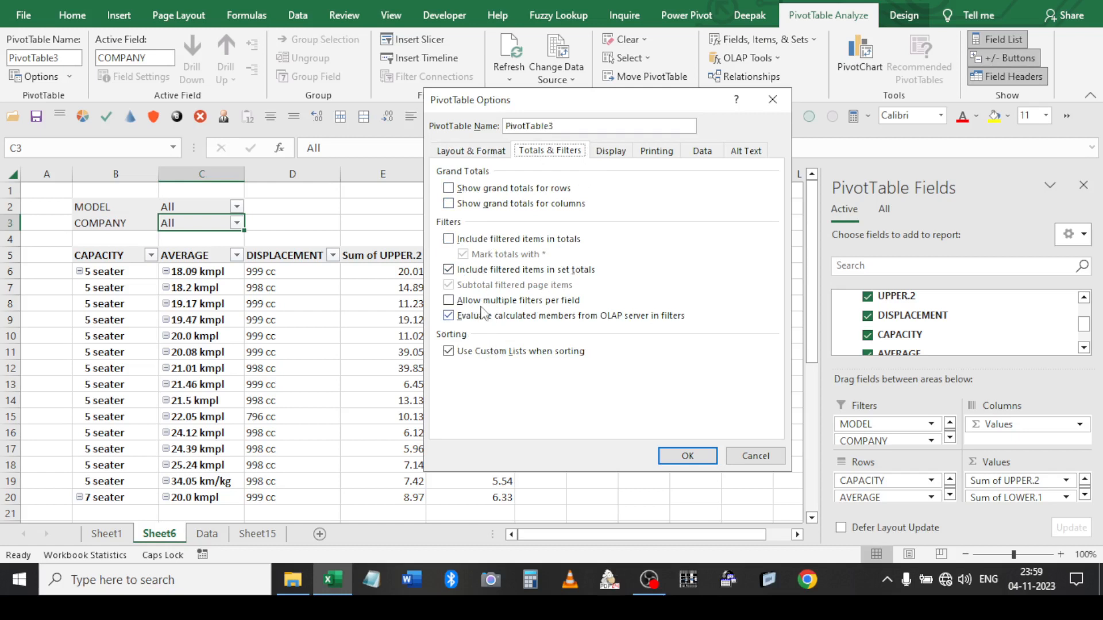
pyautogui.click(449, 302)
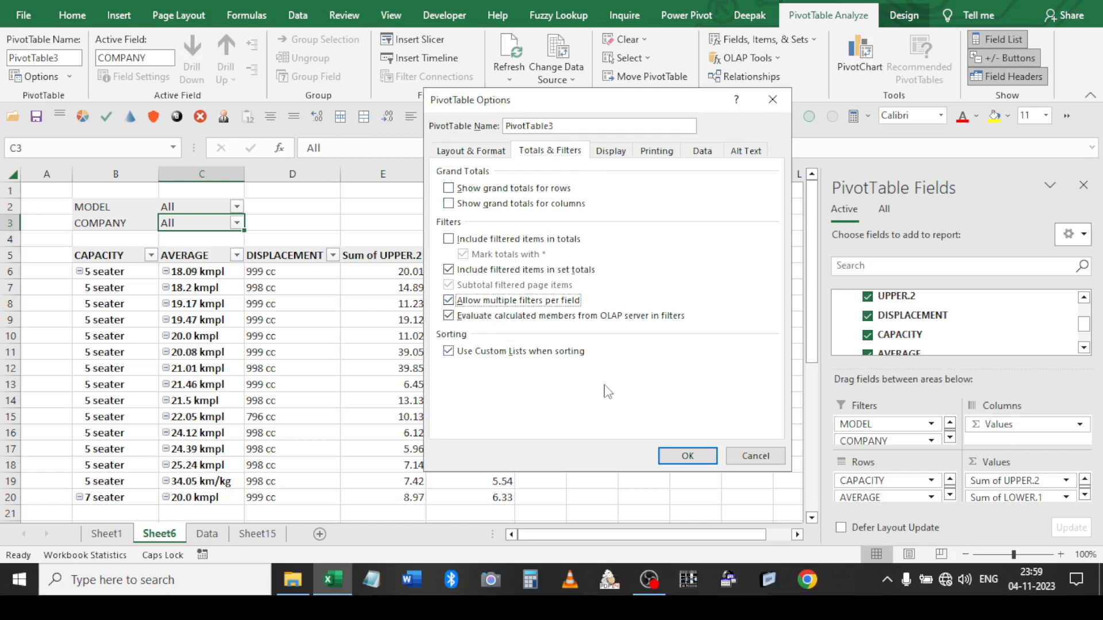
pyautogui.click(687, 455)
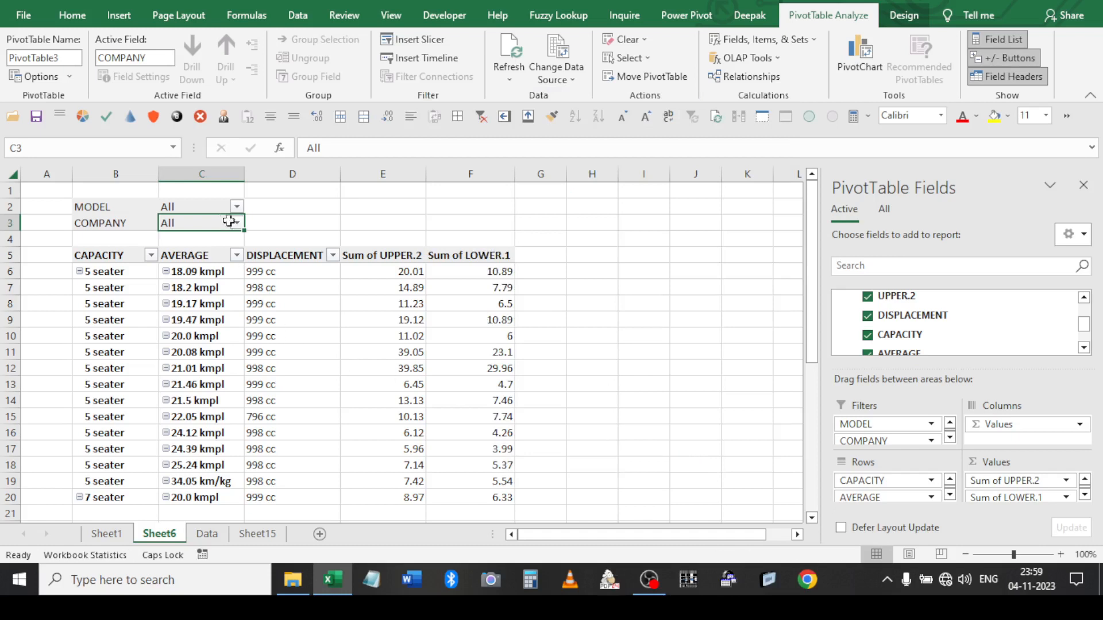
# Turn off the option that allows multiple filters per field in the PivotTable options
pyautogui.moveTo(141, 221); pyautogui.dragTo(478, 222)
pyautogui.click(543, 320)
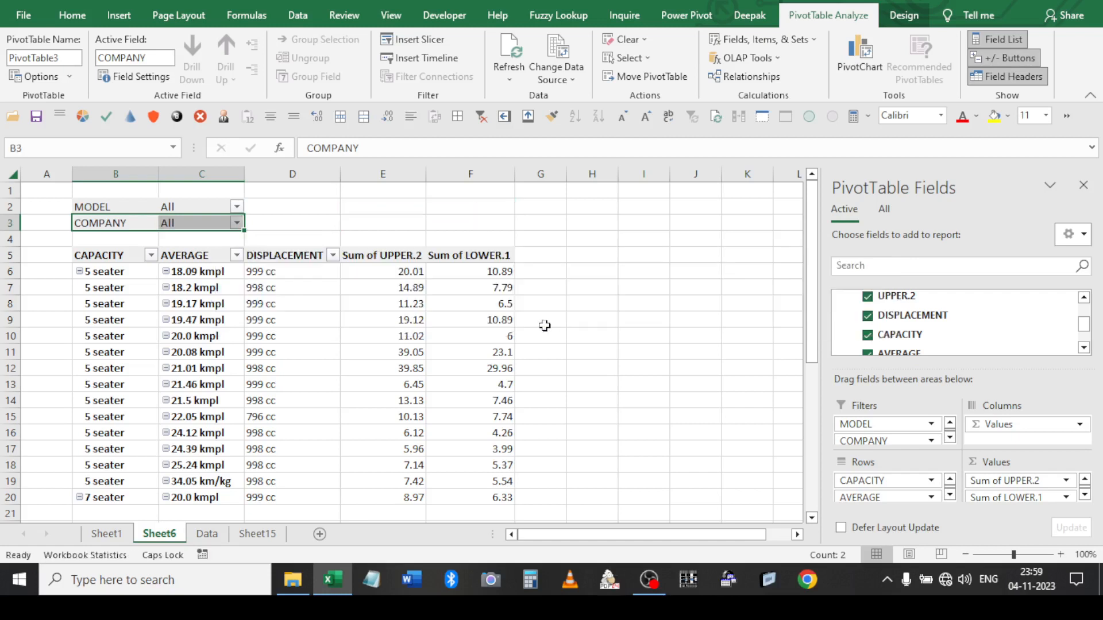
pyautogui.click(65, 82)
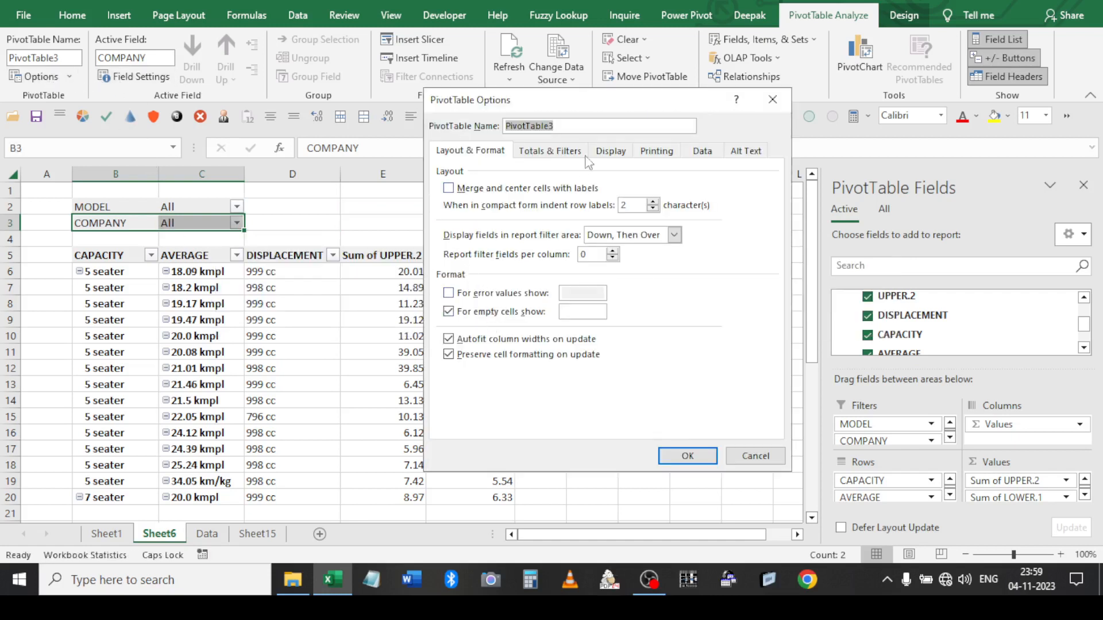
pyautogui.click(583, 153)
pyautogui.click(458, 304)
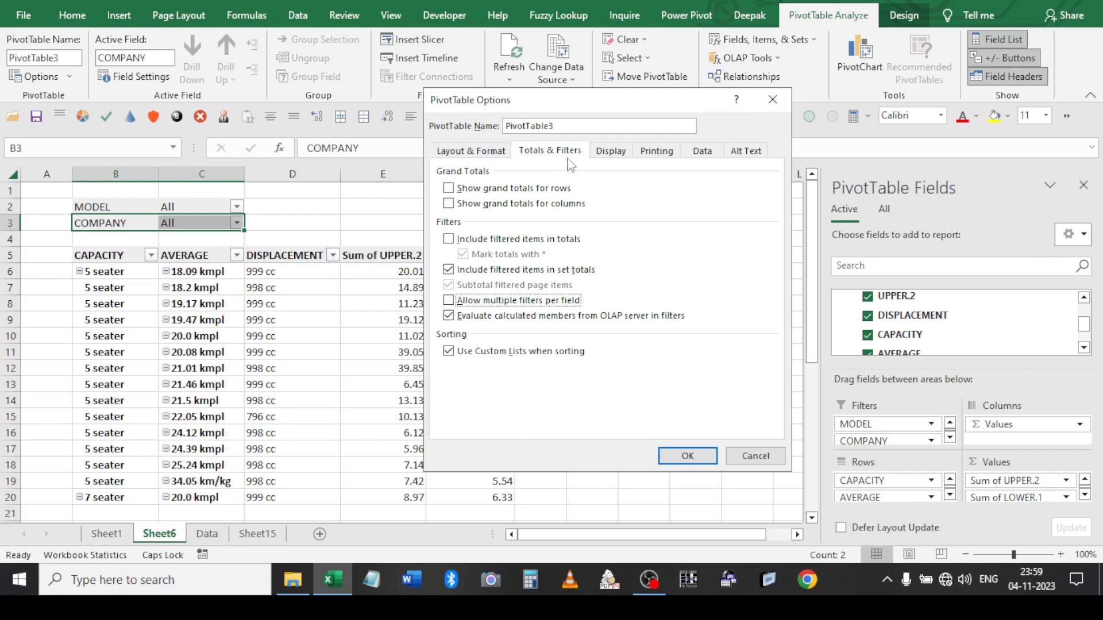
# Set the compact form row label indent to 1 character and arrange the report filter fields Over, Then Down
pyautogui.click(612, 153)
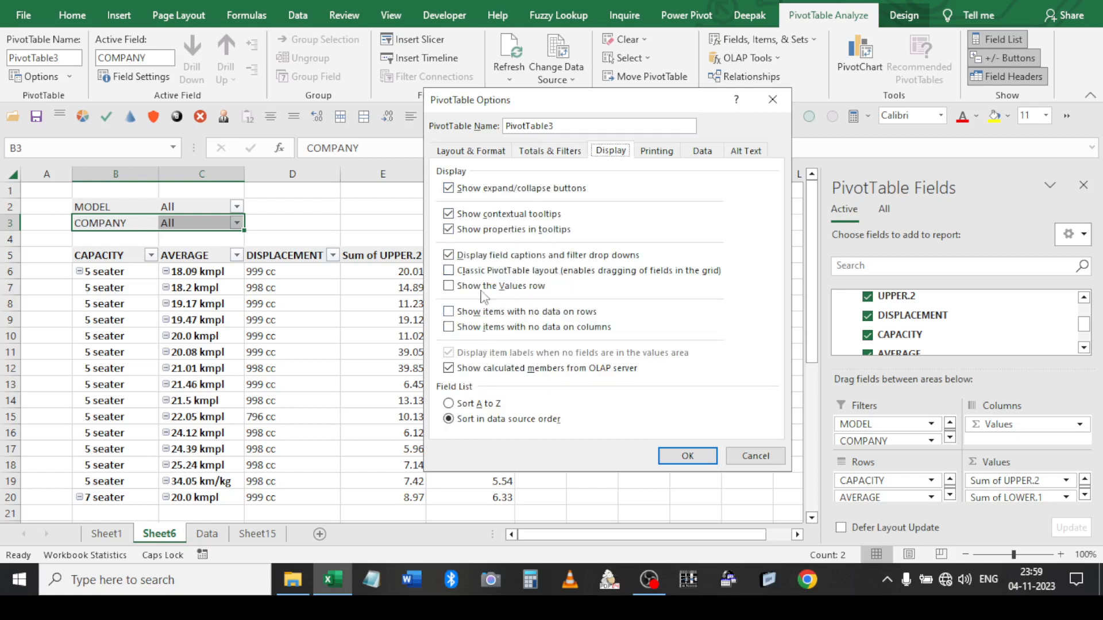
pyautogui.click(468, 151)
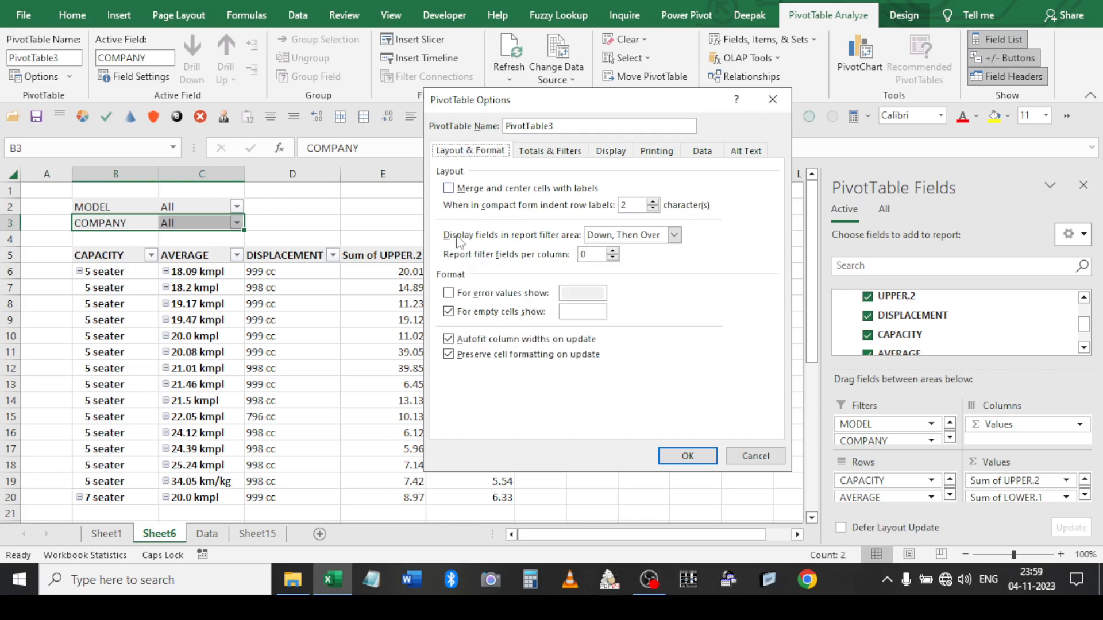
pyautogui.click(652, 202)
pyautogui.click(674, 235)
pyautogui.click(637, 260)
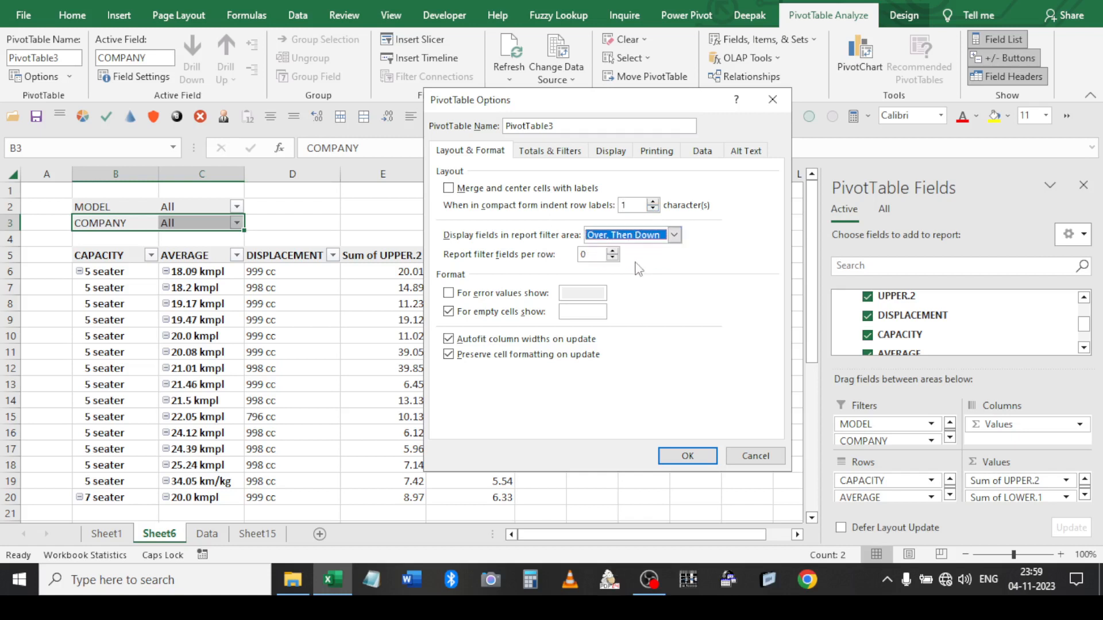
pyautogui.click(687, 455)
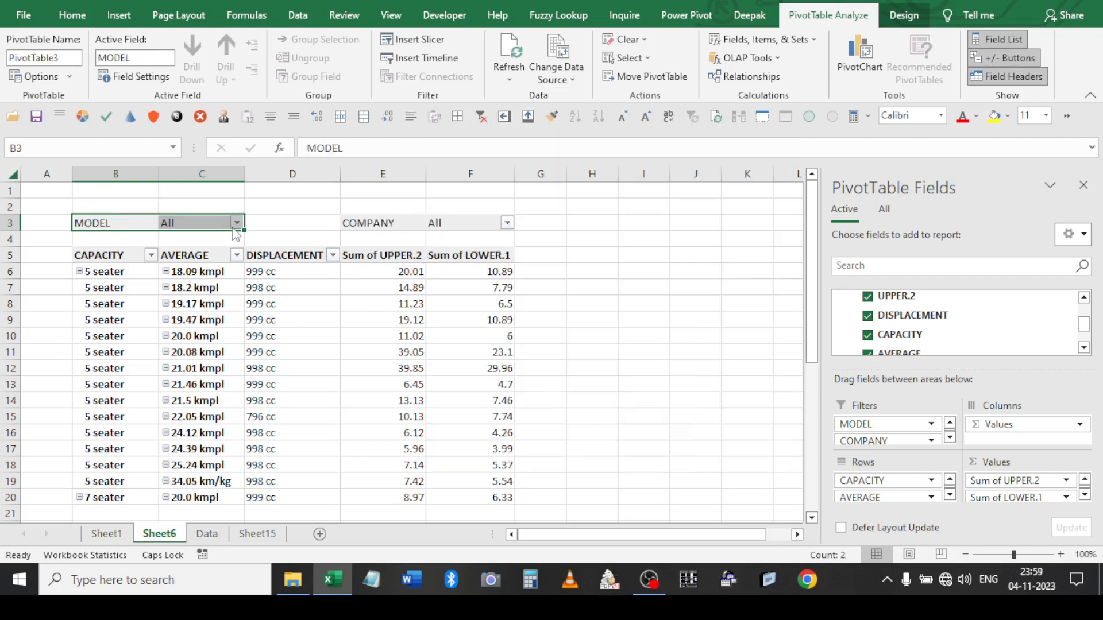
pyautogui.click(404, 224)
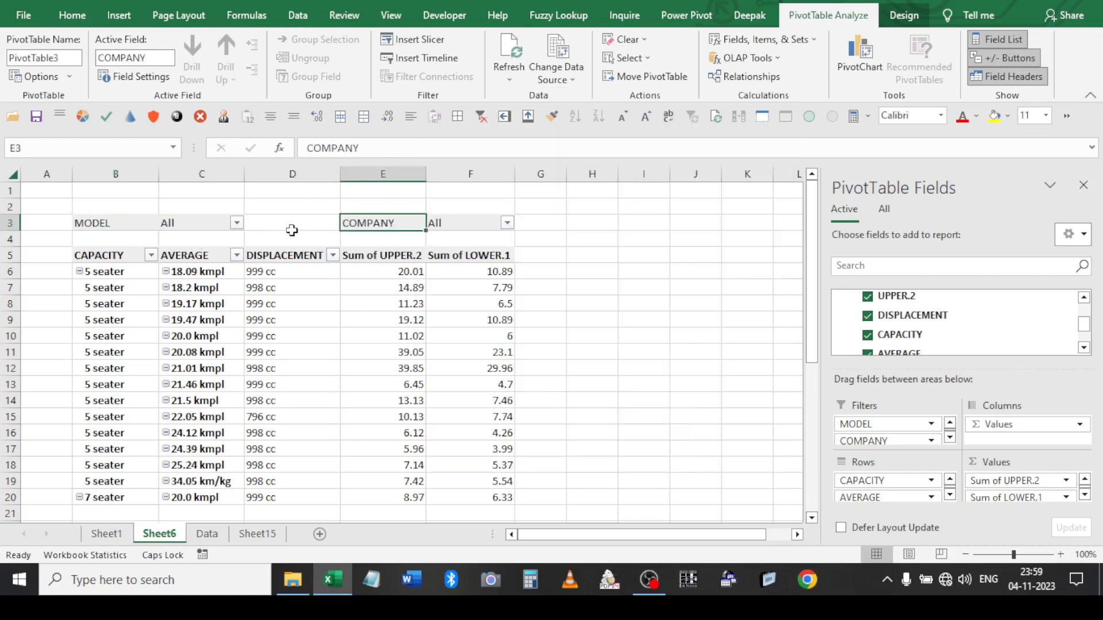
pyautogui.click(550, 236)
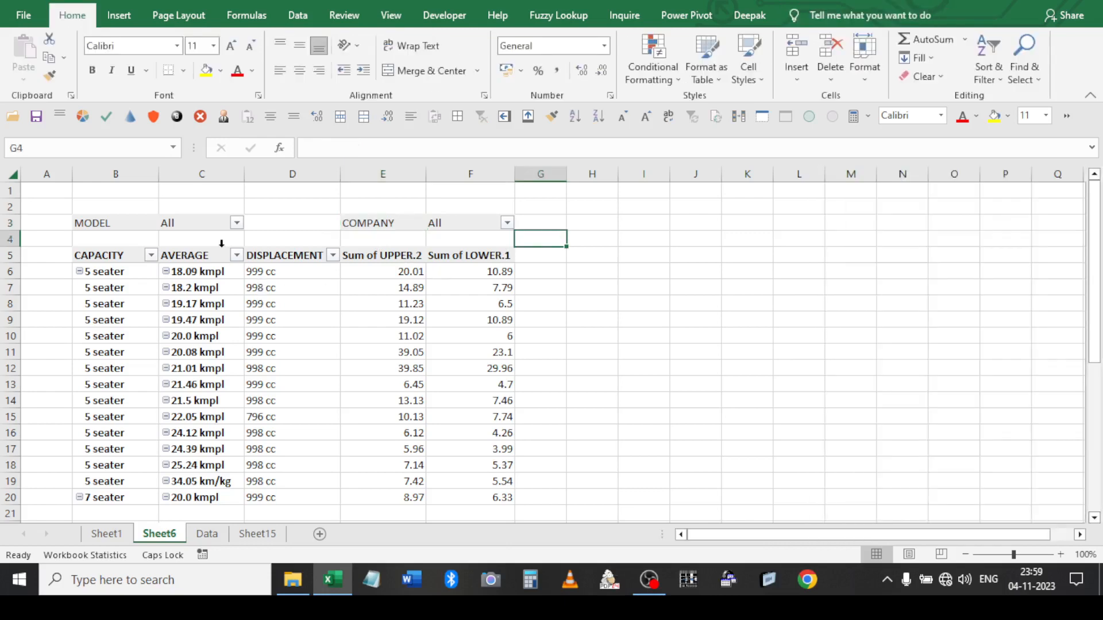
# Convert the PivotTable to OLAP cube formulas without converting the report filters
pyautogui.click(208, 262)
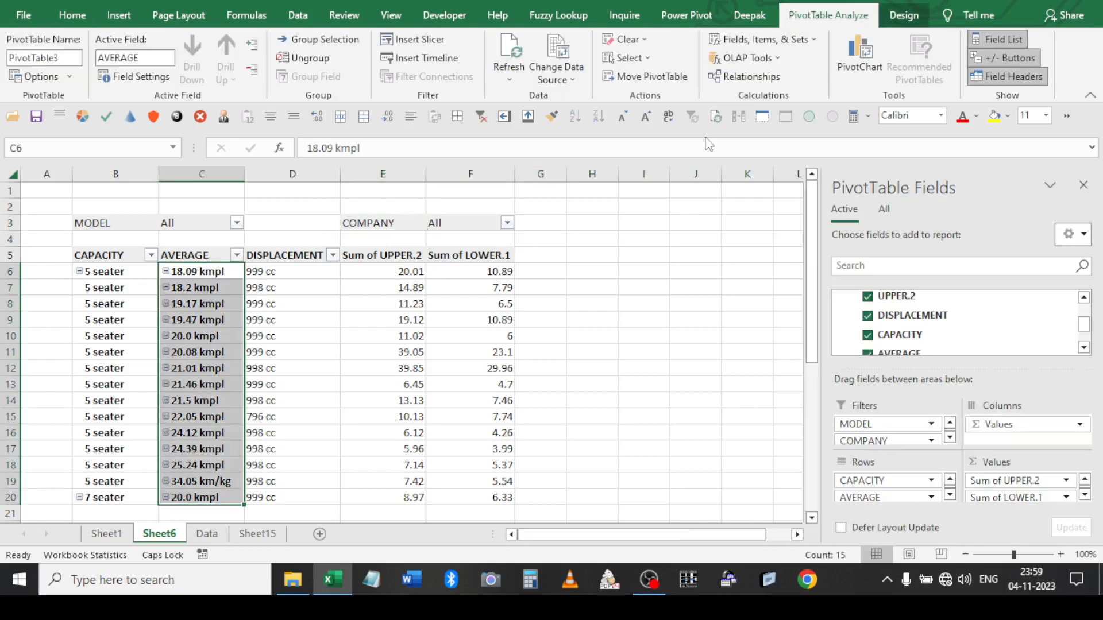
pyautogui.click(774, 60)
pyautogui.click(769, 117)
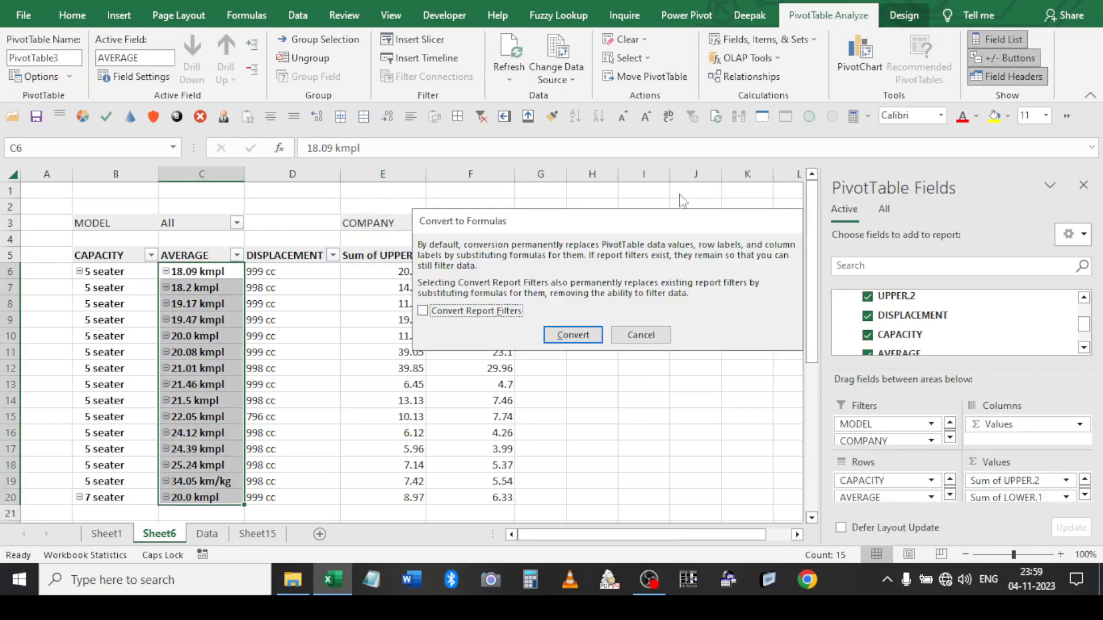
pyautogui.click(571, 335)
pyautogui.click(596, 266)
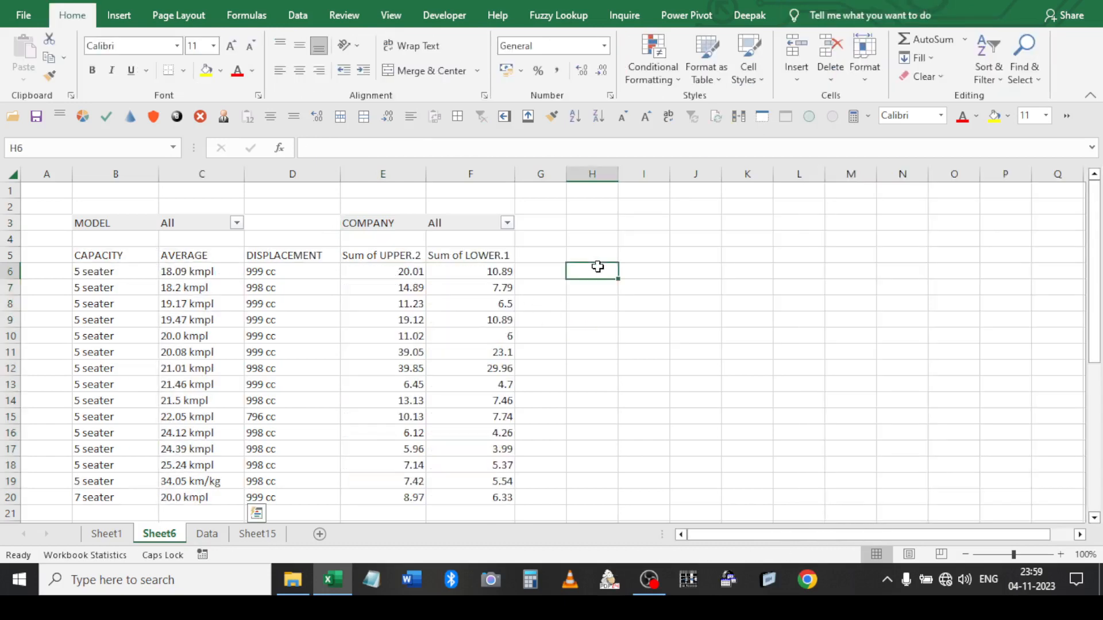
# Enable multiple item selection in the COMPANY report filter and filter it to Hyundai only
pyautogui.click(506, 223)
pyautogui.click(328, 404)
pyautogui.click(333, 263)
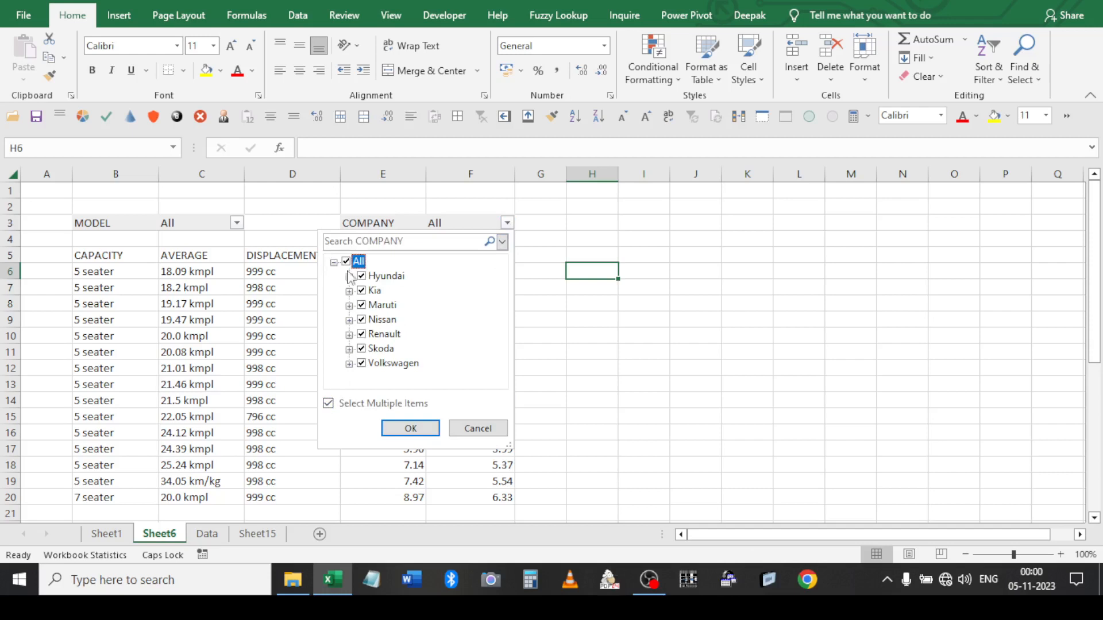
pyautogui.click(346, 261)
pyautogui.click(361, 276)
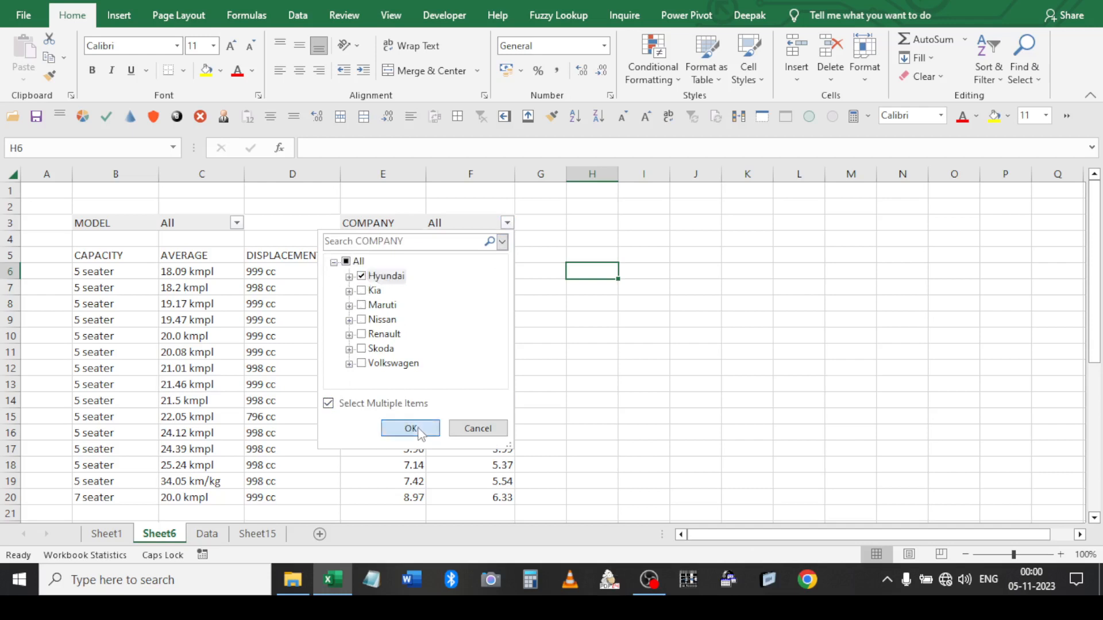
pyautogui.click(410, 428)
# Filter the MODEL report filter to Maruti Alto 800 and Maruti Alto 800 tour, with multiple item selection enabled
pyautogui.click(236, 222)
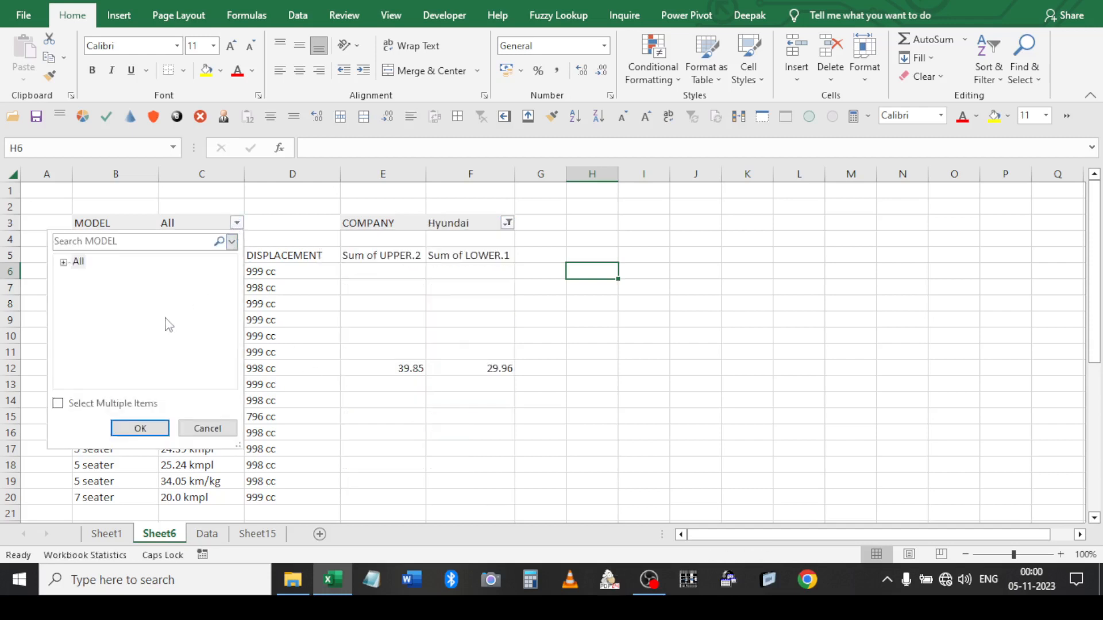
pyautogui.click(59, 404)
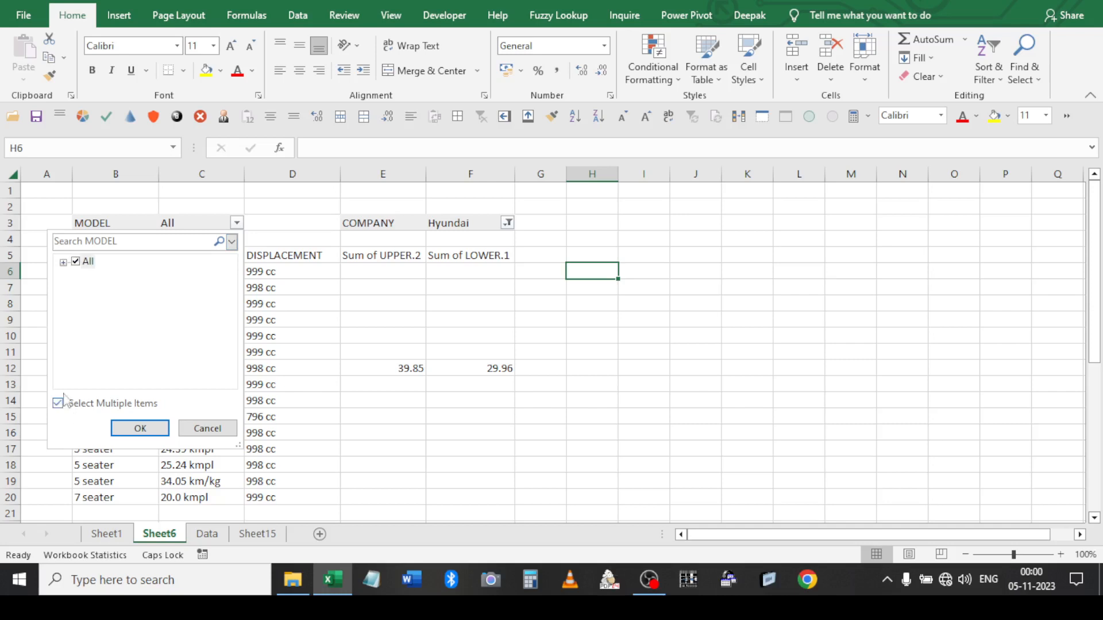
pyautogui.click(64, 262)
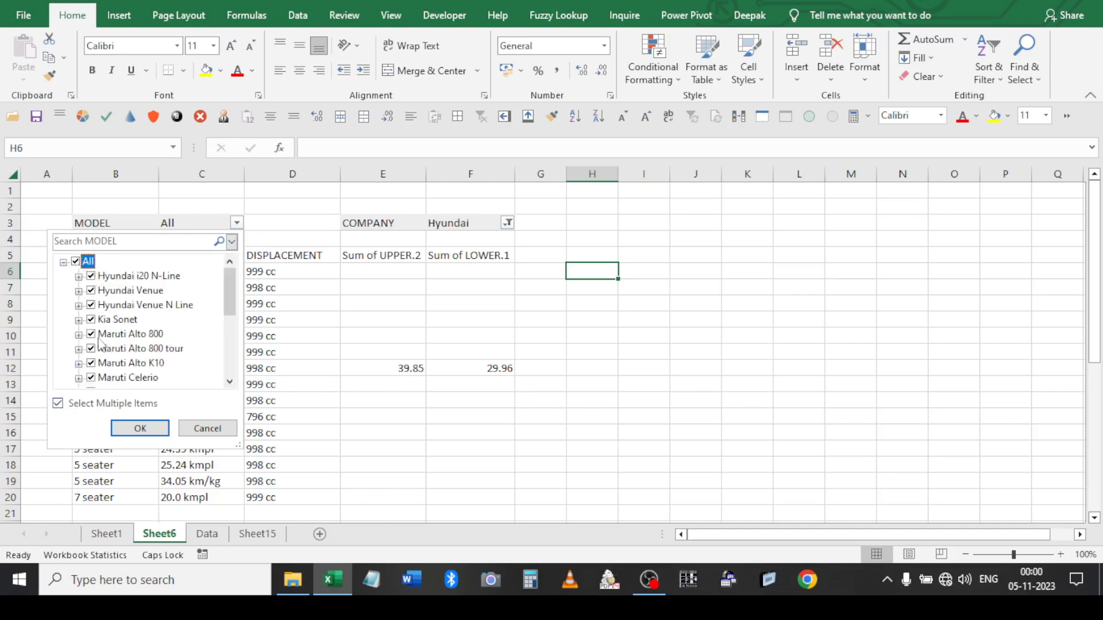
pyautogui.click(76, 262)
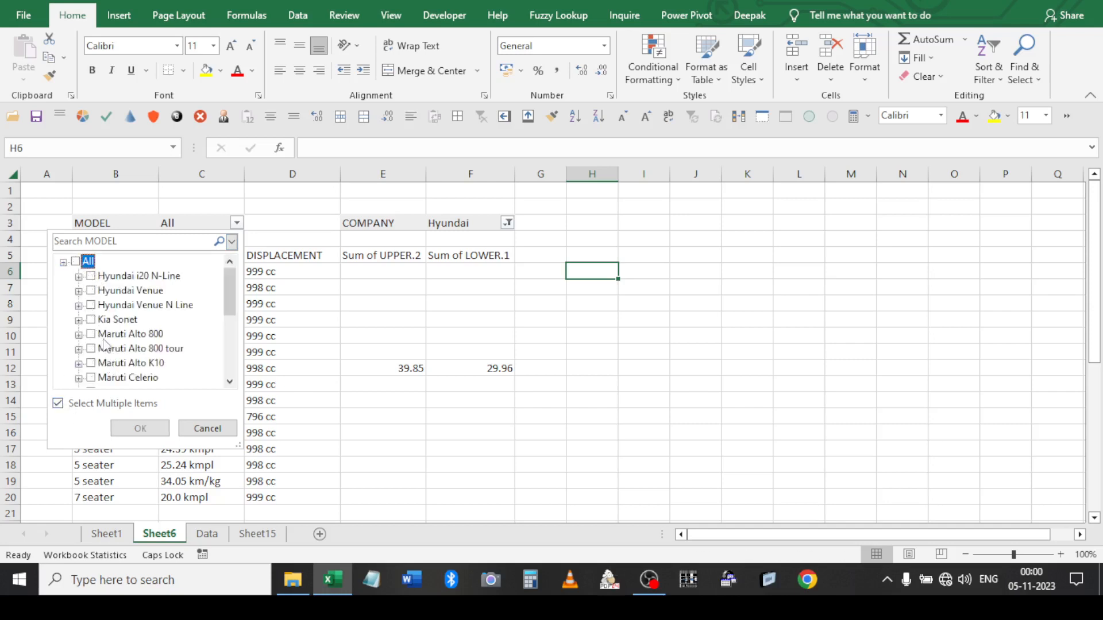
pyautogui.click(106, 334)
pyautogui.click(106, 349)
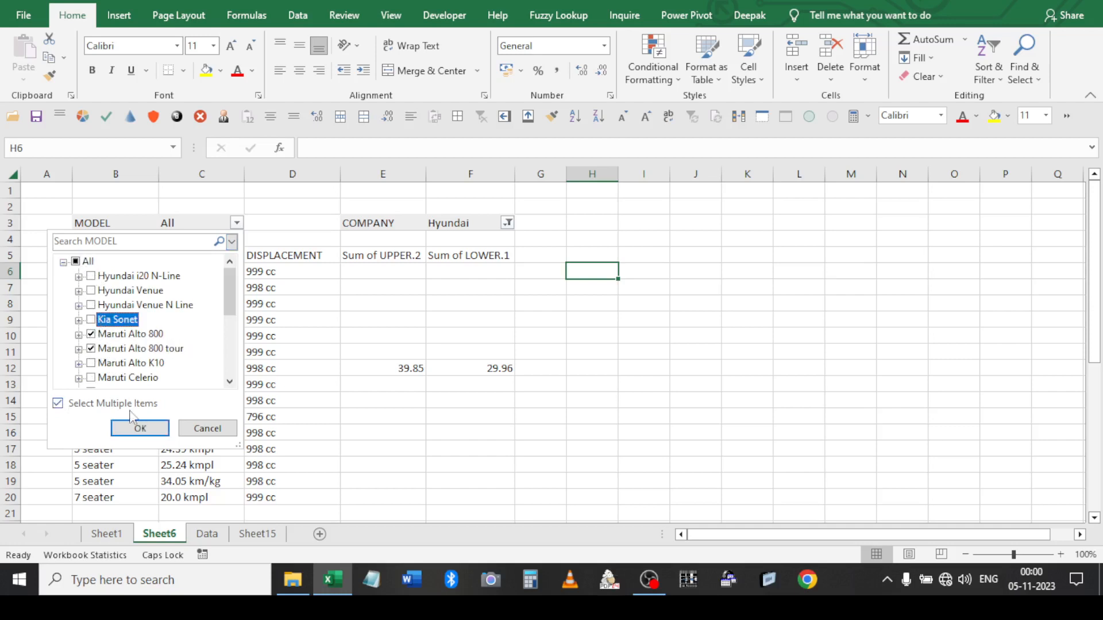
pyautogui.click(140, 428)
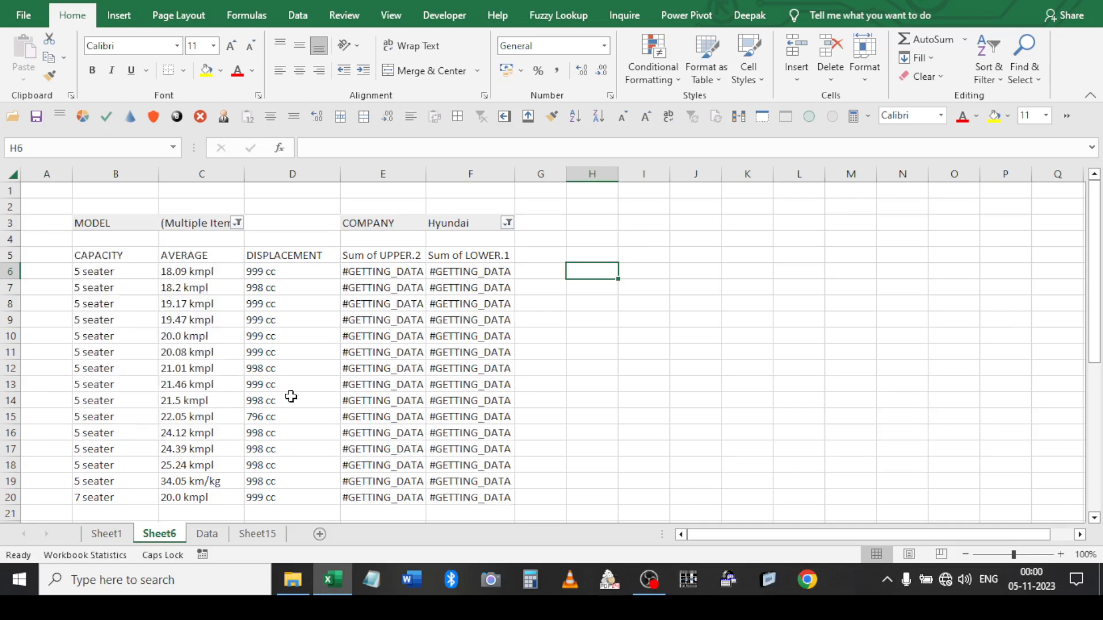
# Filter the MODEL report filter to Hyundai i20 N-Line and Hyundai Venue, and select the row 12 values in E12:F12
pyautogui.click(237, 223)
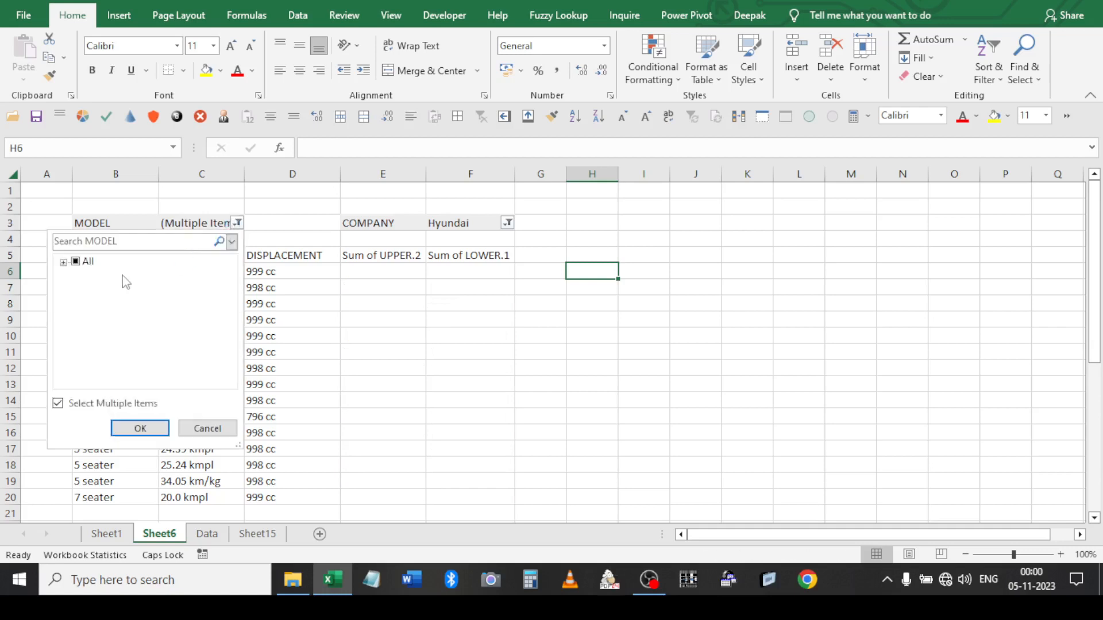
pyautogui.click(65, 263)
pyautogui.click(64, 263)
pyautogui.click(64, 263)
pyautogui.doubleClick(75, 264)
pyautogui.click(76, 263)
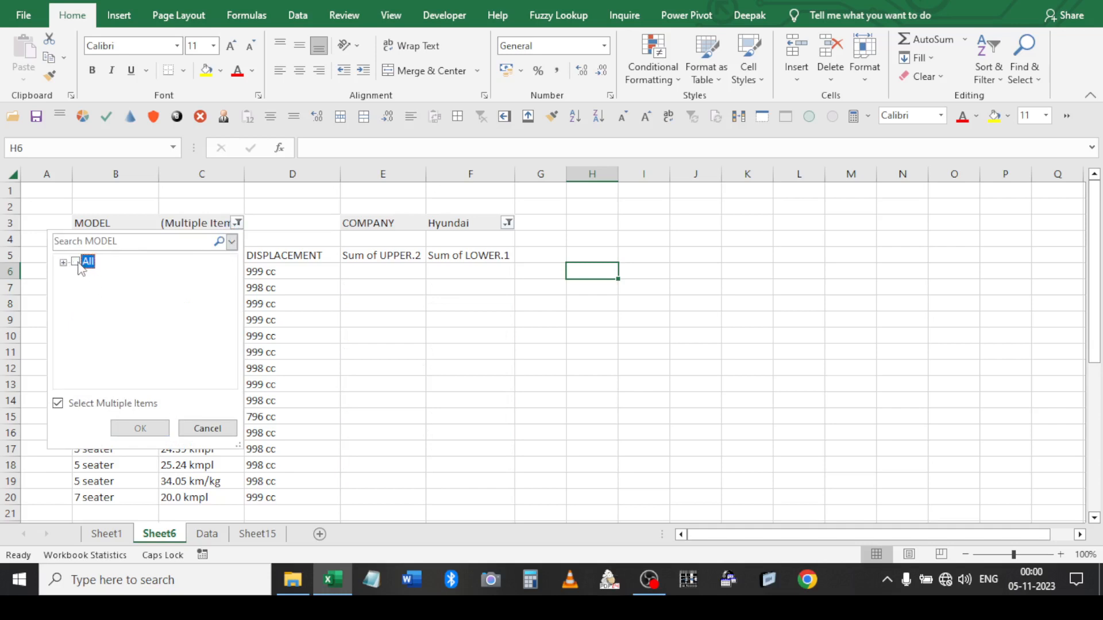
pyautogui.click(63, 263)
pyautogui.click(91, 277)
pyautogui.click(91, 291)
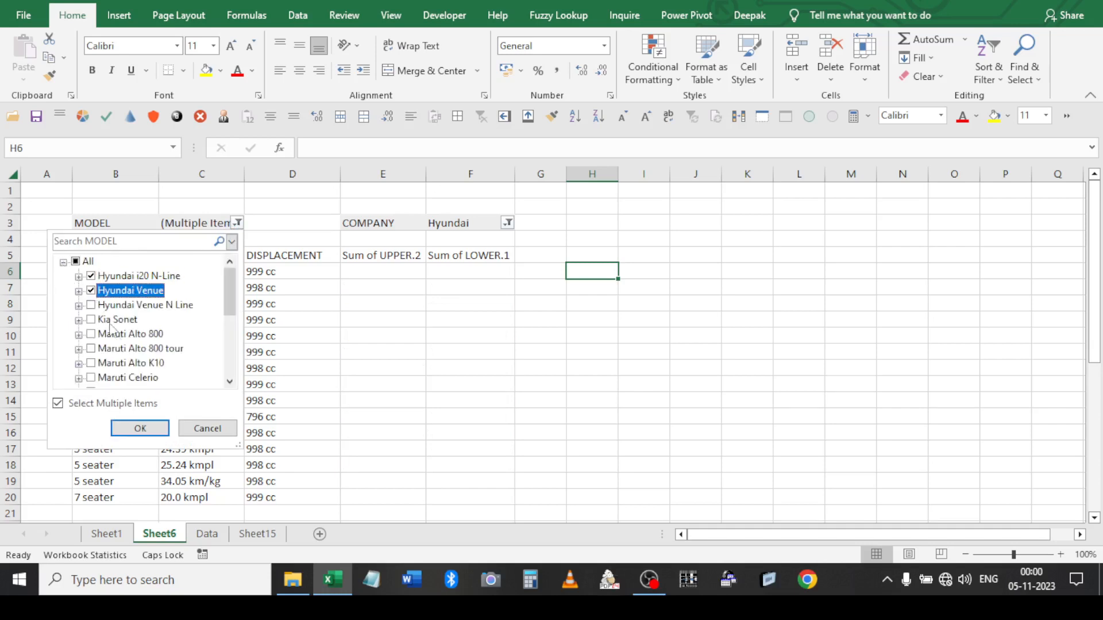
pyautogui.click(150, 425)
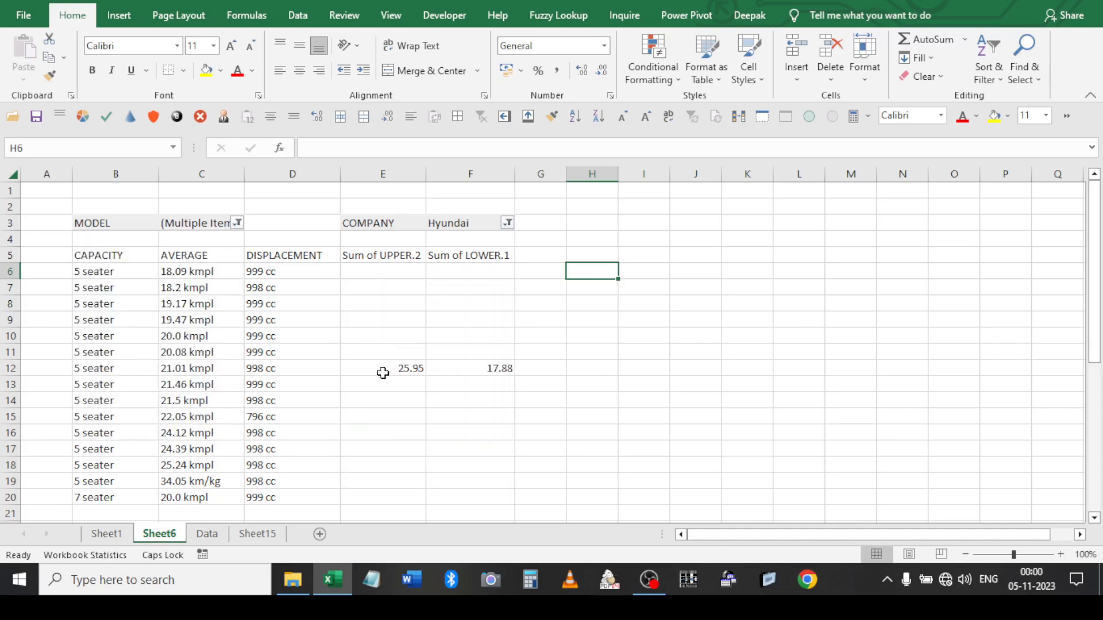
pyautogui.moveTo(382, 371); pyautogui.dragTo(467, 367)
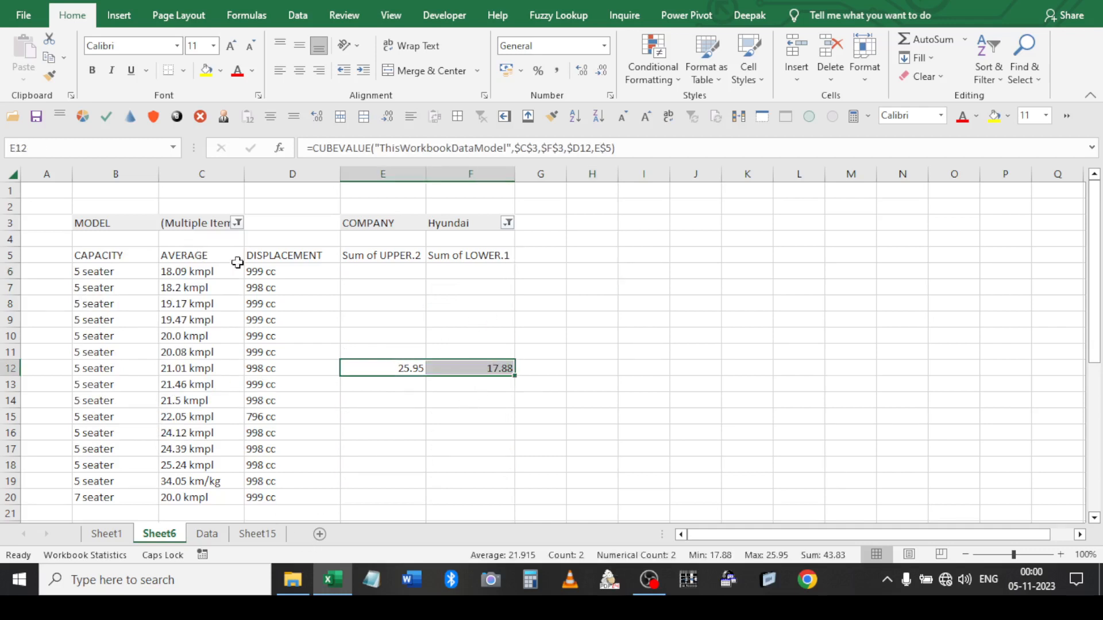
# Set the PivotTable's report filter fields to display Down, Then Over
pyautogui.moveTo(116, 223); pyautogui.dragTo(502, 500)
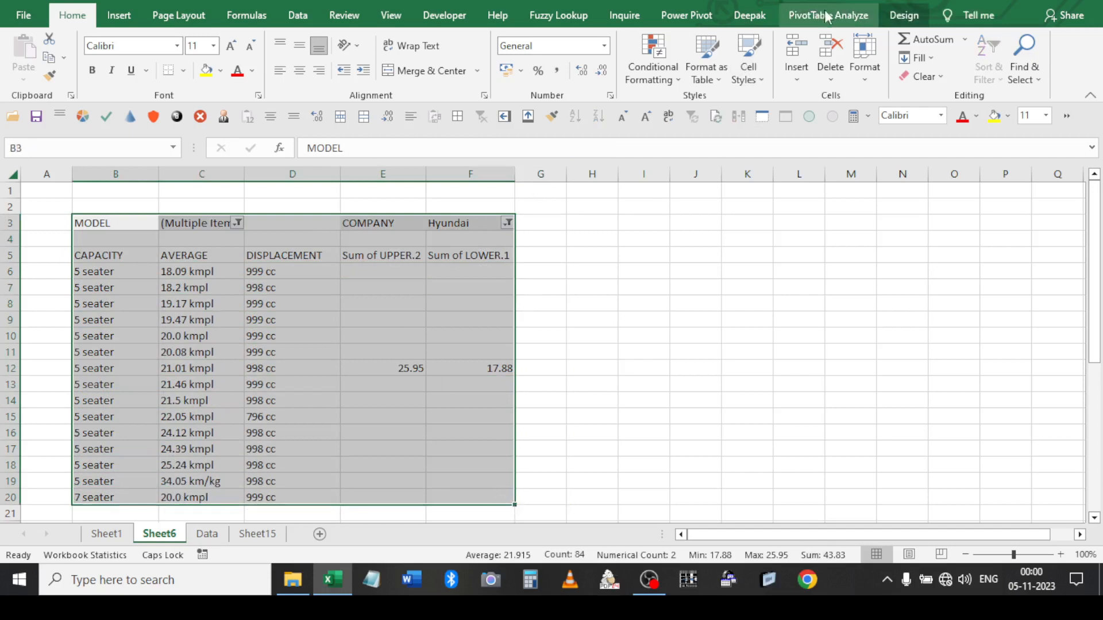
pyautogui.click(829, 23)
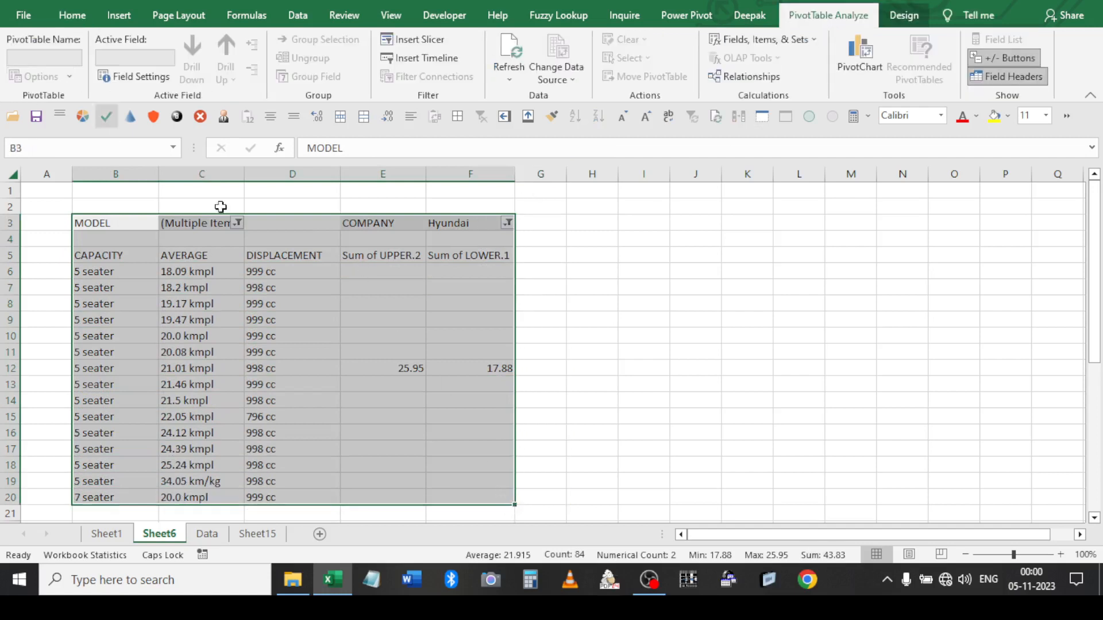
pyautogui.click(347, 293)
pyautogui.click(350, 228)
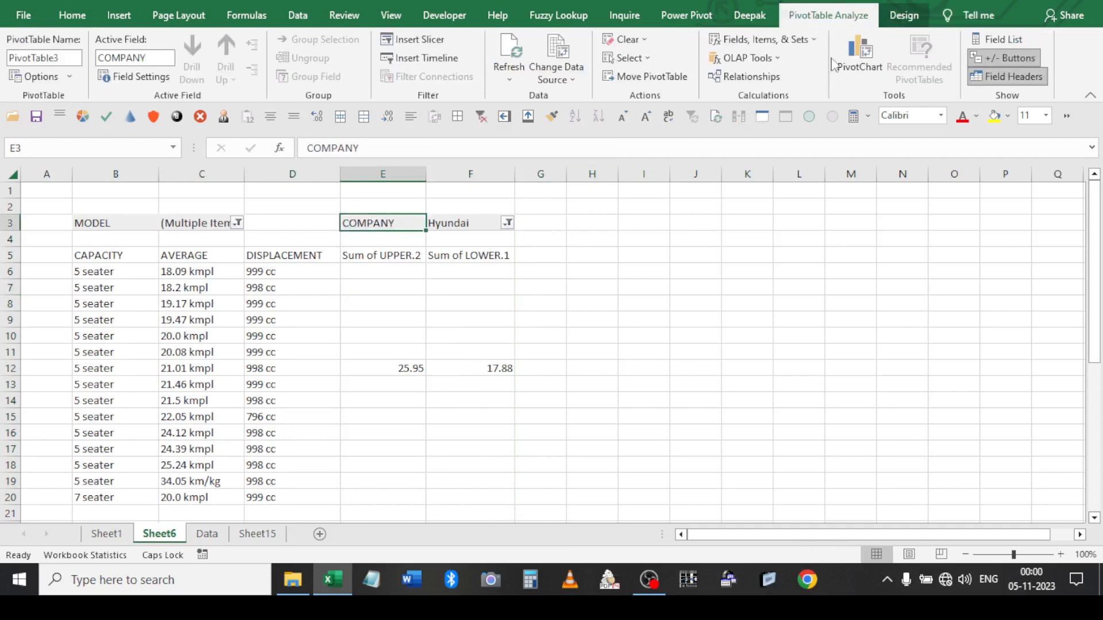
pyautogui.click(32, 79)
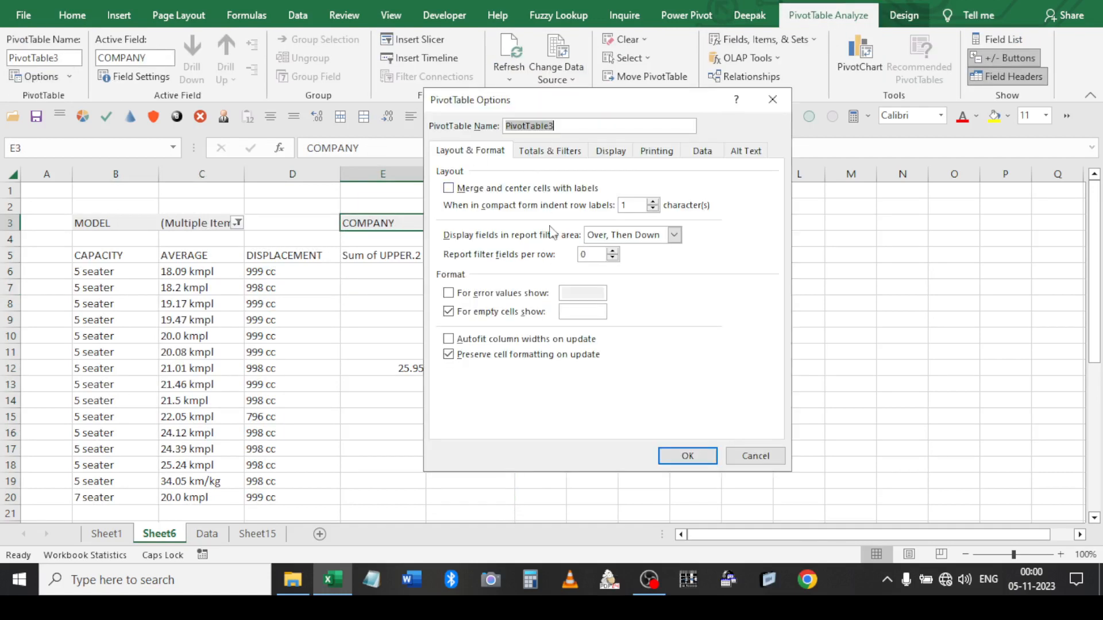
pyautogui.click(674, 235)
pyautogui.click(626, 250)
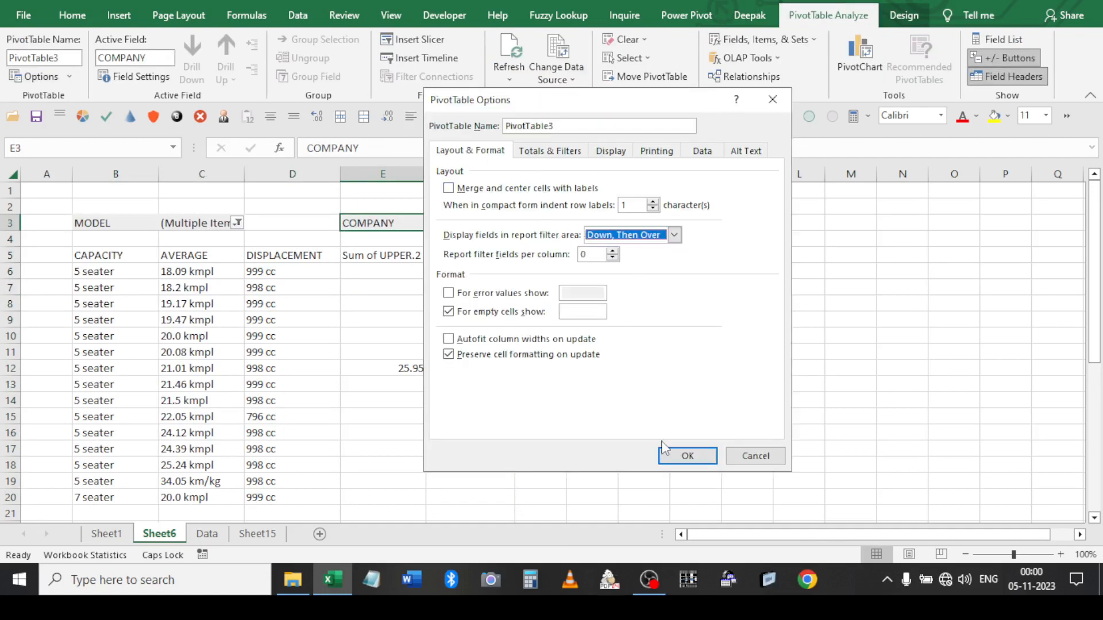
pyautogui.click(667, 454)
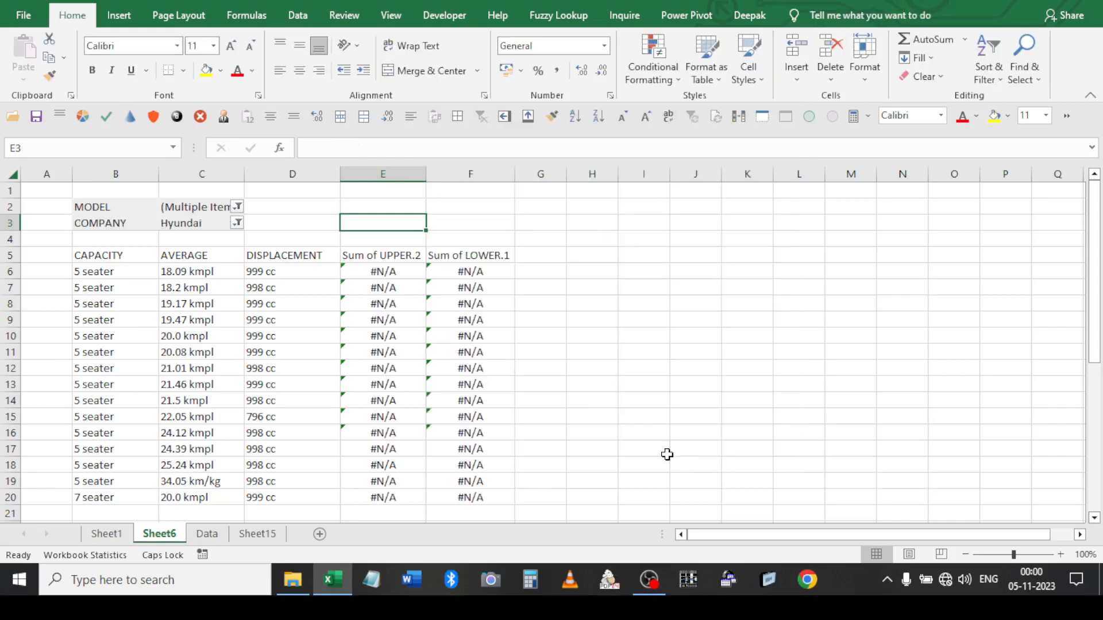
# Switch the report filter field arrangement back to Over, Then Down in the PivotTable options
pyautogui.click(178, 223)
pyautogui.click(49, 75)
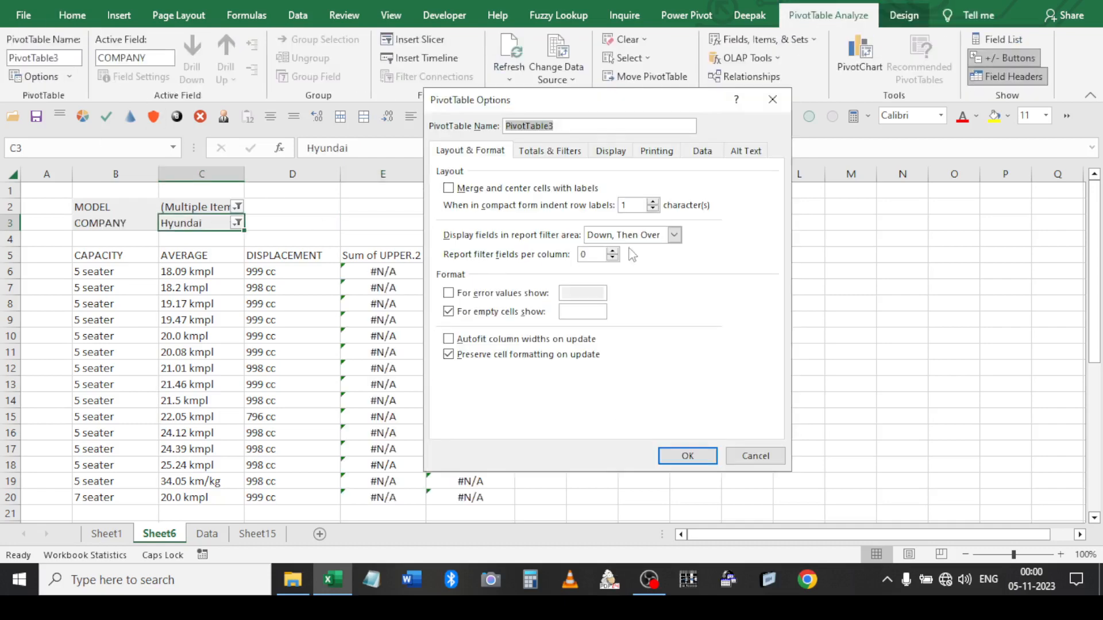
pyautogui.click(674, 235)
pyautogui.click(632, 261)
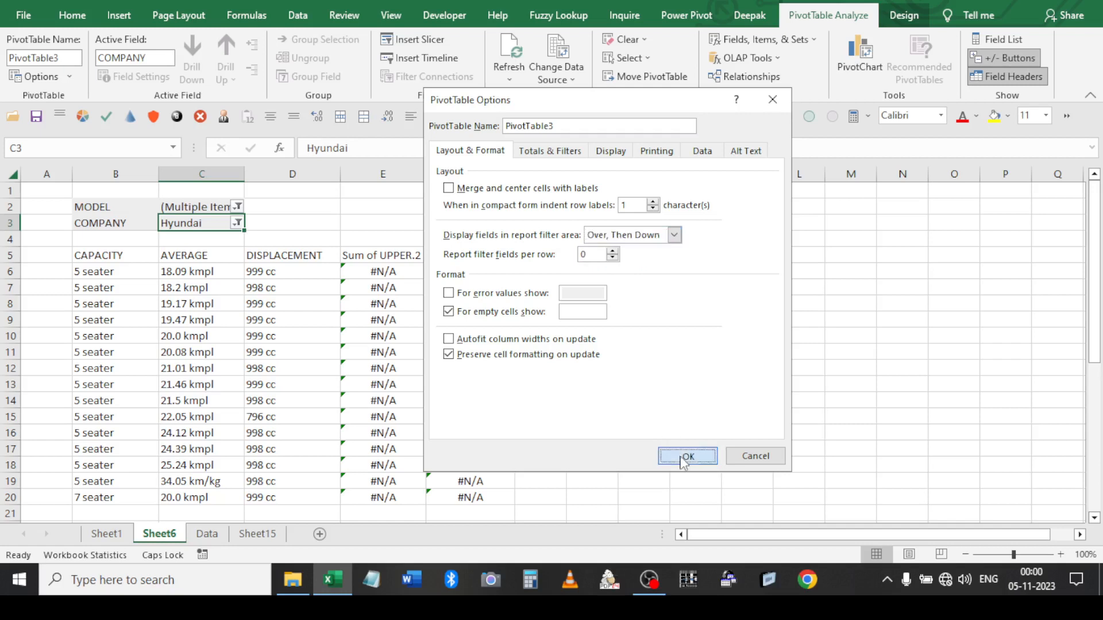
pyautogui.click(683, 455)
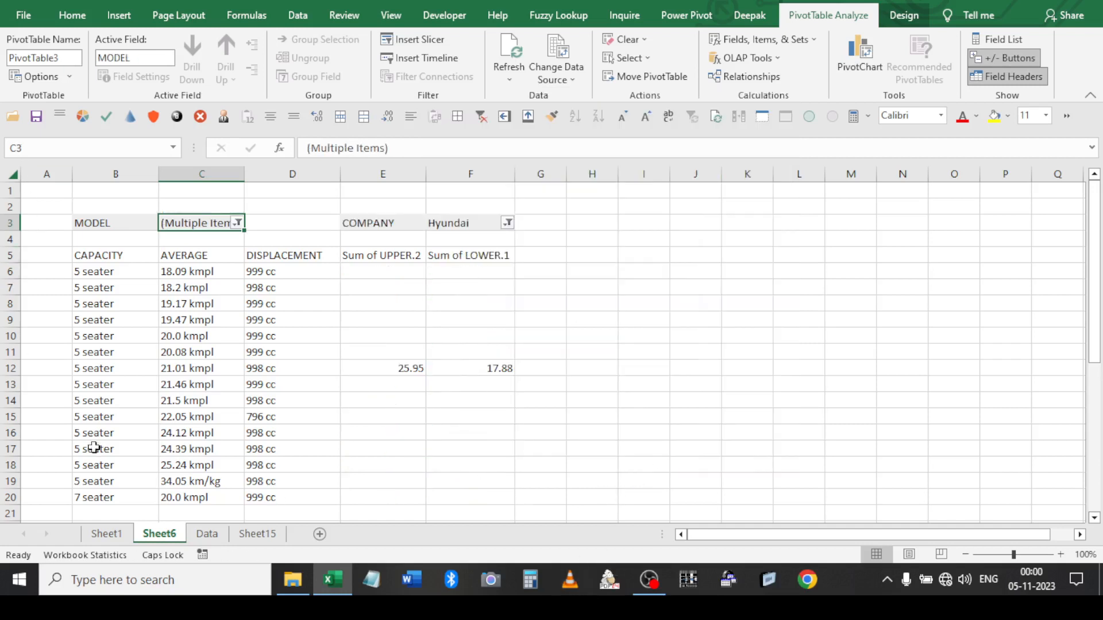
# Delete the Sheet6 worksheet permanently and copy the whole car table on the Data sheet
pyautogui.rightClick(172, 543)
pyautogui.click(193, 368)
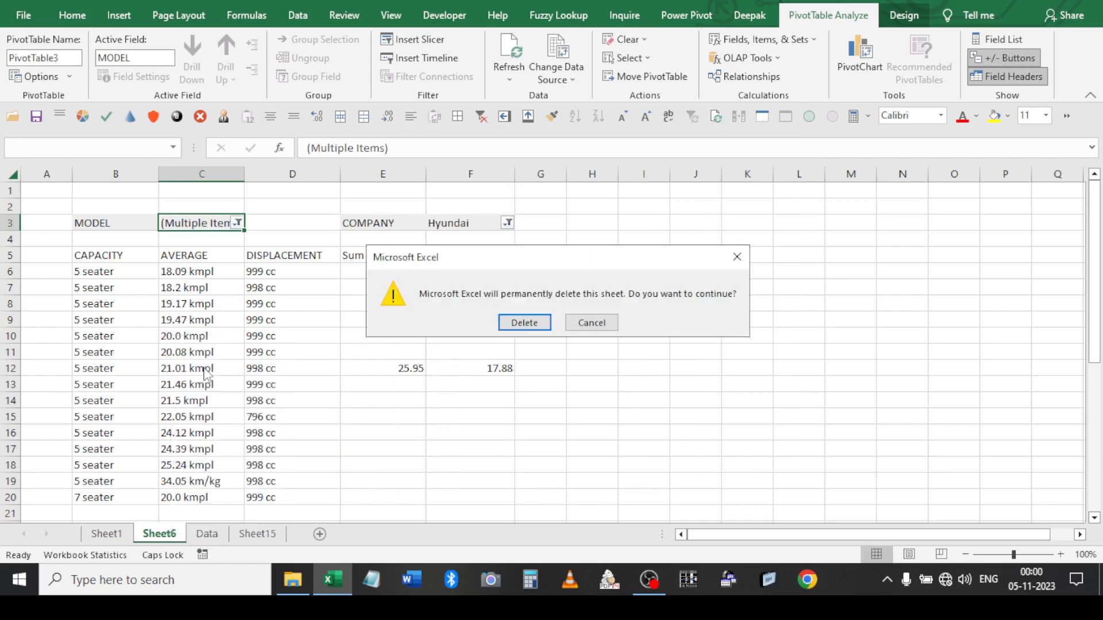
pyautogui.press('Return')
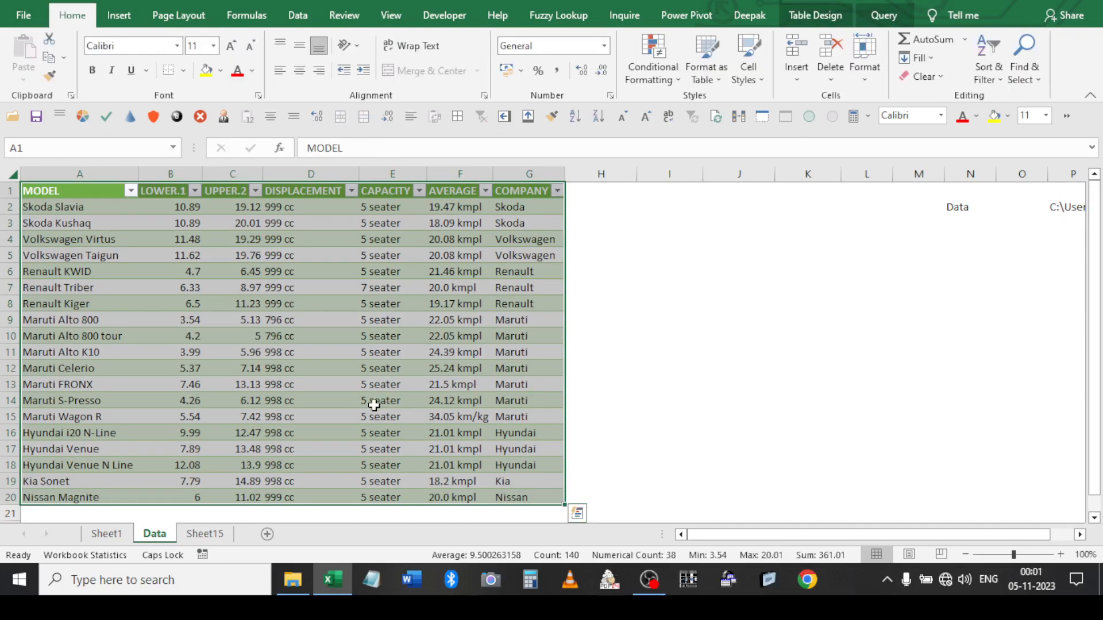
pyautogui.hotkey('ctrl', 'c')
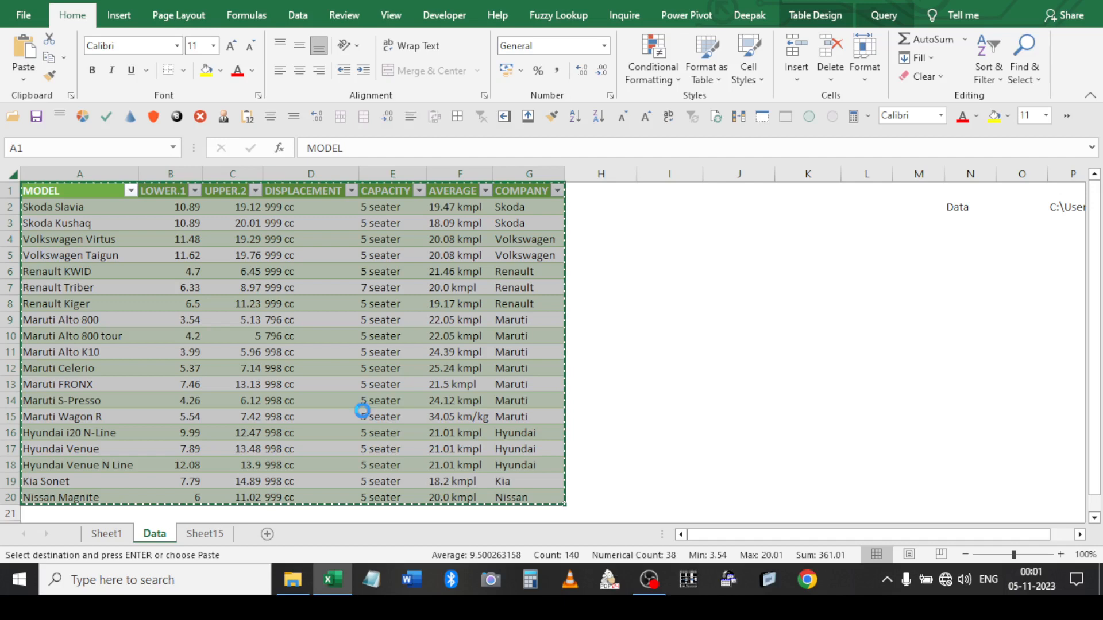
pyautogui.hotkey('ctrl', 'v')
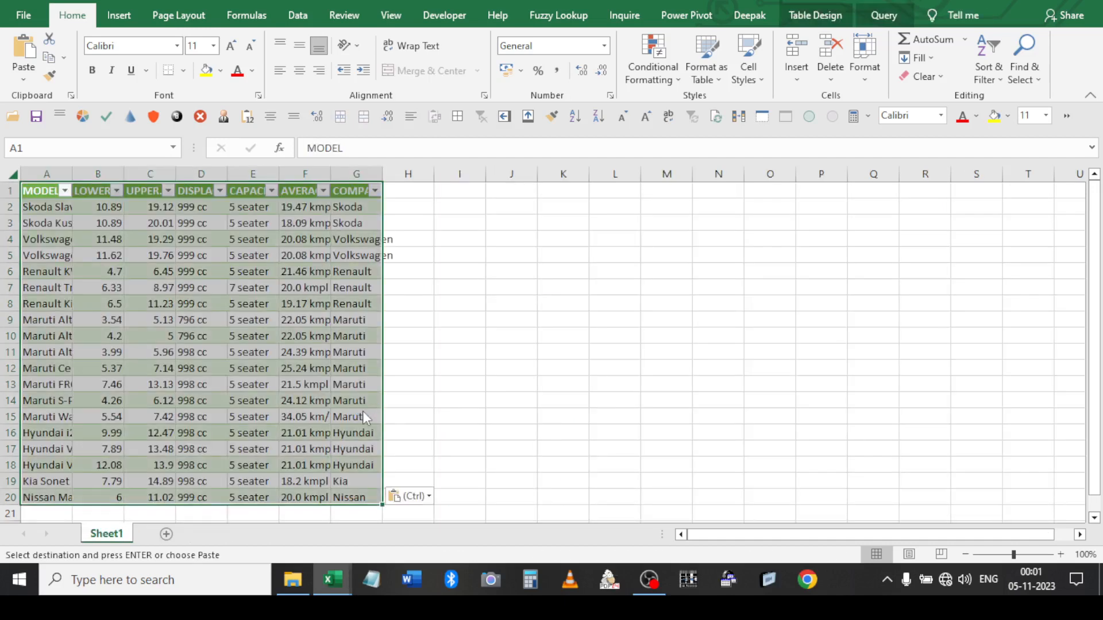
pyautogui.hotkey('ctrl', 'w')
pyautogui.press('Tab')
pyautogui.press('Return')
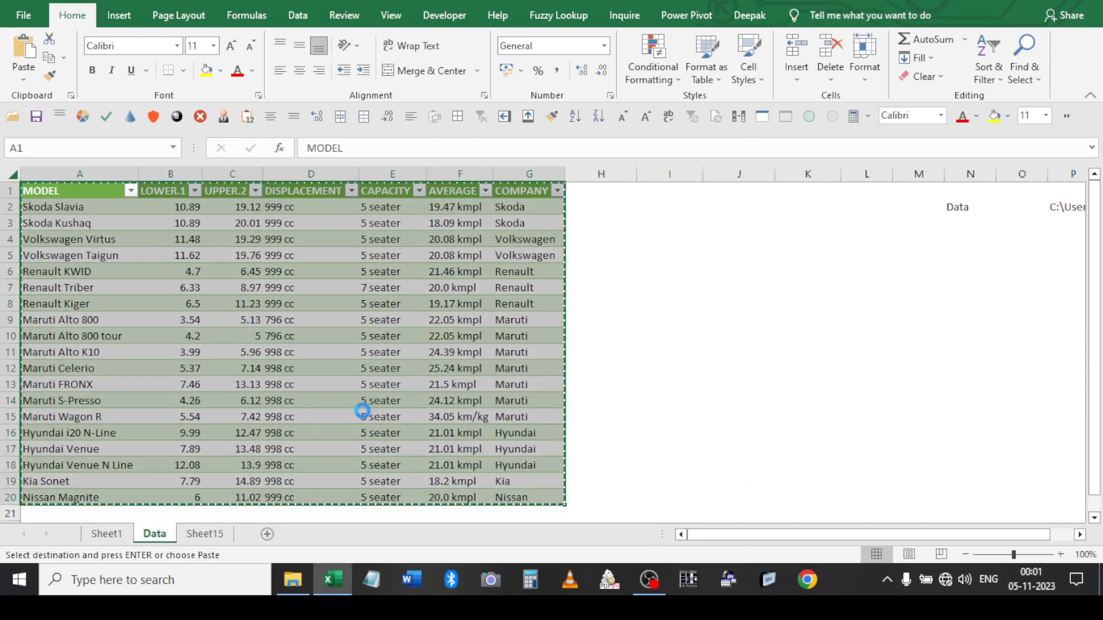
# Create a new workbook and paste the copied car table as values on Sheet1 and on an added second worksheet
pyautogui.hotkey('ctrl', 'n')
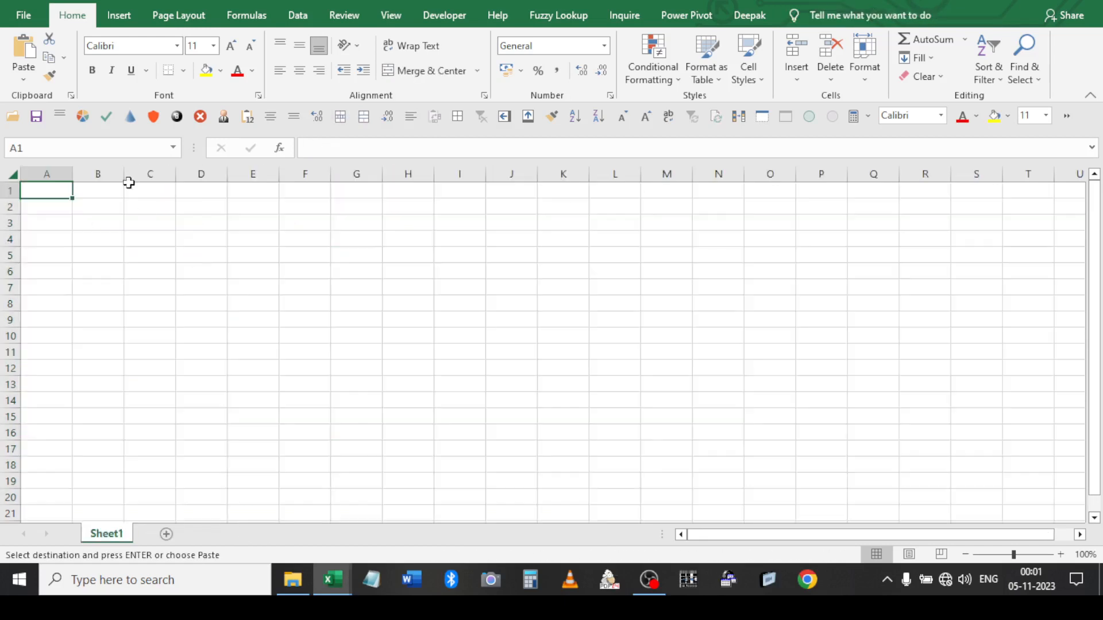
pyautogui.click(247, 117)
pyautogui.hotkey('shift', 'F11')
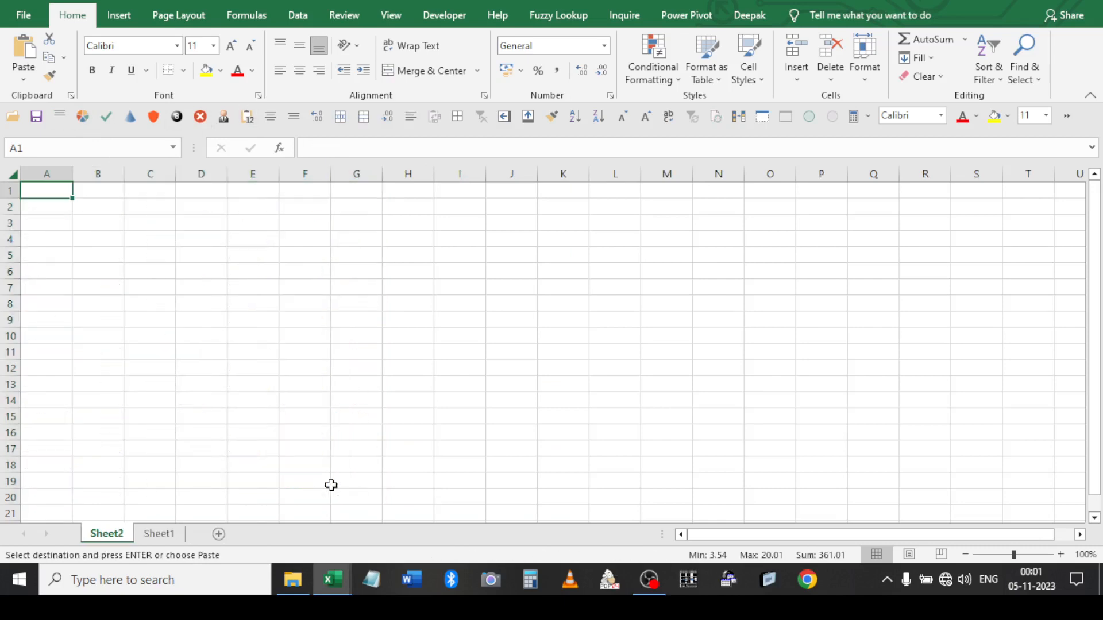
pyautogui.click(247, 117)
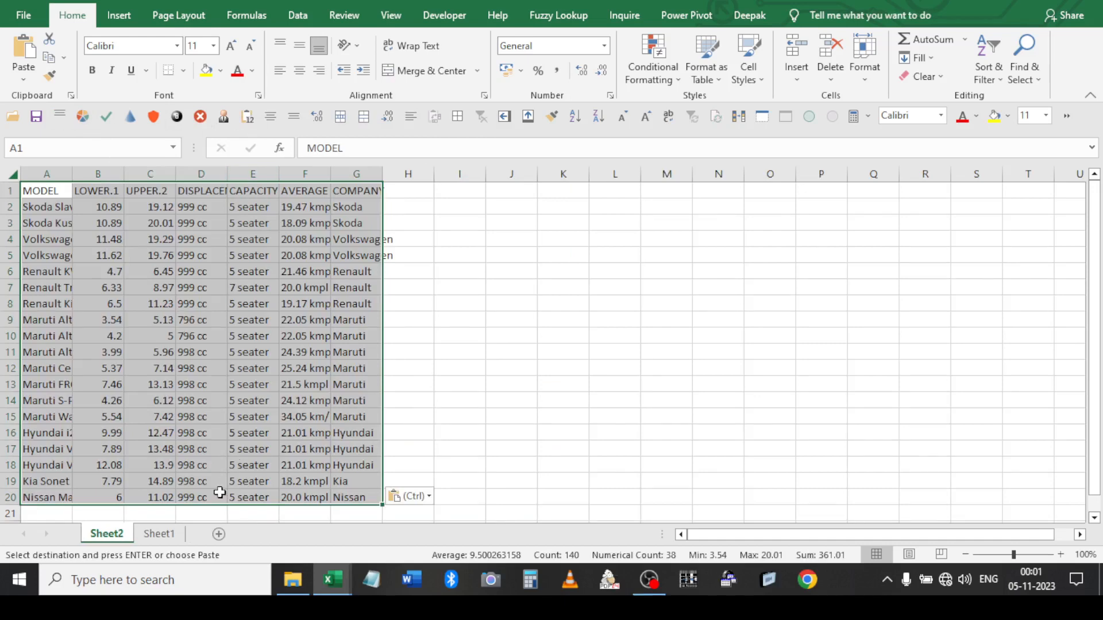
# Autofit the widths of all columns on Sheet2
pyautogui.click(107, 208)
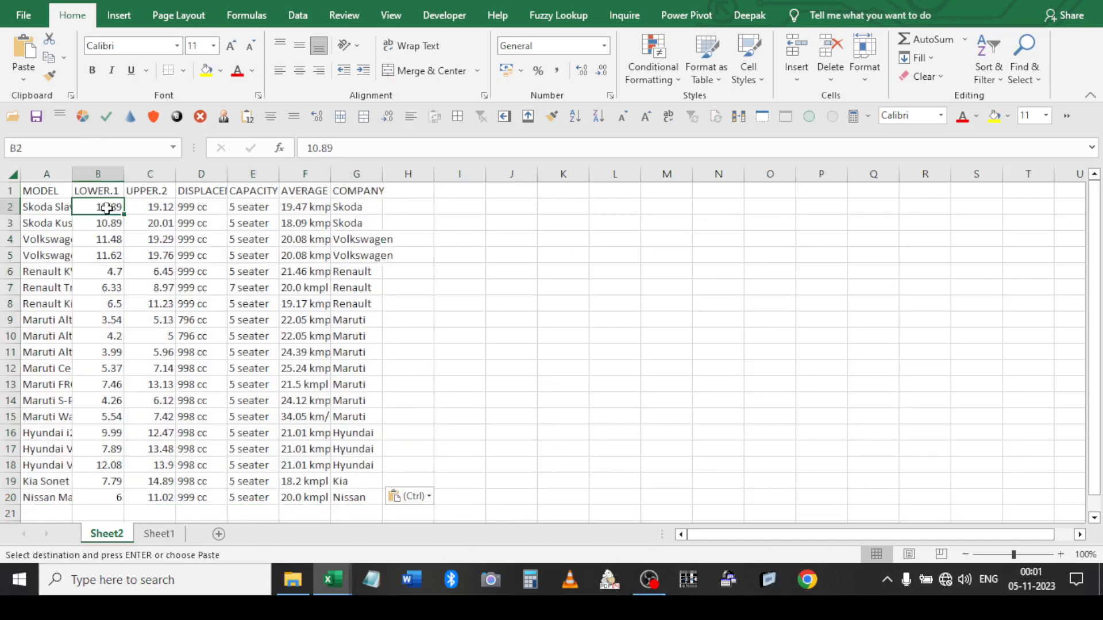
pyautogui.hotkey('ctrl', 'a')
pyautogui.hotkey('ctrl', 'a')
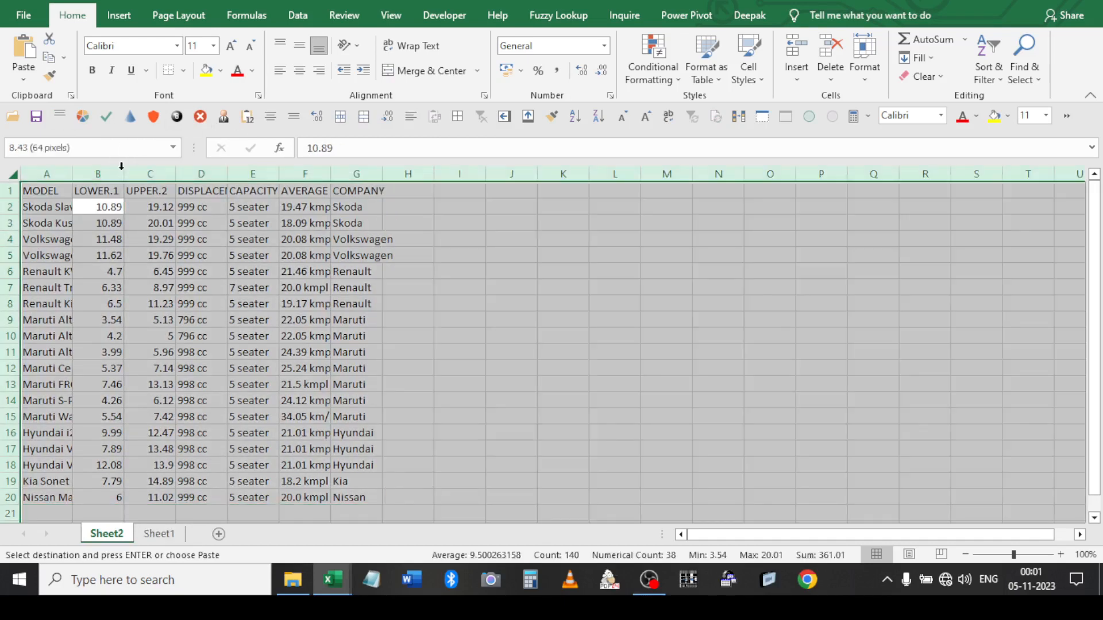
pyautogui.doubleClick(124, 173)
pyautogui.click(172, 207)
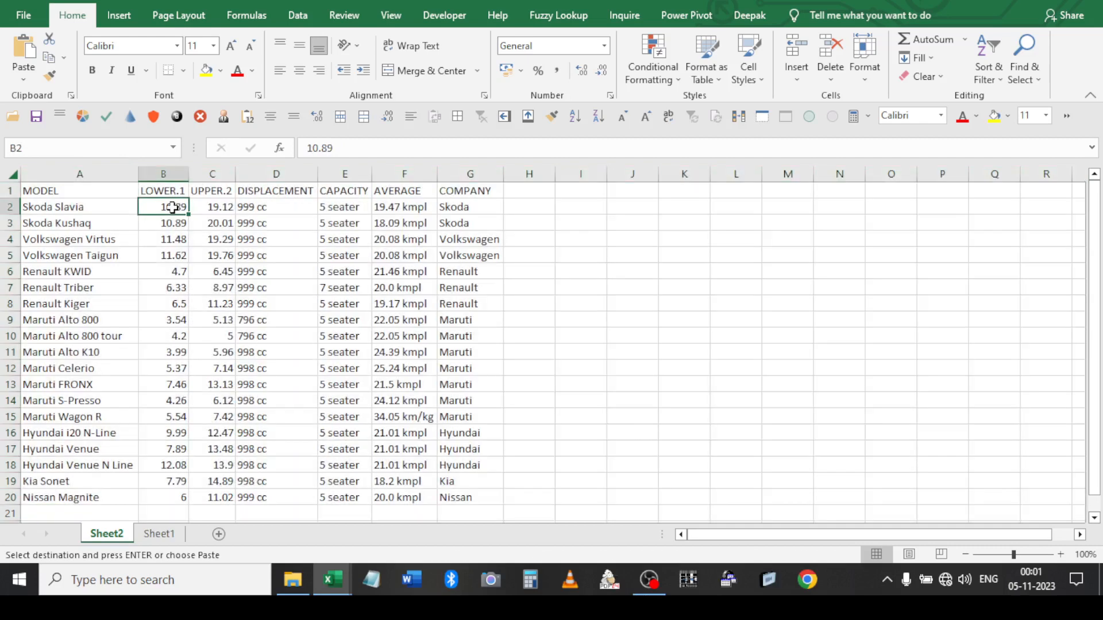
# Delete the LOWER.1 column and the DISPLACEMENT through COMPANY columns on Sheet2, keeping only MODEL and UPPER.2
pyautogui.hotkey('ctrl', 'space')
pyautogui.hotkey('ctrl', '-')
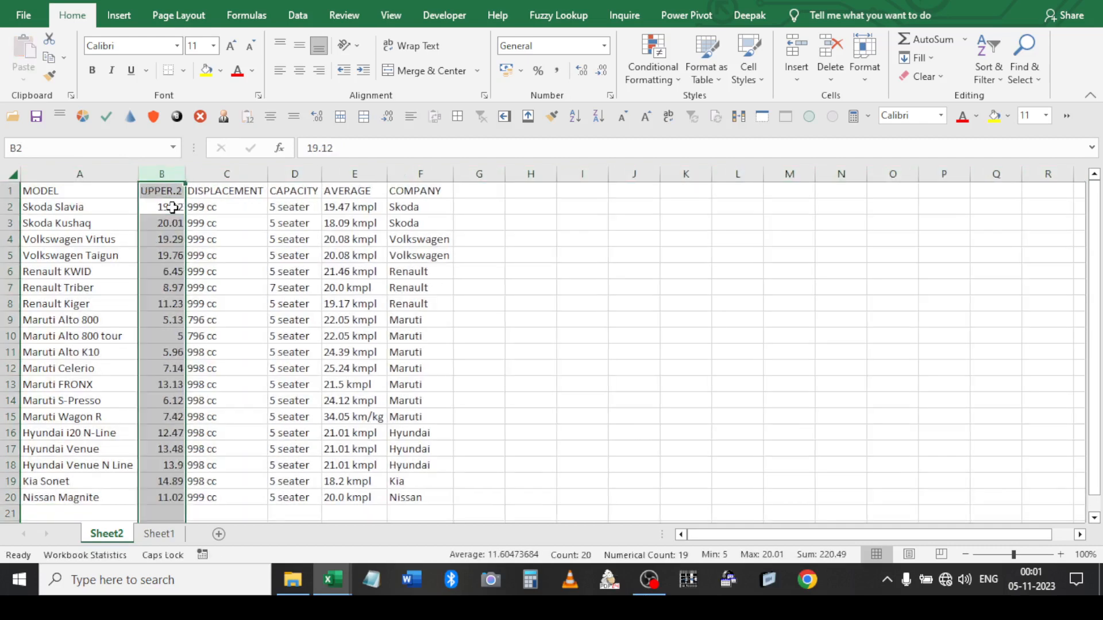
pyautogui.press('Right')
pyautogui.hotkey('ctrl', 'space')
pyautogui.hotkey('ctrl', 'shift', 'Right')
pyautogui.hotkey('ctrl', '-')
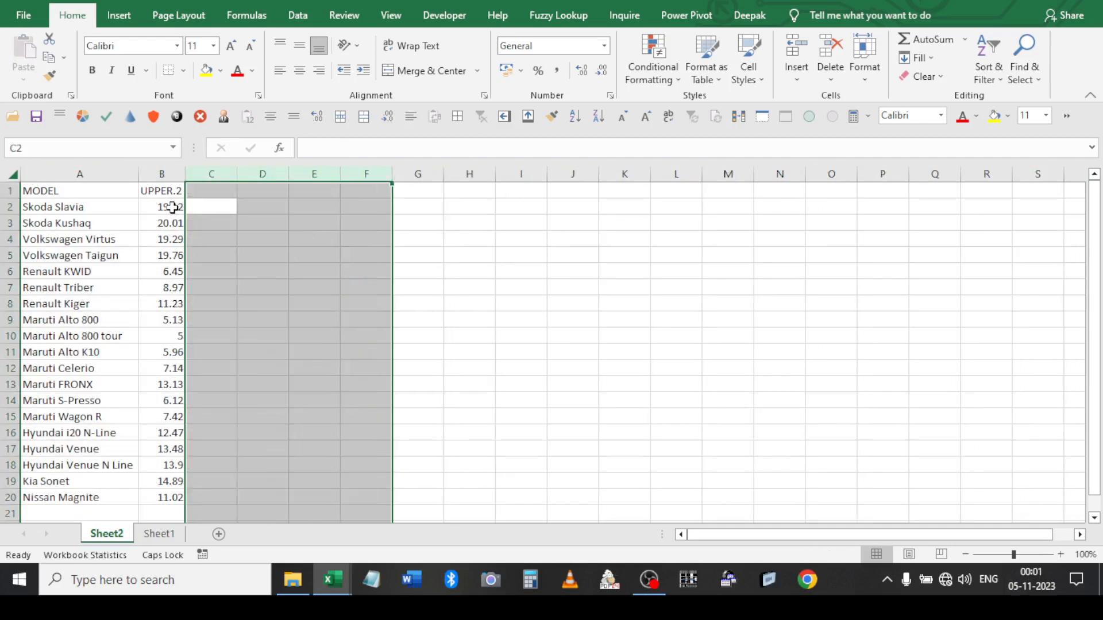
pyautogui.press('Left')
pyautogui.press('Left')
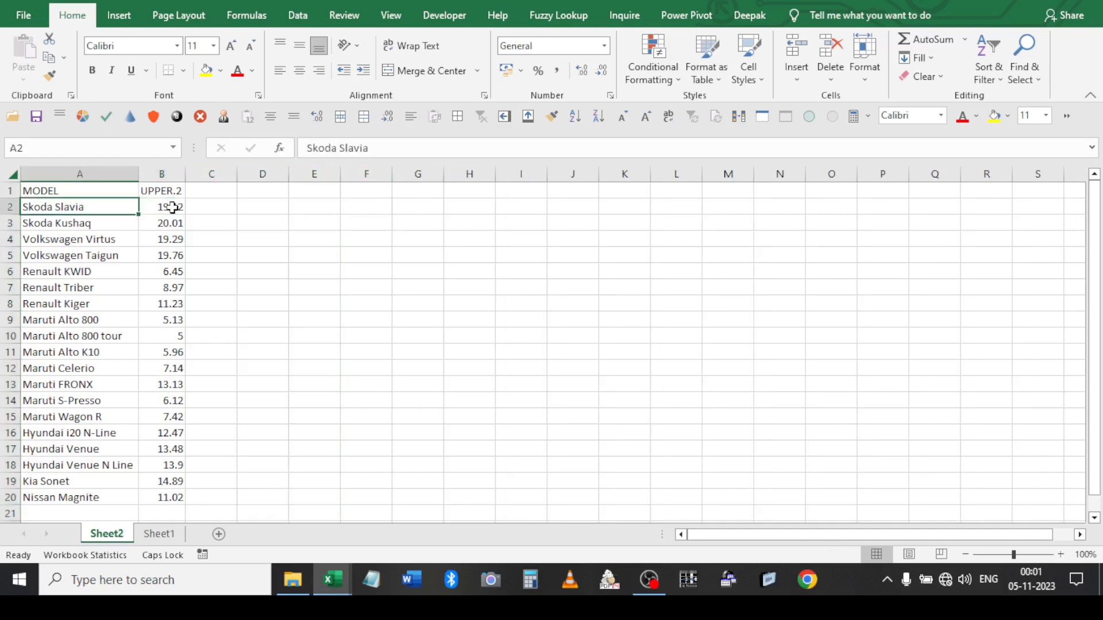
# Remove the UPPER.2 through COMPANY columns from the table on Sheet1, keeping only MODEL and LOWER.1
pyautogui.hotkey('ctrl', 'pagedown')
pyautogui.press('Right')
pyautogui.press('Right')
pyautogui.press('Right')
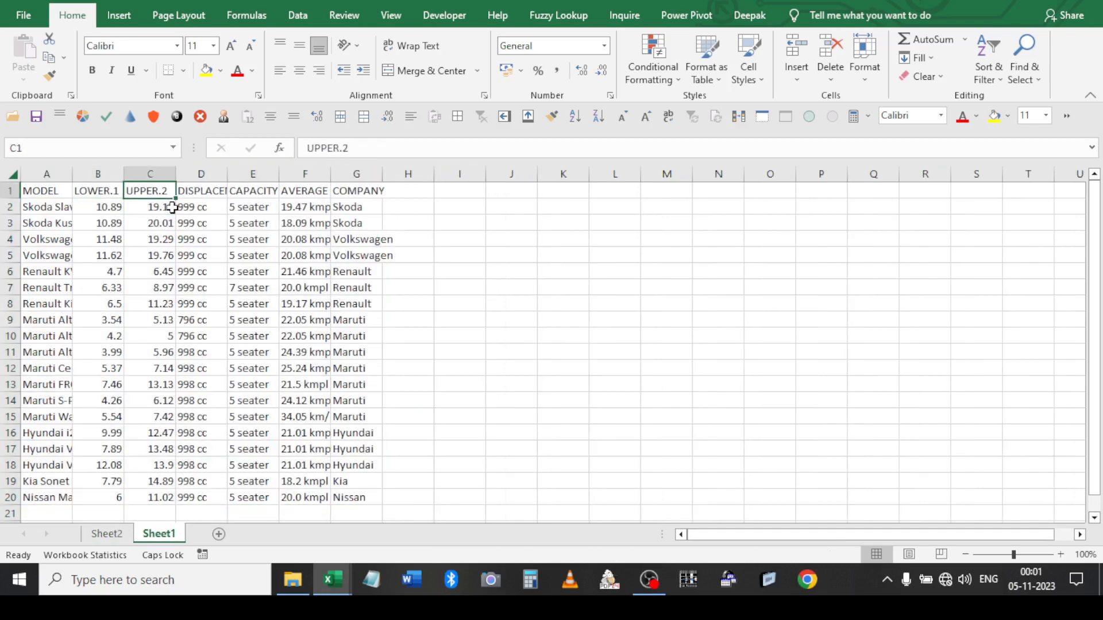
pyautogui.press('Left')
pyautogui.hotkey('ctrl', 'space')
pyautogui.hotkey('ctrl', 'shift', 'Right')
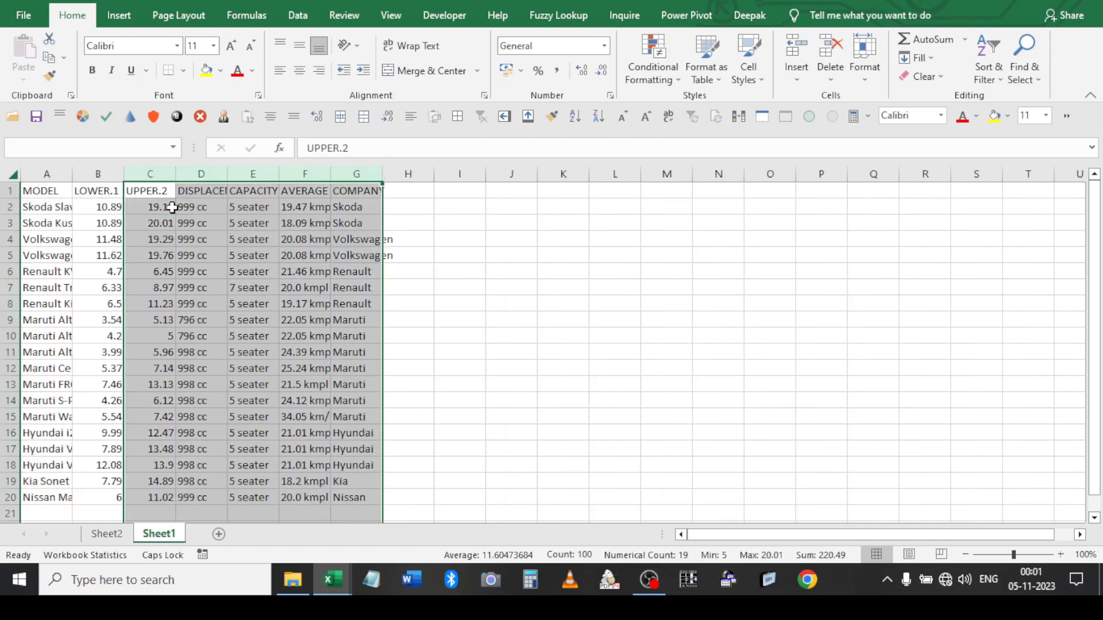
pyautogui.press('Delete')
# Autofit the column widths across Sheet1 so the MODEL names fit
pyautogui.press('Left')
pyautogui.hotkey('ctrl', 'a')
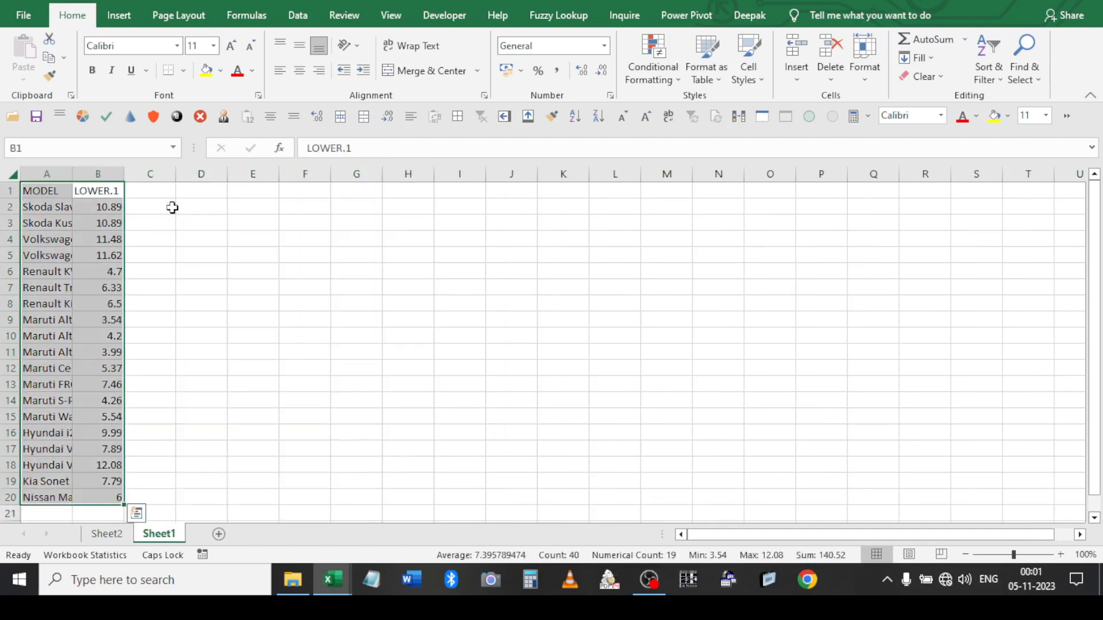
pyautogui.hotkey('ctrl', 'a')
pyautogui.doubleClick(120, 170)
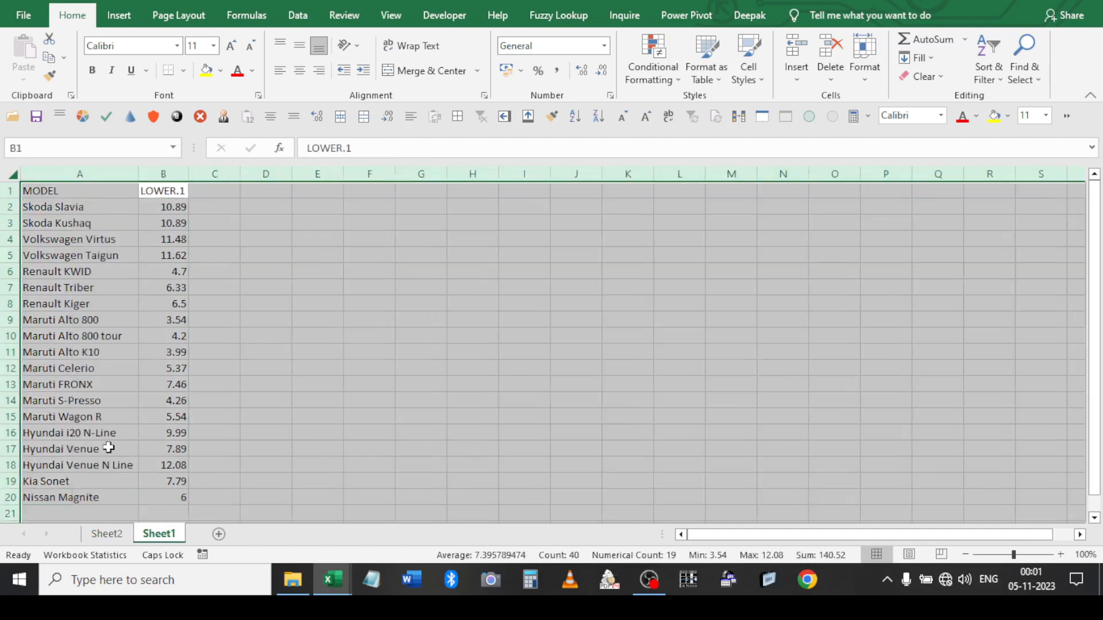
# Compare the two sheets' tables and copy the MODEL and UPPER.2 table from Sheet2 to cell D1 of Sheet1
pyautogui.click(107, 533)
pyautogui.click(176, 190)
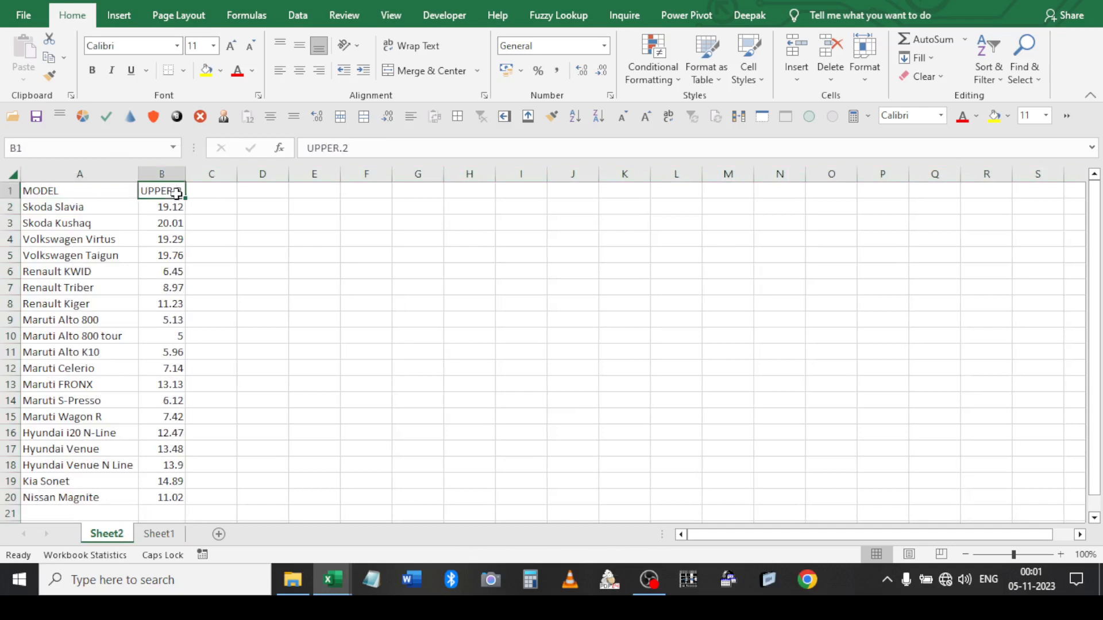
pyautogui.click(158, 533)
pyautogui.click(168, 205)
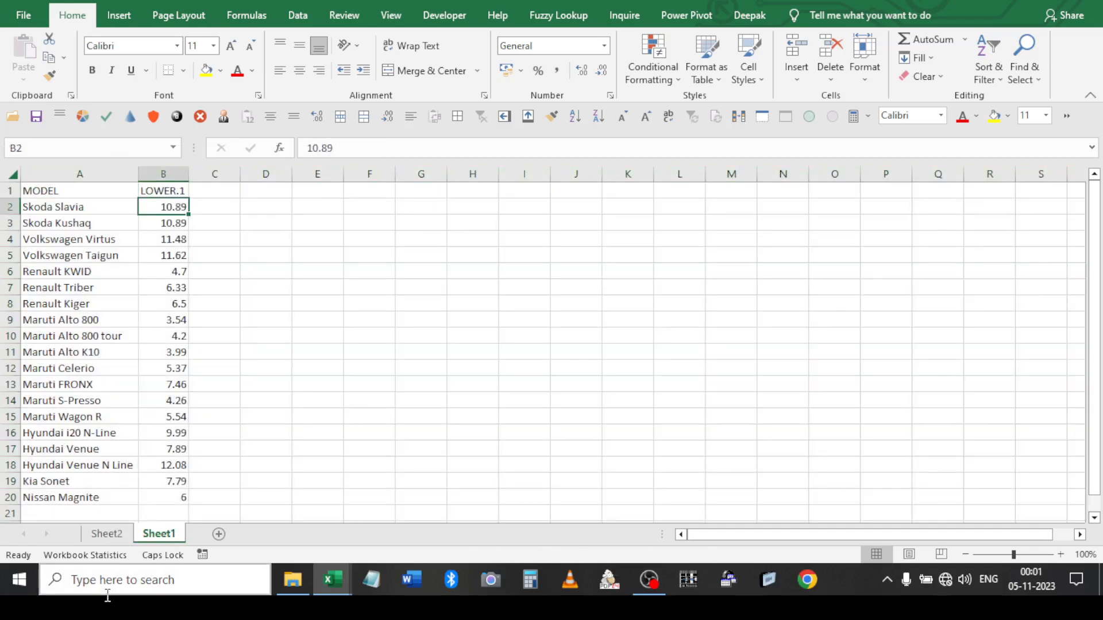
pyautogui.click(107, 533)
pyautogui.click(64, 257)
pyautogui.hotkey('ctrl', 'a')
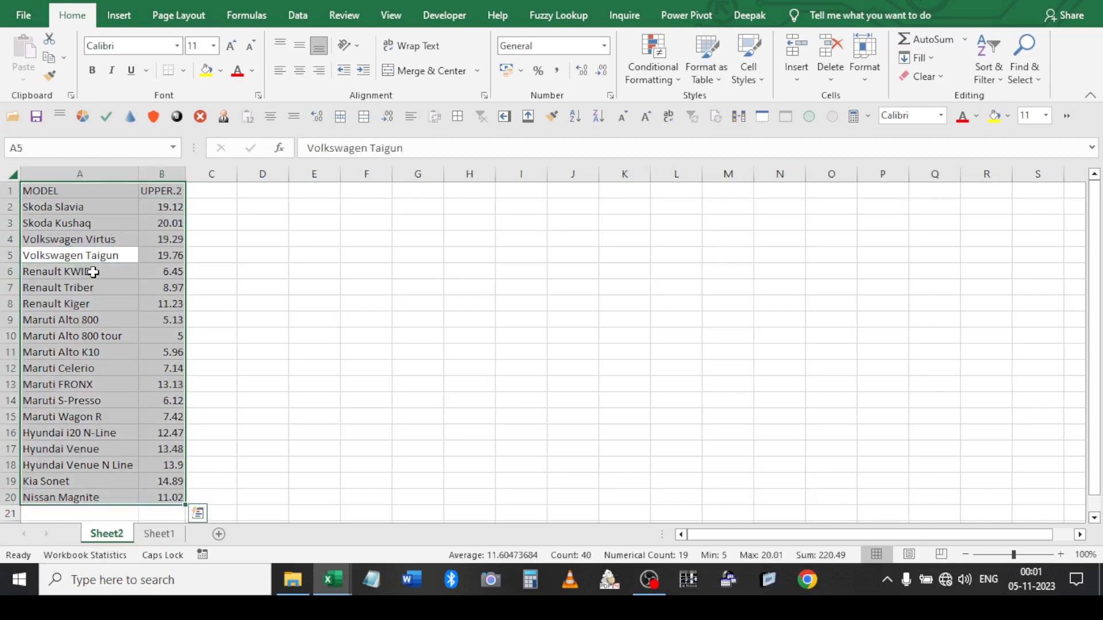
pyautogui.hotkey('ctrl', 'c')
pyautogui.click(159, 533)
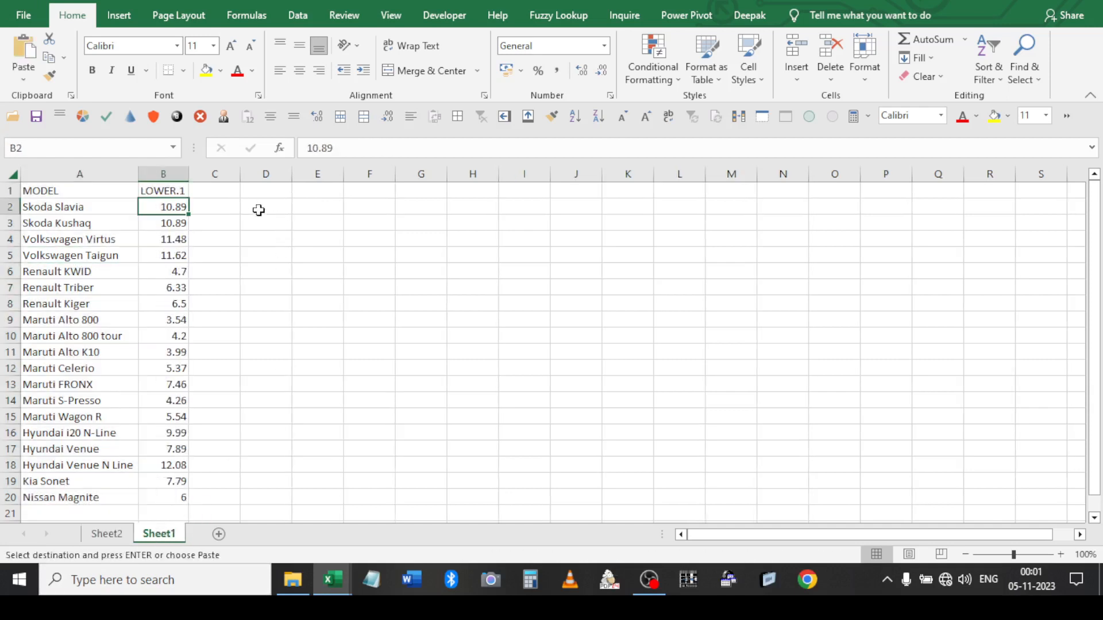
pyautogui.click(253, 191)
pyautogui.press('Return')
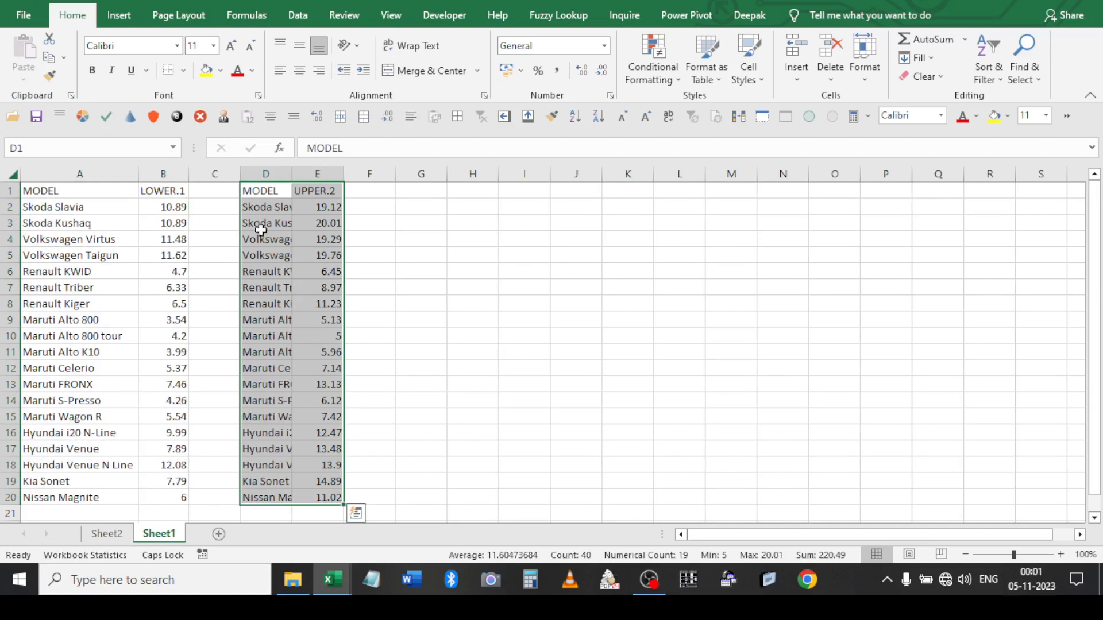
# Autofit columns D and E around the pasted MODEL and UPPER.2 table
pyautogui.moveTo(315, 174); pyautogui.dragTo(290, 176)
pyautogui.doubleClick(289, 175)
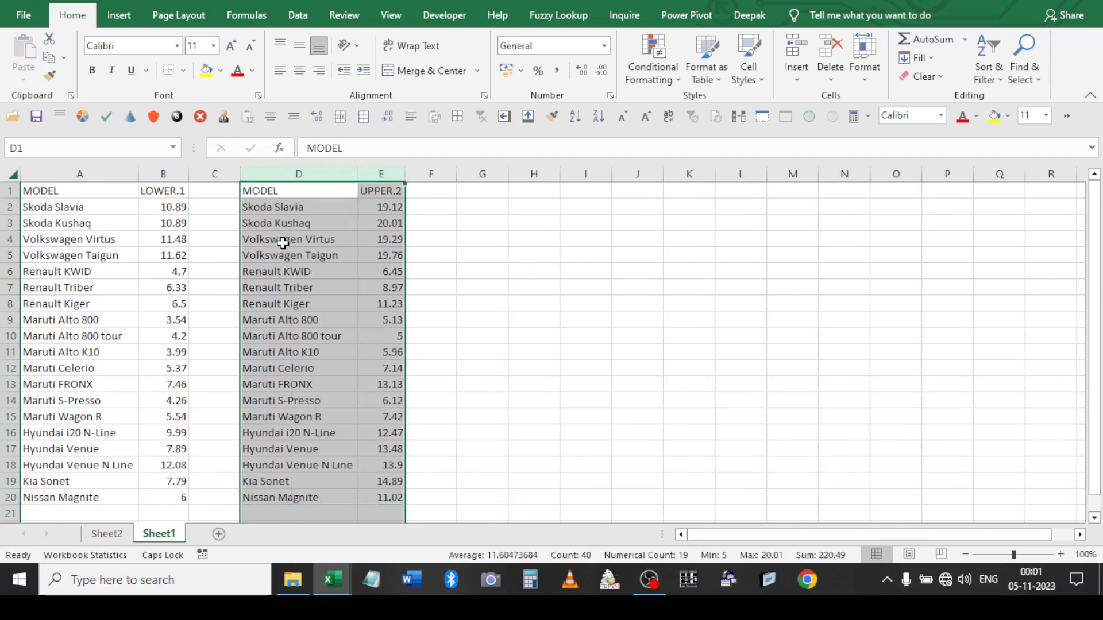
pyautogui.click(283, 239)
# Select cell G1 on Sheet1 and check which data sources are offered for a new PivotTable
pyautogui.click(504, 193)
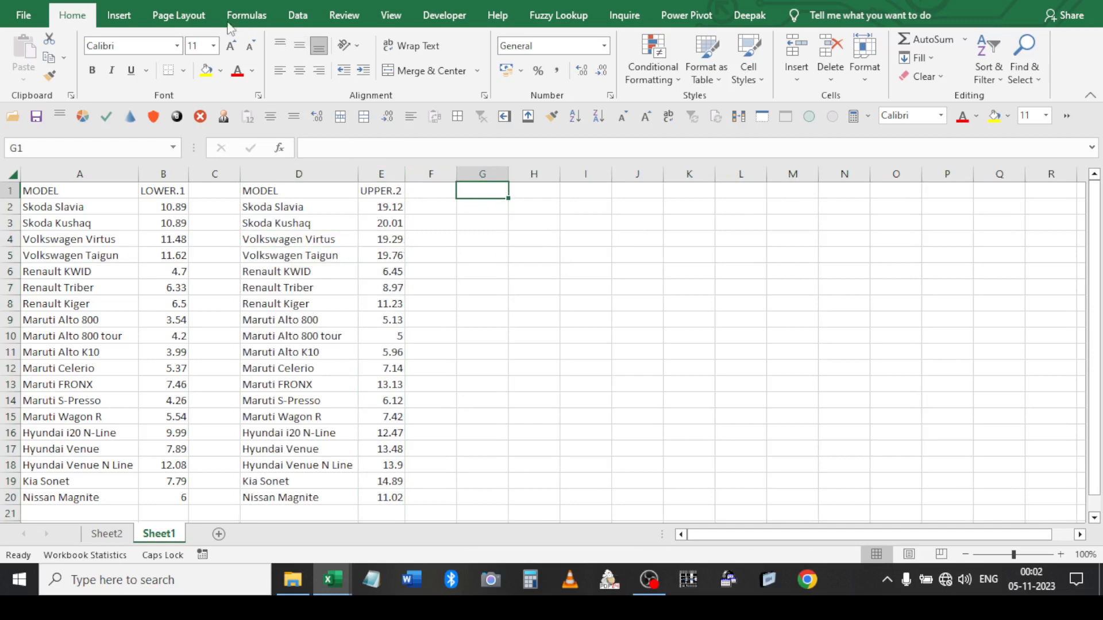
pyautogui.click(119, 15)
pyautogui.click(27, 79)
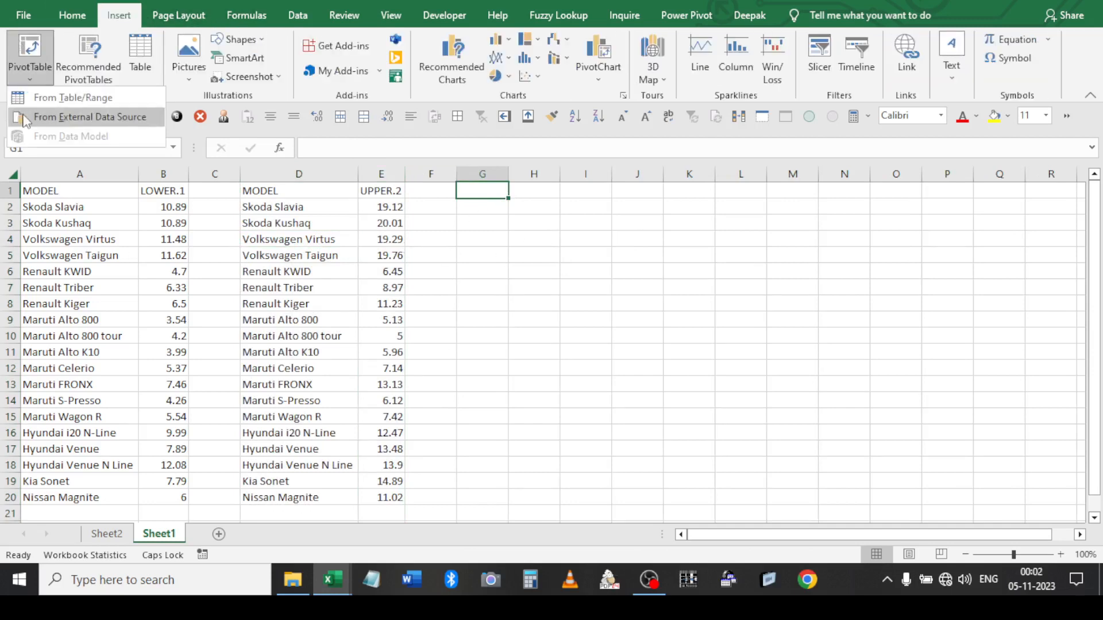
pyautogui.click(502, 249)
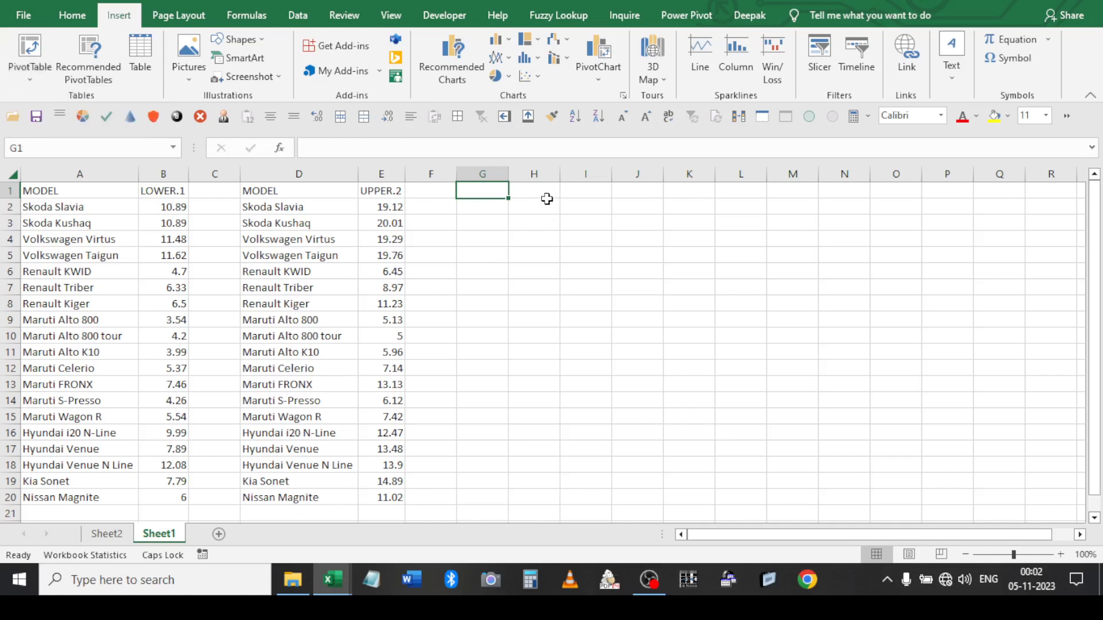
# Note the text ALT+D+P in cell G1 and clear the cell again
pyautogui.write('ALT+D')
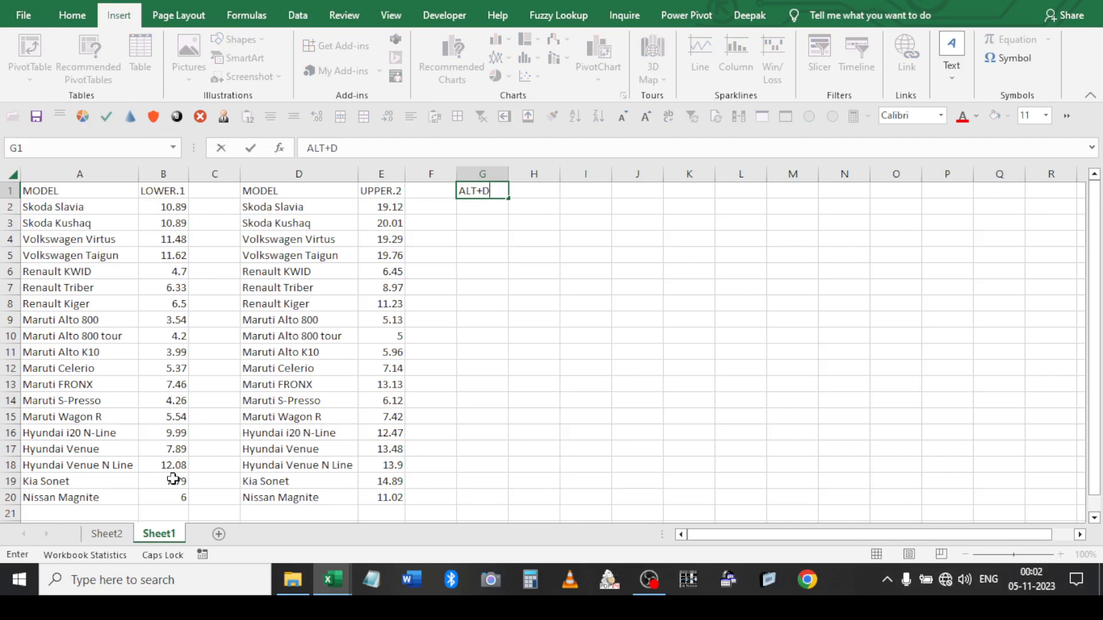
pyautogui.write('+P')
pyautogui.hotkey('ctrl', 'Return')
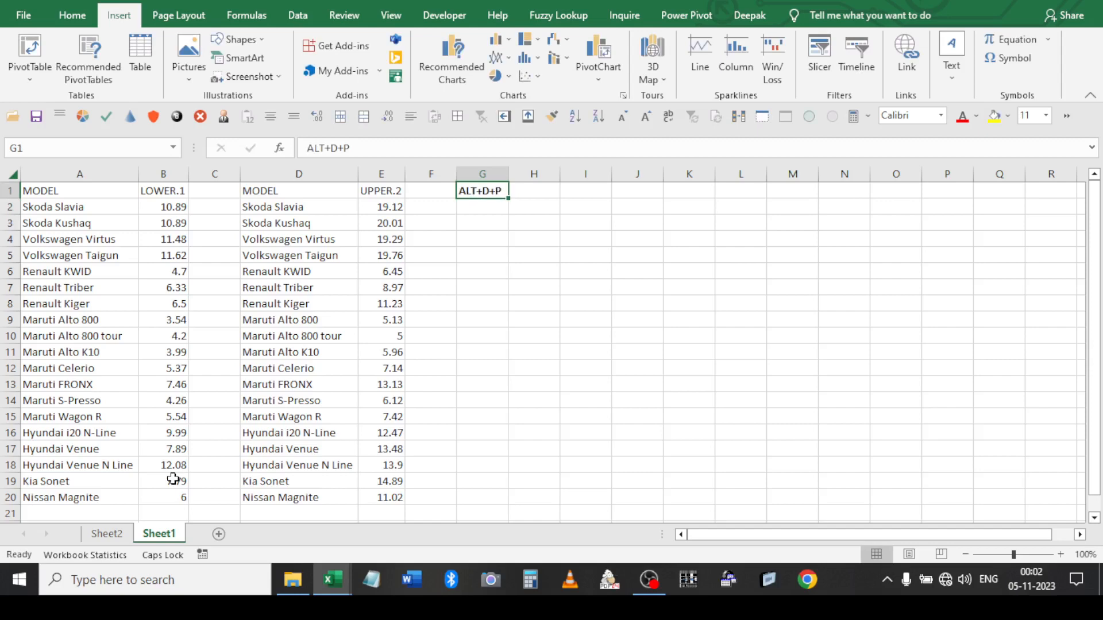
pyautogui.hotkey('ctrl', 'p')
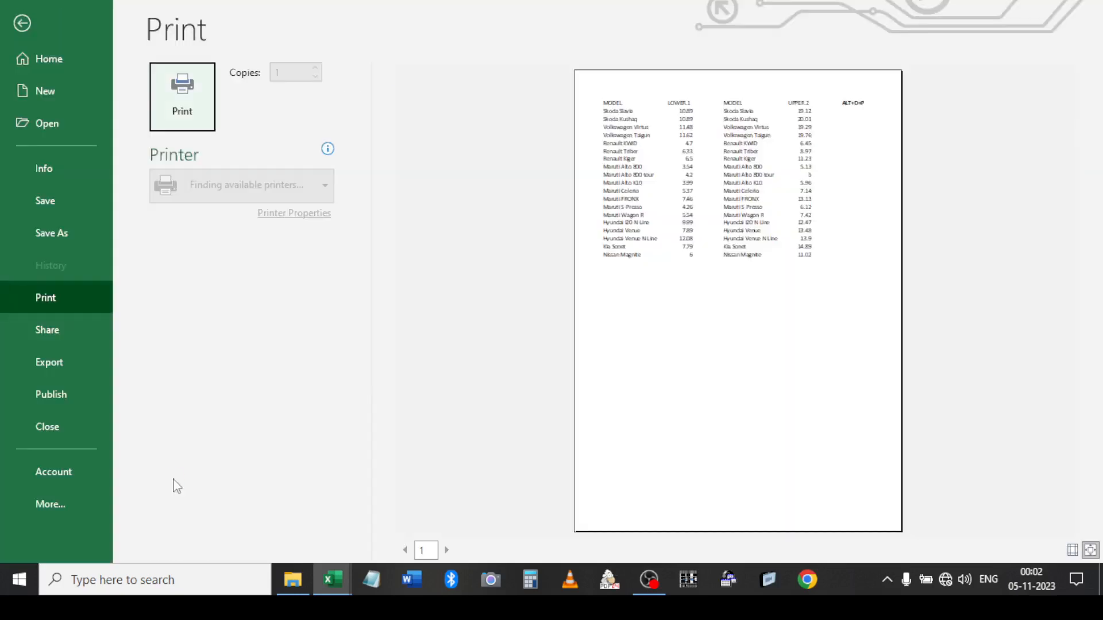
pyautogui.press('Escape')
pyautogui.press('Delete')
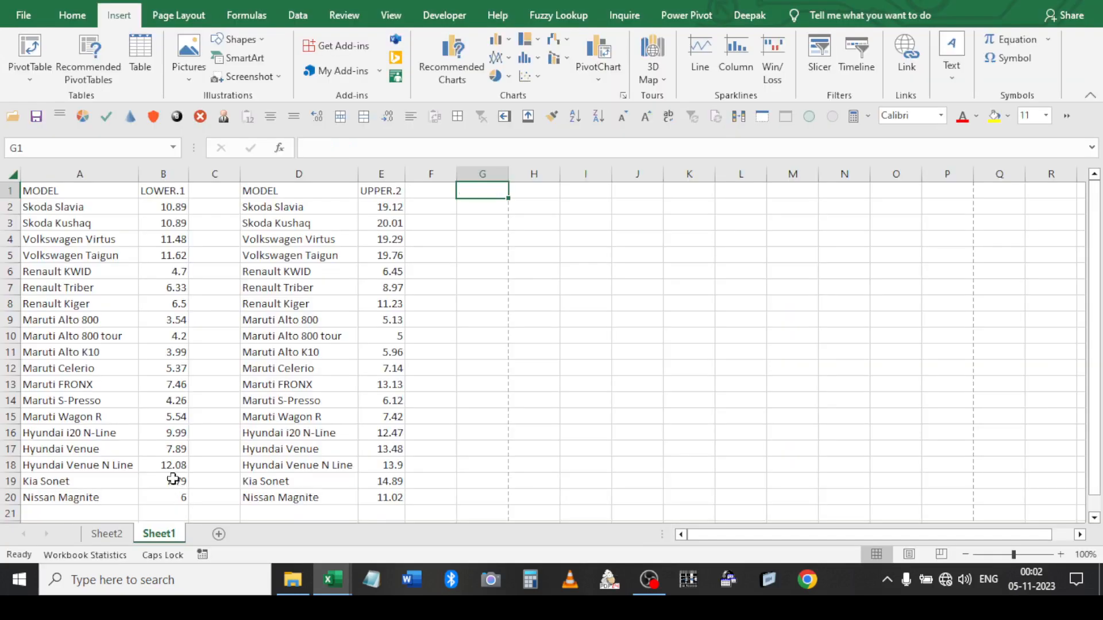
# Start the PivotTable and PivotChart Wizard for a PivotTable from multiple consolidation ranges, with page fields created manually
pyautogui.hotkey('alt', 'd')
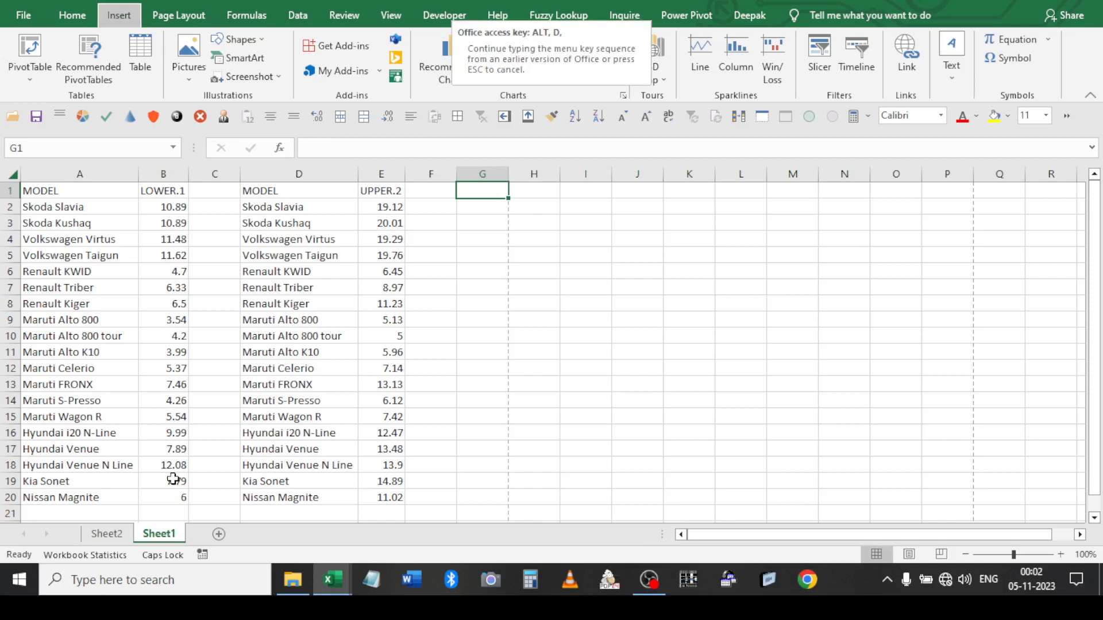
pyautogui.press('Escape')
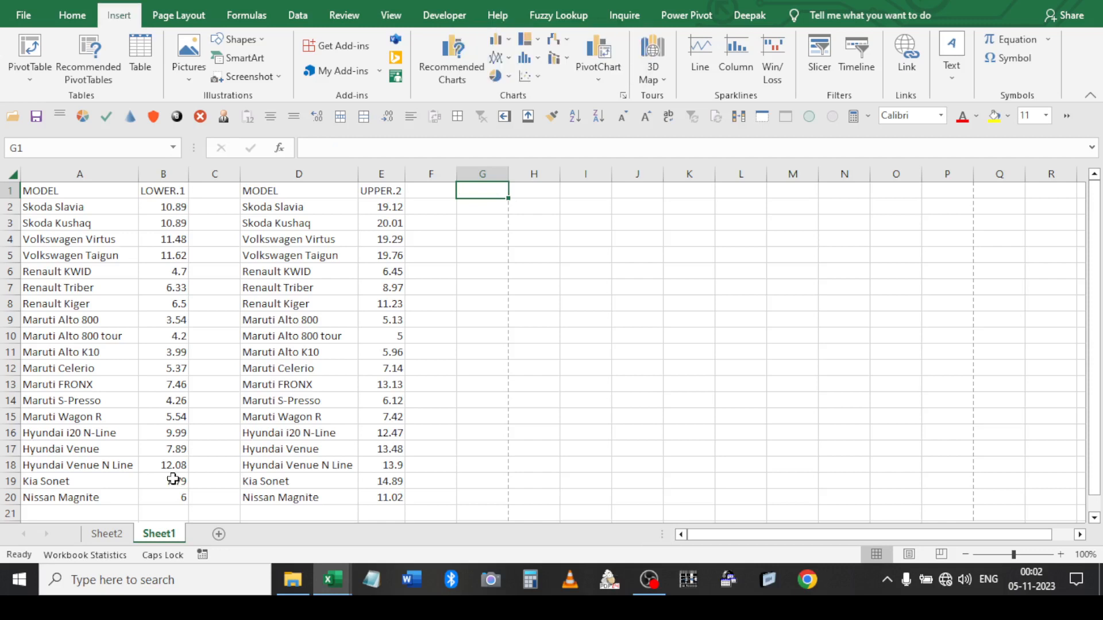
pyautogui.hotkey('alt', 'd')
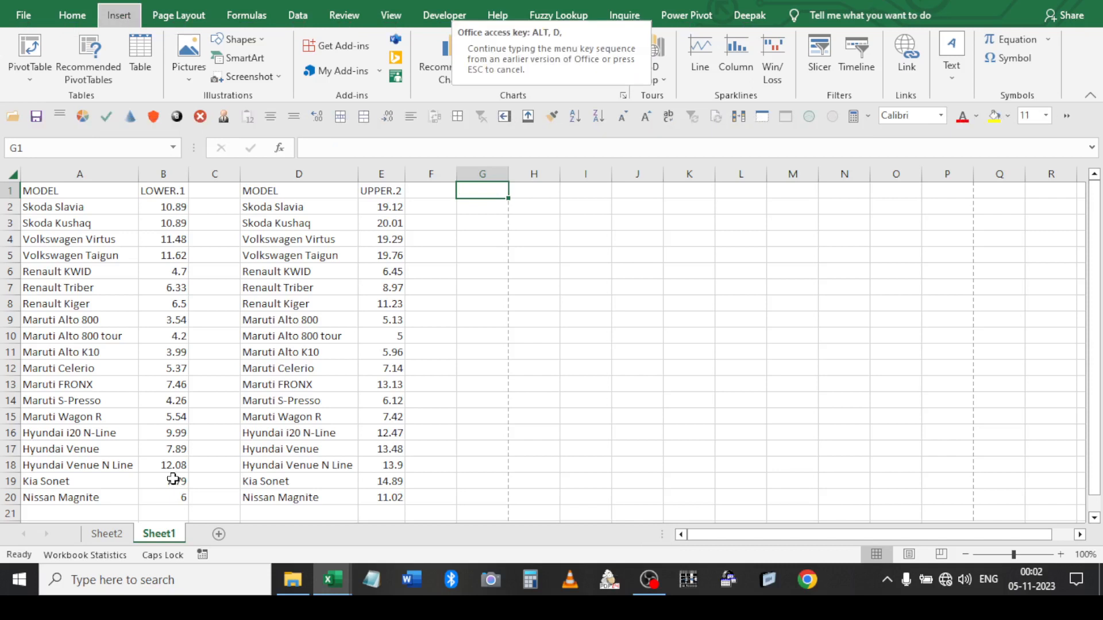
pyautogui.press('p')
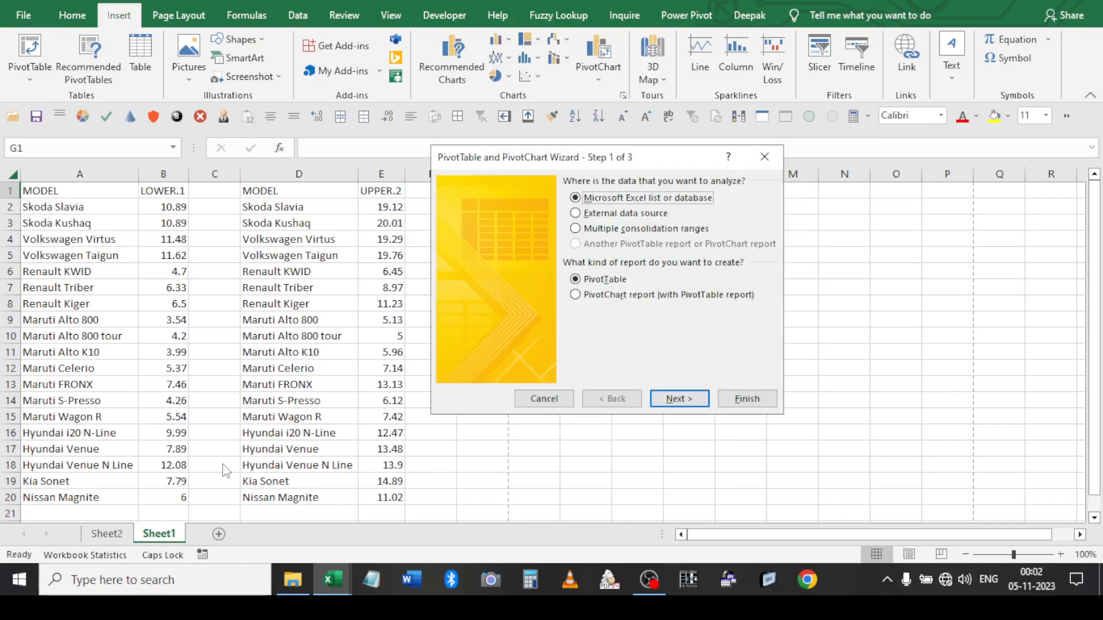
pyautogui.click(621, 230)
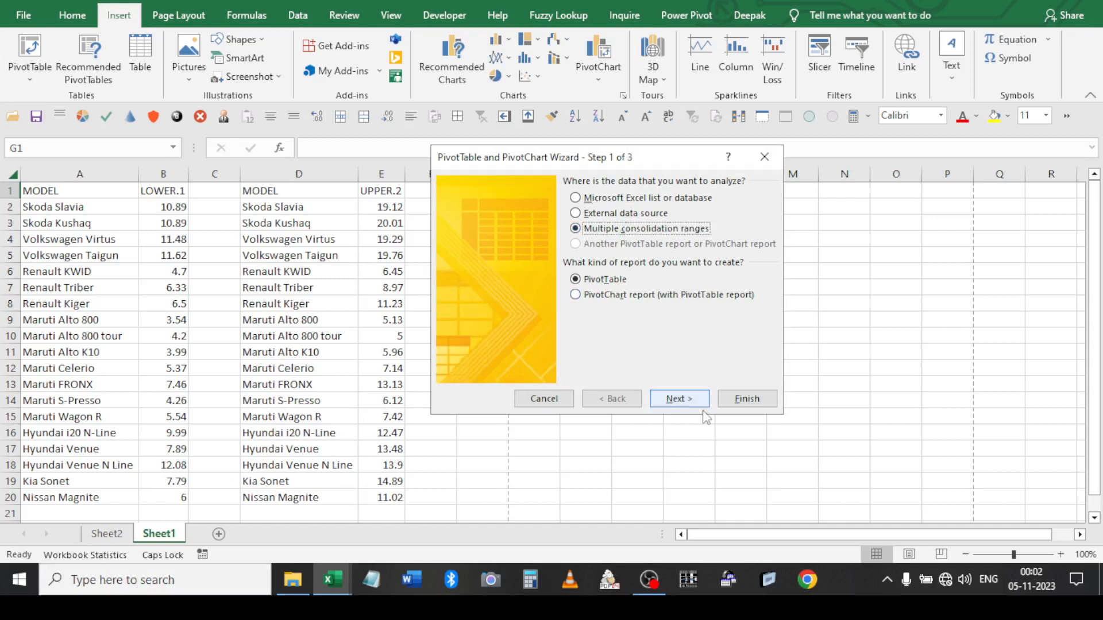
pyautogui.click(682, 401)
pyautogui.moveTo(567, 201); pyautogui.dragTo(690, 184)
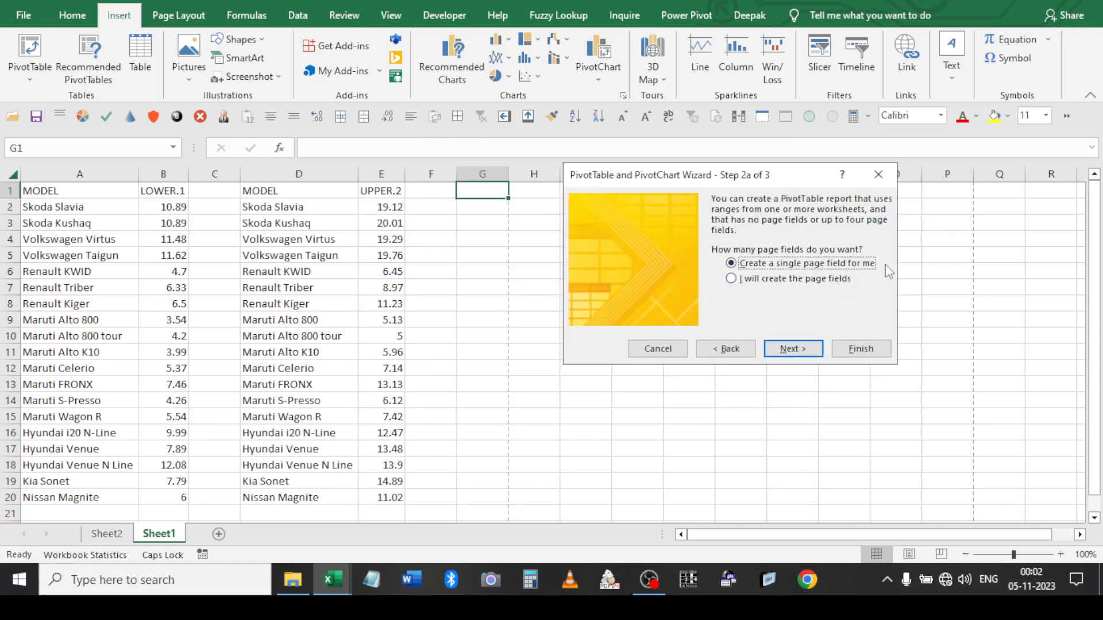
pyautogui.click(785, 282)
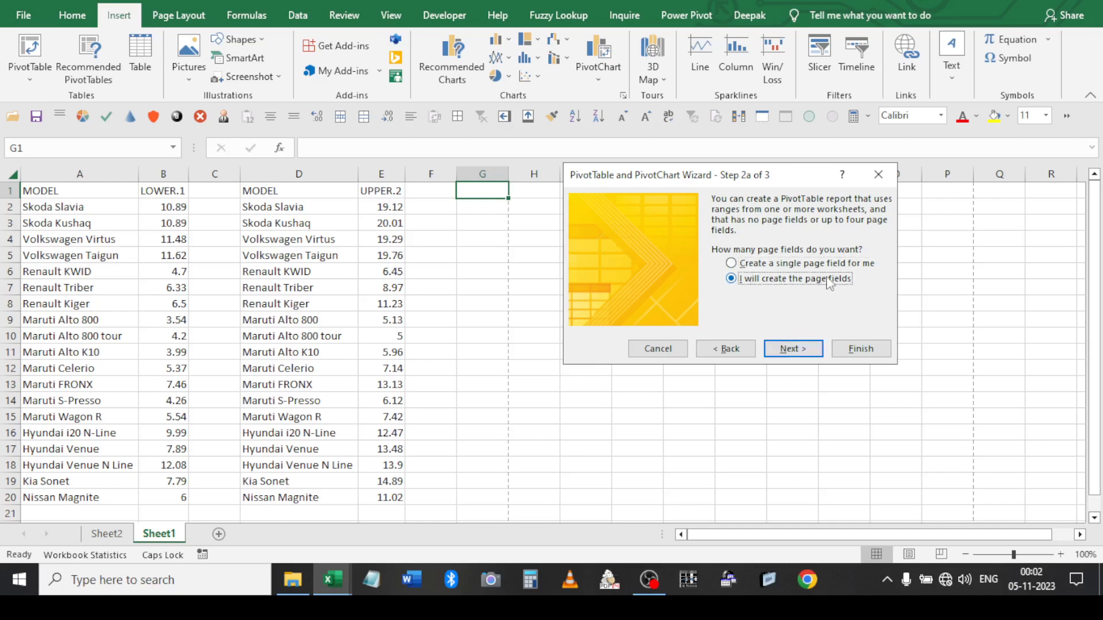
pyautogui.click(792, 349)
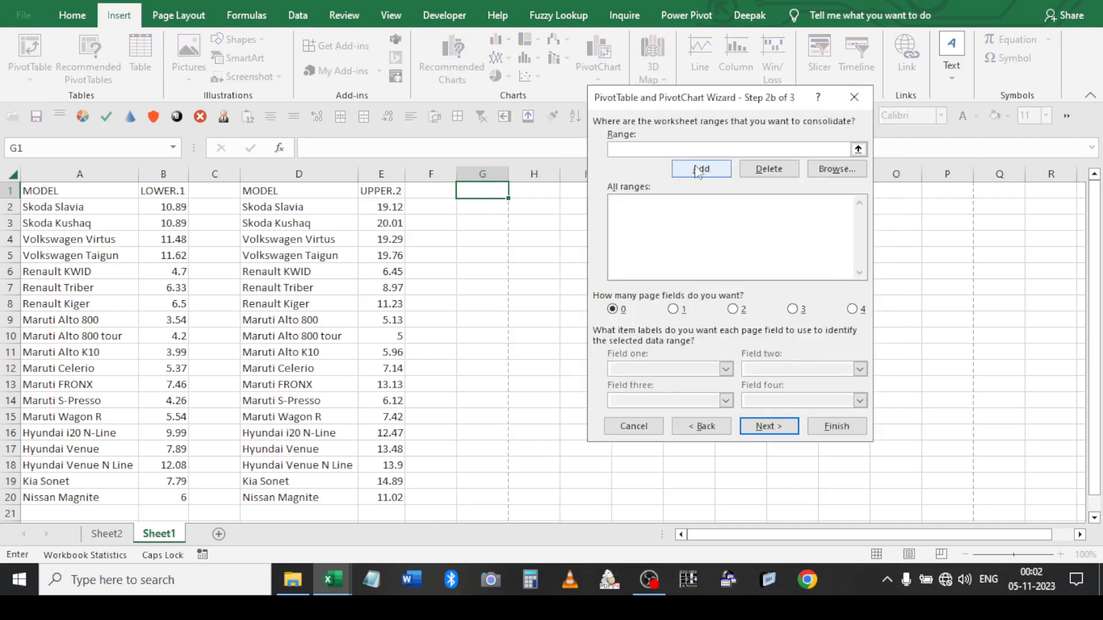
# Add the ranges Sheet1!$A$1:$B$20 and Sheet1!$D$1:$E$20 to the ranges to consolidate
pyautogui.click(857, 150)
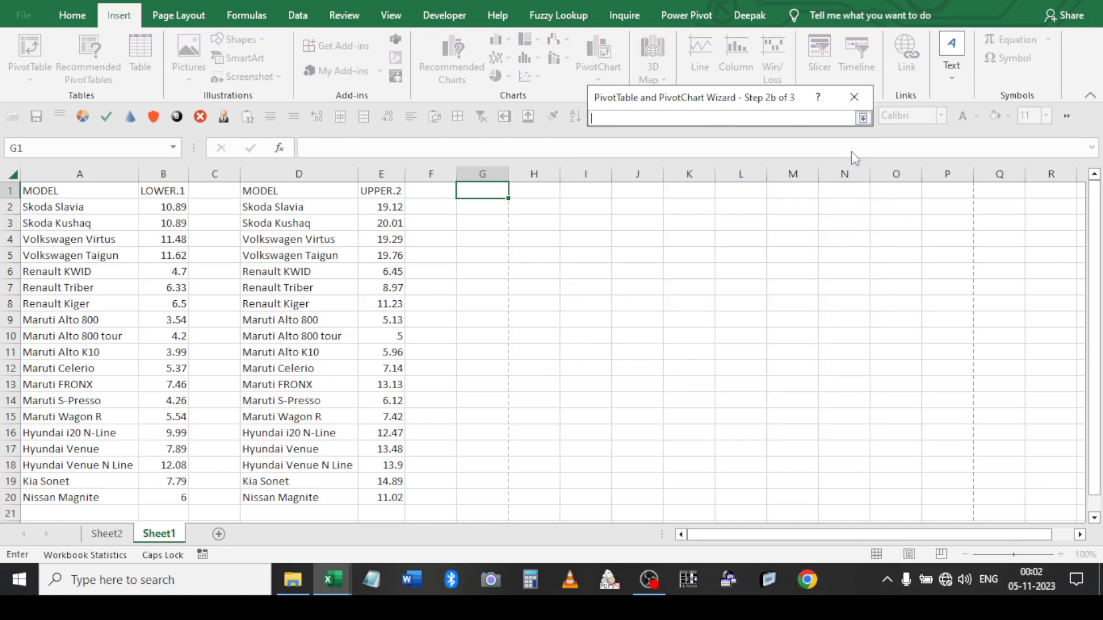
pyautogui.moveTo(93, 192); pyautogui.dragTo(168, 494)
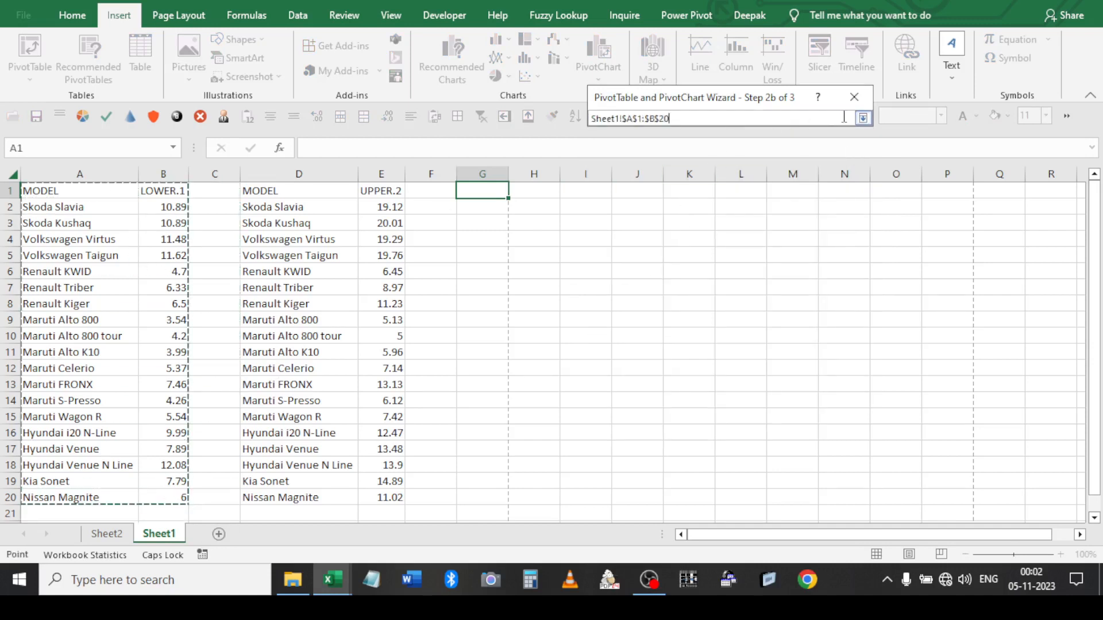
pyautogui.click(862, 117)
pyautogui.click(698, 170)
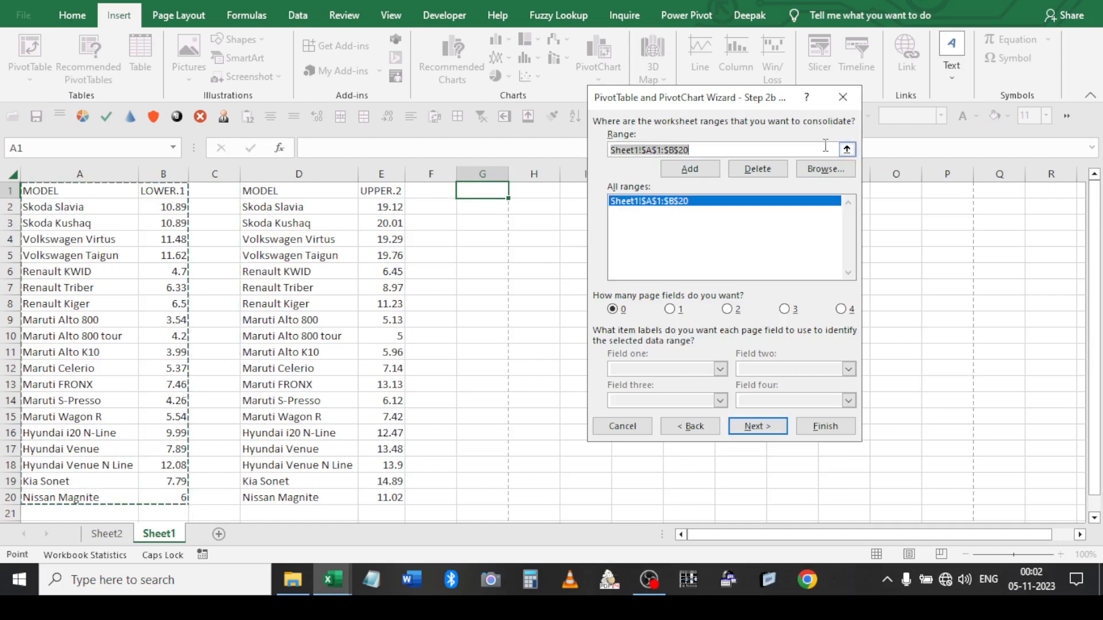
pyautogui.moveTo(304, 186); pyautogui.dragTo(364, 494)
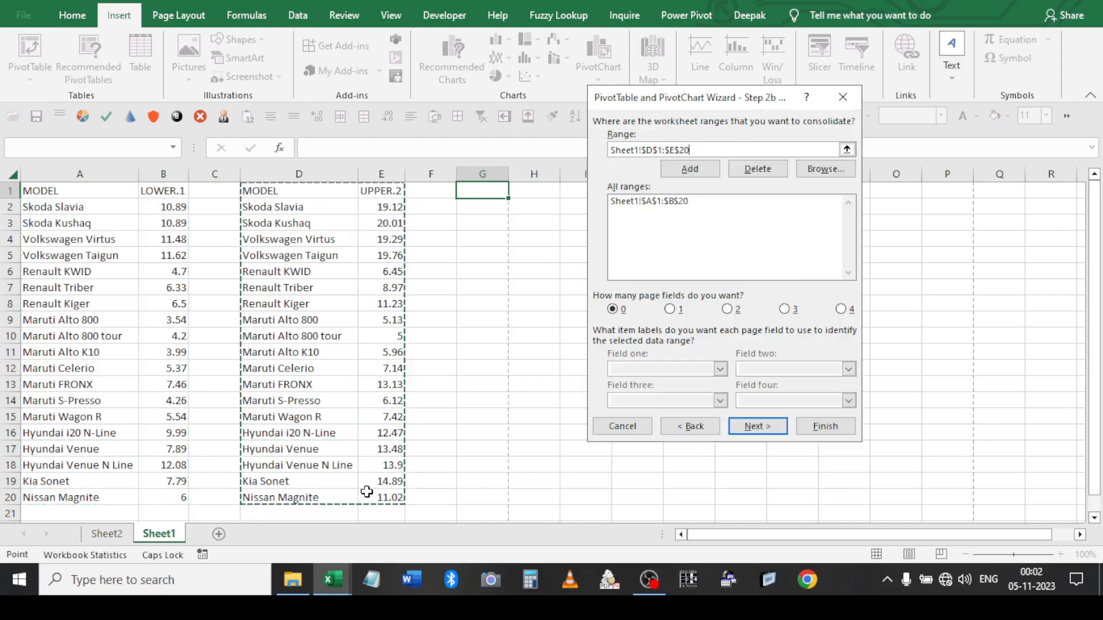
pyautogui.click(706, 171)
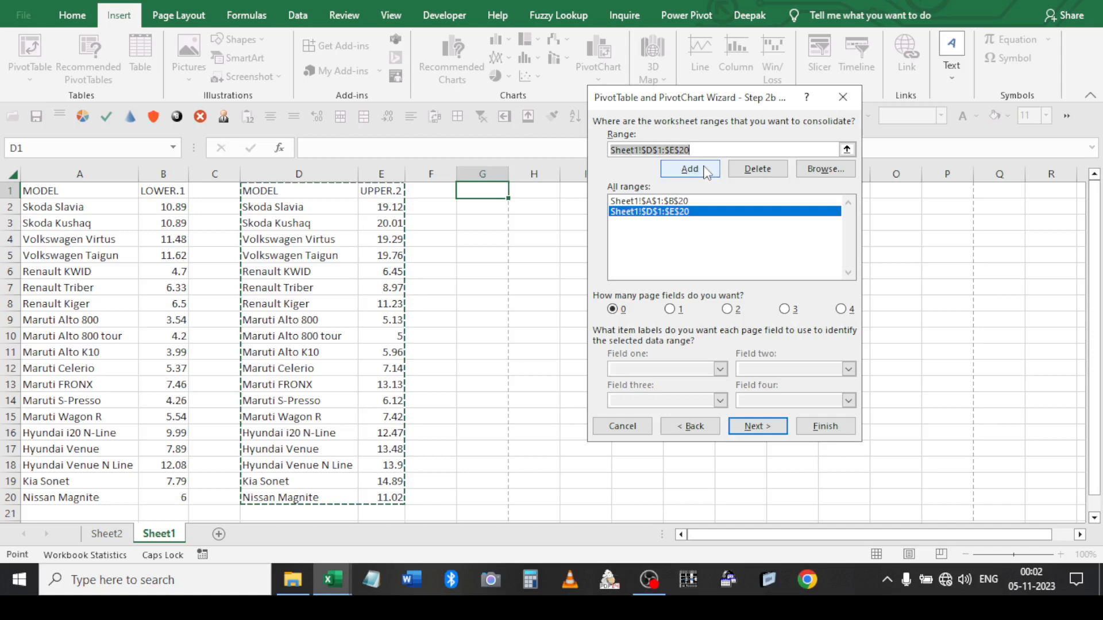
# Define two page fields labelled LOWER and UPP, create the PivotTable at G3 on the existing worksheet, and hide the field list
pyautogui.click(670, 309)
pyautogui.click(666, 369)
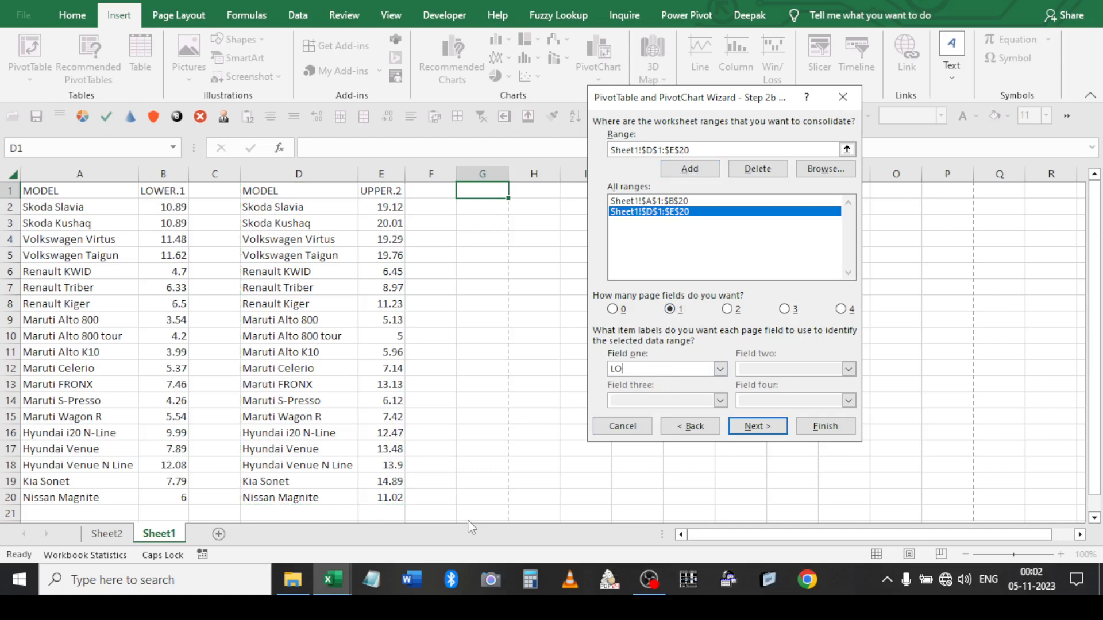
pyautogui.click(726, 310)
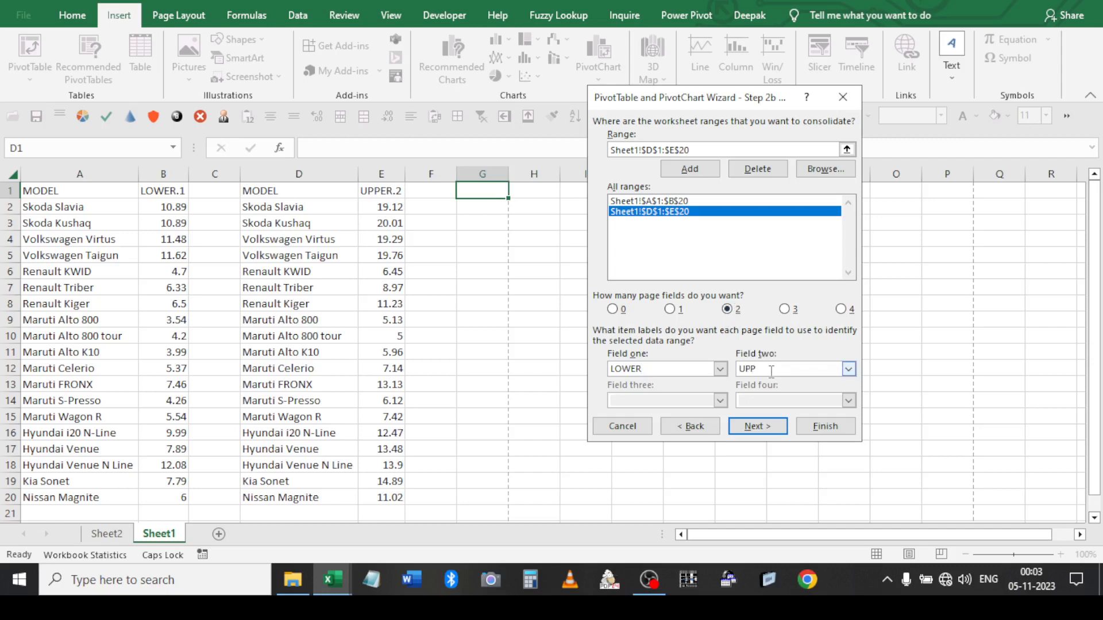
pyautogui.click(766, 430)
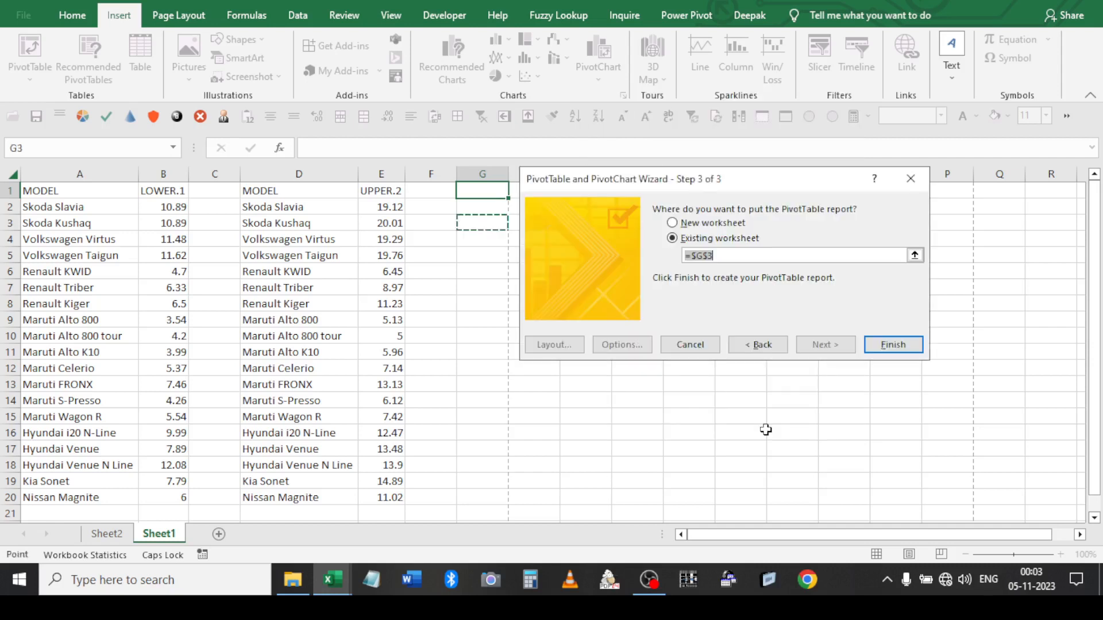
pyautogui.click(888, 345)
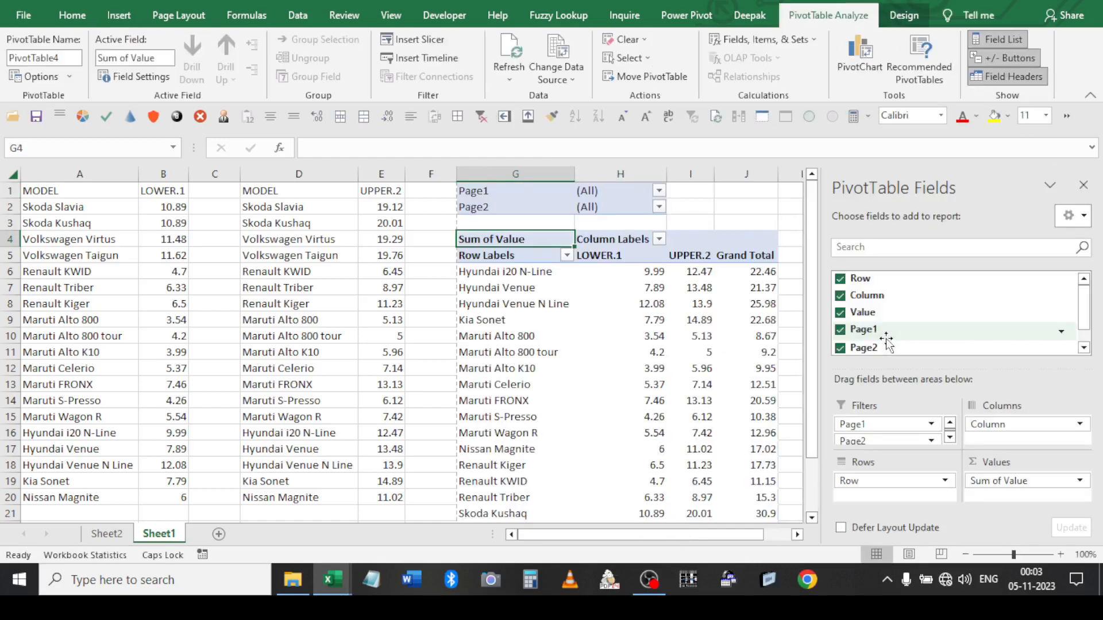
pyautogui.click(1083, 185)
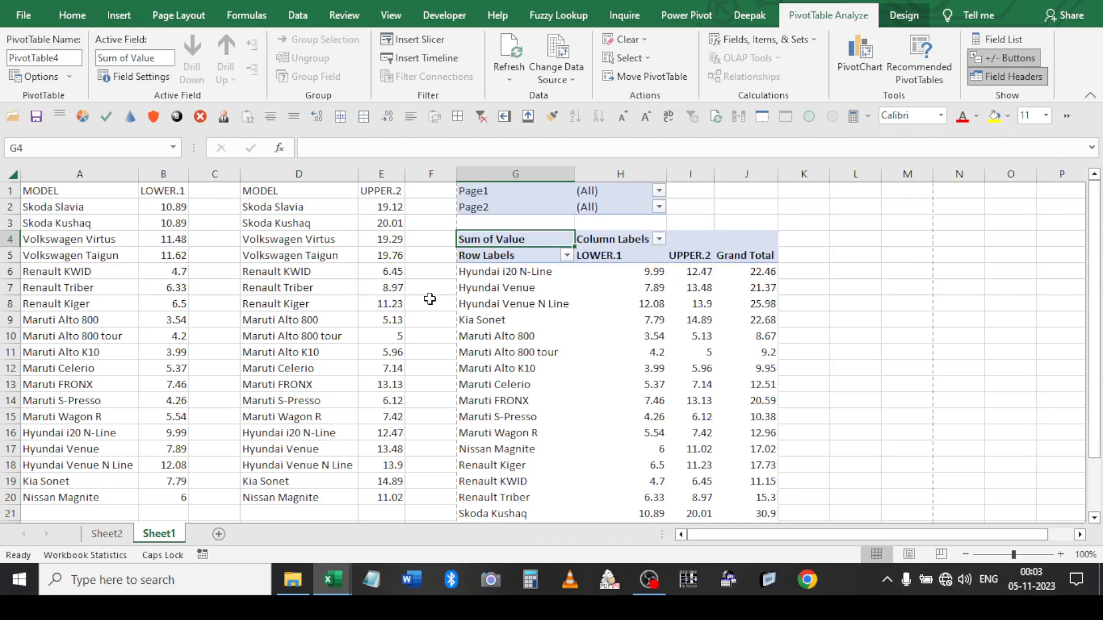
# Set the new PivotTable's report filter area to display its fields Over, Then Down
pyautogui.scroll(-3, 553, 293)
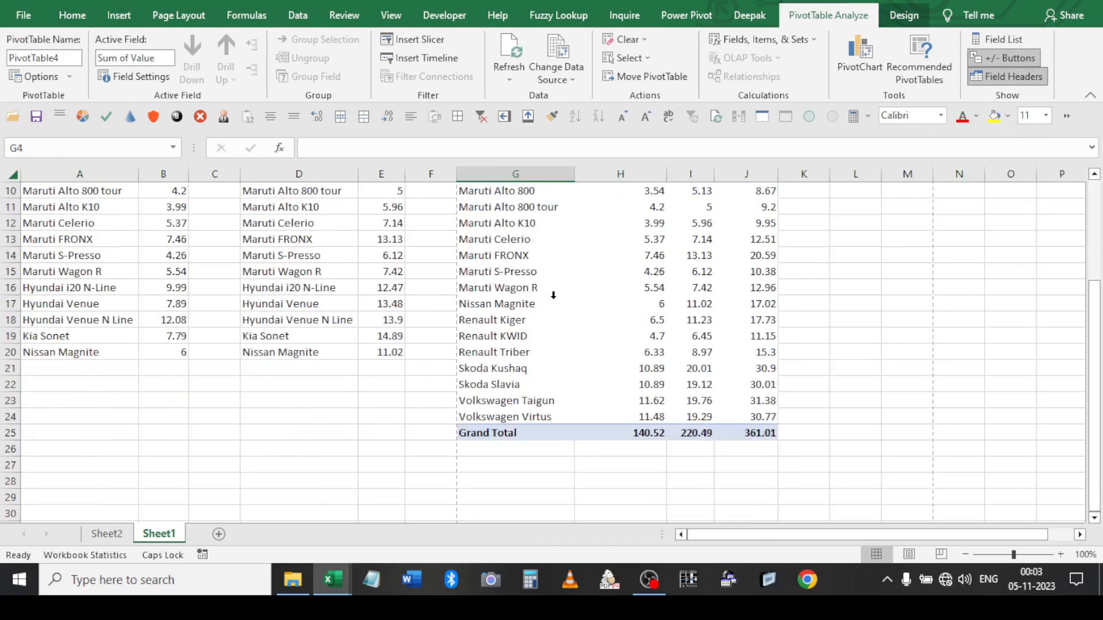
pyautogui.scroll(3, 552, 309)
pyautogui.click(495, 205)
pyautogui.click(38, 80)
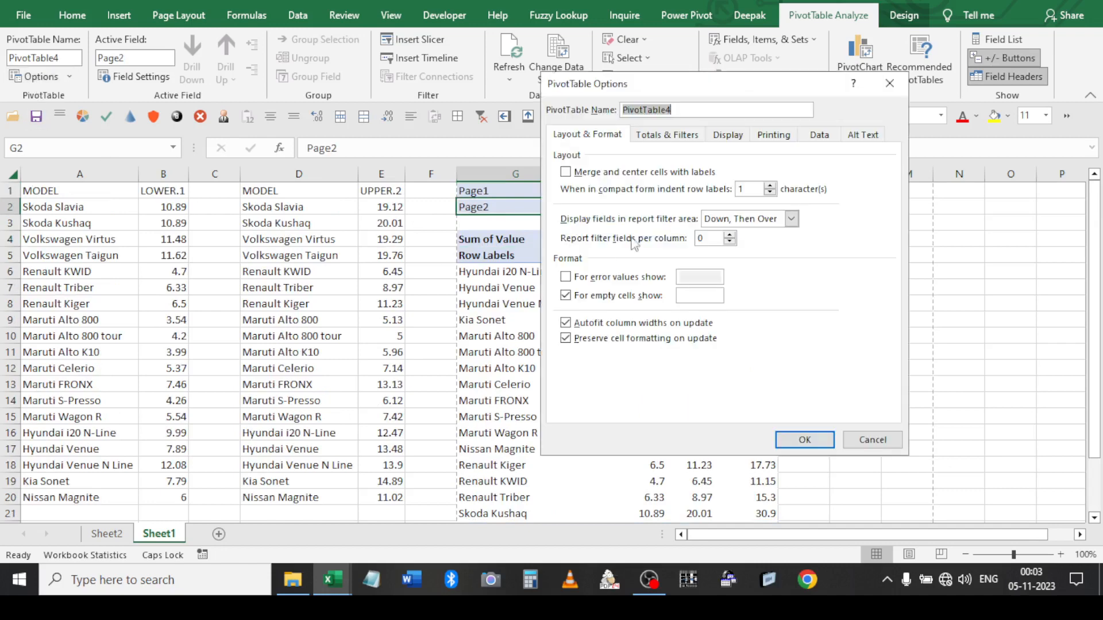
pyautogui.click(791, 219)
pyautogui.click(756, 246)
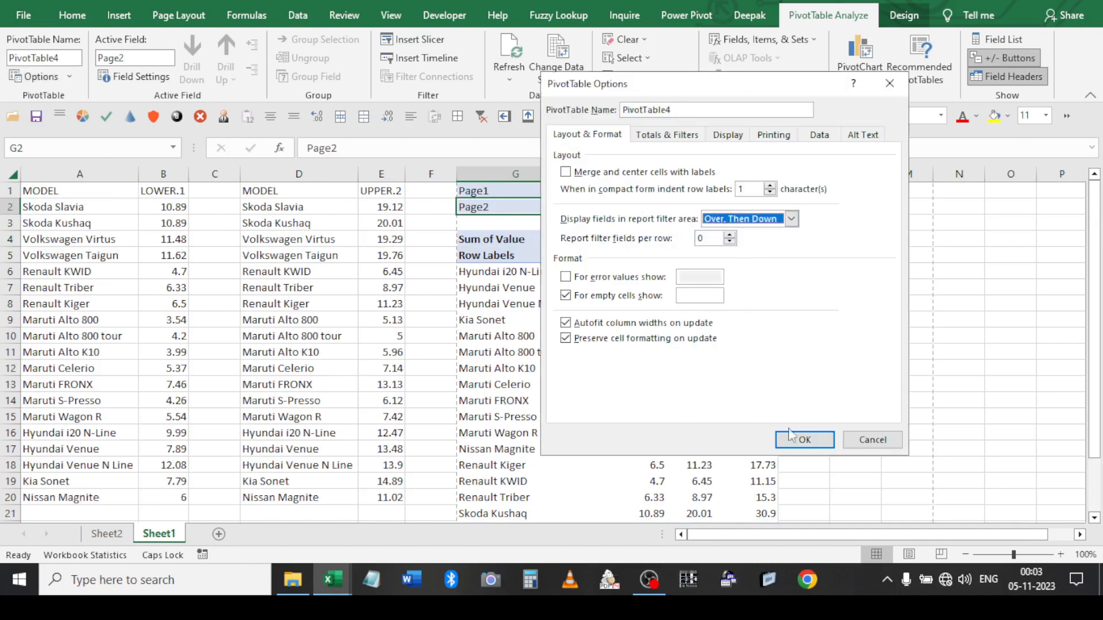
pyautogui.click(804, 440)
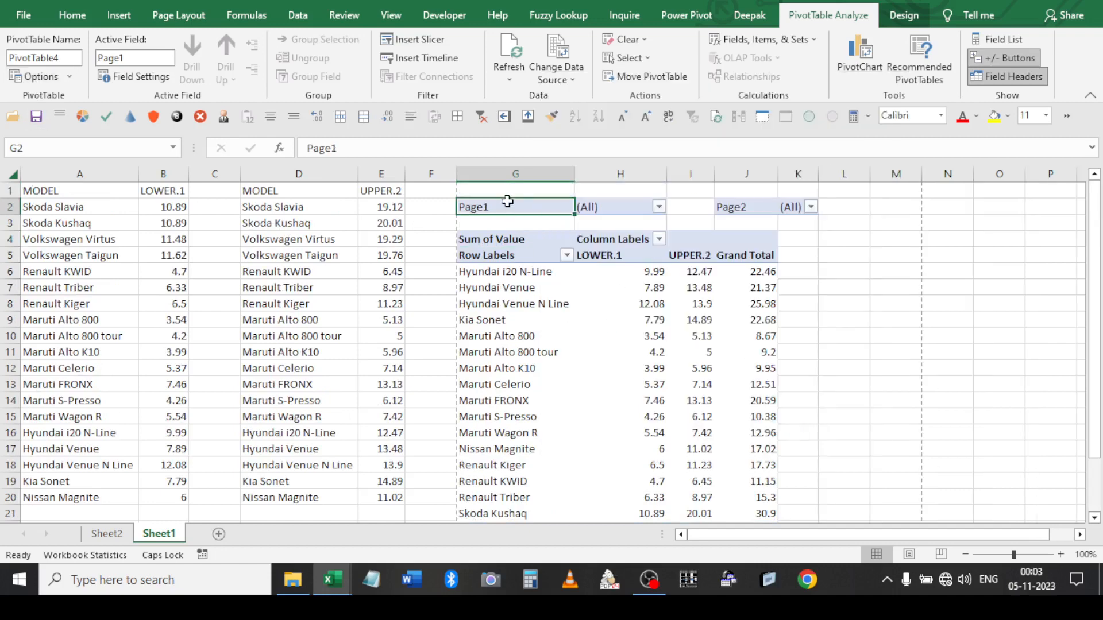
# Compare the Hyundai i20 N-Line values in the PivotTable with those in the LOWER.1 and UPPER.2 source tables
pyautogui.click(481, 272)
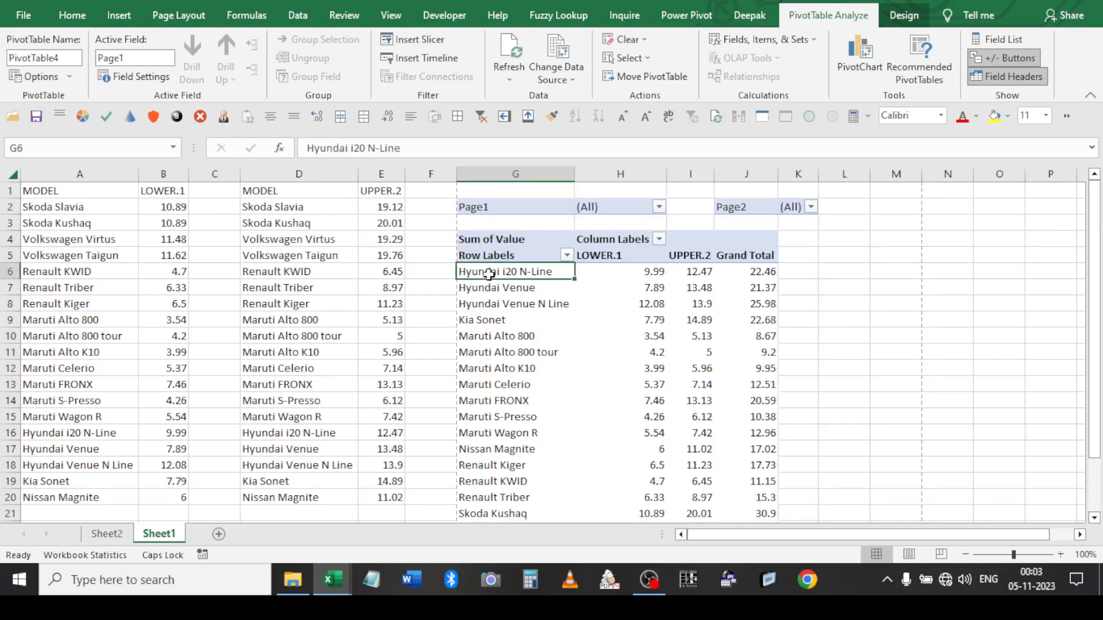
pyautogui.click(638, 272)
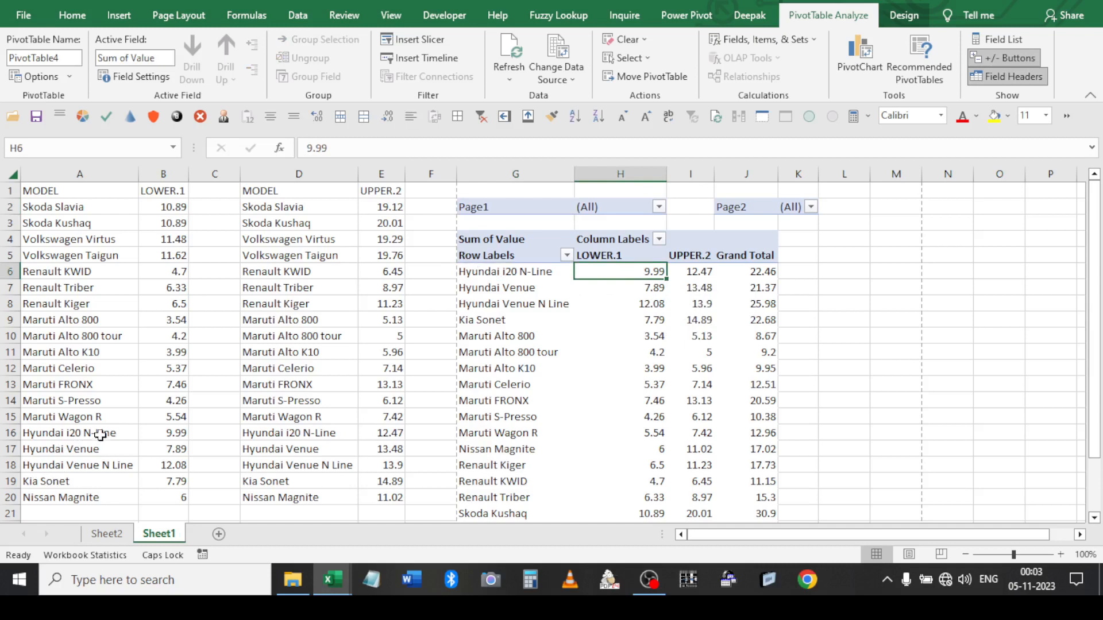
pyautogui.click(184, 434)
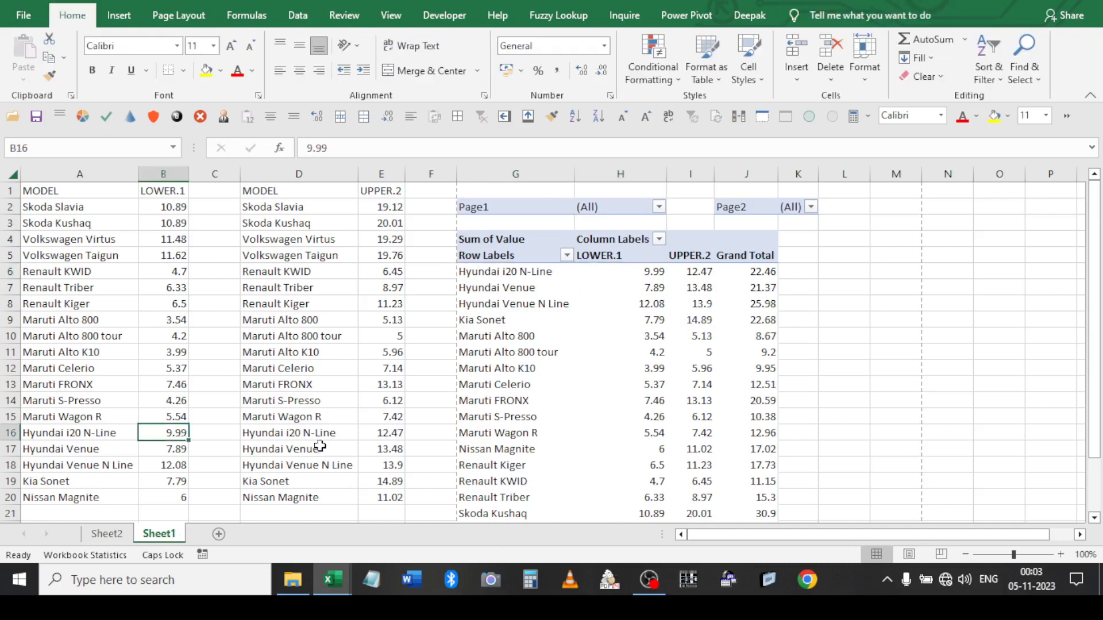
pyautogui.click(383, 437)
pyautogui.moveTo(631, 272); pyautogui.dragTo(678, 269)
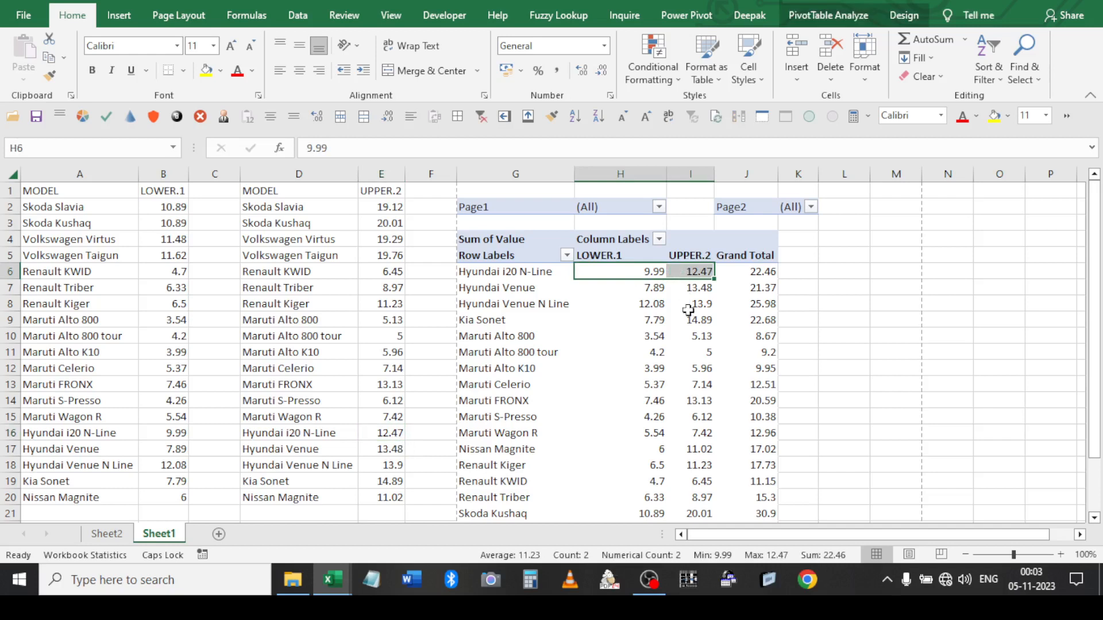
# Review the consolidated PivotTable's field list and its Page1 and Page2 report filters
pyautogui.click(566, 352)
pyautogui.rightClick(566, 352)
pyautogui.click(644, 329)
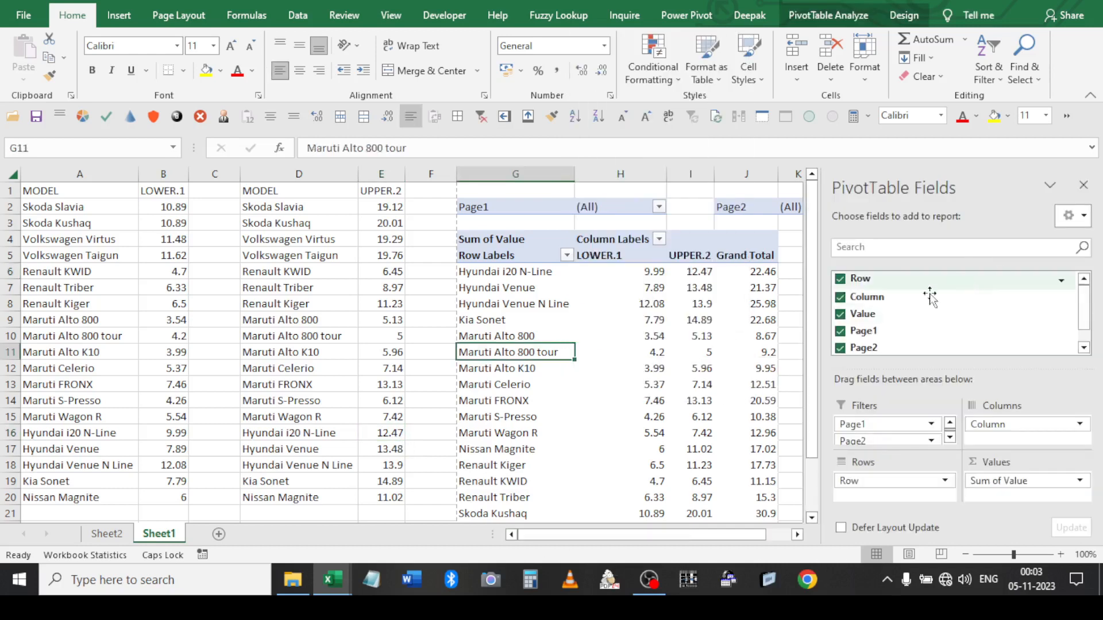
pyautogui.click(1083, 188)
pyautogui.moveTo(456, 190); pyautogui.dragTo(759, 207)
pyautogui.moveTo(844, 416); pyautogui.dragTo(804, 513)
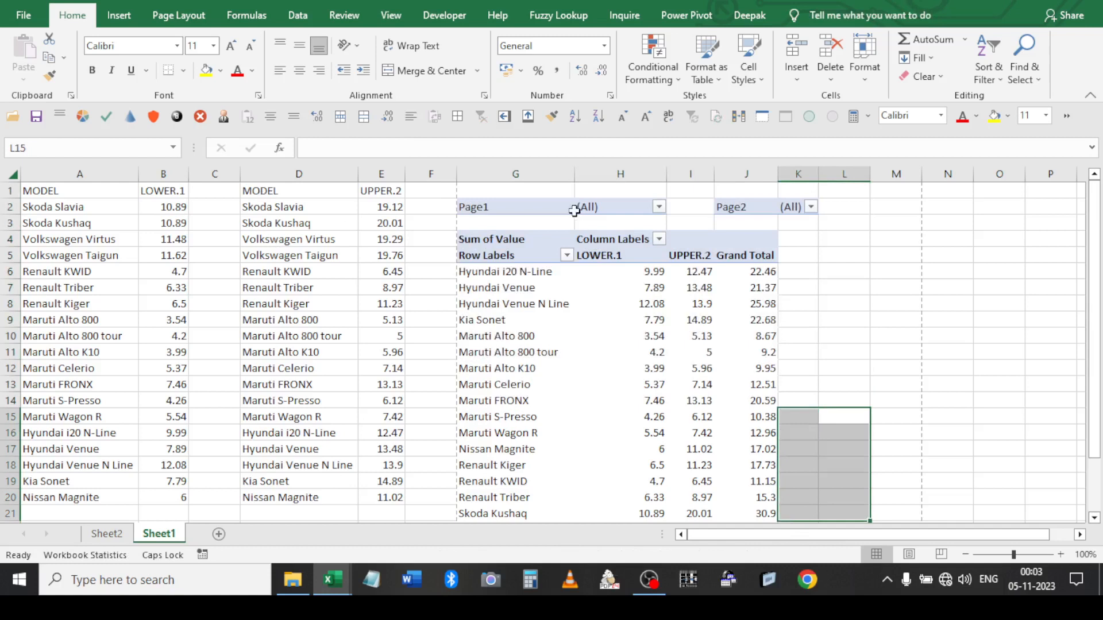
# Delete worksheet columns G through K that hold the consolidated PivotTable on Sheet1
pyautogui.moveTo(520, 174); pyautogui.dragTo(798, 175)
pyautogui.rightClick(801, 195)
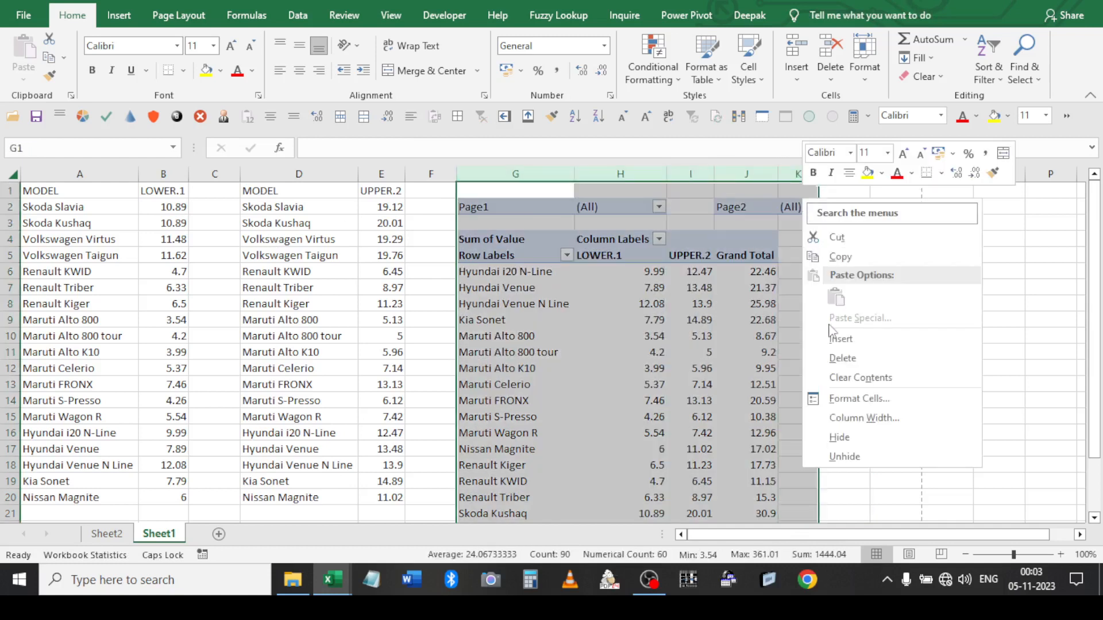
pyautogui.click(842, 358)
# Move the UPPER.2 model table from D1:E20 on Sheet1 to cell A1 of Sheet2
pyautogui.moveTo(283, 189); pyautogui.dragTo(364, 501)
pyautogui.hotkey('ctrl', 'c')
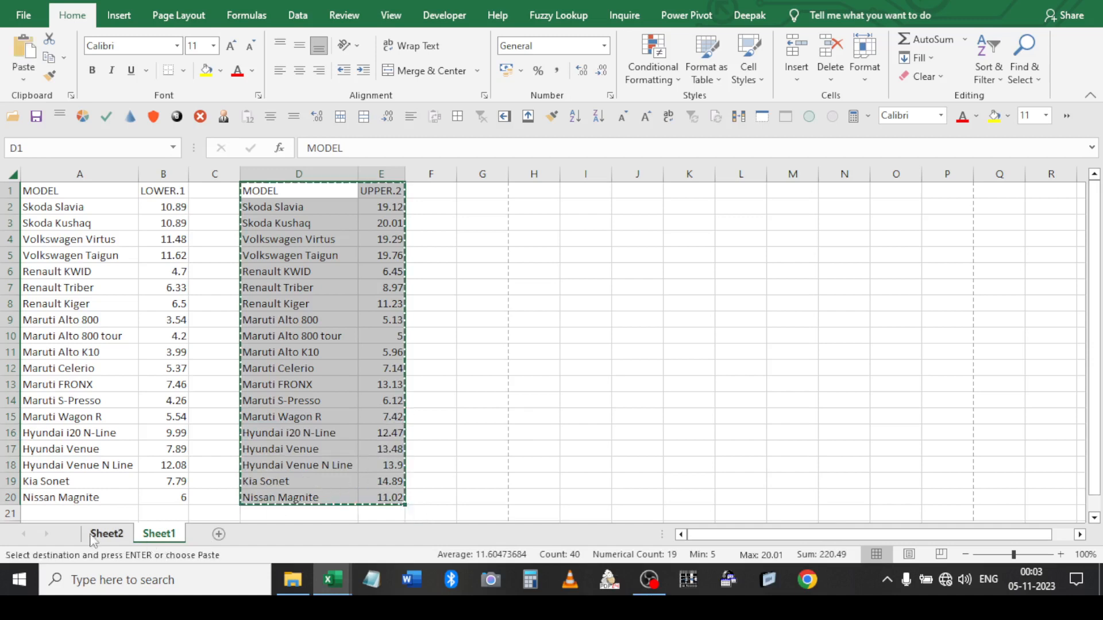
pyautogui.click(108, 534)
pyautogui.click(51, 190)
pyautogui.press('Return')
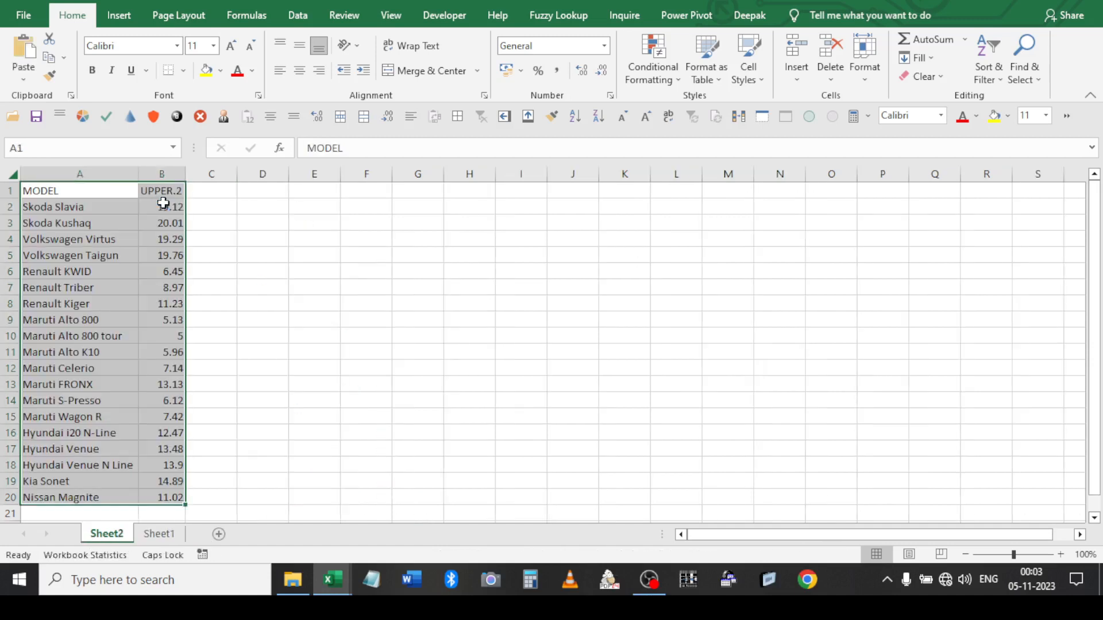
# Add a new worksheet, place it after Sheet1, and select cell C3 on it
pyautogui.click(218, 534)
pyautogui.moveTo(175, 535); pyautogui.dragTo(247, 533)
pyautogui.click(166, 216)
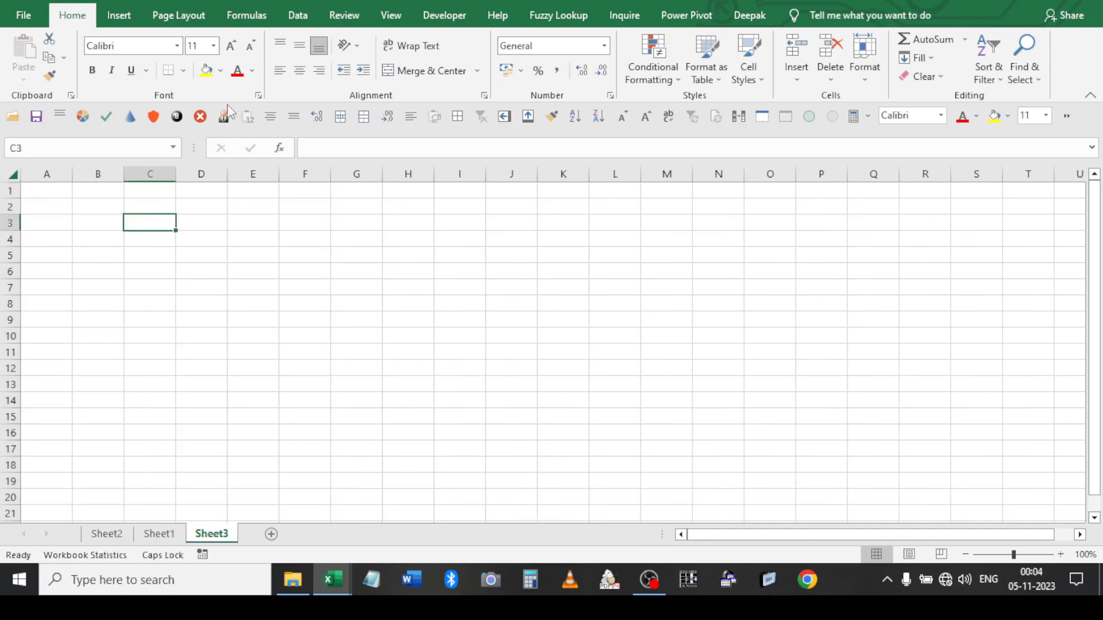
# Start the PivotTable and PivotChart Wizard for multiple consolidation ranges, choosing to create the page fields manually
pyautogui.hotkey('alt', 'd')
pyautogui.press('p')
pyautogui.press('Return')
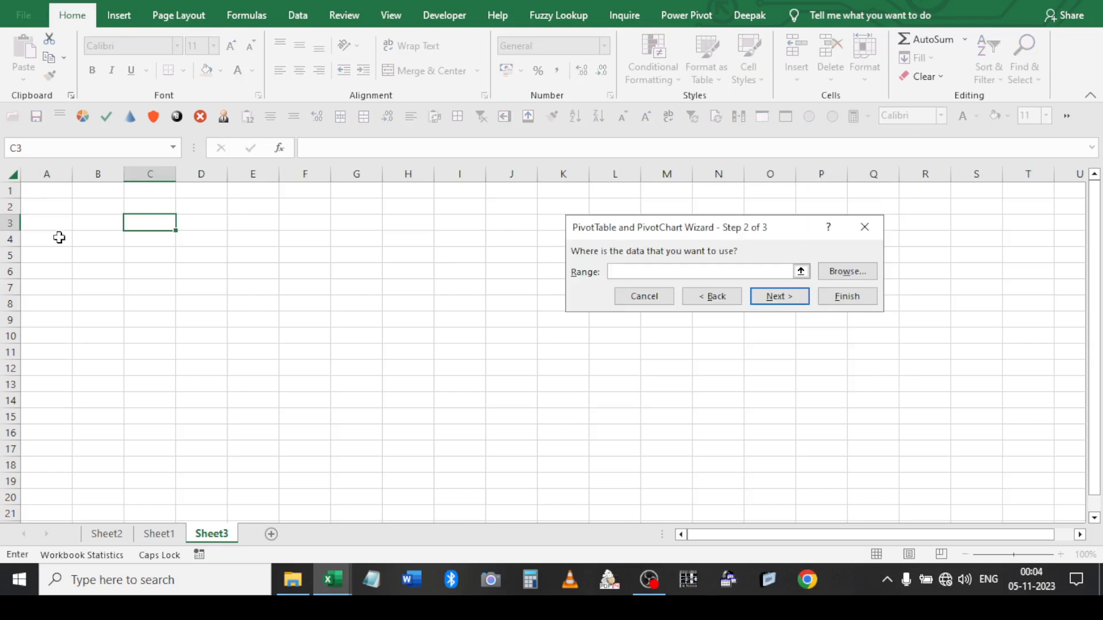
pyautogui.click(698, 294)
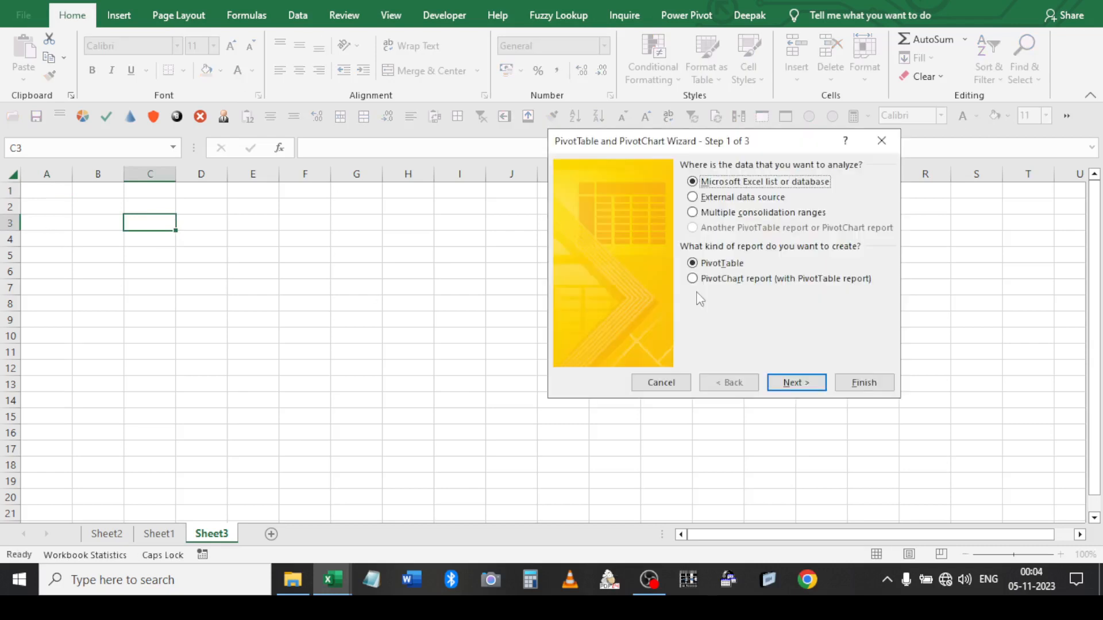
pyautogui.click(706, 214)
pyautogui.click(796, 382)
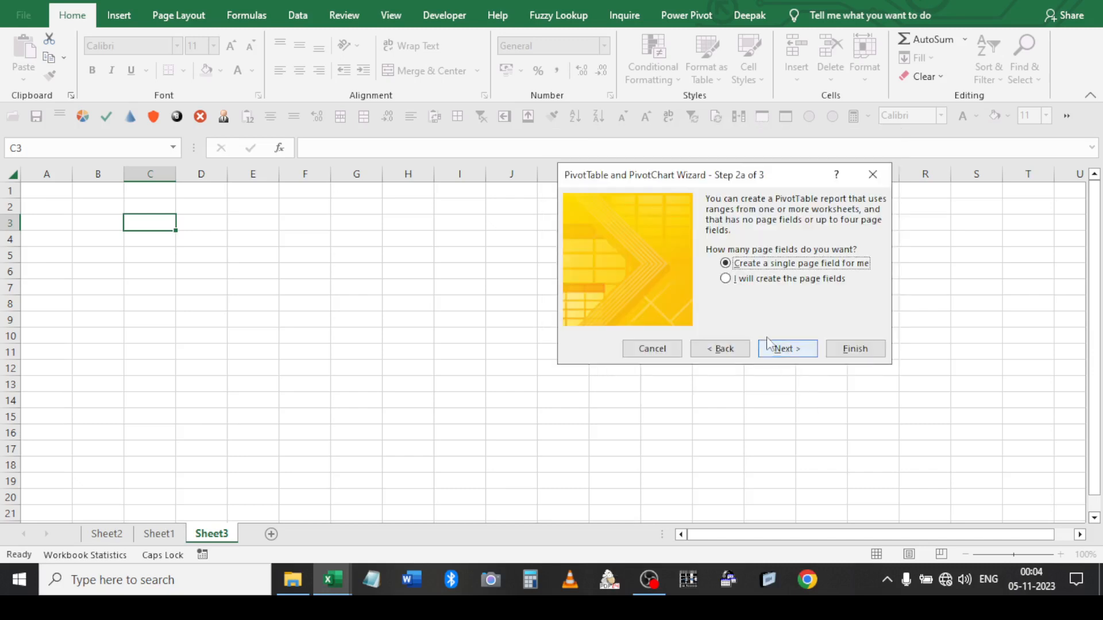
pyautogui.click(748, 280)
pyautogui.click(765, 264)
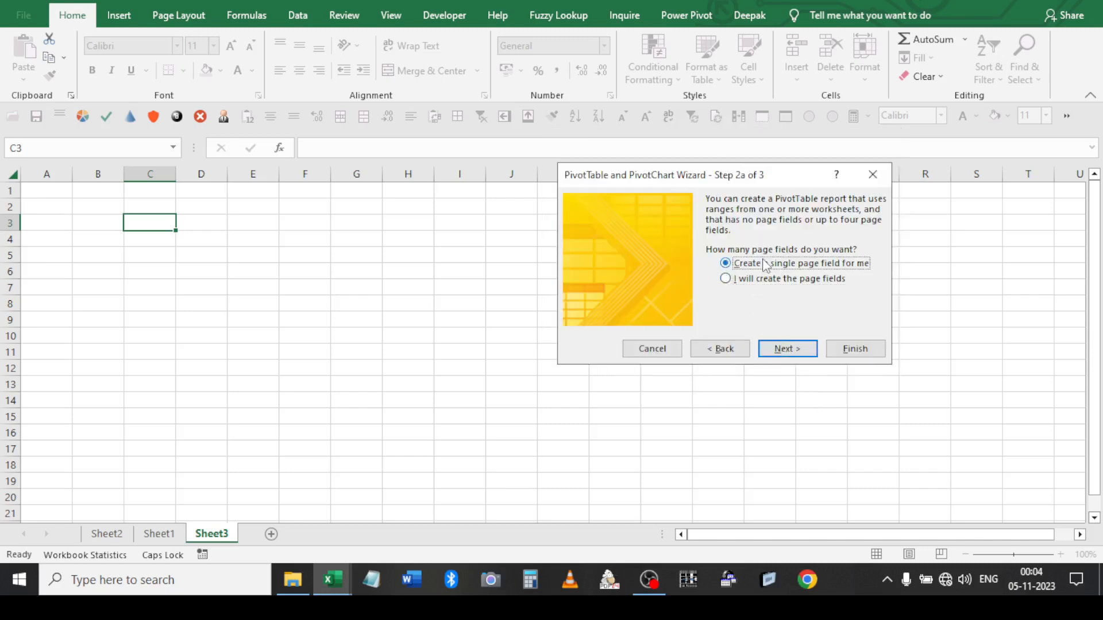
pyautogui.click(763, 280)
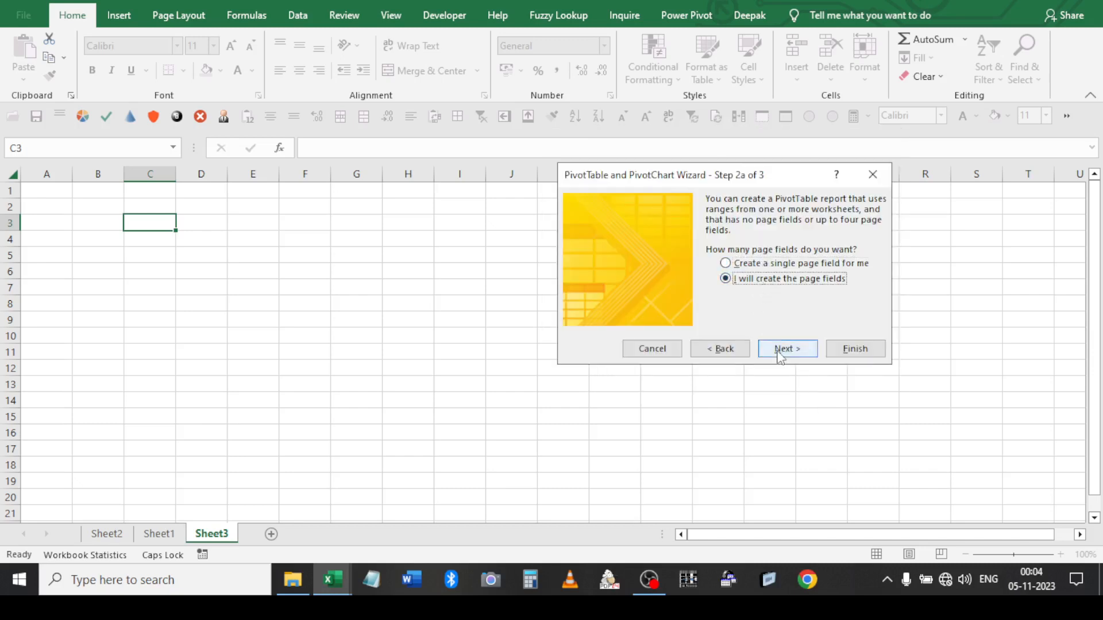
pyautogui.click(778, 349)
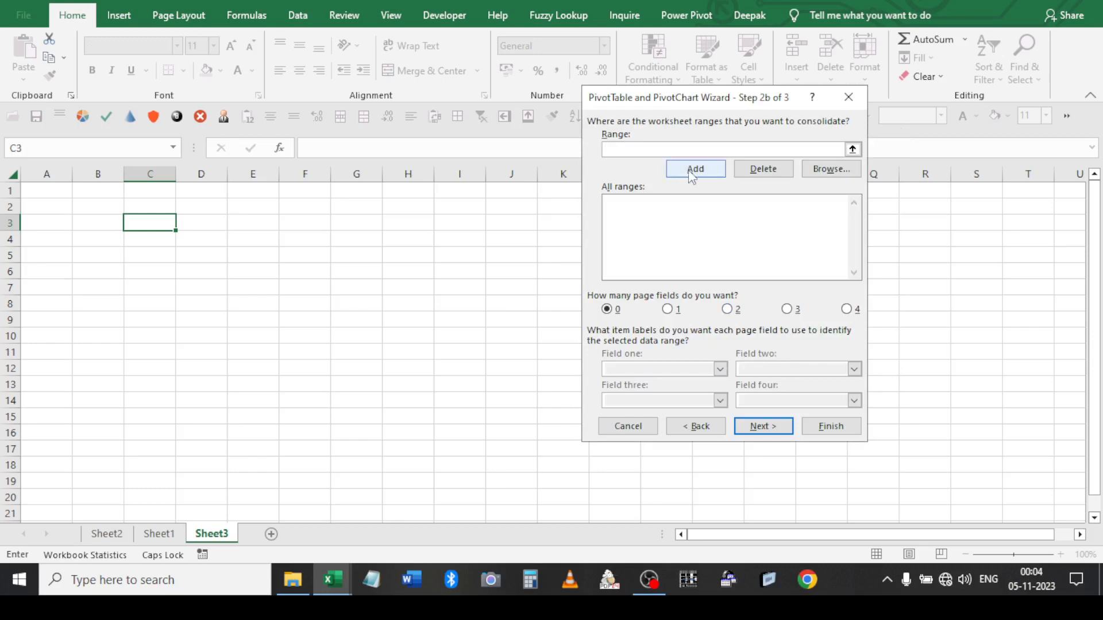
# Add Sheet1!$A$1:$B$20 and Sheet2!$A$1:$B$20 to the ranges to consolidate
pyautogui.click(158, 534)
pyautogui.click(89, 197)
pyautogui.moveTo(89, 197); pyautogui.dragTo(181, 499)
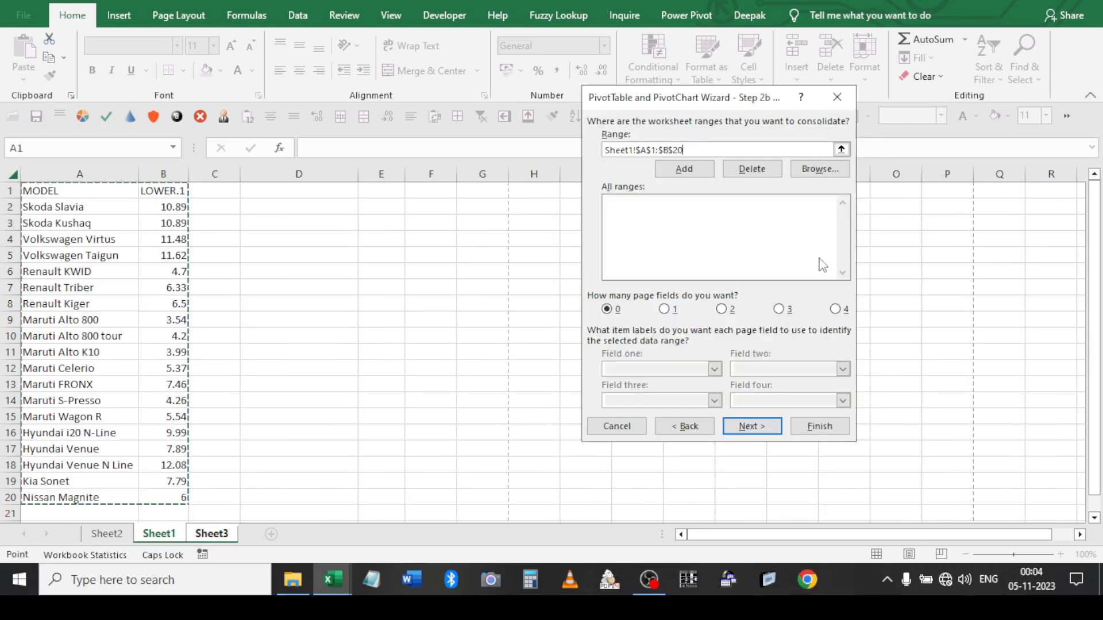
pyautogui.click(676, 172)
pyautogui.click(110, 533)
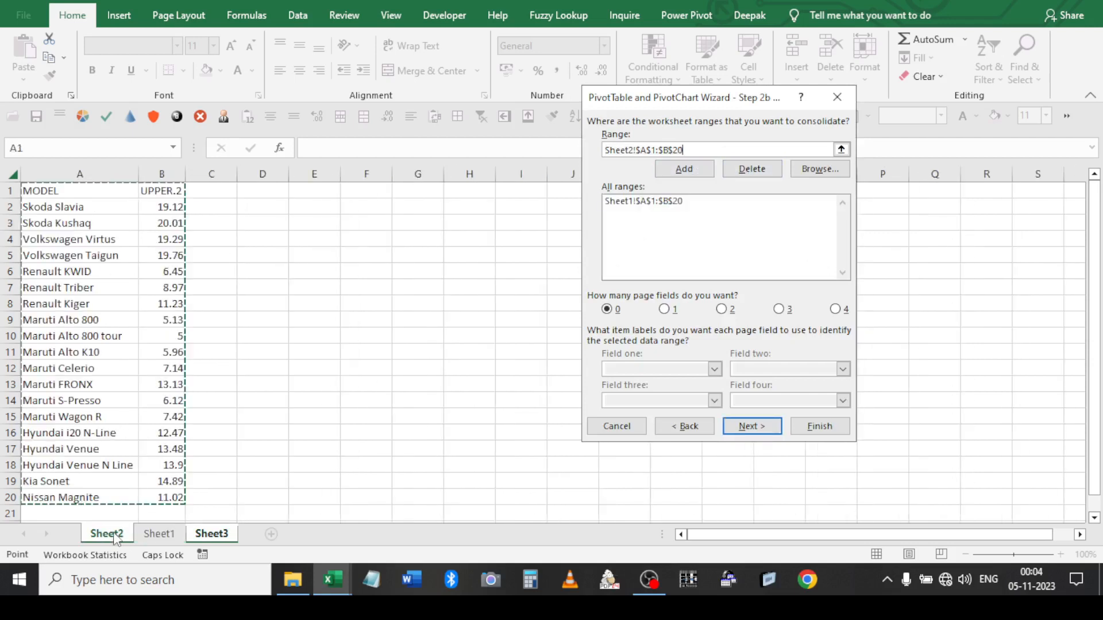
pyautogui.moveTo(103, 192); pyautogui.dragTo(180, 497)
pyautogui.click(683, 169)
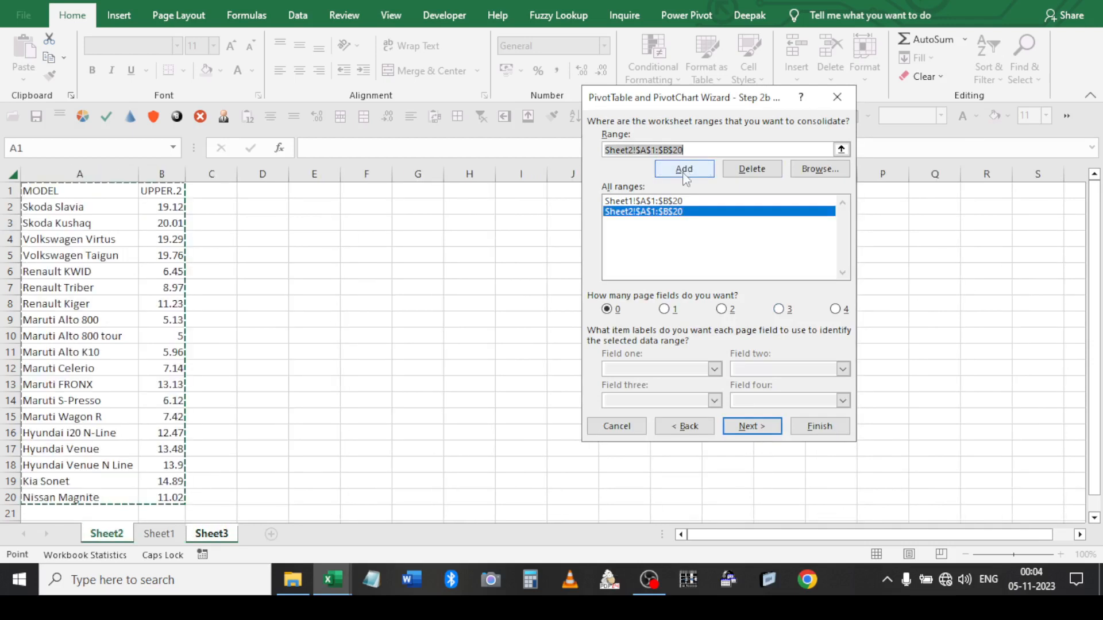
# Choose two page fields and label the Sheet2 range UPPER in field one
pyautogui.click(723, 310)
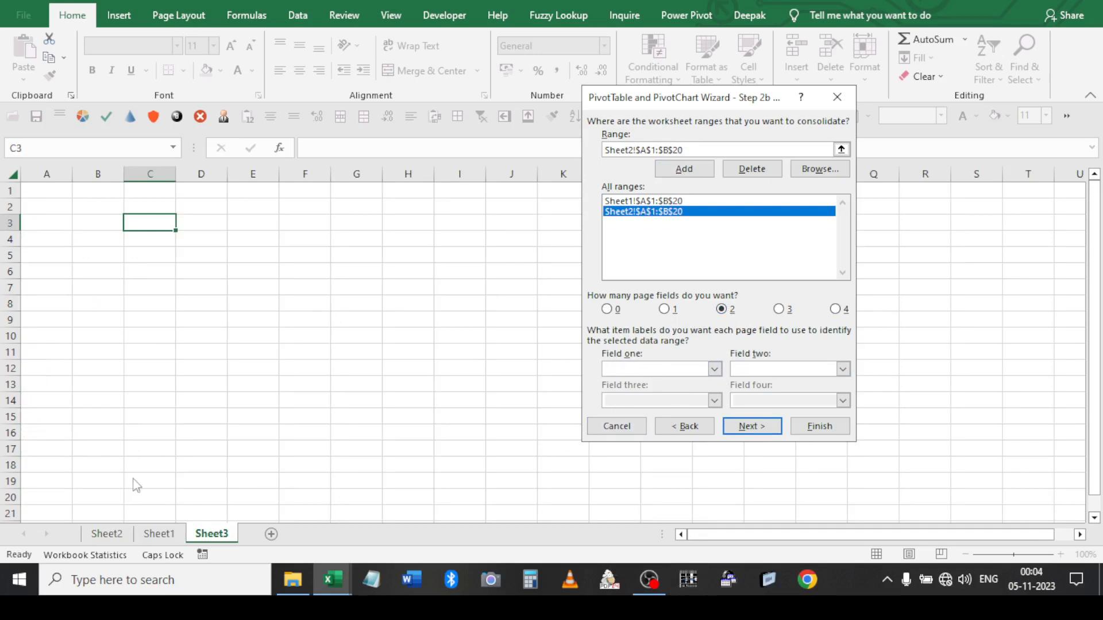
pyautogui.click(648, 149)
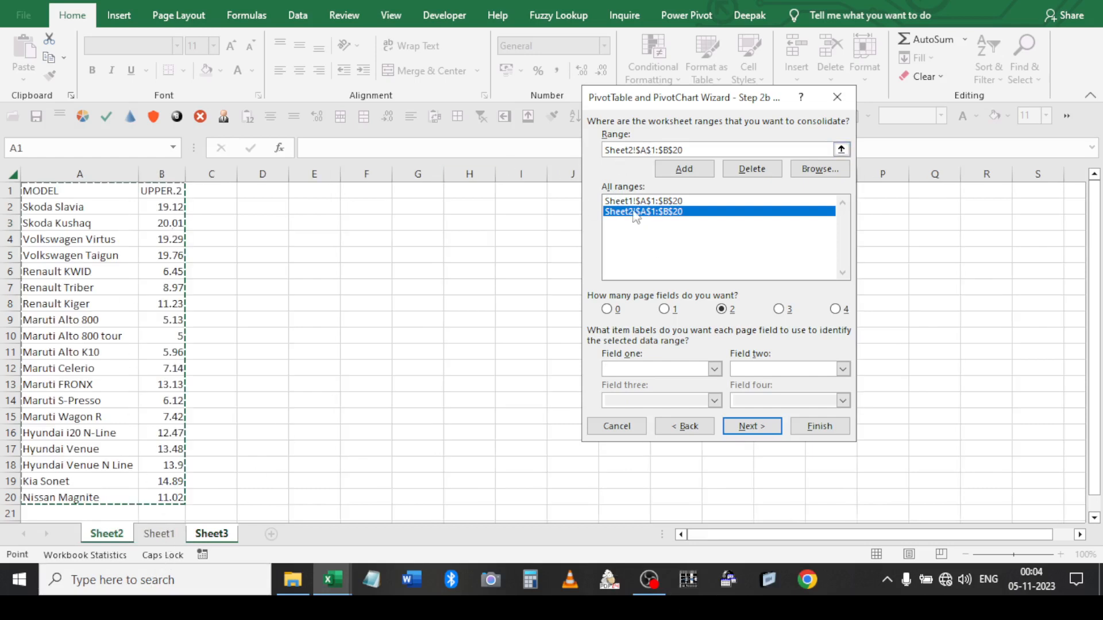
pyautogui.press('Return')
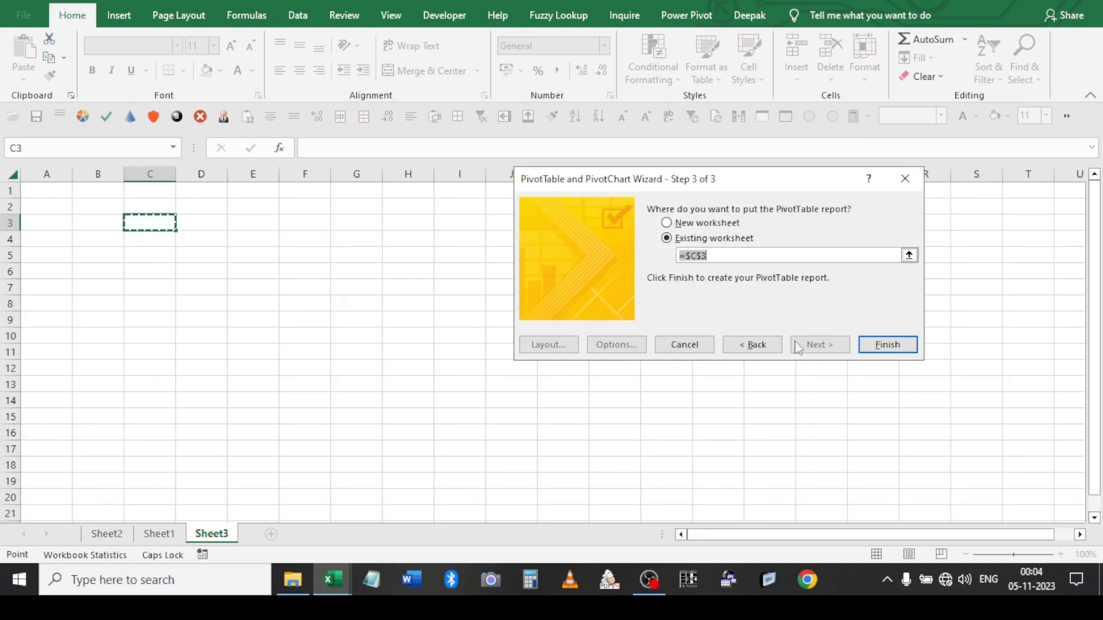
pyautogui.click(757, 346)
pyautogui.click(650, 213)
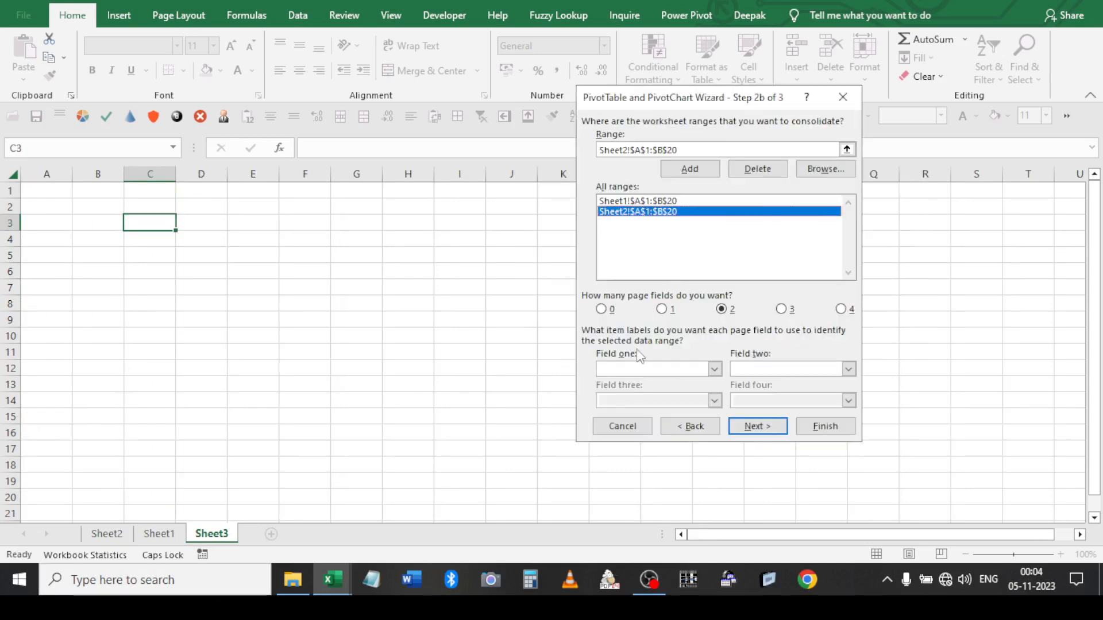
pyautogui.write('UPPER')
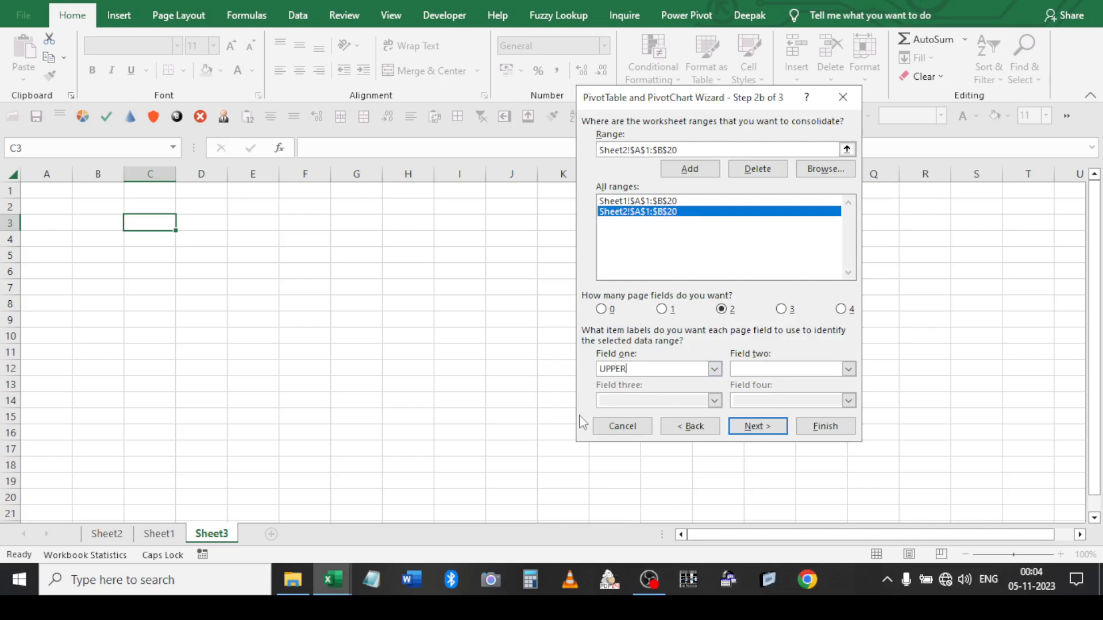
# Switch to one page field labelled LOWER for the Sheet1 range, and create the PivotTable at C3 on the existing worksheet
pyautogui.click(649, 203)
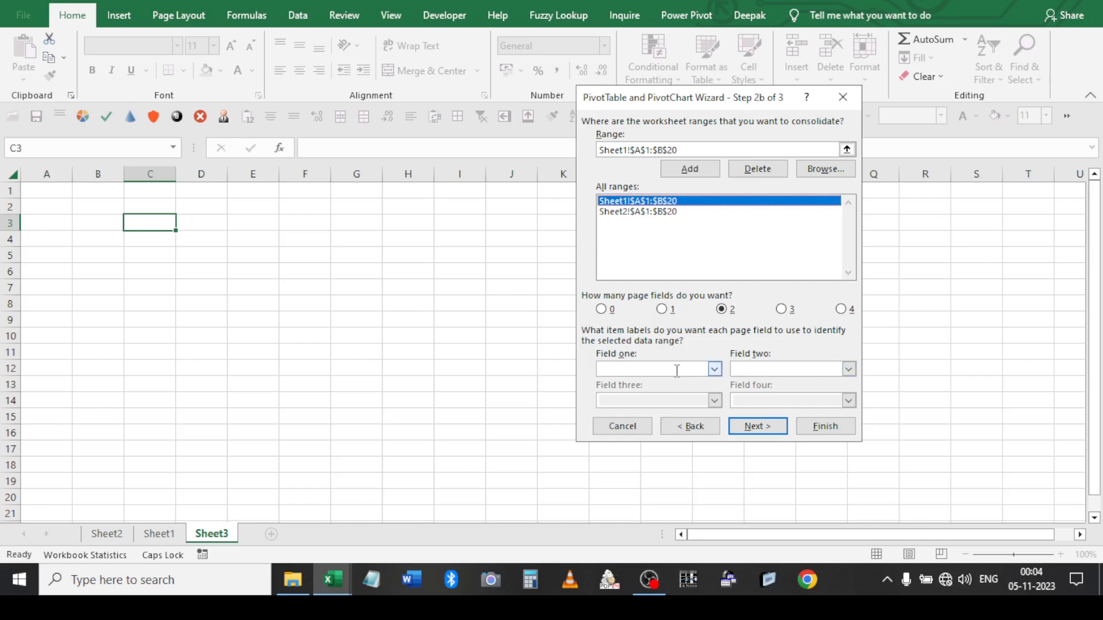
pyautogui.click(662, 309)
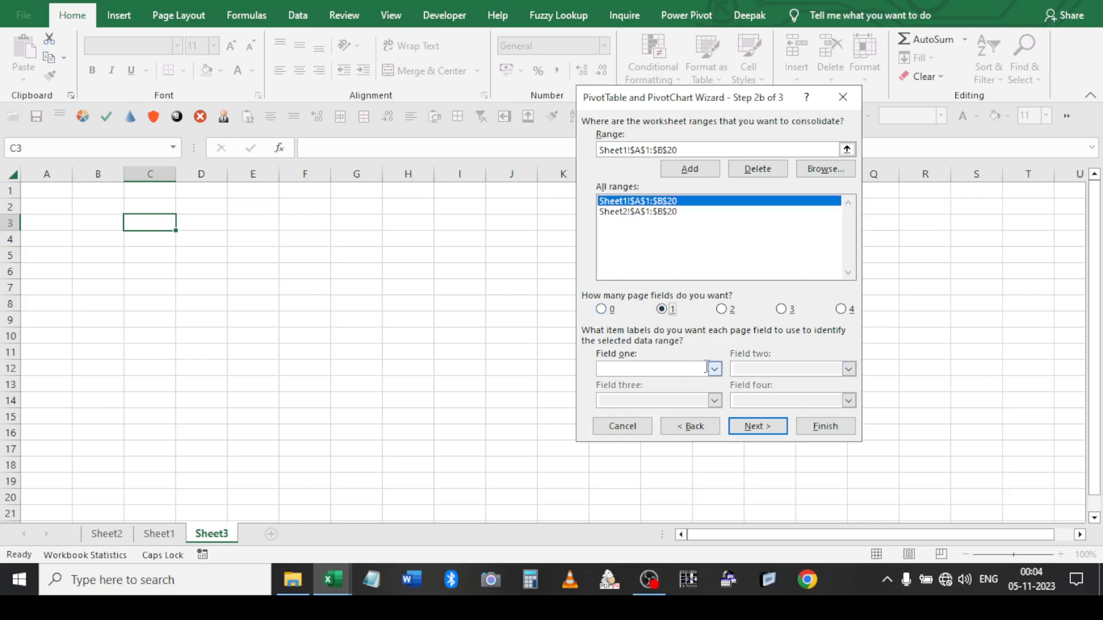
pyautogui.click(648, 212)
pyautogui.click(643, 201)
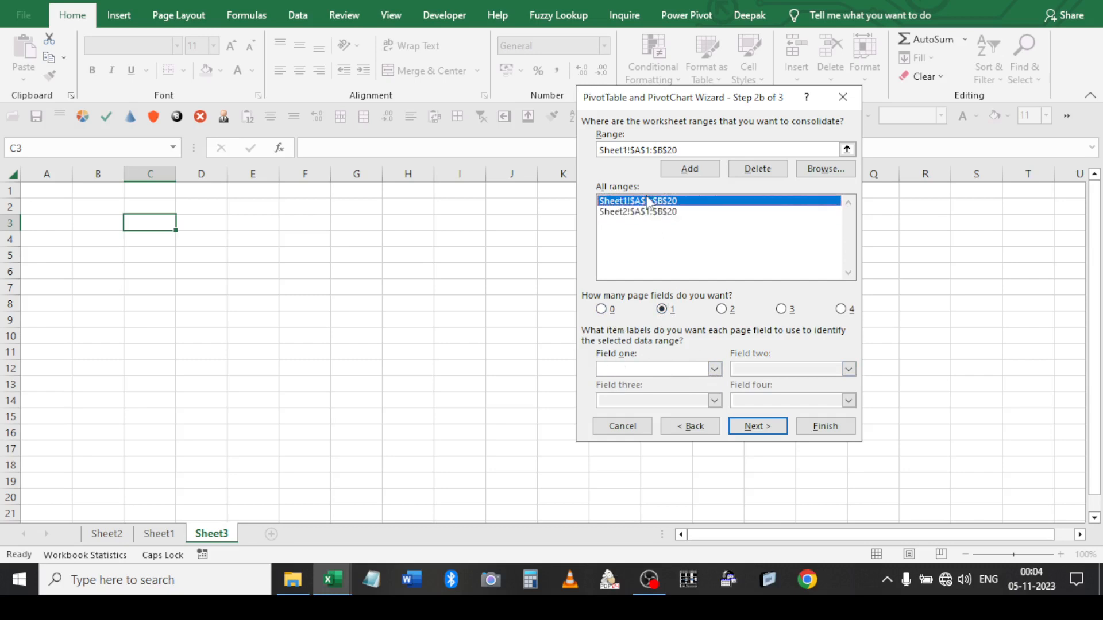
pyautogui.click(705, 369)
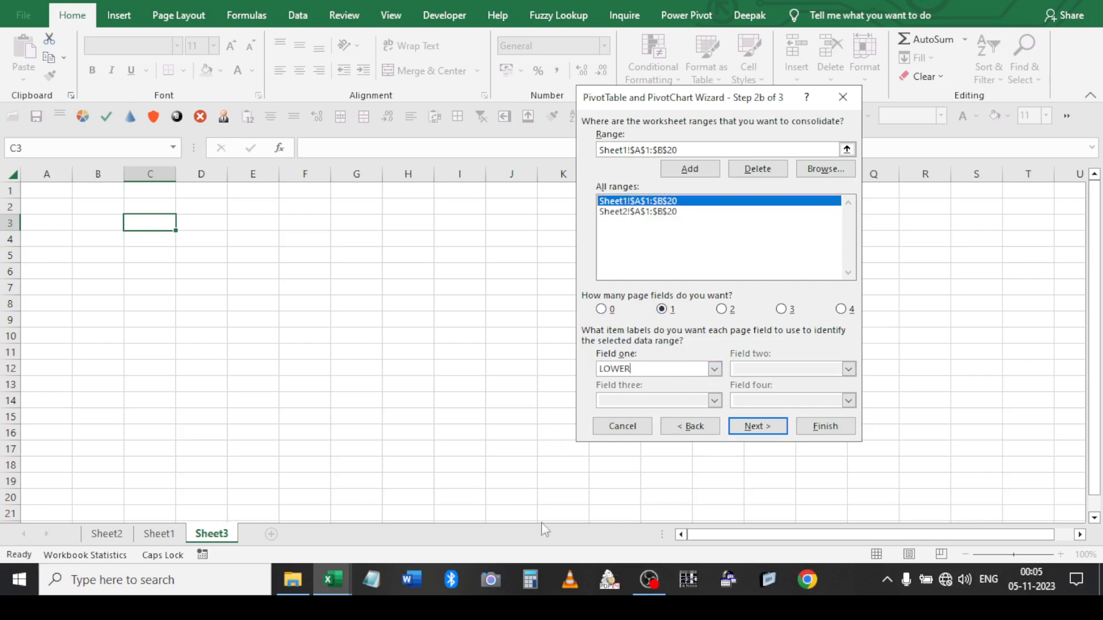
pyautogui.click(748, 429)
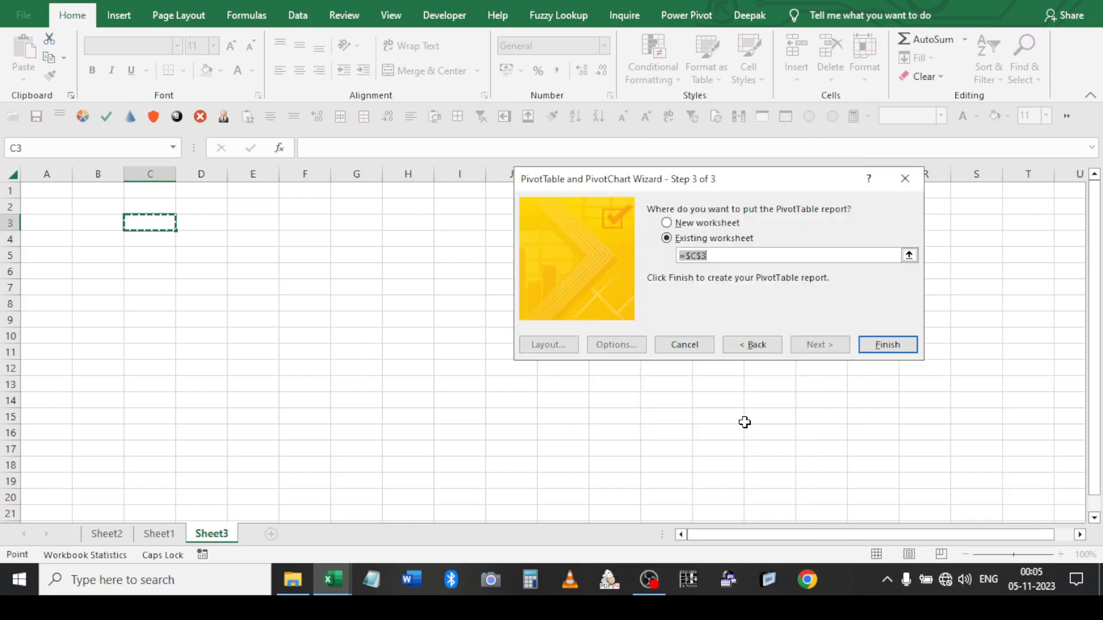
pyautogui.click(882, 350)
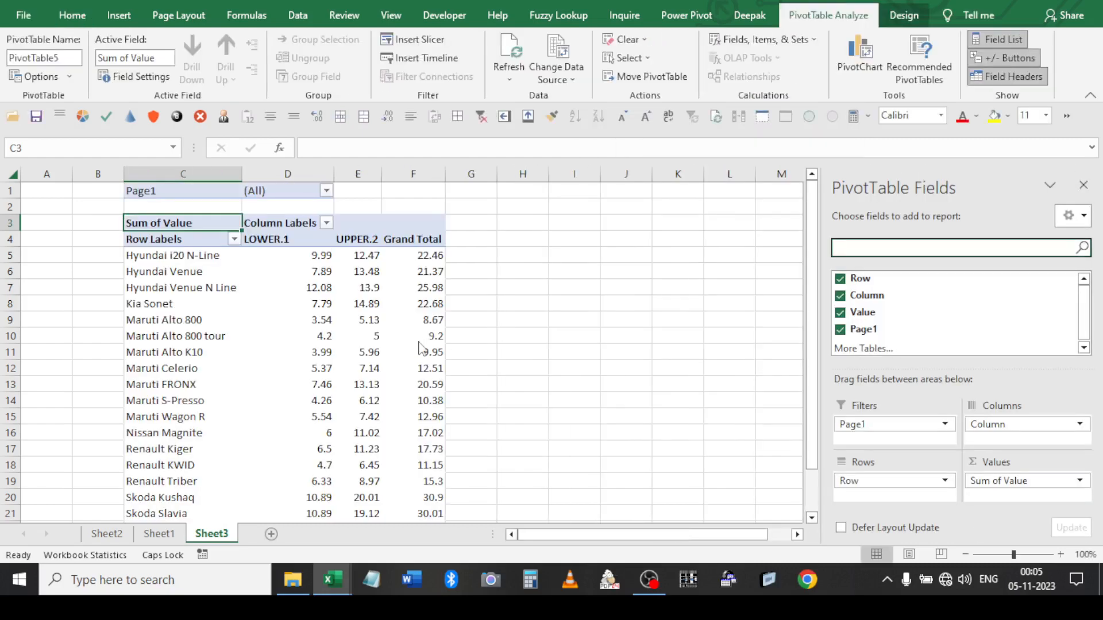
# Enable multiple item selection in the Page1 report filter and show only the UPPER data
pyautogui.click(326, 191)
pyautogui.click(148, 369)
pyautogui.click(166, 228)
pyautogui.click(166, 256)
pyautogui.click(230, 395)
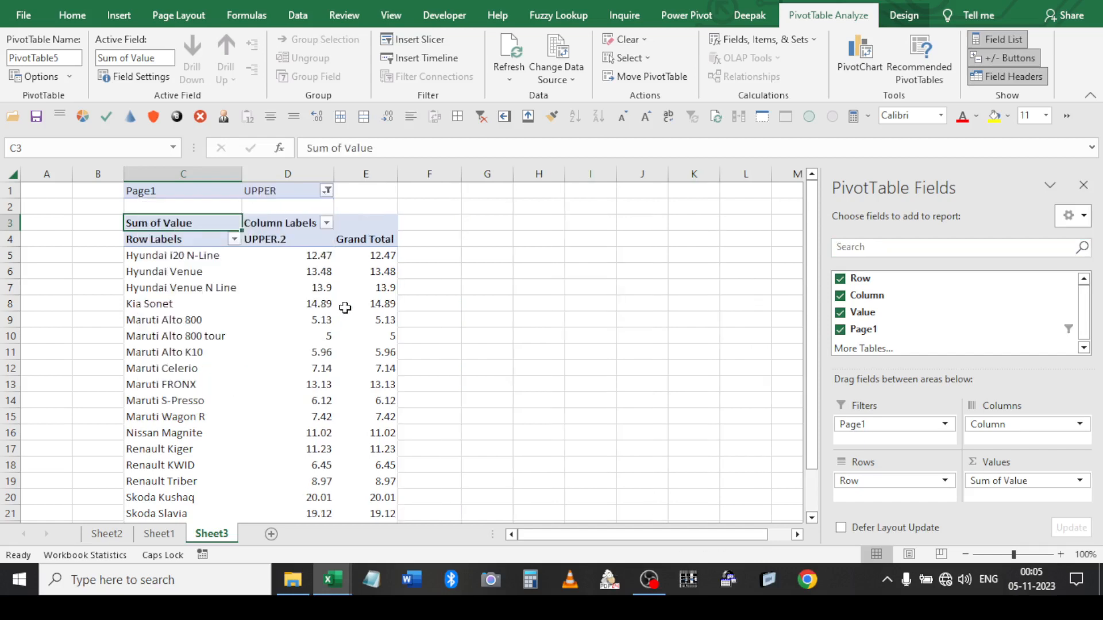
pyautogui.scroll(-2, 278, 359)
pyautogui.scroll(2, 278, 362)
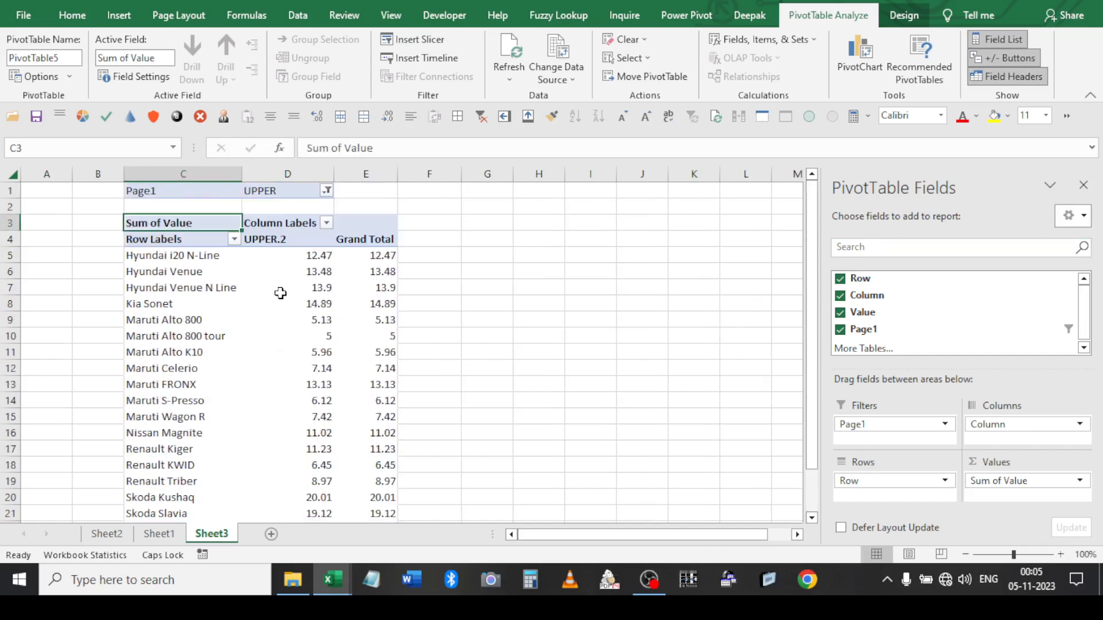
# Change the Page1 report filter to show only the LOWER data
pyautogui.click(327, 190)
pyautogui.click(185, 241)
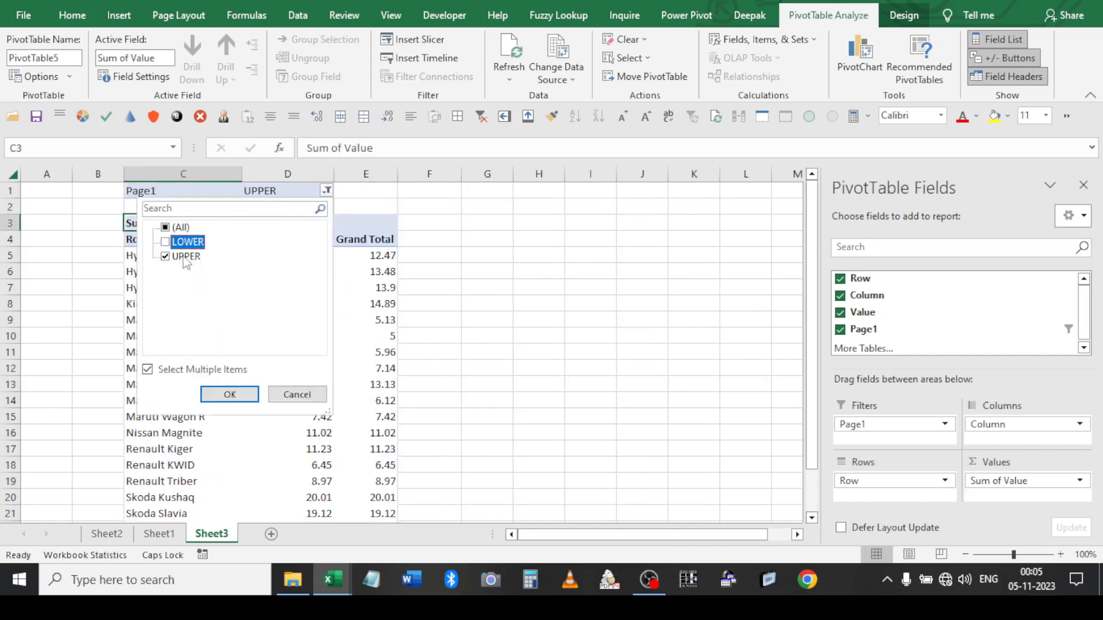
pyautogui.click(169, 256)
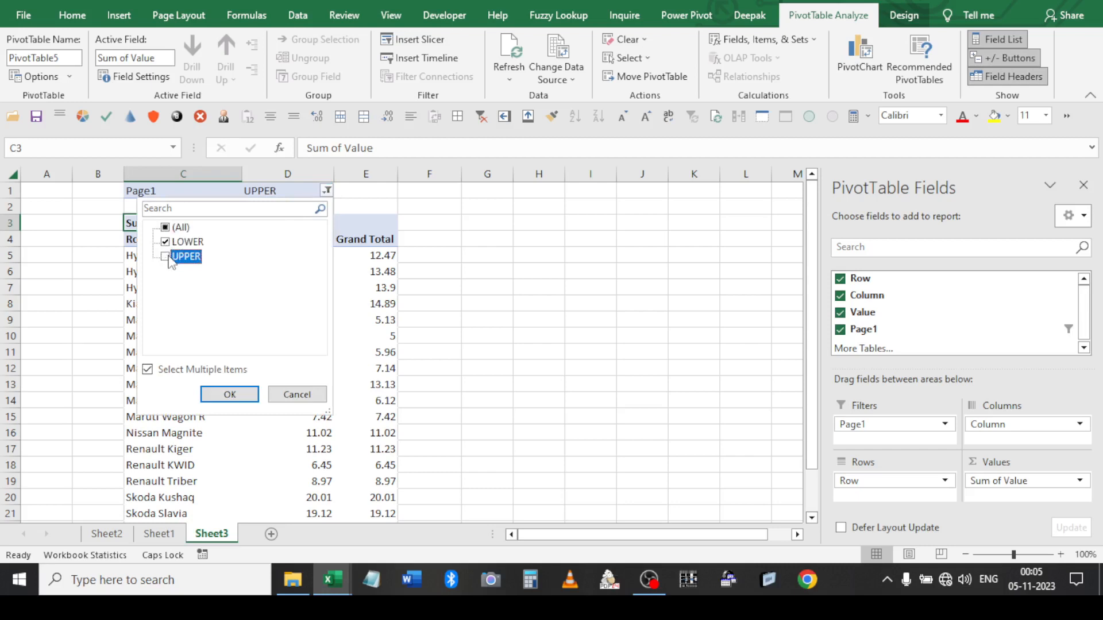
pyautogui.click(229, 394)
# Reset the Page1 report filter to include both LOWER and UPPER
pyautogui.click(328, 191)
pyautogui.click(186, 256)
pyautogui.click(186, 257)
pyautogui.click(166, 257)
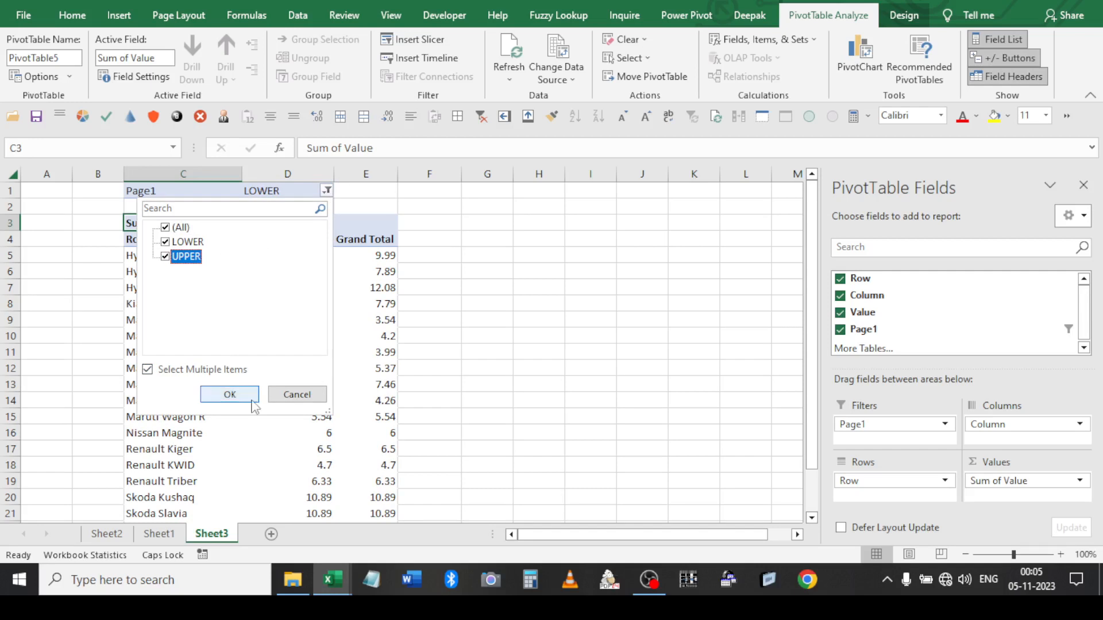
pyautogui.click(230, 394)
# From cell I3, start another PivotTable from multiple consolidation ranges with manually created page fields
pyautogui.click(560, 225)
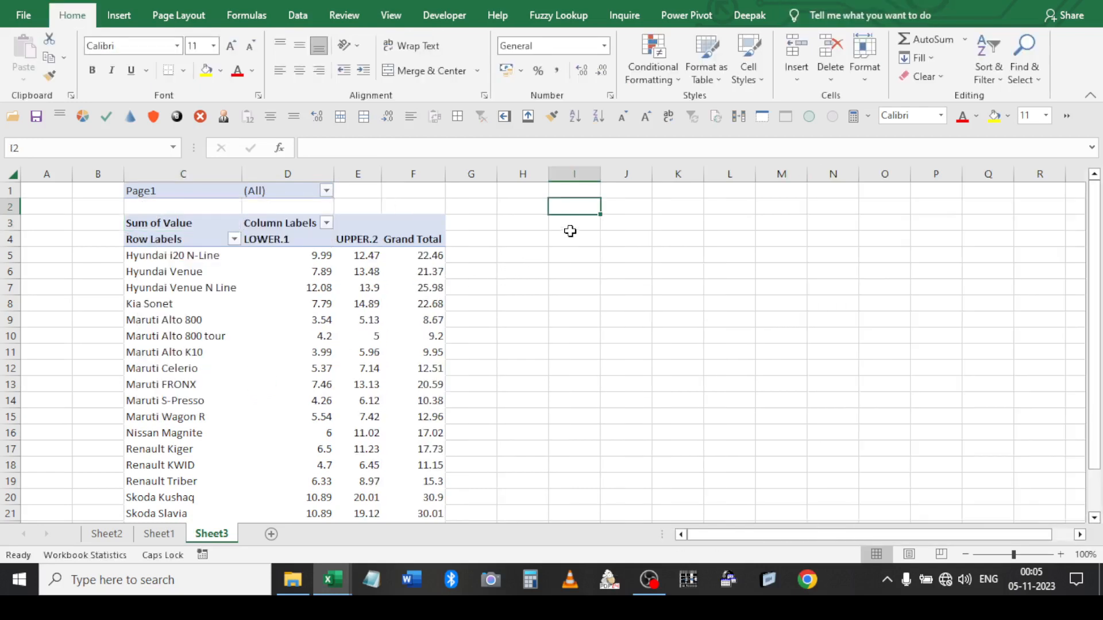
pyautogui.hotkey('alt', 'd')
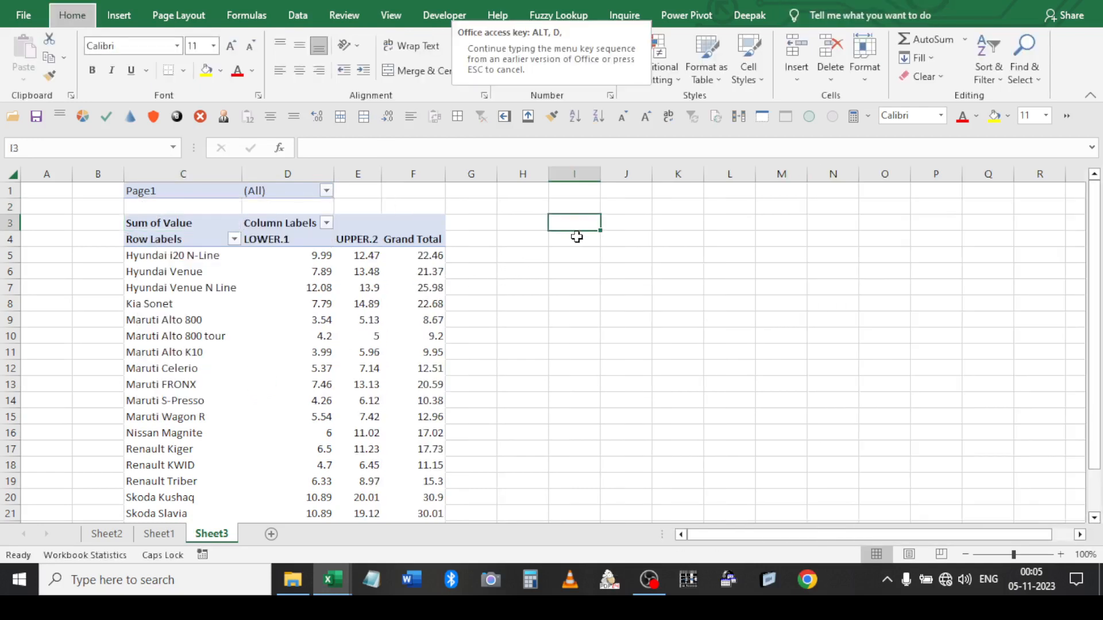
pyautogui.press('p')
pyautogui.click(709, 213)
pyautogui.click(781, 379)
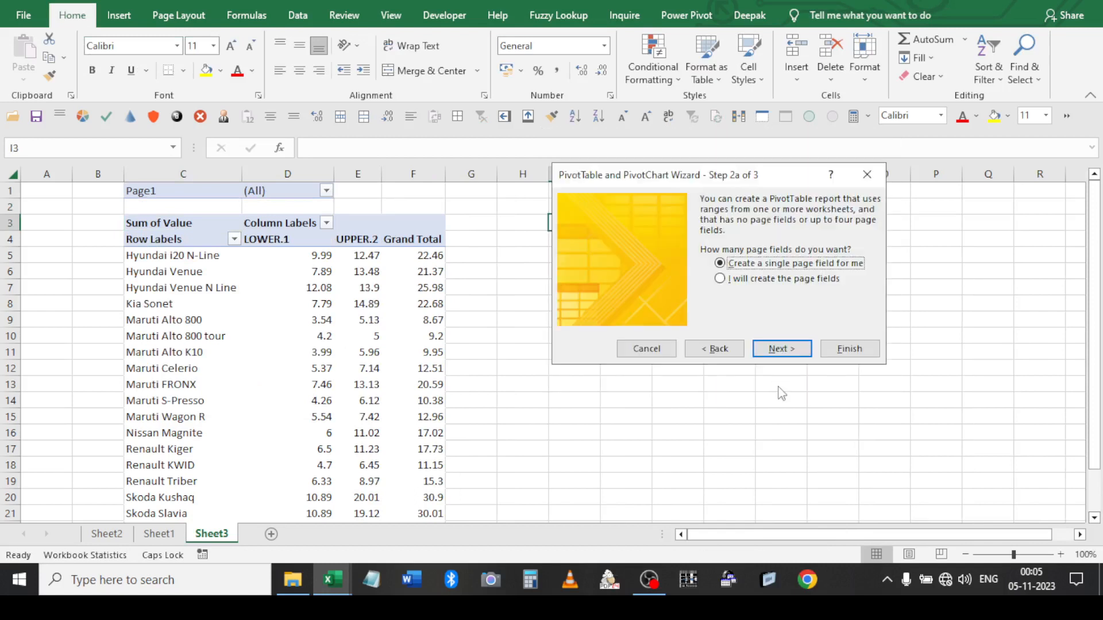
pyautogui.click(747, 279)
pyautogui.click(772, 348)
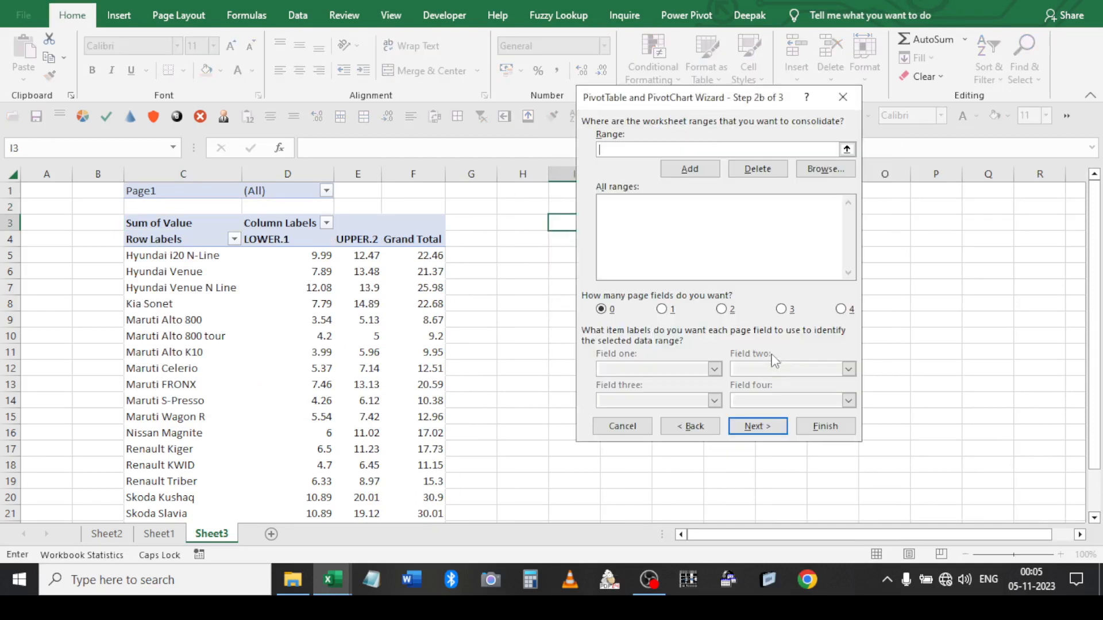
# Add the ranges Sheet1!$A$1:$B$20 and Sheet2!$A$1:$B$20 to the consolidation
pyautogui.click(160, 533)
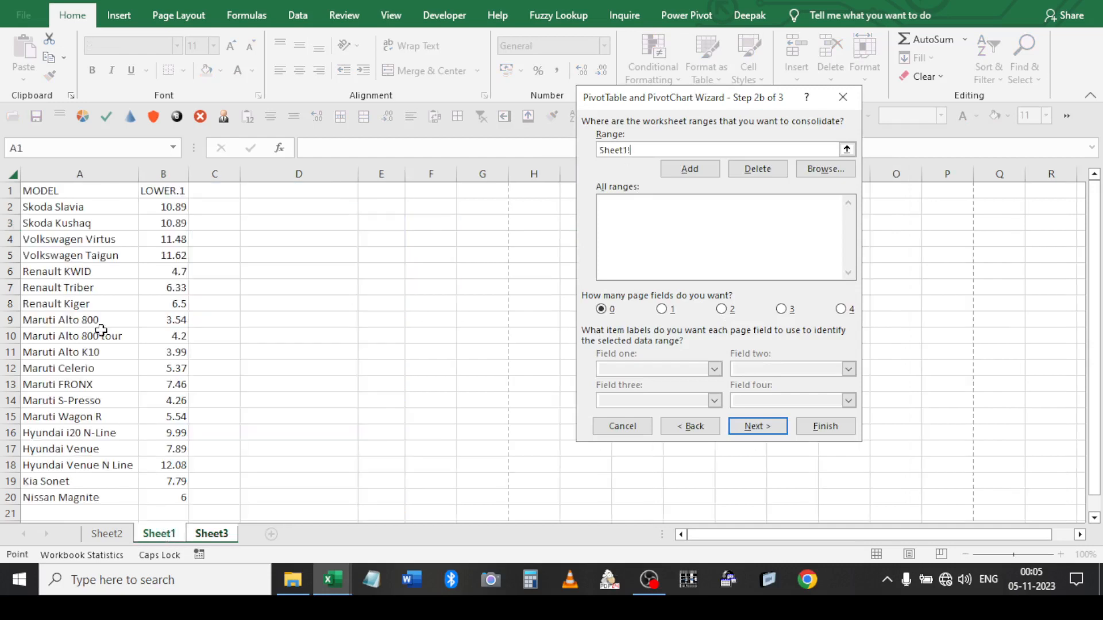
pyautogui.moveTo(68, 190); pyautogui.dragTo(183, 496)
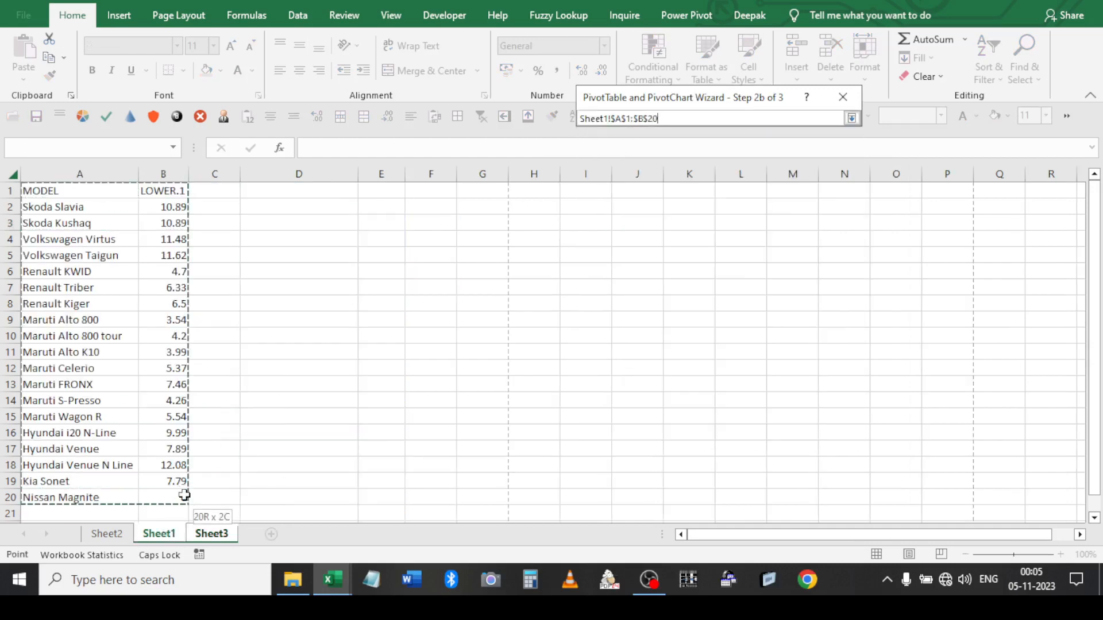
pyautogui.click(678, 169)
pyautogui.click(106, 533)
pyautogui.moveTo(58, 193); pyautogui.dragTo(183, 497)
pyautogui.click(694, 175)
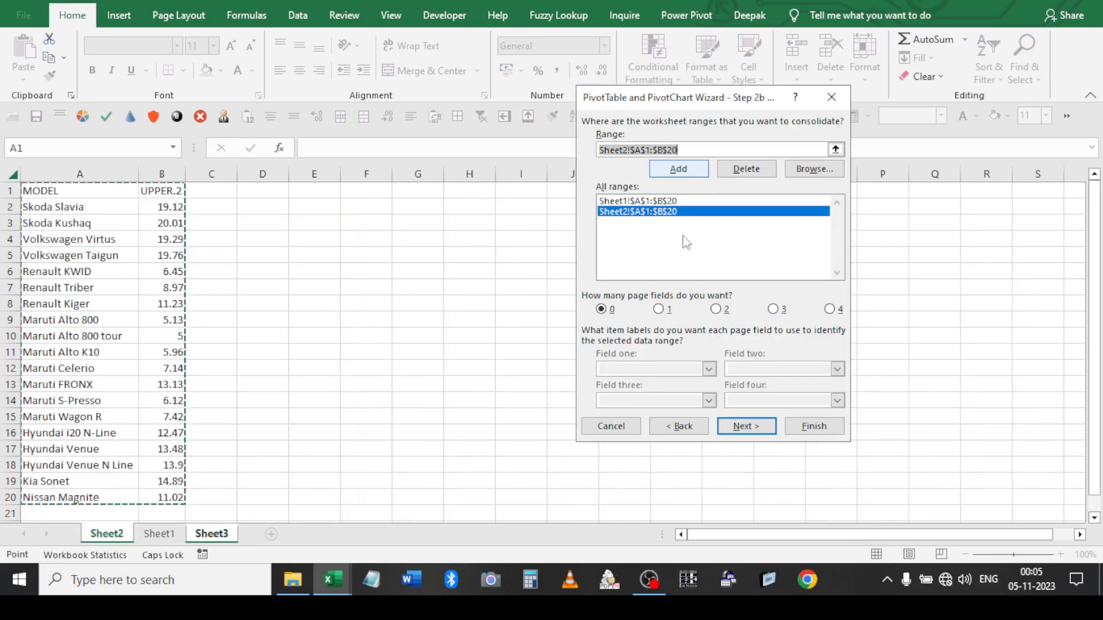
# Use two page fields, labelling the Sheet2 range UPPER in field one and the Sheet1 range LOWER in field two
pyautogui.click(718, 310)
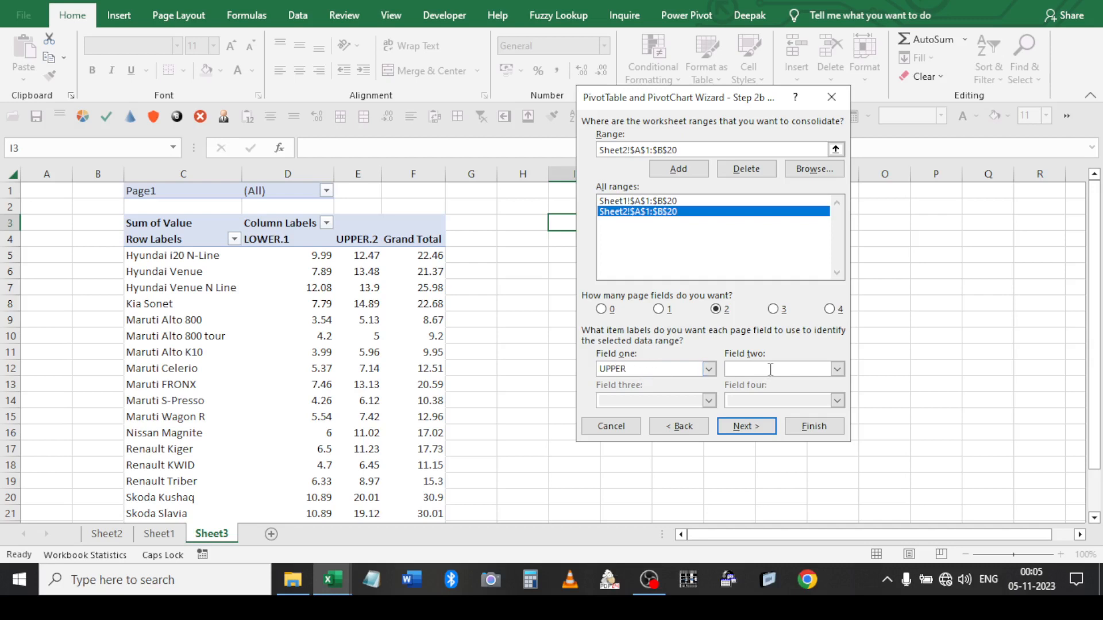
pyautogui.click(643, 201)
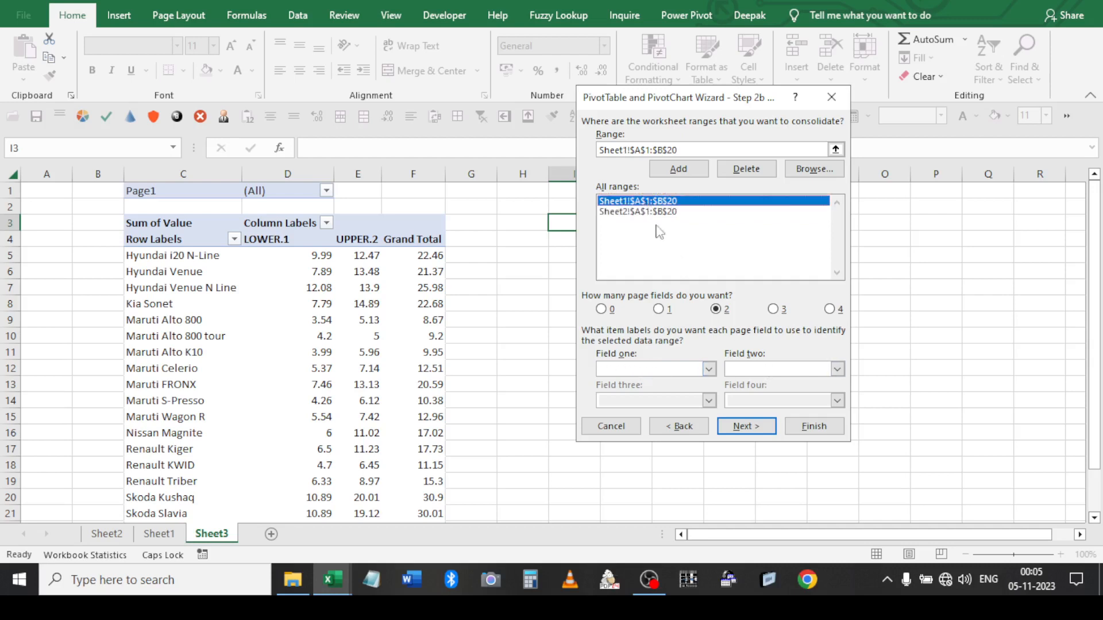
pyautogui.click(754, 369)
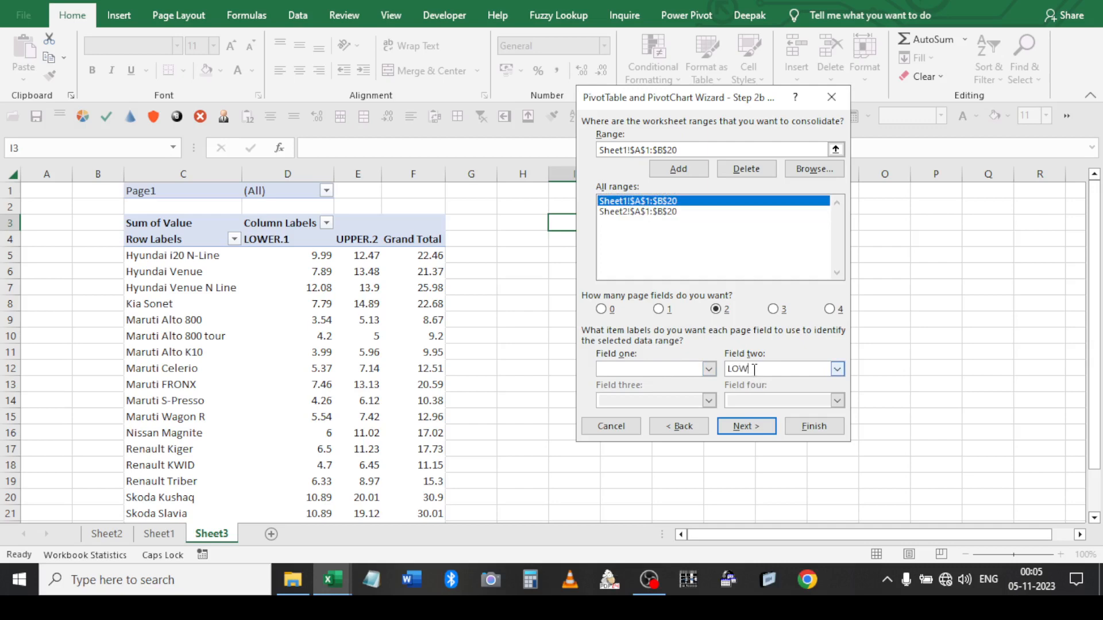
# Create the consolidated PivotTable on the existing worksheet at Sheet3!$H$1
pyautogui.click(742, 427)
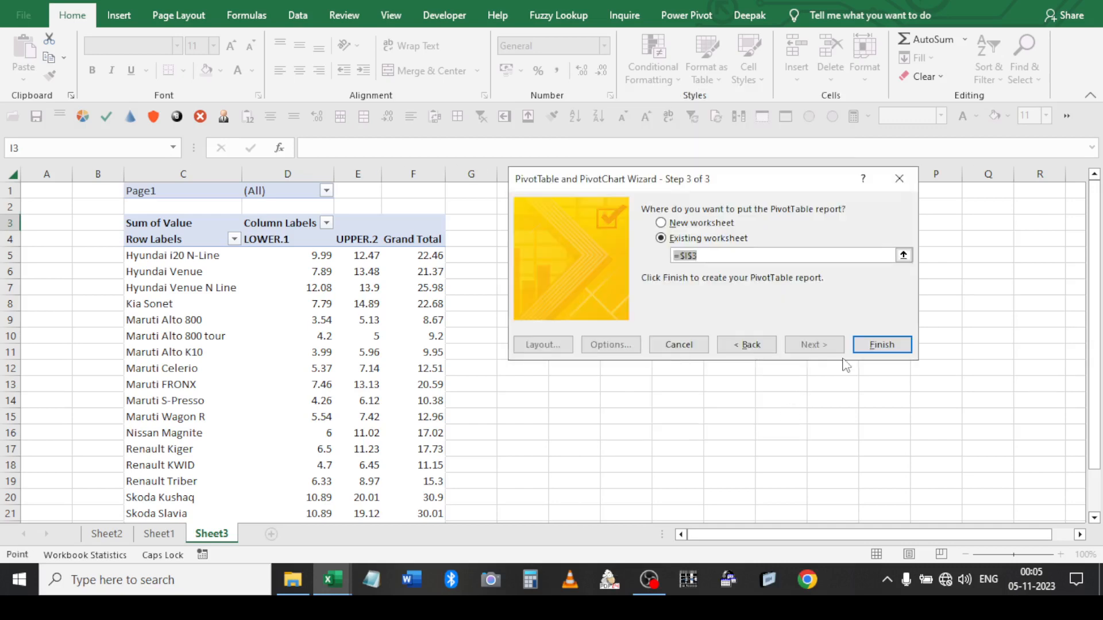
pyautogui.click(501, 191)
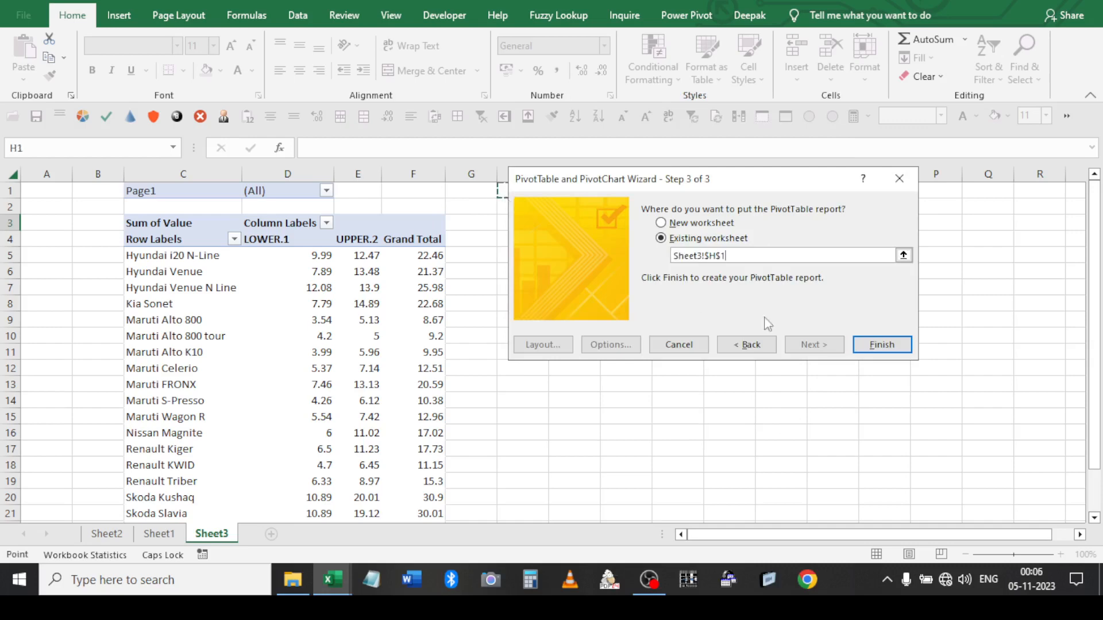
pyautogui.click(882, 345)
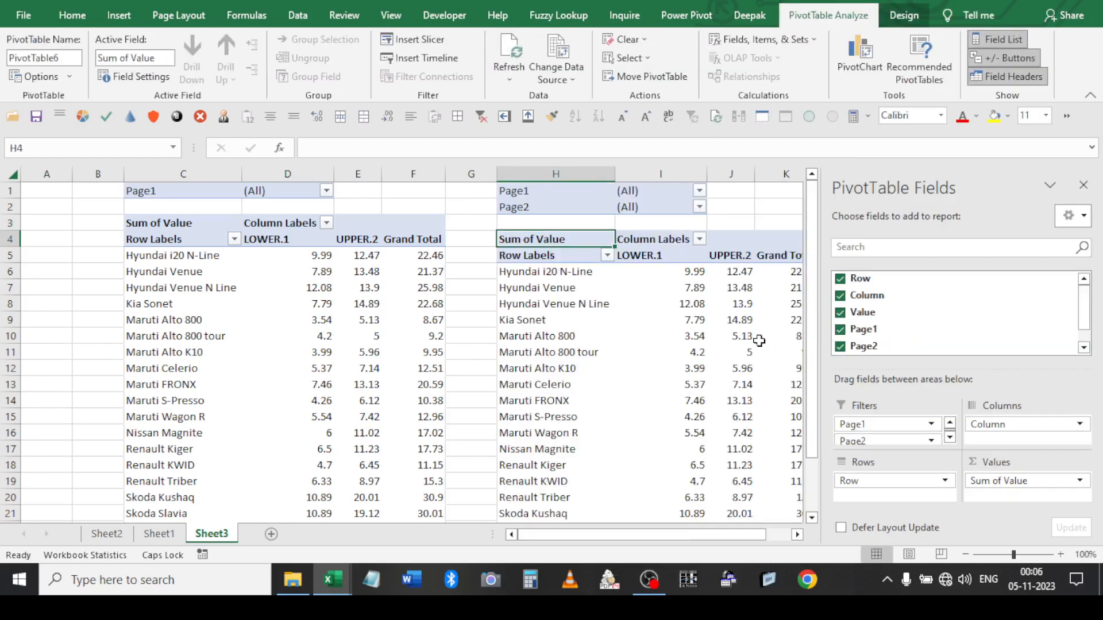
# Set the new PivotTable's report filter fields to display over, then down, so Page1 and Page2 sit side by side
pyautogui.click(556, 193)
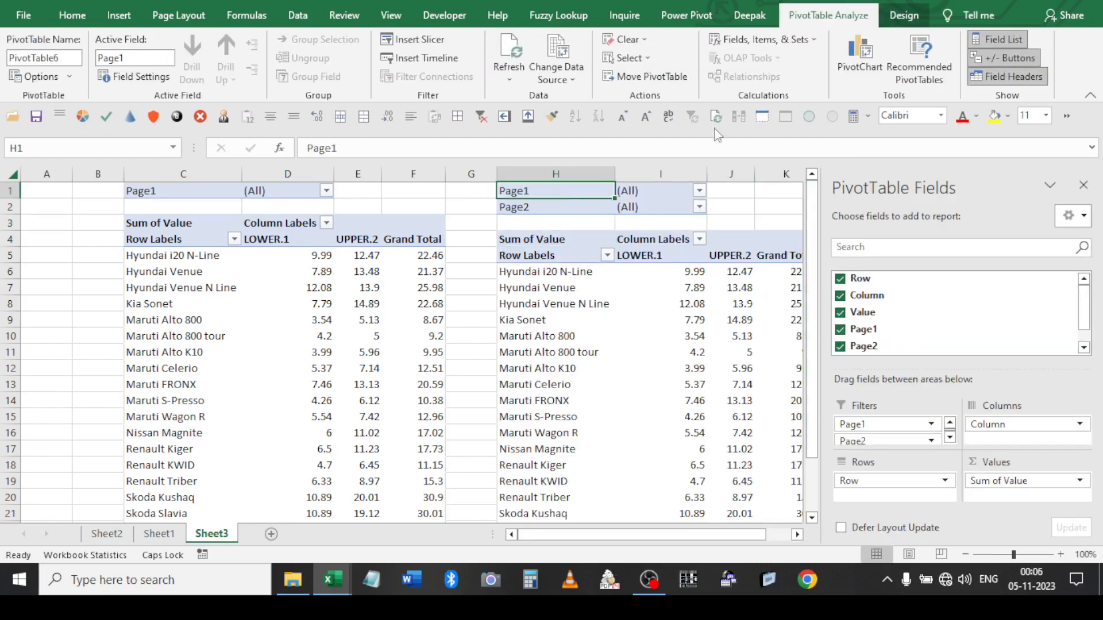
pyautogui.click(38, 77)
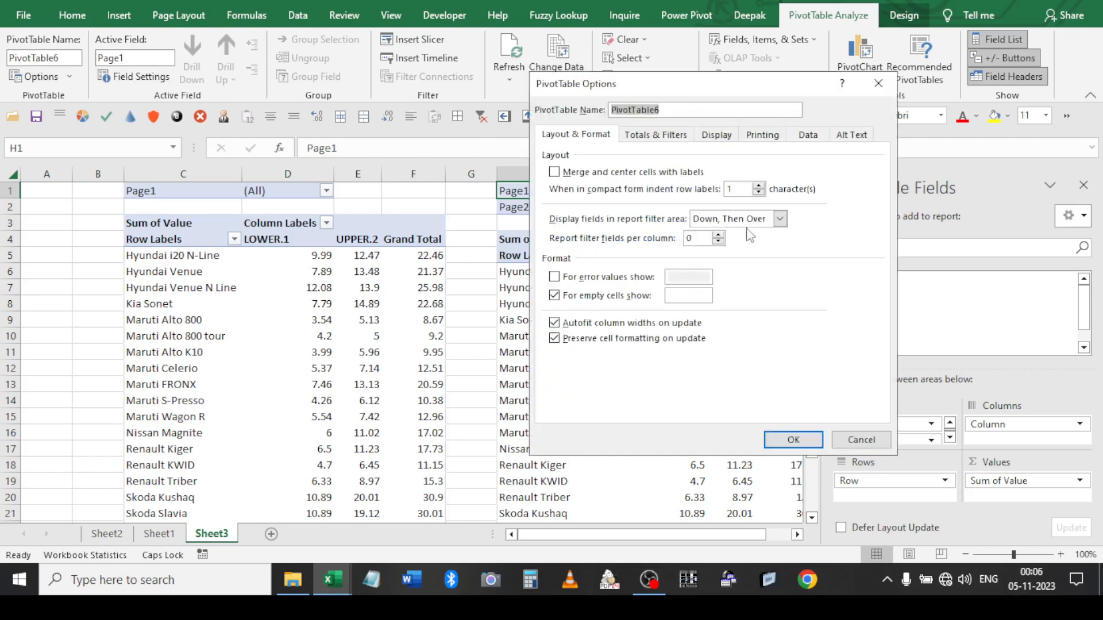
pyautogui.click(779, 219)
pyautogui.click(729, 242)
pyautogui.click(793, 439)
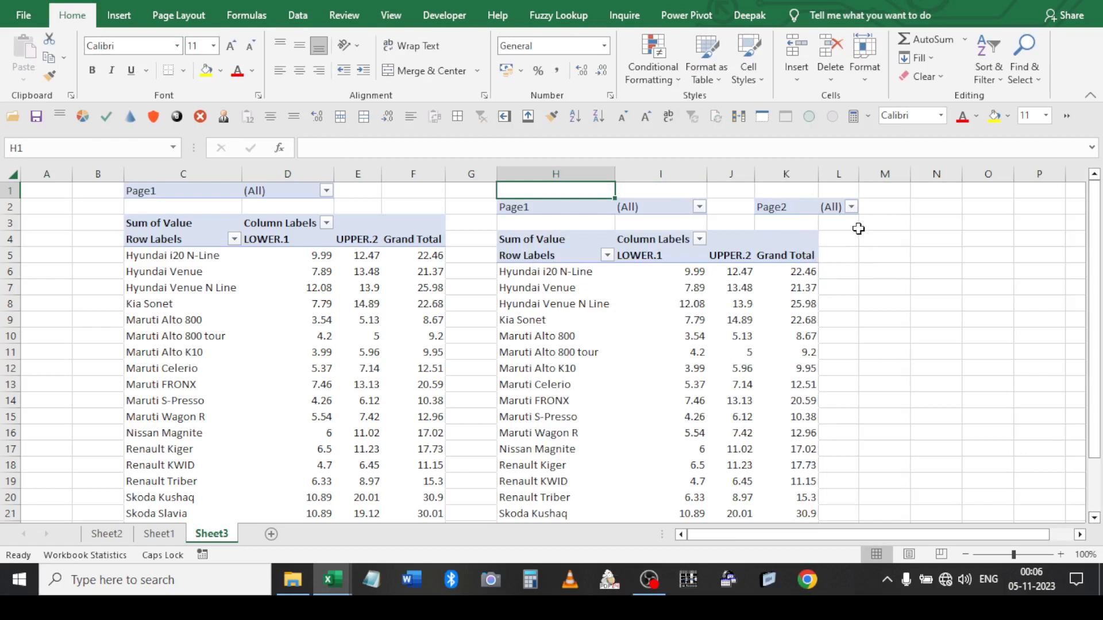
# Filter the new PivotTable's Page2 field to show only LOWER
pyautogui.click(850, 208)
pyautogui.click(703, 258)
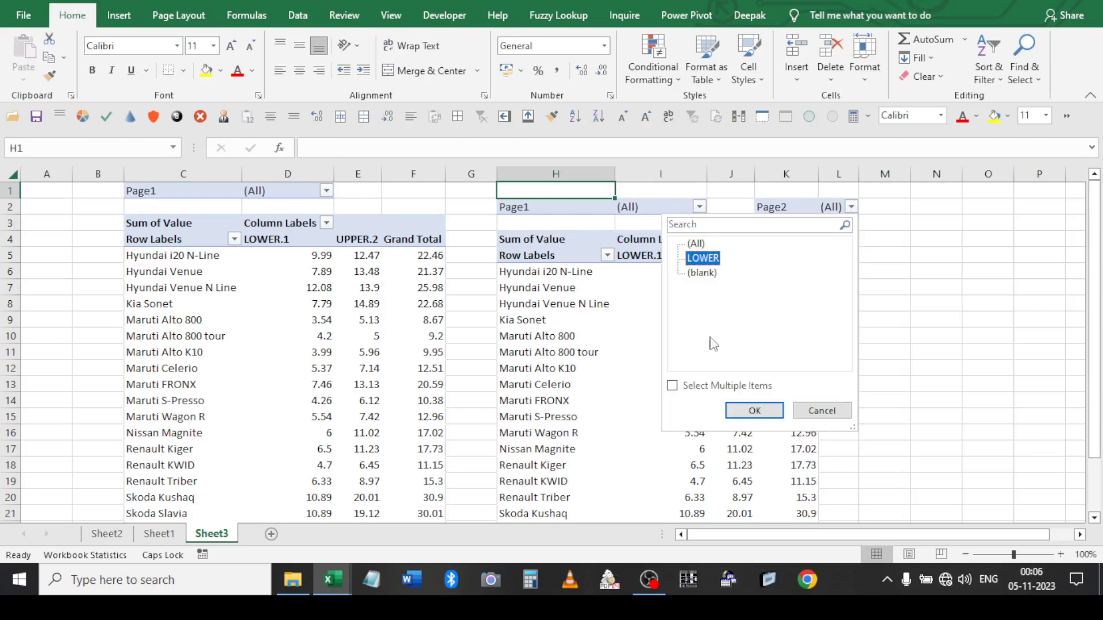
pyautogui.click(753, 412)
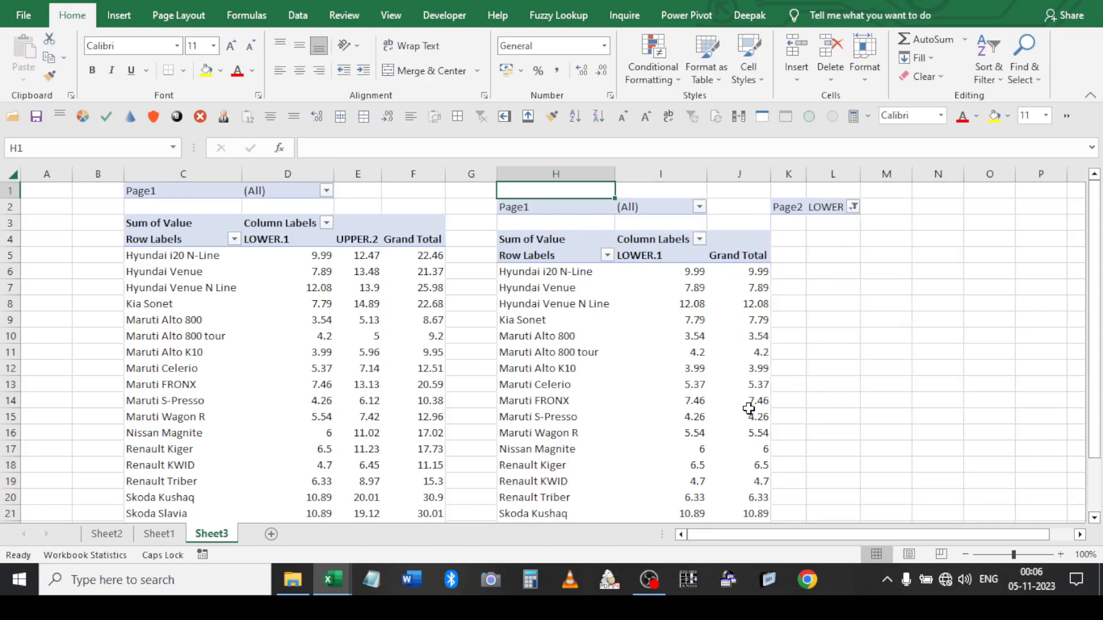
# Reset the new PivotTable's Page2 filter to (All)
pyautogui.click(853, 208)
pyautogui.click(697, 243)
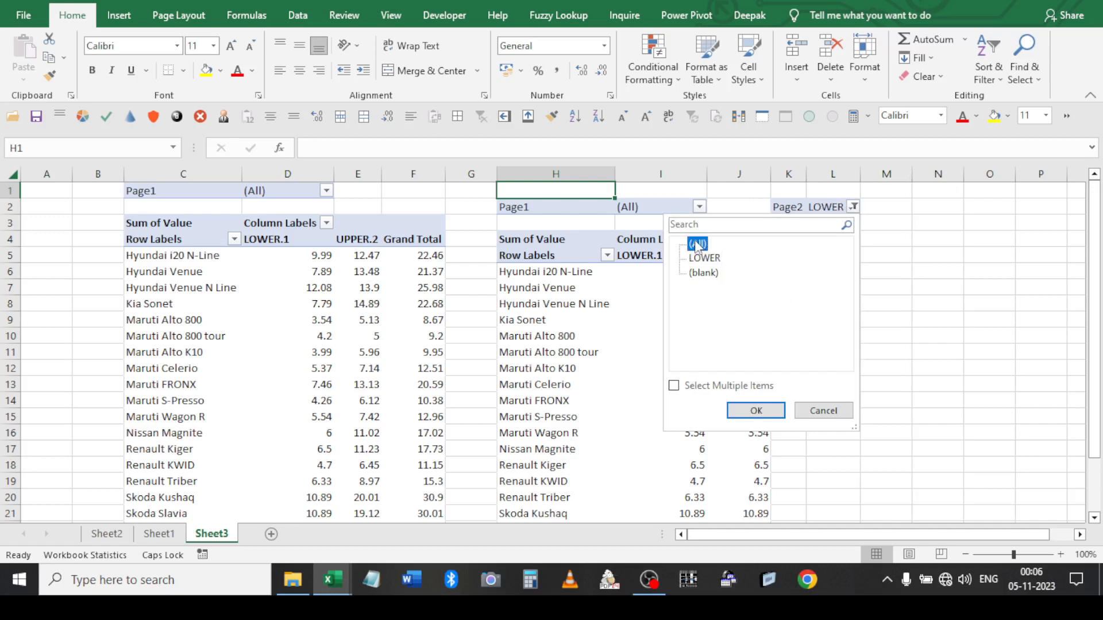
pyautogui.click(742, 410)
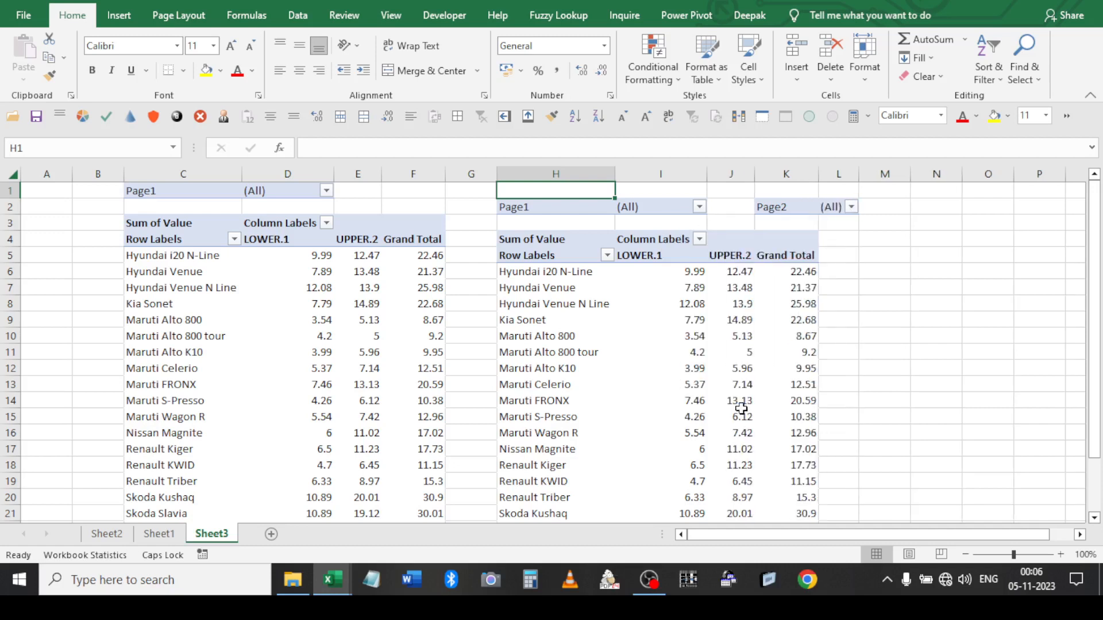
# Filter the new PivotTable's Page1 field to show only UPPER
pyautogui.click(699, 206)
pyautogui.click(551, 258)
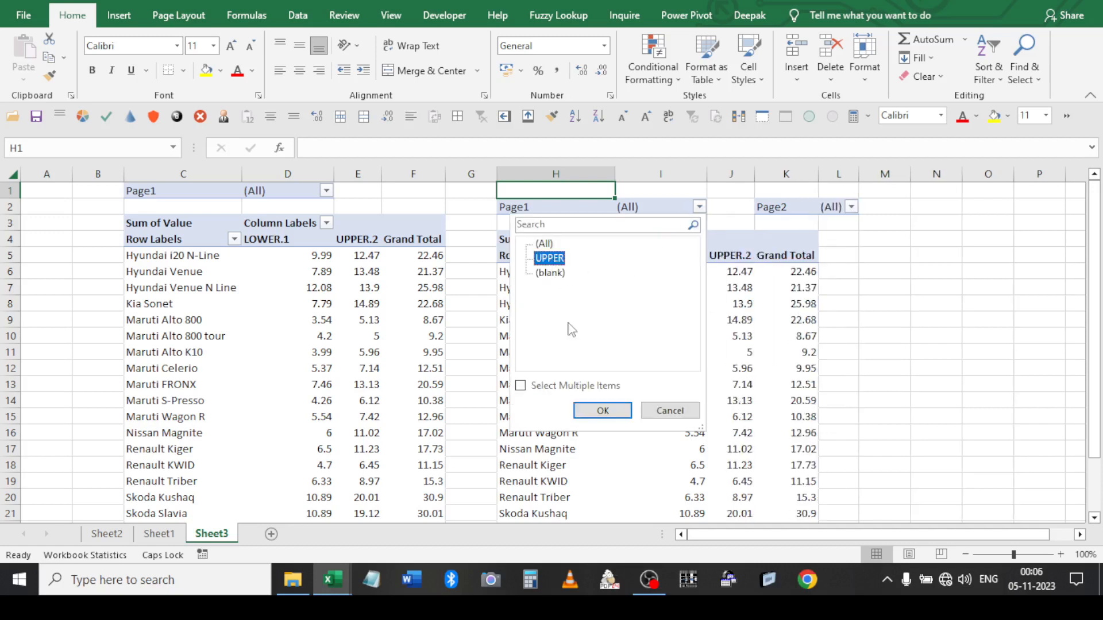
pyautogui.click(604, 411)
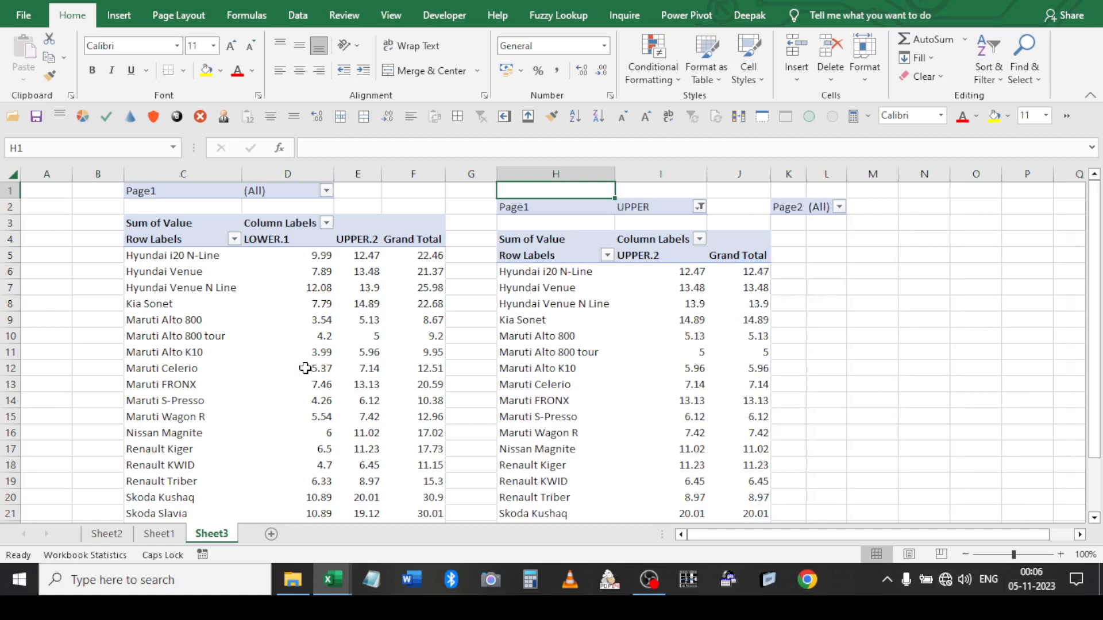
# Reset the new PivotTable's Page1 filter to (All)
pyautogui.click(699, 207)
pyautogui.click(543, 244)
pyautogui.click(610, 410)
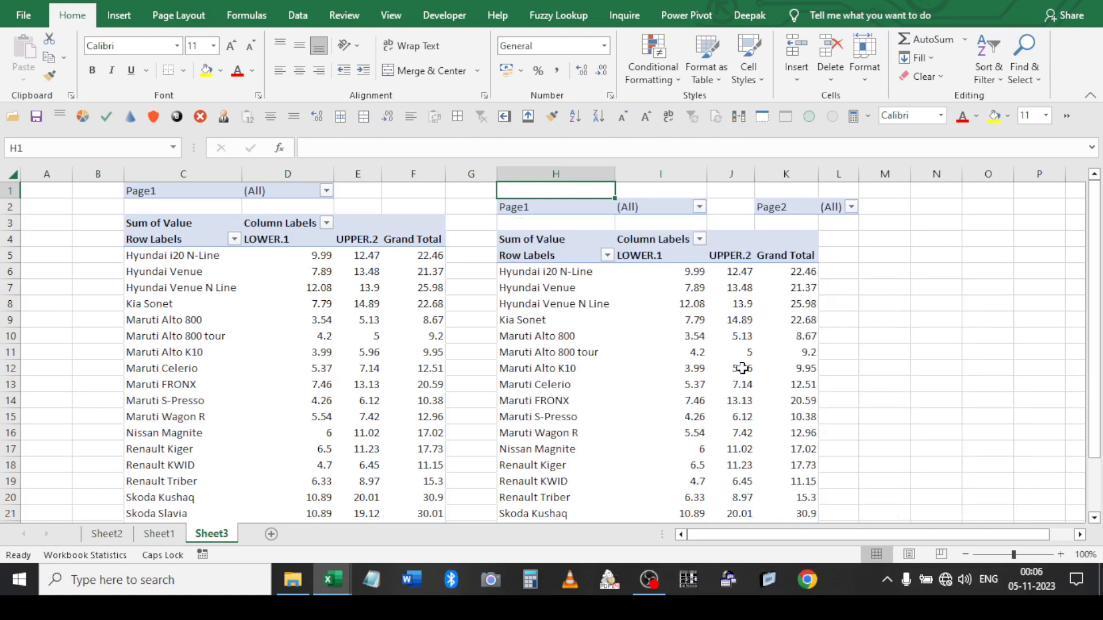
# Review both PivotTables and the source tables on Sheet1 and Sheet2, and close this workbook without saving
pyautogui.moveTo(675, 368)
pyautogui.scroll(-2, 415, 366)
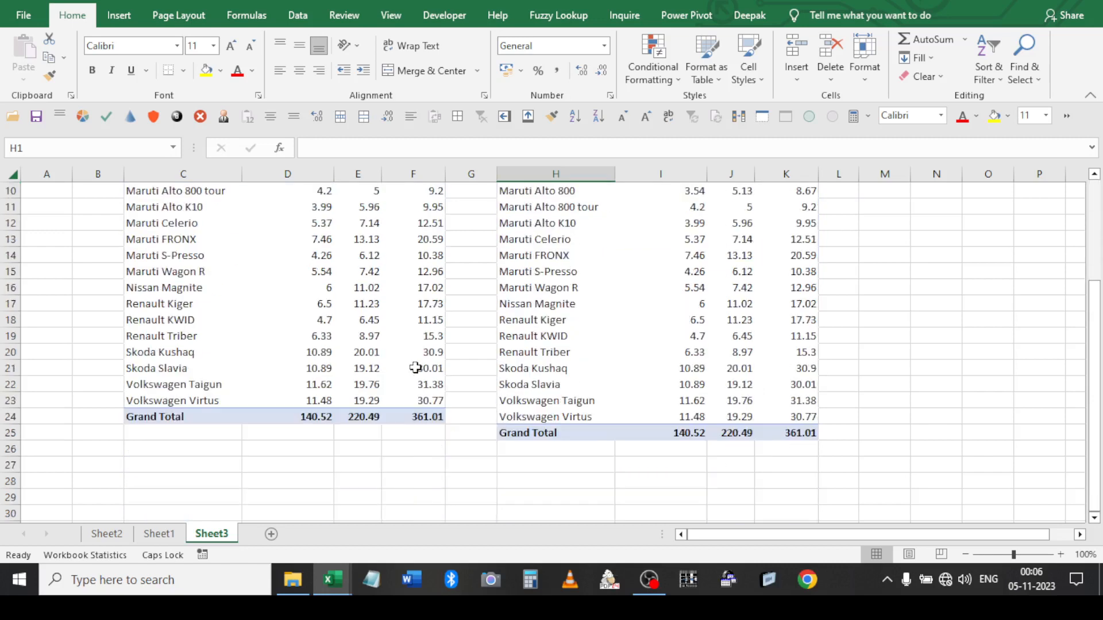
pyautogui.scroll(2, 414, 367)
pyautogui.click(172, 533)
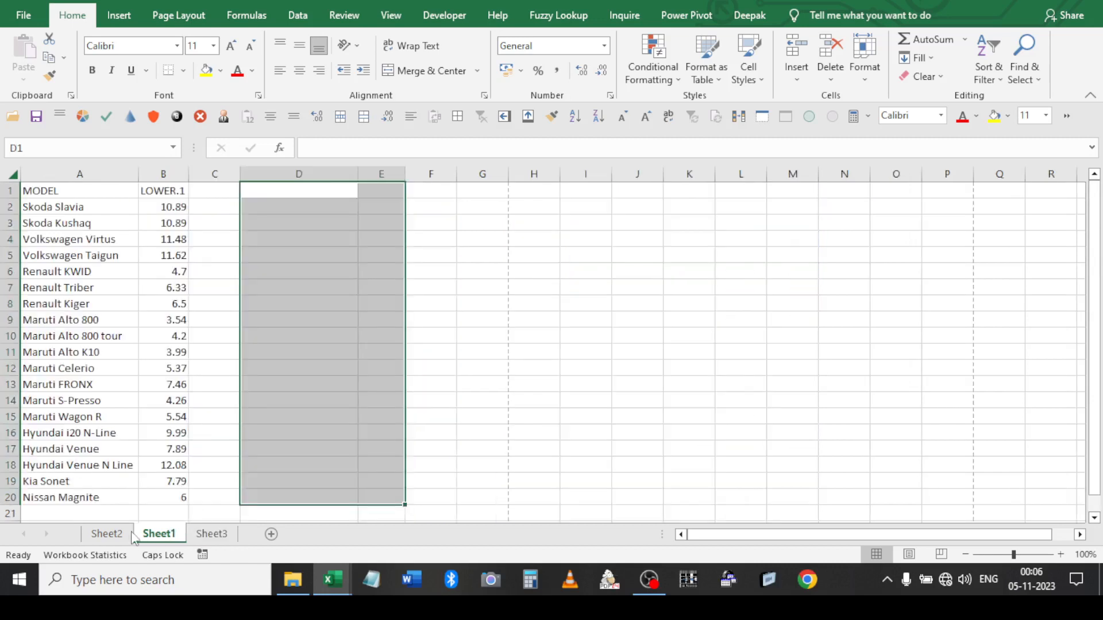
pyautogui.click(109, 533)
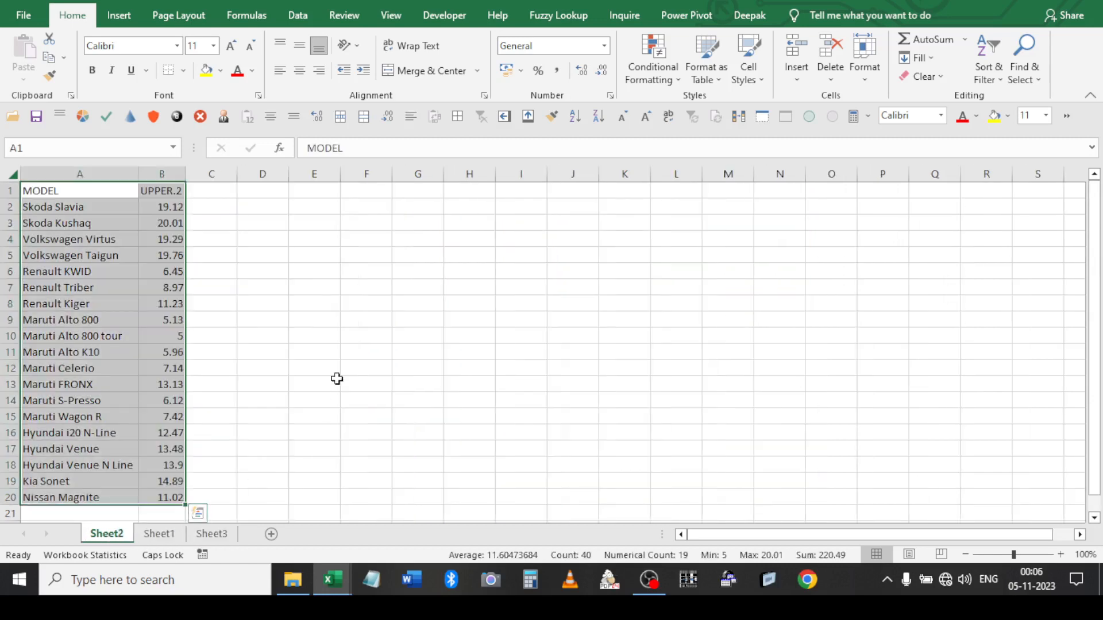
pyautogui.hotkey('ctrl', 'w')
pyautogui.click(560, 310)
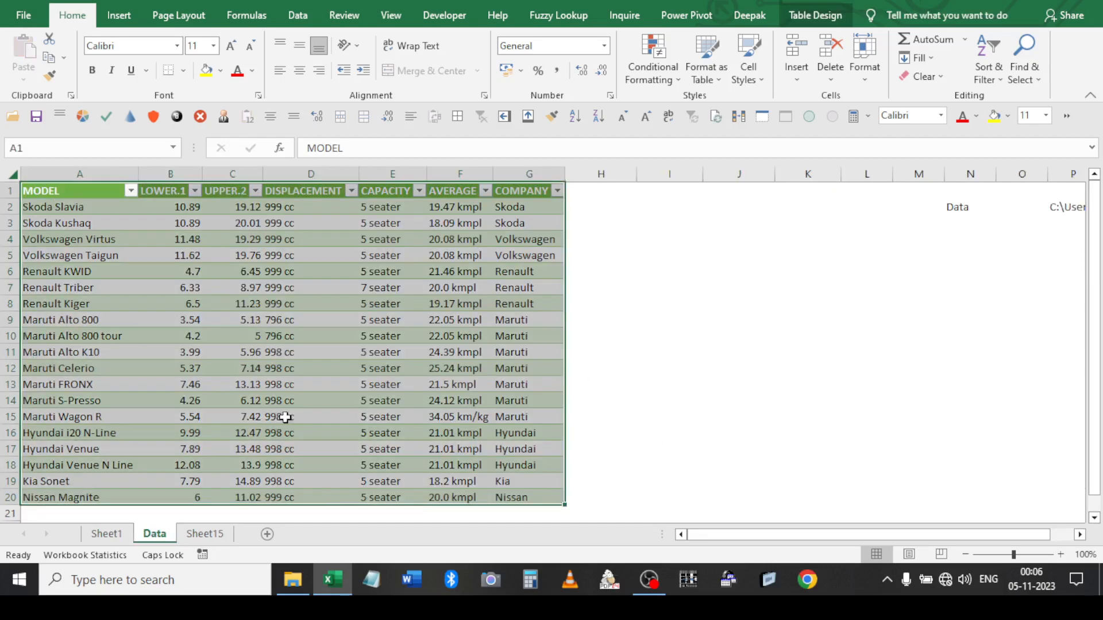
# On Sheet1, enter MULTIPLE CONSOLIDATION PIVOT TABLE as the topic for item 18 in cell B19
pyautogui.click(114, 535)
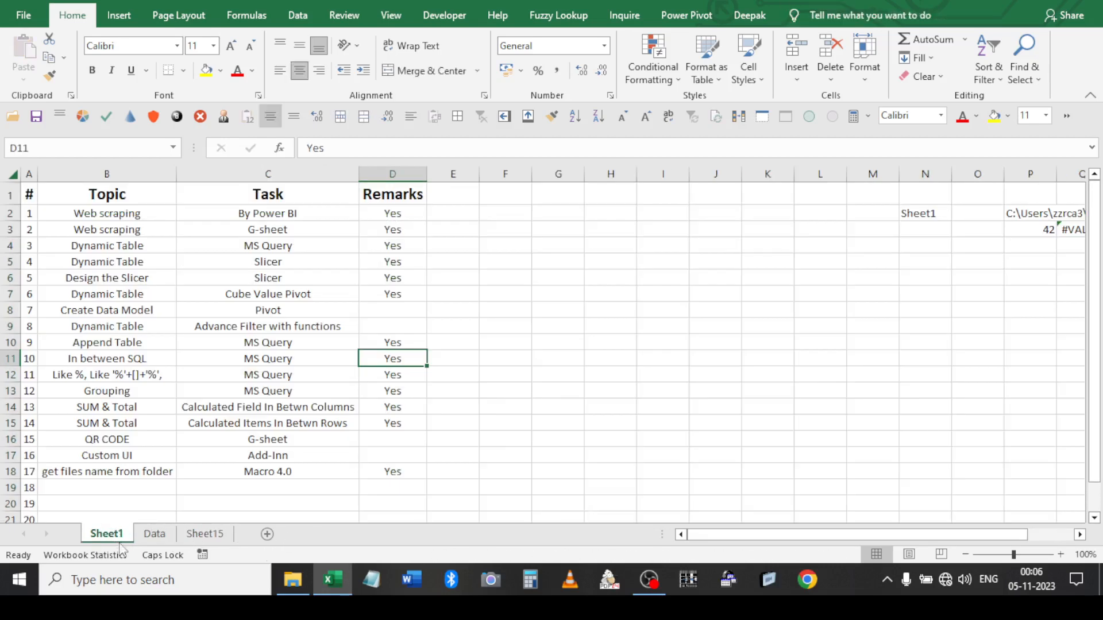
pyautogui.click(135, 488)
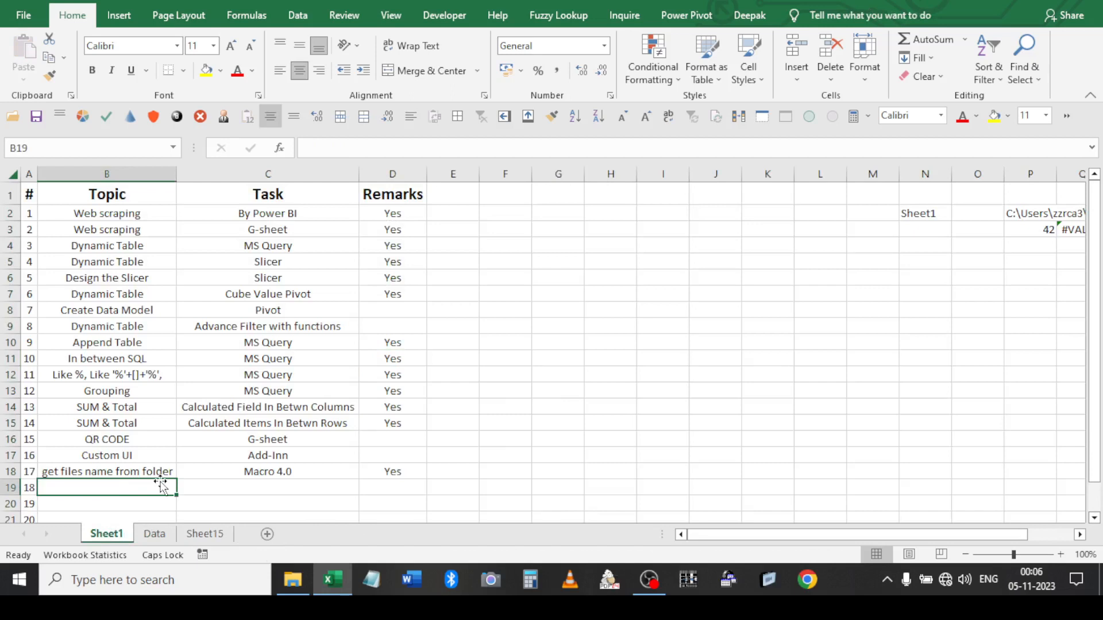
pyautogui.write('MULTIPLE CONSOLIDATION PIVOT TABLE')
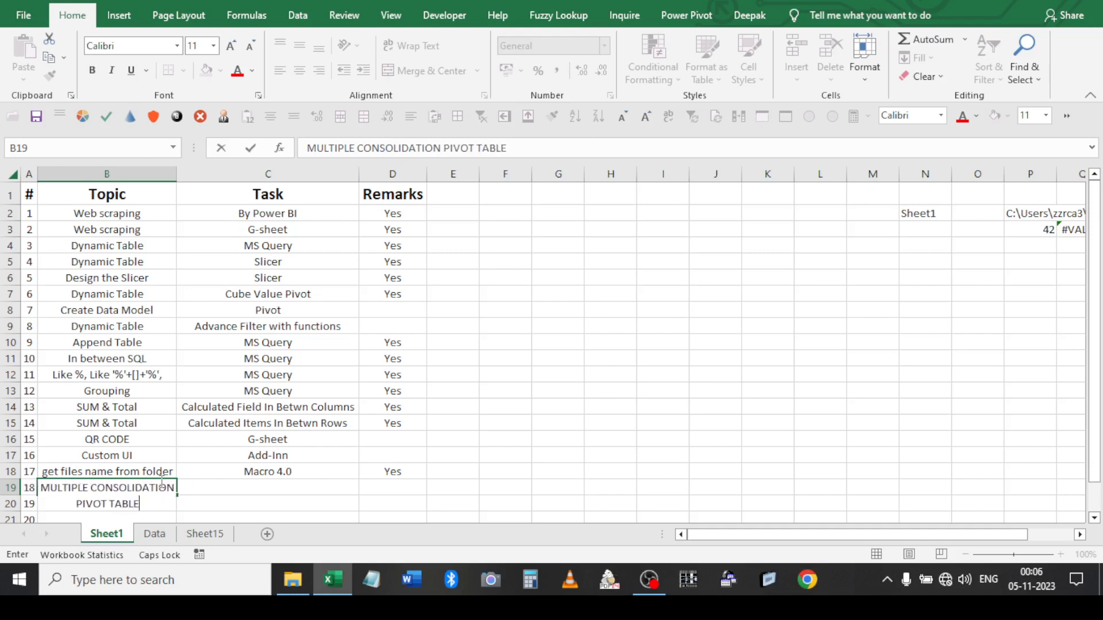
pyautogui.press('Tab')
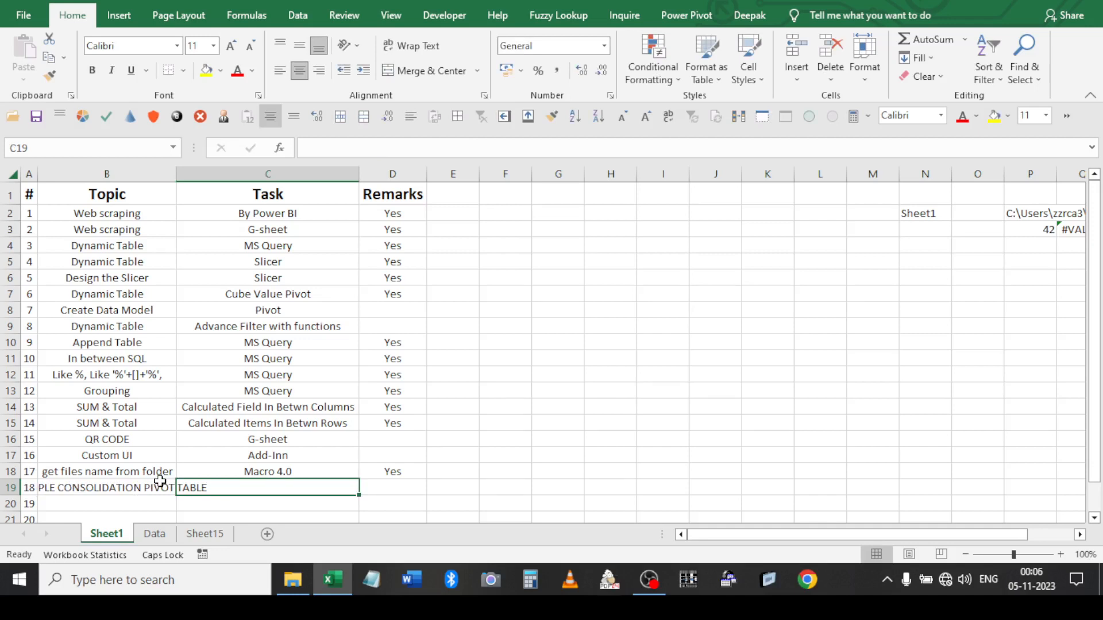
# Complete item 18 with the task IMP and the remark Yes, and save the workbook
pyautogui.write('MP')
pyautogui.hotkey('ctrl', 'Return')
pyautogui.write('I')
pyautogui.press('Tab')
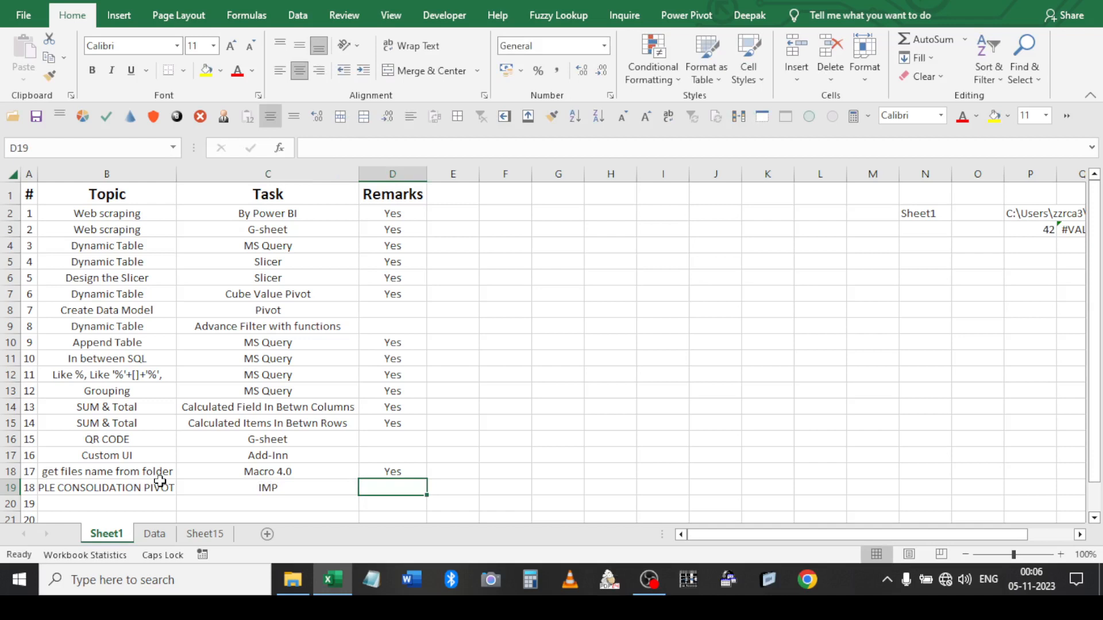
pyautogui.write('Y')
pyautogui.hotkey('ctrl', 'Return')
pyautogui.hotkey('ctrl', 's')
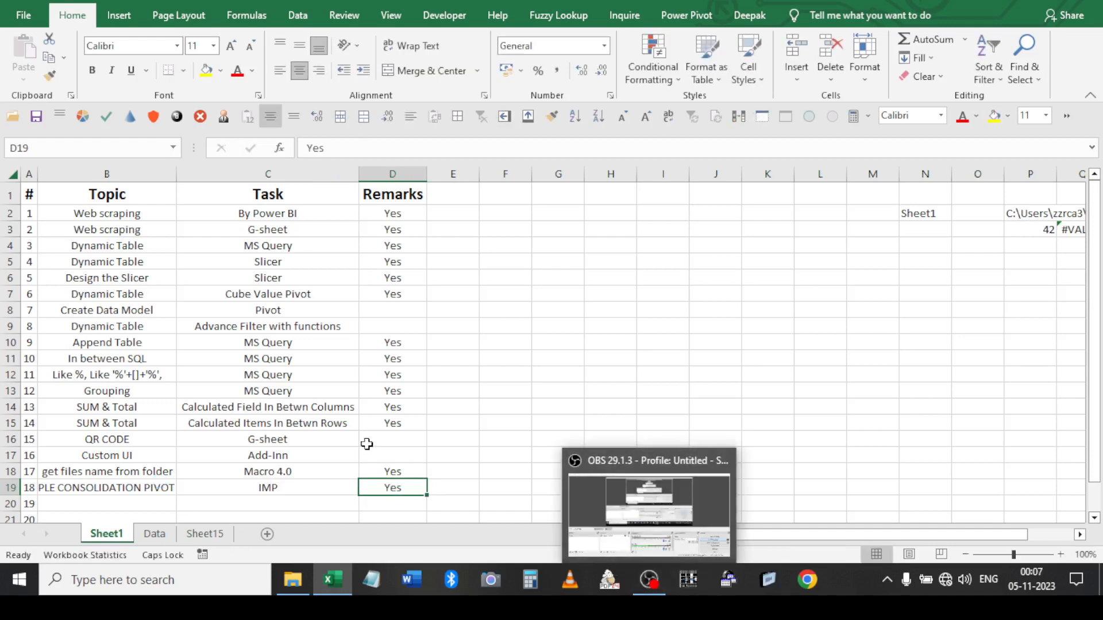
# Mark the Create Data Model topic as Yes in the Remarks column and save the workbook
pyautogui.click(392, 313)
pyautogui.write('Yes')
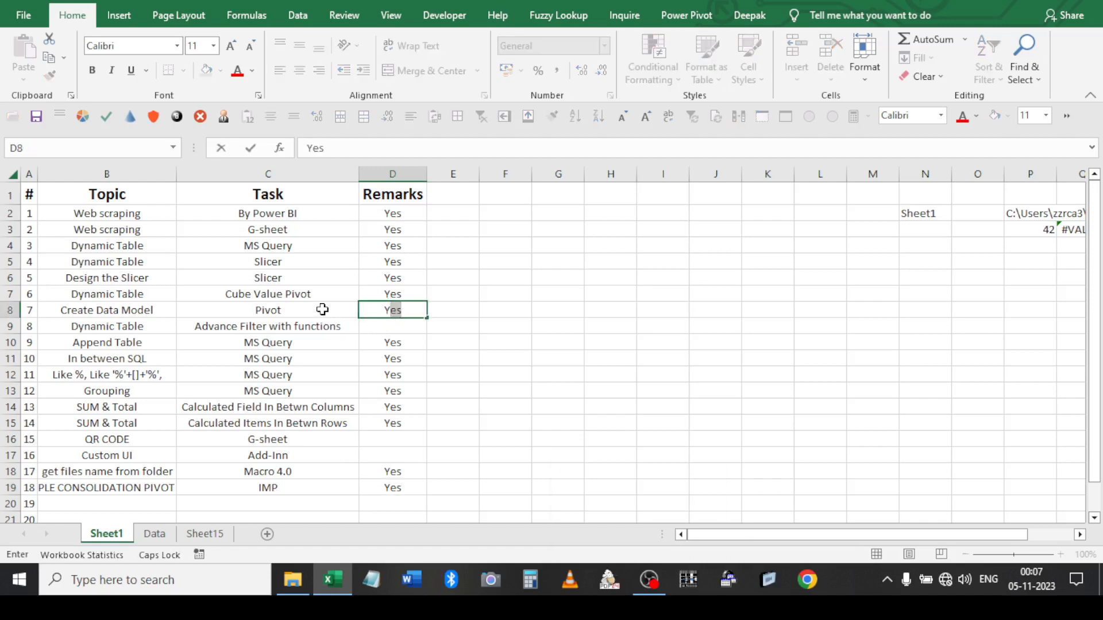
pyautogui.click(322, 313)
pyautogui.hotkey('ctrl', 's')
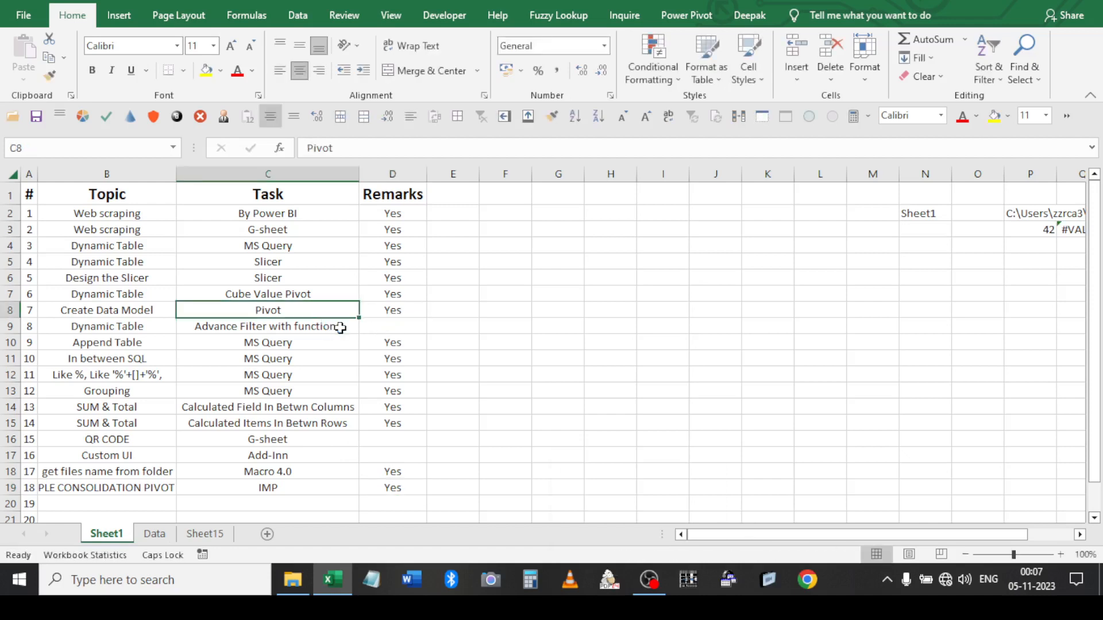
pyautogui.click(190, 535)
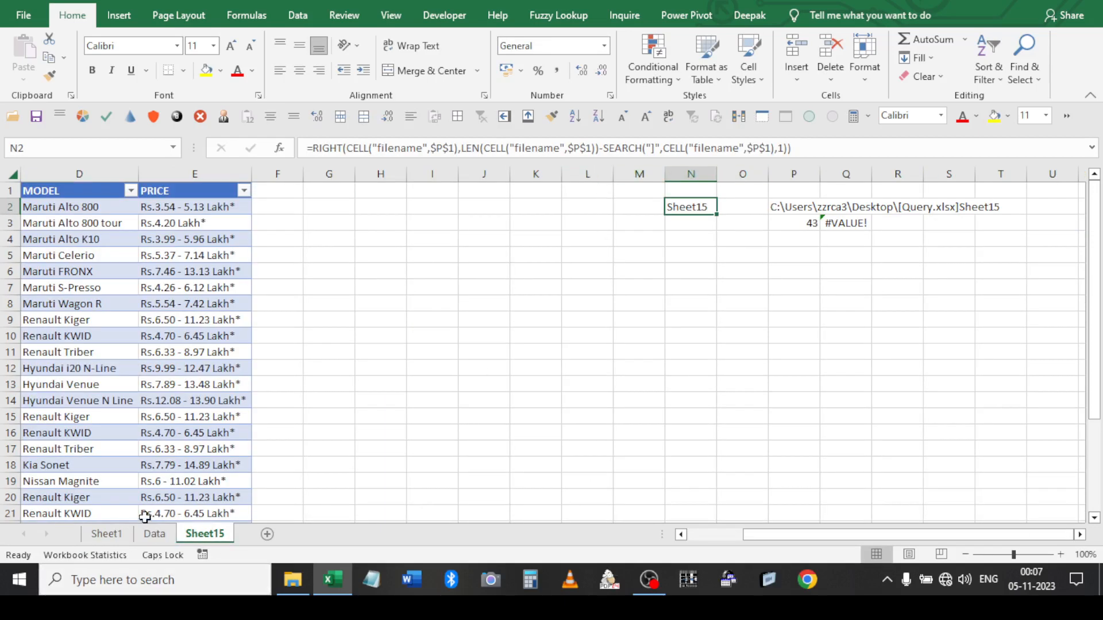
pyautogui.click(155, 534)
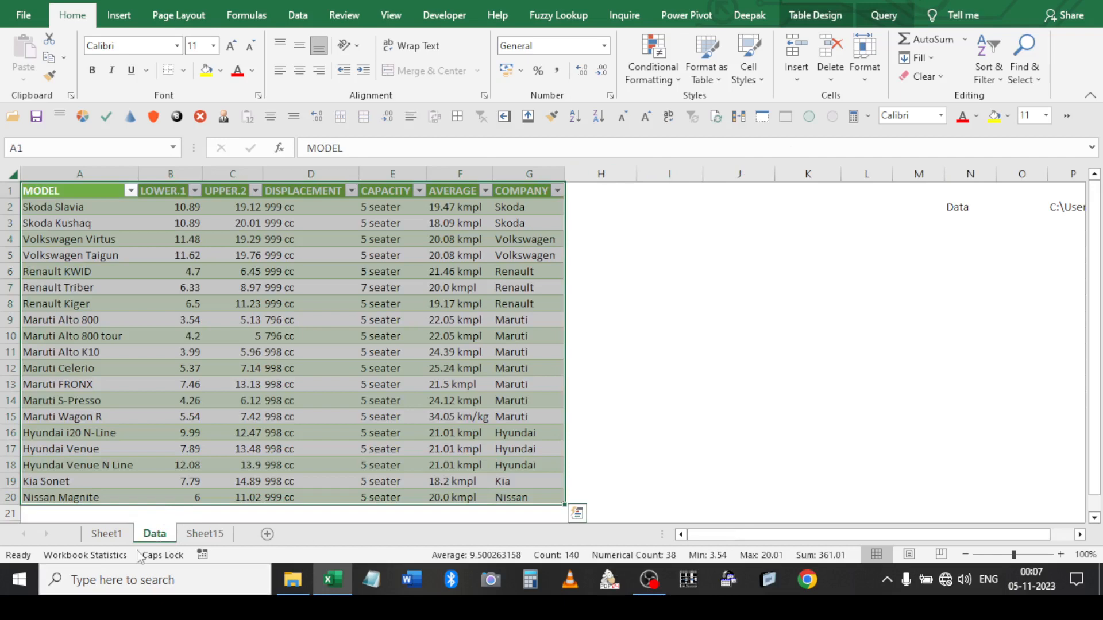
pyautogui.click(109, 536)
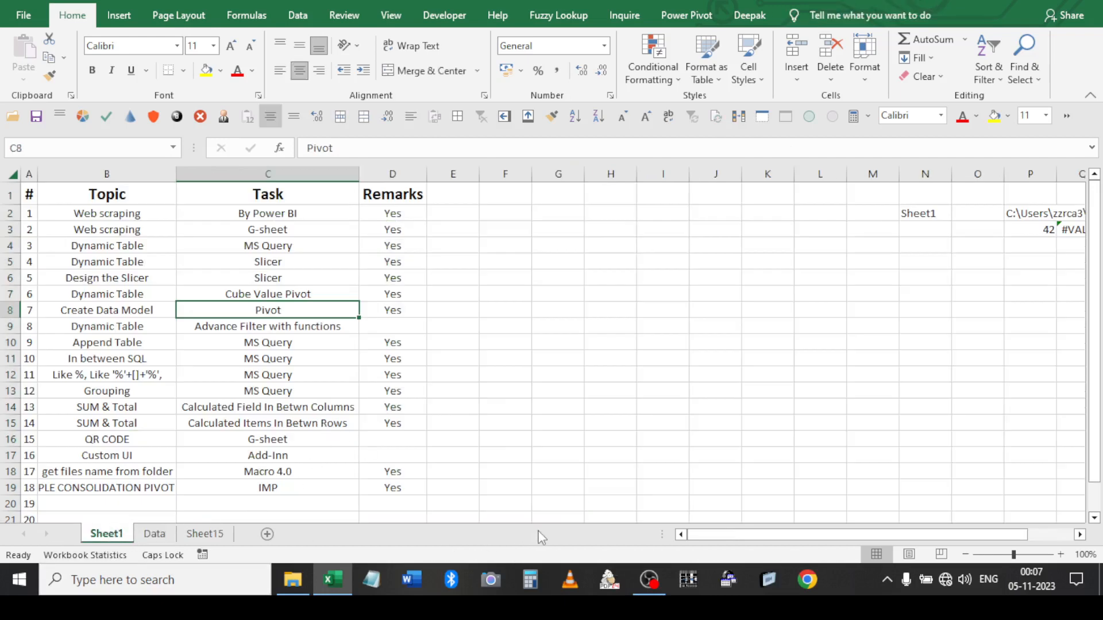
pyautogui.press('alt')
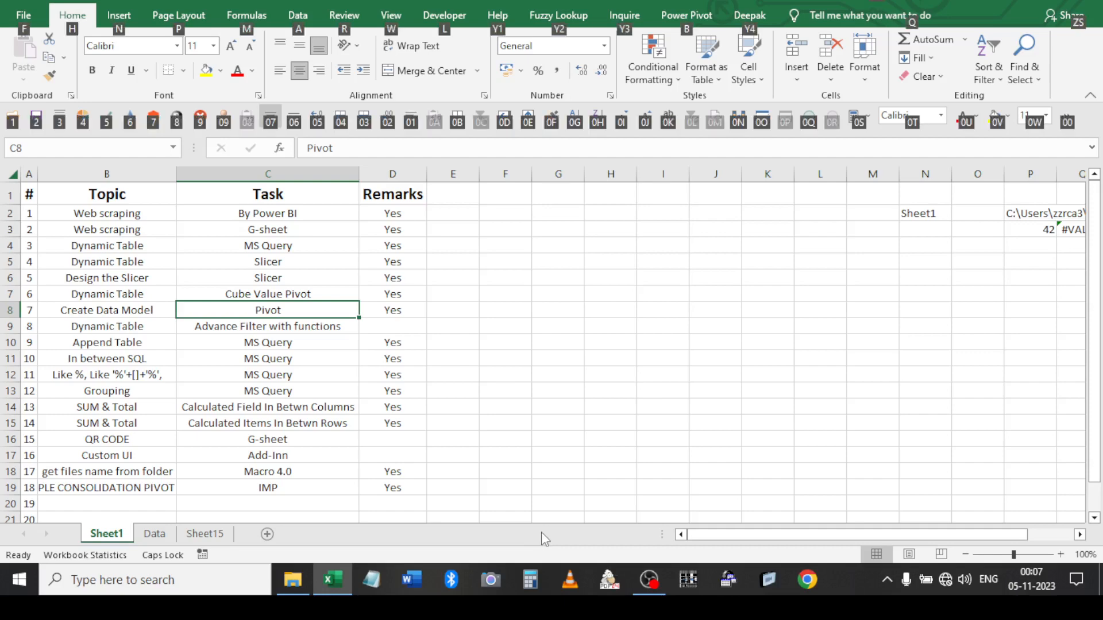
# Review Sheet15 and the Data sheet, and examine the Data Model option for a PivotTable based on a table or range
pyautogui.hotkey('ctrl', 'pagedown')
pyautogui.hotkey('ctrl', 'pagedown')
pyautogui.click(503, 383)
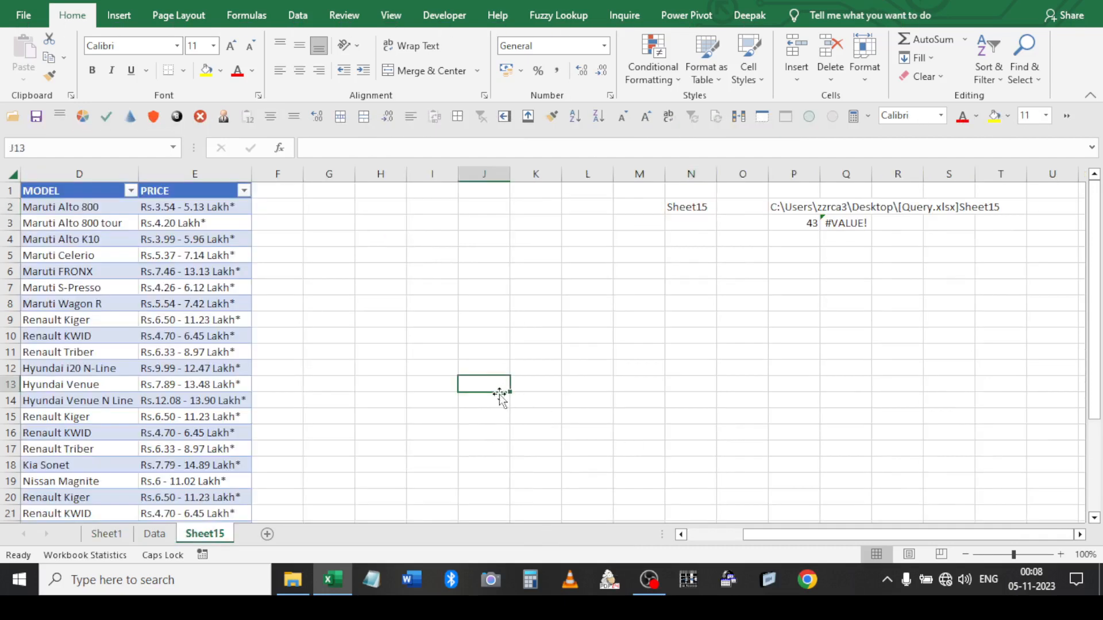
pyautogui.click(153, 534)
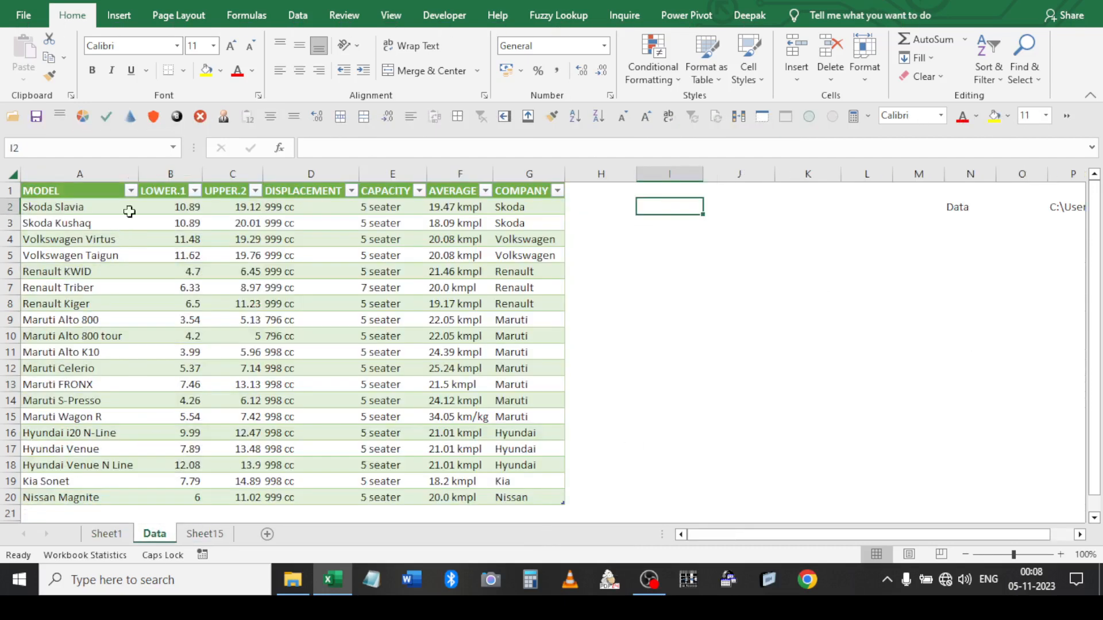
pyautogui.click(119, 15)
pyautogui.click(28, 72)
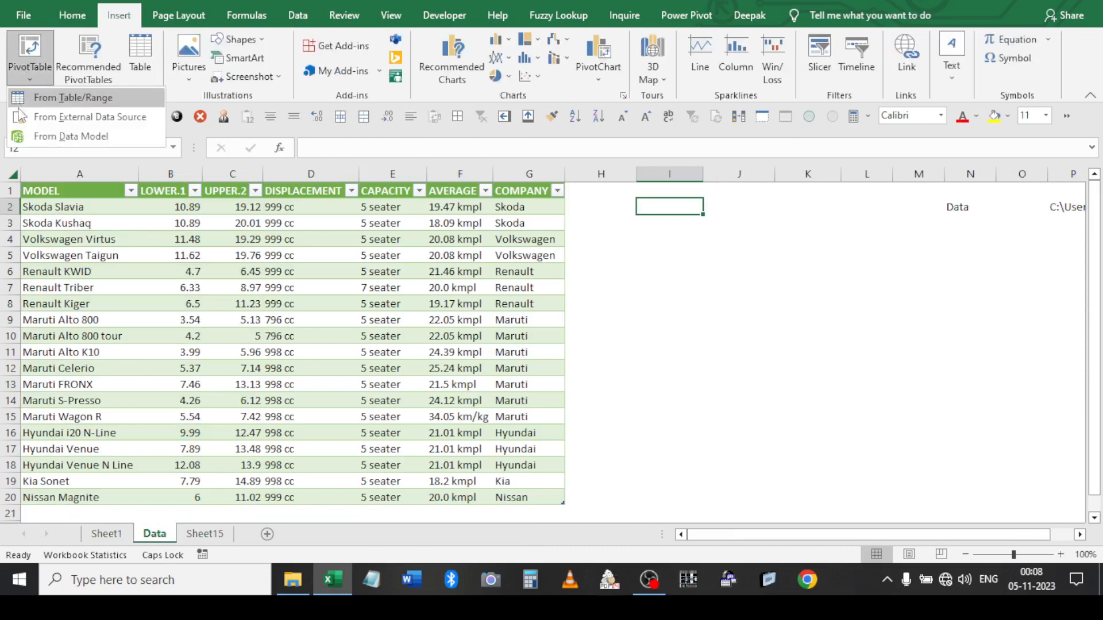
pyautogui.click(63, 97)
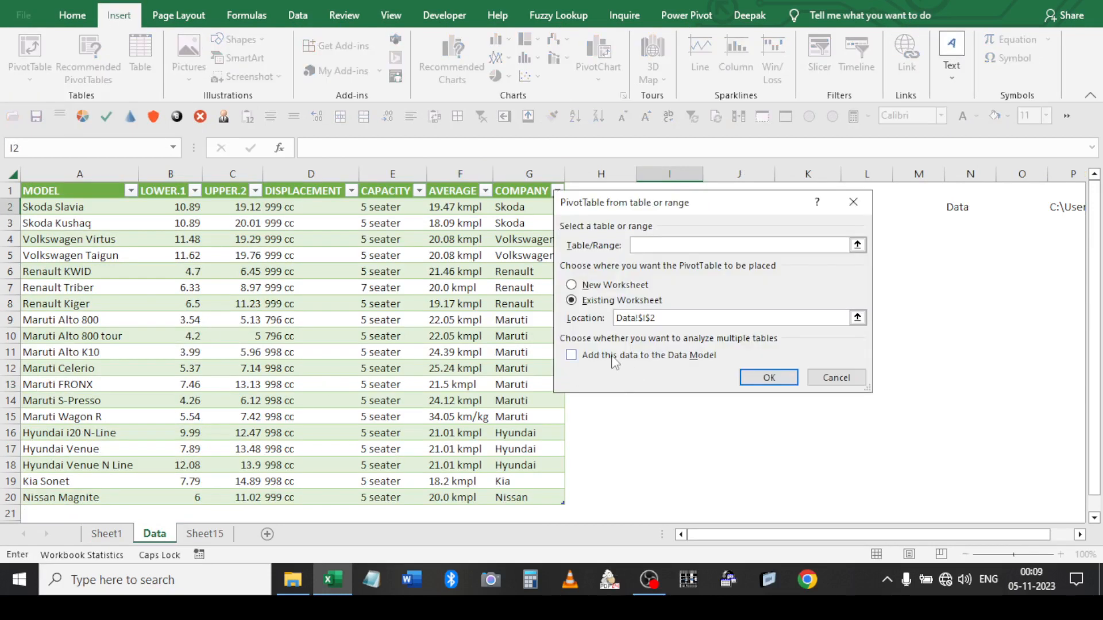
pyautogui.click(836, 378)
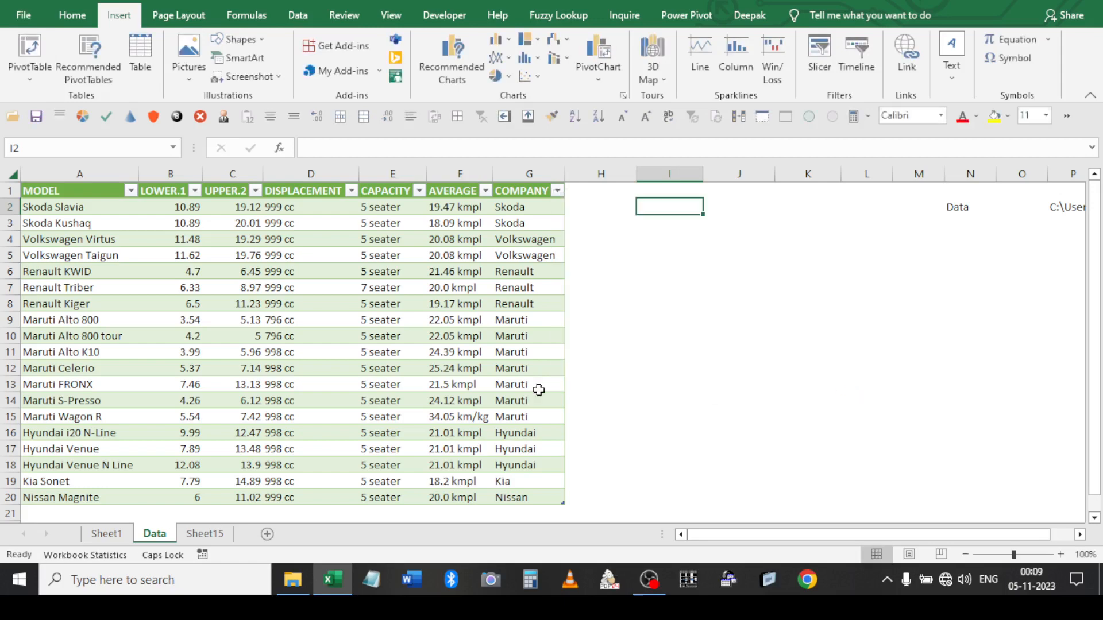
# Delete Sheet15 from the workbook and return to the car table on the Data sheet
pyautogui.rightClick(211, 536)
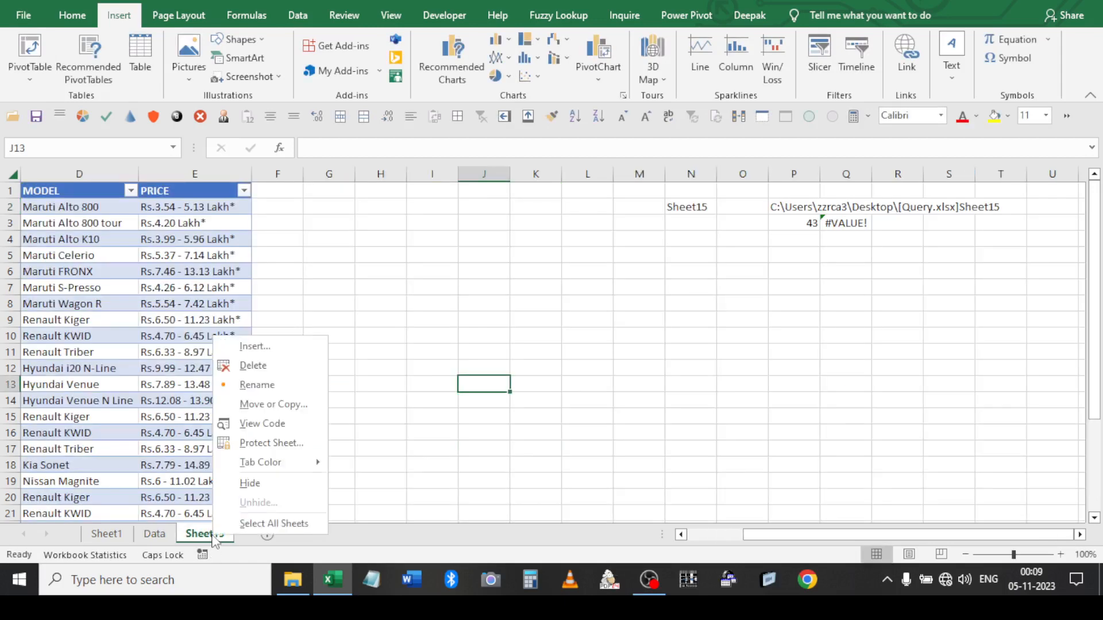
pyautogui.click(253, 368)
pyautogui.click(524, 321)
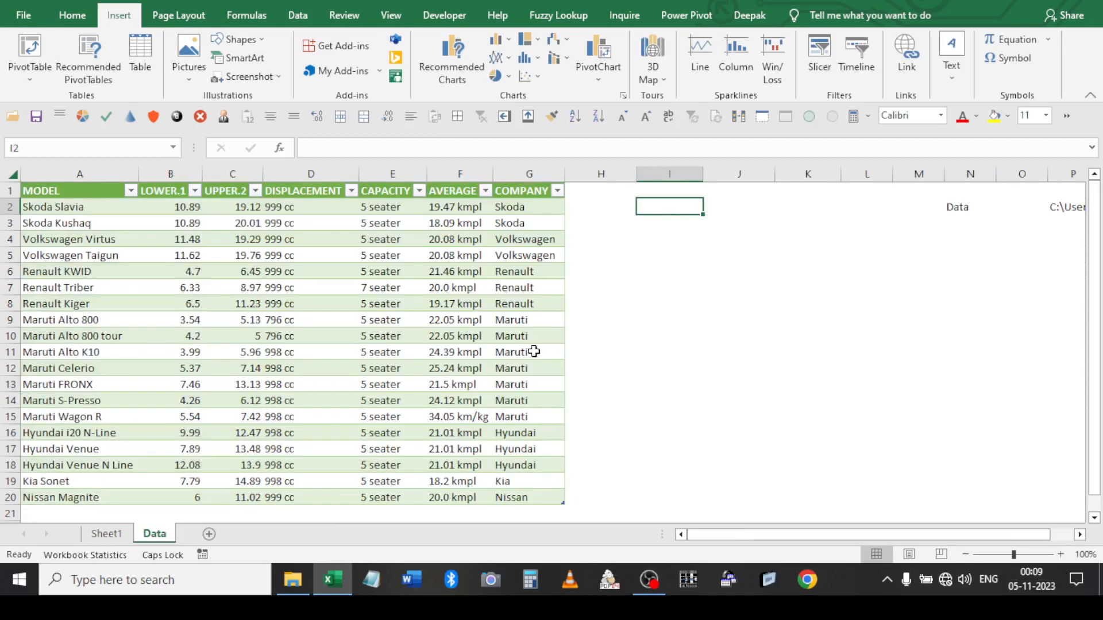
pyautogui.click(187, 318)
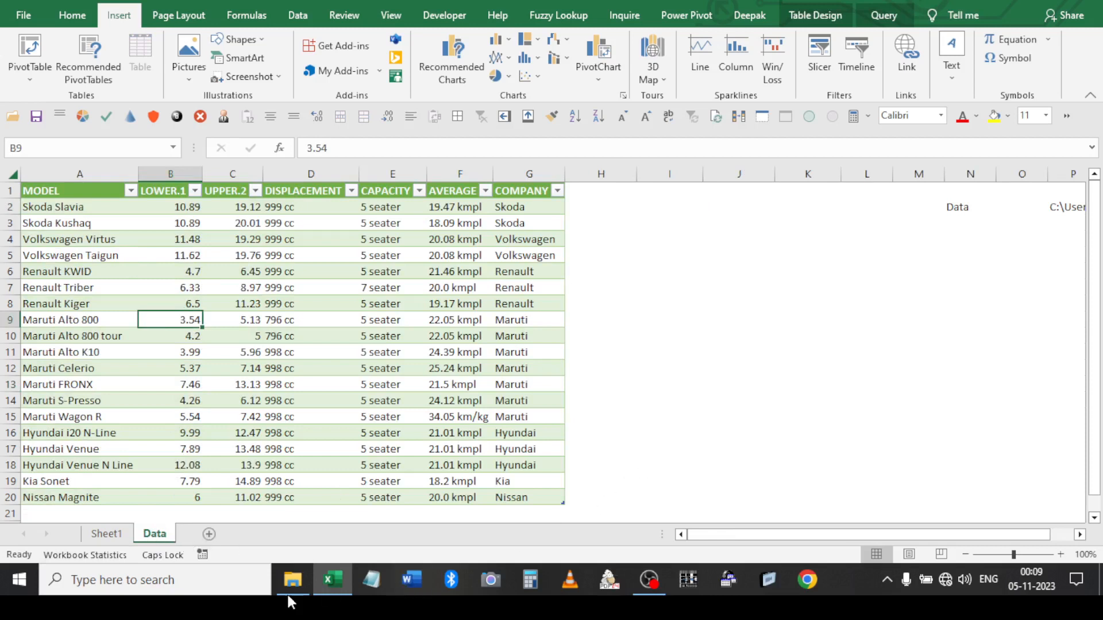
# Insert a PivotTable from the Data Model at cell G7 of a new worksheet and expand the Append1 fields
pyautogui.click(209, 533)
pyautogui.click(379, 291)
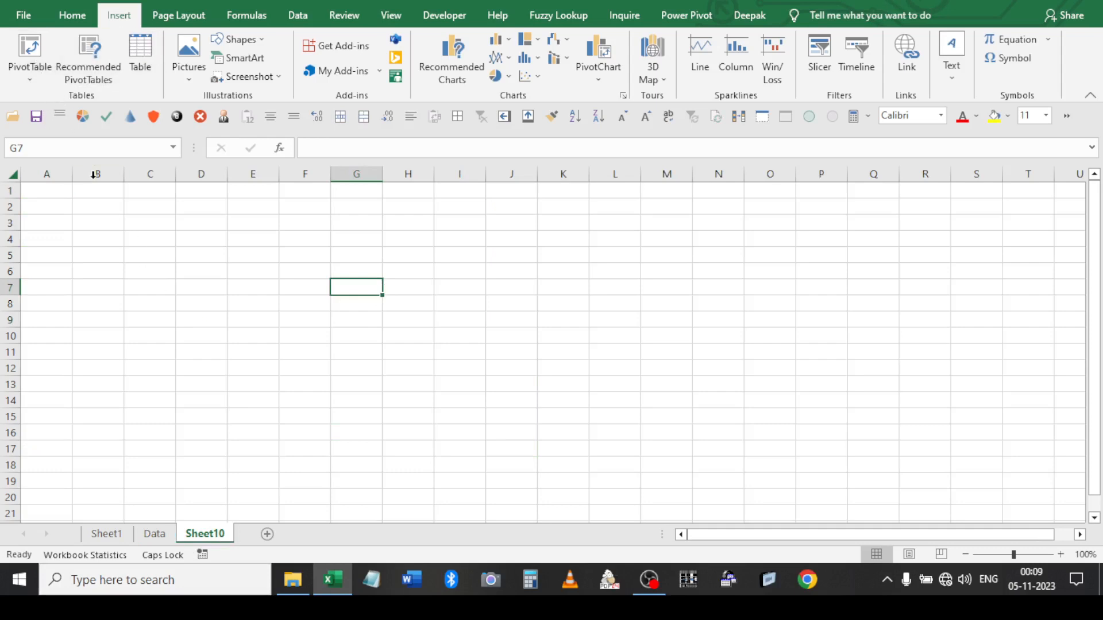
pyautogui.click(32, 78)
pyautogui.click(41, 137)
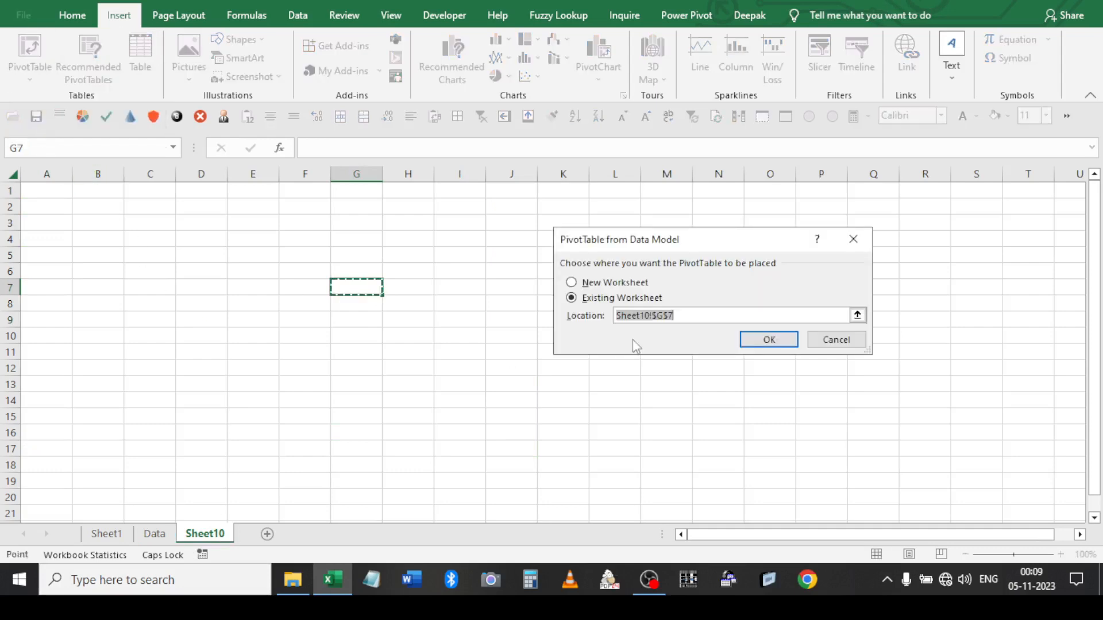
pyautogui.click(769, 340)
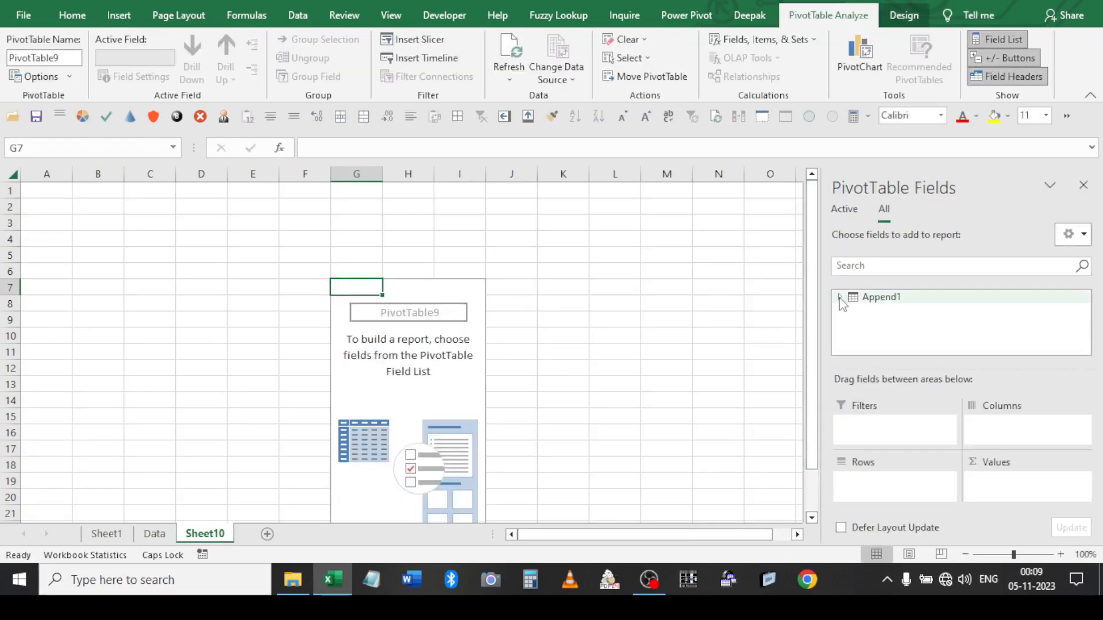
pyautogui.click(840, 299)
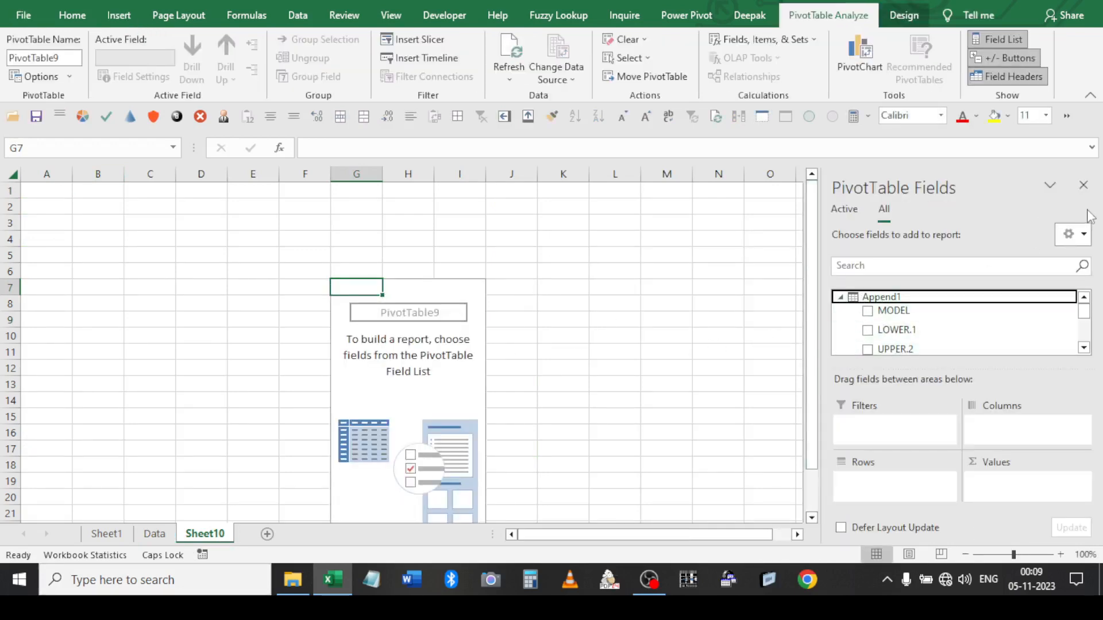
# Delete the worksheet holding the empty Data Model PivotTable at G7
pyautogui.rightClick(206, 533)
pyautogui.click(247, 361)
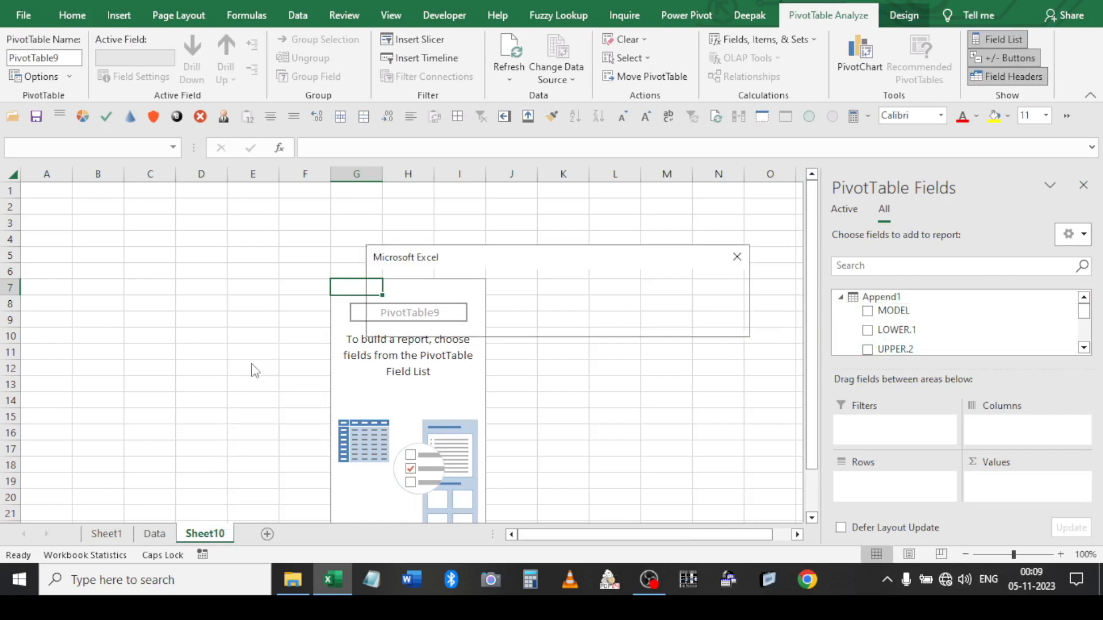
pyautogui.click(525, 322)
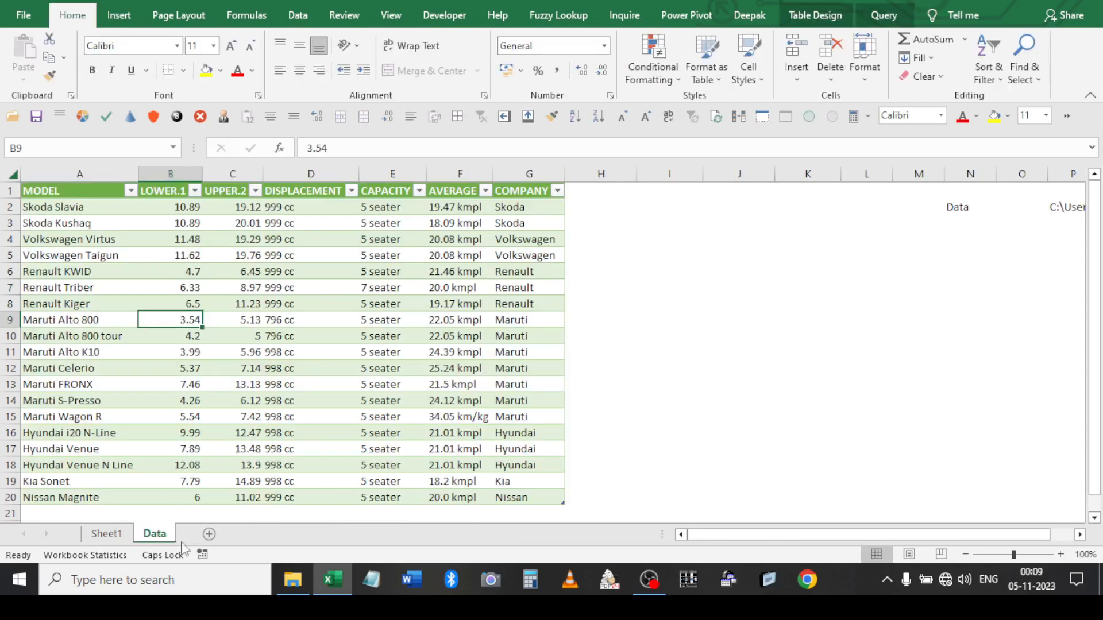
# Add a new blank worksheet and open the workbook's data model in a slightly widened Power Pivot window
pyautogui.click(208, 534)
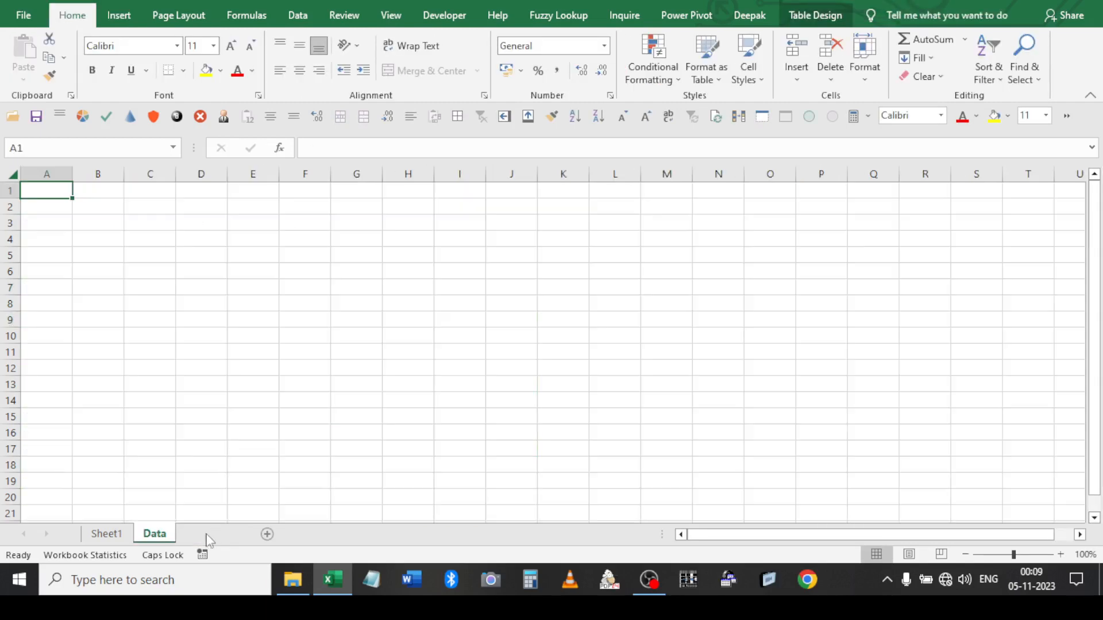
pyautogui.click(688, 14)
pyautogui.click(25, 55)
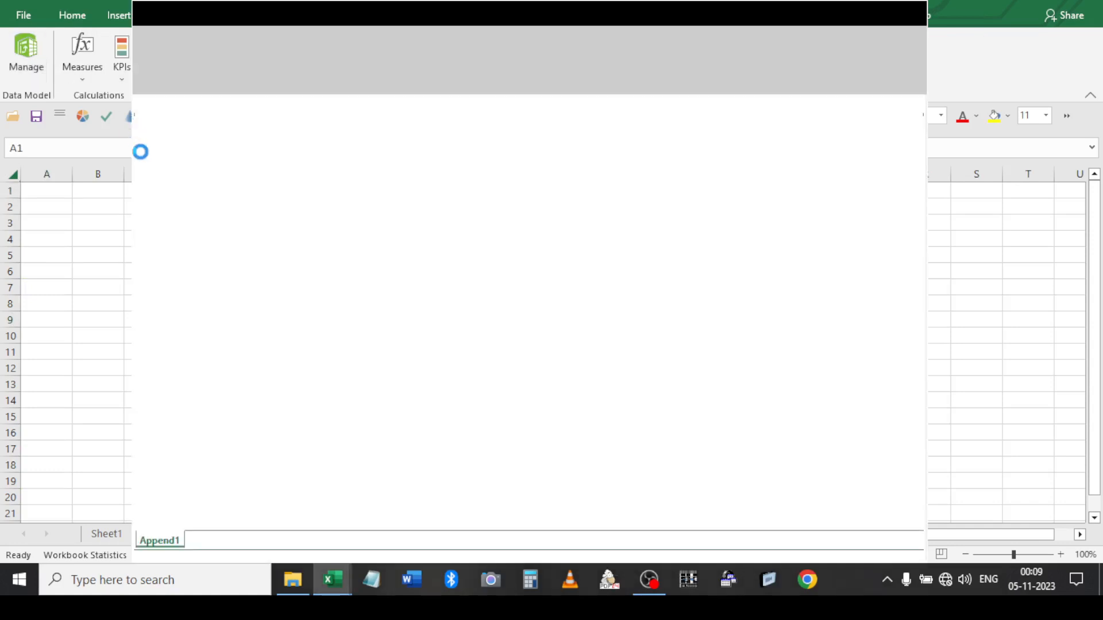
pyautogui.moveTo(131, 519); pyautogui.dragTo(114, 520)
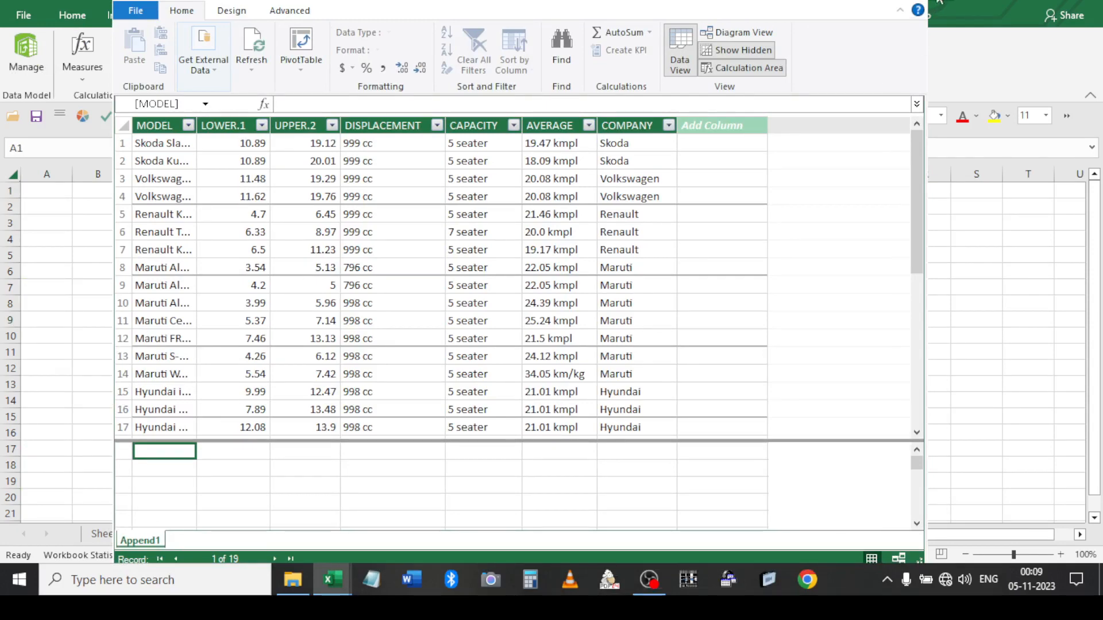
# Create a PivotTable on a new worksheet from the Append1 table on the Data sheet, adding its data to the Data Model
pyautogui.hotkey('alt', 'Tab')
pyautogui.click(154, 534)
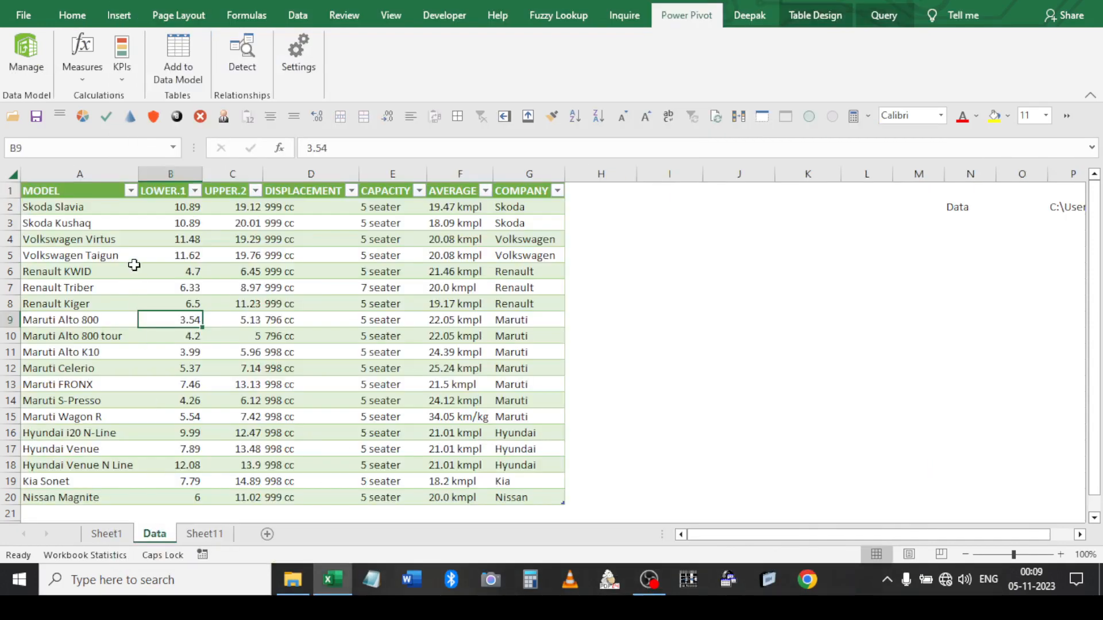
pyautogui.click(136, 271)
pyautogui.hotkey('ctrl', 'a')
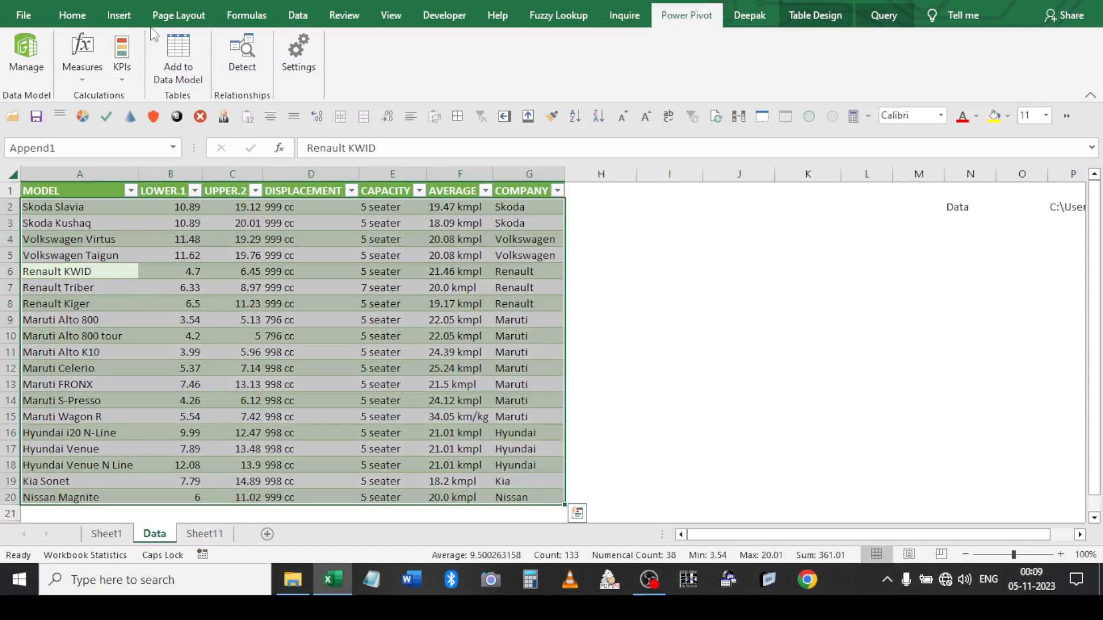
pyautogui.click(295, 17)
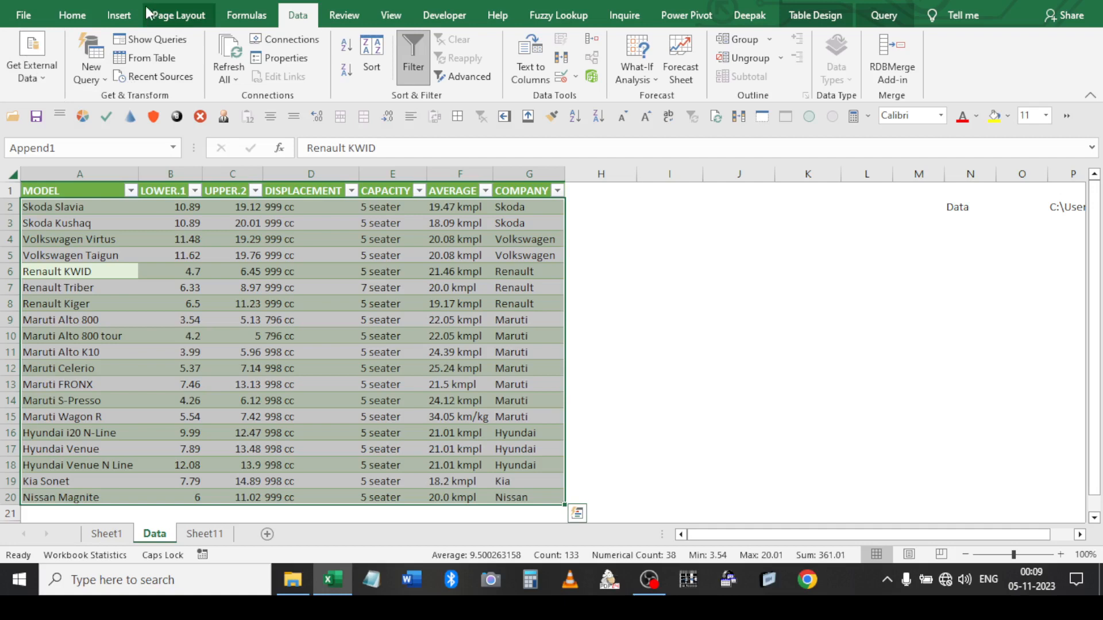
pyautogui.click(119, 16)
pyautogui.click(40, 79)
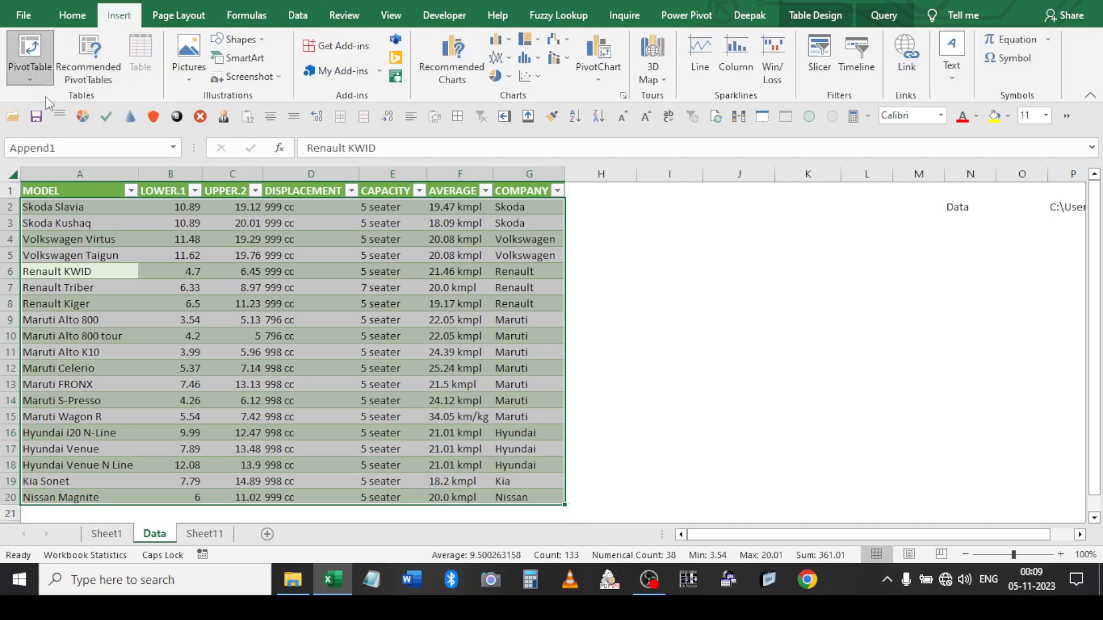
pyautogui.click(47, 99)
pyautogui.click(614, 353)
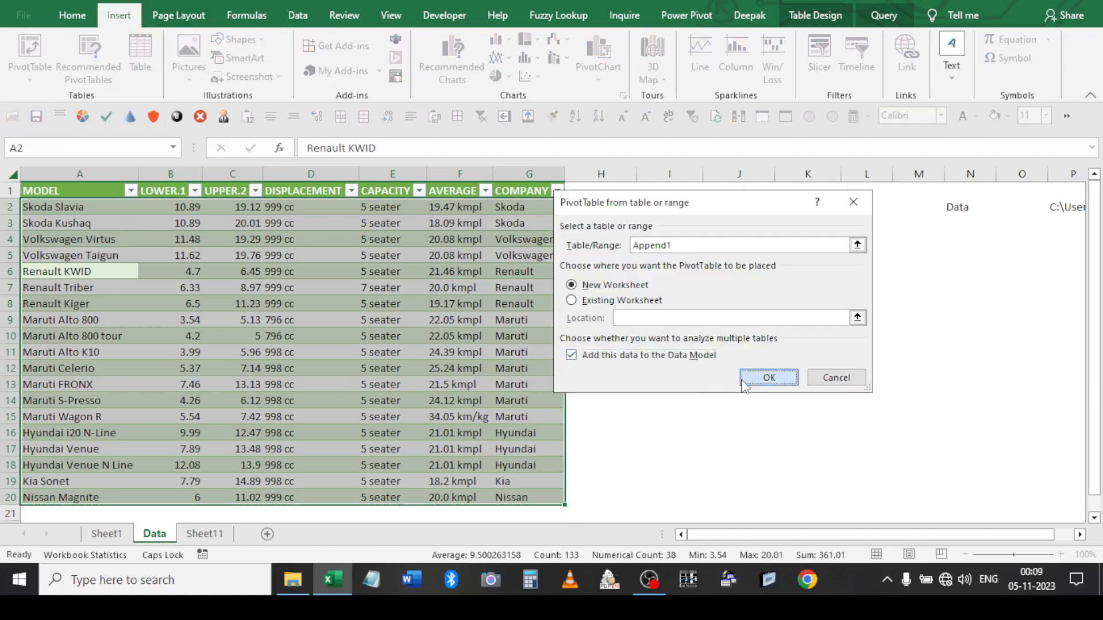
pyautogui.click(769, 377)
# Delete Sheet12 with its empty PivotTable
pyautogui.rightClick(173, 534)
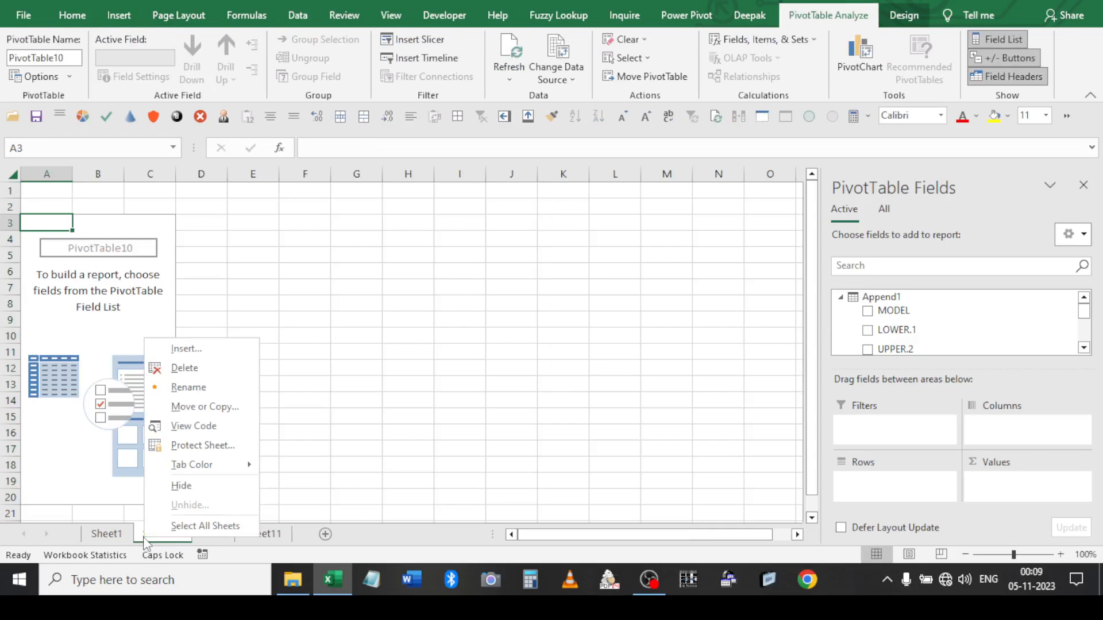
pyautogui.click(181, 368)
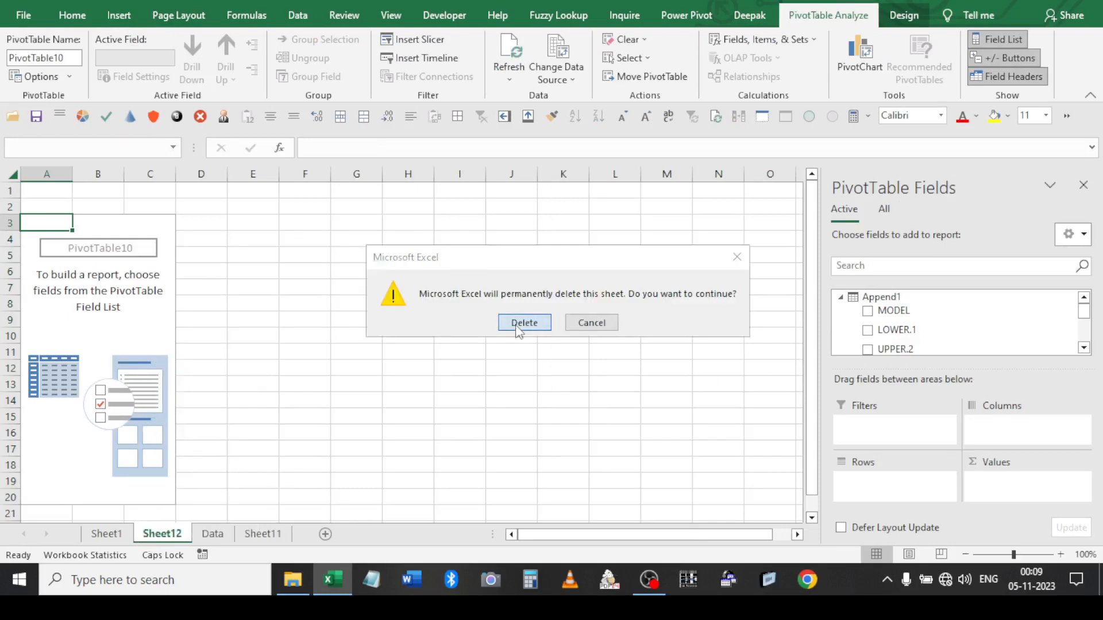
pyautogui.click(522, 323)
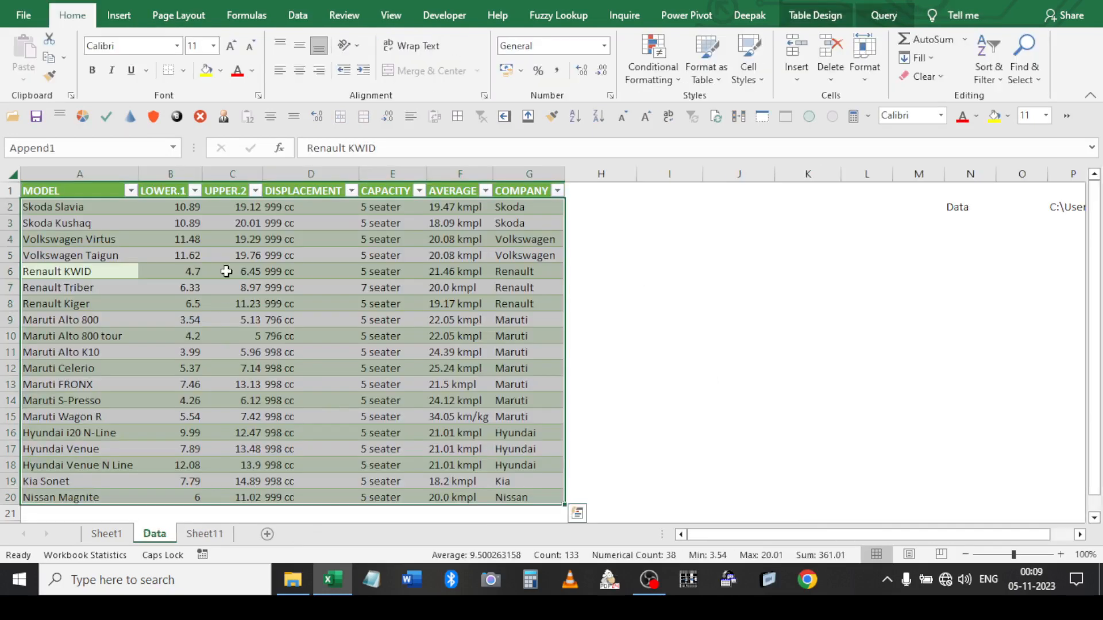
# Switch to Sheet11 and reopen the Append1 data model in Power Pivot
pyautogui.click(228, 537)
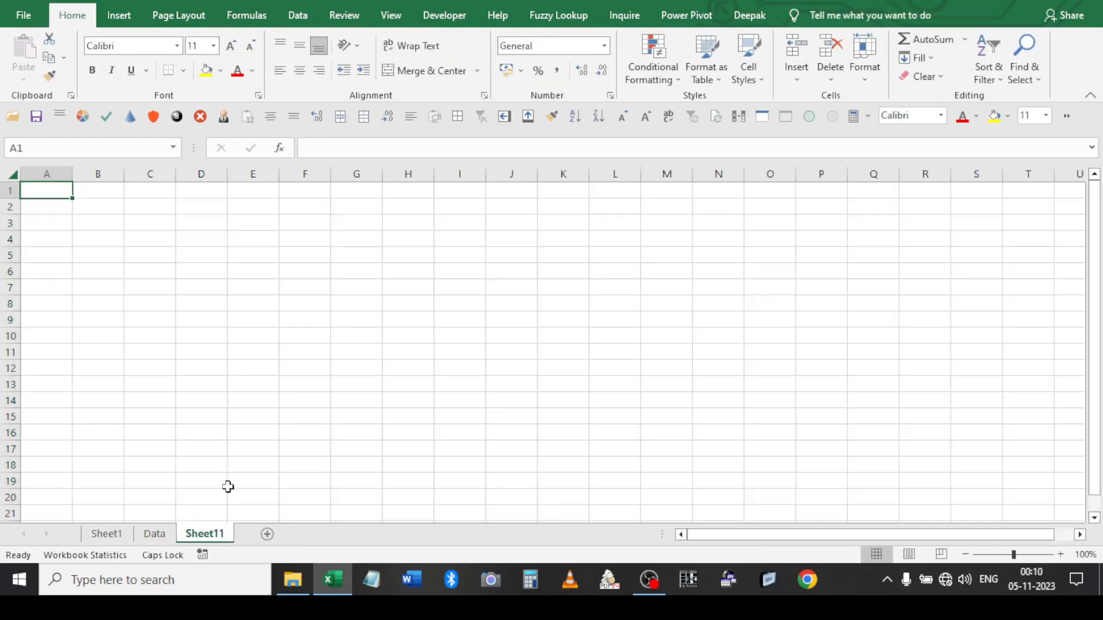
pyautogui.click(678, 14)
pyautogui.click(26, 55)
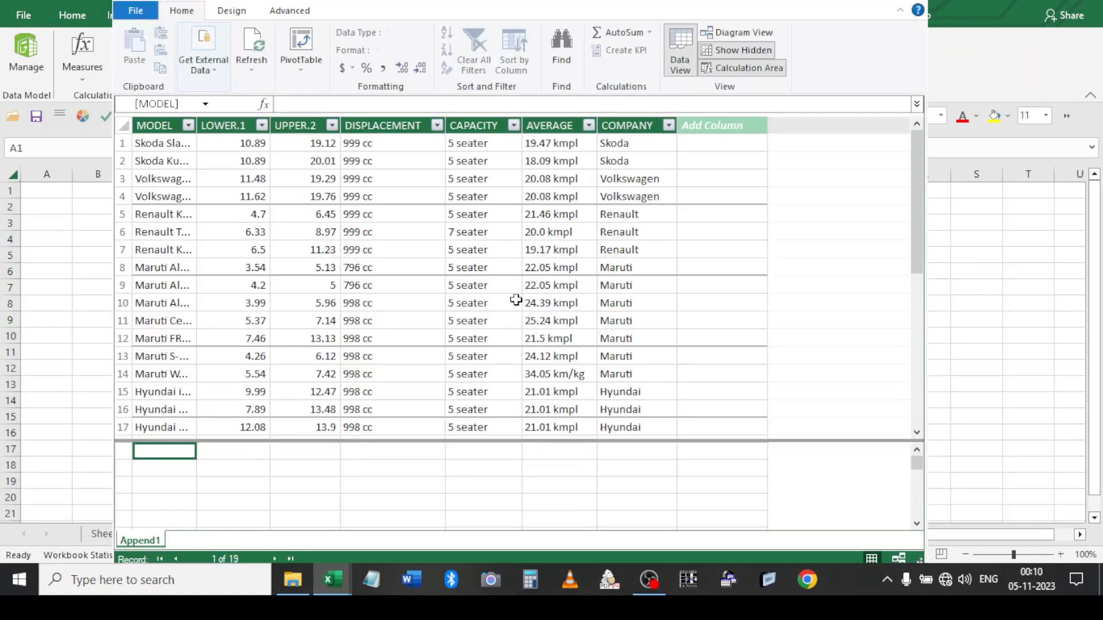
# Add an empty column after COMPANY in the Append1 table, keeping the default header
pyautogui.rightClick(735, 128)
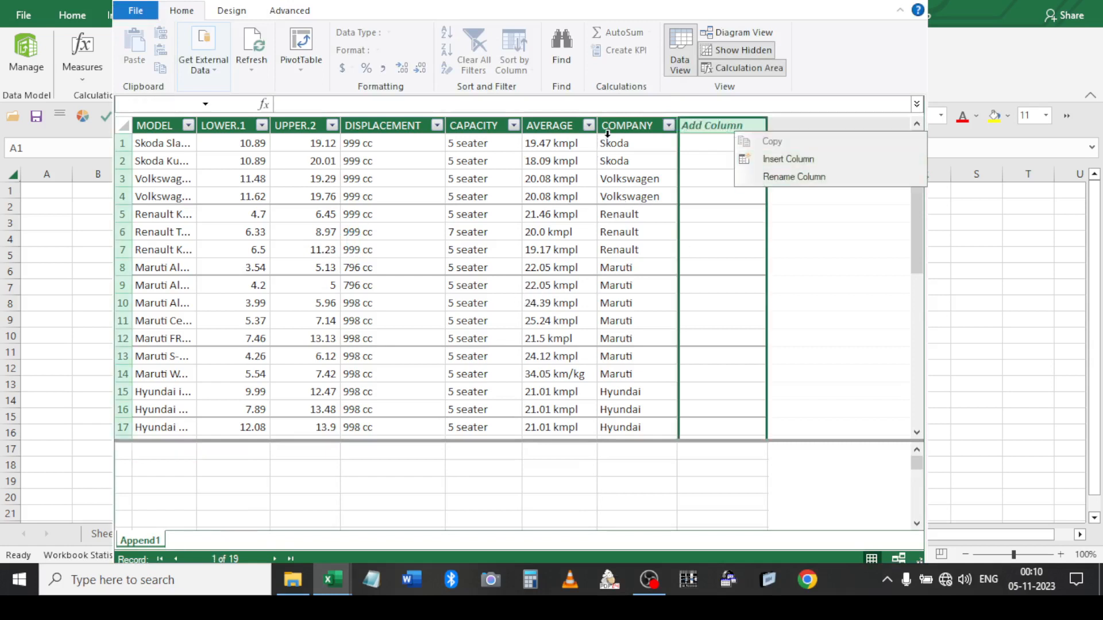
pyautogui.click(725, 143)
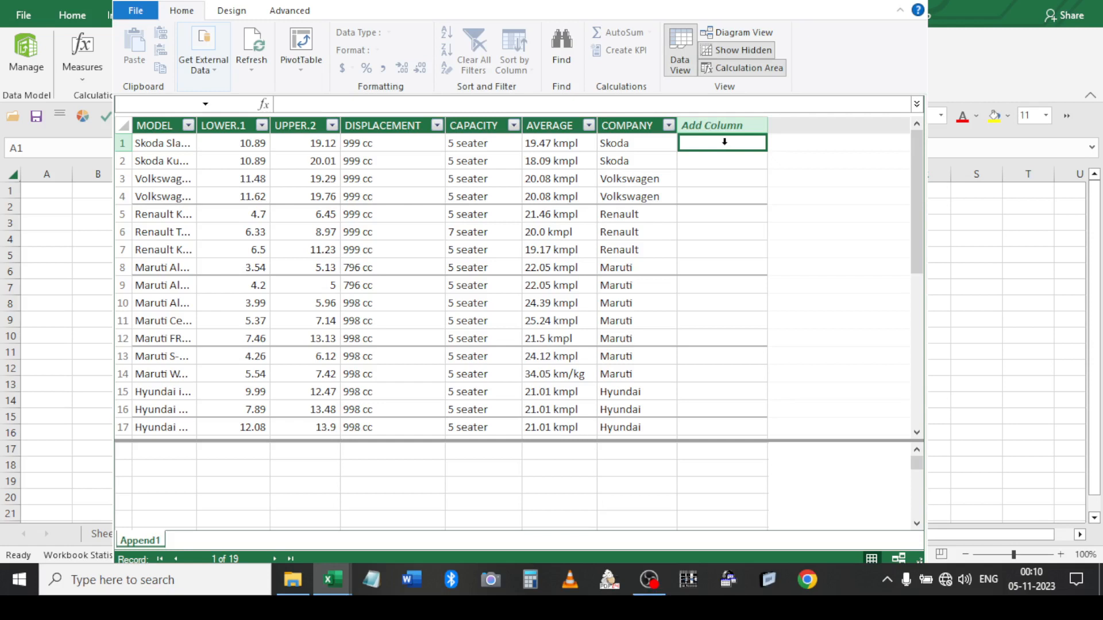
pyautogui.doubleClick(717, 125)
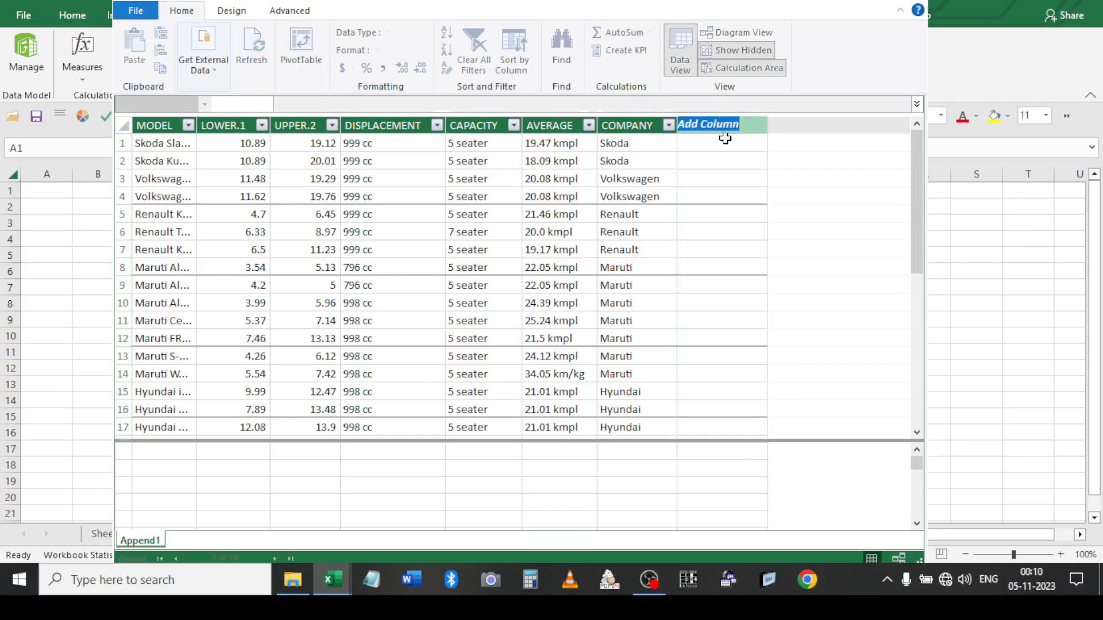
pyautogui.press('Return')
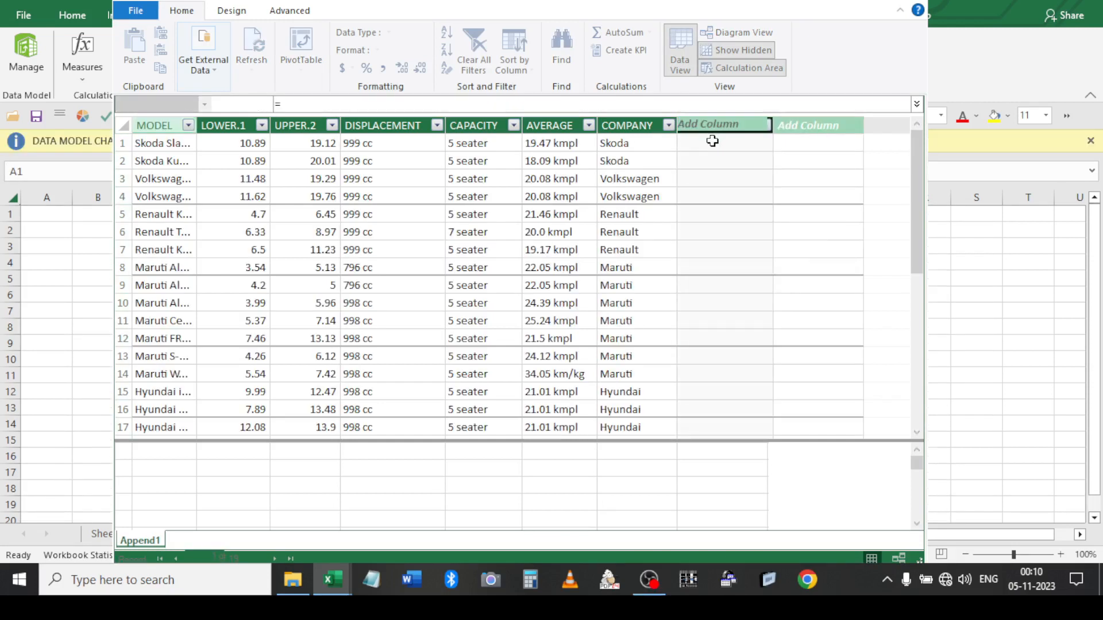
# Permanently delete the empty Add Column2 column from Append1 and select the first blank cell after COMPANY
pyautogui.rightClick(713, 138)
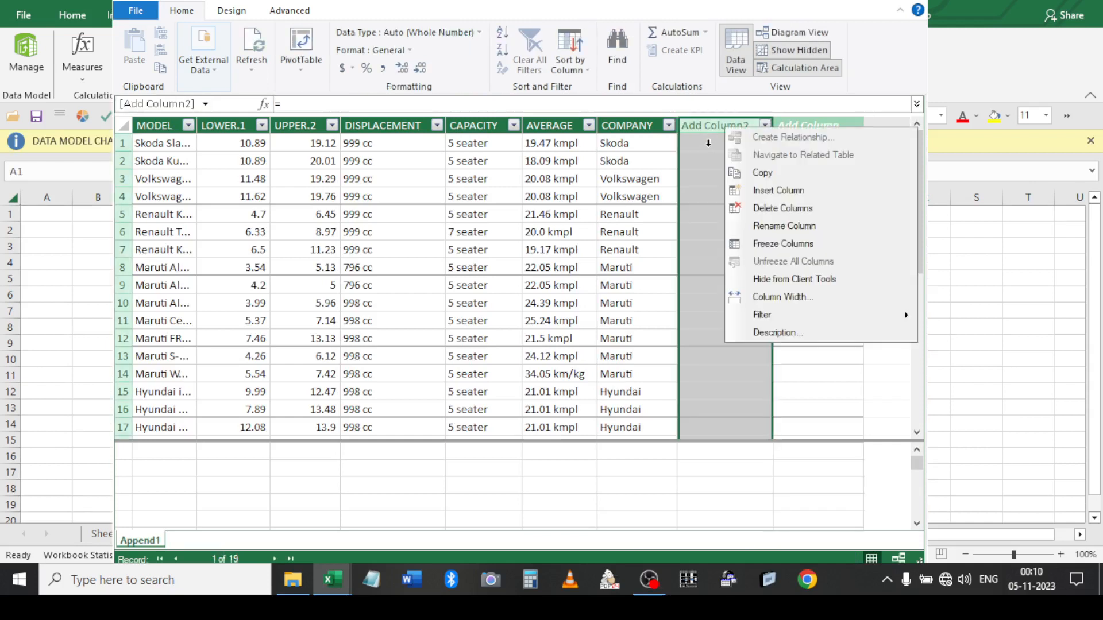
pyautogui.click(763, 212)
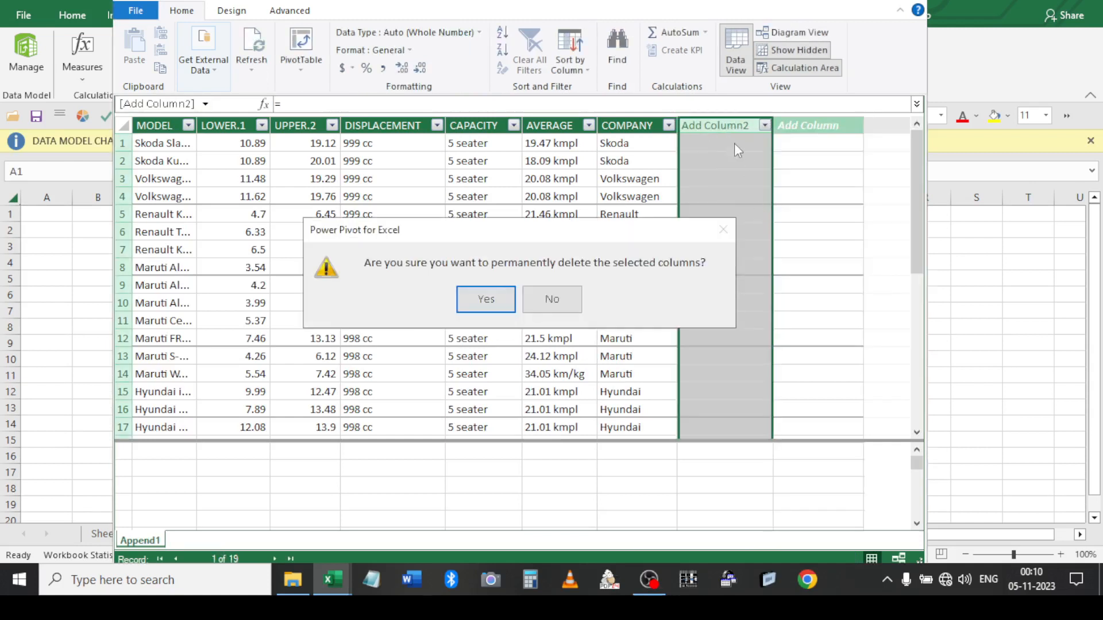
pyautogui.click(506, 305)
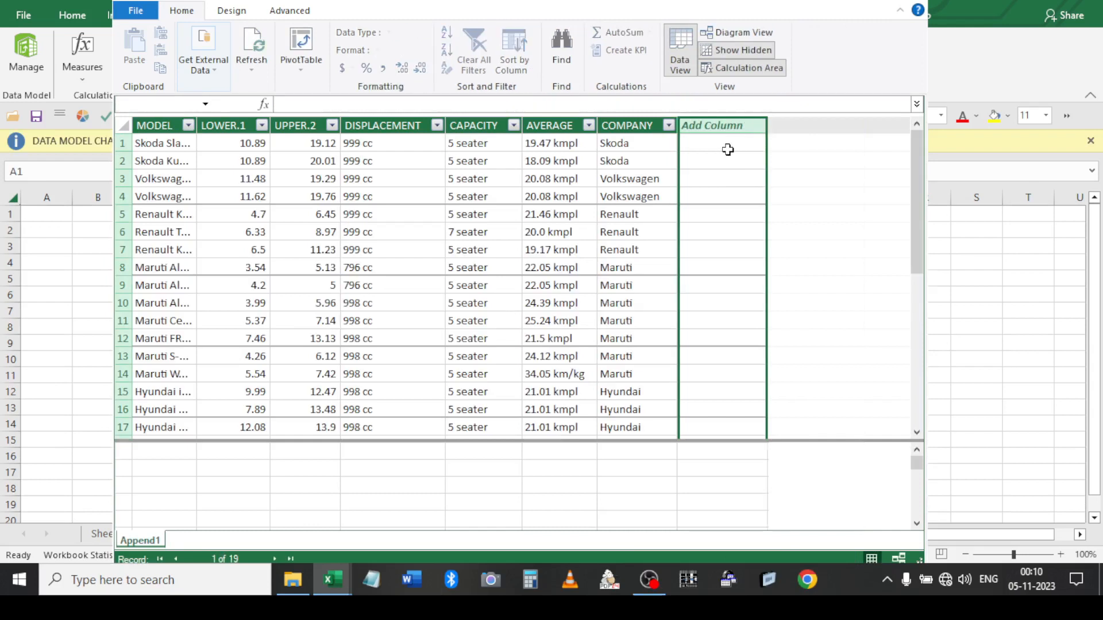
pyautogui.click(727, 150)
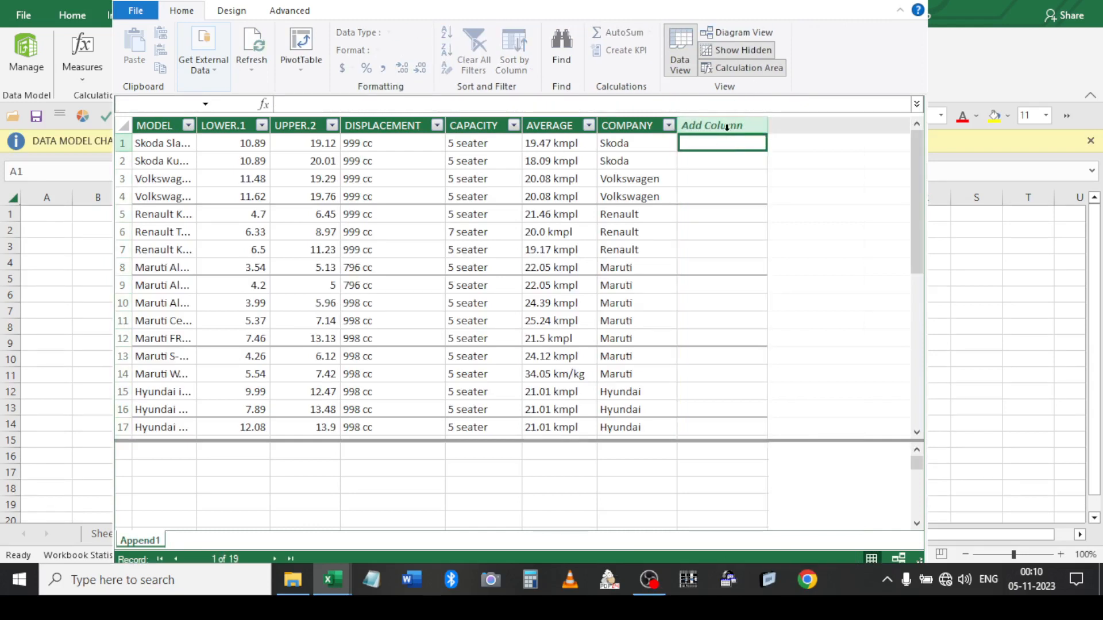
# Add a calculated column after COMPANY in Append1 that subtracts LOWER.1 from UPPER.2
pyautogui.write('=')
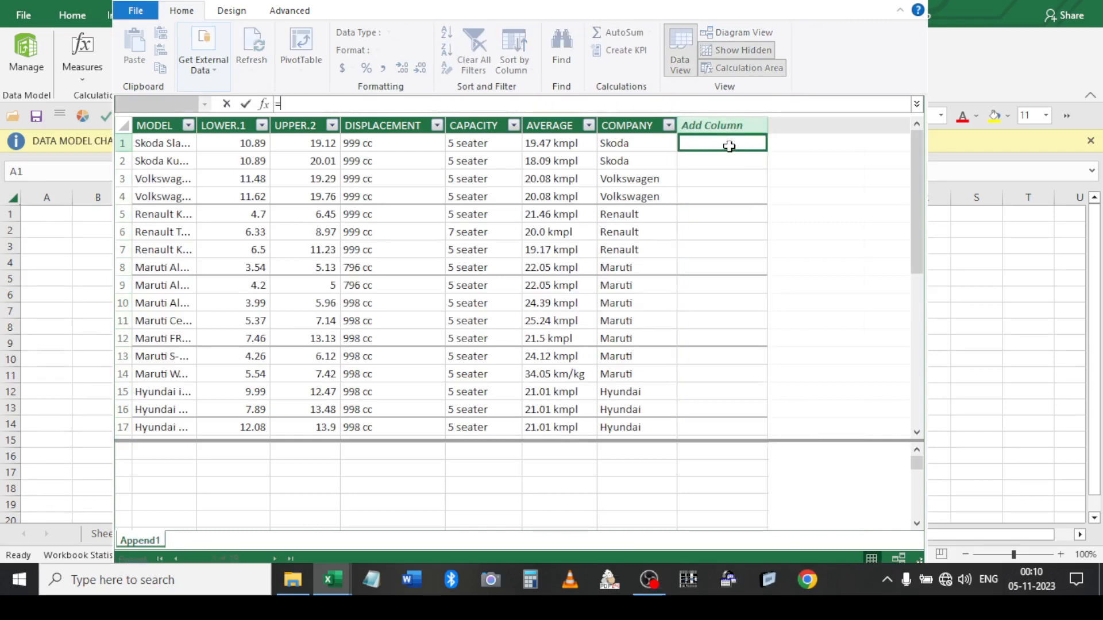
pyautogui.click(302, 143)
pyautogui.write('-')
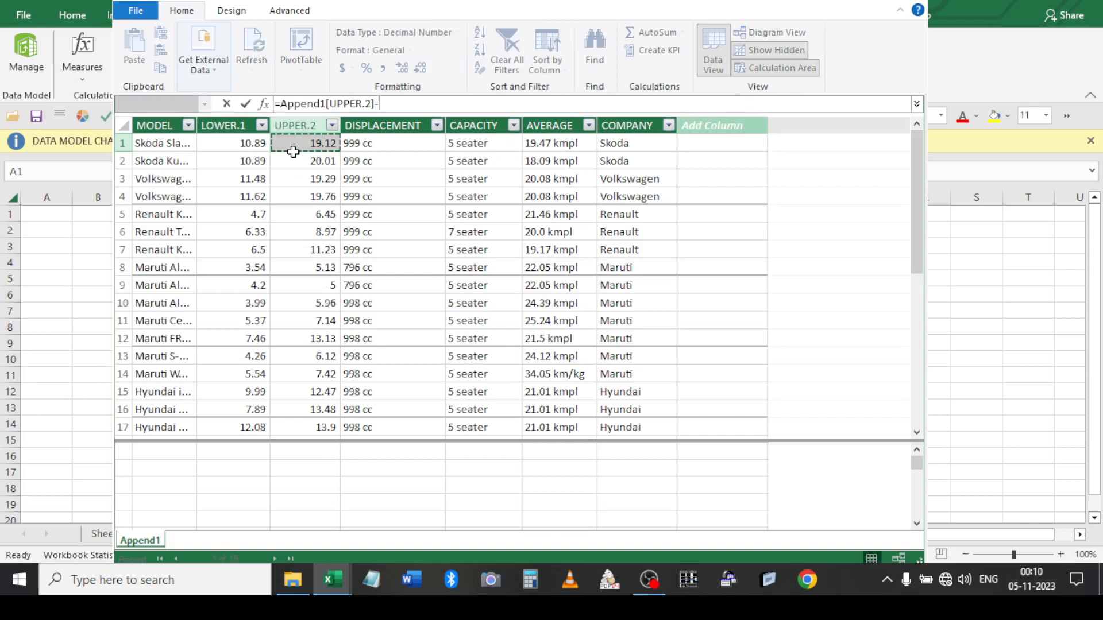
pyautogui.click(254, 145)
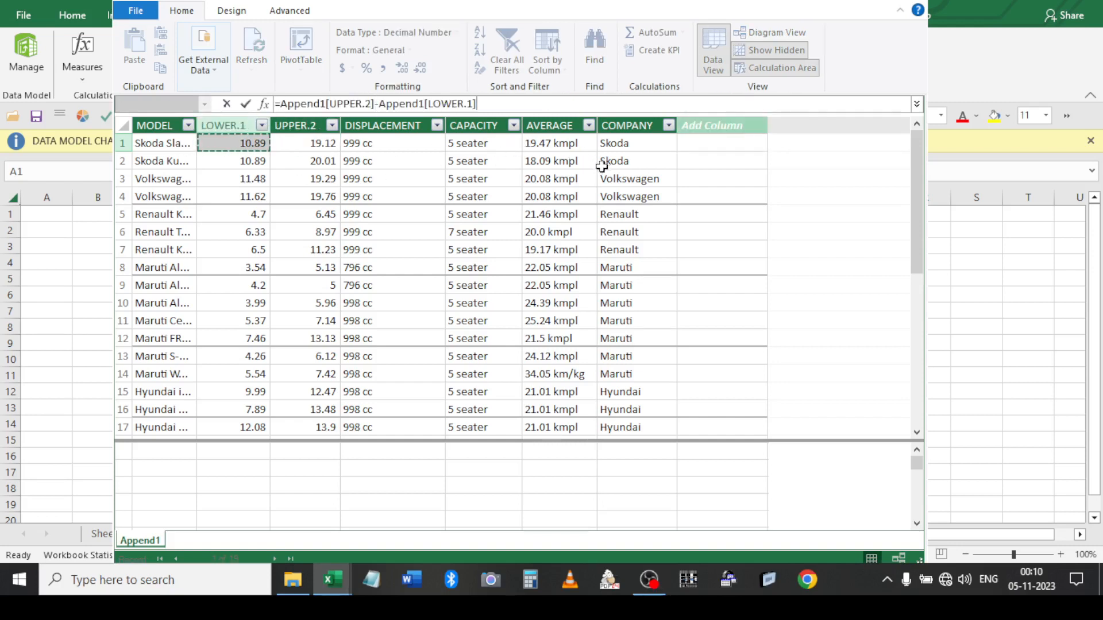
pyautogui.press('Return')
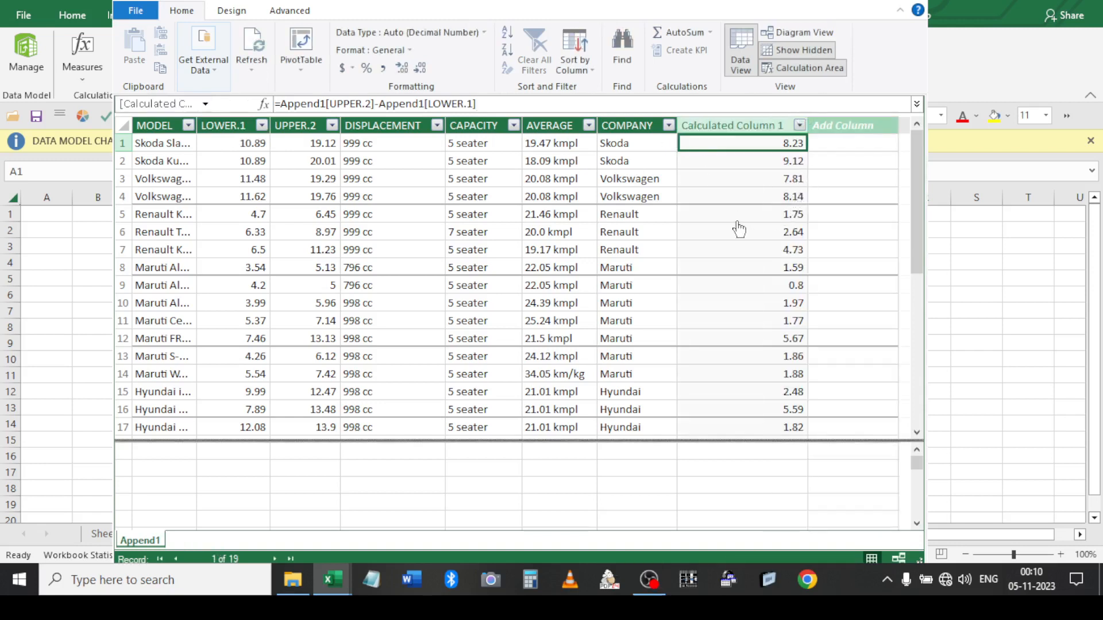
# Rename the price-difference calculated column as PRICE GAP
pyautogui.doubleClick(745, 125)
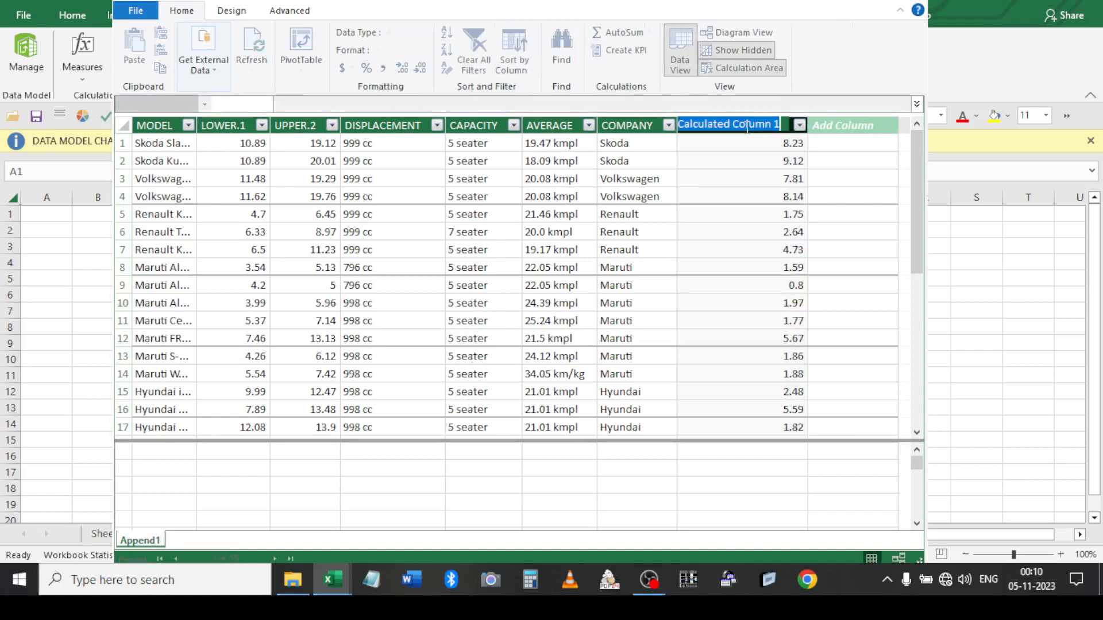
pyautogui.write('PRICE GAP')
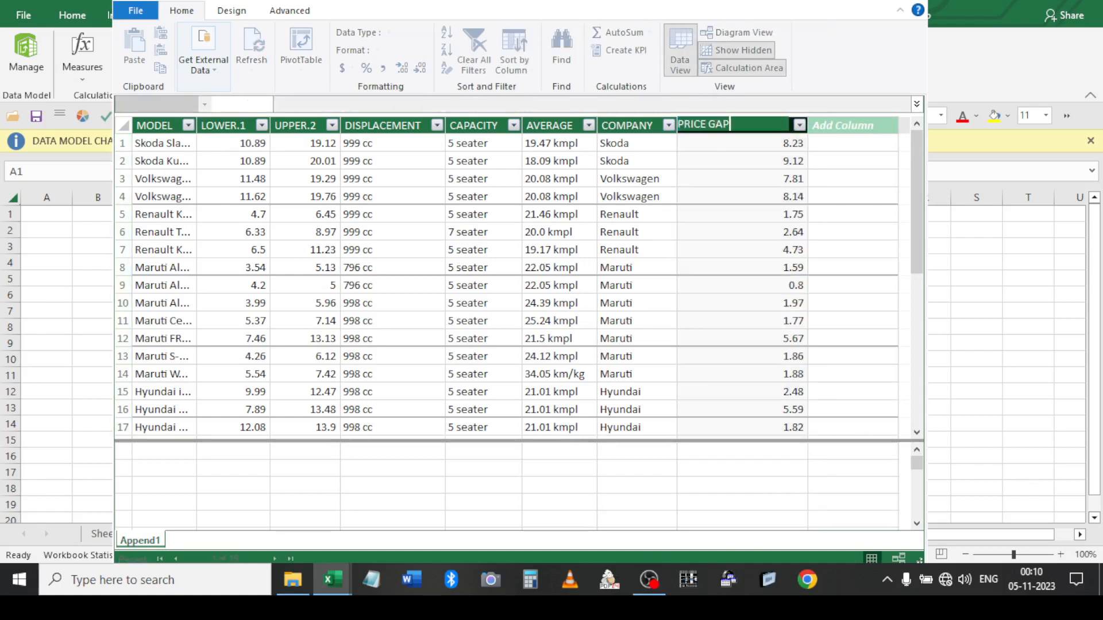
pyautogui.press('Return')
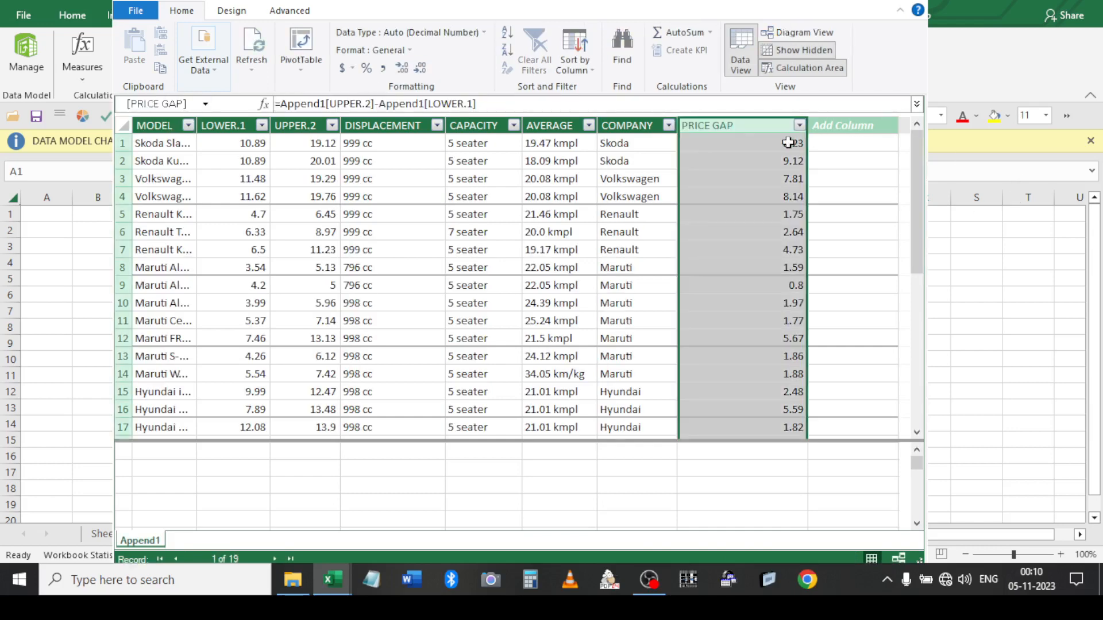
# Add another calculated column after PRICE GAP that divides LOWER.1 by UPPER.2
pyautogui.click(852, 145)
pyautogui.write('=')
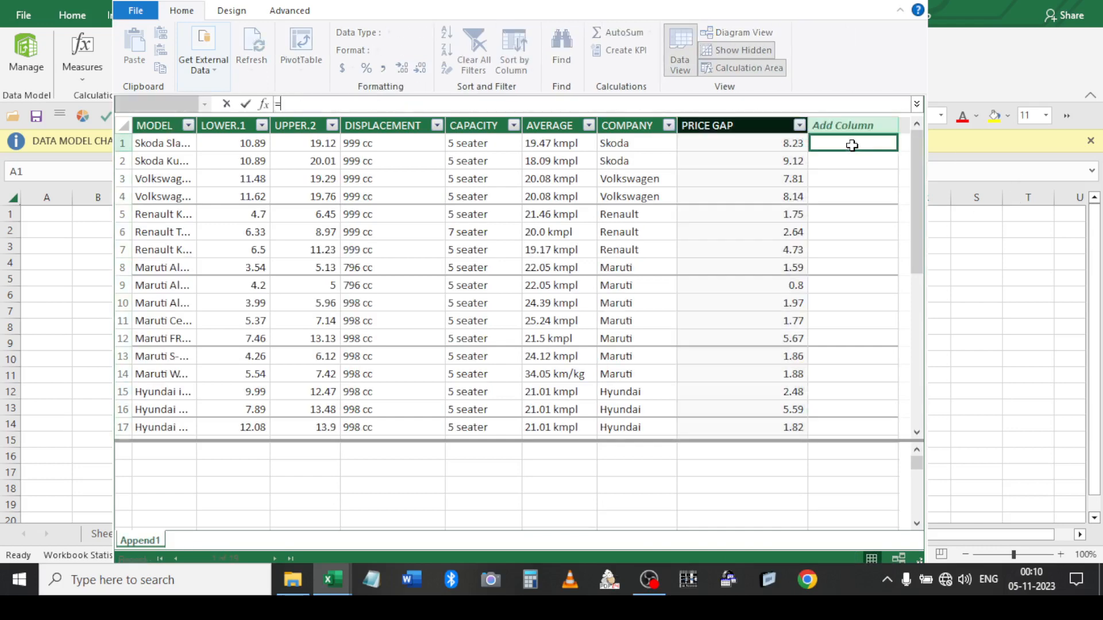
pyautogui.click(253, 143)
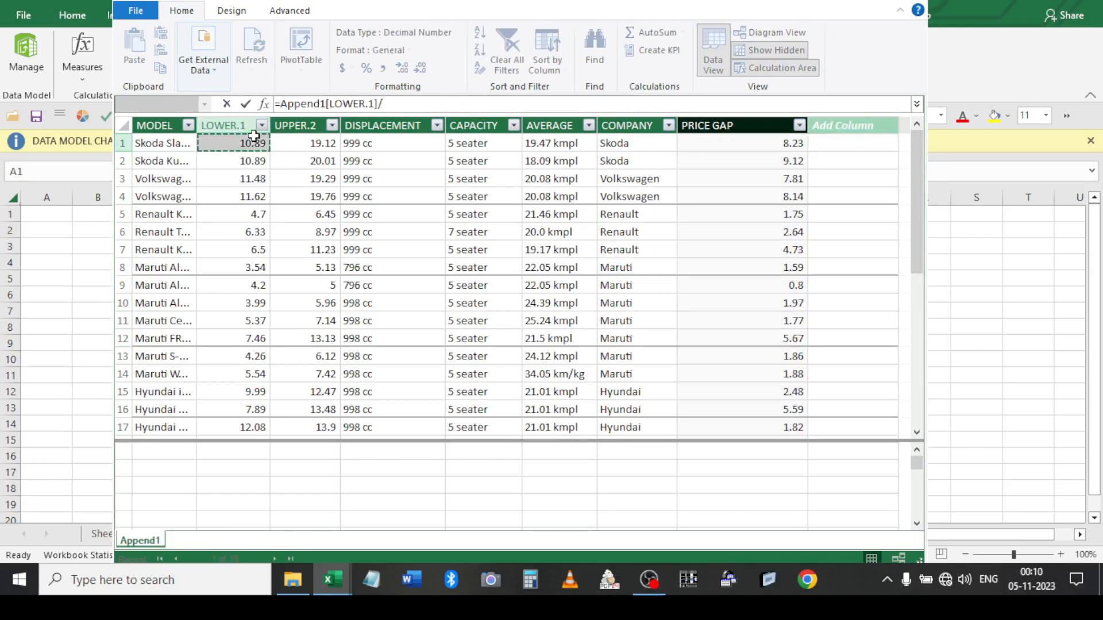
pyautogui.click(320, 143)
pyautogui.press('Return')
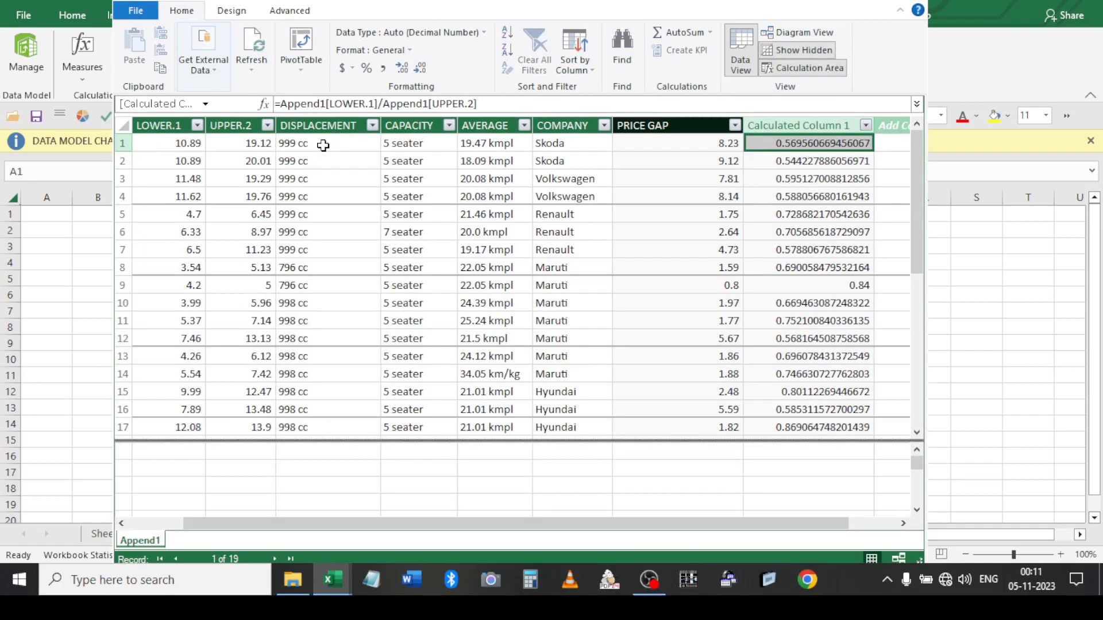
# Set the data type of the LOWER.1/UPPER.2 ratio column to Text
pyautogui.rightClick(775, 126)
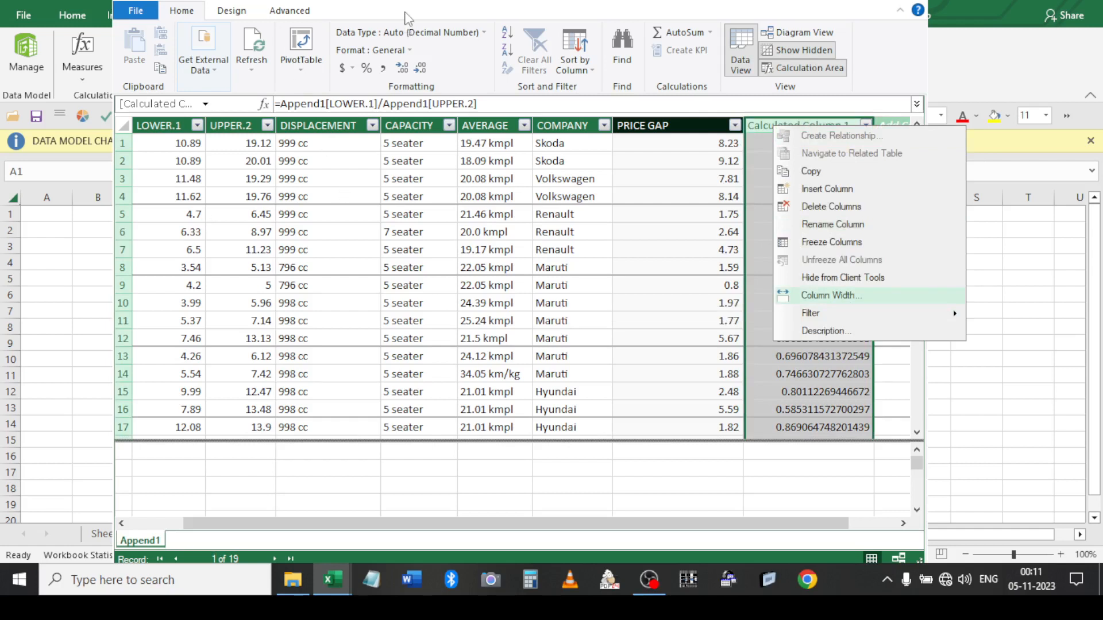
pyautogui.click(450, 34)
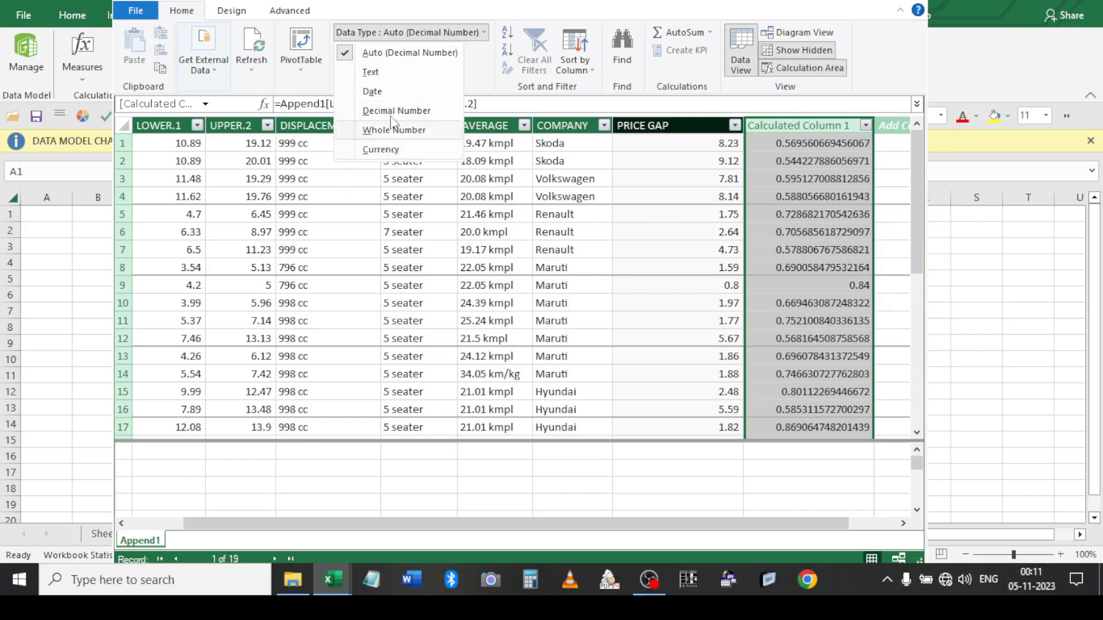
pyautogui.click(374, 73)
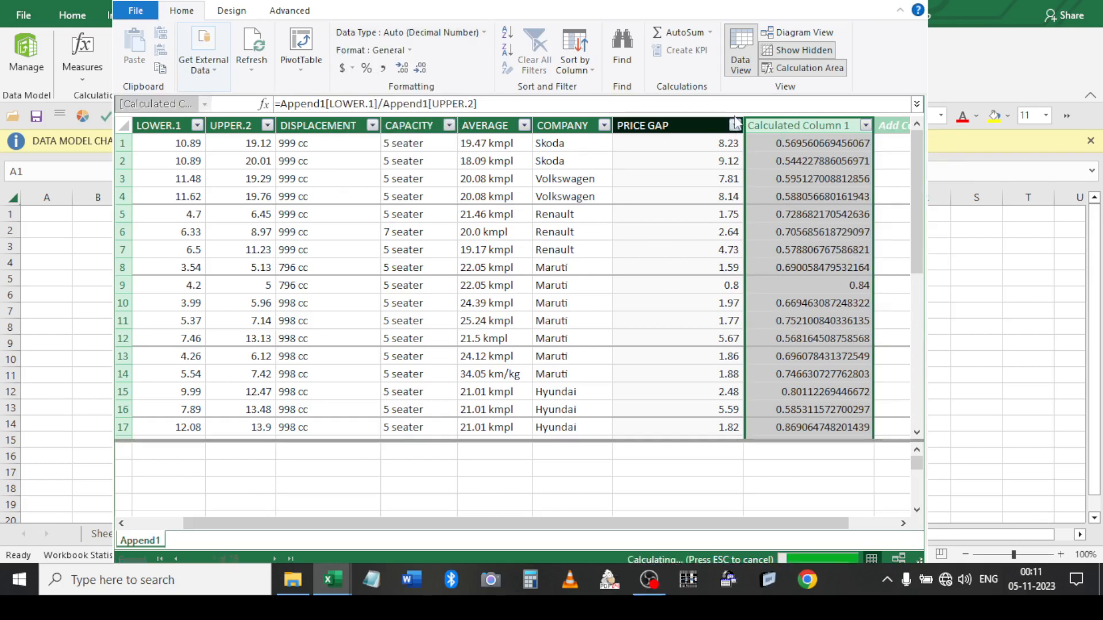
# Edit the ratio column's formula to =Append1[LOWER.1]*100/Append1[UPPER.2]
pyautogui.click(824, 143)
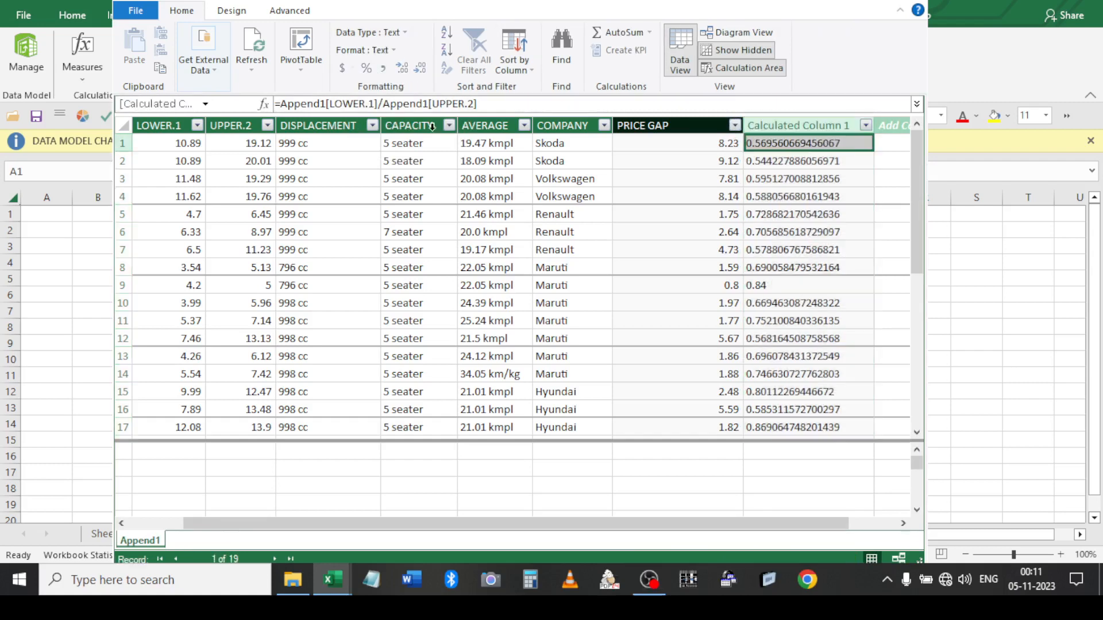
pyautogui.click(376, 105)
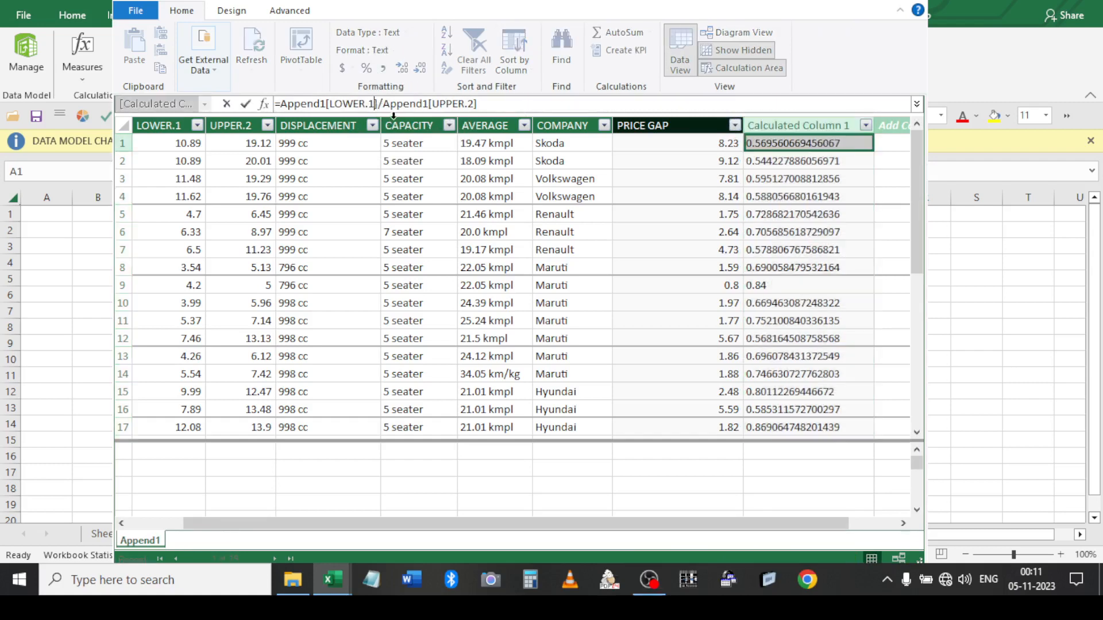
pyautogui.write('*100')
pyautogui.press('Return')
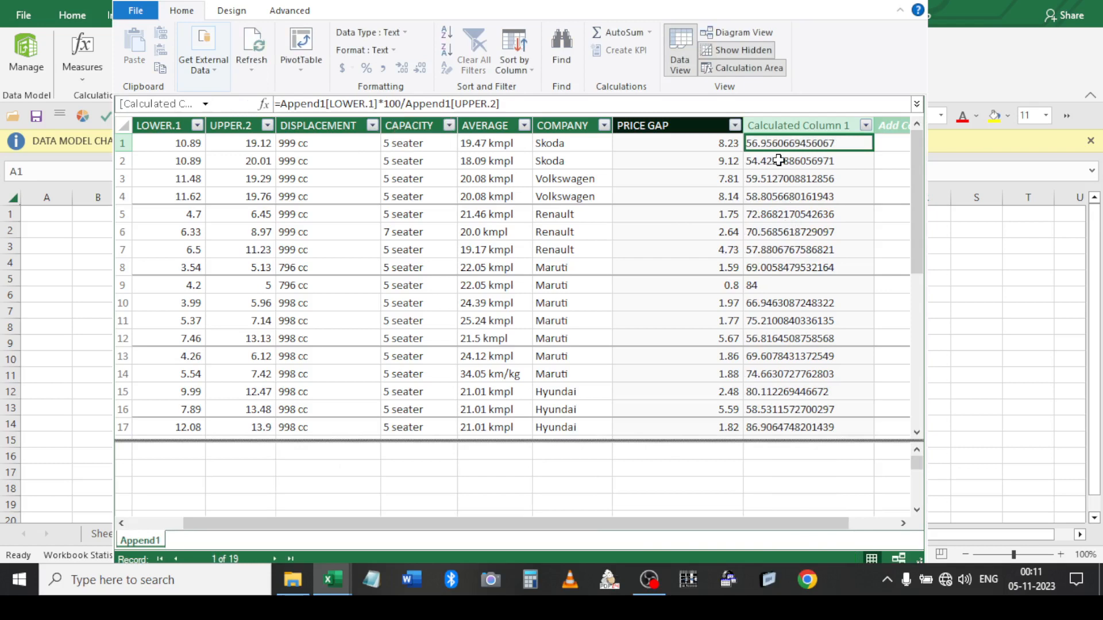
# Set the data type of the whole percentage column after PRICE GAP to Whole Number
pyautogui.click(380, 50)
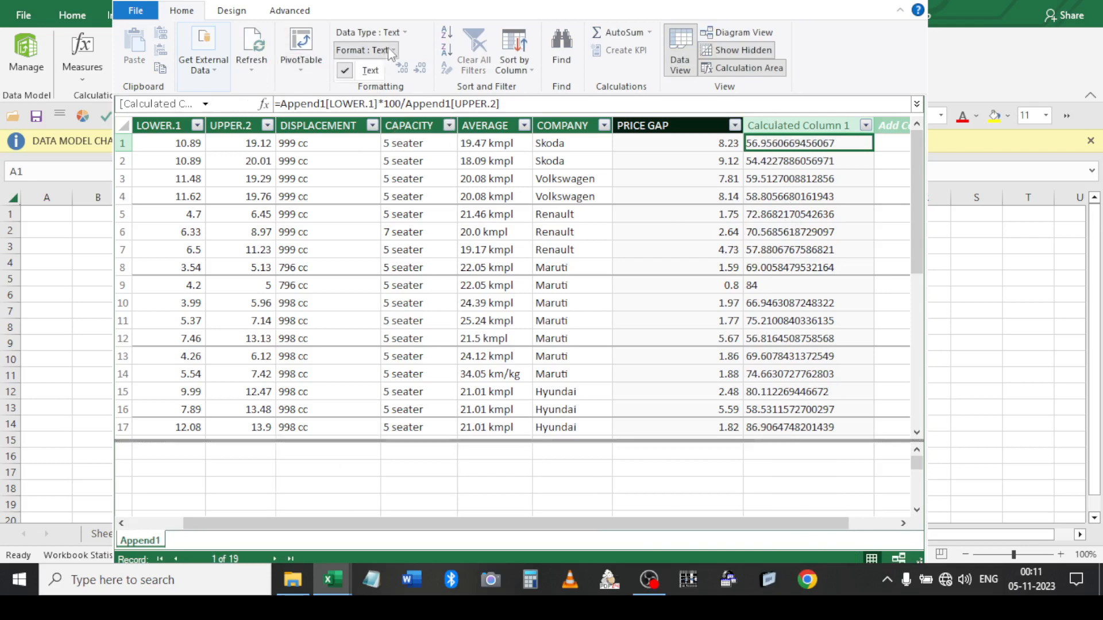
pyautogui.click(770, 126)
pyautogui.click(769, 126)
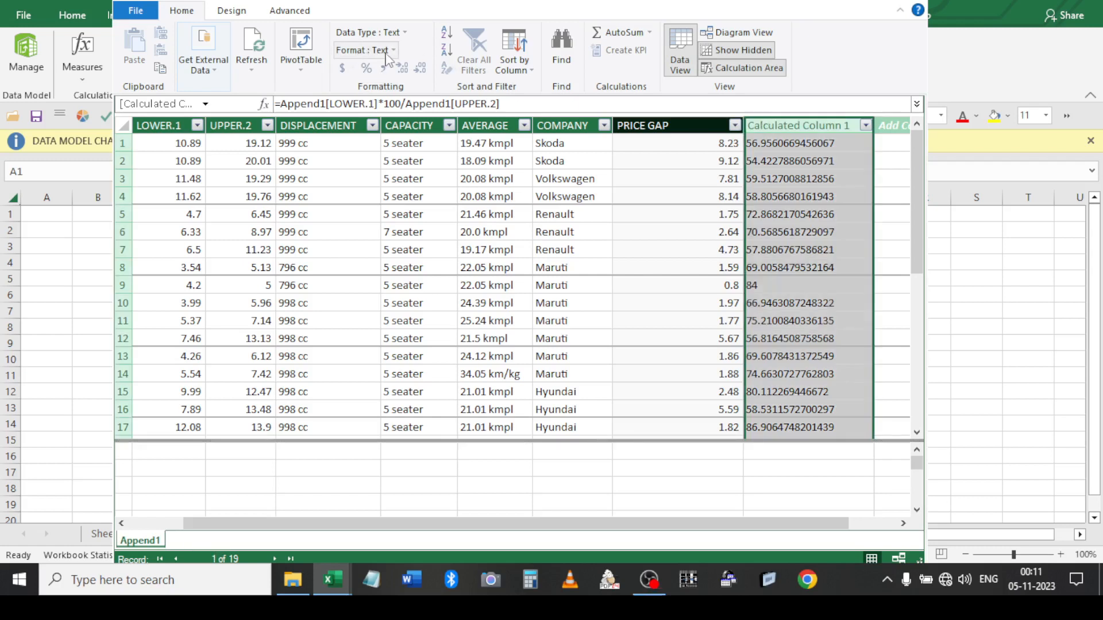
pyautogui.click(396, 33)
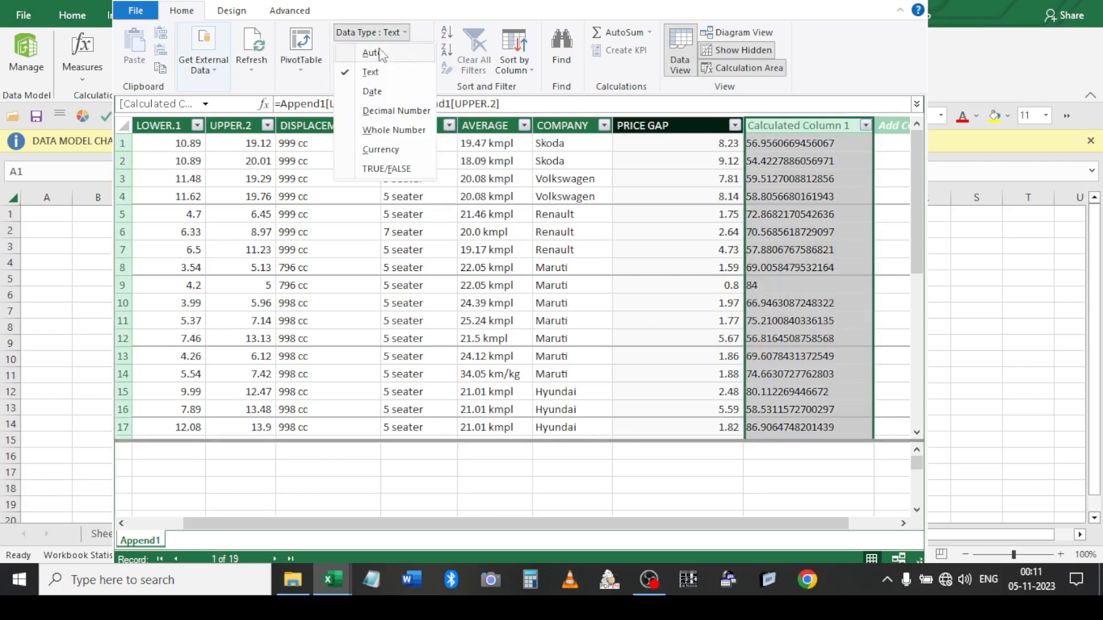
pyautogui.click(388, 139)
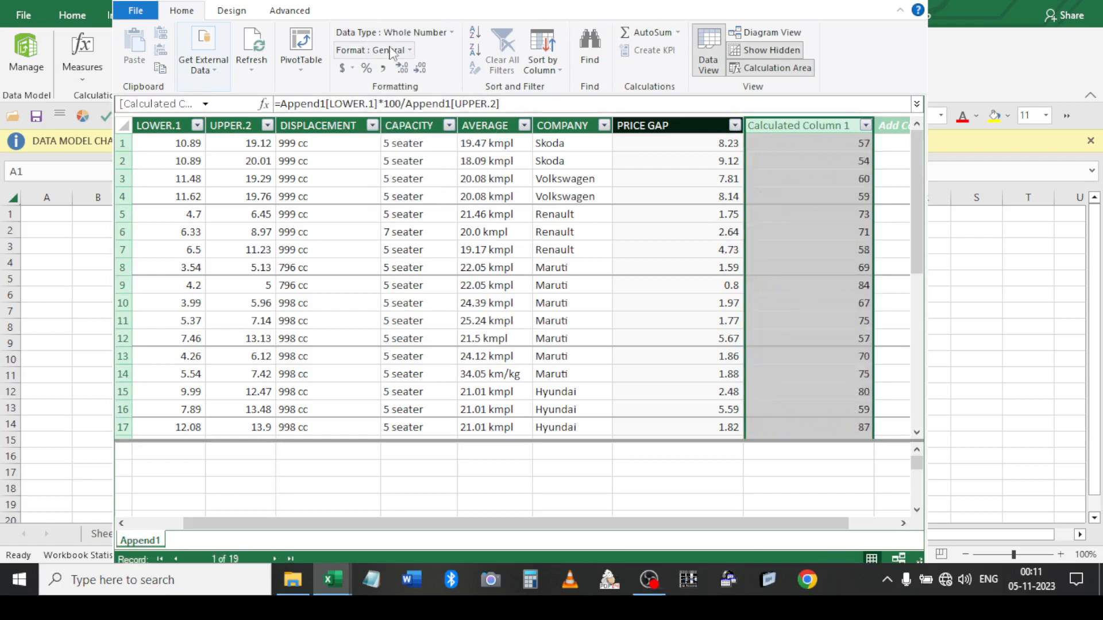
# Change the percentage column's data type to Decimal Number with the Decimal Number format
pyautogui.click(410, 33)
pyautogui.click(395, 92)
pyautogui.click(408, 51)
pyautogui.click(425, 72)
pyautogui.click(423, 72)
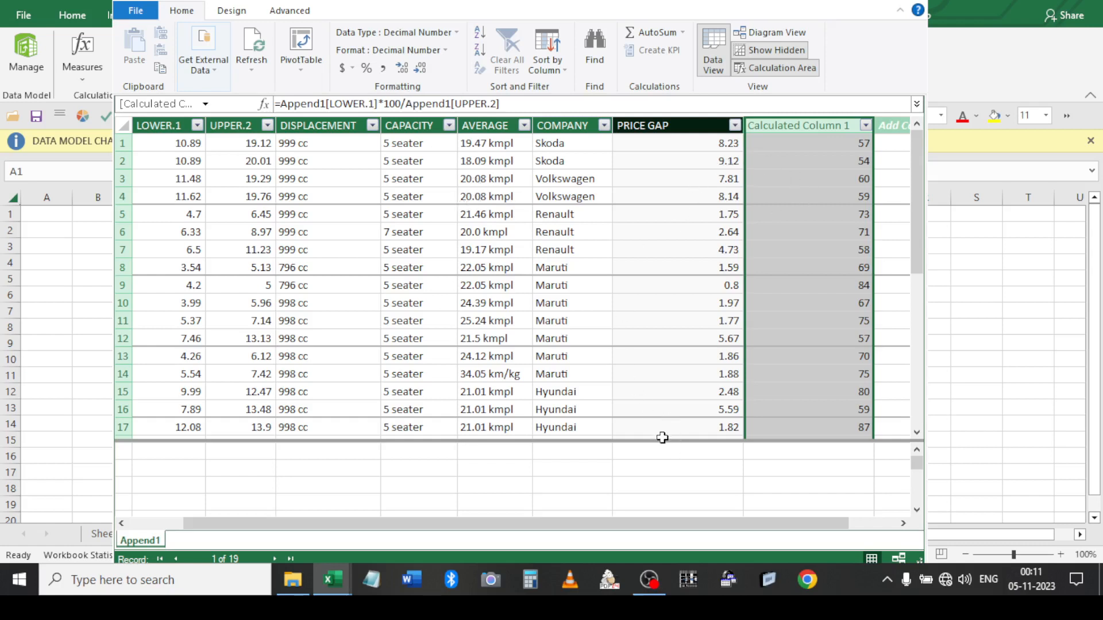
# Enlarge the table's data grid to about 18 visible rows and select the first calculation area cell under PRICE GAP
pyautogui.moveTo(663, 441); pyautogui.dragTo(667, 455)
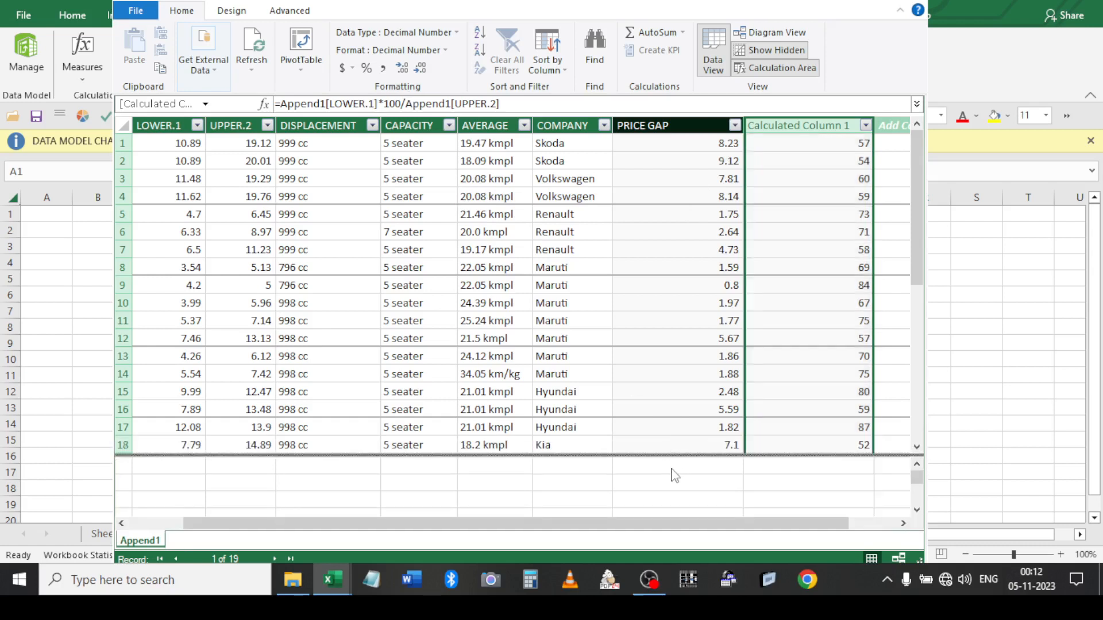
pyautogui.click(674, 468)
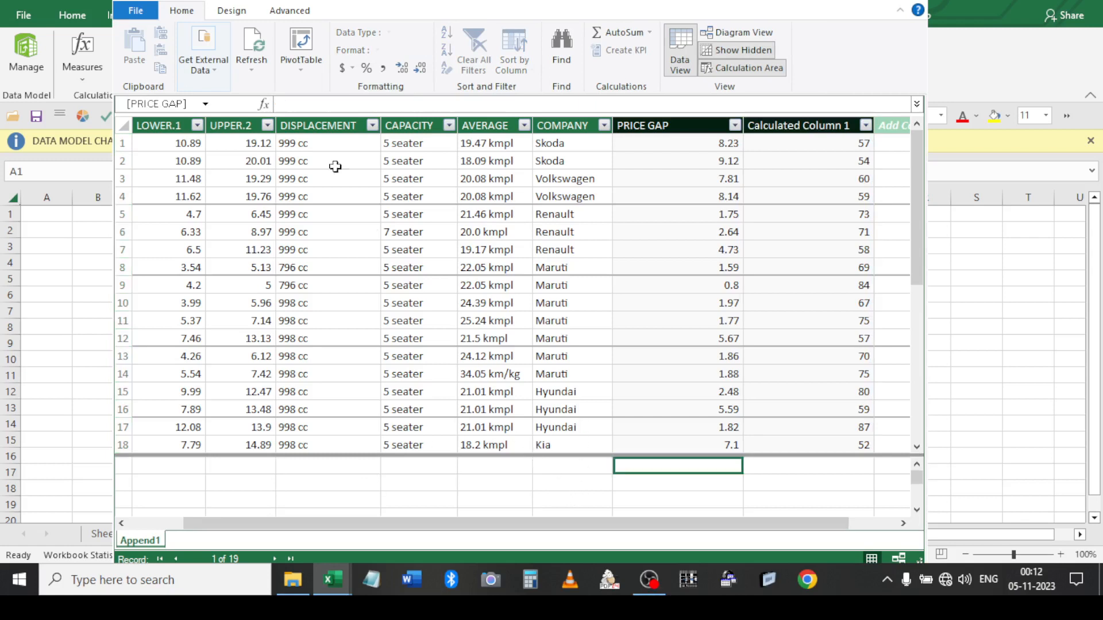
pyautogui.click(301, 70)
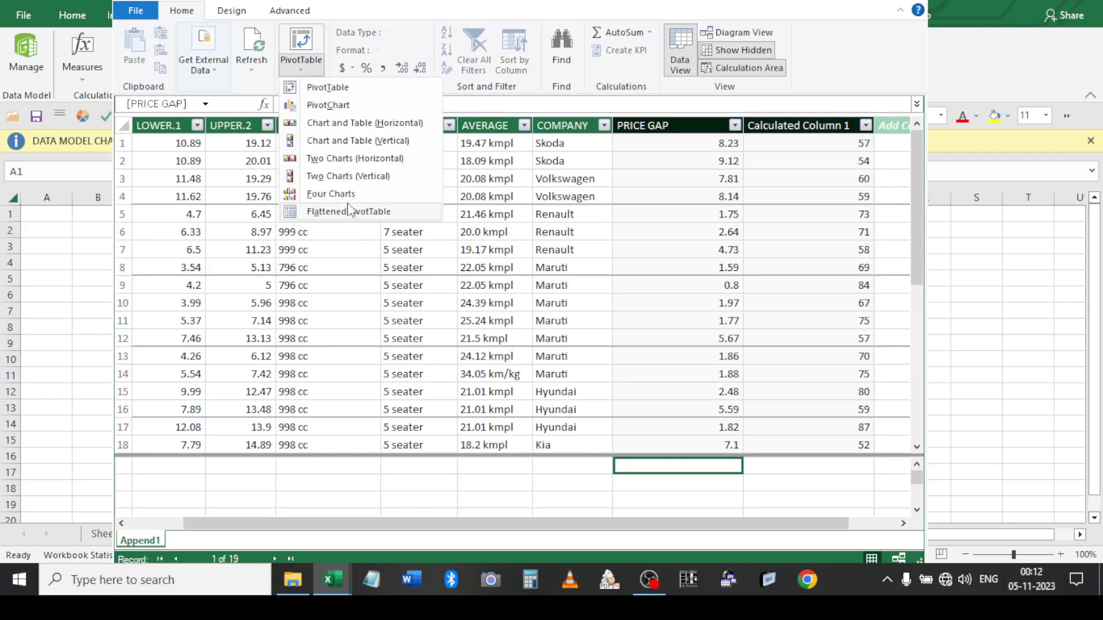
pyautogui.click(275, 14)
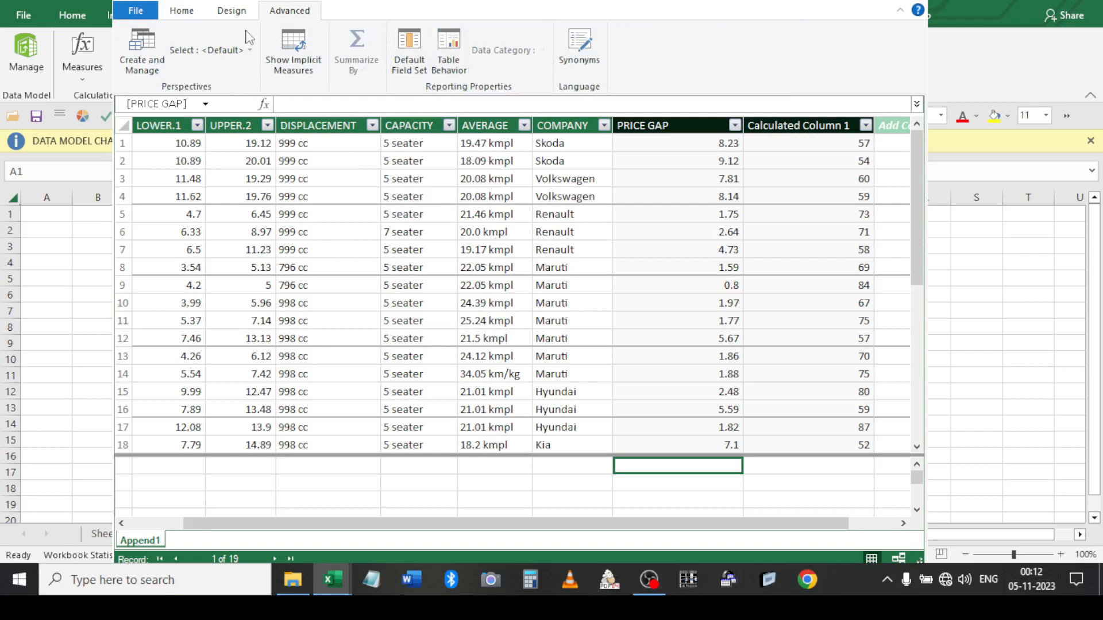
pyautogui.click(233, 13)
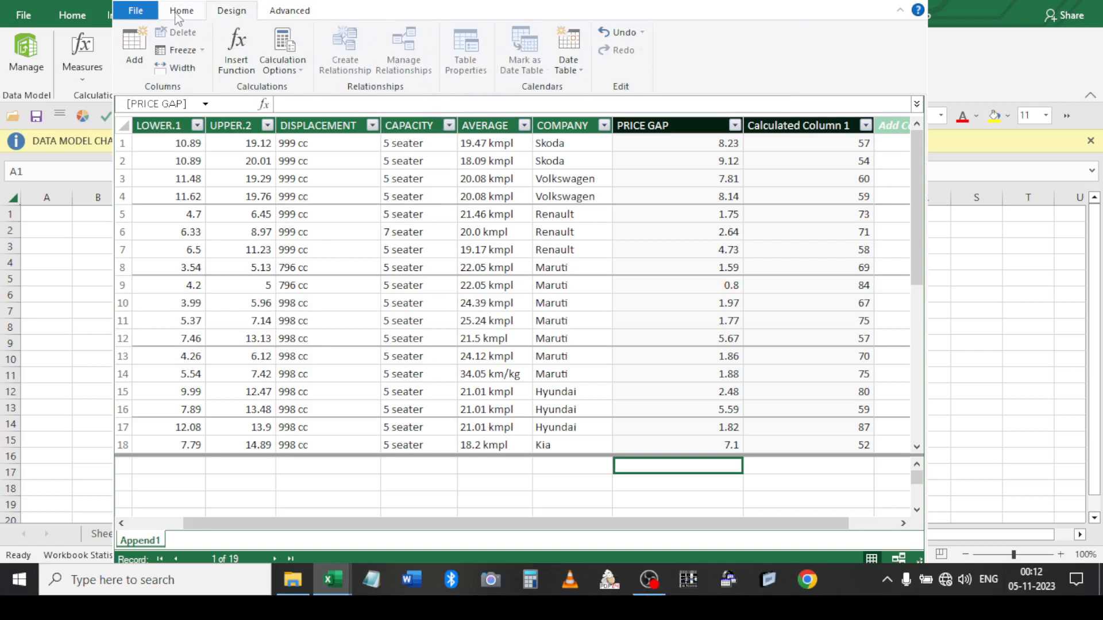
pyautogui.click(181, 13)
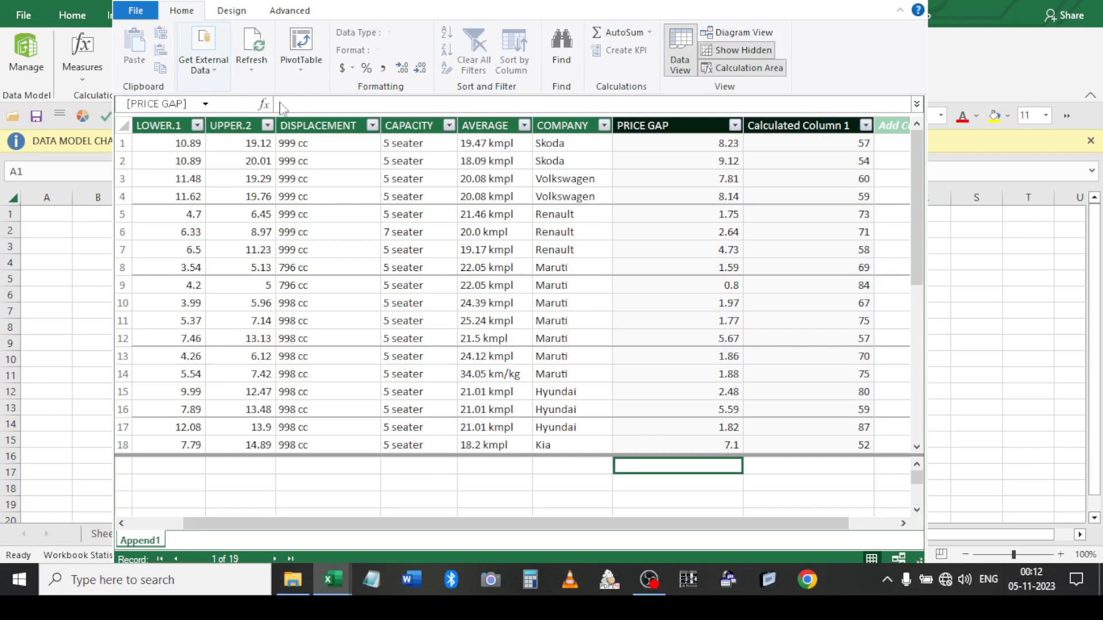
# Refresh the Append1 table's data and create a PivotTable from the data model on a new worksheet
pyautogui.click(244, 49)
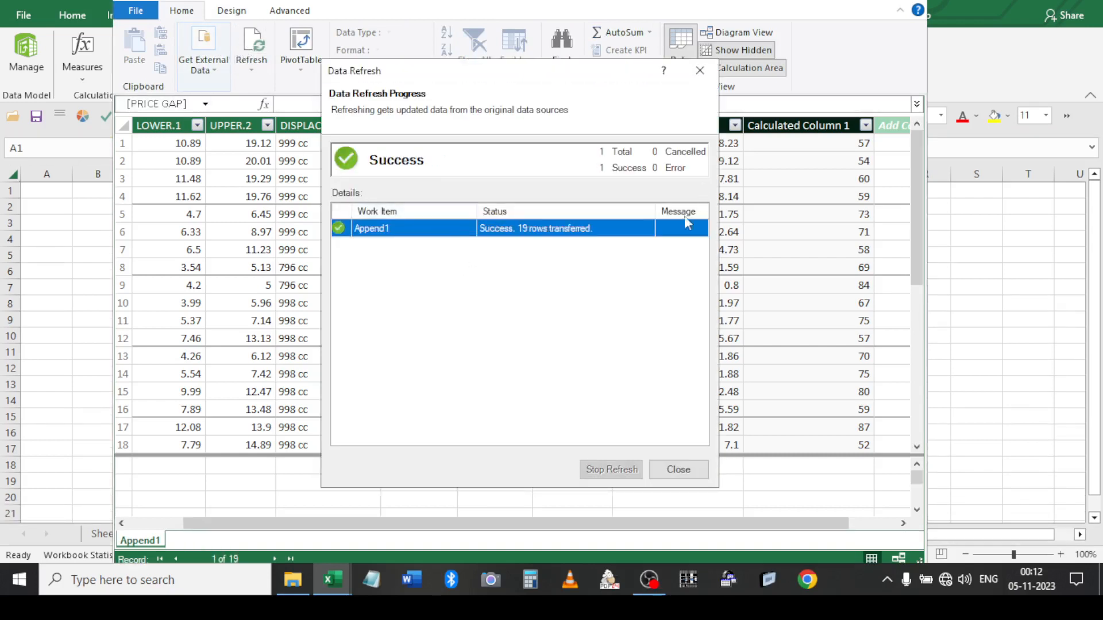
pyautogui.click(675, 470)
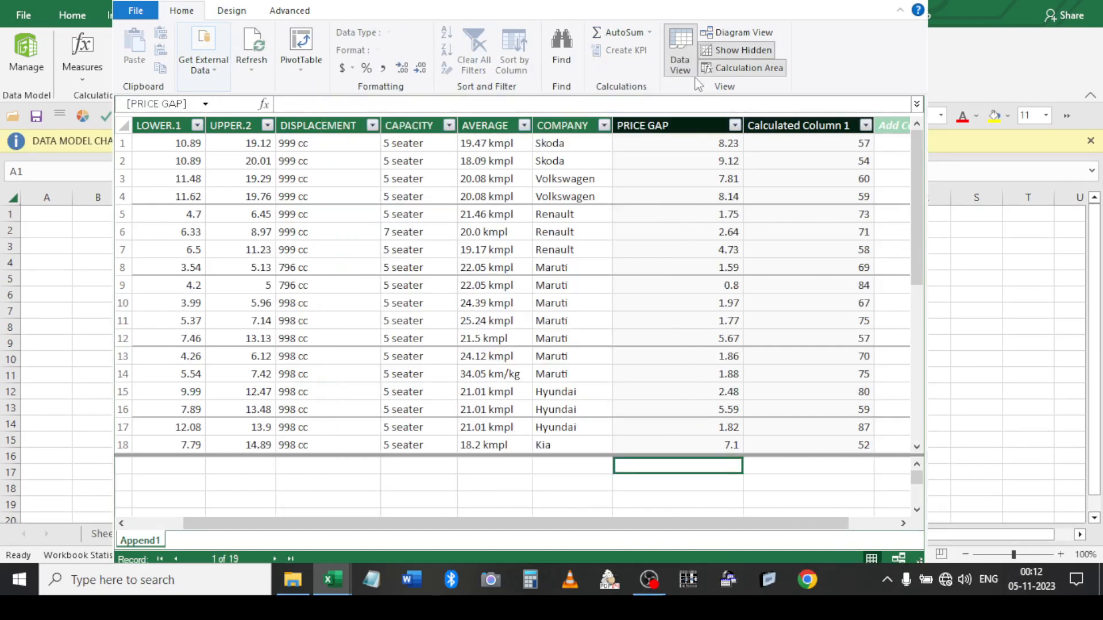
pyautogui.click(301, 49)
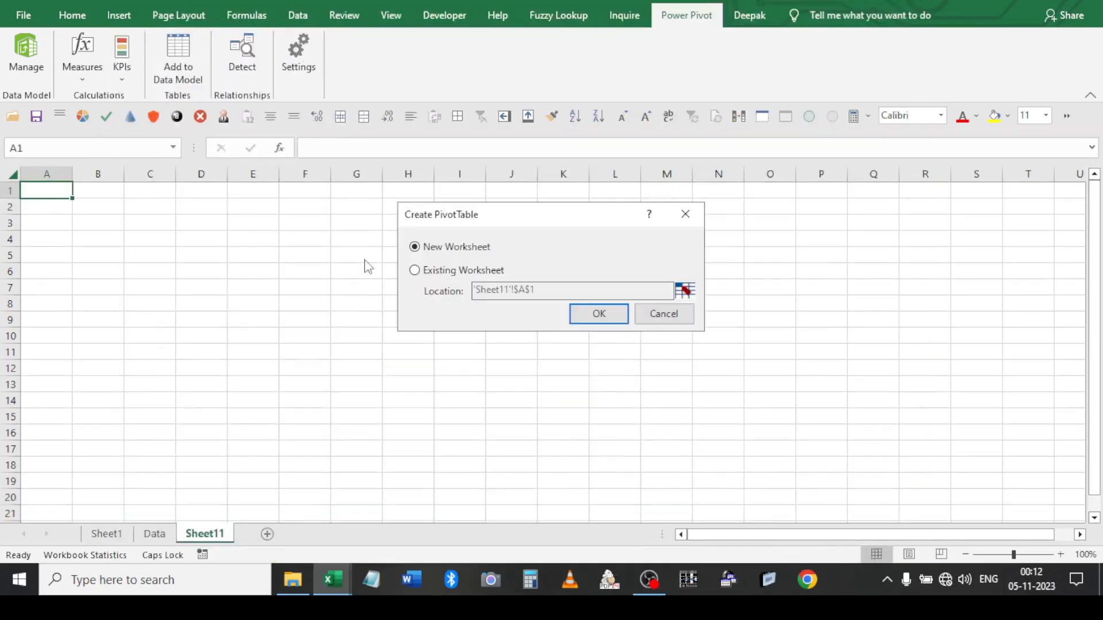
pyautogui.click(596, 314)
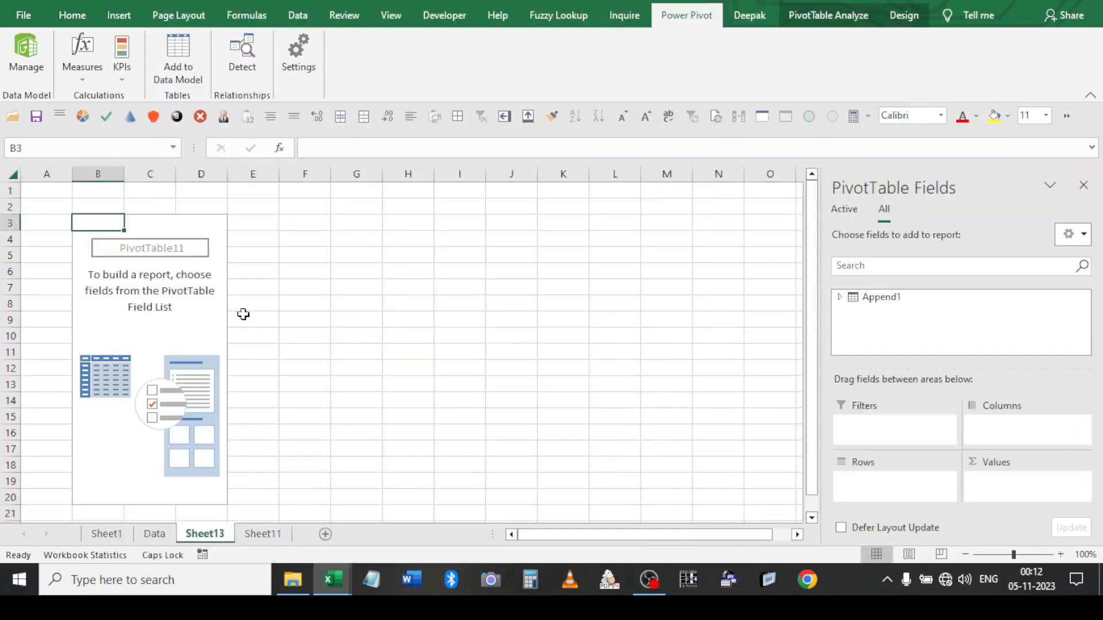